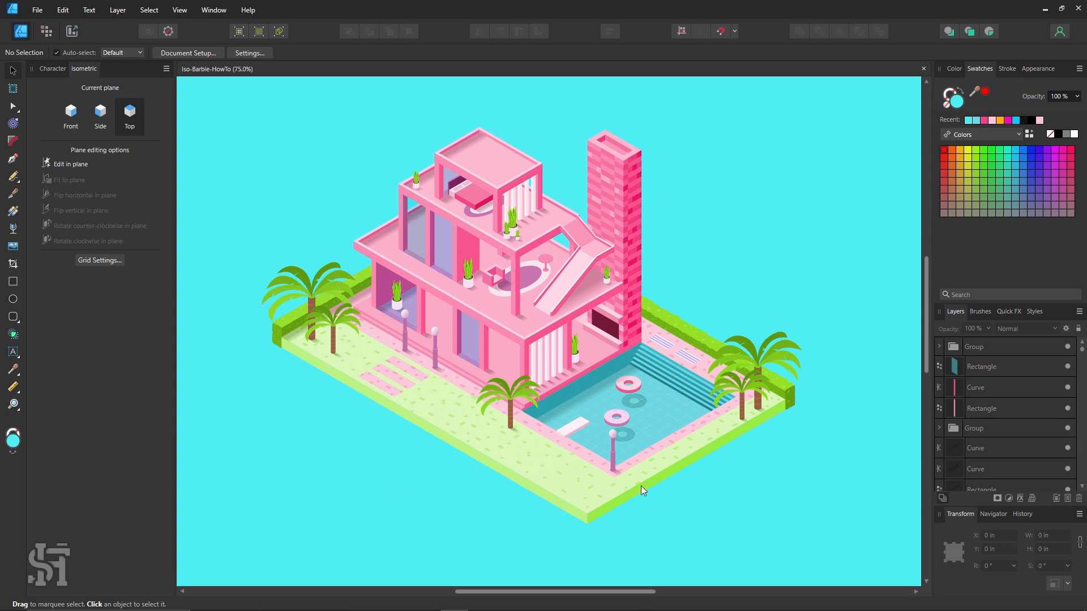
# Step: Delete the cyan background rectangle behind the house illustration
pyautogui.click(735, 219)
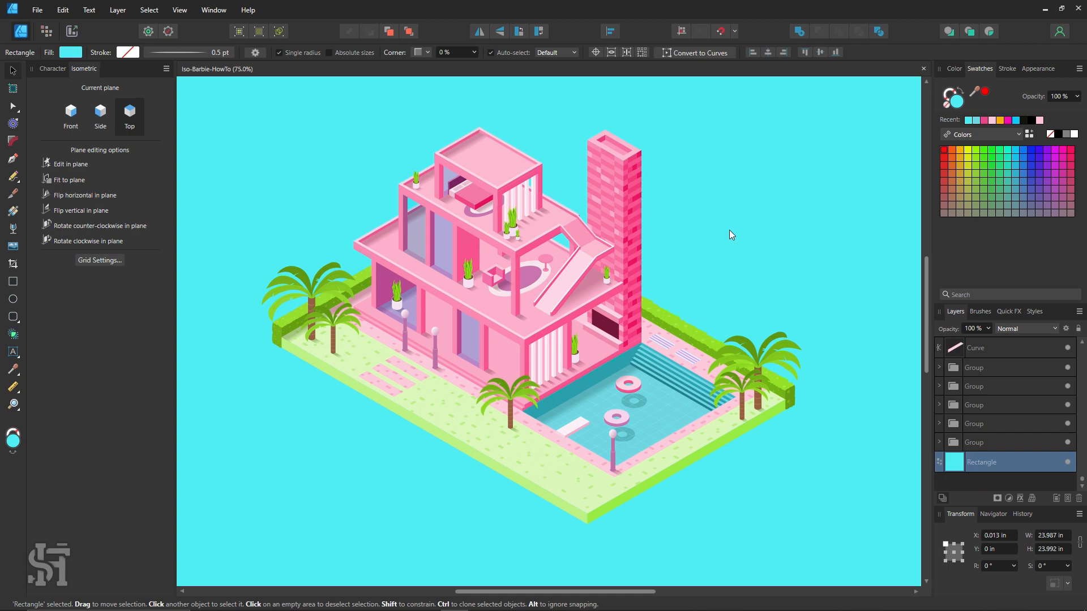
pyautogui.press('Delete')
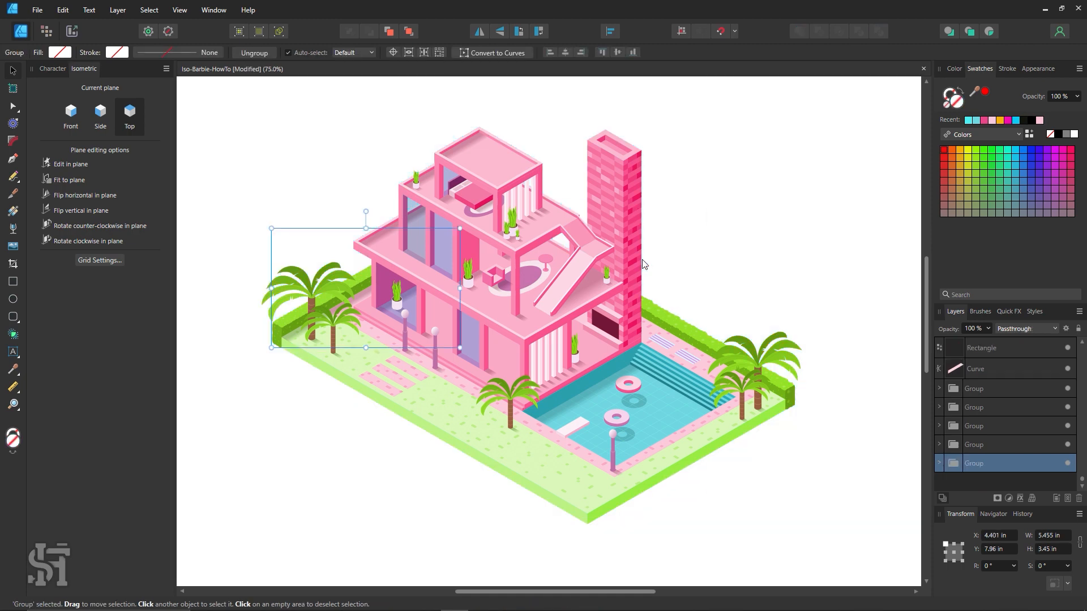
pyautogui.click(294, 142)
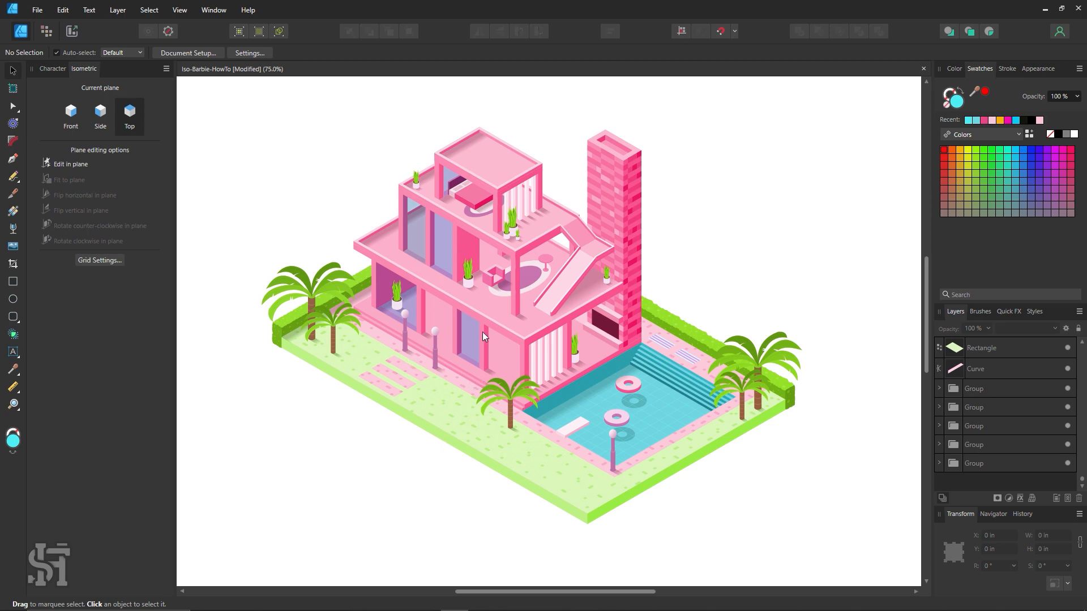
# Step: Delete the pink Saturation-blended curves overlay that covers the whole house illustration
pyautogui.click(436, 429)
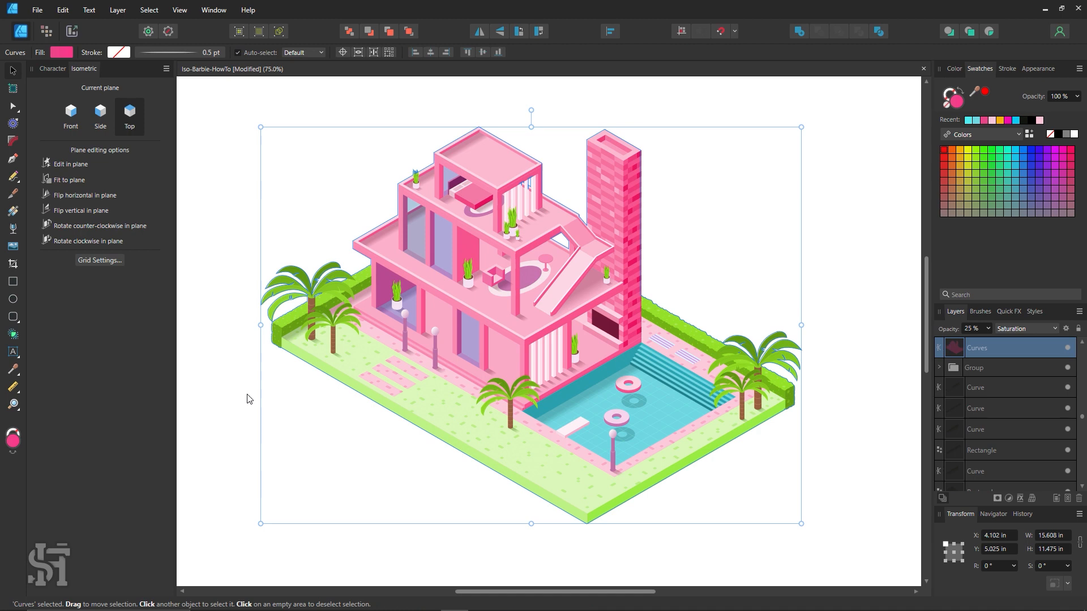
pyautogui.click(228, 409)
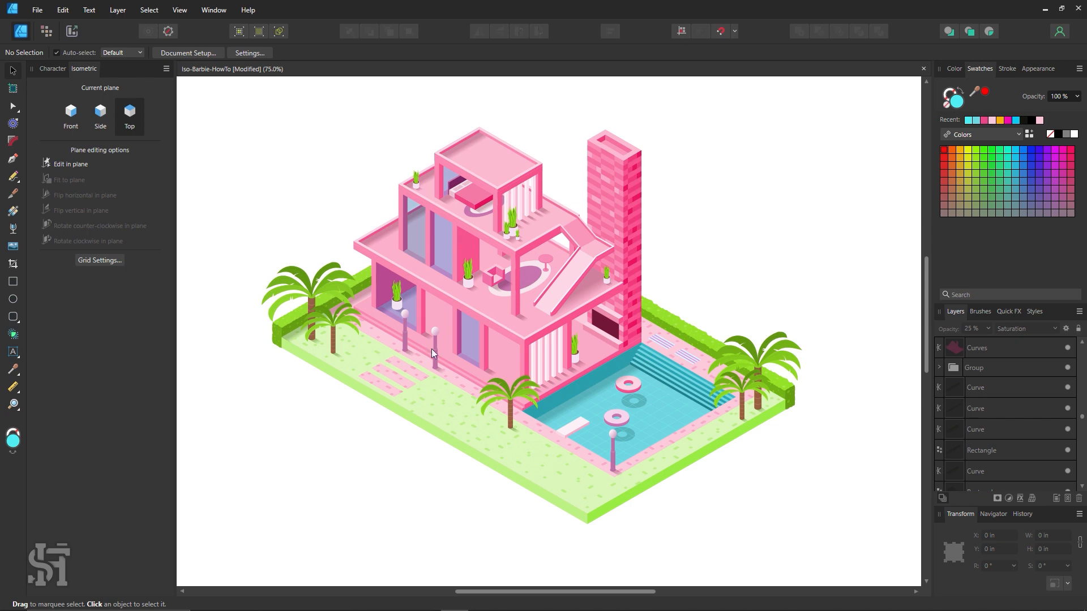
pyautogui.click(334, 347)
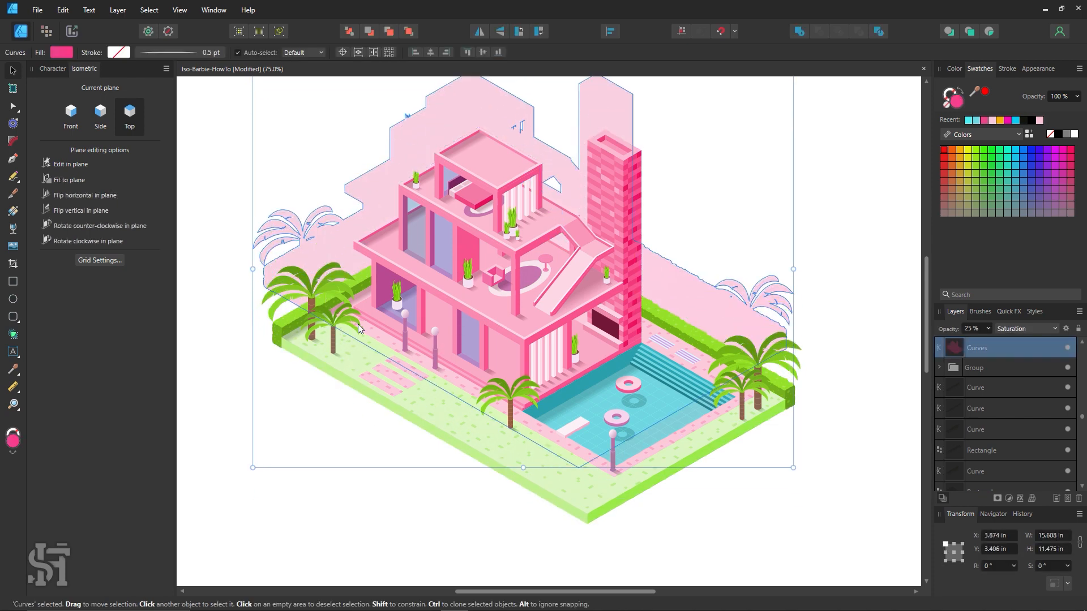
pyautogui.press('Delete')
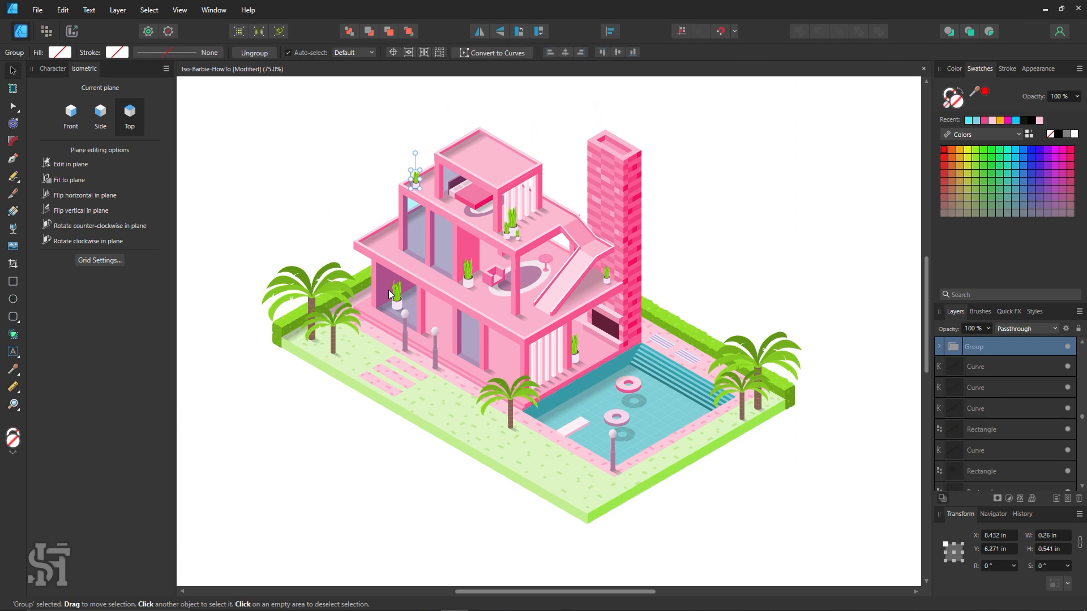
pyautogui.click(371, 189)
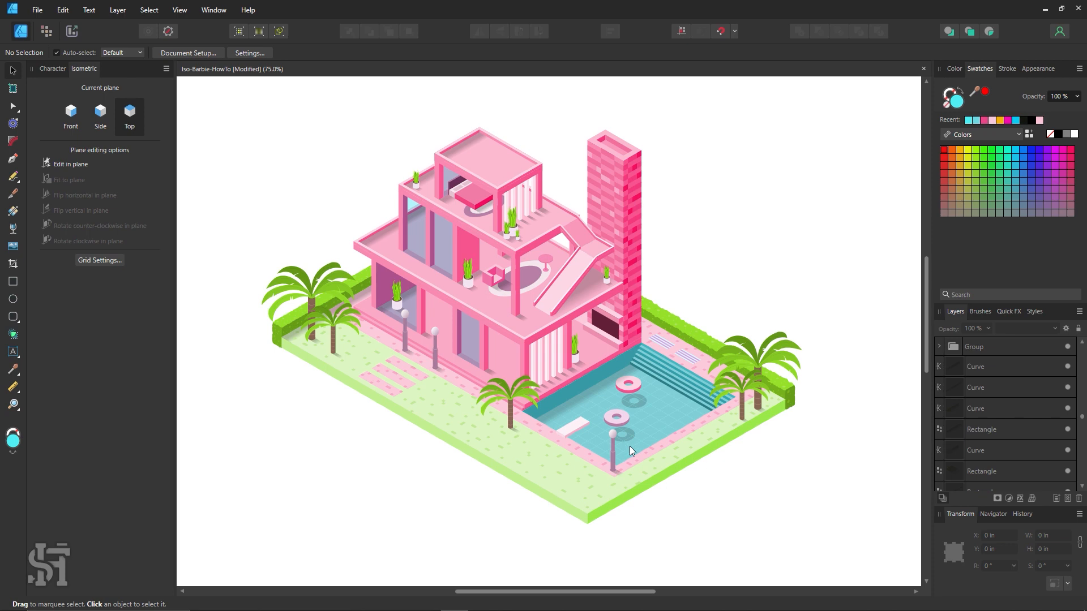
# Step: Try moving the small palm tree near the stepping stones across the lawn, and undo the move
pyautogui.click(339, 356)
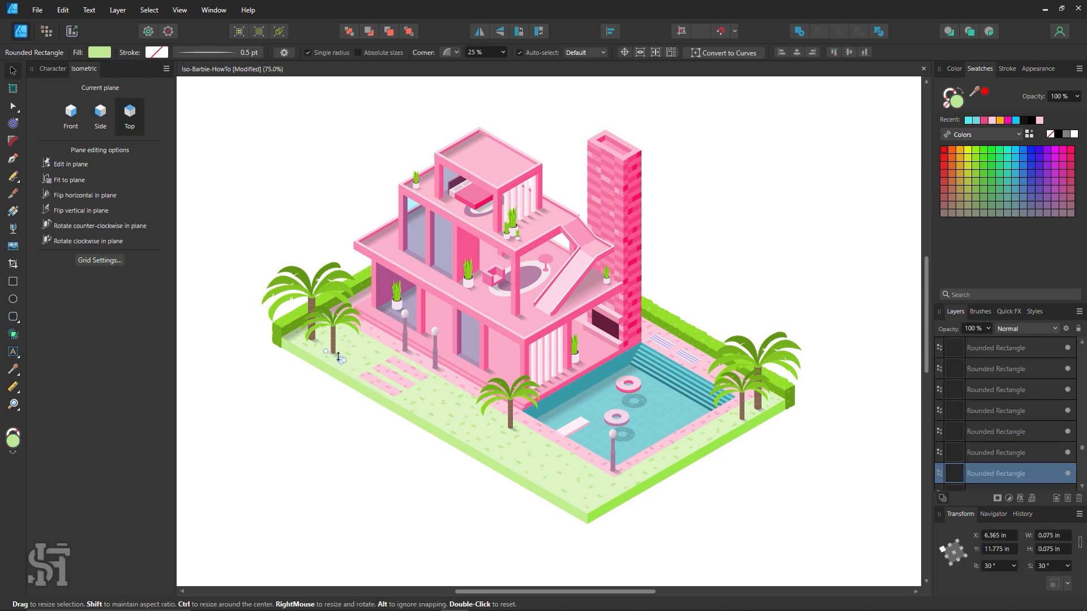
pyautogui.click(330, 367)
pyautogui.click(336, 354)
pyautogui.moveTo(345, 360); pyautogui.dragTo(358, 375)
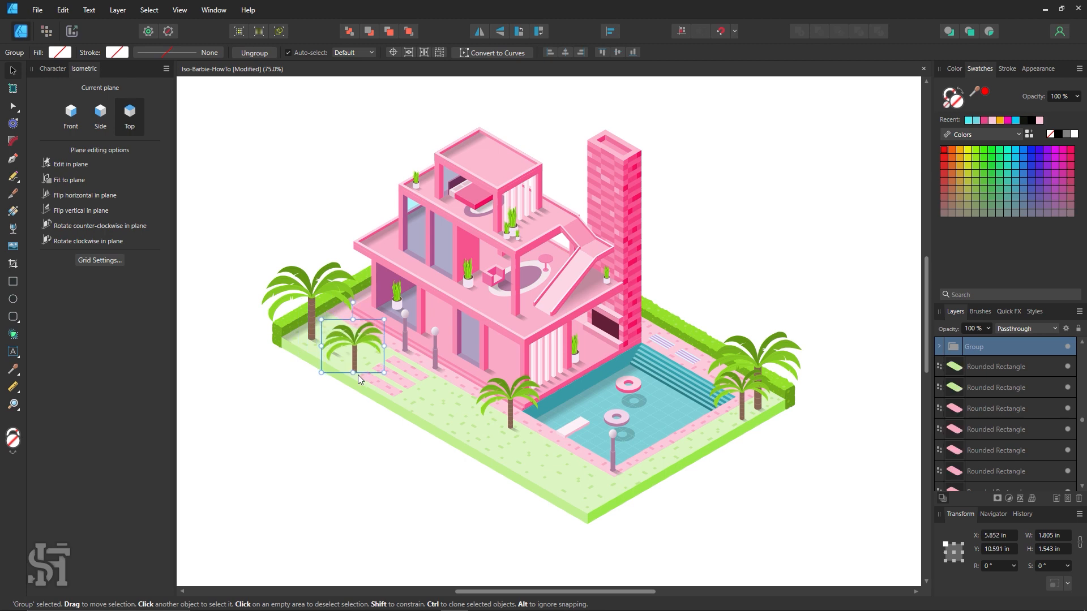
pyautogui.hotkey('ctrl', 'z')
pyautogui.click(371, 359)
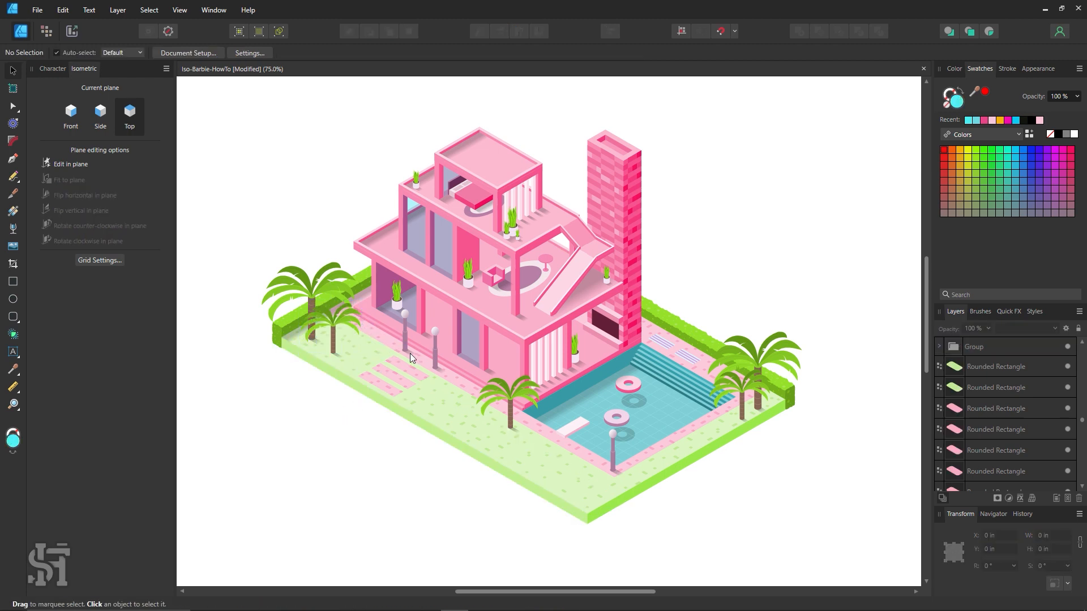
pyautogui.click(410, 353)
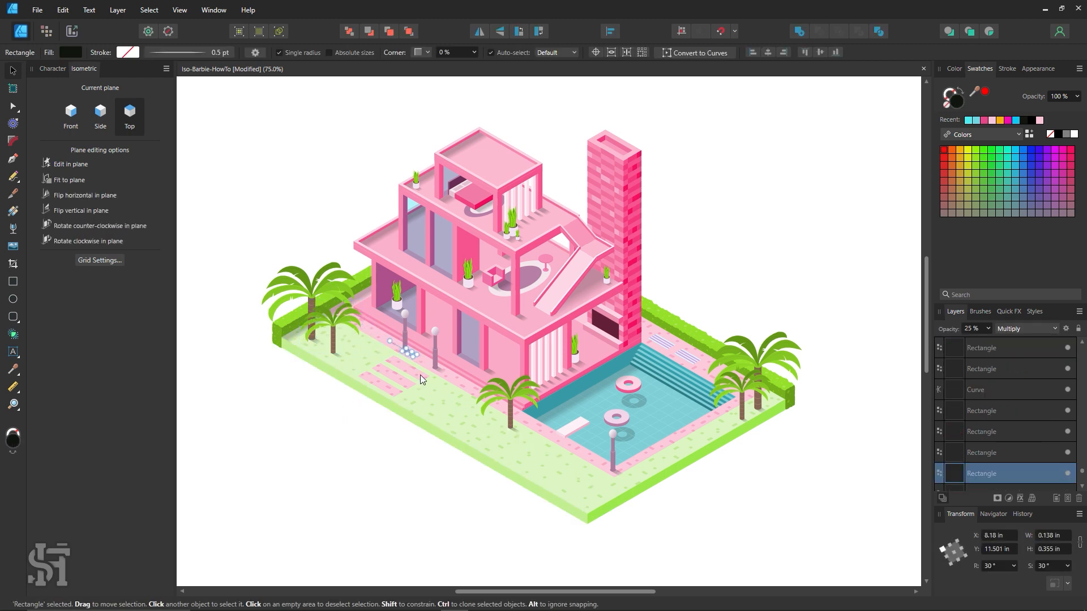
pyautogui.click(428, 463)
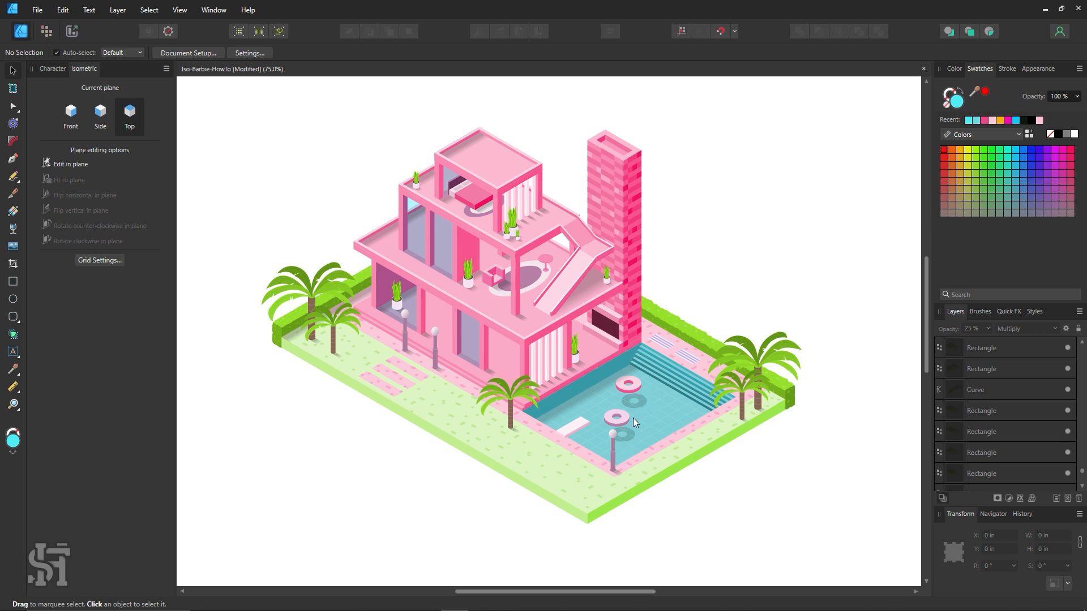
pyautogui.click(617, 472)
pyautogui.click(667, 501)
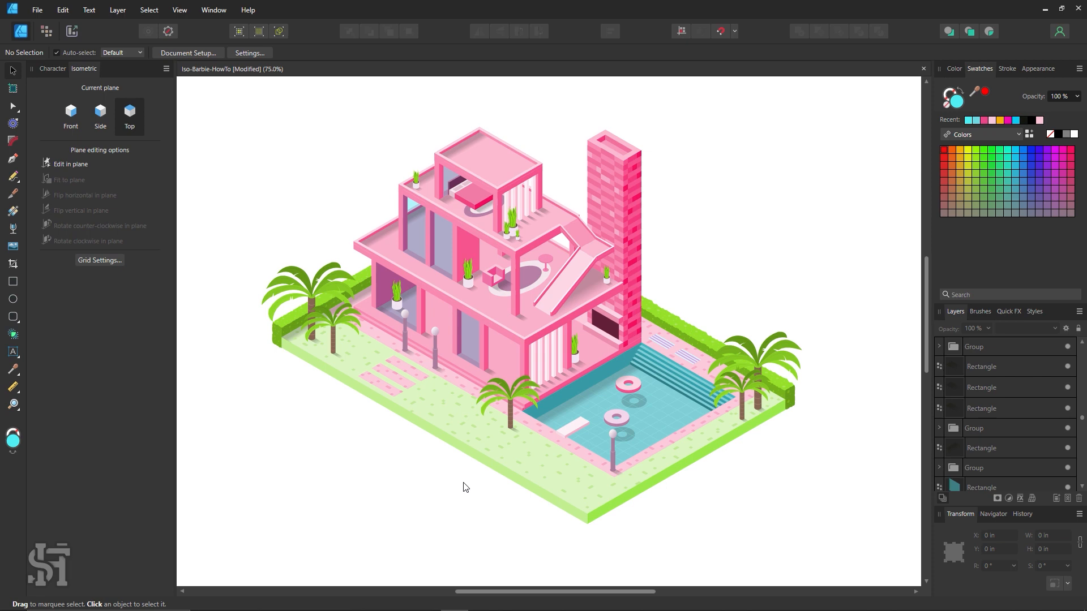
# Step: Save the document and move the entire house illustration off the artboard, beside the other copy on the pasteboard
pyautogui.hotkey('ctrl', 's')
pyautogui.press('z')
pyautogui.keyDown('alt'); pyautogui.click(532, 407); pyautogui.keyUp('alt')
pyautogui.keyDown('alt'); pyautogui.click(592, 415); pyautogui.keyUp('alt')
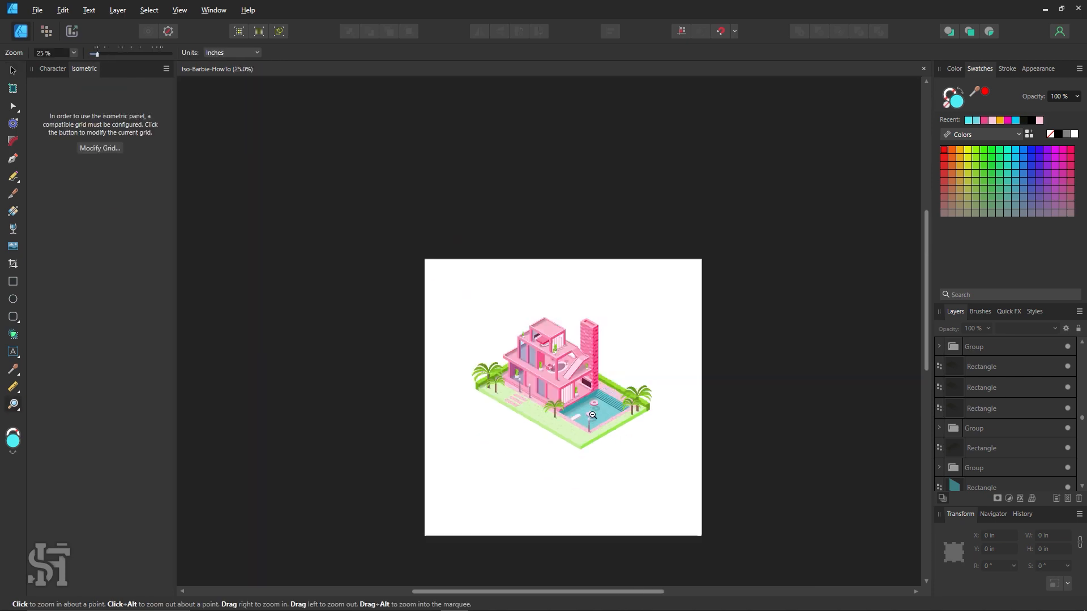
pyautogui.click(12, 70)
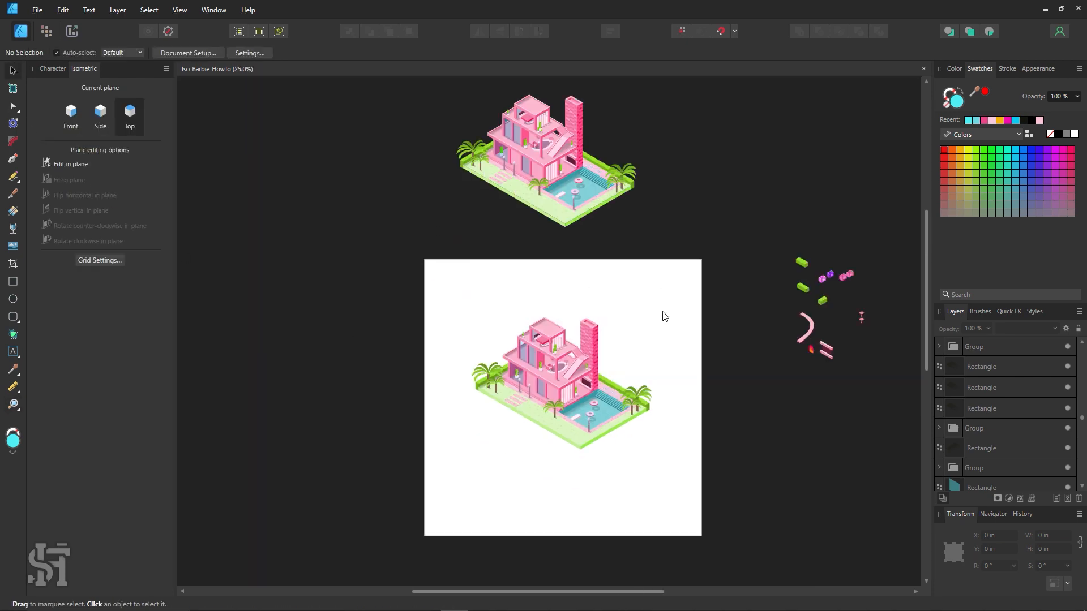
pyautogui.moveTo(684, 294); pyautogui.dragTo(451, 513)
pyautogui.moveTo(515, 456); pyautogui.dragTo(363, 262)
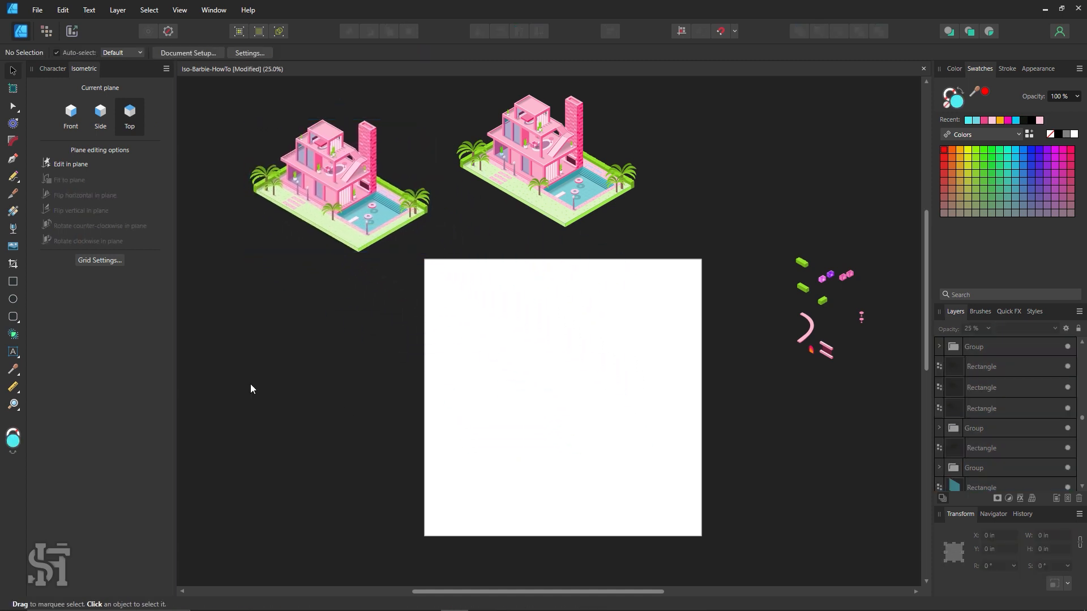
# Step: Turn on the display of the isometric grid in the grid settings, keeping the preset unselected
pyautogui.click(117, 259)
pyautogui.click(409, 138)
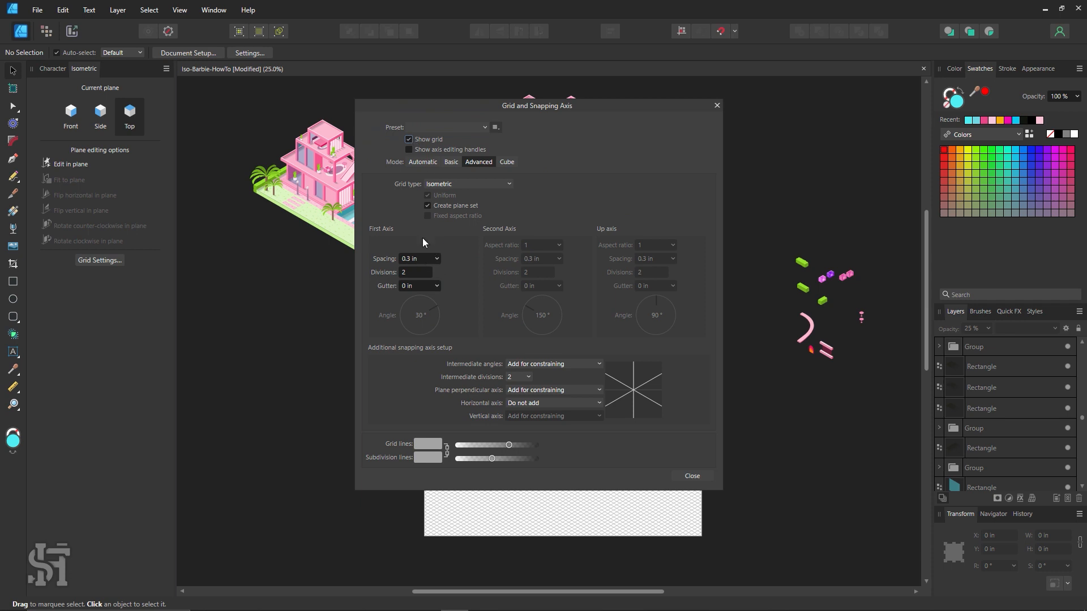
pyautogui.click(445, 130)
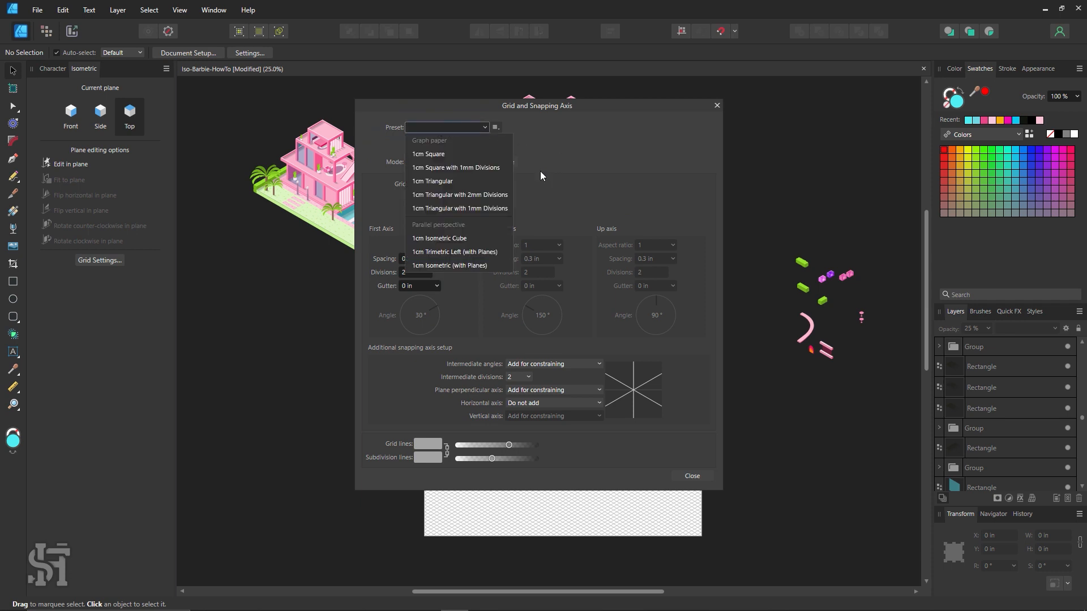
pyautogui.click(568, 159)
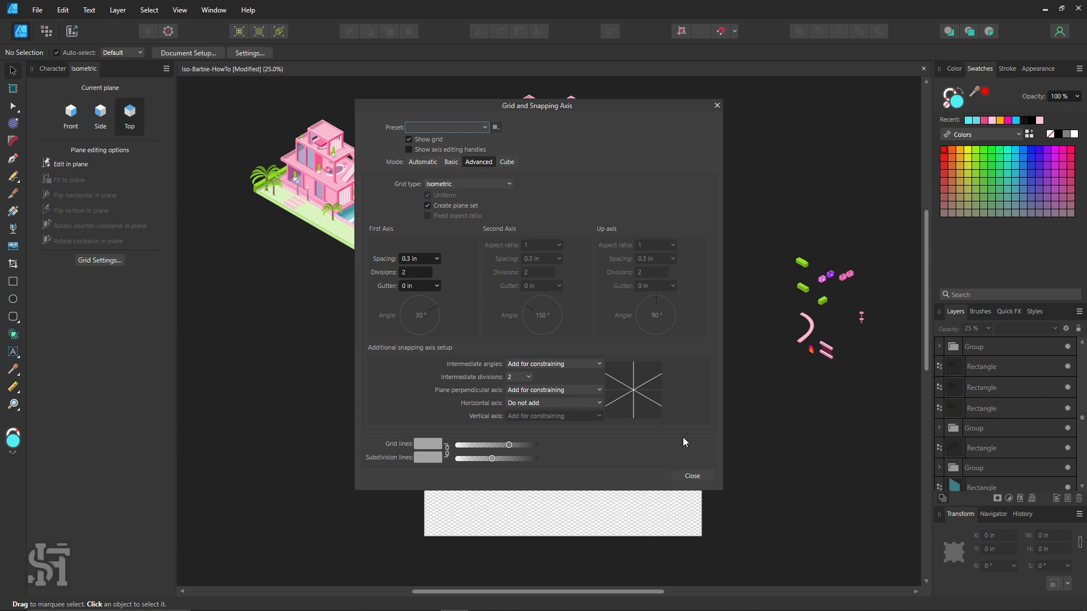
pyautogui.click(717, 106)
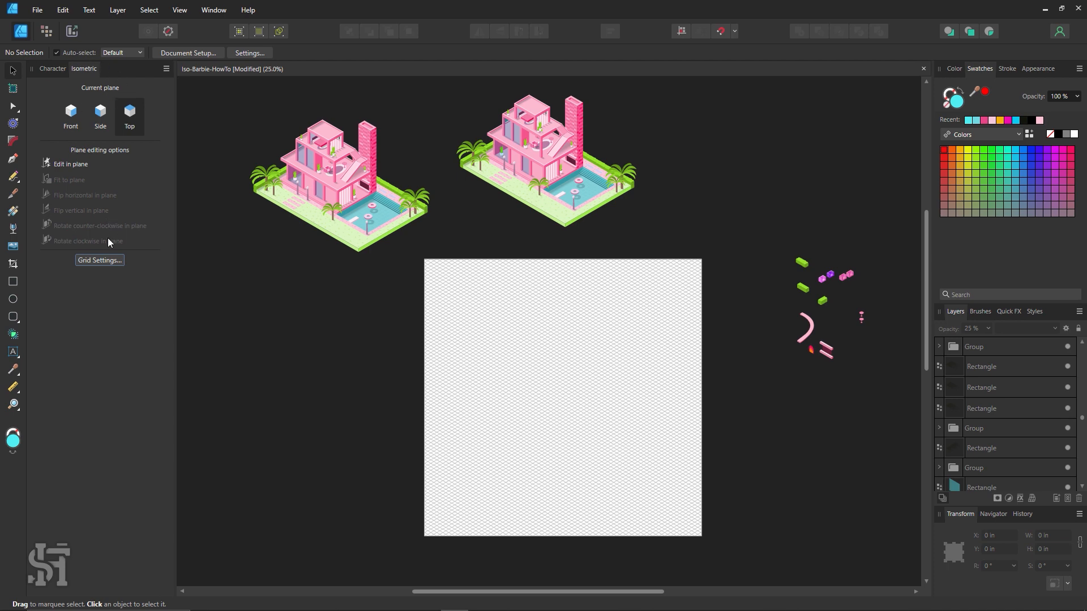
# Step: Set the isometric grid's first-axis divisions to 1
pyautogui.click(103, 258)
pyautogui.click(452, 128)
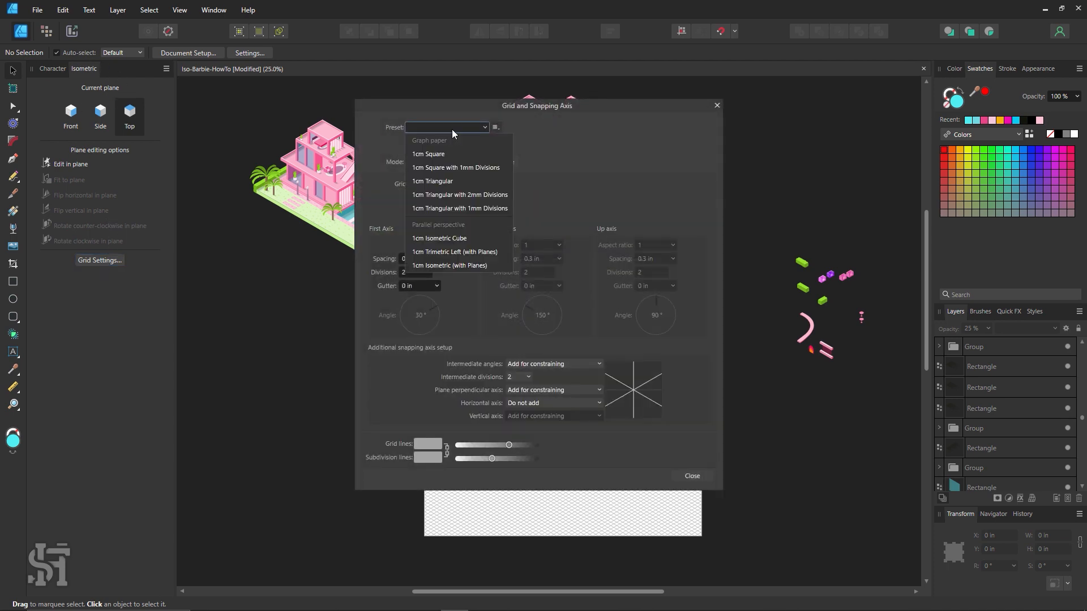
pyautogui.click(452, 127)
pyautogui.moveTo(434, 105); pyautogui.dragTo(697, 146)
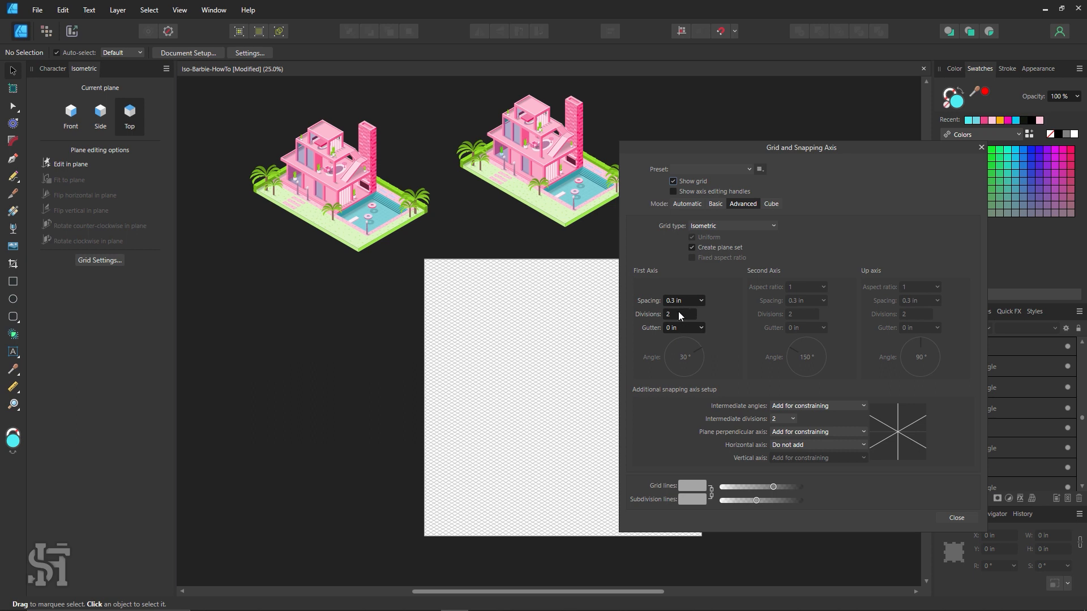
pyautogui.doubleClick(678, 314)
pyautogui.click(960, 517)
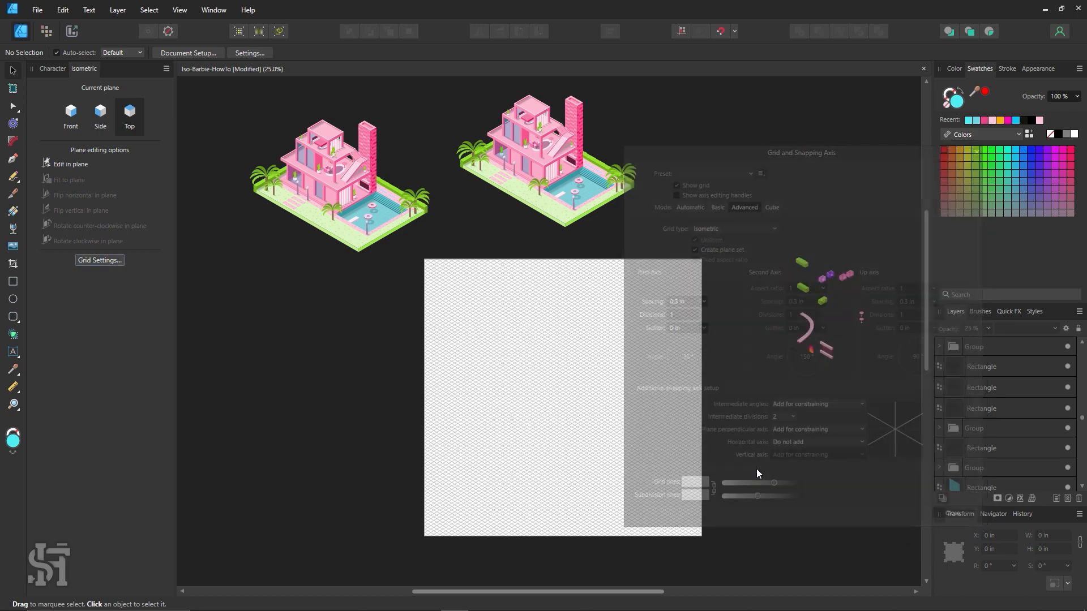
# Step: Set the isometric grid's first-axis divisions to 2
pyautogui.press('z')
pyautogui.moveTo(563, 357); pyautogui.dragTo(781, 473)
pyautogui.moveTo(597, 451); pyautogui.dragTo(592, 210)
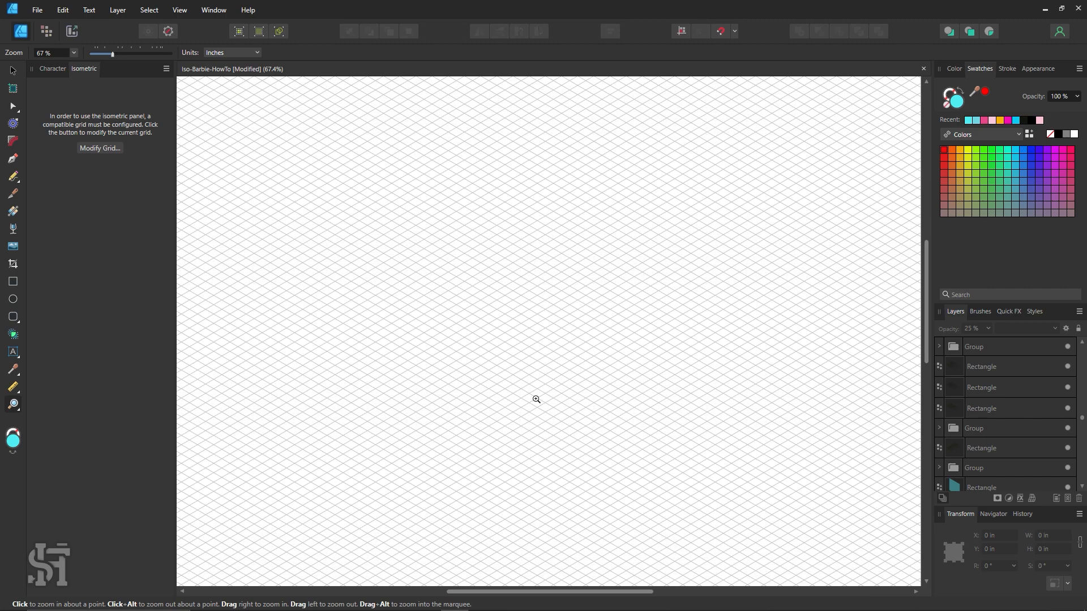
pyautogui.click(100, 149)
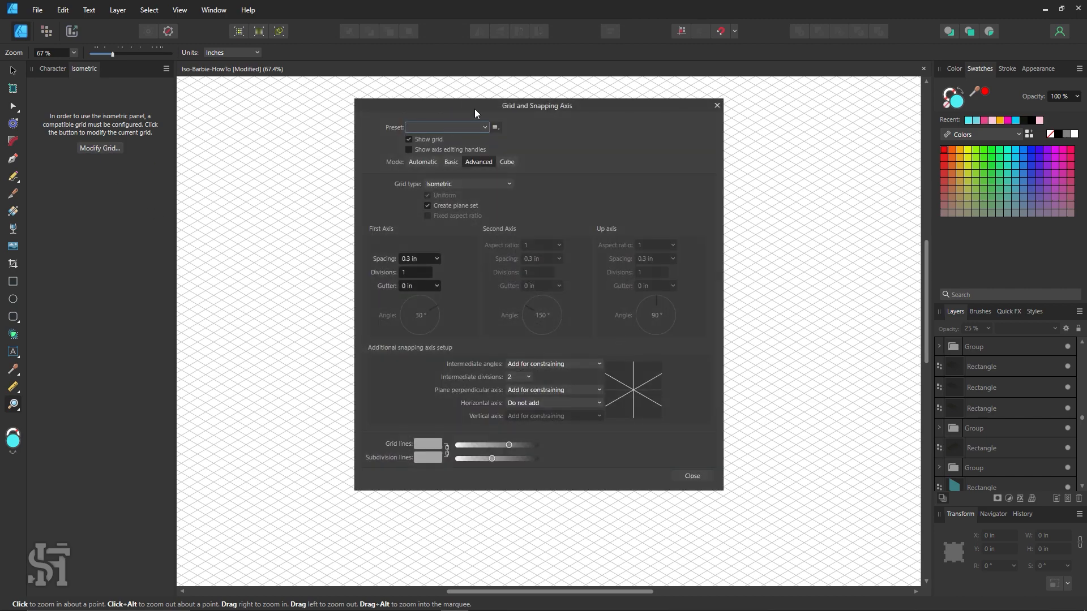
pyautogui.moveTo(474, 108); pyautogui.dragTo(671, 131)
pyautogui.click(615, 294)
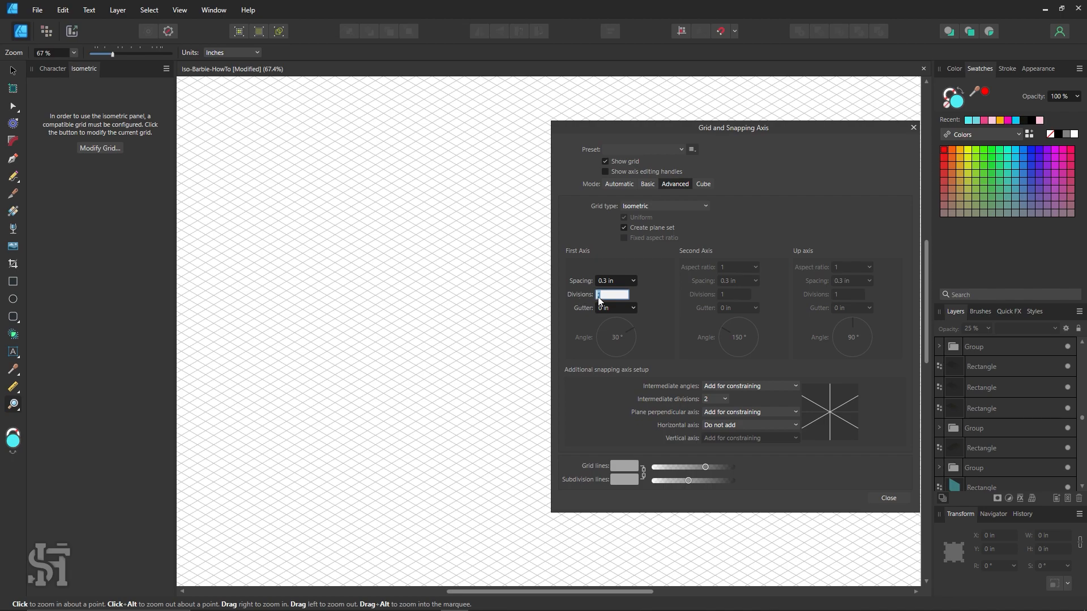
pyautogui.click(888, 498)
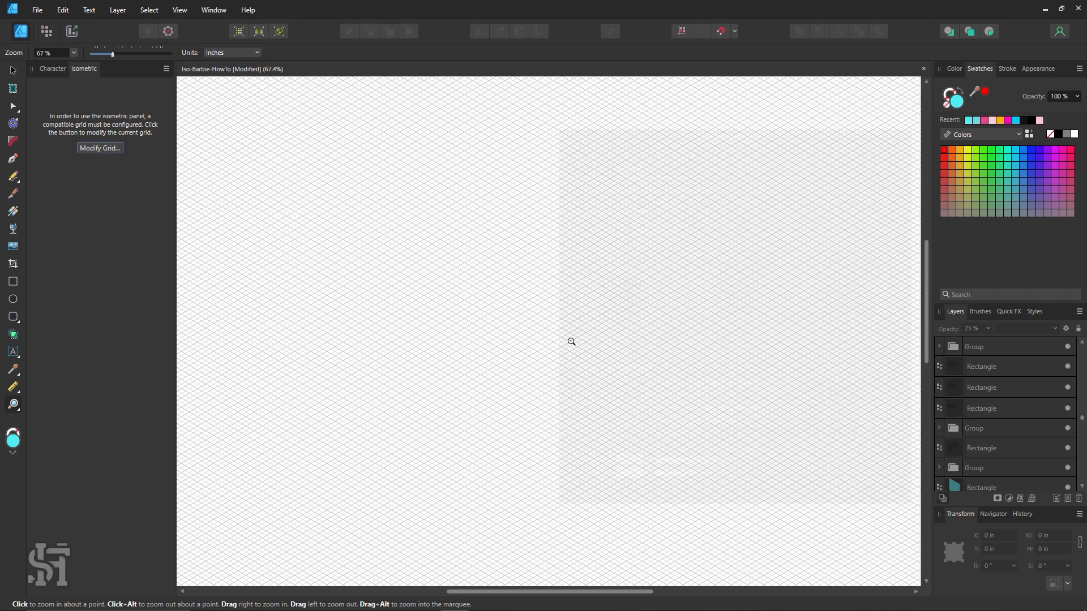
# Step: Set the isometric grid's first-axis divisions to 4 and examine the subdivision lines up close
pyautogui.scroll(5, 571, 342)
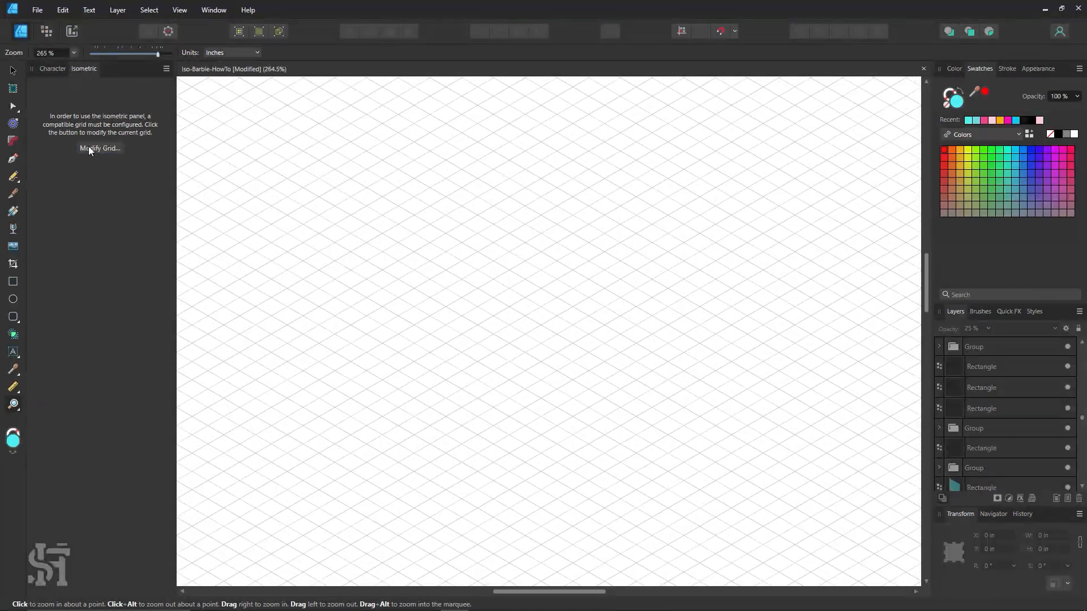
pyautogui.click(89, 149)
pyautogui.moveTo(532, 108); pyautogui.dragTo(700, 145)
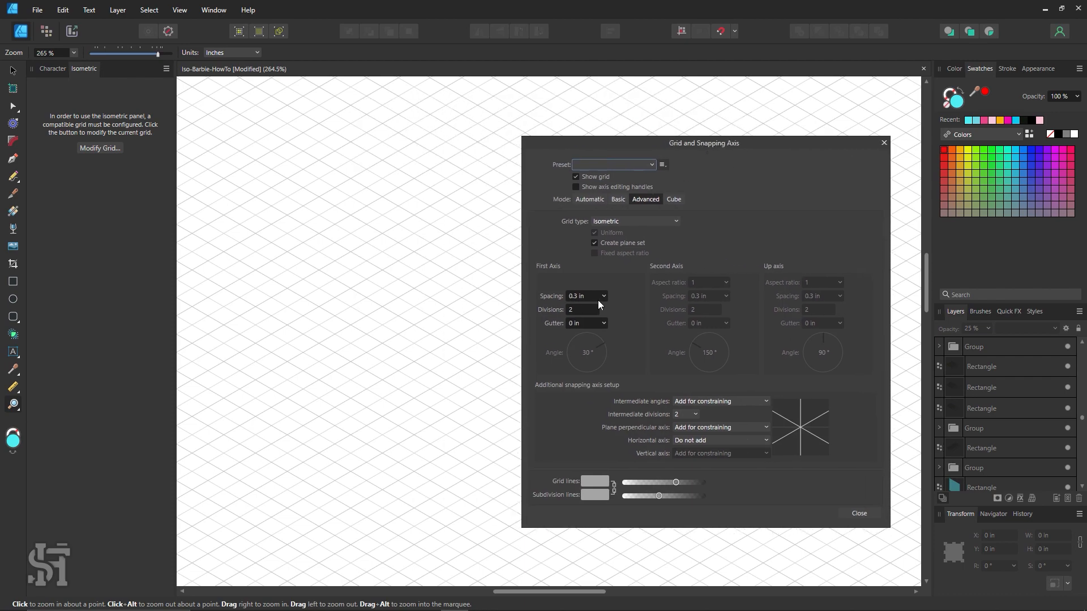
pyautogui.click(577, 310)
pyautogui.doubleClick(579, 310)
pyautogui.write('4')
pyautogui.click(867, 514)
pyautogui.moveTo(534, 323); pyautogui.dragTo(832, 510)
# Step: Set the isometric grid's first-axis divisions to 8 and examine the finer grid on the artboard
pyautogui.click(100, 148)
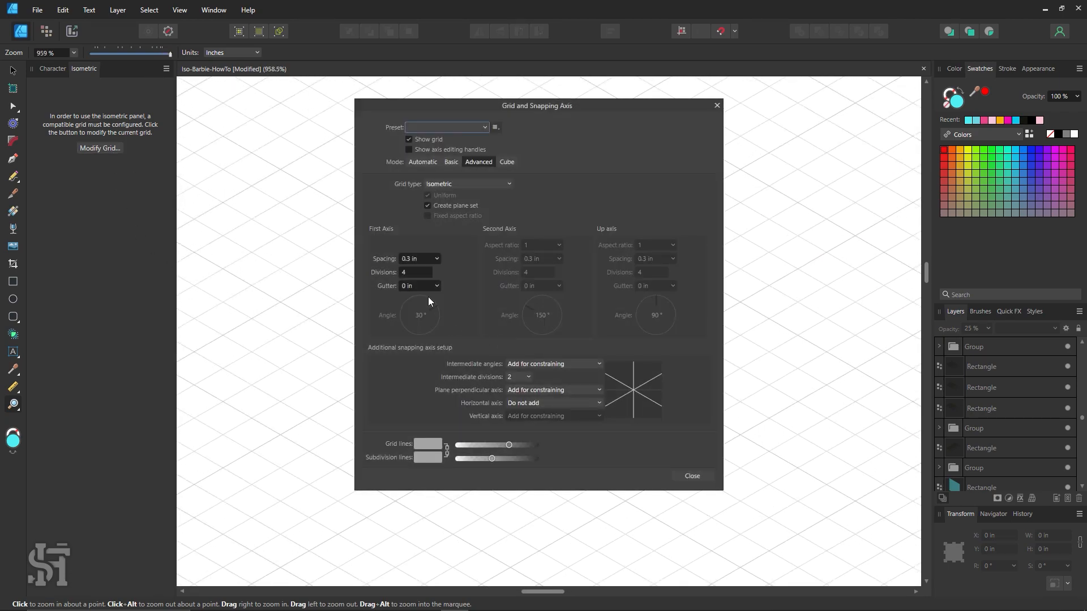
pyautogui.doubleClick(421, 273)
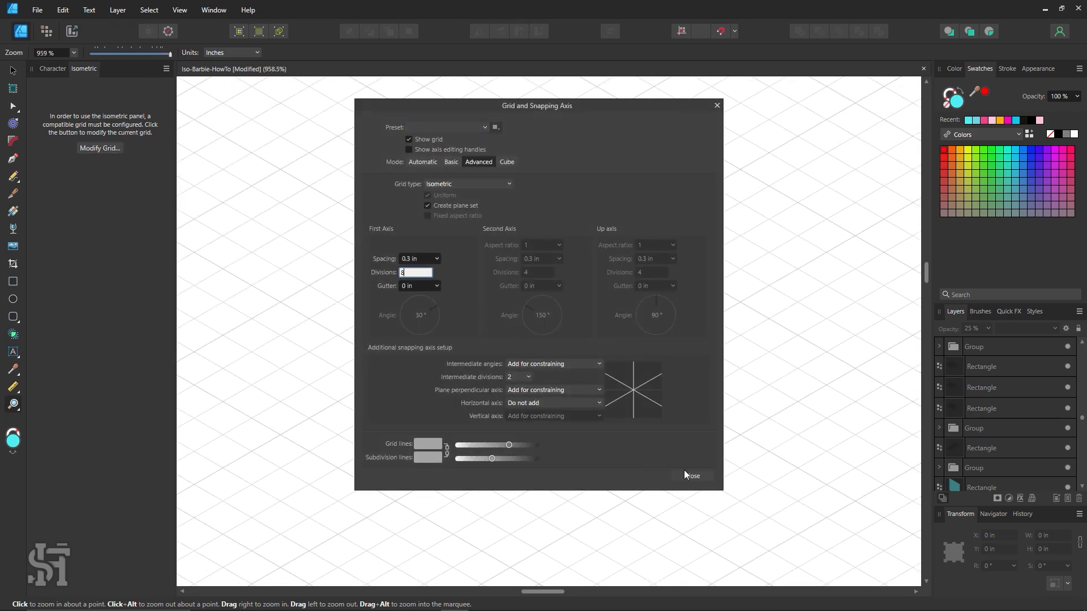
pyautogui.click(691, 476)
pyautogui.click(552, 338)
pyautogui.moveTo(557, 339); pyautogui.dragTo(447, 183)
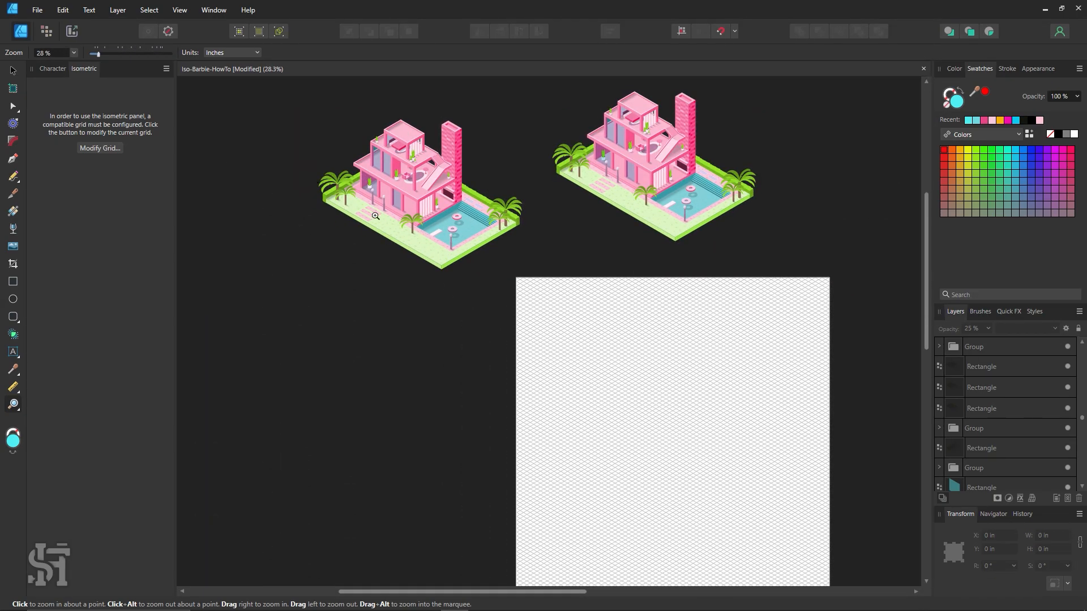
pyautogui.moveTo(690, 375); pyautogui.dragTo(821, 475)
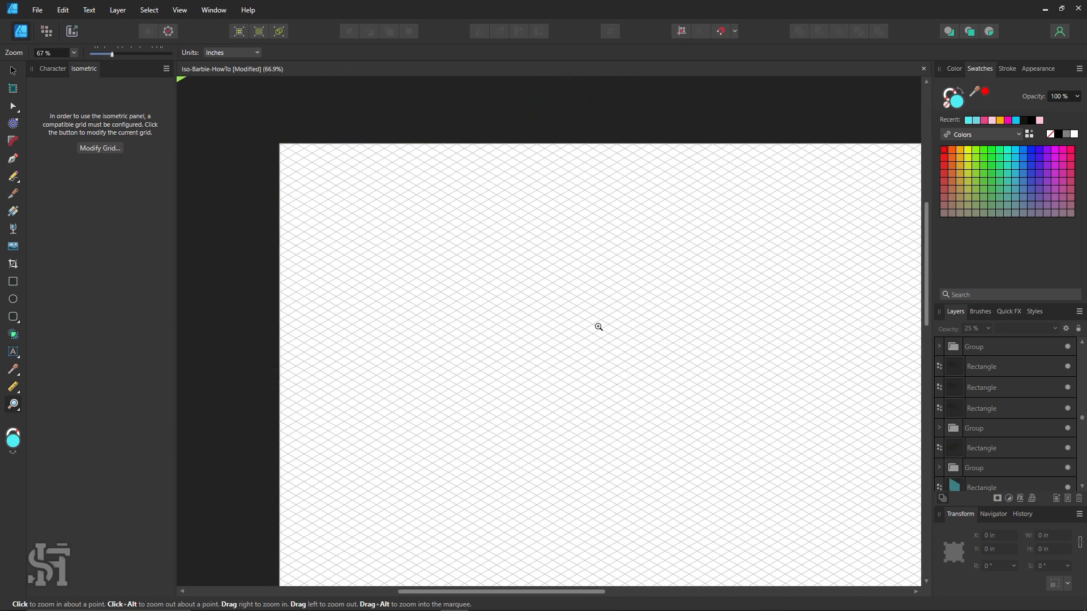
pyautogui.moveTo(599, 327); pyautogui.dragTo(558, 383)
pyautogui.press('space')
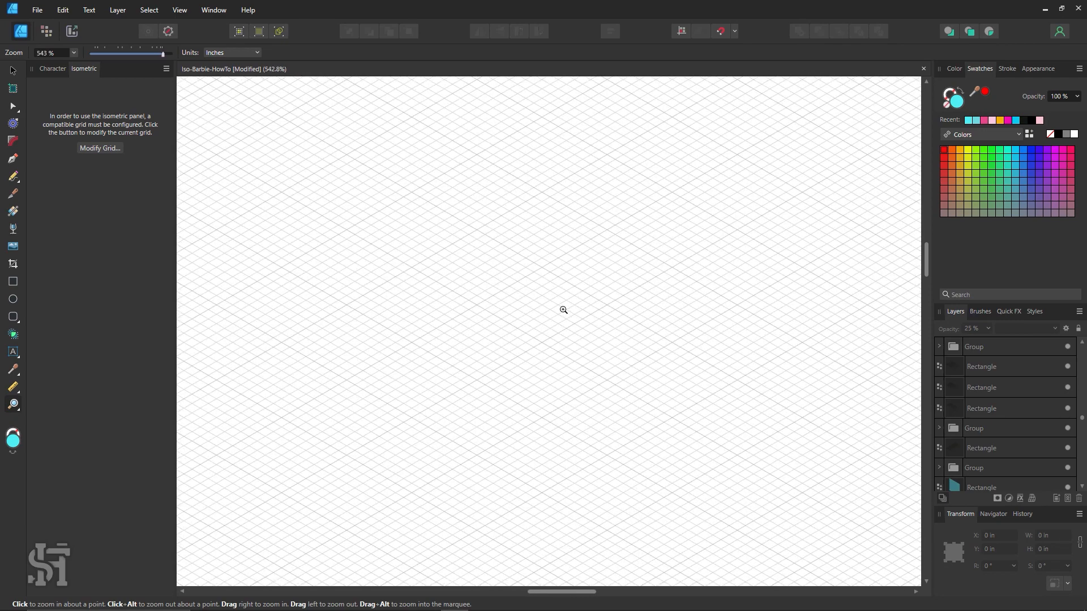
# Step: Turn on Force Pixel Alignment for the document
pyautogui.click(13, 72)
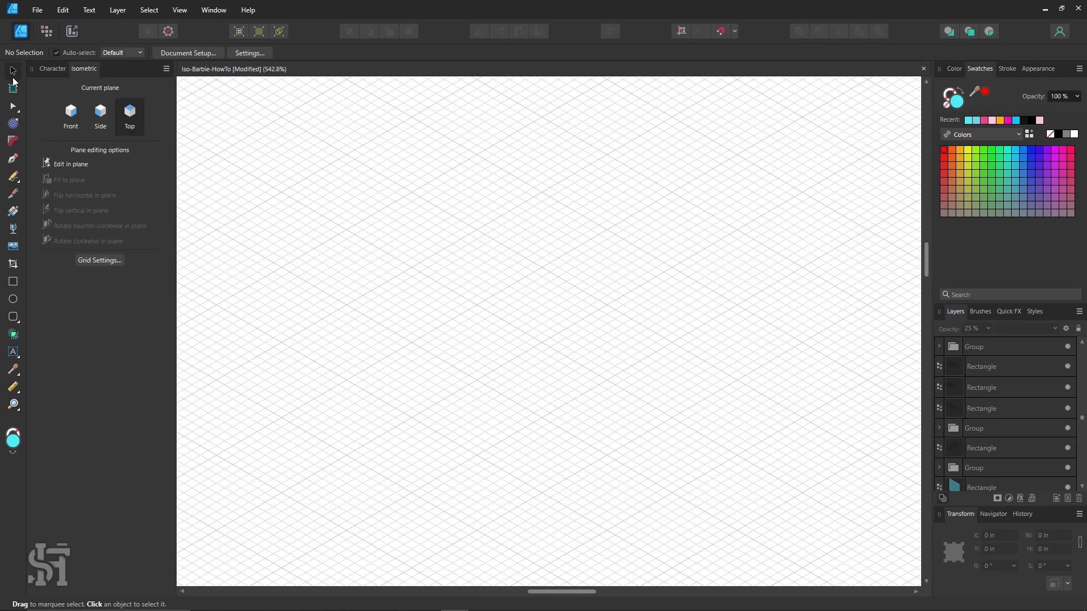
pyautogui.click(677, 32)
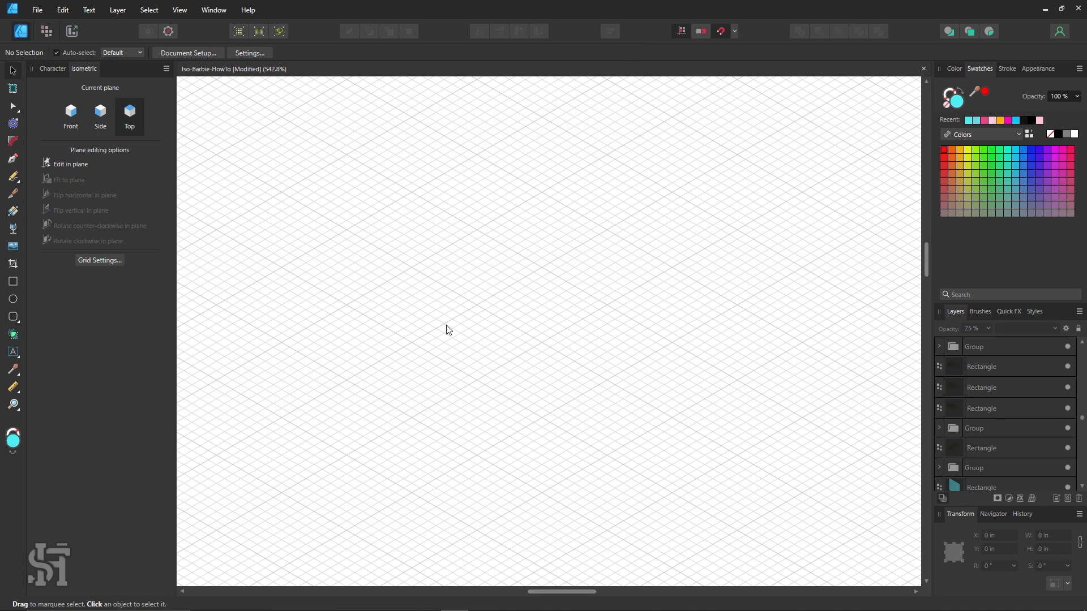
# Step: Try drawing a narrow cyan rectangle about 0.065 × 0.263 in without plane editing, and undo it
pyautogui.click(13, 282)
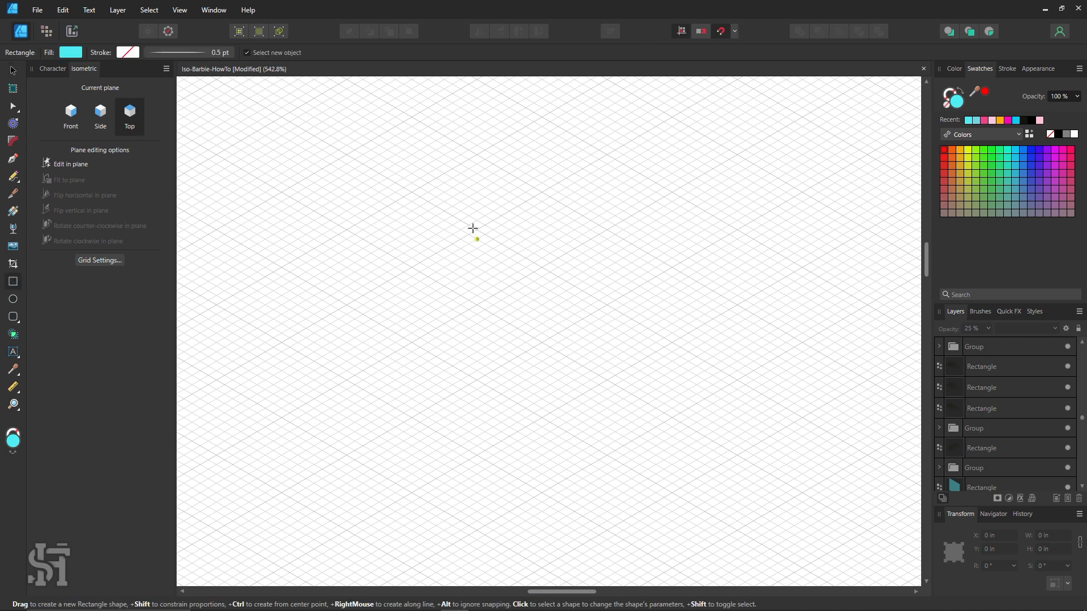
pyautogui.moveTo(473, 228); pyautogui.dragTo(494, 294)
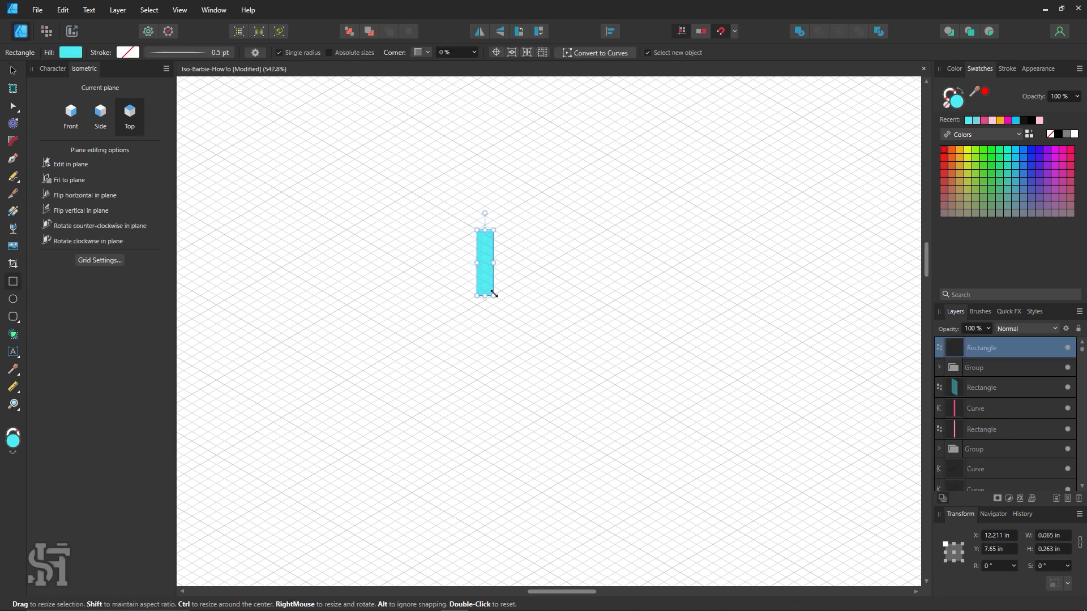
pyautogui.hotkey('ctrl', 'z')
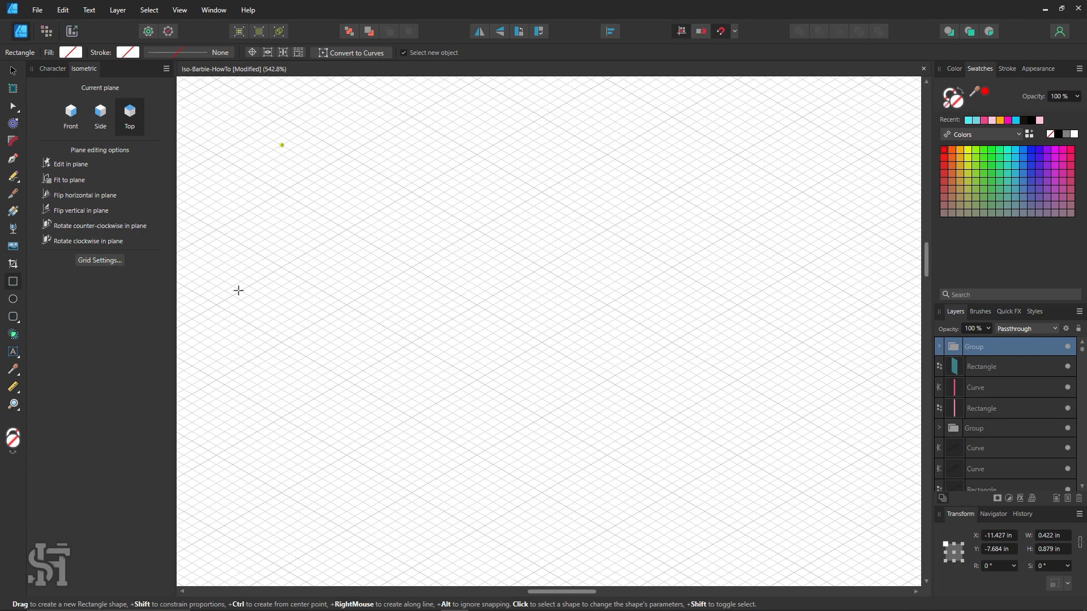
# Step: Enable Edit in plane and draw a 0.3 × 0.3 in square on the Top plane, filled with orange
pyautogui.click(76, 166)
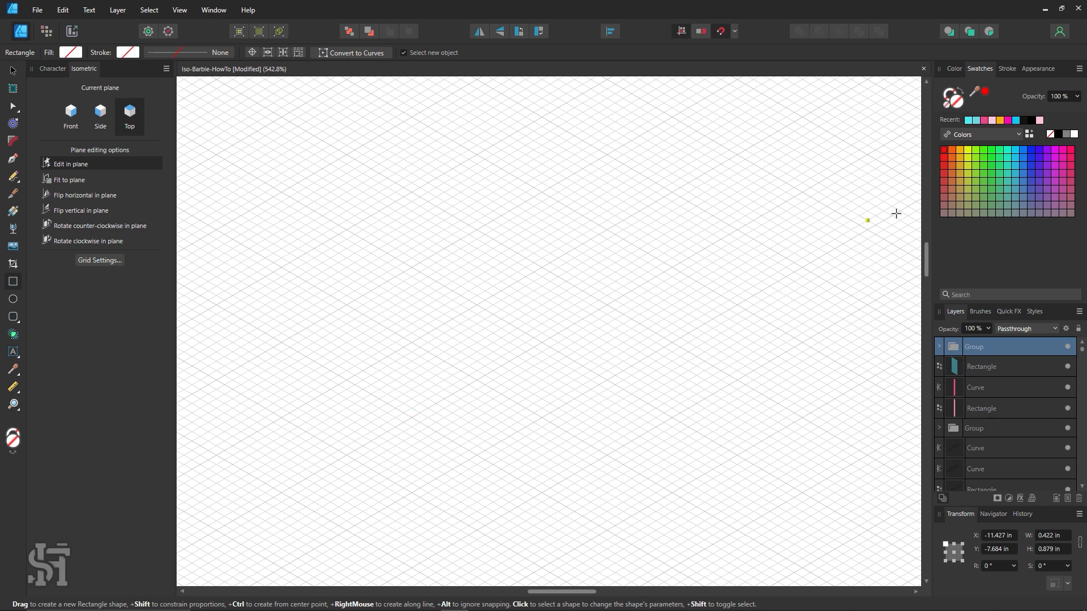
pyautogui.click(1038, 150)
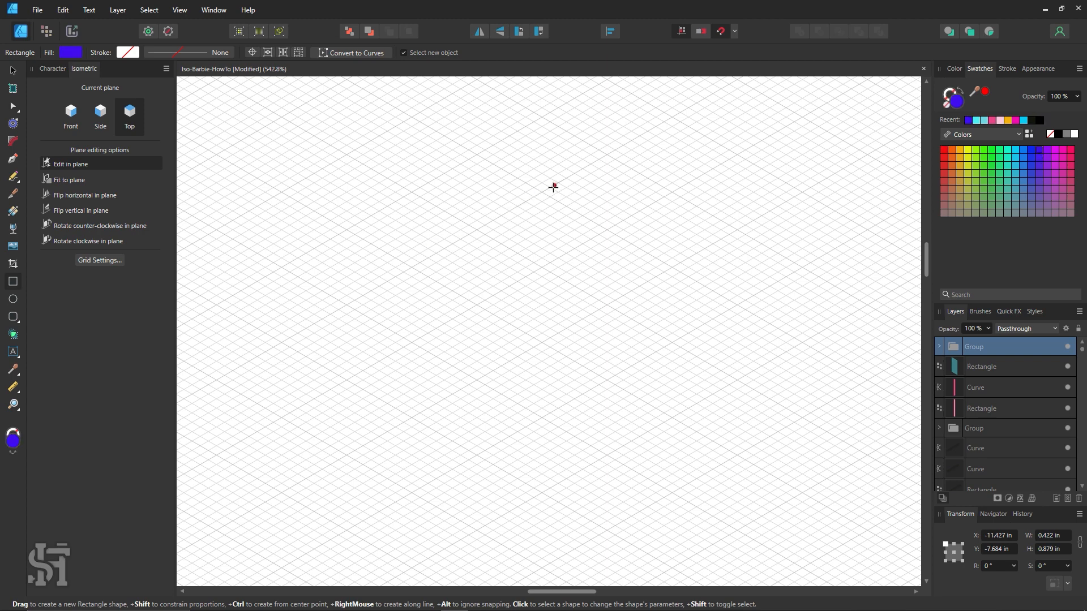
pyautogui.moveTo(542, 193); pyautogui.dragTo(541, 271)
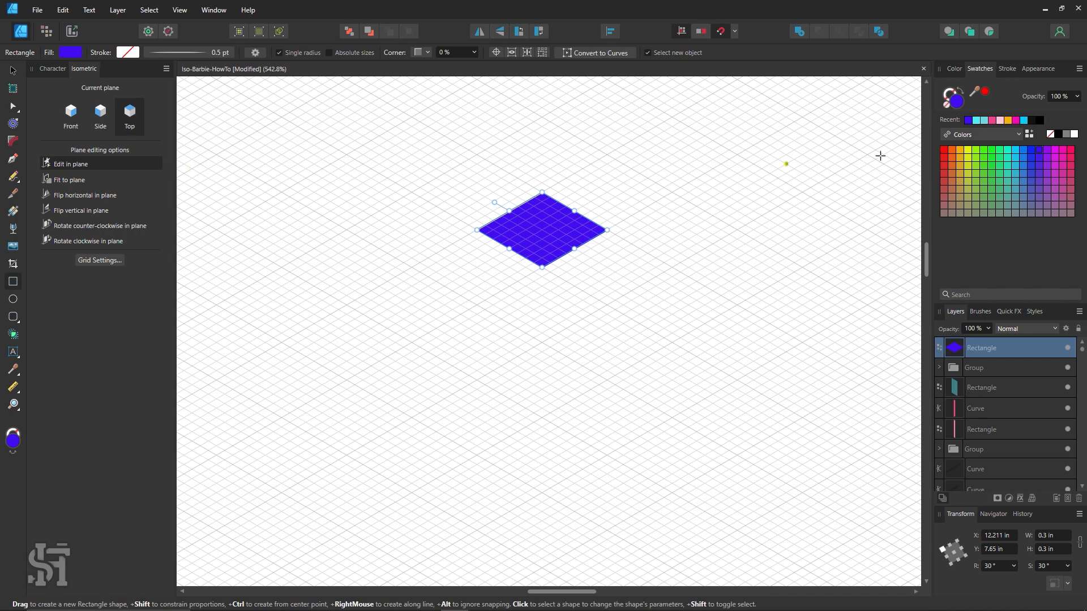
pyautogui.click(952, 150)
# Step: Draw a 0.3 × 0.15 in face on the Side plane below the square's lower-left edge and fill it yellow
pyautogui.click(94, 115)
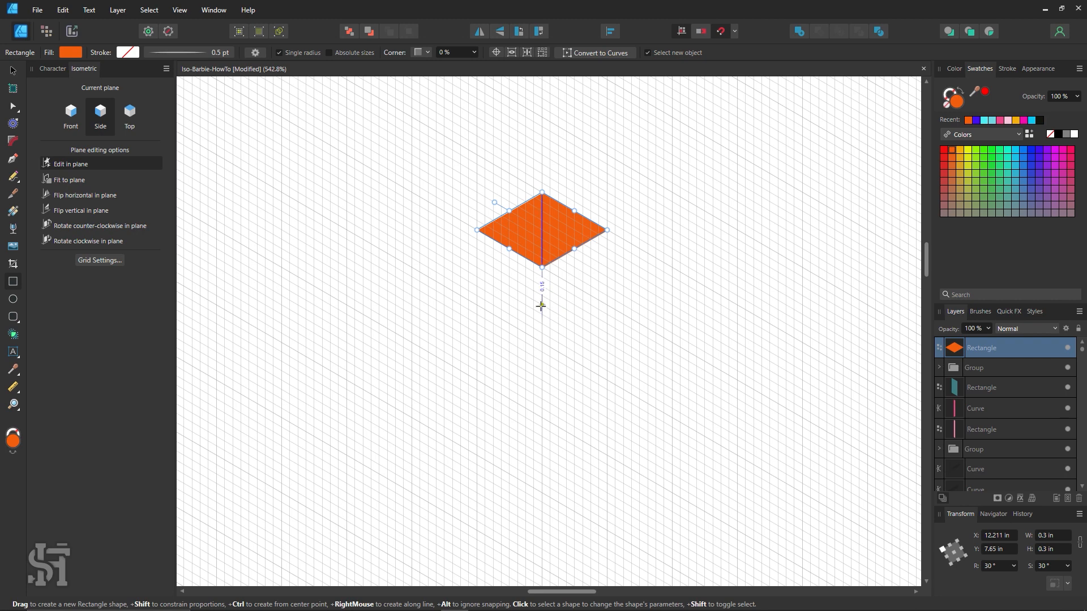
pyautogui.moveTo(541, 304); pyautogui.dragTo(477, 230)
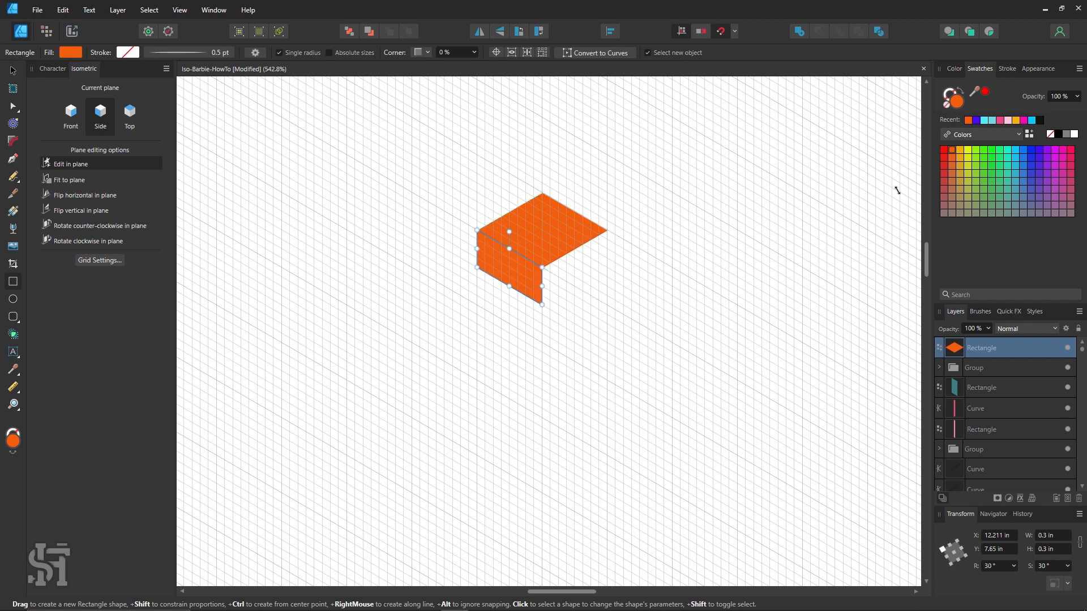
pyautogui.click(968, 158)
# Step: Complete the box with a 0.3 × 0.15 in face on the Front plane below the square's lower-right edge, filled blue
pyautogui.click(71, 114)
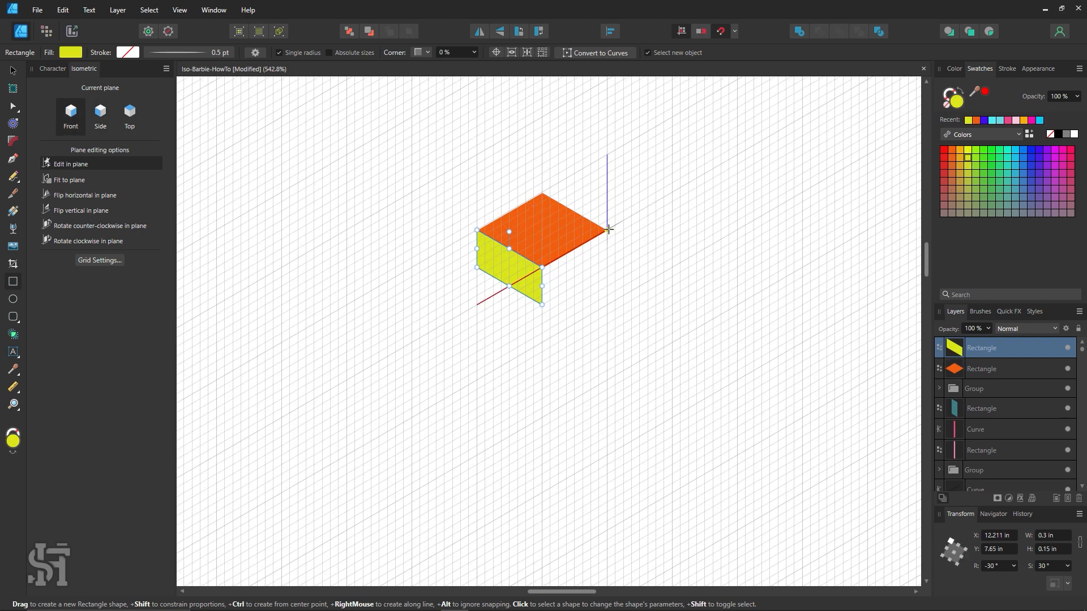
pyautogui.moveTo(607, 230); pyautogui.dragTo(542, 305)
pyautogui.click(1014, 176)
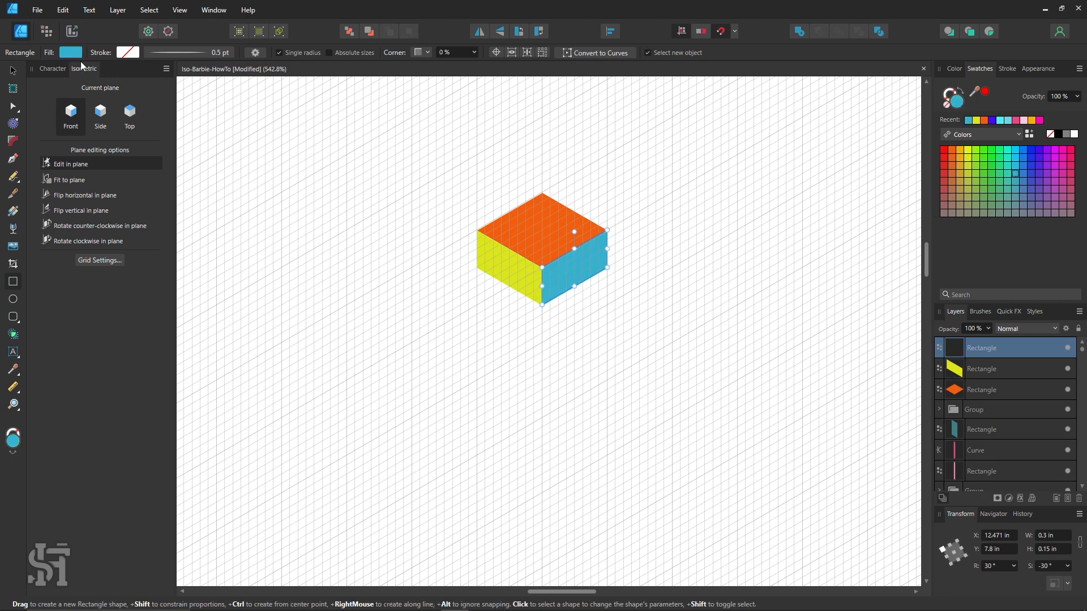
pyautogui.press('v')
pyautogui.click(419, 211)
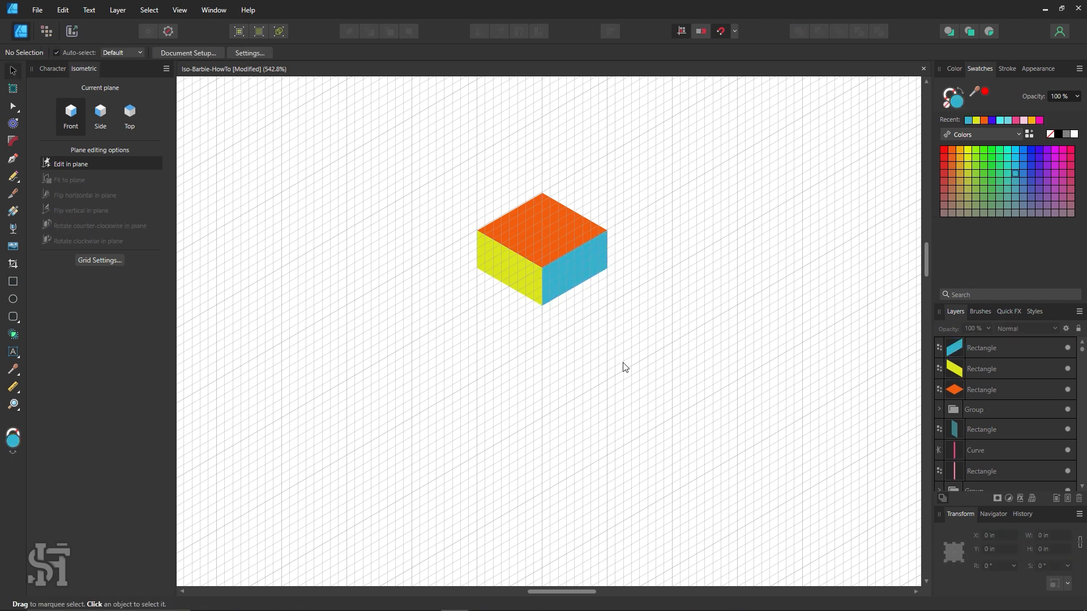
# Step: Set the isometric grid's first-axis divisions to 1 and switch to the Top plane
pyautogui.click(98, 264)
pyautogui.click(413, 271)
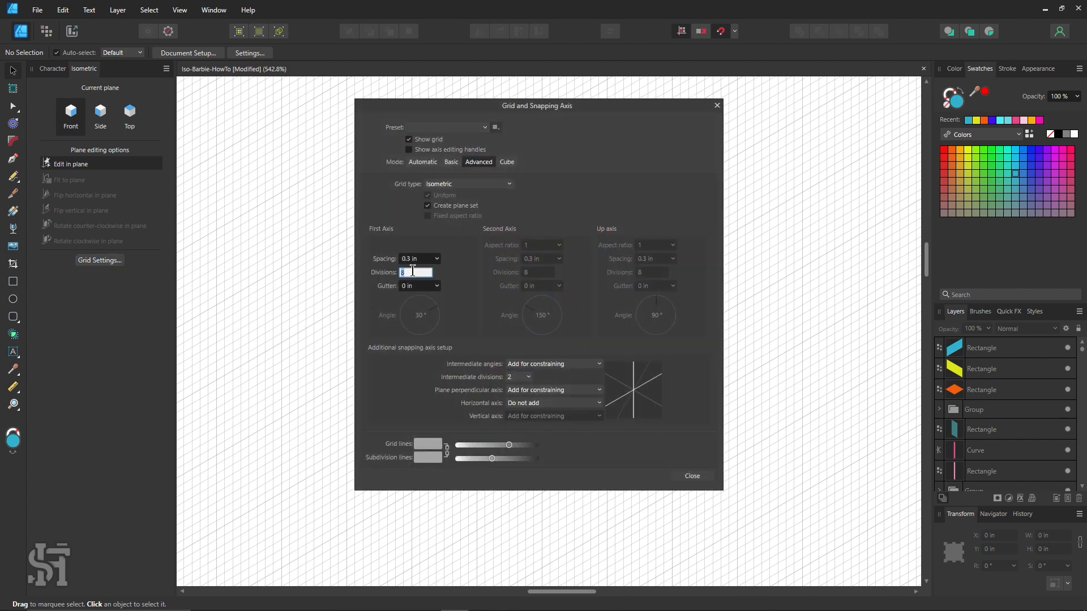
pyautogui.click(691, 476)
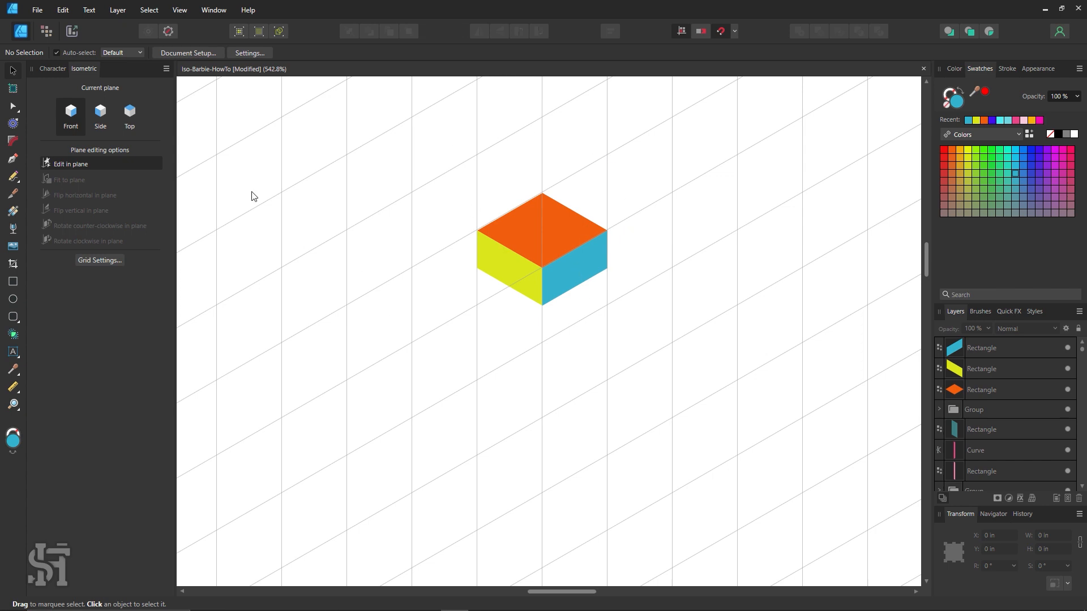
pyautogui.click(130, 111)
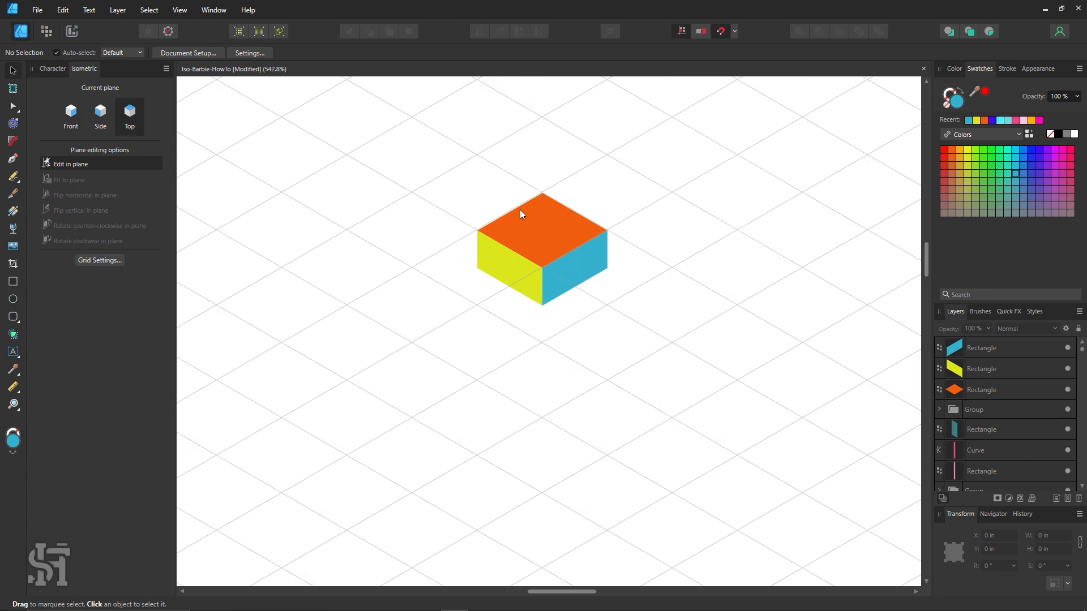
# Step: Compare the box's orange top face with a single grid cell and review the grid's spacing and divisions settings
pyautogui.click(533, 227)
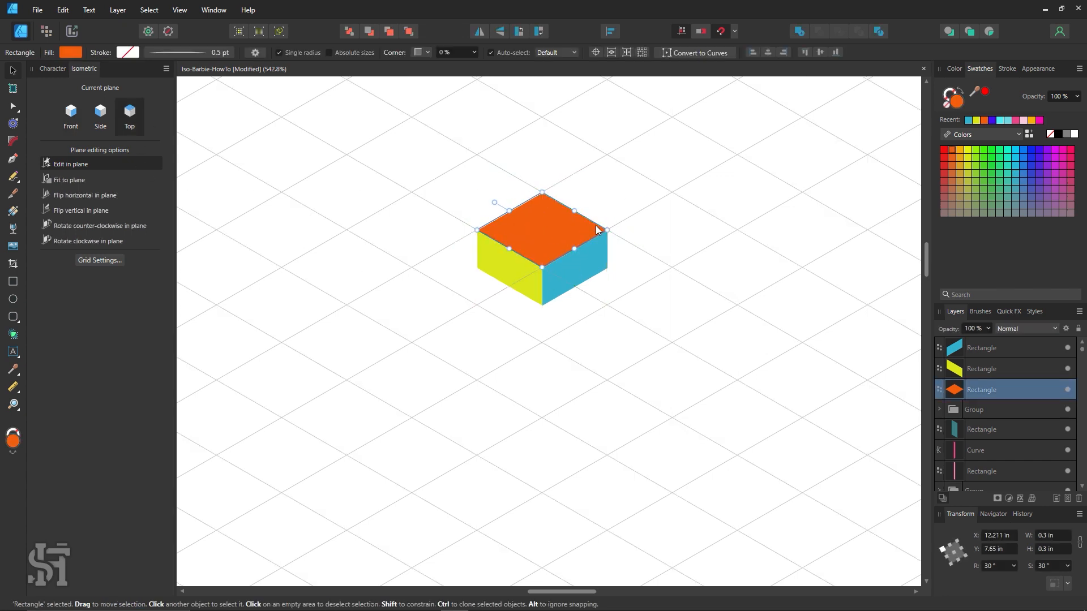
pyautogui.click(310, 219)
pyautogui.click(105, 259)
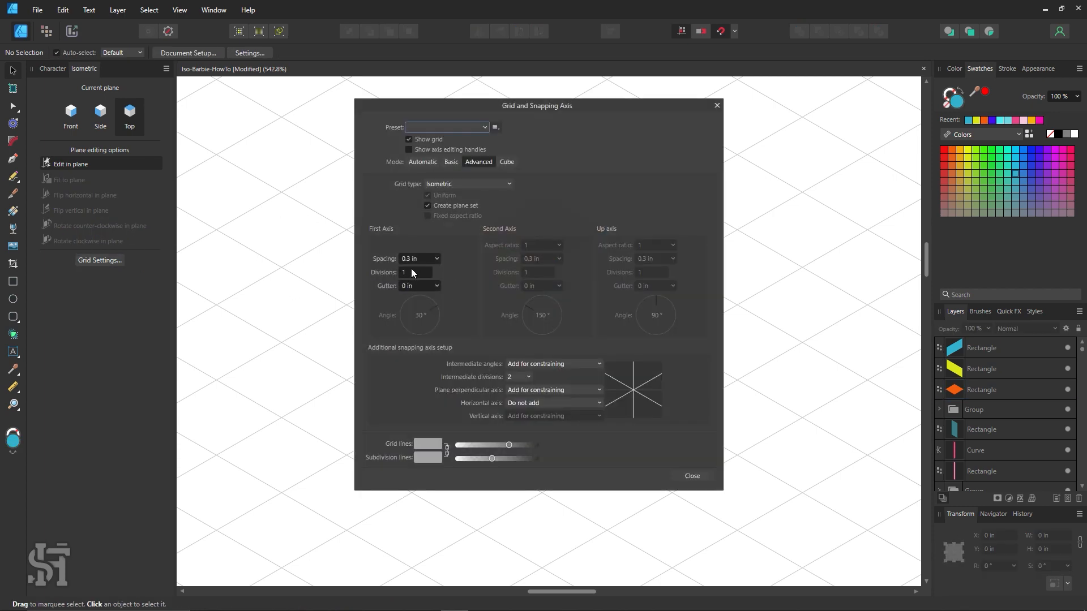
pyautogui.click(691, 476)
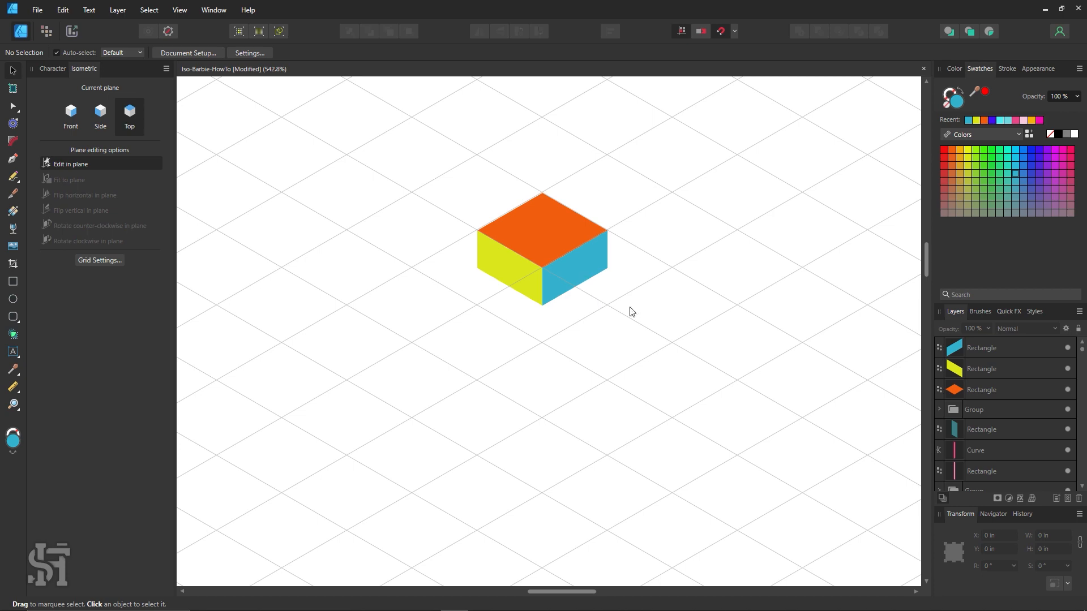
# Step: Delete all three faces of the small test box from the artboard
pyautogui.press('z')
pyautogui.keyDown('alt'); pyautogui.click(649, 331); pyautogui.keyUp('alt')
pyautogui.keyDown('alt'); pyautogui.click(649, 332); pyautogui.keyUp('alt')
pyautogui.keyDown('alt'); pyautogui.click(649, 331); pyautogui.keyUp('alt')
pyautogui.keyDown('alt'); pyautogui.click(649, 331); pyautogui.keyUp('alt')
pyautogui.keyDown('alt'); pyautogui.click(650, 331); pyautogui.keyUp('alt')
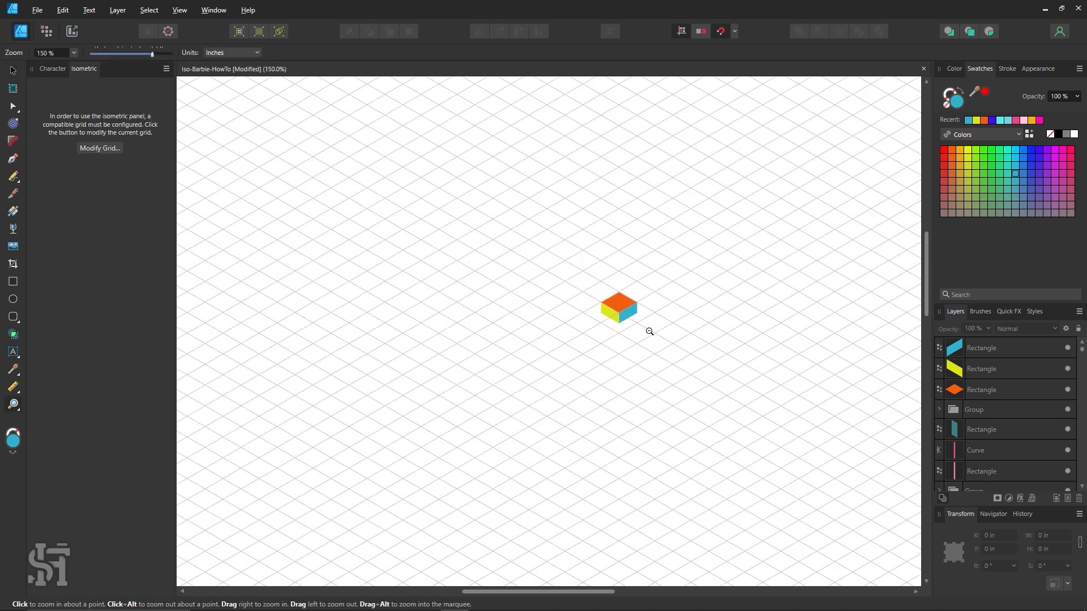
pyautogui.keyDown('alt'); pyautogui.click(650, 331); pyautogui.keyUp('alt')
pyautogui.keyDown('alt'); pyautogui.click(648, 340); pyautogui.keyUp('alt')
pyautogui.keyDown('alt'); pyautogui.click(648, 345); pyautogui.keyUp('alt')
pyautogui.press('space')
pyautogui.moveTo(660, 372); pyautogui.dragTo(511, 307)
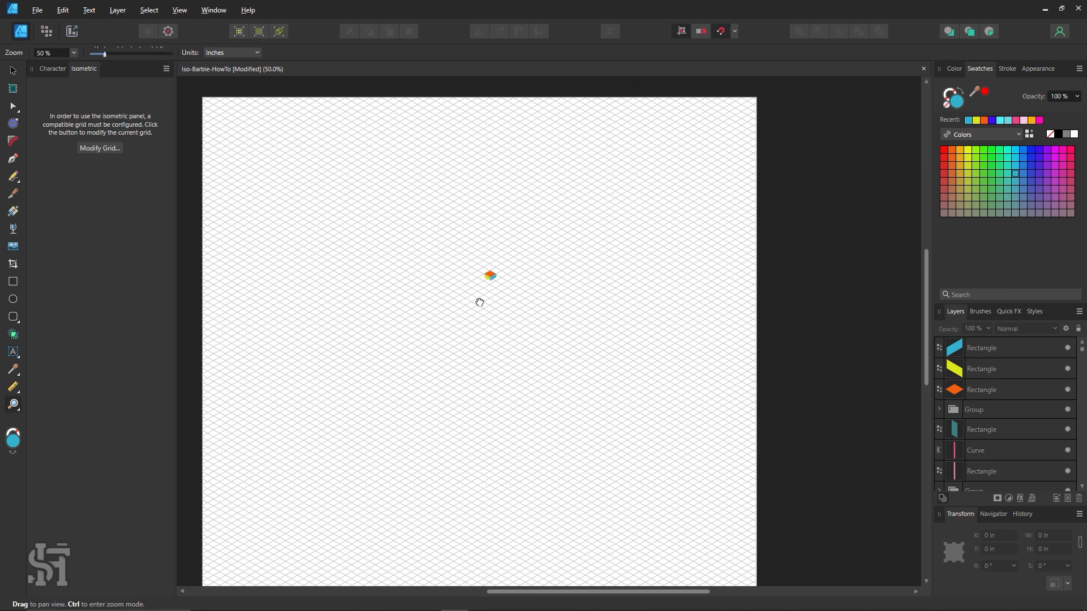
pyautogui.click(8, 71)
pyautogui.moveTo(583, 245); pyautogui.dragTo(406, 332)
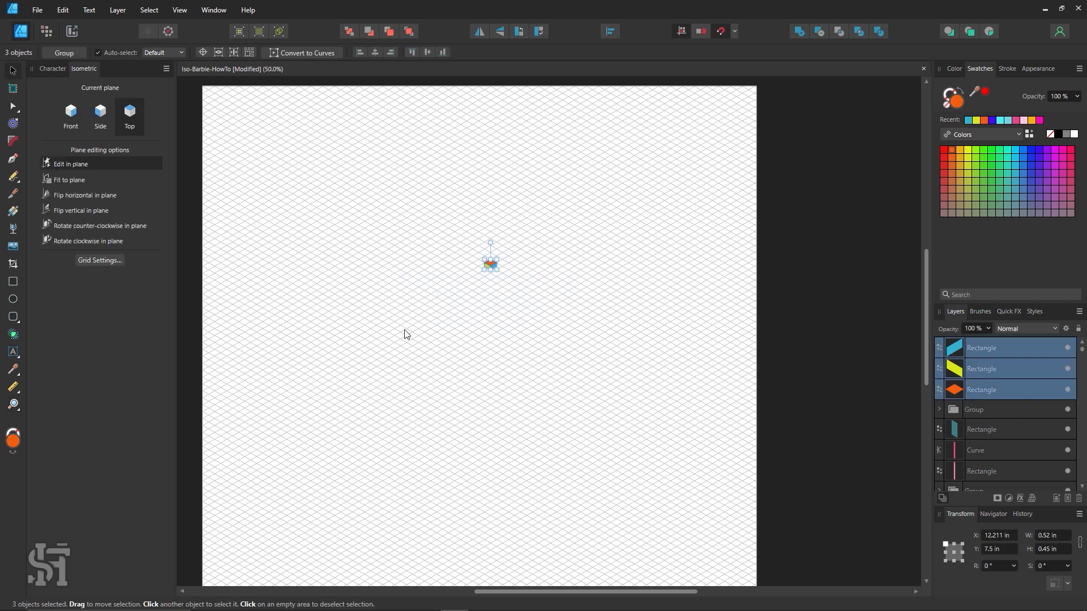
pyautogui.press('Delete')
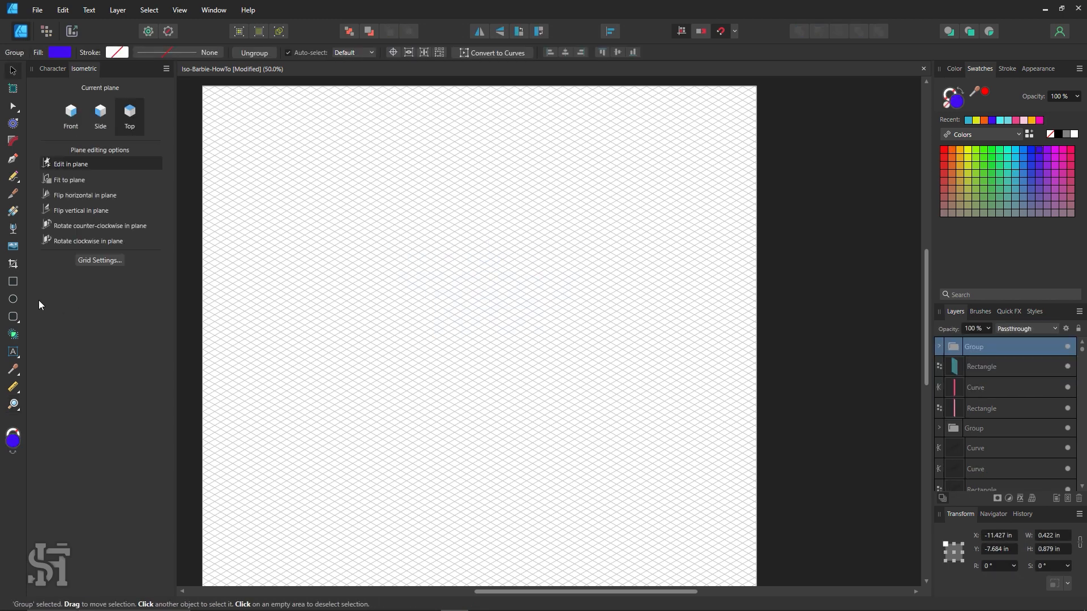
# Step: Examine the base of the finished pink house illustration as reference for the new ground plane
pyautogui.click(15, 286)
pyautogui.scroll(3, 417, 279)
pyautogui.press('space')
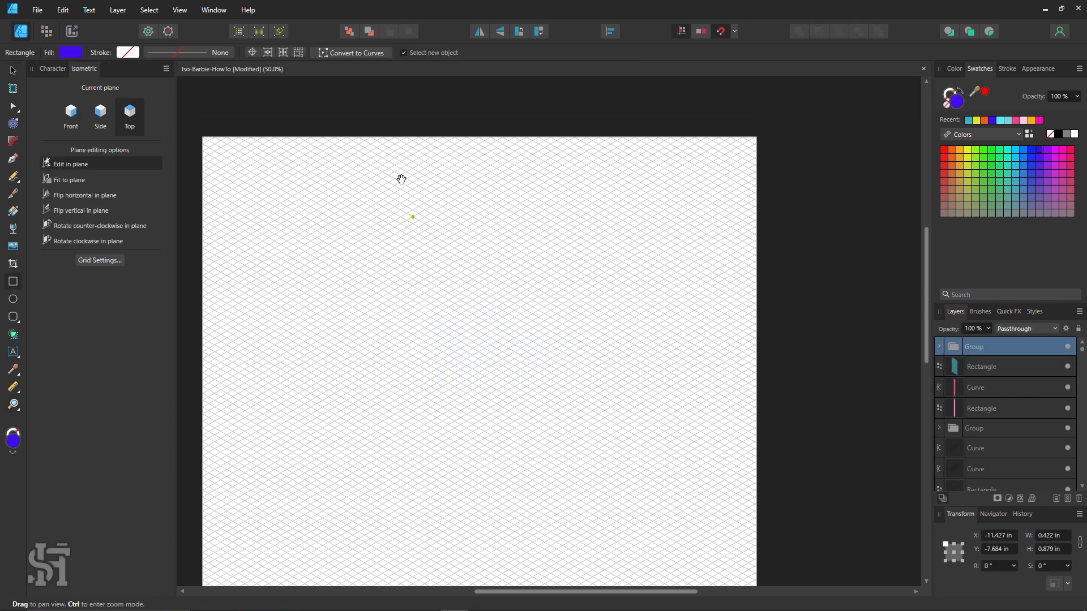
pyautogui.moveTo(233, 78); pyautogui.dragTo(550, 333)
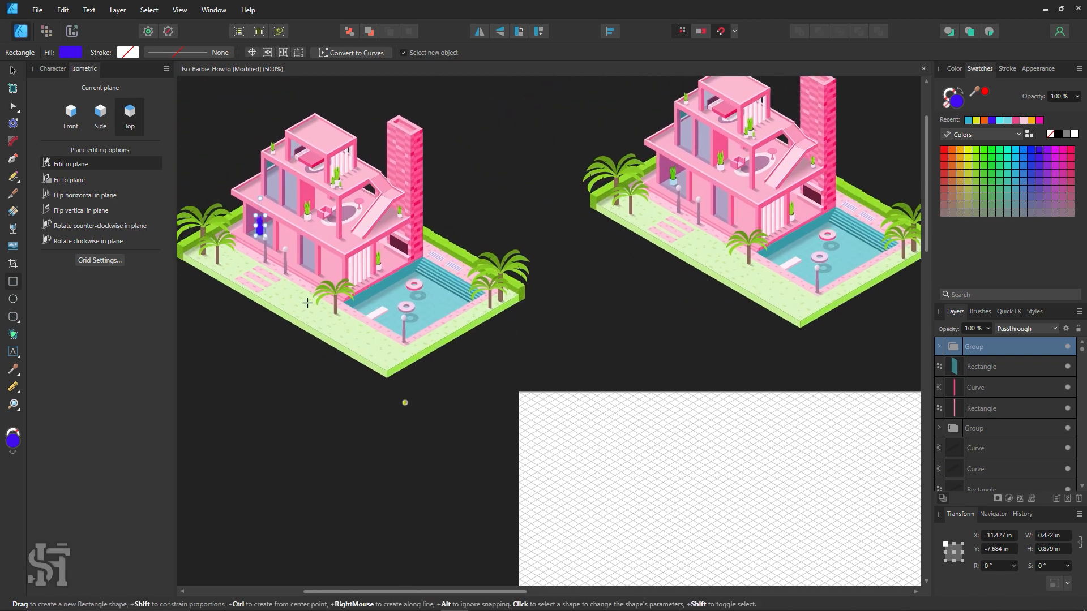
pyautogui.click(12, 71)
pyautogui.click(616, 347)
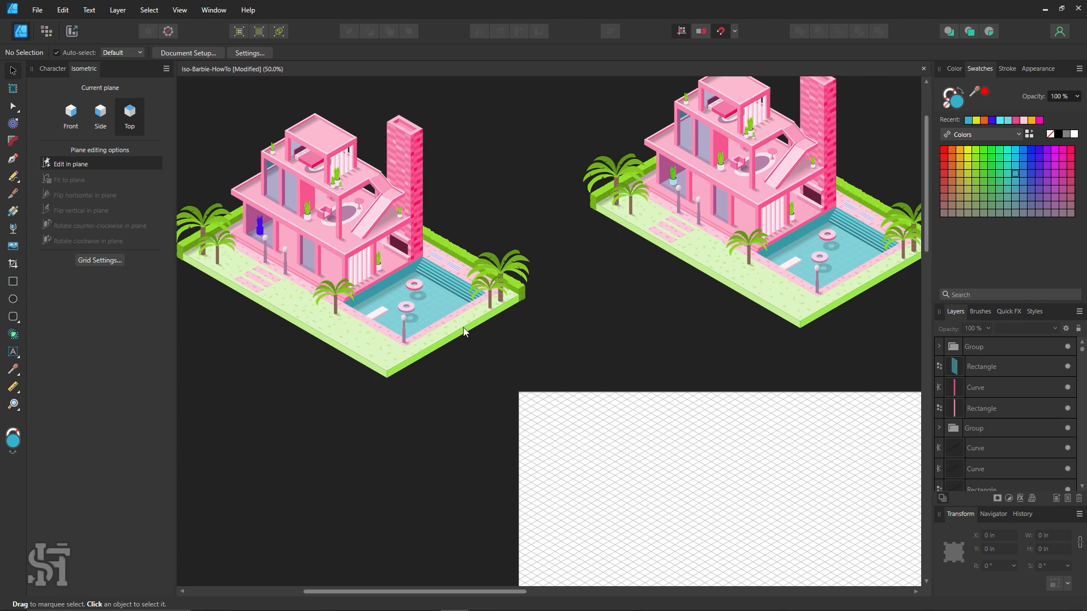
pyautogui.press('space')
pyautogui.moveTo(623, 387); pyautogui.dragTo(604, 369)
pyautogui.press('space')
pyautogui.moveTo(435, 345); pyautogui.dragTo(194, 156)
pyautogui.moveTo(372, 343); pyautogui.dragTo(344, 280)
# Step: Draw a rectangle about 6.6 × 11.4 in on the Top plane in the middle of the artboard as the house's base
pyautogui.click(12, 281)
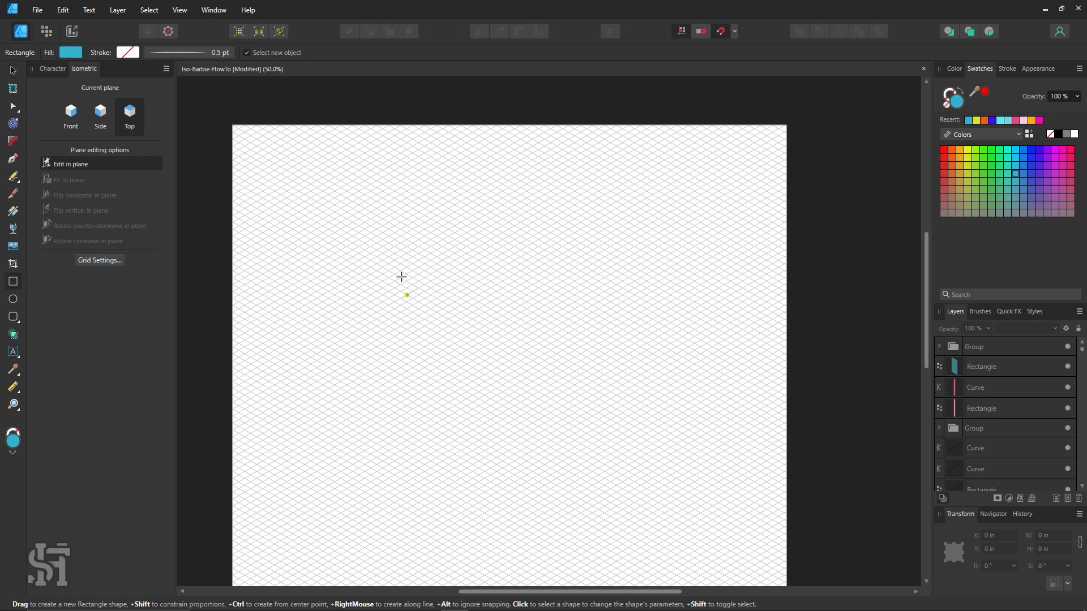
pyautogui.moveTo(426, 249); pyautogui.dragTo(520, 457)
pyautogui.click(13, 71)
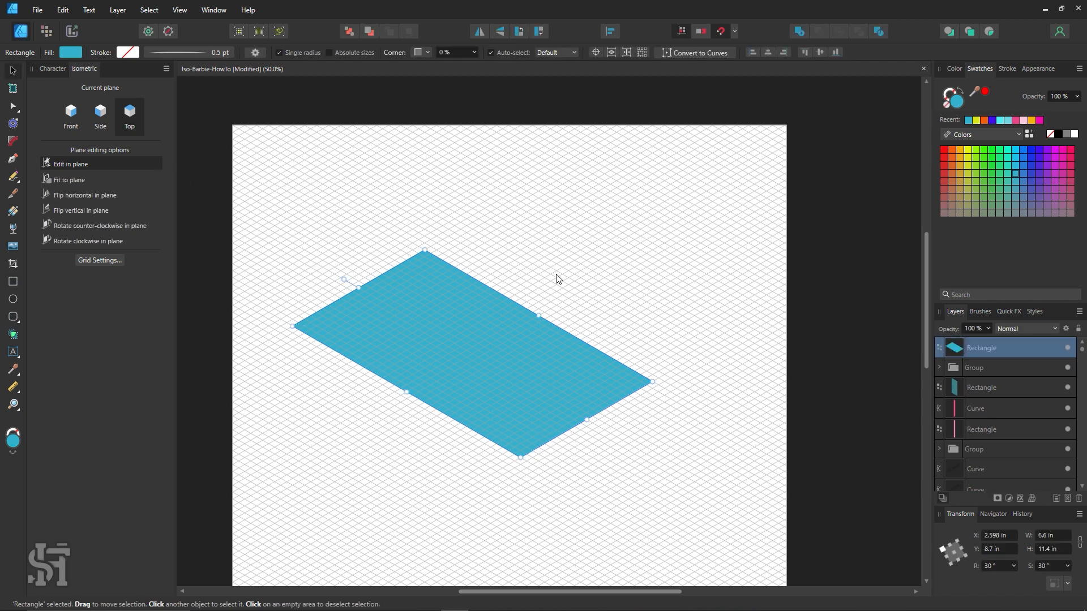
# Step: Enlarge the base rectangle along both isometric directions to 10.2 × 12 in
pyautogui.moveTo(539, 314)
pyautogui.mouseDown()
pyautogui.moveTo(583, 289)
pyautogui.moveTo(554, 321)
pyautogui.mouseUp()
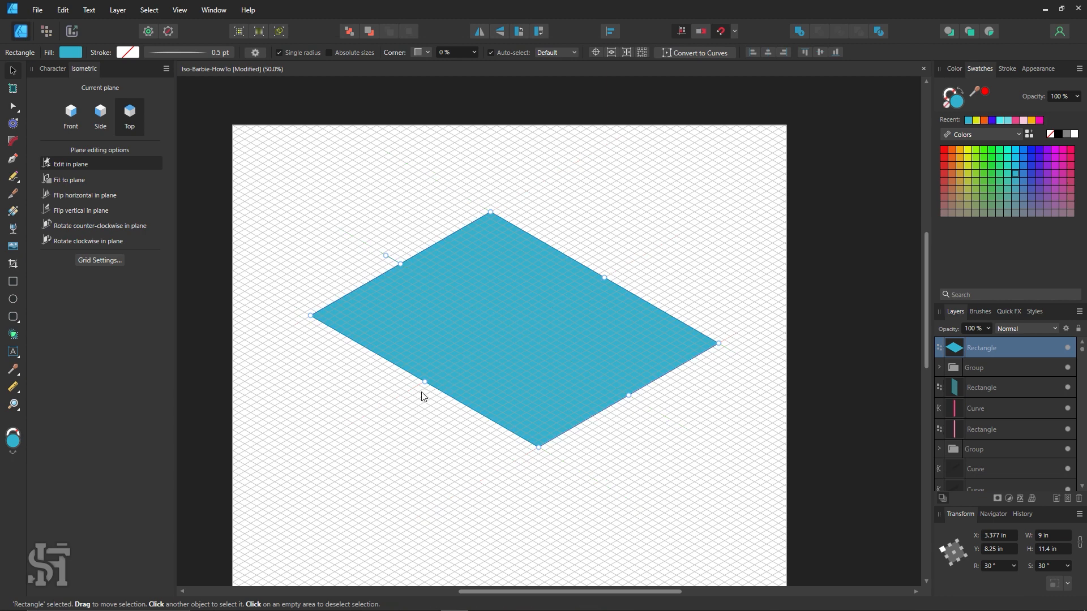
pyautogui.moveTo(425, 381); pyautogui.dragTo(401, 396)
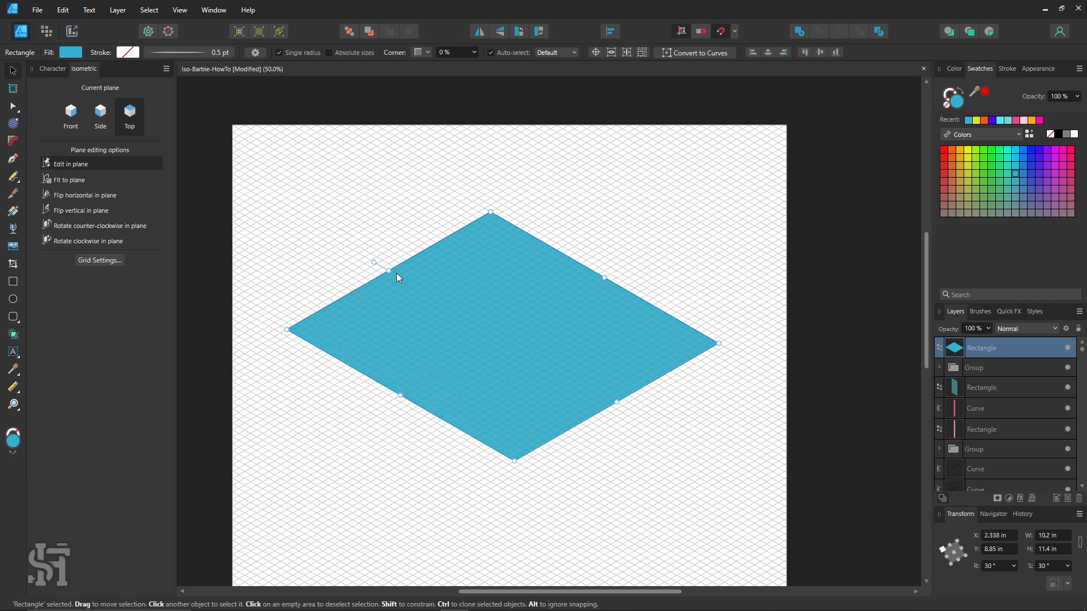
pyautogui.moveTo(389, 271); pyautogui.dragTo(376, 264)
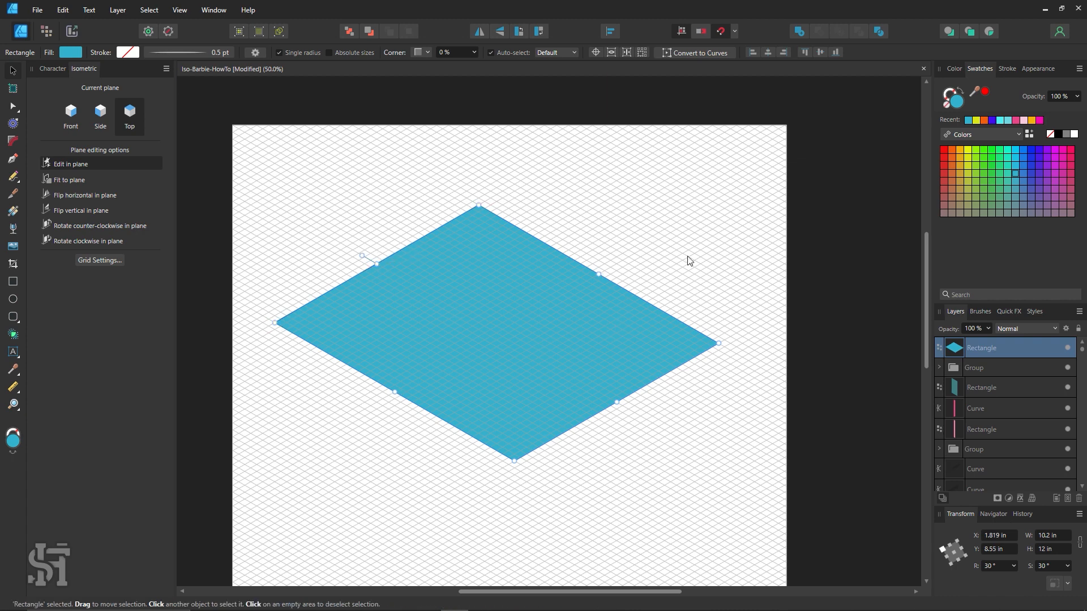
pyautogui.click(719, 186)
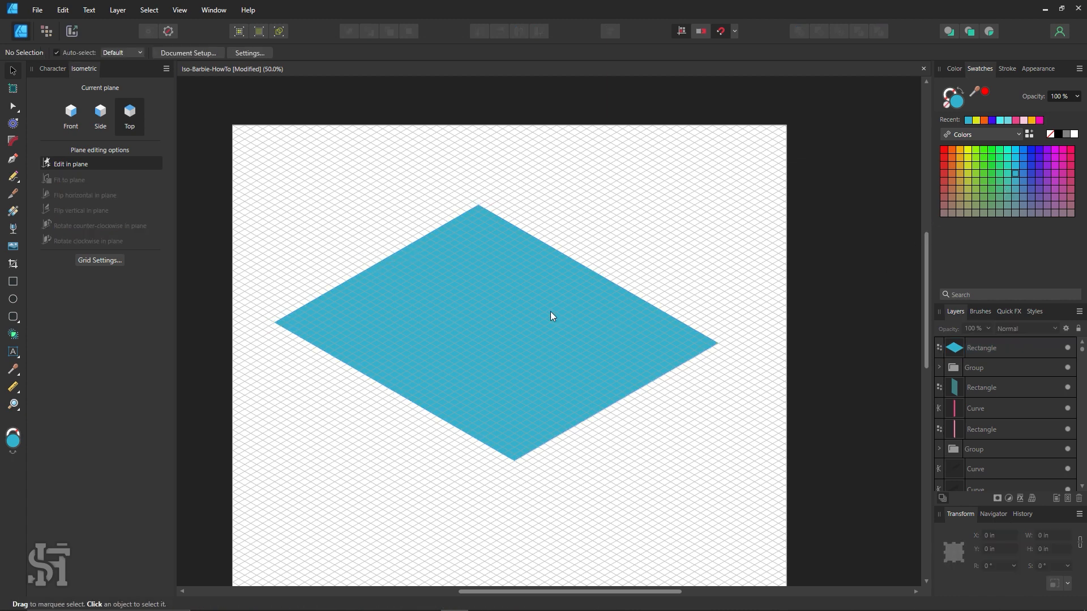
# Step: Fill the base rectangle with the recently used light pink
pyautogui.click(550, 312)
pyautogui.click(1020, 121)
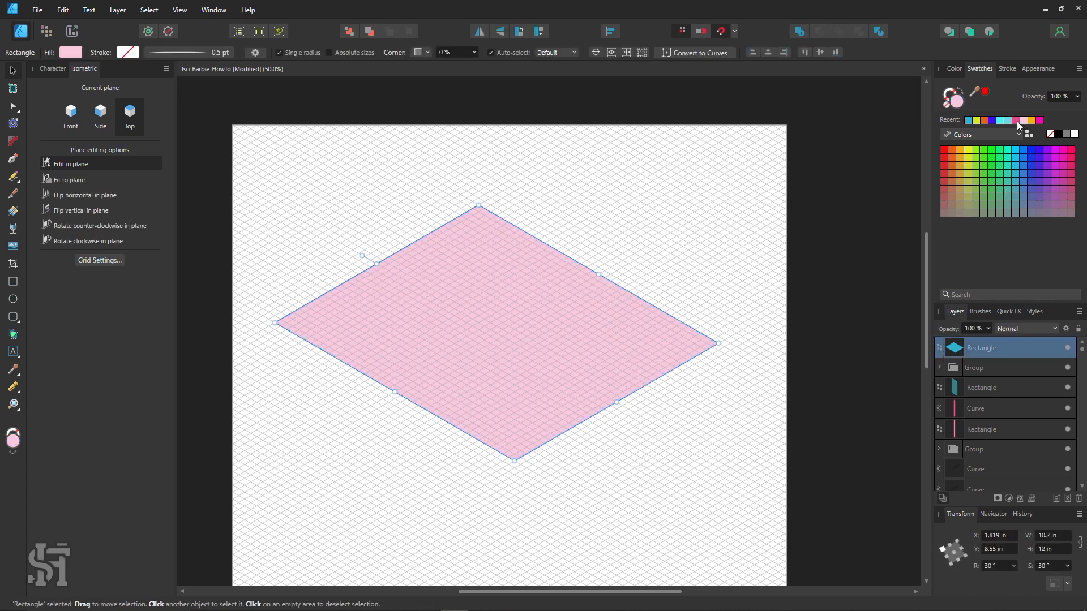
pyautogui.click(691, 190)
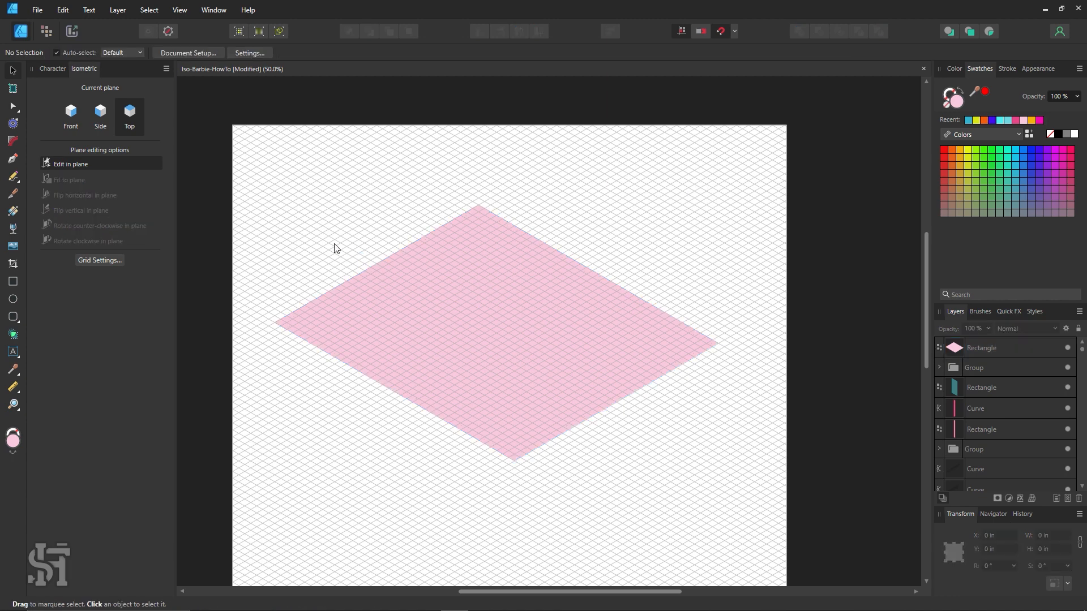
# Step: Draw a 12 × 0.3 in rectangle on the Side plane below the base's lower-left edge and fill it with bright pink
pyautogui.moveTo(313, 226); pyautogui.dragTo(604, 351)
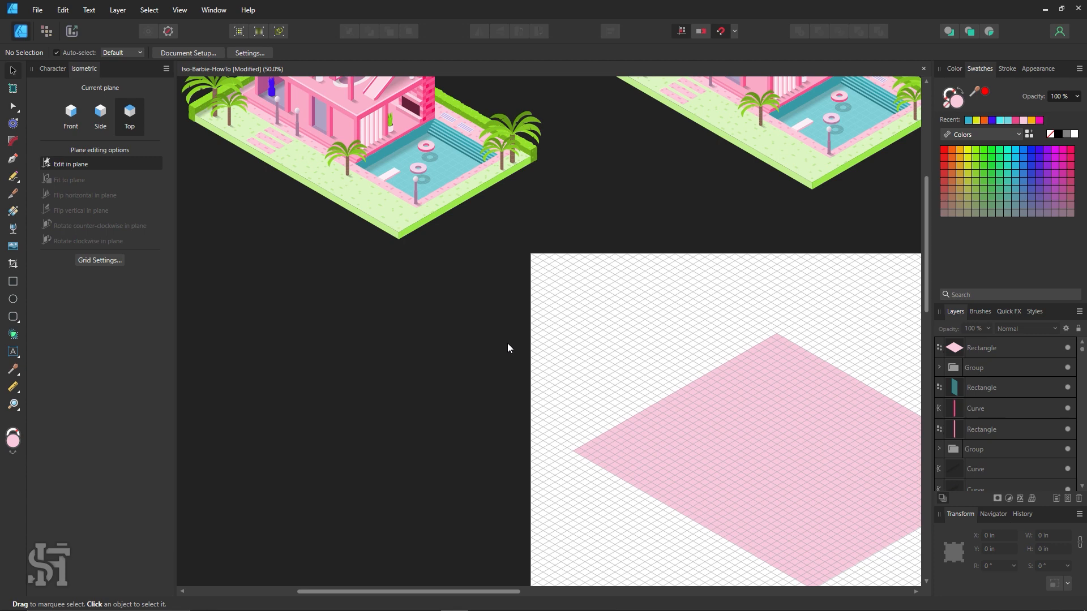
pyautogui.moveTo(482, 345); pyautogui.dragTo(272, 203)
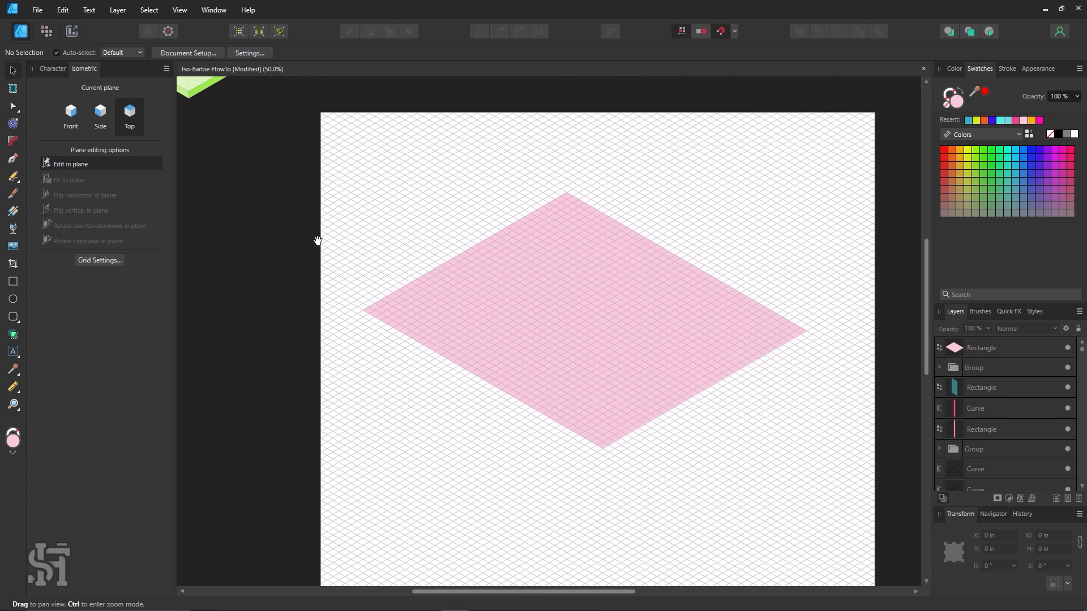
pyautogui.moveTo(463, 371); pyautogui.dragTo(437, 343)
pyautogui.press('z')
pyautogui.click(560, 388)
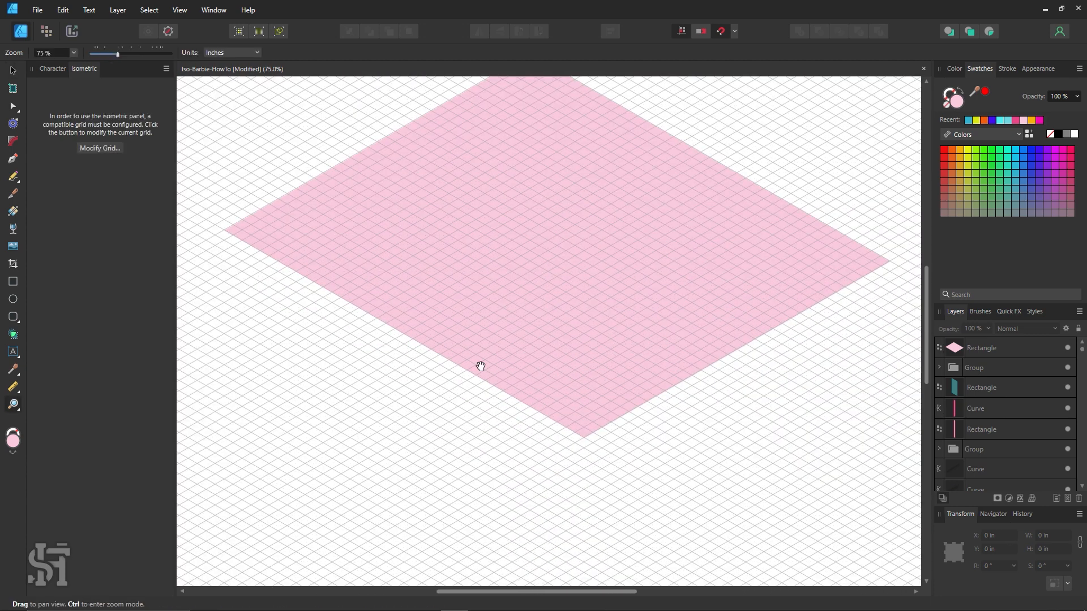
pyautogui.click(18, 280)
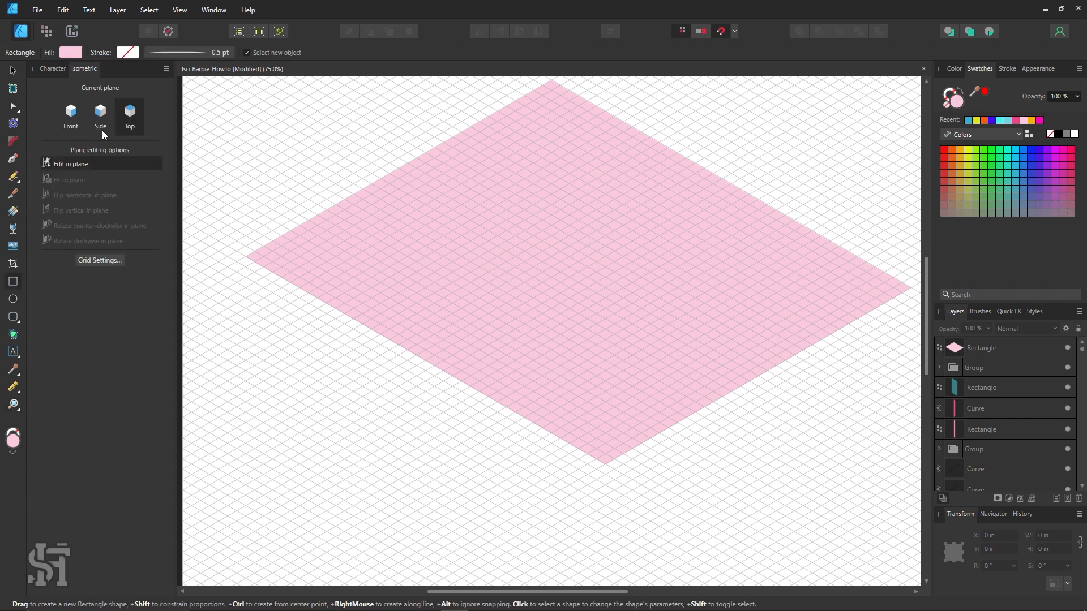
pyautogui.click(102, 131)
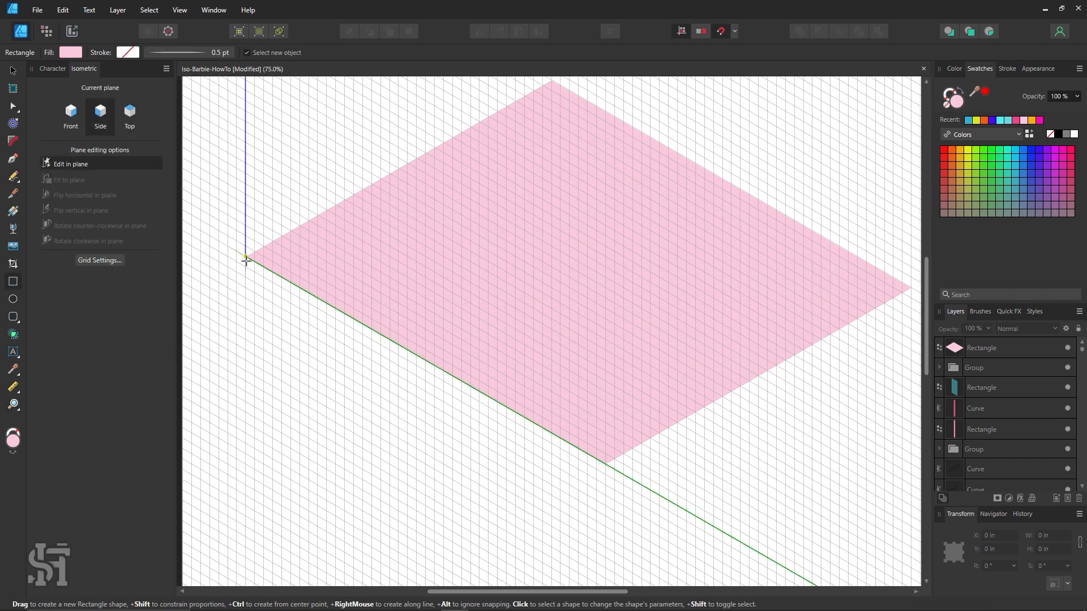
pyautogui.moveTo(246, 260); pyautogui.dragTo(606, 474)
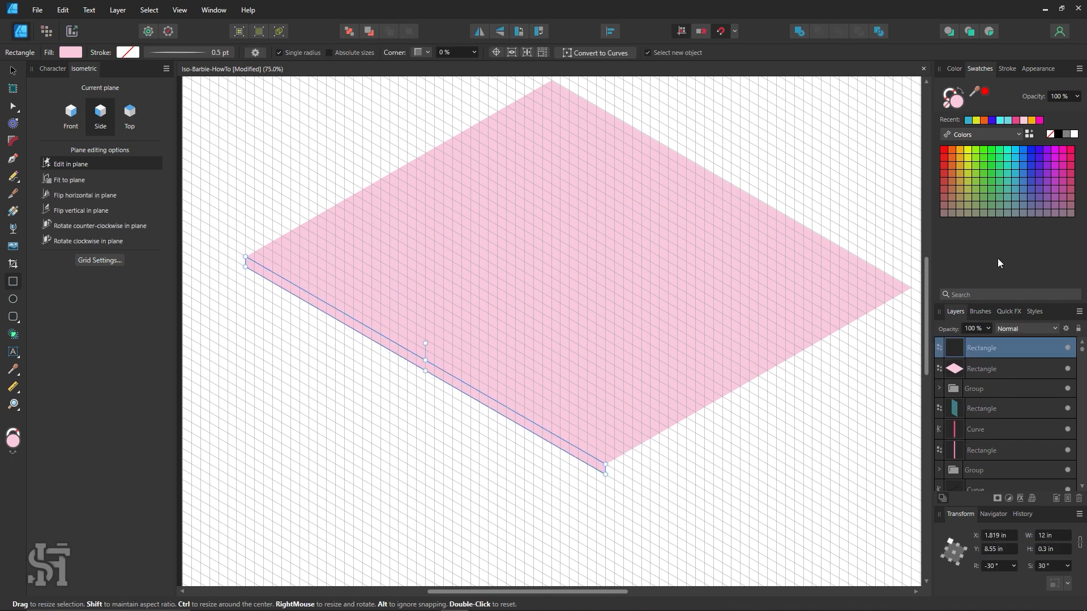
pyautogui.click(1071, 151)
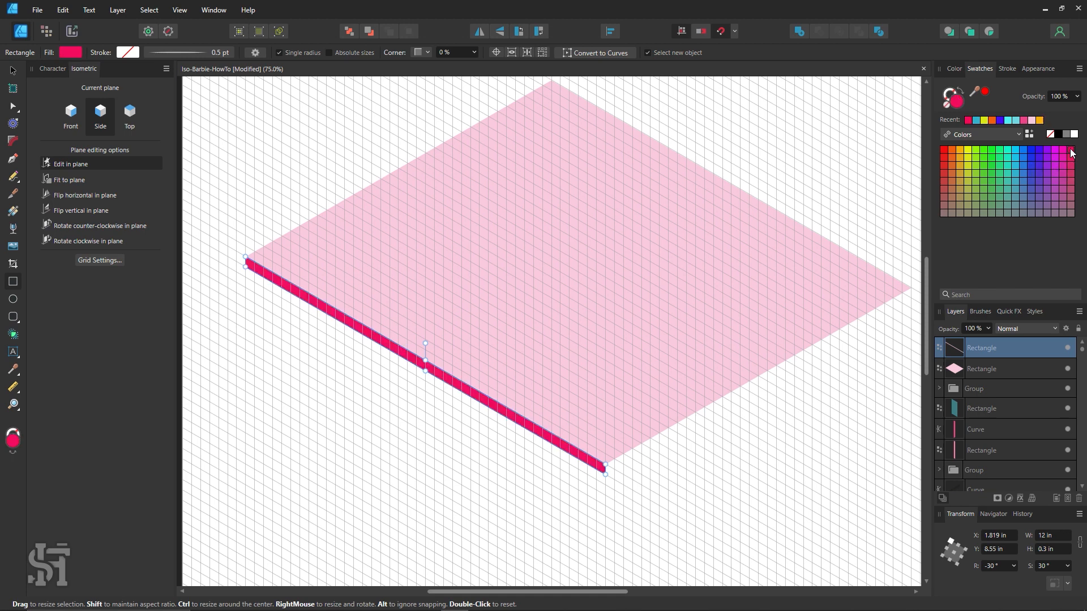
# Step: Draw an orange 10.2 × 0.3 in rectangle on the Front plane below the base's lower-right edge
pyautogui.moveTo(601, 339); pyautogui.dragTo(515, 327)
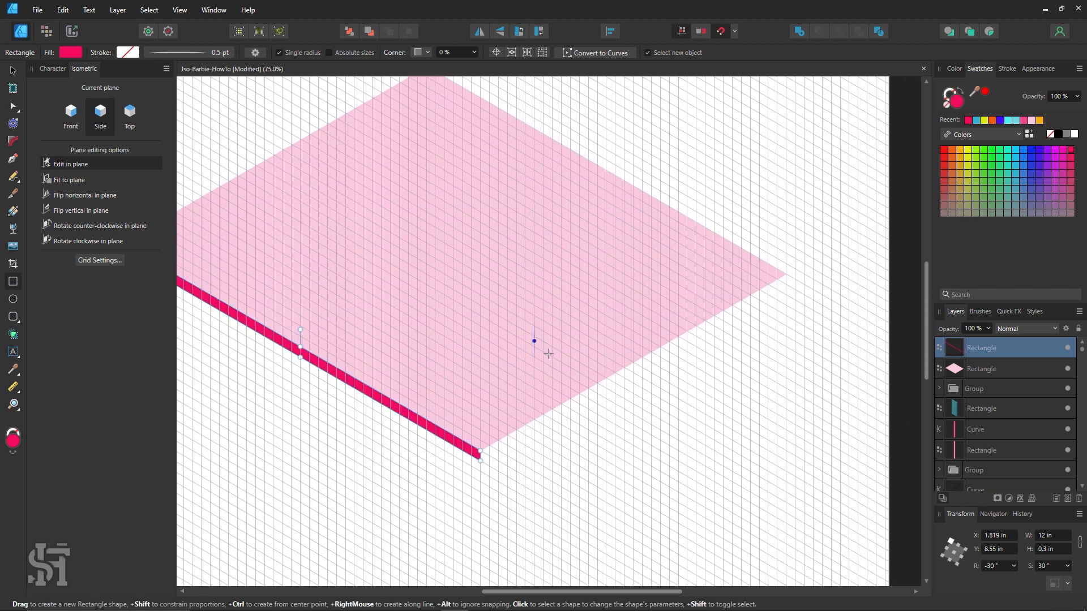
pyautogui.press('space')
pyautogui.moveTo(532, 354); pyautogui.dragTo(594, 359)
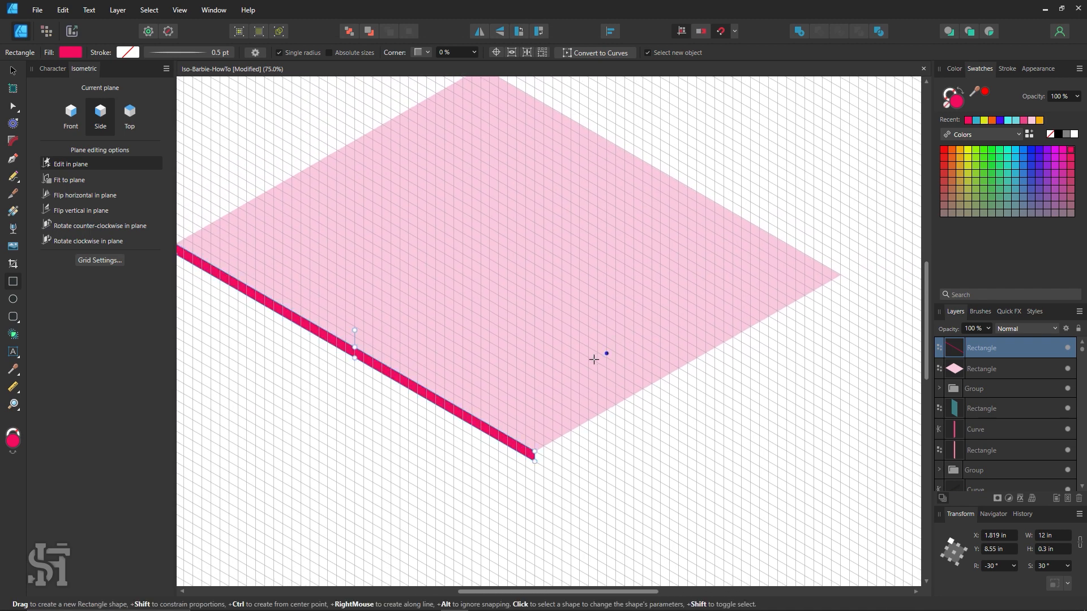
pyautogui.click(71, 116)
pyautogui.press('v')
pyautogui.hotkey('ctrl', 'd')
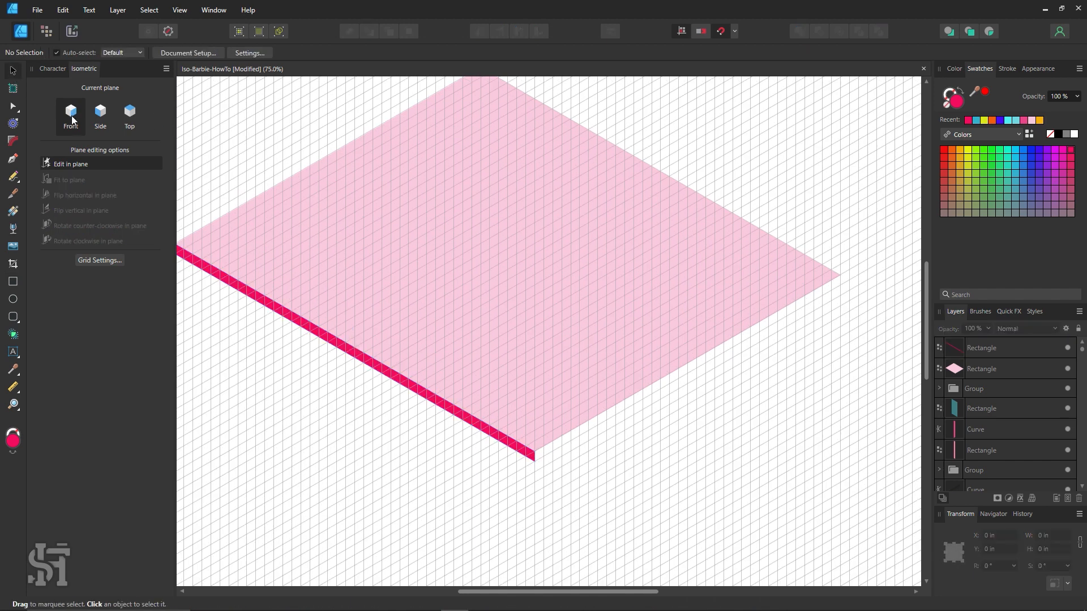
pyautogui.click(17, 281)
pyautogui.moveTo(837, 273); pyautogui.dragTo(651, 352)
pyautogui.hotkey('ctrl', 'z')
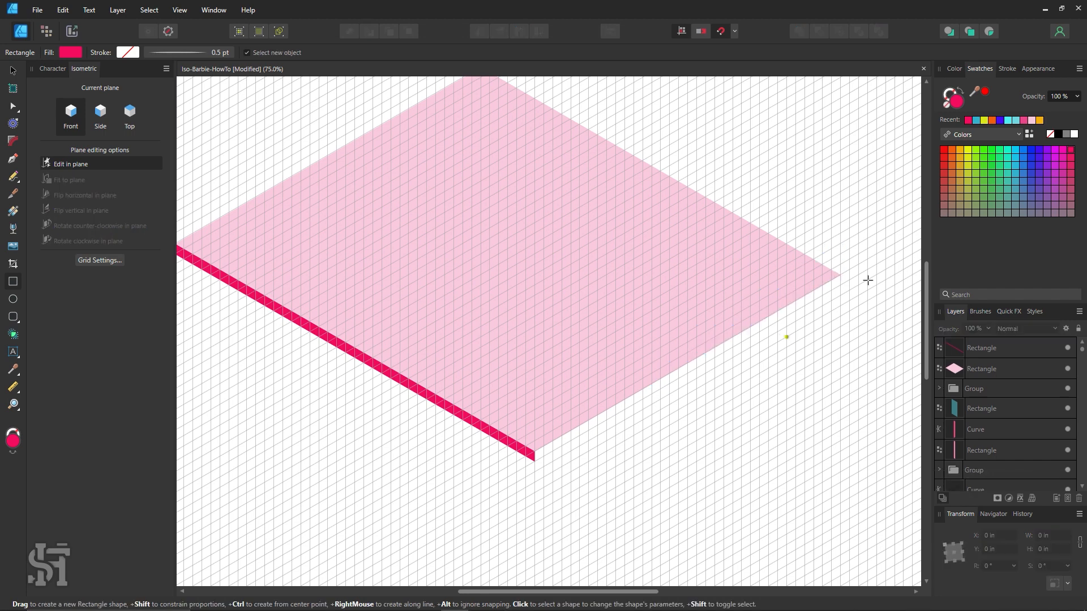
pyautogui.click(959, 150)
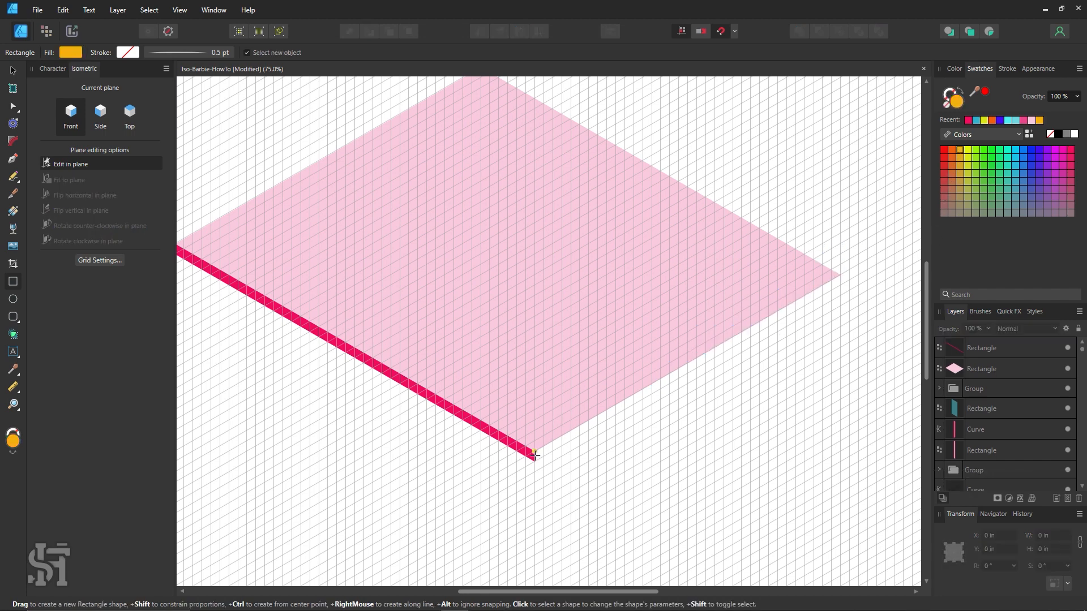
pyautogui.moveTo(534, 462); pyautogui.dragTo(840, 274)
pyautogui.press('space')
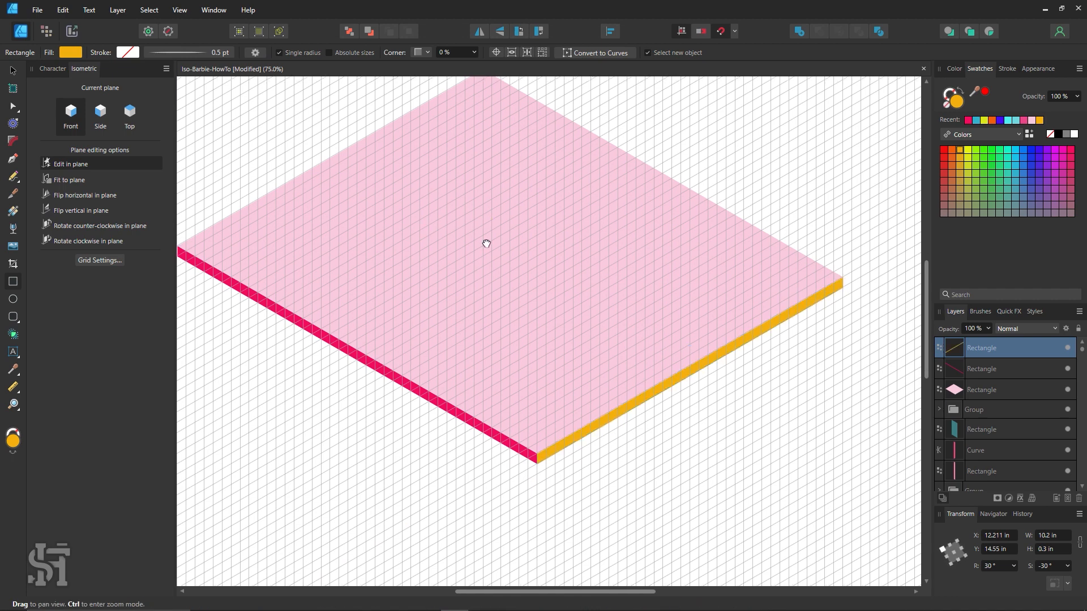
pyautogui.moveTo(486, 243); pyautogui.dragTo(445, 225)
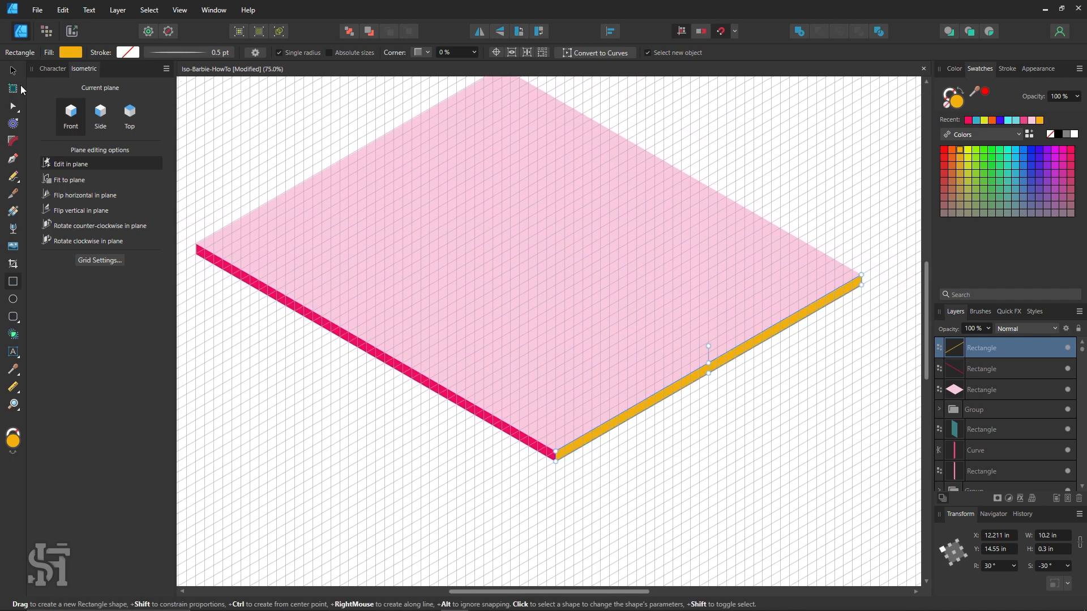
pyautogui.click(12, 71)
pyautogui.click(257, 131)
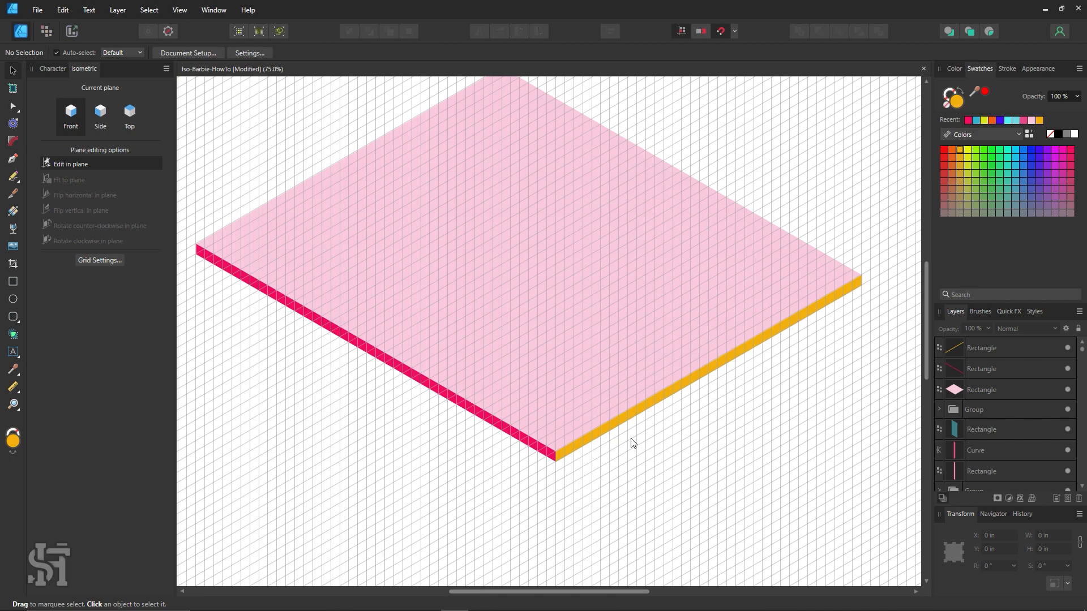
# Step: Change the orange strip's fill to a darker, muted pink swatch
pyautogui.press('z')
pyautogui.keyDown('alt'); pyautogui.click(638, 305); pyautogui.keyUp('alt')
pyautogui.press('space')
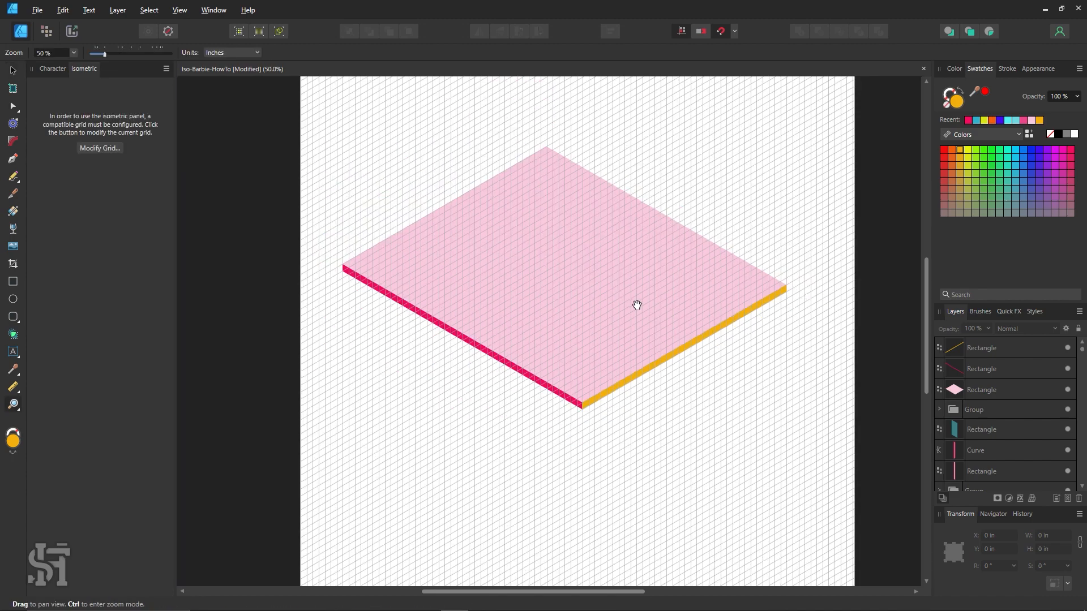
pyautogui.moveTo(636, 304); pyautogui.dragTo(591, 353)
pyautogui.press('space')
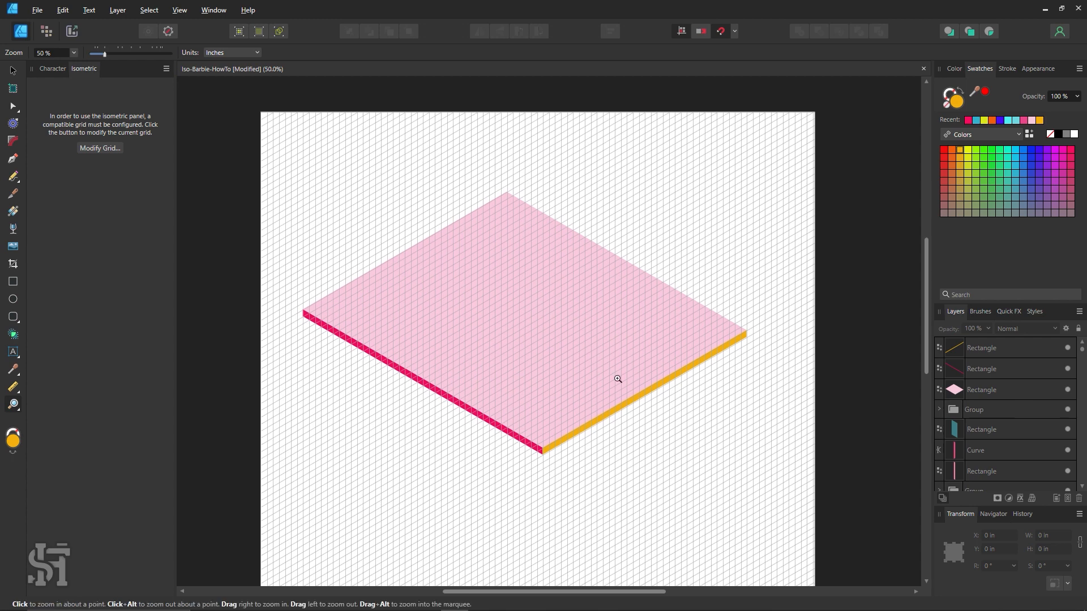
pyautogui.click(12, 70)
pyautogui.click(552, 344)
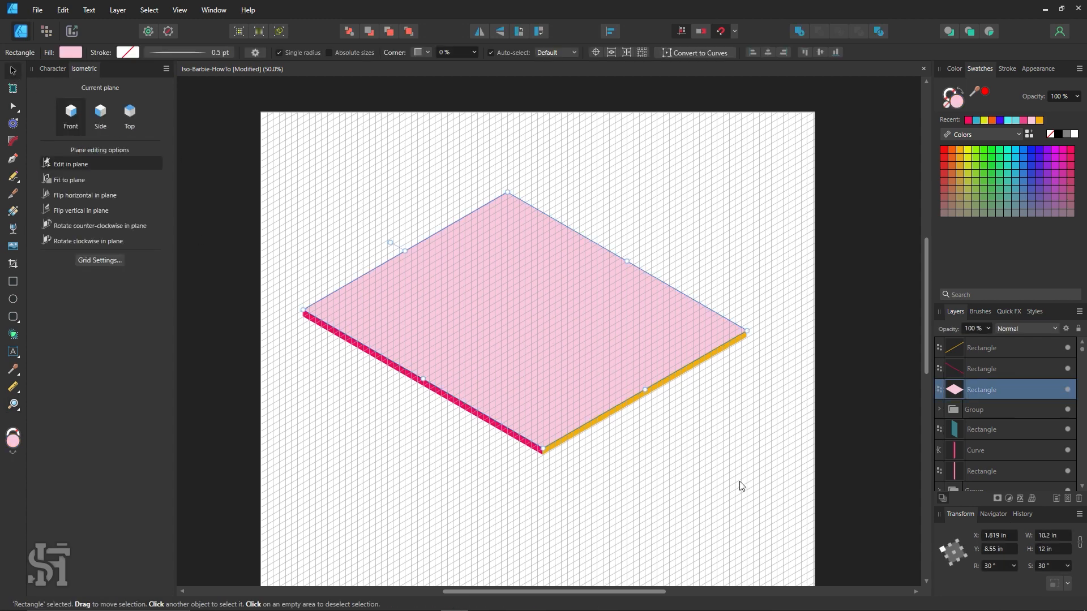
pyautogui.click(741, 481)
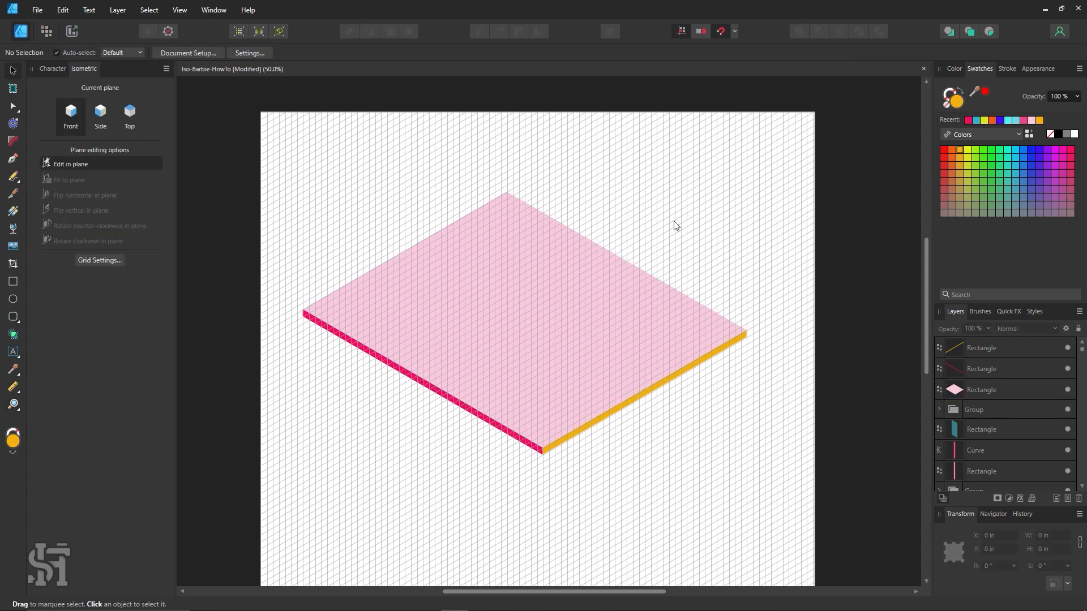
pyautogui.click(605, 420)
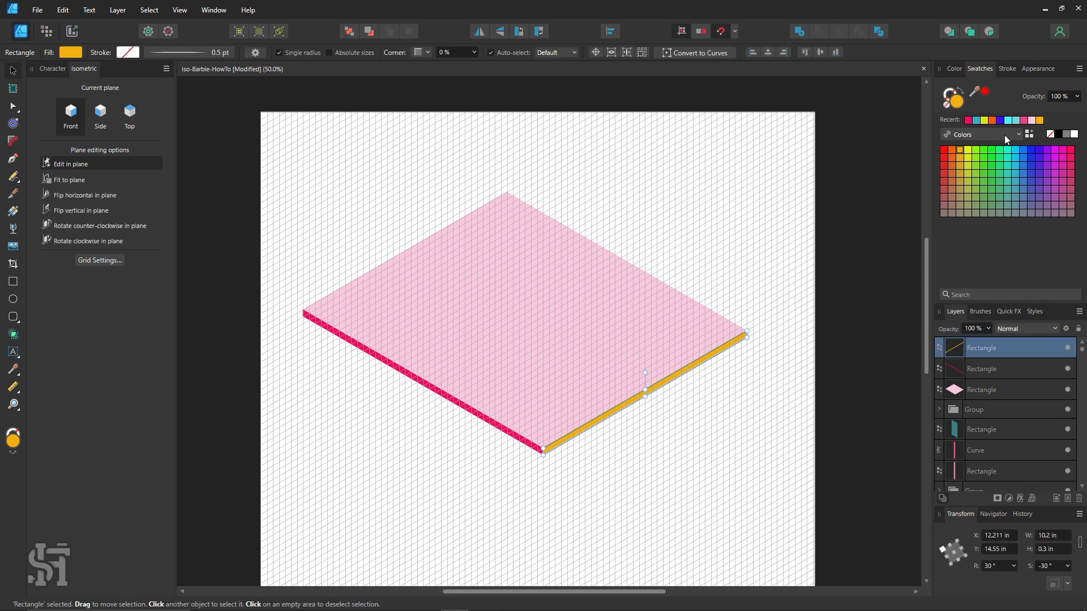
pyautogui.click(1071, 166)
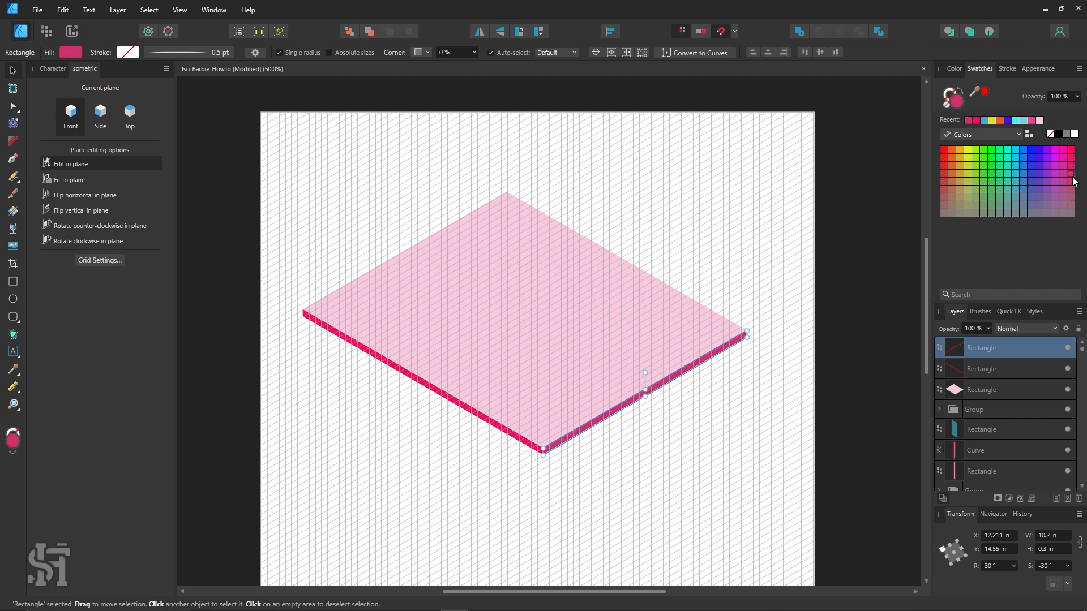
pyautogui.click(835, 225)
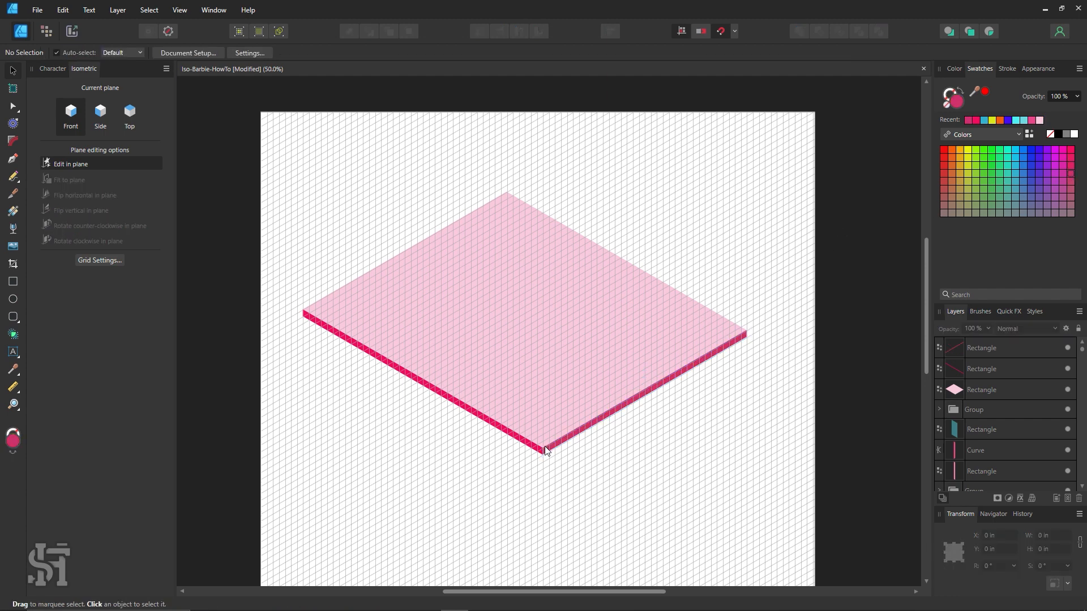
# Step: Examine the colours of the differently facing surfaces in the finished pink house illustration as reference for shading the base
pyautogui.press('space')
pyautogui.moveTo(369, 237); pyautogui.dragTo(552, 398)
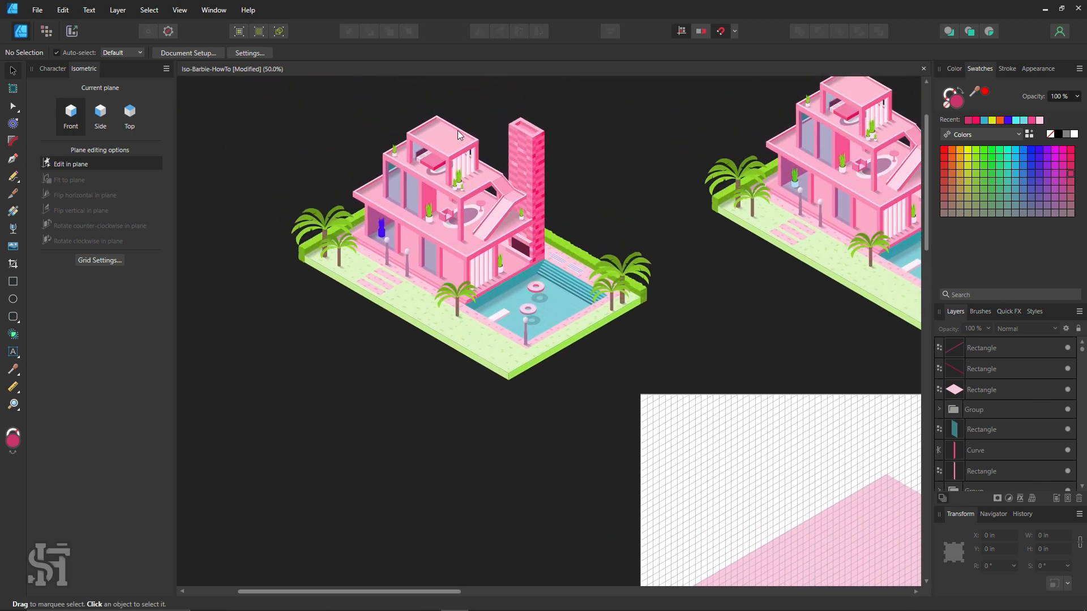
pyautogui.click(384, 236)
pyautogui.click(321, 178)
pyautogui.click(382, 232)
pyautogui.click(252, 167)
pyautogui.click(509, 370)
pyautogui.click(591, 355)
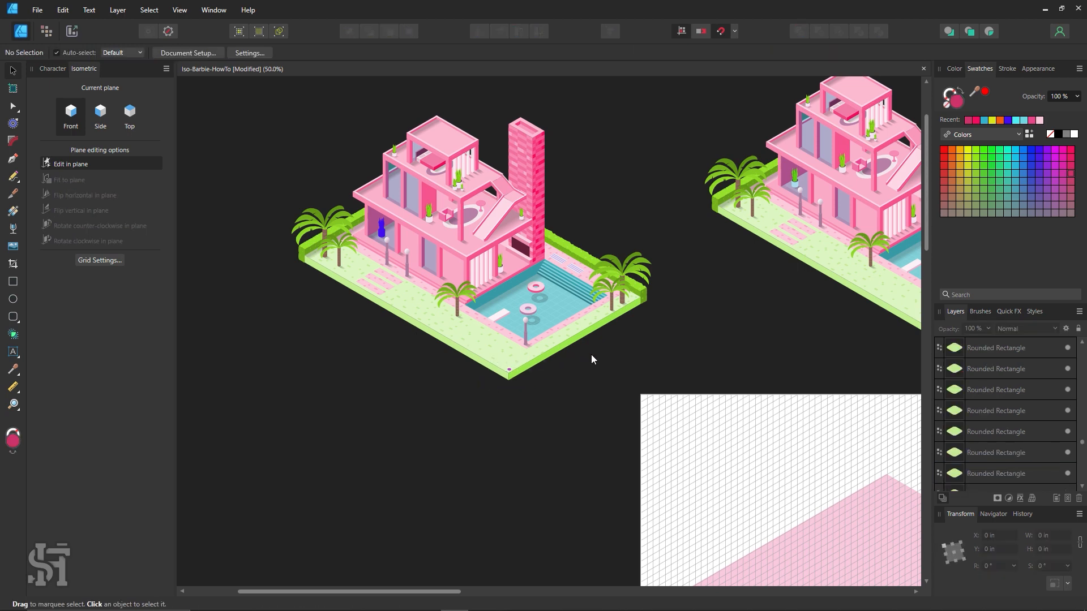
pyautogui.hscroll(2, 536, 360)
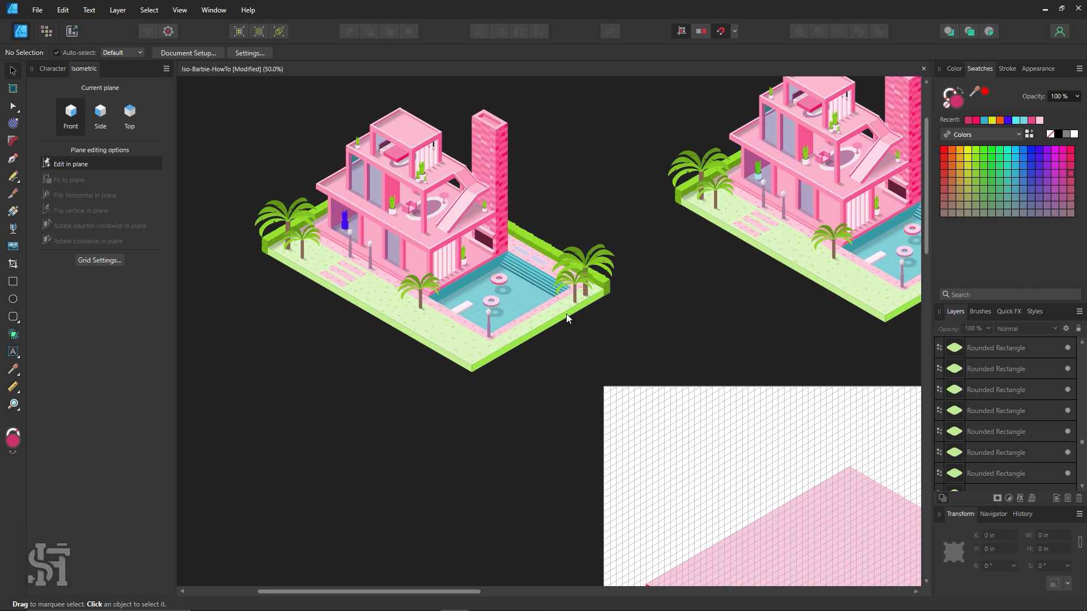
pyautogui.moveTo(607, 425); pyautogui.dragTo(575, 413)
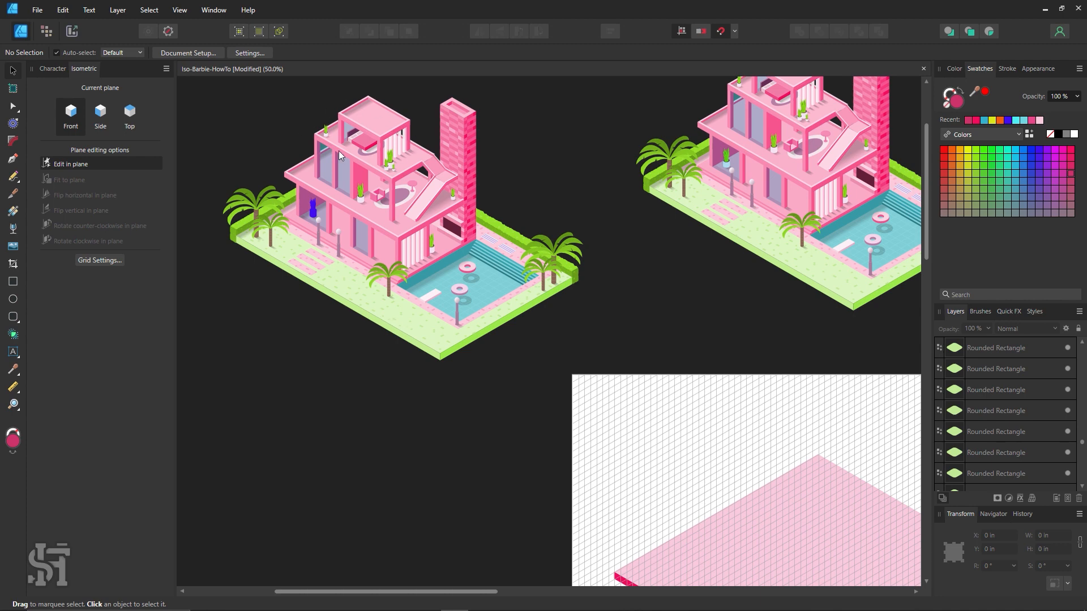
pyautogui.moveTo(577, 370); pyautogui.dragTo(468, 337)
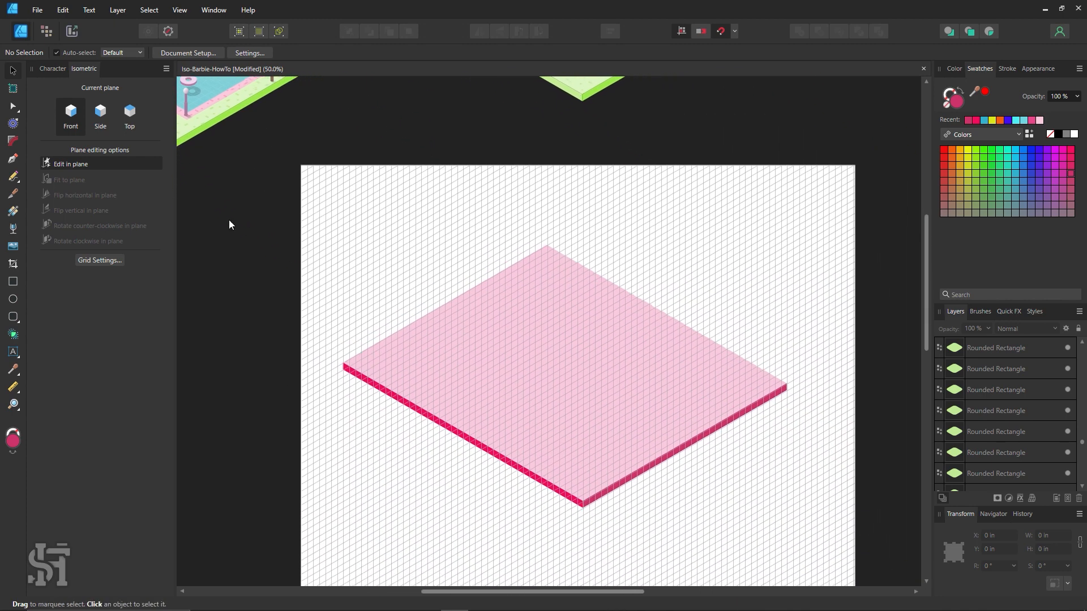
pyautogui.moveTo(254, 149); pyautogui.dragTo(466, 320)
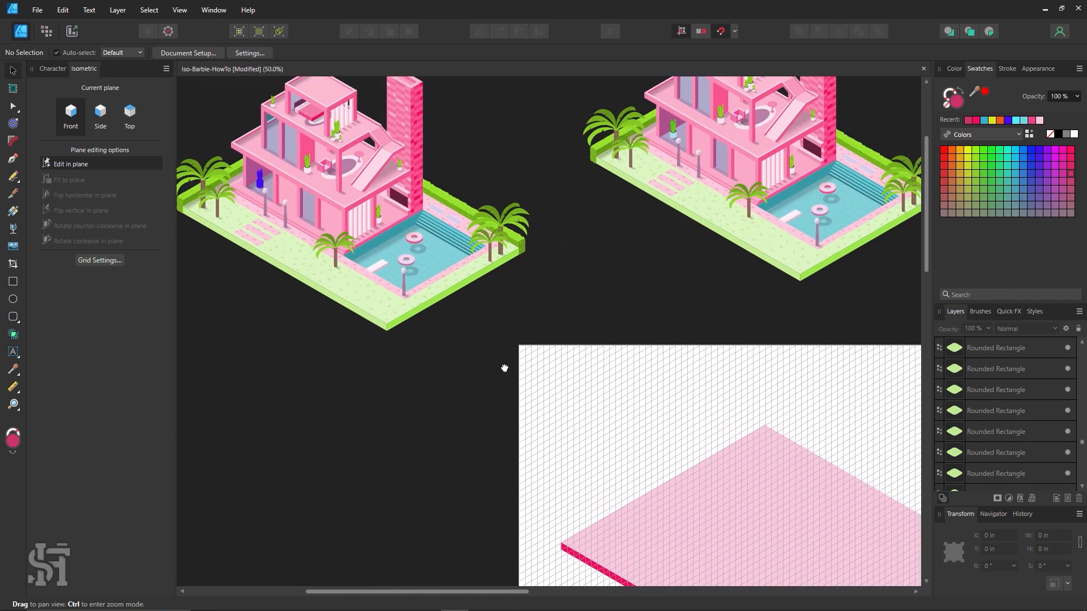
pyautogui.moveTo(504, 368); pyautogui.dragTo(390, 262)
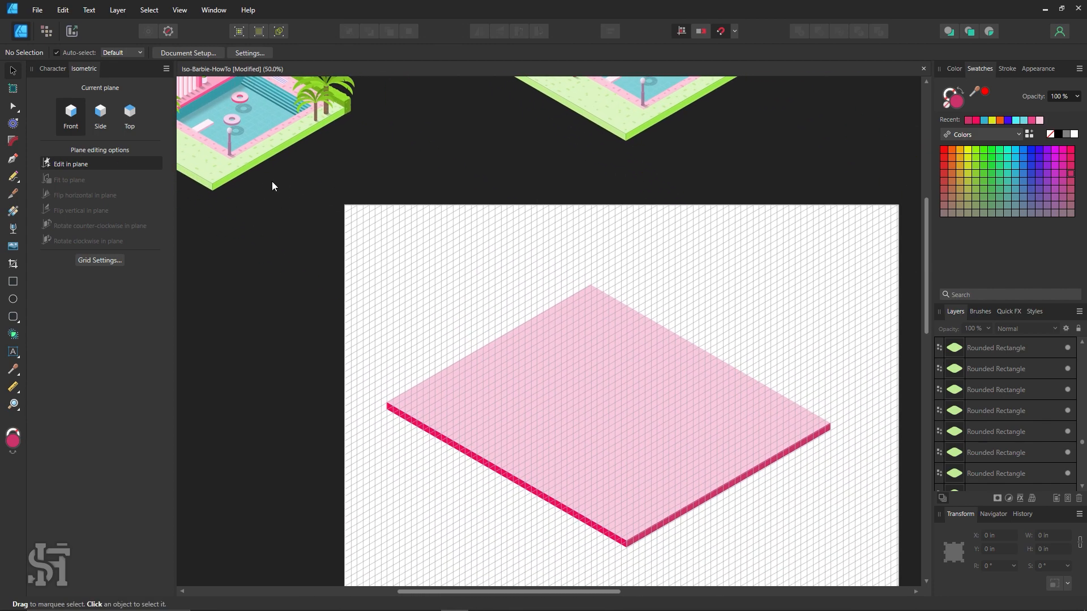
pyautogui.moveTo(262, 236); pyautogui.dragTo(199, 229)
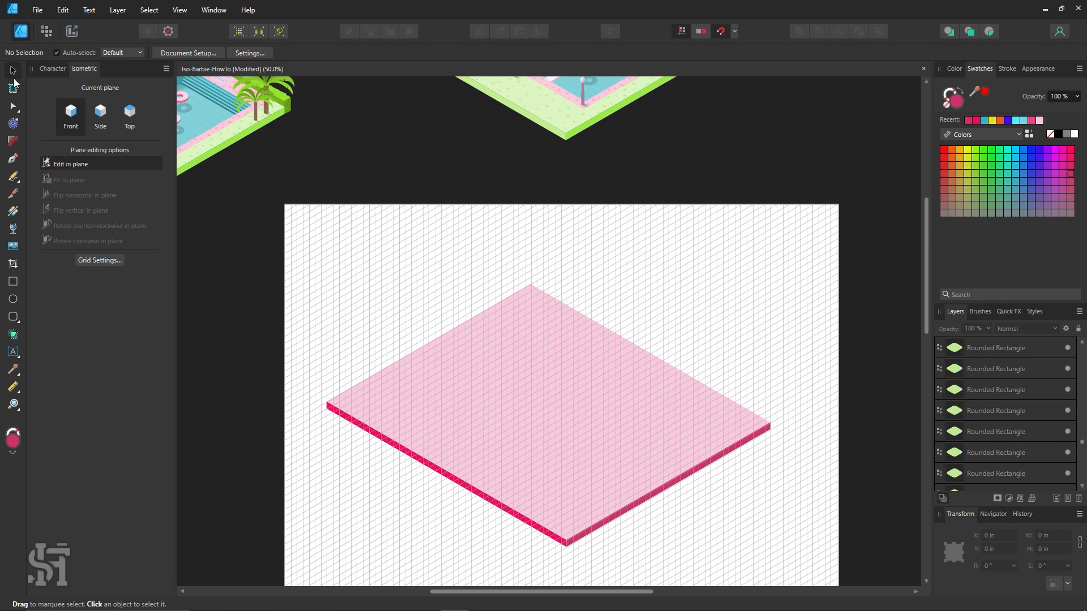
pyautogui.scroll(-1, 482, 412)
pyautogui.moveTo(500, 442); pyautogui.dragTo(470, 412)
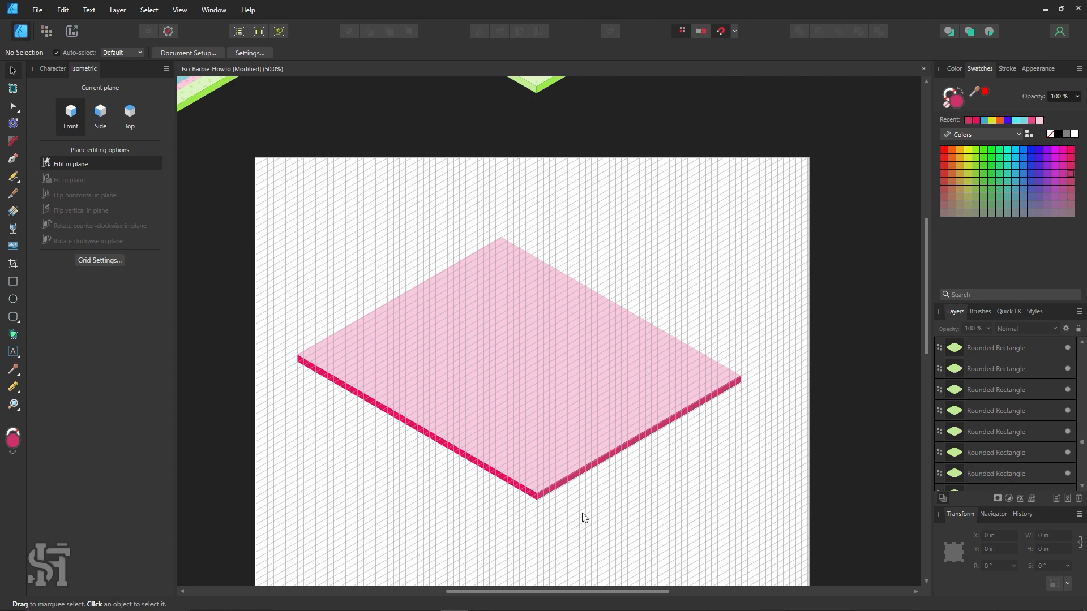
# Step: Fill the base's lower-right edge strip with the bright pink sampled from the lower-left strip
pyautogui.click(569, 400)
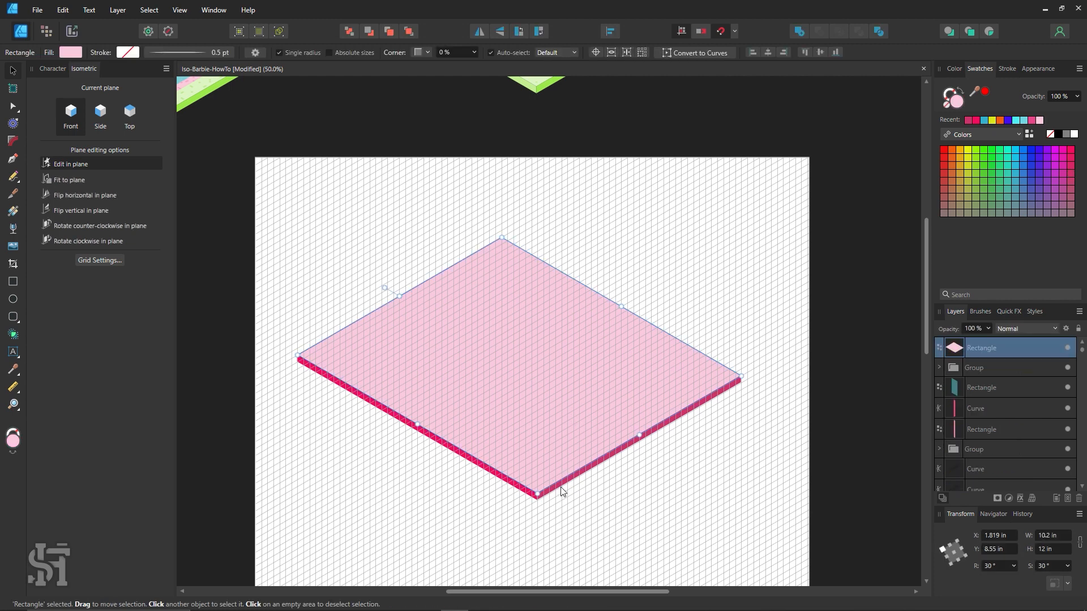
pyautogui.click(562, 486)
pyautogui.press('i')
pyautogui.click(511, 479)
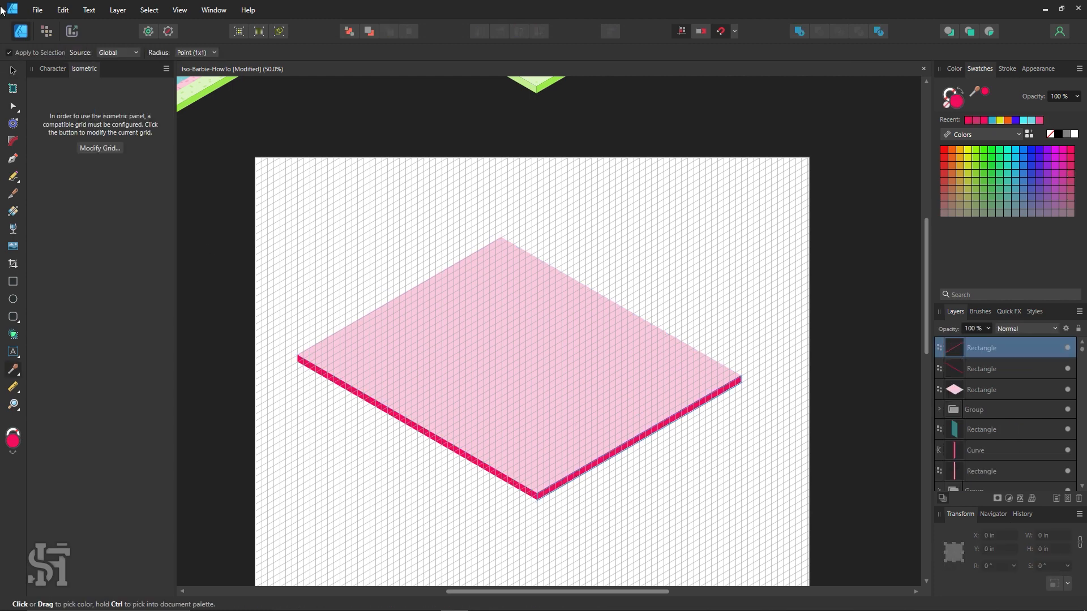
pyautogui.click(15, 72)
pyautogui.hotkey('ctrl', 'd')
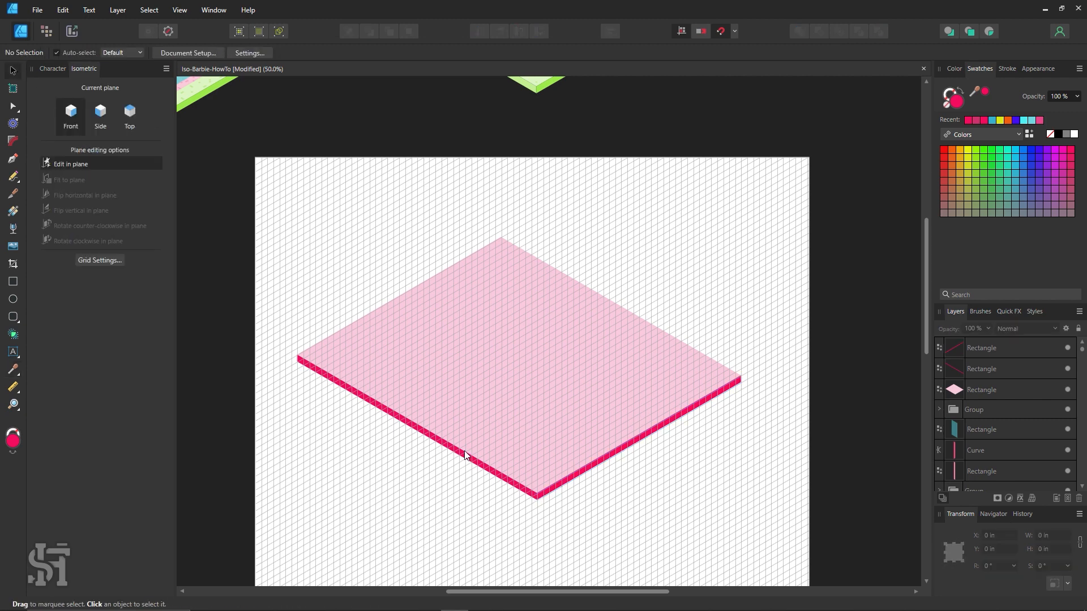
# Step: Lighten the fill of the base's lower-left edge strip to the softer pink F084AB
pyautogui.click(462, 457)
pyautogui.doubleClick(955, 100)
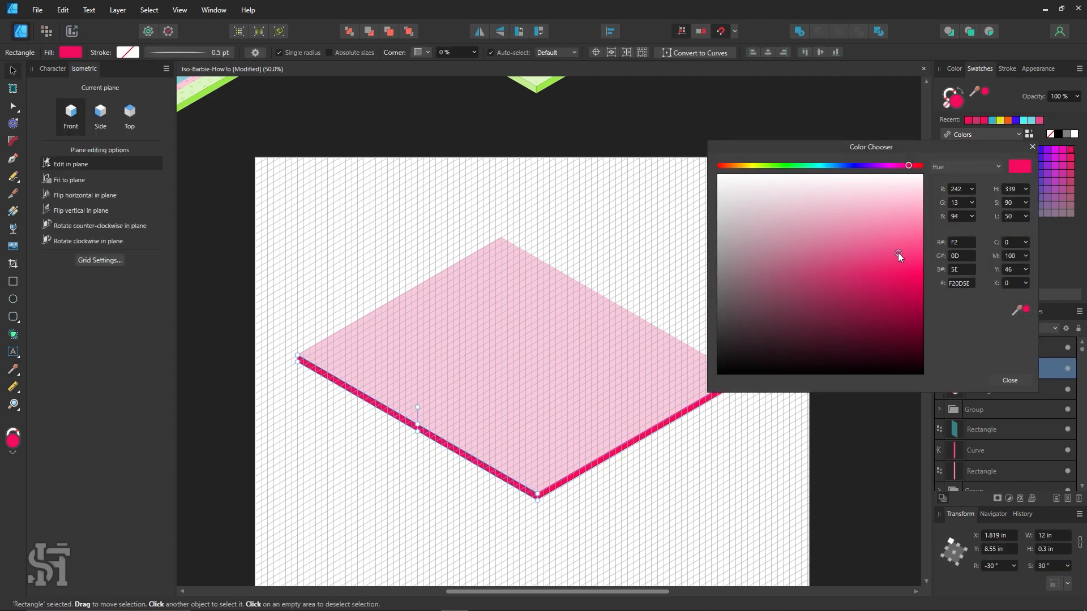
pyautogui.moveTo(898, 253); pyautogui.dragTo(879, 227)
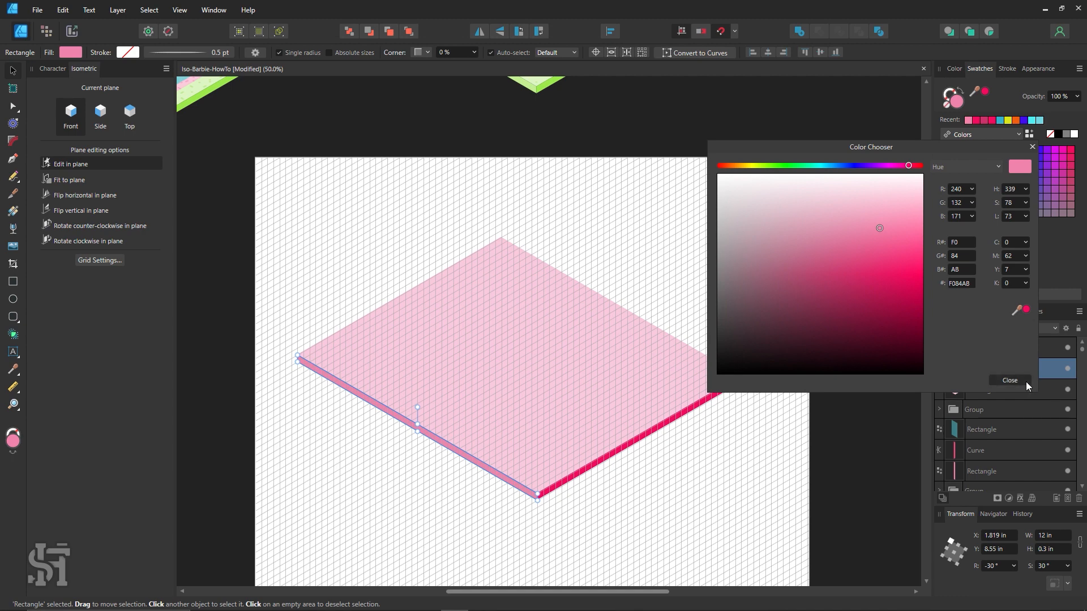
pyautogui.click(1013, 380)
pyautogui.hotkey('ctrl', 'd')
# Step: Open the isometric grid's settings and make the grid lines fainter
pyautogui.press('z')
pyautogui.click(558, 352)
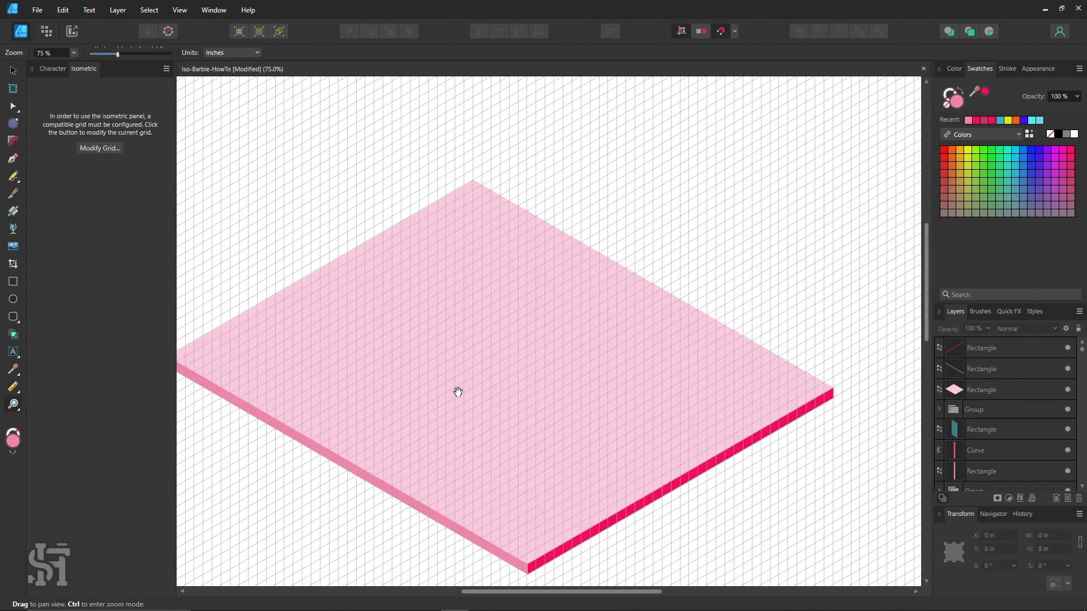
pyautogui.moveTo(458, 392); pyautogui.dragTo(499, 346)
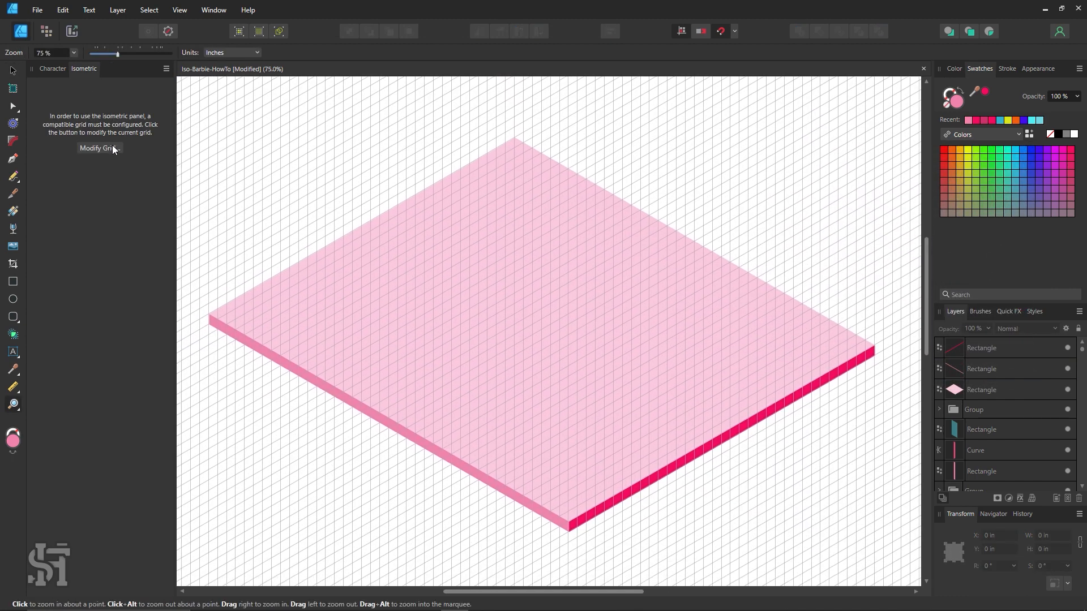
pyautogui.click(113, 149)
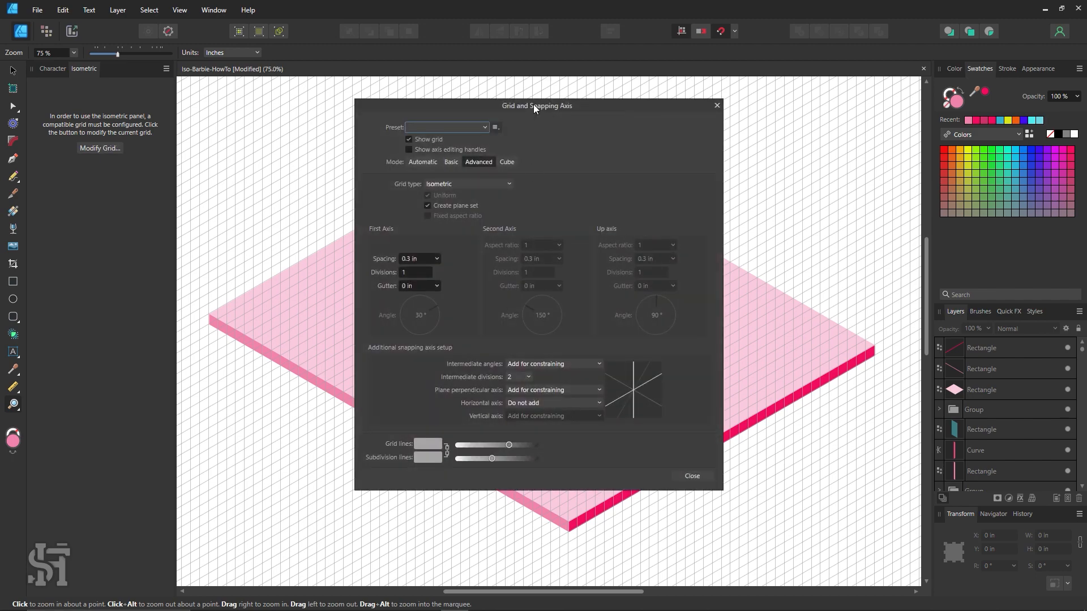
pyautogui.moveTo(533, 104); pyautogui.dragTo(743, 108)
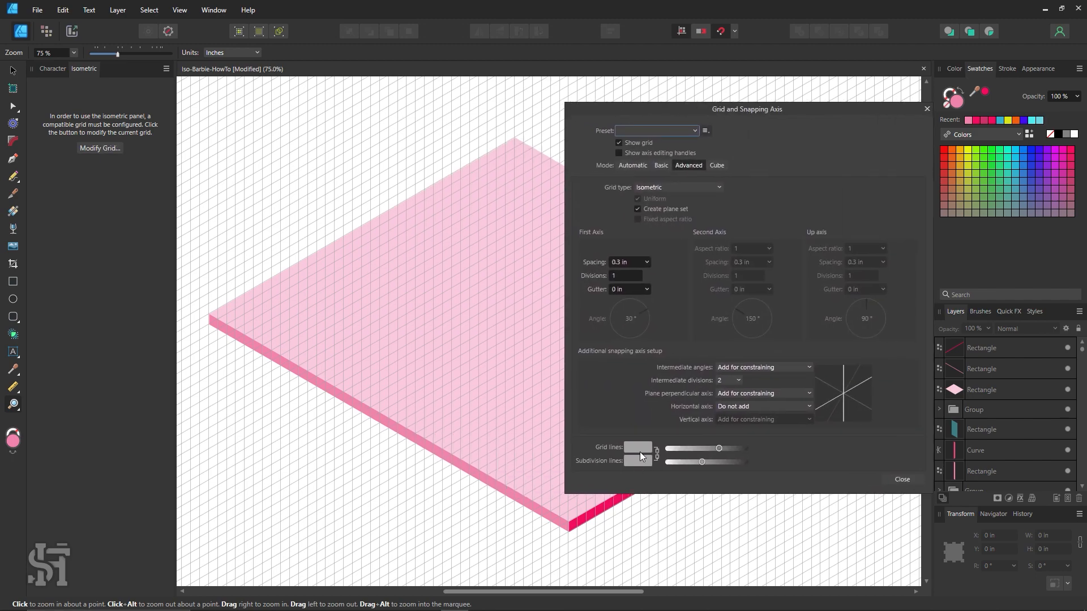
pyautogui.moveTo(720, 450); pyautogui.dragTo(717, 451)
pyautogui.click(638, 447)
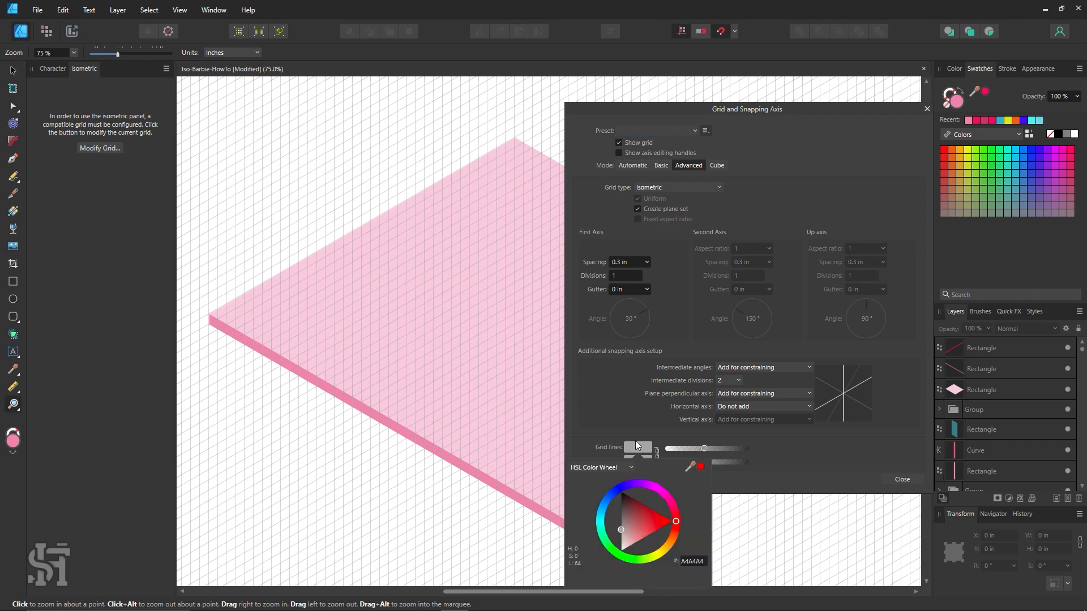
pyautogui.click(742, 482)
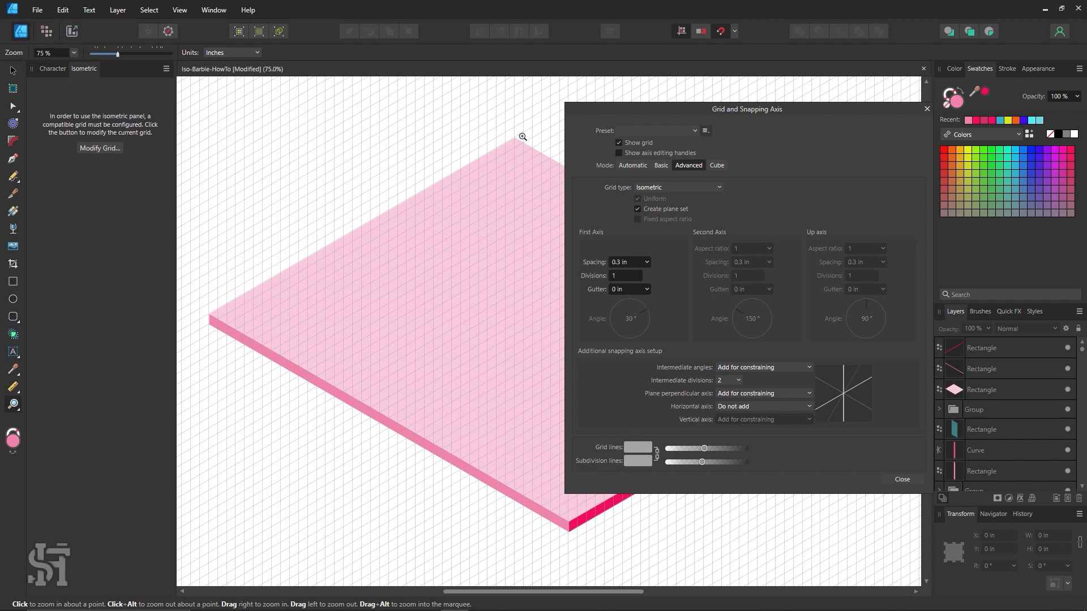
# Step: Try magenta and black as the colour of the grid lines
pyautogui.click(629, 446)
pyautogui.moveTo(635, 522)
pyautogui.mouseDown()
pyautogui.moveTo(617, 486)
pyautogui.moveTo(650, 496)
pyautogui.moveTo(658, 486)
pyautogui.mouseUp()
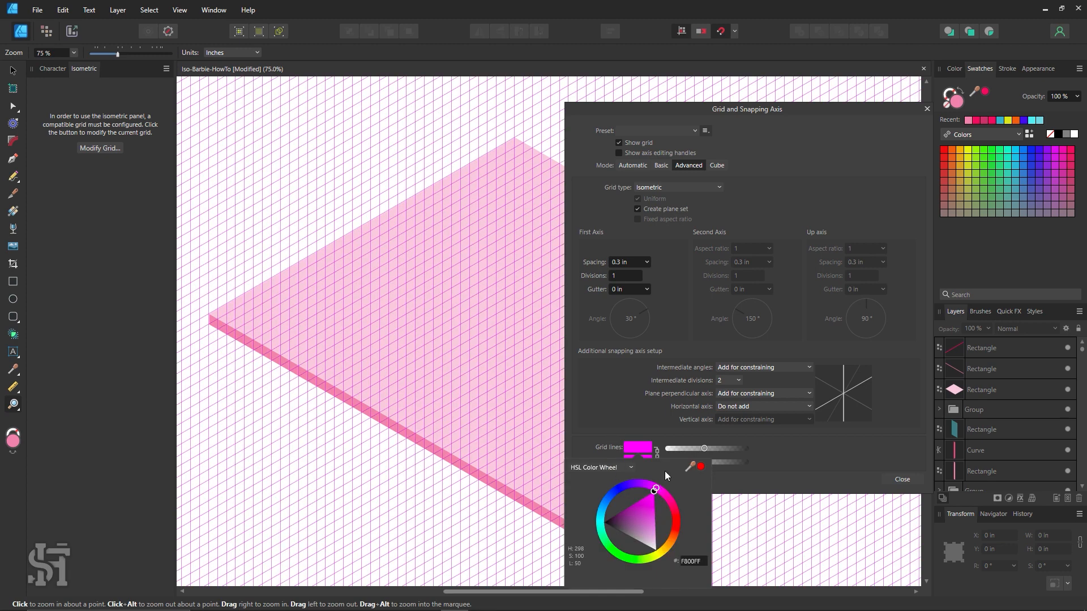
pyautogui.moveTo(655, 495); pyautogui.dragTo(606, 521)
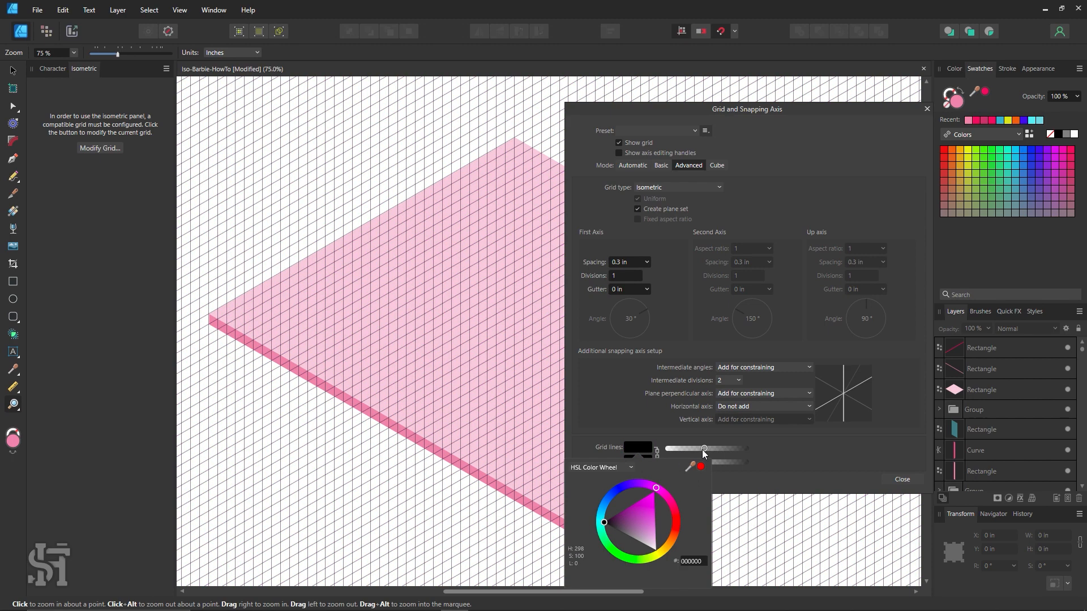
# Step: Set the grid lines to the grey 737373 and lower their opacity to a faint level
pyautogui.moveTo(695, 449)
pyautogui.mouseDown()
pyautogui.moveTo(675, 448)
pyautogui.moveTo(703, 450)
pyautogui.moveTo(677, 460)
pyautogui.mouseUp()
pyautogui.click(640, 447)
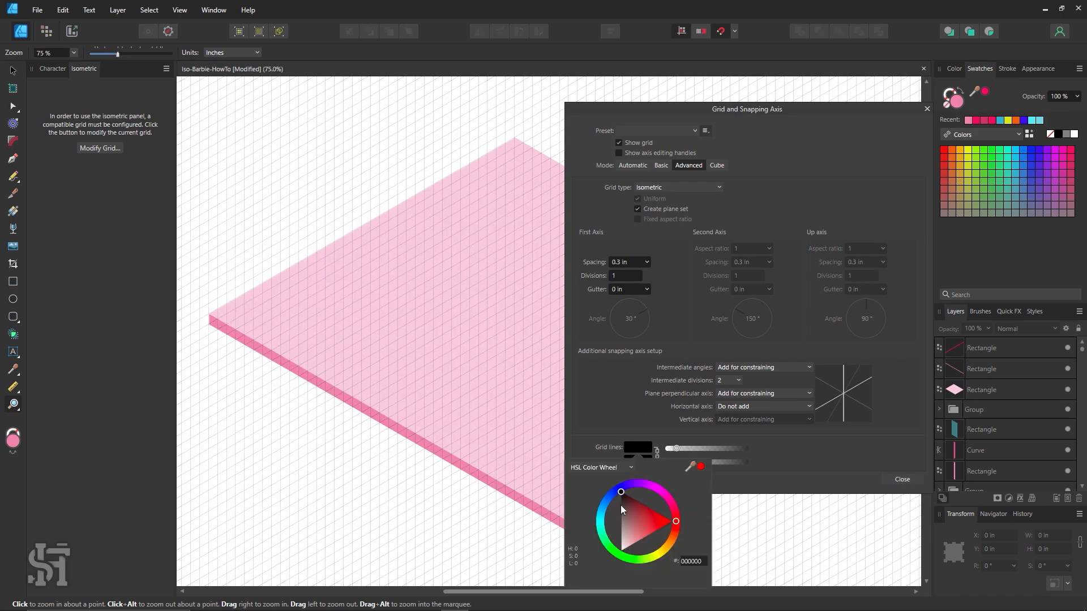
pyautogui.moveTo(620, 505)
pyautogui.mouseDown()
pyautogui.moveTo(620, 515)
pyautogui.moveTo(620, 506)
pyautogui.mouseUp()
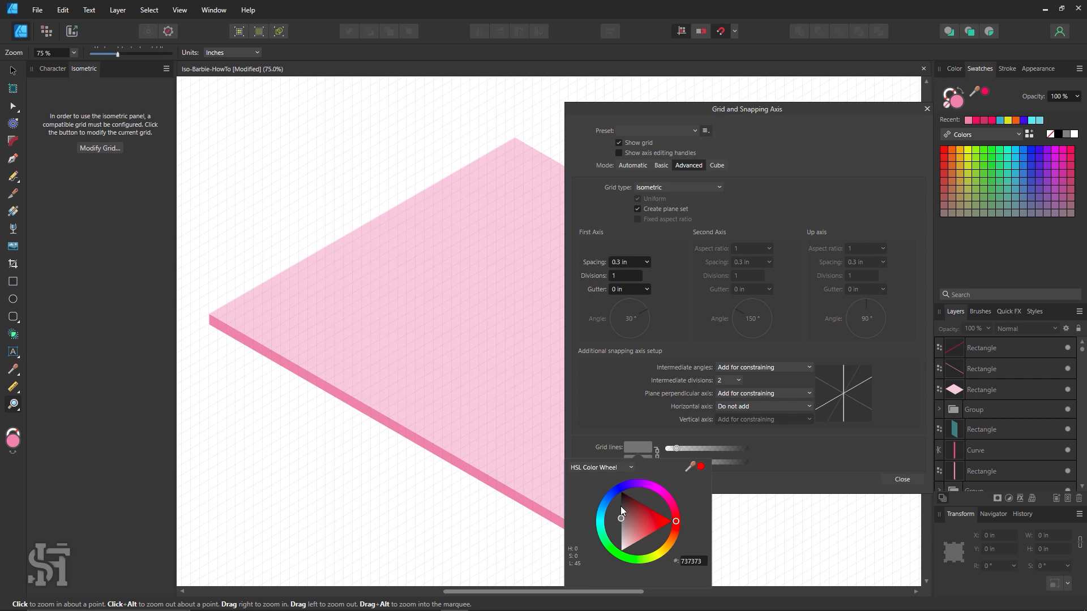
pyautogui.click(687, 448)
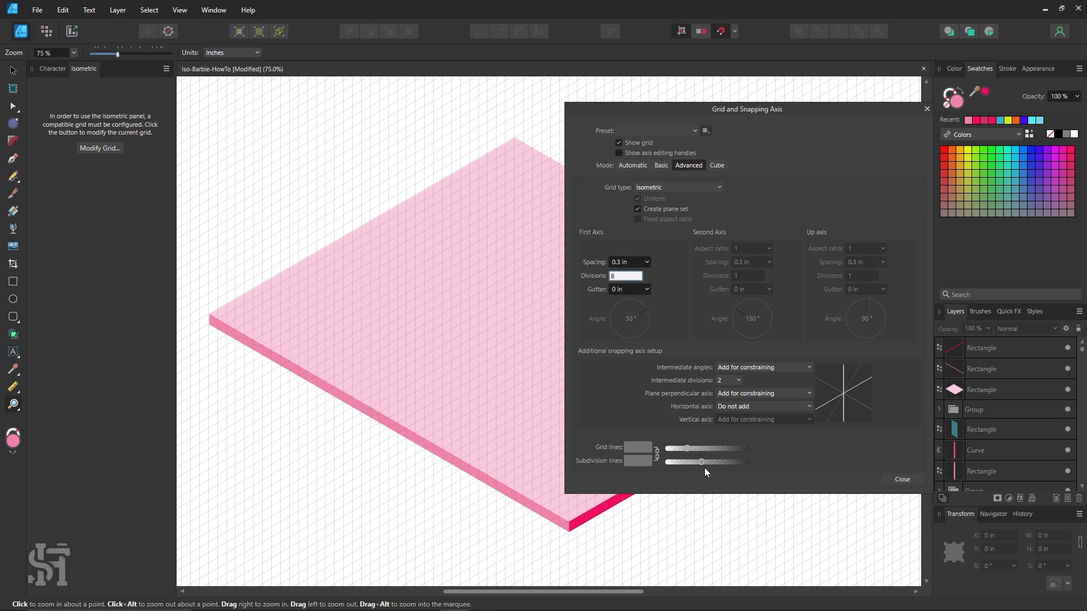
# Step: Set the grid to 8 divisions and give the subdivision lines their own highly opaque magenta colour
pyautogui.moveTo(702, 462); pyautogui.dragTo(708, 462)
pyautogui.click(645, 460)
pyautogui.click(671, 460)
pyautogui.click(634, 461)
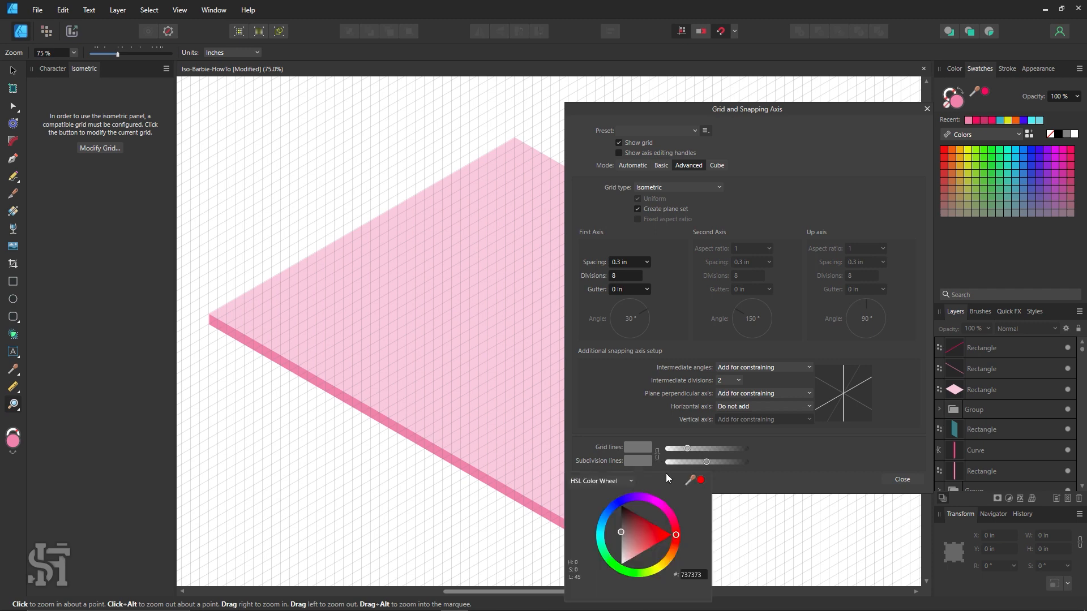
pyautogui.click(661, 505)
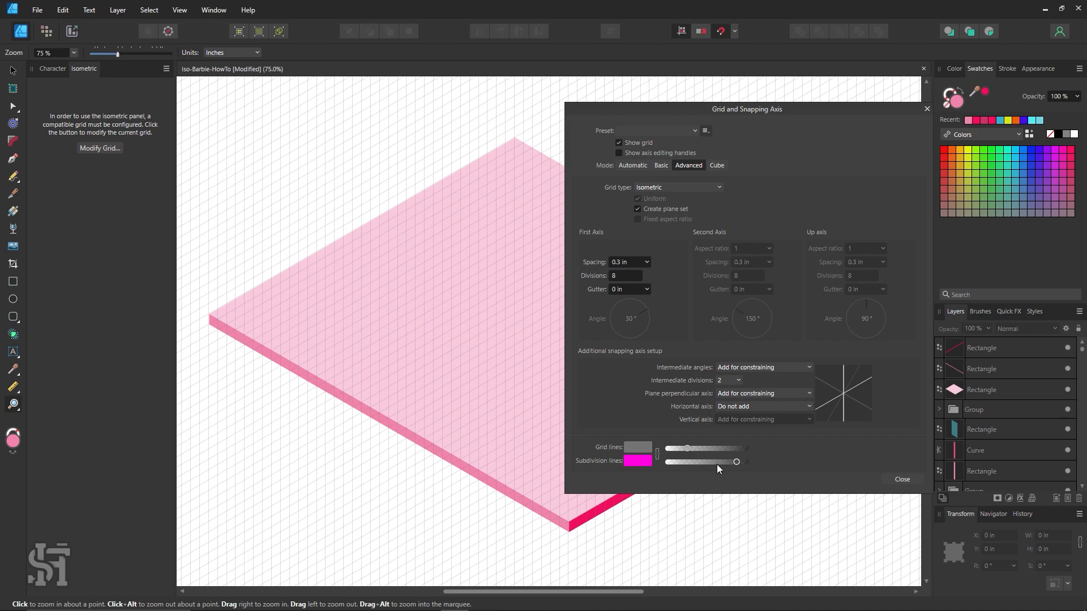
pyautogui.click(902, 480)
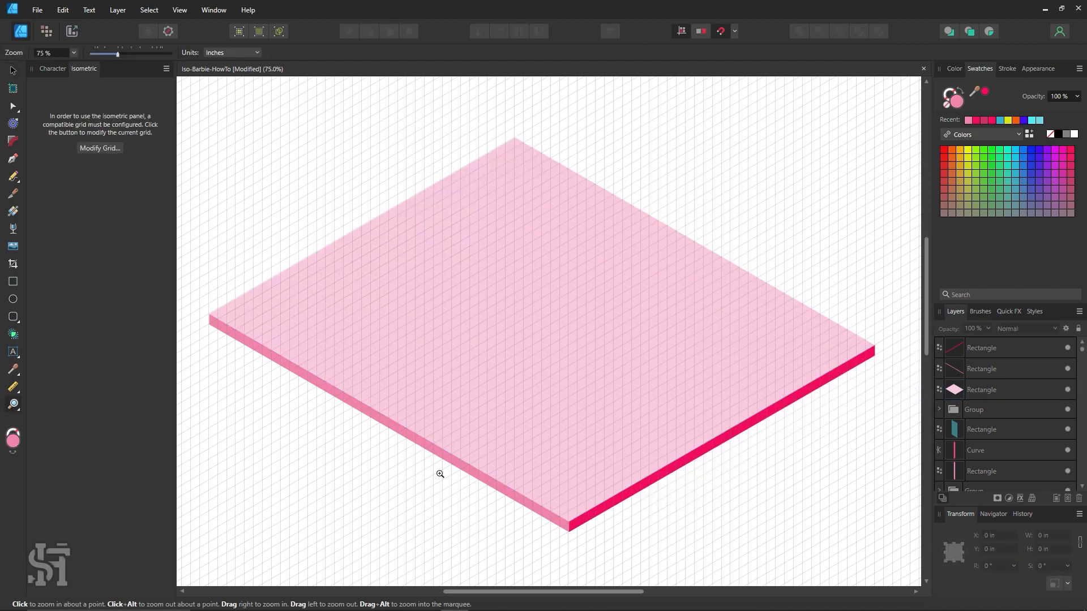
# Step: Return the subdivision lines to the grid lines' grey and lower their opacity to the same faint level
pyautogui.moveTo(439, 474); pyautogui.dragTo(764, 484)
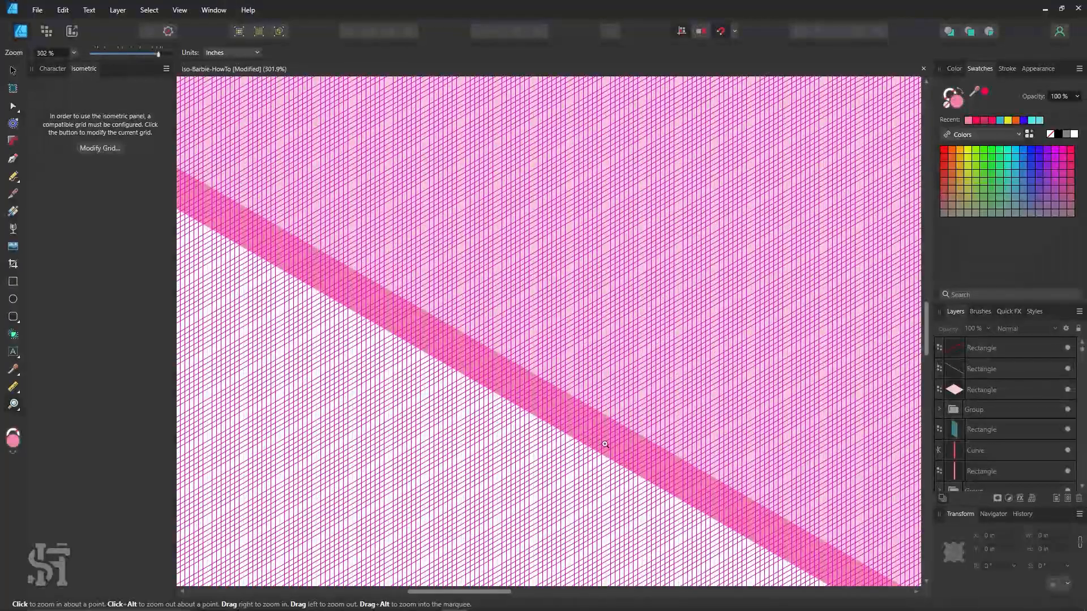
pyautogui.keyDown('alt'); pyautogui.click(552, 441); pyautogui.keyUp('alt')
pyautogui.keyDown('alt'); pyautogui.click(552, 441); pyautogui.keyUp('alt')
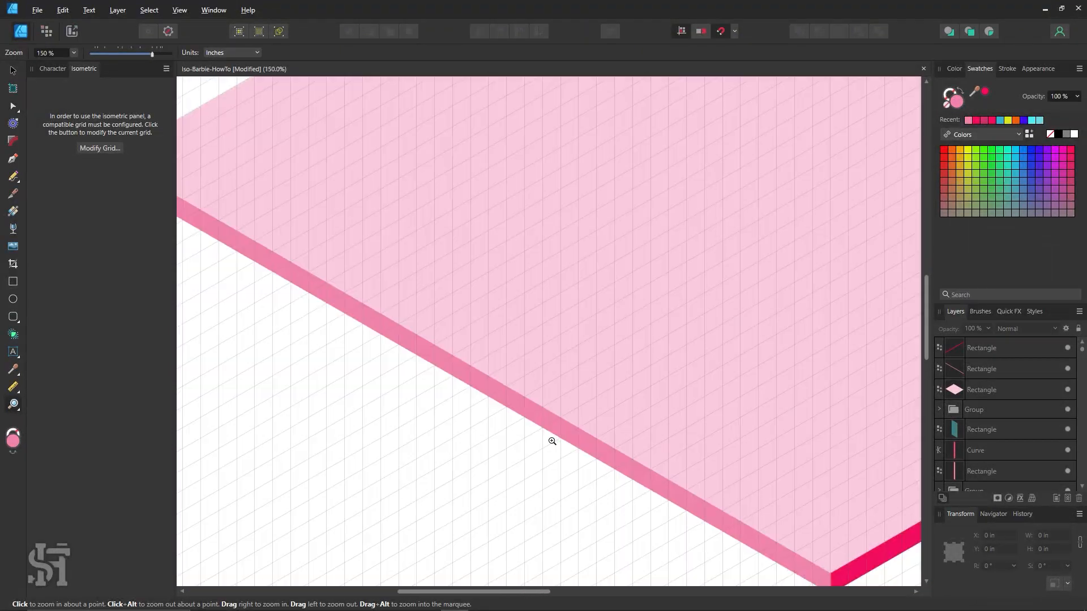
pyautogui.click(552, 441)
pyautogui.click(102, 147)
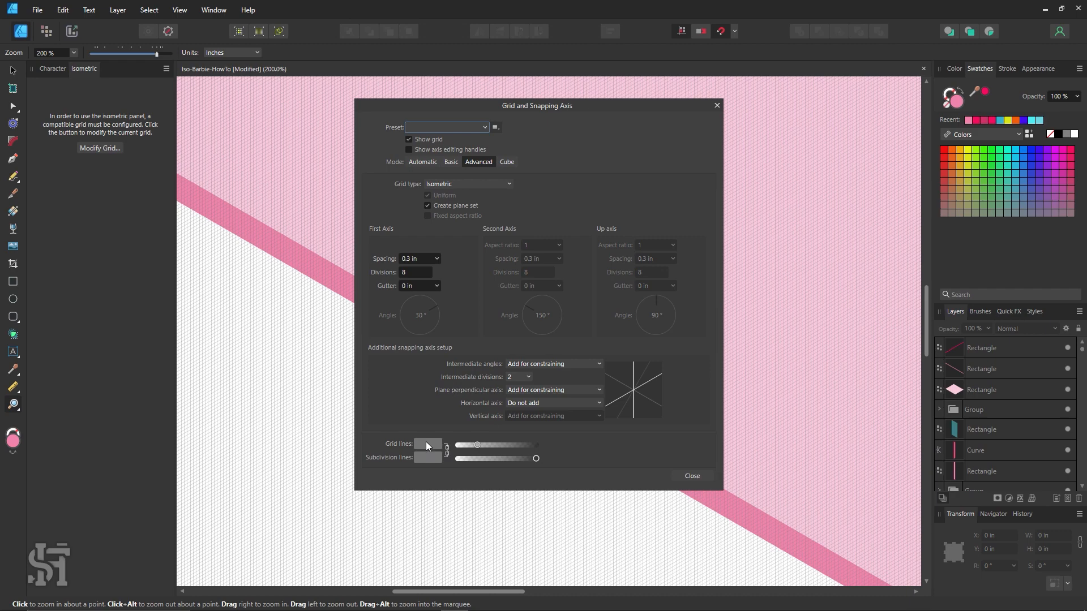
pyautogui.click(532, 459)
pyautogui.click(692, 476)
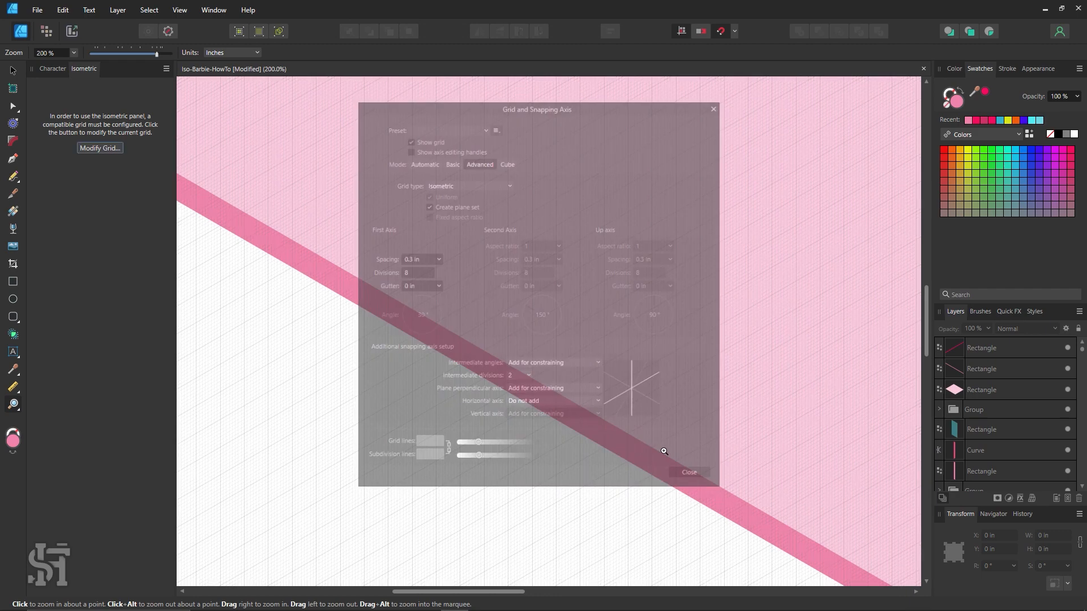
# Step: Check the divisions value in the isometric grid's settings
pyautogui.moveTo(518, 283); pyautogui.dragTo(402, 238)
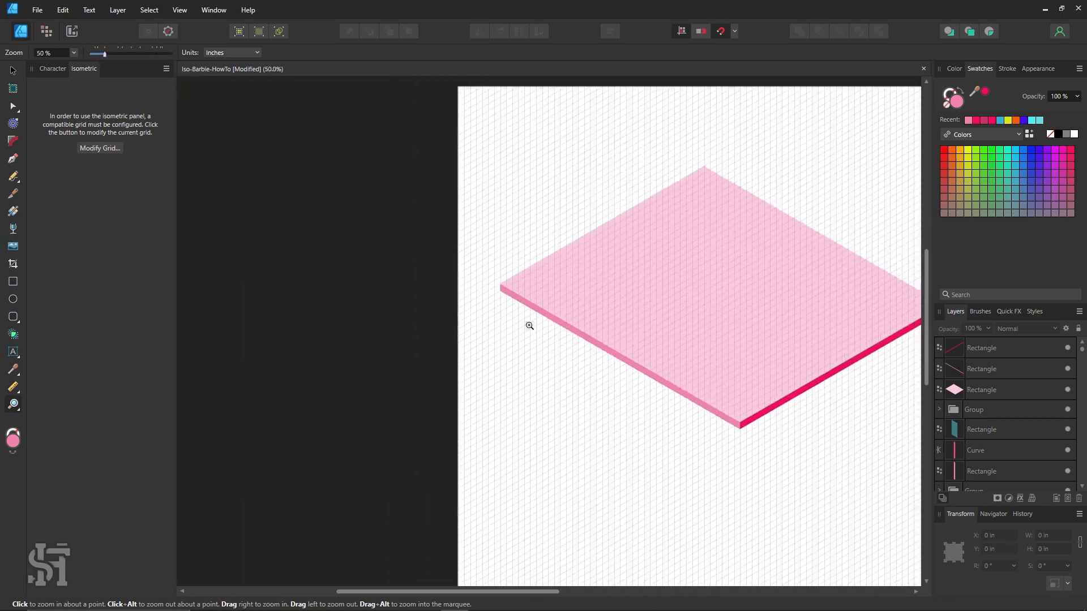
pyautogui.moveTo(631, 343); pyautogui.dragTo(589, 349)
pyautogui.click(97, 147)
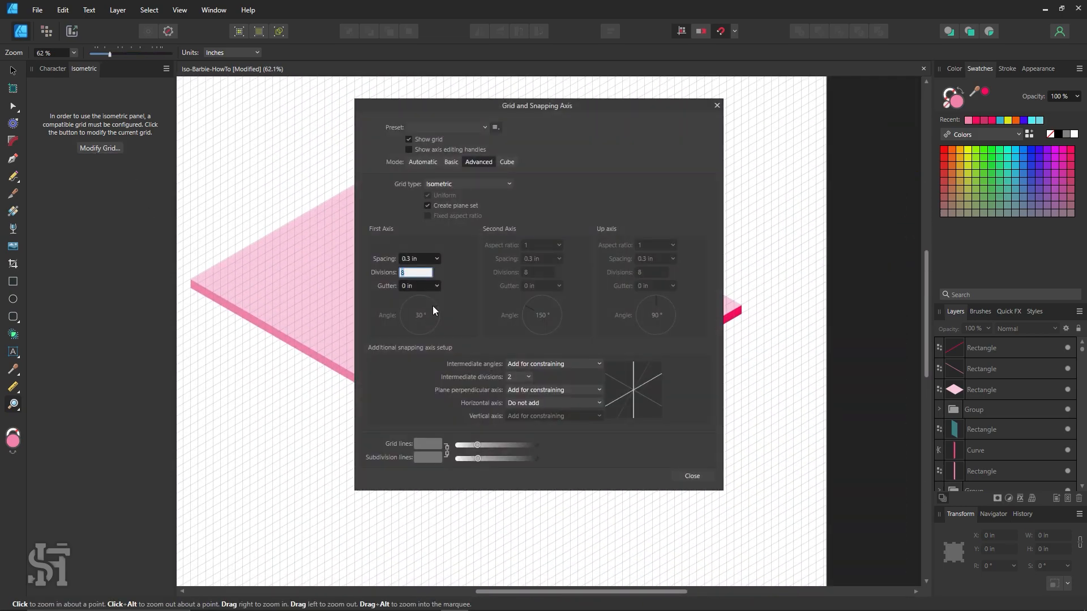
pyautogui.click(679, 476)
pyautogui.moveTo(481, 411); pyautogui.dragTo(487, 445)
pyautogui.moveTo(548, 445); pyautogui.dragTo(501, 420)
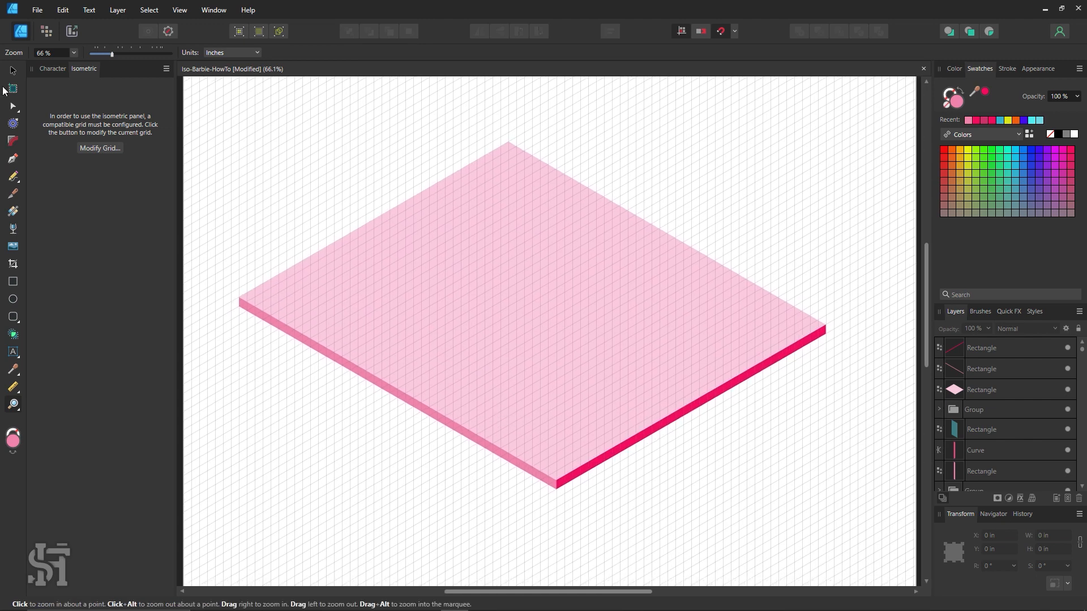
# Step: Examine the finished pink house illustration as reference for how the house and pool sit on the base
pyautogui.click(13, 71)
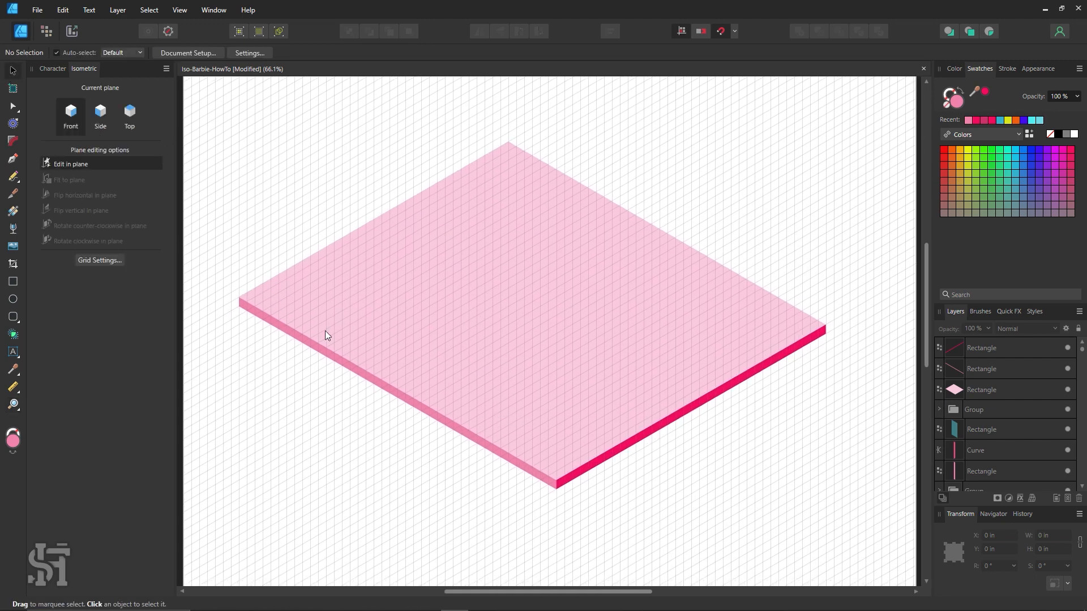
pyautogui.moveTo(535, 324); pyautogui.dragTo(971, 585)
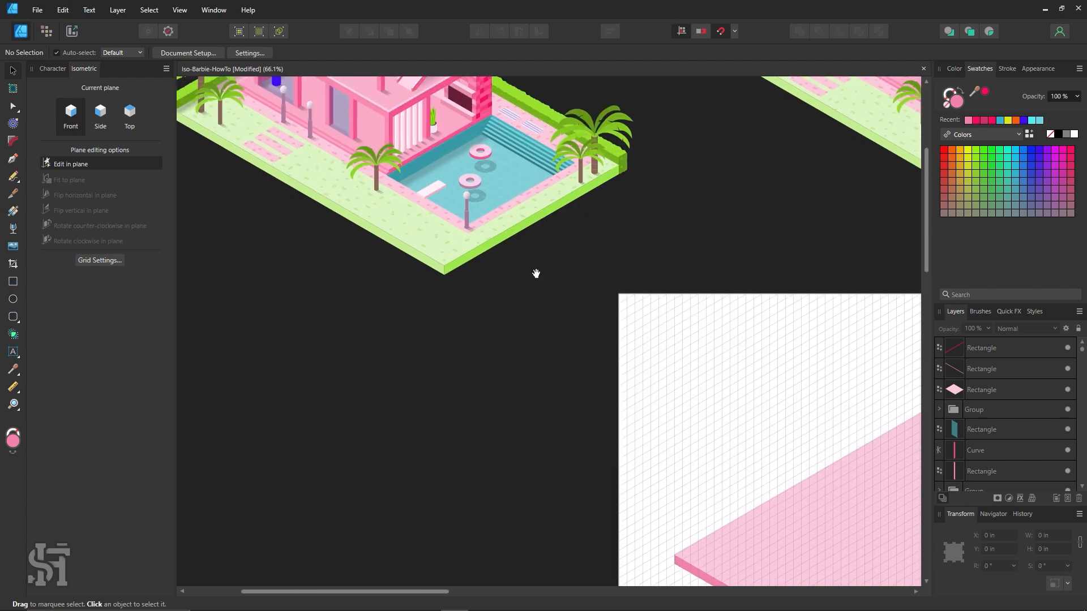
pyautogui.moveTo(503, 247); pyautogui.dragTo(525, 422)
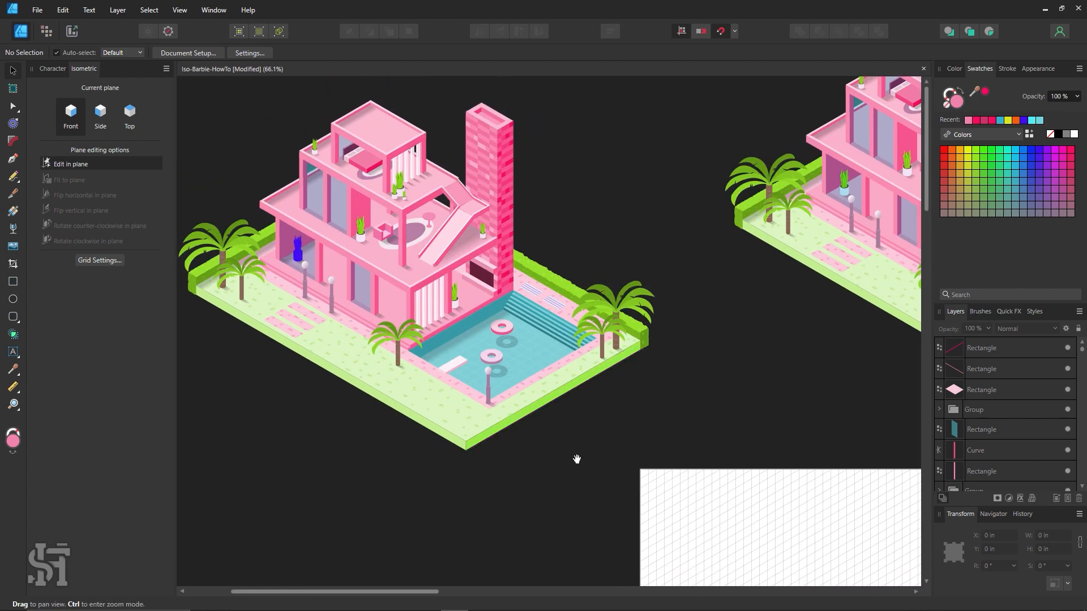
pyautogui.moveTo(657, 516); pyautogui.dragTo(351, 306)
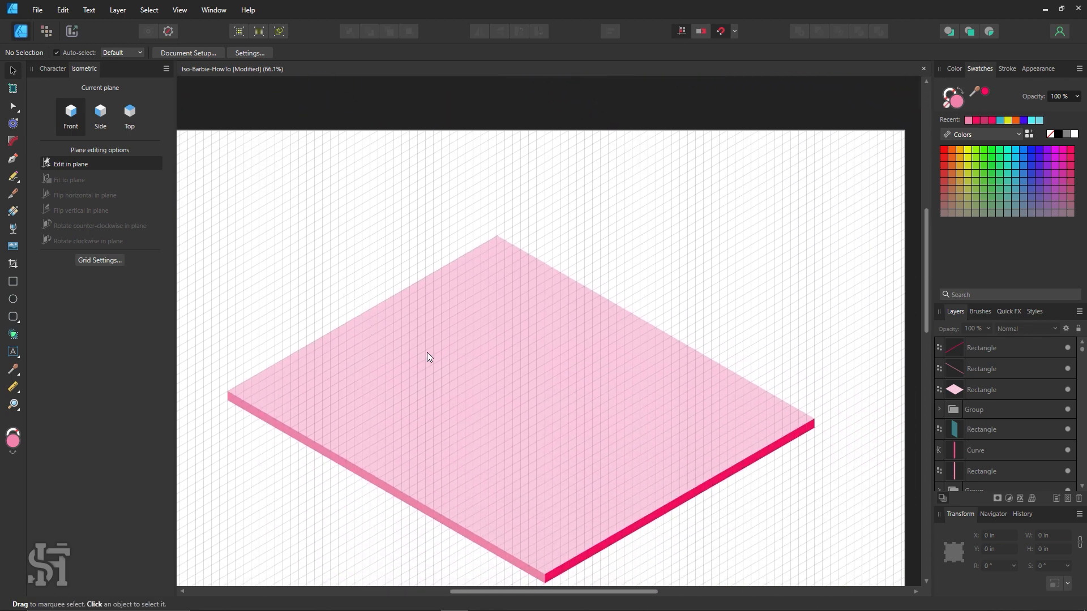
pyautogui.moveTo(426, 353); pyautogui.dragTo(440, 299)
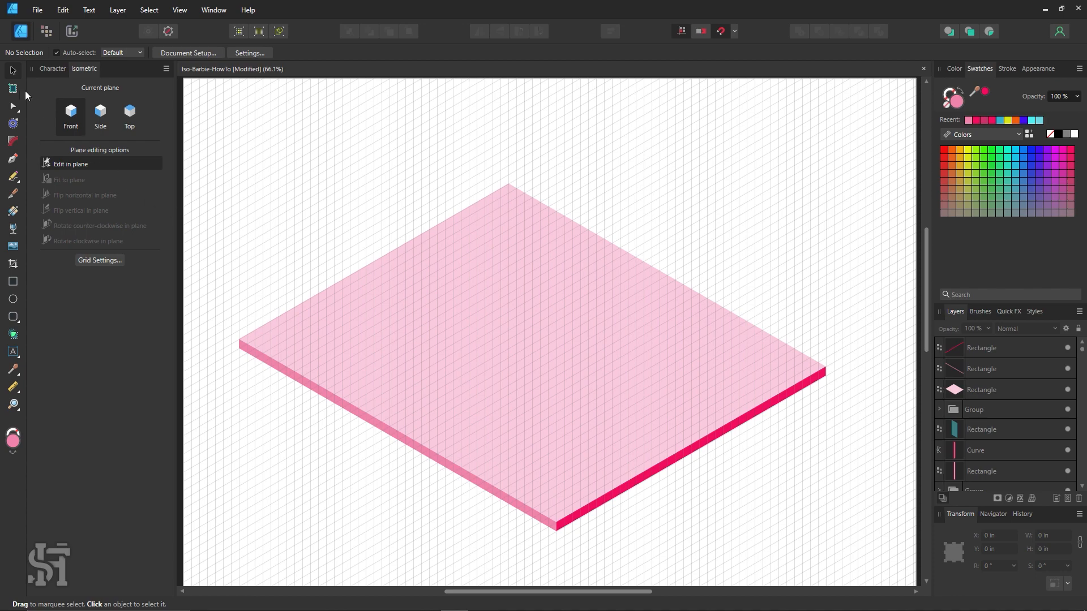
pyautogui.click(18, 282)
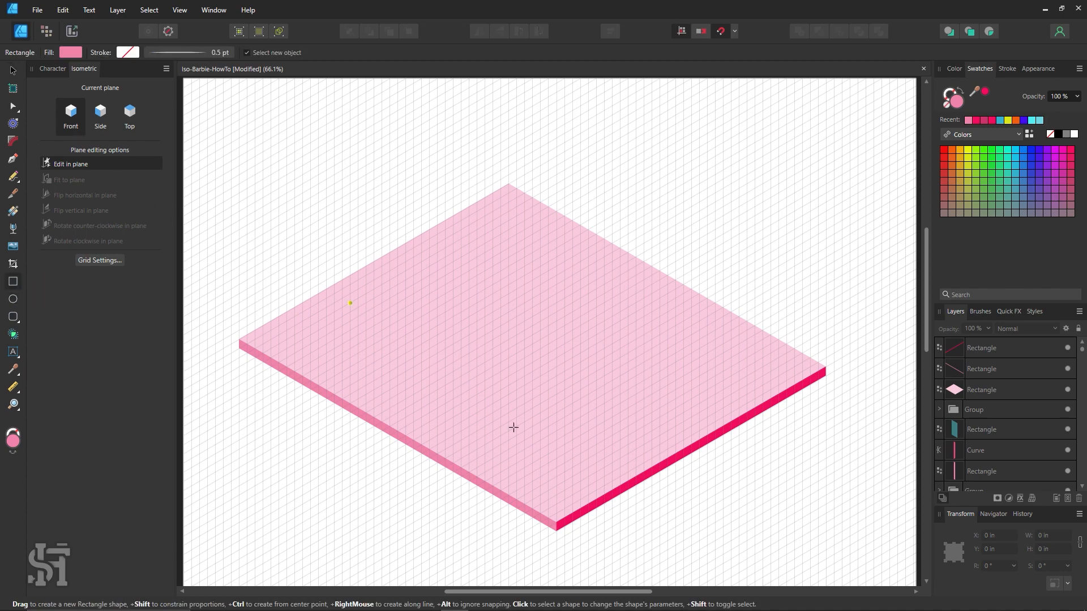
pyautogui.click(15, 72)
pyautogui.click(477, 343)
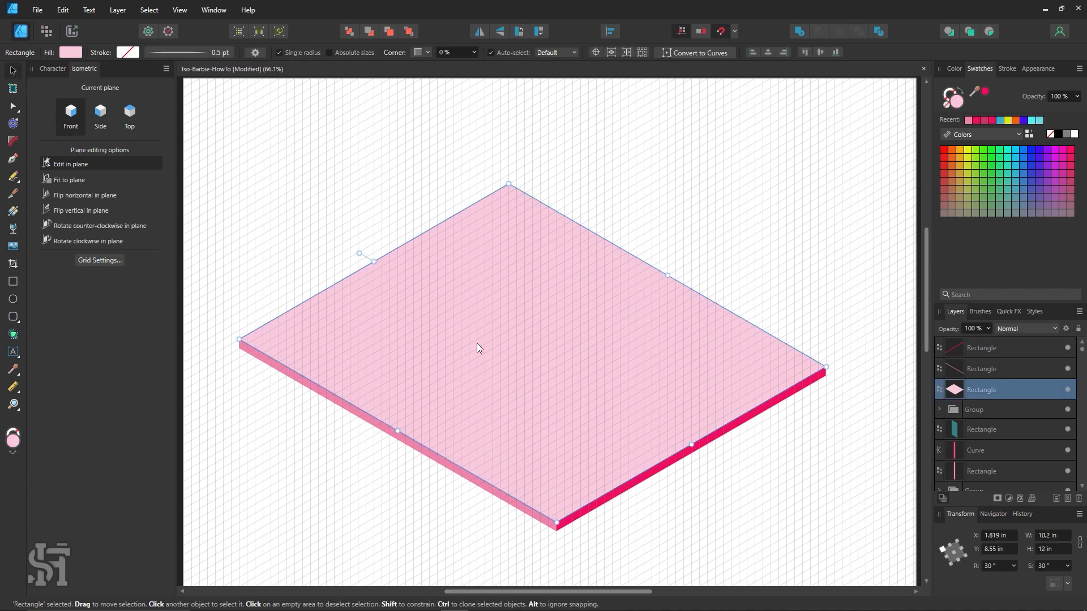
pyautogui.press('Escape')
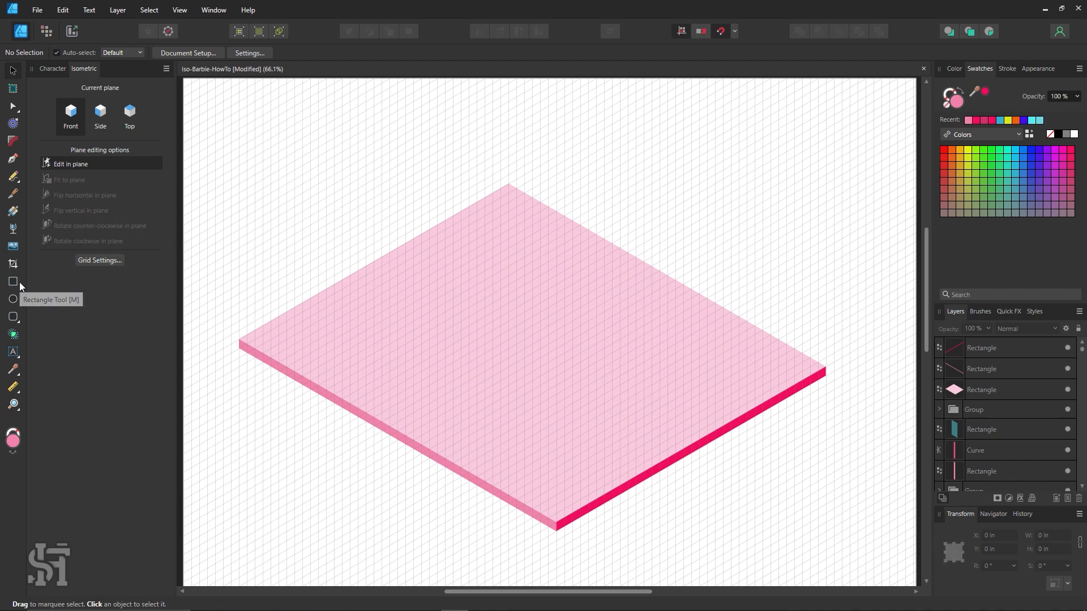
# Step: Draw a pink rectangle about 4.3 × 7.7 in on the Top plane, toward the back of the base's top face
pyautogui.click(16, 282)
pyautogui.click(130, 116)
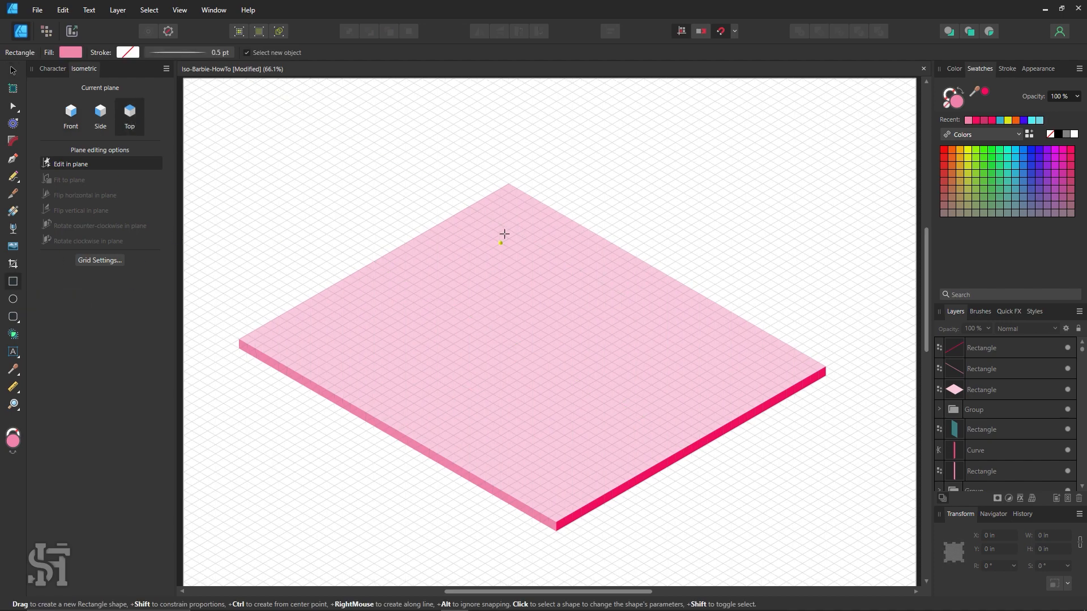
pyautogui.moveTo(504, 225); pyautogui.dragTo(592, 406)
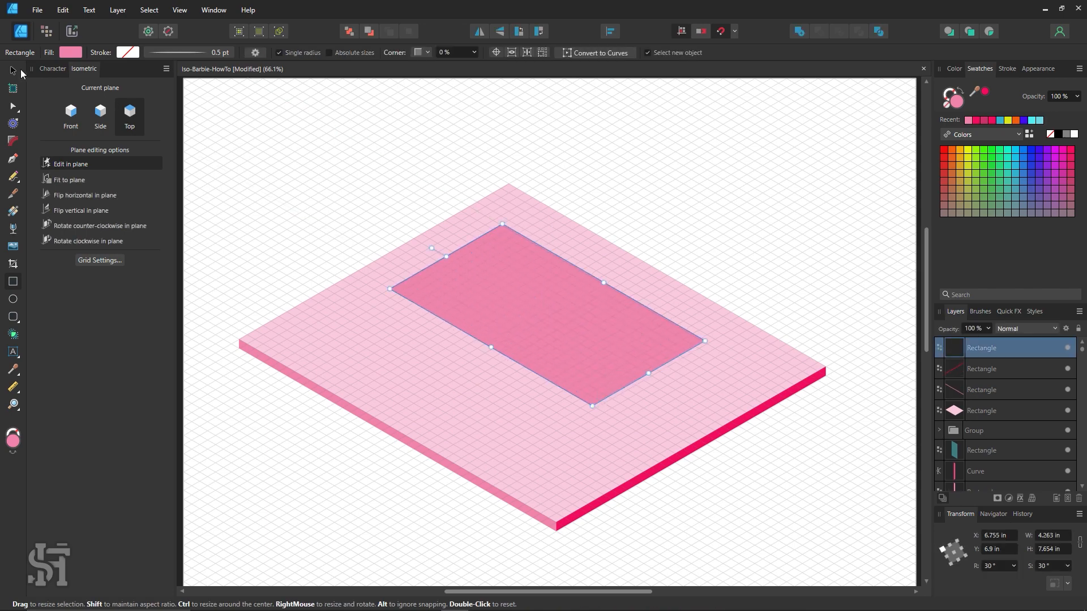
pyautogui.click(13, 71)
pyautogui.click(333, 161)
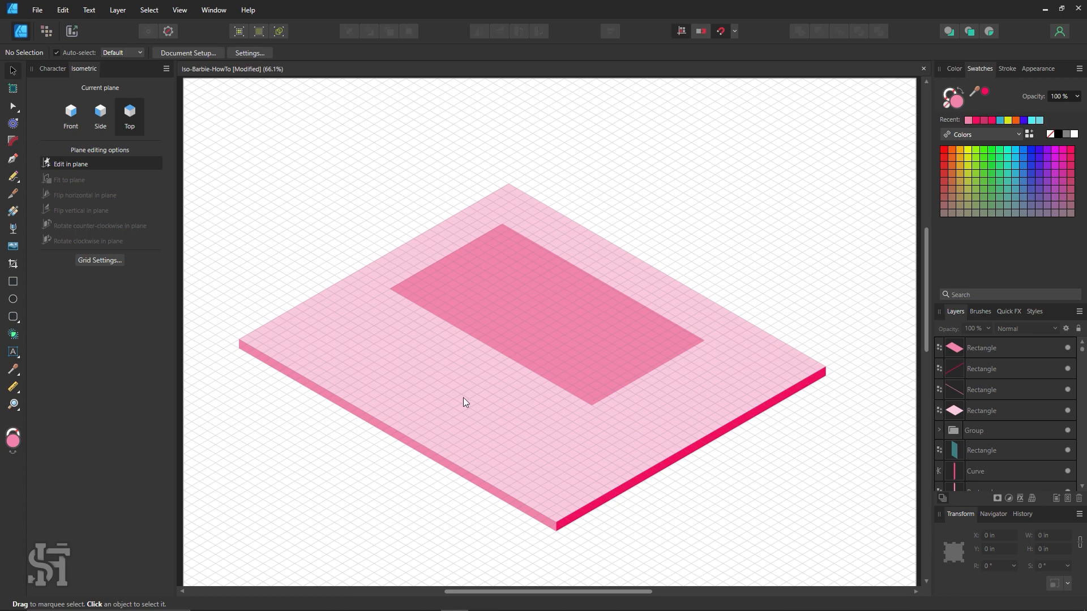
pyautogui.click(648, 368)
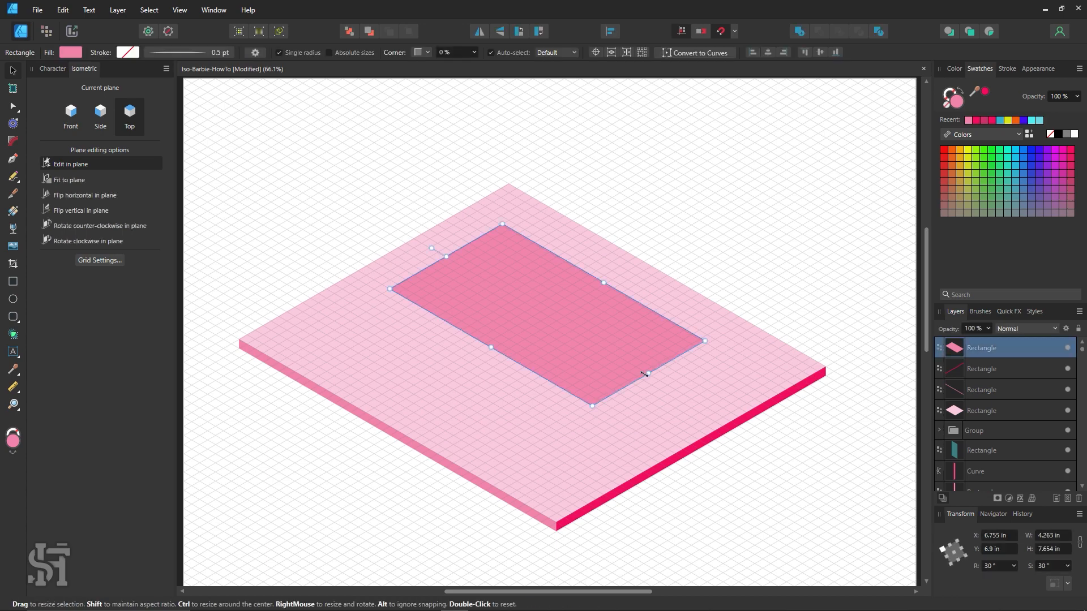
# Step: Resize the pink rectangle on the base's top face to 4.2 × 7.5 in
pyautogui.moveTo(646, 373); pyautogui.dragTo(642, 371)
pyautogui.click(731, 206)
pyautogui.click(594, 318)
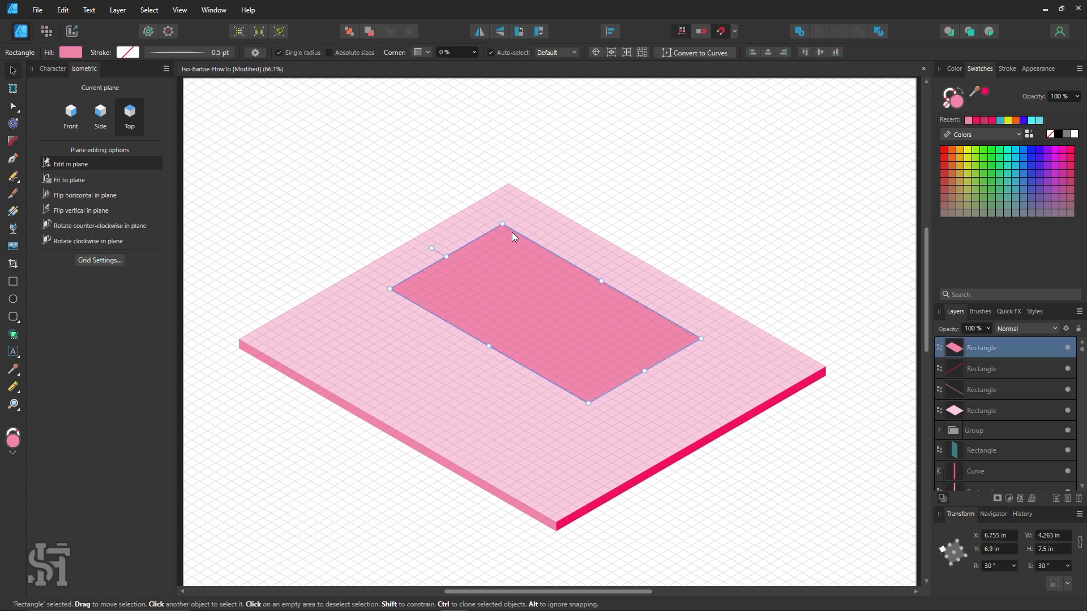
pyautogui.moveTo(601, 281); pyautogui.dragTo(598, 282)
pyautogui.click(546, 190)
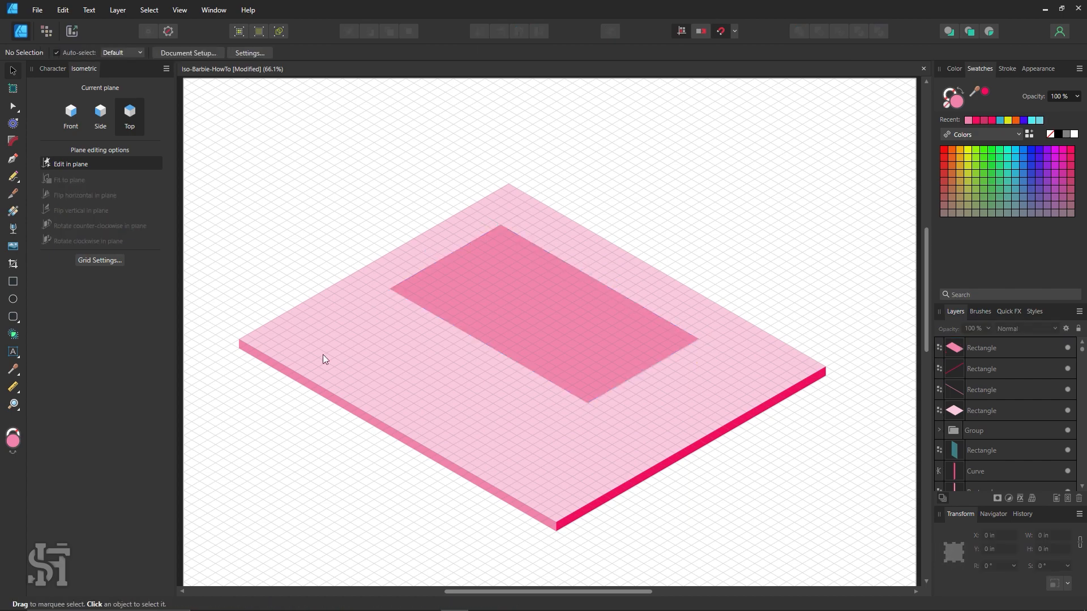
# Step: Examine the finished house illustration, especially where the house's raised floor meets the base beside the pool
pyautogui.press('z')
pyautogui.click(523, 359)
pyautogui.click(564, 382)
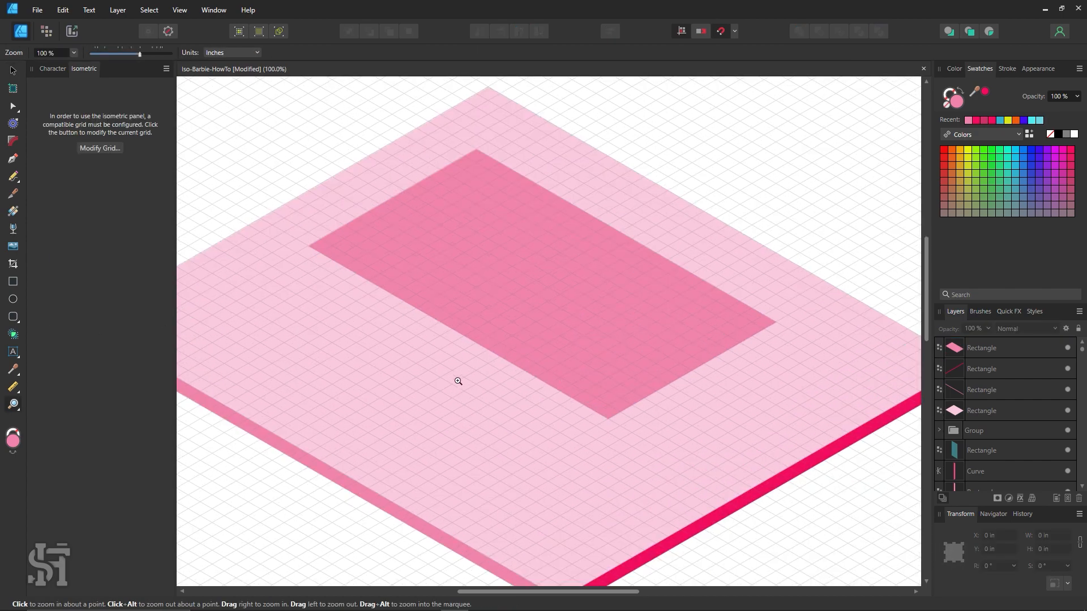
pyautogui.moveTo(457, 381); pyautogui.dragTo(451, 365)
pyautogui.moveTo(250, 144); pyautogui.dragTo(572, 354)
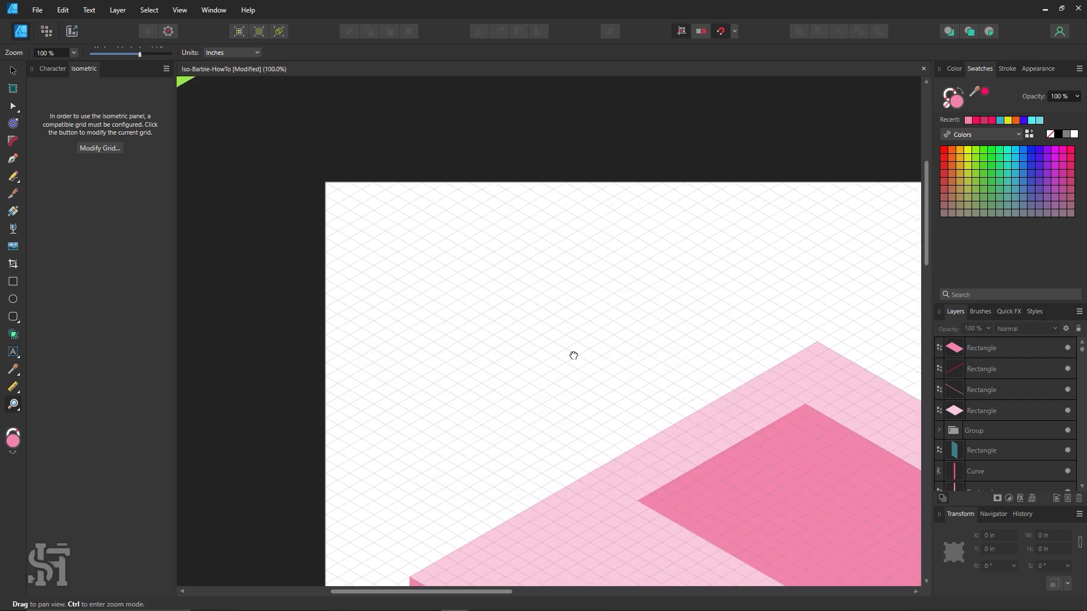
pyautogui.moveTo(304, 130); pyautogui.dragTo(854, 468)
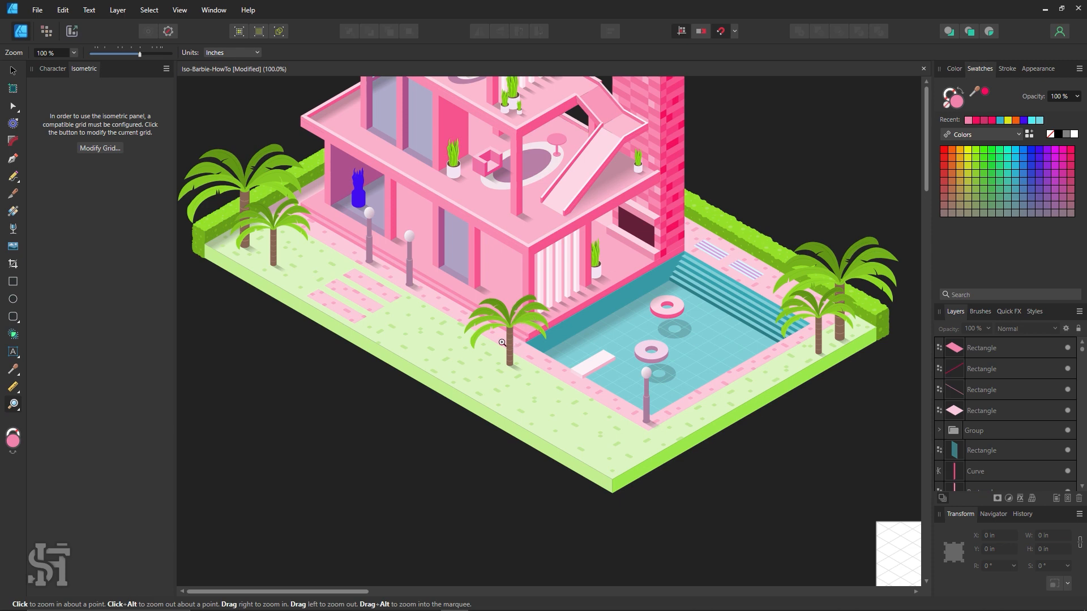
pyautogui.moveTo(496, 316); pyautogui.dragTo(520, 329)
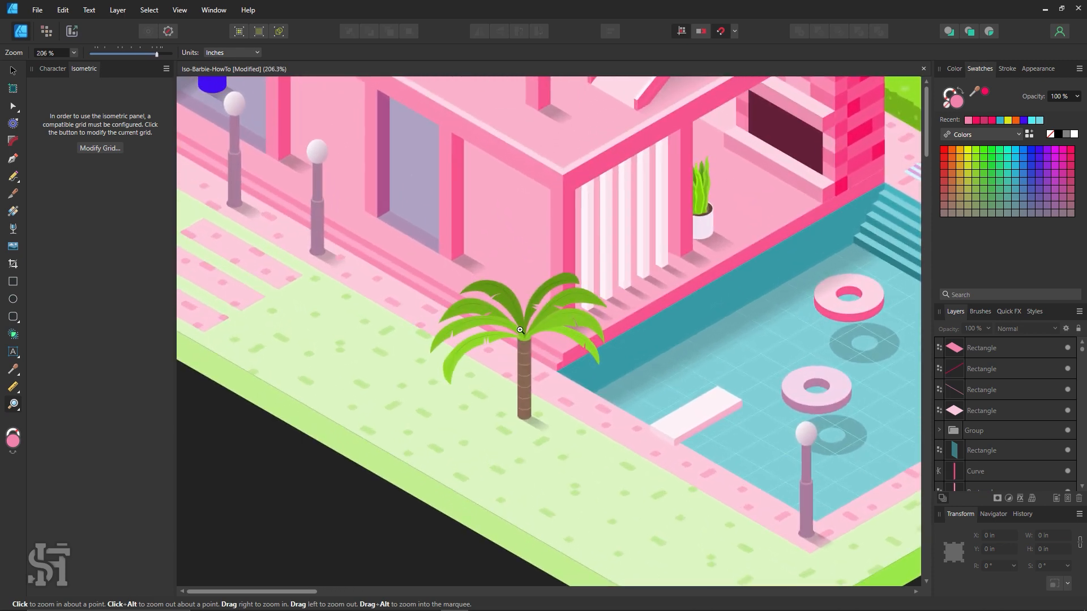
pyautogui.keyDown('alt'); pyautogui.click(594, 391); pyautogui.keyUp('alt')
pyautogui.keyDown('alt'); pyautogui.click(609, 414); pyautogui.keyUp('alt')
pyautogui.keyDown('alt'); pyautogui.click(610, 414); pyautogui.keyUp('alt')
pyautogui.keyDown('alt'); pyautogui.click(610, 414); pyautogui.keyUp('alt')
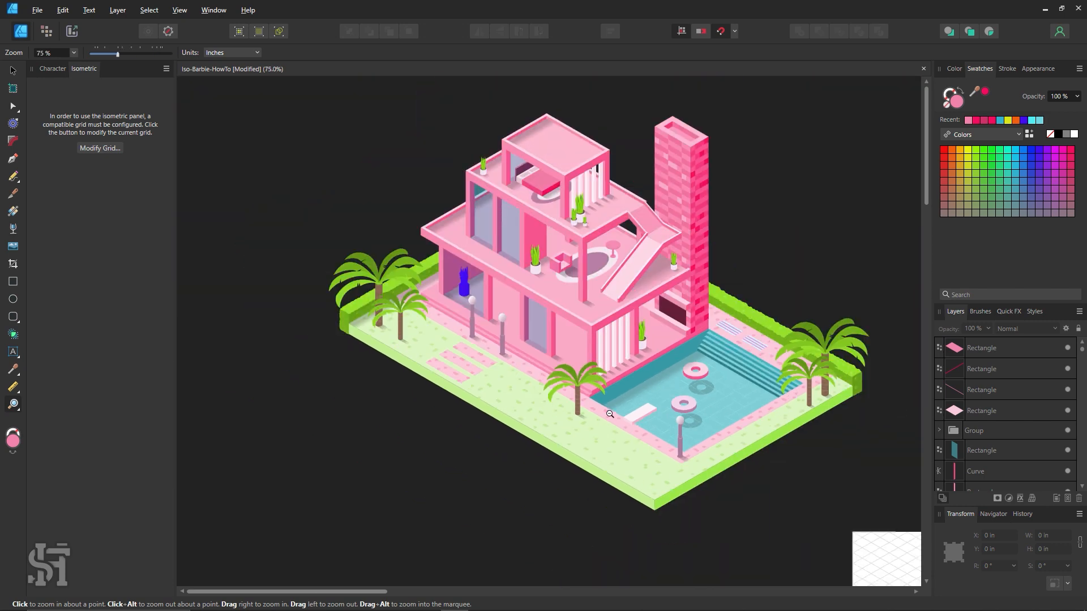
pyautogui.moveTo(661, 454); pyautogui.dragTo(573, 417)
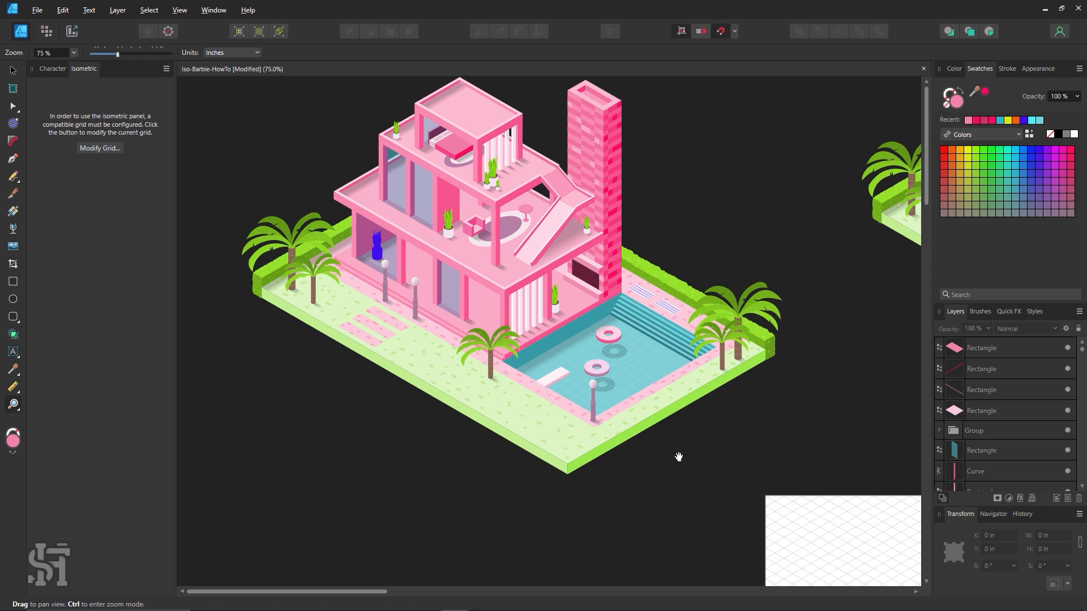
pyautogui.moveTo(675, 451); pyautogui.dragTo(490, 311)
pyautogui.moveTo(660, 445); pyautogui.dragTo(270, 182)
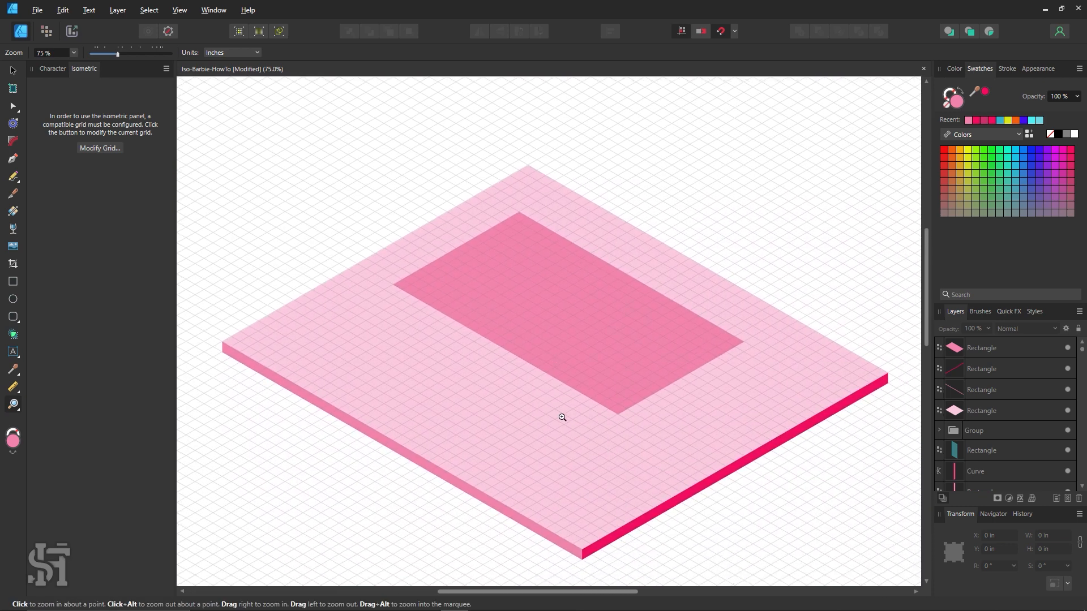
# Step: Duplicate the base's front-left side strip and snap it along the pink rectangle's matching front-left edge
pyautogui.keyDown('alt'); pyautogui.click(598, 427); pyautogui.keyUp('alt')
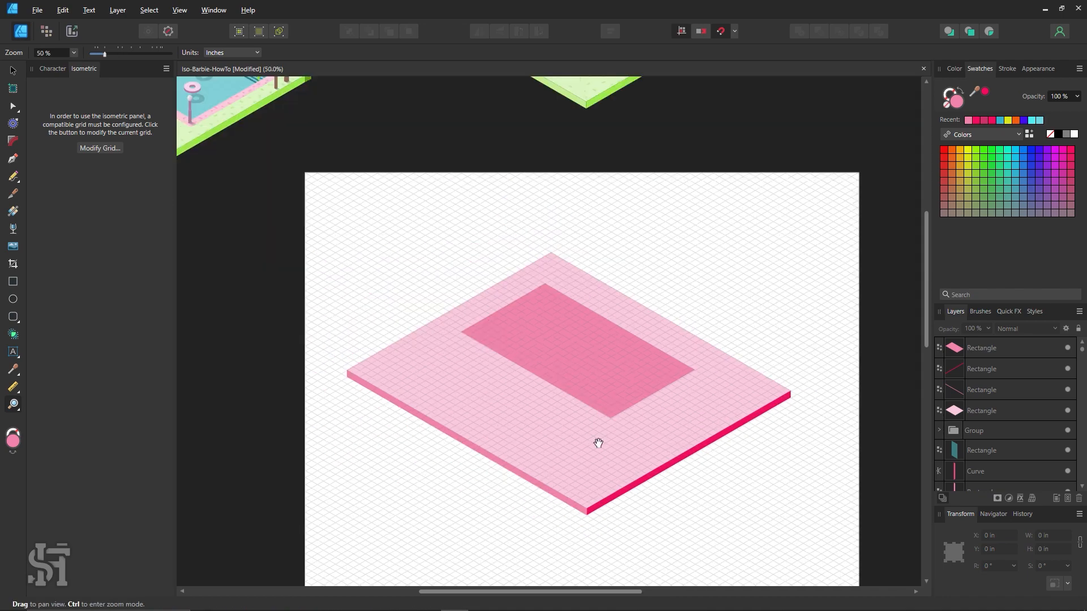
pyautogui.moveTo(598, 443); pyautogui.dragTo(577, 390)
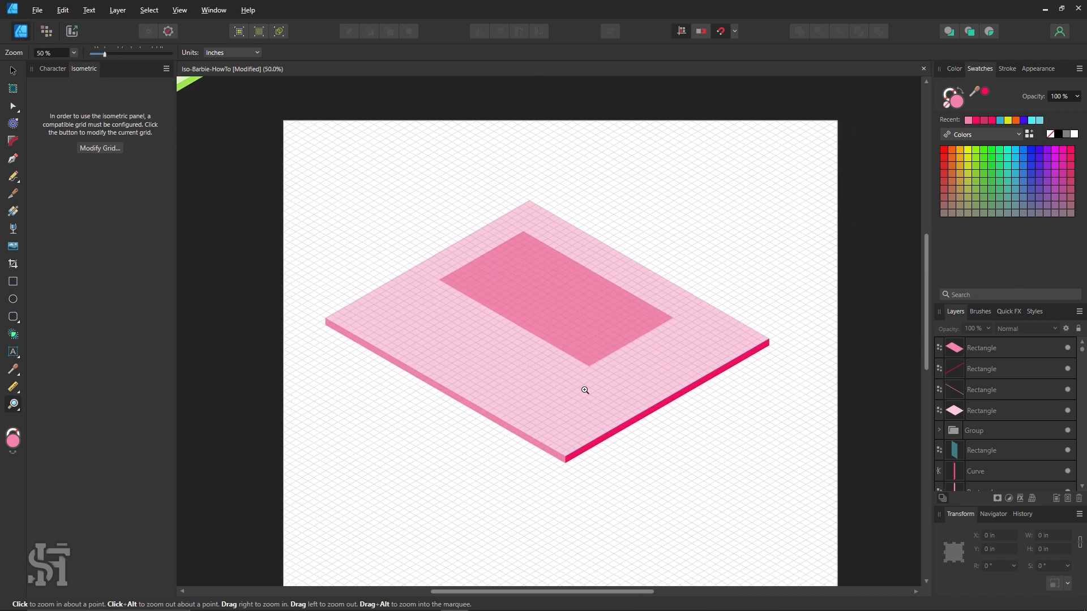
pyautogui.moveTo(665, 468); pyautogui.dragTo(561, 422)
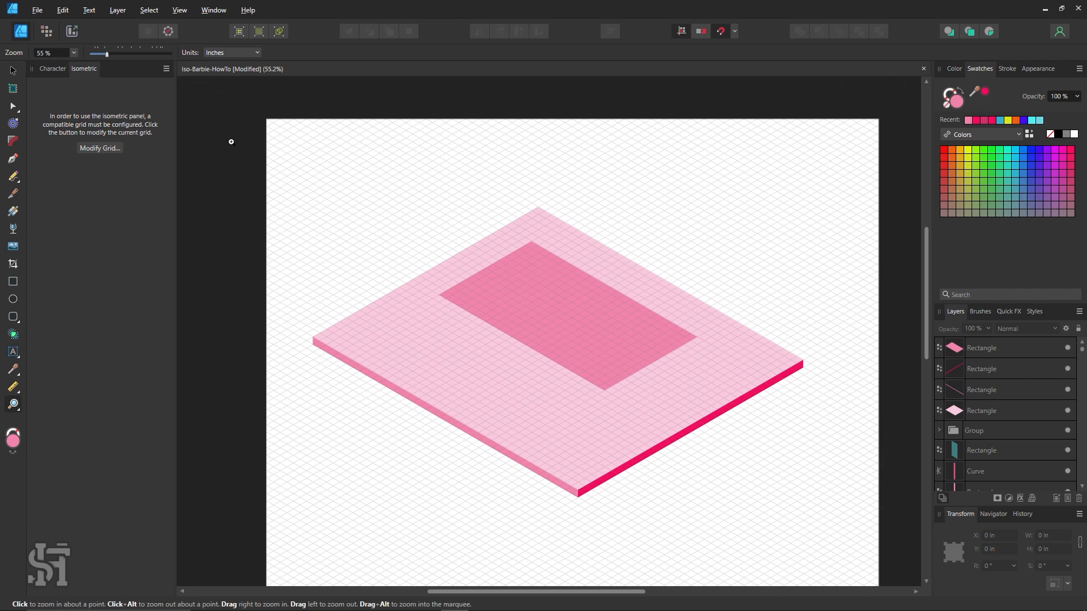
pyautogui.press('v')
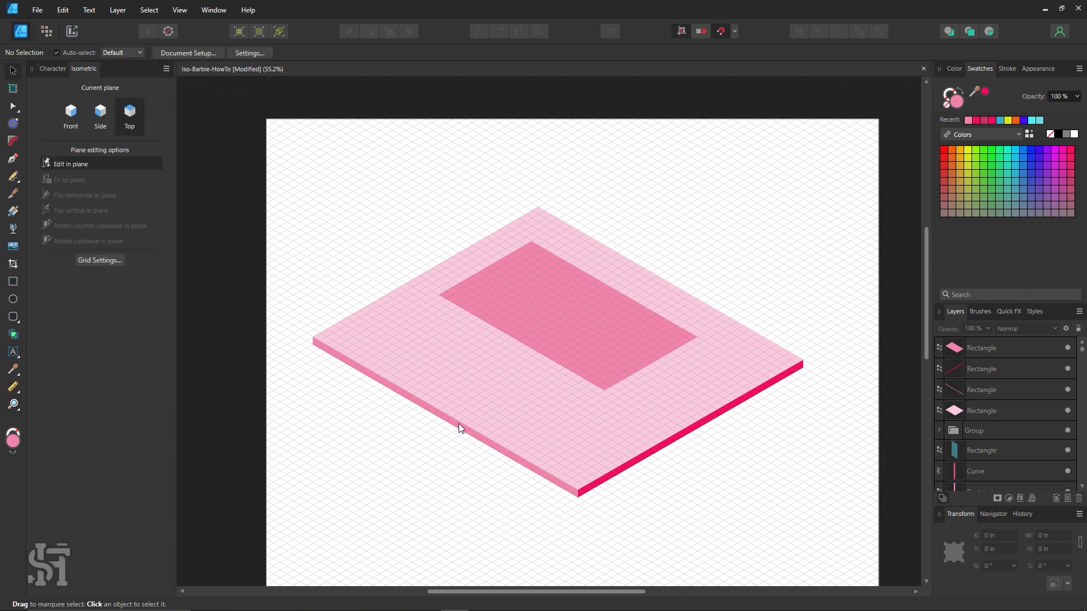
pyautogui.moveTo(459, 424); pyautogui.dragTo(589, 383)
pyautogui.press('z')
pyautogui.doubleClick(564, 371)
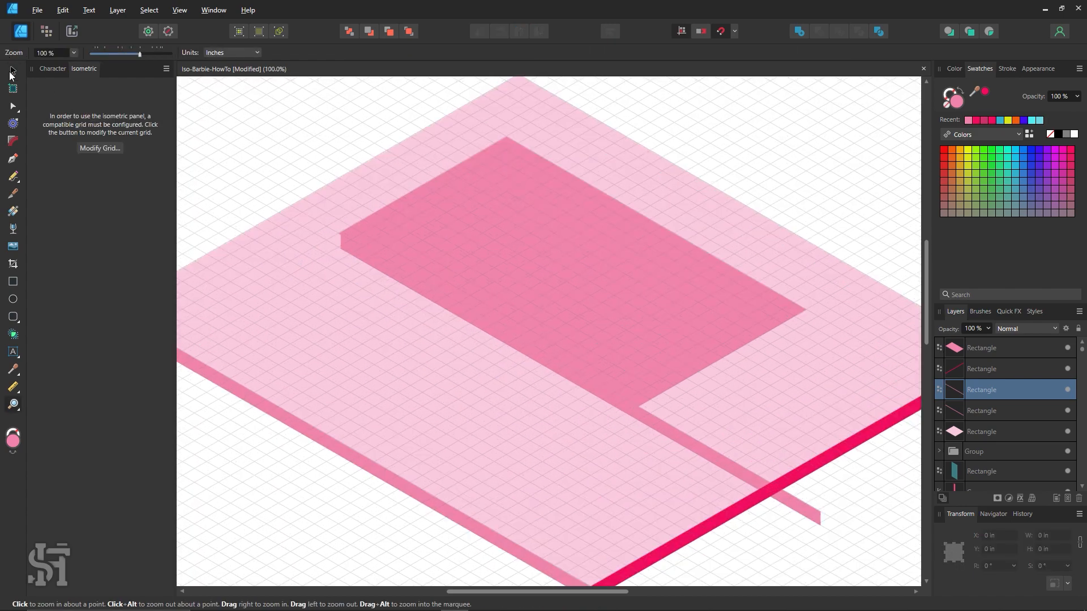
pyautogui.click(11, 71)
pyautogui.moveTo(420, 284); pyautogui.dragTo(417, 288)
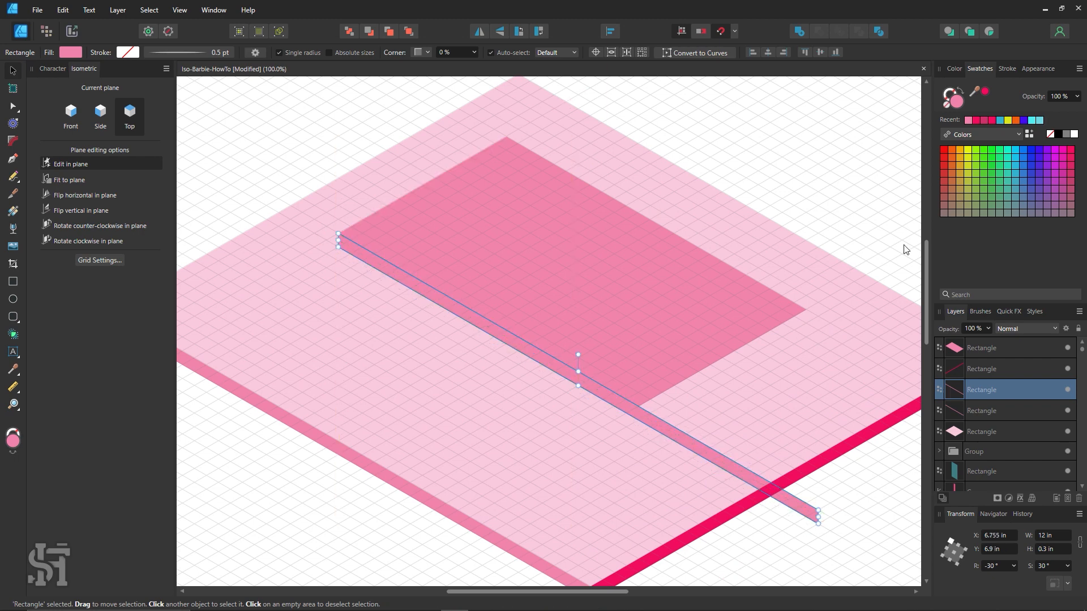
# Step: Fill the duplicated side strip with EC5E90 and shorten it to end at the pink rectangle's front corner
pyautogui.doubleClick(954, 98)
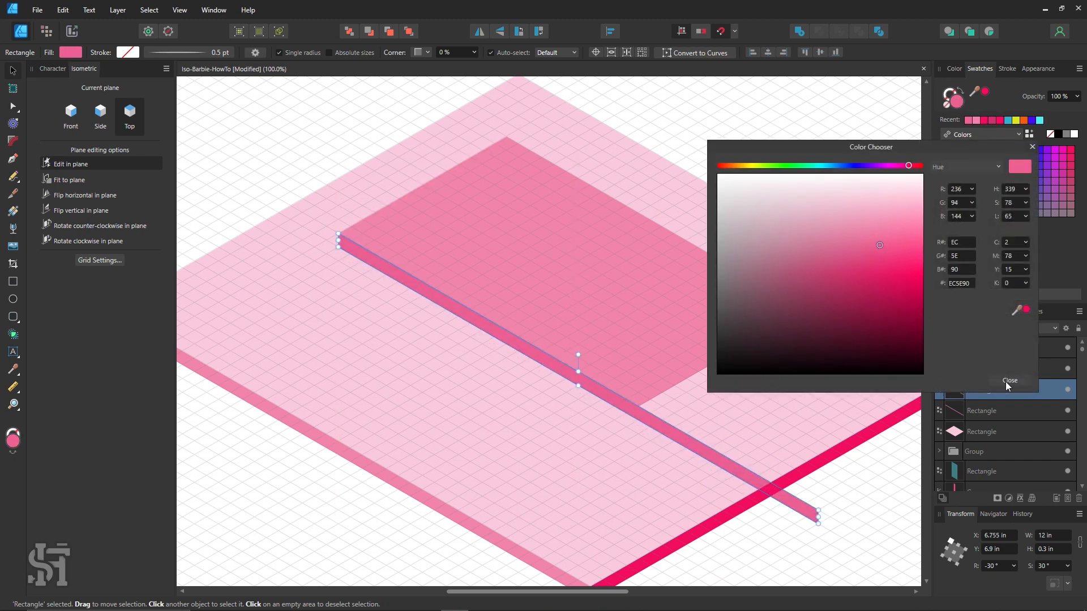
pyautogui.click(1010, 380)
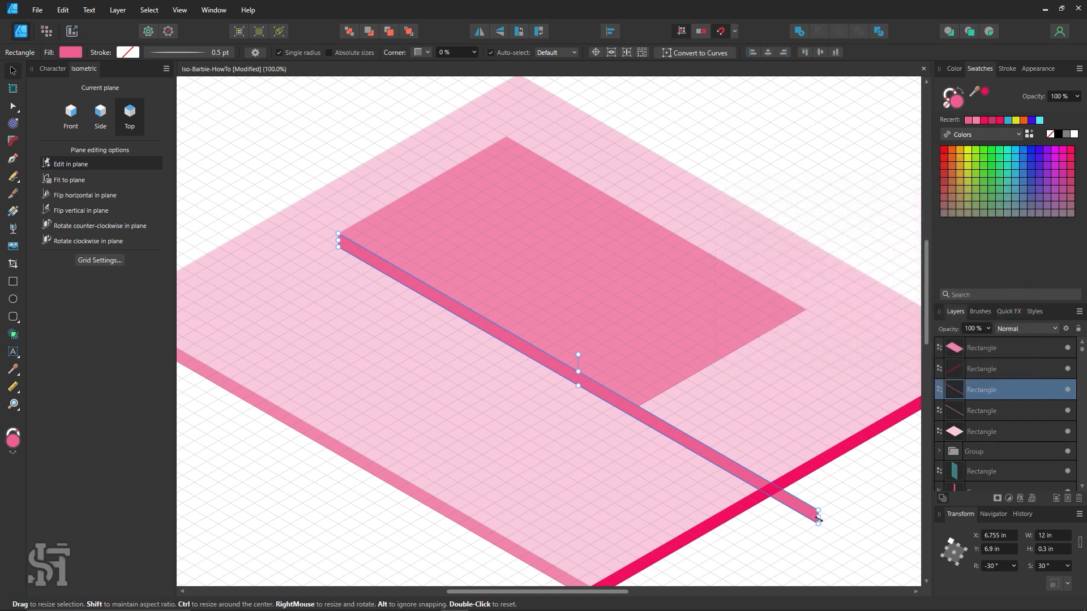
pyautogui.moveTo(819, 522); pyautogui.dragTo(643, 434)
pyautogui.press('Escape')
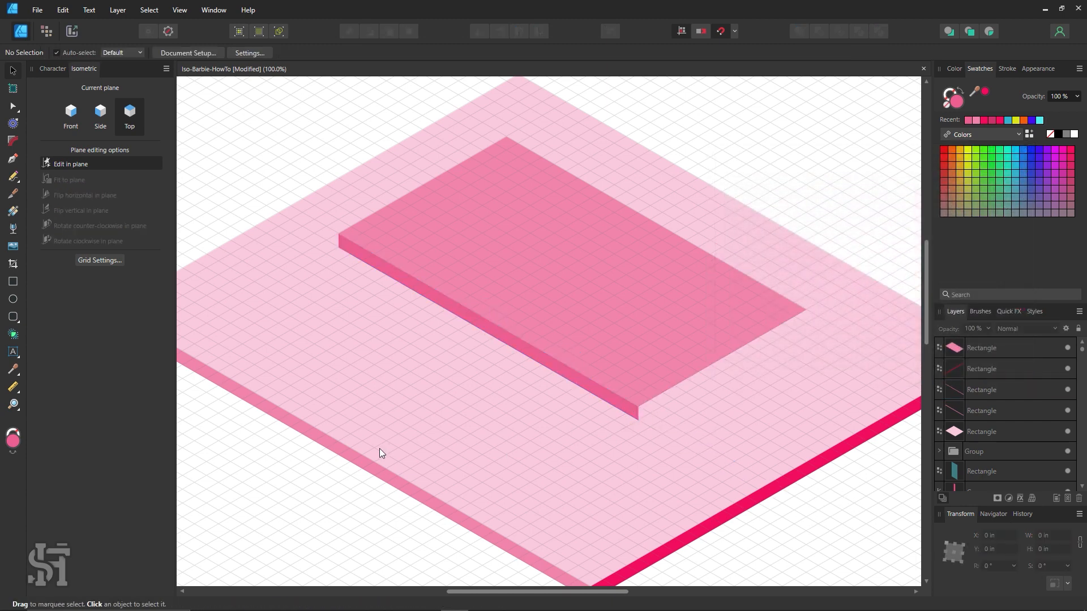
# Step: Duplicate the base's dark pink right side strip along the rectangle's right edge and shorten it to the front corner
pyautogui.scroll(-1, 381, 449)
pyautogui.moveTo(674, 499); pyautogui.dragTo(641, 360)
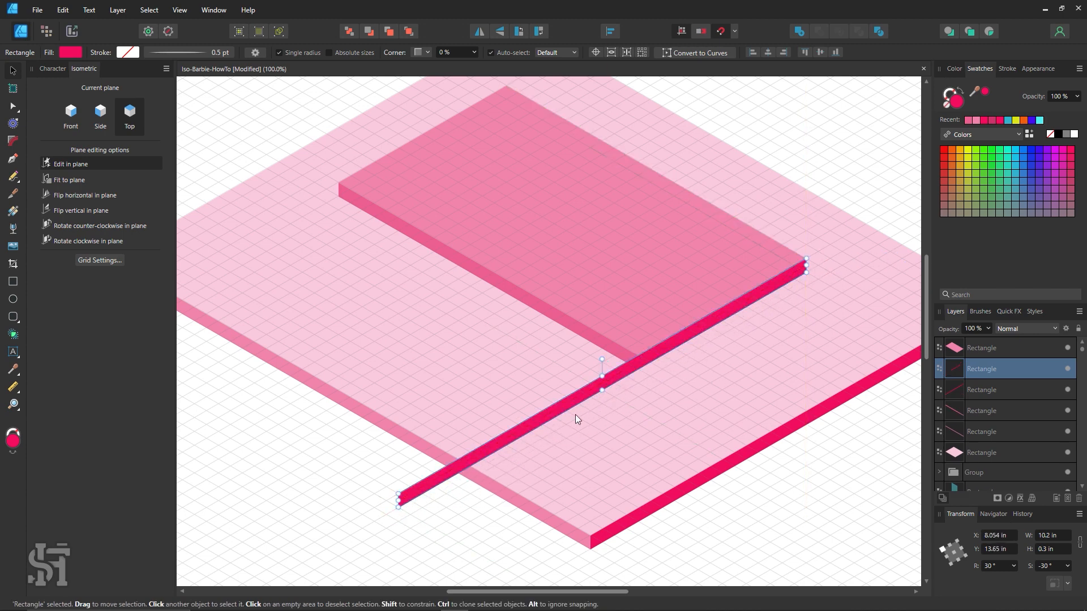
pyautogui.moveTo(398, 501); pyautogui.dragTo(639, 368)
pyautogui.click(811, 552)
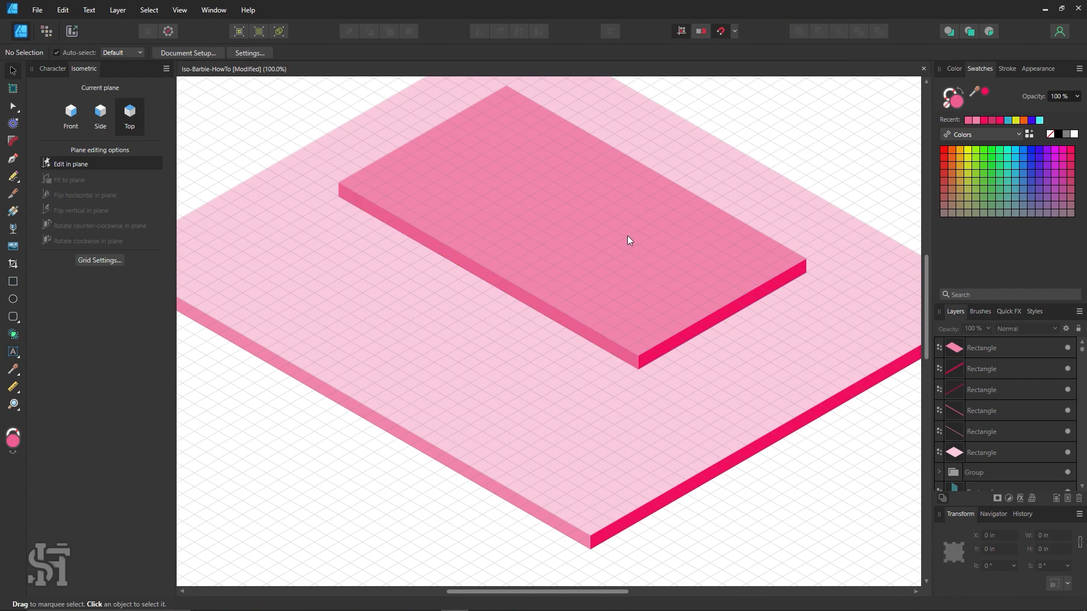
# Step: Compare the raised pink block on the base with the lower floor in the finished house illustrations
pyautogui.press('z')
pyautogui.keyDown('alt'); pyautogui.click(627, 236); pyautogui.keyUp('alt')
pyautogui.moveTo(629, 238); pyautogui.dragTo(619, 342)
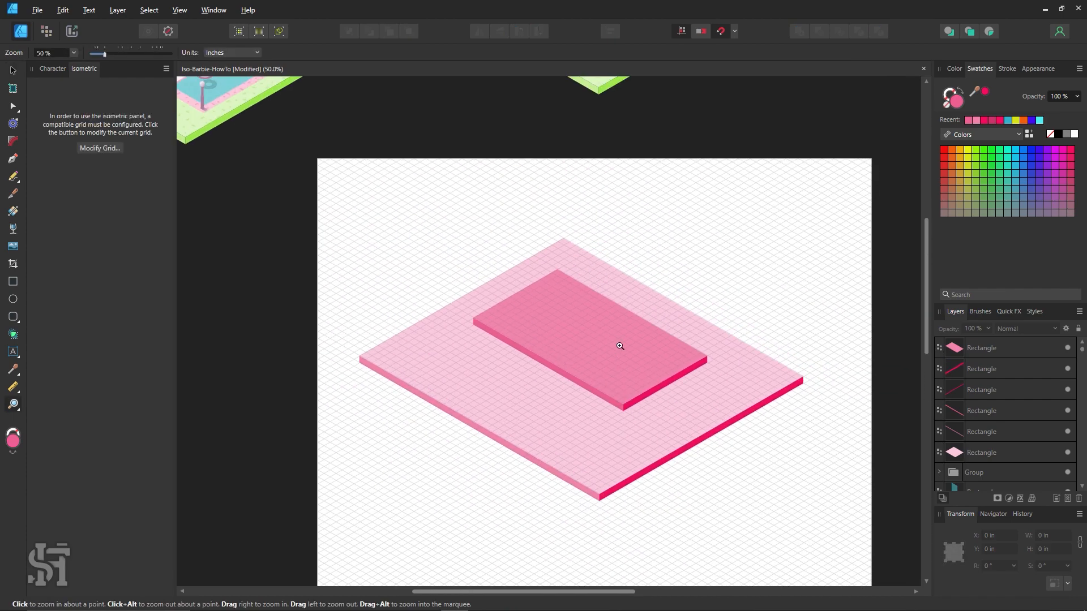
pyautogui.click(619, 342)
pyautogui.click(17, 73)
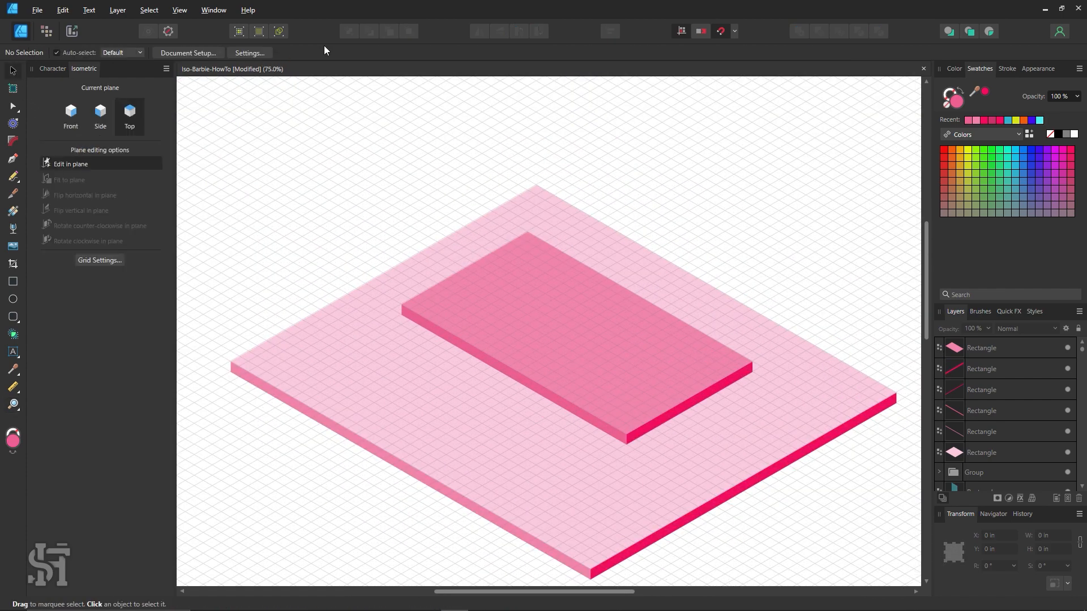
pyautogui.scroll(-2, 496, 343)
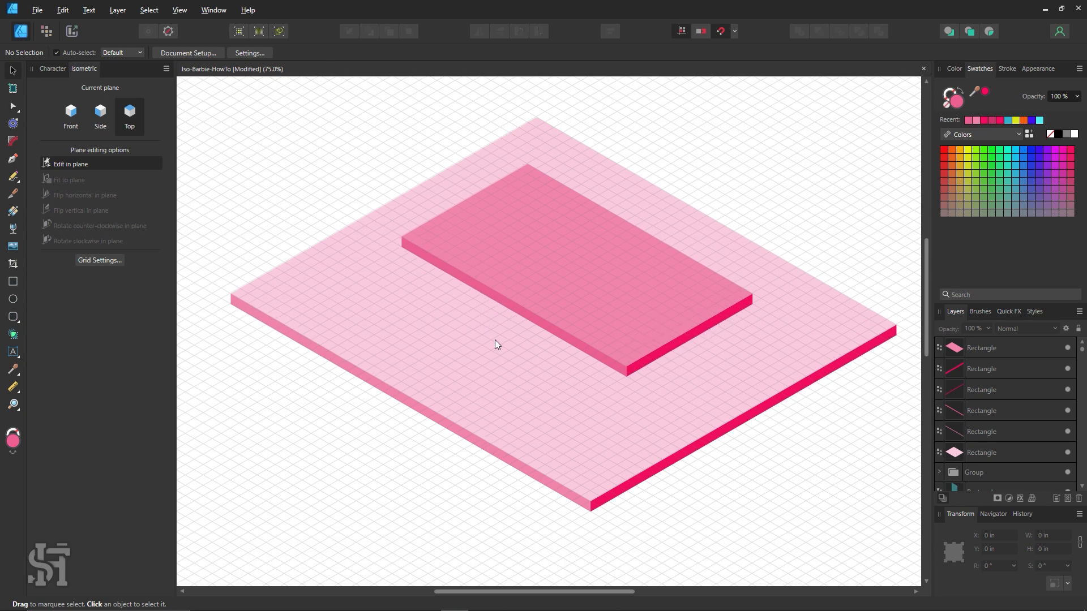
pyautogui.hscroll(1, 466, 345)
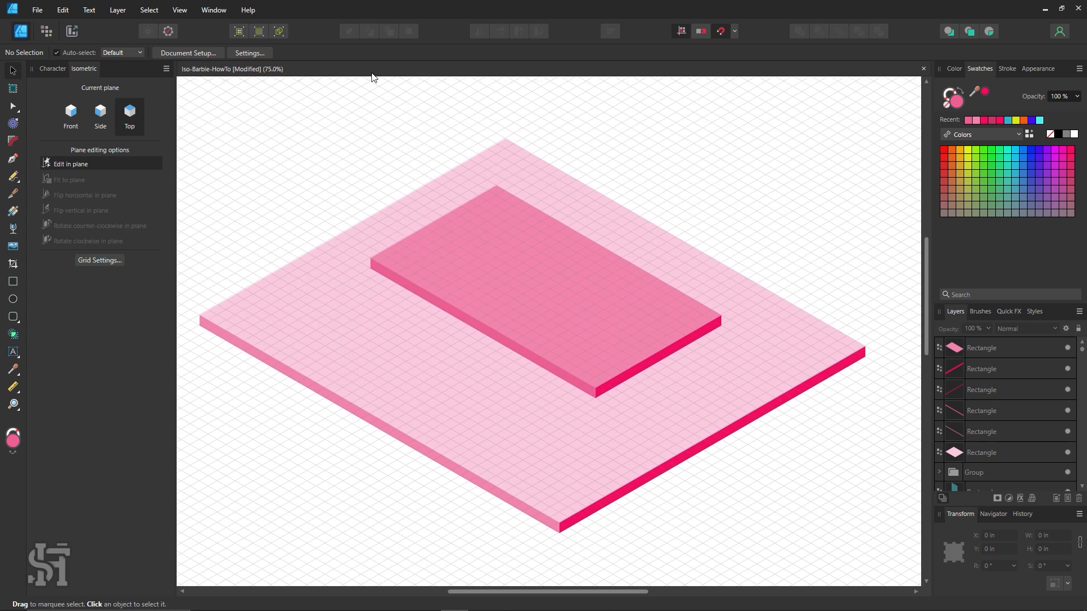
pyautogui.press('z')
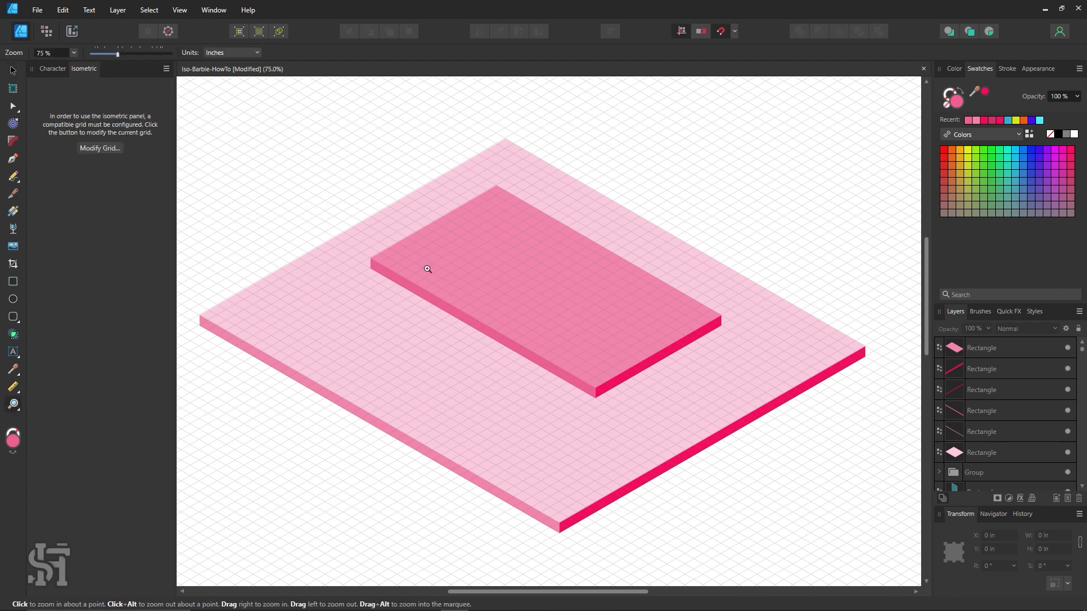
pyautogui.keyDown('alt'); pyautogui.click(455, 248); pyautogui.keyUp('alt')
pyautogui.keyDown('alt'); pyautogui.click(454, 248); pyautogui.keyUp('alt')
pyautogui.moveTo(401, 199); pyautogui.dragTo(535, 377)
pyautogui.click(607, 373)
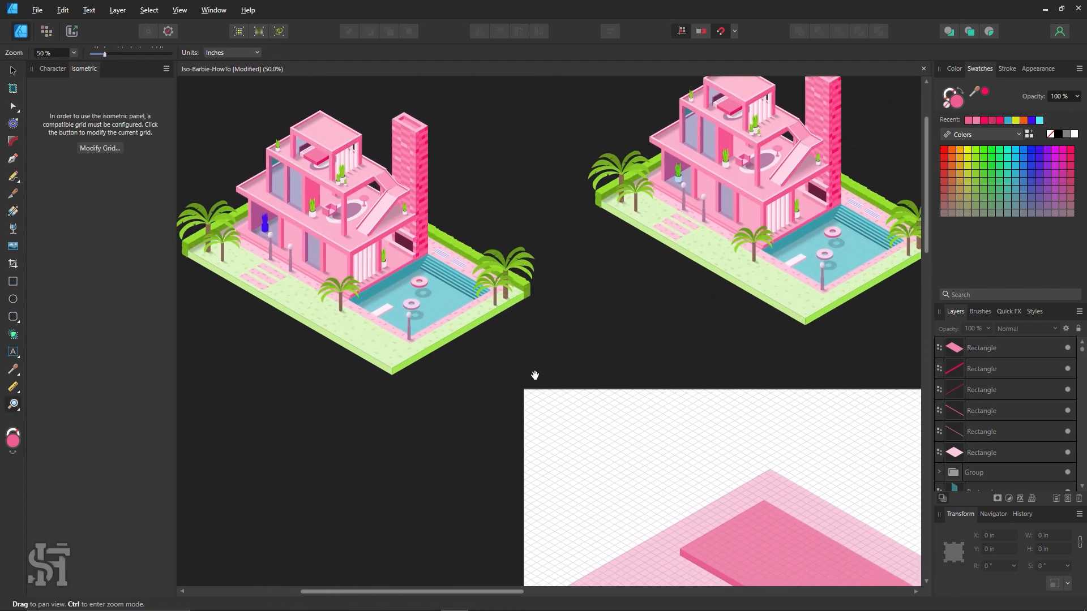
pyautogui.click(14, 69)
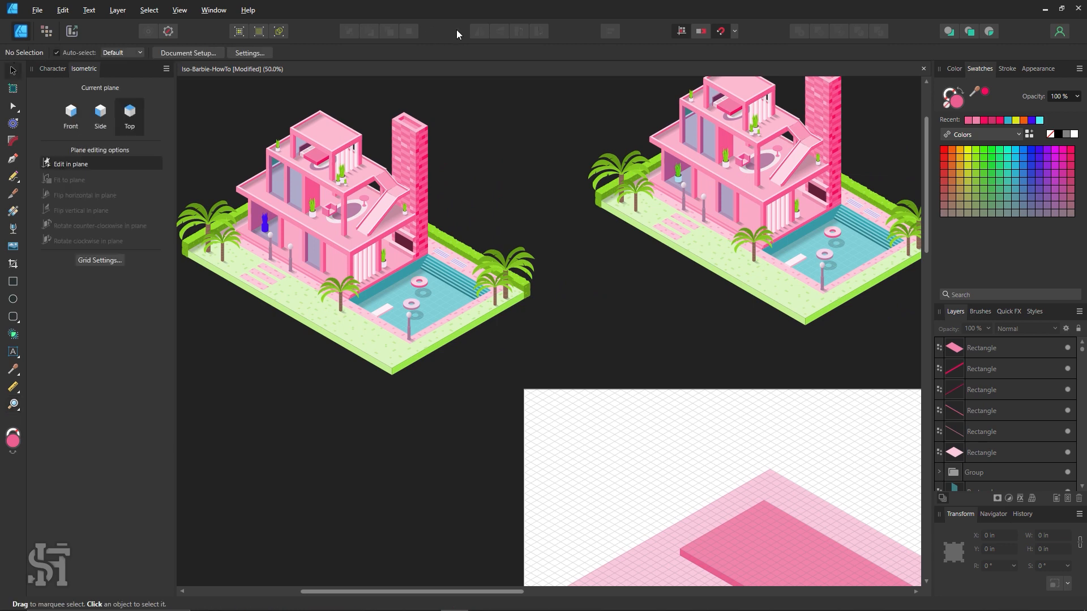
pyautogui.moveTo(563, 291); pyautogui.dragTo(597, 300)
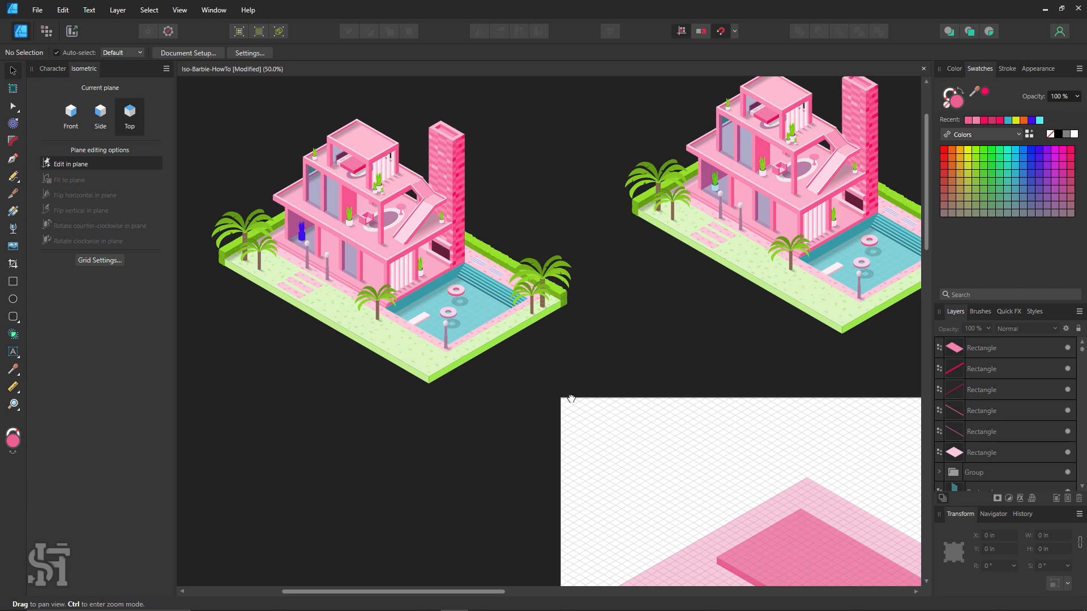
pyautogui.moveTo(606, 424); pyautogui.dragTo(470, 308)
pyautogui.moveTo(450, 347); pyautogui.dragTo(515, 374)
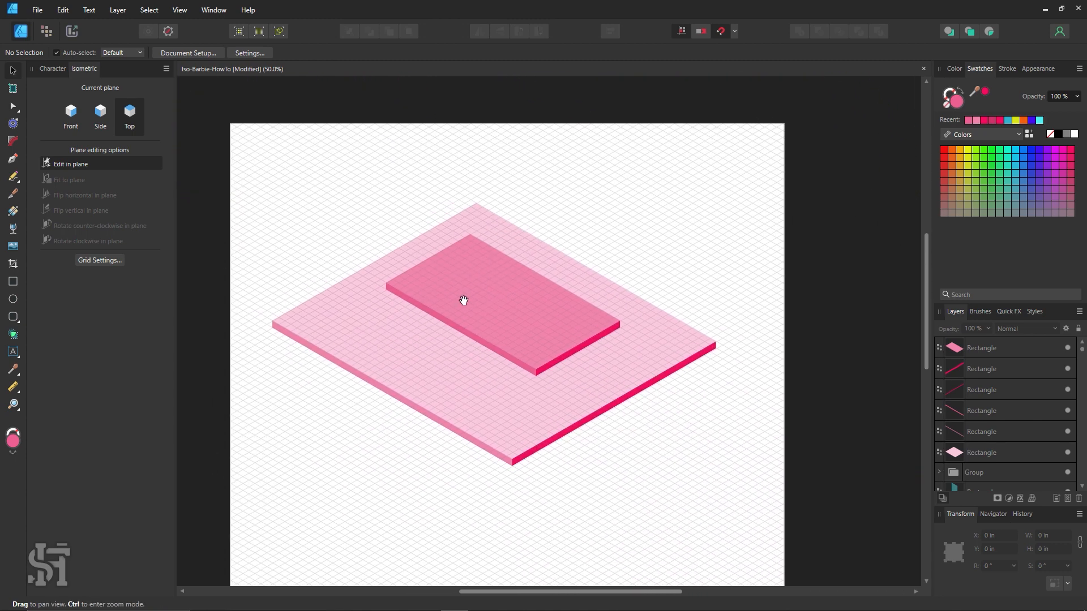
# Step: Duplicate the raised block's top face, fill the copy yellow and shift it in plane toward the back of the base
pyautogui.press('z')
pyautogui.click(520, 304)
pyautogui.moveTo(399, 280); pyautogui.dragTo(438, 268)
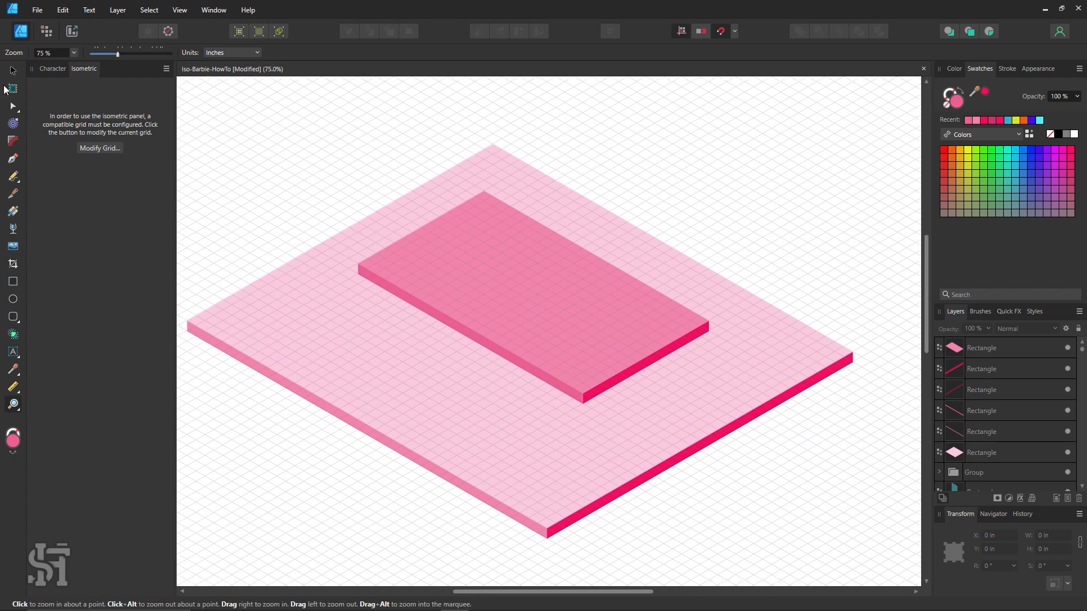
pyautogui.click(12, 72)
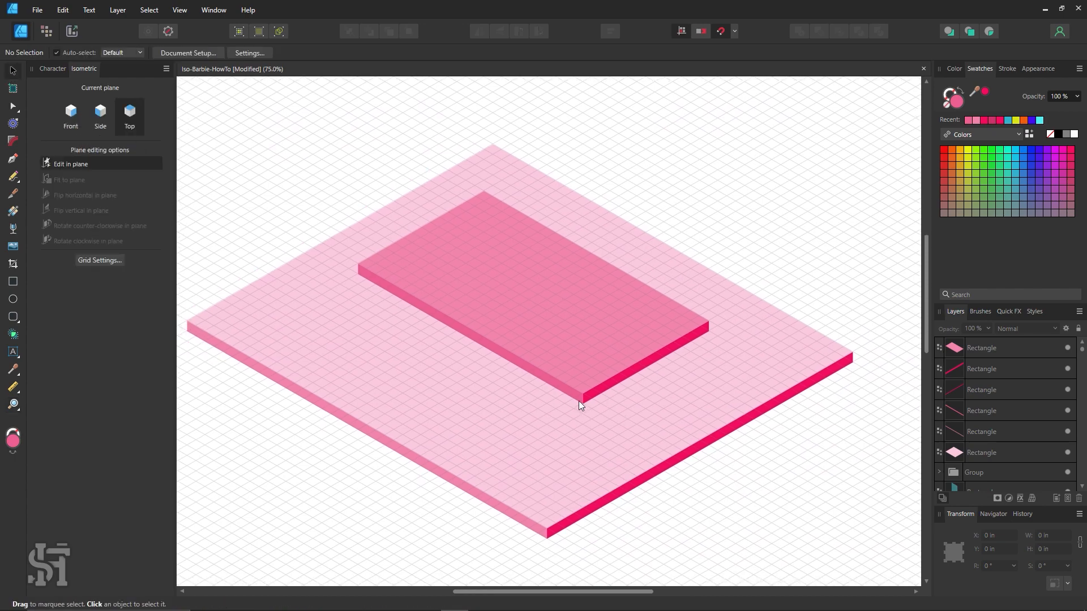
pyautogui.moveTo(562, 330); pyautogui.dragTo(602, 313)
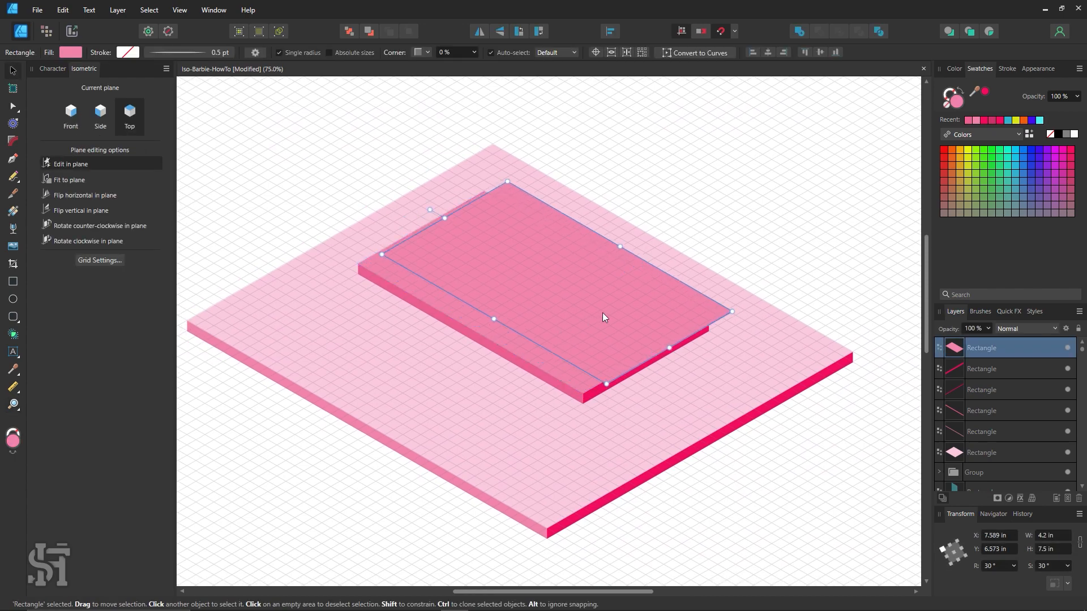
pyautogui.click(969, 152)
pyautogui.moveTo(563, 273)
pyautogui.mouseDown()
pyautogui.moveTo(590, 265)
pyautogui.moveTo(570, 257)
pyautogui.mouseUp()
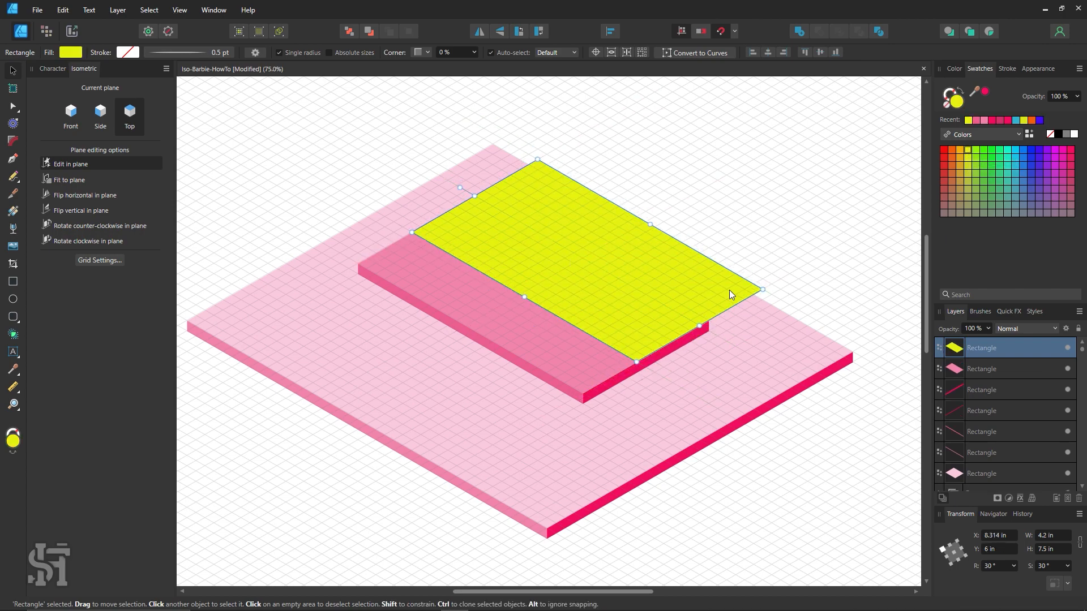
# Step: Narrow the yellow rectangle to 2.4 × 7.5 in to fit the block's back edge and raise it to Y 5.7 in
pyautogui.moveTo(766, 287); pyautogui.dragTo(712, 321)
pyautogui.click(727, 209)
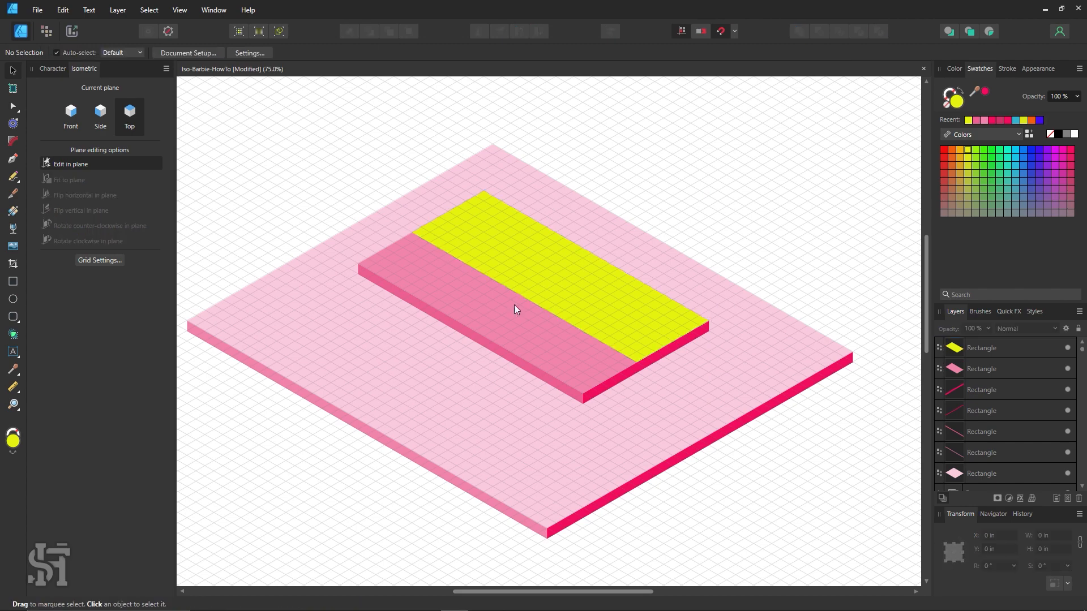
pyautogui.click(524, 258)
pyautogui.moveTo(523, 258); pyautogui.dragTo(523, 255)
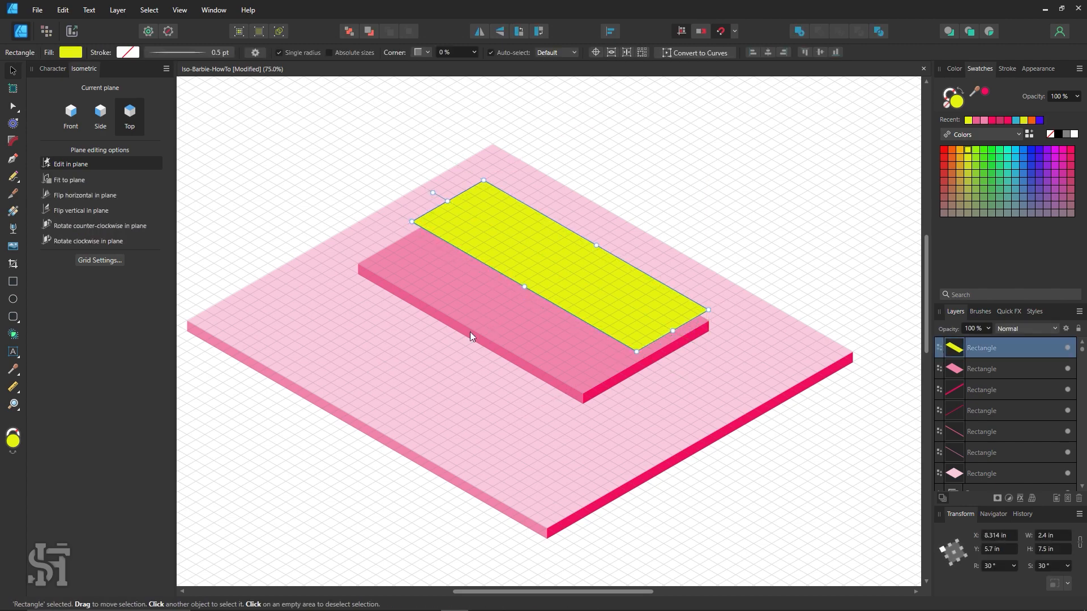
# Step: Duplicate the lower block's pink front side strip, bring the copy to the front and snap it under the yellow rectangle's front edge
pyautogui.moveTo(470, 332); pyautogui.dragTo(528, 333)
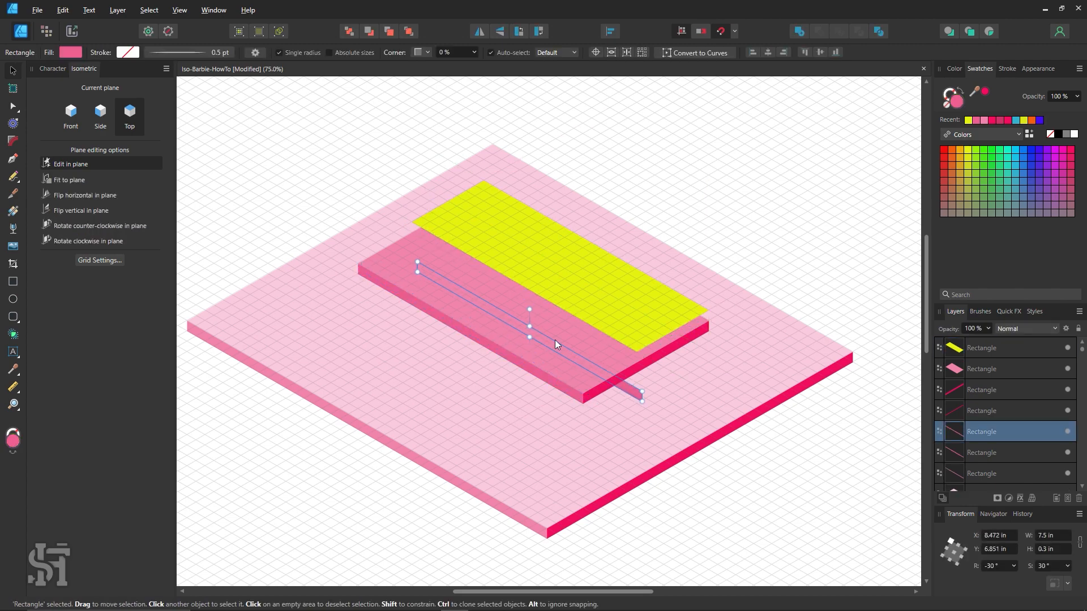
pyautogui.hotkey('ctrl', 'shift', ']')
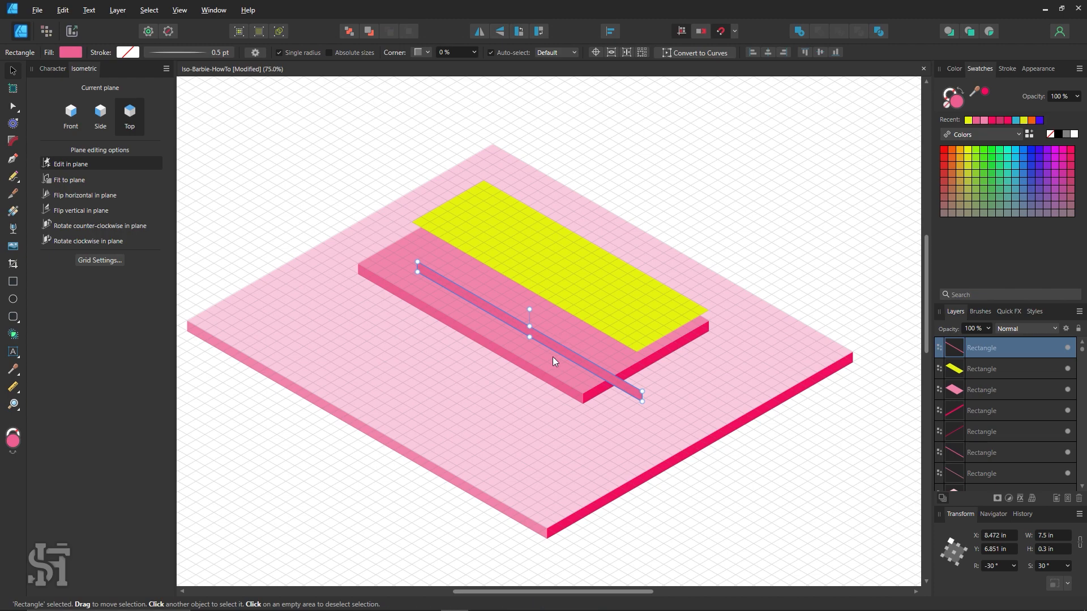
pyautogui.moveTo(562, 347); pyautogui.dragTo(556, 307)
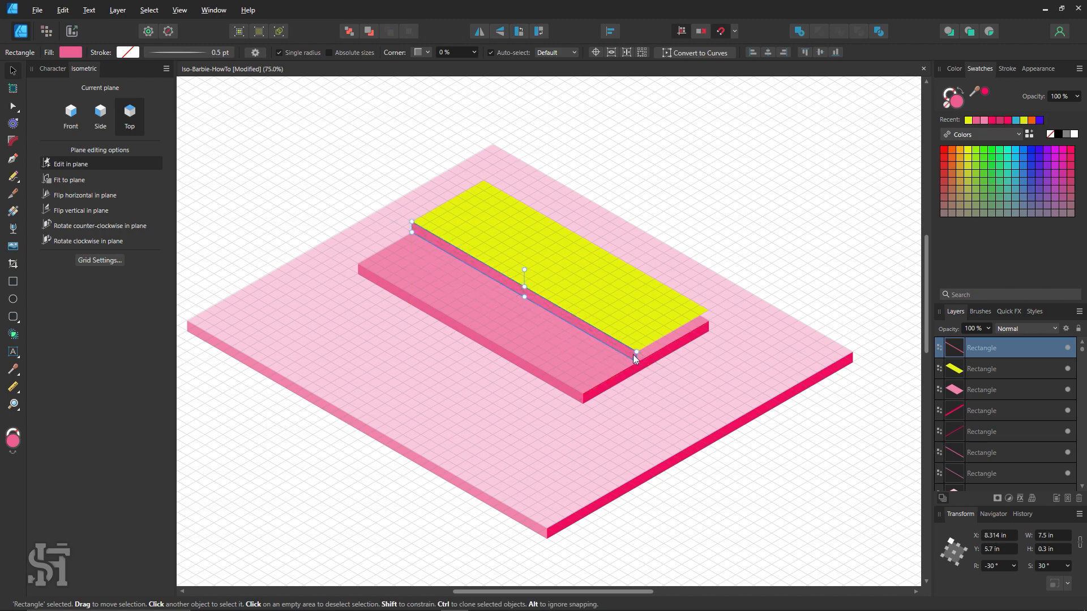
# Step: Duplicate the lower block's dark pink side strip to the yellow rectangle's right edge, bring it to the front and shorten it to the back corner
pyautogui.click(619, 379)
pyautogui.moveTo(615, 380); pyautogui.dragTo(656, 355)
pyautogui.hotkey('ctrl', 'shift', ']')
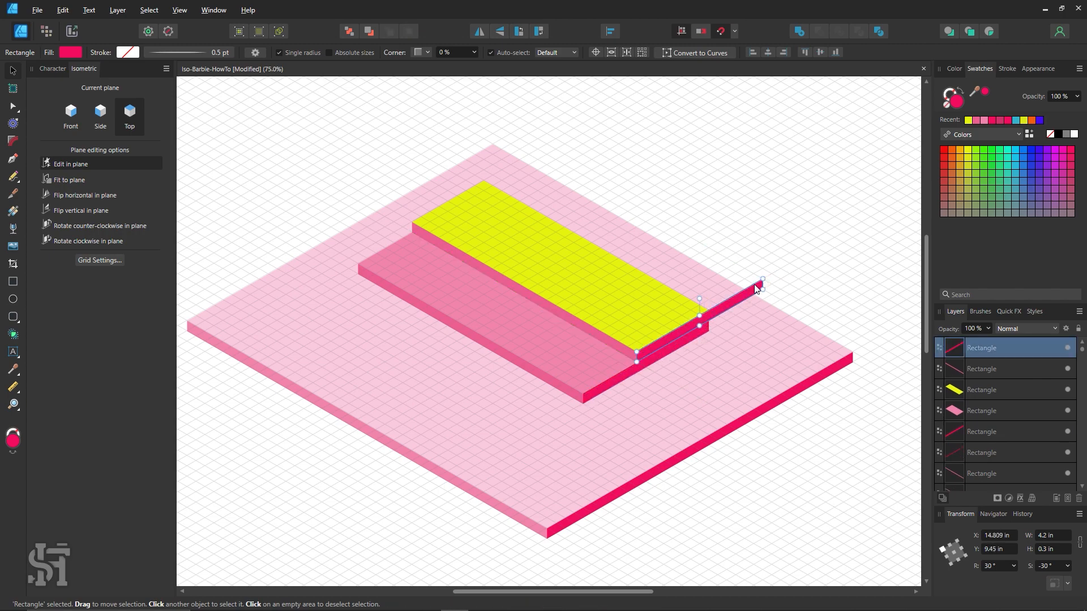
pyautogui.moveTo(762, 287); pyautogui.dragTo(711, 313)
pyautogui.click(760, 236)
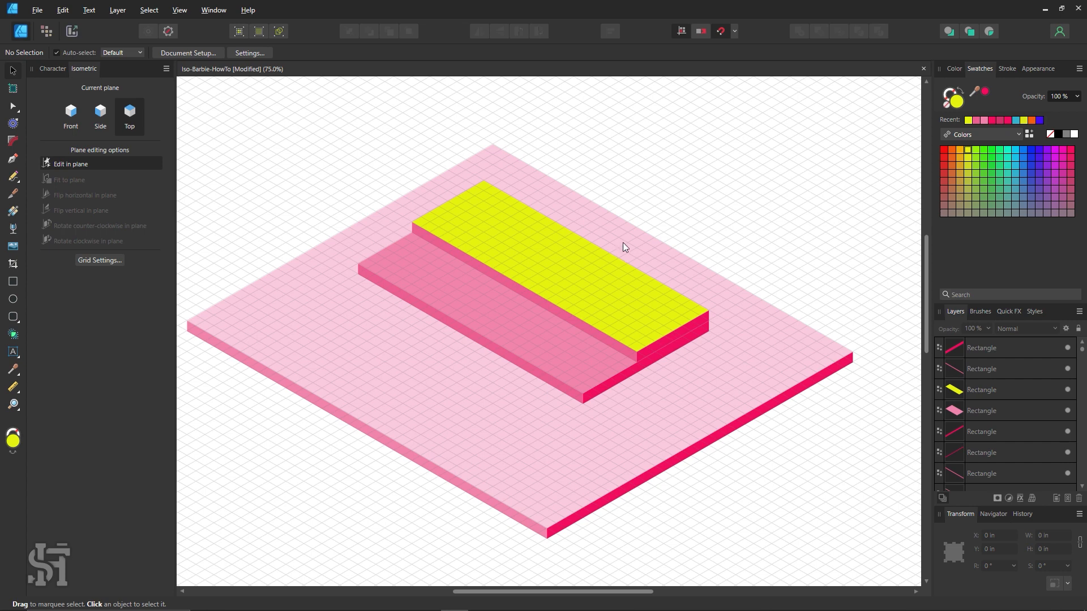
# Step: Fill the lower block's top face with turquoise
pyautogui.click(476, 320)
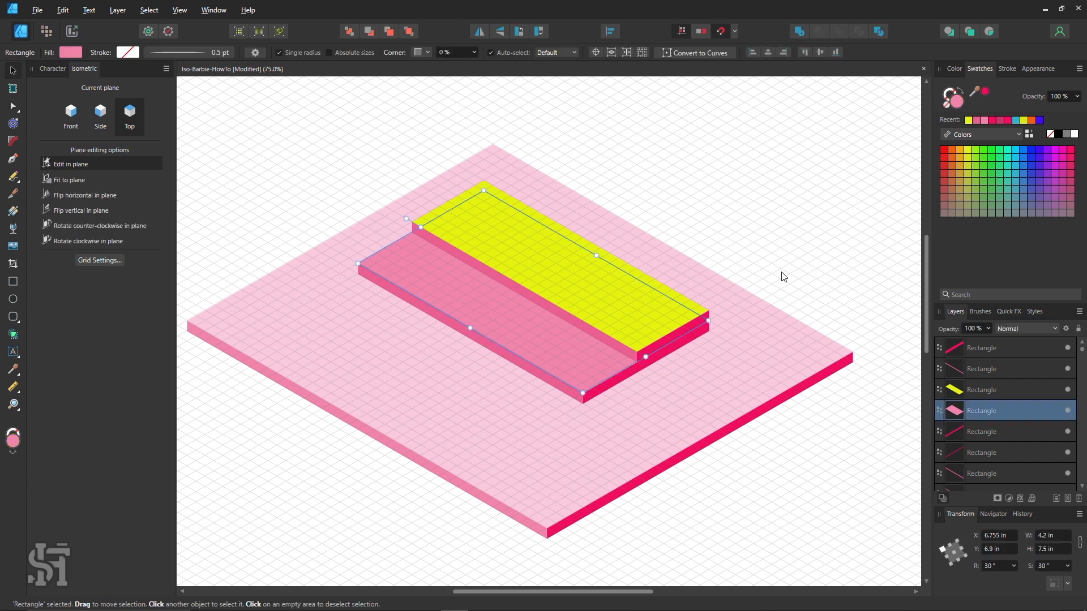
pyautogui.click(1012, 153)
pyautogui.click(743, 260)
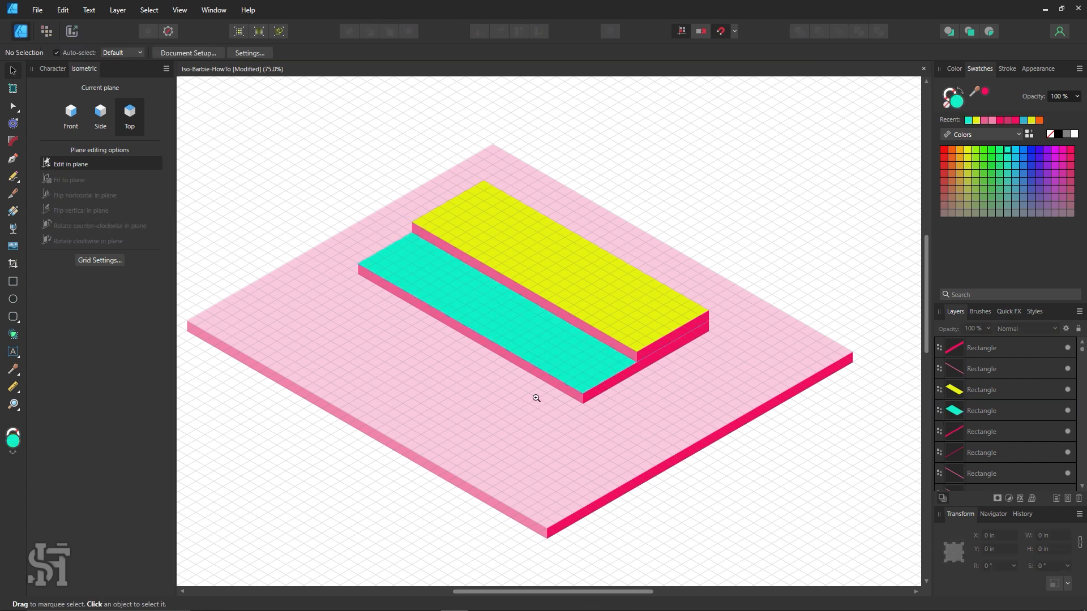
# Step: Compare the turquoise and yellow stepped blocks with the lower floor of the finished house illustrations
pyautogui.press('z')
pyautogui.keyDown('alt'); pyautogui.click(508, 251); pyautogui.keyUp('alt')
pyautogui.keyDown('alt'); pyautogui.click(508, 251); pyautogui.keyUp('alt')
pyautogui.moveTo(554, 286); pyautogui.dragTo(587, 315)
pyautogui.click(586, 315)
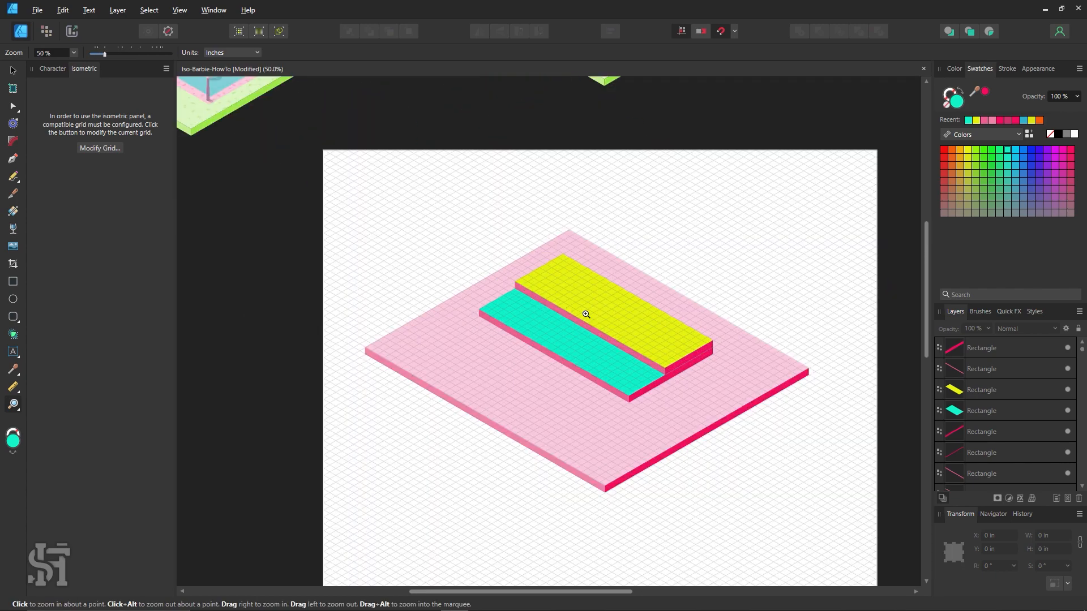
pyautogui.moveTo(407, 214); pyautogui.dragTo(543, 359)
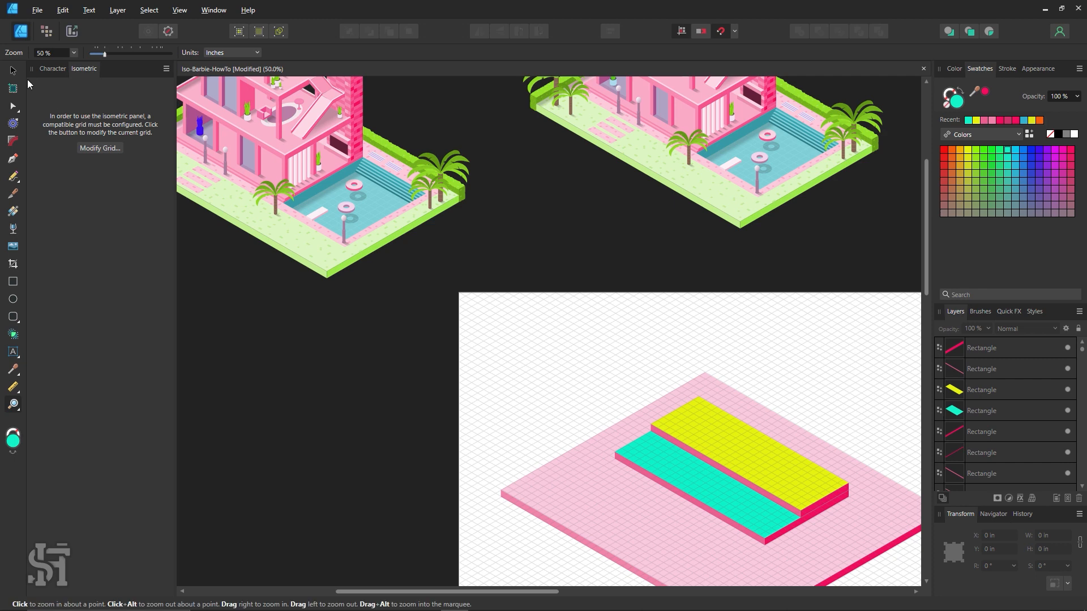
pyautogui.click(14, 71)
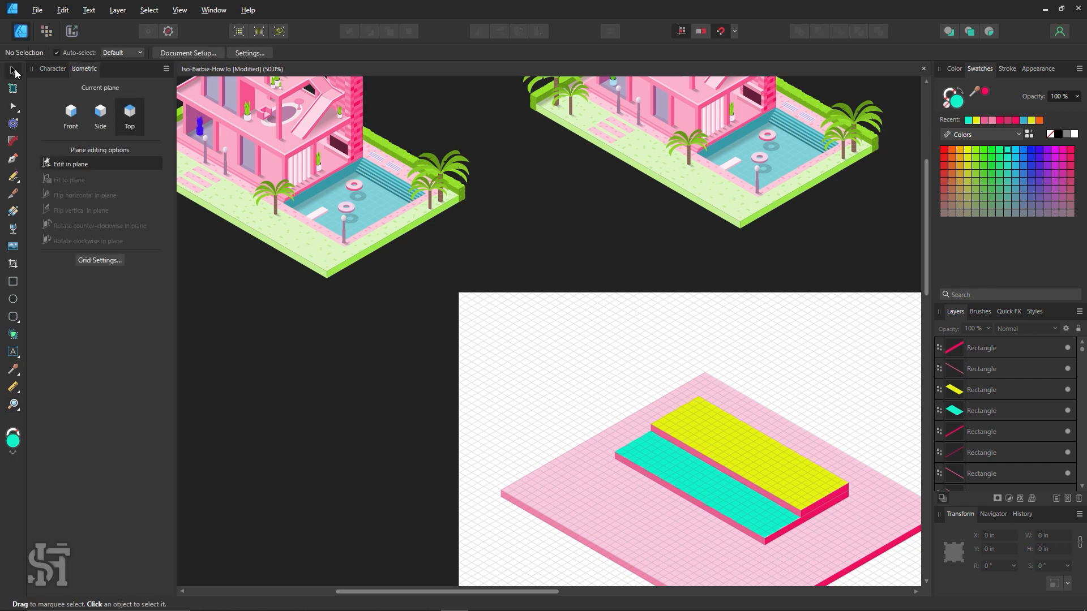
pyautogui.moveTo(607, 378); pyautogui.dragTo(662, 383)
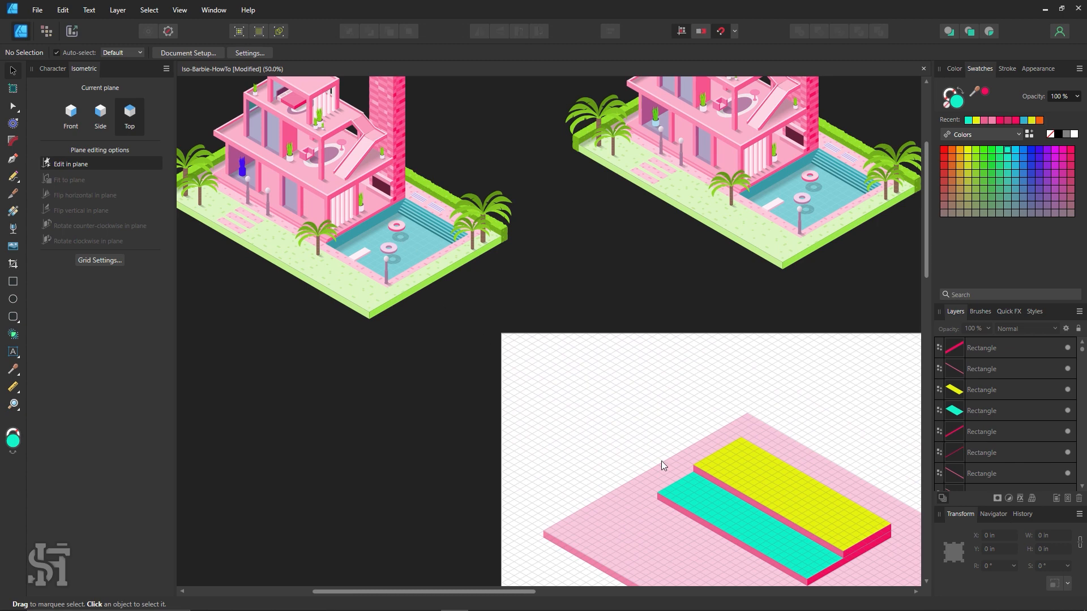
pyautogui.moveTo(661, 461); pyautogui.dragTo(595, 371)
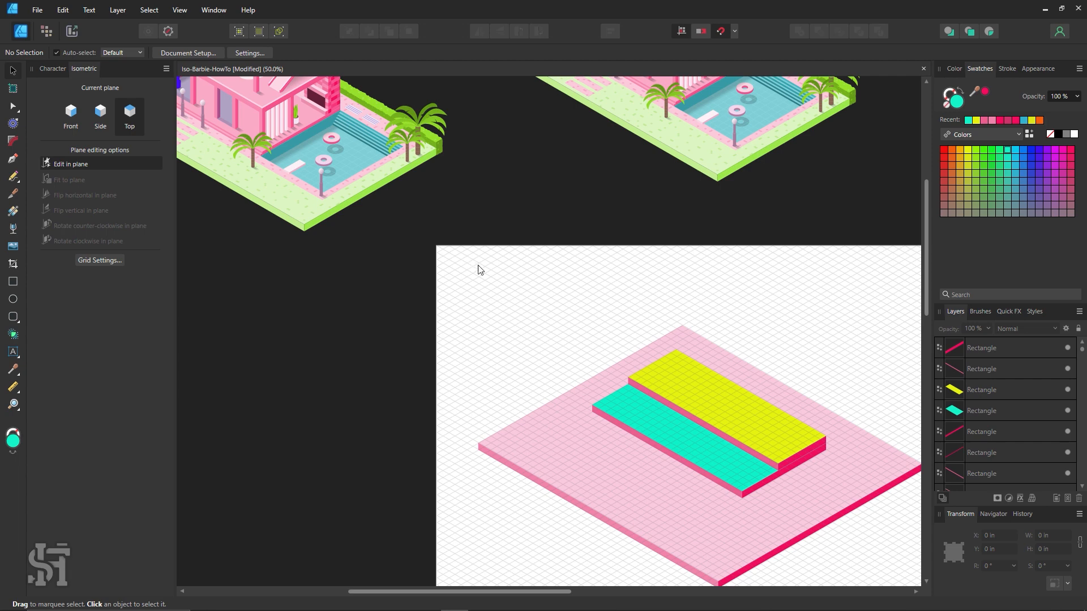
pyautogui.moveTo(542, 340); pyautogui.dragTo(474, 272)
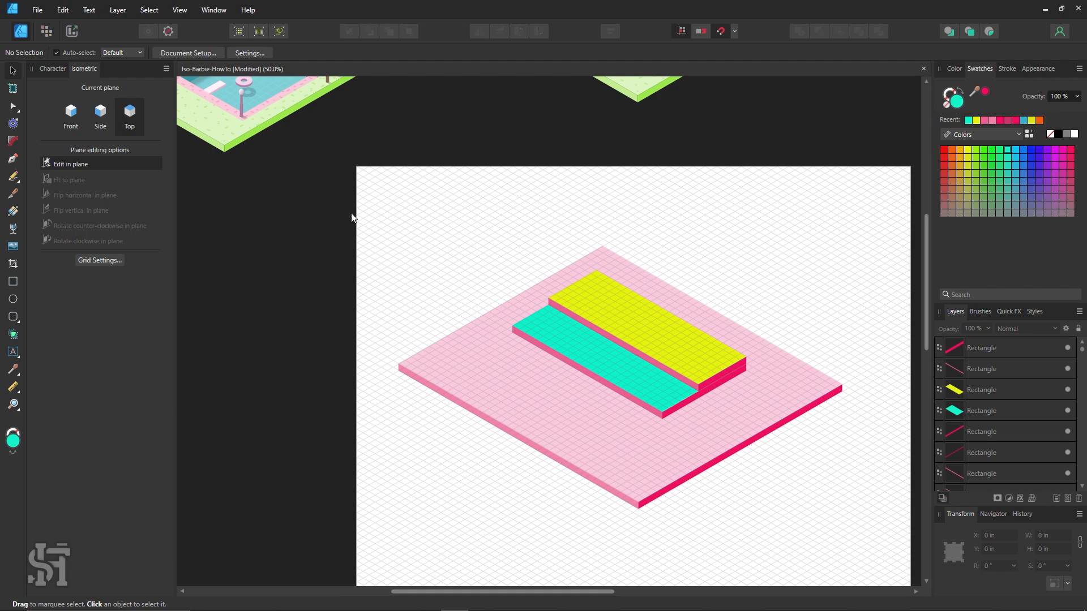
pyautogui.moveTo(354, 214); pyautogui.dragTo(557, 362)
pyautogui.moveTo(537, 230); pyautogui.dragTo(578, 334)
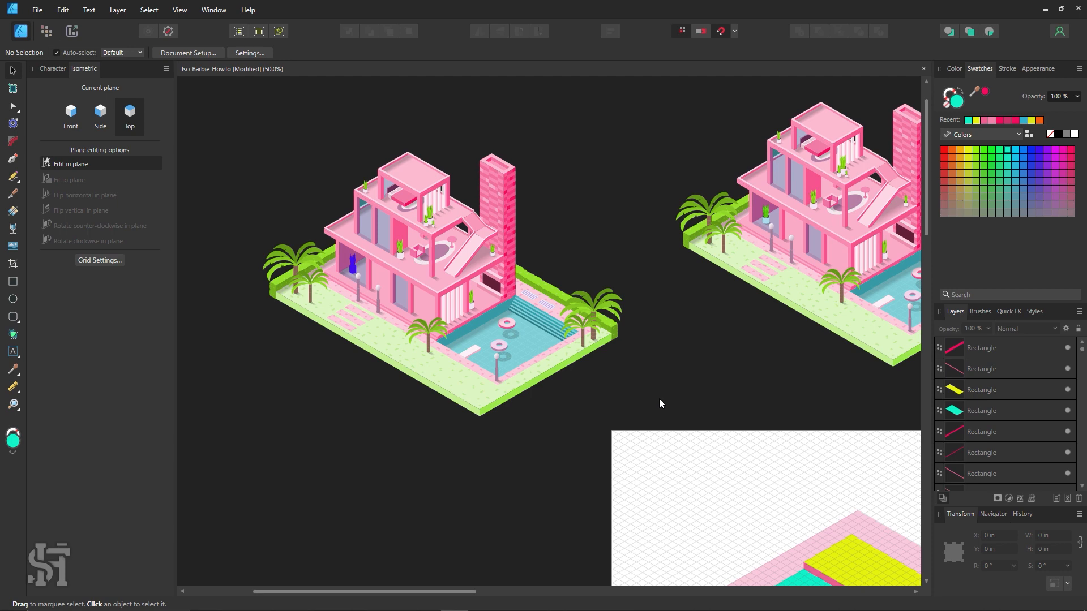
pyautogui.moveTo(659, 461); pyautogui.dragTo(355, 225)
pyautogui.moveTo(514, 365); pyautogui.dragTo(491, 348)
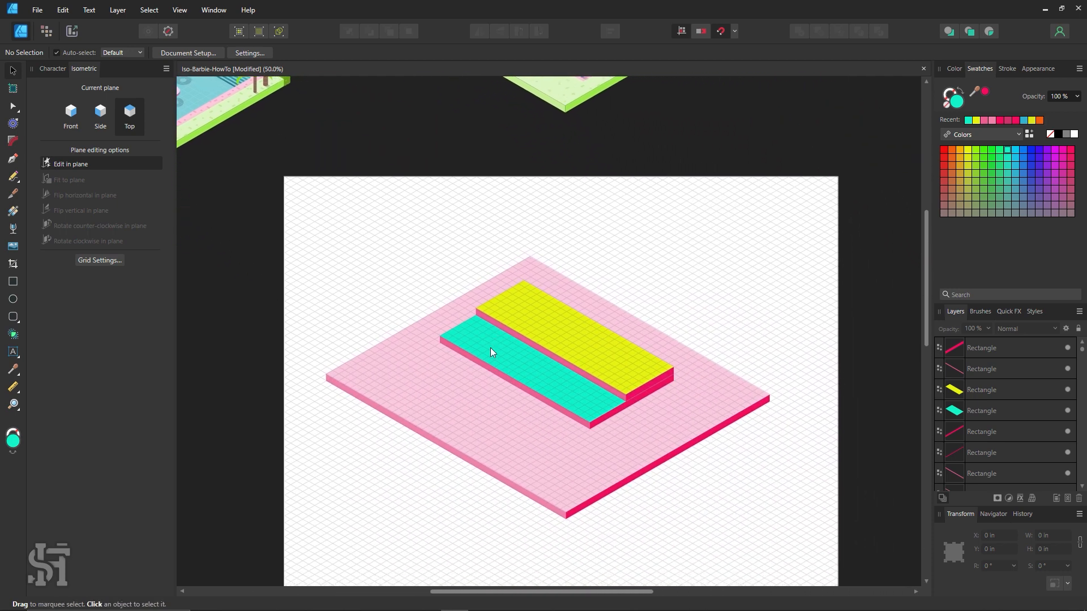
# Step: Save the document and activate the Rectangle tool on the Side isometric plane
pyautogui.hotkey('ctrl', 's')
pyautogui.press('z')
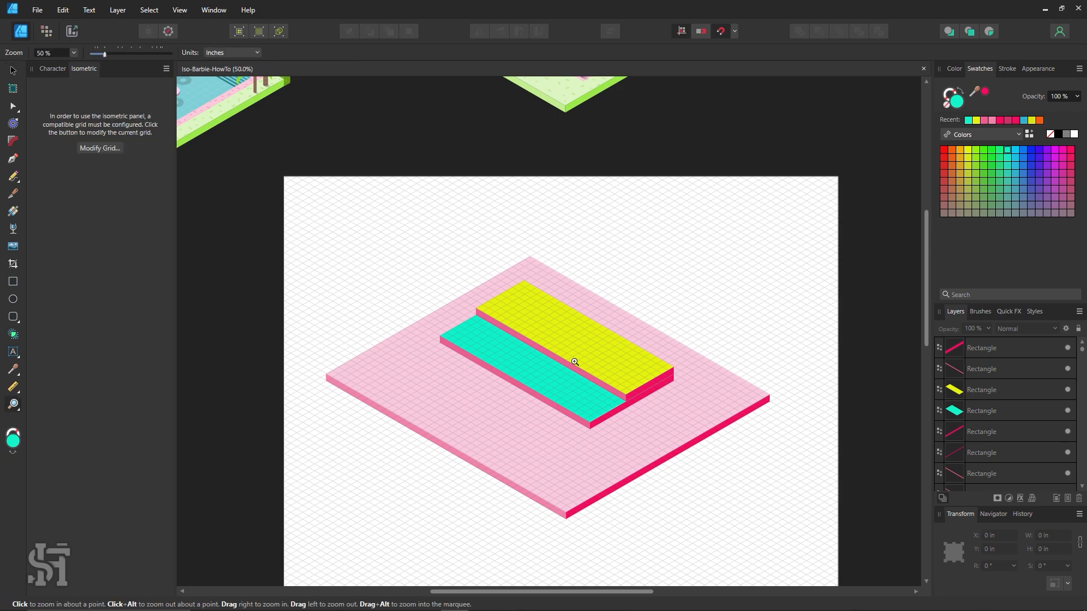
pyautogui.moveTo(557, 356); pyautogui.dragTo(651, 414)
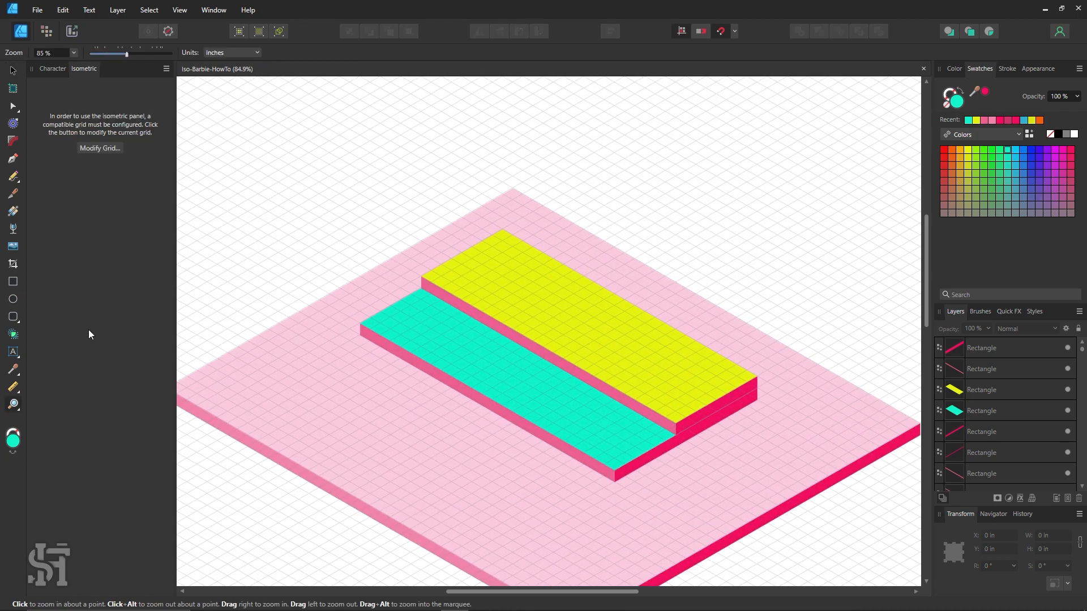
pyautogui.click(15, 281)
pyautogui.click(104, 114)
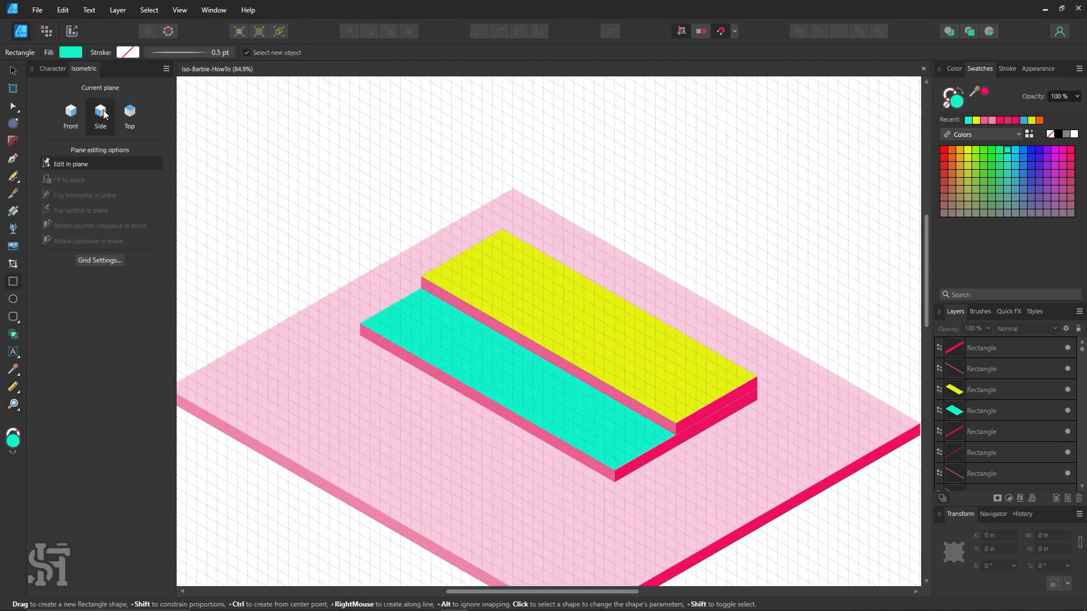
pyautogui.scroll(1, 376, 262)
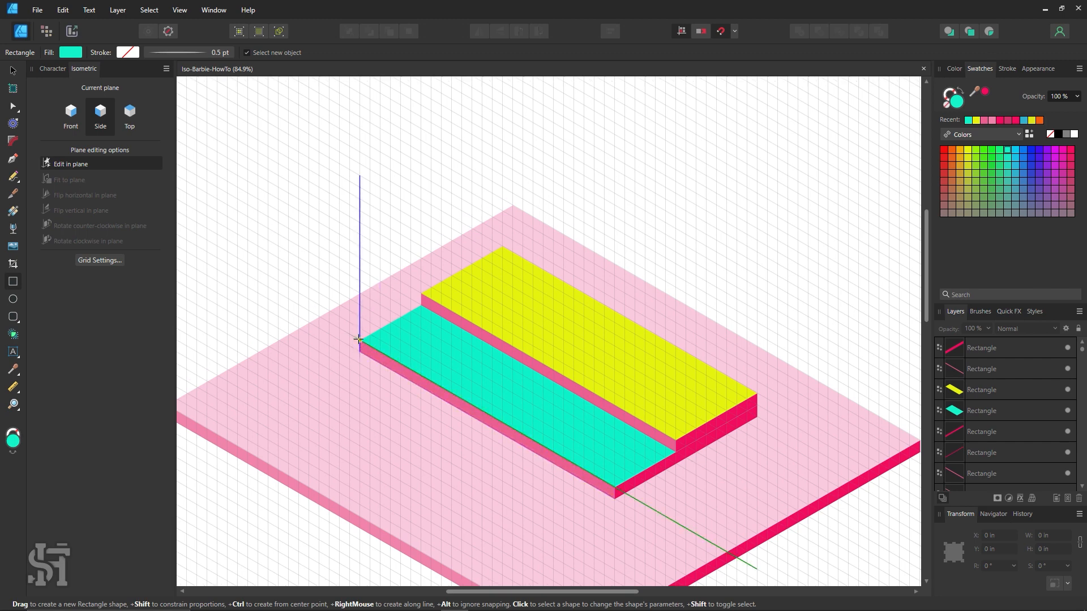
# Step: Examine the ground-floor walls and posts in the finished house illustration, then return to the blocks' left corner
pyautogui.moveTo(267, 168); pyautogui.dragTo(873, 585)
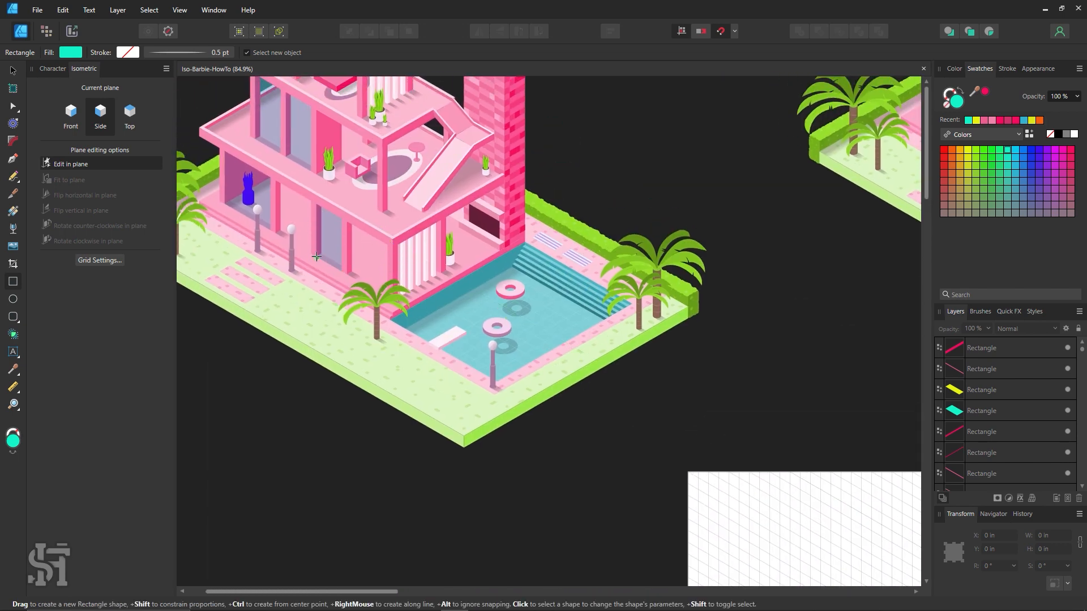
pyautogui.moveTo(368, 291); pyautogui.dragTo(397, 315)
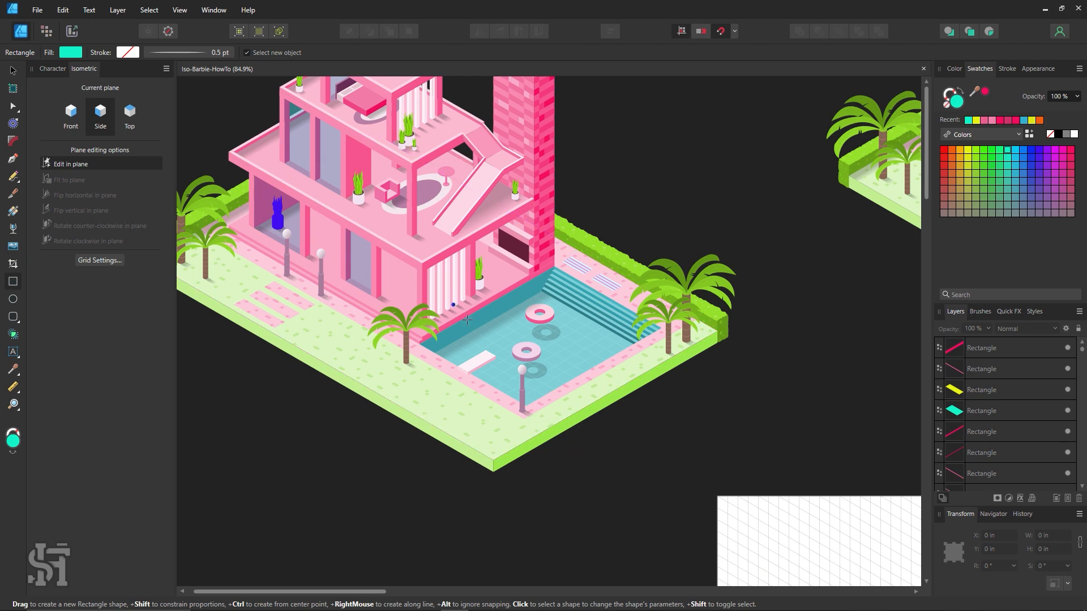
pyautogui.moveTo(450, 337); pyautogui.dragTo(258, 170)
pyautogui.moveTo(493, 379); pyautogui.dragTo(214, 163)
pyautogui.moveTo(401, 331); pyautogui.dragTo(320, 245)
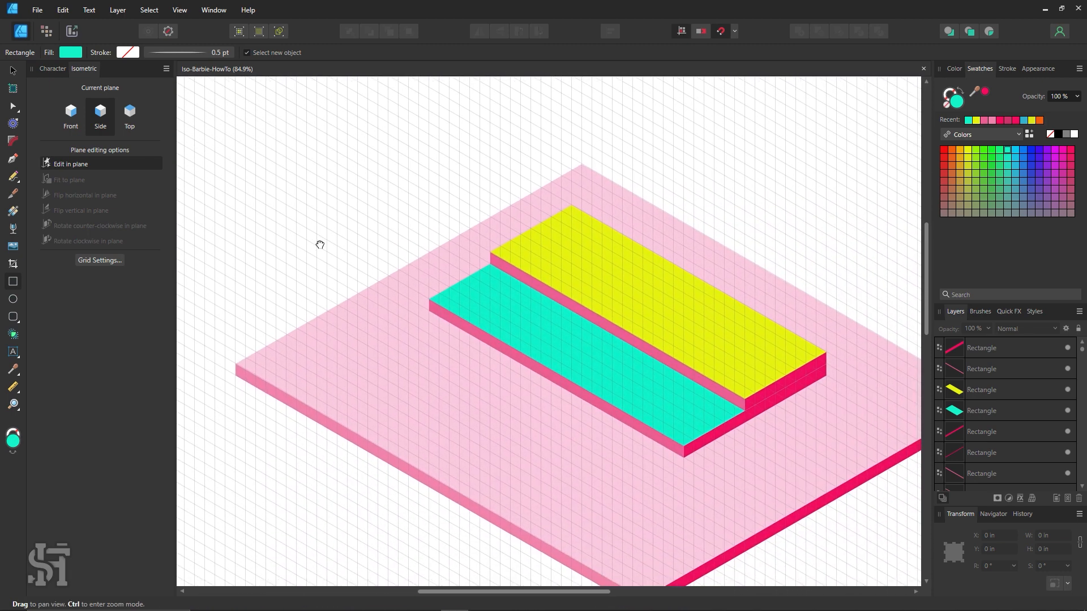
pyautogui.moveTo(417, 300); pyautogui.dragTo(400, 286)
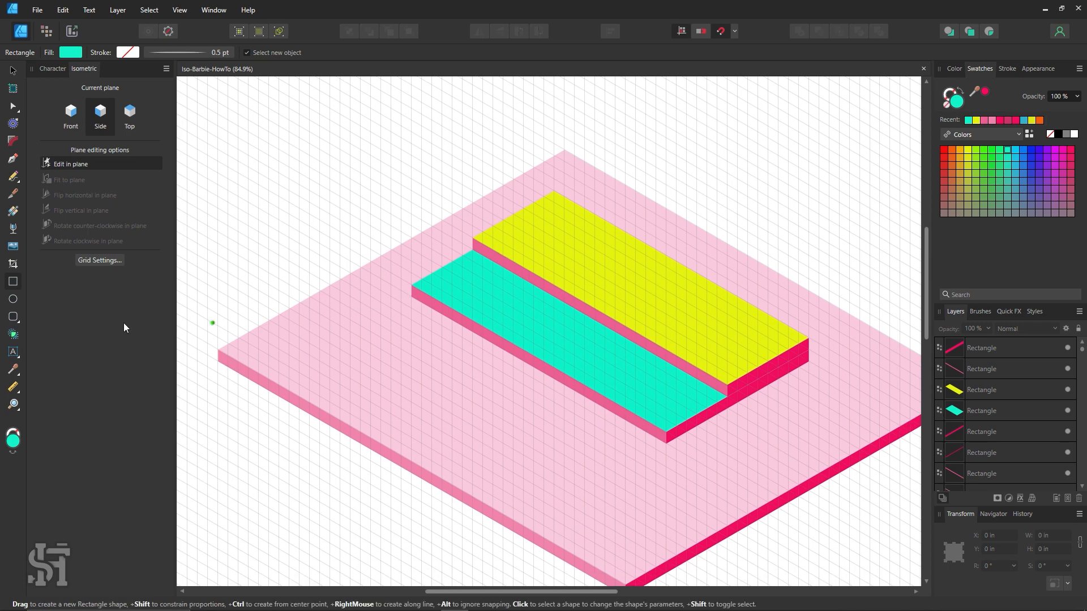
pyautogui.scroll(1, 404, 317)
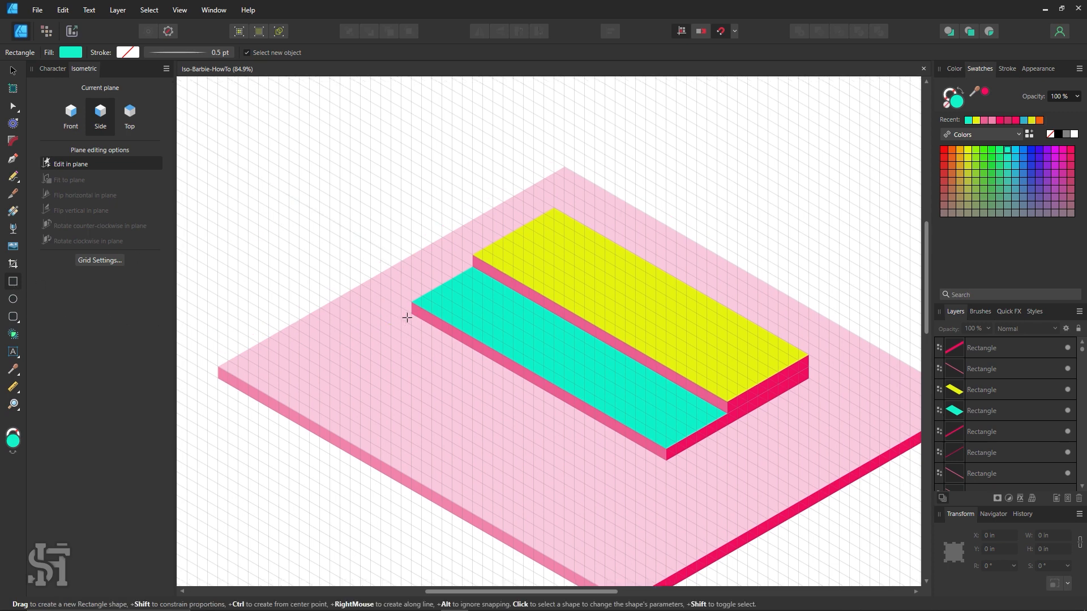
pyautogui.moveTo(445, 338); pyautogui.dragTo(390, 333)
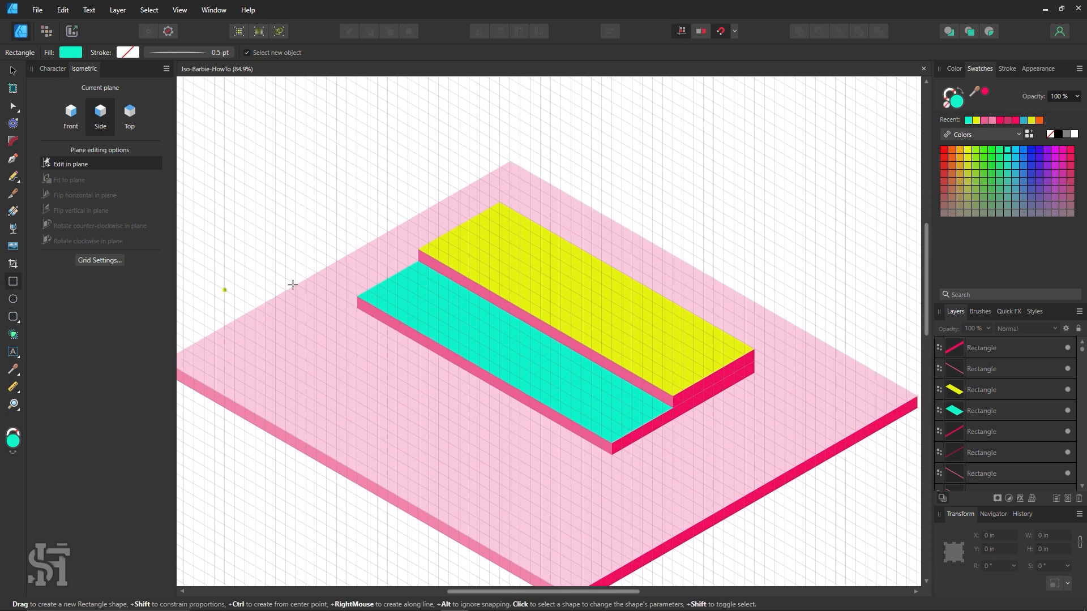
# Step: Draw a narrow upright rectangle in the Side plane at the lower block's left corner and fill it with the side strip's medium pink
pyautogui.moveTo(357, 306); pyautogui.dragTo(369, 220)
pyautogui.press('i')
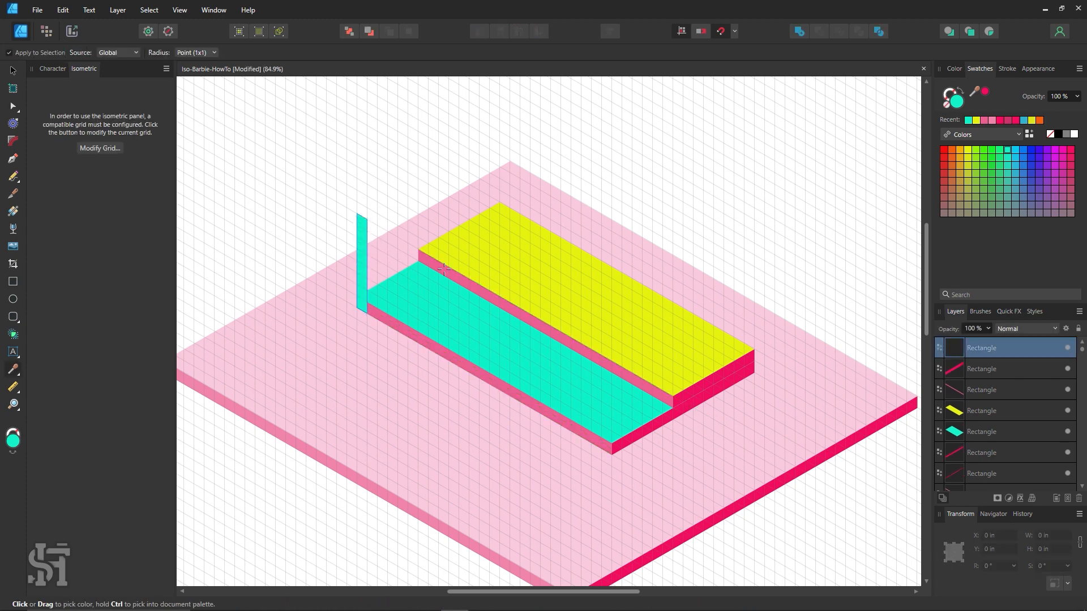
pyautogui.click(374, 248)
pyautogui.click(12, 70)
pyautogui.click(332, 175)
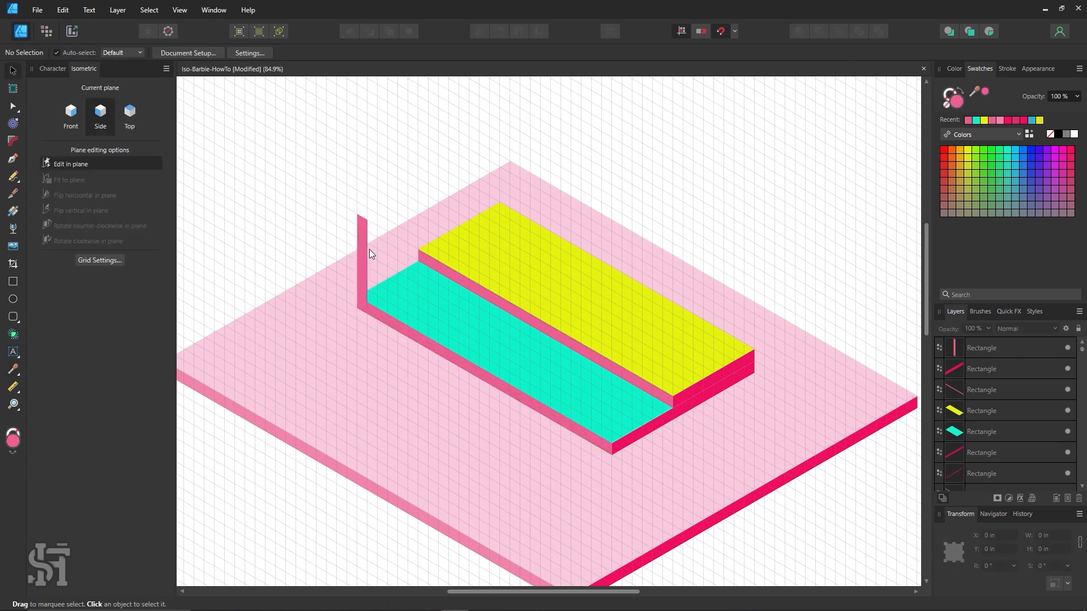
# Step: Draw the post's right face in the Front plane, about 0.3 × 2.1 in, and fill it with the block side's dark pink
pyautogui.click(13, 281)
pyautogui.click(70, 113)
pyautogui.moveTo(367, 303); pyautogui.dragTo(377, 197)
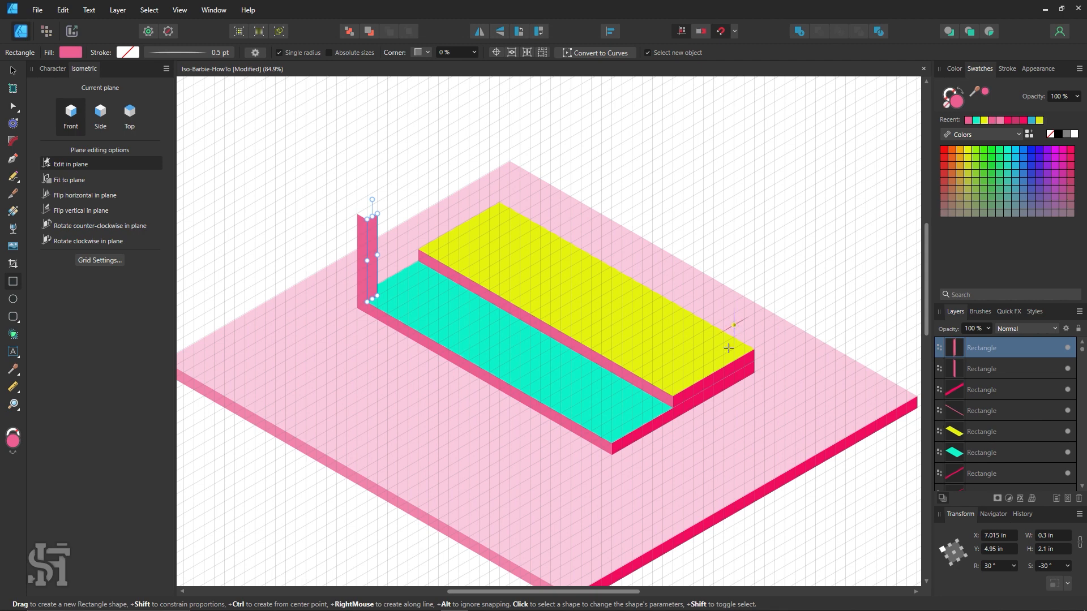
pyautogui.press('i')
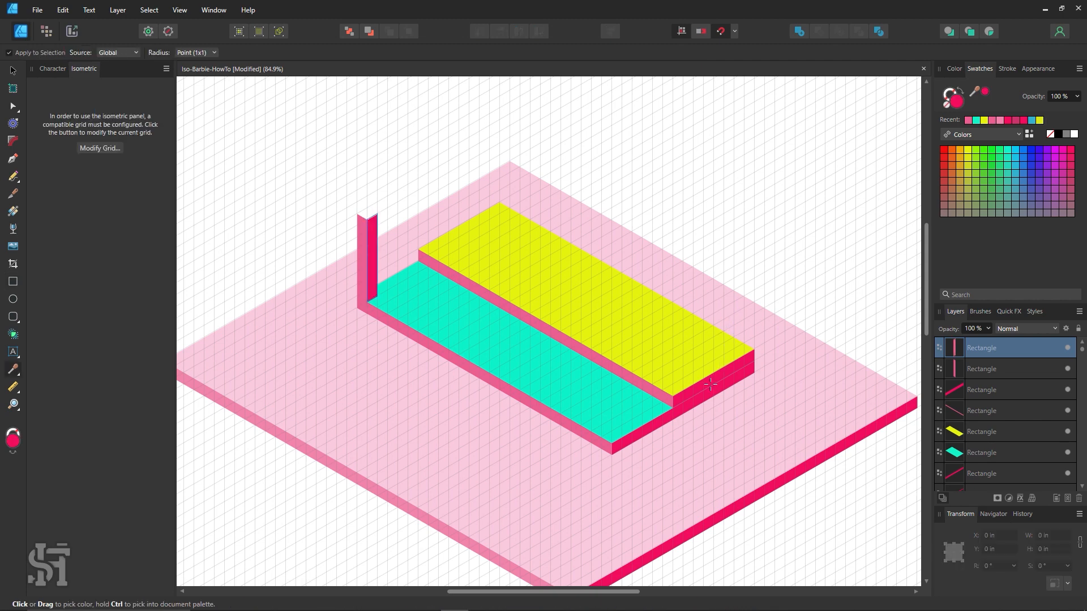
pyautogui.click(11, 72)
pyautogui.hotkey('ctrl', 'd')
pyautogui.press('space')
pyautogui.moveTo(405, 241); pyautogui.dragTo(382, 251)
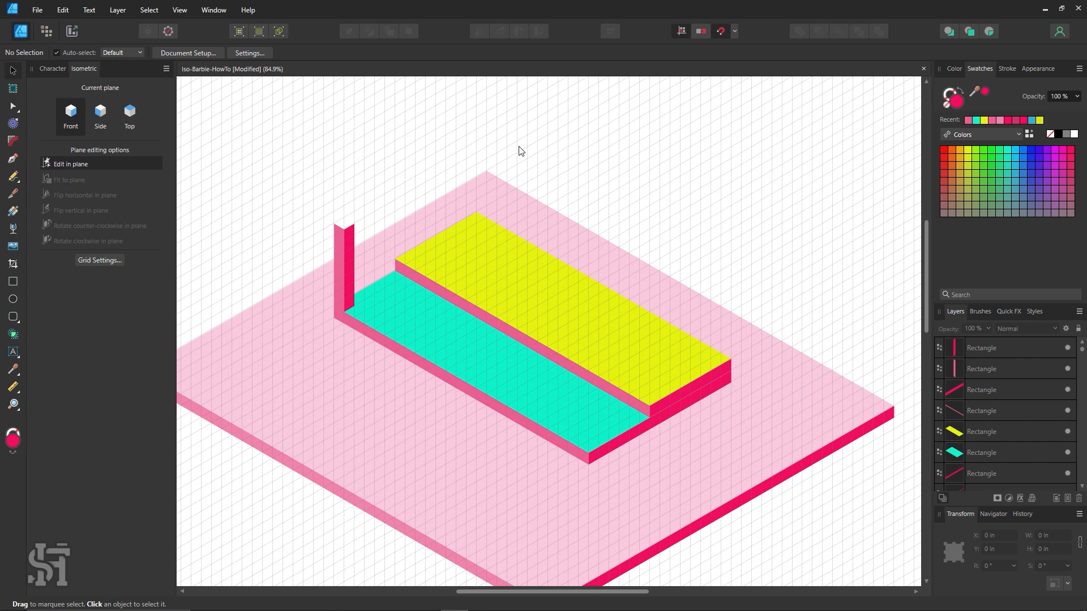
# Step: Cap the post with a small rectangle in the Top plane, filled with the upper block's yellow
pyautogui.click(14, 281)
pyautogui.click(141, 124)
pyautogui.moveTo(352, 224); pyautogui.dragTo(344, 219)
pyautogui.press('i')
pyautogui.click(445, 260)
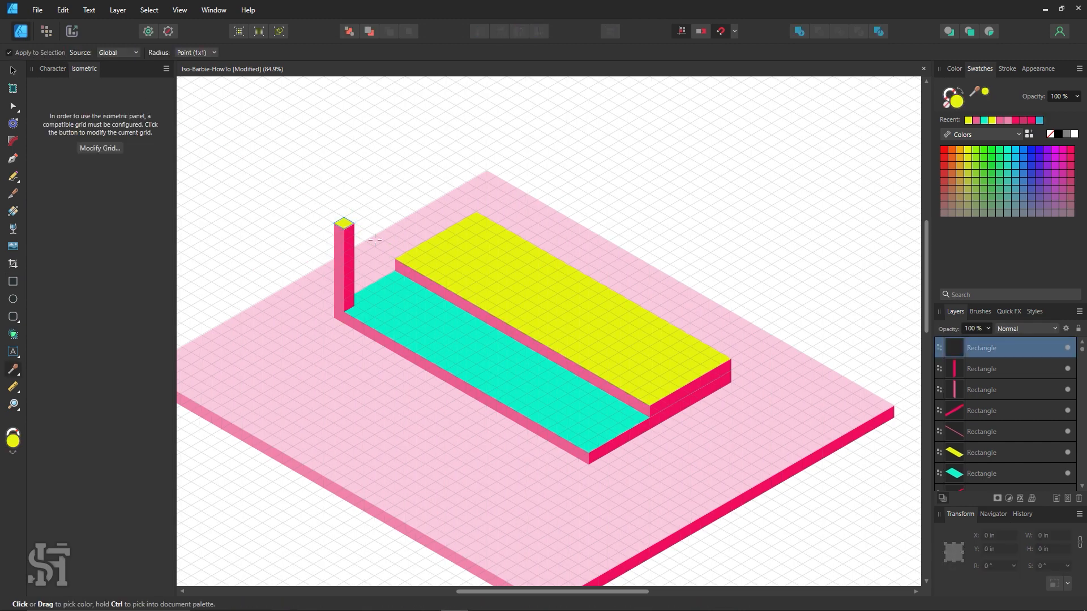
pyautogui.click(10, 72)
pyautogui.click(320, 157)
# Step: Duplicate the post's two side faces and yellow cap along the lower block's long edge to its front corner
pyautogui.press('z')
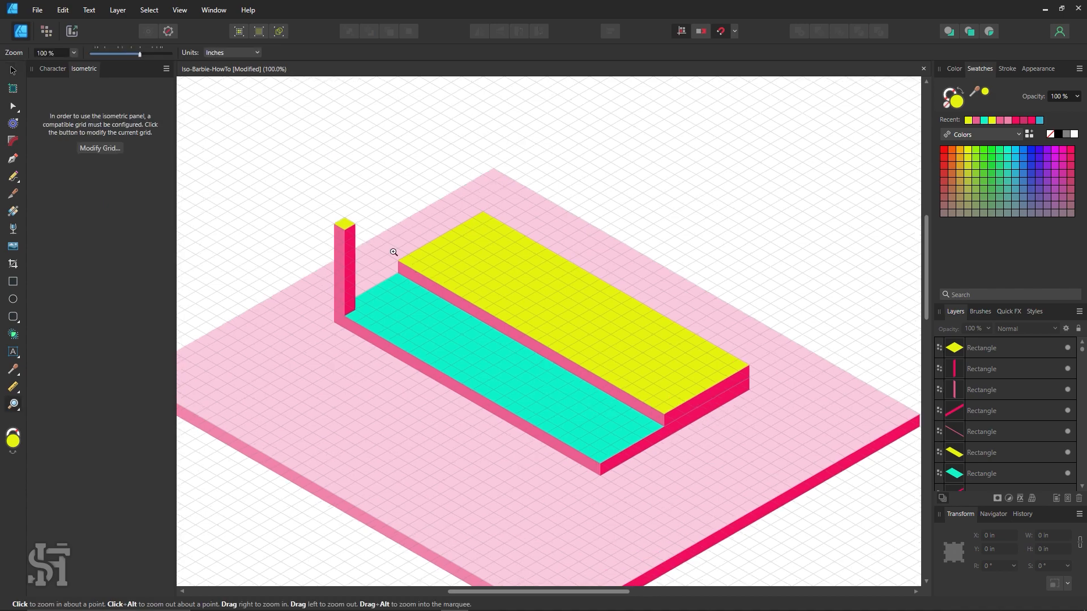
pyautogui.moveTo(329, 218); pyautogui.dragTo(442, 295)
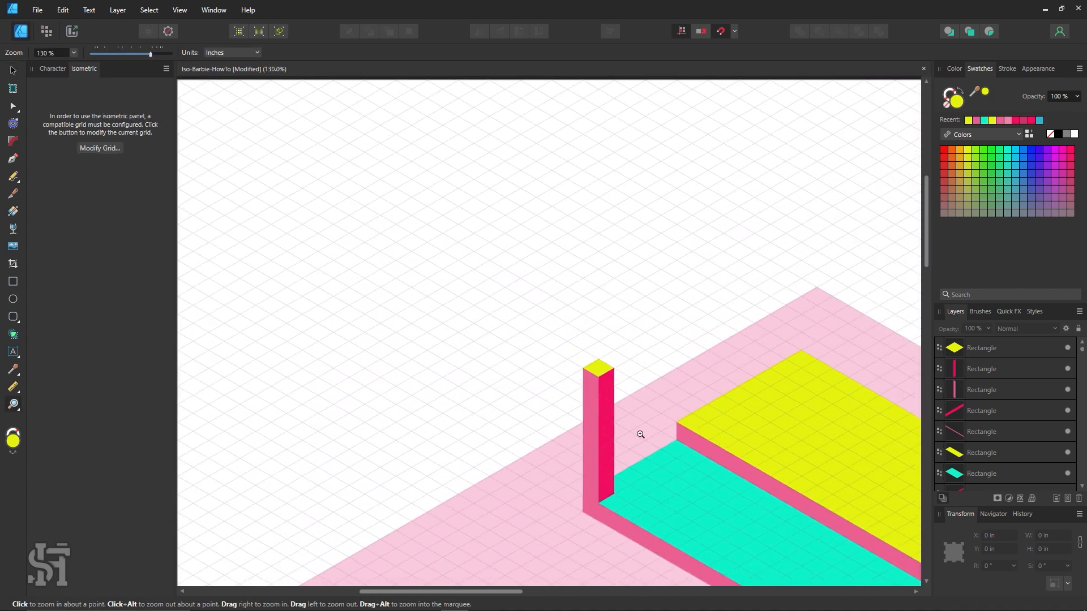
pyautogui.moveTo(640, 434); pyautogui.dragTo(467, 368)
pyautogui.press('space')
pyautogui.moveTo(594, 419); pyautogui.dragTo(436, 308)
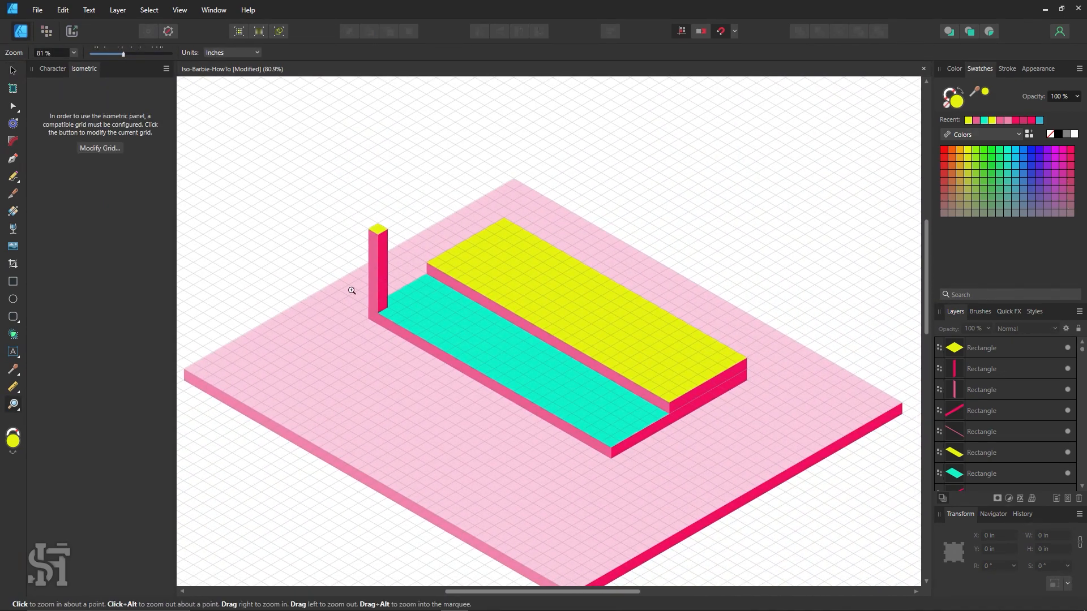
pyautogui.click(12, 69)
pyautogui.click(378, 260)
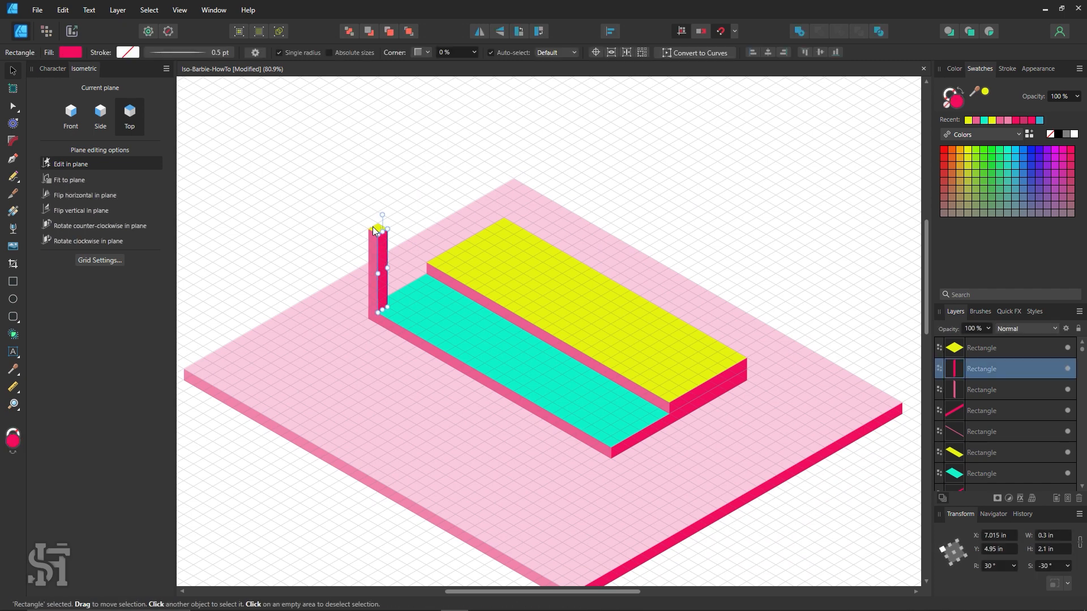
pyautogui.keyDown('shift'); pyautogui.click(372, 229); pyautogui.keyUp('shift')
pyautogui.keyDown('shift'); pyautogui.click(378, 260); pyautogui.keyUp('shift')
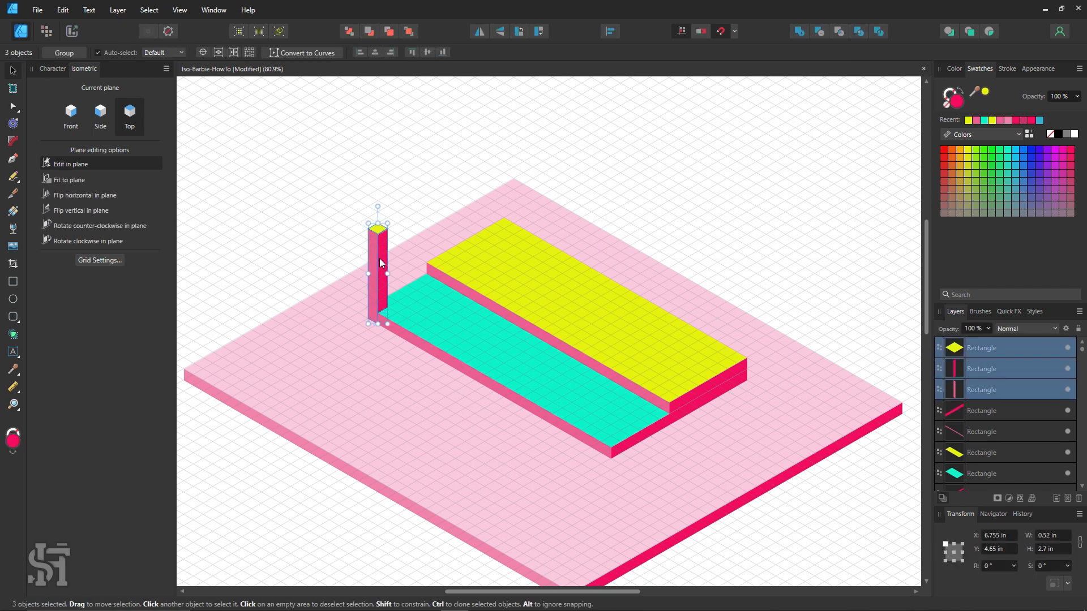
pyautogui.moveTo(380, 261)
pyautogui.mouseDown()
pyautogui.moveTo(613, 401)
pyautogui.moveTo(601, 417)
pyautogui.moveTo(616, 422)
pyautogui.mouseUp()
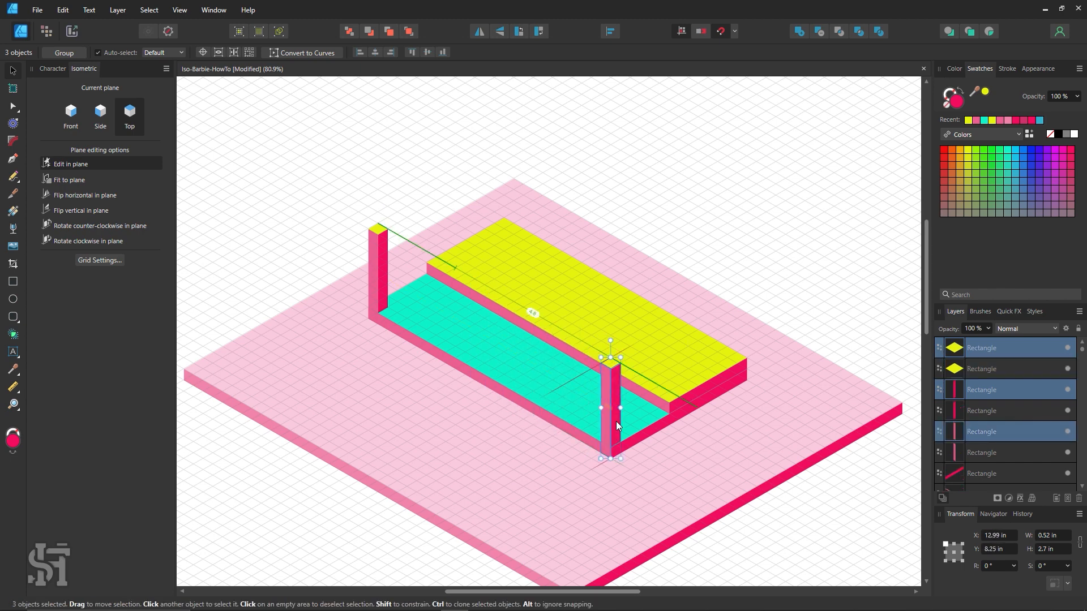
pyautogui.click(704, 245)
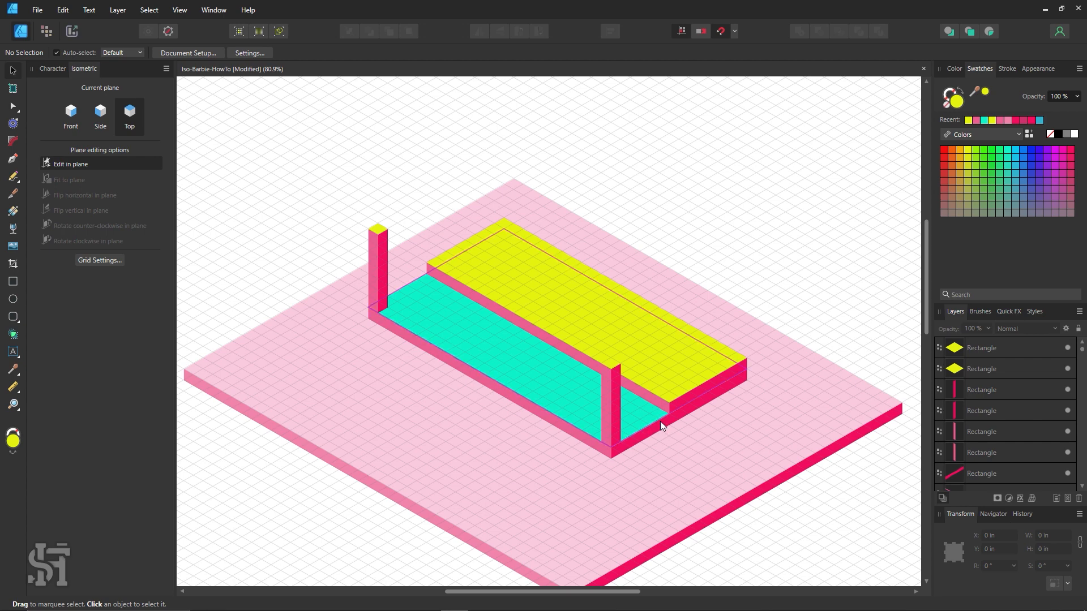
pyautogui.moveTo(606, 309); pyautogui.dragTo(571, 299)
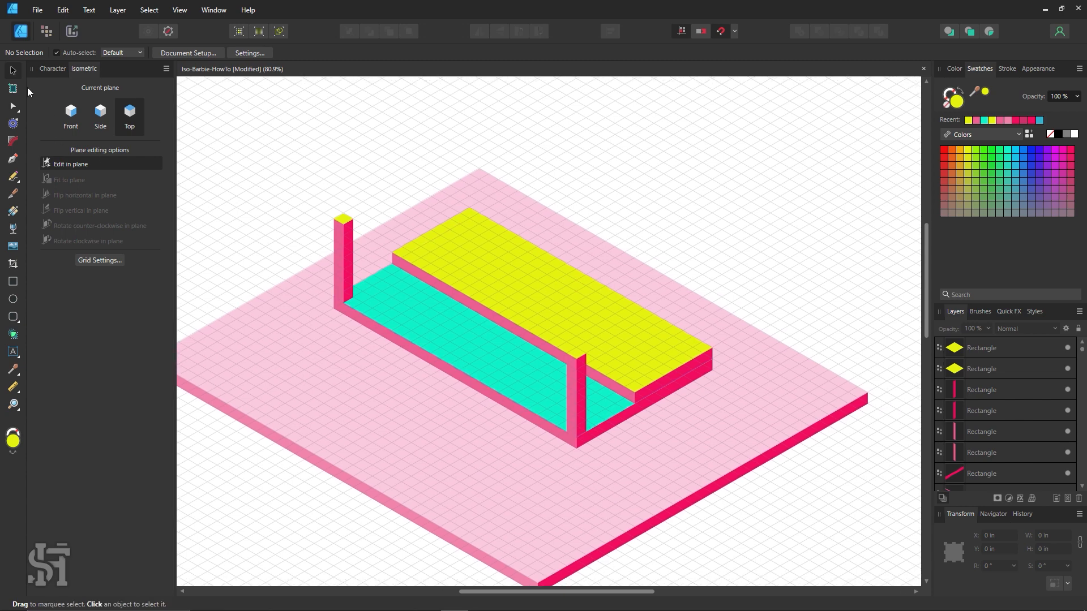
pyautogui.click(579, 387)
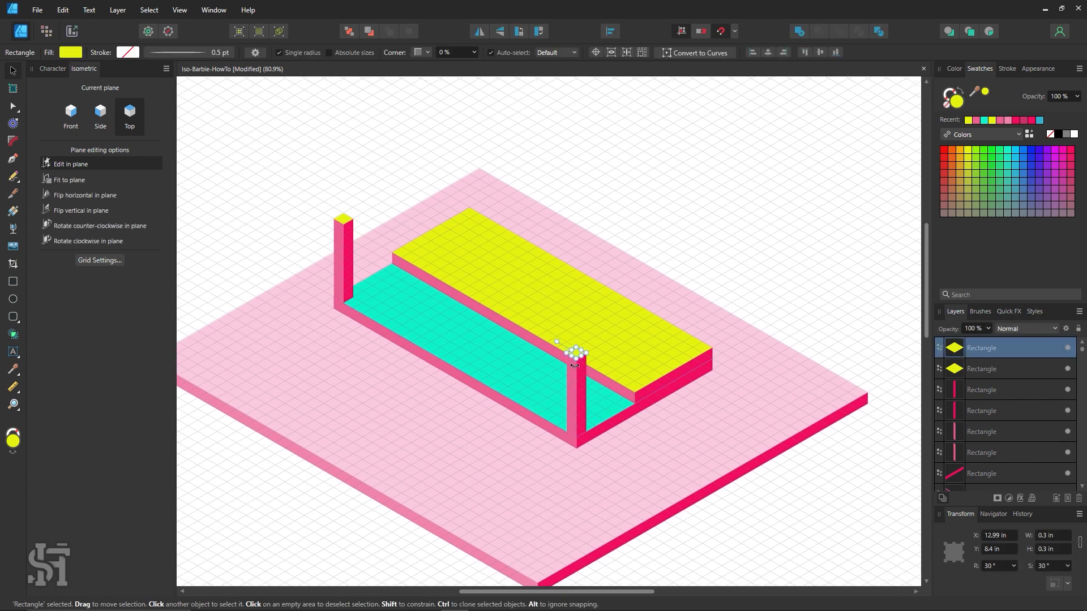
pyautogui.click(683, 272)
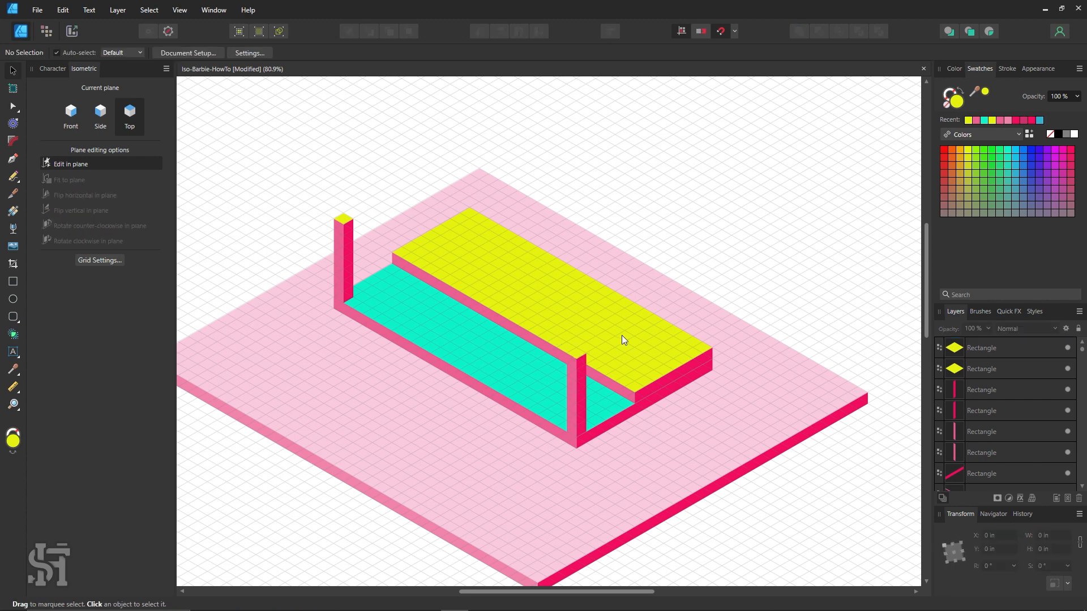
pyautogui.click(622, 335)
pyautogui.click(665, 242)
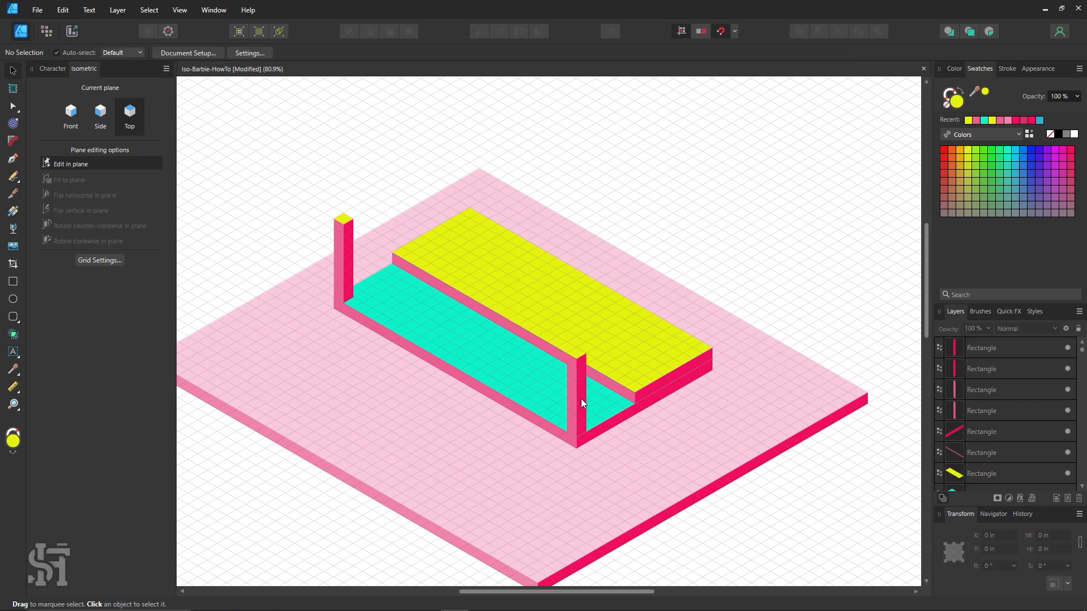
# Step: Group the cap and two side faces of the post at the lower block's left corner
pyautogui.click(351, 285)
pyautogui.keyDown('shift'); pyautogui.click(336, 287); pyautogui.keyUp('shift')
pyautogui.moveTo(367, 193); pyautogui.dragTo(328, 231)
pyautogui.keyDown('shift'); pyautogui.click(347, 244); pyautogui.keyUp('shift')
pyautogui.keyDown('shift'); pyautogui.click(338, 285); pyautogui.keyUp('shift')
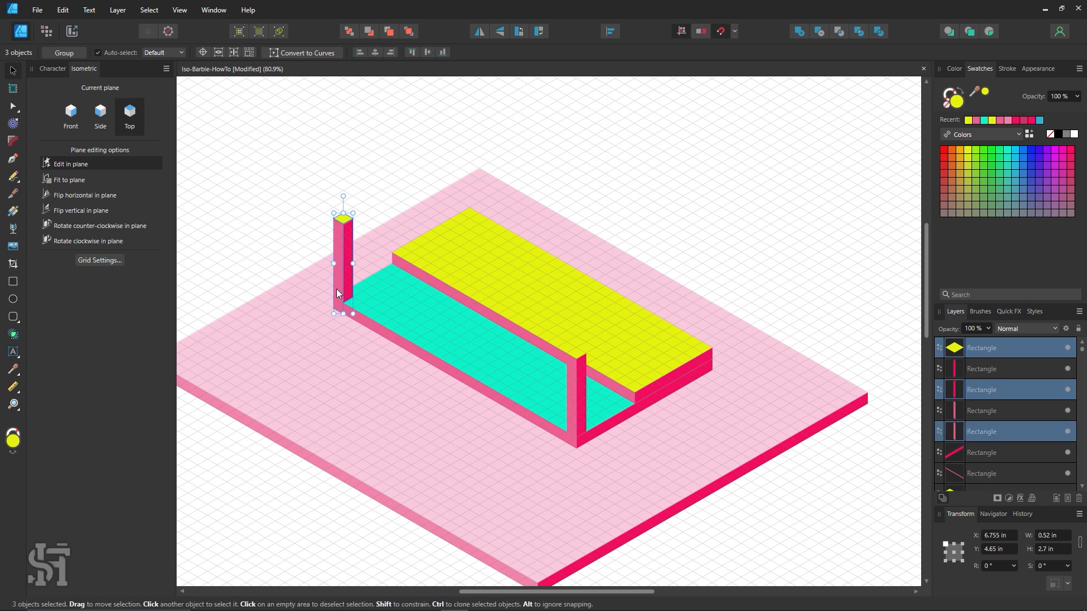
pyautogui.moveTo(336, 289); pyautogui.dragTo(404, 271)
pyautogui.hotkey('ctrl', 'z')
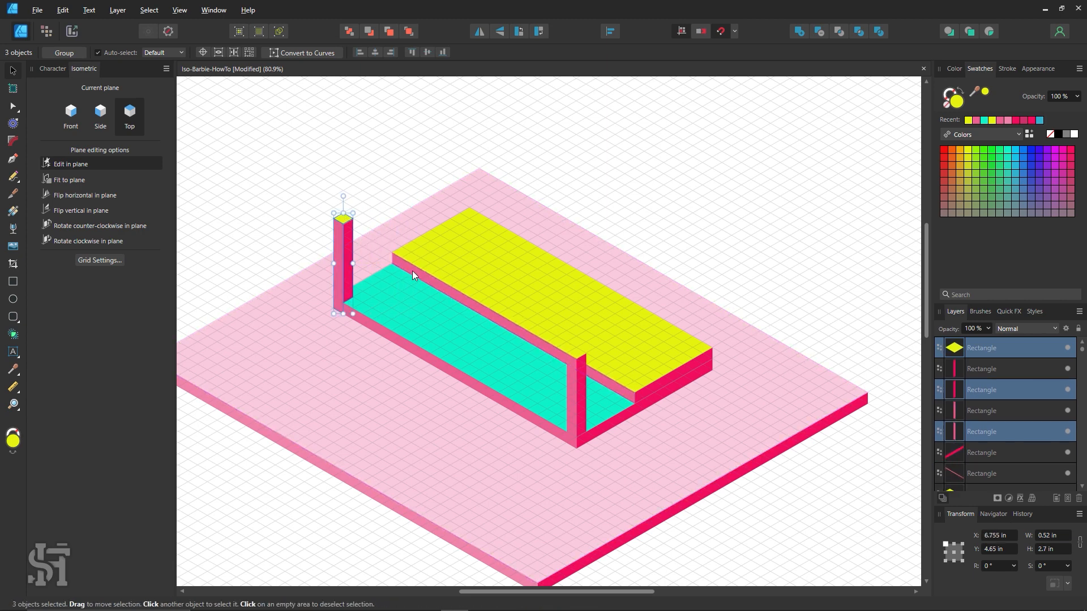
pyautogui.hotkey('ctrl', 'g')
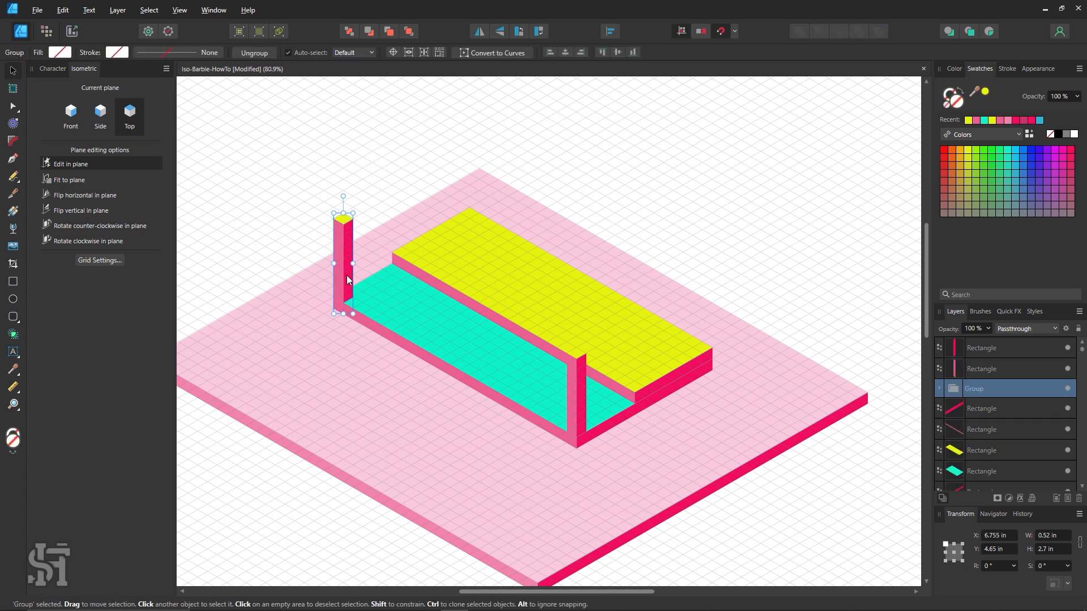
# Step: Duplicate the grouped post to each of the upper block's four corners
pyautogui.moveTo(347, 275)
pyautogui.mouseDown()
pyautogui.moveTo(473, 200)
pyautogui.moveTo(465, 219)
pyautogui.mouseUp()
pyautogui.doubleClick(465, 218)
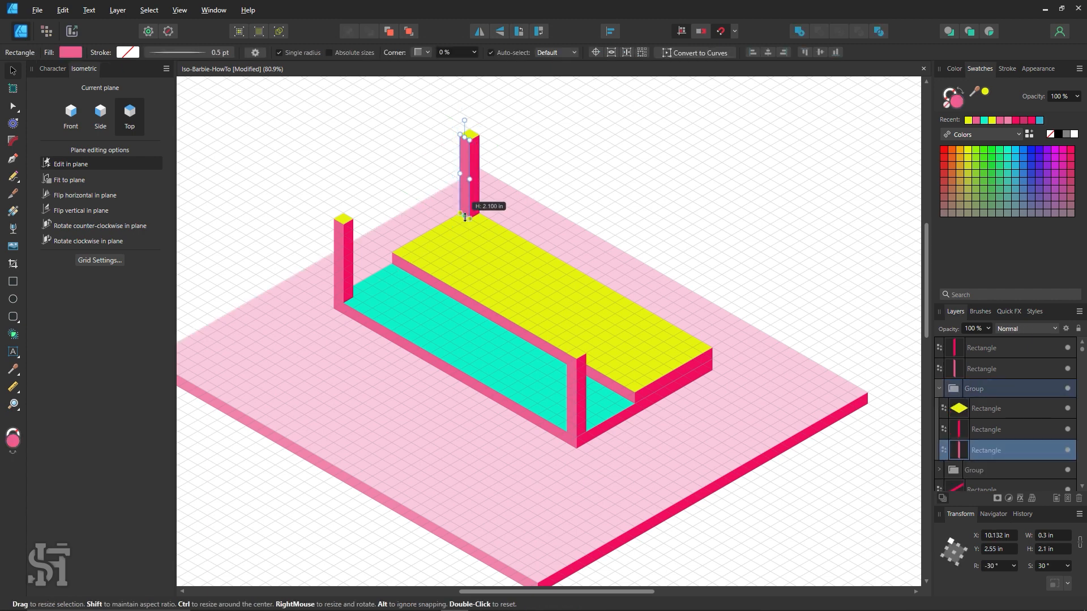
pyautogui.click(494, 155)
pyautogui.moveTo(477, 168)
pyautogui.mouseDown()
pyautogui.moveTo(508, 190)
pyautogui.moveTo(465, 174)
pyautogui.moveTo(398, 252)
pyautogui.moveTo(539, 331)
pyautogui.moveTo(705, 346)
pyautogui.moveTo(666, 355)
pyautogui.moveTo(638, 388)
pyautogui.mouseUp()
pyautogui.click(583, 190)
pyautogui.scroll(1, 583, 189)
pyautogui.click(687, 202)
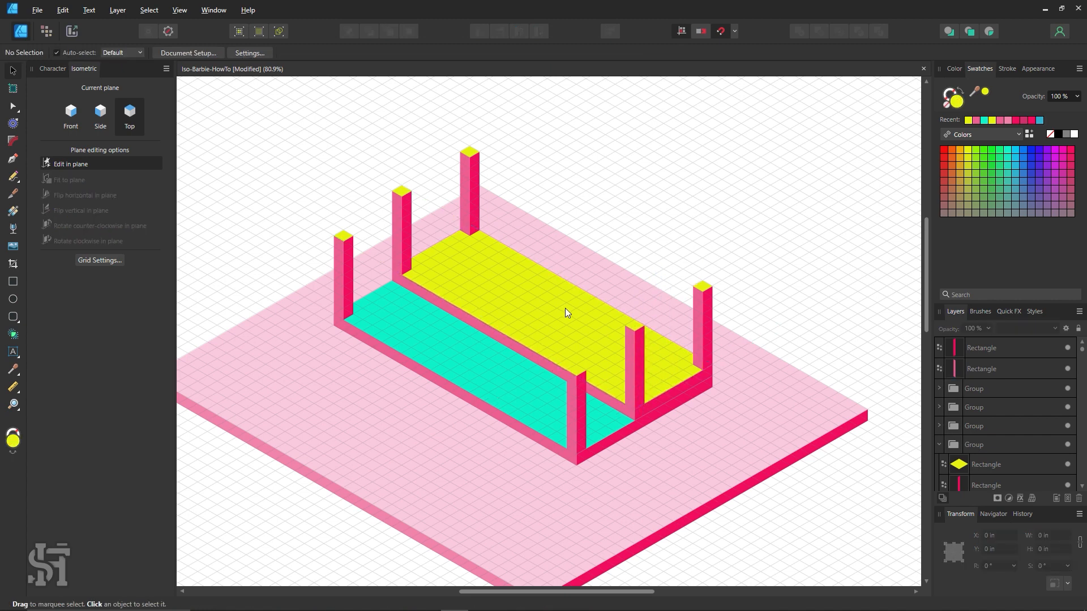
# Step: Fill the lower block's turquoise top face with the same yellow as the upper block
pyautogui.click(478, 389)
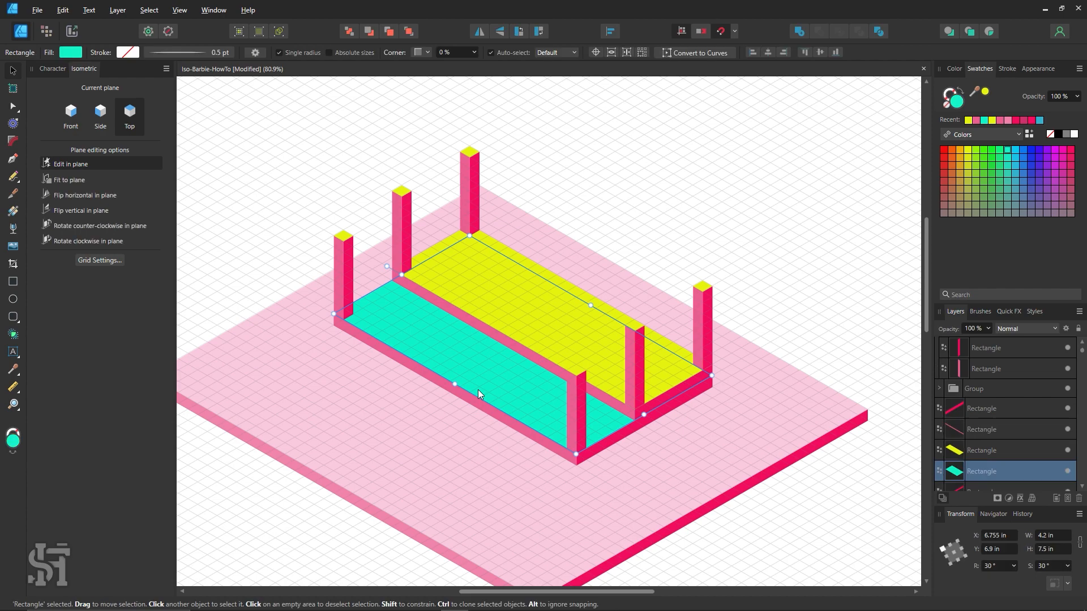
pyautogui.click(969, 121)
pyautogui.click(746, 202)
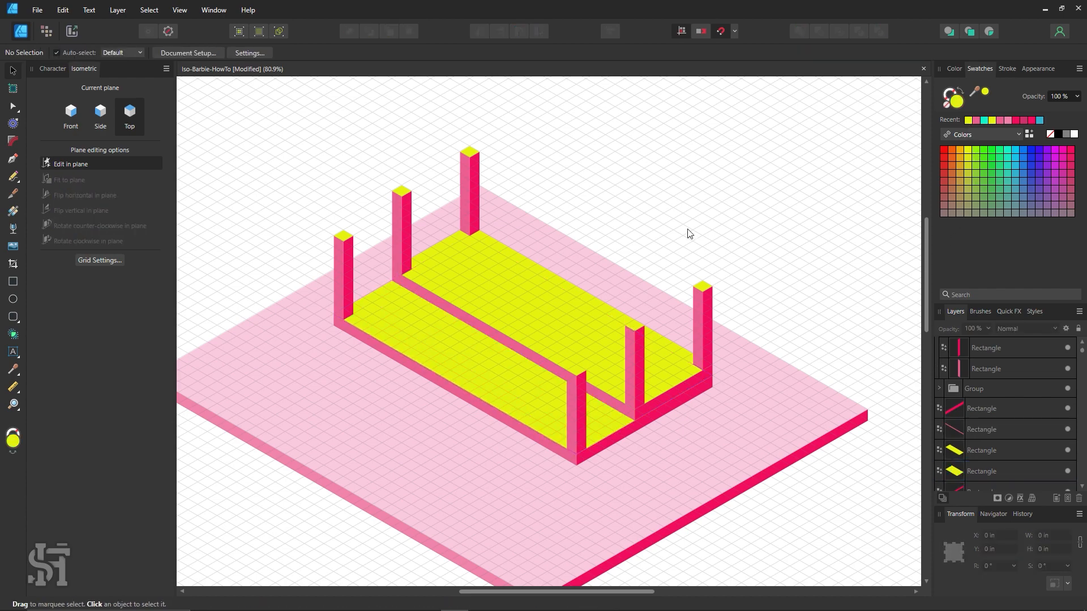
# Step: Examine the floor slabs and corner posts in the finished house illustration, then return to the posts on the blocks
pyautogui.press('z')
pyautogui.keyDown('alt'); pyautogui.click(498, 320); pyautogui.keyUp('alt')
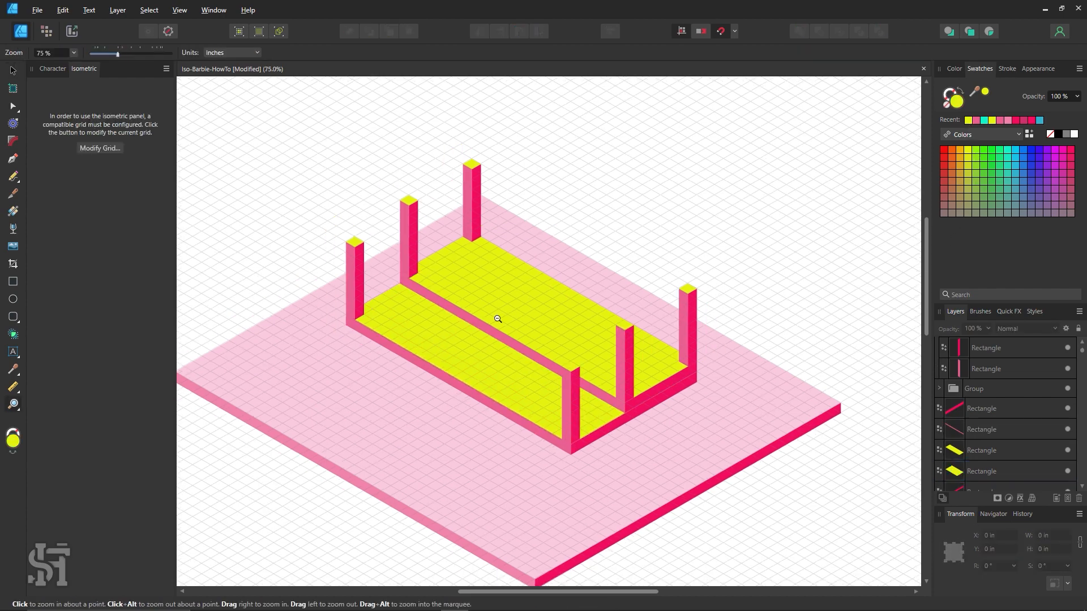
pyautogui.keyDown('alt'); pyautogui.click(498, 319); pyautogui.keyUp('alt')
pyautogui.moveTo(505, 325); pyautogui.dragTo(581, 399)
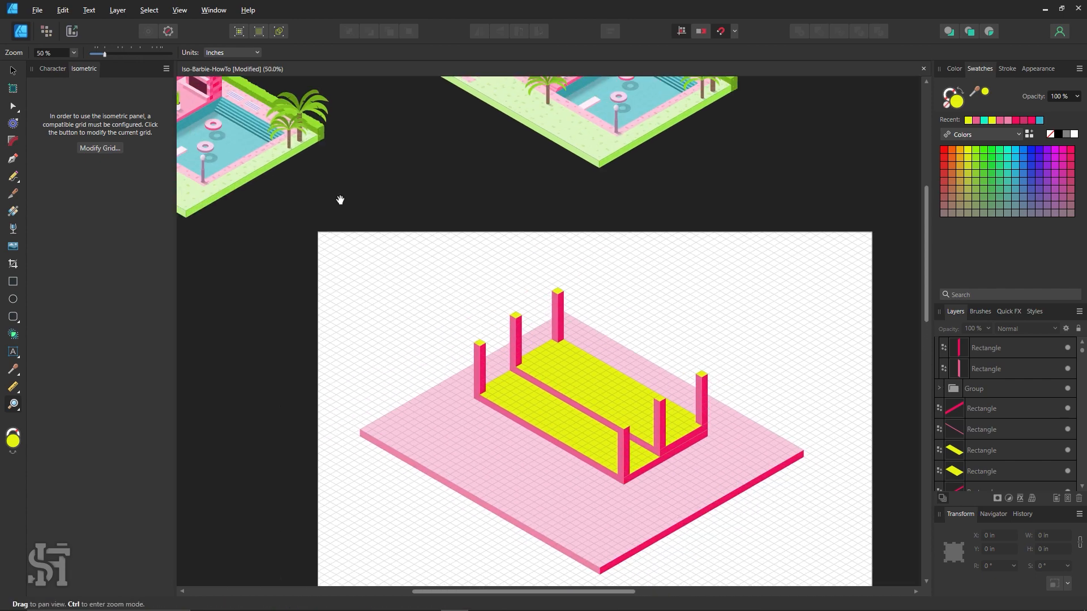
pyautogui.moveTo(340, 199); pyautogui.dragTo(586, 369)
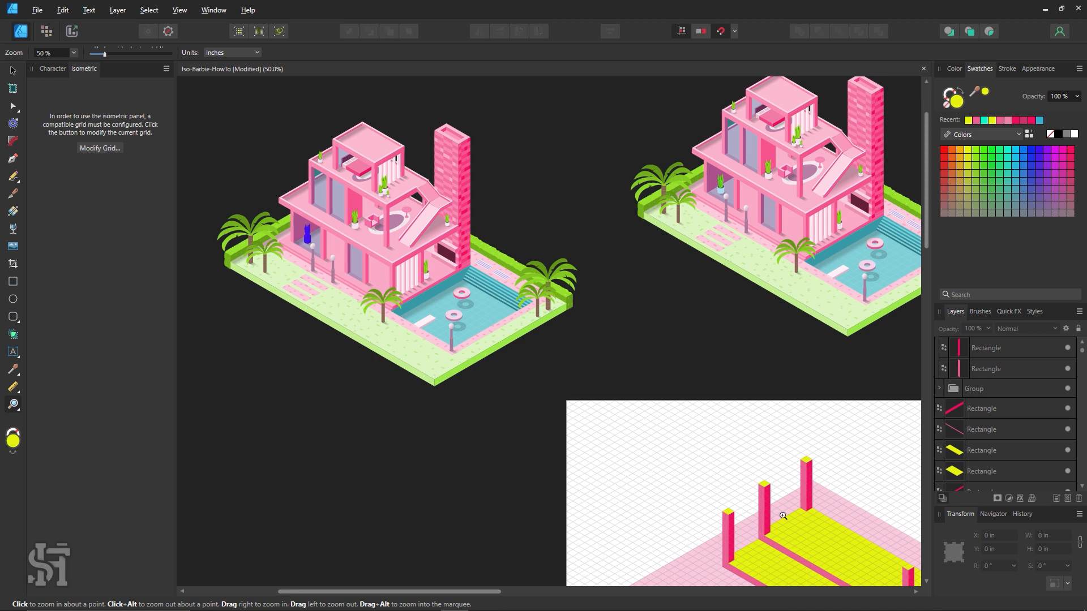
pyautogui.moveTo(348, 215); pyautogui.dragTo(432, 261)
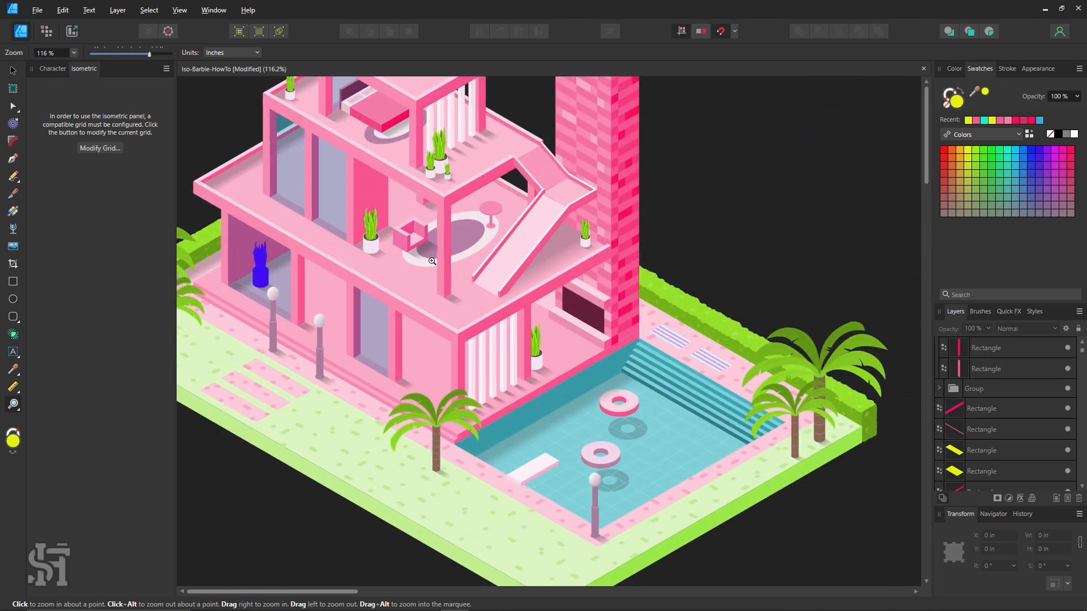
pyautogui.moveTo(736, 524); pyautogui.dragTo(291, 165)
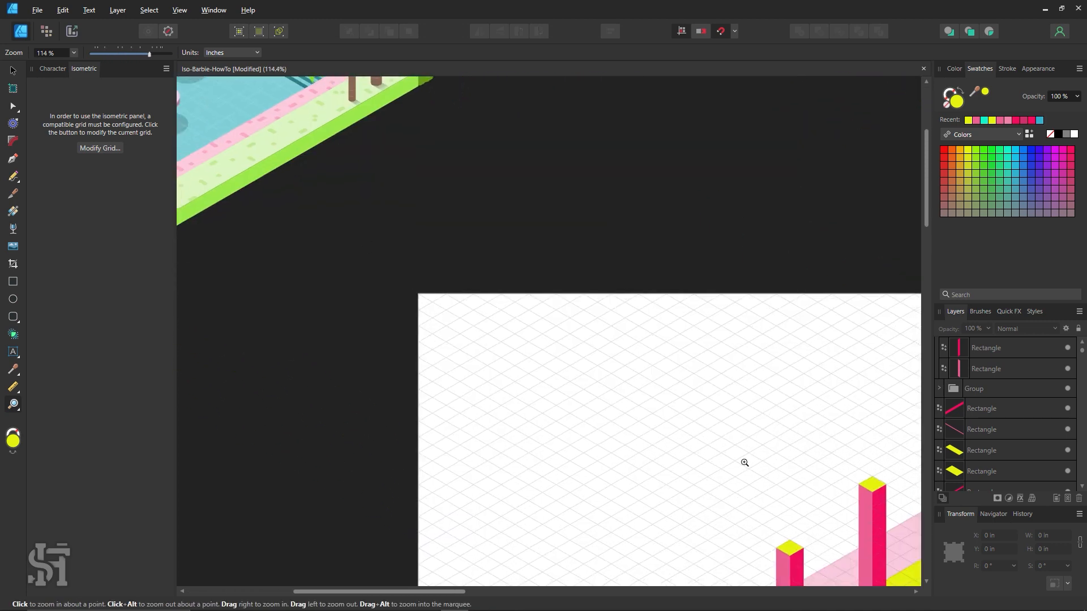
pyautogui.moveTo(745, 462); pyautogui.dragTo(665, 397)
pyautogui.moveTo(695, 449); pyautogui.dragTo(413, 285)
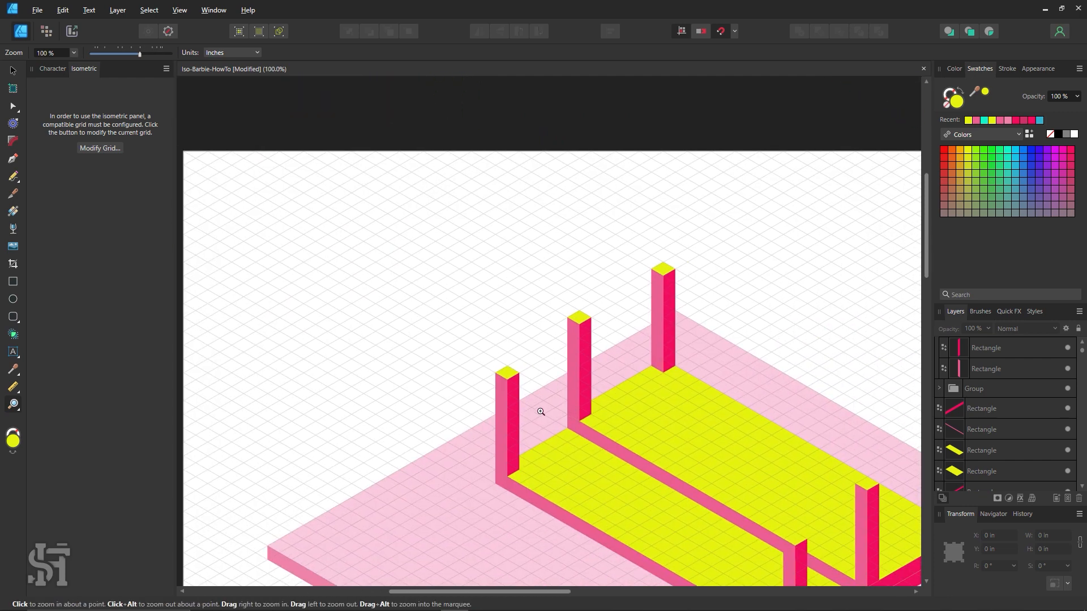
pyautogui.moveTo(530, 394); pyautogui.dragTo(687, 491)
pyautogui.moveTo(568, 347); pyautogui.dragTo(840, 582)
pyautogui.moveTo(499, 391); pyautogui.dragTo(713, 522)
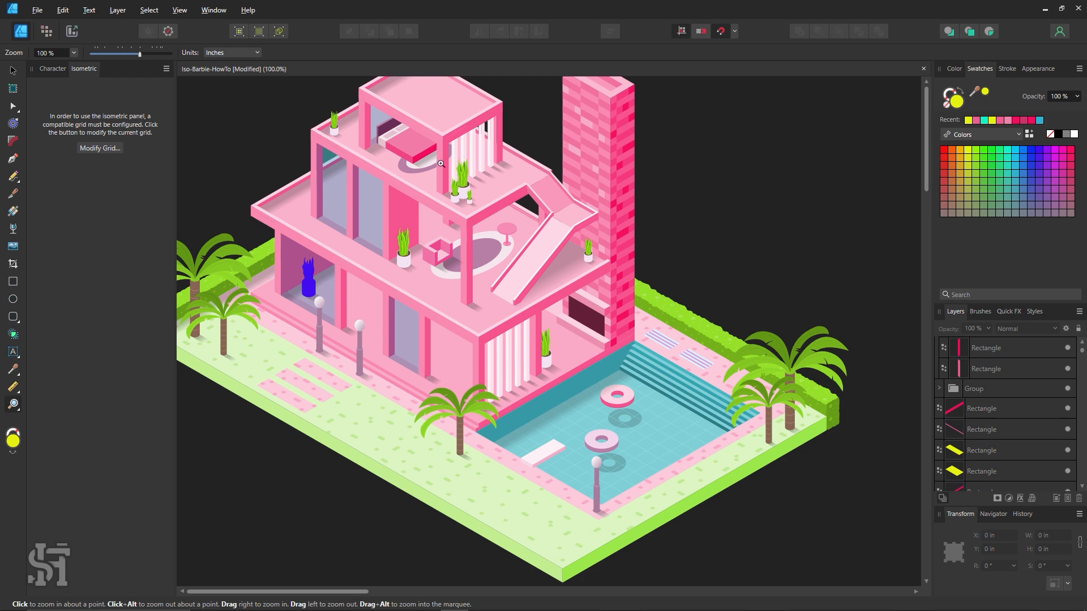
pyautogui.moveTo(650, 417); pyautogui.dragTo(394, 178)
pyautogui.moveTo(641, 371); pyautogui.dragTo(360, 157)
pyautogui.moveTo(481, 349); pyautogui.dragTo(386, 278)
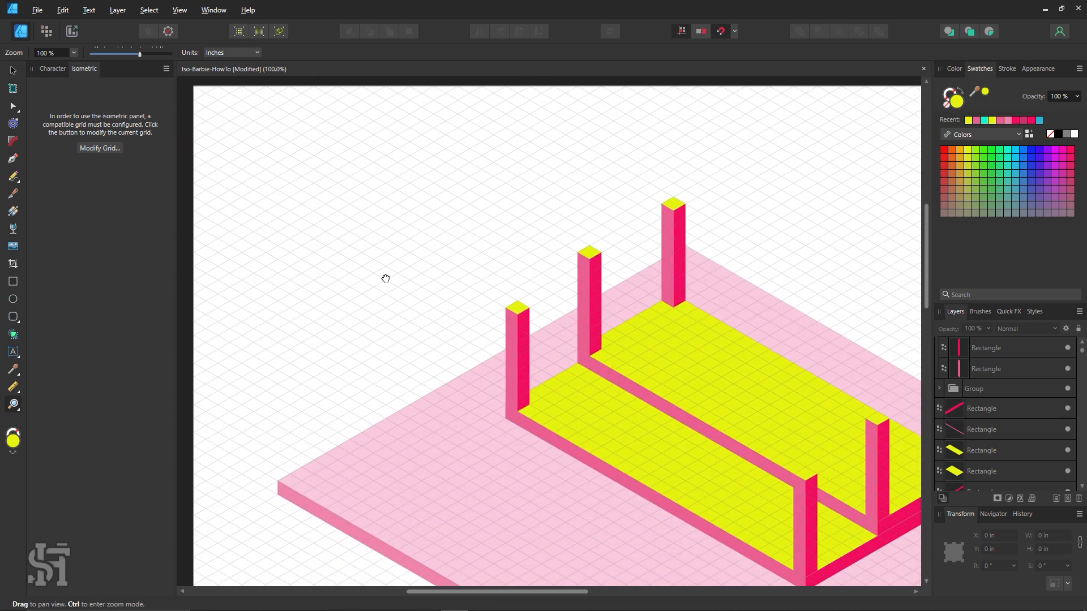
pyautogui.moveTo(540, 381); pyautogui.dragTo(435, 306)
pyautogui.moveTo(570, 344); pyautogui.dragTo(498, 354)
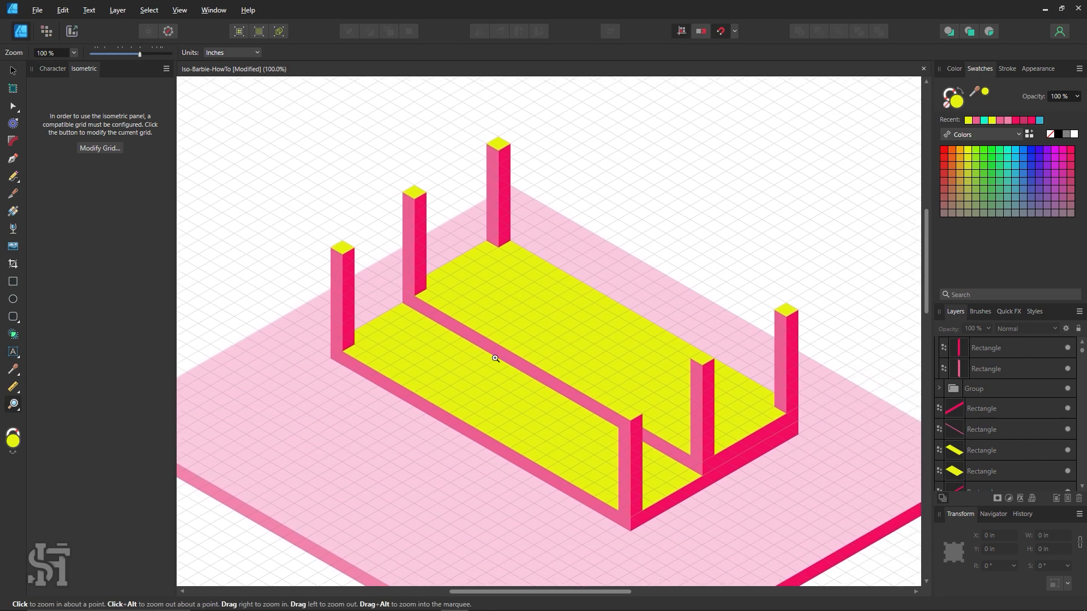
pyautogui.click(550, 359)
pyautogui.click(614, 262)
pyautogui.press('z')
pyautogui.keyDown('alt'); pyautogui.click(609, 325); pyautogui.keyUp('alt')
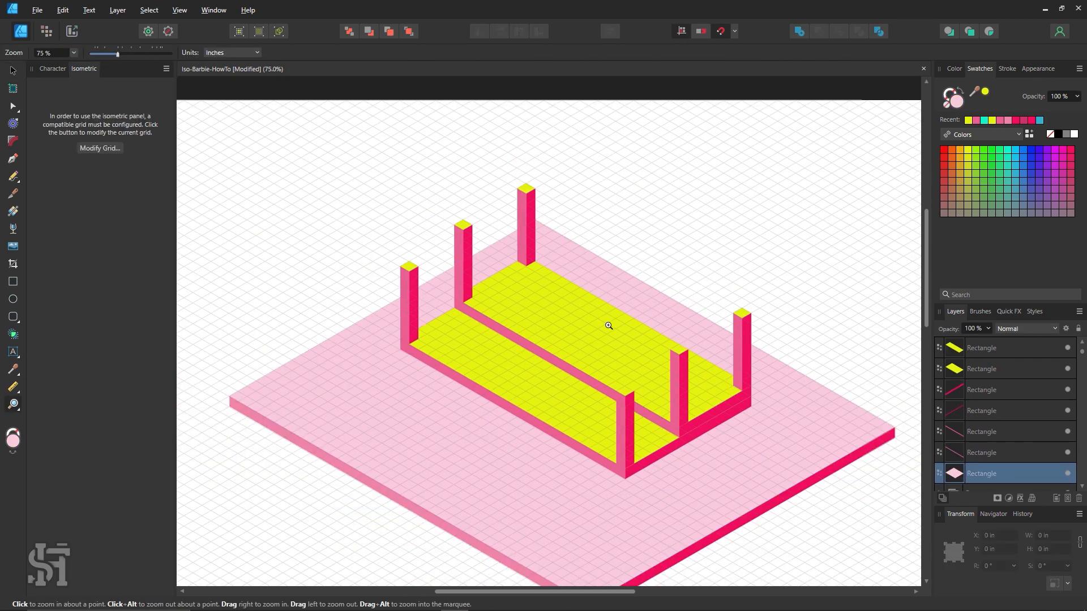
pyautogui.moveTo(580, 356); pyautogui.dragTo(521, 351)
pyautogui.press('m')
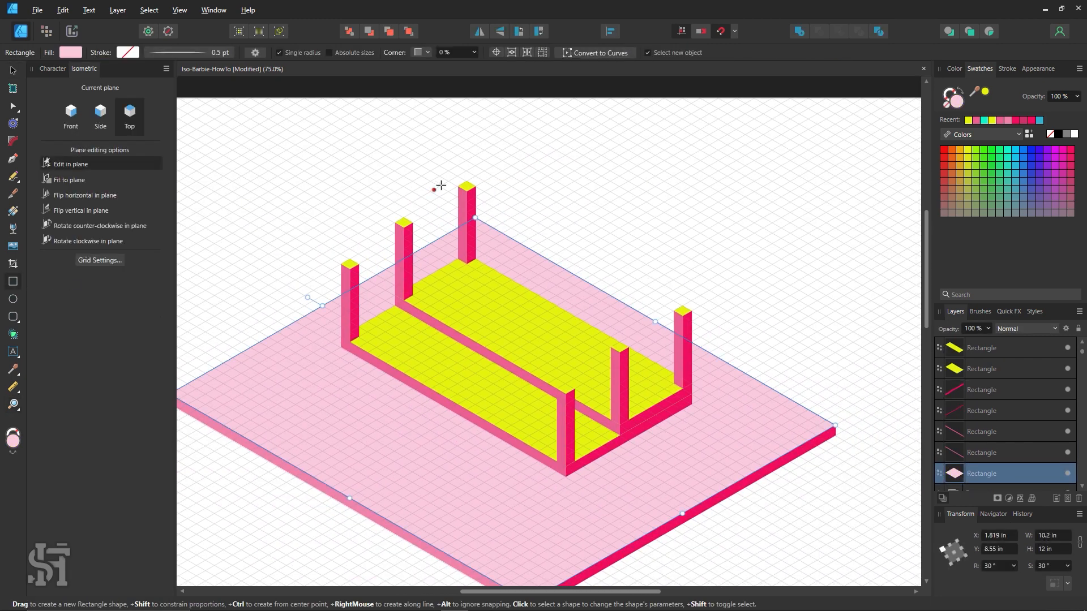
pyautogui.click(13, 70)
pyautogui.click(278, 142)
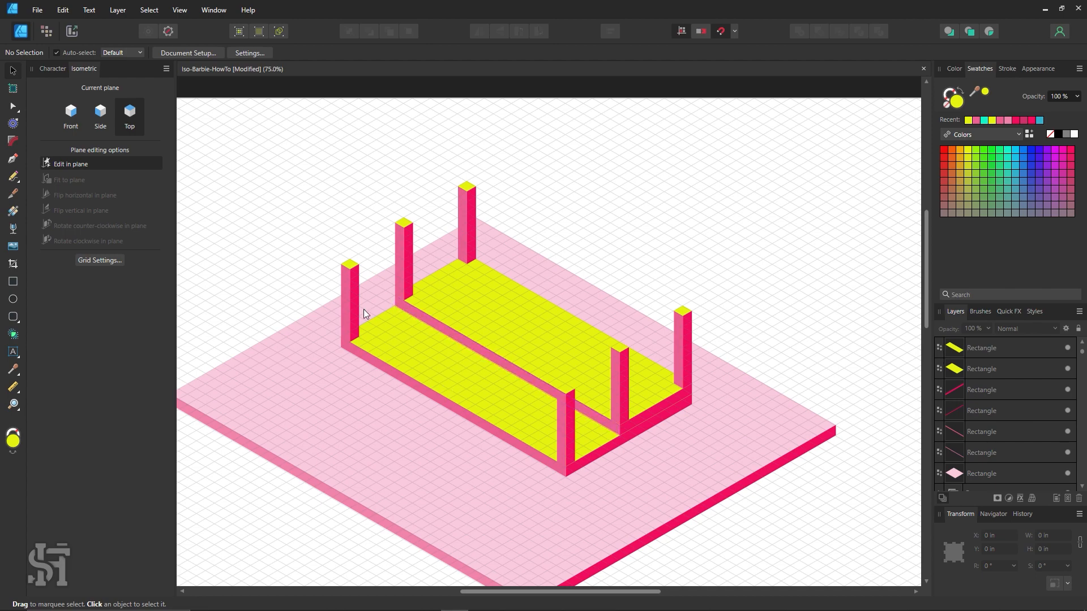
# Step: Set the isometric grid's first-axis divisions to 2 for a finer grid
pyautogui.press('z')
pyautogui.moveTo(348, 292); pyautogui.dragTo(548, 362)
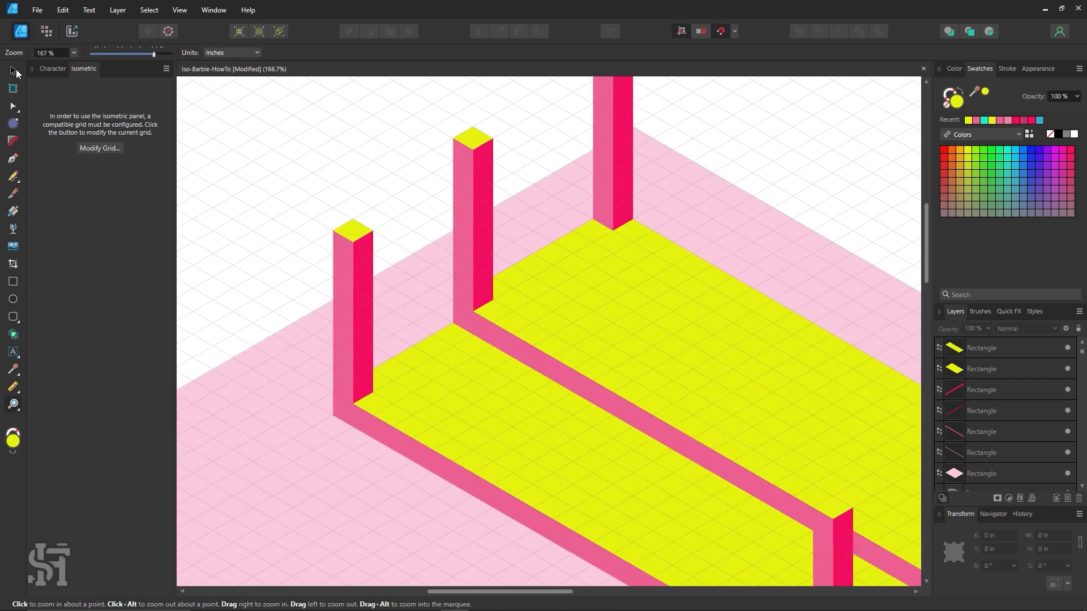
pyautogui.click(14, 71)
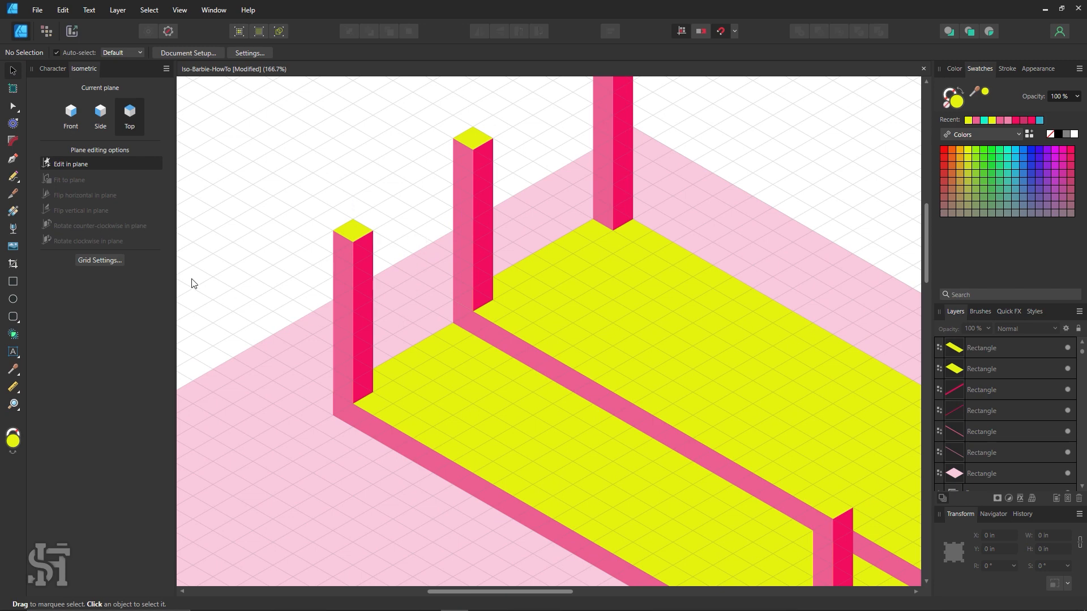
pyautogui.click(100, 261)
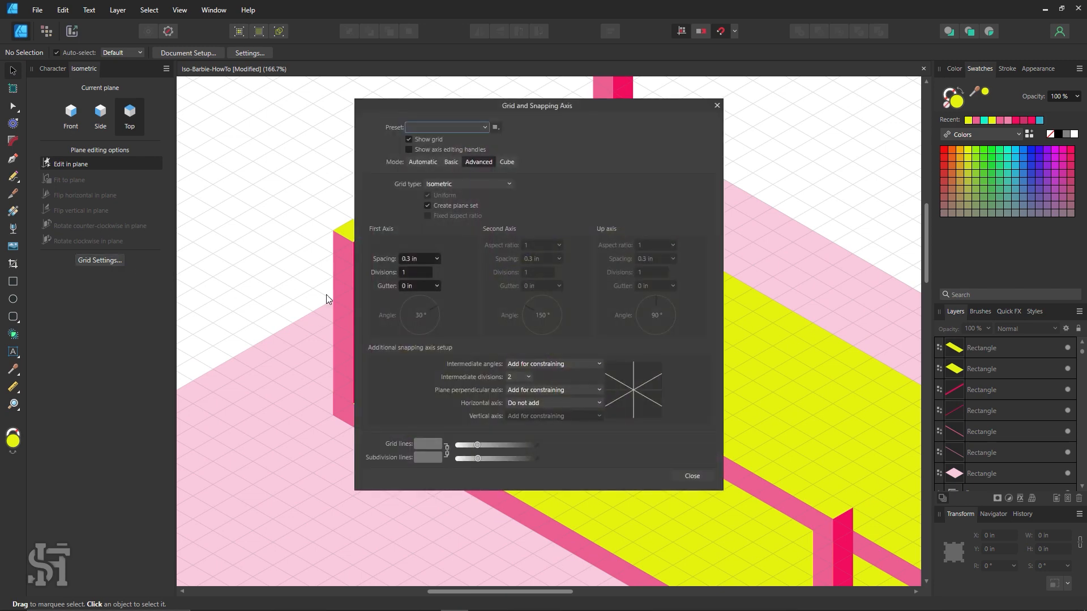
pyautogui.click(420, 273)
pyautogui.write('2')
pyautogui.click(686, 473)
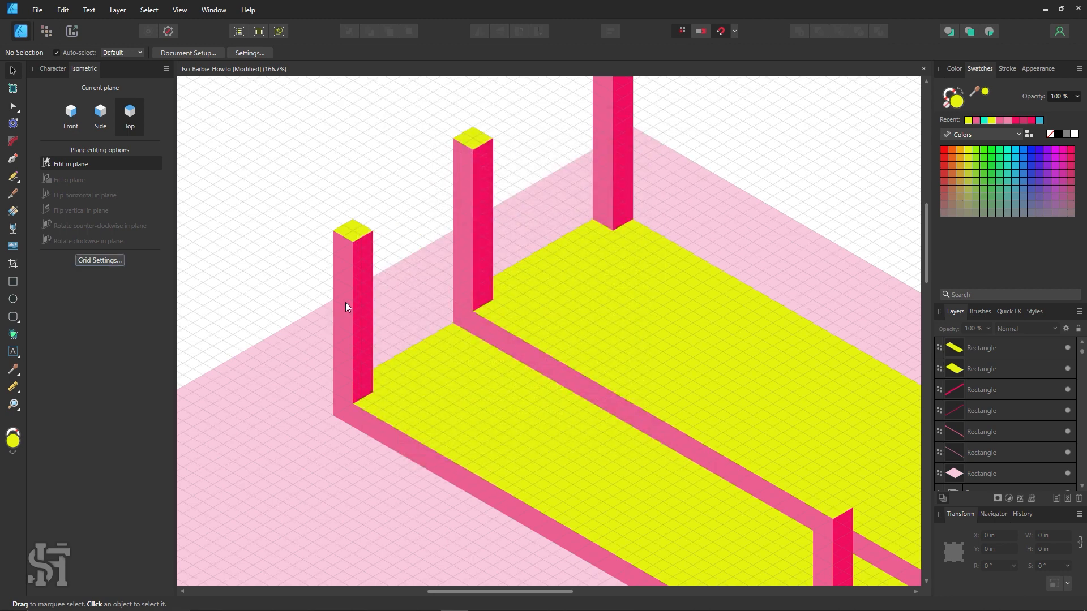
# Step: In the side plane, narrow the light pink face of the lower block's left corner post to half its width
pyautogui.press('z')
pyautogui.click(345, 303)
pyautogui.click(340, 304)
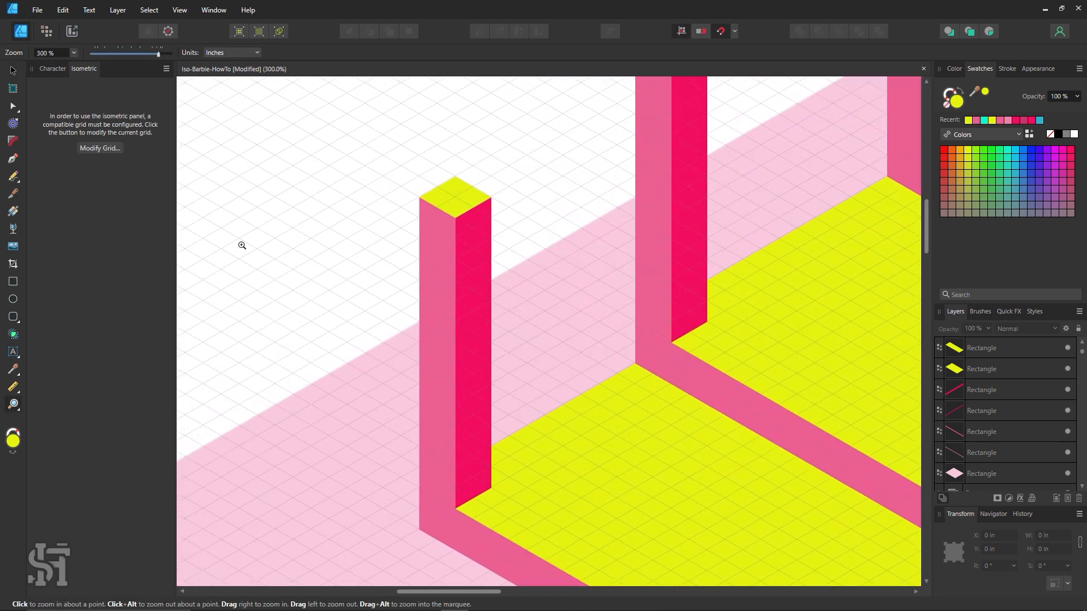
pyautogui.click(14, 73)
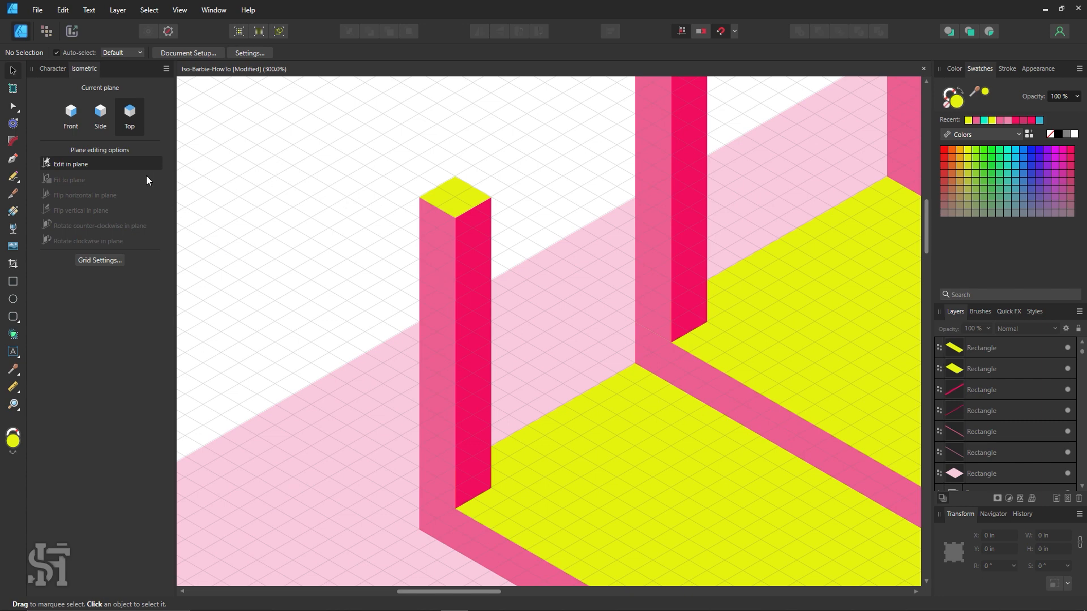
pyautogui.click(99, 109)
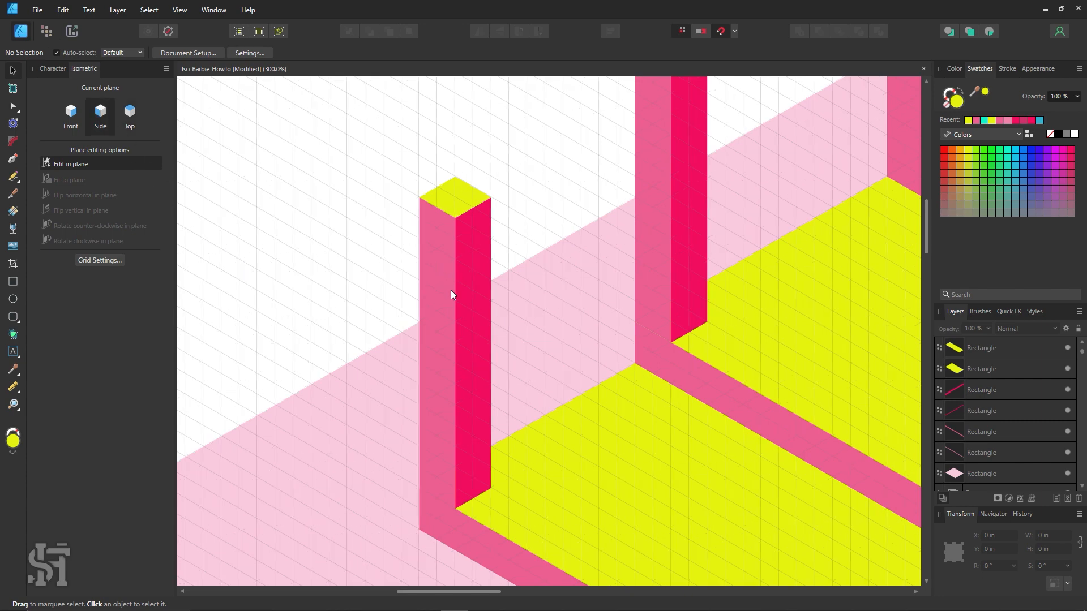
pyautogui.click(454, 377)
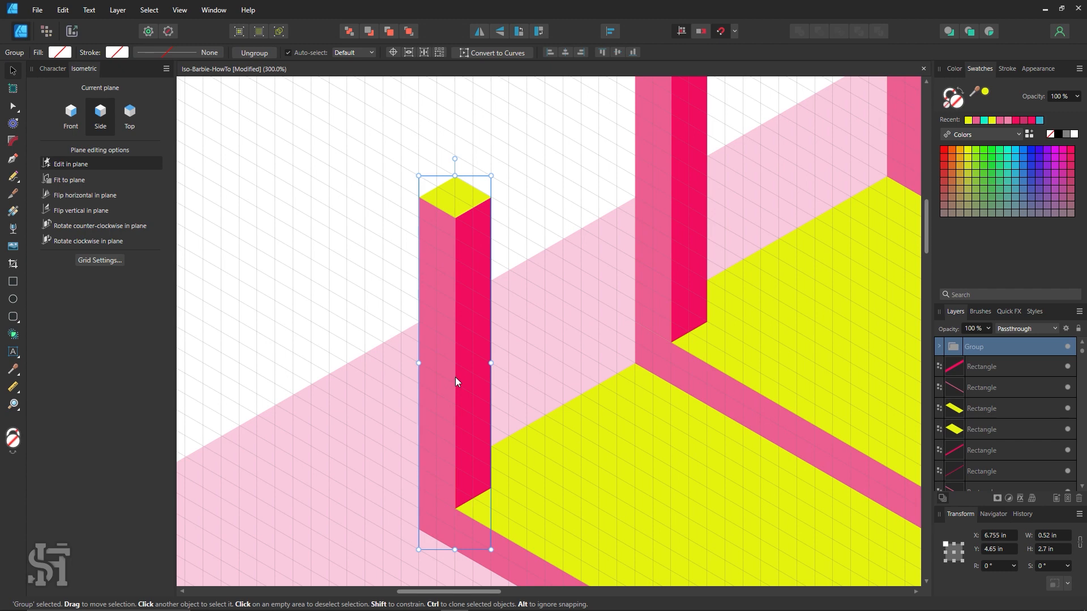
pyautogui.doubleClick(444, 344)
pyautogui.scroll(-1, 453, 368)
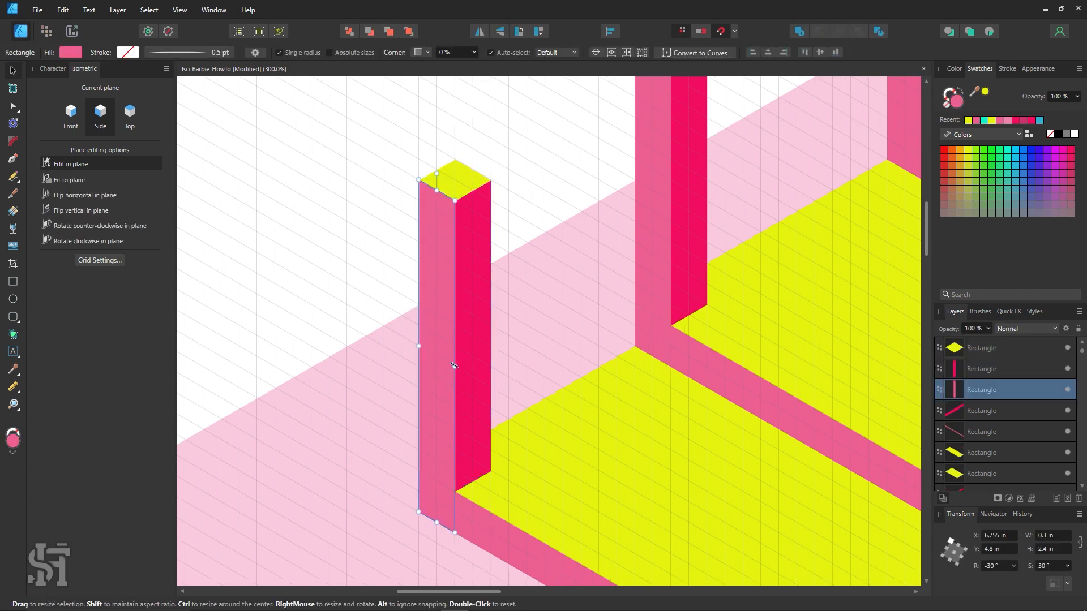
pyautogui.moveTo(455, 366); pyautogui.dragTo(438, 357)
# Step: Narrow the same post's dark pink face to 0.15 in against the light face and shrink the yellow cap to match
pyautogui.click(481, 374)
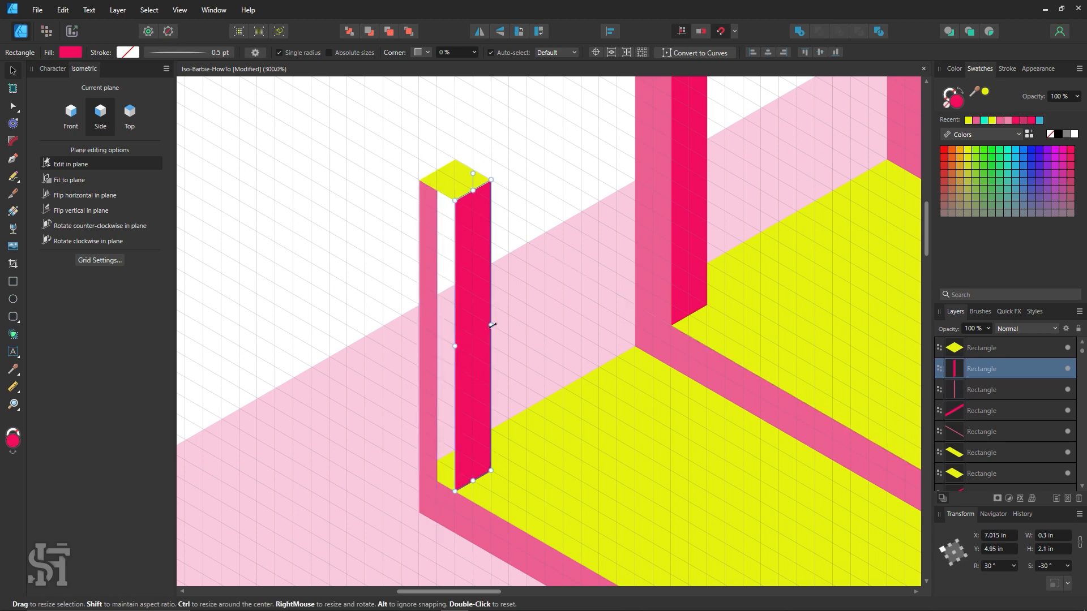
pyautogui.click(77, 118)
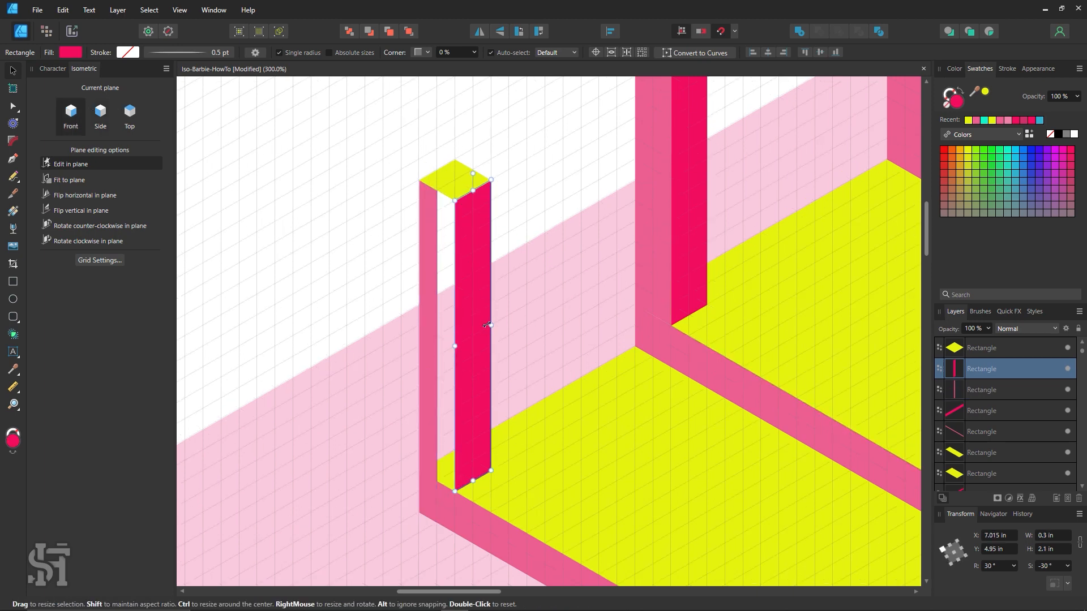
pyautogui.moveTo(491, 325); pyautogui.dragTo(447, 329)
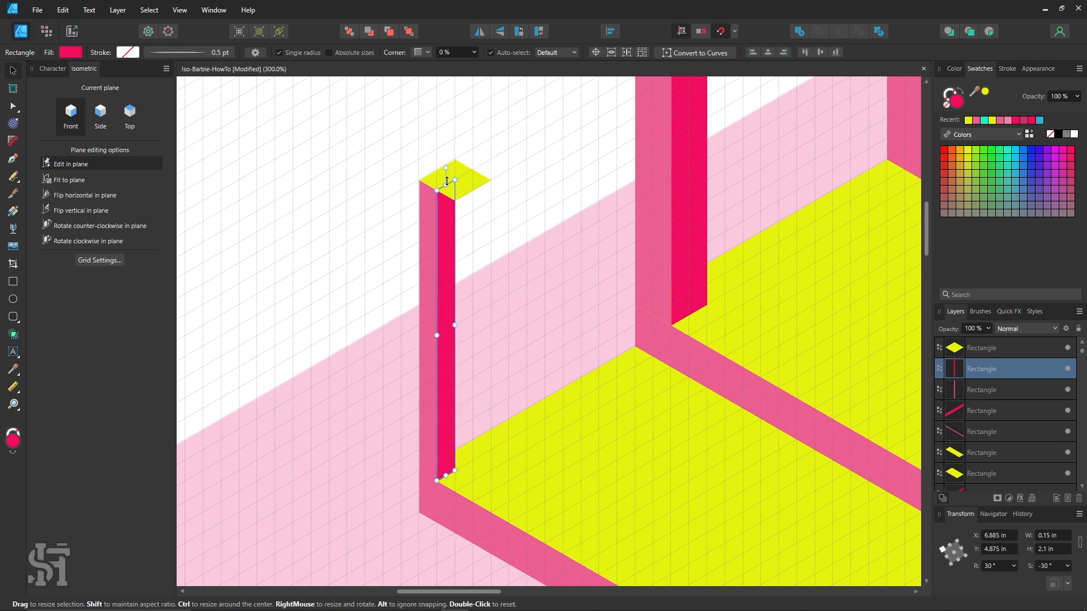
pyautogui.click(472, 192)
pyautogui.moveTo(473, 192)
pyautogui.mouseDown()
pyautogui.moveTo(447, 185)
pyautogui.moveTo(456, 180)
pyautogui.mouseUp()
pyautogui.click(464, 181)
# Step: Group the narrowed post's yellow cap and two pink faces
pyautogui.click(437, 184)
pyautogui.keyDown('shift'); pyautogui.click(422, 243); pyautogui.keyUp('shift')
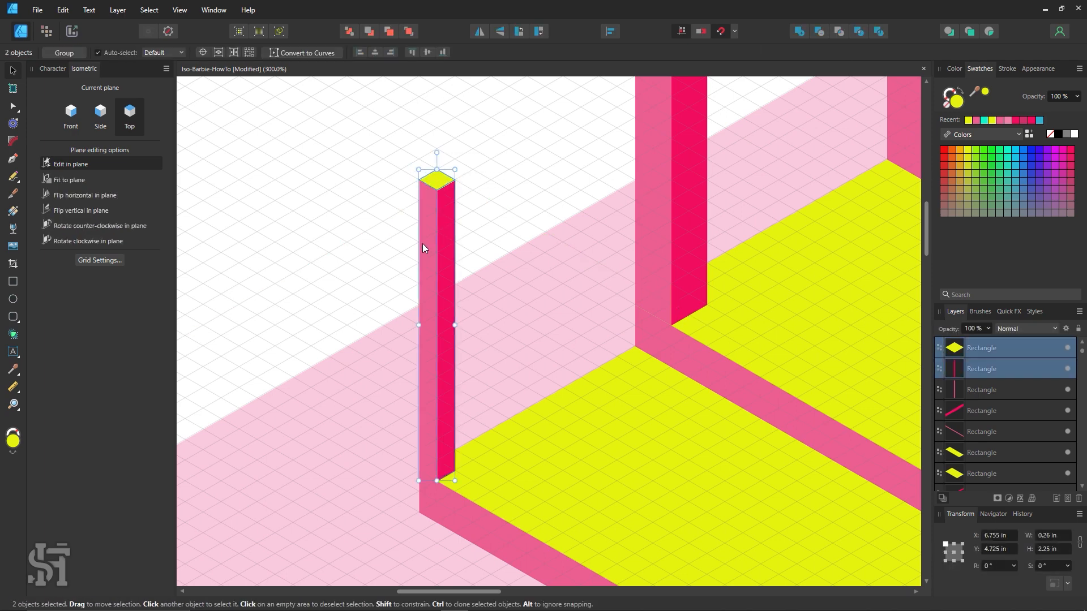
pyautogui.keyDown('shift'); pyautogui.click(422, 244); pyautogui.keyUp('shift')
pyautogui.hotkey('ctrl', 'g')
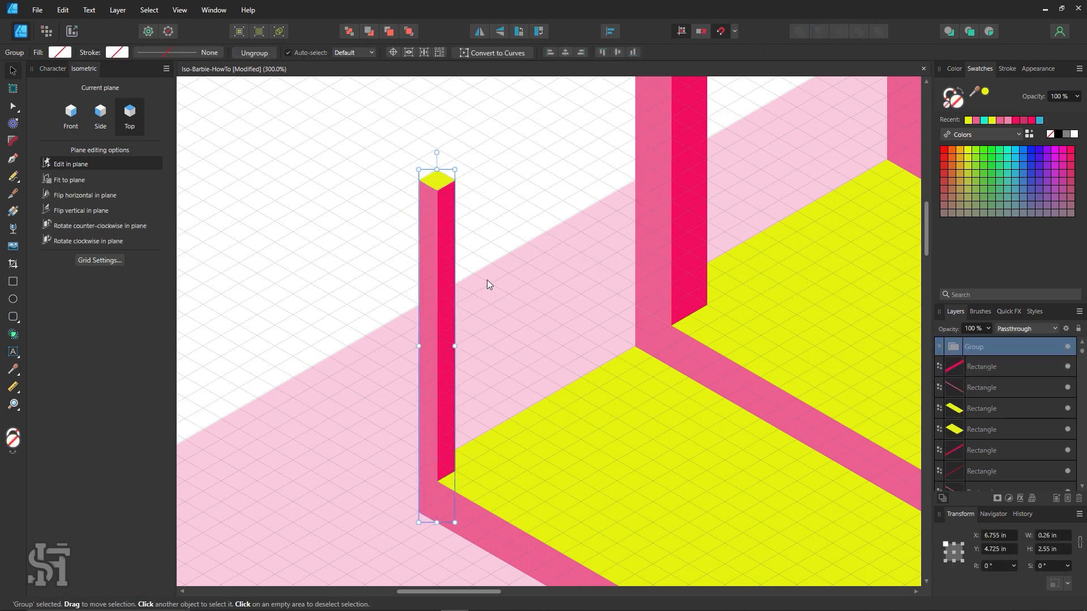
# Step: Delete the wide posts at the upper block's left and back corners
pyautogui.press('z')
pyautogui.keyDown('alt'); pyautogui.click(561, 311); pyautogui.keyUp('alt')
pyautogui.keyDown('alt'); pyautogui.click(561, 311); pyautogui.keyUp('alt')
pyautogui.keyDown('alt'); pyautogui.click(561, 312); pyautogui.keyUp('alt')
pyautogui.press('space')
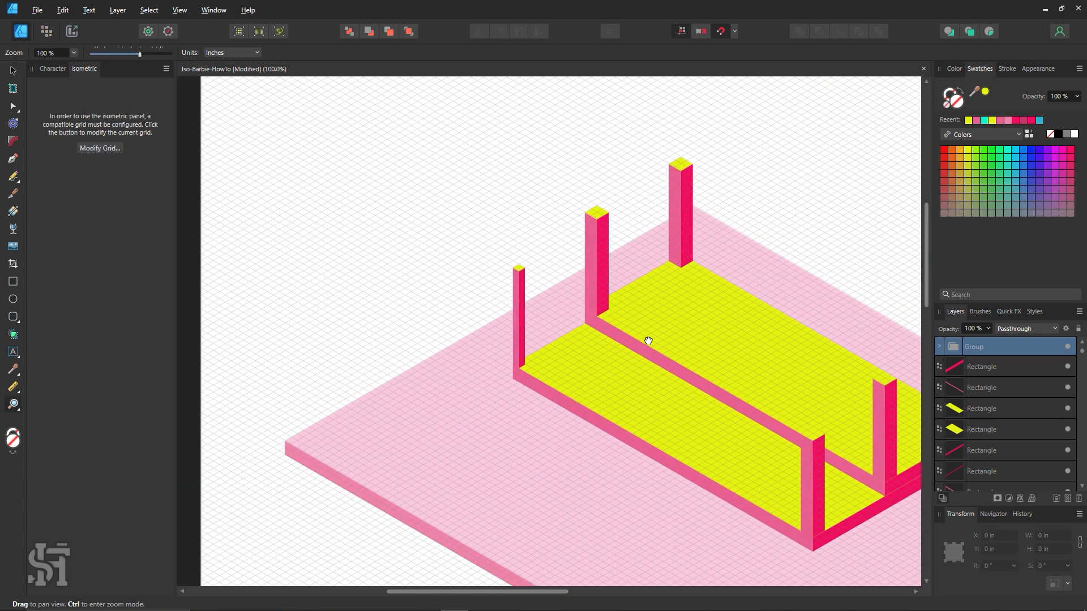
pyautogui.moveTo(648, 341); pyautogui.dragTo(433, 332)
pyautogui.press('v')
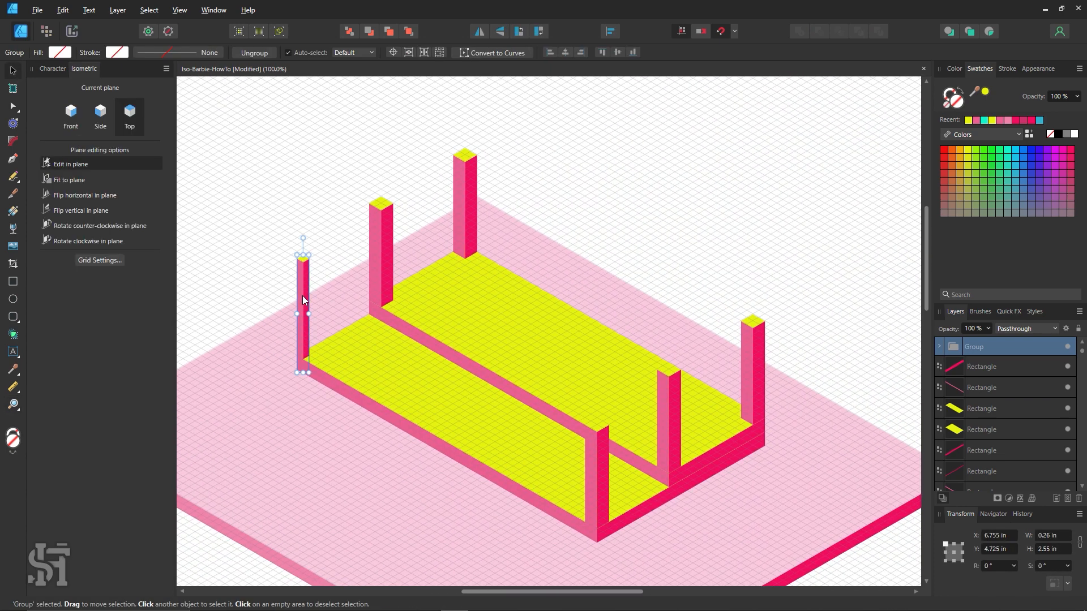
pyautogui.click(315, 245)
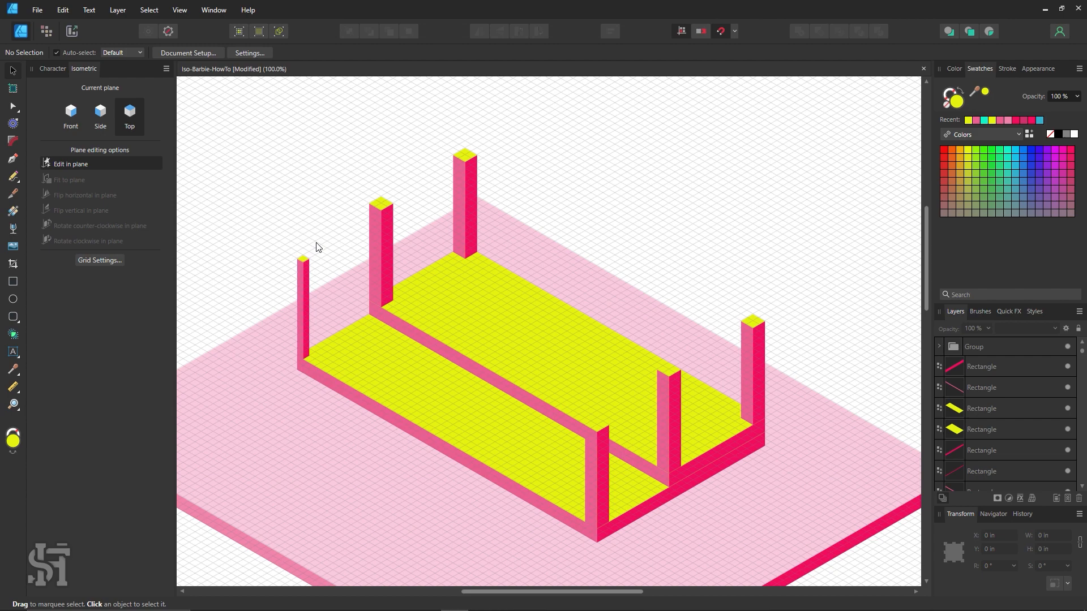
pyautogui.click(386, 291)
pyautogui.press('Delete')
pyautogui.click(464, 231)
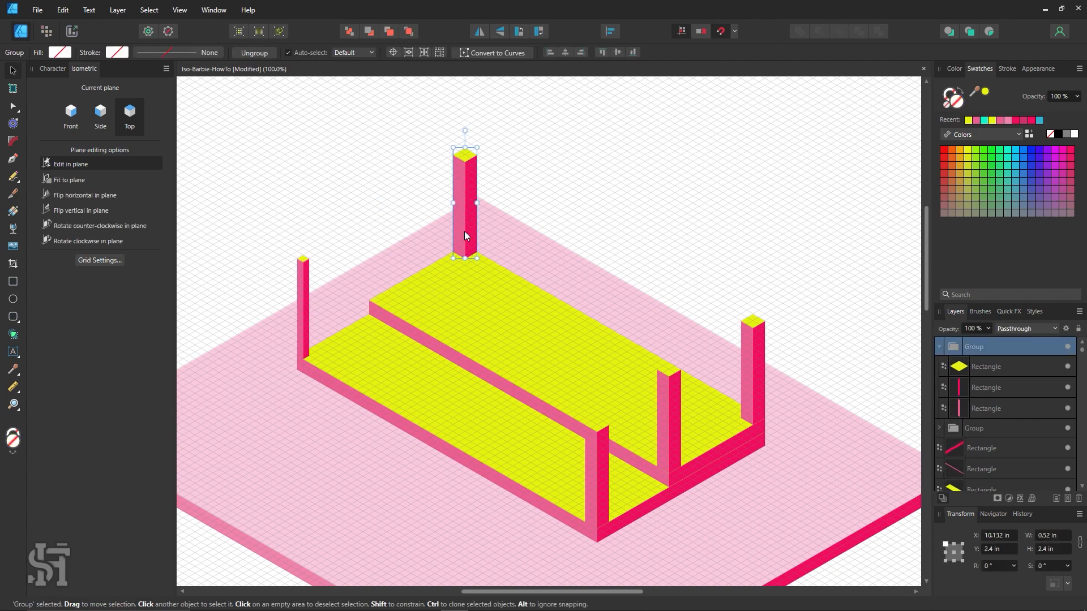
pyautogui.press('Delete')
# Step: Duplicate the narrow post to the upper block's left and back corners
pyautogui.click(308, 328)
pyautogui.moveTo(369, 276)
pyautogui.mouseDown()
pyautogui.moveTo(371, 258)
pyautogui.moveTo(431, 258)
pyautogui.moveTo(470, 234)
pyautogui.mouseUp()
pyautogui.click(400, 206)
pyautogui.click(679, 252)
# Step: Shorten the light pink face of the back corner's narrow post so it ends at the yellow floor
pyautogui.press('z')
pyautogui.press('alt')
pyautogui.press('v')
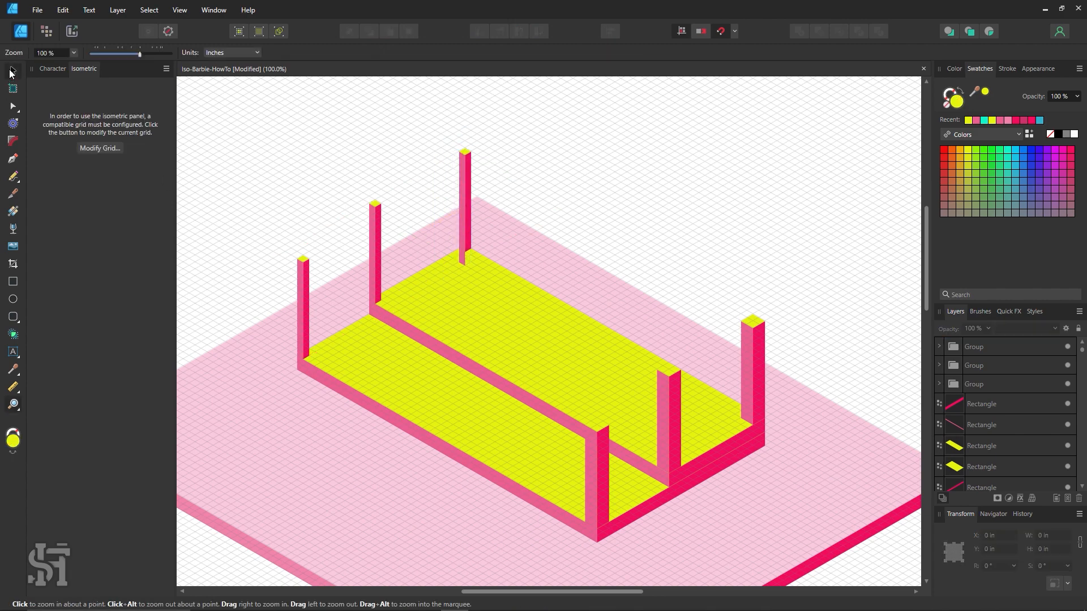
pyautogui.doubleClick(464, 261)
pyautogui.moveTo(464, 261); pyautogui.dragTo(462, 252)
pyautogui.click(631, 211)
# Step: Examine the corner posts in the finished house illustration and compare them with the posts on the blocks
pyautogui.press('z')
pyautogui.keyDown('alt'); pyautogui.click(601, 341); pyautogui.keyUp('alt')
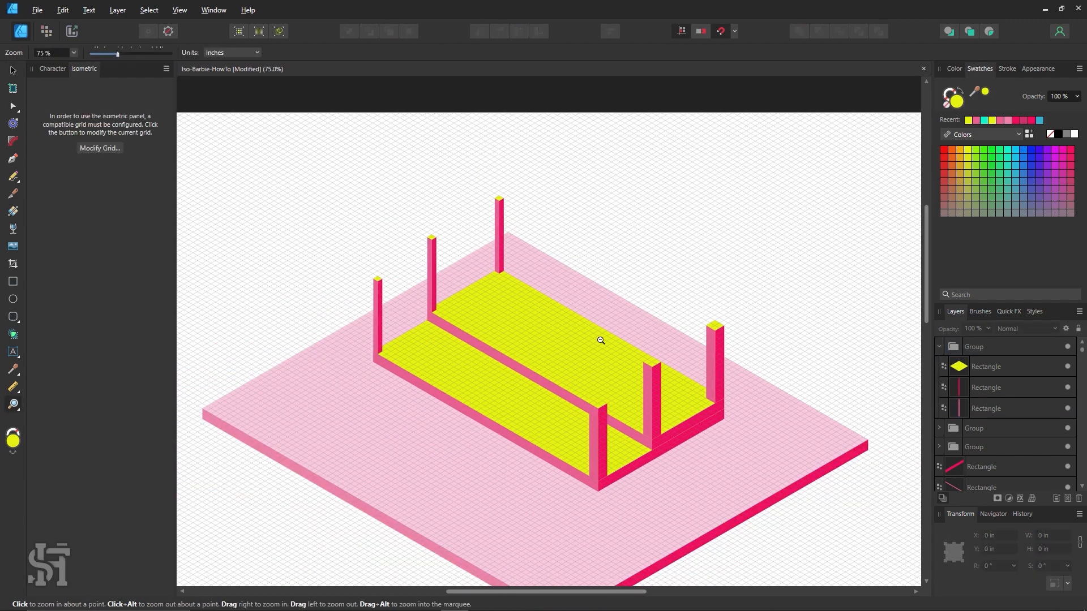
pyautogui.keyDown('alt'); pyautogui.click(601, 340); pyautogui.keyUp('alt')
pyautogui.press('space')
pyautogui.moveTo(583, 359); pyautogui.dragTo(555, 326)
pyautogui.moveTo(231, 104); pyautogui.dragTo(506, 315)
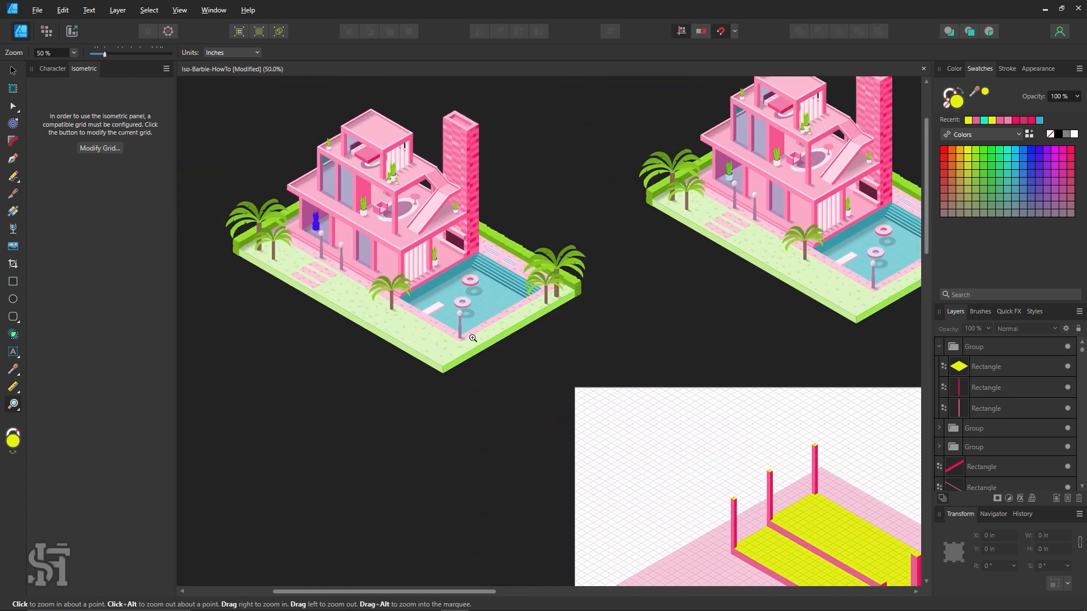
pyautogui.press('space')
pyautogui.moveTo(619, 412); pyautogui.dragTo(382, 271)
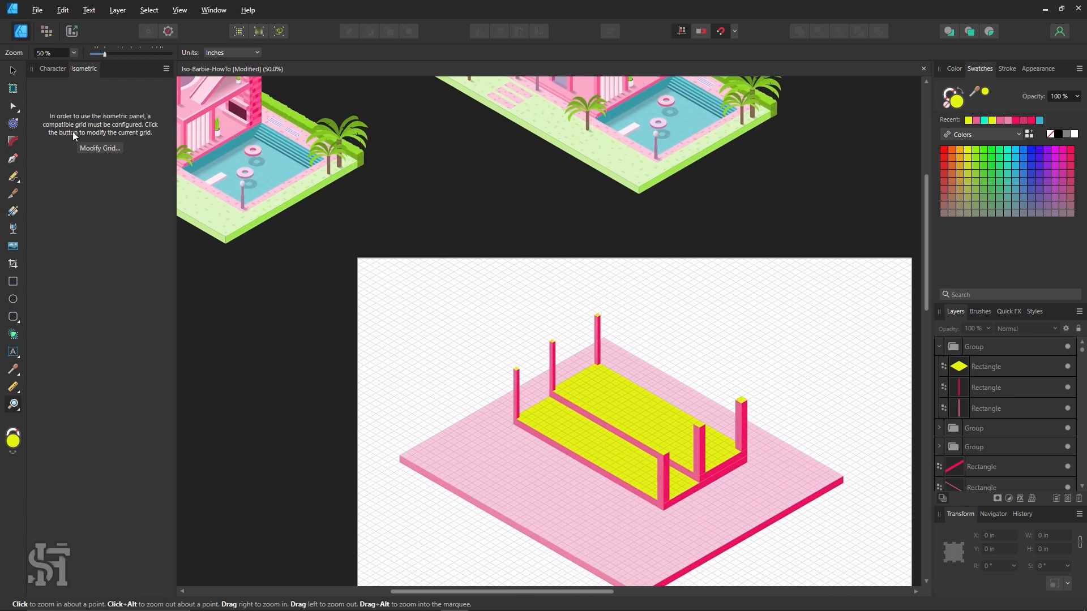
pyautogui.click(15, 77)
pyautogui.press('space')
pyautogui.moveTo(443, 246); pyautogui.dragTo(498, 276)
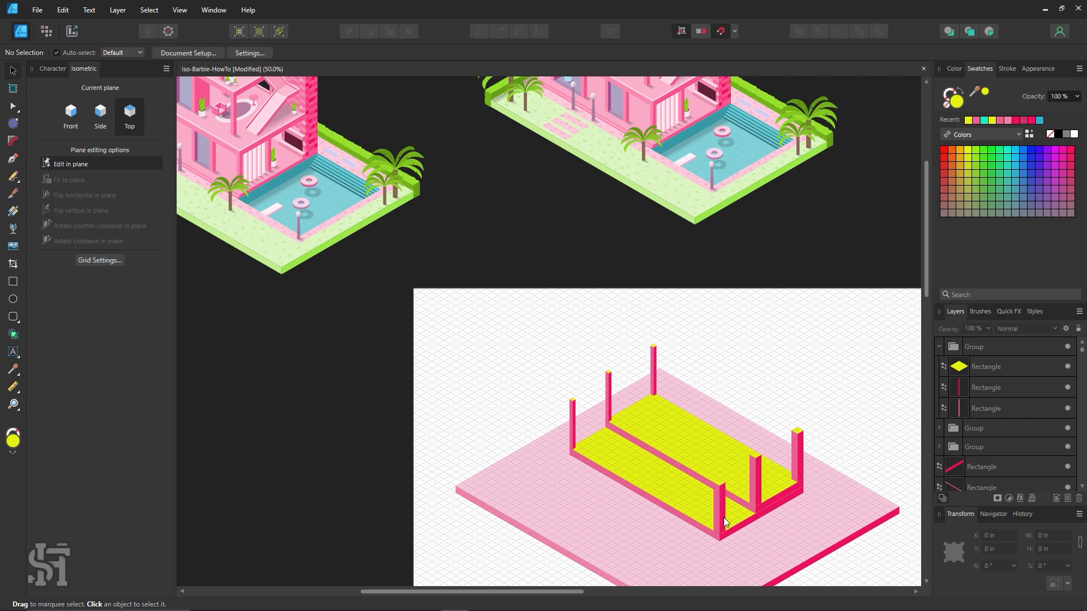
# Step: Widen the light and dark pink faces of the post at the lower block's front corner outward from their shared edge
pyautogui.hotkey('ctrl', 'space')
pyautogui.moveTo(724, 517); pyautogui.dragTo(810, 540)
pyautogui.moveTo(665, 488); pyautogui.dragTo(515, 425)
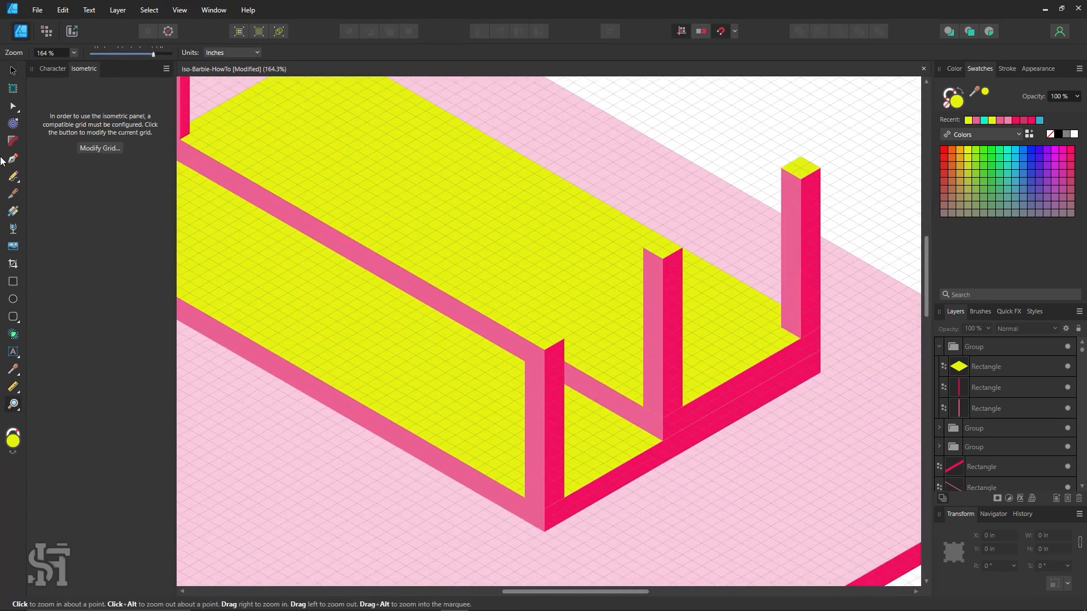
pyautogui.click(8, 75)
pyautogui.click(70, 112)
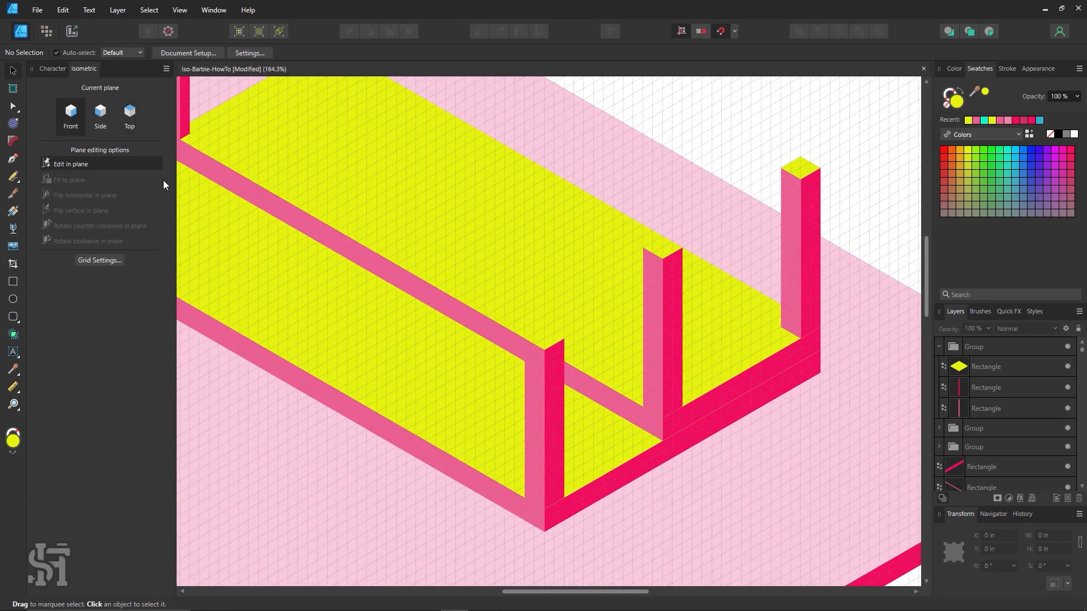
pyautogui.click(556, 425)
pyautogui.moveTo(564, 424); pyautogui.dragTo(517, 434)
pyautogui.click(528, 370)
pyautogui.click(783, 464)
# Step: Fill the widened front post's yellow cap with turquoise and enlarge it to cover the post's top
pyautogui.press('z')
pyautogui.keyDown('alt'); pyautogui.click(613, 325); pyautogui.keyUp('alt')
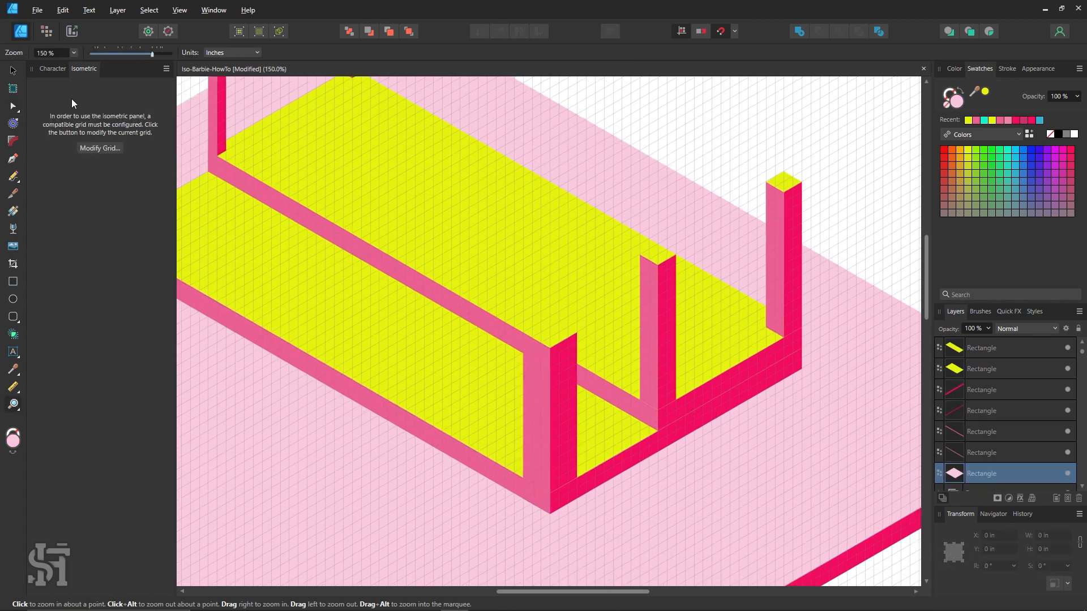
pyautogui.press('v')
pyautogui.click(548, 335)
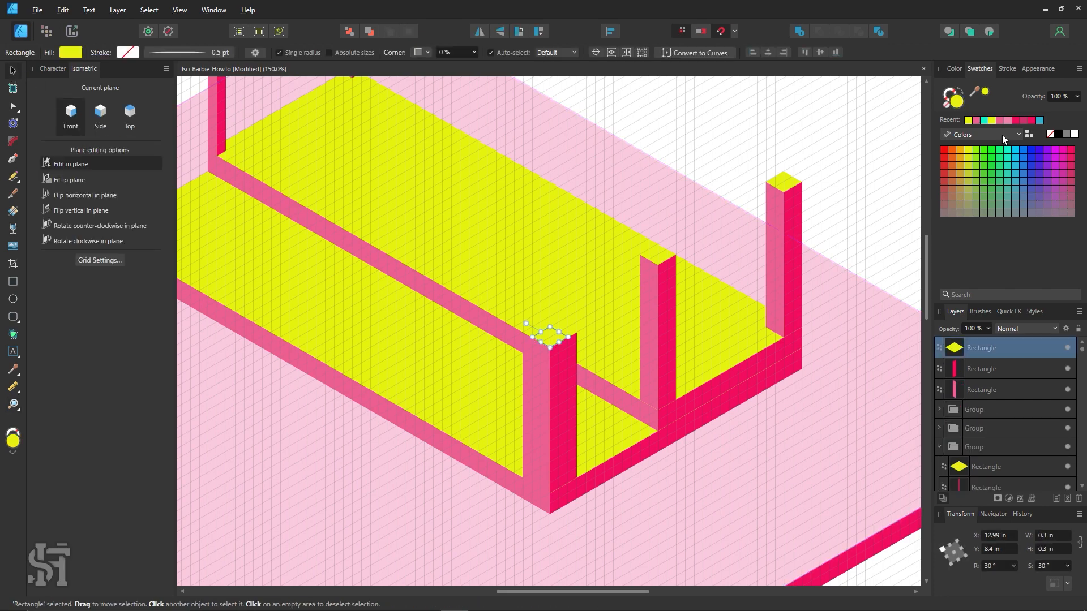
pyautogui.click(985, 120)
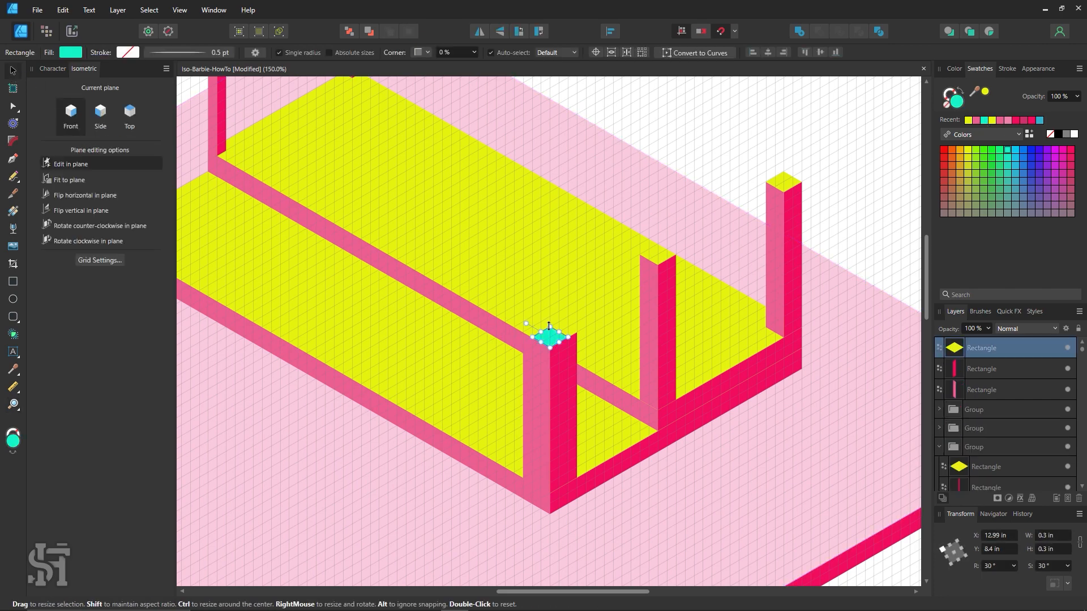
pyautogui.click(445, 428)
# Step: Delete the blue plant from the ground-floor room of the left finished house illustration
pyautogui.press('z')
pyautogui.keyDown('alt'); pyautogui.click(470, 314); pyautogui.keyUp('alt')
pyautogui.keyDown('alt'); pyautogui.click(470, 315); pyautogui.keyUp('alt')
pyautogui.moveTo(532, 300); pyautogui.dragTo(646, 314)
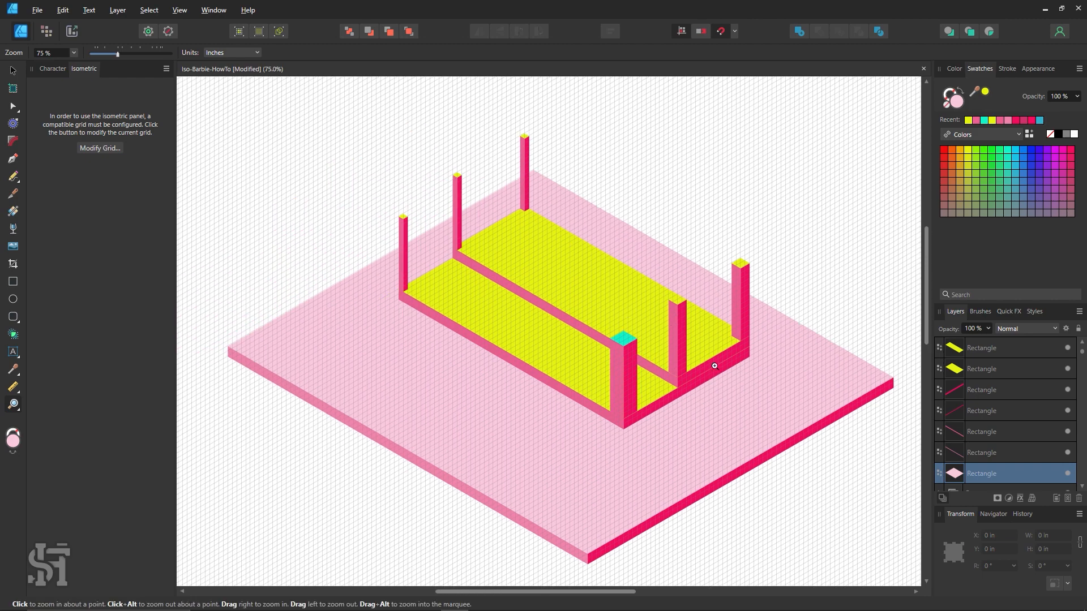
pyautogui.keyDown('alt'); pyautogui.click(364, 219); pyautogui.keyUp('alt')
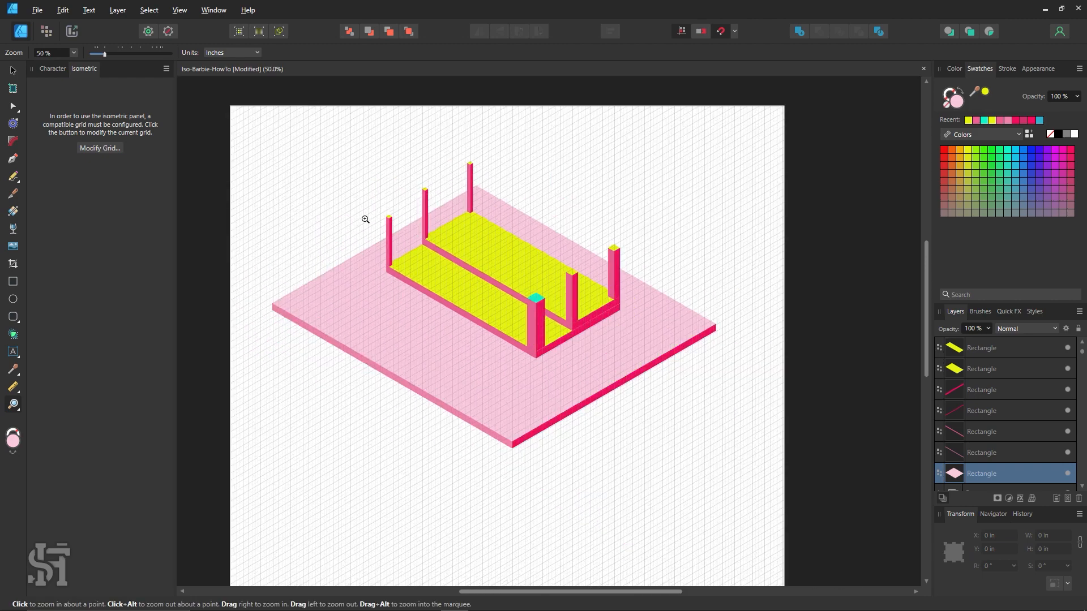
pyautogui.moveTo(370, 223); pyautogui.dragTo(687, 494)
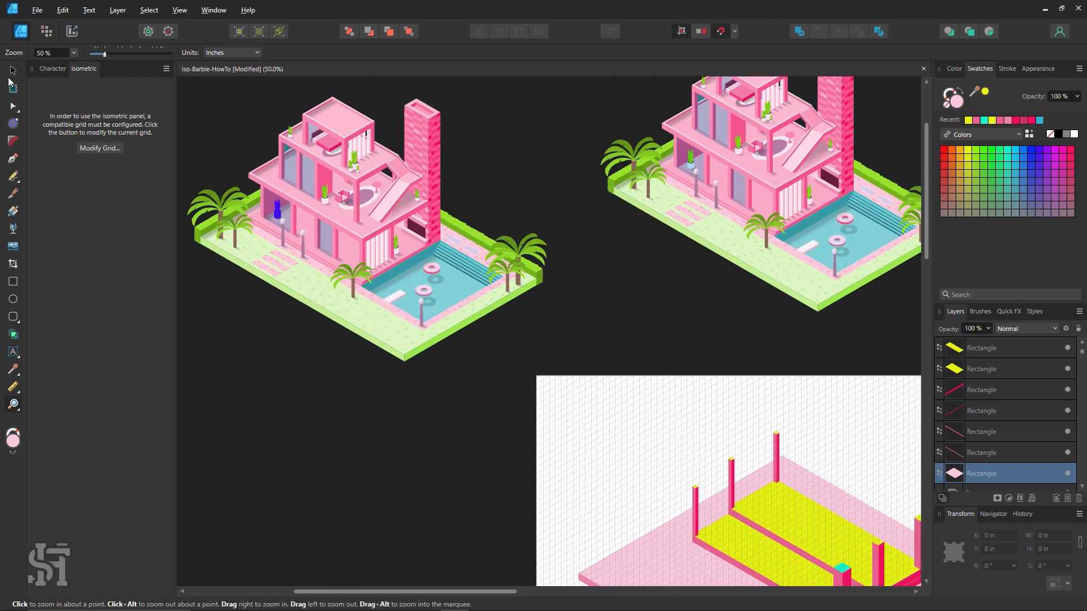
pyautogui.click(12, 71)
pyautogui.click(277, 218)
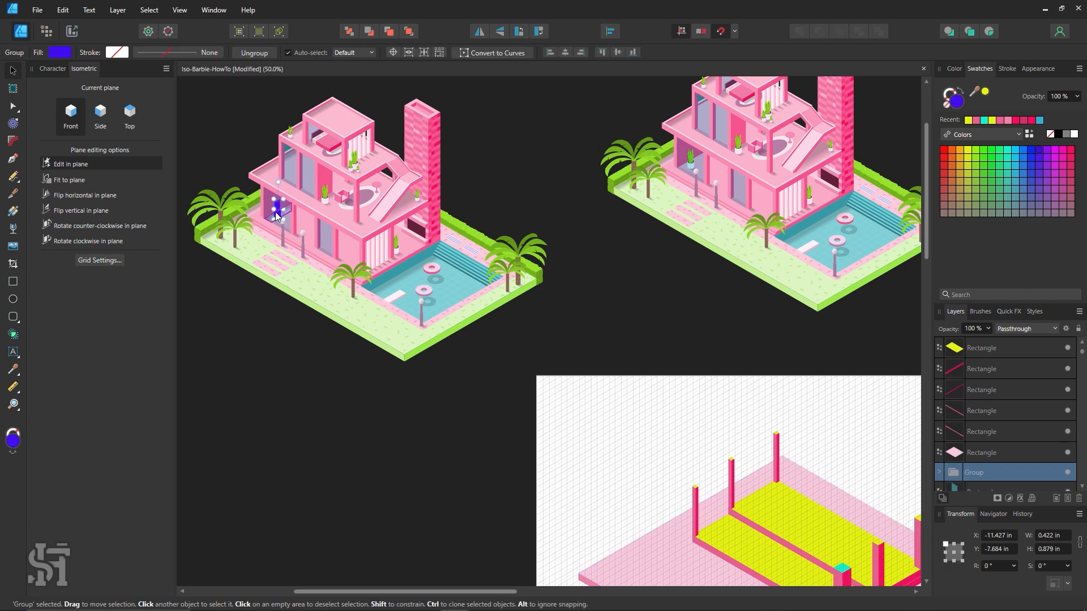
pyautogui.doubleClick(275, 212)
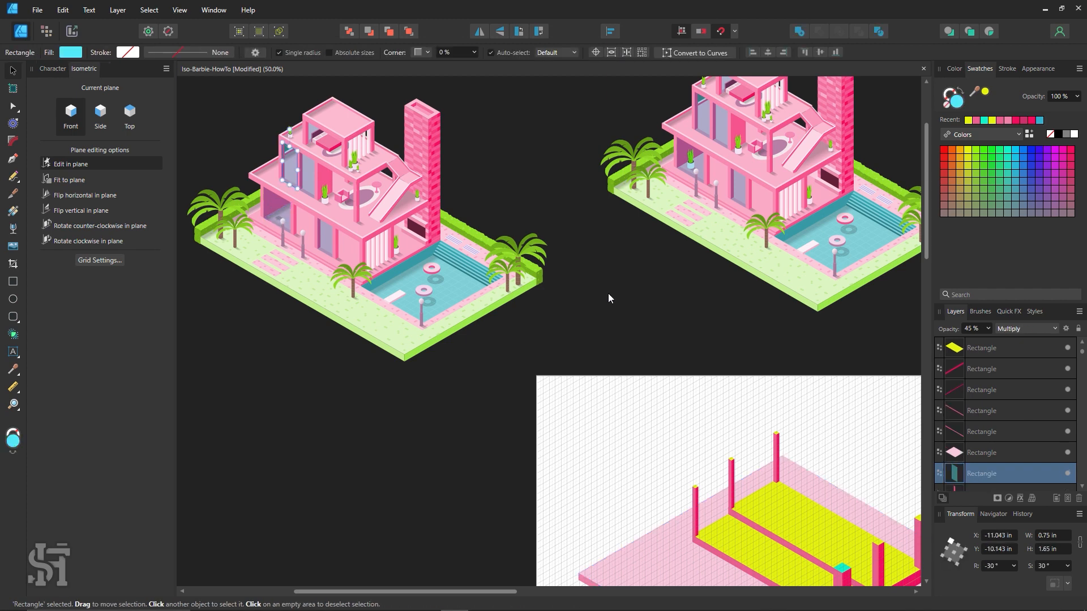
pyautogui.click(658, 297)
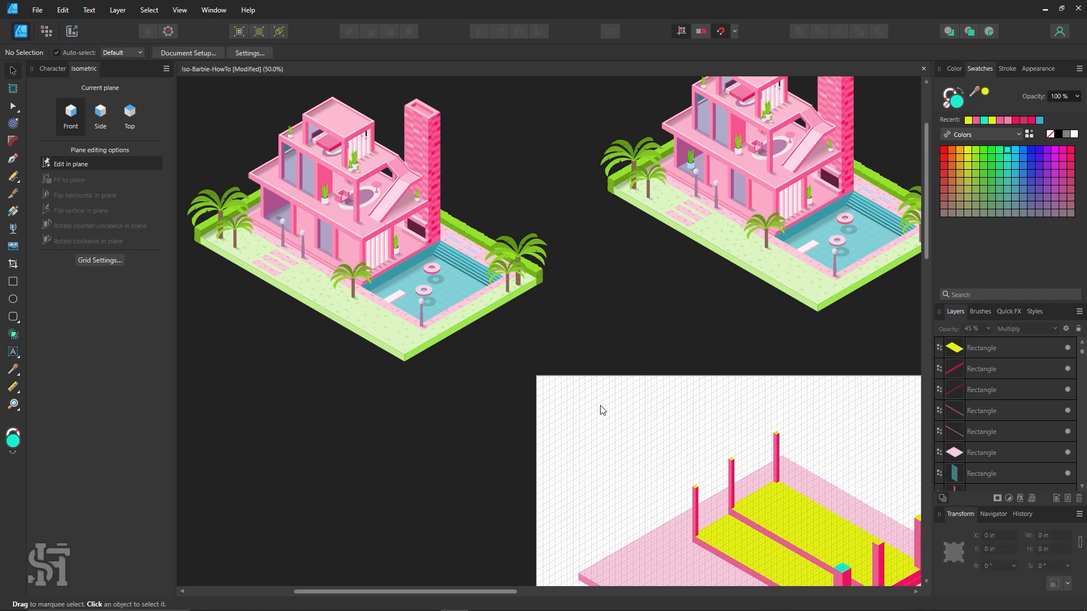
pyautogui.click(279, 217)
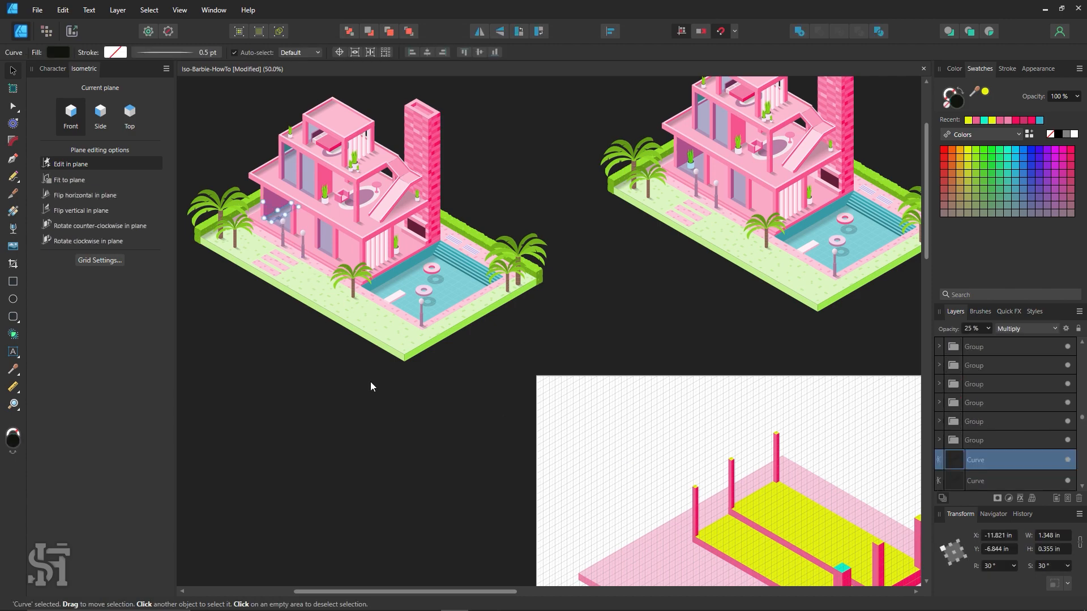
pyautogui.click(413, 436)
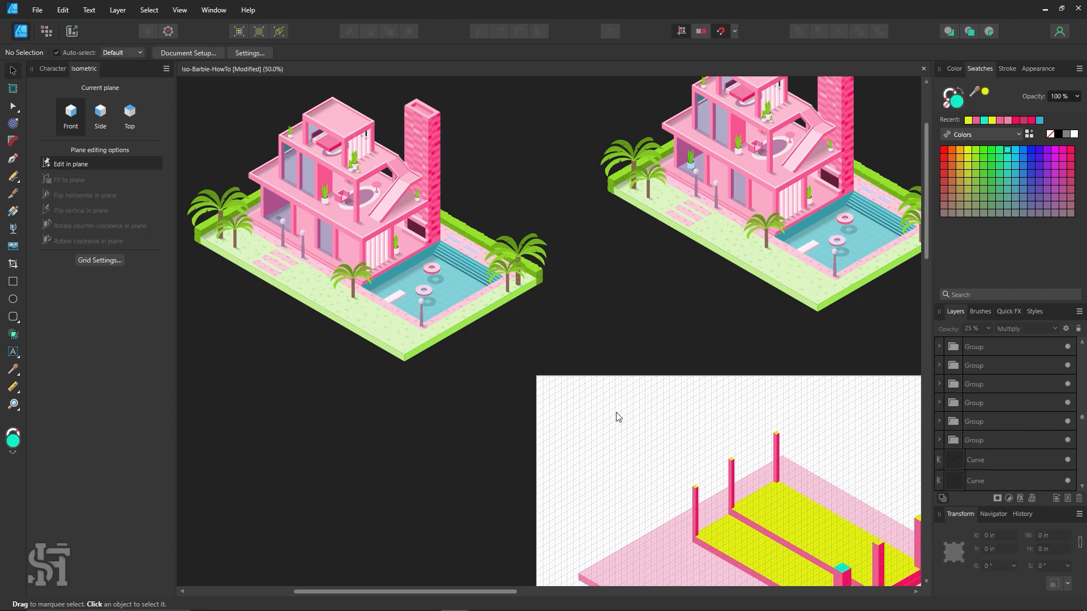
# Step: Examine the front, middle and rear posts on the two stacked floor blocks
pyautogui.press('space')
pyautogui.moveTo(589, 432); pyautogui.dragTo(308, 221)
pyautogui.press('z')
pyautogui.click(504, 336)
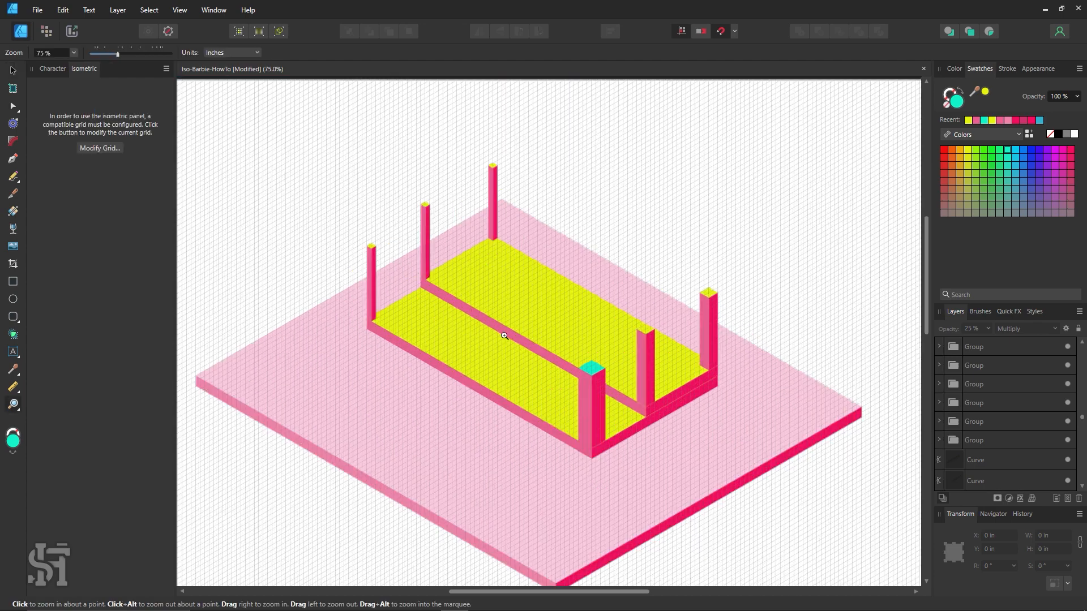
pyautogui.click(16, 72)
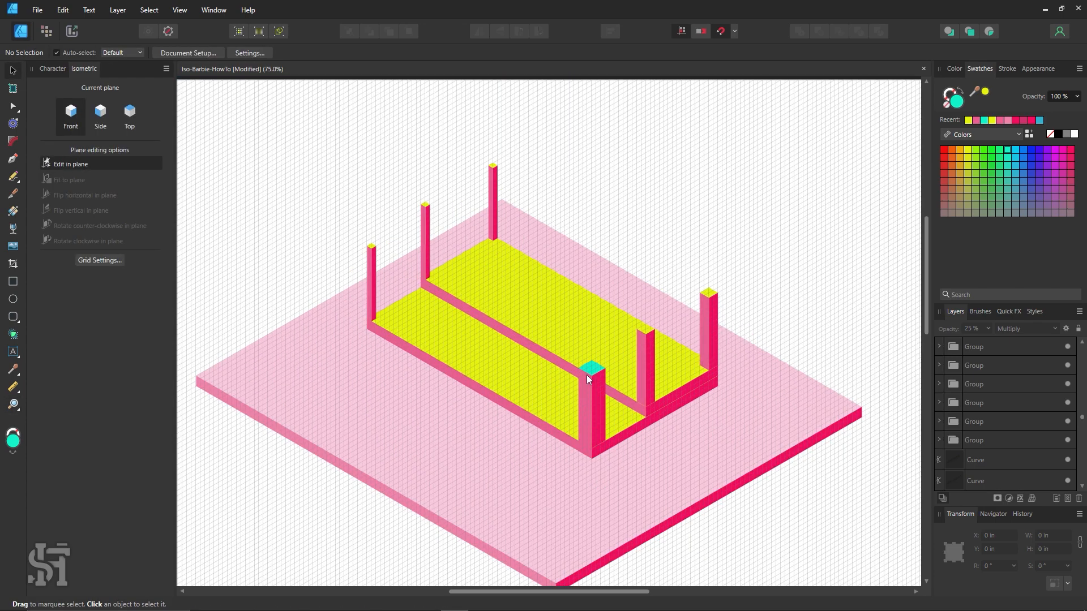
pyautogui.click(647, 330)
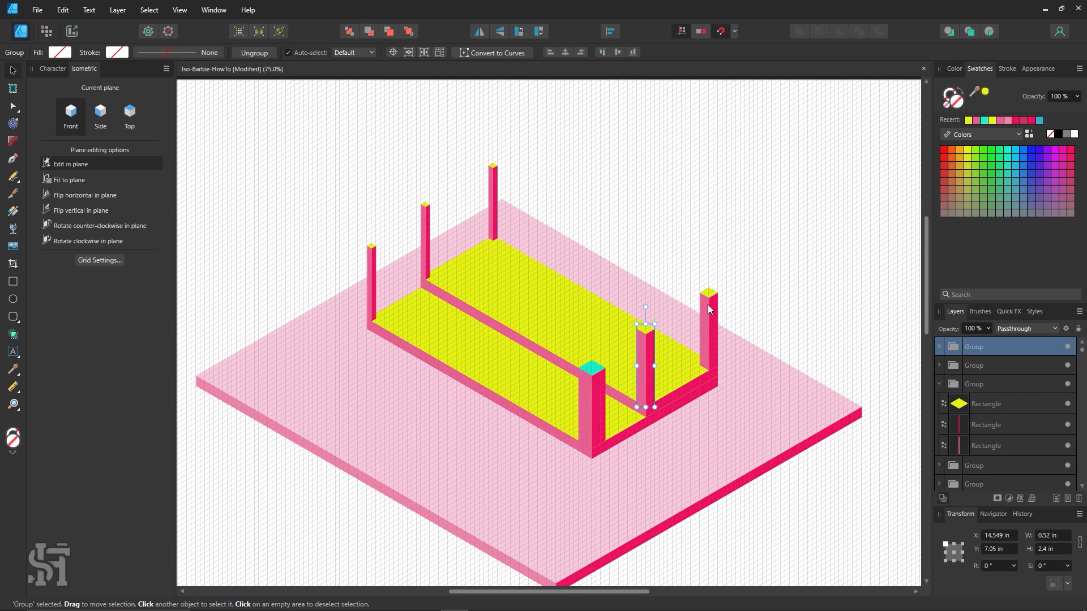
pyautogui.click(674, 241)
pyautogui.press('space')
pyautogui.moveTo(567, 340); pyautogui.dragTo(565, 319)
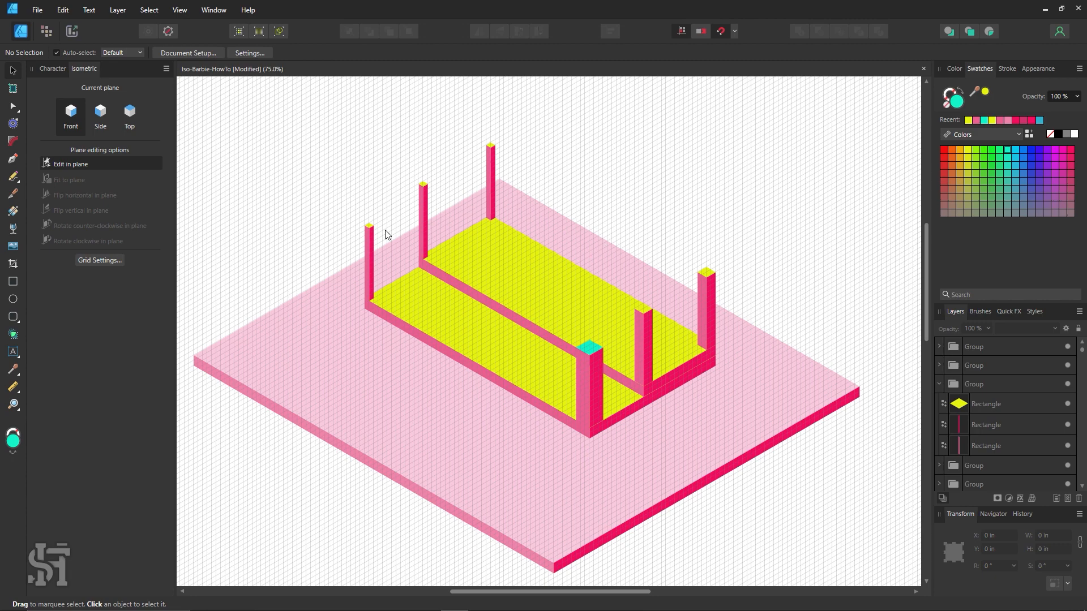
pyautogui.press('space')
pyautogui.moveTo(435, 261); pyautogui.dragTo(425, 256)
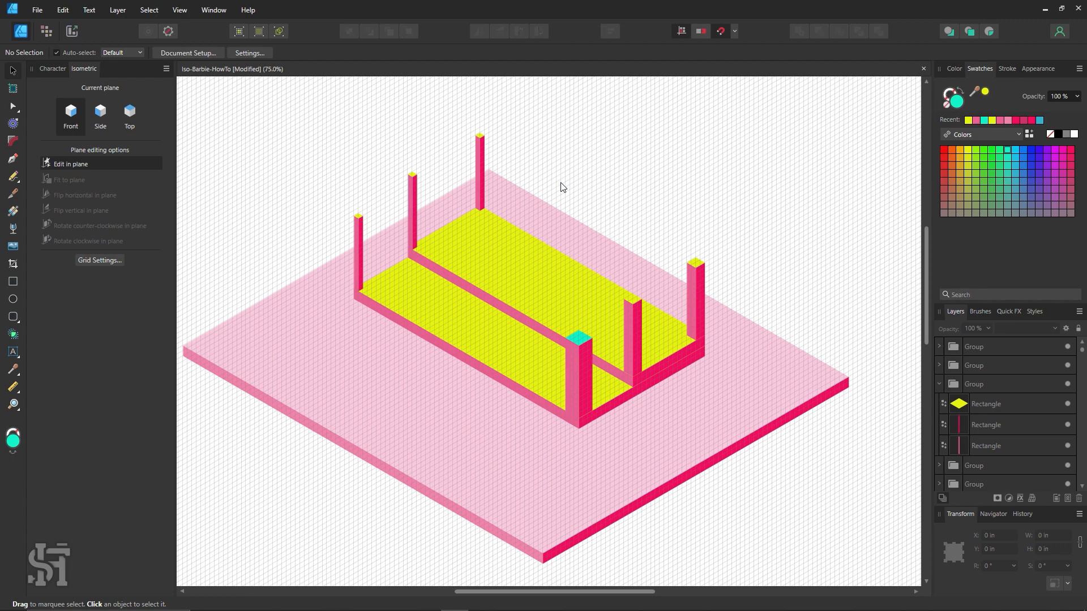
# Step: Fill the top face of the large base slab with turquoise
pyautogui.click(502, 390)
pyautogui.click(985, 120)
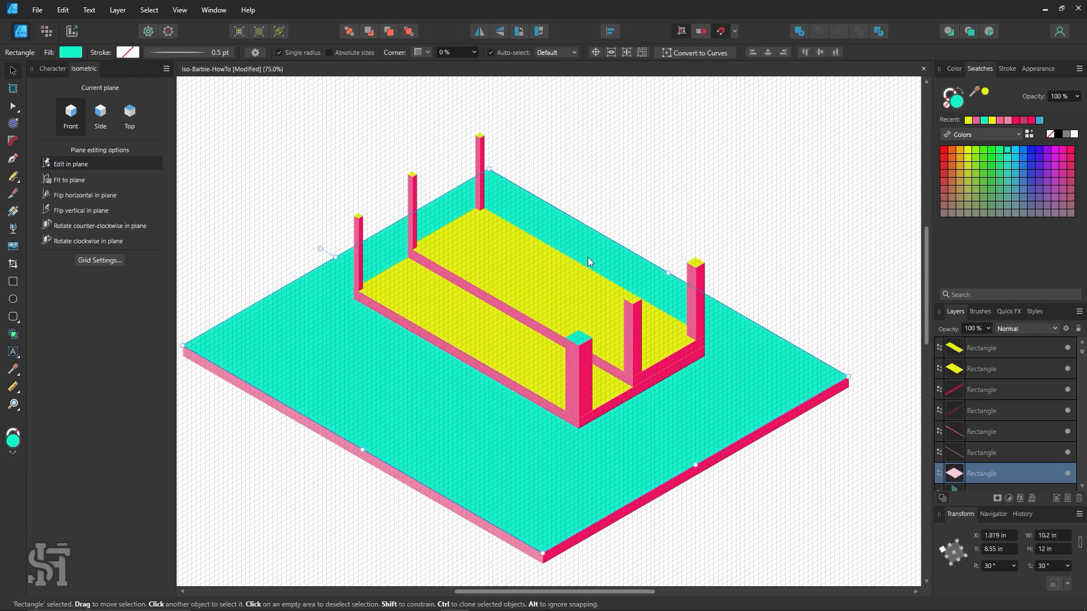
pyautogui.click(671, 211)
pyautogui.press('space')
pyautogui.moveTo(658, 237)
pyautogui.mouseDown()
pyautogui.moveTo(692, 216)
pyautogui.moveTo(652, 247)
pyautogui.mouseUp()
pyautogui.press('space')
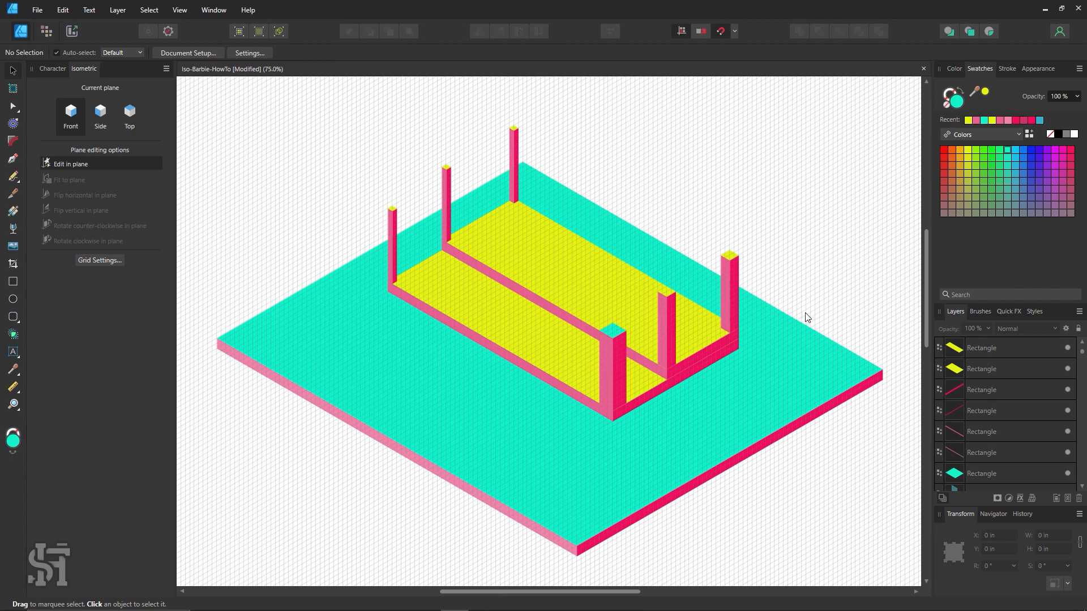
# Step: Compare the upper-floor window area of the left finished house illustration with the floor blocks
pyautogui.press('z')
pyautogui.keyDown('alt'); pyautogui.click(594, 304); pyautogui.keyUp('alt')
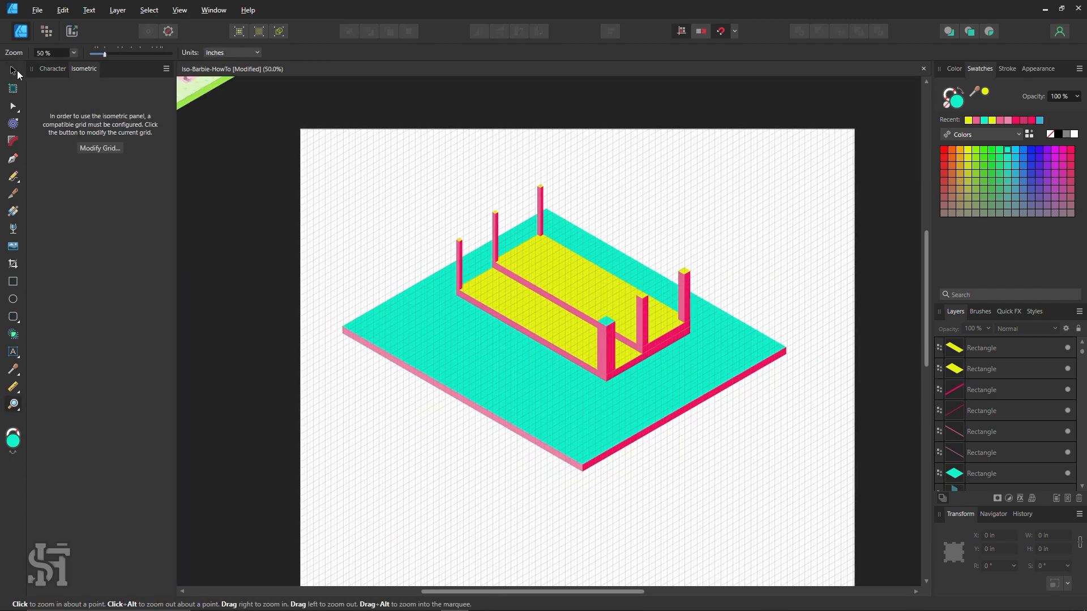
pyautogui.click(14, 71)
pyautogui.moveTo(366, 175); pyautogui.dragTo(599, 385)
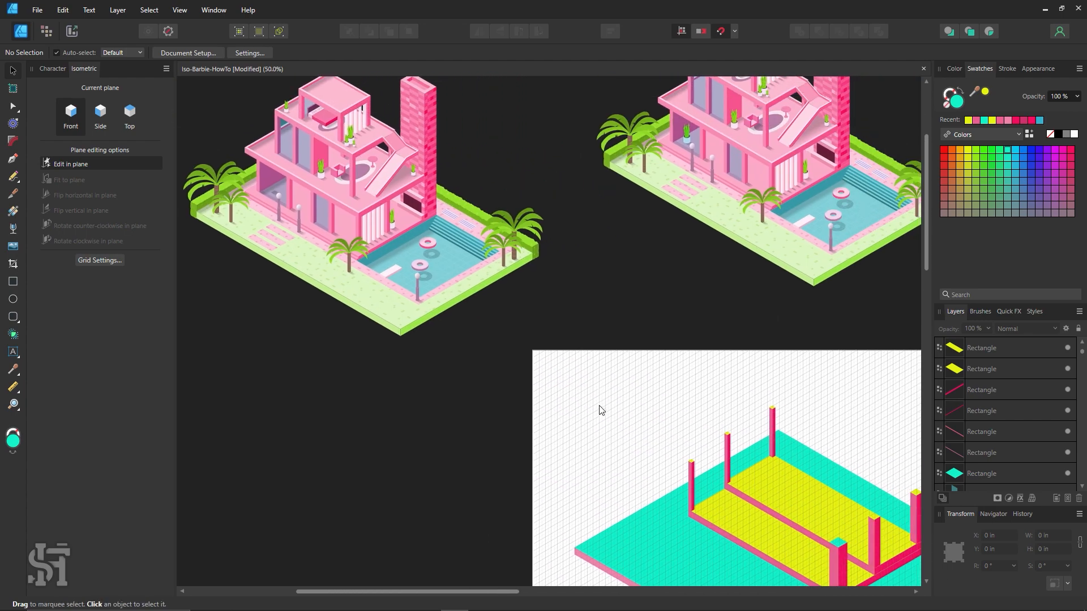
pyautogui.click(284, 147)
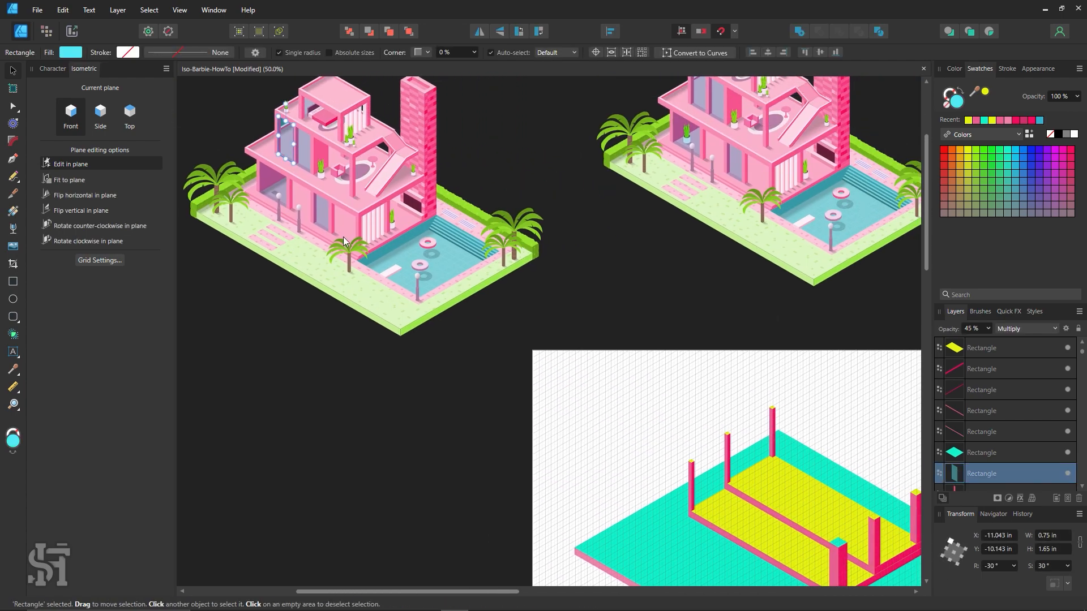
pyautogui.click(382, 366)
pyautogui.moveTo(616, 429); pyautogui.dragTo(317, 234)
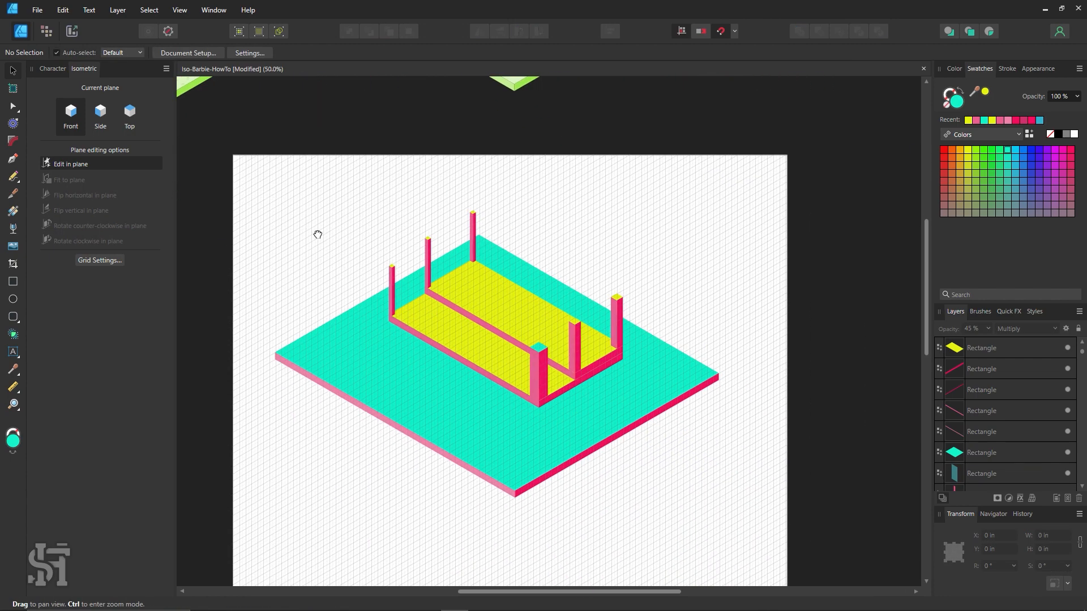
pyautogui.press('z')
pyautogui.click(474, 334)
pyautogui.scroll(1, 437, 286)
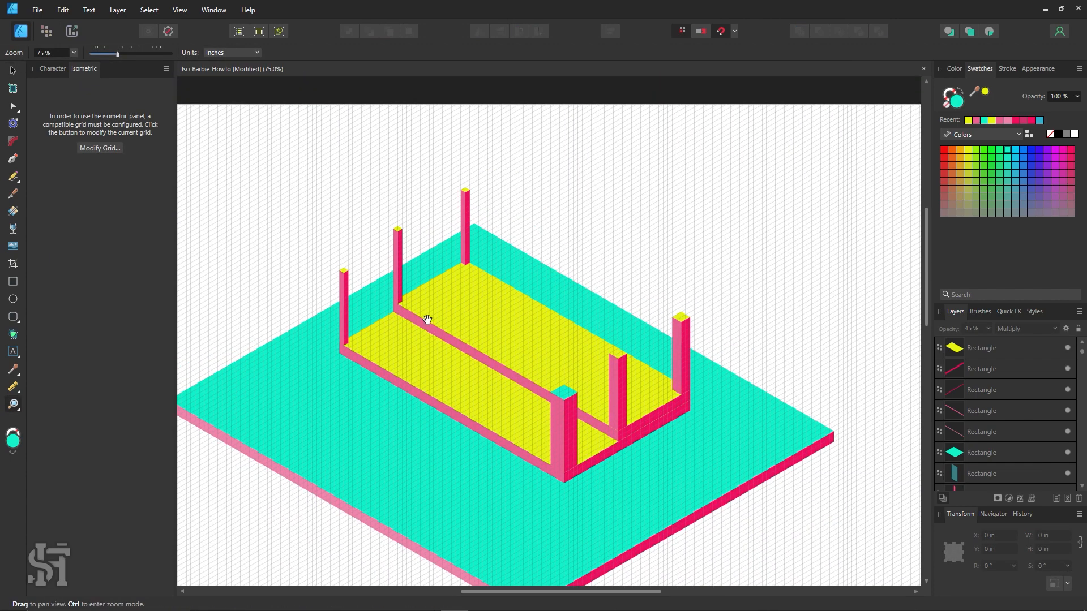
# Step: Check the front post's turquoise cap and the narrow posts at the left and back of the blocks
pyautogui.press('v')
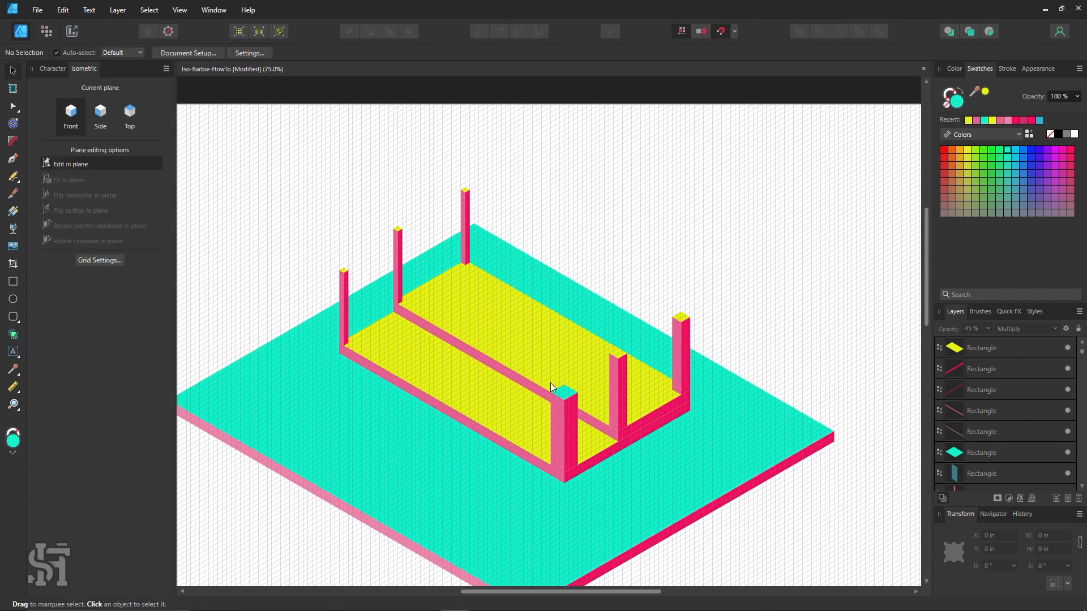
pyautogui.click(565, 395)
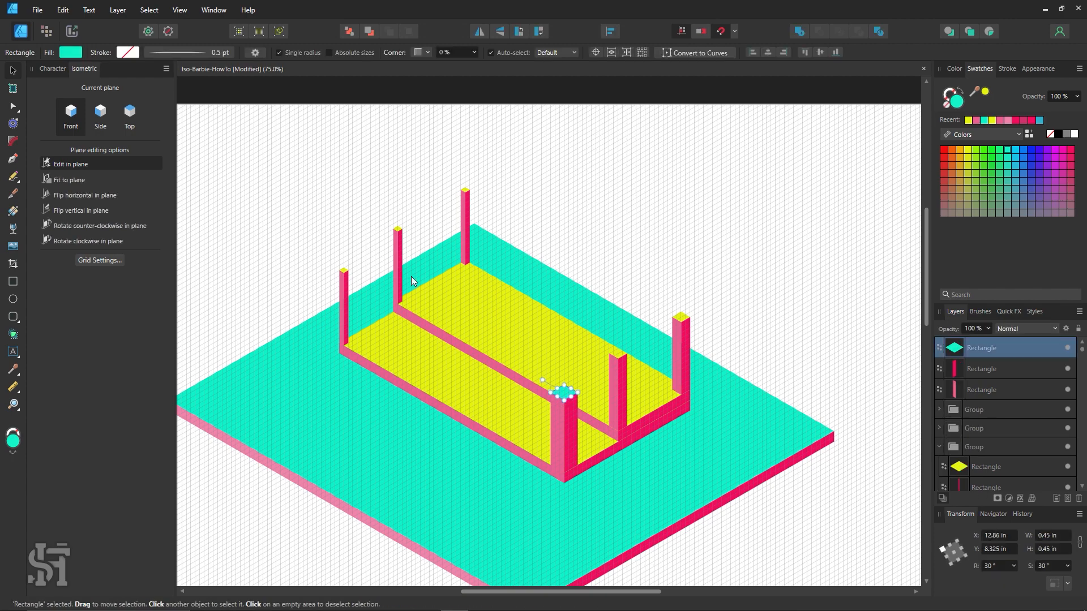
pyautogui.moveTo(492, 169); pyautogui.dragTo(387, 329)
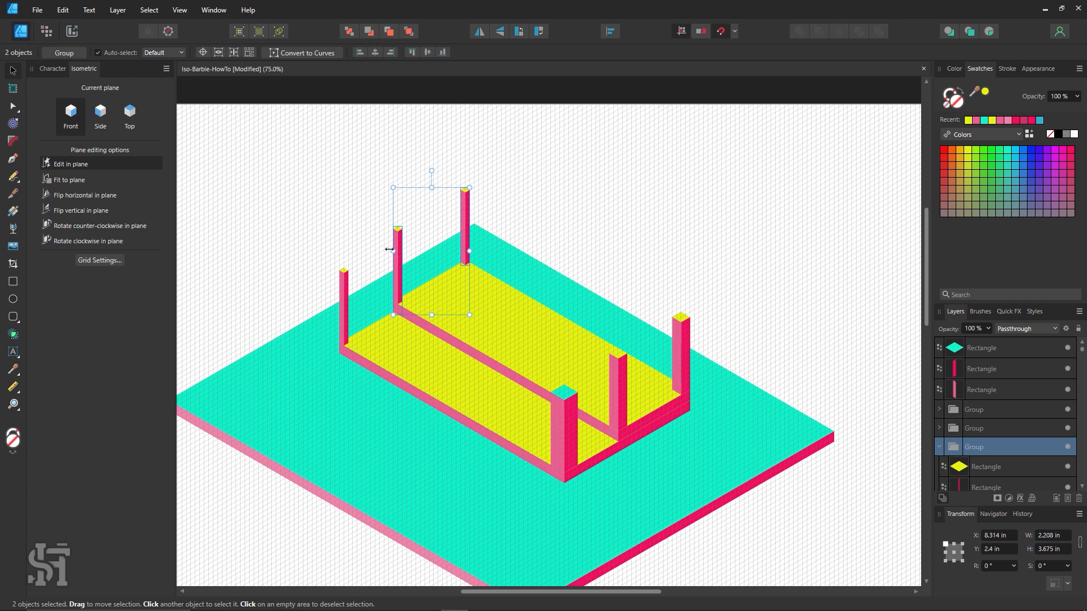
pyautogui.click(371, 252)
pyautogui.moveTo(351, 251); pyautogui.dragTo(329, 296)
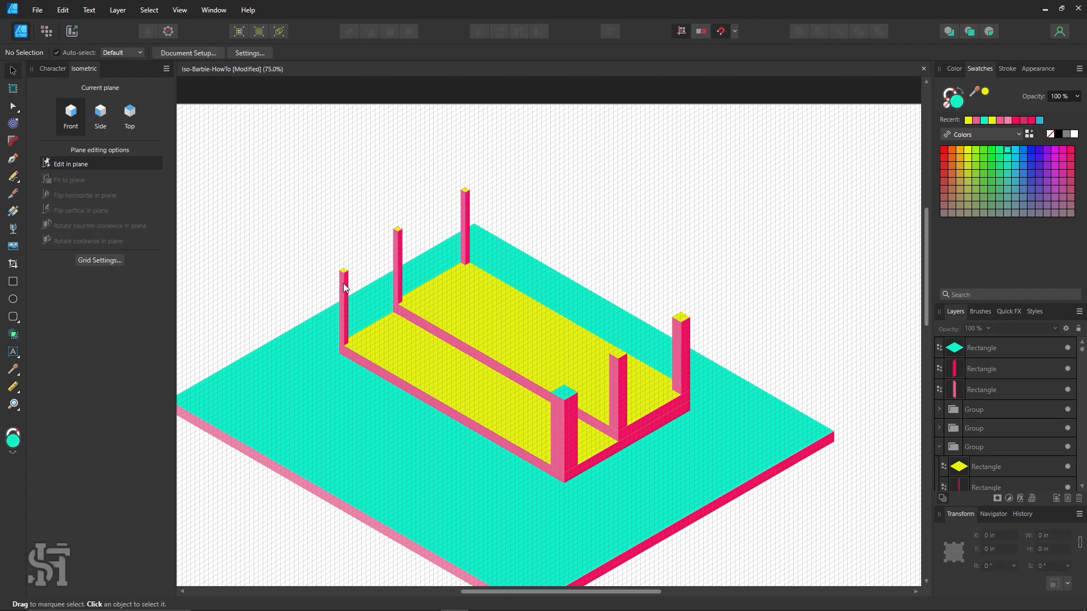
pyautogui.click(345, 288)
pyautogui.click(492, 186)
# Step: Delete the upper floor block's four corner posts together with its top and side faces
pyautogui.moveTo(732, 176); pyautogui.dragTo(599, 439)
pyautogui.press('Delete')
pyautogui.moveTo(496, 168); pyautogui.dragTo(386, 320)
pyautogui.press('Delete')
pyautogui.click(482, 352)
pyautogui.press('Delete')
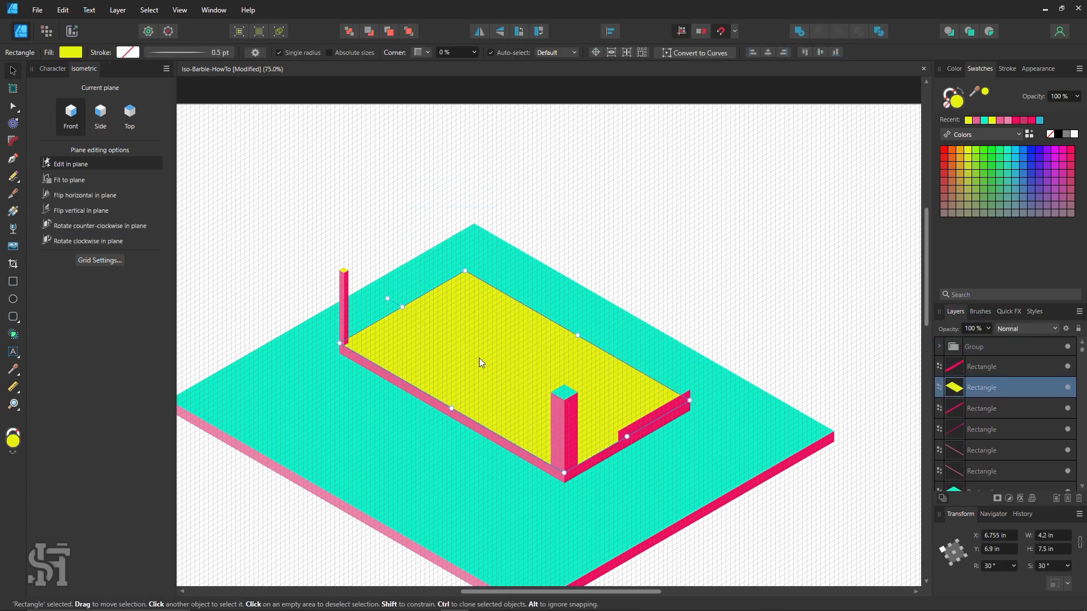
pyautogui.click(619, 189)
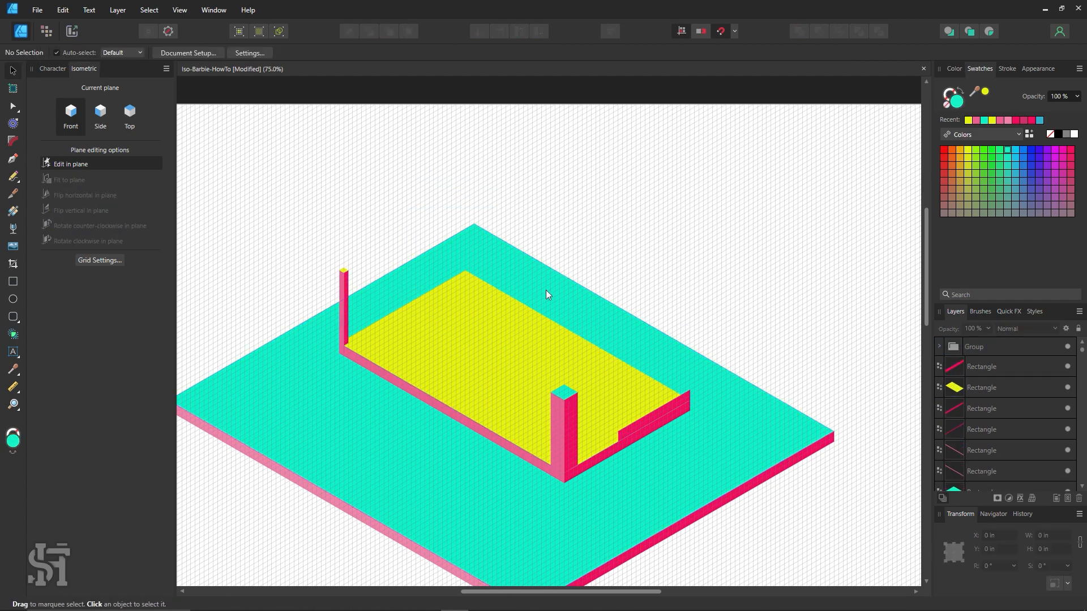
pyautogui.click(631, 431)
pyautogui.press('Delete')
# Step: Replace the widened front post of the remaining block with a copy of the narrow left-corner post
pyautogui.click(556, 437)
pyautogui.press('Delete')
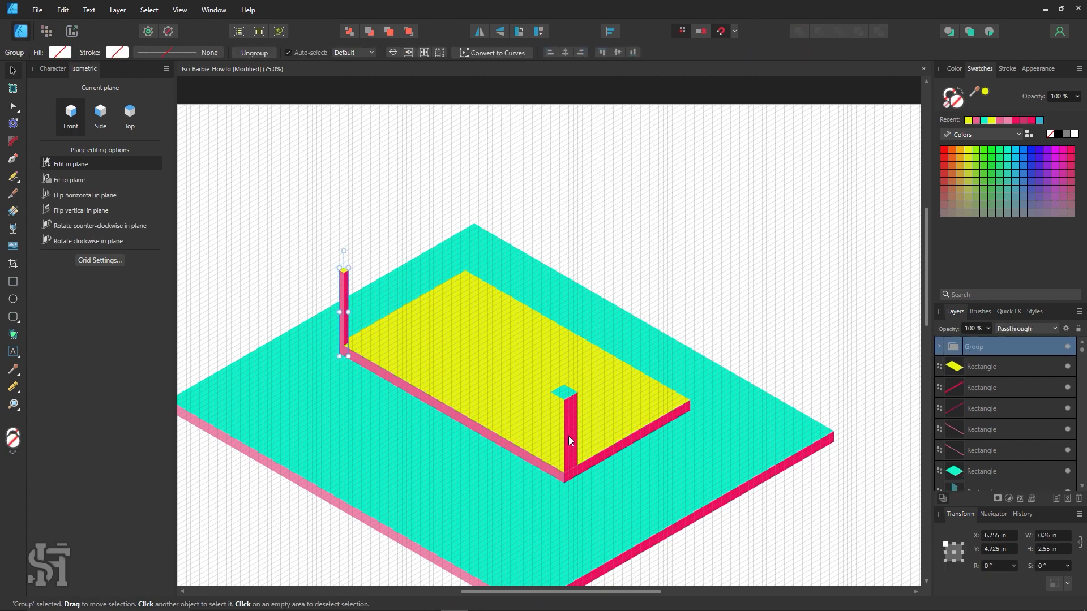
pyautogui.click(568, 436)
pyautogui.press('Delete')
pyautogui.moveTo(362, 224)
pyautogui.mouseDown()
pyautogui.moveTo(332, 357)
pyautogui.moveTo(346, 325)
pyautogui.moveTo(451, 407)
pyautogui.moveTo(566, 449)
pyautogui.mouseUp()
pyautogui.click(641, 222)
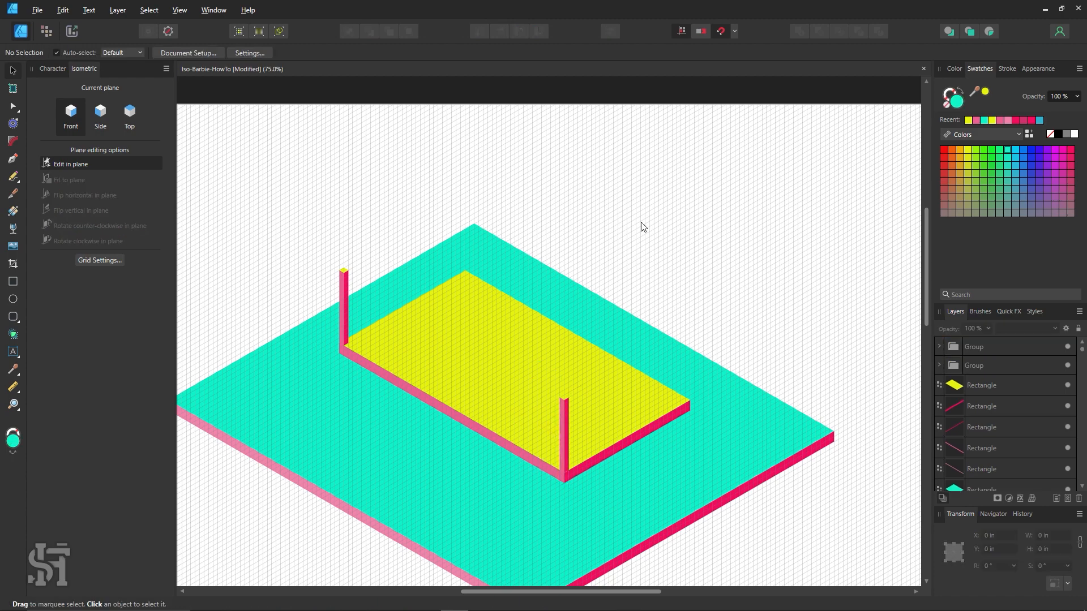
# Step: Copy a narrow post to the block's back corner with the Top plane active and align it to the yellow floor's edge
pyautogui.moveTo(393, 227)
pyautogui.mouseDown()
pyautogui.moveTo(326, 364)
pyautogui.moveTo(463, 276)
pyautogui.moveTo(469, 257)
pyautogui.moveTo(462, 263)
pyautogui.moveTo(651, 391)
pyautogui.moveTo(792, 396)
pyautogui.mouseUp()
pyautogui.click(130, 112)
pyautogui.press('Right')
pyautogui.press('z')
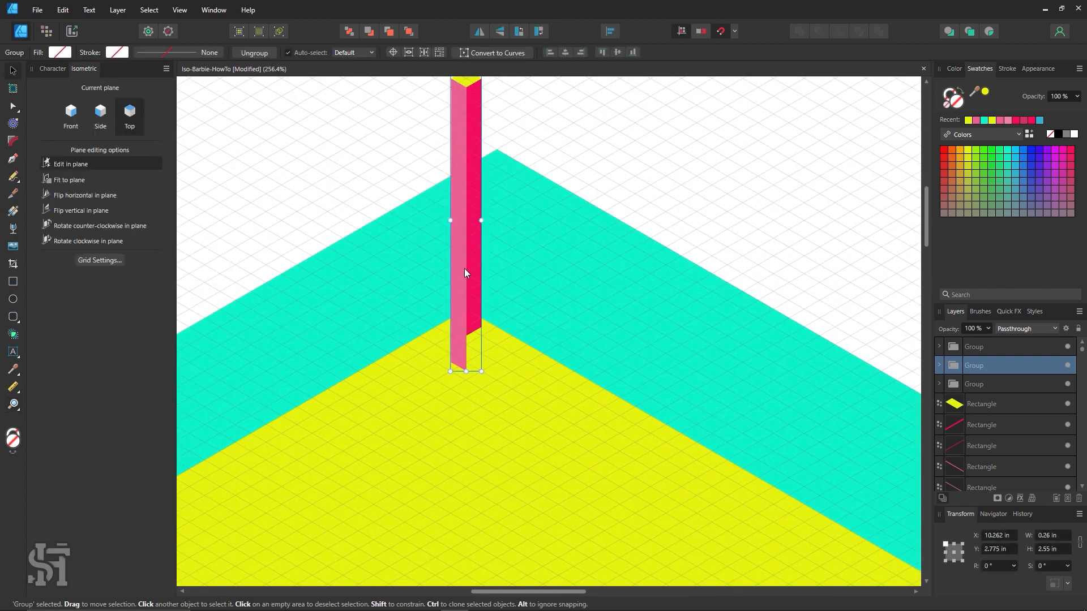
pyautogui.moveTo(465, 268); pyautogui.dragTo(464, 260)
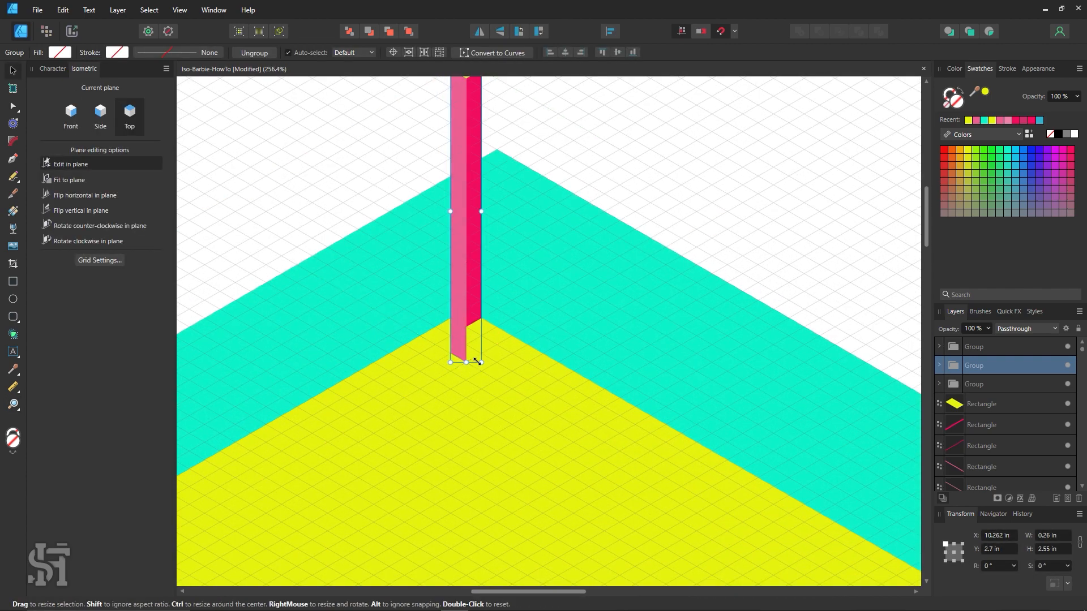
# Step: Ungroup the back post and shorten its light pink face to end at the yellow floor's back corner
pyautogui.hotkey('ctrl', 'shift', 'g')
pyautogui.click(622, 200)
pyautogui.click(456, 327)
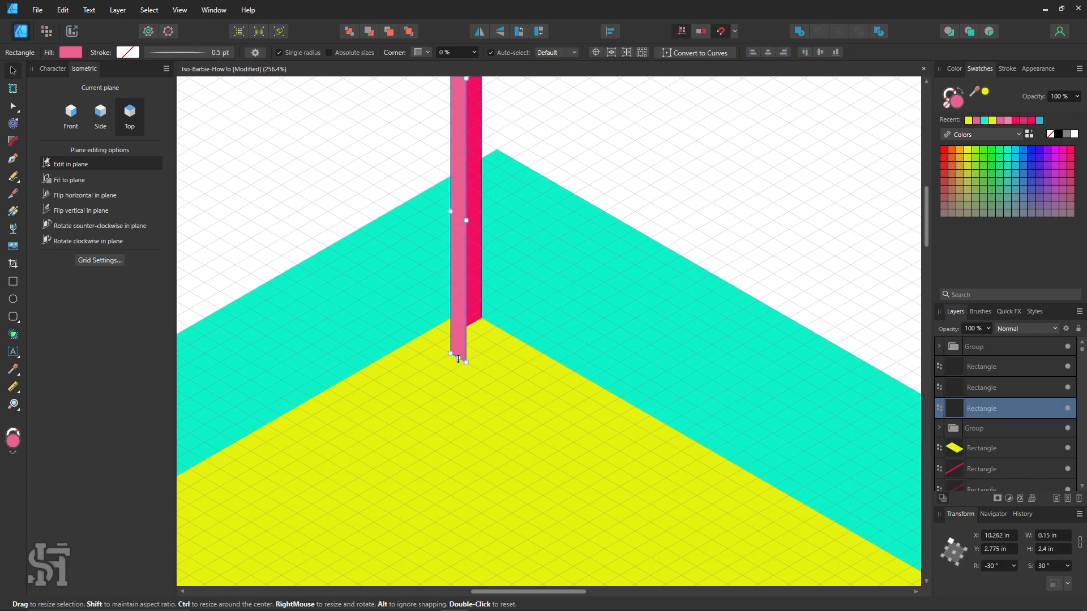
pyautogui.moveTo(458, 357); pyautogui.dragTo(460, 322)
# Step: Copy the shortened back post to the block's right corner
pyautogui.press('z')
pyautogui.keyDown('alt'); pyautogui.click(642, 398); pyautogui.keyUp('alt')
pyautogui.keyDown('alt'); pyautogui.click(641, 398); pyautogui.keyUp('alt')
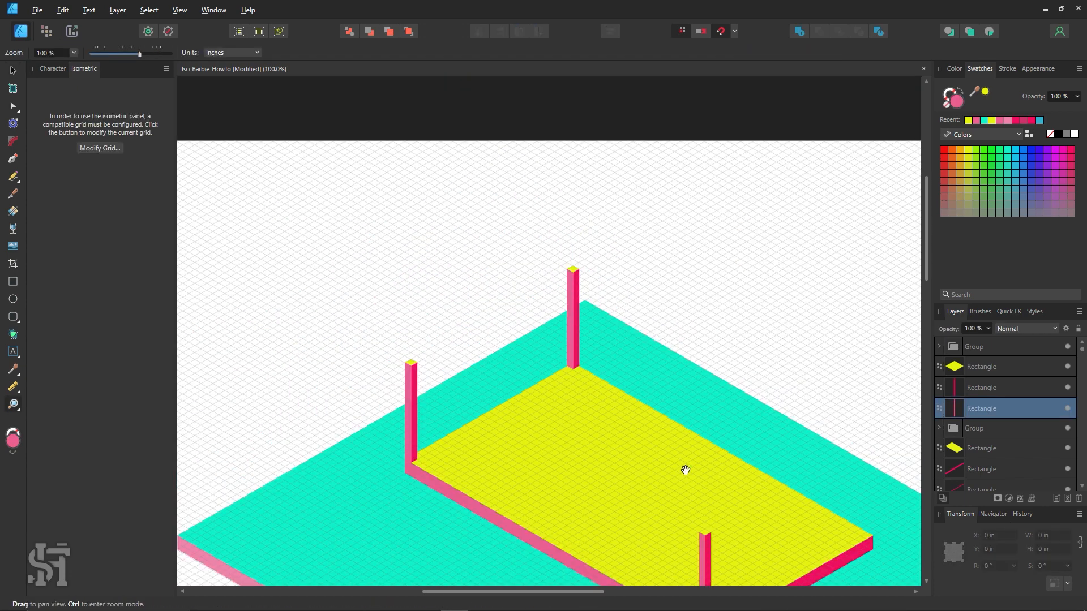
pyautogui.moveTo(685, 468); pyautogui.dragTo(485, 321)
pyautogui.click(13, 72)
pyautogui.moveTo(444, 83); pyautogui.dragTo(365, 242)
pyautogui.moveTo(413, 208)
pyautogui.keyDown('ctrl'); pyautogui.mouseDown()
pyautogui.moveTo(594, 349)
pyautogui.moveTo(714, 397)
pyautogui.mouseUp(); pyautogui.keyUp('ctrl')
pyautogui.click(702, 300)
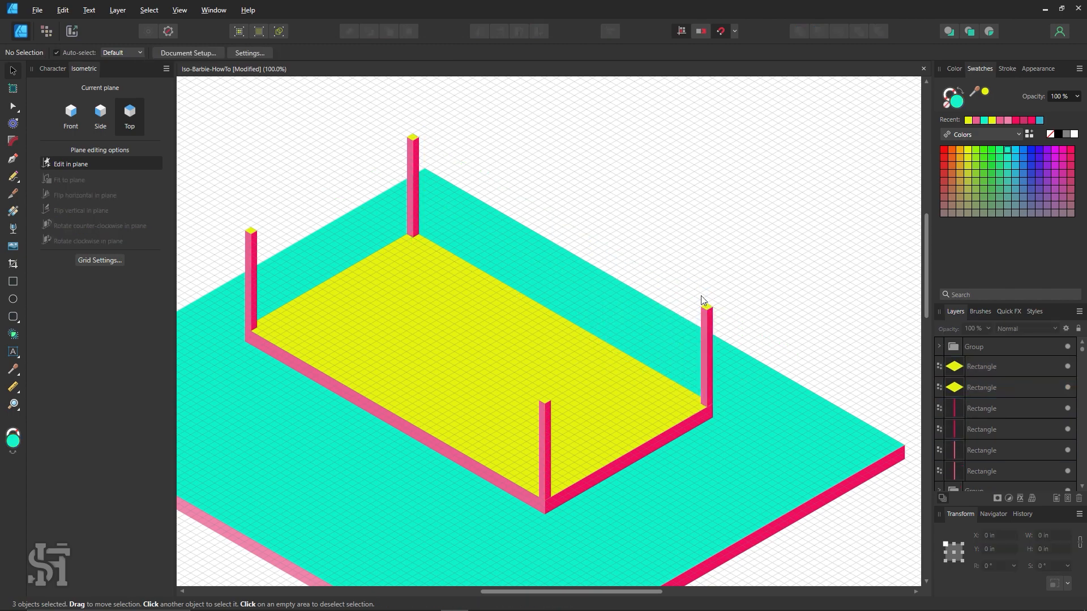
# Step: Draw a 4.2 by 7.5 in roof rectangle in the Top plane across the four post tops and fill it with yellow-orange
pyautogui.press('z')
pyautogui.hotkey('ctrl', '-')
pyautogui.click(534, 275)
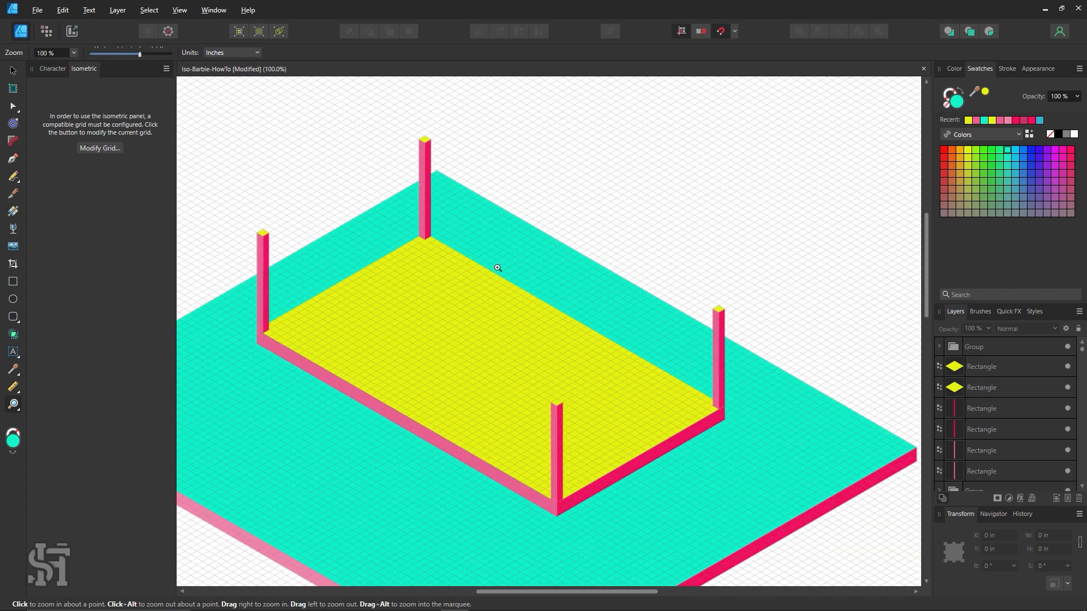
pyautogui.click(14, 283)
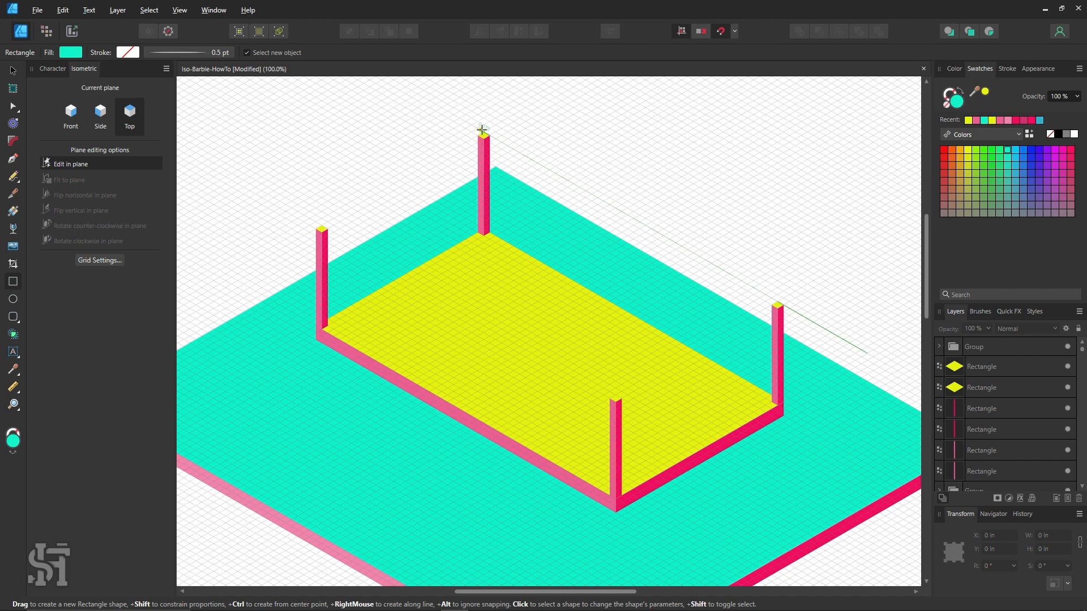
pyautogui.moveTo(481, 132); pyautogui.dragTo(615, 402)
pyautogui.click(952, 151)
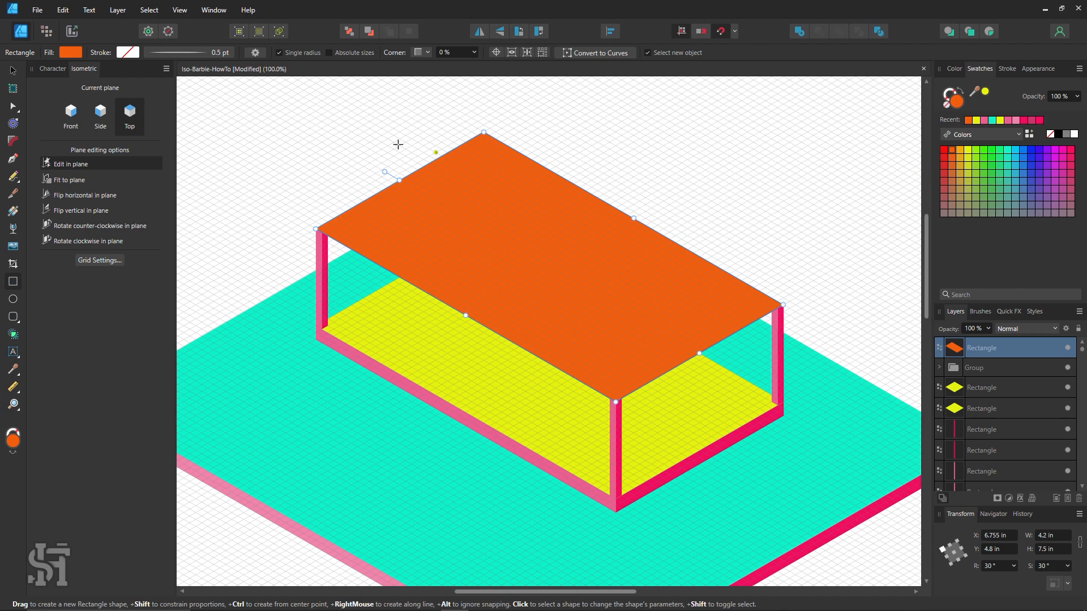
pyautogui.click(961, 150)
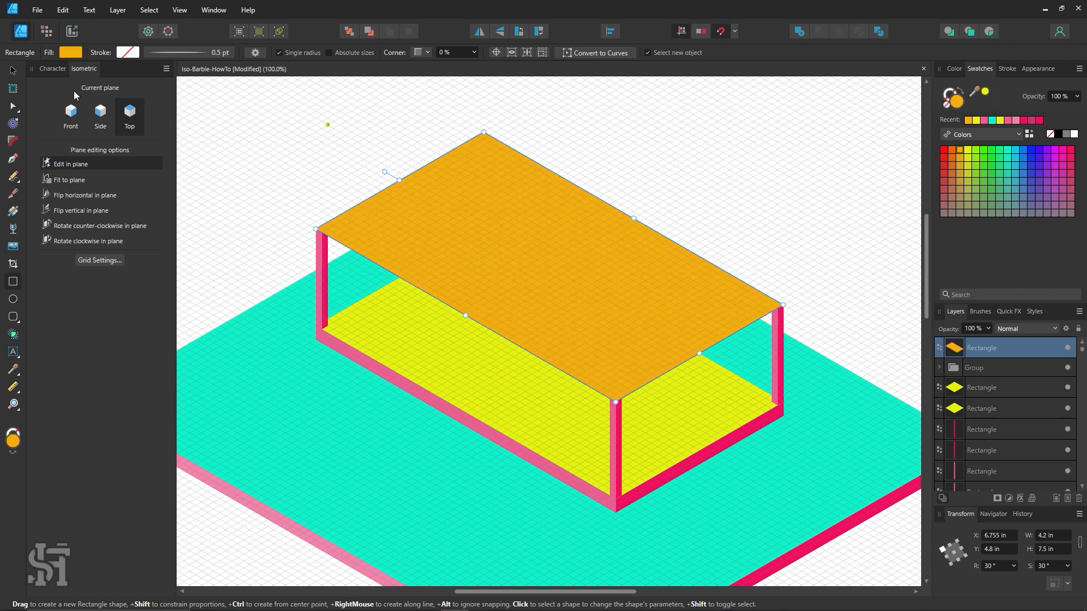
pyautogui.click(11, 72)
pyautogui.hotkey('ctrl', 'd')
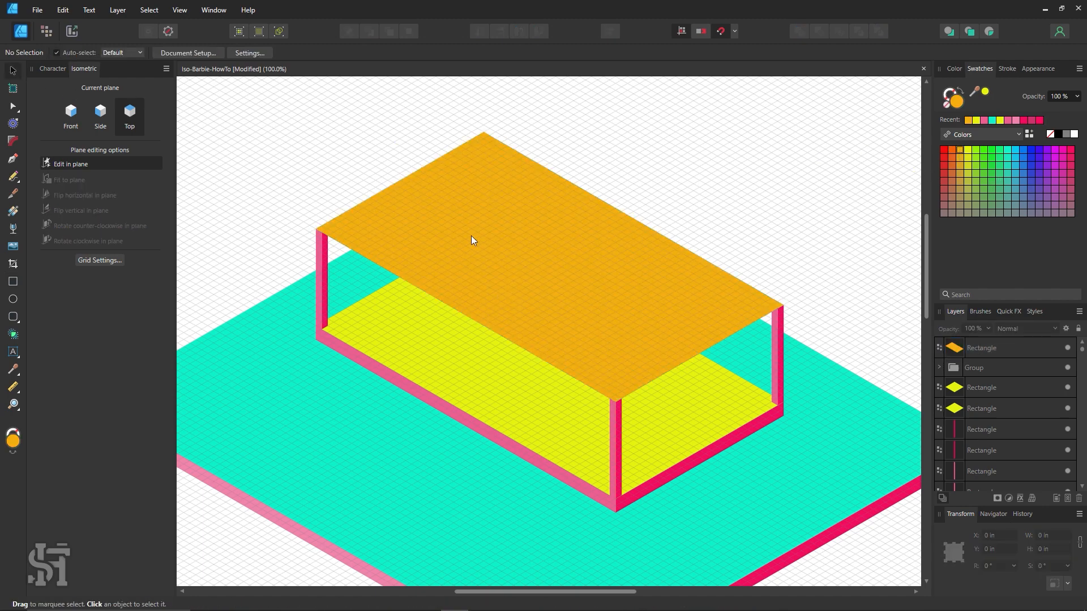
pyautogui.moveTo(472, 239); pyautogui.dragTo(568, 356)
pyautogui.hotkey('ctrl', 'z')
pyautogui.click(686, 177)
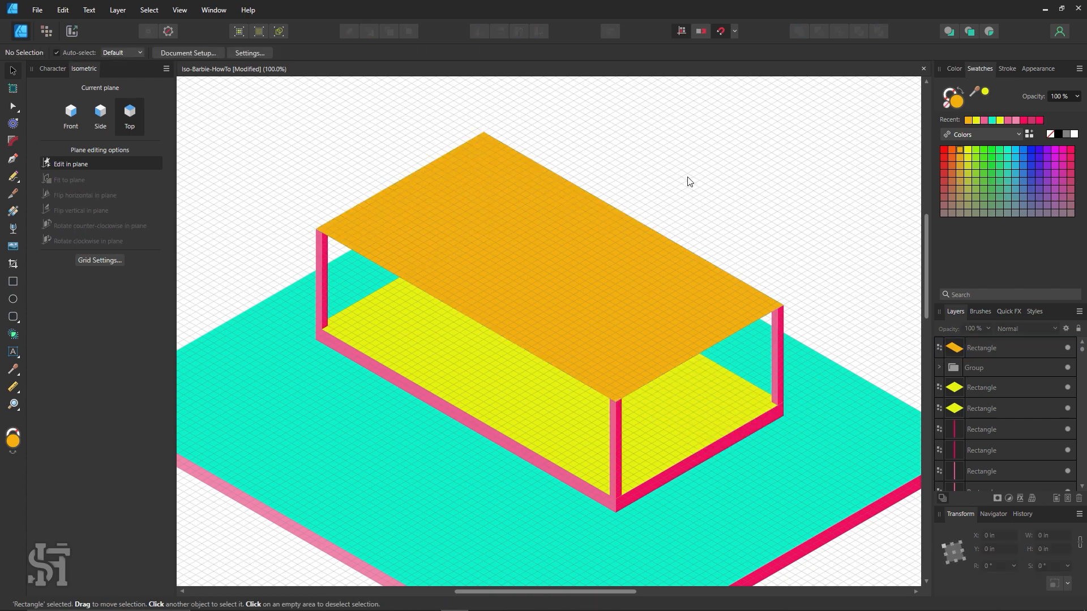
# Step: Delete the back corner post hidden behind the orange roof
pyautogui.moveTo(533, 112); pyautogui.dragTo(448, 267)
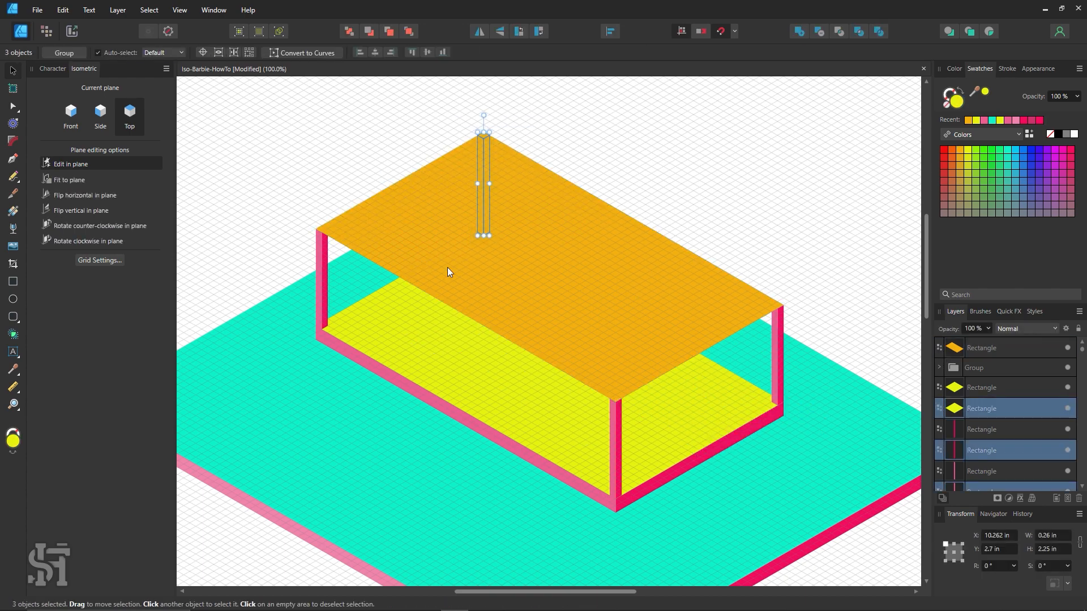
pyautogui.press('Delete')
pyautogui.click(731, 236)
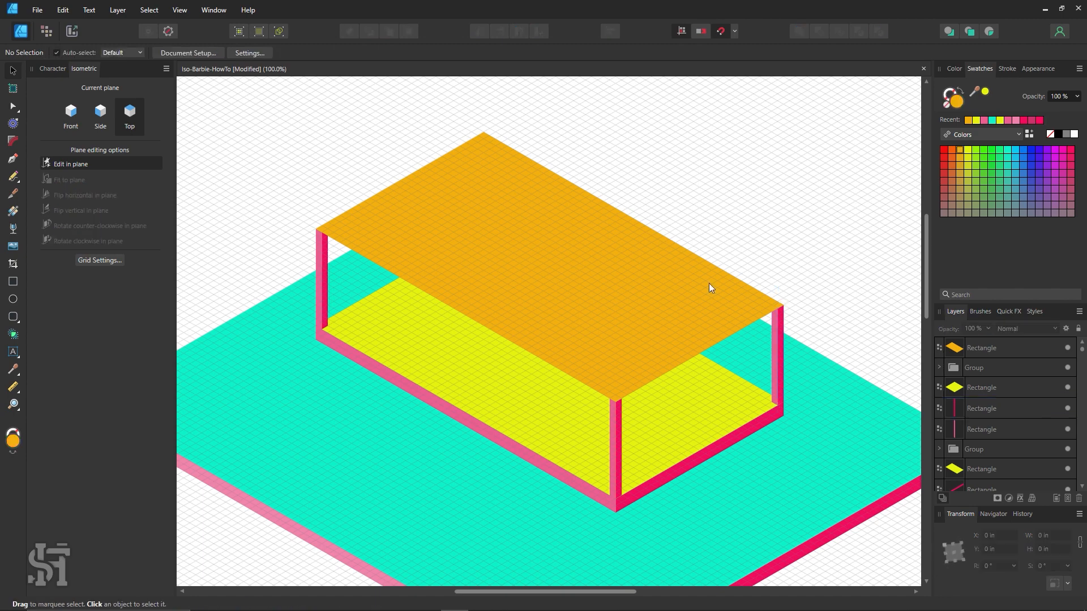
# Step: Draw a 7.5 by 0.15 in strip in the Side plane along the roof's long front edge
pyautogui.hscroll(2, 544, 314)
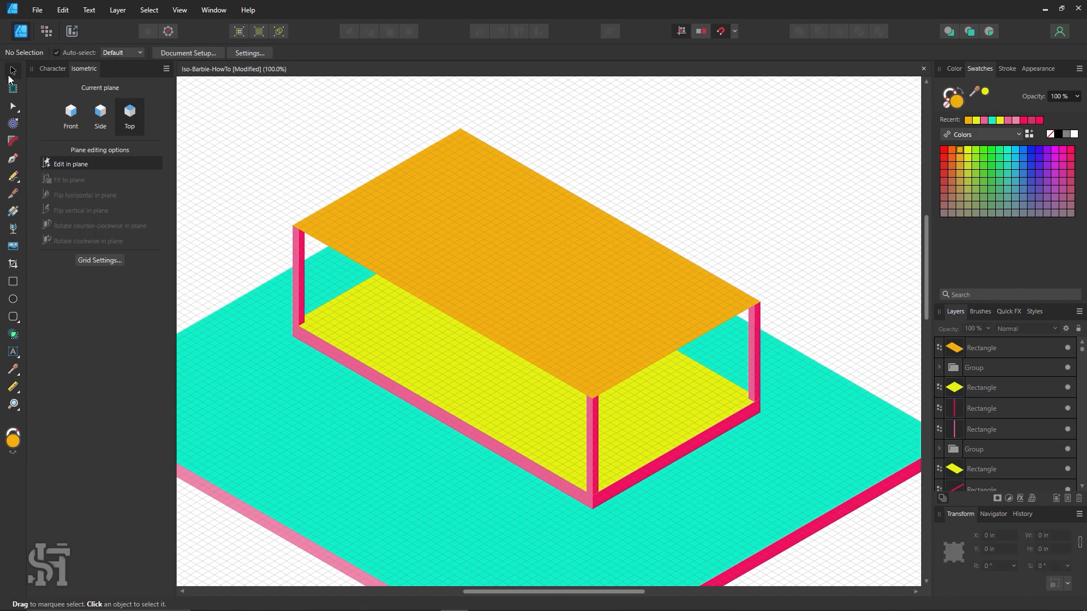
pyautogui.press('z')
pyautogui.click(377, 268)
pyautogui.moveTo(362, 294); pyautogui.dragTo(343, 284)
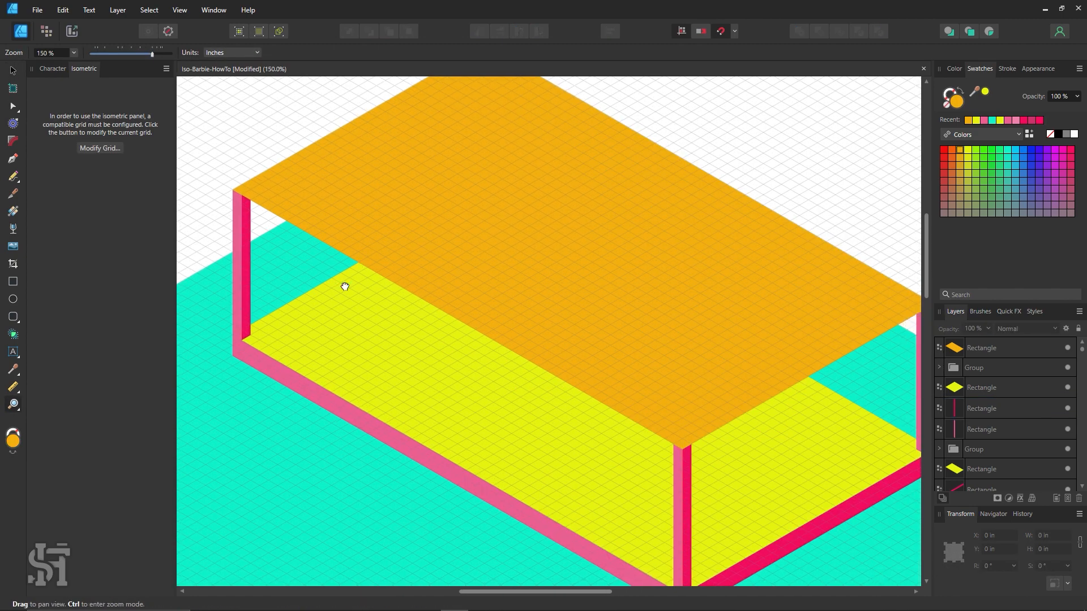
pyautogui.click(13, 286)
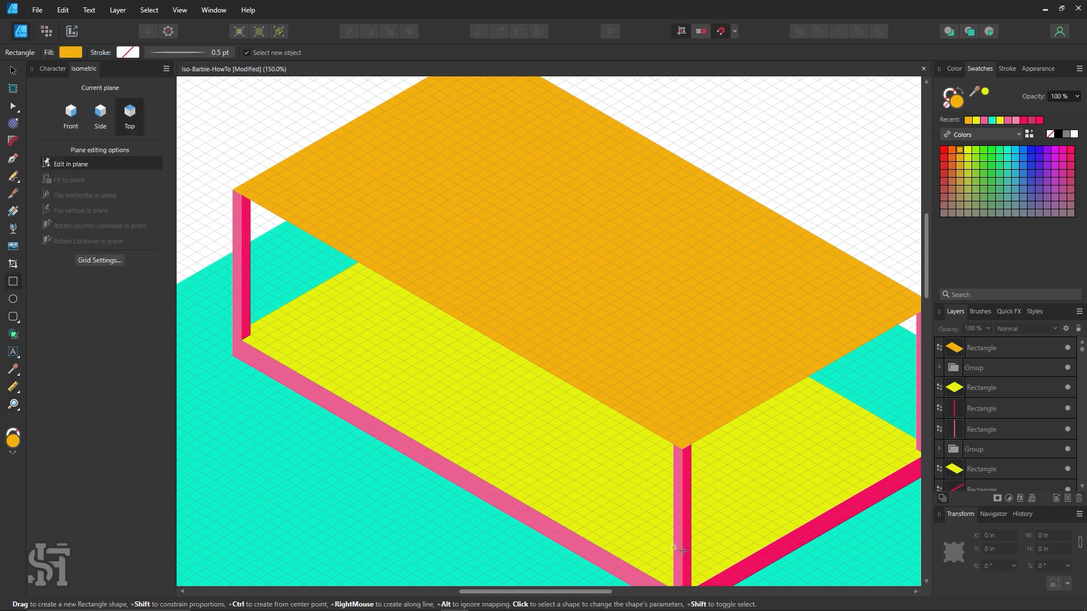
pyautogui.scroll(1, 373, 228)
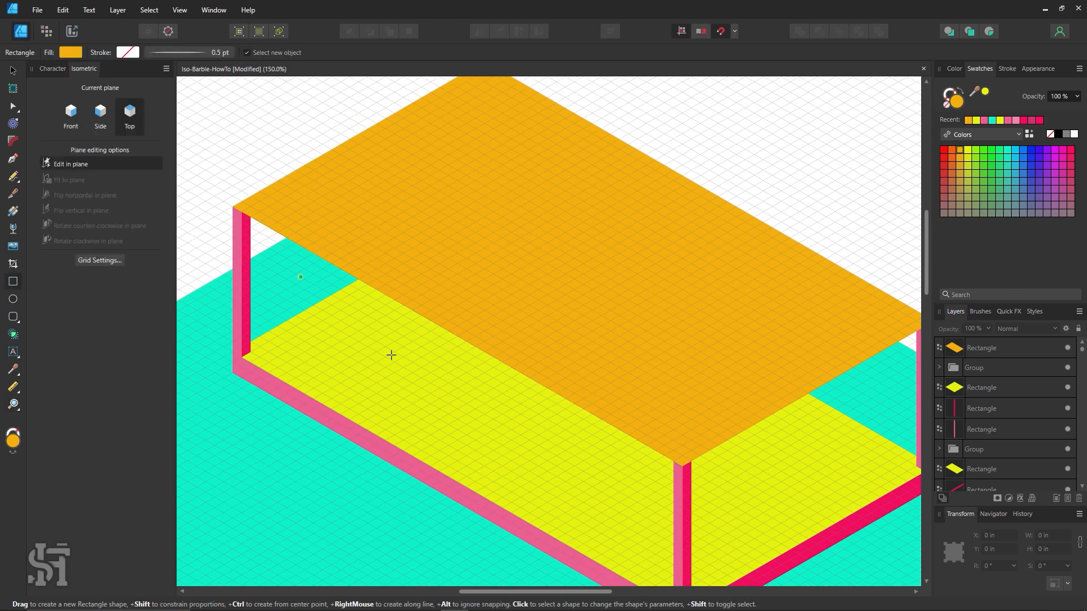
pyautogui.click(103, 110)
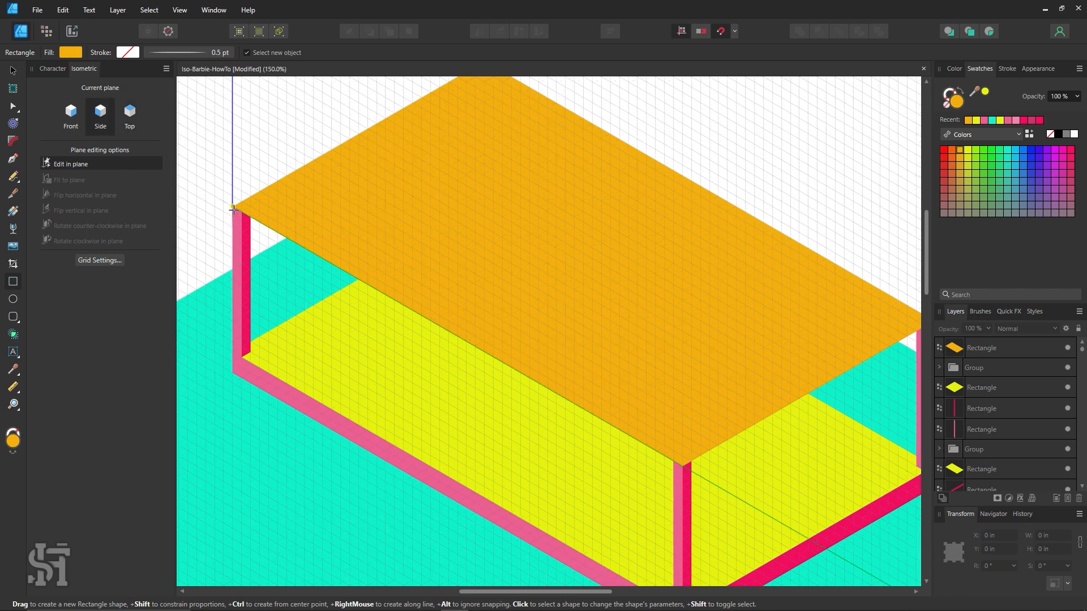
pyautogui.moveTo(233, 209); pyautogui.dragTo(682, 476)
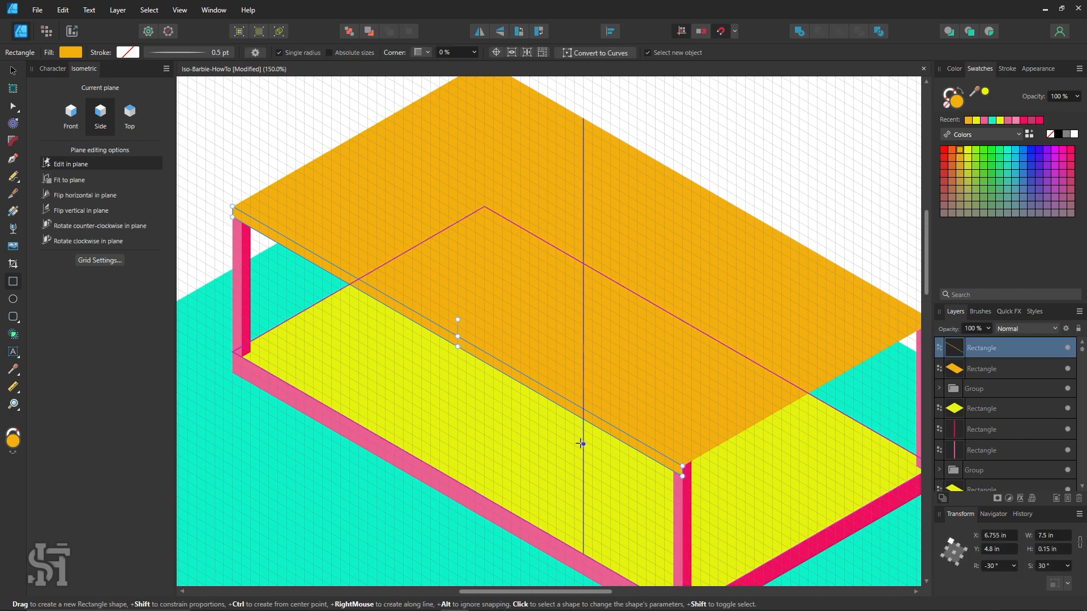
pyautogui.click(102, 262)
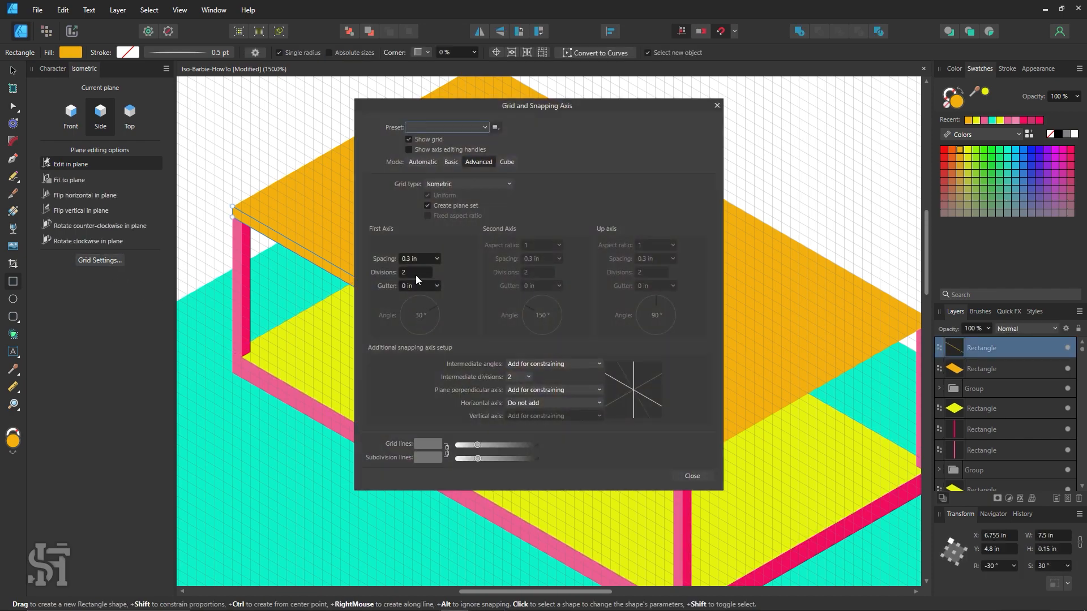
pyautogui.click(693, 476)
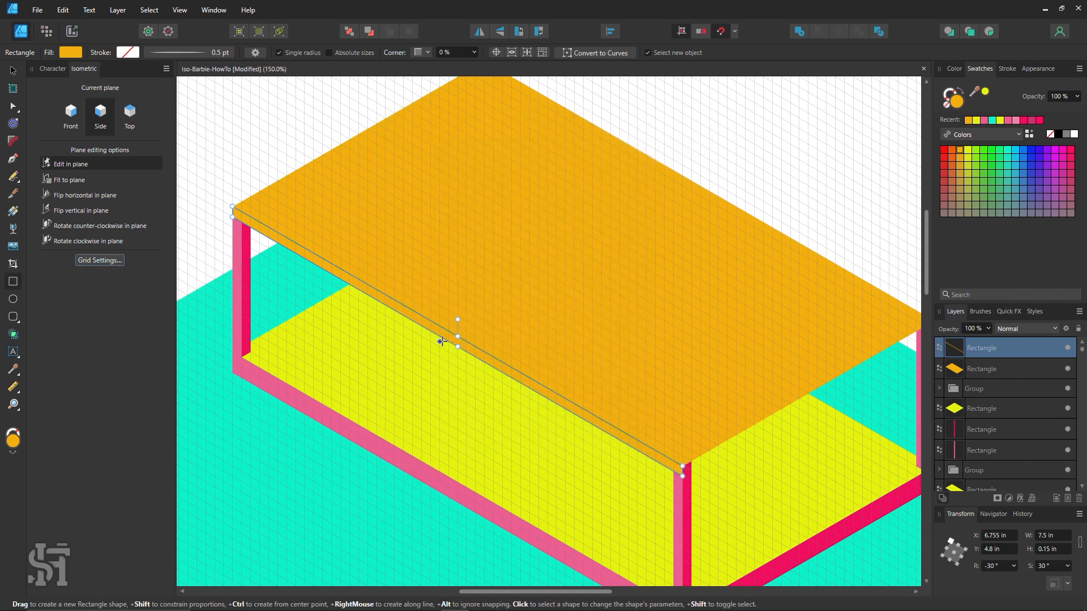
# Step: Fill the long roof edge strip with the light pink sampled from the left corner post
pyautogui.press('i')
pyautogui.click(243, 304)
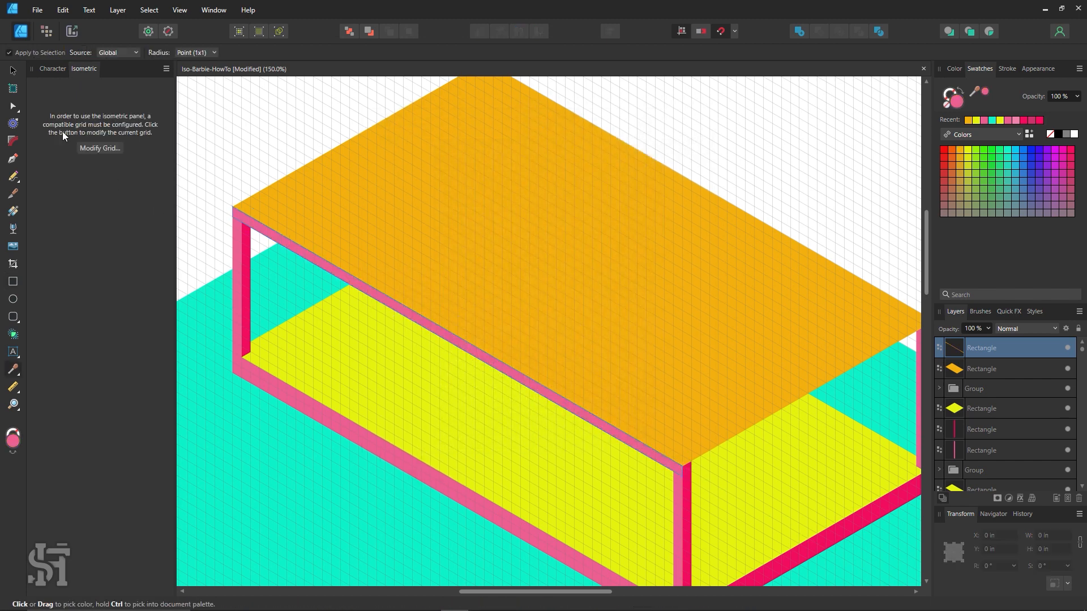
pyautogui.click(13, 72)
pyautogui.click(255, 126)
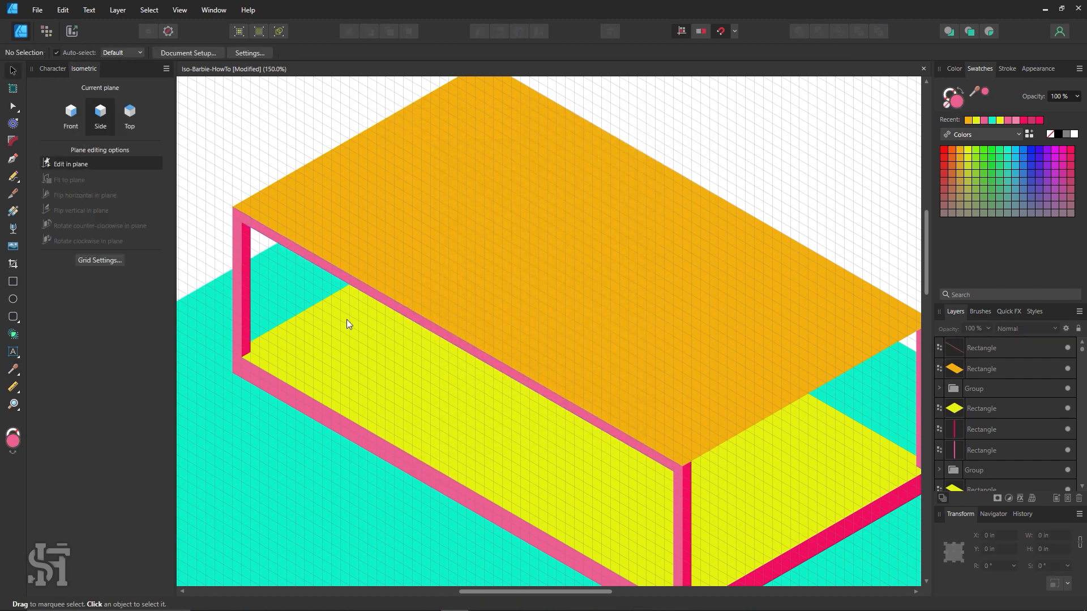
# Step: Draw a 4.2 by 0.15 in strip in the Front plane along the roof's short front edge
pyautogui.moveTo(446, 382); pyautogui.dragTo(403, 321)
pyautogui.press('m')
pyautogui.click(71, 116)
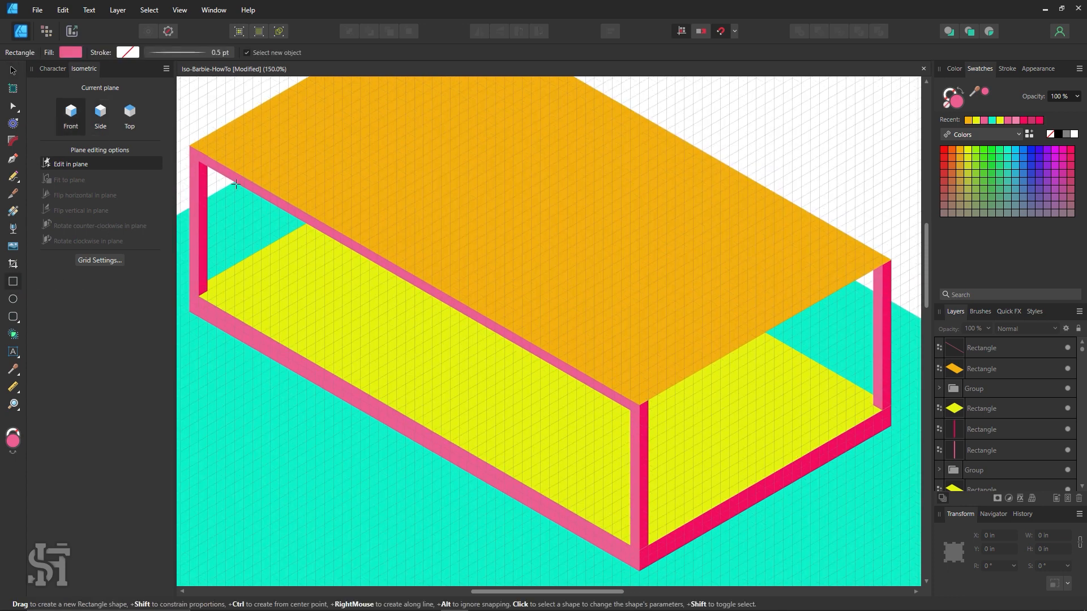
pyautogui.moveTo(436, 282); pyautogui.dragTo(384, 295)
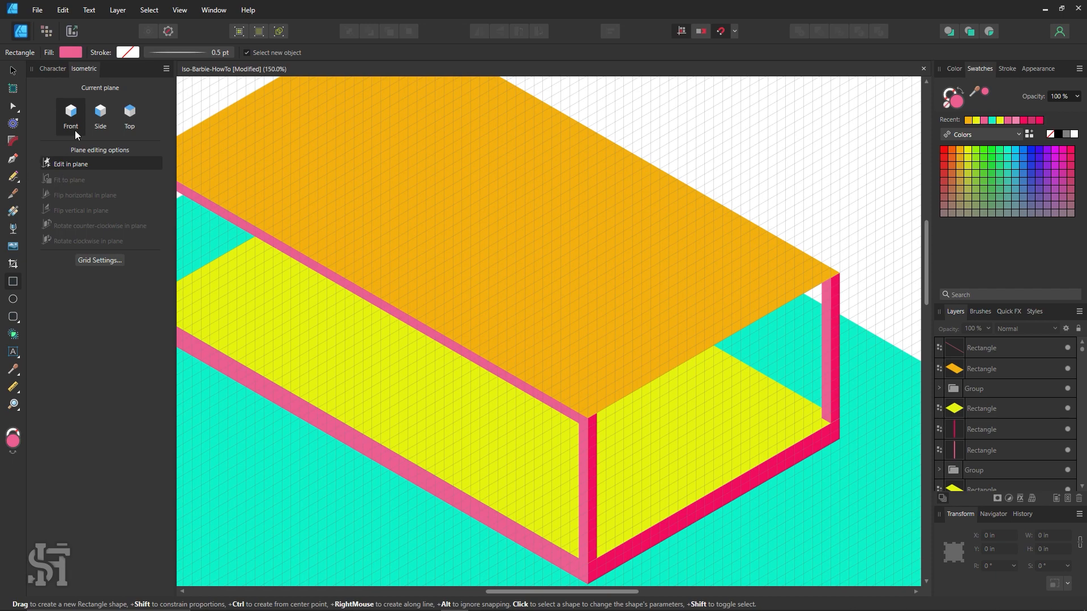
pyautogui.moveTo(839, 274); pyautogui.dragTo(590, 429)
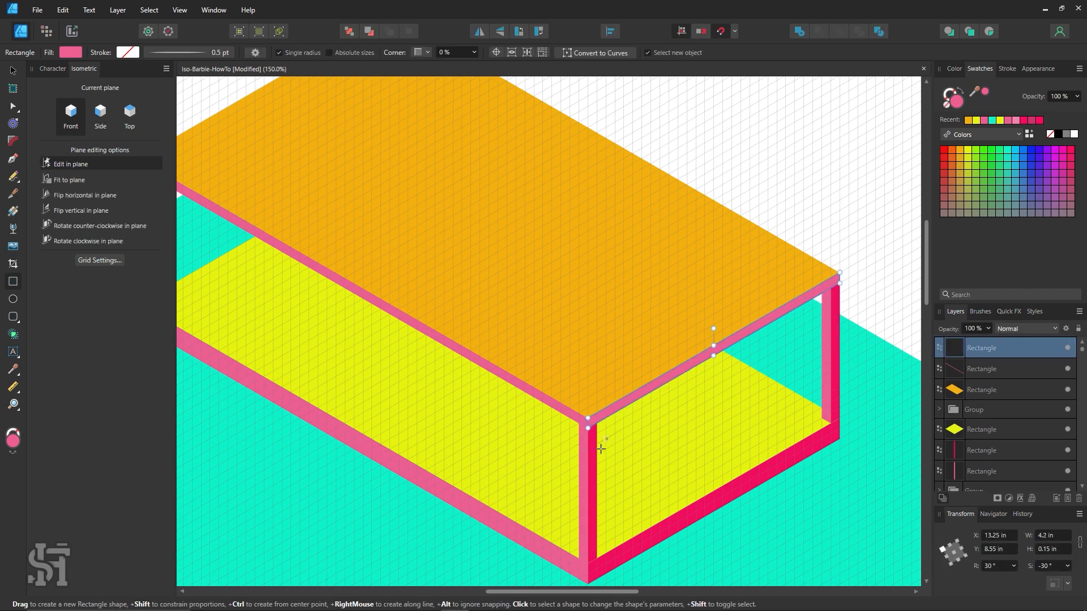
# Step: Fill the short roof edge strip with the dark pink sampled from the front corner post
pyautogui.press('i')
pyautogui.click(601, 449)
pyautogui.click(590, 476)
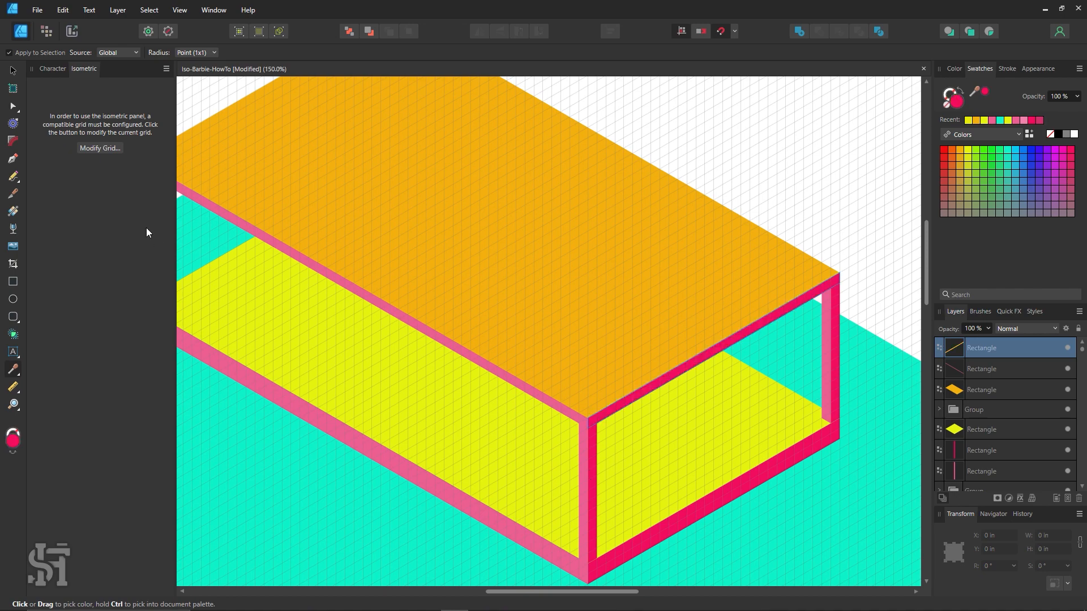
pyautogui.press('v')
pyautogui.hotkey('ctrl', 'd')
pyautogui.click(617, 404)
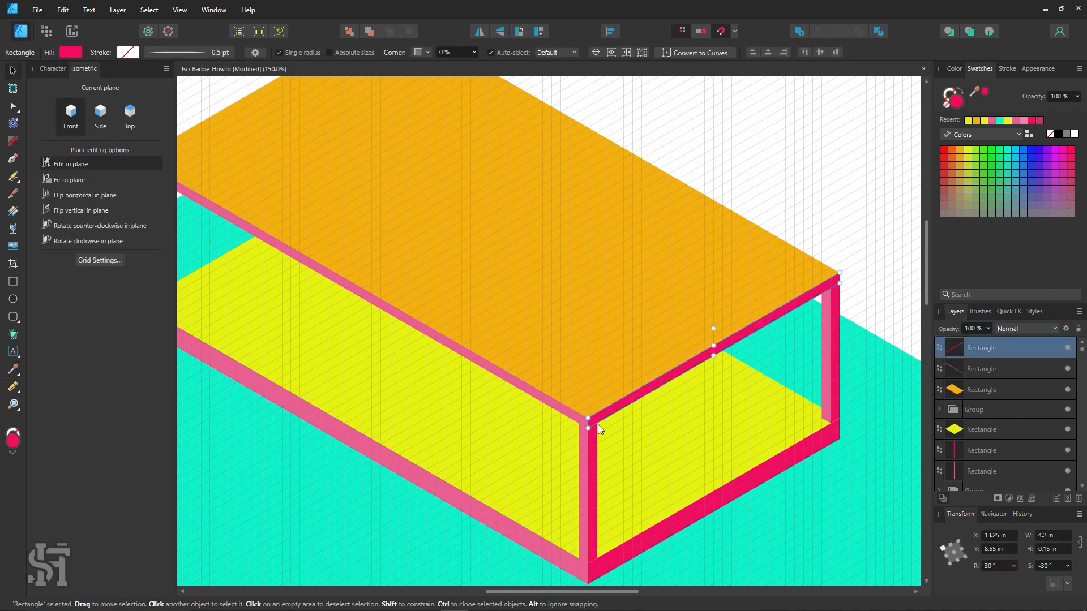
pyautogui.moveTo(593, 421); pyautogui.dragTo(592, 421)
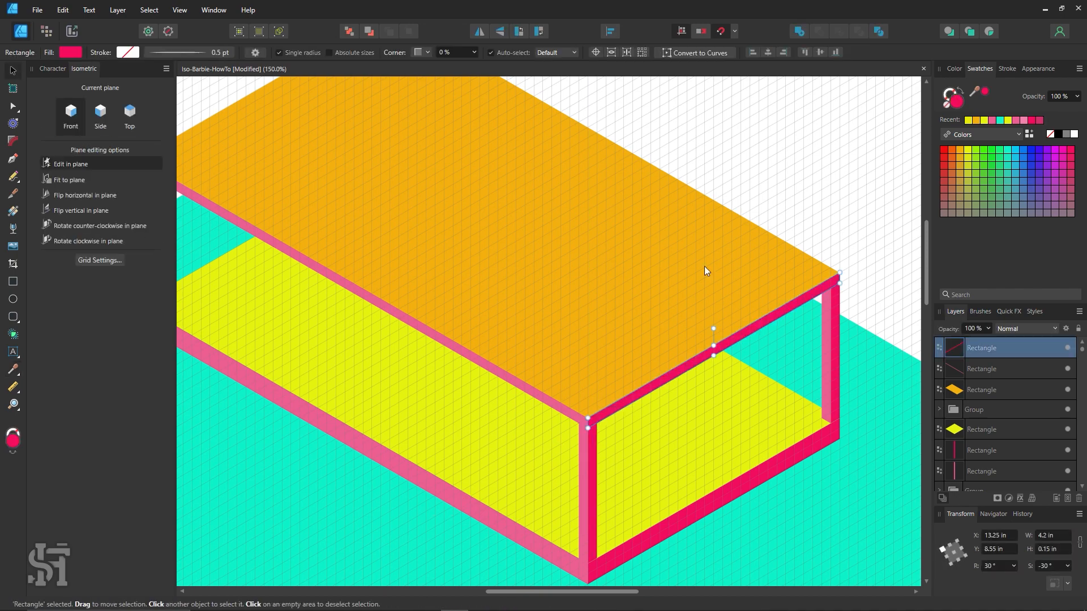
pyautogui.hotkey('ctrl', 'd')
# Step: Recolour the yellow floor of the storey to pale pink F9D9E4
pyautogui.press('z')
pyautogui.keyDown('alt'); pyautogui.click(515, 274); pyautogui.keyUp('alt')
pyautogui.moveTo(499, 276); pyautogui.dragTo(544, 302)
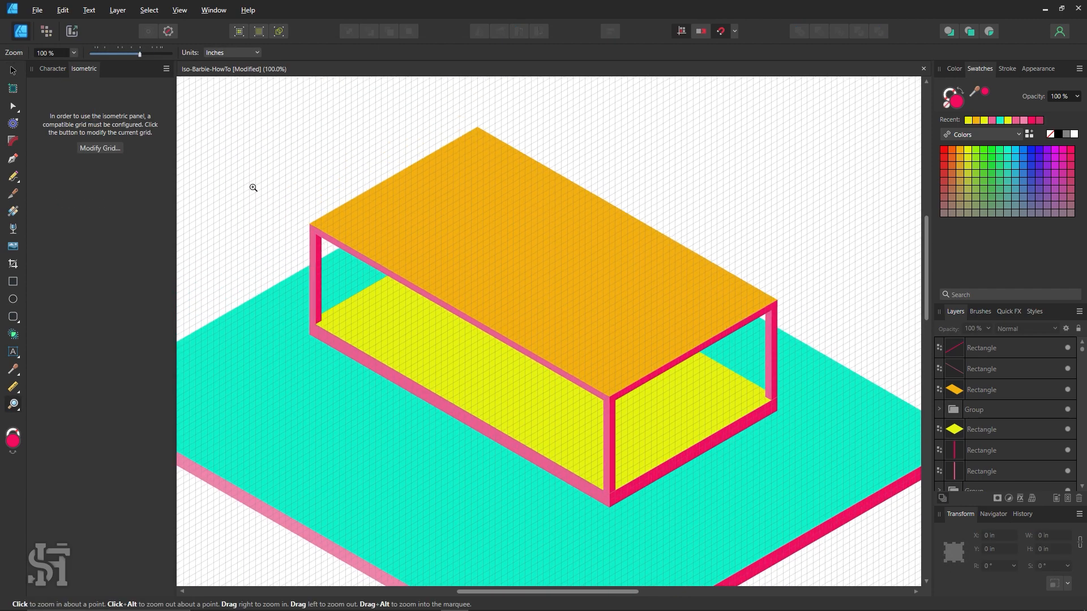
pyautogui.click(12, 70)
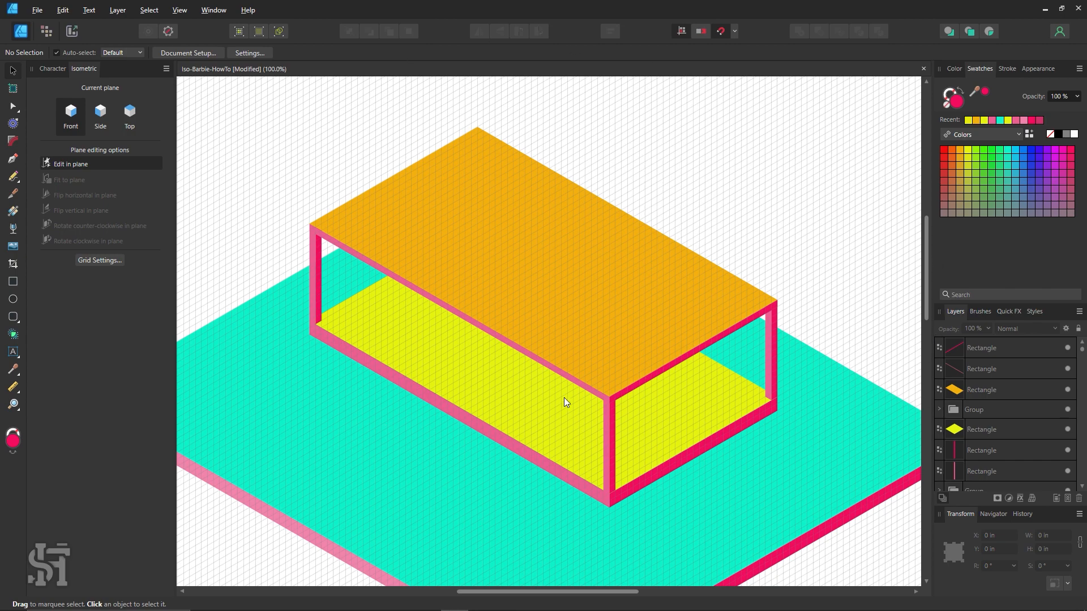
pyautogui.scroll(-1, 585, 389)
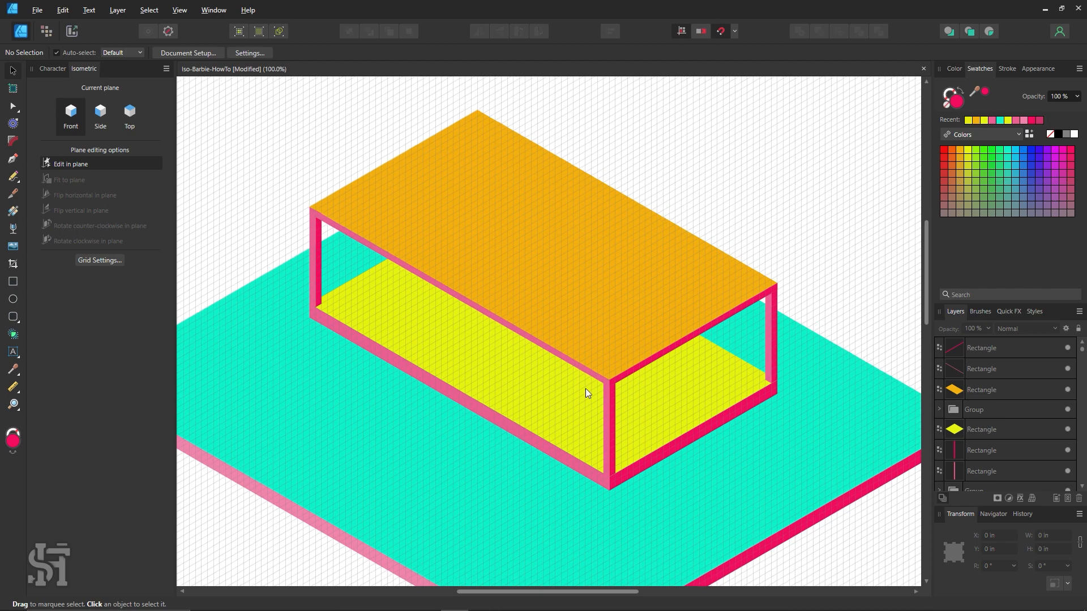
pyautogui.click(509, 360)
pyautogui.click(1024, 121)
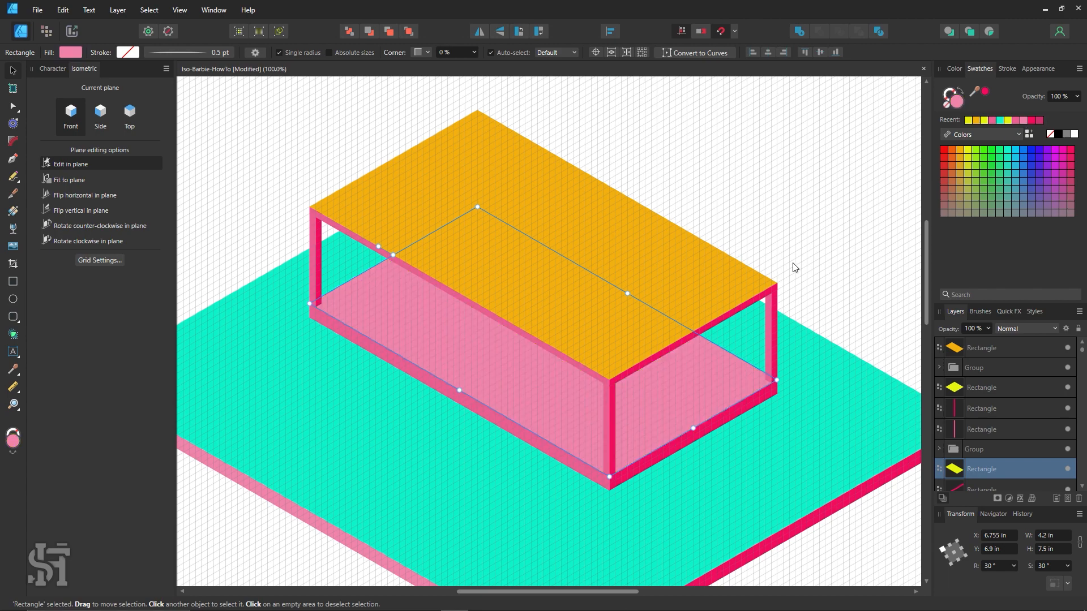
pyautogui.doubleClick(961, 106)
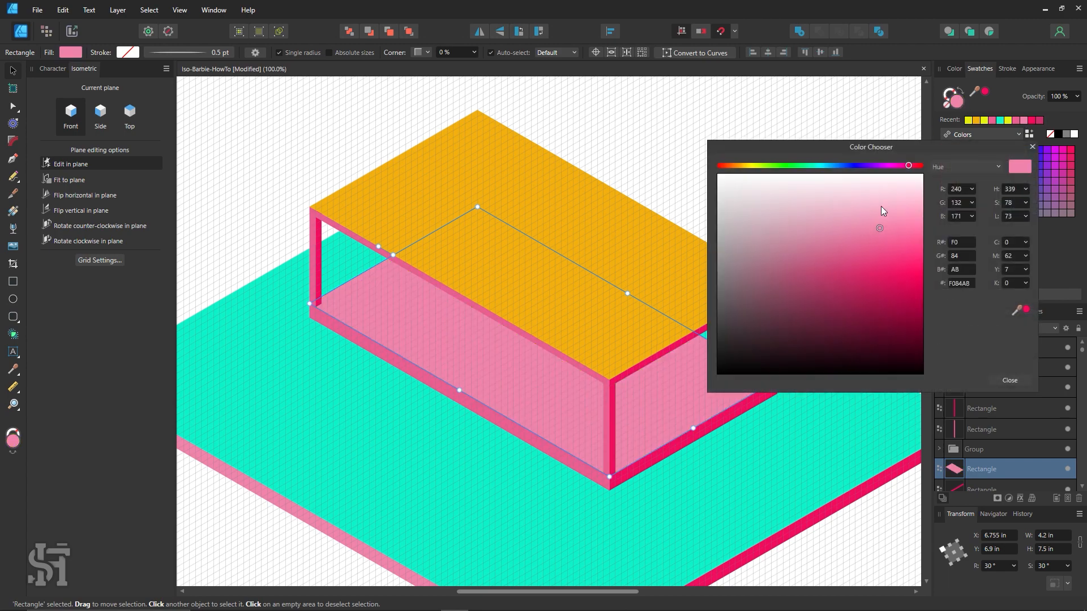
pyautogui.moveTo(881, 206); pyautogui.dragTo(869, 192)
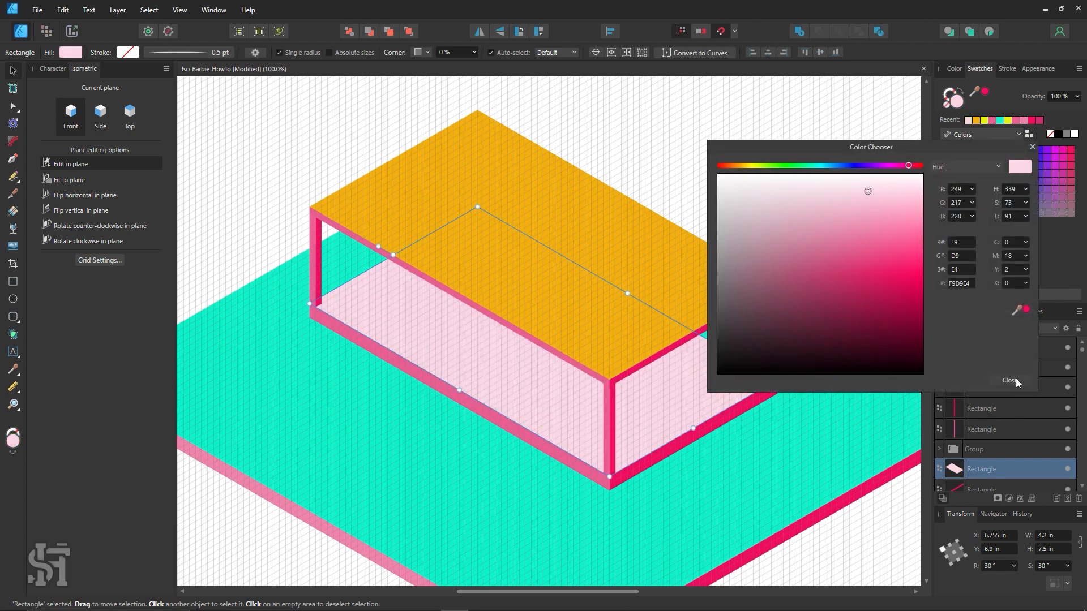
pyautogui.click(1010, 380)
# Step: Fill the orange roof with the same pale pink as the floor
pyautogui.click(650, 267)
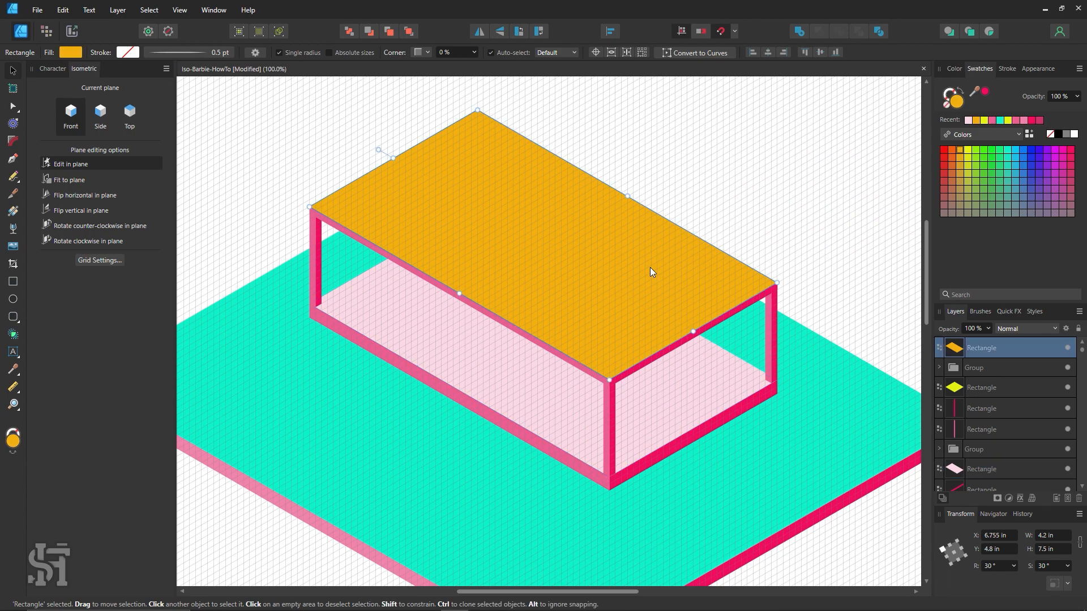
pyautogui.click(969, 120)
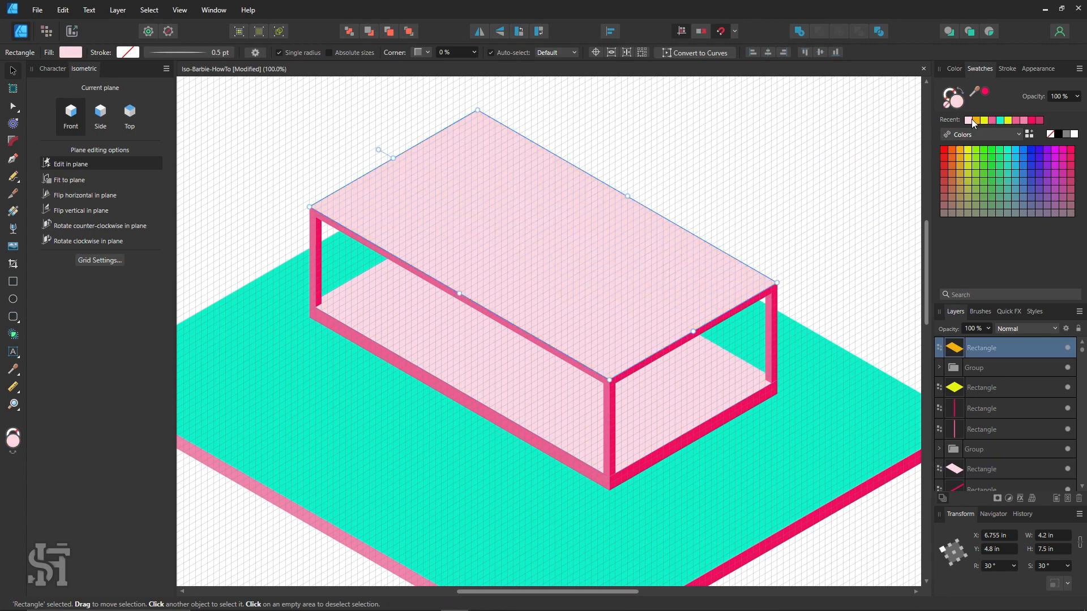
pyautogui.click(765, 152)
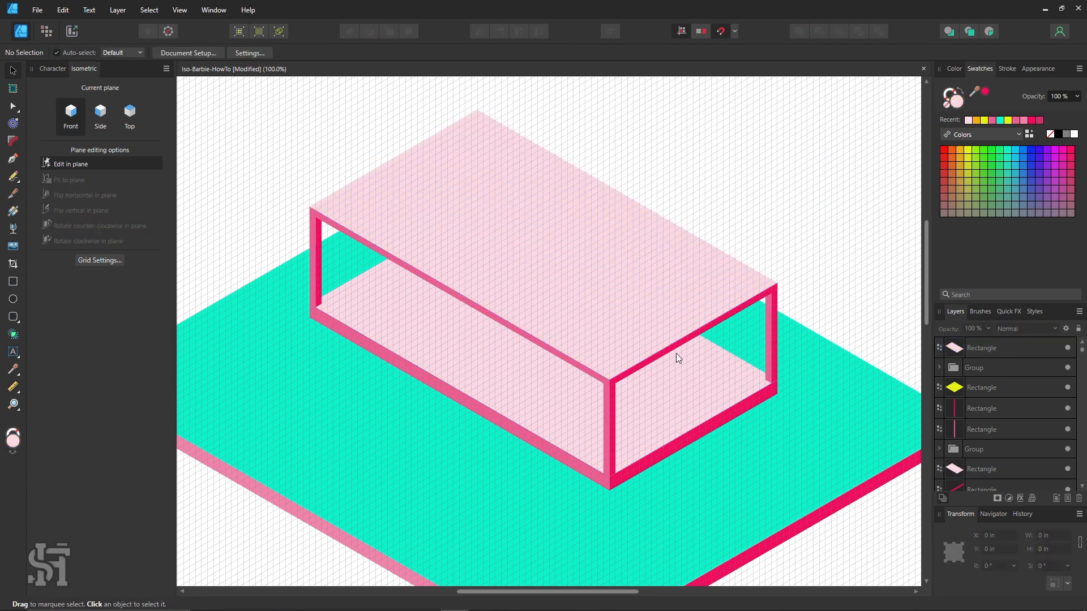
# Step: Recolour the turquoise ground plane to light green CAEE97
pyautogui.click(287, 356)
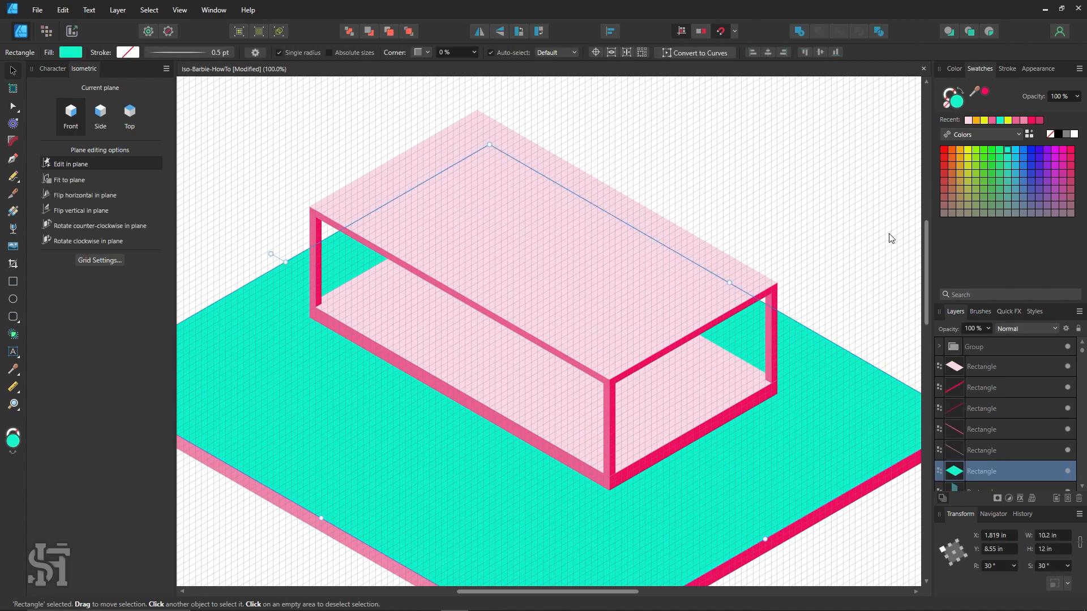
pyautogui.click(977, 150)
pyautogui.click(977, 150)
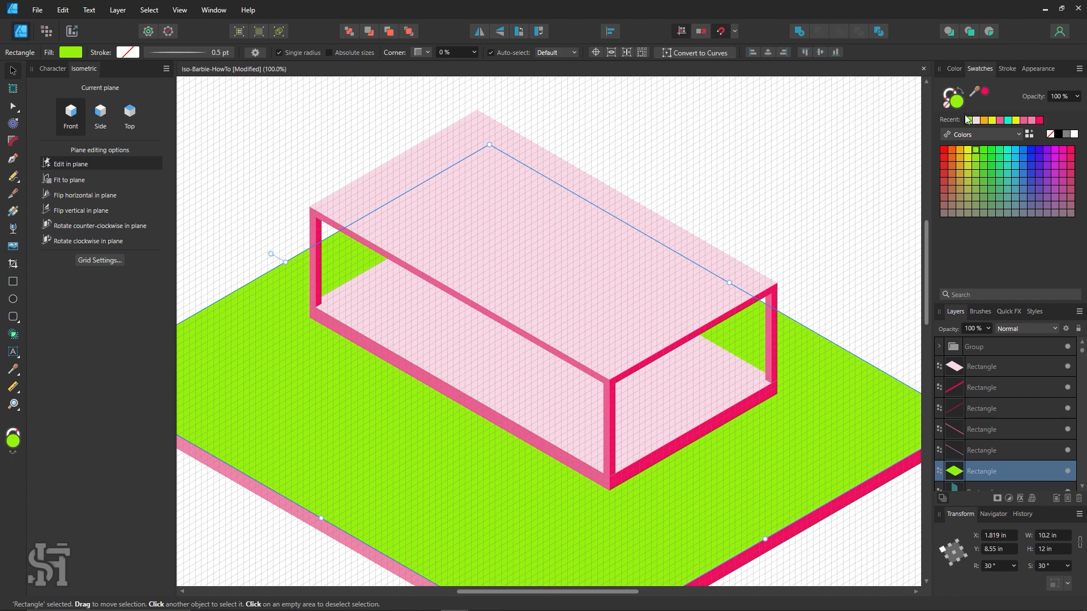
pyautogui.doubleClick(956, 101)
pyautogui.click(866, 221)
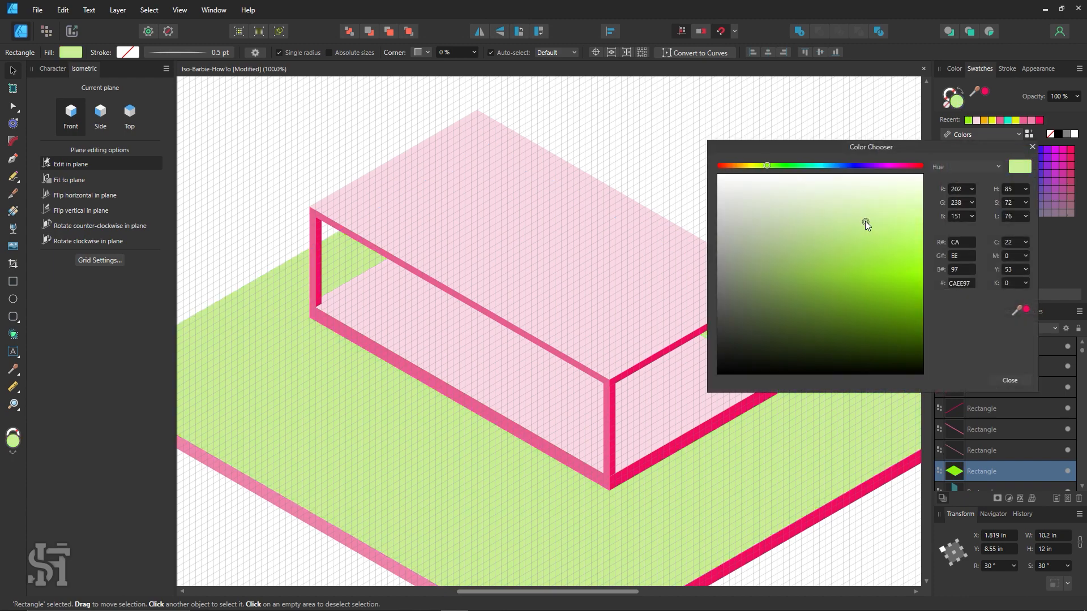
pyautogui.click(1009, 379)
pyautogui.click(770, 201)
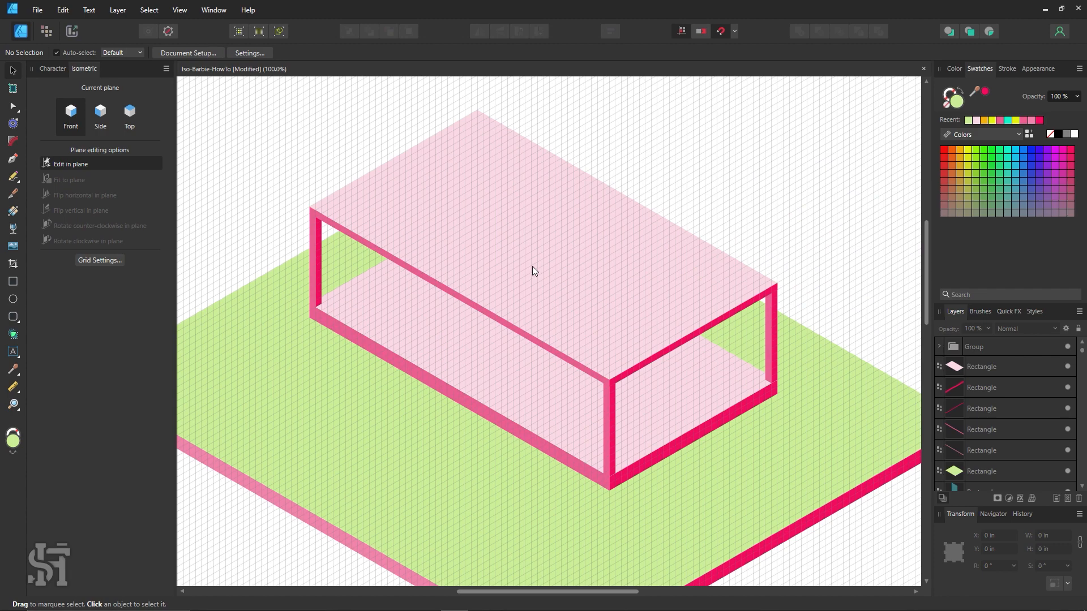
# Step: Examine the finished reference house beside the artboard for the layout of its ground-floor posts and walls
pyautogui.press('z')
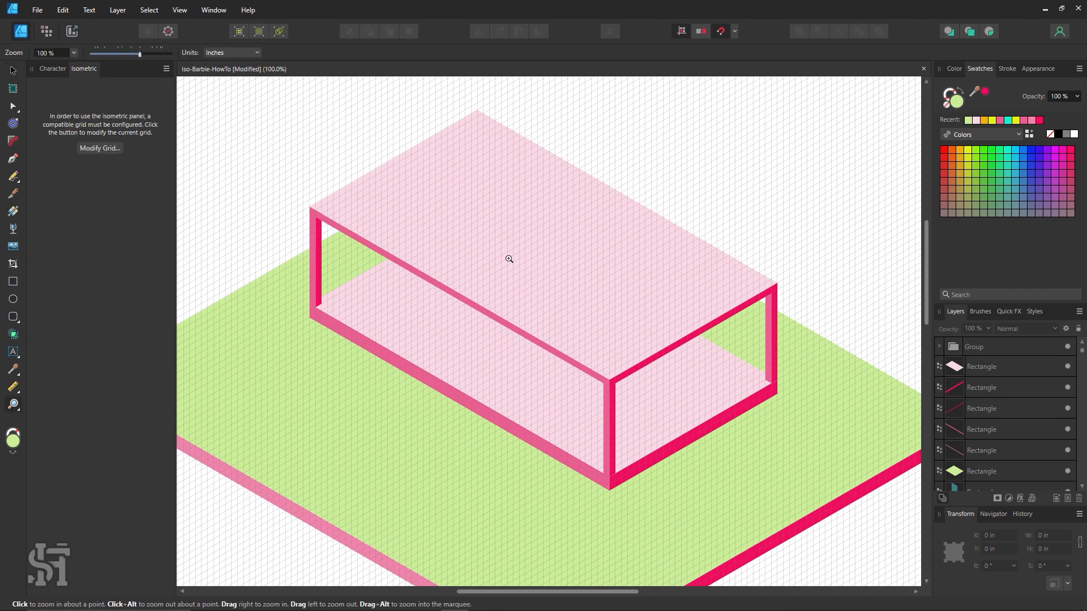
pyautogui.keyDown('alt'); pyautogui.click(471, 242); pyautogui.keyUp('alt')
pyautogui.press('space')
pyautogui.moveTo(261, 108); pyautogui.dragTo(679, 408)
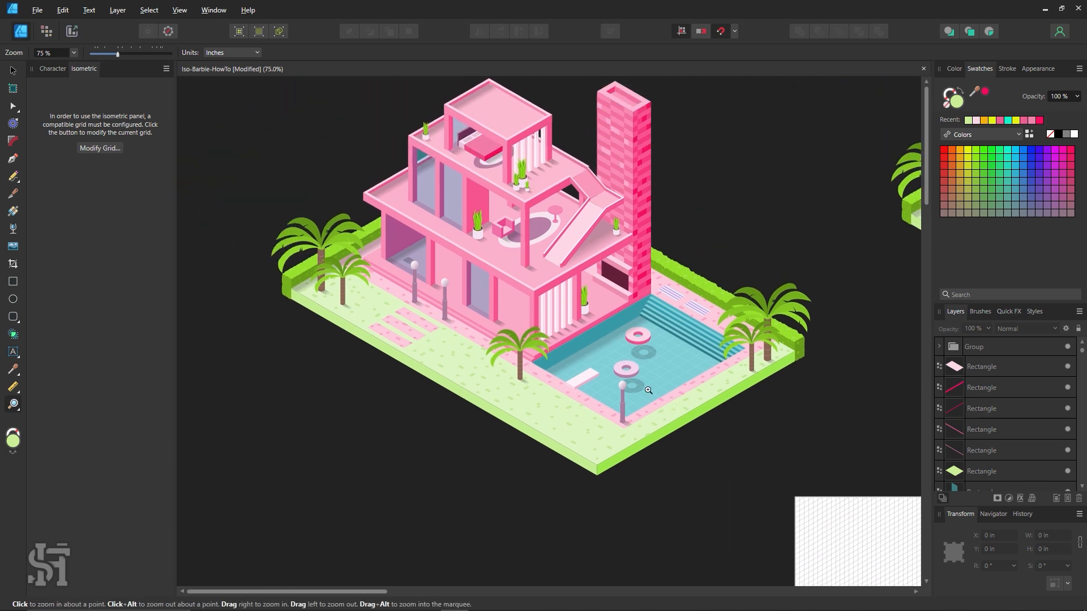
pyautogui.press('space')
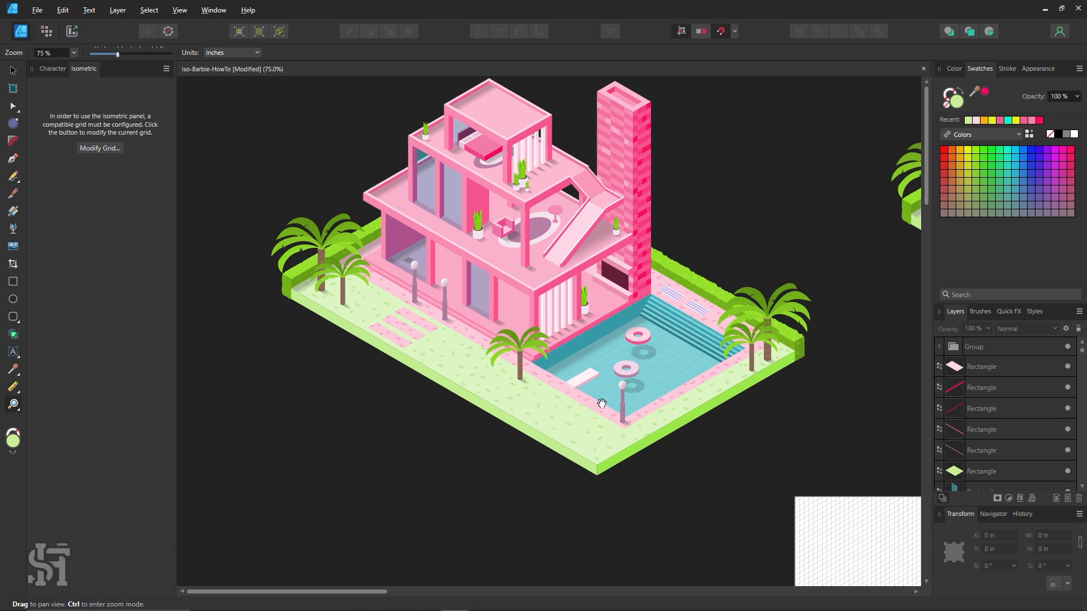
pyautogui.moveTo(602, 403); pyautogui.dragTo(521, 359)
pyautogui.press('space')
pyautogui.moveTo(740, 530); pyautogui.dragTo(183, 117)
pyautogui.click(521, 330)
pyautogui.click(504, 325)
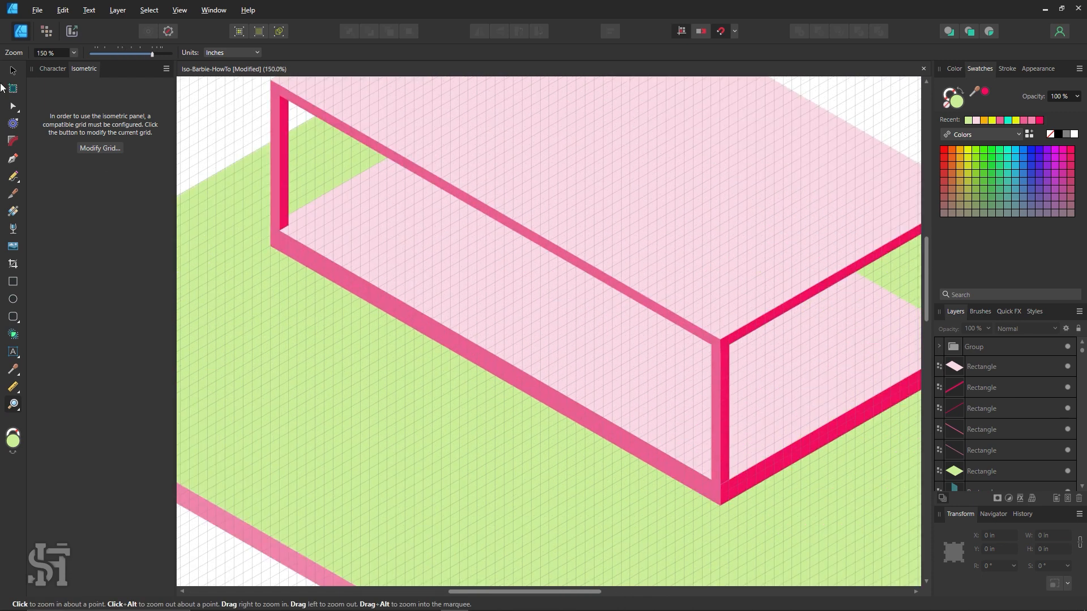
# Step: Copy the left corner post along the long front side to near the front corner and activate the Top plane
pyautogui.click(13, 71)
pyautogui.scroll(3, 322, 240)
pyautogui.click(285, 265)
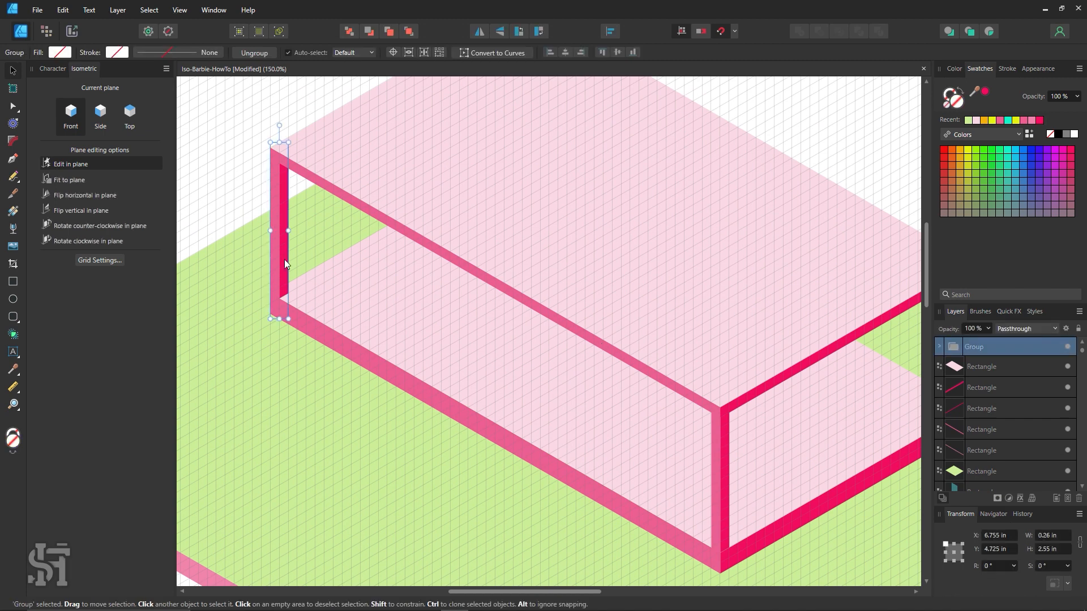
pyautogui.moveTo(284, 260)
pyautogui.mouseDown()
pyautogui.moveTo(641, 471)
pyautogui.moveTo(632, 474)
pyautogui.mouseUp()
pyautogui.click(130, 116)
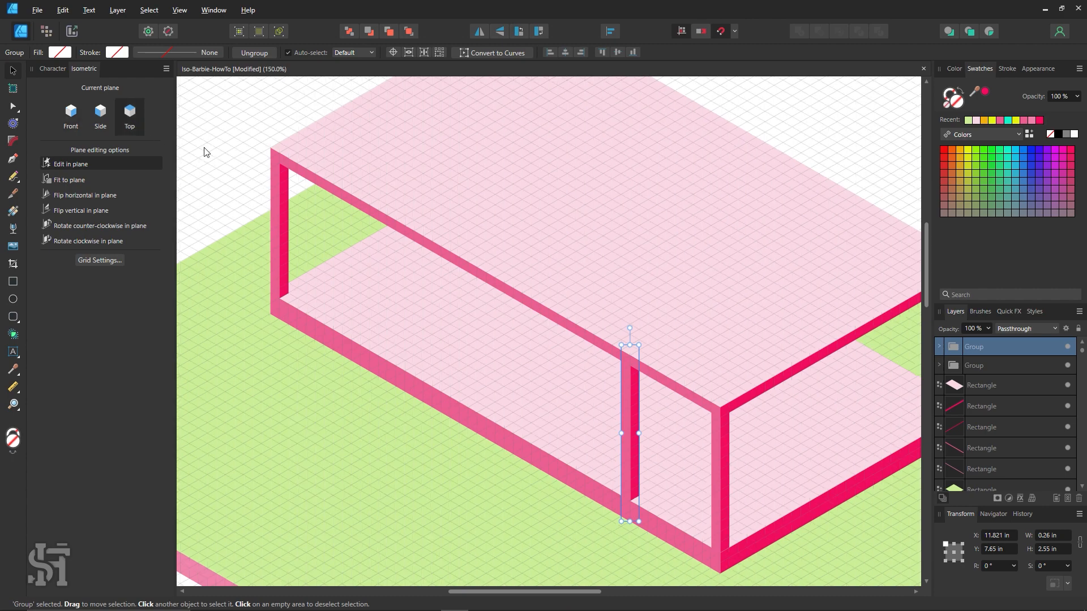
pyautogui.click(205, 150)
pyautogui.scroll(-1, 495, 258)
pyautogui.moveTo(250, 283); pyautogui.dragTo(341, 335)
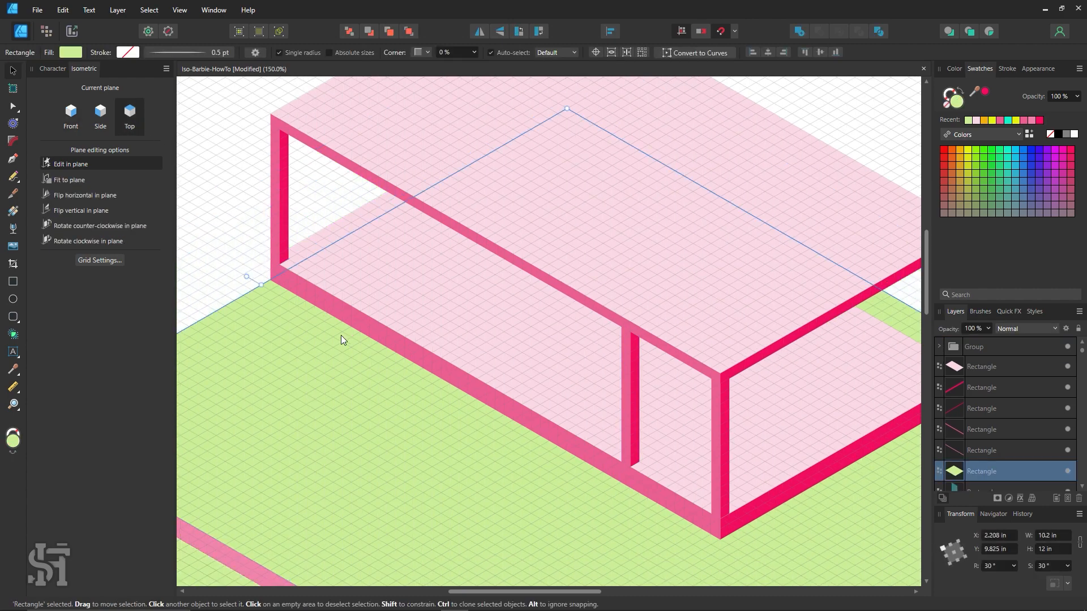
pyautogui.hotkey('ctrl', 'z')
pyautogui.click(206, 206)
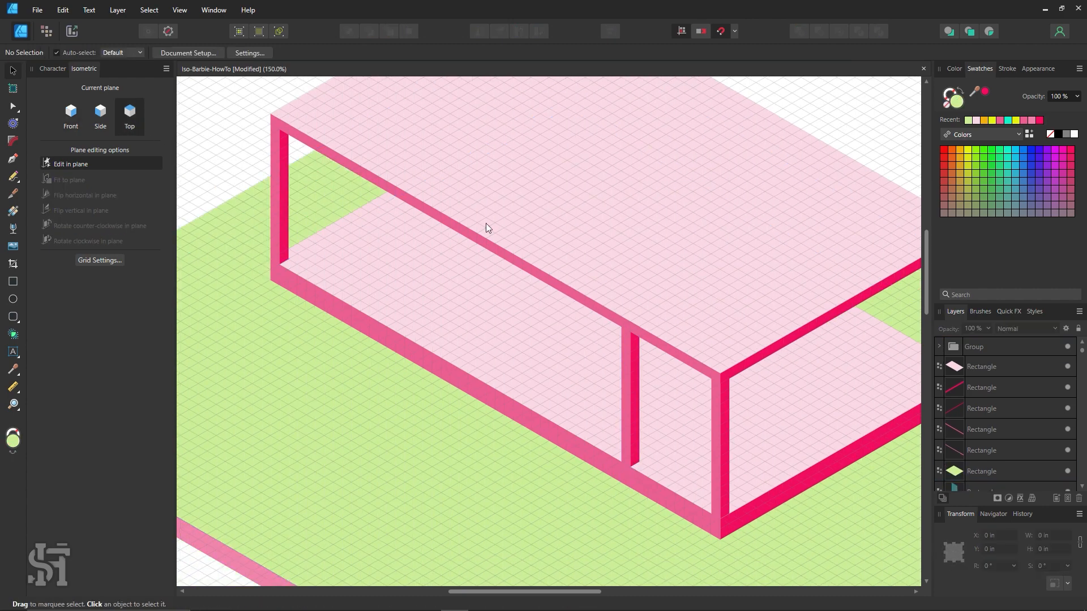
# Step: Draw a turquoise 5.7 × 1.95 in rectangle on the Side plane, filling the long front opening between the left corner and intermediate posts
pyautogui.scroll(1, 243, 391)
pyautogui.press('m')
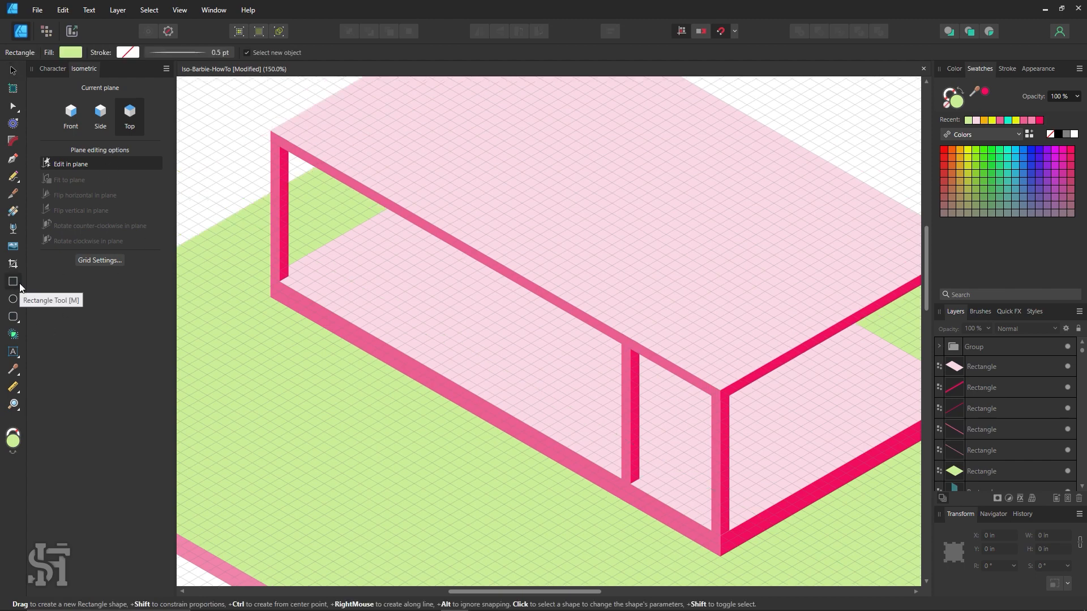
pyautogui.click(103, 116)
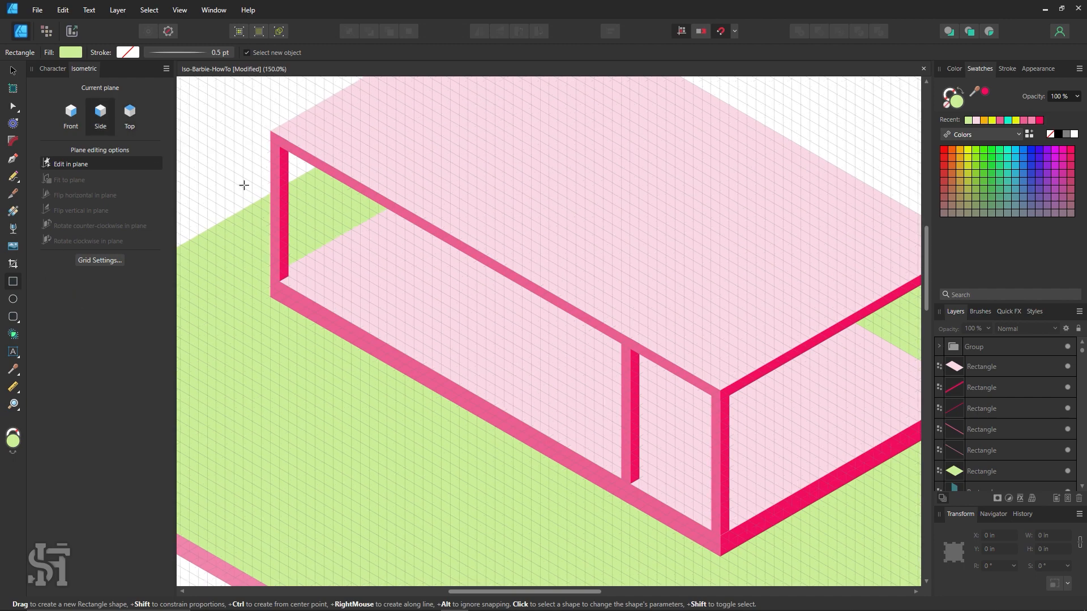
pyautogui.click(1008, 150)
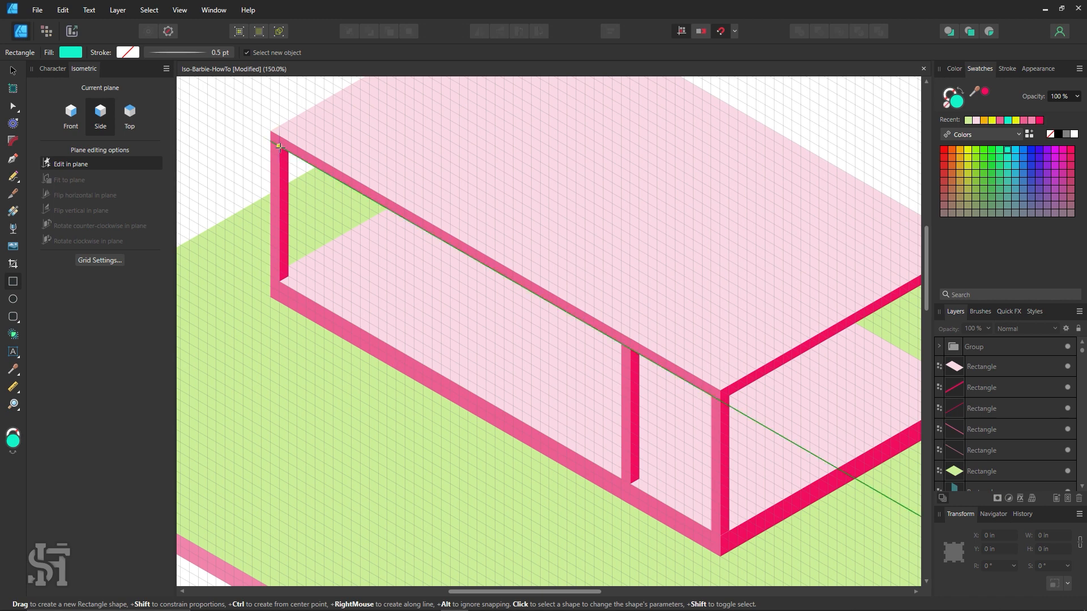
pyautogui.moveTo(280, 146); pyautogui.dragTo(622, 478)
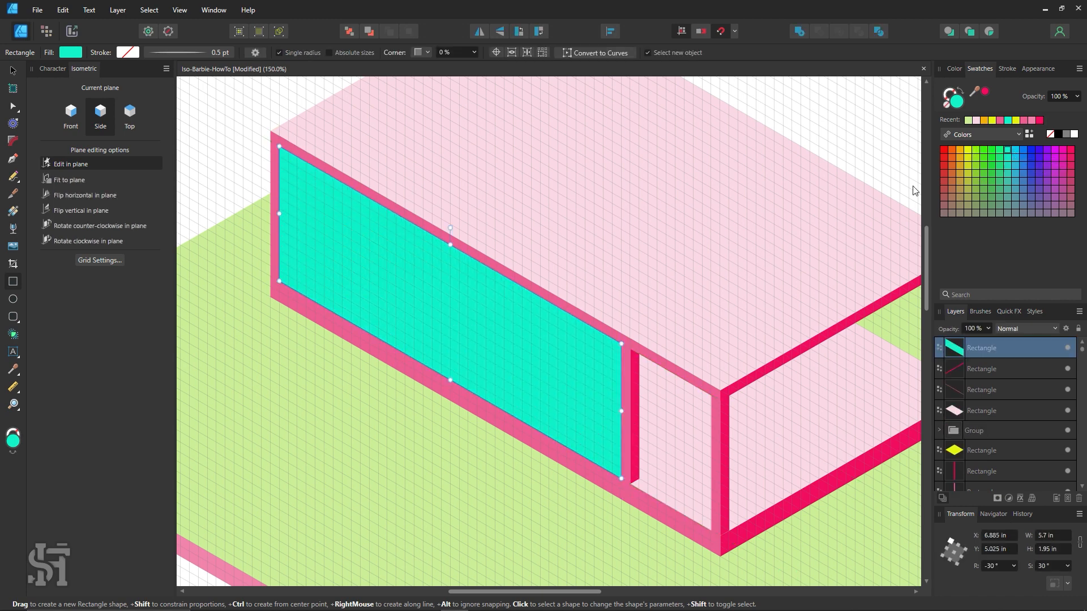
# Step: Turn the turquoise rectangle into see-through glass with the Multiply blend mode and 50% opacity
pyautogui.scroll(1, 710, 227)
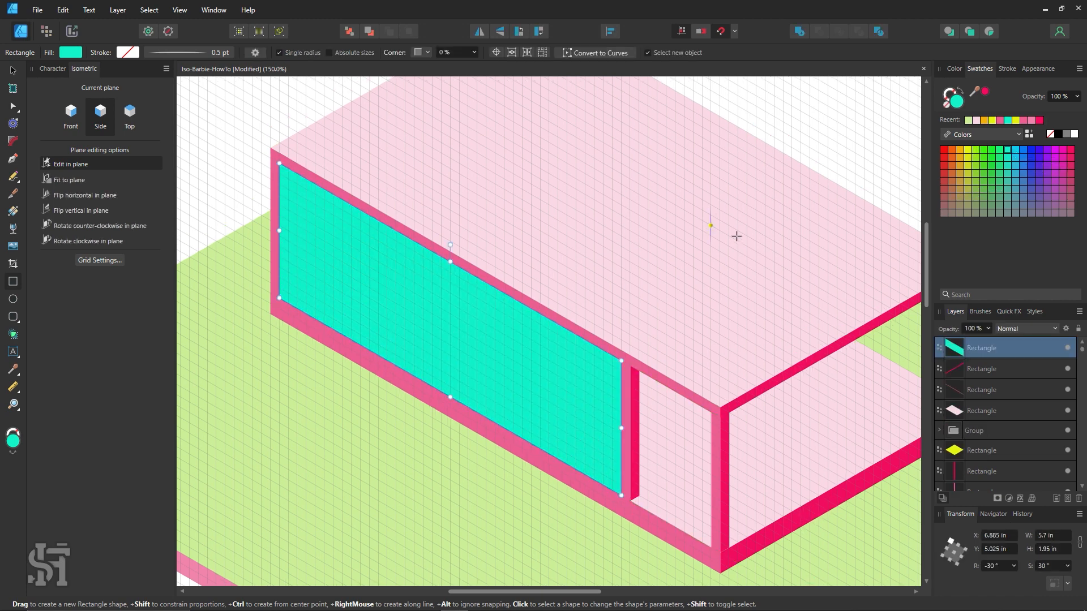
pyautogui.click(997, 328)
pyautogui.click(1024, 370)
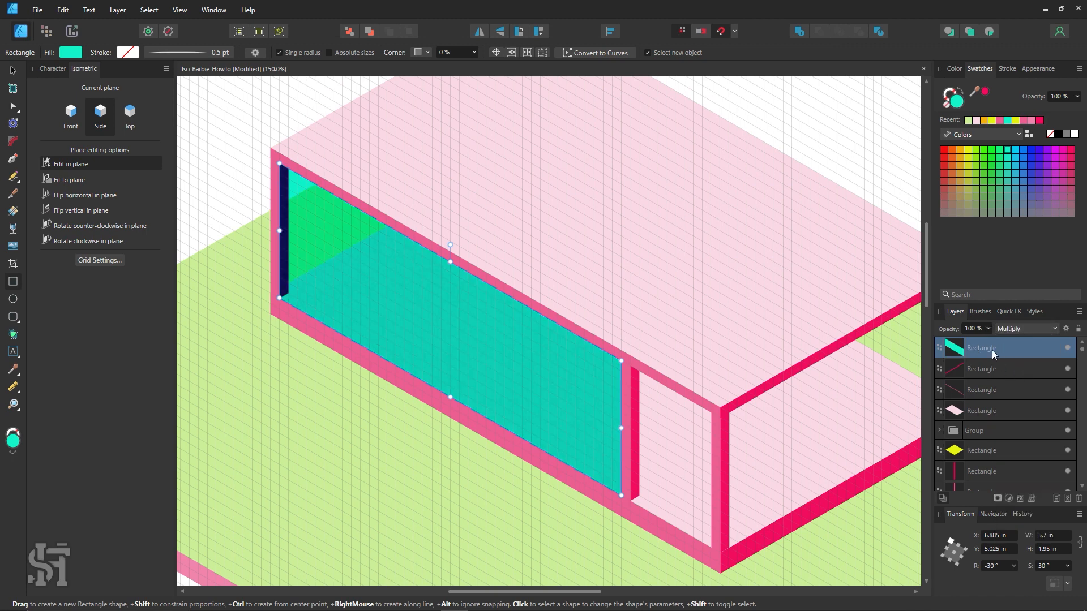
pyautogui.click(986, 329)
pyautogui.moveTo(963, 341)
pyautogui.mouseDown()
pyautogui.moveTo(916, 347)
pyautogui.moveTo(947, 344)
pyautogui.mouseUp()
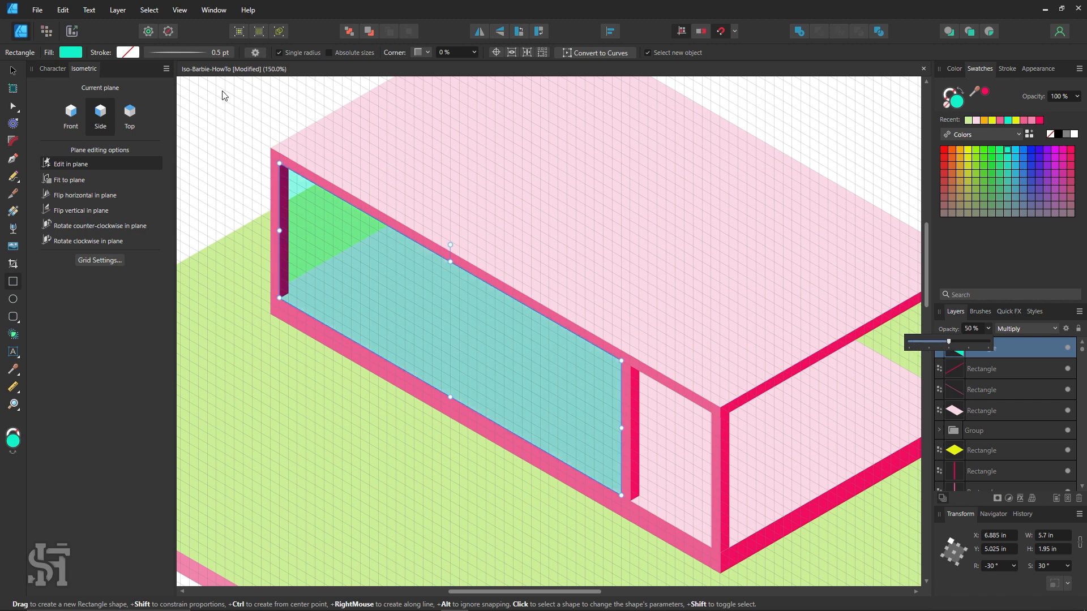
pyautogui.press('v')
pyautogui.click(258, 117)
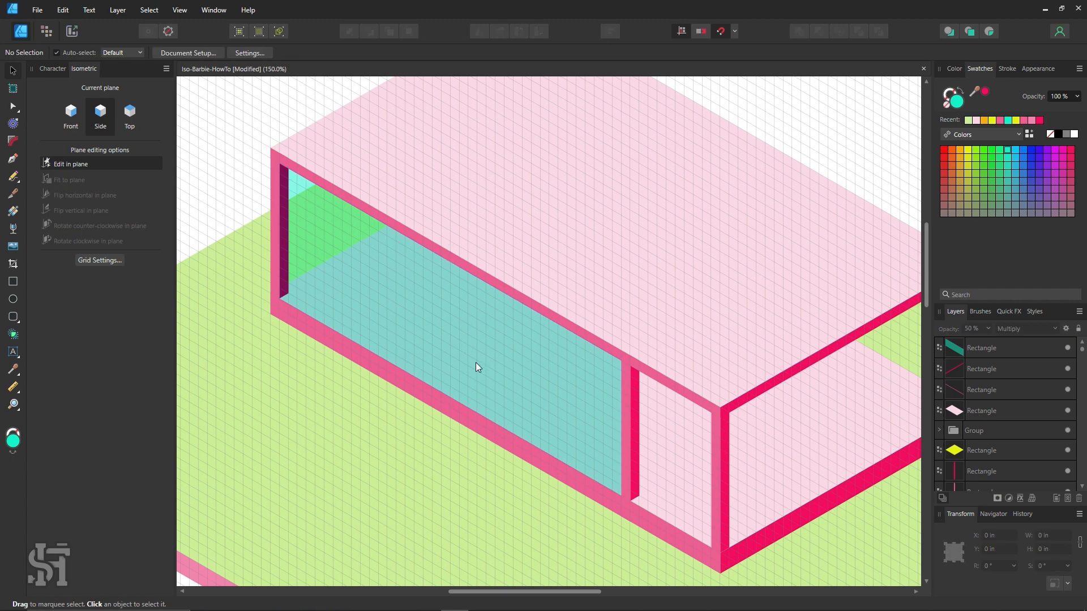
# Step: Try raising the glass panel's lower edge to expose a strip of floor, and restore the edge to the opening's base
pyautogui.click(303, 278)
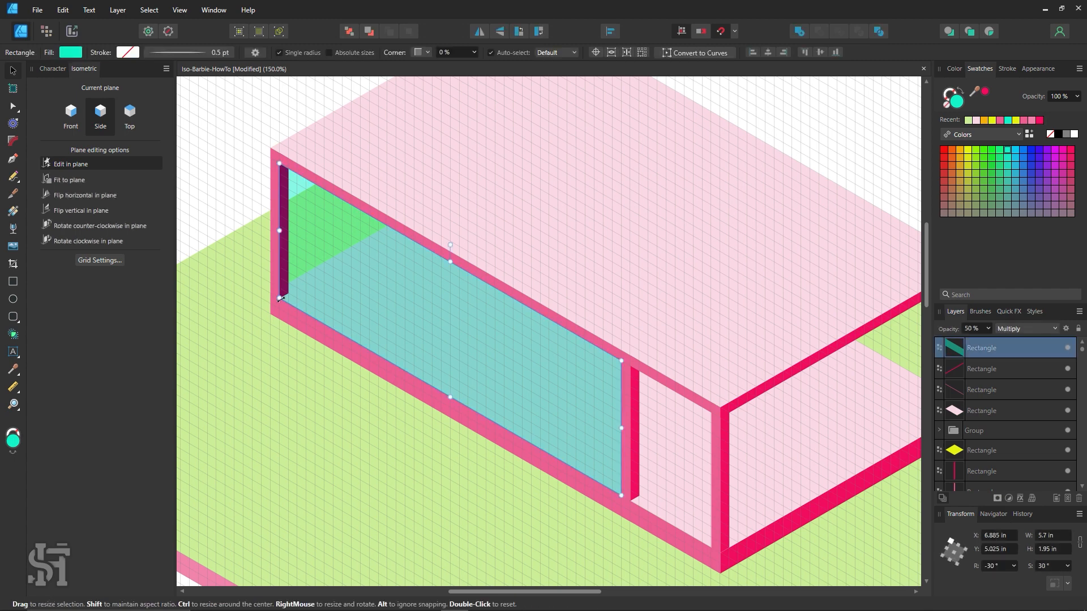
pyautogui.click(253, 218)
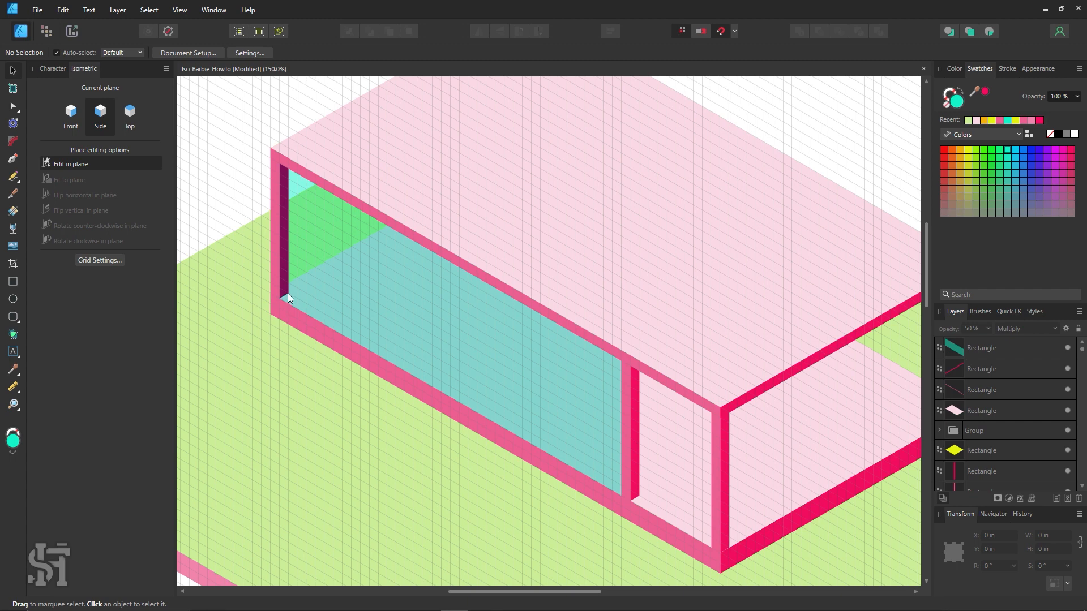
pyautogui.click(311, 295)
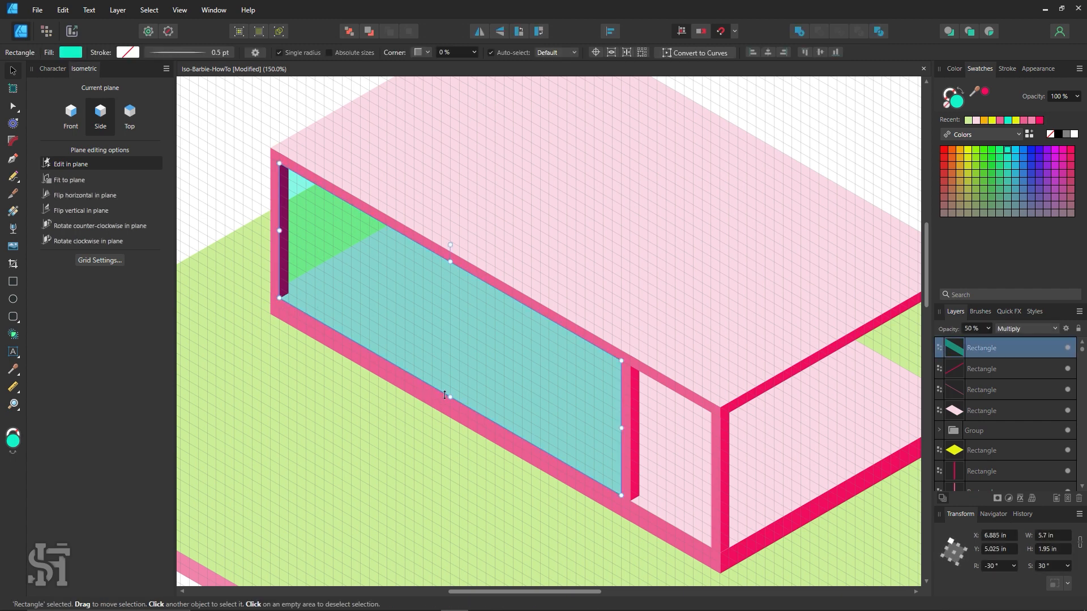
pyautogui.moveTo(450, 393); pyautogui.dragTo(452, 390)
pyautogui.click(250, 202)
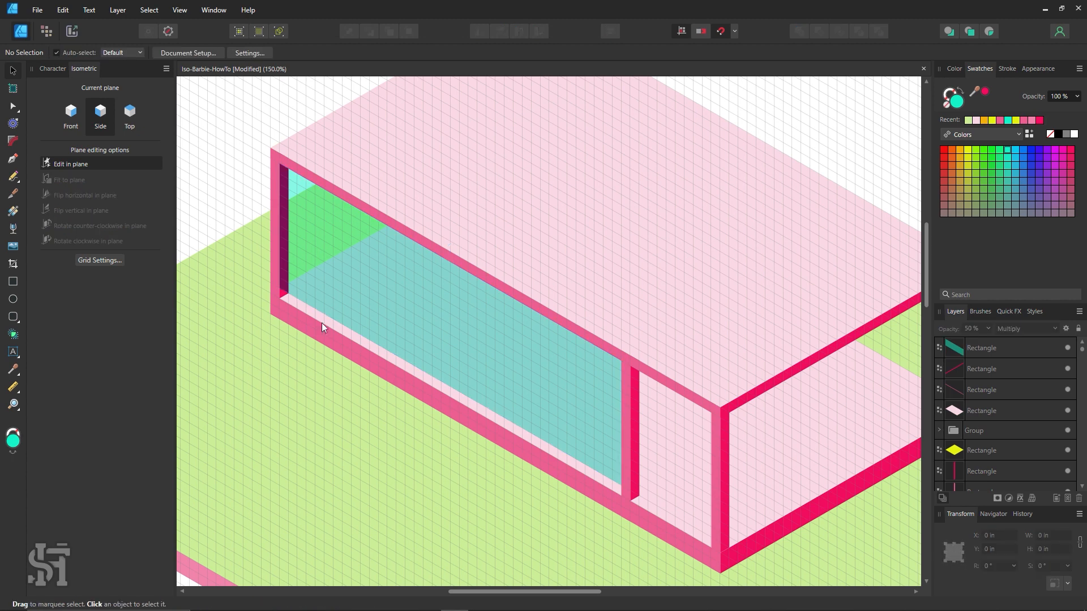
pyautogui.click(337, 322)
pyautogui.moveTo(449, 388); pyautogui.dragTo(450, 394)
pyautogui.click(213, 180)
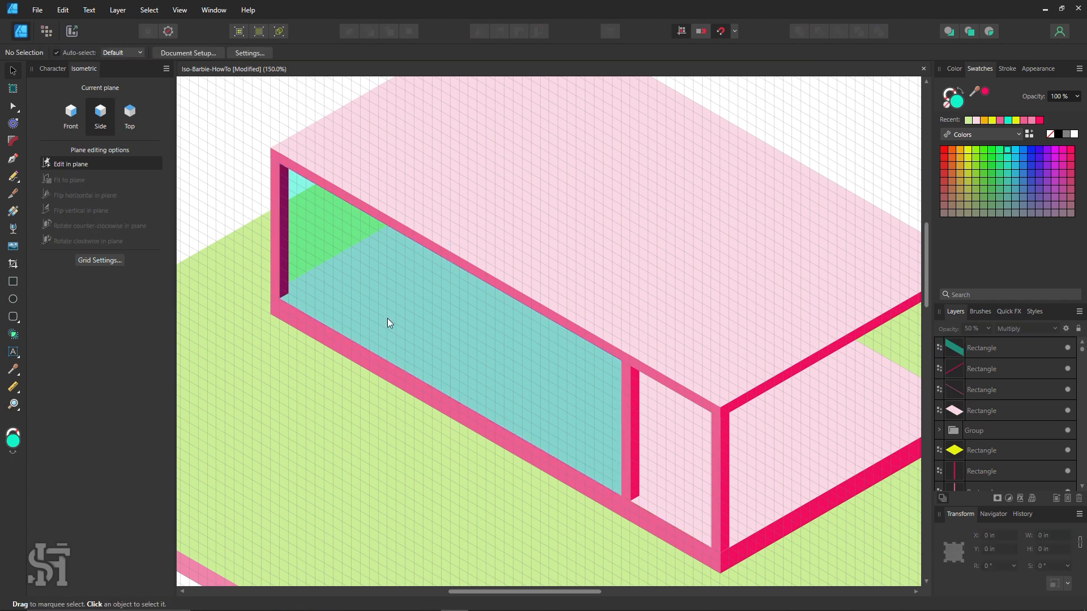
# Step: Move the glass panel aside over the roof and draw a 0.15 × 5.7 in strip on the Top plane along the opening's base
pyautogui.click(411, 350)
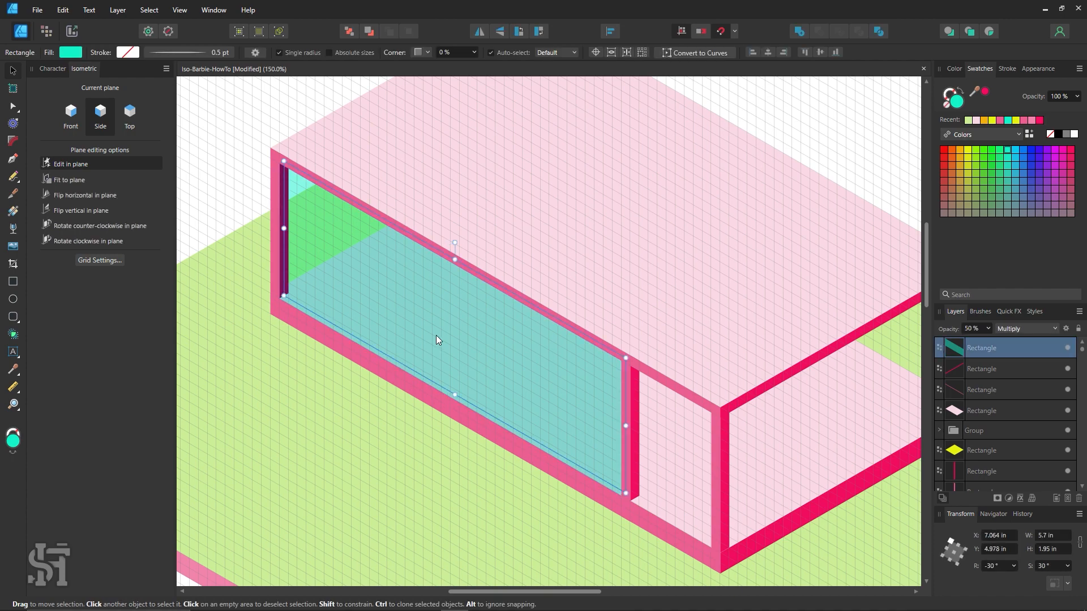
pyautogui.moveTo(436, 340); pyautogui.dragTo(523, 249)
pyautogui.click(214, 175)
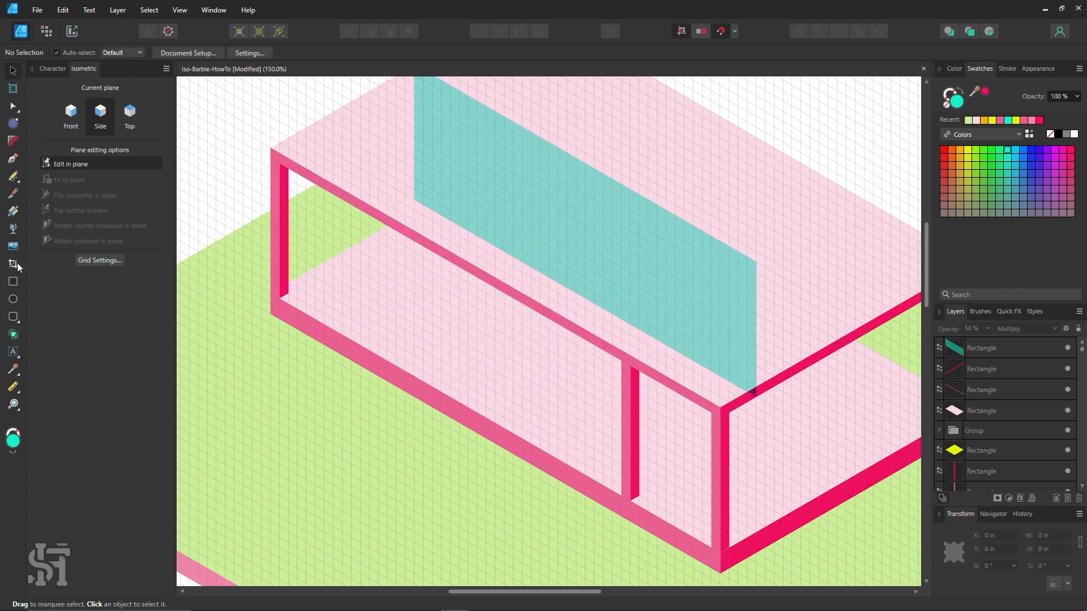
pyautogui.click(13, 281)
pyautogui.click(128, 117)
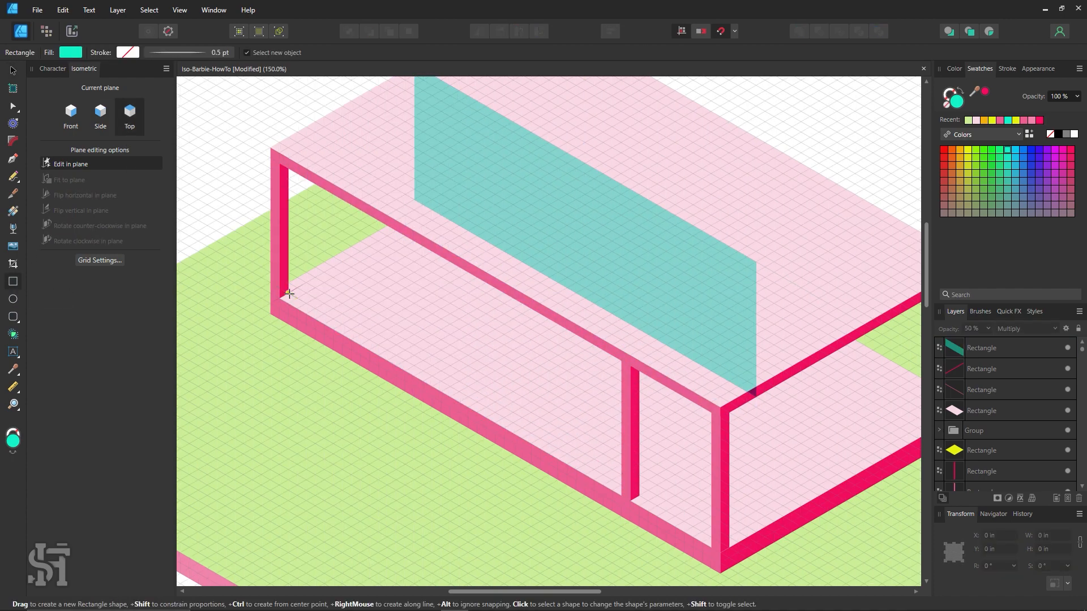
pyautogui.moveTo(289, 294); pyautogui.dragTo(620, 494)
# Step: Recolour the base strip by sampling the house's pale pink and darkening it to F5BED0
pyautogui.press('i')
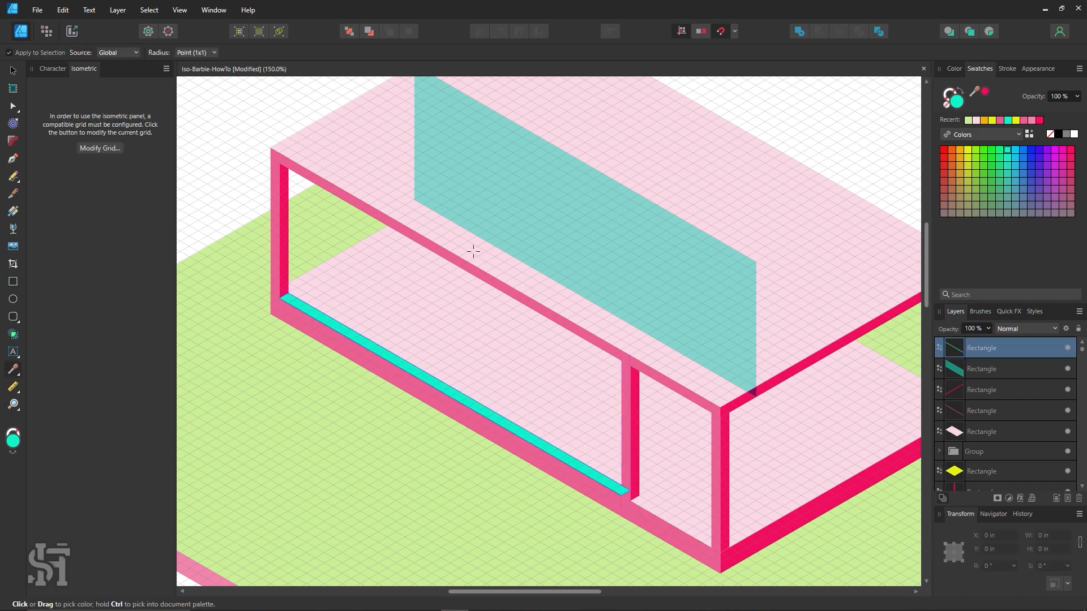
pyautogui.click(474, 252)
pyautogui.doubleClick(953, 105)
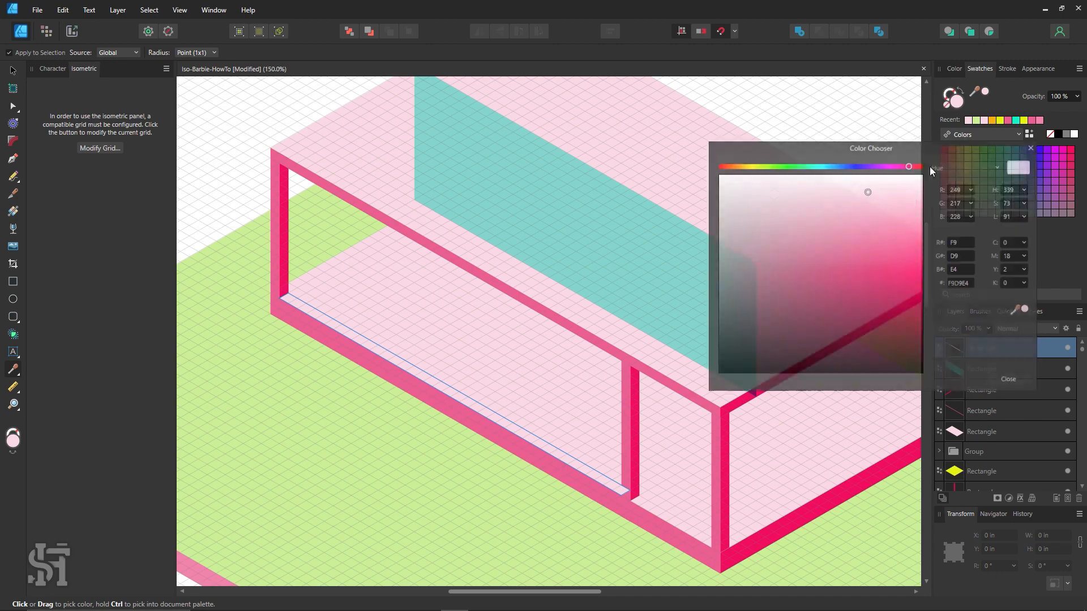
pyautogui.click(867, 204)
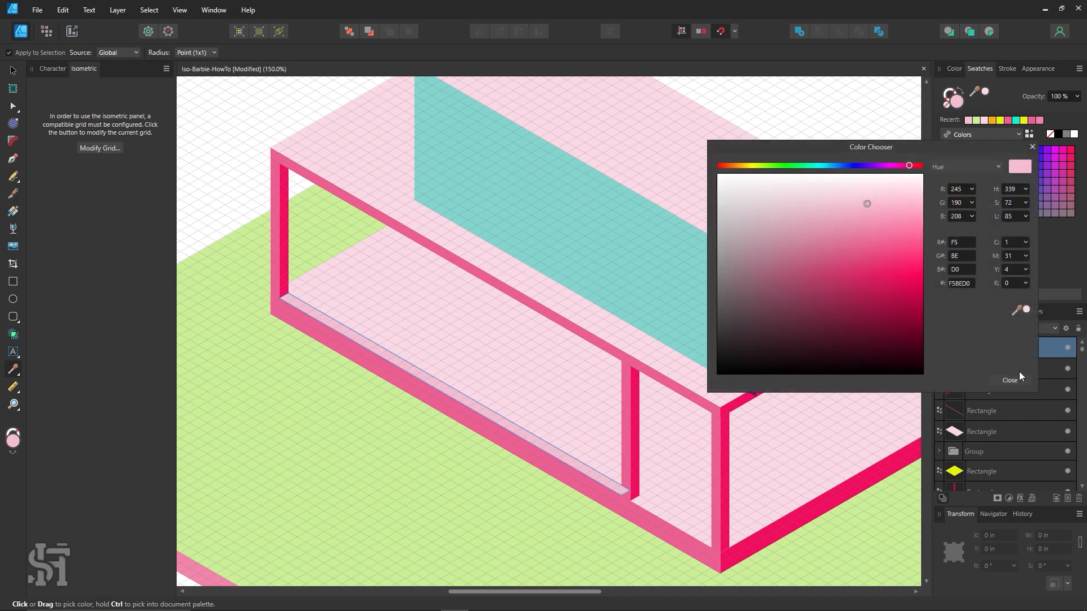
pyautogui.click(1011, 380)
pyautogui.click(19, 76)
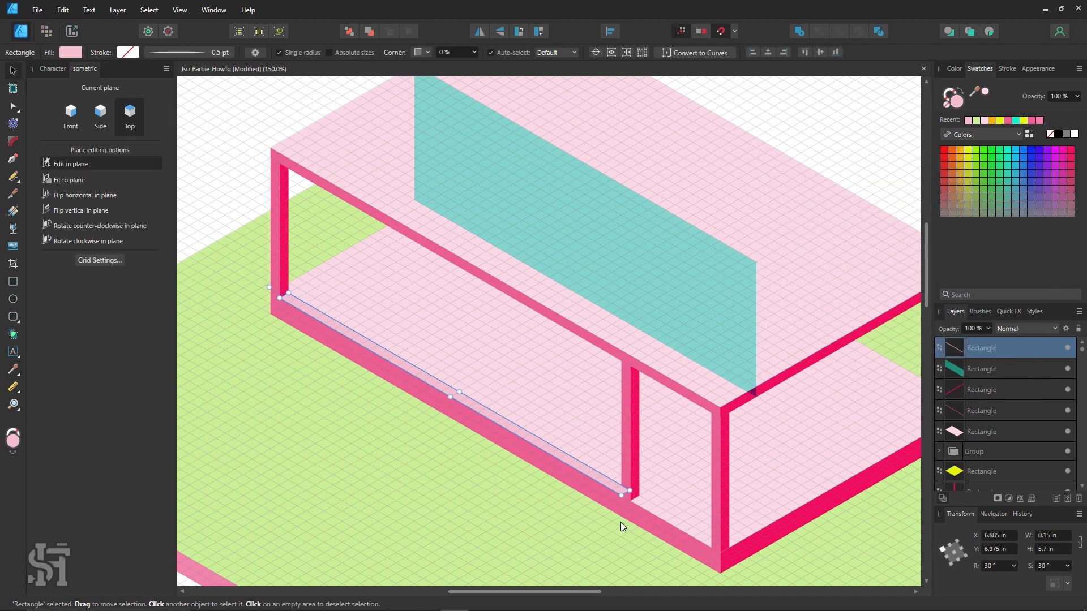
# Step: Convert the base strip to curves and move its inner end node so the strip ends flush with the intermediate post
pyautogui.press('z')
pyautogui.moveTo(628, 480); pyautogui.dragTo(537, 380)
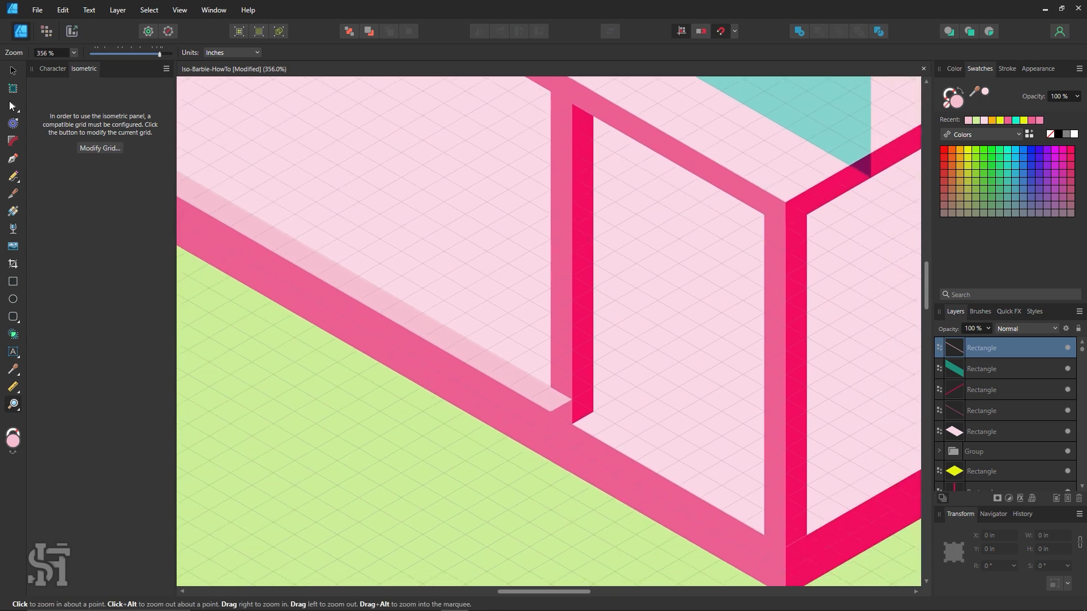
pyautogui.click(13, 71)
pyautogui.click(552, 396)
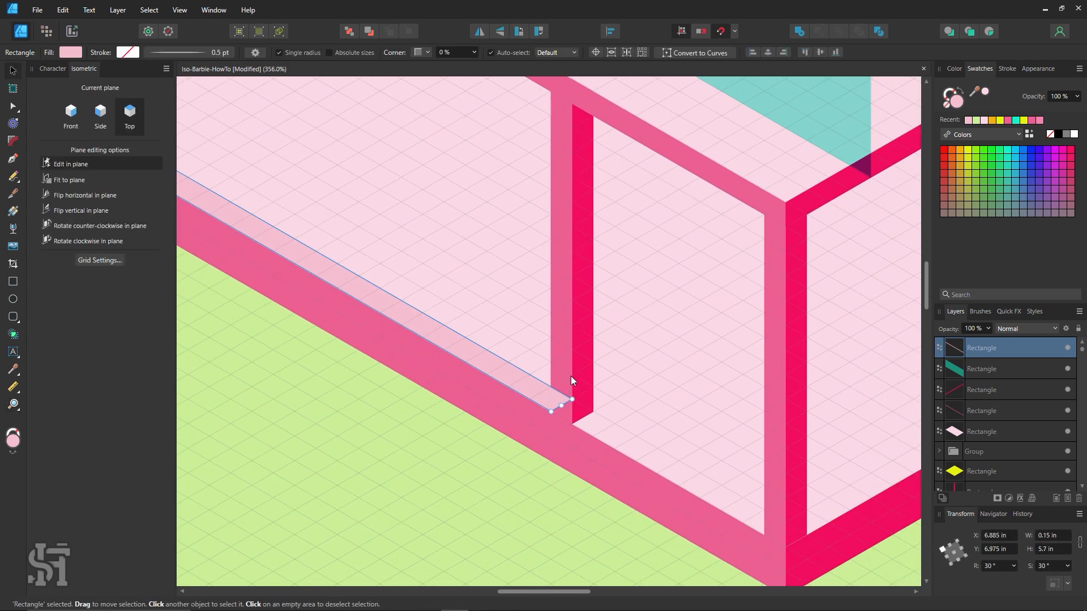
pyautogui.rightClick(538, 391)
pyautogui.click(579, 297)
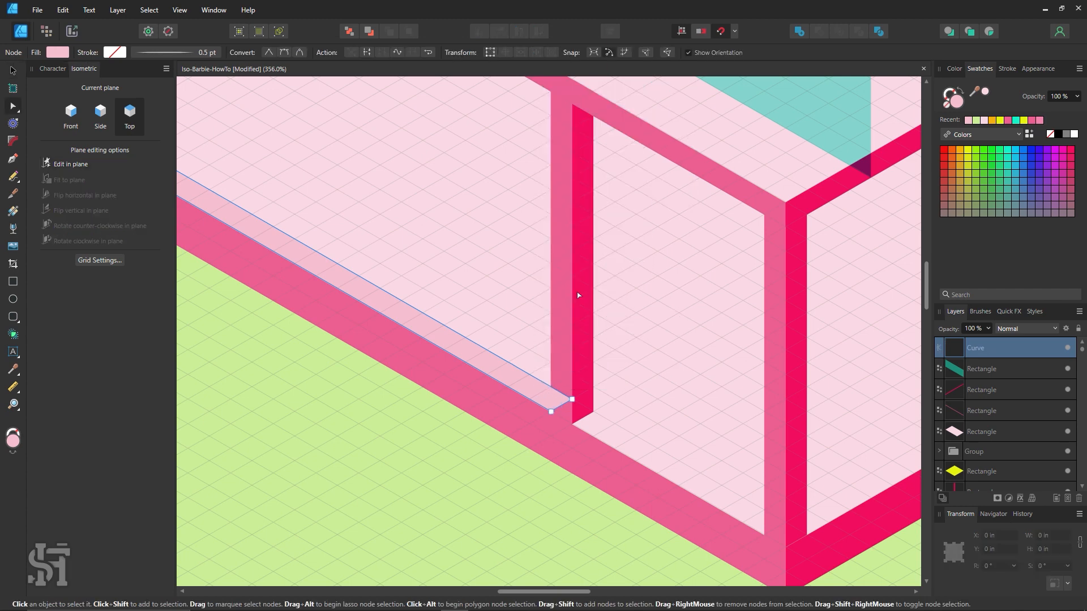
pyautogui.rightClick(548, 402)
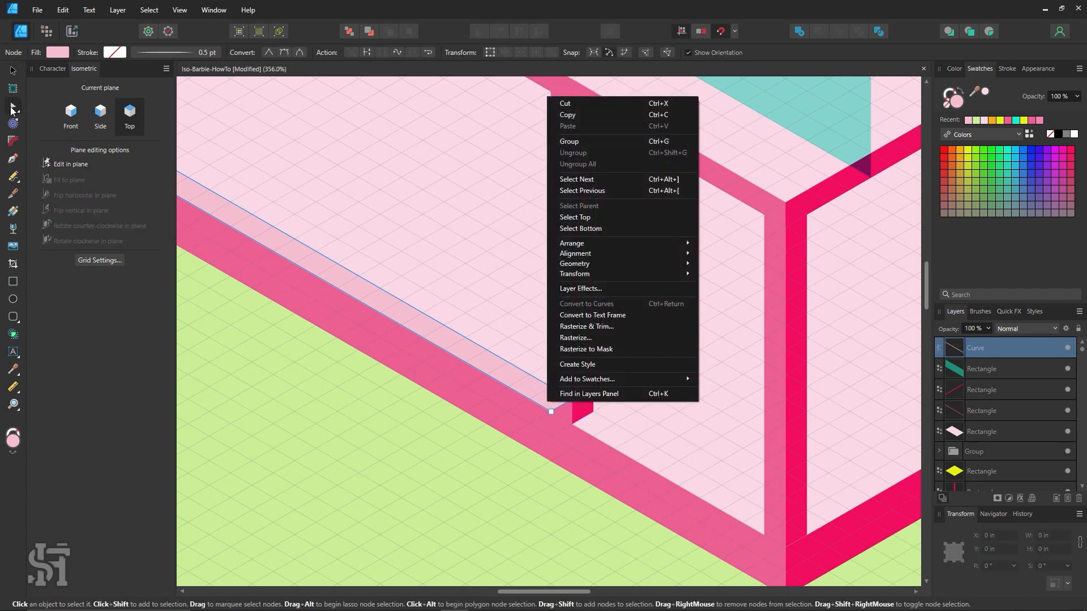
pyautogui.click(11, 108)
pyautogui.moveTo(572, 399); pyautogui.dragTo(551, 386)
# Step: Move the glass panel back into the long front opening and stack it in front of the base strip
pyautogui.press('z')
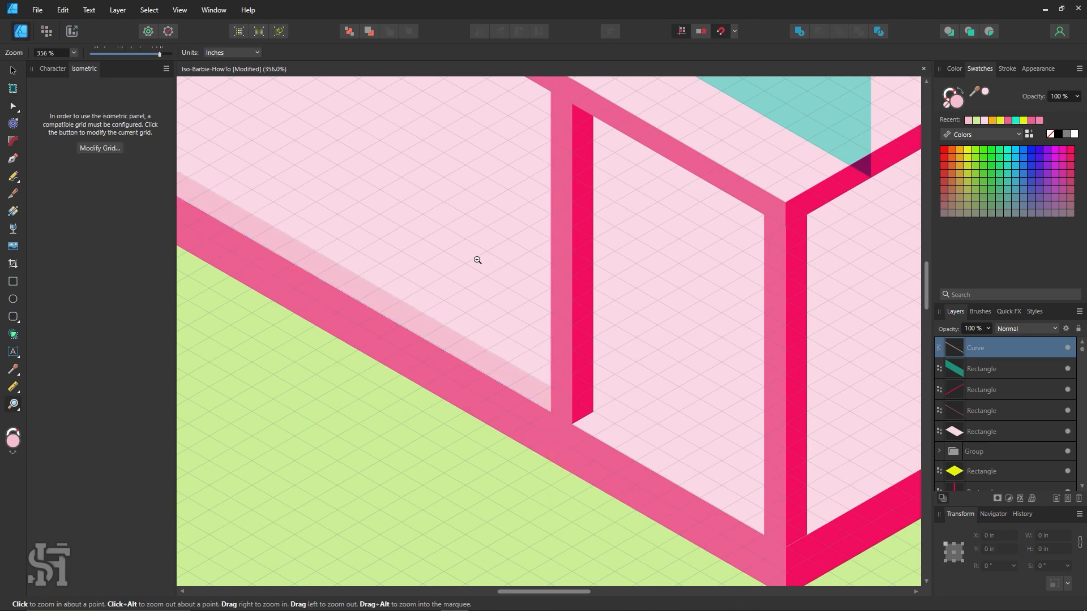
pyautogui.keyDown('alt'); pyautogui.click(478, 260); pyautogui.keyUp('alt')
pyautogui.keyDown('alt'); pyautogui.click(477, 260); pyautogui.keyUp('alt')
pyautogui.moveTo(458, 230); pyautogui.dragTo(556, 363)
pyautogui.click(555, 363)
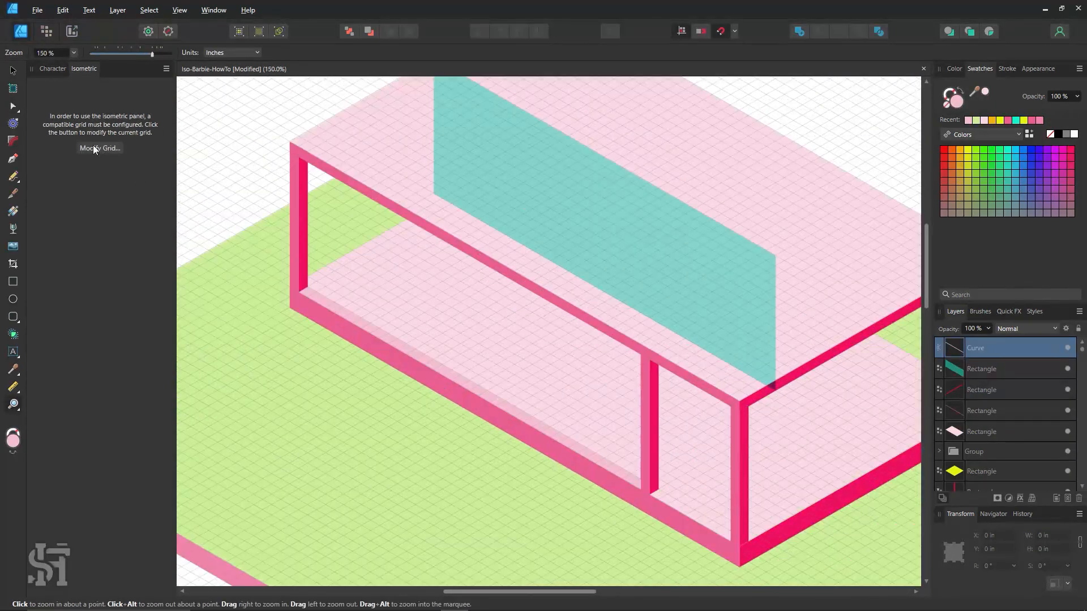
pyautogui.click(14, 70)
pyautogui.moveTo(503, 167); pyautogui.dragTo(381, 275)
pyautogui.moveTo(379, 273); pyautogui.dragTo(376, 269)
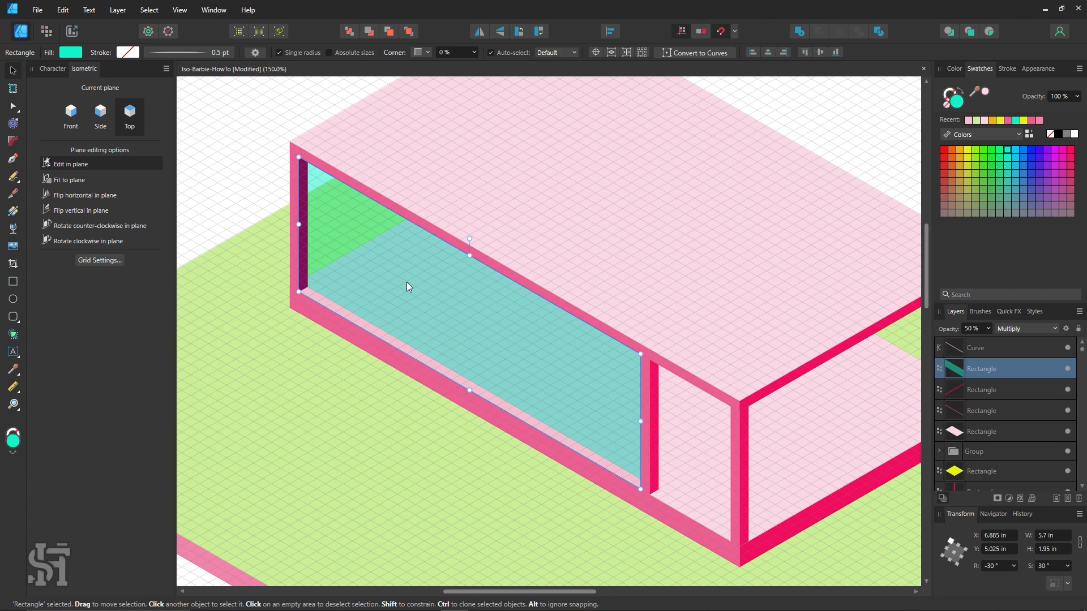
pyautogui.press('Delete')
pyautogui.hotkey('ctrl', 'z')
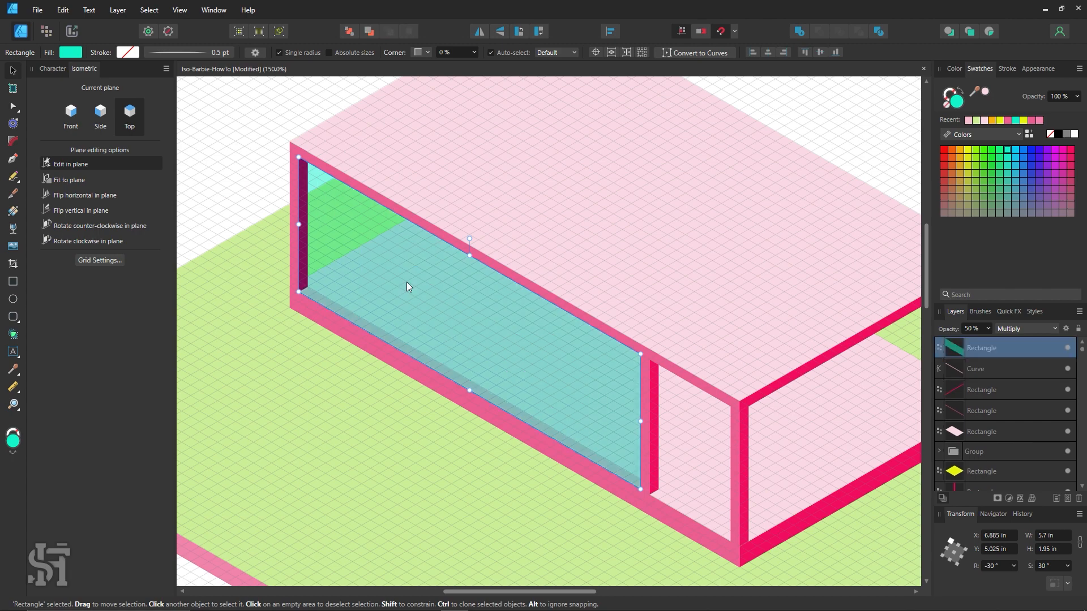
pyautogui.click(243, 139)
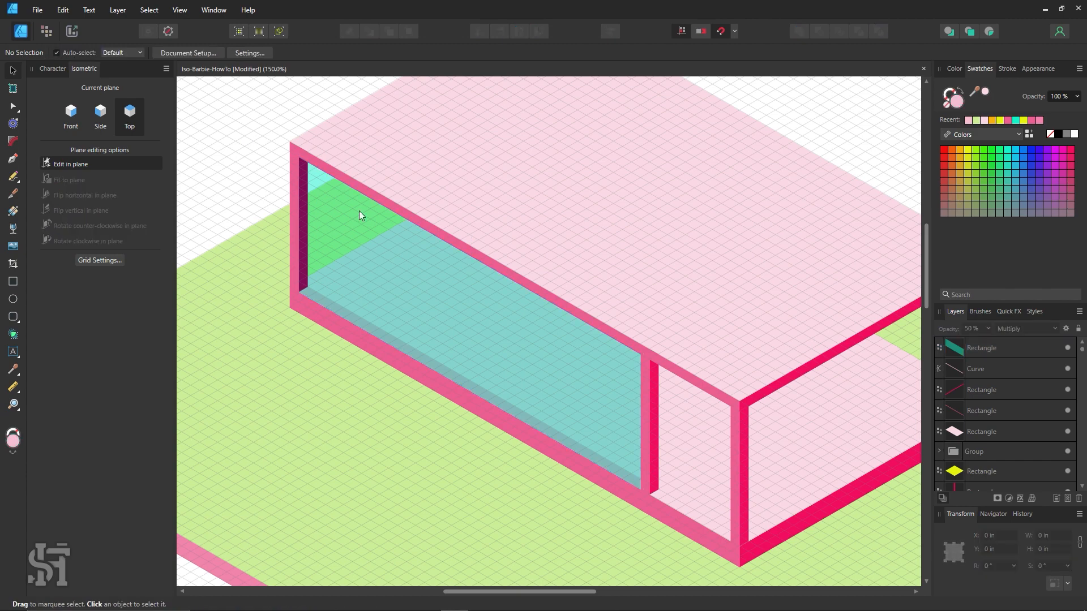
pyautogui.press('z')
pyautogui.keyDown('alt'); pyautogui.click(522, 392); pyautogui.keyUp('alt')
pyautogui.moveTo(506, 392); pyautogui.dragTo(476, 360)
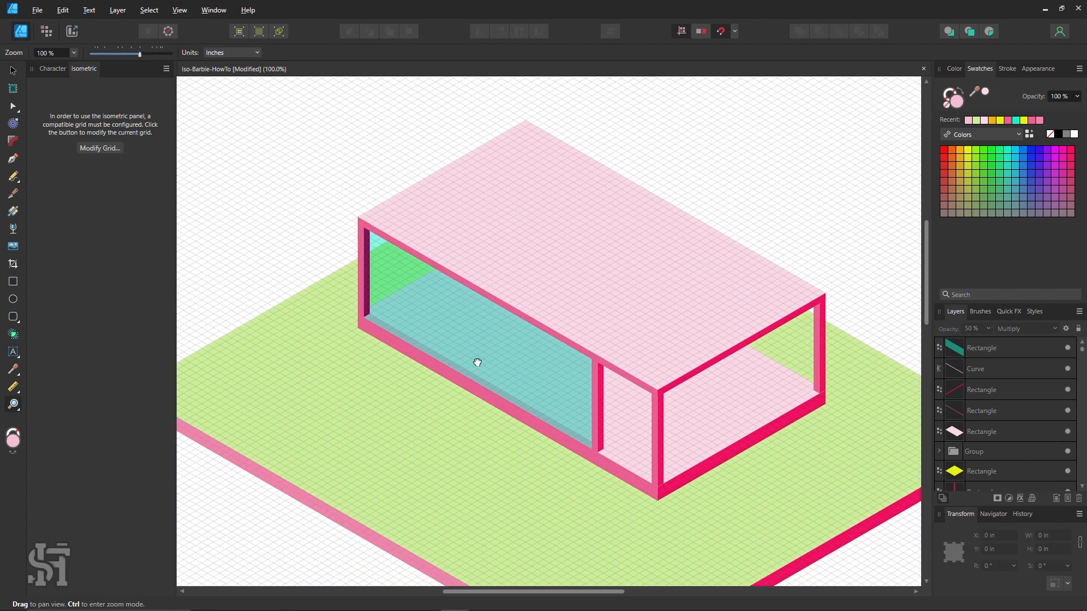
pyautogui.click(462, 335)
pyautogui.press('v')
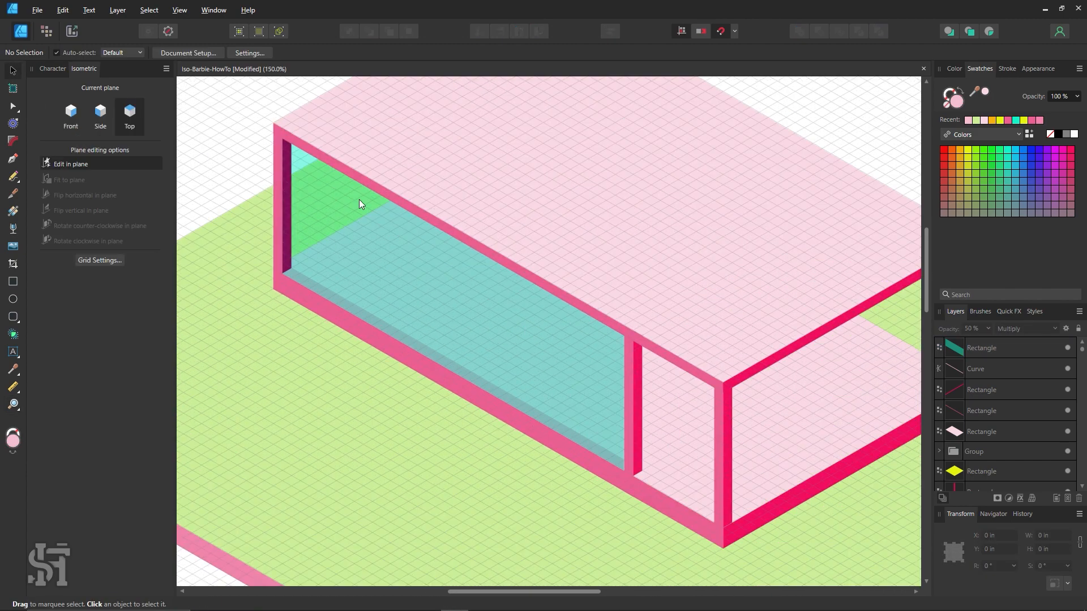
pyautogui.moveTo(352, 278); pyautogui.dragTo(620, 376)
pyautogui.hotkey('ctrl', 'z')
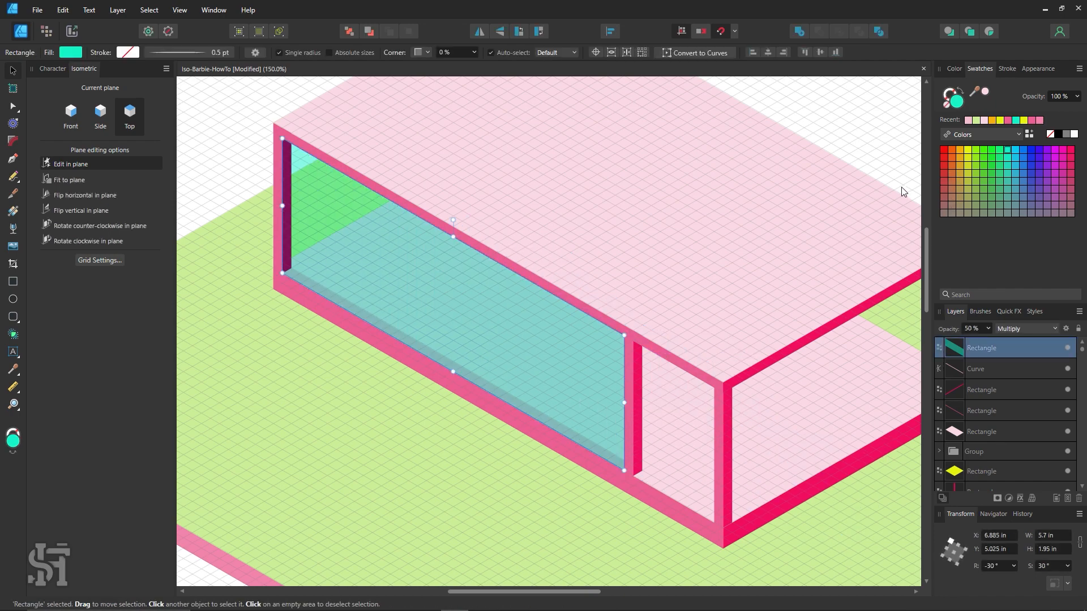
pyautogui.press('space')
pyautogui.moveTo(235, 111); pyautogui.dragTo(614, 361)
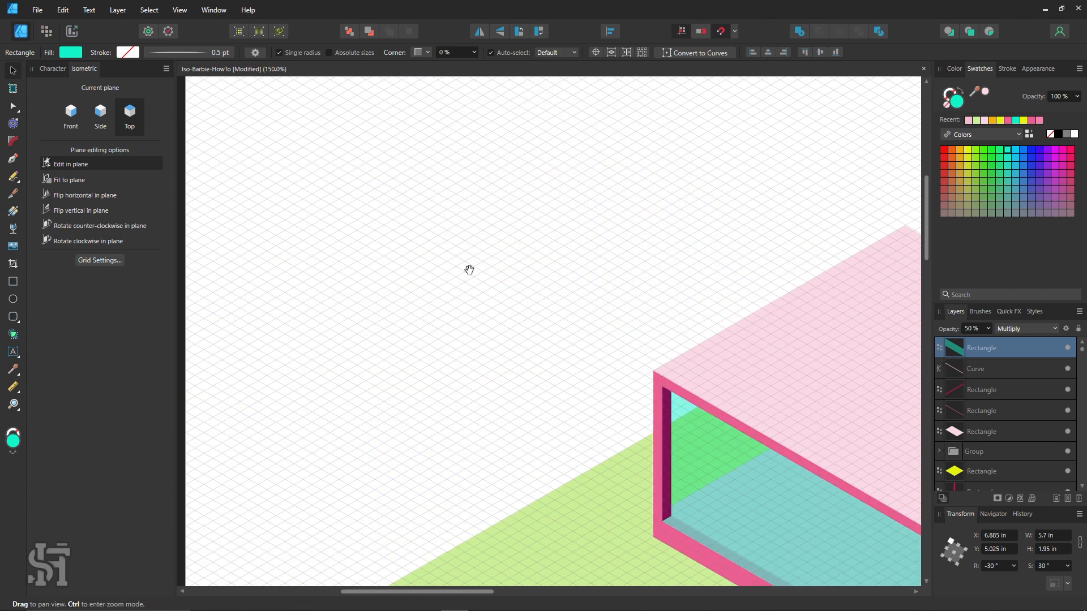
# Step: Try recolouring the front glass panel with pink EF5E91, check it against the whole house, and undo the colour change
pyautogui.moveTo(255, 128); pyautogui.dragTo(628, 377)
pyautogui.moveTo(283, 113); pyautogui.dragTo(570, 378)
pyautogui.moveTo(767, 496); pyautogui.dragTo(400, 226)
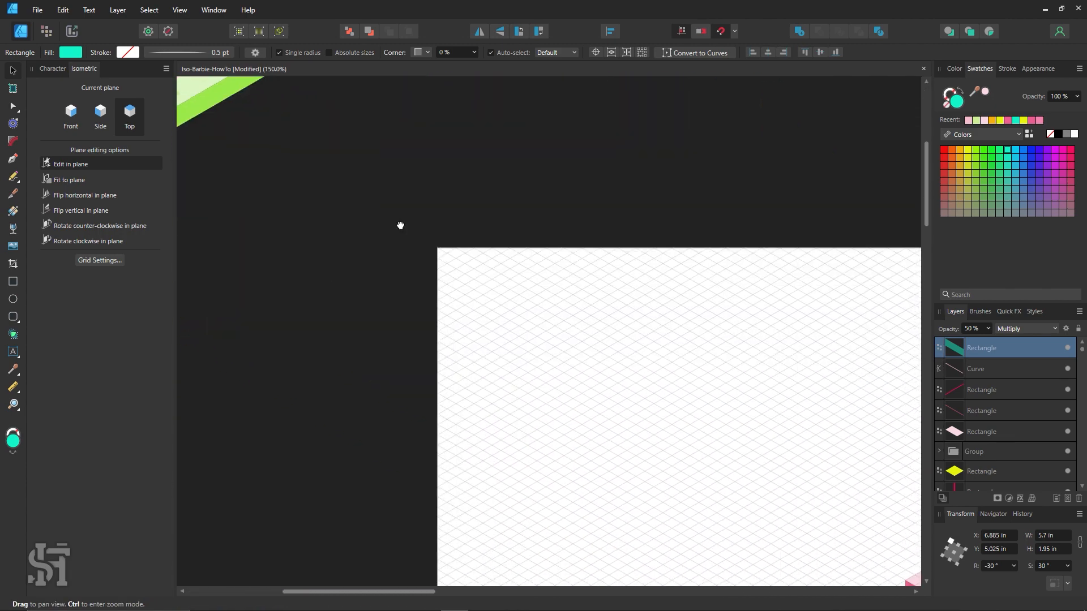
pyautogui.moveTo(850, 543); pyautogui.dragTo(405, 223)
pyautogui.moveTo(884, 545); pyautogui.dragTo(497, 358)
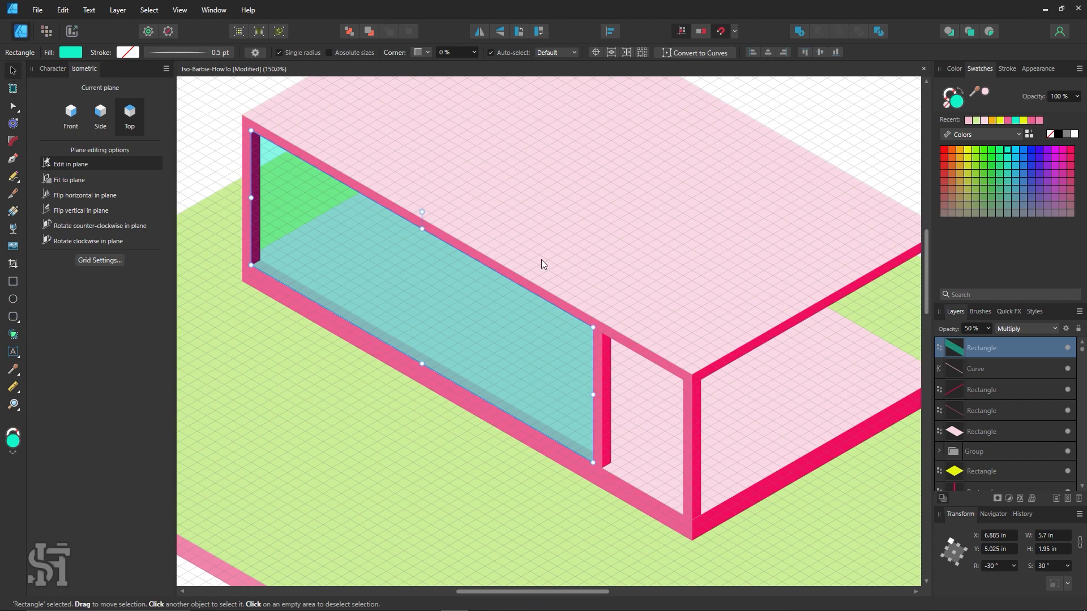
pyautogui.click(1009, 121)
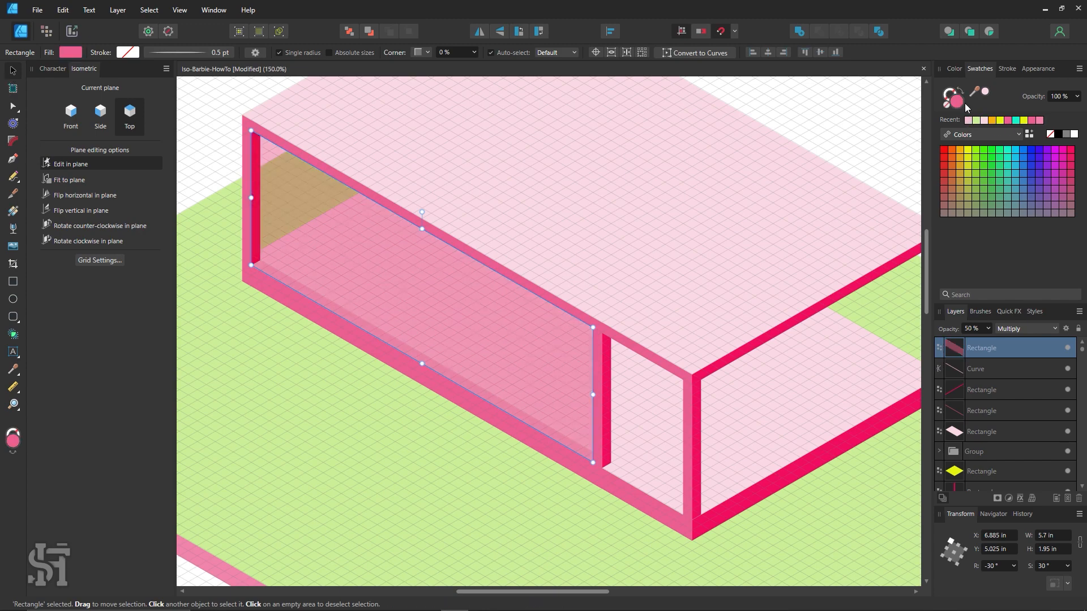
pyautogui.doubleClick(957, 101)
pyautogui.moveTo(887, 236)
pyautogui.mouseDown()
pyautogui.moveTo(840, 201)
pyautogui.moveTo(890, 246)
pyautogui.moveTo(892, 293)
pyautogui.moveTo(887, 243)
pyautogui.mouseUp()
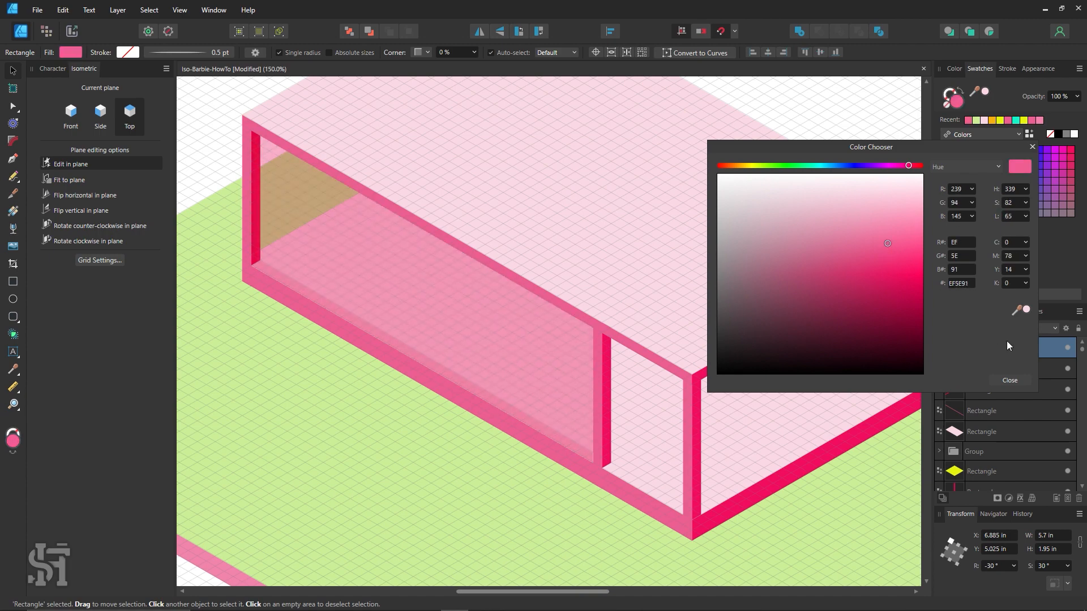
pyautogui.click(1019, 380)
pyautogui.hotkey('ctrl', 'd')
pyautogui.press('z')
pyautogui.keyDown('alt'); pyautogui.click(475, 292); pyautogui.keyUp('alt')
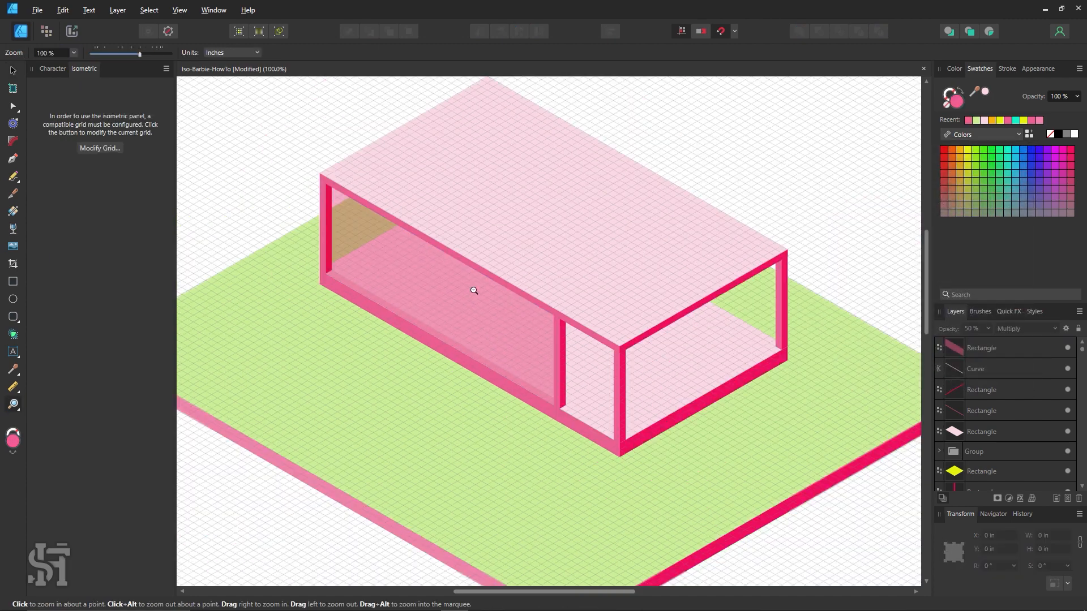
pyautogui.keyDown('alt'); pyautogui.click(476, 292); pyautogui.keyUp('alt')
pyautogui.hotkey('ctrl', 'z')
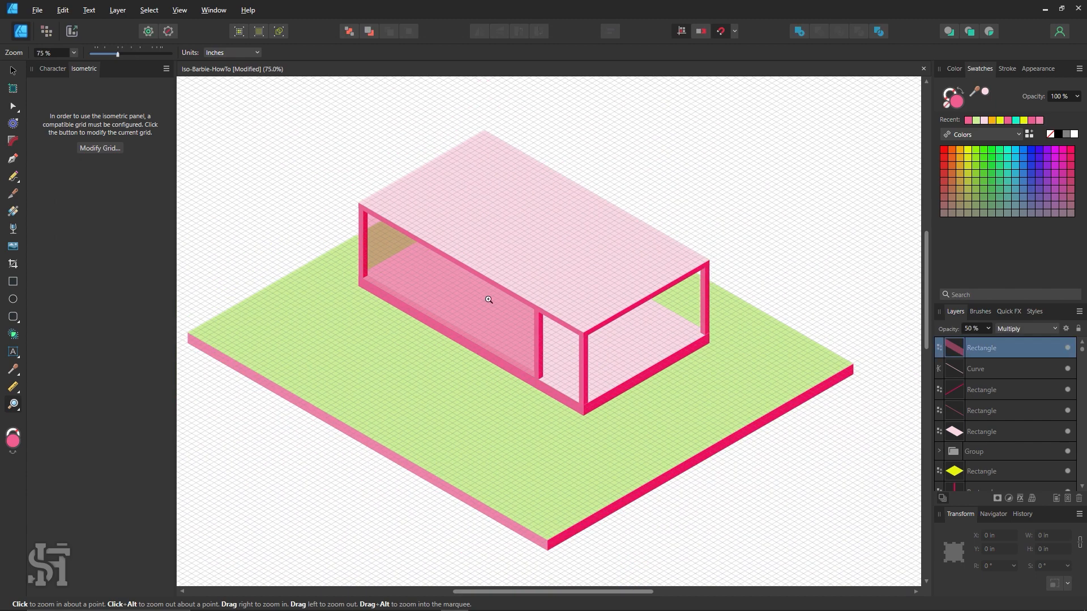
pyautogui.hotkey('ctrl', 'z')
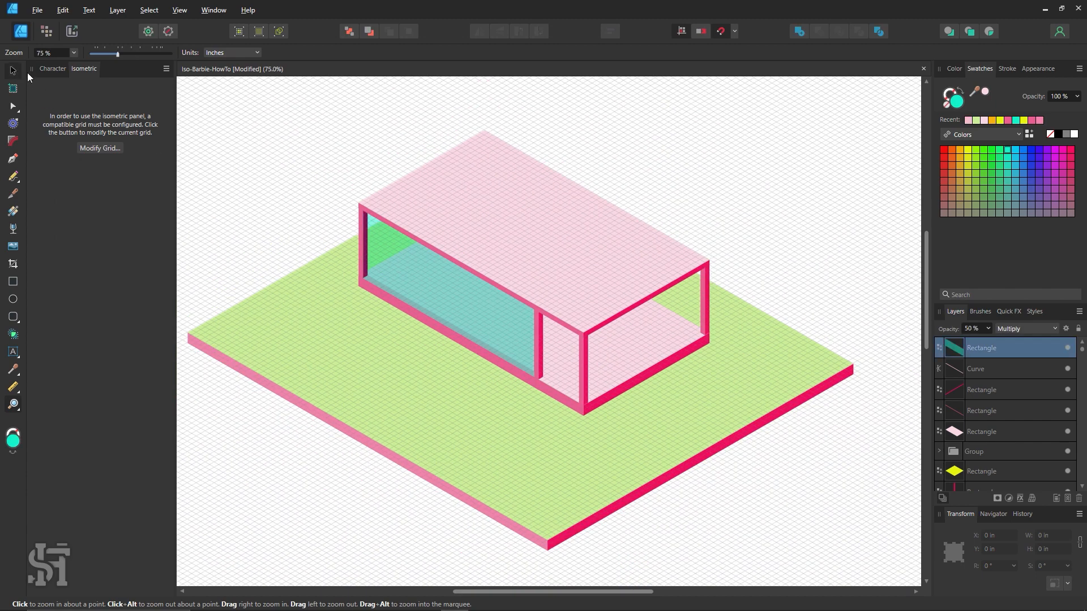
# Step: Select the front glass panel and recolour its fill to a lighter turquoise
pyautogui.click(13, 70)
pyautogui.click(437, 275)
pyautogui.click(956, 103)
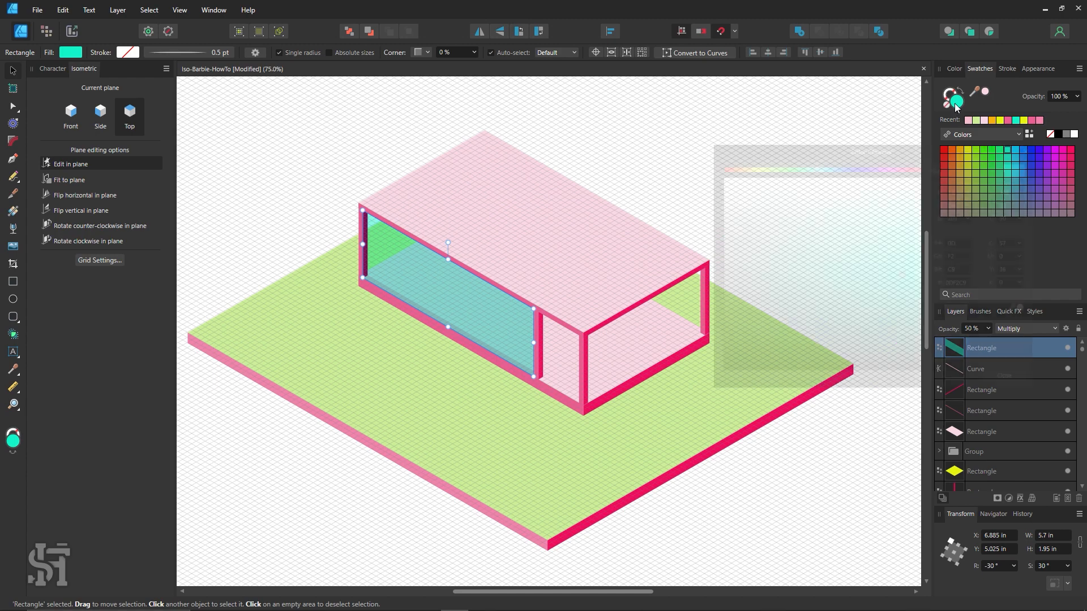
pyautogui.moveTo(891, 258)
pyautogui.mouseDown()
pyautogui.moveTo(876, 262)
pyautogui.moveTo(875, 301)
pyautogui.moveTo(916, 310)
pyautogui.moveTo(898, 243)
pyautogui.mouseUp()
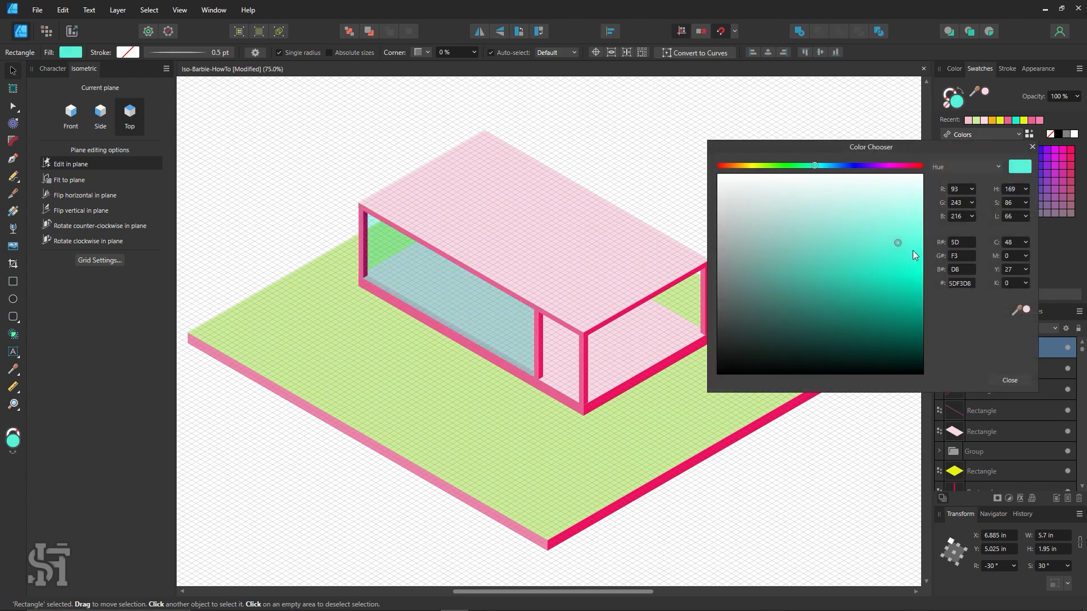
pyautogui.click(1014, 381)
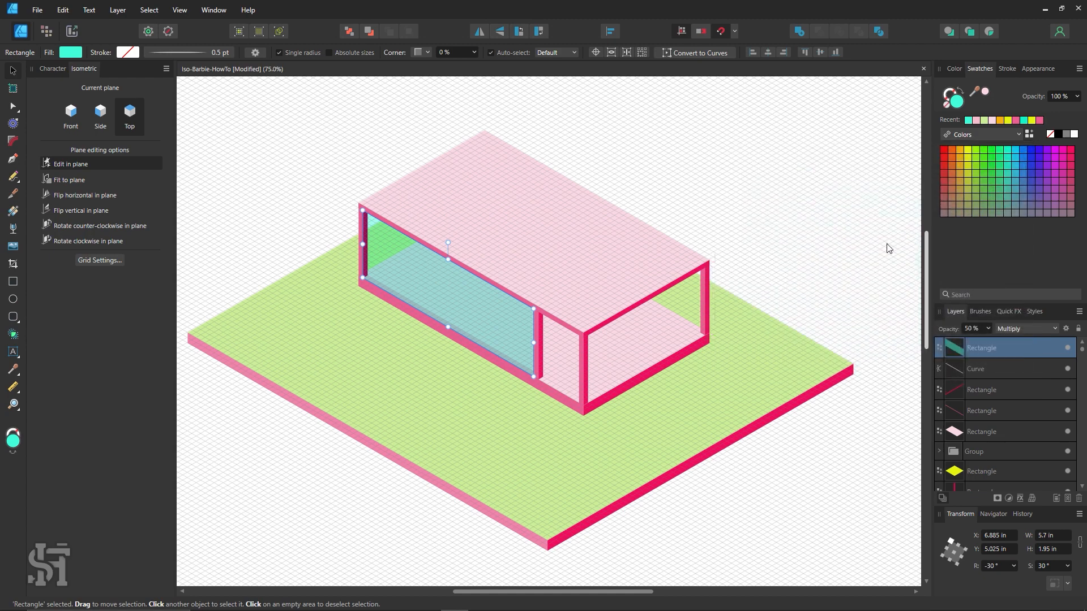
# Step: Set the glass panel's layer opacity to 82% and open its blend mode choices
pyautogui.click(989, 329)
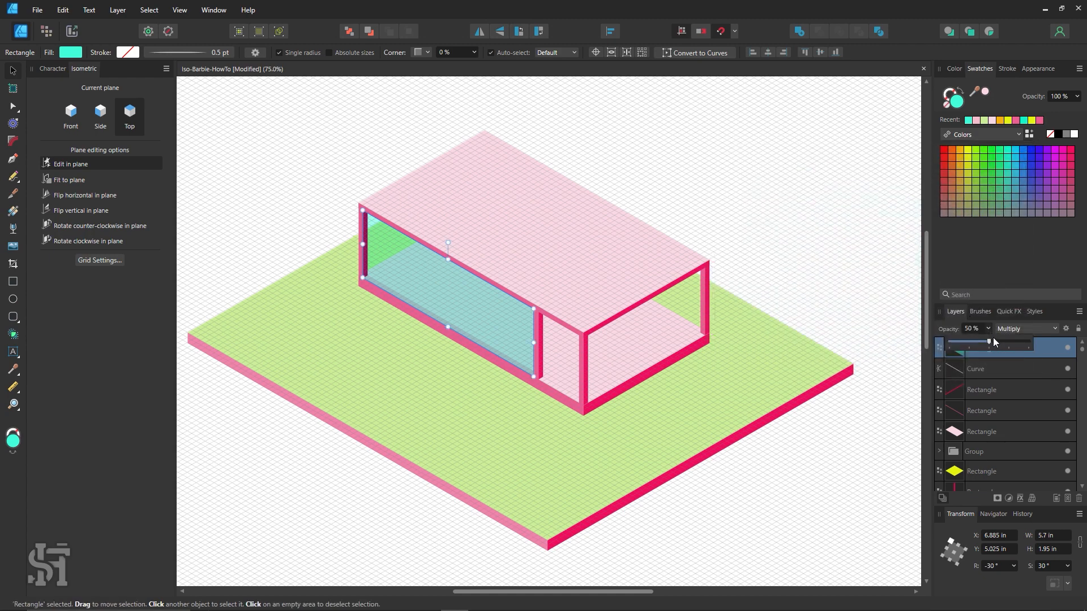
pyautogui.moveTo(994, 340)
pyautogui.mouseDown()
pyautogui.moveTo(1054, 354)
pyautogui.moveTo(1015, 344)
pyautogui.mouseUp()
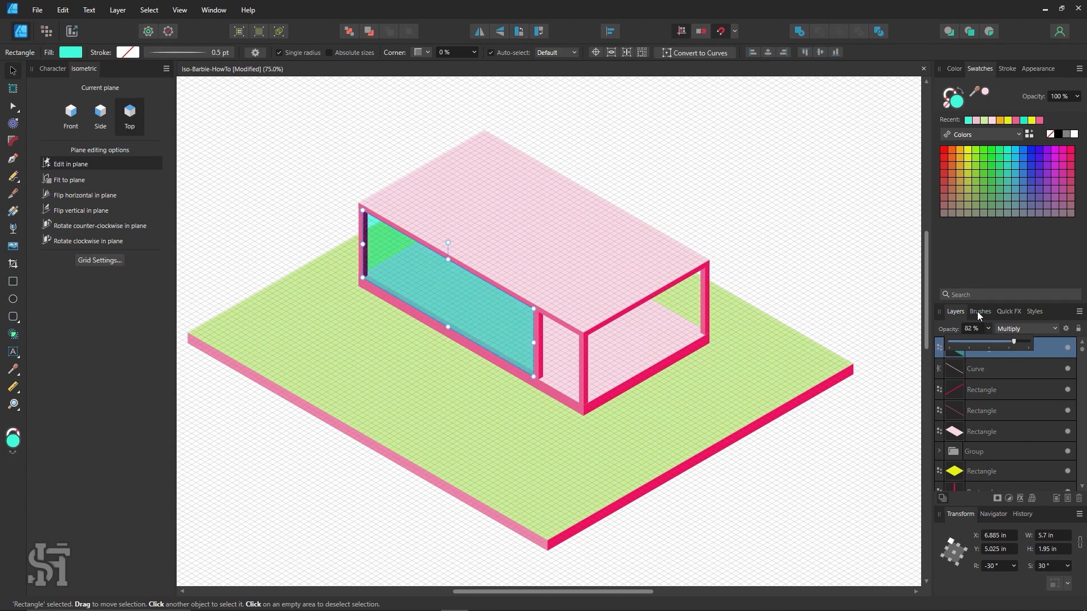
pyautogui.click(1013, 331)
pyautogui.click(1015, 329)
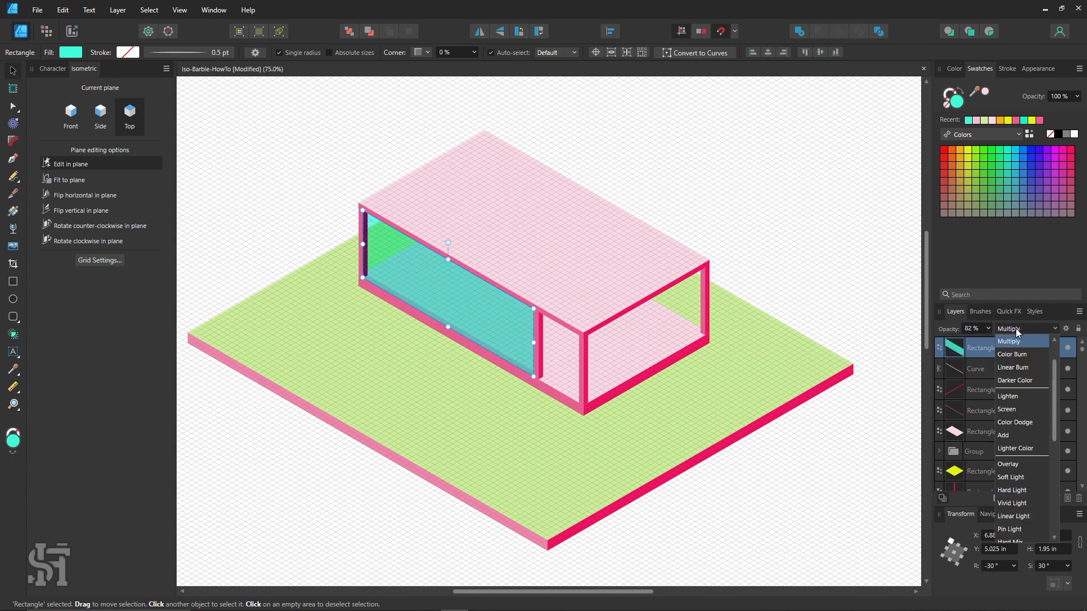
# Step: Try the Normal blend mode on the teal window glass rectangle with its opacity lowered to 75%
pyautogui.scroll(1, 1034, 385)
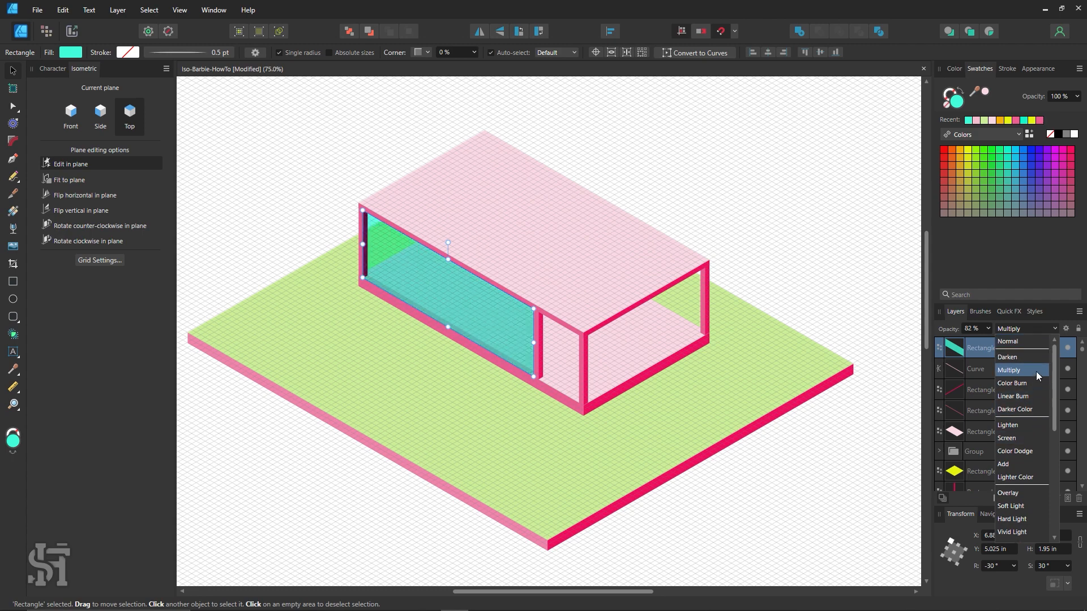
pyautogui.click(1026, 369)
pyautogui.click(1020, 334)
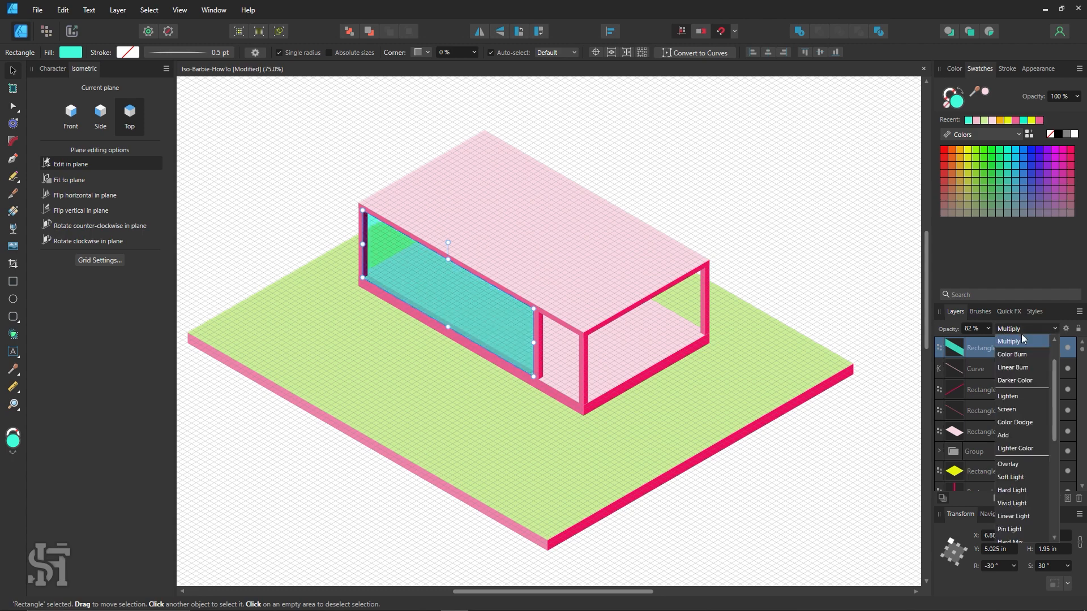
pyautogui.scroll(1, 1021, 343)
pyautogui.click(1021, 343)
pyautogui.click(988, 329)
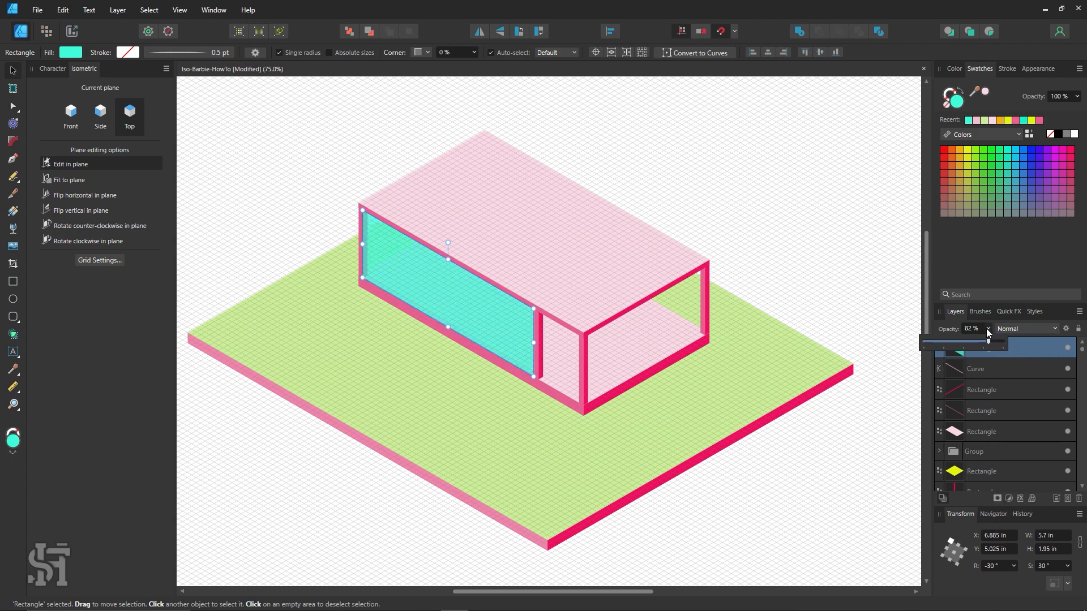
pyautogui.moveTo(980, 337); pyautogui.dragTo(993, 344)
# Step: Set the teal window glass rectangle to the Multiply blend mode and its opacity to 58%
pyautogui.click(1015, 330)
pyautogui.click(1021, 369)
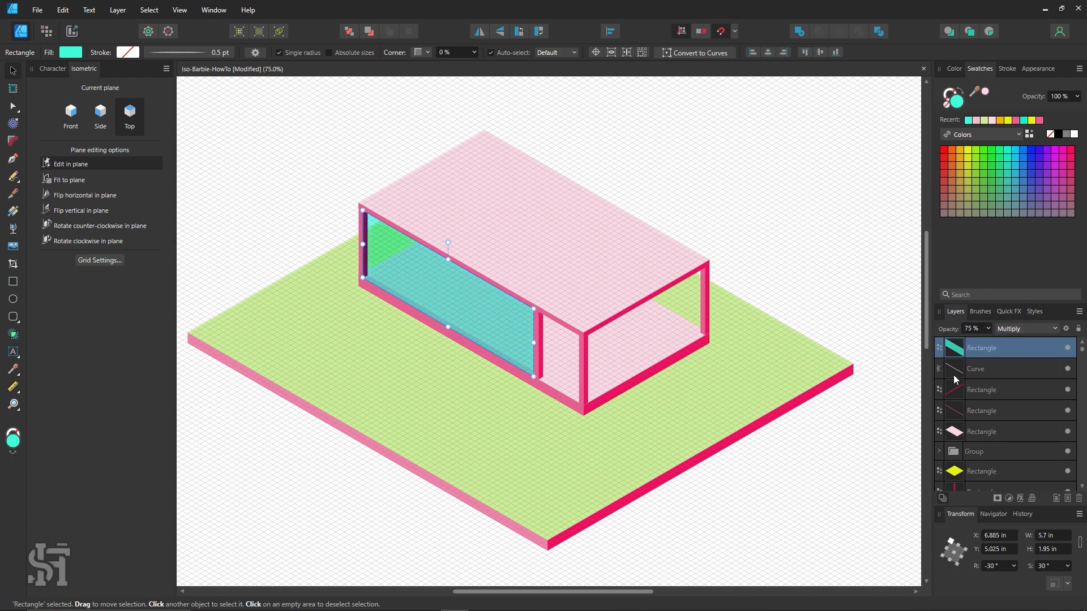
pyautogui.click(988, 329)
pyautogui.moveTo(992, 342)
pyautogui.mouseDown()
pyautogui.moveTo(1014, 342)
pyautogui.moveTo(976, 350)
pyautogui.mouseUp()
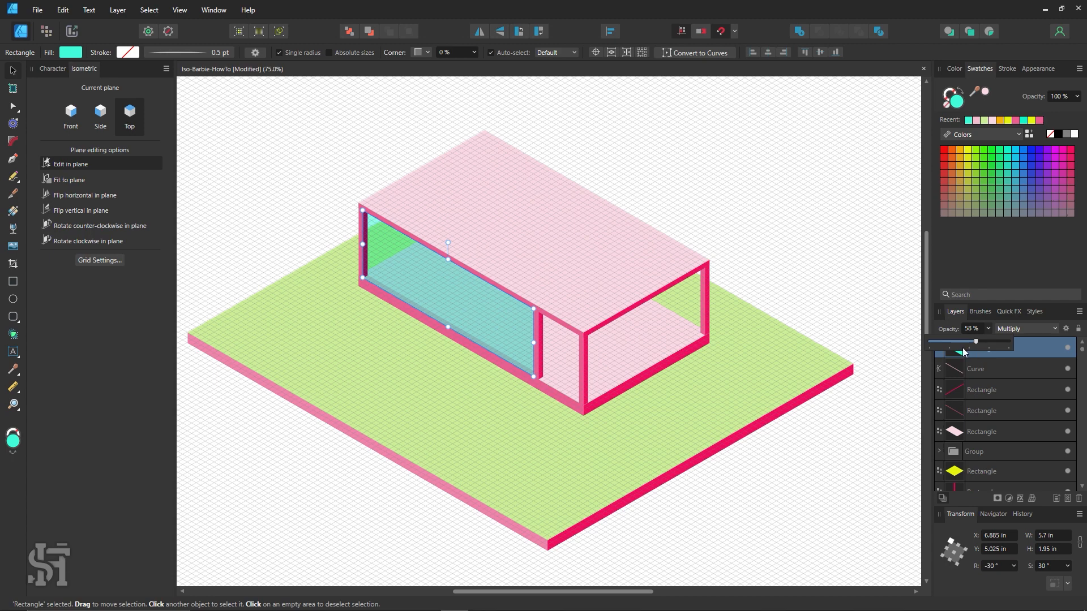
# Step: Find the finished house illustration and select the glass pane in its ground-floor front opening
pyautogui.click(191, 124)
pyautogui.moveTo(229, 127); pyautogui.dragTo(763, 520)
pyautogui.moveTo(457, 270); pyautogui.dragTo(638, 367)
pyautogui.click(487, 291)
pyautogui.press('z')
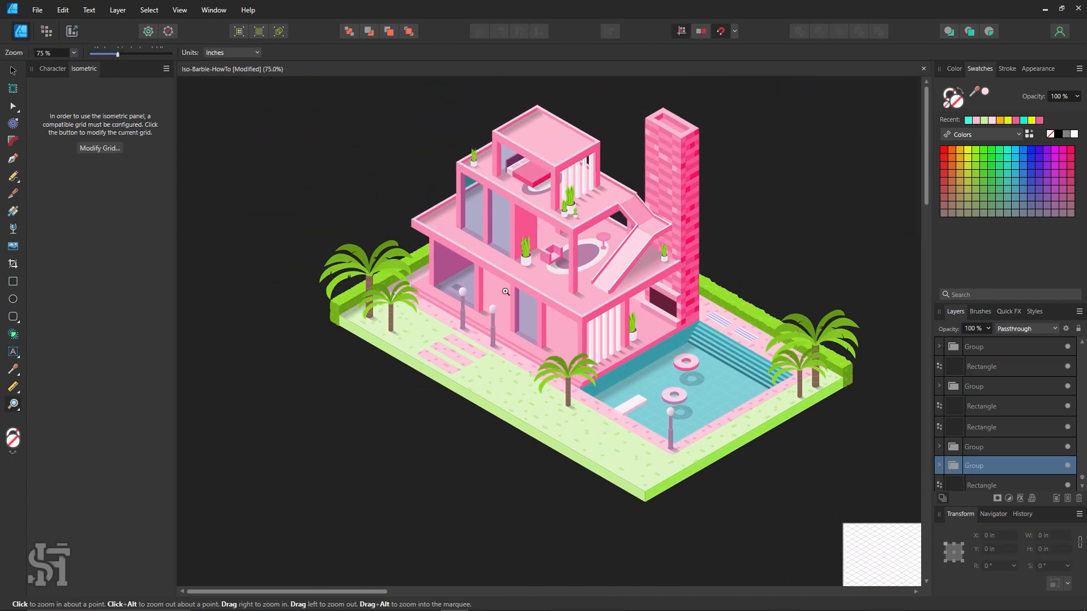
pyautogui.click(503, 291)
pyautogui.click(503, 291)
pyautogui.click(10, 71)
pyautogui.doubleClick(399, 242)
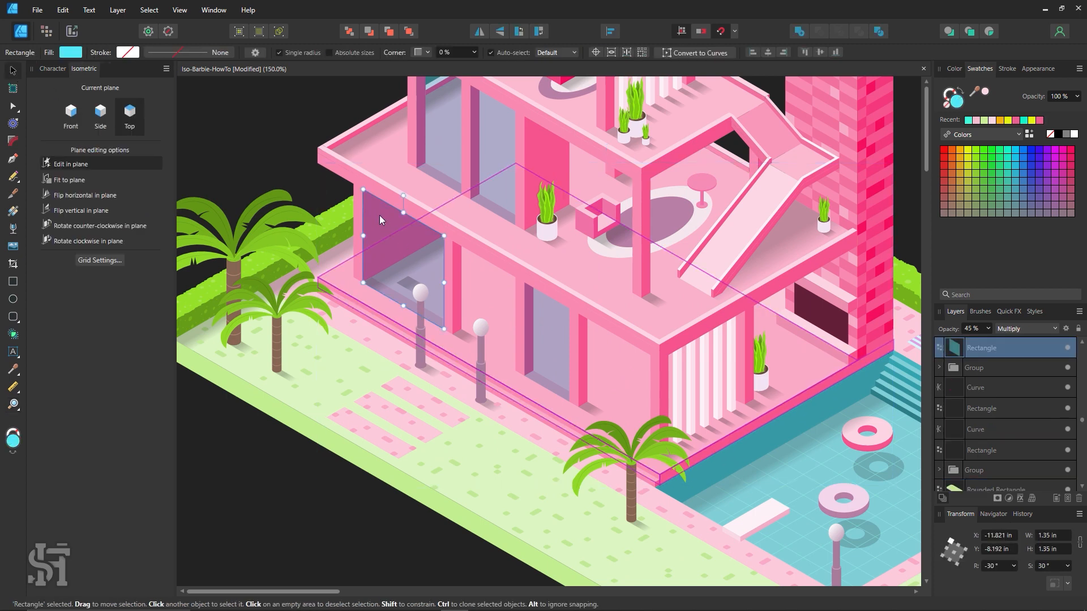
# Step: Try moving the reference house's glass pane off its opening twice, undoing each move
pyautogui.moveTo(379, 215); pyautogui.dragTo(433, 289)
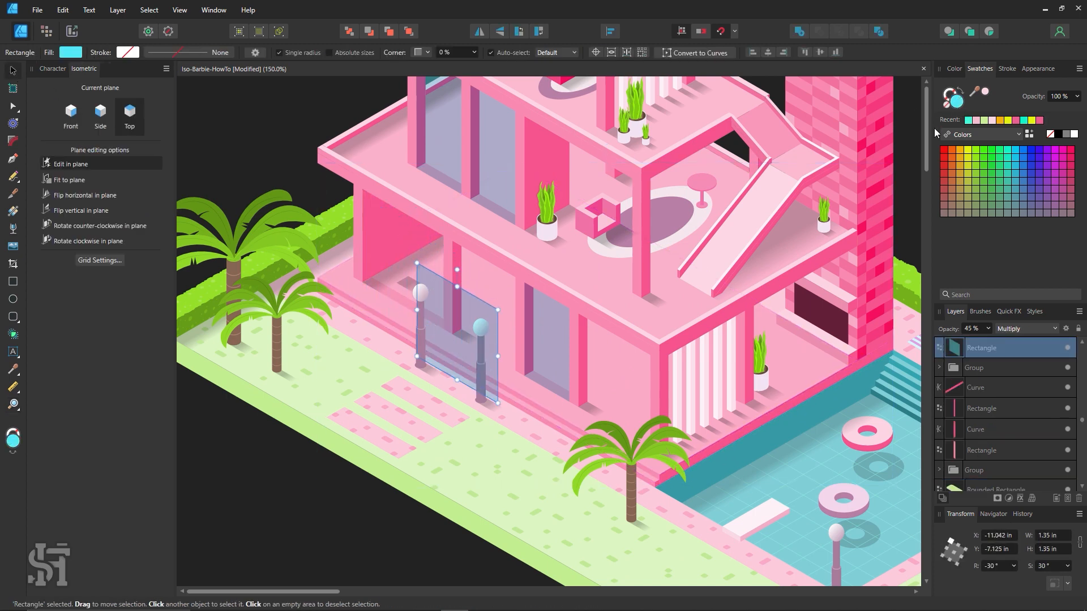
pyautogui.hotkey('ctrl', 'z')
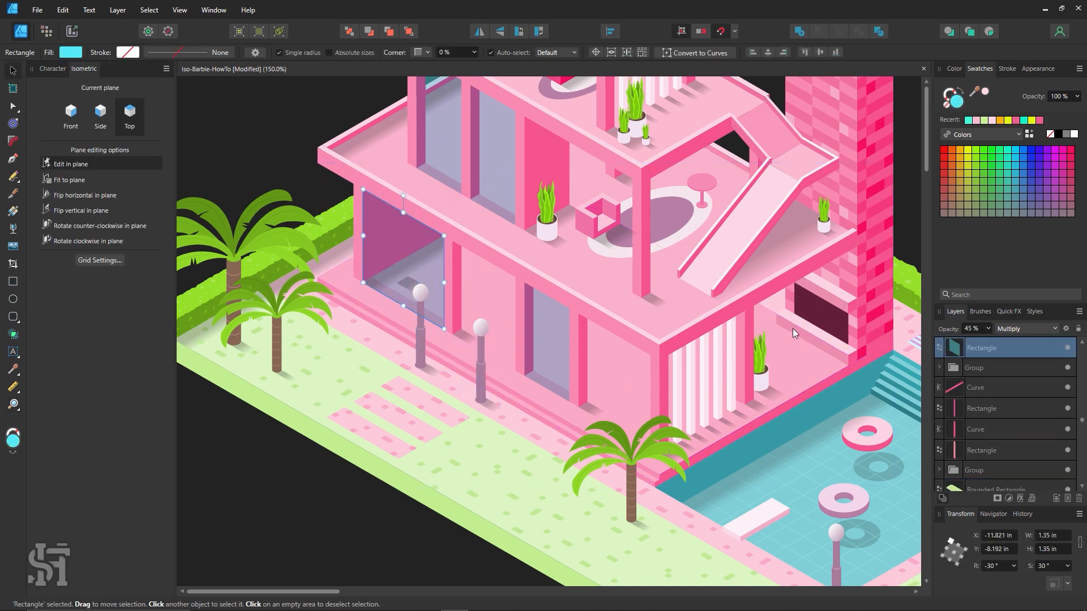
pyautogui.moveTo(414, 245); pyautogui.dragTo(501, 375)
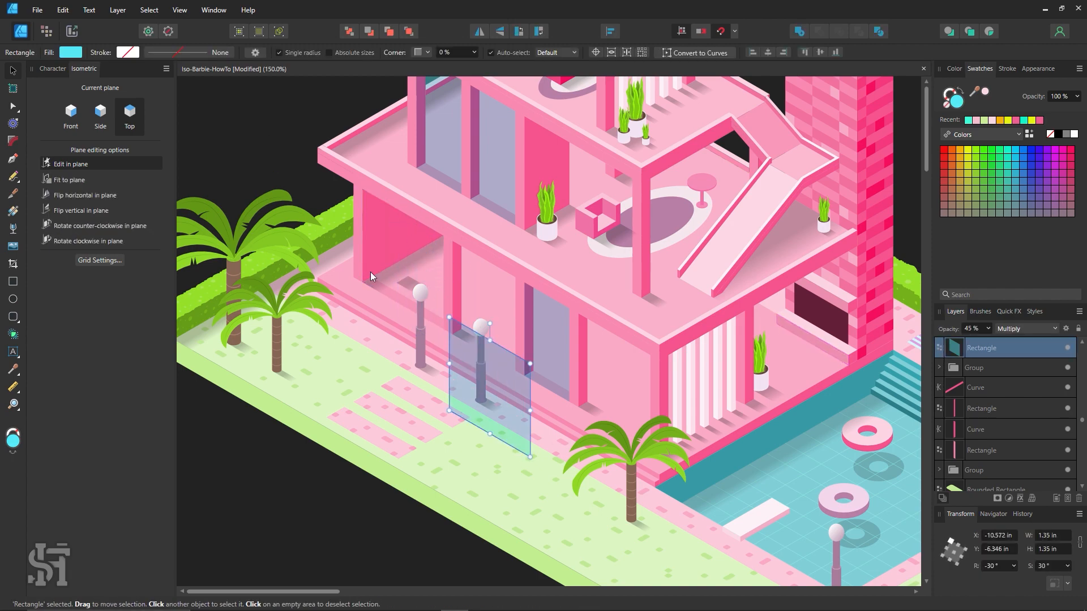
pyautogui.hotkey('ctrl', 'z')
# Step: Examine the translucent front window and wall openings of the unfinished pink house block
pyautogui.press('space')
pyautogui.moveTo(440, 257); pyautogui.dragTo(237, 85)
pyautogui.moveTo(758, 567); pyautogui.dragTo(543, 319)
pyautogui.moveTo(865, 566); pyautogui.dragTo(332, 225)
pyautogui.moveTo(619, 290); pyautogui.dragTo(345, 266)
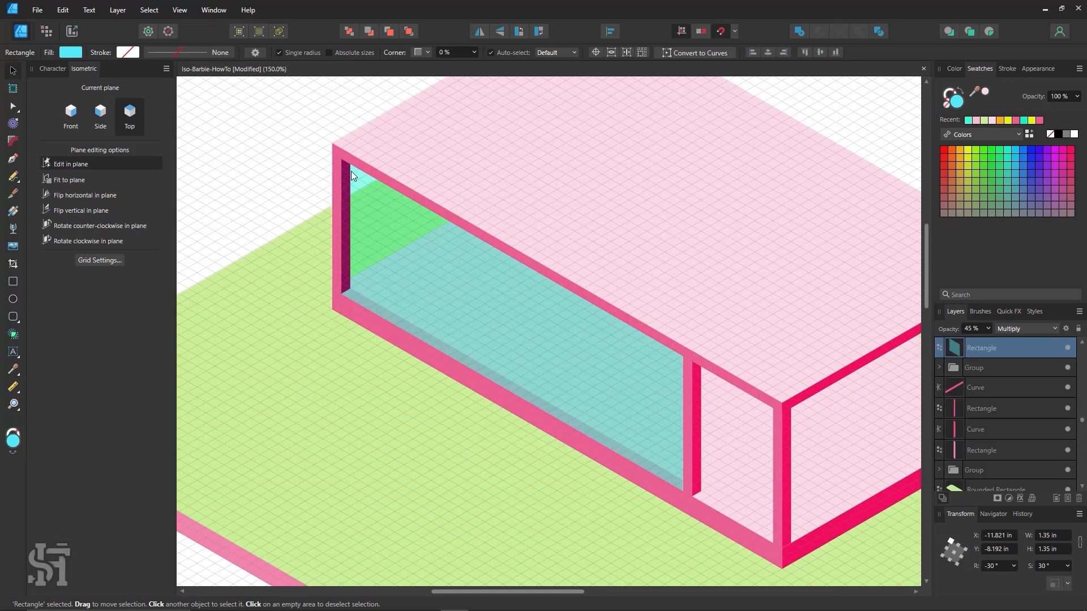
pyautogui.press('z')
pyautogui.keyDown('alt'); pyautogui.click(521, 345); pyautogui.keyUp('alt')
pyautogui.keyDown('alt'); pyautogui.click(536, 355); pyautogui.keyUp('alt')
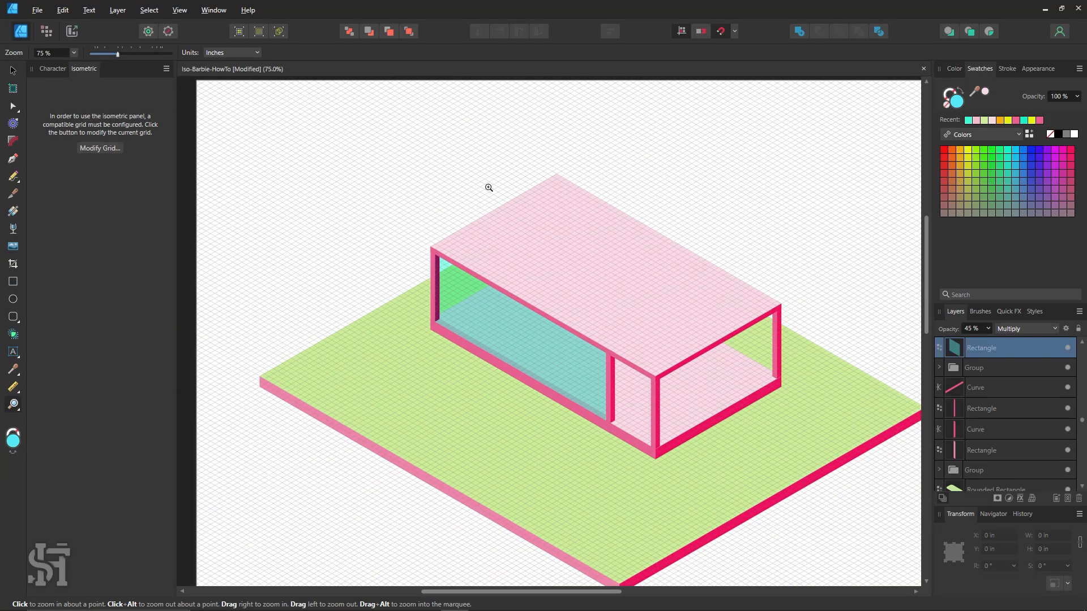
pyautogui.moveTo(618, 418); pyautogui.dragTo(549, 308)
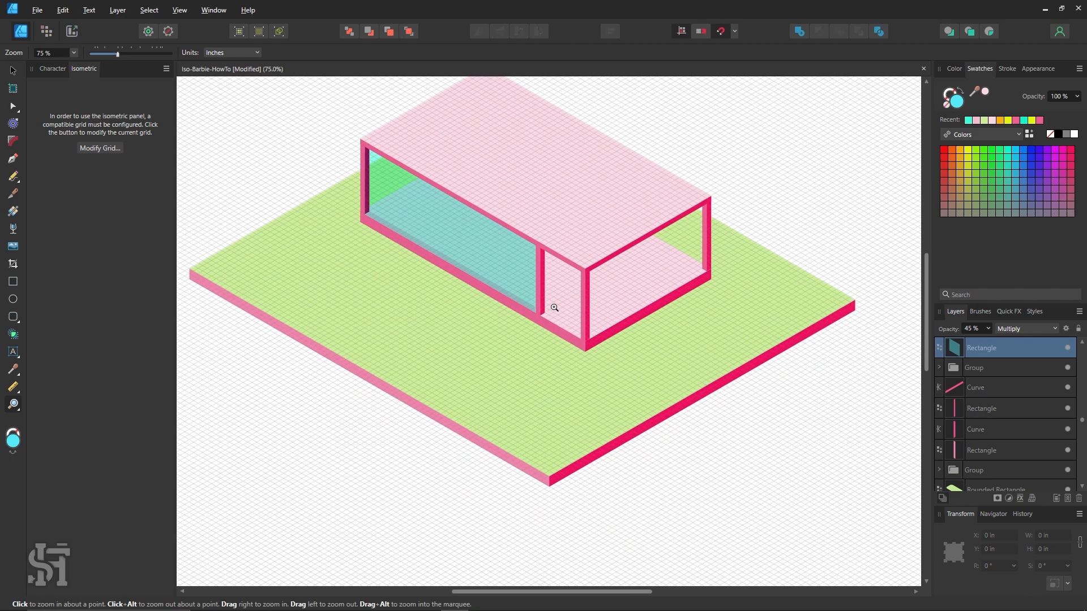
pyautogui.click(554, 307)
pyautogui.click(556, 307)
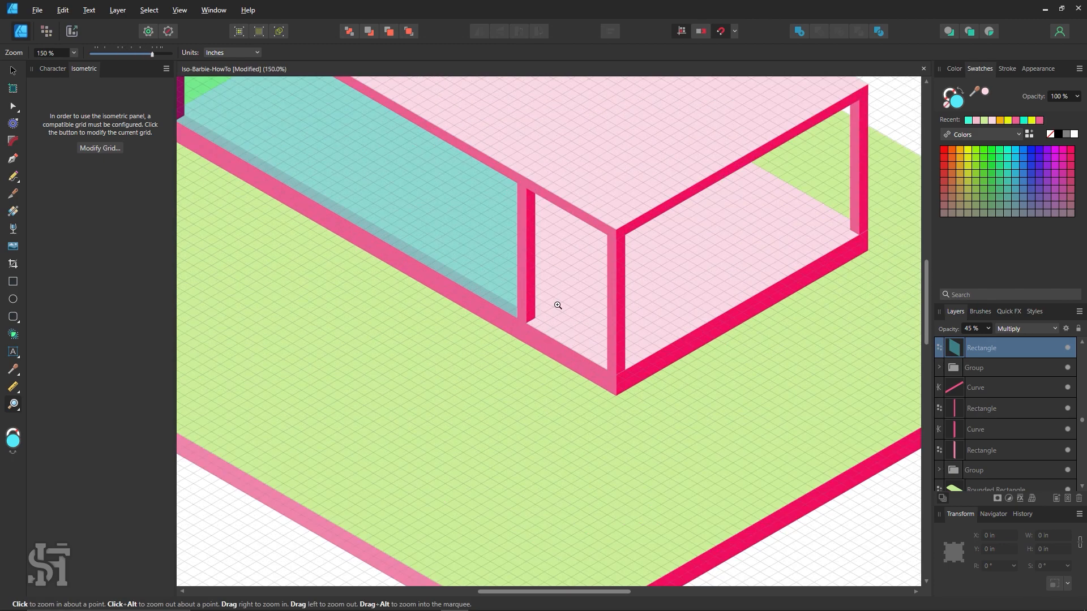
pyautogui.keyDown('alt'); pyautogui.click(475, 285); pyautogui.keyUp('alt')
pyautogui.keyDown('alt'); pyautogui.click(486, 196); pyautogui.keyUp('alt')
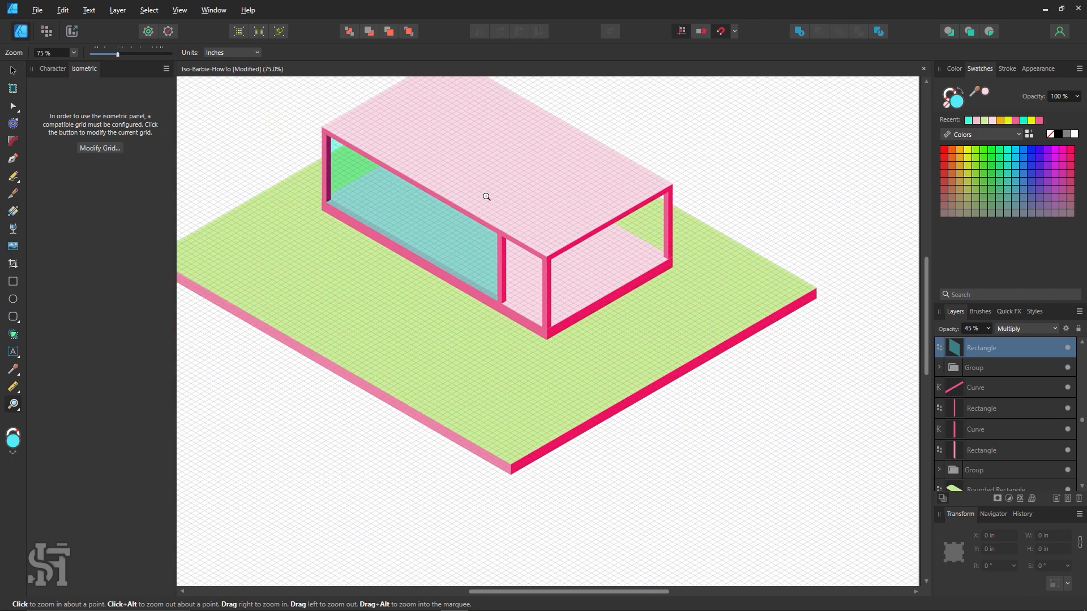
pyautogui.moveTo(485, 197); pyautogui.dragTo(531, 311)
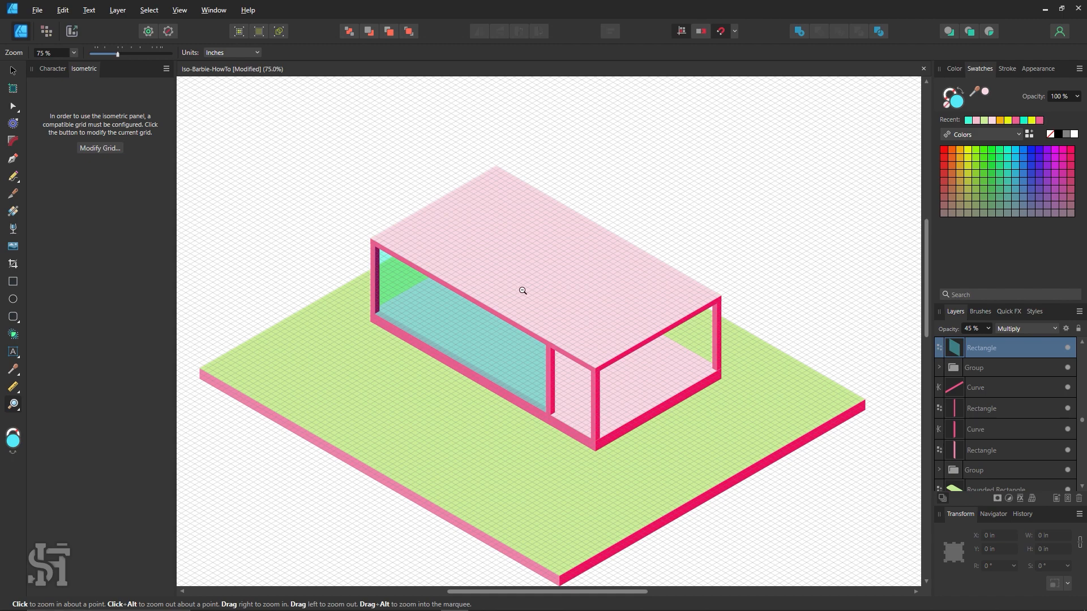
# Step: Examine the upper storeys of the finished reference house and clear the selection
pyautogui.keyDown('alt'); pyautogui.click(521, 287); pyautogui.keyUp('alt')
pyautogui.moveTo(432, 199); pyautogui.dragTo(740, 516)
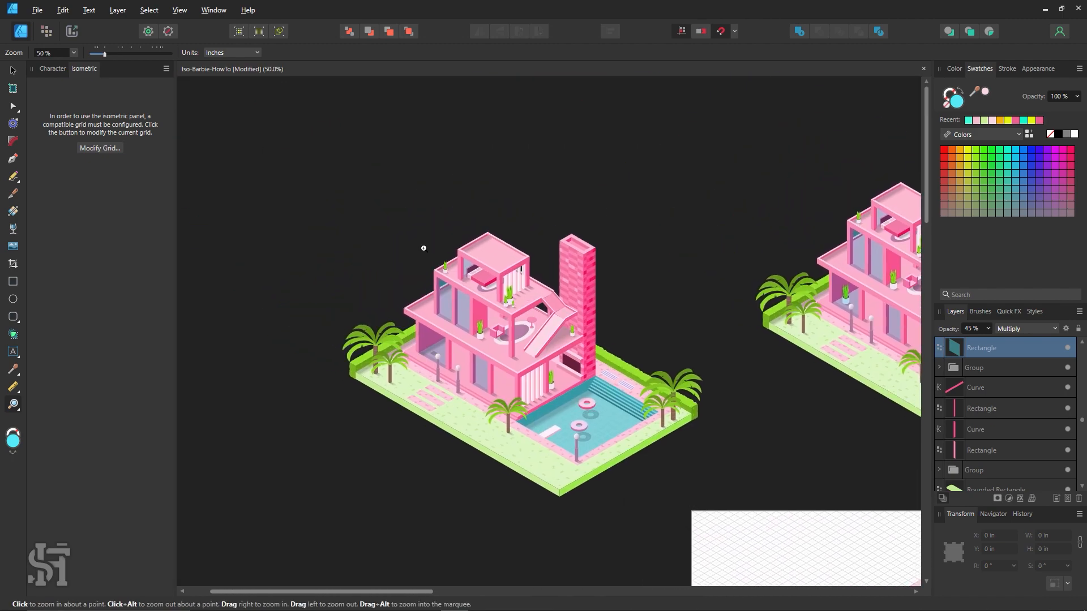
pyautogui.moveTo(424, 248); pyautogui.dragTo(504, 289)
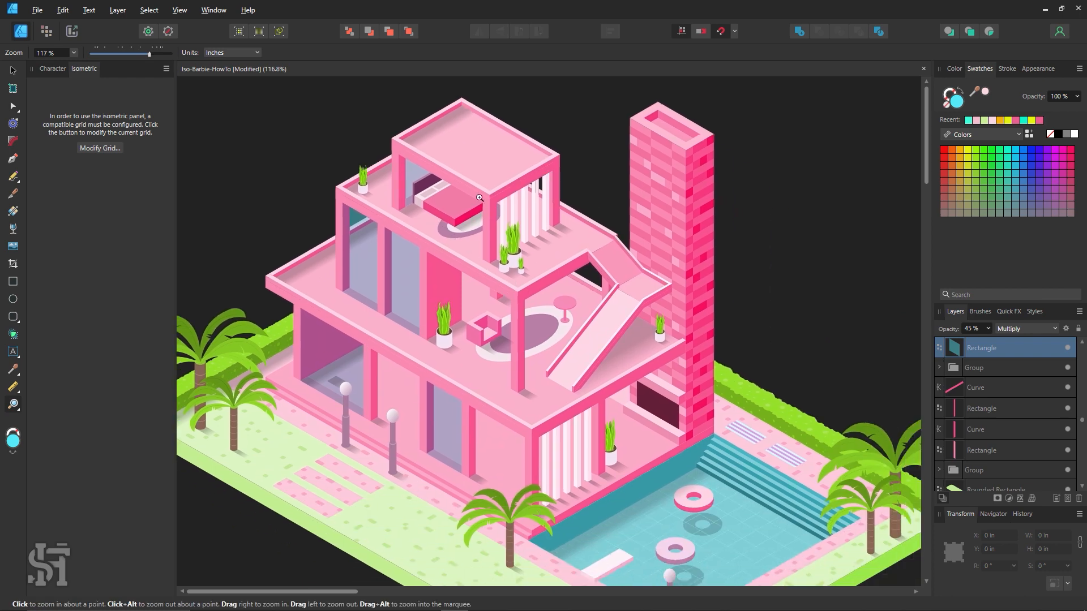
pyautogui.scroll(1, 476, 152)
pyautogui.click(13, 71)
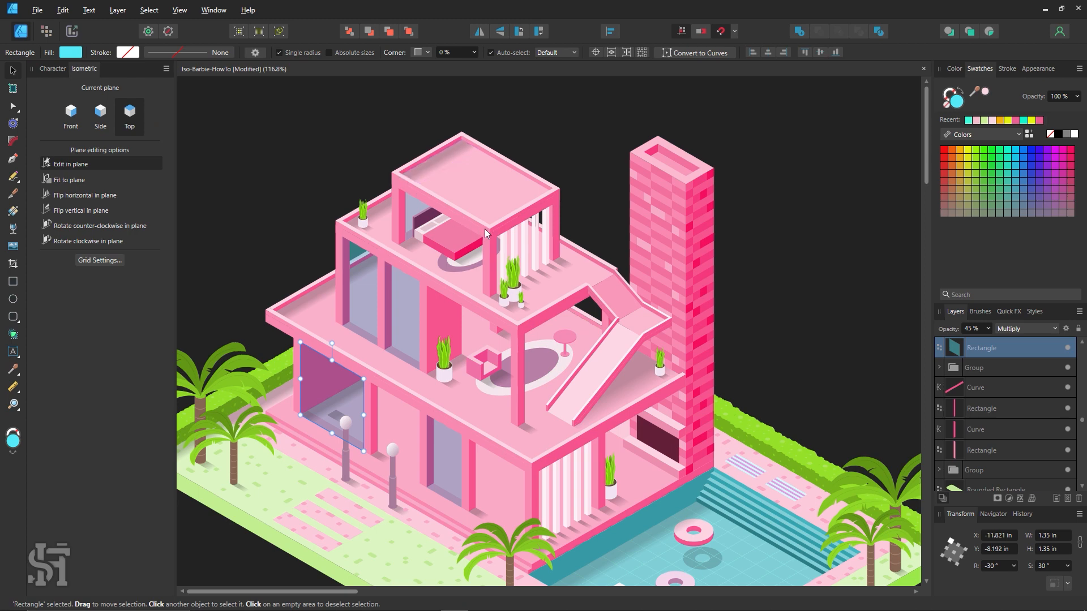
pyautogui.click(290, 188)
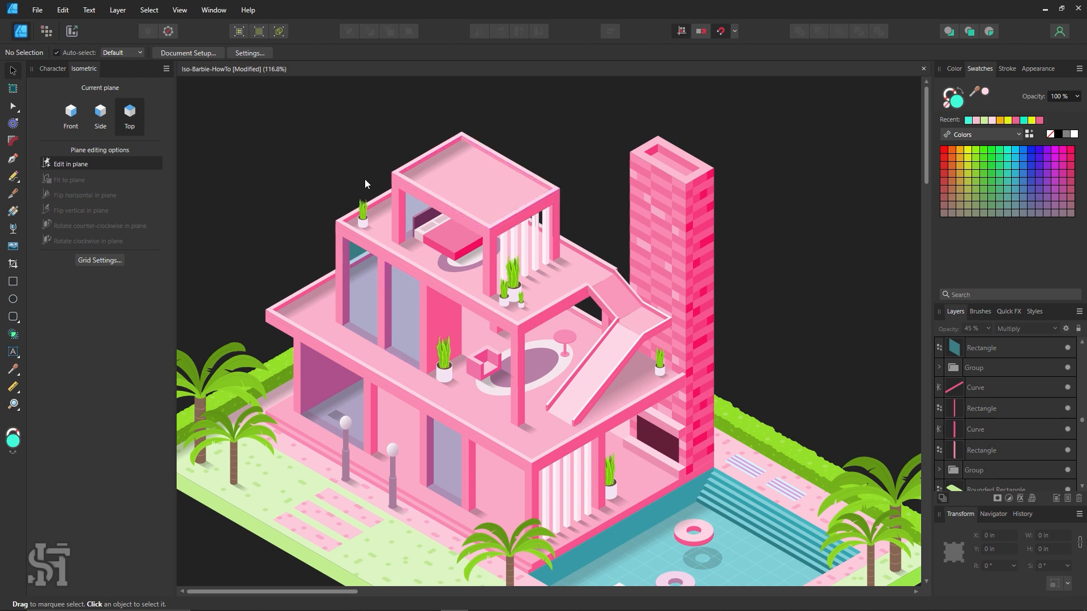
# Step: Return to the unfinished ground-floor block and examine its roof and front window with nothing selected
pyautogui.press('space')
pyautogui.moveTo(675, 455); pyautogui.dragTo(289, 223)
pyautogui.moveTo(827, 362); pyautogui.dragTo(250, 105)
pyautogui.moveTo(705, 546); pyautogui.dragTo(407, 295)
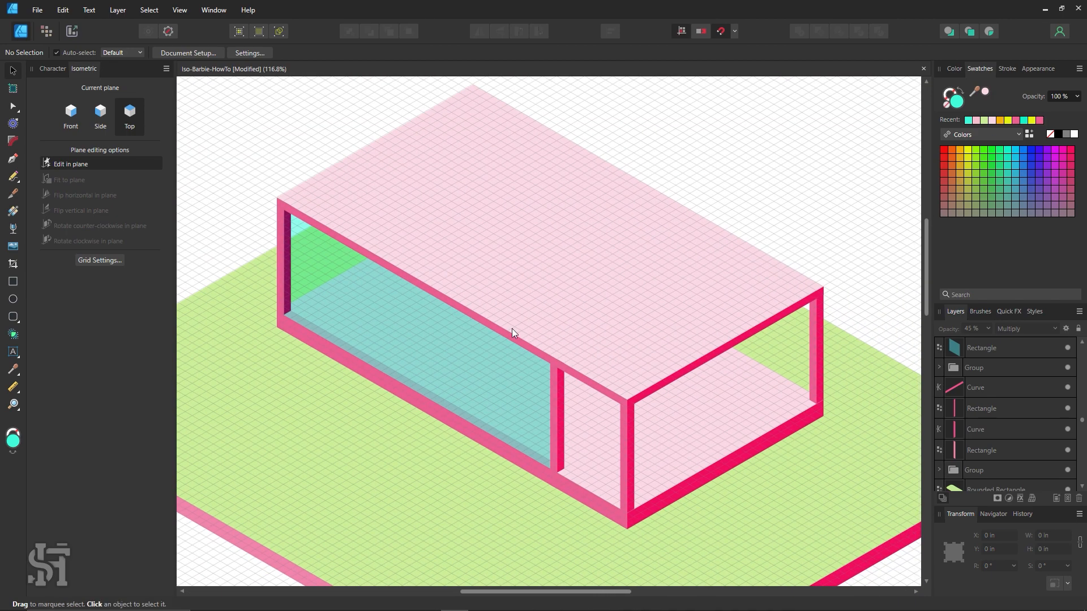
pyautogui.press('z')
pyautogui.keyDown('alt'); pyautogui.click(581, 349); pyautogui.keyUp('alt')
pyautogui.press('space')
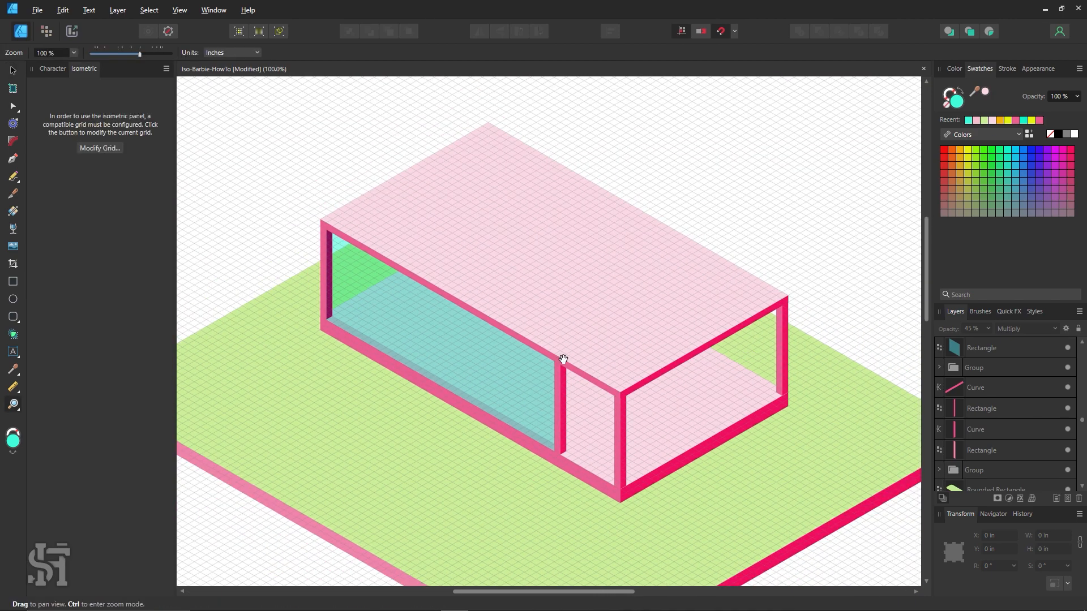
pyautogui.moveTo(570, 354); pyautogui.dragTo(547, 372)
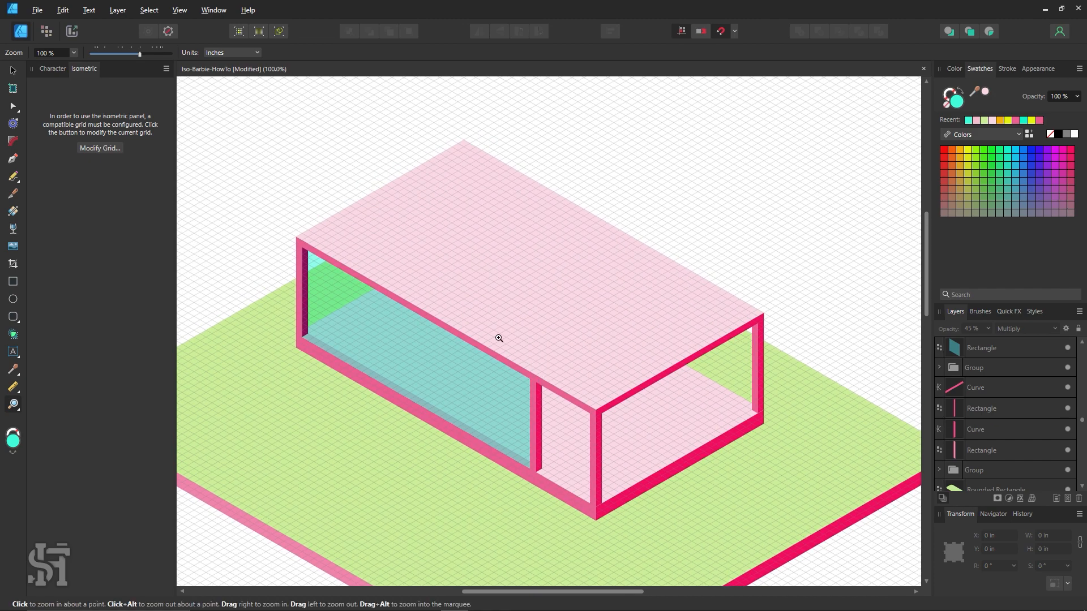
pyautogui.click(7, 77)
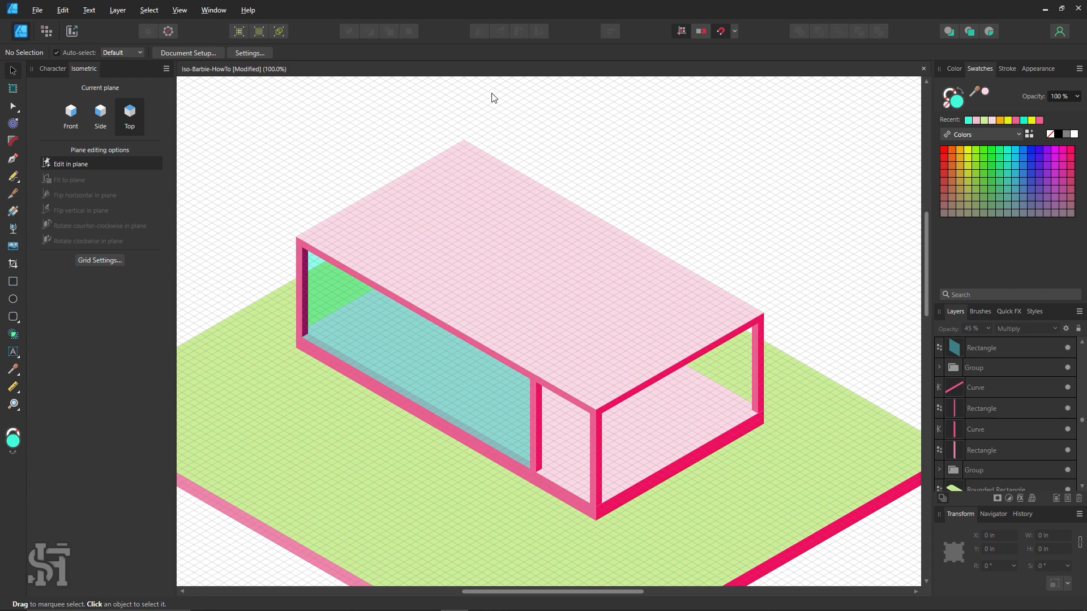
pyautogui.scroll(1, 485, 148)
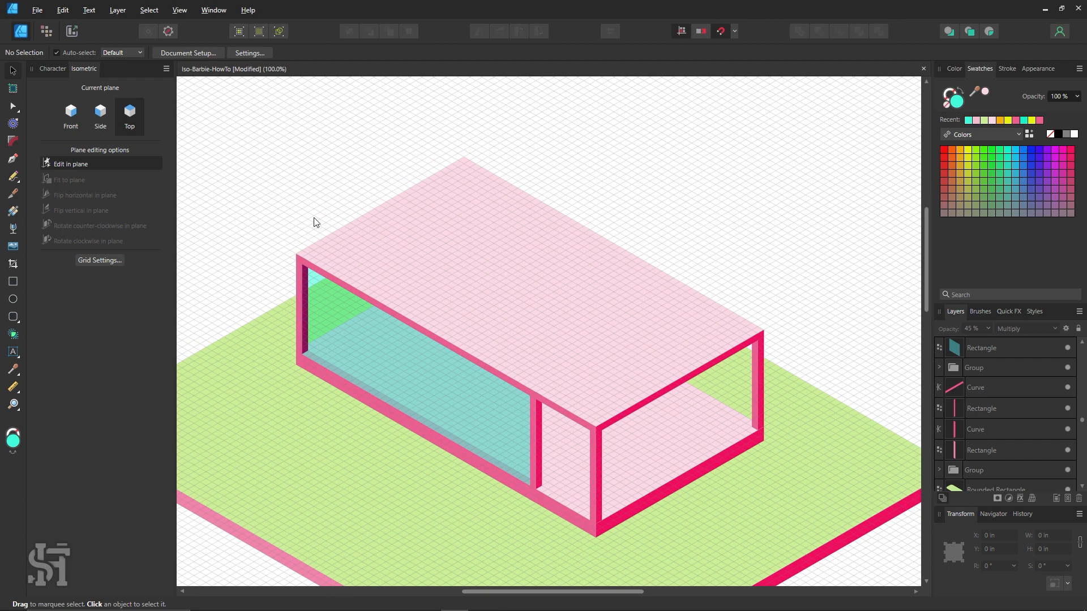
pyautogui.click(302, 298)
pyautogui.press('Escape')
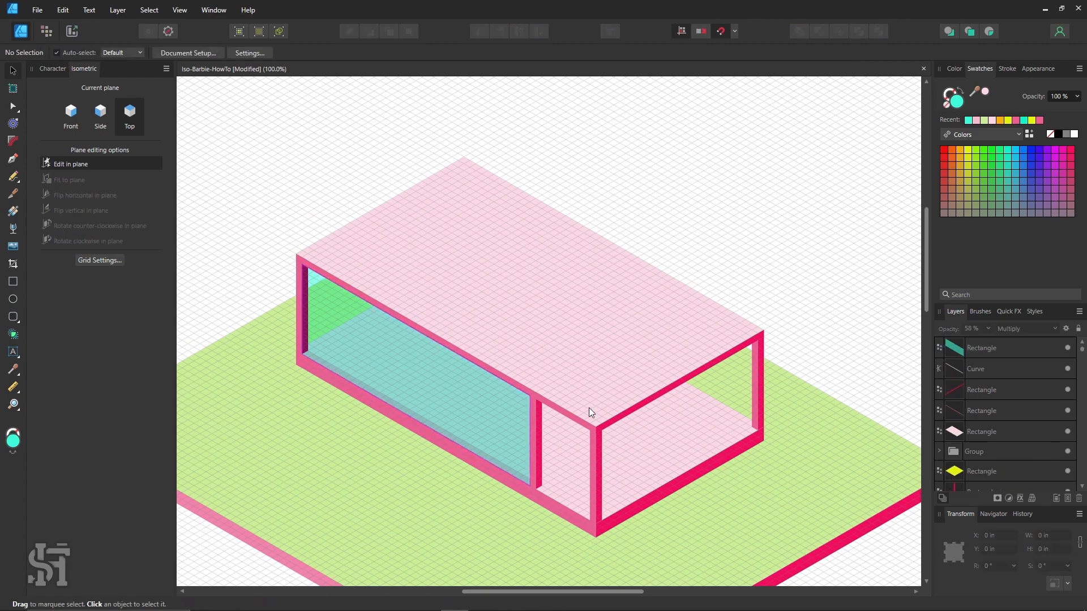
# Step: Duplicate the front corner post group and stack the copy vertically above the original at the roof's front corner
pyautogui.click(594, 494)
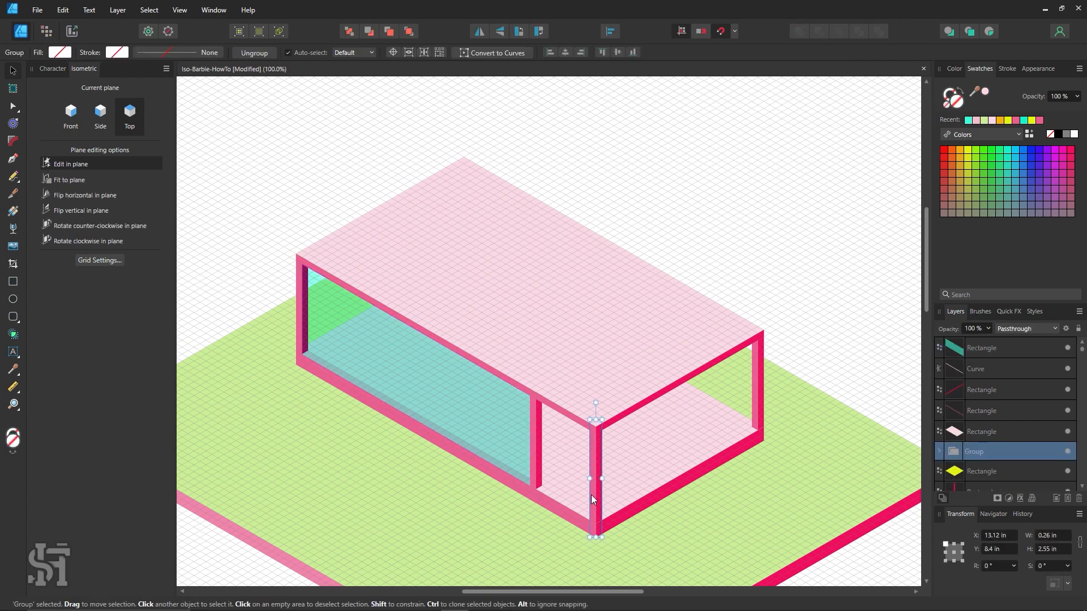
pyautogui.moveTo(594, 495); pyautogui.dragTo(590, 374)
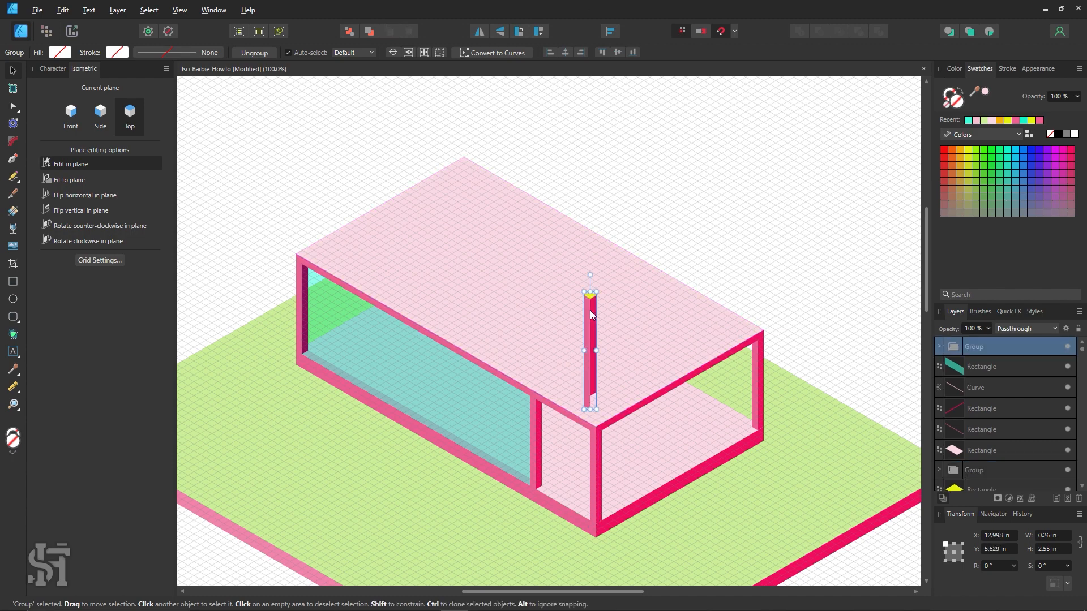
pyautogui.moveTo(592, 319); pyautogui.dragTo(596, 345)
pyautogui.click(645, 490)
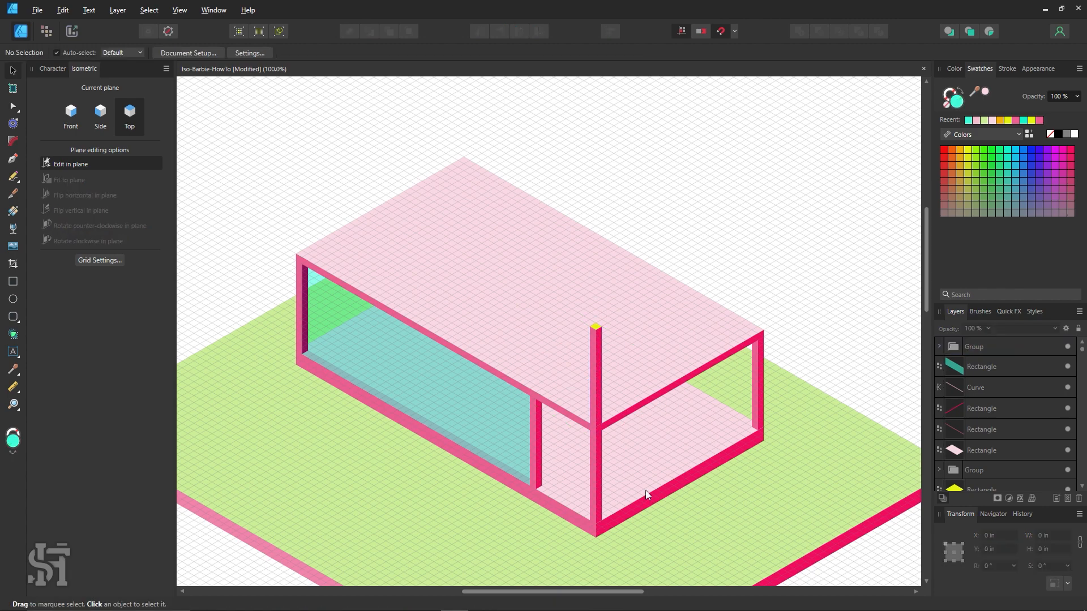
# Step: Delete the duplicated post standing above the roof's front corner
pyautogui.click(597, 404)
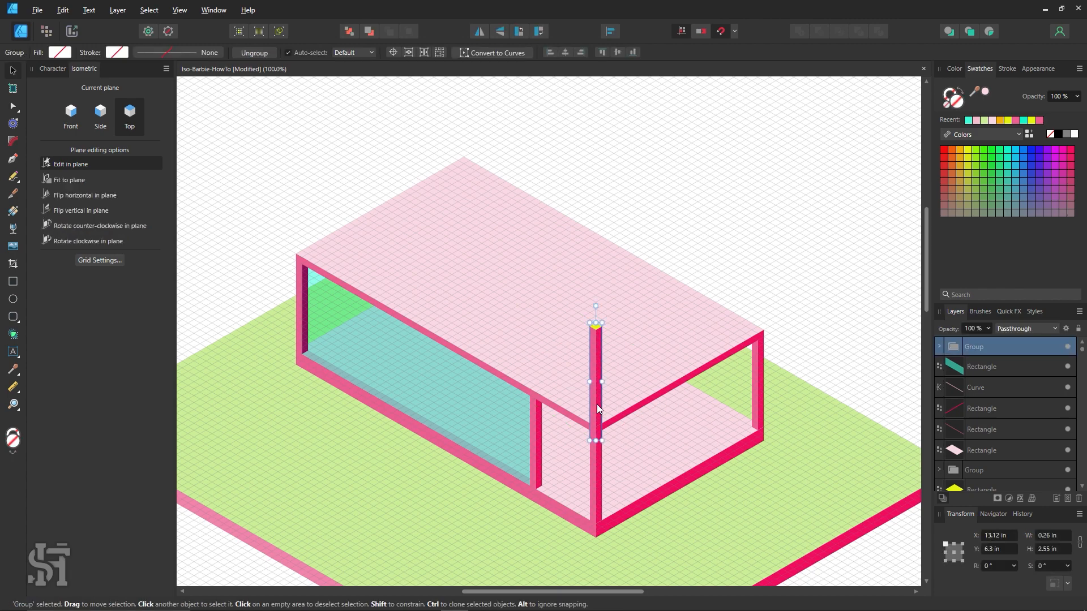
pyautogui.press('Delete')
pyautogui.click(651, 214)
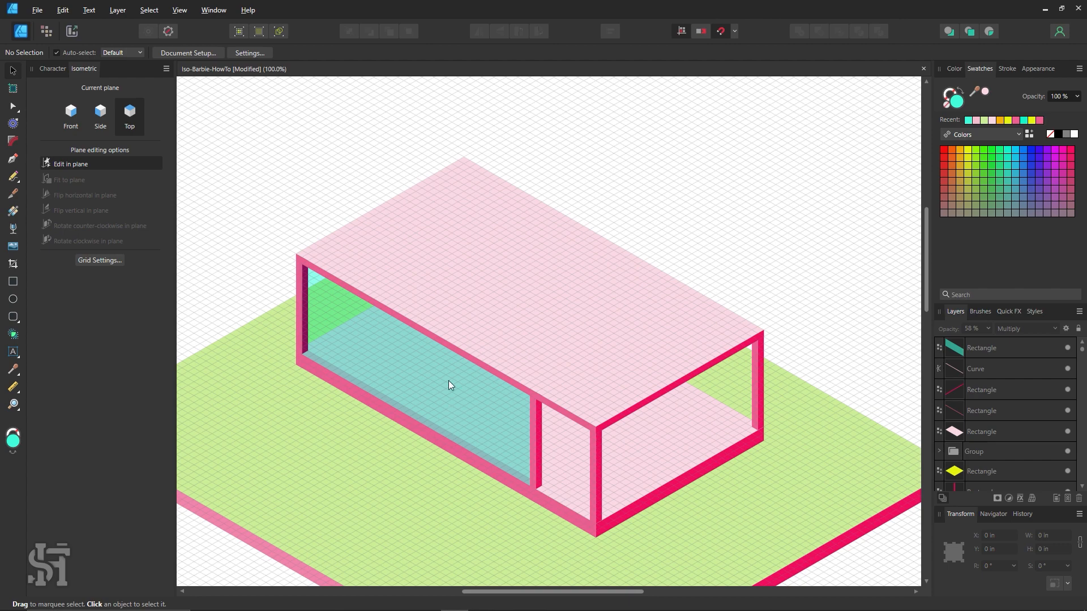
# Step: Draw a turquoise strip in the top plane along the roof's back-left edge, 4.2 by 0.15 in, raised slightly above the roof
pyautogui.click(15, 283)
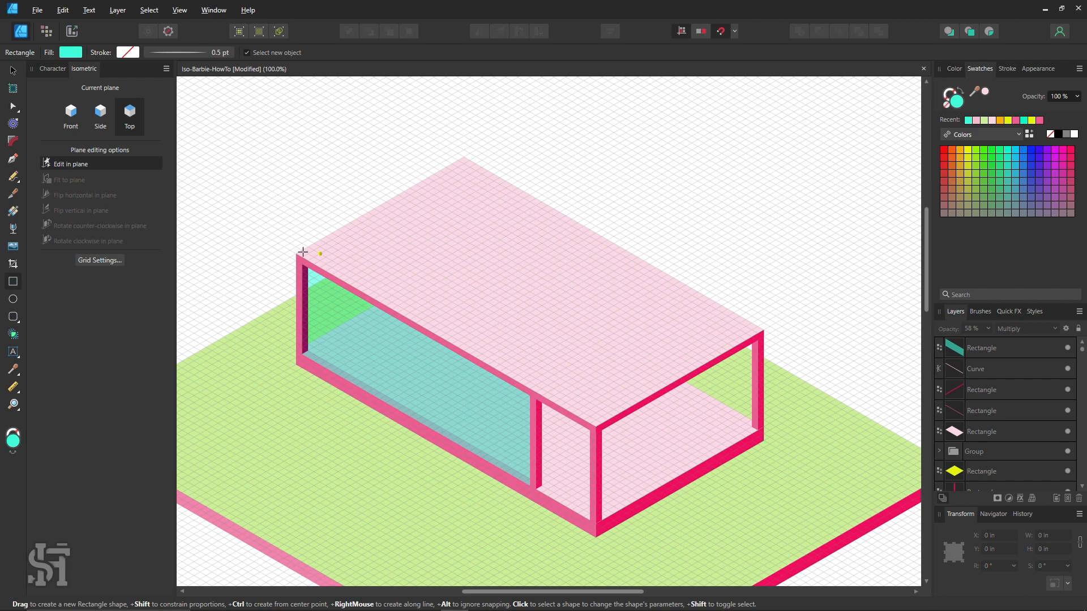
pyautogui.hotkey('ctrl', 'space')
pyautogui.scroll(-1, 457, 208)
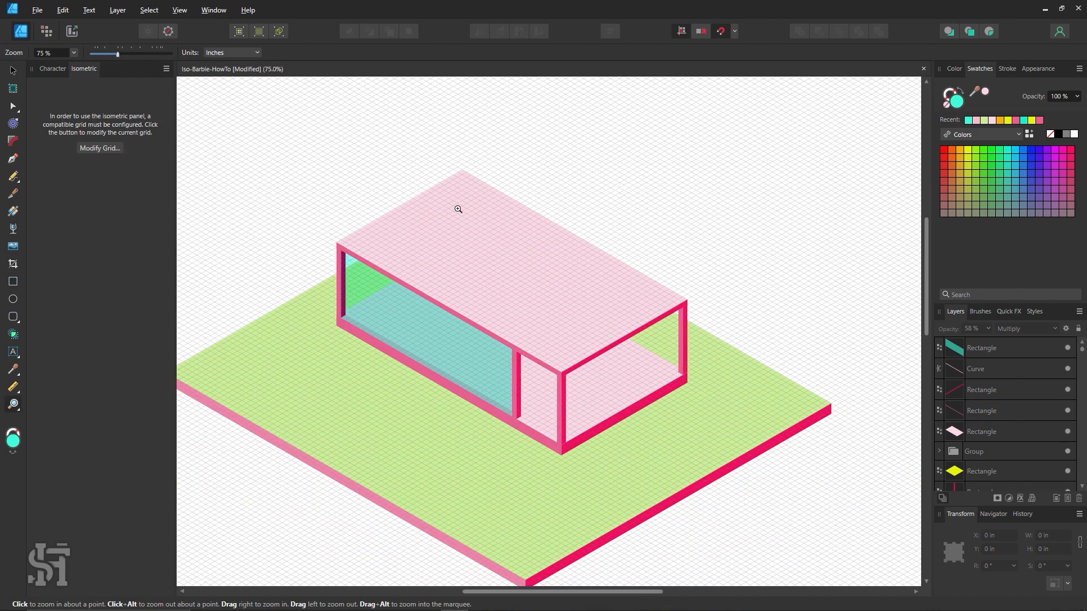
pyautogui.scroll(2, 457, 208)
pyautogui.moveTo(468, 245); pyautogui.dragTo(490, 260)
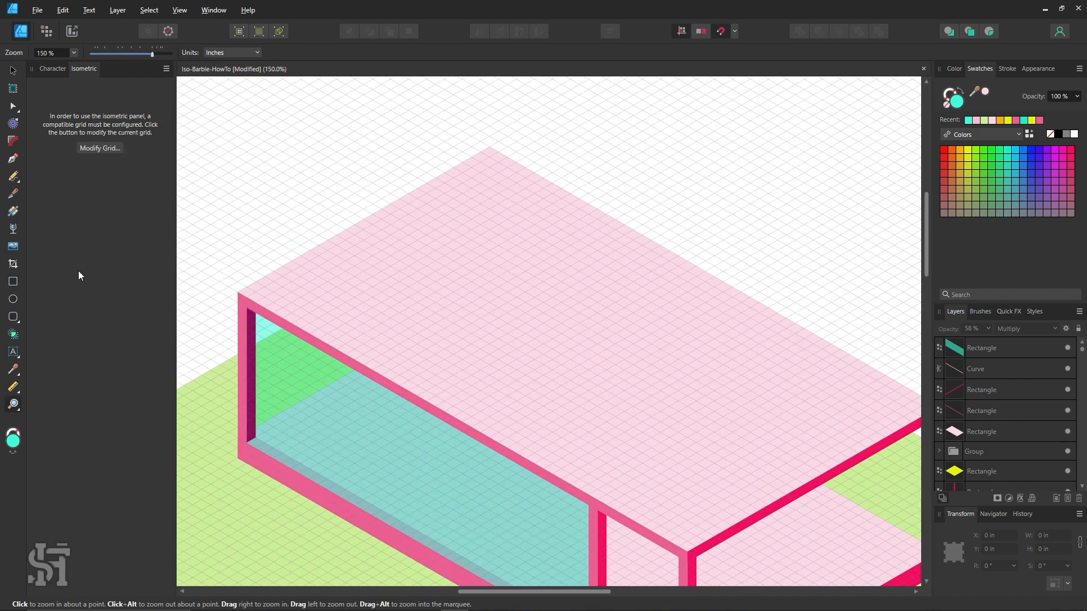
pyautogui.click(19, 281)
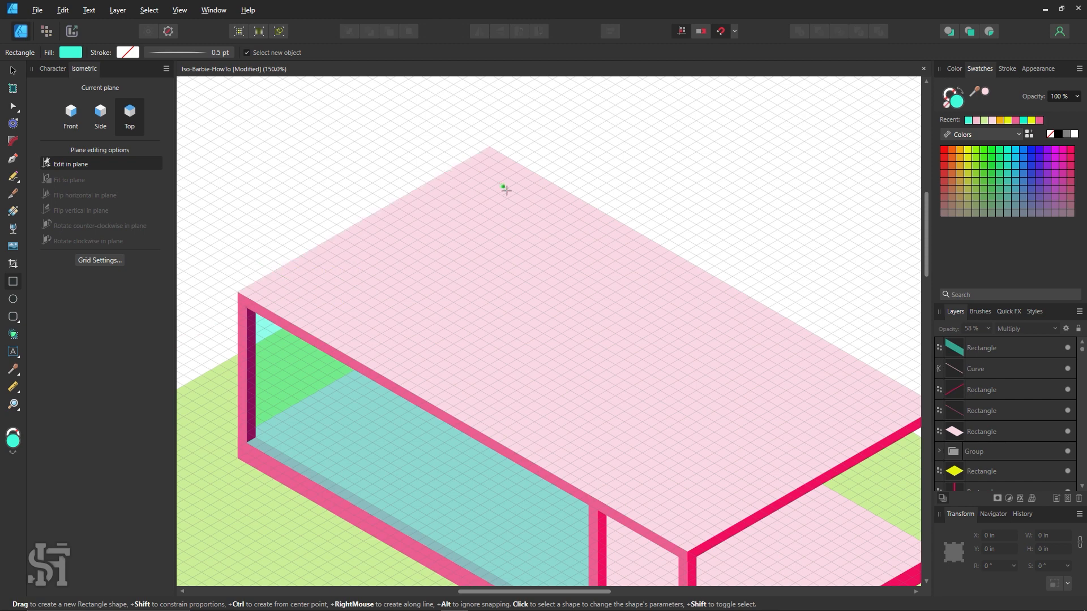
pyautogui.moveTo(238, 292); pyautogui.dragTo(508, 163)
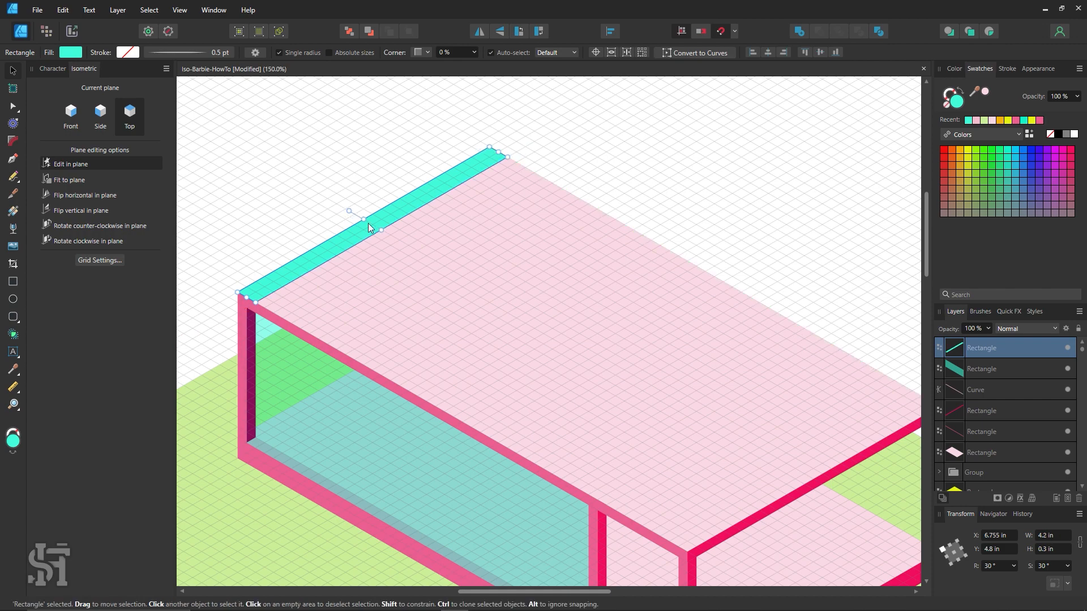
pyautogui.moveTo(382, 230); pyautogui.dragTo(370, 211)
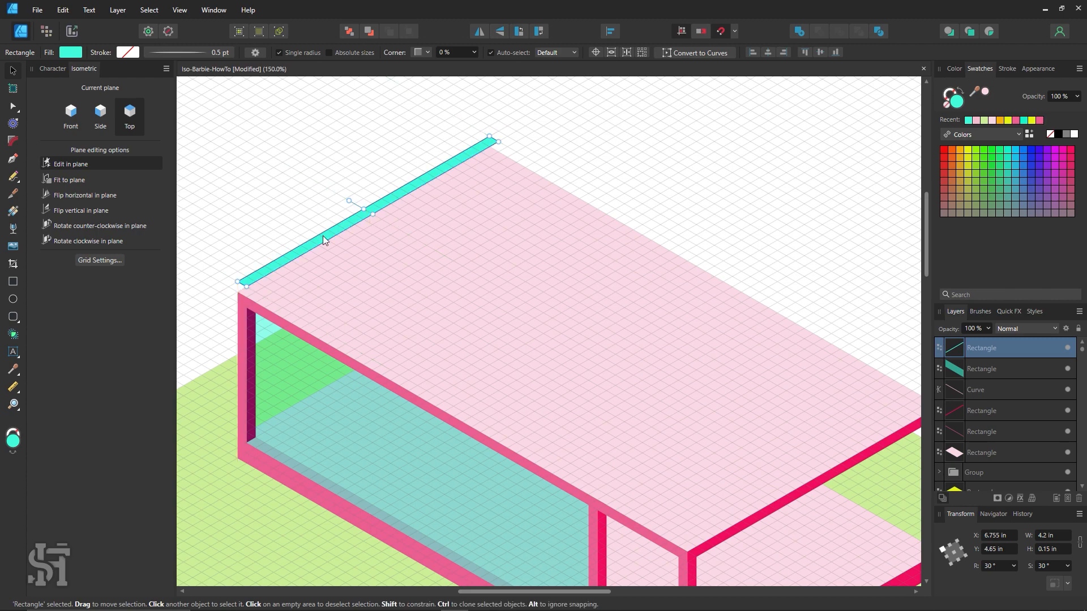
pyautogui.click(270, 189)
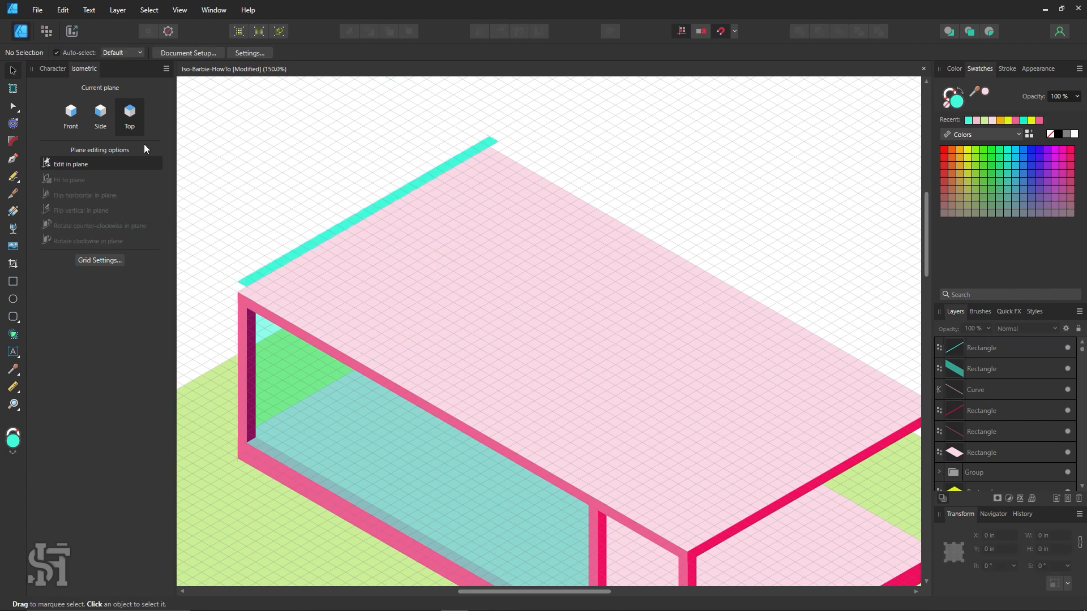
# Step: Draw a 7.5 by 0.15 in strip in the side plane along the roof's long front edge
pyautogui.click(89, 129)
pyautogui.click(13, 282)
pyautogui.scroll(-3, 284, 274)
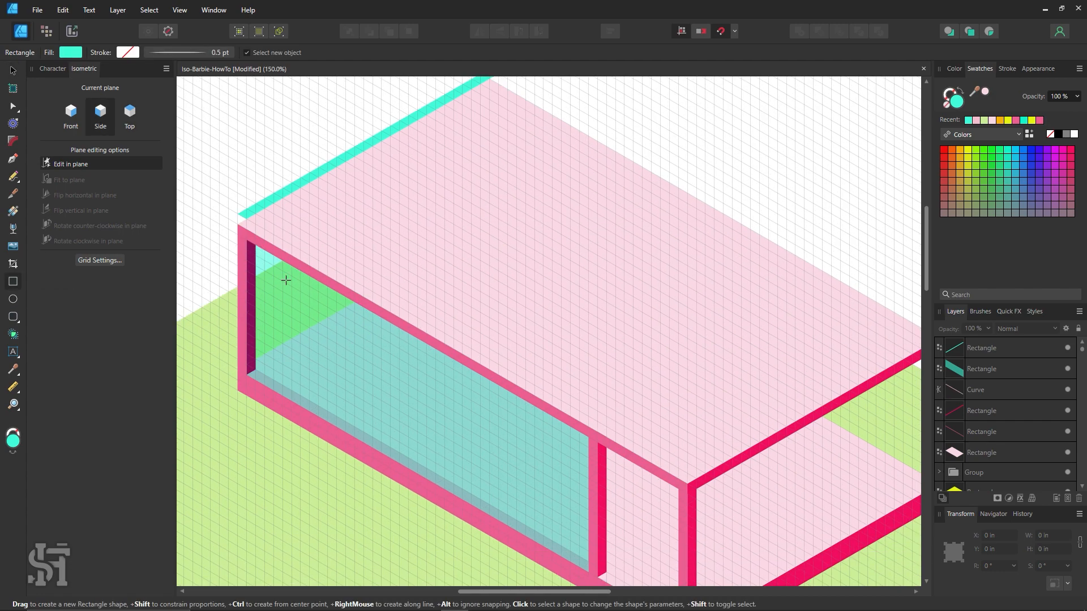
pyautogui.moveTo(238, 215)
pyautogui.mouseDown()
pyautogui.moveTo(462, 352)
pyautogui.moveTo(654, 448)
pyautogui.moveTo(687, 477)
pyautogui.mouseUp()
pyautogui.moveTo(686, 484); pyautogui.dragTo(687, 484)
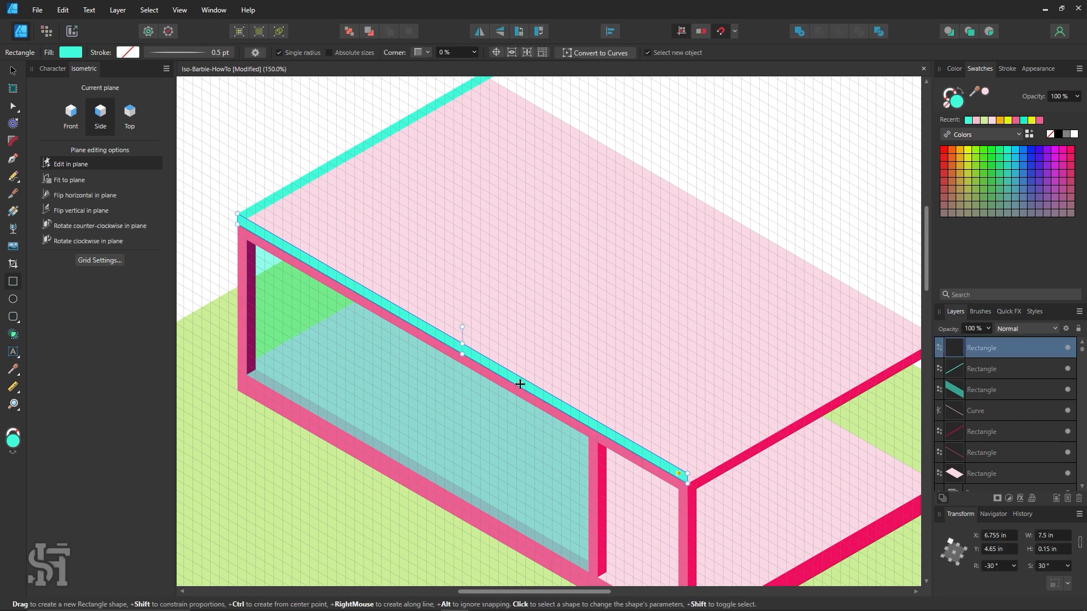
# Step: Fill the long front roof strip with the medium pink sampled from the house frame and deselect it
pyautogui.press('i')
pyautogui.click(266, 248)
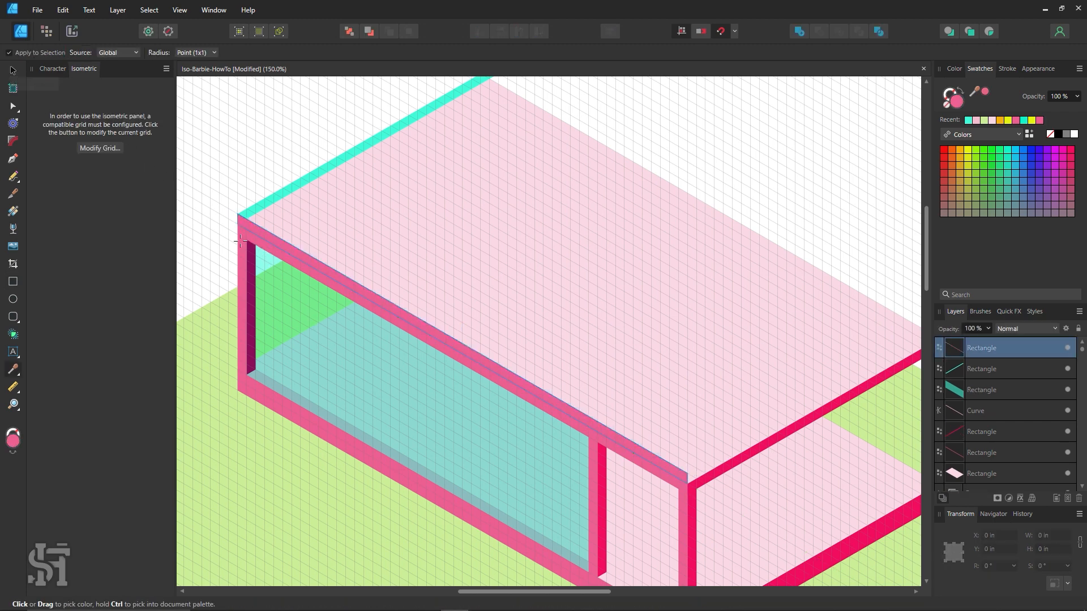
pyautogui.click(13, 71)
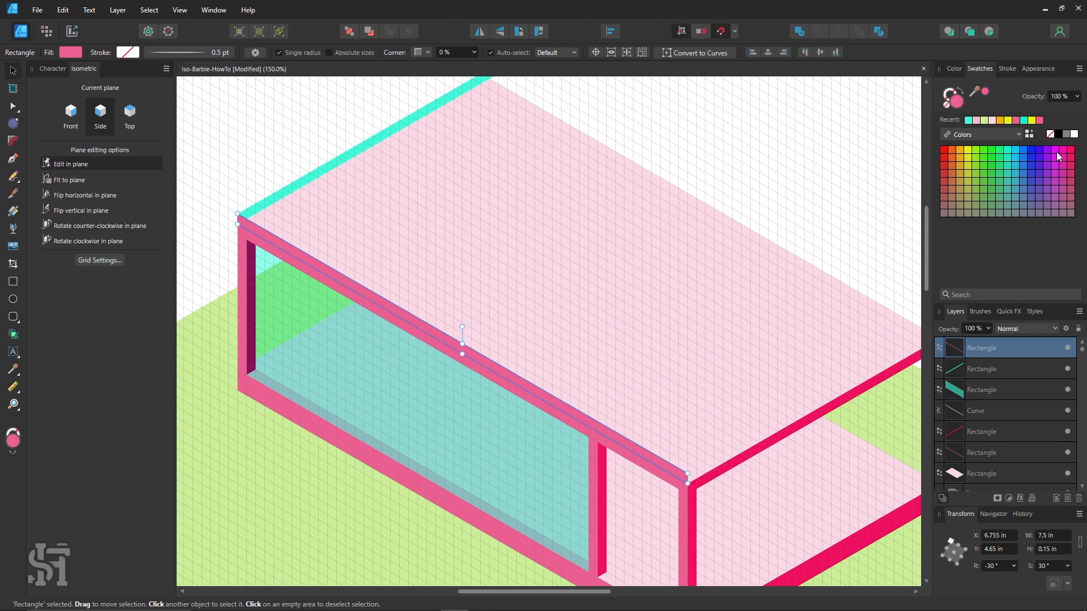
pyautogui.click(223, 129)
# Step: Shorten the turquoise back-left strip to 4.05 in so it ends at the roof's rear corner
pyautogui.press('space')
pyautogui.moveTo(443, 271); pyautogui.dragTo(414, 318)
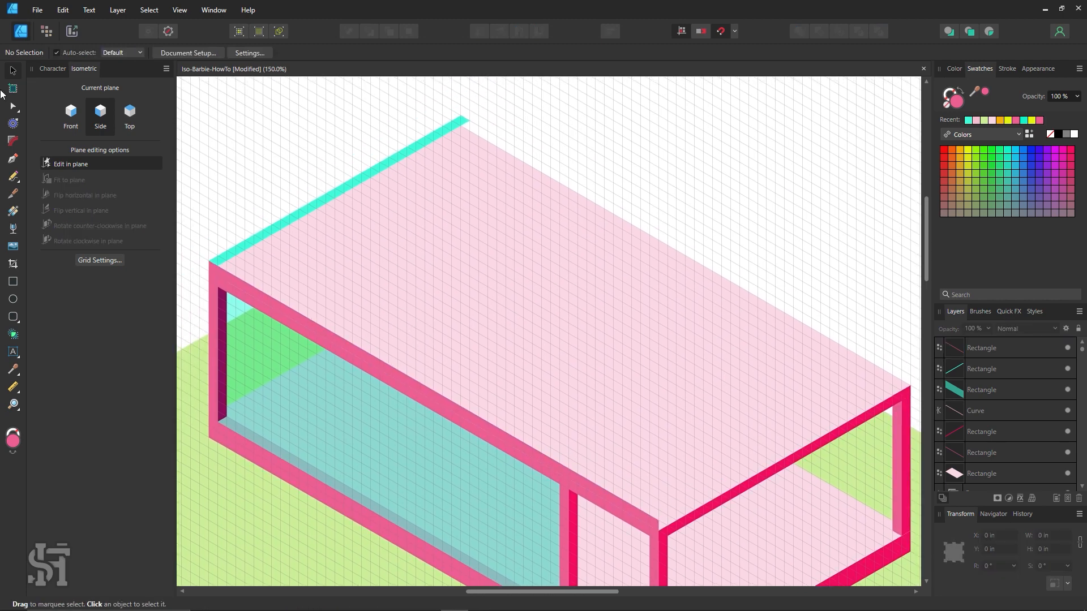
pyautogui.click(457, 131)
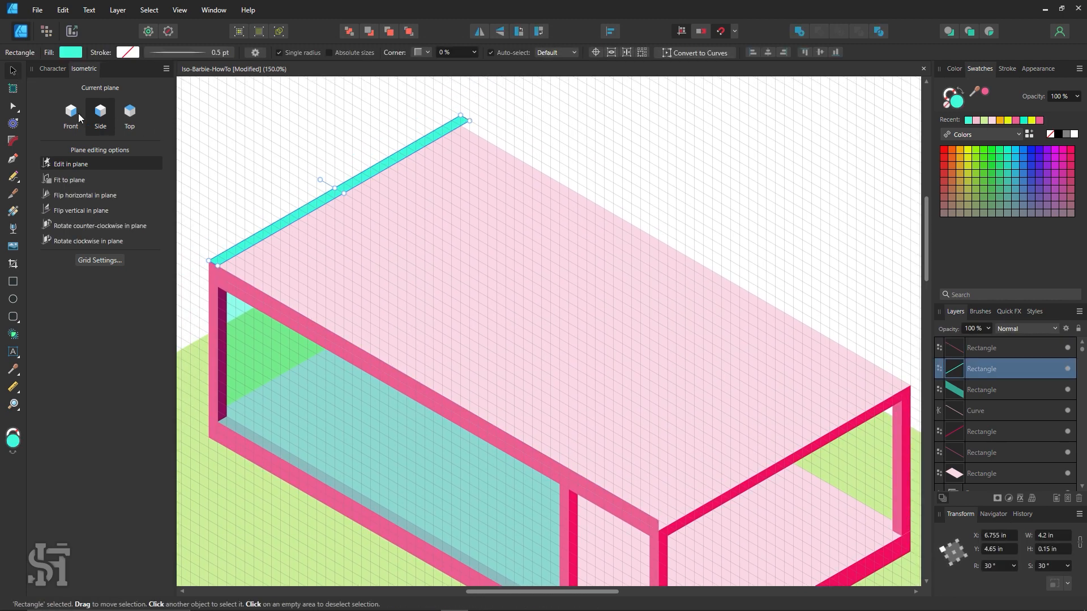
pyautogui.click(128, 113)
pyautogui.moveTo(465, 117); pyautogui.dragTo(459, 121)
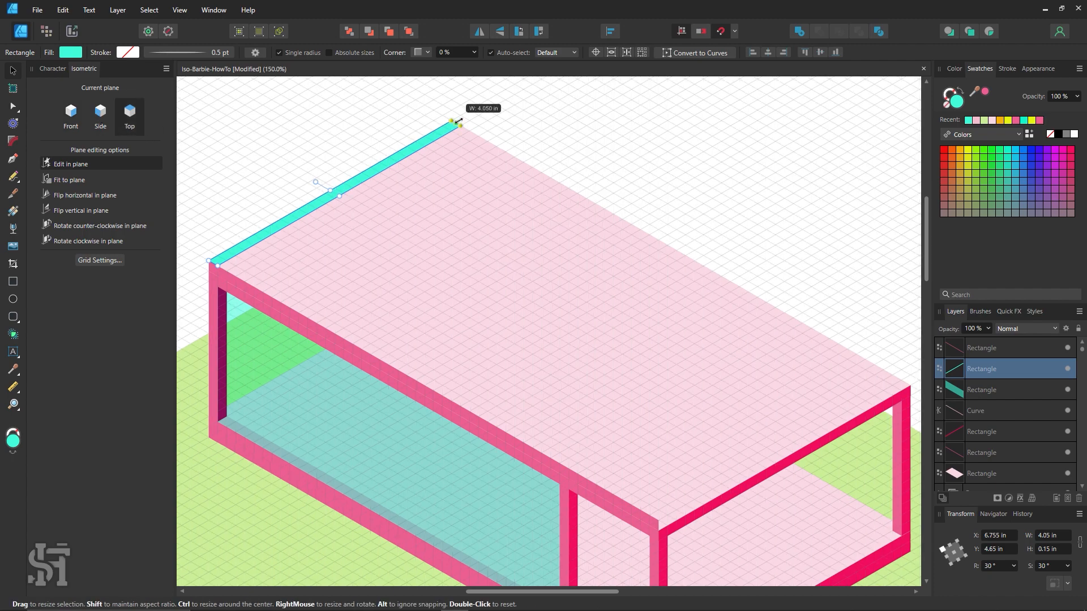
pyautogui.click(534, 145)
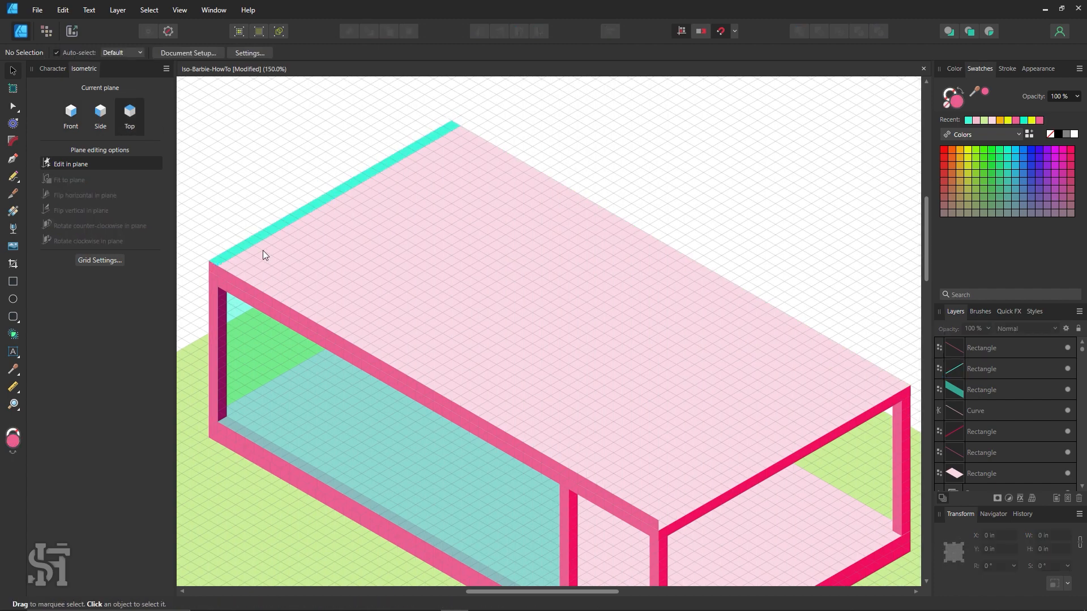
# Step: Draw a medium-pink strip in the side plane along the roof's long rear edge, 7.5 by 0.15 in
pyautogui.click(77, 115)
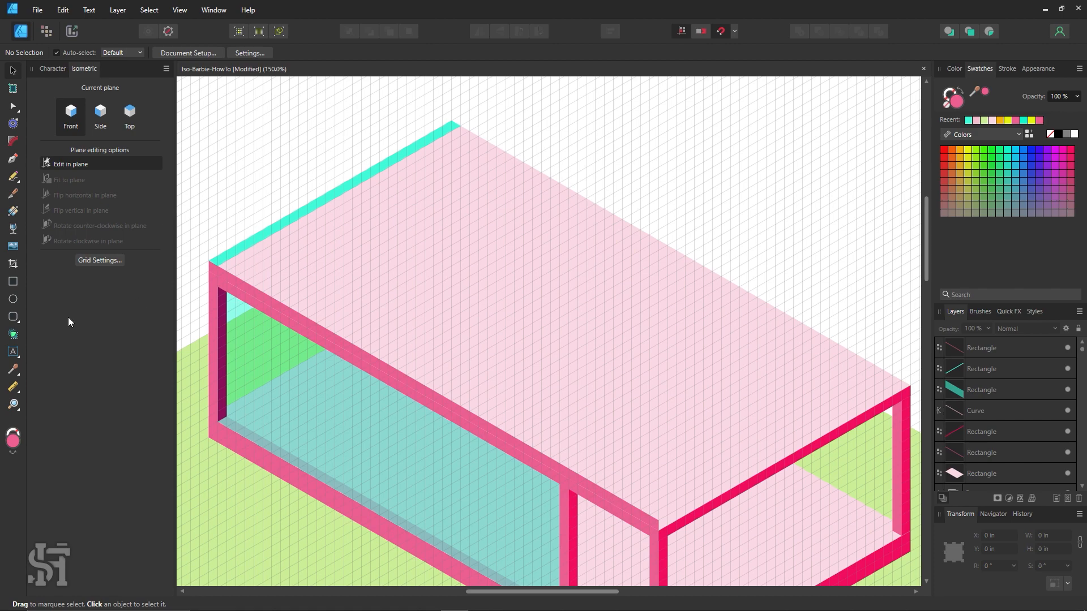
pyautogui.press('m')
pyautogui.click(104, 120)
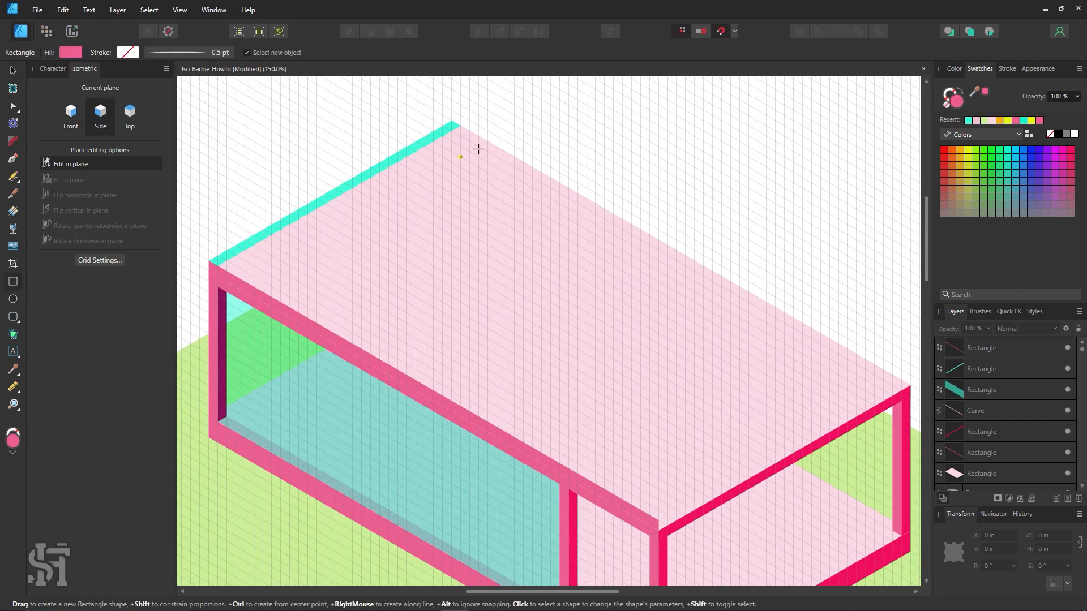
pyautogui.moveTo(456, 119)
pyautogui.mouseDown()
pyautogui.moveTo(493, 165)
pyautogui.moveTo(857, 376)
pyautogui.moveTo(912, 376)
pyautogui.moveTo(897, 388)
pyautogui.mouseUp()
# Step: Draw a medium-pink strip in the front plane along the roof's front-right short edge, 4.05 by 0.15 in
pyautogui.click(130, 115)
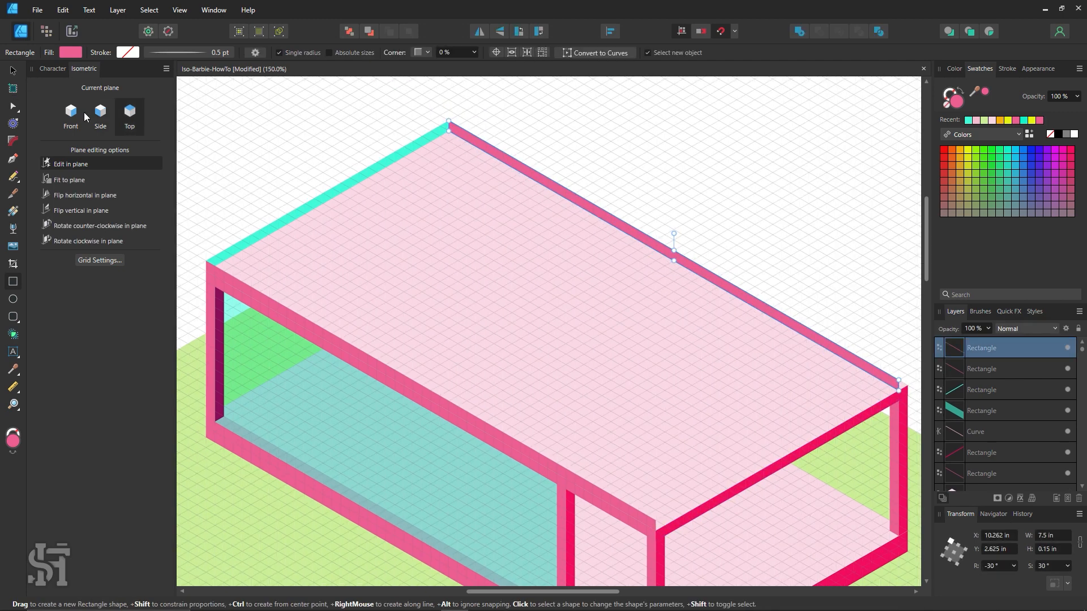
pyautogui.click(72, 117)
pyautogui.scroll(-3, 848, 357)
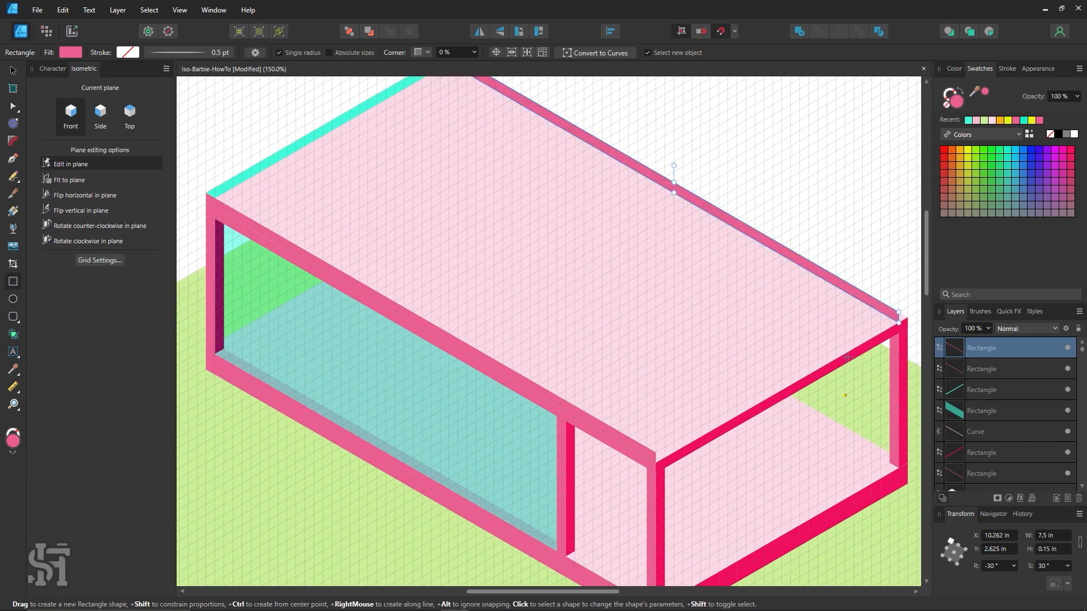
pyautogui.click(12, 70)
pyautogui.click(235, 106)
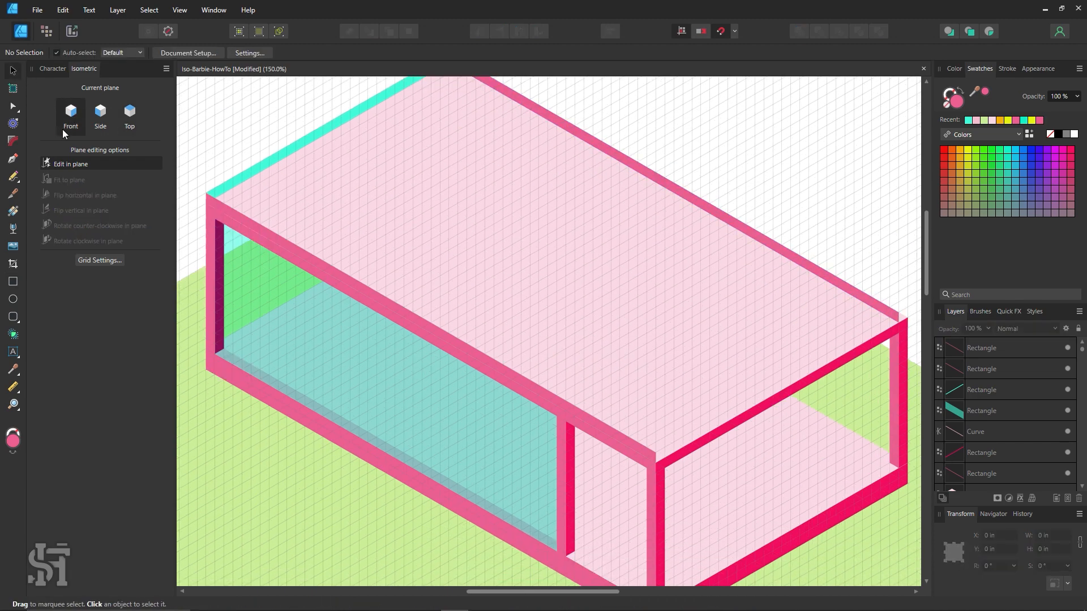
pyautogui.click(13, 282)
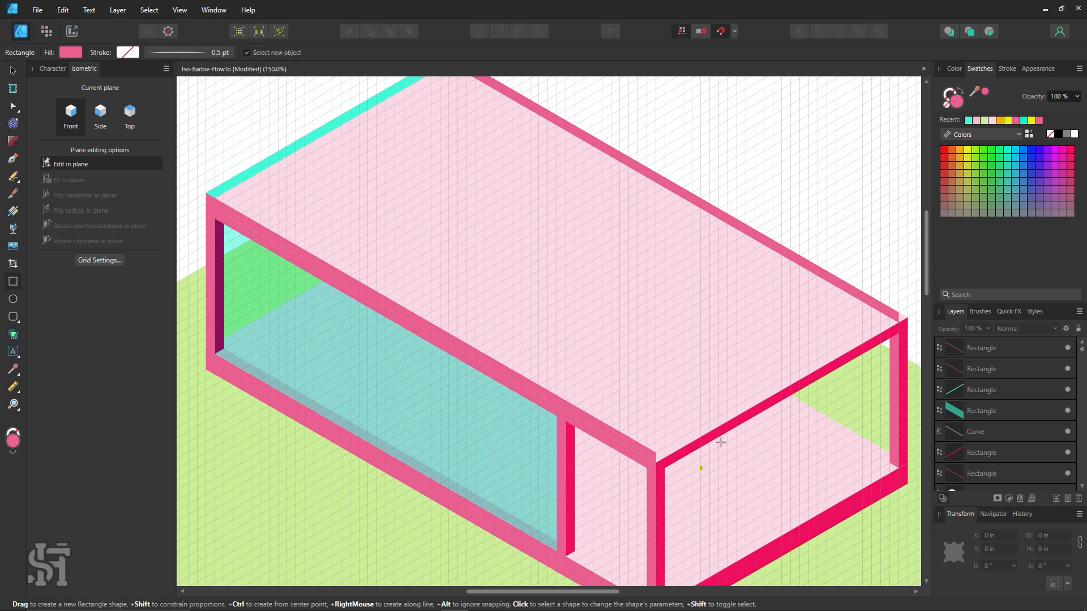
pyautogui.moveTo(656, 458); pyautogui.dragTo(900, 311)
pyautogui.press('space')
pyautogui.moveTo(714, 312); pyautogui.dragTo(625, 355)
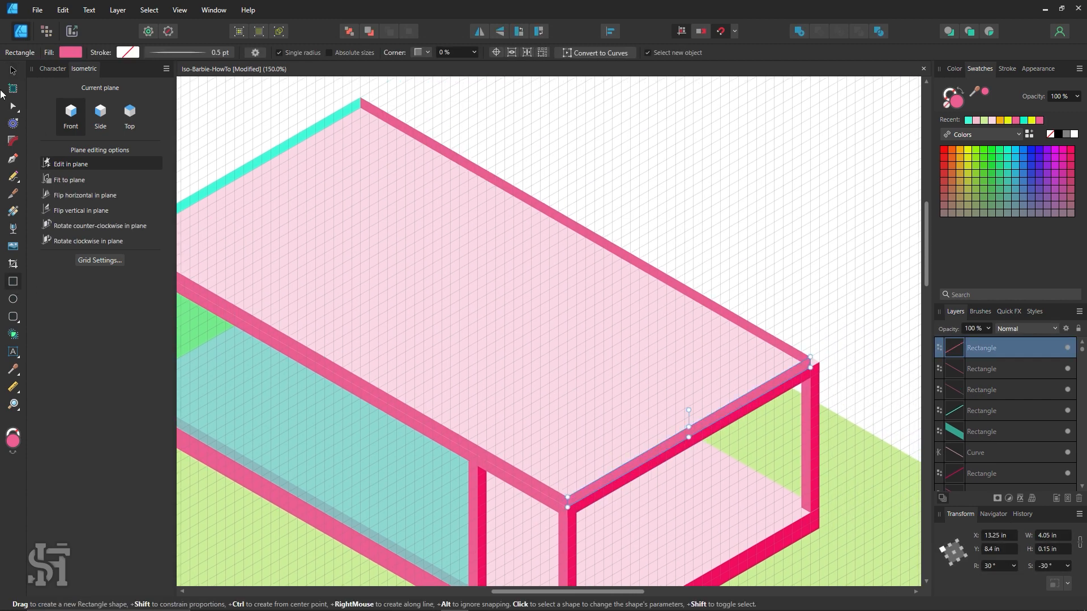
# Step: Shift the long rear strip to the roof's right corner and extend the front-right strip to meet it
pyautogui.press('v')
pyautogui.click(784, 348)
pyautogui.moveTo(784, 347); pyautogui.dragTo(819, 357)
pyautogui.click(799, 369)
pyautogui.click(695, 224)
# Step: Pull the turquoise strip away from the roof's back-left edge and delete it
pyautogui.press('space')
pyautogui.moveTo(694, 224); pyautogui.dragTo(862, 357)
pyautogui.click(518, 239)
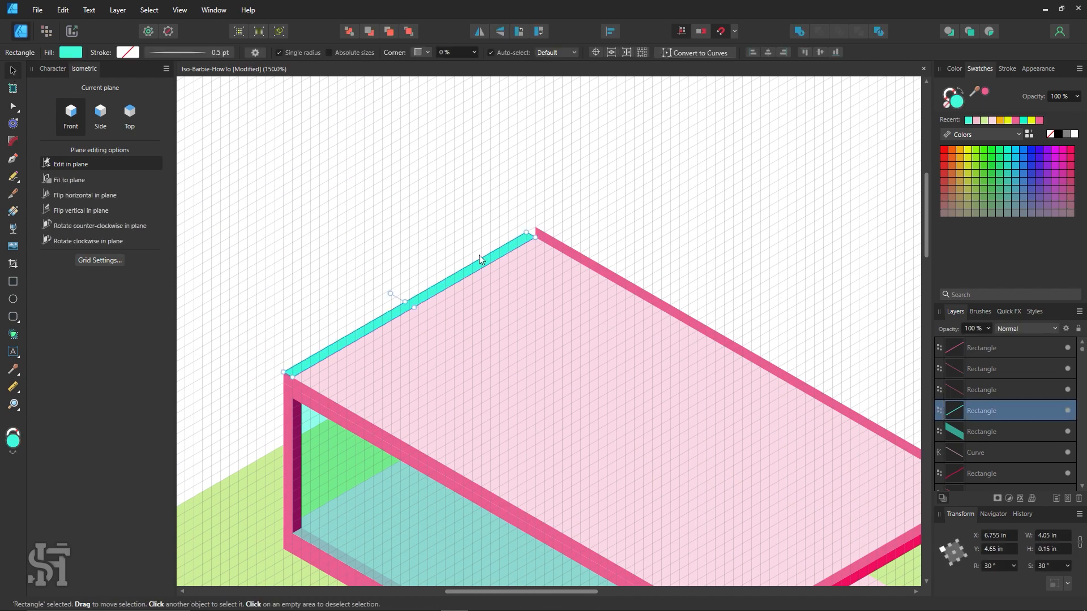
pyautogui.press('z')
pyautogui.moveTo(491, 244); pyautogui.dragTo(574, 315)
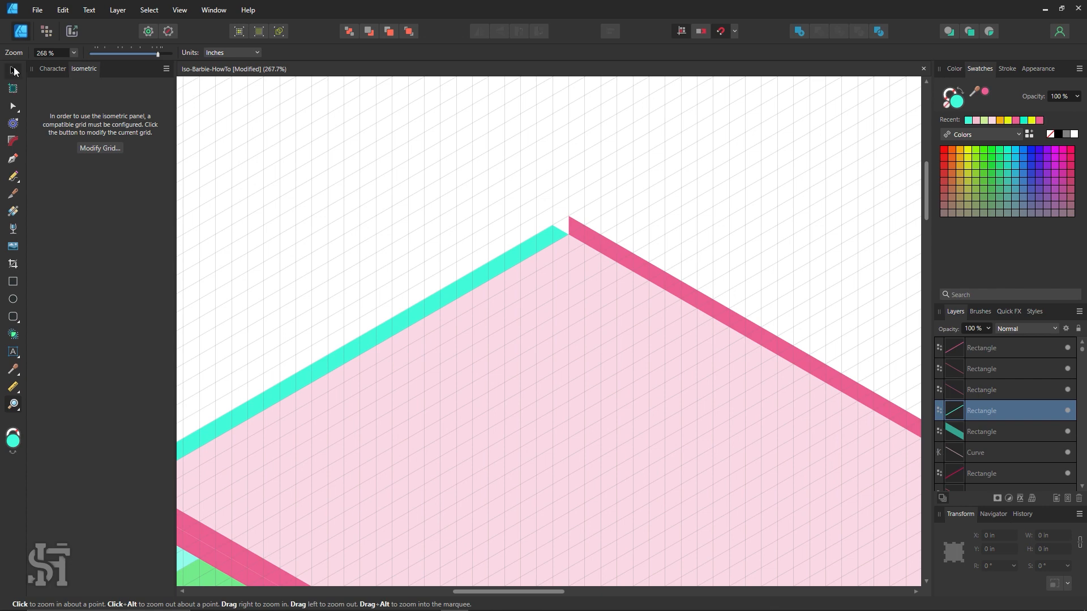
pyautogui.click(12, 69)
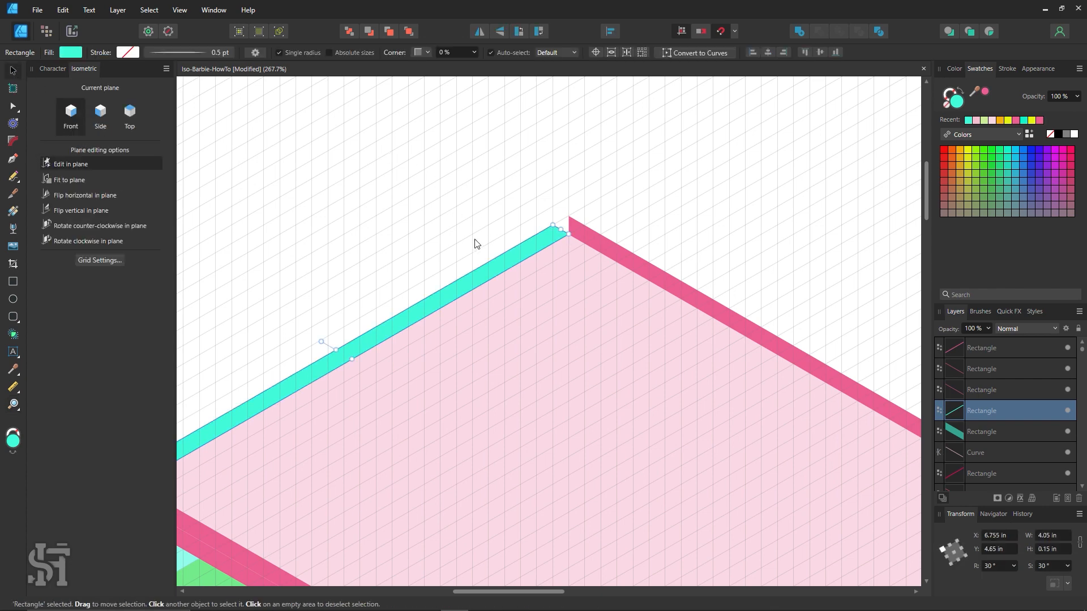
pyautogui.moveTo(474, 243); pyautogui.dragTo(663, 177)
pyautogui.moveTo(596, 230); pyautogui.dragTo(444, 284)
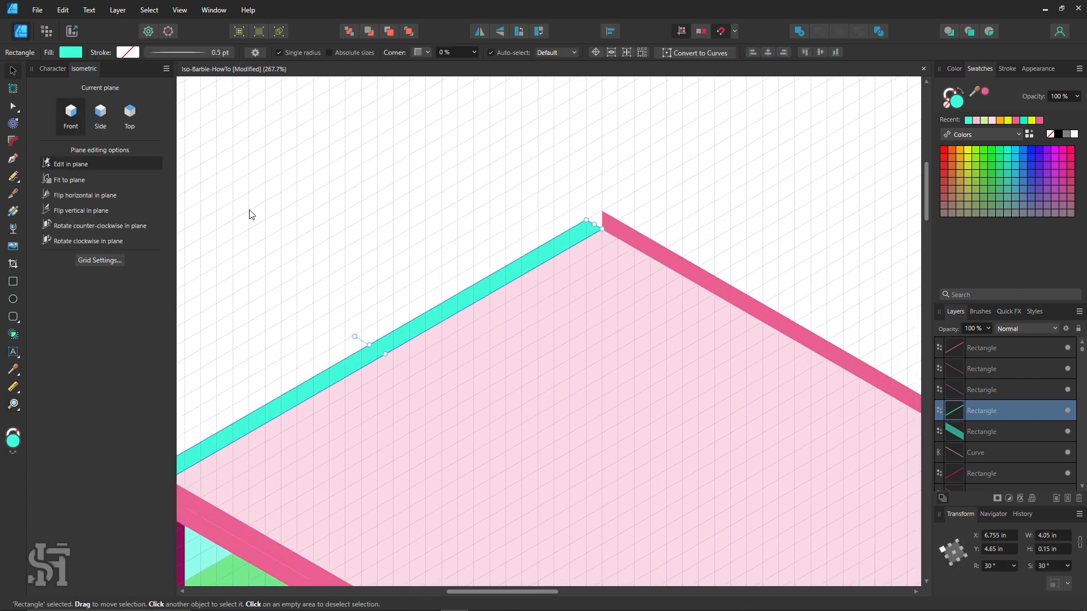
pyautogui.moveTo(340, 206); pyautogui.dragTo(424, 189)
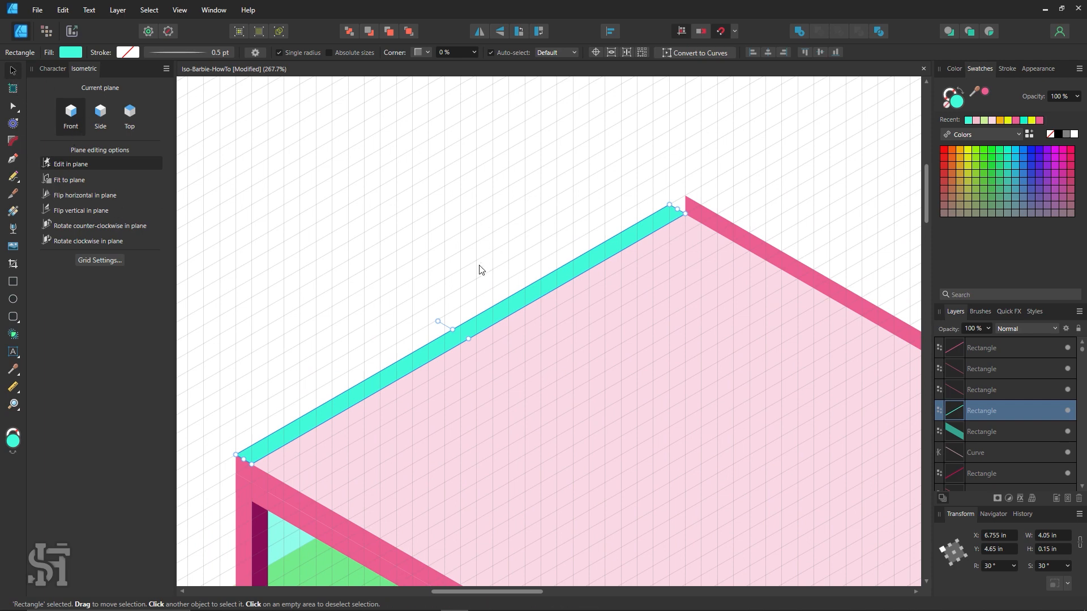
pyautogui.moveTo(552, 277); pyautogui.dragTo(546, 210)
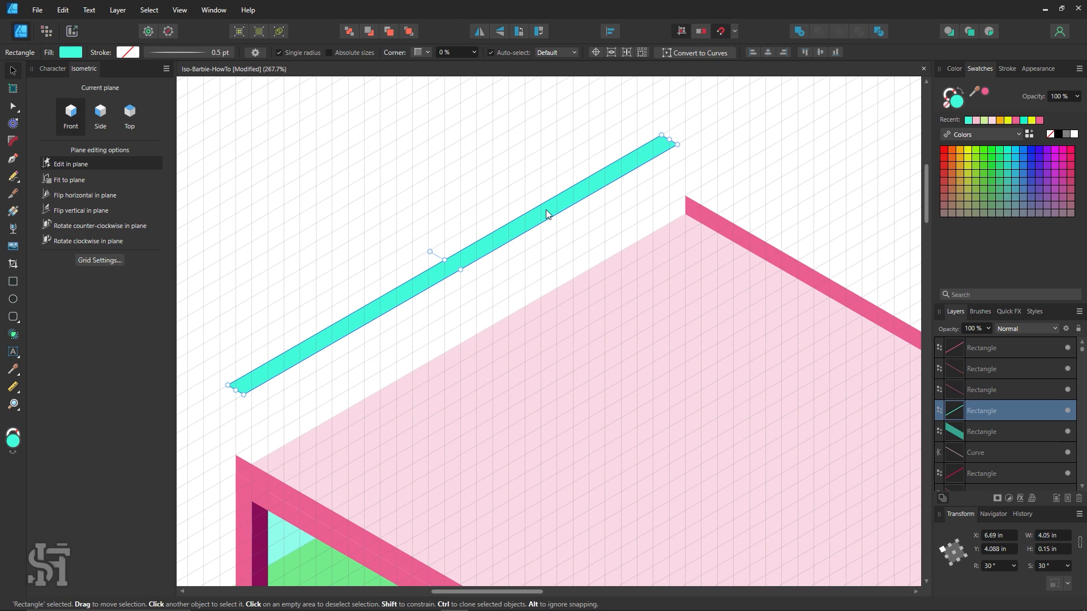
pyautogui.press('Delete')
# Step: Draw a medium-pink strip in the front plane along the roof's back-left short edge, 4.2 by 0.15 in
pyautogui.click(13, 282)
pyautogui.moveTo(236, 456); pyautogui.dragTo(685, 194)
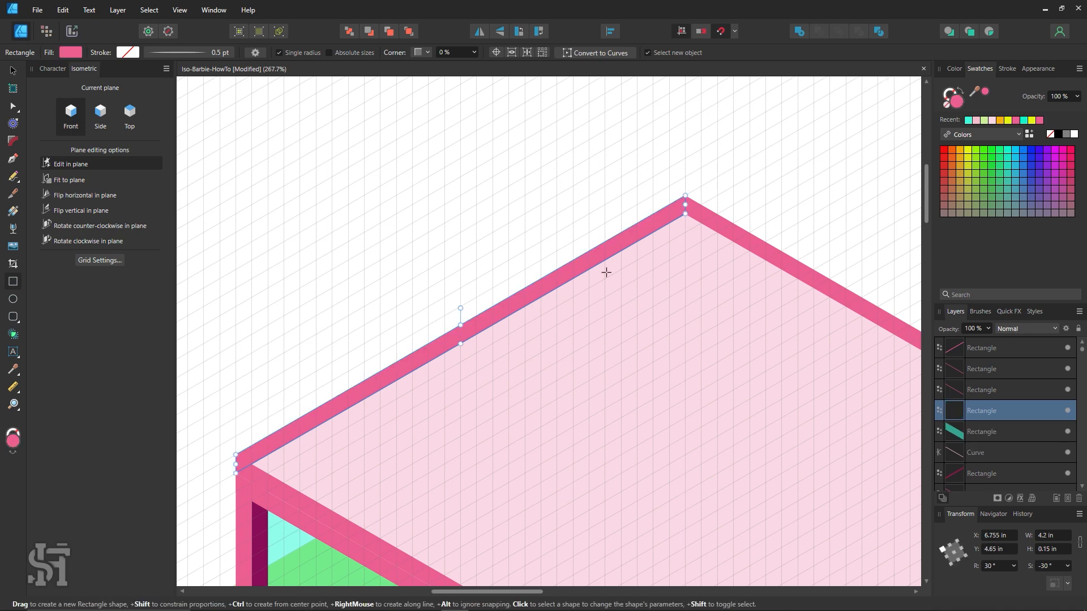
pyautogui.scroll(-5, 604, 362)
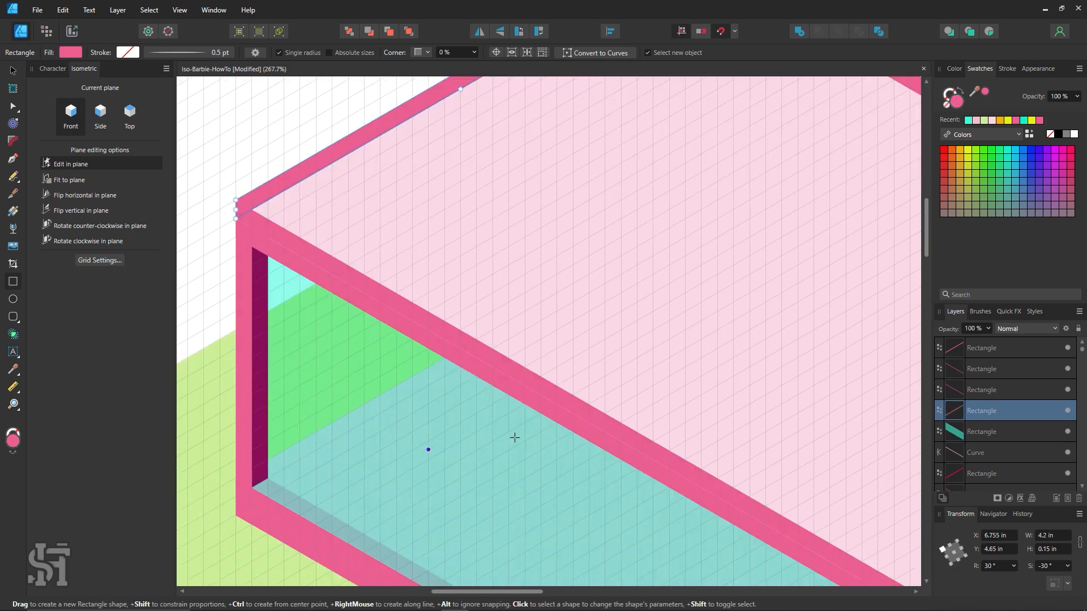
# Step: Recolor the back-left roof strip with the dark pink sampled from the band below the front-right roof edge, and deselect it
pyautogui.press('z')
pyautogui.keyDown('alt'); pyautogui.click(637, 367); pyautogui.keyUp('alt')
pyautogui.keyDown('alt'); pyautogui.click(637, 366); pyautogui.keyUp('alt')
pyautogui.moveTo(625, 364); pyautogui.dragTo(403, 330)
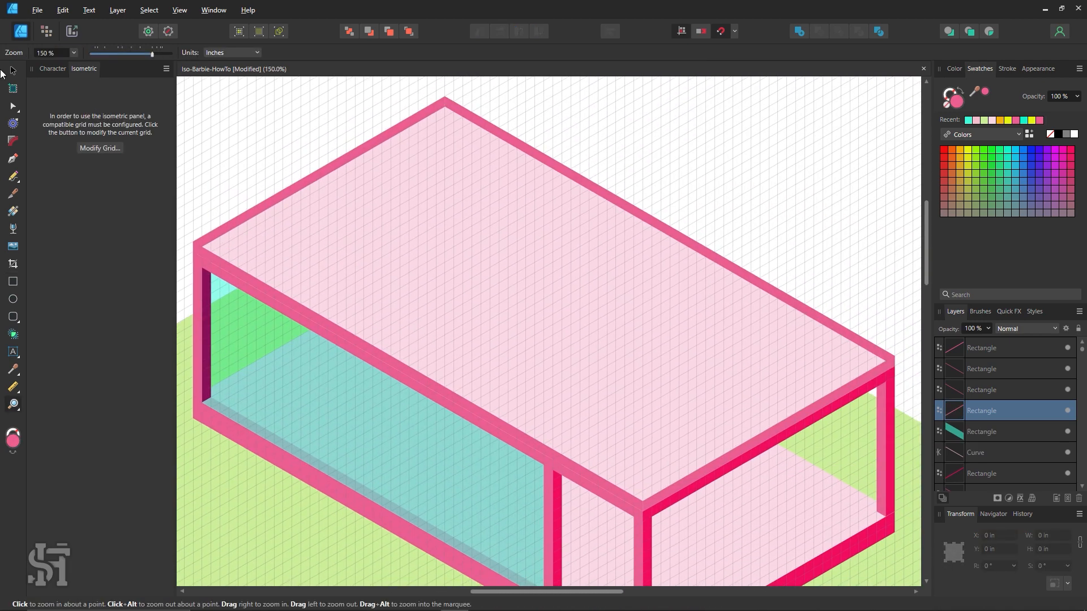
pyautogui.click(13, 70)
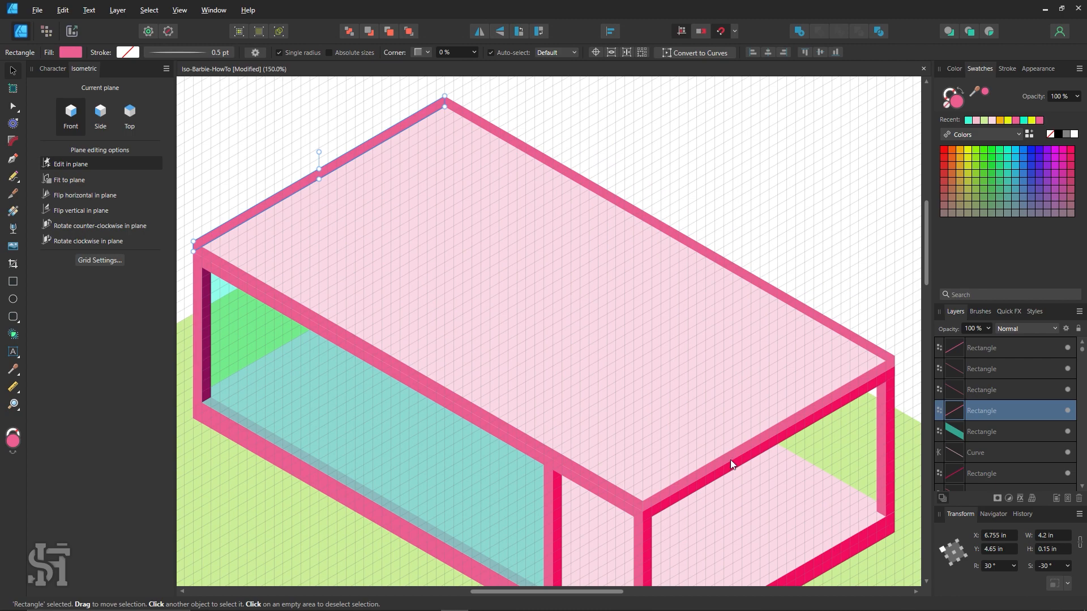
pyautogui.press('i')
pyautogui.click(731, 464)
pyautogui.click(12, 70)
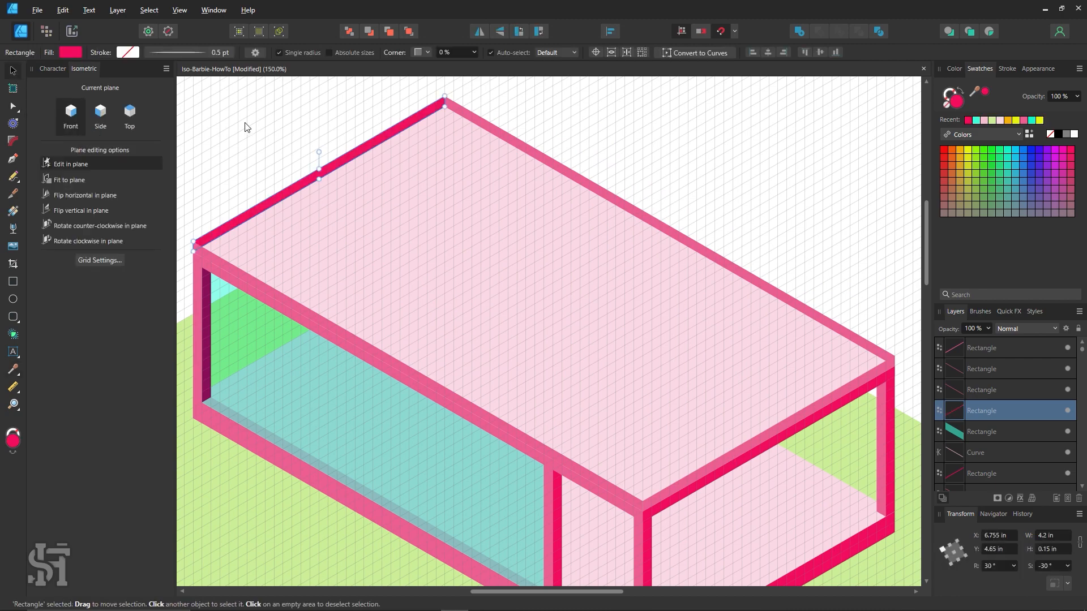
pyautogui.click(248, 127)
pyautogui.press('z')
pyautogui.keyDown('alt'); pyautogui.click(648, 340); pyautogui.keyUp('alt')
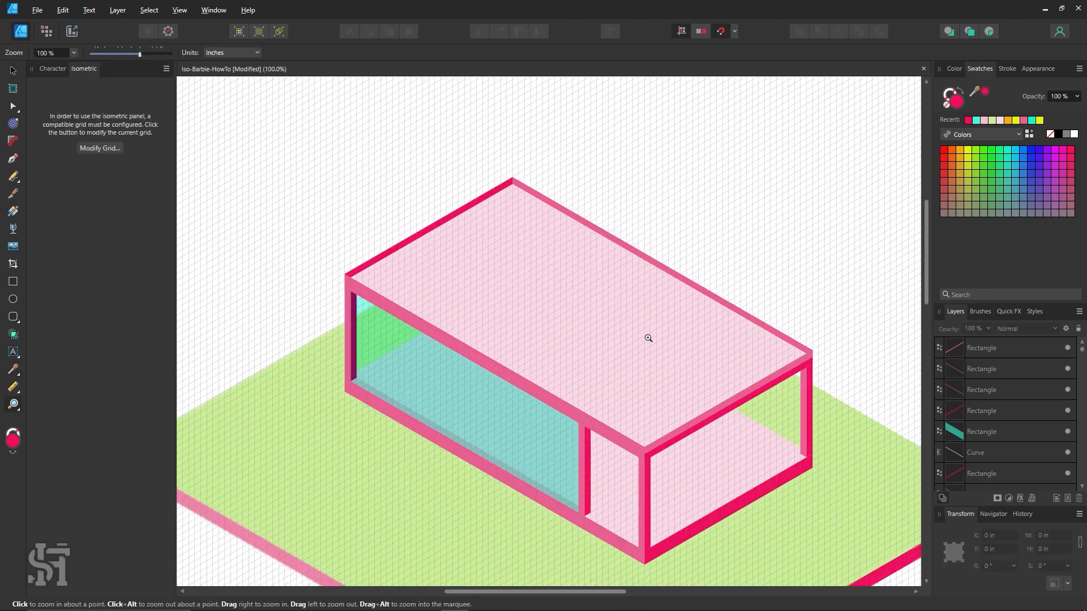
pyautogui.moveTo(569, 301); pyautogui.dragTo(516, 297)
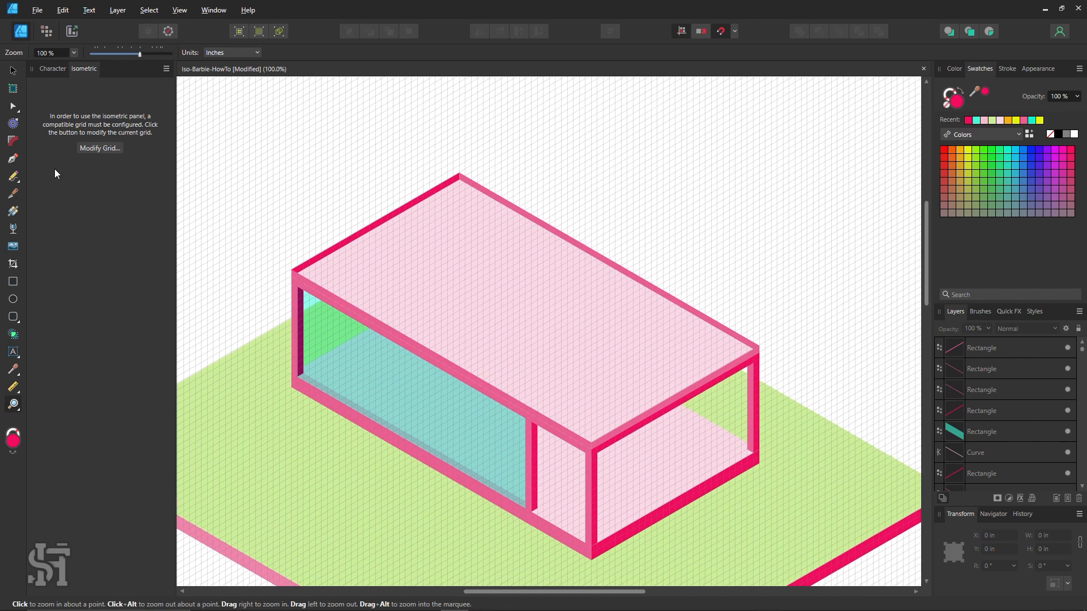
# Step: Recolor the front-right roof strip with the dark pink sampled from the band below it, and deselect it
pyautogui.click(12, 71)
pyautogui.click(622, 427)
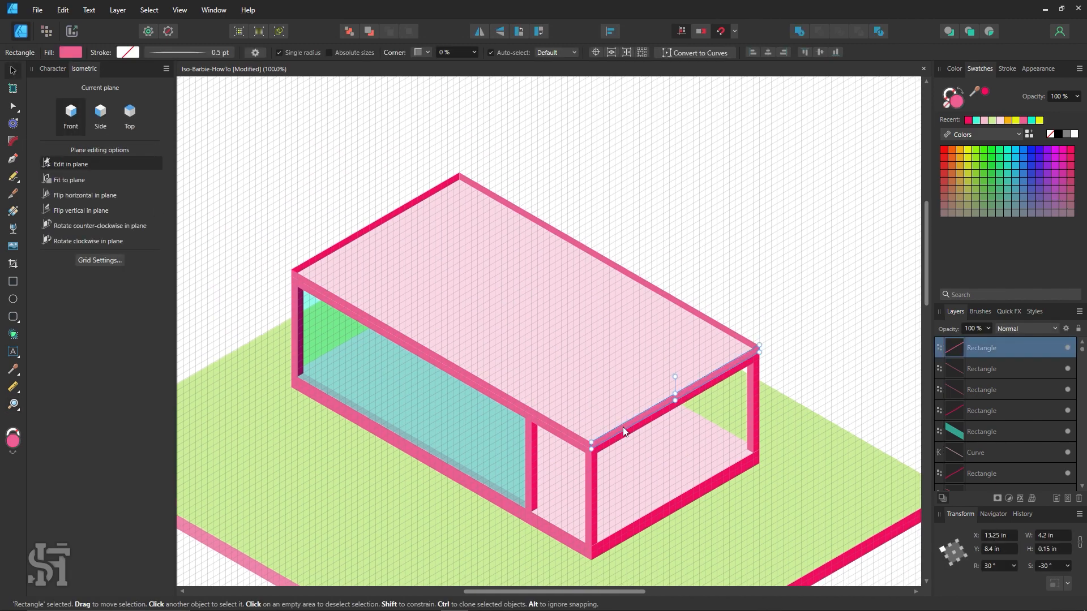
pyautogui.press('i')
pyautogui.click(620, 441)
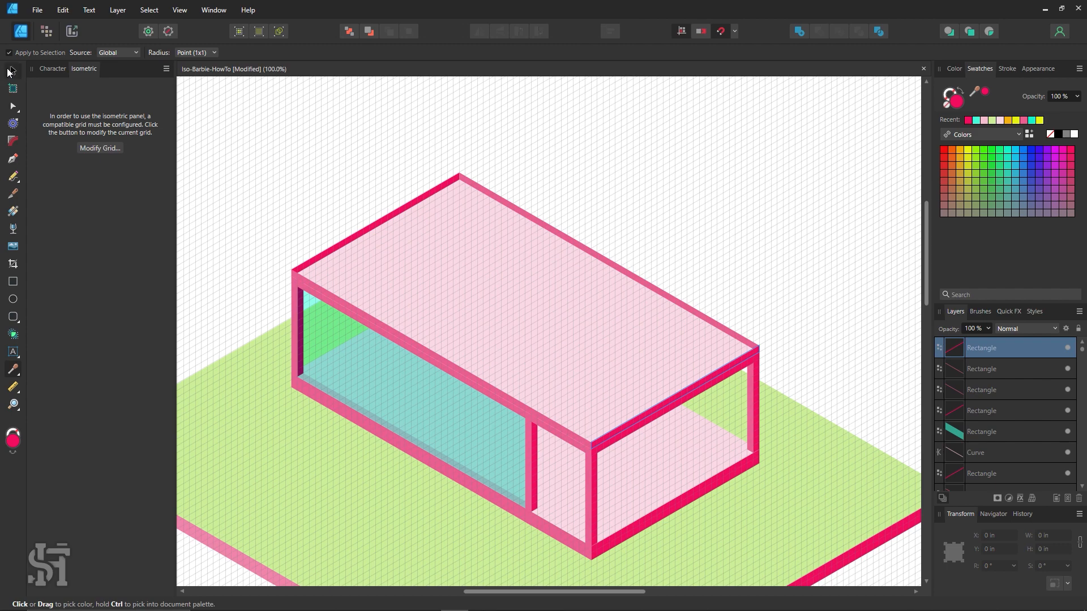
pyautogui.click(12, 71)
pyautogui.click(279, 165)
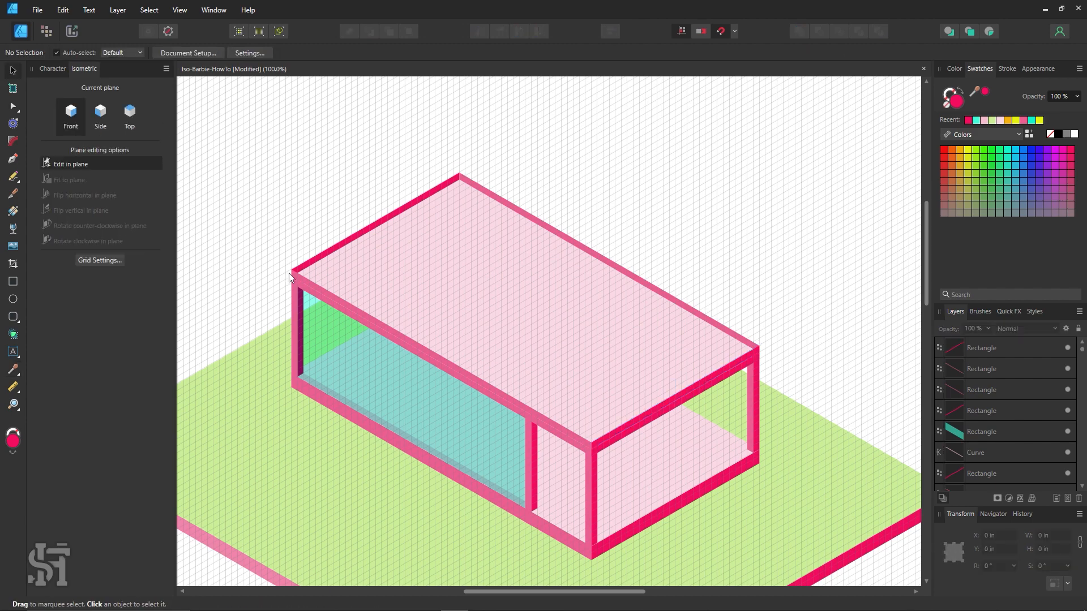
# Step: Draw a dark pink strip in the top plane along the roof's back-left short edge, 4.2 by 0.15 in
pyautogui.press('z')
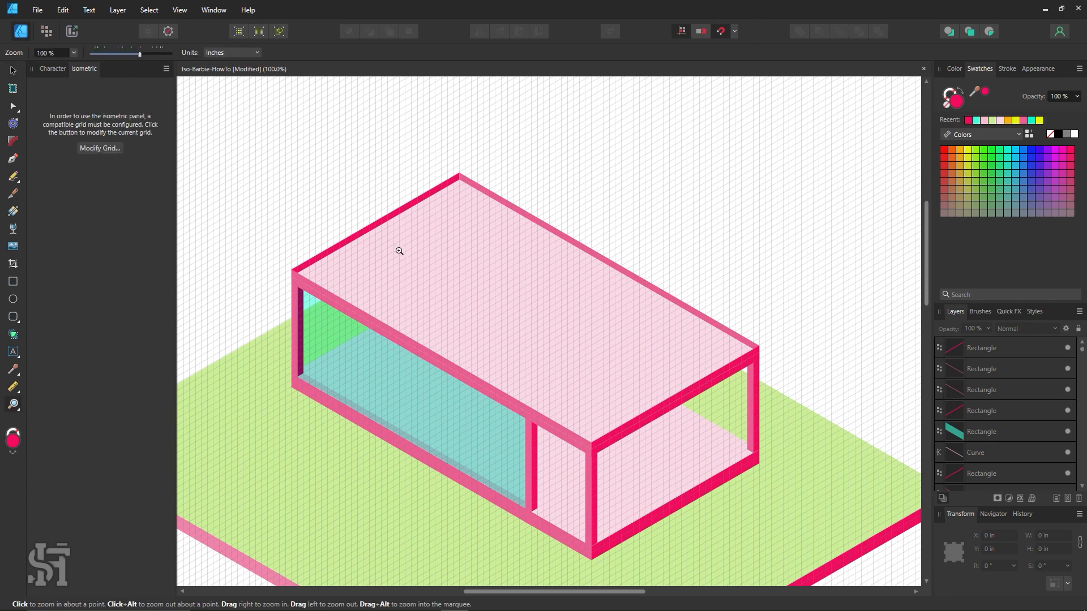
pyautogui.click(399, 251)
pyautogui.press('space')
pyautogui.moveTo(399, 248); pyautogui.dragTo(293, 267)
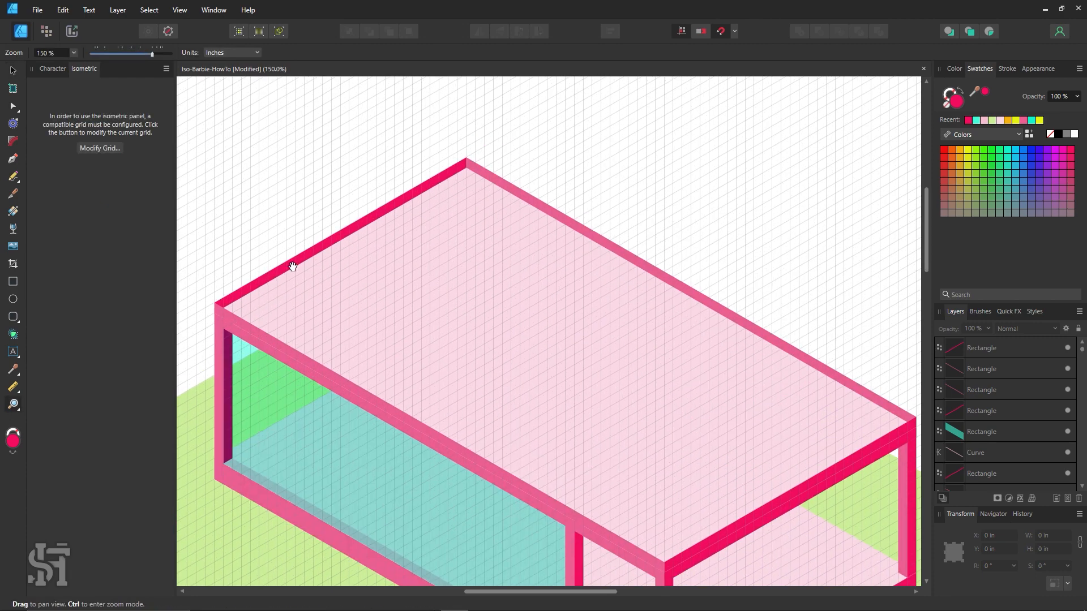
pyautogui.click(13, 281)
pyautogui.click(129, 116)
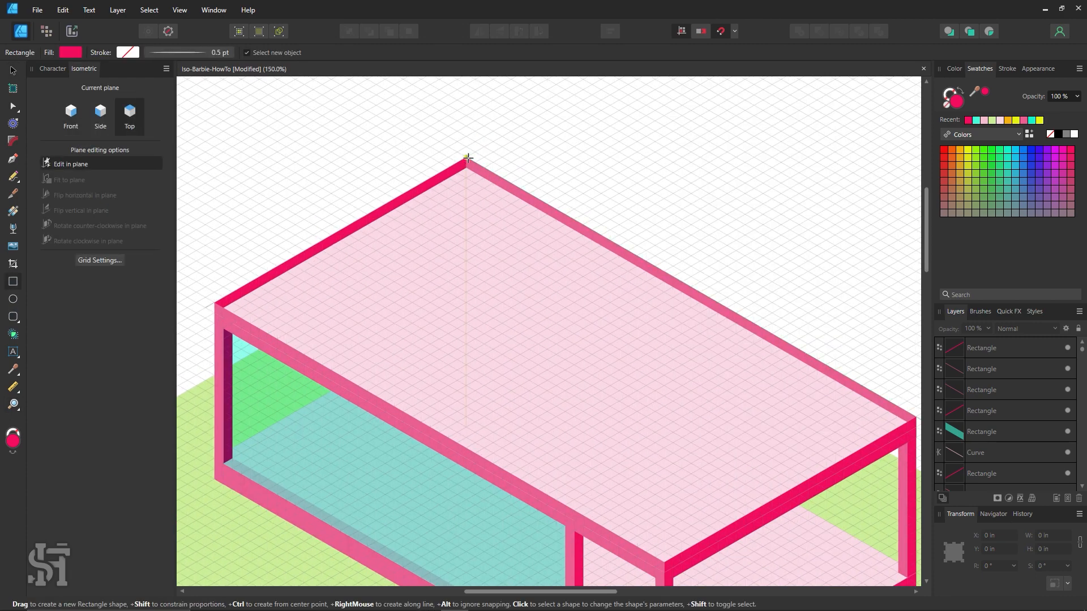
pyautogui.moveTo(466, 160); pyautogui.dragTo(225, 306)
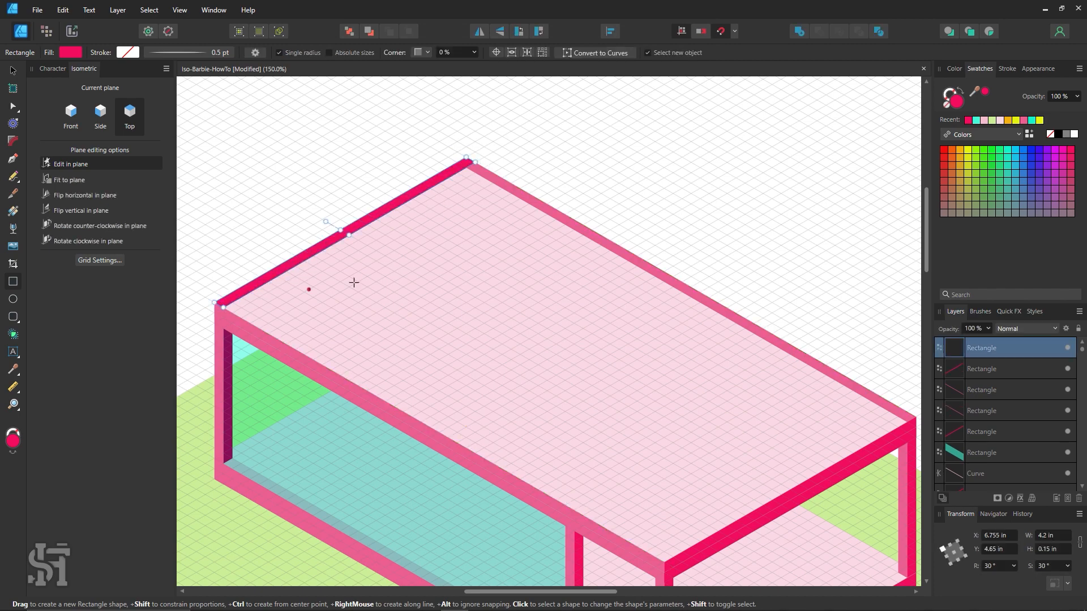
pyautogui.press('v')
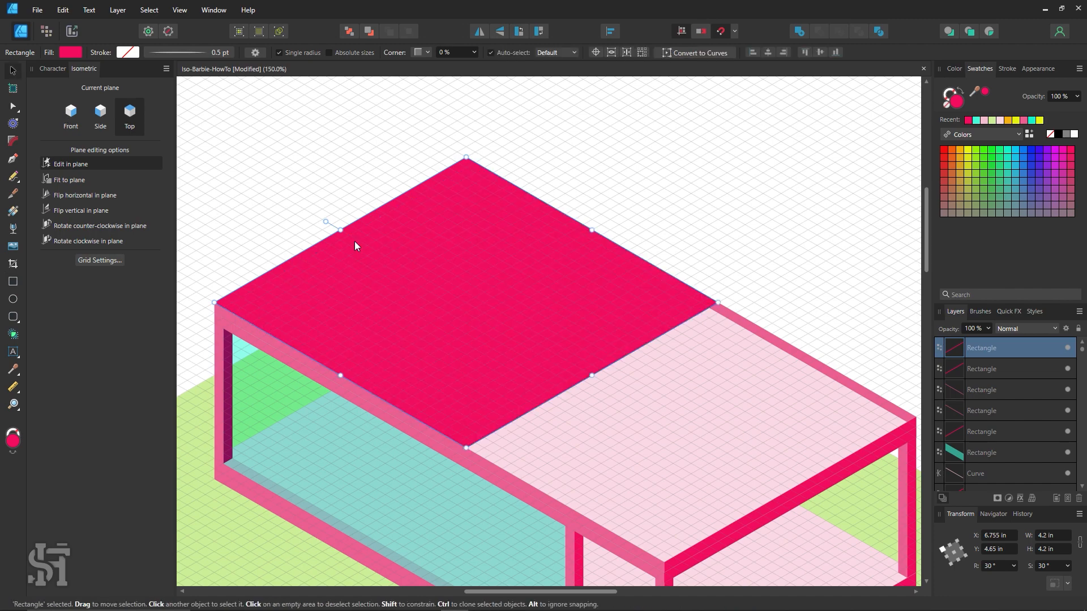
pyautogui.moveTo(349, 234); pyautogui.dragTo(363, 238)
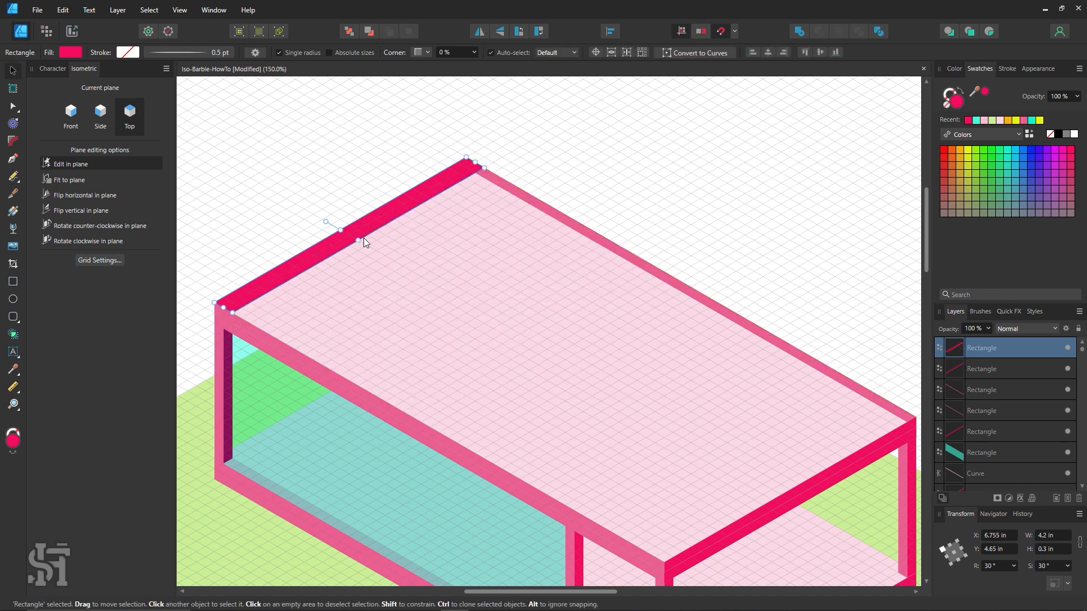
pyautogui.hotkey('ctrl', 'z')
pyautogui.hotkey('ctrl', 'd')
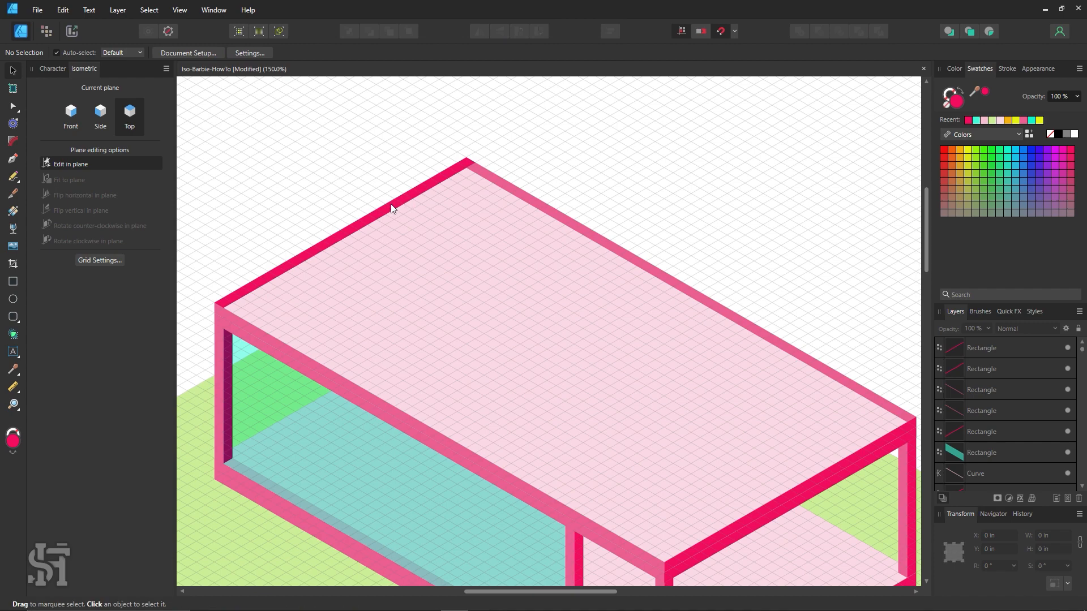
pyautogui.moveTo(395, 205); pyautogui.dragTo(404, 179)
pyautogui.hotkey('ctrl', 'z')
pyautogui.hotkey('ctrl', 'shift', 'z')
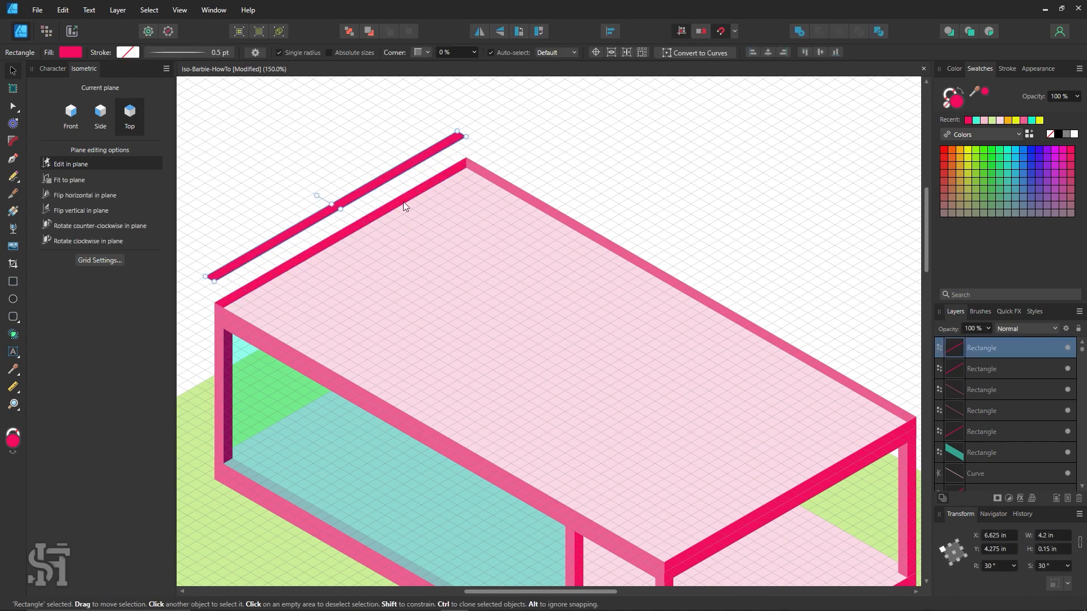
pyautogui.hotkey('ctrl', 'z')
# Step: Recolor the back-left top-plane strip with the roof's light pink, lighten it to #FCECF1, and deselect it
pyautogui.click(14, 281)
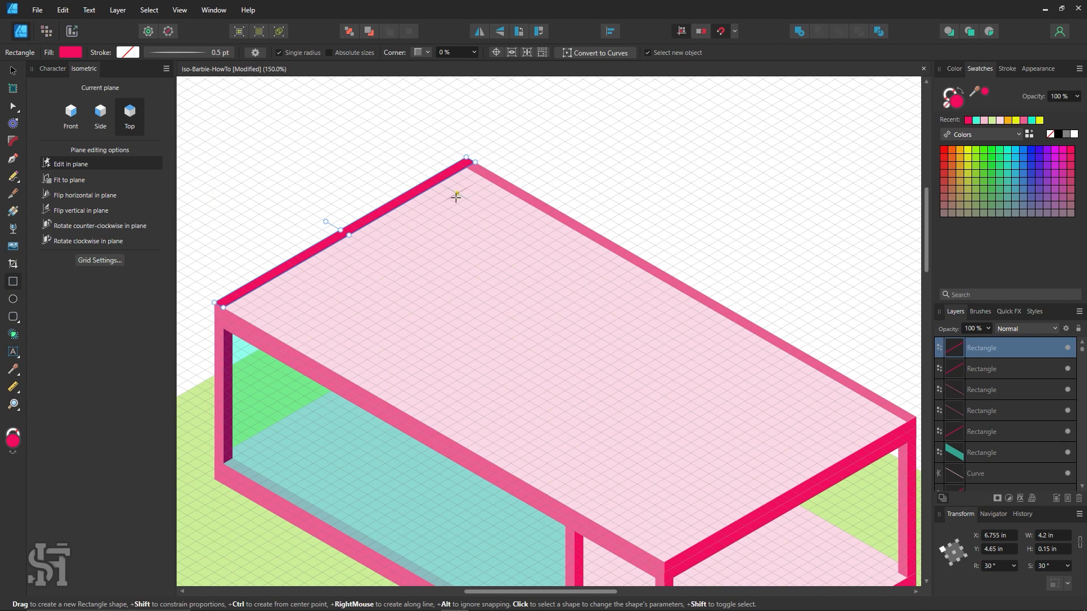
pyautogui.press('i')
pyautogui.click(499, 260)
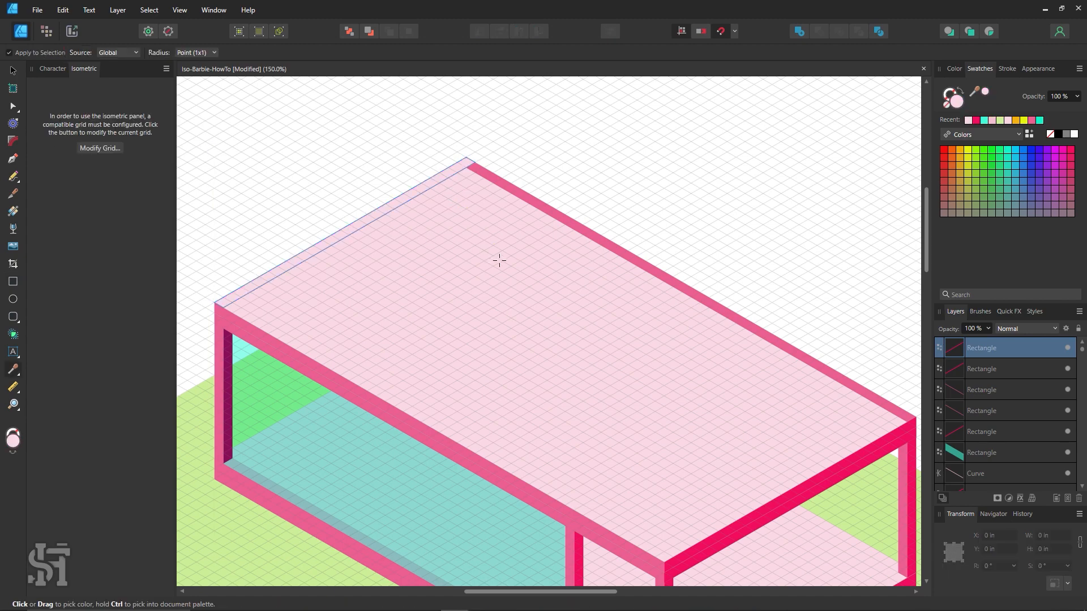
pyautogui.doubleClick(954, 102)
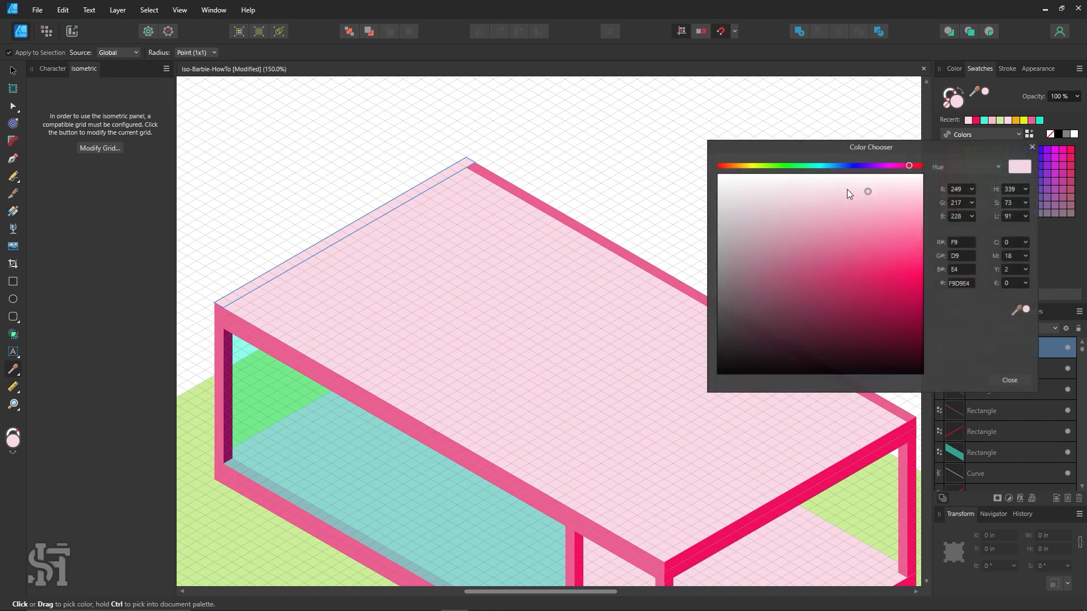
pyautogui.click(860, 182)
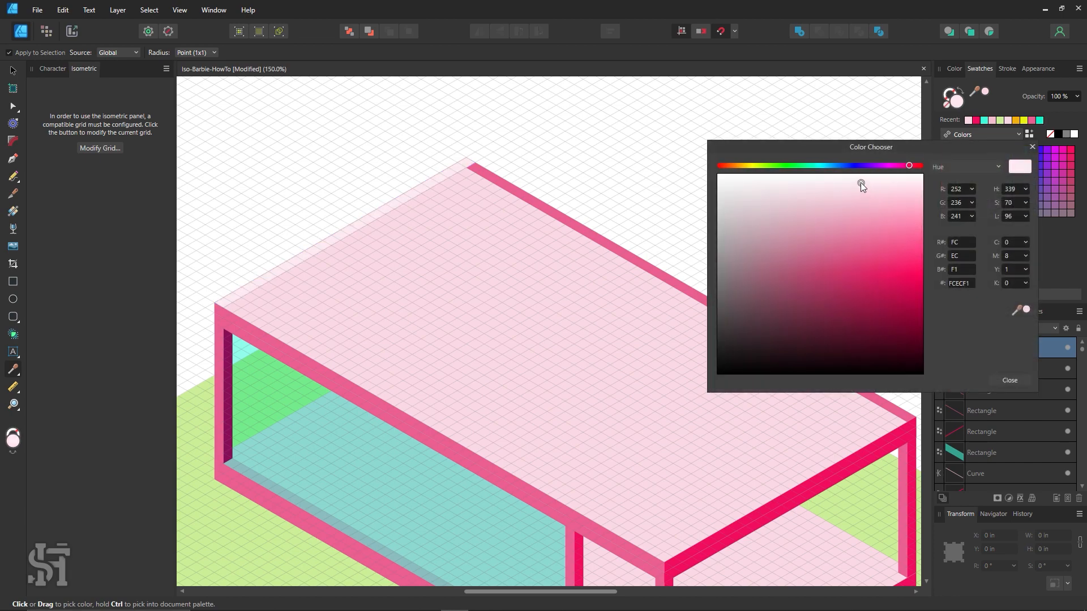
pyautogui.click(1009, 381)
pyautogui.click(12, 71)
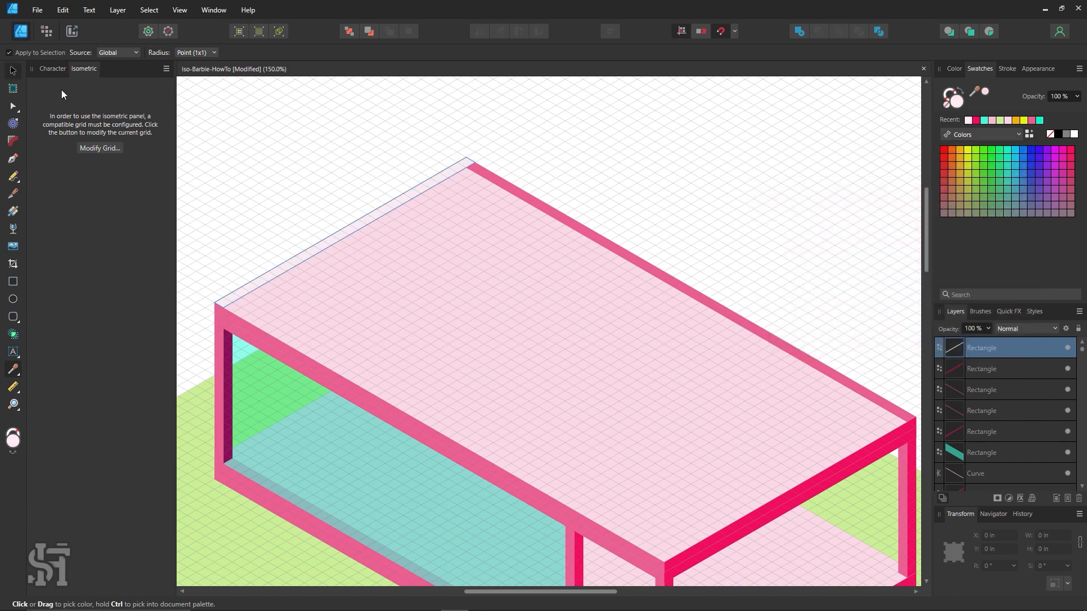
pyautogui.click(272, 192)
# Step: Draw 0.15 in wide pale pink strips along the roof's two long edges, extending the front-left one to 7.5 in at the left corner
pyautogui.moveTo(447, 279); pyautogui.dragTo(417, 265)
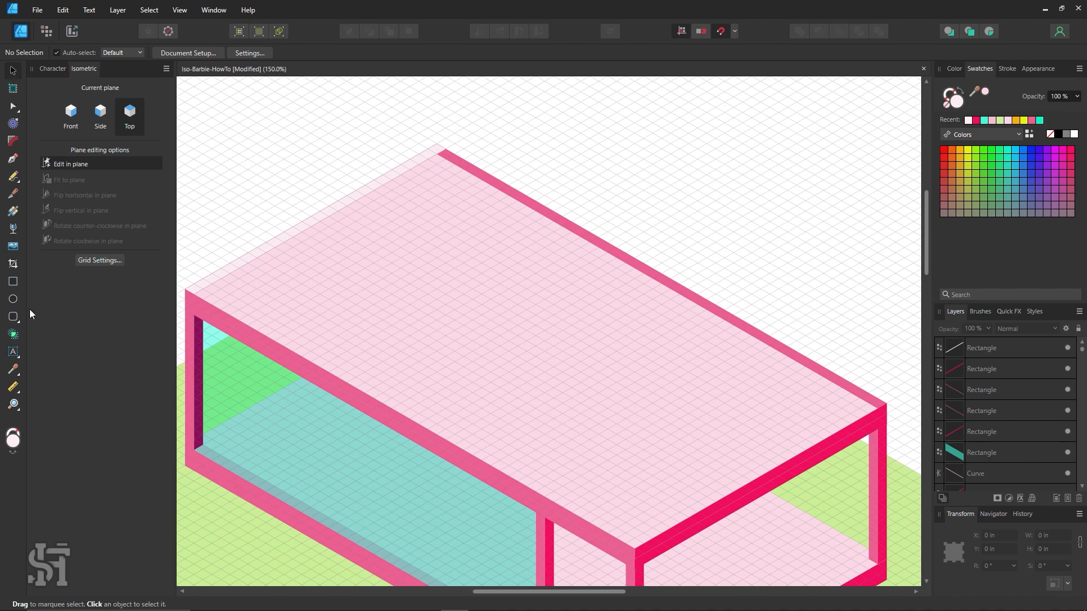
pyautogui.click(17, 284)
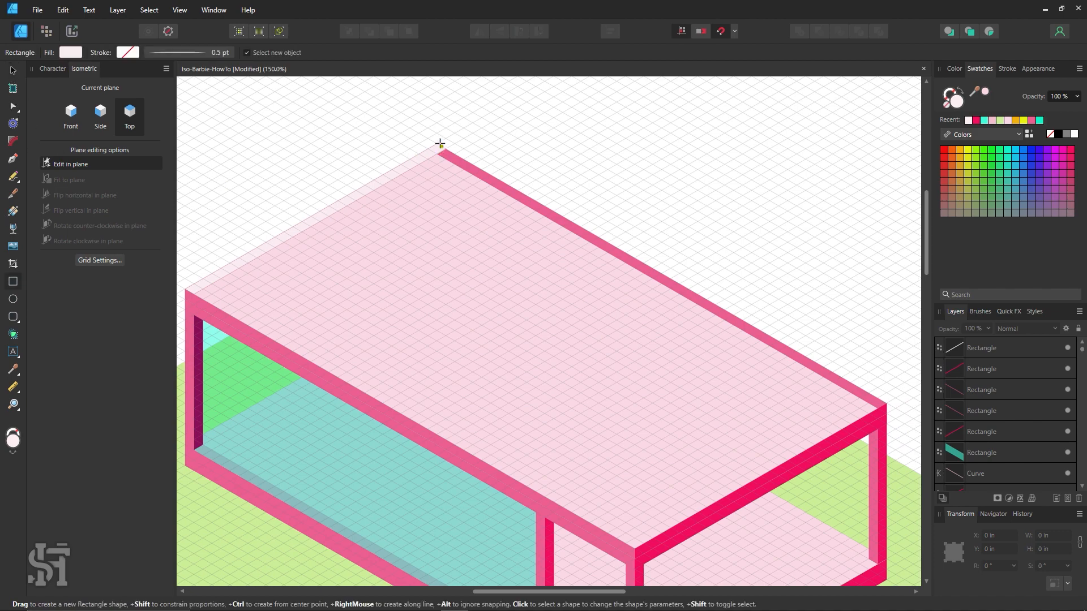
pyautogui.moveTo(440, 143); pyautogui.dragTo(878, 409)
pyautogui.moveTo(189, 291); pyautogui.dragTo(643, 541)
pyautogui.click(13, 71)
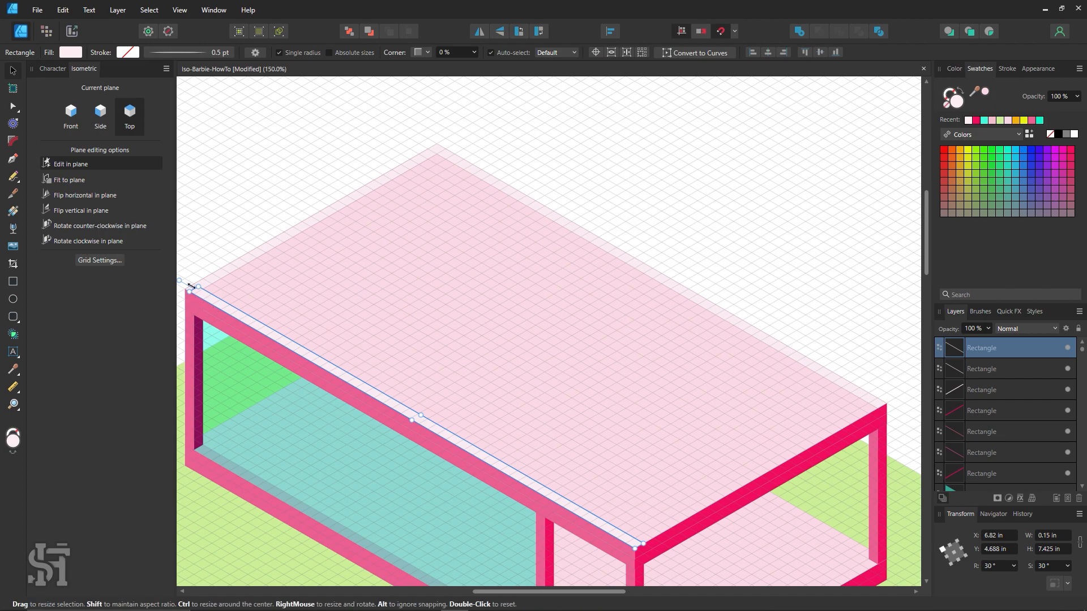
pyautogui.click(209, 240)
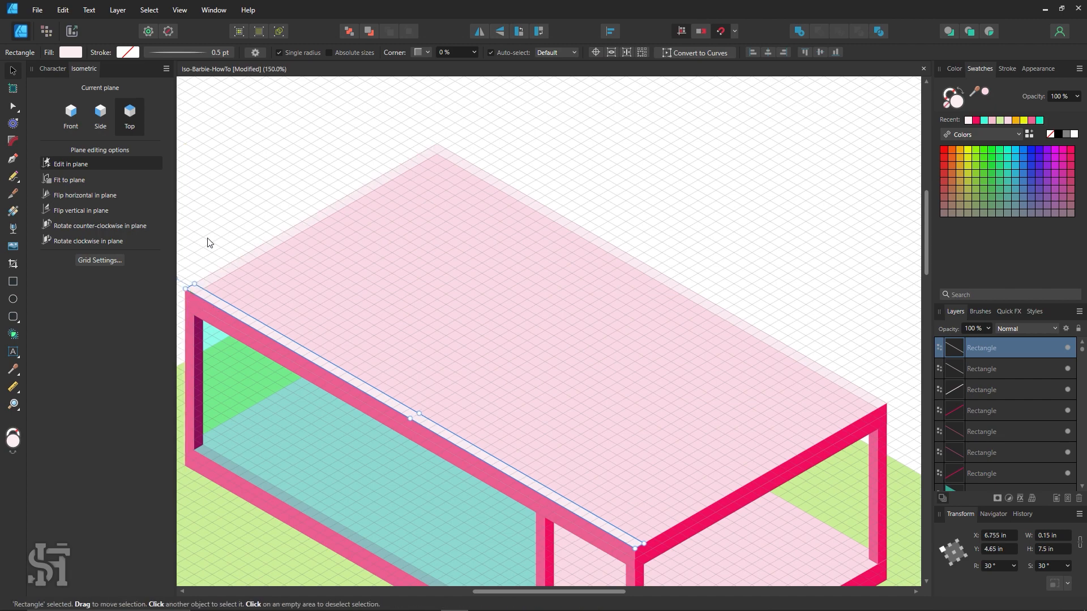
# Step: Close the pale pink border with a top-plane strip along the roof's front-right short edge, and deselect it
pyautogui.click(13, 281)
pyautogui.moveTo(637, 543); pyautogui.dragTo(877, 399)
pyautogui.press('v')
pyautogui.click(218, 142)
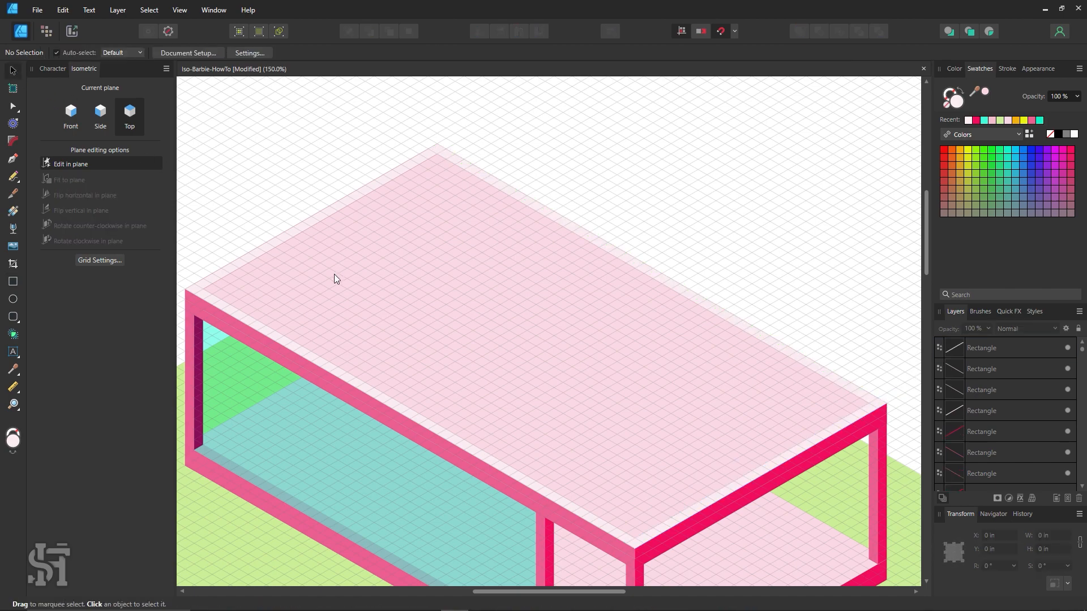
# Step: Draw a 3.75 by 0.15 in front-plane strip inside the back-left border and color it with the dark pink from the front-right band
pyautogui.scroll(-1, 334, 276)
pyautogui.scroll(1, 317, 290)
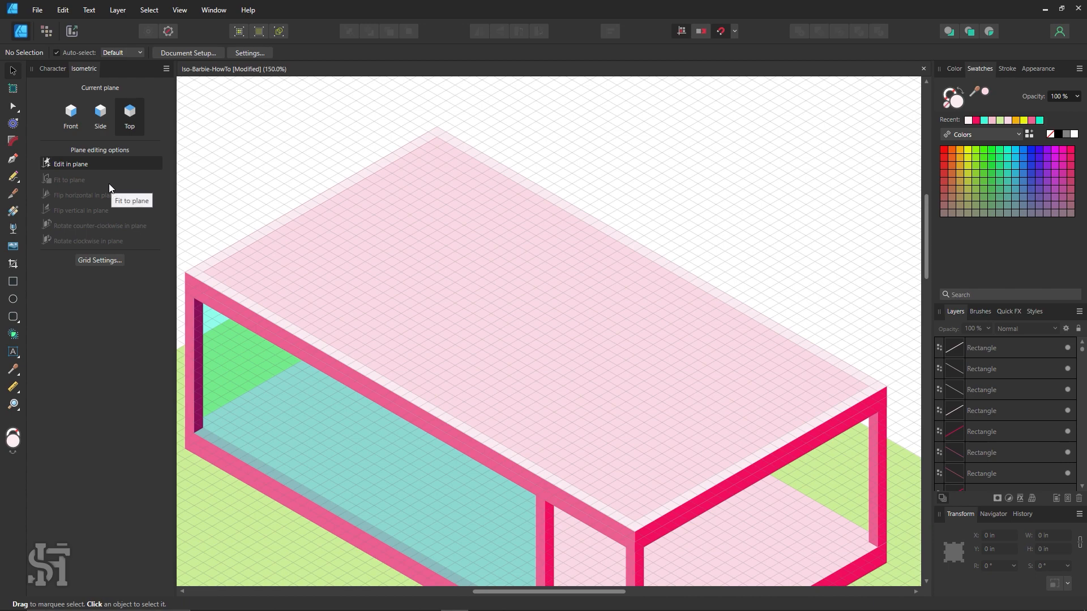
pyautogui.click(10, 282)
pyautogui.click(71, 113)
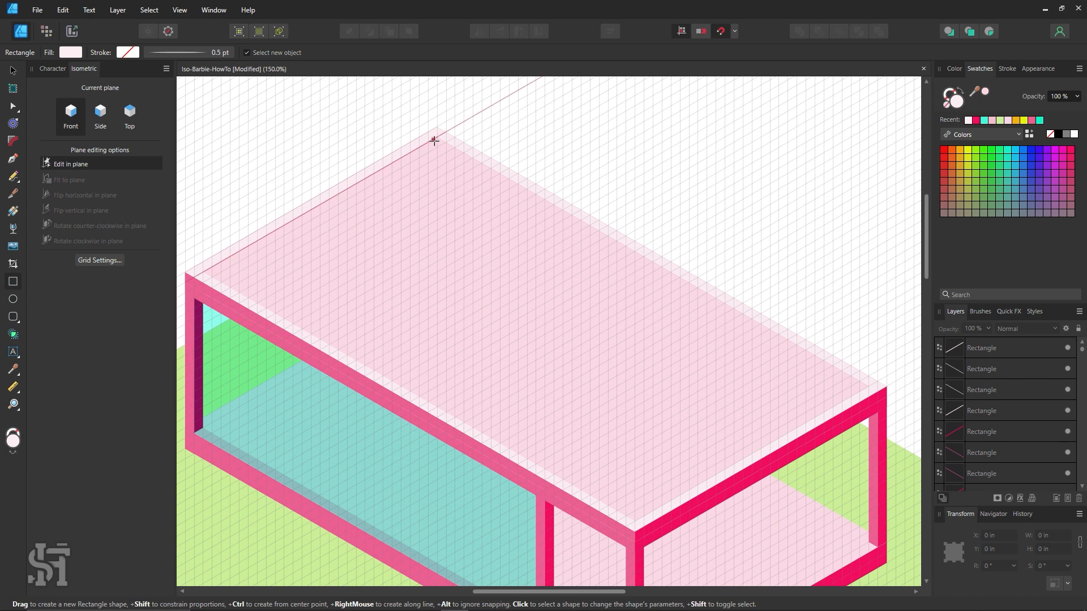
pyautogui.moveTo(436, 139); pyautogui.dragTo(212, 278)
pyautogui.press('i')
pyautogui.click(736, 484)
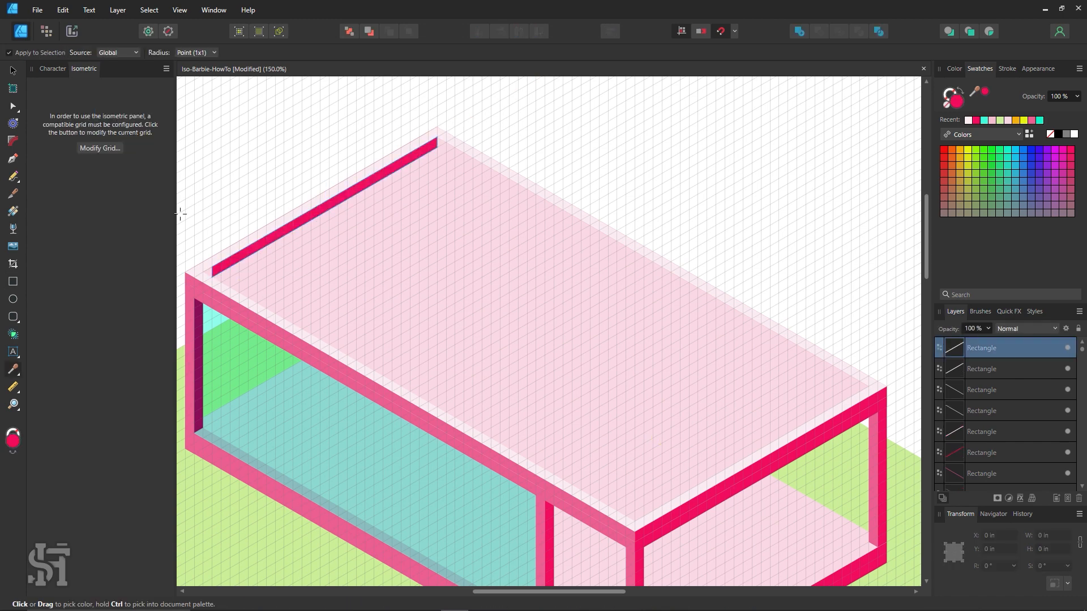
# Step: Draw a 7.05 by 0.15 in side-plane strip inside the rear long border and color it with the front-left band's medium pink
pyautogui.press('m')
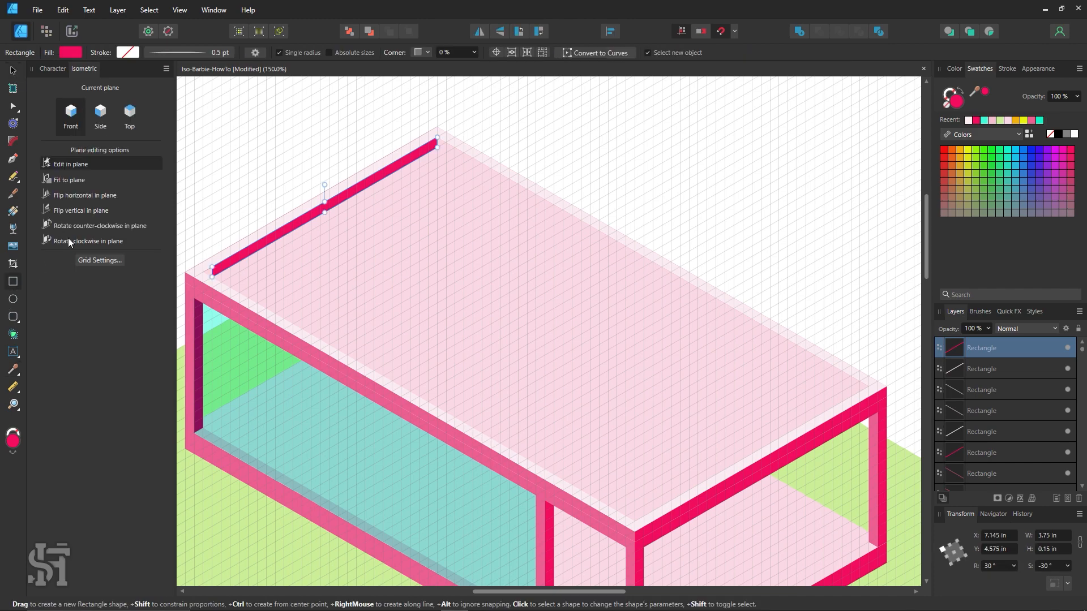
pyautogui.click(99, 119)
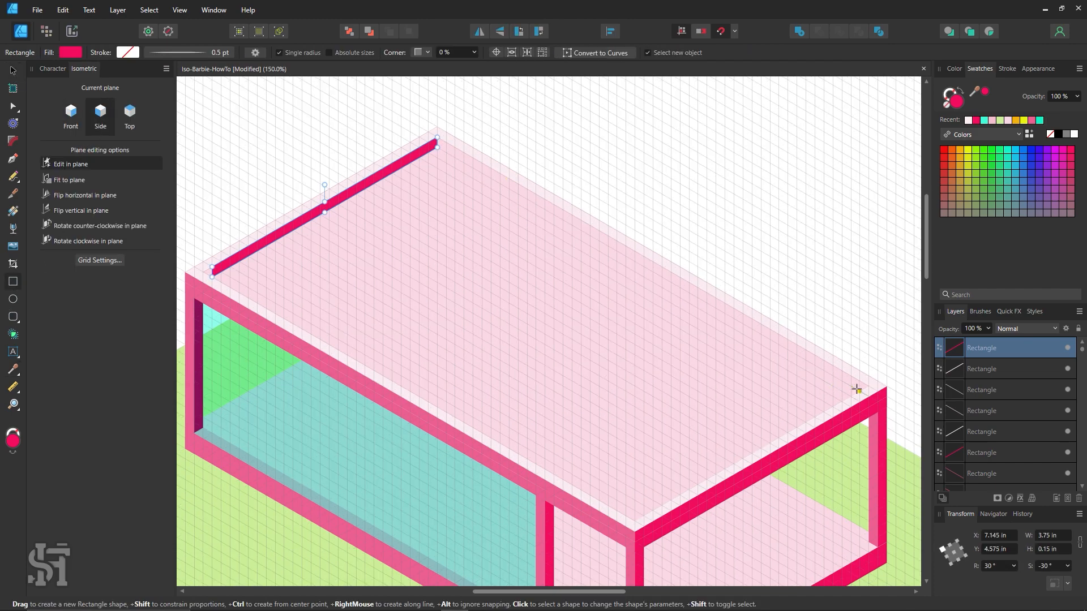
pyautogui.moveTo(857, 390); pyautogui.dragTo(437, 139)
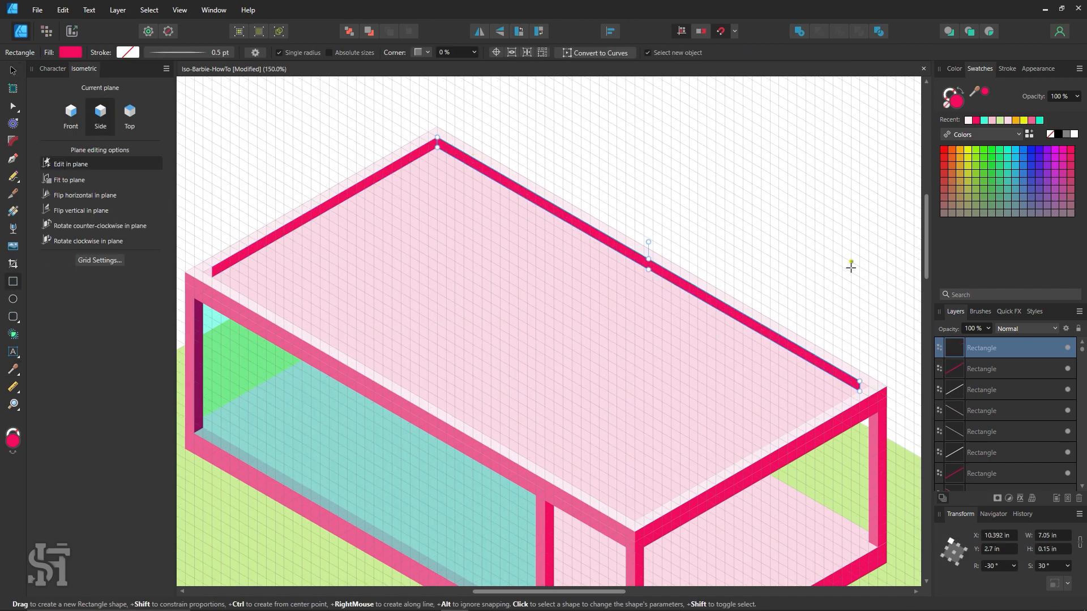
pyautogui.press('i')
pyautogui.click(466, 449)
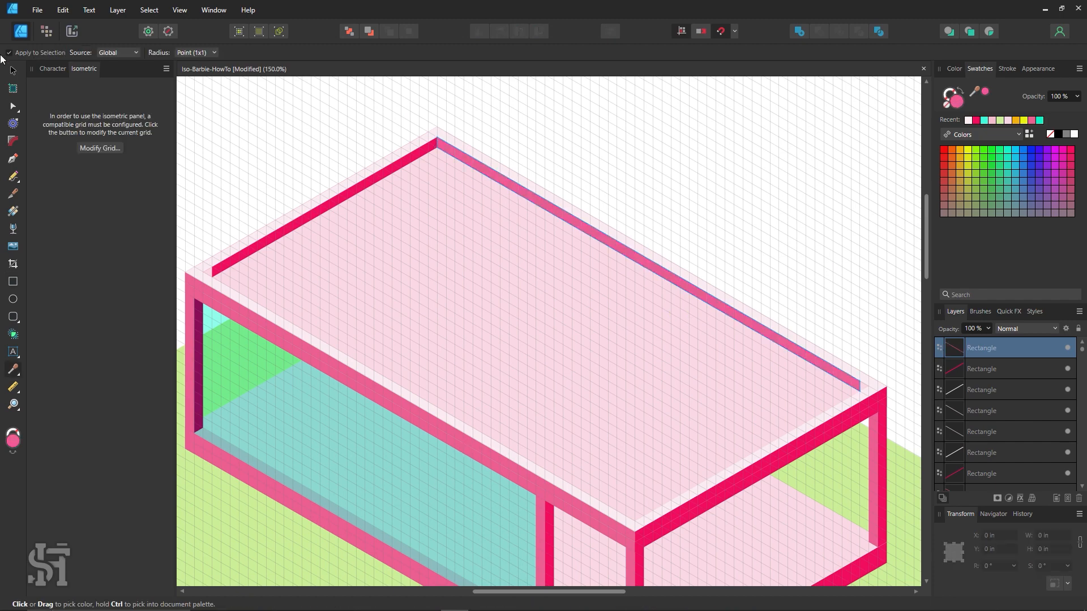
pyautogui.click(13, 71)
pyautogui.click(270, 109)
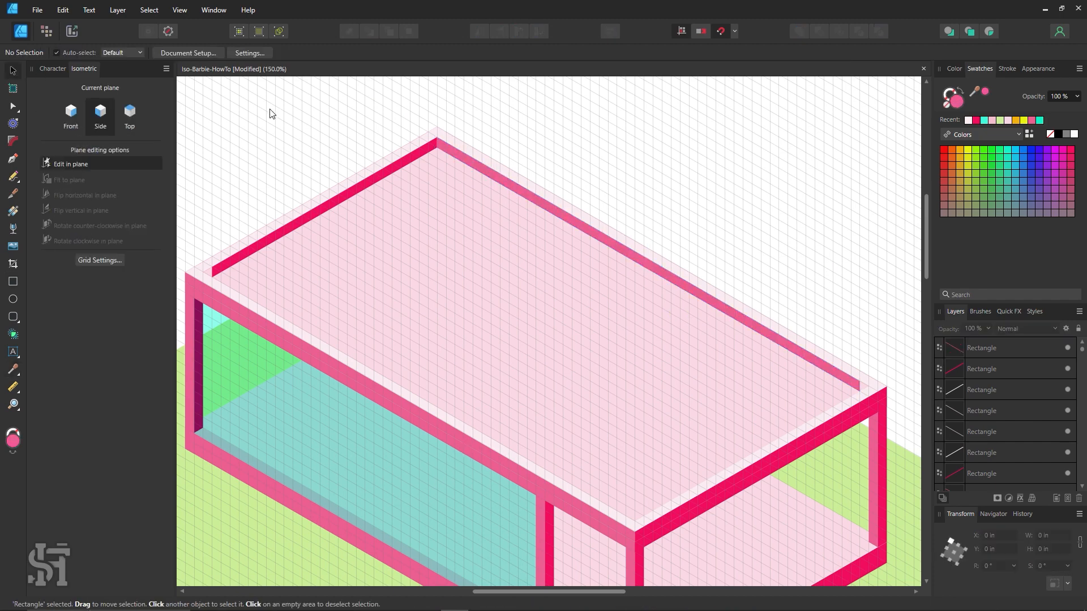
pyautogui.click(856, 388)
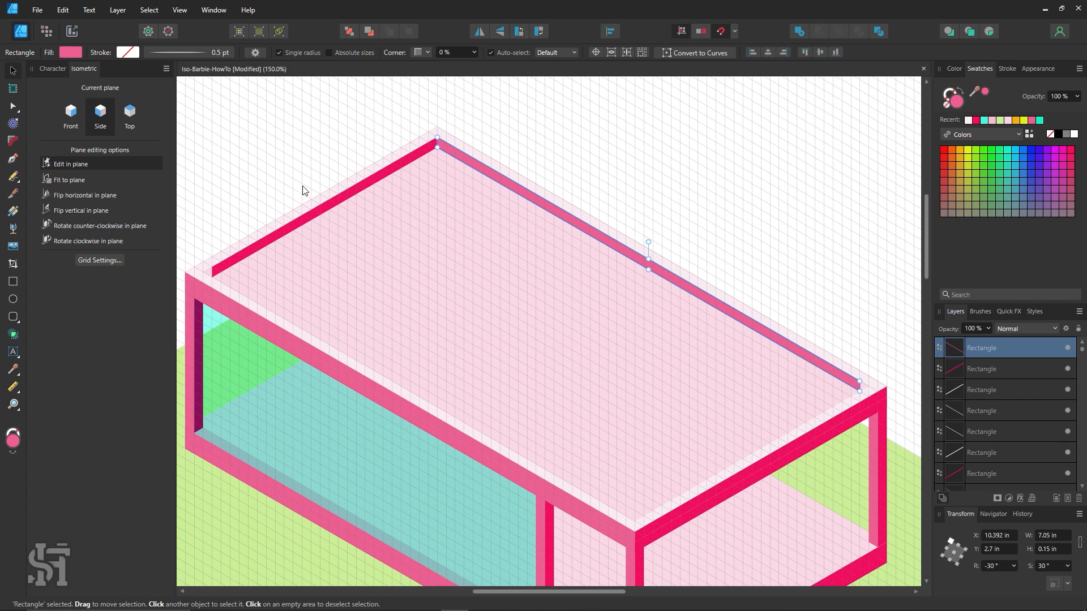
pyautogui.click(252, 225)
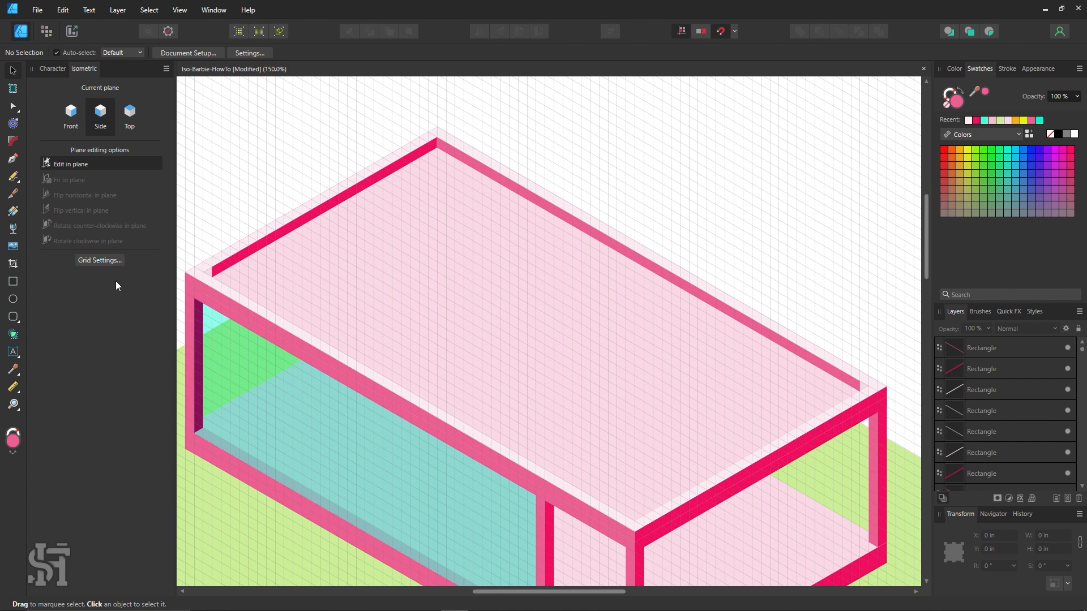
pyautogui.click(13, 282)
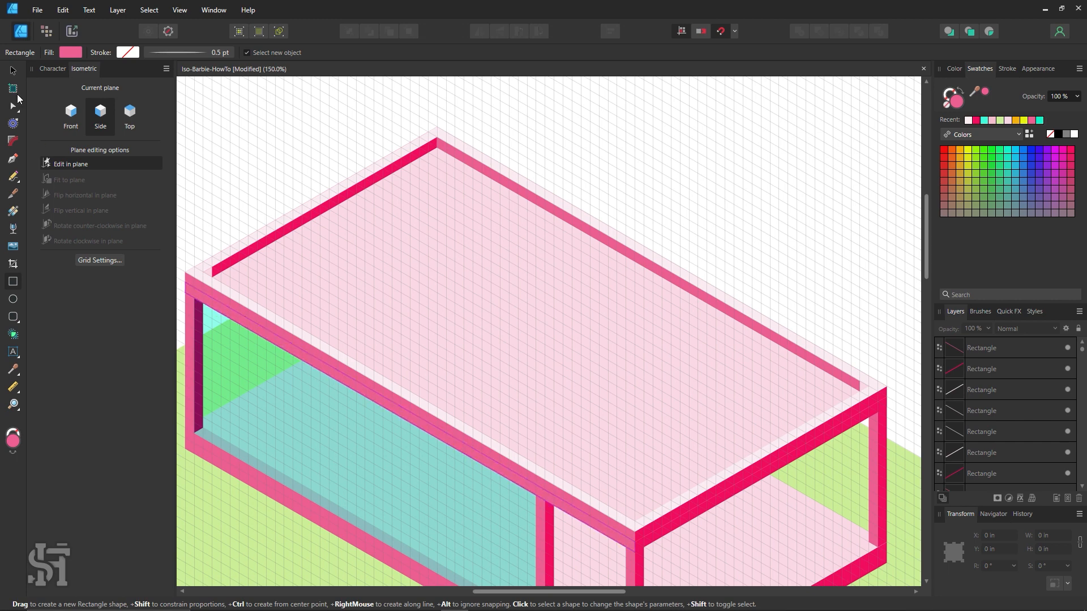
# Step: Convert the dark pink inner back-left strip to curves and extend its upper front node to the pale border's inner corner
pyautogui.click(13, 70)
pyautogui.rightClick(315, 213)
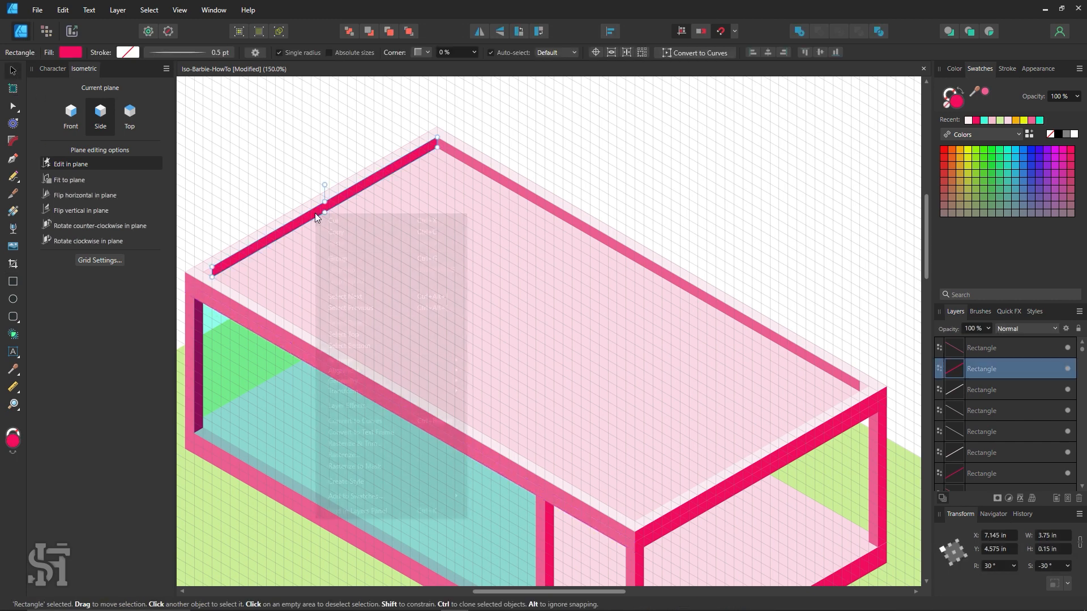
pyautogui.click(401, 419)
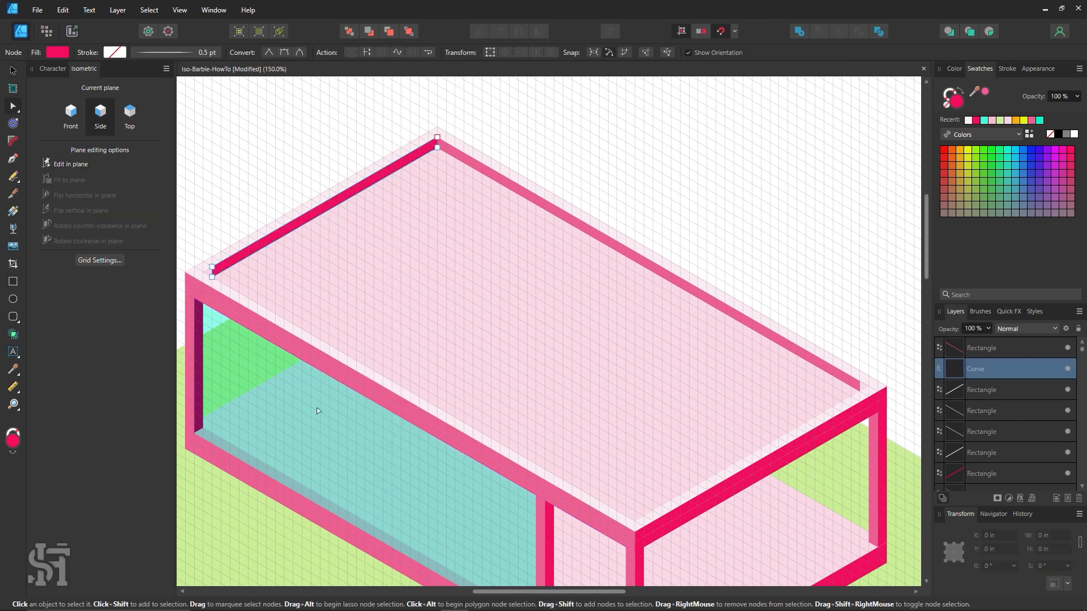
pyautogui.click(209, 271)
pyautogui.click(228, 185)
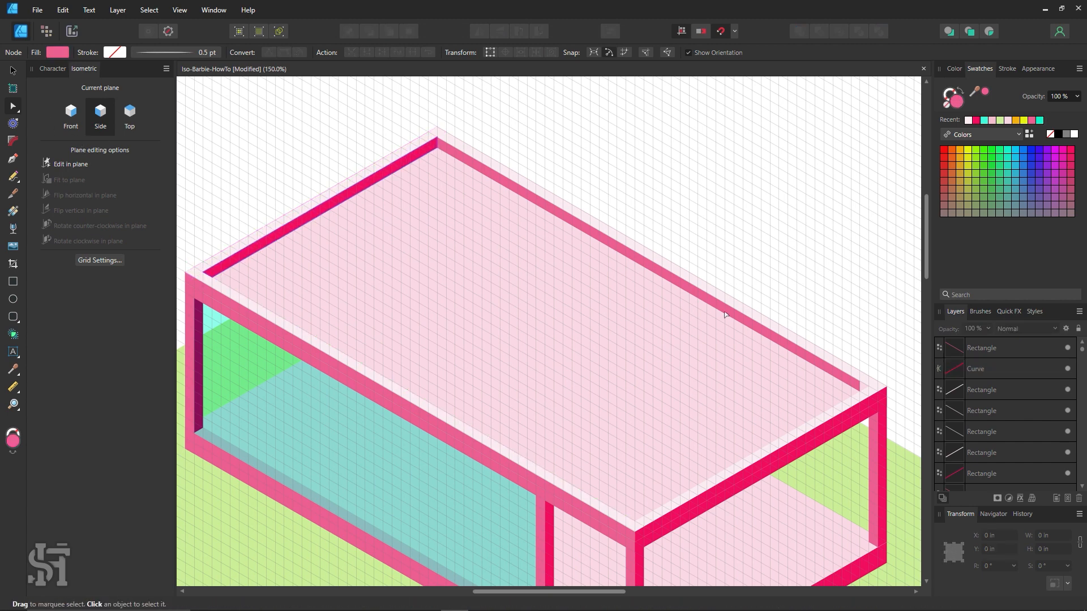
# Step: Convert the medium pink inner rear strip to curves, extend its upper front node to the pale border's inner corner, and deselect it
pyautogui.rightClick(727, 311)
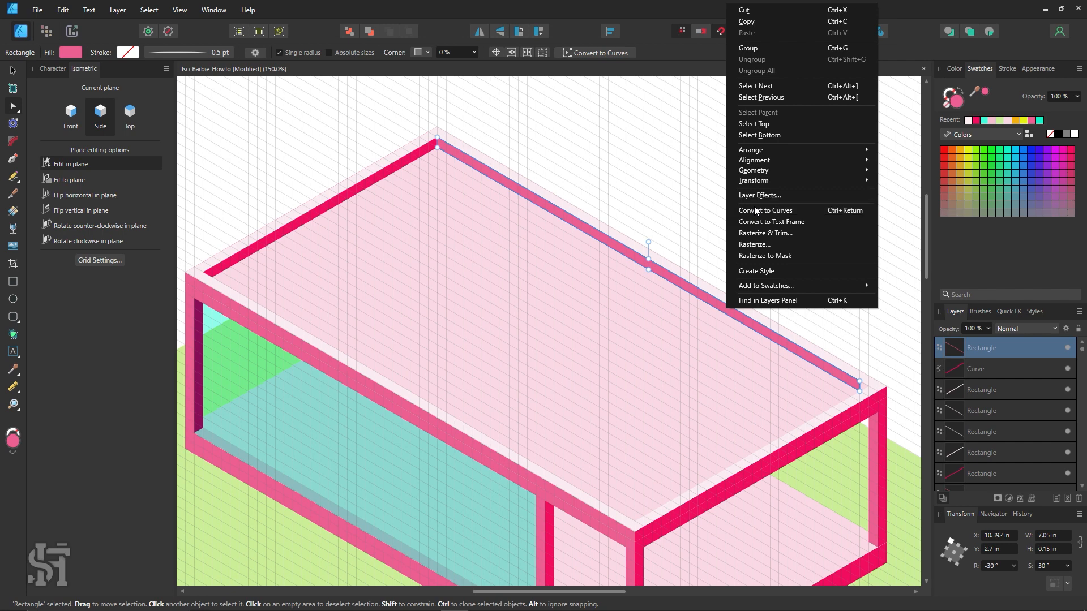
pyautogui.click(759, 210)
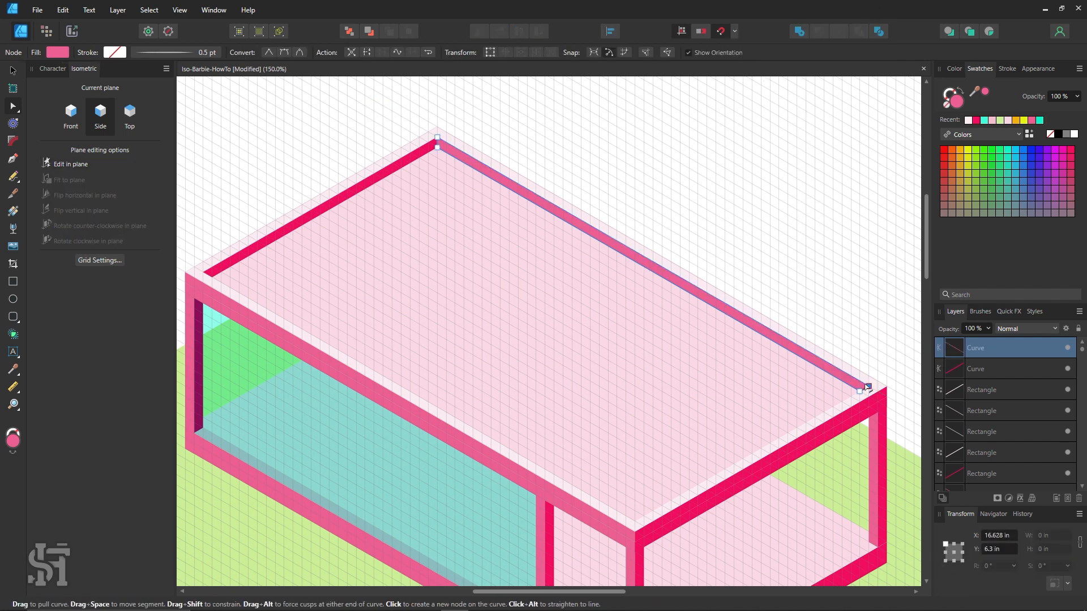
pyautogui.click(852, 311)
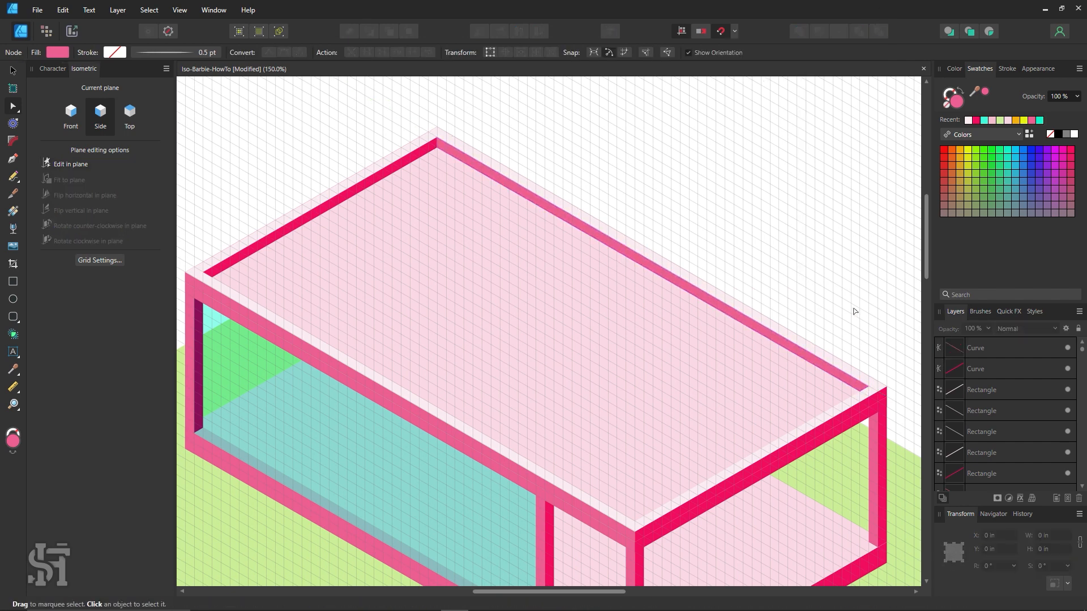
# Step: Hide the isometric grid to show the house artwork without grid lines
pyautogui.press('z')
pyautogui.keyDown('alt'); pyautogui.click(561, 372); pyautogui.keyUp('alt')
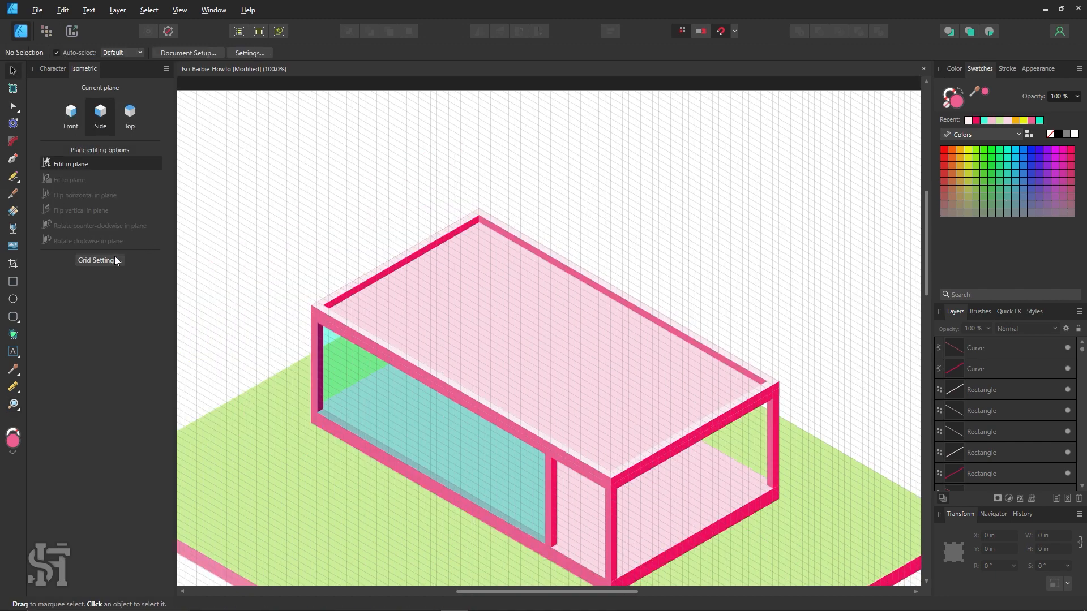
pyautogui.click(100, 260)
pyautogui.moveTo(441, 103); pyautogui.dragTo(614, 80)
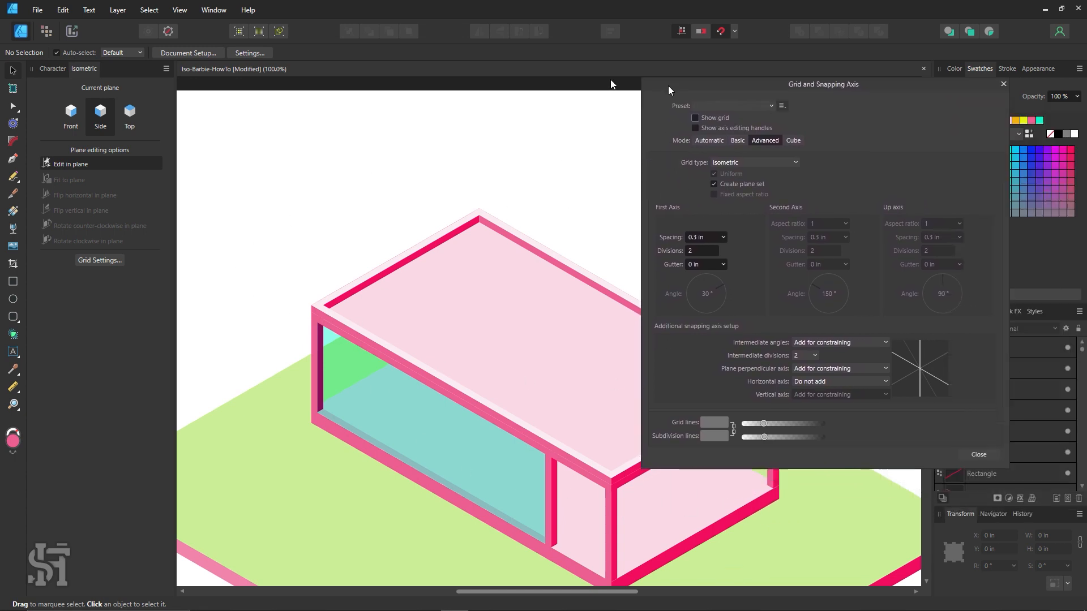
pyautogui.click(924, 450)
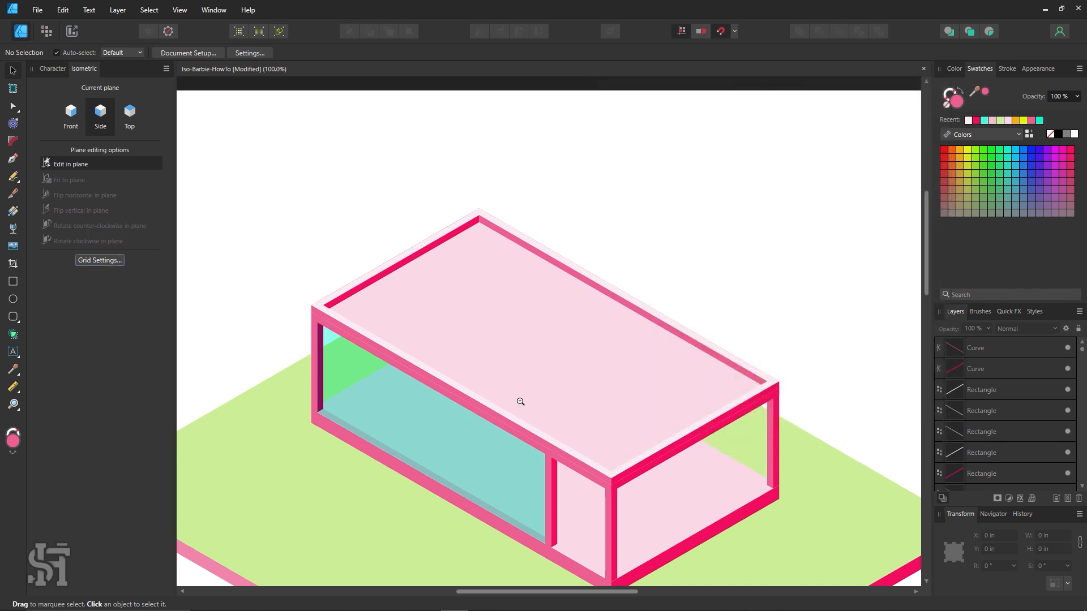
pyautogui.press('z')
pyautogui.click(472, 437)
pyautogui.click(17, 73)
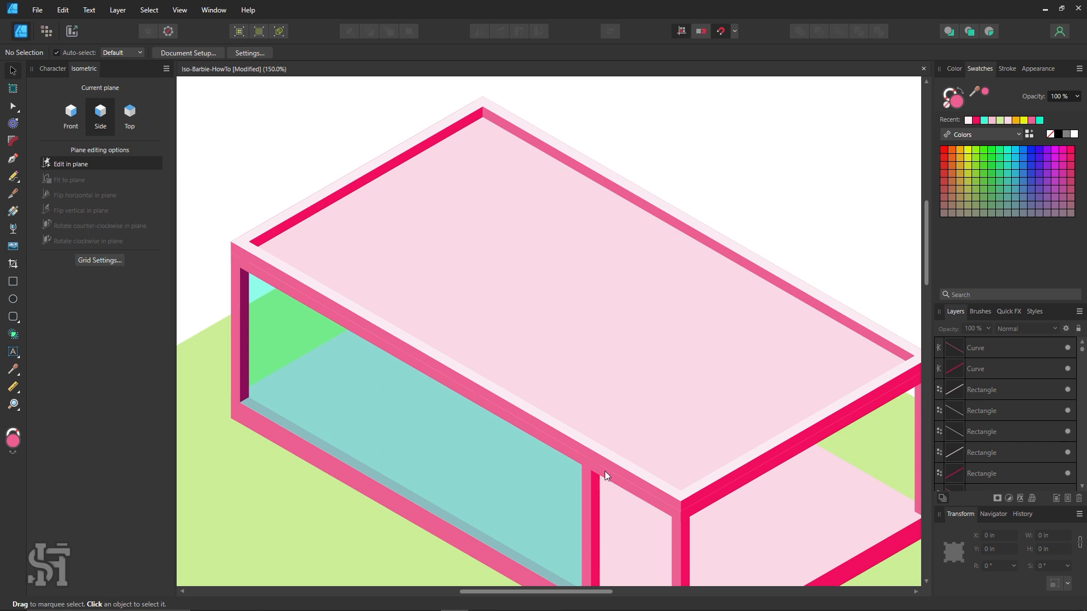
pyautogui.click(566, 440)
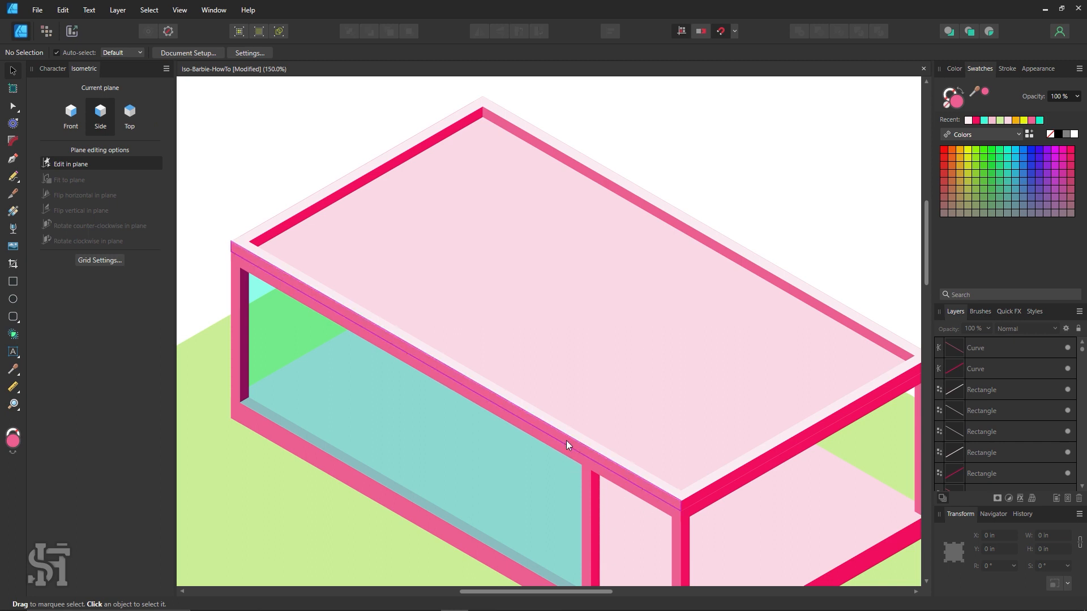
pyautogui.moveTo(559, 442); pyautogui.dragTo(463, 392)
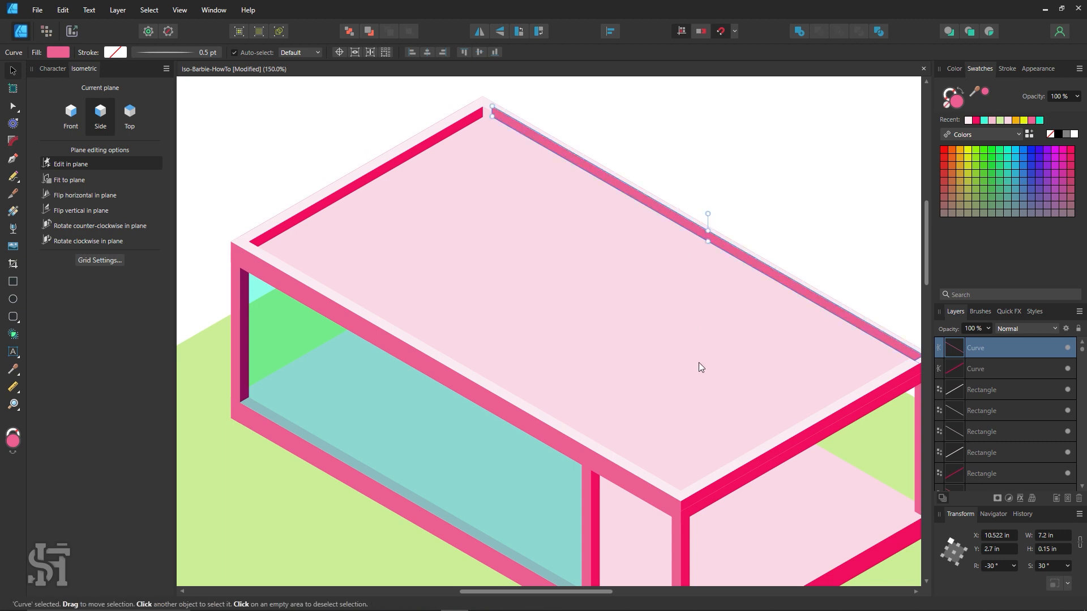
pyautogui.moveTo(698, 364); pyautogui.dragTo(531, 338)
pyautogui.hotkey('ctrl', 'z')
pyautogui.moveTo(722, 291); pyautogui.dragTo(444, 305)
pyautogui.hotkey('ctrl', 'z')
# Step: Examine the front-right roof band and the front corner joint up close, and return to a view of the whole house
pyautogui.moveTo(498, 282); pyautogui.dragTo(327, 249)
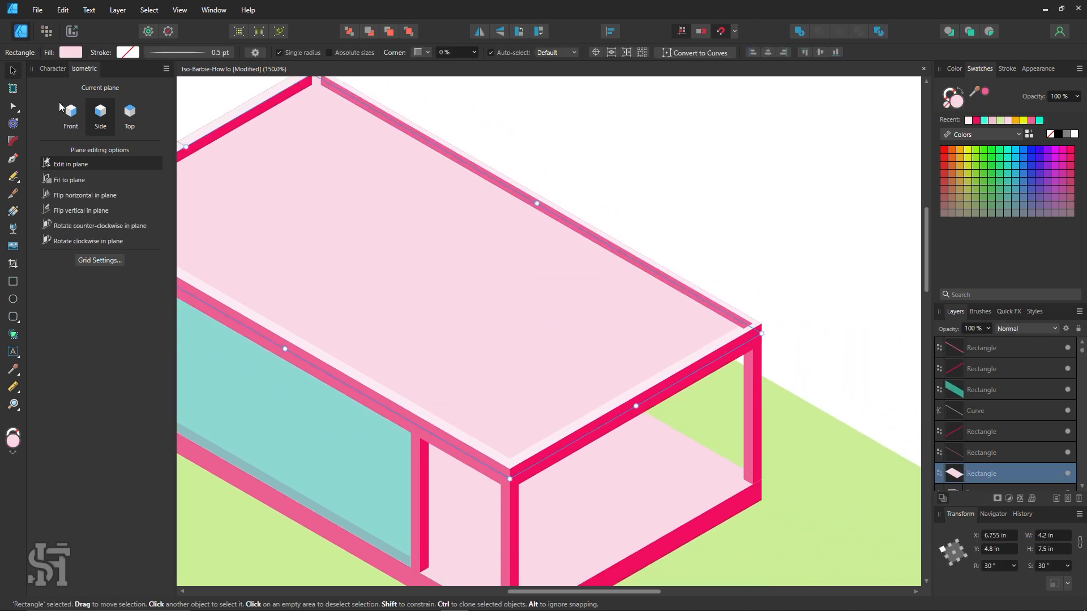
pyautogui.click(615, 417)
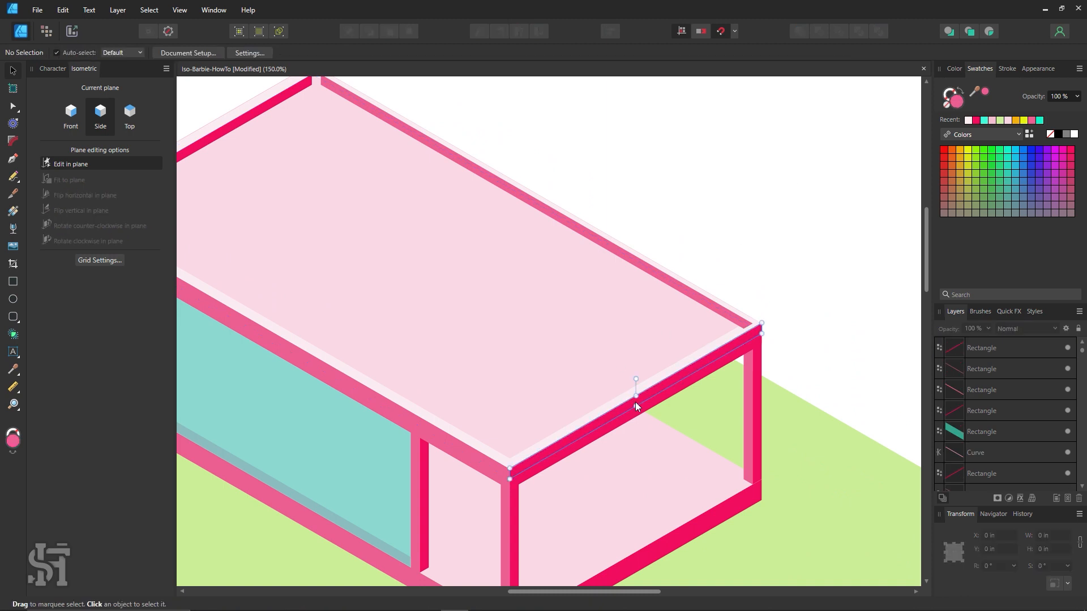
pyautogui.click(716, 213)
pyautogui.press('z')
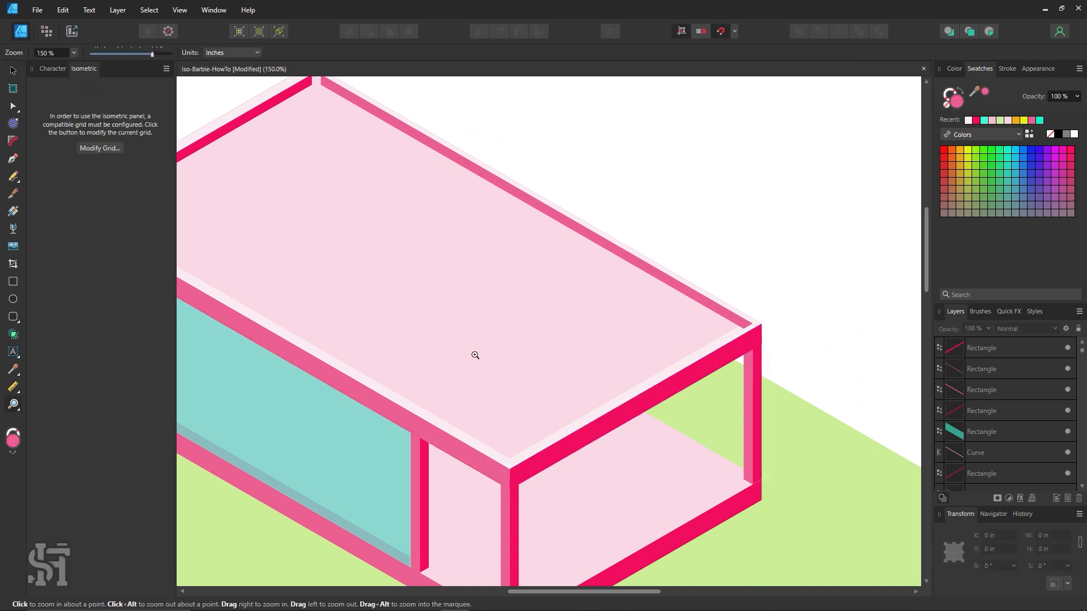
pyautogui.moveTo(505, 483); pyautogui.dragTo(743, 548)
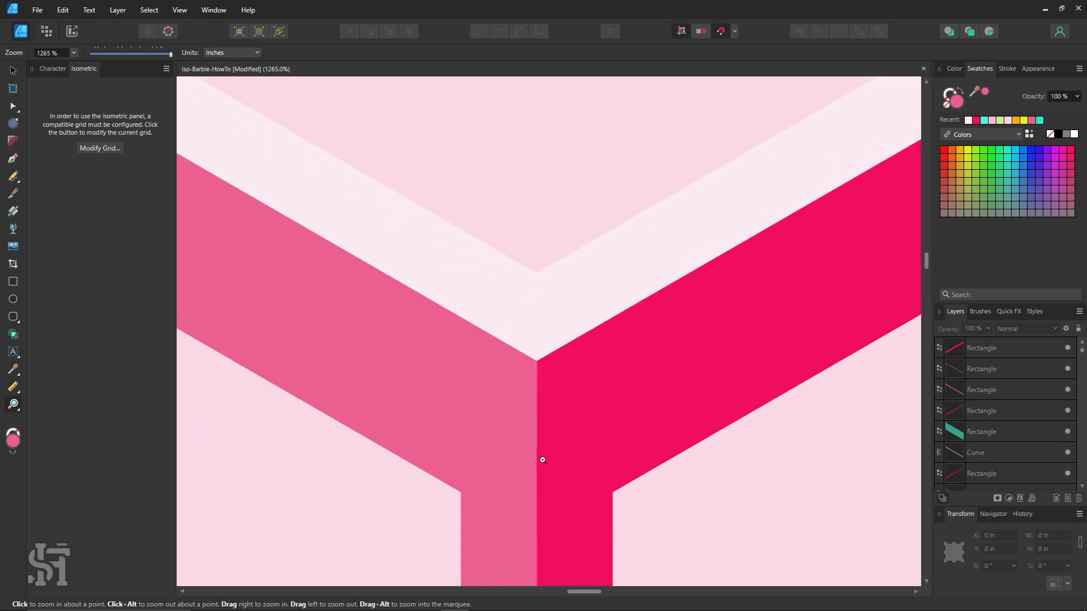
pyautogui.keyDown('alt'); pyautogui.click(580, 388); pyautogui.keyUp('alt')
pyautogui.keyDown('alt'); pyautogui.click(580, 388); pyautogui.keyUp('alt')
pyautogui.keyDown('alt'); pyautogui.click(580, 388); pyautogui.keyUp('alt')
pyautogui.keyDown('alt'); pyautogui.click(579, 388); pyautogui.keyUp('alt')
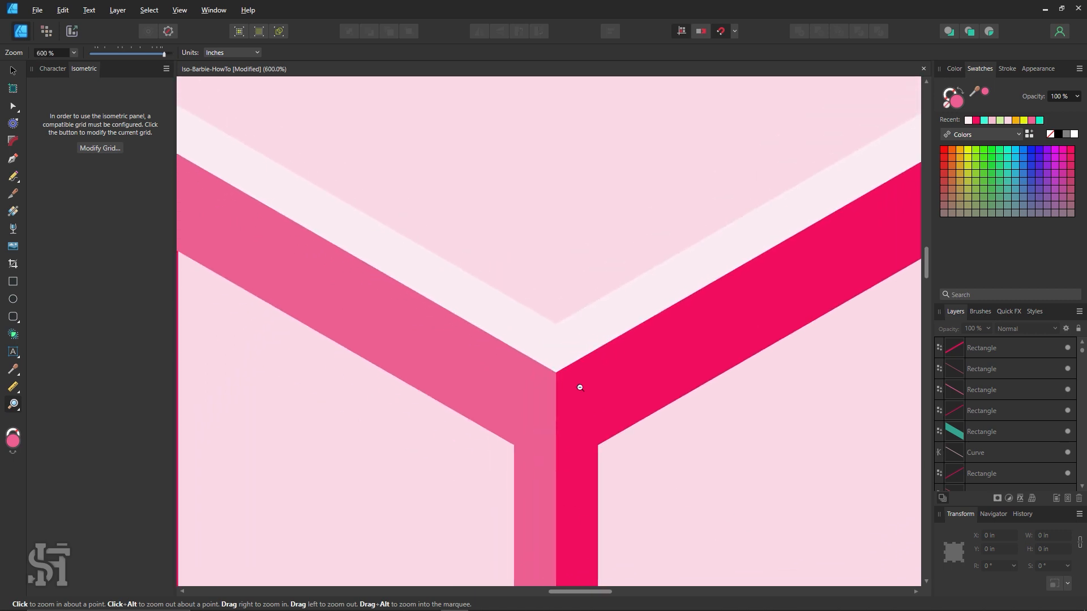
pyautogui.keyDown('alt'); pyautogui.click(580, 388); pyautogui.keyUp('alt')
pyautogui.keyDown('alt'); pyautogui.click(580, 388); pyautogui.keyUp('alt')
pyautogui.keyDown('alt'); pyautogui.click(580, 388); pyautogui.keyUp('alt')
pyautogui.keyDown('alt'); pyautogui.click(580, 388); pyautogui.keyUp('alt')
pyautogui.keyDown('alt'); pyautogui.click(580, 387); pyautogui.keyUp('alt')
pyautogui.keyDown('alt'); pyautogui.click(580, 388); pyautogui.keyUp('alt')
pyautogui.keyDown('alt'); pyautogui.click(580, 387); pyautogui.keyUp('alt')
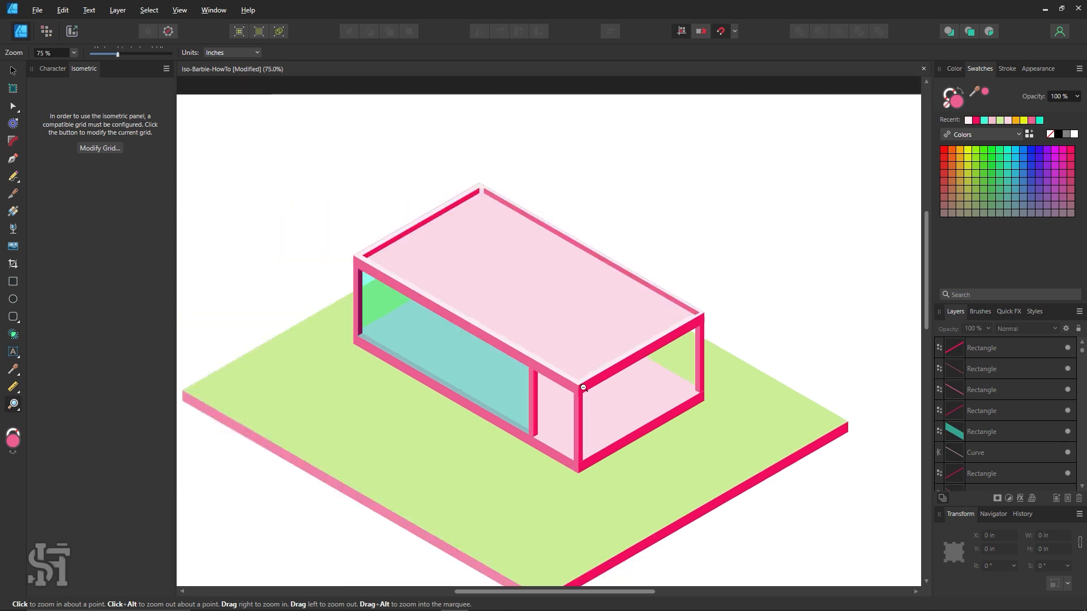
pyautogui.press('space')
pyautogui.moveTo(504, 320); pyautogui.dragTo(567, 338)
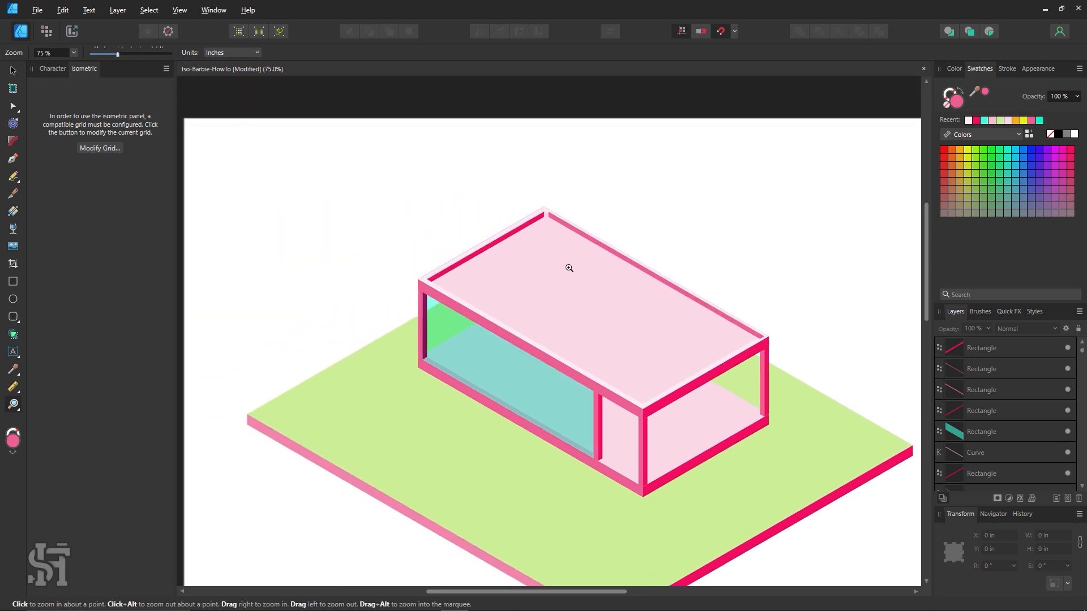
pyautogui.click(10, 73)
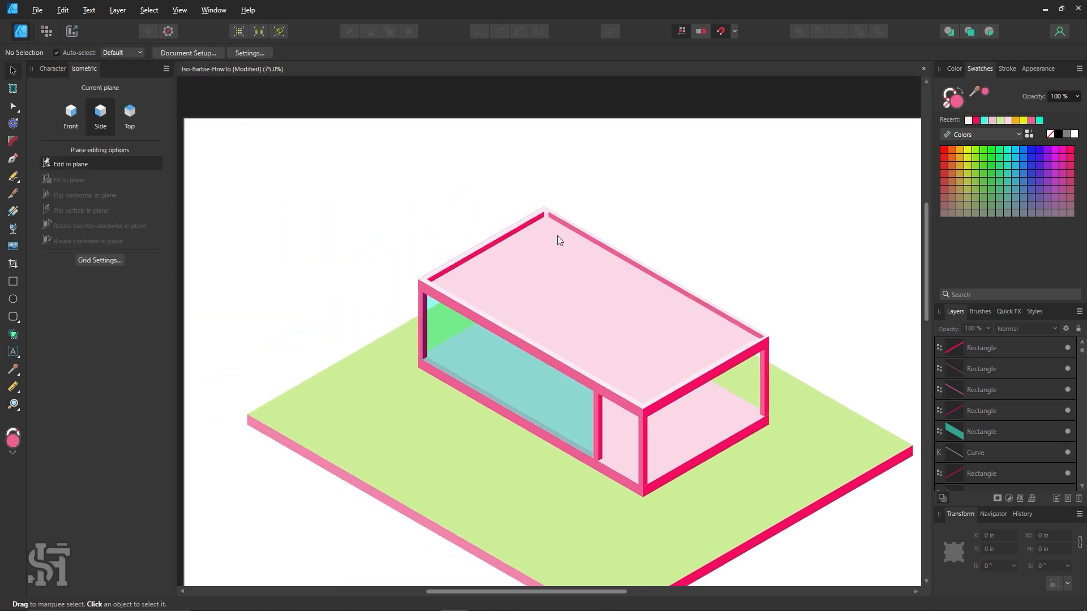
pyautogui.click(596, 249)
pyautogui.hotkey('ctrl', 'd')
pyautogui.hotkey('ctrl', 'z')
pyautogui.click(627, 213)
# Step: Show the isometric grid and move the inner rear strip back against the roof border's back inner corner
pyautogui.press('z')
pyautogui.moveTo(609, 227); pyautogui.dragTo(646, 227)
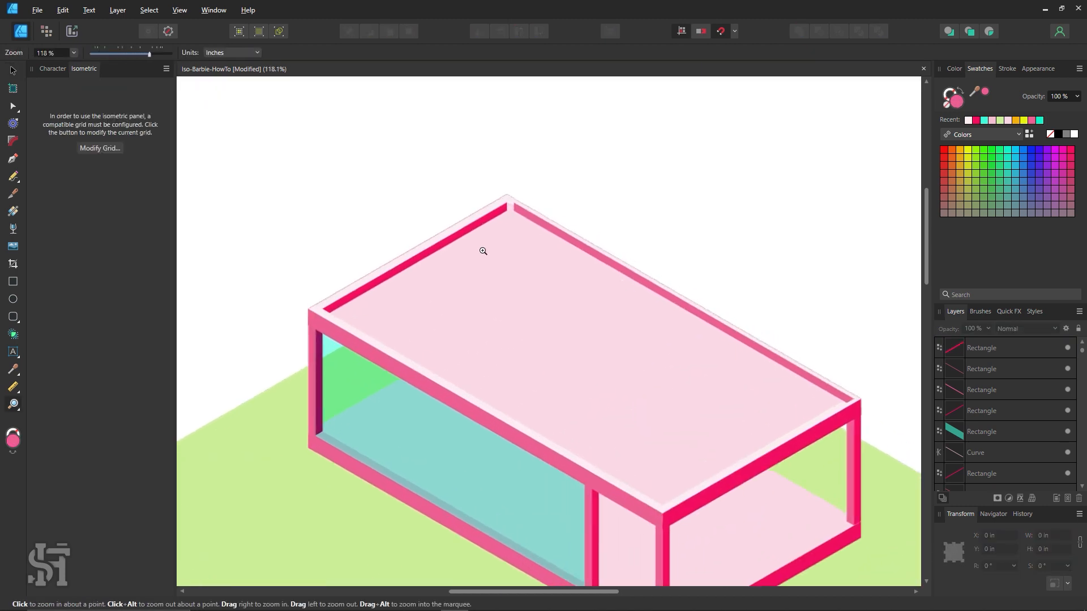
pyautogui.click(14, 74)
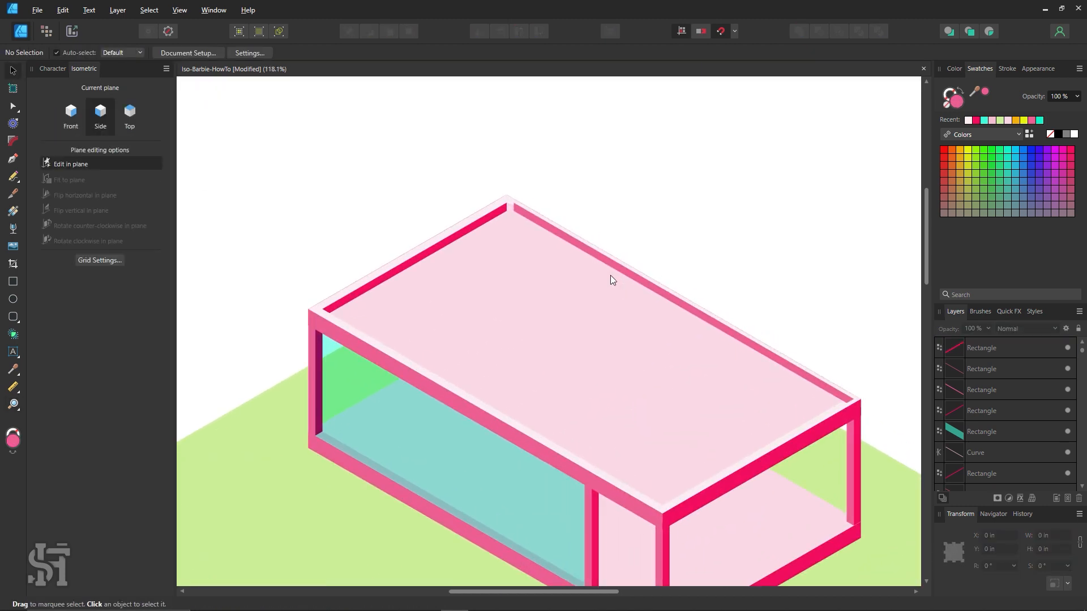
pyautogui.click(100, 260)
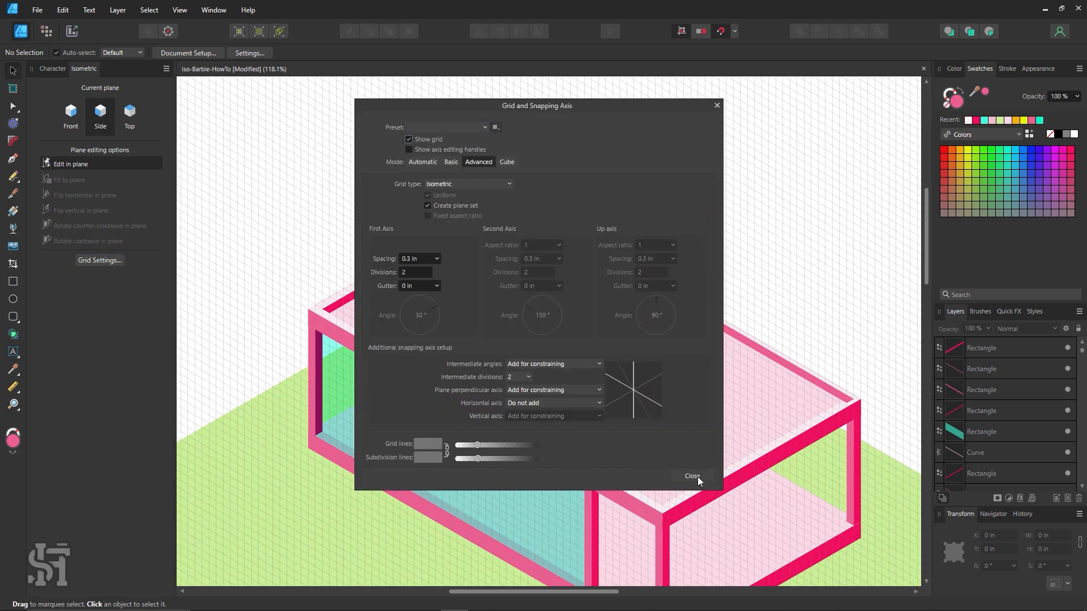
pyautogui.click(697, 476)
pyautogui.click(583, 256)
pyautogui.moveTo(583, 256); pyautogui.dragTo(581, 252)
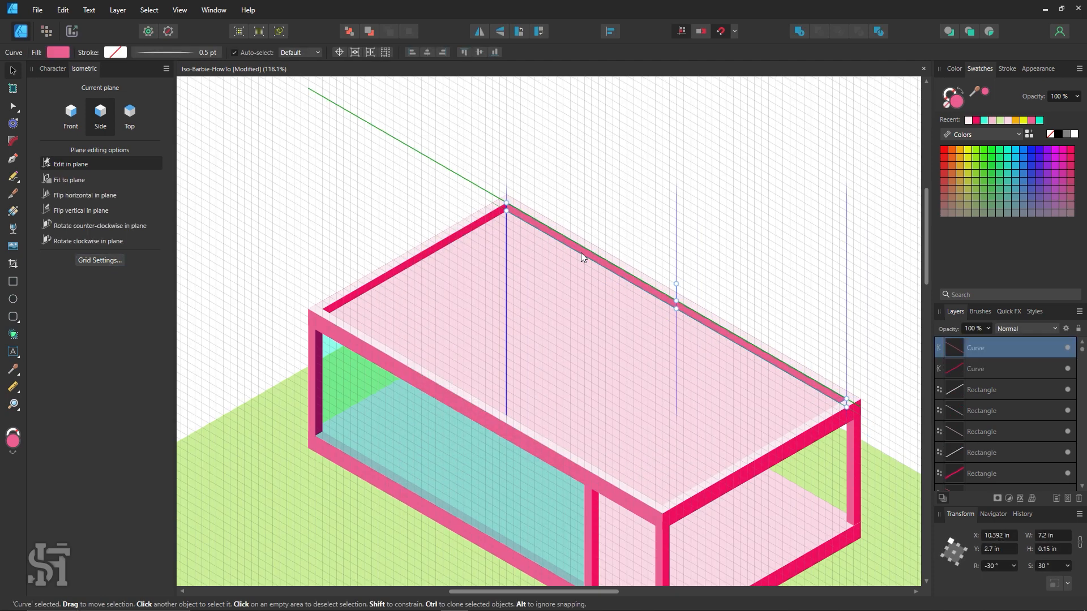
pyautogui.press('Escape')
# Step: Look at the finished dream house's pool and lawn for reference, and return to the house under construction
pyautogui.press('z')
pyautogui.keyDown('alt'); pyautogui.click(501, 310); pyautogui.keyUp('alt')
pyautogui.keyDown('alt'); pyautogui.click(501, 311); pyautogui.keyUp('alt')
pyautogui.press('space')
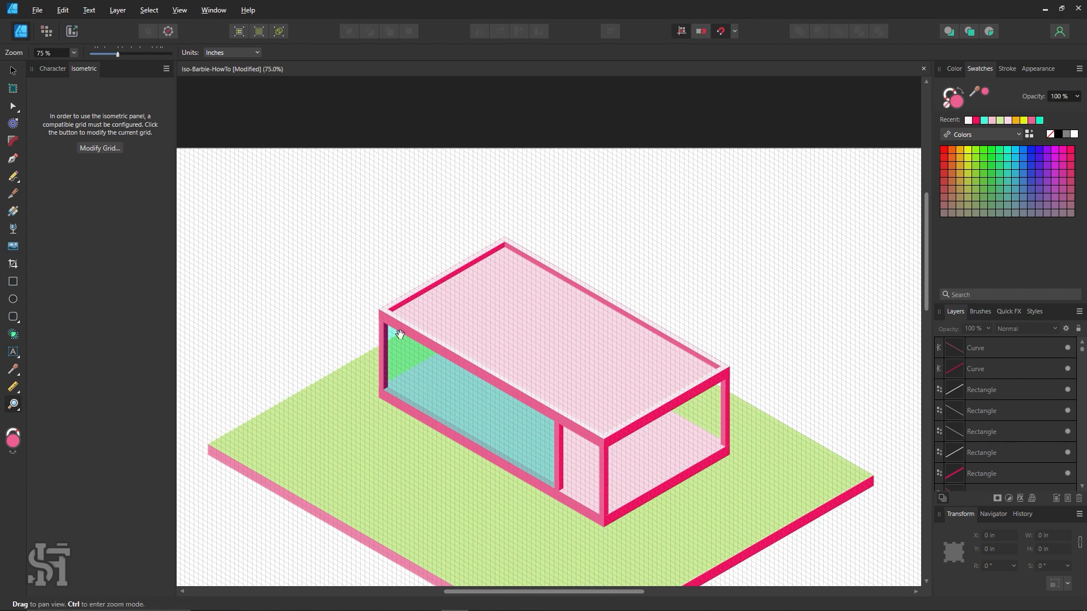
pyautogui.moveTo(398, 332); pyautogui.dragTo(467, 338)
pyautogui.moveTo(261, 238); pyautogui.dragTo(583, 334)
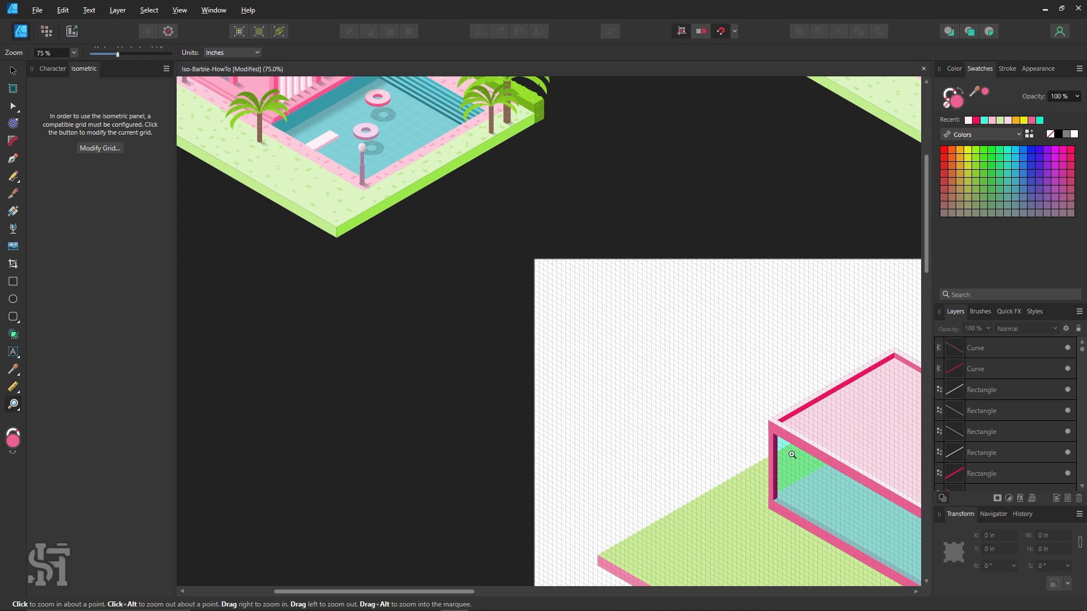
pyautogui.press('space')
pyautogui.moveTo(792, 455); pyautogui.dragTo(502, 355)
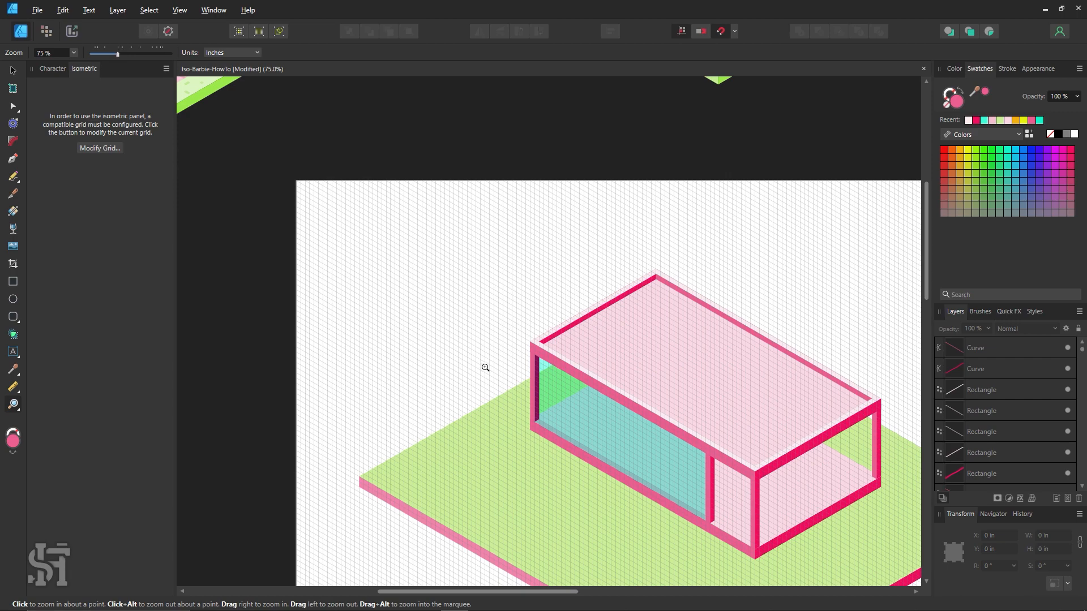
pyautogui.press('space')
pyautogui.moveTo(461, 375); pyautogui.dragTo(324, 282)
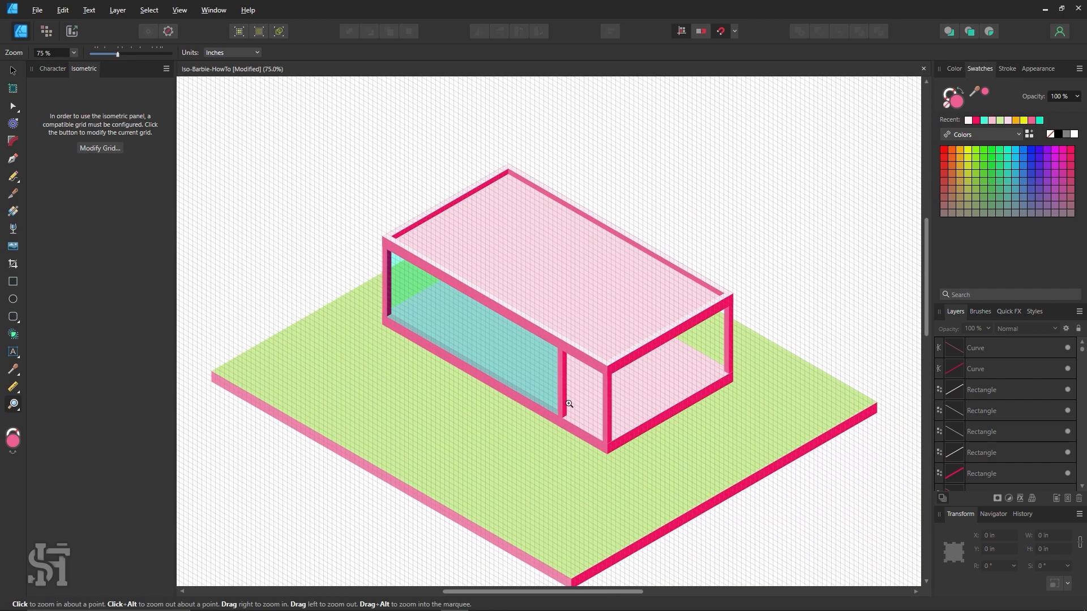
# Step: Turn off the grid display in the grid and snapping axis settings
pyautogui.click(15, 74)
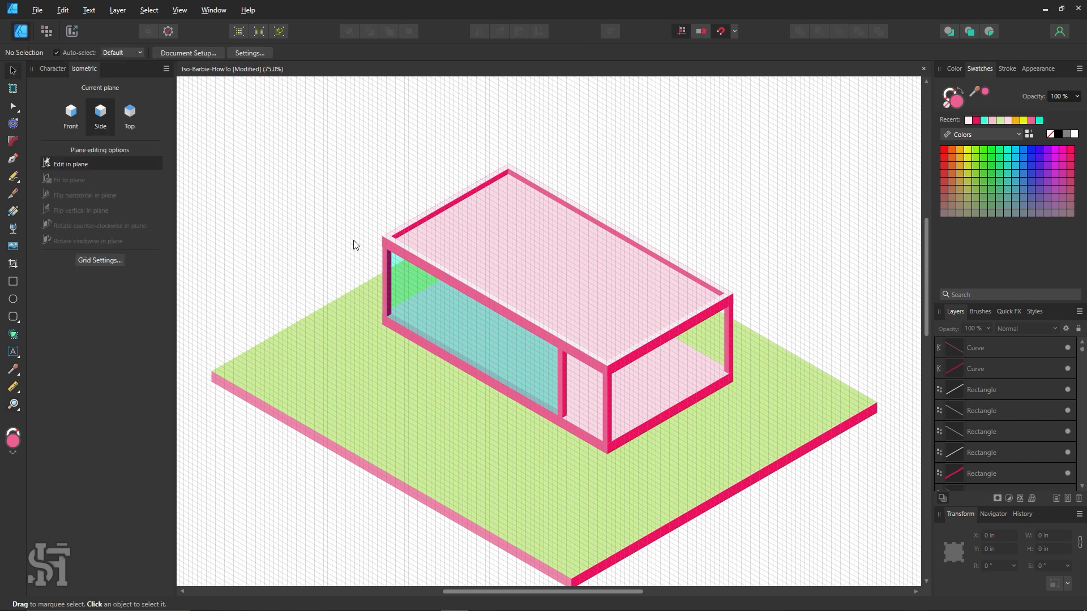
pyautogui.click(103, 261)
pyautogui.click(409, 139)
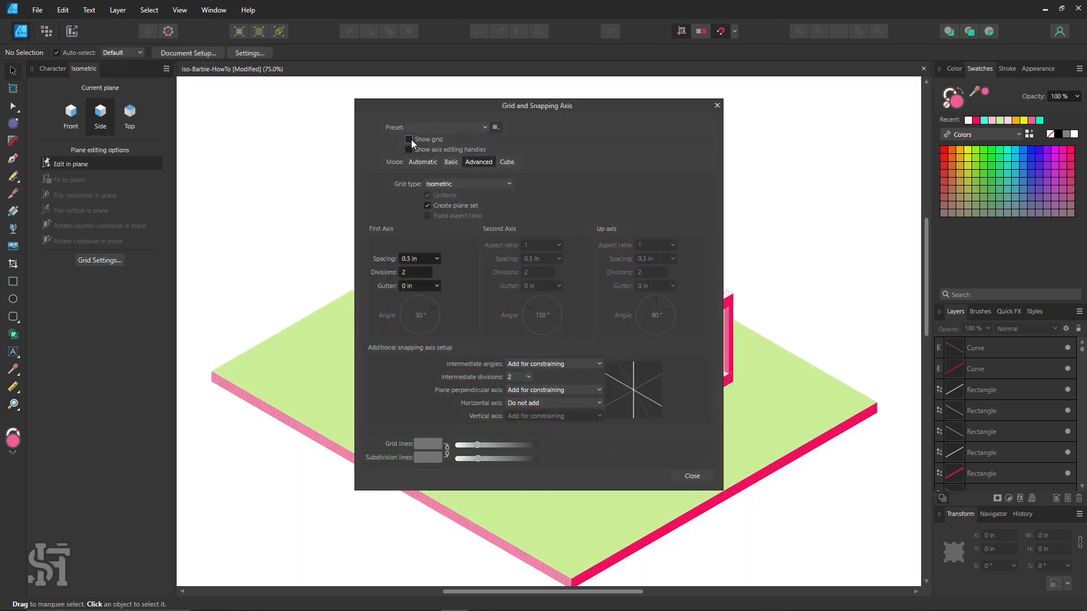
pyautogui.click(691, 475)
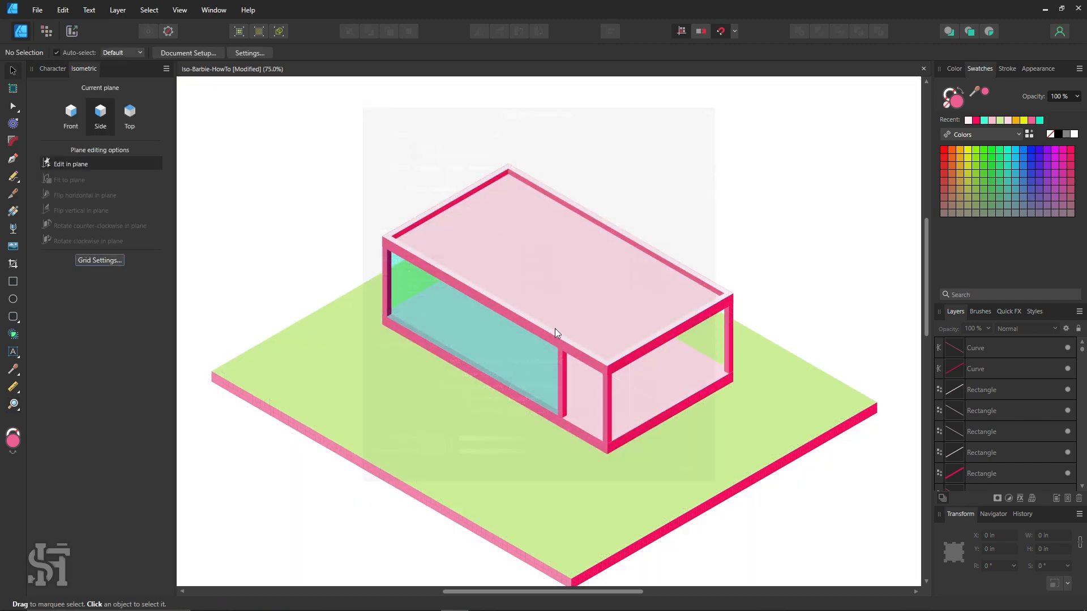
# Step: Examine the floors, roofs and shading of the finished dream house, and return to the house under construction
pyautogui.press('z')
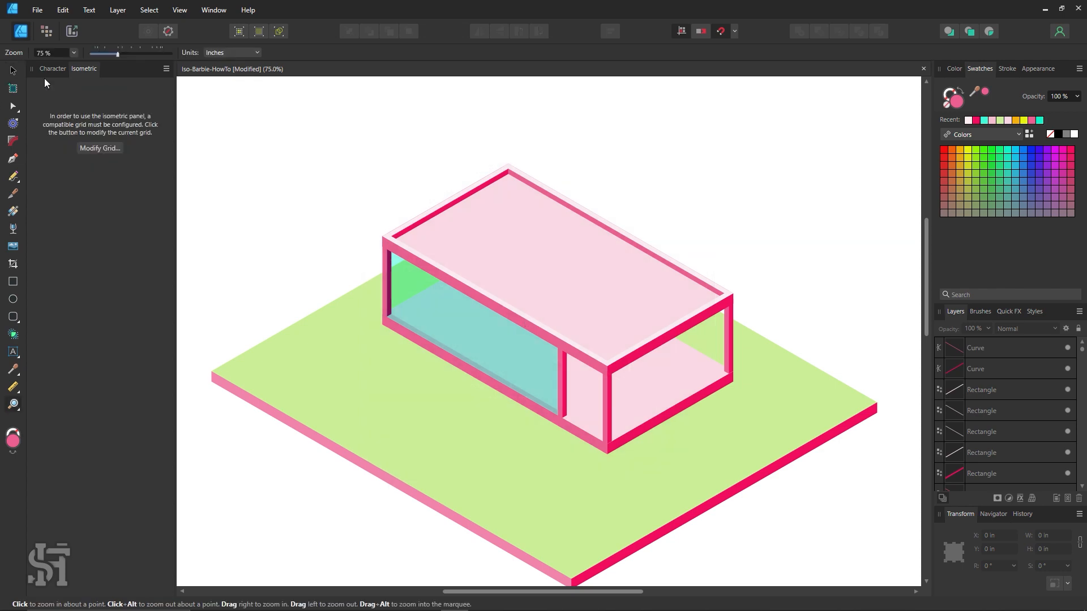
pyautogui.press('space')
pyautogui.moveTo(291, 143); pyautogui.dragTo(644, 375)
pyautogui.moveTo(373, 236); pyautogui.dragTo(622, 421)
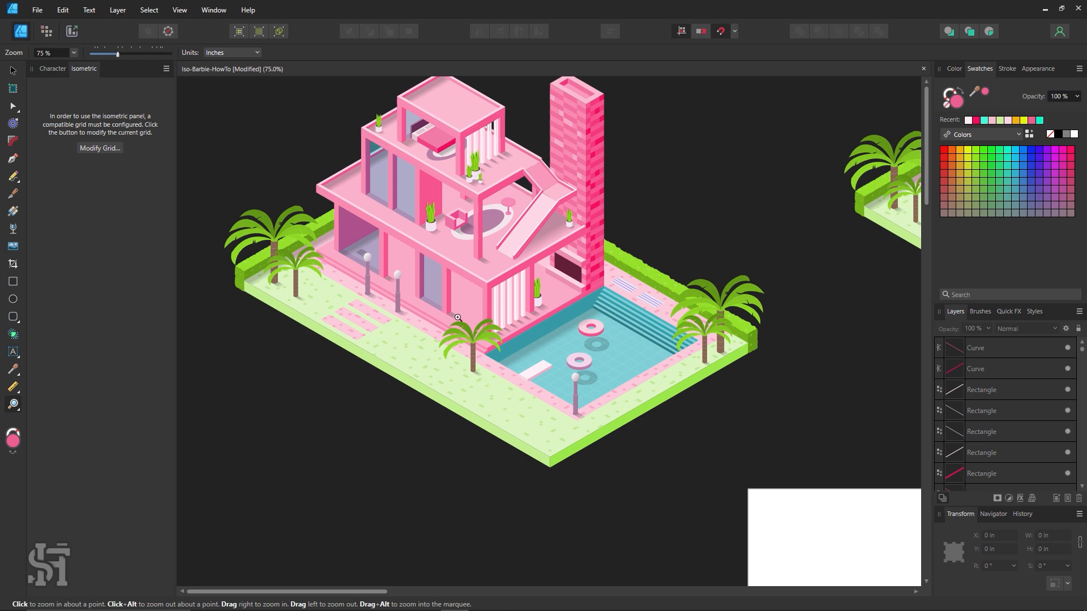
pyautogui.press('space')
pyautogui.moveTo(674, 504); pyautogui.dragTo(393, 332)
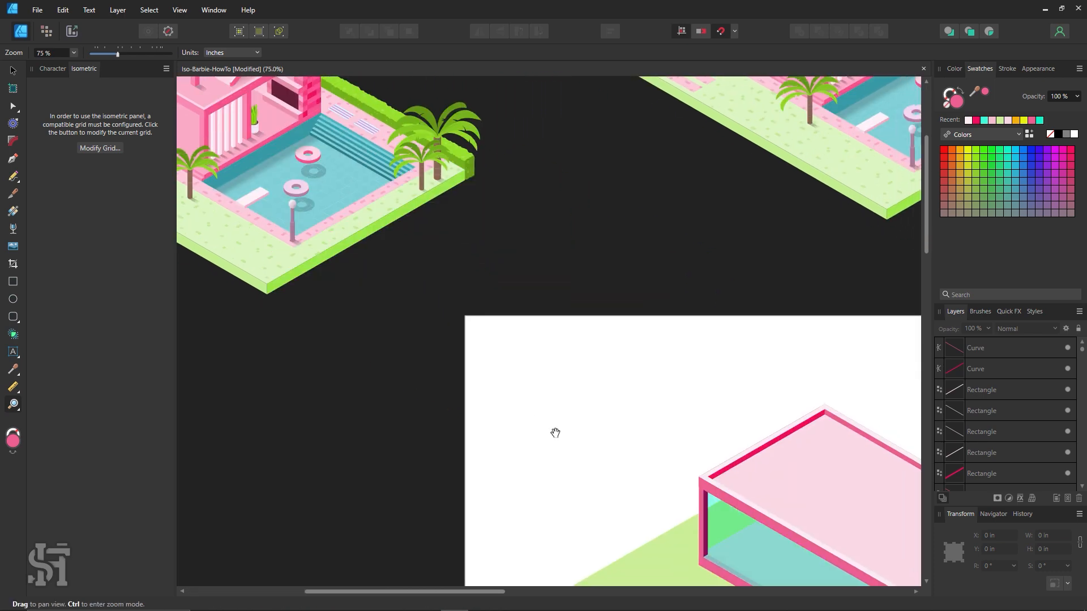
pyautogui.moveTo(556, 432); pyautogui.dragTo(233, 201)
pyautogui.moveTo(334, 295); pyautogui.dragTo(327, 282)
# Step: Give the roof surface a linear gradient fill running diagonally from pale pink near the back-left edge to bright pink at the front corner
pyautogui.press('v')
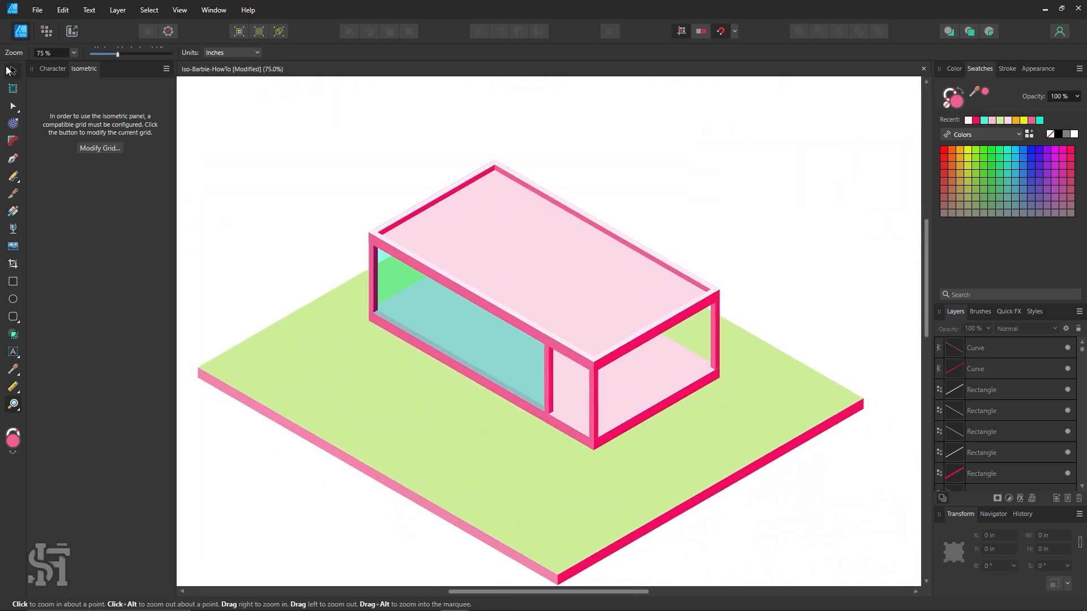
pyautogui.click(540, 264)
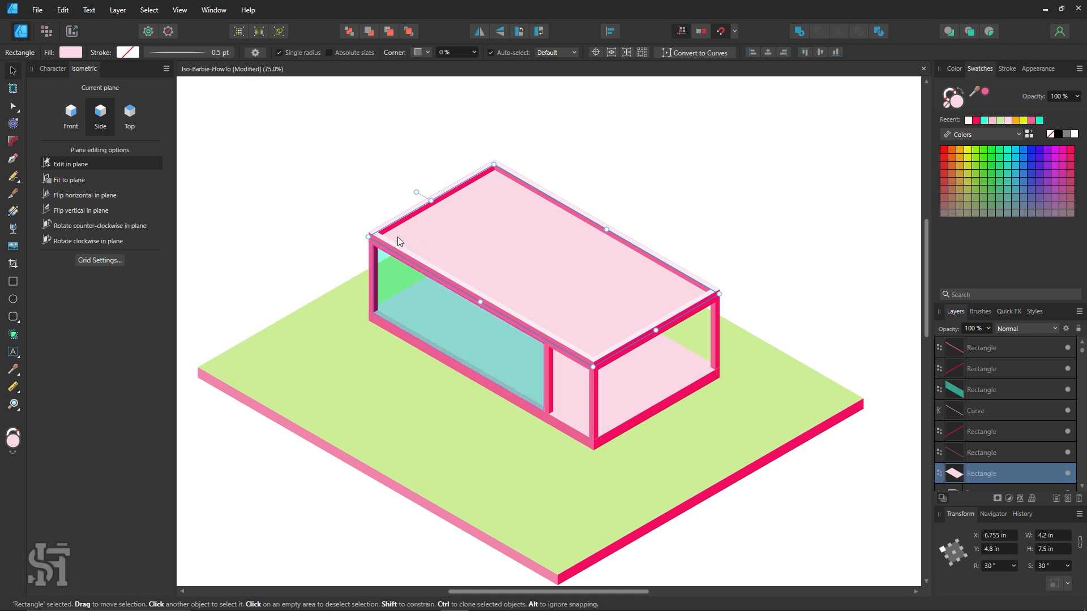
pyautogui.click(14, 214)
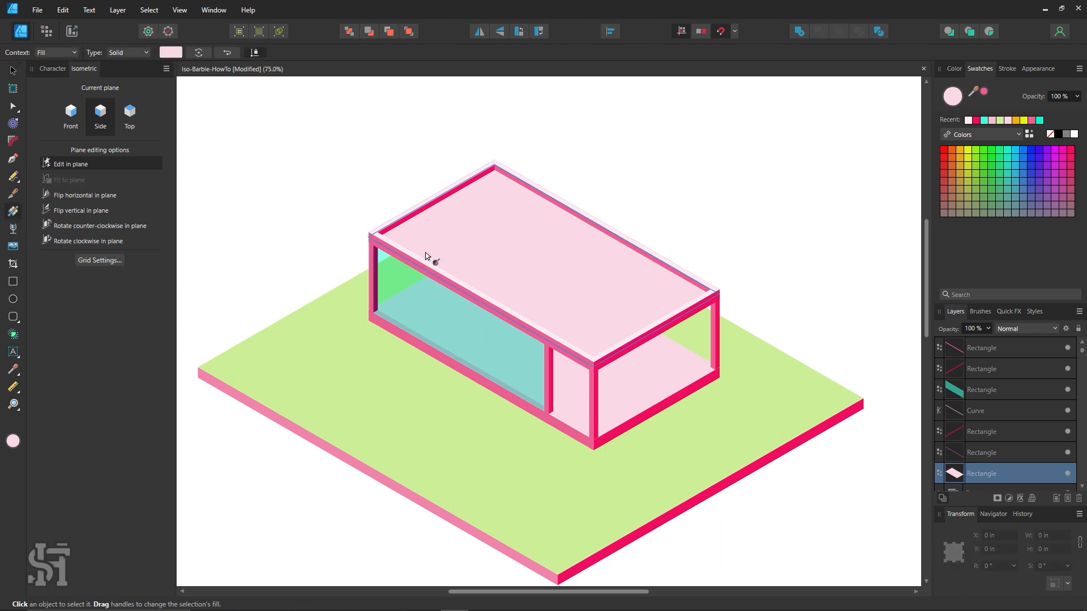
pyautogui.moveTo(443, 210); pyautogui.dragTo(610, 381)
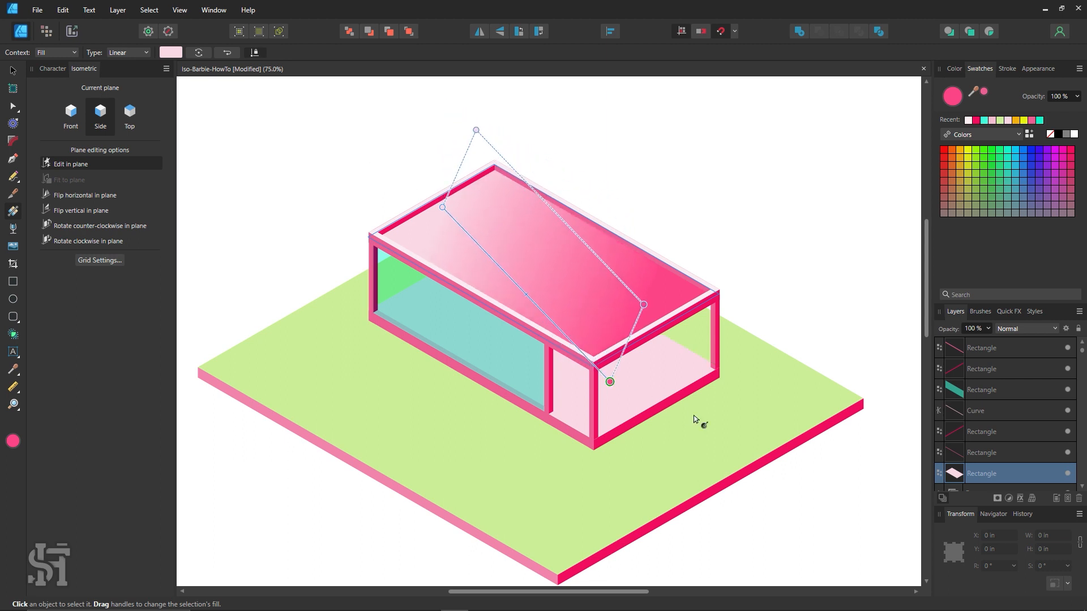
# Step: Redo the roof surface's linear gradient in the top plane, running from pale pink near the back-left edge to bright pink beyond the front-right edge
pyautogui.moveTo(695, 420); pyautogui.dragTo(602, 438)
pyautogui.hotkey('ctrl', 'z')
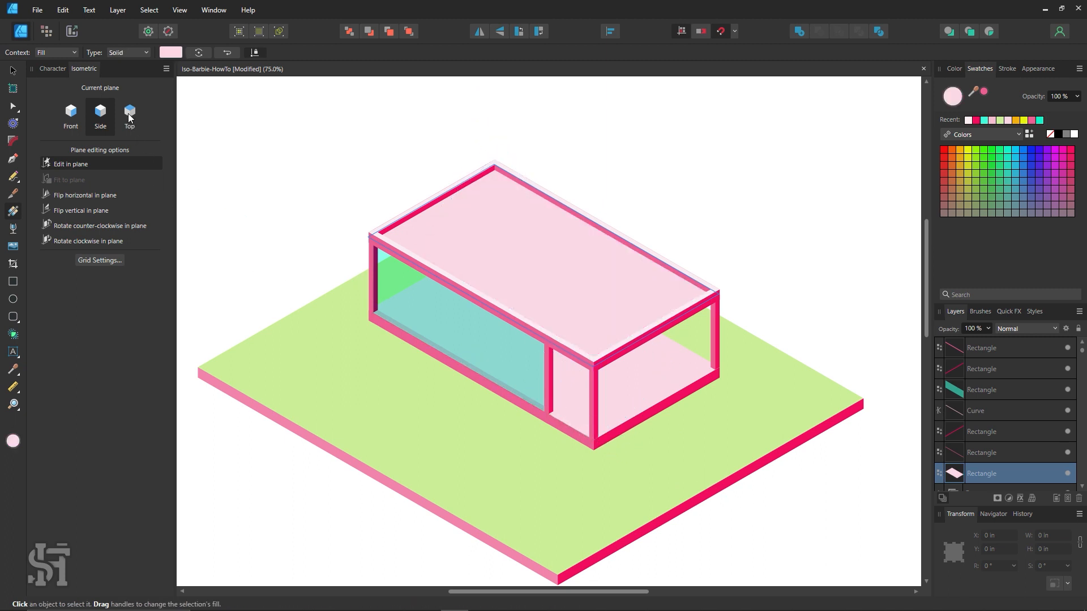
pyautogui.click(129, 113)
pyautogui.moveTo(453, 214); pyautogui.dragTo(624, 312)
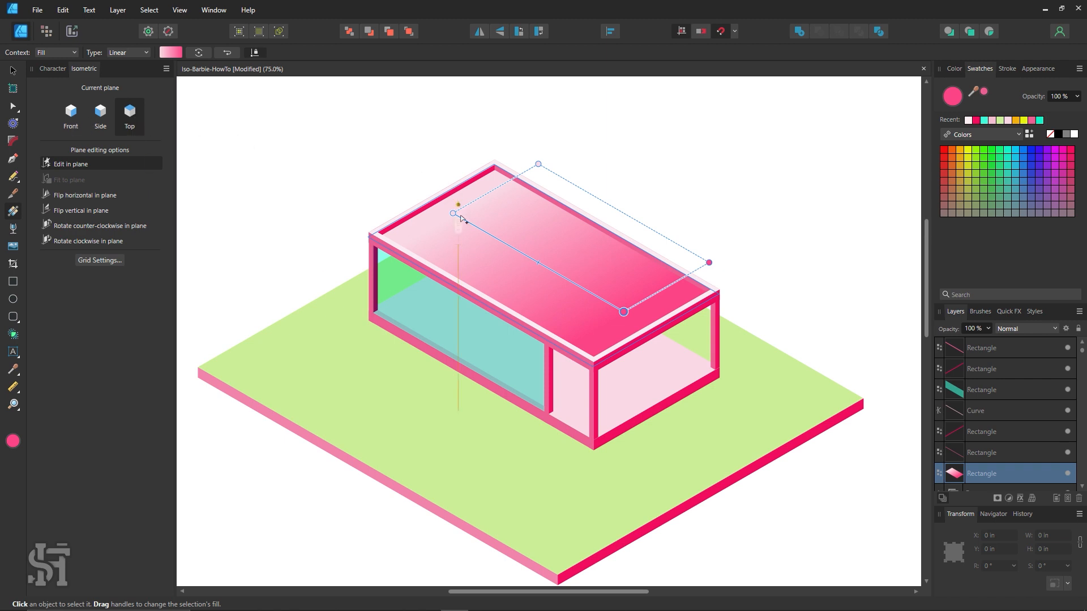
pyautogui.moveTo(454, 213)
pyautogui.mouseDown()
pyautogui.moveTo(479, 224)
pyautogui.moveTo(458, 216)
pyautogui.mouseUp()
pyautogui.moveTo(625, 311); pyautogui.dragTo(716, 365)
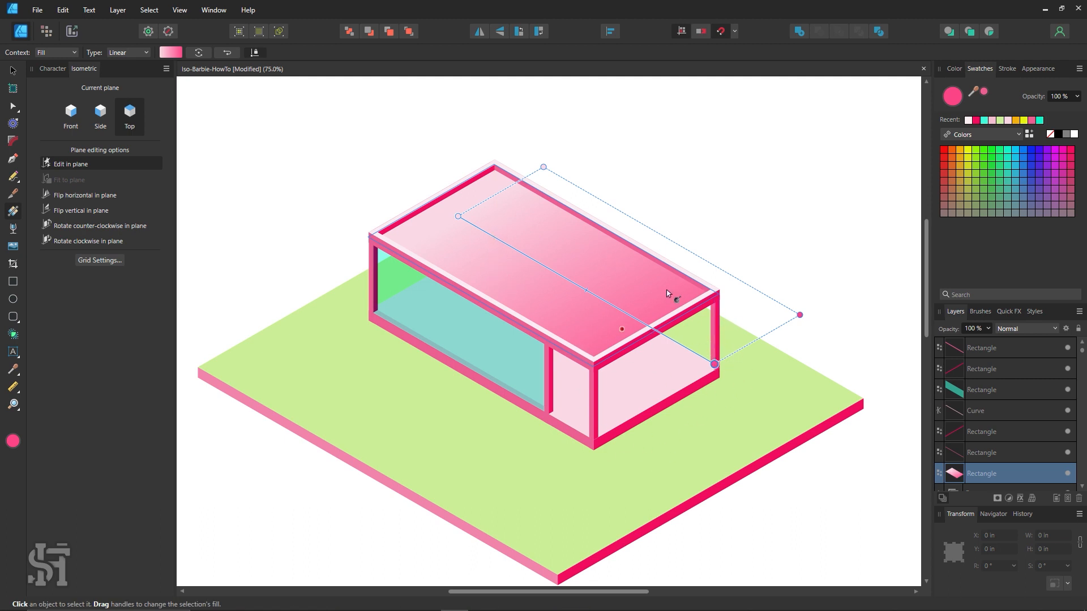
# Step: Soften the end stop of the roof gradient to a lighter pink, and deselect the roof
pyautogui.click(12, 70)
pyautogui.click(585, 269)
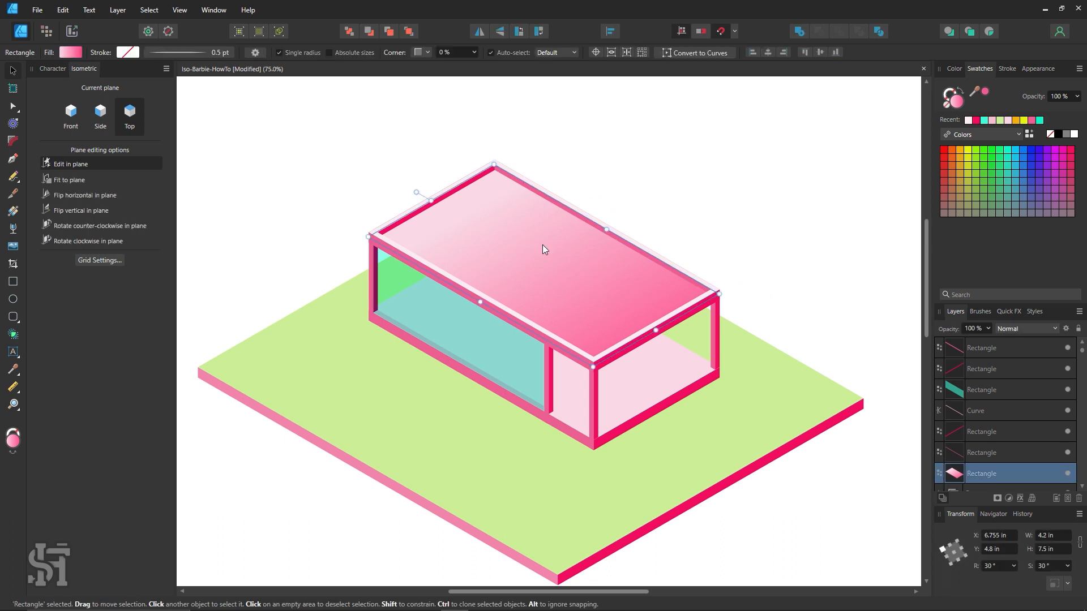
pyautogui.click(13, 211)
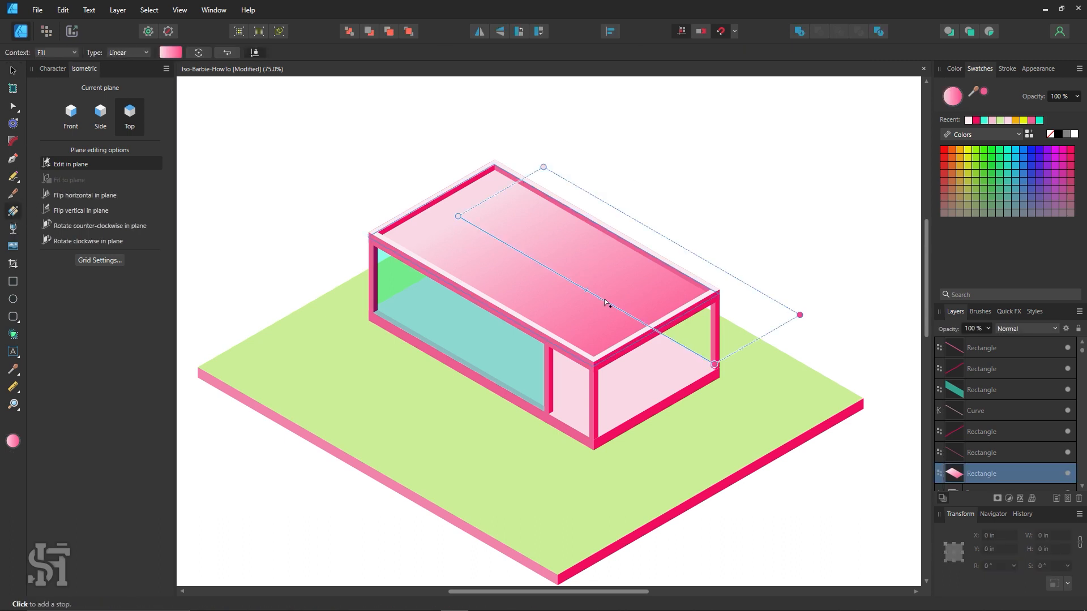
pyautogui.click(717, 365)
pyautogui.doubleClick(950, 100)
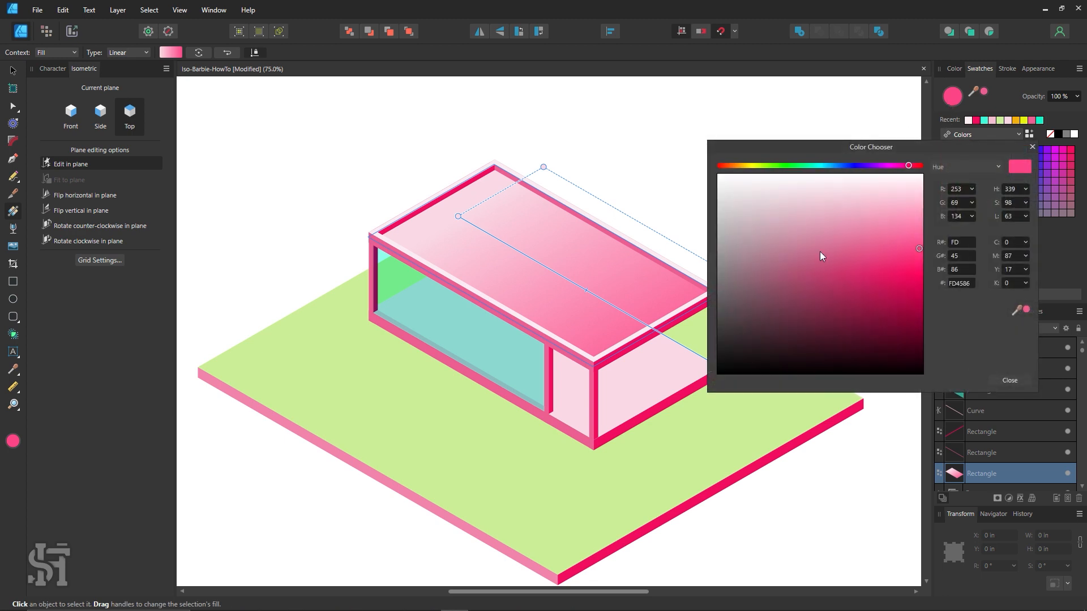
pyautogui.moveTo(906, 224)
pyautogui.mouseDown()
pyautogui.moveTo(914, 189)
pyautogui.moveTo(915, 222)
pyautogui.mouseUp()
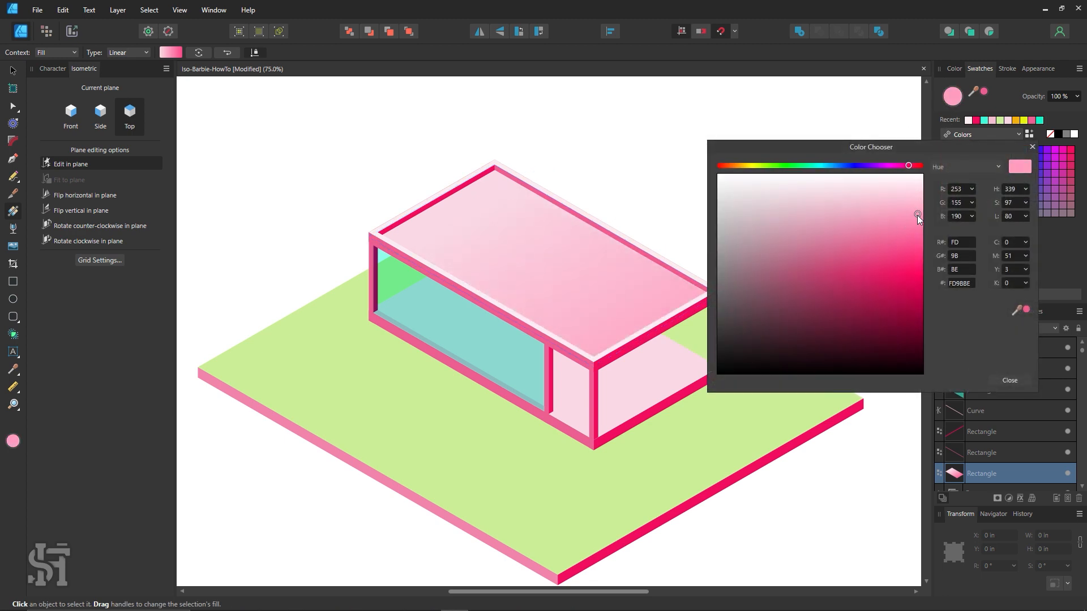
pyautogui.click(1009, 381)
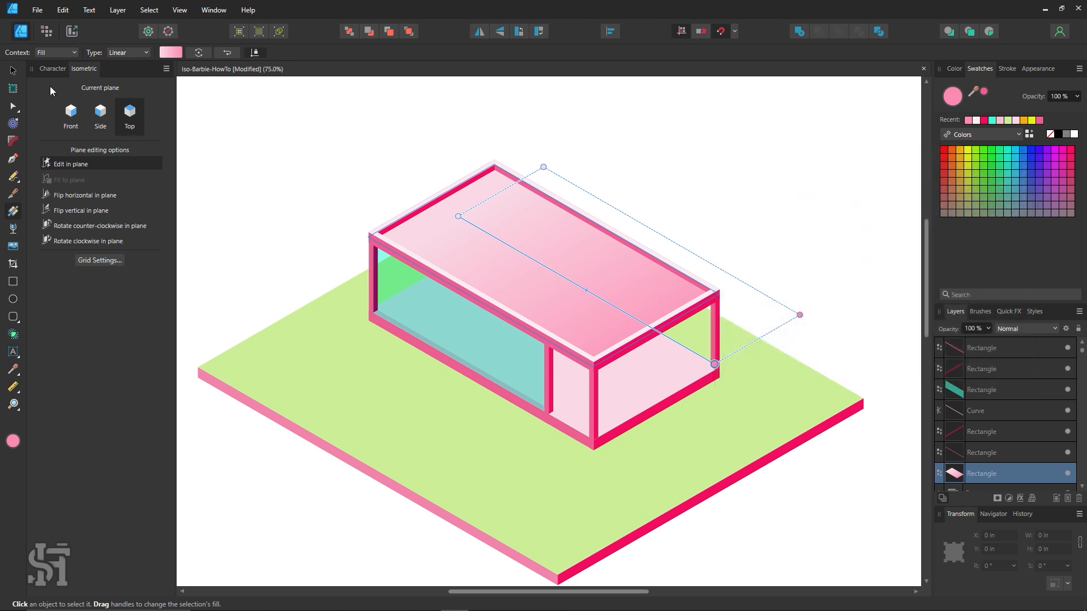
pyautogui.click(15, 70)
pyautogui.click(342, 109)
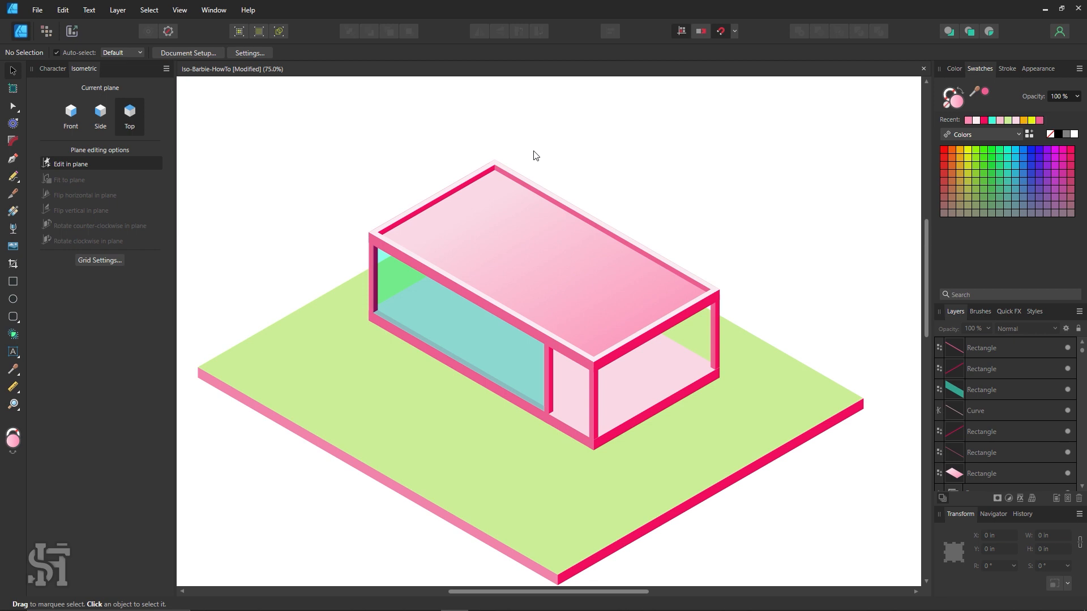
# Step: Try a linear gradient from light green to vivid green across the lawn, and restore the flat light green fill by sampling
pyautogui.press('z')
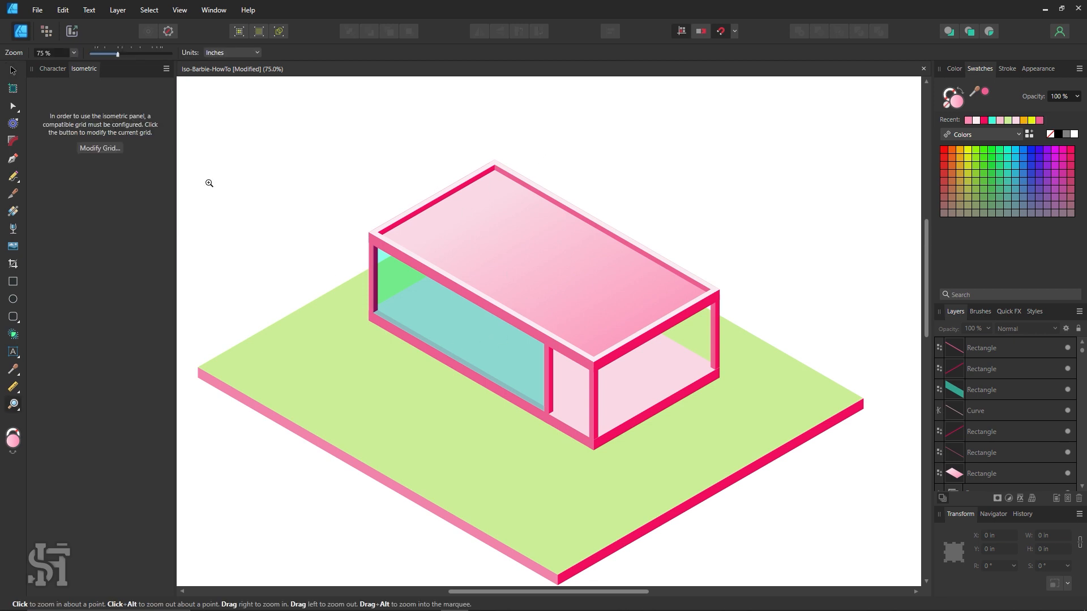
pyautogui.click(14, 71)
pyautogui.scroll(-1, 348, 351)
pyautogui.click(359, 353)
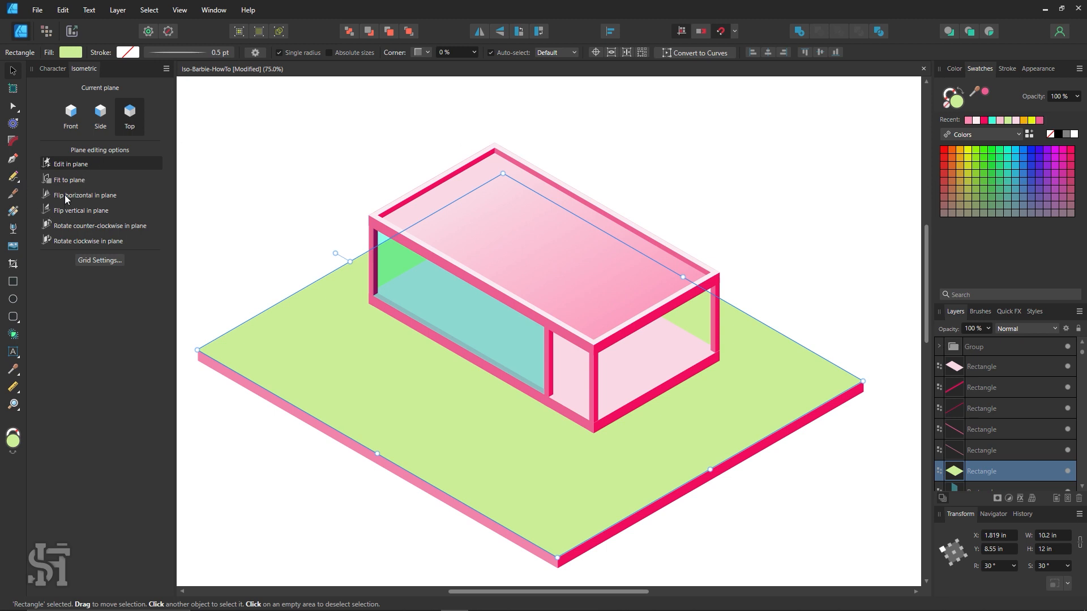
pyautogui.click(15, 211)
pyautogui.moveTo(315, 301); pyautogui.dragTo(646, 493)
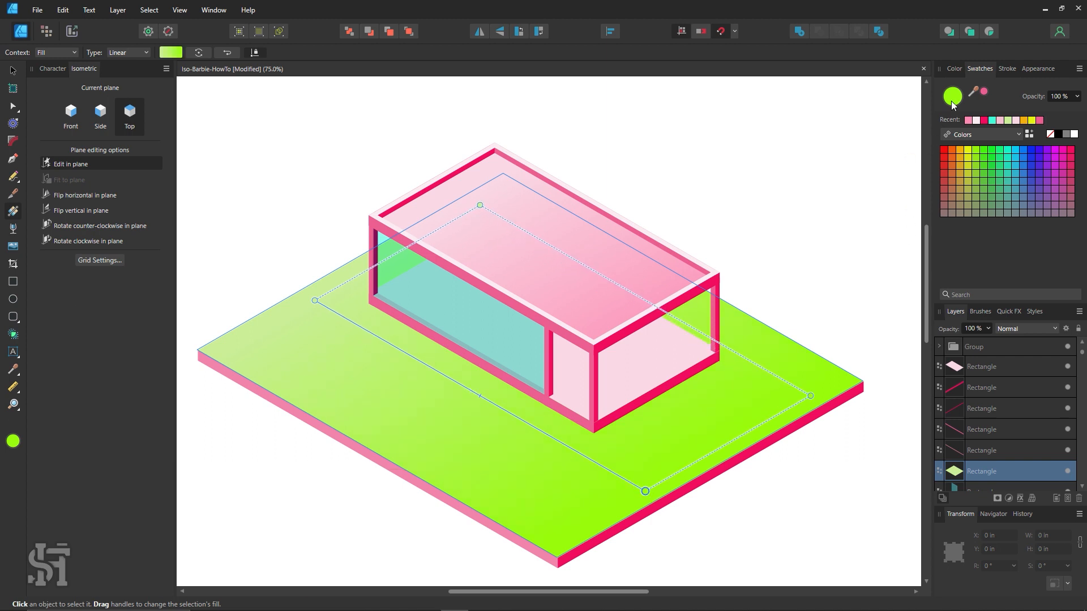
pyautogui.moveTo(315, 301); pyautogui.dragTo(343, 317)
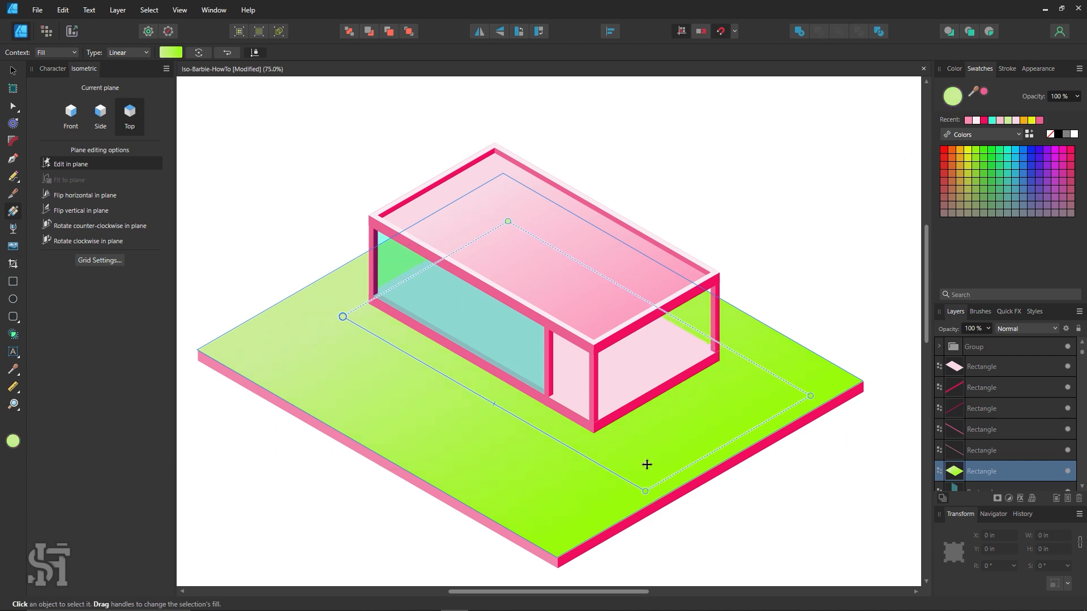
pyautogui.click(646, 491)
pyautogui.doubleClick(951, 97)
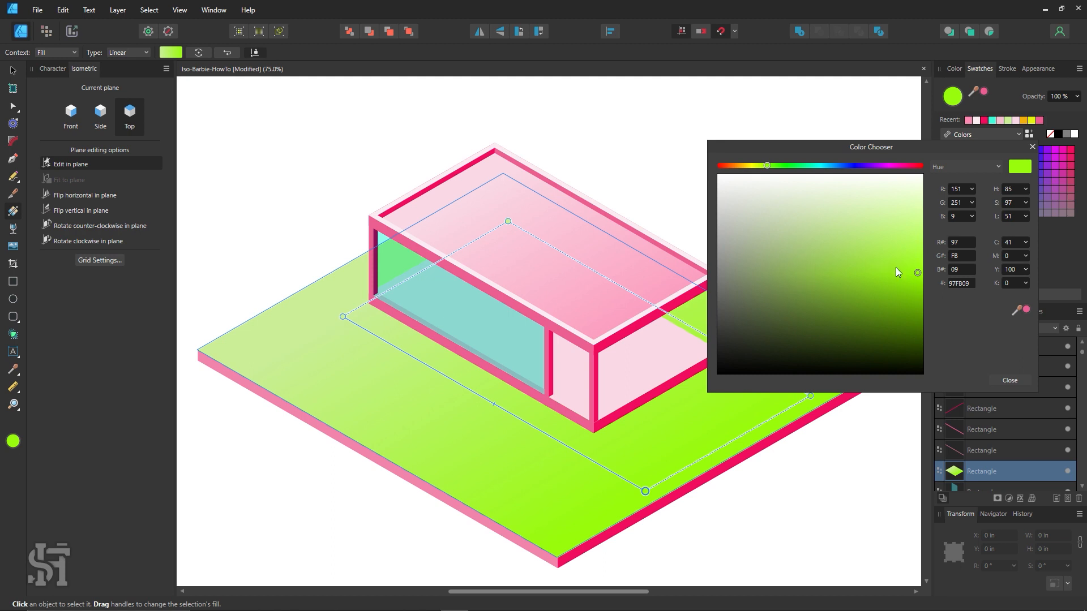
pyautogui.click(1000, 375)
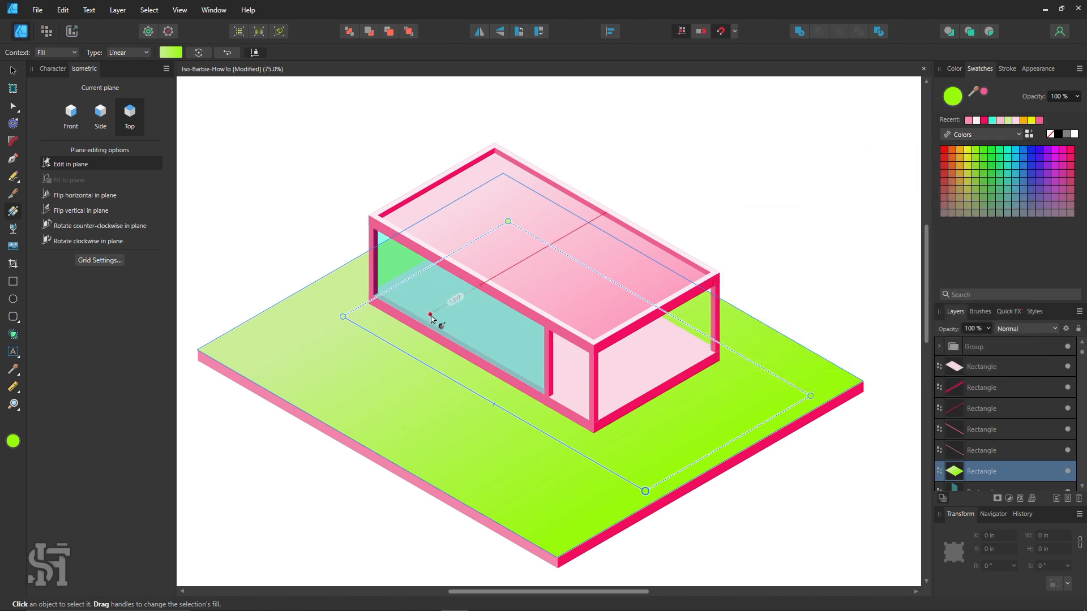
pyautogui.press('i')
pyautogui.click(316, 297)
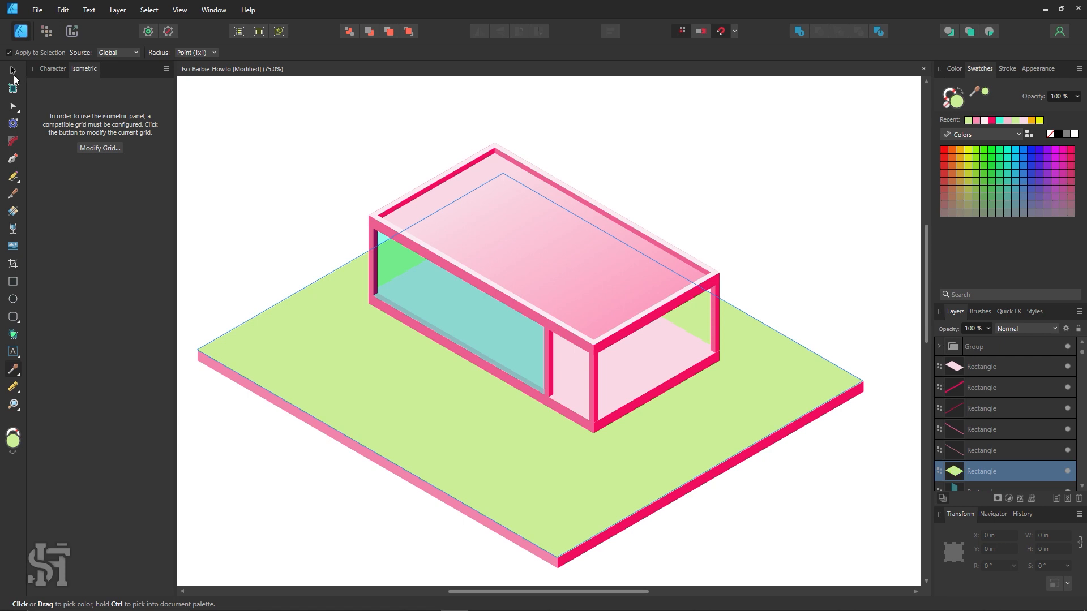
# Step: Give the lawn a linear gradient from light green at the back left to a slightly deeper green at the front right
pyautogui.click(13, 212)
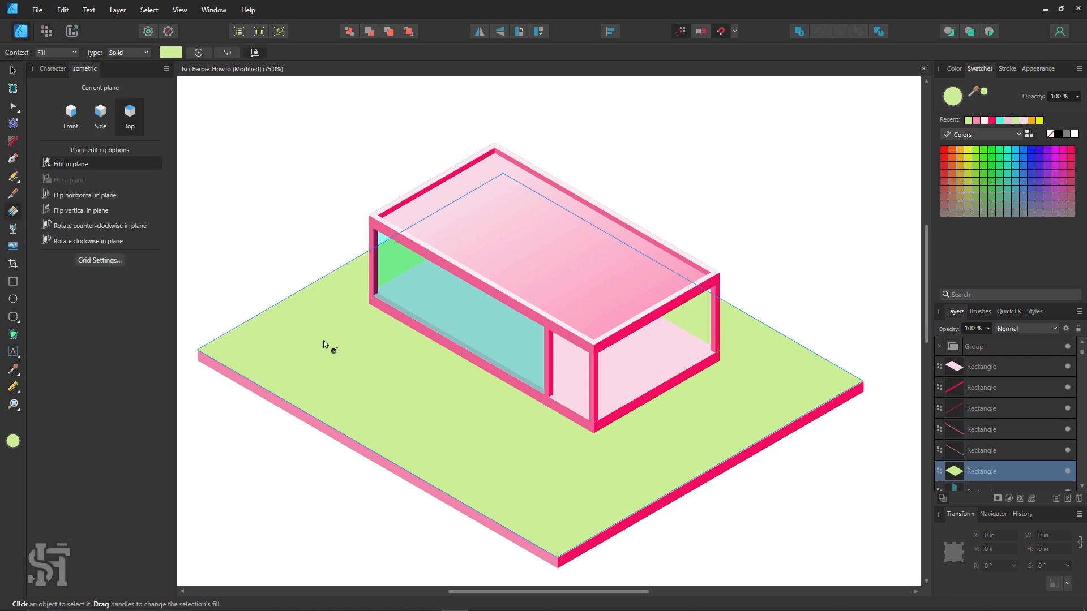
pyautogui.moveTo(321, 314); pyautogui.dragTo(621, 494)
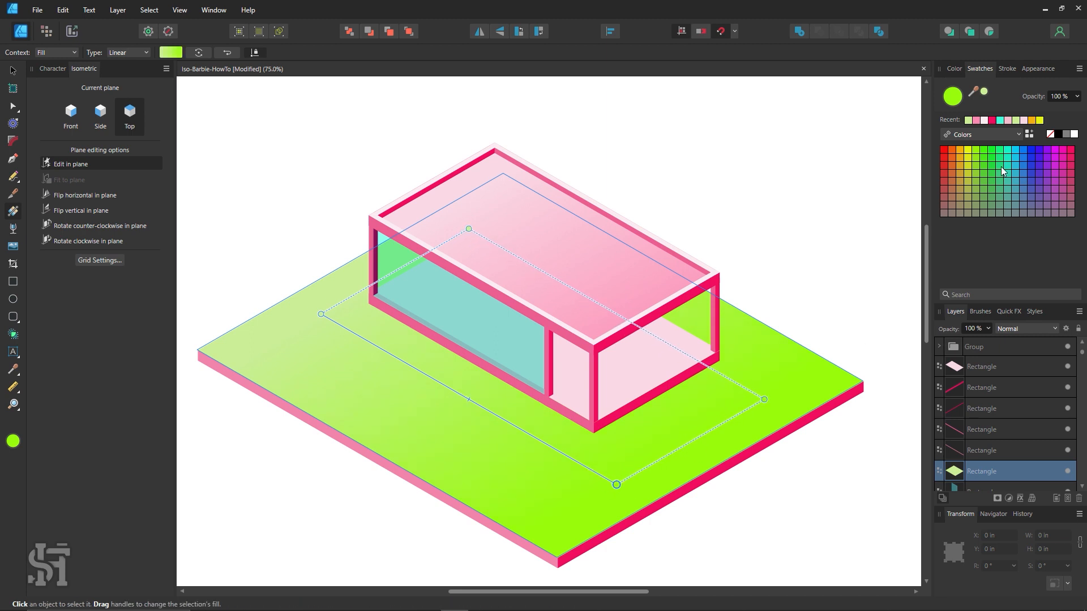
pyautogui.click(969, 120)
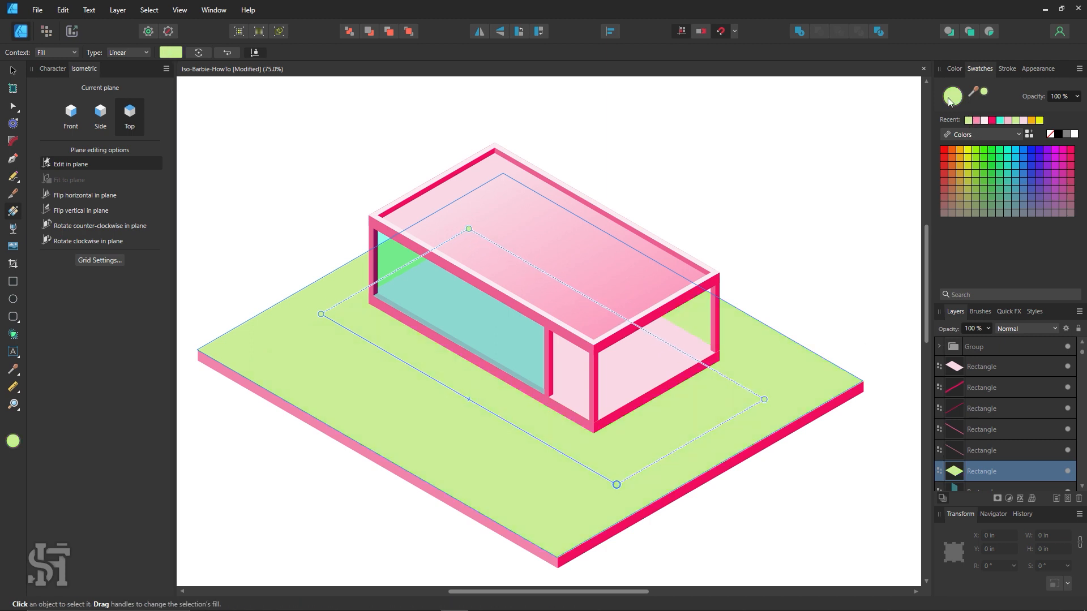
pyautogui.click(952, 98)
pyautogui.moveTo(867, 228); pyautogui.dragTo(870, 254)
pyautogui.click(1010, 380)
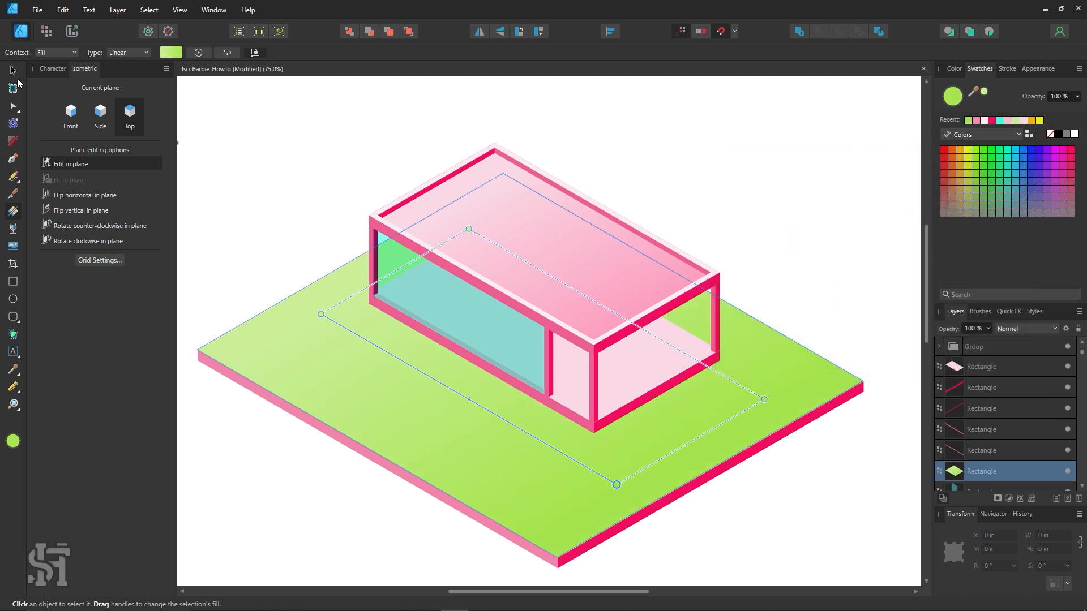
pyautogui.click(13, 71)
pyautogui.click(310, 148)
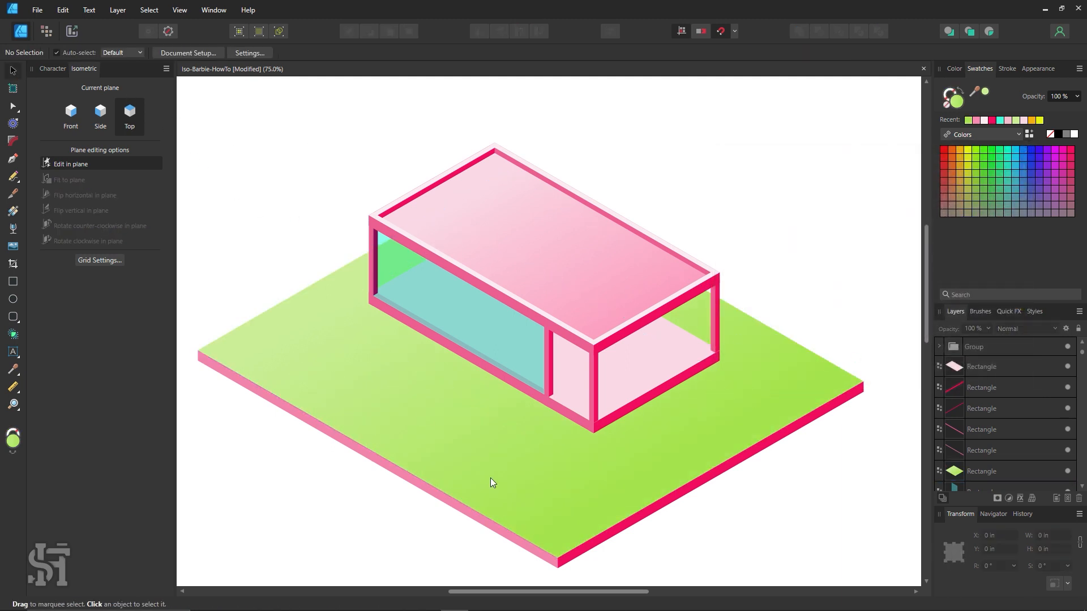
# Step: Fill the ground-floor floor surface with a pink sampled from the roof gradient
pyautogui.press('z')
pyautogui.keyDown('alt'); pyautogui.click(570, 360); pyautogui.keyUp('alt')
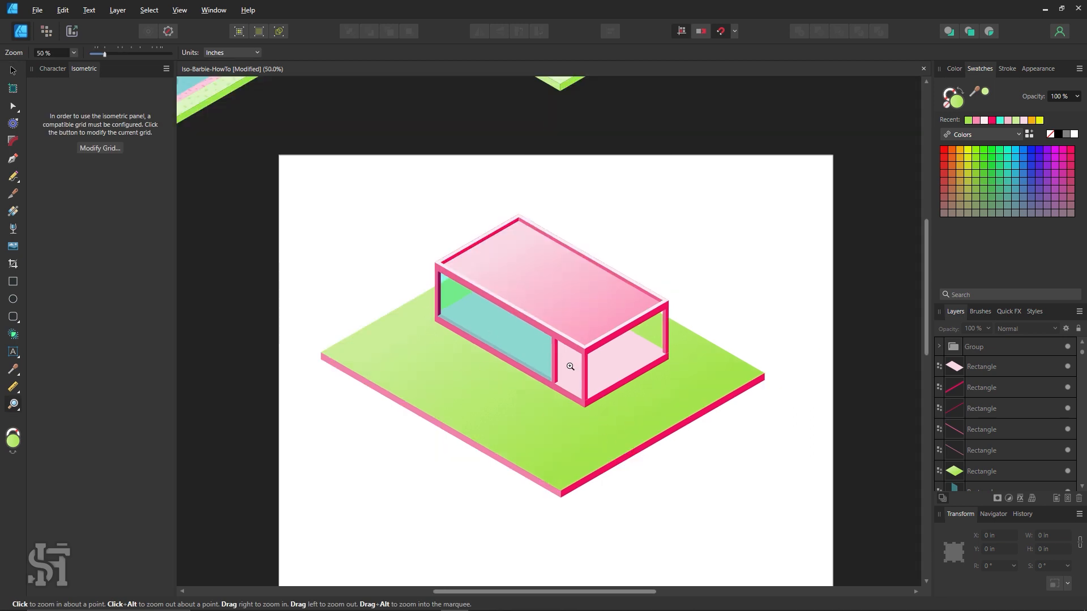
pyautogui.click(11, 72)
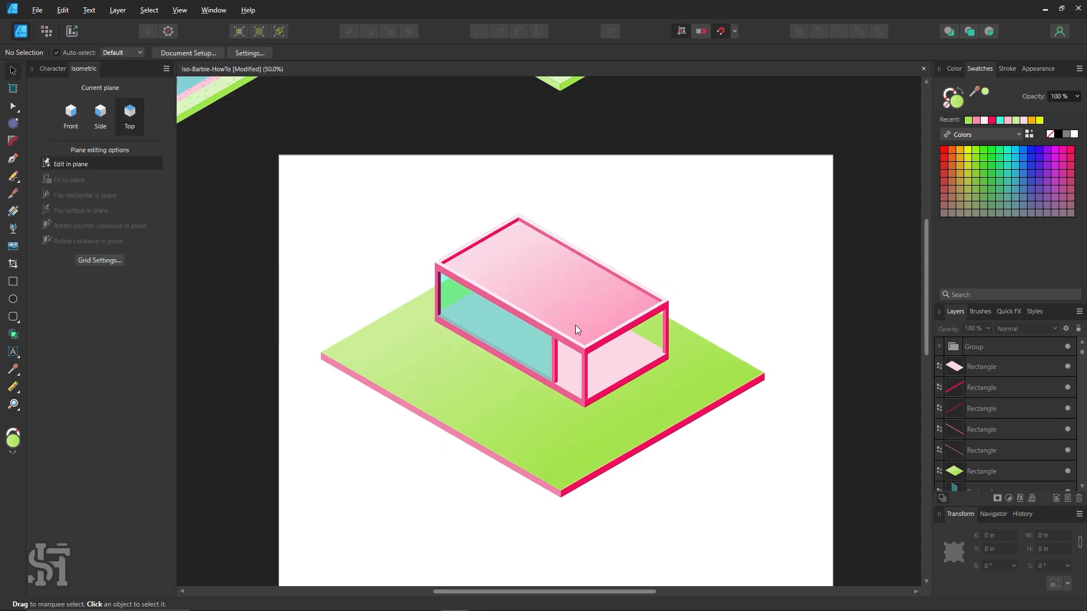
pyautogui.click(595, 365)
pyautogui.press('i')
pyautogui.click(599, 284)
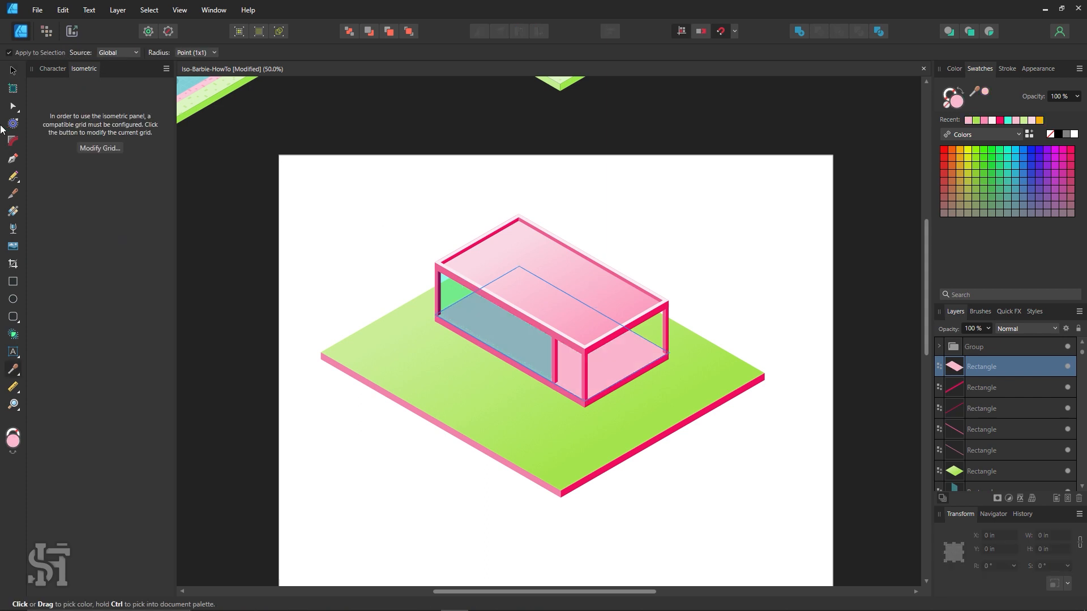
# Step: Move the pink floor rectangle out of the house to check it, and undo the move
pyautogui.click(12, 70)
pyautogui.click(470, 123)
pyautogui.moveTo(624, 332); pyautogui.dragTo(734, 229)
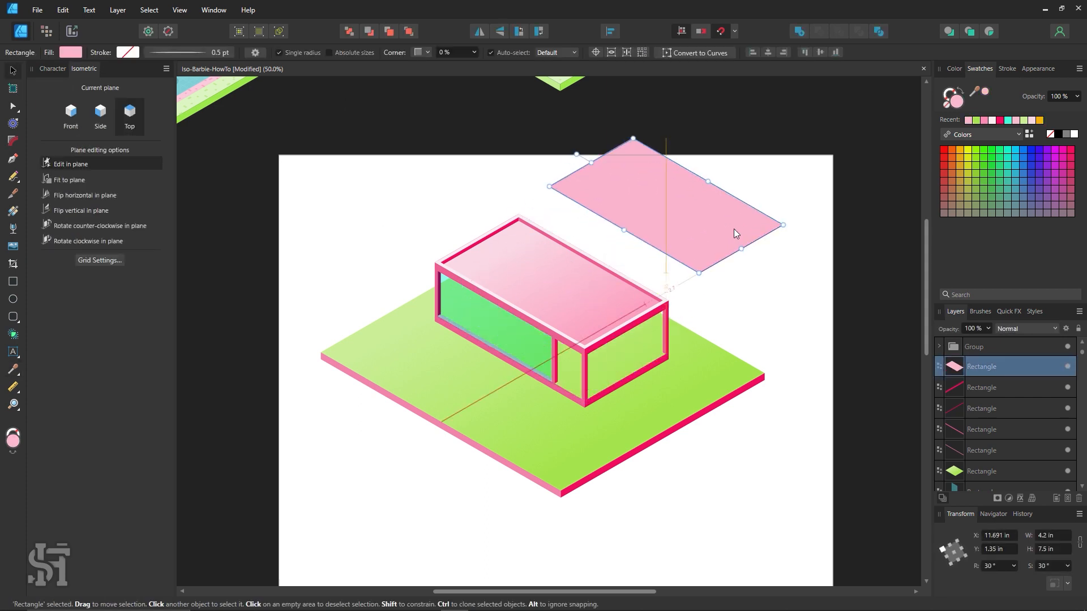
pyautogui.hotkey('ctrl', 'z')
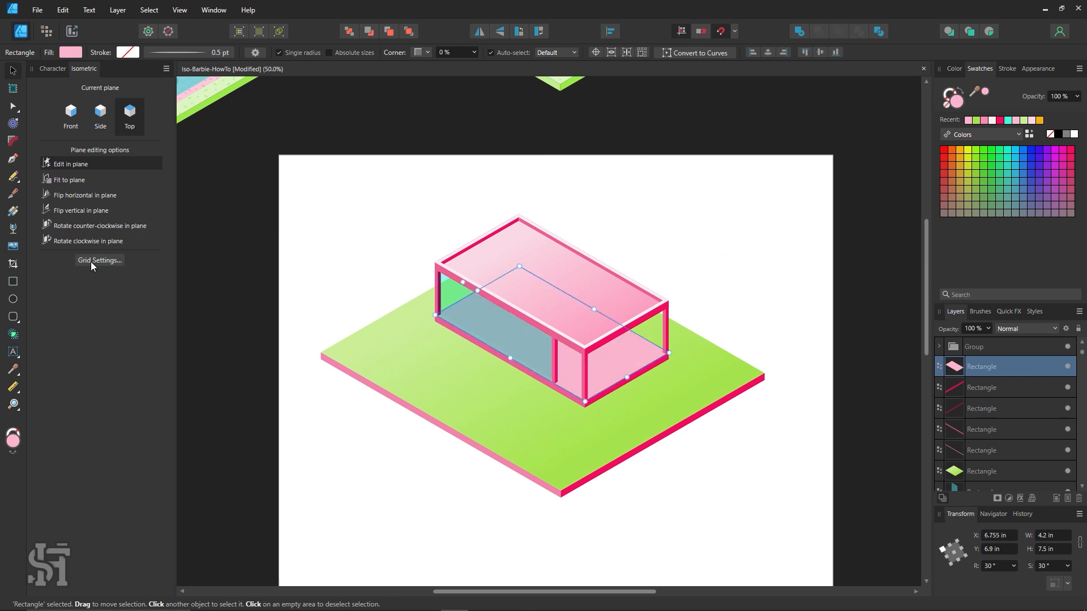
# Step: Refill the floor rectangle with a sampled pale pink, and deselect it
pyautogui.press('i')
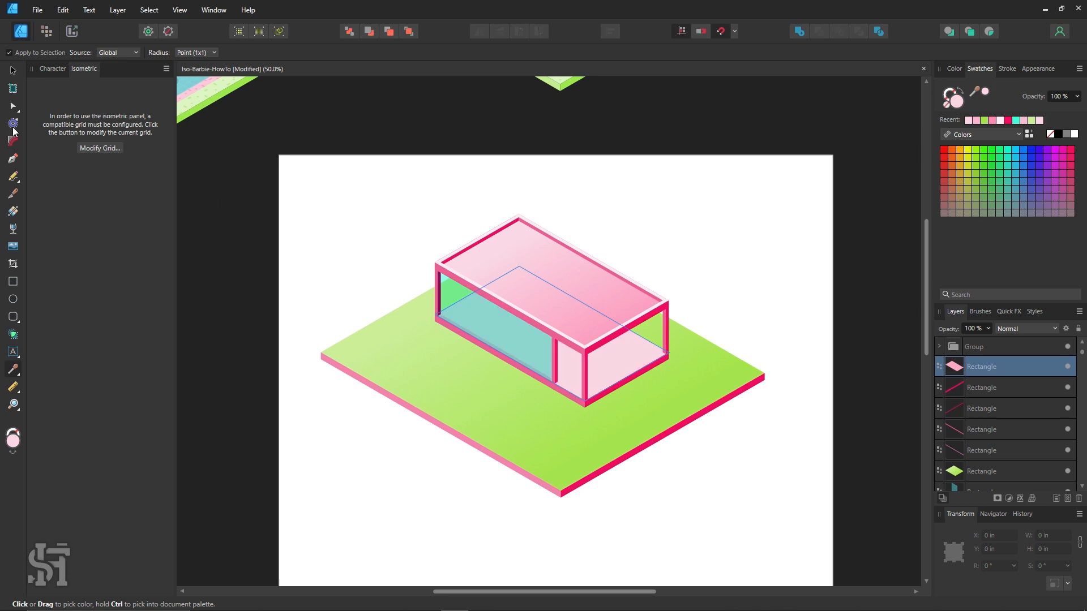
pyautogui.click(13, 70)
pyautogui.click(316, 126)
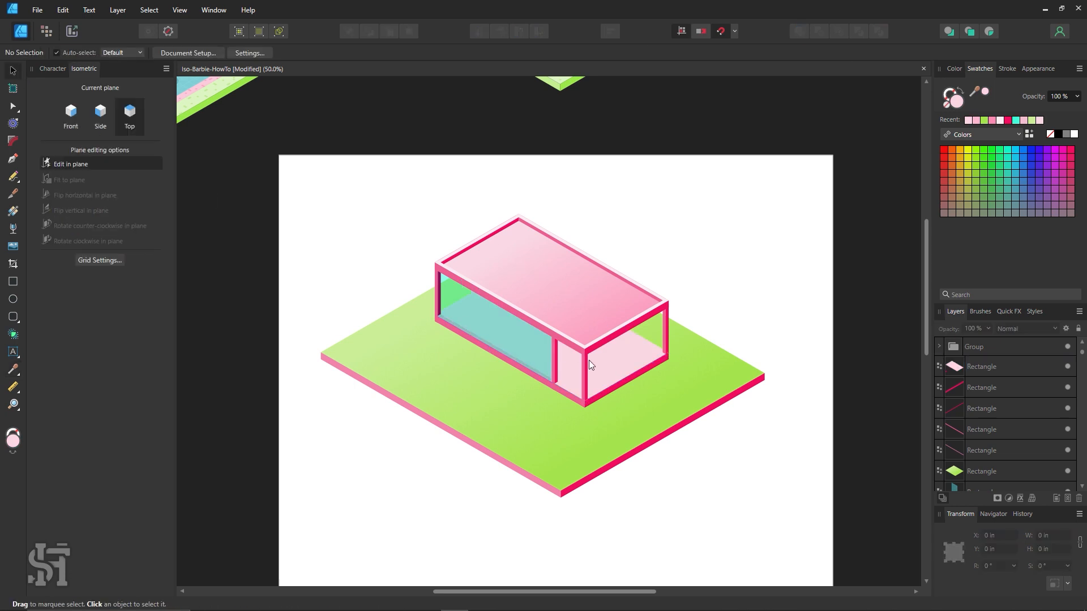
# Step: Give the floor rectangle a linear gradient from pale pink at the back left to the recently used medium pink at the front right
pyautogui.click(556, 290)
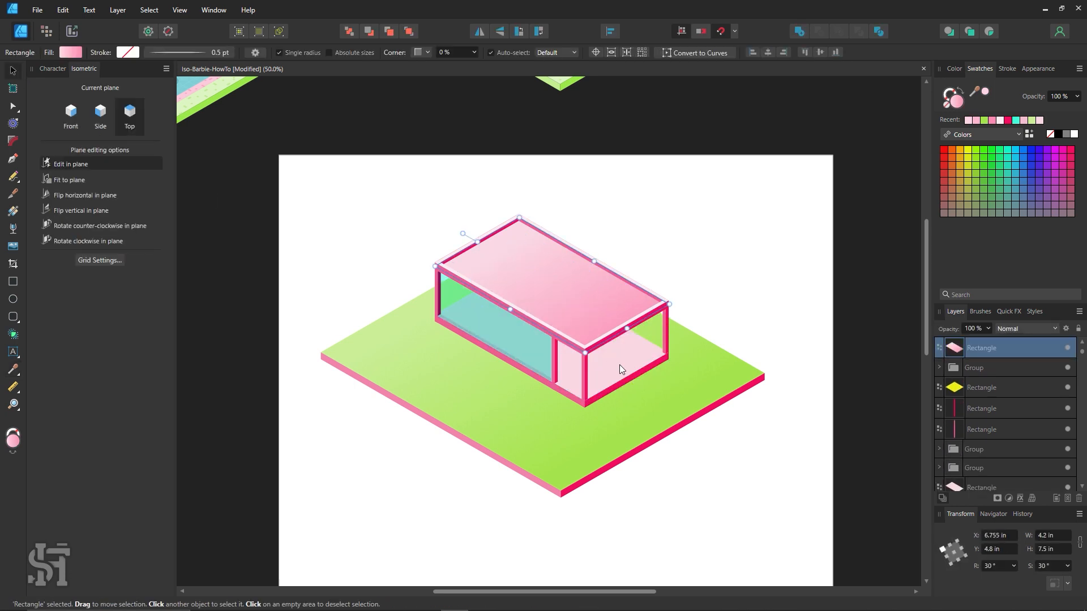
pyautogui.click(619, 364)
pyautogui.click(12, 211)
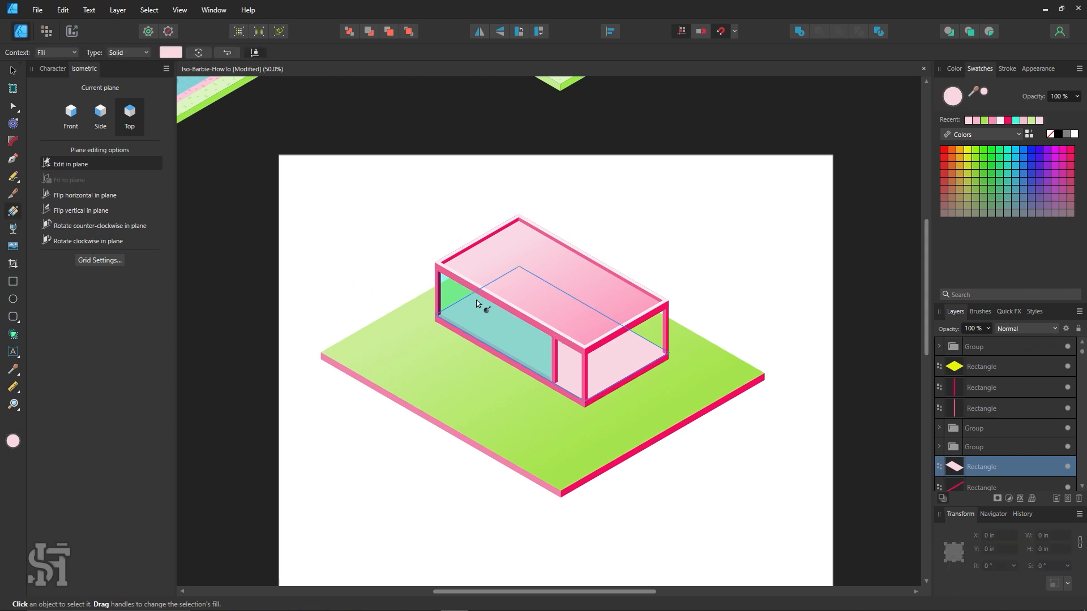
pyautogui.moveTo(477, 304); pyautogui.dragTo(609, 378)
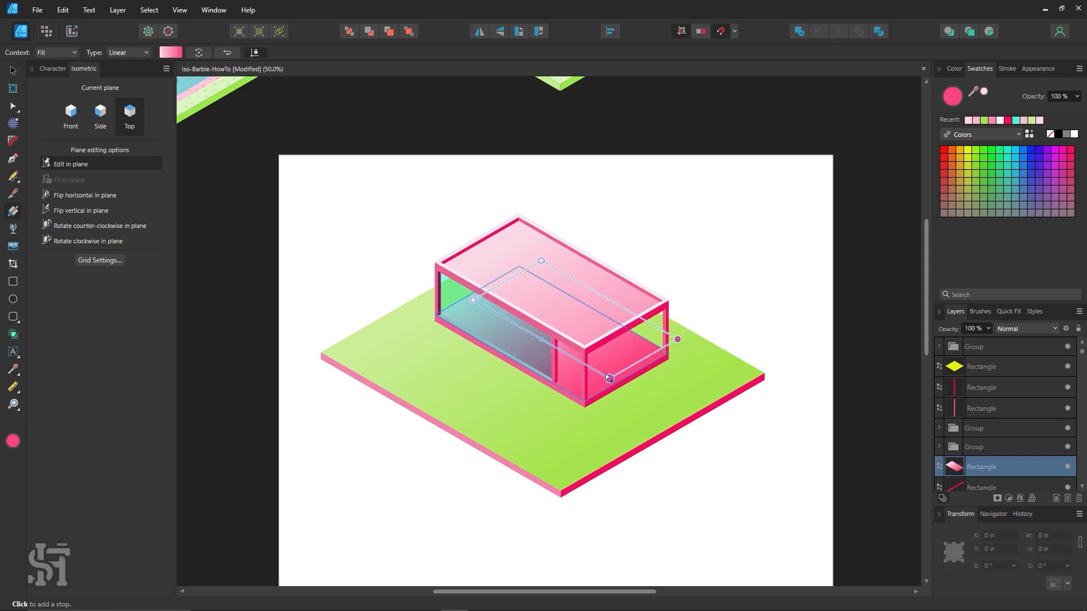
pyautogui.click(978, 120)
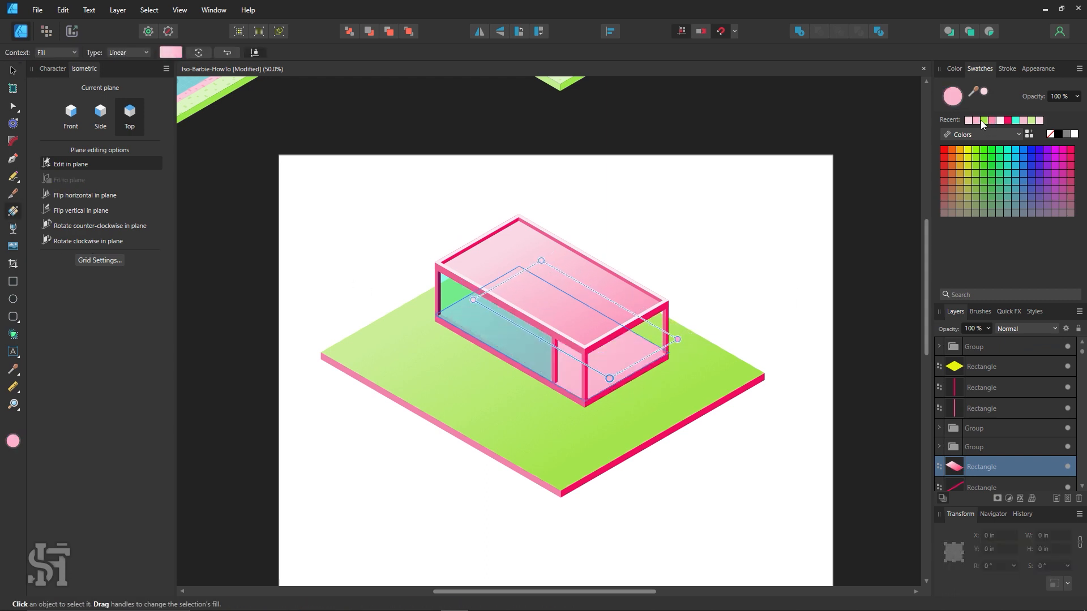
pyautogui.click(993, 120)
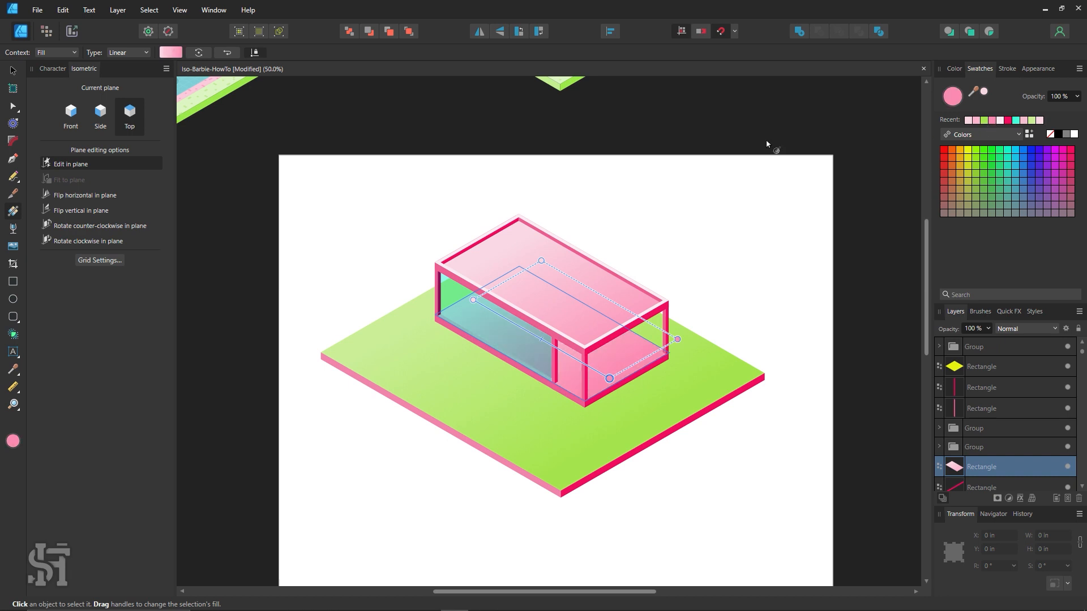
pyautogui.click(13, 70)
pyautogui.click(252, 98)
pyautogui.click(612, 368)
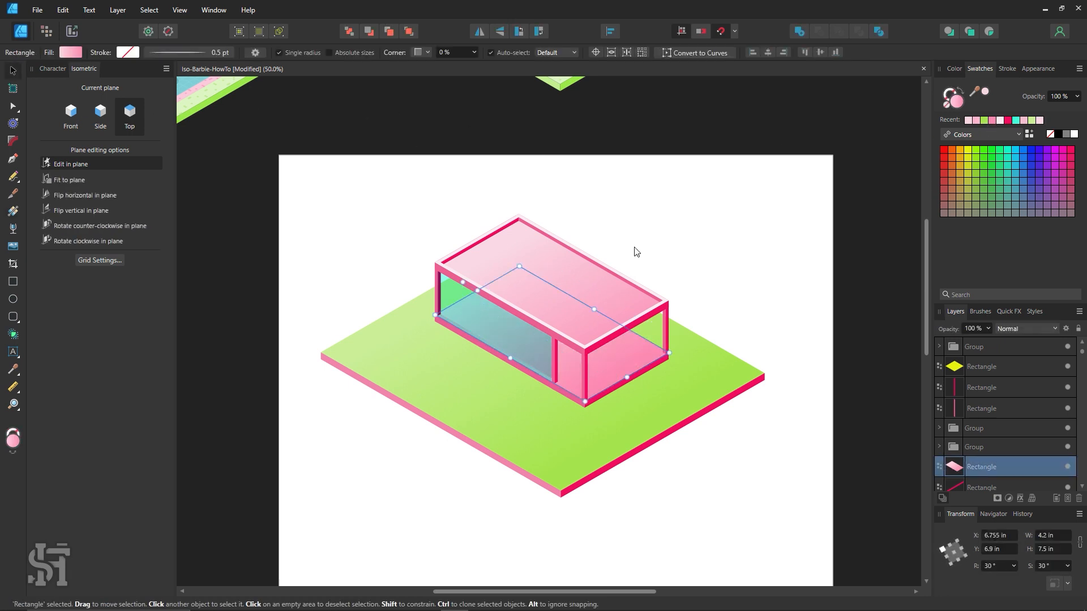
pyautogui.click(637, 251)
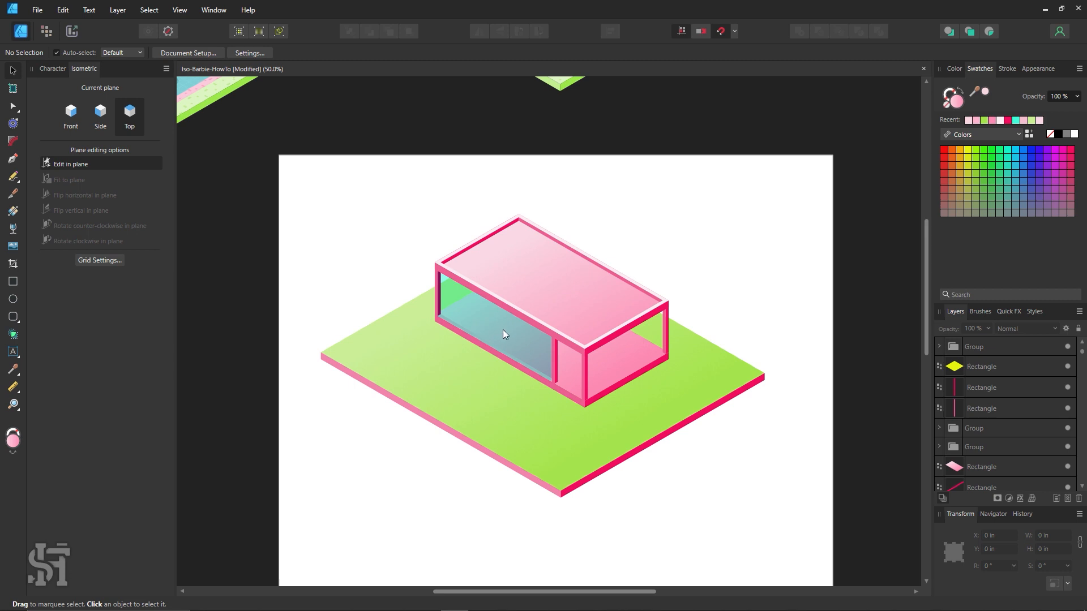
# Step: Examine the finished reference house, its terraces, slide and furnishings, against the ground floor built so far
pyautogui.moveTo(415, 200); pyautogui.dragTo(710, 370)
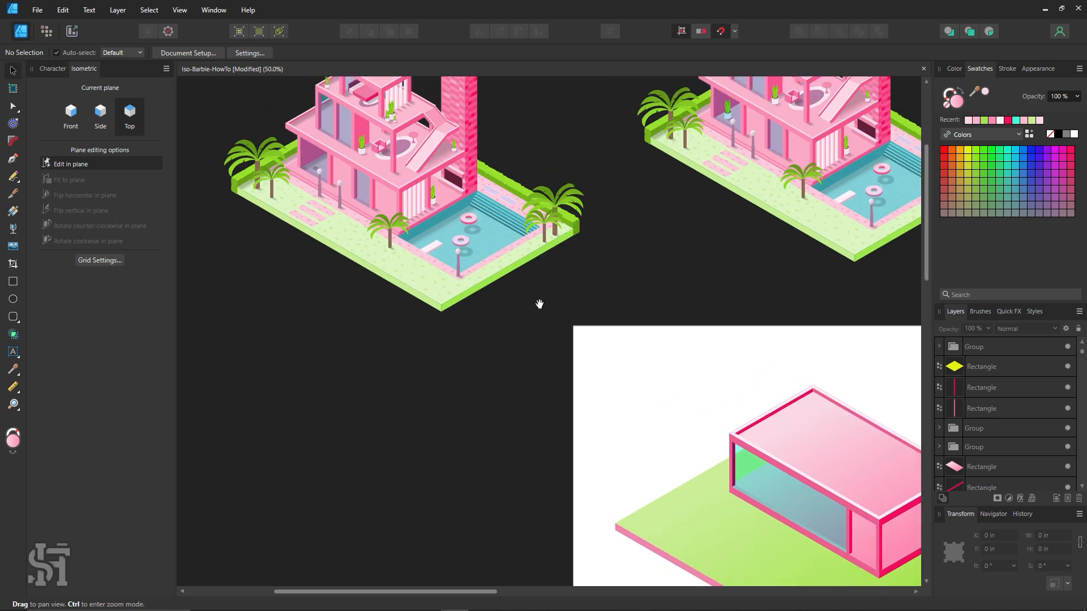
pyautogui.moveTo(539, 304); pyautogui.dragTo(563, 361)
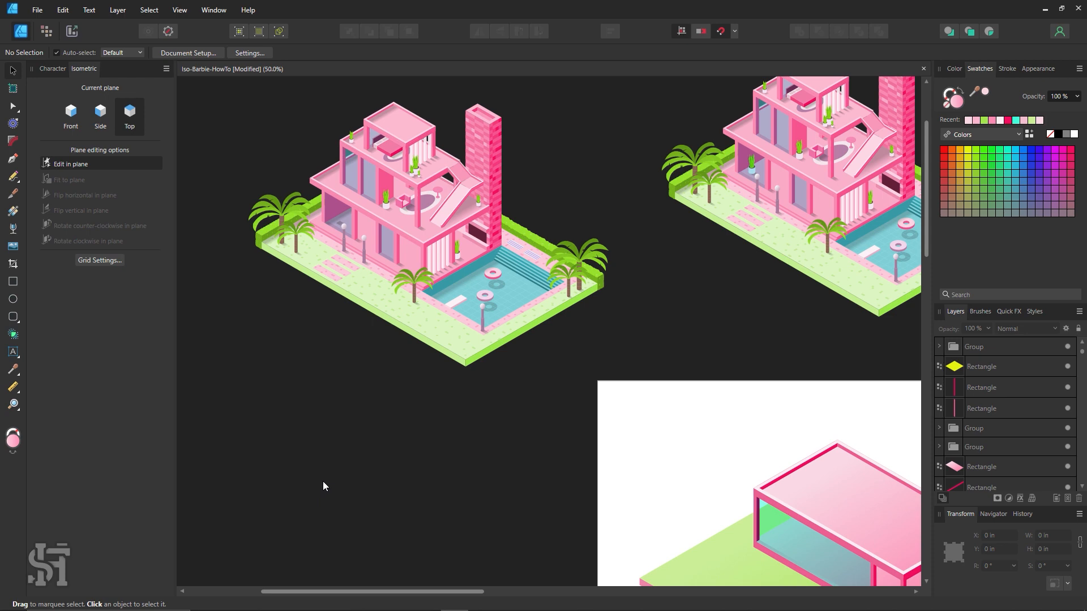
pyautogui.moveTo(516, 388); pyautogui.dragTo(295, 284)
pyautogui.moveTo(464, 427); pyautogui.dragTo(347, 330)
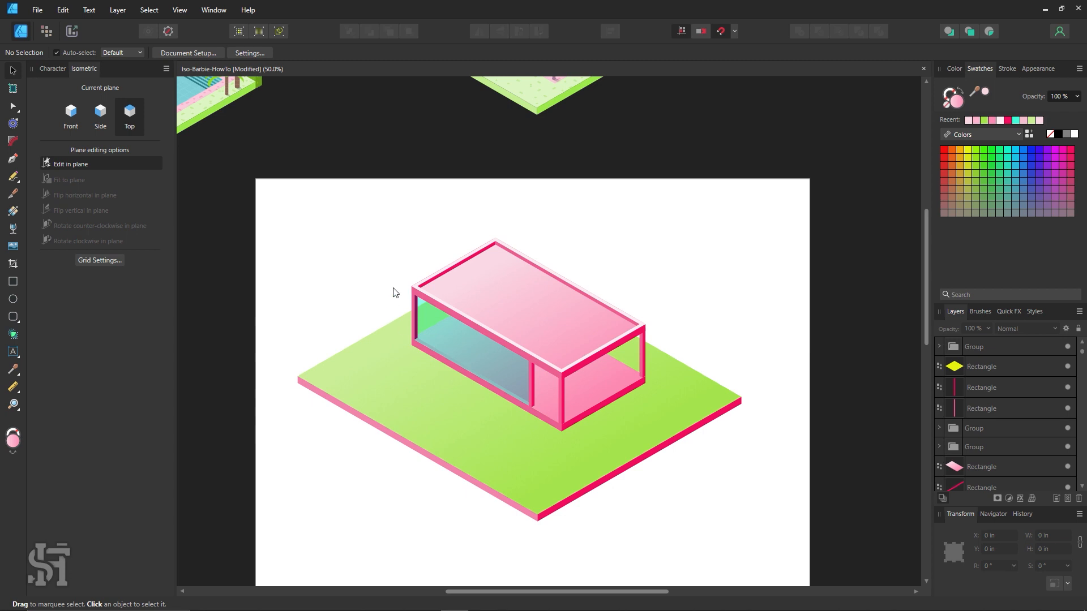
pyautogui.moveTo(445, 194); pyautogui.dragTo(748, 379)
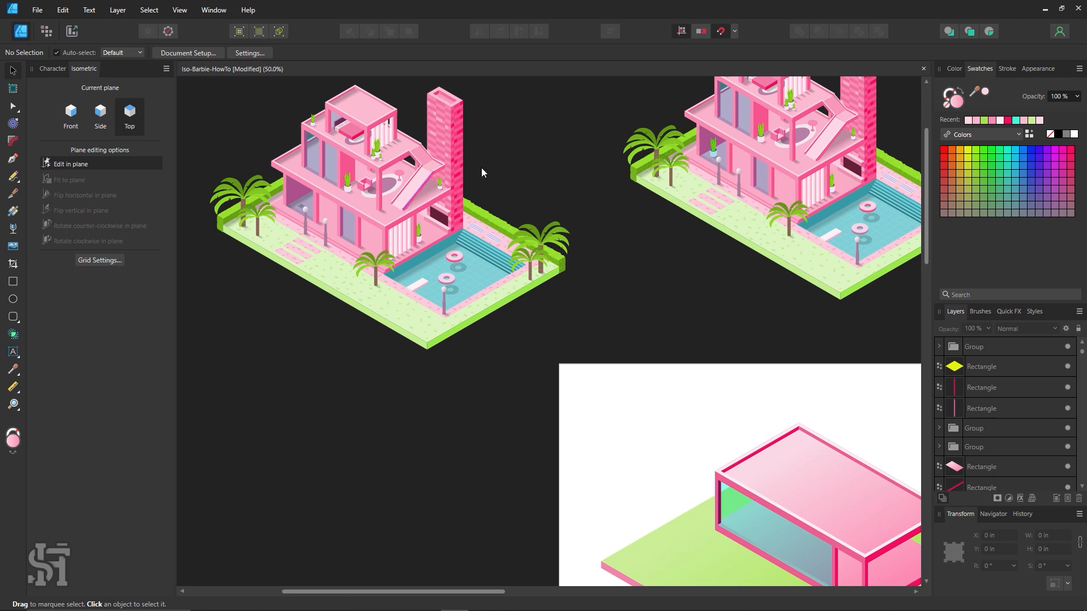
pyautogui.scroll(3, 482, 168)
pyautogui.press('space')
pyautogui.moveTo(324, 136); pyautogui.dragTo(374, 172)
pyautogui.press('z')
pyautogui.moveTo(465, 235); pyautogui.dragTo(825, 408)
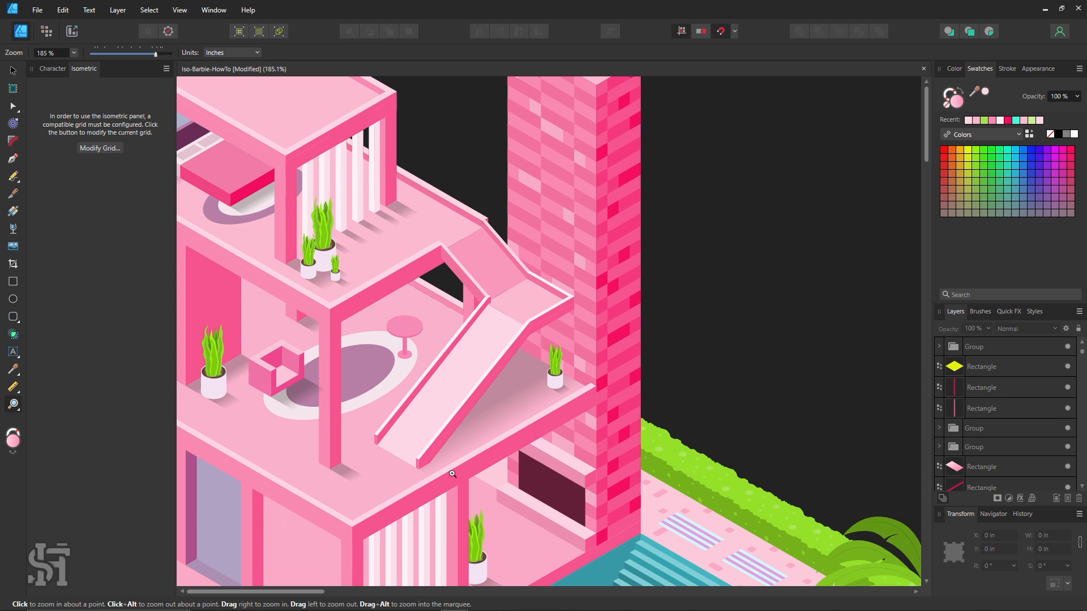
pyautogui.keyDown('alt'); pyautogui.click(545, 391); pyautogui.keyUp('alt')
pyautogui.keyDown('alt'); pyautogui.click(546, 391); pyautogui.keyUp('alt')
pyautogui.moveTo(552, 391); pyautogui.dragTo(575, 329)
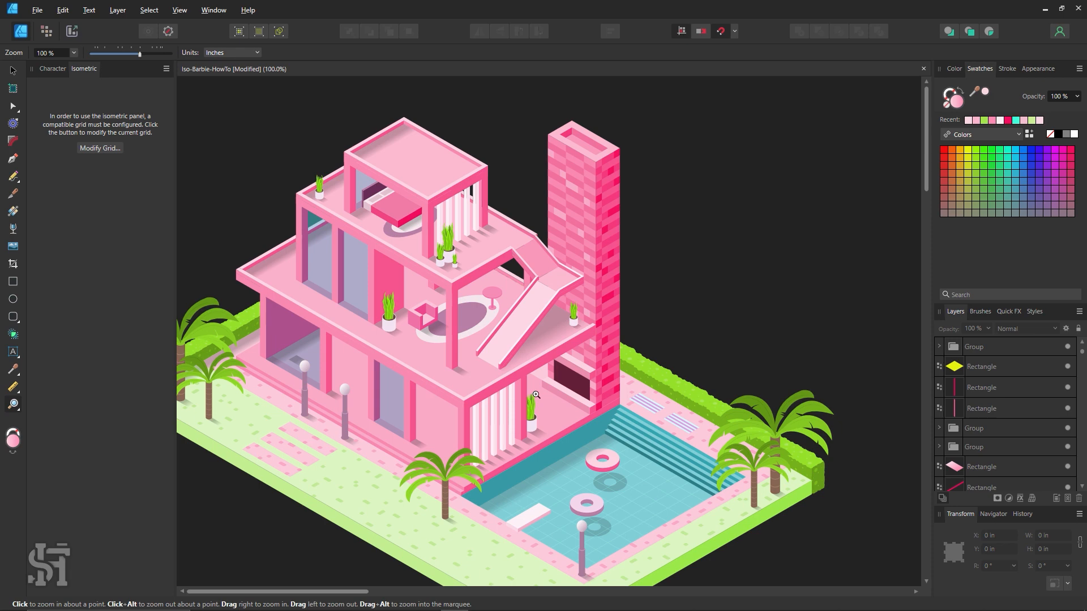
pyautogui.keyDown('alt'); pyautogui.click(643, 297); pyautogui.keyUp('alt')
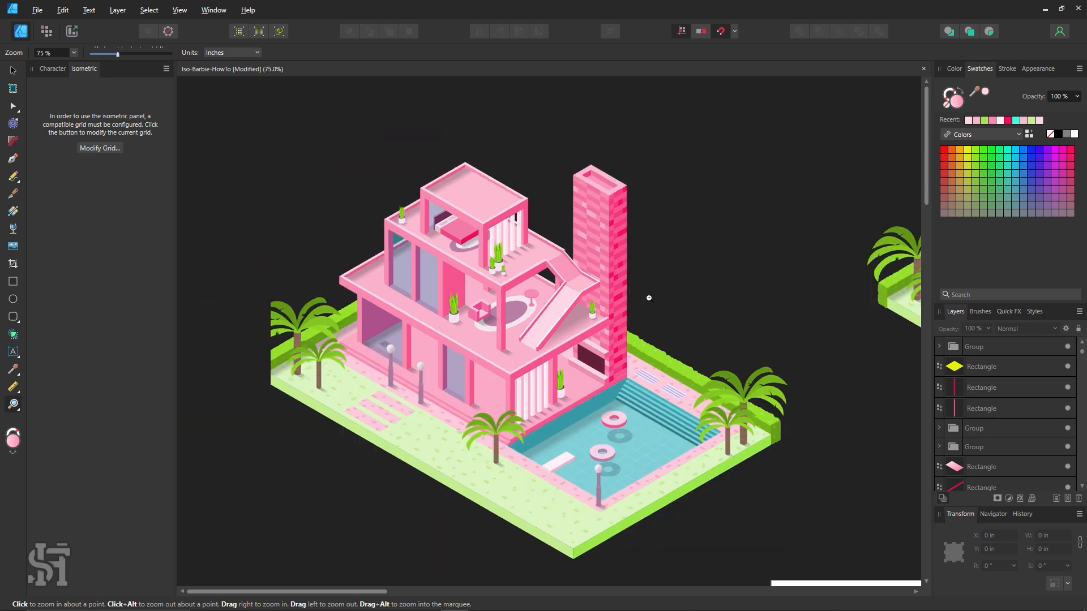
# Step: Look over both reference houses, the loose parts and the ground floor on the artboard
pyautogui.moveTo(644, 296); pyautogui.dragTo(176, 394)
pyautogui.moveTo(868, 227); pyautogui.dragTo(432, 317)
pyautogui.keyDown('alt'); pyautogui.click(680, 306); pyautogui.keyUp('alt')
pyautogui.keyDown('alt'); pyautogui.click(679, 305); pyautogui.keyUp('alt')
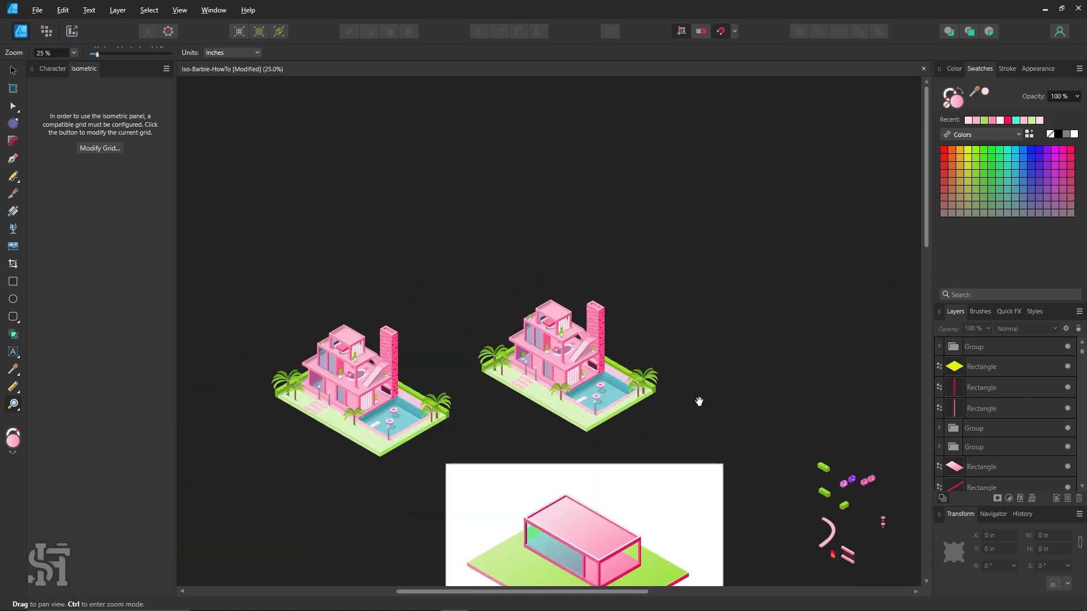
pyautogui.moveTo(689, 291); pyautogui.dragTo(421, 132)
pyautogui.moveTo(554, 366); pyautogui.dragTo(816, 497)
pyautogui.moveTo(580, 405); pyautogui.dragTo(556, 334)
pyautogui.keyDown('alt'); pyautogui.click(509, 336); pyautogui.keyUp('alt')
pyautogui.keyDown('alt'); pyautogui.click(510, 337); pyautogui.keyUp('alt')
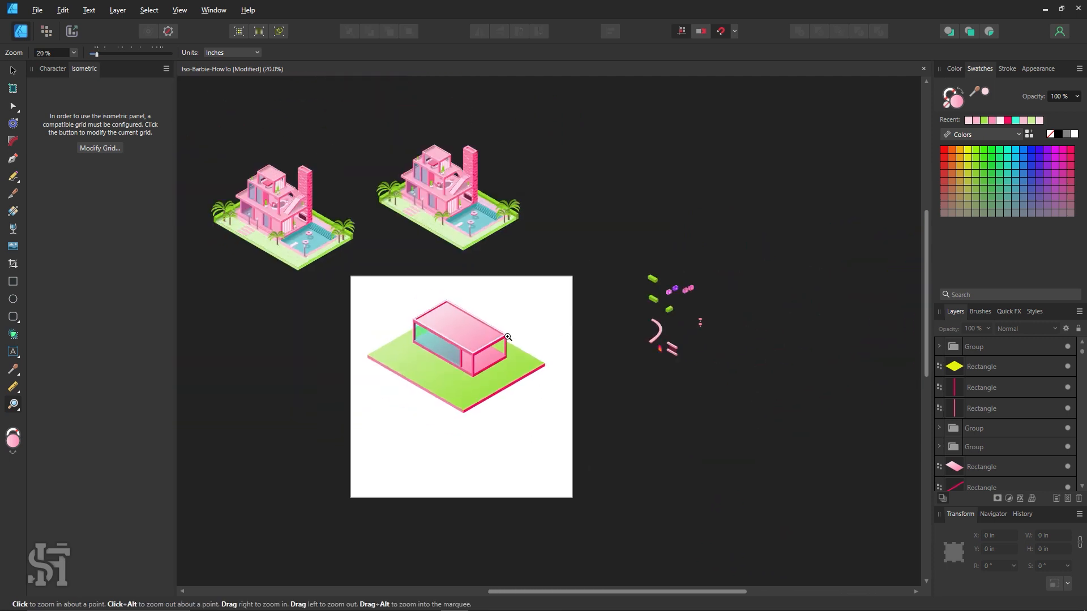
pyautogui.click(460, 316)
pyautogui.click(460, 316)
pyautogui.press('space')
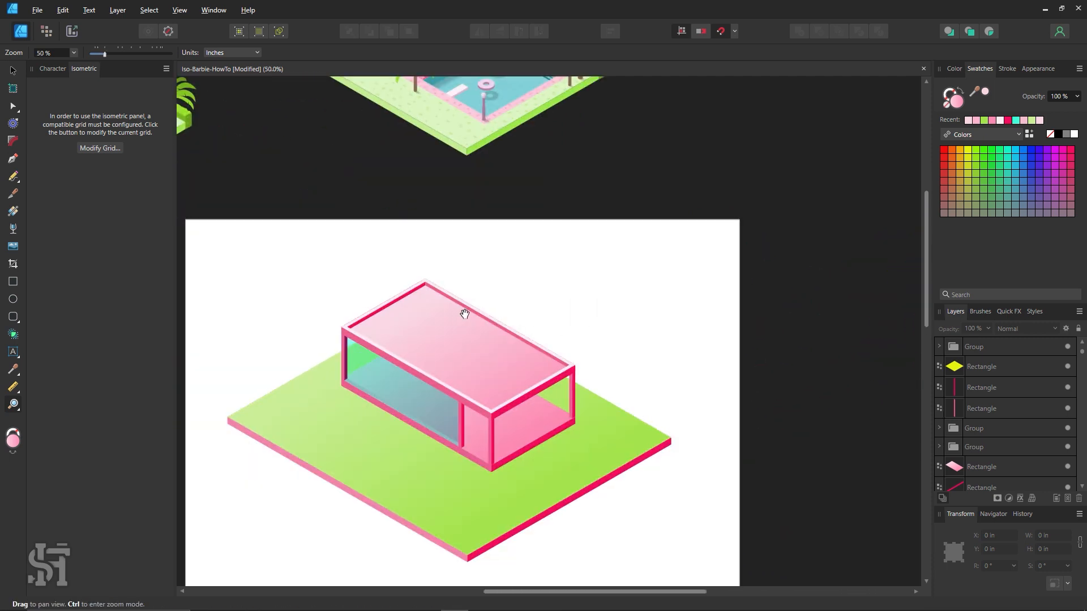
pyautogui.moveTo(741, 253); pyautogui.dragTo(368, 373)
pyautogui.moveTo(332, 404); pyautogui.dragTo(716, 226)
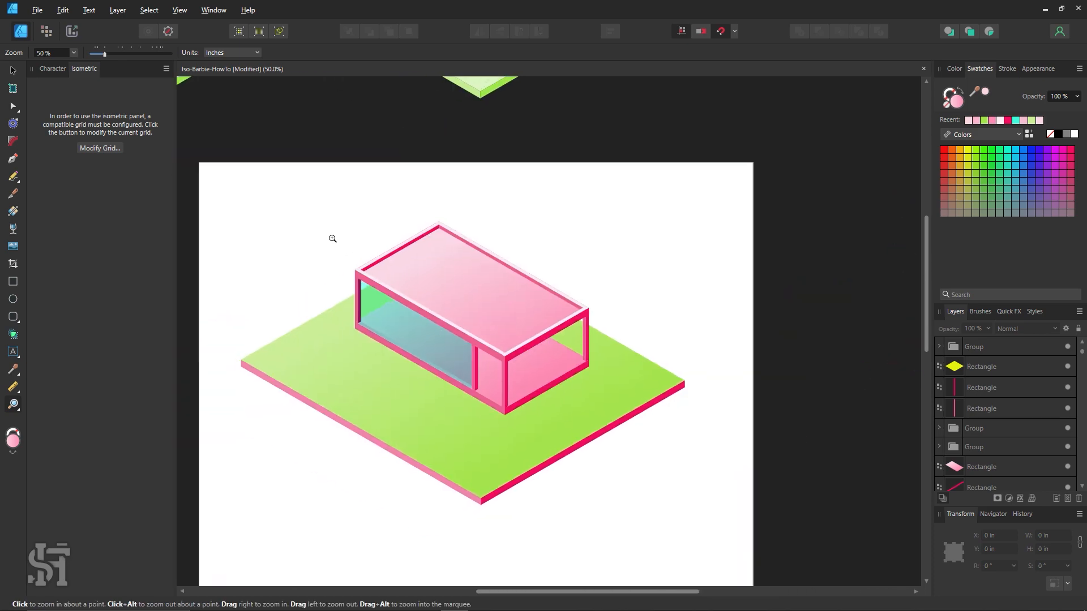
# Step: Examine the reference house's potted plant, armchair, rug and table up close, and review the whole model
pyautogui.press('space')
pyautogui.moveTo(311, 206); pyautogui.dragTo(693, 414)
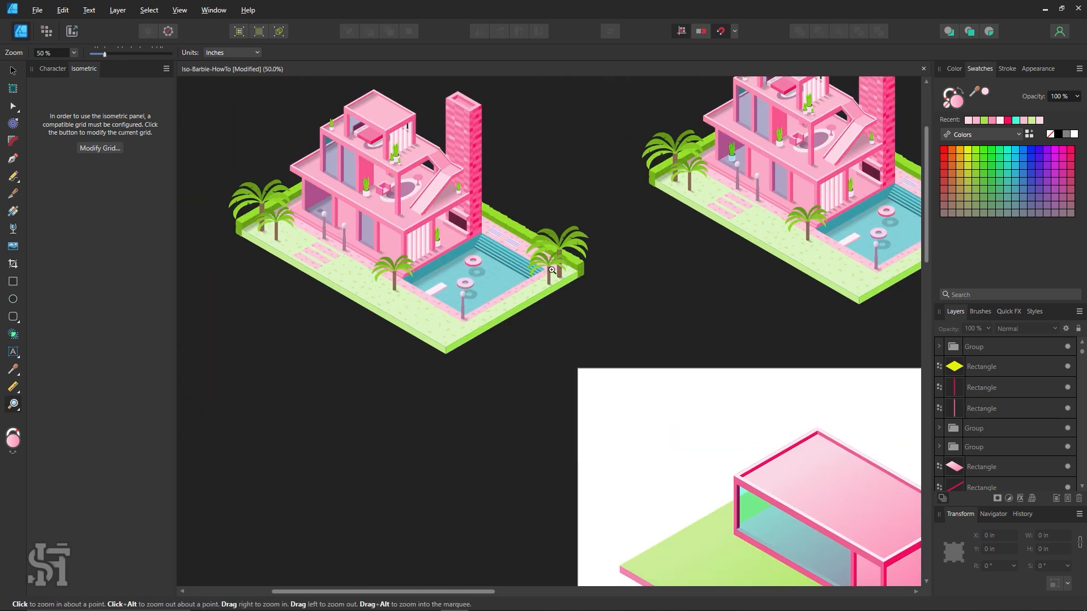
pyautogui.press('space')
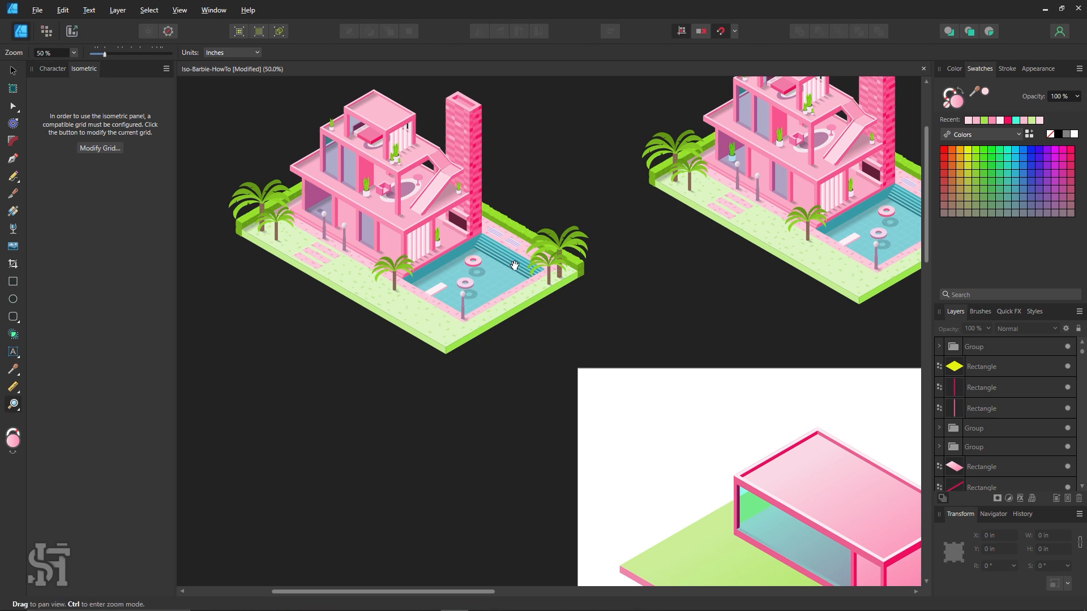
pyautogui.moveTo(509, 275); pyautogui.dragTo(549, 333)
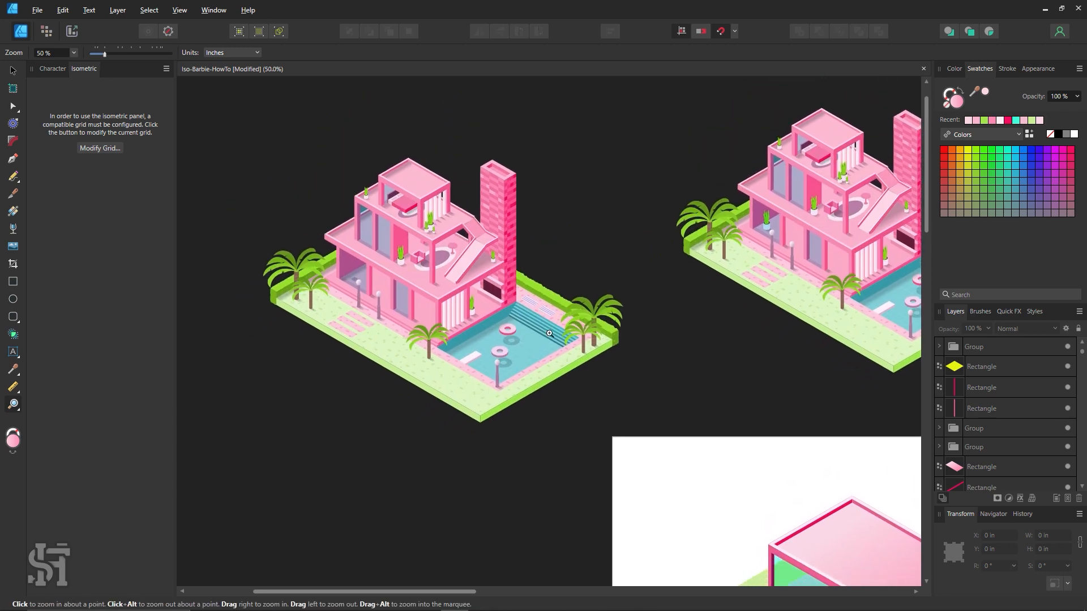
pyautogui.click(481, 284)
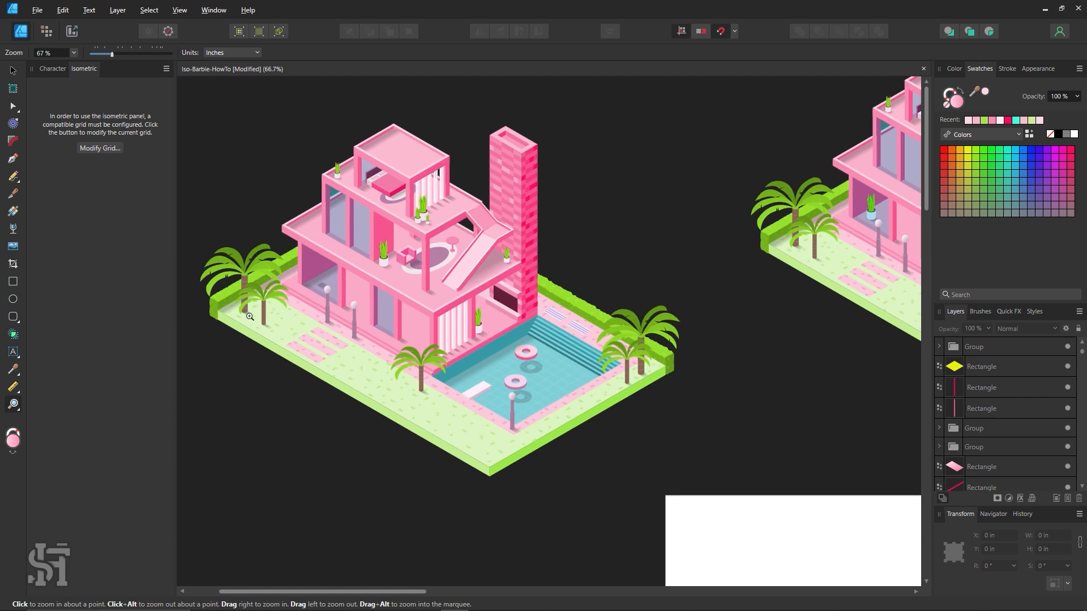
pyautogui.moveTo(381, 240); pyautogui.dragTo(498, 391)
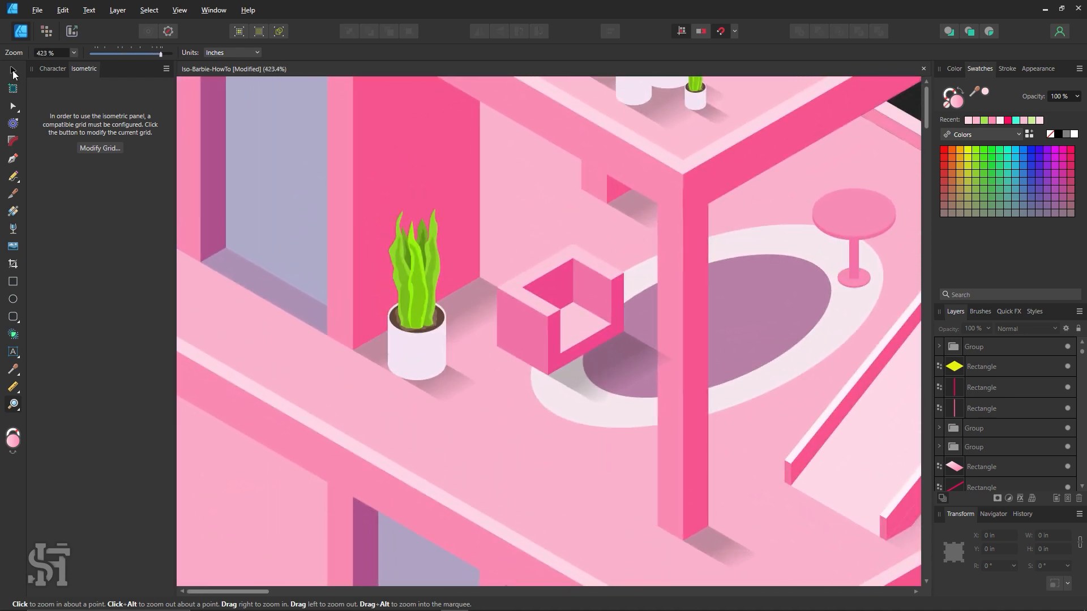
pyautogui.press('v')
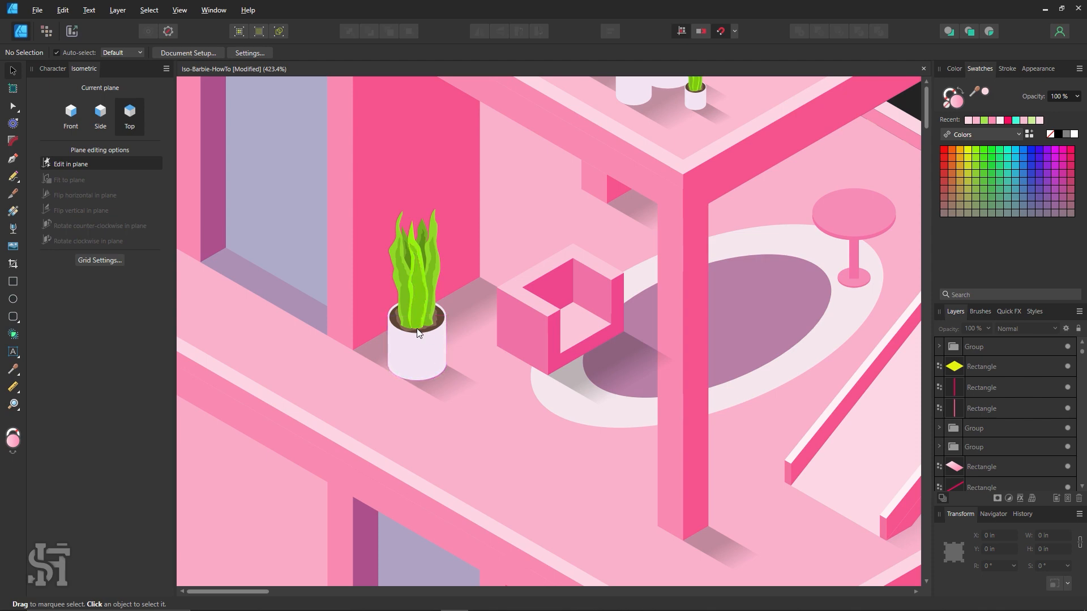
pyautogui.press('z')
pyautogui.keyDown('alt'); pyautogui.click(517, 418); pyautogui.keyUp('alt')
pyautogui.keyDown('alt'); pyautogui.click(517, 418); pyautogui.keyUp('alt')
pyautogui.keyDown('alt'); pyautogui.click(517, 418); pyautogui.keyUp('alt')
pyautogui.keyDown('alt'); pyautogui.click(518, 418); pyautogui.keyUp('alt')
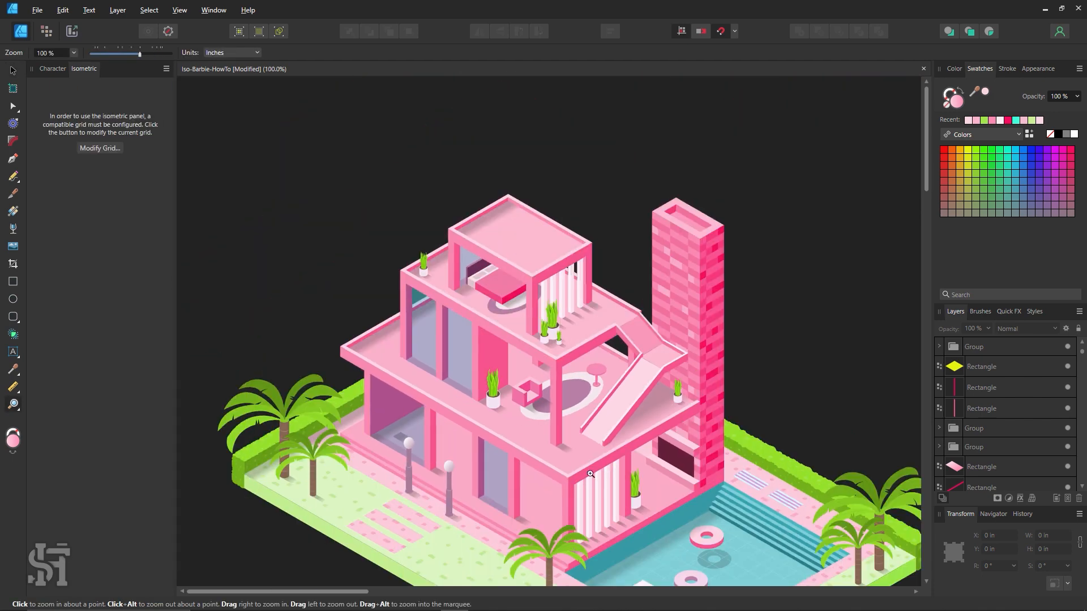
pyautogui.moveTo(590, 474); pyautogui.dragTo(536, 385)
pyautogui.press('v')
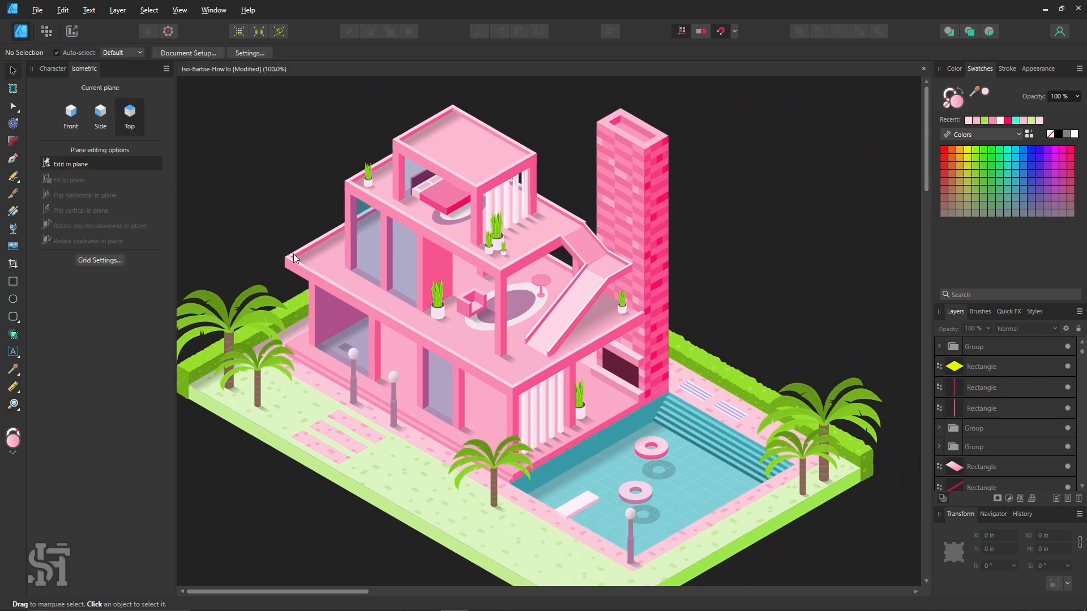
# Step: Move the terrace's potted plant out of the reference house to check it, undo the move and deselect it
pyautogui.click(443, 318)
pyautogui.moveTo(469, 340); pyautogui.dragTo(783, 338)
pyautogui.click(818, 323)
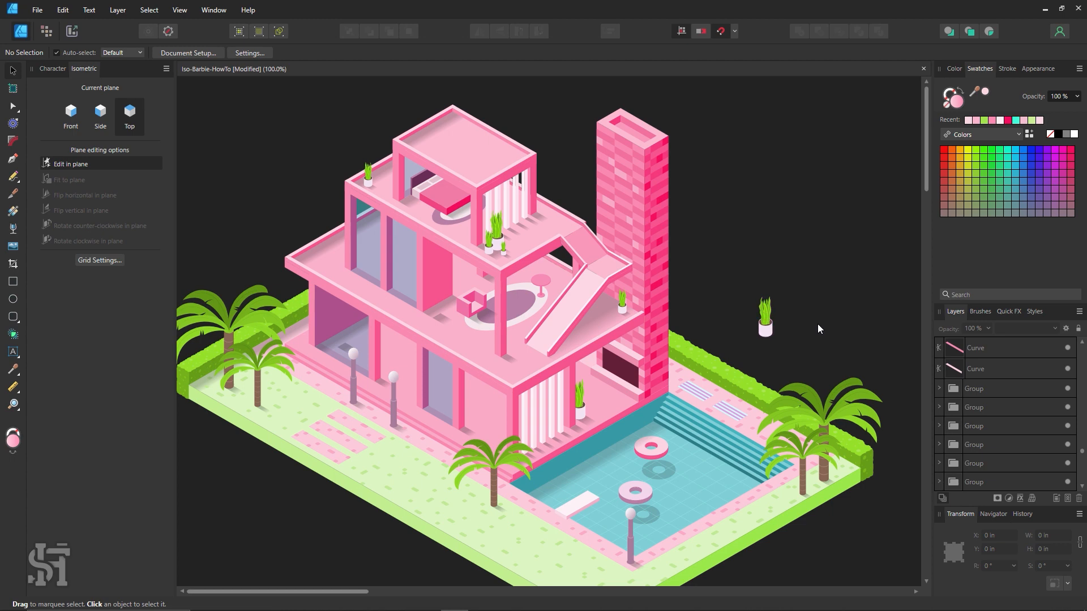
pyautogui.hotkey('ctrl', 'z')
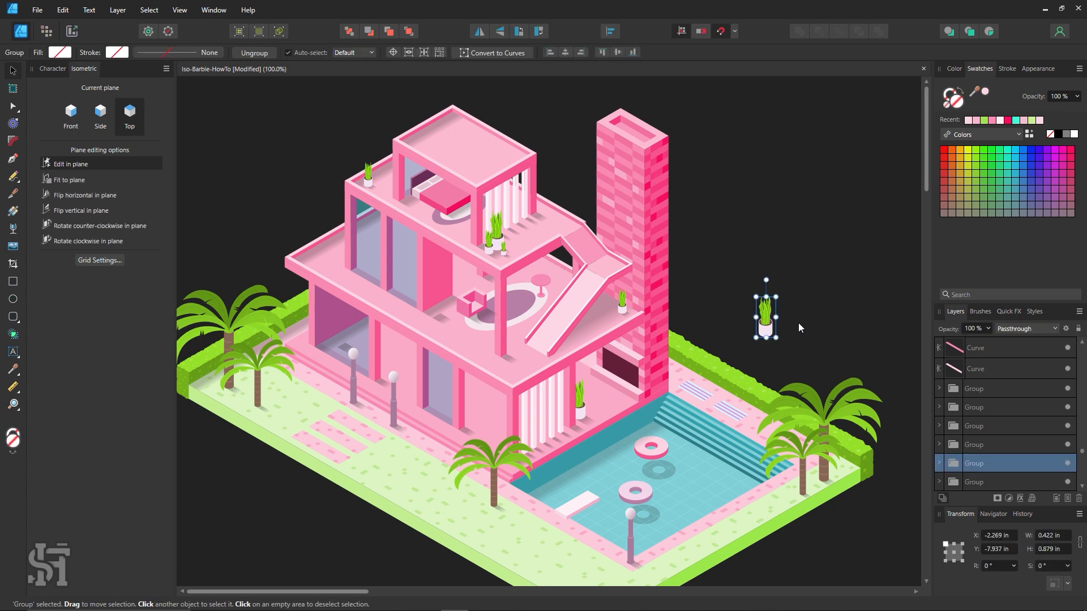
pyautogui.hotkey('ctrl', 'z')
pyautogui.click(799, 328)
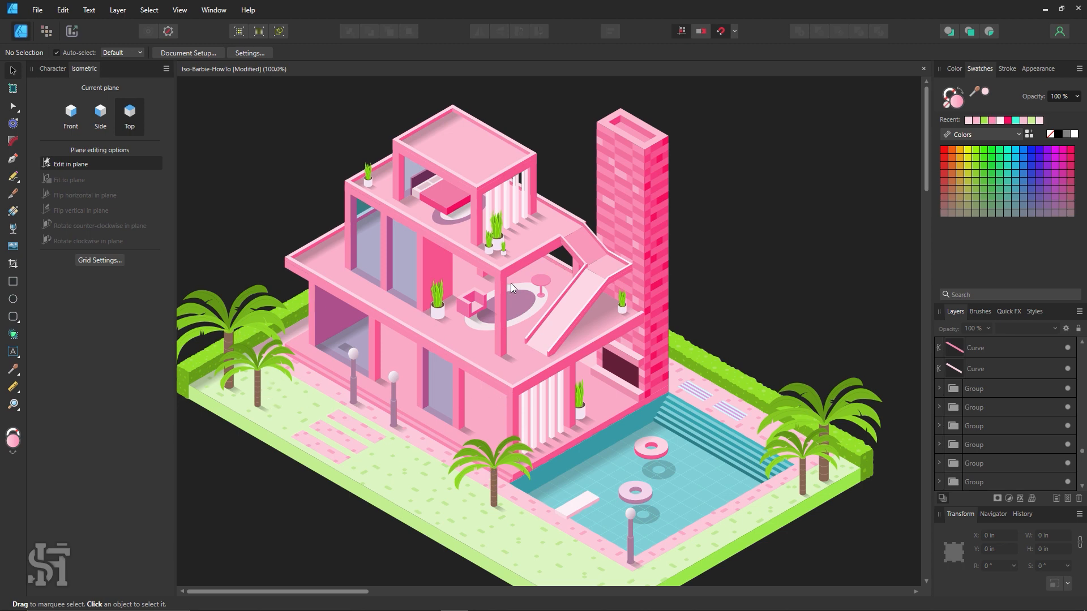
# Step: Select the reference house's bed, armchair, table and rug groups in turn to inspect them, and deselect
pyautogui.click(440, 190)
pyautogui.click(473, 303)
pyautogui.click(696, 293)
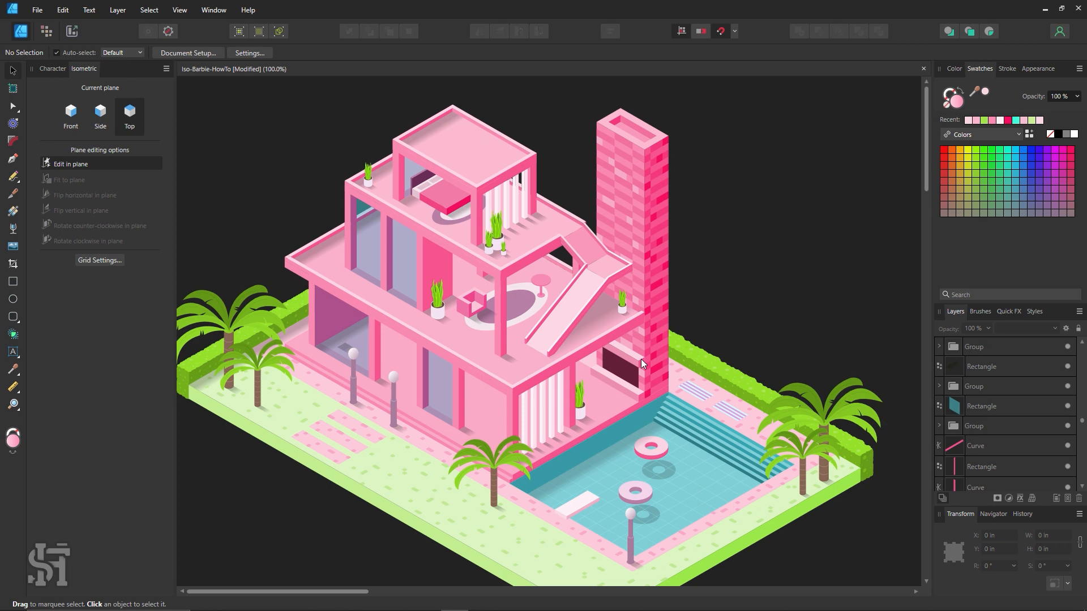
pyautogui.click(546, 280)
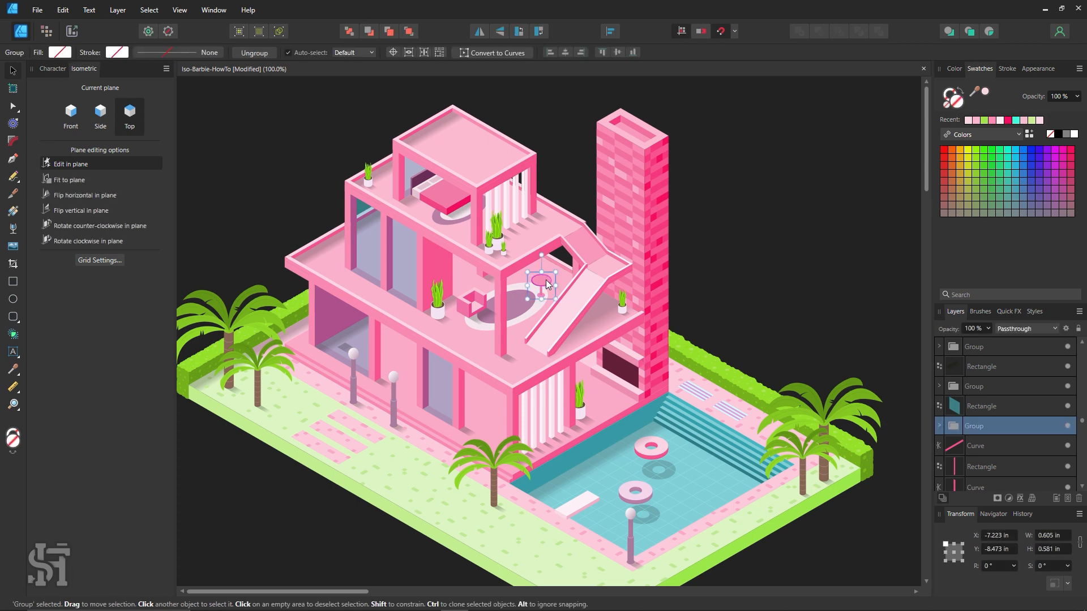
pyautogui.click(743, 303)
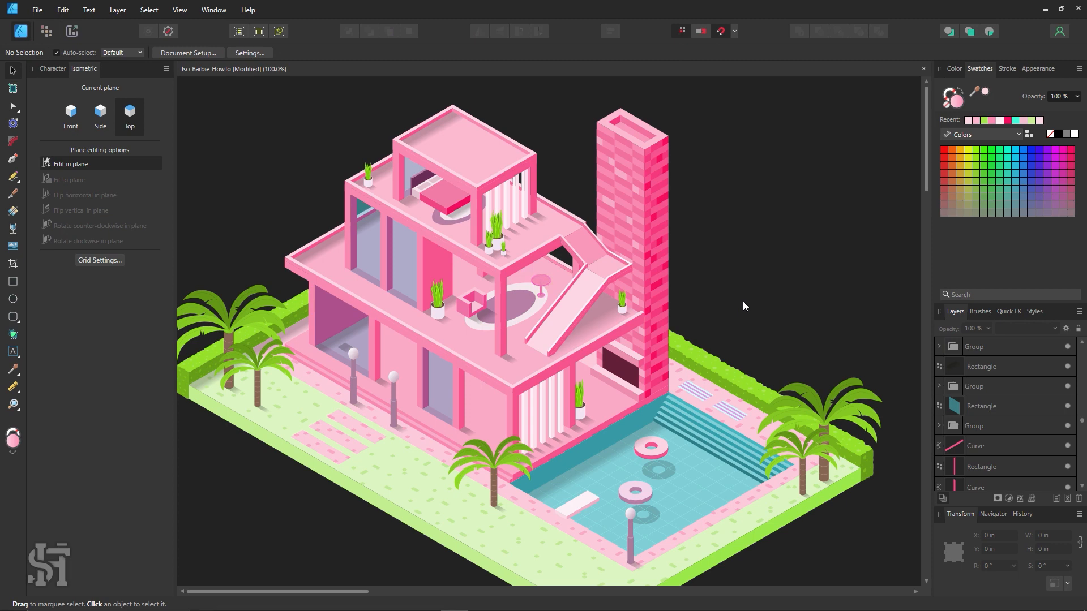
pyautogui.click(516, 304)
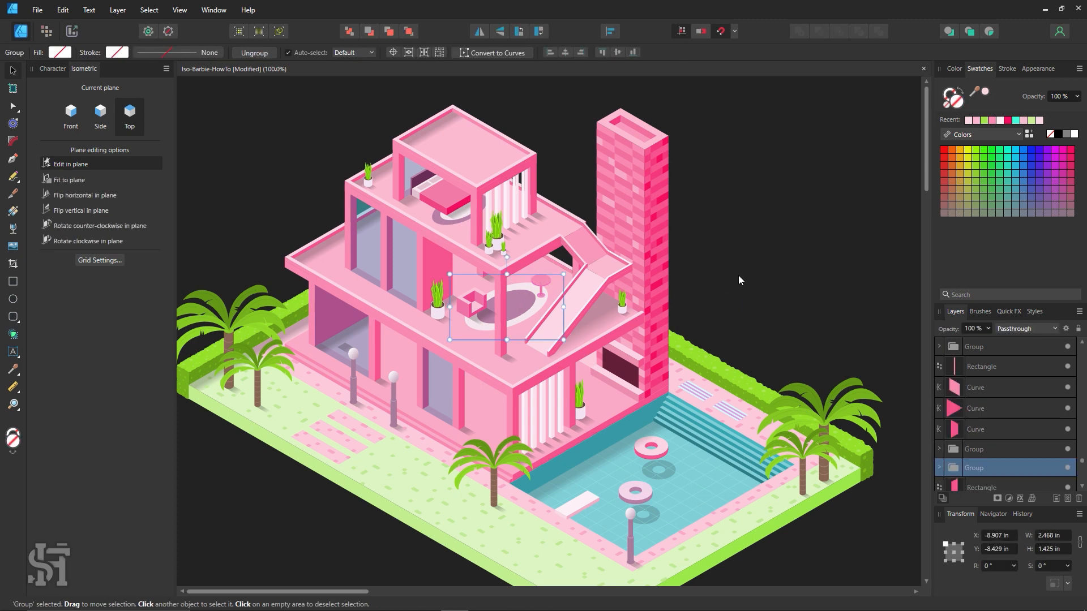
pyautogui.click(738, 277)
# Step: Compare the reference house's lower level and pool side with the ground floor on the artboard
pyautogui.press('z')
pyautogui.keyDown('alt'); pyautogui.click(595, 439); pyautogui.keyUp('alt')
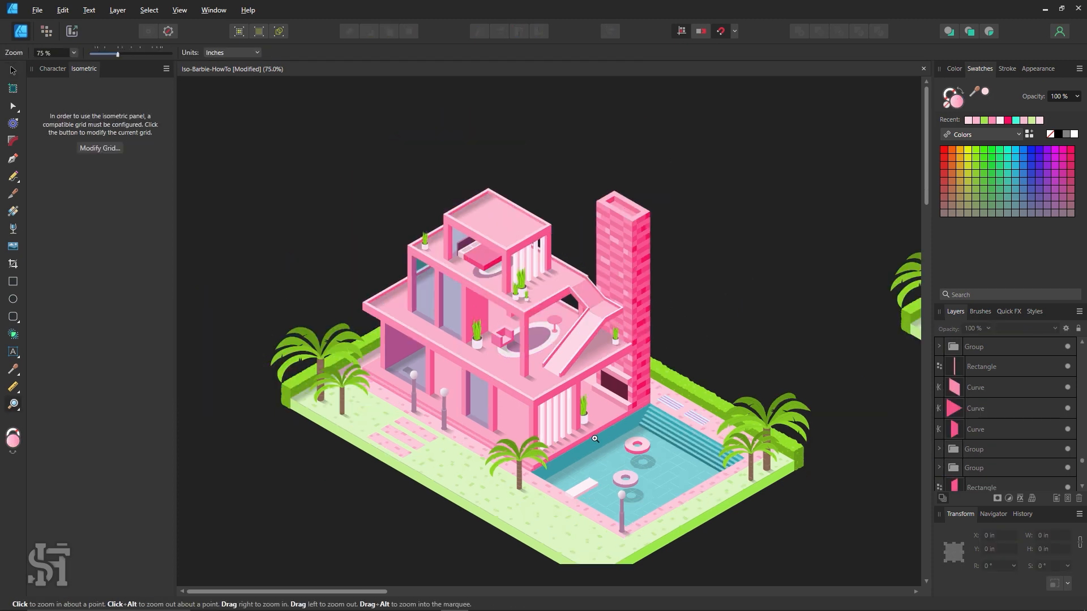
pyautogui.press('space')
pyautogui.moveTo(681, 411); pyautogui.dragTo(154, 149)
pyautogui.moveTo(663, 571); pyautogui.dragTo(530, 276)
pyautogui.press('space')
pyautogui.moveTo(484, 244); pyautogui.dragTo(847, 477)
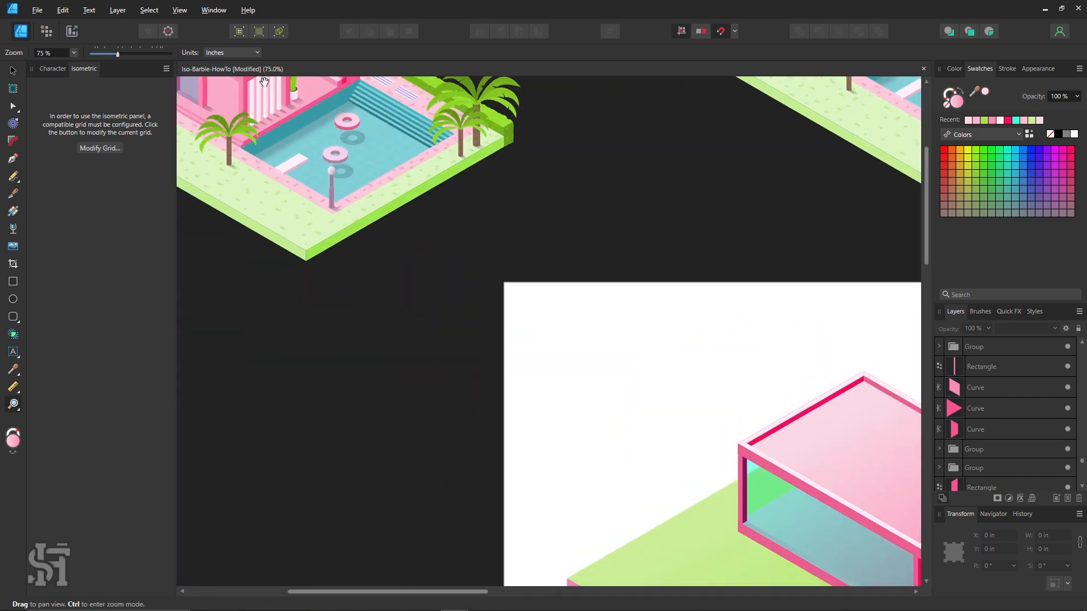
pyautogui.moveTo(258, 107); pyautogui.dragTo(374, 266)
pyautogui.moveTo(727, 571); pyautogui.dragTo(455, 324)
pyautogui.moveTo(626, 433); pyautogui.dragTo(374, 272)
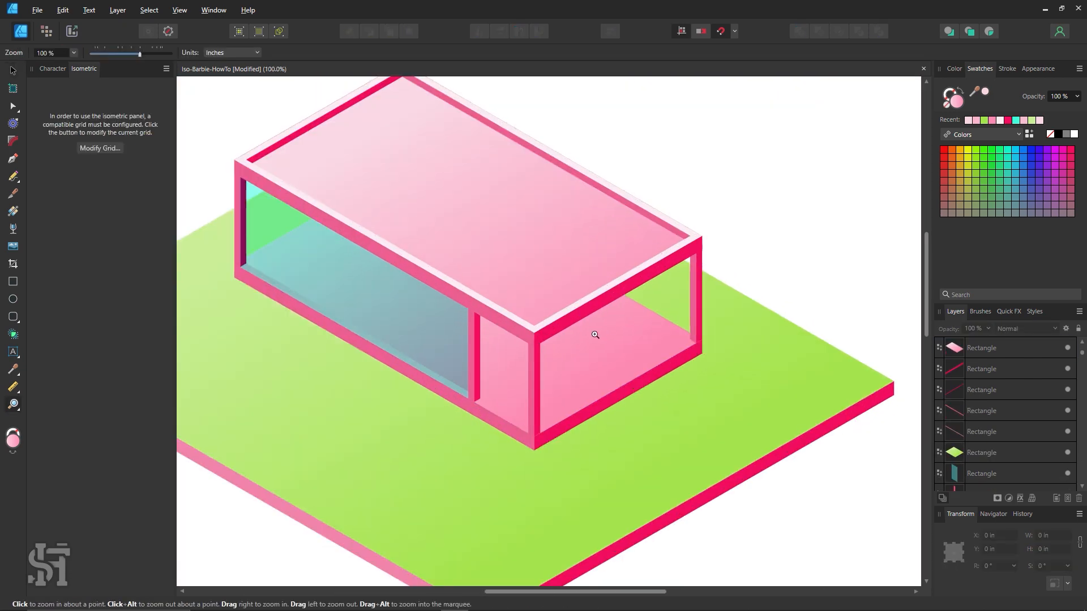
pyautogui.moveTo(538, 375); pyautogui.dragTo(563, 397)
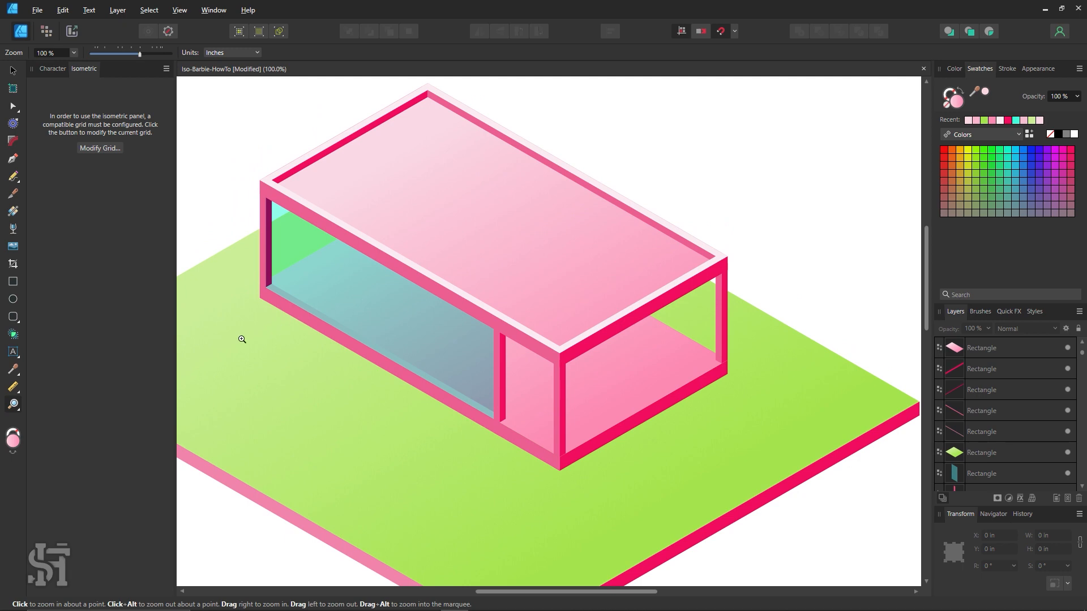
# Step: Show the isometric grid, keeping its 0.3 in spacing and 2 divisions
pyautogui.click(101, 148)
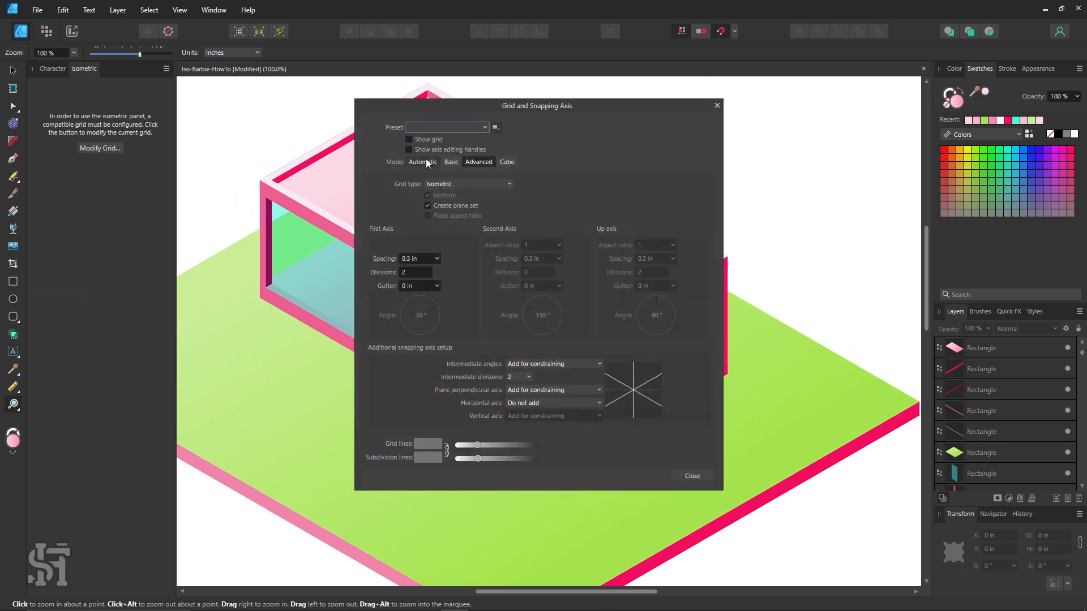
pyautogui.click(408, 139)
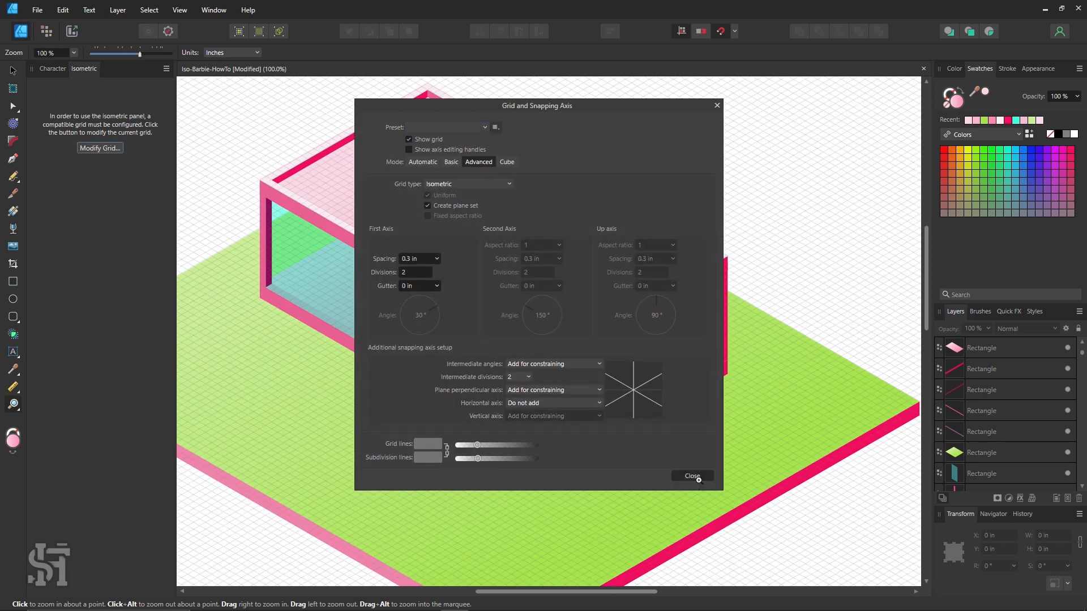
pyautogui.click(692, 476)
# Step: On the front plane, draw a rectangle about 0.15 by 1.95 in inside the ground floor's end opening and fill it off-white #F1F0F0
pyautogui.click(732, 370)
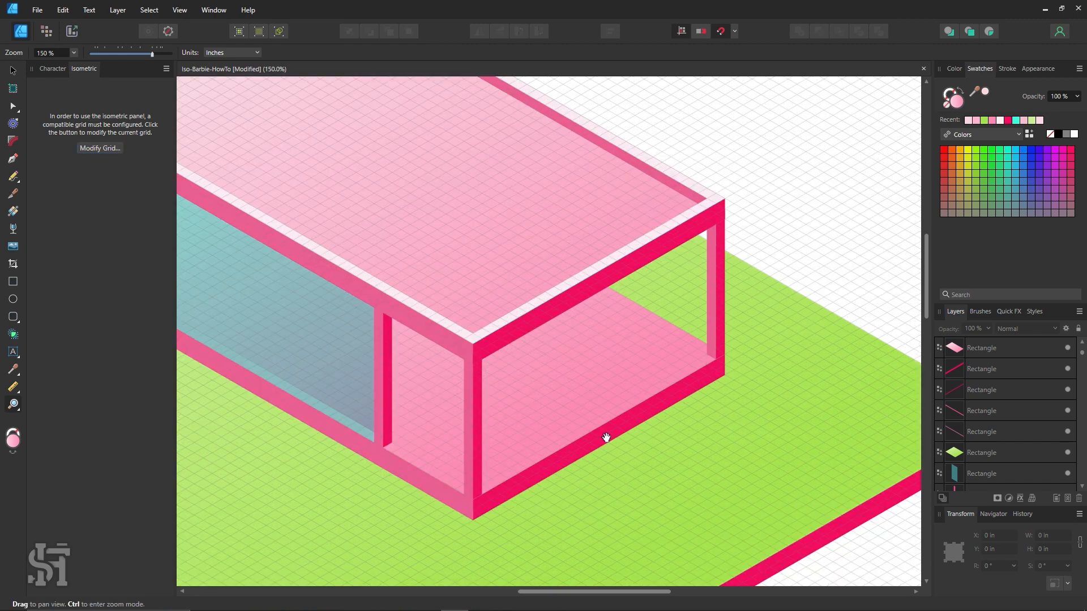
pyautogui.moveTo(604, 437); pyautogui.dragTo(580, 406)
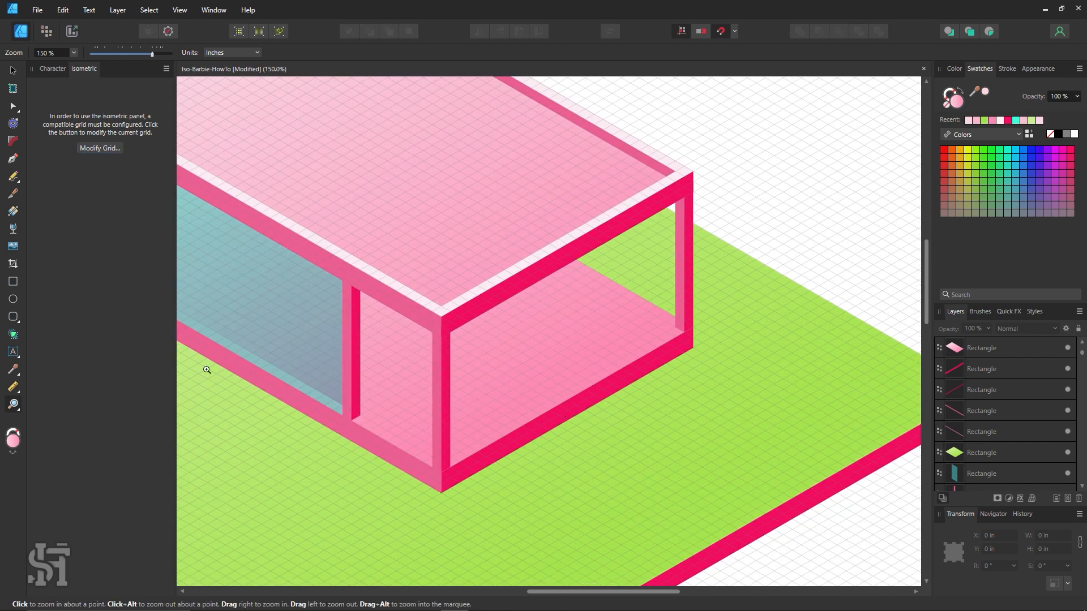
pyautogui.click(15, 282)
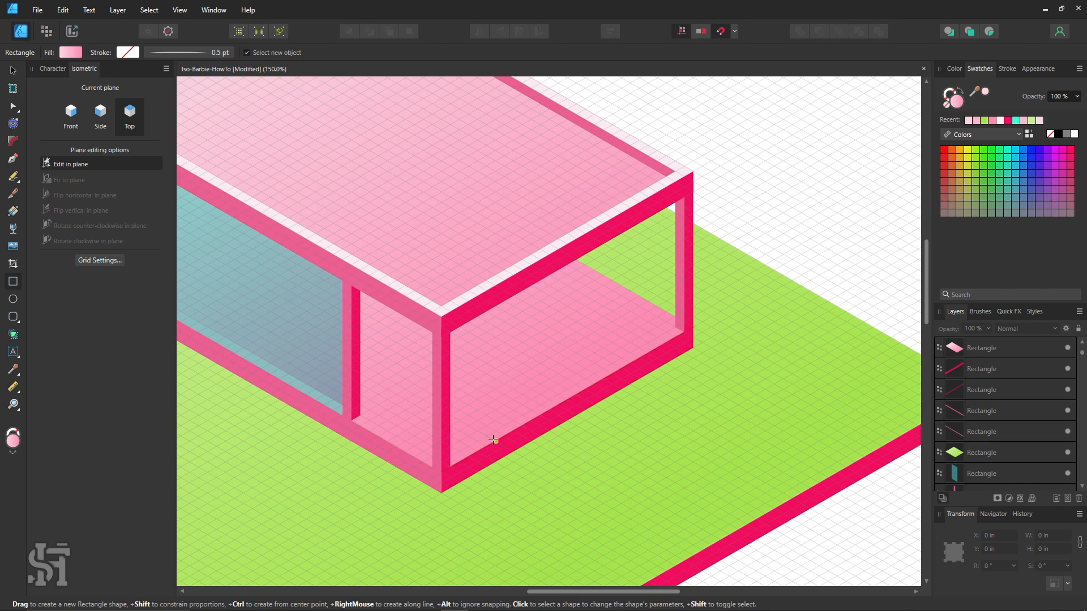
pyautogui.click(71, 112)
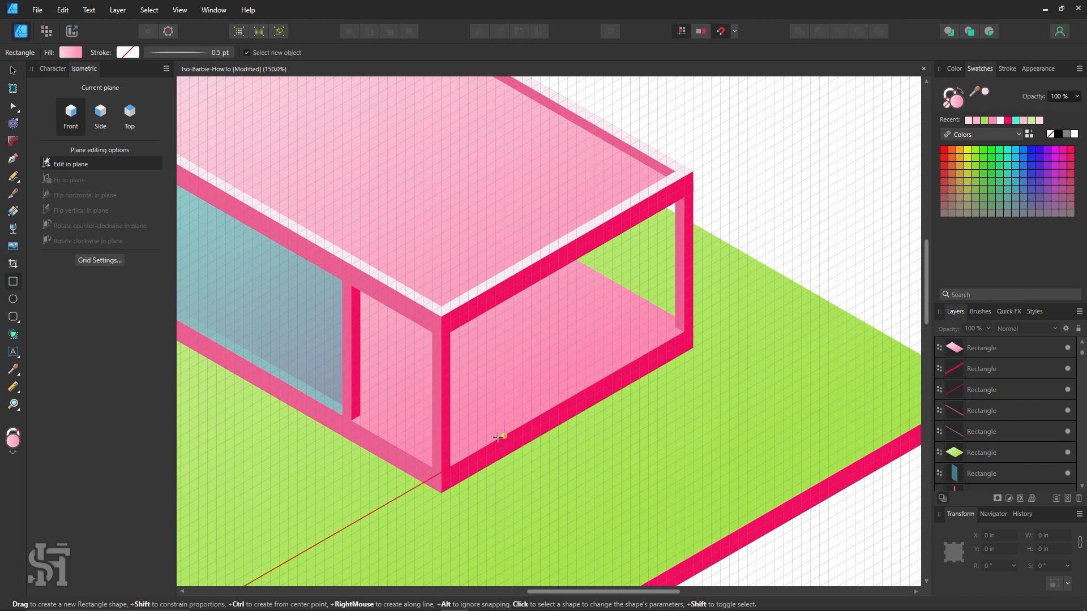
pyautogui.moveTo(496, 434); pyautogui.dragTo(503, 303)
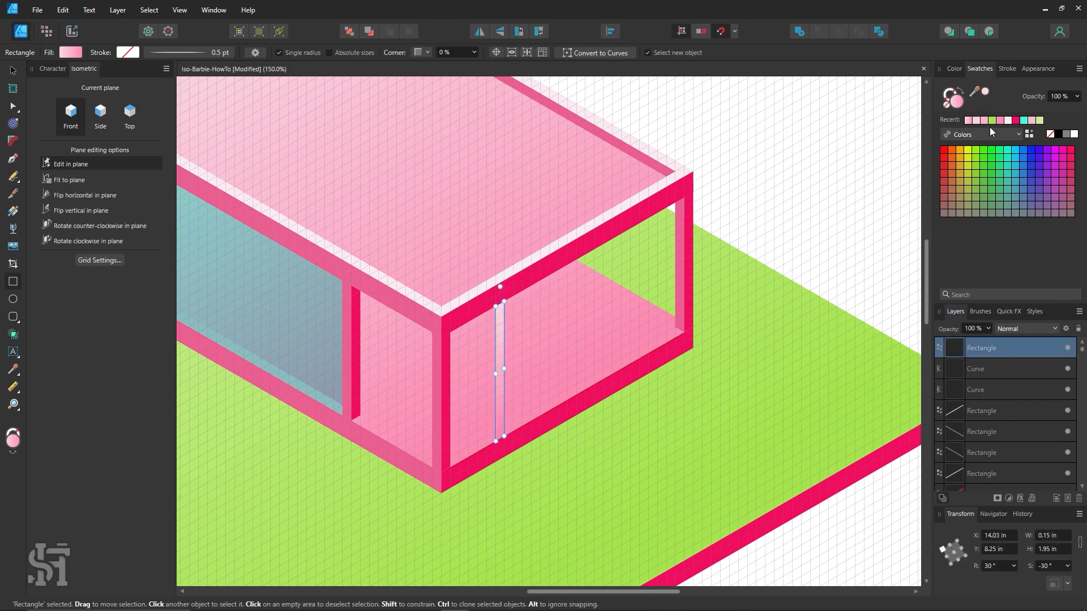
pyautogui.click(1074, 134)
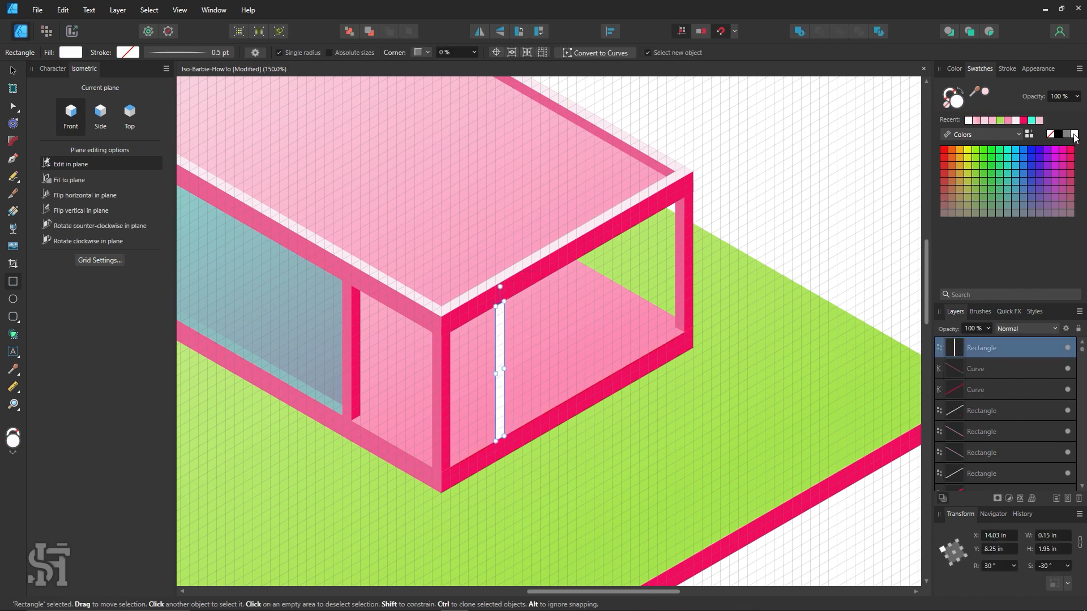
pyautogui.doubleClick(960, 102)
pyautogui.click(731, 189)
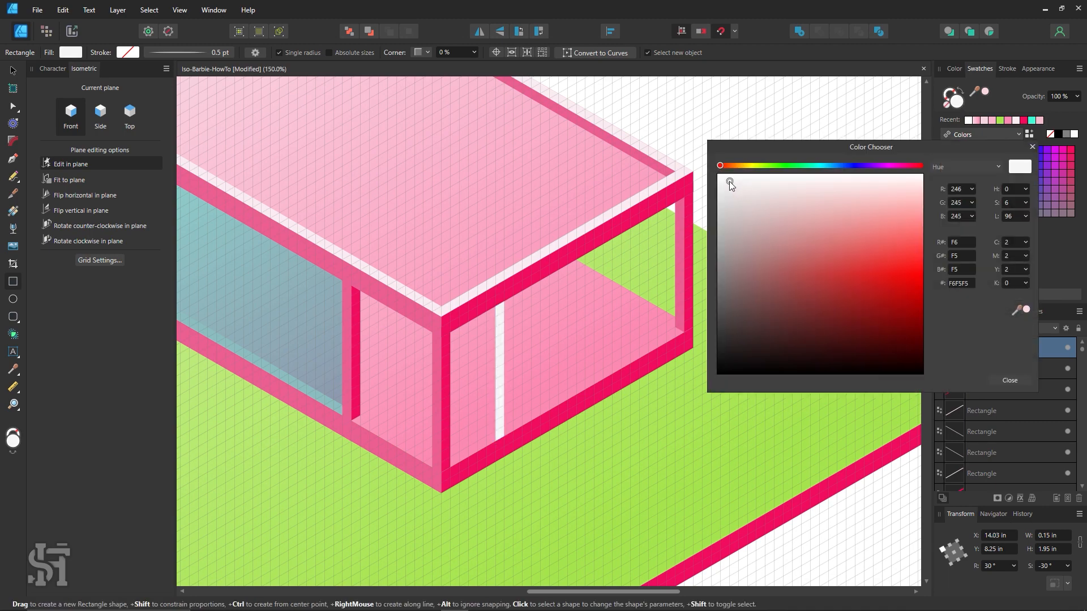
pyautogui.click(1007, 379)
# Step: On the side plane, draw an adjoining slat face about 0.15 by 1.95 in against the first off-white rectangle, and deselect it
pyautogui.click(106, 108)
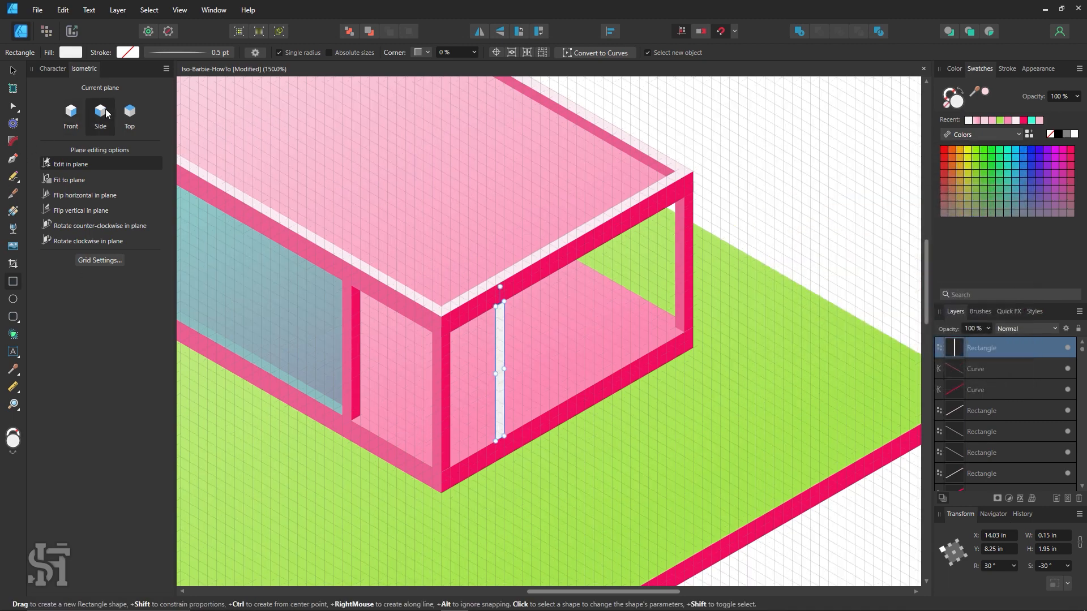
pyautogui.click(13, 70)
pyautogui.hotkey('ctrl', 'd')
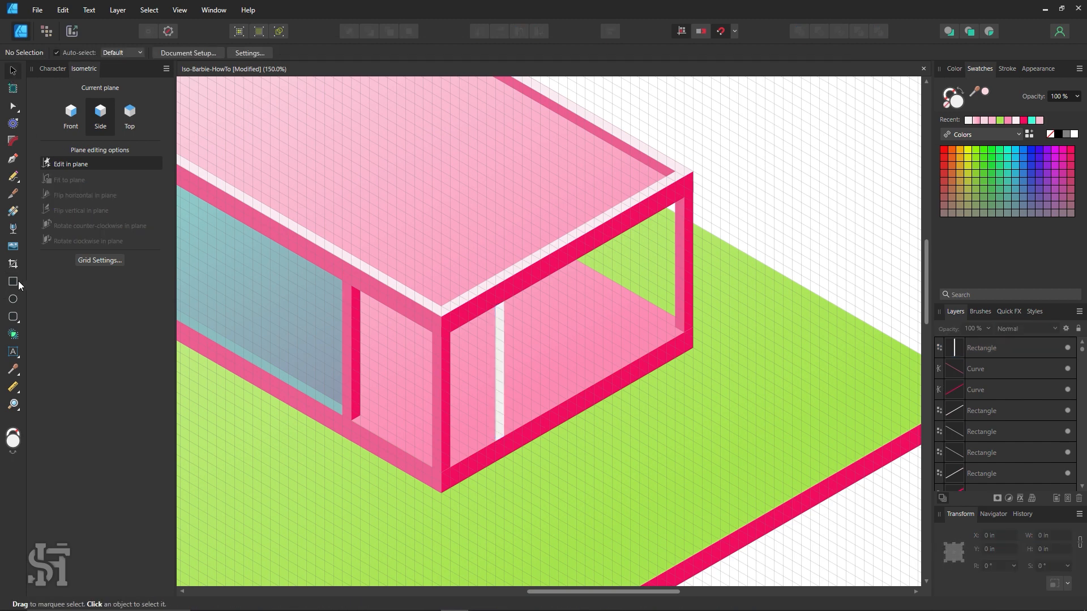
pyautogui.click(14, 282)
pyautogui.moveTo(489, 442); pyautogui.dragTo(488, 306)
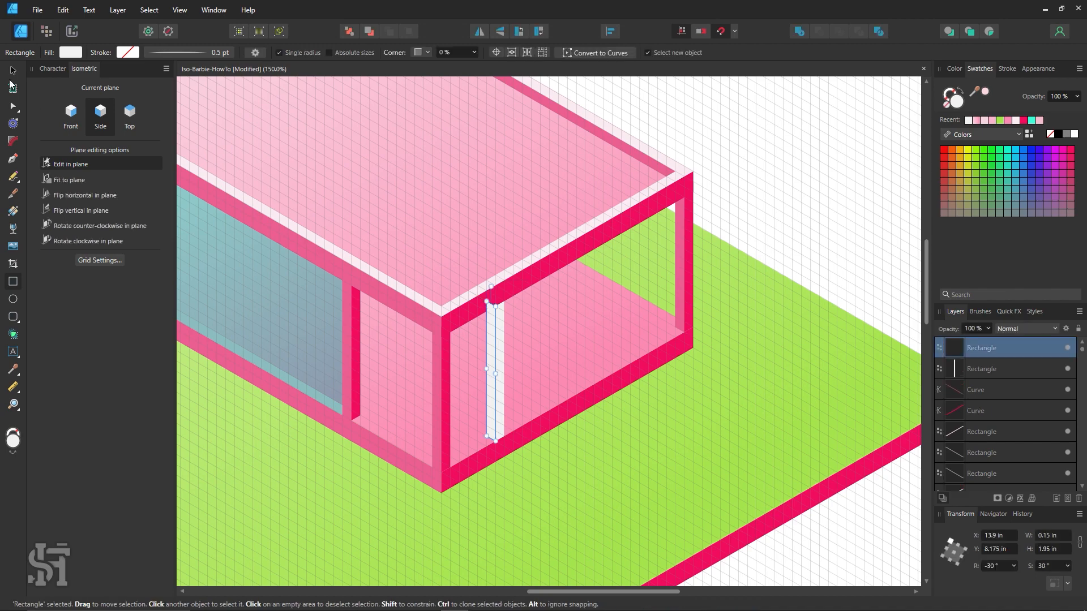
pyautogui.press('v')
pyautogui.hotkey('ctrl', 'd')
# Step: Darken the slat's front-plane face to light grey #DBD4D4 and deselect it
pyautogui.click(502, 417)
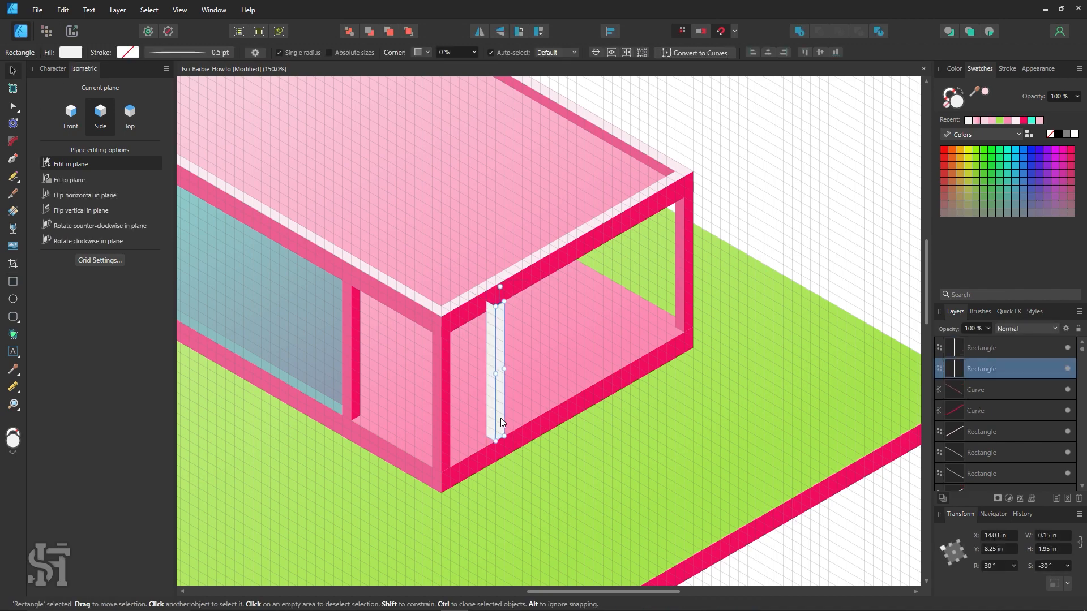
pyautogui.doubleClick(958, 105)
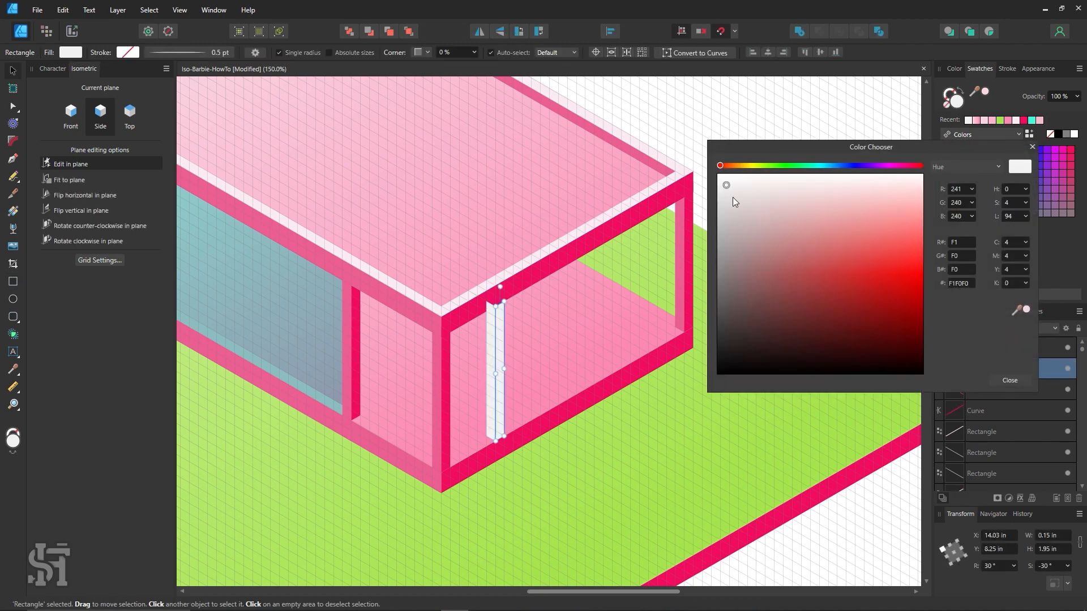
pyautogui.moveTo(733, 197); pyautogui.dragTo(734, 208)
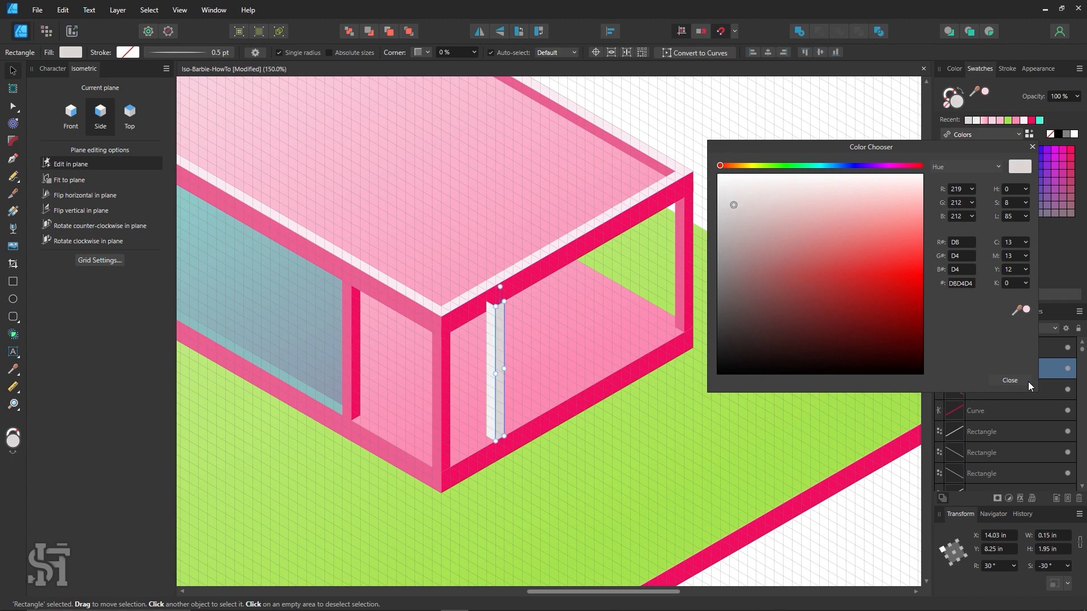
pyautogui.click(1009, 381)
pyautogui.hotkey('ctrl', 'd')
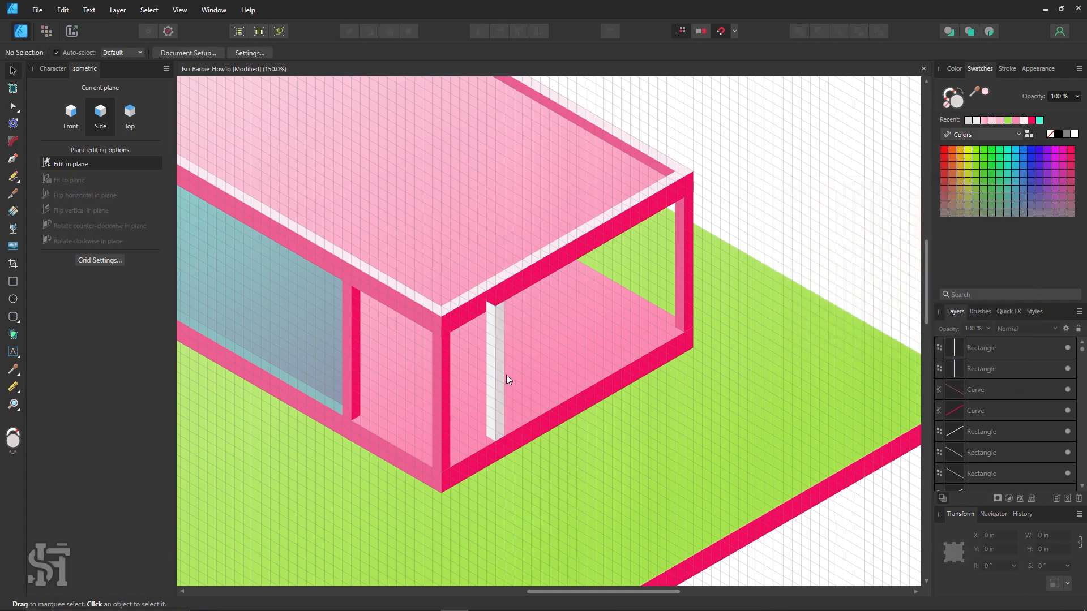
# Step: Convert the slat's side face to curves and lower its outer top corner to the crimson beam's lower edge
pyautogui.press('z')
pyautogui.moveTo(498, 367); pyautogui.dragTo(566, 367)
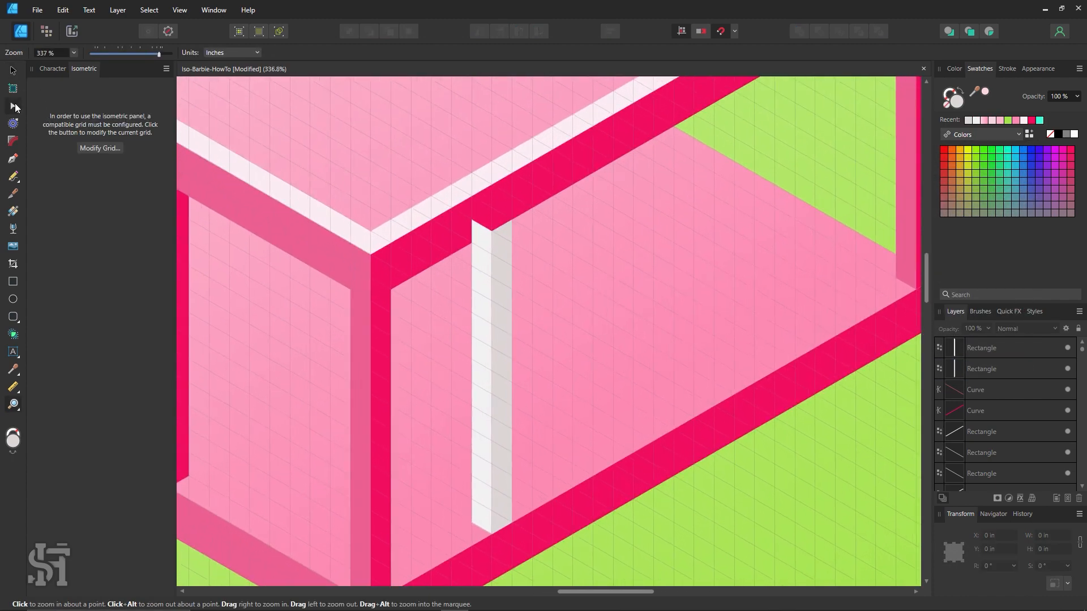
pyautogui.click(14, 104)
pyautogui.click(485, 286)
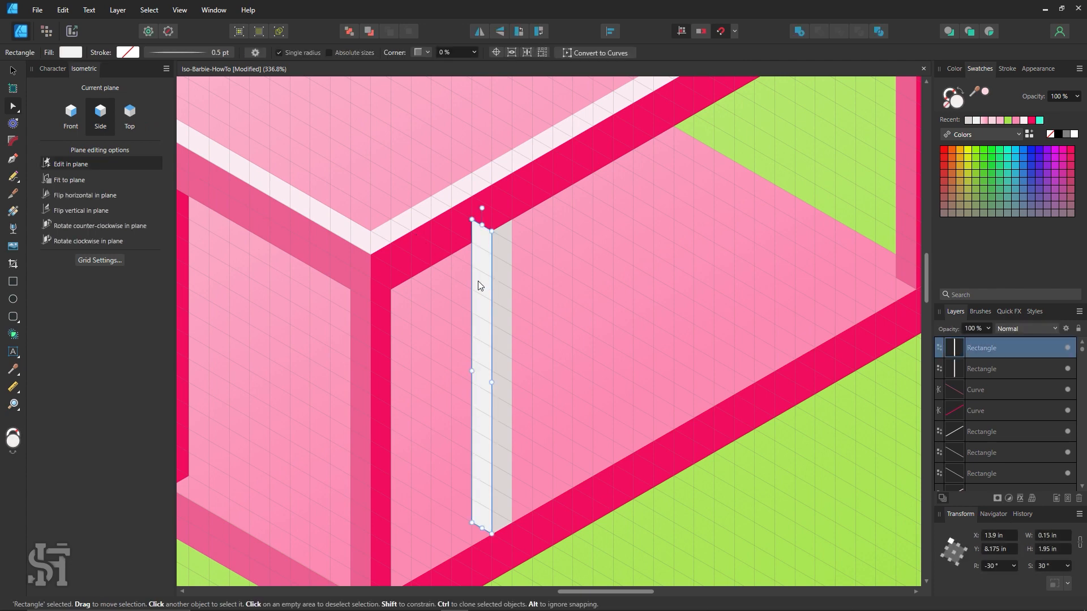
pyautogui.rightClick(480, 286)
pyautogui.click(553, 488)
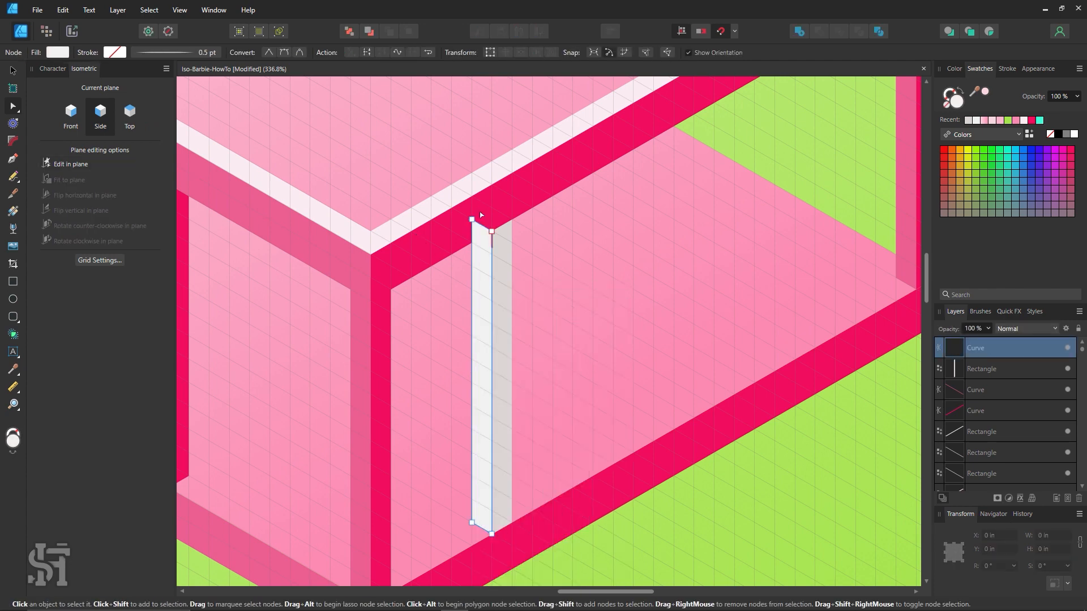
pyautogui.moveTo(473, 221); pyautogui.dragTo(473, 243)
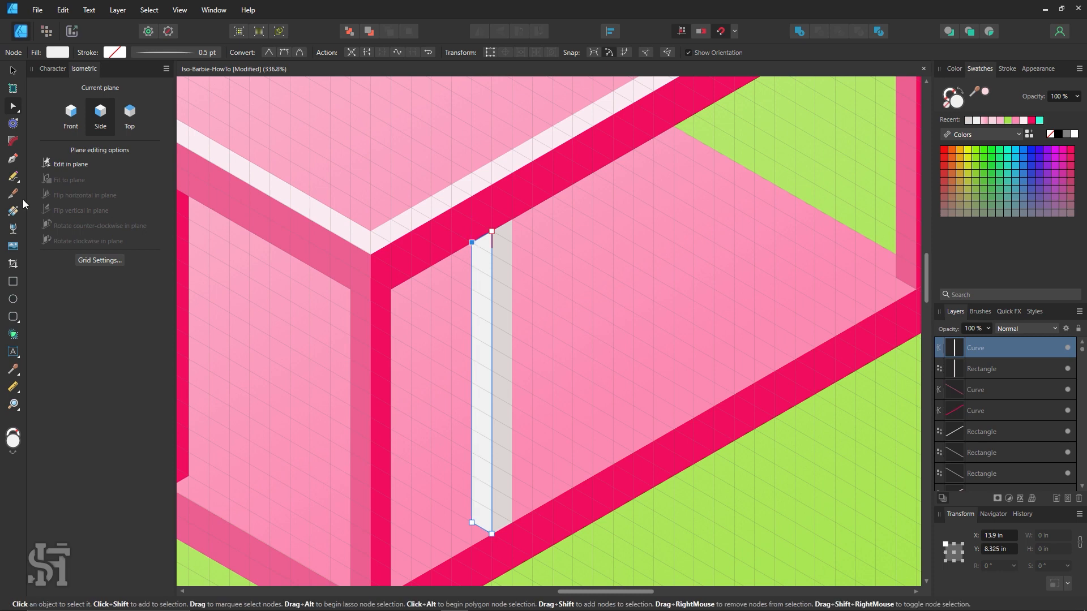
pyautogui.click(726, 162)
# Step: Examine the width and spacing of the white slats beside the reference house's pool, and return to the new slat
pyautogui.press('z')
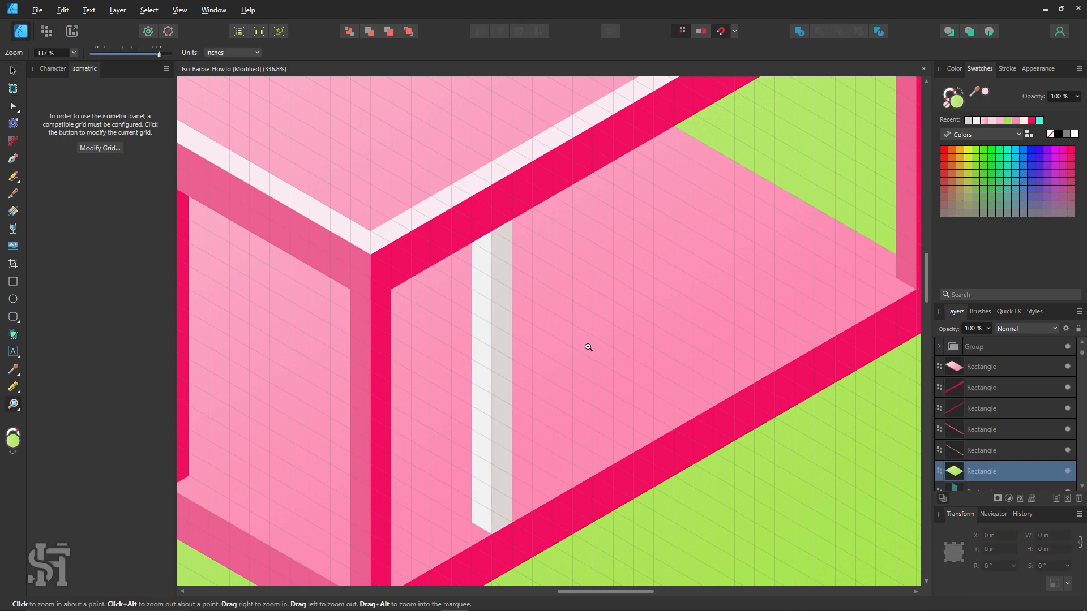
pyautogui.keyDown('alt'); pyautogui.click(588, 347); pyautogui.keyUp('alt')
pyautogui.keyDown('alt'); pyautogui.click(589, 347); pyautogui.keyUp('alt')
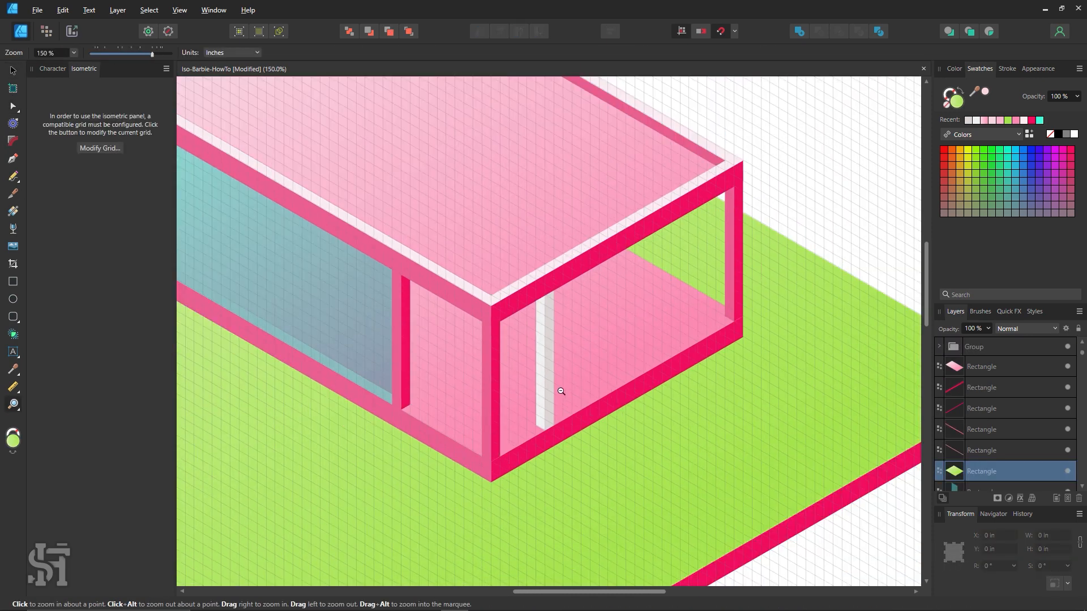
pyautogui.keyDown('alt'); pyautogui.click(561, 391); pyautogui.keyUp('alt')
pyautogui.keyDown('alt'); pyautogui.click(561, 391); pyautogui.keyUp('alt')
pyautogui.moveTo(563, 360); pyautogui.dragTo(652, 453)
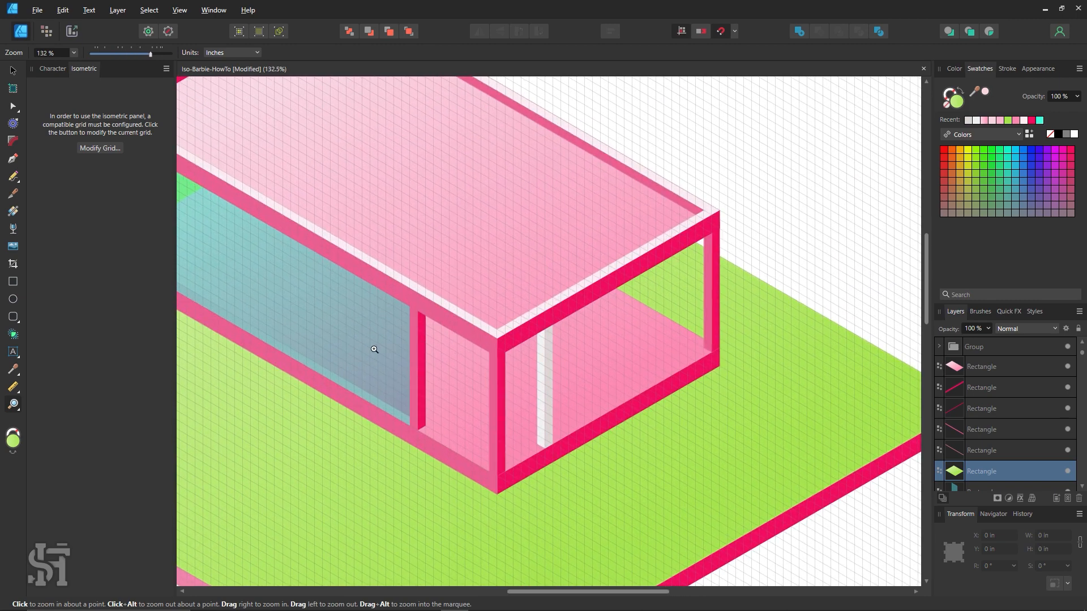
pyautogui.scroll(-1, 493, 363)
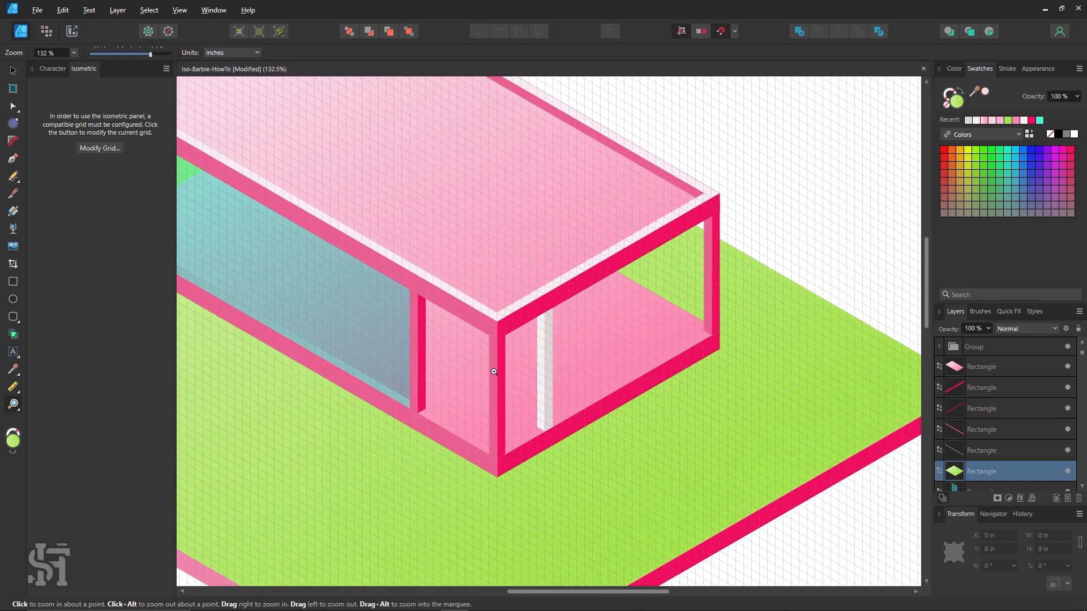
pyautogui.press('space')
pyautogui.moveTo(546, 357); pyautogui.dragTo(753, 555)
pyautogui.moveTo(431, 311); pyautogui.dragTo(603, 560)
pyautogui.moveTo(509, 187); pyautogui.dragTo(659, 479)
pyautogui.moveTo(598, 342); pyautogui.dragTo(1071, 358)
pyautogui.press('space')
pyautogui.moveTo(500, 319); pyautogui.dragTo(626, 377)
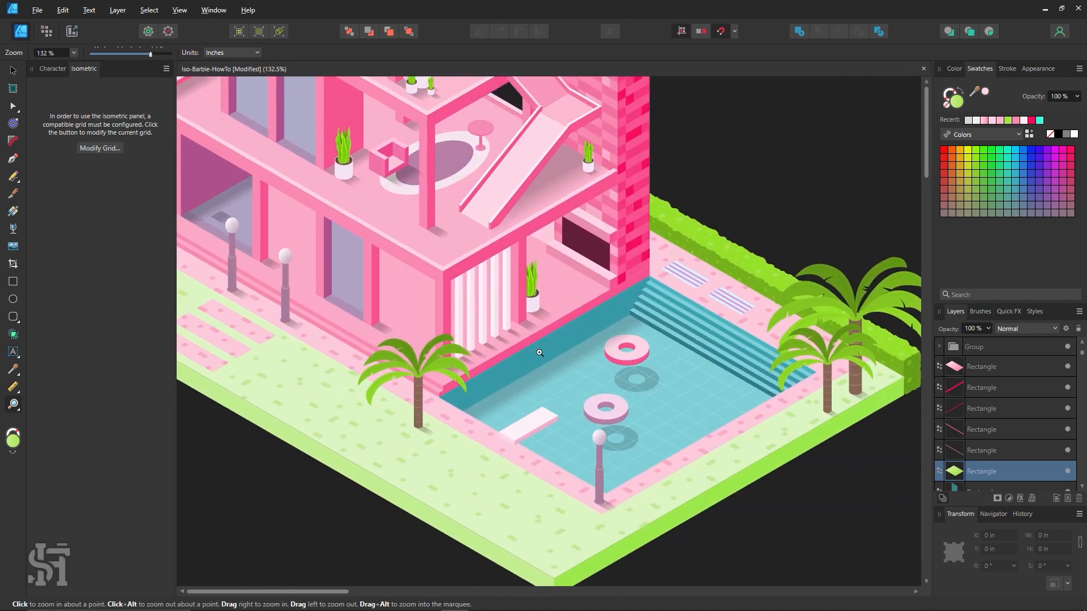
pyautogui.moveTo(452, 314); pyautogui.dragTo(527, 359)
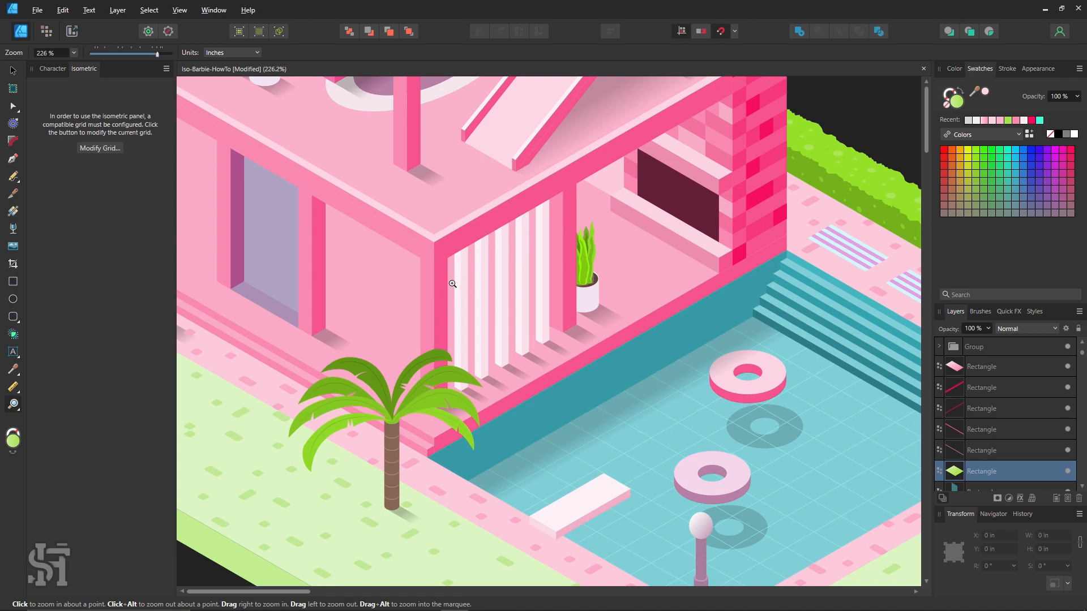
pyautogui.keyDown('alt'); pyautogui.click(645, 463); pyautogui.keyUp('alt')
pyautogui.keyDown('alt'); pyautogui.click(645, 464); pyautogui.keyUp('alt')
pyautogui.keyDown('alt'); pyautogui.click(644, 463); pyautogui.keyUp('alt')
pyautogui.press('space')
pyautogui.moveTo(684, 485); pyautogui.dragTo(386, 243)
pyautogui.moveTo(643, 518); pyautogui.dragTo(271, 192)
pyautogui.moveTo(709, 506); pyautogui.dragTo(347, 349)
# Step: Increase the isometric grid's divisions so that it subdivides more finely around the slat
pyautogui.click(527, 340)
pyautogui.click(517, 311)
pyautogui.click(517, 311)
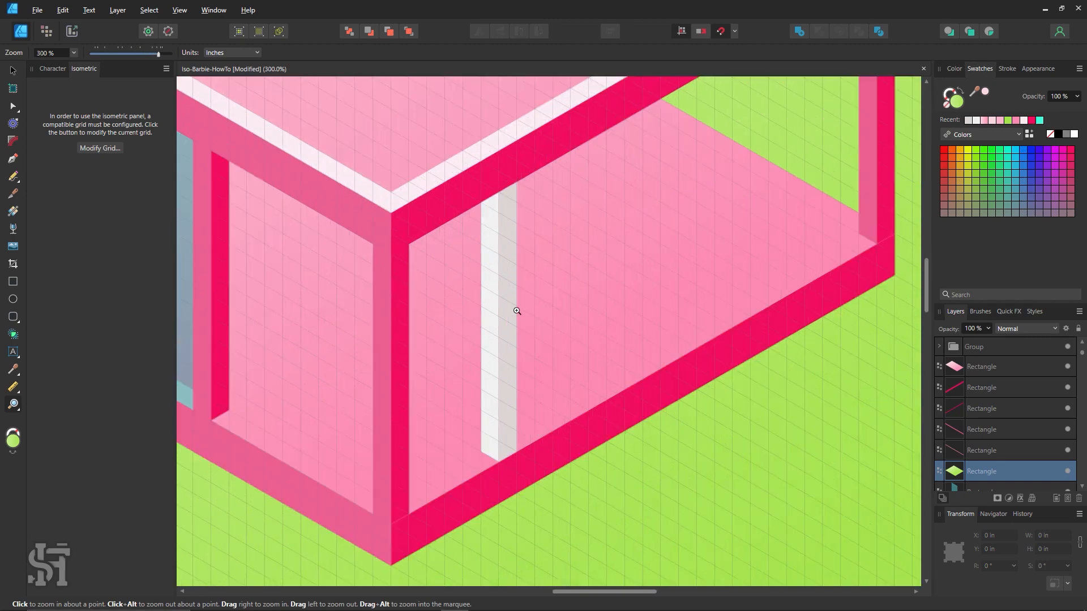
pyautogui.click(101, 148)
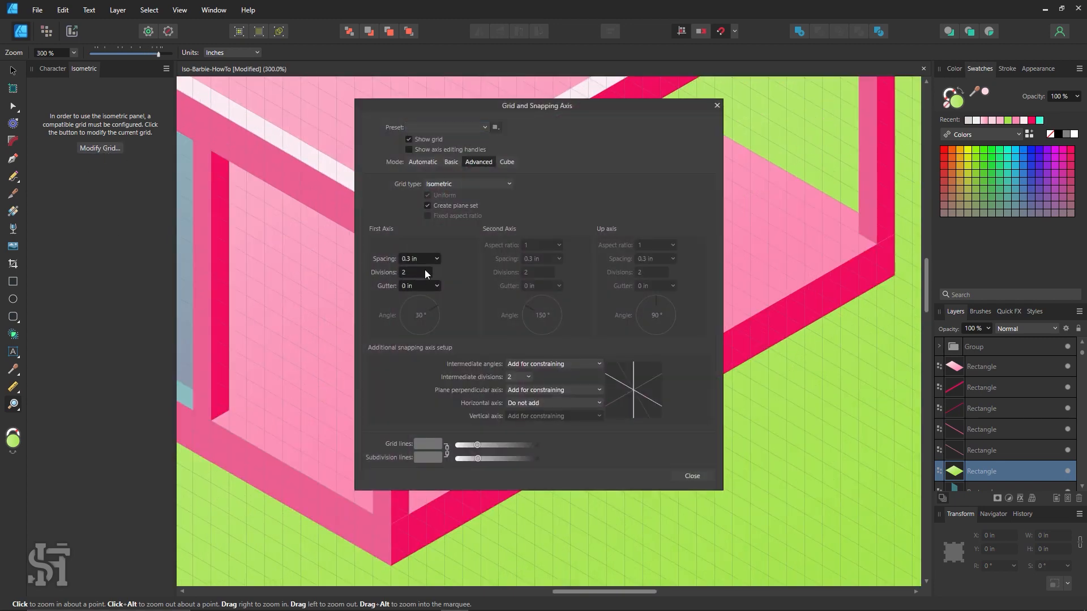
pyautogui.click(692, 476)
pyautogui.click(485, 313)
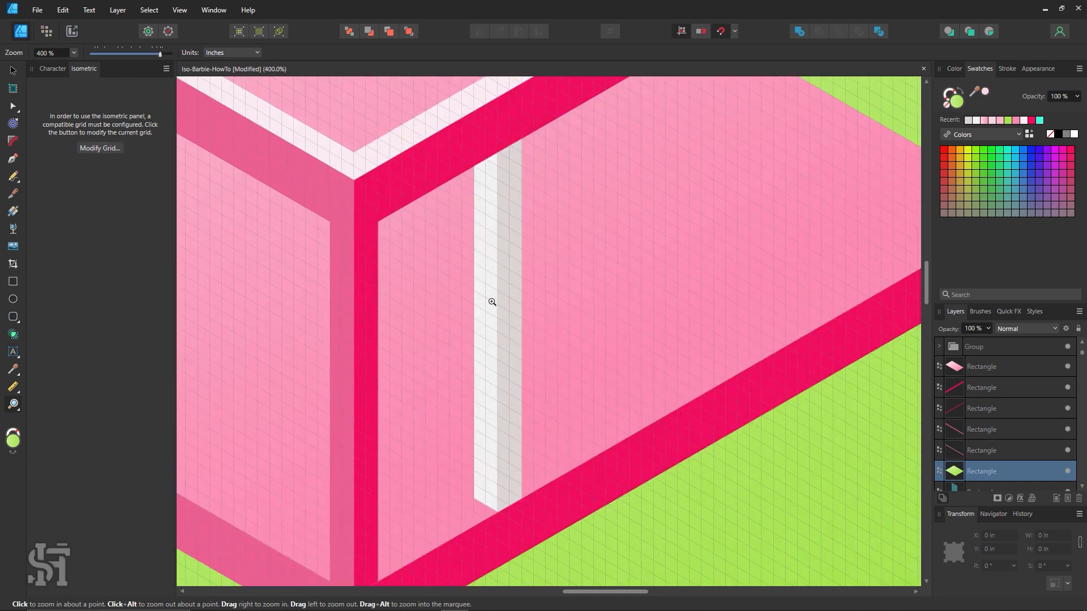
# Step: Narrow the slat's grey front face and off-white side face to half their width, each in its own plane
pyautogui.click(13, 70)
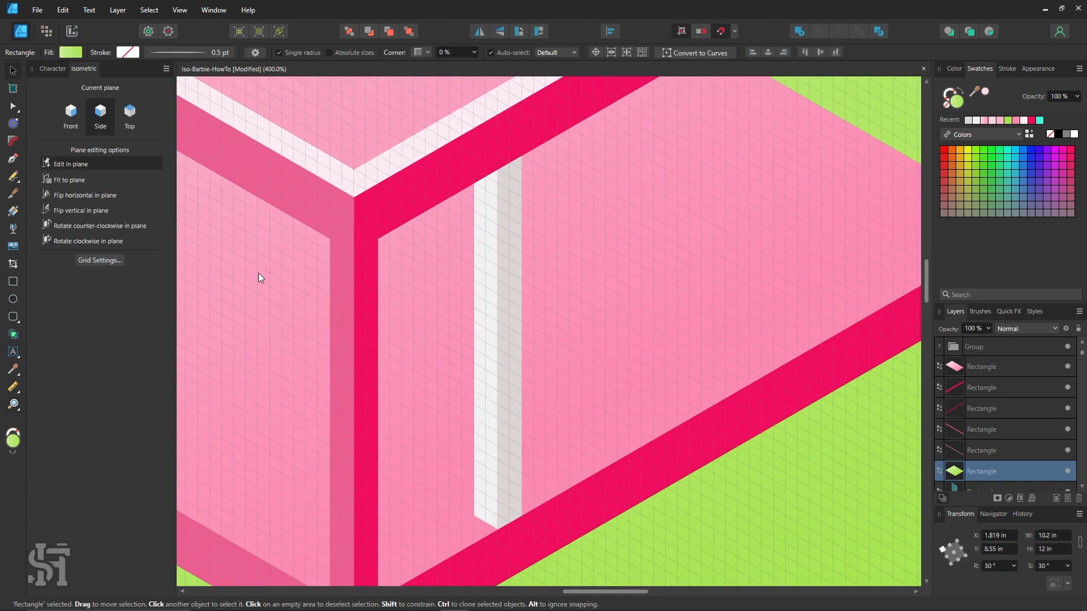
pyautogui.click(71, 113)
pyautogui.click(505, 317)
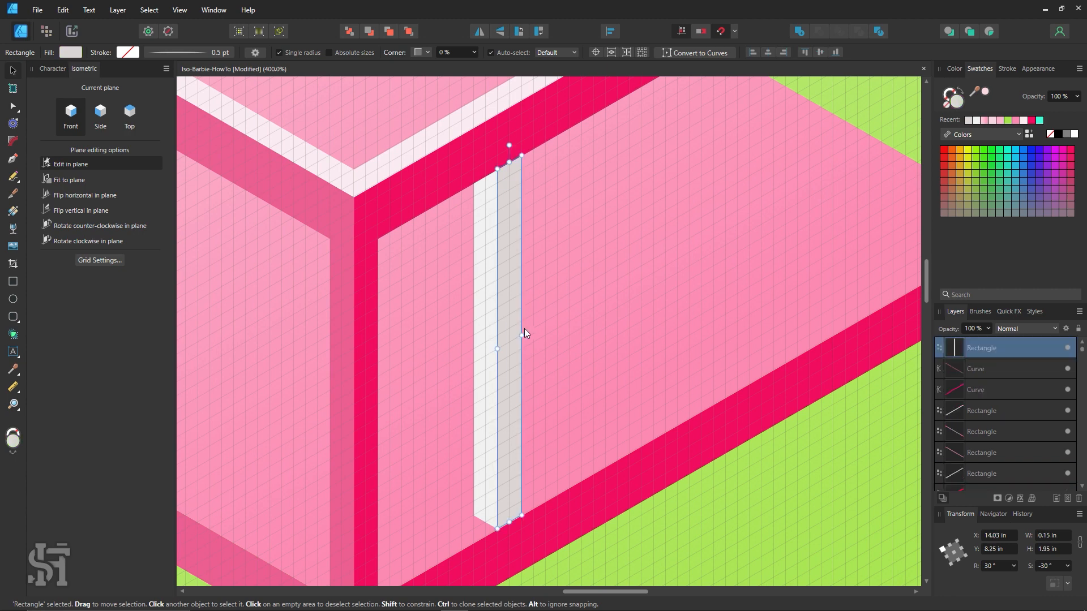
pyautogui.moveTo(521, 335); pyautogui.dragTo(486, 341)
pyautogui.click(94, 114)
pyautogui.click(482, 339)
# Step: Raise the narrowed side face's outer top corner to meet the crimson beam's lower edge, and deselect the slat
pyautogui.click(14, 109)
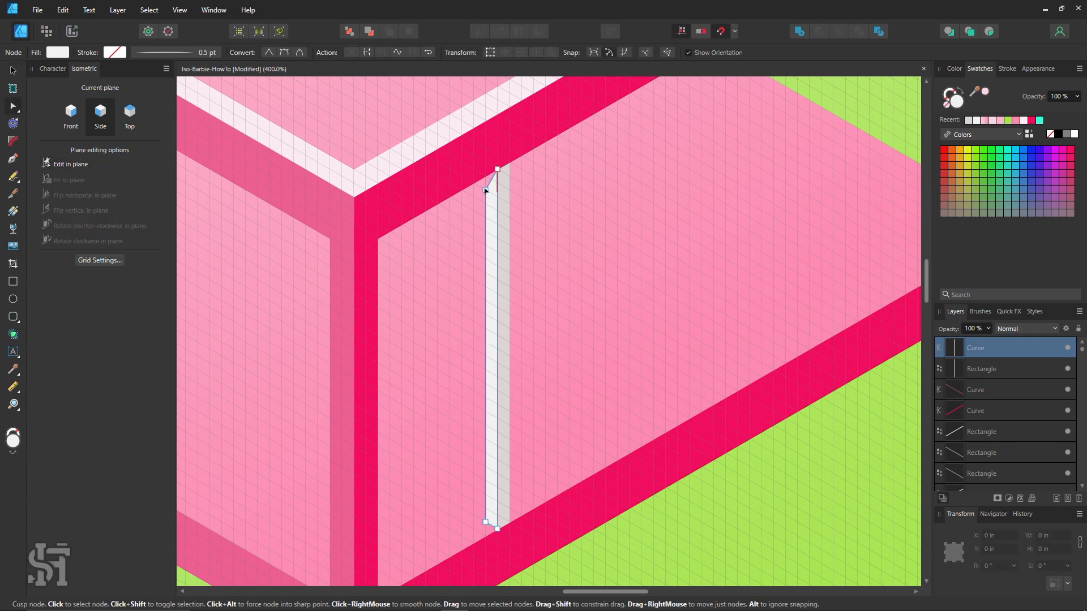
pyautogui.moveTo(486, 188); pyautogui.dragTo(485, 176)
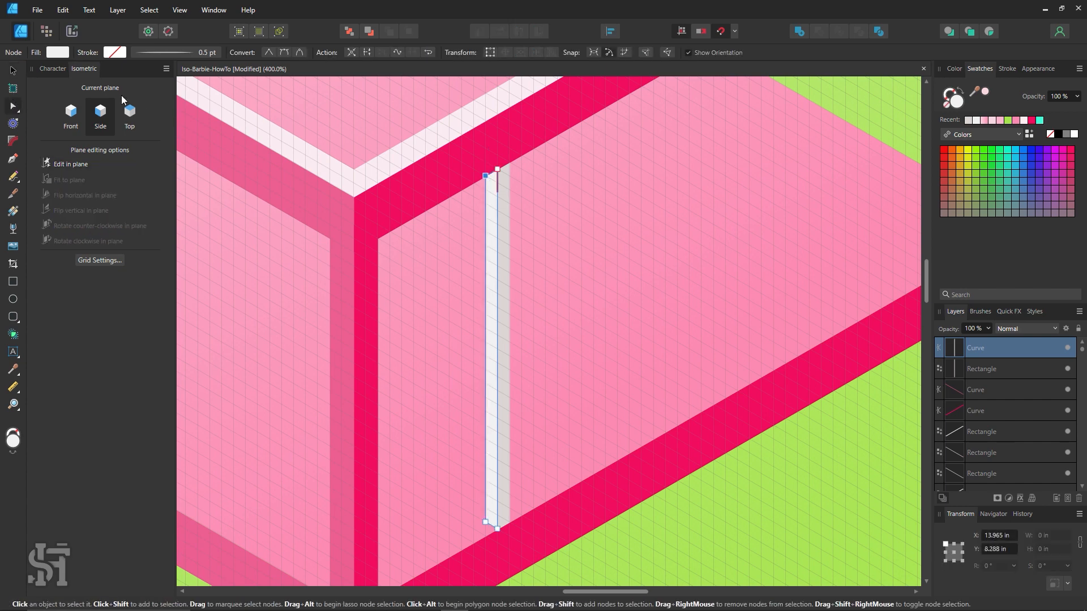
pyautogui.click(12, 70)
pyautogui.scroll(-3, 539, 431)
pyautogui.click(591, 532)
# Step: Compare the narrowed slat in the end opening with the row of white slats on the reference house
pyautogui.press('z')
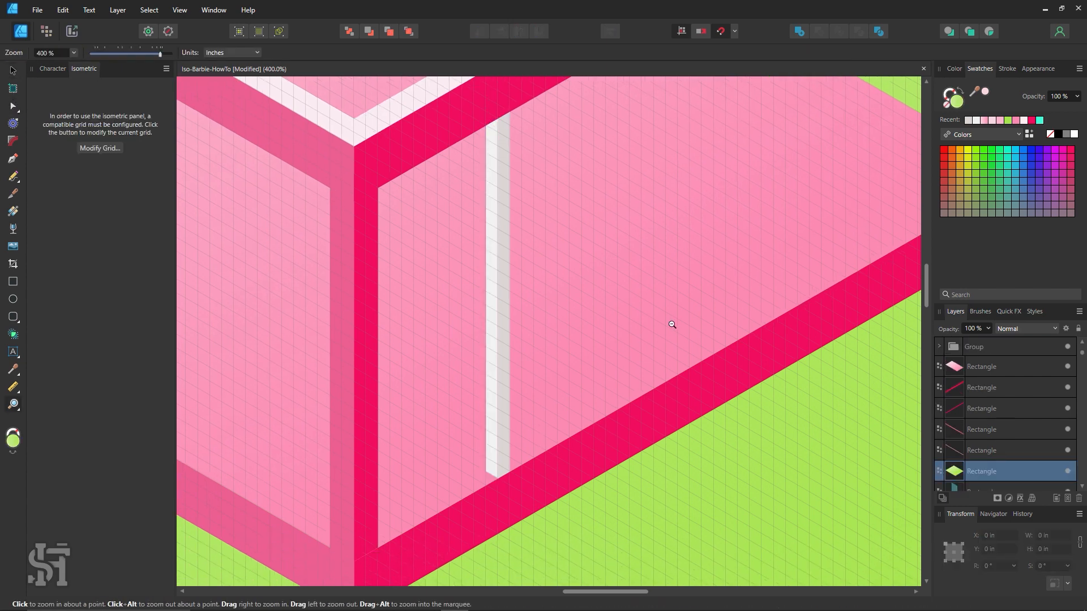
pyautogui.keyDown('alt'); pyautogui.click(672, 325); pyautogui.keyUp('alt')
pyautogui.keyDown('alt'); pyautogui.click(672, 324); pyautogui.keyUp('alt')
pyautogui.moveTo(671, 324); pyautogui.dragTo(522, 371)
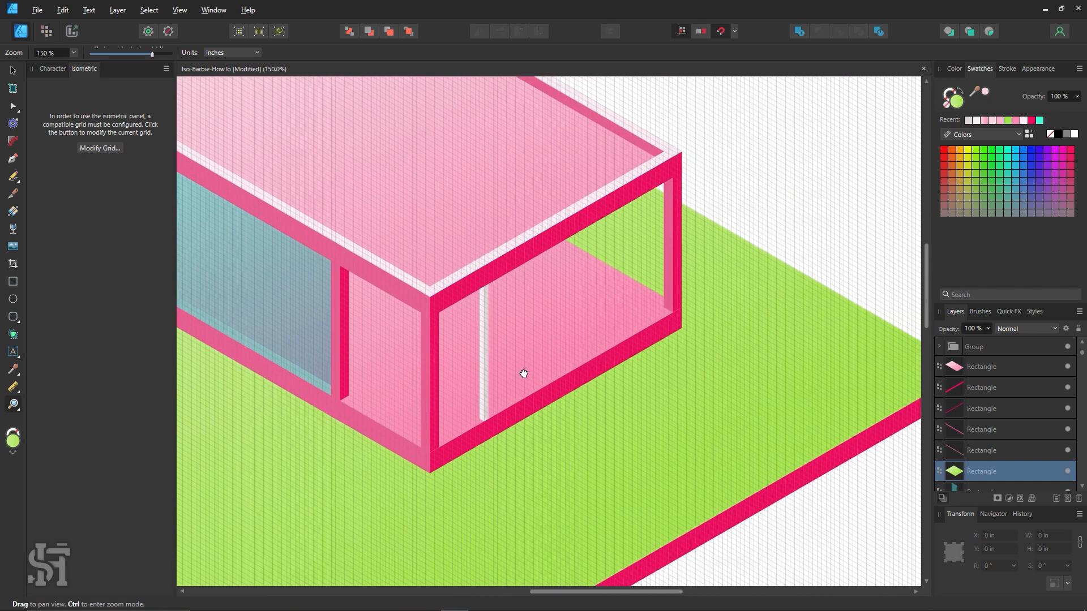
pyautogui.moveTo(306, 104); pyautogui.dragTo(626, 350)
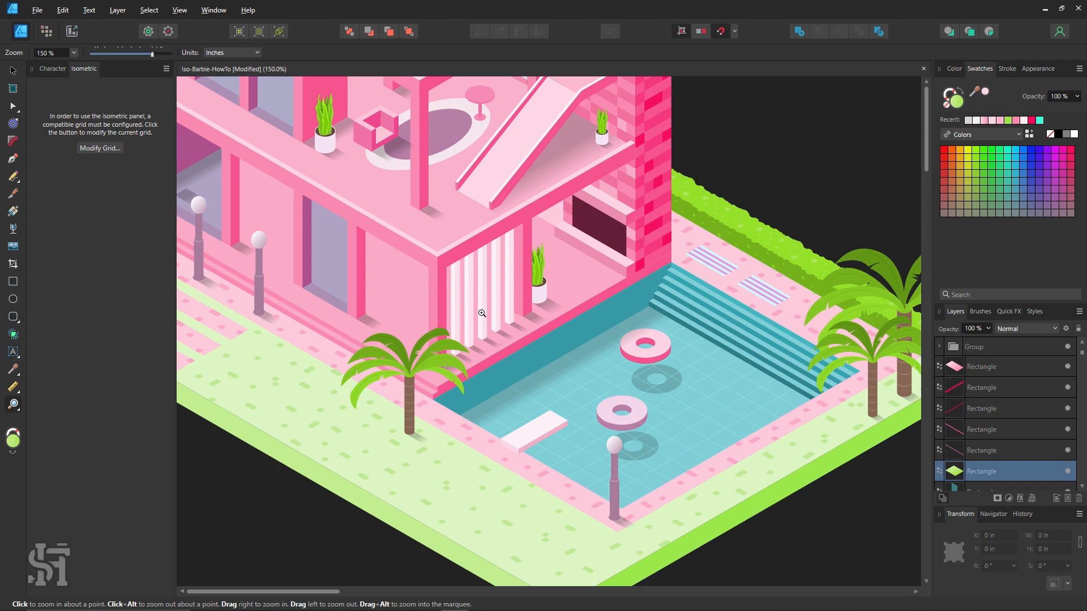
pyautogui.moveTo(684, 471); pyautogui.dragTo(484, 295)
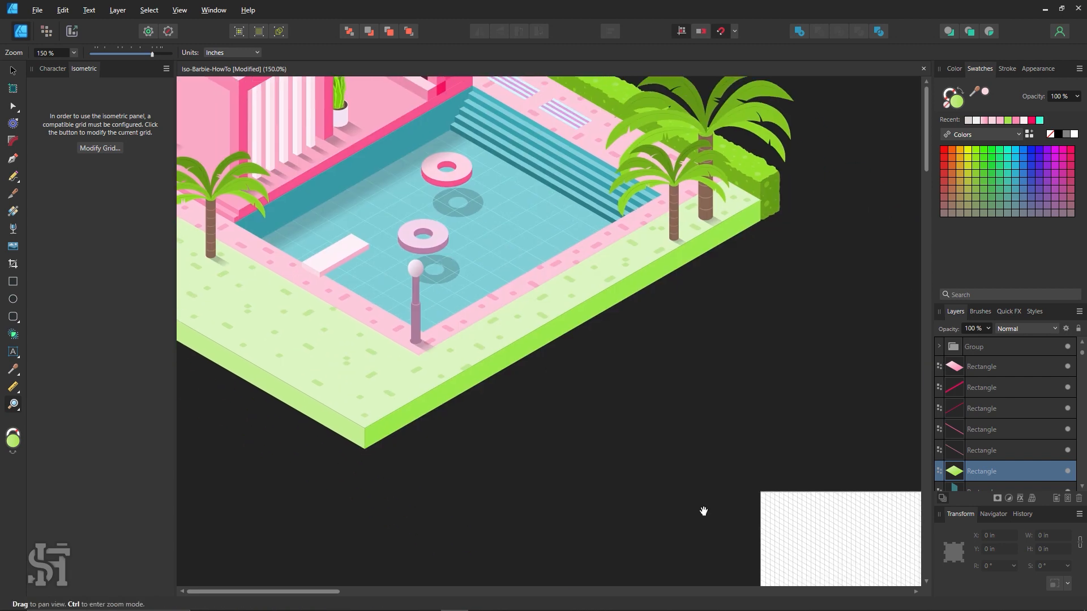
# Step: Group the narrowed slat's grey and off-white faces in the end opening, and deselect the group
pyautogui.moveTo(889, 583); pyautogui.dragTo(187, 209)
pyautogui.moveTo(702, 425); pyautogui.dragTo(225, 240)
pyautogui.moveTo(772, 494); pyautogui.dragTo(366, 271)
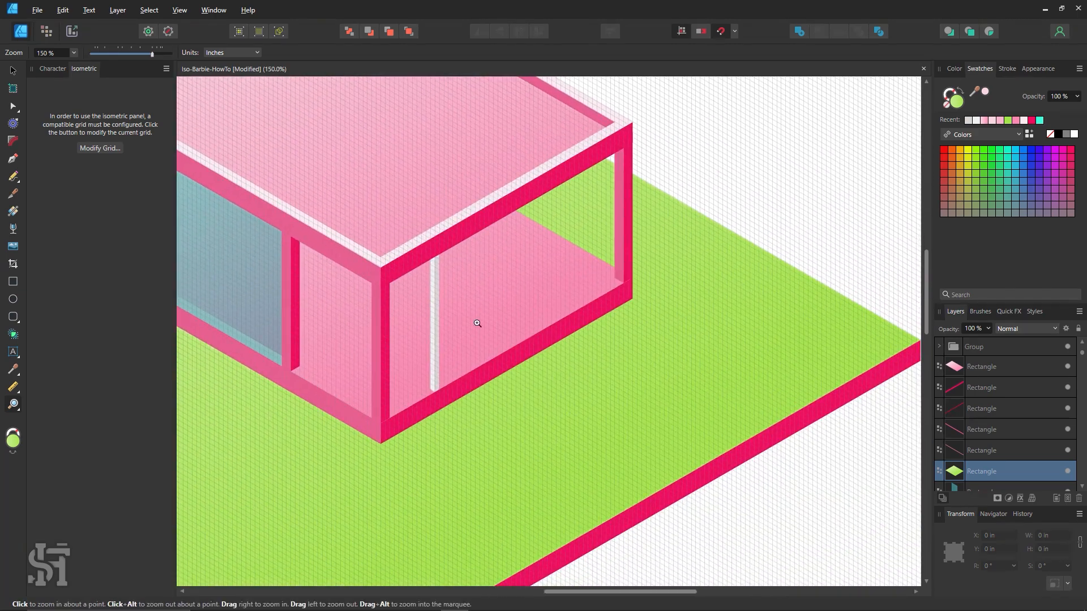
pyautogui.click(478, 323)
pyautogui.click(14, 71)
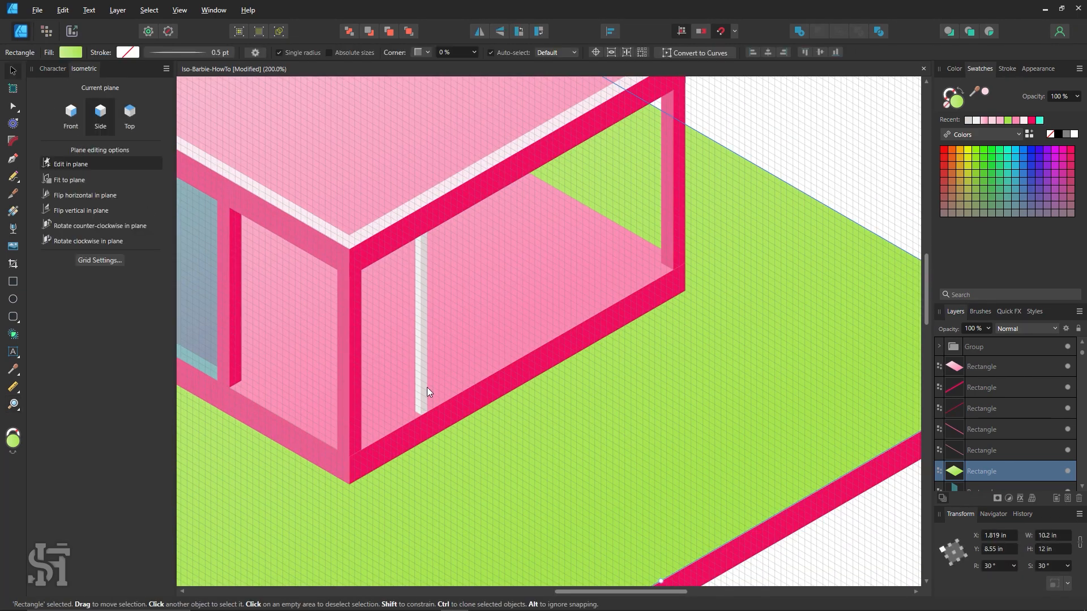
pyautogui.click(426, 390)
pyautogui.keyDown('shift'); pyautogui.click(419, 398); pyautogui.keyUp('shift')
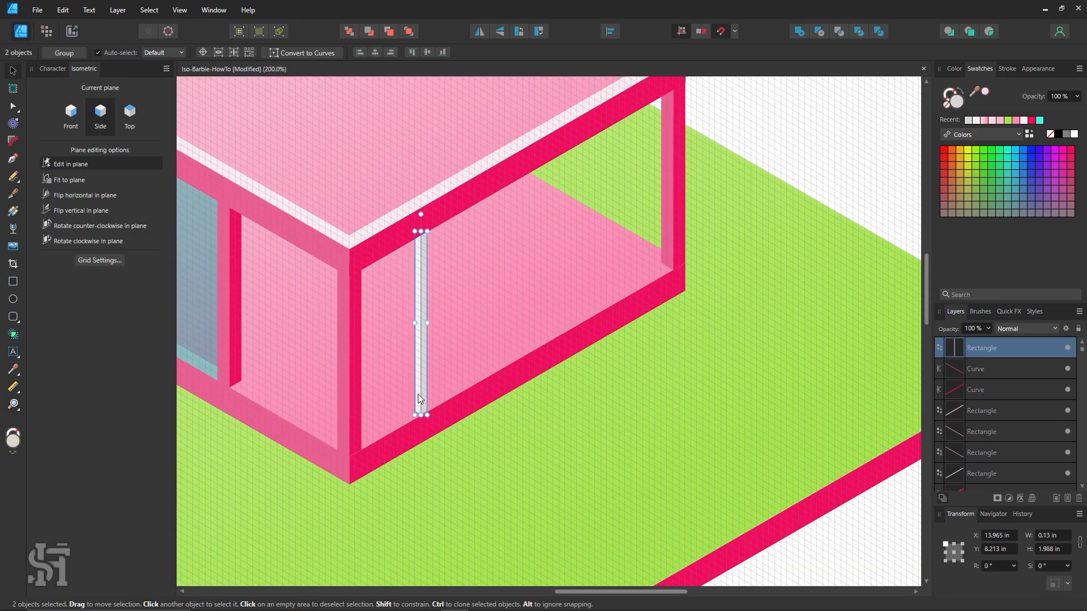
pyautogui.hotkey('ctrl', 'g')
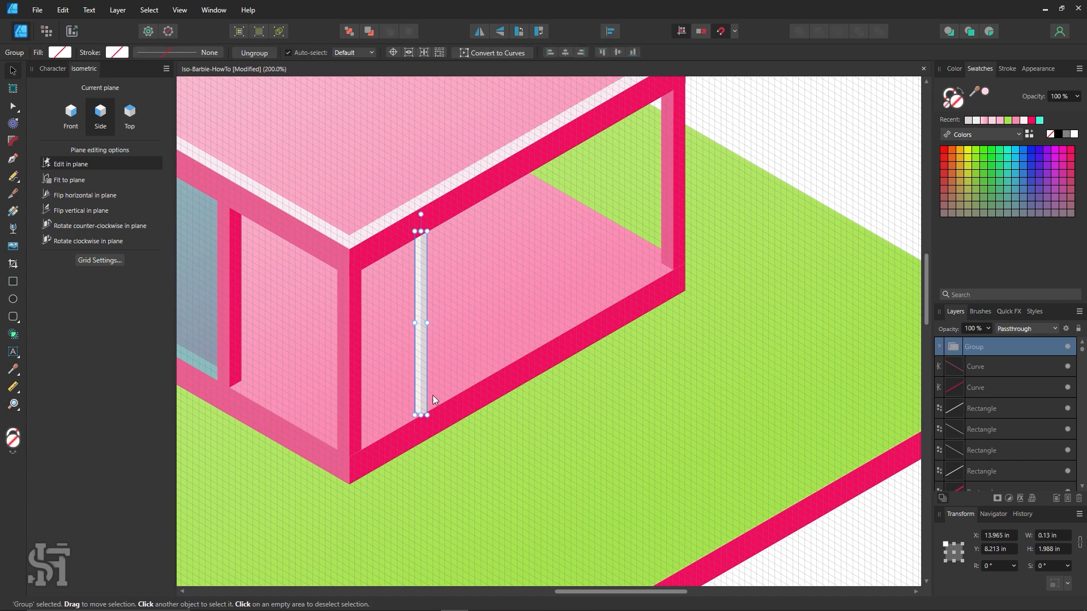
pyautogui.click(782, 166)
# Step: Move the grouped slat to the far end of the opening in the top plane and place one copy beside it
pyautogui.scroll(1, 669, 274)
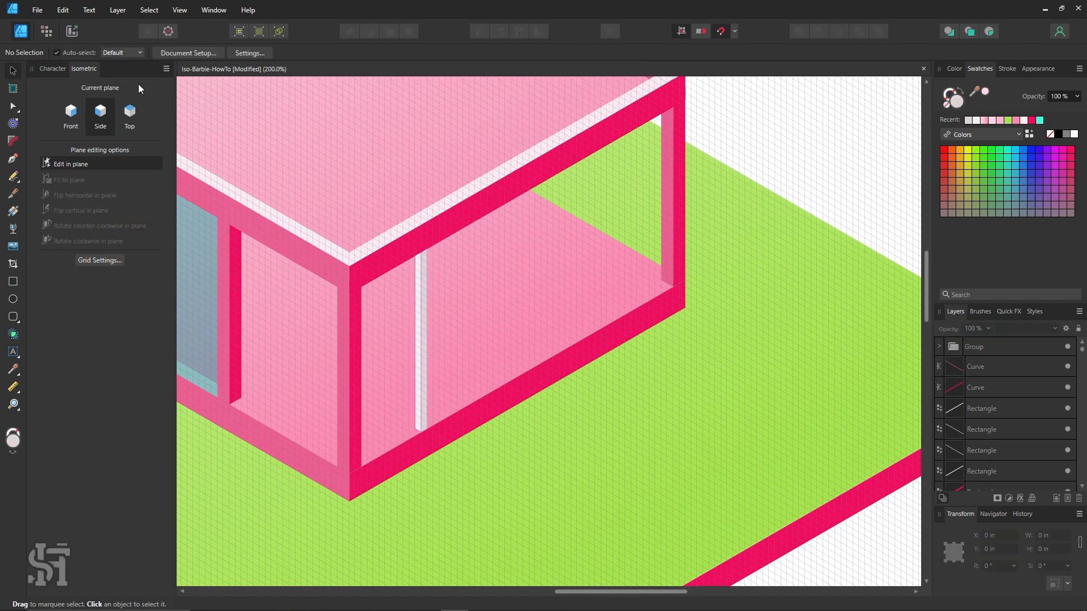
pyautogui.click(129, 116)
pyautogui.moveTo(422, 411); pyautogui.dragTo(653, 305)
pyautogui.scroll(2, 697, 303)
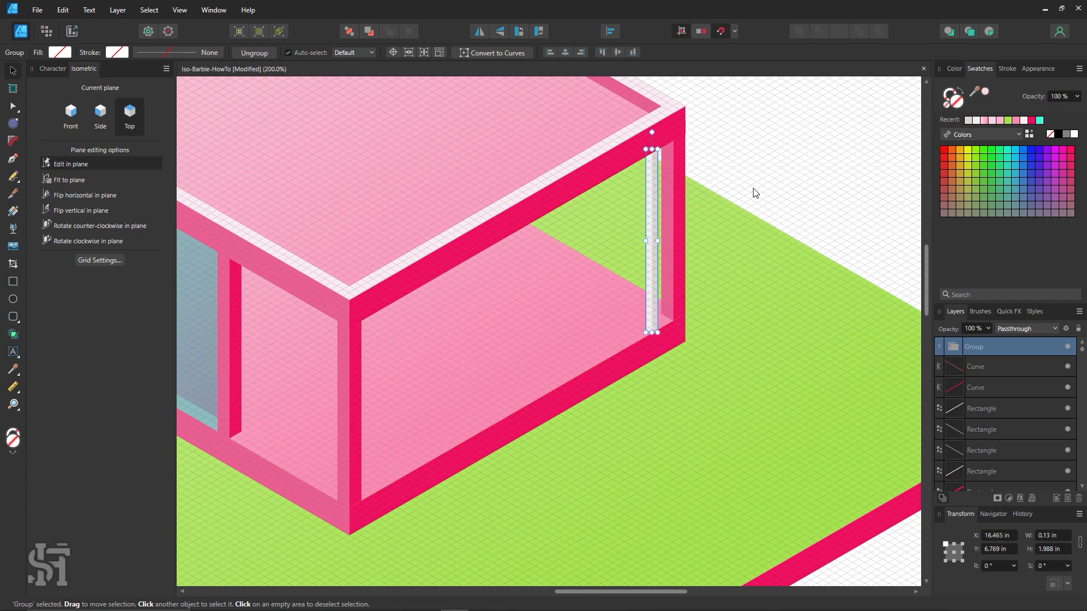
pyautogui.click(753, 190)
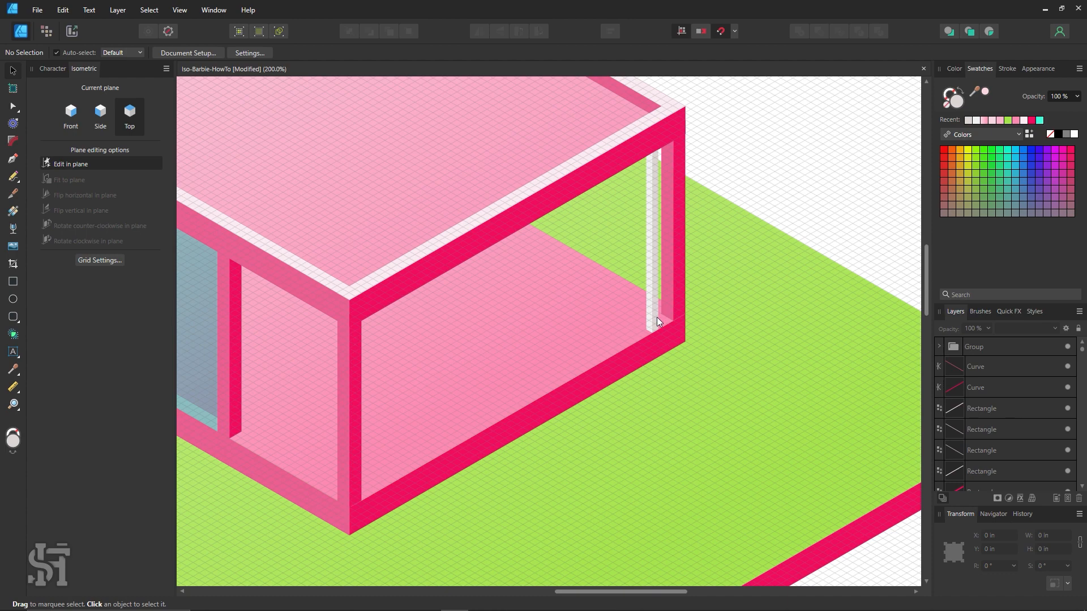
pyautogui.moveTo(657, 322); pyautogui.dragTo(639, 329)
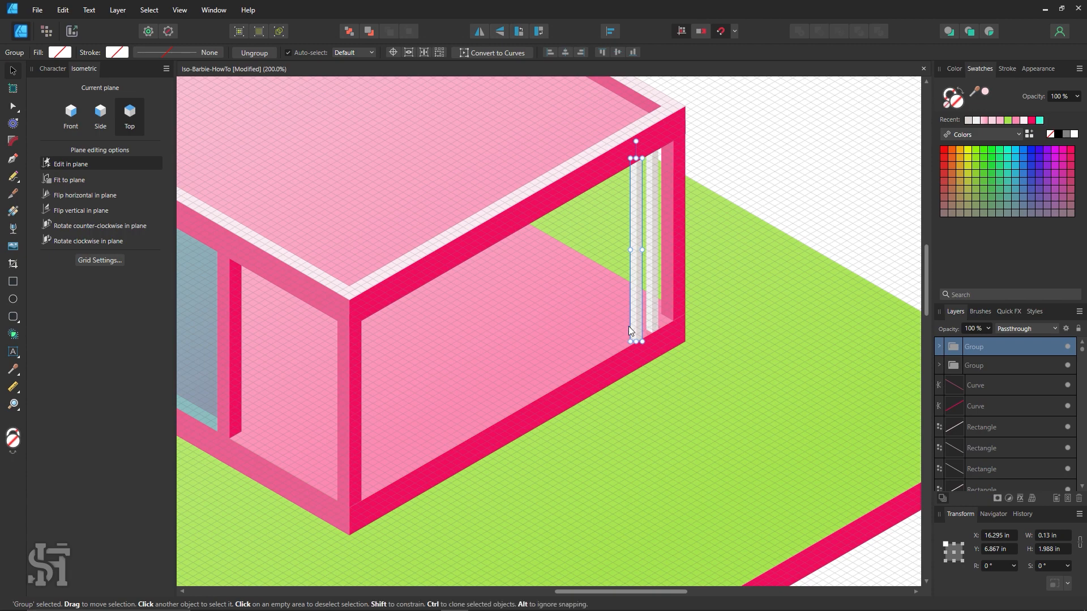
# Step: Try extending the row with another single slat copy, followed by copied sets of three and five slats
pyautogui.moveTo(630, 325); pyautogui.dragTo(614, 339)
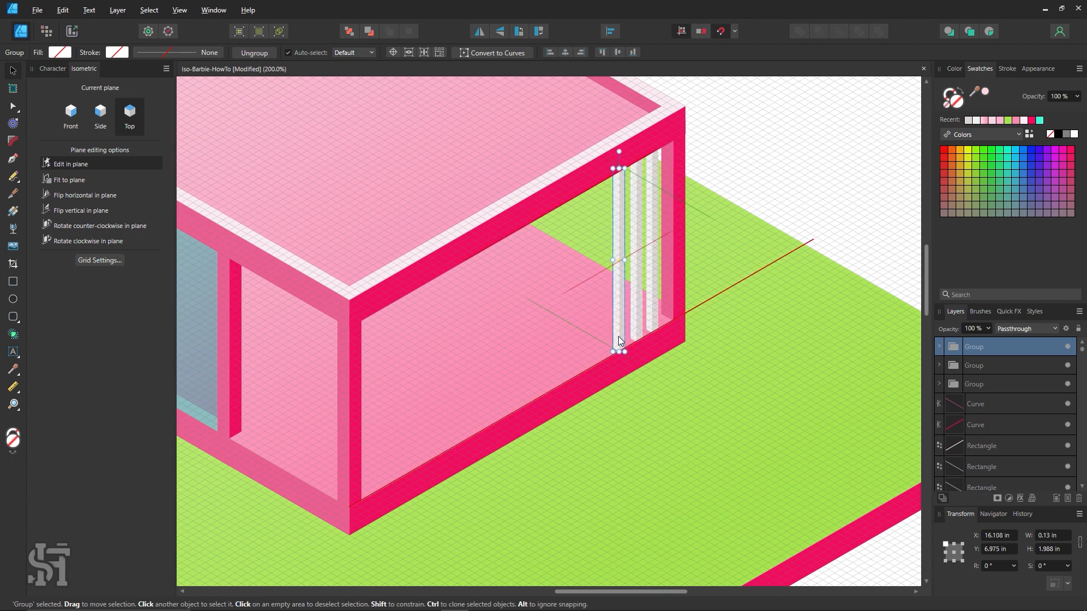
pyautogui.keyDown('shift'); pyautogui.click(637, 319); pyautogui.keyUp('shift')
pyautogui.keyDown('shift'); pyautogui.click(654, 334); pyautogui.keyUp('shift')
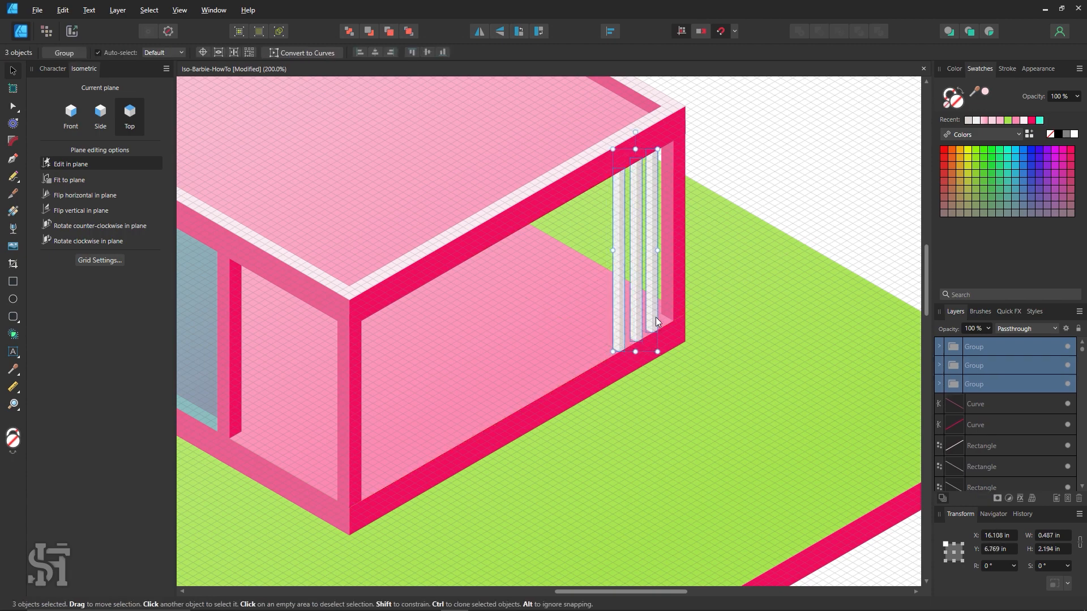
pyautogui.moveTo(657, 322)
pyautogui.mouseDown()
pyautogui.moveTo(546, 385)
pyautogui.moveTo(557, 377)
pyautogui.mouseUp()
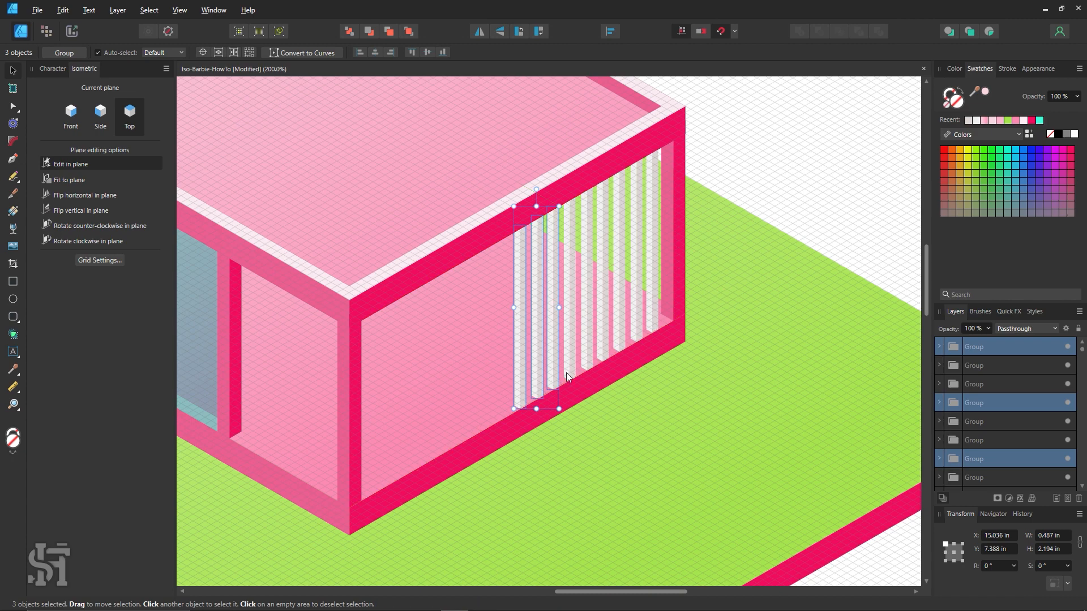
pyautogui.keyDown('shift'); pyautogui.click(572, 344); pyautogui.keyUp('shift')
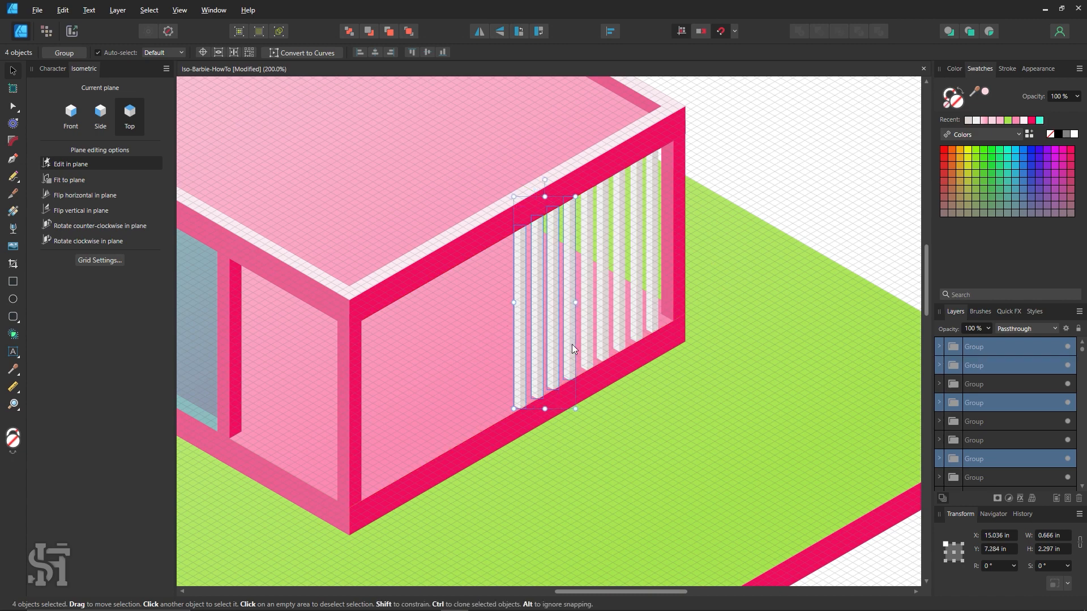
pyautogui.keyDown('shift'); pyautogui.click(590, 343); pyautogui.keyUp('shift')
pyautogui.moveTo(590, 352); pyautogui.dragTo(508, 411)
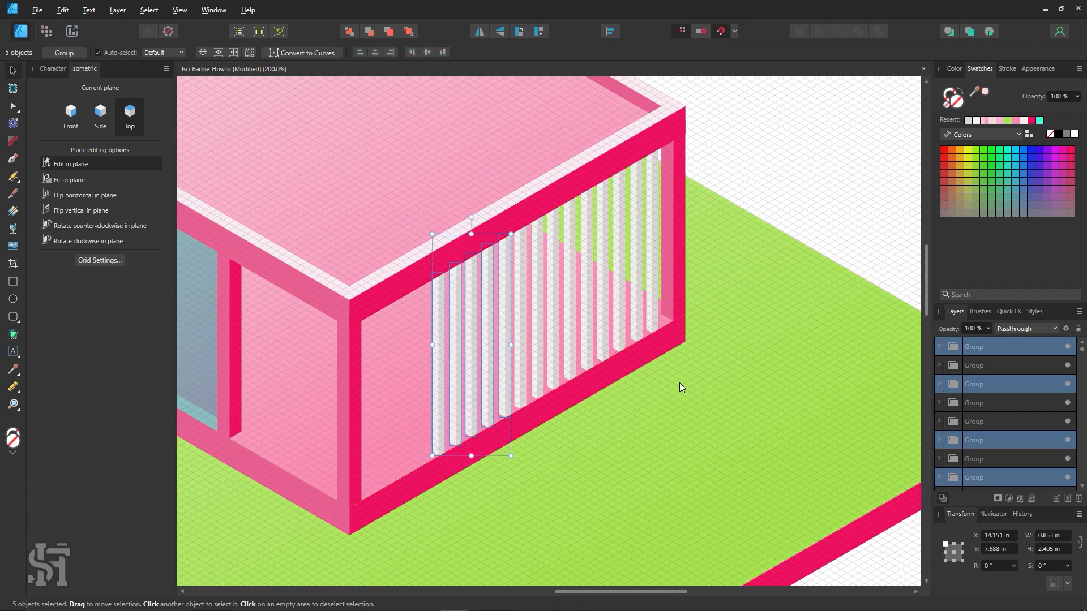
# Step: Delete the extra slat copies, keeping only the two slats at the opening's far end
pyautogui.press('Delete')
pyautogui.press('Delete')
pyautogui.press('Delete')
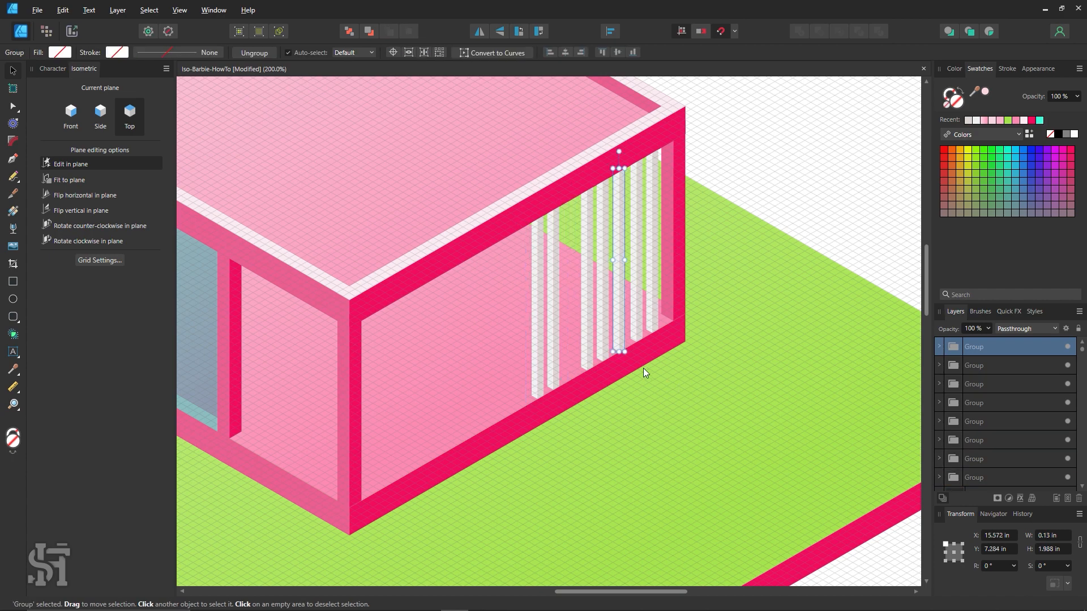
pyautogui.click(532, 352)
pyautogui.press('Delete')
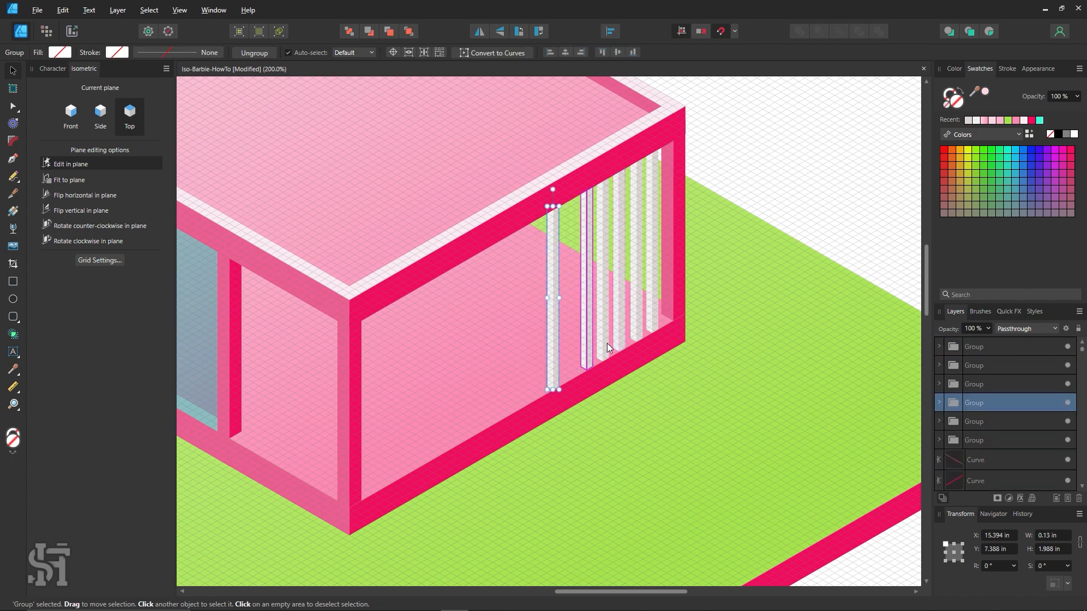
pyautogui.press('Delete')
pyautogui.press('Delete')
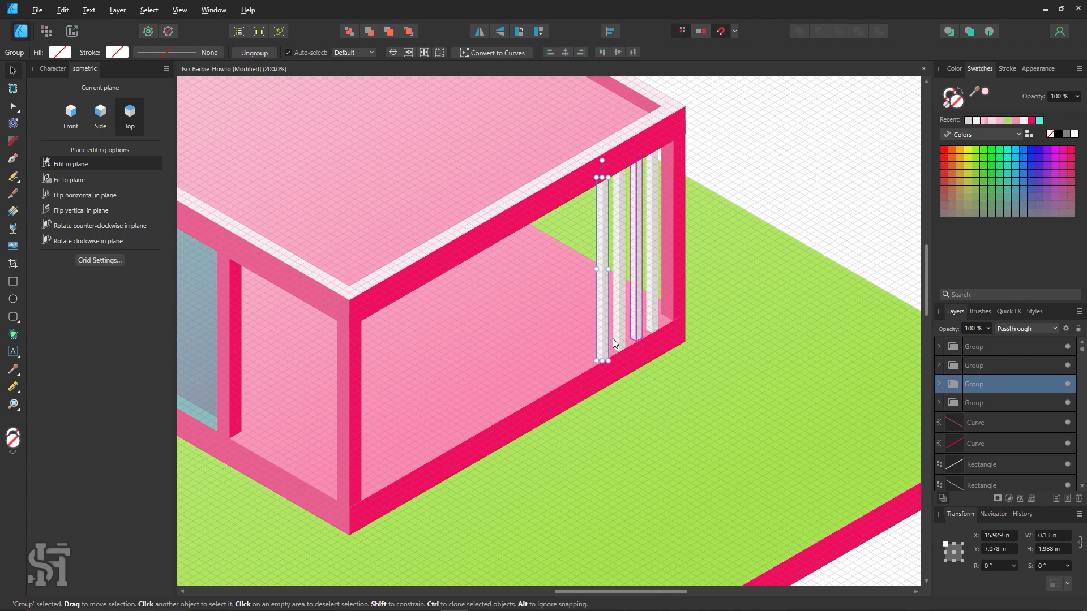
pyautogui.press('Delete')
pyautogui.press('Delete')
# Step: Shift the two far-end slats along the lower crimson beam to adjust their position and spacing
pyautogui.press('z')
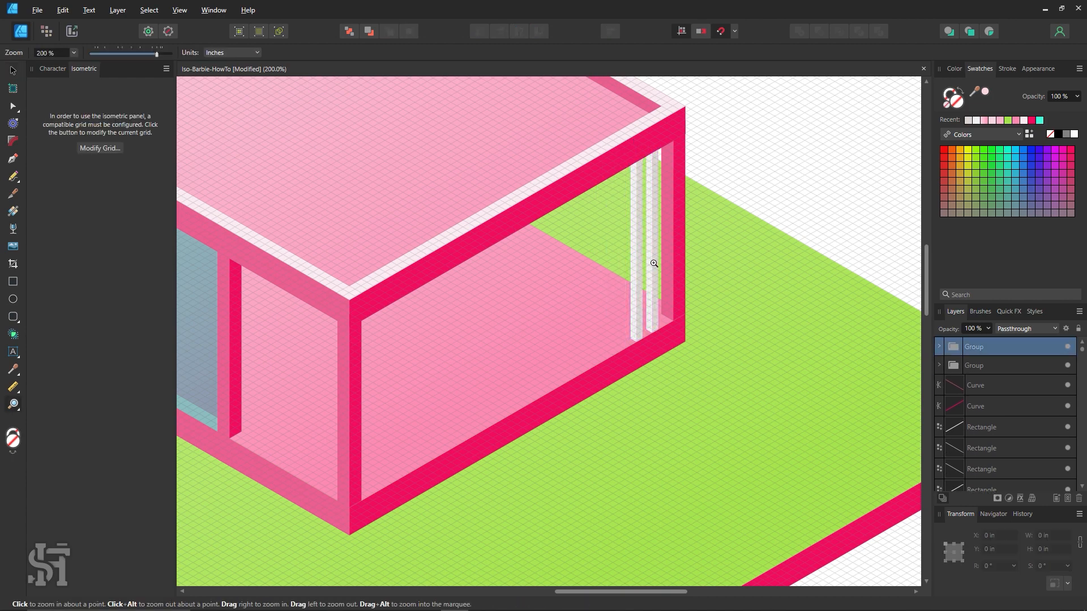
pyautogui.moveTo(650, 262); pyautogui.dragTo(793, 391)
pyautogui.press('v')
pyautogui.scroll(1, 501, 356)
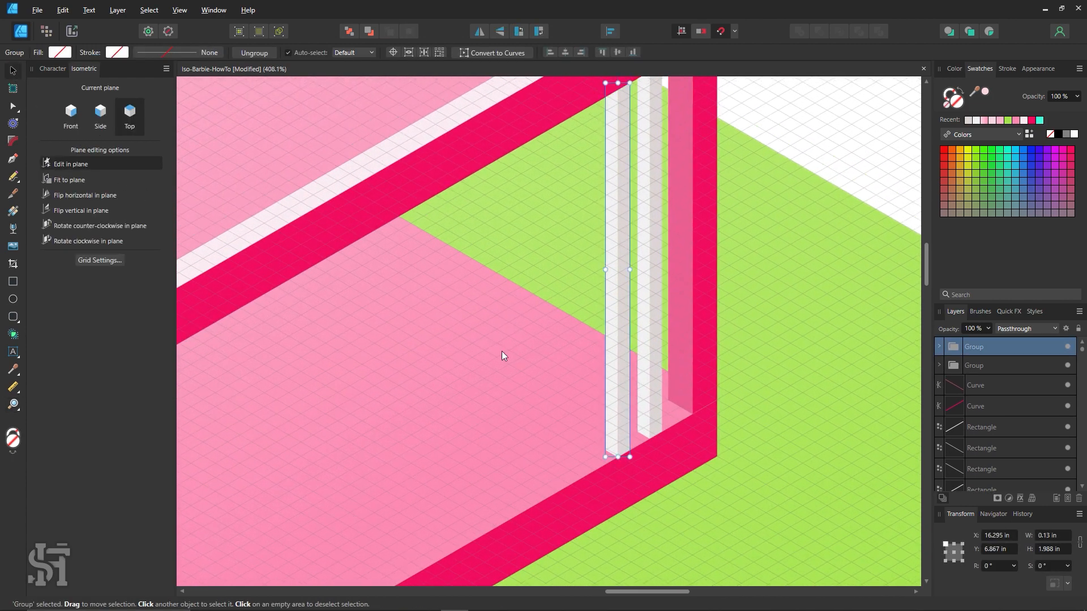
pyautogui.moveTo(645, 418); pyautogui.dragTo(623, 443)
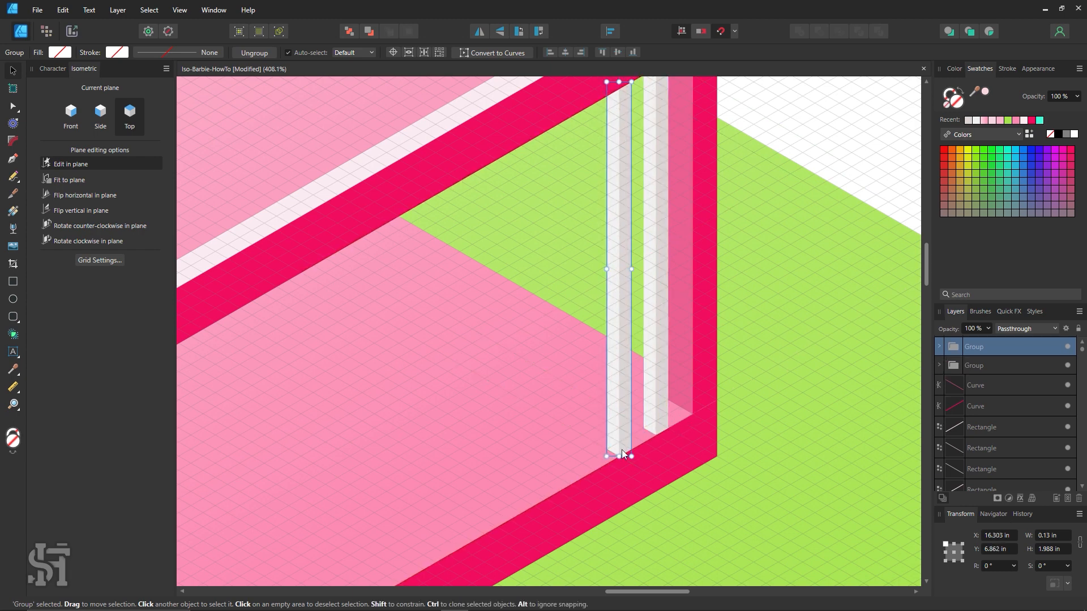
# Step: Try duplicating the pair of slats along the lower beam, and duplicate the resulting set of four beside it
pyautogui.scroll(-1, 618, 452)
pyautogui.keyDown('shift'); pyautogui.click(656, 380); pyautogui.keyUp('shift')
pyautogui.moveTo(660, 392)
pyautogui.mouseDown()
pyautogui.moveTo(589, 441)
pyautogui.moveTo(586, 431)
pyautogui.mouseUp()
pyautogui.keyDown('shift'); pyautogui.click(624, 410); pyautogui.keyUp('shift')
pyautogui.keyDown('shift'); pyautogui.click(655, 389); pyautogui.keyUp('shift')
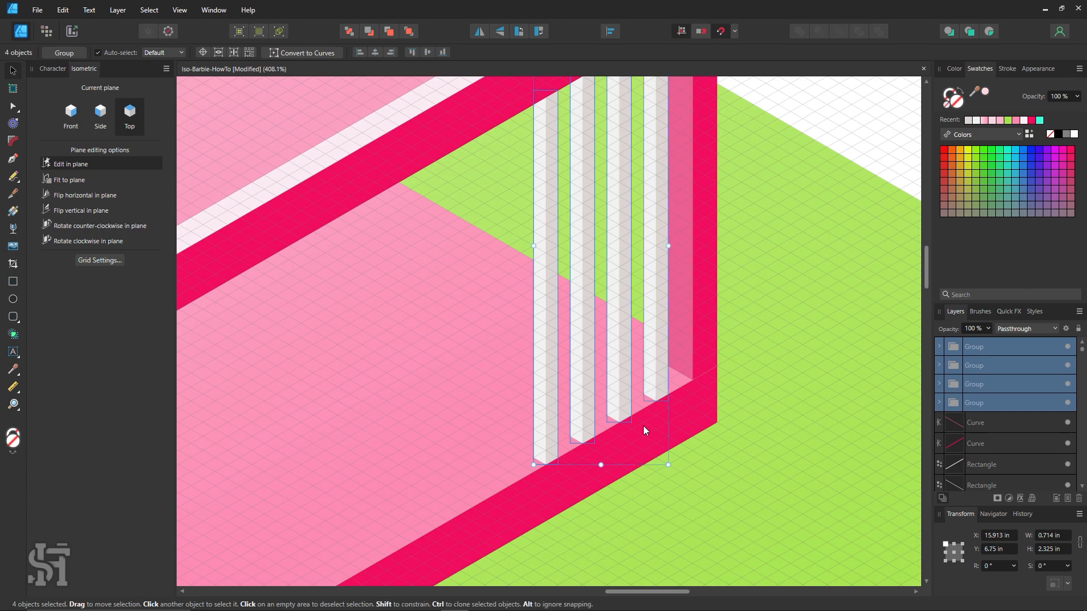
pyautogui.scroll(-3, 656, 385)
pyautogui.moveTo(656, 290)
pyautogui.mouseDown()
pyautogui.moveTo(479, 370)
pyautogui.moveTo(482, 381)
pyautogui.moveTo(509, 371)
pyautogui.mouseUp()
# Step: Try filling the rest of the opening with two more sets of four slats and a single slat at the near corner
pyautogui.moveTo(555, 431); pyautogui.dragTo(741, 359)
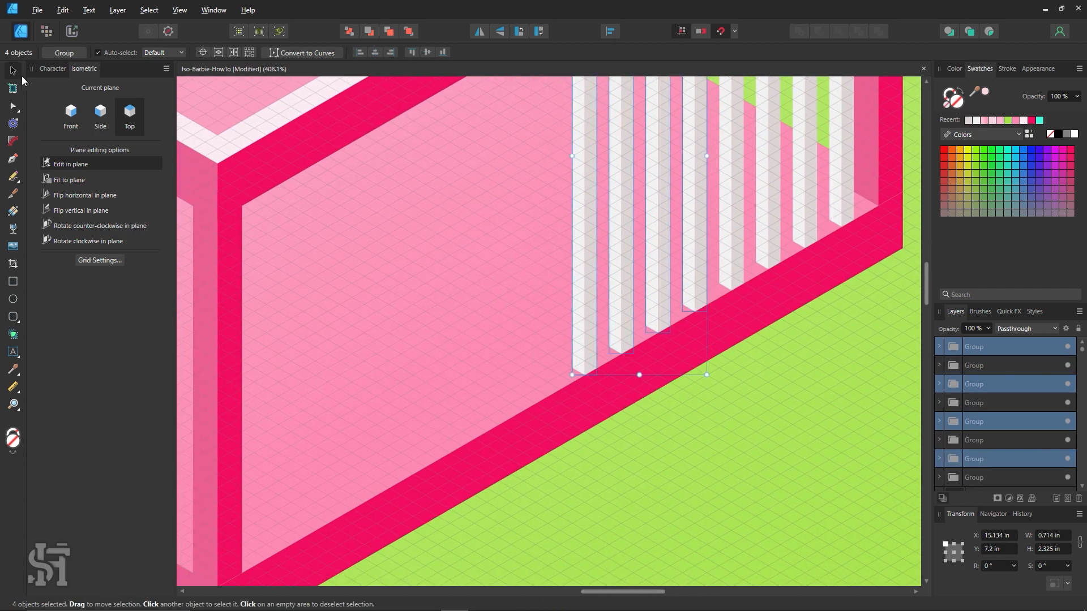
pyautogui.moveTo(695, 318)
pyautogui.mouseDown()
pyautogui.moveTo(515, 396)
pyautogui.moveTo(549, 386)
pyautogui.mouseUp()
pyautogui.scroll(-1, 552, 387)
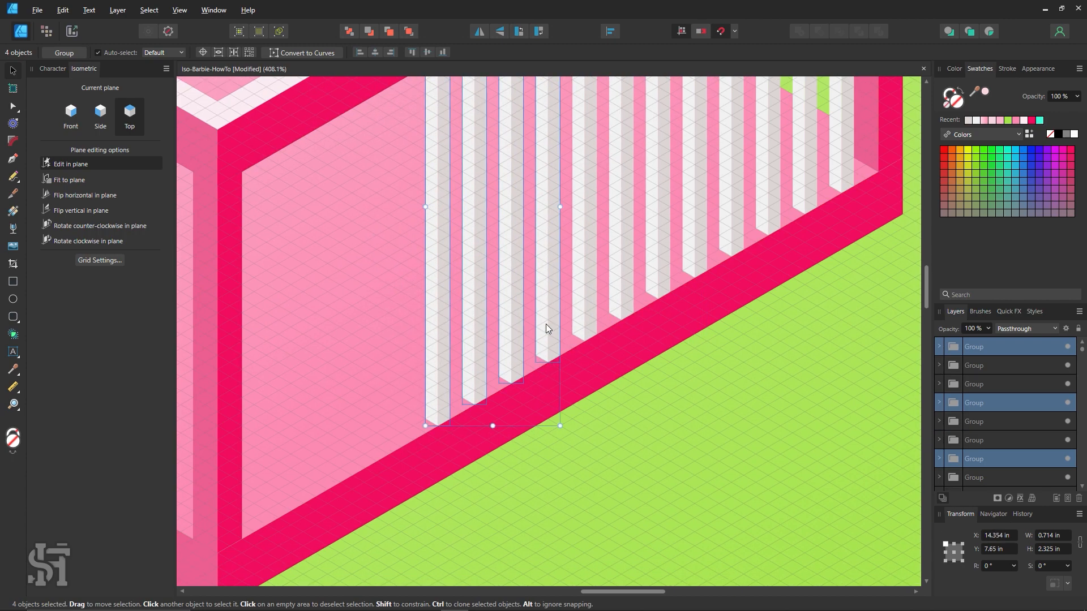
pyautogui.moveTo(546, 324)
pyautogui.mouseDown()
pyautogui.moveTo(362, 451)
pyautogui.moveTo(381, 445)
pyautogui.mouseUp()
pyautogui.scroll(-2, 376, 511)
pyautogui.click(376, 511)
pyautogui.click(294, 409)
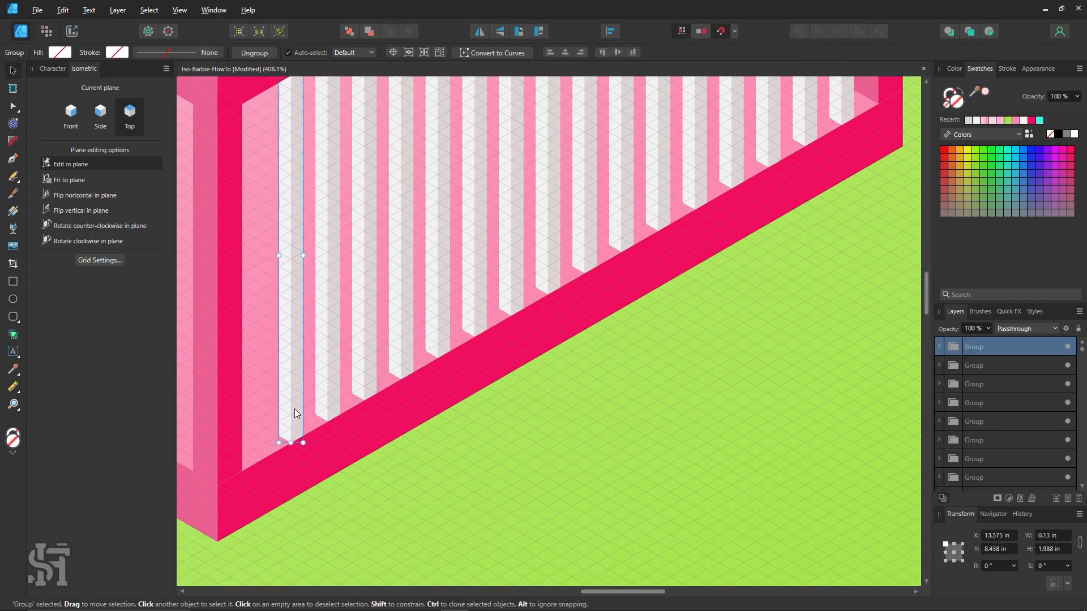
pyautogui.moveTo(295, 408); pyautogui.dragTo(257, 440)
pyautogui.click(275, 474)
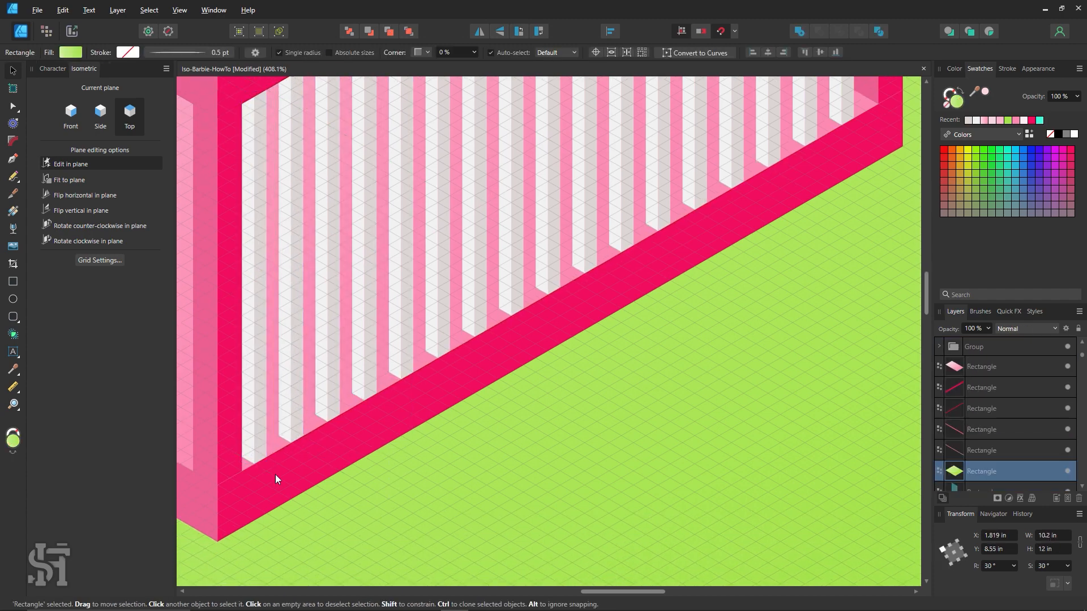
# Step: Try thinning the row by removing the slat at the near corner and selecting its neighbouring slats
pyautogui.press('z')
pyautogui.keyDown('alt'); pyautogui.click(674, 306); pyautogui.keyUp('alt')
pyautogui.keyDown('alt'); pyautogui.click(674, 306); pyautogui.keyUp('alt')
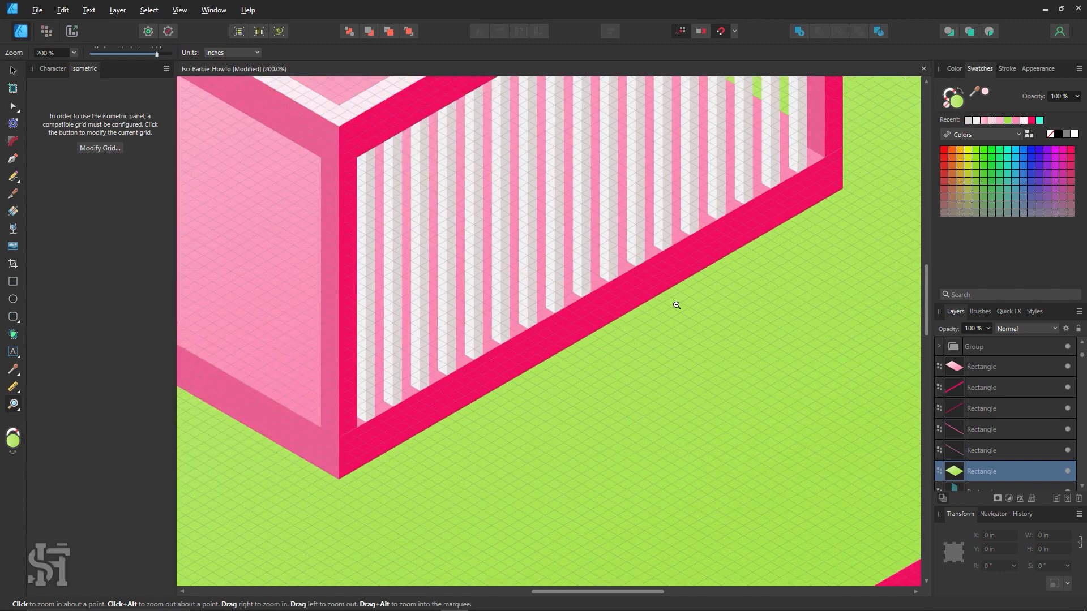
pyautogui.keyDown('alt'); pyautogui.click(679, 307); pyautogui.keyUp('alt')
pyautogui.moveTo(686, 276); pyautogui.dragTo(602, 410)
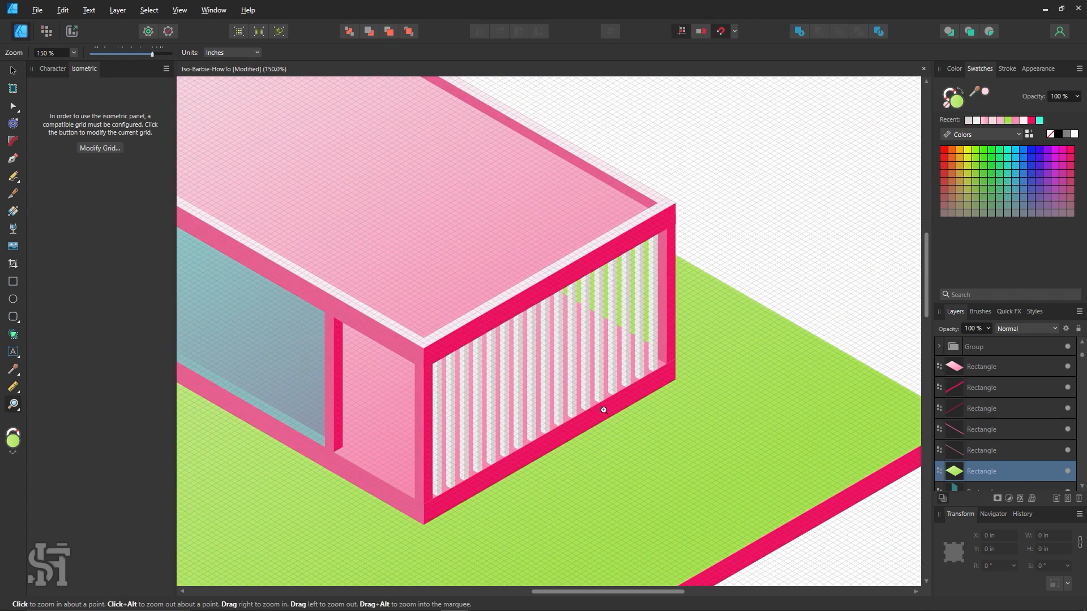
pyautogui.click(604, 410)
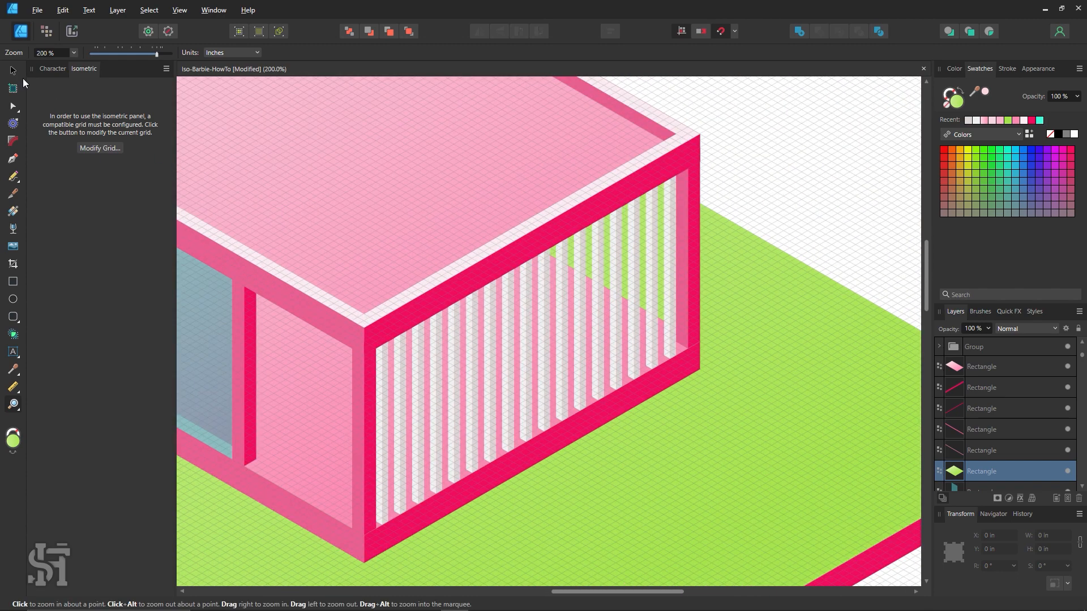
pyautogui.press('v')
pyautogui.click(386, 515)
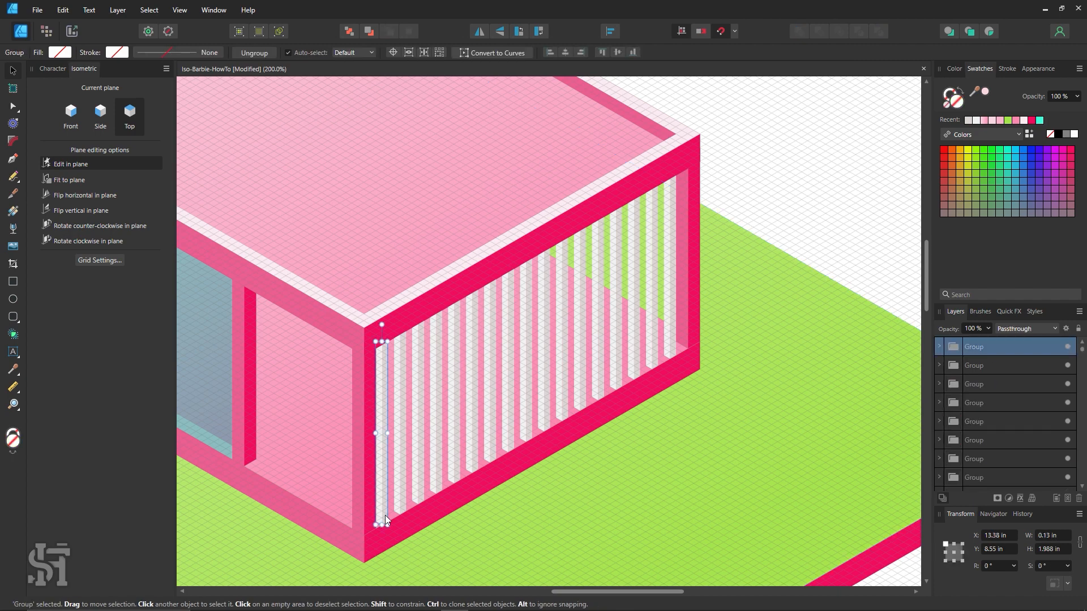
pyautogui.keyDown('shift'); pyautogui.click(418, 492); pyautogui.keyUp('shift')
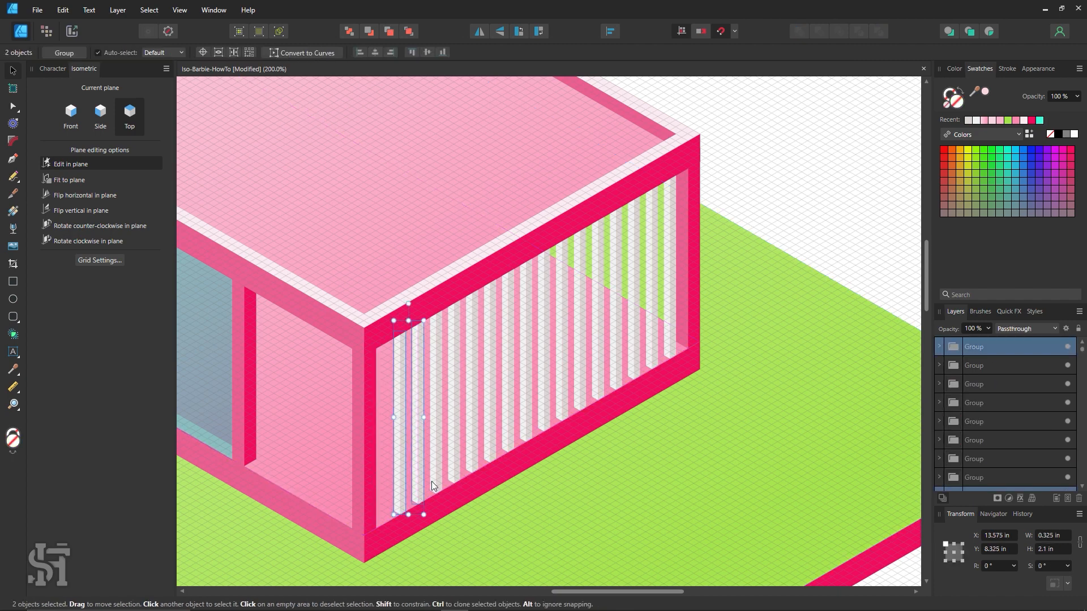
pyautogui.keyDown('shift'); pyautogui.click(434, 479); pyautogui.keyUp('shift')
# Step: Undo the slat duplications back to the two slats at the far end, and deselect them
pyautogui.hotkey('ctrl', 'z')
pyautogui.hotkey('ctrl', 'z')
pyautogui.hotkey('ctrl', 'z')
pyautogui.hotkey('ctrl', 'z')
pyautogui.hotkey('ctrl', 'z')
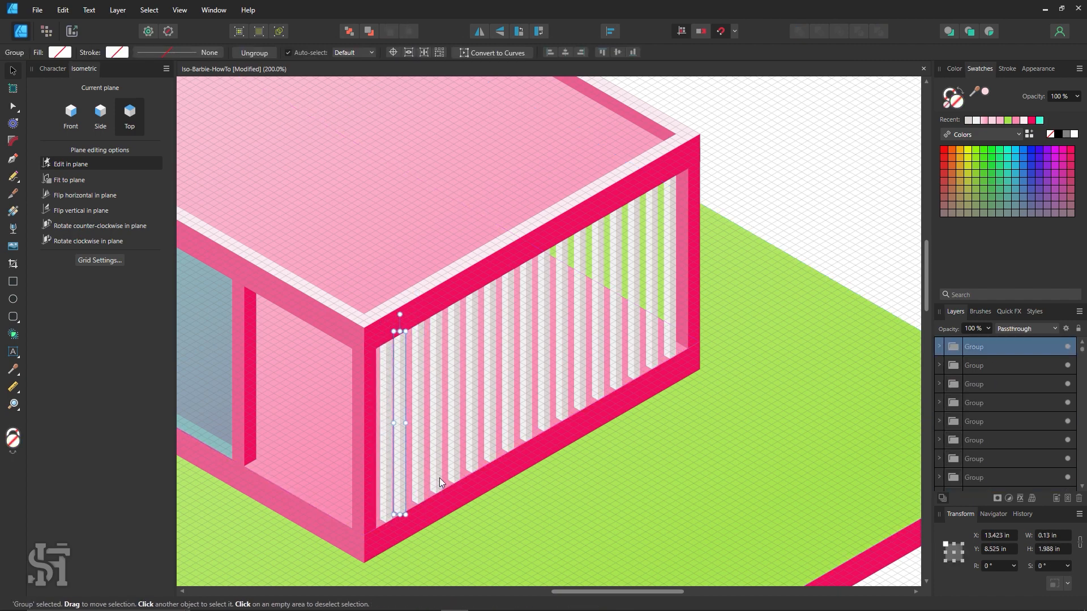
pyautogui.hotkey('ctrl', 'z')
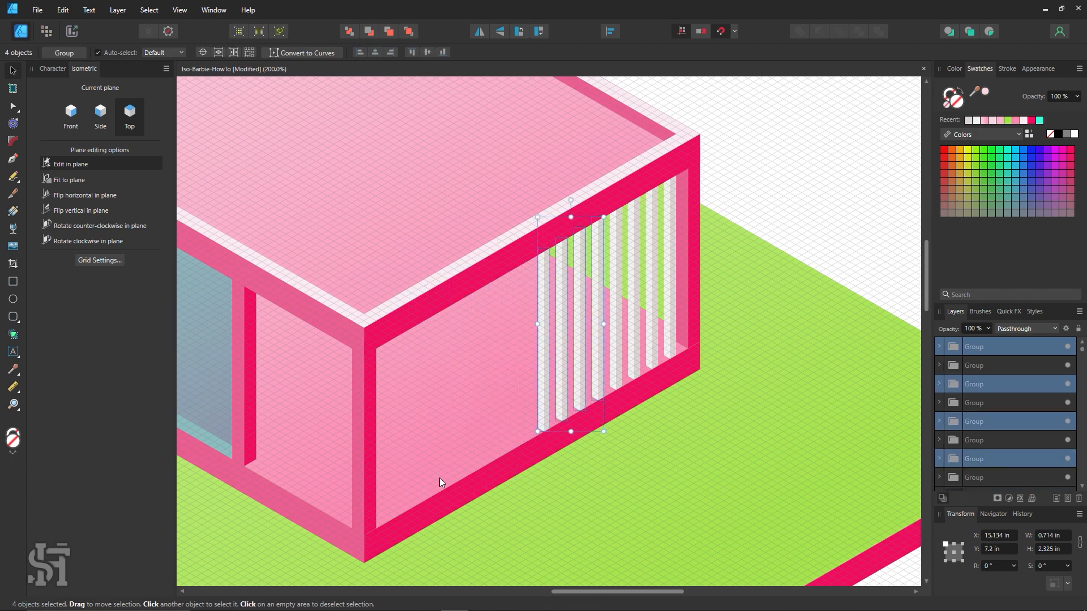
pyautogui.hotkey('ctrl', 'z')
pyautogui.hotkey('ctrl', 'z')
pyautogui.hotkey('ctrl', 'z')
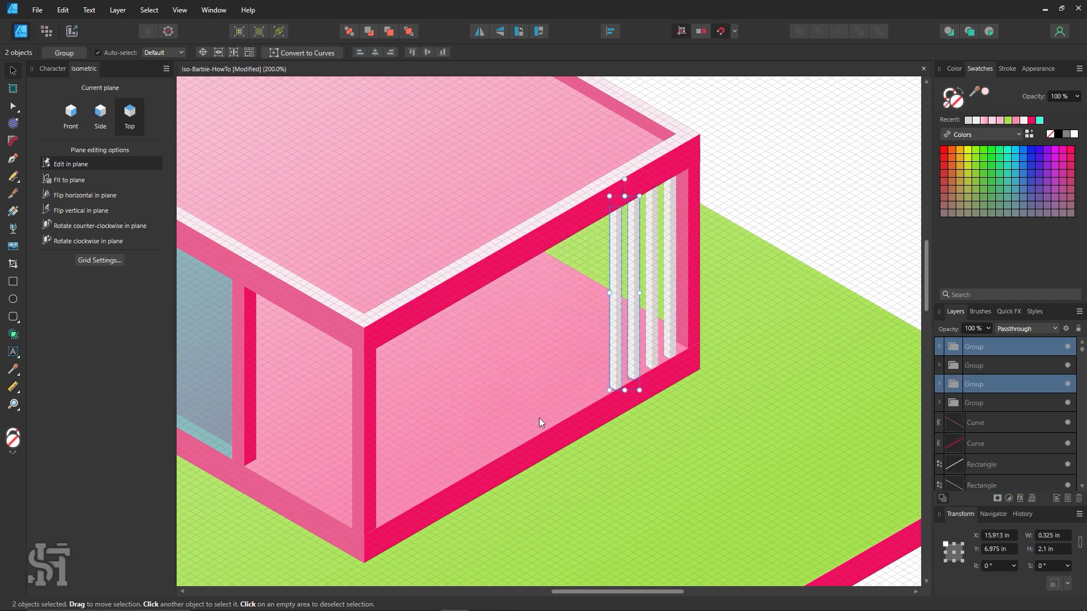
pyautogui.hotkey('ctrl', 'z')
pyautogui.press('Delete')
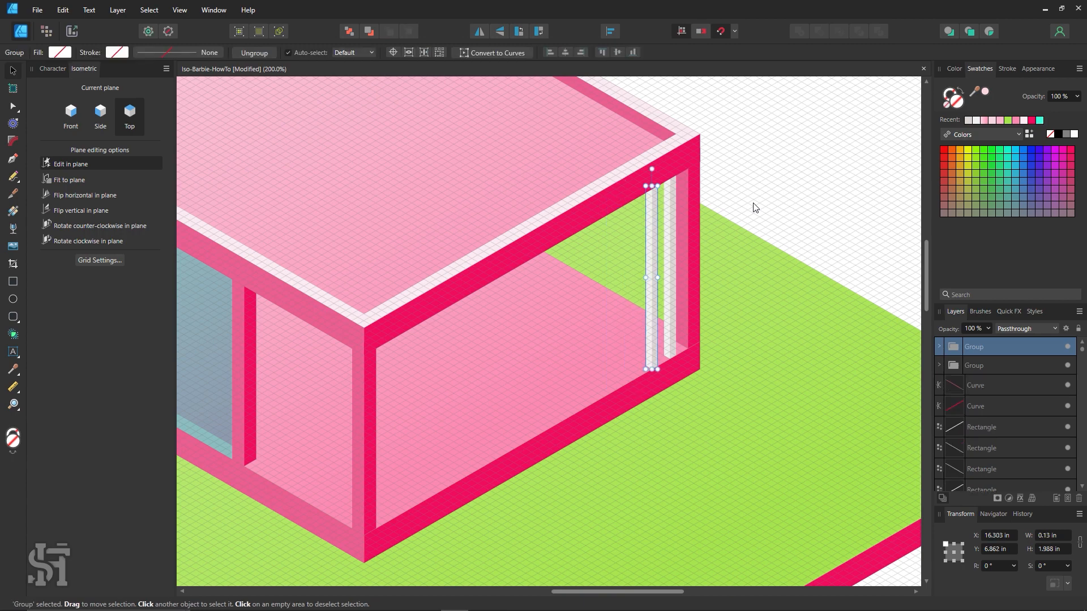
pyautogui.click(754, 208)
# Step: Move the second slat farther from the first along the lower beam to widen the gap between them
pyautogui.press('z')
pyautogui.moveTo(681, 327); pyautogui.dragTo(797, 404)
pyautogui.click(12, 73)
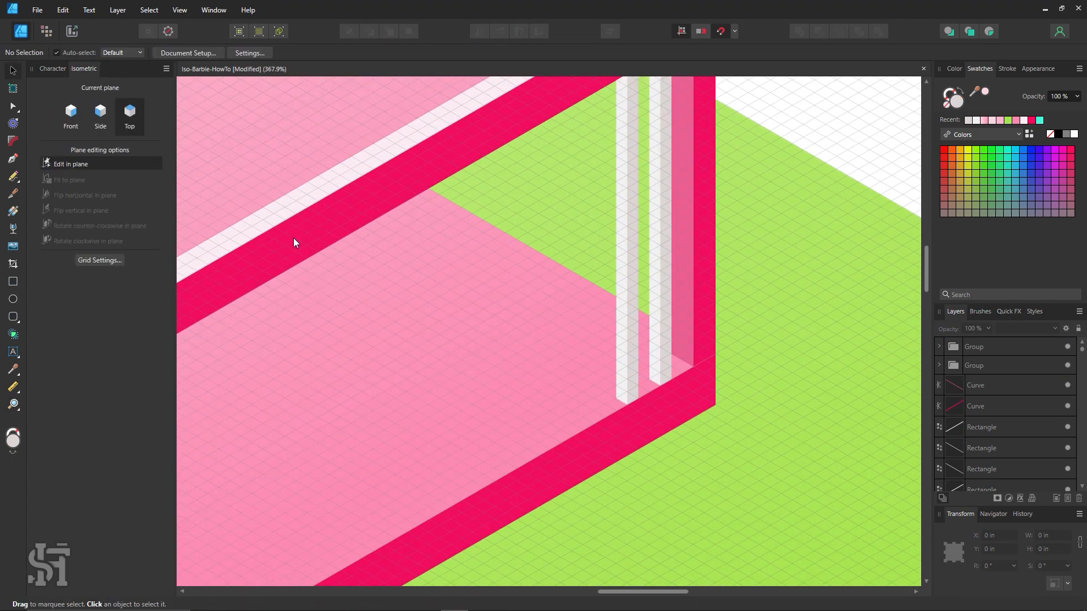
pyautogui.scroll(-1, 587, 327)
pyautogui.moveTo(625, 342); pyautogui.dragTo(607, 371)
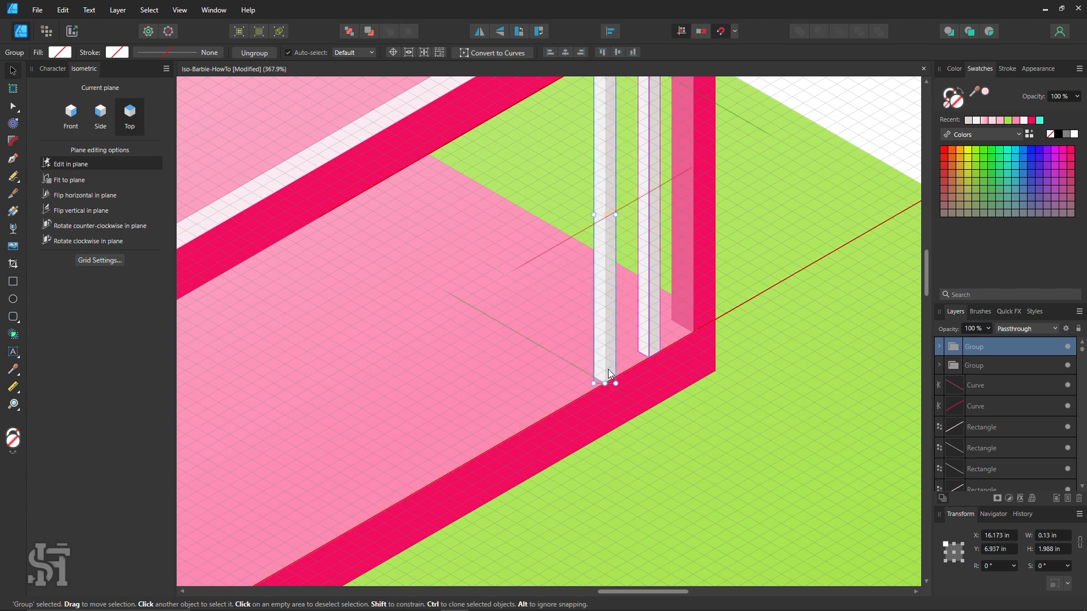
# Step: Duplicate the pair of slats along the lower beam, keeping the same wider spacing
pyautogui.press('z')
pyautogui.keyDown('alt'); pyautogui.click(550, 387); pyautogui.keyUp('alt')
pyautogui.press('space')
pyautogui.moveTo(464, 407); pyautogui.dragTo(510, 378)
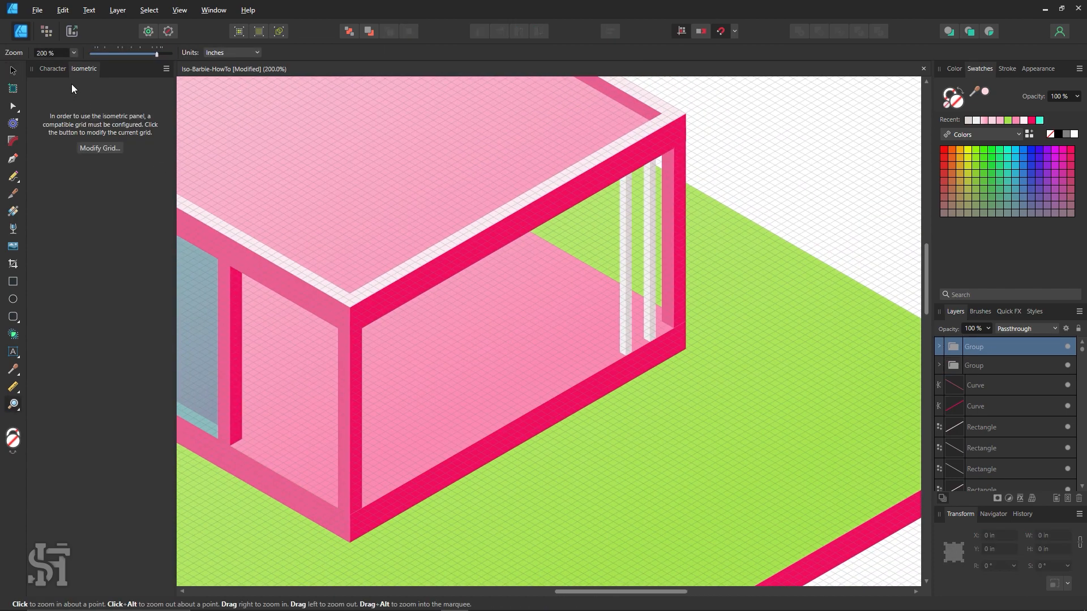
pyautogui.click(19, 72)
pyautogui.keyDown('shift'); pyautogui.click(654, 326); pyautogui.keyUp('shift')
pyautogui.keyDown('ctrl'); pyautogui.moveTo(643, 329); pyautogui.dragTo(600, 359); pyautogui.keyUp('ctrl')
# Step: Duplicate the set of four slats twice along the lower beam to fill the end opening, and deselect them
pyautogui.keyDown('shift'); pyautogui.click(626, 328); pyautogui.keyUp('shift')
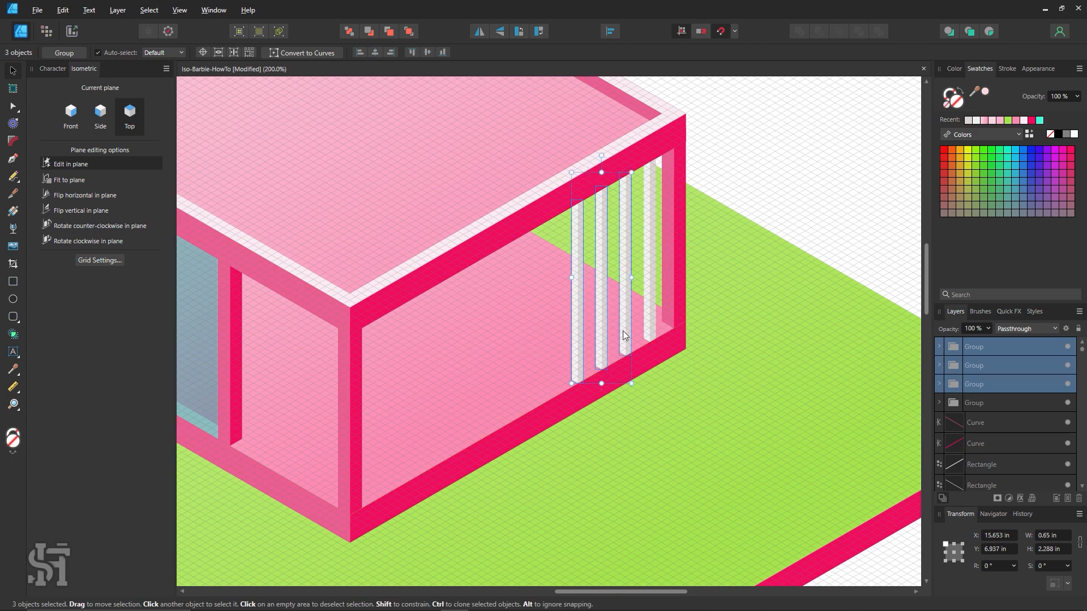
pyautogui.keyDown('shift'); pyautogui.click(653, 319); pyautogui.keyUp('shift')
pyautogui.moveTo(653, 320)
pyautogui.keyDown('ctrl'); pyautogui.mouseDown()
pyautogui.moveTo(439, 431)
pyautogui.moveTo(458, 422)
pyautogui.mouseUp(); pyautogui.keyUp('ctrl')
pyautogui.click(716, 208)
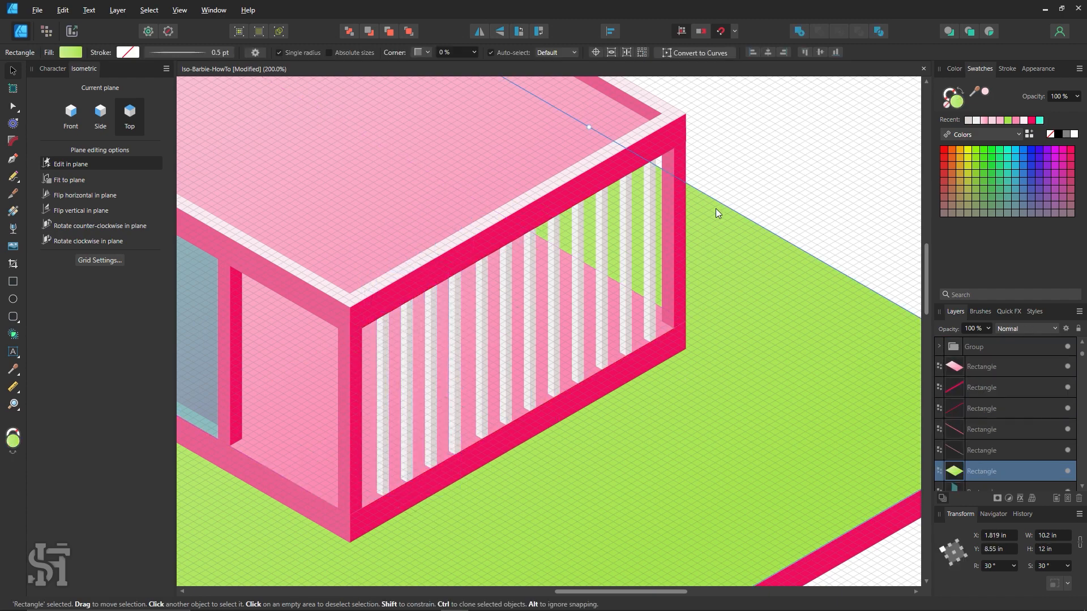
# Step: Shift the four slats closest to the near corner slightly along the lower beam to even out their spacing, and deselect them
pyautogui.press('z')
pyautogui.moveTo(378, 516); pyautogui.dragTo(447, 492)
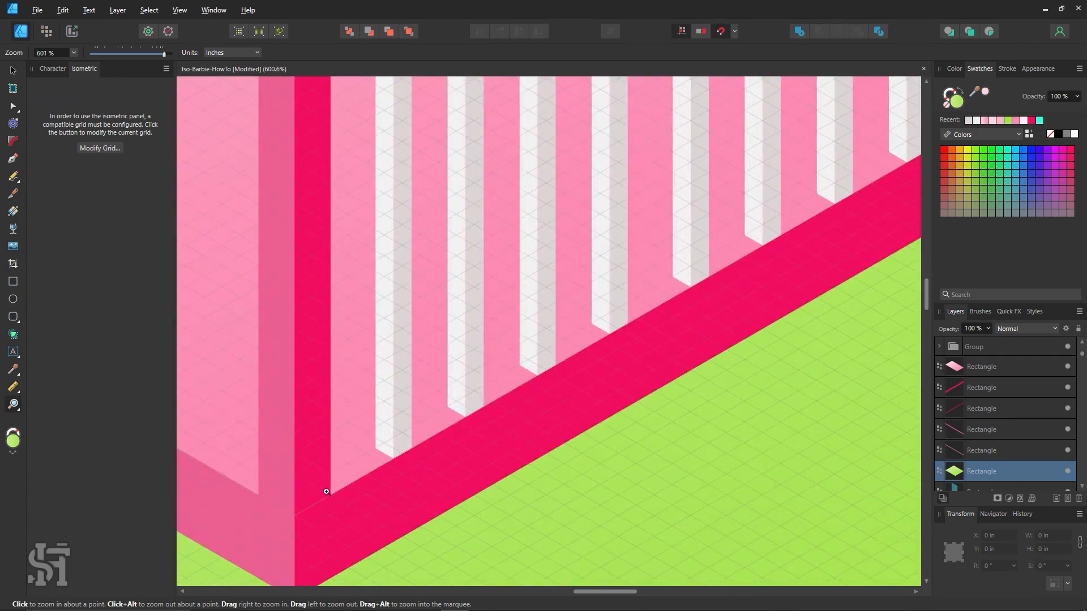
pyautogui.click(13, 71)
pyautogui.scroll(1, 609, 387)
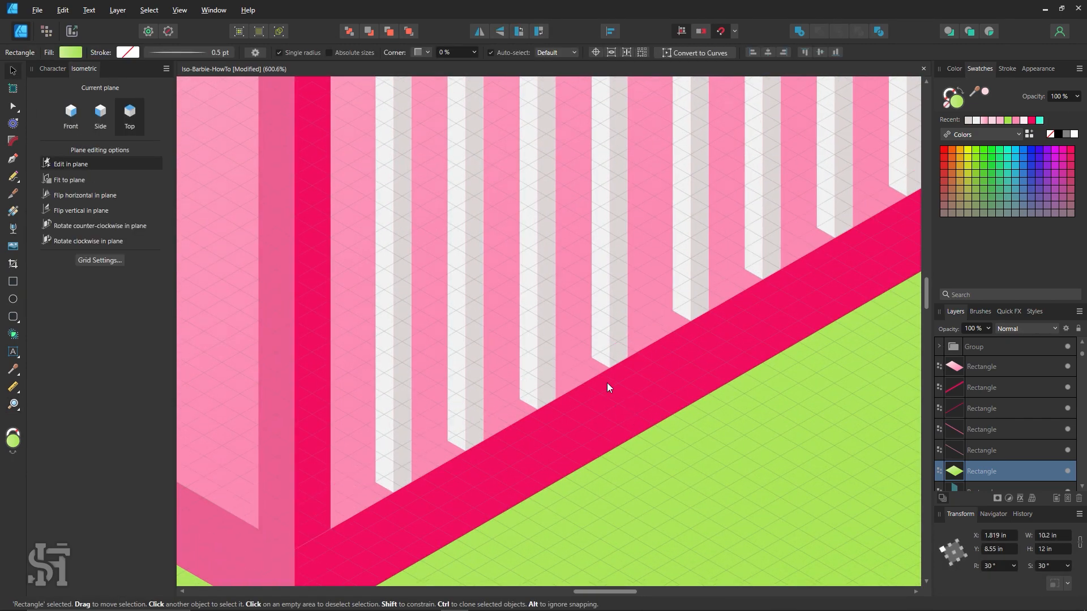
pyautogui.click(611, 346)
pyautogui.keyDown('shift'); pyautogui.click(542, 382); pyautogui.keyUp('shift')
pyautogui.keyDown('shift'); pyautogui.click(461, 426); pyautogui.keyUp('shift')
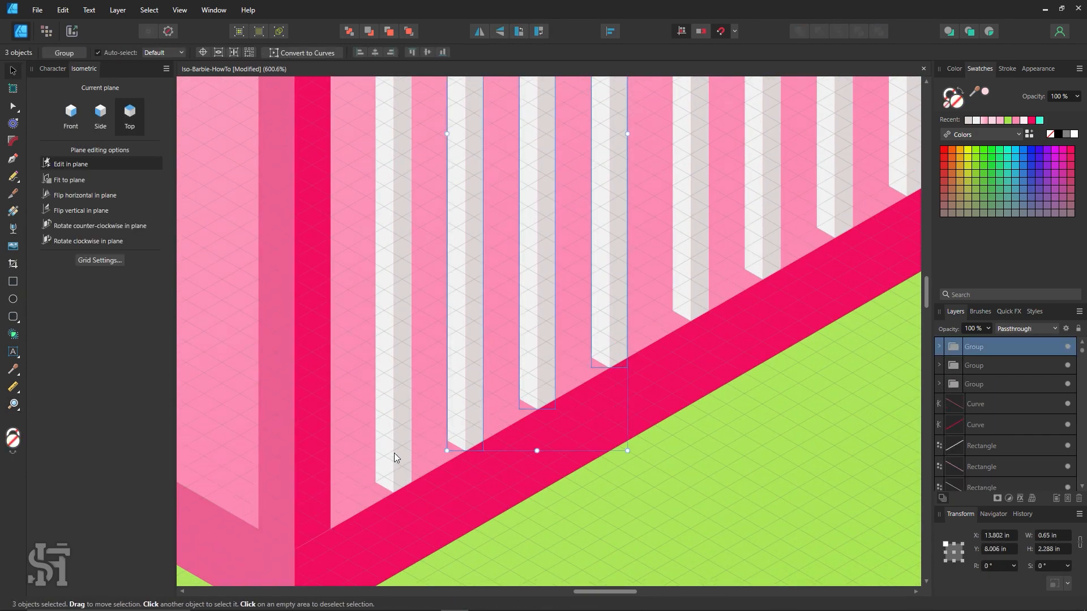
pyautogui.keyDown('shift'); pyautogui.click(404, 453); pyautogui.keyUp('shift')
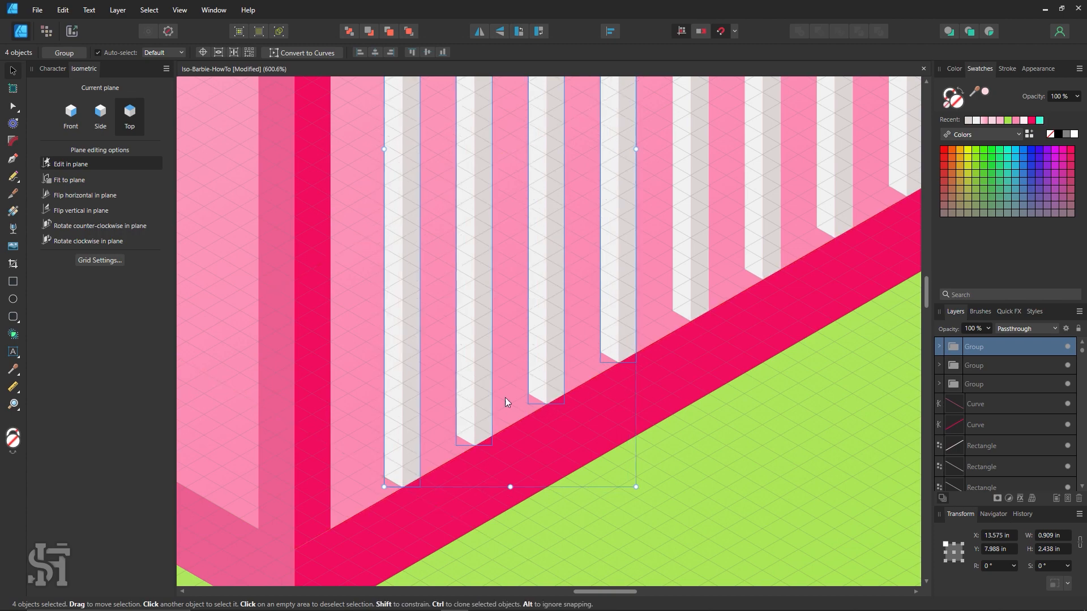
pyautogui.press('z')
pyautogui.keyDown('alt'); pyautogui.click(680, 351); pyautogui.keyUp('alt')
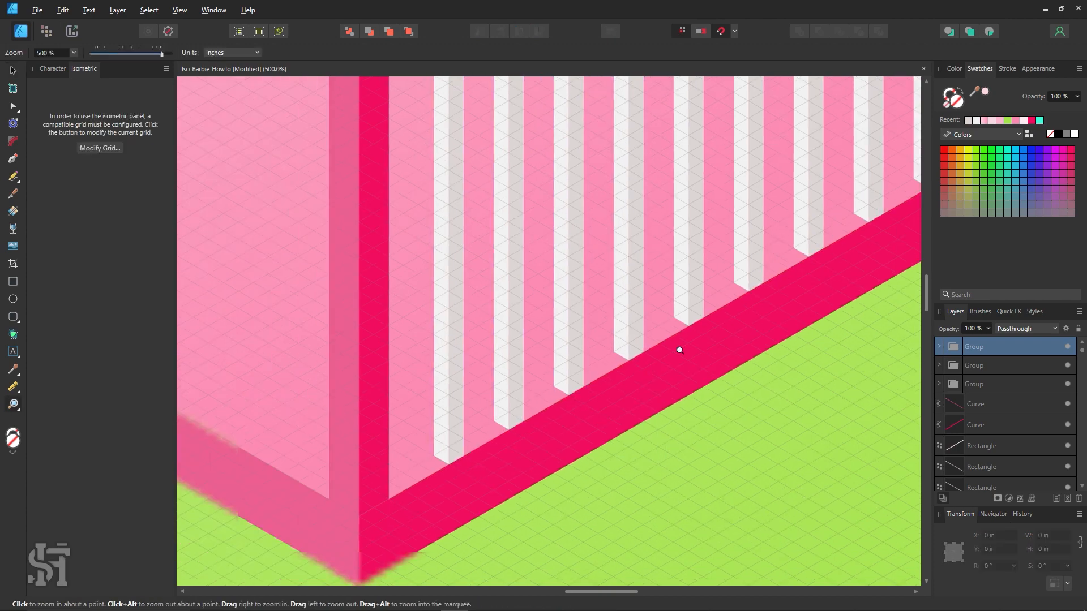
pyautogui.keyDown('alt'); pyautogui.click(681, 349); pyautogui.keyUp('alt')
pyautogui.moveTo(717, 335); pyautogui.dragTo(650, 417)
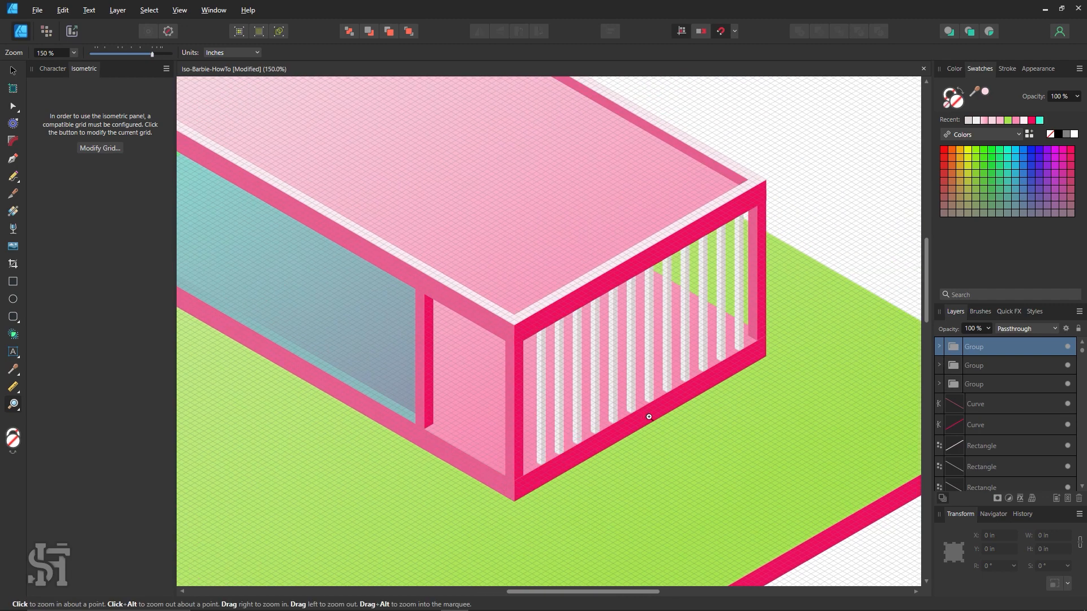
pyautogui.press('v')
pyautogui.click(650, 395)
pyautogui.hotkey('ctrl', 'd')
# Step: Compare the slatted end wall with the finished reference houses
pyautogui.press('z')
pyautogui.keyDown('alt'); pyautogui.click(681, 346); pyautogui.keyUp('alt')
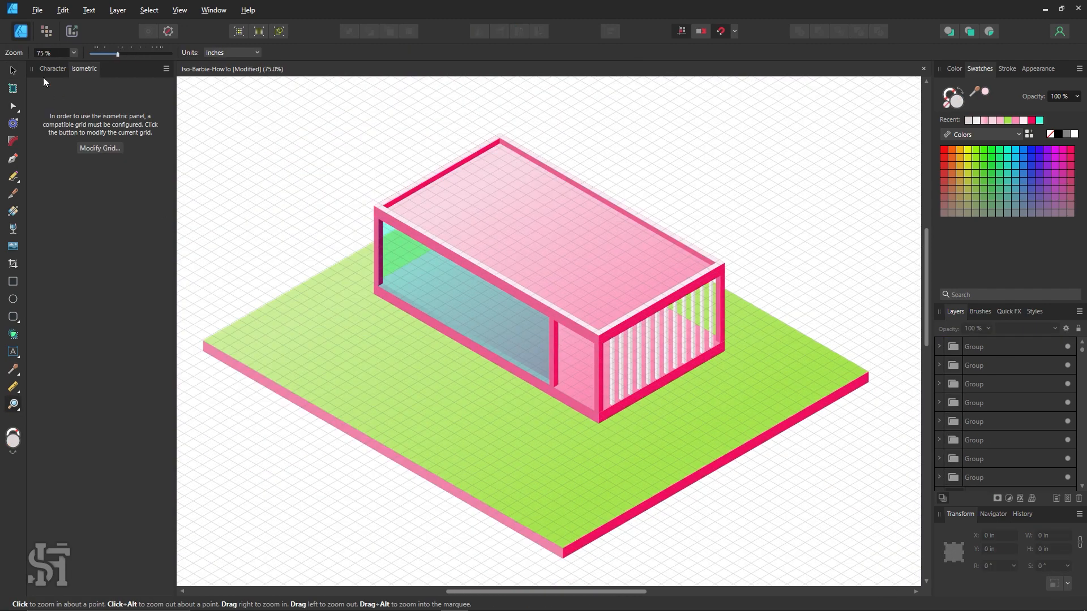
pyautogui.click(13, 70)
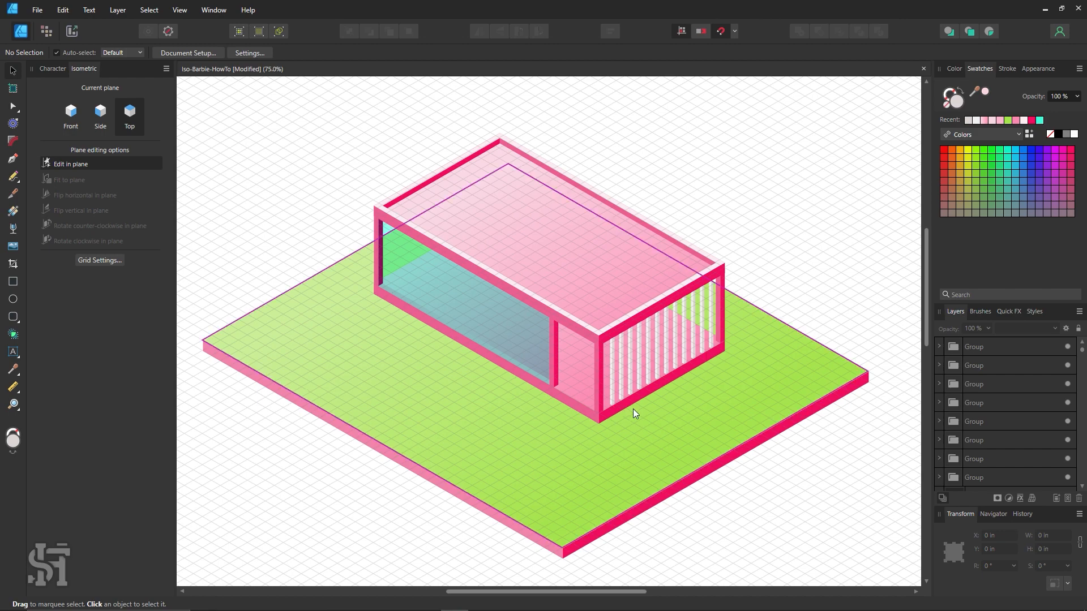
pyautogui.press('z')
pyautogui.keyDown('alt'); pyautogui.click(627, 356); pyautogui.keyUp('alt')
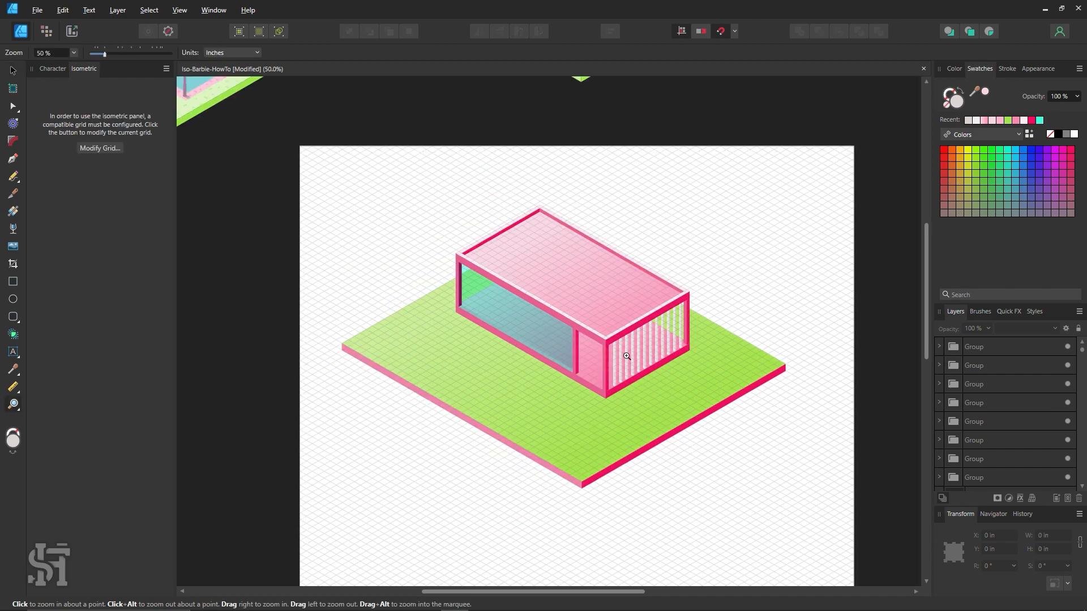
pyautogui.click(20, 72)
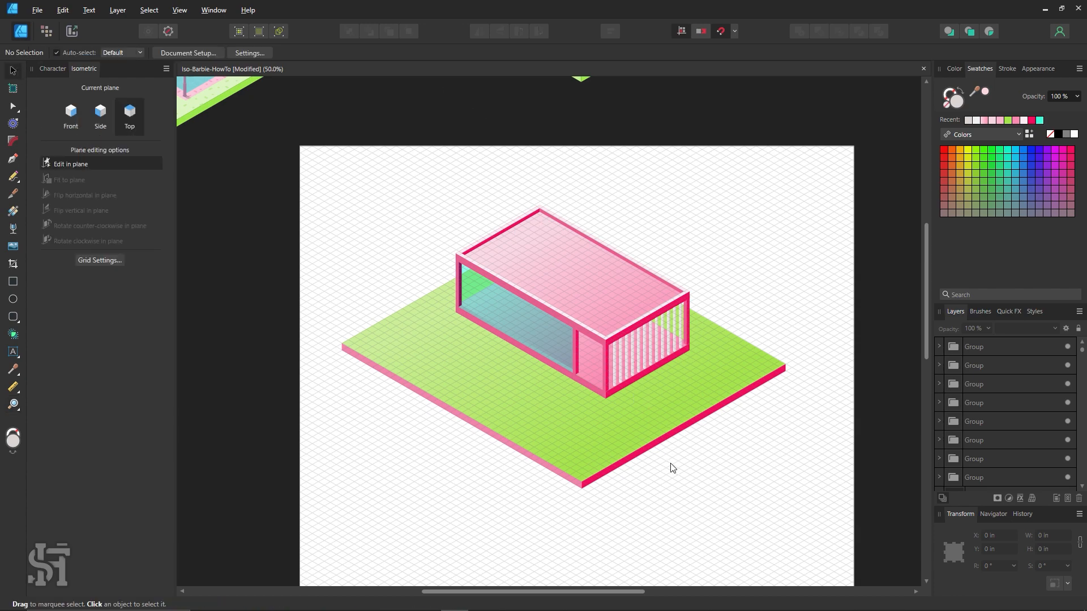
pyautogui.press('space')
pyautogui.moveTo(312, 229); pyautogui.dragTo(626, 447)
pyautogui.moveTo(563, 337); pyautogui.dragTo(504, 398)
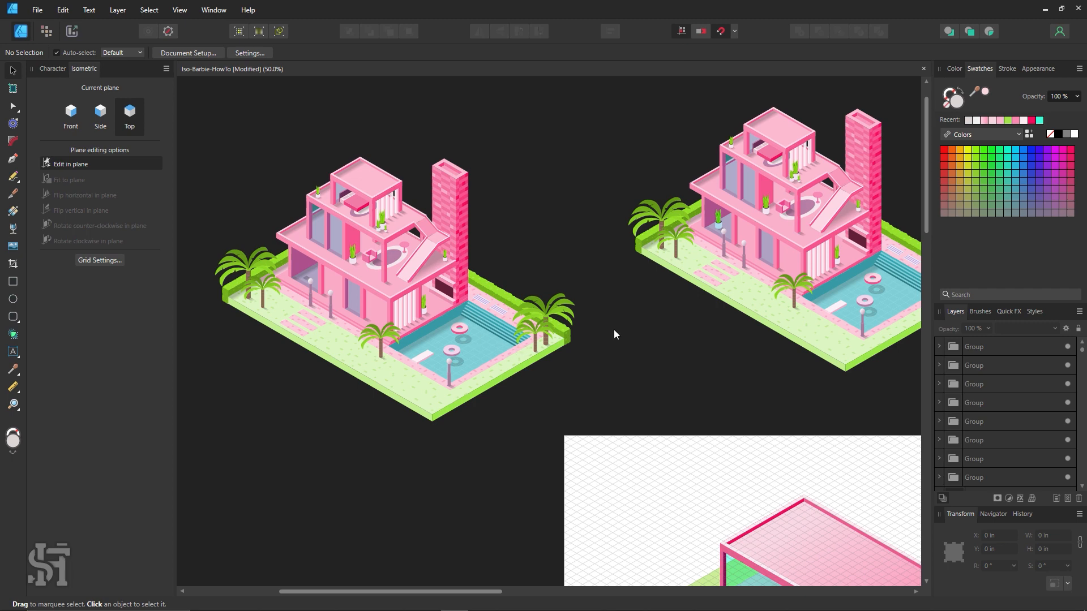
pyautogui.moveTo(484, 350); pyautogui.dragTo(194, 149)
pyautogui.moveTo(622, 461); pyautogui.dragTo(849, 546)
# Step: Delete the five slats closest to the near corner and deselect everything
pyautogui.press('z')
pyautogui.click(15, 70)
pyautogui.click(423, 452)
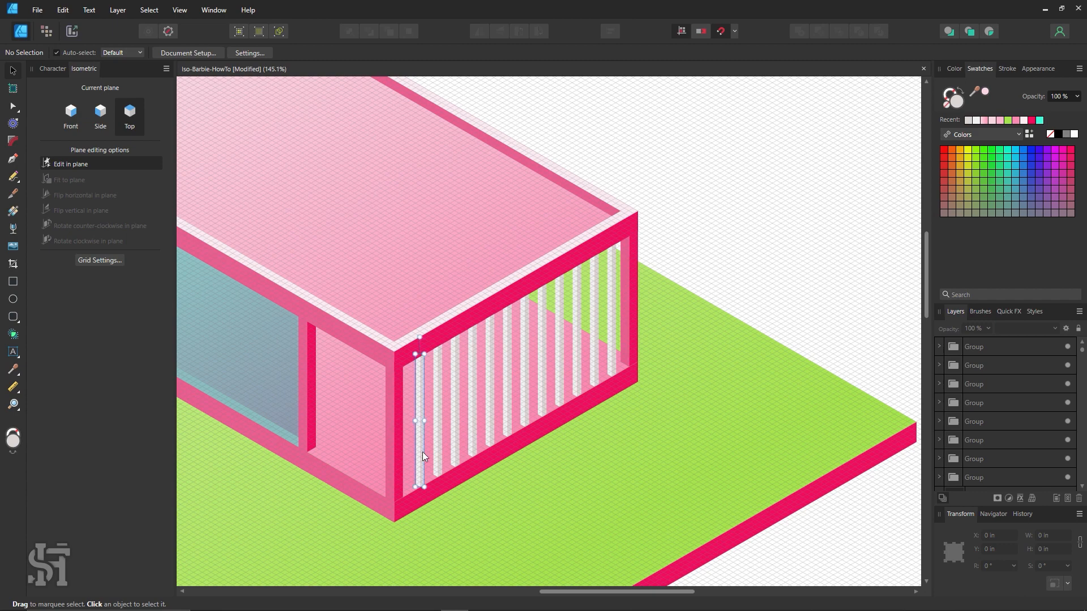
pyautogui.press('Delete')
pyautogui.click(438, 452)
pyautogui.press('Delete')
pyautogui.click(454, 445)
pyautogui.press('Delete')
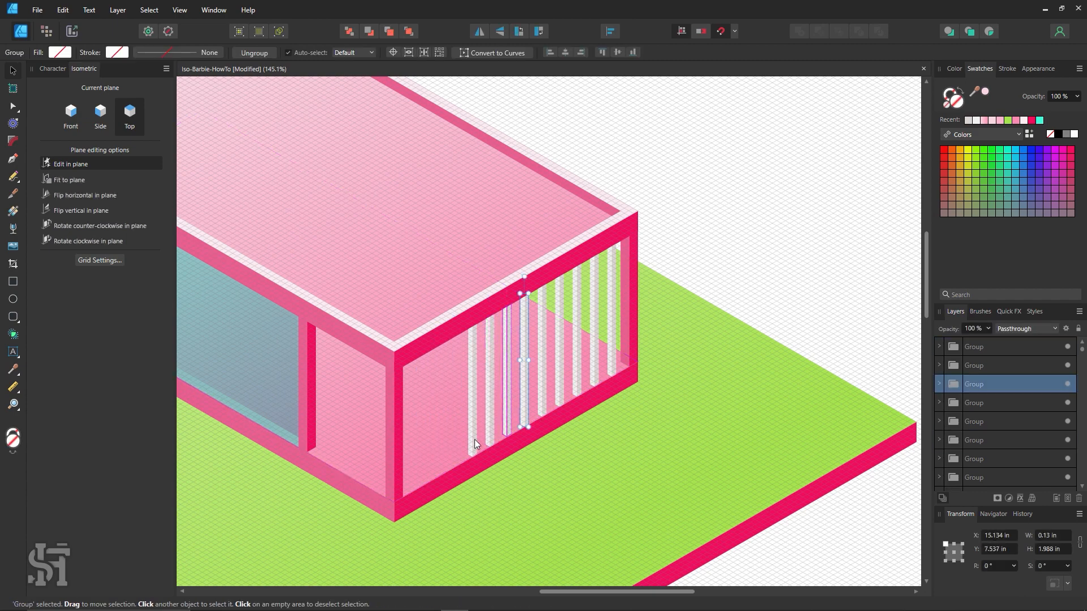
pyautogui.click(474, 440)
pyautogui.press('Delete')
pyautogui.click(491, 434)
pyautogui.press('Delete')
pyautogui.click(706, 219)
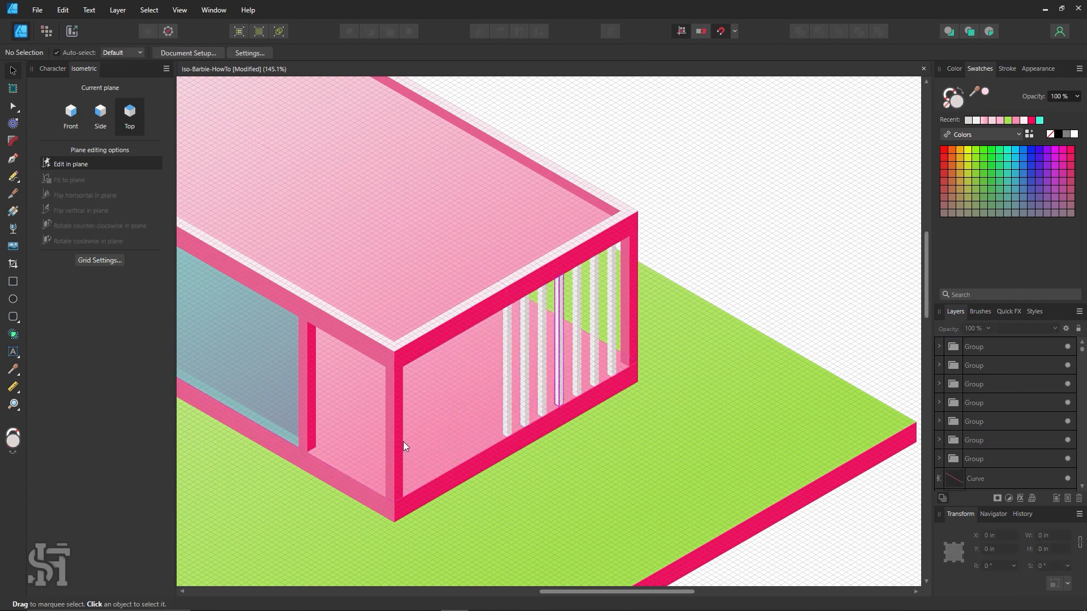
# Step: Duplicate the near corner pillar along the end wall and place the copy just before the remaining slats
pyautogui.click(401, 444)
pyautogui.moveTo(390, 449)
pyautogui.mouseDown()
pyautogui.moveTo(449, 417)
pyautogui.moveTo(457, 425)
pyautogui.moveTo(488, 411)
pyautogui.mouseUp()
pyautogui.press('z')
pyautogui.click(523, 426)
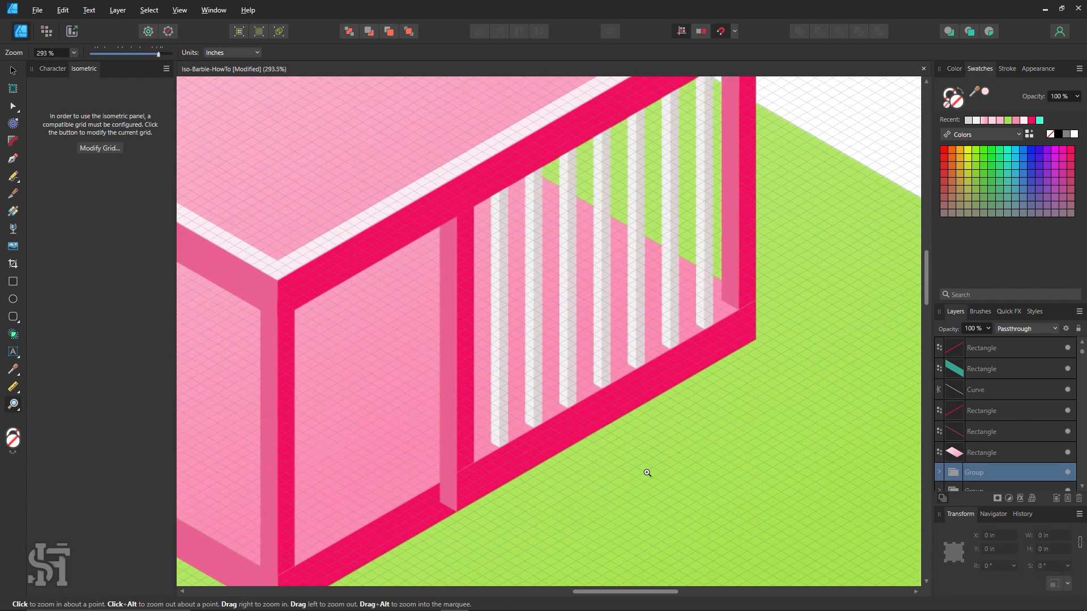
pyautogui.press('v')
pyautogui.moveTo(444, 429); pyautogui.dragTo(466, 471)
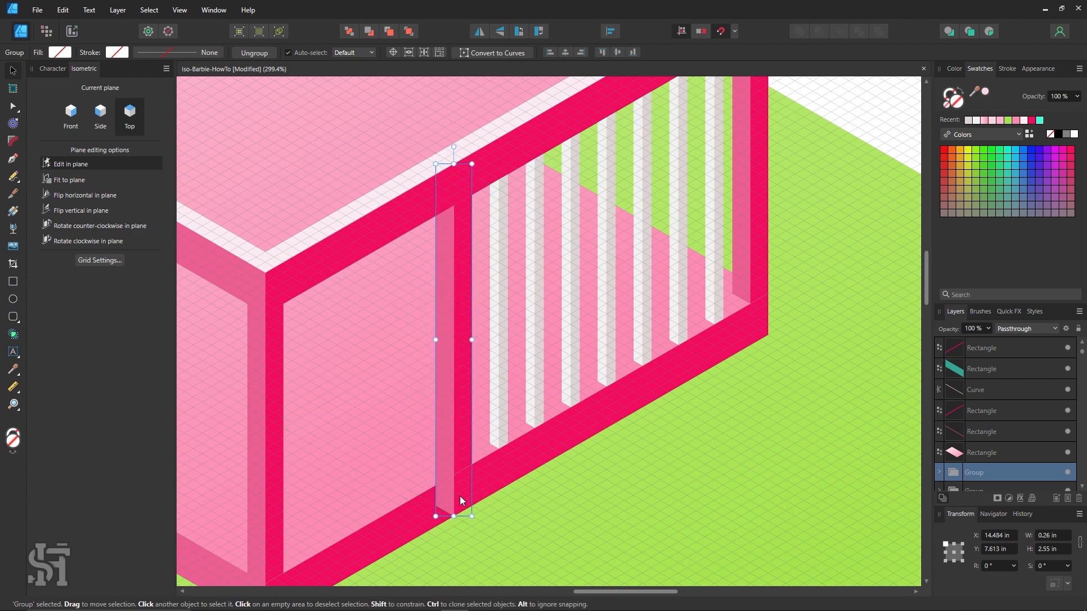
# Step: Shorten both faces of the pillar beside the slats to meet the lower beam's inner edge, making the dark face 2.1 in high
pyautogui.doubleClick(449, 496)
pyautogui.moveTo(445, 512); pyautogui.dragTo(447, 470)
pyautogui.click(470, 478)
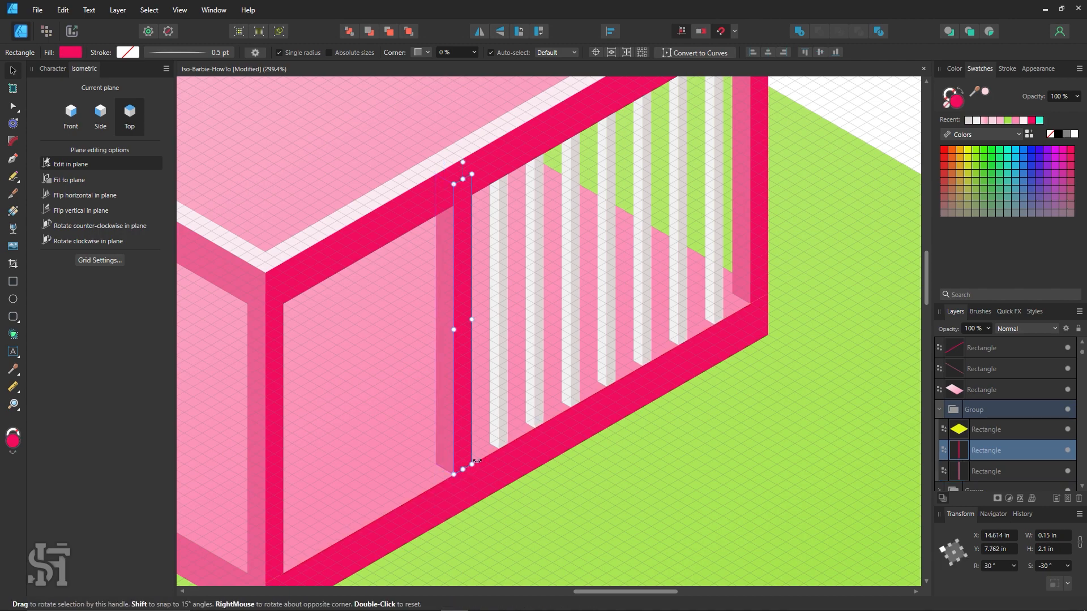
pyautogui.press('z')
pyautogui.hotkey('ctrl', '1')
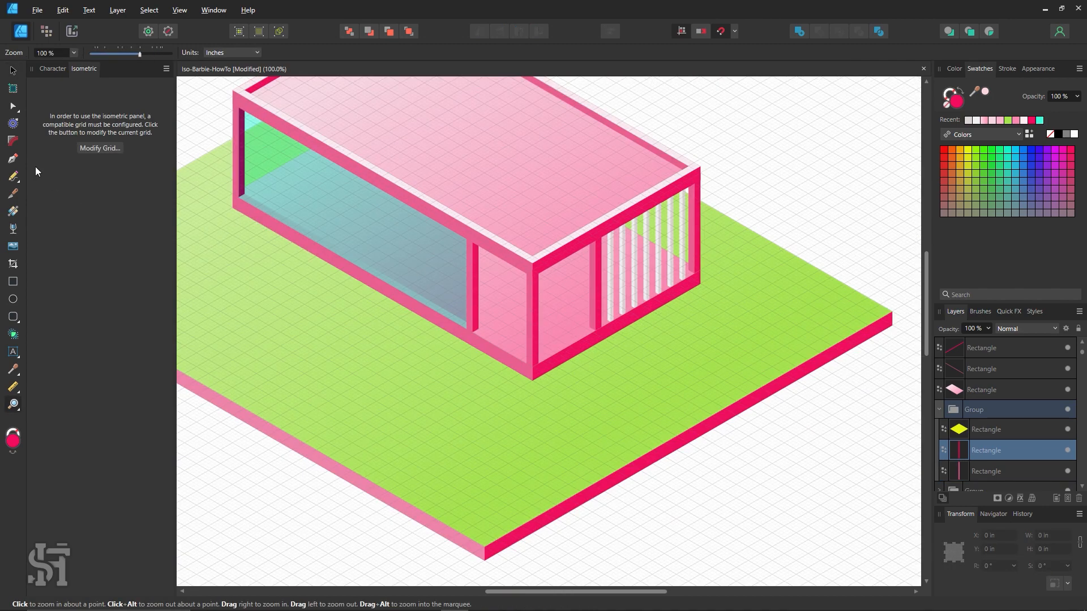
pyautogui.press('v')
pyautogui.click(723, 151)
# Step: Remove the pillar at the near corner to leave it open, and clear the selection
pyautogui.scroll(1, 608, 306)
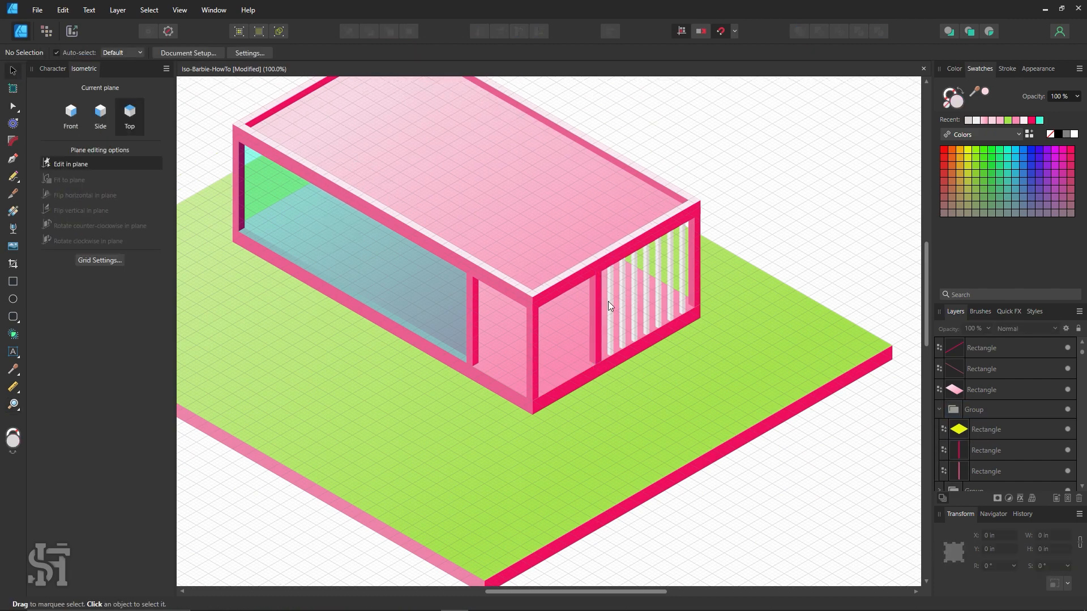
pyautogui.scroll(1, 572, 382)
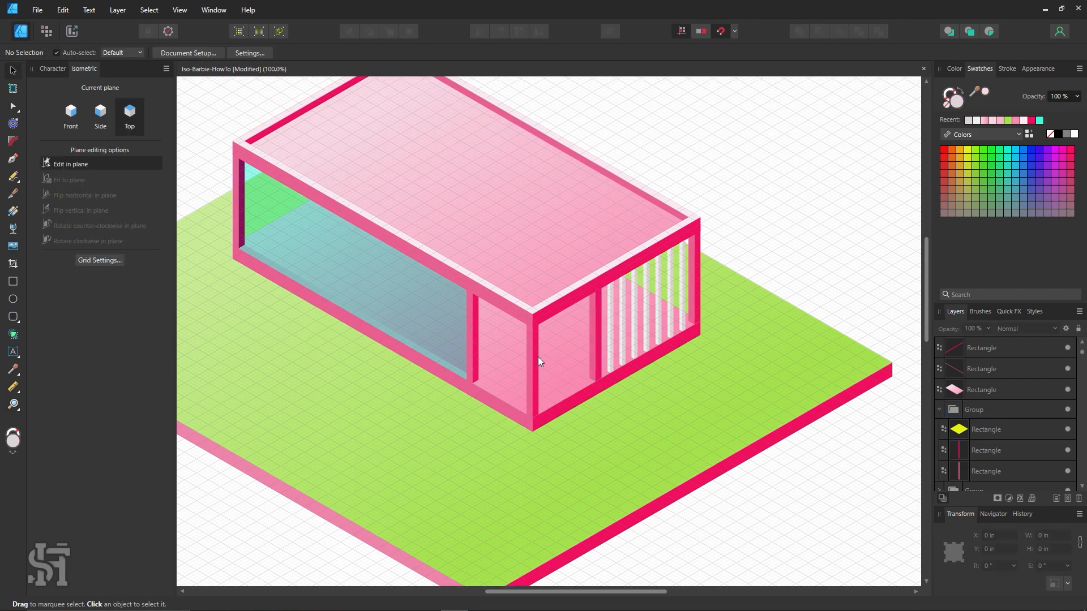
pyautogui.moveTo(529, 366); pyautogui.dragTo(675, 448)
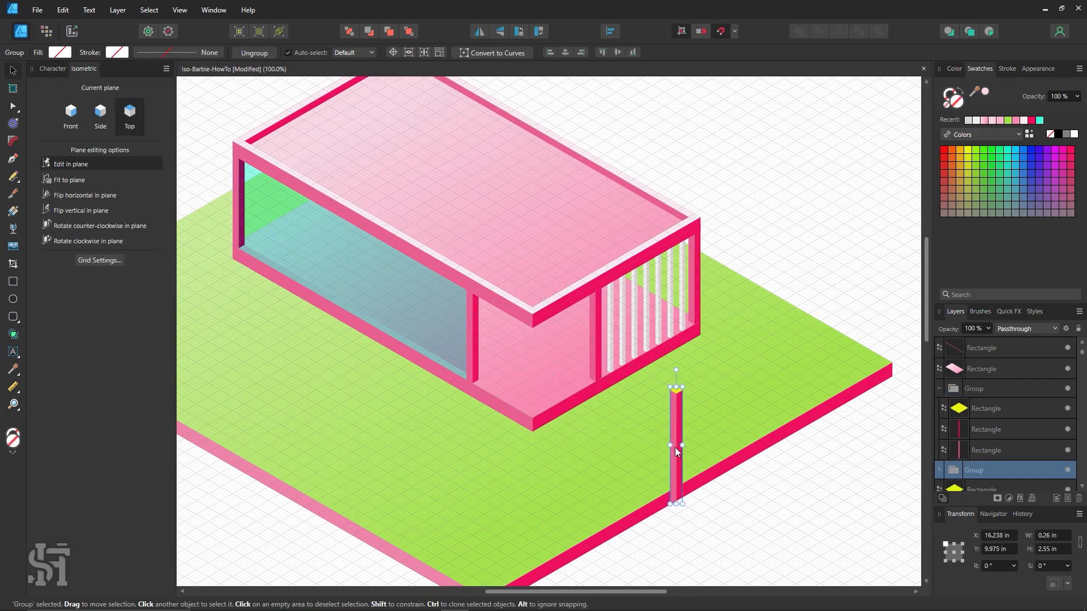
pyautogui.hotkey('ctrl', 'z')
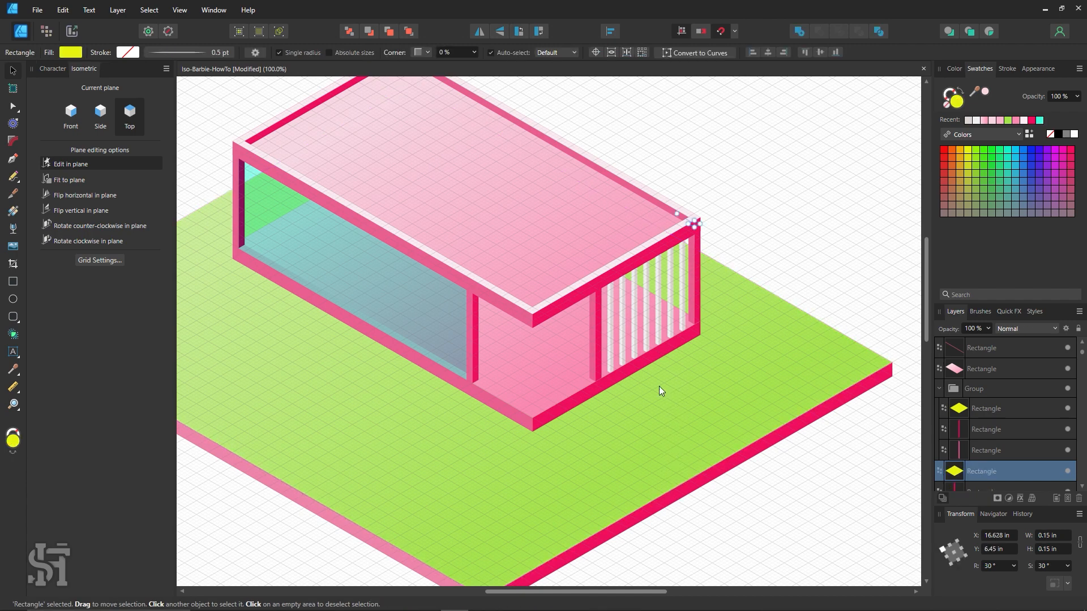
pyautogui.hotkey('ctrl', 'd')
pyautogui.scroll(2, 634, 256)
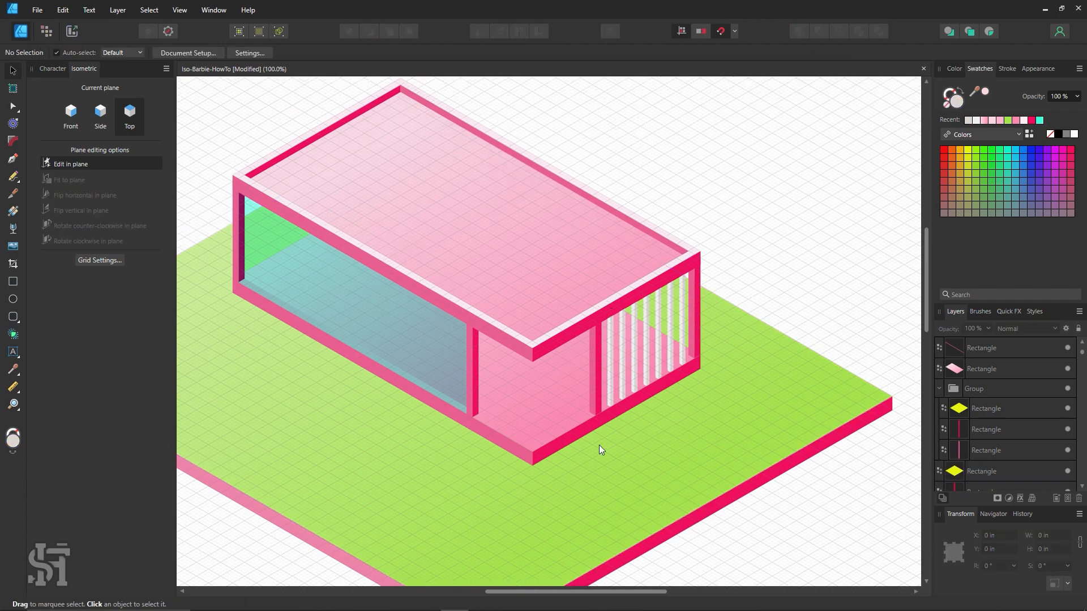
# Step: Compare the open corner and shortened slat wall with the finished reference house
pyautogui.press('z')
pyautogui.hotkey('ctrl', '-')
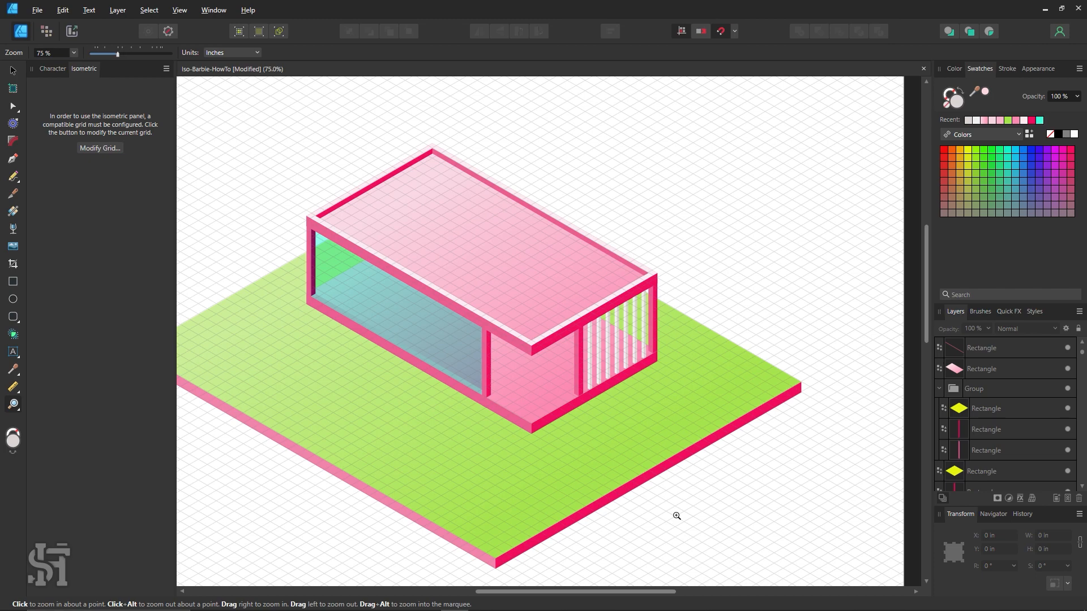
pyautogui.keyDown('alt'); pyautogui.click(470, 343); pyautogui.keyUp('alt')
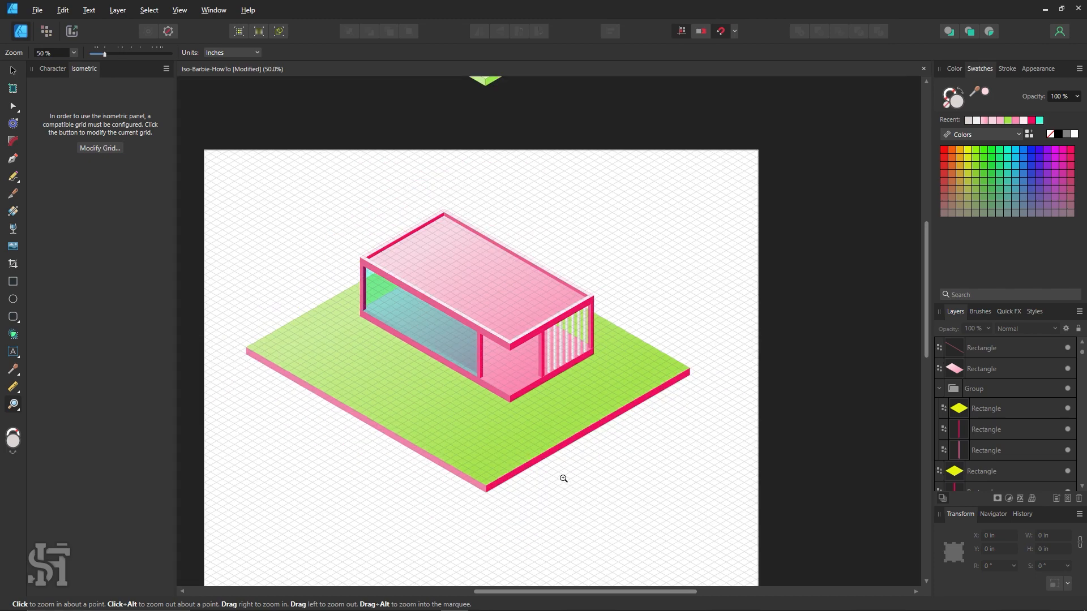
pyautogui.press('space')
pyautogui.moveTo(448, 293); pyautogui.dragTo(626, 351)
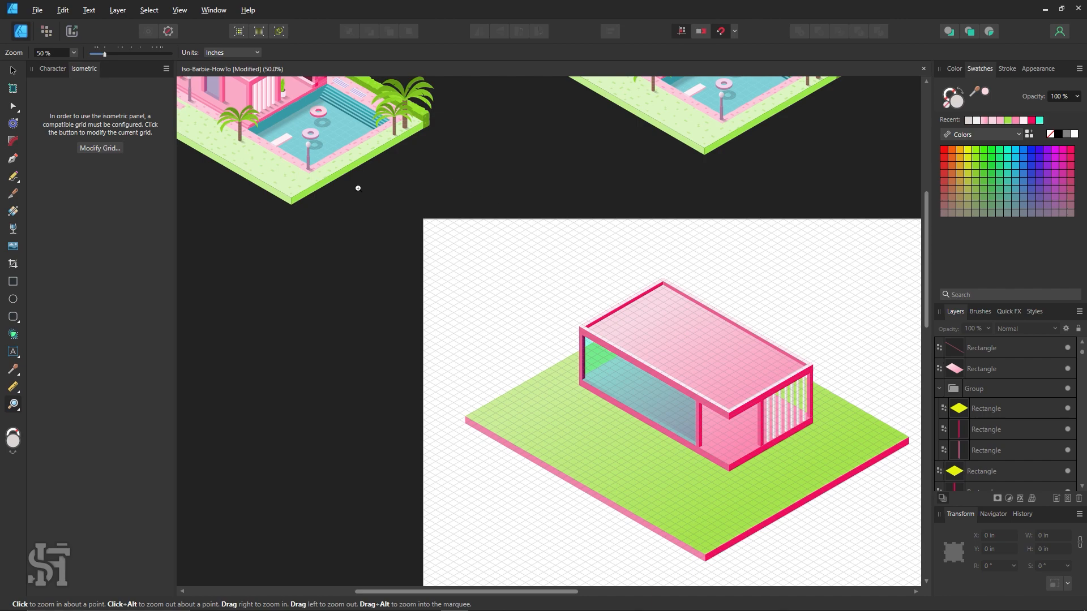
pyautogui.press('space')
pyautogui.moveTo(358, 188); pyautogui.dragTo(567, 337)
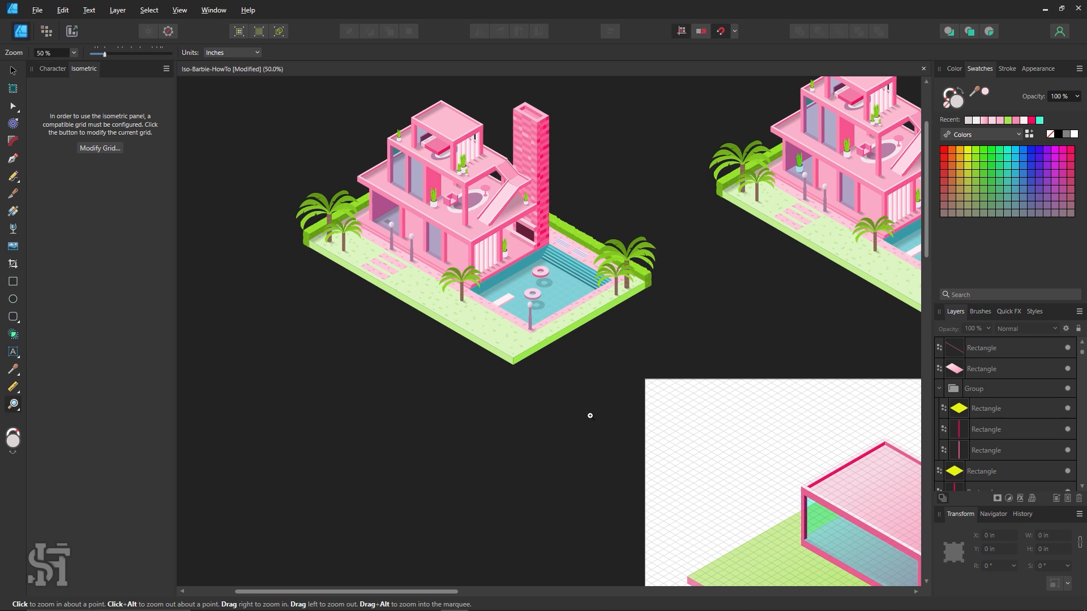
pyautogui.press('space')
pyautogui.moveTo(590, 416); pyautogui.dragTo(309, 214)
# Step: Try sliding the front glass panel toward the near corner, and clear the selection
pyautogui.press('v')
pyautogui.click(587, 363)
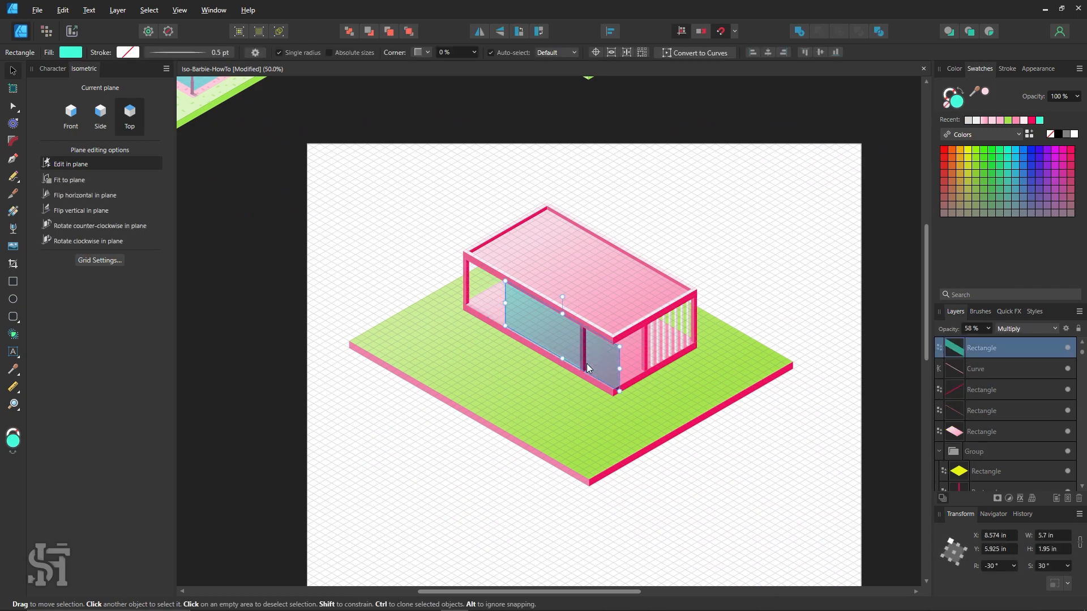
pyautogui.press('z')
pyautogui.click(587, 363)
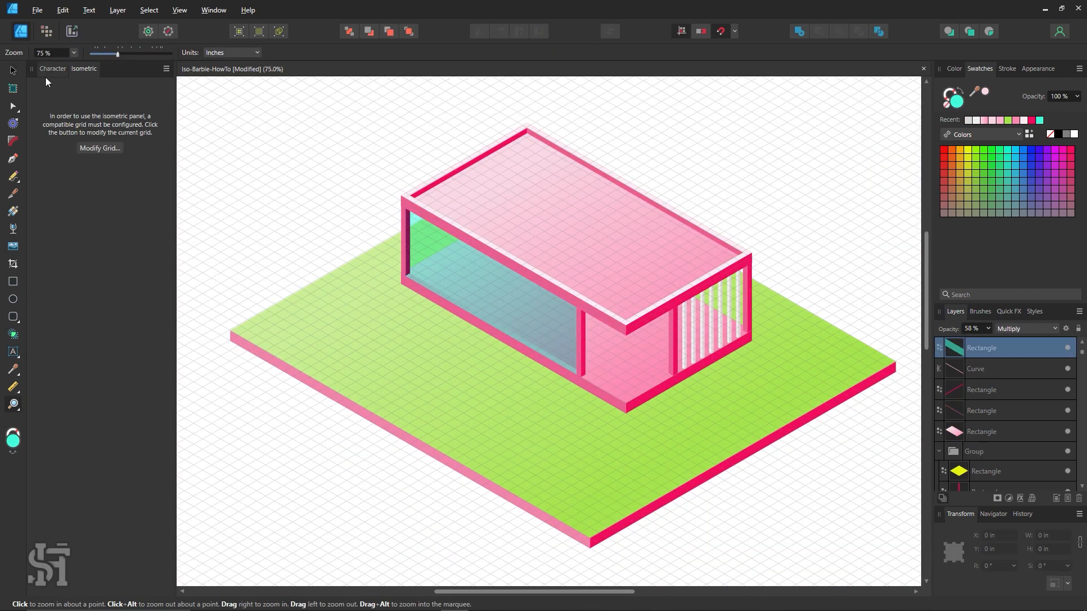
pyautogui.press('v')
pyautogui.click(186, 120)
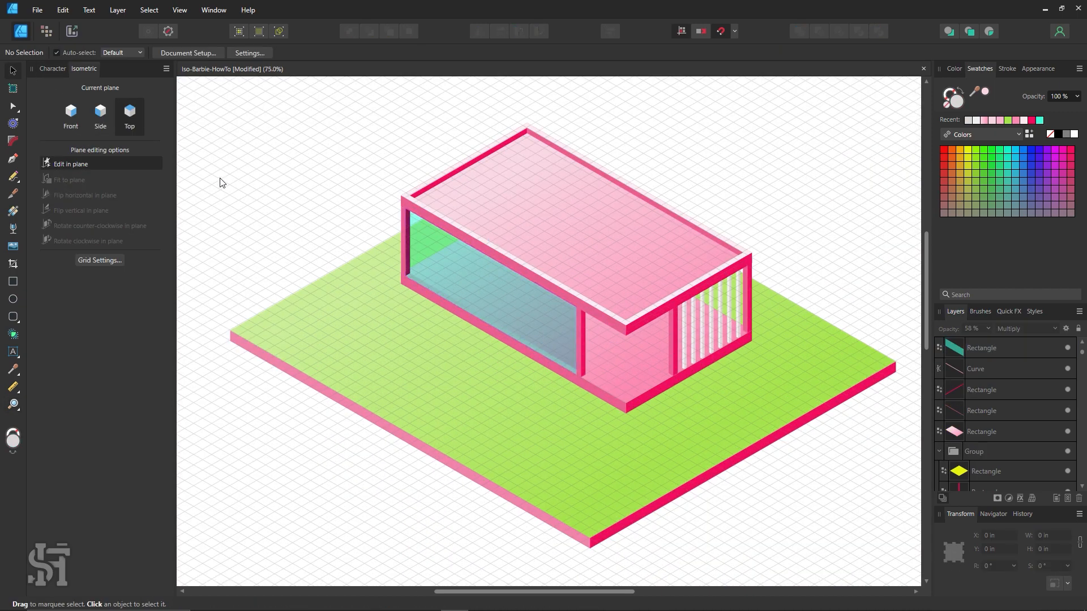
# Step: Draw an orange ellipse about 2.7 × 5.1 in in the top plane on the lawn in front of the glass wall
pyautogui.click(14, 301)
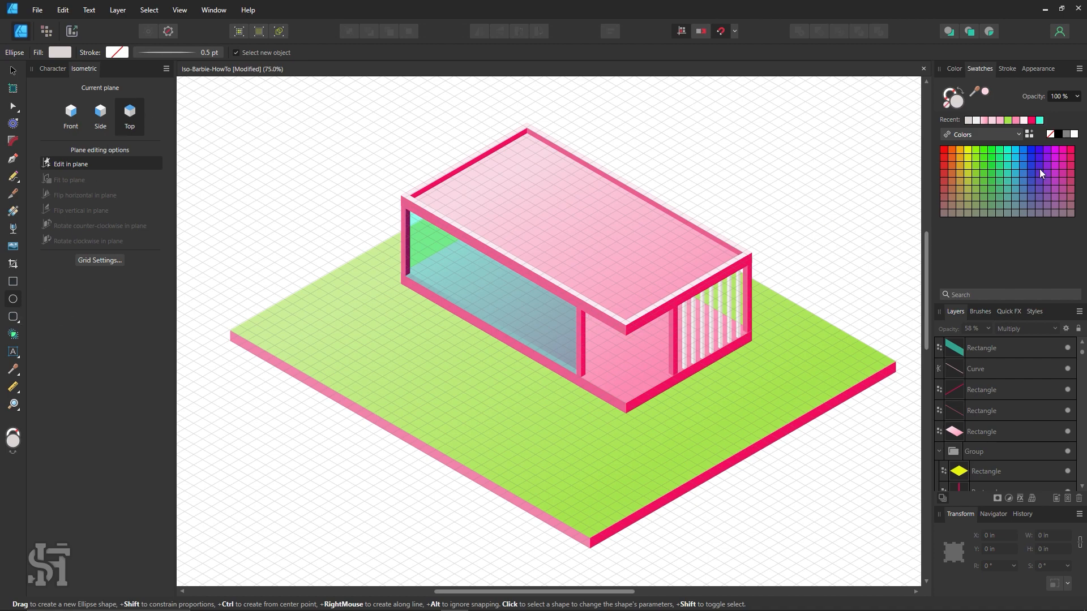
pyautogui.click(960, 150)
pyautogui.moveTo(519, 473); pyautogui.dragTo(445, 340)
pyautogui.click(12, 72)
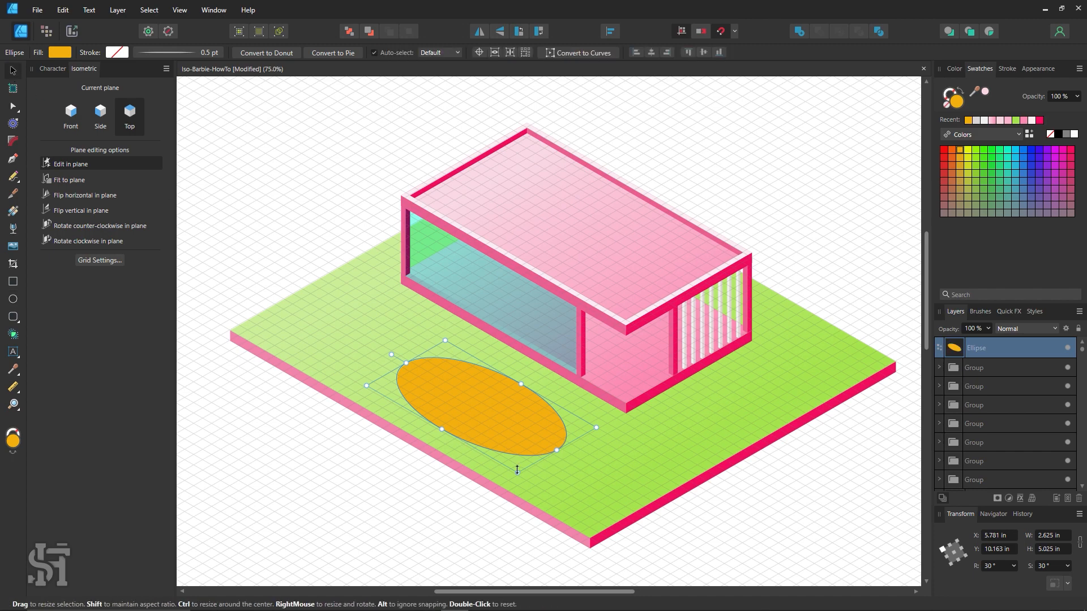
pyautogui.moveTo(517, 477); pyautogui.dragTo(516, 475)
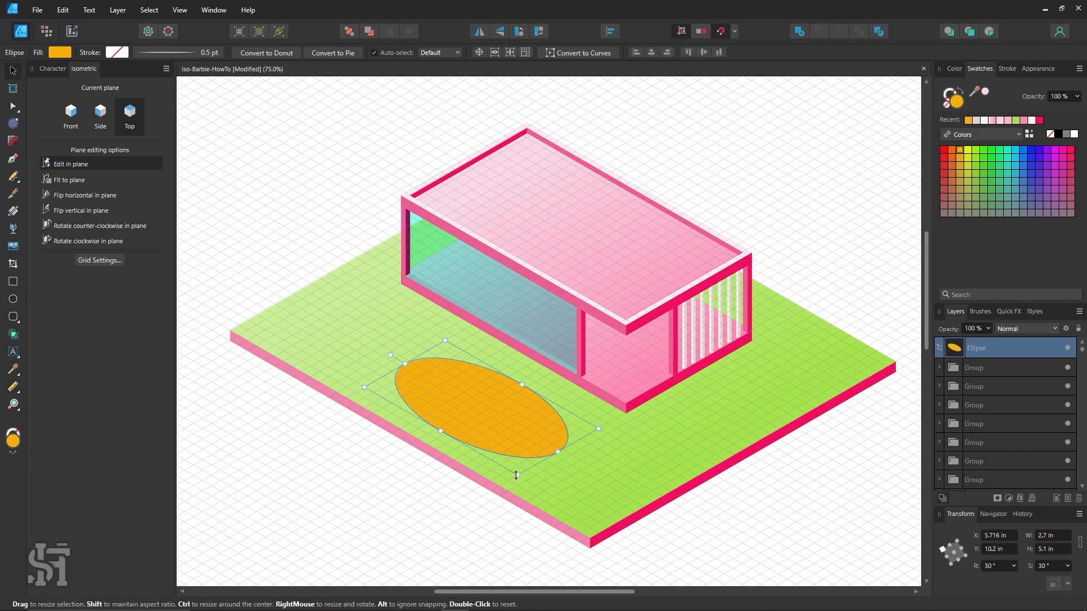
# Step: Move the orange ellipse into the house and restack it just above the floor, behind the glass and frame, and clear the selection
pyautogui.moveTo(524, 426); pyautogui.dragTo(634, 332)
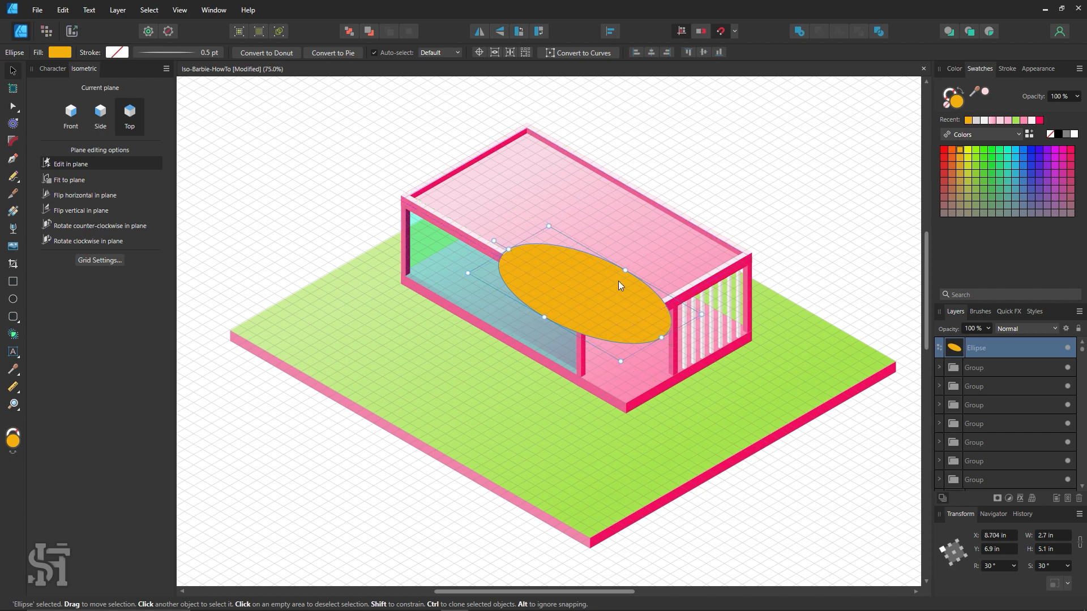
pyautogui.hotkey('ctrl', 'shift', '[')
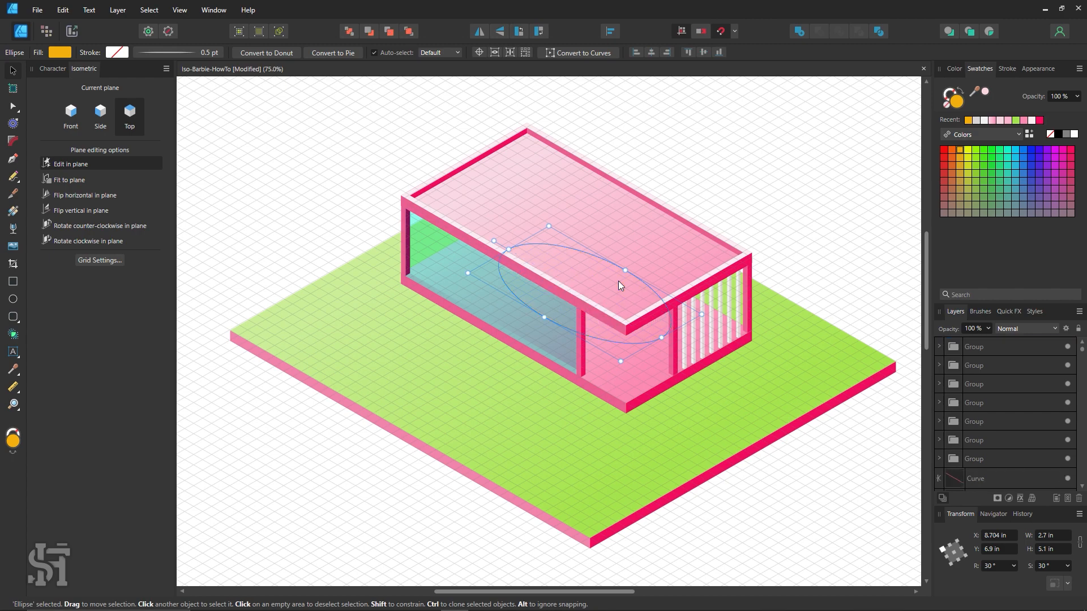
pyautogui.hotkey('ctrl', 'shift', ']')
pyautogui.hotkey('ctrl', '[')
pyautogui.hotkey('ctrl', '[')
pyautogui.hotkey('ctrl', '[')
pyautogui.hotkey('ctrl', '[')
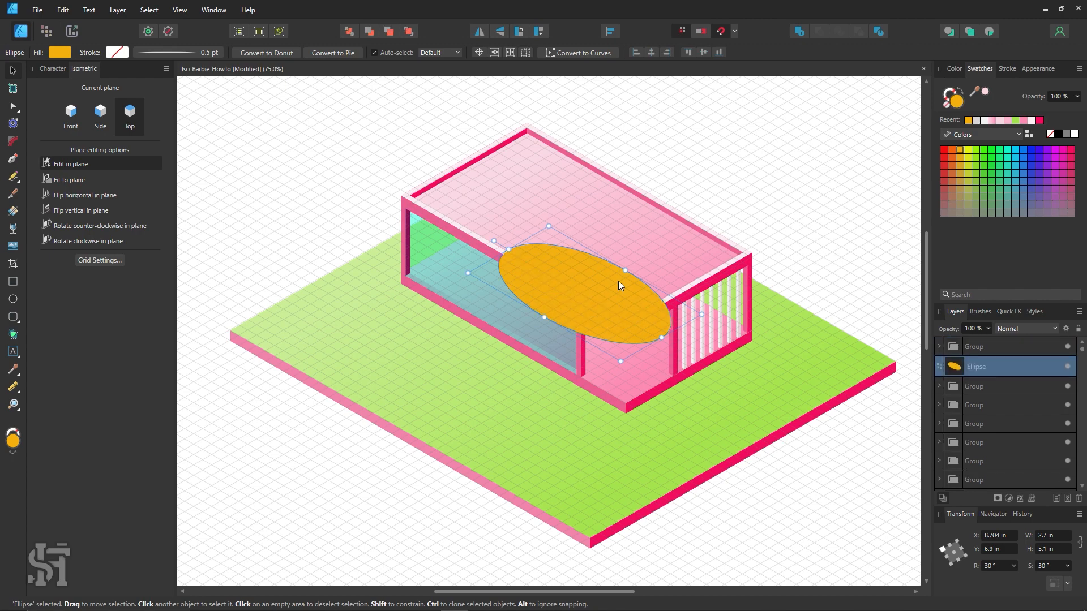
pyautogui.hotkey('ctrl', '[')
pyautogui.hotkey('ctrl', '[')
pyautogui.hotkey('ctrl', '[')
pyautogui.hotkey('ctrl', '[')
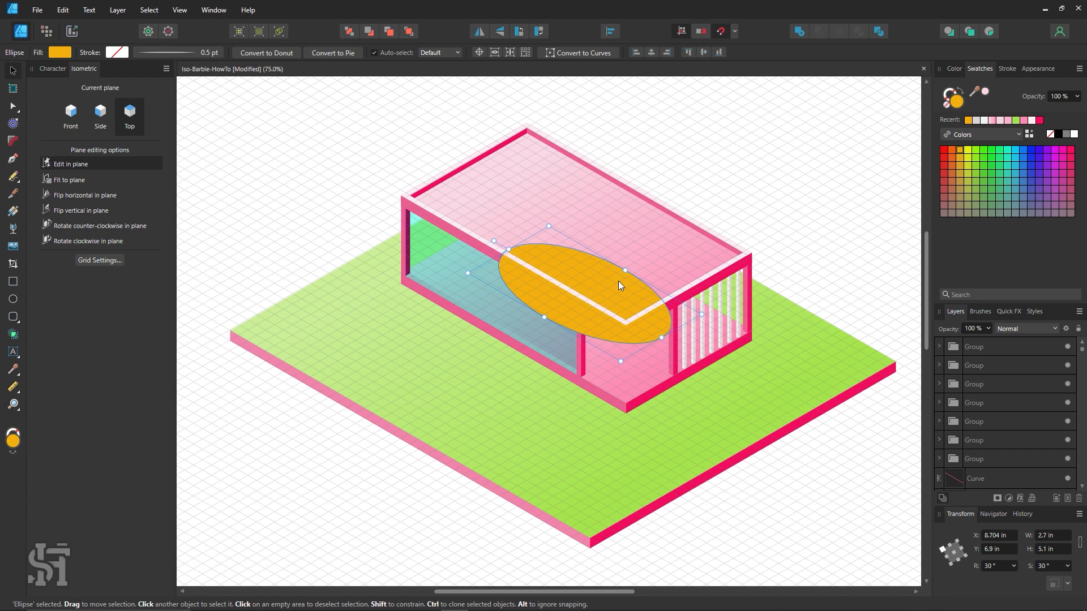
pyautogui.hotkey('ctrl', '[')
pyautogui.hotkey('ctrl', '[')
pyautogui.hotkey('ctrl', '[')
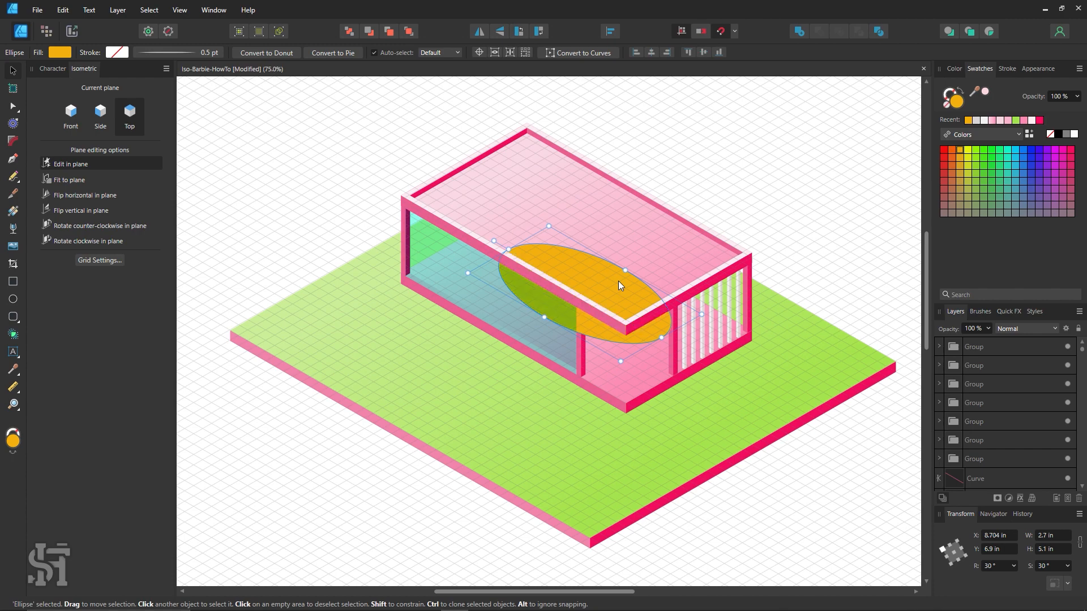
pyautogui.hotkey('ctrl', '[')
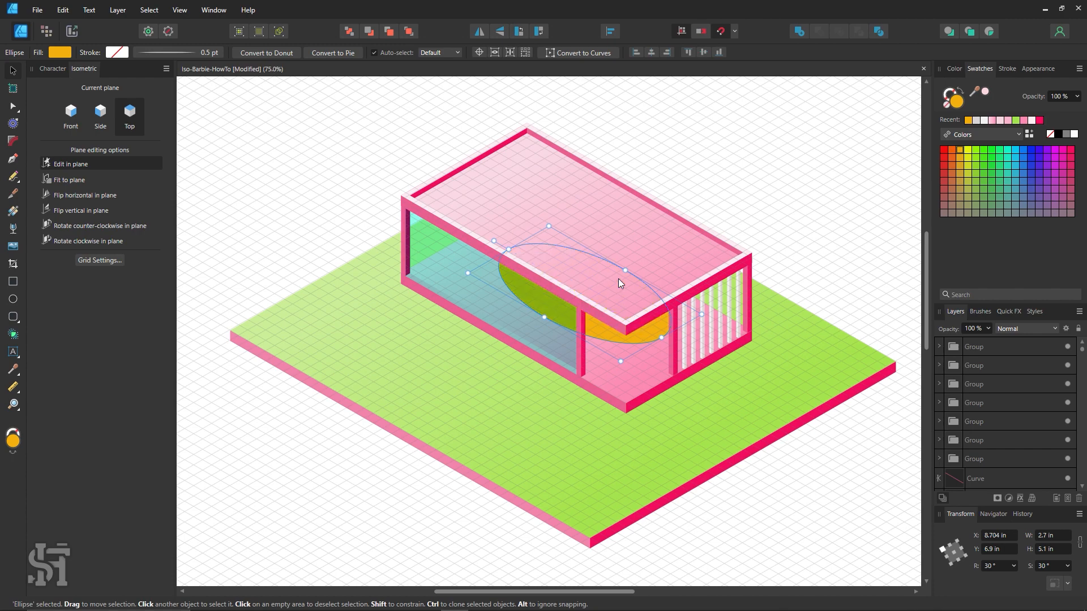
pyautogui.hotkey('ctrl', '[')
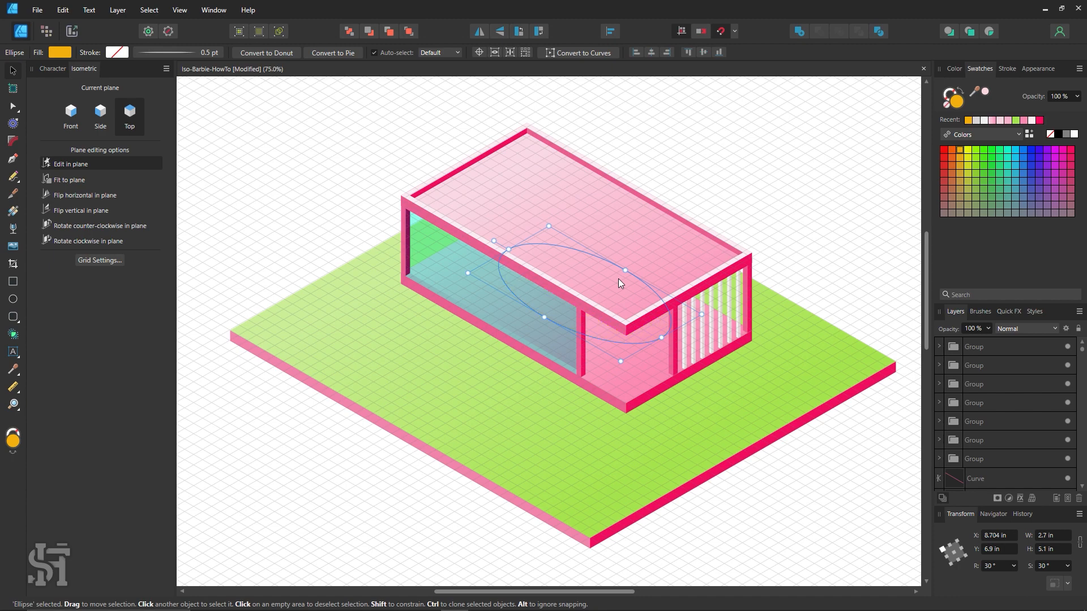
pyautogui.hotkey('ctrl', ']')
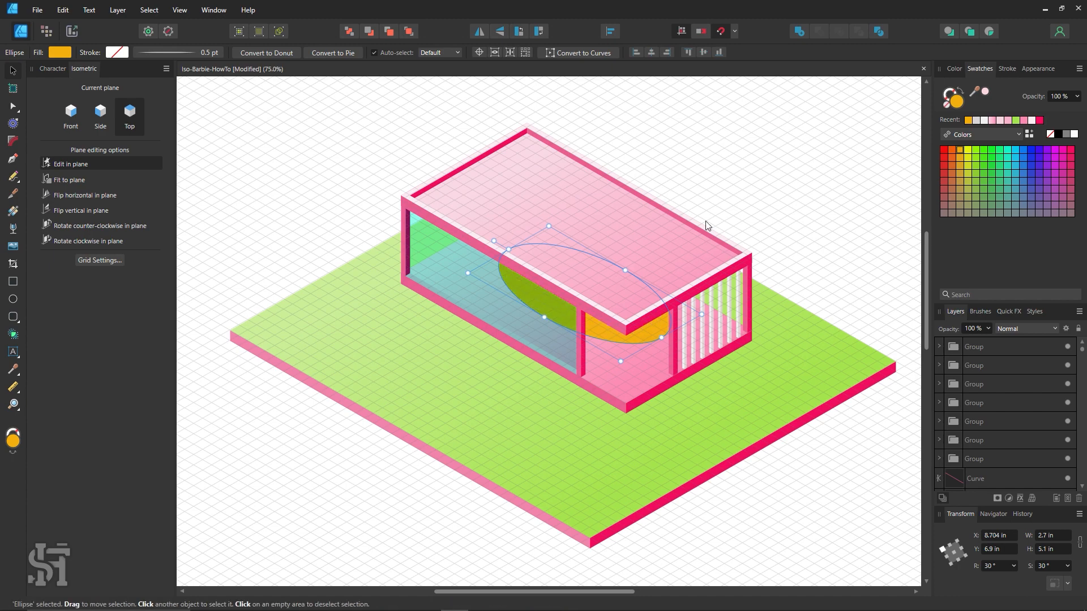
pyautogui.click(753, 175)
# Step: Move the orange ellipse back out onto the lawn in front of the glass wall, keeping the glass in place, and clear the selection
pyautogui.moveTo(500, 348); pyautogui.dragTo(476, 411)
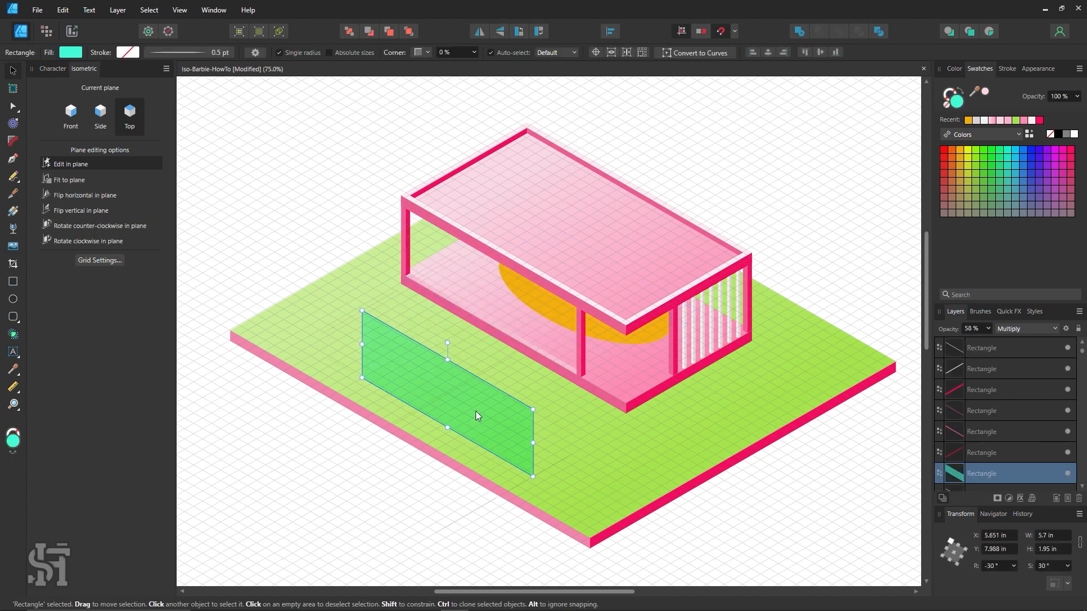
pyautogui.hotkey('ctrl', 'z')
pyautogui.click(656, 336)
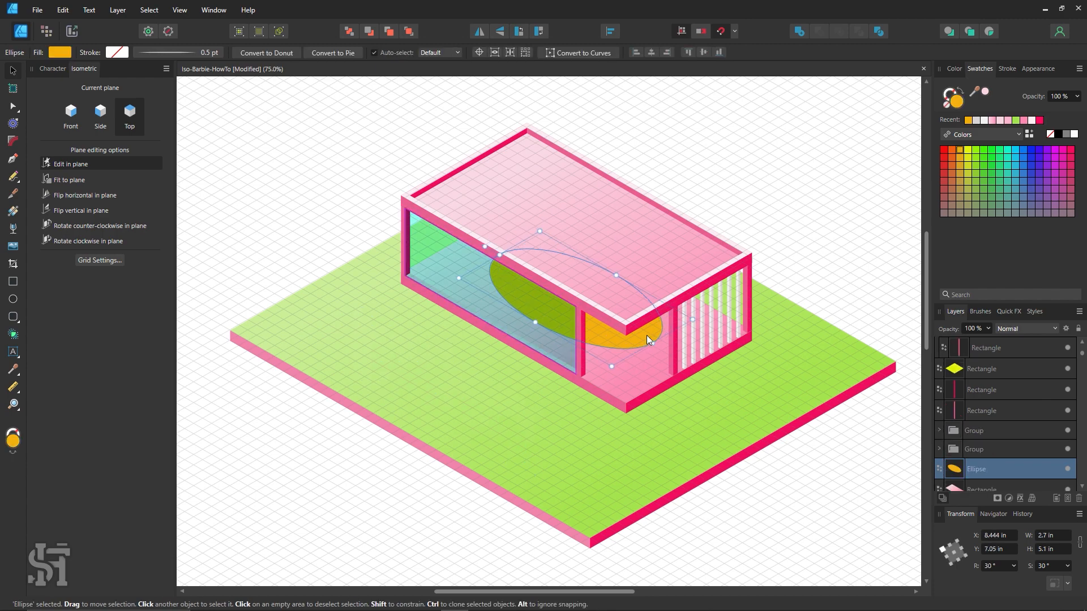
pyautogui.click(761, 181)
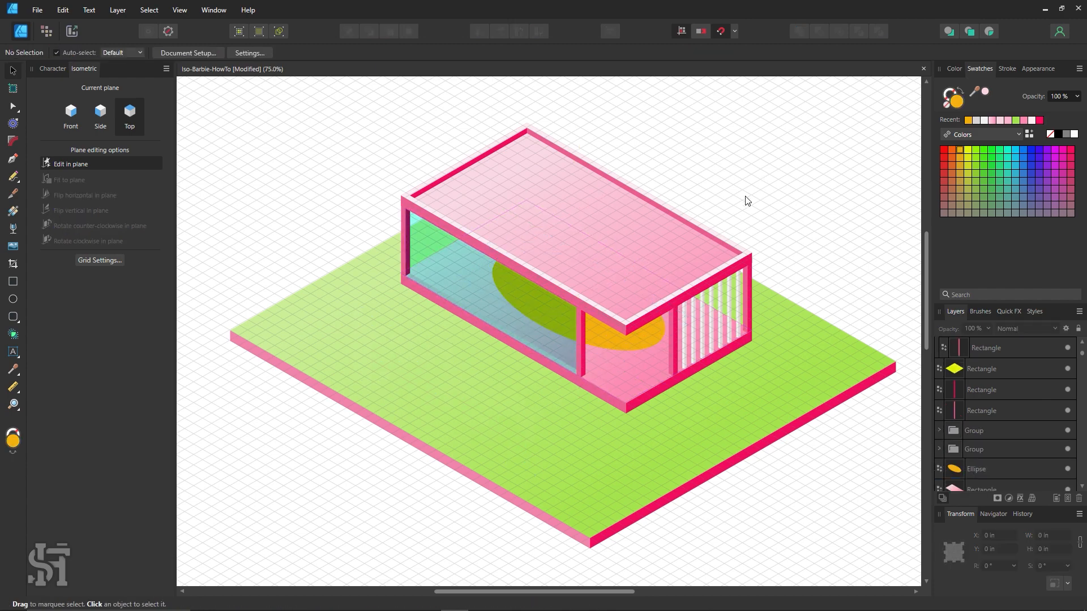
pyautogui.moveTo(631, 350); pyautogui.dragTo(503, 444)
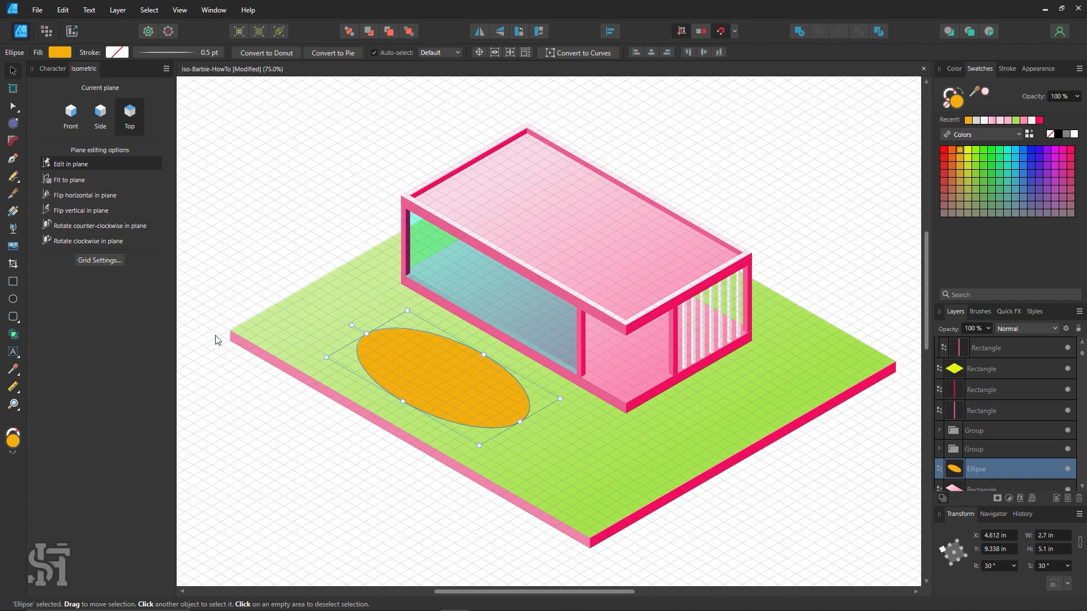
pyautogui.click(251, 270)
# Step: Draw a yellow ellipse about 1.6 × 3.9 in centred inside the orange one, and clear the selection
pyautogui.click(13, 300)
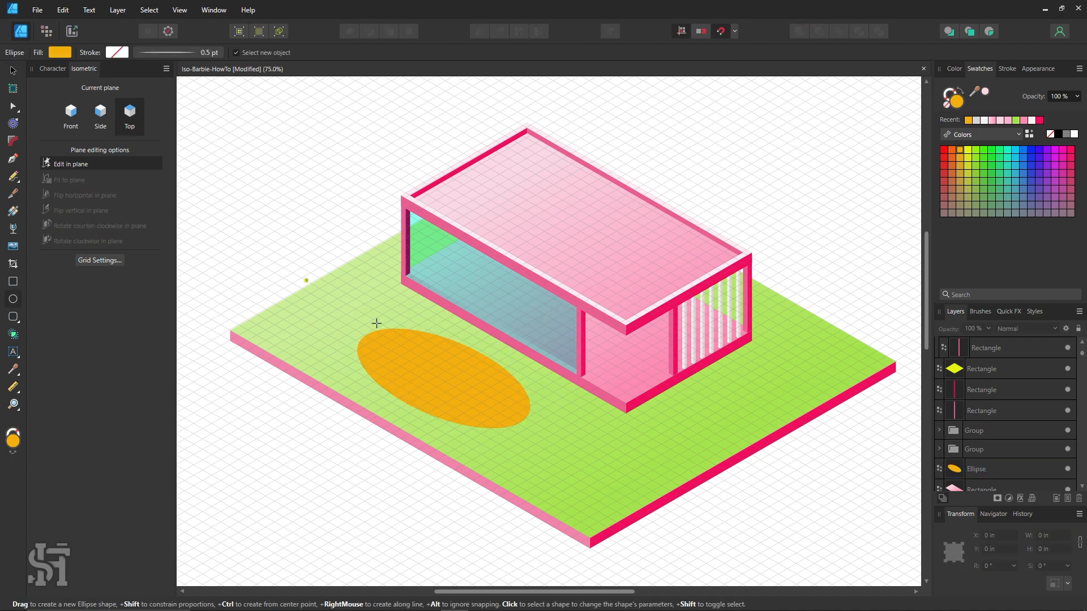
pyautogui.moveTo(392, 342); pyautogui.dragTo(498, 420)
pyautogui.click(969, 150)
pyautogui.press('v')
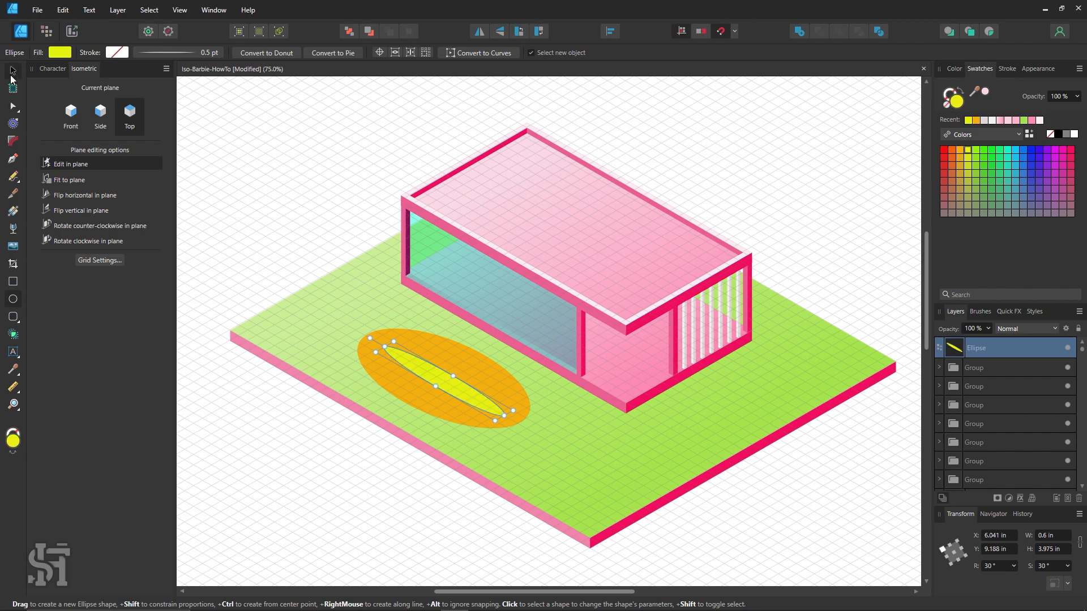
pyautogui.moveTo(460, 377)
pyautogui.mouseDown()
pyautogui.moveTo(470, 362)
pyautogui.moveTo(433, 380)
pyautogui.moveTo(445, 372)
pyautogui.moveTo(453, 384)
pyautogui.mouseUp()
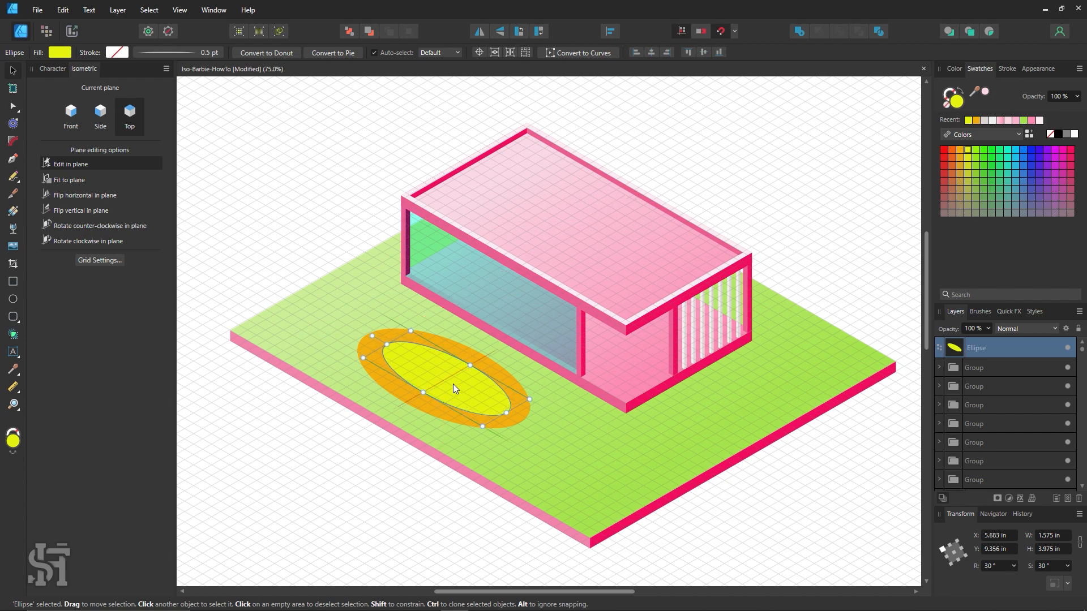
pyautogui.moveTo(505, 413); pyautogui.dragTo(503, 411)
pyautogui.click(296, 158)
# Step: Recolour the inner ellipse, trying orange-red and settling on medium pink
pyautogui.click(433, 366)
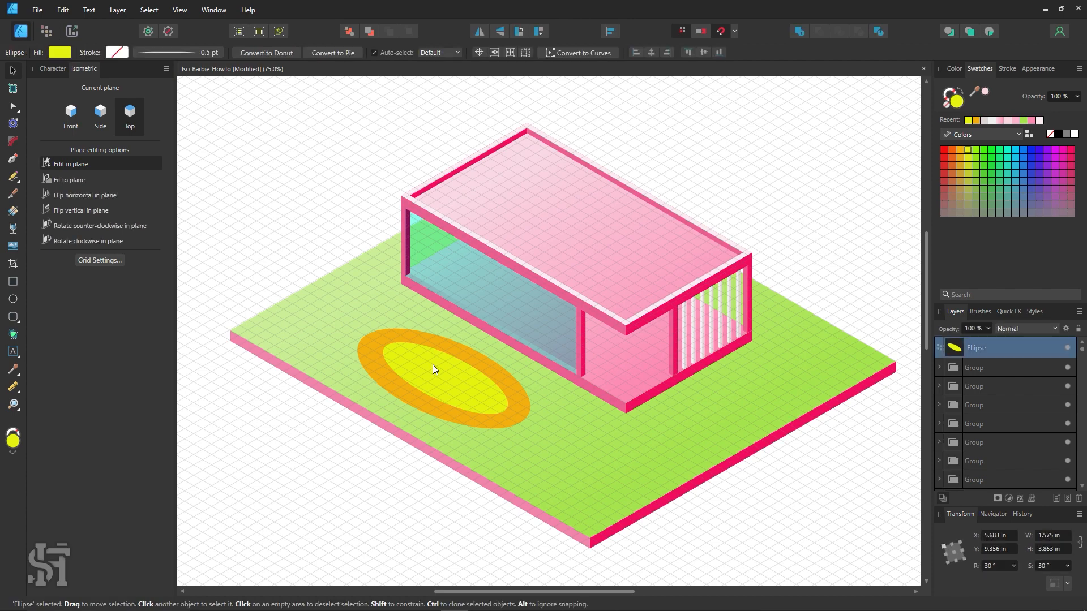
pyautogui.click(952, 150)
pyautogui.click(638, 170)
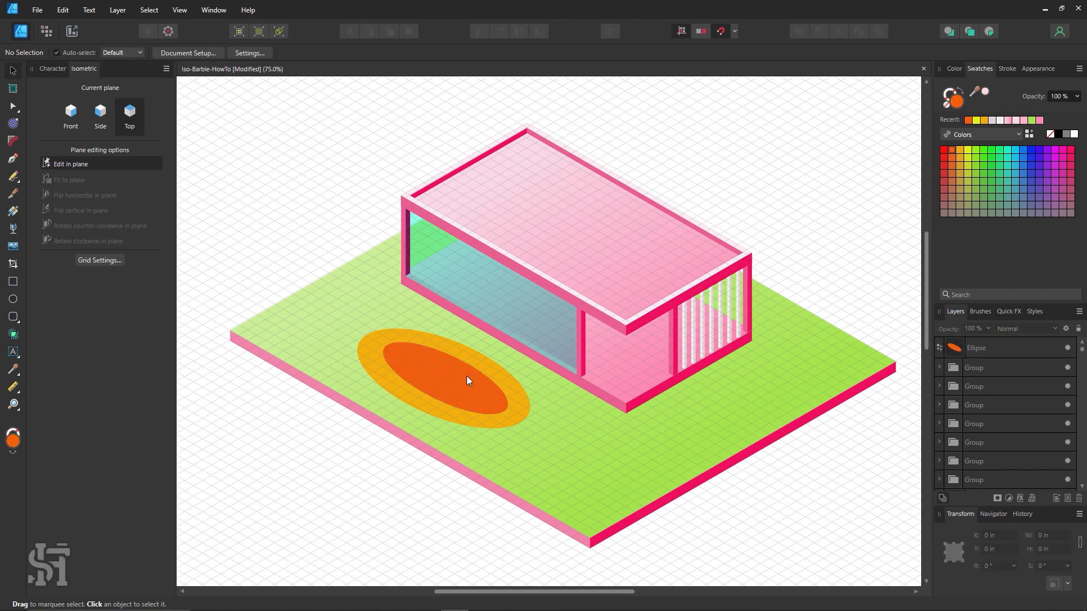
pyautogui.click(486, 396)
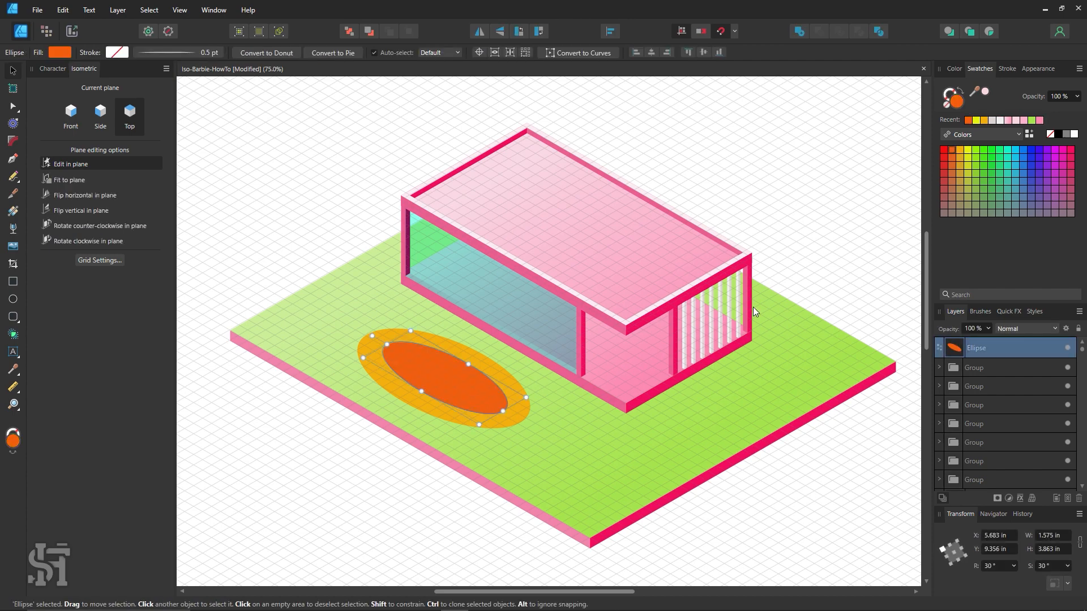
pyautogui.click(1040, 121)
# Step: Recolour the outer ellipse very pale pink
pyautogui.click(520, 388)
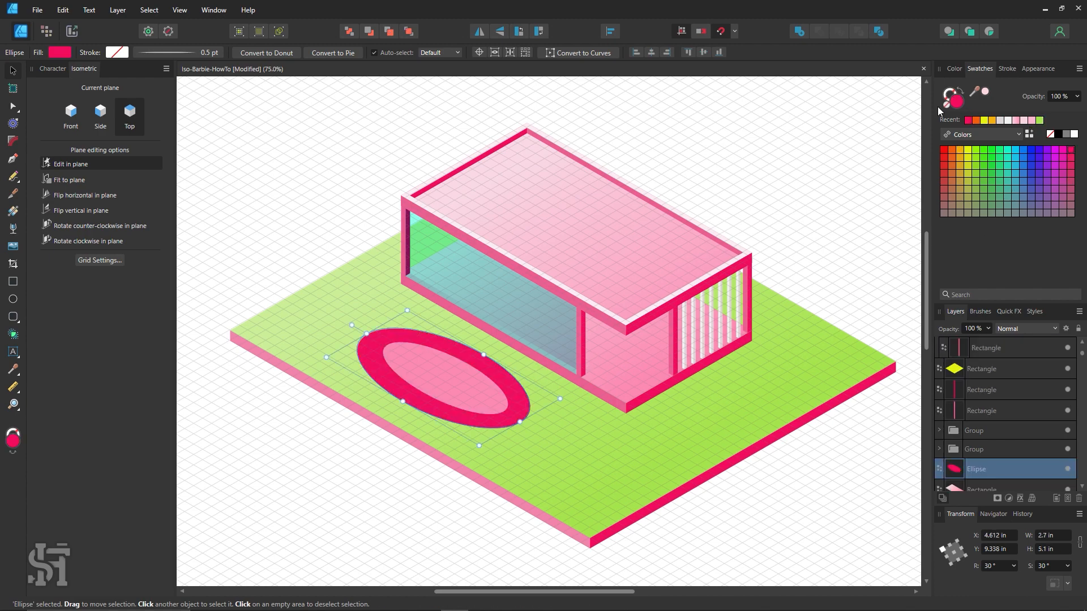
pyautogui.doubleClick(957, 100)
pyautogui.moveTo(853, 251); pyautogui.dragTo(876, 258)
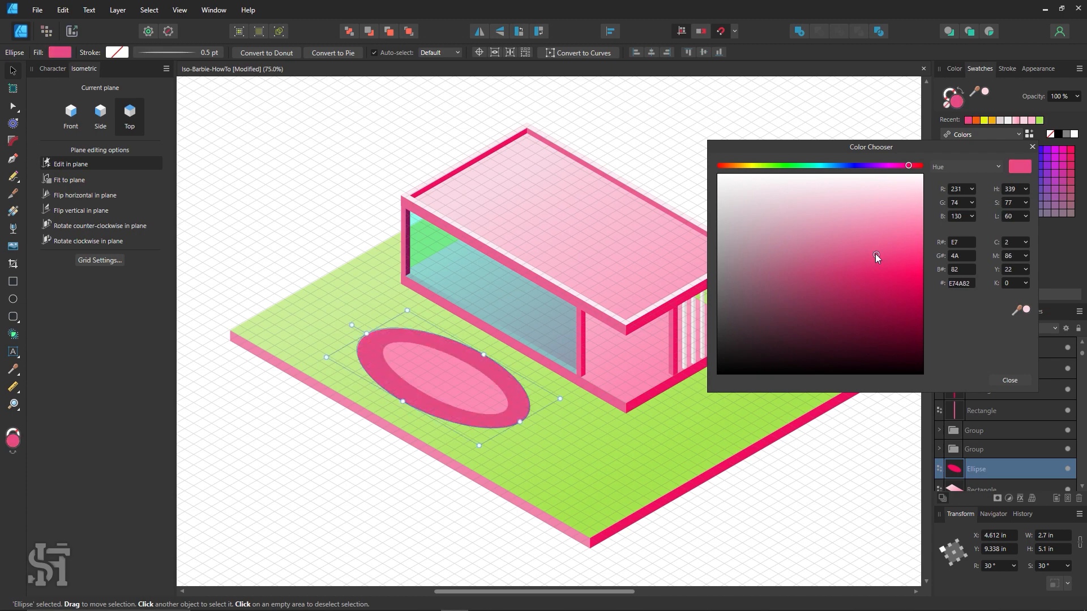
pyautogui.click(855, 189)
pyautogui.click(1013, 380)
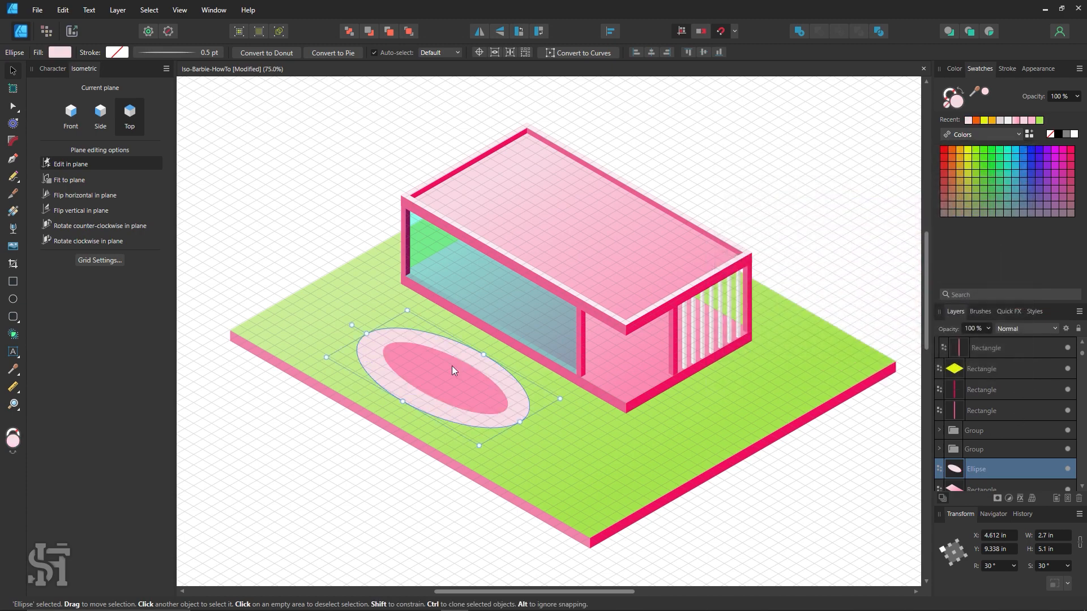
# Step: Group the two ellipses as a rug, place it on the house floor near the open corner, and clear the selection
pyautogui.keyDown('shift'); pyautogui.click(428, 367); pyautogui.keyUp('shift')
pyautogui.hotkey('ctrl', 'g')
pyautogui.moveTo(427, 365); pyautogui.dragTo(577, 296)
pyautogui.moveTo(601, 335); pyautogui.dragTo(594, 328)
pyautogui.press('Escape')
# Step: Recolour only the rug's inner ellipse light orange within the group, and clear the selection
pyautogui.press('z')
pyautogui.keyDown('alt'); pyautogui.click(610, 274); pyautogui.keyUp('alt')
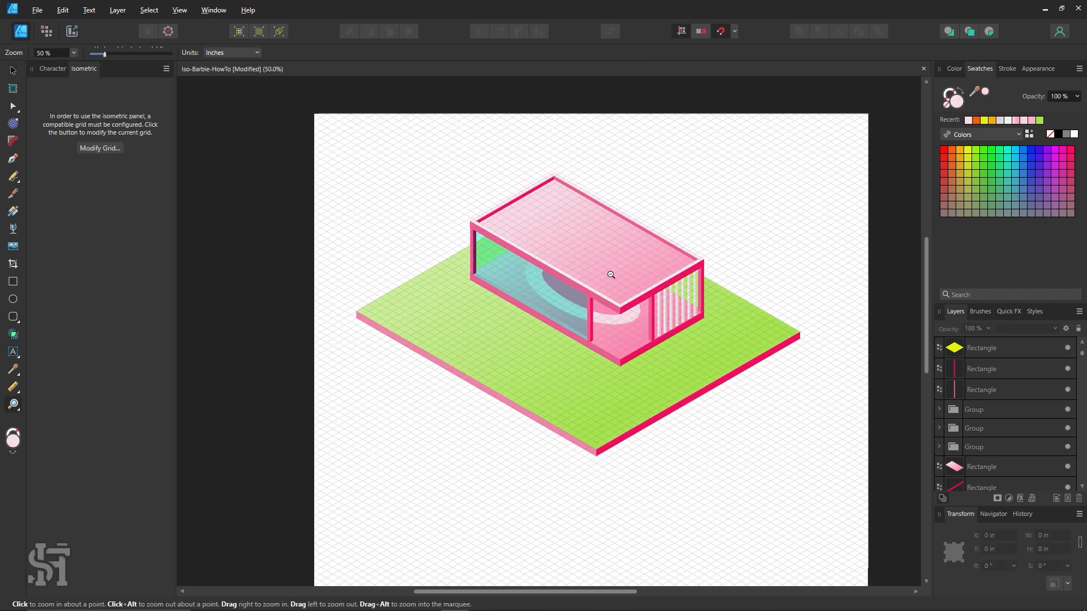
pyautogui.keyDown('alt'); pyautogui.click(611, 272); pyautogui.keyUp('alt')
pyautogui.click(588, 258)
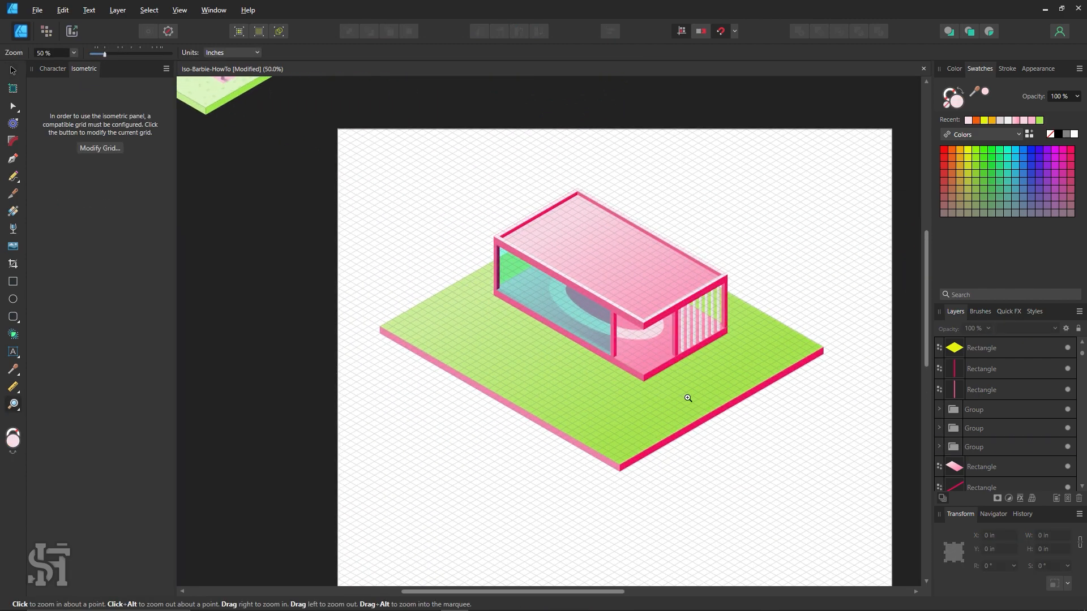
pyautogui.click(14, 72)
pyautogui.click(17, 107)
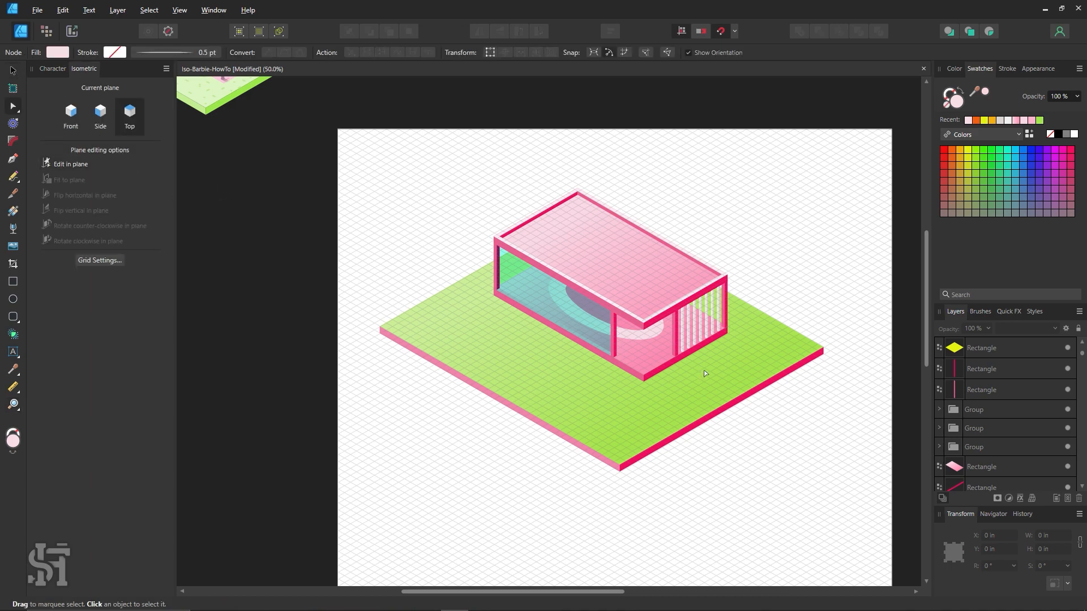
pyautogui.click(622, 328)
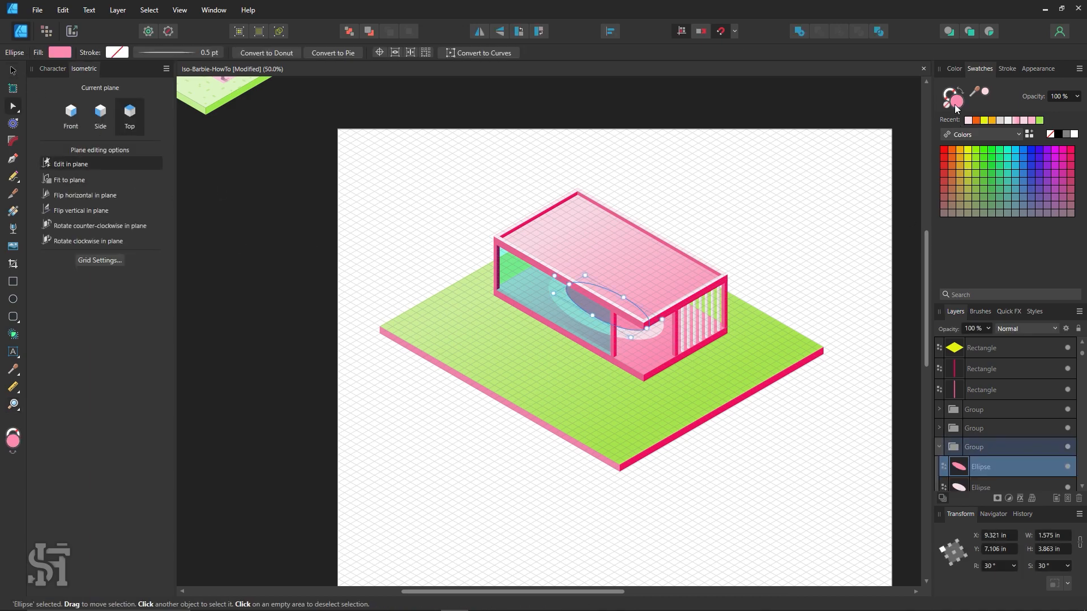
pyautogui.doubleClick(955, 103)
pyautogui.moveTo(875, 144); pyautogui.dragTo(900, 143)
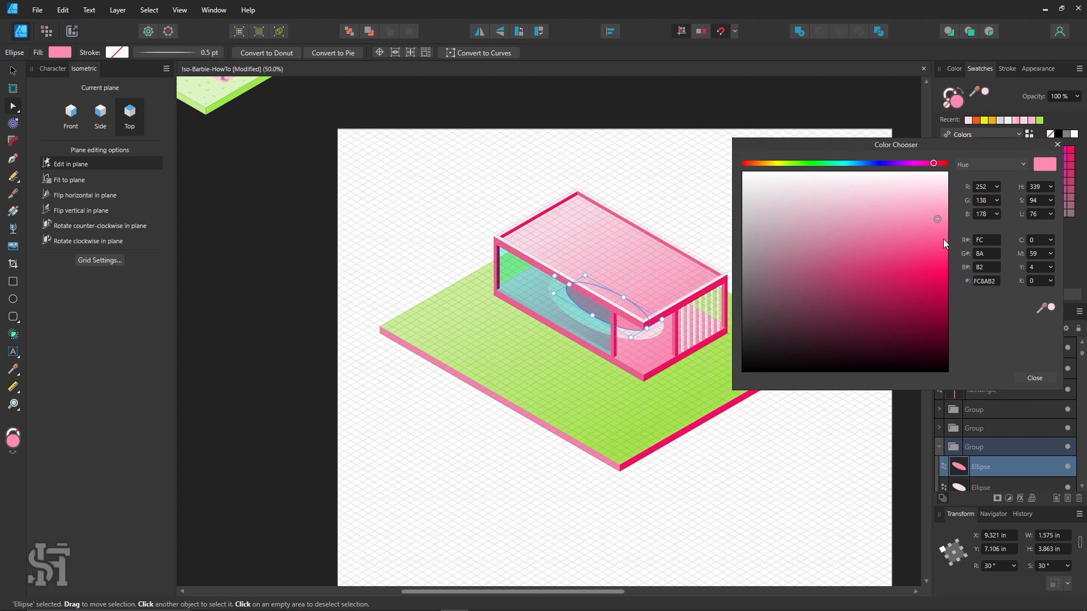
pyautogui.moveTo(924, 230)
pyautogui.mouseDown()
pyautogui.moveTo(925, 195)
pyautogui.moveTo(908, 184)
pyautogui.moveTo(926, 251)
pyautogui.moveTo(911, 262)
pyautogui.mouseUp()
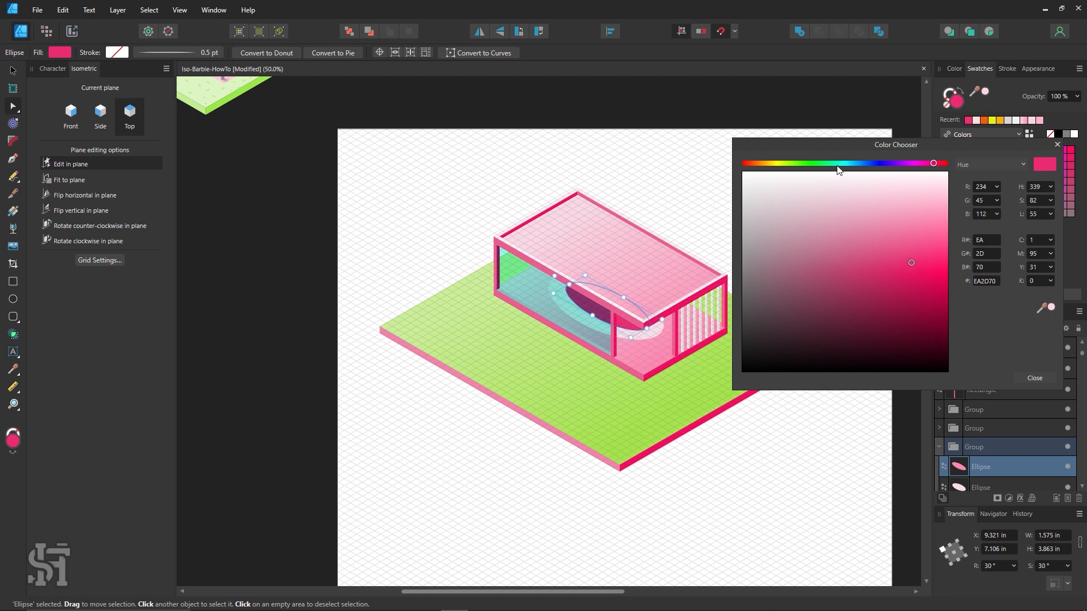
pyautogui.moveTo(764, 164); pyautogui.dragTo(765, 166)
pyautogui.moveTo(913, 217)
pyautogui.mouseDown()
pyautogui.moveTo(920, 235)
pyautogui.moveTo(894, 247)
pyautogui.moveTo(906, 234)
pyautogui.mouseUp()
pyautogui.click(1035, 378)
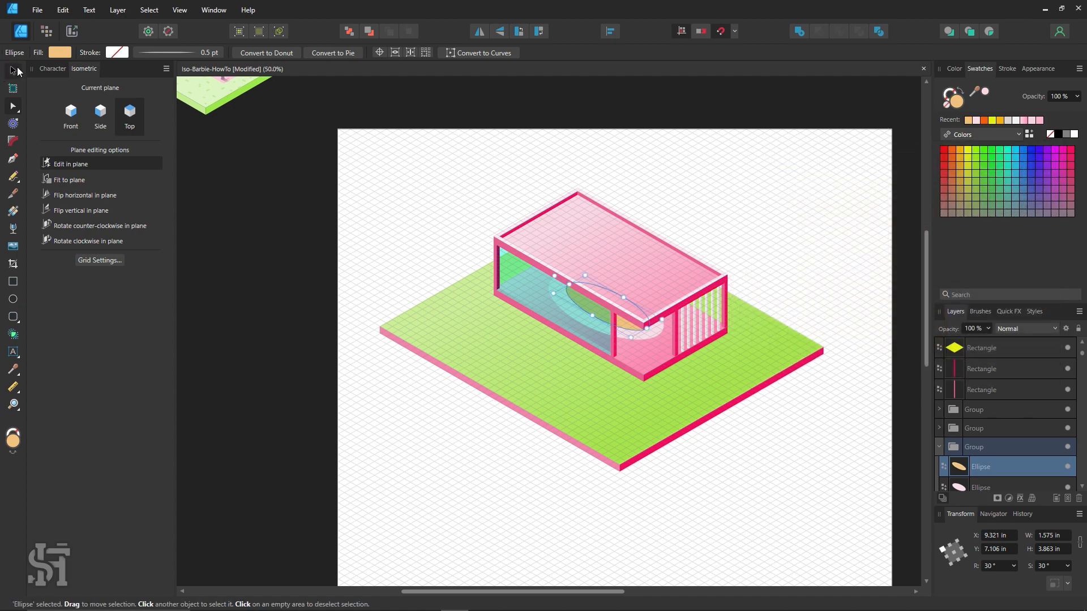
pyautogui.click(12, 71)
pyautogui.hotkey('ctrl', 'd')
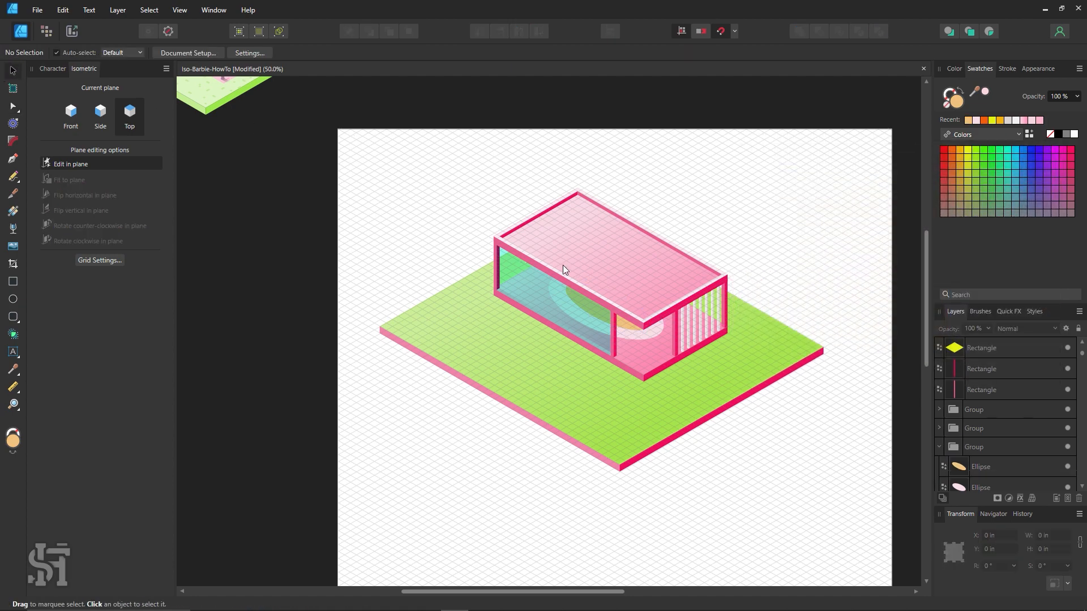
# Step: Compare the ground floor and its rug with the finished reference houses
pyautogui.press('z')
pyautogui.keyDown('alt'); pyautogui.click(564, 265); pyautogui.keyUp('alt')
pyautogui.moveTo(517, 260); pyautogui.dragTo(612, 387)
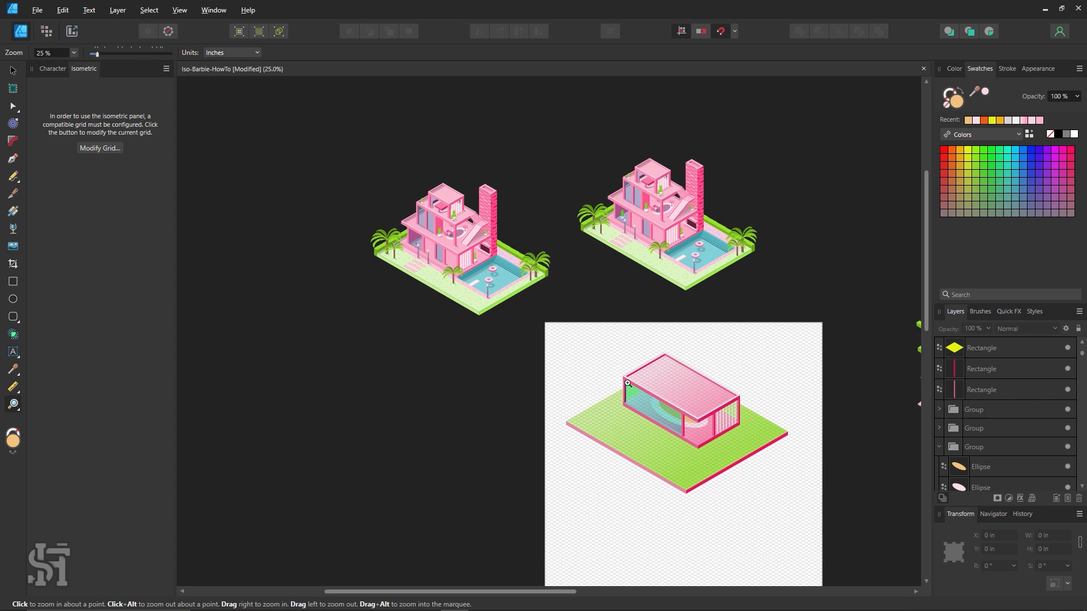
pyautogui.moveTo(544, 264); pyautogui.dragTo(663, 363)
pyautogui.moveTo(609, 369); pyautogui.dragTo(561, 329)
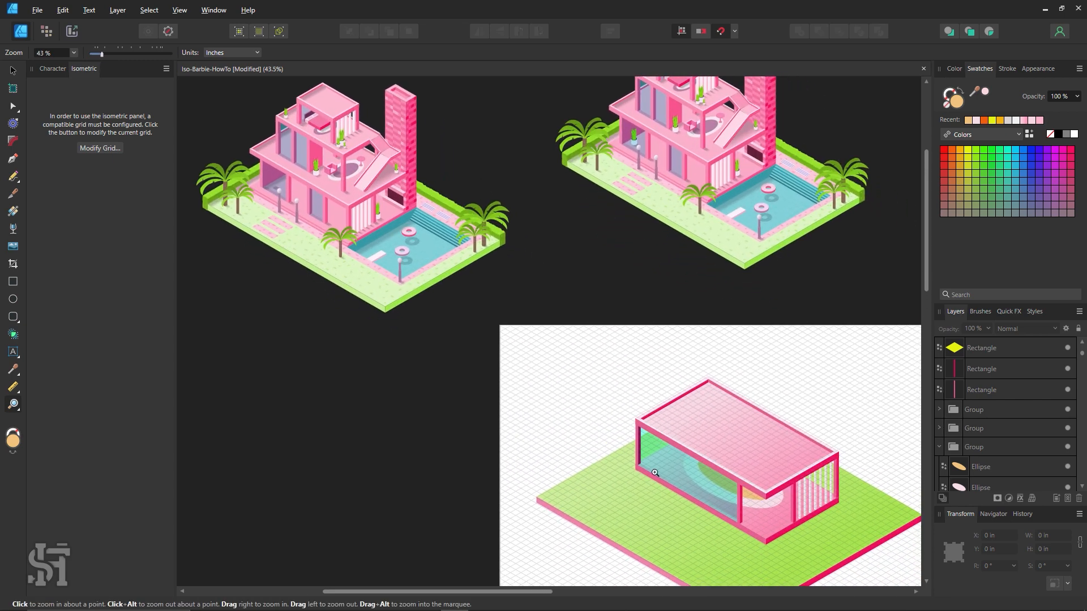
pyautogui.moveTo(485, 324); pyautogui.dragTo(415, 274)
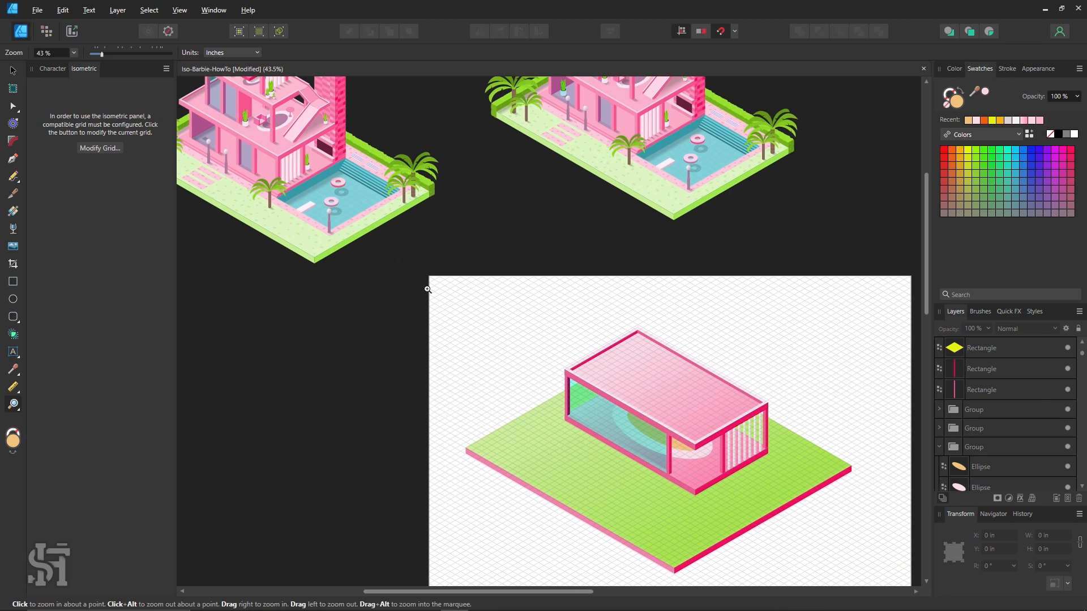
# Step: Draw a 4.2 by 5.7 in rectangle in the top plane on the lawn, from the glazed wall's outer corner to the platform's edge
pyautogui.press('v')
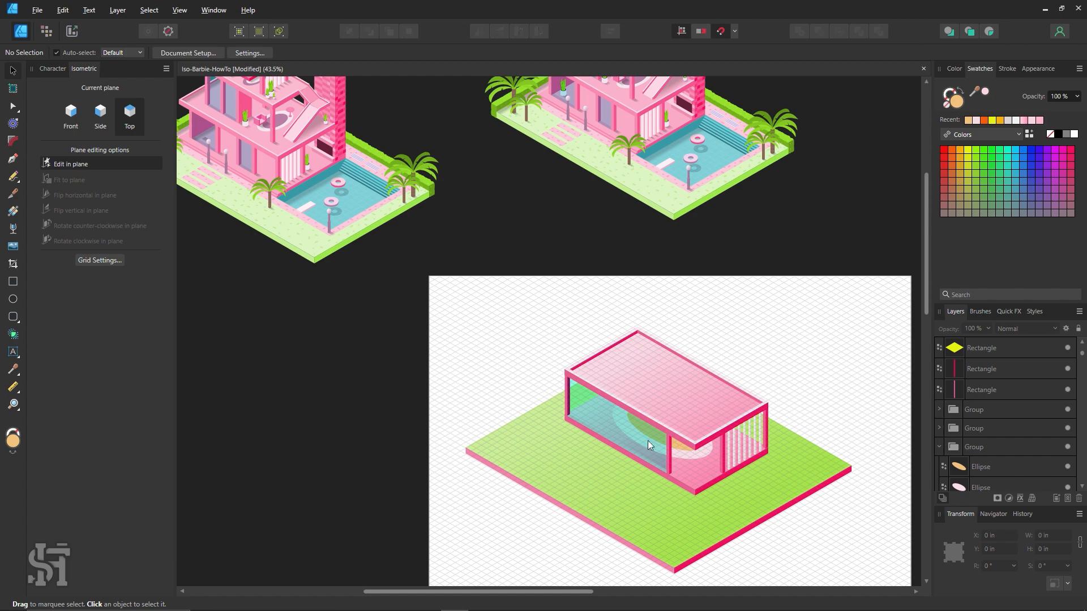
pyautogui.press('space')
pyautogui.moveTo(639, 439); pyautogui.dragTo(215, 529)
pyautogui.press('z')
pyautogui.click(596, 356)
pyautogui.click(599, 362)
pyautogui.press('space')
pyautogui.moveTo(850, 170); pyautogui.dragTo(266, 442)
pyautogui.moveTo(861, 502); pyautogui.dragTo(699, 425)
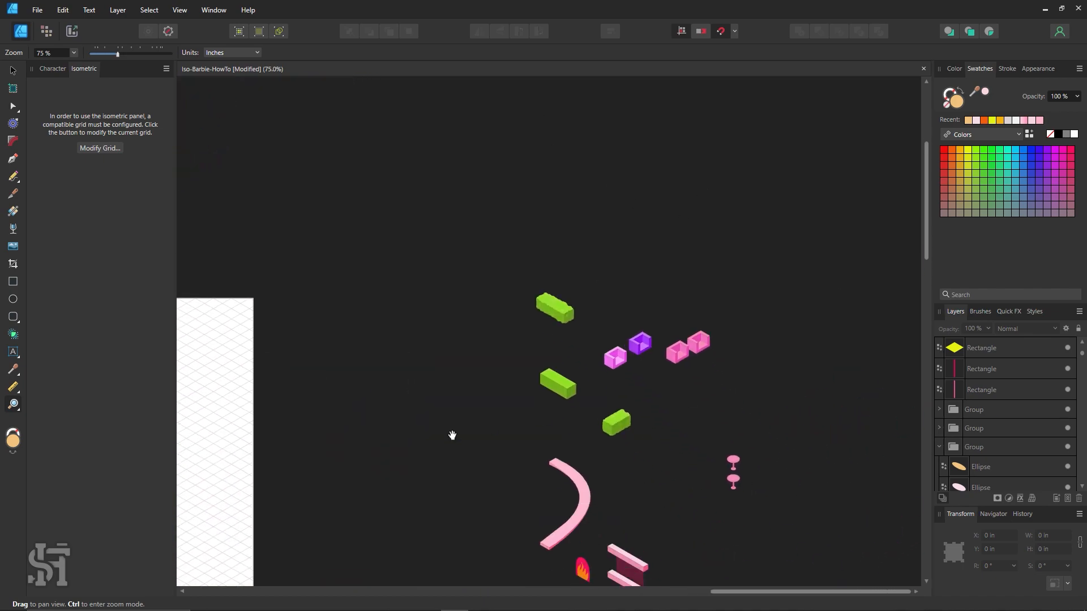
pyautogui.moveTo(452, 435); pyautogui.dragTo(850, 187)
pyautogui.moveTo(461, 362); pyautogui.dragTo(569, 329)
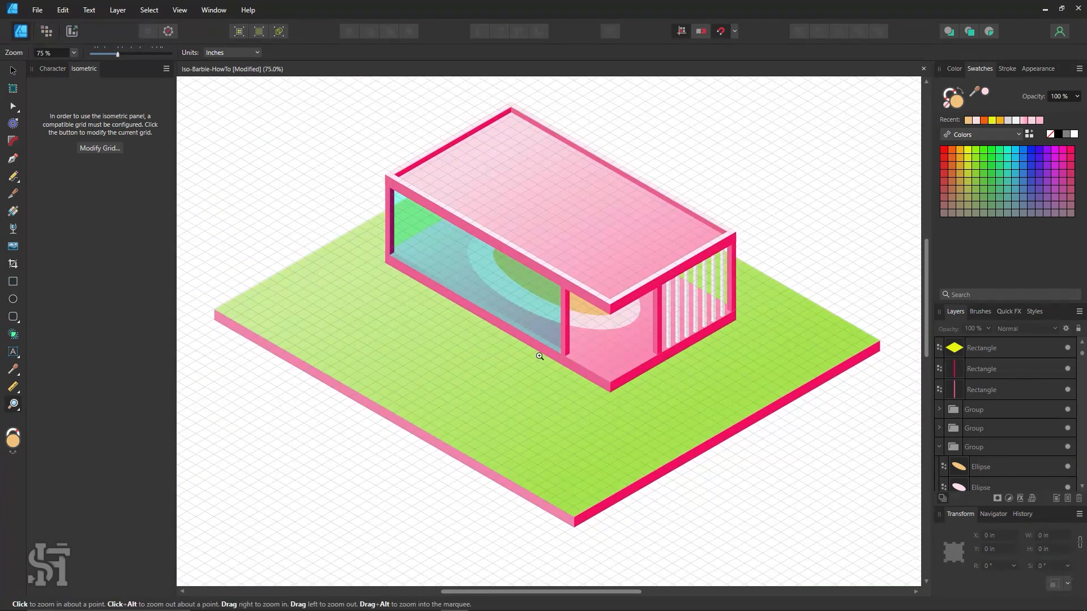
pyautogui.click(19, 279)
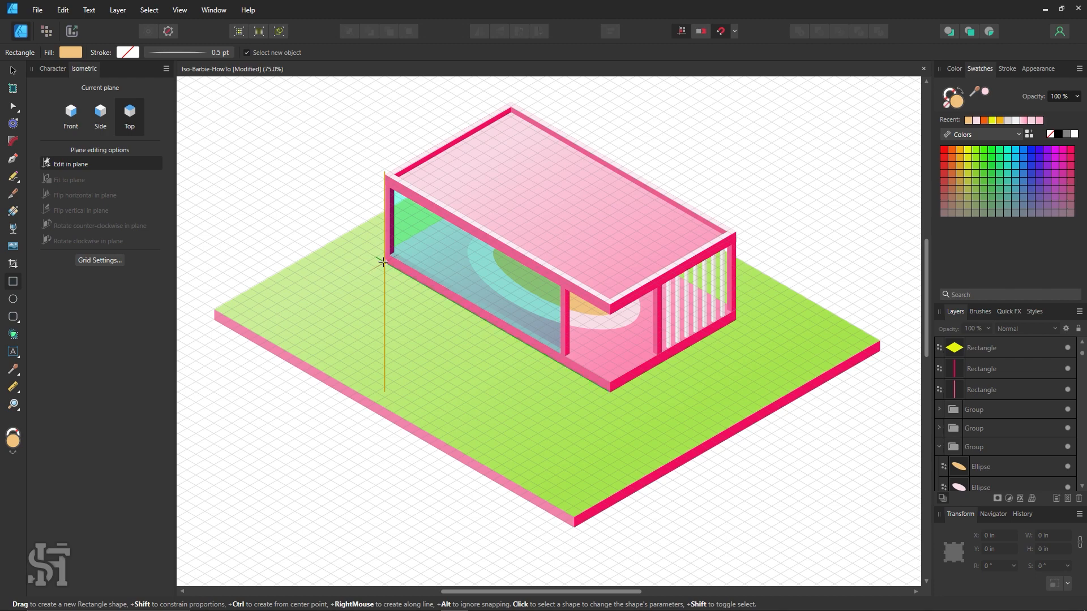
pyautogui.moveTo(385, 265); pyautogui.dragTo(433, 432)
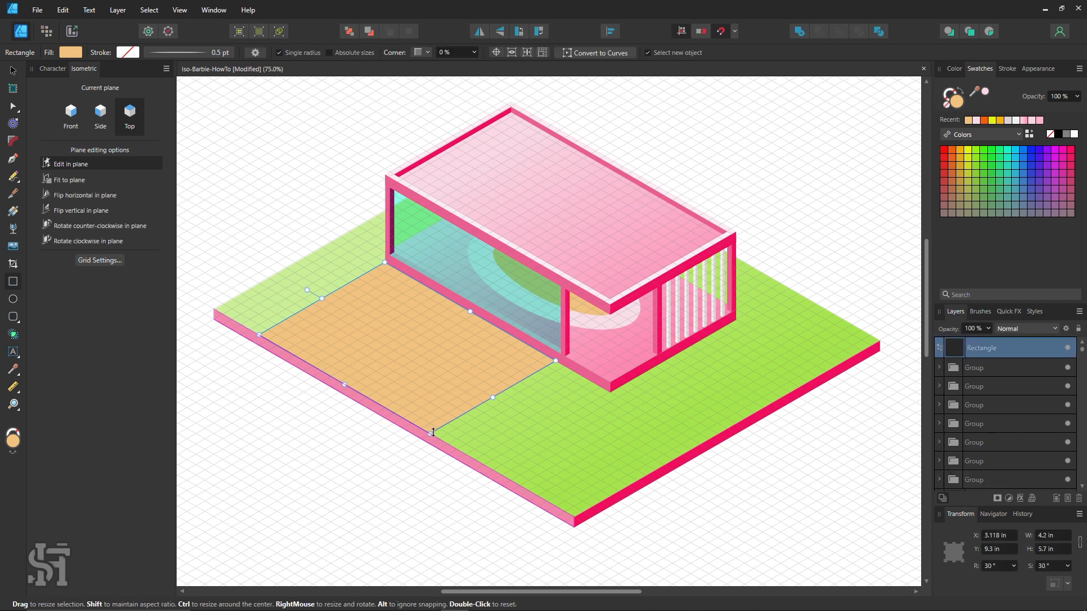
# Step: Recolour the pool rectangle bright sky blue and clear the selection
pyautogui.click(1006, 153)
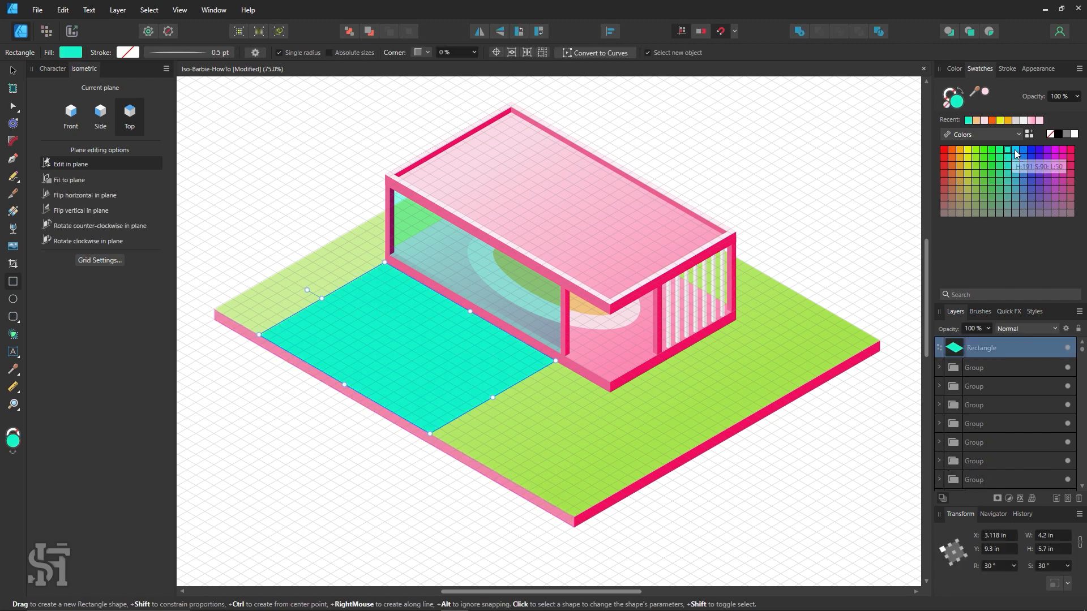
pyautogui.click(12, 71)
pyautogui.click(311, 158)
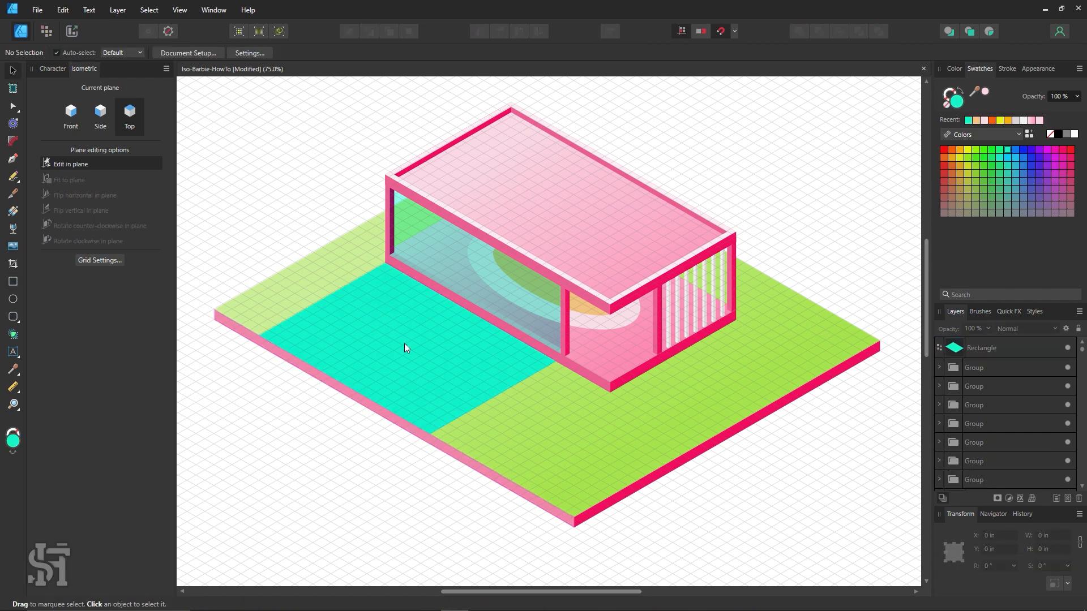
pyautogui.click(407, 355)
pyautogui.click(1014, 150)
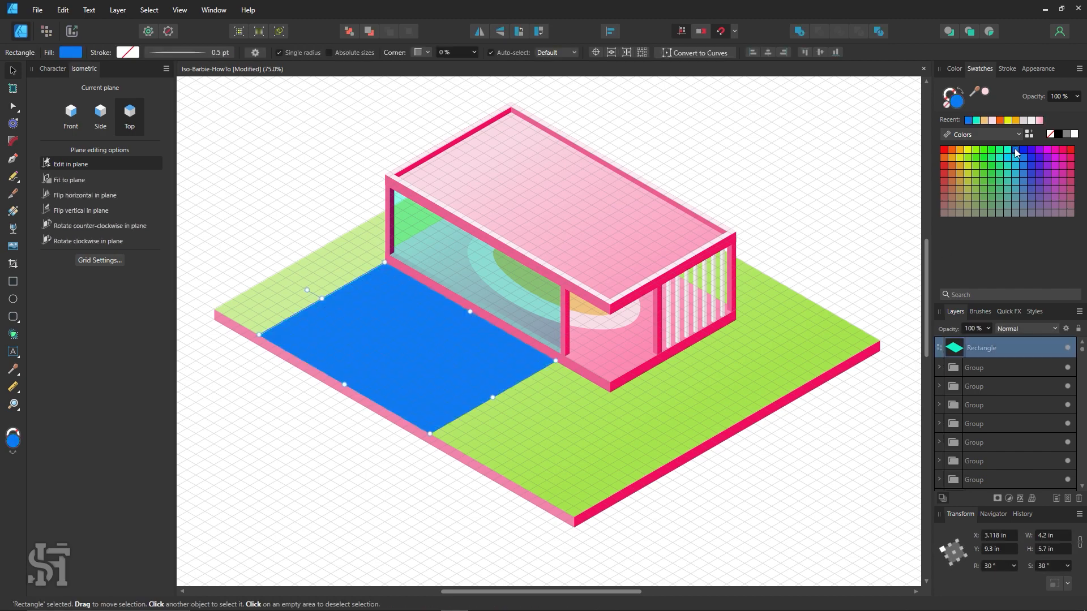
pyautogui.click(1010, 158)
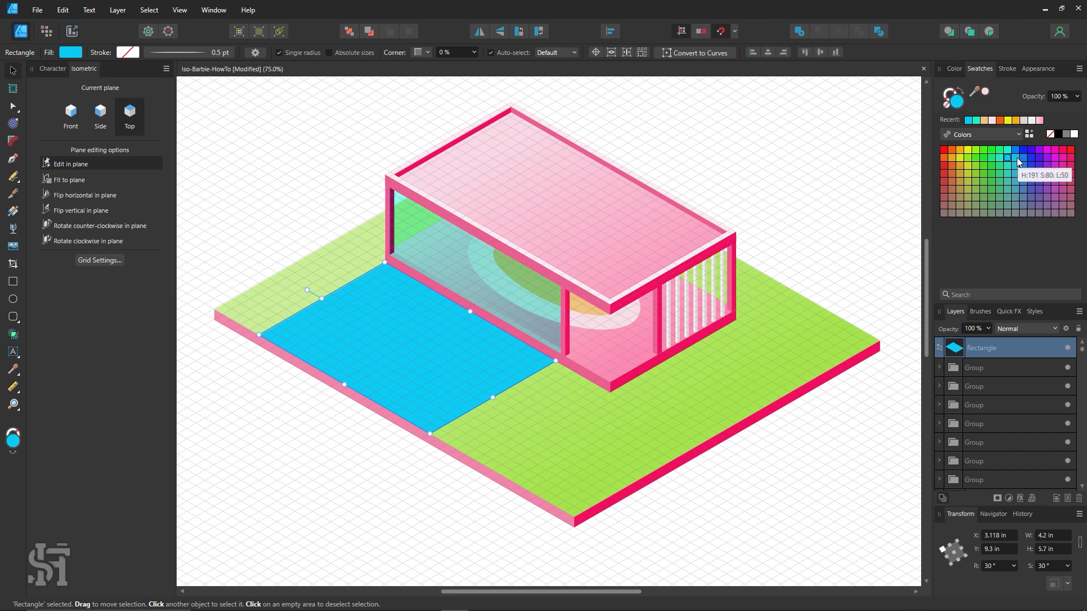
pyautogui.click(907, 206)
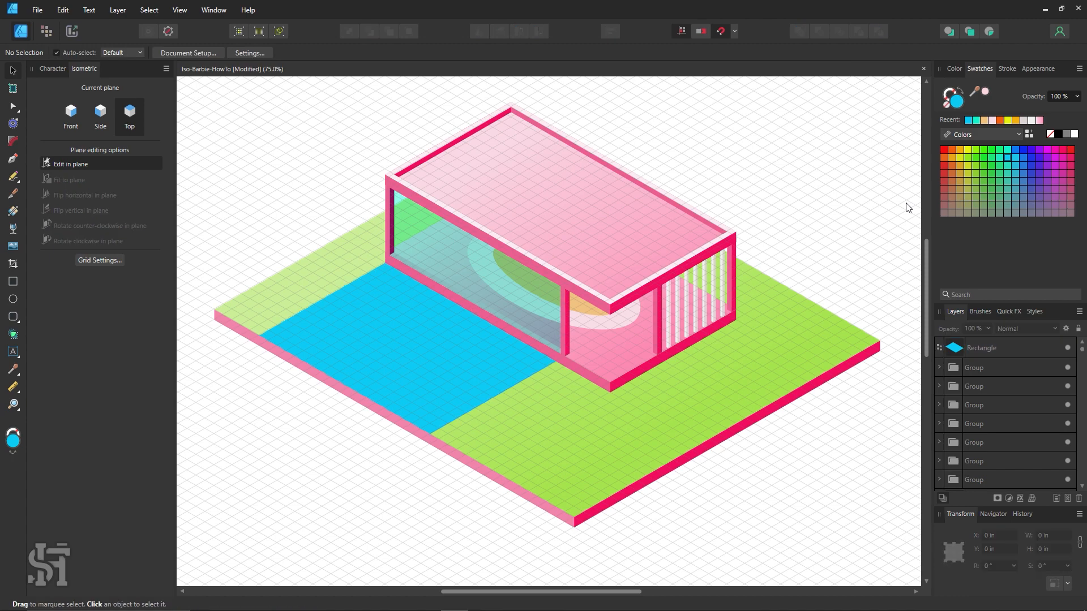
# Step: Try a deeper blue fill on the pool rectangle, return it to sky blue, and deselect it
pyautogui.click(434, 354)
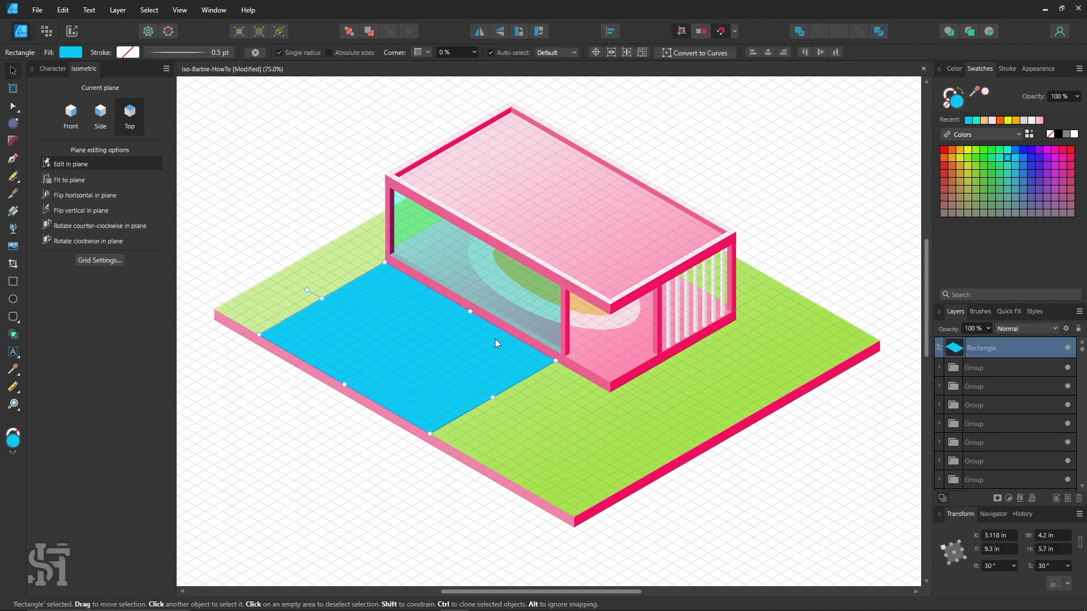
pyautogui.click(1016, 150)
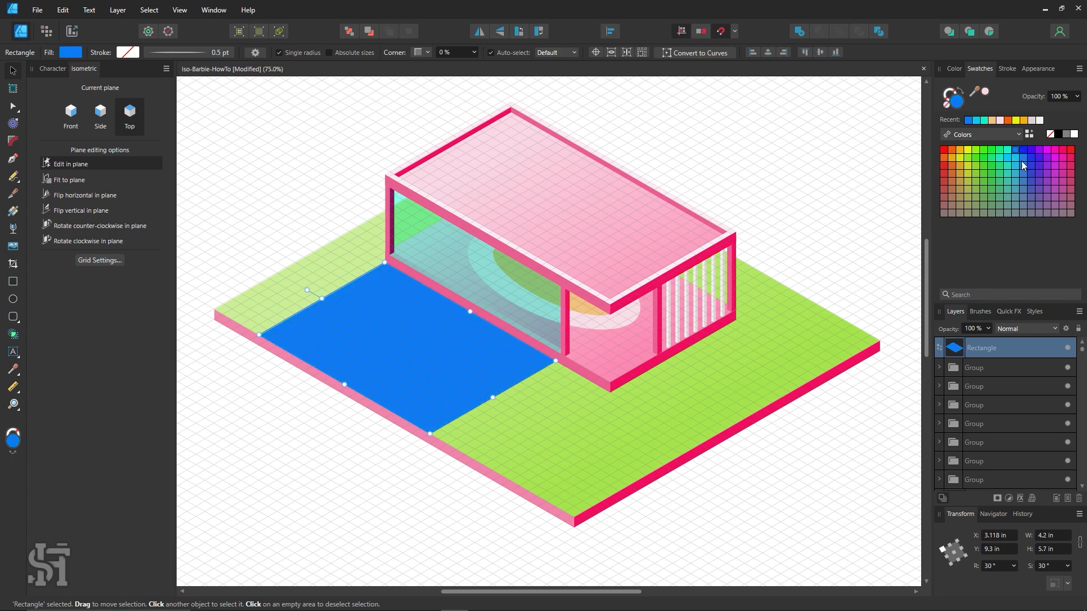
pyautogui.click(1014, 157)
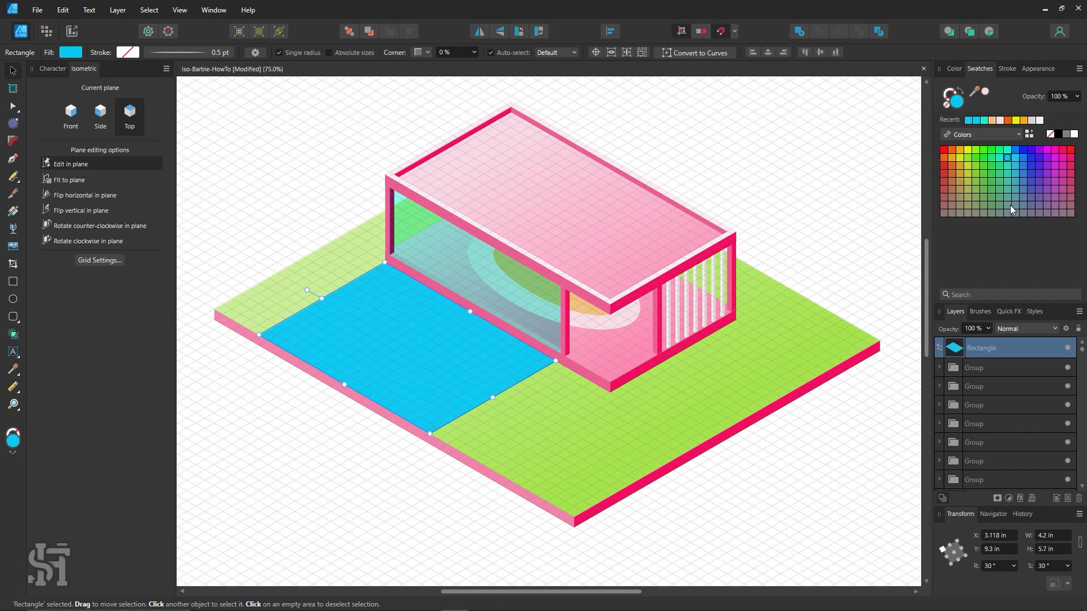
pyautogui.click(717, 213)
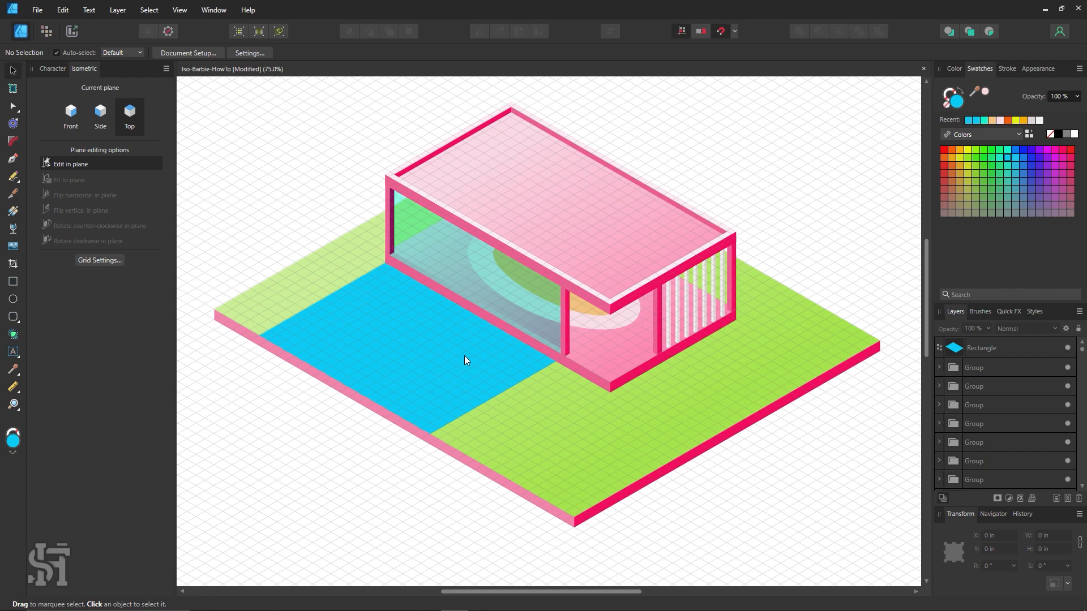
# Step: Set the isometric grid's first-axis divisions to 2 and close the grid settings
pyautogui.moveTo(395, 358); pyautogui.dragTo(448, 345)
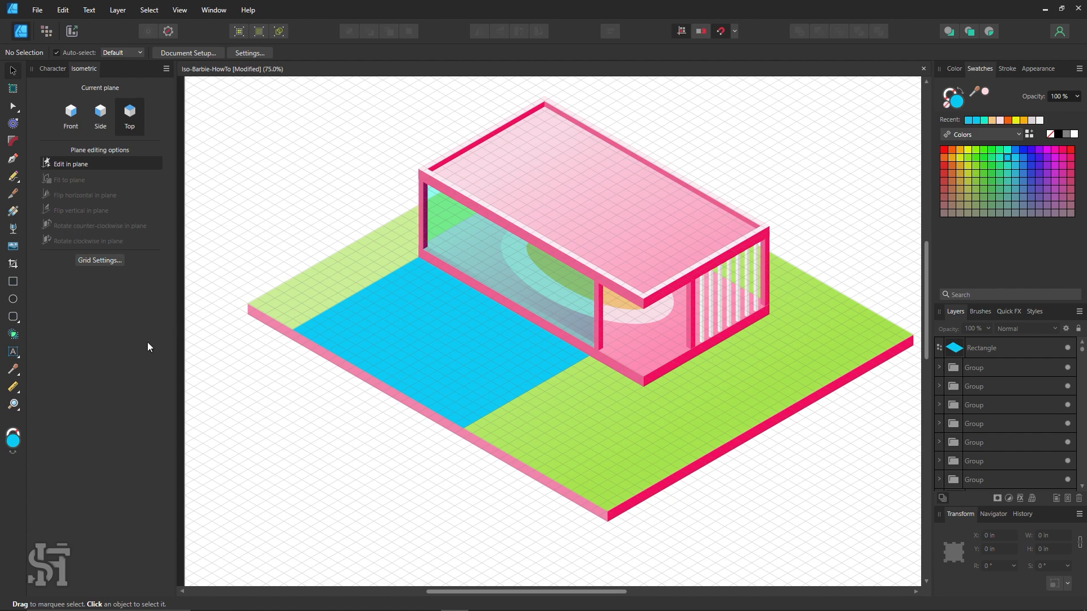
pyautogui.click(14, 283)
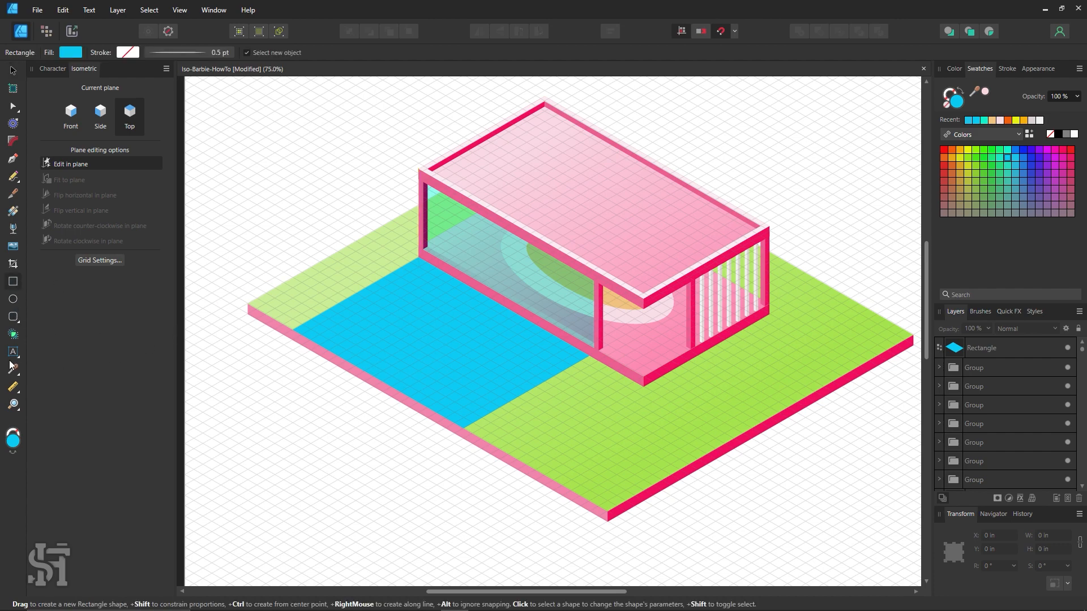
pyautogui.press('z')
pyautogui.click(453, 322)
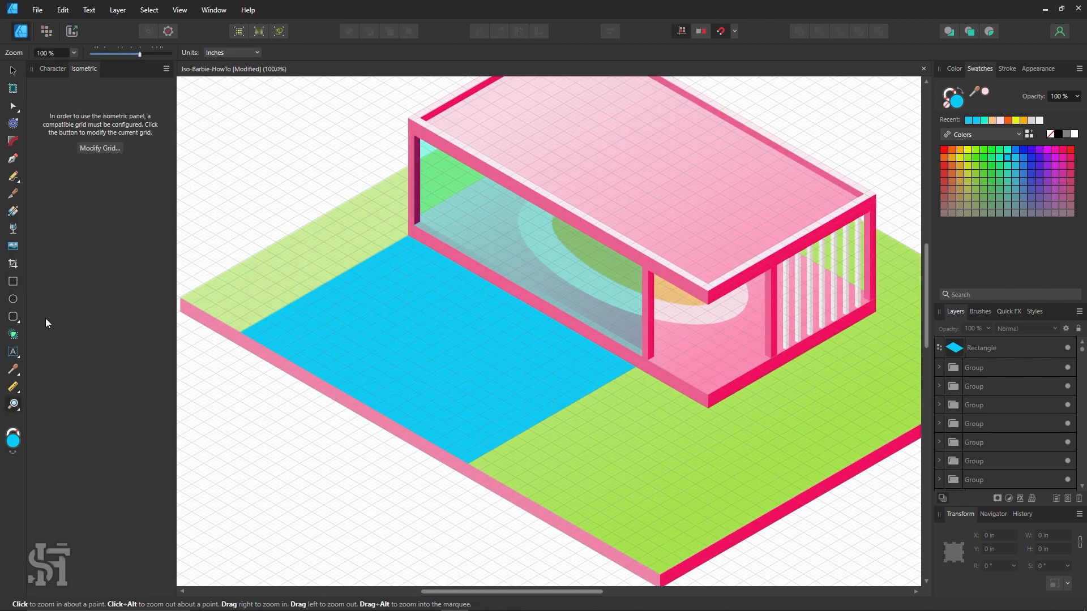
pyautogui.click(104, 148)
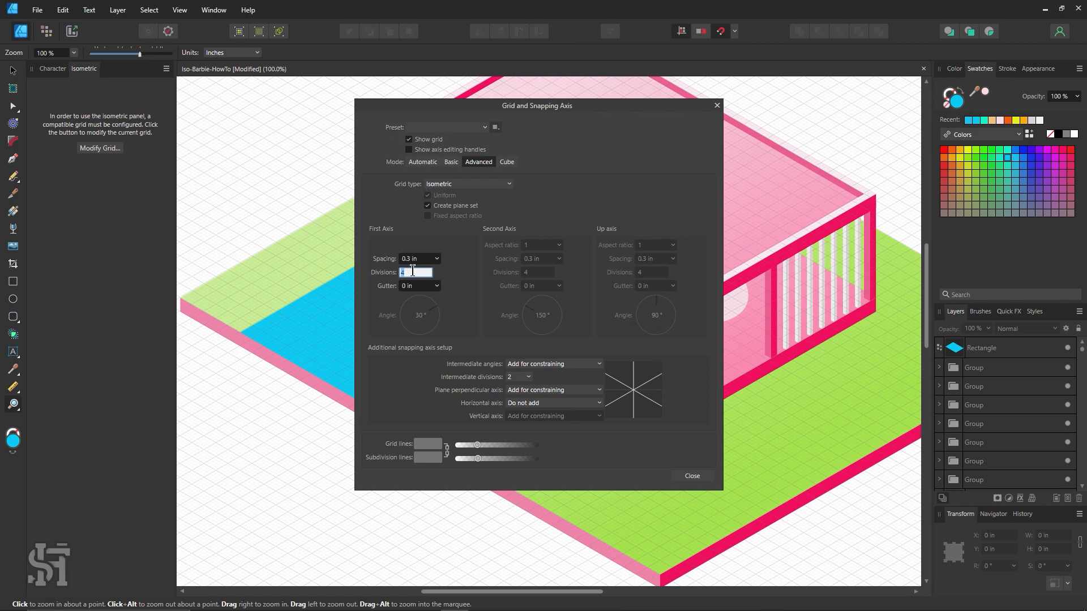
pyautogui.click(693, 477)
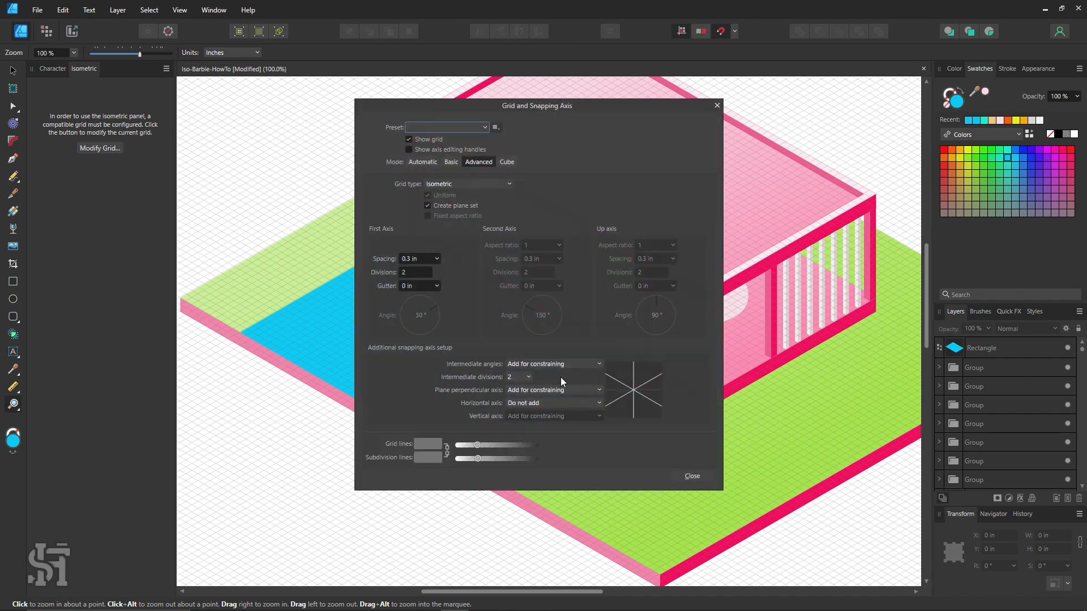
pyautogui.click(693, 476)
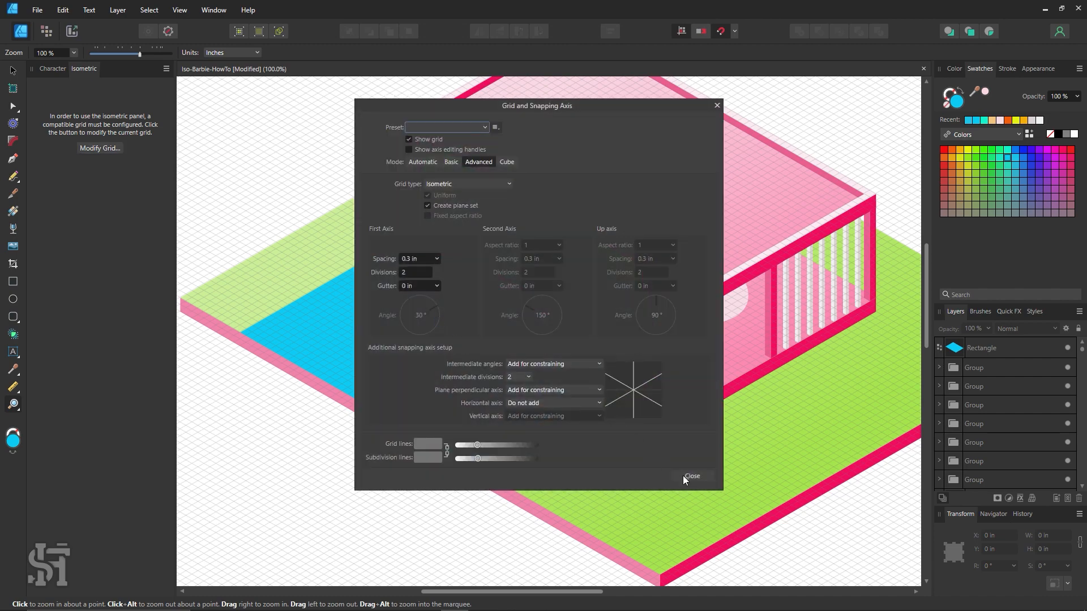
pyautogui.click(693, 476)
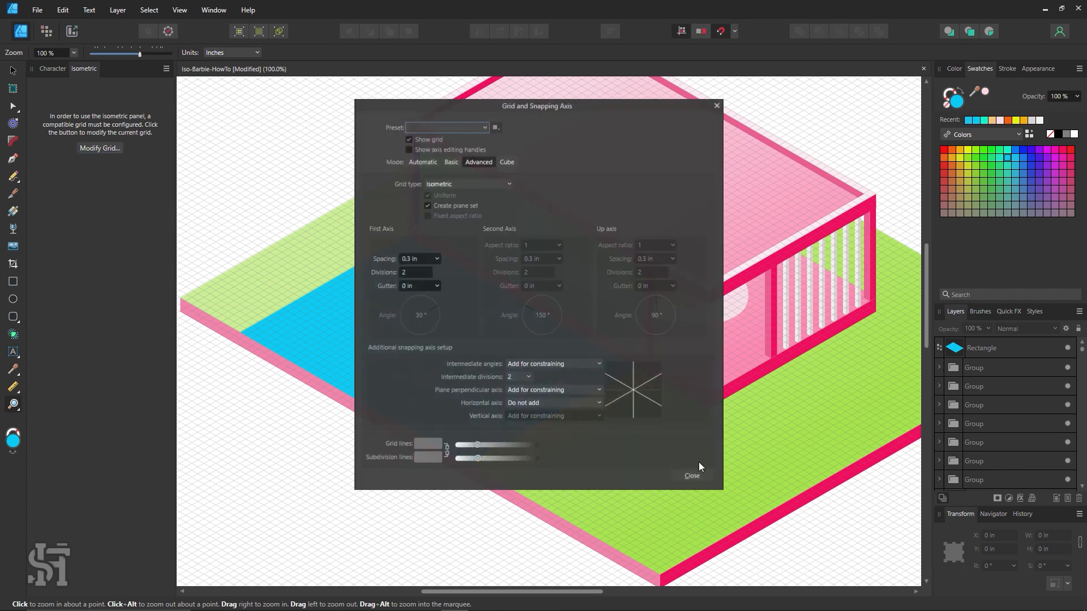
pyautogui.click(693, 470)
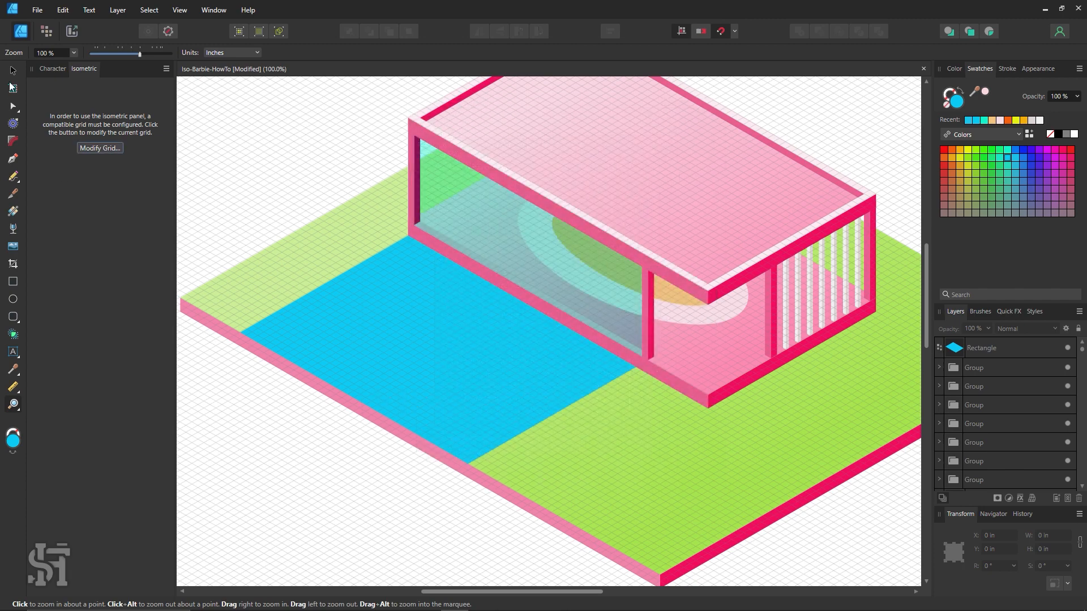
# Step: Draw a 3 by 1.2 in blue wall rectangle in the front plane, descending from the pool's back corner beside the house
pyautogui.click(13, 71)
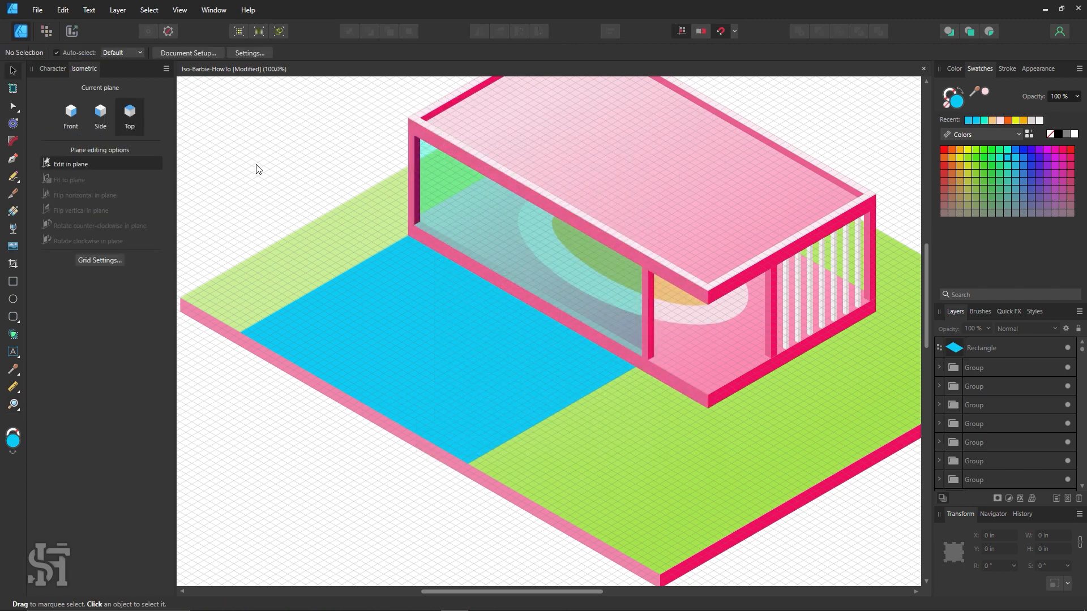
pyautogui.moveTo(432, 359); pyautogui.dragTo(469, 366)
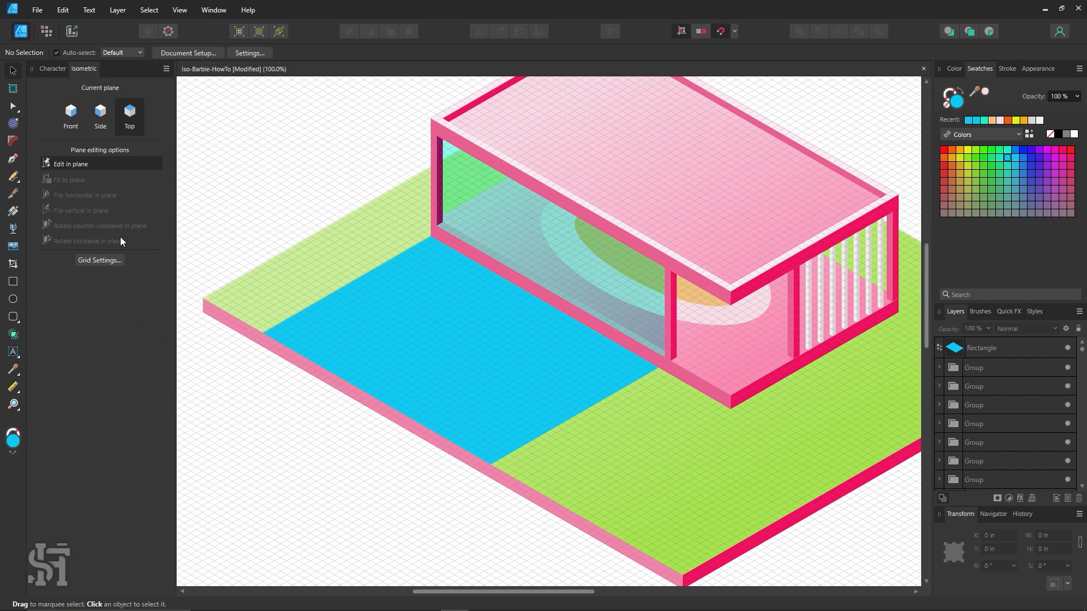
pyautogui.click(372, 308)
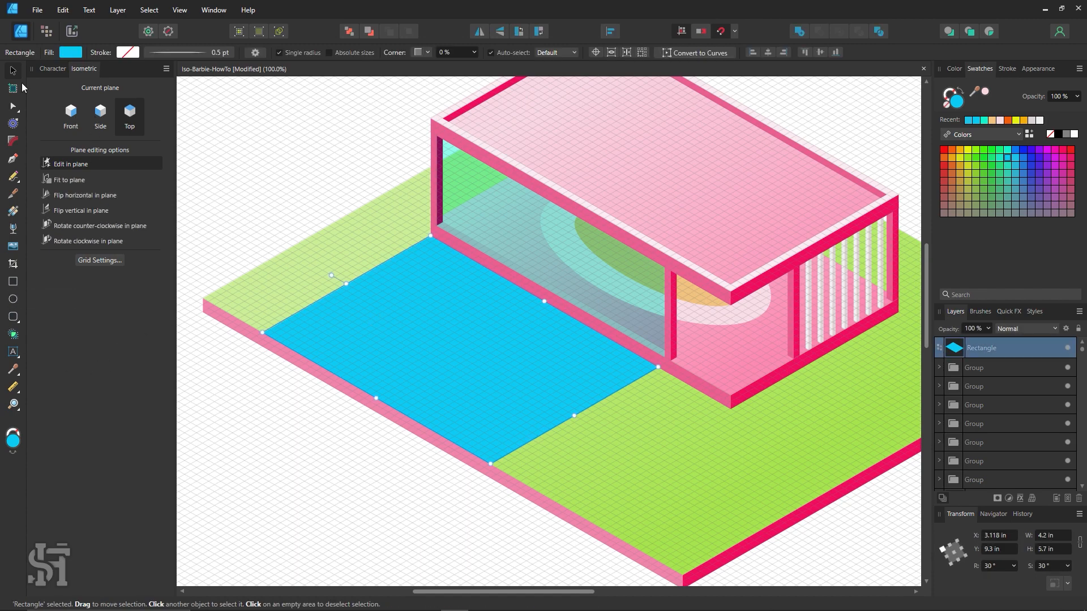
pyautogui.click(225, 116)
pyautogui.click(13, 282)
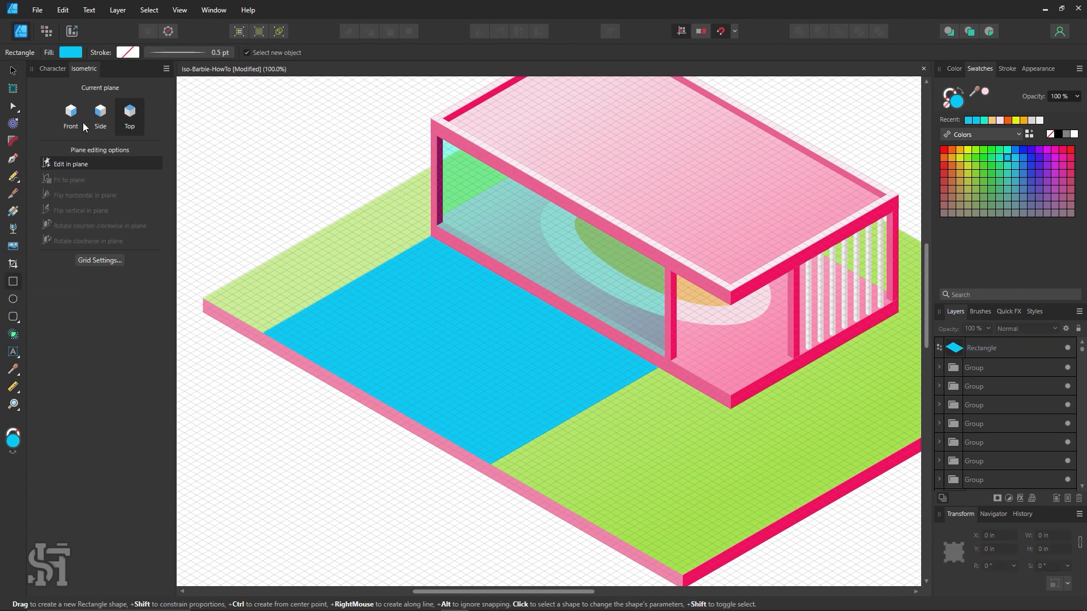
pyautogui.click(73, 115)
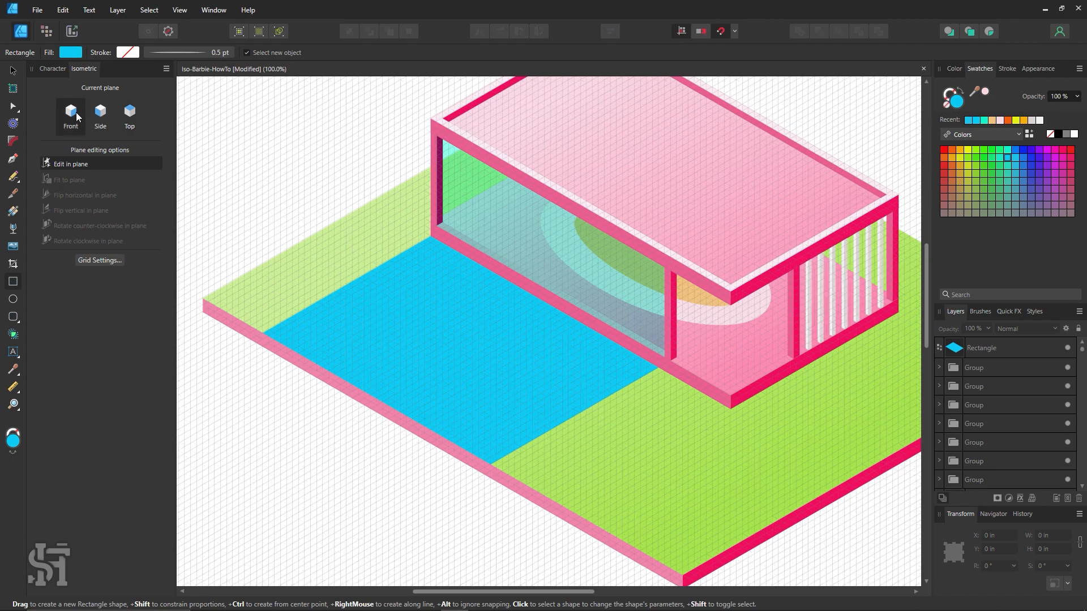
pyautogui.click(1023, 159)
pyautogui.moveTo(430, 242); pyautogui.dragTo(310, 361)
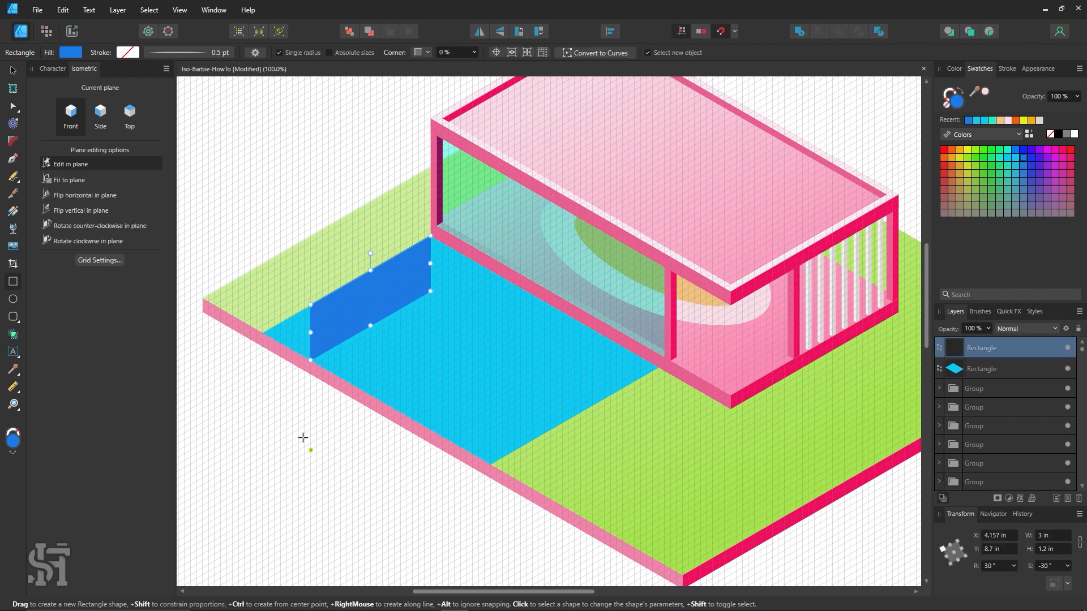
# Step: Recolour the pool's inner wall with the sampled water blue, darkened slightly
pyautogui.press('i')
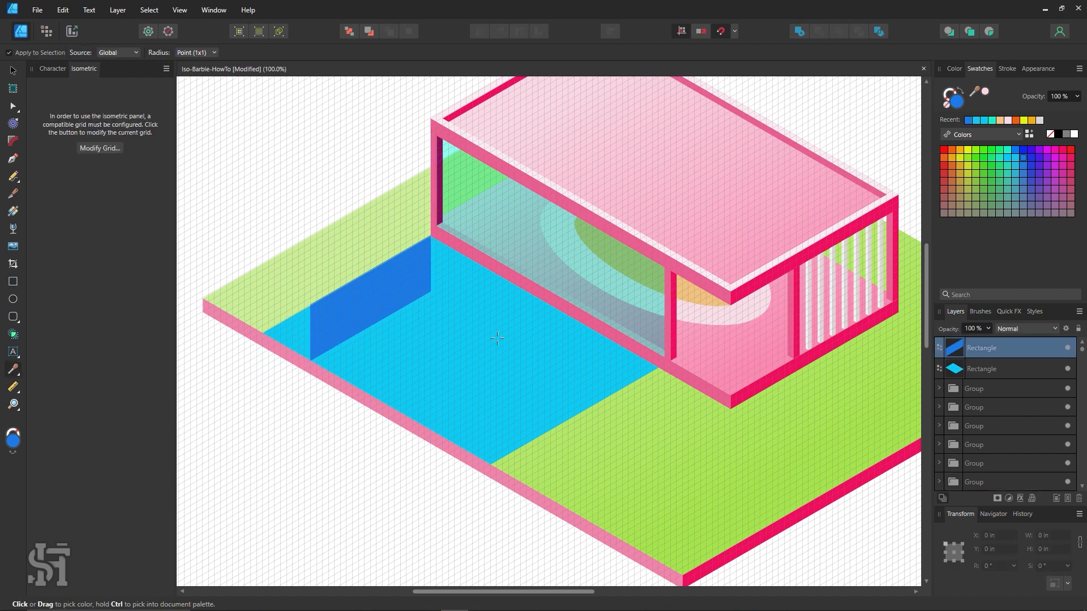
pyautogui.click(497, 339)
pyautogui.doubleClick(954, 102)
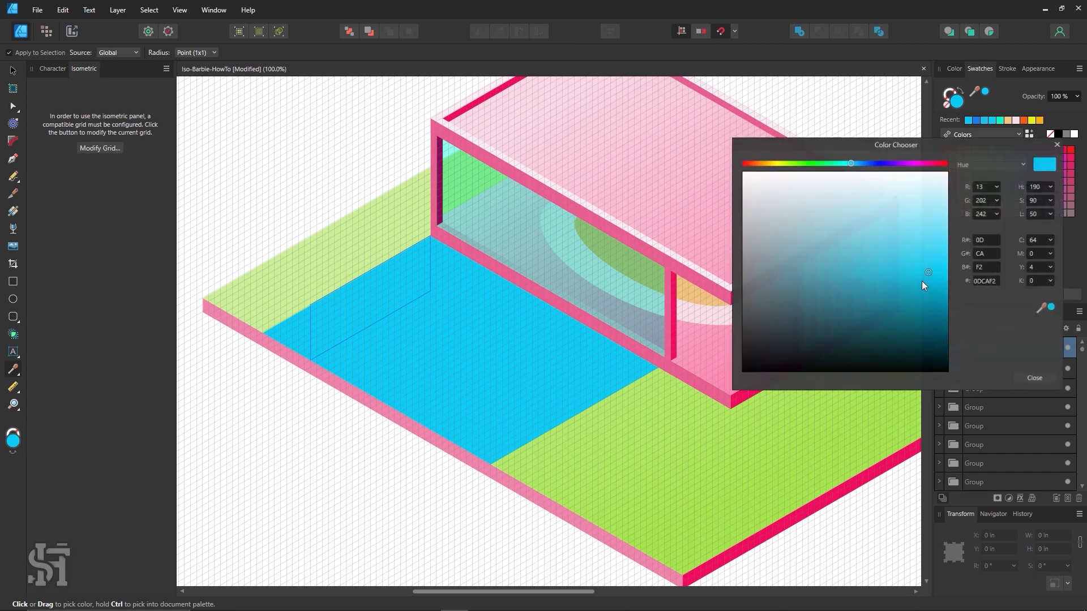
pyautogui.moveTo(922, 281); pyautogui.dragTo(930, 285)
pyautogui.click(1032, 378)
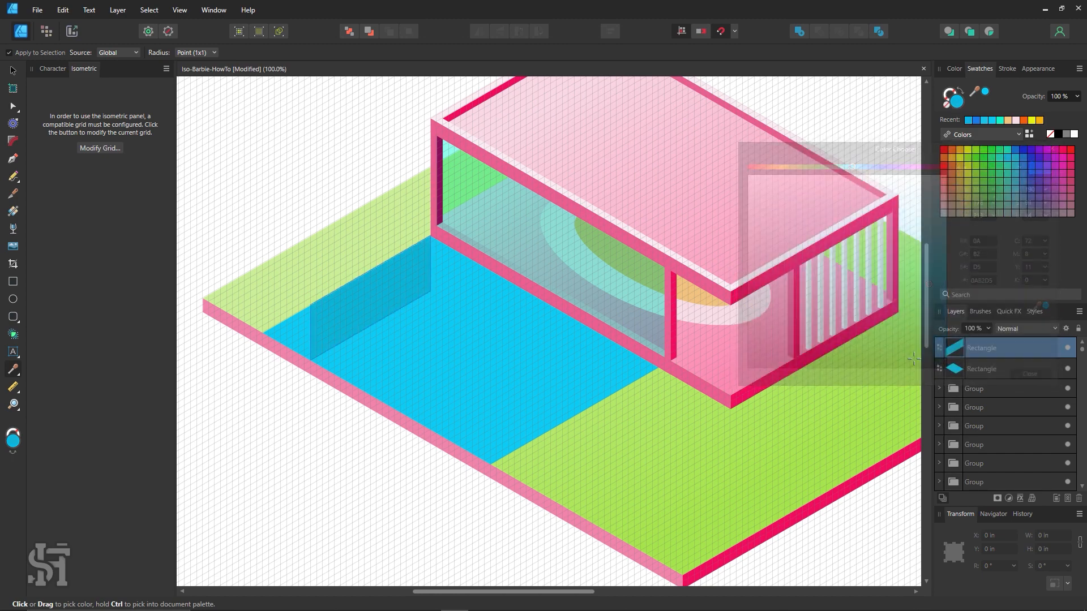
# Step: Convert the pool's inner wall to curves and move its outer upper node onto the pool's corner at the platform edge
pyautogui.press('v')
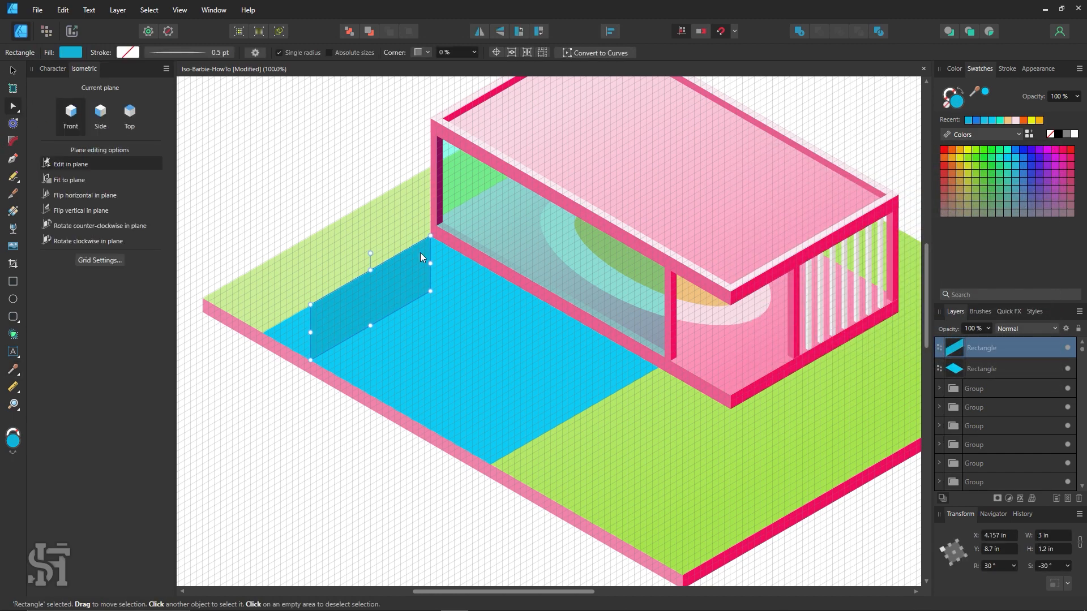
pyautogui.rightClick(399, 280)
pyautogui.click(425, 488)
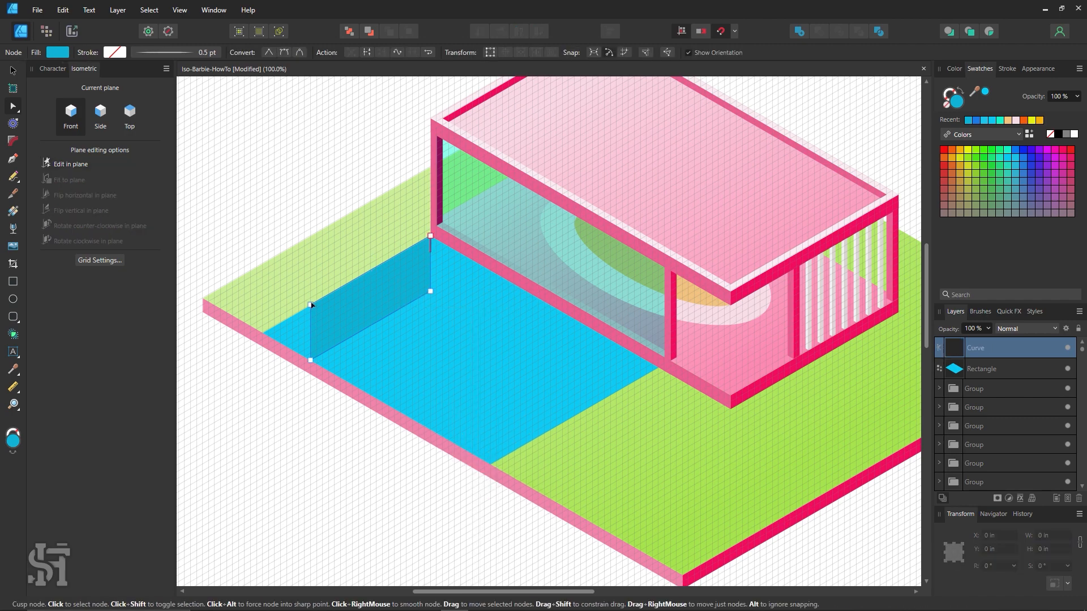
pyautogui.moveTo(311, 305); pyautogui.dragTo(262, 333)
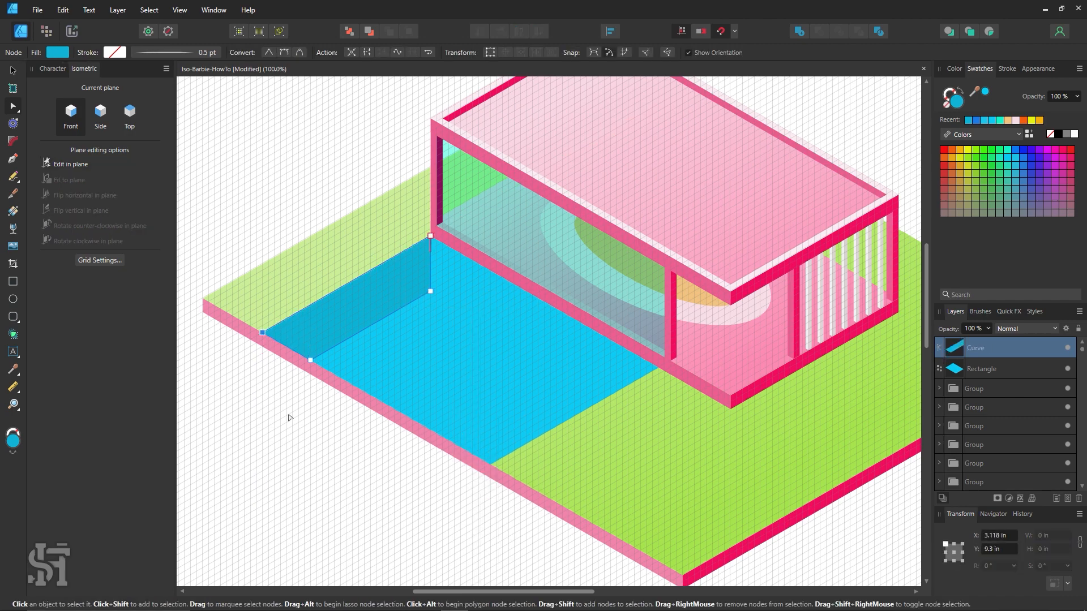
pyautogui.click(289, 418)
pyautogui.click(263, 334)
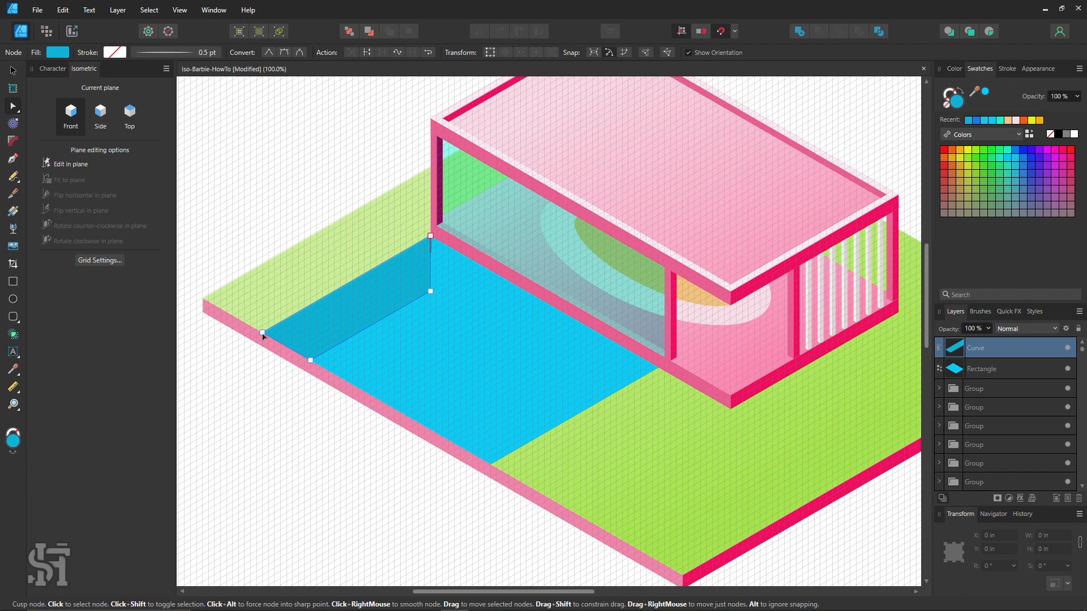
# Step: Draw a 4.5 by 1.2 in wall rectangle in the side plane from the pool's back corner along the house, filled with the sampled water blue
pyautogui.click(342, 475)
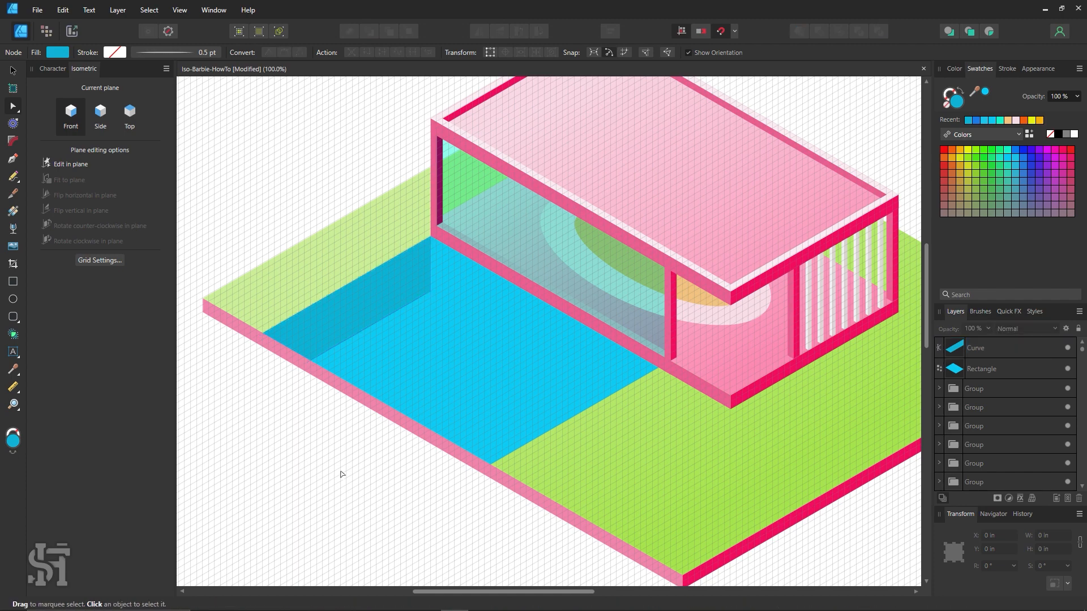
pyautogui.click(19, 285)
pyautogui.click(130, 112)
pyautogui.click(105, 116)
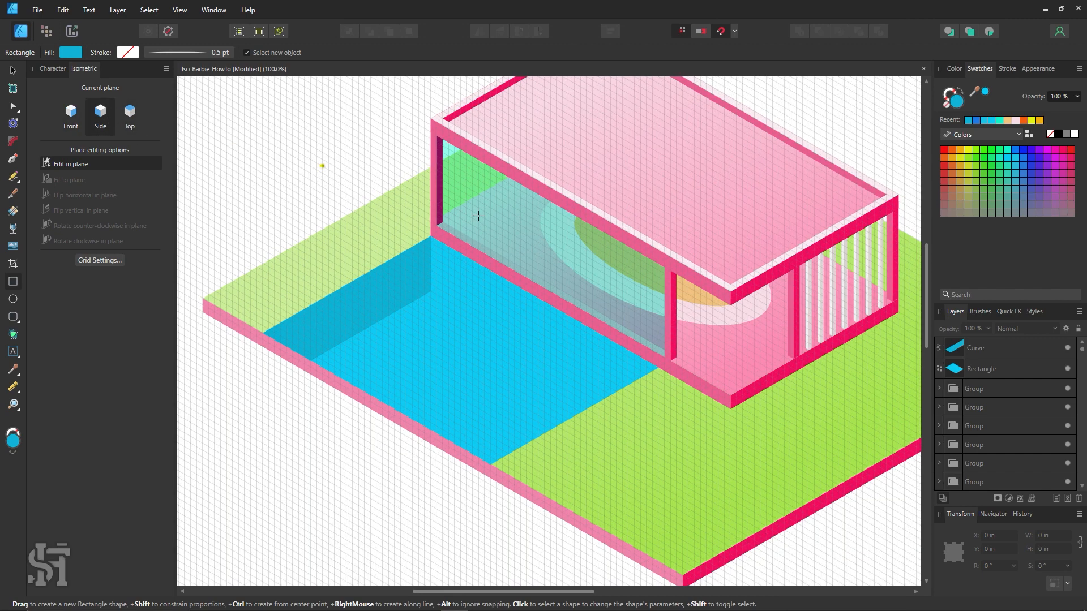
pyautogui.moveTo(431, 236); pyautogui.dragTo(612, 394)
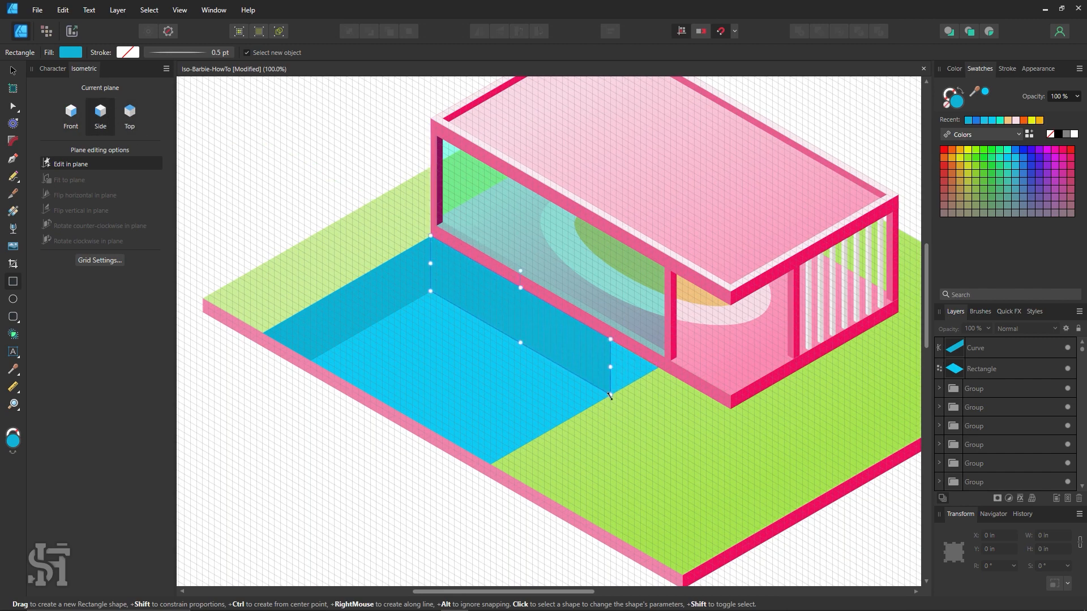
pyautogui.press('i')
pyautogui.click(537, 367)
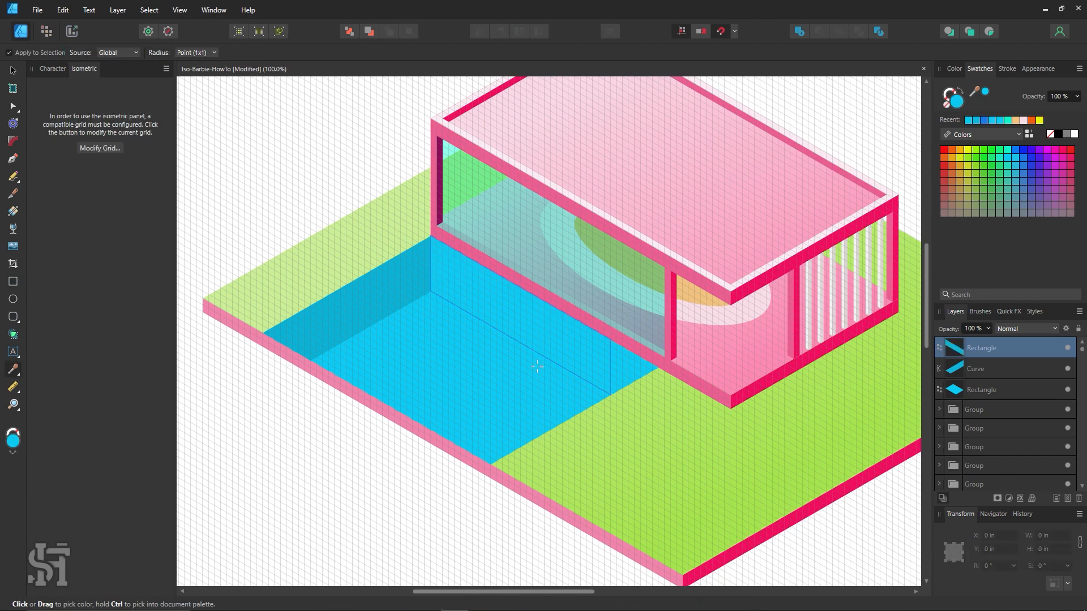
# Step: Lighten the fill of the pool's floor rectangle to a pale blue
pyautogui.click(960, 98)
pyautogui.click(1032, 376)
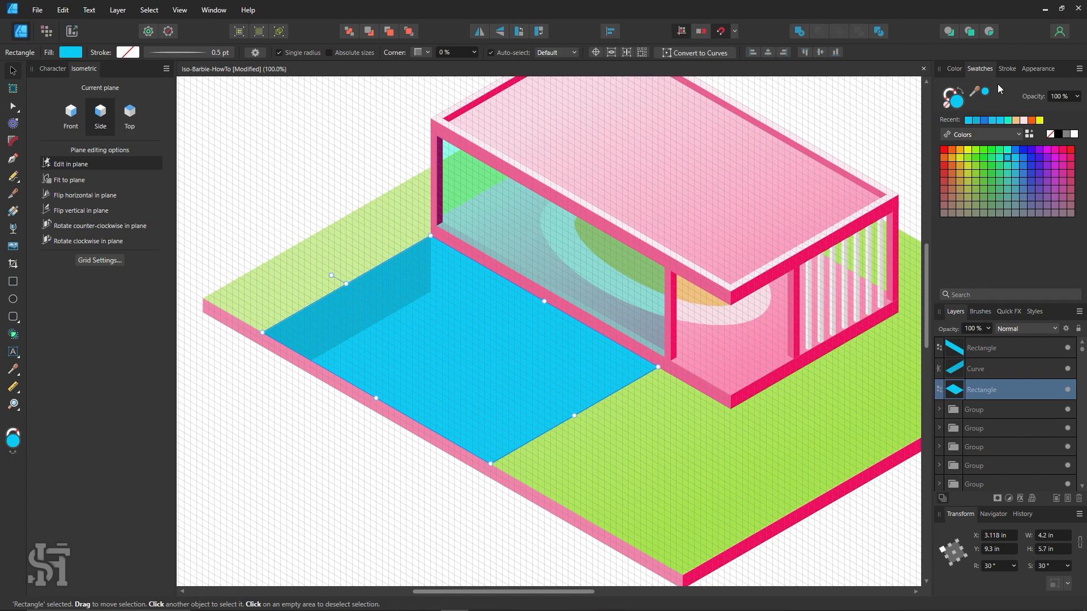
pyautogui.doubleClick(957, 101)
pyautogui.moveTo(928, 266); pyautogui.dragTo(923, 239)
pyautogui.click(1035, 378)
# Step: Convert the house-side pool wall to curves and move its outer upper node onto the pool's corner at the house edge
pyautogui.click(13, 105)
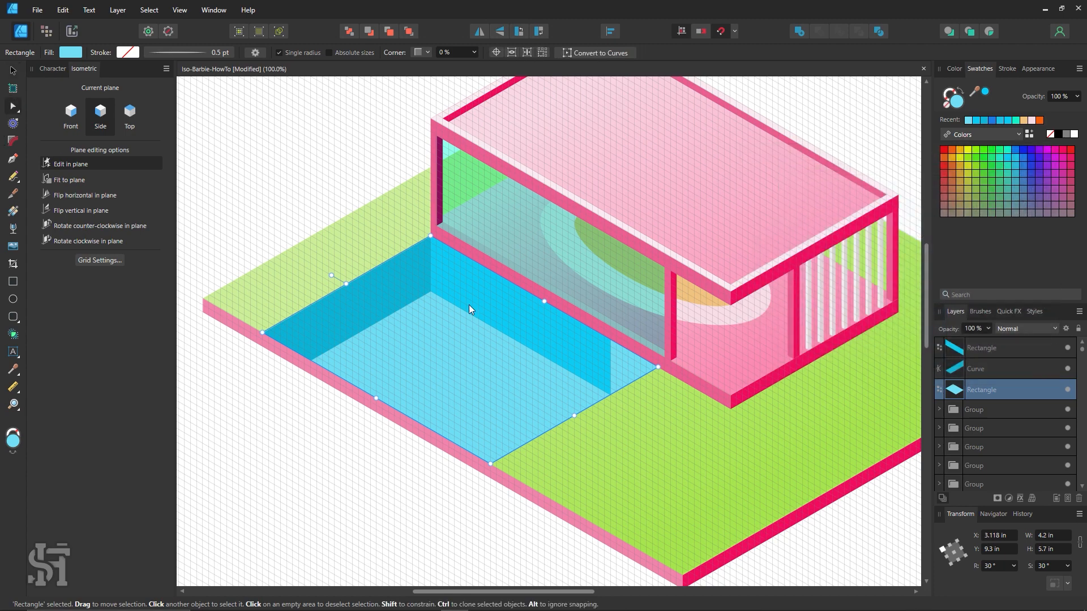
pyautogui.click(531, 321)
pyautogui.rightClick(536, 321)
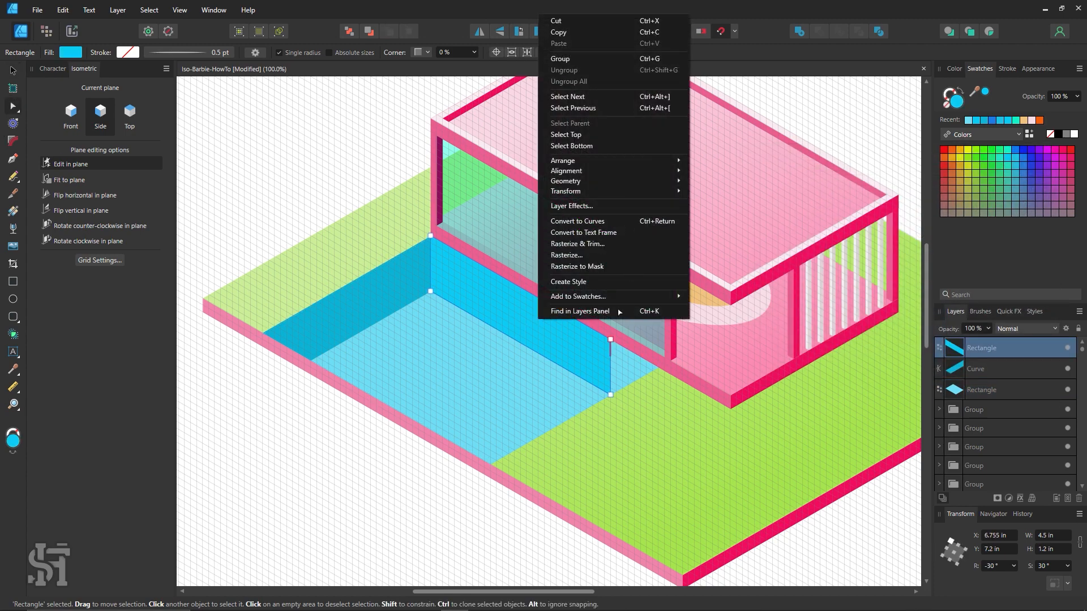
pyautogui.click(626, 221)
pyautogui.moveTo(611, 367); pyautogui.dragTo(658, 368)
pyautogui.click(384, 474)
# Step: Hide the isometric grid and close the grid settings, with the whole platform in view
pyautogui.press('z')
pyautogui.keyDown('alt'); pyautogui.click(637, 328); pyautogui.keyUp('alt')
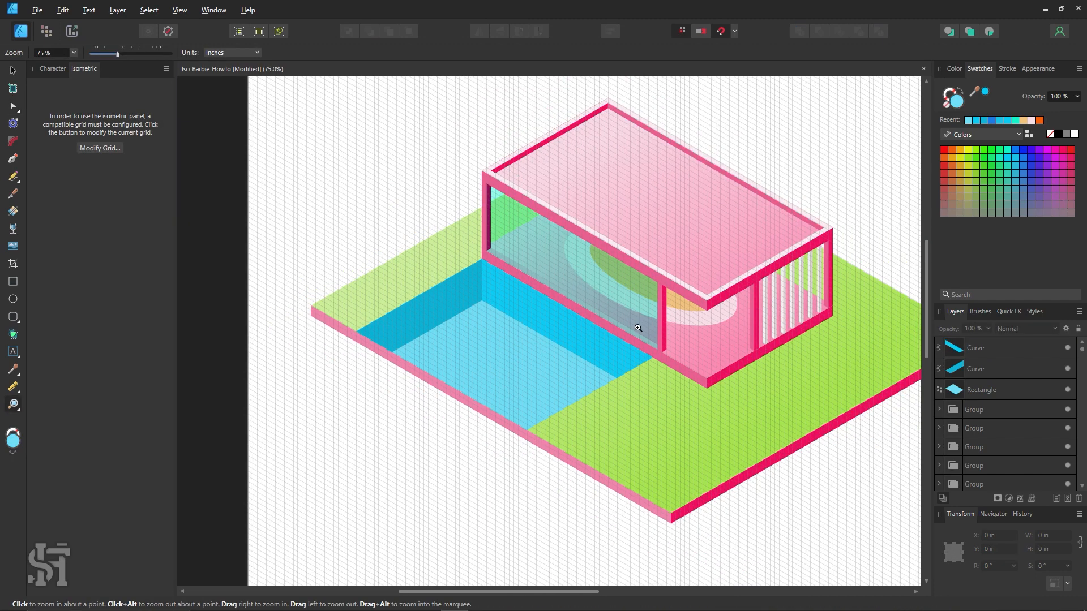
pyautogui.moveTo(637, 325); pyautogui.dragTo(572, 351)
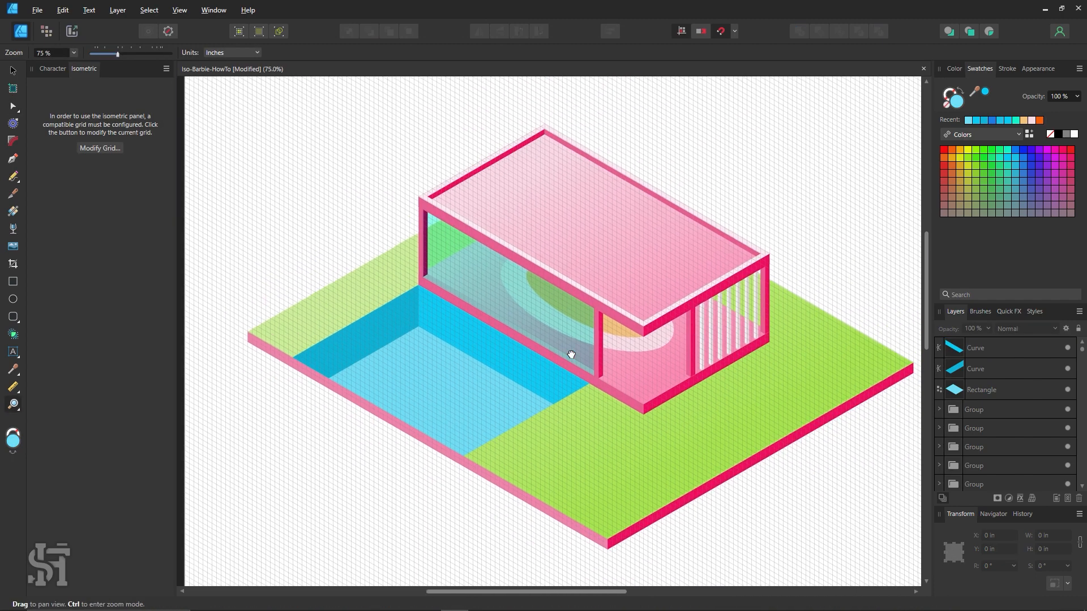
pyautogui.click(107, 146)
pyautogui.moveTo(462, 105); pyautogui.dragTo(751, 96)
pyautogui.click(553, 139)
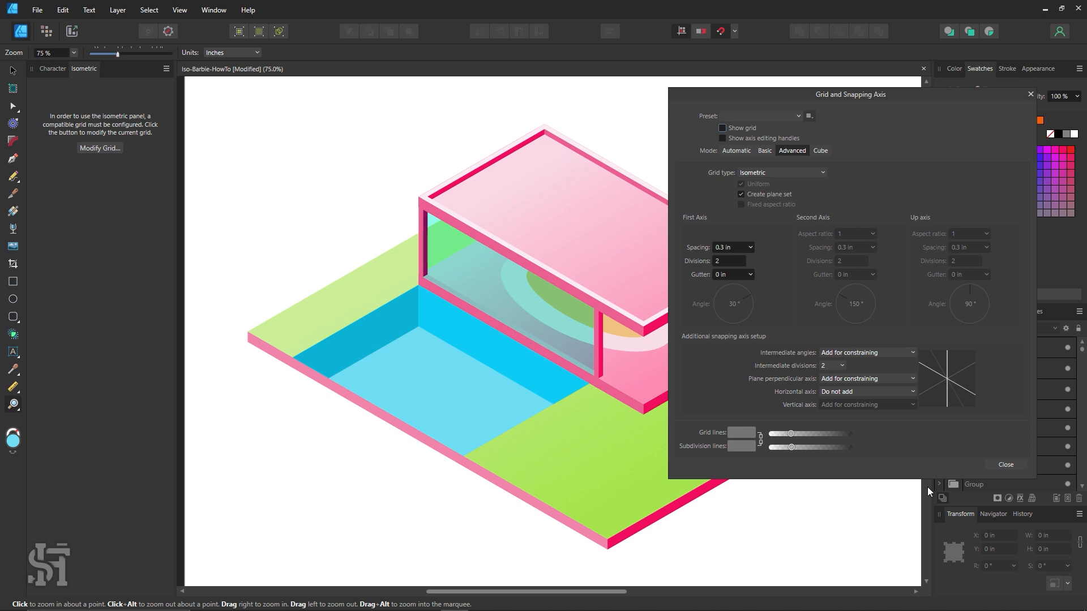
pyautogui.click(1015, 465)
pyautogui.click(12, 69)
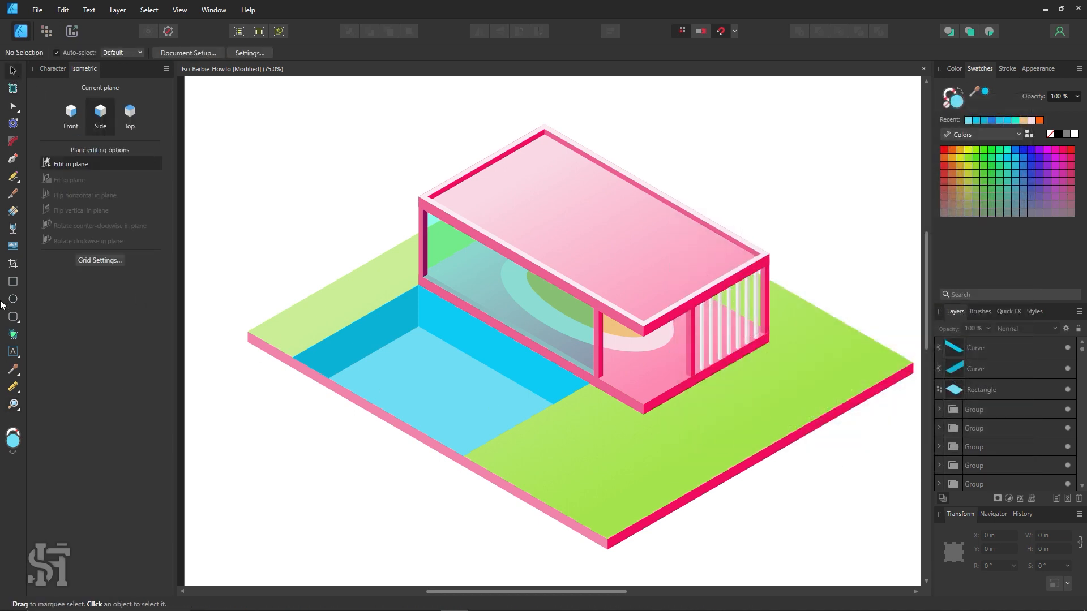
# Step: Select the pool's dark blue side wall and show the isometric grid over the drawing
pyautogui.press('m')
pyautogui.click(16, 72)
pyautogui.click(358, 346)
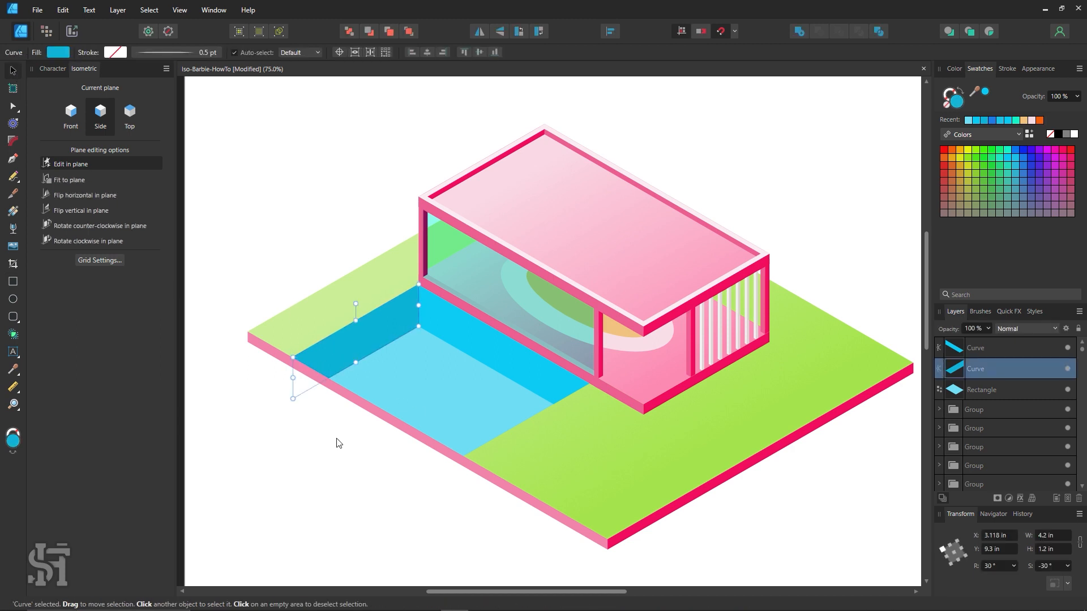
pyautogui.click(338, 439)
pyautogui.click(350, 332)
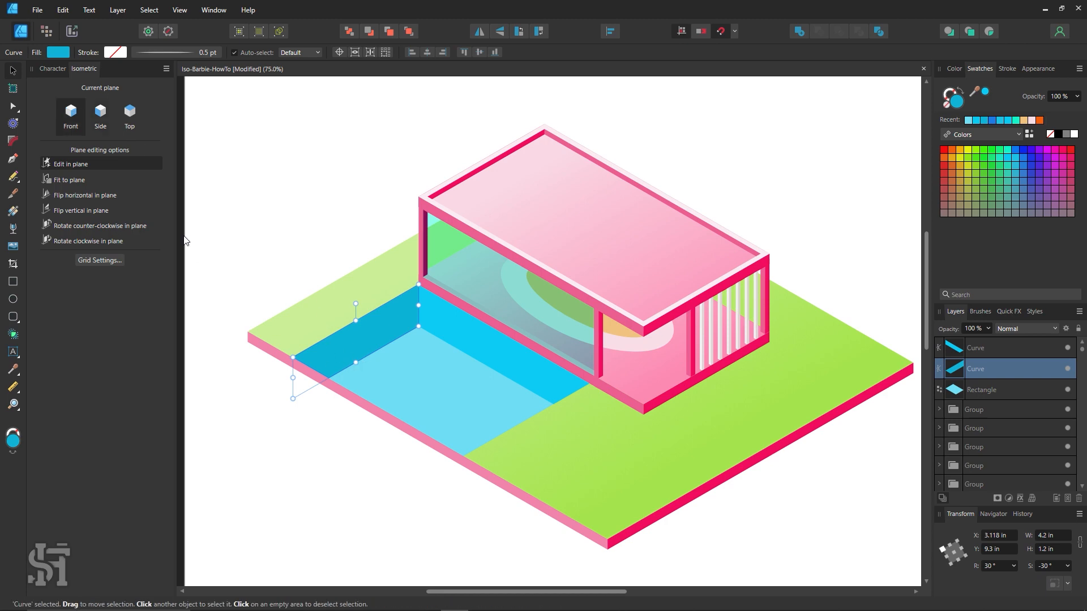
pyautogui.click(99, 260)
pyautogui.click(409, 139)
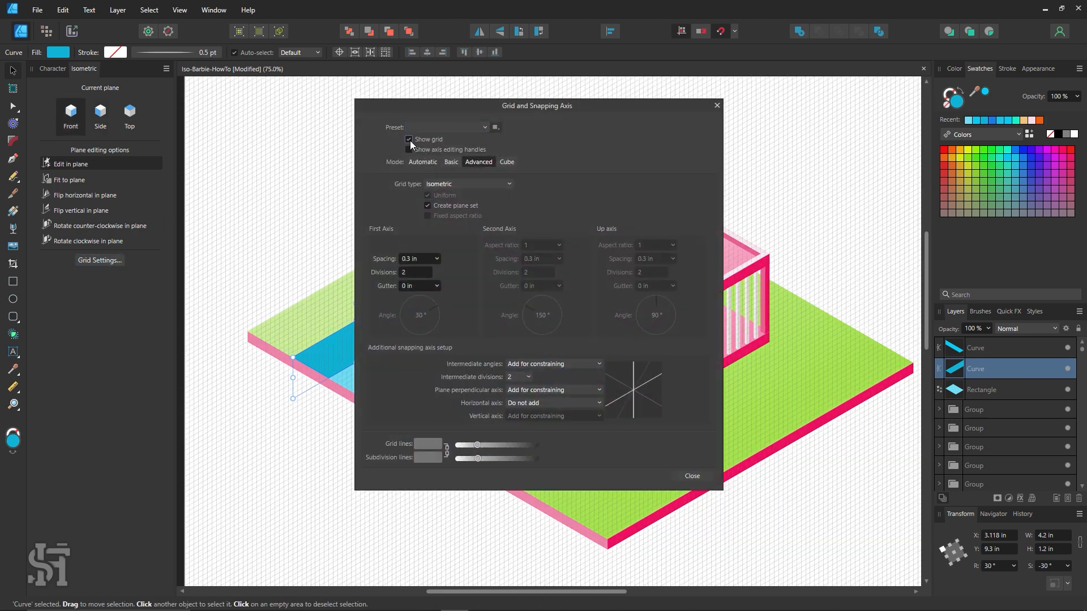
pyautogui.click(678, 478)
pyautogui.press('z')
pyautogui.moveTo(384, 378); pyautogui.dragTo(566, 413)
pyautogui.click(211, 342)
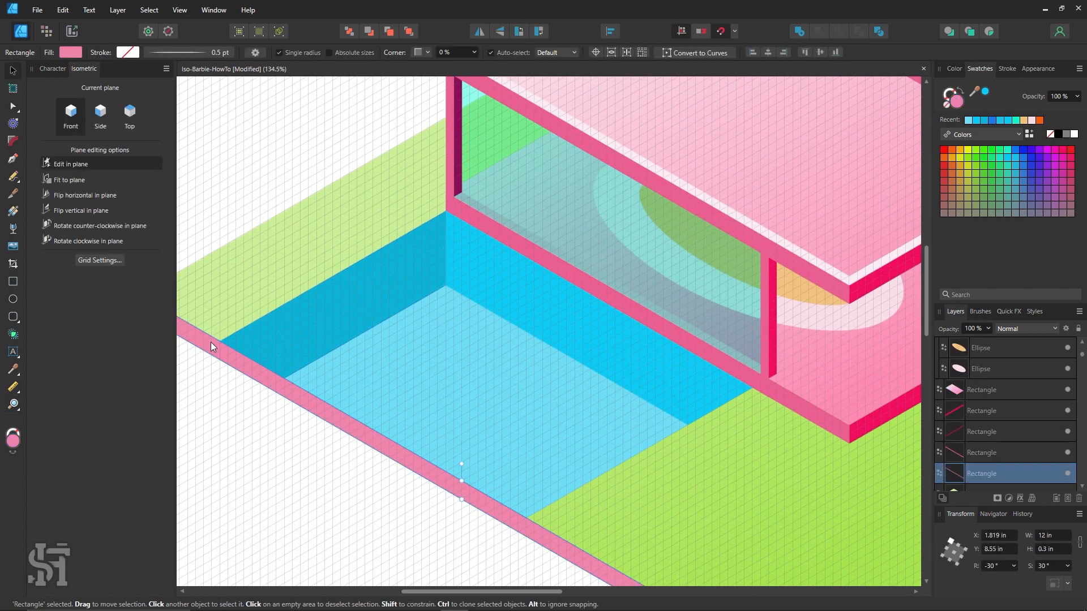
pyautogui.moveTo(460, 479); pyautogui.dragTo(461, 592)
pyautogui.hotkey('ctrl', 'z')
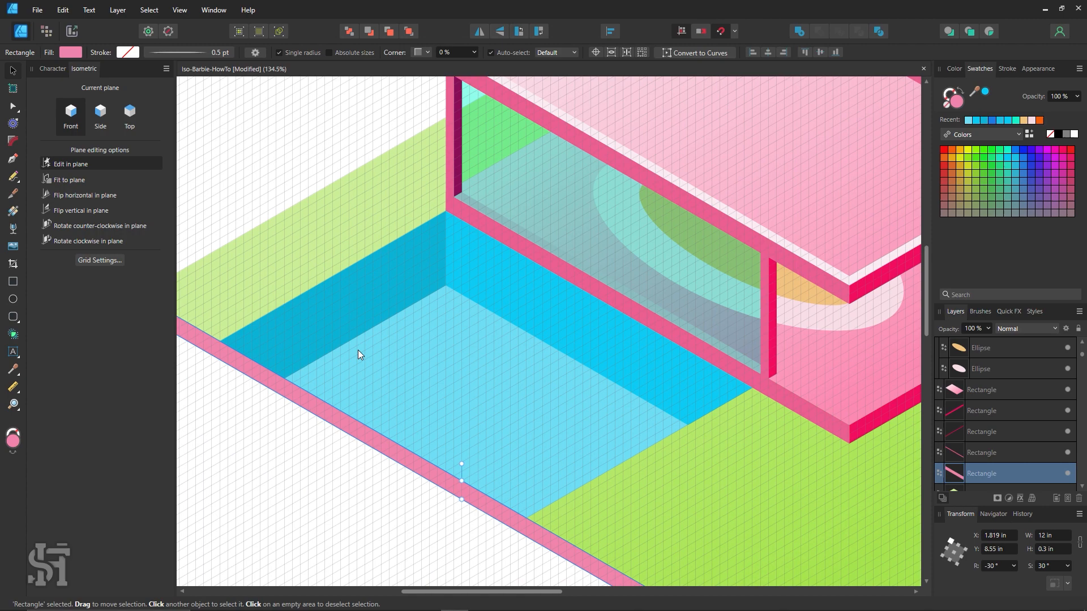
# Step: Reduce the height of the pool's dark blue side wall to 0.3 in, keeping its top edge in place
pyautogui.click(365, 300)
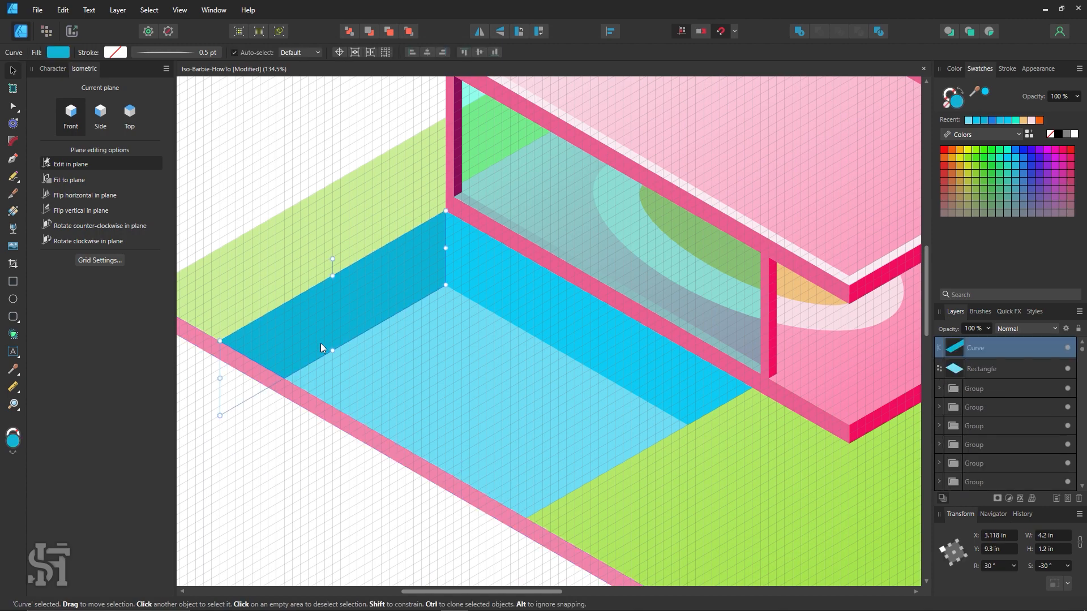
pyautogui.click(104, 123)
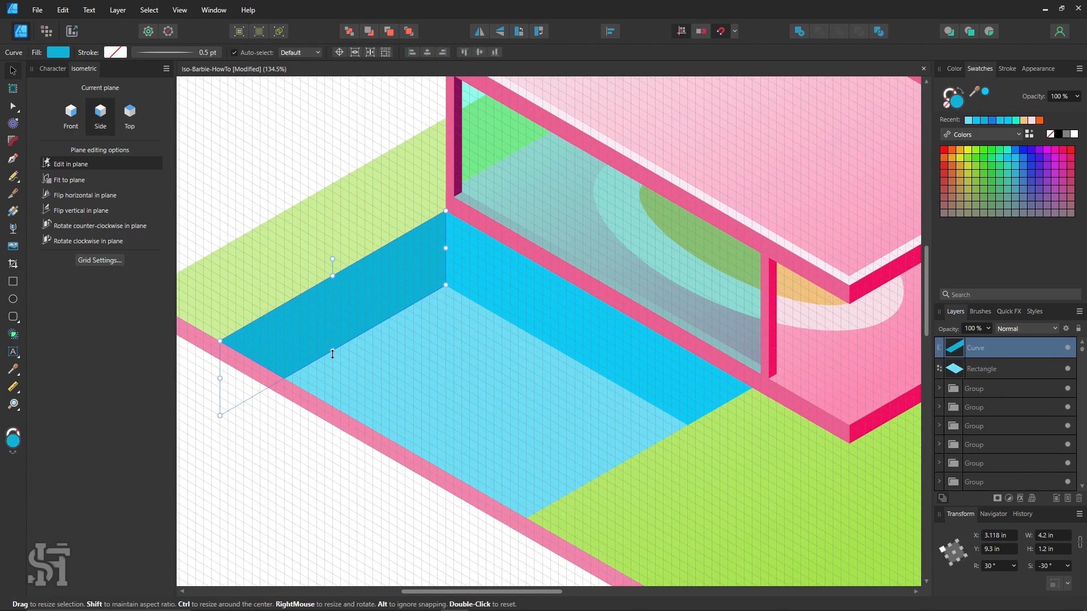
pyautogui.moveTo(332, 352); pyautogui.dragTo(332, 332)
pyautogui.click(80, 122)
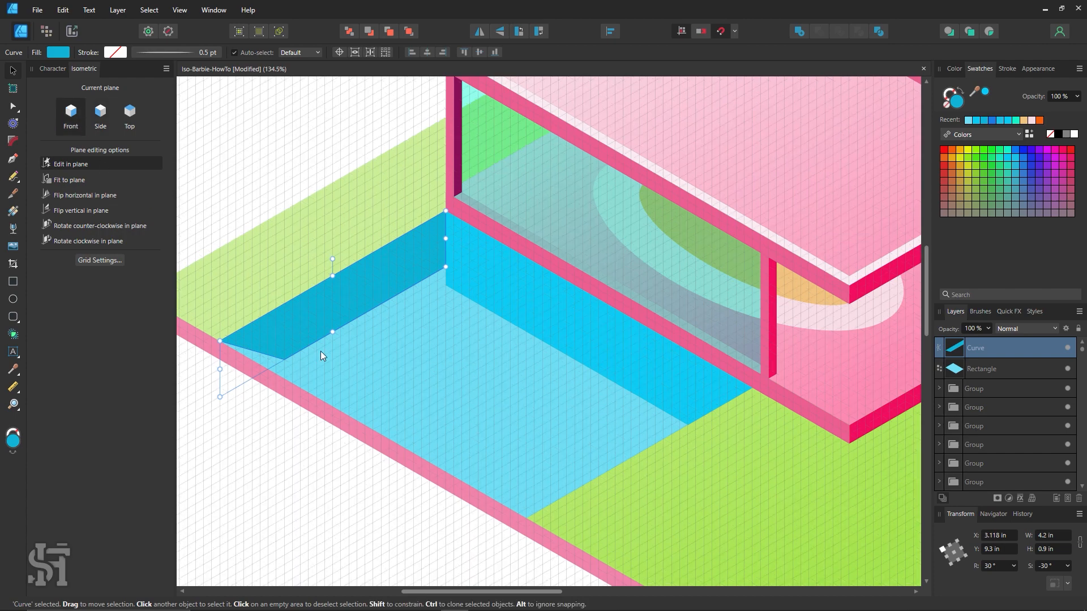
pyautogui.moveTo(330, 332); pyautogui.dragTo(332, 294)
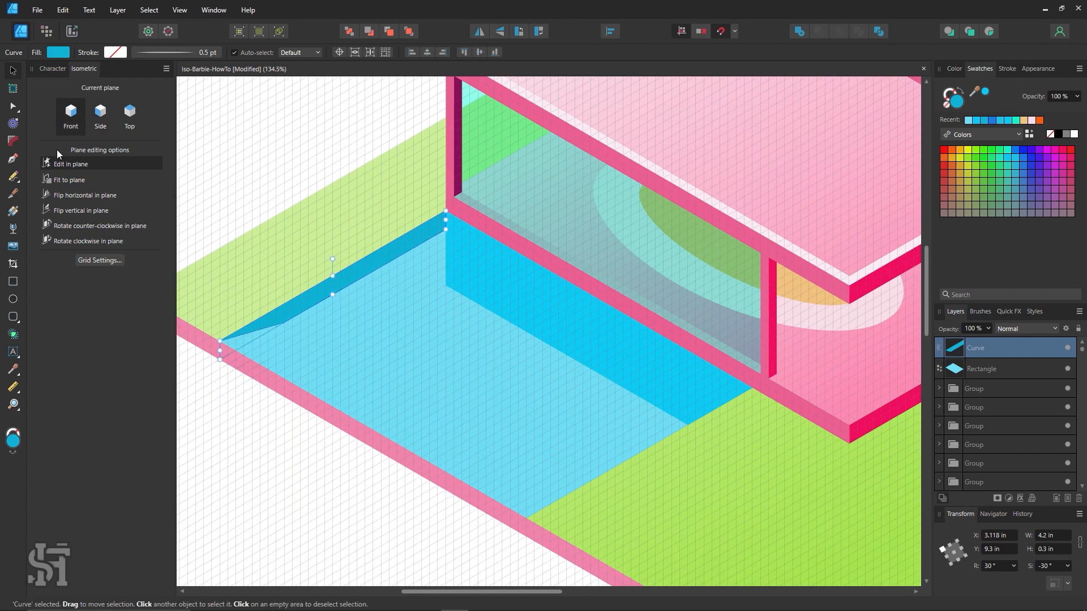
# Step: Move the dark blue wall's lower outer corner node along the grid to meet the front edge of the pool
pyautogui.click(13, 106)
pyautogui.moveTo(284, 322); pyautogui.dragTo(235, 351)
pyautogui.click(216, 376)
# Step: Shorten the bright blue pool wall beside the house to the dark wall's depth and move its lower outer node to the pool's edge
pyautogui.click(13, 70)
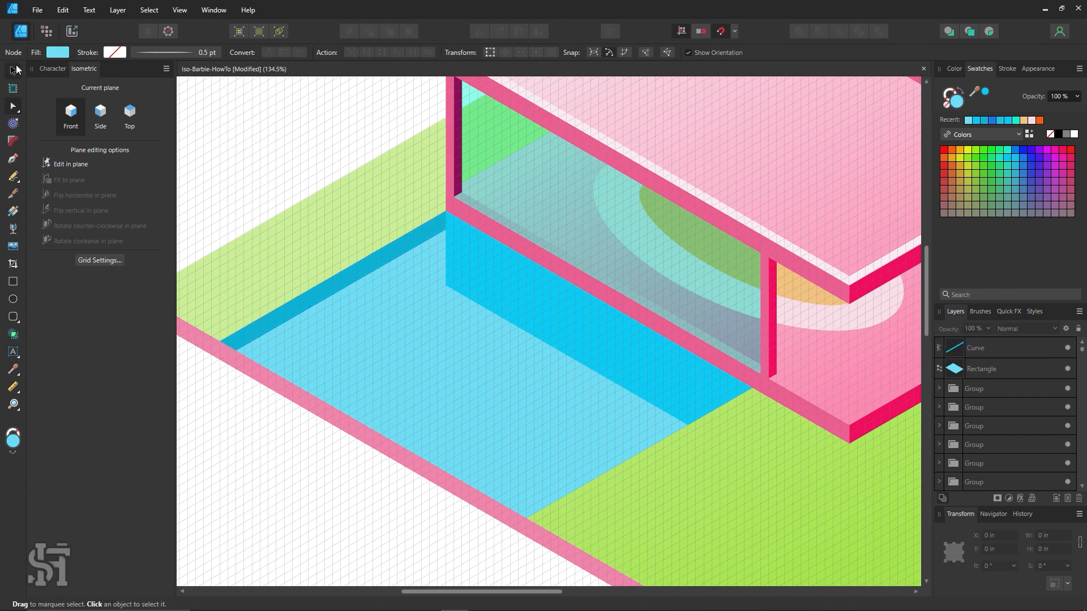
pyautogui.click(527, 295)
pyautogui.moveTo(598, 374); pyautogui.dragTo(598, 318)
pyautogui.click(13, 106)
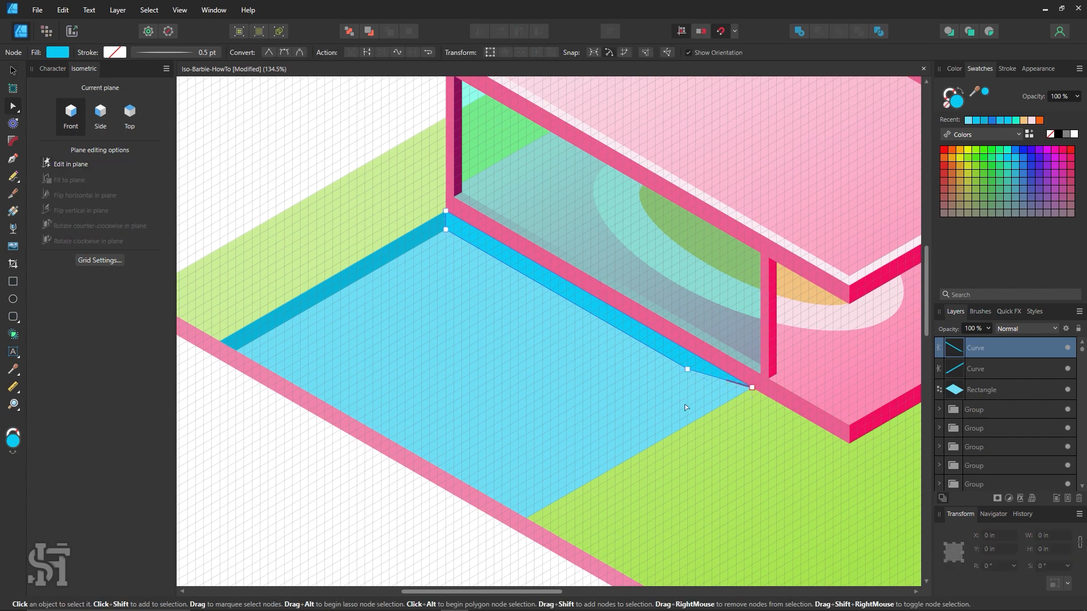
pyautogui.moveTo(687, 369); pyautogui.dragTo(736, 396)
pyautogui.hotkey('ctrl', 'd')
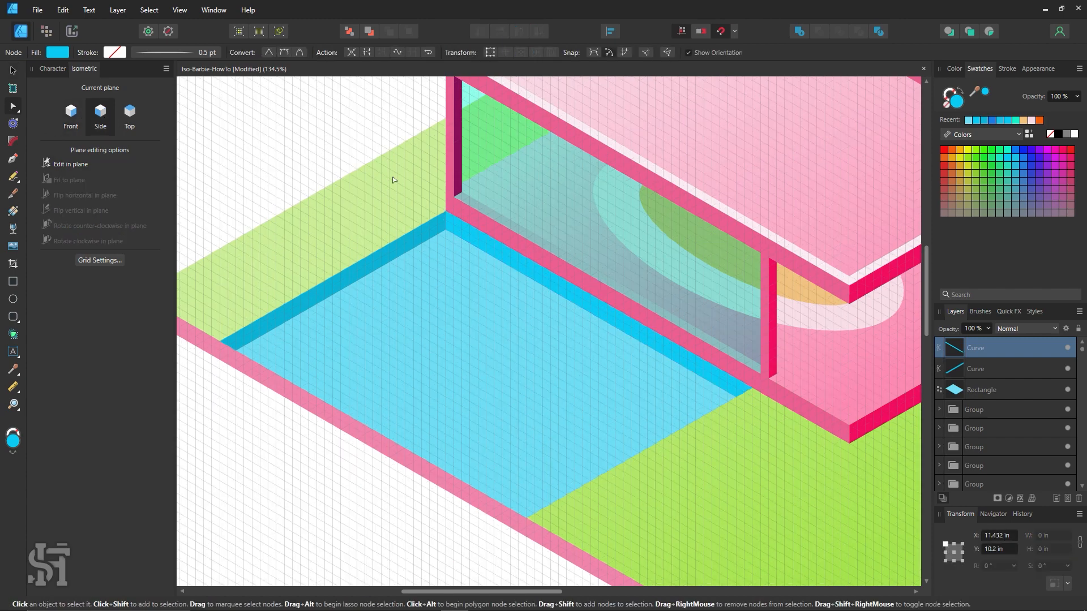
# Step: Hide the isometric grid in the grid and snapping axis settings
pyautogui.press('z')
pyautogui.keyDown('alt'); pyautogui.click(692, 368); pyautogui.keyUp('alt')
pyautogui.keyDown('alt'); pyautogui.click(693, 369); pyautogui.keyUp('alt')
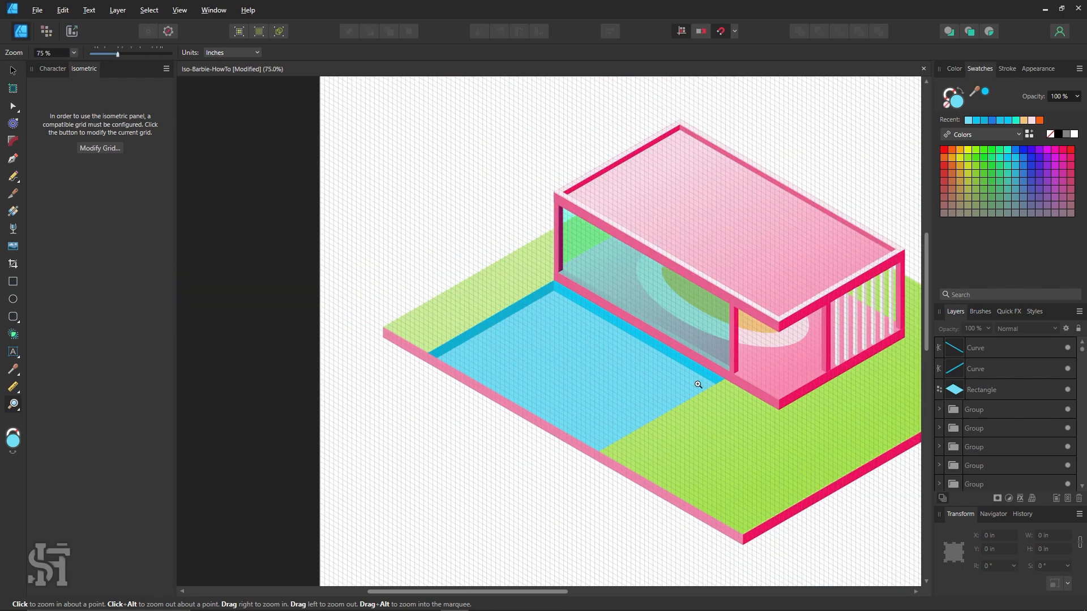
pyautogui.moveTo(699, 387); pyautogui.dragTo(529, 383)
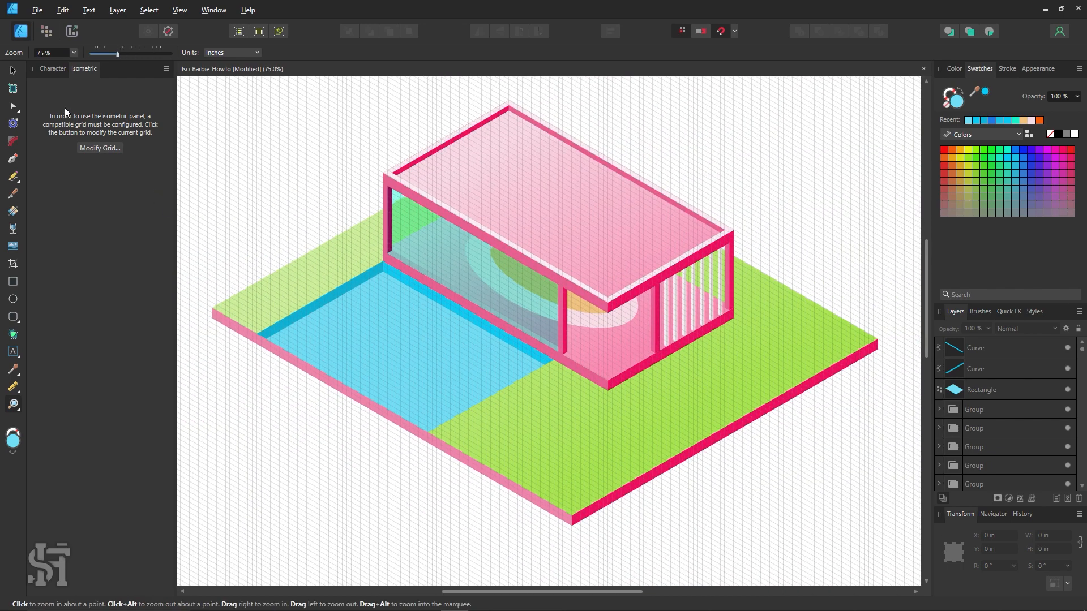
pyautogui.click(15, 71)
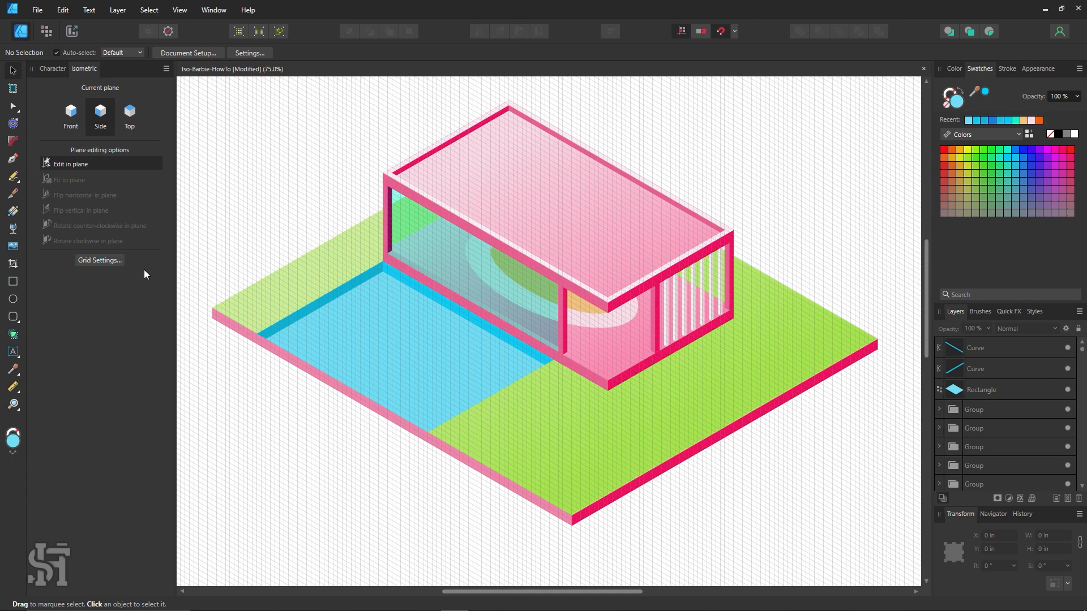
pyautogui.click(112, 259)
pyautogui.click(409, 128)
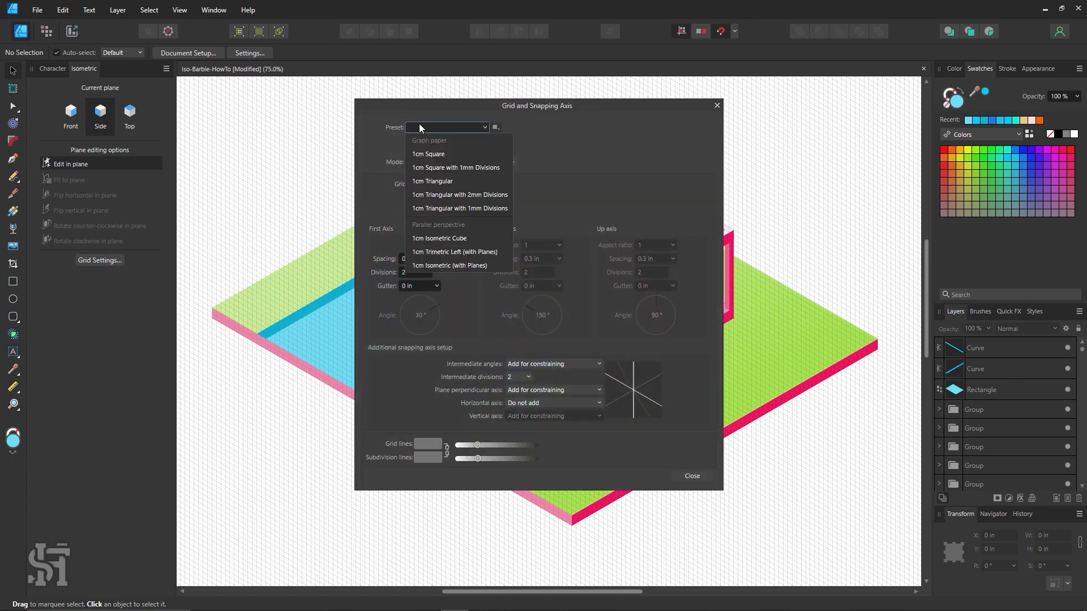
pyautogui.click(419, 123)
pyautogui.click(406, 139)
pyautogui.moveTo(432, 104); pyautogui.dragTo(699, 96)
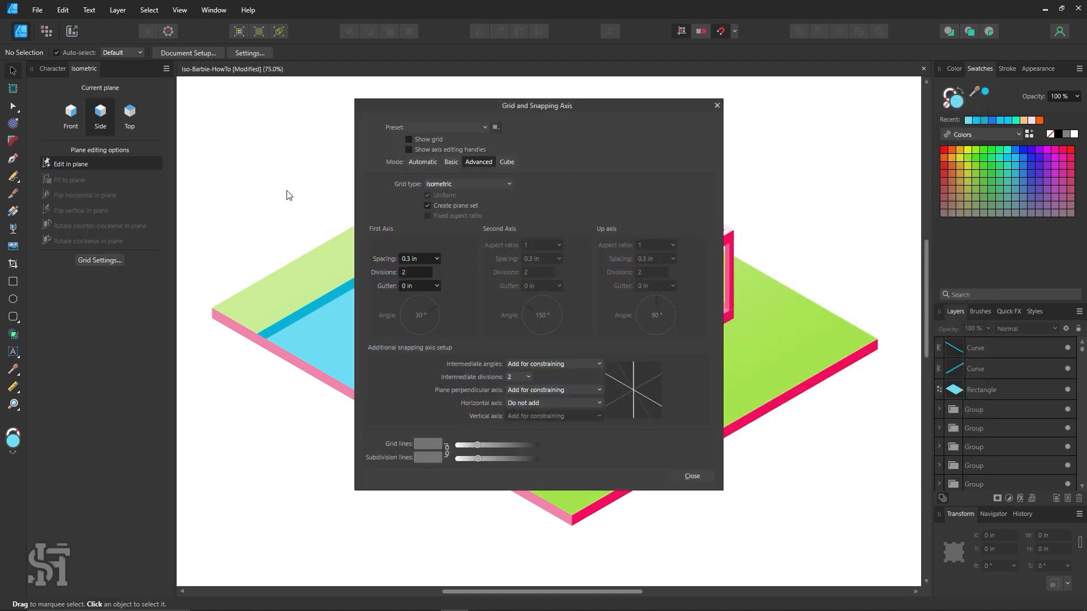
pyautogui.click(692, 476)
# Step: Examine the pool in the finished pink house illustration and compare it with the pool beside the current house
pyautogui.click(349, 235)
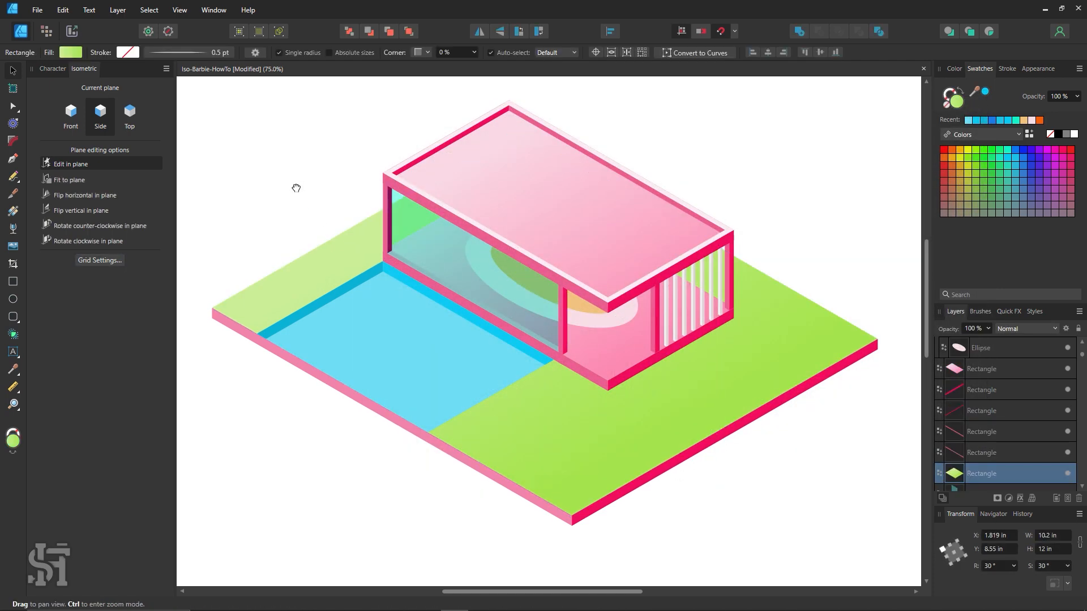
pyautogui.moveTo(296, 188); pyautogui.dragTo(657, 406)
pyautogui.moveTo(423, 227); pyautogui.dragTo(560, 444)
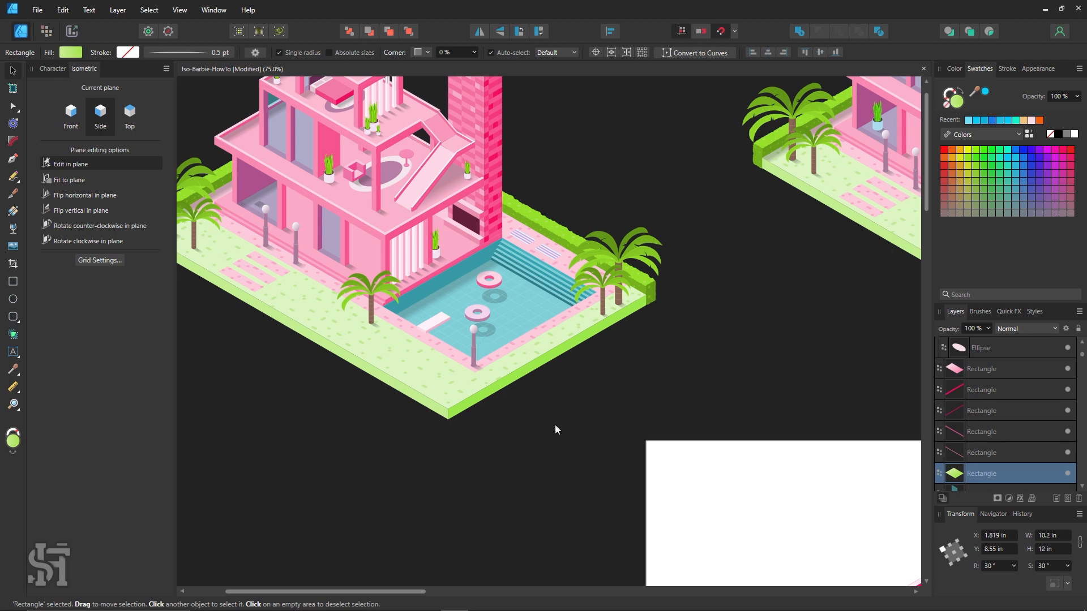
pyautogui.moveTo(555, 424); pyautogui.dragTo(335, 250)
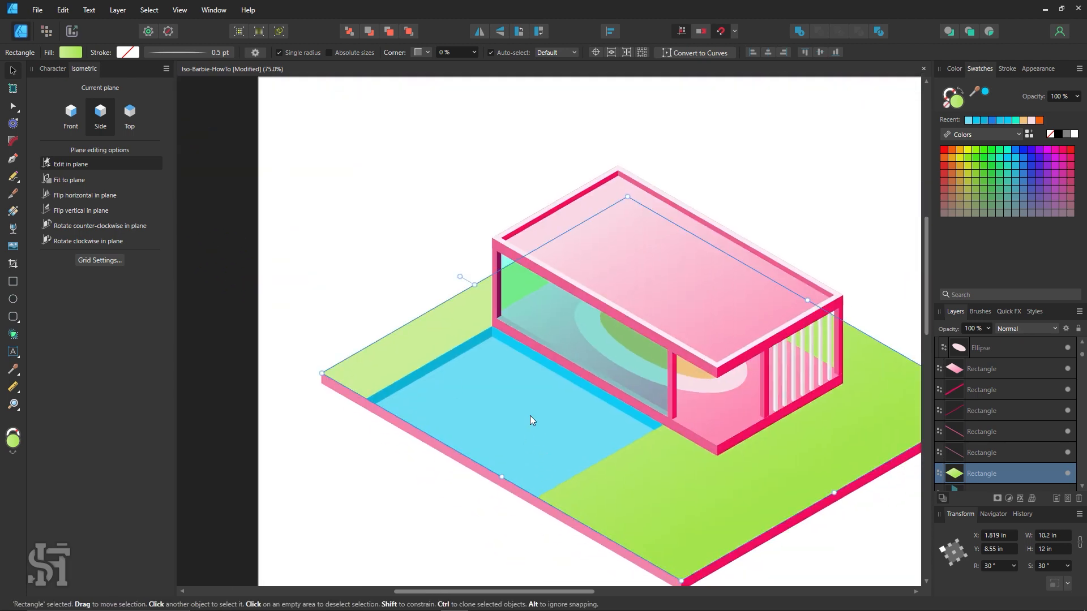
pyautogui.moveTo(385, 196); pyautogui.dragTo(704, 504)
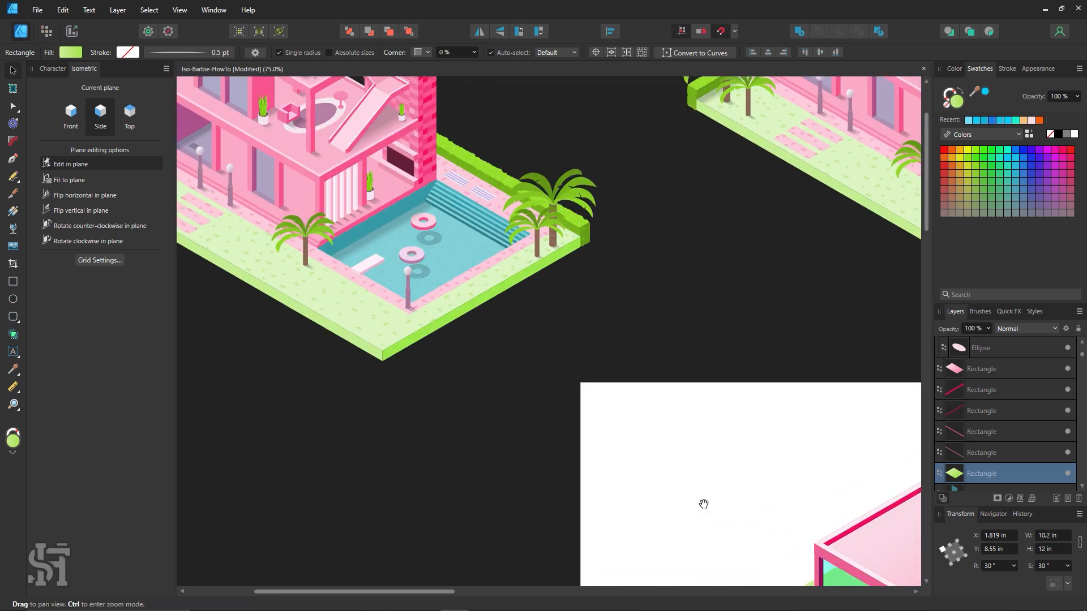
pyautogui.moveTo(620, 447); pyautogui.dragTo(415, 187)
pyautogui.moveTo(585, 391); pyautogui.dragTo(387, 324)
pyautogui.press('z')
pyautogui.click(509, 315)
pyautogui.click(13, 71)
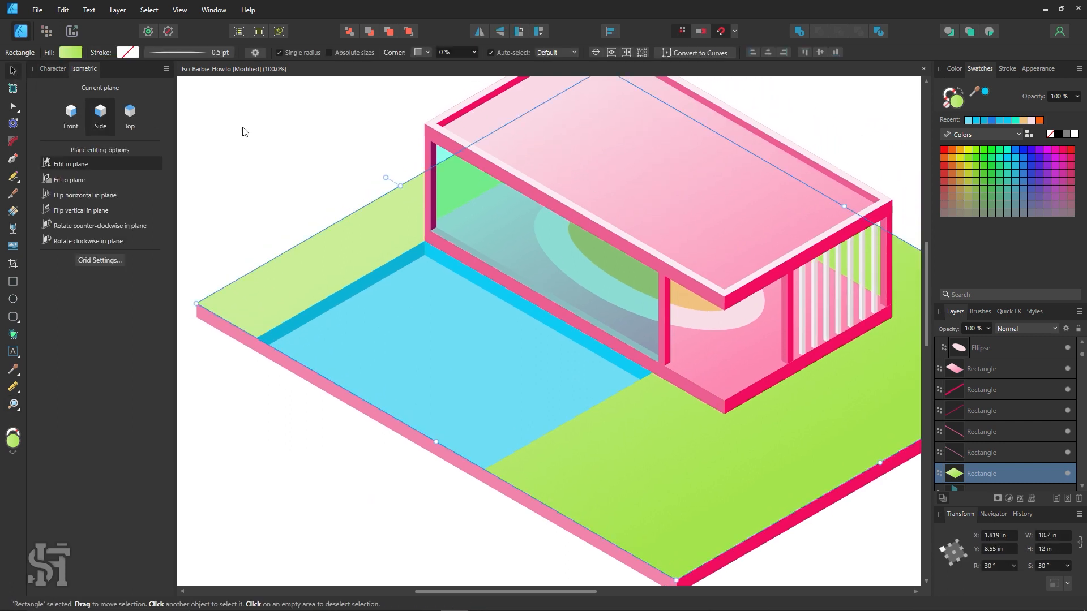
pyautogui.click(242, 131)
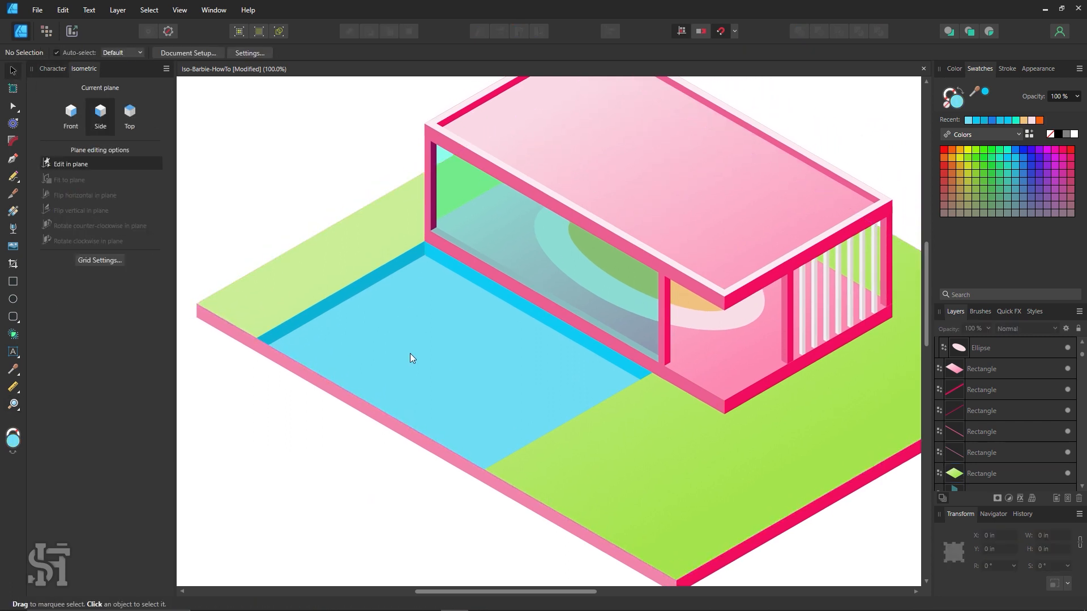
pyautogui.click(410, 354)
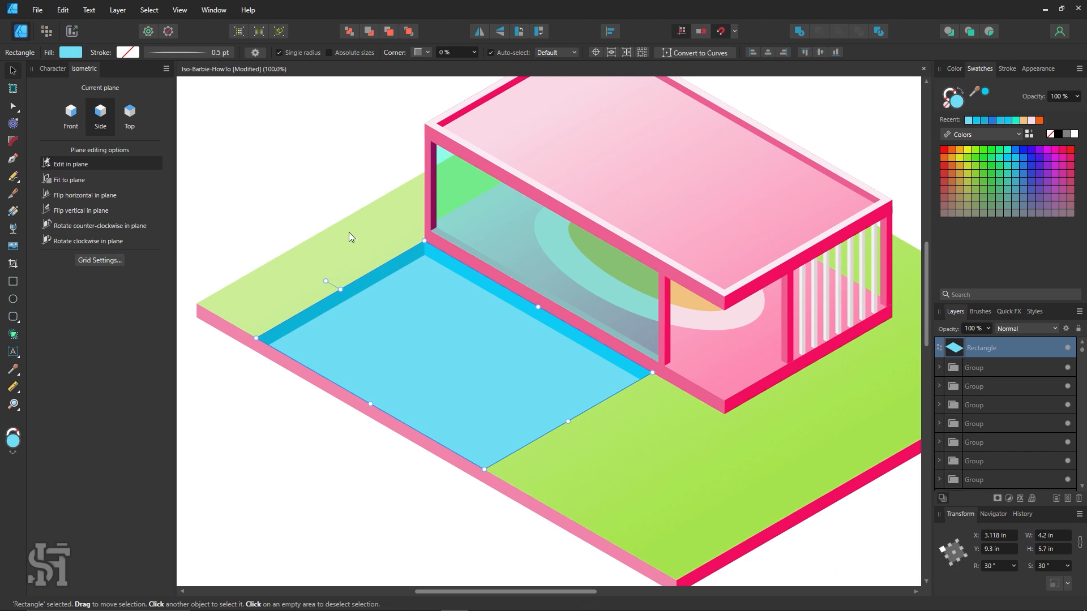
pyautogui.click(331, 177)
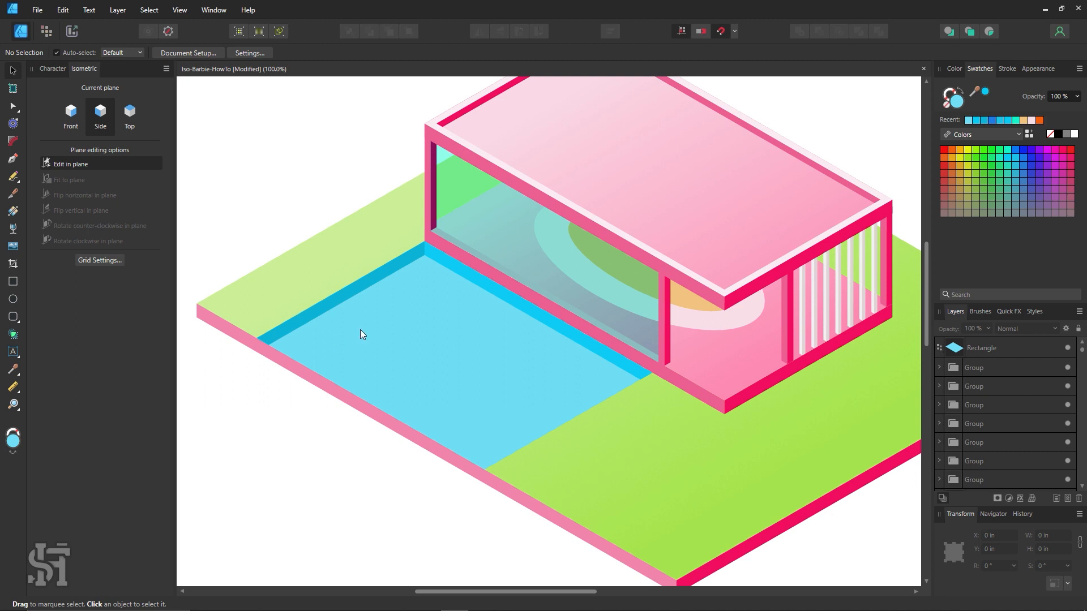
pyautogui.scroll(1, 374, 320)
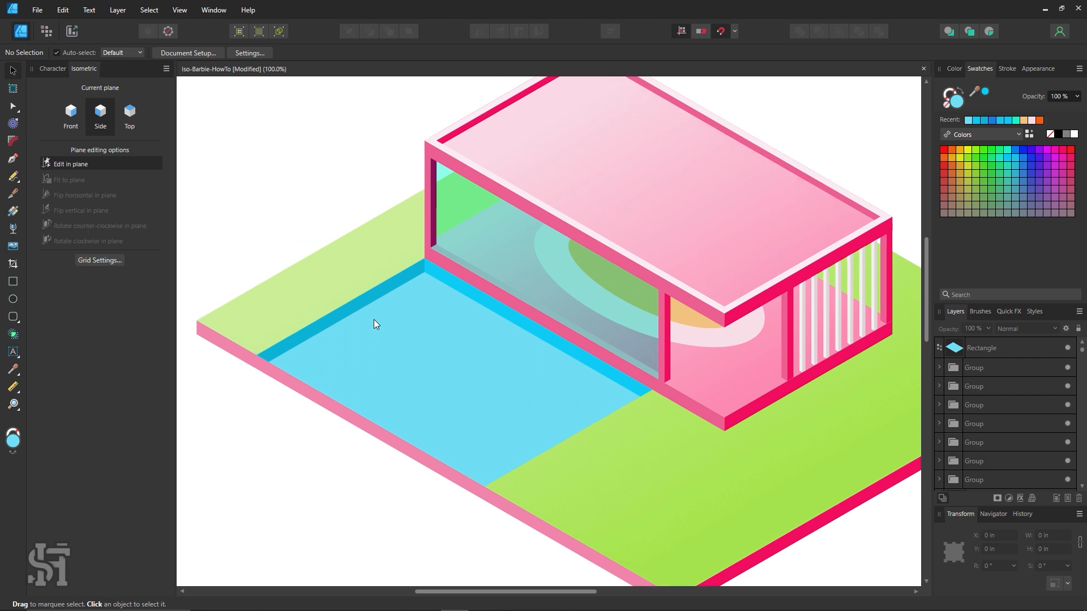
# Step: Show the isometric grid again and set its divisions to 1
pyautogui.click(423, 321)
pyautogui.click(99, 261)
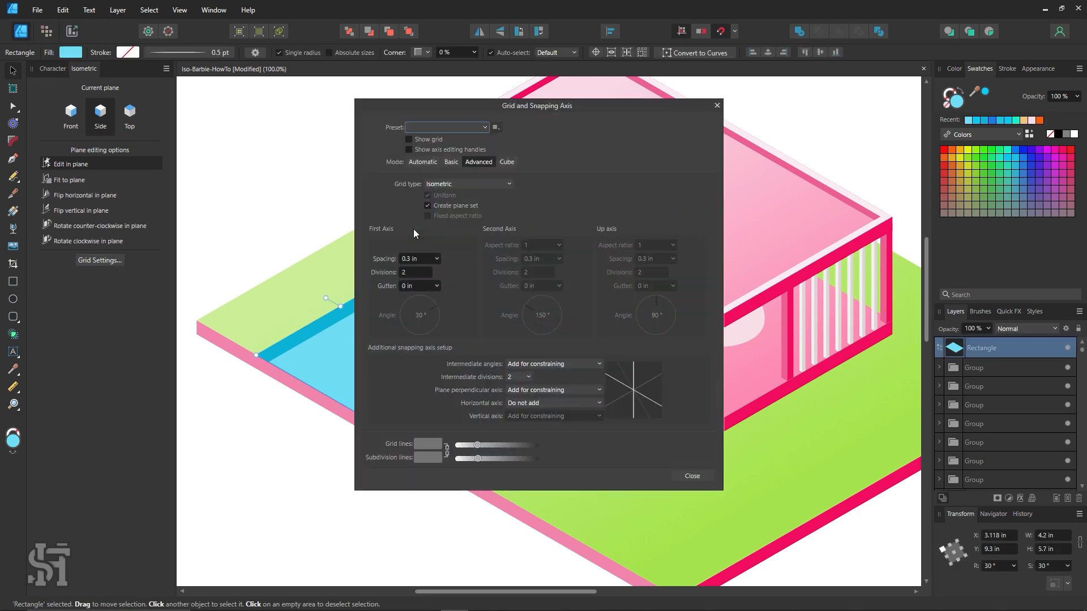
pyautogui.click(409, 139)
pyautogui.moveTo(464, 107); pyautogui.dragTo(525, 103)
pyautogui.click(479, 268)
pyautogui.write('1')
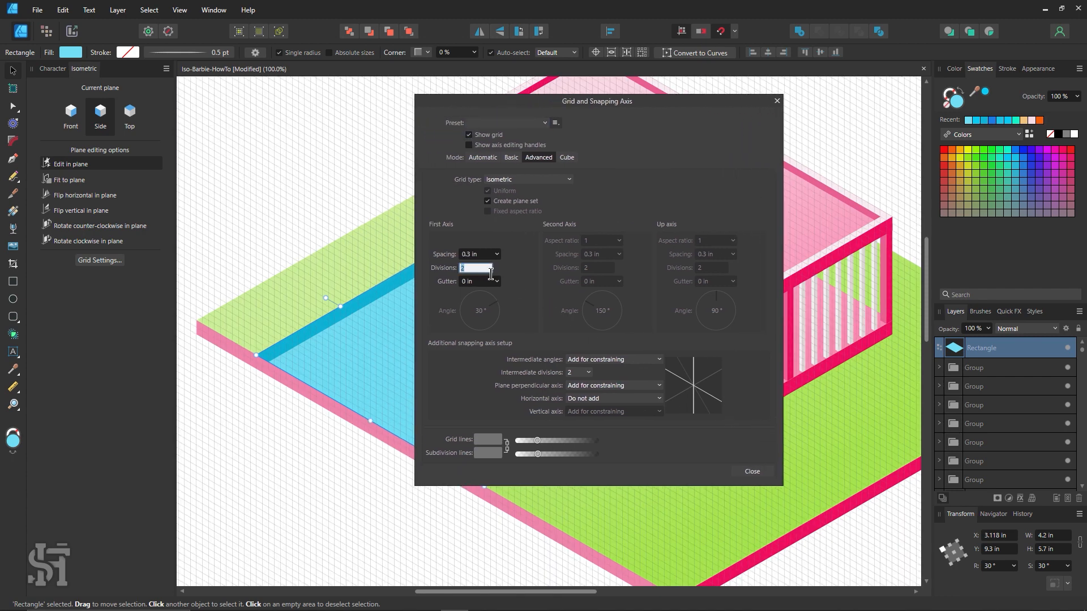
pyautogui.click(759, 471)
pyautogui.click(378, 469)
# Step: Switch the isometric editing plane to Top for the pool area and leave nothing selected
pyautogui.press('z')
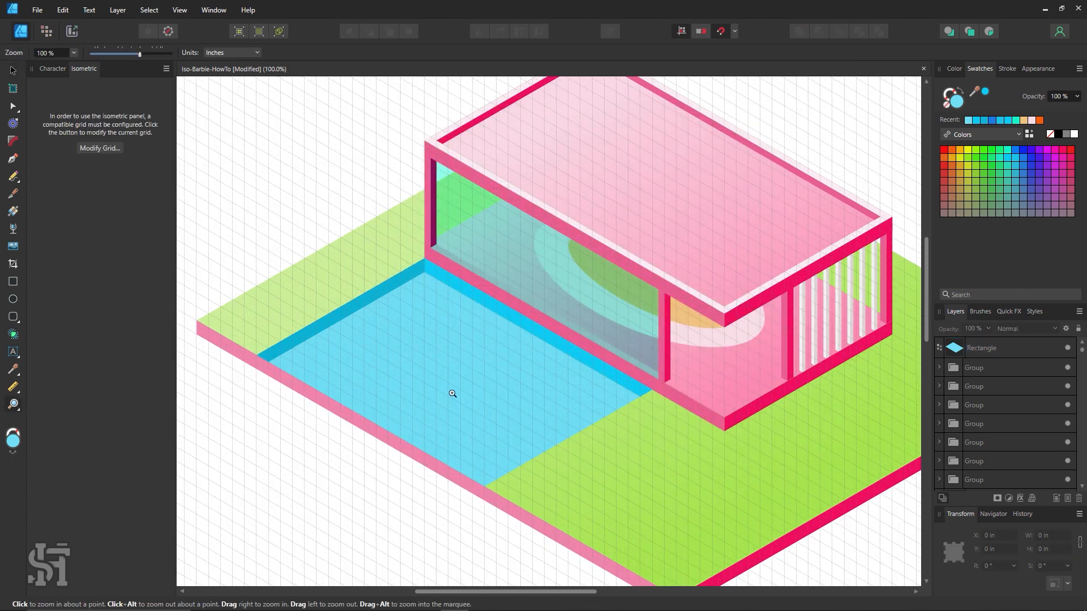
pyautogui.click(451, 393)
pyautogui.click(13, 71)
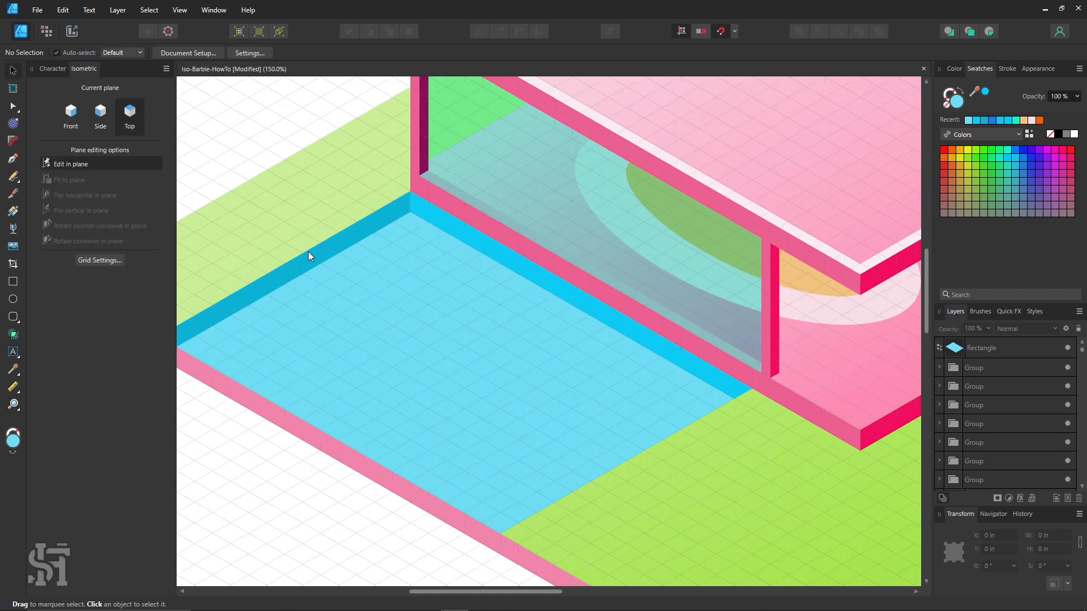
pyautogui.moveTo(492, 410); pyautogui.dragTo(524, 396)
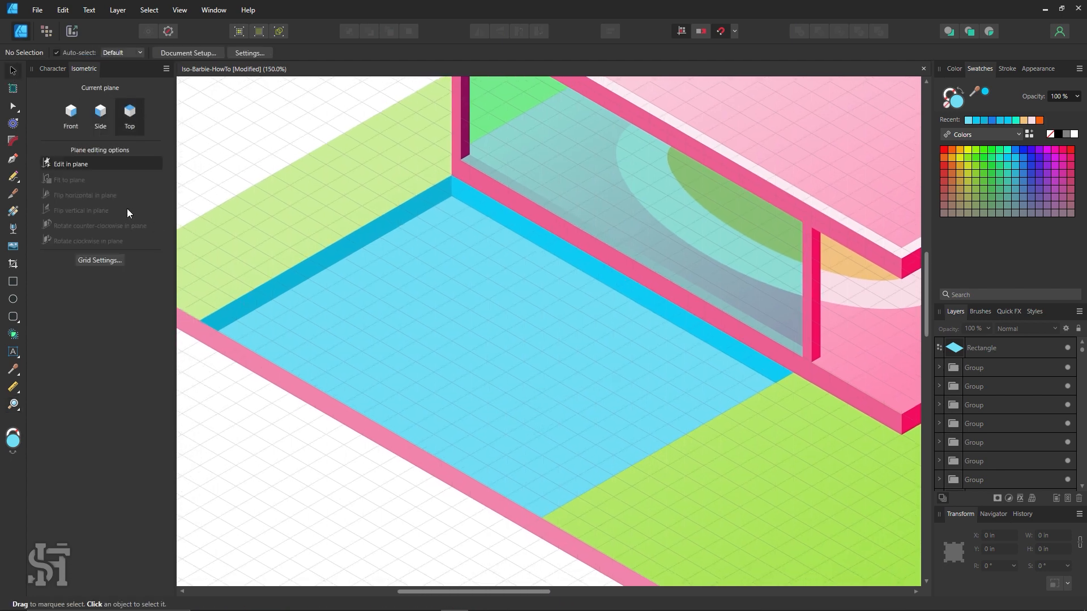
pyautogui.click(322, 260)
pyautogui.click(290, 409)
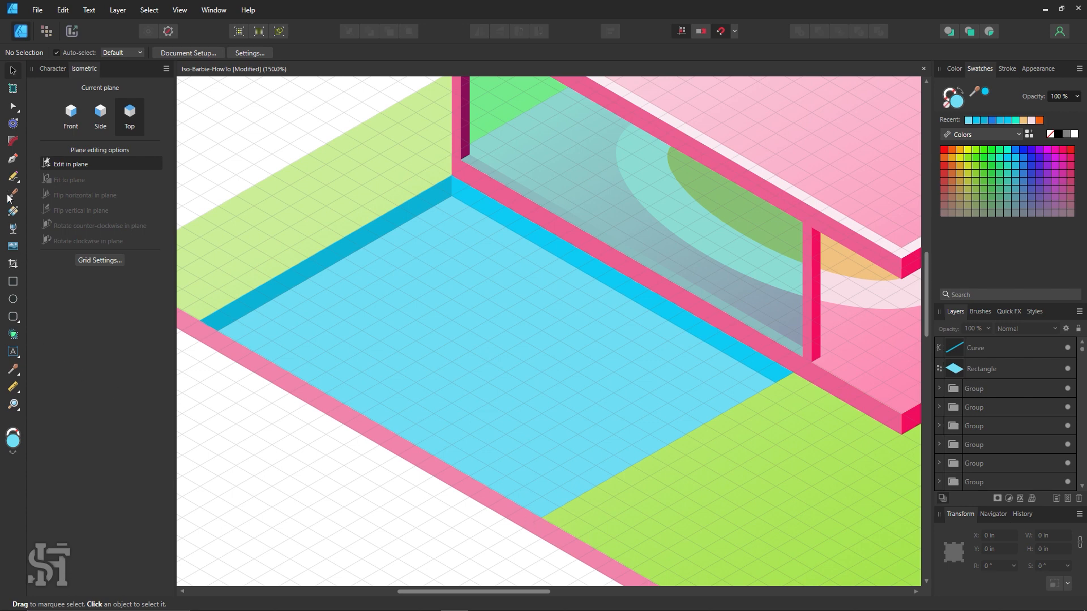
# Step: Lighten the fill colour to a pale blue for drawing with the Pen tool
pyautogui.click(14, 160)
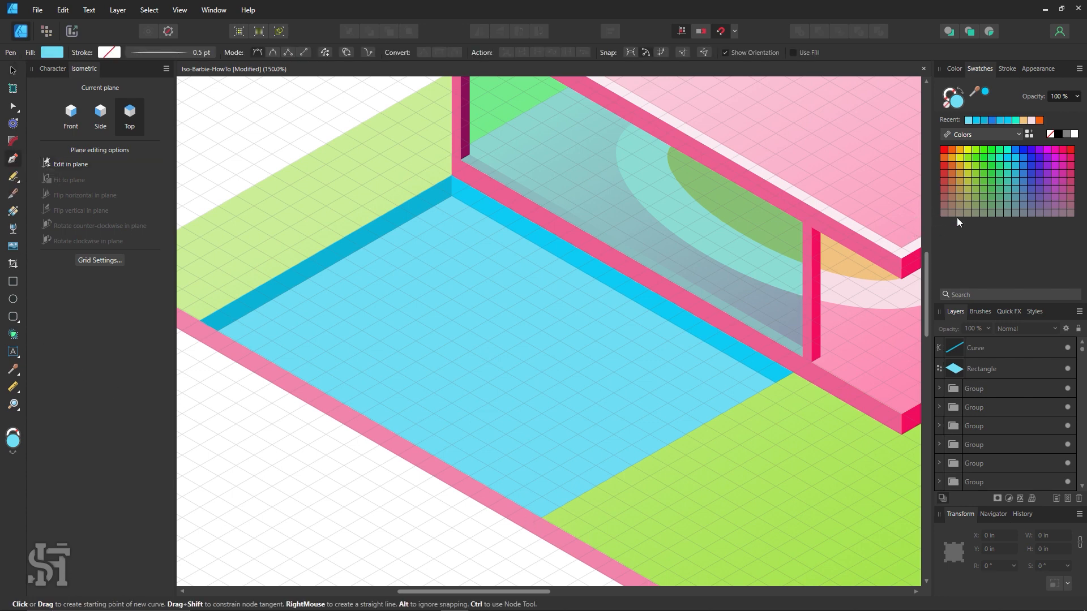
pyautogui.doubleClick(959, 98)
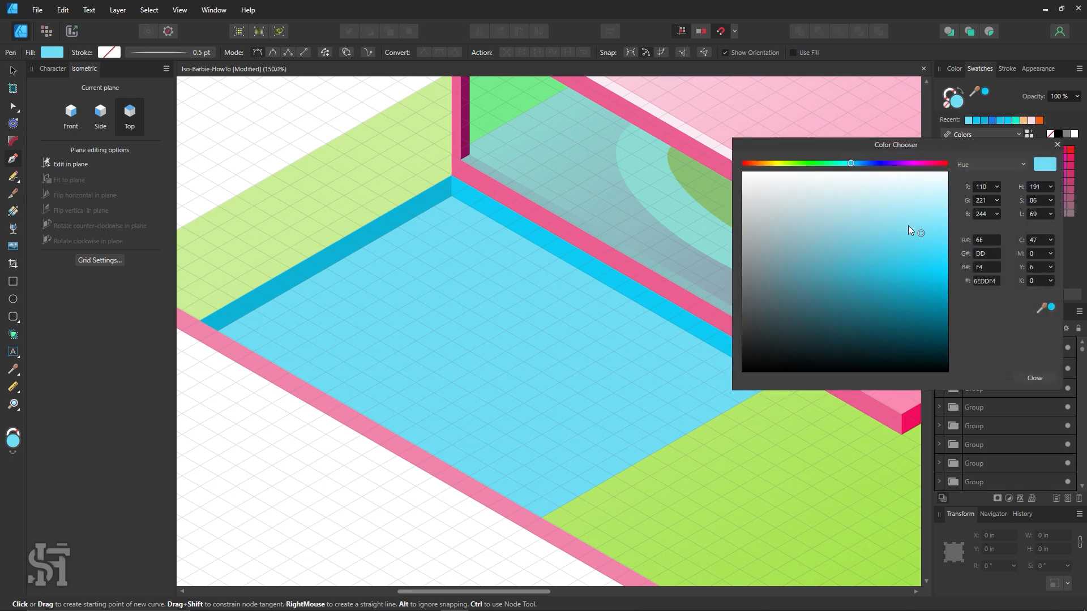
pyautogui.click(892, 196)
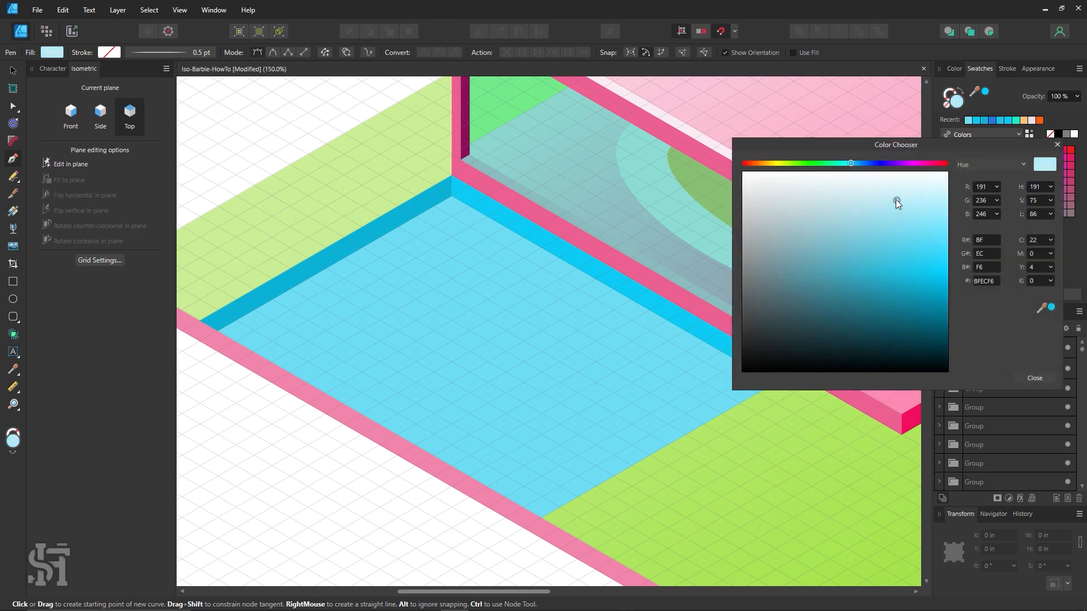
pyautogui.click(1034, 378)
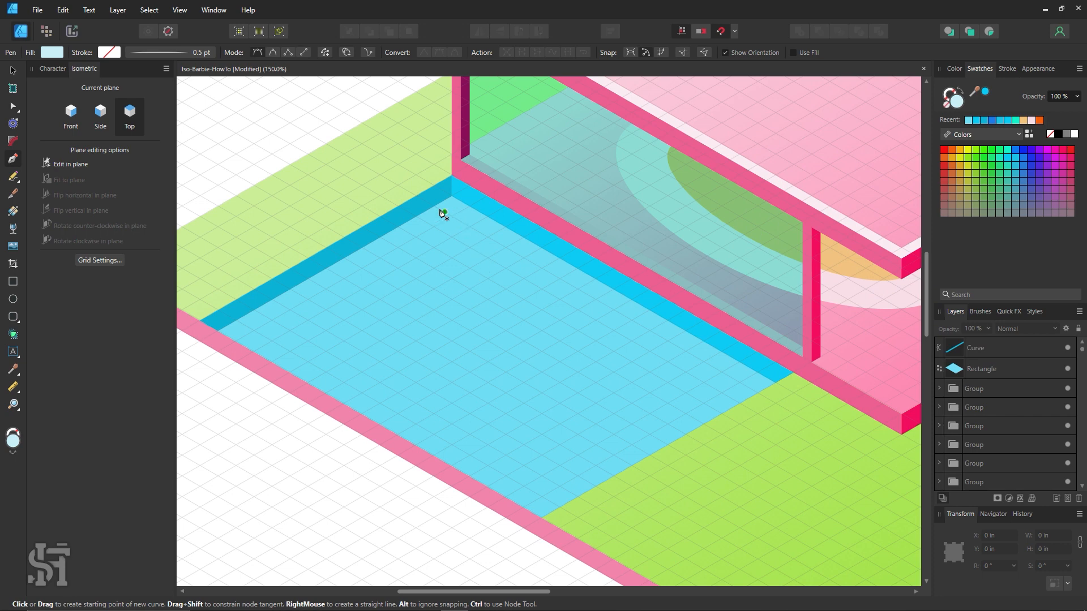
# Step: Draw a straight pen line about 5.4 in long across the pool, parallel to the house-side wall, and give it a light blue stroke
pyautogui.click(434, 207)
pyautogui.click(757, 393)
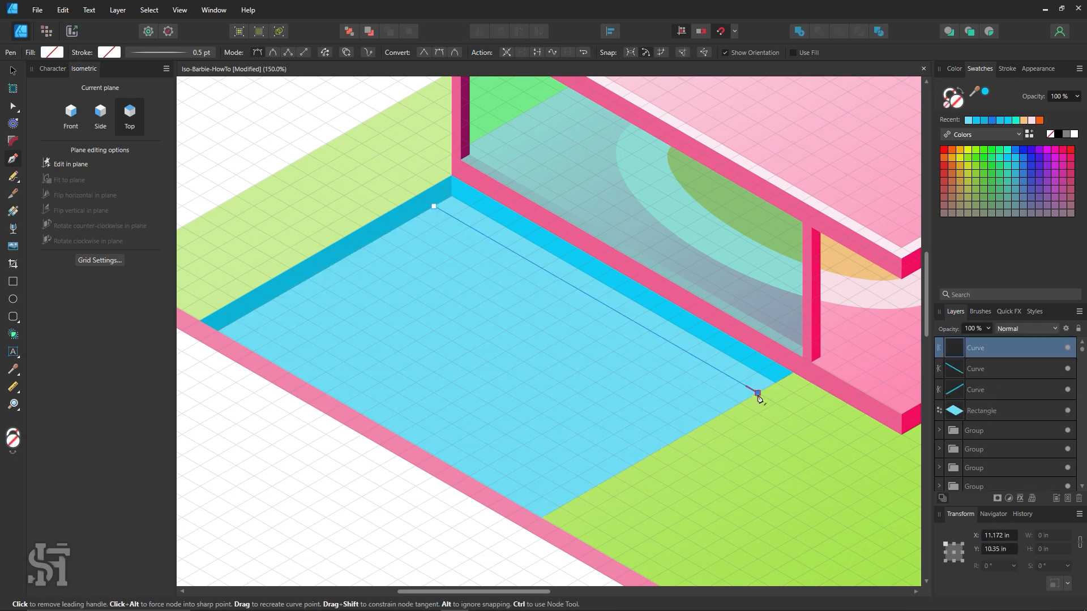
pyautogui.click(955, 100)
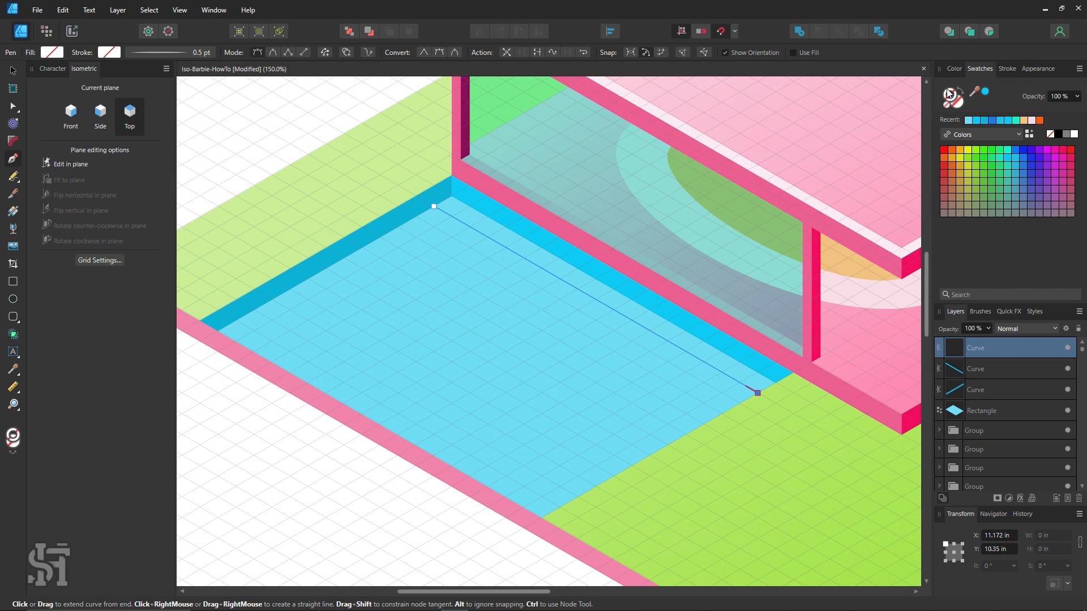
pyautogui.click(969, 120)
pyautogui.click(271, 115)
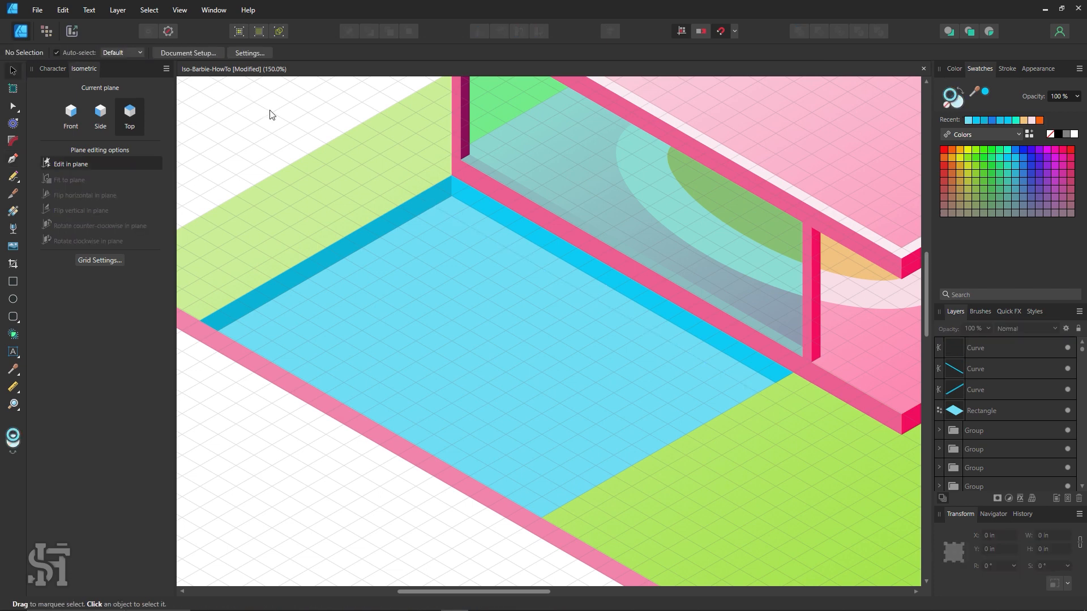
# Step: Hide the isometric grid in the grid and snapping axis settings
pyautogui.click(125, 263)
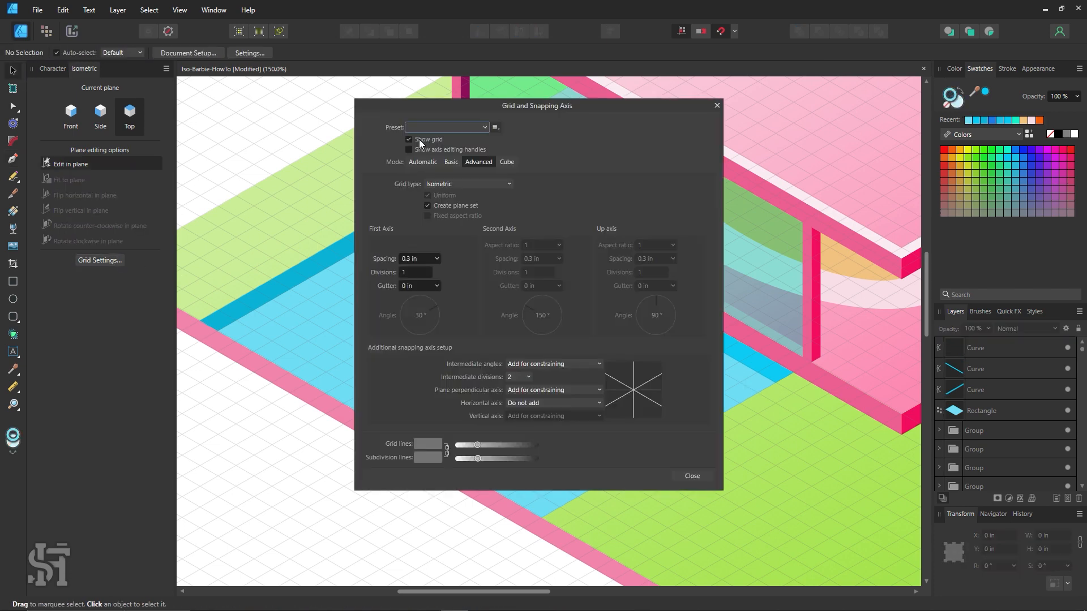
pyautogui.click(409, 139)
pyautogui.moveTo(416, 108); pyautogui.dragTo(543, 71)
pyautogui.click(821, 436)
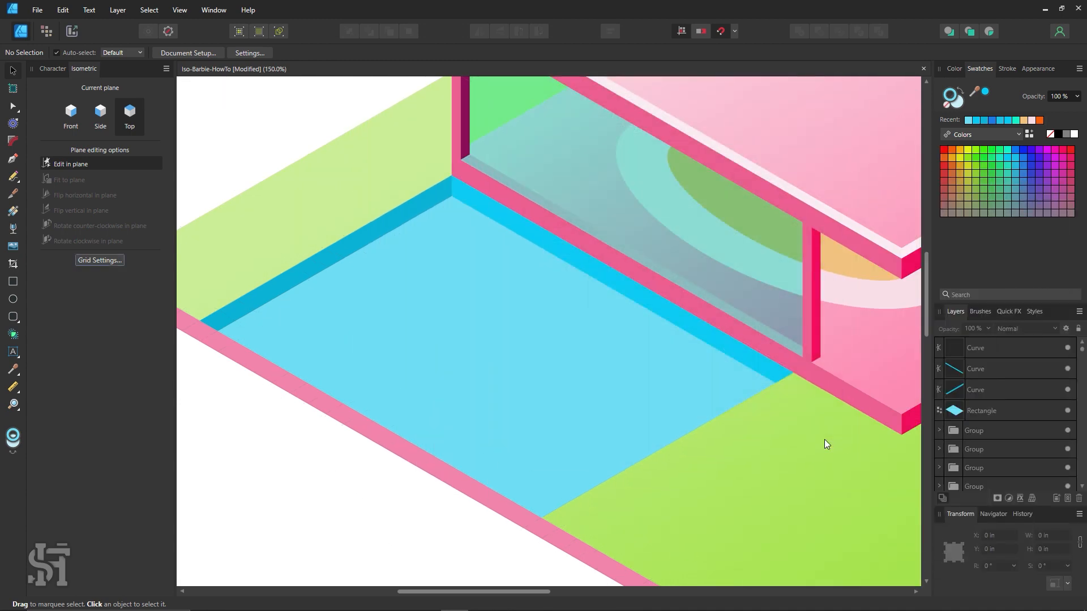
# Step: Set the stroke width of the new line on the pool water to 1 pt
pyautogui.click(476, 232)
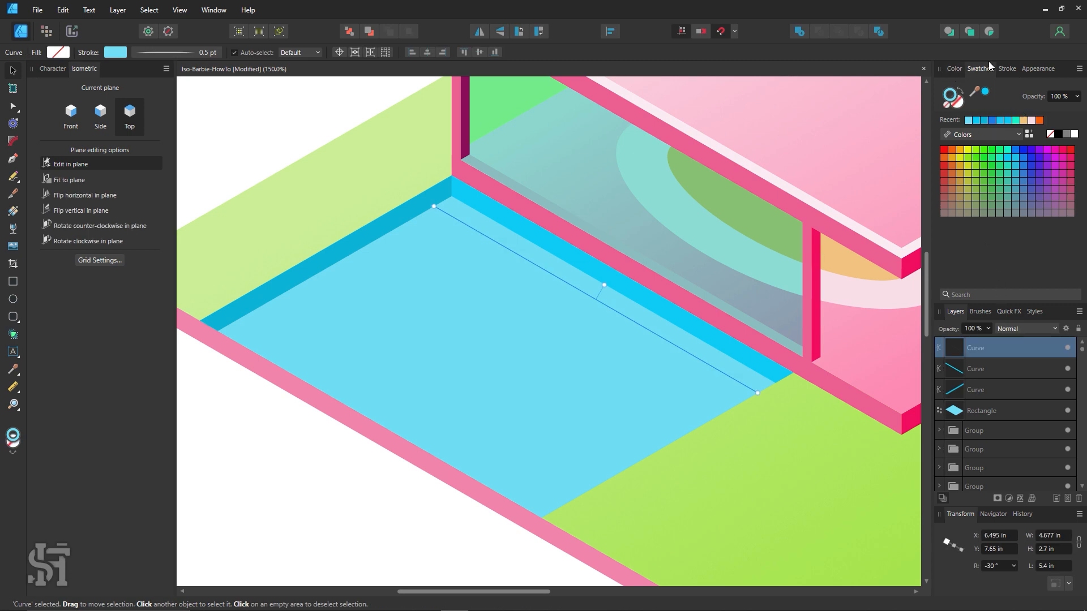
pyautogui.click(1008, 69)
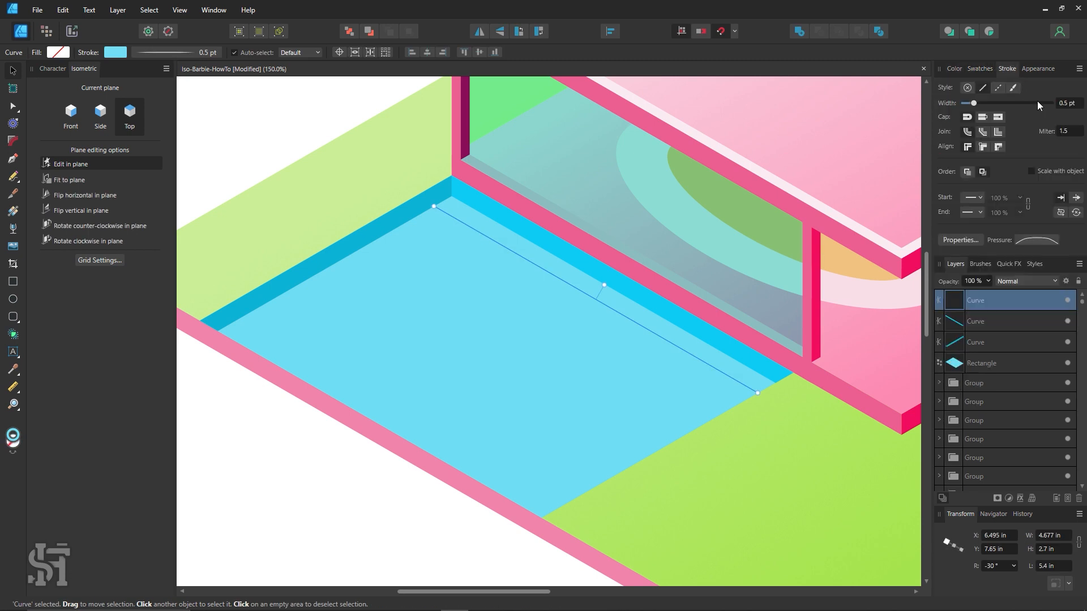
pyautogui.click(1077, 106)
pyautogui.write('1')
pyautogui.press('Return')
pyautogui.click(253, 159)
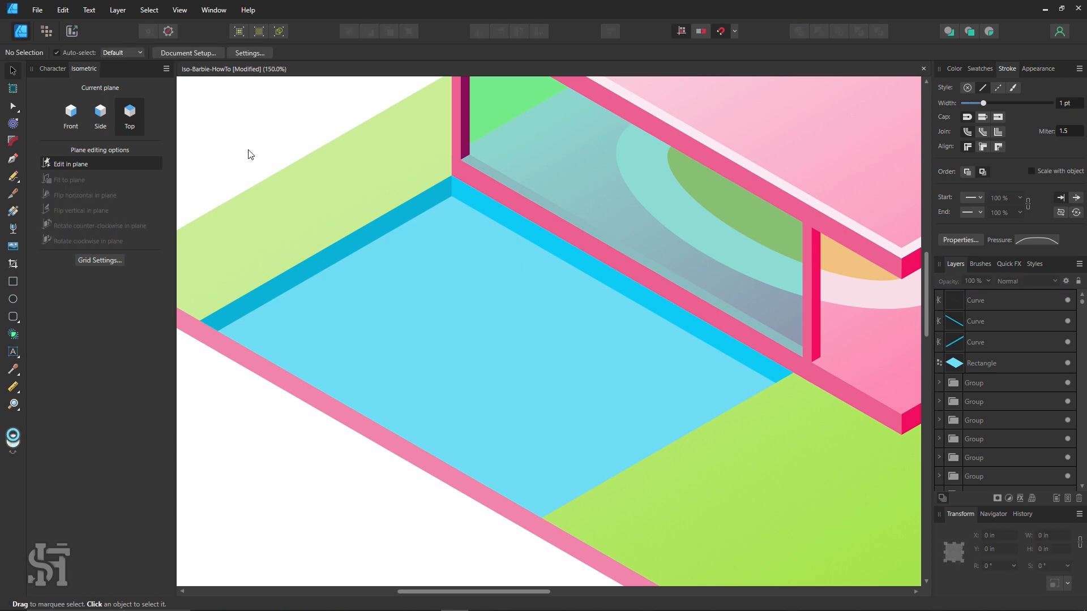
# Step: Recolour the pool line's stroke orange so it stands out against the water
pyautogui.click(971, 68)
pyautogui.click(495, 247)
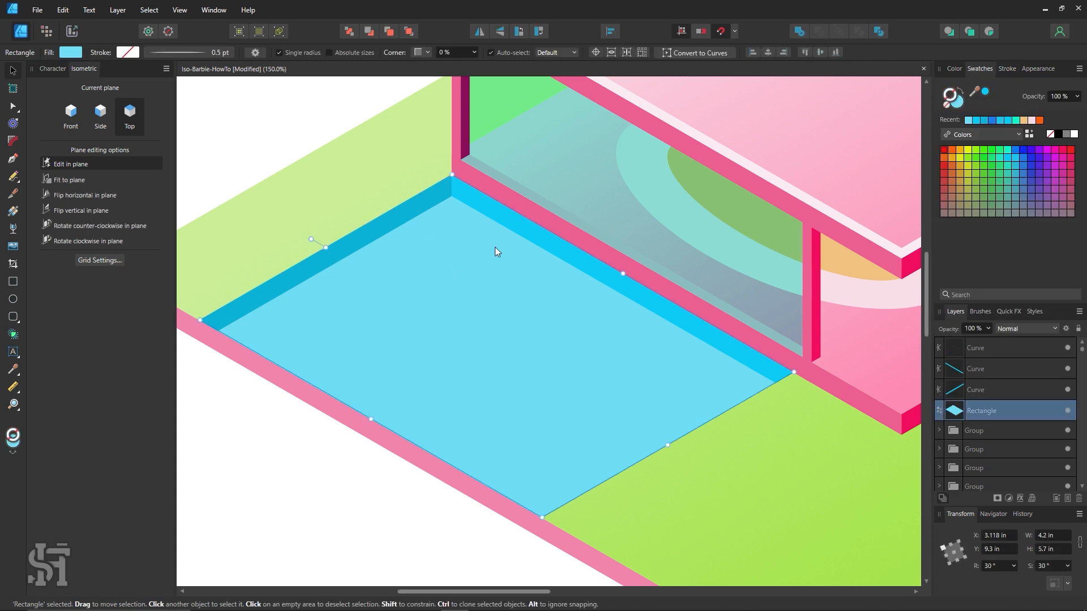
pyautogui.click(490, 239)
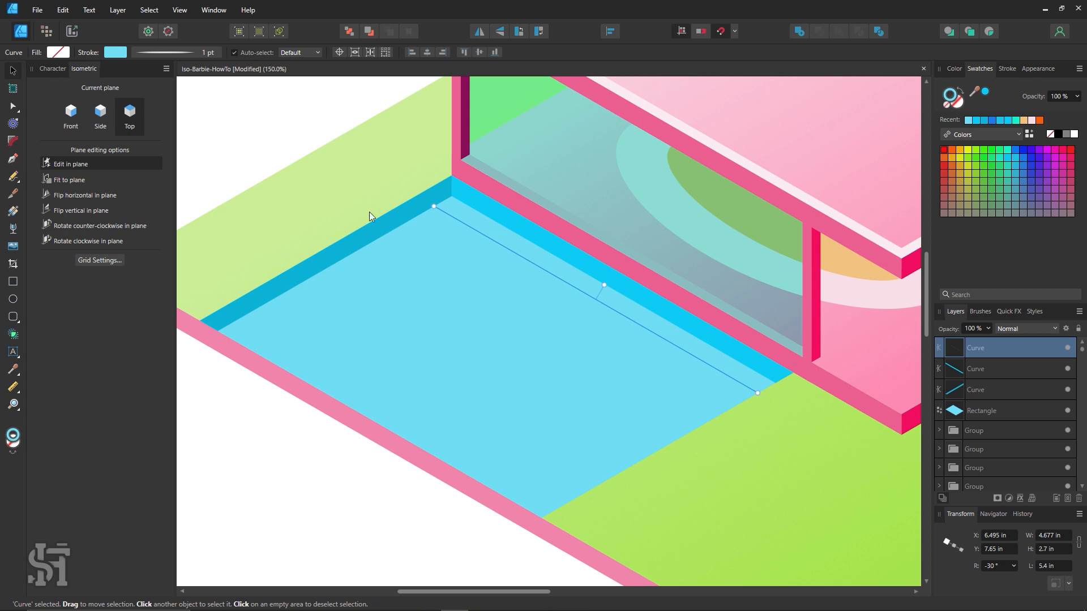
pyautogui.click(417, 182)
pyautogui.click(495, 243)
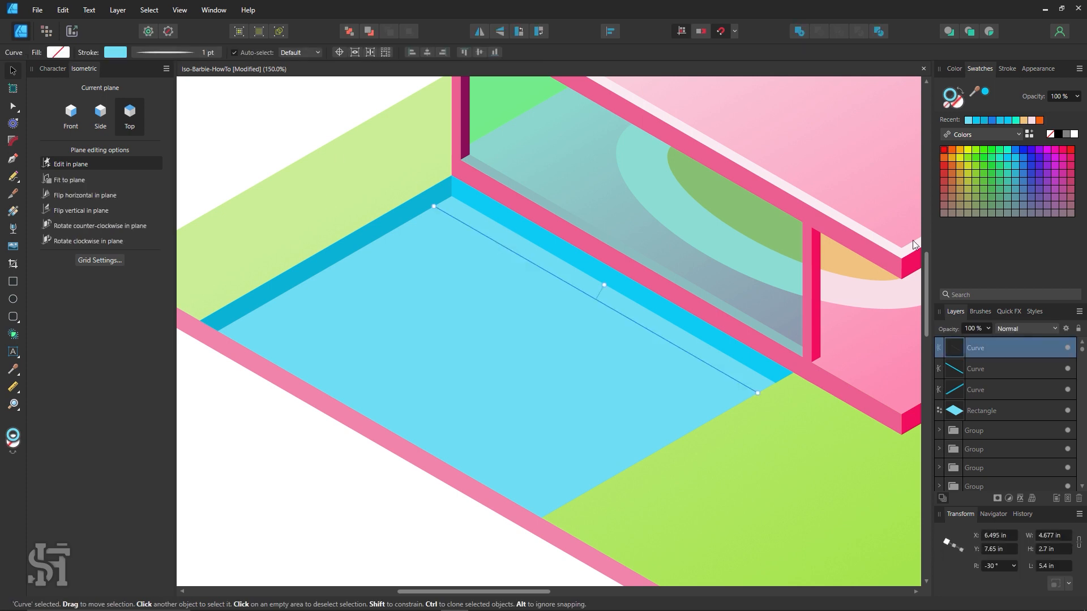
pyautogui.click(958, 150)
pyautogui.click(312, 130)
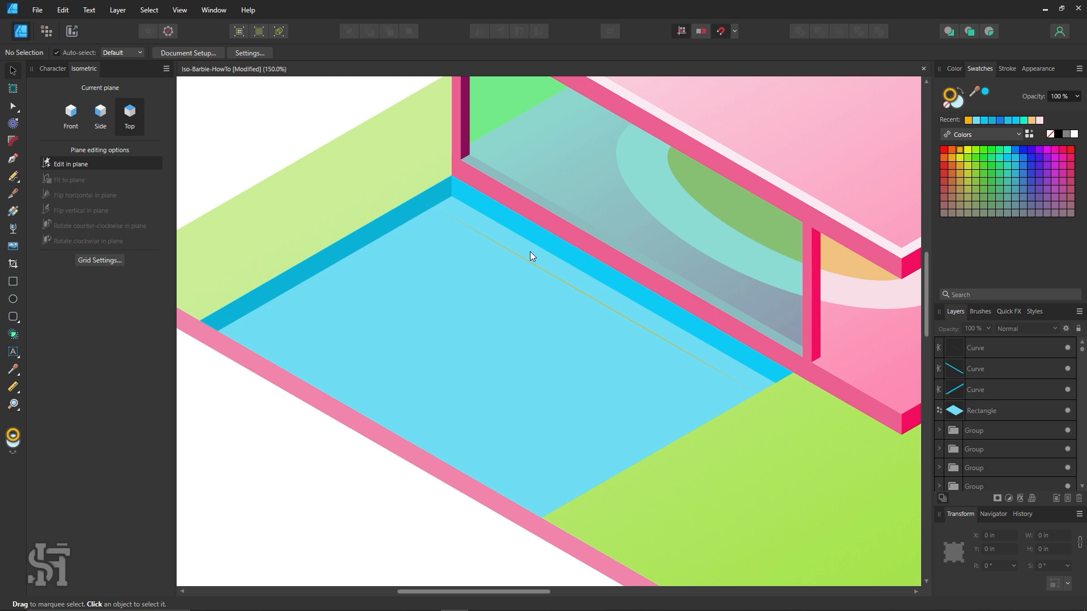
# Step: Set the pool line's stroke back to the recently used light blue
pyautogui.click(546, 268)
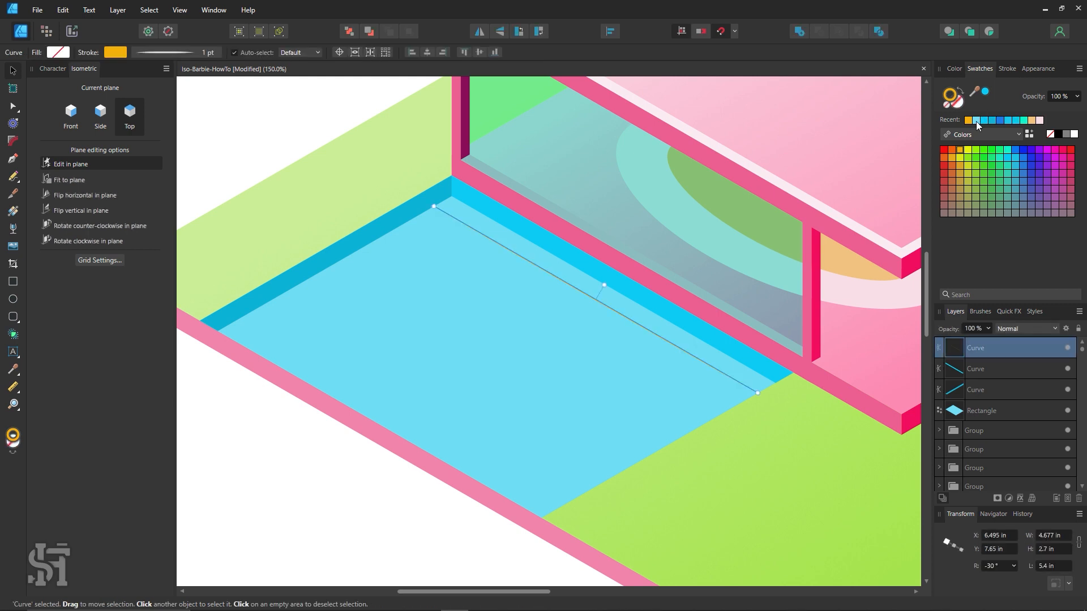
pyautogui.click(976, 121)
pyautogui.click(339, 117)
pyautogui.click(559, 277)
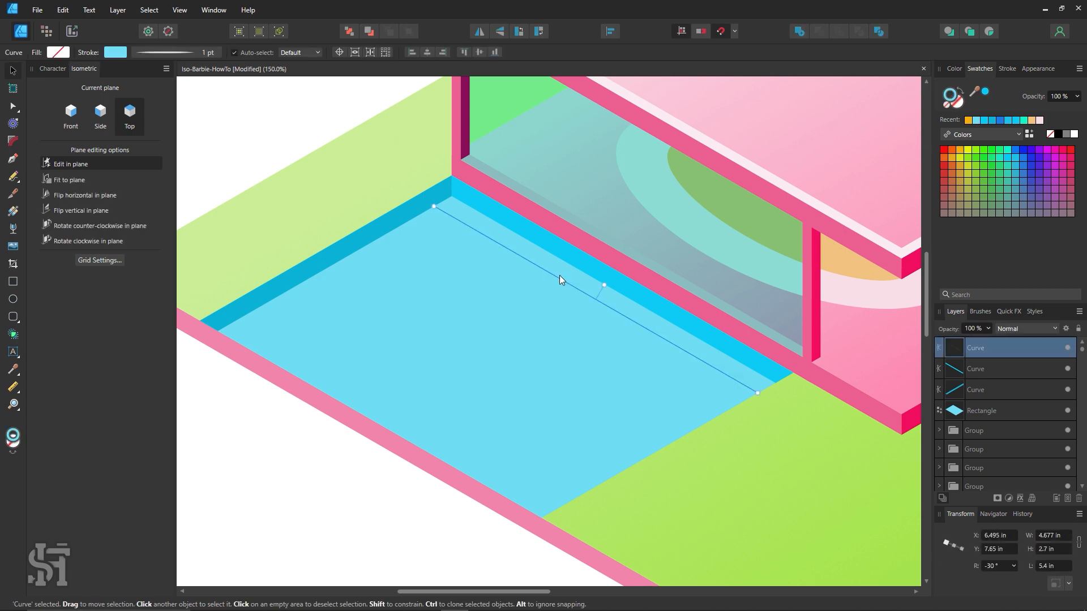
# Step: Reset the pool line's stroke pressure profile so the line has a uniform width along its length
pyautogui.click(1008, 69)
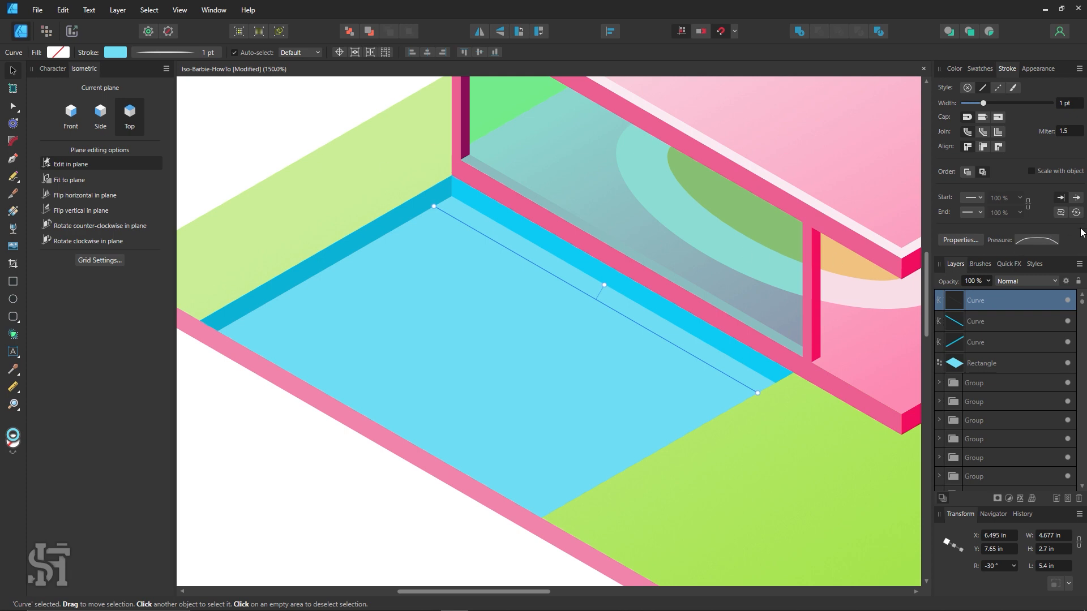
pyautogui.click(1032, 242)
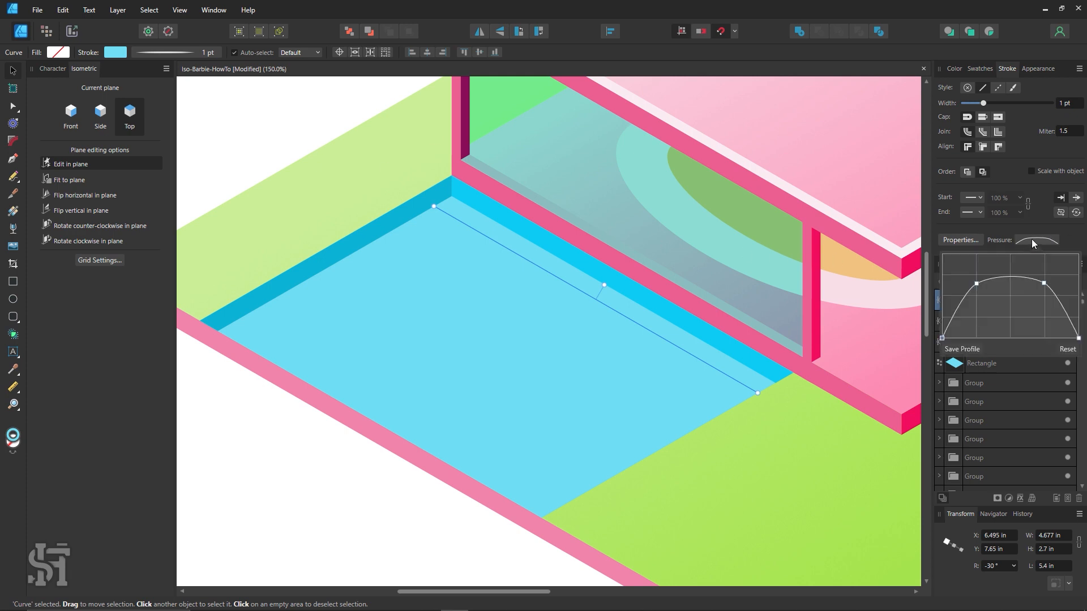
pyautogui.click(1068, 350)
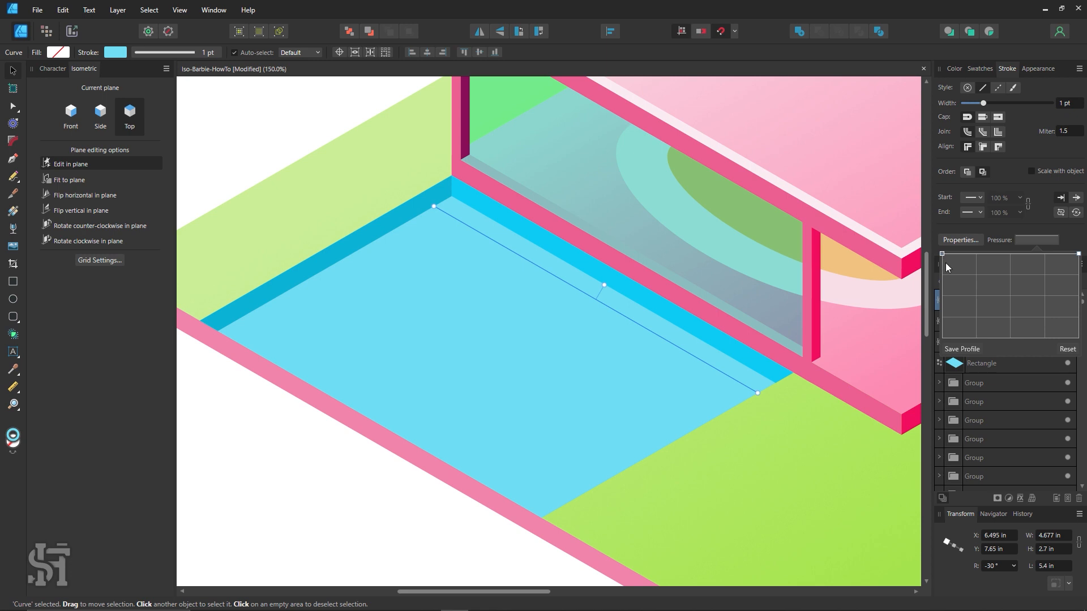
pyautogui.click(251, 156)
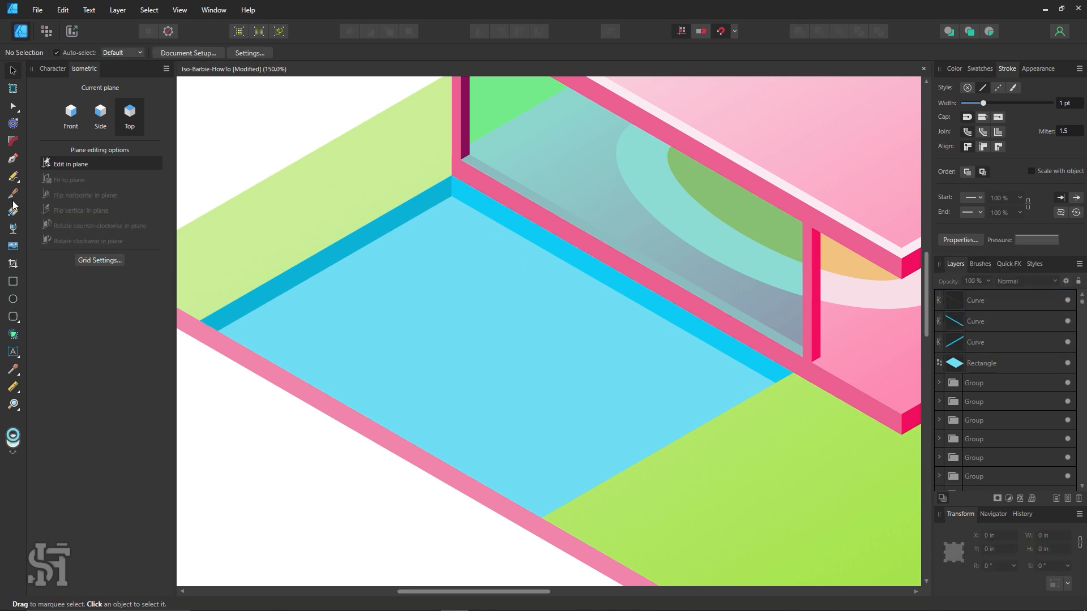
pyautogui.click(13, 159)
pyautogui.click(221, 121)
pyautogui.click(427, 306)
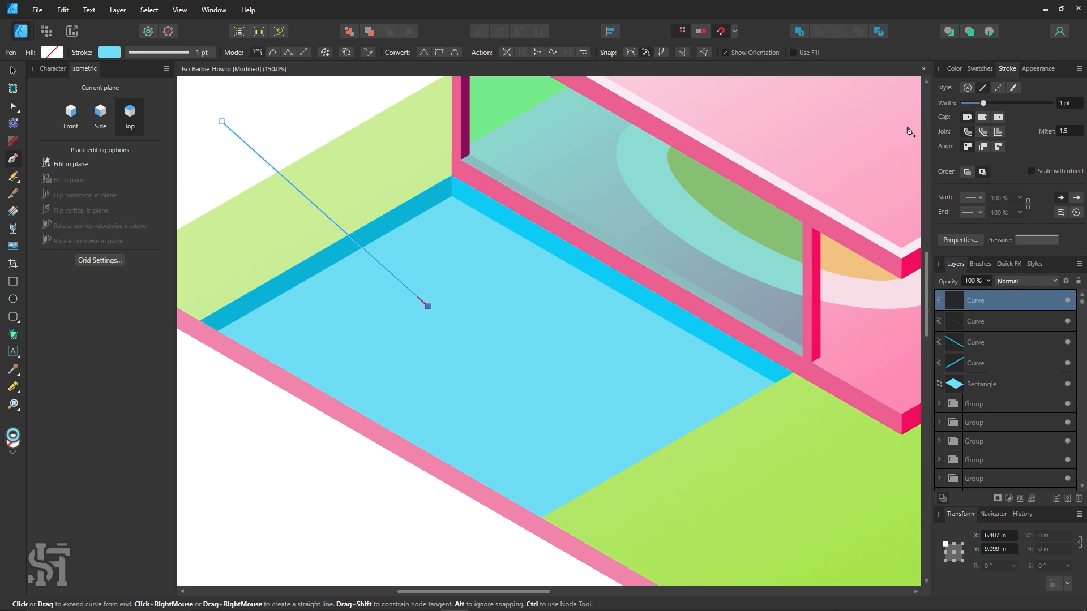
pyautogui.click(13, 71)
pyautogui.click(231, 123)
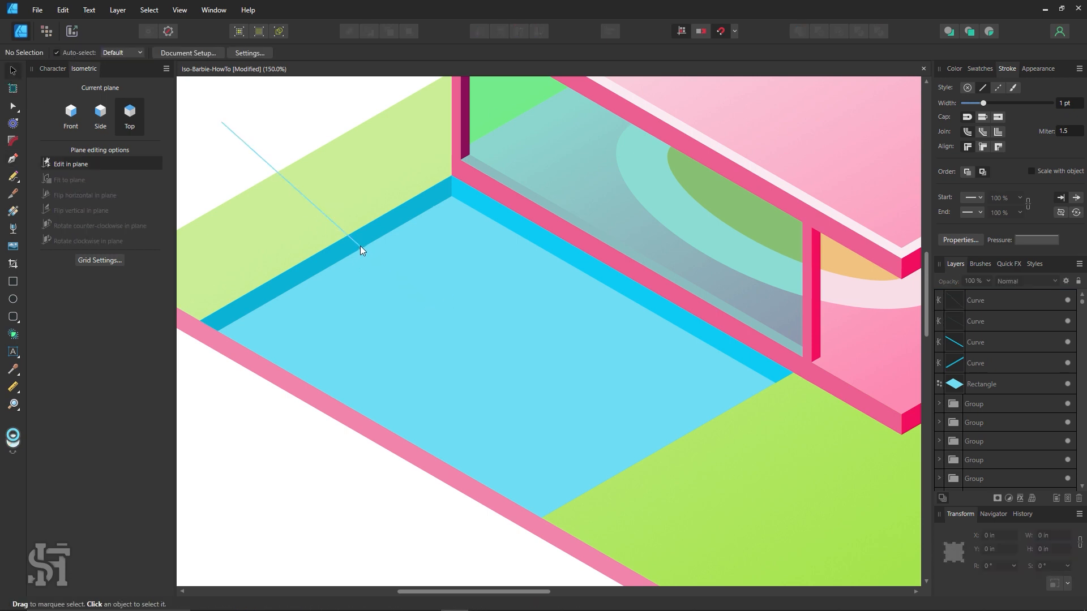
pyautogui.moveTo(359, 248); pyautogui.dragTo(382, 247)
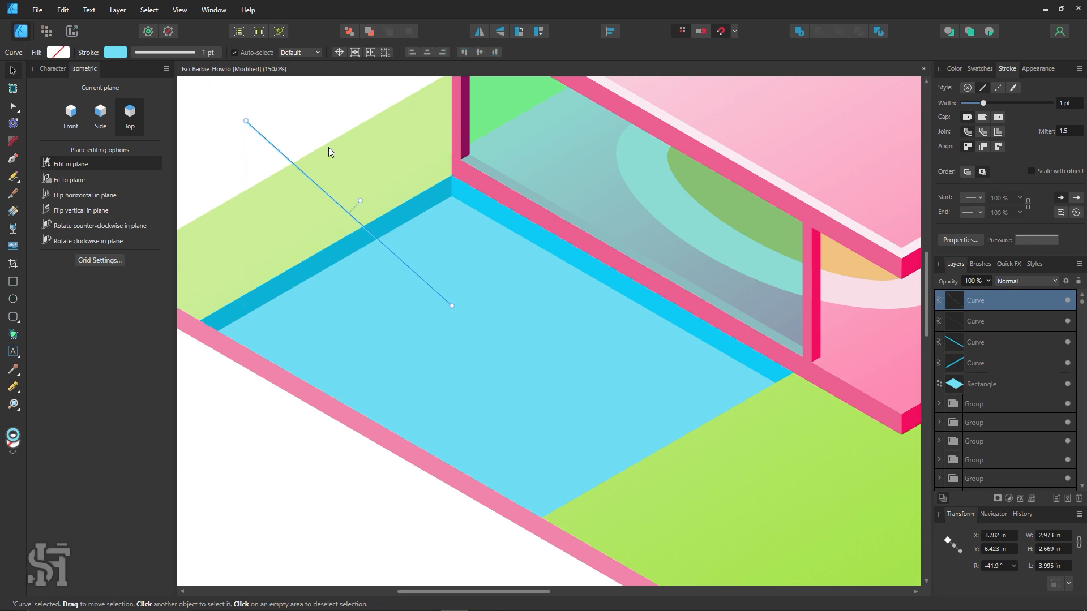
pyautogui.press('Delete')
pyautogui.press('Escape')
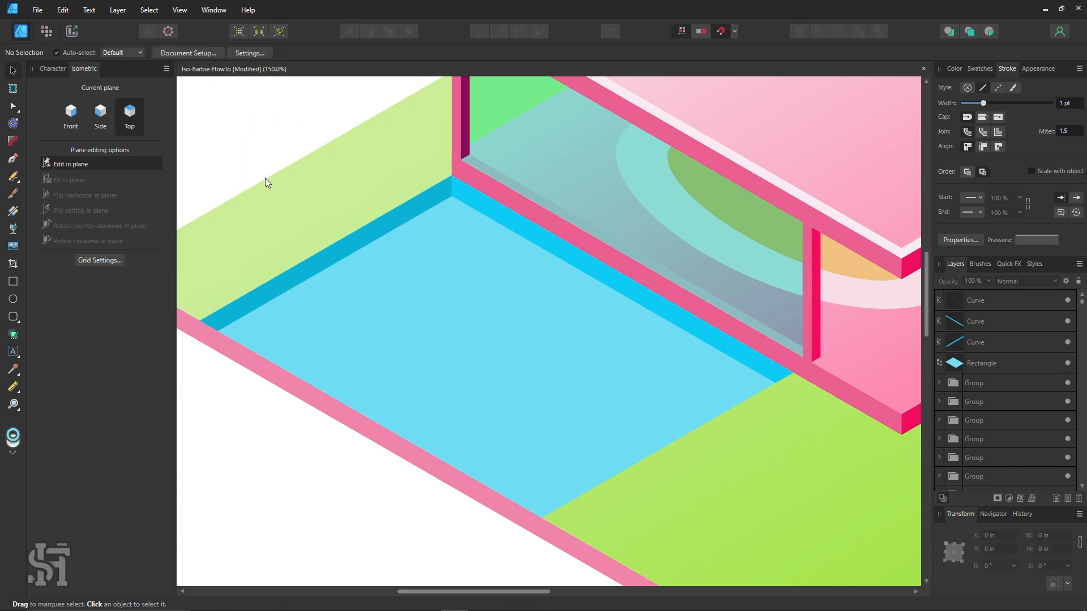
# Step: Show the isometric grid again in the grid and snapping axis settings
pyautogui.click(89, 259)
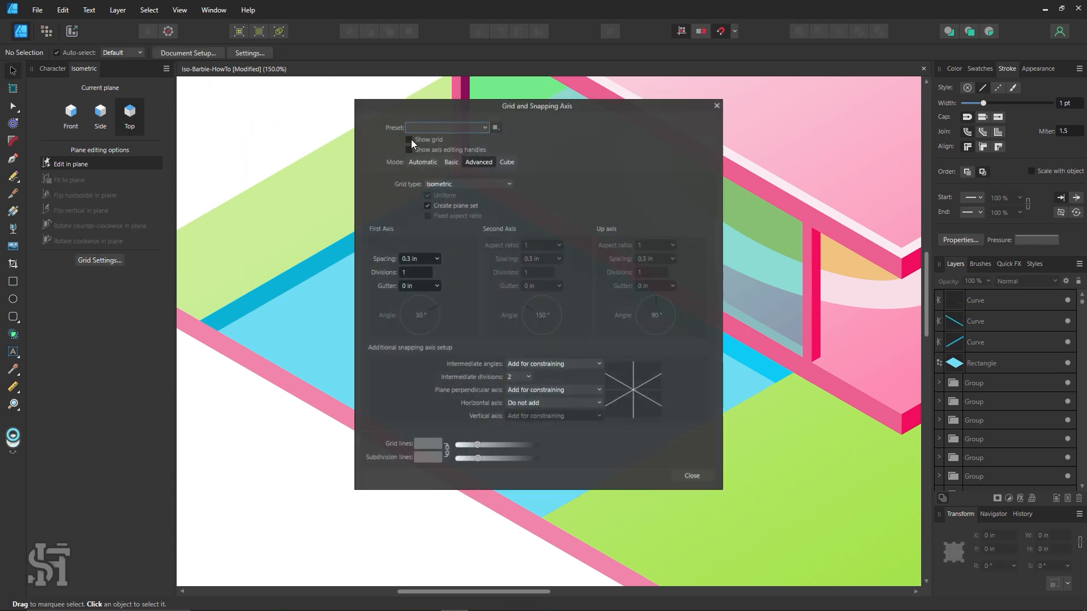
pyautogui.click(411, 140)
pyautogui.click(692, 476)
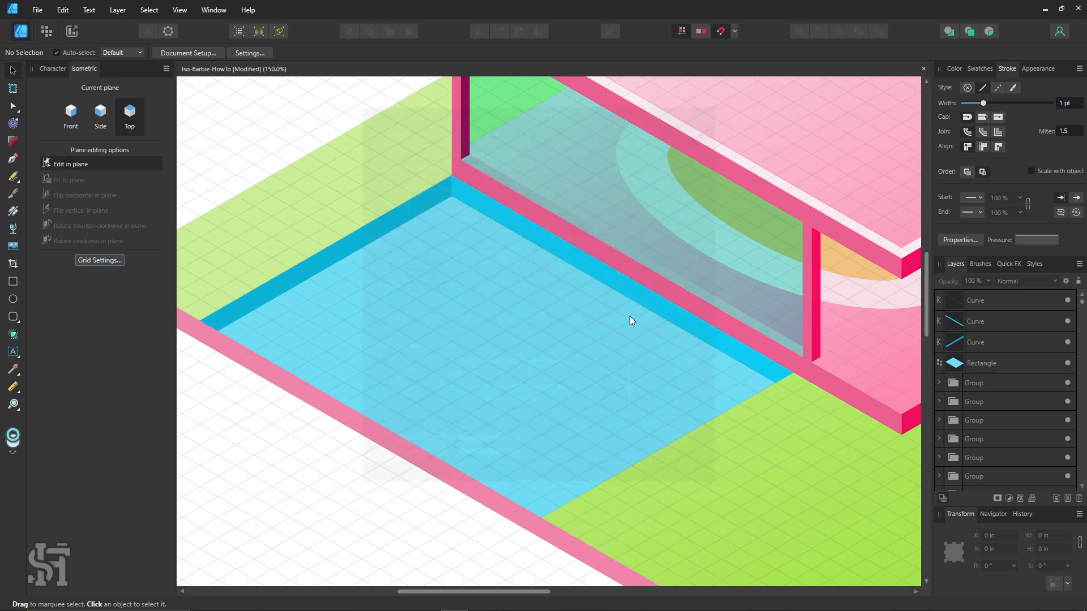
# Step: Set the pool line's stroke width to 1.5 pt and lighten its stroke to a pale blue
pyautogui.click(632, 321)
pyautogui.click(1070, 103)
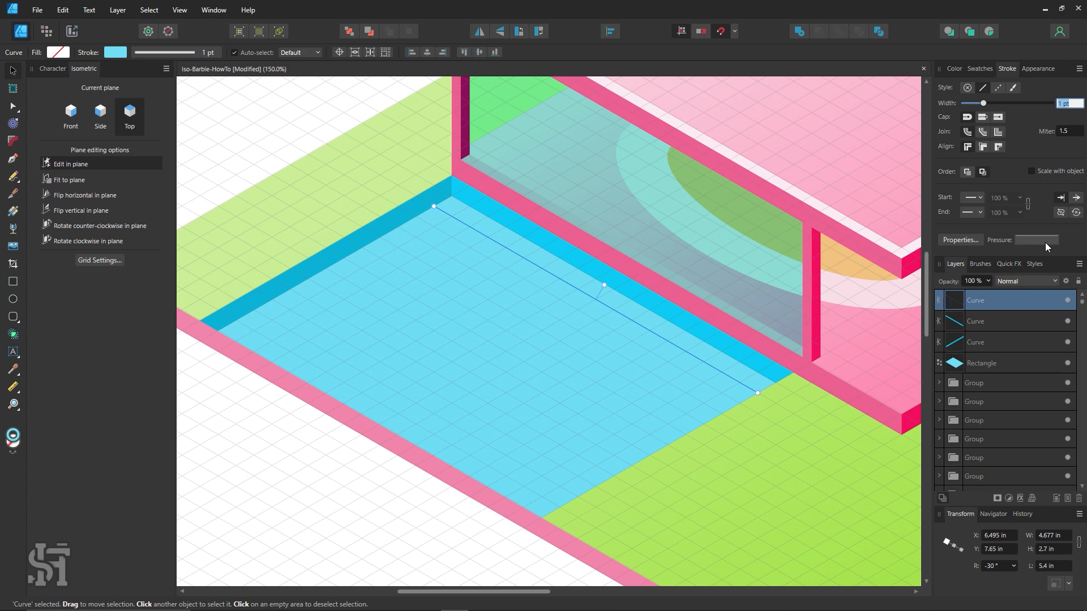
pyautogui.press('Return')
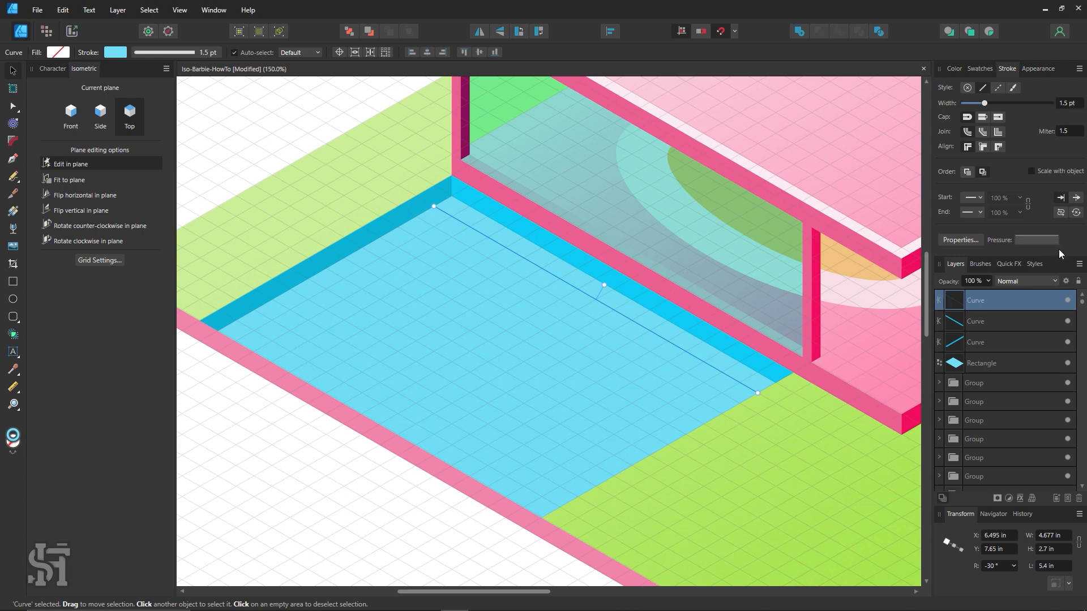
pyautogui.click(983, 69)
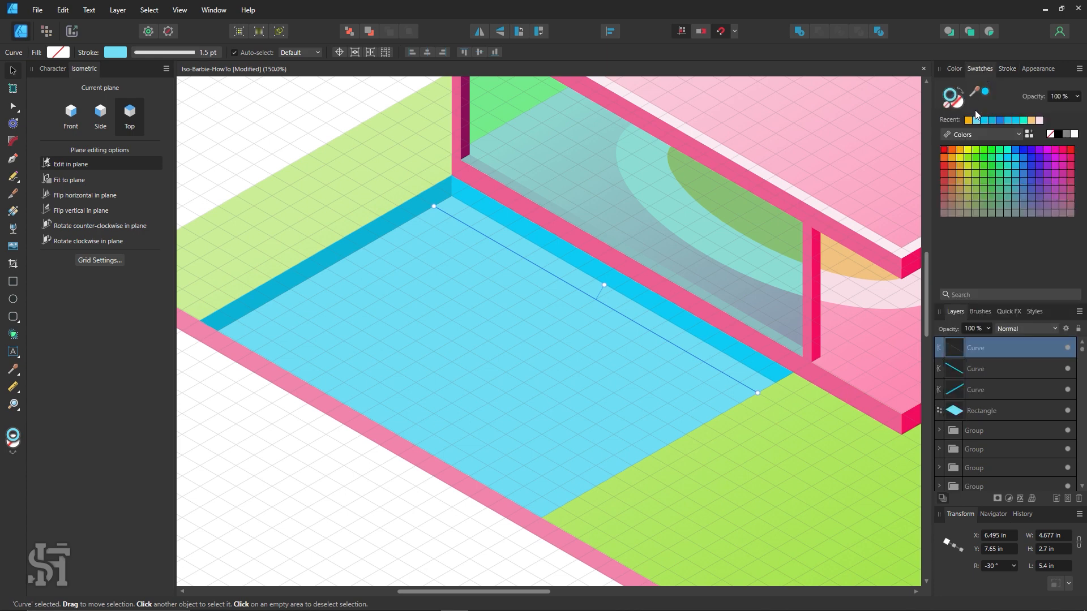
pyautogui.doubleClick(955, 99)
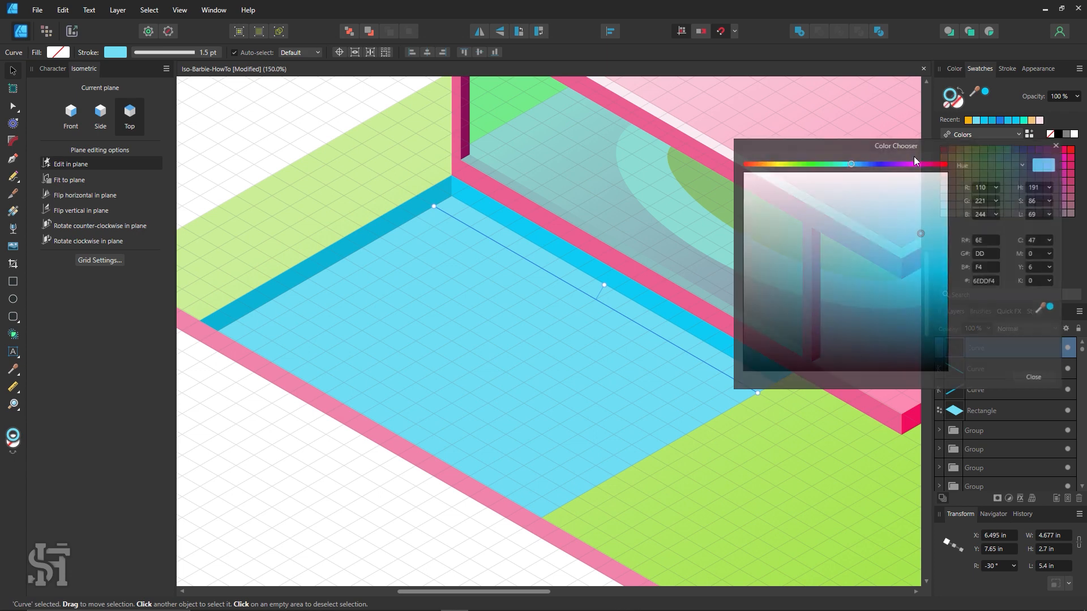
pyautogui.click(913, 208)
pyautogui.click(1051, 380)
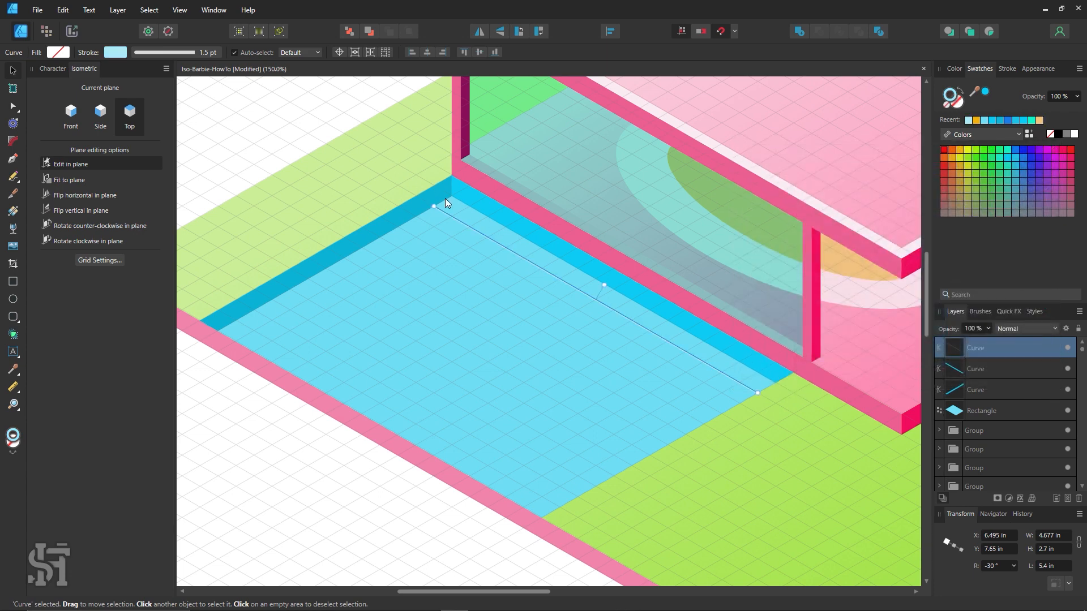
# Step: Duplicate the pale blue line at regular grid intervals until parallel lines cover the pool surface up to its front edge
pyautogui.moveTo(482, 237)
pyautogui.mouseDown()
pyautogui.moveTo(458, 265)
pyautogui.moveTo(484, 262)
pyautogui.moveTo(370, 339)
pyautogui.mouseUp()
pyautogui.keyDown('shift'); pyautogui.click(486, 237); pyautogui.keyUp('shift')
pyautogui.keyDown('shift'); pyautogui.click(476, 253); pyautogui.keyUp('shift')
pyautogui.keyDown('shift'); pyautogui.click(500, 246); pyautogui.keyUp('shift')
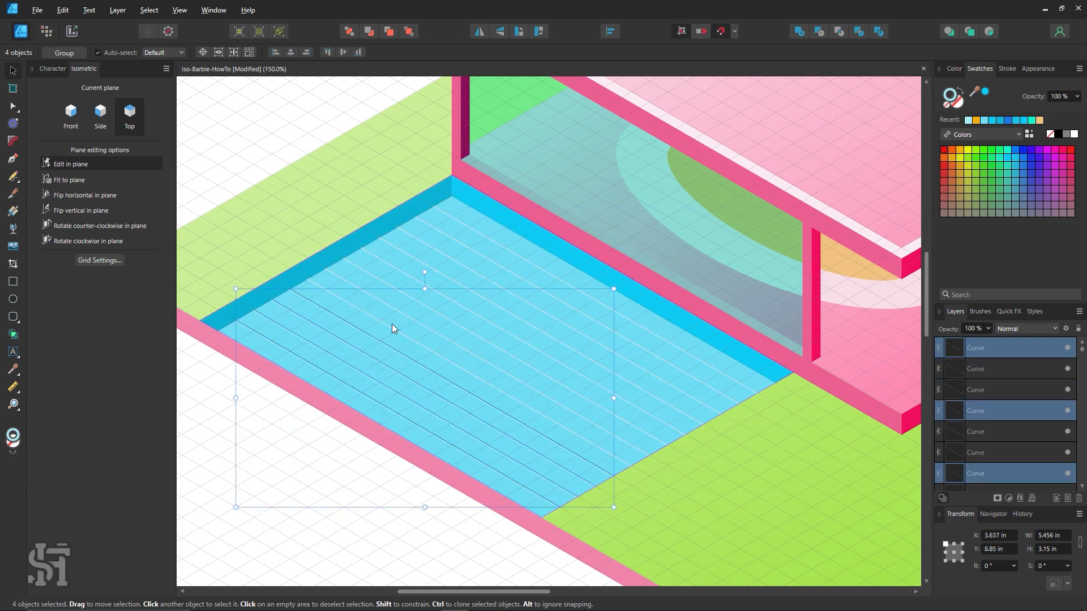
pyautogui.scroll(-2, 426, 280)
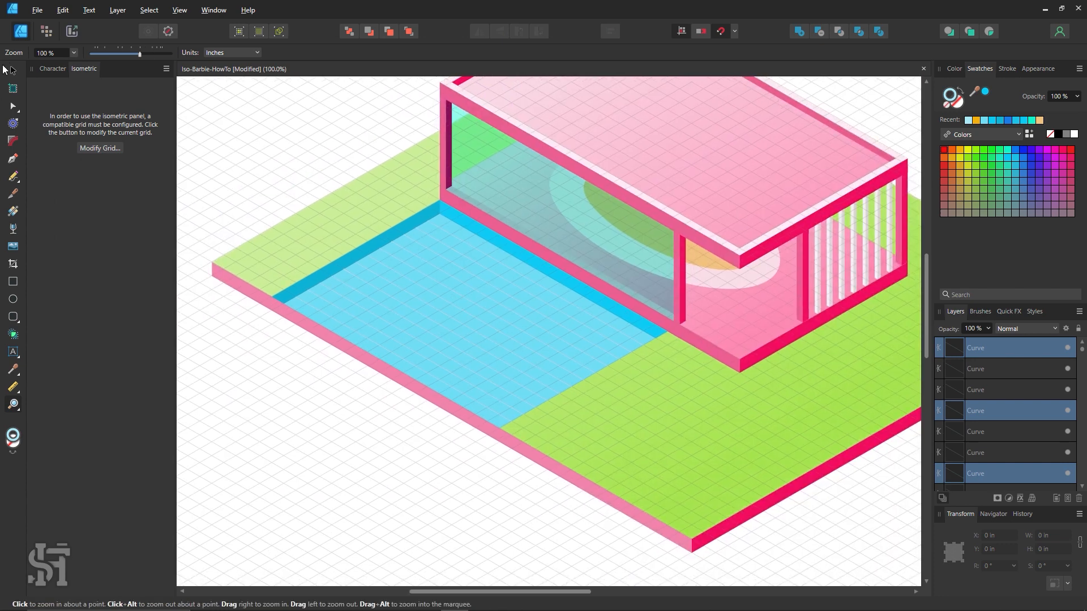
# Step: Group the parallel pale blue pool lines on their own, leaving the blue water surface out of the group
pyautogui.moveTo(262, 193); pyautogui.dragTo(670, 467)
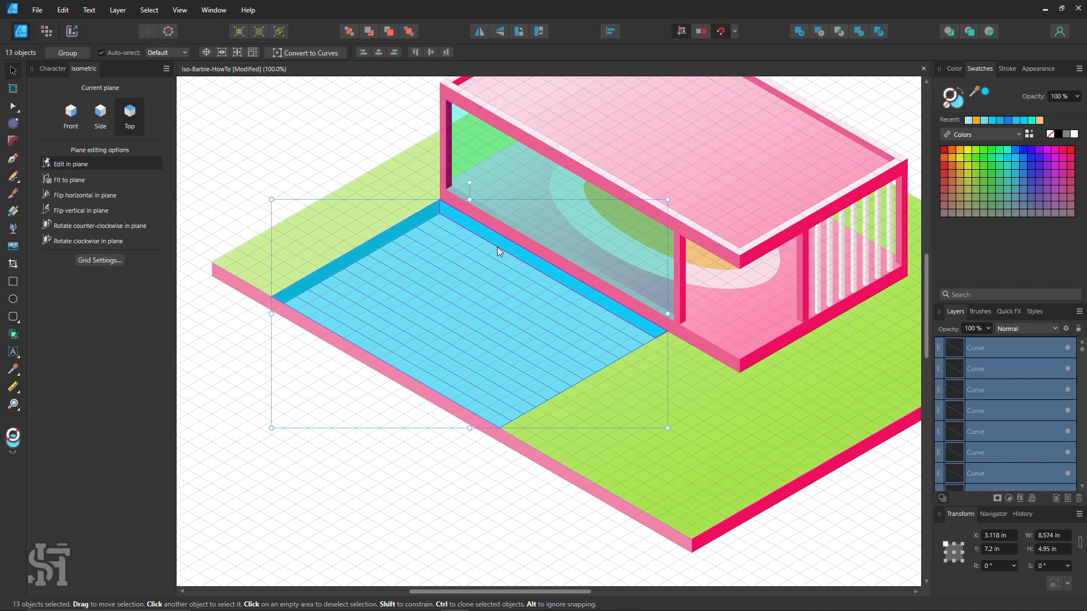
pyautogui.hotkey('ctrl', 'g')
pyautogui.moveTo(477, 266); pyautogui.dragTo(417, 448)
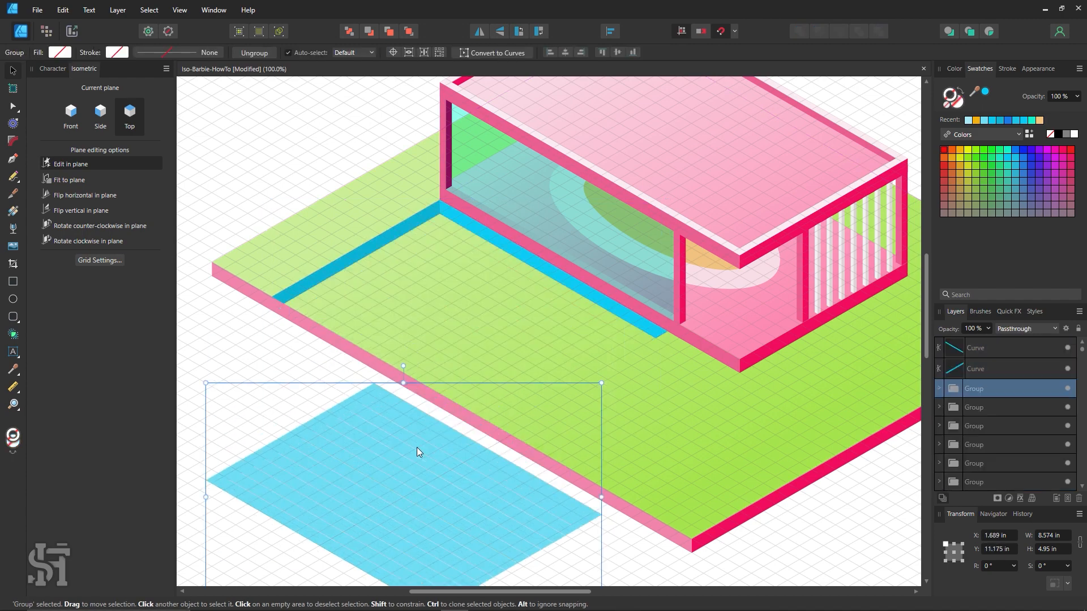
pyautogui.hotkey('ctrl', 'z')
pyautogui.hotkey('ctrl', 'shift', 'g')
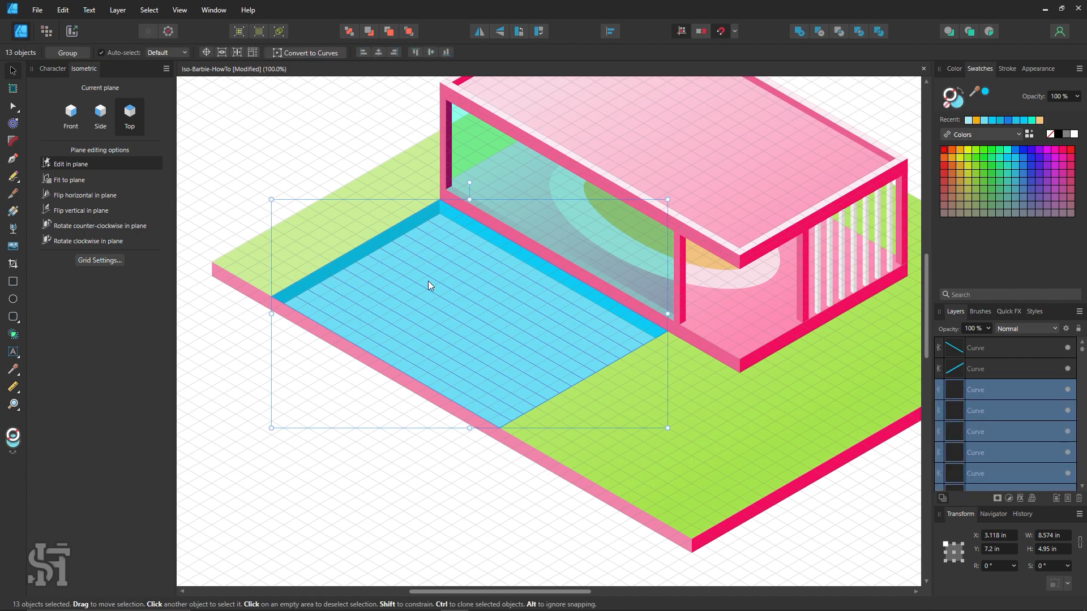
pyautogui.hotkey('ctrl', 'g')
pyautogui.moveTo(429, 281); pyautogui.dragTo(399, 450)
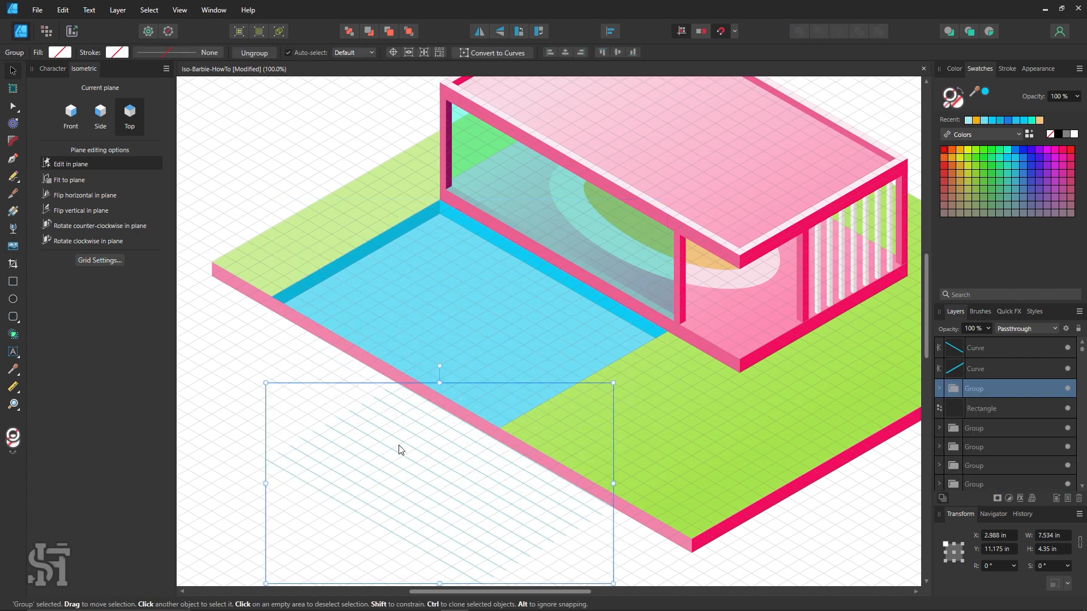
pyautogui.hotkey('ctrl', 'z')
pyautogui.click(202, 296)
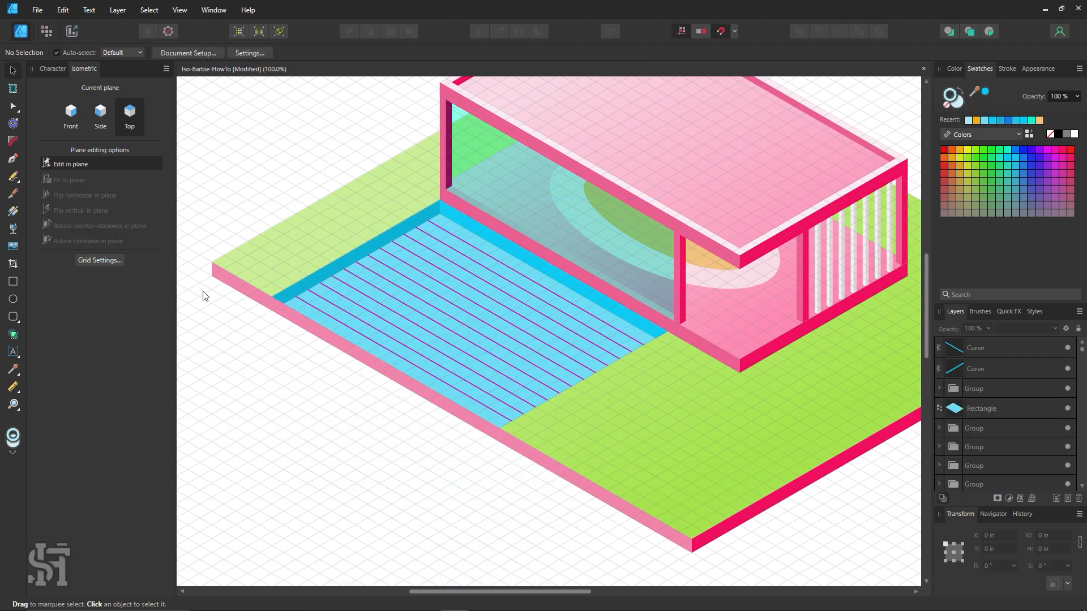
# Step: Hide the isometric grid to inspect the pool lines without it, and show the grid again
pyautogui.click(99, 260)
pyautogui.click(408, 140)
pyautogui.moveTo(427, 109); pyautogui.dragTo(731, 162)
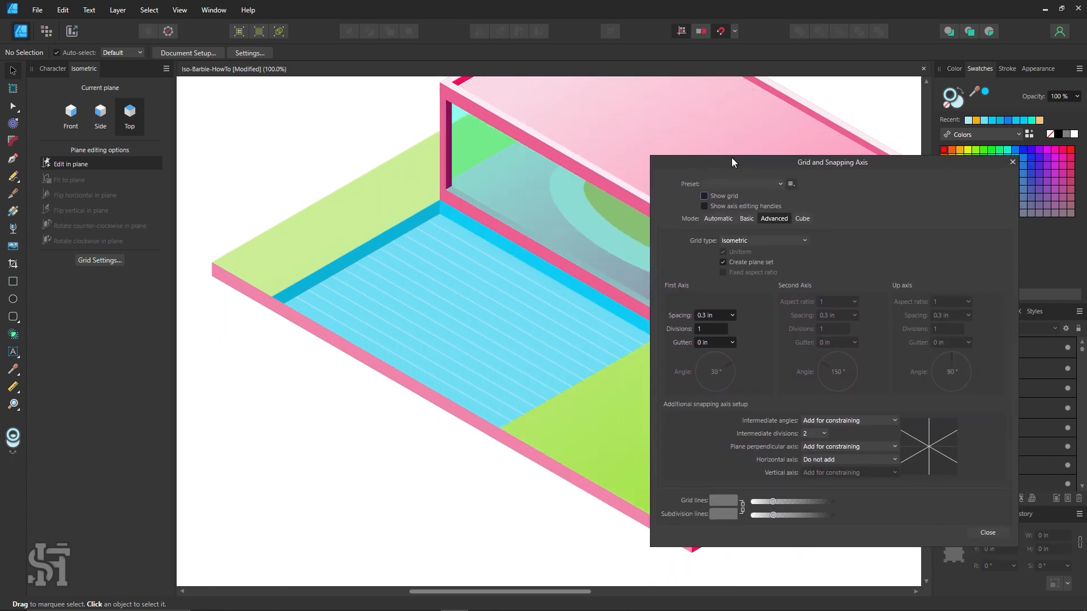
pyautogui.click(978, 530)
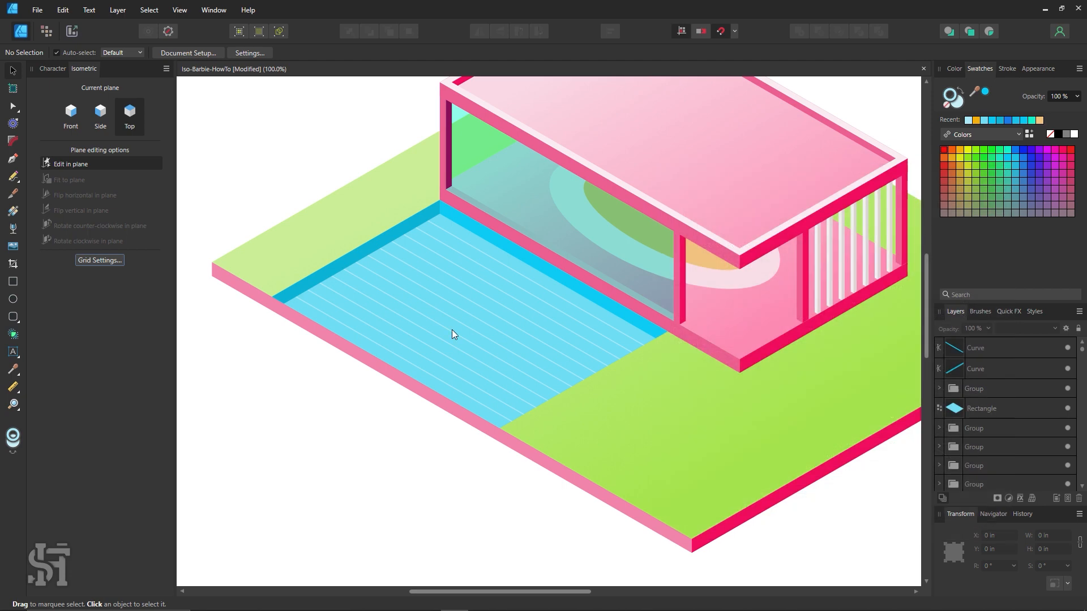
pyautogui.click(107, 260)
pyautogui.click(408, 139)
pyautogui.click(692, 476)
# Step: Draw a straight cross line about 3.9 in long over the pool in the top plane, parallel to its darker blue short edge
pyautogui.press('z')
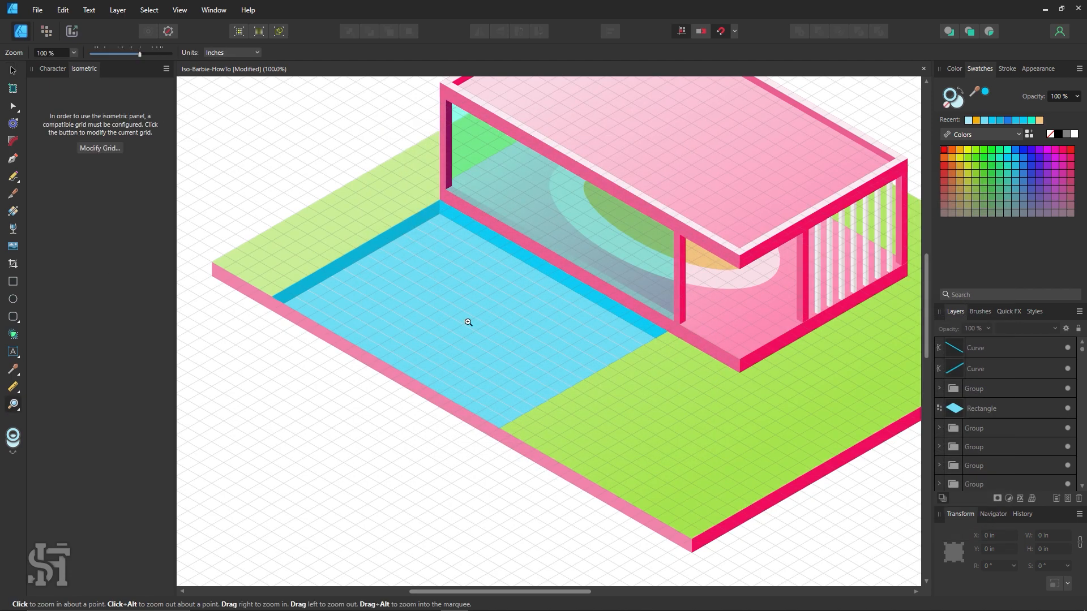
pyautogui.click(466, 318)
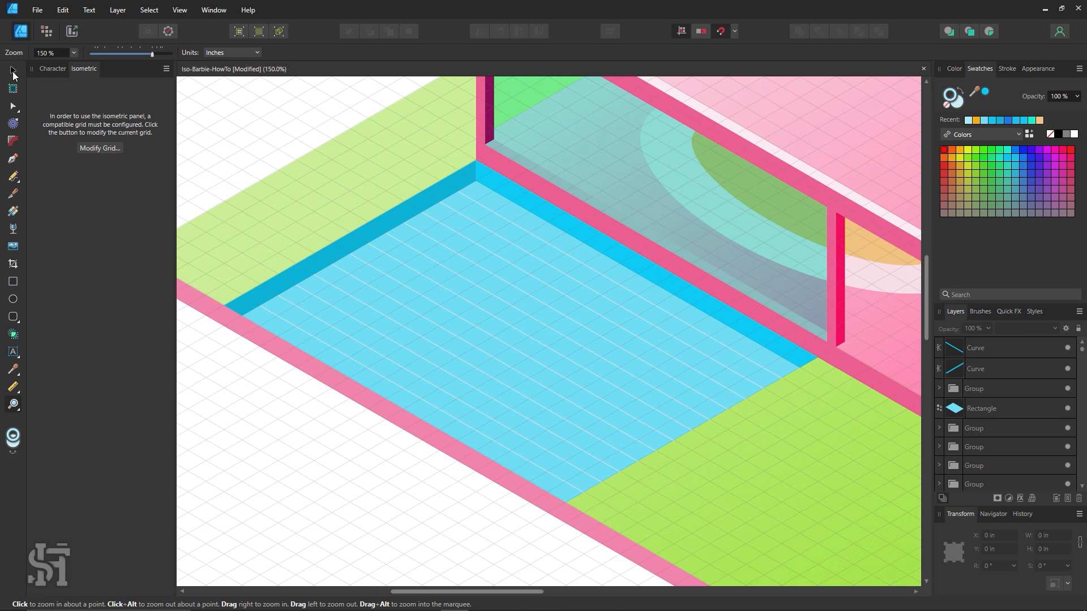
pyautogui.click(13, 72)
pyautogui.click(13, 282)
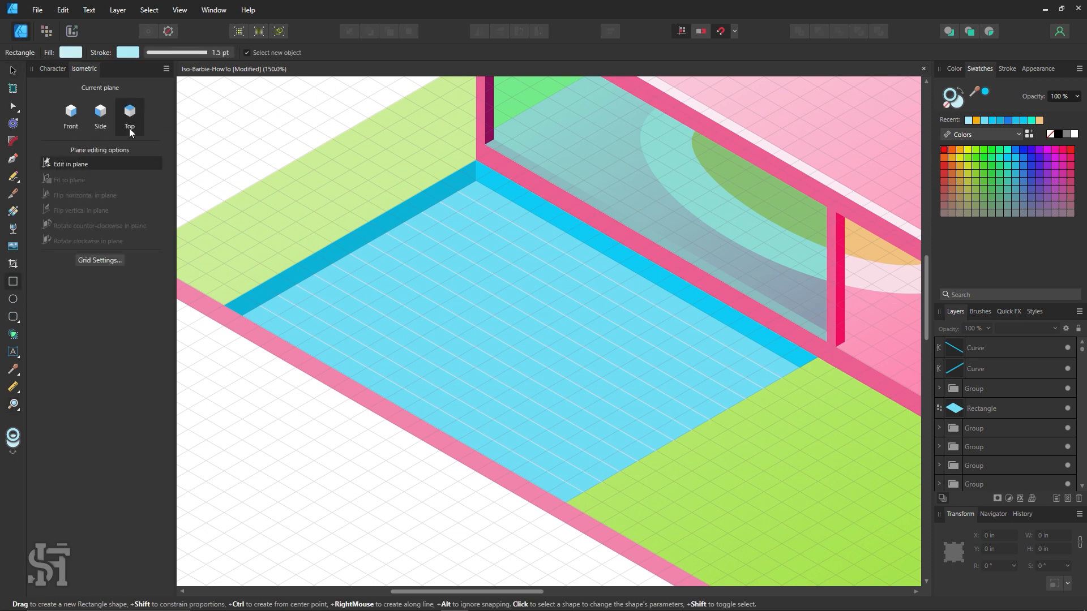
pyautogui.click(12, 160)
pyautogui.click(494, 191)
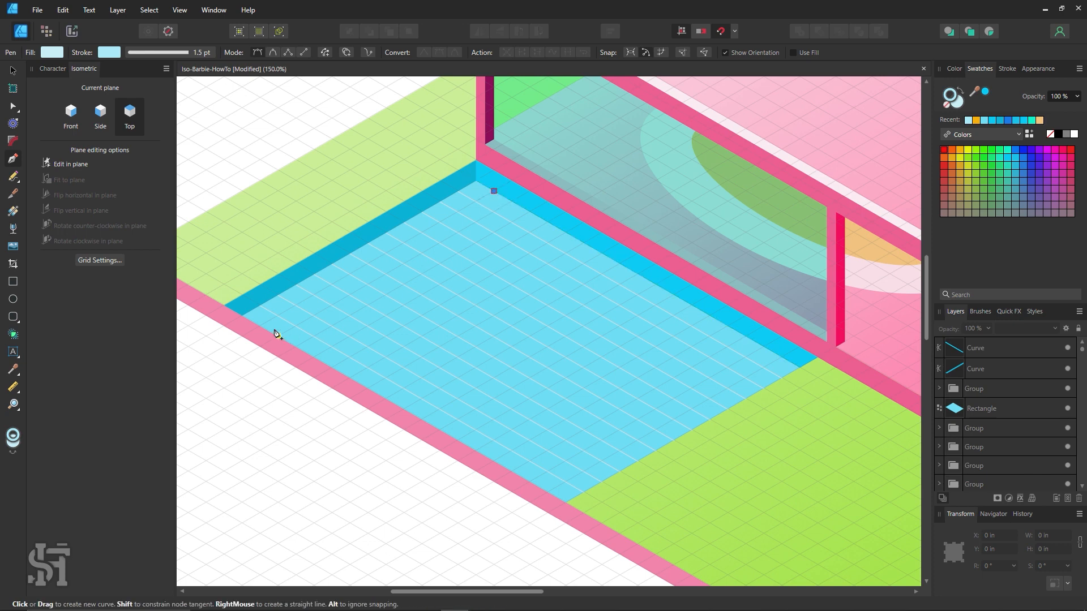
pyautogui.click(260, 326)
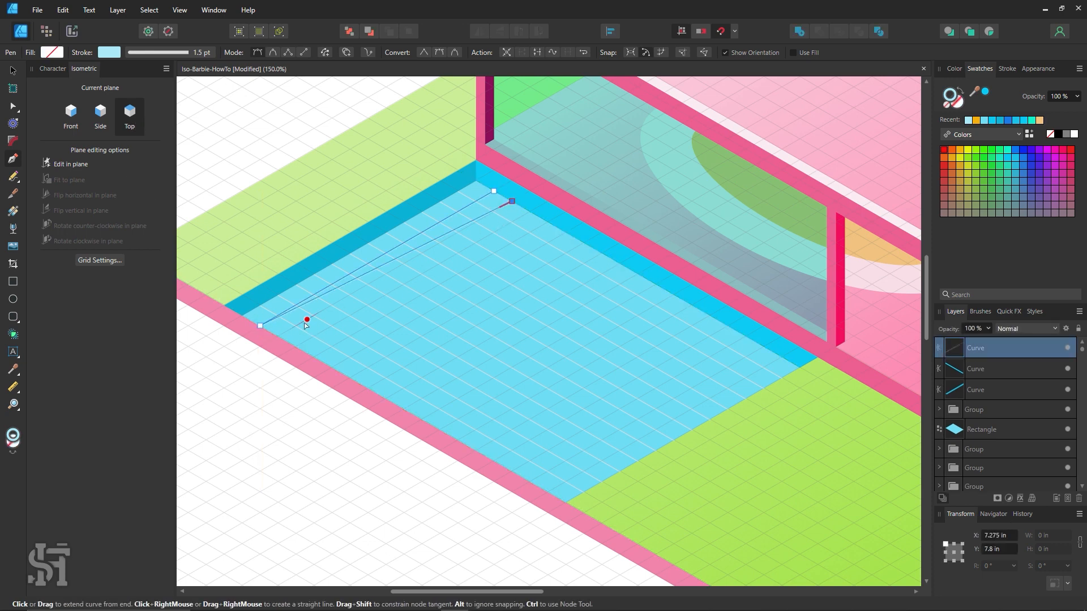
pyautogui.press('v')
pyautogui.hotkey('ctrl', 'd')
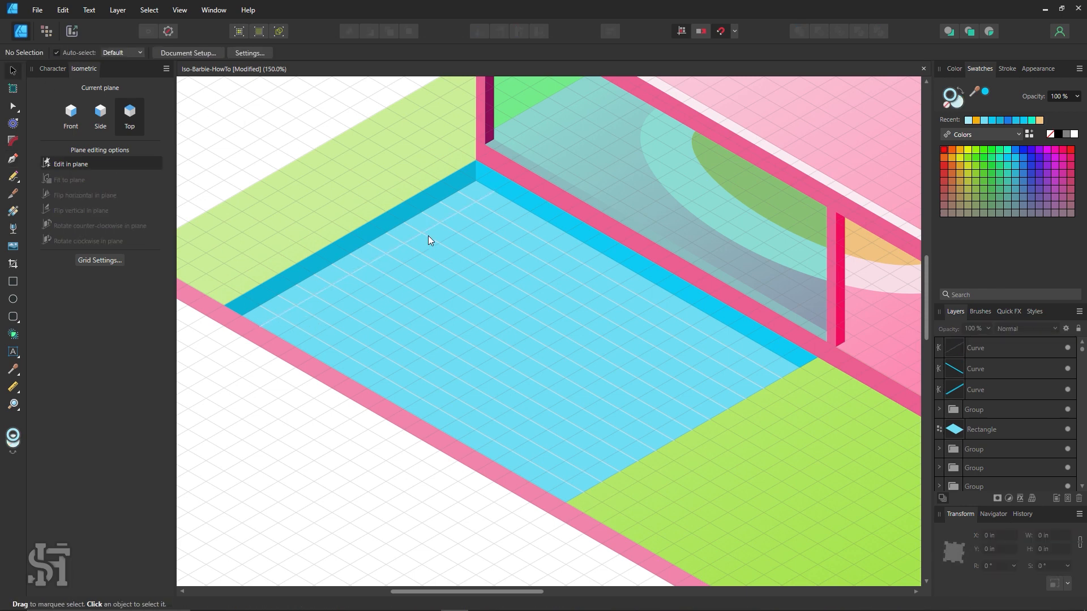
pyautogui.hotkey('ctrl', 'z')
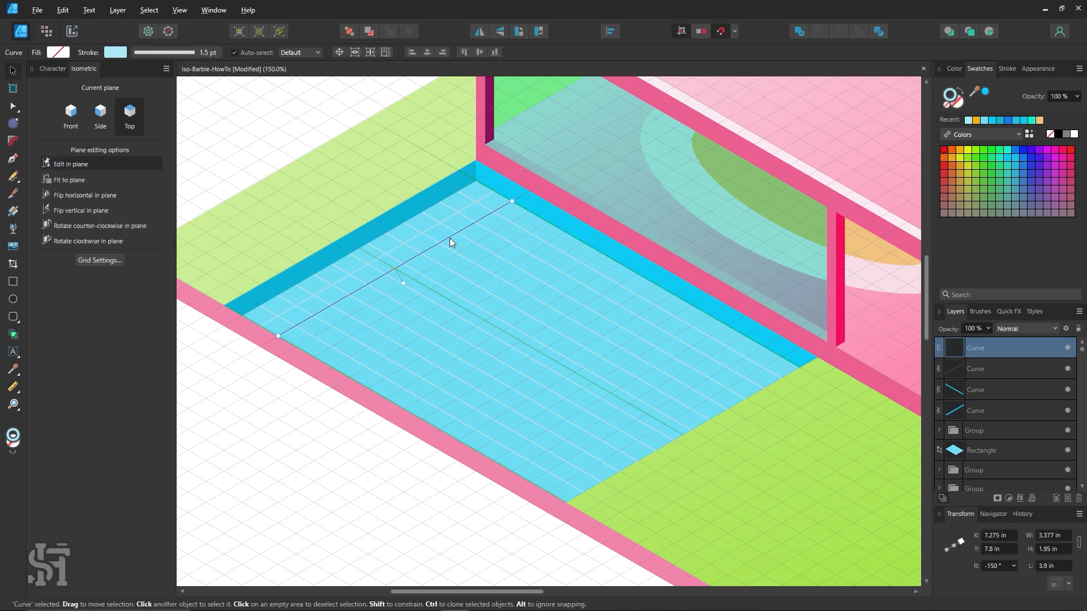
# Step: Duplicate the cross line at regular grid intervals along the pool toward the lawn side
pyautogui.keyDown('ctrl'); pyautogui.moveTo(451, 238); pyautogui.dragTo(631, 358); pyautogui.keyUp('ctrl')
pyautogui.keyDown('shift'); pyautogui.click(449, 237); pyautogui.keyUp('shift')
pyautogui.keyDown('shift'); pyautogui.click(430, 227); pyautogui.keyUp('shift')
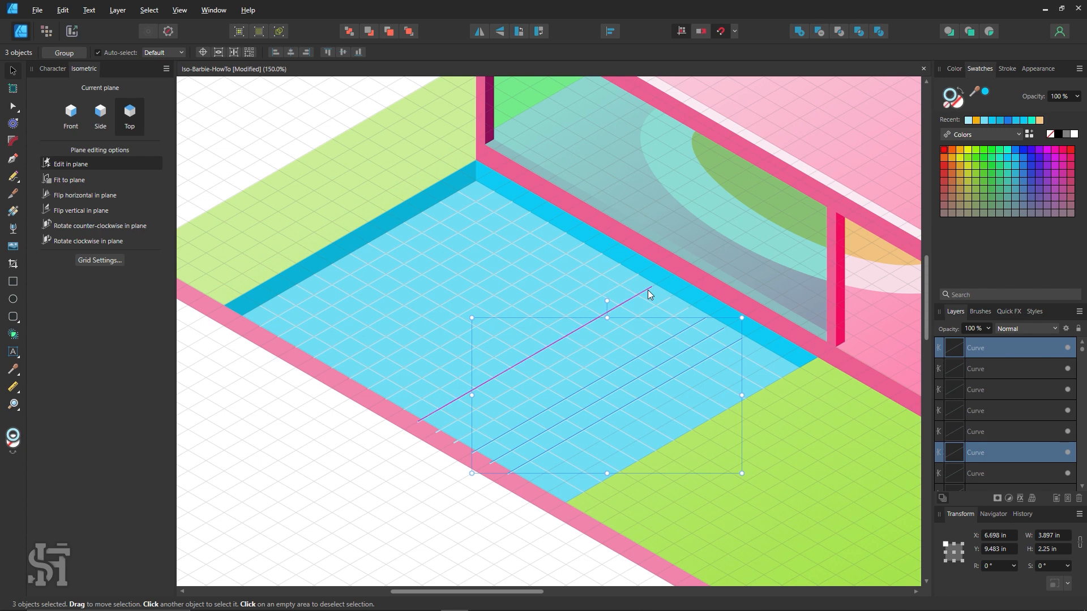
pyautogui.press('alt')
pyautogui.hotkey('shift', 'Right')
pyautogui.hotkey('ctrl', 'z')
pyautogui.hotkey('ctrl', 'z')
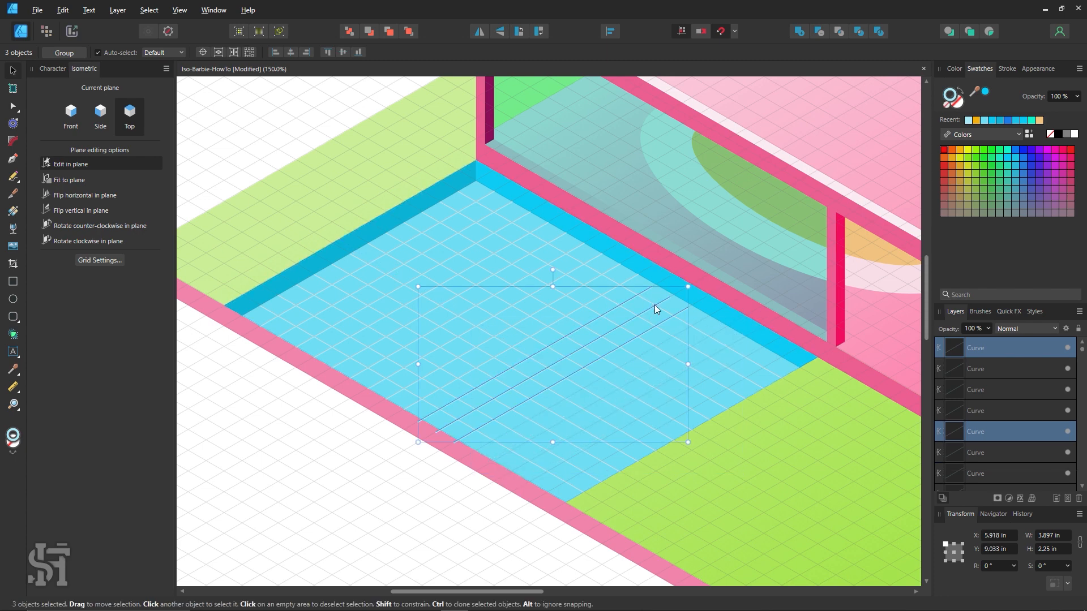
pyautogui.moveTo(654, 304); pyautogui.dragTo(713, 360)
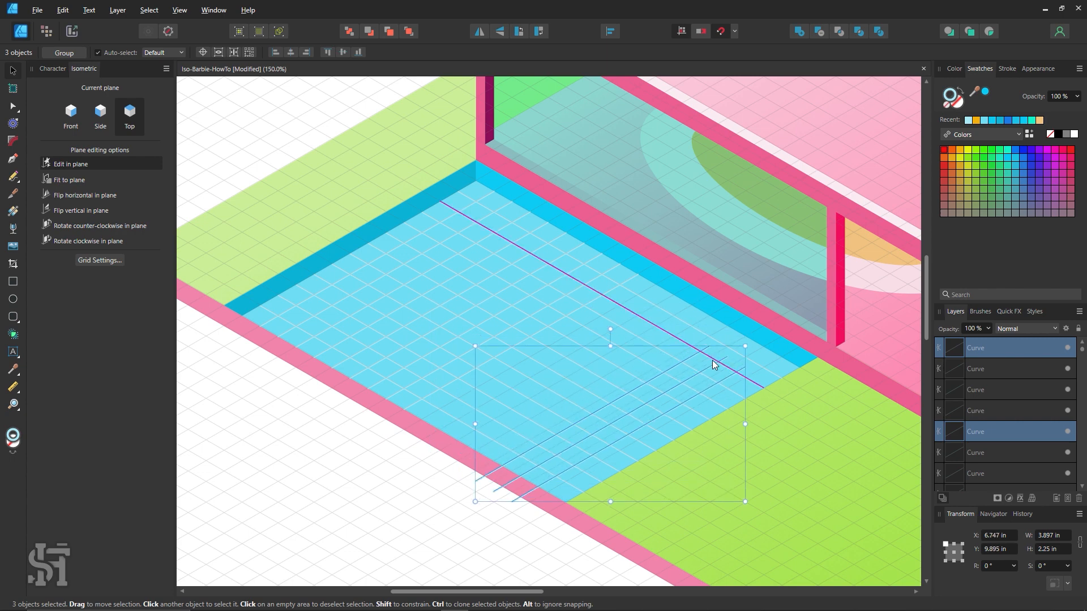
pyautogui.press('Delete')
# Step: Duplicate sets of three cross lines at the same grid spacing until they reach the pool's lawn-side edge
pyautogui.keyDown('shift'); pyautogui.click(515, 323); pyautogui.keyUp('shift')
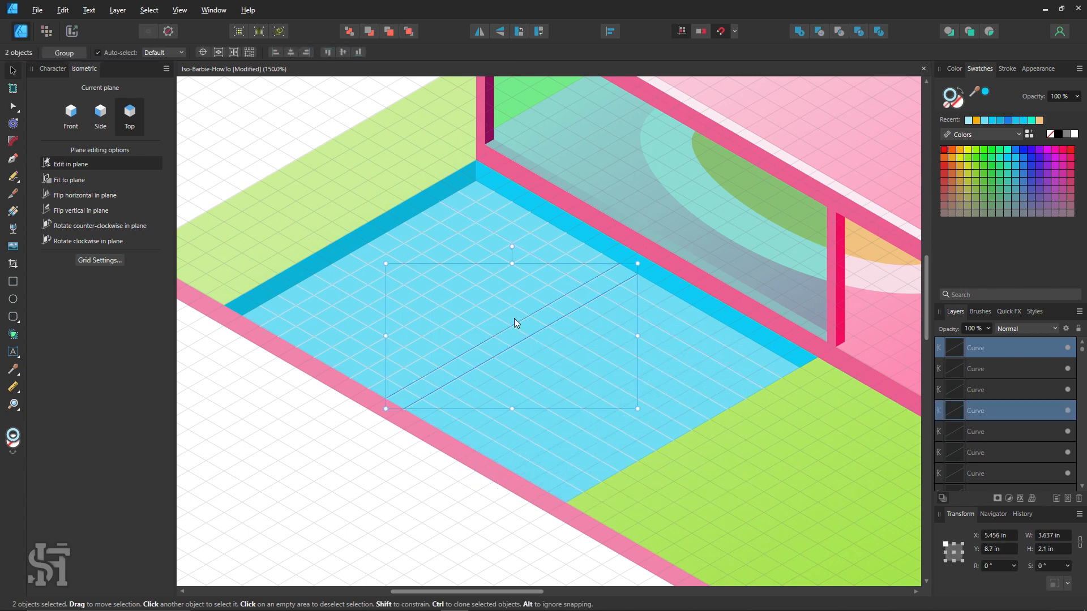
pyautogui.keyDown('shift'); pyautogui.click(505, 310); pyautogui.keyUp('shift')
pyautogui.moveTo(508, 310)
pyautogui.mouseDown()
pyautogui.moveTo(662, 384)
pyautogui.moveTo(629, 360)
pyautogui.moveTo(619, 362)
pyautogui.moveTo(672, 400)
pyautogui.mouseUp()
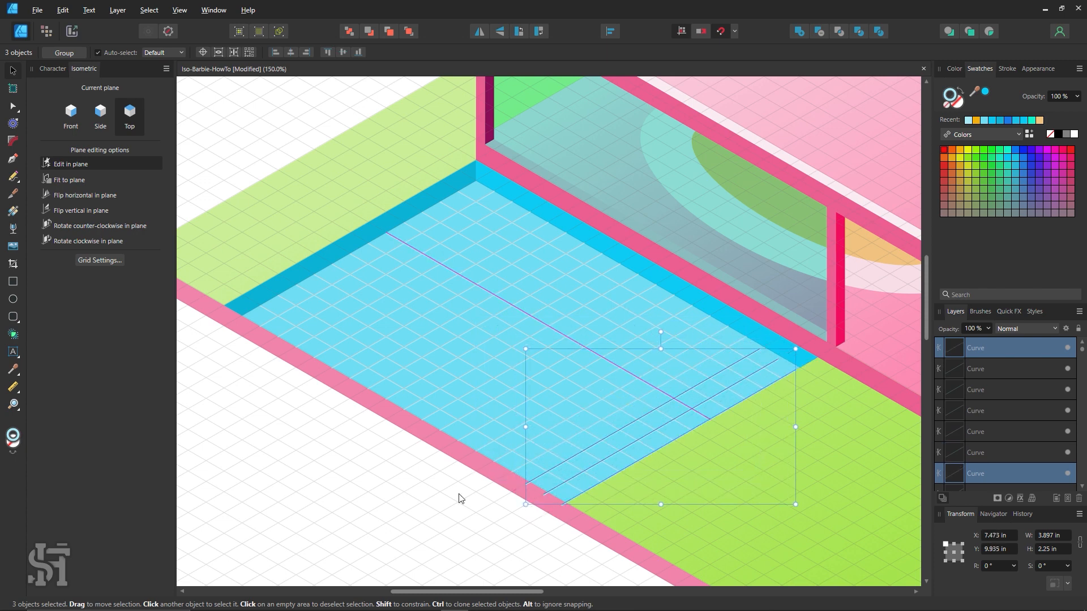
# Step: Remove the surplus cross line on the pool's lawn-side edge and align the two lines beside it with the grid
pyautogui.click(460, 496)
pyautogui.click(599, 485)
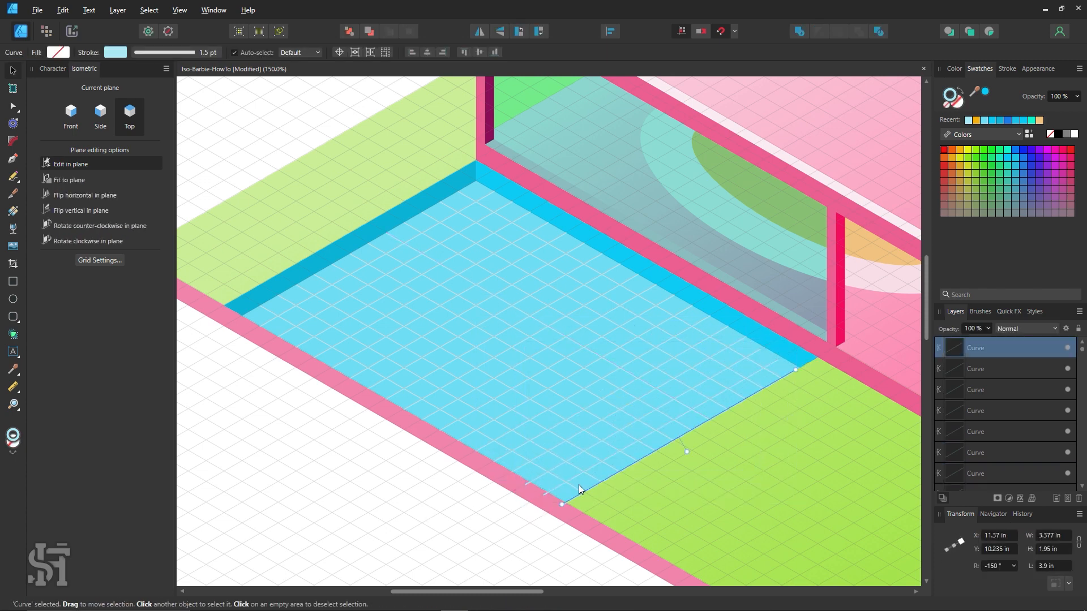
pyautogui.click(549, 482)
pyautogui.keyDown('shift'); pyautogui.click(536, 479); pyautogui.keyUp('shift')
pyautogui.moveTo(533, 478); pyautogui.dragTo(539, 475)
pyautogui.click(448, 510)
# Step: Hide the isometric grid in the grid and snapping axis settings
pyautogui.press('z')
pyautogui.keyDown('alt'); pyautogui.click(563, 381); pyautogui.keyUp('alt')
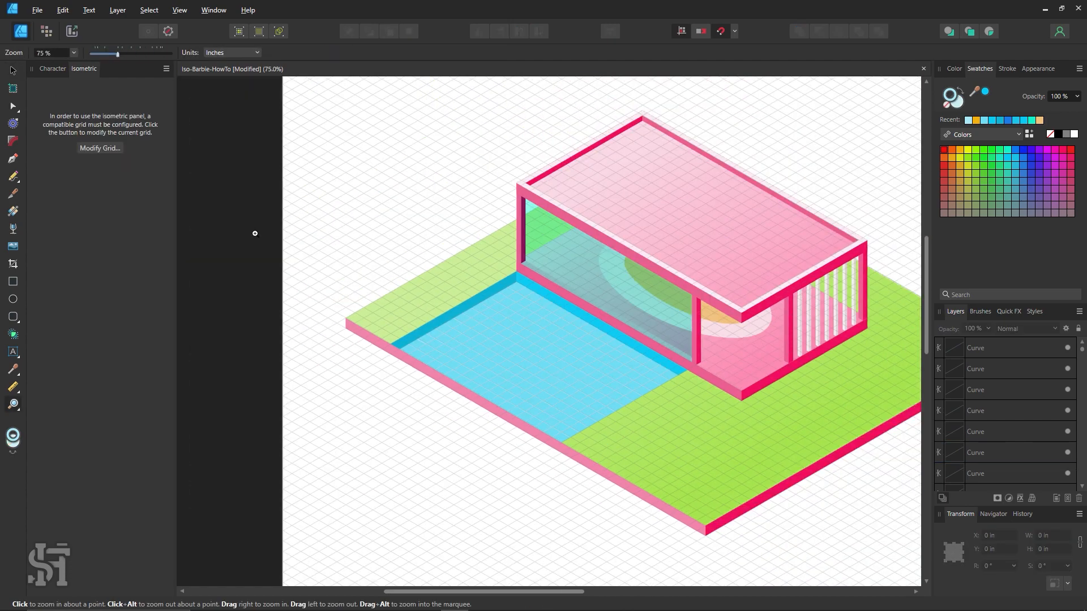
pyautogui.click(115, 148)
pyautogui.moveTo(444, 109); pyautogui.dragTo(759, 104)
pyautogui.click(1002, 480)
# Step: Select all the pool's grid lines and try moving the selection to check what it includes, undoing each move
pyautogui.press('v')
pyautogui.moveTo(366, 459); pyautogui.dragTo(706, 279)
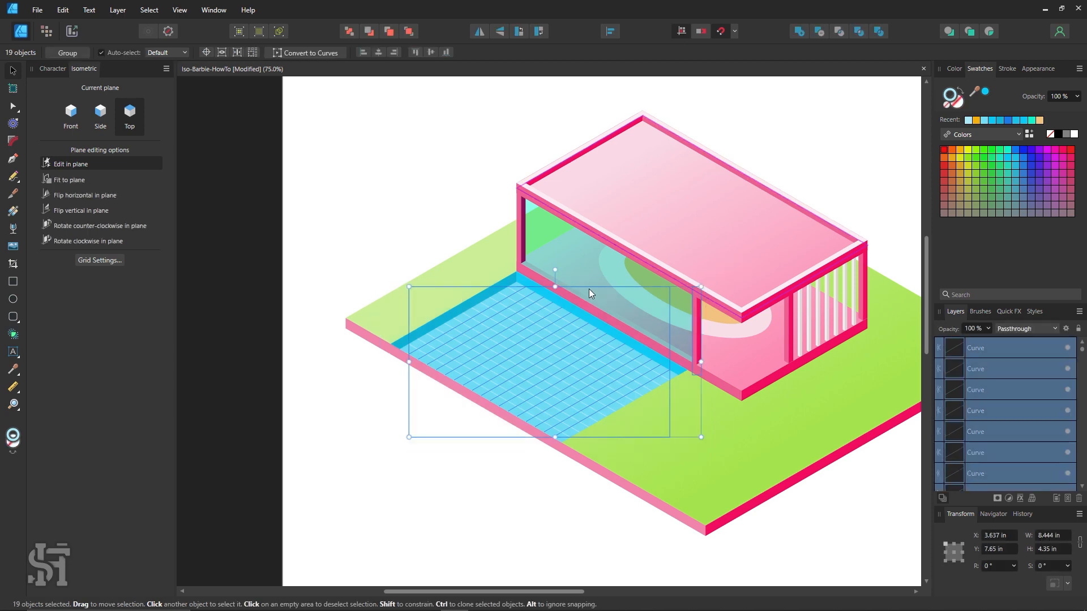
pyautogui.keyDown('shift'); pyautogui.click(479, 308); pyautogui.keyUp('shift')
pyautogui.moveTo(484, 325); pyautogui.dragTo(462, 436)
pyautogui.hotkey('ctrl', 'z')
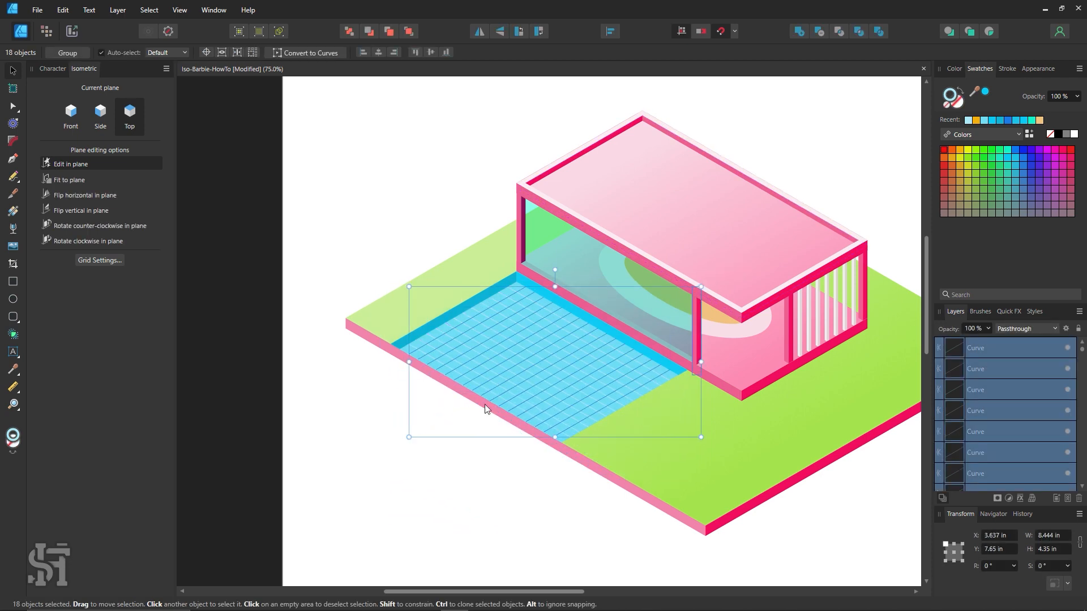
pyautogui.hotkey('ctrl', 'z')
pyautogui.keyDown('shift'); pyautogui.click(440, 337); pyautogui.keyUp('shift')
pyautogui.keyDown('shift'); pyautogui.click(451, 325); pyautogui.keyUp('shift')
pyautogui.moveTo(451, 324); pyautogui.dragTo(507, 407)
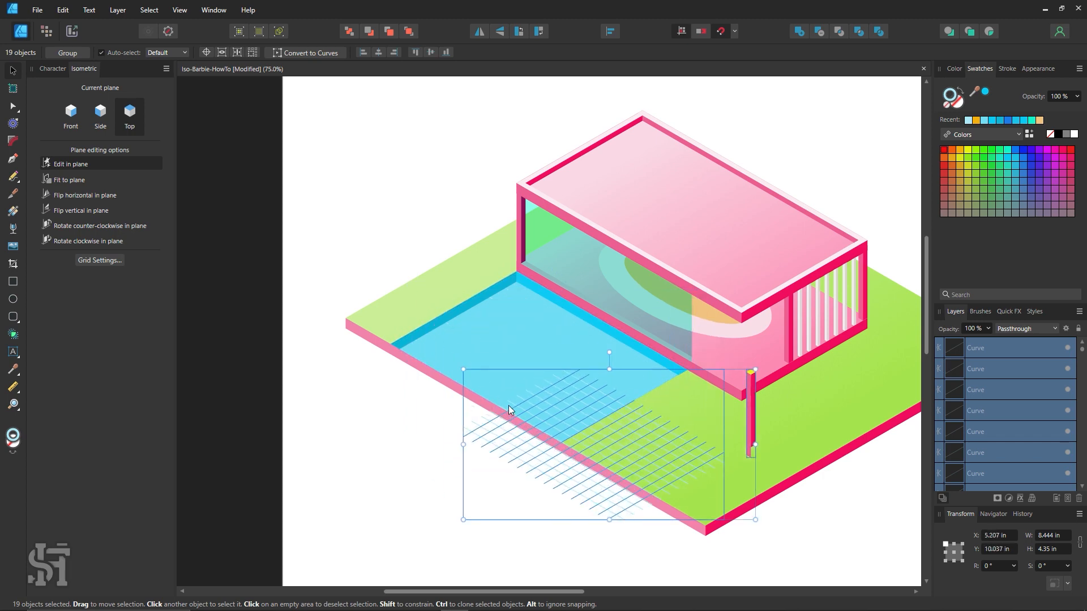
pyautogui.hotkey('ctrl', 'z')
pyautogui.hotkey('ctrl', 'g')
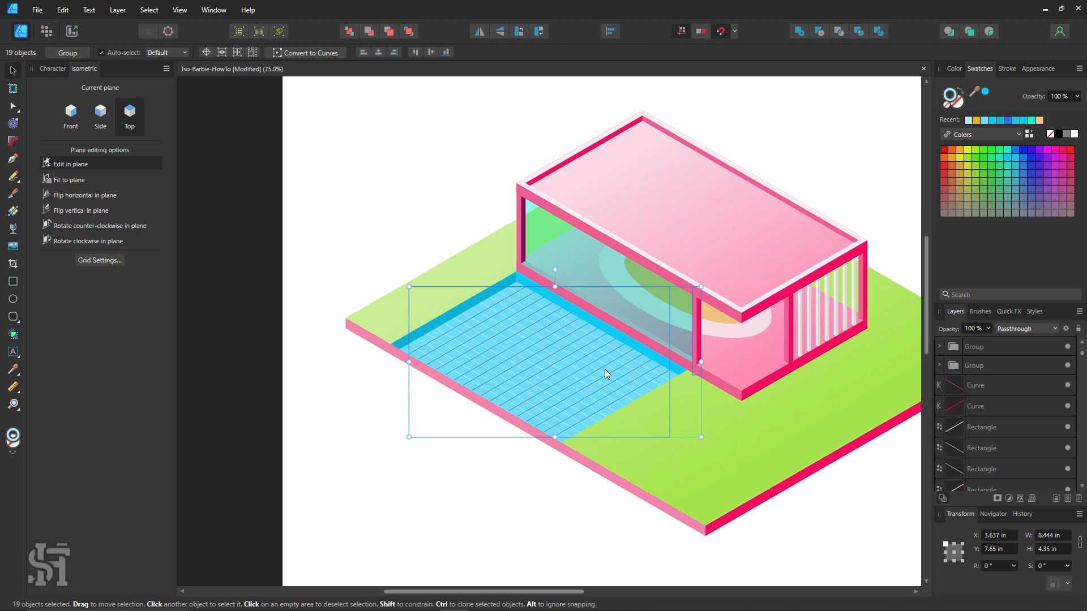
pyautogui.moveTo(605, 369); pyautogui.dragTo(606, 459)
pyautogui.hotkey('ctrl', 'z')
# Step: Exclude the house's pink corner column from the selection and group all the pool's grid lines
pyautogui.moveTo(760, 120); pyautogui.dragTo(691, 390)
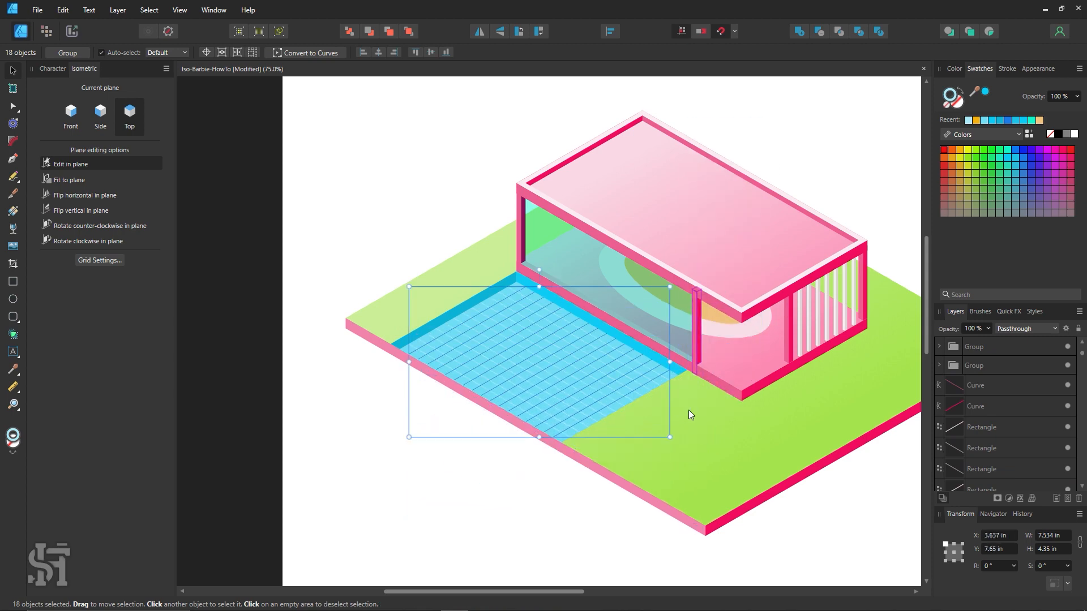
pyautogui.moveTo(604, 376); pyautogui.dragTo(489, 438)
pyautogui.hotkey('ctrl', 'z')
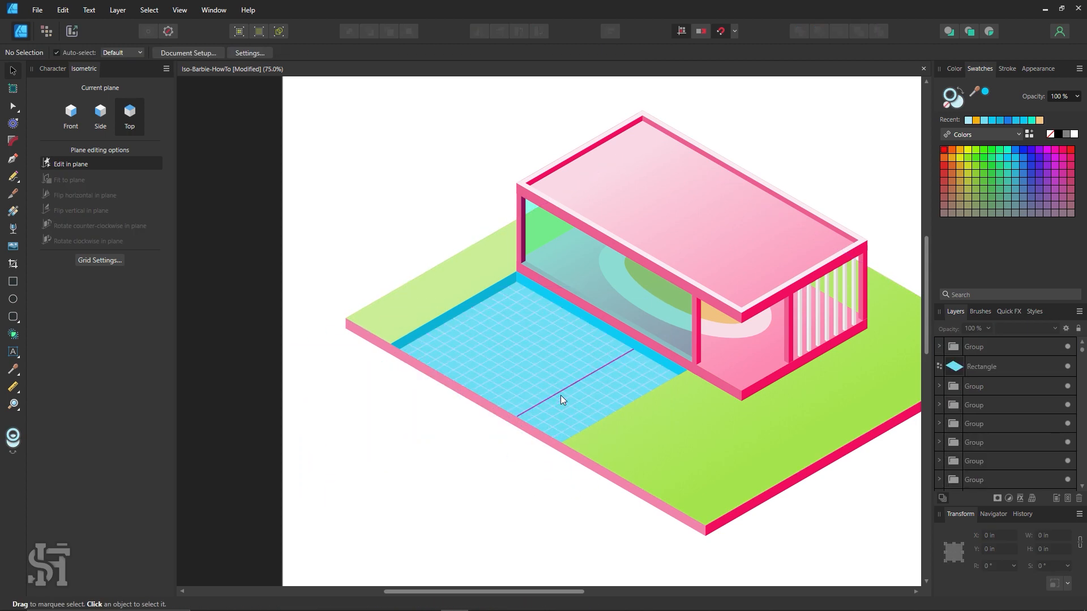
pyautogui.hotkey('ctrl', 'g')
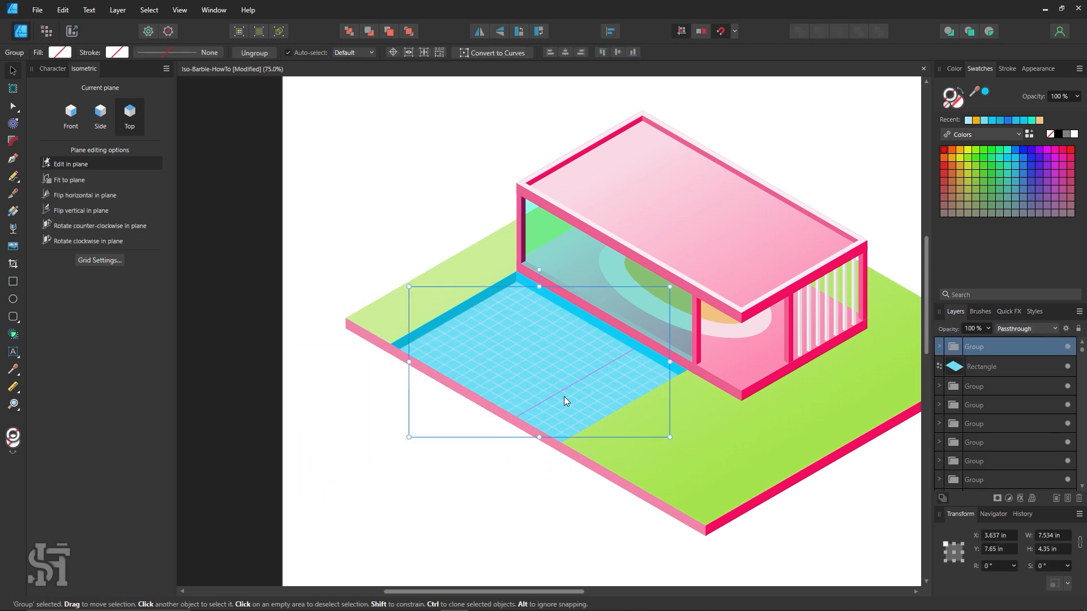
# Step: Try an orange stroke on the grouped pool grid lines
pyautogui.click(976, 121)
pyautogui.click(821, 145)
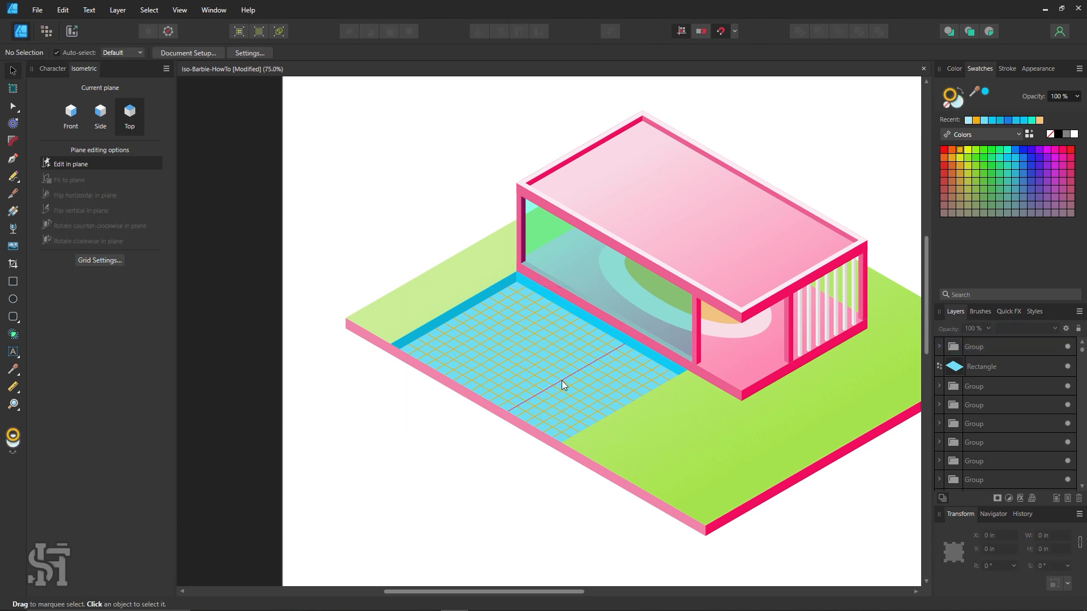
pyautogui.click(561, 381)
pyautogui.hotkey('ctrl', 'z')
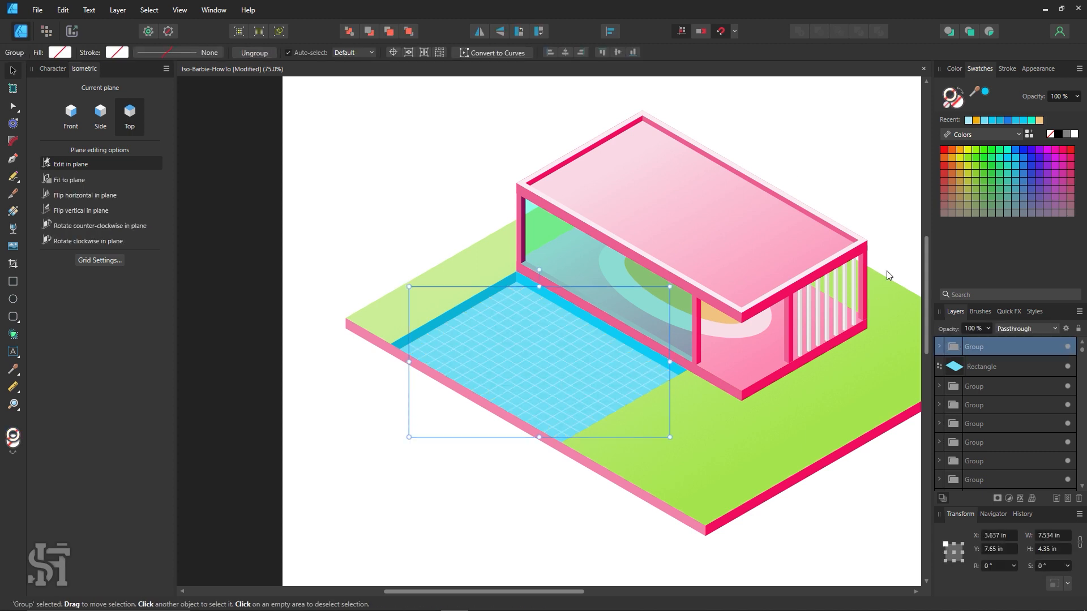
pyautogui.click(820, 164)
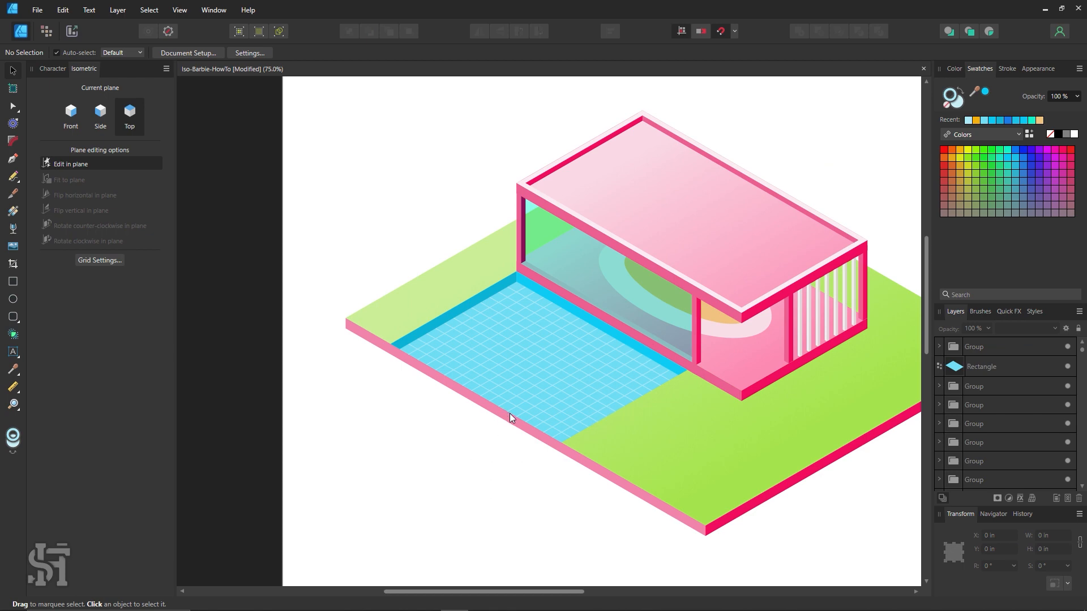
# Step: Examine the pool of the finished pink reference house and compare it with the tiled pool of the current house
pyautogui.scroll(10, 606, 418)
pyautogui.hscroll(-10, 607, 417)
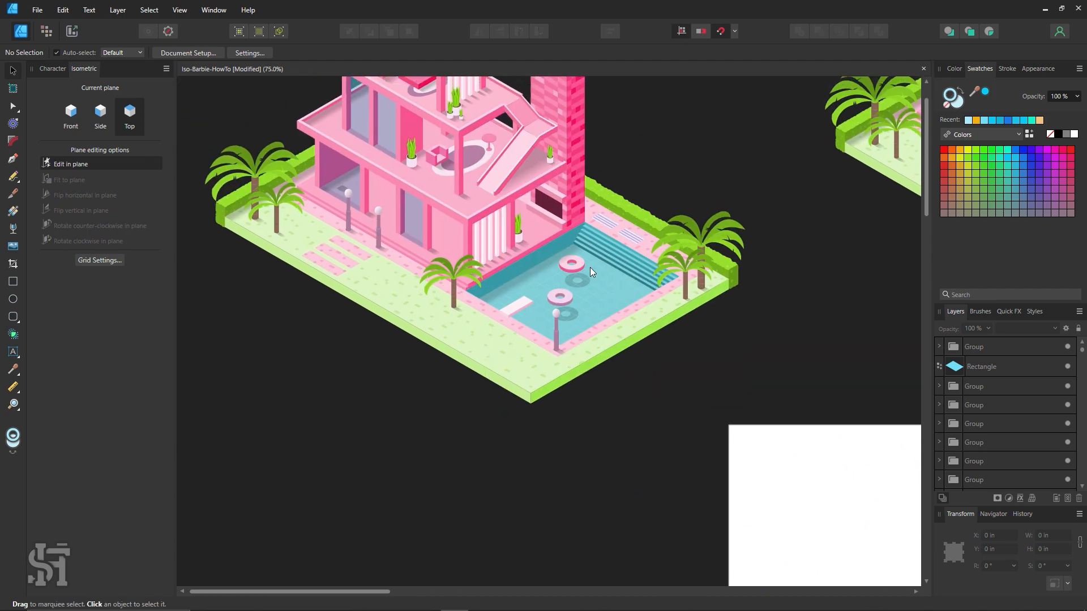
pyautogui.moveTo(661, 328); pyautogui.dragTo(576, 271)
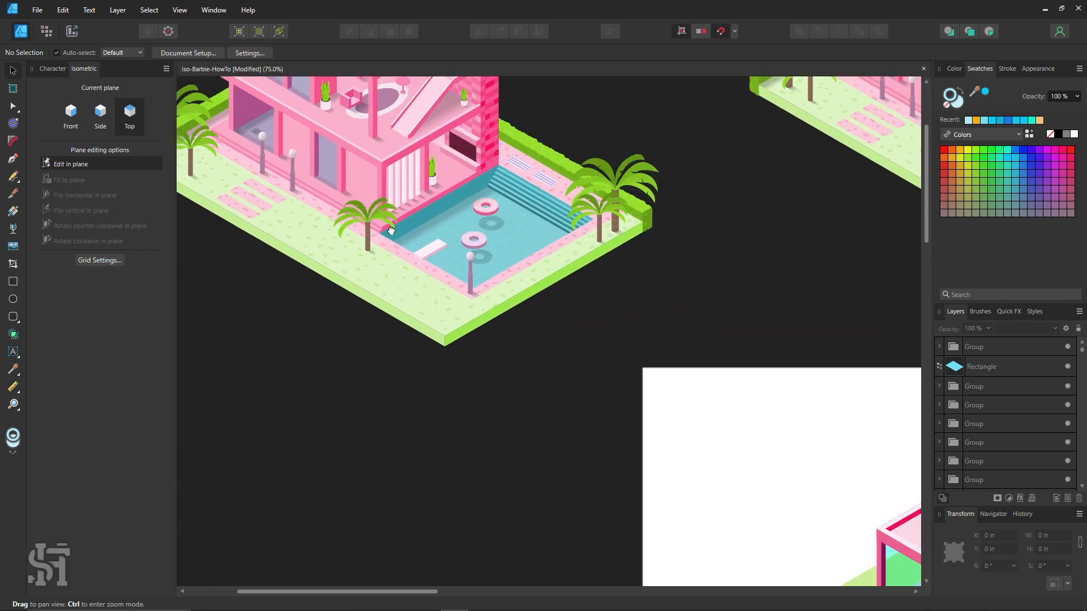
pyautogui.moveTo(753, 538); pyautogui.dragTo(381, 262)
pyautogui.moveTo(464, 407); pyautogui.dragTo(427, 375)
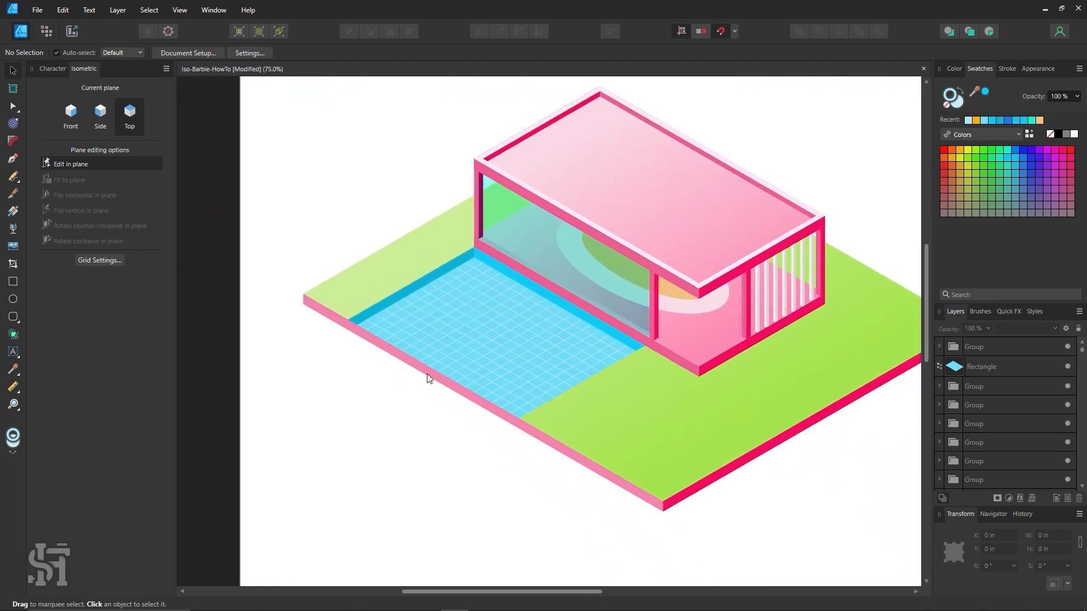
pyautogui.press('z')
pyautogui.click(430, 353)
pyautogui.click(6, 72)
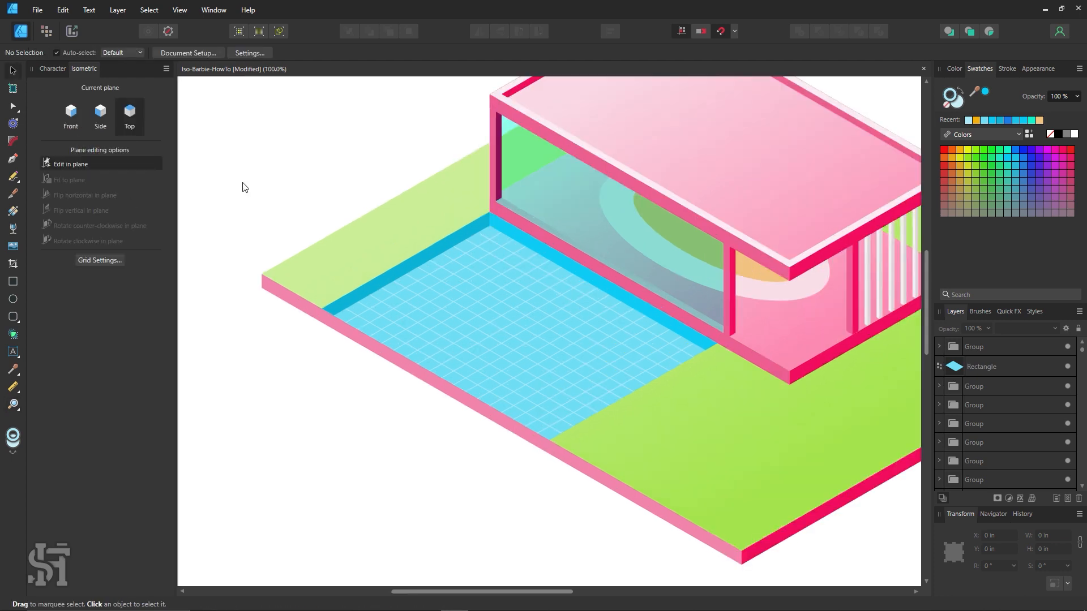
# Step: Try shifting the lawn and its pink front edge strip outward from the pool, and undo both changes
pyautogui.click(308, 262)
pyautogui.moveTo(501, 412); pyautogui.dragTo(420, 452)
pyautogui.moveTo(466, 404); pyautogui.dragTo(398, 450)
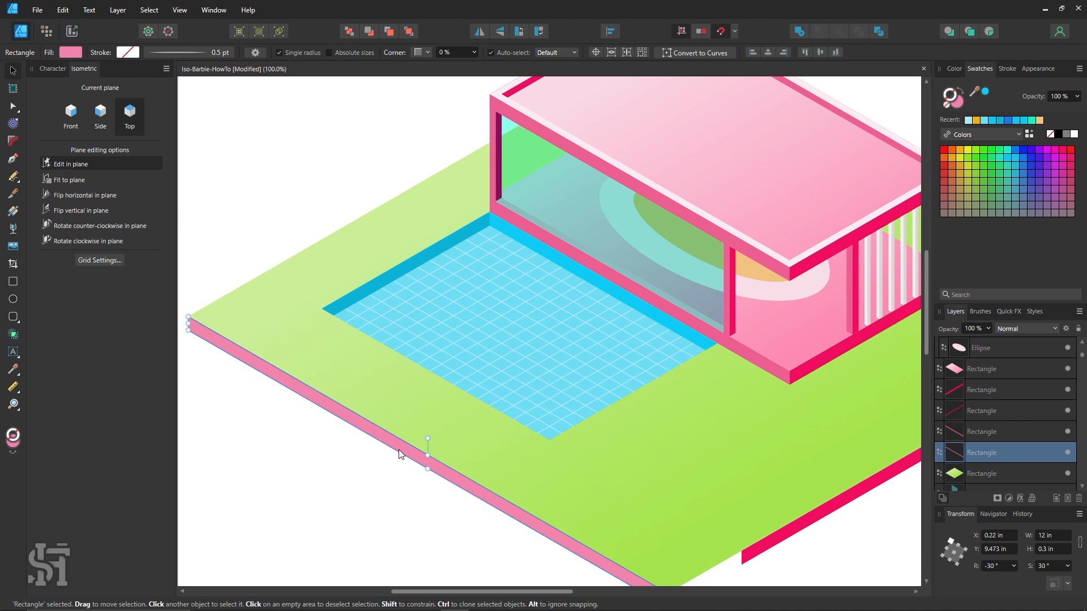
pyautogui.hotkey('ctrl', 'z')
pyautogui.hotkey('ctrl', 'z')
pyautogui.click(262, 210)
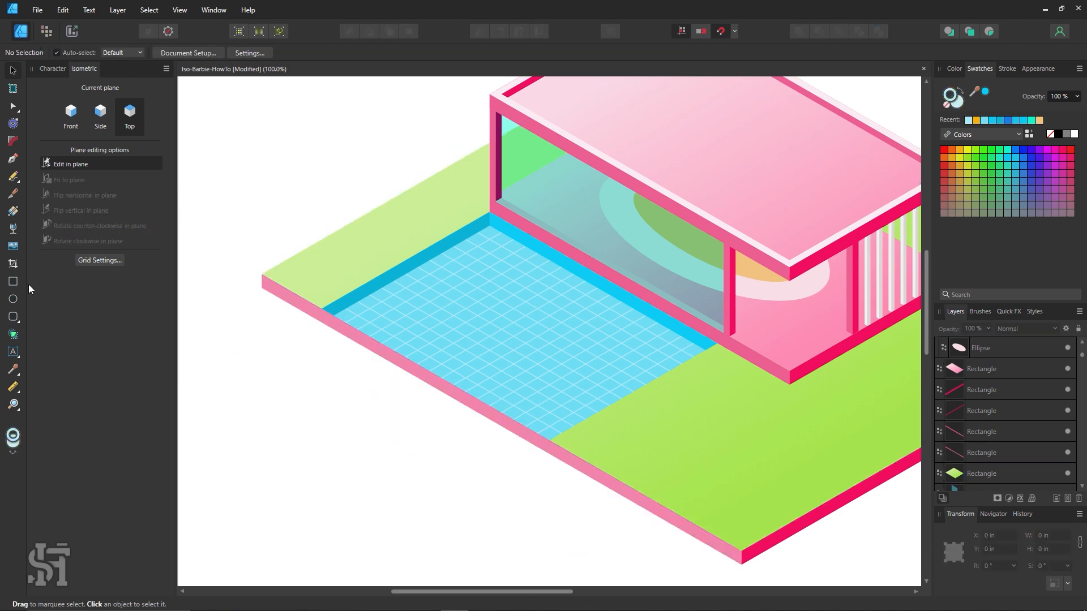
# Step: Draw a rectangle about 5.6 in by 0.3 in on the side plane, covering the platform's pink front edge along the pool
pyautogui.click(13, 281)
pyautogui.click(102, 130)
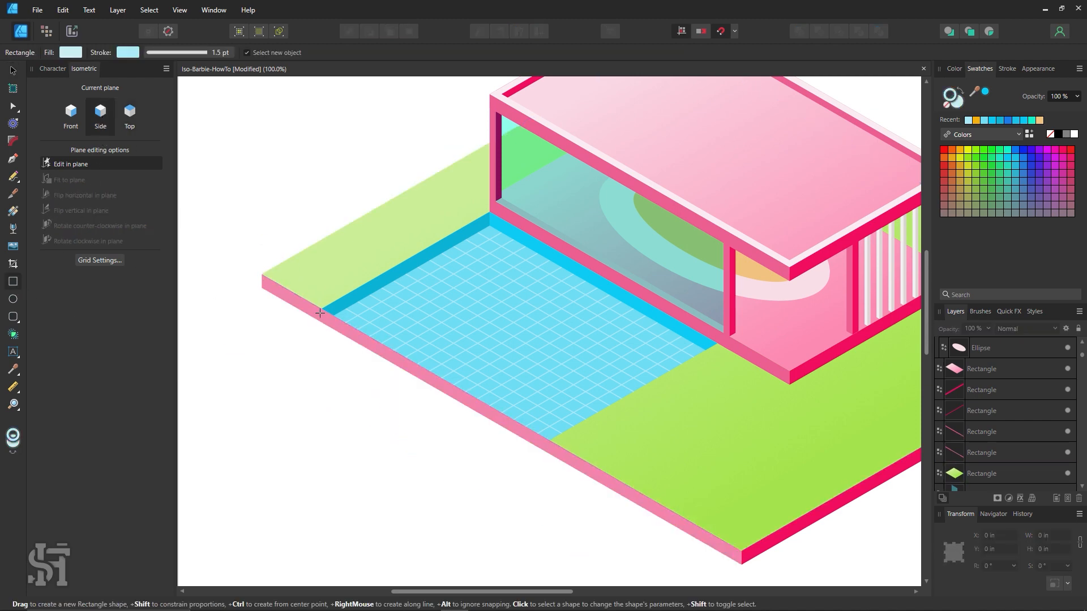
pyautogui.moveTo(324, 309); pyautogui.dragTo(548, 449)
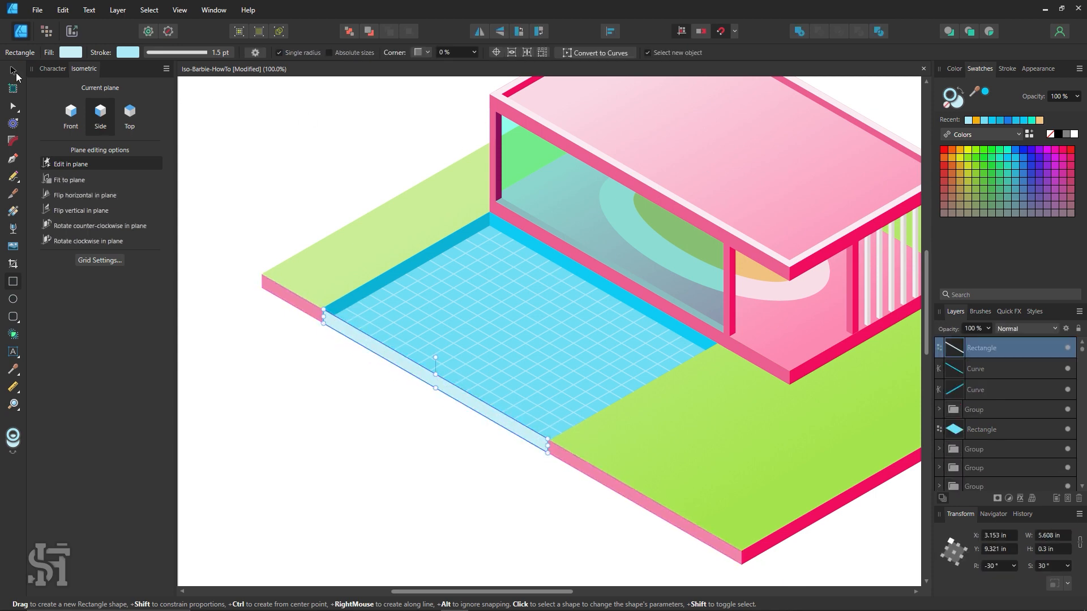
pyautogui.click(13, 70)
pyautogui.hotkey('ctrl', 'd')
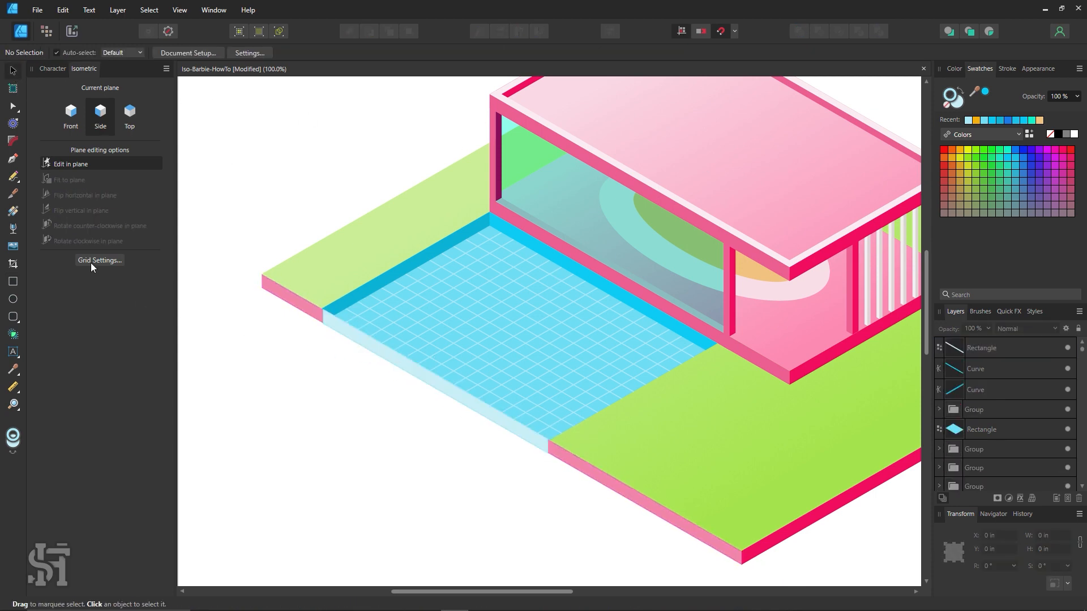
# Step: Show the isometric grid and fit the pale blue rectangle to it with a width of 5.7 in
pyautogui.click(94, 261)
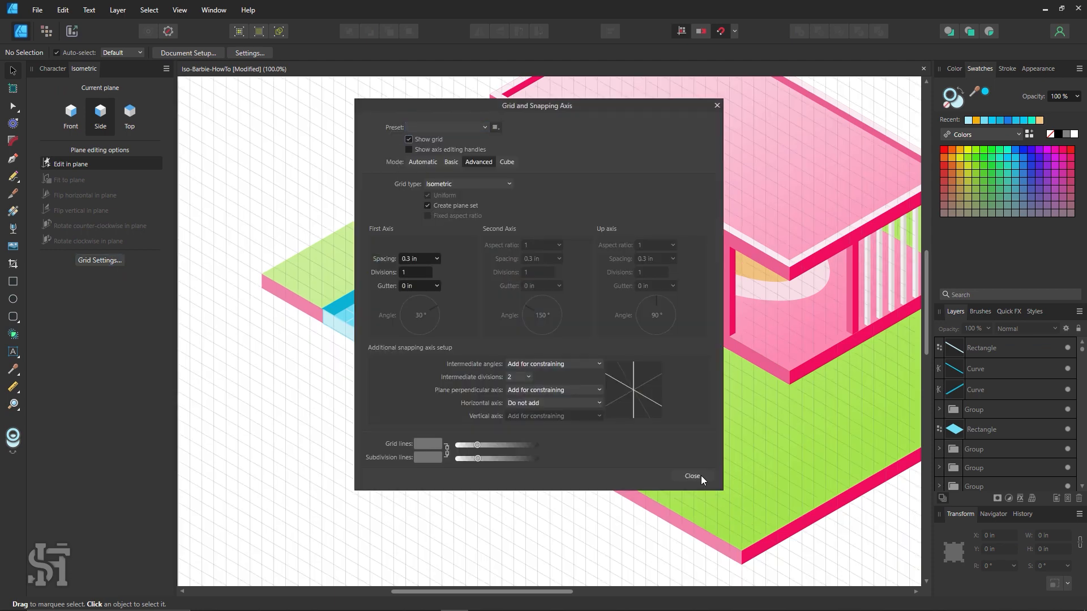
pyautogui.click(701, 476)
pyautogui.scroll(1, 468, 386)
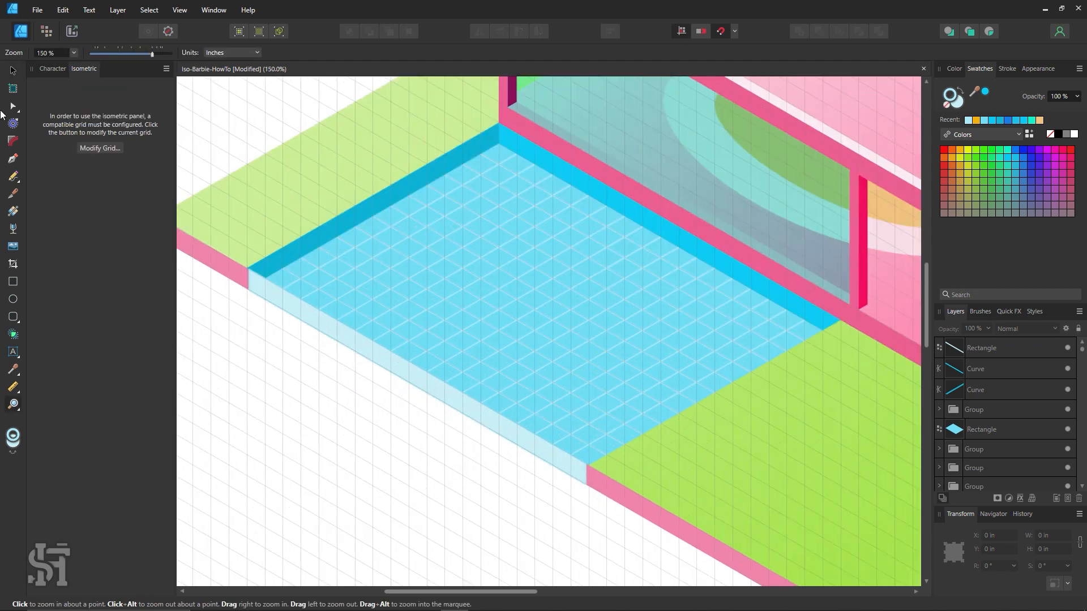
pyautogui.click(270, 292)
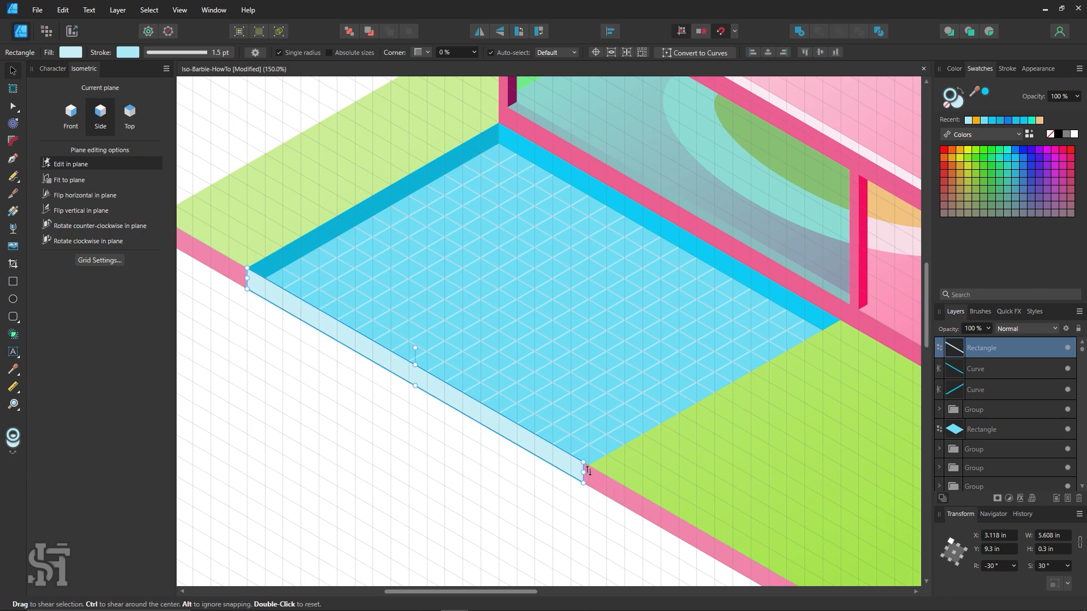
# Step: Fill the rectangle with the bright blue sampled from the pool's back wall and remove its stroke
pyautogui.press('i')
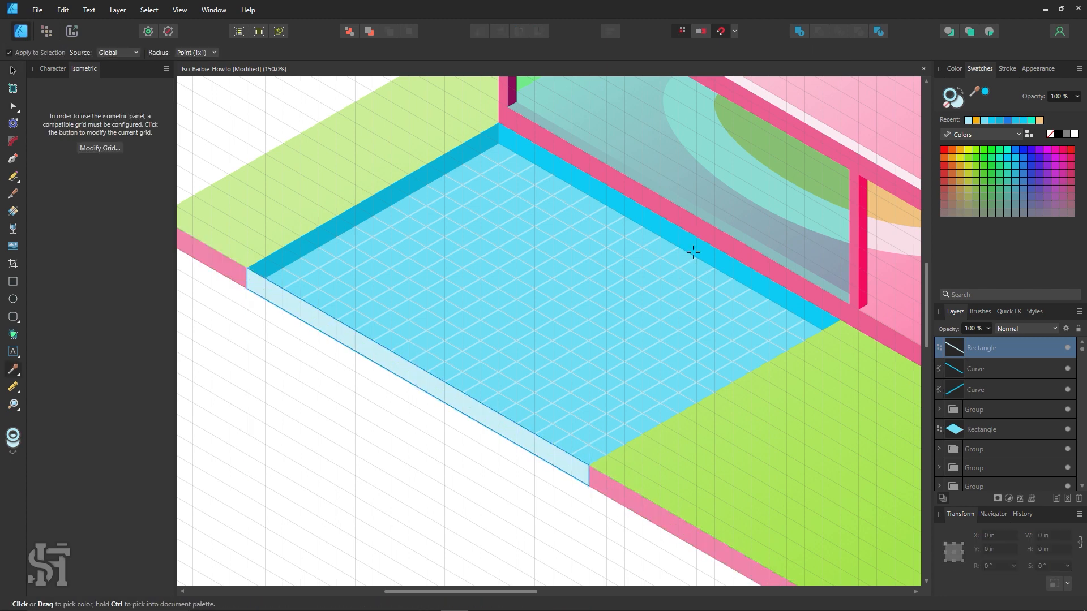
pyautogui.click(693, 252)
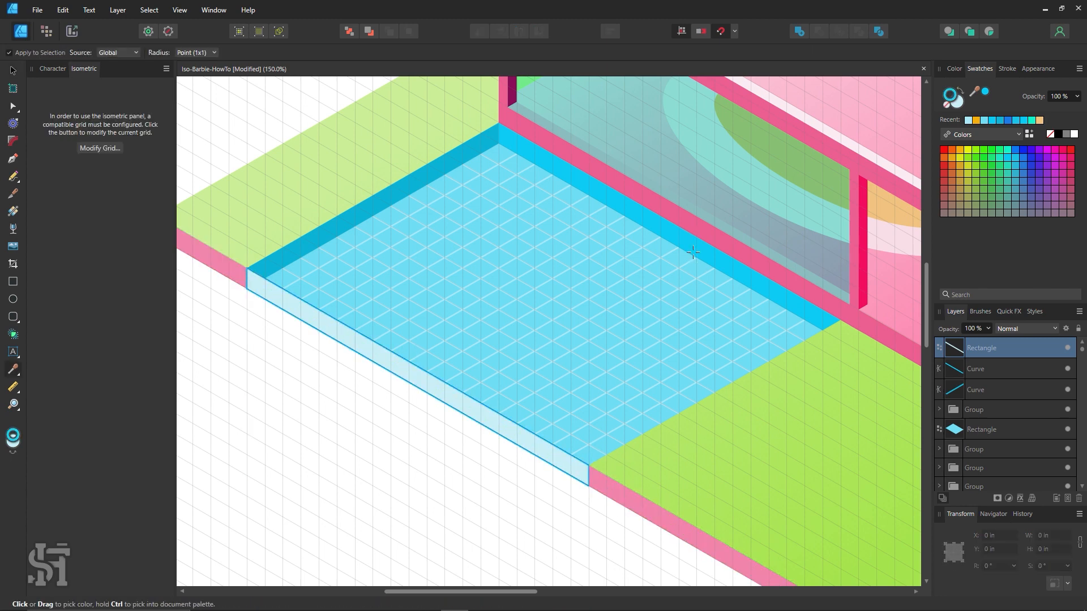
pyautogui.click(962, 91)
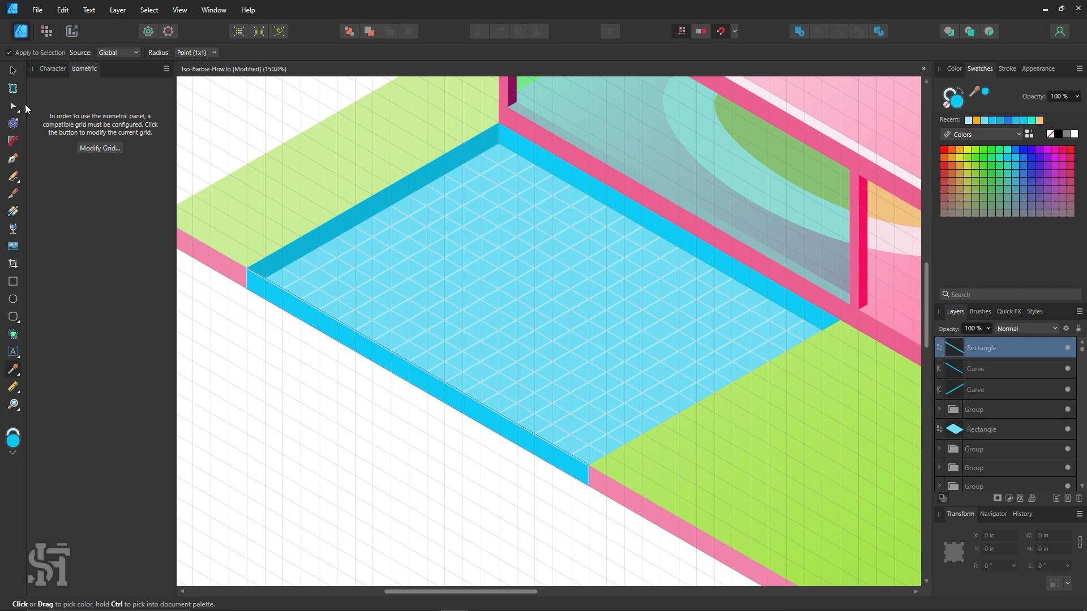
pyautogui.click(13, 73)
pyautogui.press('Escape')
pyautogui.click(309, 322)
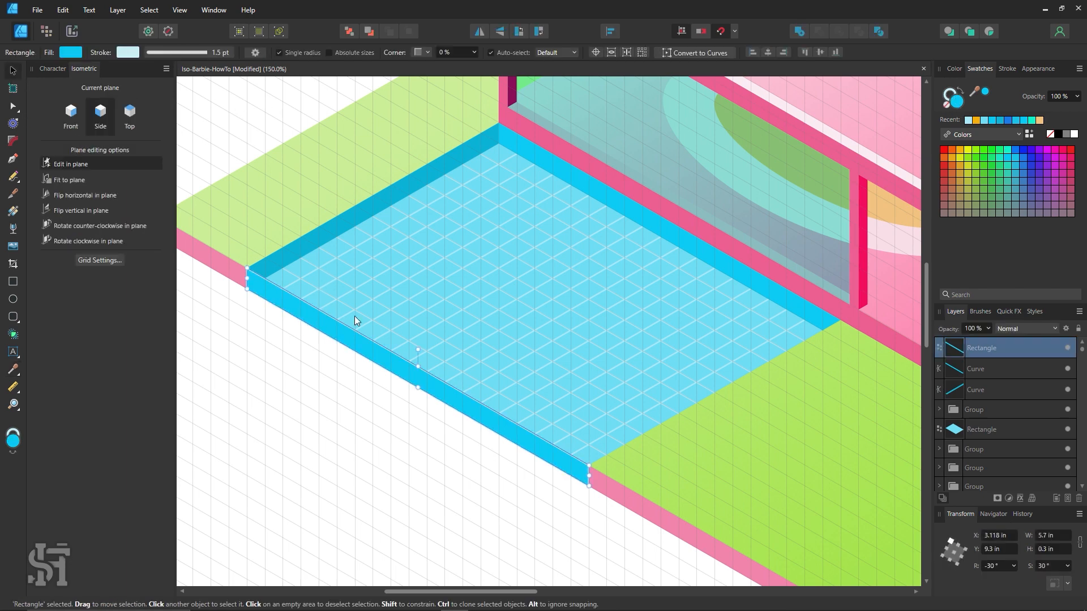
pyautogui.click(948, 94)
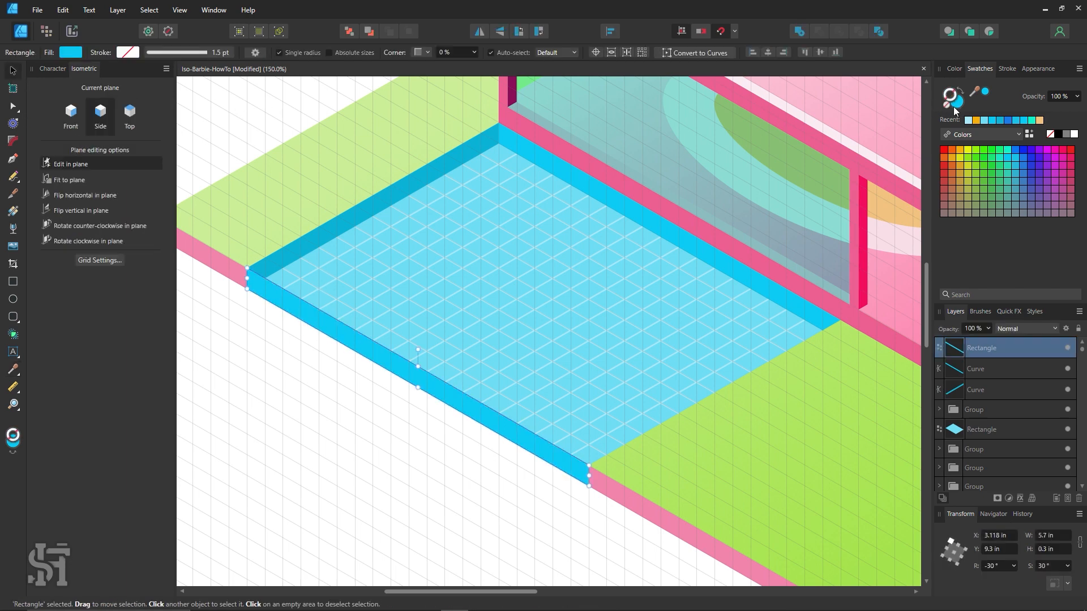
# Step: Hide the isometric grid to view the pool with its blue front strip
pyautogui.press('z')
pyautogui.keyDown('alt'); pyautogui.click(572, 340); pyautogui.keyUp('alt')
pyautogui.keyDown('alt'); pyautogui.click(571, 341); pyautogui.keyUp('alt')
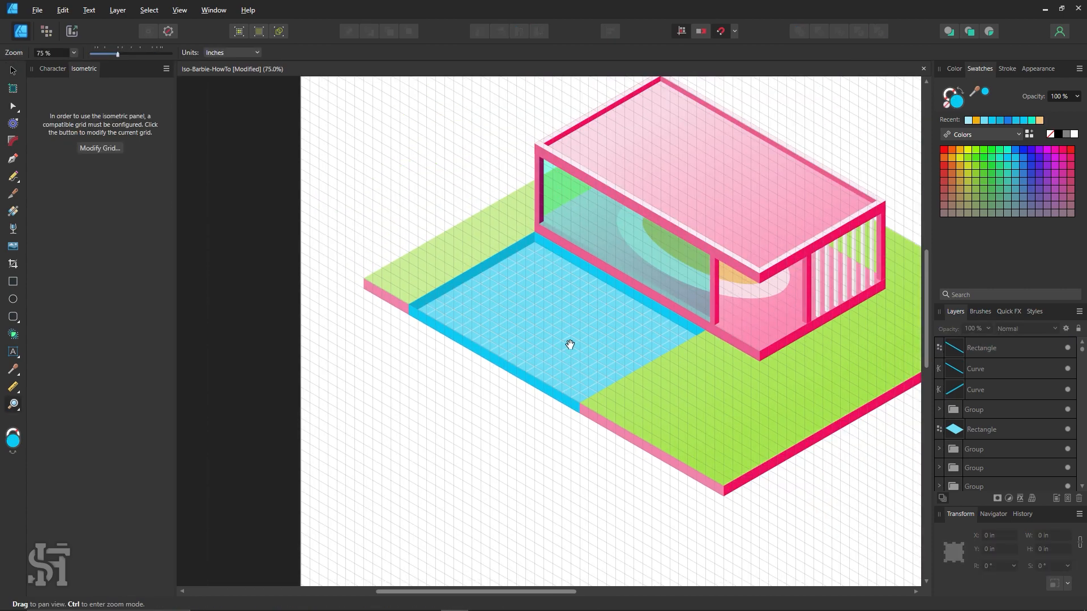
pyautogui.click(538, 368)
pyautogui.click(117, 141)
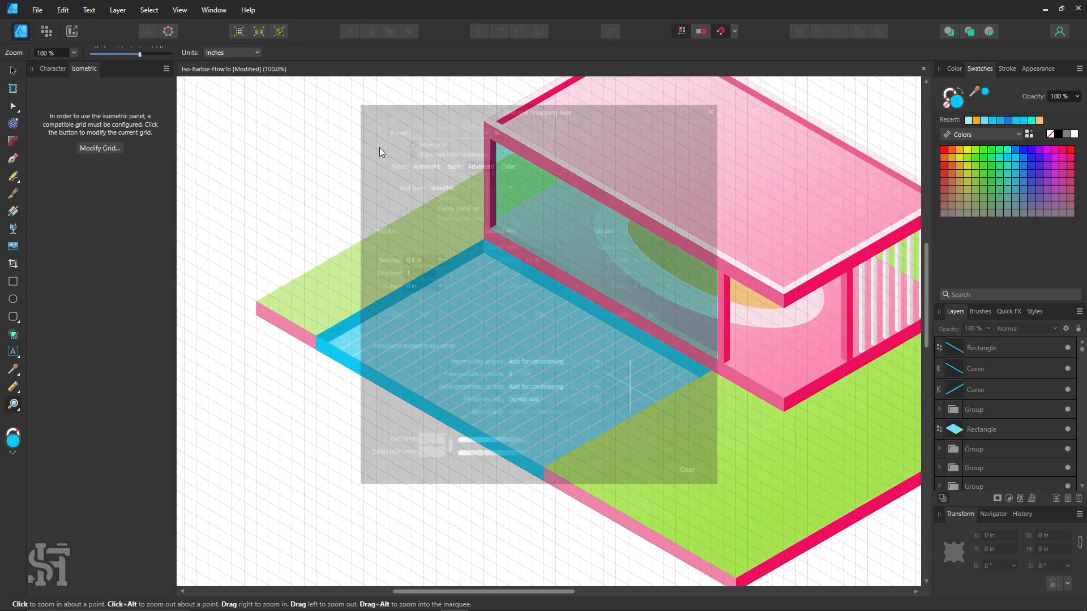
pyautogui.click(410, 141)
pyautogui.click(692, 474)
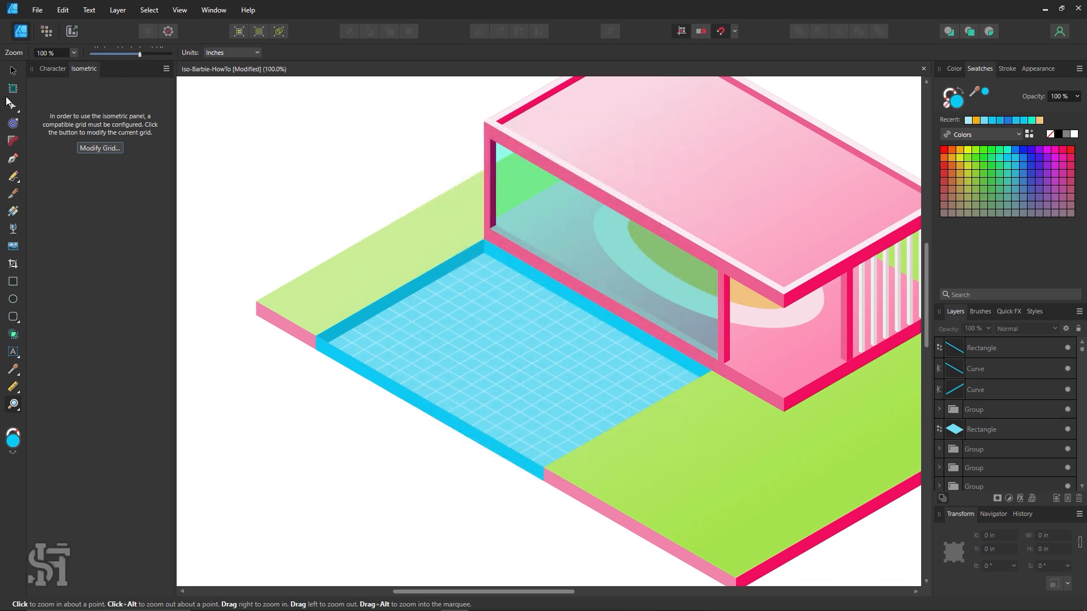
# Step: Try 50% opacity on the pool's blue front strip and restore it to 100%
pyautogui.click(13, 70)
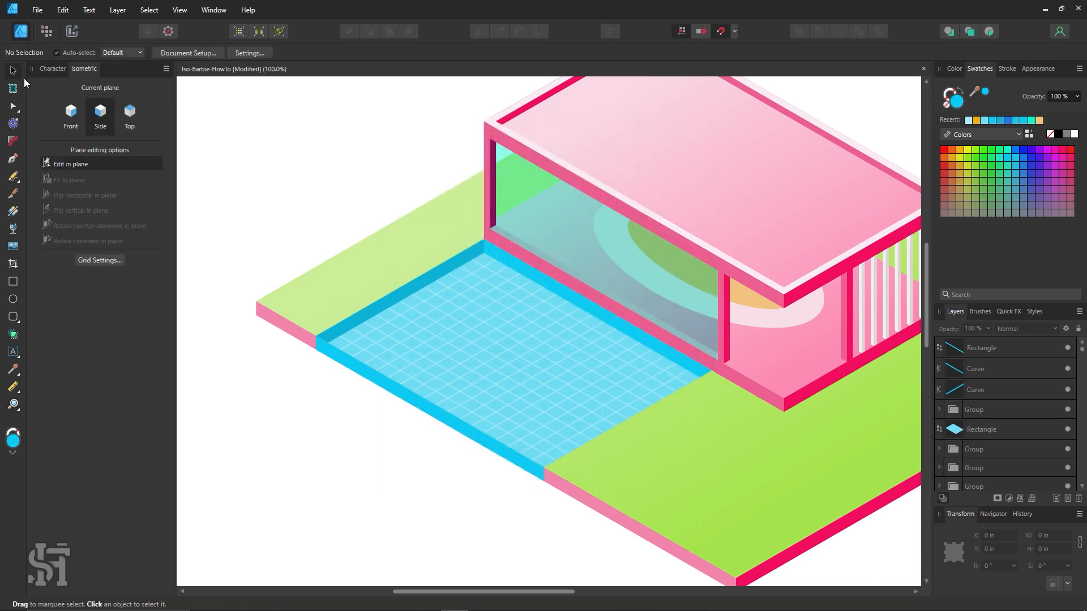
pyautogui.click(414, 417)
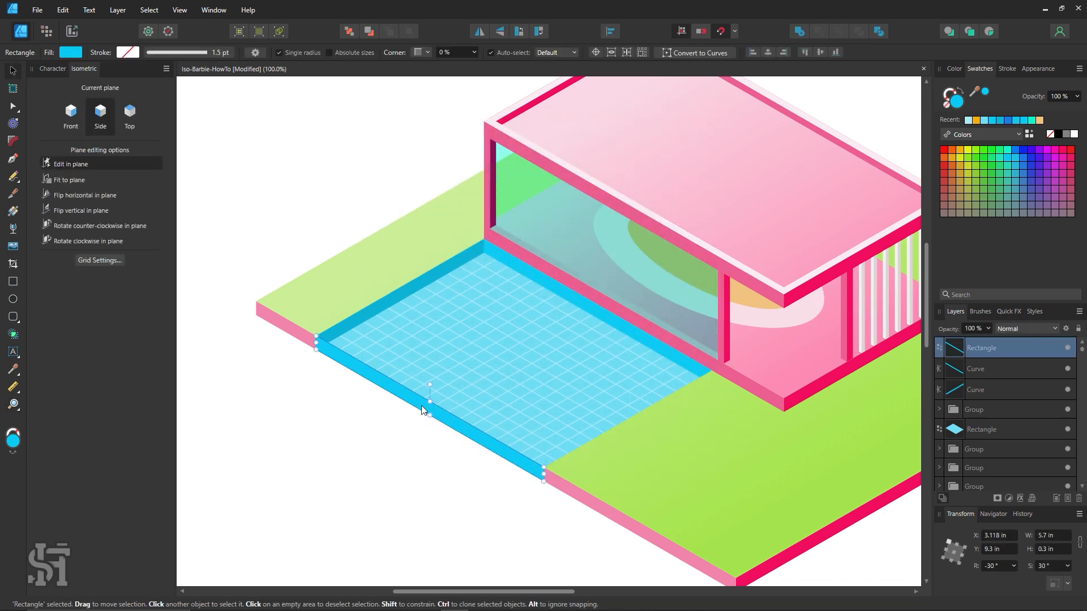
pyautogui.click(997, 329)
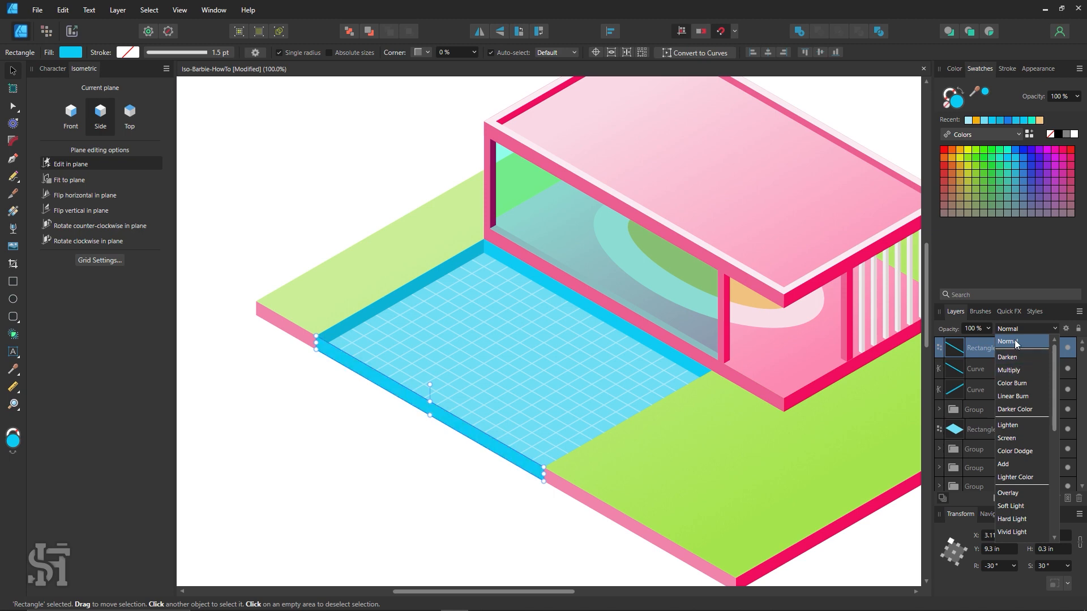
pyautogui.click(1012, 331)
pyautogui.click(988, 329)
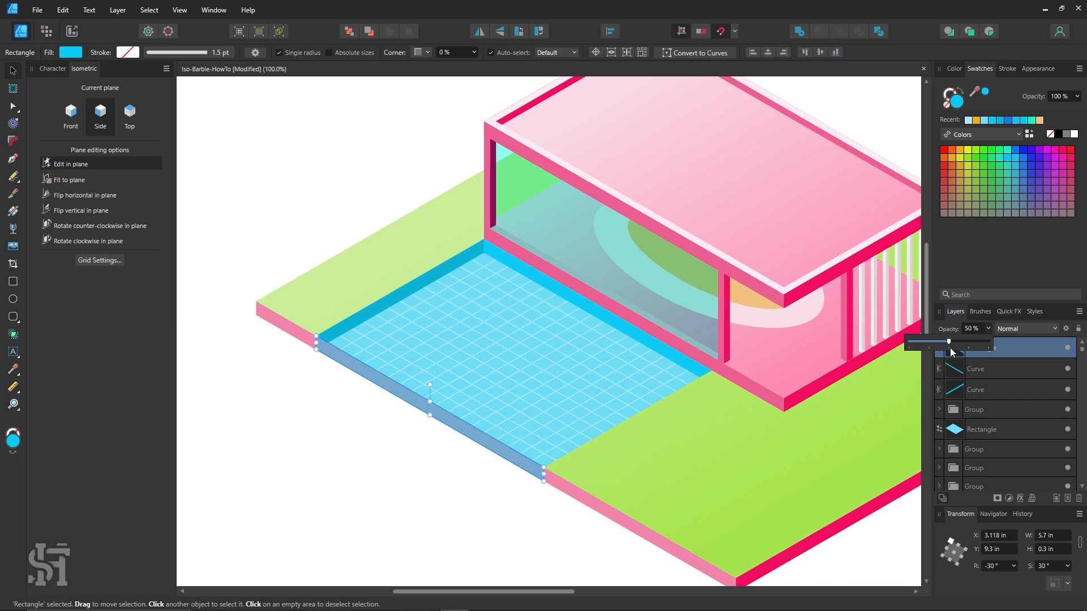
pyautogui.moveTo(951, 348); pyautogui.dragTo(1015, 345)
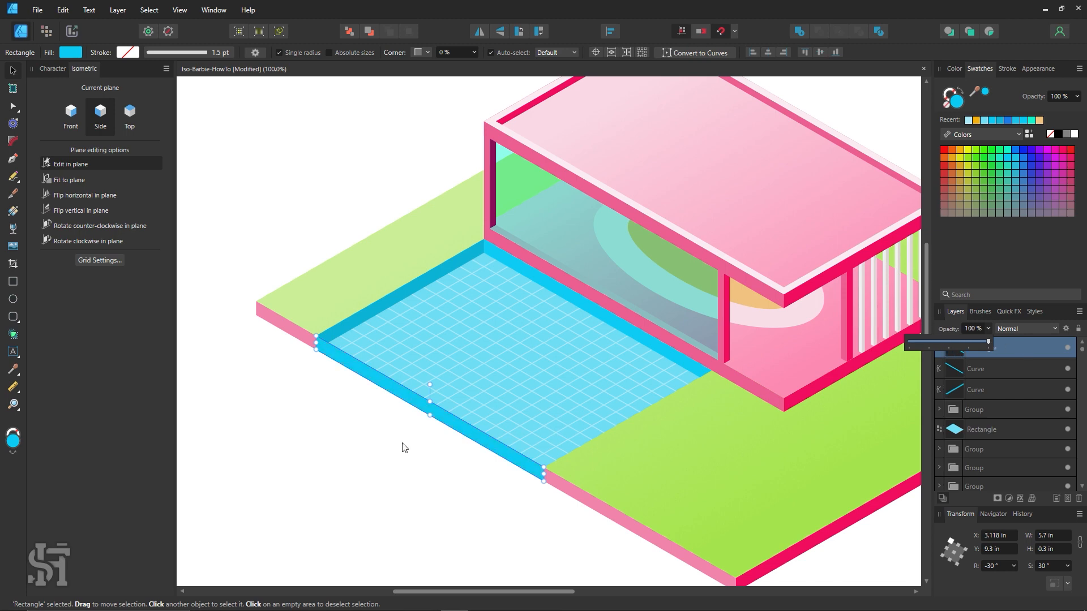
pyautogui.click(382, 434)
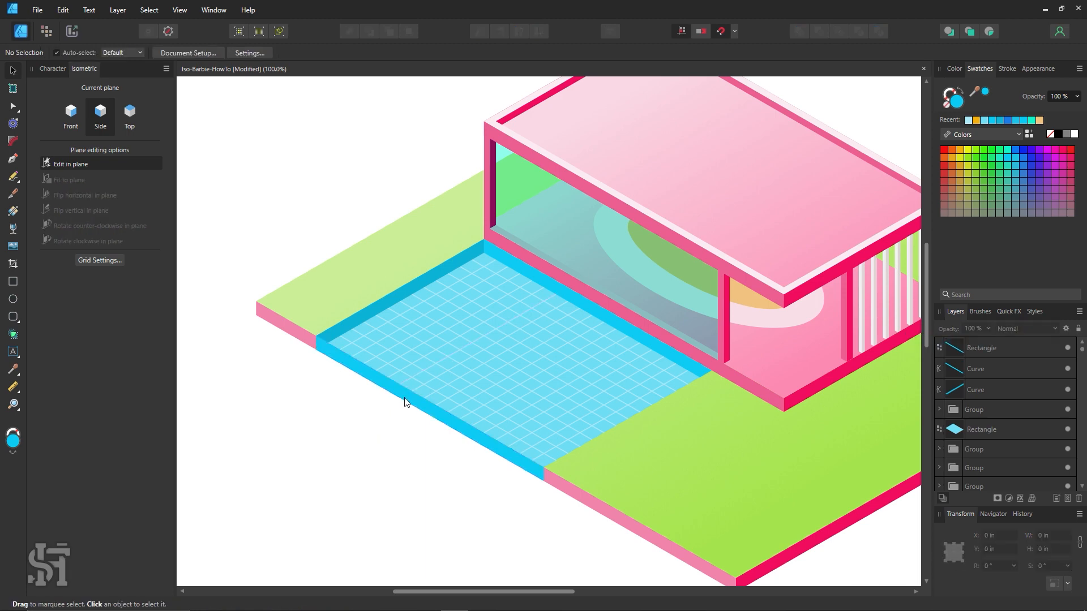
# Step: Undo the blue strip's opacity, colour and size changes and its creation, restoring the platform's continuous pink front edge
pyautogui.click(427, 423)
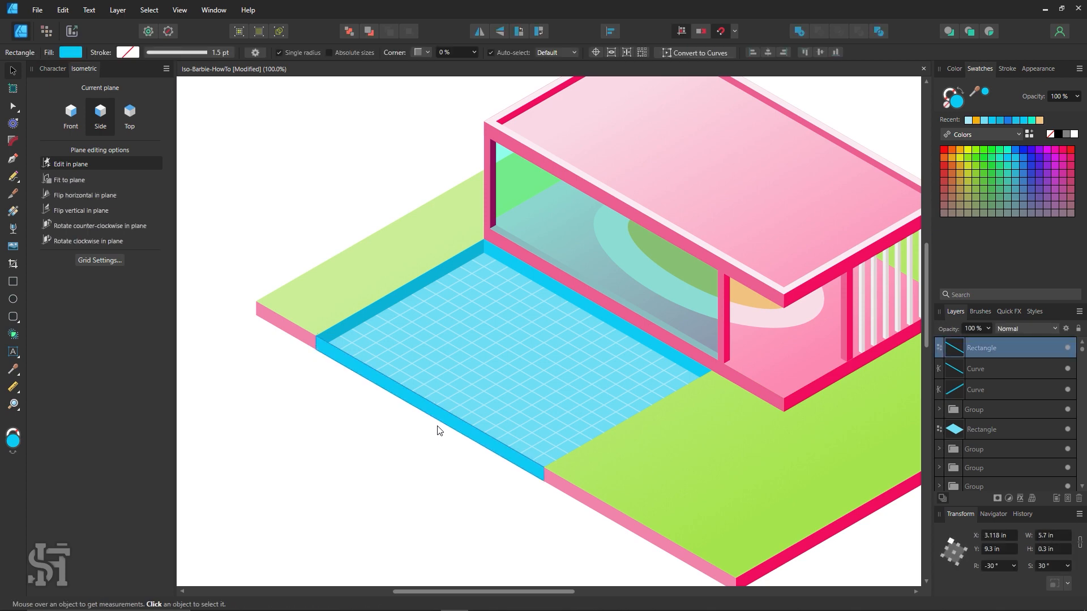
pyautogui.click(437, 428)
pyautogui.hotkey('ctrl', 'z')
pyautogui.hotkey('ctrl', 'z')
pyautogui.hotkey('ctrl', 'z')
pyautogui.hotkey('ctrl', 'z')
pyautogui.hotkey('ctrl', 'z')
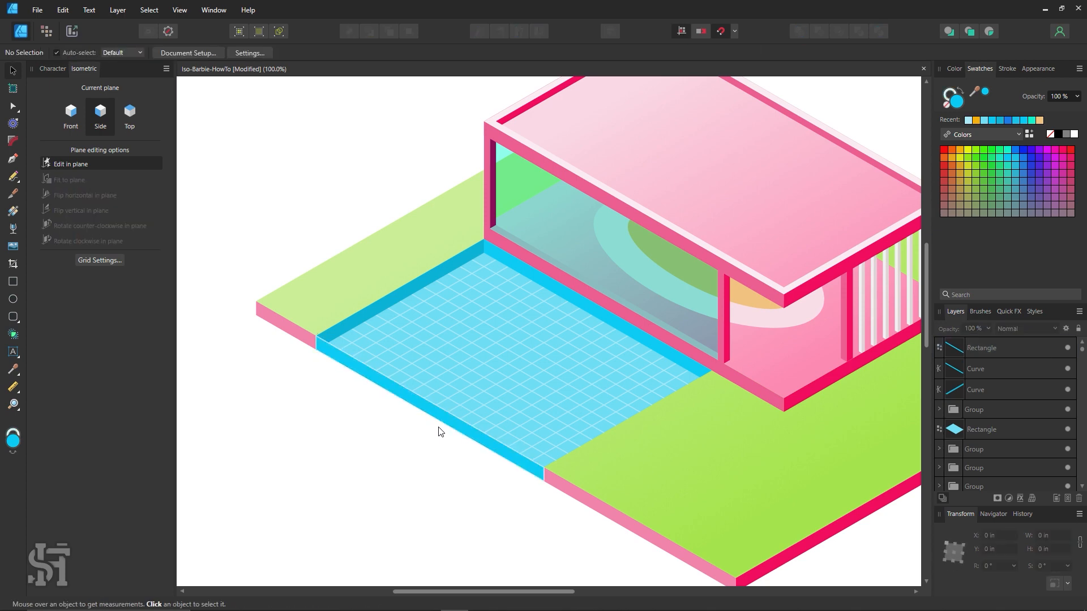
pyautogui.hotkey('ctrl', 'z')
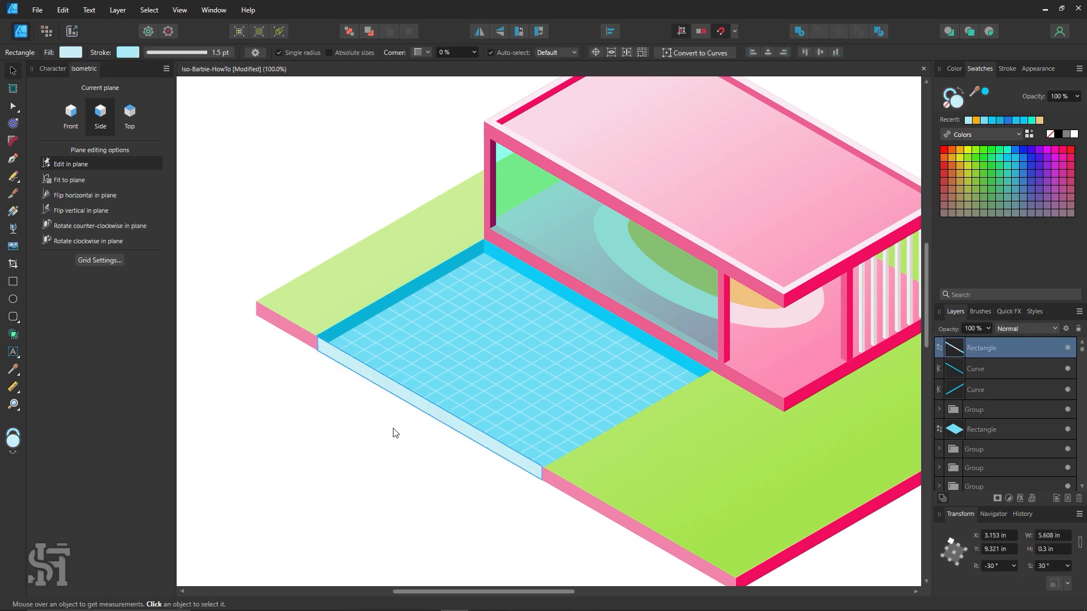
pyautogui.click(393, 432)
pyautogui.hotkey('ctrl', 'z')
pyautogui.hotkey('ctrl', 'z')
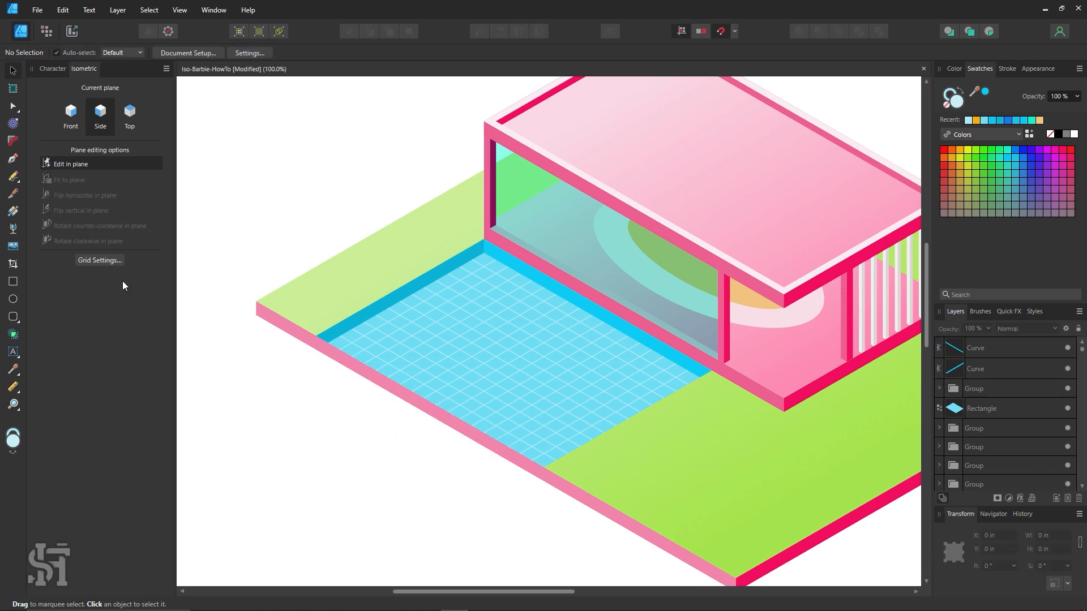
# Step: Show the isometric grid and move the platform's pink front edge strip outward from the pool by one 0.3 in grid unit
pyautogui.click(100, 260)
pyautogui.click(426, 135)
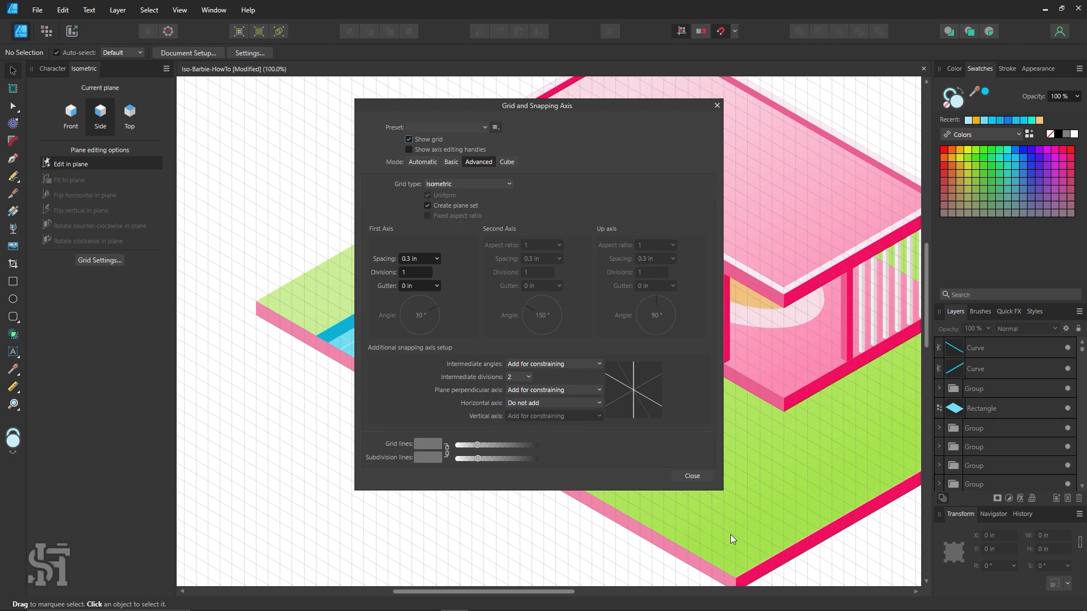
pyautogui.click(700, 472)
pyautogui.click(312, 326)
pyautogui.click(293, 335)
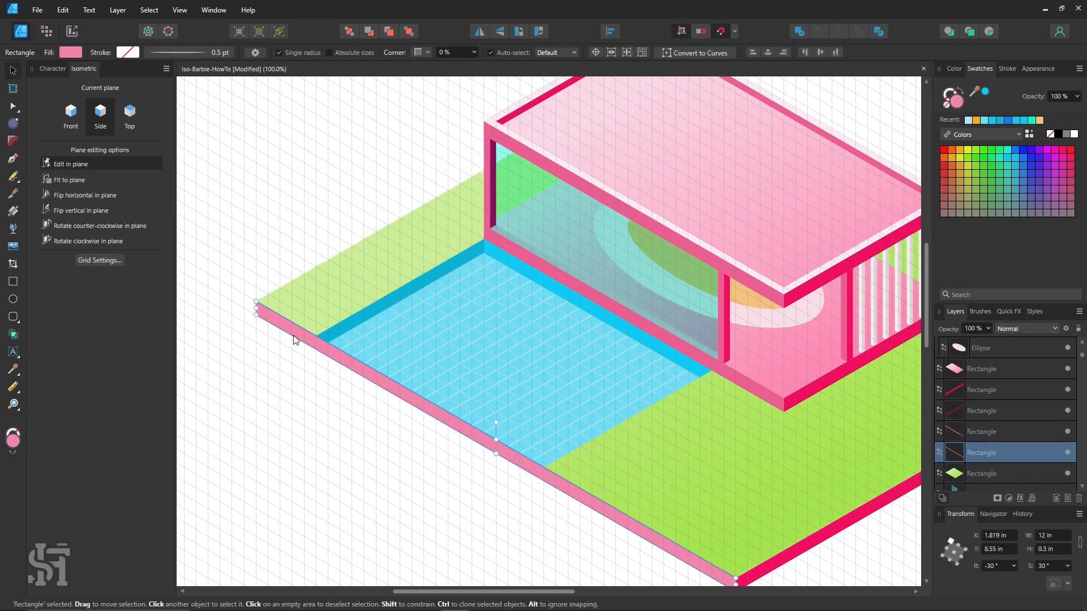
pyautogui.moveTo(303, 345); pyautogui.dragTo(293, 347)
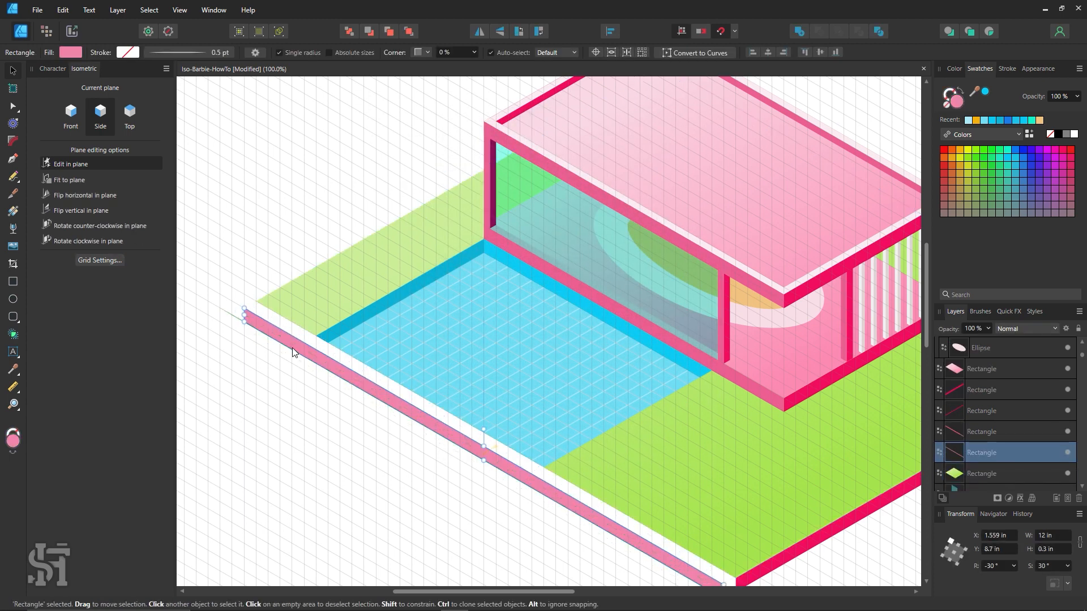
# Step: Extend the lawn's pool-side edge outward by one grid unit to meet the pink front strip
pyautogui.click(312, 292)
pyautogui.moveTo(496, 439); pyautogui.dragTo(484, 443)
pyautogui.click(425, 513)
# Step: Lengthen the platform's dark pink side strip at the front corner so it meets the light pink front strip
pyautogui.press('space')
pyautogui.moveTo(668, 494); pyautogui.dragTo(476, 389)
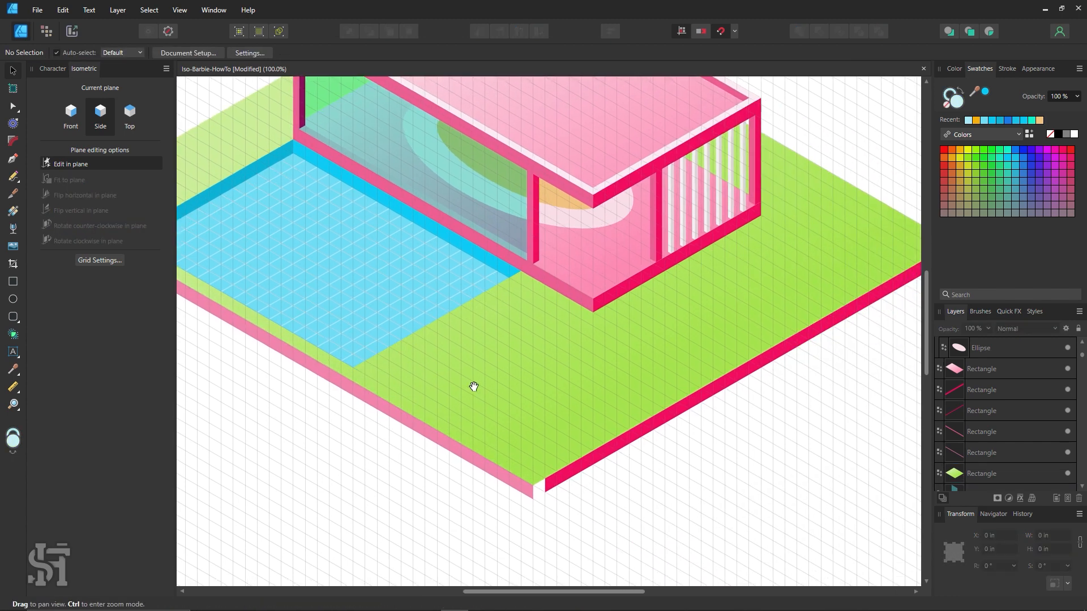
pyautogui.click(553, 486)
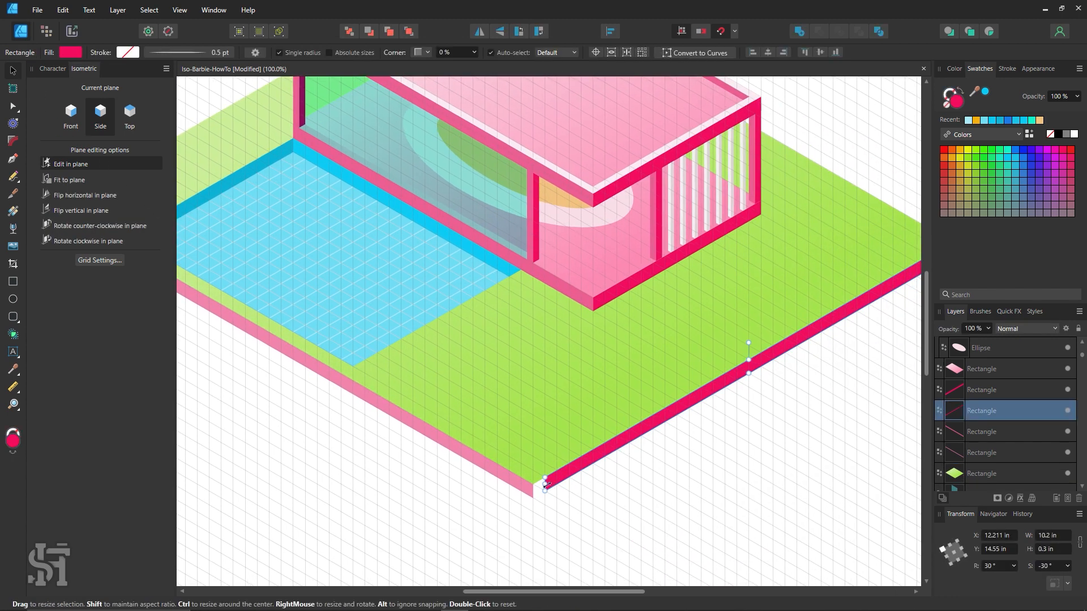
pyautogui.moveTo(546, 486); pyautogui.dragTo(532, 493)
pyautogui.click(457, 513)
# Step: Hide the isometric grid to view the whole house and its widened platform
pyautogui.press('z')
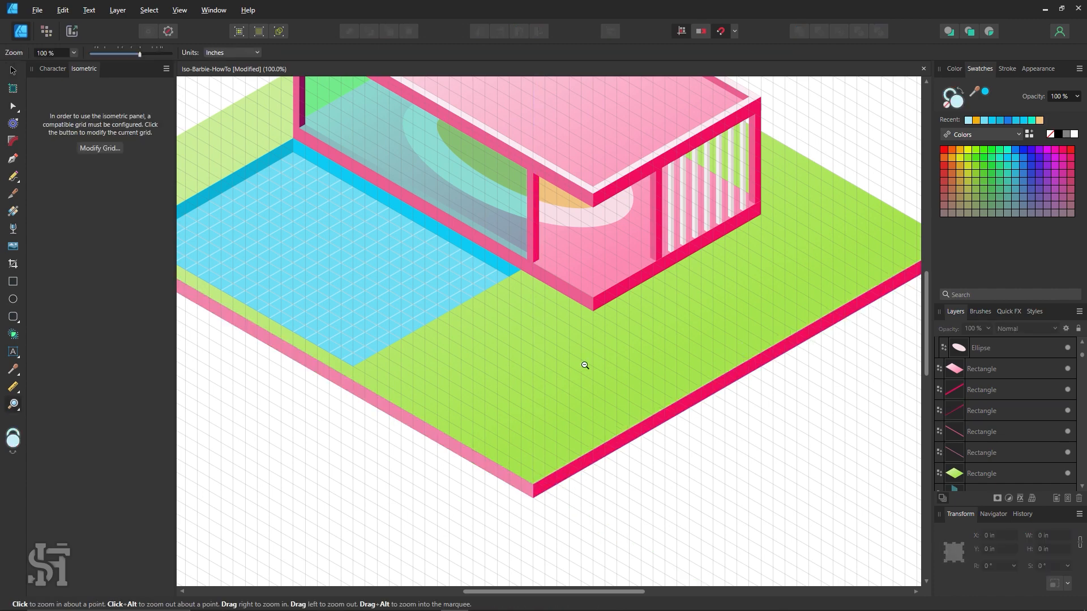
pyautogui.keyDown('alt'); pyautogui.click(587, 366); pyautogui.keyUp('alt')
pyautogui.click(100, 148)
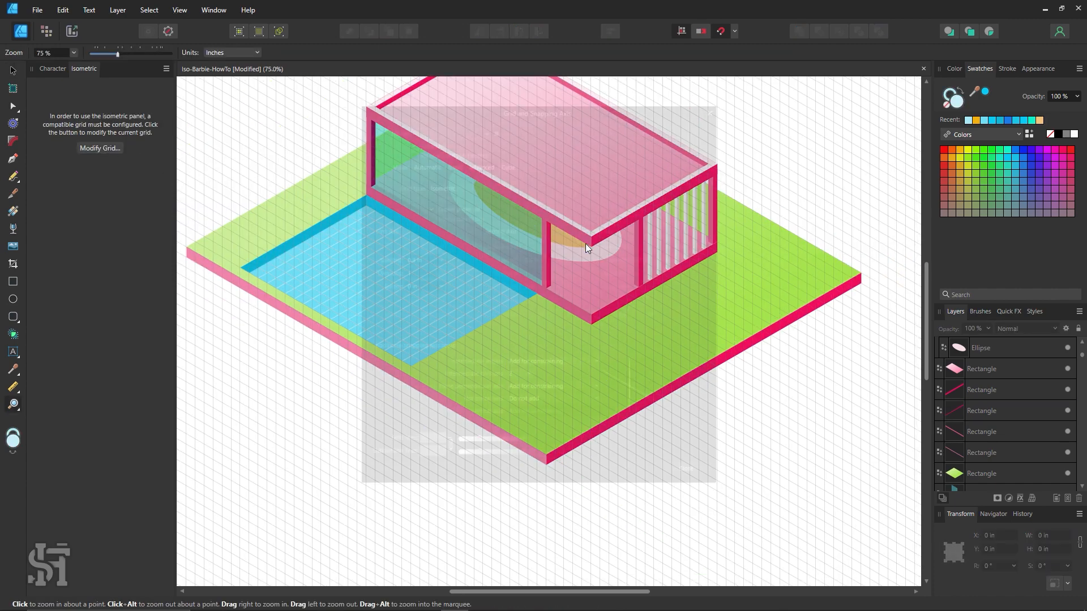
pyautogui.click(409, 139)
pyautogui.click(692, 476)
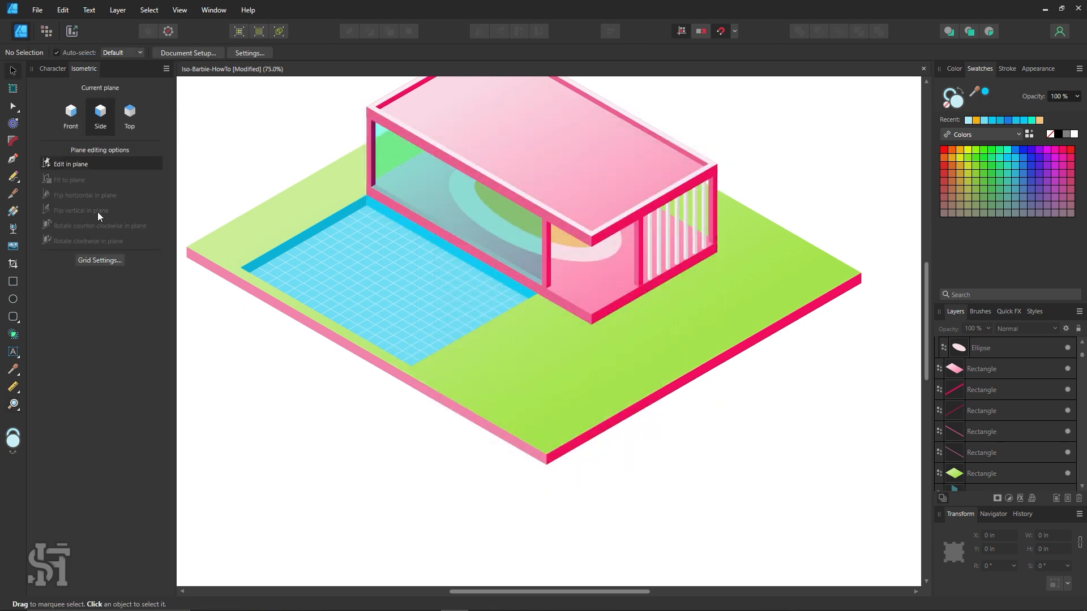
pyautogui.press('z')
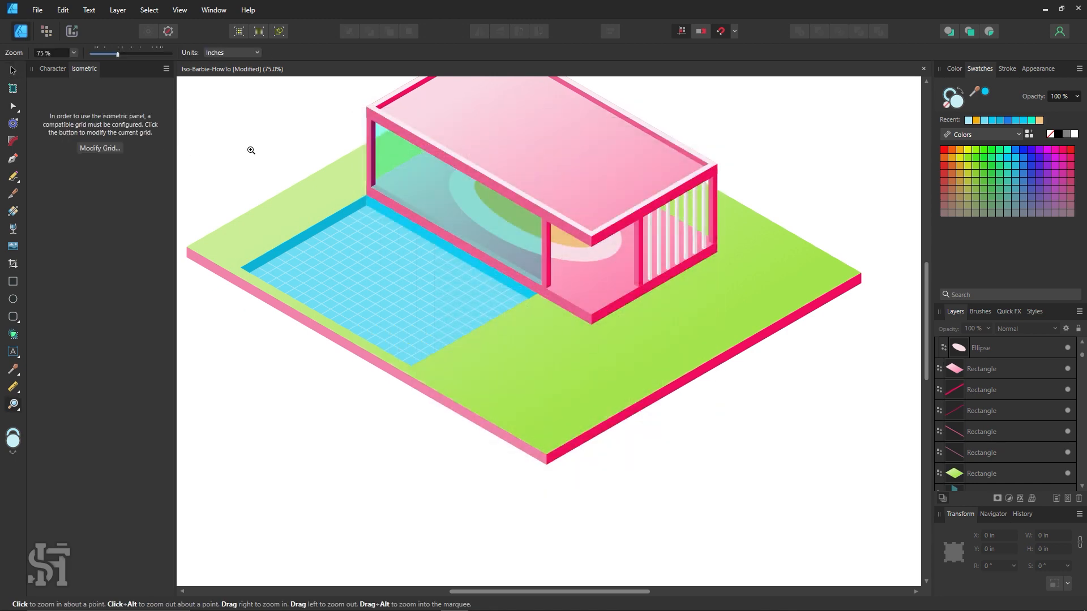
# Step: Examine the pools and floating rings in the finished reference houses beside the artboard, comparing them with the current house
pyautogui.keyDown('alt'); pyautogui.click(437, 213); pyautogui.keyUp('alt')
pyautogui.moveTo(547, 251); pyautogui.dragTo(623, 376)
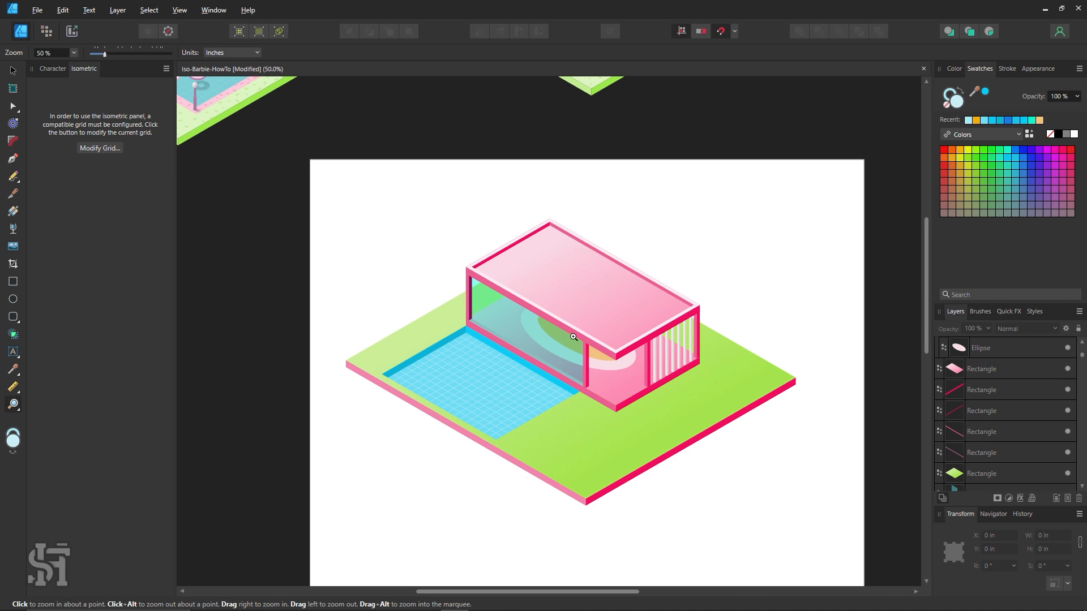
pyautogui.press('space')
pyautogui.moveTo(546, 366); pyautogui.dragTo(414, 391)
pyautogui.moveTo(596, 519); pyautogui.dragTo(727, 559)
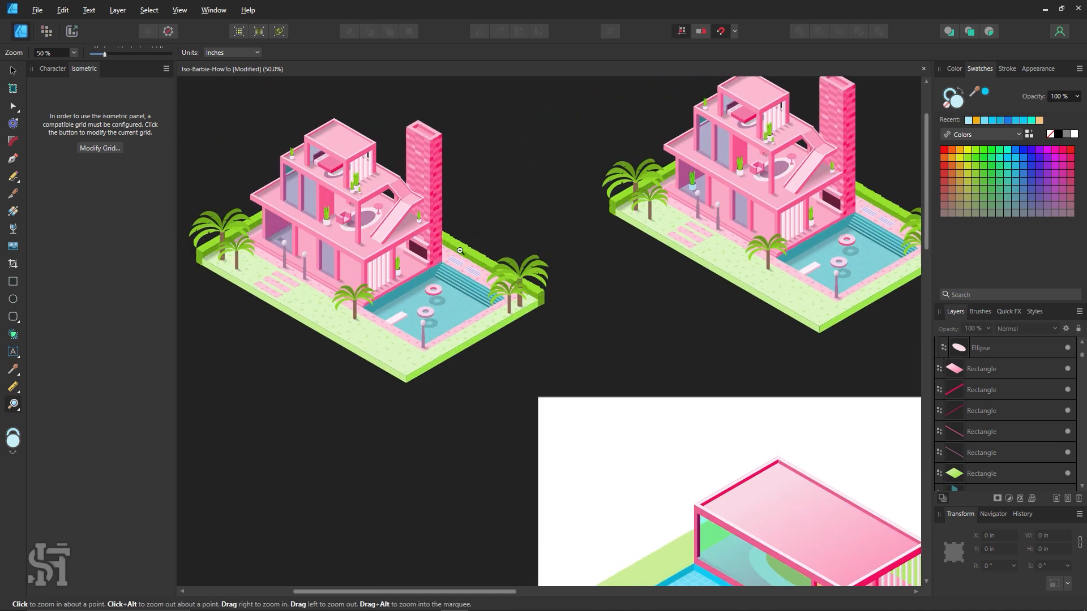
pyautogui.press('space')
pyautogui.moveTo(488, 393); pyautogui.dragTo(327, 213)
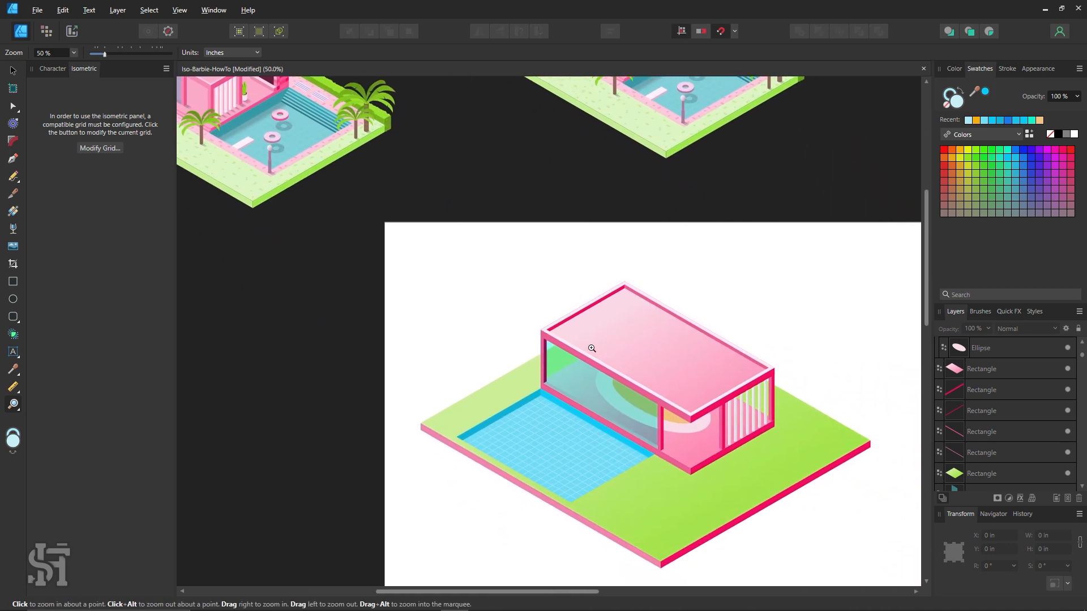
pyautogui.scroll(2, 444, 223)
pyautogui.press('space')
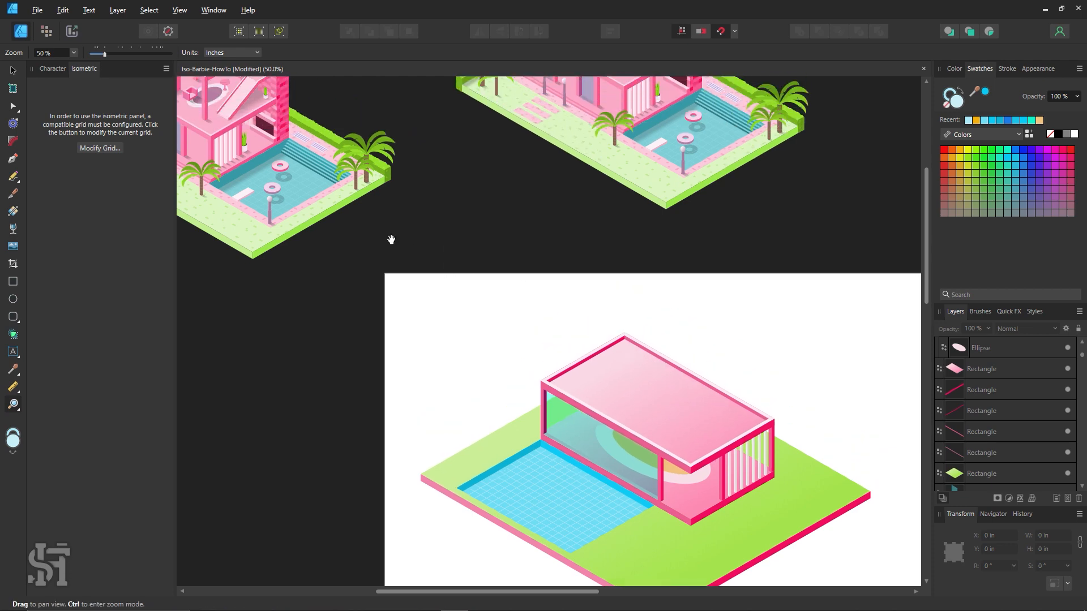
pyautogui.moveTo(392, 240); pyautogui.dragTo(507, 344)
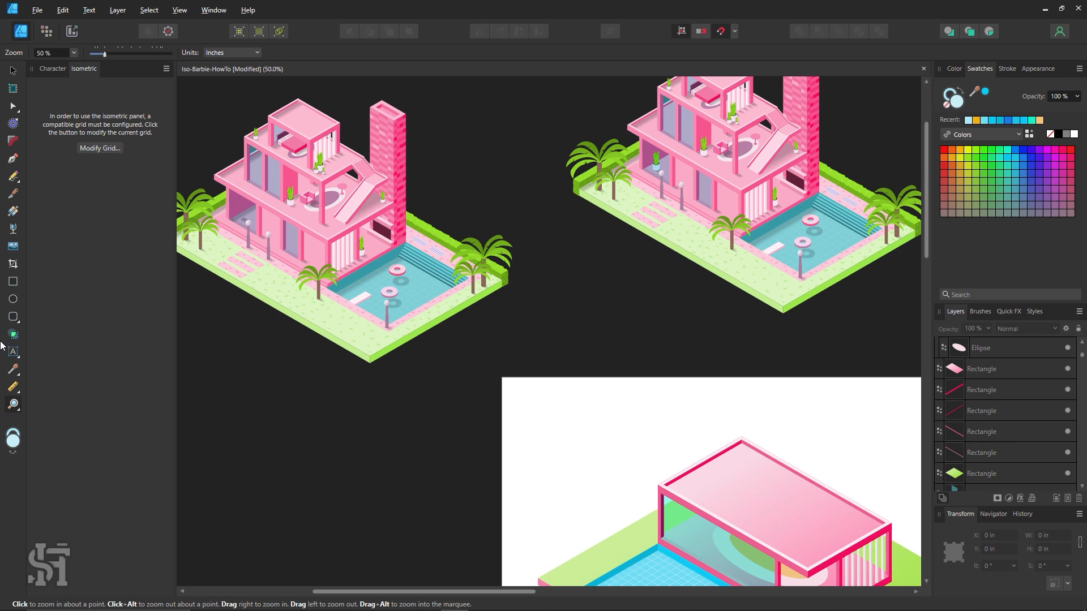
pyautogui.moveTo(397, 379); pyautogui.dragTo(352, 348)
pyautogui.moveTo(435, 345); pyautogui.dragTo(302, 186)
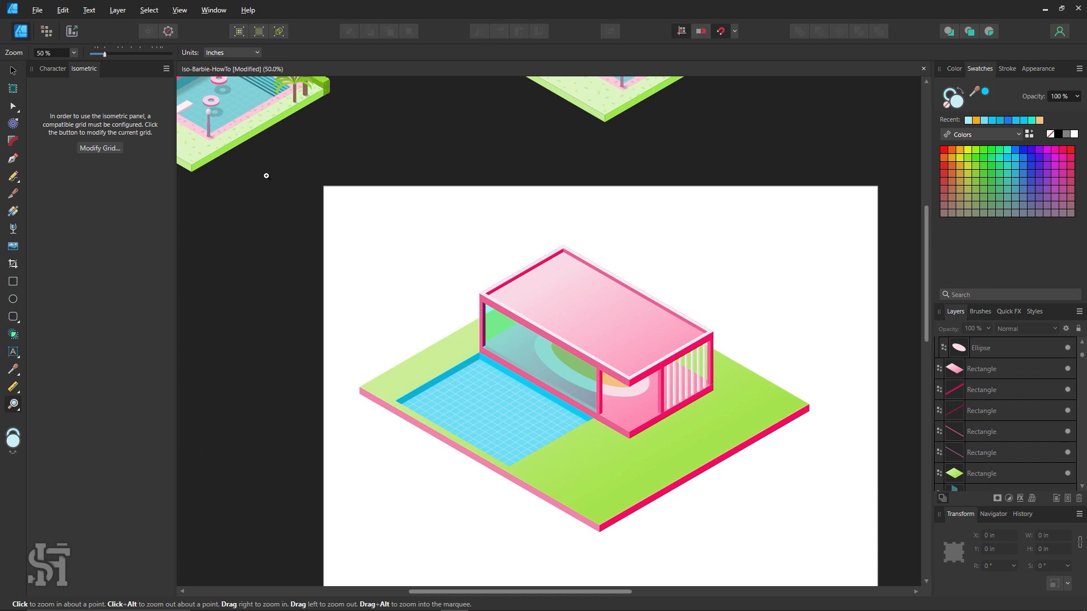
# Step: Draw a circle about 0.97 in wide on the top isometric plane above the lawn's left side and convert it to a donut
pyautogui.click(497, 366)
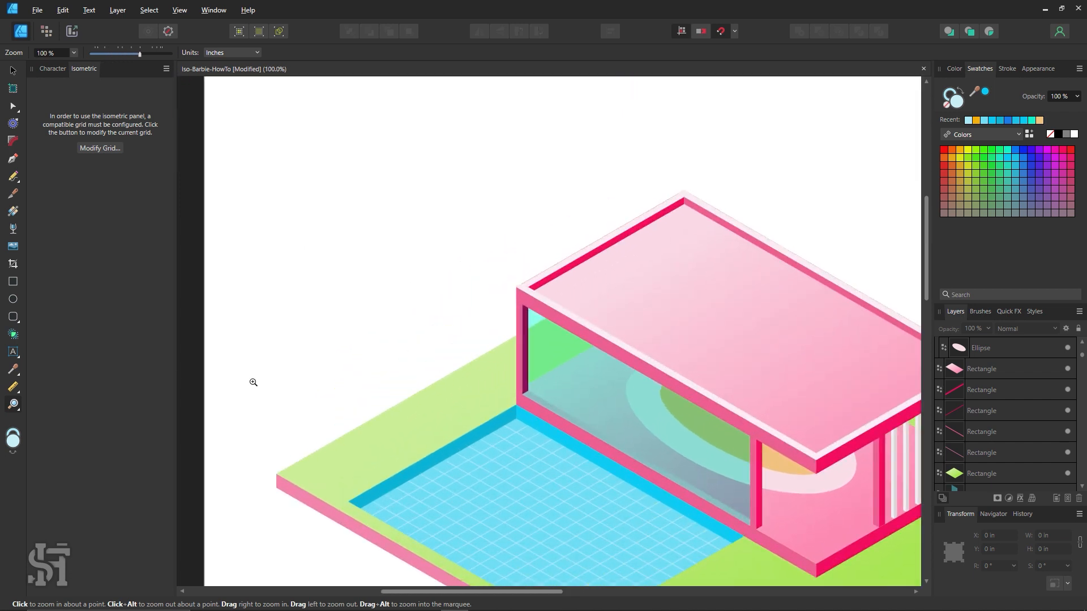
pyautogui.scroll(-2, 252, 381)
pyautogui.click(13, 299)
pyautogui.moveTo(347, 201); pyautogui.dragTo(413, 285)
pyautogui.hotkey('ctrl', 'z')
pyautogui.click(134, 118)
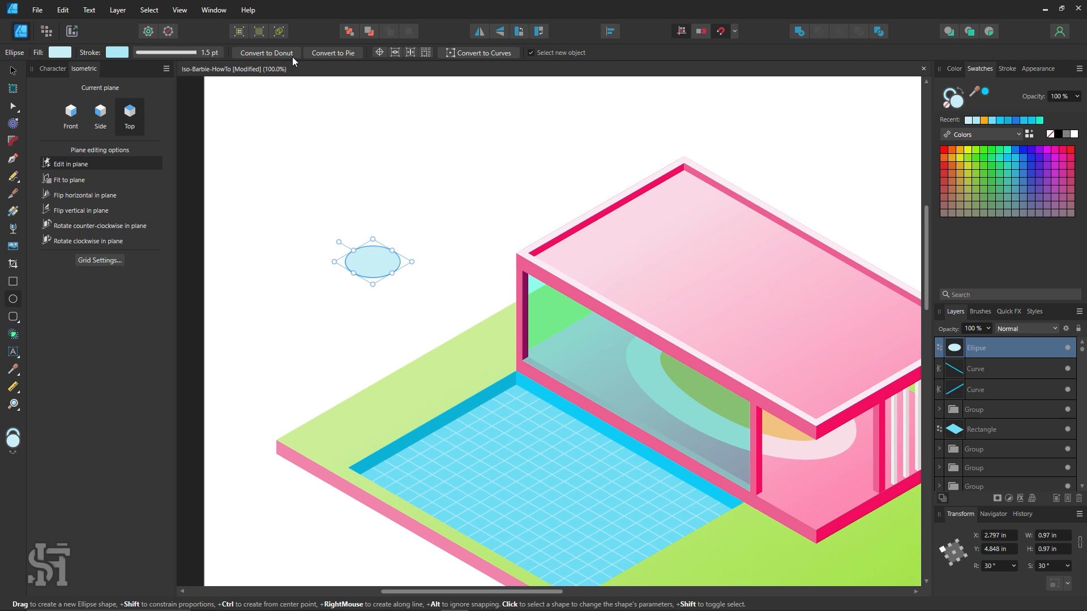
pyautogui.click(293, 56)
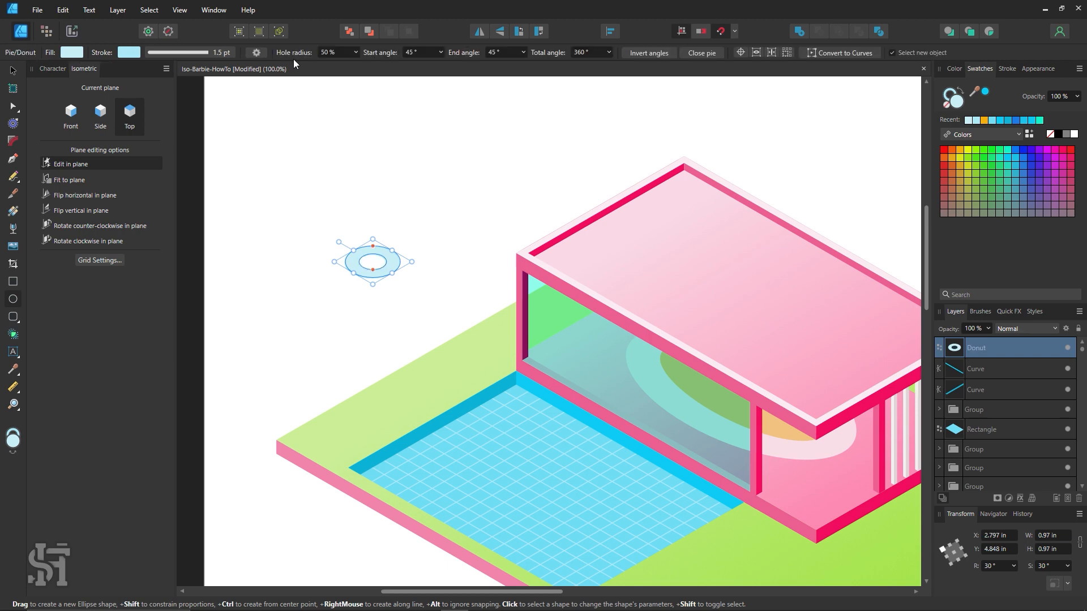
# Step: Remove the donut's stroke, keeping only its light blue fill
pyautogui.click(13, 70)
pyautogui.click(444, 298)
pyautogui.click(388, 278)
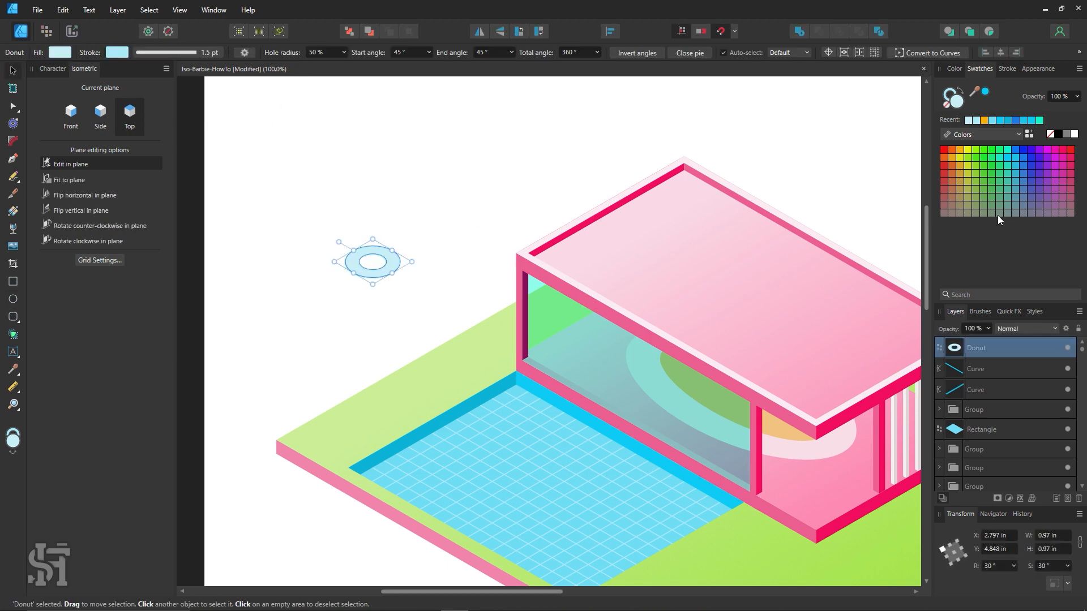
pyautogui.click(947, 106)
pyautogui.click(945, 106)
pyautogui.hotkey('ctrl', 'd')
pyautogui.click(389, 264)
pyautogui.click(839, 181)
pyautogui.click(383, 269)
pyautogui.click(442, 195)
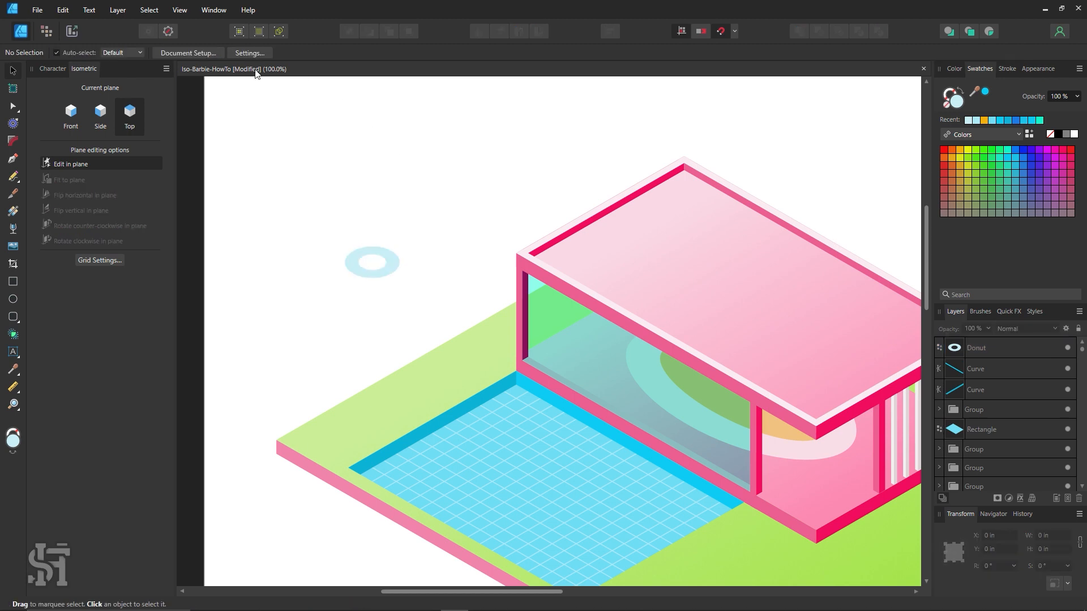
# Step: Set the donut's hole radius to 37 %
pyautogui.click(394, 264)
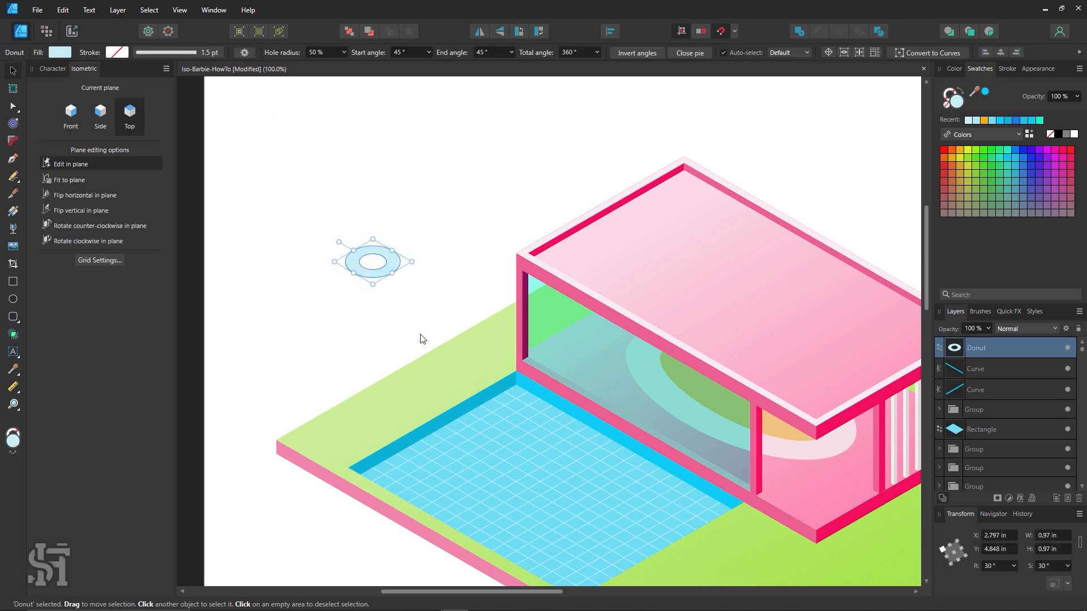
pyautogui.click(344, 52)
pyautogui.moveTo(344, 66)
pyautogui.mouseDown()
pyautogui.moveTo(329, 64)
pyautogui.moveTo(336, 69)
pyautogui.mouseUp()
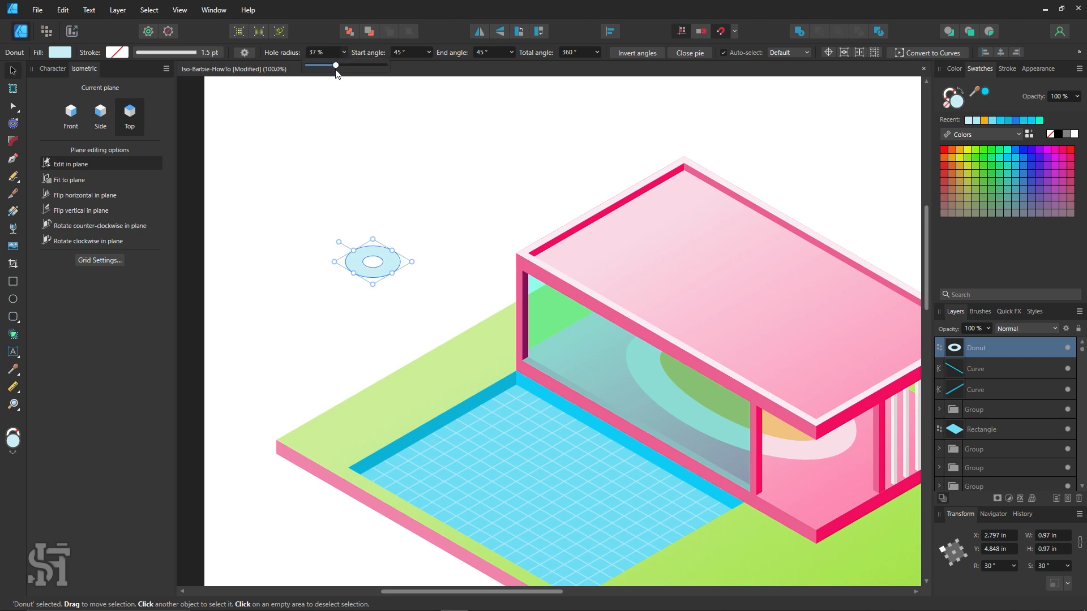
pyautogui.click(420, 168)
# Step: Try a red fill and a magenta fill on the donut
pyautogui.click(395, 262)
pyautogui.click(1070, 150)
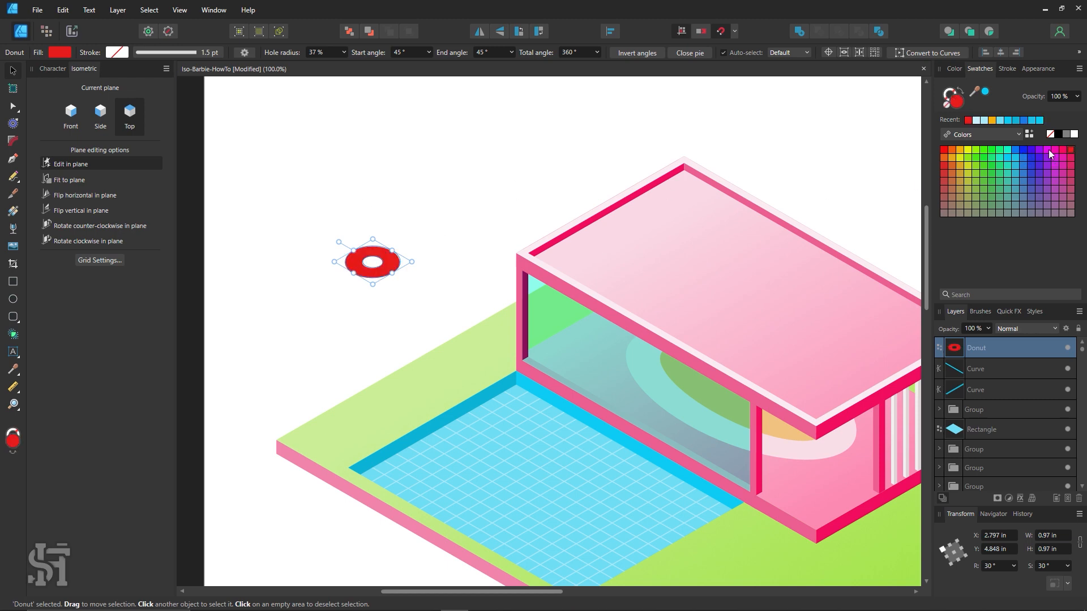
pyautogui.click(1049, 149)
pyautogui.click(405, 316)
# Step: Fill the donut with the crimson pink swatch
pyautogui.press('z')
pyautogui.click(364, 297)
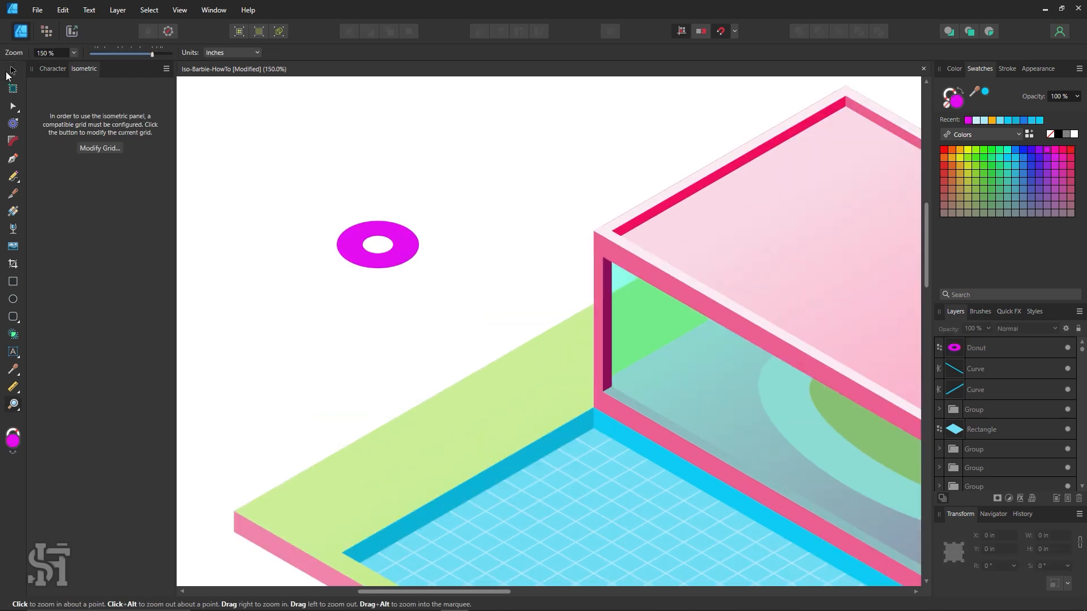
pyautogui.click(12, 71)
pyautogui.click(398, 227)
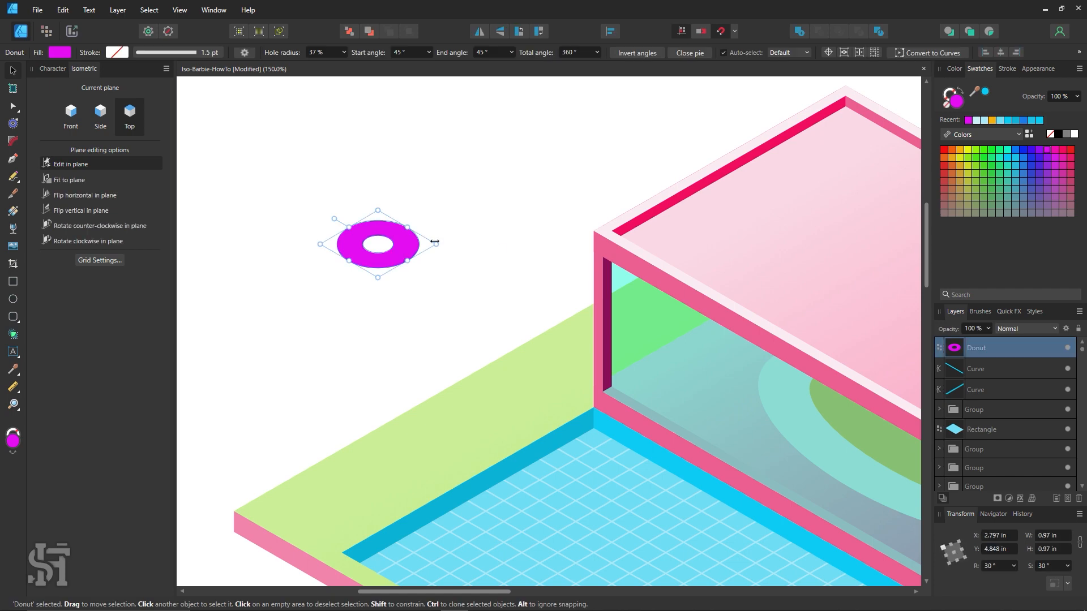
pyautogui.click(1062, 150)
pyautogui.click(442, 262)
# Step: Duplicate the crimson donut directly below the original and fill the copy with magenta
pyautogui.press('z')
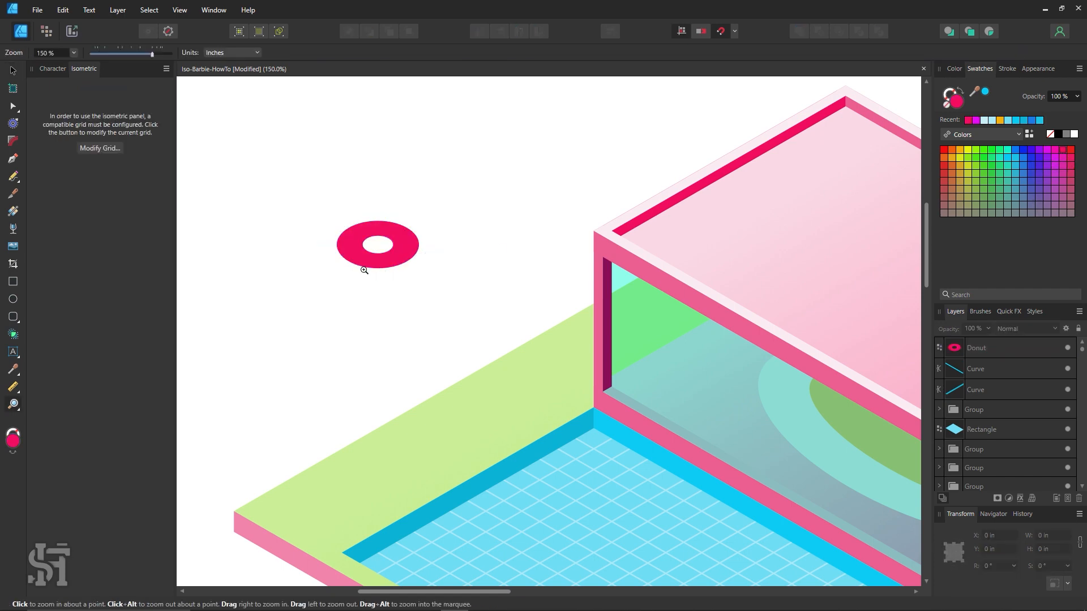
pyautogui.click(364, 270)
pyautogui.moveTo(364, 270); pyautogui.dragTo(562, 318)
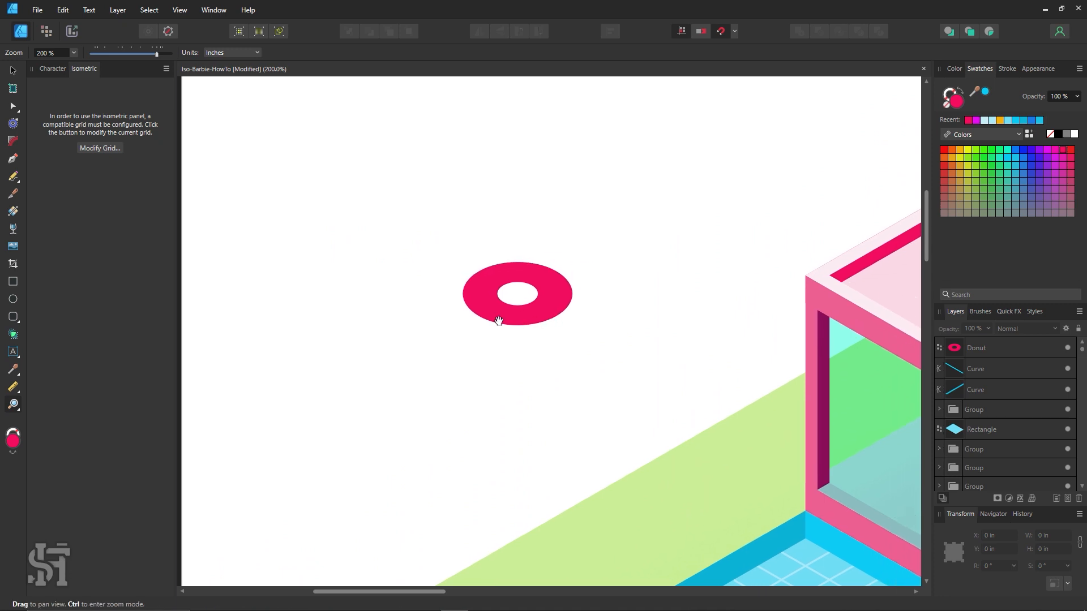
pyautogui.click(13, 70)
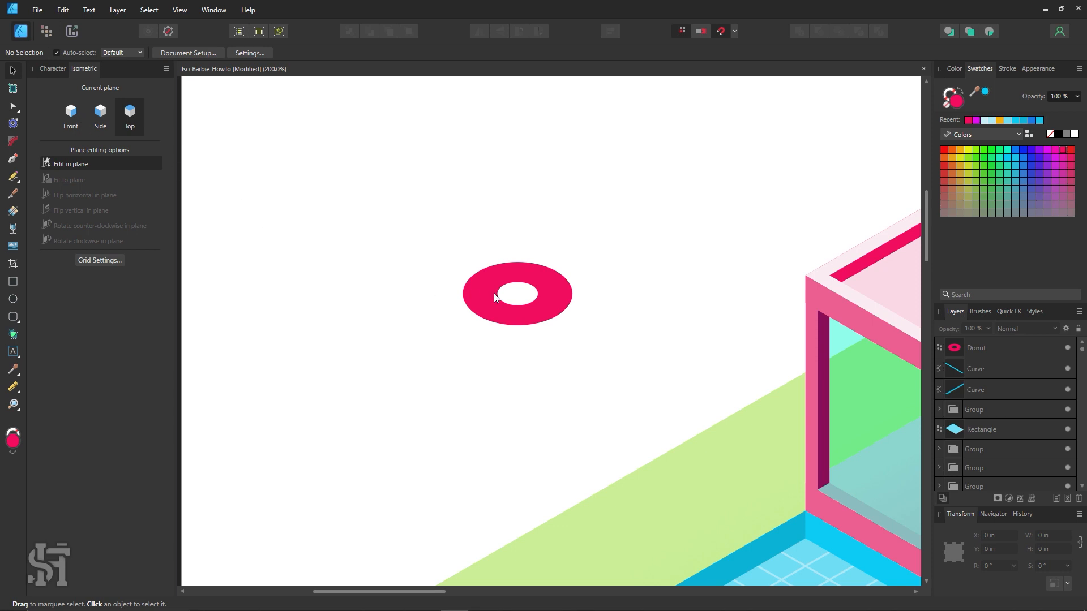
pyautogui.scroll(-1, 513, 328)
pyautogui.moveTo(522, 328); pyautogui.dragTo(492, 318)
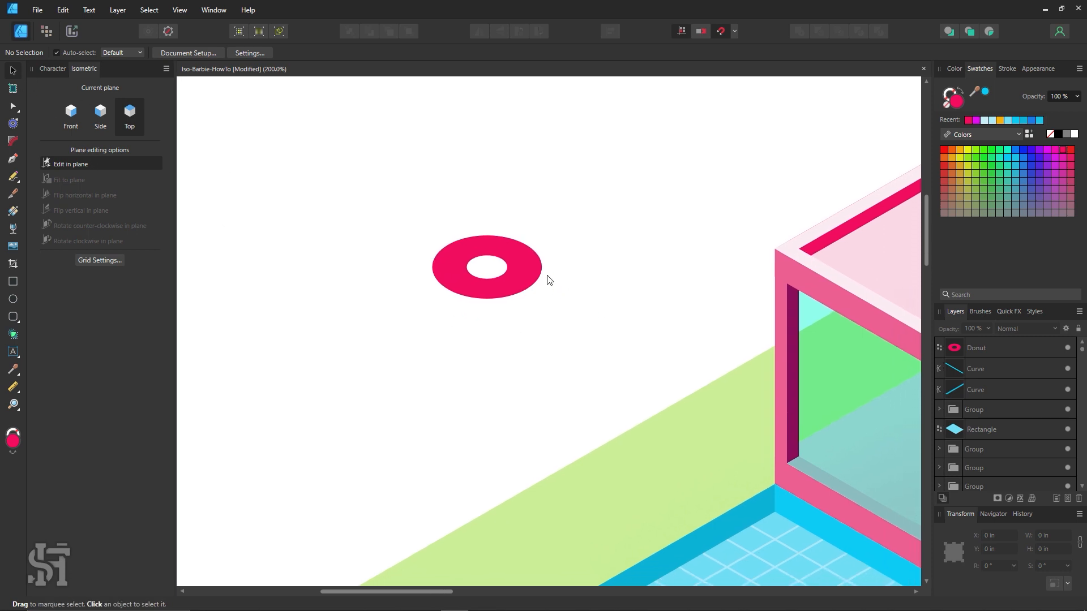
pyautogui.click(529, 269)
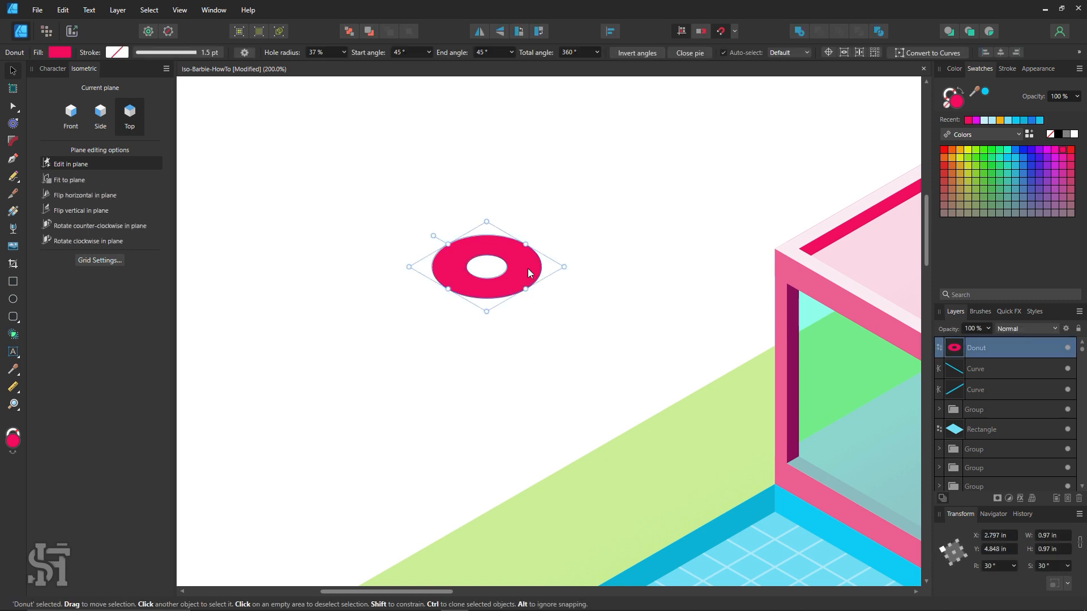
pyautogui.moveTo(528, 268); pyautogui.dragTo(527, 343)
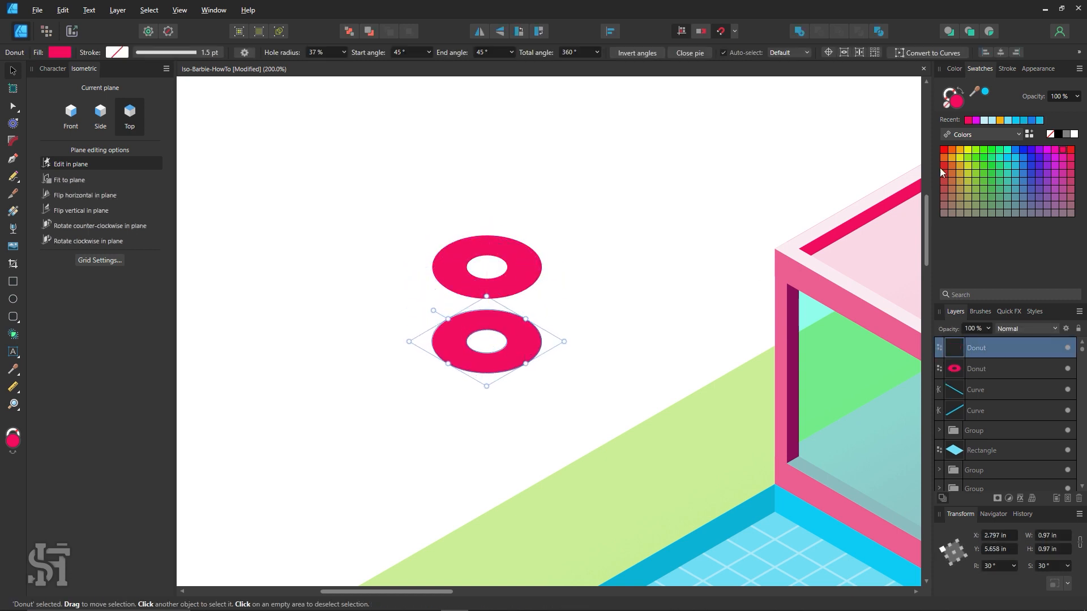
pyautogui.click(986, 121)
pyautogui.click(1069, 150)
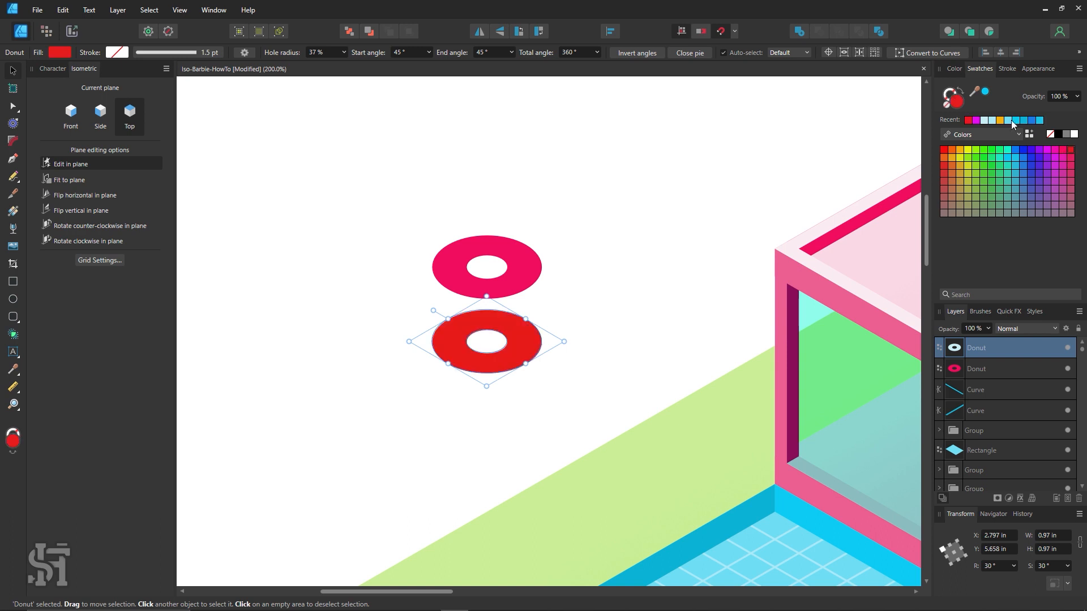
pyautogui.click(1045, 149)
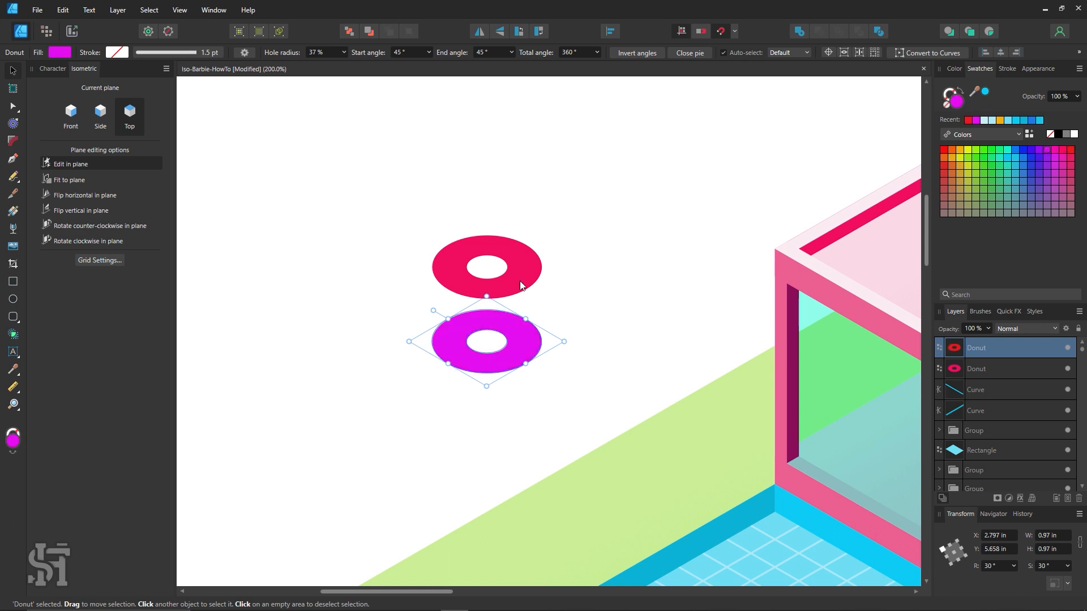
# Step: Move the magenta donut up to about 0.18 in below the crimson one and send it behind as the ring's side
pyautogui.moveTo(539, 350); pyautogui.dragTo(538, 301)
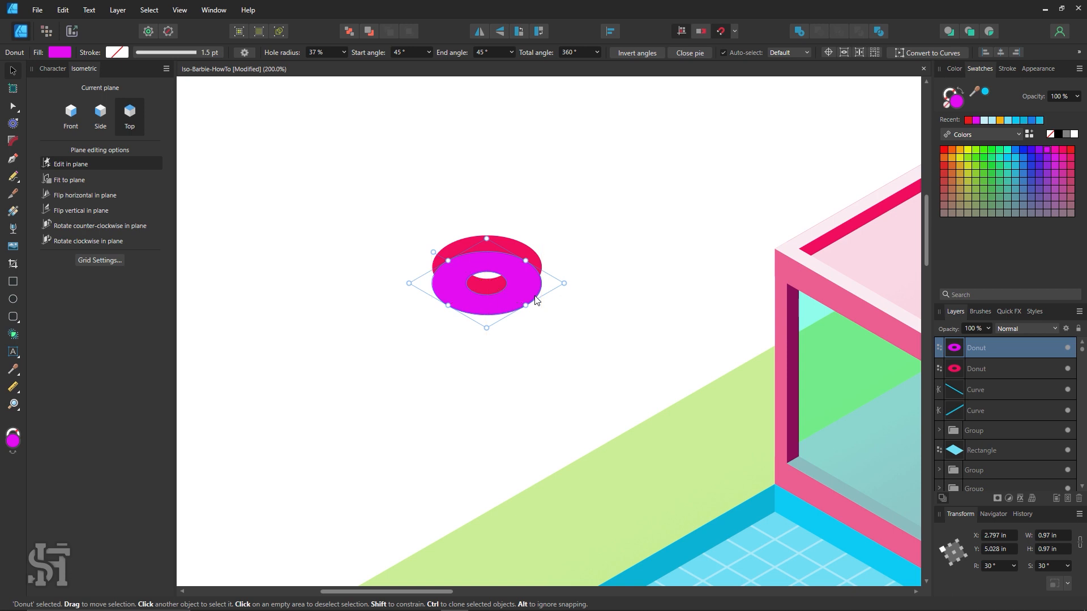
pyautogui.hotkey('ctrl', 'shift', '[')
pyautogui.click(635, 389)
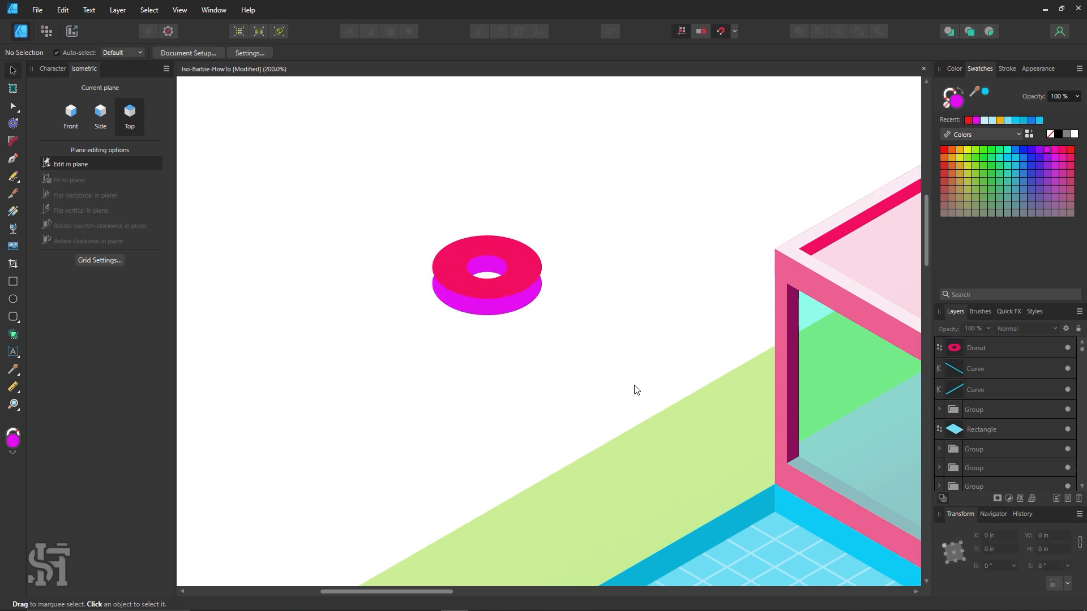
# Step: Draw a closed four-sided Pen shape bridging the gap between the two donuts at the ring's left edge
pyautogui.press('z')
pyautogui.click(508, 294)
pyautogui.click(487, 273)
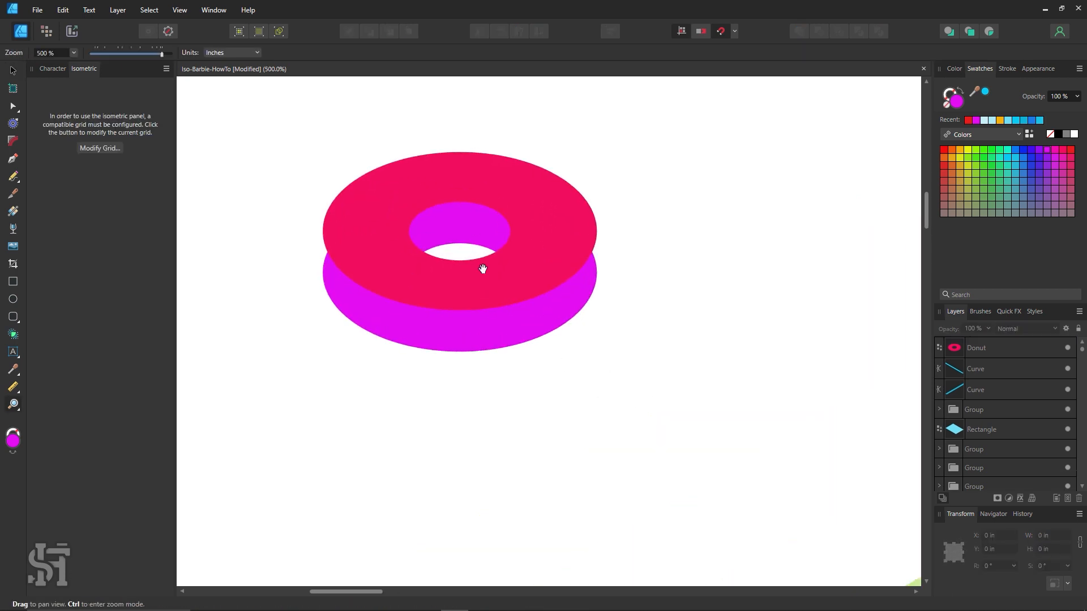
pyautogui.moveTo(483, 269); pyautogui.dragTo(499, 285)
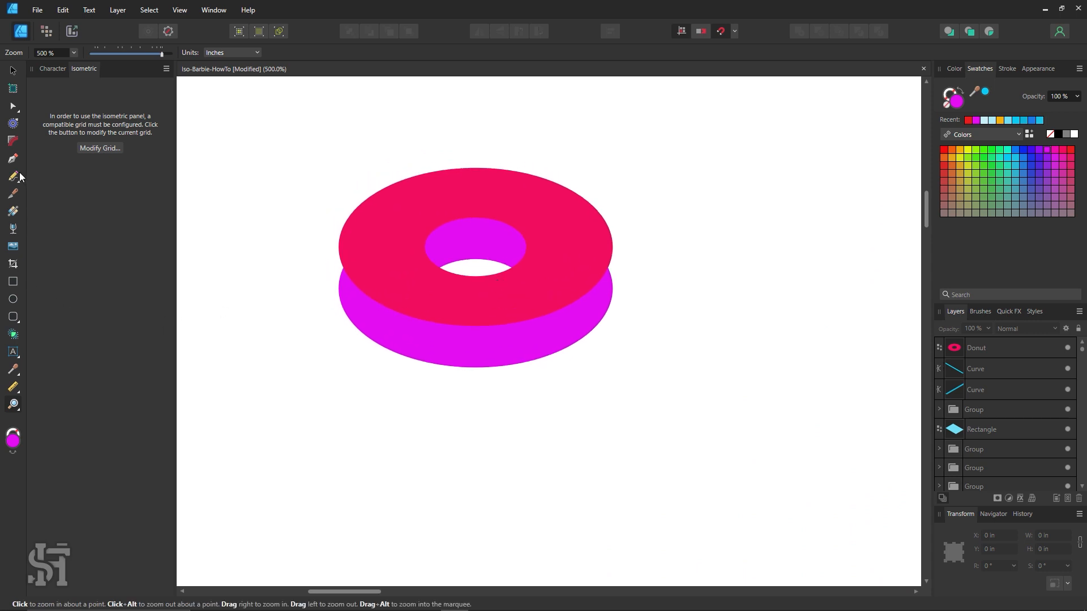
pyautogui.click(13, 158)
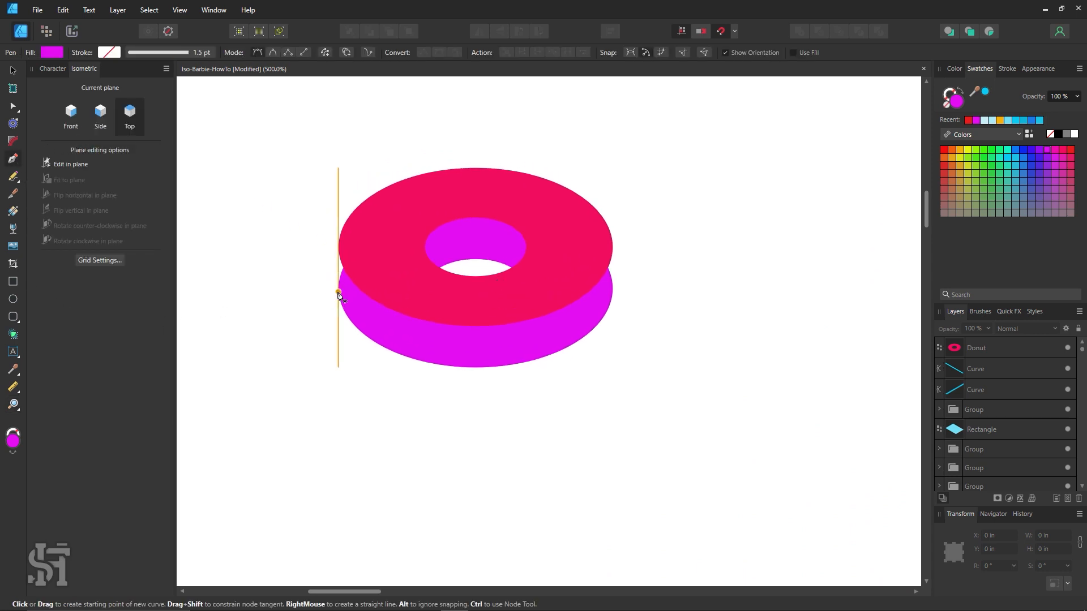
pyautogui.click(339, 292)
pyautogui.click(339, 244)
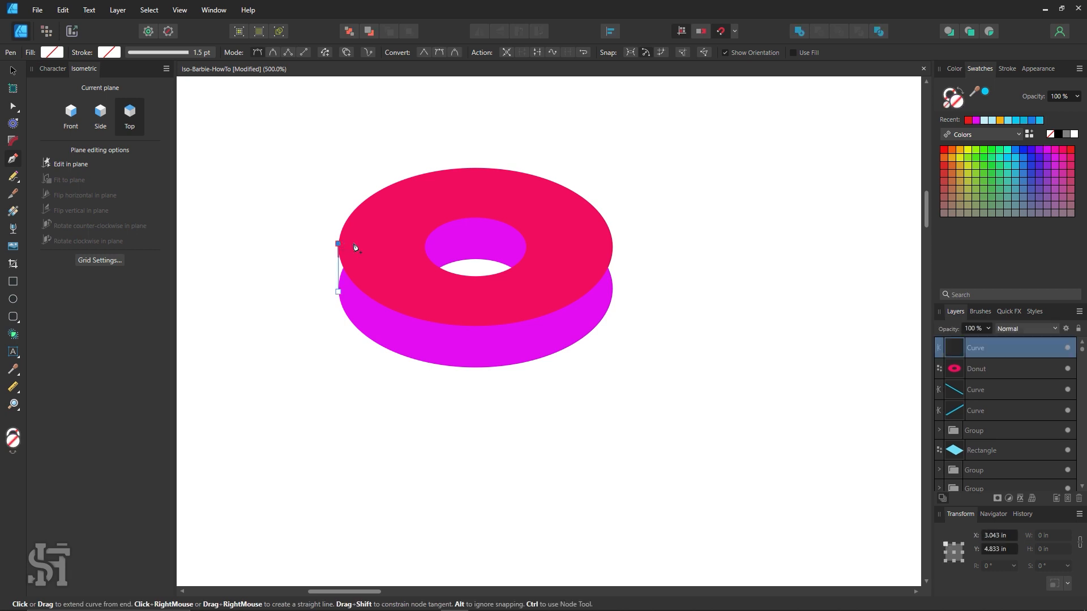
pyautogui.click(355, 246)
pyautogui.click(359, 282)
pyautogui.click(338, 292)
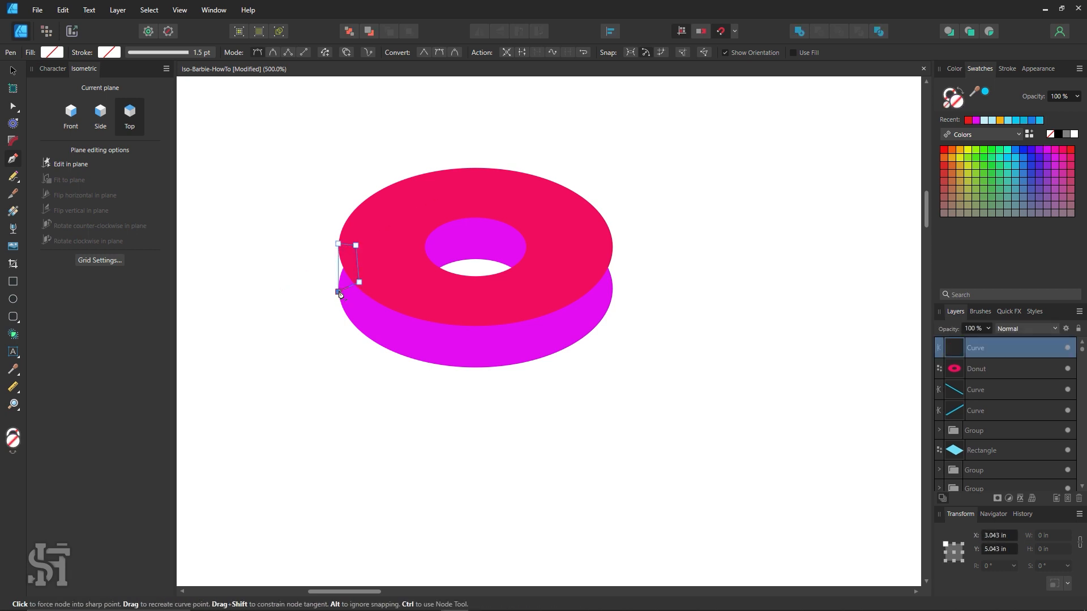
# Step: Fill the left bridging shape with the magenta sampled from the ring's side and deselect it
pyautogui.press('i')
pyautogui.click(486, 357)
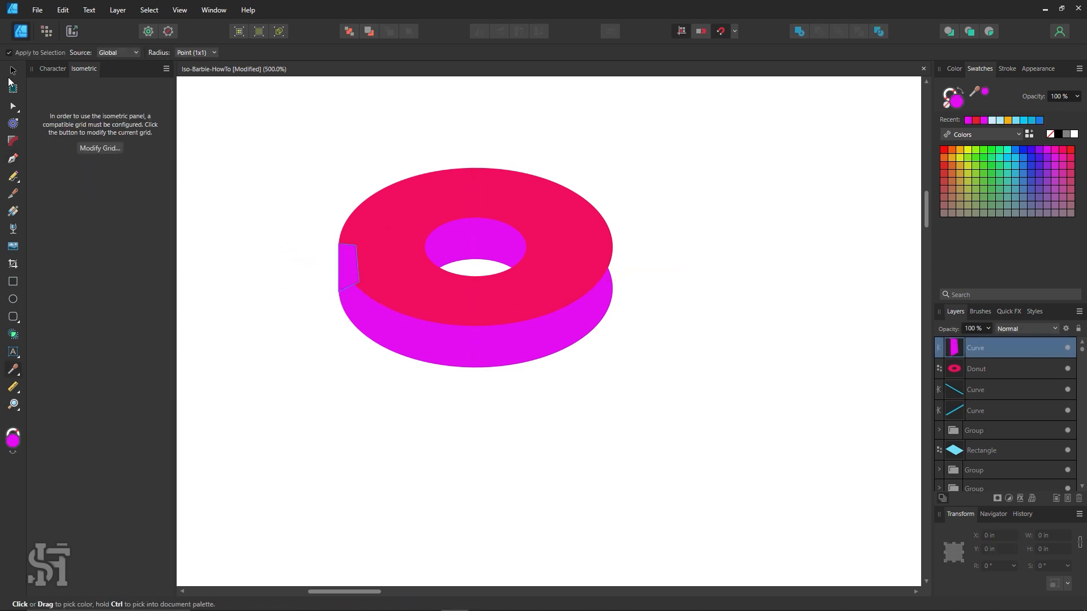
pyautogui.click(12, 70)
pyautogui.click(204, 146)
# Step: Draw a closed five-sided Pen shape bridging the gap at the ring's right edge and fill it with the sampled magenta
pyautogui.press('p')
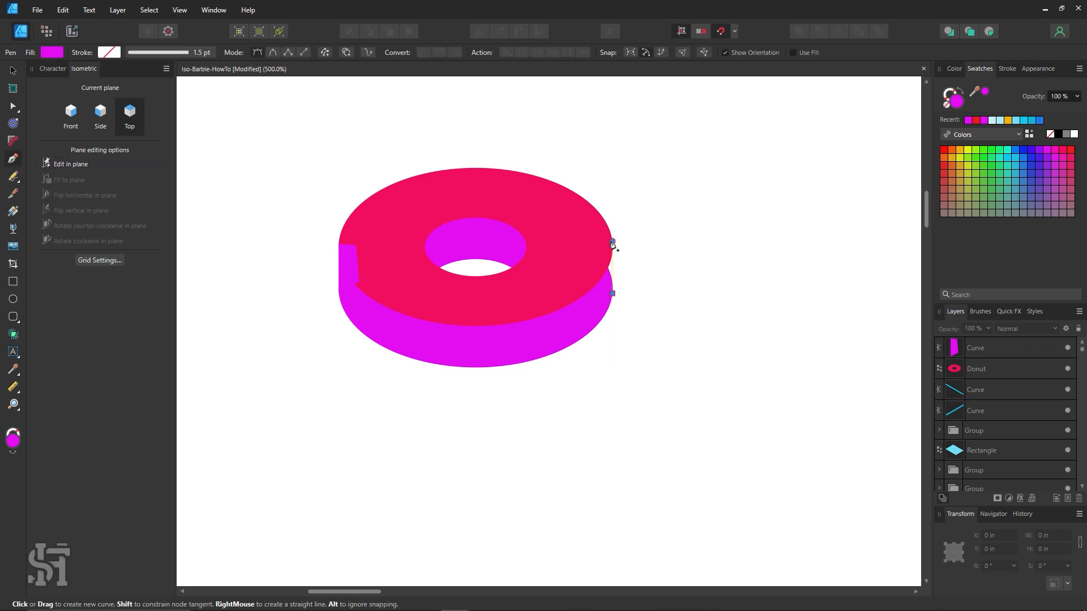
pyautogui.click(612, 241)
pyautogui.click(589, 242)
pyautogui.click(576, 288)
pyautogui.click(593, 303)
pyautogui.click(612, 293)
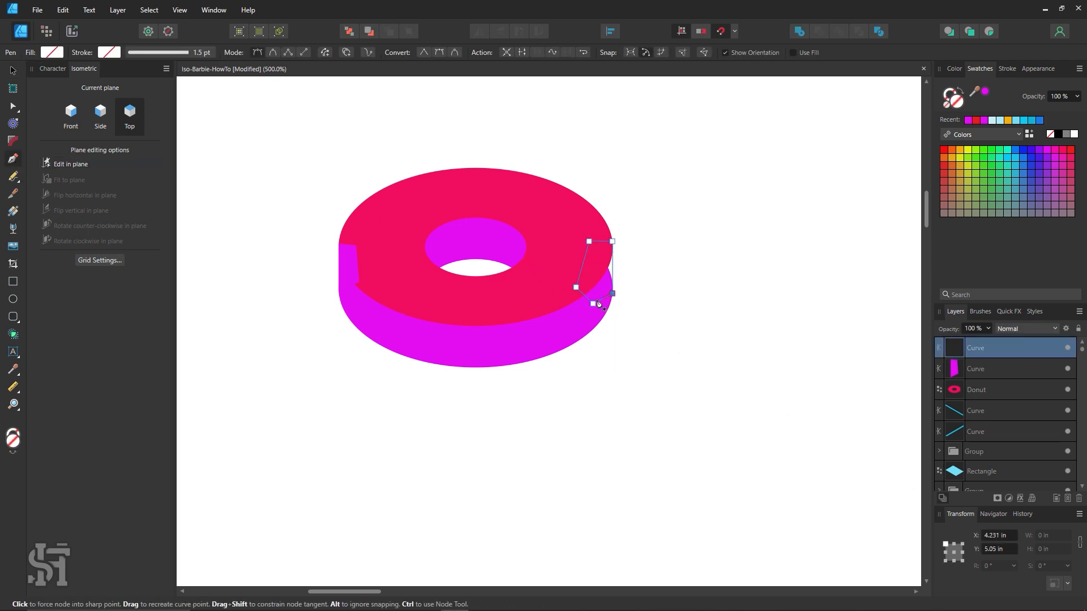
pyautogui.press('i')
pyautogui.click(571, 317)
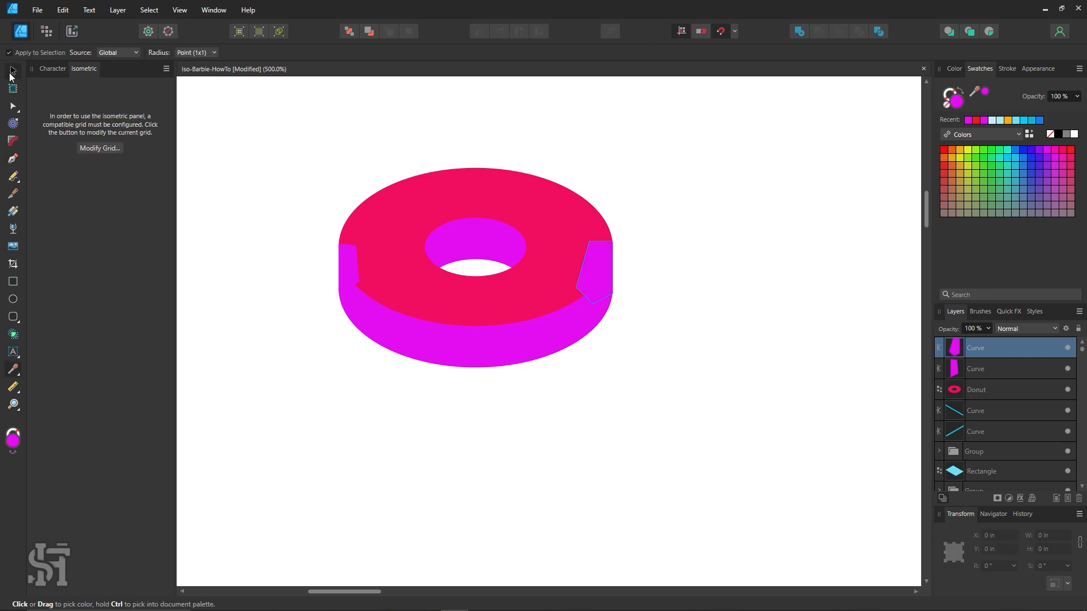
# Step: Merge the two bridging shapes with the magenta donut into one side piece using Boolean Add, and deselect it
pyautogui.click(12, 71)
pyautogui.click(345, 269)
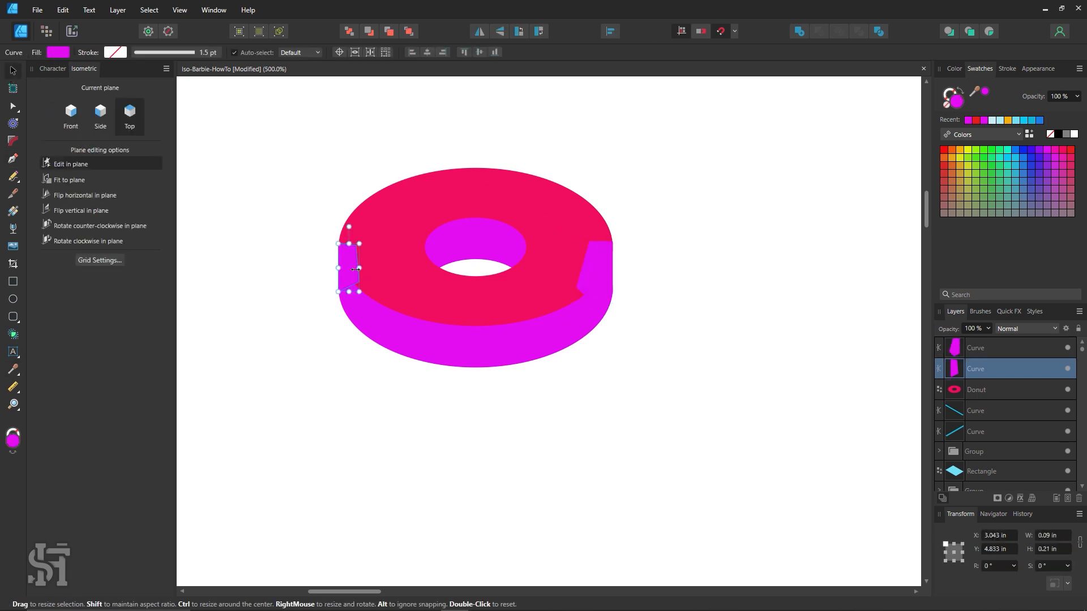
pyautogui.keyDown('shift'); pyautogui.click(436, 347); pyautogui.keyUp('shift')
pyautogui.keyDown('shift'); pyautogui.click(596, 265); pyautogui.keyUp('shift')
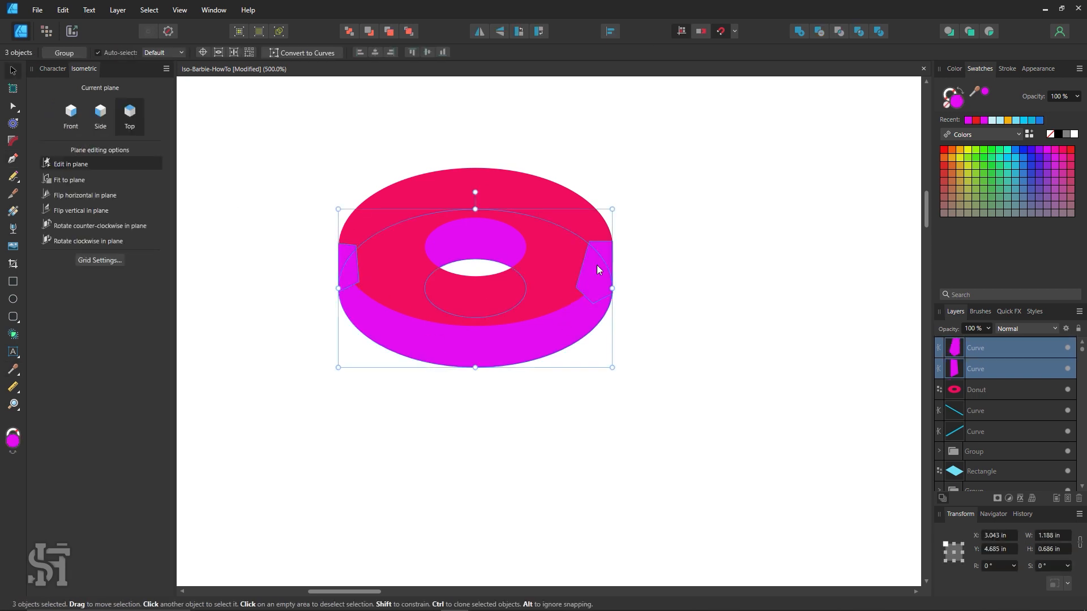
pyautogui.click(800, 31)
pyautogui.hotkey('ctrl', 'd')
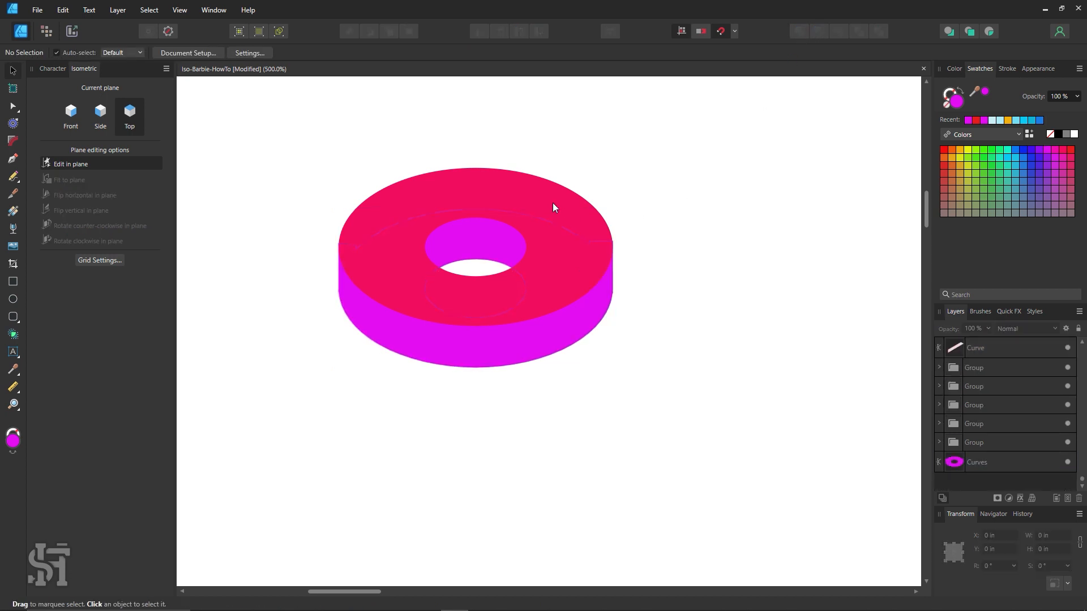
# Step: Try a cyan swatch as the fill of the pool ring's side and deselect it to judge the contrast
pyautogui.press('z')
pyautogui.keyDown('alt'); pyautogui.click(646, 364); pyautogui.keyUp('alt')
pyautogui.keyDown('alt'); pyautogui.click(646, 364); pyautogui.keyUp('alt')
pyautogui.keyDown('alt'); pyautogui.click(646, 364); pyautogui.keyUp('alt')
pyautogui.keyDown('alt'); pyautogui.click(646, 365); pyautogui.keyUp('alt')
pyautogui.moveTo(646, 440); pyautogui.dragTo(618, 380)
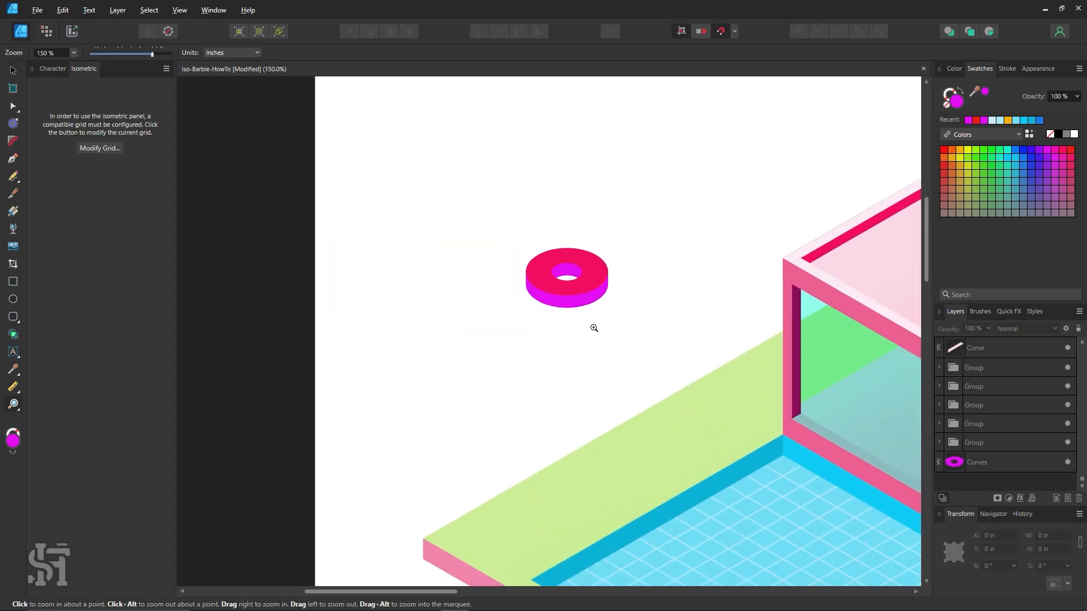
pyautogui.click(13, 71)
pyautogui.click(558, 305)
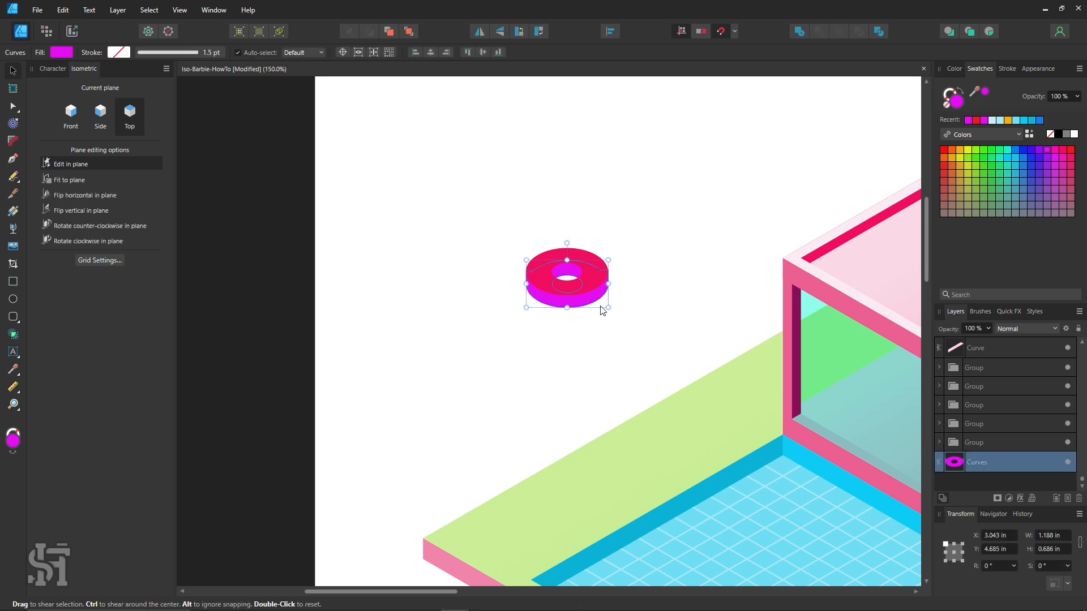
pyautogui.click(1008, 158)
pyautogui.click(762, 237)
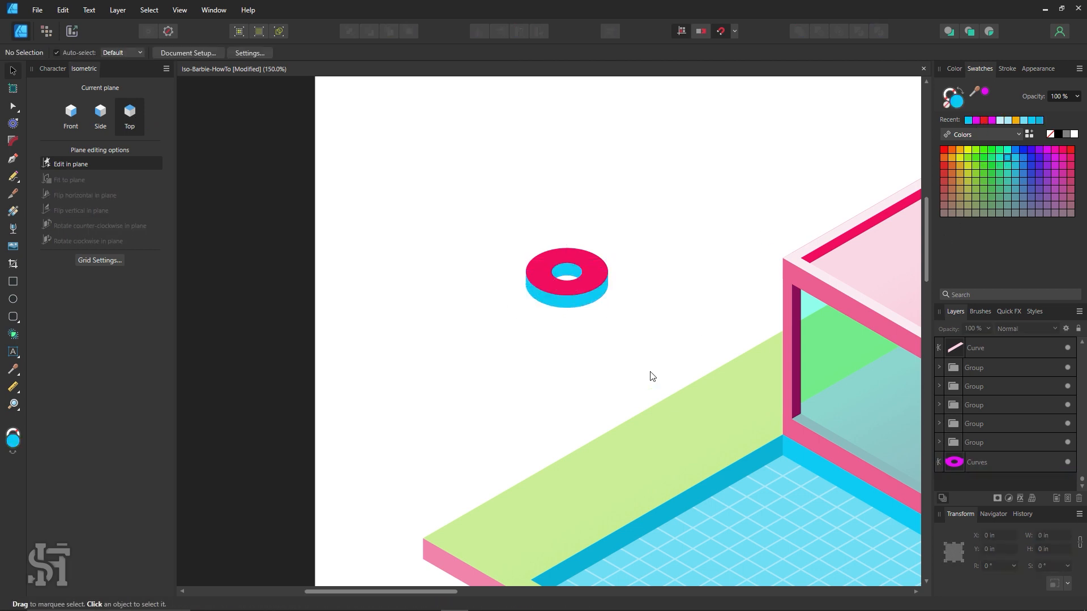
# Step: Try an orange swatch as the fill of the pool ring's side and compare it against the whole house
pyautogui.click(976, 462)
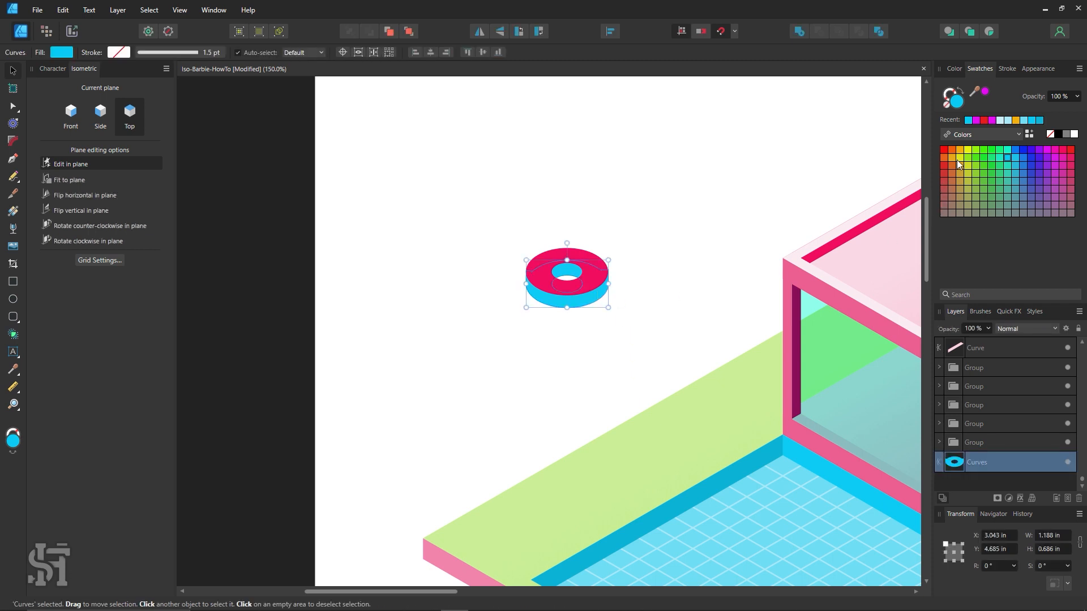
pyautogui.click(952, 158)
pyautogui.click(595, 271)
pyautogui.click(649, 402)
pyautogui.press('z')
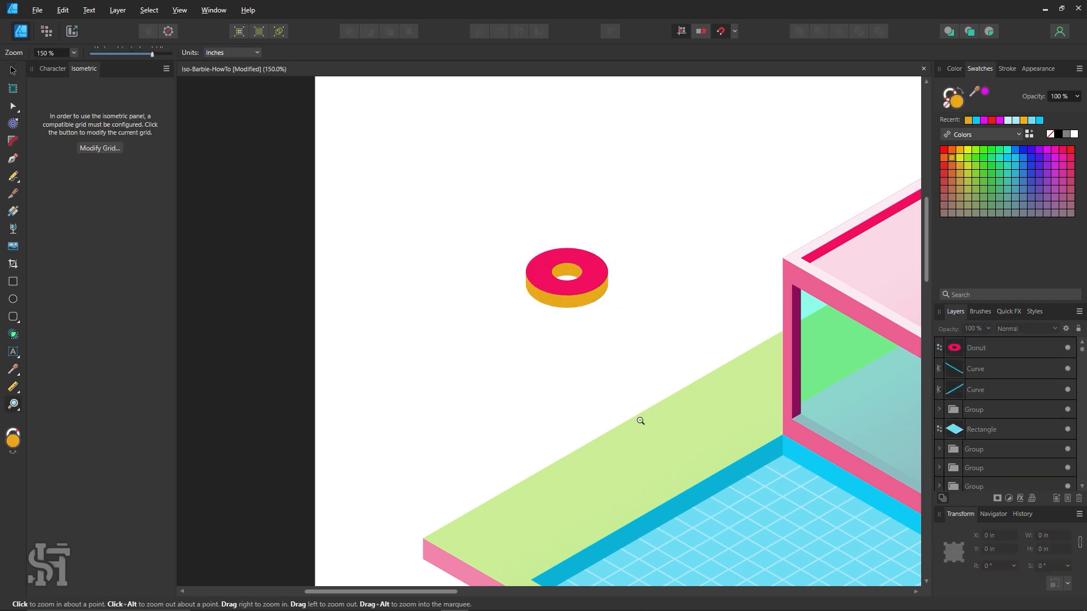
pyautogui.keyDown('alt'); pyautogui.click(641, 419); pyautogui.keyUp('alt')
pyautogui.moveTo(648, 476); pyautogui.dragTo(536, 366)
pyautogui.moveTo(245, 143); pyautogui.dragTo(498, 372)
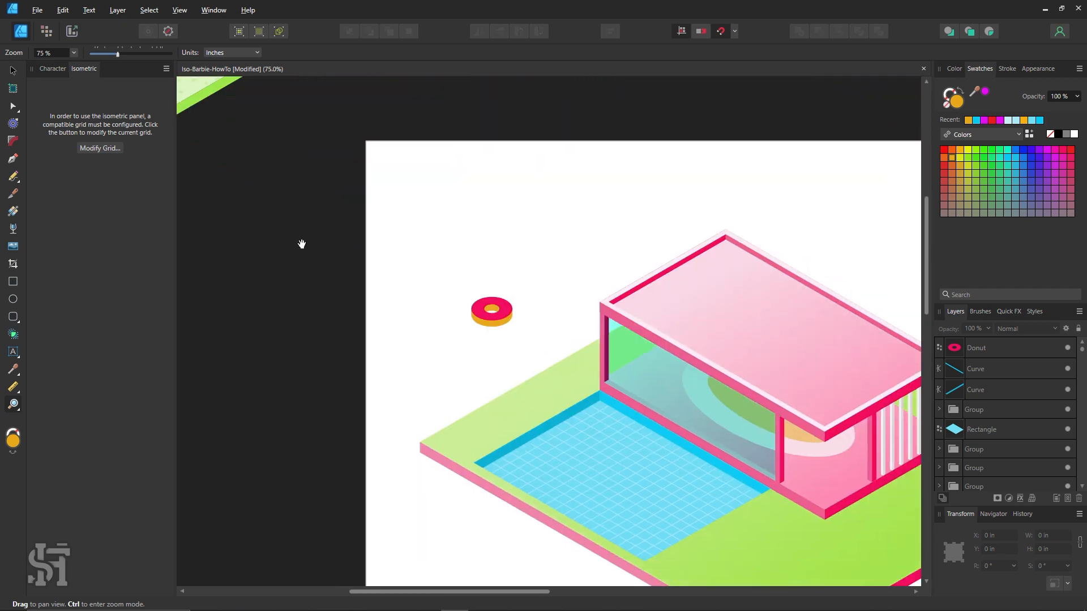
pyautogui.moveTo(302, 244); pyautogui.dragTo(237, 170)
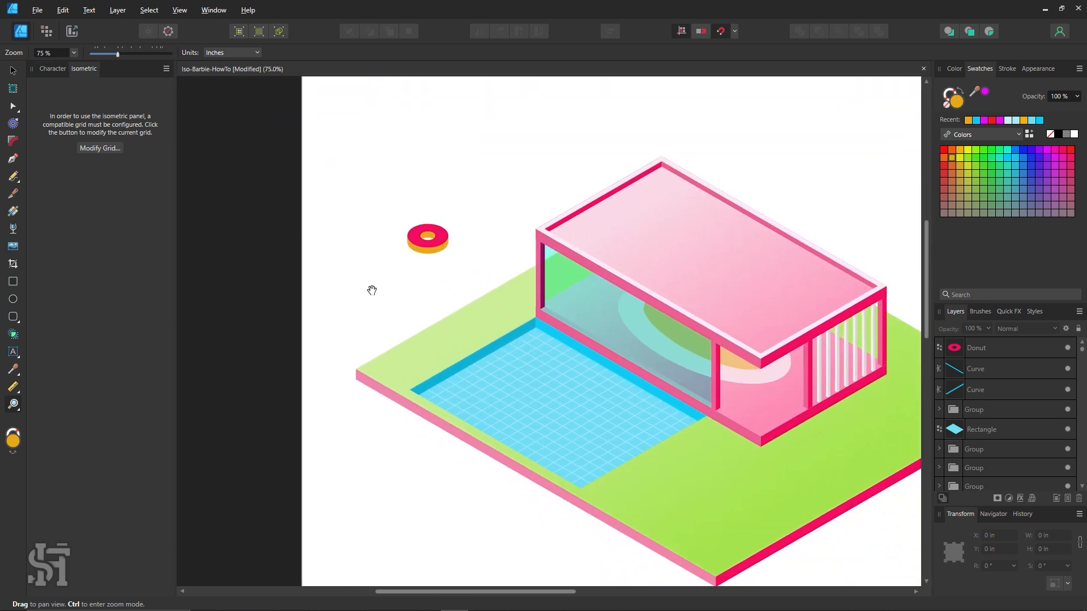
pyautogui.press('v')
pyautogui.moveTo(453, 210); pyautogui.dragTo(383, 273)
pyautogui.click(462, 263)
# Step: Recolour the pool ring's side starting from the magenta swatch, adjusting it to a lighter, pinker magenta
pyautogui.click(446, 248)
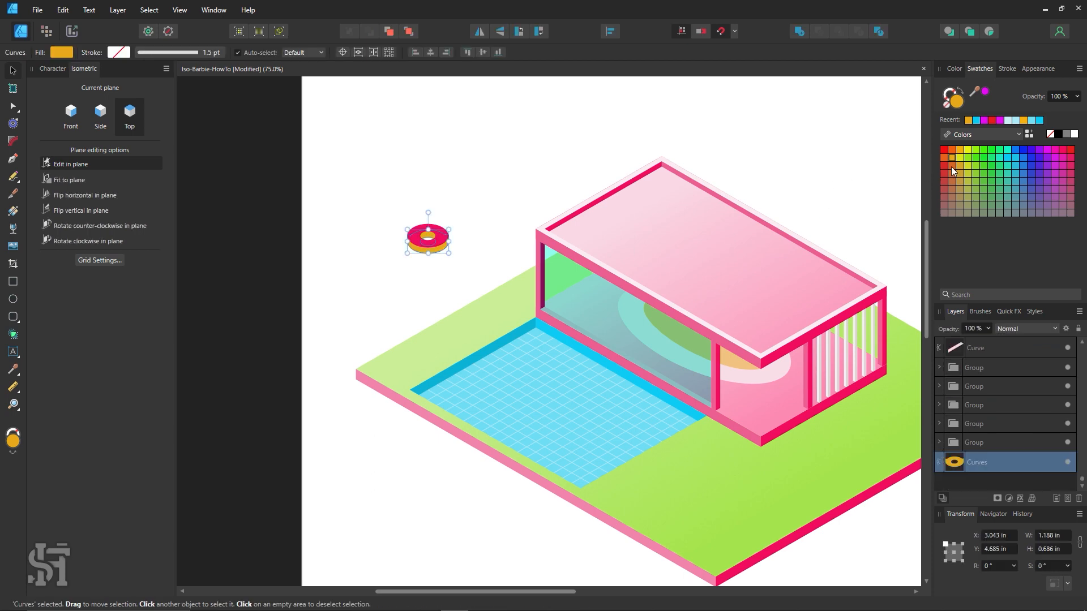
pyautogui.moveTo(437, 177); pyautogui.dragTo(449, 218)
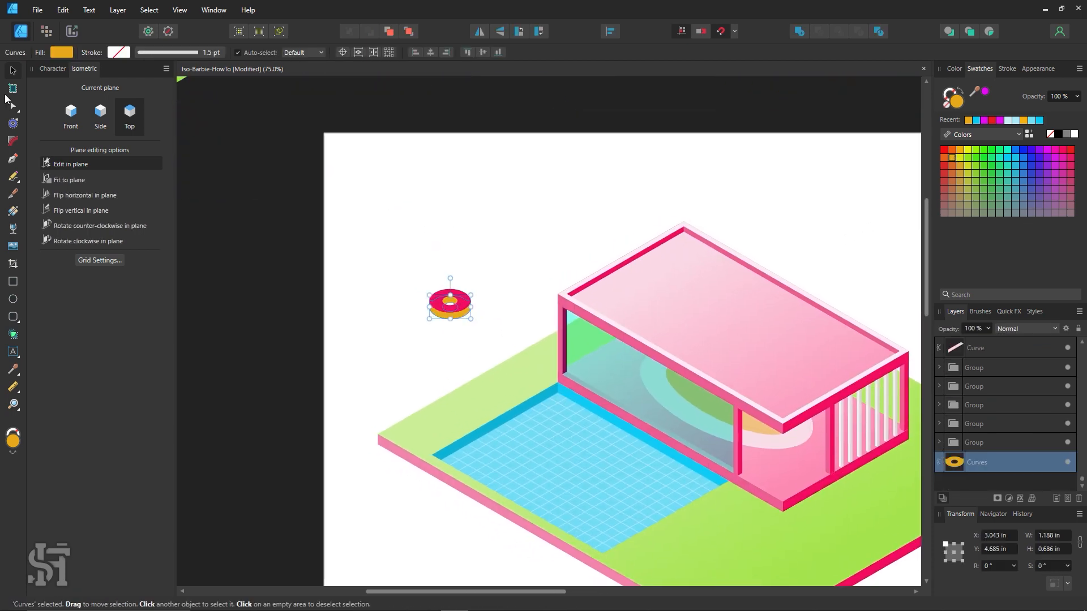
pyautogui.click(485, 318)
pyautogui.click(464, 314)
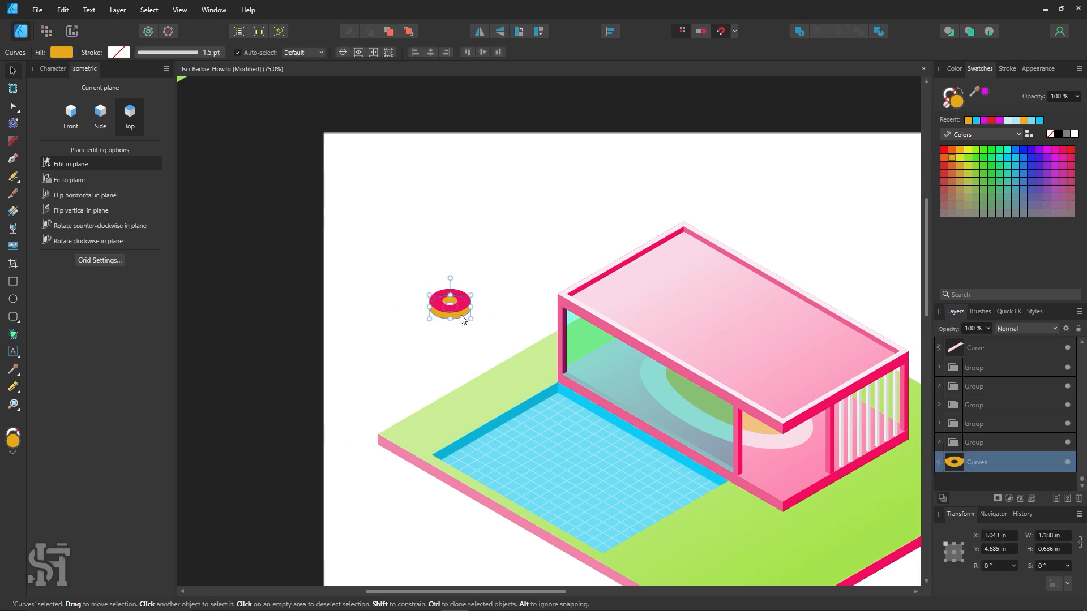
pyautogui.click(1048, 151)
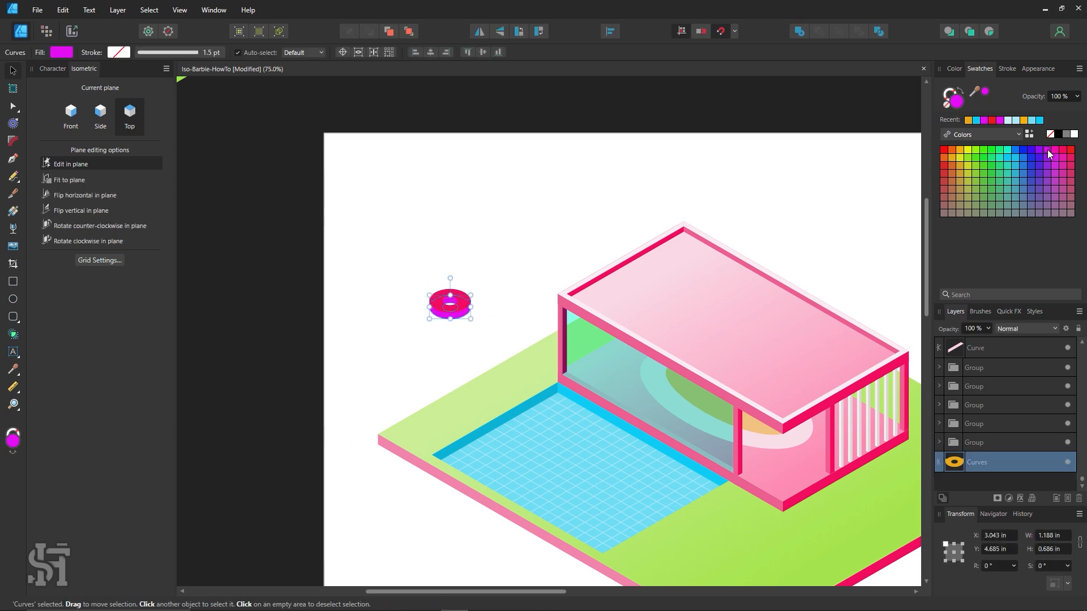
pyautogui.doubleClick(957, 102)
pyautogui.click(925, 247)
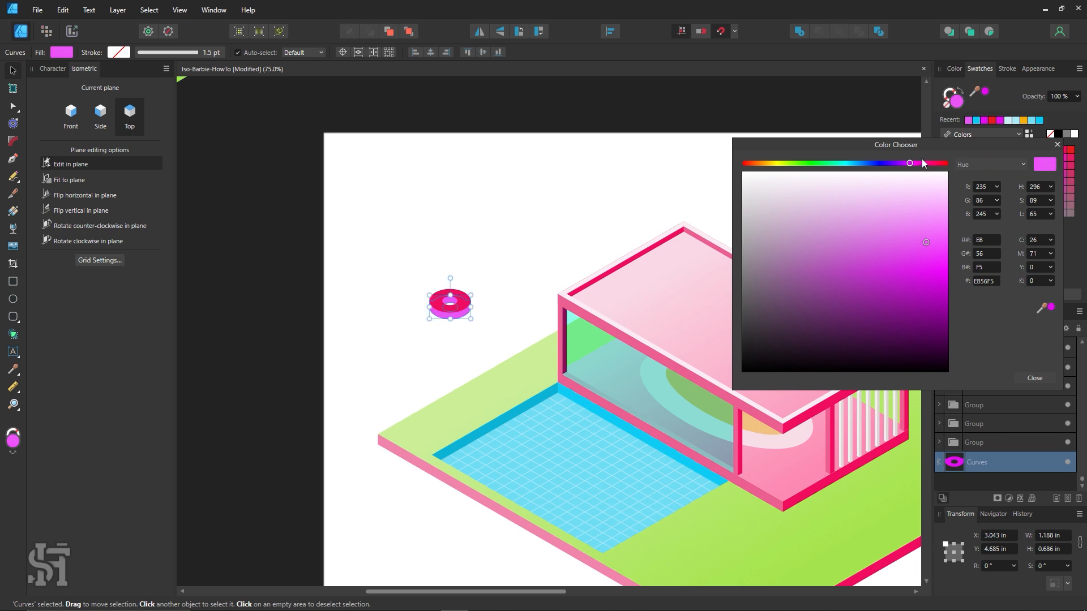
pyautogui.moveTo(926, 165); pyautogui.dragTo(921, 164)
pyautogui.click(1036, 376)
pyautogui.click(432, 204)
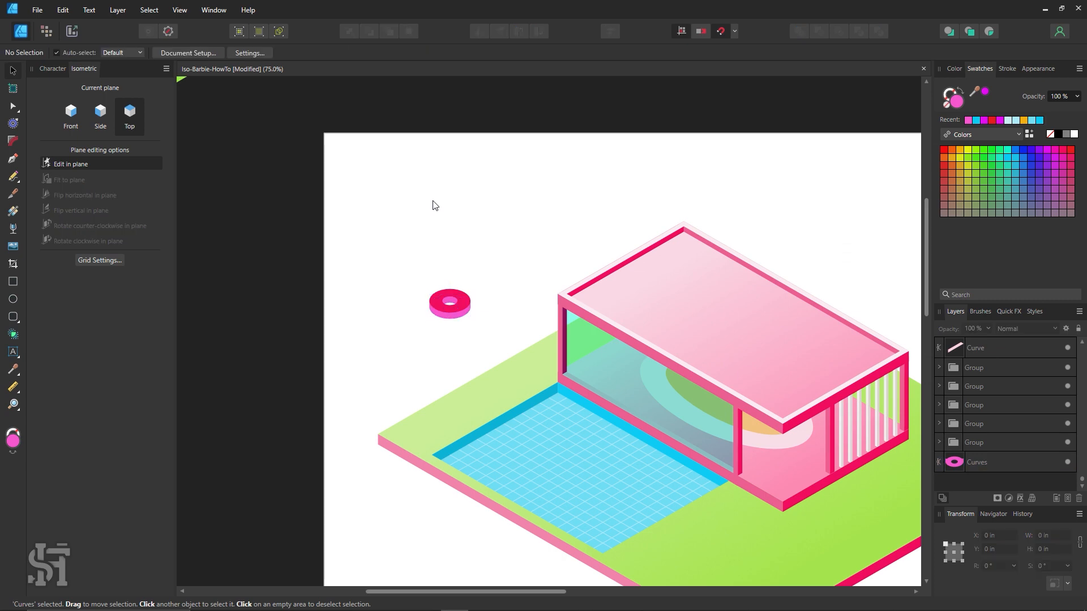
# Step: Change the fill of the ring's top donut to light pink F6BED2
pyautogui.click(462, 300)
pyautogui.scroll(-1, 462, 295)
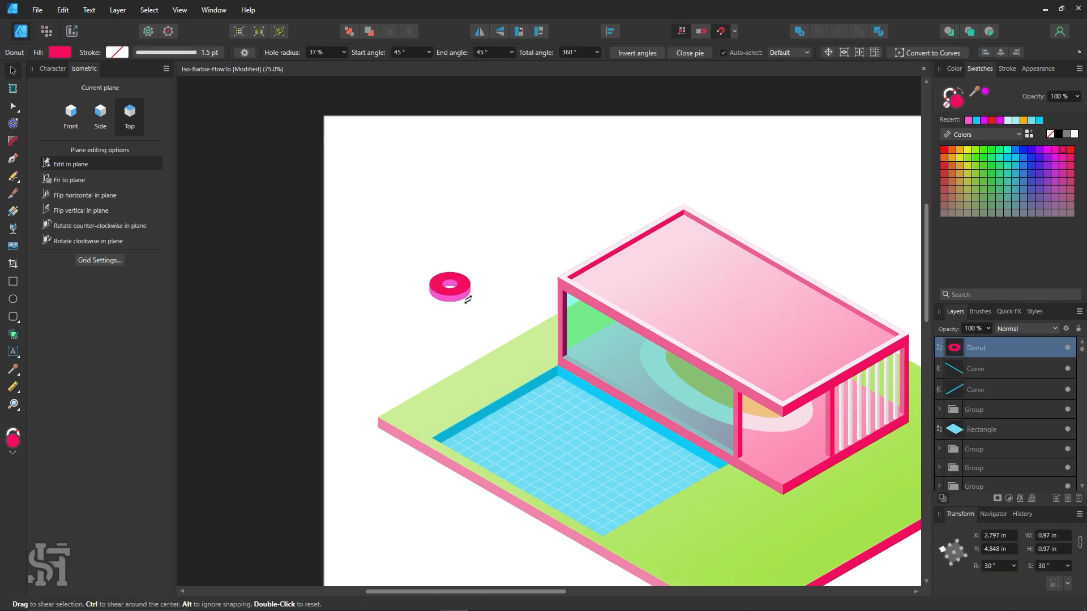
pyautogui.doubleClick(957, 105)
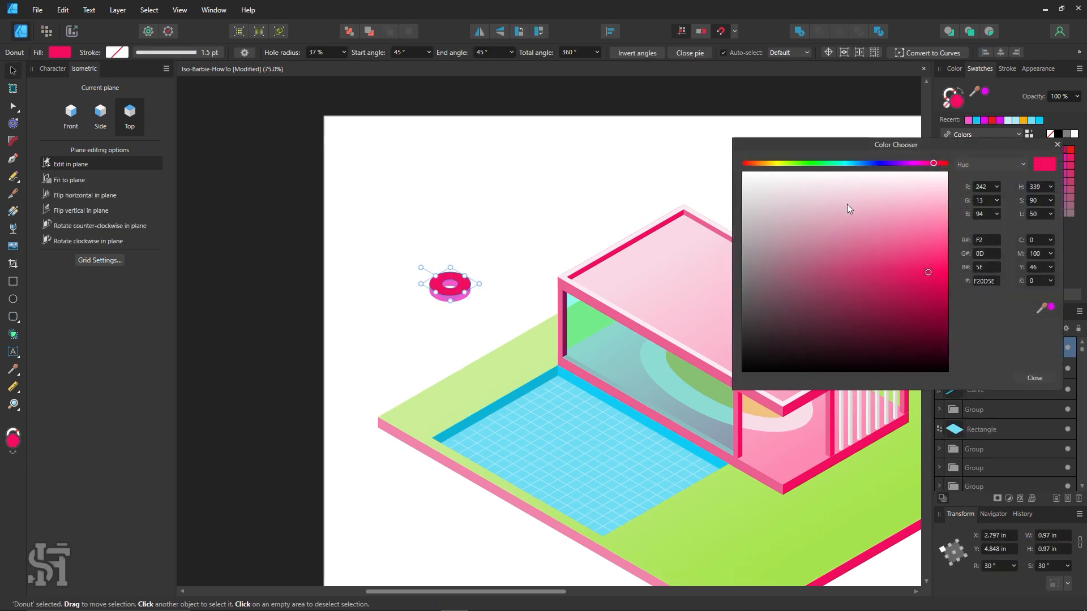
pyautogui.moveTo(847, 204); pyautogui.dragTo(896, 200)
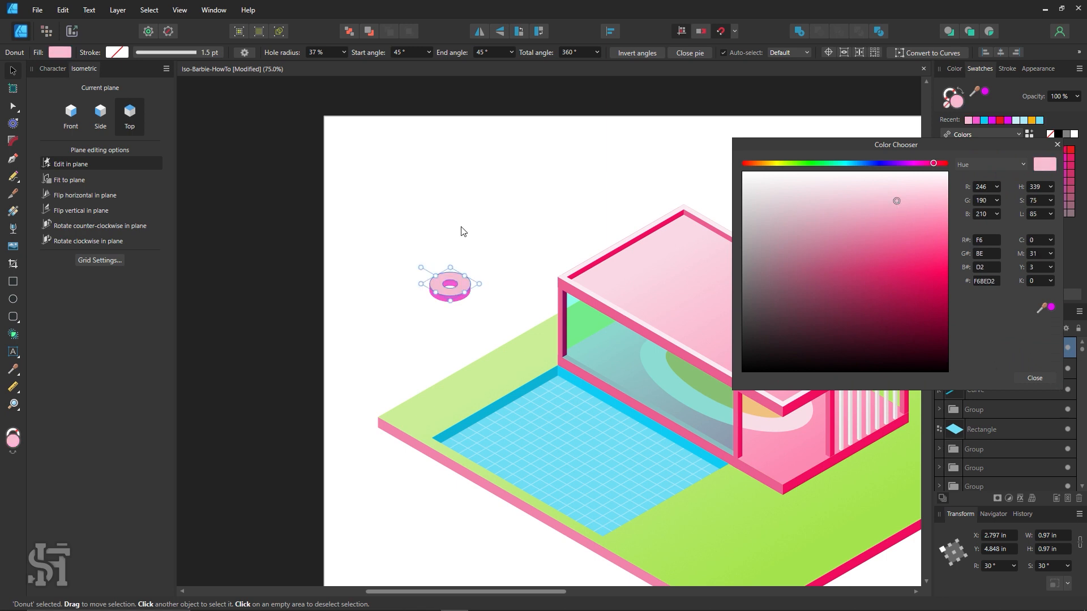
pyautogui.click(1047, 379)
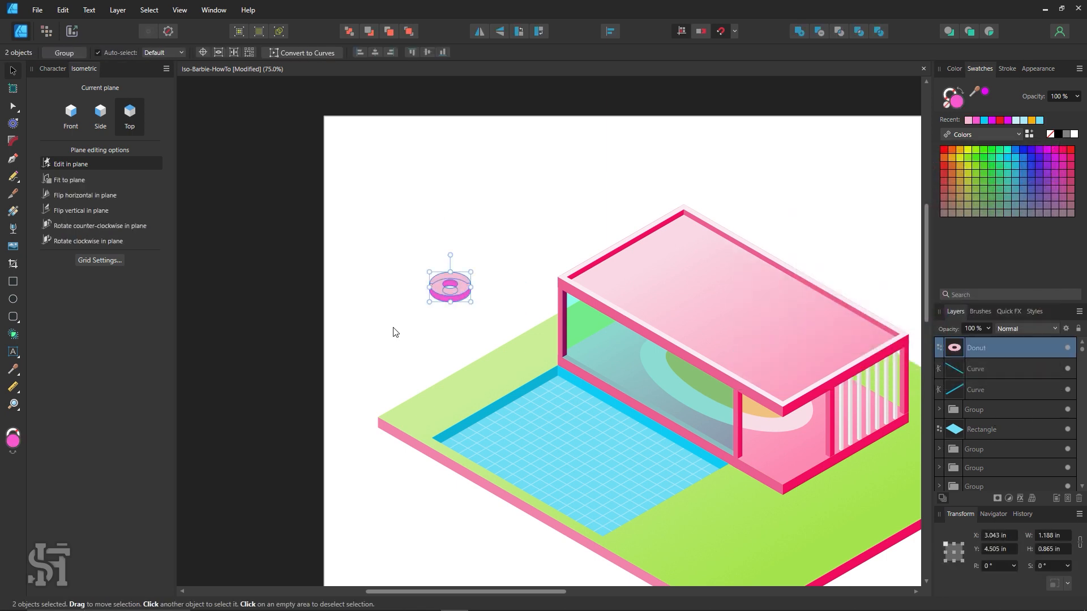
# Step: Group the ring's top and side, move the group onto the pool's upper area and bring it to the front
pyautogui.hotkey('ctrl', 'g')
pyautogui.moveTo(451, 286); pyautogui.dragTo(559, 422)
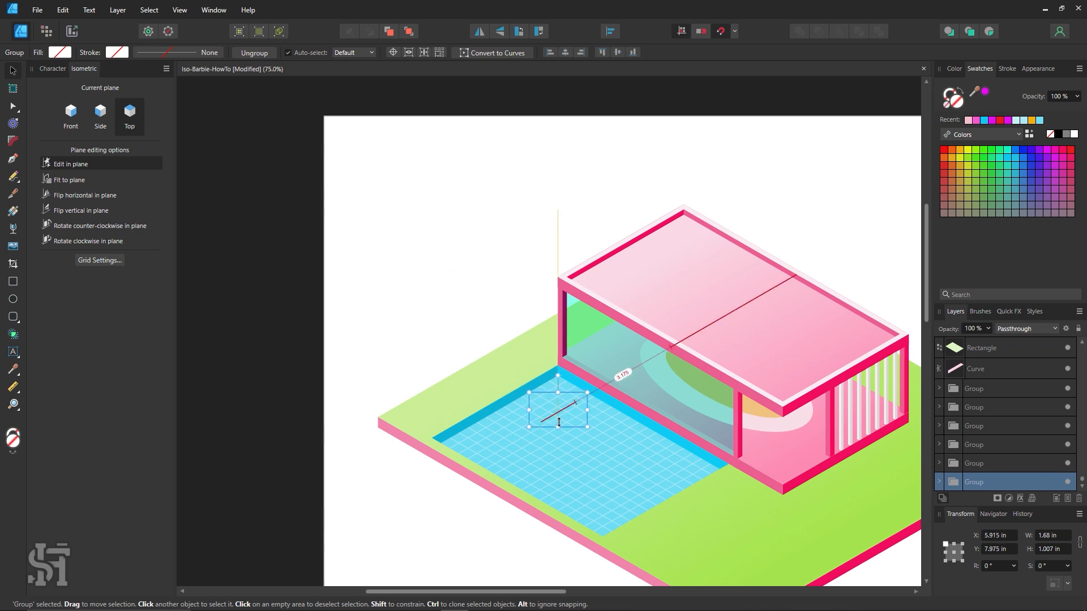
pyautogui.hotkey('ctrl', 'shift', ']')
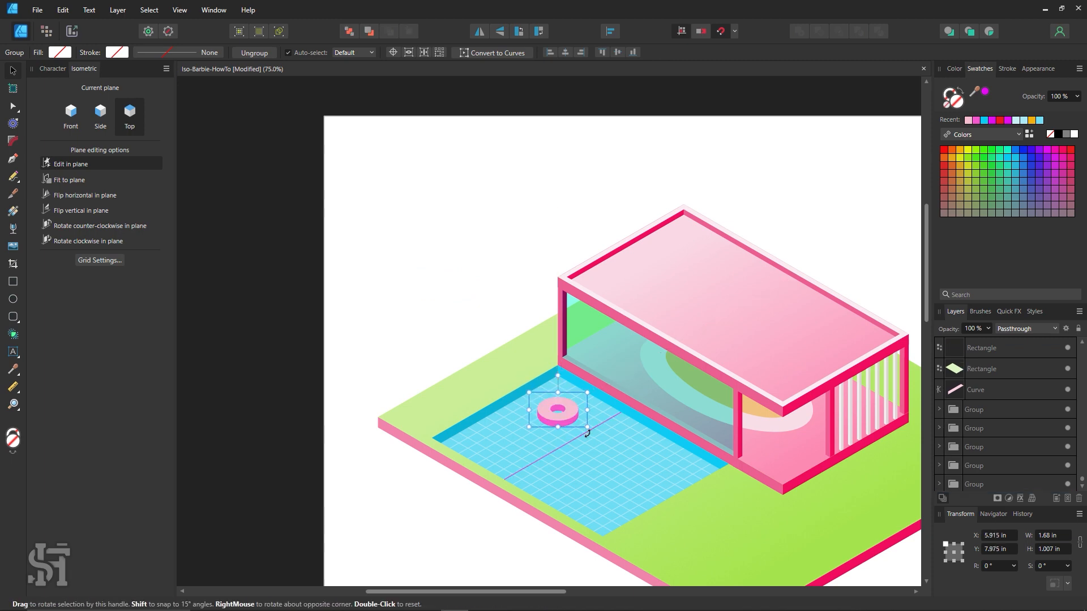
pyautogui.moveTo(558, 430); pyautogui.dragTo(515, 373)
pyautogui.click(432, 255)
pyautogui.click(535, 402)
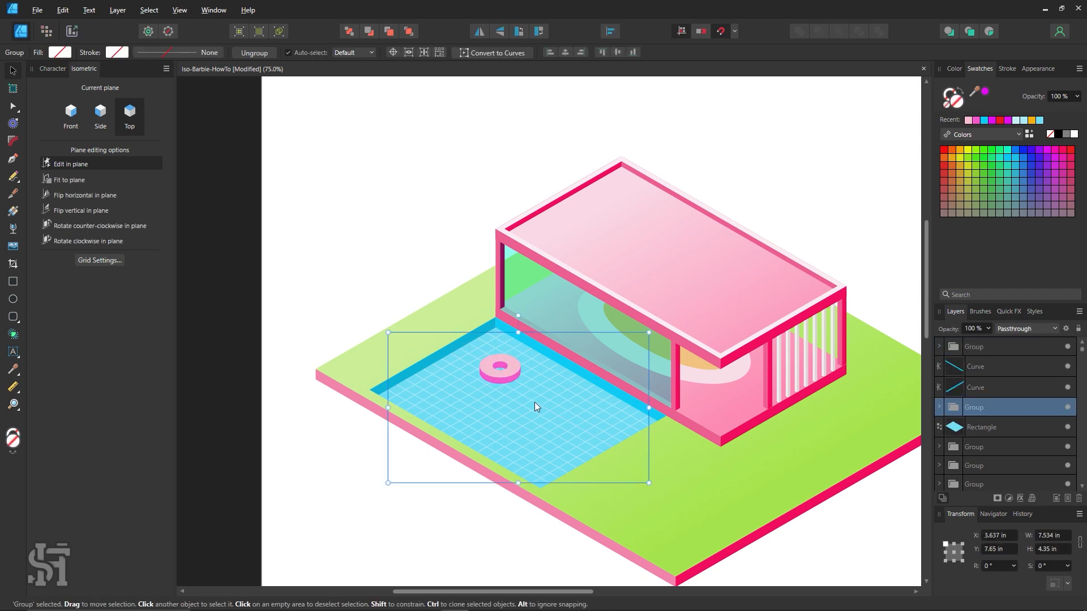
# Step: Duplicate the pool ring onto the blank area beside the lawn, ungroup the copy and delete its magenta side
pyautogui.press('z')
pyautogui.click(558, 402)
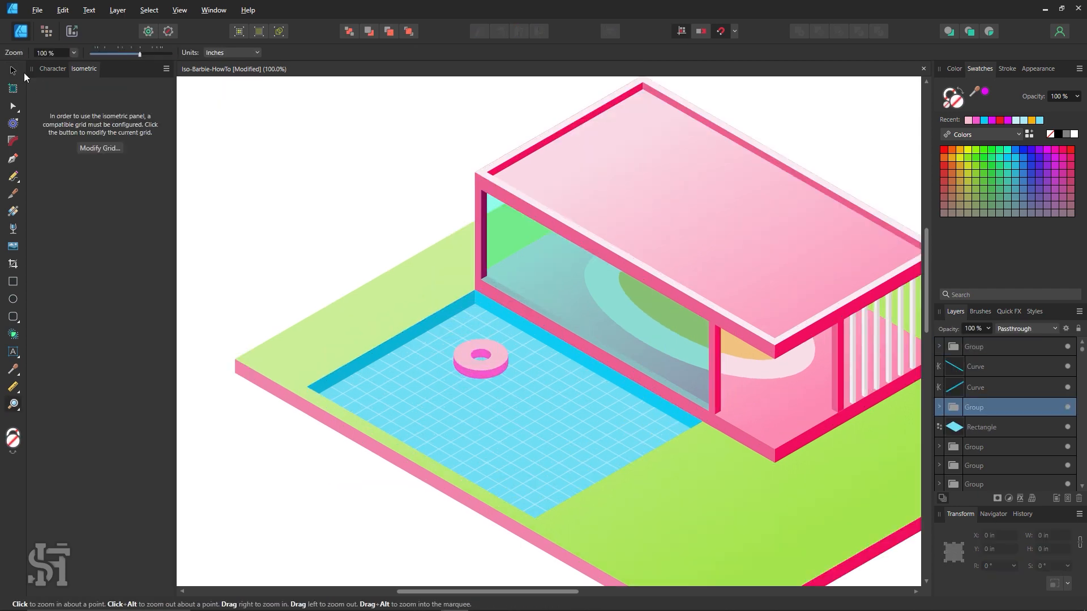
pyautogui.click(13, 70)
pyautogui.click(497, 367)
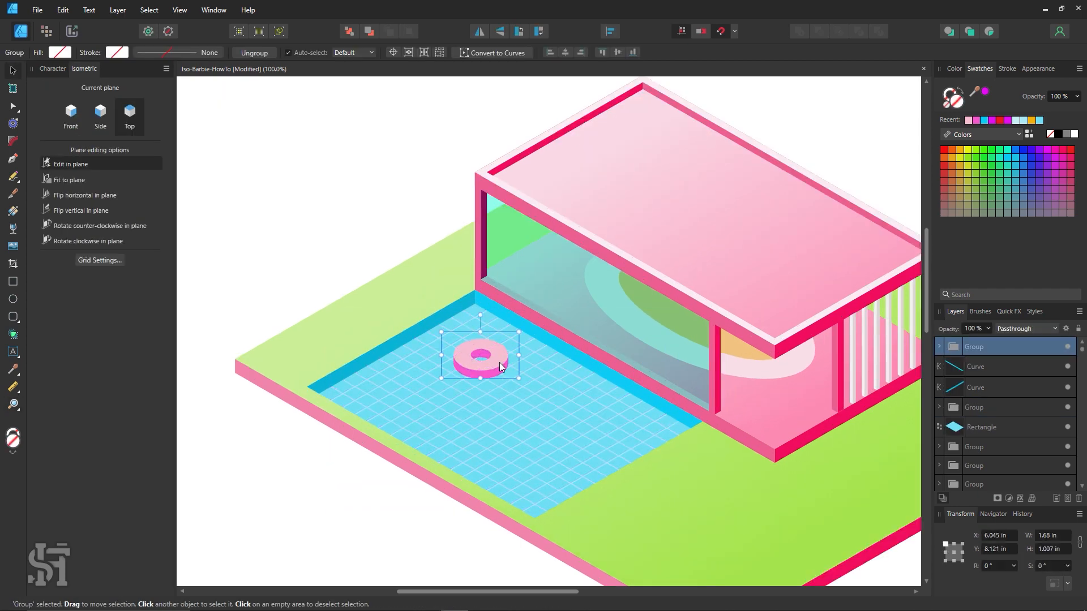
pyautogui.moveTo(498, 363)
pyautogui.keyDown('ctrl'); pyautogui.mouseDown()
pyautogui.moveTo(380, 179)
pyautogui.moveTo(313, 227)
pyautogui.mouseUp(); pyautogui.keyUp('ctrl')
pyautogui.hotkey('ctrl', 'shift', 'g')
pyautogui.click(421, 177)
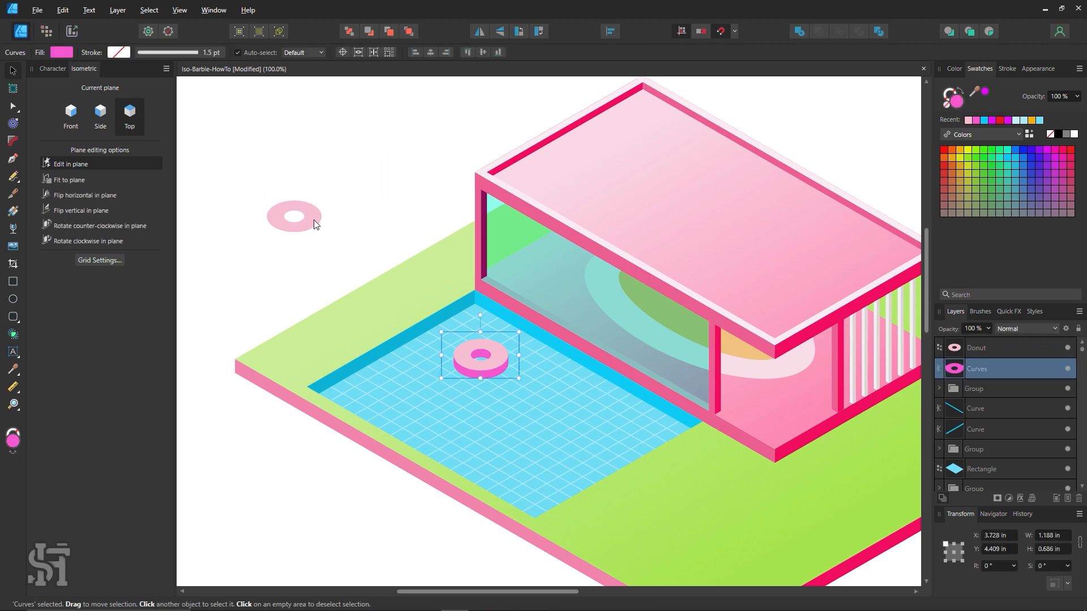
# Step: Fill the copied flat donut with dark grey 746369 and move it into the pool below the pink ring
pyautogui.doubleClick(956, 100)
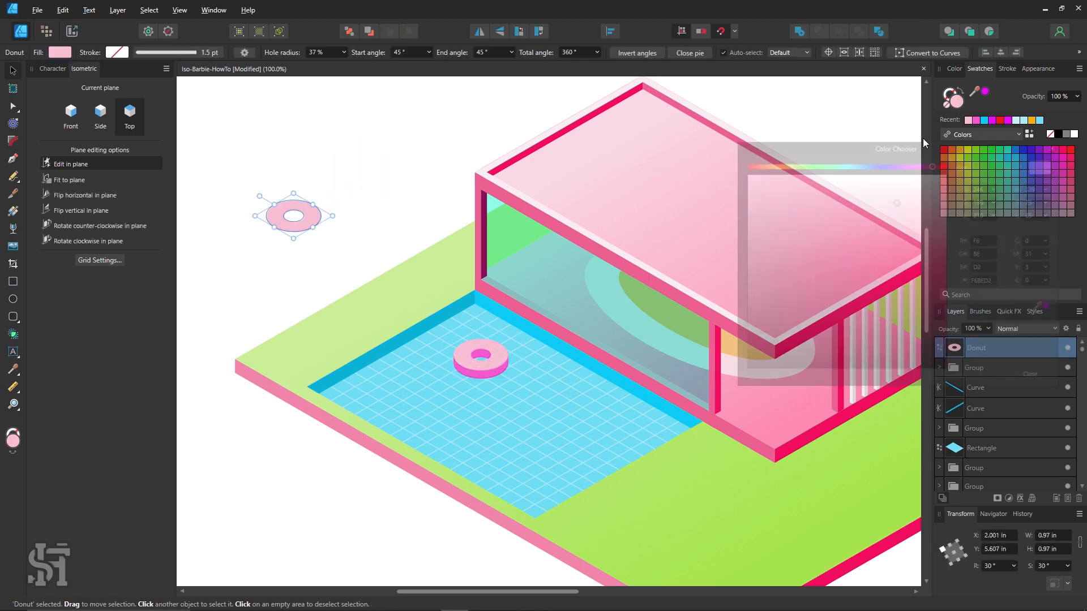
pyautogui.moveTo(772, 274); pyautogui.dragTo(757, 290)
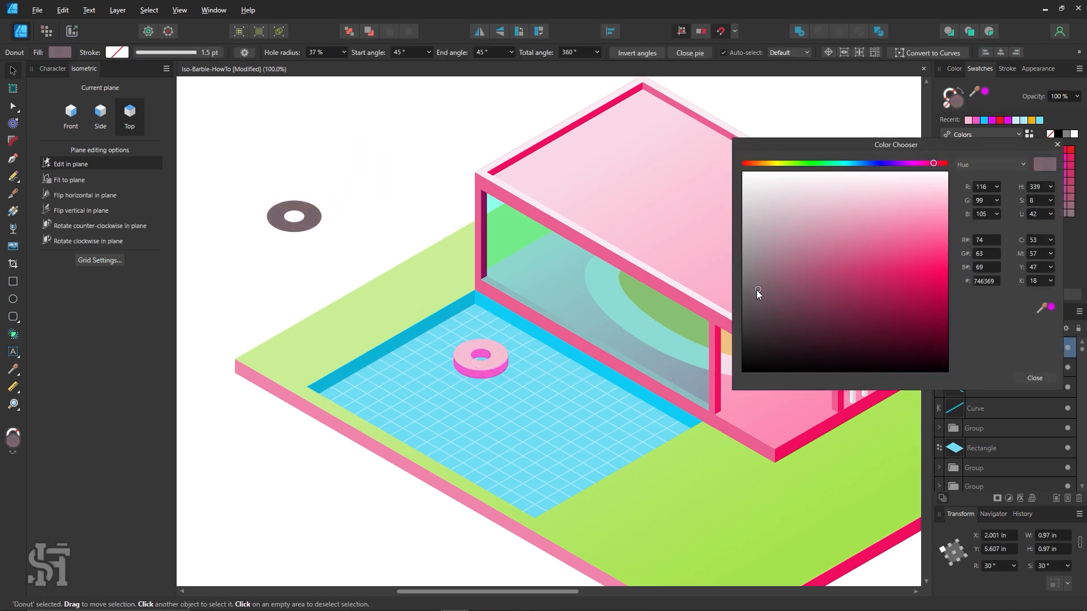
pyautogui.click(1034, 378)
pyautogui.moveTo(306, 220); pyautogui.dragTo(516, 415)
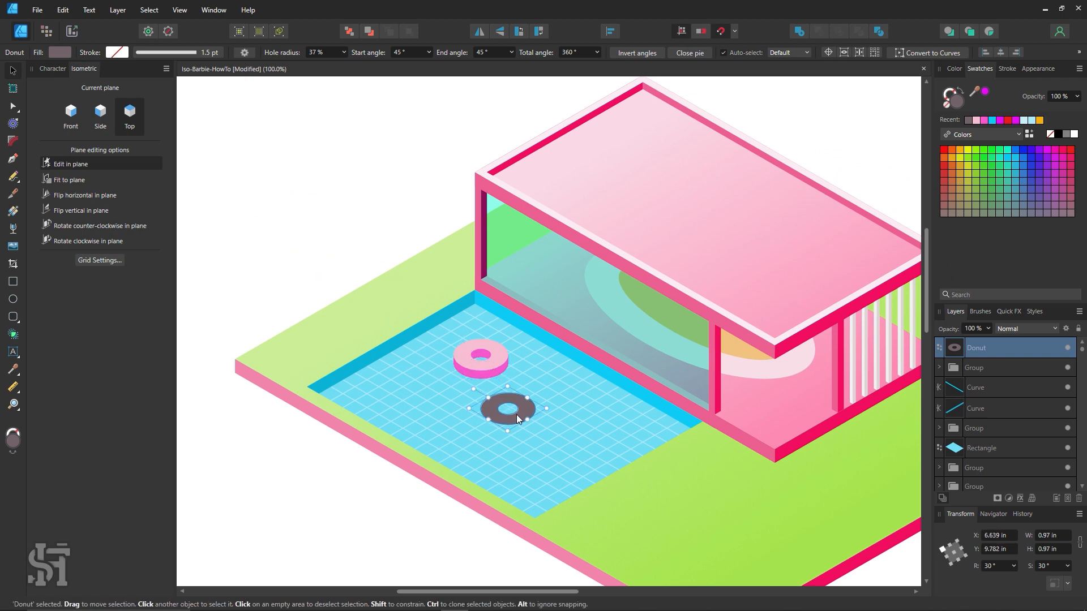
# Step: Lower the grey donut's opacity to 28% and position it just below the pink ring as its shadow
pyautogui.click(988, 328)
pyautogui.moveTo(959, 342); pyautogui.dragTo(932, 348)
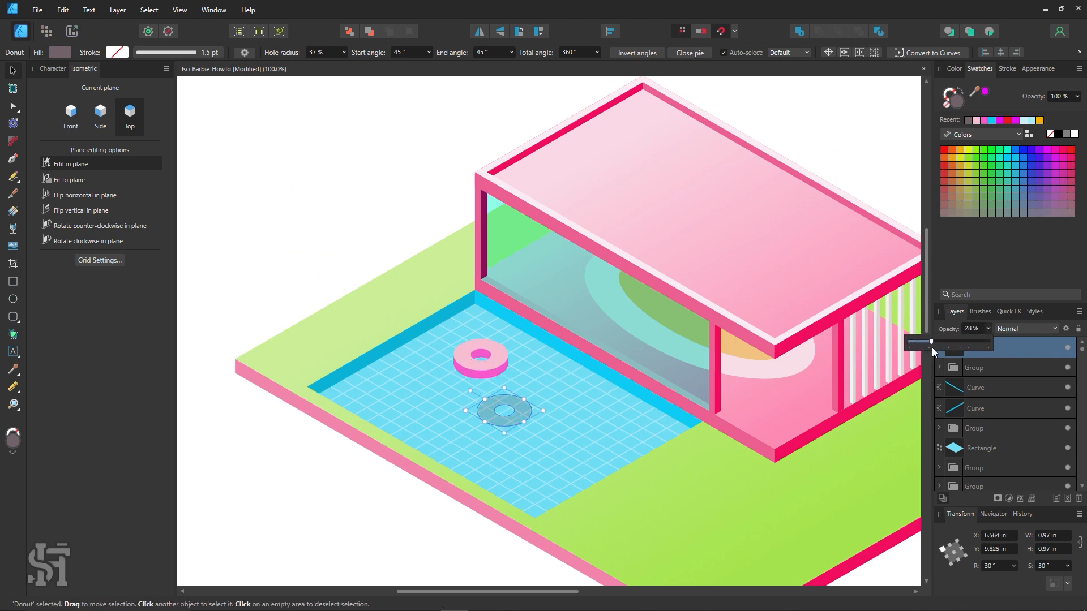
pyautogui.click(427, 226)
pyautogui.moveTo(500, 402); pyautogui.dragTo(497, 363)
pyautogui.click(424, 271)
# Step: Compare the pool and floating ring with the finished reference houses beside the artboard, leaving nothing selected
pyautogui.press('z')
pyautogui.keyDown('alt'); pyautogui.click(556, 381); pyautogui.keyUp('alt')
pyautogui.press('space')
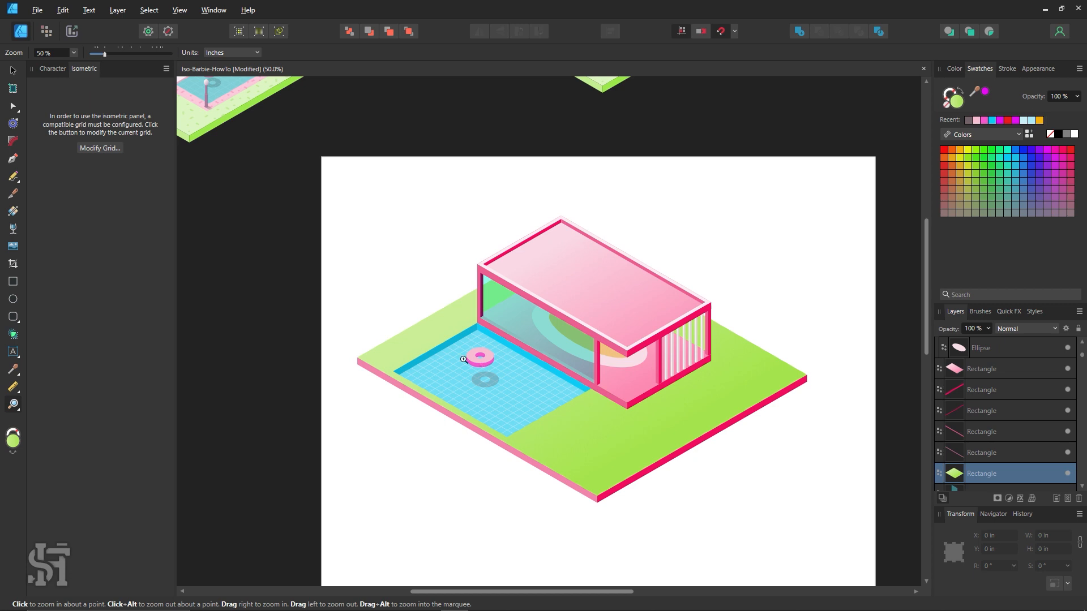
pyautogui.press('space')
pyautogui.moveTo(395, 228); pyautogui.dragTo(477, 292)
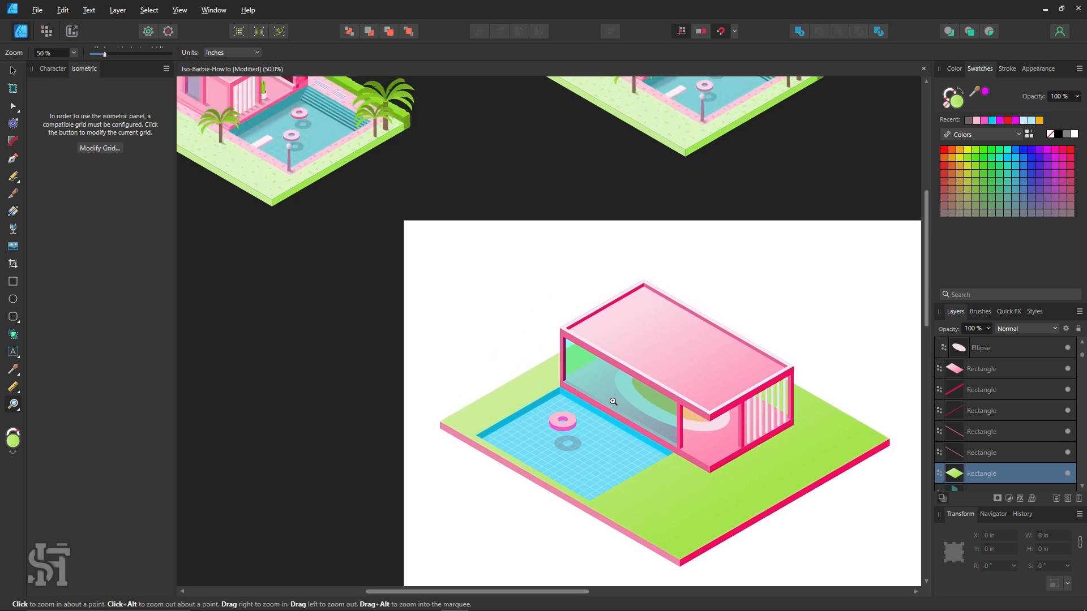
pyautogui.click(13, 71)
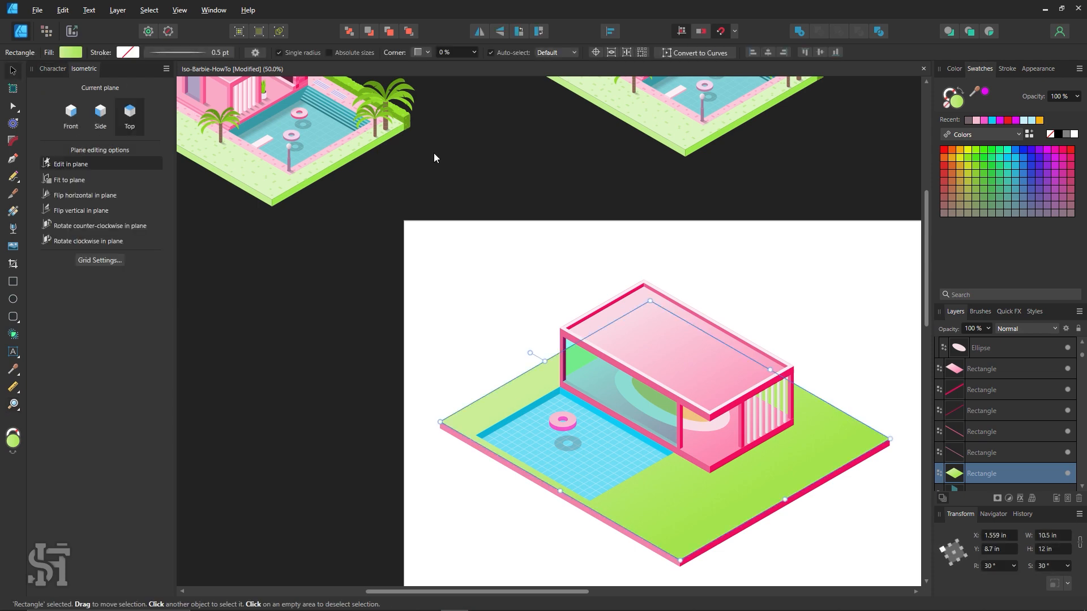
pyautogui.click(434, 153)
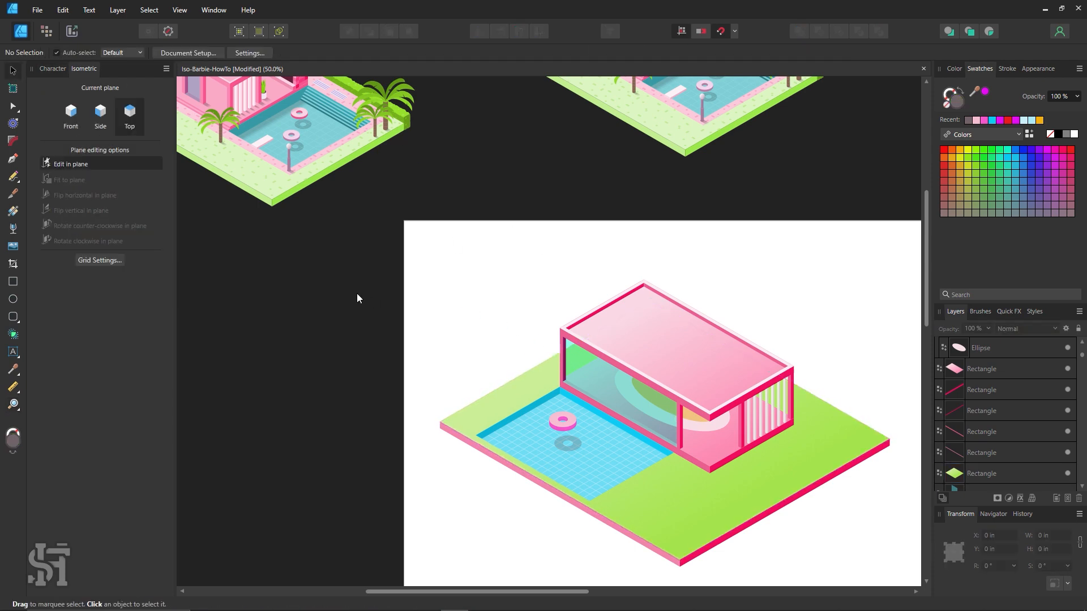
pyautogui.moveTo(392, 223); pyautogui.dragTo(455, 267)
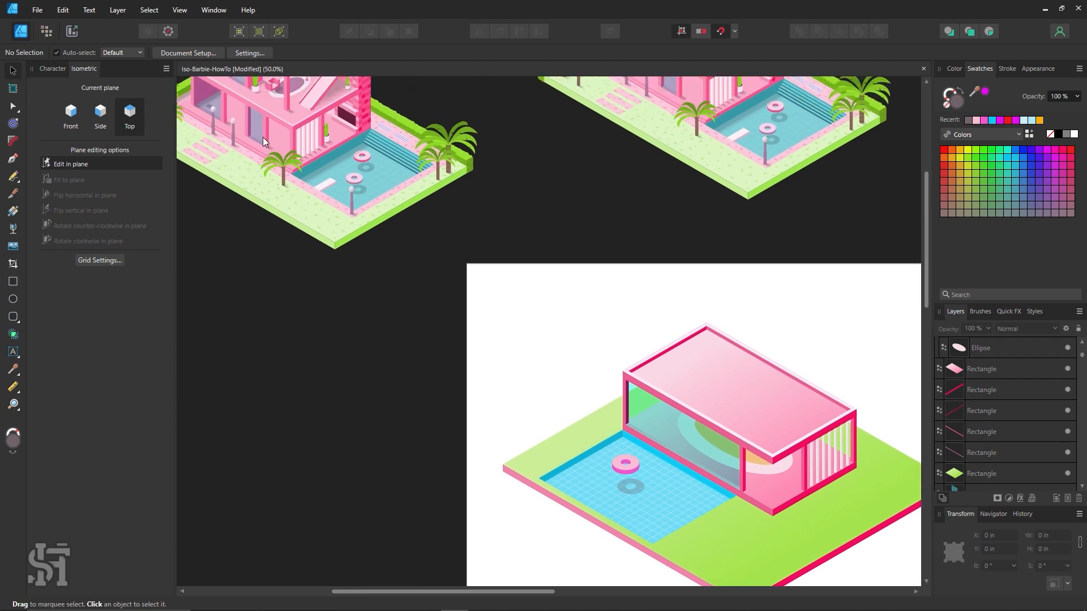
# Step: Show the isometric grid over the house's front corner and set its divisions to 2
pyautogui.moveTo(553, 355); pyautogui.dragTo(360, 247)
pyautogui.press('z')
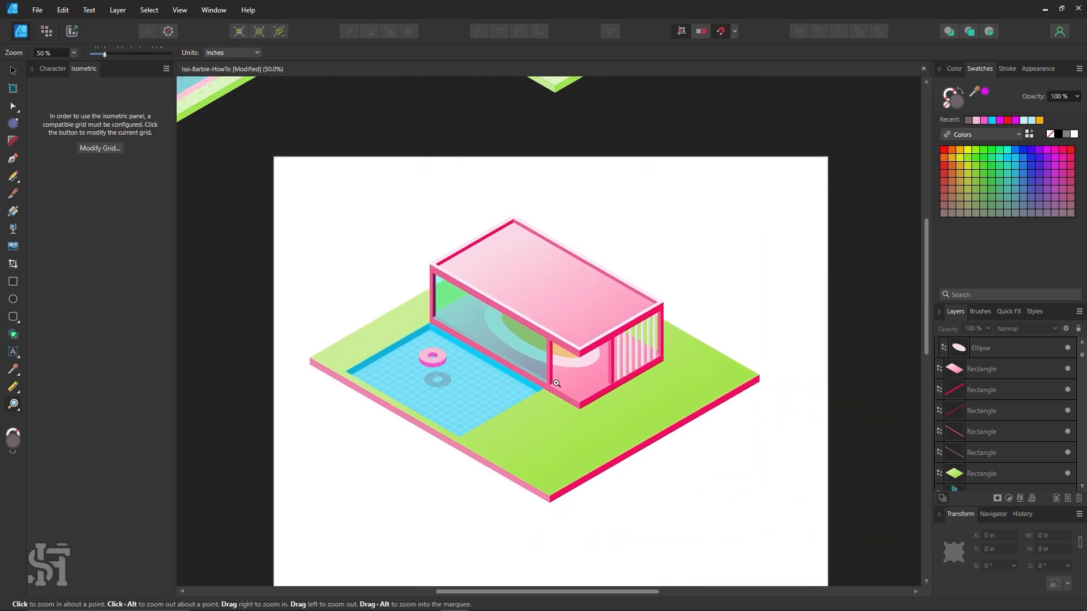
pyautogui.moveTo(556, 381); pyautogui.dragTo(552, 432)
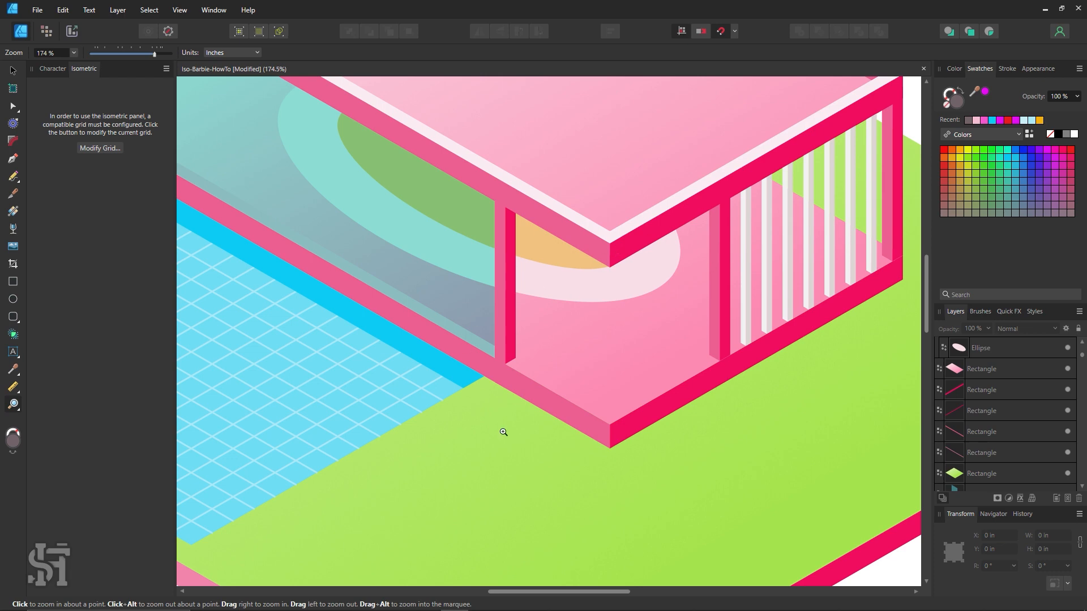
pyautogui.moveTo(419, 398); pyautogui.dragTo(413, 344)
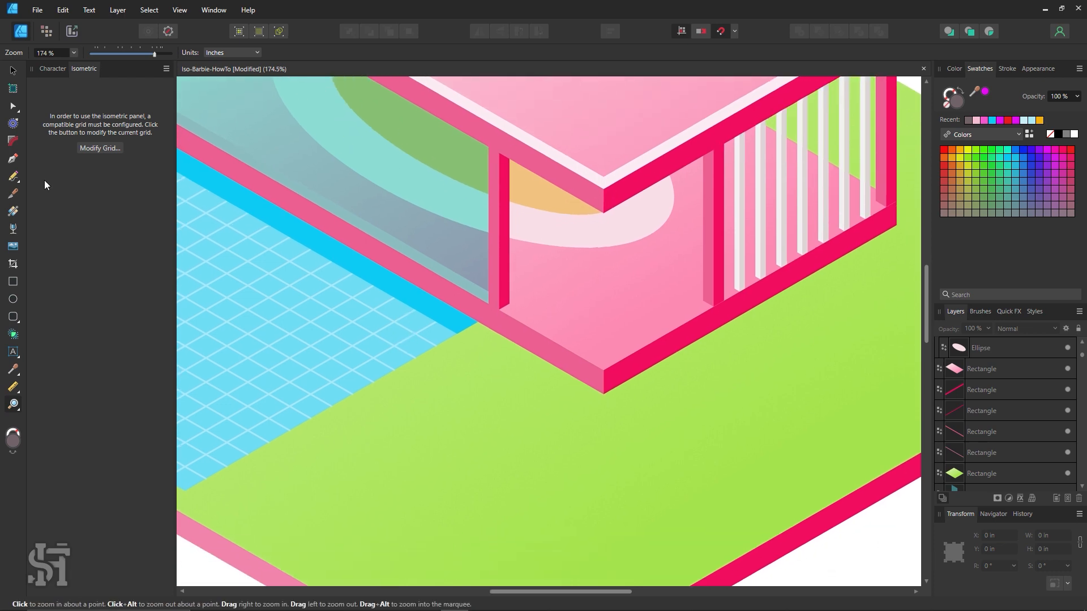
pyautogui.click(99, 149)
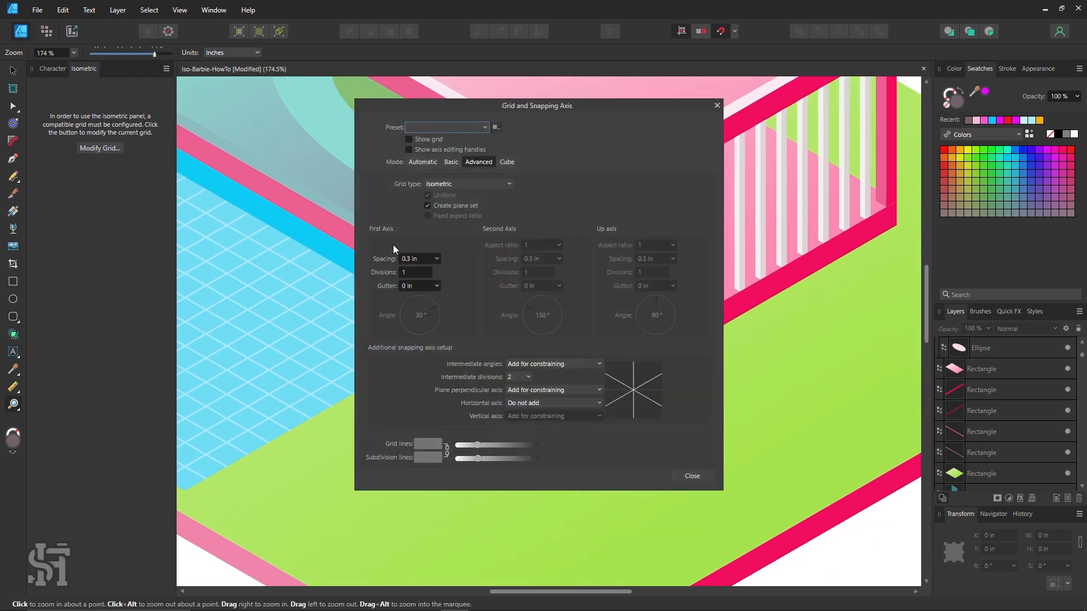
pyautogui.moveTo(437, 100); pyautogui.dragTo(795, 119)
pyautogui.click(766, 159)
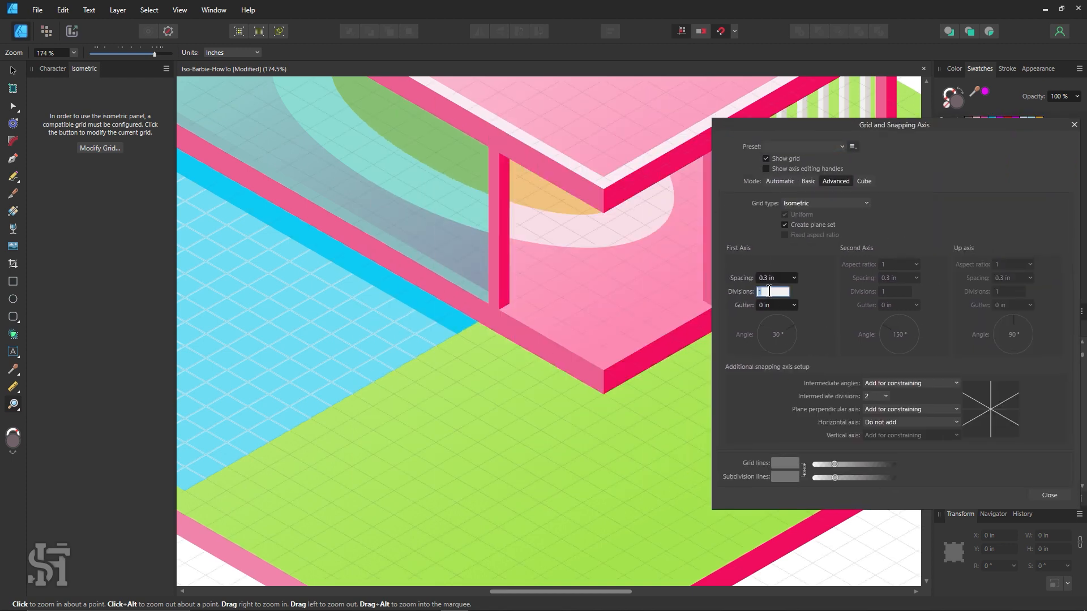
pyautogui.click(1050, 495)
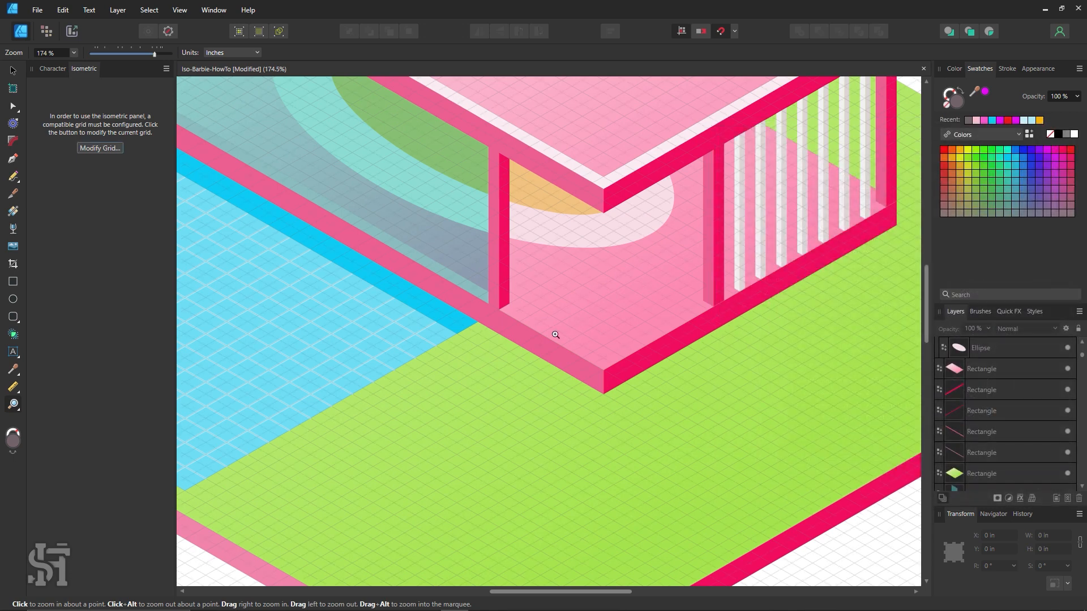
# Step: Draw a 1.5 by 0.15 in rectangle in the Side plane along the open porch's poolside floor edge and fill it blue
pyautogui.click(535, 369)
pyautogui.click(535, 370)
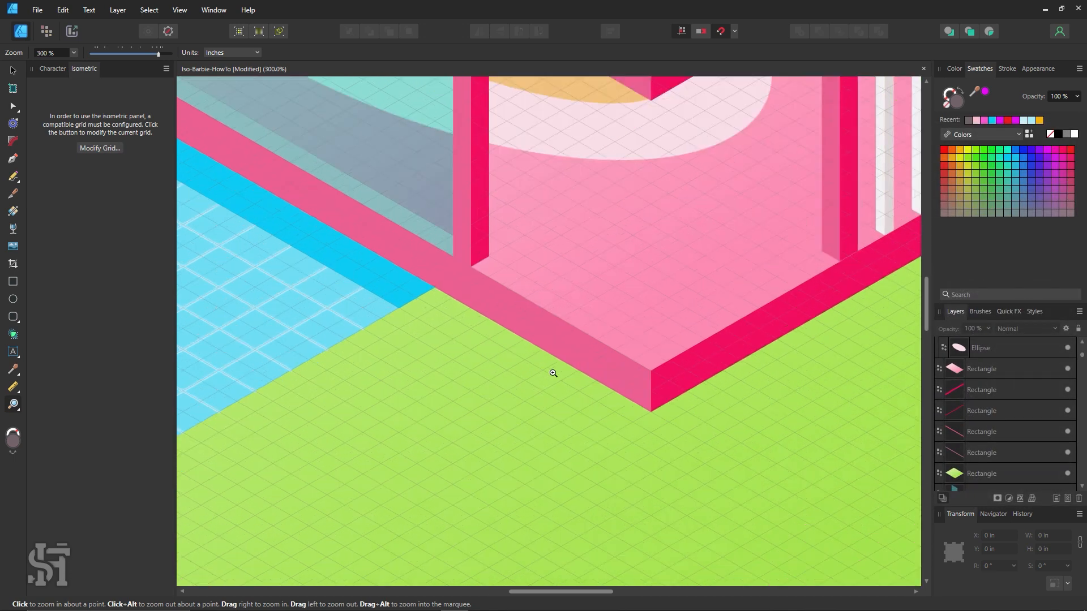
pyautogui.click(16, 285)
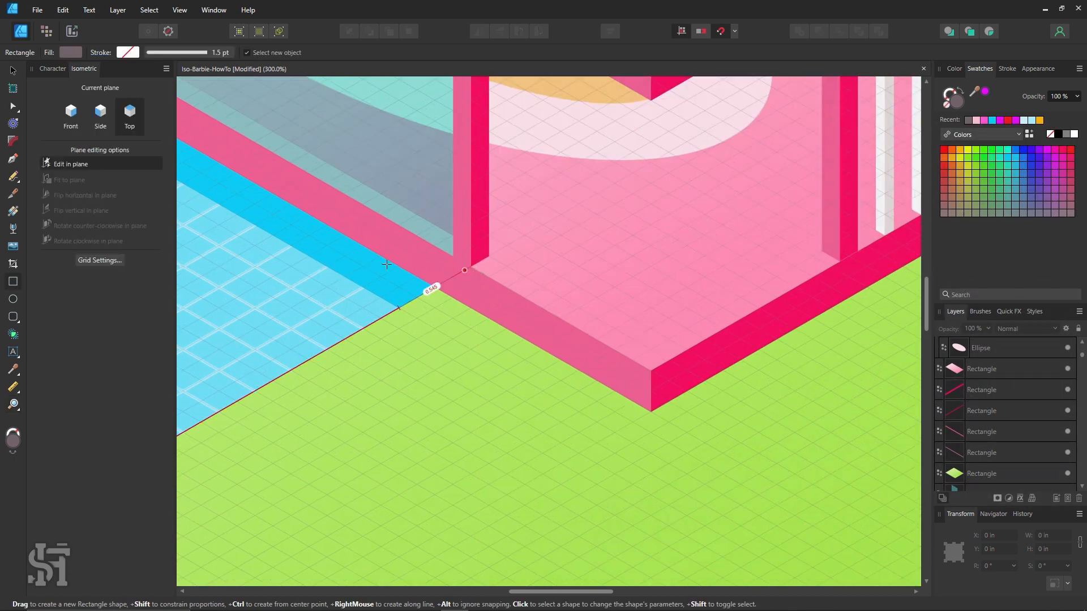
pyautogui.press('5')
pyautogui.click(984, 173)
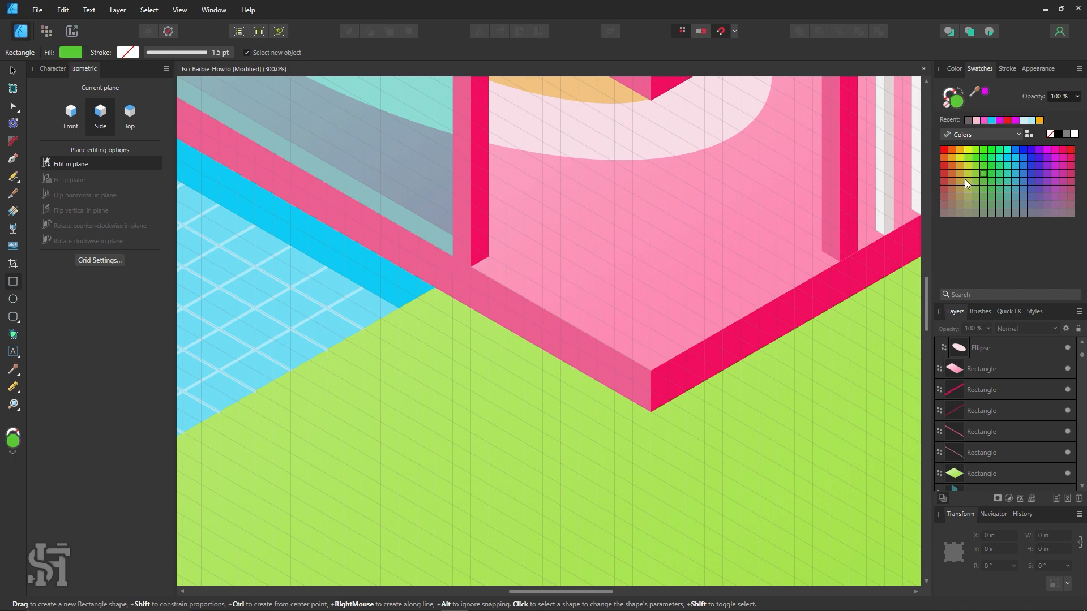
pyautogui.moveTo(471, 268); pyautogui.dragTo(651, 391)
pyautogui.click(139, 125)
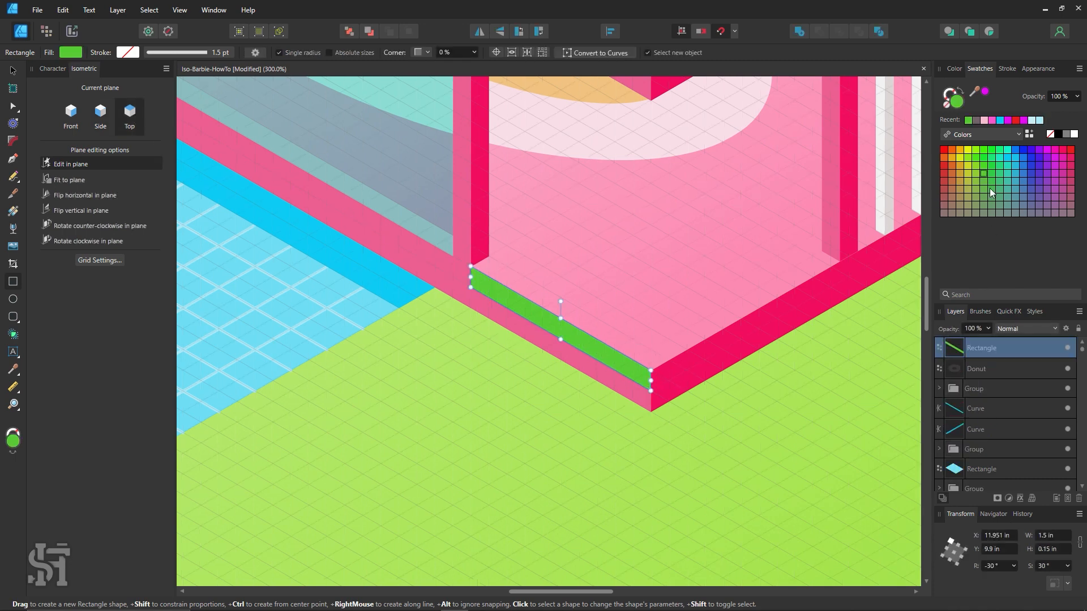
pyautogui.click(1023, 181)
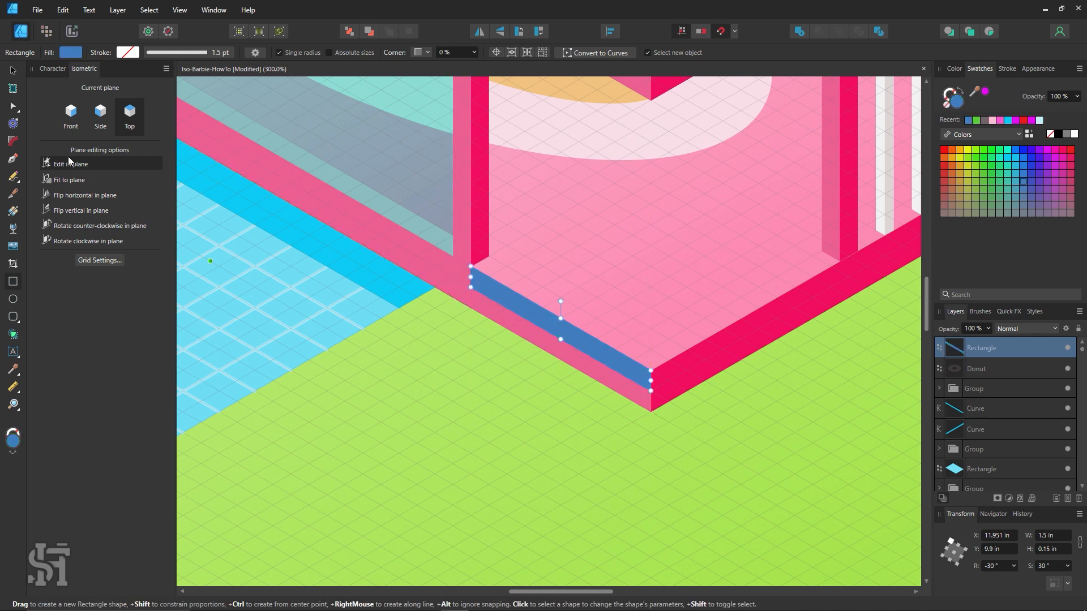
# Step: Draw a 0.15 by 1.5 in step tread in the Top plane along the blue strip's lower edge and fill it violet
pyautogui.click(13, 70)
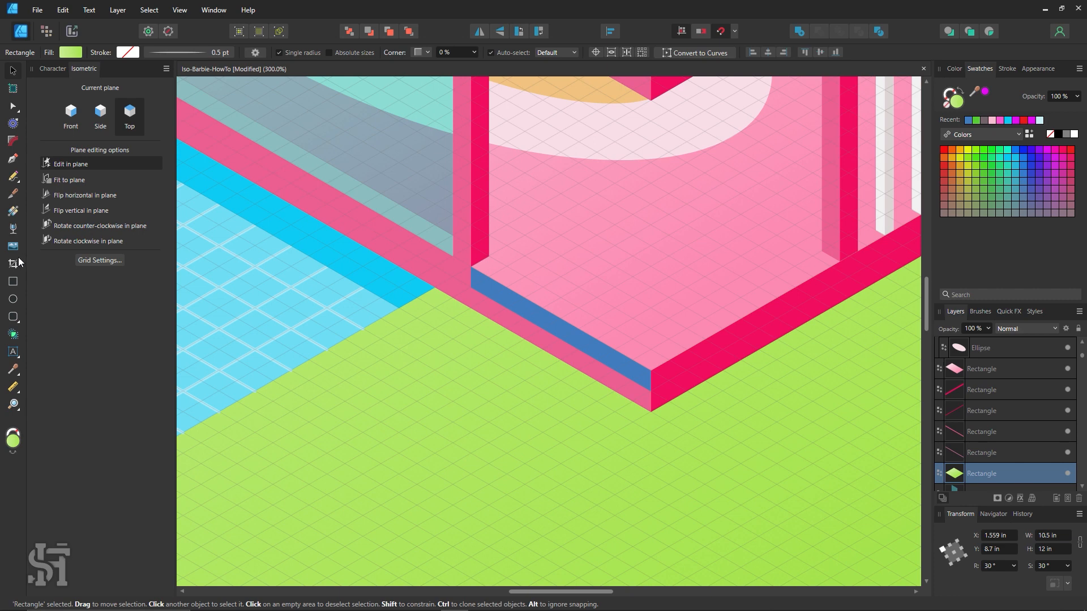
pyautogui.press('m')
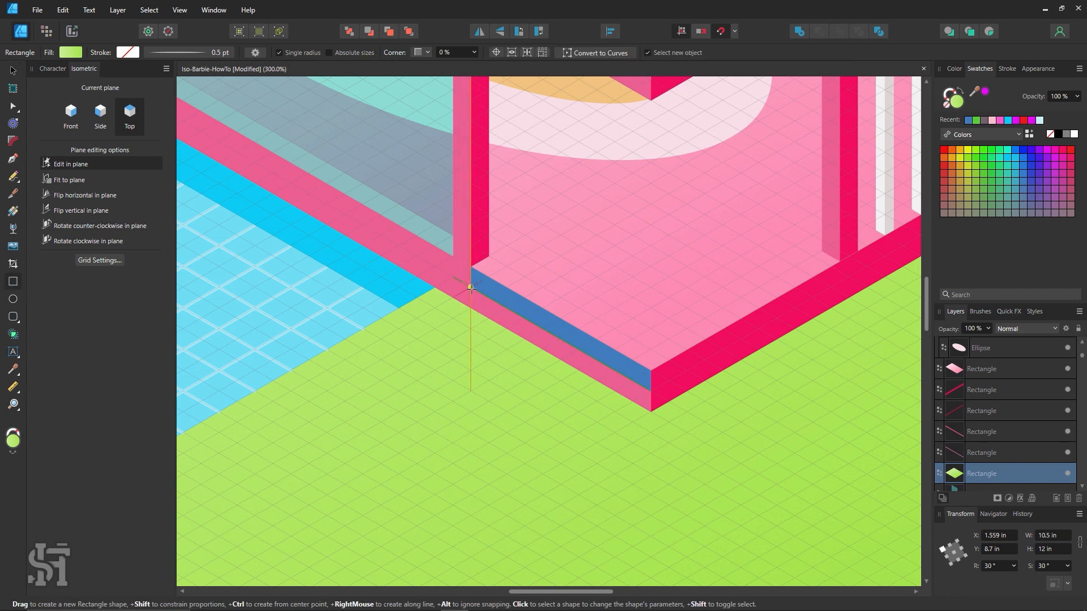
pyautogui.moveTo(462, 291); pyautogui.dragTo(637, 395)
pyautogui.click(1038, 164)
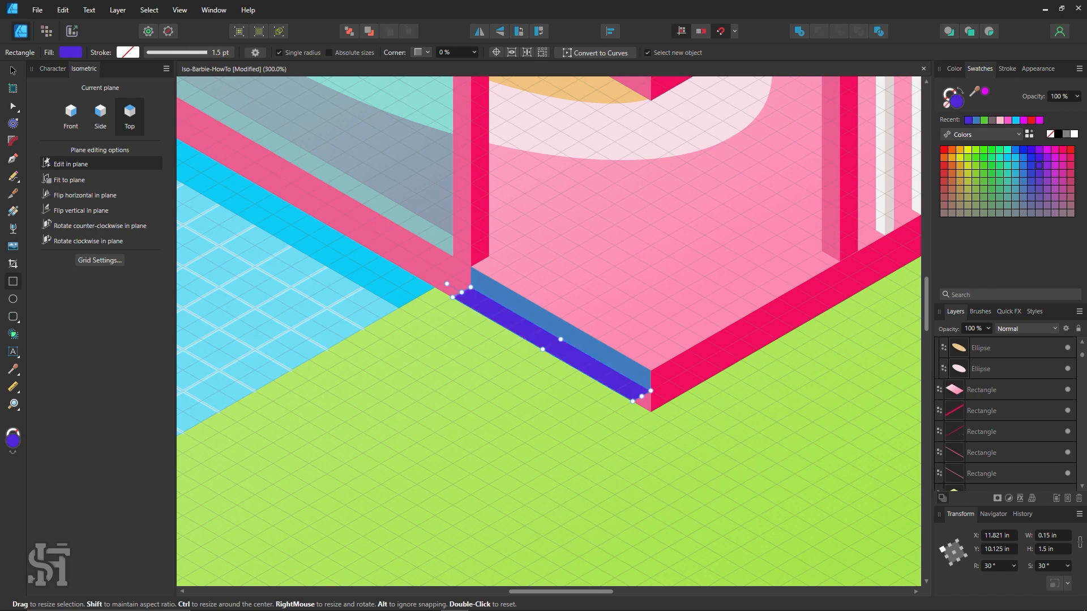
# Step: Duplicate the blue riser and violet tread one step down, deleting the lower violet copy
pyautogui.click(13, 71)
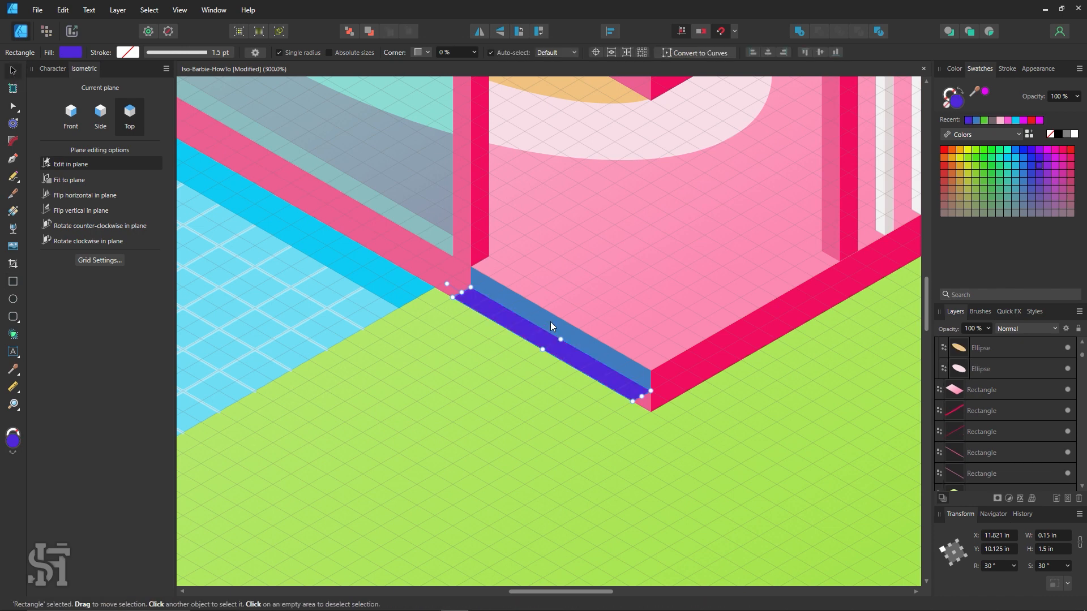
pyautogui.moveTo(554, 328)
pyautogui.mouseDown()
pyautogui.moveTo(524, 382)
pyautogui.moveTo(541, 361)
pyautogui.mouseUp()
pyautogui.click(499, 364)
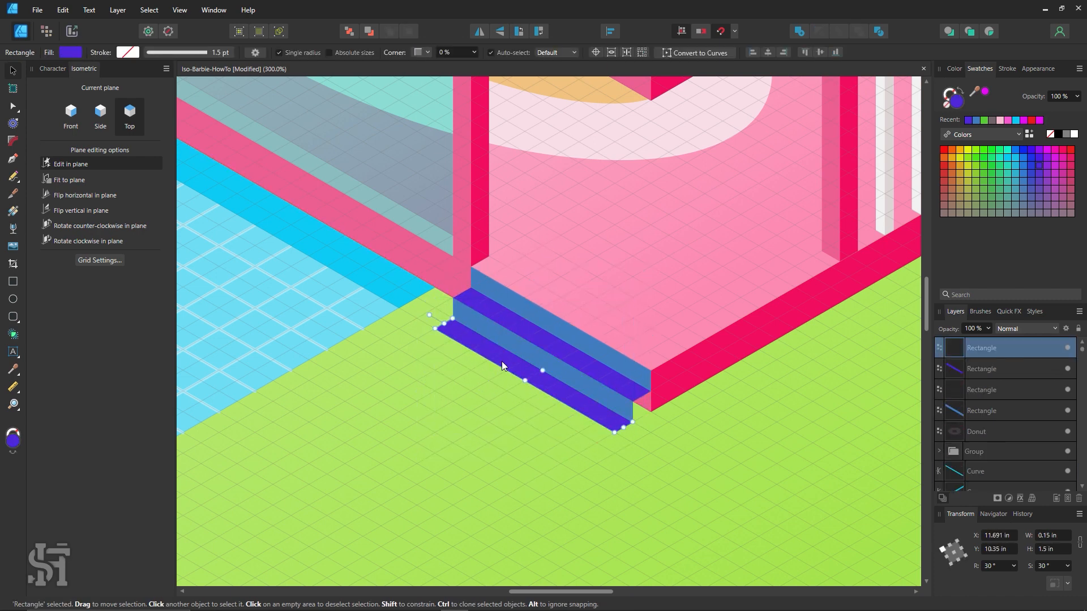
pyautogui.press('Delete')
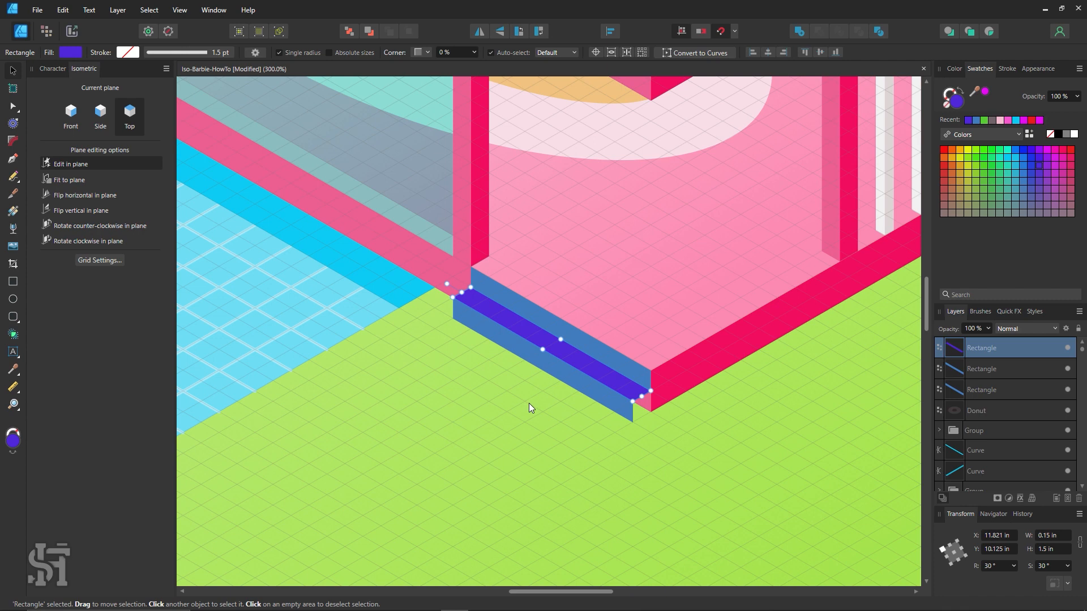
# Step: Fill the violet tread with the light pink sampled from the porch floor
pyautogui.scroll(7, 541, 389)
pyautogui.press('i')
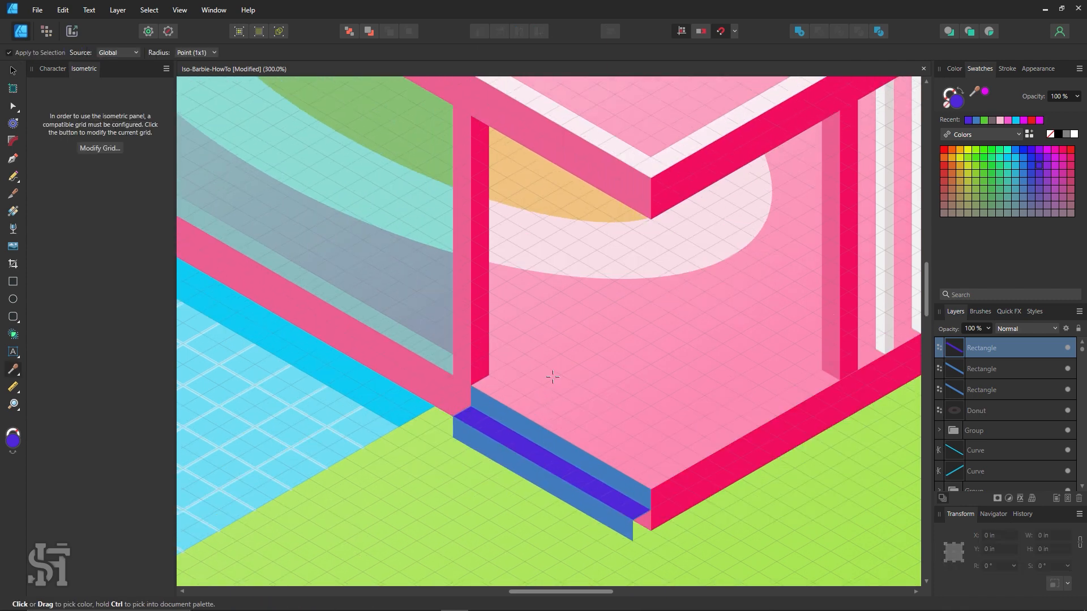
pyautogui.click(551, 376)
pyautogui.scroll(-5, 509, 357)
# Step: Fill both blue risers with the darker pink sampled from the house's poolside base edge
pyautogui.click(13, 70)
pyautogui.click(527, 391)
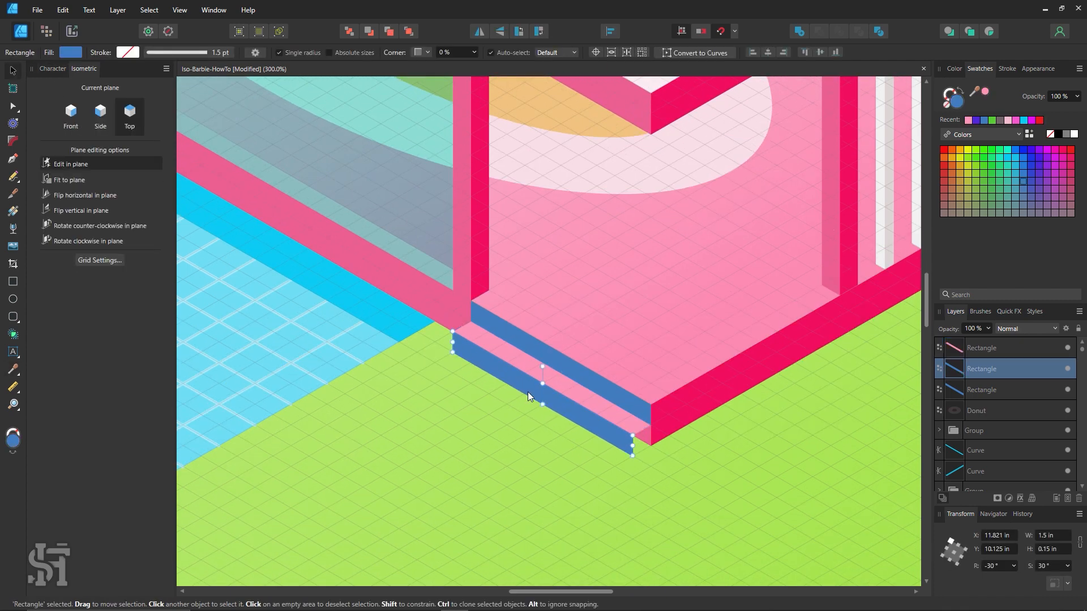
pyautogui.click(534, 350)
pyautogui.press('i')
pyautogui.click(420, 300)
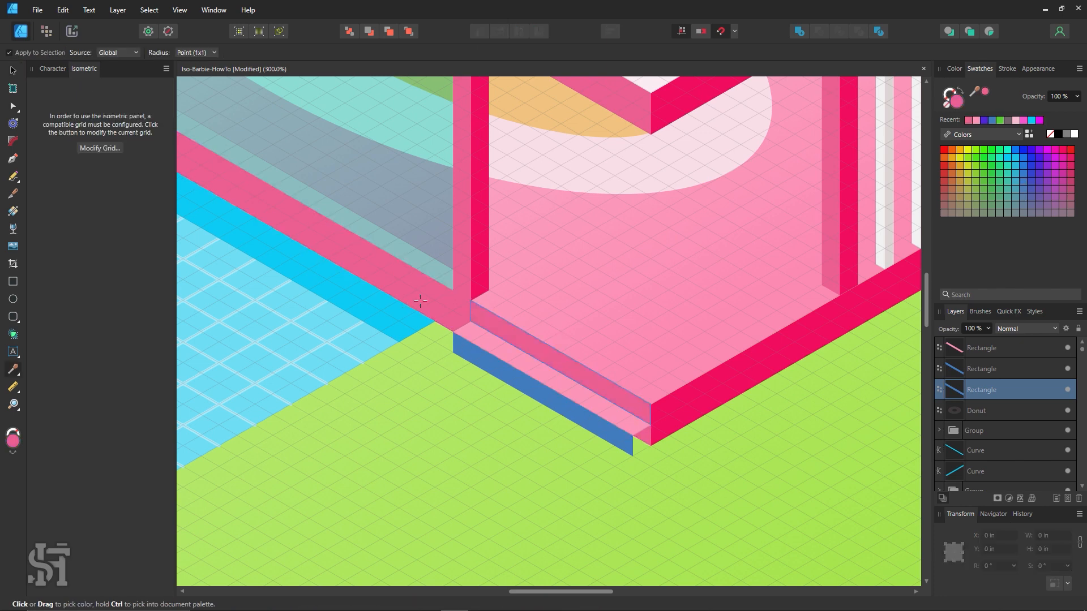
pyautogui.click(14, 70)
pyautogui.click(454, 398)
pyautogui.click(518, 386)
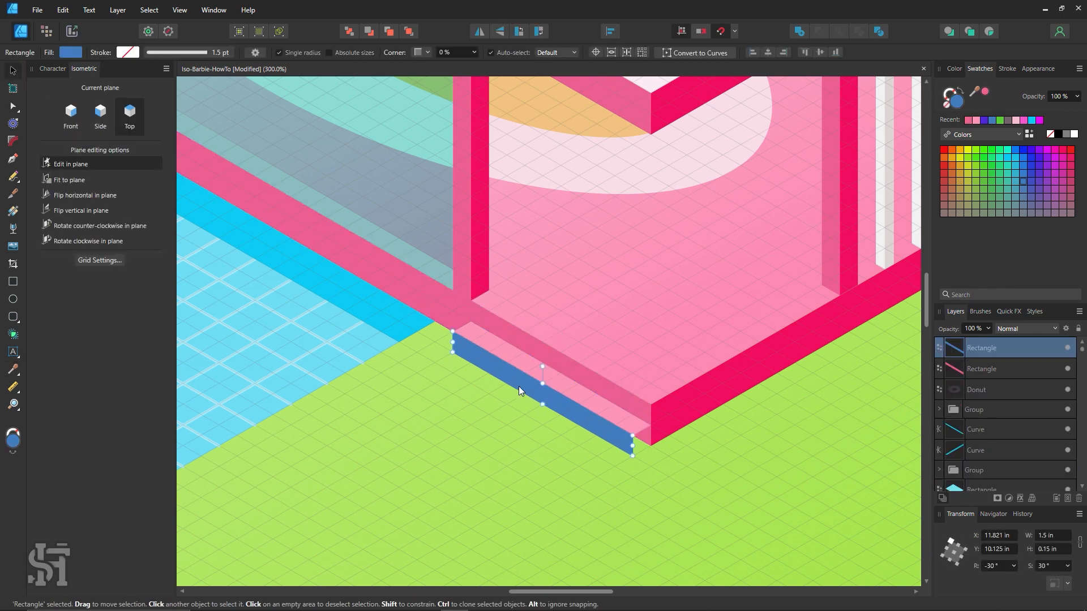
pyautogui.press('i')
pyautogui.click(437, 313)
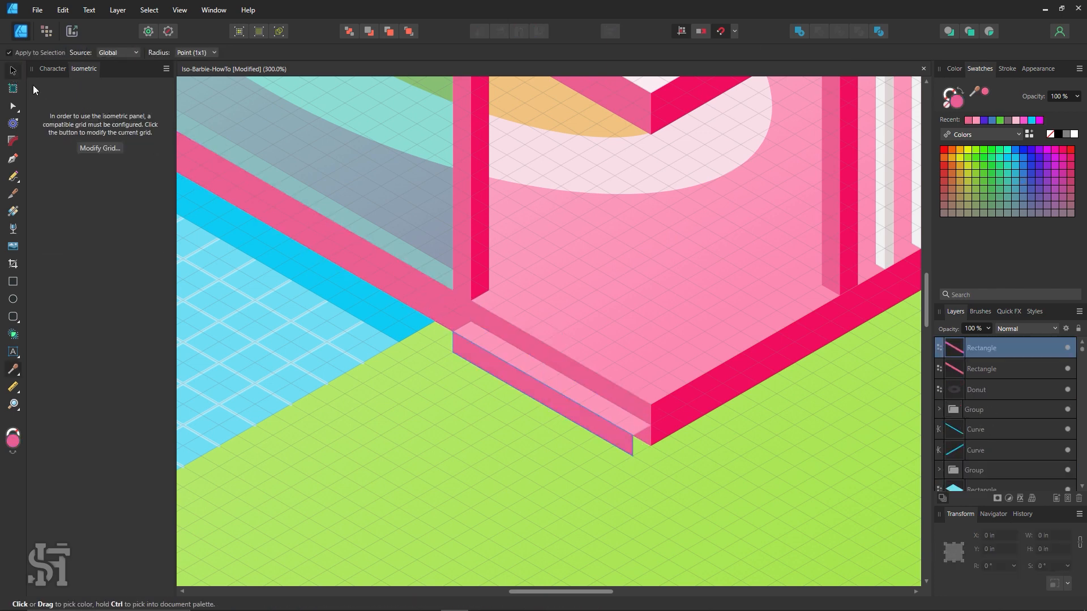
pyautogui.click(13, 71)
pyautogui.click(446, 388)
# Step: Draw a 0.3 by 0.15 in end face in the Front plane at the step's outer corner, filled with the base's crimson
pyautogui.click(13, 282)
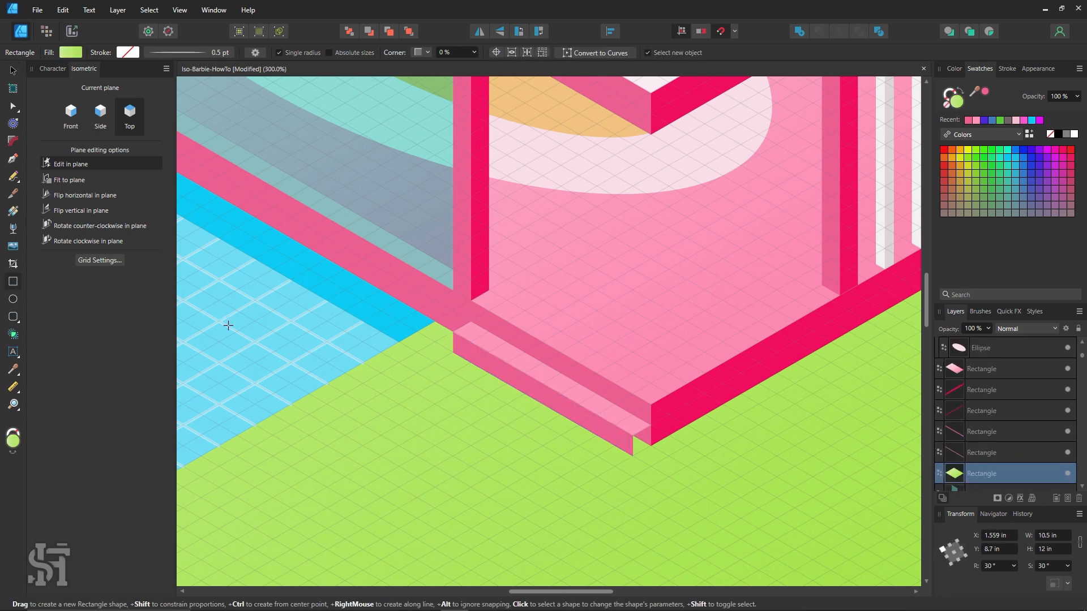
pyautogui.click(72, 116)
pyautogui.moveTo(636, 455); pyautogui.dragTo(670, 415)
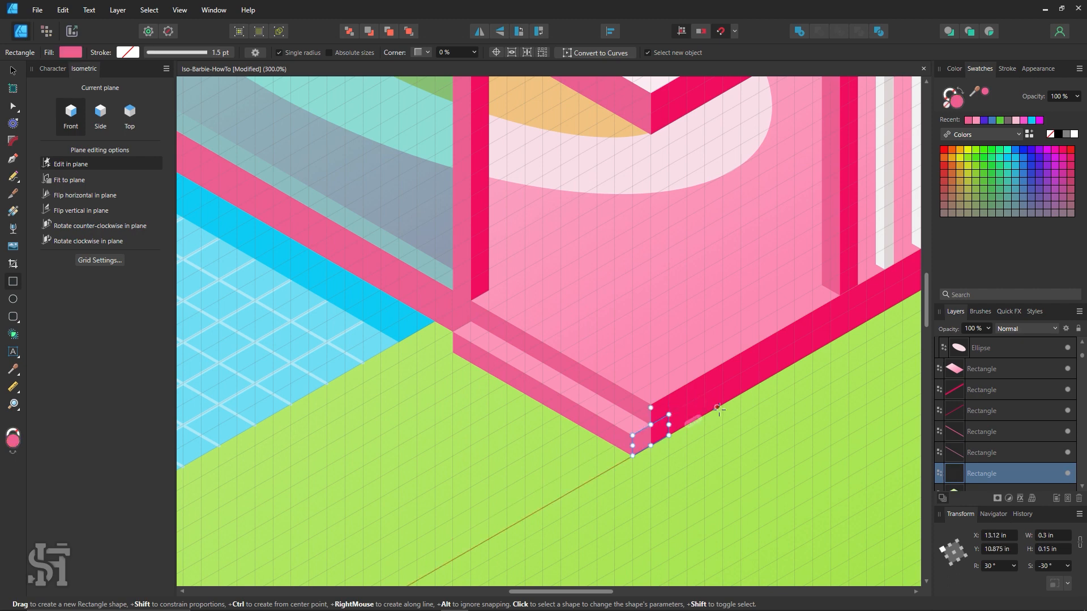
pyautogui.press('i')
pyautogui.click(694, 418)
pyautogui.click(16, 73)
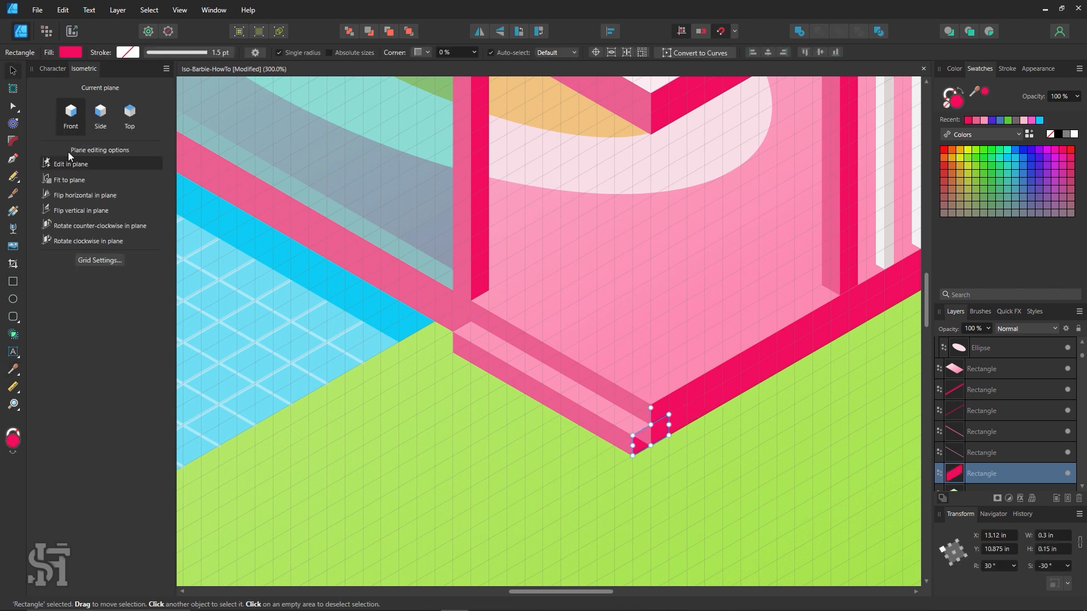
# Step: Bring the crimson end face to the front and adjust its width to merge with the house's crimson base edge
pyautogui.hotkey('ctrl', 'shift', ']')
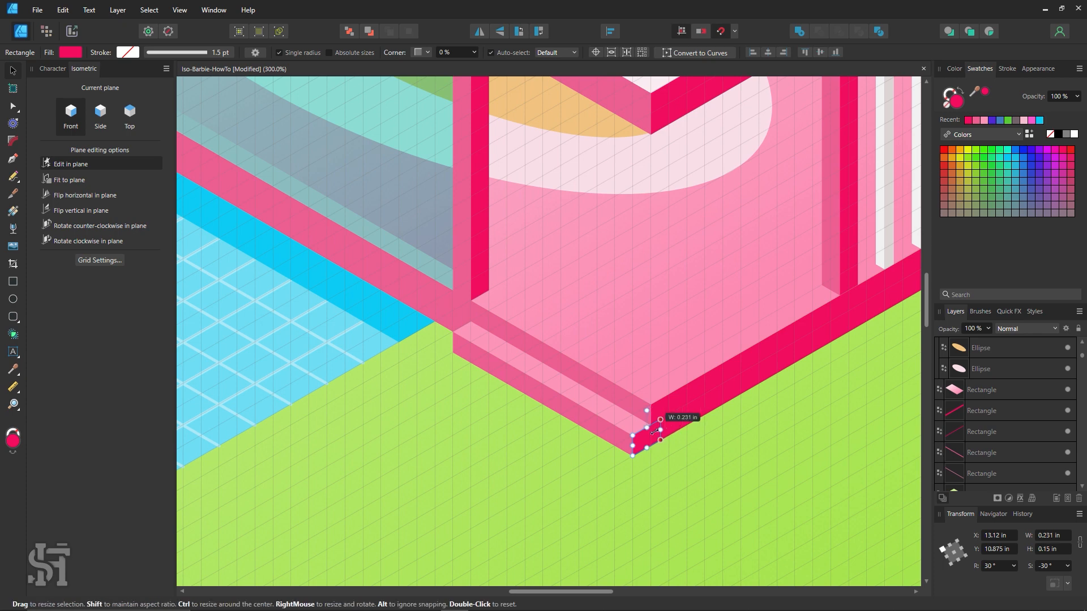
pyautogui.click(624, 457)
pyautogui.click(640, 444)
pyautogui.moveTo(651, 435); pyautogui.dragTo(668, 425)
pyautogui.click(581, 496)
# Step: Hide the isometric grid and review the new porch step against the house and pool
pyautogui.press('z')
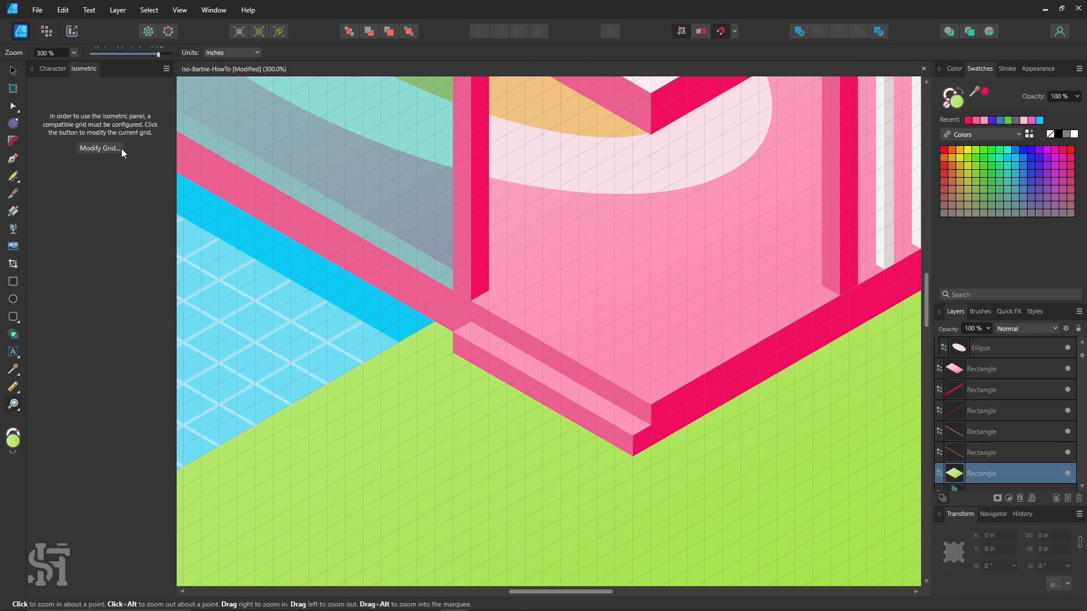
pyautogui.click(99, 149)
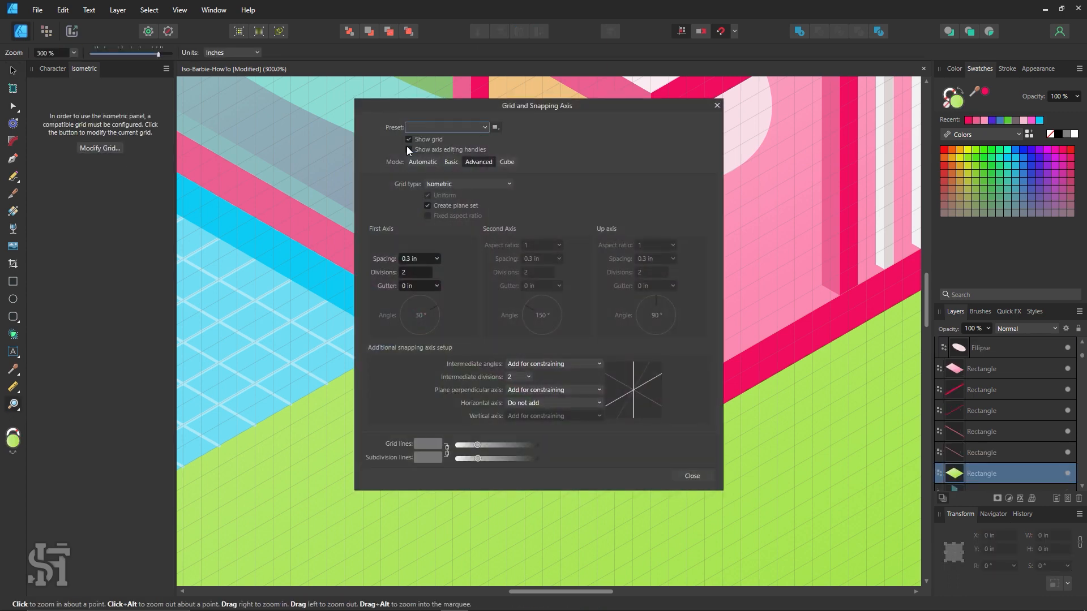
pyautogui.click(409, 139)
pyautogui.moveTo(440, 111); pyautogui.dragTo(799, 147)
pyautogui.click(1038, 512)
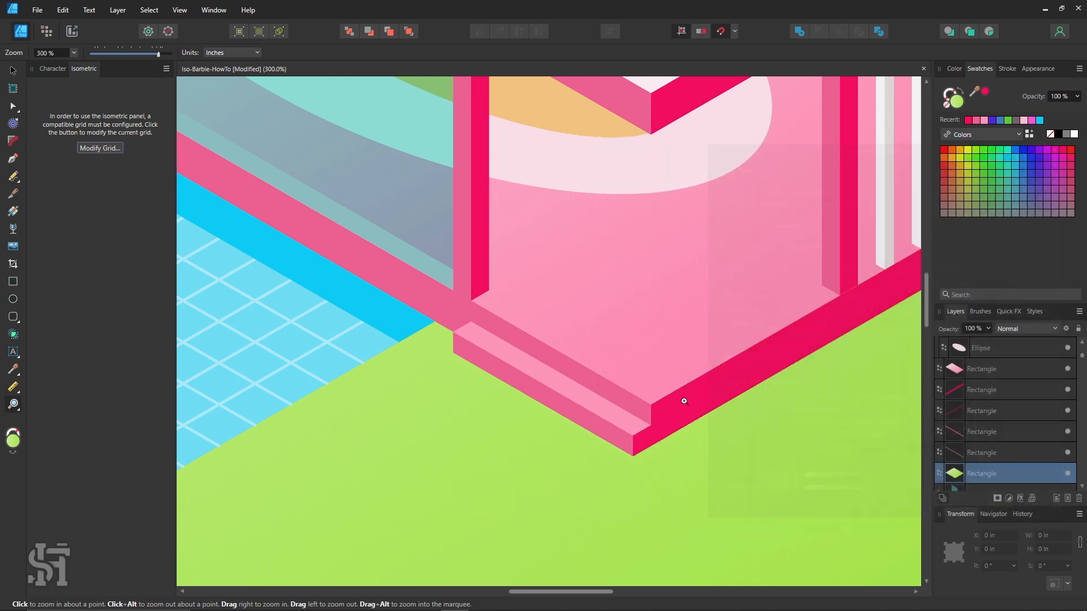
pyautogui.keyDown('alt'); pyautogui.click(717, 320); pyautogui.keyUp('alt')
pyautogui.keyDown('alt'); pyautogui.click(717, 321); pyautogui.keyUp('alt')
pyautogui.keyDown('alt'); pyautogui.click(717, 321); pyautogui.keyUp('alt')
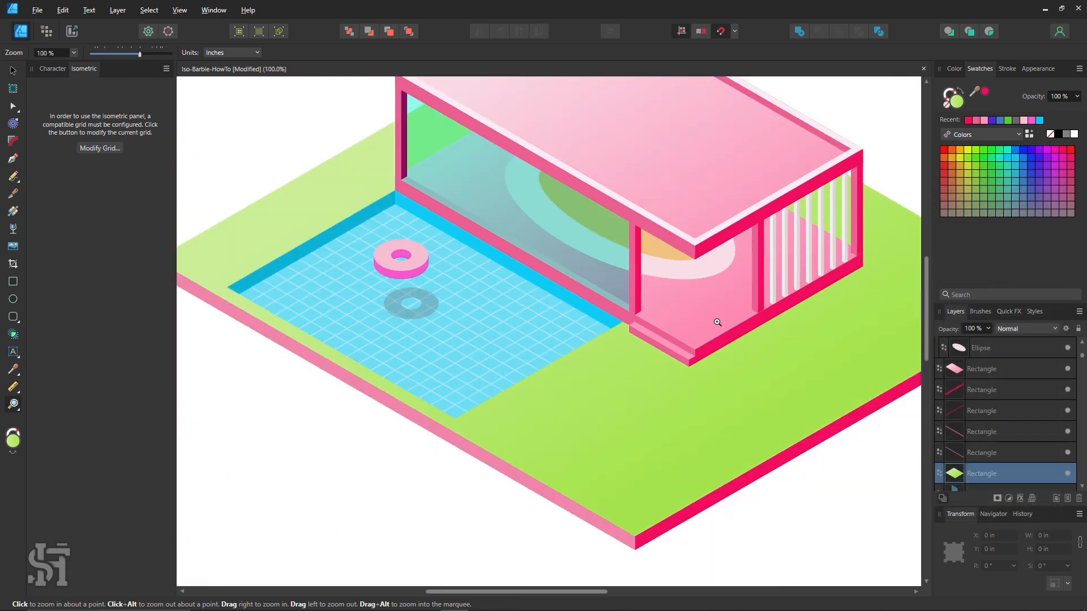
pyautogui.moveTo(697, 281); pyautogui.dragTo(682, 327)
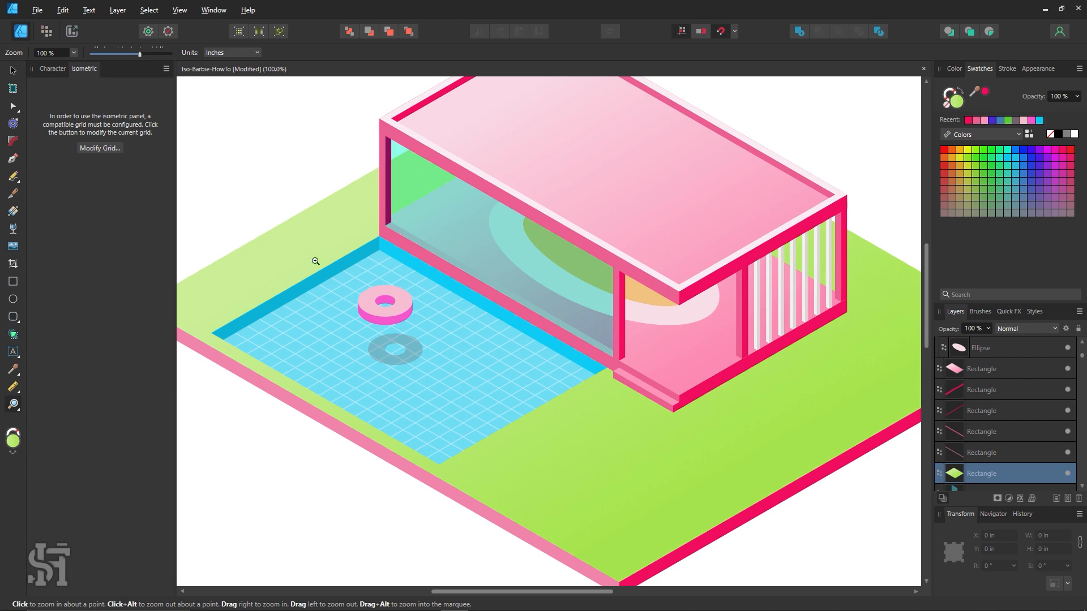
# Step: Show the isometric grid at 0.3 in spacing with 1 division and set the Side plane as current
pyautogui.moveTo(661, 378); pyautogui.dragTo(772, 453)
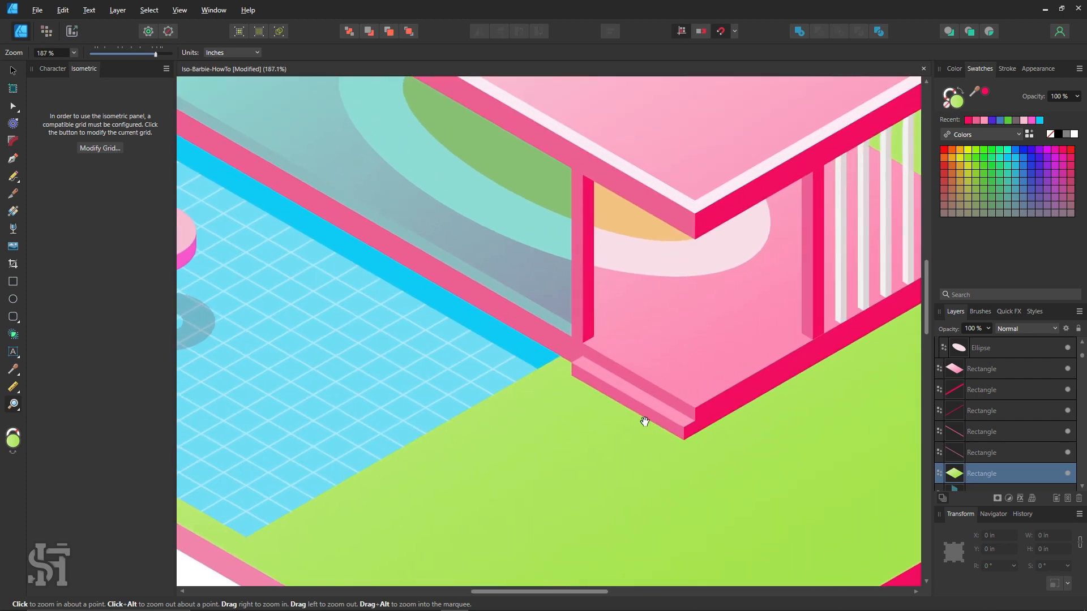
pyautogui.moveTo(643, 417); pyautogui.dragTo(628, 403)
pyautogui.click(105, 149)
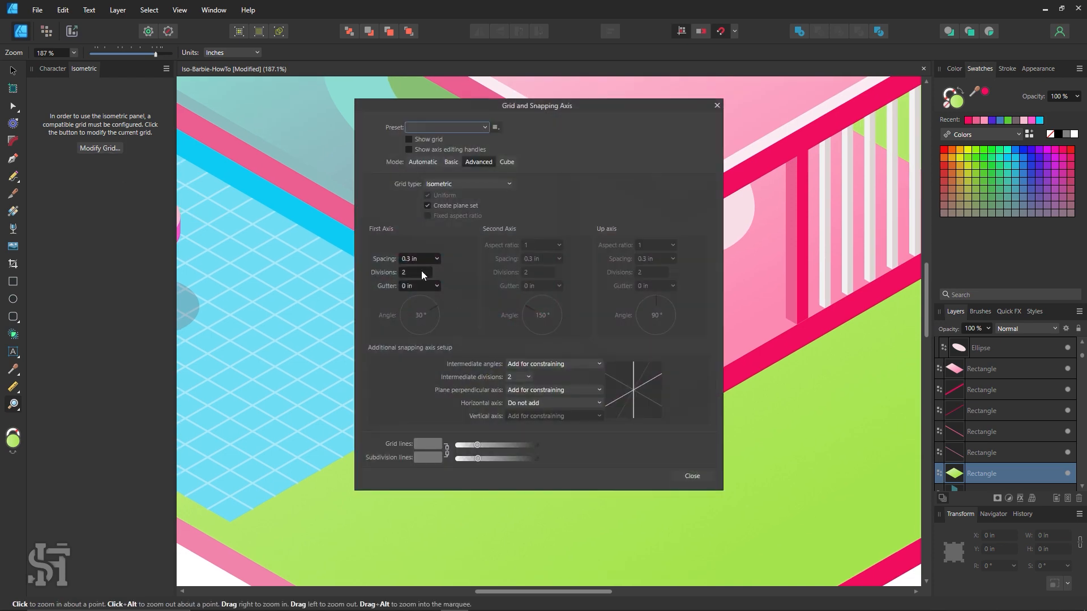
pyautogui.moveTo(542, 109); pyautogui.dragTo(270, 109)
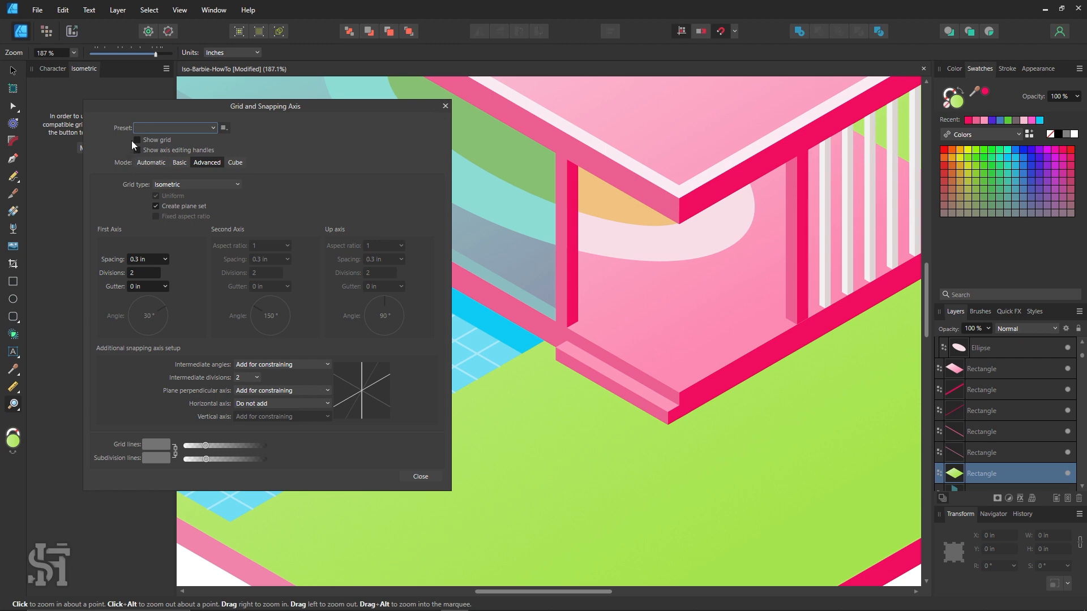
pyautogui.click(134, 140)
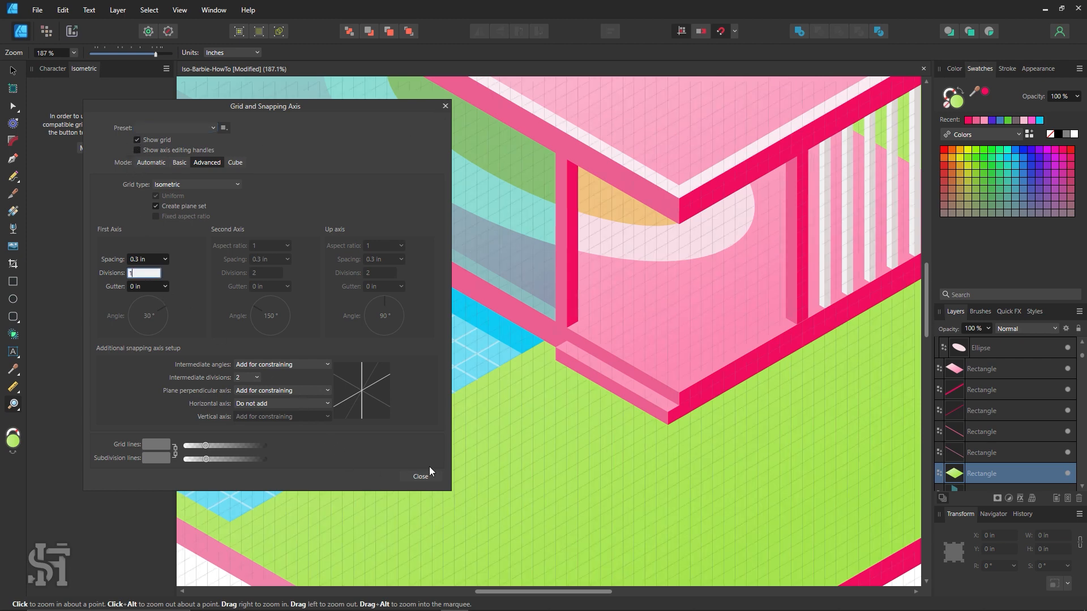
pyautogui.click(429, 471)
pyautogui.click(689, 417)
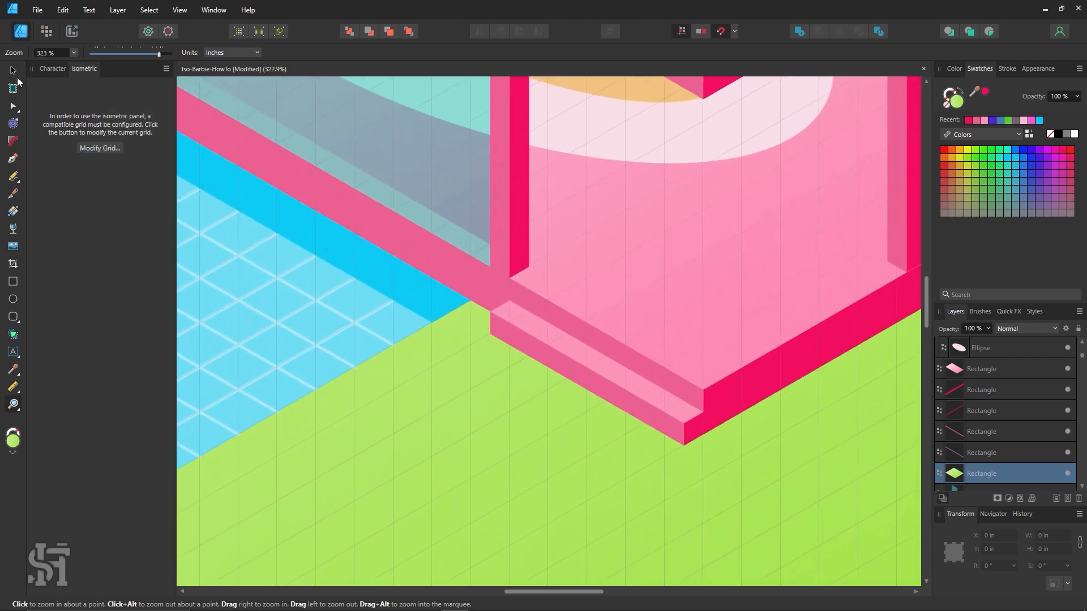
pyautogui.click(13, 70)
pyautogui.click(100, 115)
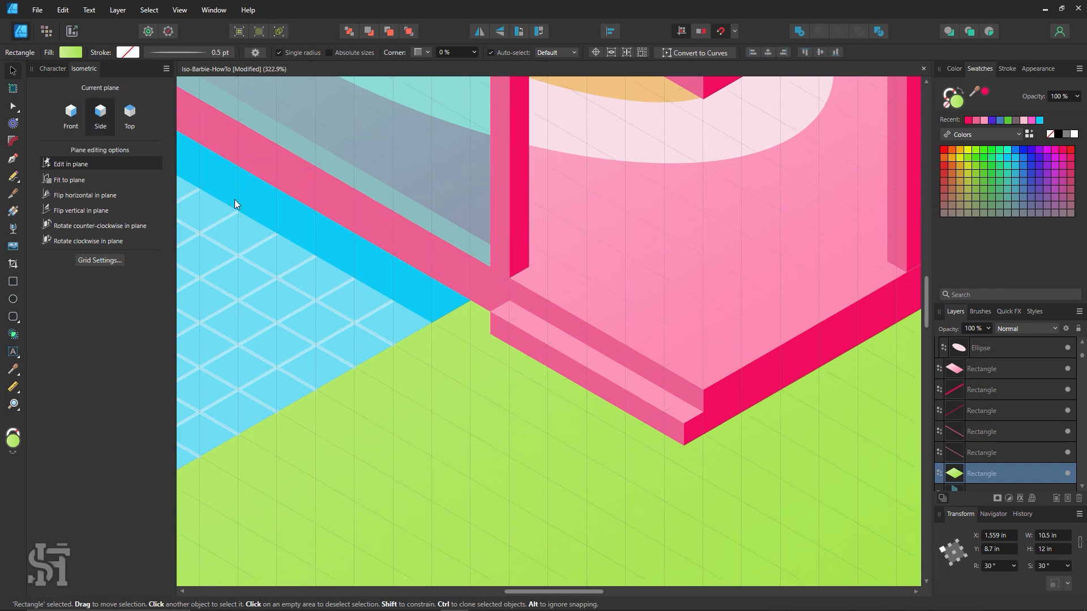
# Step: Review the porch step and whole pool scene, compare with the finished reference houses, and save the document
pyautogui.hscroll(4, 475, 309)
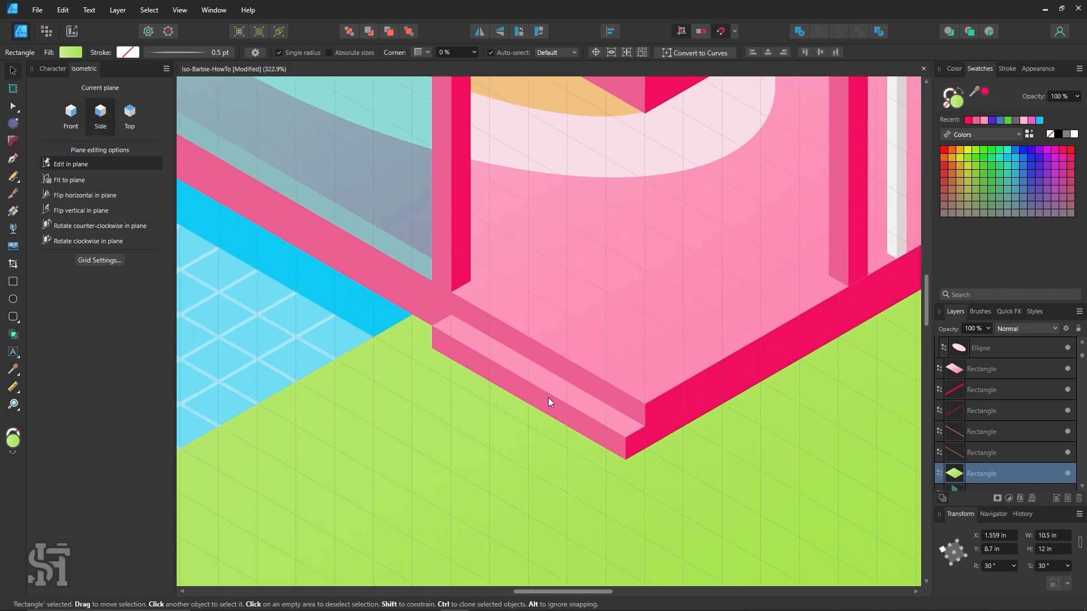
pyautogui.press('z')
pyautogui.scroll(-4, 779, 282)
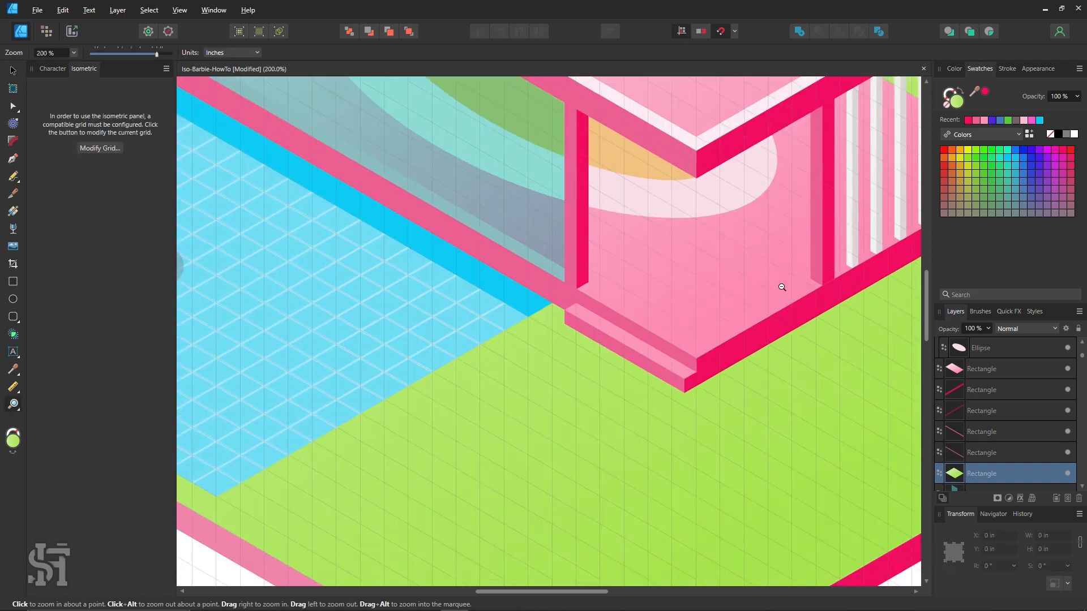
pyautogui.scroll(-4, 723, 280)
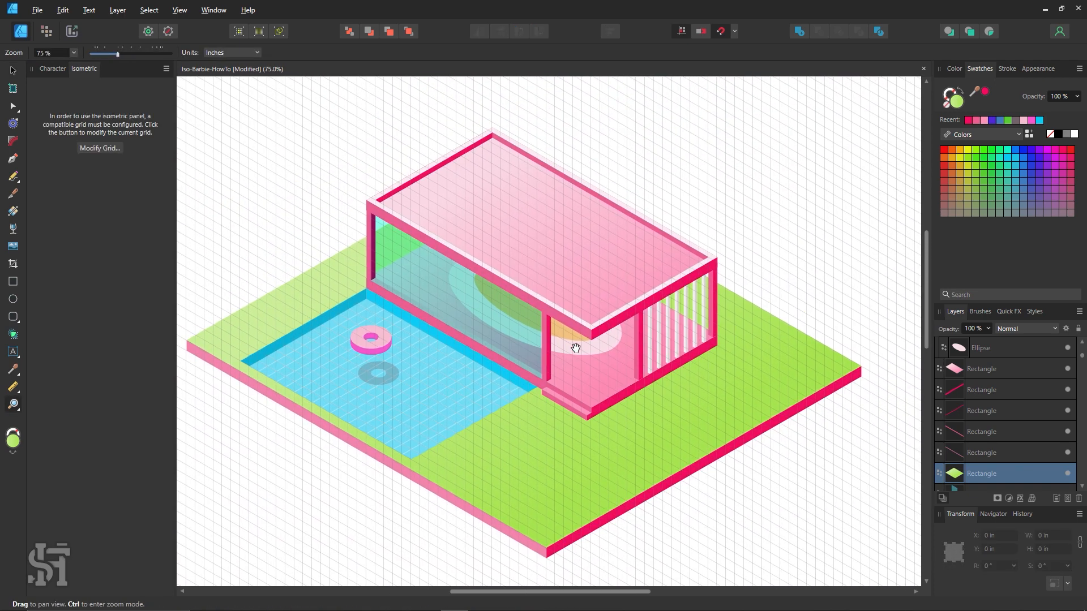
pyautogui.moveTo(576, 348); pyautogui.dragTo(574, 349)
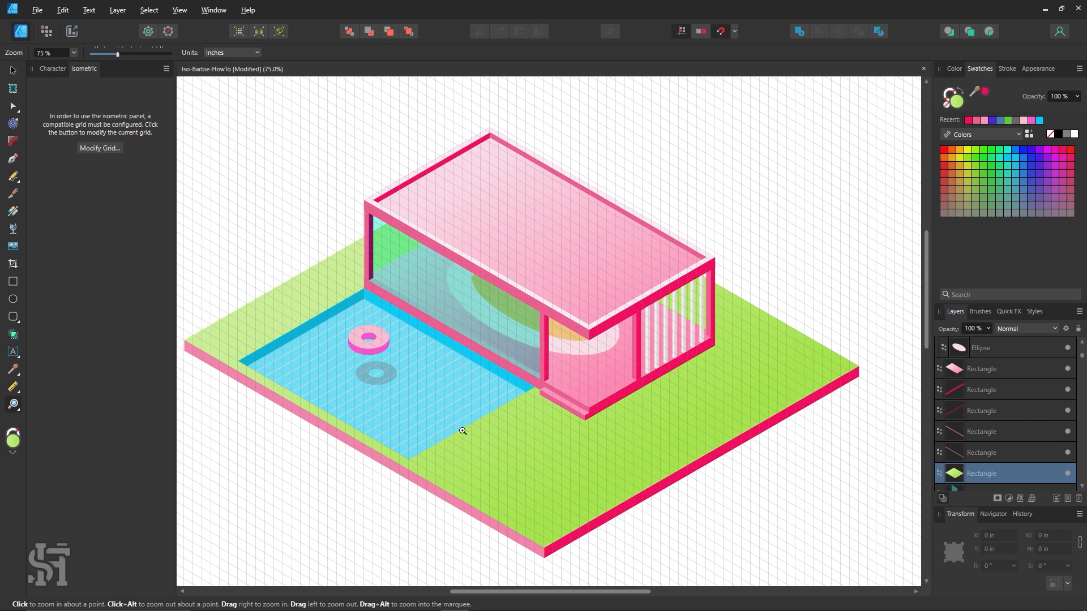
pyautogui.scroll(-1, 350, 263)
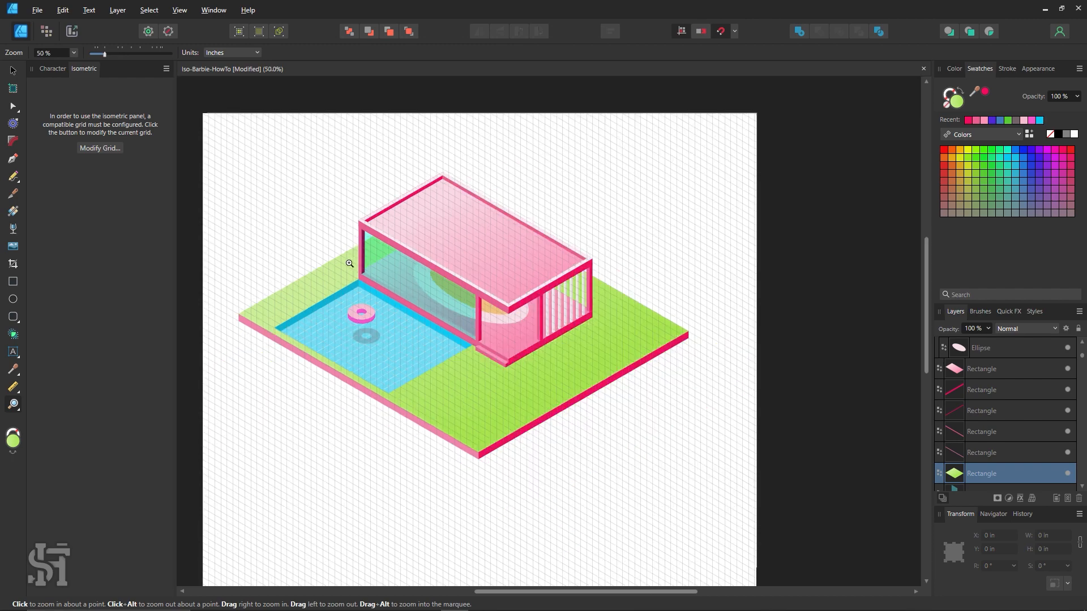
pyautogui.moveTo(321, 227); pyautogui.dragTo(636, 461)
pyautogui.moveTo(460, 315); pyautogui.dragTo(573, 392)
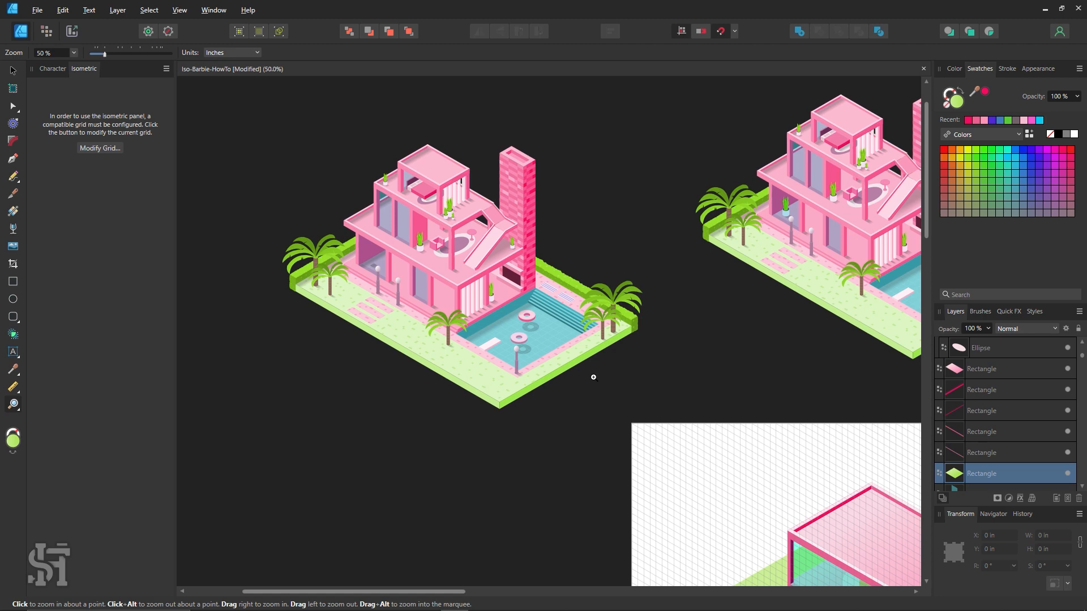
pyautogui.hotkey('ctrl', 's')
# Step: Copy a palm tree and a potted plant from the finished reference house
pyautogui.moveTo(420, 223); pyautogui.dragTo(748, 385)
pyautogui.moveTo(620, 323); pyautogui.dragTo(810, 232)
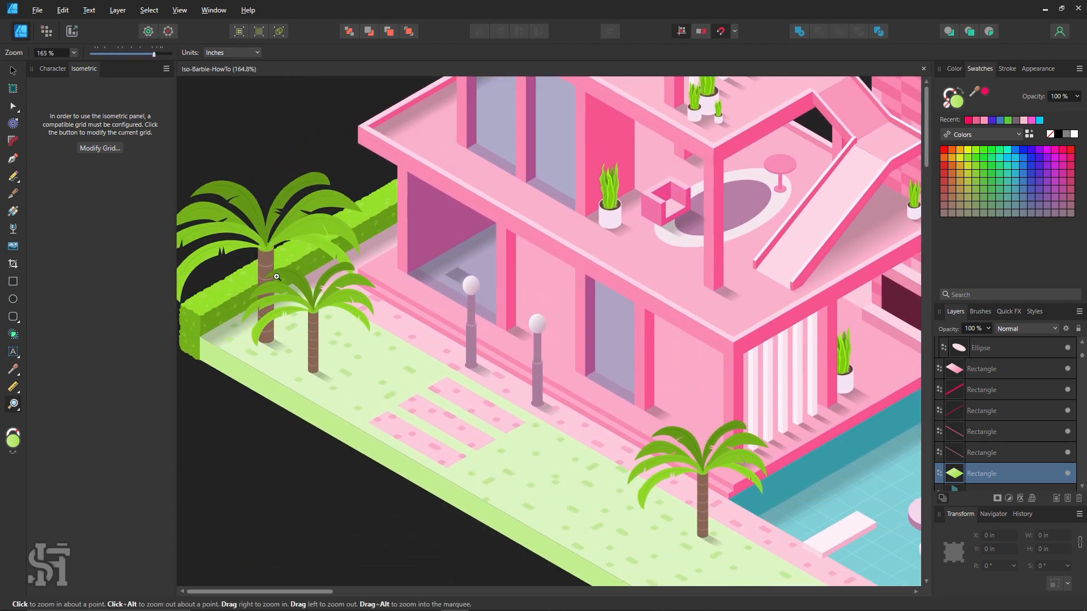
pyautogui.moveTo(435, 280); pyautogui.dragTo(466, 349)
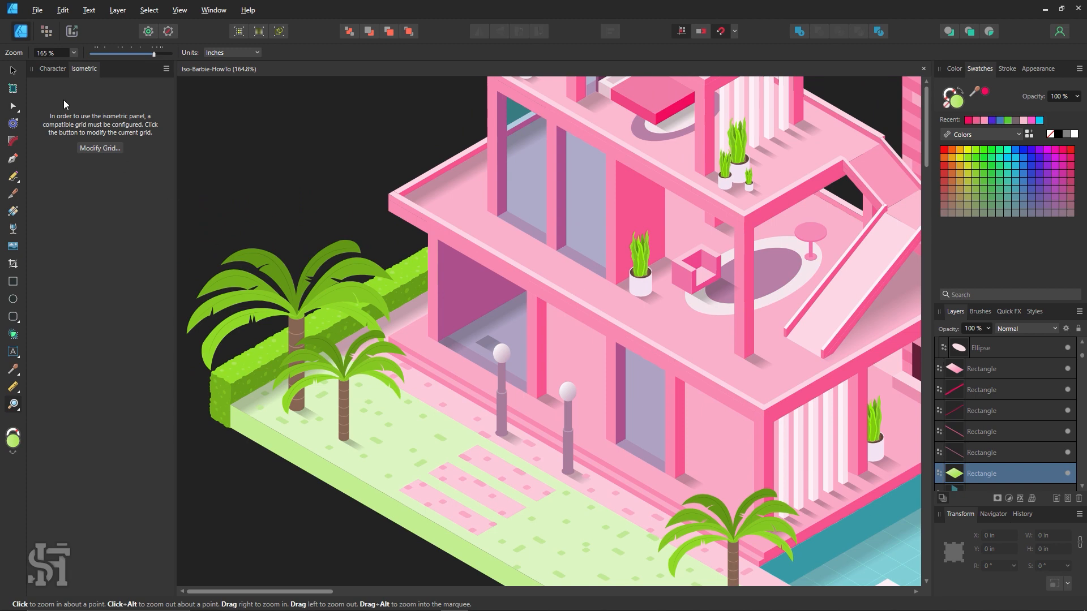
pyautogui.click(15, 71)
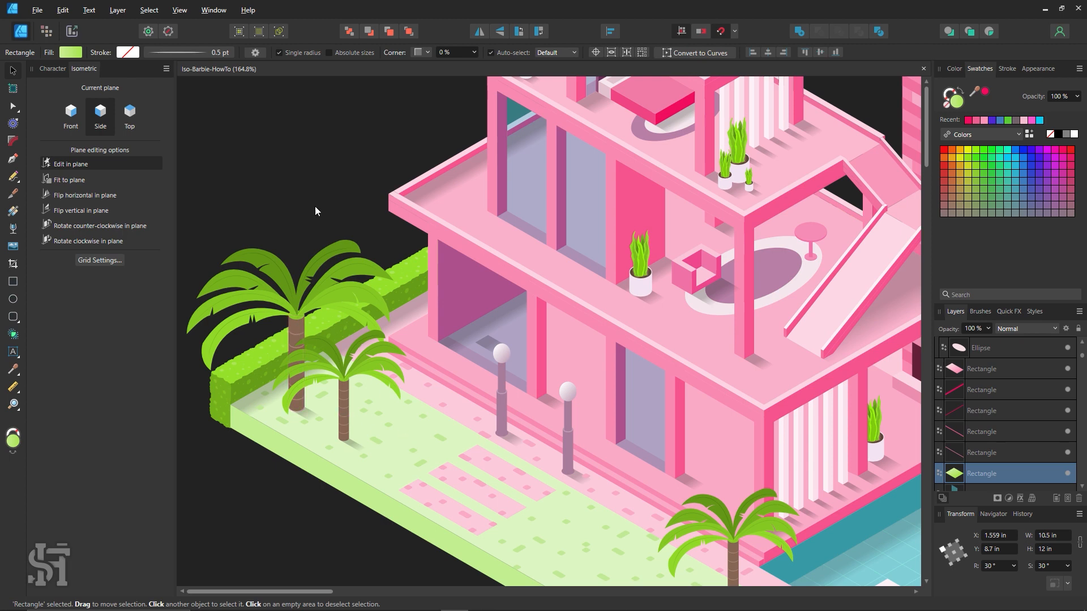
pyautogui.moveTo(309, 206); pyautogui.dragTo(482, 259)
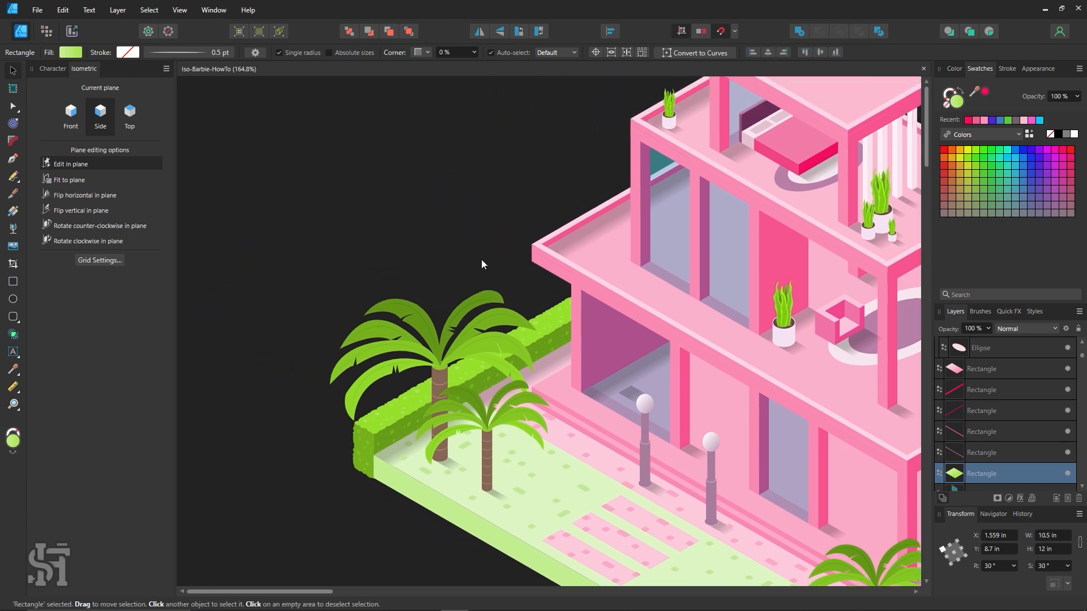
pyautogui.moveTo(508, 317); pyautogui.dragTo(397, 281)
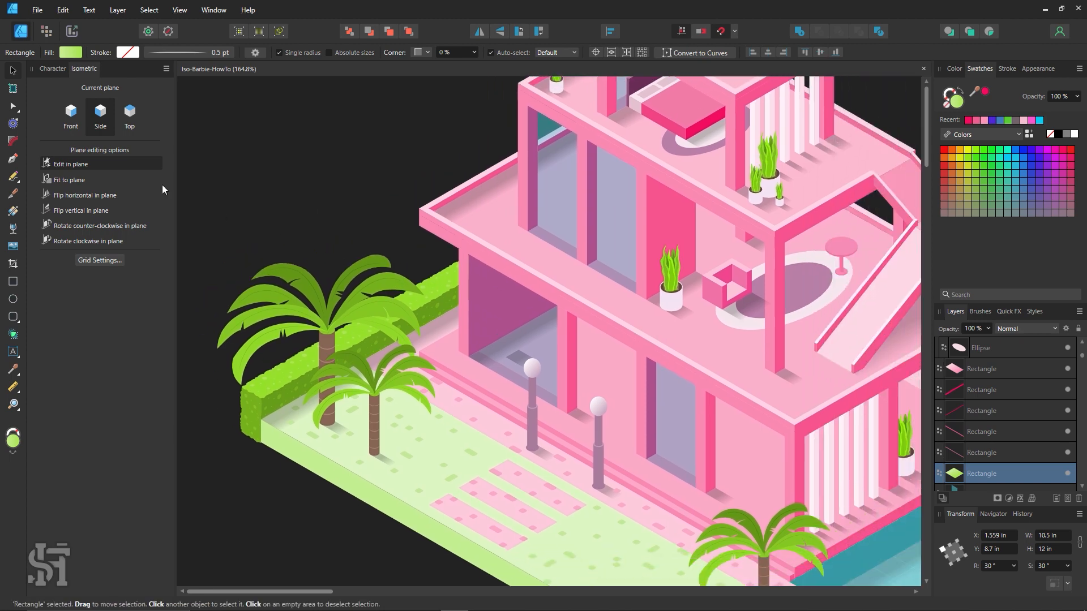
pyautogui.click(336, 340)
pyautogui.keyDown('shift'); pyautogui.click(670, 298); pyautogui.keyUp('shift')
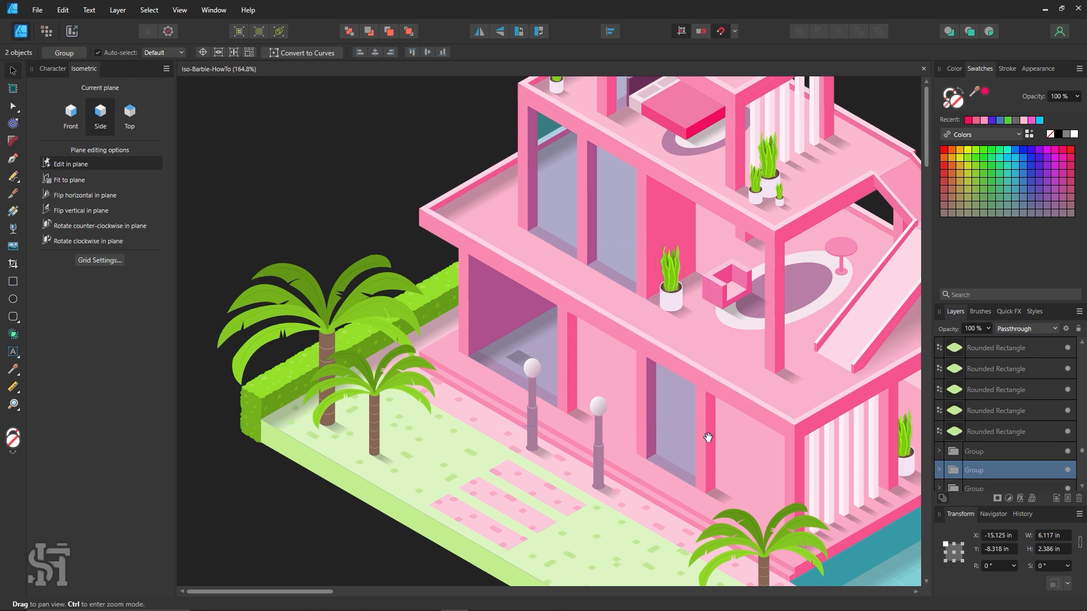
# Step: Paste the palm and potted plant onto the blank area behind the new house and place the plant beside the palm's trunk
pyautogui.moveTo(861, 537); pyautogui.dragTo(251, 186)
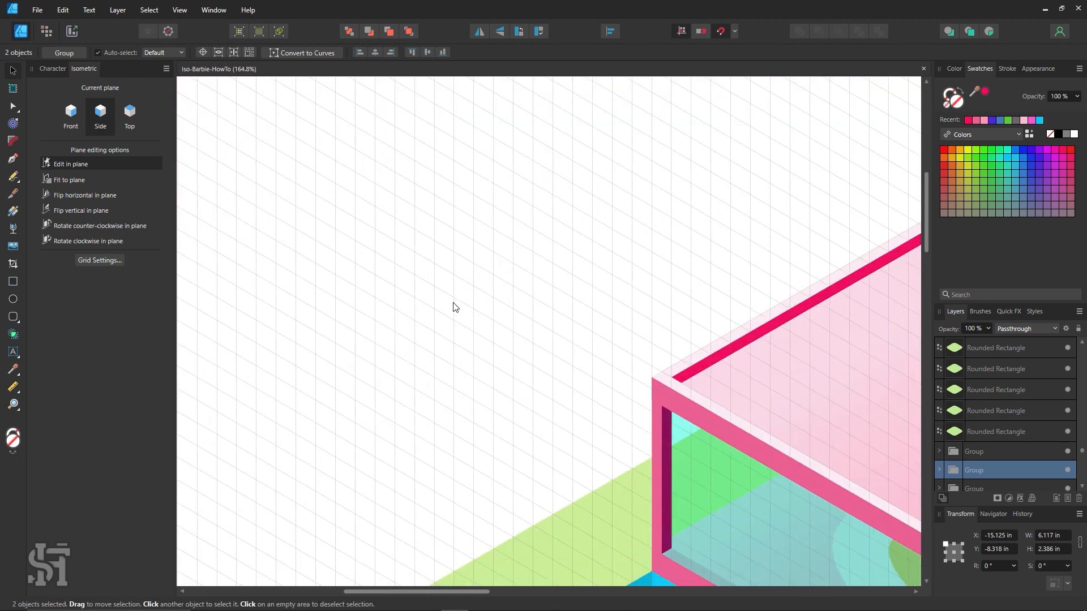
pyautogui.press('z')
pyautogui.keyDown('alt'); pyautogui.click(493, 256); pyautogui.keyUp('alt')
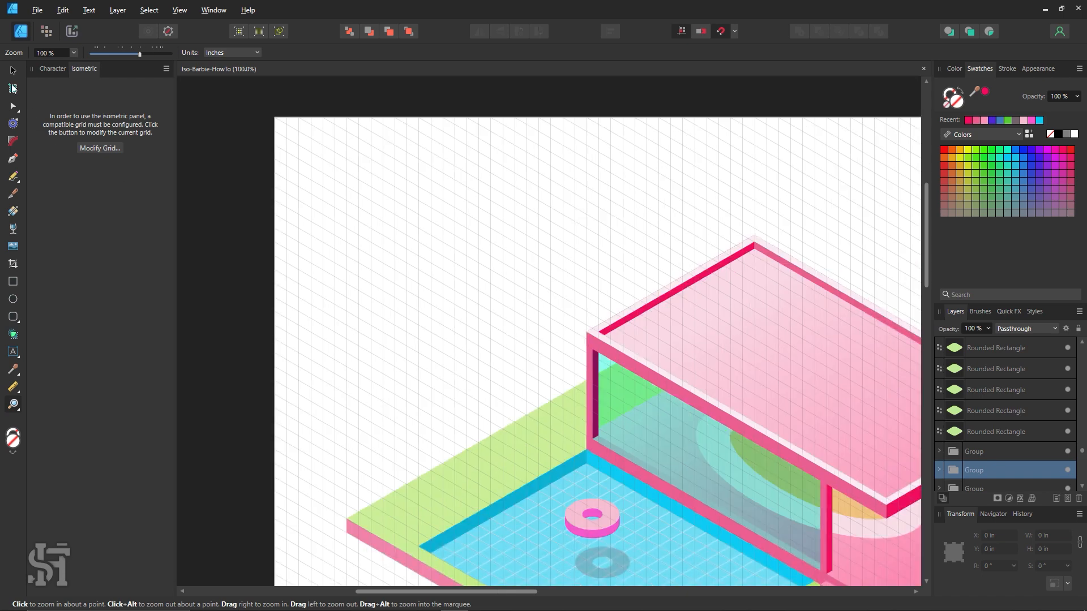
pyautogui.click(15, 71)
pyautogui.hotkey('ctrl', 'v')
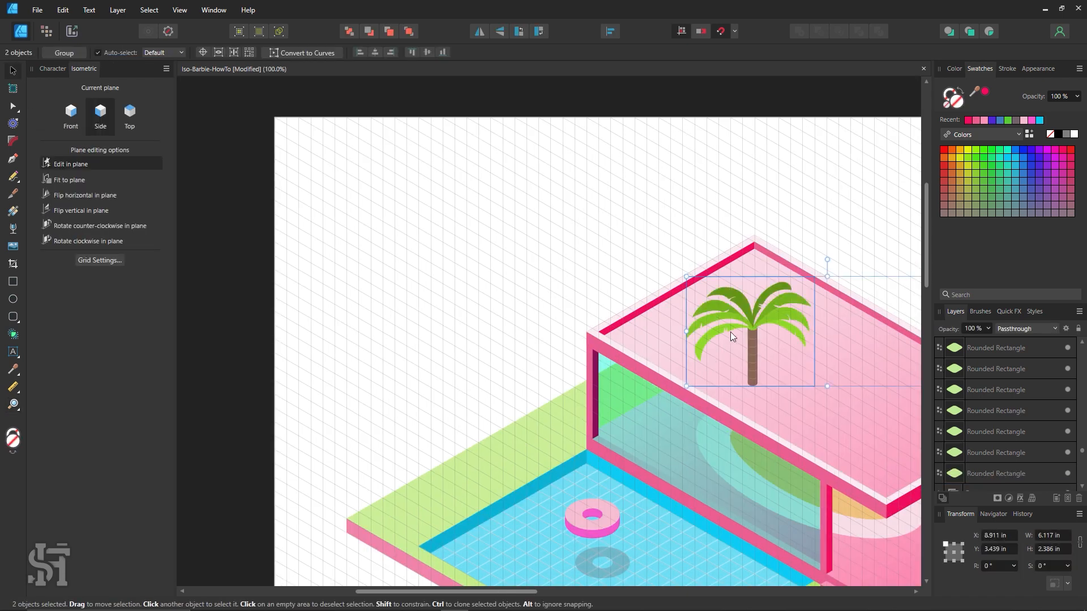
pyautogui.moveTo(731, 332); pyautogui.dragTo(285, 192)
pyautogui.click(605, 214)
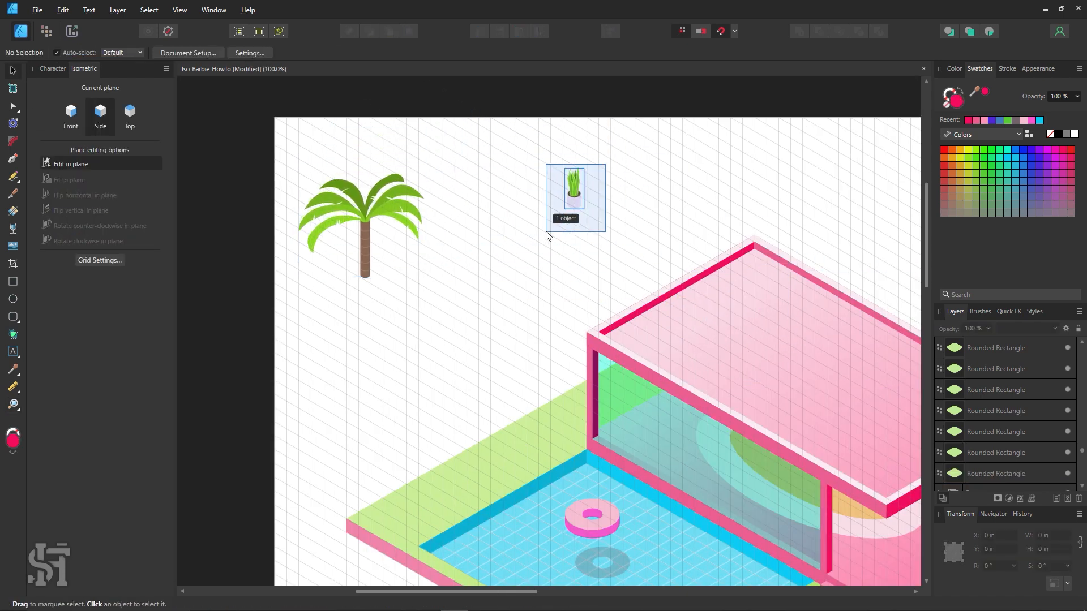
pyautogui.click(573, 203)
pyautogui.moveTo(572, 202); pyautogui.dragTo(395, 280)
pyautogui.click(449, 287)
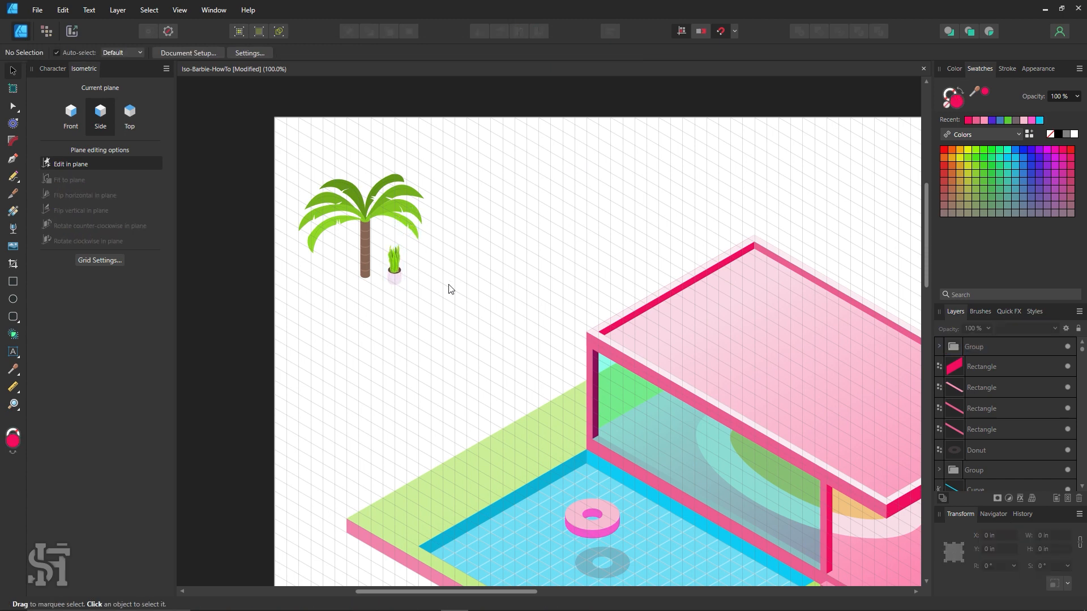
# Step: Try enlarging the palm tree group to about 5.86 by 5.01 in
pyautogui.press('z')
pyautogui.scroll(-1, 461, 305)
pyautogui.moveTo(393, 173); pyautogui.dragTo(529, 284)
pyautogui.scroll(1, 530, 283)
pyautogui.moveTo(368, 256); pyautogui.dragTo(388, 285)
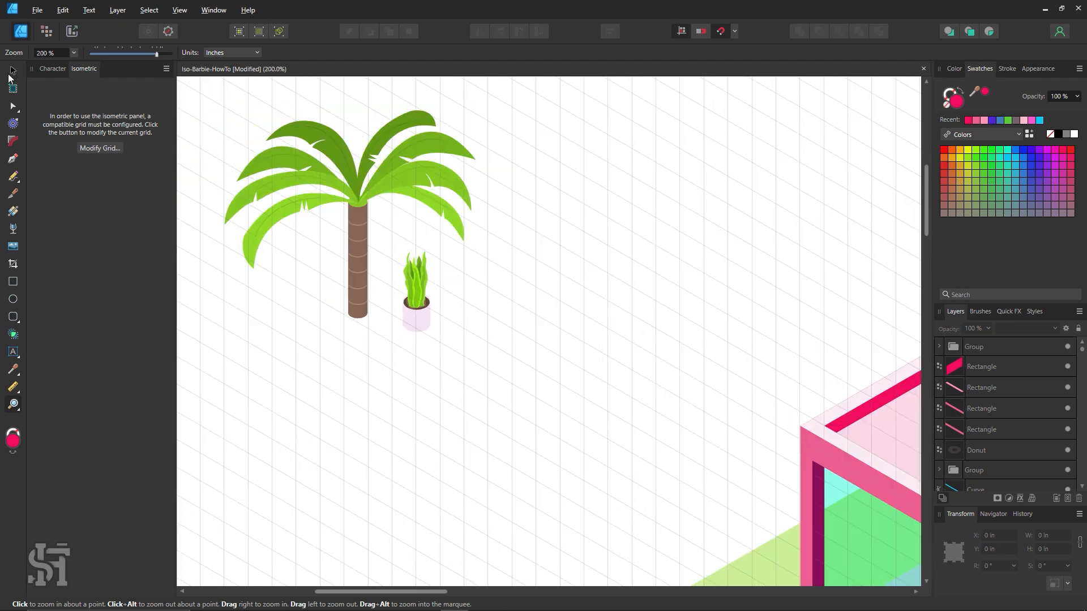
pyautogui.click(11, 72)
pyautogui.click(346, 219)
pyautogui.moveTo(479, 315); pyautogui.dragTo(779, 580)
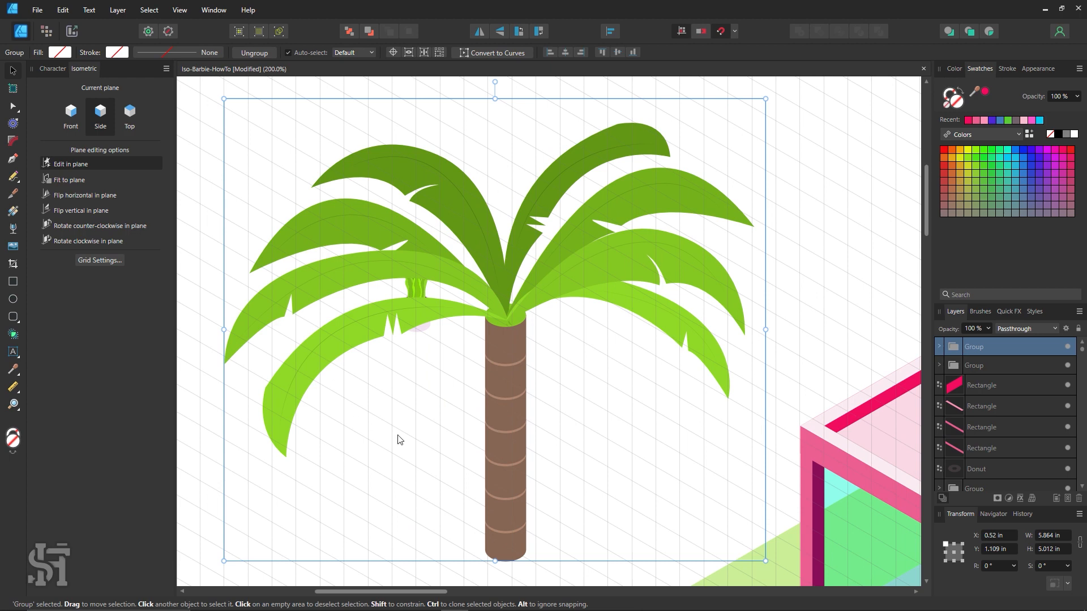
pyautogui.hotkey('ctrl', 'z')
pyautogui.click(510, 427)
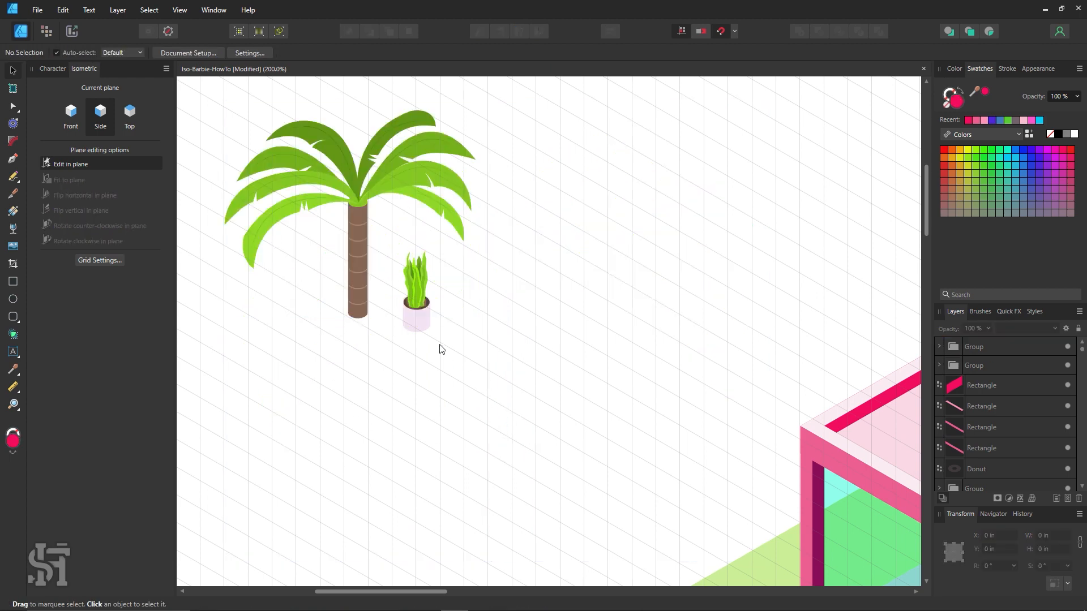
# Step: Move the potted plant to just left of the palm's trunk and set the Top plane as current
pyautogui.moveTo(408, 320); pyautogui.dragTo(320, 321)
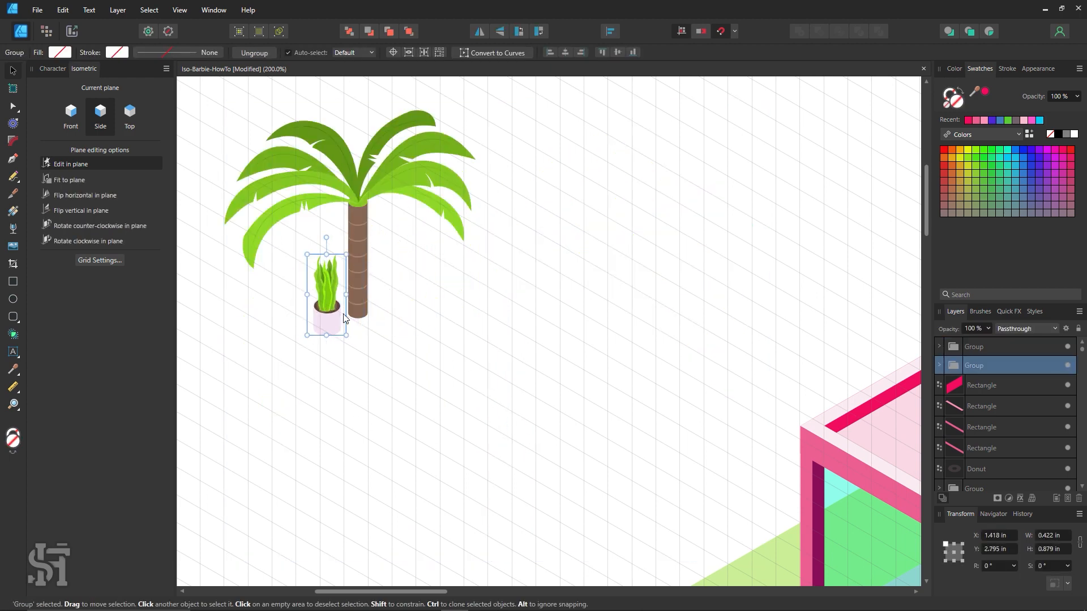
pyautogui.click(453, 297)
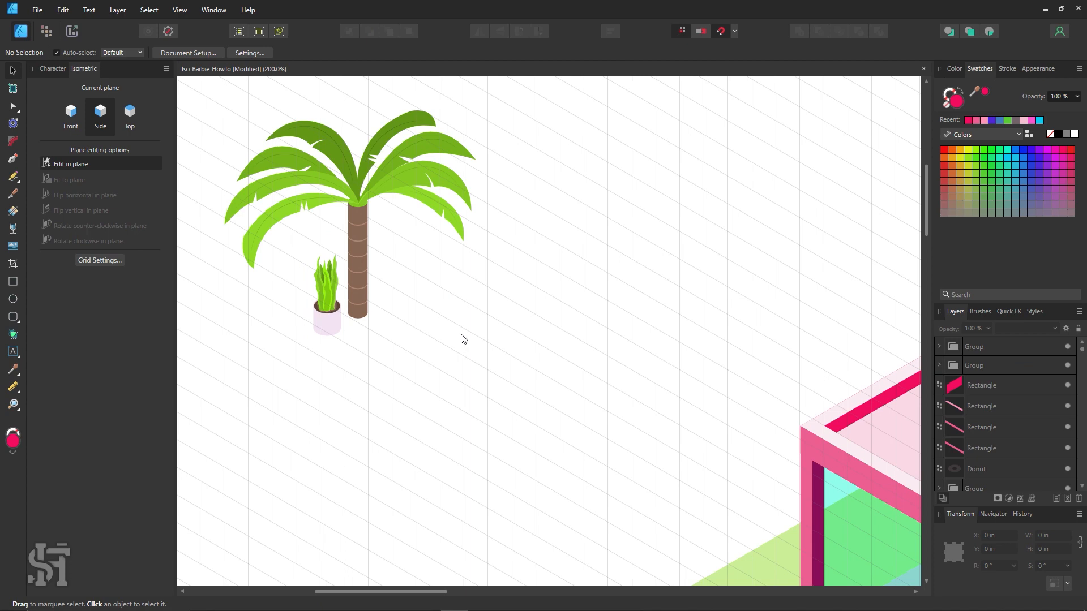
pyautogui.press('z')
pyautogui.moveTo(356, 271); pyautogui.dragTo(473, 283)
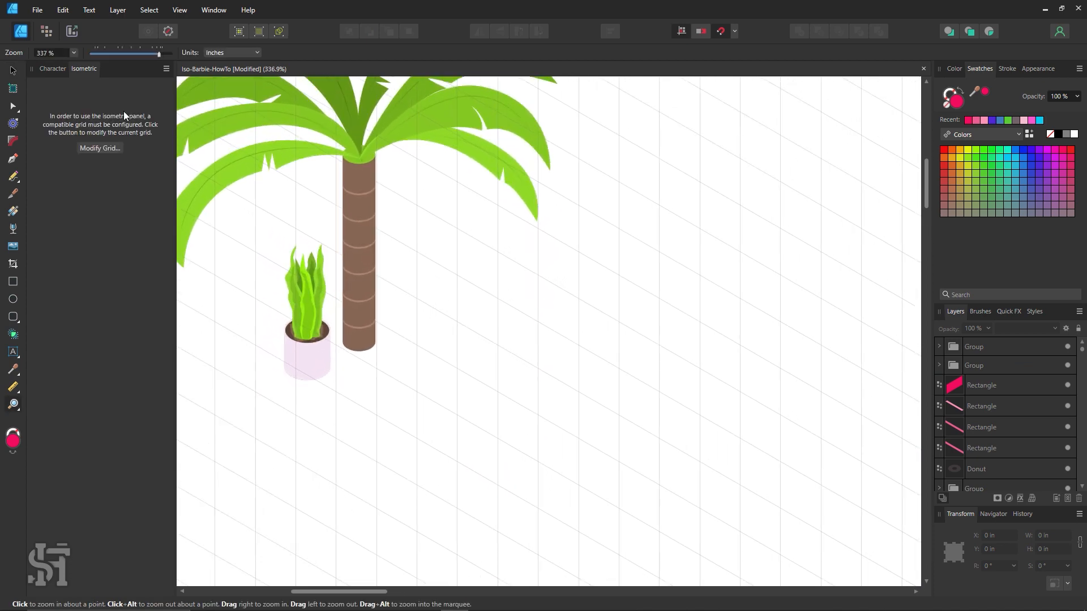
pyautogui.click(14, 70)
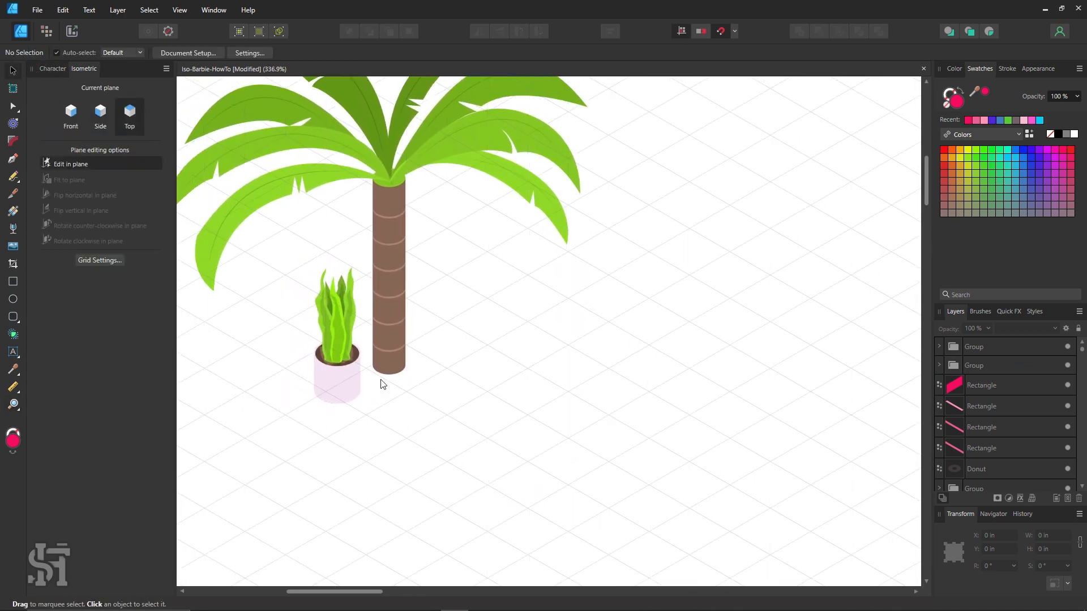
pyautogui.moveTo(341, 384); pyautogui.dragTo(317, 362)
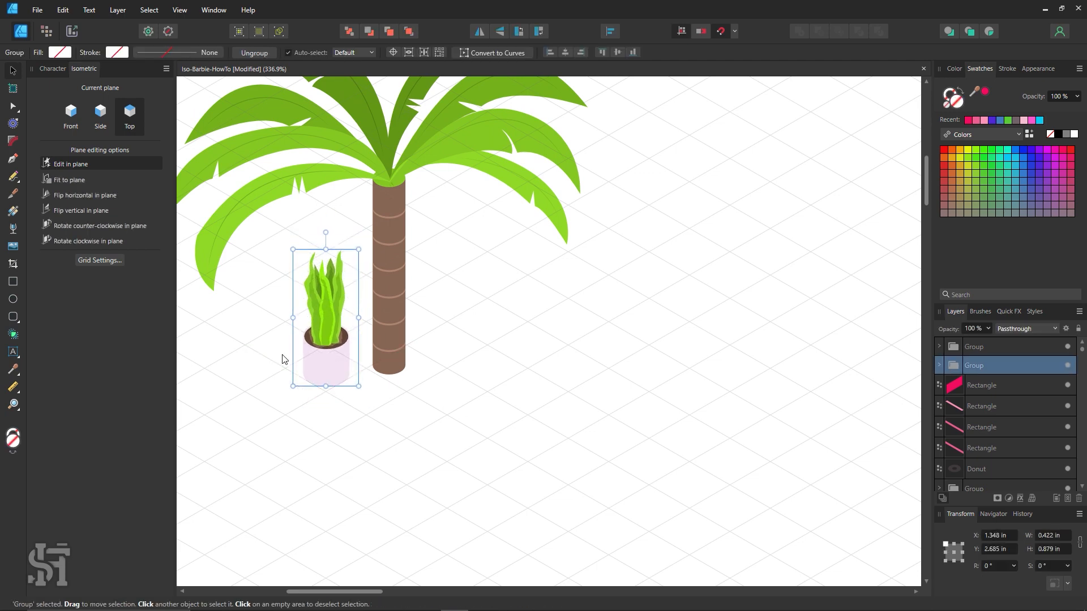
pyautogui.click(238, 364)
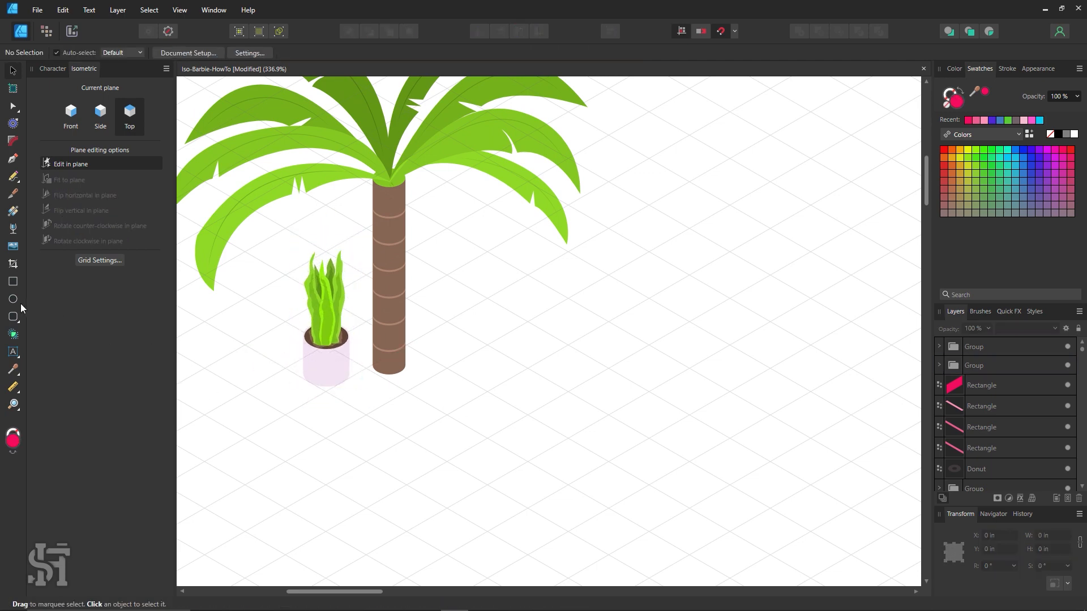
# Step: Draw a trial ellipse beside the palm in the Top plane and a flat one about 0.38 by 0.26 in with in-plane editing off
pyautogui.click(14, 299)
pyautogui.moveTo(534, 263); pyautogui.dragTo(646, 318)
pyautogui.hotkey('ctrl', 'z')
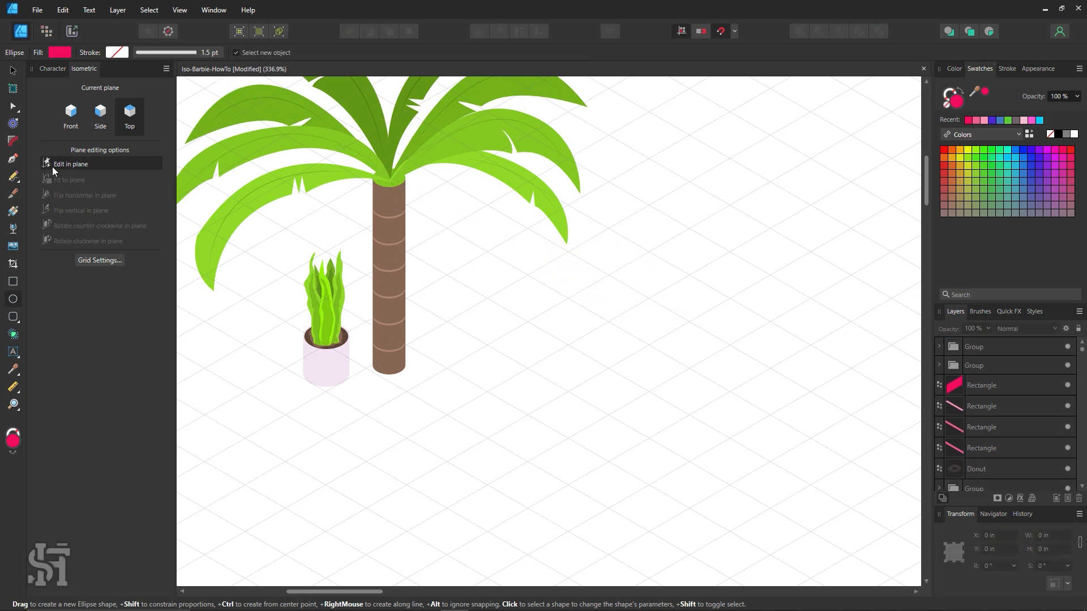
pyautogui.moveTo(501, 277); pyautogui.dragTo(533, 301)
pyautogui.click(13, 69)
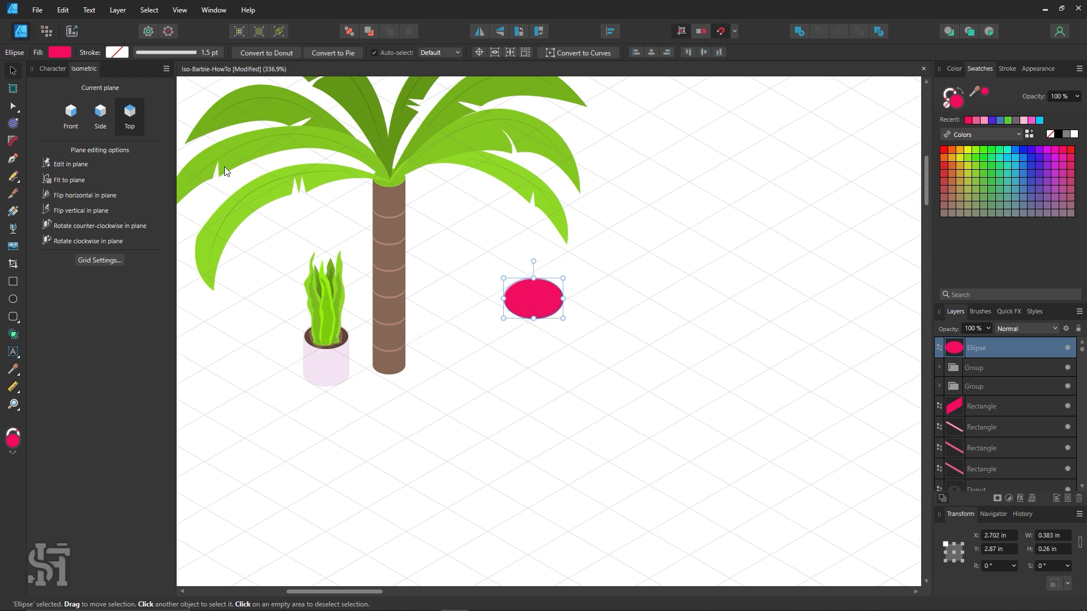
pyautogui.press('Delete')
pyautogui.click(72, 164)
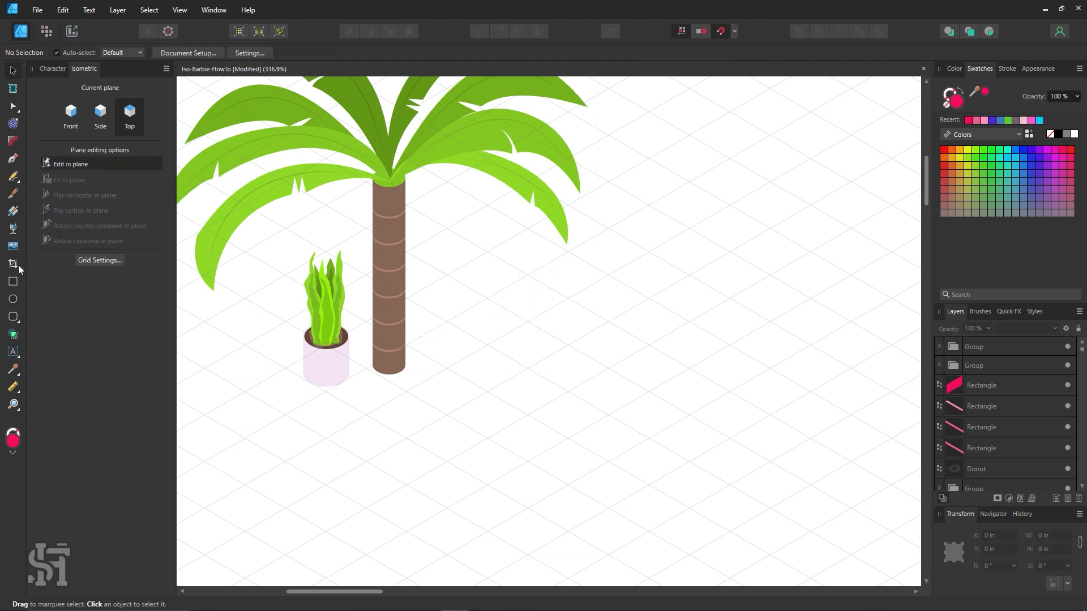
# Step: Draw a circle about 0.3 in across in the Top plane beside the palm and stack two copies of it vertically
pyautogui.press('m')
pyautogui.moveTo(449, 260); pyautogui.dragTo(522, 296)
pyautogui.press('Delete')
pyautogui.press('m')
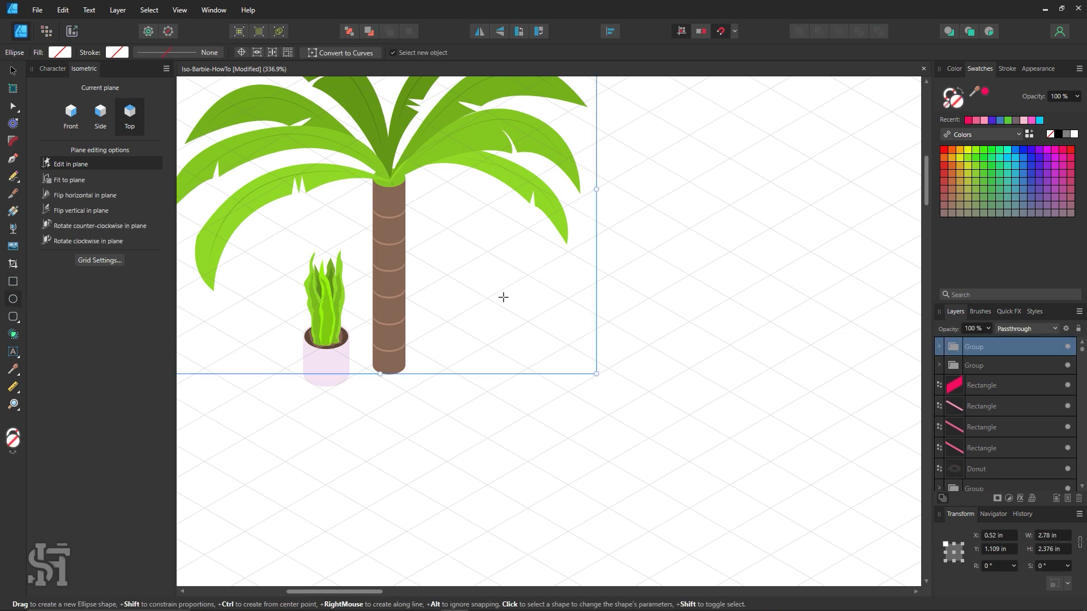
pyautogui.moveTo(461, 419)
pyautogui.mouseDown()
pyautogui.moveTo(524, 398)
pyautogui.moveTo(546, 414)
pyautogui.moveTo(491, 416)
pyautogui.moveTo(517, 295)
pyautogui.moveTo(533, 308)
pyautogui.moveTo(533, 347)
pyautogui.mouseUp()
pyautogui.press('v')
pyautogui.press('z')
pyautogui.click(535, 320)
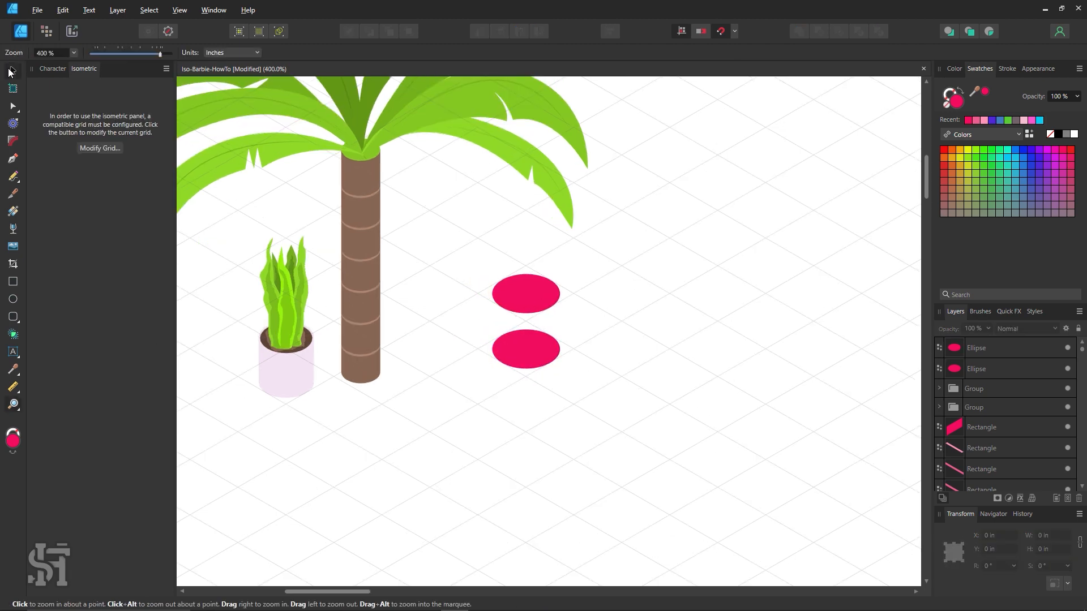
pyautogui.click(13, 70)
pyautogui.keyDown('ctrl'); pyautogui.moveTo(533, 299); pyautogui.dragTo(528, 234); pyautogui.keyUp('ctrl')
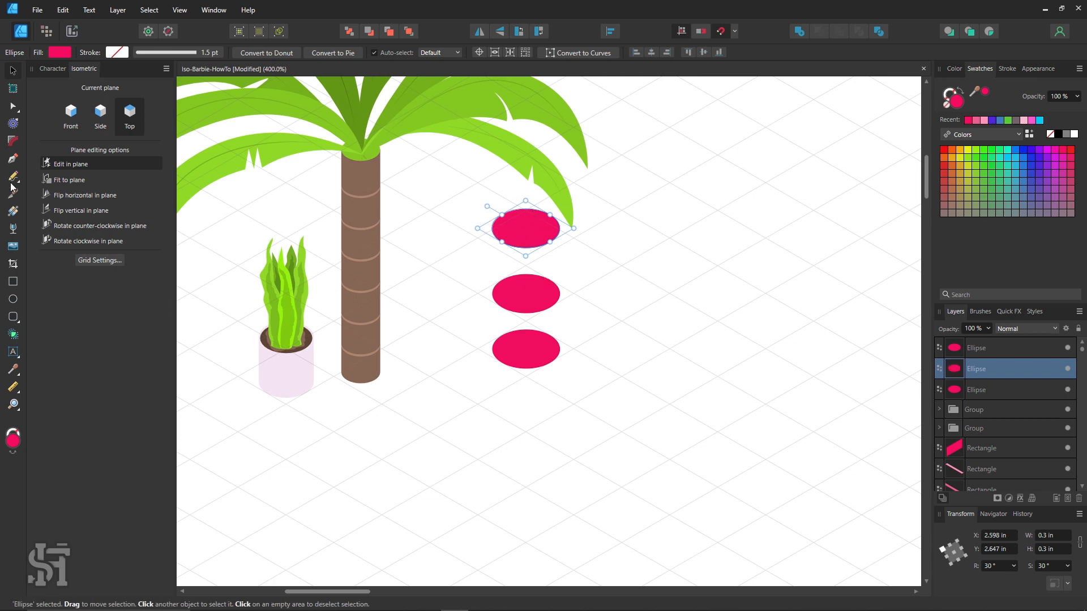
# Step: Draw a closed rectangle with the Pen tool joining the side points of the two lower ellipses and fill it with their pink
pyautogui.click(13, 159)
pyautogui.click(491, 350)
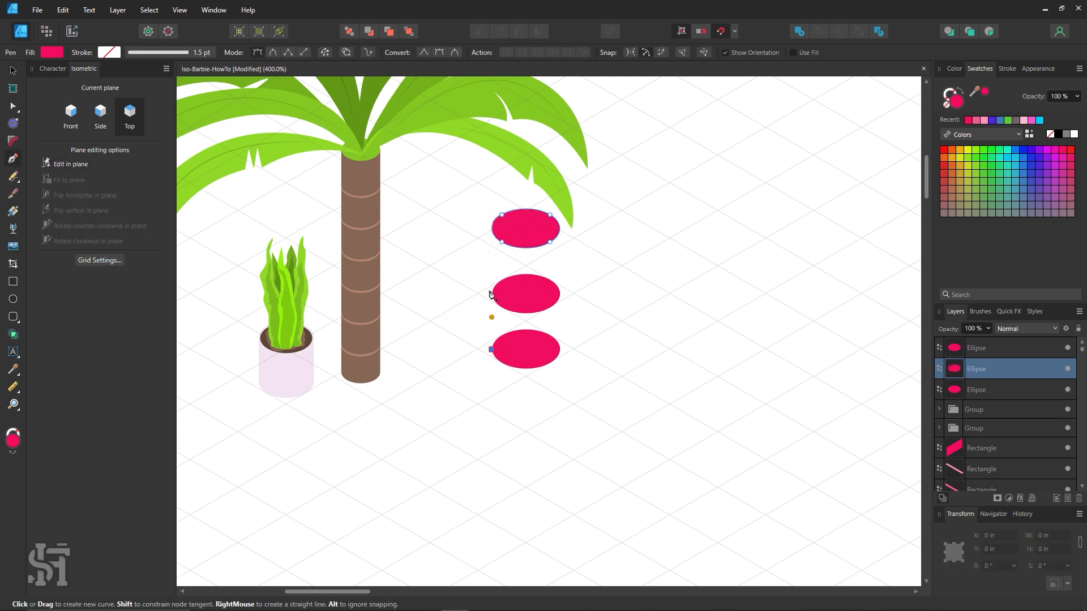
pyautogui.click(492, 294)
pyautogui.click(560, 294)
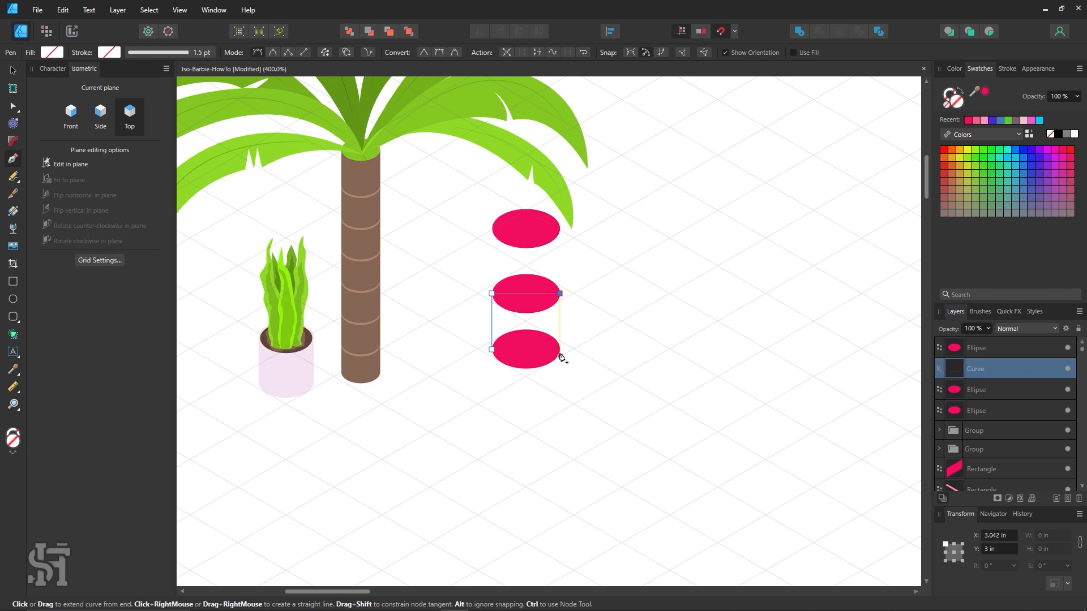
pyautogui.moveTo(560, 350); pyautogui.dragTo(503, 354)
pyautogui.click(492, 350)
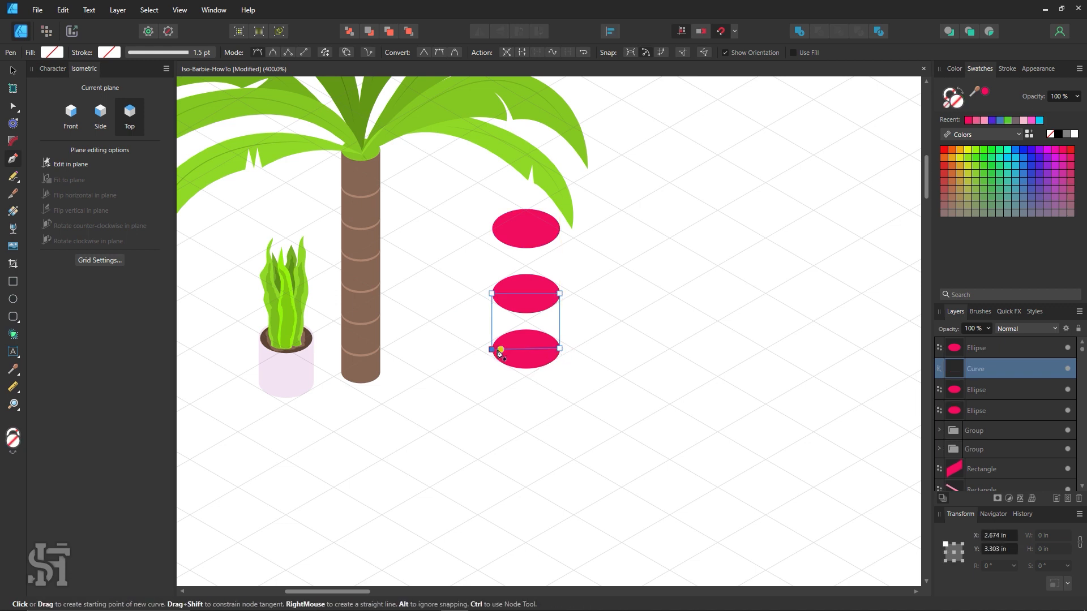
pyautogui.press('i')
pyautogui.click(525, 306)
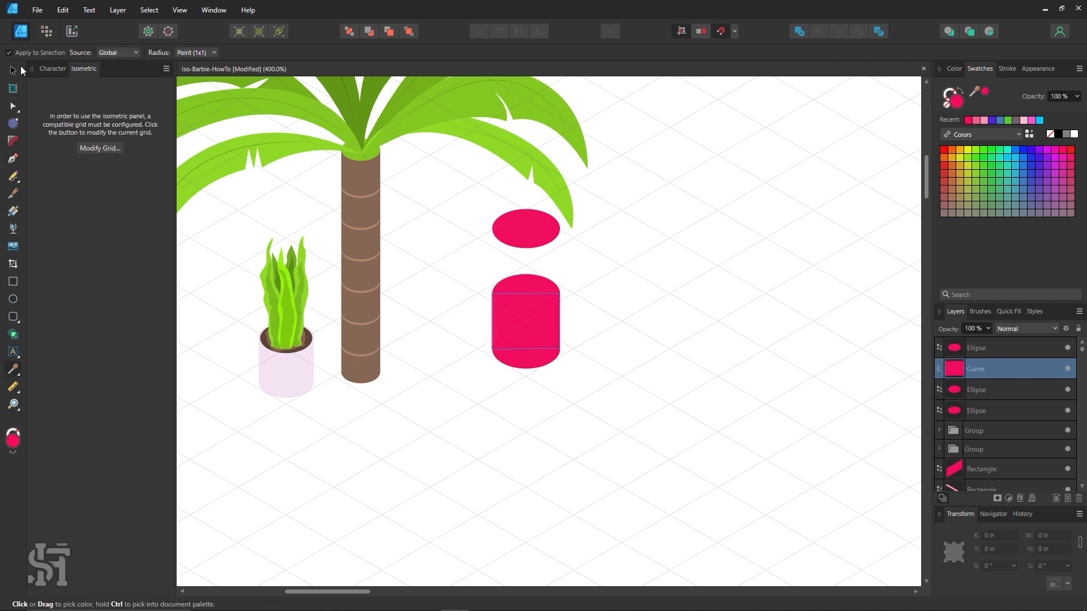
# Step: Merge the two lower ellipses and the connecting rectangle into a single cylinder shape
pyautogui.click(22, 69)
pyautogui.moveTo(593, 264); pyautogui.dragTo(462, 408)
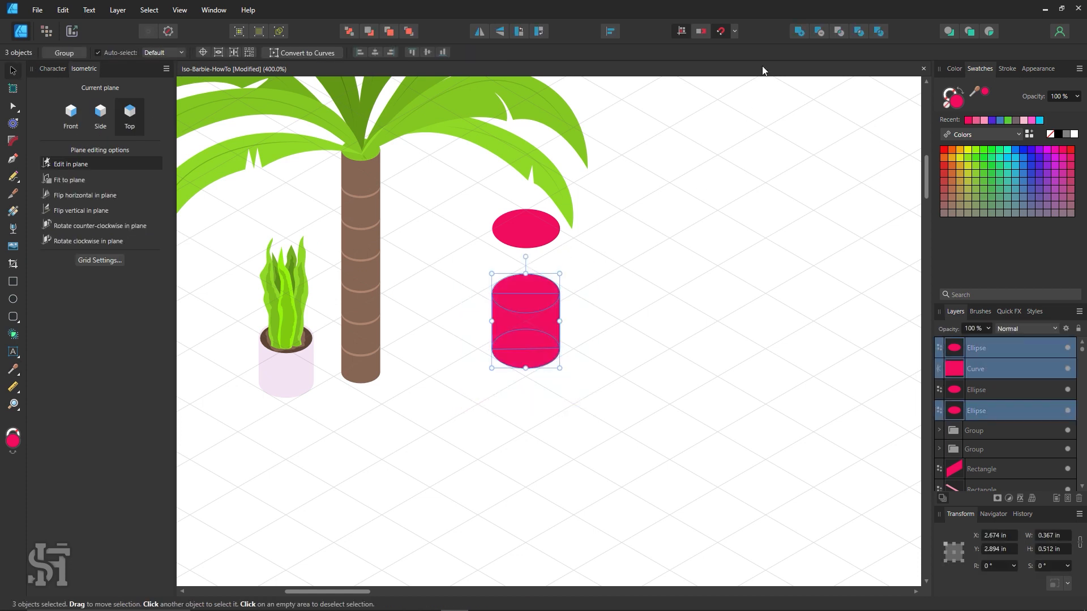
pyautogui.click(799, 31)
pyautogui.click(601, 298)
# Step: Fill the cylinder with the pale pink sampled from the existing plant's pot
pyautogui.click(541, 237)
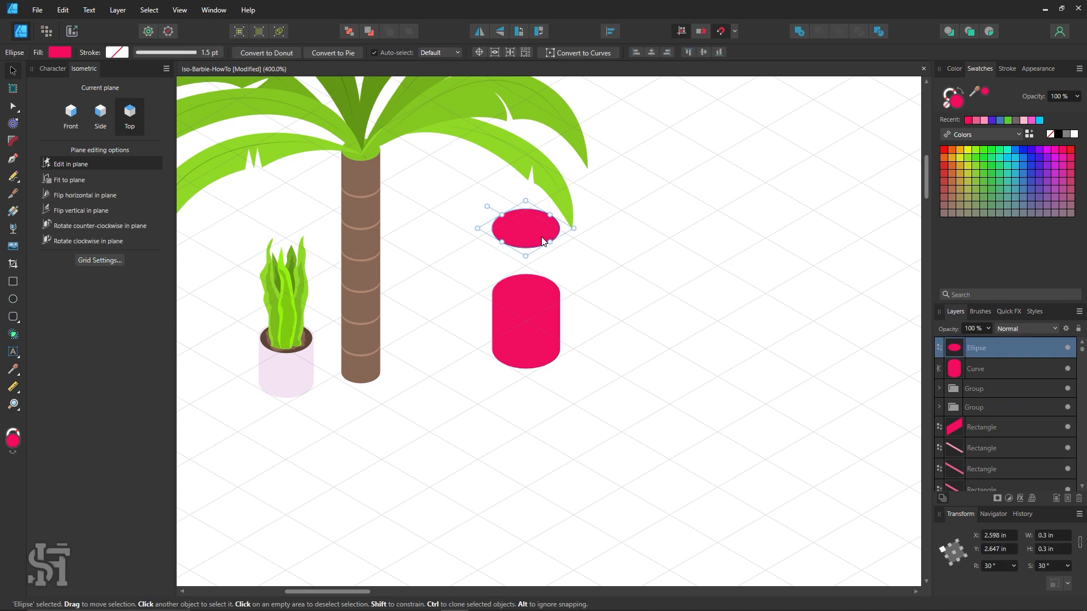
pyautogui.click(485, 344)
pyautogui.click(515, 341)
pyautogui.press('i')
pyautogui.click(289, 376)
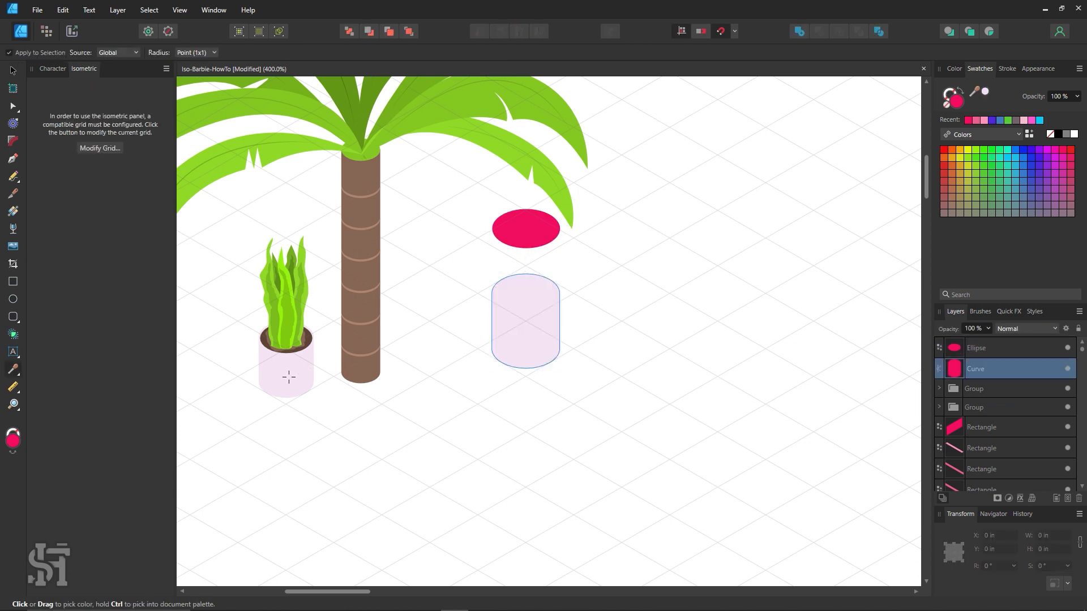
# Step: Place the remaining ellipse on the top of the new pot and fill it with the palm trunk's brown
pyautogui.click(13, 70)
pyautogui.moveTo(531, 230); pyautogui.dragTo(533, 291)
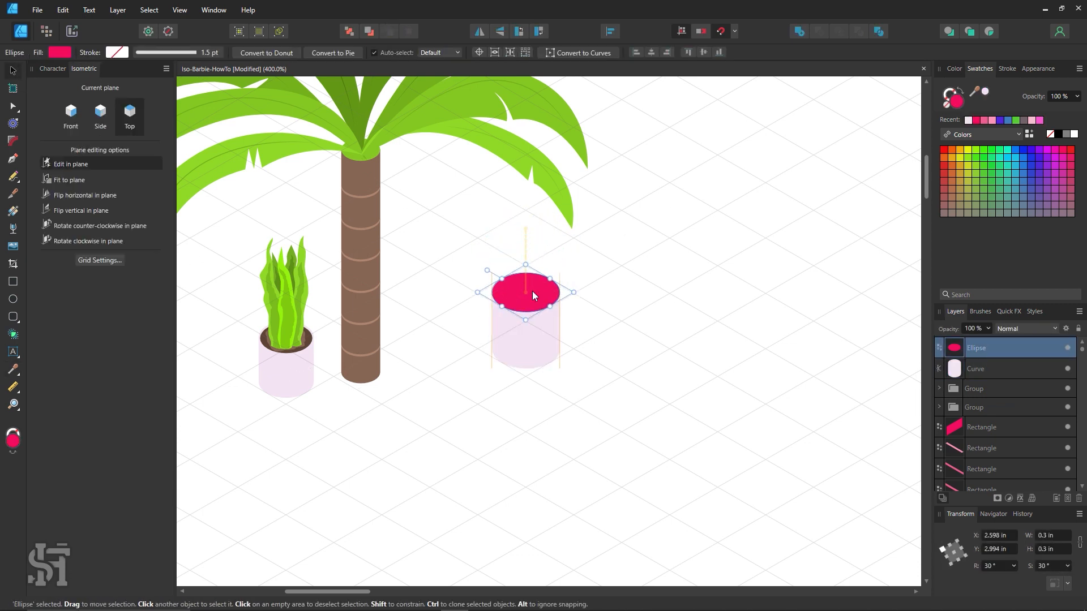
pyautogui.press('i')
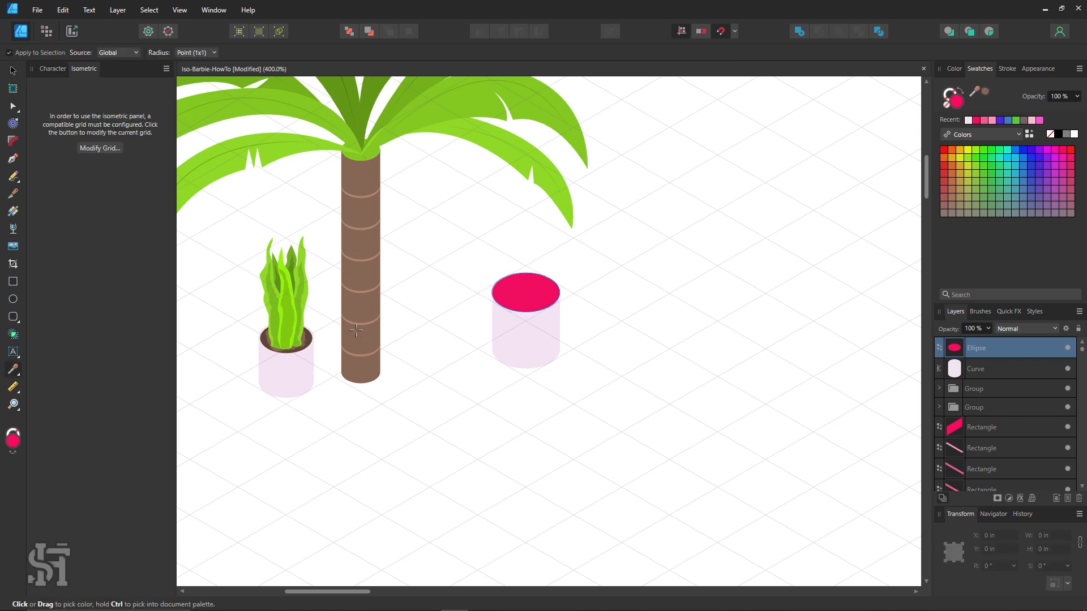
pyautogui.click(356, 330)
pyautogui.click(15, 72)
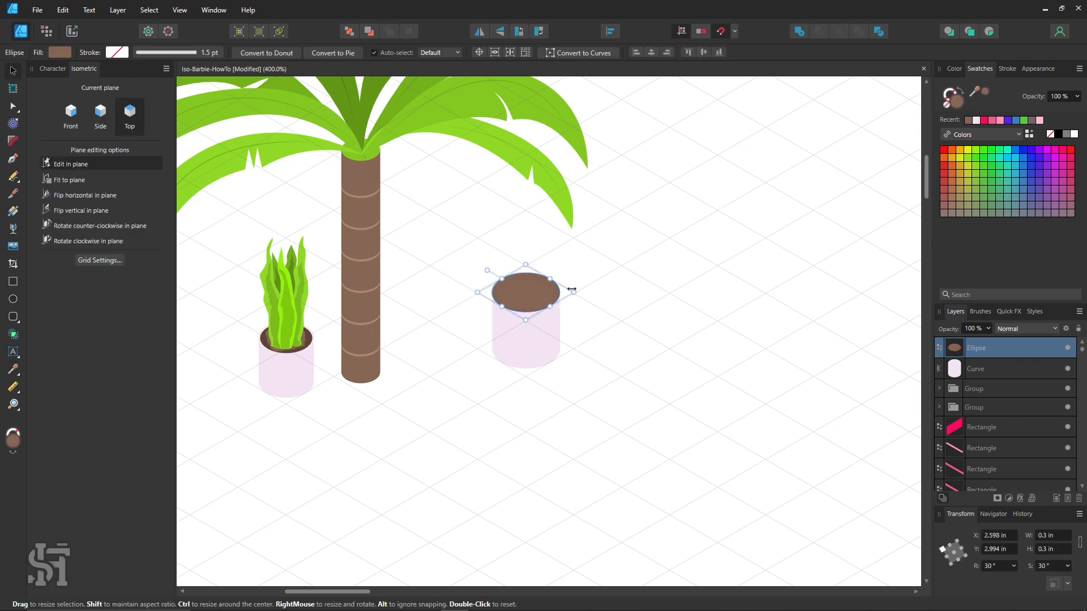
# Step: Shrink the brown soil ellipse to about 0.256 in and set it slightly low inside the pot's rim
pyautogui.moveTo(520, 292); pyautogui.dragTo(539, 301)
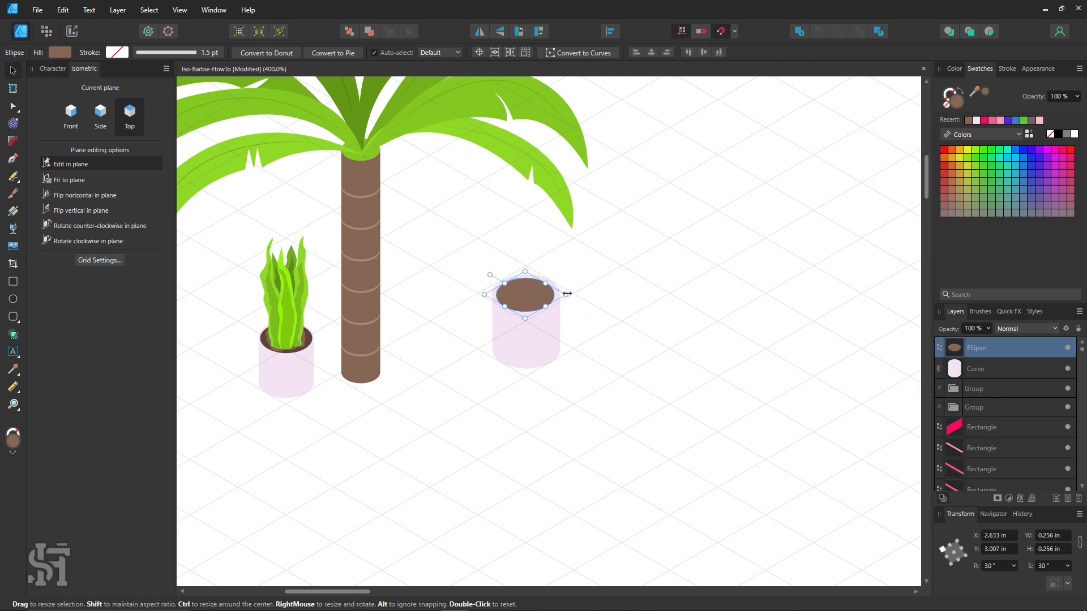
pyautogui.moveTo(567, 294); pyautogui.dragTo(567, 297)
pyautogui.hotkey('ctrl', 'z')
pyautogui.hotkey('ctrl', 'z')
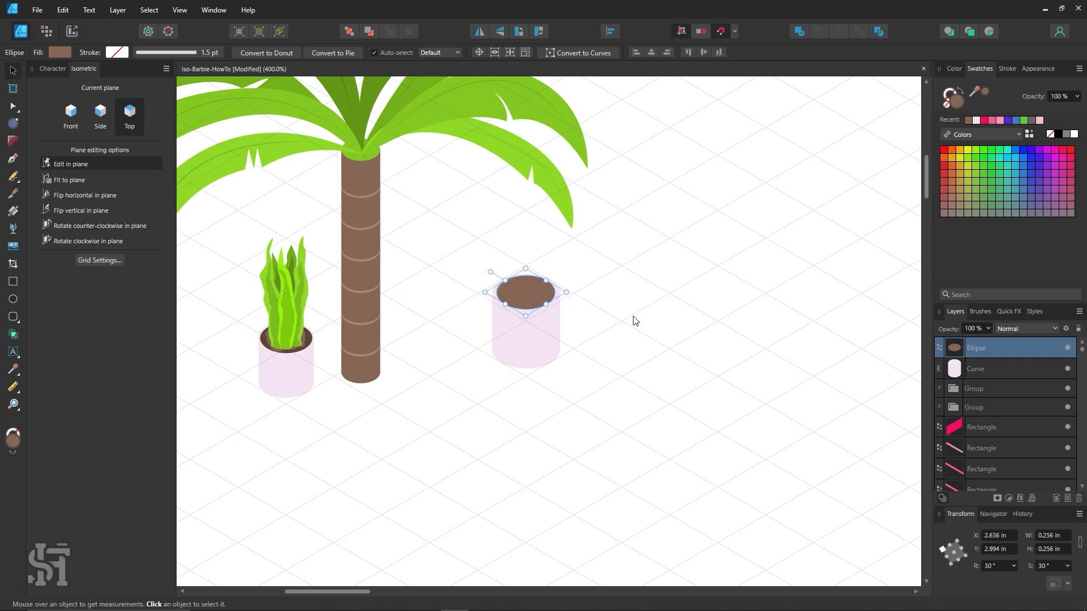
pyautogui.click(634, 316)
pyautogui.click(537, 294)
pyautogui.hotkey('ctrl', 'y')
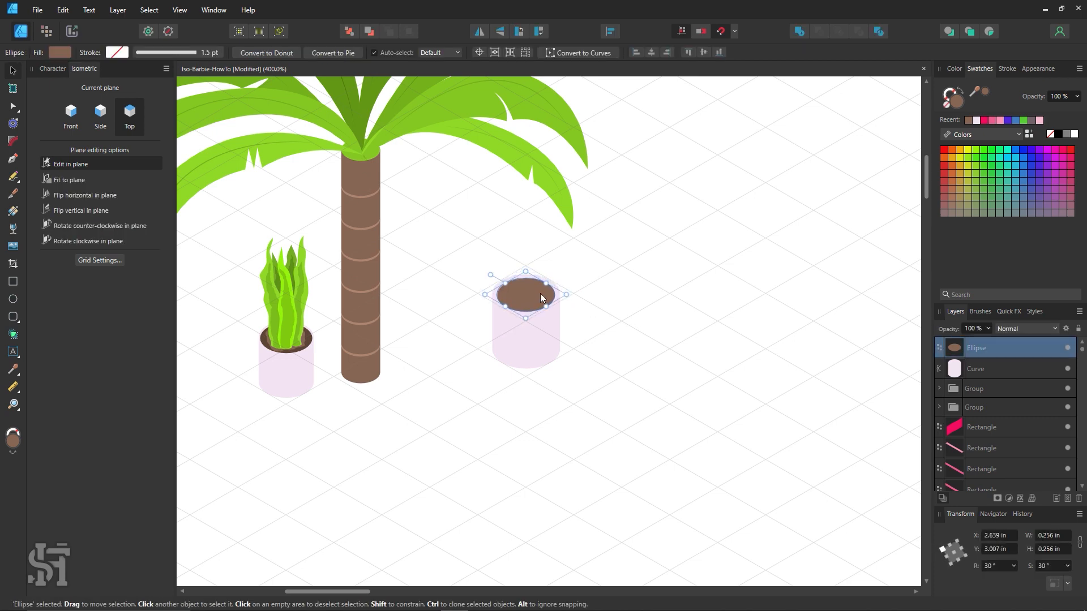
pyautogui.press('Down')
pyautogui.click(631, 317)
pyautogui.click(531, 294)
pyautogui.press('Up')
pyautogui.click(614, 315)
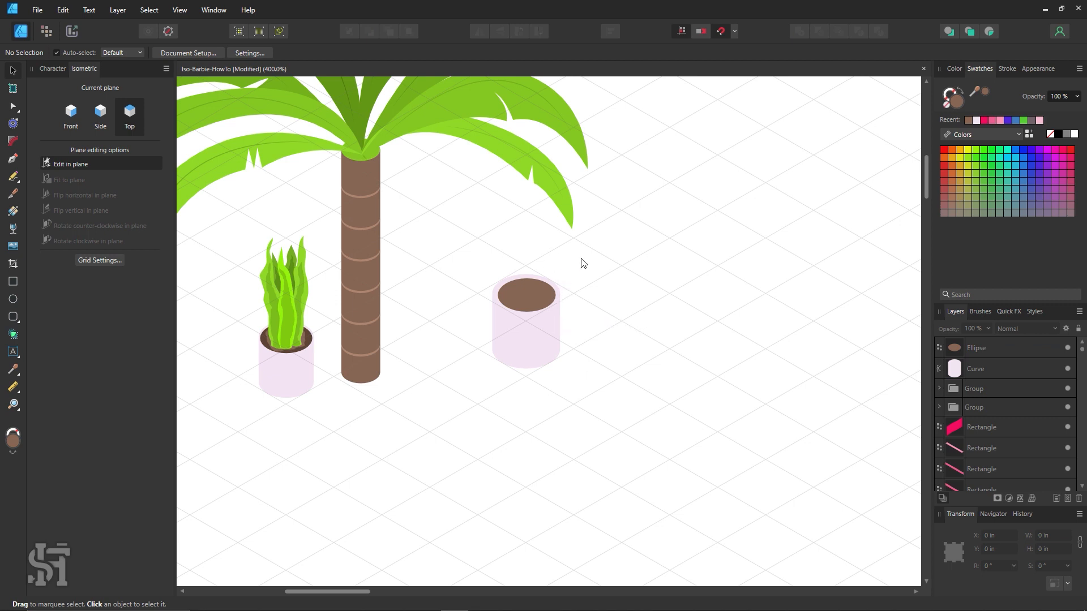
# Step: Draw a tall wavy leaf about 0.12 by 0.69 in rising from the pot's soil with snapping off, and fill it bright green
pyautogui.scroll(1, 415, 328)
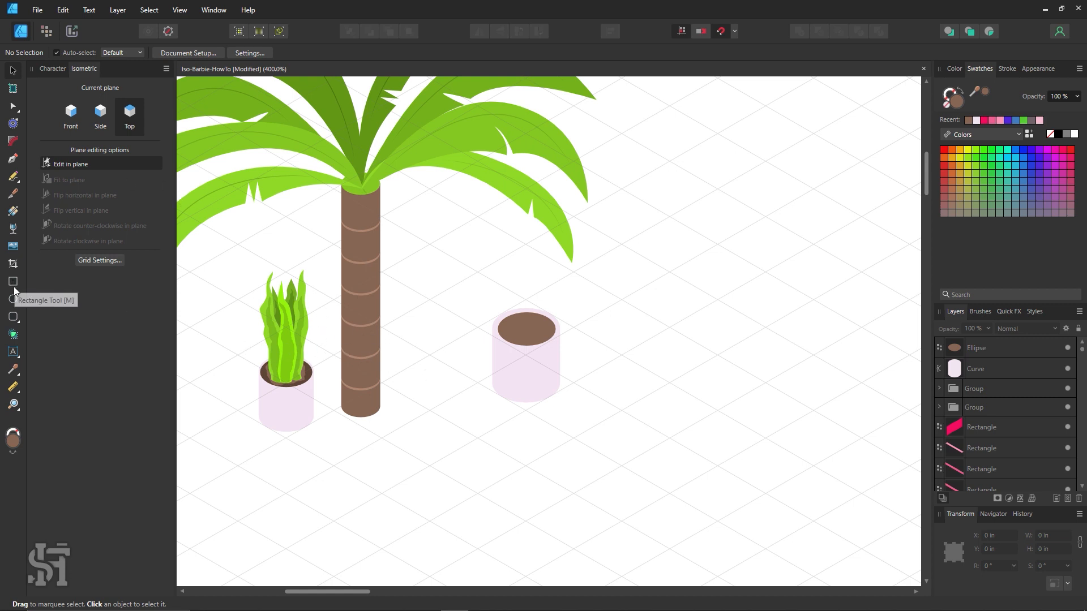
pyautogui.click(12, 160)
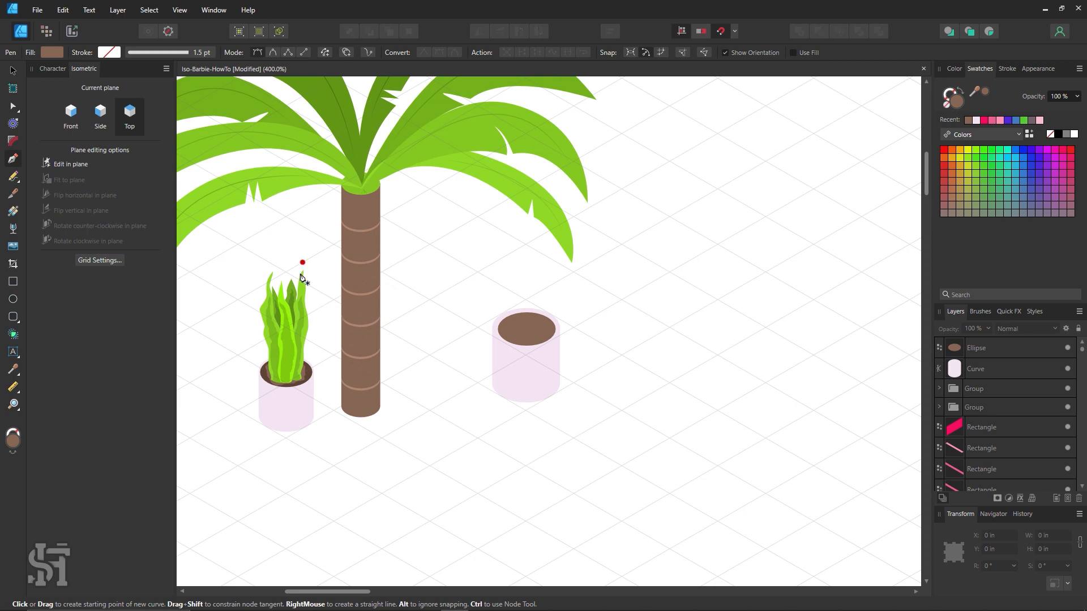
pyautogui.scroll(2, 499, 349)
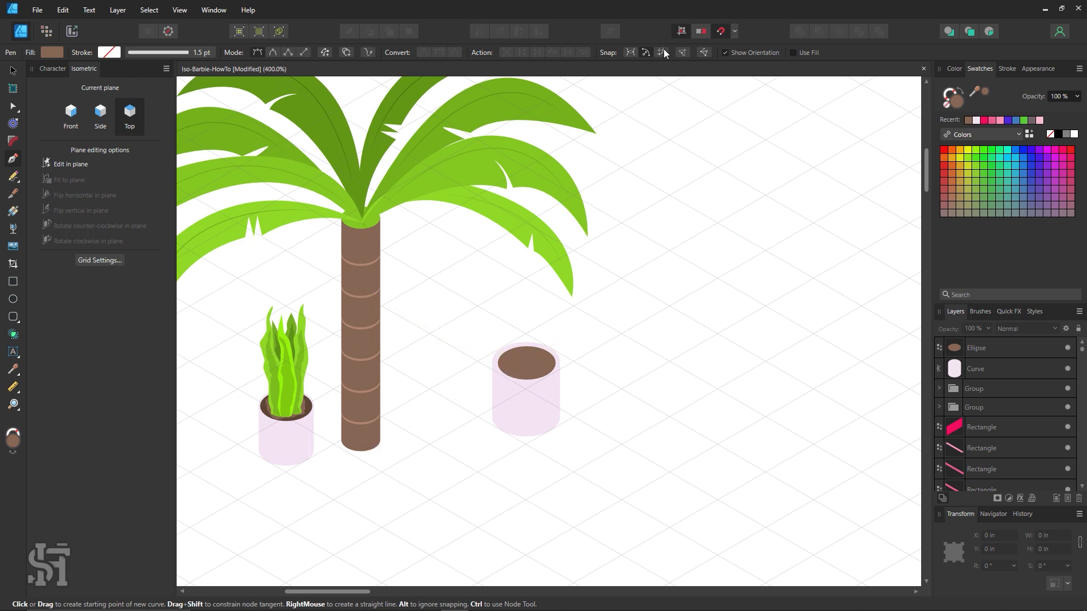
pyautogui.click(505, 362)
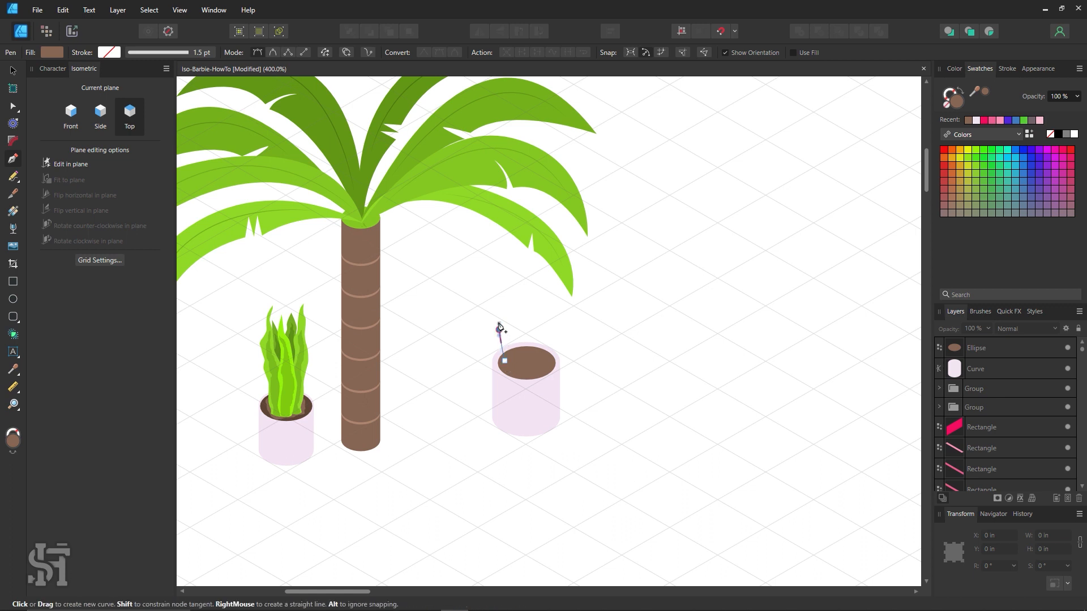
pyautogui.moveTo(506, 305)
pyautogui.mouseDown()
pyautogui.moveTo(512, 246)
pyautogui.moveTo(523, 358)
pyautogui.mouseUp()
pyautogui.click(511, 238)
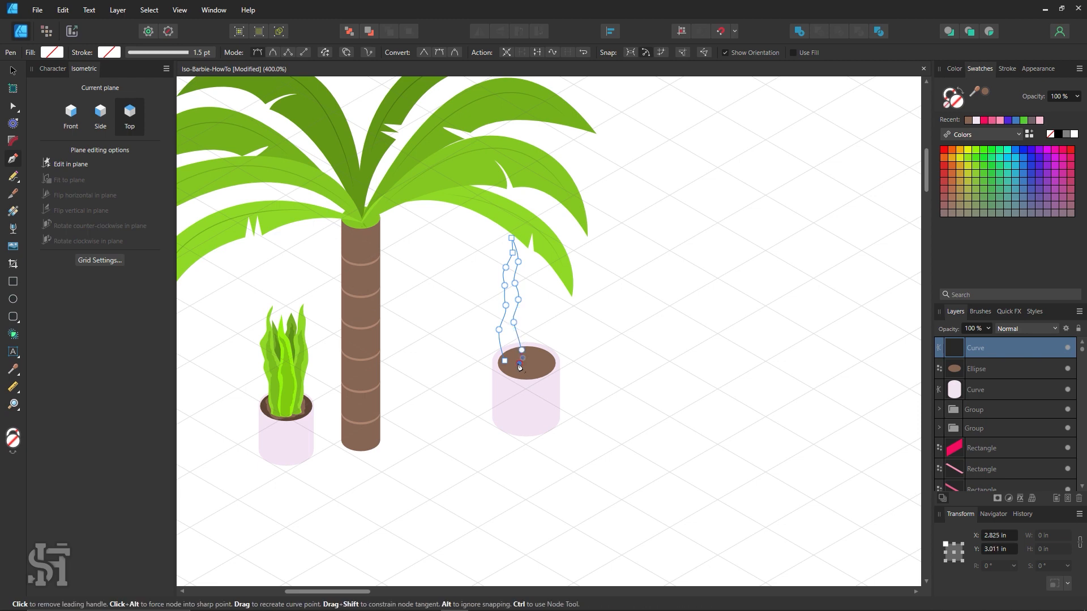
pyautogui.click(502, 363)
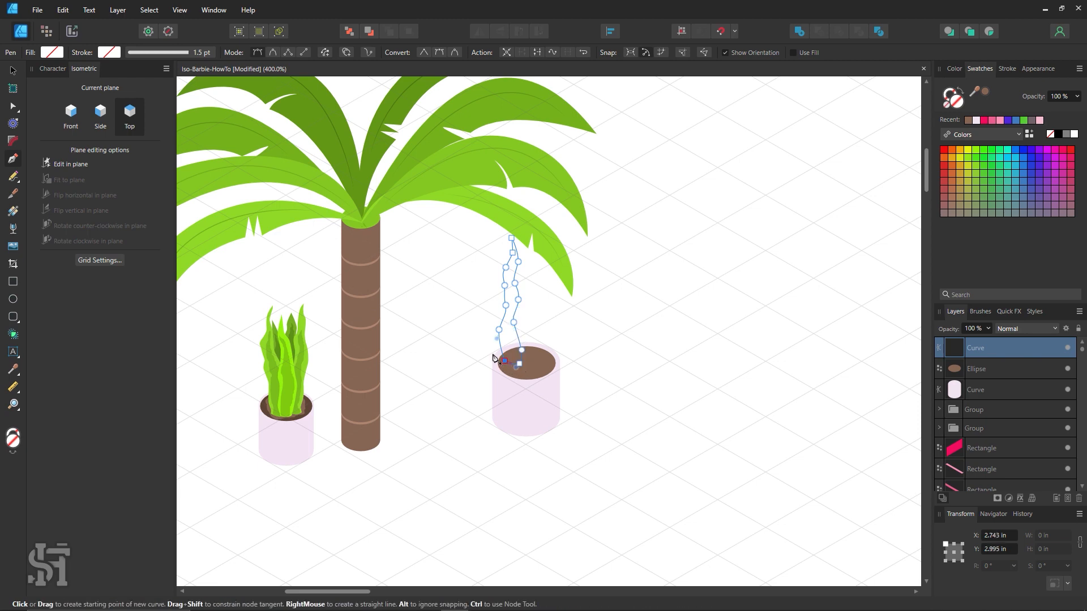
pyautogui.click(984, 166)
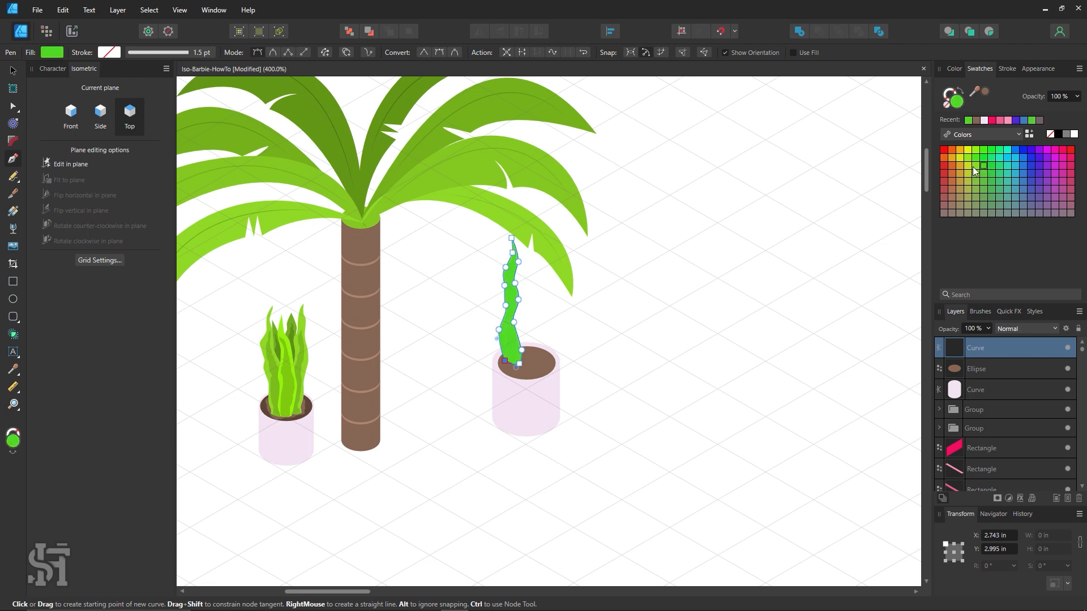
# Step: Shift the leaf slightly right in the pot and recolor it lime green (8FD926)
pyautogui.click(12, 73)
pyautogui.click(545, 309)
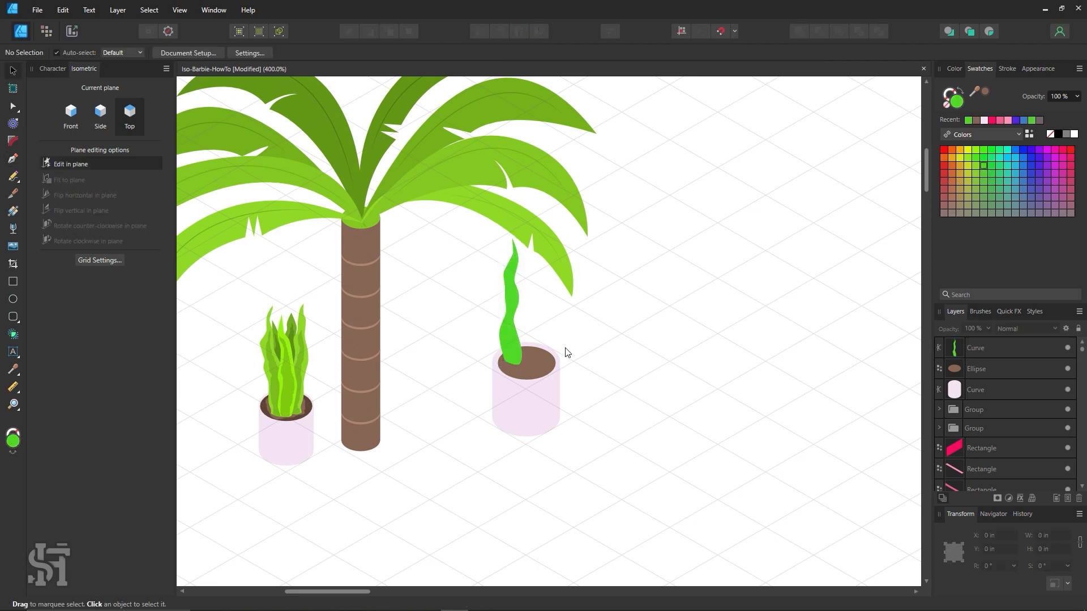
pyautogui.click(517, 355)
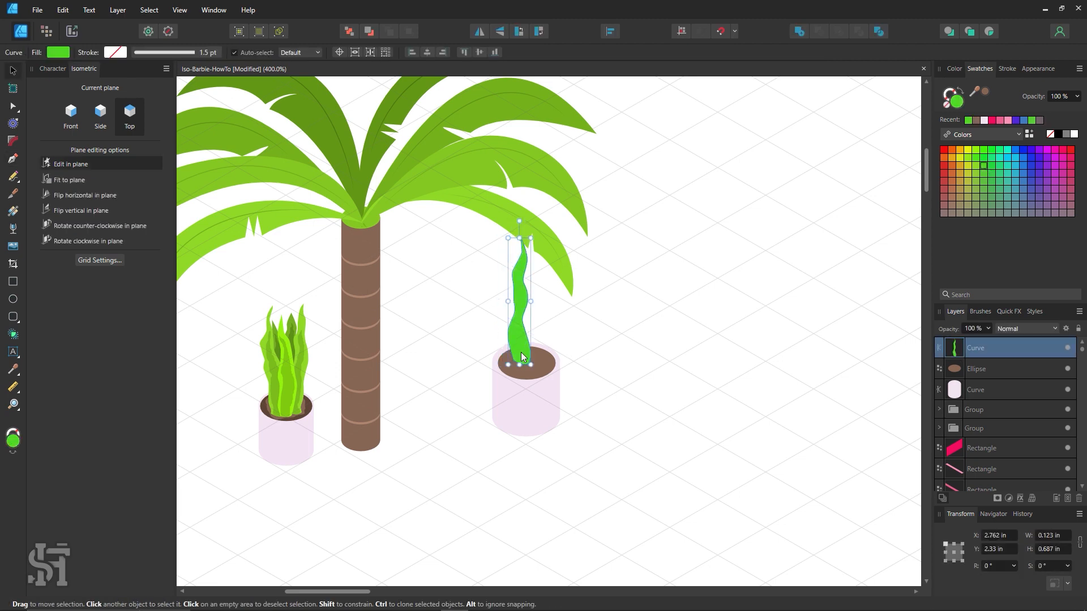
pyautogui.click(975, 165)
pyautogui.click(905, 202)
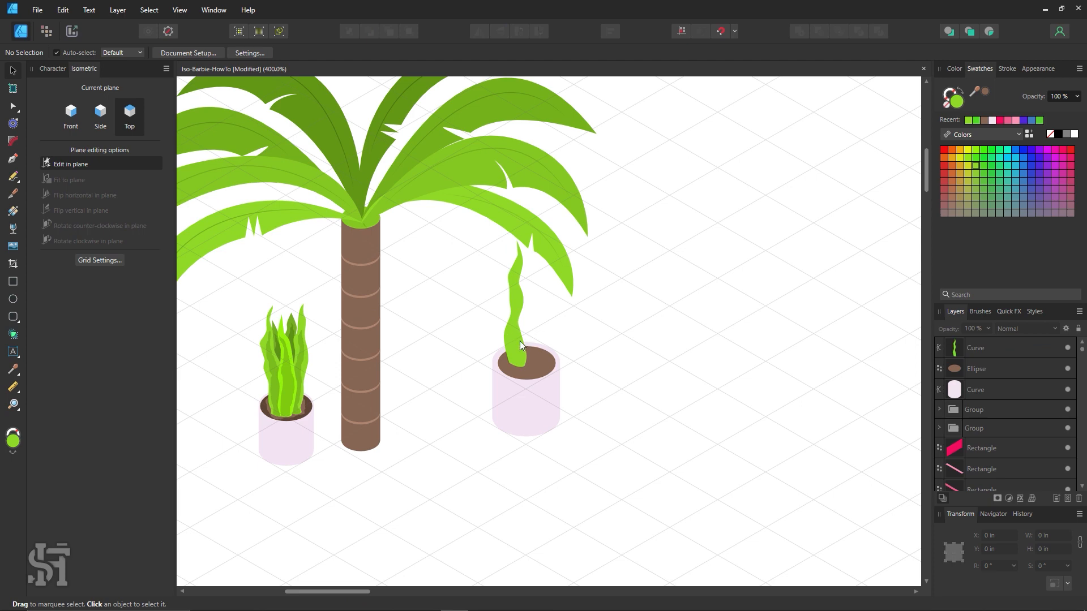
# Step: Try placing a copy of the leaf just to the right of the original
pyautogui.keyDown('ctrl'); pyautogui.moveTo(521, 345); pyautogui.dragTo(538, 340); pyautogui.keyUp('ctrl')
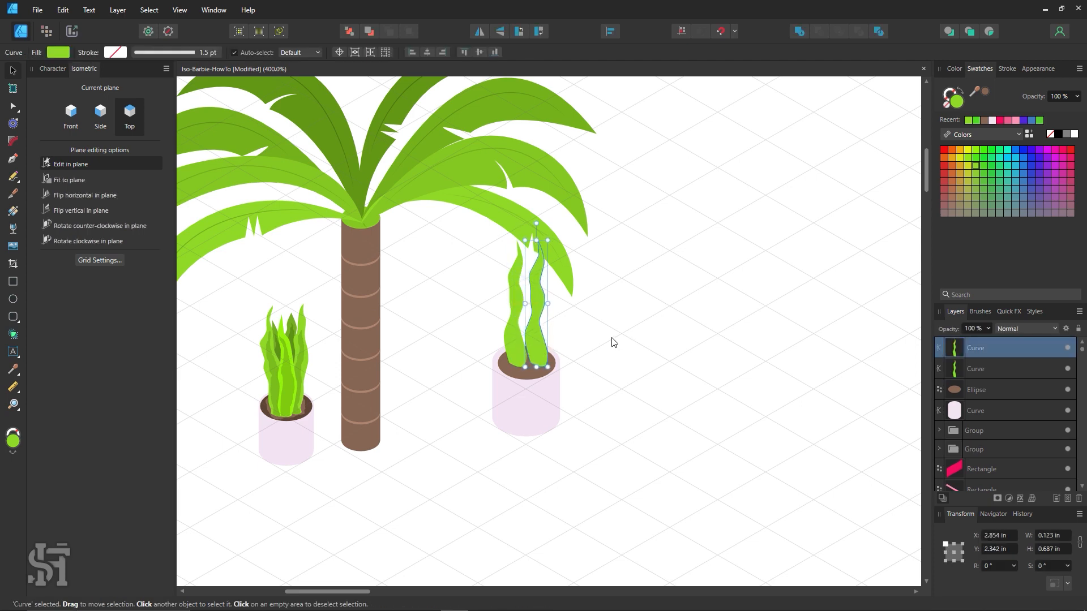
pyautogui.hotkey('ctrl', 'z')
pyautogui.click(553, 344)
# Step: Draw a narrow, closed wavy stripe with the Pen tool along the middle of the leaf, from its base to near the tip
pyautogui.press('z')
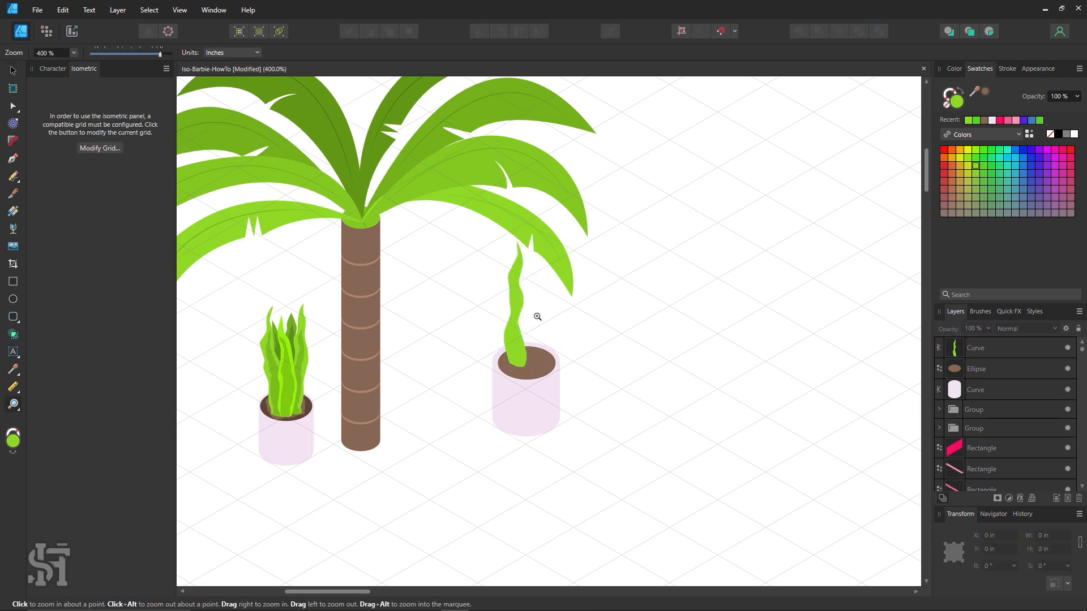
pyautogui.moveTo(535, 321); pyautogui.dragTo(634, 359)
pyautogui.click(13, 160)
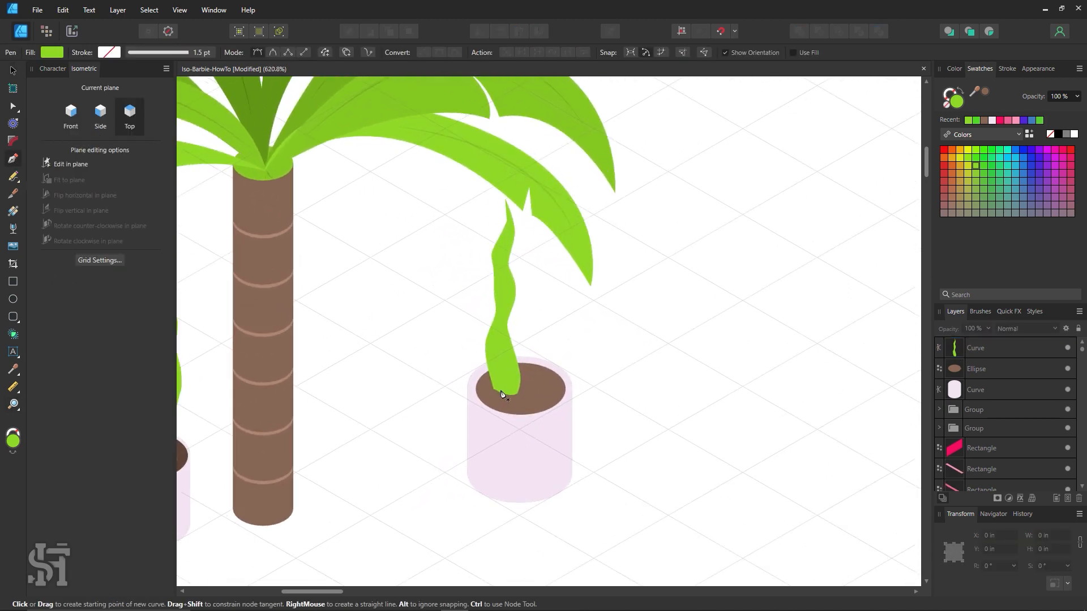
pyautogui.click(498, 397)
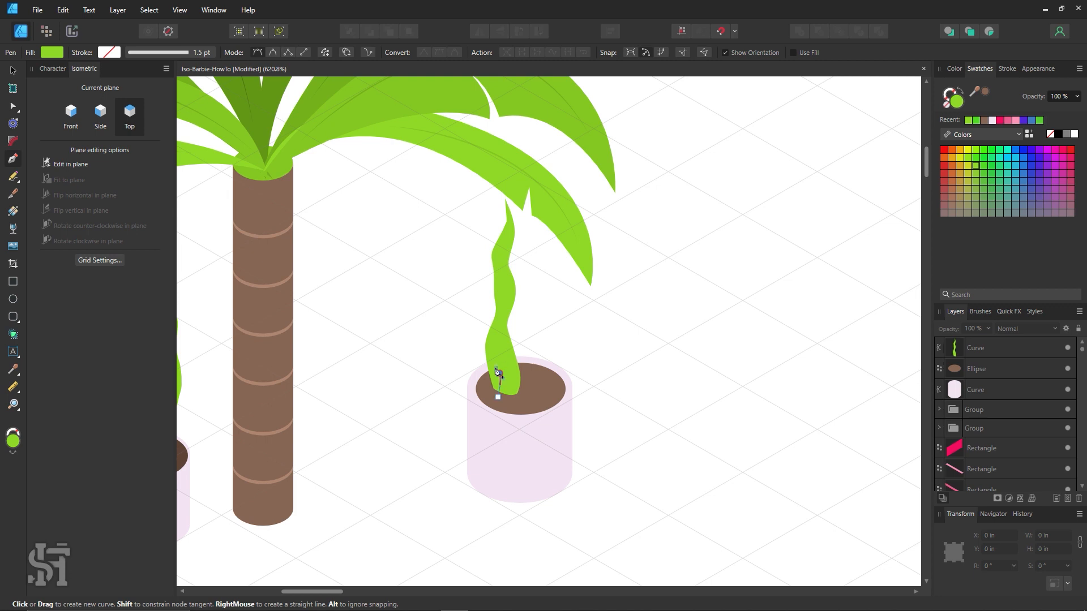
pyautogui.click(500, 373)
pyautogui.click(496, 350)
pyautogui.click(500, 331)
pyautogui.click(503, 305)
pyautogui.click(499, 286)
pyautogui.click(499, 268)
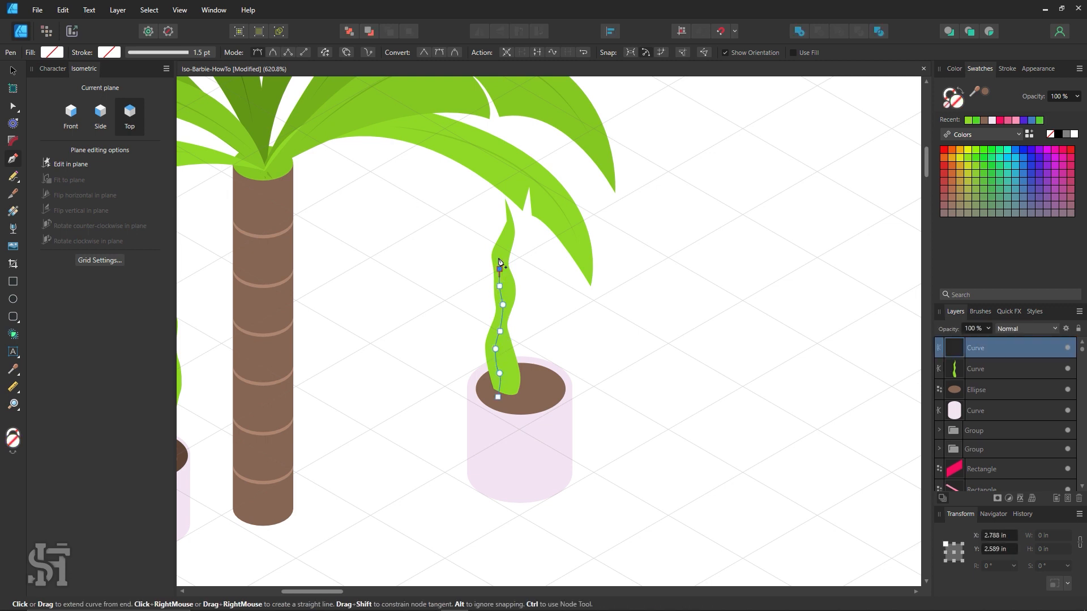
pyautogui.click(500, 256)
pyautogui.click(506, 240)
pyautogui.click(504, 266)
pyautogui.click(507, 281)
pyautogui.click(502, 316)
pyautogui.click(506, 348)
pyautogui.click(511, 375)
pyautogui.click(497, 397)
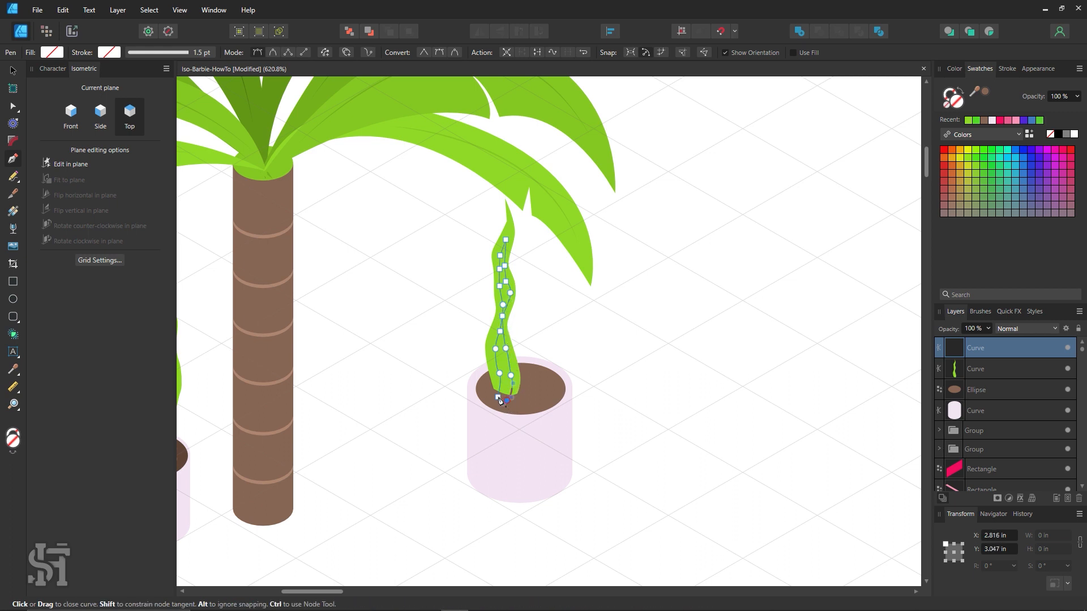
# Step: Fill the leaf's inner stripe with a darker version of the leaf's green, 7CBD1E
pyautogui.click(968, 120)
pyautogui.doubleClick(957, 100)
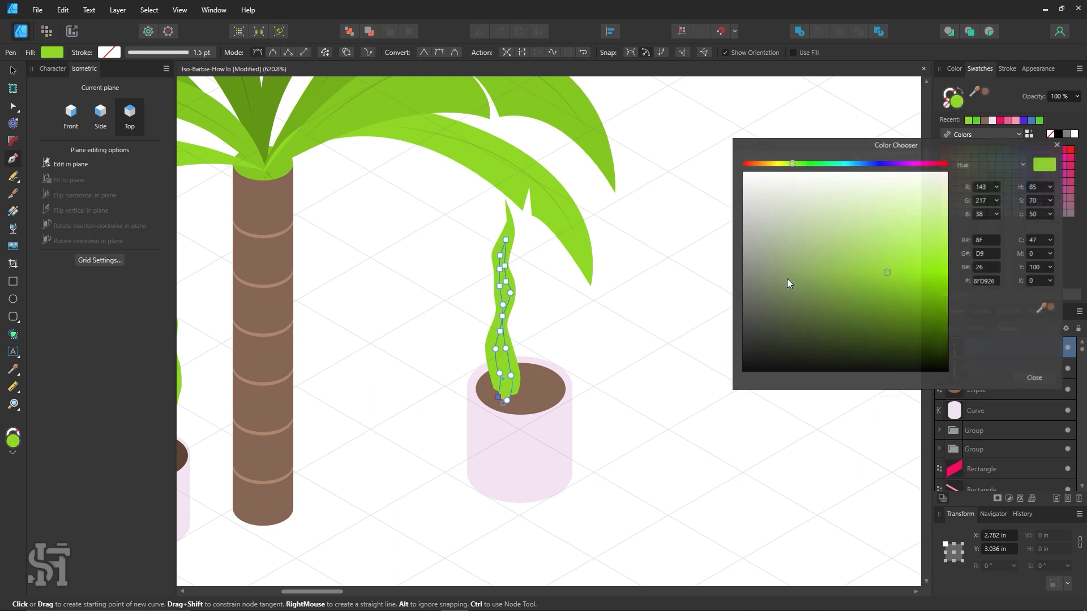
pyautogui.moveTo(887, 281); pyautogui.dragTo(892, 285)
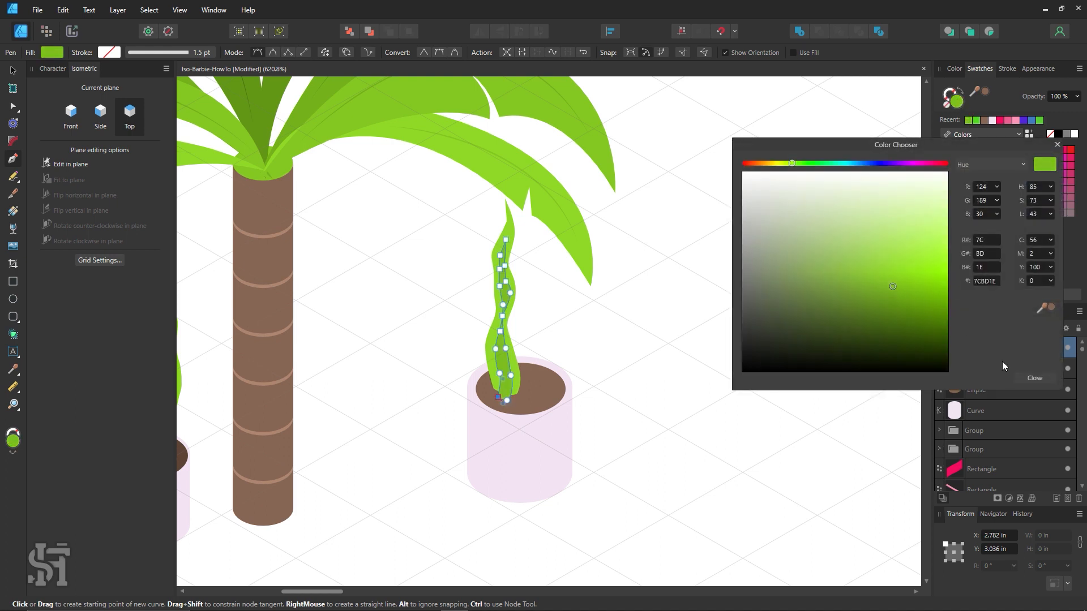
# Step: Nudge the node at the narrow middle of the leaf's dark stripe slightly right to open up the pinched section
pyautogui.click(1034, 378)
pyautogui.press('z')
pyautogui.moveTo(541, 317); pyautogui.dragTo(767, 415)
pyautogui.click(13, 106)
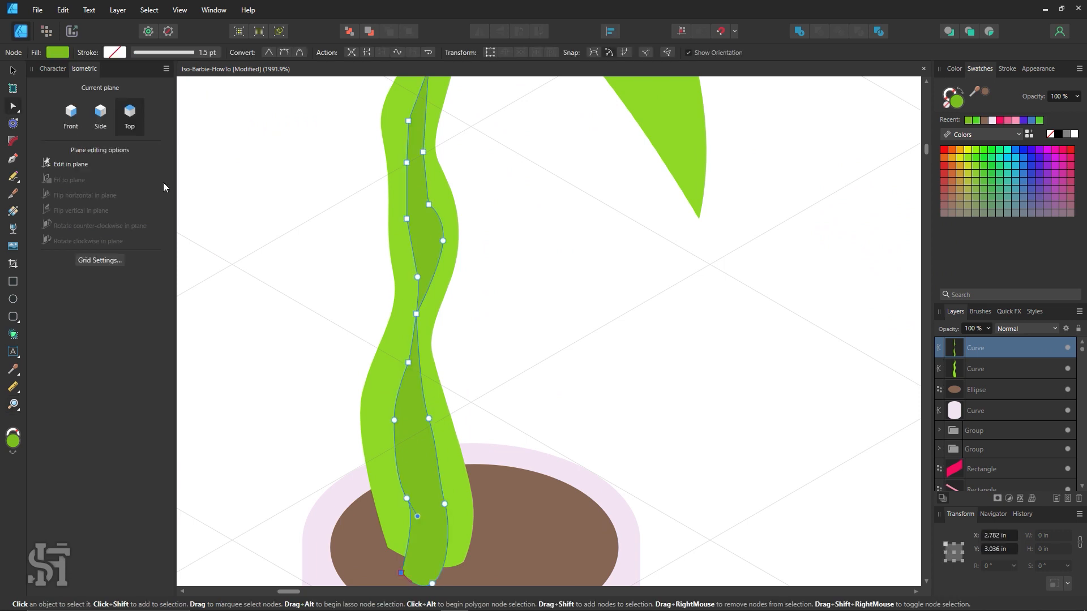
pyautogui.click(423, 319)
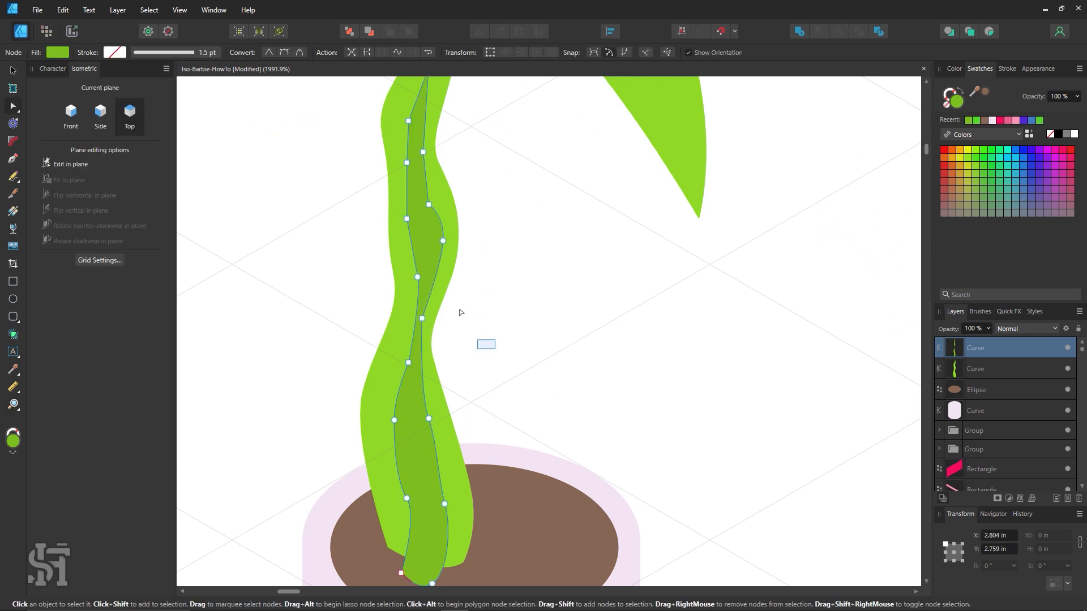
pyautogui.click(460, 311)
pyautogui.click(504, 281)
# Step: Nudge the node on the right edge of the stripe's upper bulge slightly right to smooth its contour
pyautogui.press('z')
pyautogui.keyDown('alt'); pyautogui.click(550, 322); pyautogui.keyUp('alt')
pyautogui.keyDown('alt'); pyautogui.click(550, 322); pyautogui.keyUp('alt')
pyautogui.moveTo(485, 240); pyautogui.dragTo(601, 340)
pyautogui.click(13, 106)
pyautogui.click(492, 285)
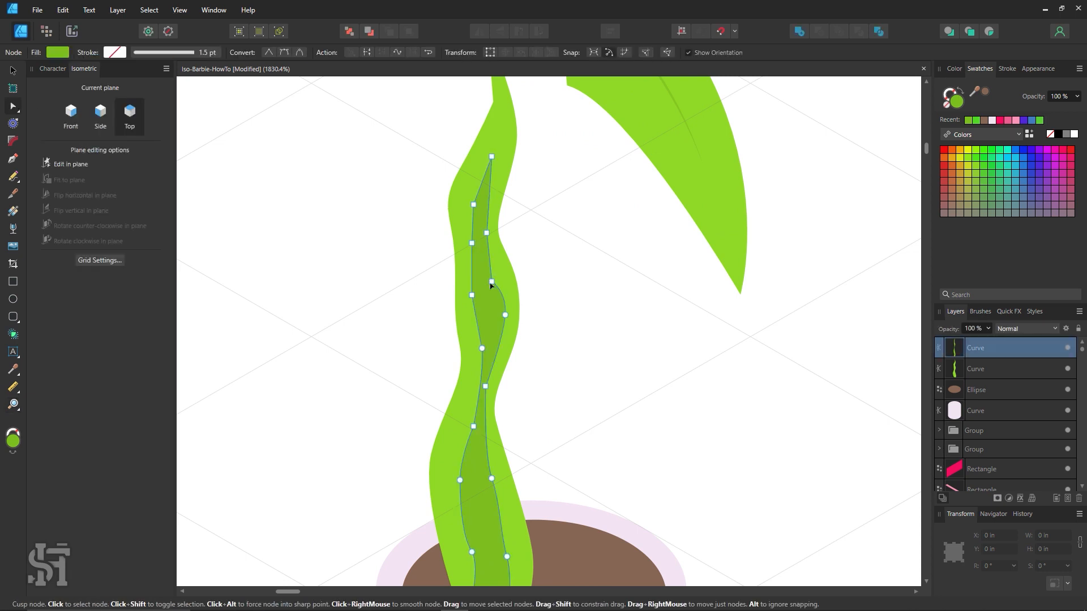
pyautogui.click(492, 281)
pyautogui.moveTo(492, 281); pyautogui.dragTo(498, 281)
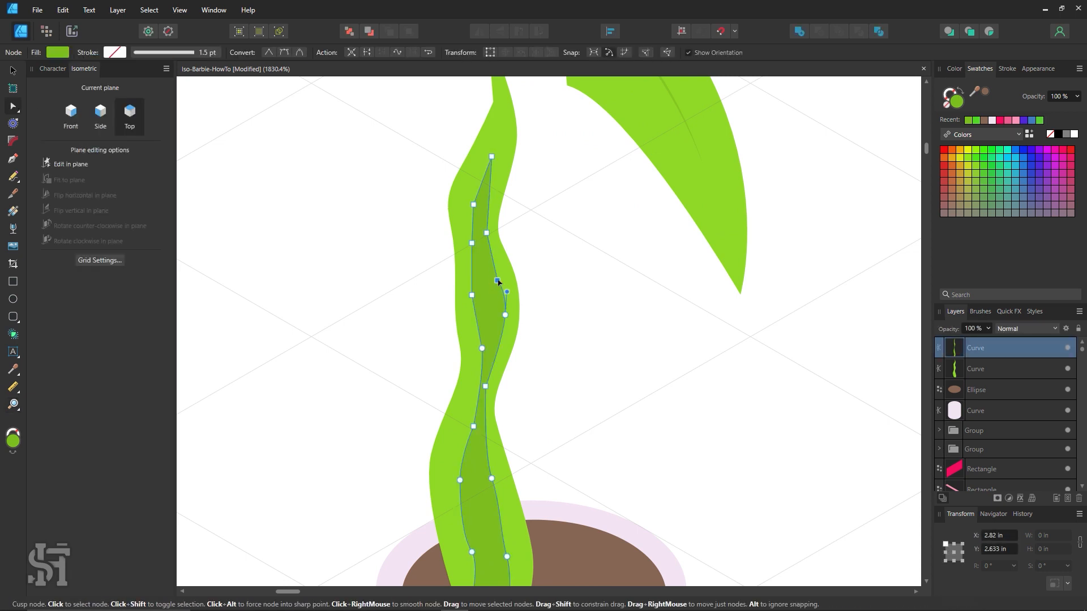
# Step: Select the leaf together with its stripe and move both out of the pot into the empty area beside it
pyautogui.press('z')
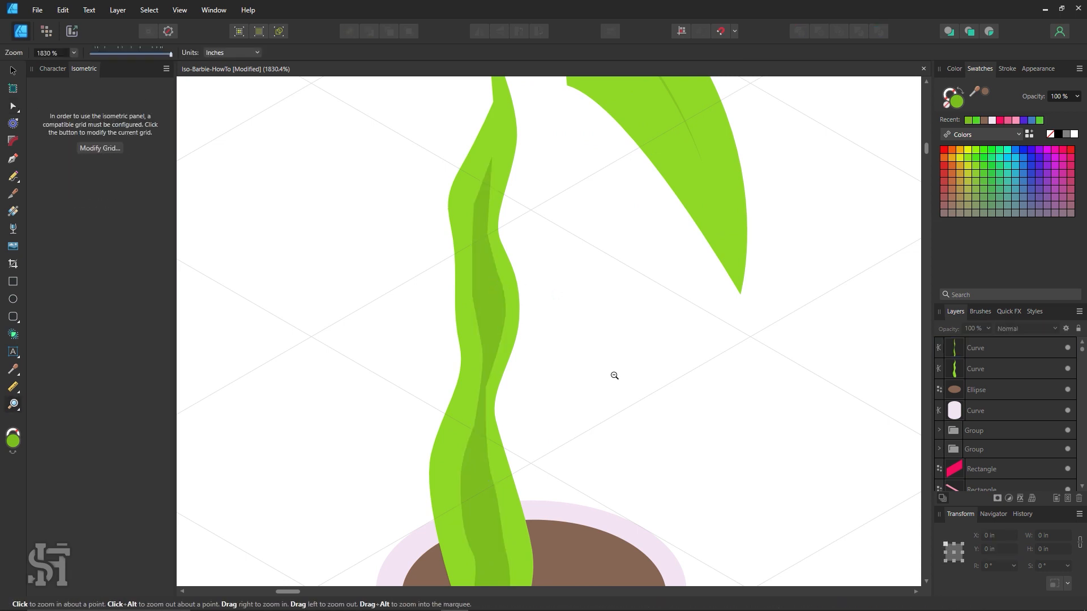
pyautogui.keyDown('alt'); pyautogui.click(613, 377); pyautogui.keyUp('alt')
pyautogui.keyDown('alt'); pyautogui.click(612, 377); pyautogui.keyUp('alt')
pyautogui.keyDown('alt'); pyautogui.click(613, 377); pyautogui.keyUp('alt')
pyautogui.keyDown('alt'); pyautogui.click(613, 377); pyautogui.keyUp('alt')
pyautogui.moveTo(570, 394); pyautogui.dragTo(510, 370)
pyautogui.press('v')
pyautogui.click(509, 416)
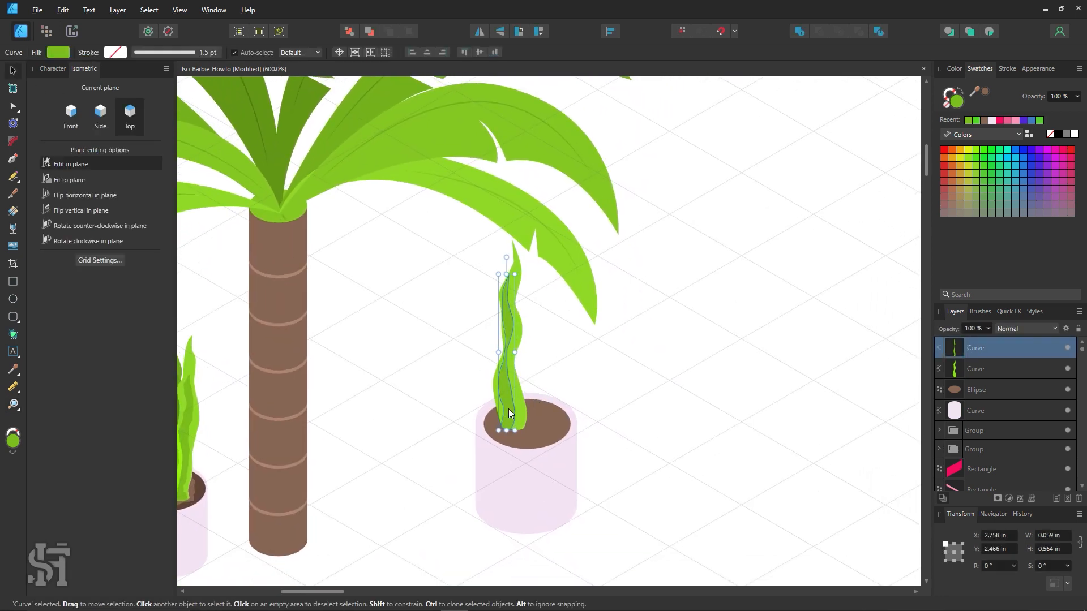
pyautogui.click(553, 390)
pyautogui.click(513, 387)
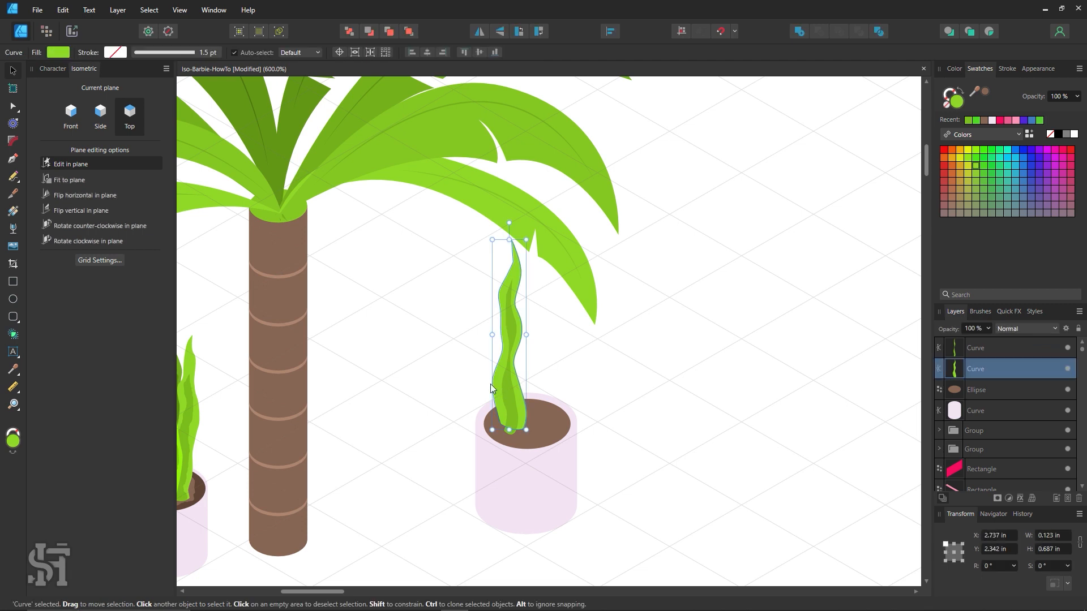
pyautogui.keyDown('shift'); pyautogui.click(508, 391); pyautogui.keyUp('shift')
pyautogui.moveTo(518, 391); pyautogui.dragTo(687, 367)
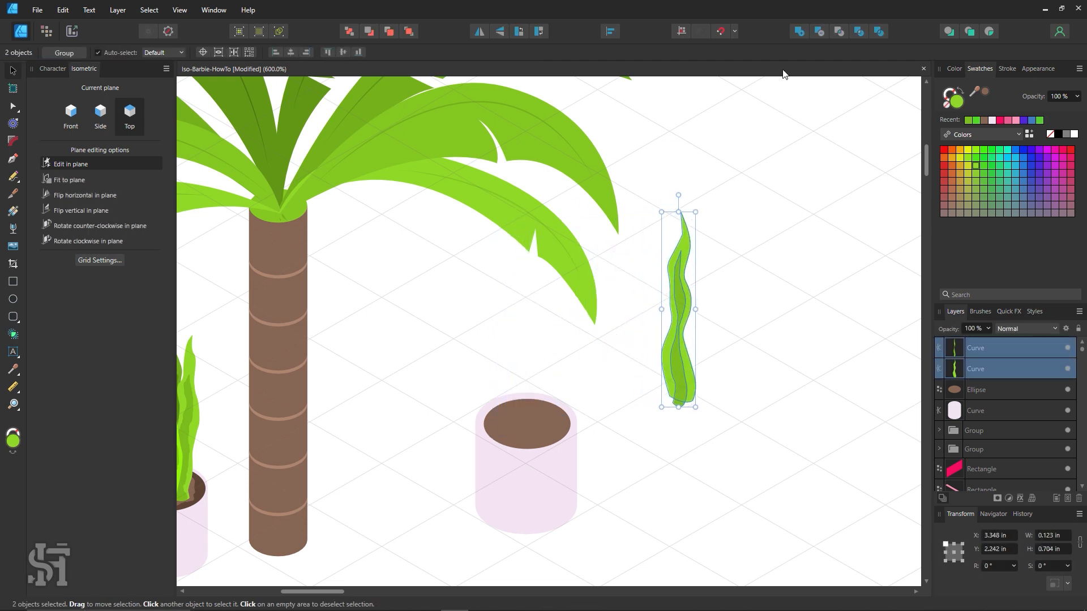
# Step: Try intersecting the original leaf and stripe shapes directly
pyautogui.click(839, 30)
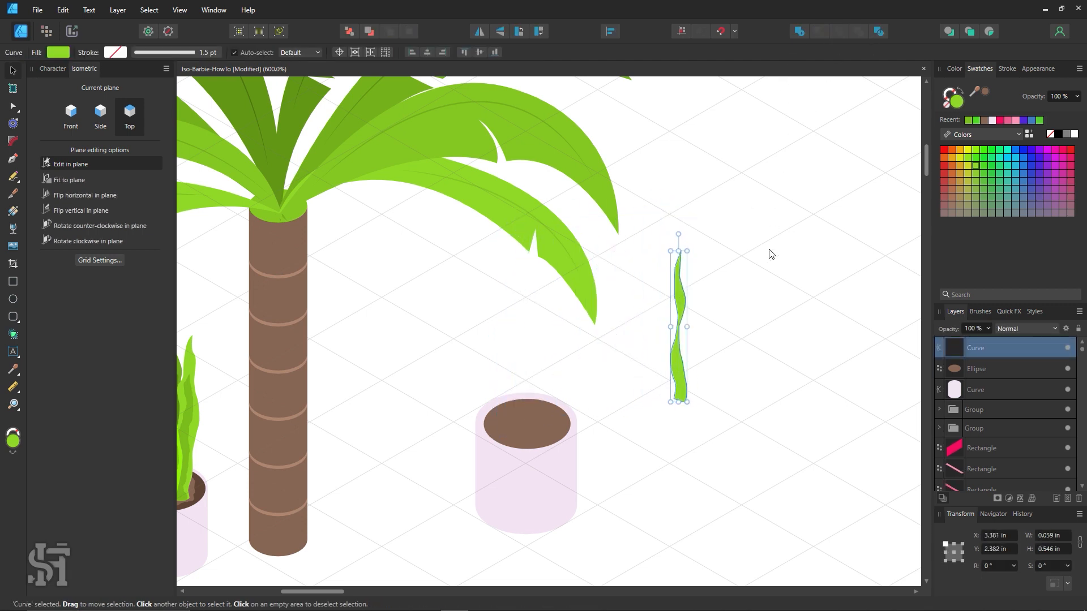
pyautogui.click(743, 265)
pyautogui.hotkey('ctrl', 'z')
# Step: Duplicate the leaf and stripe to the right and intersect the two copies into a trimmed stripe
pyautogui.moveTo(715, 202); pyautogui.dragTo(790, 402)
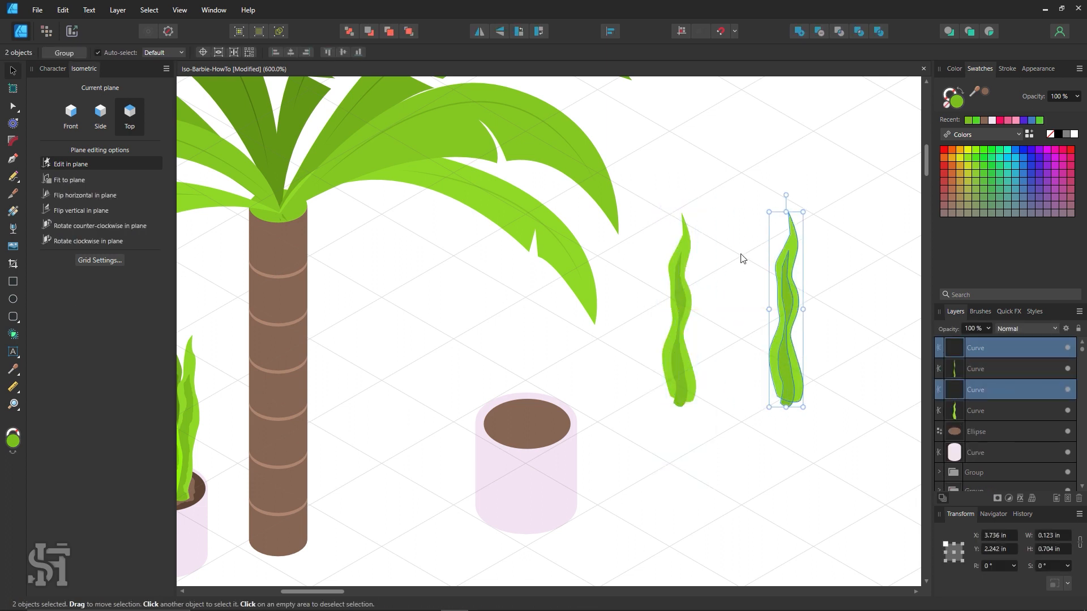
pyautogui.click(839, 31)
pyautogui.click(826, 374)
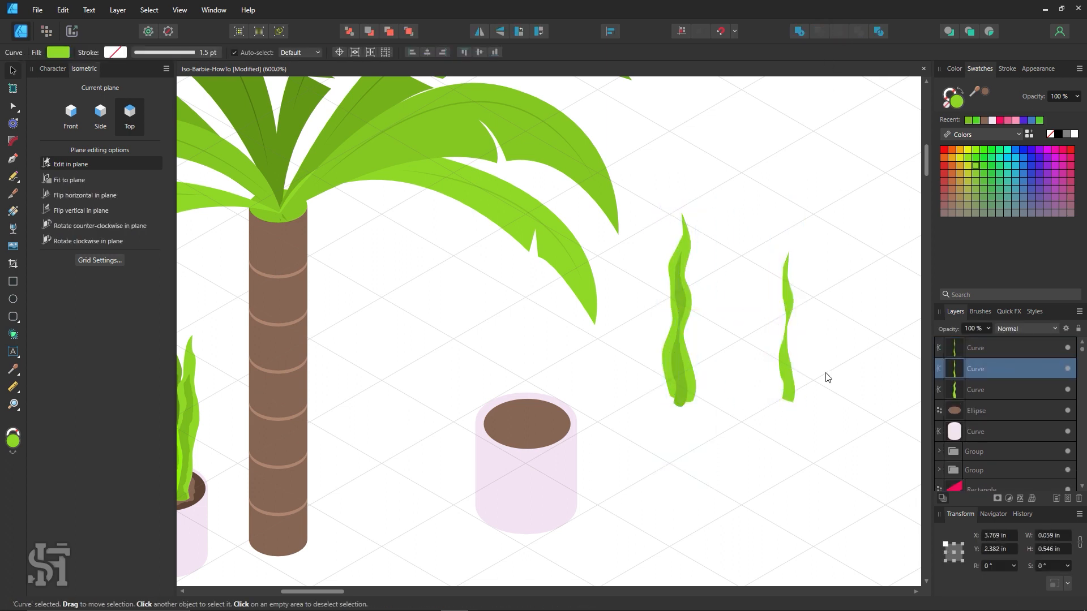
# Step: Replace the leaf's original stripe with the trimmed copy and fill it with a darker green
pyautogui.click(678, 386)
pyautogui.press('Delete')
pyautogui.moveTo(785, 398); pyautogui.dragTo(674, 398)
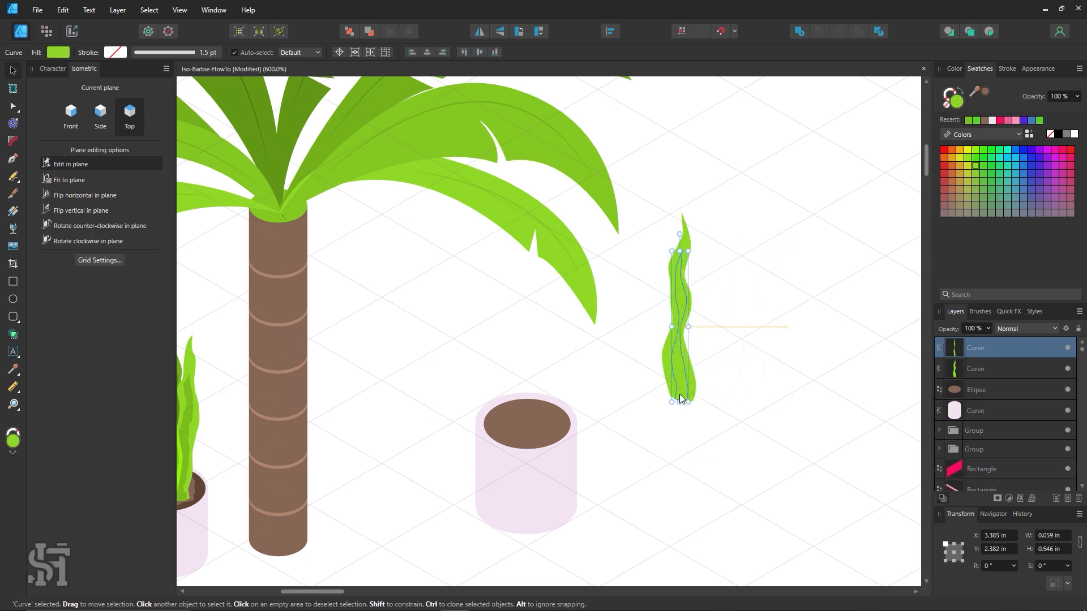
pyautogui.doubleClick(956, 103)
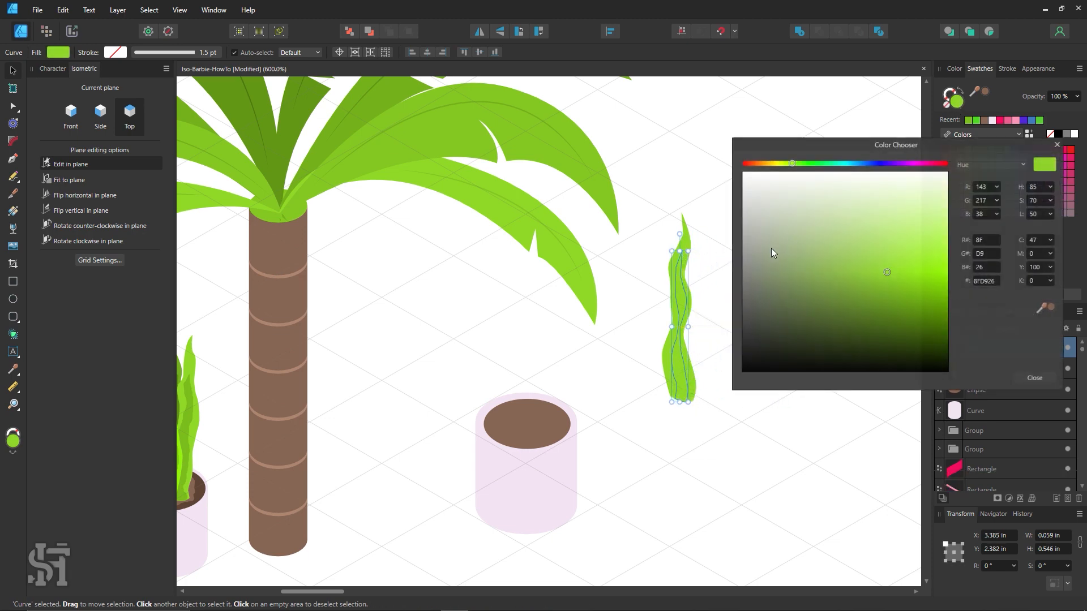
pyautogui.click(888, 286)
pyautogui.click(1035, 378)
# Step: Group the leaf with its stripe, move the group into the pot and place several copies side by side
pyautogui.moveTo(736, 145); pyautogui.dragTo(660, 444)
pyautogui.hotkey('ctrl', 'g')
pyautogui.moveTo(686, 378)
pyautogui.mouseDown()
pyautogui.moveTo(533, 402)
pyautogui.moveTo(534, 412)
pyautogui.moveTo(513, 416)
pyautogui.moveTo(553, 413)
pyautogui.moveTo(523, 400)
pyautogui.moveTo(537, 399)
pyautogui.moveTo(566, 416)
pyautogui.mouseUp()
pyautogui.hotkey('ctrl', 'd')
# Step: Delete the extra leaf copies from the pot, keeping only the leftmost leaf
pyautogui.press('z')
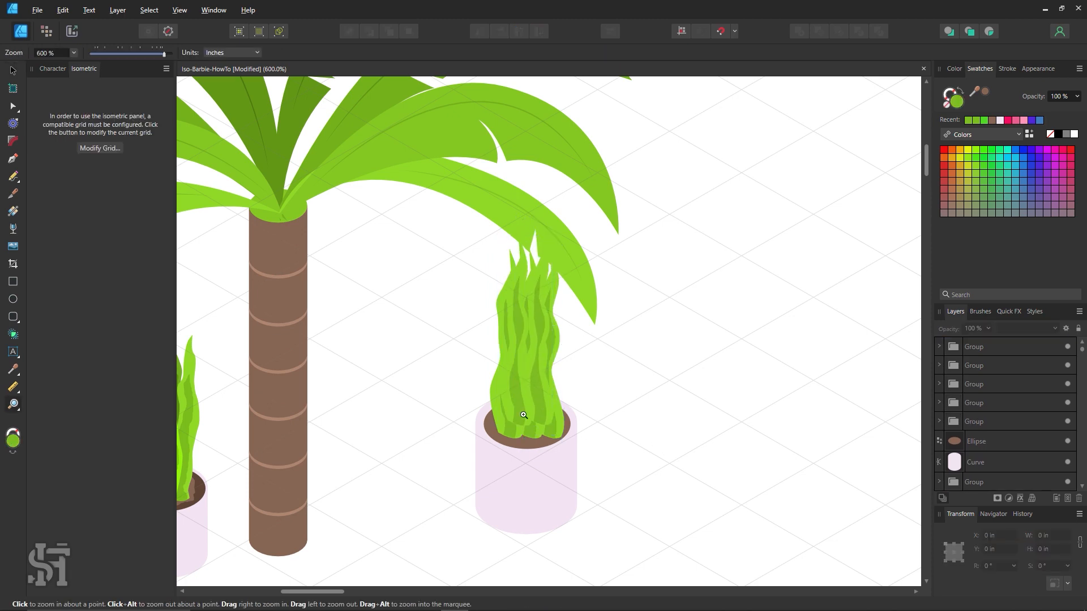
pyautogui.keyDown('alt'); pyautogui.click(516, 414); pyautogui.keyUp('alt')
pyautogui.moveTo(452, 420); pyautogui.dragTo(496, 391)
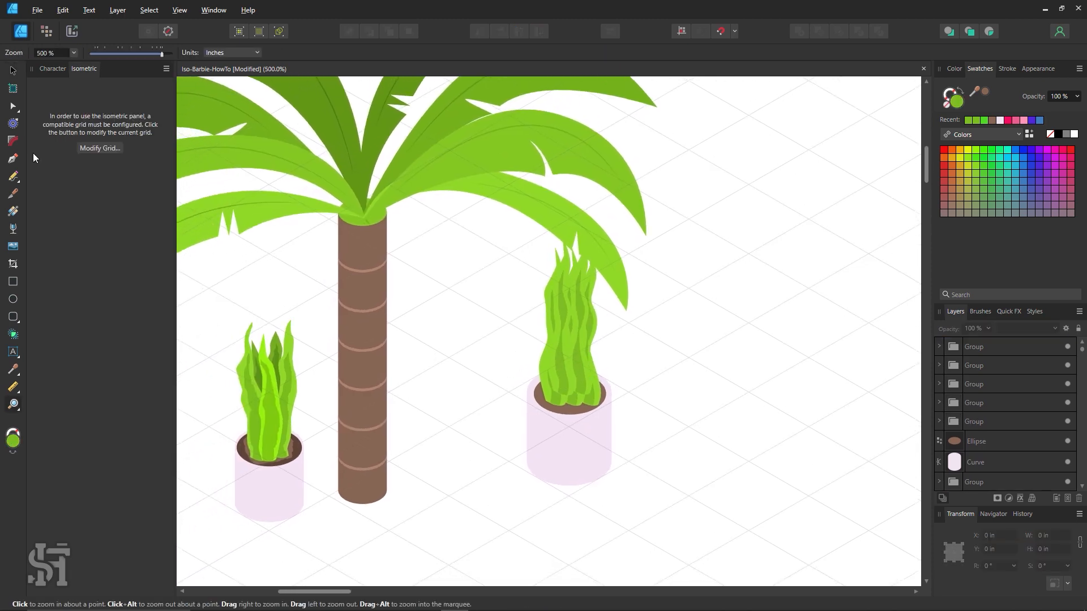
pyautogui.click(13, 70)
pyautogui.click(580, 351)
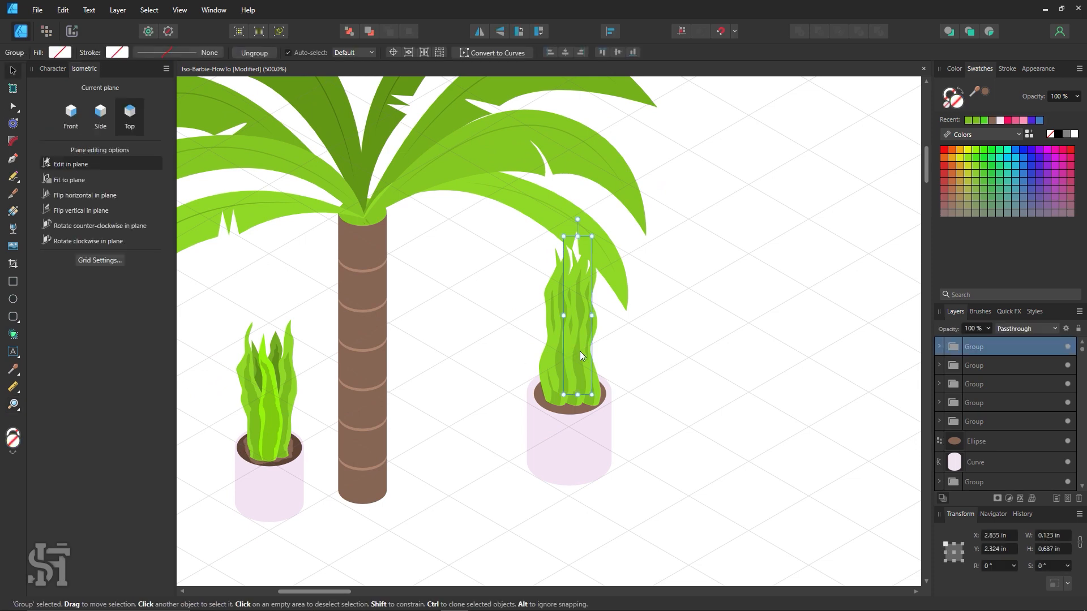
pyautogui.press('Delete')
pyautogui.press('Delete')
pyautogui.press('Delete')
pyautogui.click(571, 354)
pyautogui.press('Delete')
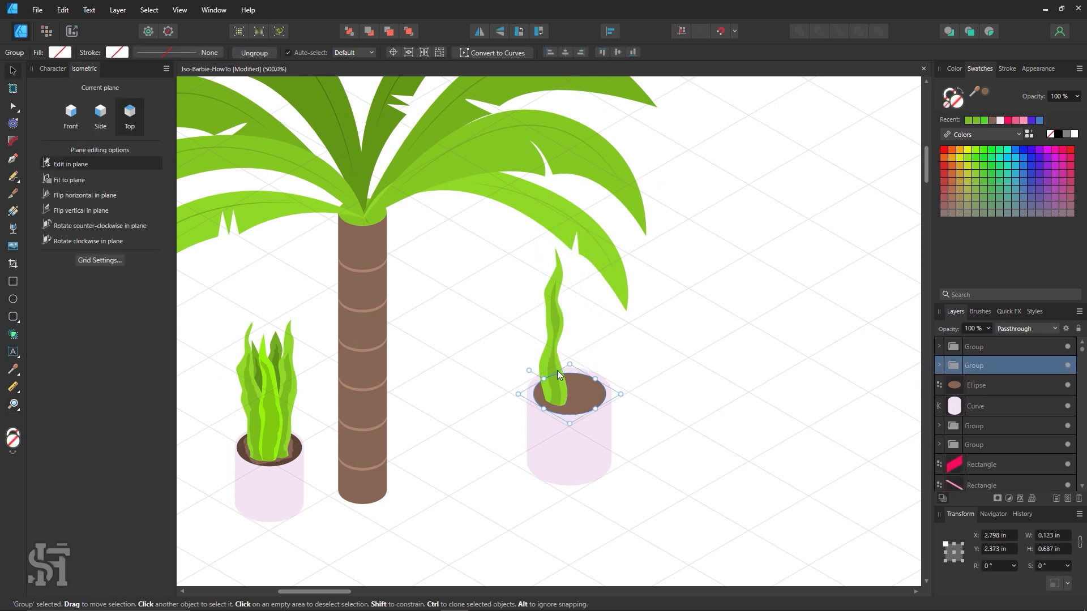
# Step: Duplicate the leaf to the right side of the pot and flip the copy horizontally
pyautogui.click(551, 350)
pyautogui.moveTo(553, 350); pyautogui.dragTo(586, 352)
pyautogui.rightClick(587, 352)
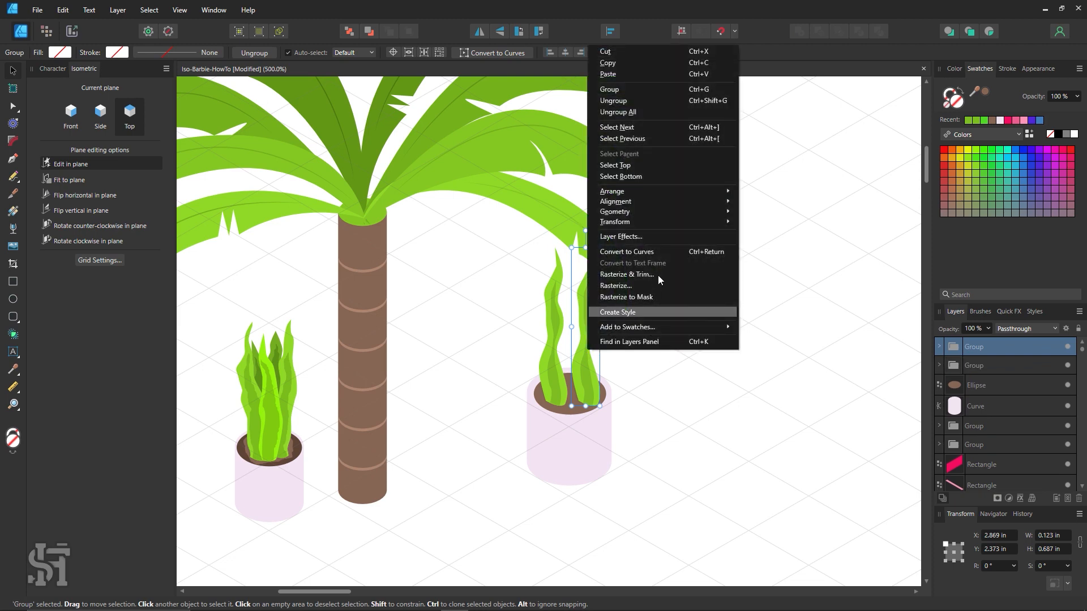
pyautogui.moveTo(651, 222)
pyautogui.click(793, 258)
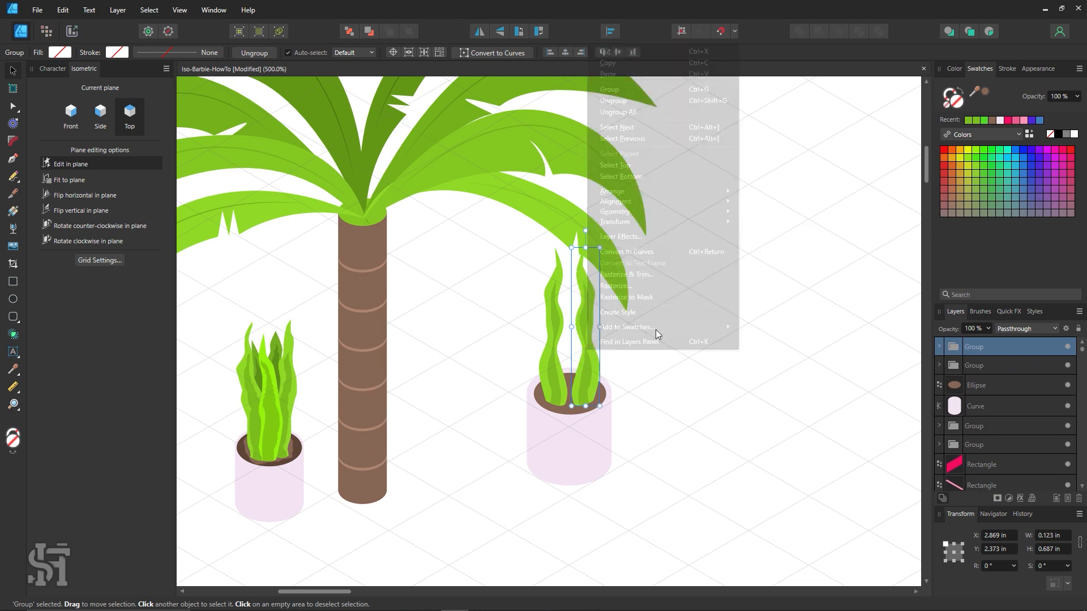
# Step: Add a third leaf copy between the two and tilt the left leaf slightly outward
pyautogui.moveTo(590, 373)
pyautogui.mouseDown()
pyautogui.moveTo(573, 377)
pyautogui.moveTo(589, 373)
pyautogui.mouseUp()
pyautogui.click(546, 375)
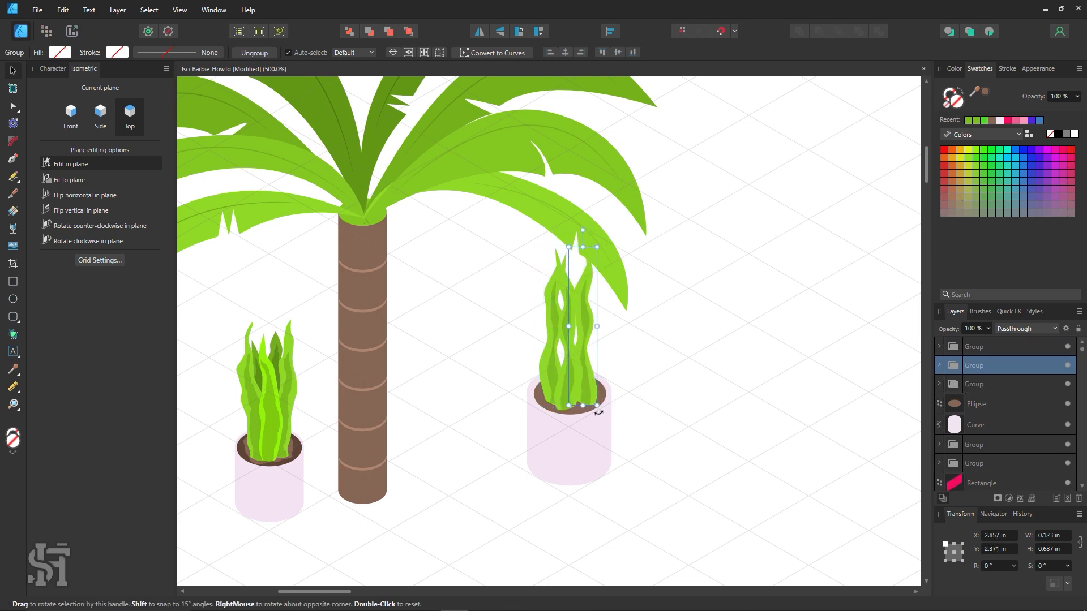
pyautogui.click(543, 381)
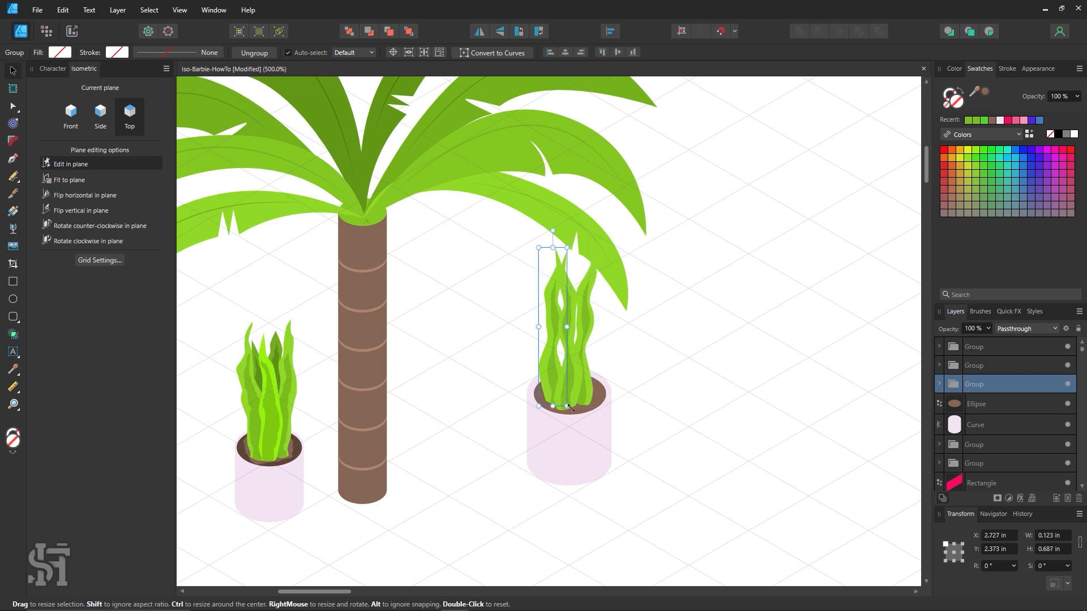
pyautogui.click(667, 387)
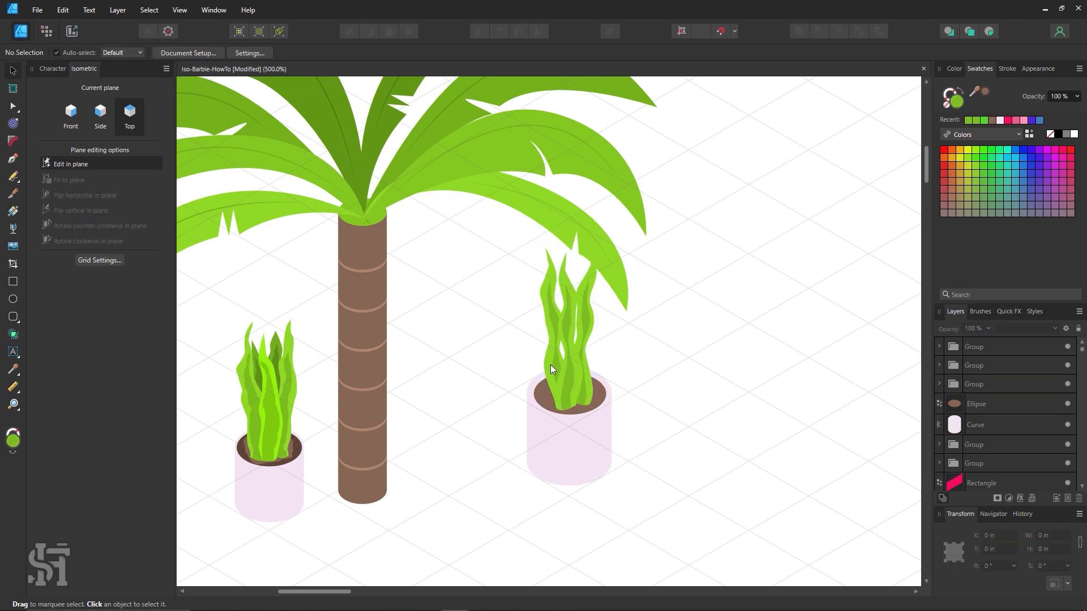
pyautogui.moveTo(550, 362); pyautogui.dragTo(553, 366)
pyautogui.click(712, 423)
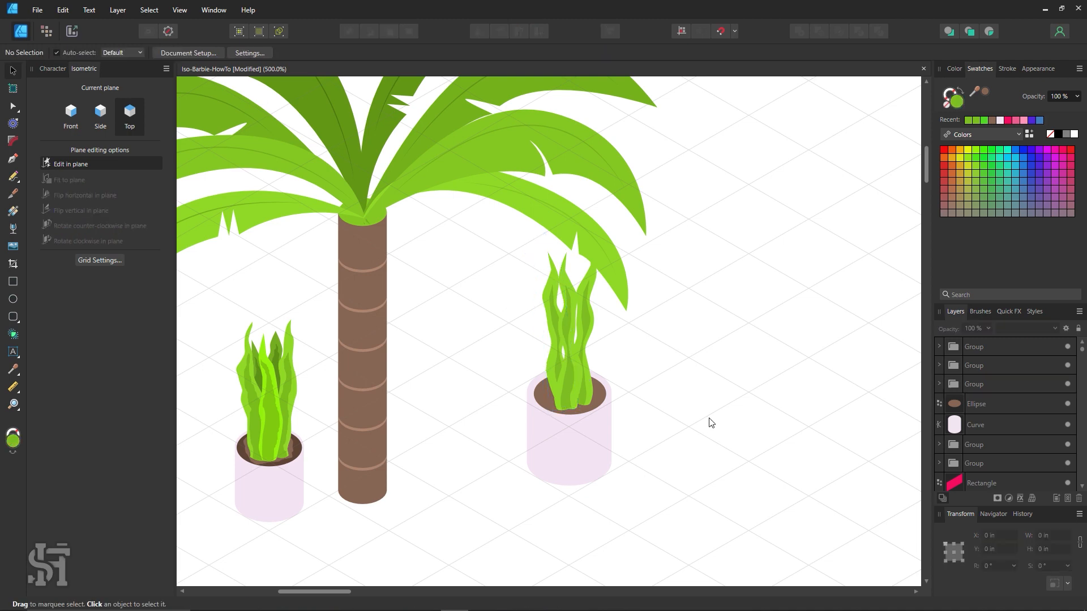
# Step: Examine the finished reference plant's leaves up close and compare them with the new plant
pyautogui.press('space')
pyautogui.moveTo(267, 398); pyautogui.dragTo(317, 394)
pyautogui.press('z')
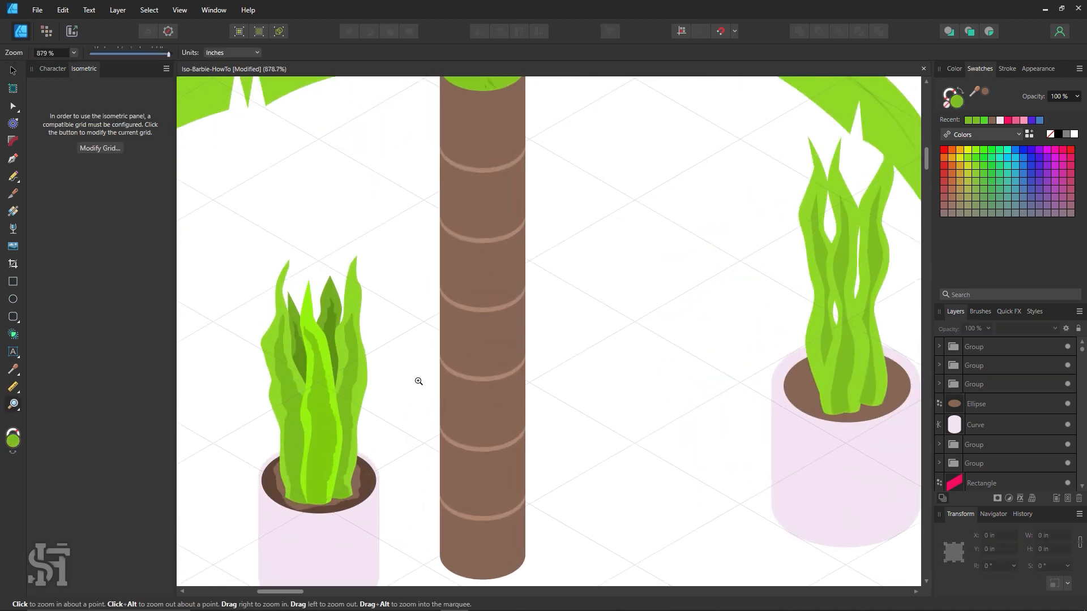
pyautogui.press('space')
pyautogui.moveTo(786, 378); pyautogui.dragTo(614, 359)
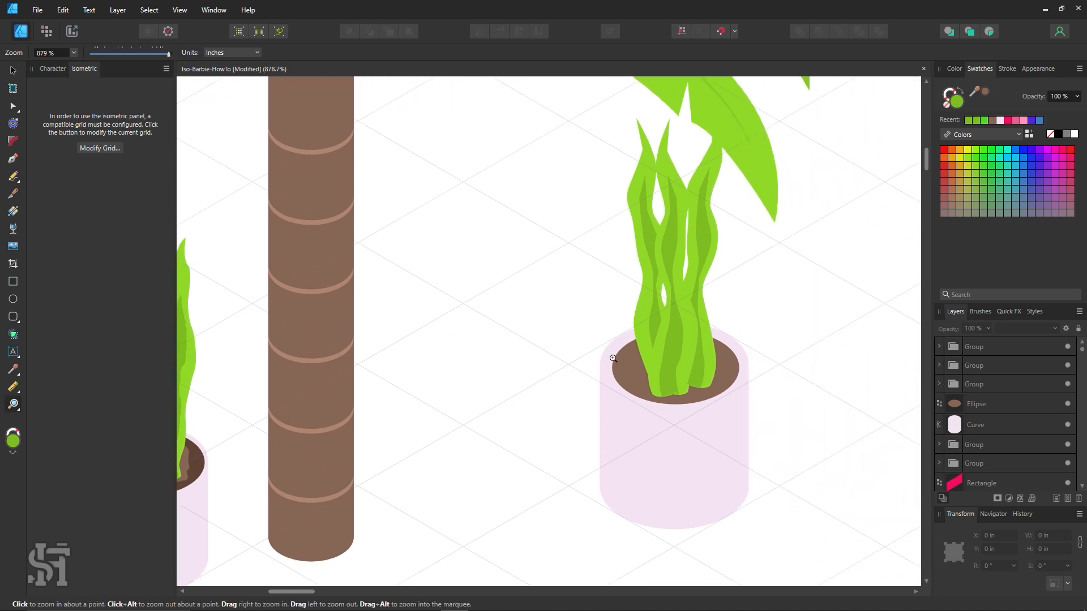
pyautogui.keyDown('alt'); pyautogui.click(614, 358); pyautogui.keyUp('alt')
pyautogui.keyDown('alt'); pyautogui.click(614, 359); pyautogui.keyUp('alt')
pyautogui.press('space')
pyautogui.moveTo(547, 359)
pyautogui.mouseDown()
pyautogui.moveTo(418, 354)
pyautogui.moveTo(425, 315)
pyautogui.mouseUp()
# Step: Try drawing a new wavy leaf outline with the Pen tool between the palm trunk and the new pot
pyautogui.press('p')
pyautogui.click(418, 344)
pyautogui.click(417, 332)
pyautogui.click(420, 325)
pyautogui.moveTo(425, 311); pyautogui.dragTo(421, 291)
pyautogui.click(429, 263)
pyautogui.click(435, 256)
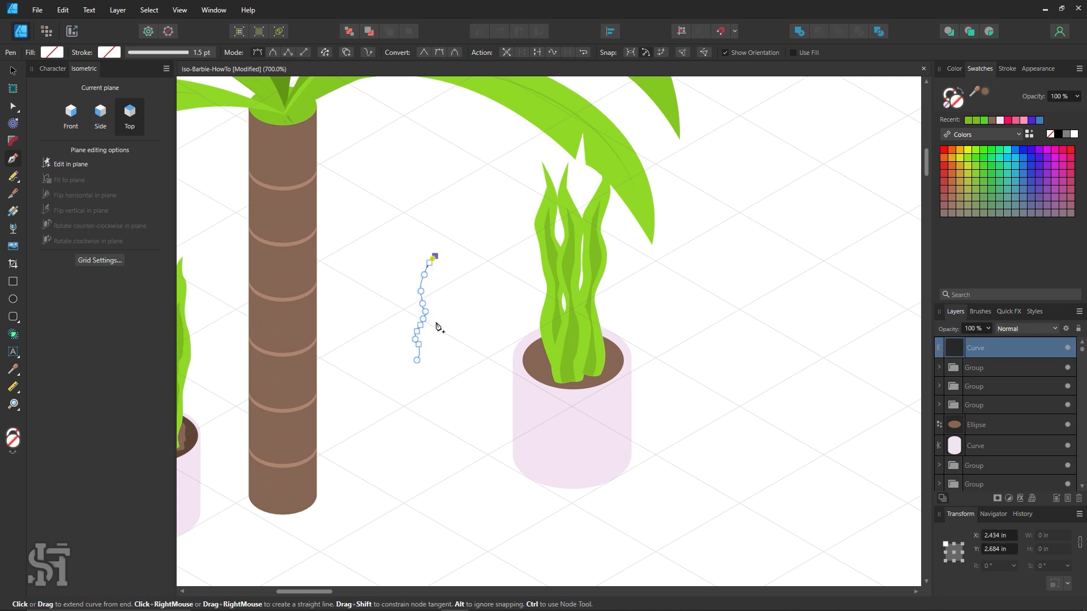
pyautogui.moveTo(463, 364); pyautogui.dragTo(470, 314)
pyautogui.moveTo(489, 291); pyautogui.dragTo(497, 276)
pyautogui.moveTo(496, 255); pyautogui.dragTo(477, 200)
# Step: Undo the last Pen segments and delete the unfinished leaf outline
pyautogui.hotkey('ctrl', 'z')
pyautogui.hotkey('ctrl', 'z')
pyautogui.hotkey('ctrl', 'z')
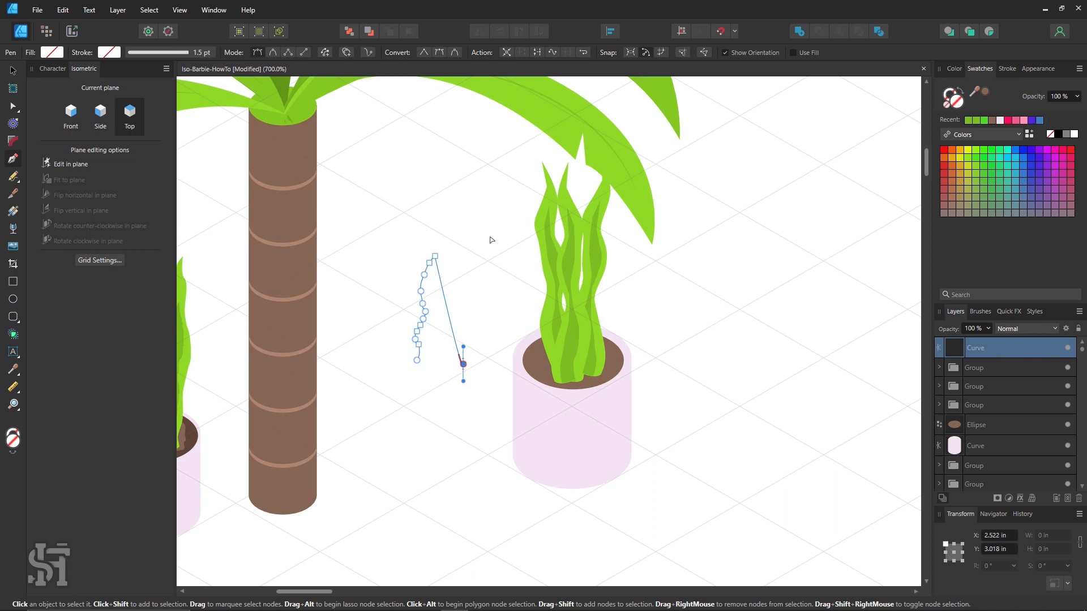
pyautogui.click(13, 71)
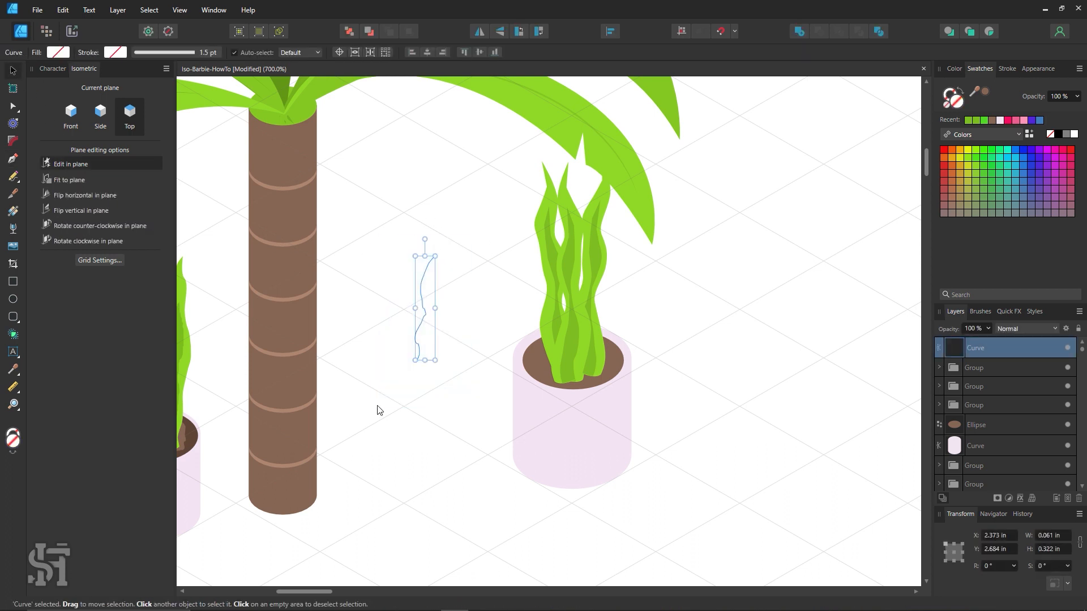
pyautogui.press('Delete')
pyautogui.hotkey('ctrl', 'd')
# Step: Nudge the new plant's middle leaf slightly right toward the right leaf
pyautogui.press('z')
pyautogui.keyDown('alt'); pyautogui.click(570, 379); pyautogui.keyUp('alt')
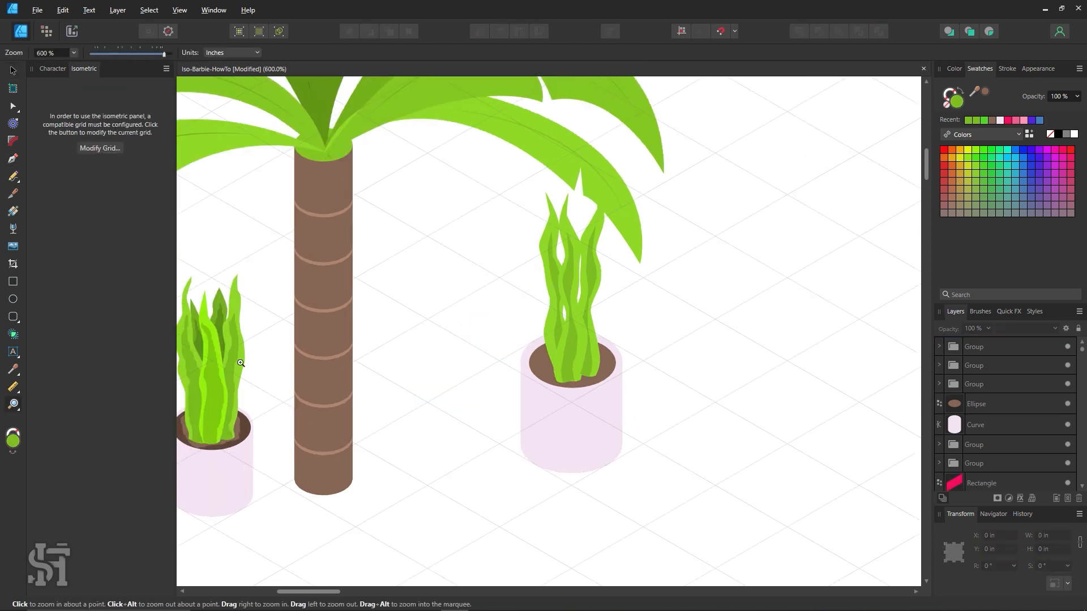
pyautogui.keyDown('alt'); pyautogui.click(511, 408); pyautogui.keyUp('alt')
pyautogui.moveTo(514, 413); pyautogui.dragTo(486, 393)
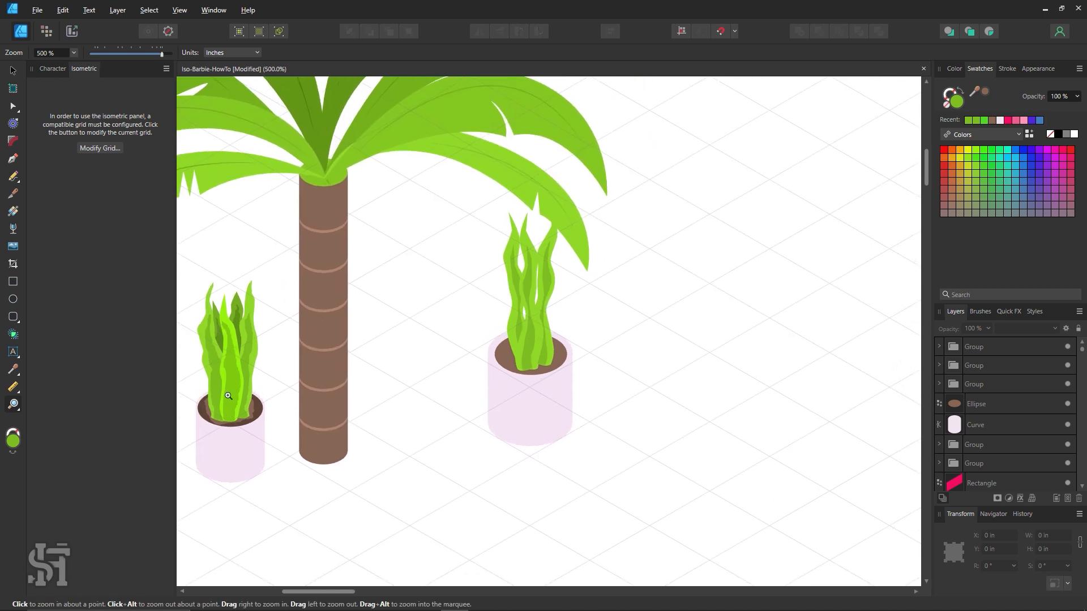
pyautogui.click(12, 70)
pyautogui.click(534, 349)
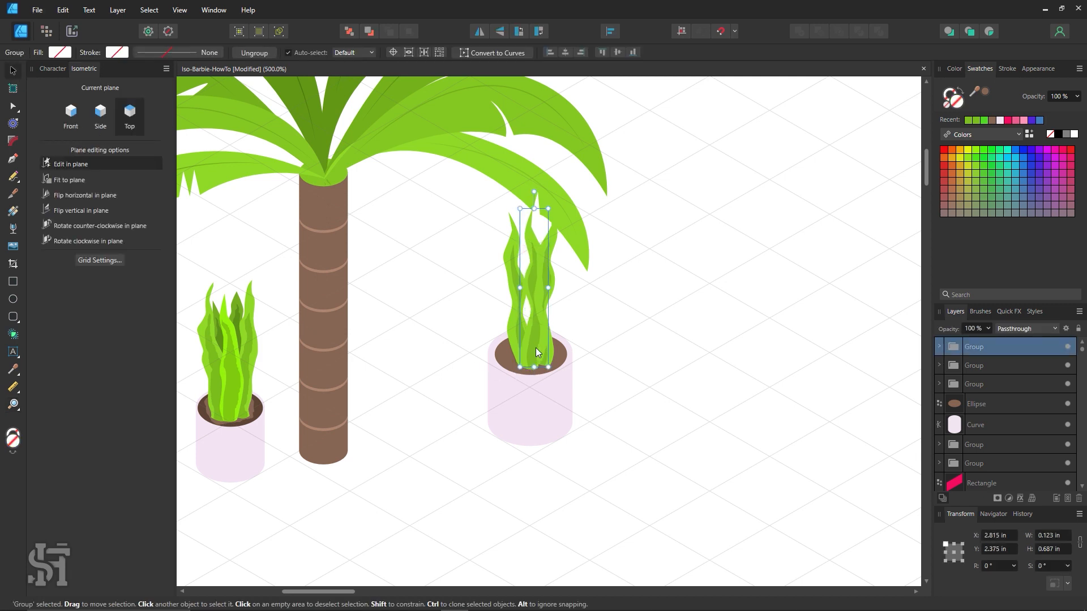
pyautogui.click(582, 337)
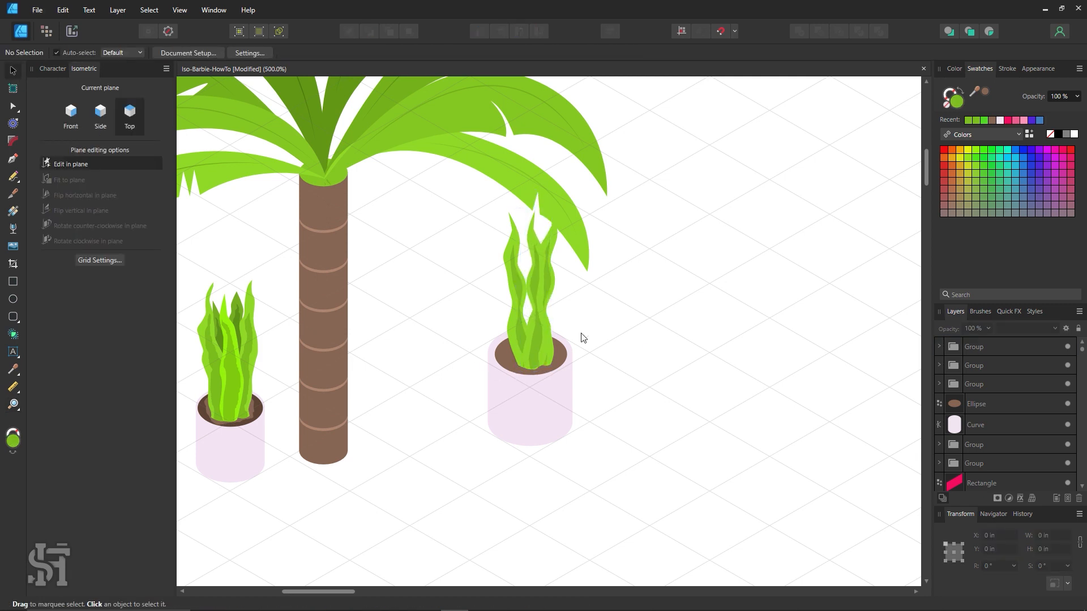
# Step: Spread the new plant's leaves by nudging the left and middle ones left and the right one slightly right and down
pyautogui.click(528, 328)
pyautogui.keyDown('shift'); pyautogui.click(506, 319); pyautogui.keyUp('shift')
pyautogui.click(558, 310)
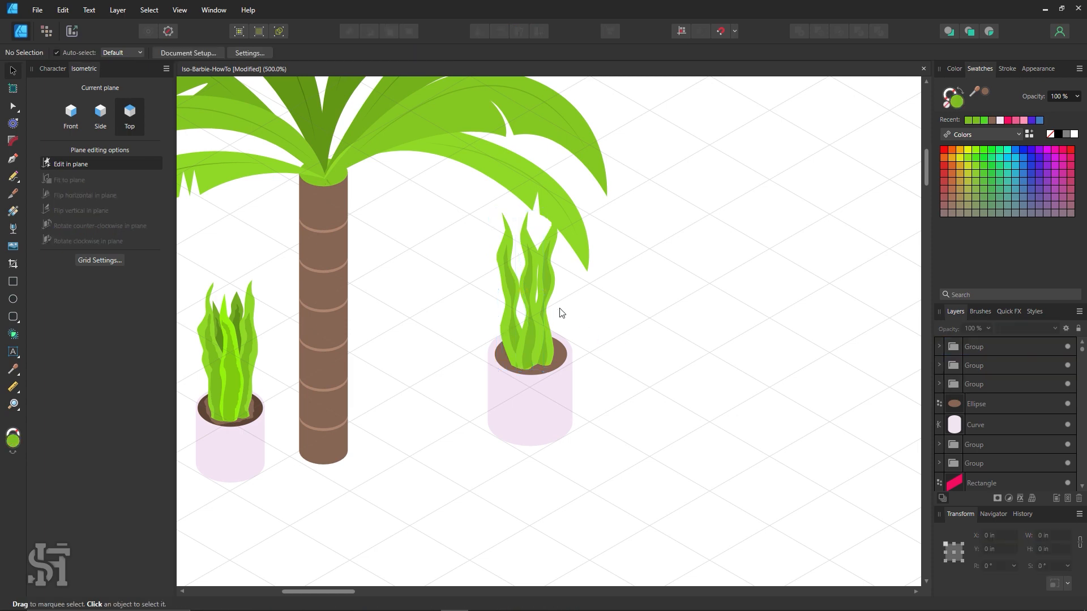
pyautogui.click(530, 314)
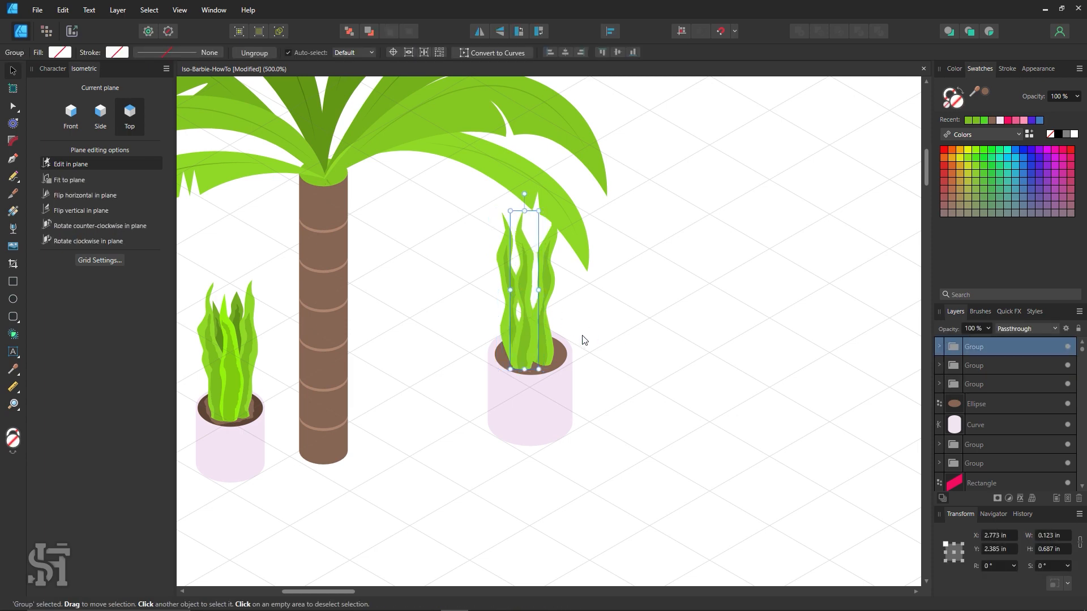
pyautogui.click(583, 336)
pyautogui.click(547, 330)
pyautogui.moveTo(548, 332); pyautogui.dragTo(550, 335)
pyautogui.click(622, 338)
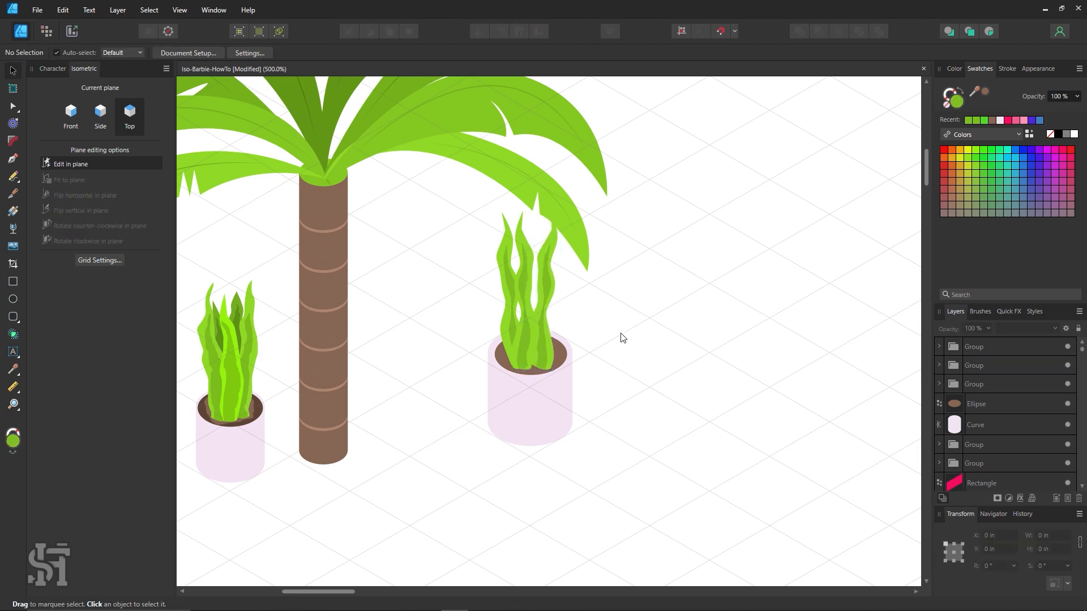
# Step: Group the new plant's three leaves, soil ellipse and pot into one object
pyautogui.moveTo(602, 485); pyautogui.dragTo(459, 205)
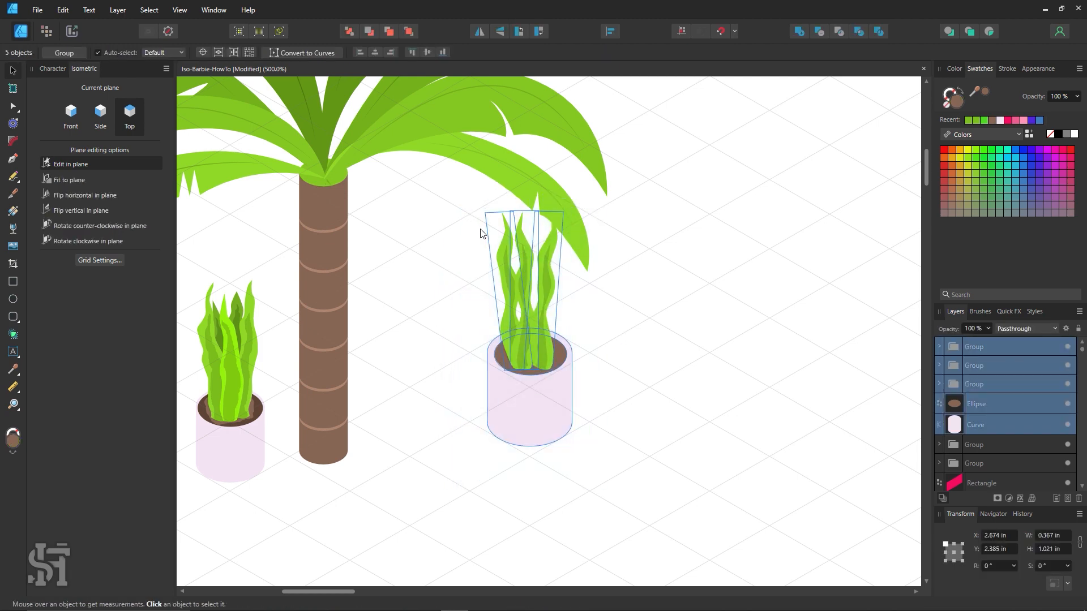
pyautogui.click(732, 464)
pyautogui.press('z')
pyautogui.scroll(-4, 729, 461)
pyautogui.moveTo(583, 398); pyautogui.dragTo(487, 367)
pyautogui.press('v')
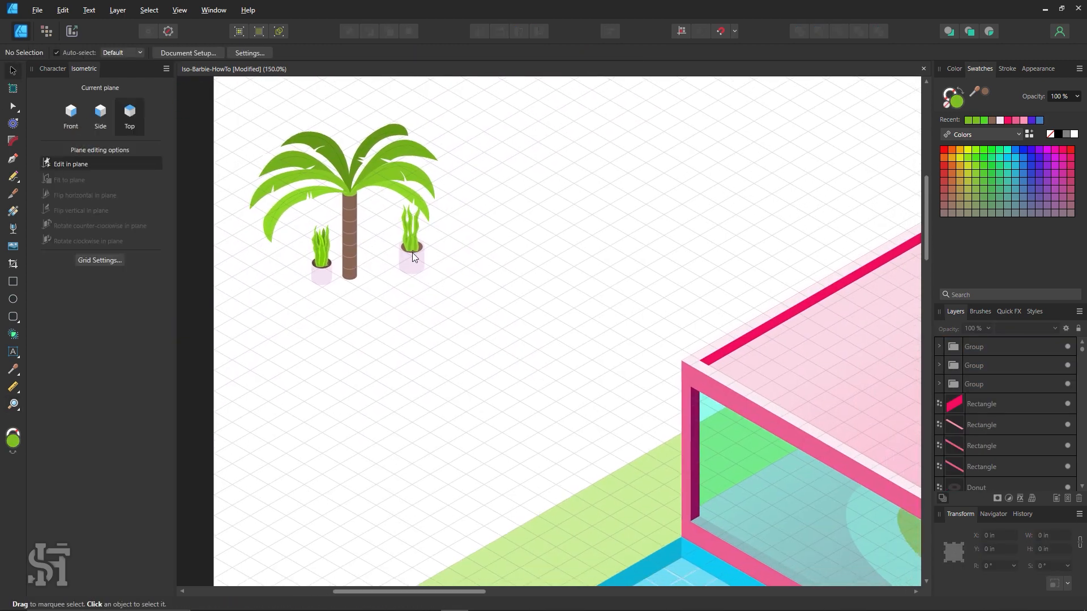
# Step: Move the grouped potted plant from the palm onto the left corner of the house roof
pyautogui.moveTo(413, 257); pyautogui.dragTo(516, 376)
pyautogui.scroll(-3, 527, 391)
pyautogui.moveTo(534, 308); pyautogui.dragTo(423, 303)
pyautogui.press('z')
pyautogui.keyDown('alt'); pyautogui.click(570, 333); pyautogui.keyUp('alt')
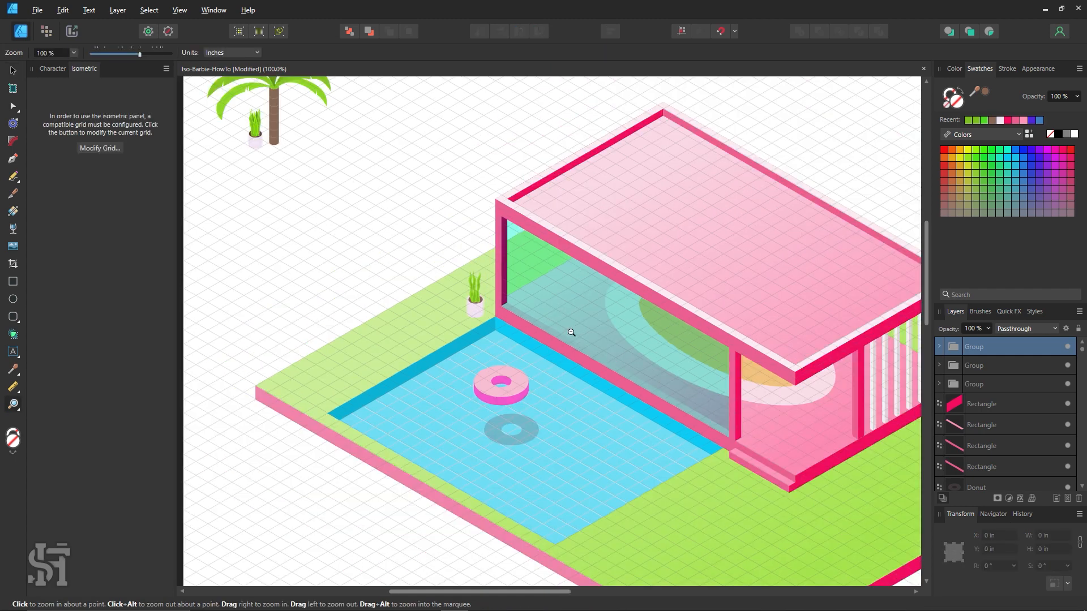
pyautogui.moveTo(521, 346); pyautogui.dragTo(451, 365)
pyautogui.click(14, 73)
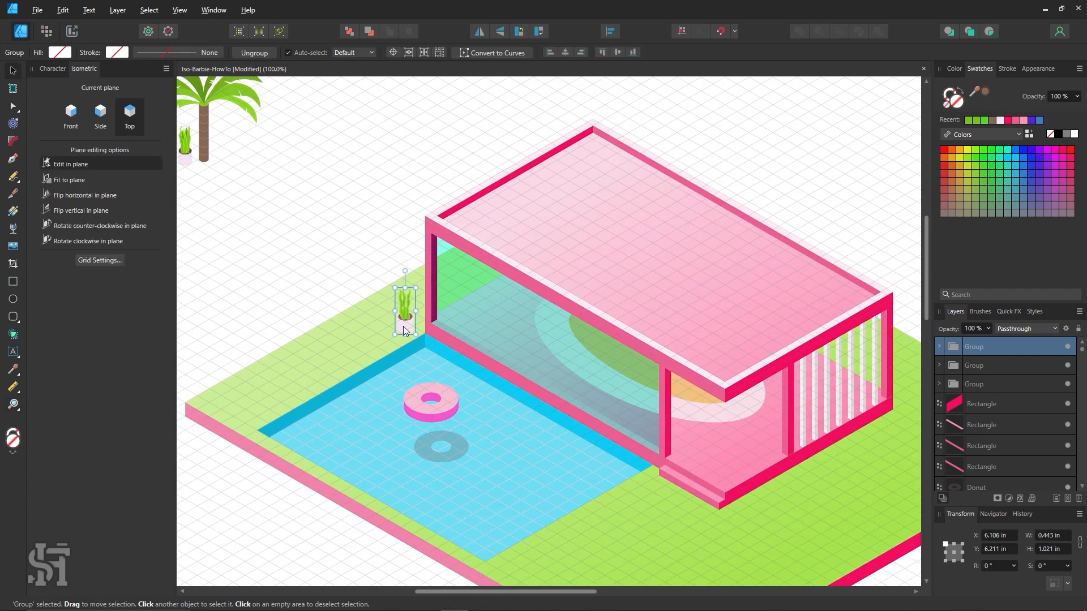
pyautogui.moveTo(403, 326); pyautogui.dragTo(461, 219)
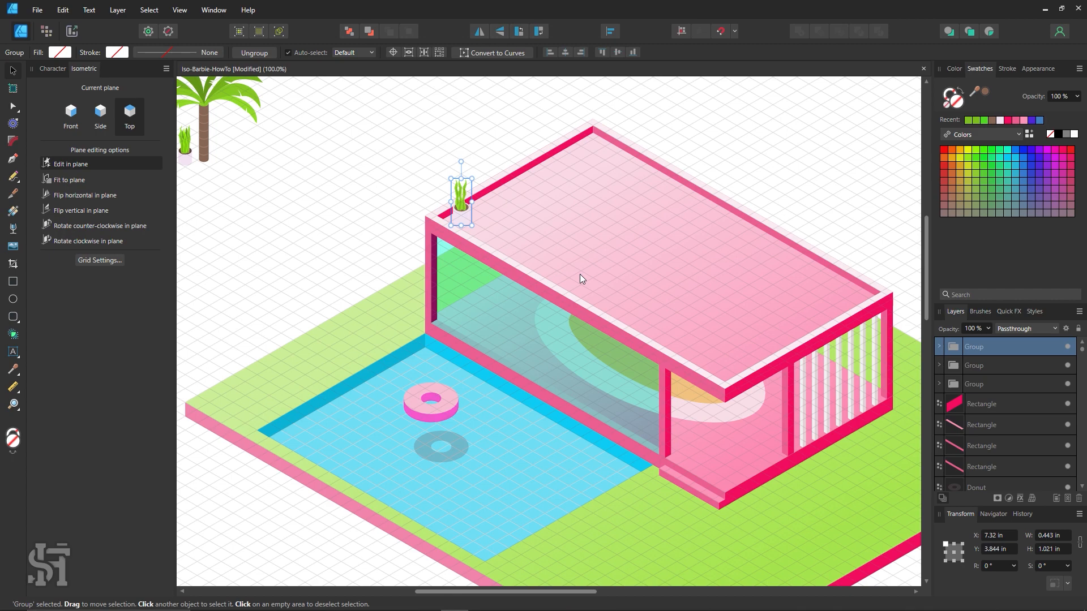
# Step: Hide the isometric grid and change the rooftop plant's pot fill to a near-white tint
pyautogui.click(105, 259)
pyautogui.click(693, 476)
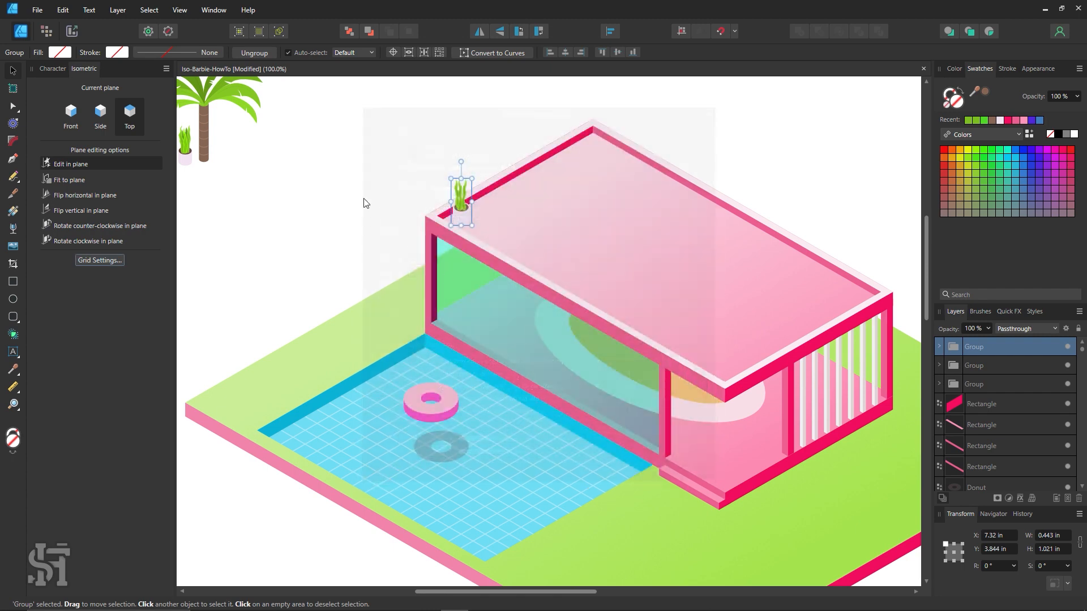
pyautogui.doubleClick(462, 219)
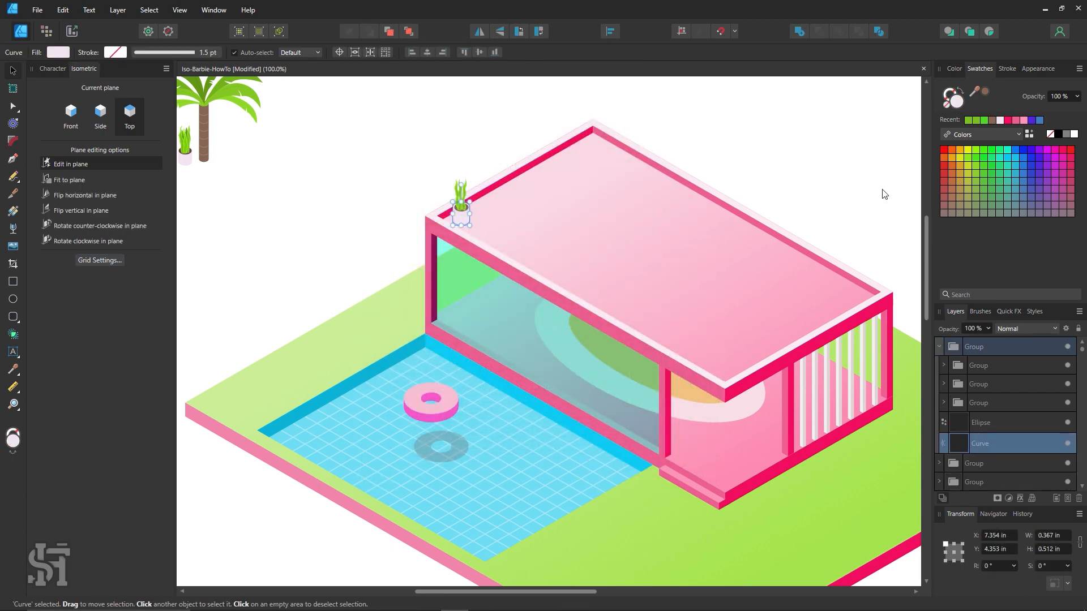
pyautogui.doubleClick(952, 95)
pyautogui.moveTo(790, 211); pyautogui.dragTo(744, 176)
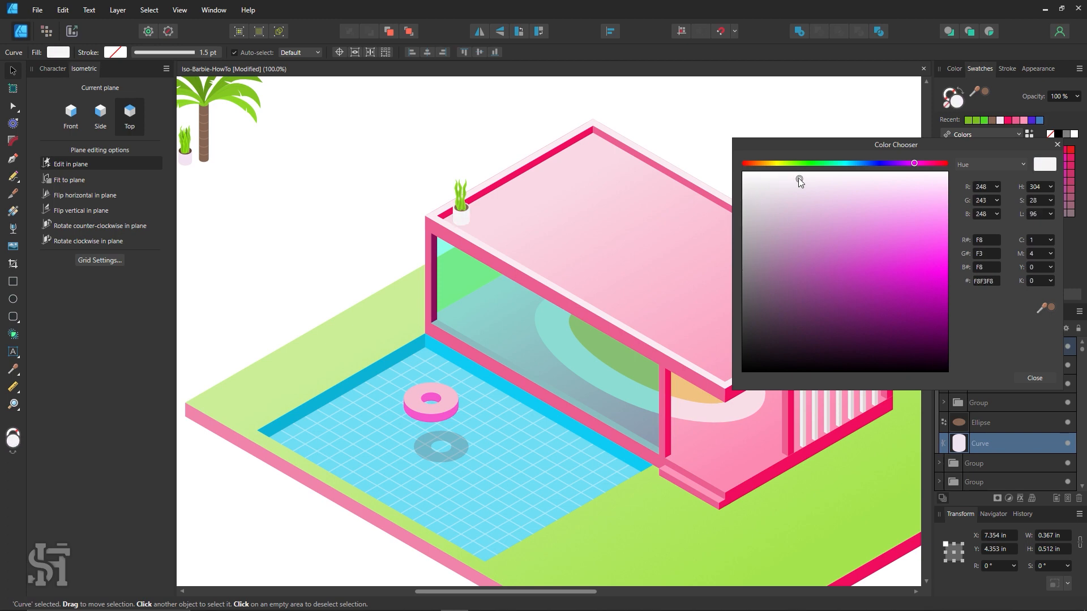
pyautogui.click(1035, 378)
pyautogui.hotkey('ctrl', 'd')
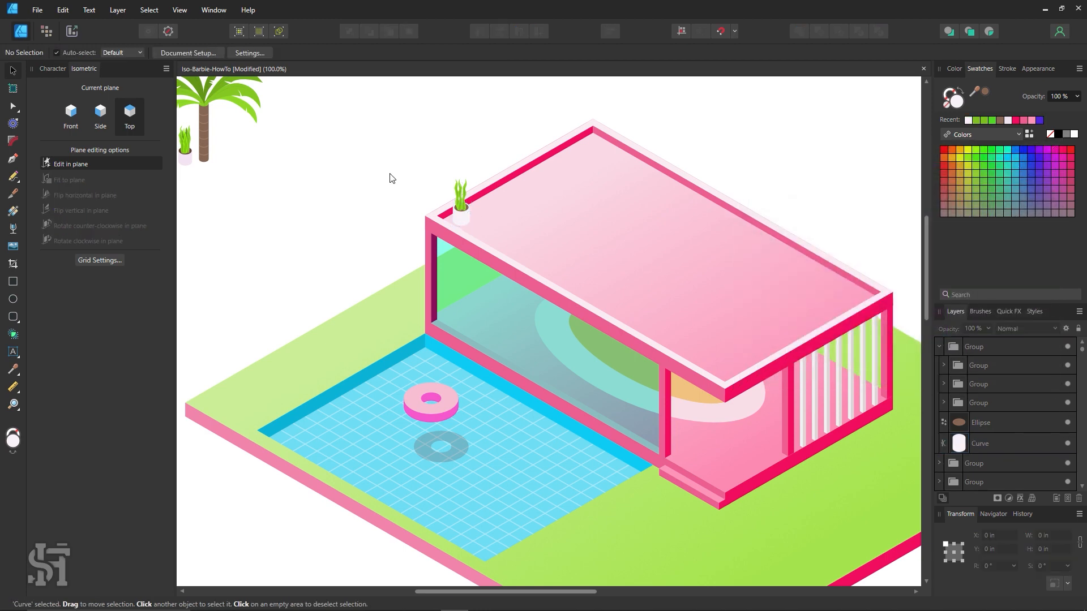
# Step: Move the plant further in on the roof and place an enlarged copy, about 0.62 × 1.44 in, behind it
pyautogui.moveTo(469, 226); pyautogui.dragTo(547, 238)
pyautogui.press('z')
pyautogui.click(571, 218)
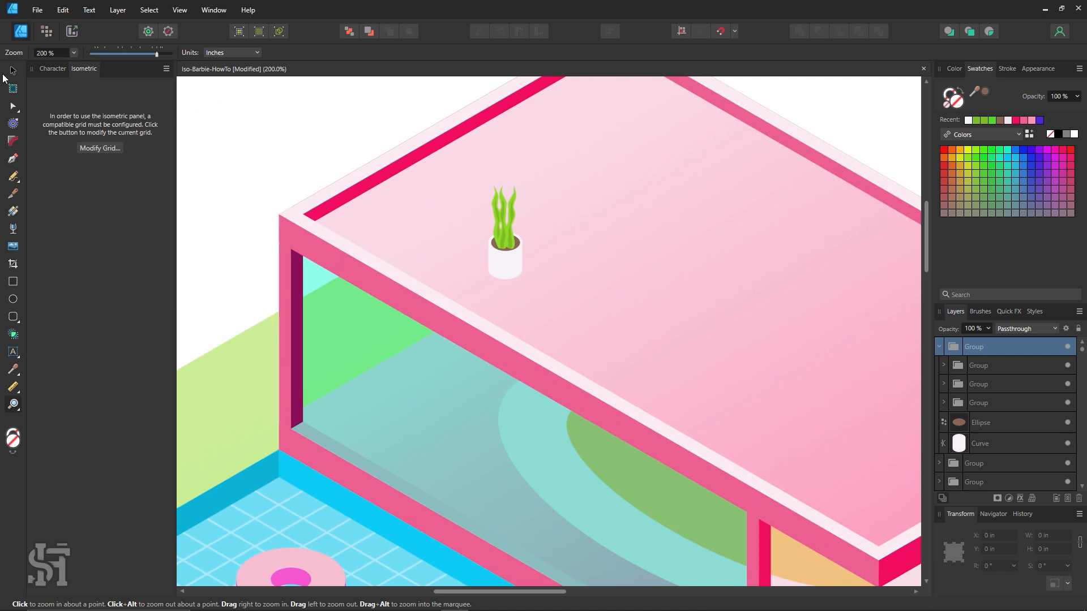
pyautogui.click(13, 71)
pyautogui.scroll(1, 305, 169)
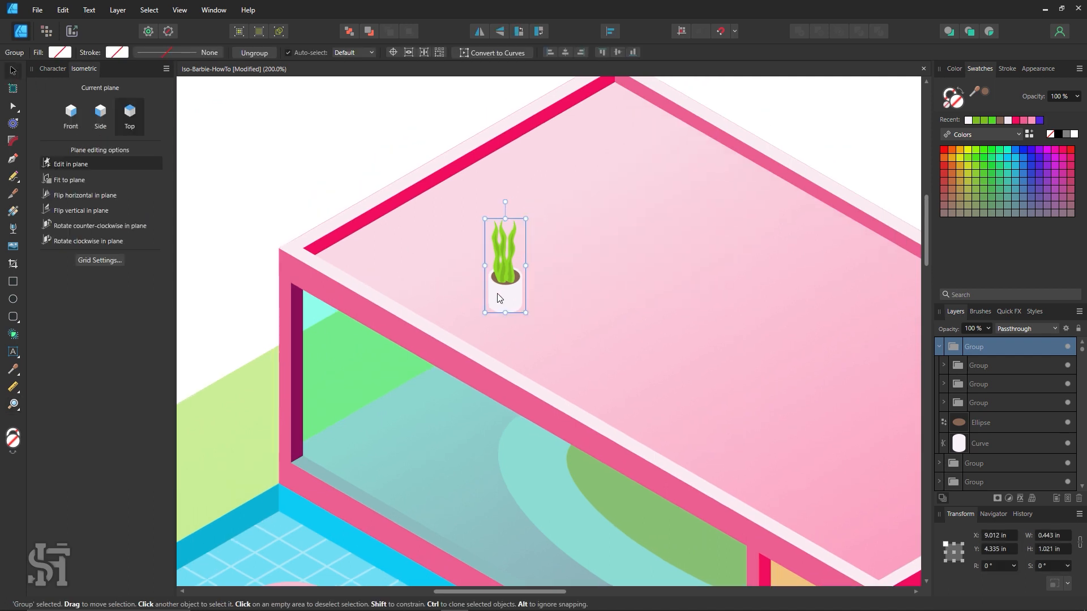
pyautogui.keyDown('ctrl'); pyautogui.moveTo(497, 293); pyautogui.dragTo(601, 328); pyautogui.keyUp('ctrl')
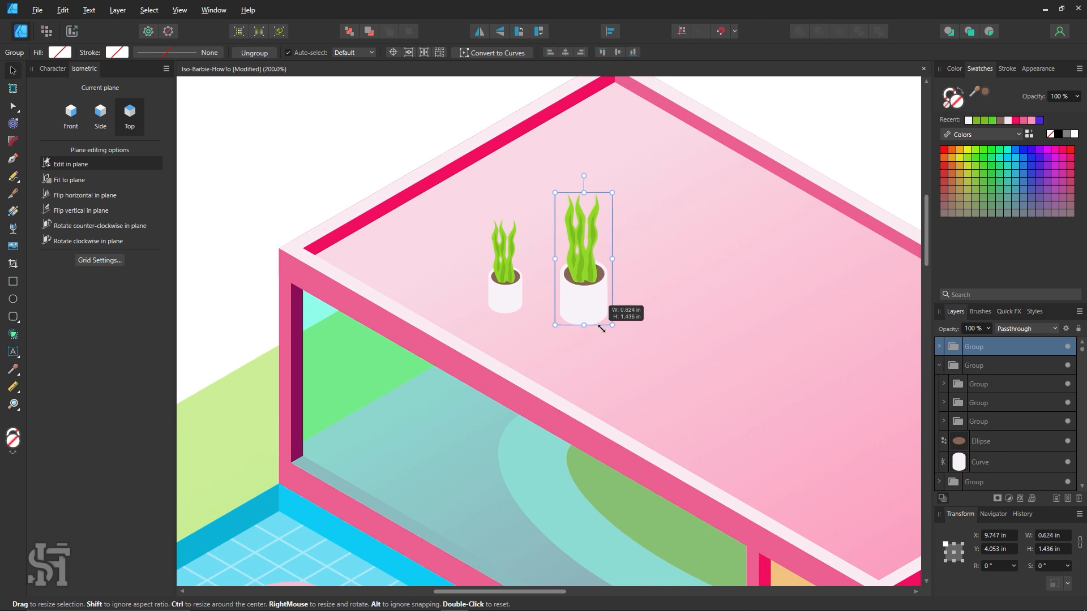
pyautogui.moveTo(581, 291); pyautogui.dragTo(570, 232)
# Step: Bring the original plant in front of the large one and add a smaller copy, about 0.32 × 0.74 in, at the front
pyautogui.moveTo(505, 297); pyautogui.dragTo(590, 279)
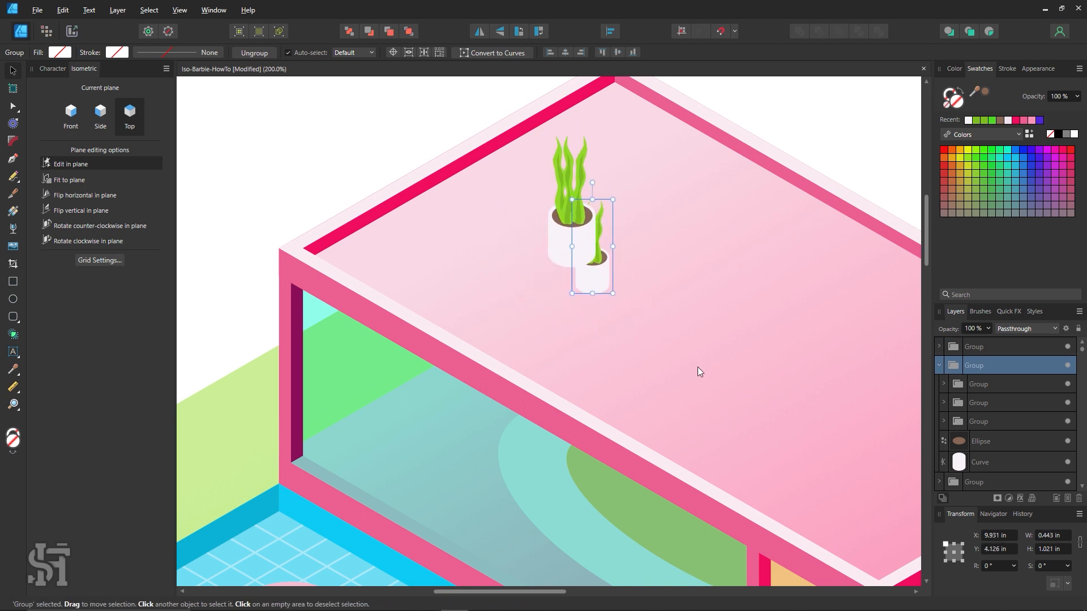
pyautogui.hotkey('ctrl', ']')
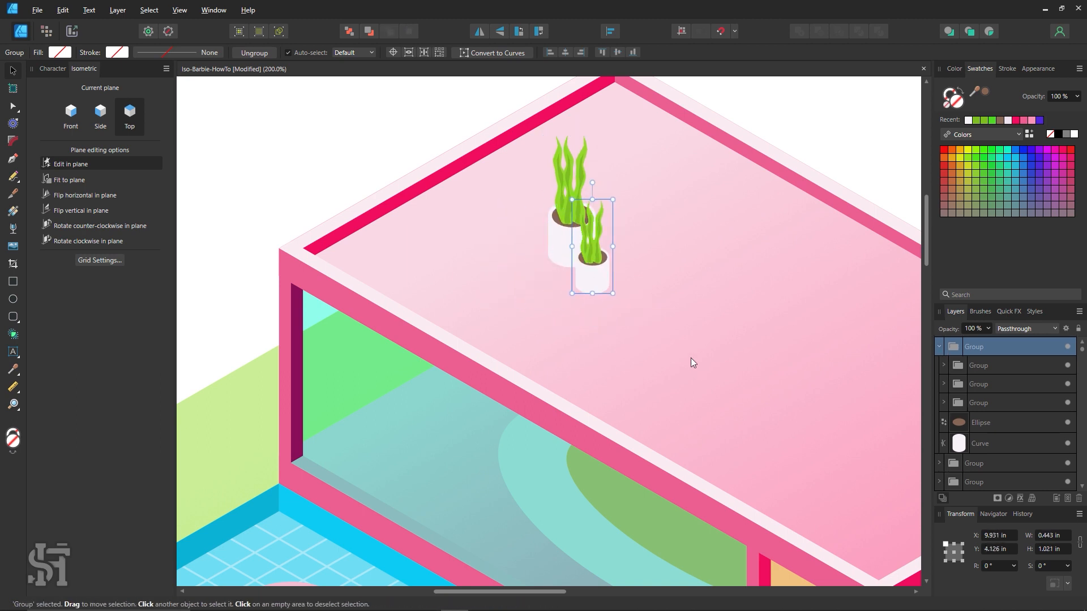
pyautogui.moveTo(601, 284); pyautogui.dragTo(569, 277)
pyautogui.moveTo(576, 258); pyautogui.dragTo(566, 275)
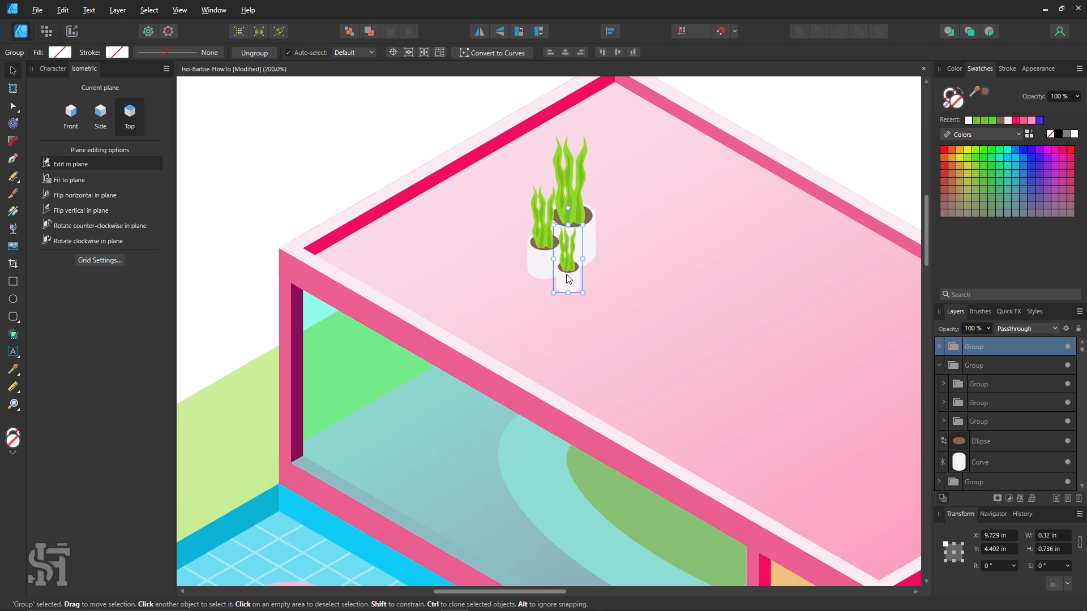
# Step: Group the three potted plants and move the group into the roof's left corner
pyautogui.click(351, 142)
pyautogui.click(592, 238)
pyautogui.keyDown('shift'); pyautogui.click(539, 258); pyautogui.keyUp('shift')
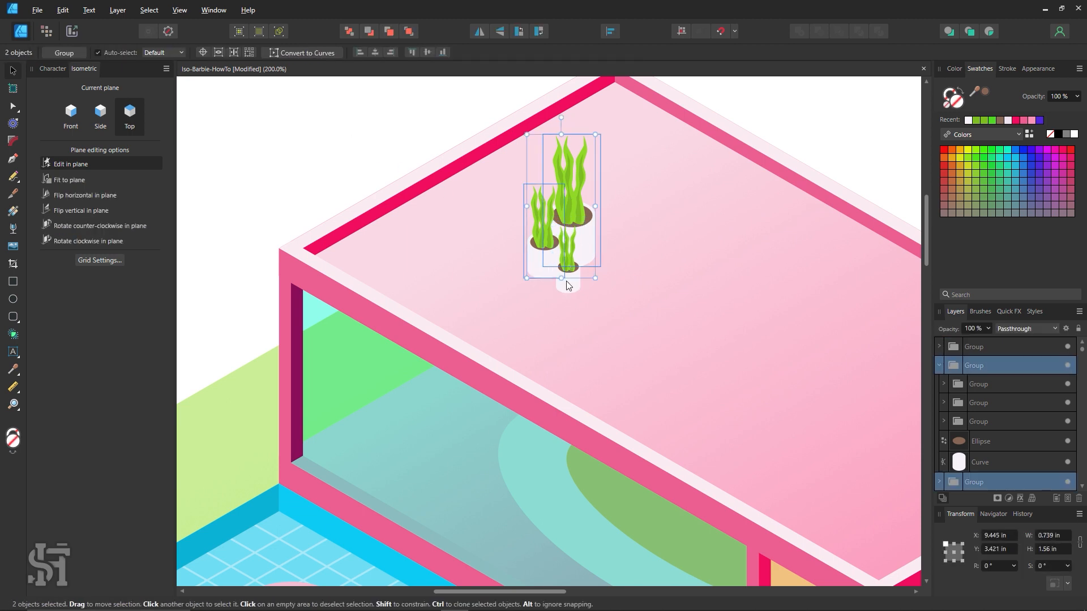
pyautogui.keyDown('shift'); pyautogui.click(566, 281); pyautogui.keyUp('shift')
pyautogui.hotkey('ctrl', 'g')
pyautogui.moveTo(579, 272); pyautogui.dragTo(406, 266)
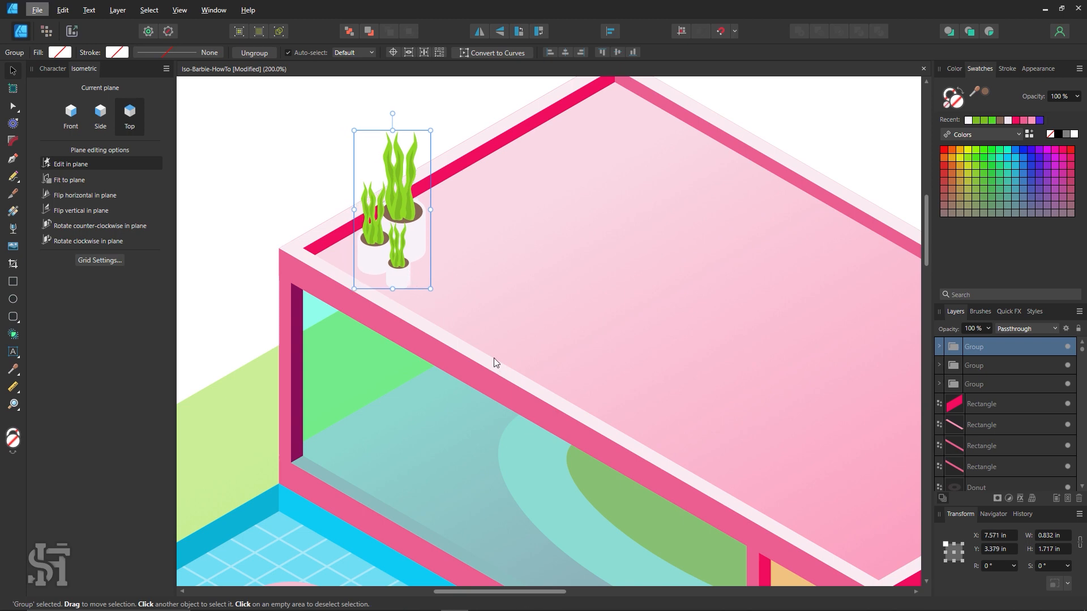
# Step: Place copies of the plant trio on the lawn beside the slatted wall and at the pool's left corner
pyautogui.click(459, 134)
pyautogui.press('z')
pyautogui.keyDown('alt'); pyautogui.click(554, 334); pyautogui.keyUp('alt')
pyautogui.keyDown('alt'); pyautogui.click(554, 334); pyautogui.keyUp('alt')
pyautogui.moveTo(629, 423); pyautogui.dragTo(608, 352)
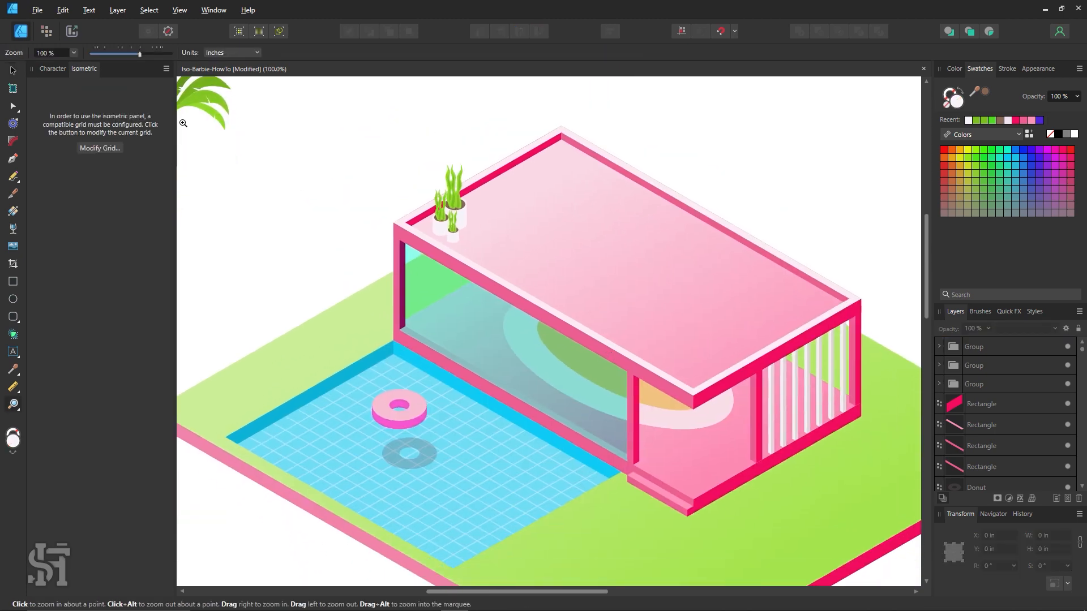
pyautogui.click(11, 71)
pyautogui.moveTo(456, 222)
pyautogui.mouseDown()
pyautogui.moveTo(400, 283)
pyautogui.moveTo(613, 508)
pyautogui.moveTo(777, 488)
pyautogui.moveTo(248, 372)
pyautogui.moveTo(220, 406)
pyautogui.mouseUp()
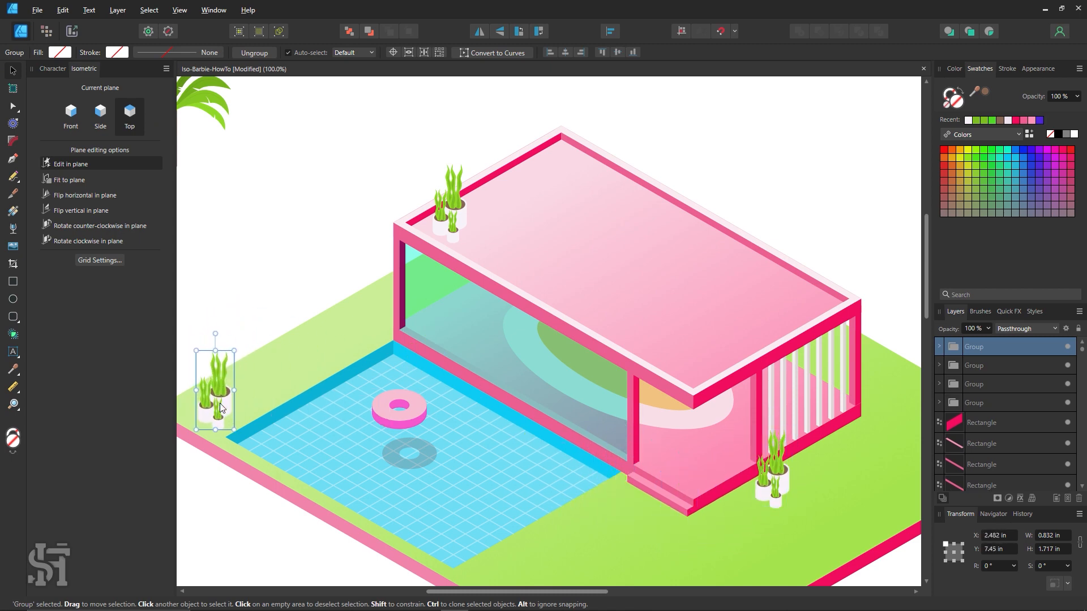
# Step: Copy the plant trio to the house's right corner, keeping only its largest plant and setting it against the wall
pyautogui.press('z')
pyautogui.keyDown('alt'); pyautogui.click(614, 425); pyautogui.keyUp('alt')
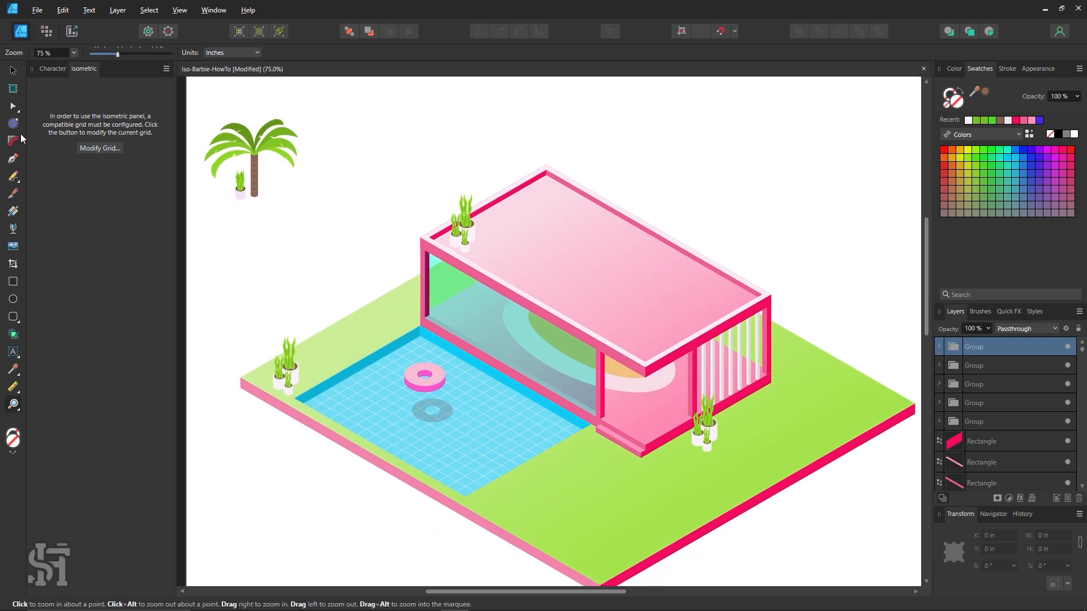
pyautogui.click(14, 71)
pyautogui.click(332, 225)
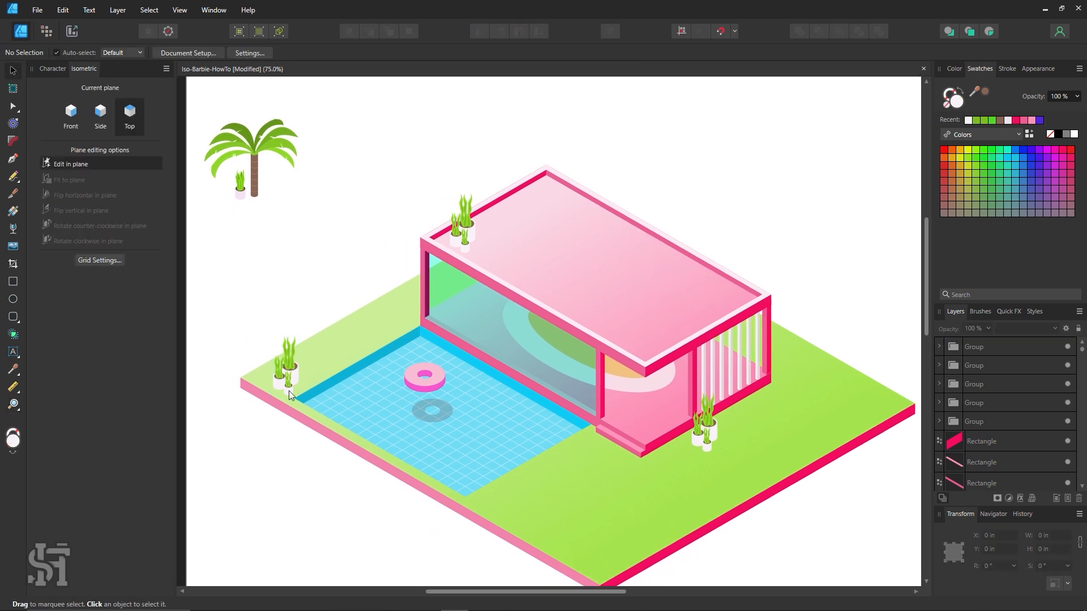
pyautogui.moveTo(288, 390)
pyautogui.mouseDown()
pyautogui.moveTo(810, 467)
pyautogui.moveTo(869, 421)
pyautogui.moveTo(803, 378)
pyautogui.moveTo(790, 383)
pyautogui.mouseUp()
pyautogui.doubleClick(789, 381)
pyautogui.press('Delete')
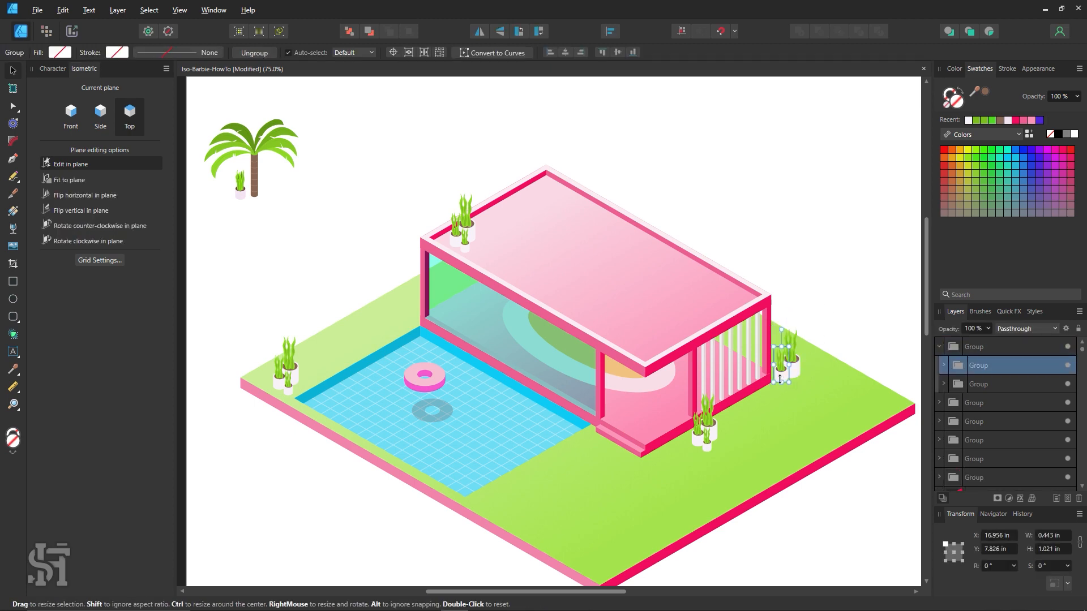
pyautogui.press('Delete')
pyautogui.moveTo(783, 378); pyautogui.dragTo(774, 390)
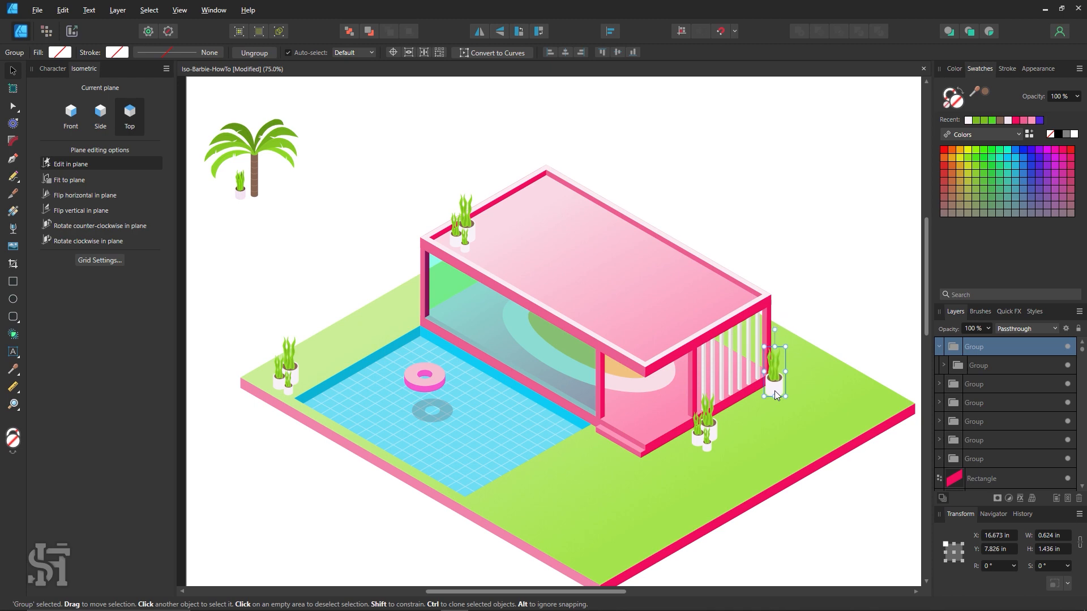
pyautogui.click(820, 269)
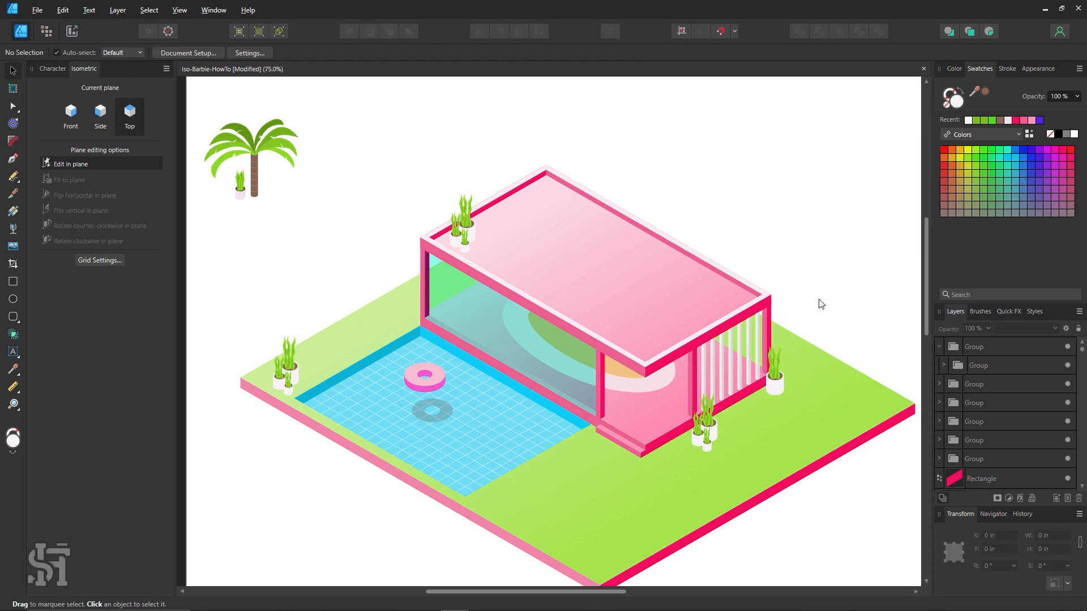
# Step: Compare the whole scene with the two finished reference houses above the artboard
pyautogui.click(564, 377)
pyautogui.press('z')
pyautogui.keyDown('alt'); pyautogui.click(556, 356); pyautogui.keyUp('alt')
pyautogui.keyDown('alt'); pyautogui.click(555, 356); pyautogui.keyUp('alt')
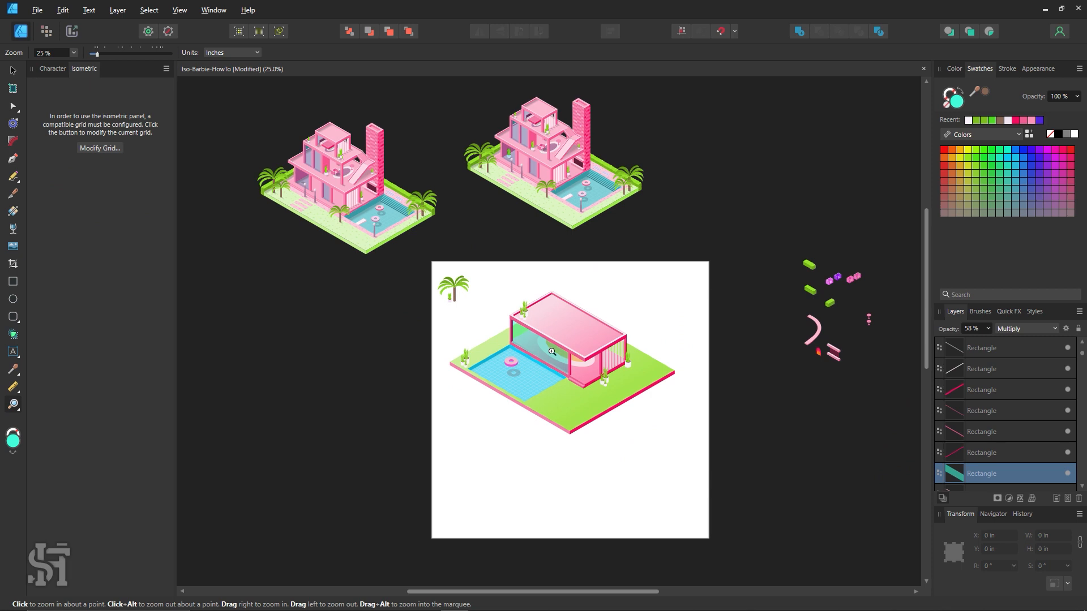
pyautogui.moveTo(552, 351); pyautogui.dragTo(595, 351)
pyautogui.click(13, 71)
pyautogui.click(566, 234)
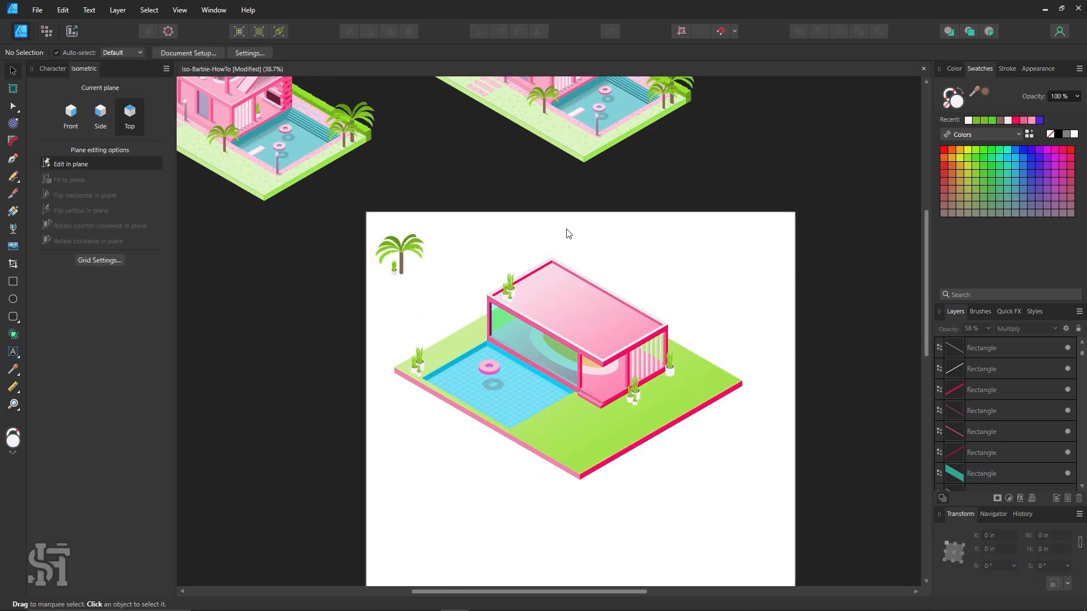
pyautogui.scroll(1, 566, 234)
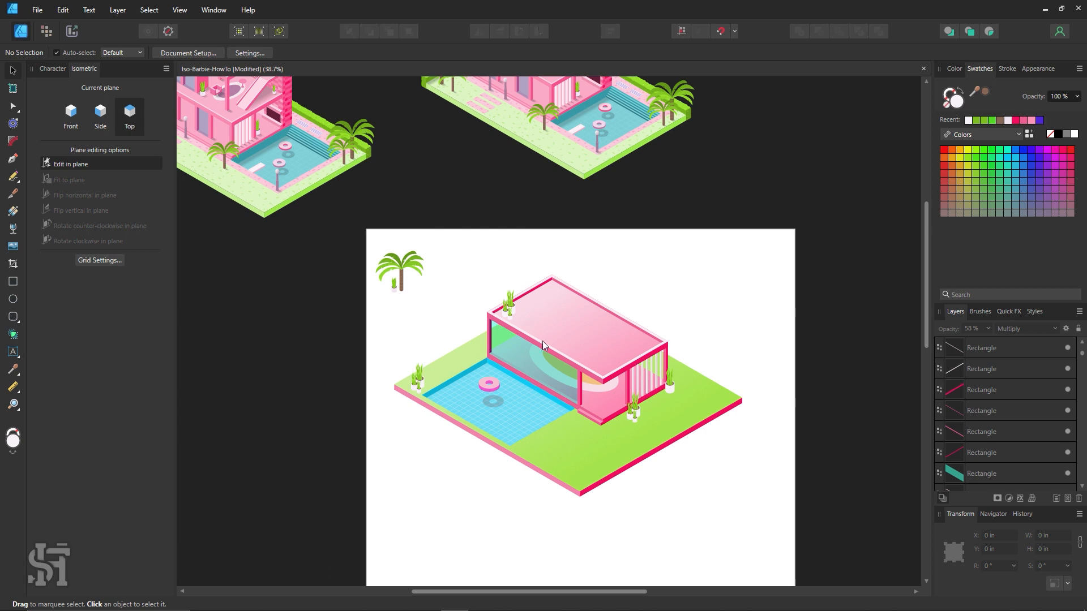
pyautogui.moveTo(503, 267); pyautogui.dragTo(608, 345)
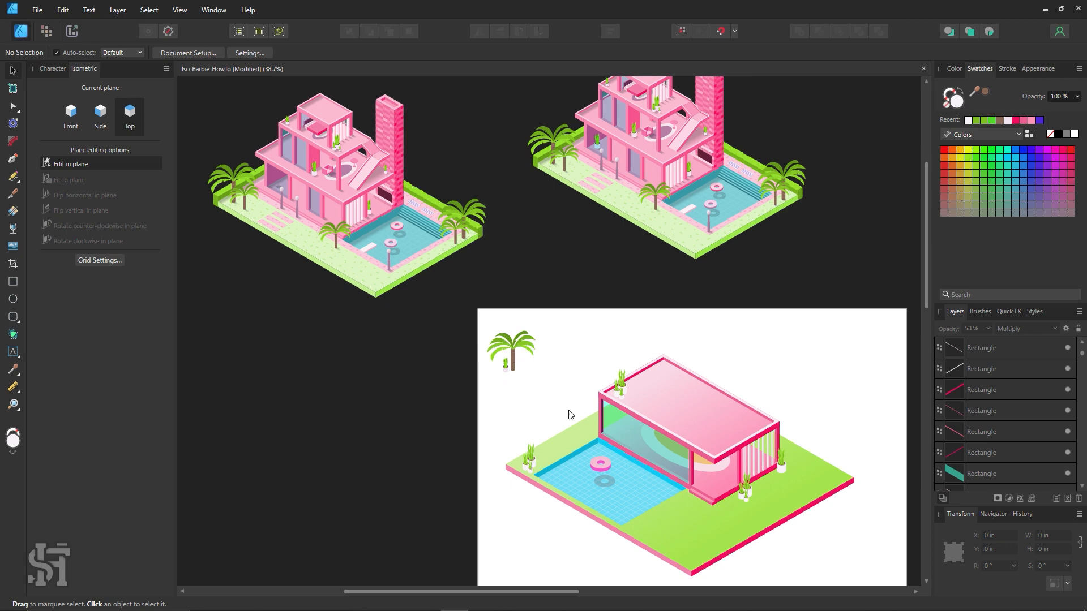
# Step: Try placing the palm's small potted plant on the other side of the trunk, and undo it
pyautogui.press('z')
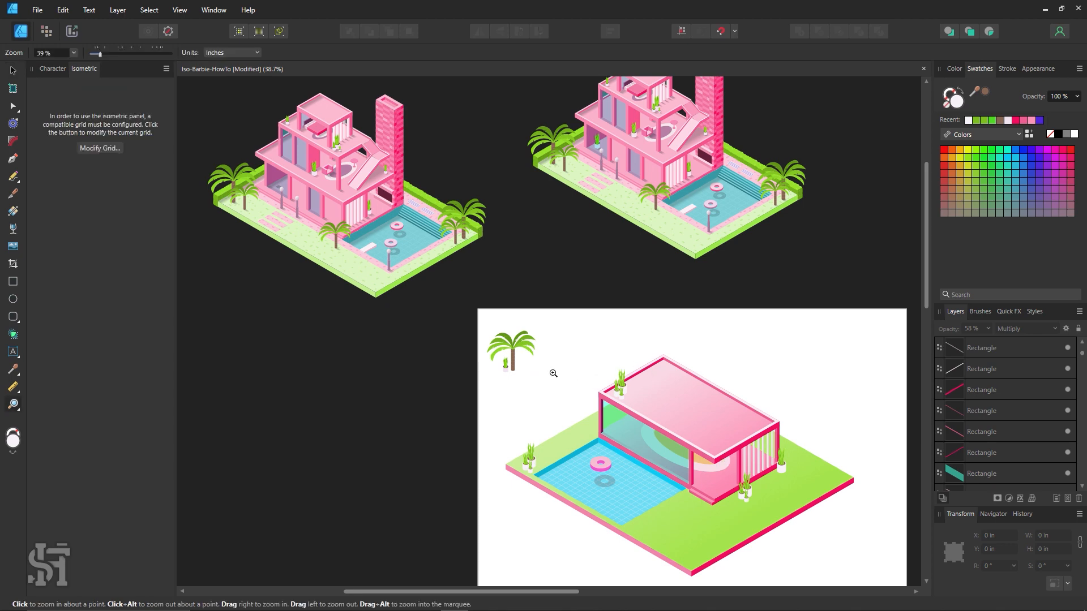
pyautogui.moveTo(532, 367); pyautogui.dragTo(575, 388)
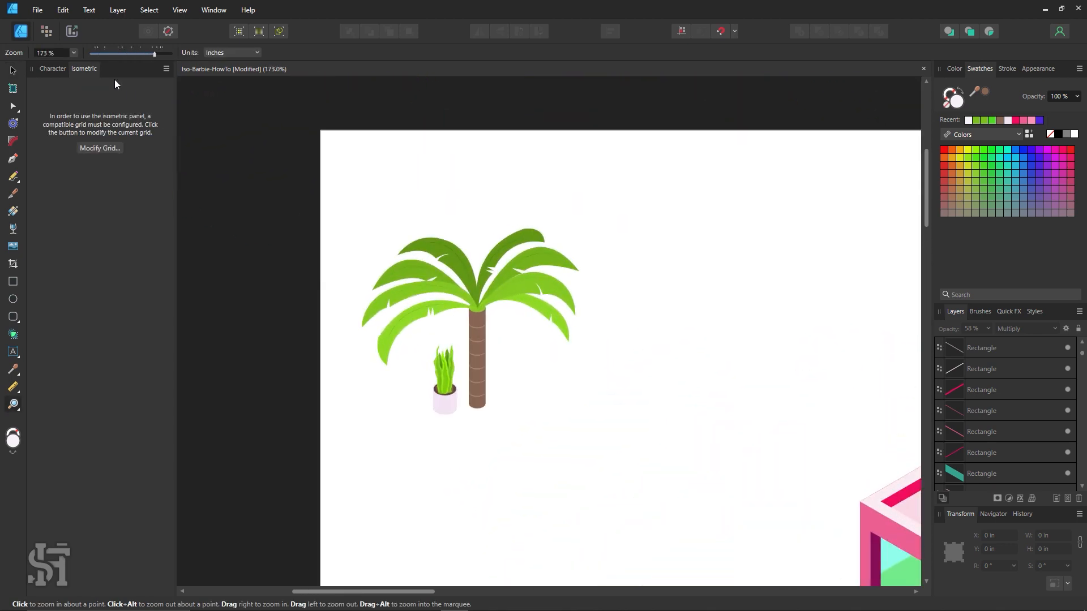
pyautogui.click(13, 70)
pyautogui.click(398, 391)
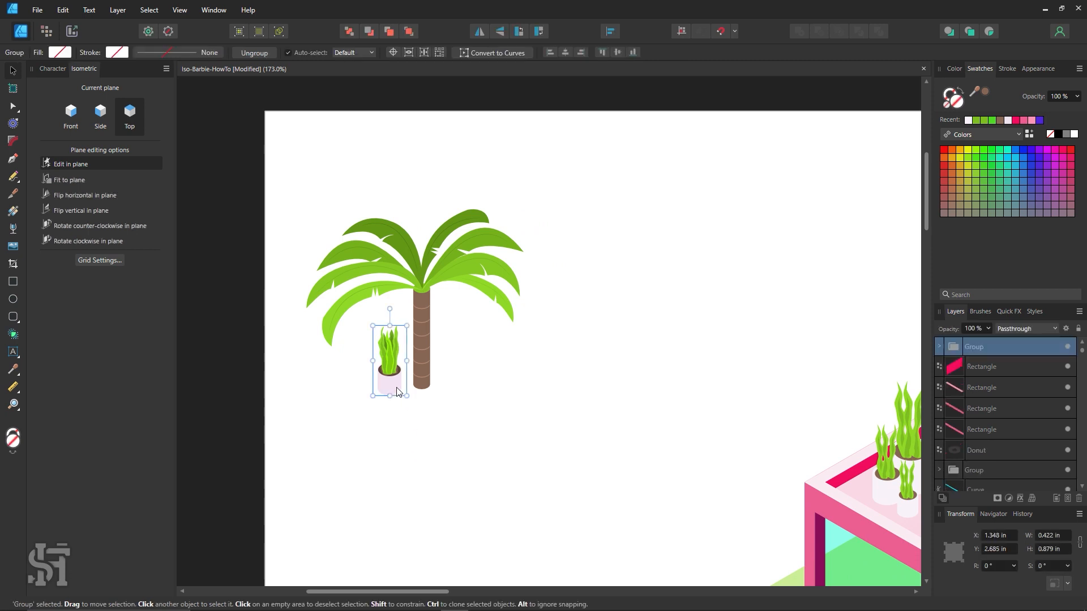
pyautogui.moveTo(397, 388); pyautogui.dragTo(514, 400)
pyautogui.hotkey('ctrl', 'z')
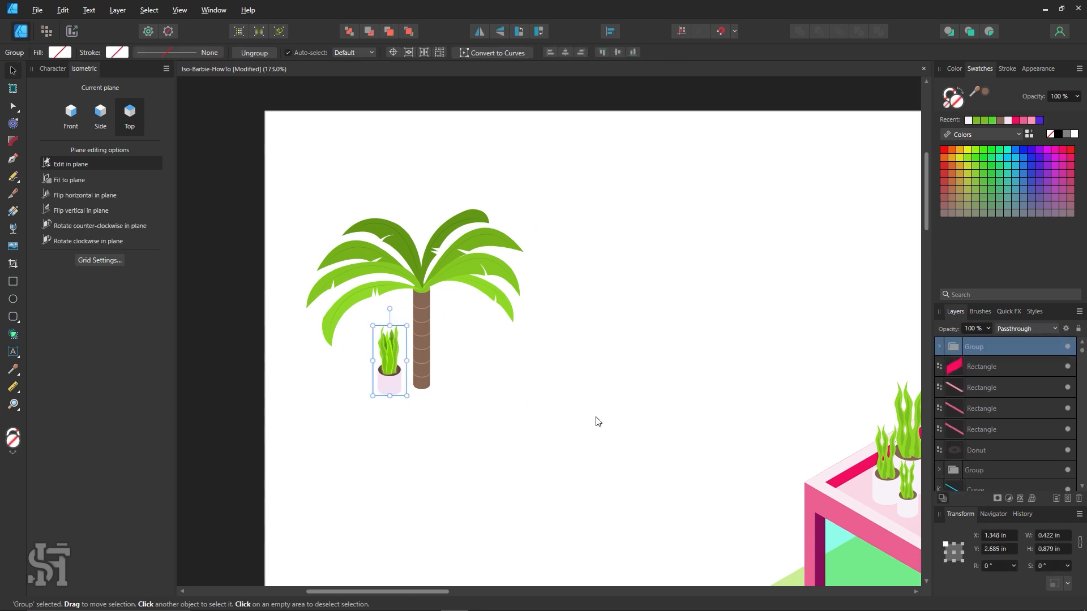
pyautogui.click(596, 422)
pyautogui.click(886, 495)
pyautogui.click(663, 403)
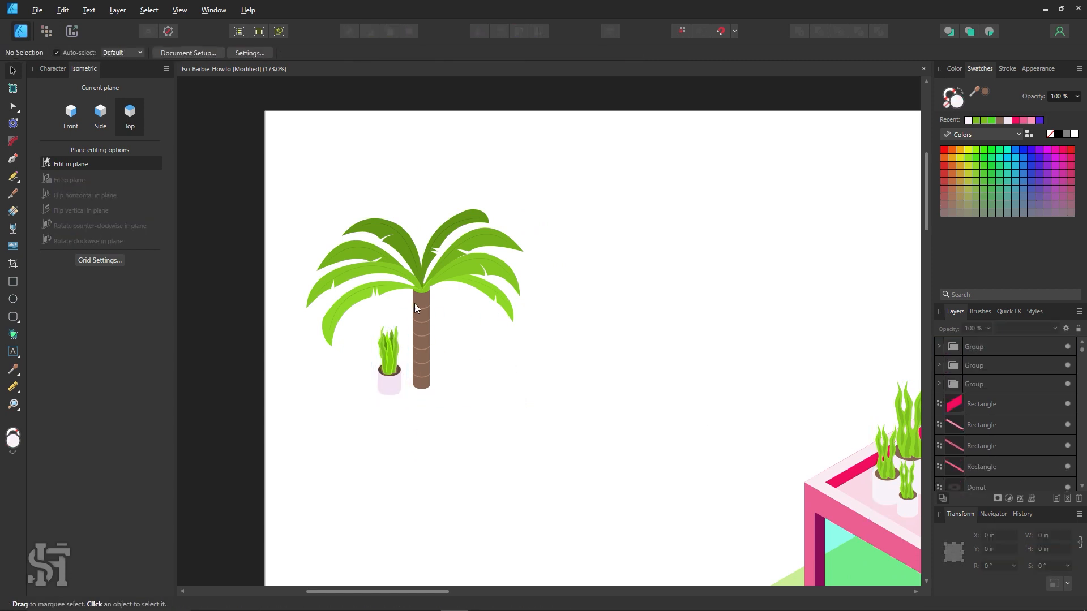
# Step: Place a copy of the rooftop plant trio in the empty area beside the palm and ungroup it
pyautogui.moveTo(875, 486); pyautogui.dragTo(654, 327)
pyautogui.hotkey('ctrl', 'shift', 'g')
pyautogui.click(659, 348)
# Step: Delete the copied trio's small and medium plants and ungroup the remaining large plant
pyautogui.click(640, 351)
pyautogui.press('Delete')
pyautogui.click(619, 339)
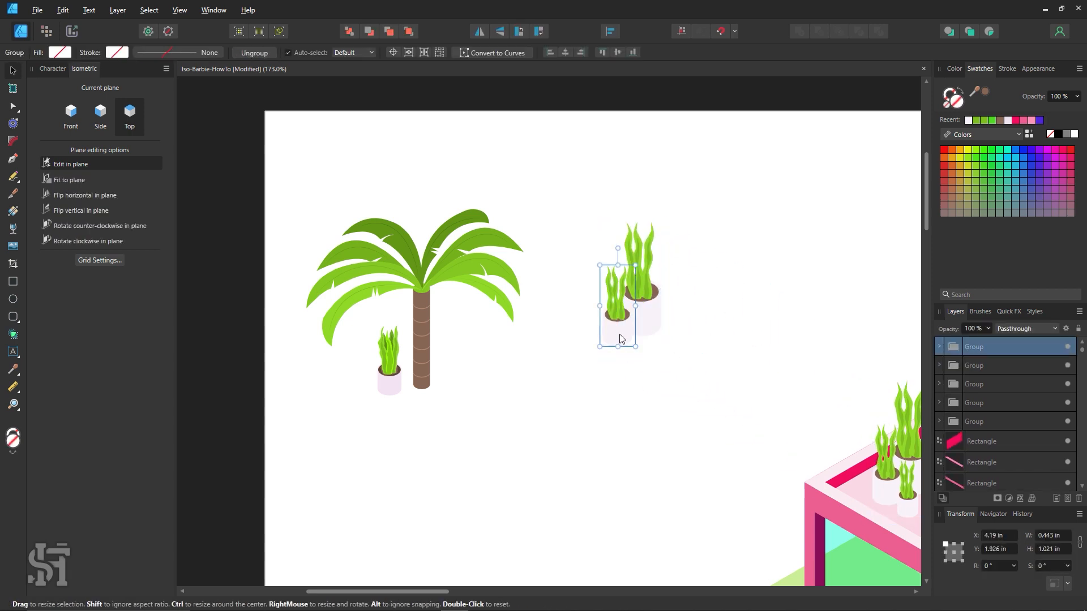
pyautogui.press('Delete')
pyautogui.hotkey('ctrl', 'shift', 'g')
pyautogui.click(689, 300)
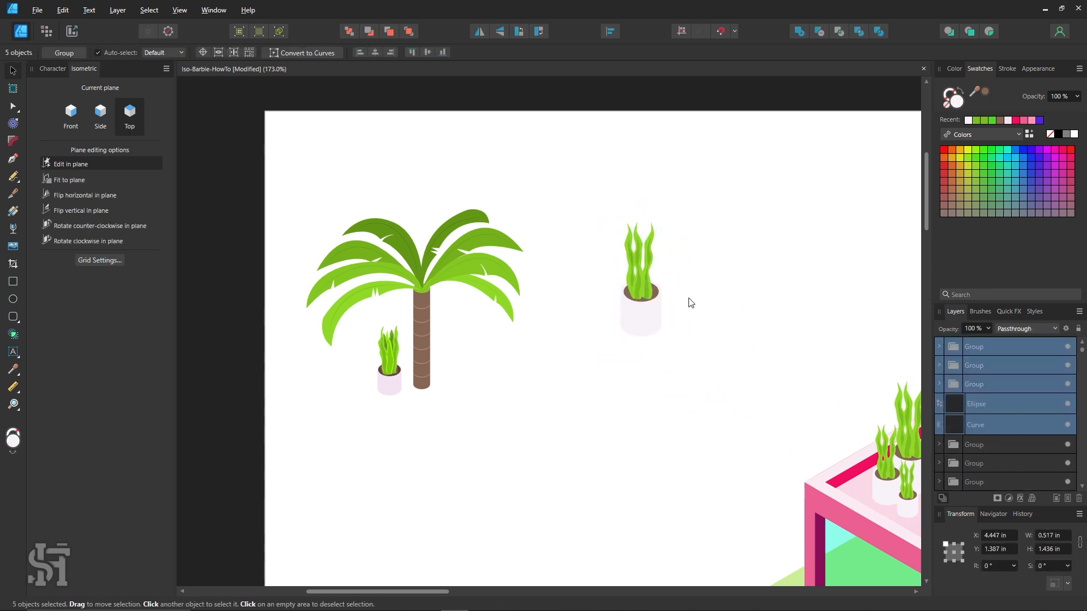
# Step: Delete the three wavy leaves of the ungrouped large plant, keeping only its pot body and soil ellipse
pyautogui.click(629, 268)
pyautogui.press('Delete')
pyautogui.press('Delete')
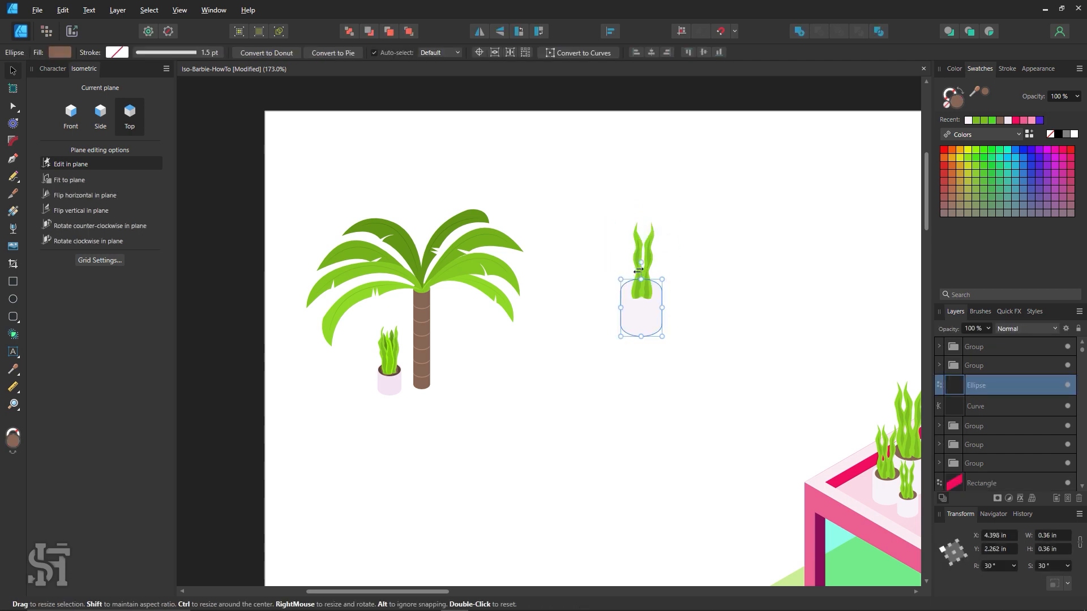
pyautogui.hotkey('ctrl', 'z')
pyautogui.click(651, 266)
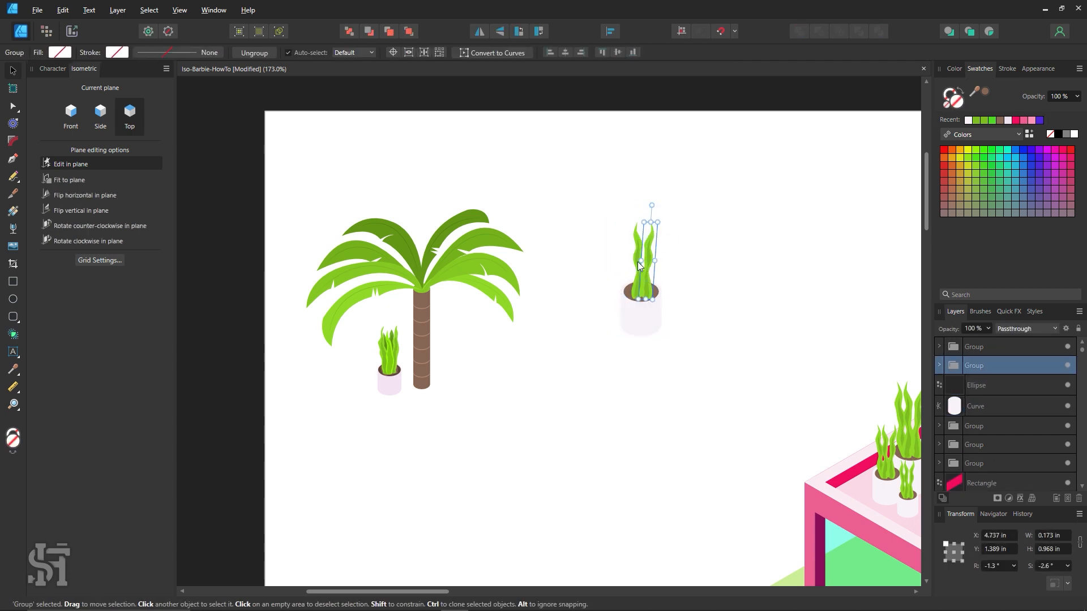
pyautogui.press('Delete')
pyautogui.click(637, 263)
pyautogui.press('Delete')
# Step: Fill the pot body with the brown sampled from its soil ellipse
pyautogui.click(642, 317)
pyautogui.moveTo(641, 336); pyautogui.dragTo(655, 444)
pyautogui.hotkey('ctrl', 'z')
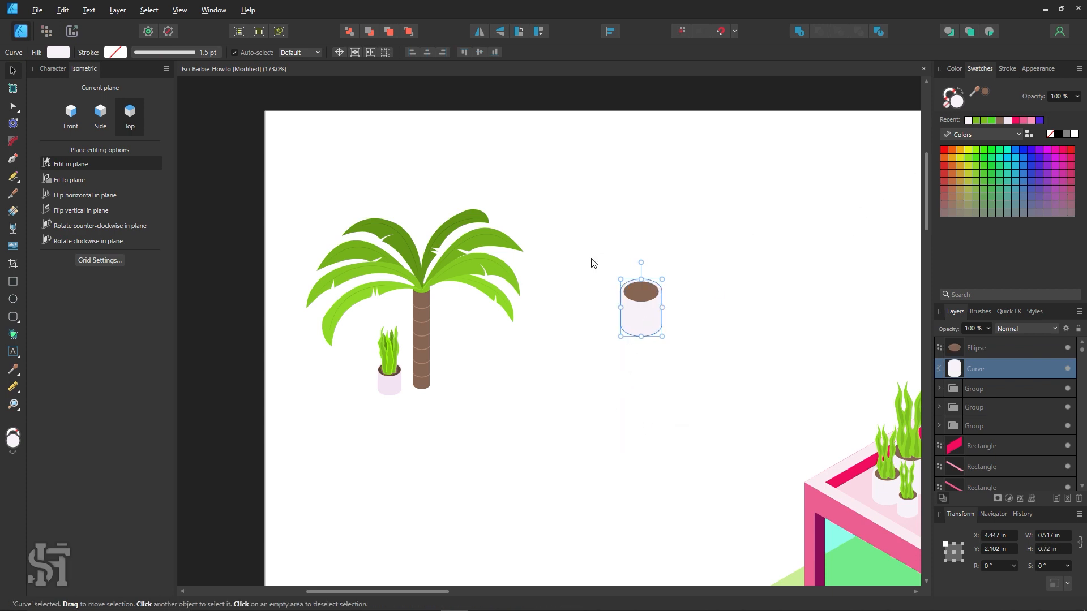
pyautogui.press('i')
pyautogui.click(641, 291)
pyautogui.click(14, 74)
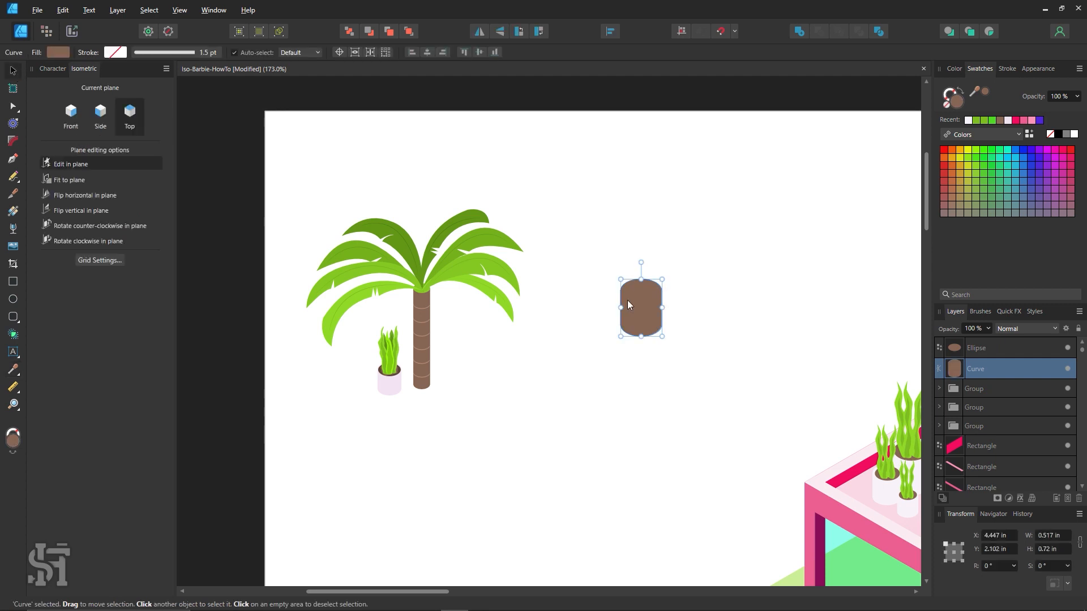
# Step: Move the brown pot body aside toward the palm and delete the leftover soil ellipse
pyautogui.moveTo(627, 306); pyautogui.dragTo(588, 334)
pyautogui.click(643, 295)
pyautogui.press('Delete')
# Step: Stack vertical copies of the brown body into a tall six-piece column and merge them into one trunk shape
pyautogui.keyDown('shift'); pyautogui.click(587, 300); pyautogui.keyUp('shift')
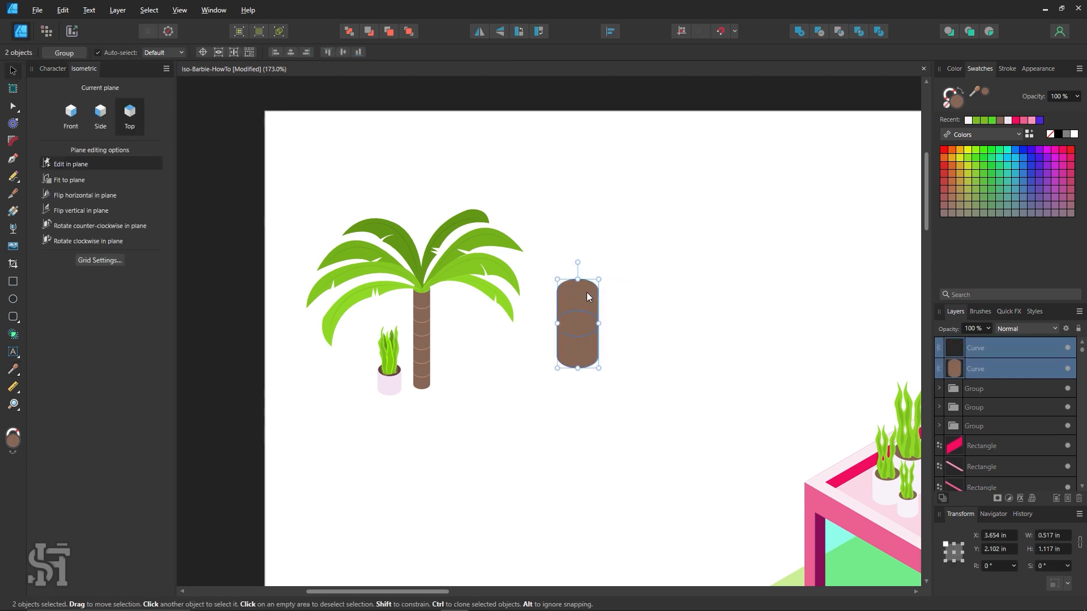
pyautogui.moveTo(586, 292)
pyautogui.mouseDown()
pyautogui.moveTo(589, 396)
pyautogui.moveTo(585, 281)
pyautogui.moveTo(588, 409)
pyautogui.moveTo(587, 392)
pyautogui.mouseUp()
pyautogui.moveTo(635, 180); pyautogui.dragTo(533, 482)
pyautogui.click(799, 32)
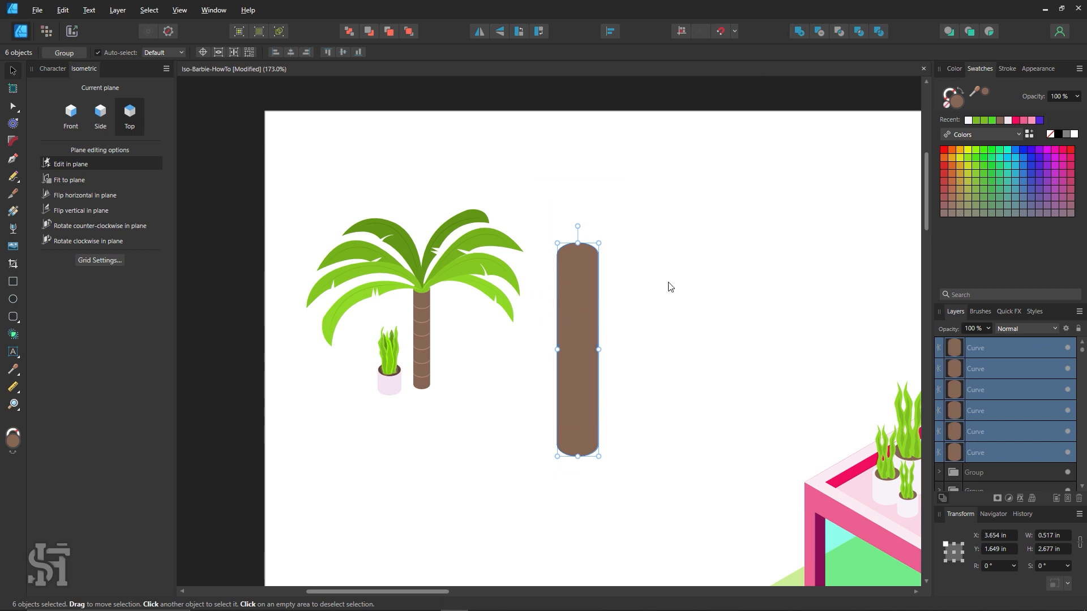
# Step: Scale the merged brown trunk proportionally to about half its size and place it upright beside the palm
pyautogui.click(659, 309)
pyautogui.click(592, 451)
pyautogui.moveTo(598, 456); pyautogui.dragTo(529, 369)
pyautogui.click(599, 327)
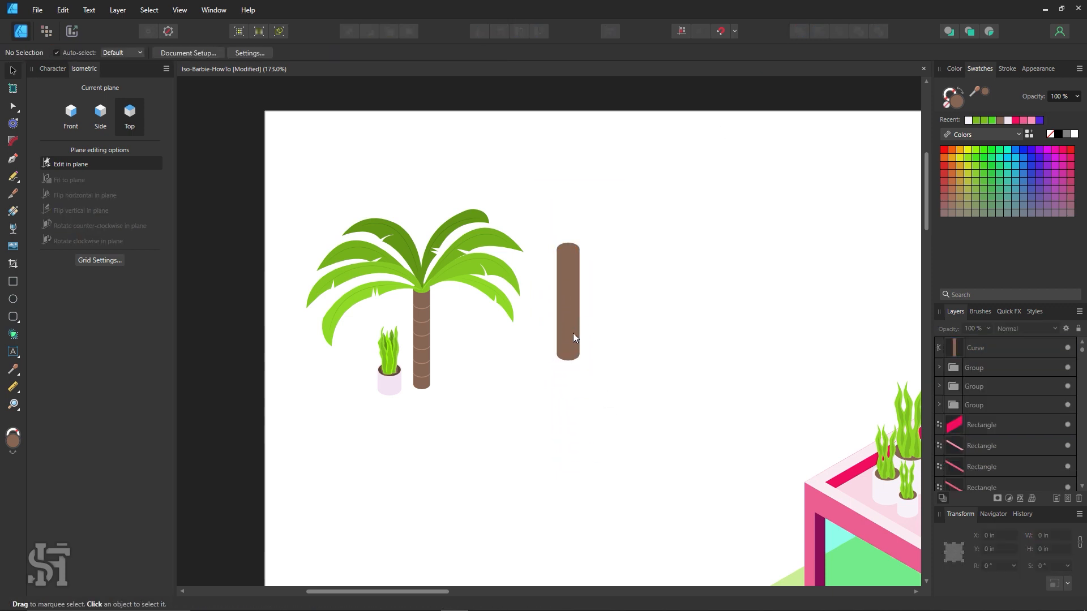
pyautogui.moveTo(573, 332); pyautogui.dragTo(586, 380)
pyautogui.click(614, 357)
pyautogui.press('z')
pyautogui.click(584, 321)
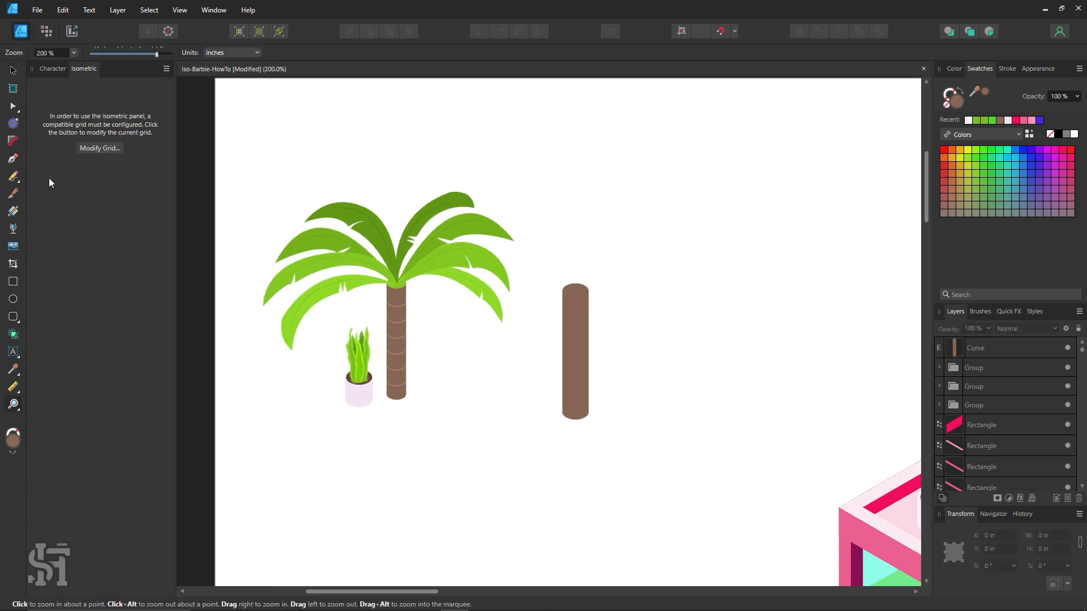
# Step: Draw an ellipse about 0.17 in across in the top isometric plane on the new trunk's top and fill it green
pyautogui.click(13, 68)
pyautogui.press('e')
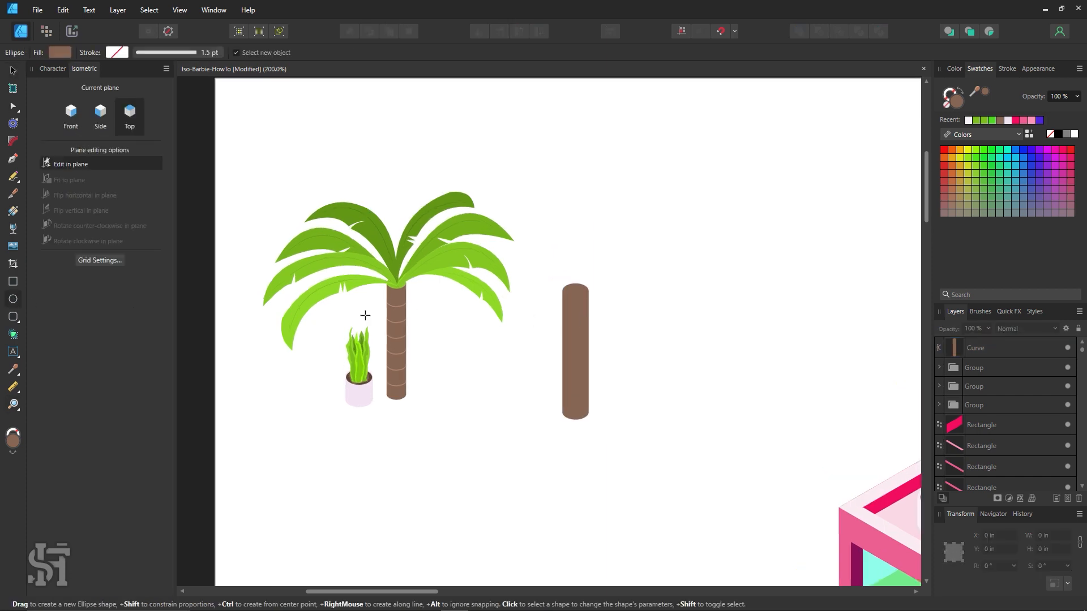
pyautogui.moveTo(566, 289)
pyautogui.mouseDown()
pyautogui.moveTo(583, 288)
pyautogui.moveTo(590, 311)
pyautogui.moveTo(577, 294)
pyautogui.mouseUp()
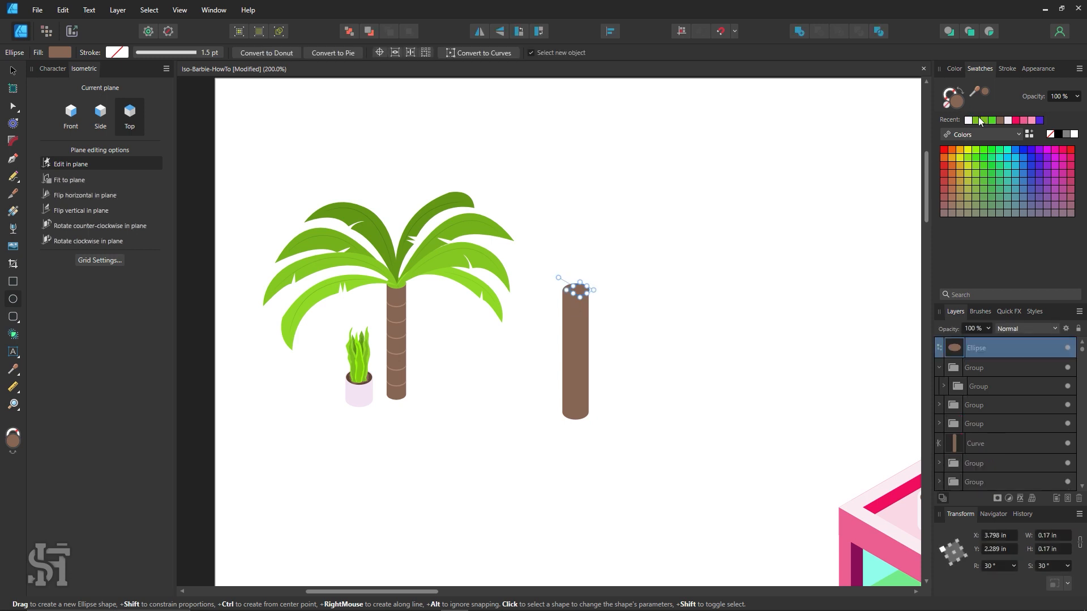
pyautogui.click(980, 120)
# Step: Centre the green ellipse on the brown trunk's top face
pyautogui.click(13, 71)
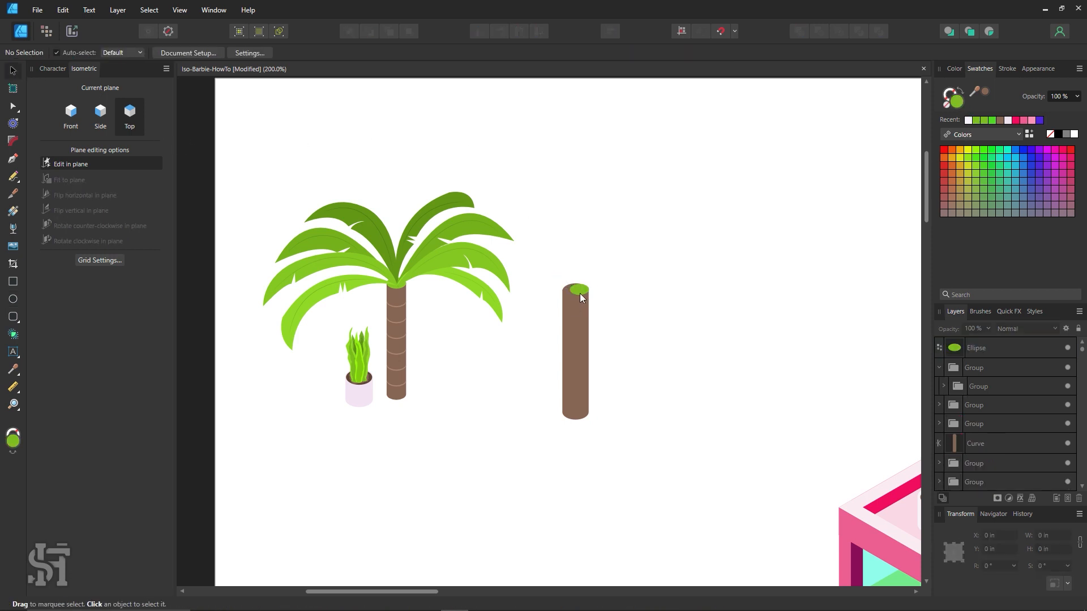
pyautogui.moveTo(580, 293); pyautogui.dragTo(573, 293)
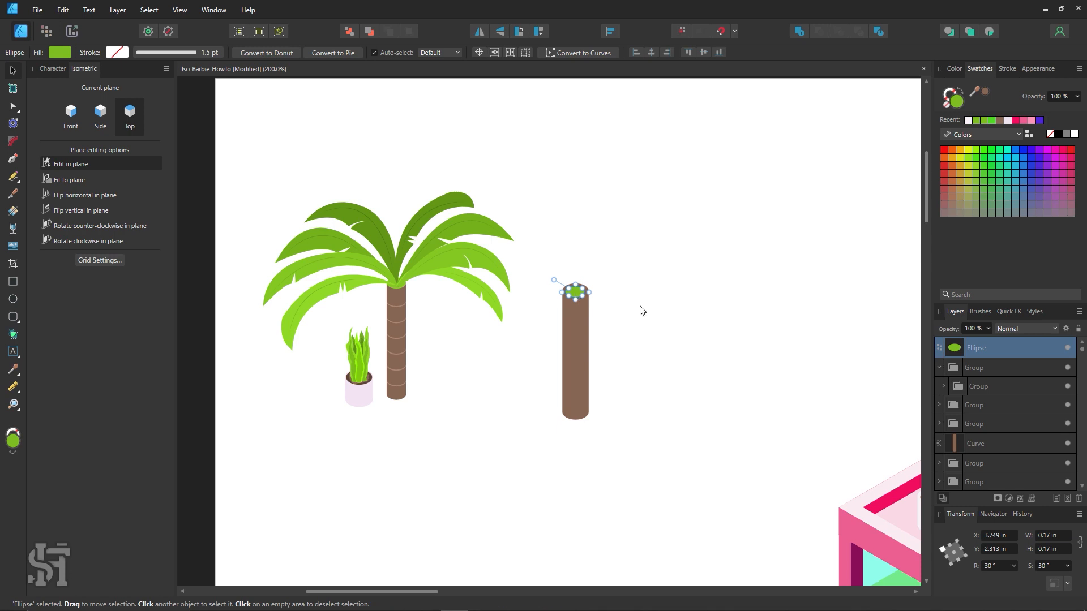
pyautogui.click(597, 299)
pyautogui.click(571, 292)
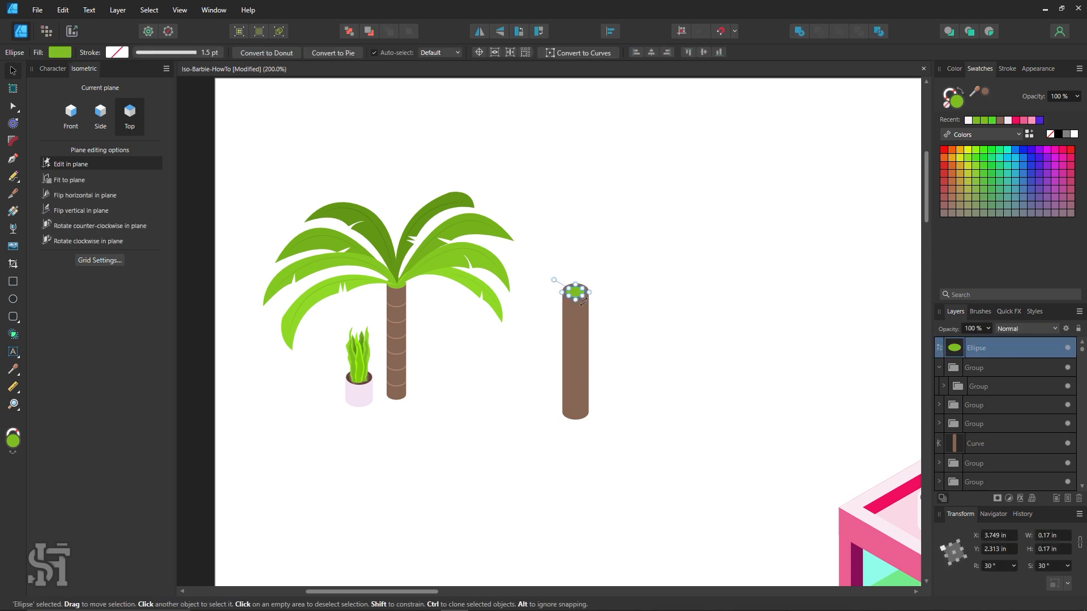
pyautogui.click(629, 310)
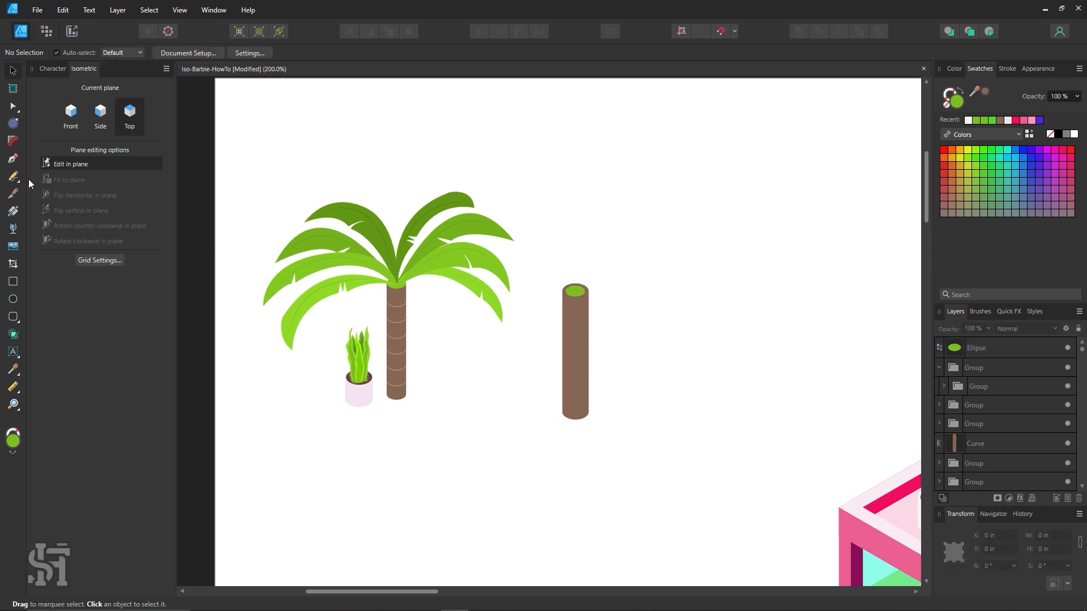
# Step: Draw a curved, notched palm leaf about 1.42 by 0.53 in with the Pen tool, arching right from the trunk's top, and fill it green
pyautogui.click(12, 160)
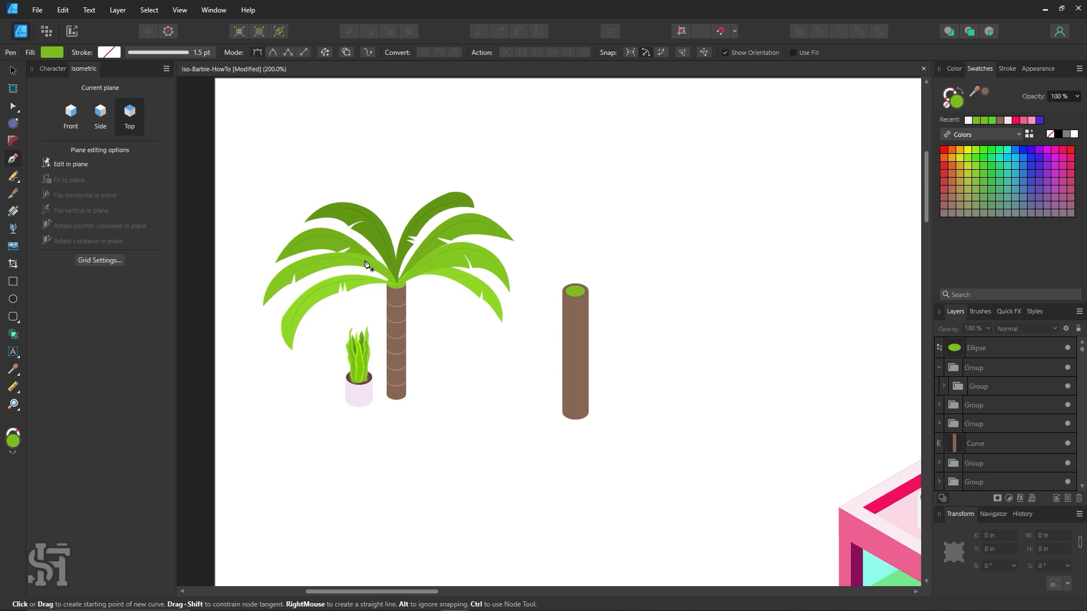
pyautogui.click(576, 292)
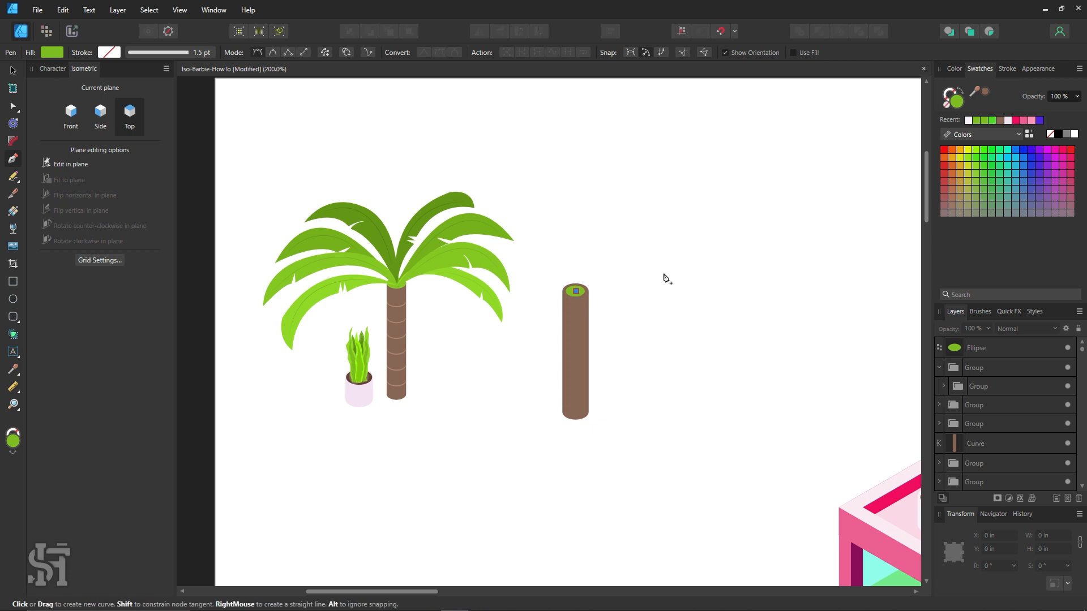
pyautogui.moveTo(666, 275); pyautogui.dragTo(705, 315)
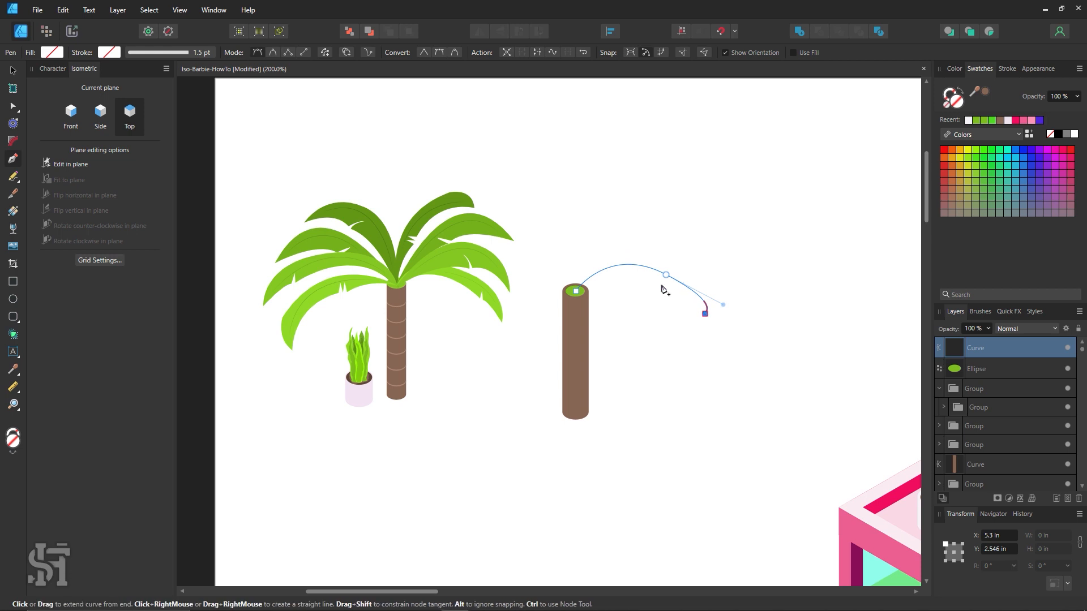
pyautogui.moveTo(661, 285); pyautogui.dragTo(611, 274)
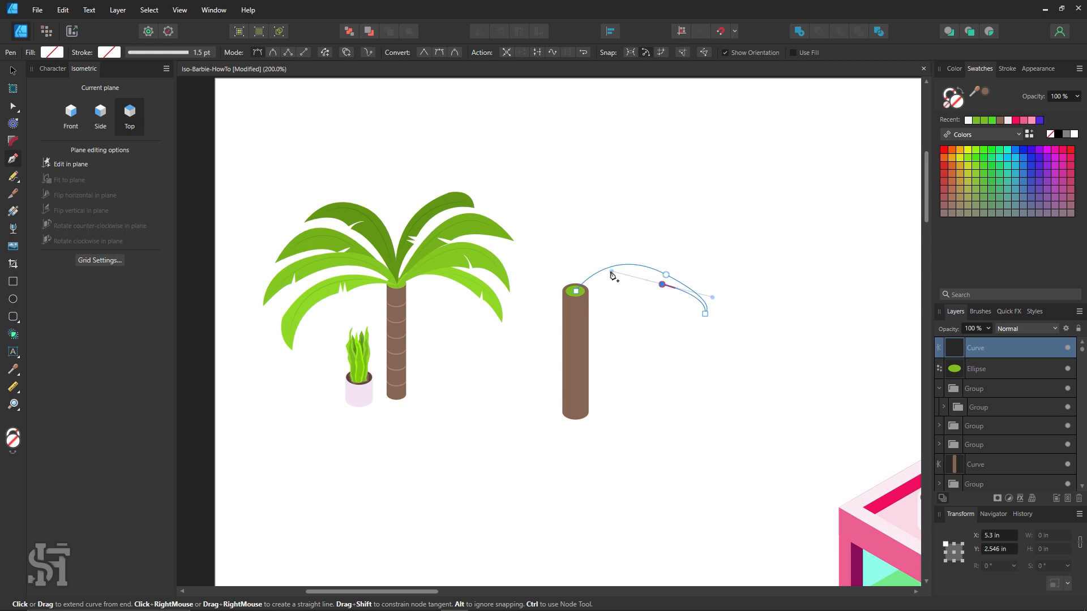
pyautogui.click(657, 278)
pyautogui.click(656, 286)
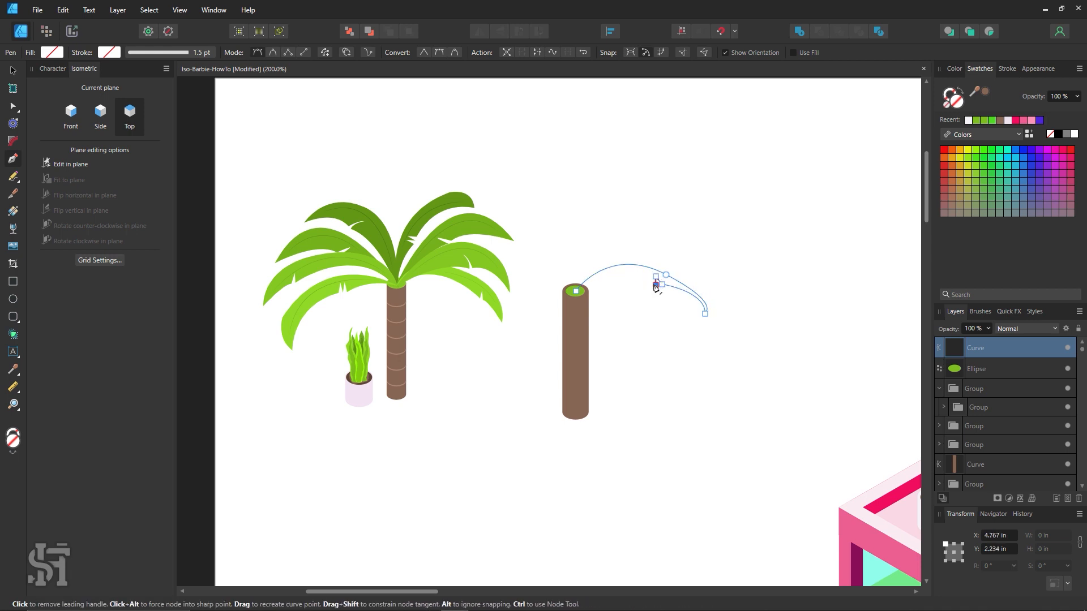
pyautogui.moveTo(583, 299); pyautogui.dragTo(538, 325)
pyautogui.press('Escape')
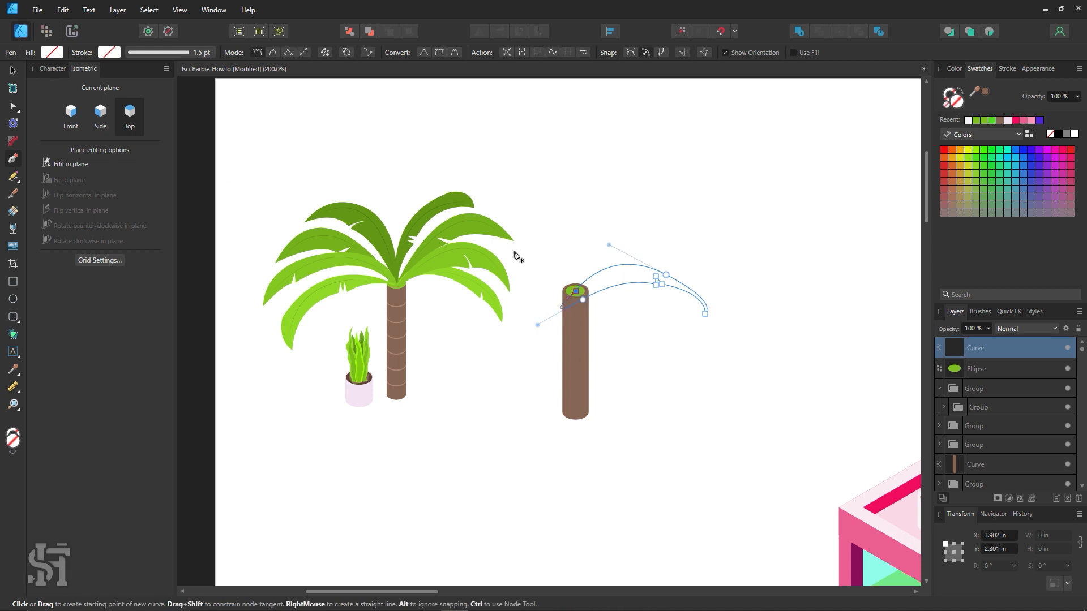
pyautogui.click(577, 297)
pyautogui.click(976, 120)
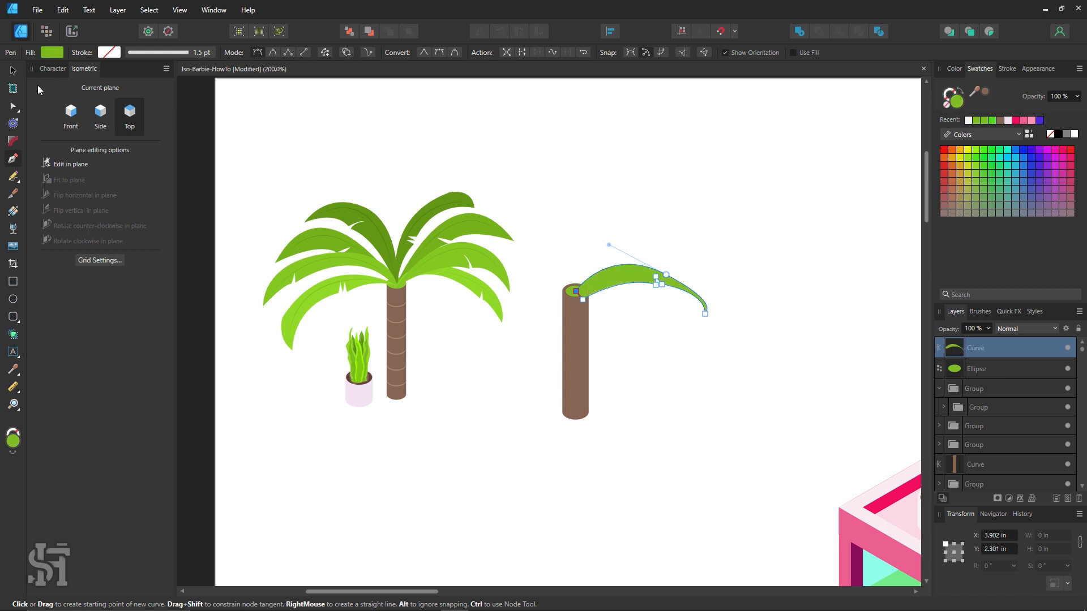
# Step: Nudge the new leaf so that its base sits on the green ellipse
pyautogui.press('v')
pyautogui.click(626, 311)
pyautogui.click(603, 288)
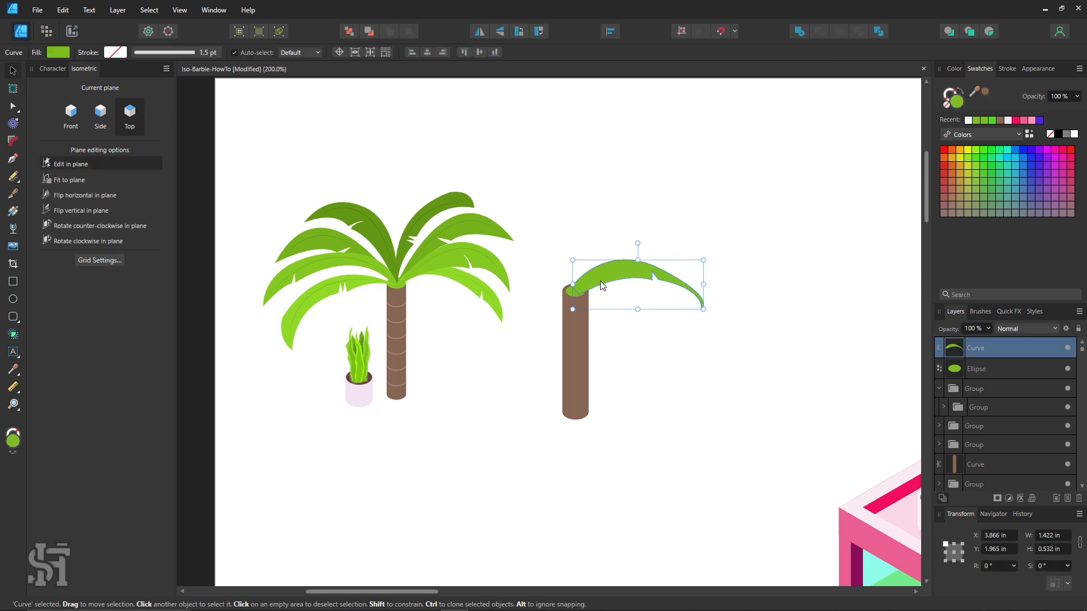
pyautogui.moveTo(601, 286); pyautogui.dragTo(604, 286)
pyautogui.click(590, 216)
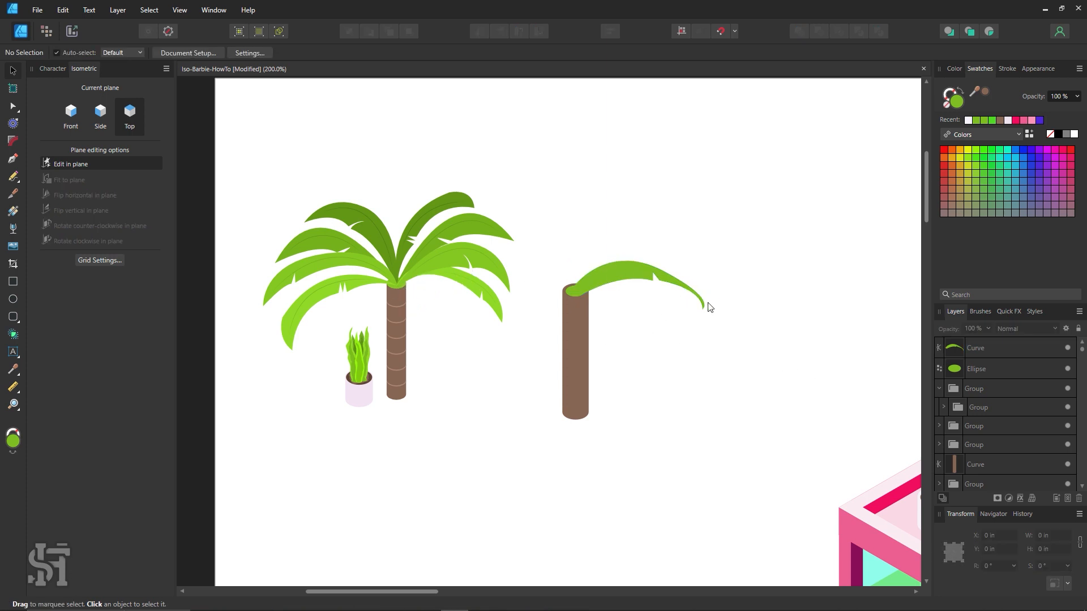
# Step: Pull the leaf's tip slightly outward and upward with the Node tool and adjust the notch on its lower edge
pyautogui.click(15, 109)
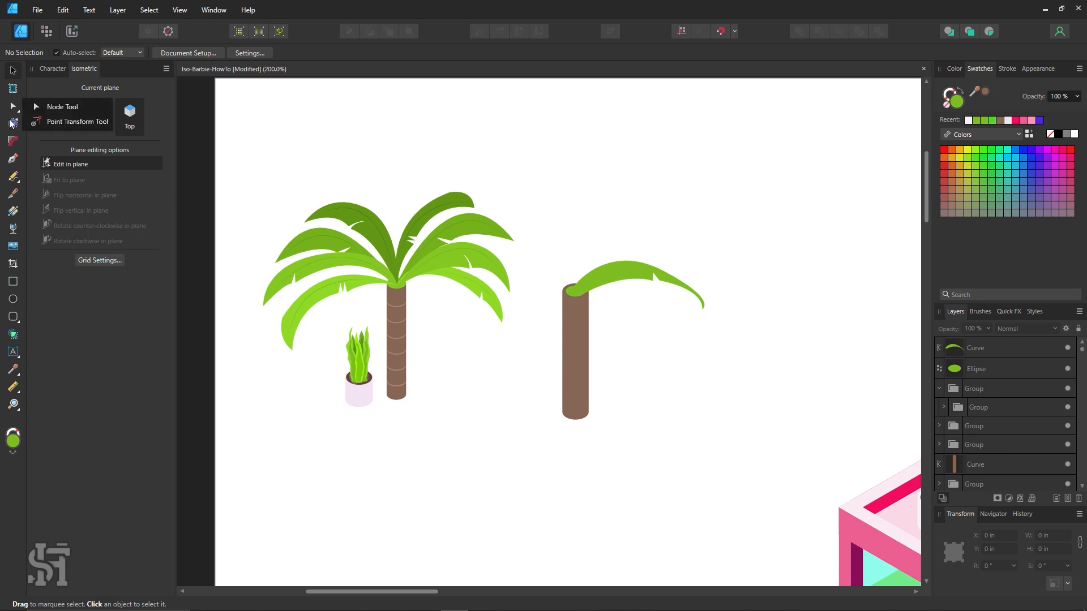
pyautogui.click(702, 308)
pyautogui.moveTo(704, 310); pyautogui.dragTo(719, 304)
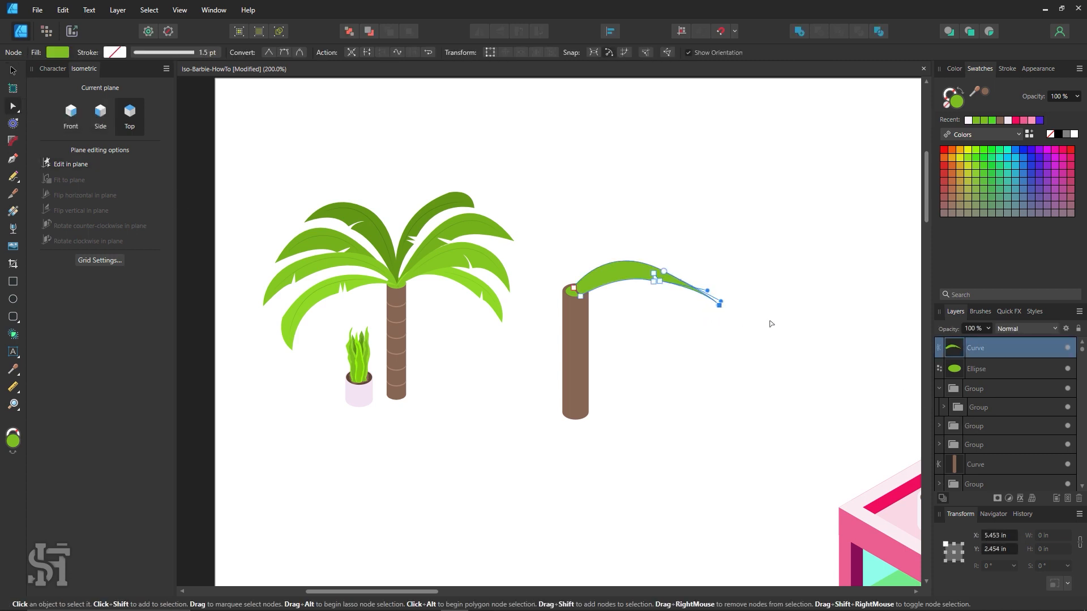
pyautogui.click(771, 324)
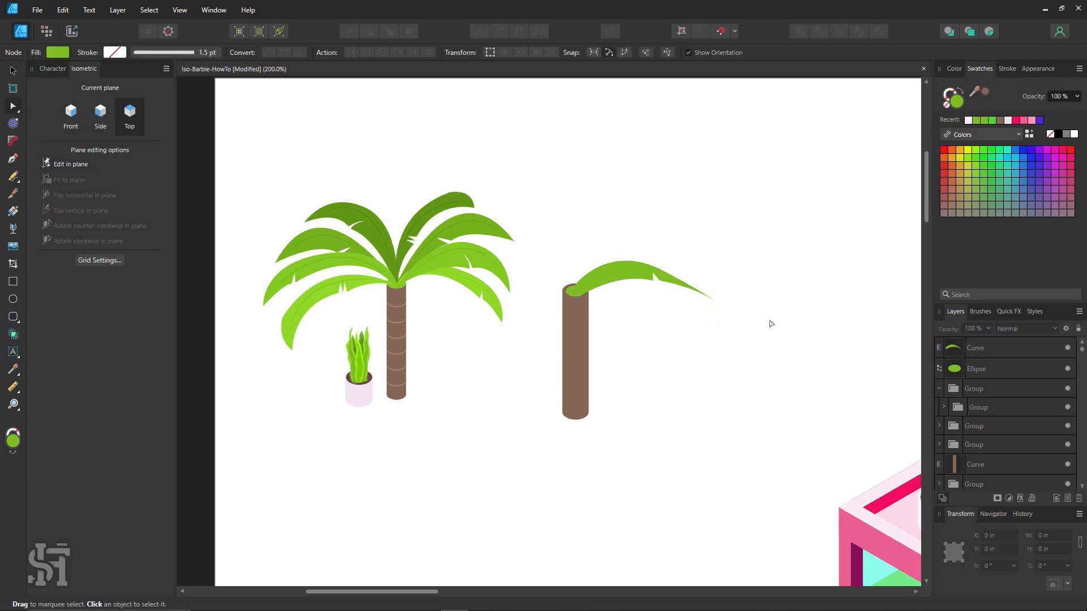
pyautogui.click(660, 279)
pyautogui.moveTo(660, 280); pyautogui.dragTo(658, 283)
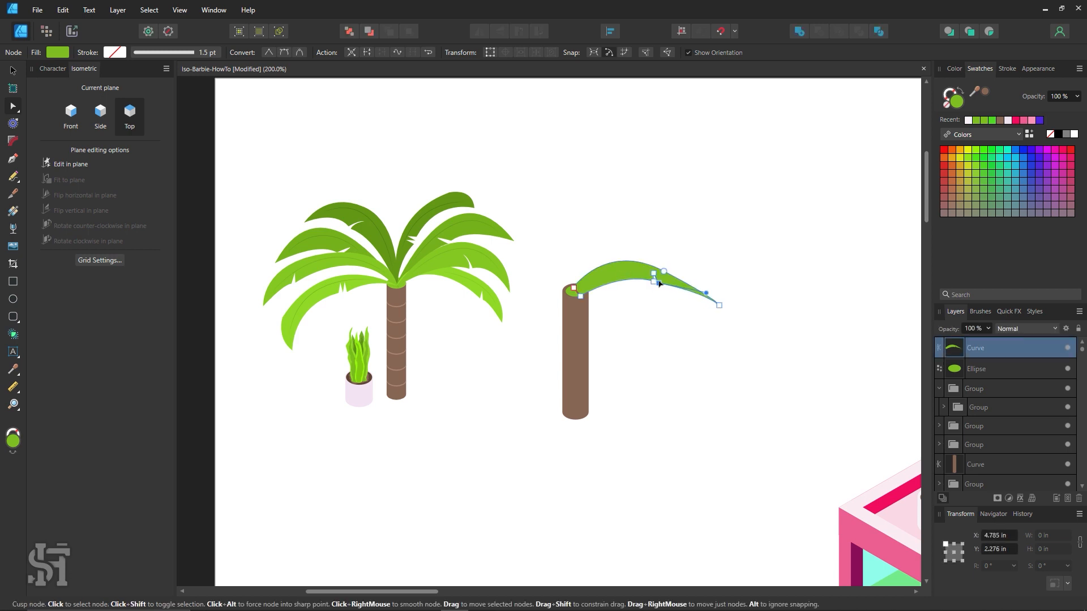
pyautogui.click(712, 259)
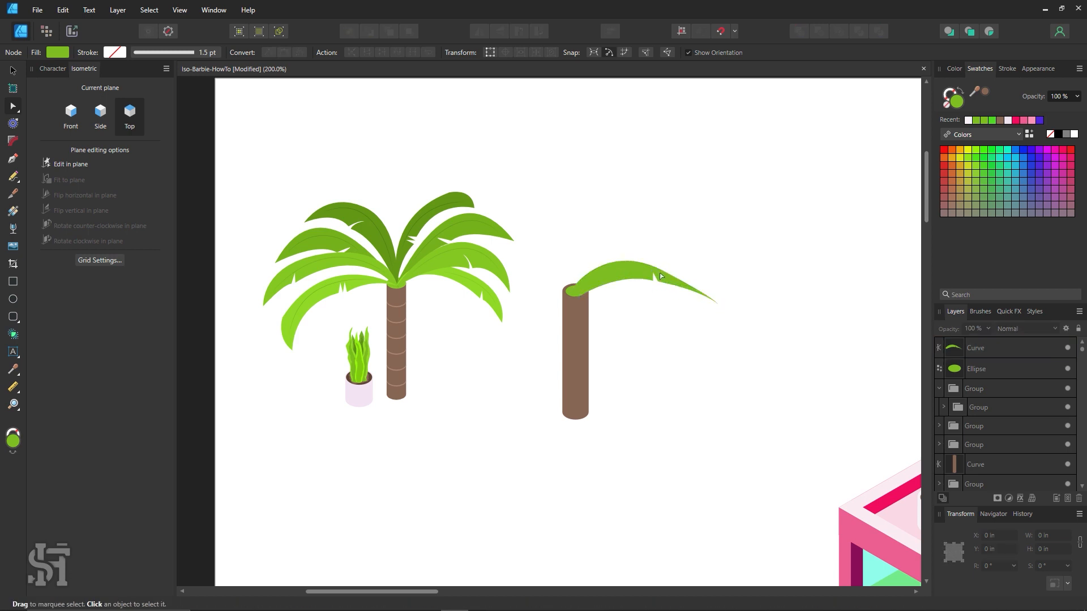
# Step: Duplicate the leaf, flip the copy horizontally and place it on the trunk's opposite side as a mirrored leaf
pyautogui.click(13, 70)
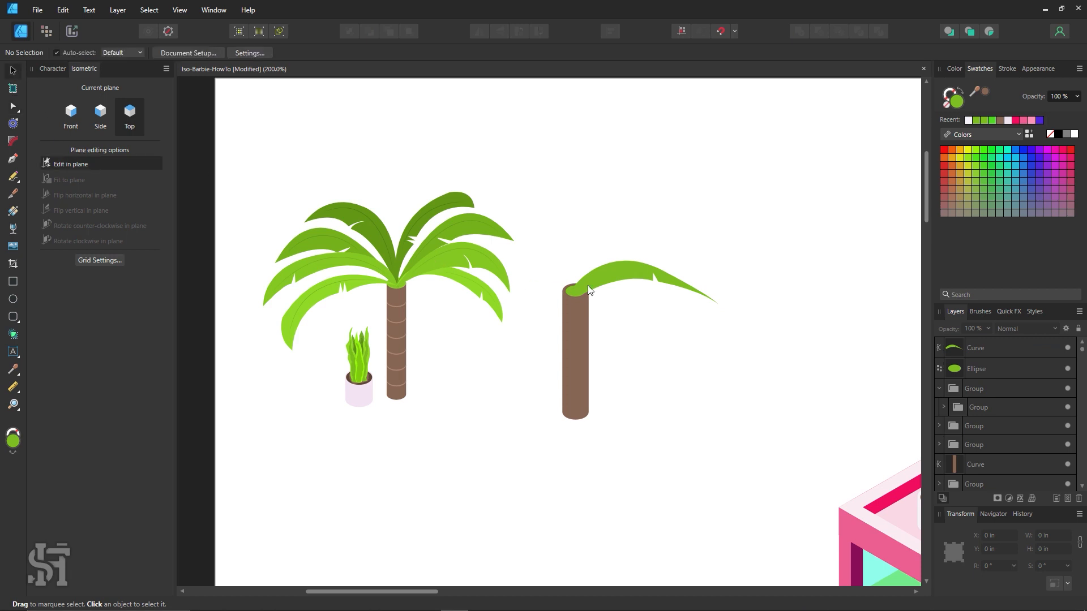
pyautogui.moveTo(597, 278); pyautogui.dragTo(593, 253)
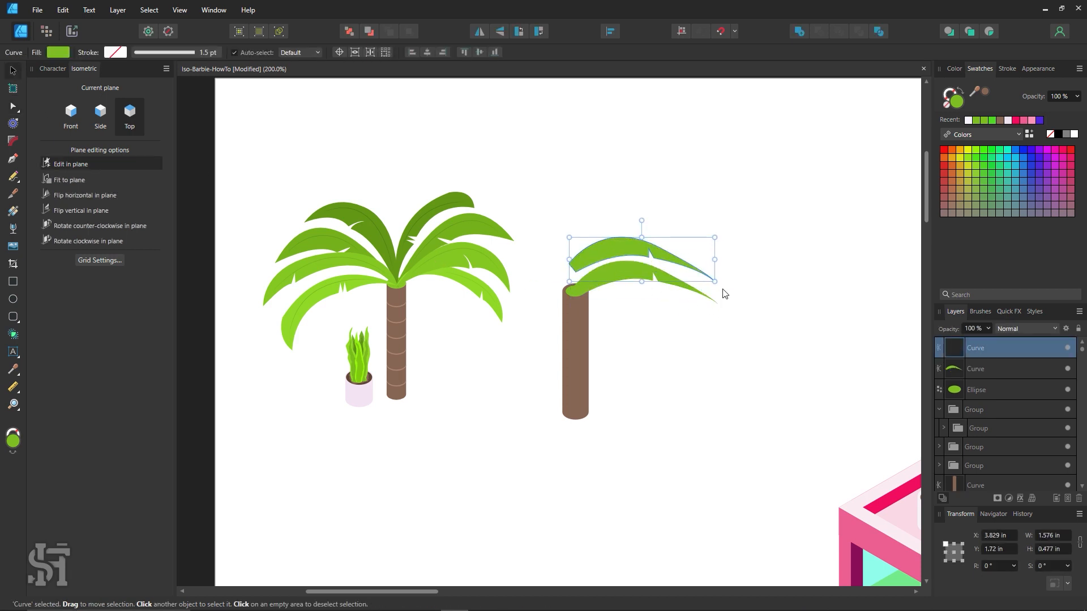
pyautogui.rightClick(647, 253)
pyautogui.moveTo(701, 428)
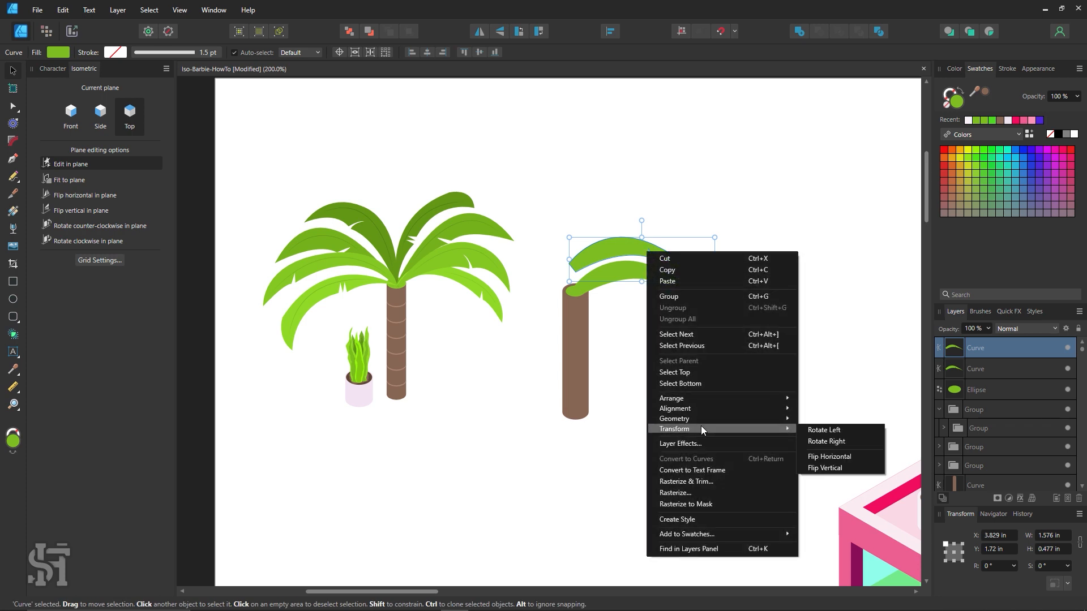
pyautogui.click(816, 456)
pyautogui.moveTo(641, 236); pyautogui.dragTo(499, 255)
pyautogui.click(648, 321)
pyautogui.click(624, 287)
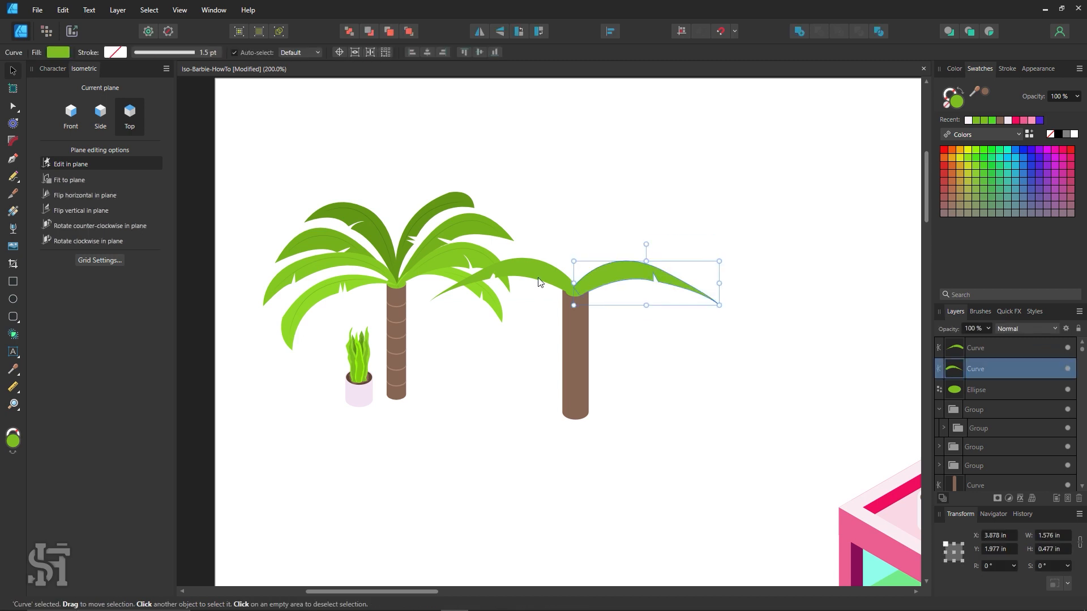
pyautogui.keyDown('shift'); pyautogui.click(537, 280); pyautogui.keyUp('shift')
pyautogui.keyDown('shift'); pyautogui.click(582, 356); pyautogui.keyUp('shift')
pyautogui.moveTo(582, 356); pyautogui.dragTo(684, 322)
pyautogui.hotkey('ctrl', 'd')
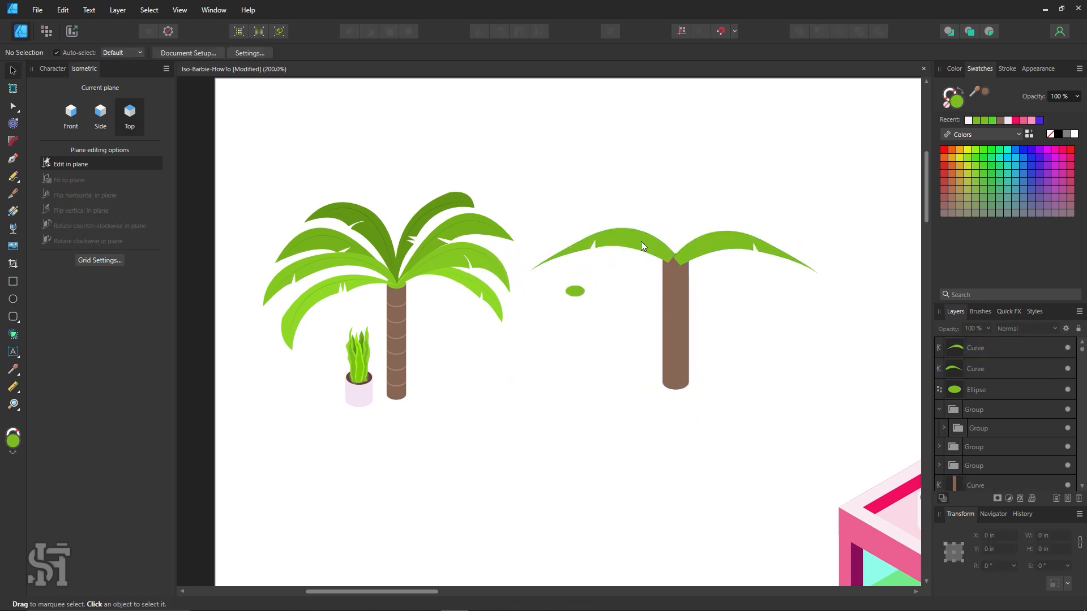
pyautogui.moveTo(575, 296); pyautogui.dragTo(569, 303)
pyautogui.hotkey('ctrl', 'z')
pyautogui.hotkey('ctrl', 'z')
pyautogui.hotkey('ctrl', 'z')
pyautogui.hotkey('ctrl', 'z')
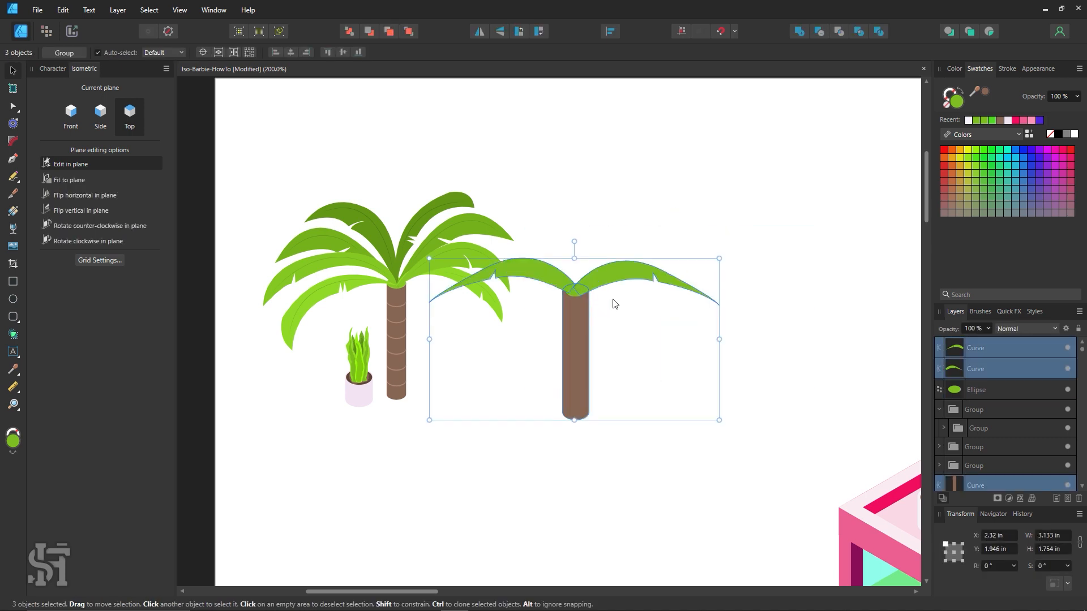
# Step: Select both leaves, the green ellipse and the trunk together and move them up and right, clear of the finished palm
pyautogui.click(746, 226)
pyautogui.click(620, 269)
pyautogui.keyDown('shift'); pyautogui.click(563, 278); pyautogui.keyUp('shift')
pyautogui.moveTo(641, 226); pyautogui.dragTo(536, 463)
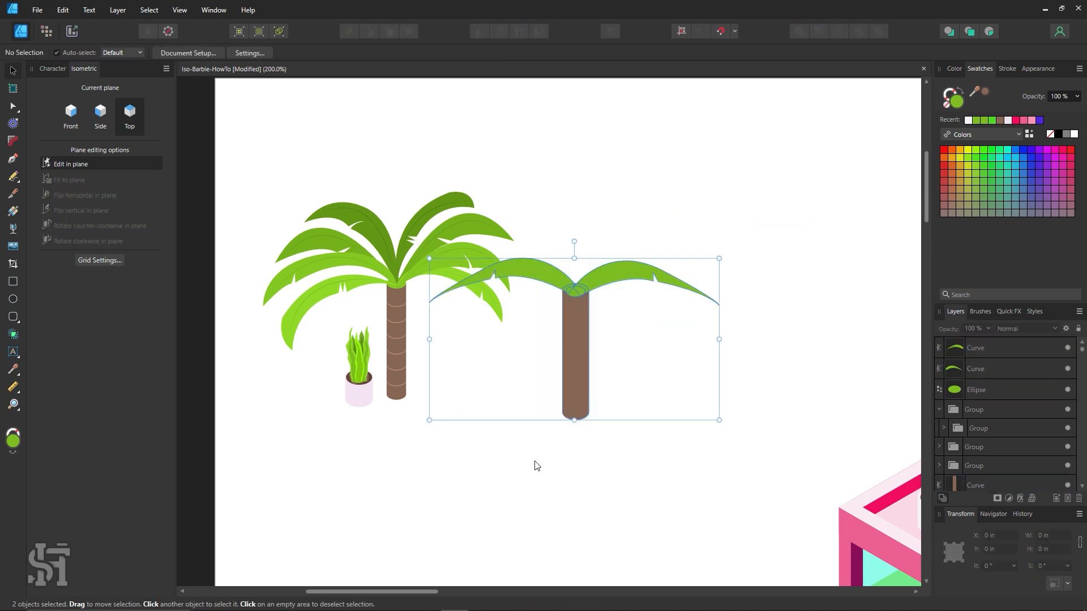
pyautogui.moveTo(575, 338); pyautogui.dragTo(688, 293)
pyautogui.hotkey('ctrl', 'd')
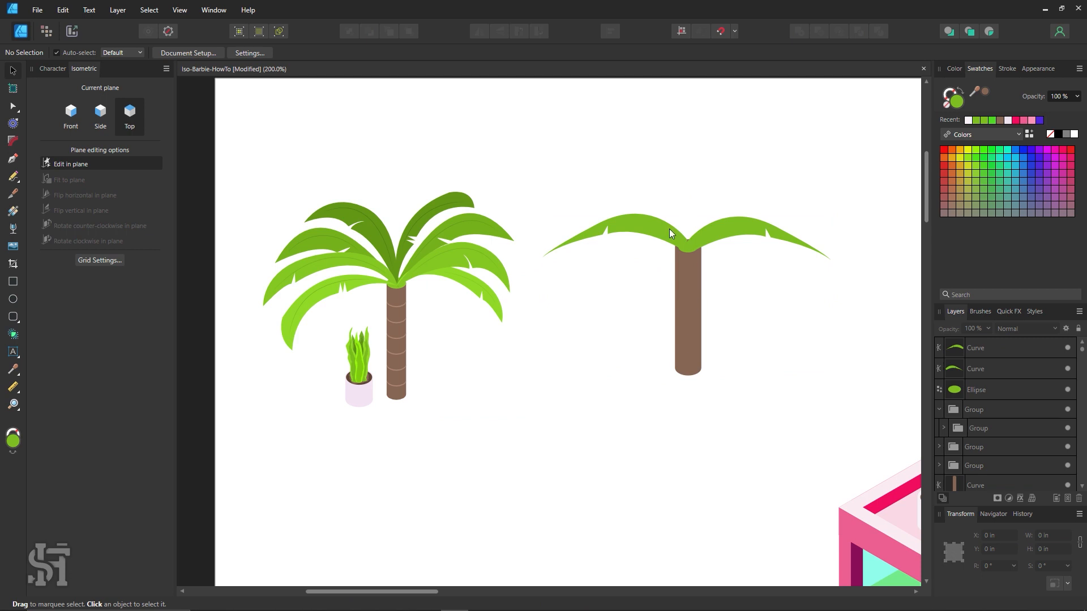
# Step: Duplicate the left leaf, rotate the copy to about -18.5° and place it above the original, joined to the trunk's top
pyautogui.click(669, 229)
pyautogui.moveTo(669, 228); pyautogui.dragTo(685, 197)
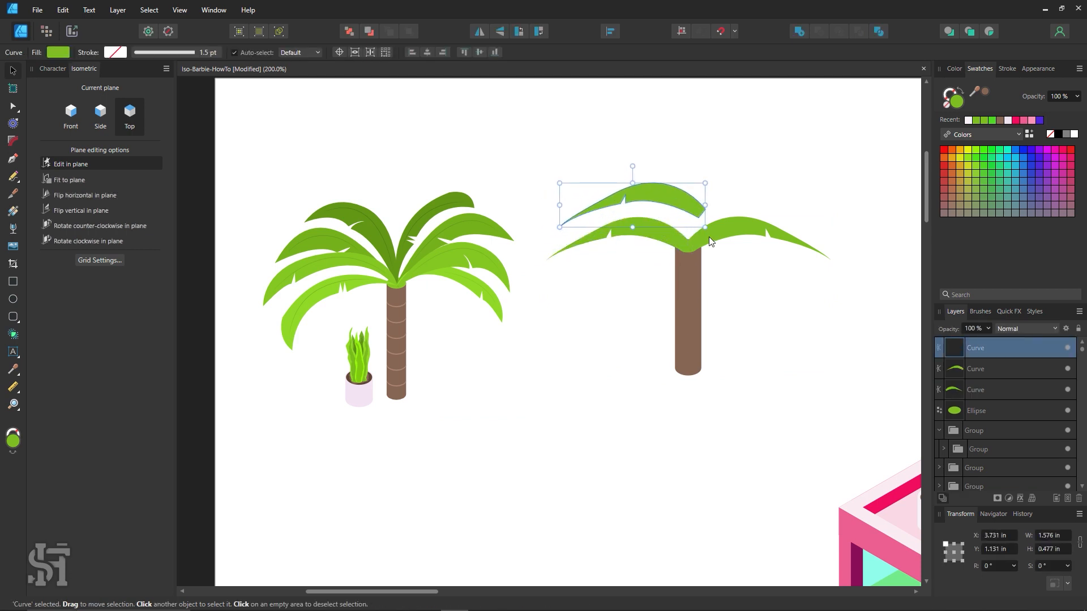
pyautogui.moveTo(711, 241); pyautogui.dragTo(681, 223)
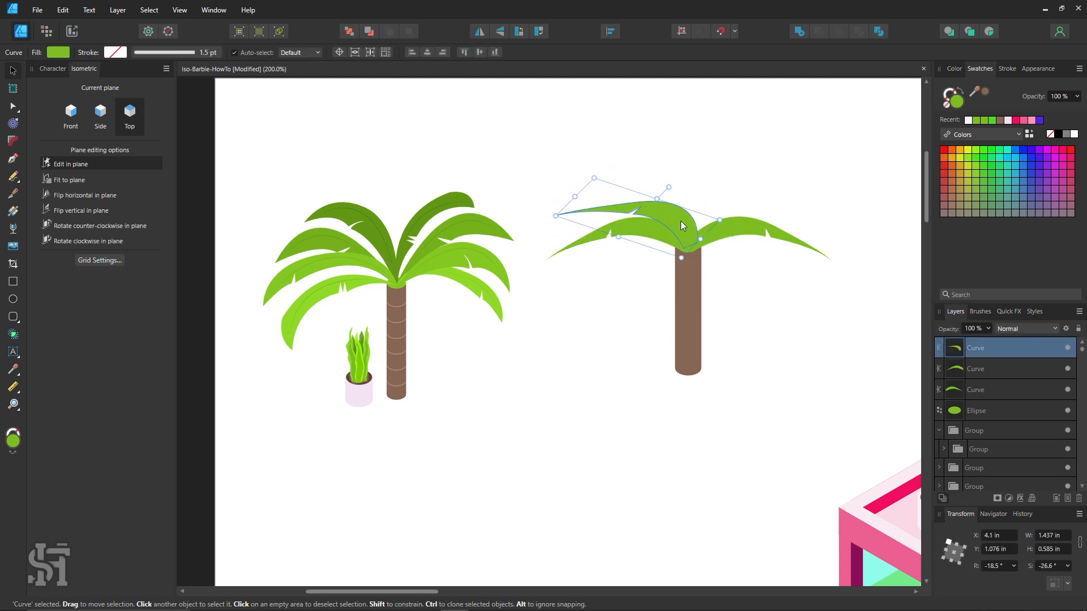
pyautogui.hotkey('ctrl', 'd')
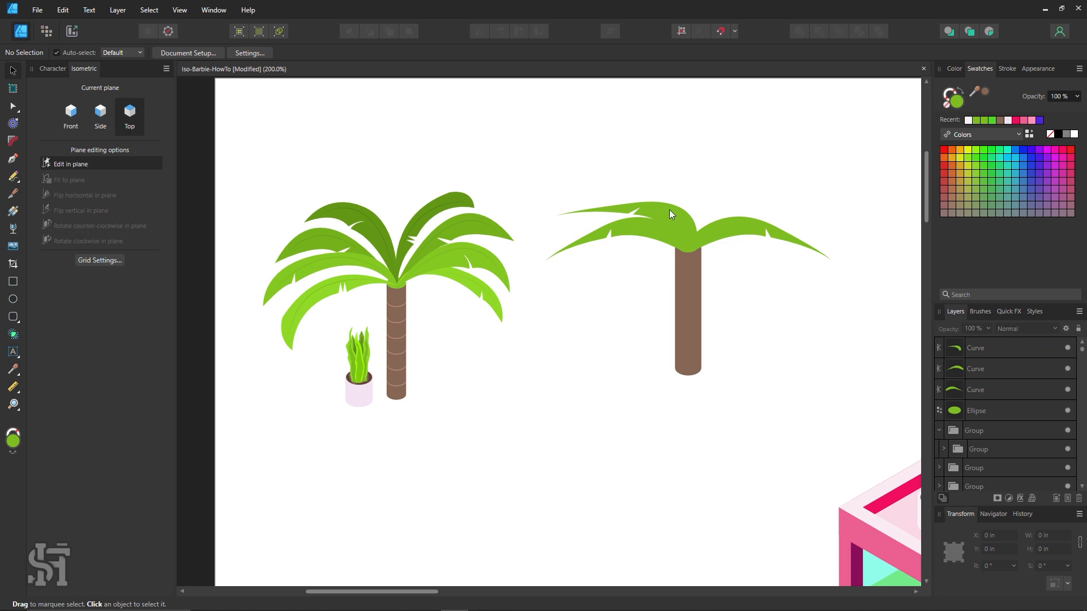
pyautogui.click(670, 213)
pyautogui.moveTo(695, 230); pyautogui.dragTo(613, 333)
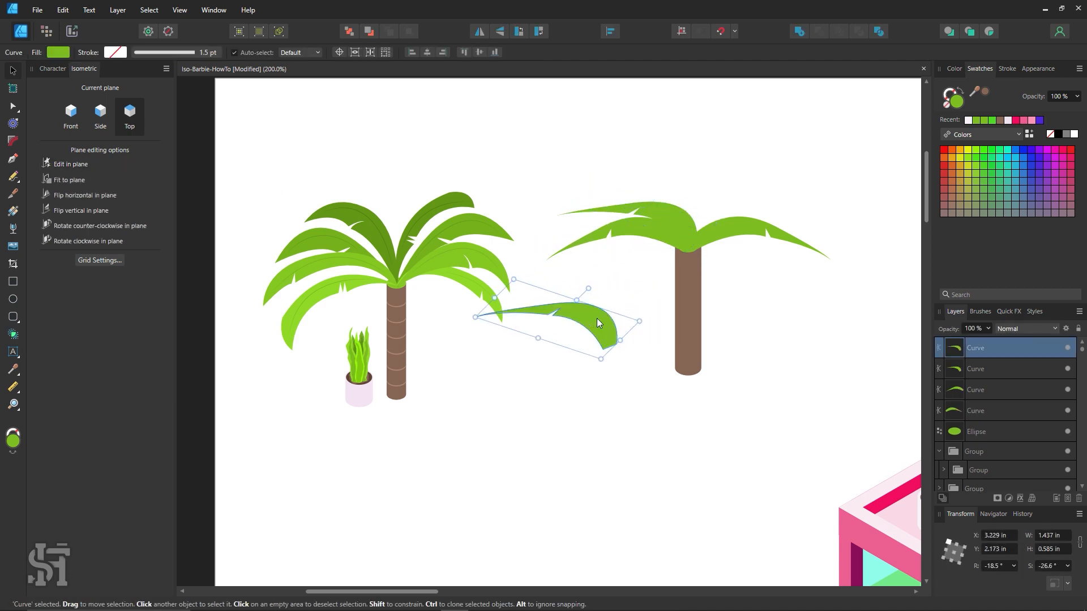
pyautogui.hotkey('ctrl', 'z')
# Step: Duplicate the upper-left leaf, flip the copy horizontally and place it as the matching upper-right leaf
pyautogui.moveTo(681, 223); pyautogui.dragTo(729, 187)
pyautogui.rightClick(729, 195)
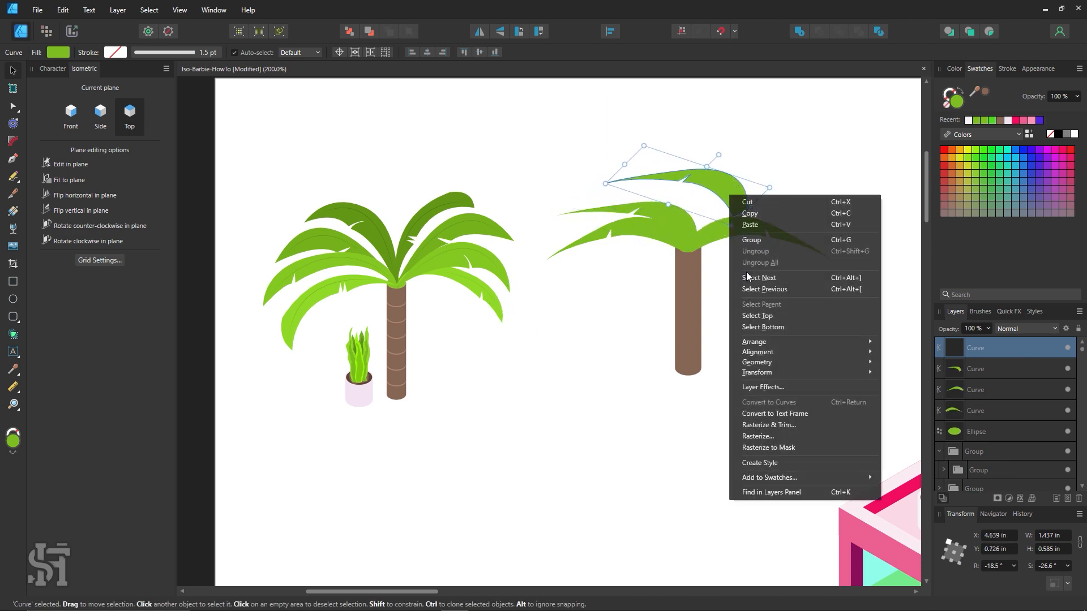
pyautogui.moveTo(779, 371)
pyautogui.click(924, 402)
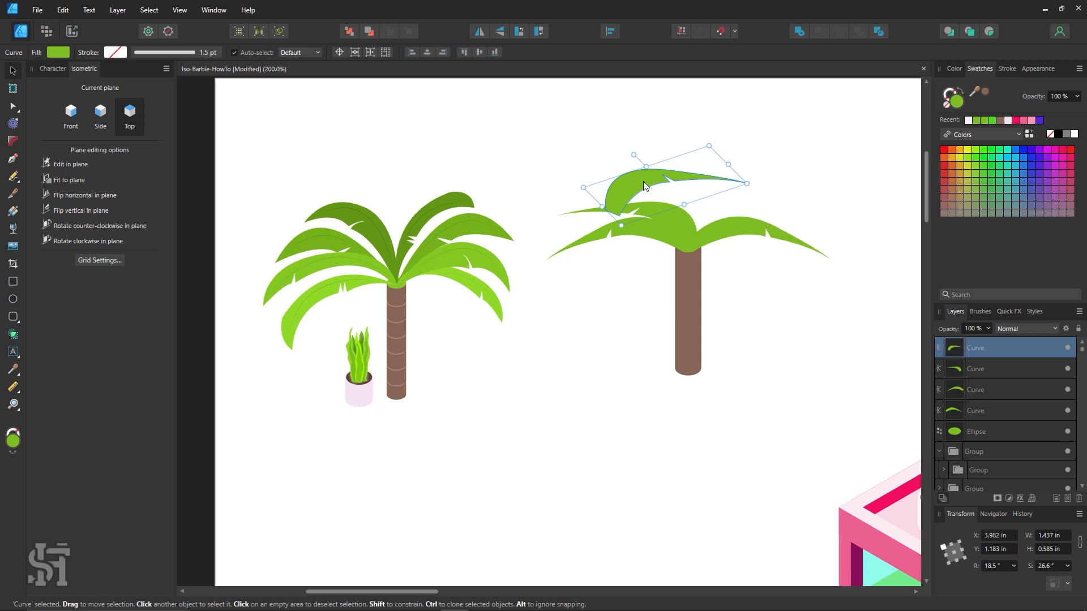
pyautogui.moveTo(644, 182); pyautogui.dragTo(727, 295)
# Step: Duplicate a leaf, turn on Edit in plane, rotate the copy to about -22.3° and place it as the drooping lower-right leaf
pyautogui.hotkey('ctrl', 'd')
pyautogui.moveTo(835, 304); pyautogui.dragTo(777, 398)
pyautogui.hotkey('ctrl', 'z')
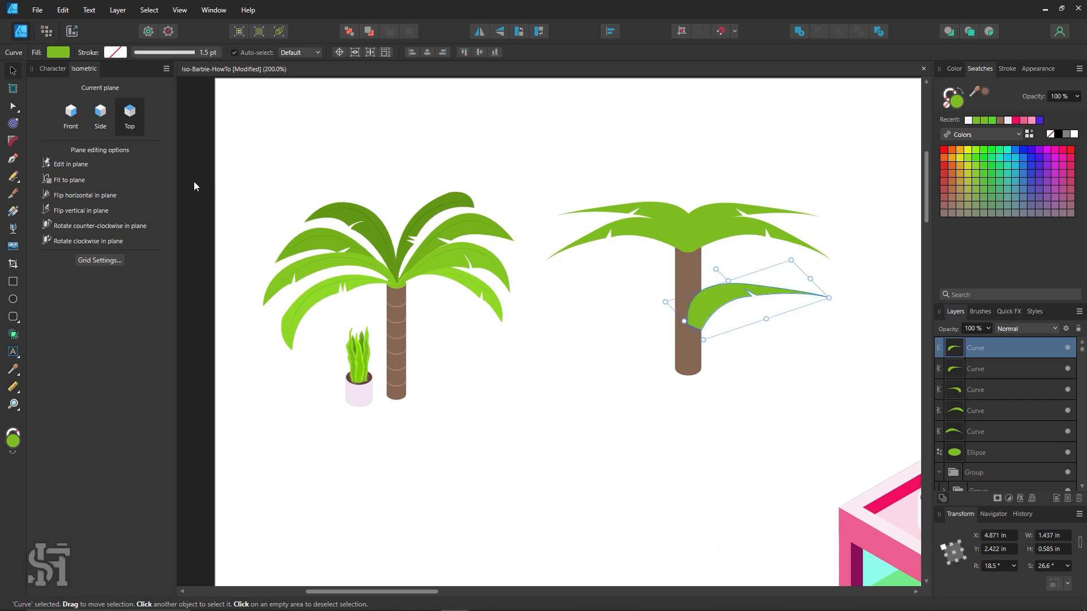
pyautogui.click(67, 165)
pyautogui.moveTo(826, 316); pyautogui.dragTo(781, 400)
pyautogui.moveTo(767, 284); pyautogui.dragTo(750, 252)
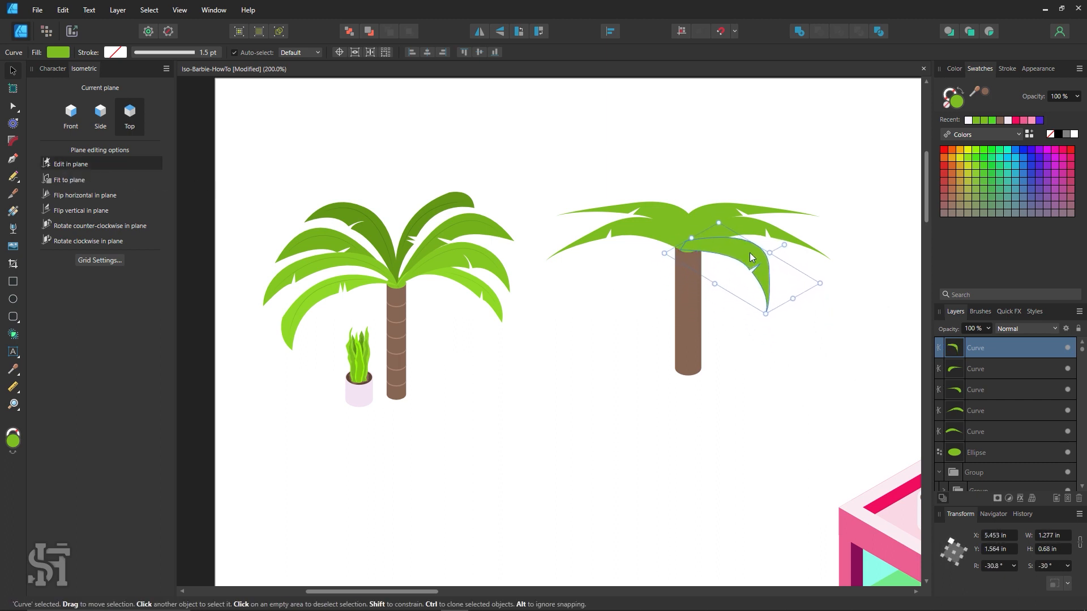
pyautogui.moveTo(830, 295); pyautogui.dragTo(840, 275)
pyautogui.moveTo(757, 258); pyautogui.dragTo(667, 326)
pyautogui.click(817, 343)
# Step: Duplicate the lower-right leaf, flip the copy horizontally and place it as the matching lower-left leaf
pyautogui.click(769, 267)
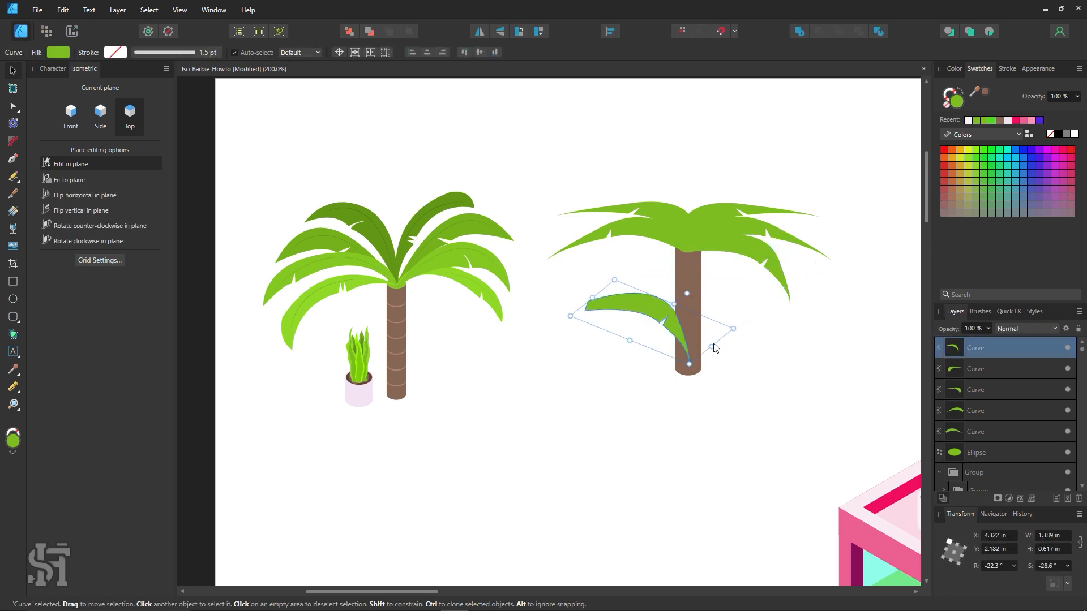
pyautogui.rightClick(654, 304)
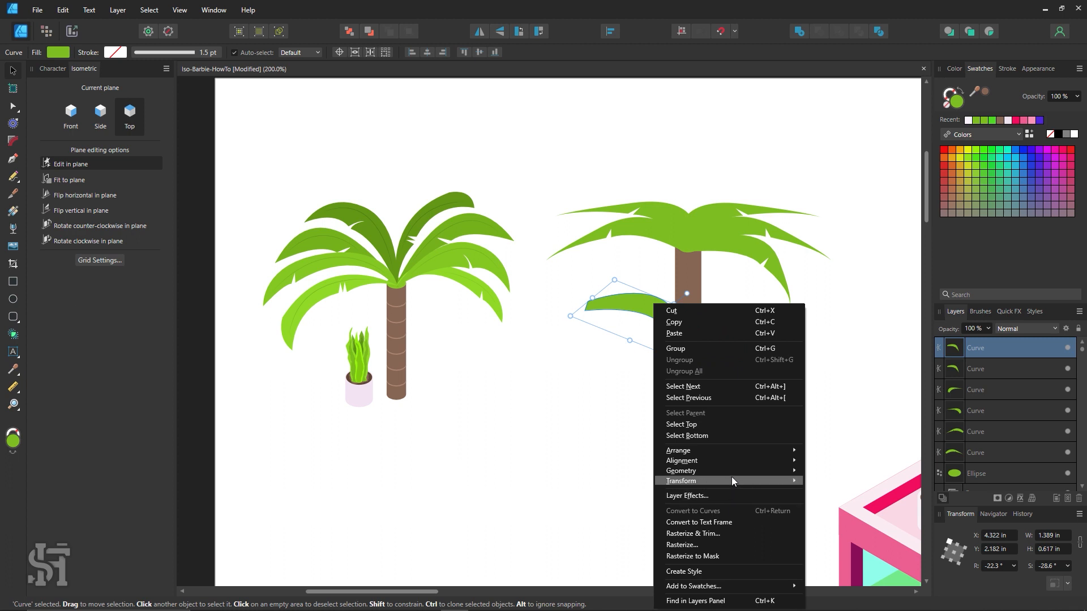
pyautogui.moveTo(731, 480)
pyautogui.click(838, 508)
pyautogui.moveTo(673, 306); pyautogui.dragTo(634, 247)
pyautogui.click(747, 313)
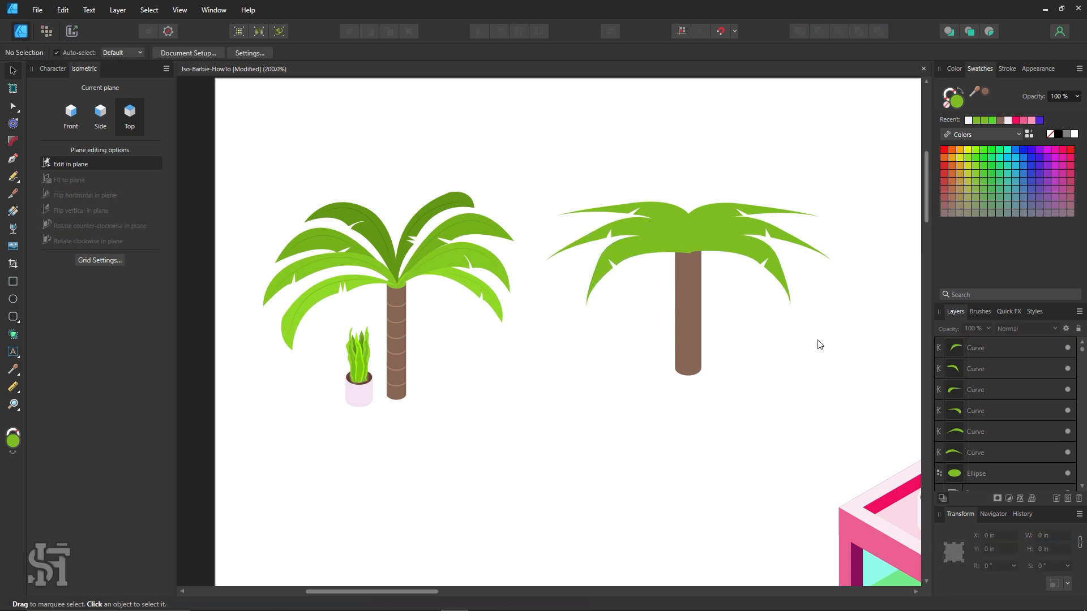
pyautogui.click(660, 271)
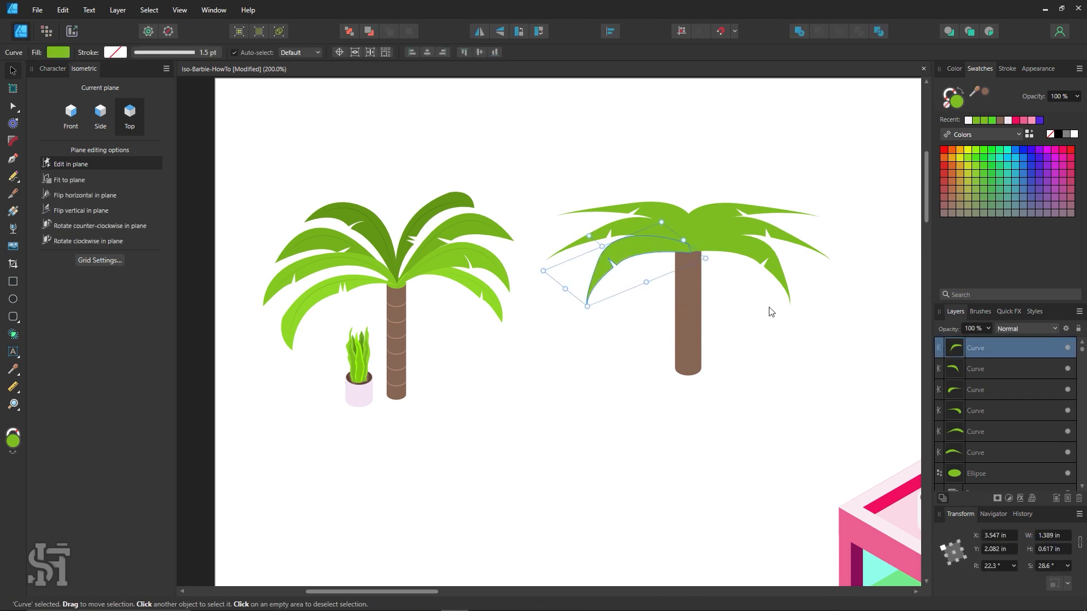
pyautogui.click(753, 327)
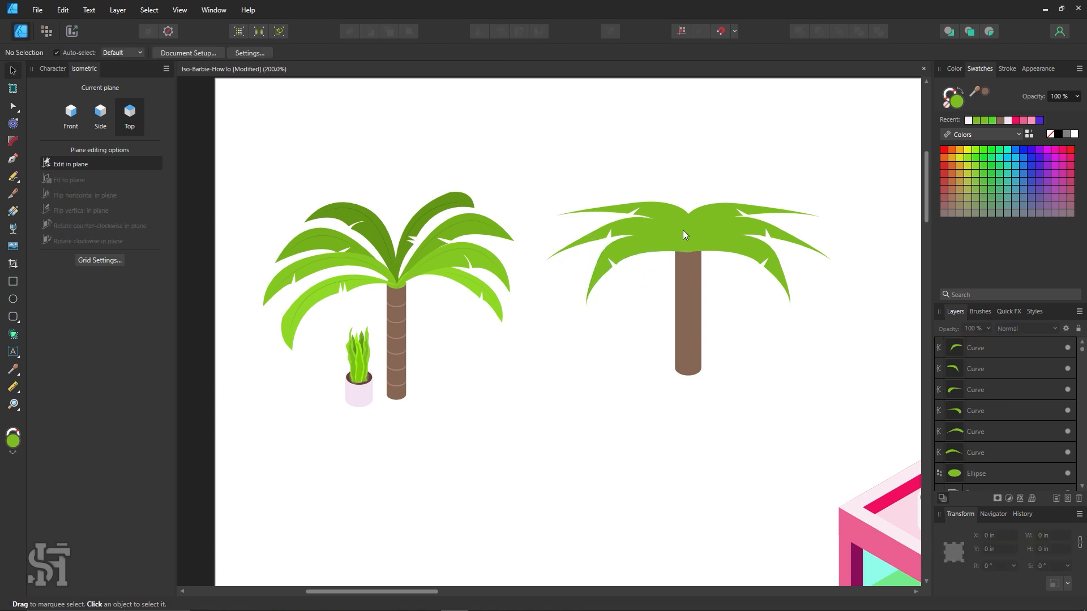
# Step: Duplicate and rotate leaves to add another, higher pair above the existing upper leaves
pyautogui.moveTo(685, 230); pyautogui.dragTo(659, 179)
pyautogui.hotkey('ctrl', 'd')
pyautogui.moveTo(728, 186); pyautogui.dragTo(684, 216)
pyautogui.click(706, 128)
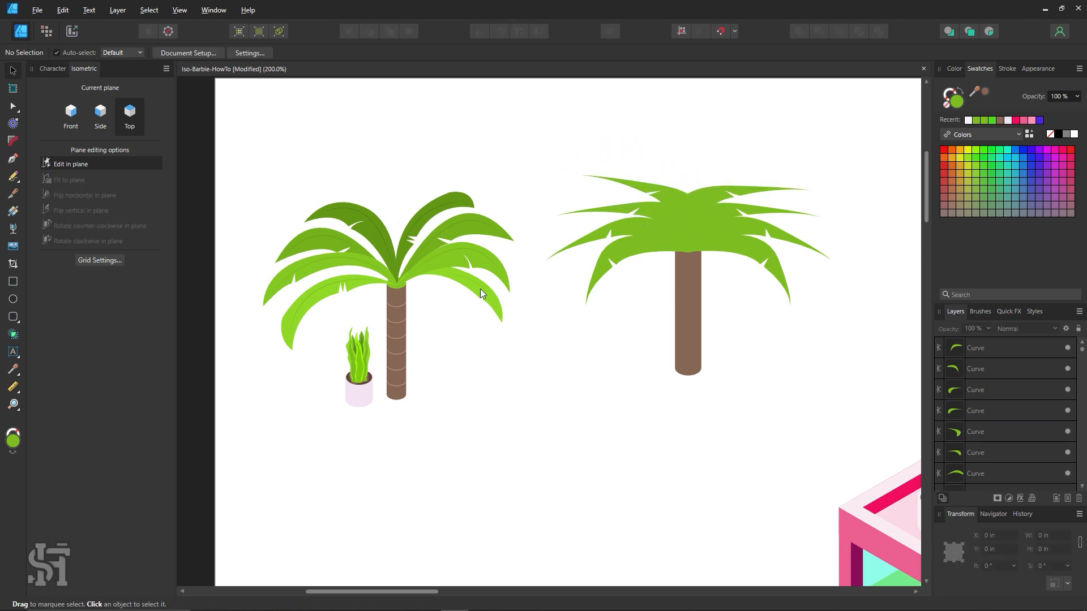
# Step: Delete the two upper pairs of leaves, keeping only the original pair and the drooping lower pair
pyautogui.click(658, 193)
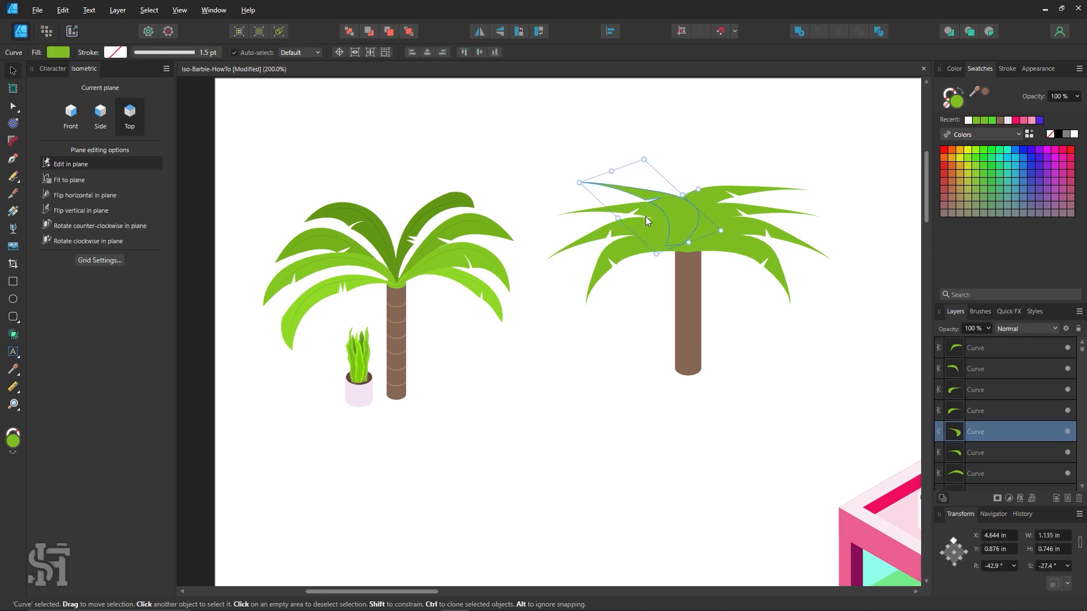
pyautogui.press('Delete')
pyautogui.click(715, 194)
pyautogui.press('Delete')
pyautogui.click(676, 216)
pyautogui.press('Delete')
pyautogui.click(701, 212)
pyautogui.click(701, 217)
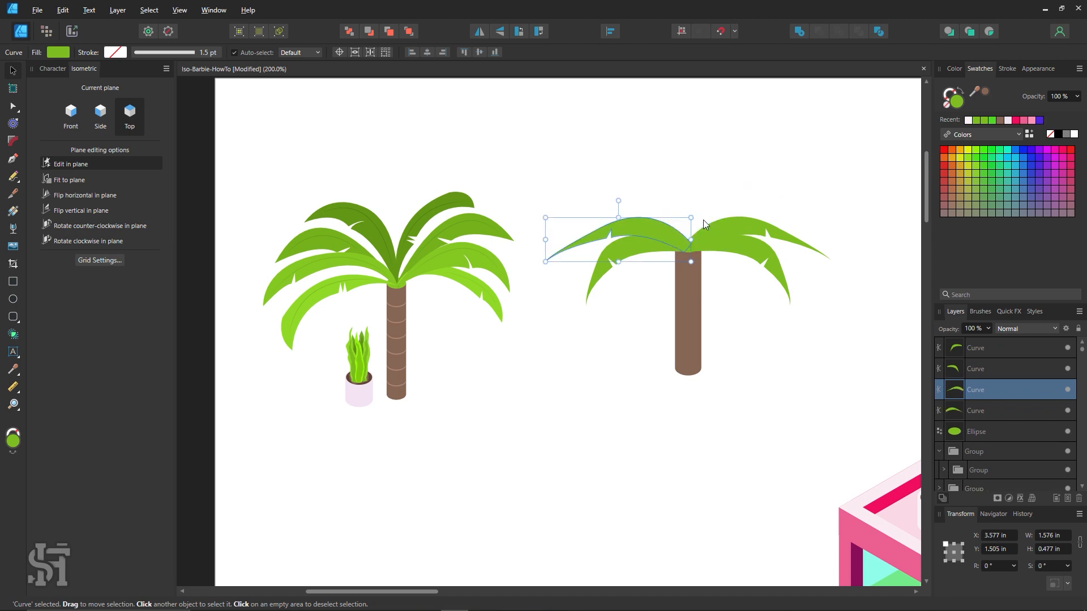
pyautogui.press('Delete')
pyautogui.click(696, 283)
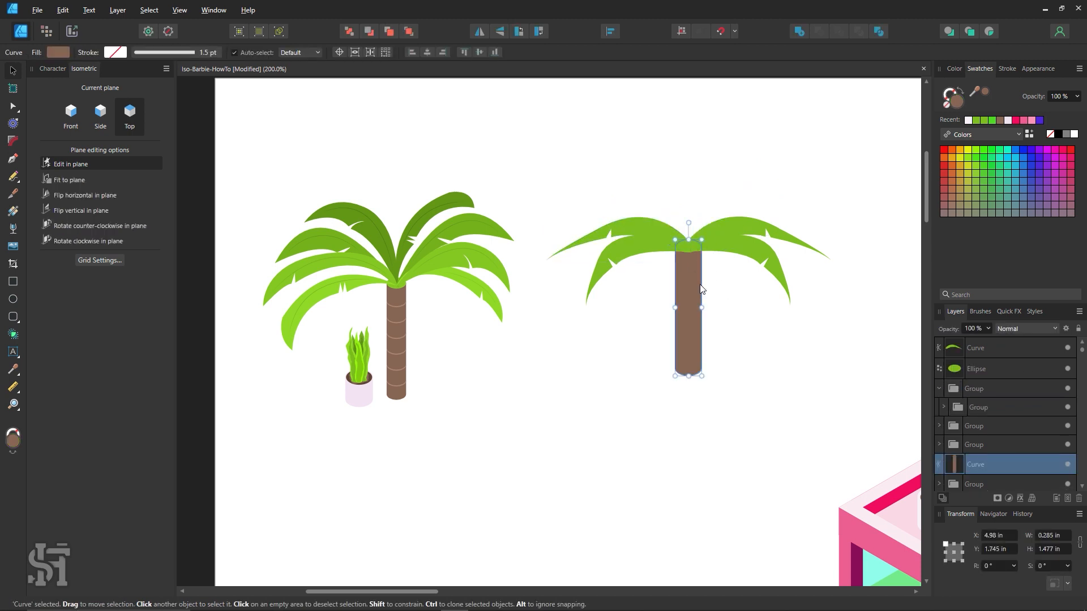
pyautogui.click(704, 288)
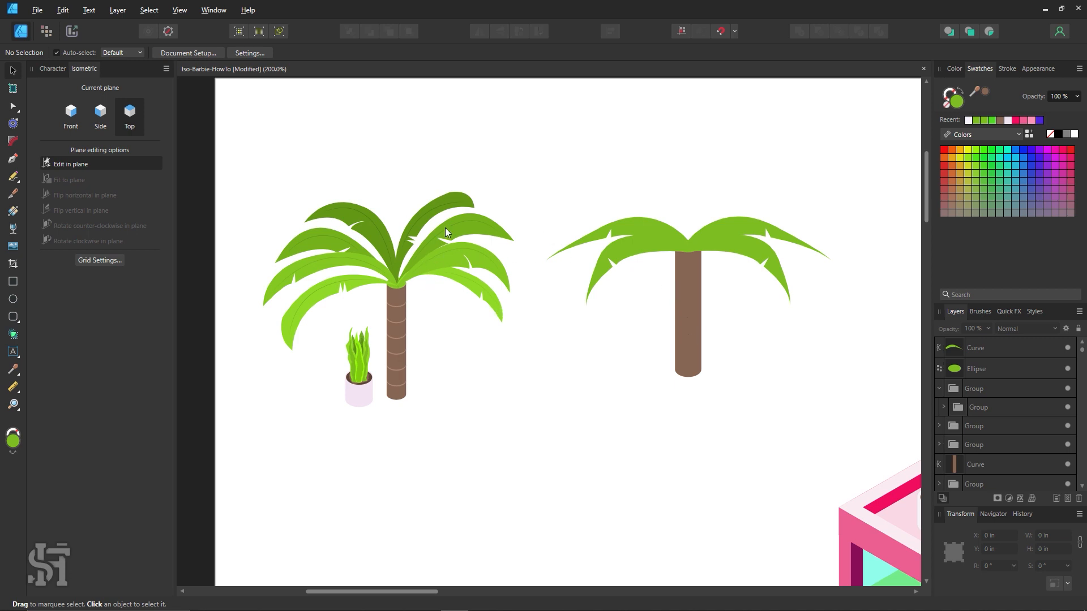
# Step: Select both leaves of the upper pair and darken their fill to green #6CA51B
pyautogui.click(639, 226)
pyautogui.keyDown('shift'); pyautogui.click(741, 224); pyautogui.keyUp('shift')
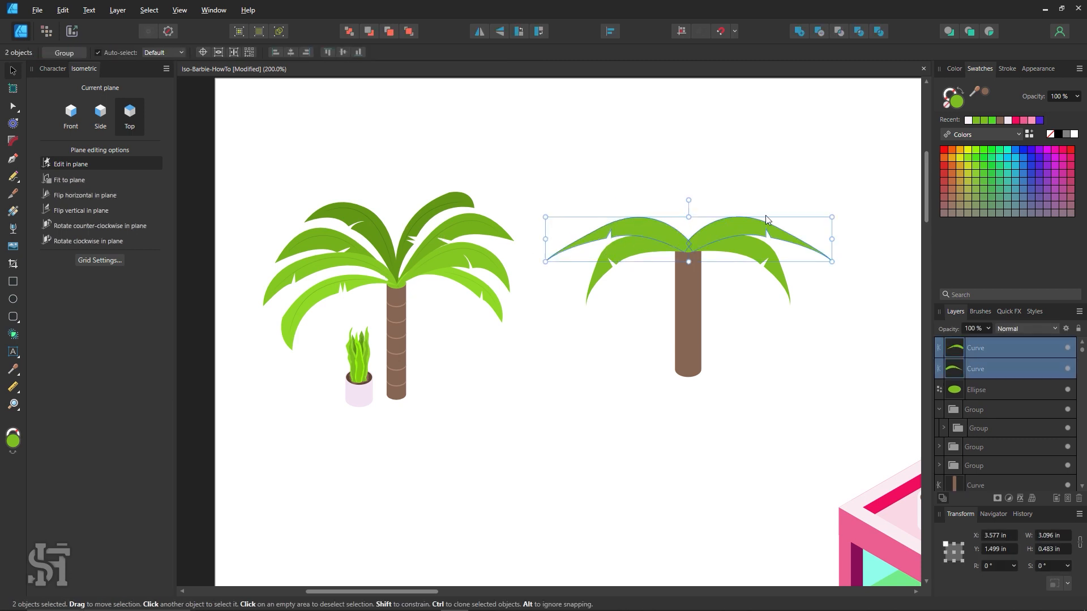
pyautogui.doubleClick(956, 100)
pyautogui.moveTo(885, 288); pyautogui.dragTo(890, 297)
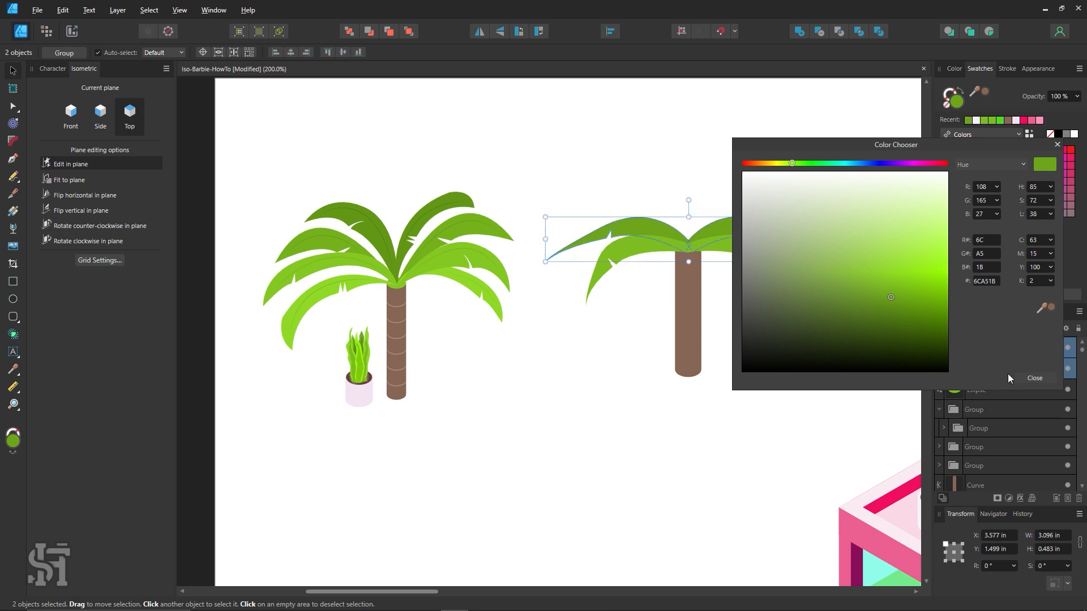
pyautogui.click(1034, 378)
pyautogui.click(736, 269)
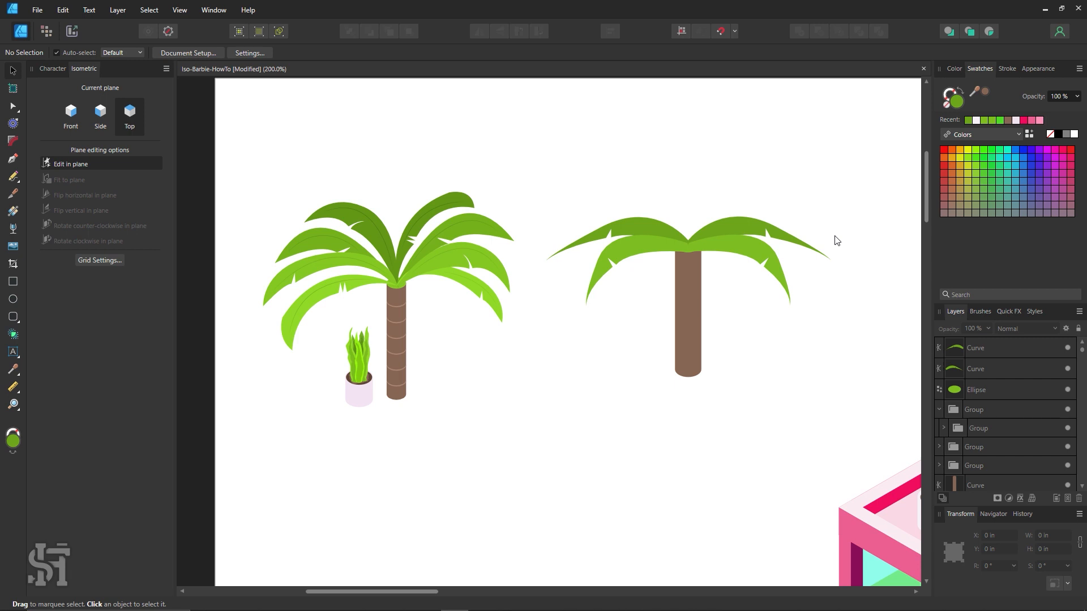
# Step: Draw a curved vein with the Pen tool along the lower-left leaf, from the trunk's top to near the leaf tip
pyautogui.press('z')
pyautogui.moveTo(368, 268); pyautogui.dragTo(768, 403)
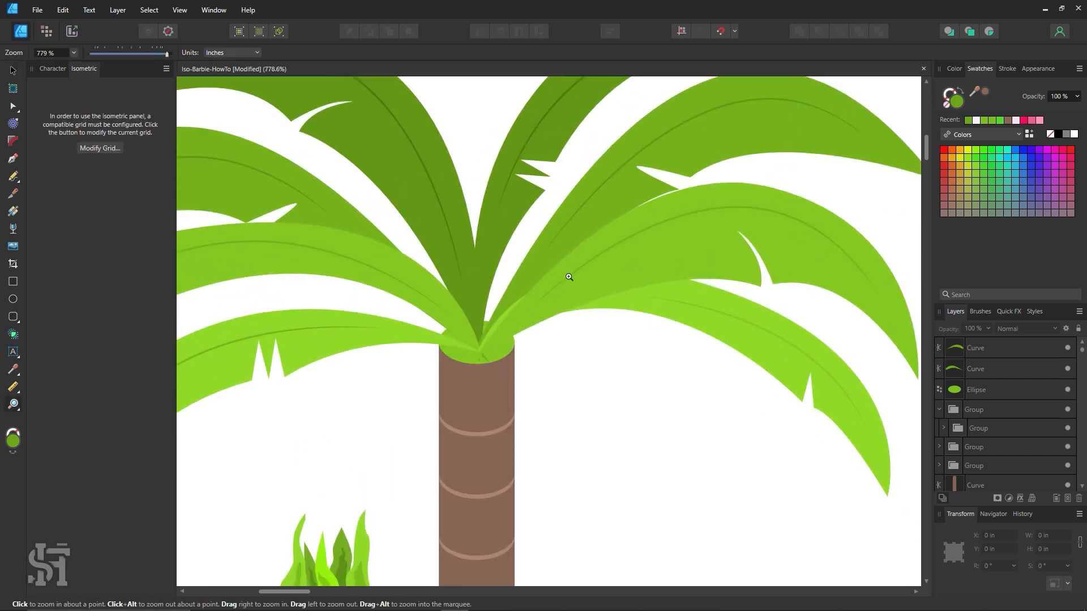
pyautogui.keyDown('alt'); pyautogui.click(836, 261); pyautogui.keyUp('alt')
pyautogui.keyDown('alt'); pyautogui.click(836, 261); pyautogui.keyUp('alt')
pyautogui.keyDown('alt'); pyautogui.click(836, 261); pyautogui.keyUp('alt')
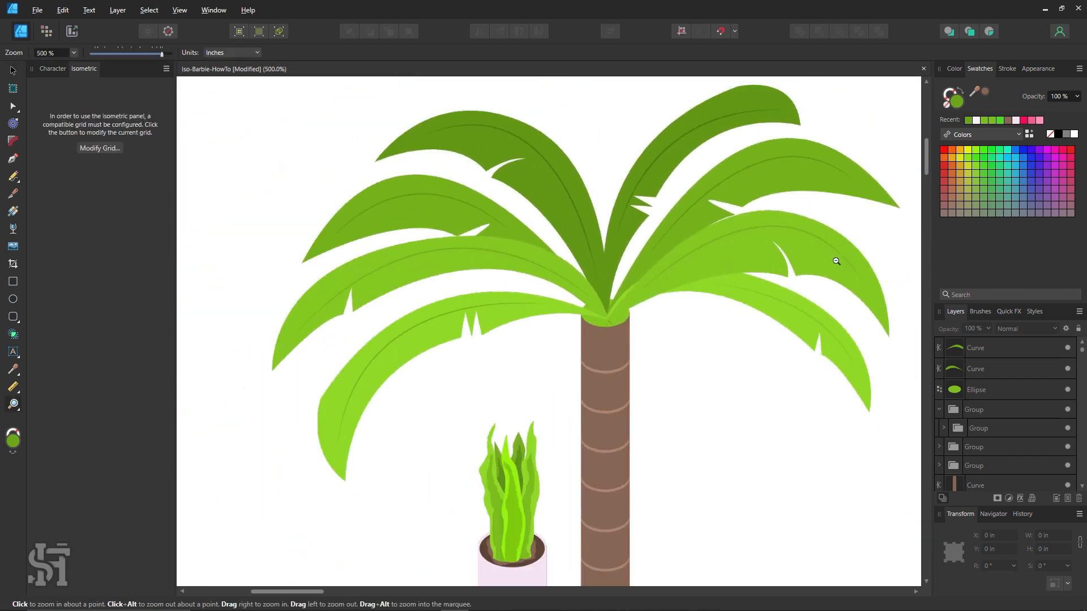
pyautogui.keyDown('alt'); pyautogui.click(837, 261); pyautogui.keyUp('alt')
pyautogui.moveTo(835, 257); pyautogui.dragTo(480, 274)
pyautogui.moveTo(706, 269); pyautogui.dragTo(438, 292)
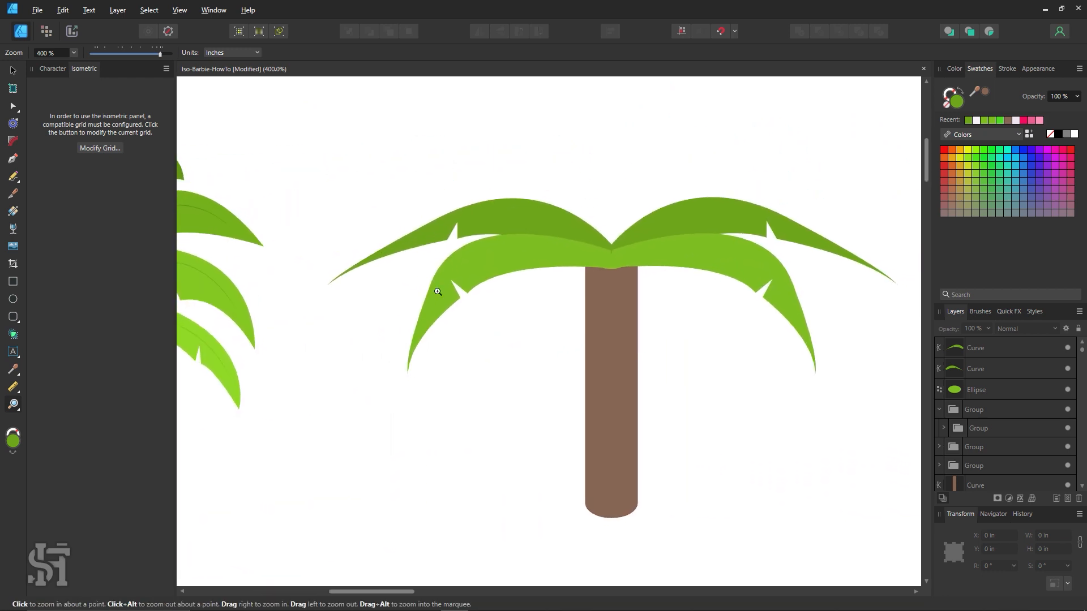
pyautogui.click(12, 159)
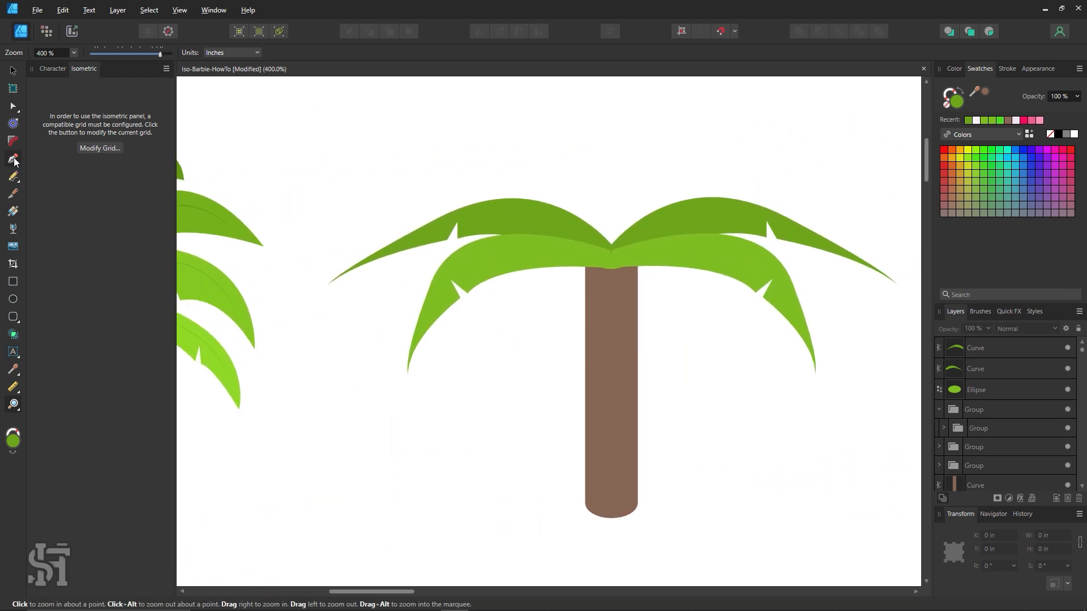
pyautogui.click(604, 262)
pyautogui.moveTo(417, 337); pyautogui.dragTo(389, 486)
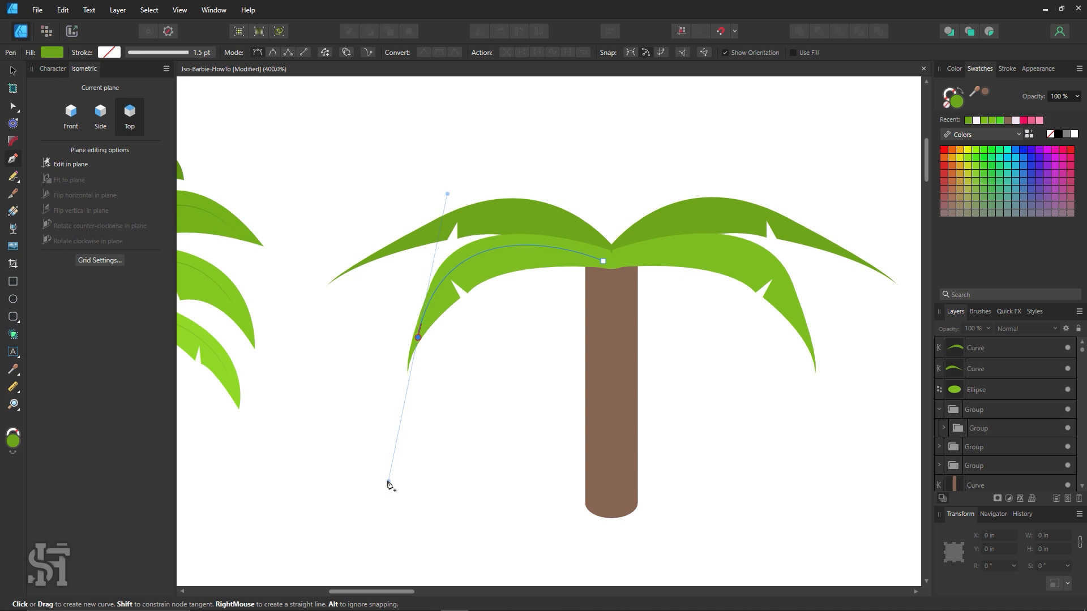
# Step: Give the vein line a stroke based on the leaf's sampled green, darkened to #6AA01B
pyautogui.click(953, 92)
pyautogui.doubleClick(951, 93)
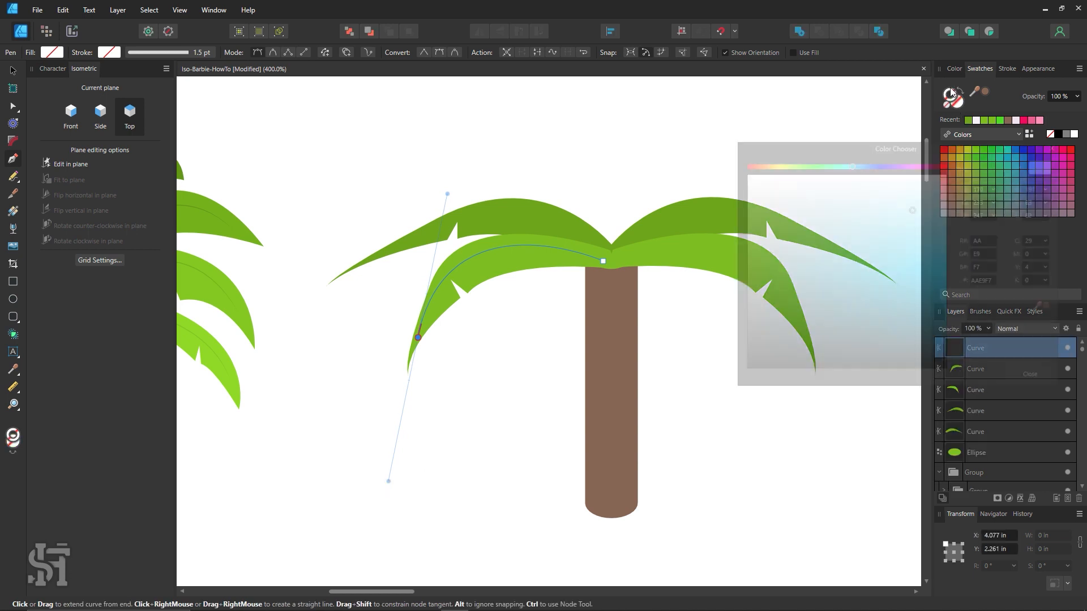
pyautogui.moveTo(829, 163); pyautogui.dragTo(812, 163)
pyautogui.moveTo(835, 235)
pyautogui.mouseDown()
pyautogui.moveTo(896, 255)
pyautogui.moveTo(900, 290)
pyautogui.mouseUp()
pyautogui.click(1028, 380)
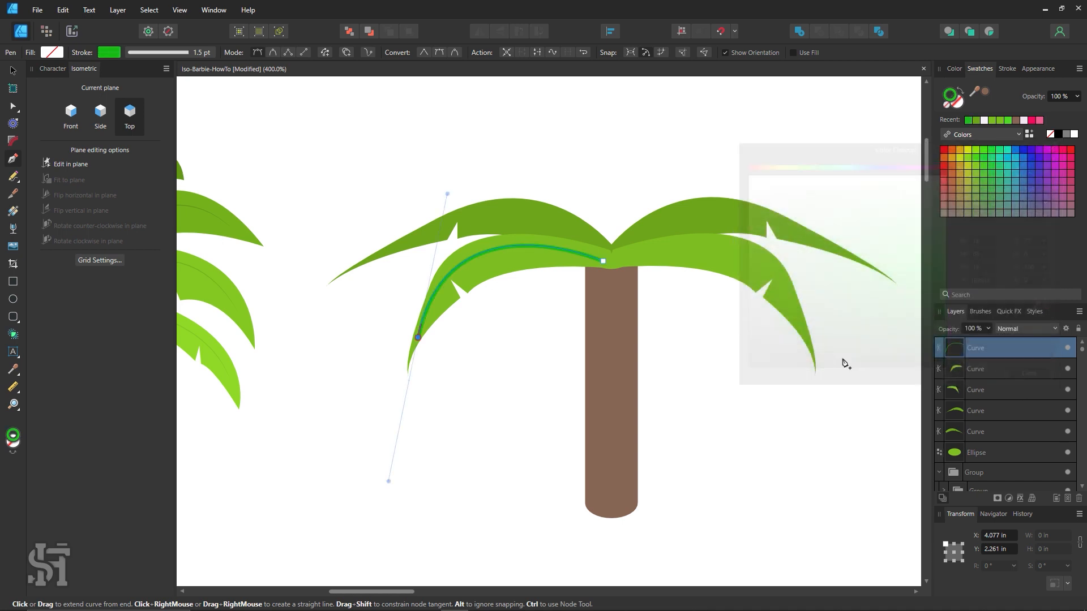
pyautogui.press('i')
pyautogui.click(686, 247)
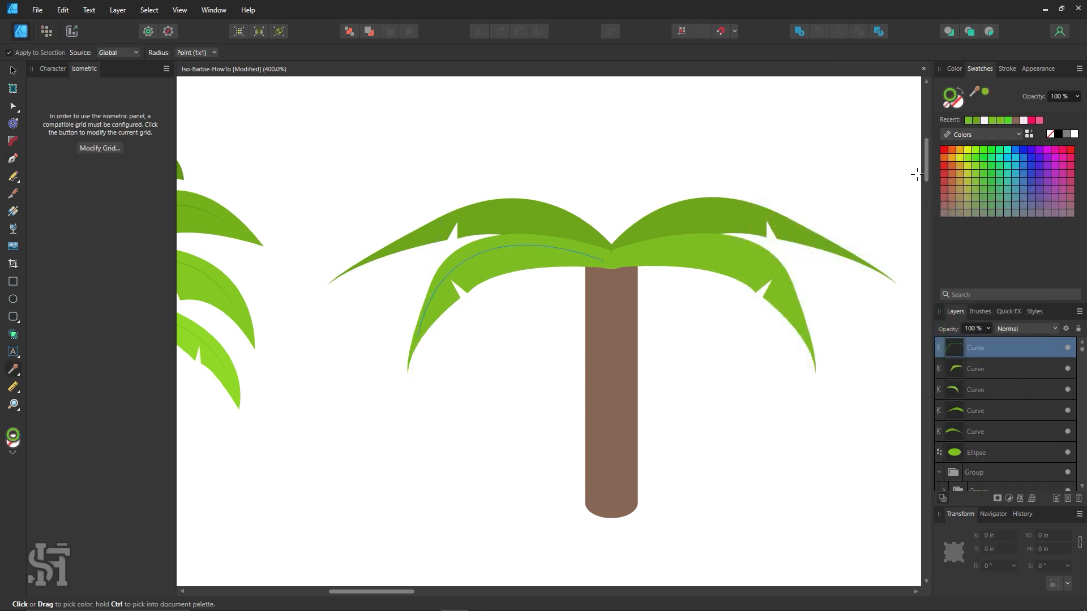
pyautogui.doubleClick(951, 99)
pyautogui.moveTo(893, 291); pyautogui.dragTo(889, 299)
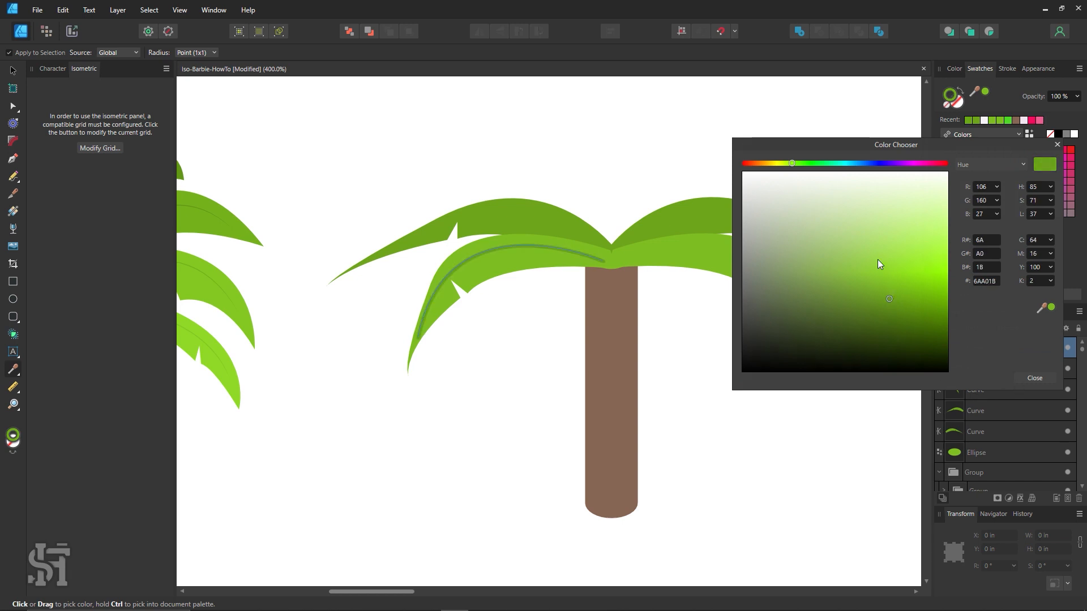
pyautogui.click(1028, 377)
# Step: Set the vein line's stroke width to 0.5 pt and deselect it
pyautogui.click(1008, 68)
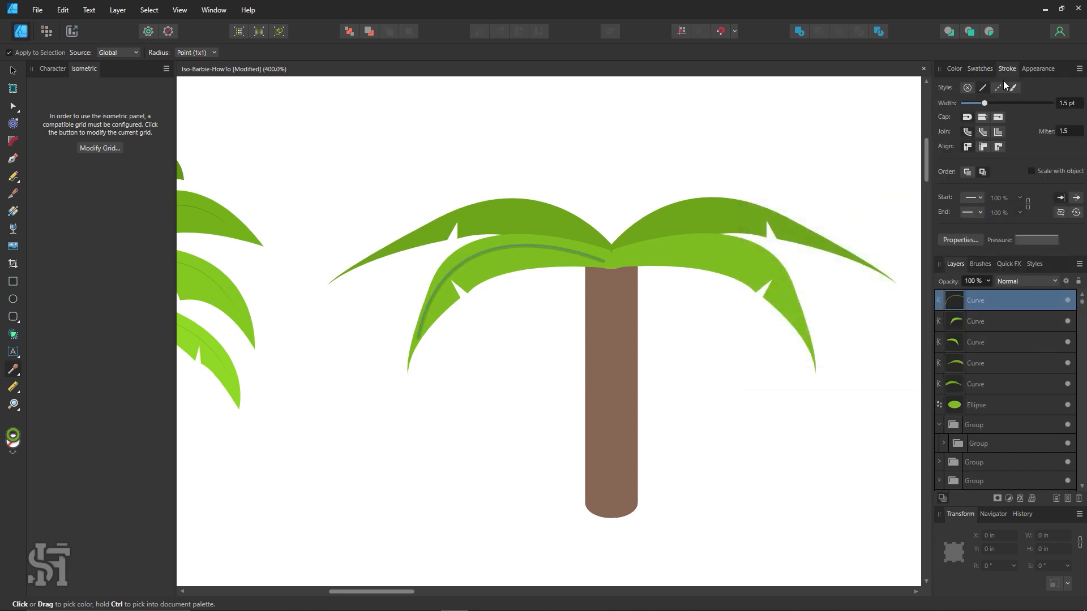
pyautogui.click(1071, 103)
pyautogui.write('5')
pyautogui.press('Return')
pyautogui.click(12, 70)
pyautogui.click(330, 177)
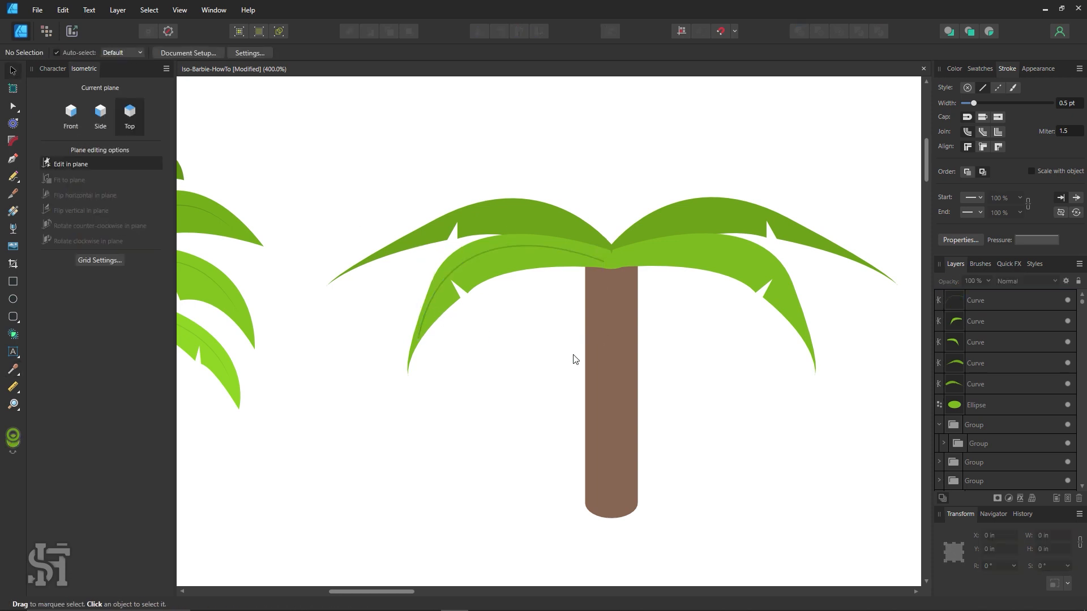
# Step: Shape the vein's stroke pressure profile to taper to zero at both ends, with raised points at about one quarter and three quarters
pyautogui.press('z')
pyautogui.moveTo(532, 271); pyautogui.dragTo(590, 315)
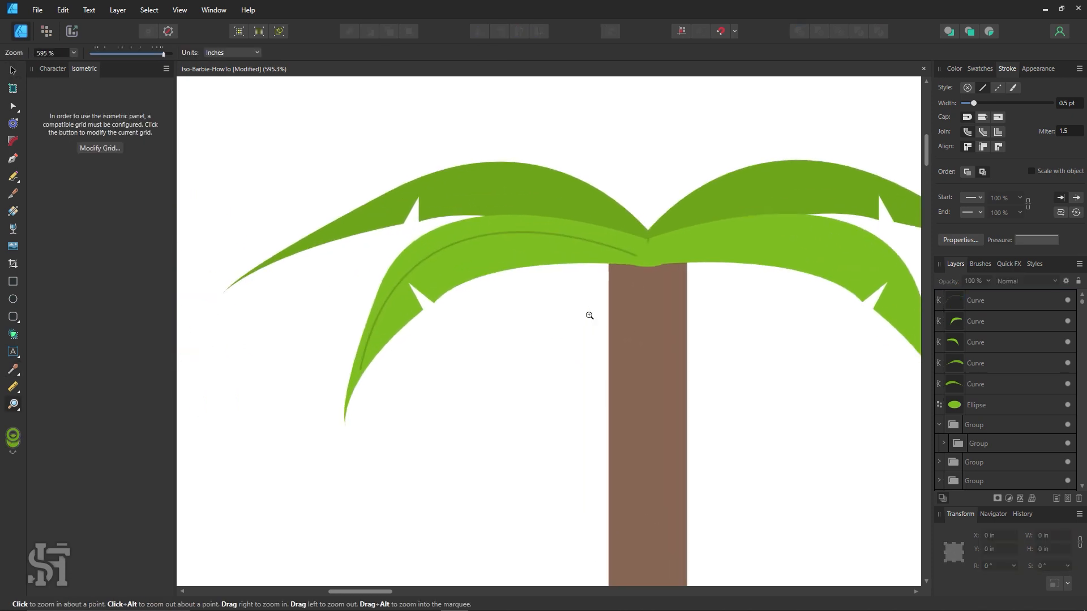
pyautogui.click(12, 70)
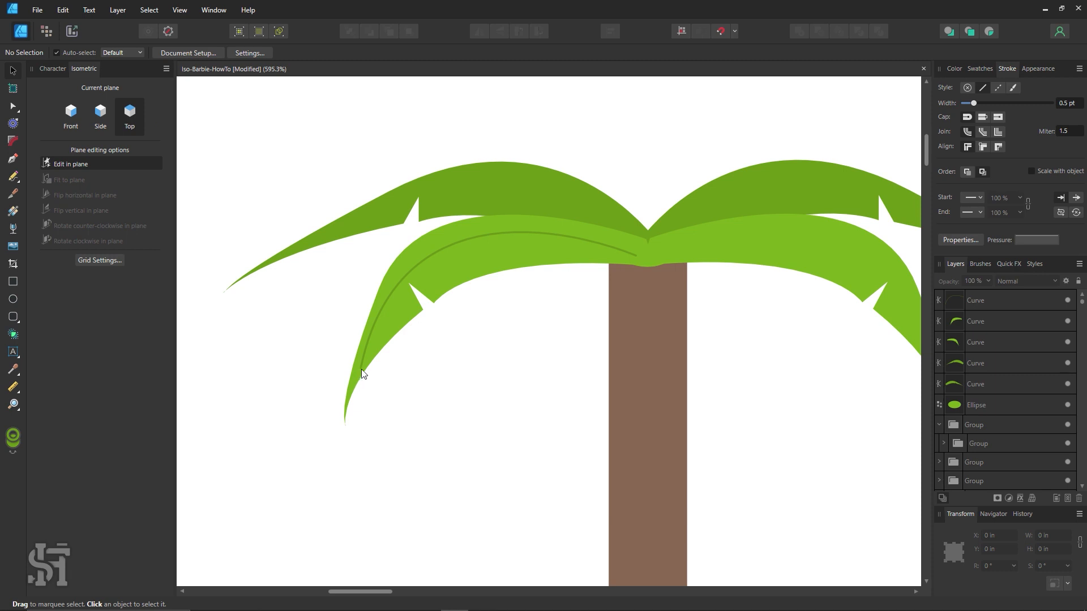
pyautogui.click(632, 253)
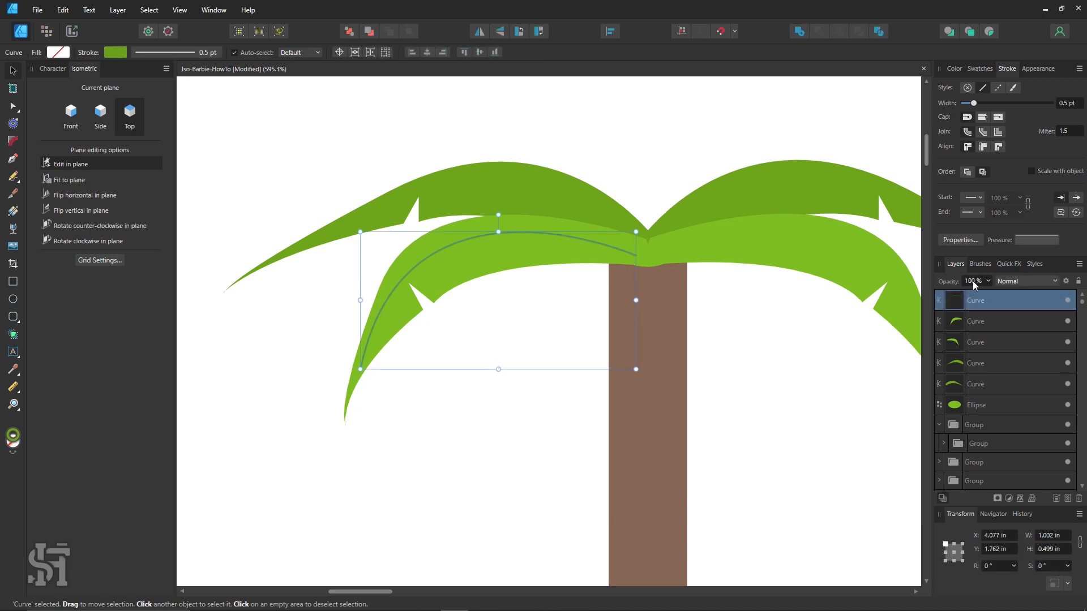
pyautogui.click(1024, 243)
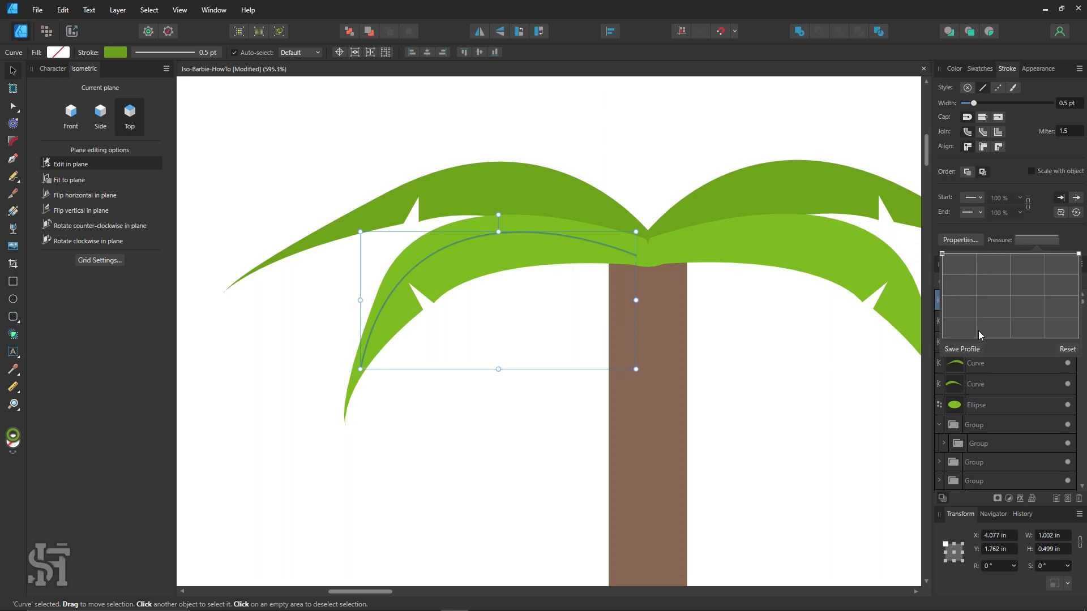
pyautogui.moveTo(942, 253)
pyautogui.mouseDown()
pyautogui.moveTo(943, 262)
pyautogui.moveTo(942, 254)
pyautogui.mouseUp()
pyautogui.moveTo(942, 253); pyautogui.dragTo(944, 341)
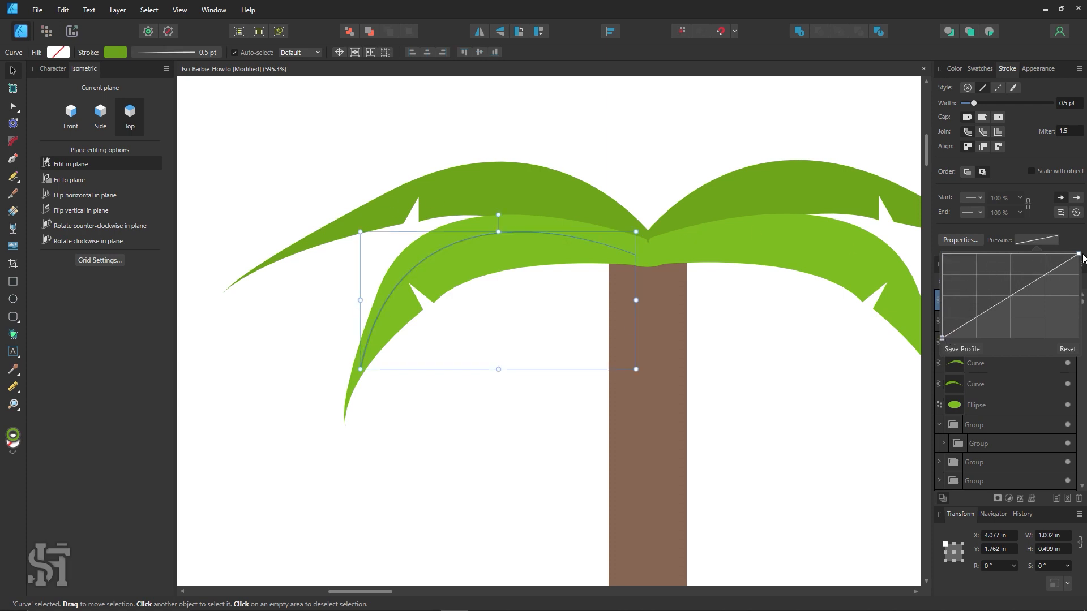
pyautogui.moveTo(1079, 254); pyautogui.dragTo(1078, 338)
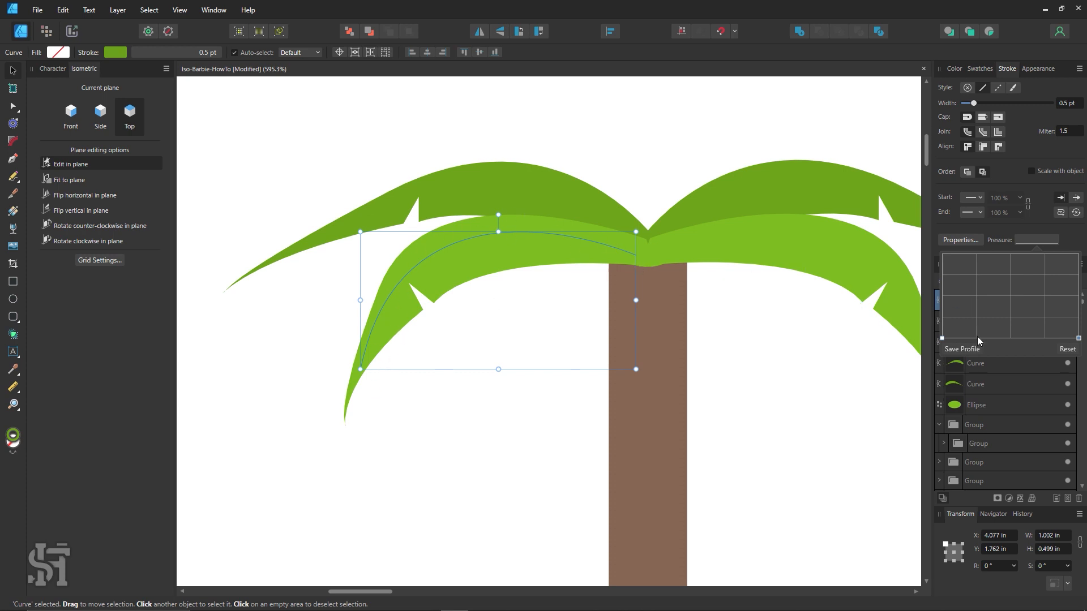
pyautogui.moveTo(978, 338); pyautogui.dragTo(976, 274)
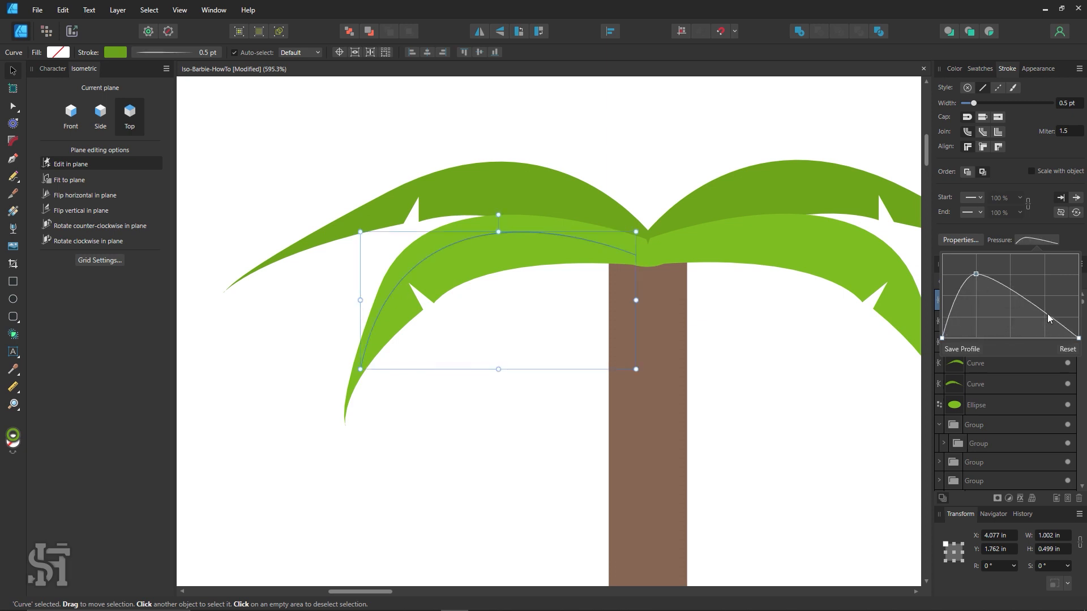
pyautogui.moveTo(1044, 313); pyautogui.dragTo(1045, 274)
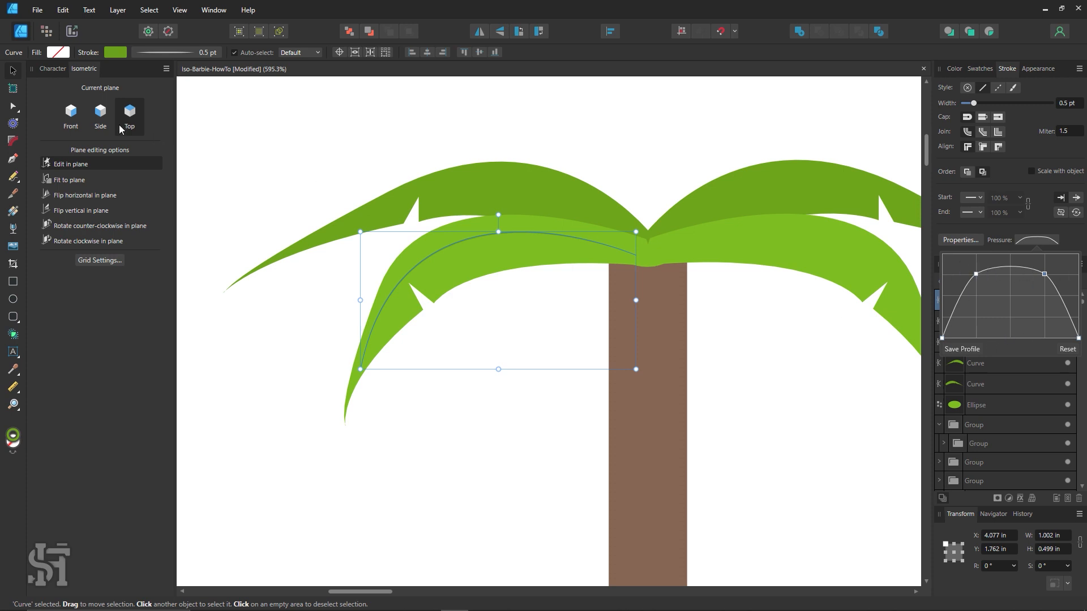
pyautogui.click(261, 149)
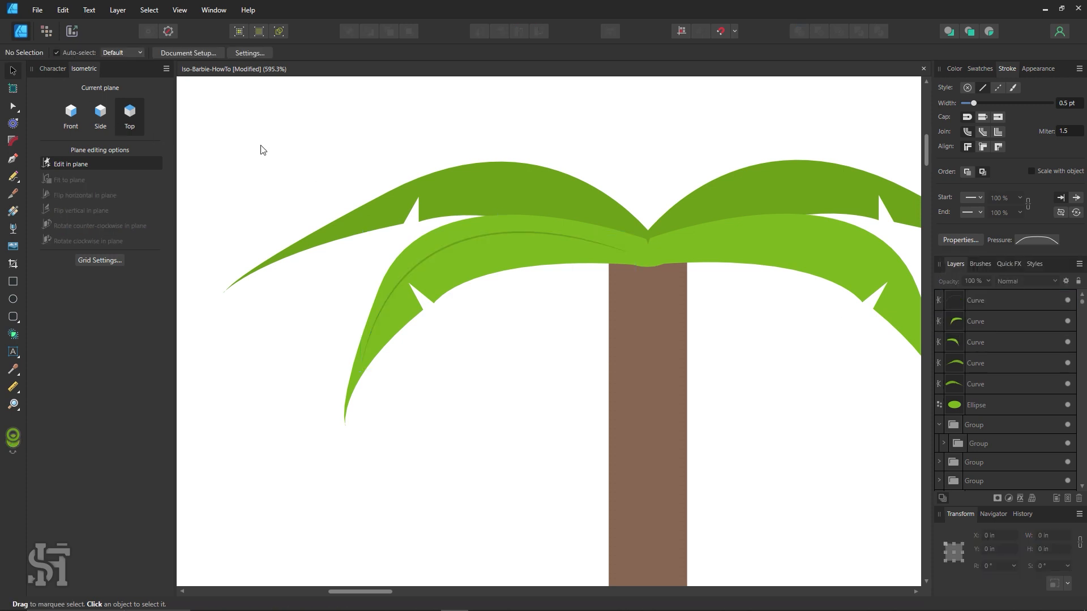
# Step: Move the vein line about 0.02 in up and right so it runs closer to the leaf's middle
pyautogui.click(551, 233)
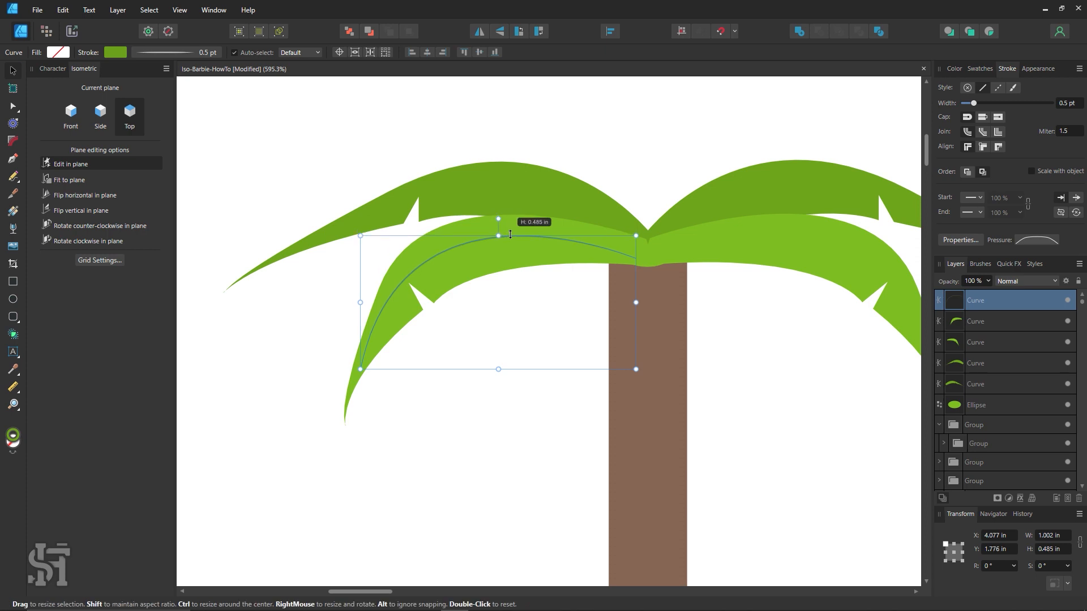
pyautogui.click(655, 165)
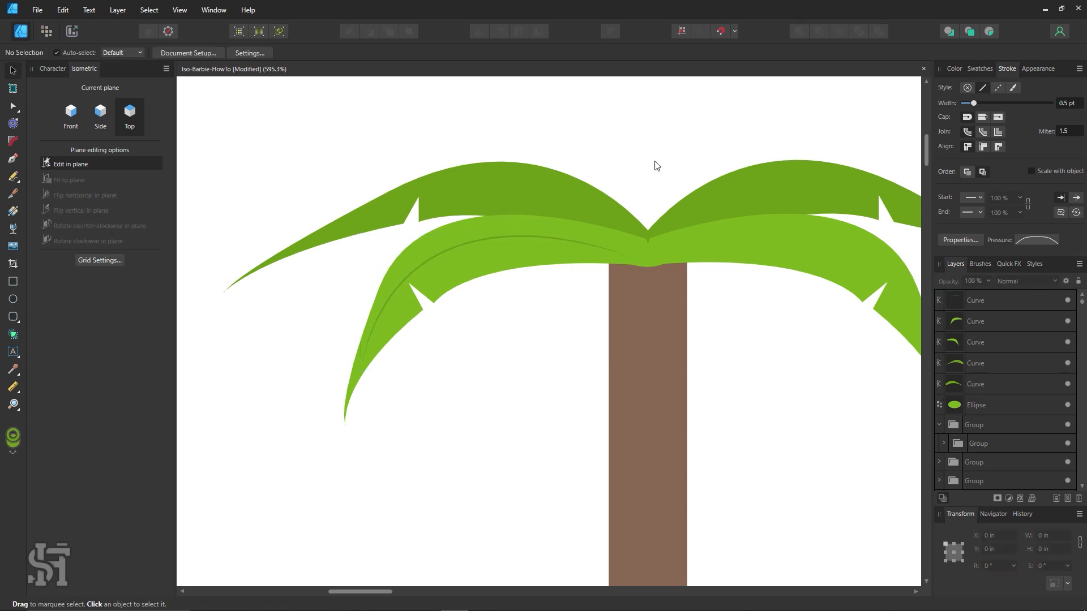
pyautogui.click(624, 254)
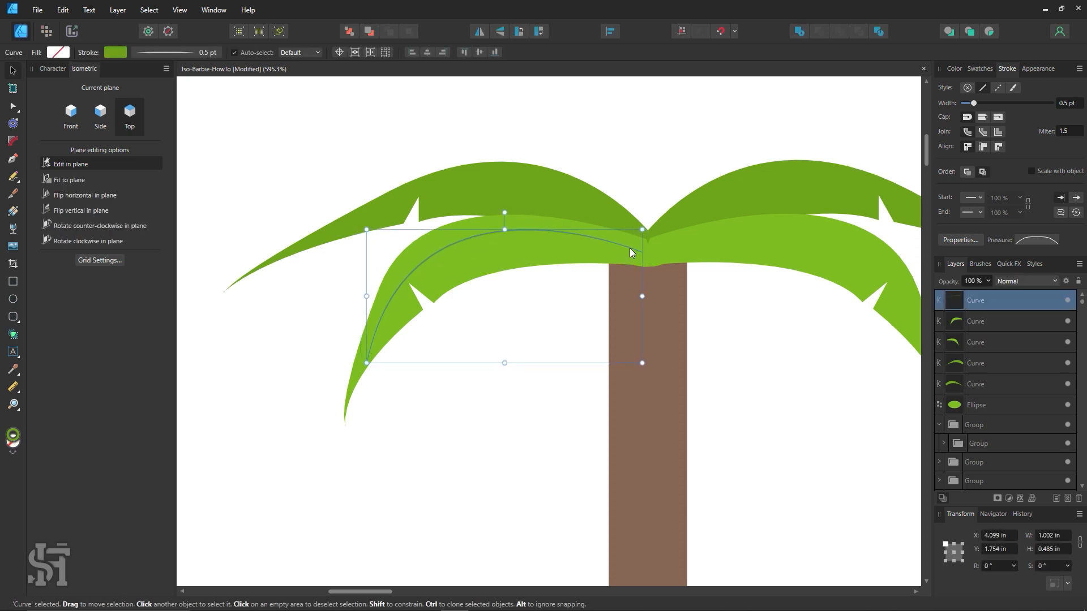
pyautogui.click(646, 165)
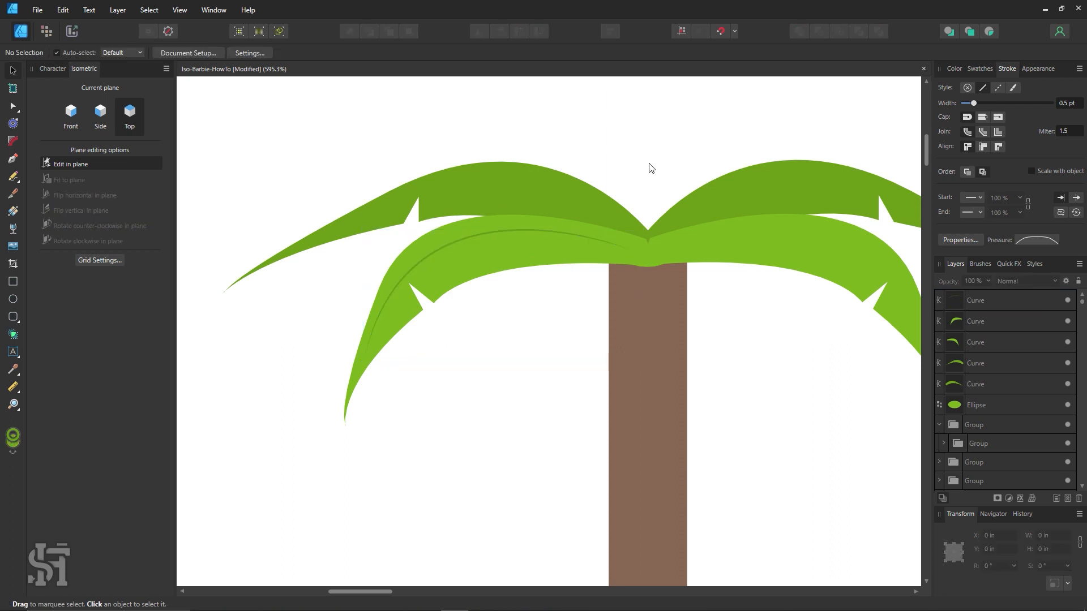
# Step: Try pulling the vein's trunk-end node far down past the trunk with the Node tool, and undo the change
pyautogui.click(19, 106)
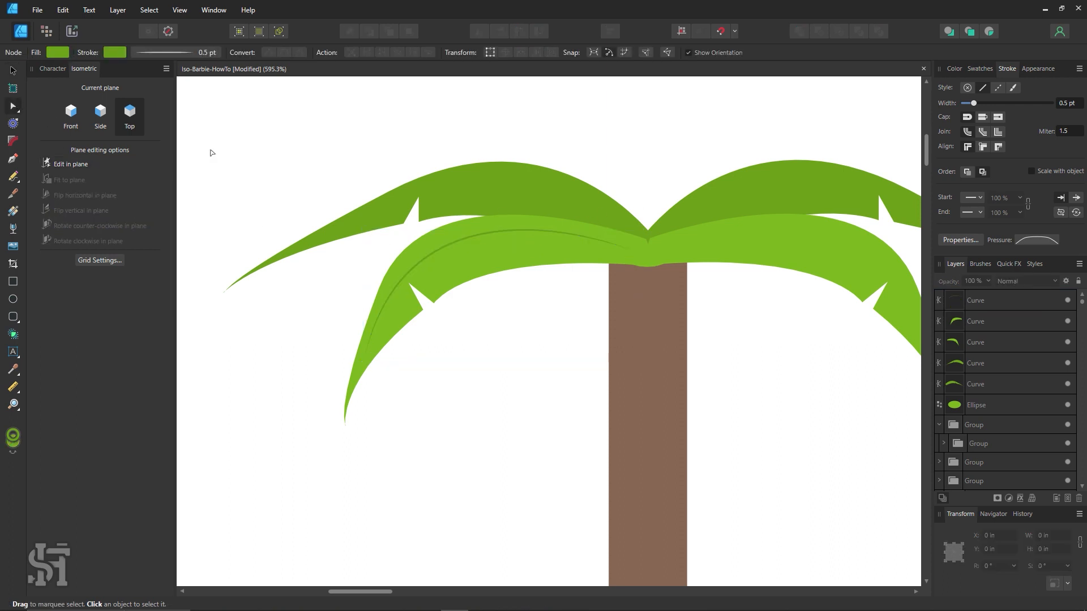
pyautogui.click(566, 236)
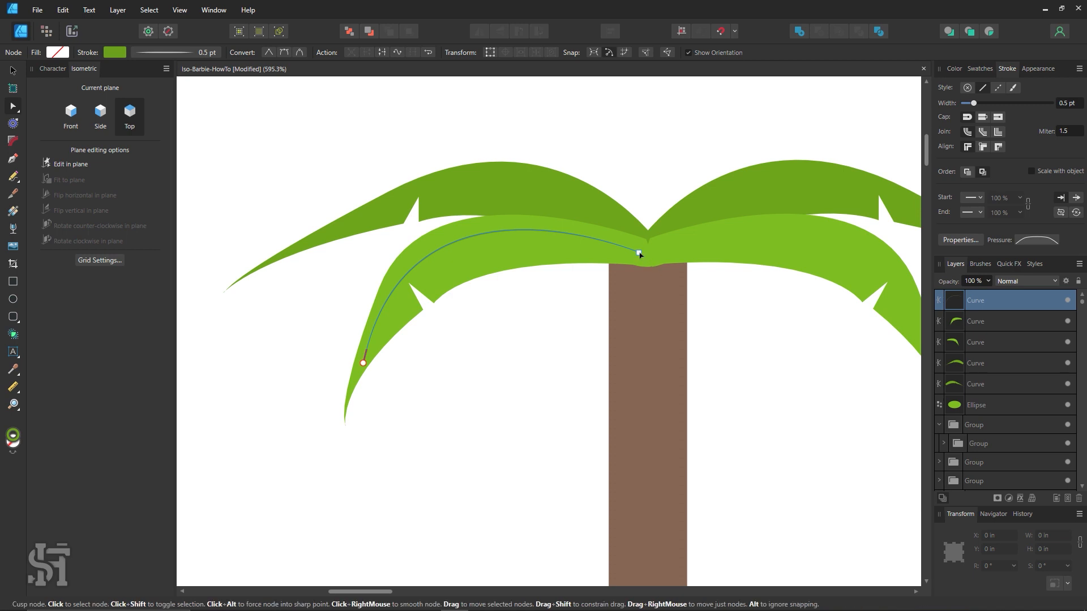
pyautogui.moveTo(638, 250); pyautogui.dragTo(842, 431)
pyautogui.click(841, 431)
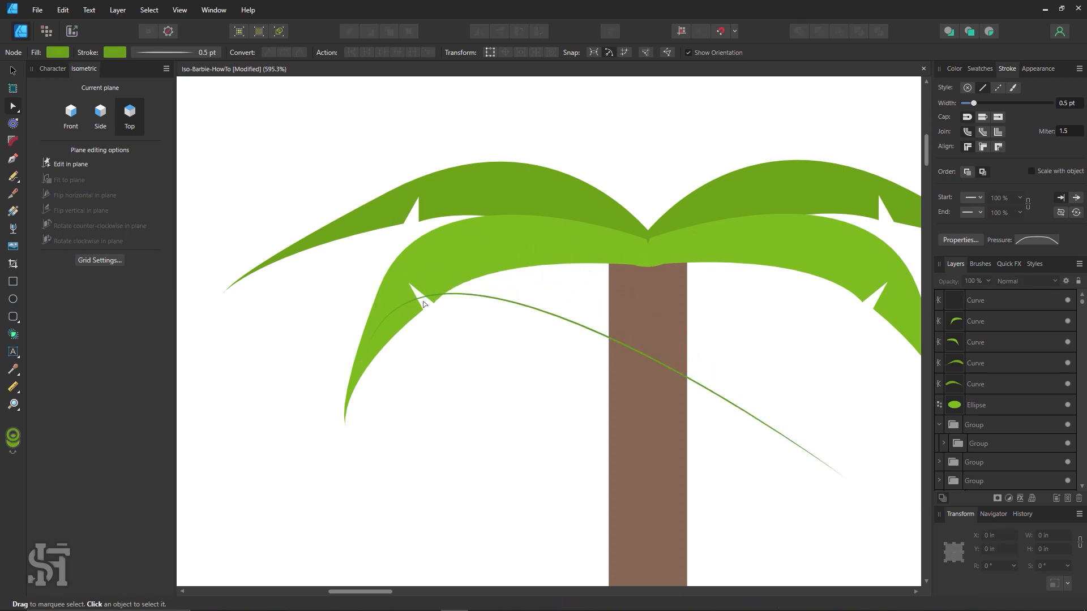
pyautogui.click(448, 312)
pyautogui.hotkey('ctrl', 'z')
pyautogui.hotkey('ctrl', 'z')
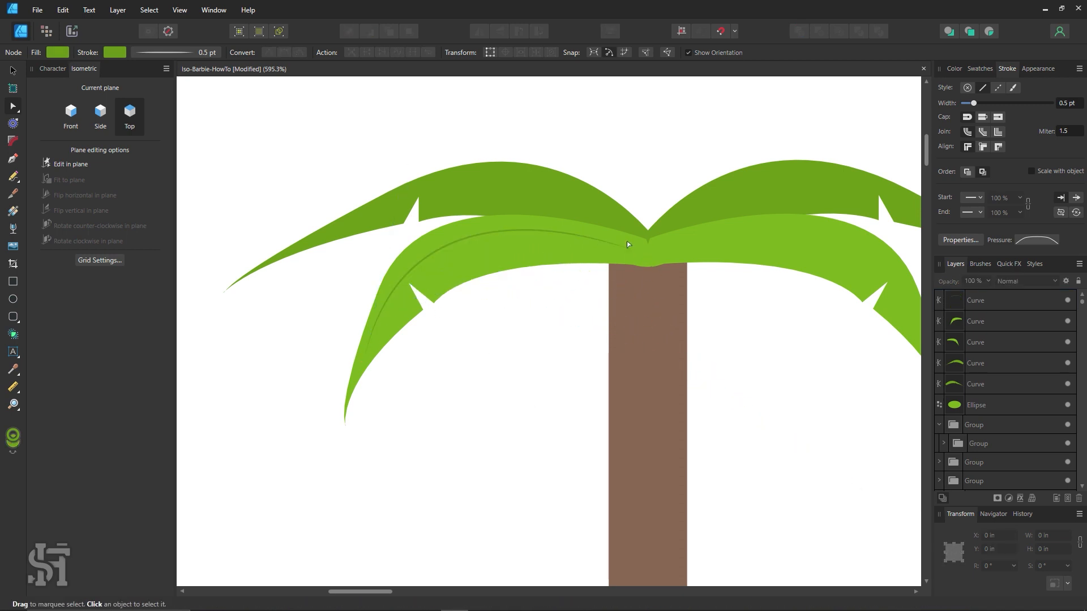
# Step: Set the vein line's stroke width to 0.9 pt and deselect it
pyautogui.press('z')
pyautogui.keyDown('alt'); pyautogui.click(667, 388); pyautogui.keyUp('alt')
pyautogui.keyDown('alt'); pyautogui.click(667, 389); pyautogui.keyUp('alt')
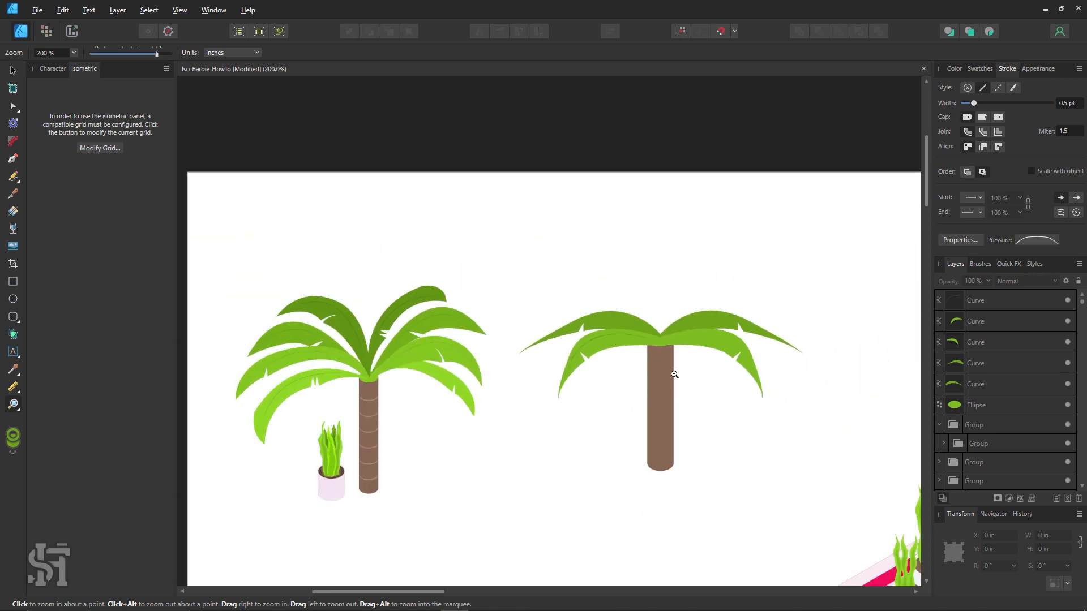
pyautogui.click(10, 67)
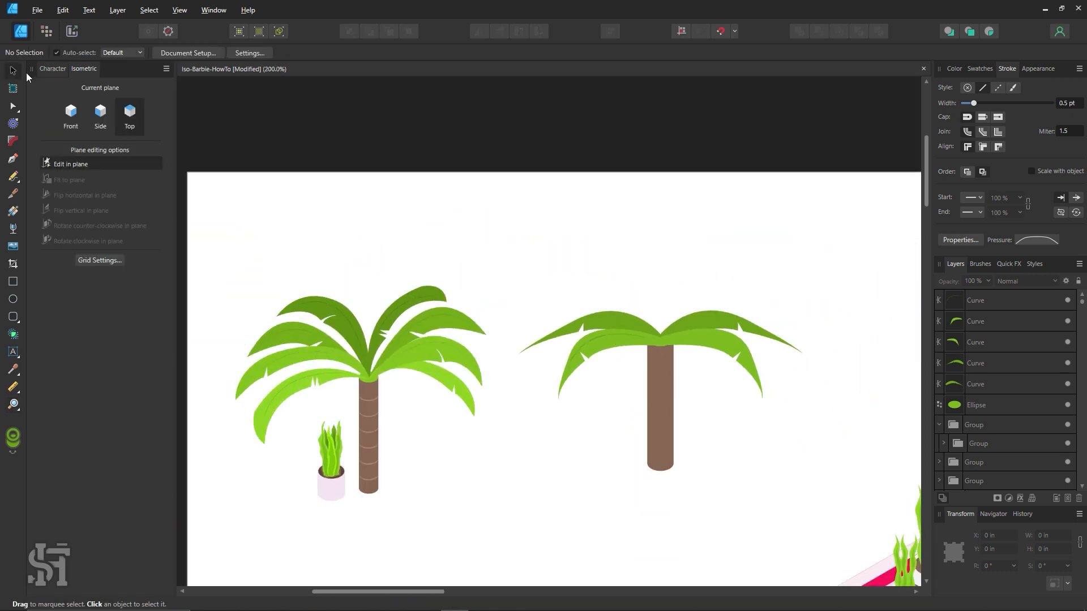
pyautogui.click(625, 333)
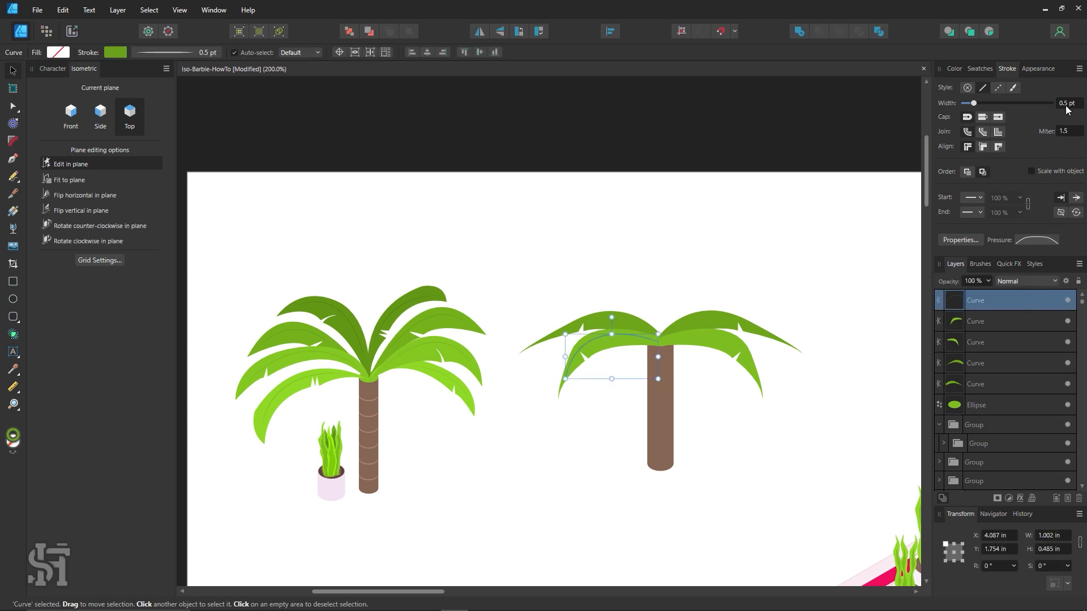
pyautogui.moveTo(975, 104)
pyautogui.mouseDown()
pyautogui.moveTo(995, 110)
pyautogui.moveTo(980, 108)
pyautogui.mouseUp()
pyautogui.click(806, 197)
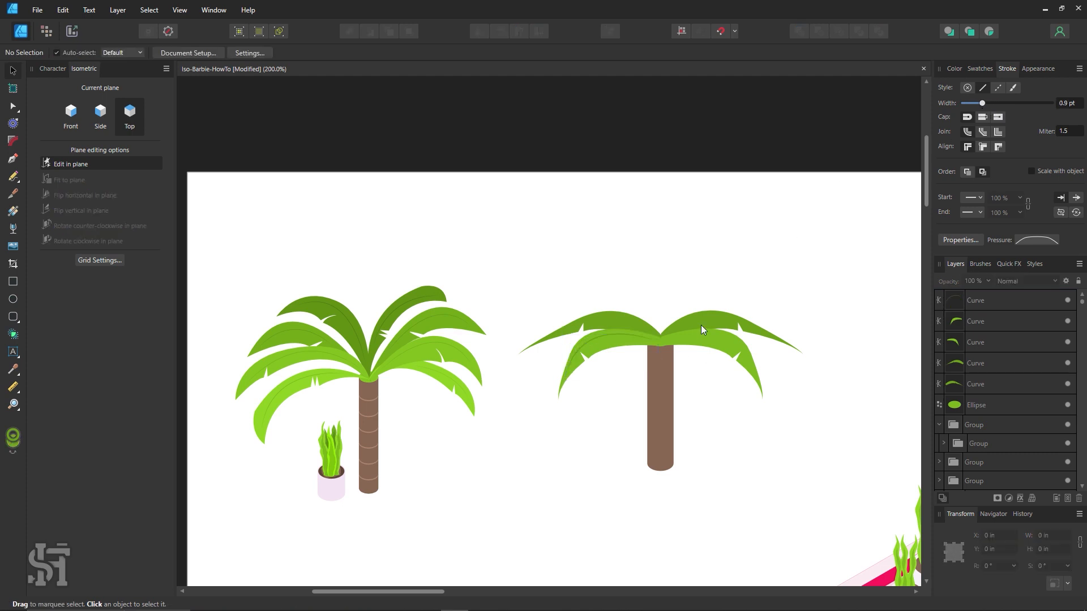
# Step: Select all seven parts of the new palm tree and group them
pyautogui.press('z')
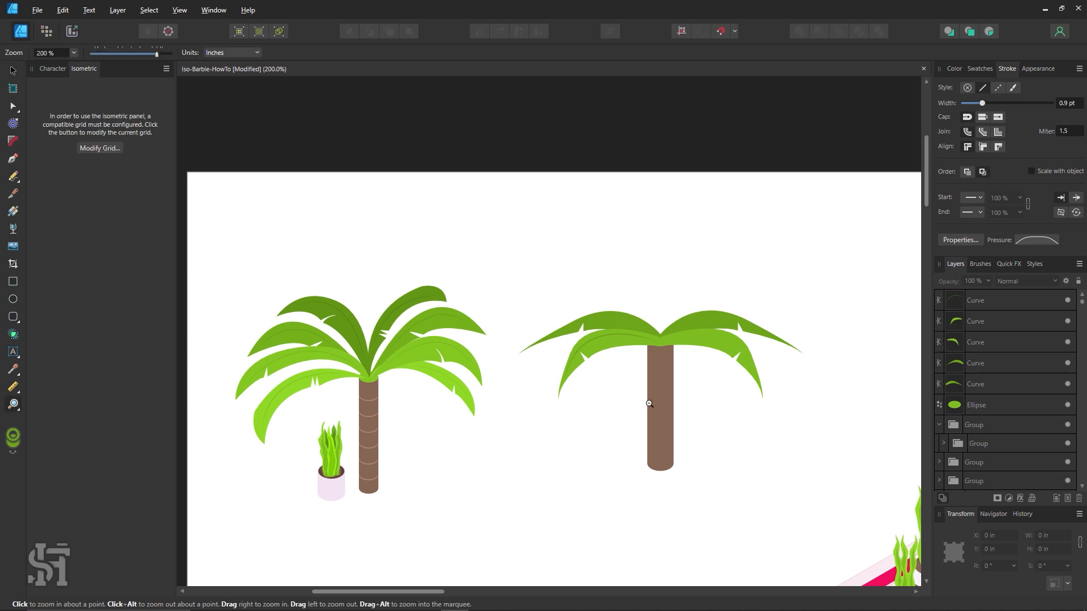
pyautogui.keyDown('alt'); pyautogui.click(648, 404); pyautogui.keyUp('alt')
pyautogui.keyDown('alt'); pyautogui.click(648, 404); pyautogui.keyUp('alt')
pyautogui.keyDown('alt'); pyautogui.click(648, 403); pyautogui.keyUp('alt')
pyautogui.moveTo(682, 461); pyautogui.dragTo(474, 355)
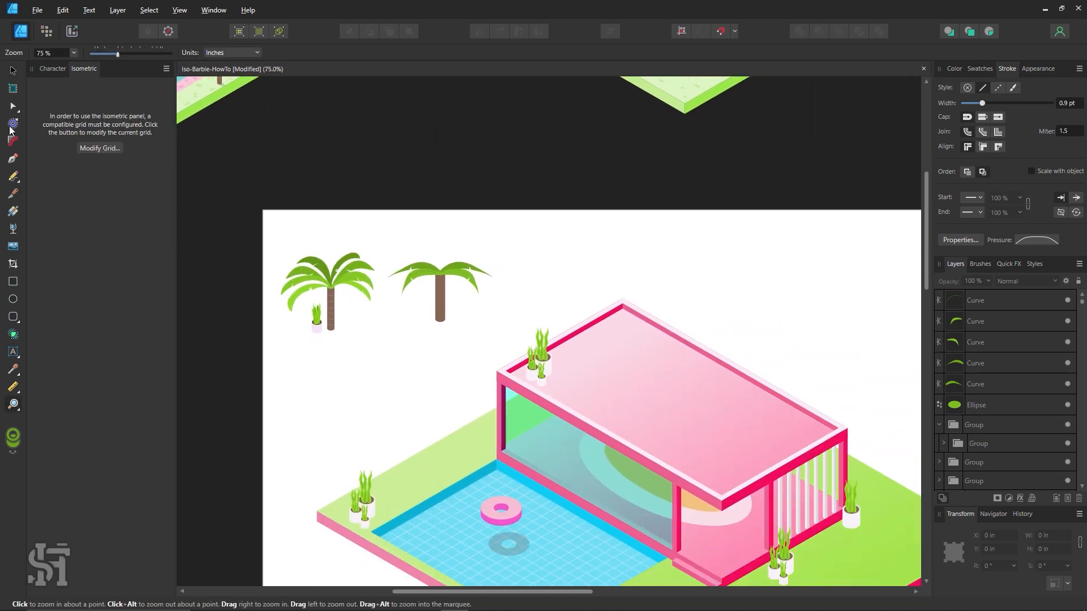
pyautogui.click(12, 72)
pyautogui.moveTo(513, 226); pyautogui.dragTo(376, 368)
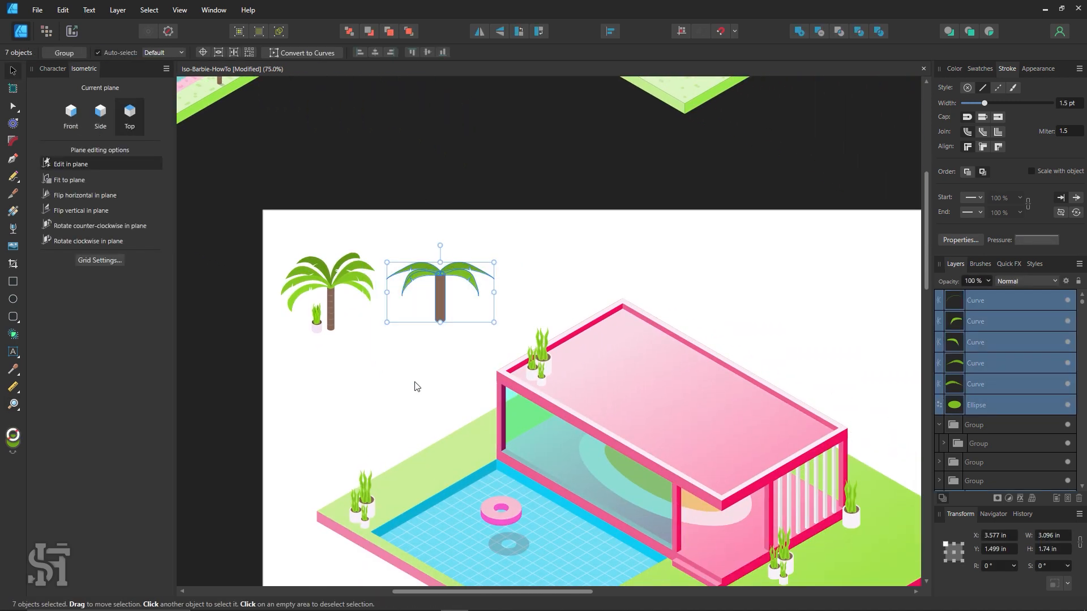
pyautogui.hotkey('ctrl', 'g')
# Step: Try placing the grouped palm beside the house at the pool's back corner, and undo the move
pyautogui.scroll(-3, 445, 226)
pyautogui.moveTo(445, 224); pyautogui.dragTo(486, 355)
pyautogui.click(457, 256)
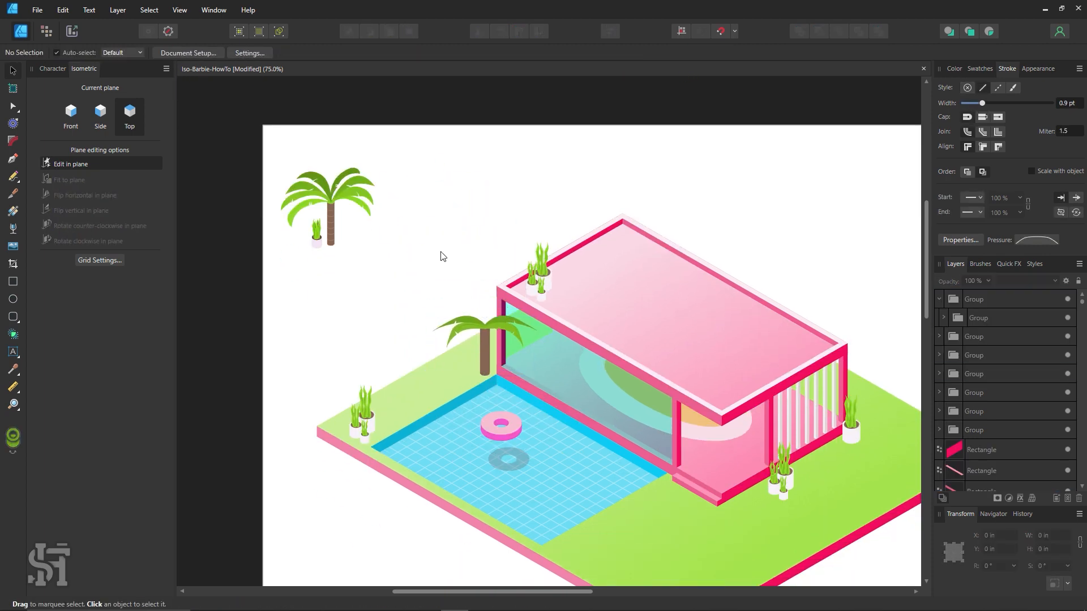
pyautogui.hotkey('ctrl', 'z')
pyautogui.hotkey('ctrl', 'z')
pyautogui.click(367, 232)
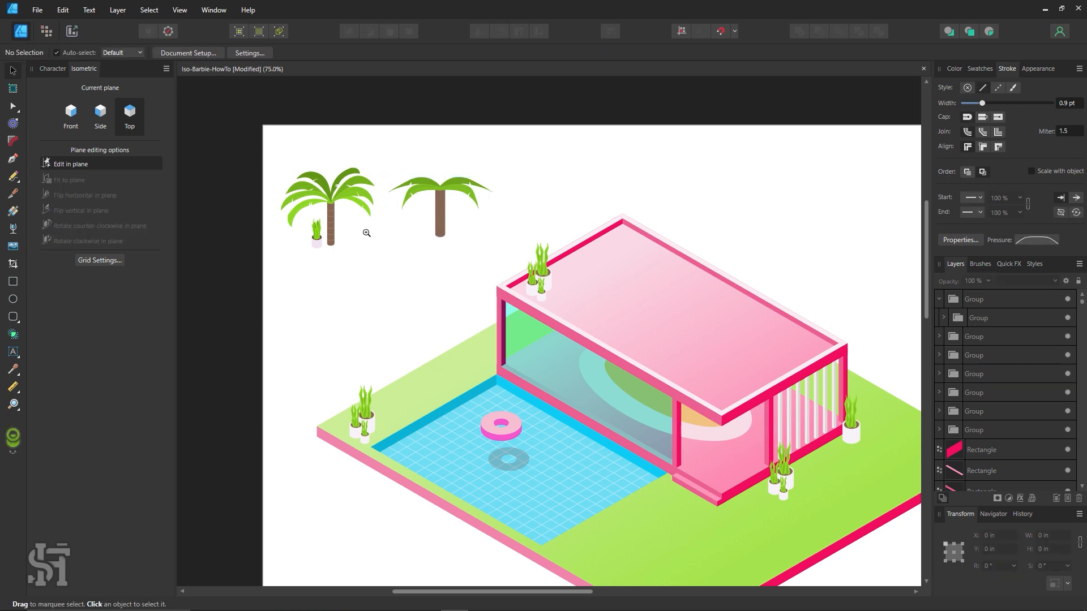
# Step: Select the trunk inside the new palm's group and place a duplicate of it on the empty canvas beside the tree
pyautogui.press('z')
pyautogui.moveTo(346, 210); pyautogui.dragTo(755, 400)
pyautogui.moveTo(300, 262); pyautogui.dragTo(409, 309)
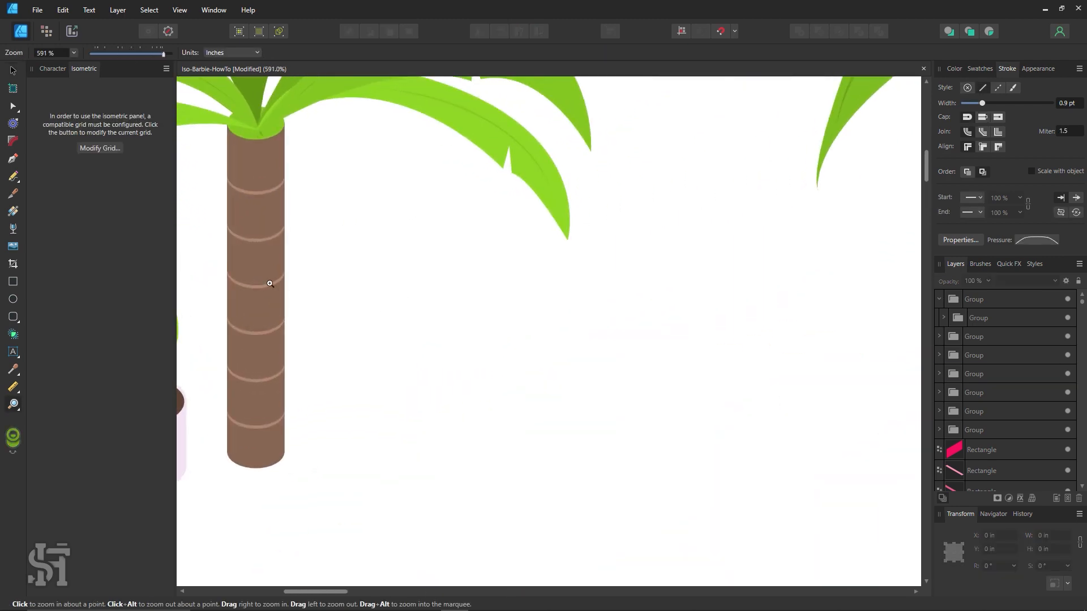
pyautogui.keyDown('alt'); pyautogui.click(290, 275); pyautogui.keyUp('alt')
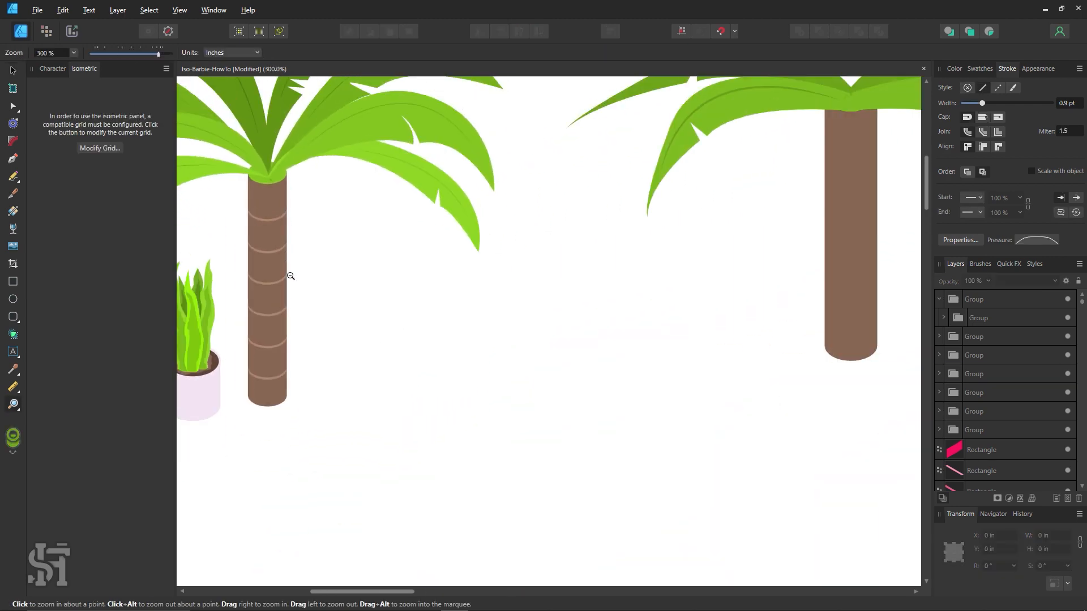
pyautogui.keyDown('alt'); pyautogui.click(290, 275); pyautogui.keyUp('alt')
pyautogui.moveTo(588, 296); pyautogui.dragTo(425, 348)
pyautogui.click(13, 74)
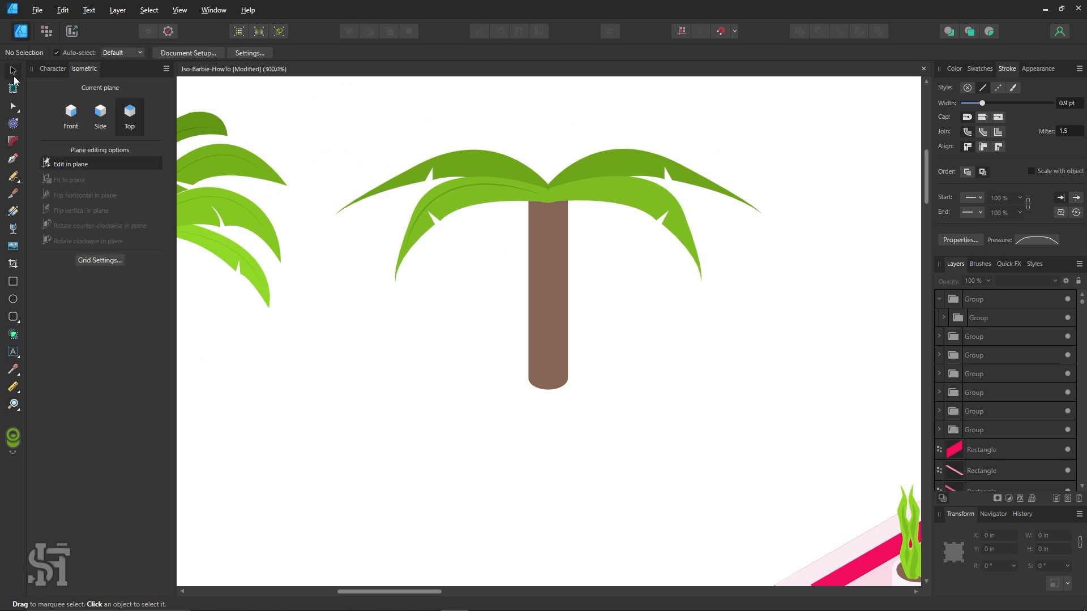
pyautogui.click(550, 304)
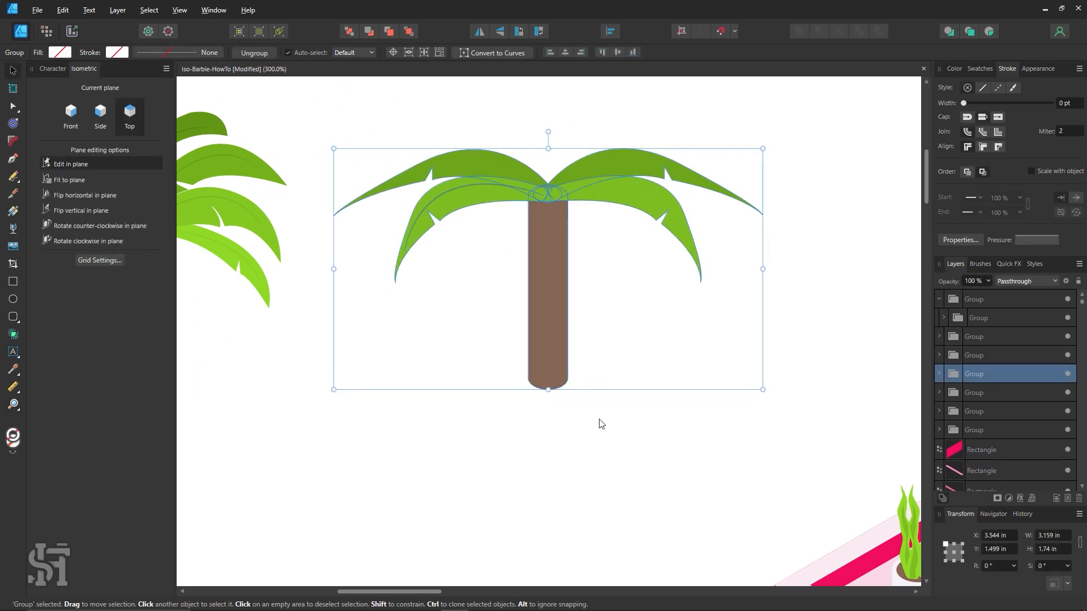
pyautogui.doubleClick(534, 340)
pyautogui.moveTo(534, 339); pyautogui.dragTo(347, 393)
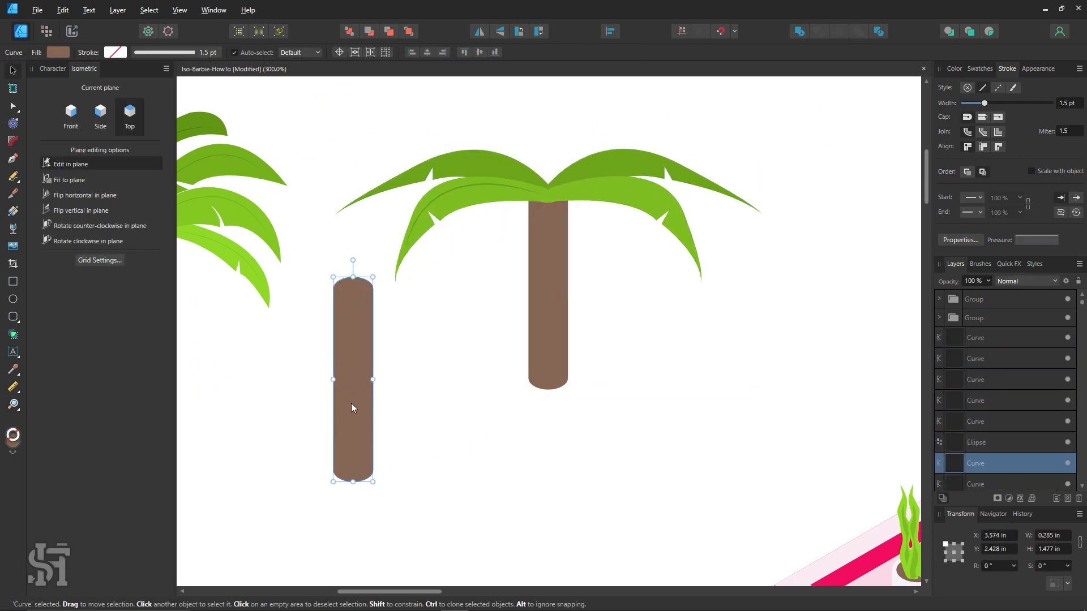
# Step: Duplicate the loose trunk copy and offset the duplicate about 0.02 in upward over it
pyautogui.press('Up')
pyautogui.press('Up')
pyautogui.press('Up')
pyautogui.press('Up')
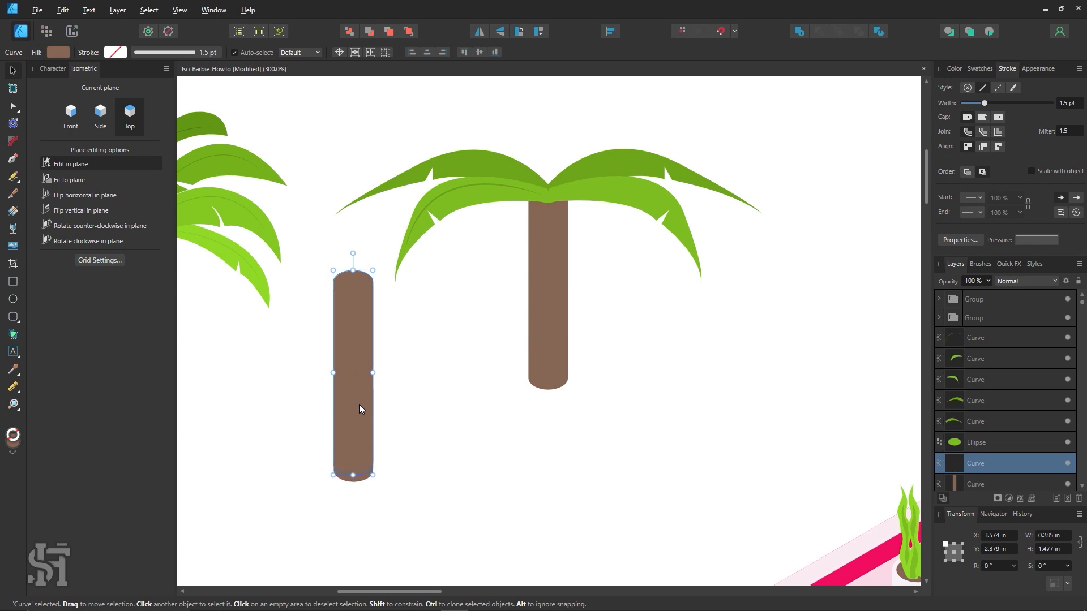
pyautogui.moveTo(358, 405); pyautogui.dragTo(434, 407)
pyautogui.hotkey('ctrl', 'z')
pyautogui.moveTo(363, 437); pyautogui.dragTo(363, 441)
# Step: Subtract the upper trunk copy from the lower one, leaving a thin crescent band, and deselect it
pyautogui.press('z')
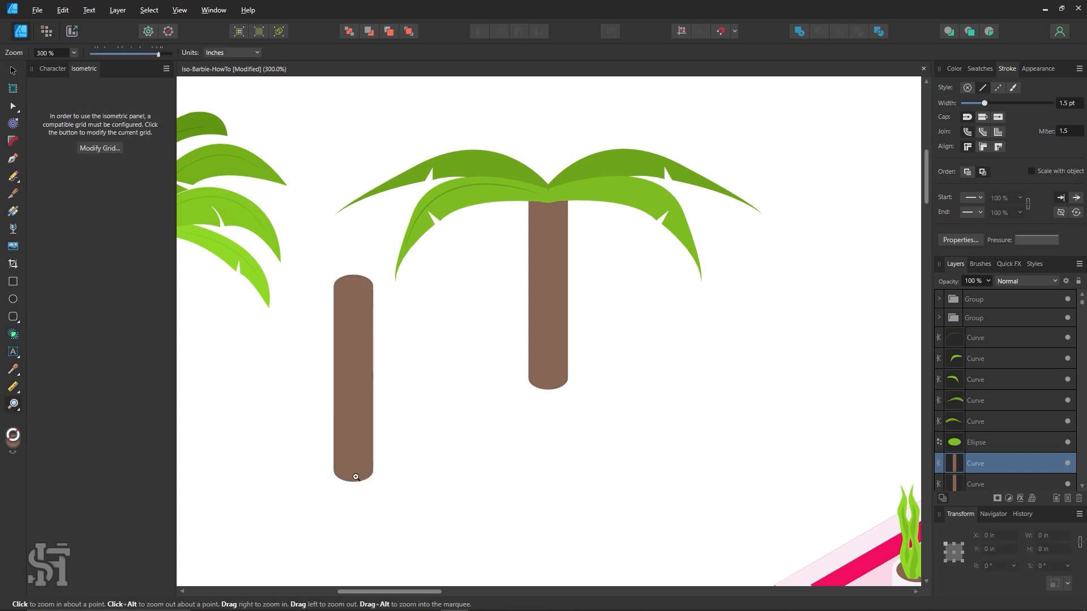
pyautogui.scroll(6, 356, 478)
pyautogui.press('v')
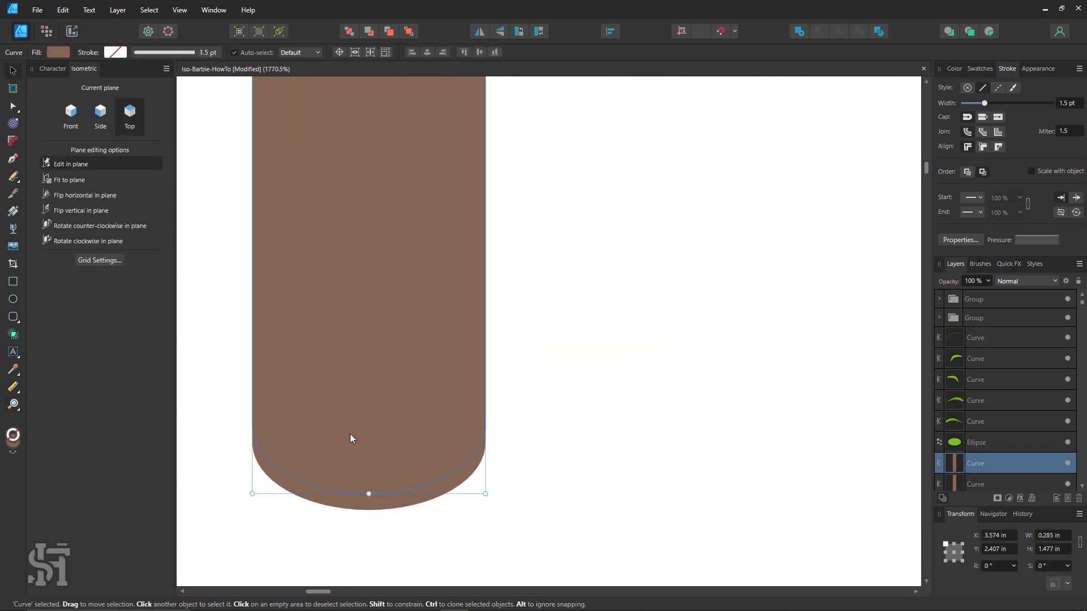
pyautogui.click(352, 507)
pyautogui.keyDown('shift'); pyautogui.click(371, 454); pyautogui.keyUp('shift')
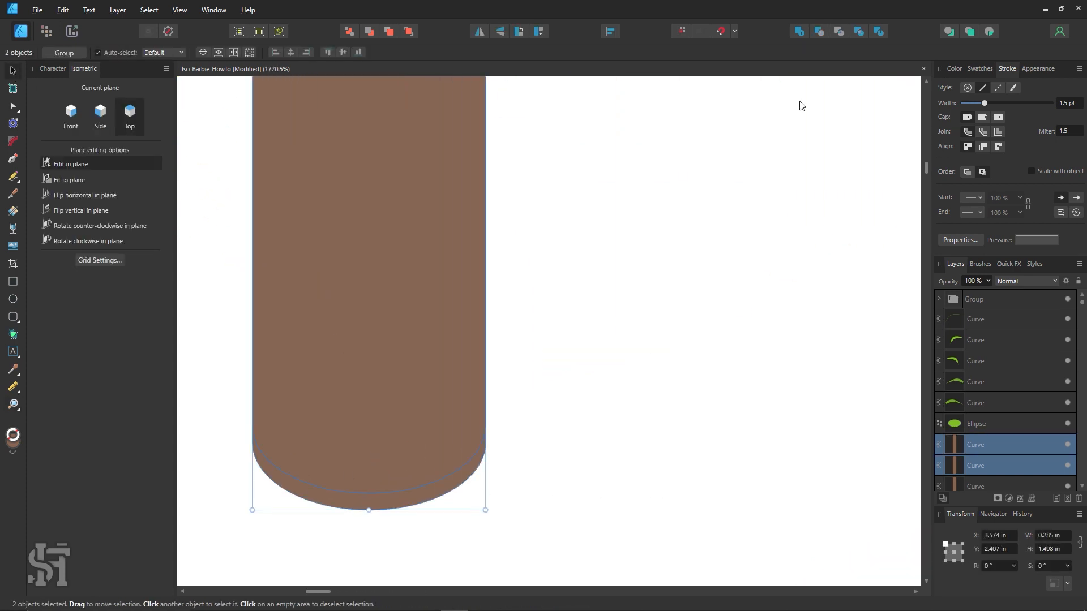
pyautogui.click(840, 33)
pyautogui.hotkey('ctrl', 'z')
pyautogui.click(821, 32)
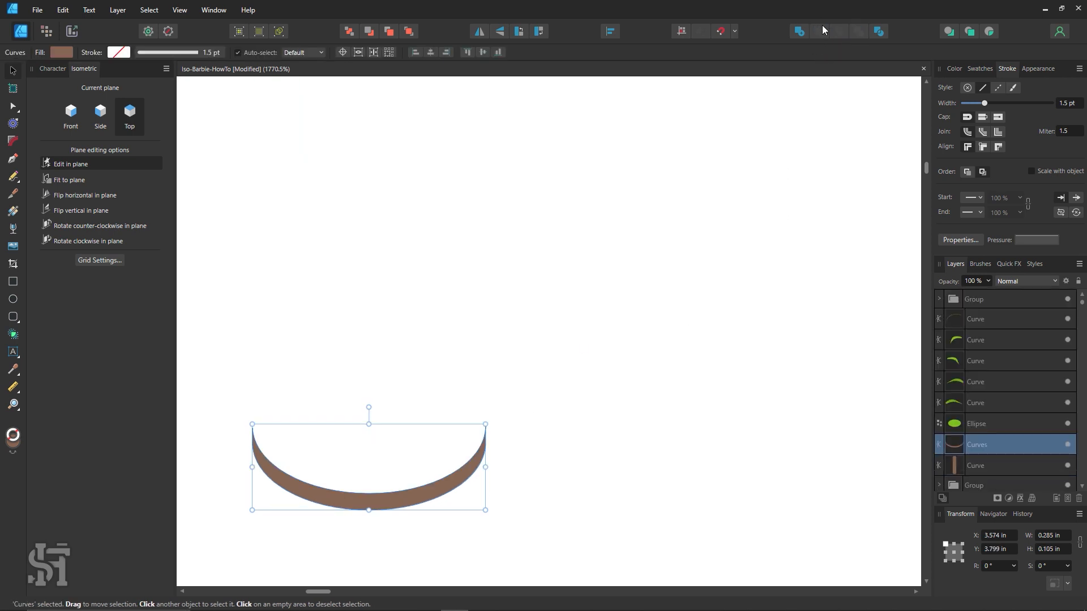
pyautogui.click(692, 237)
# Step: Move the crescent band onto the palm's trunk, just above its rounded base
pyautogui.press('z')
pyautogui.scroll(-8, 605, 347)
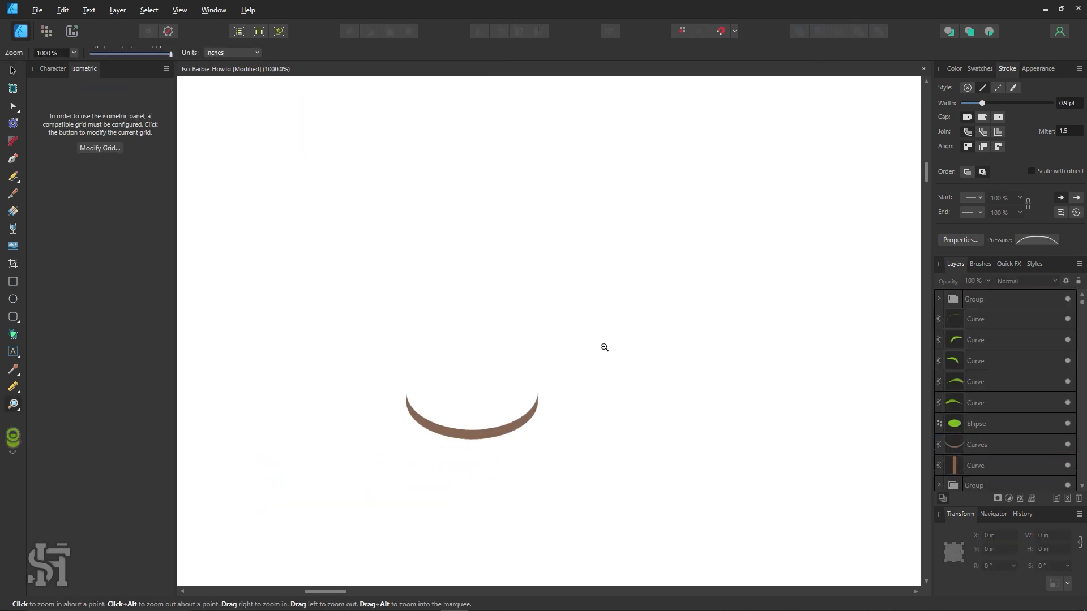
pyautogui.moveTo(726, 282); pyautogui.dragTo(618, 369)
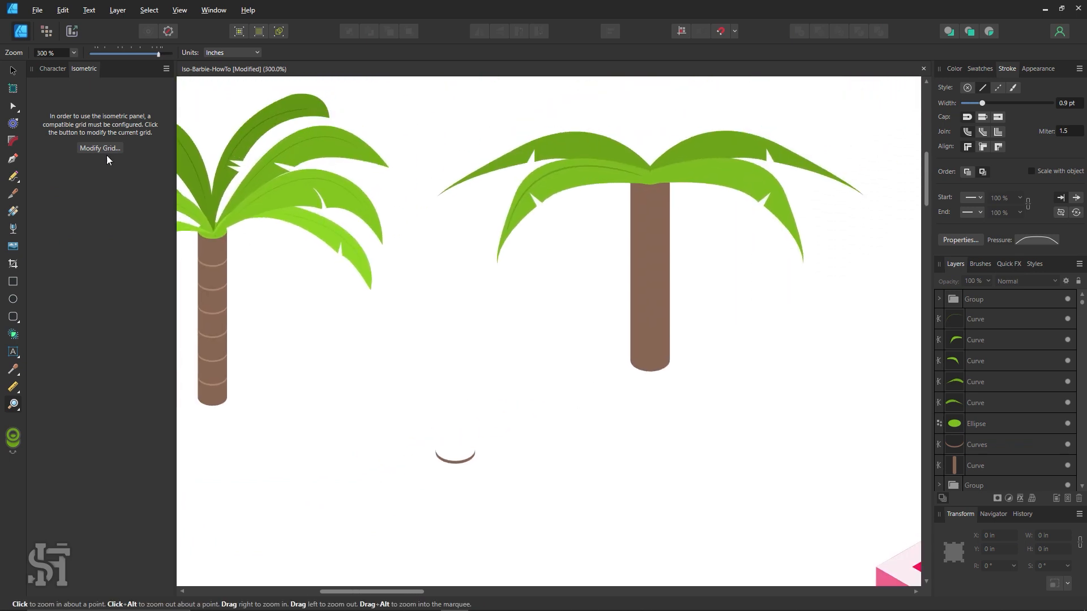
pyautogui.press('v')
pyautogui.moveTo(465, 464); pyautogui.dragTo(659, 358)
# Step: Change the crescent band's fill to a lighter brown, #9F7964
pyautogui.click(980, 68)
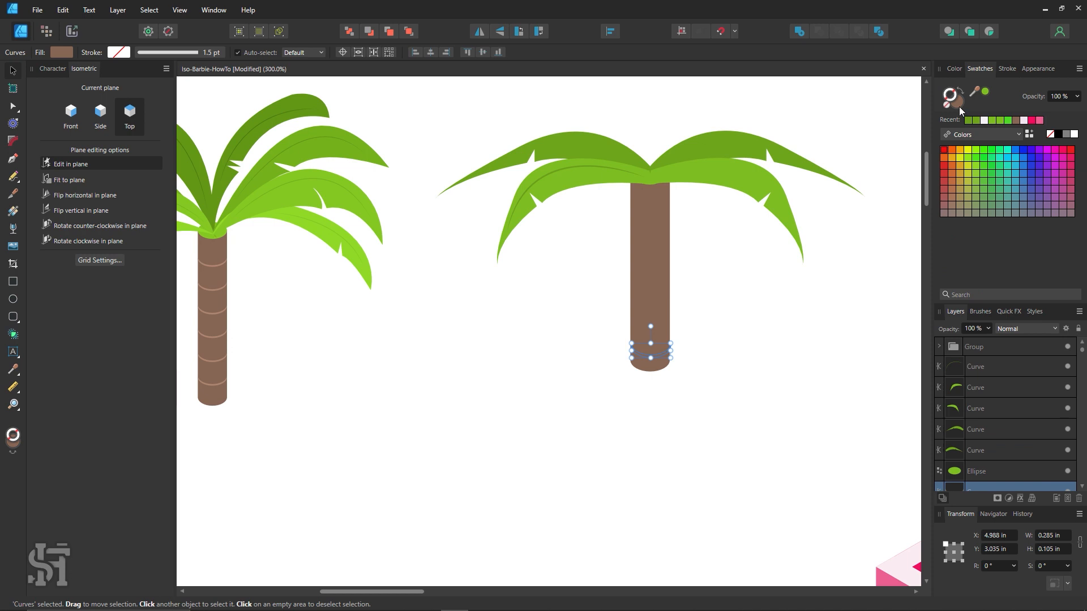
pyautogui.doubleClick(958, 104)
pyautogui.moveTo(792, 282); pyautogui.dragTo(790, 269)
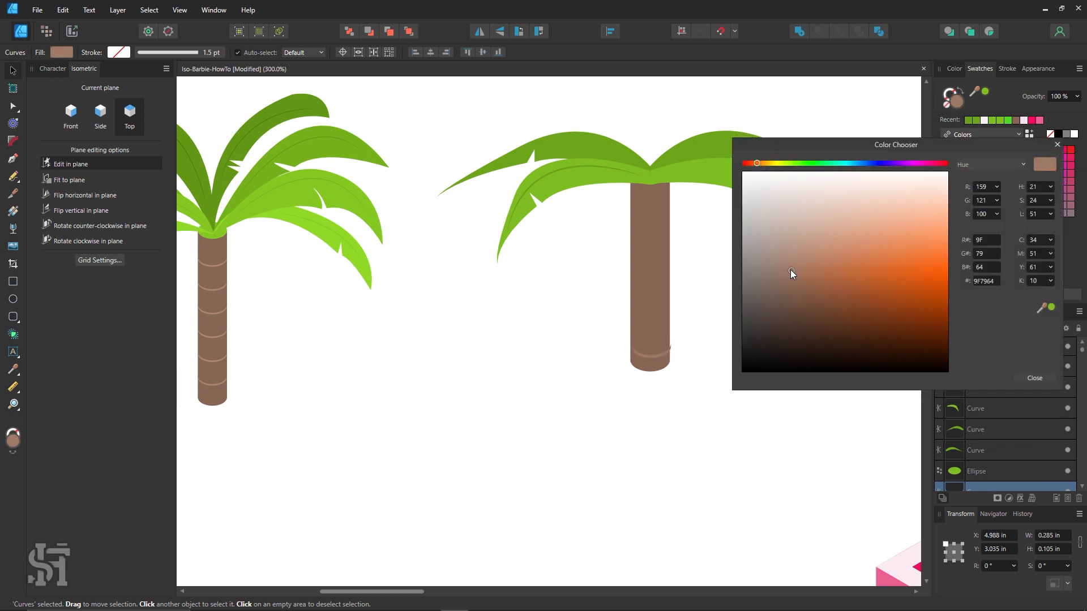
pyautogui.click(1043, 378)
# Step: Align the crescent band exactly with the trunk's side edges near the base and deselect it
pyautogui.press('z')
pyautogui.moveTo(648, 349); pyautogui.dragTo(730, 350)
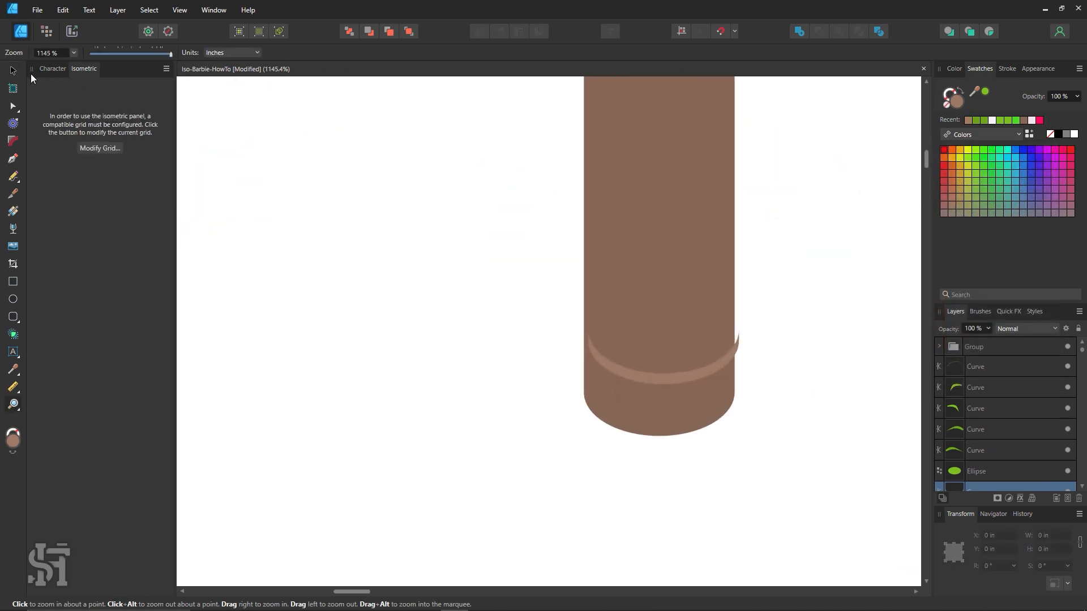
pyautogui.click(13, 70)
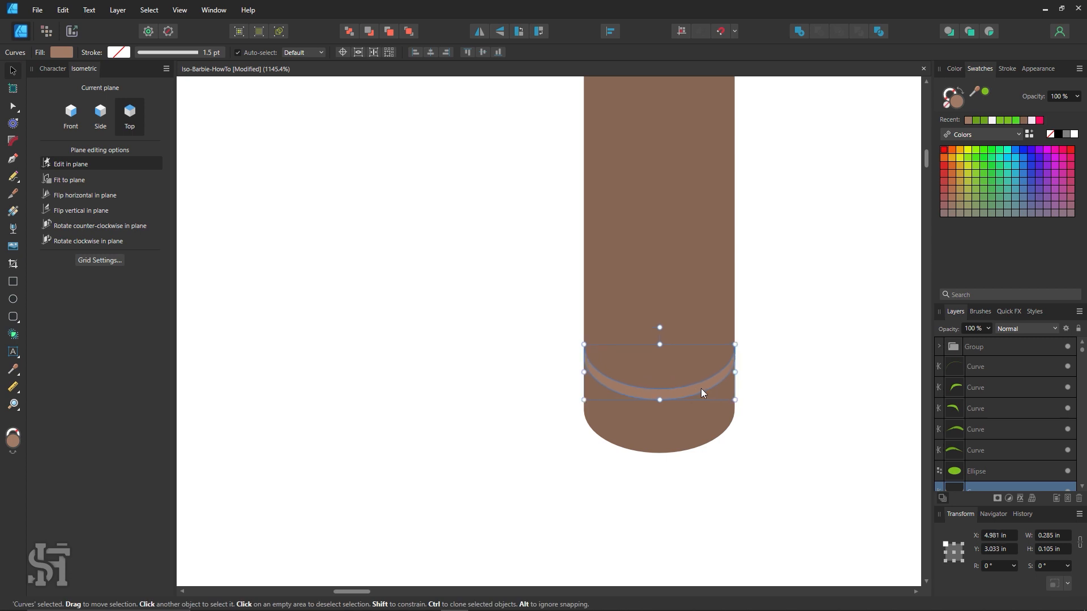
pyautogui.click(775, 405)
# Step: Duplicate the crescent band straight up the trunk by about 0.13 in and deselect the copy
pyautogui.scroll(2, 747, 409)
pyautogui.keyDown('ctrl'); pyautogui.moveTo(704, 419); pyautogui.dragTo(703, 350); pyautogui.keyUp('ctrl')
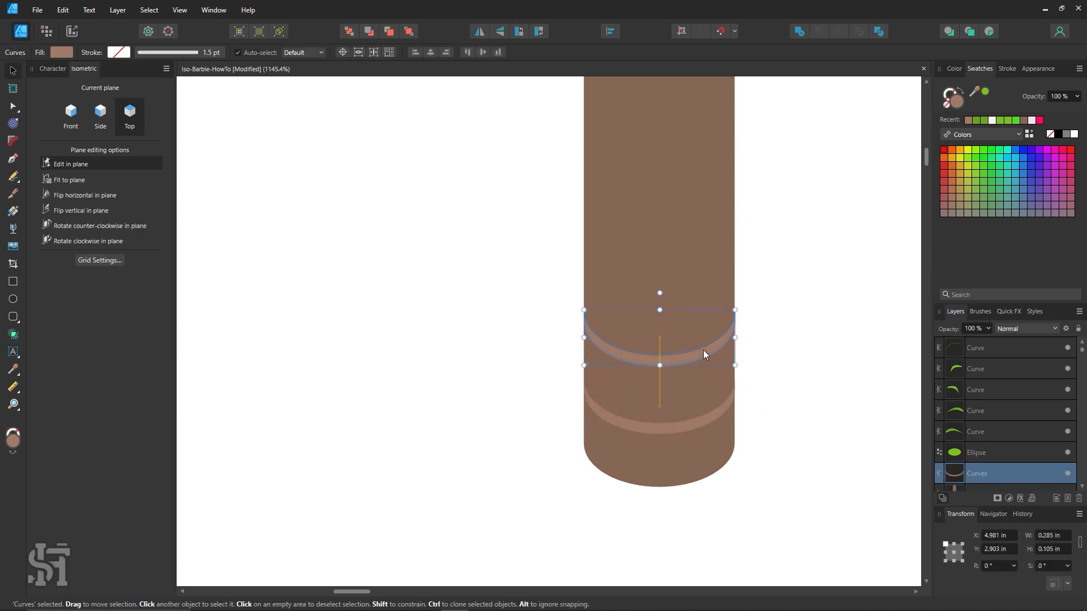
pyautogui.hotkey('ctrl', 'd')
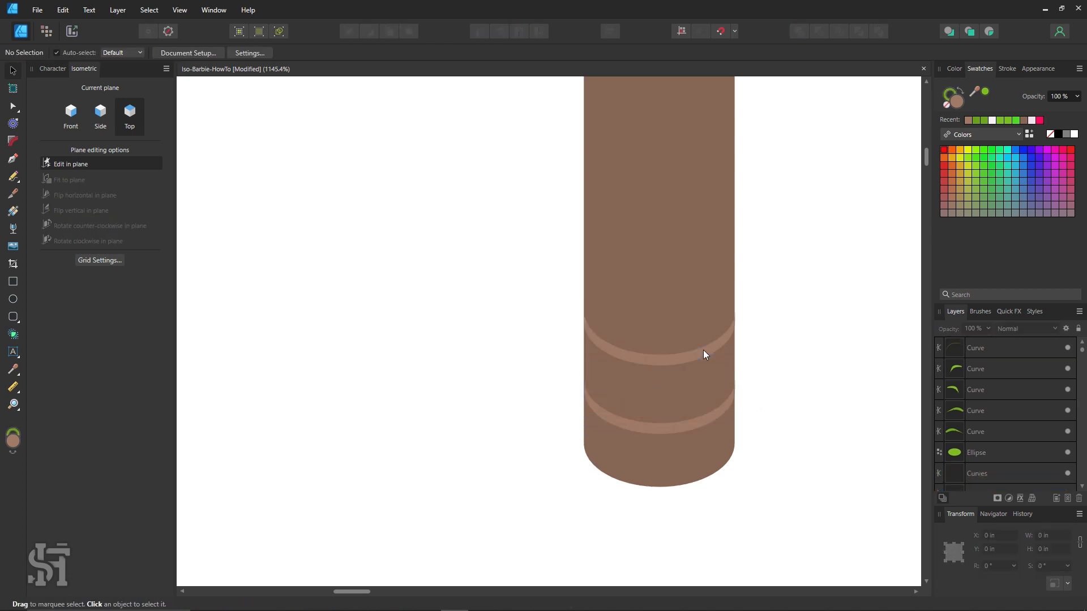
# Step: Duplicate the upper crescent band about 0.14 in straight up the trunk as a third band
pyautogui.press('z')
pyautogui.keyDown('alt'); pyautogui.click(722, 321); pyautogui.keyUp('alt')
pyautogui.moveTo(689, 299); pyautogui.dragTo(575, 385)
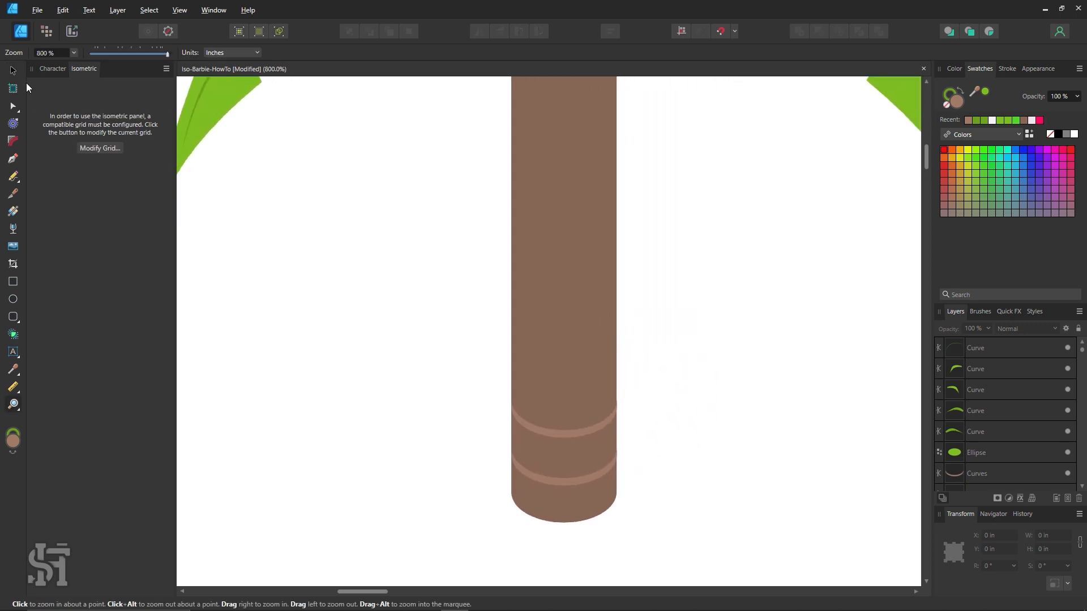
pyautogui.click(12, 70)
pyautogui.click(558, 432)
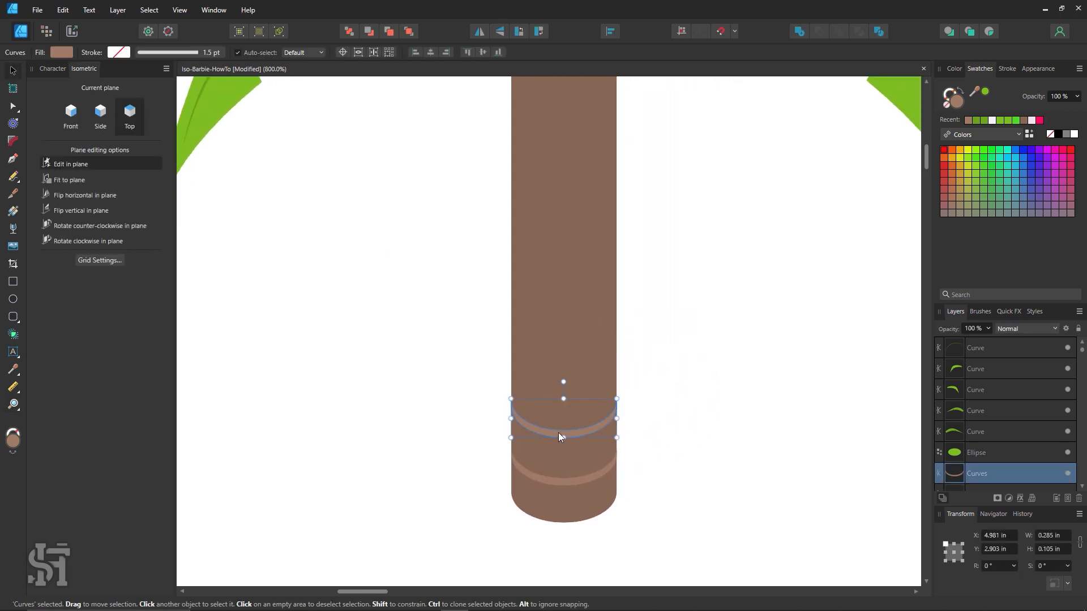
pyautogui.keyDown('ctrl'); pyautogui.moveTo(558, 432); pyautogui.dragTo(567, 380); pyautogui.keyUp('ctrl')
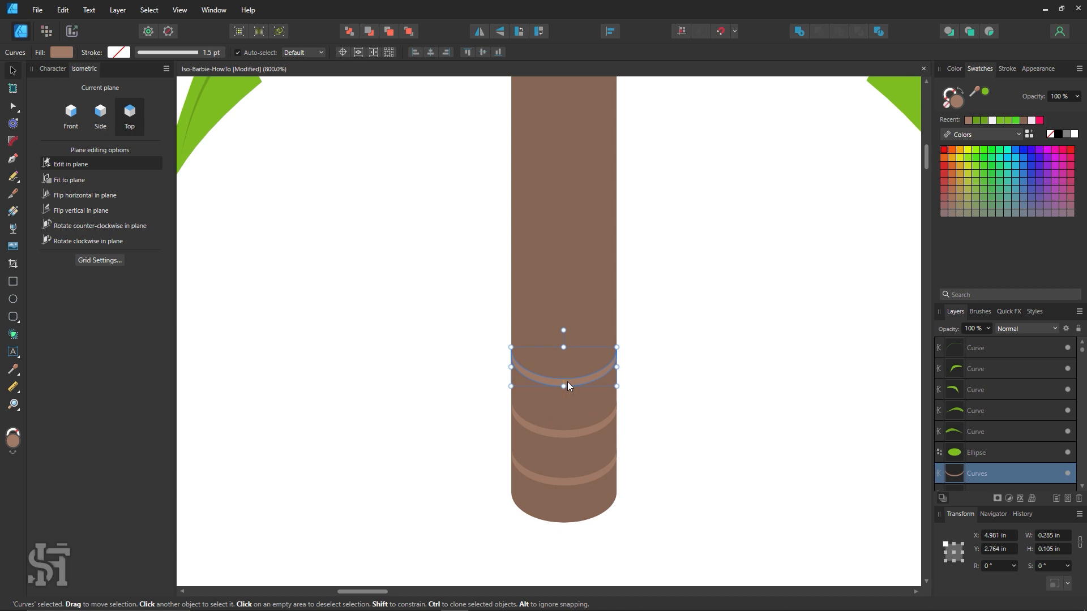
# Step: Repeat the duplication at the same spacing up the trunk until there are seven crescent bands, and deselect them
pyautogui.hotkey('ctrl', 'j')
pyautogui.hotkey('ctrl', 'j')
pyautogui.hotkey('ctrl', 'j')
pyautogui.hotkey('ctrl', 'j')
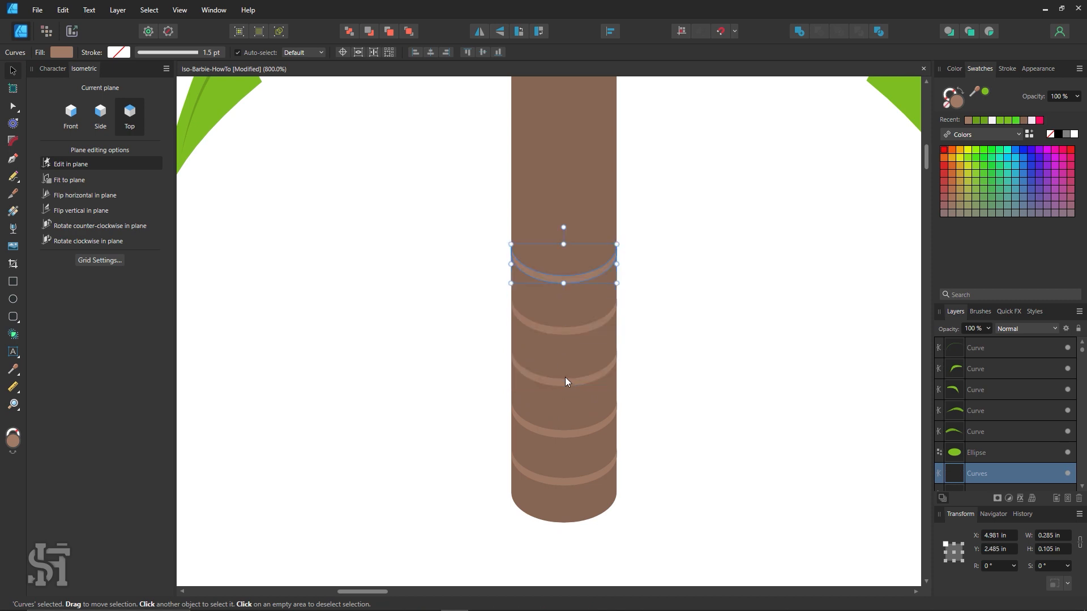
pyautogui.scroll(1, 671, 372)
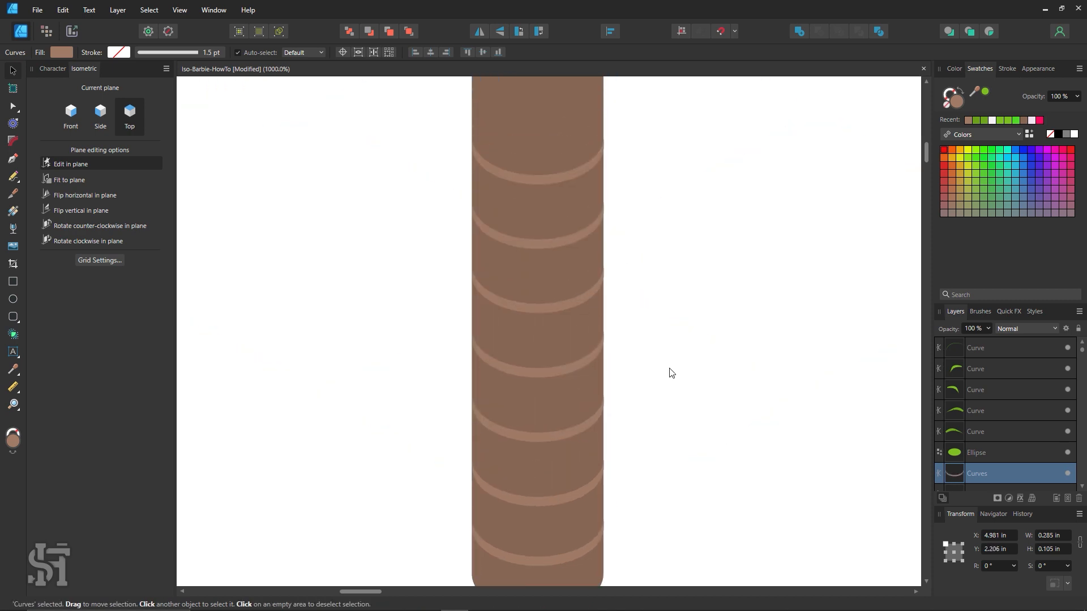
pyautogui.press('z')
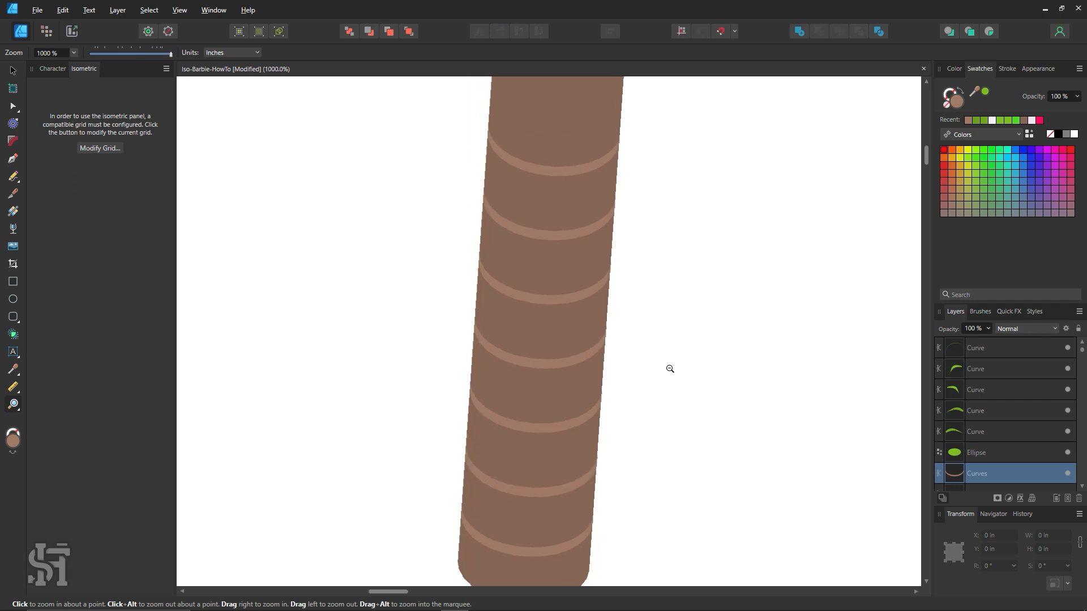
pyautogui.scroll(-4, 671, 369)
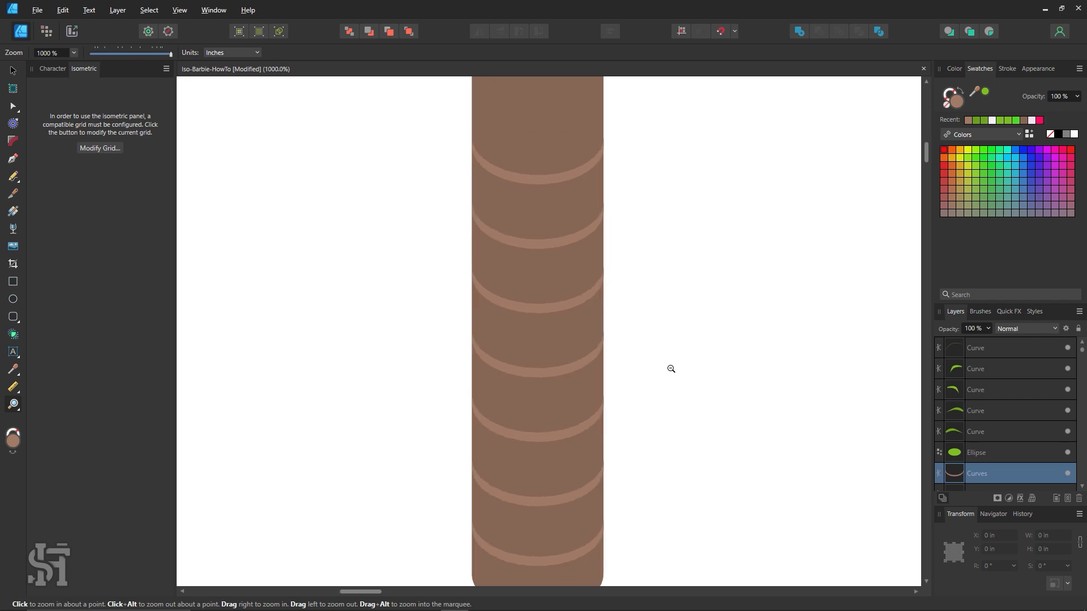
pyautogui.click(13, 70)
pyautogui.hotkey('ctrl', 'd')
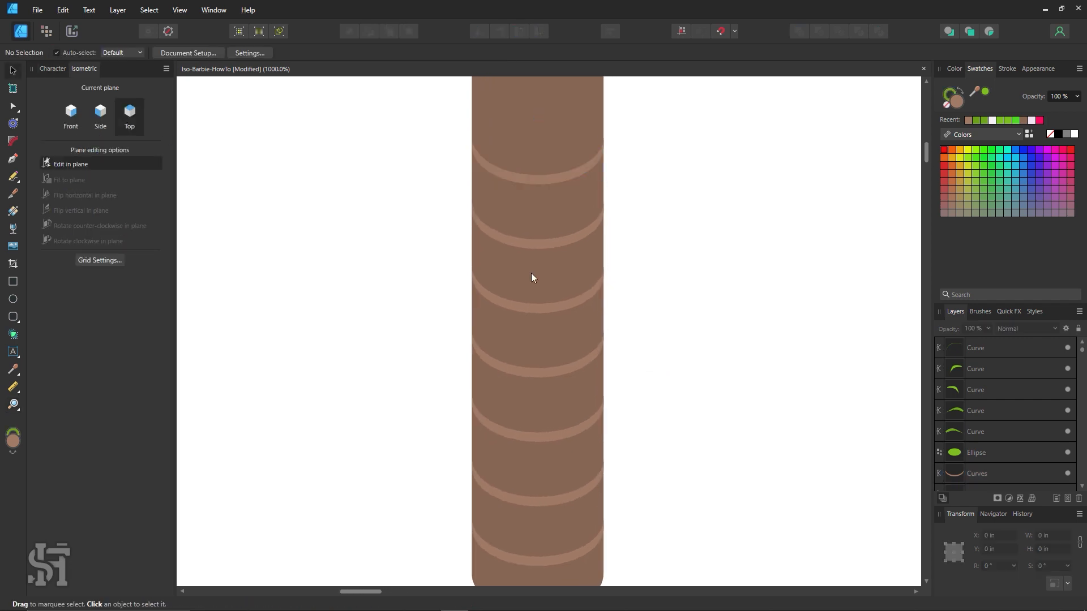
# Step: Continue the crescent bands up to the leaves with two more copies and select all nine bands
pyautogui.press('z')
pyautogui.keyDown('alt'); pyautogui.click(607, 296); pyautogui.keyUp('alt')
pyautogui.keyDown('alt'); pyautogui.click(607, 296); pyautogui.keyUp('alt')
pyautogui.keyDown('alt'); pyautogui.click(607, 296); pyautogui.keyUp('alt')
pyautogui.keyDown('alt'); pyautogui.click(604, 296); pyautogui.keyUp('alt')
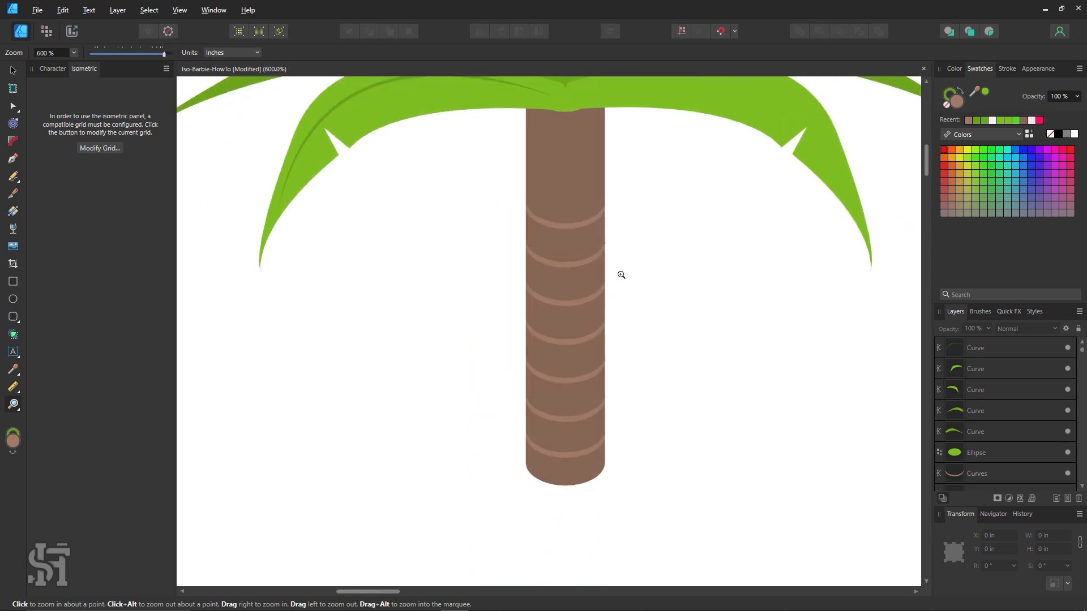
pyautogui.moveTo(621, 274); pyautogui.dragTo(574, 304)
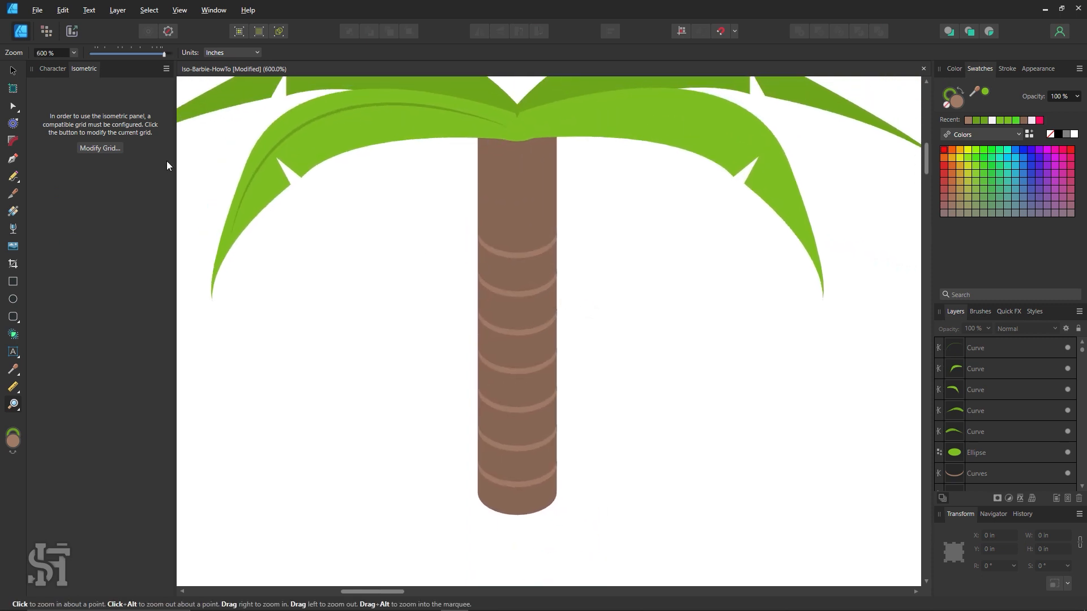
pyautogui.click(13, 70)
pyautogui.moveTo(531, 249); pyautogui.dragTo(429, 538)
pyautogui.keyDown('shift'); pyautogui.click(538, 170); pyautogui.keyUp('shift')
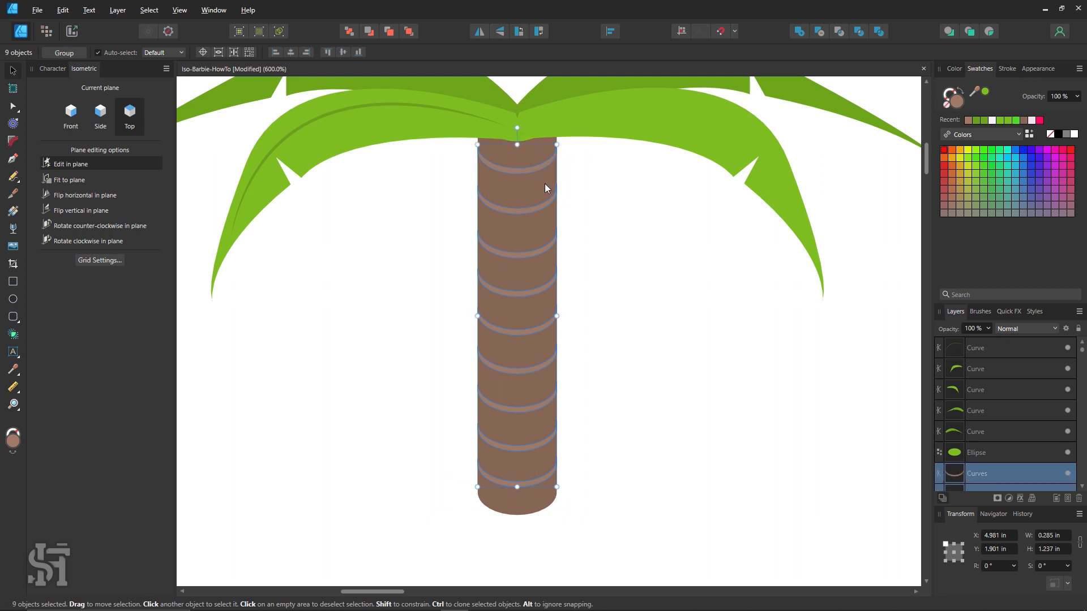
# Step: Distribute the nine crescent bands evenly in the vertical direction within the selection bounds and deselect them
pyautogui.click(610, 33)
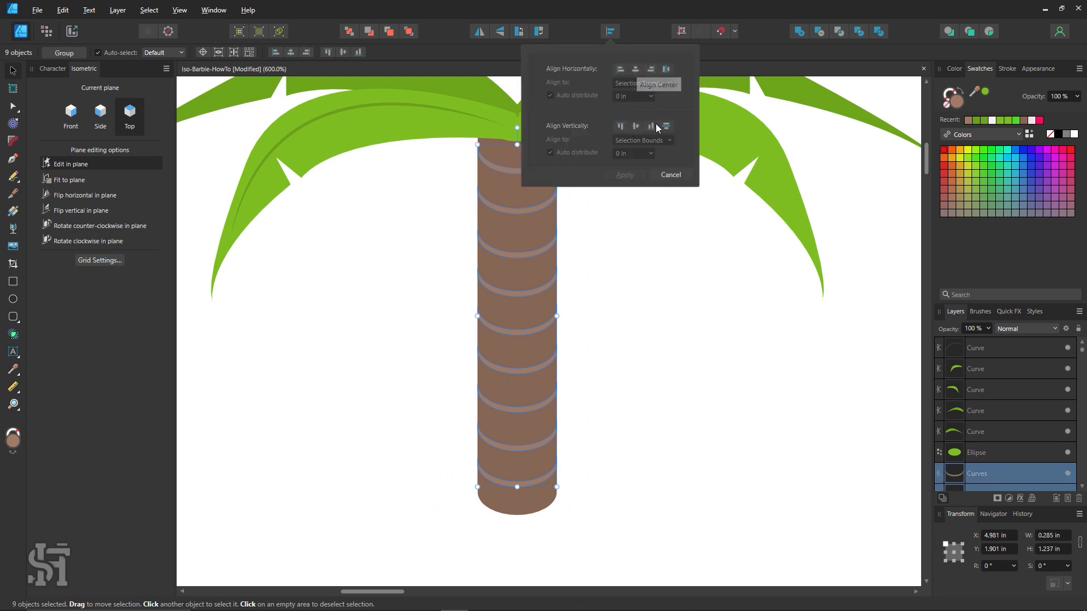
pyautogui.click(670, 127)
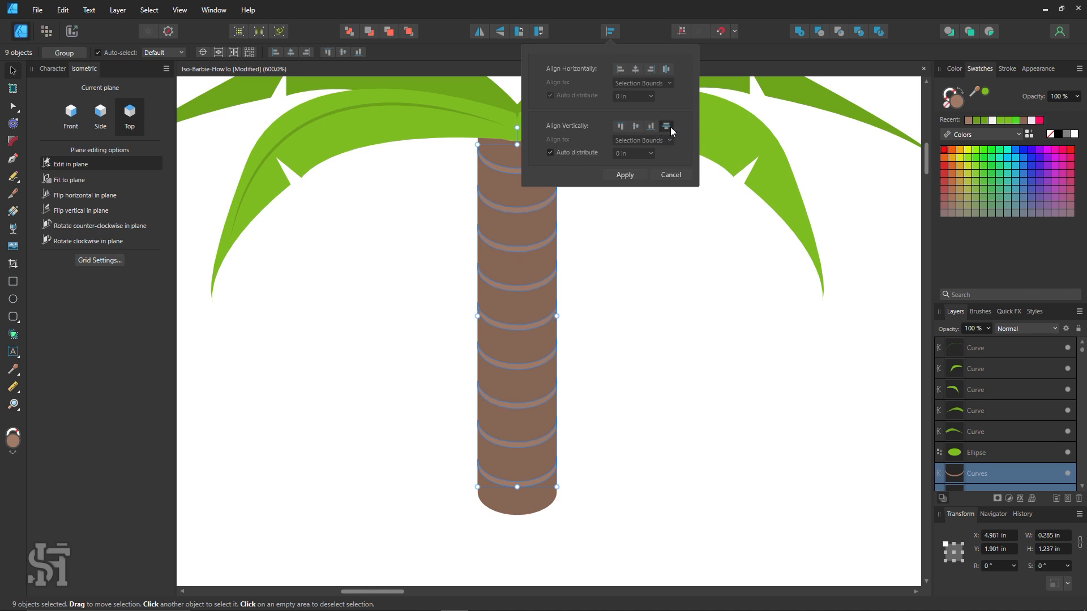
pyautogui.click(625, 175)
pyautogui.click(620, 316)
# Step: Thin out the trunk's rings by deleting three of the crescent bands, leaving six
pyautogui.press('z')
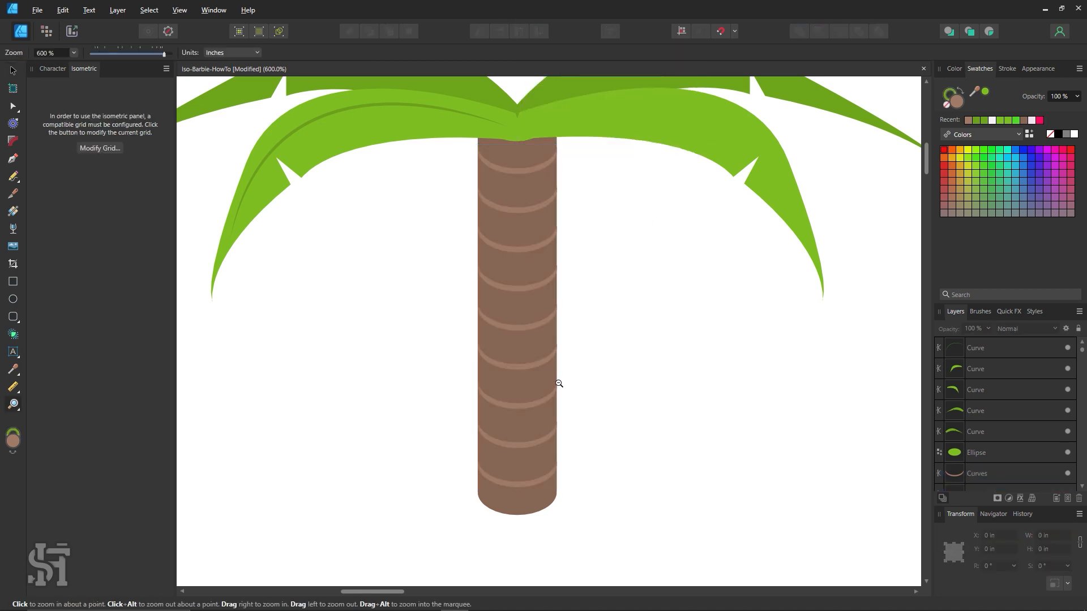
pyautogui.scroll(-5, 559, 381)
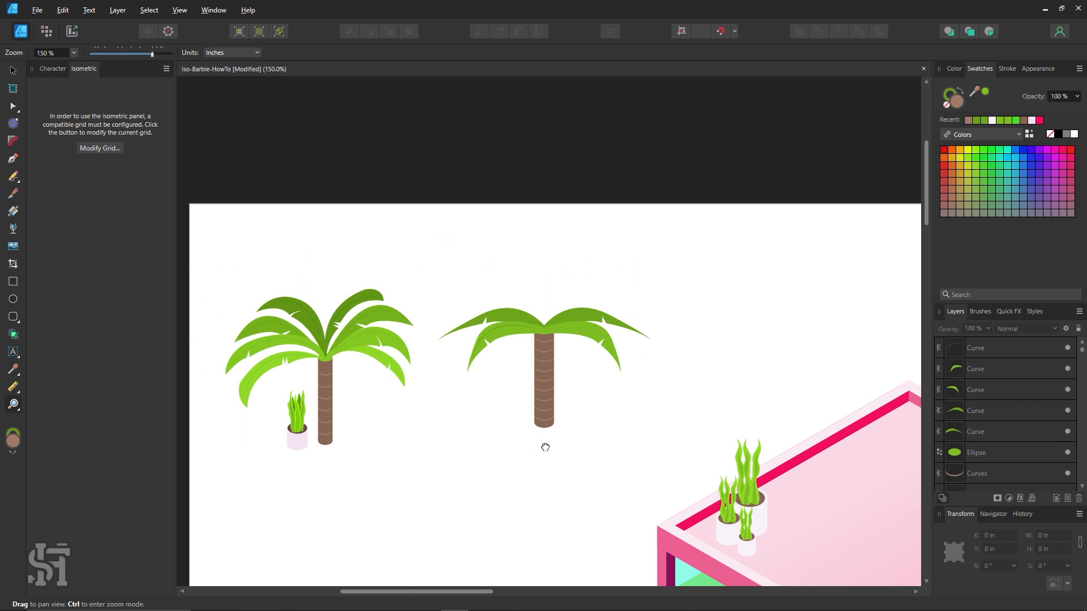
pyautogui.scroll(-3, 546, 444)
pyautogui.press('v')
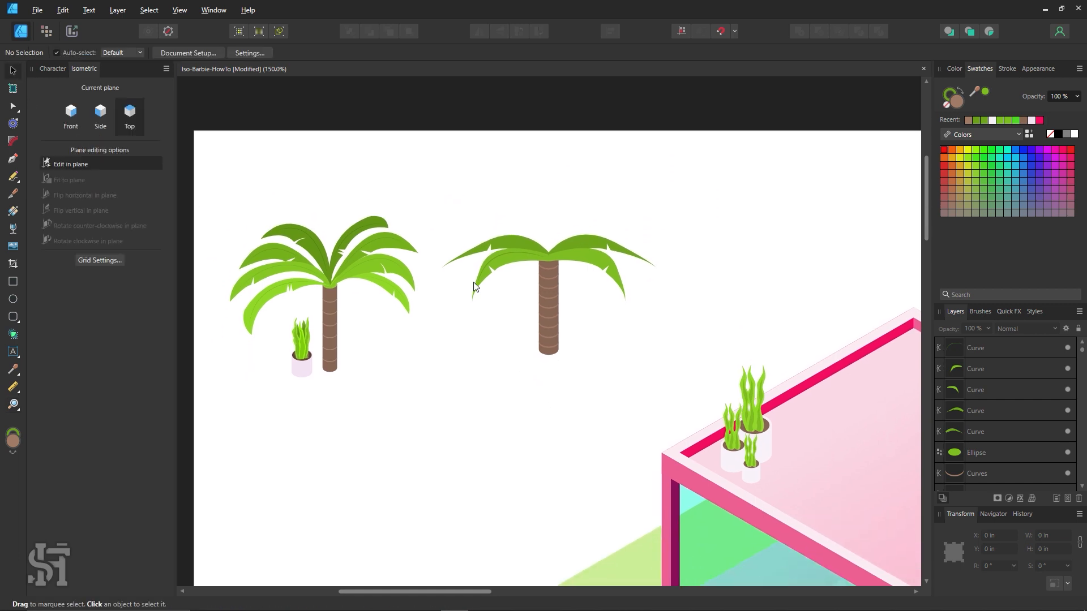
pyautogui.click(551, 296)
pyautogui.press('Delete')
pyautogui.click(549, 326)
pyautogui.press('Delete')
pyautogui.click(556, 276)
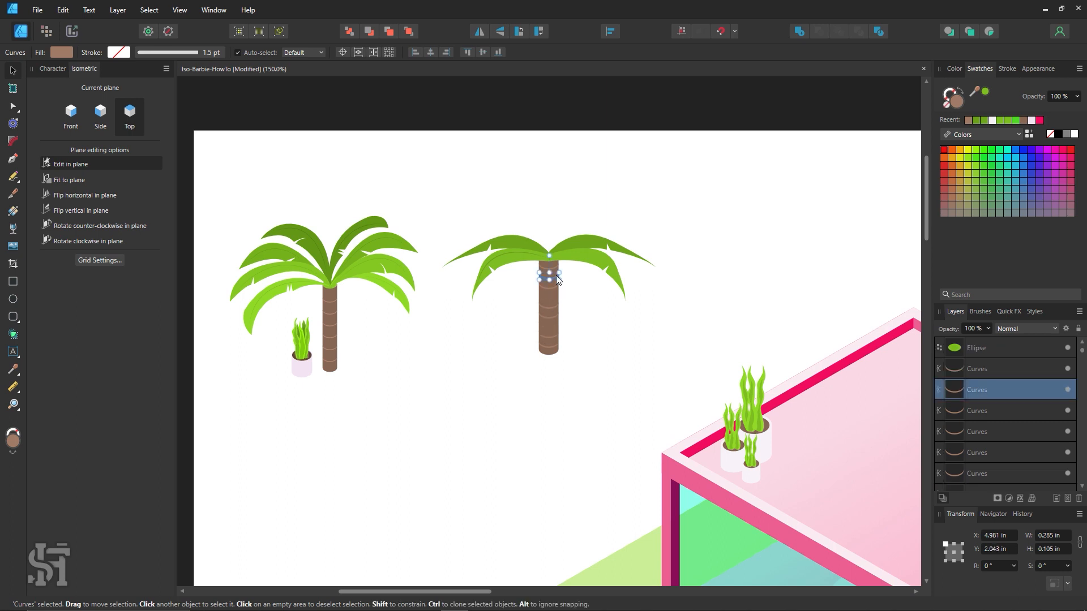
# Step: Select the six remaining crescent bands, space them evenly in the vertical direction and deselect them
pyautogui.moveTo(564, 378); pyautogui.dragTo(536, 261)
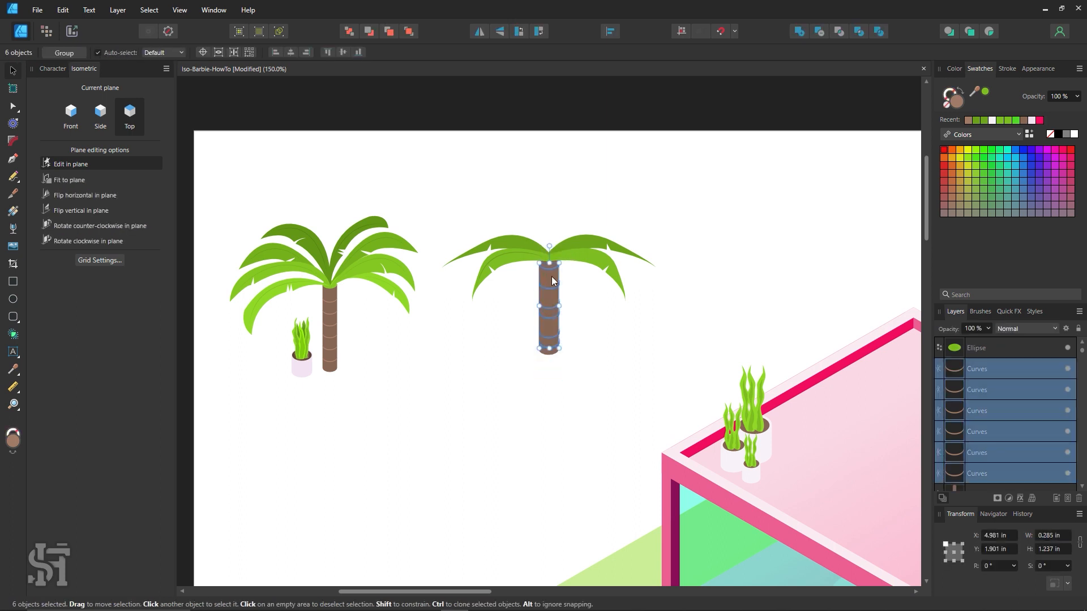
pyautogui.click(611, 31)
pyautogui.click(667, 126)
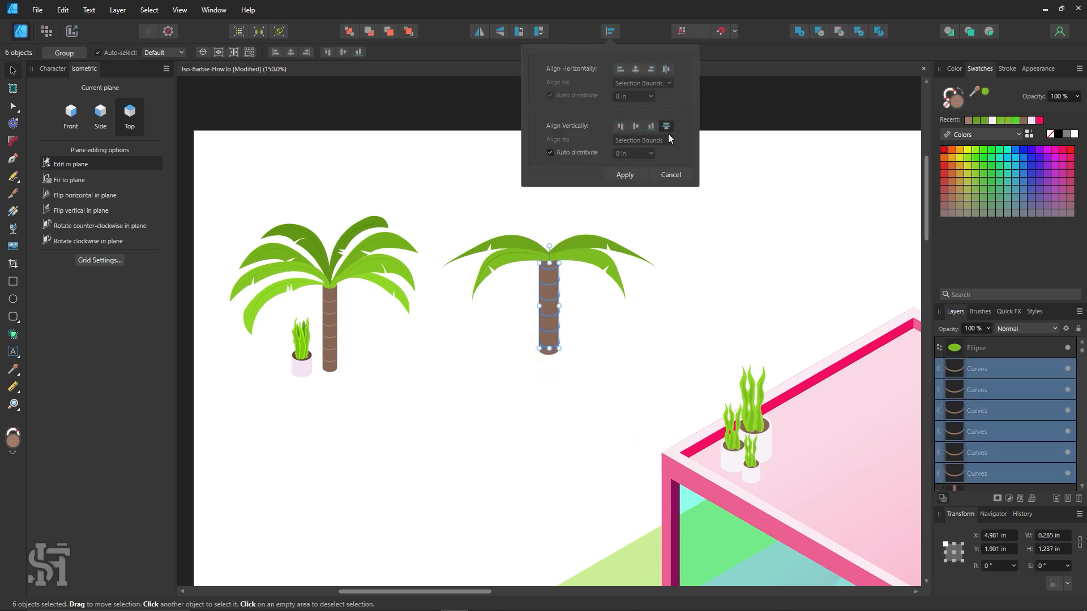
pyautogui.click(646, 369)
# Step: Select all leaves, bands and the trunk of the new palm and group them into one object
pyautogui.press('z')
pyautogui.keyDown('alt'); pyautogui.click(630, 395); pyautogui.keyUp('alt')
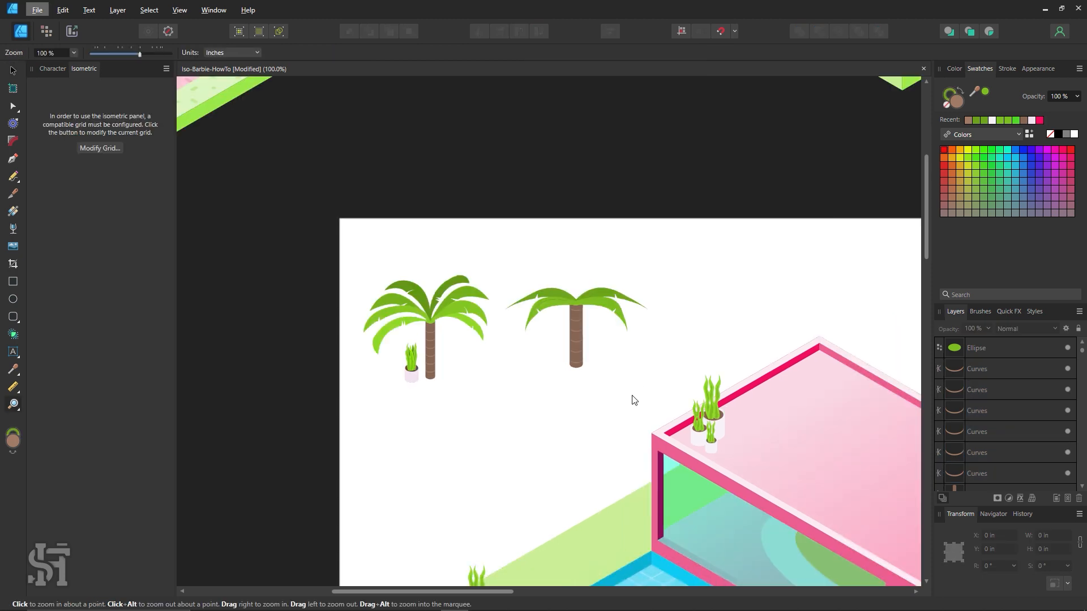
pyautogui.hotkey('alt', 'space')
pyautogui.moveTo(625, 400); pyautogui.dragTo(551, 319)
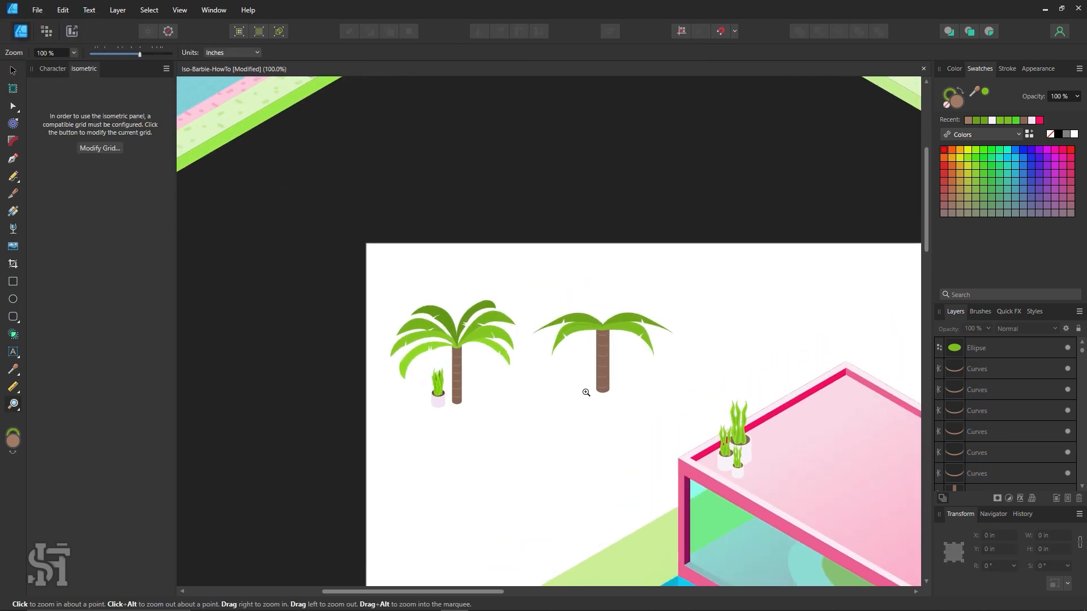
pyautogui.moveTo(586, 393); pyautogui.dragTo(507, 335)
pyautogui.click(16, 70)
pyautogui.moveTo(644, 218); pyautogui.dragTo(434, 358)
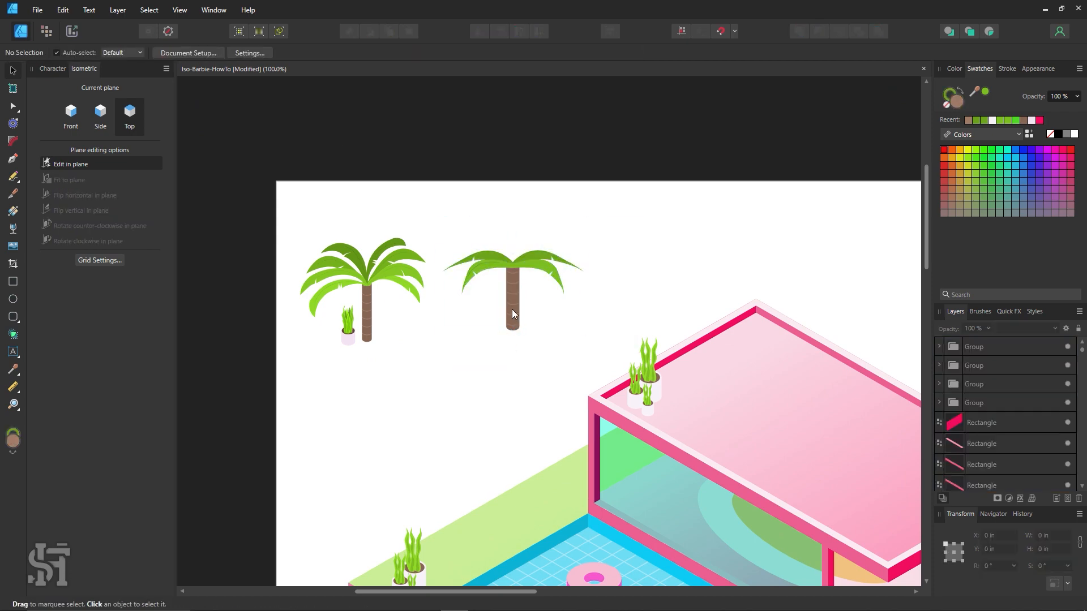
# Step: Move the palm group into the house scene, onto the lawn behind the pool beside the glass wall
pyautogui.moveTo(512, 310); pyautogui.dragTo(559, 513)
pyautogui.press('z')
pyautogui.keyDown('alt'); pyautogui.click(592, 523); pyautogui.keyUp('alt')
pyautogui.keyDown('alt'); pyautogui.click(592, 524); pyautogui.keyUp('alt')
pyautogui.moveTo(572, 459); pyautogui.dragTo(430, 343)
pyautogui.click(493, 393)
pyautogui.click(12, 69)
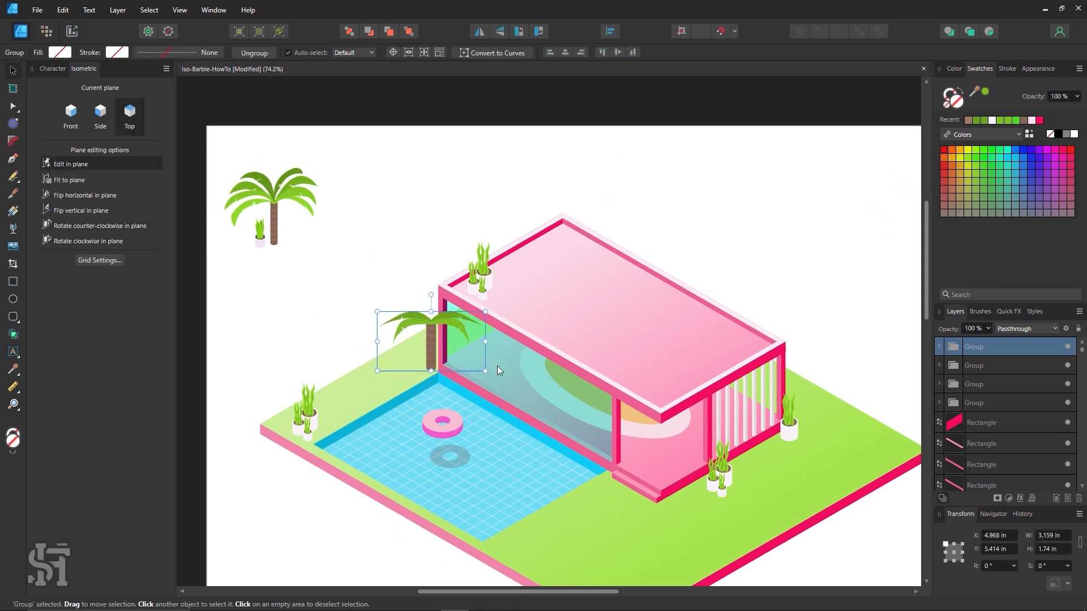
pyautogui.moveTo(484, 316); pyautogui.dragTo(767, 136)
pyautogui.moveTo(570, 293); pyautogui.dragTo(391, 308)
pyautogui.hotkey('ctrl', 'z')
pyautogui.hotkey('ctrl', 'z')
# Step: Enlarge the palm behind the pool to about 1.5 times its size and place a copy on the lawn's far right corner beyond the house
pyautogui.moveTo(485, 311); pyautogui.dragTo(559, 271)
pyautogui.moveTo(451, 330); pyautogui.dragTo(906, 367)
pyautogui.scroll(-1, 339, 362)
pyautogui.hotkey('ctrl', 'd')
pyautogui.press('z')
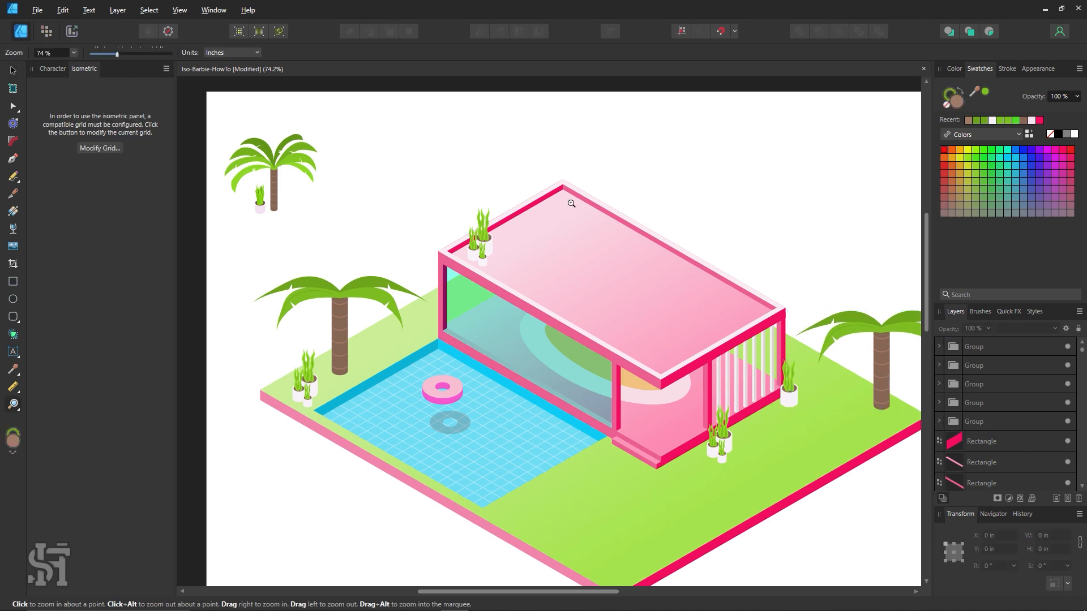
# Step: Examine the two placed palms in the house scene against the finished example palm, and clear any selection
pyautogui.moveTo(531, 206); pyautogui.dragTo(481, 207)
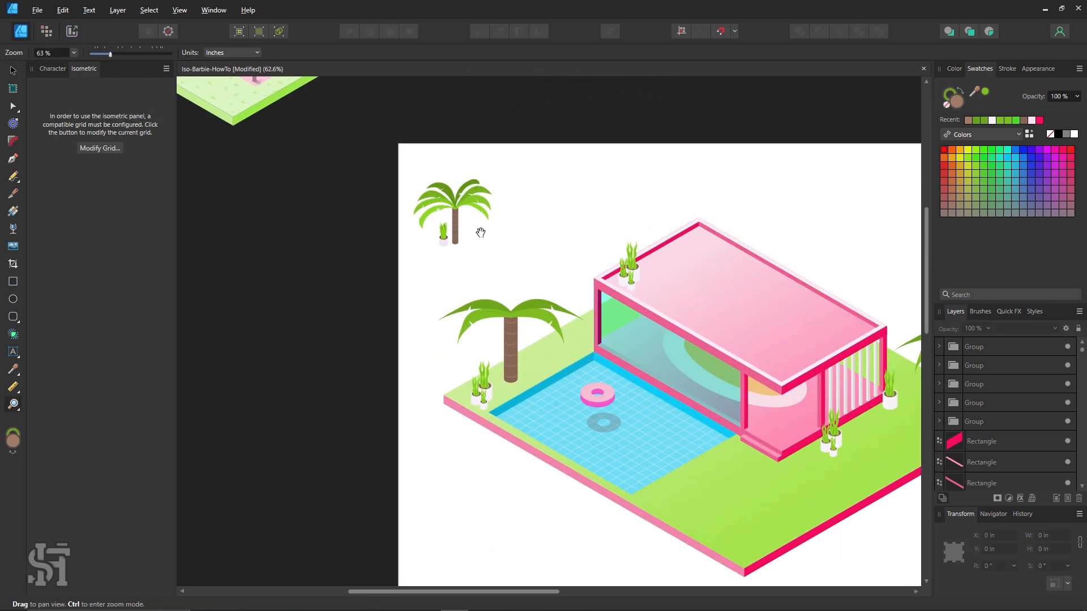
pyautogui.moveTo(480, 233); pyautogui.dragTo(416, 226)
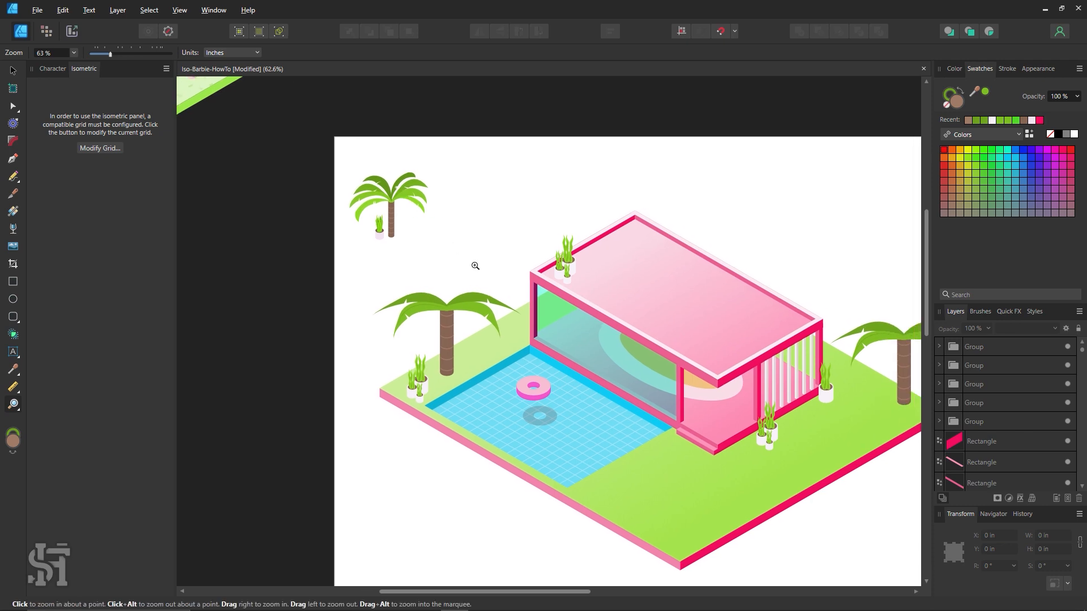
pyautogui.moveTo(375, 195); pyautogui.dragTo(527, 291)
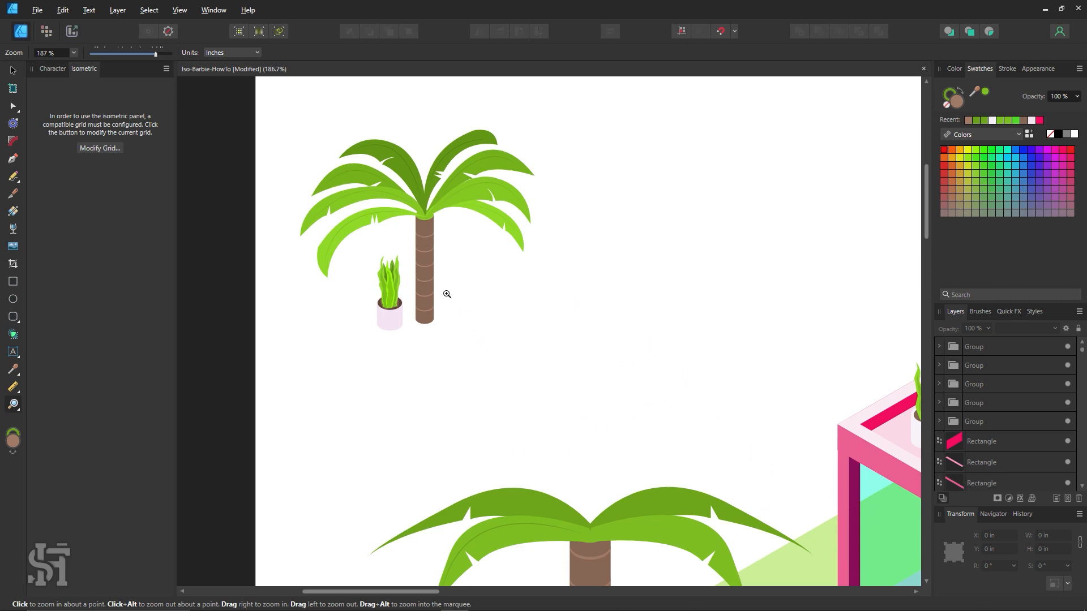
pyautogui.keyDown('alt'); pyautogui.click(666, 395); pyautogui.keyUp('alt')
pyautogui.keyDown('alt'); pyautogui.click(665, 394); pyautogui.keyUp('alt')
pyautogui.keyDown('alt'); pyautogui.click(663, 394); pyautogui.keyUp('alt')
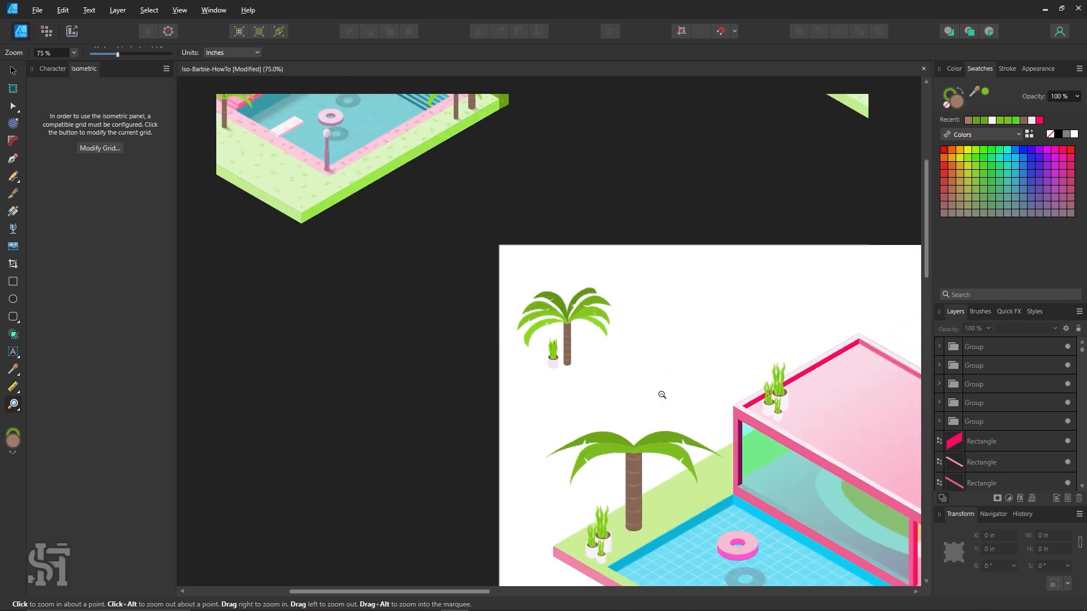
pyautogui.moveTo(490, 313); pyautogui.dragTo(728, 540)
pyautogui.moveTo(553, 395); pyautogui.dragTo(209, 197)
pyautogui.moveTo(598, 492); pyautogui.dragTo(394, 308)
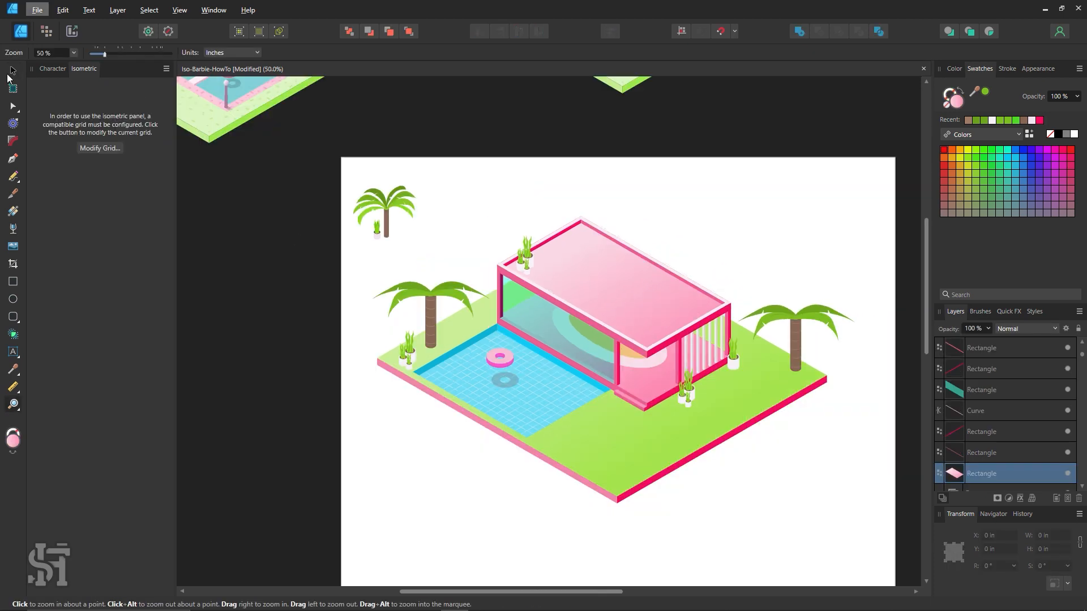
pyautogui.click(9, 72)
pyautogui.click(315, 299)
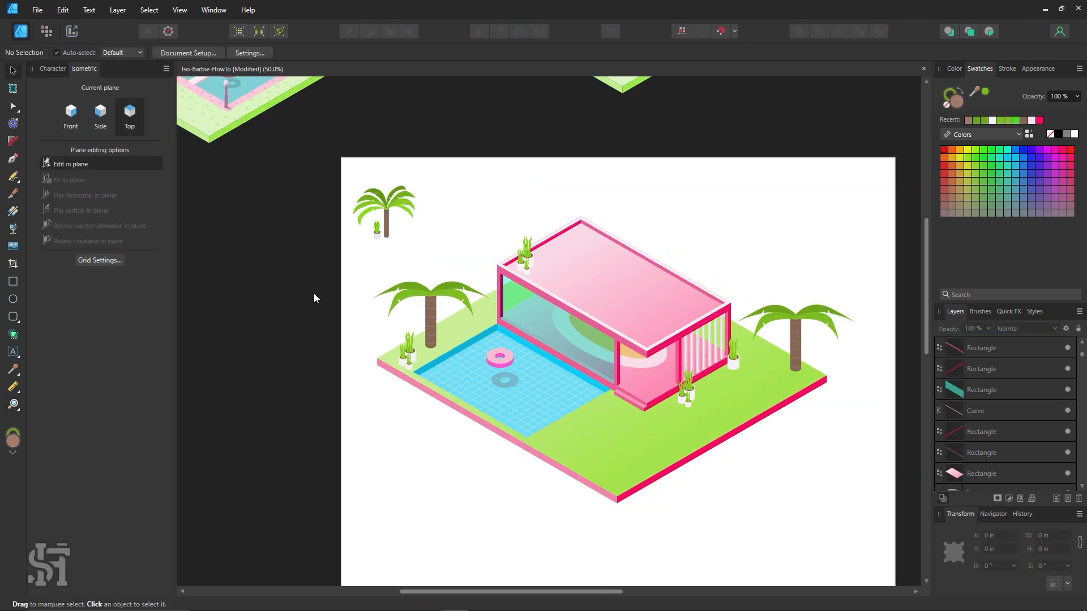
# Step: Examine the finished reference houses and the spare props outside the artboard for further details to add
pyautogui.moveTo(351, 235); pyautogui.dragTo(521, 355)
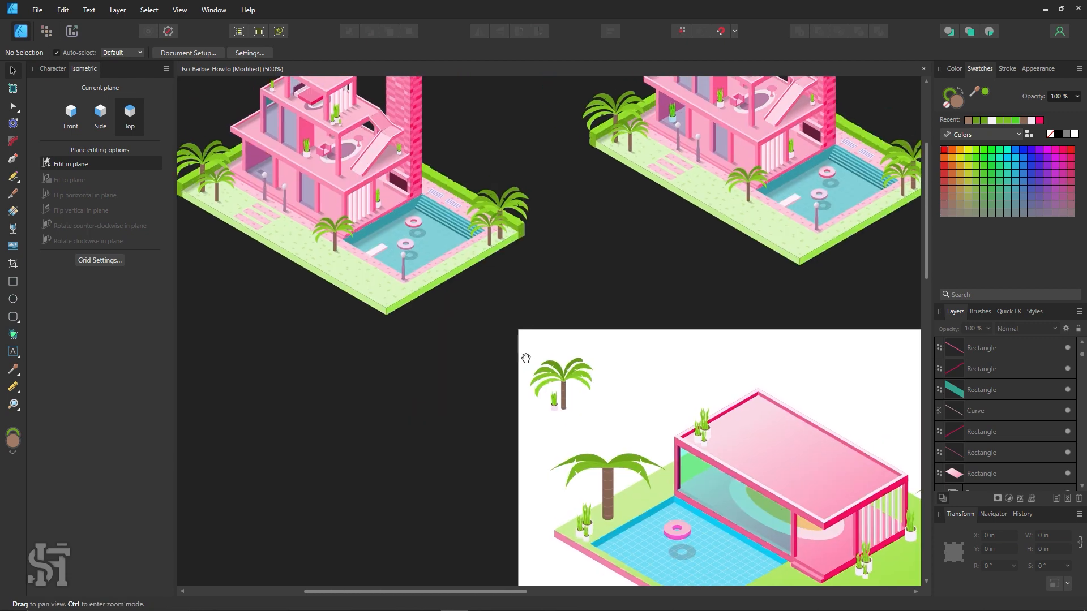
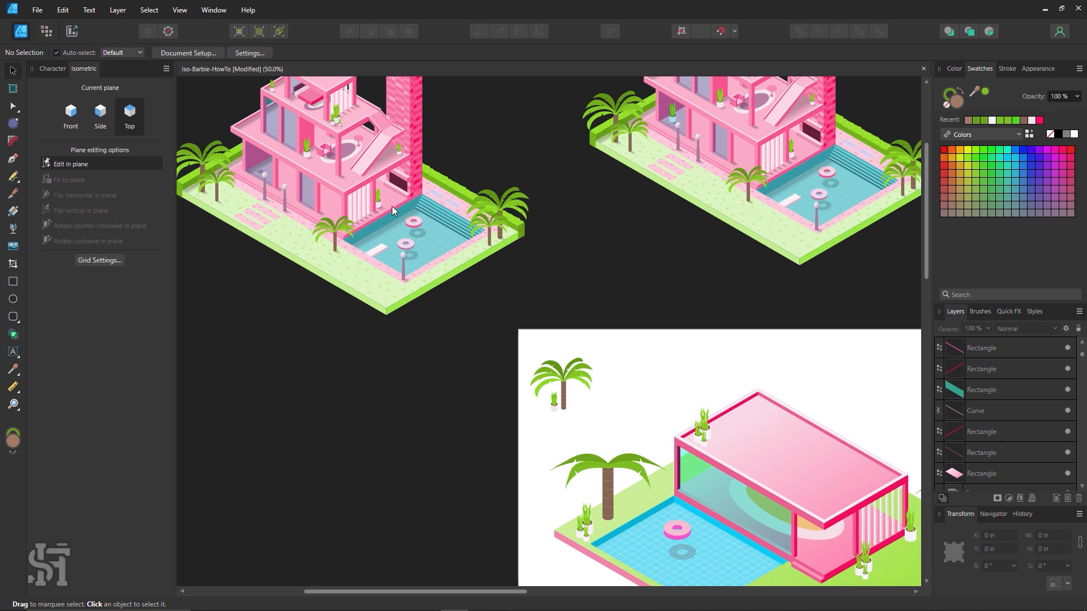
pyautogui.moveTo(501, 361); pyautogui.dragTo(253, 505)
pyautogui.moveTo(706, 400); pyautogui.dragTo(611, 456)
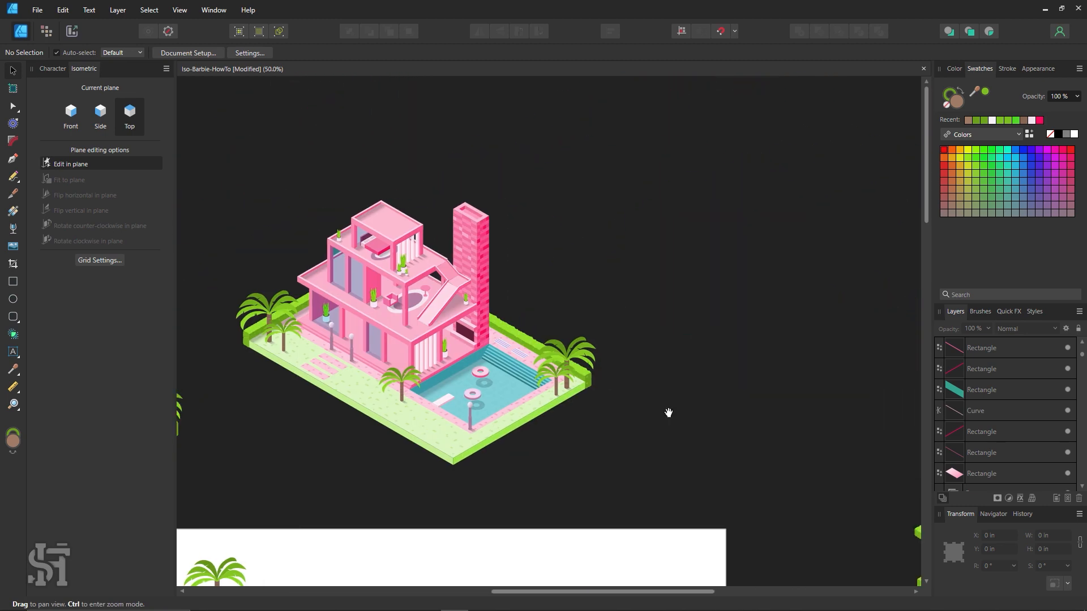
pyautogui.moveTo(830, 419); pyautogui.dragTo(509, 253)
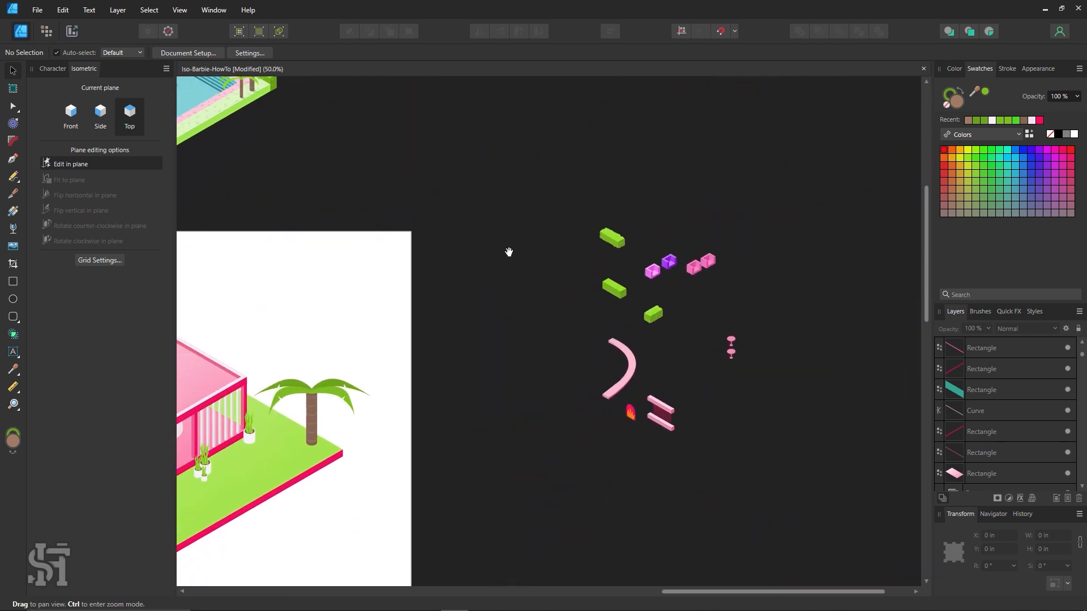
pyautogui.moveTo(455, 311); pyautogui.dragTo(740, 170)
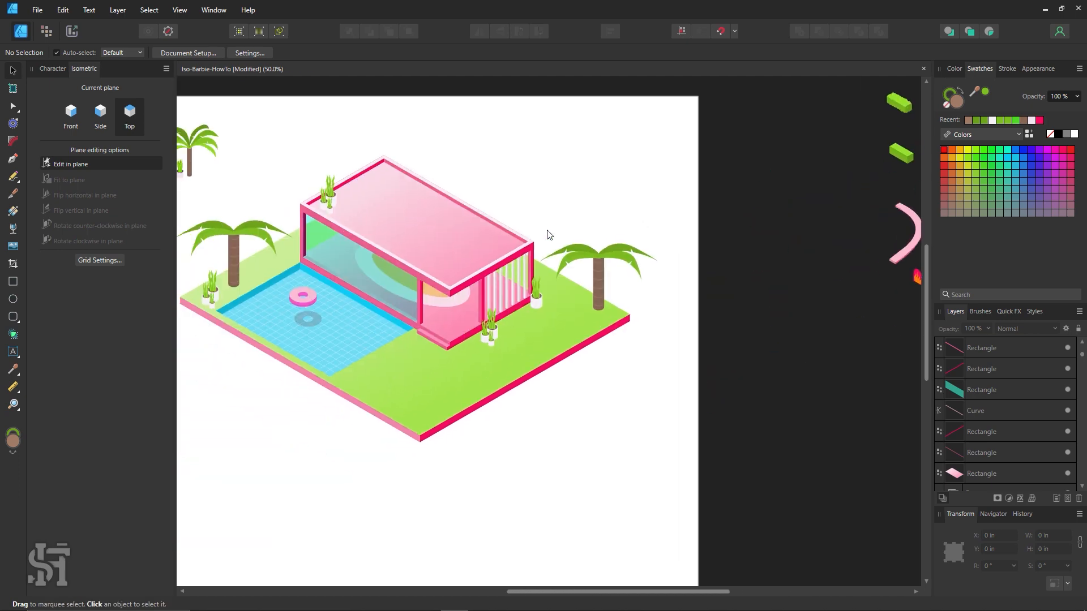
# Step: Show the isometric grid and frame the empty area above the house's roof corner
pyautogui.moveTo(452, 213); pyautogui.dragTo(606, 307)
pyautogui.click(97, 261)
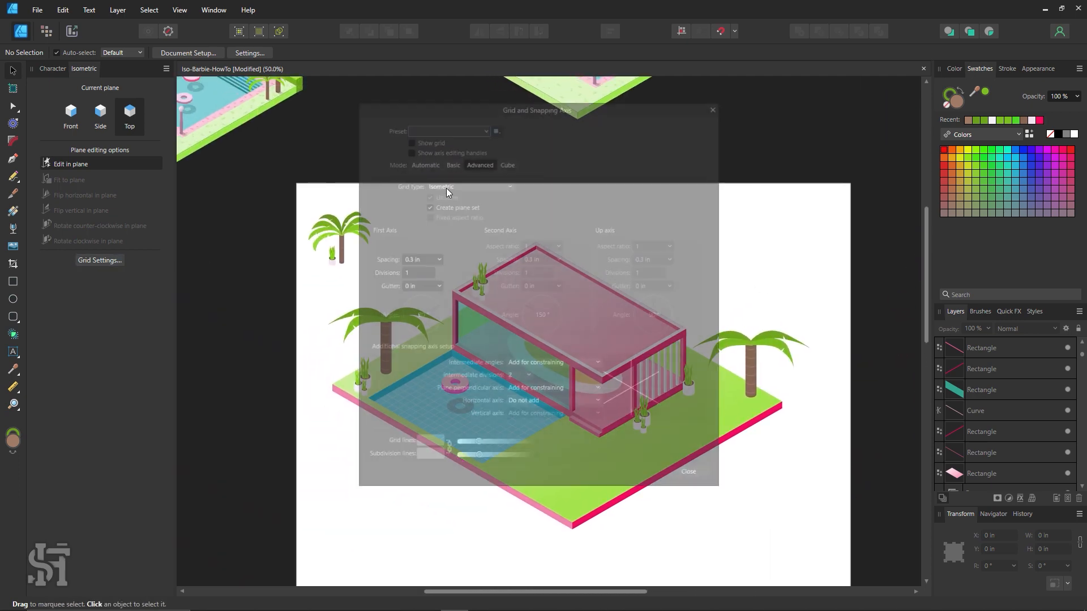
pyautogui.click(409, 139)
pyautogui.click(691, 476)
pyautogui.press('z')
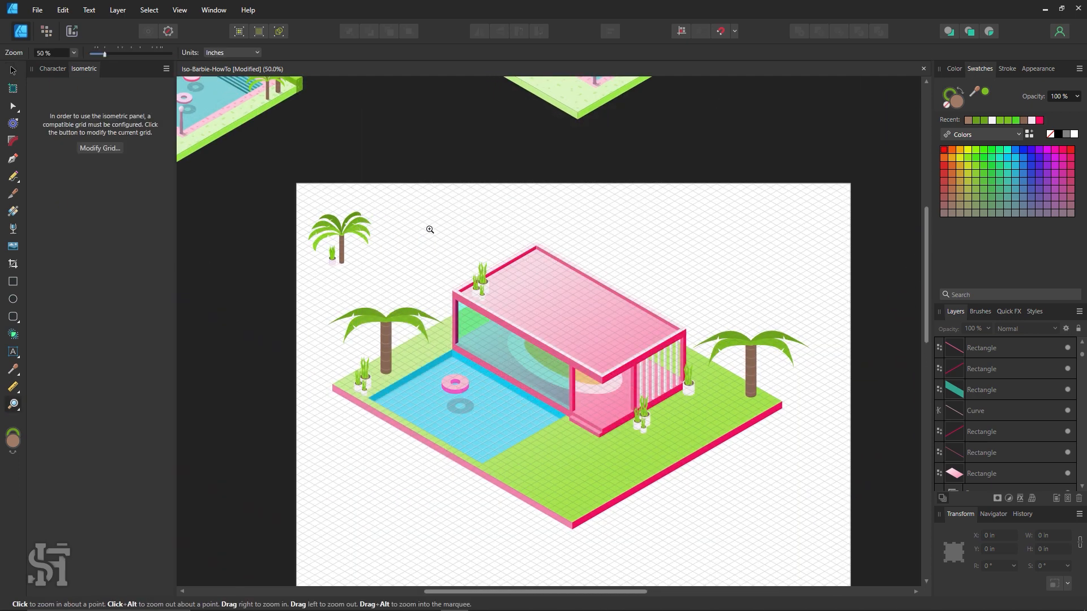
pyautogui.moveTo(429, 228); pyautogui.dragTo(668, 354)
# Step: With snapping on, draw a magenta 0.3 in grid-aligned square in the top plane above the potted roof plants
pyautogui.click(10, 283)
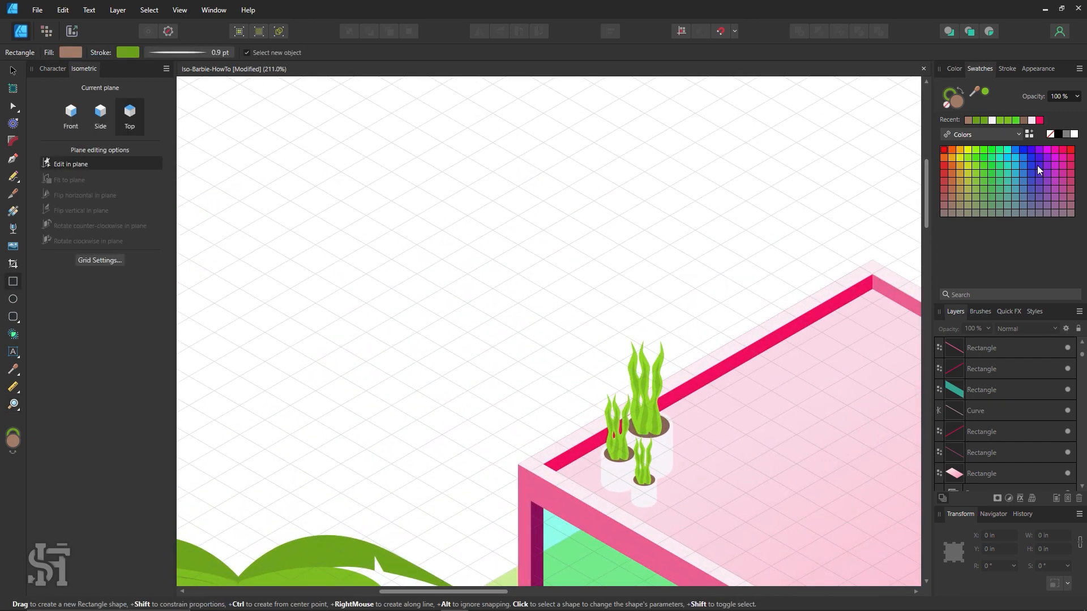
pyautogui.click(1056, 153)
pyautogui.scroll(-2, 556, 252)
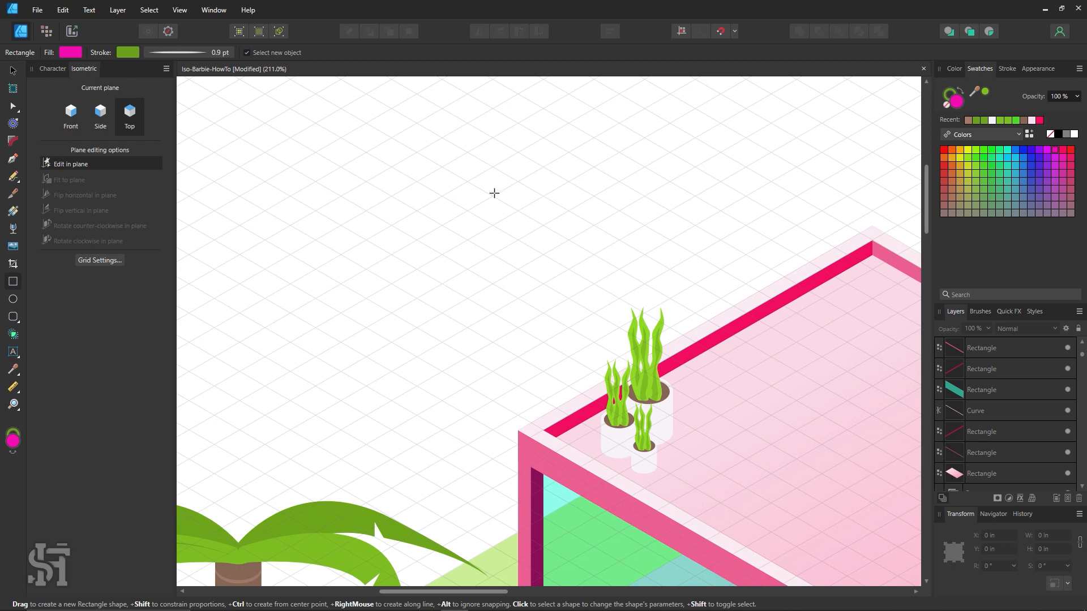
pyautogui.click(682, 31)
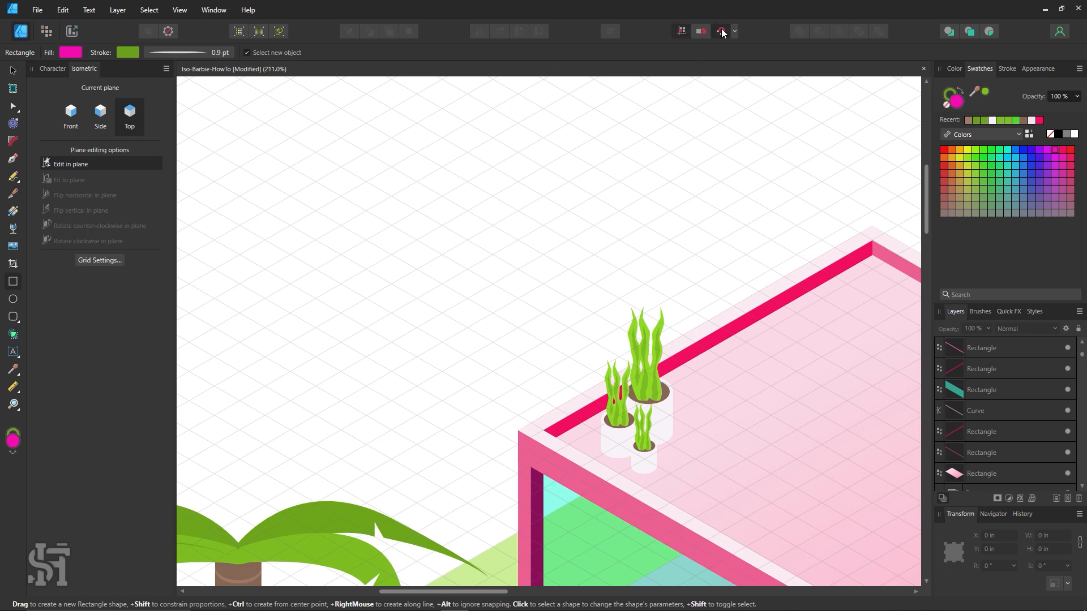
pyautogui.moveTo(571, 179); pyautogui.dragTo(568, 208)
pyautogui.scroll(4, 606, 257)
pyautogui.press('z')
pyautogui.click(653, 270)
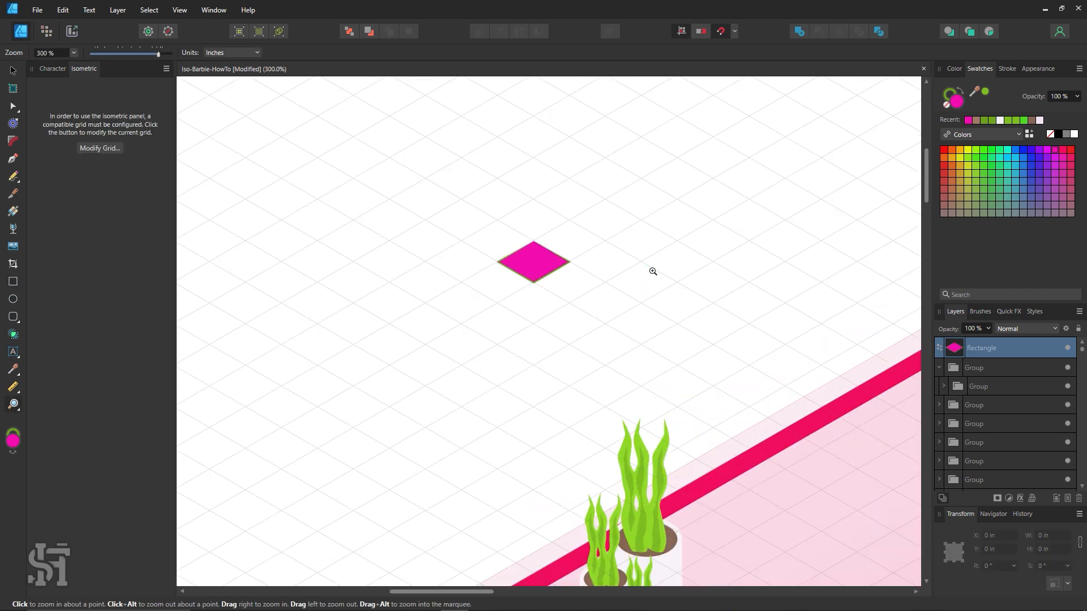
pyautogui.click(653, 270)
pyautogui.moveTo(534, 318); pyautogui.dragTo(534, 348)
# Step: Remove the square's stroke and change its fill to the light pink F8D8E7
pyautogui.click(13, 71)
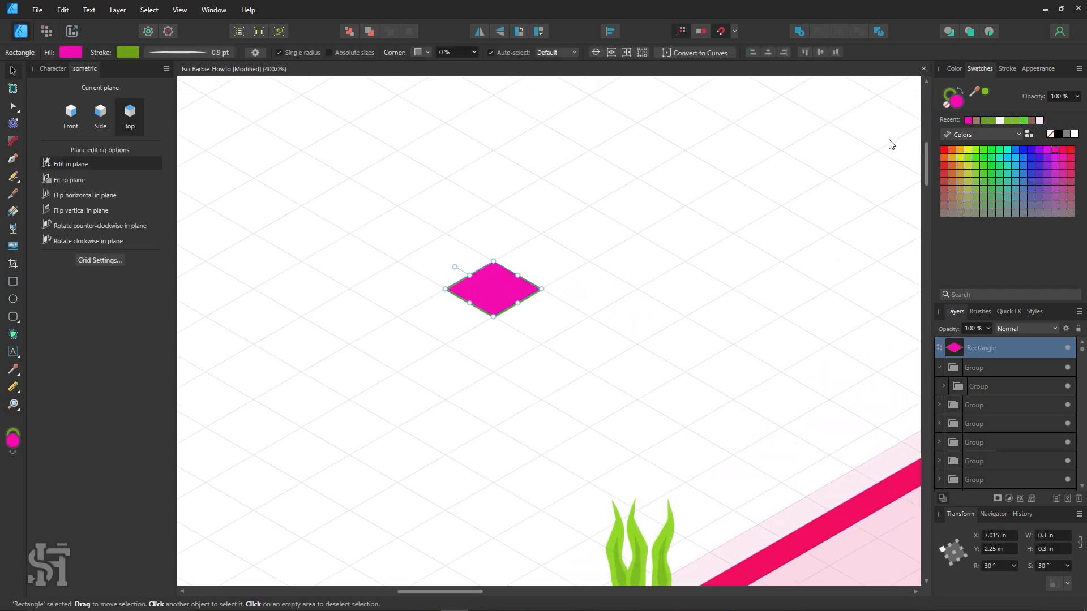
pyautogui.click(948, 105)
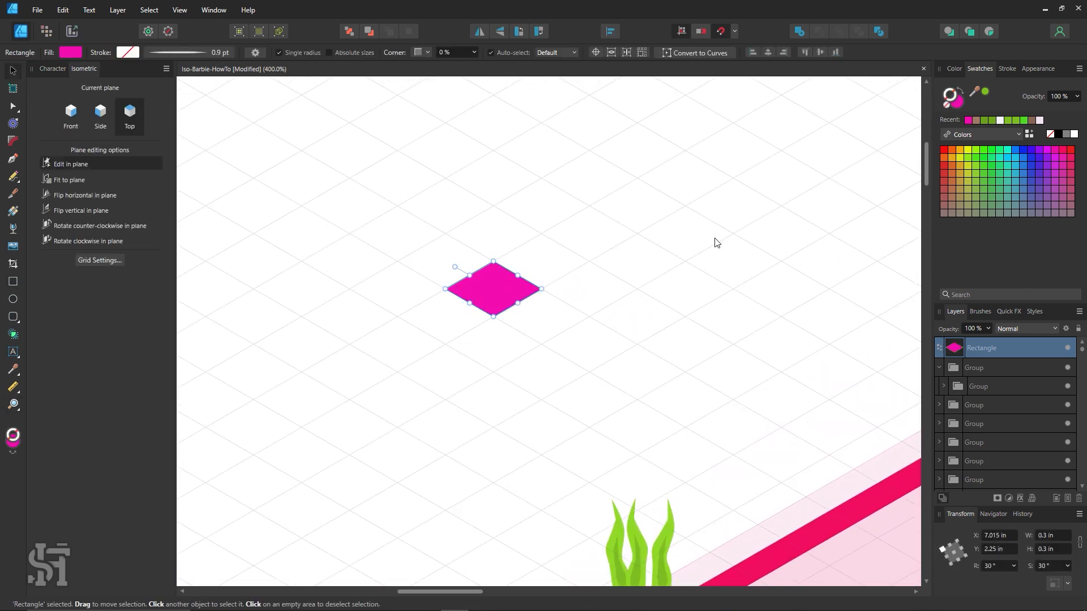
pyautogui.doubleClick(962, 103)
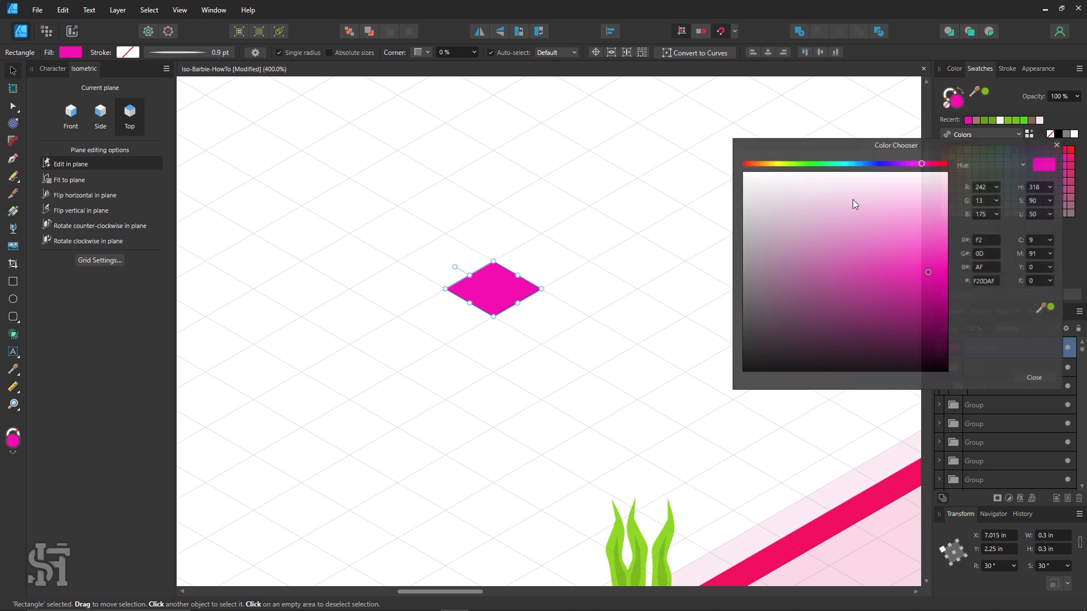
pyautogui.click(898, 207)
pyautogui.click(930, 164)
pyautogui.click(891, 190)
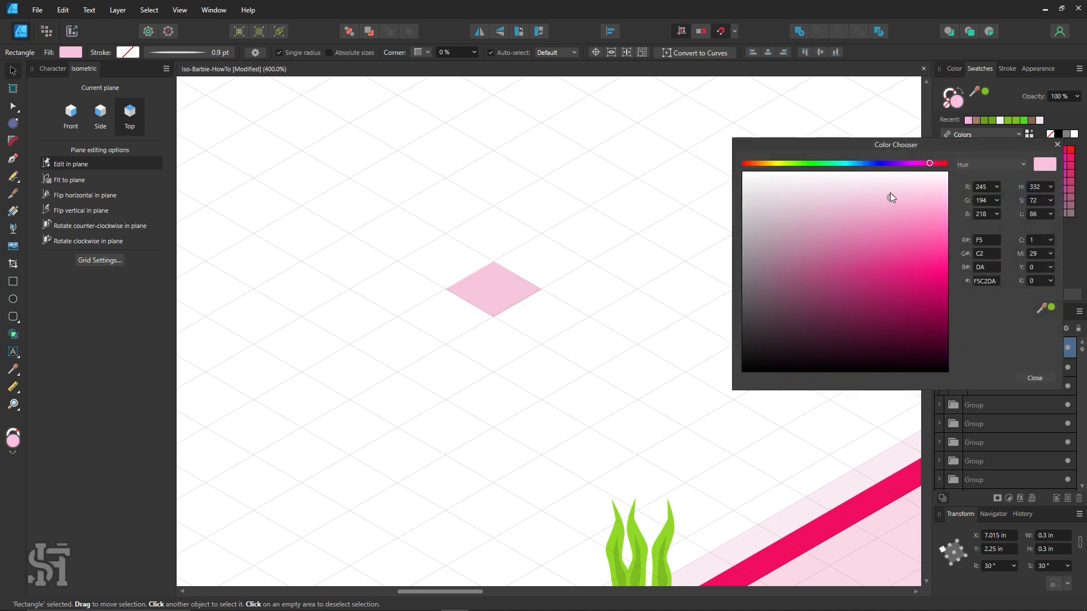
pyautogui.click(1026, 380)
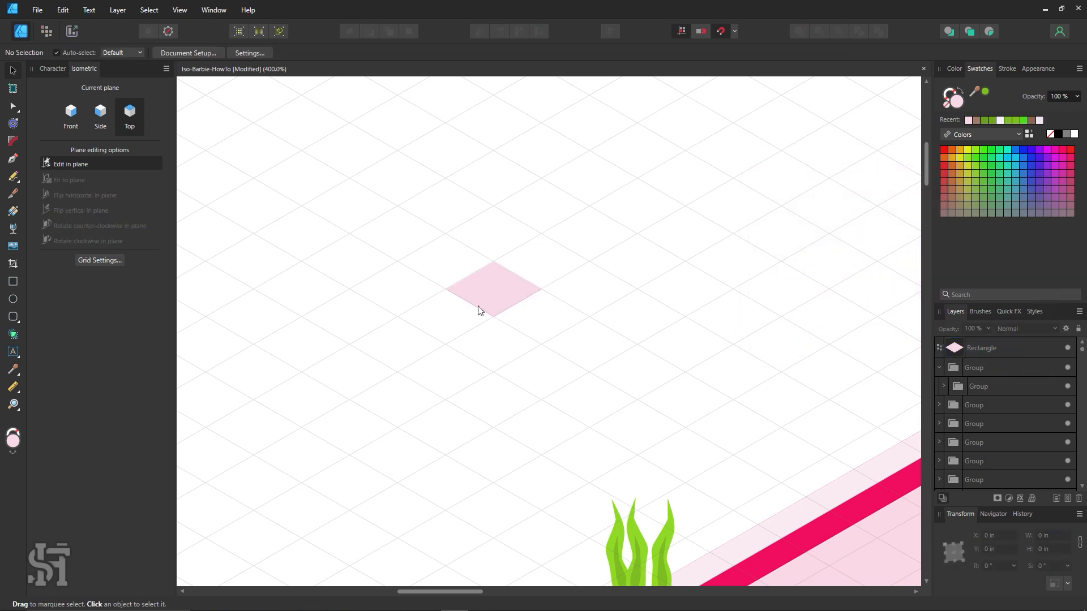
# Step: Draw 0.3 in squares in the side and front planes beneath the pink top face to complete a cube
pyautogui.click(13, 282)
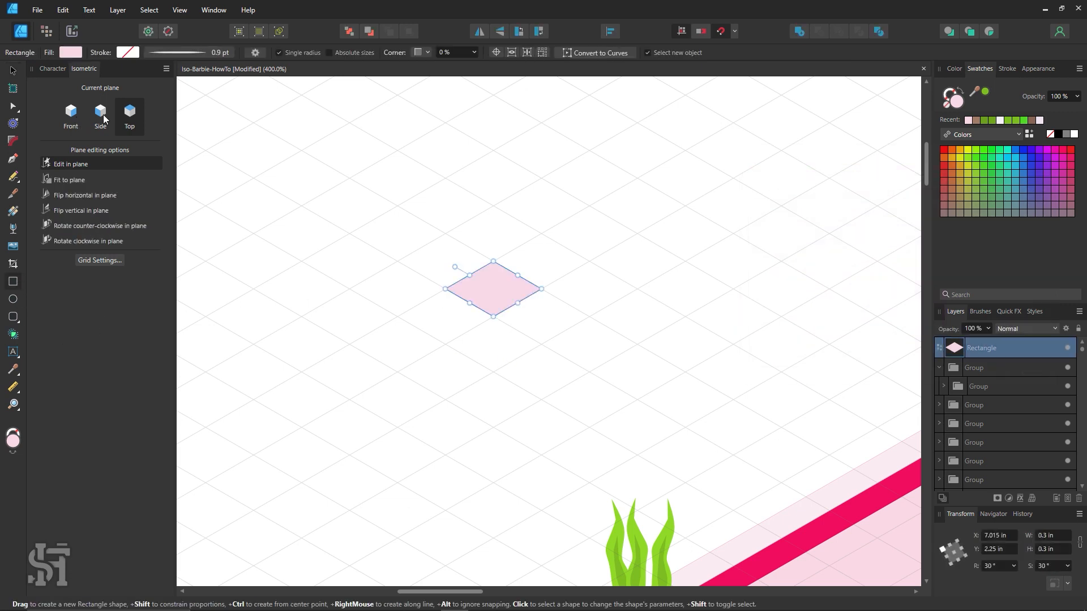
pyautogui.click(101, 114)
pyautogui.moveTo(445, 345); pyautogui.dragTo(493, 316)
pyautogui.click(77, 117)
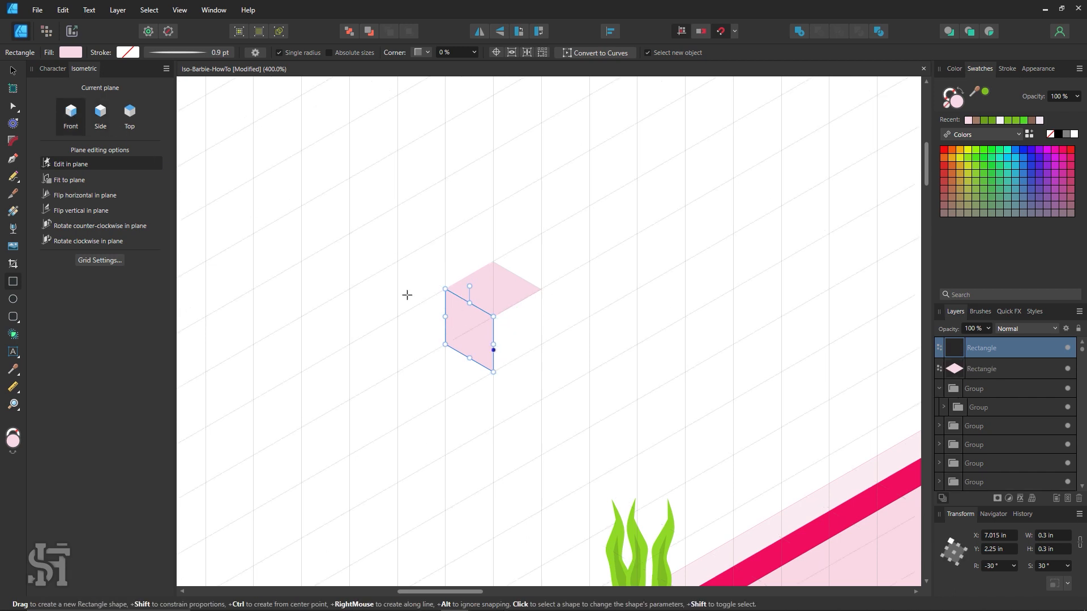
pyautogui.moveTo(542, 344); pyautogui.dragTo(493, 317)
pyautogui.click(12, 70)
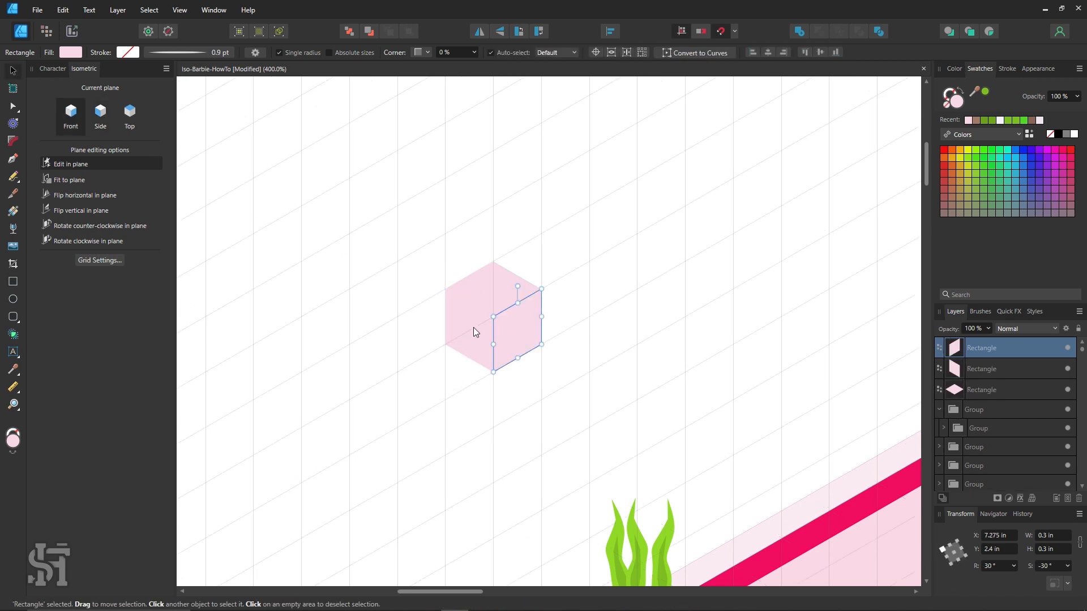
# Step: Set the grid to 2 divisions and extend the cube's side face backward to 0.45 in wide
pyautogui.click(473, 327)
pyautogui.click(101, 114)
pyautogui.moveTo(446, 316)
pyautogui.mouseDown()
pyautogui.moveTo(422, 298)
pyautogui.moveTo(445, 311)
pyautogui.mouseUp()
pyautogui.click(100, 261)
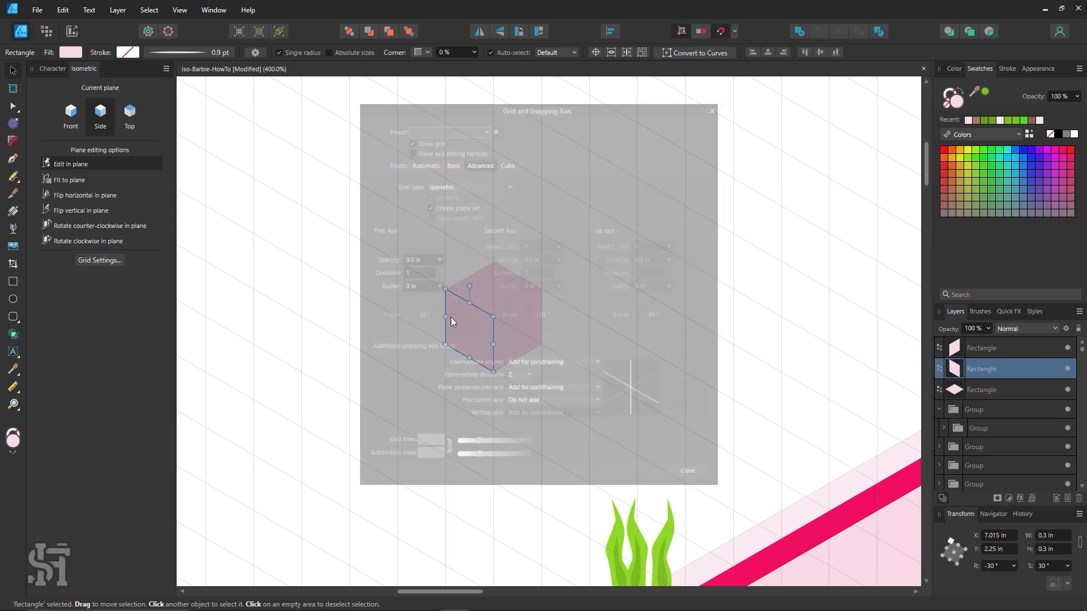
pyautogui.click(407, 274)
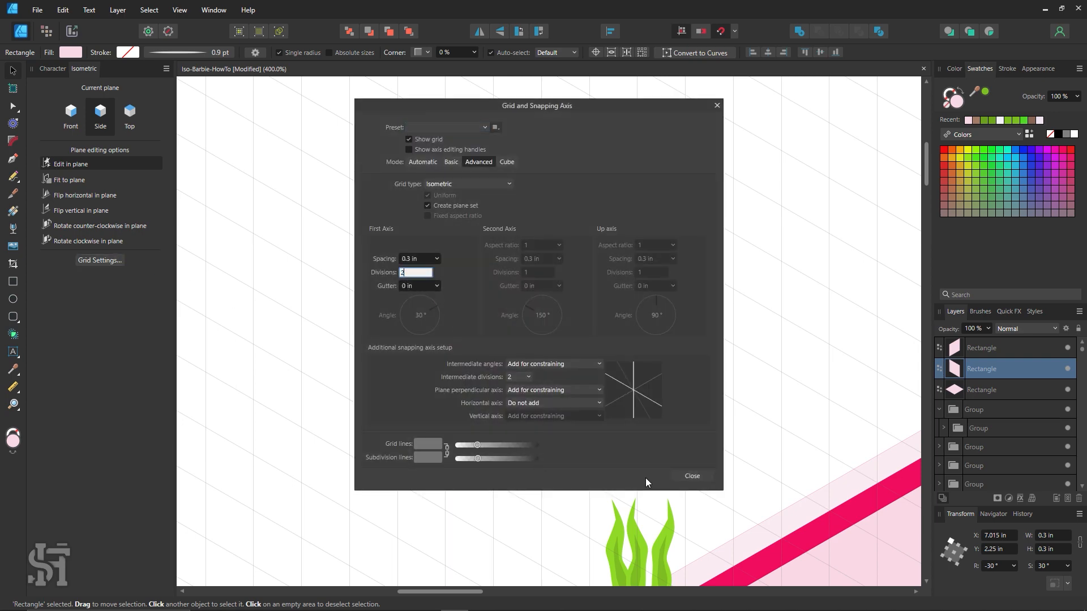
pyautogui.press('Return')
pyautogui.moveTo(444, 317)
pyautogui.mouseDown()
pyautogui.moveTo(426, 322)
pyautogui.moveTo(493, 222)
pyautogui.mouseUp()
# Step: Draw a 0.3 in square in the front plane rising from the seat's rear edge as the backrest
pyautogui.click(471, 420)
pyautogui.scroll(1, 322, 328)
pyautogui.click(77, 116)
pyautogui.click(15, 281)
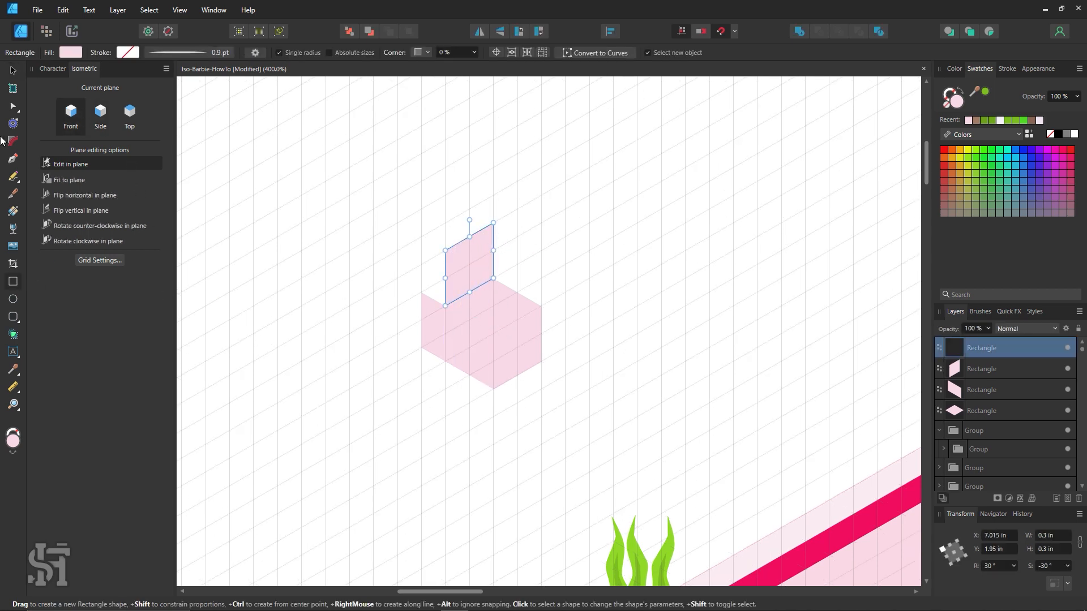
# Step: Recolor the backrest's front face and the seat's front face together to the darker pink F398C3
pyautogui.click(18, 67)
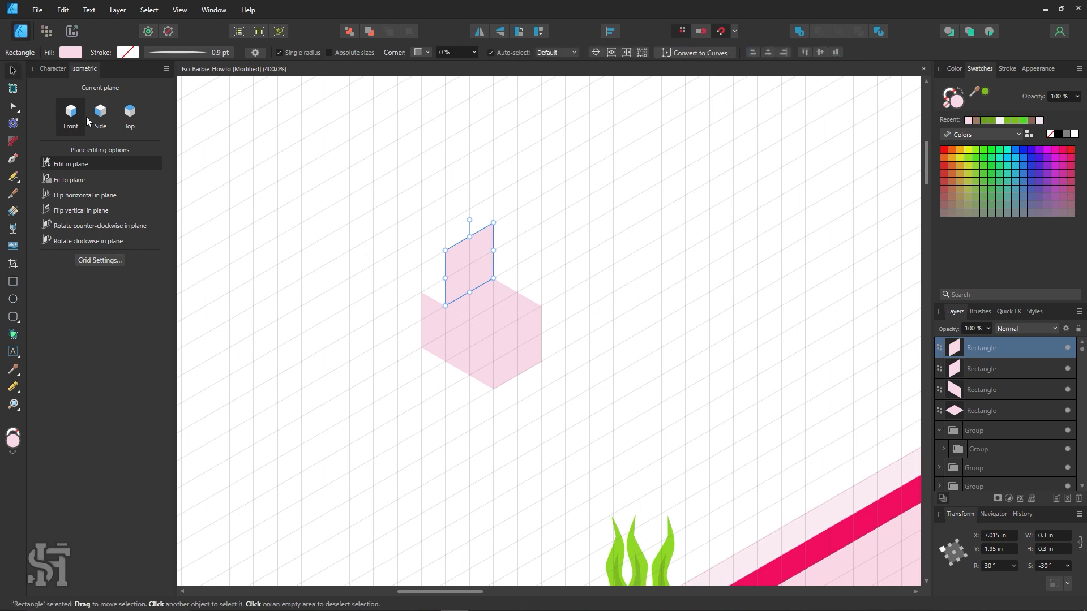
pyautogui.keyDown('shift'); pyautogui.click(512, 349); pyautogui.keyUp('shift')
pyautogui.doubleClick(957, 102)
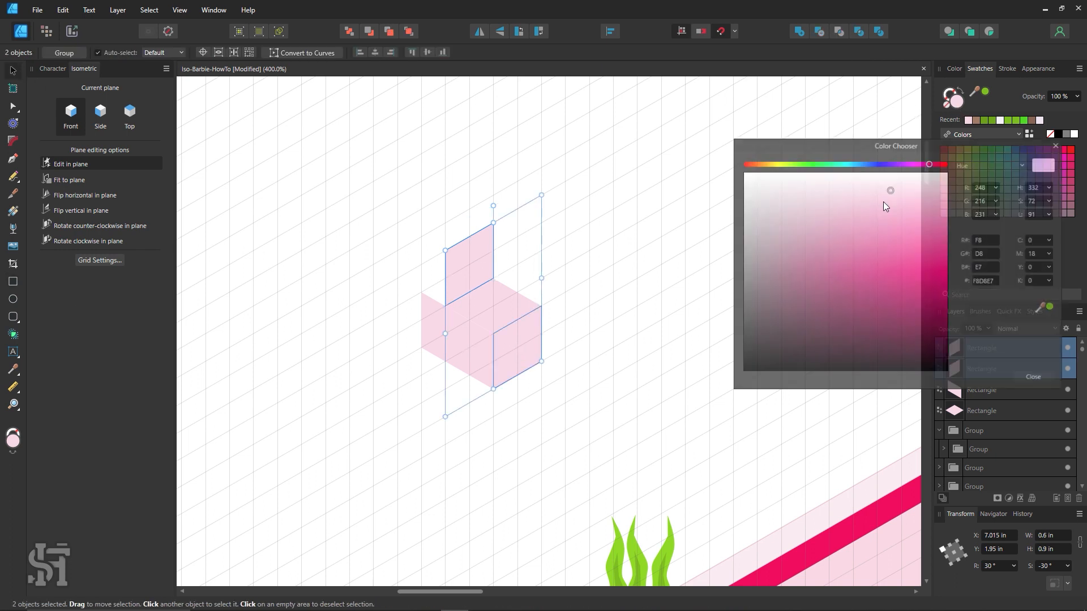
pyautogui.moveTo(898, 208); pyautogui.dragTo(907, 217)
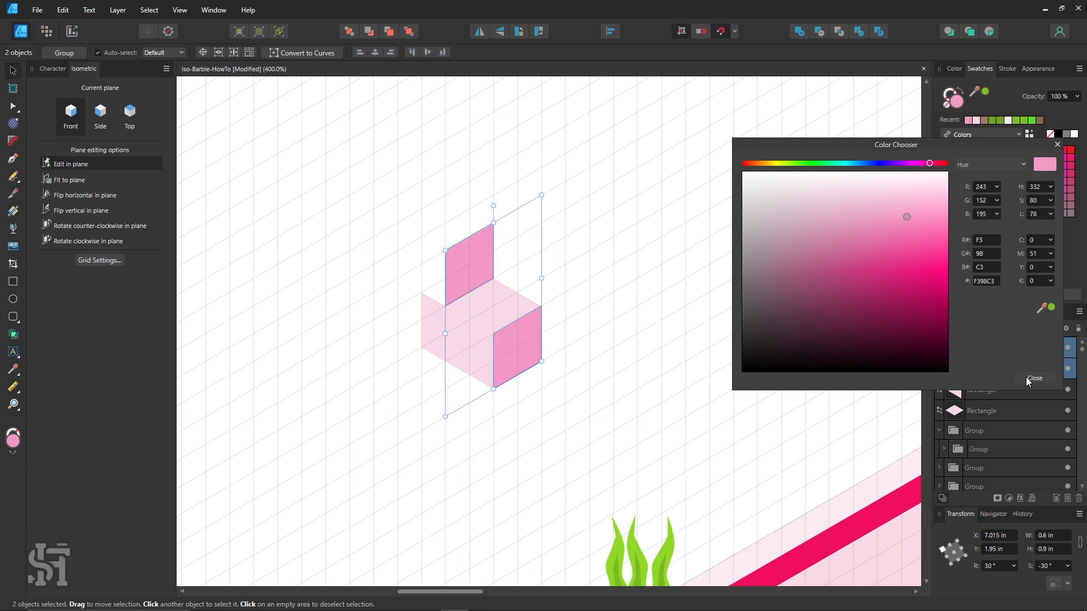
pyautogui.click(1034, 377)
# Step: Recolor the seat's side face to a medium pink between the top and front shades
pyautogui.click(460, 362)
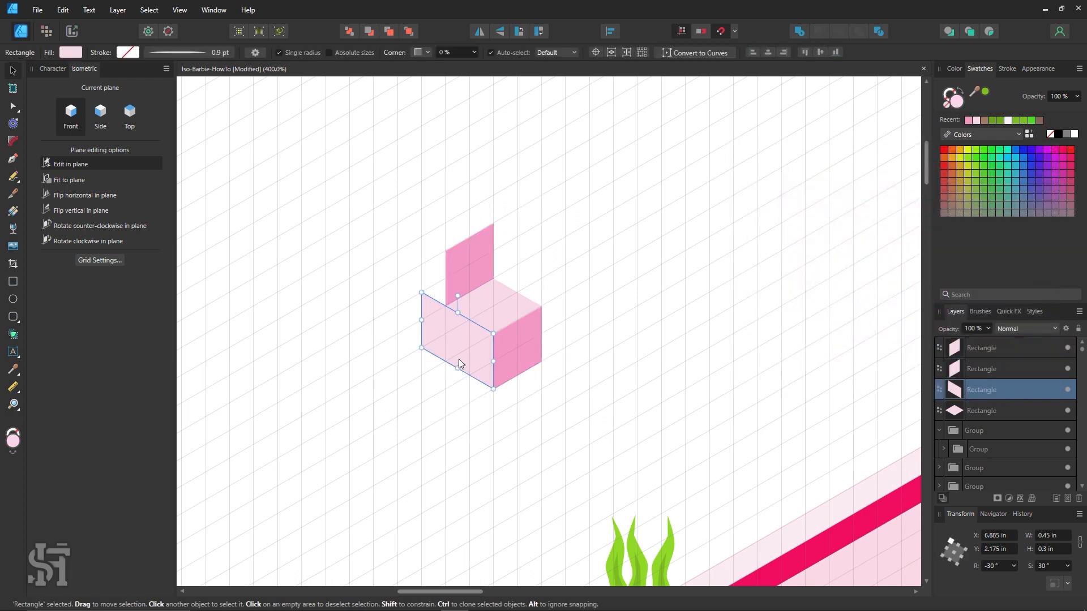
pyautogui.doubleClick(954, 102)
pyautogui.moveTo(886, 205); pyautogui.dragTo(894, 198)
pyautogui.click(1033, 378)
pyautogui.click(711, 345)
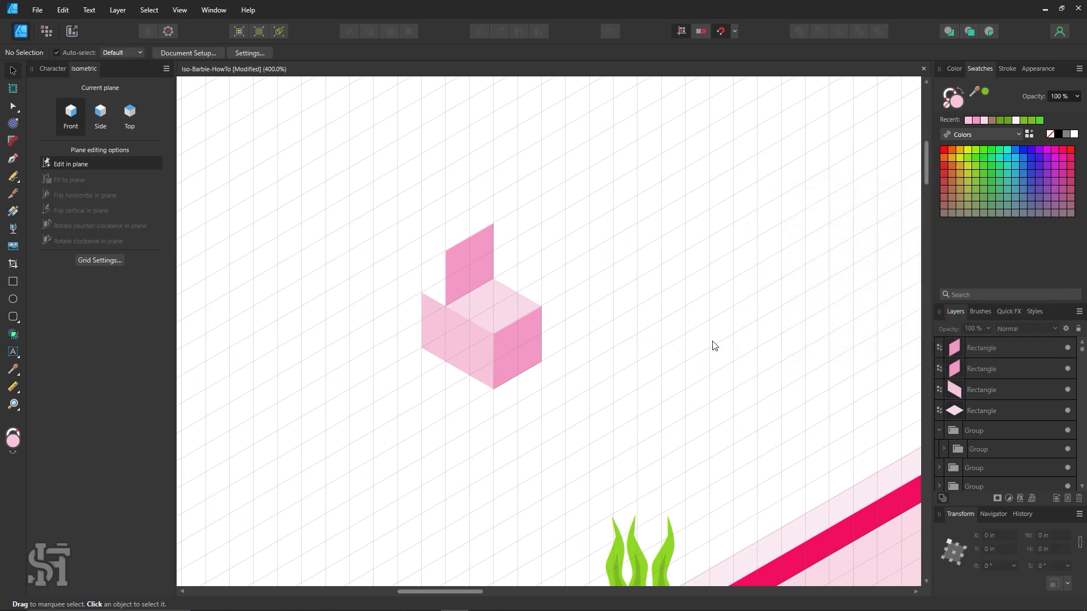
# Step: Draw the backrest's side face in the side plane as a 0.15 by 0.3 in rectangle
pyautogui.click(11, 283)
pyautogui.click(100, 116)
pyautogui.moveTo(425, 294); pyautogui.dragTo(446, 250)
pyautogui.press('v')
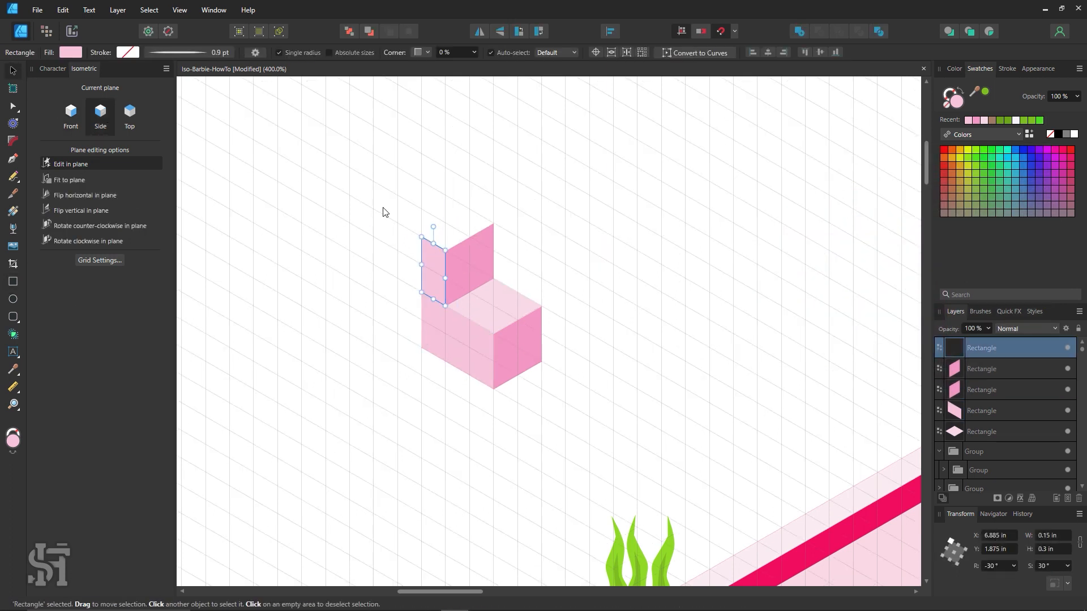
pyautogui.click(383, 212)
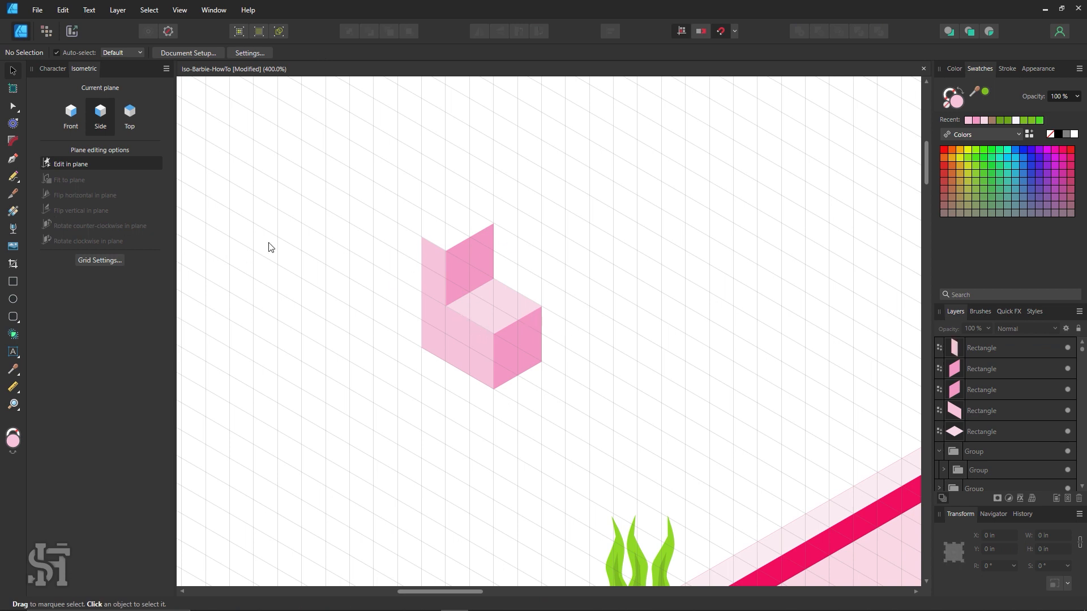
# Step: Draw the backrest's top face in the top plane and fill it with the light pink sampled from the seat top
pyautogui.click(131, 116)
pyautogui.press('m')
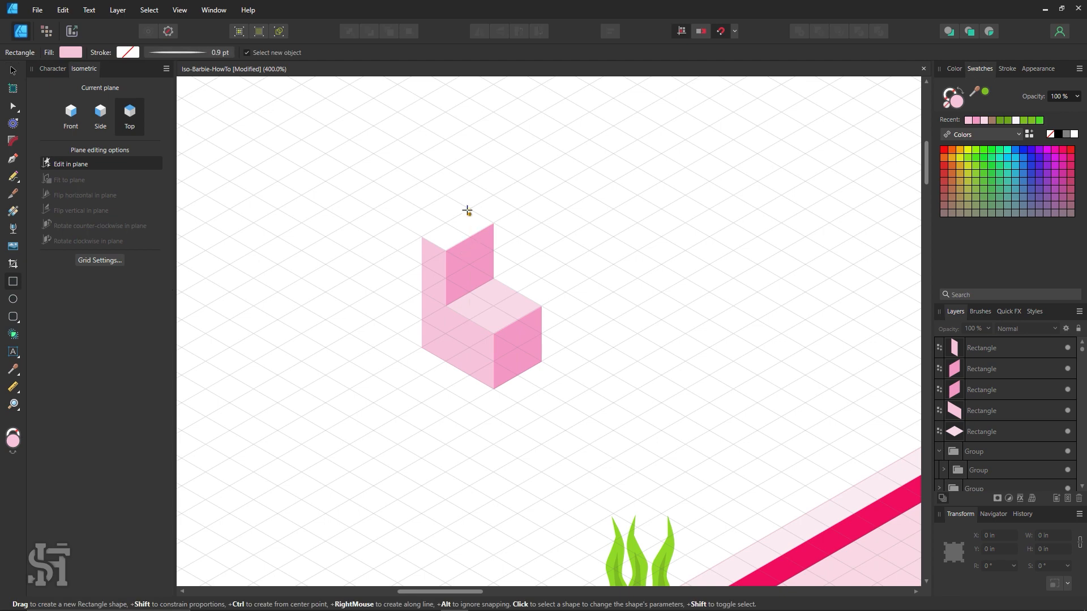
pyautogui.moveTo(469, 210); pyautogui.dragTo(446, 250)
pyautogui.press('i')
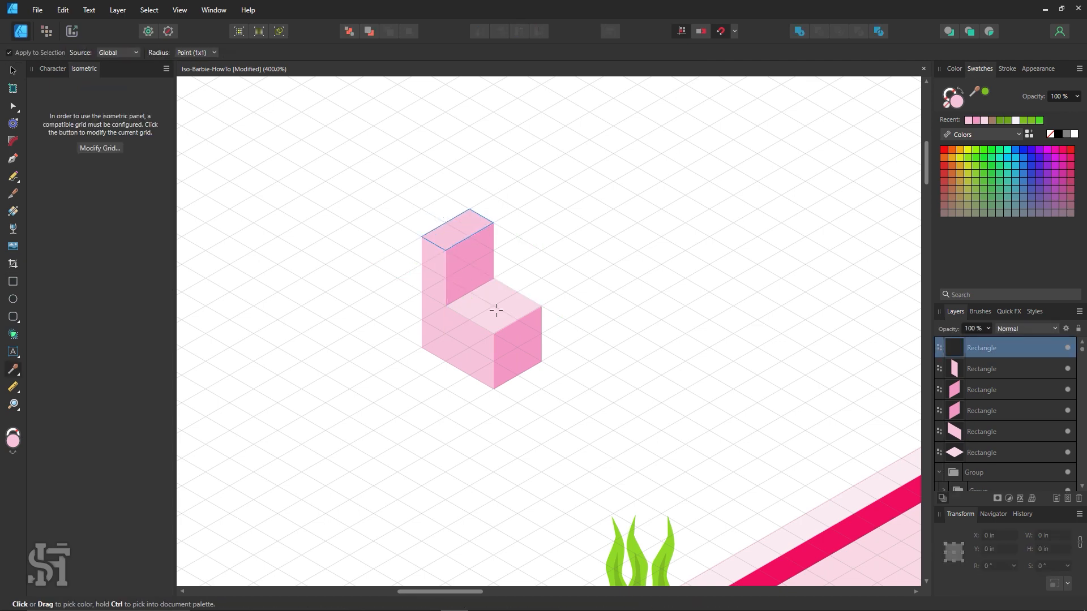
pyautogui.click(16, 73)
pyautogui.click(638, 195)
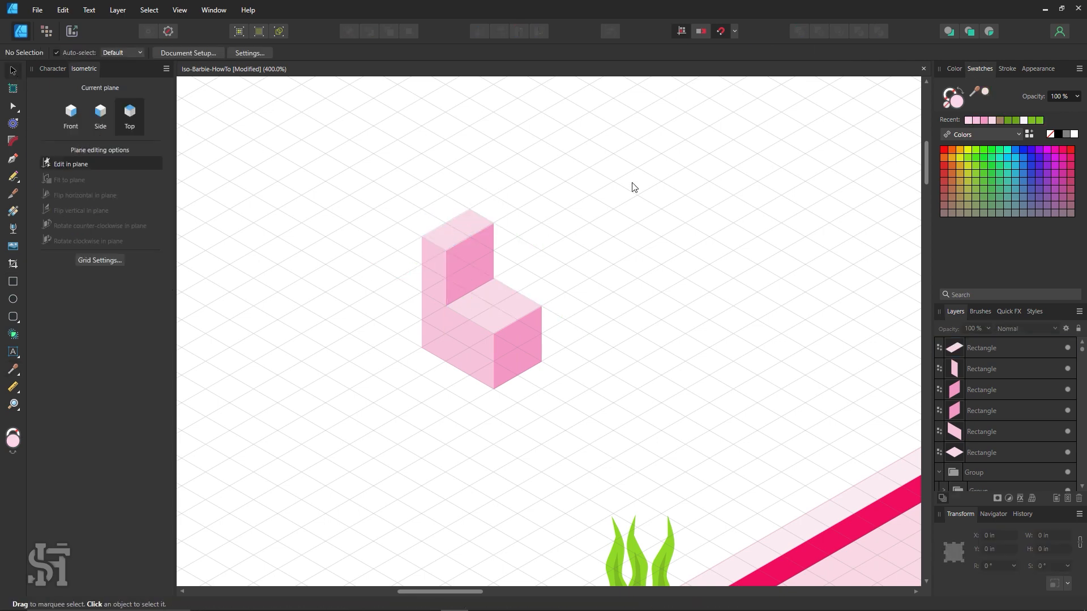
# Step: Rework the chair's lower side face into separate front and rear legs joined by a thin rail under the seat
pyautogui.click(456, 343)
pyautogui.moveTo(490, 361)
pyautogui.mouseDown()
pyautogui.moveTo(445, 335)
pyautogui.moveTo(477, 361)
pyautogui.mouseUp()
pyautogui.click(460, 344)
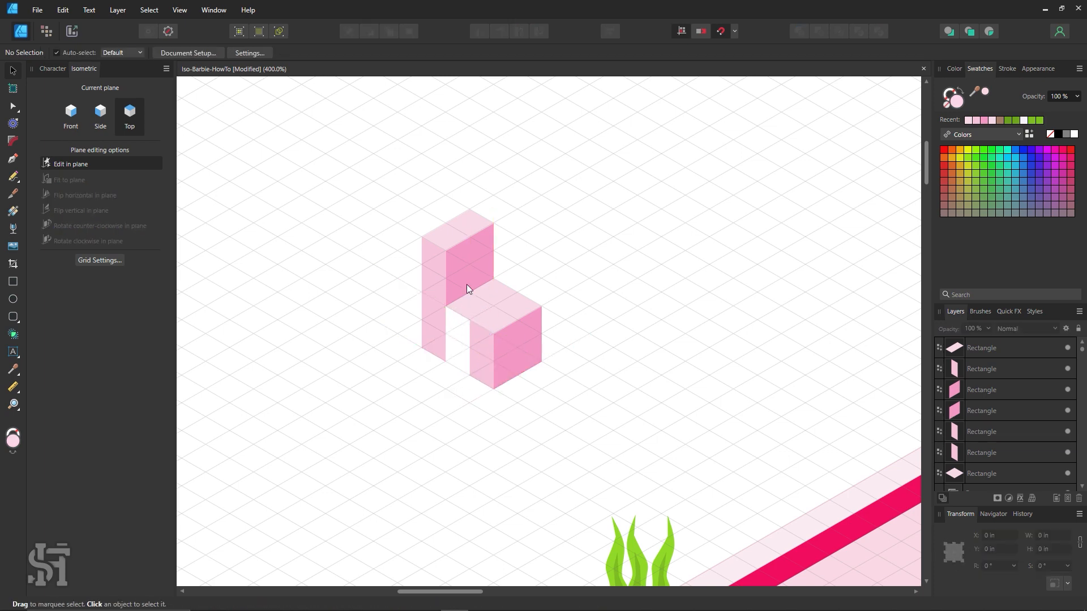
pyautogui.moveTo(435, 324)
pyautogui.mouseDown()
pyautogui.moveTo(440, 395)
pyautogui.moveTo(481, 354)
pyautogui.moveTo(457, 327)
pyautogui.moveTo(458, 340)
pyautogui.moveTo(483, 342)
pyautogui.moveTo(433, 313)
pyautogui.mouseUp()
pyautogui.click(523, 357)
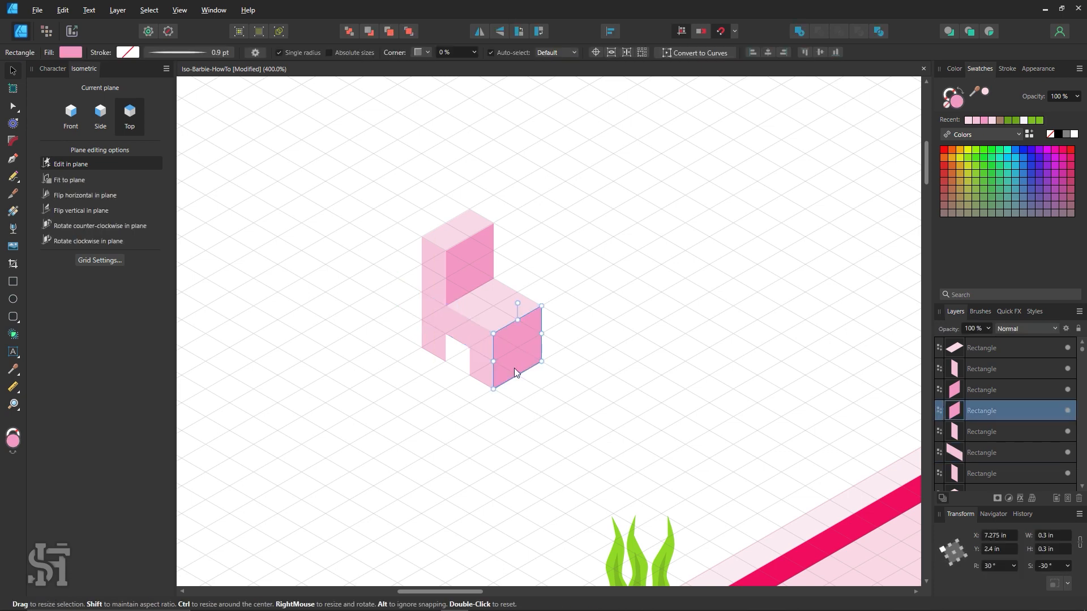
pyautogui.click(82, 114)
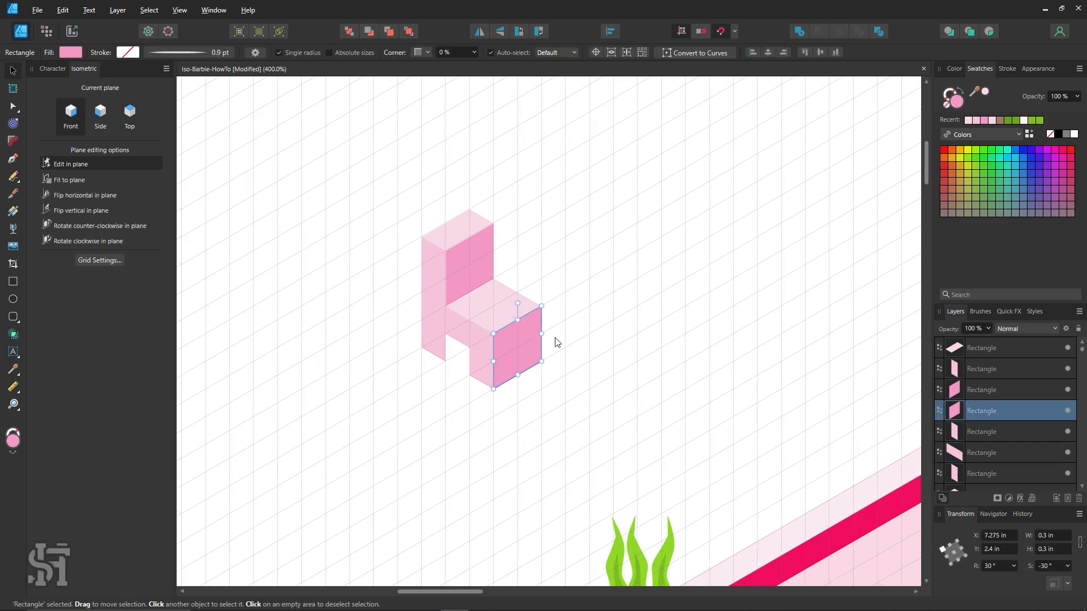
pyautogui.click(589, 340)
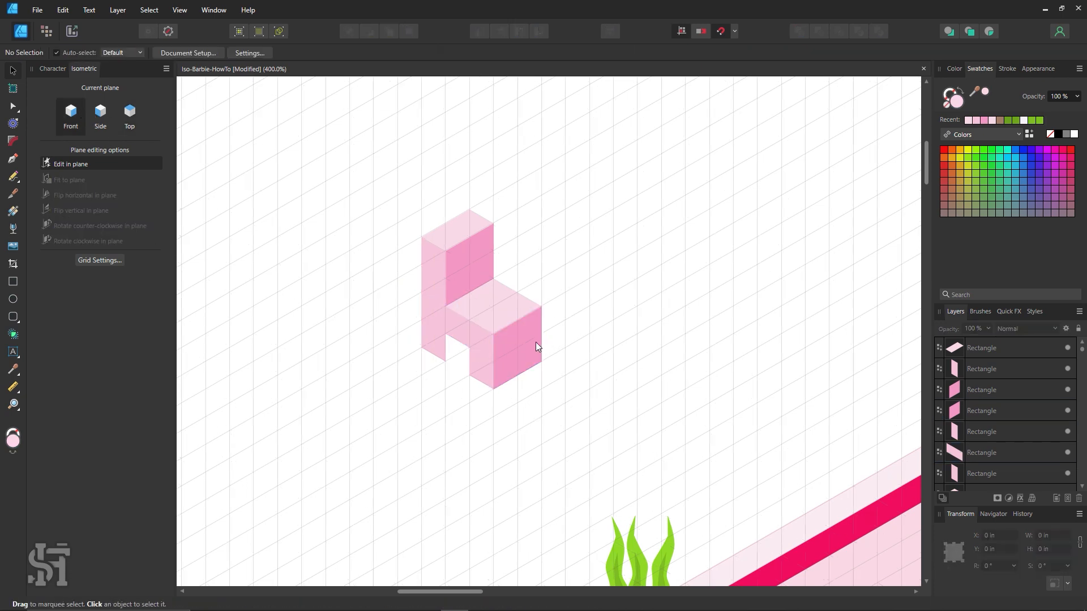
# Step: Examine the chair's scale against the house scene and the spare props outside the artboard
pyautogui.press('z')
pyautogui.keyDown('alt'); pyautogui.click(594, 351); pyautogui.keyUp('alt')
pyautogui.press('space')
pyautogui.moveTo(633, 364); pyautogui.dragTo(352, 336)
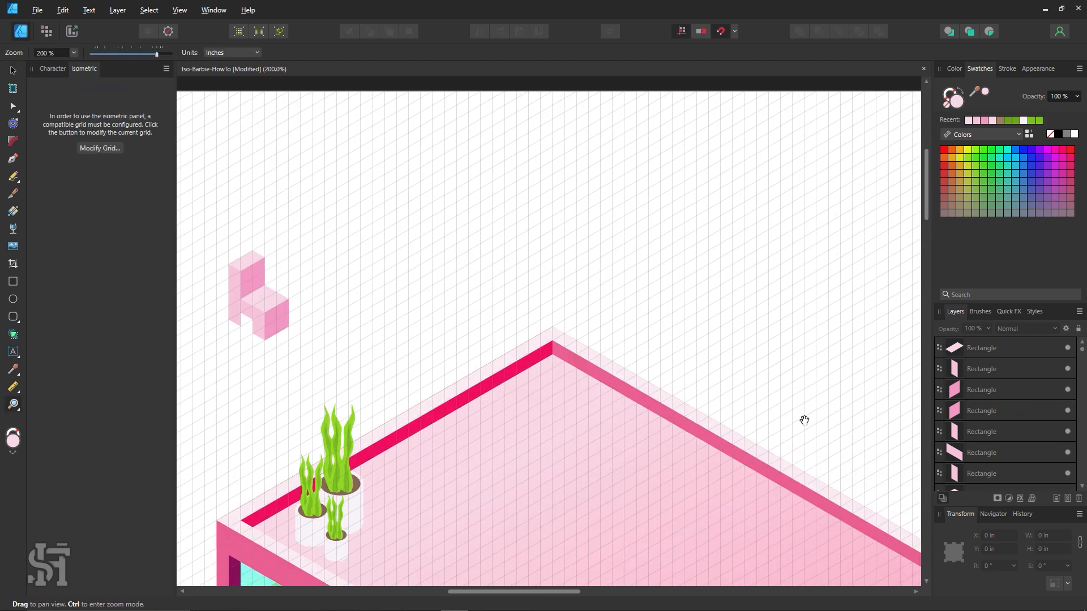
pyautogui.moveTo(804, 420); pyautogui.dragTo(645, 287)
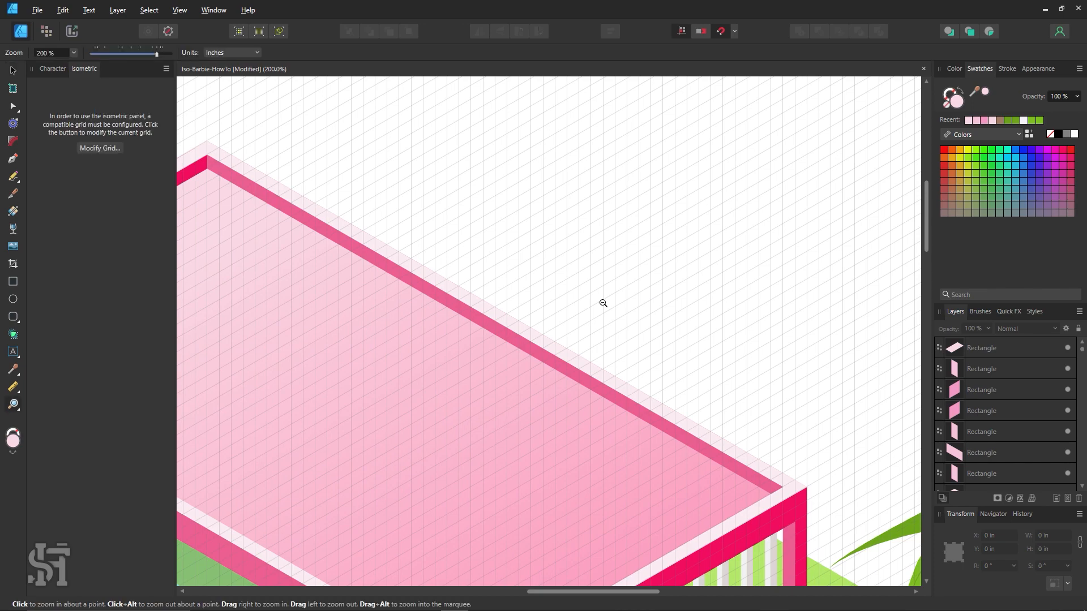
pyautogui.keyDown('alt'); pyautogui.click(603, 303); pyautogui.keyUp('alt')
pyautogui.keyDown('alt'); pyautogui.click(603, 303); pyautogui.keyUp('alt')
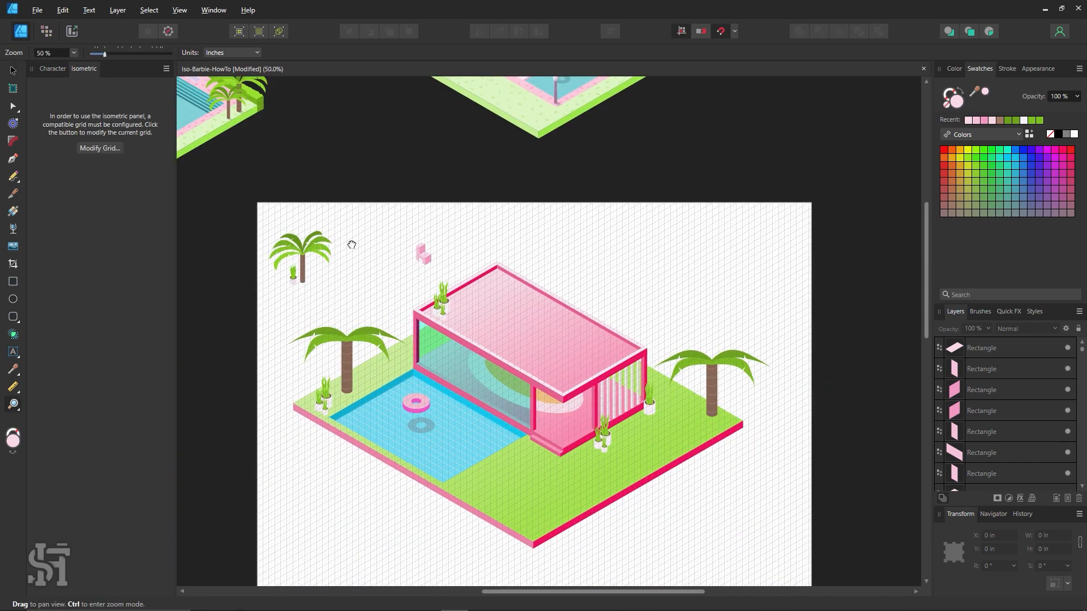
pyautogui.press('space')
pyautogui.moveTo(727, 268); pyautogui.dragTo(407, 224)
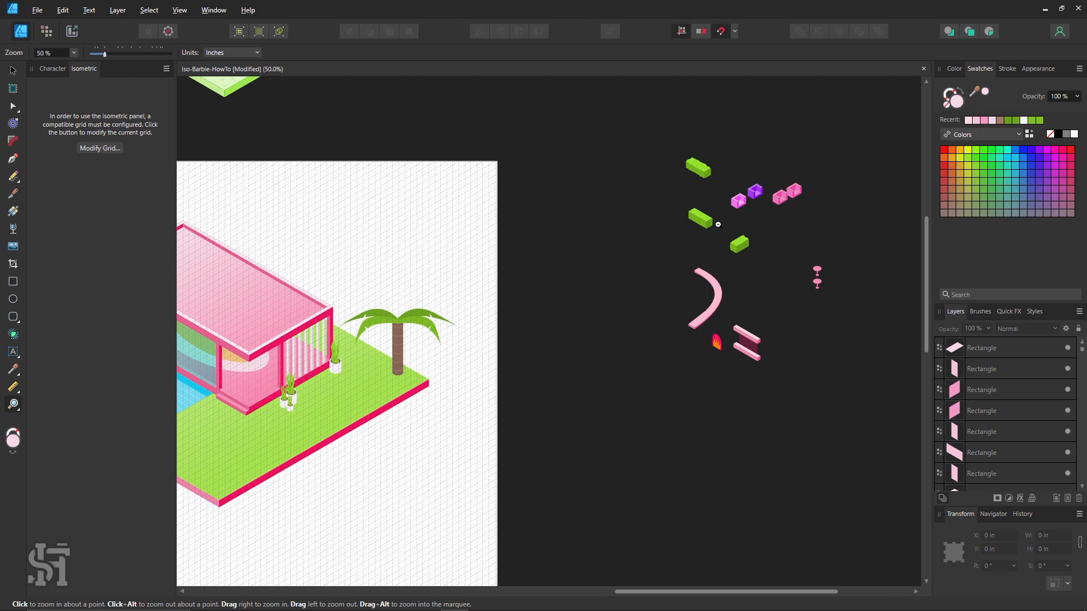
# Step: Copy the pink armchair prop from outside the artboard and place the copy near the small pink chair as a reference
pyautogui.hotkey('alt', 'space')
pyautogui.click(309, 257)
pyautogui.press('alt')
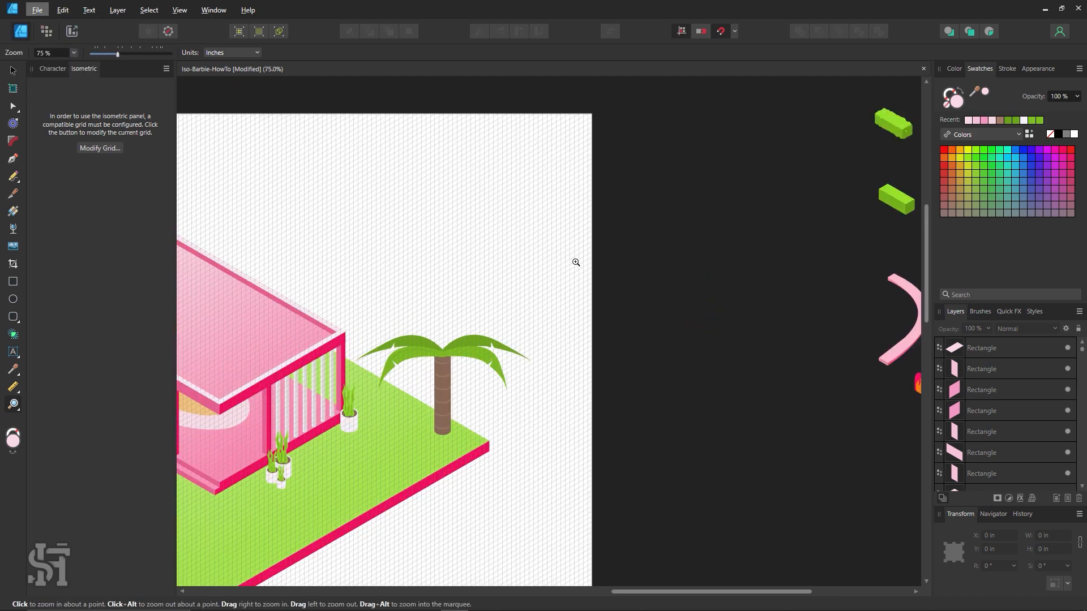
pyautogui.keyDown('alt'); pyautogui.click(576, 262); pyautogui.keyUp('alt')
pyautogui.click(14, 69)
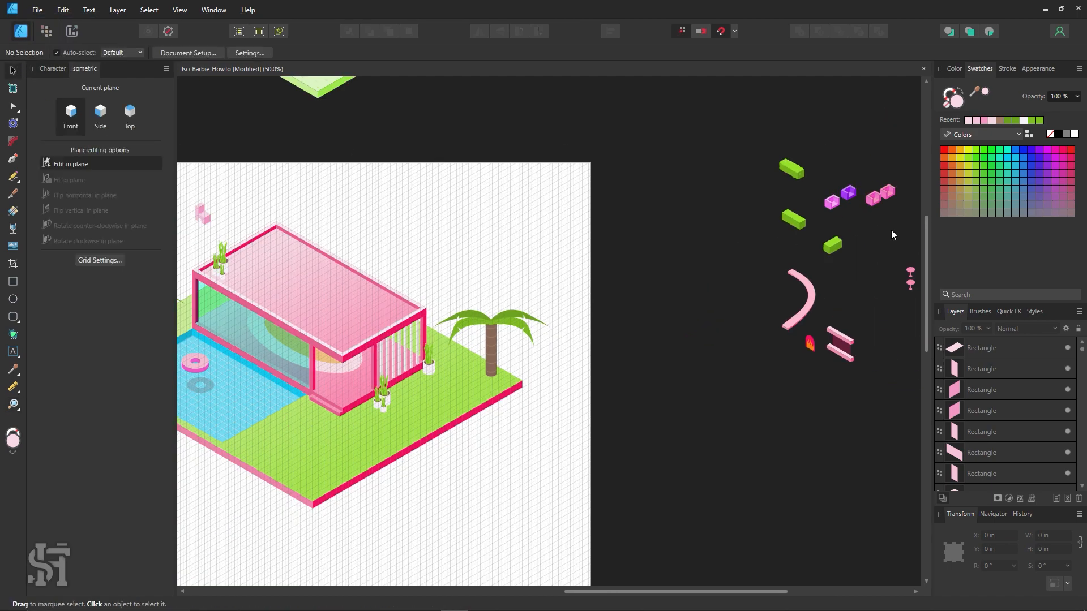
pyautogui.click(878, 199)
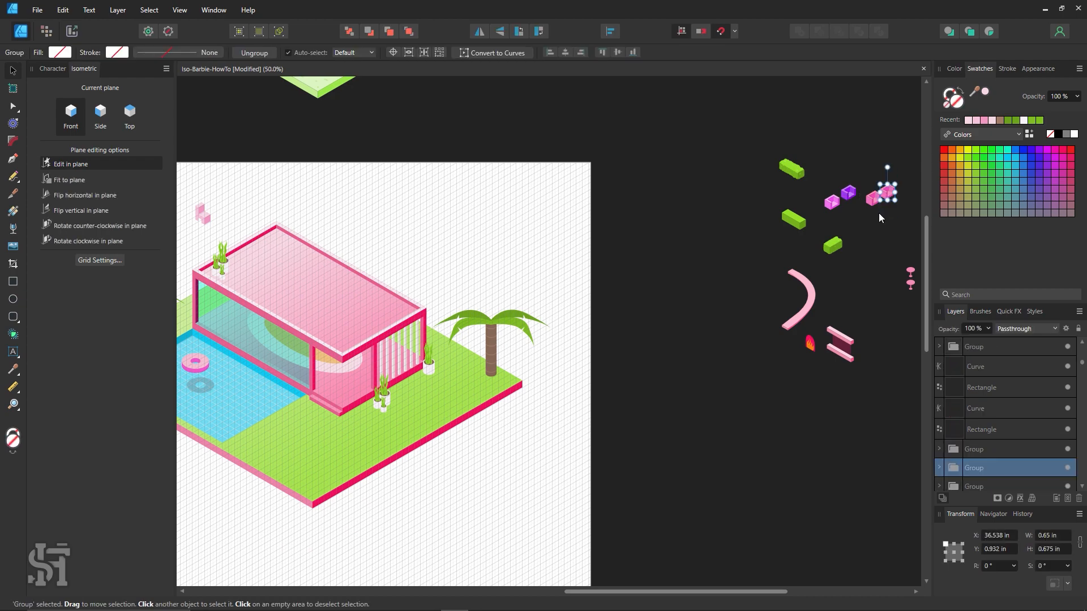
pyautogui.click(604, 236)
pyautogui.moveTo(221, 225); pyautogui.dragTo(606, 310)
pyautogui.press('z')
pyautogui.click(606, 311)
pyautogui.click(14, 77)
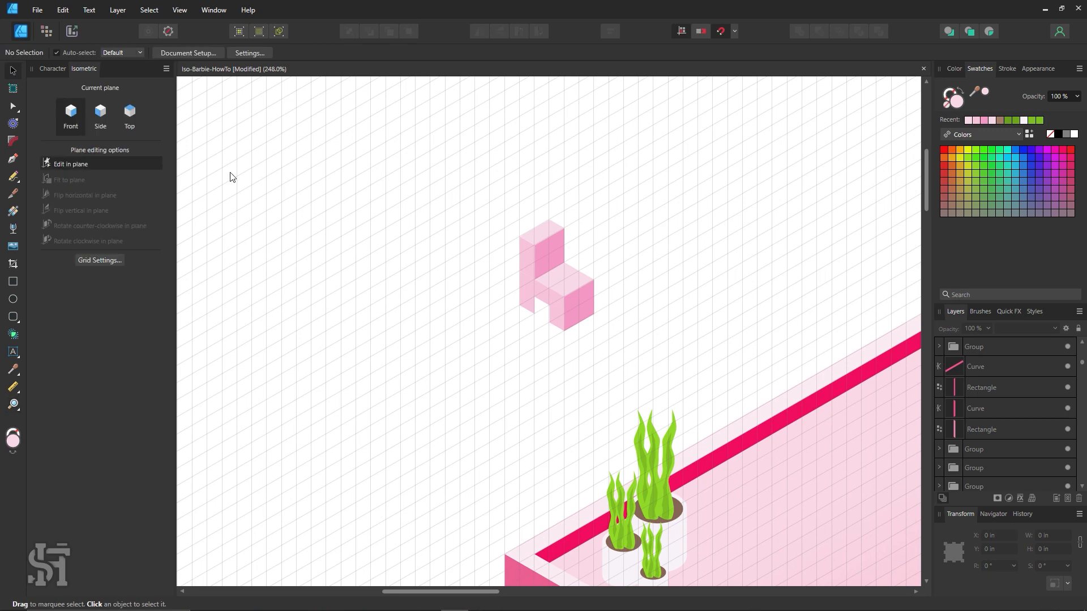
pyautogui.hotkey('ctrl', 'v')
pyautogui.moveTo(532, 180); pyautogui.dragTo(390, 196)
pyautogui.hotkey('ctrl', 'd')
# Step: Draw the sofa's base in the top plane as a light pink rectangle about 0.6 by 0.31 in
pyautogui.click(120, 112)
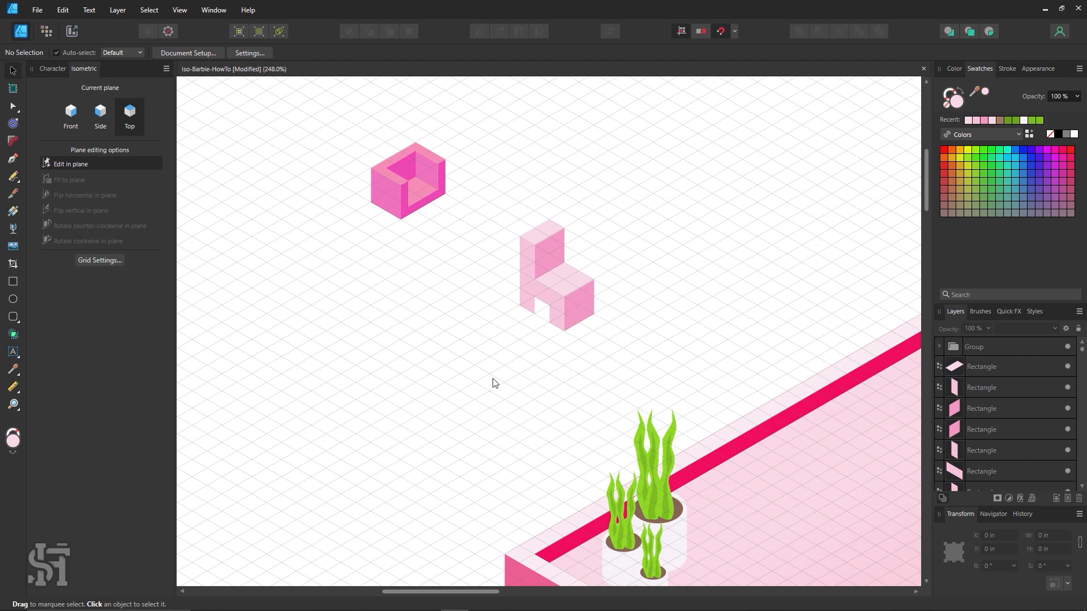
pyautogui.click(12, 284)
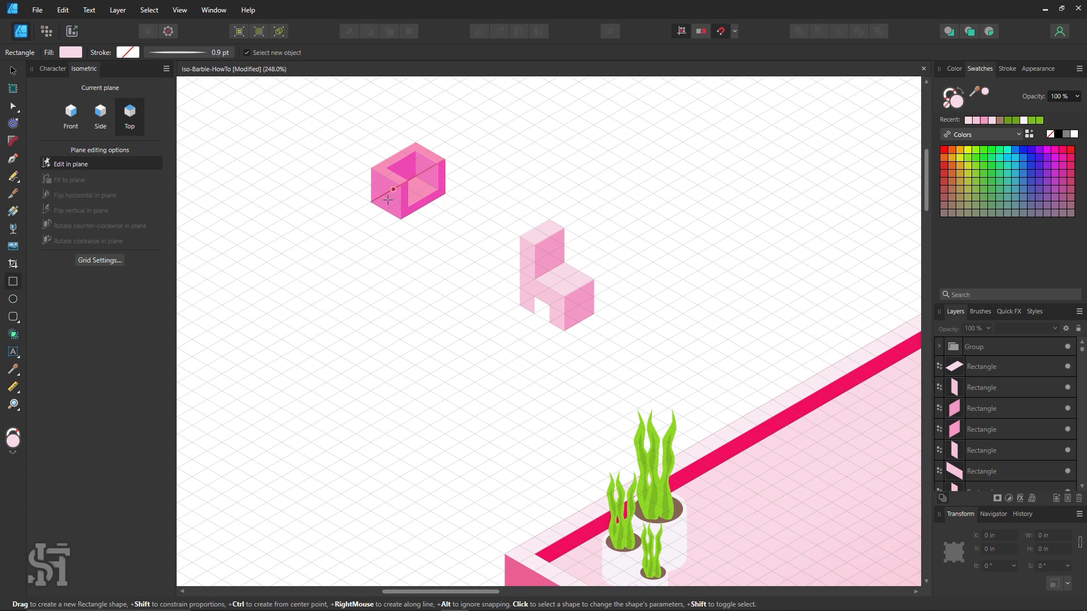
pyautogui.moveTo(441, 316); pyautogui.dragTo(418, 366)
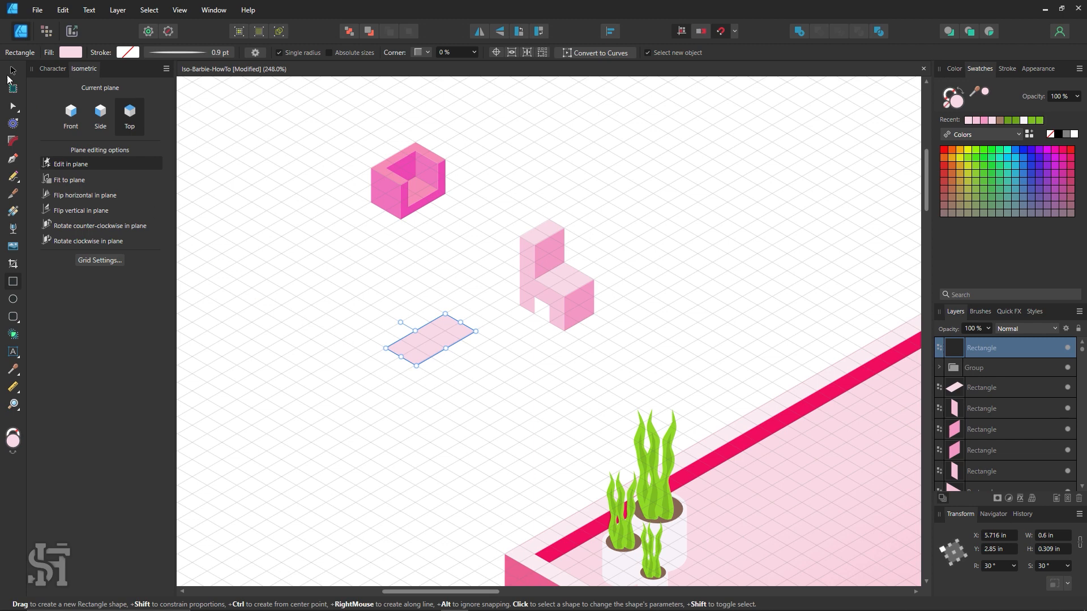
pyautogui.press('v')
pyautogui.press('z')
pyautogui.click(448, 310)
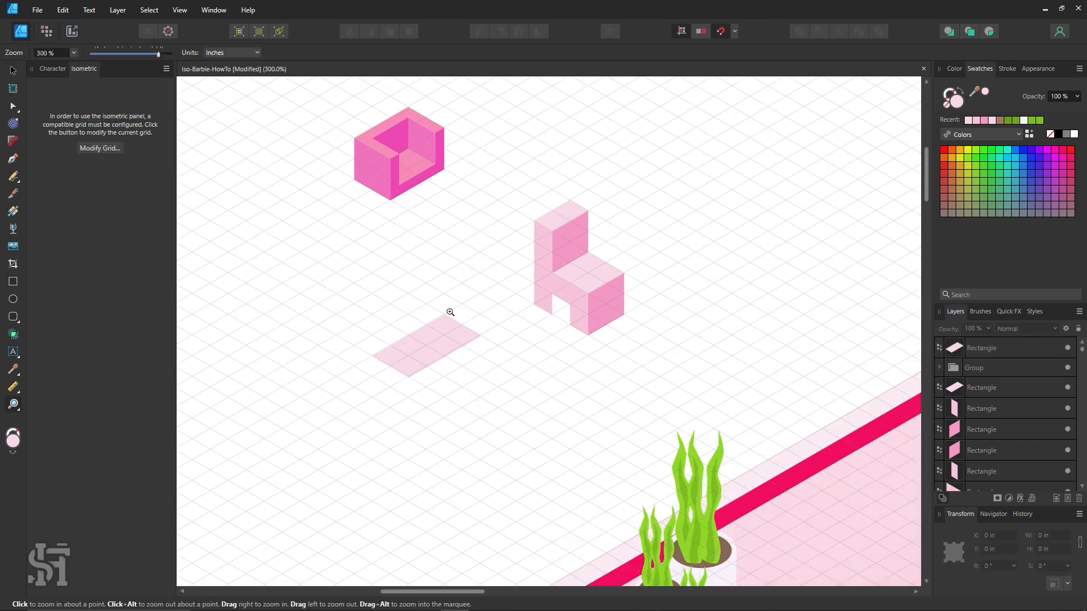
pyautogui.click(450, 312)
pyautogui.press('v')
# Step: Reposition the sofa base and adjust its depth so that its corners align with the isometric grid
pyautogui.click(429, 353)
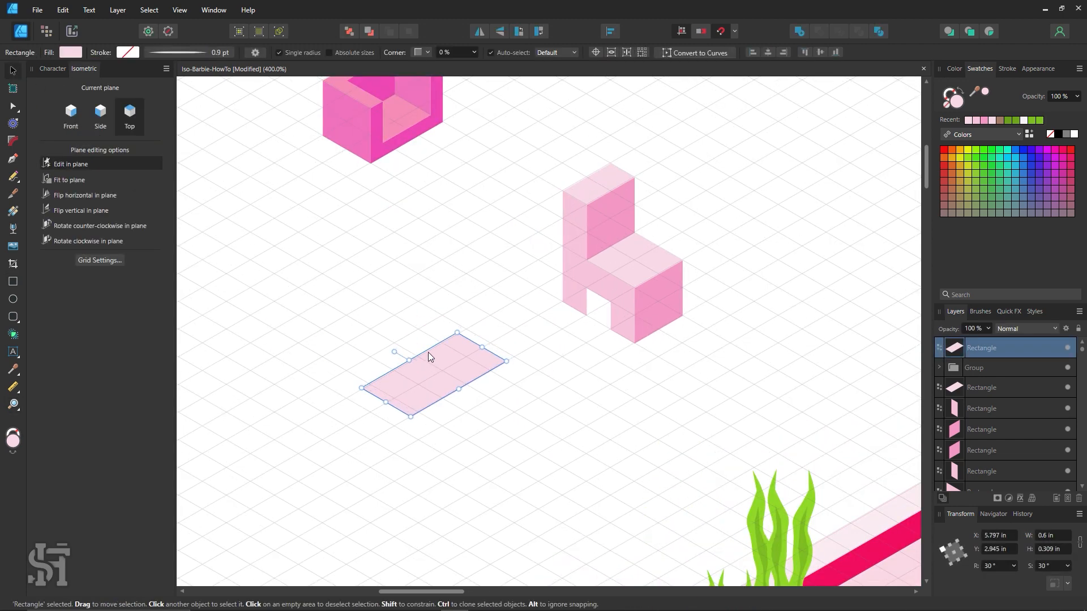
pyautogui.moveTo(429, 353); pyautogui.dragTo(438, 367)
pyautogui.click(505, 403)
pyautogui.click(442, 368)
pyautogui.click(423, 257)
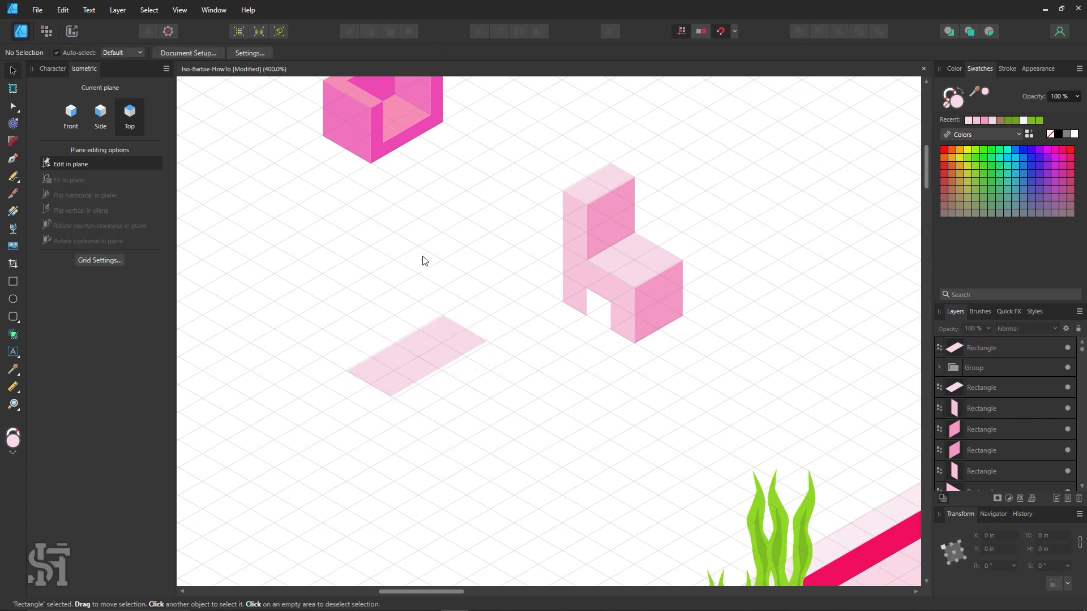
pyautogui.click(456, 347)
pyautogui.click(591, 386)
pyautogui.press('z')
pyautogui.moveTo(423, 352); pyautogui.dragTo(570, 369)
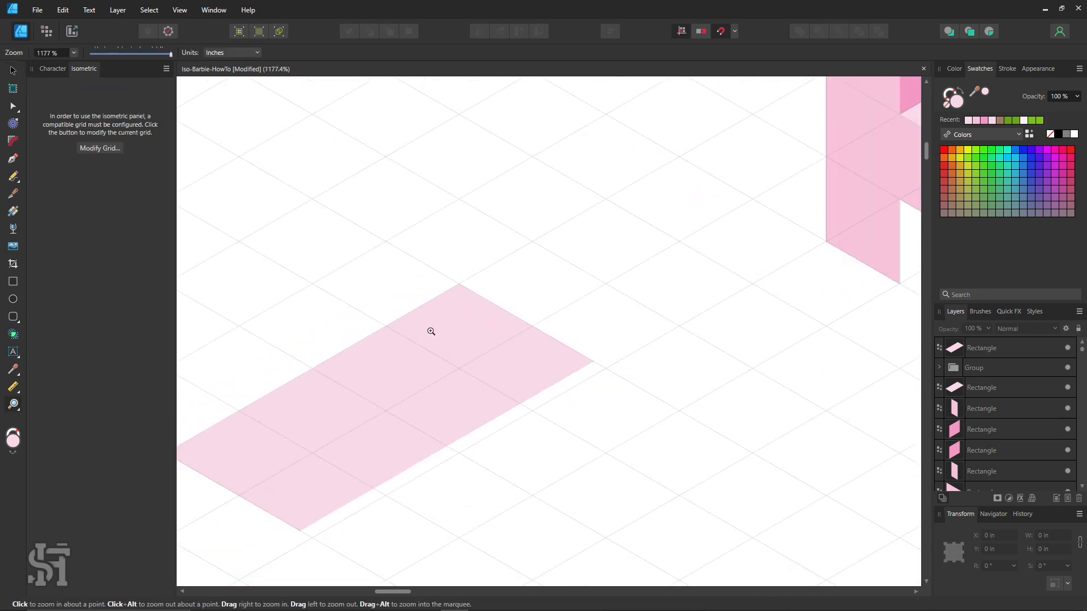
pyautogui.moveTo(431, 332); pyautogui.dragTo(358, 310)
pyautogui.click(13, 70)
pyautogui.click(445, 360)
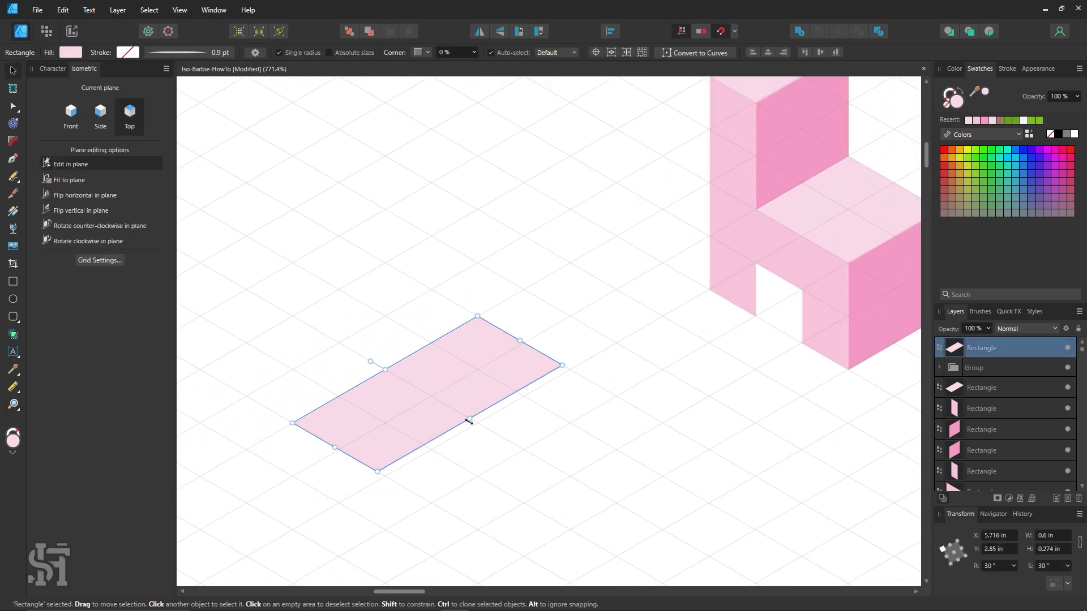
pyautogui.moveTo(469, 422); pyautogui.dragTo(477, 424)
pyautogui.click(591, 391)
# Step: Draw the sofa's back face in the front plane as a 0.6 by 0.3 in rectangle along the base's rear edge
pyautogui.press('z')
pyautogui.keyDown('alt'); pyautogui.click(688, 308); pyautogui.keyUp('alt')
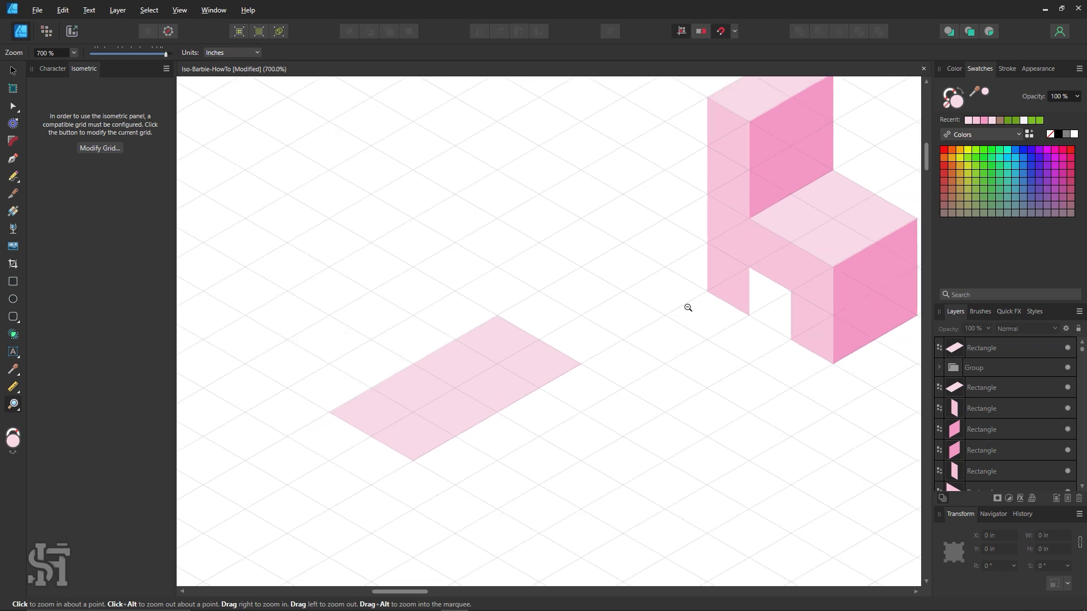
pyautogui.keyDown('alt'); pyautogui.click(688, 308); pyautogui.keyUp('alt')
pyautogui.keyDown('alt'); pyautogui.click(687, 308); pyautogui.keyUp('alt')
pyautogui.keyDown('alt'); pyautogui.click(688, 308); pyautogui.keyUp('alt')
pyautogui.moveTo(694, 318); pyautogui.dragTo(620, 387)
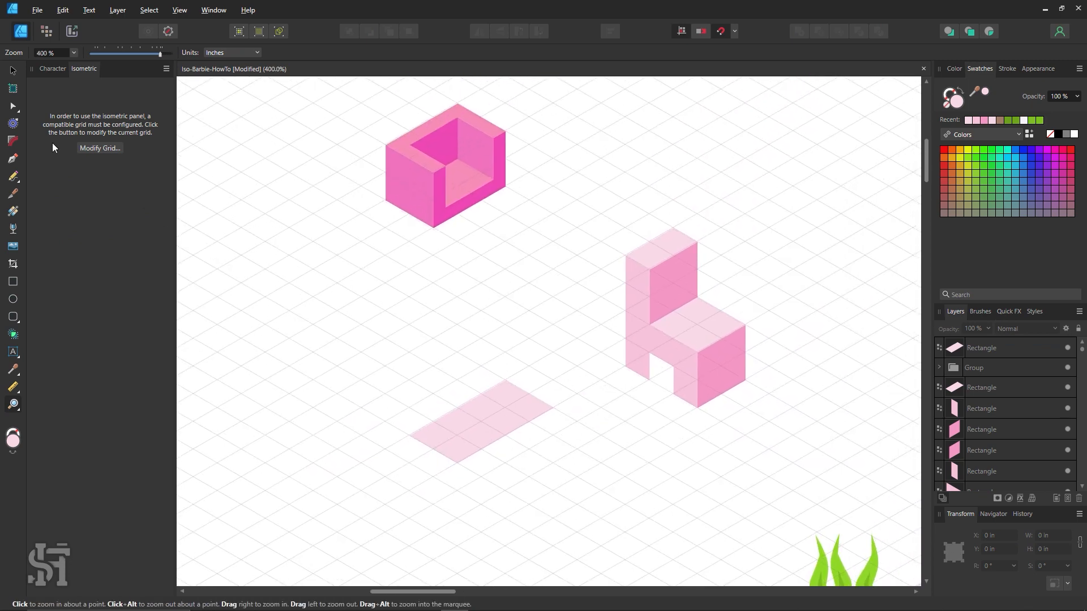
pyautogui.click(14, 71)
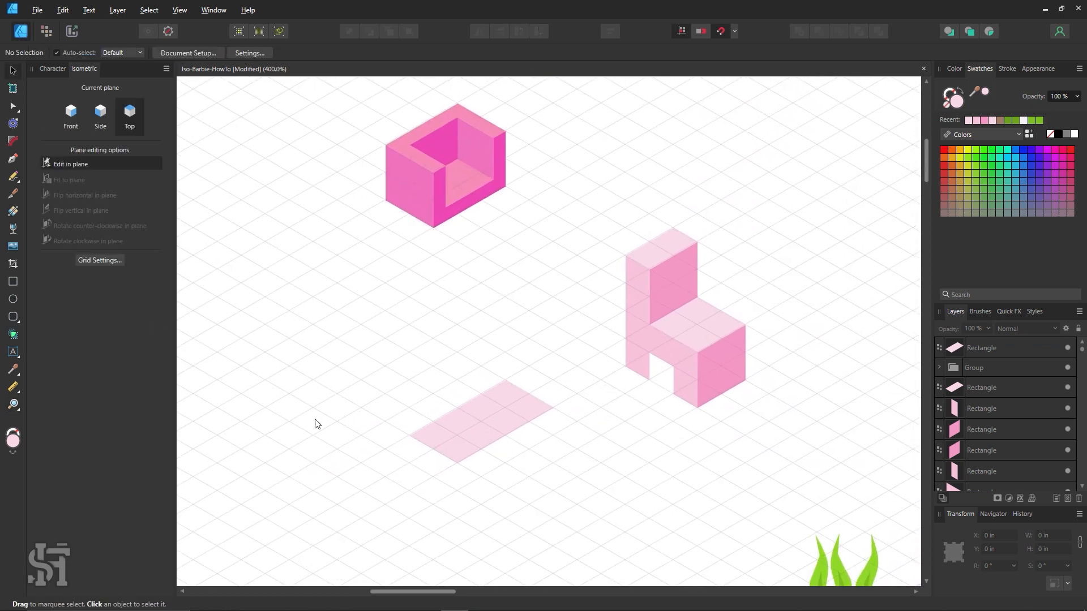
pyautogui.click(13, 282)
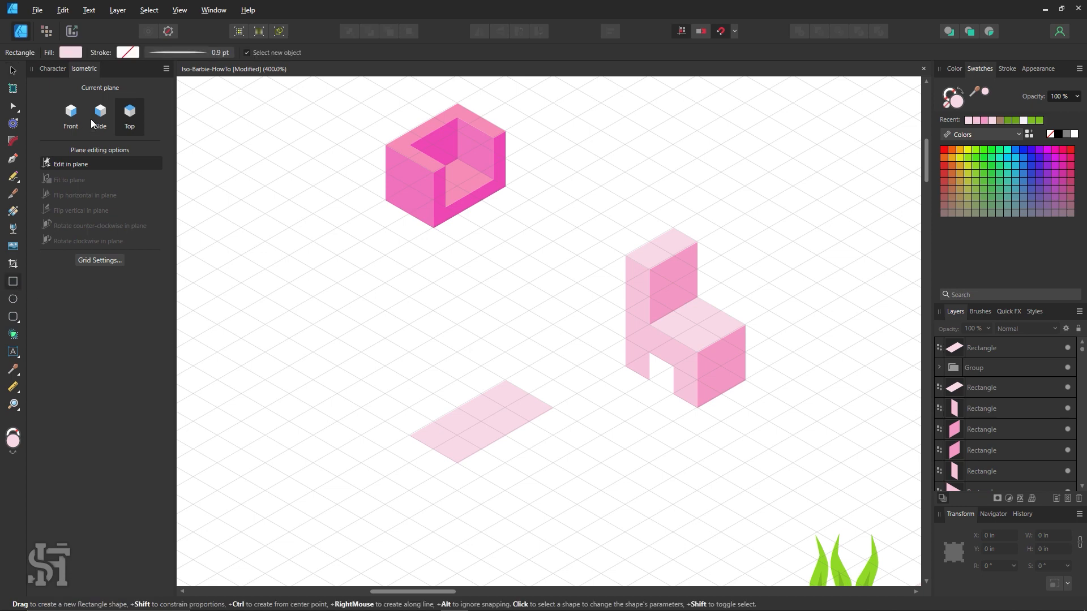
pyautogui.click(71, 114)
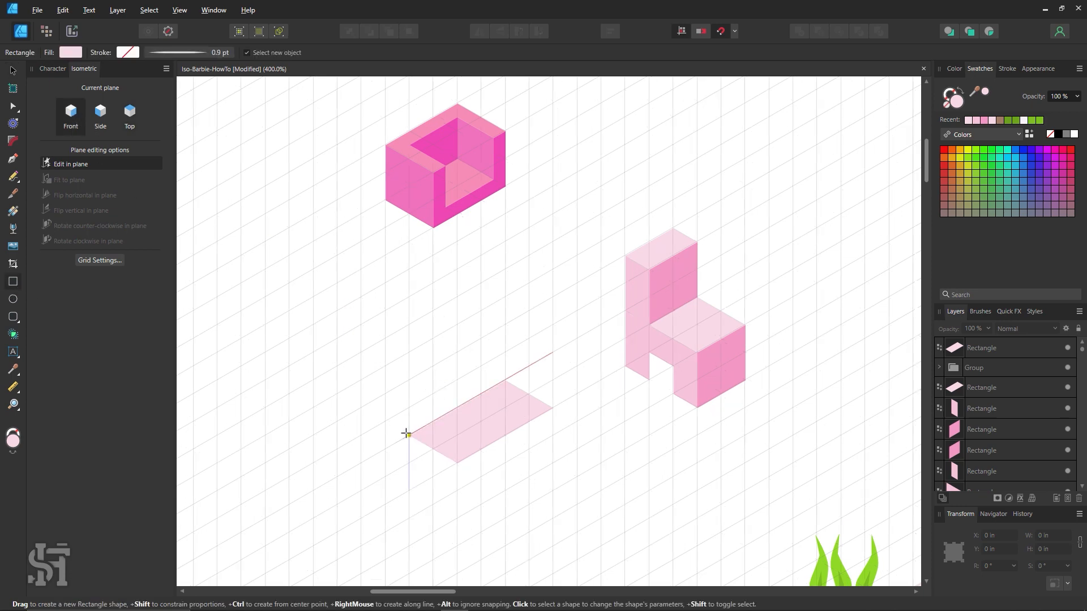
pyautogui.moveTo(409, 434); pyautogui.dragTo(505, 324)
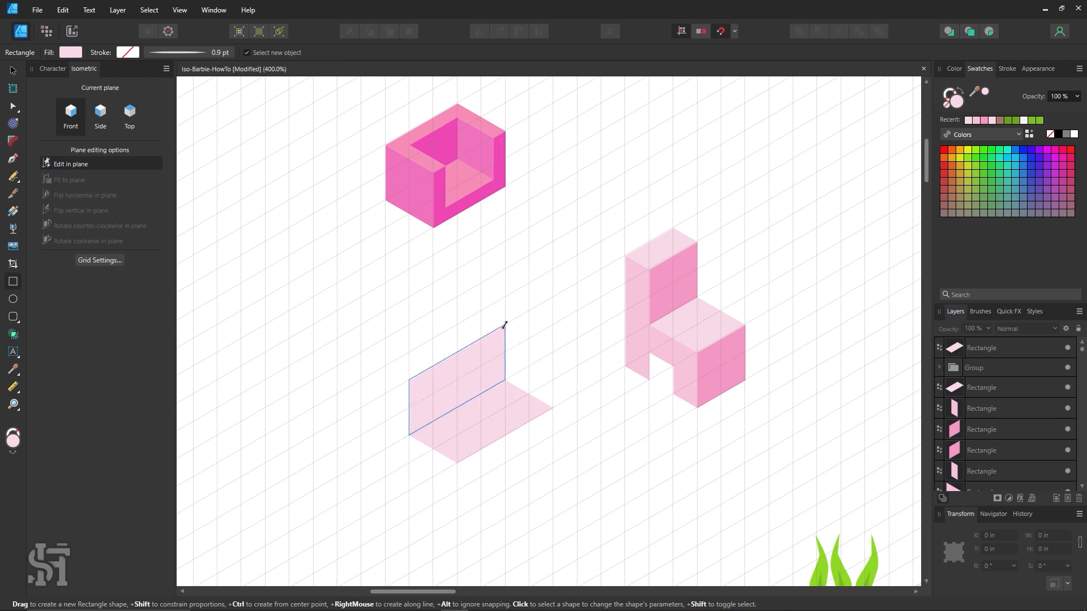
pyautogui.press('v')
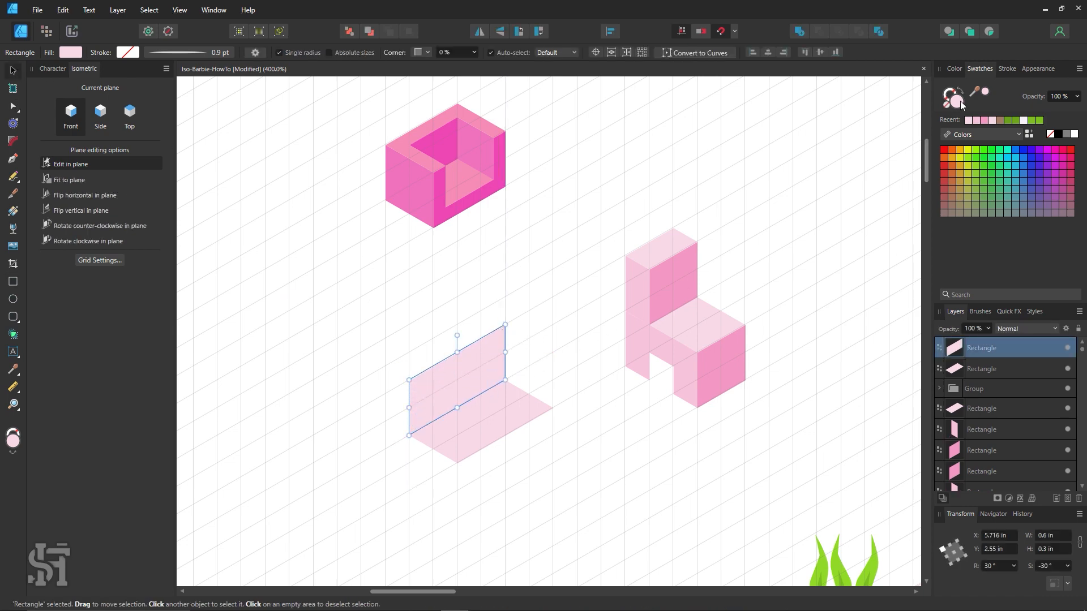
# Step: Fill the sofa's back face with the darker pink sampled from the chair's front face
pyautogui.doubleClick(959, 100)
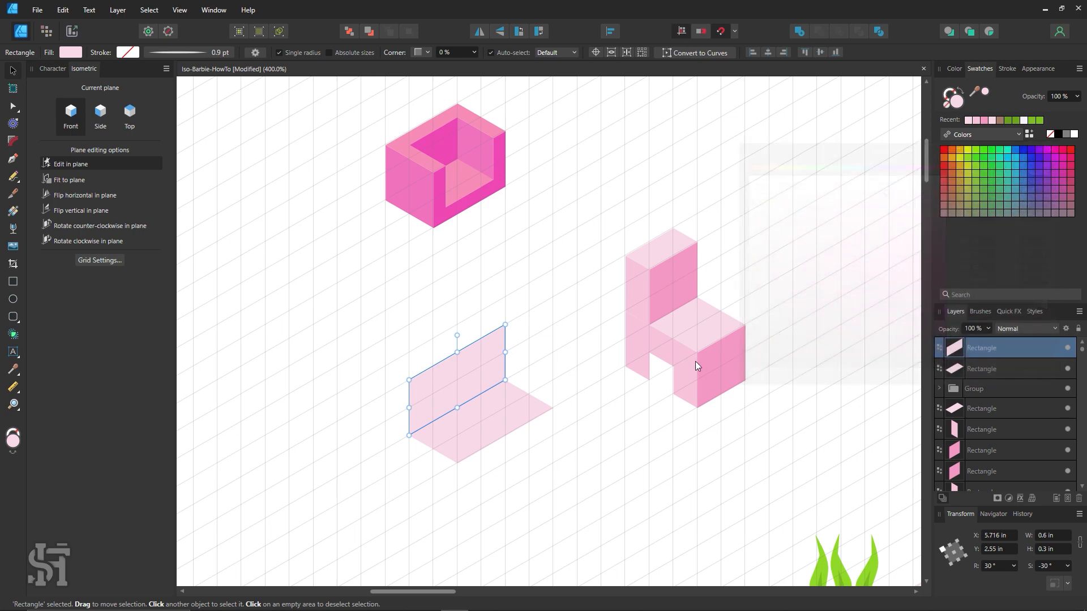
pyautogui.press('i')
pyautogui.click(704, 365)
pyautogui.click(13, 70)
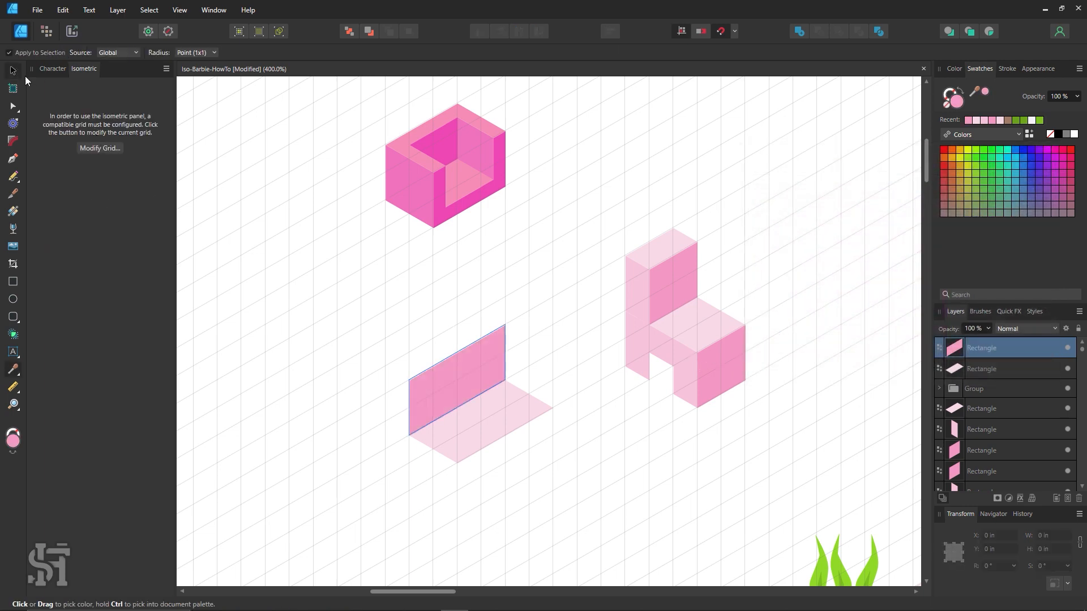
pyautogui.click(364, 324)
# Step: Draw the sofa's far side face in the side plane, 0.3 by 0.3 in, filled with the pink sampled from the chair's side
pyautogui.click(15, 284)
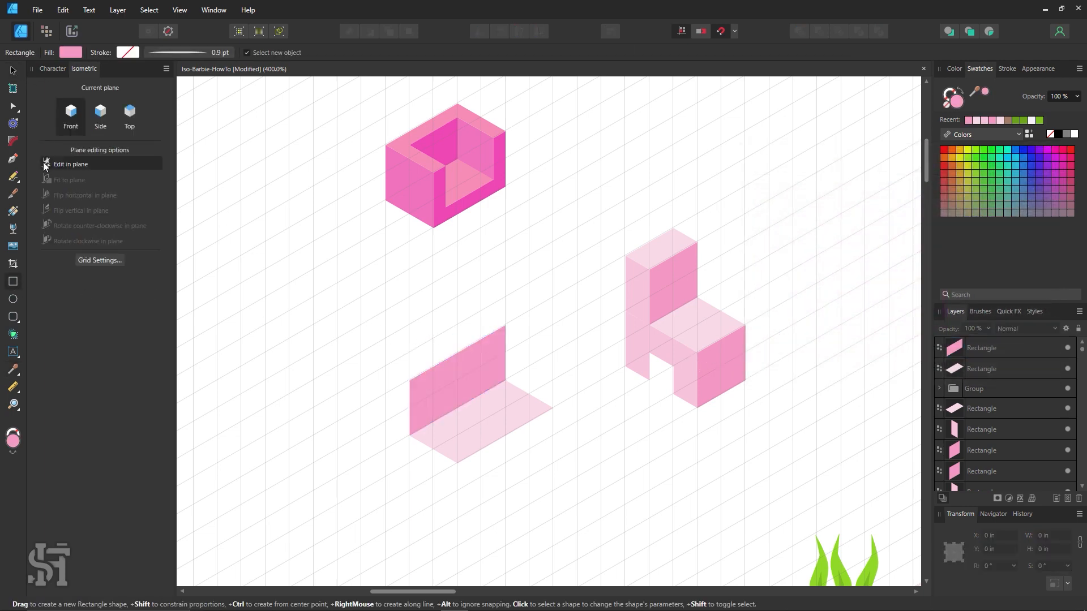
pyautogui.click(100, 112)
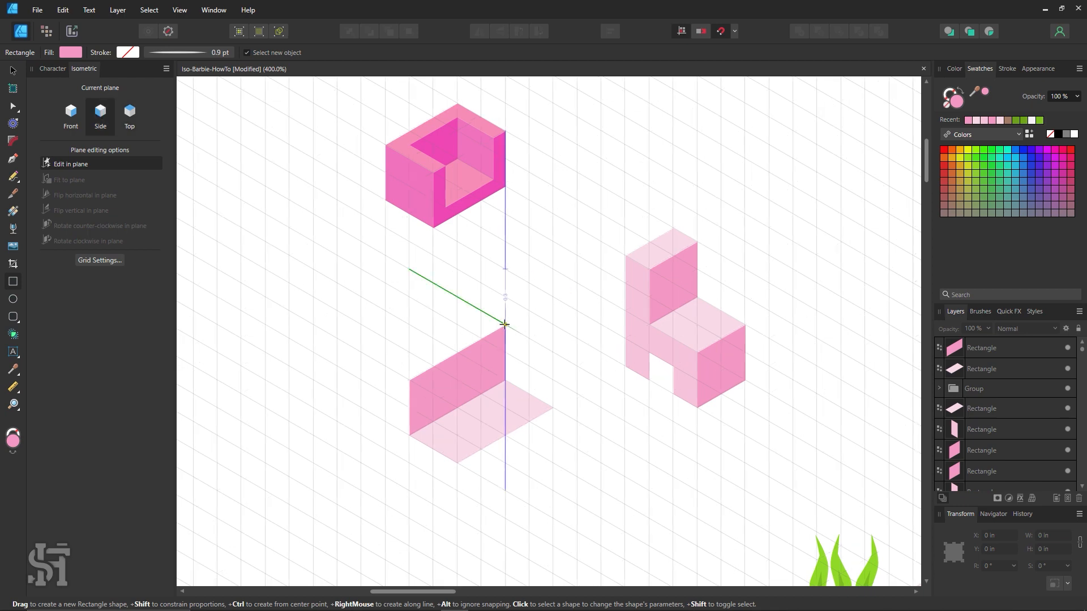
pyautogui.moveTo(505, 326); pyautogui.dragTo(554, 407)
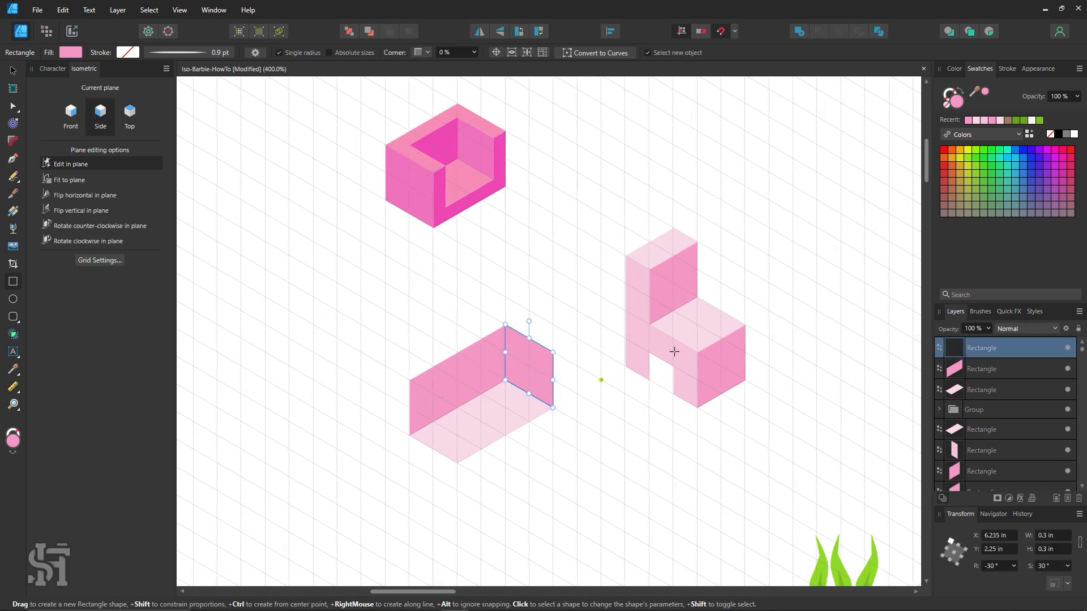
pyautogui.press('i')
pyautogui.click(10, 72)
pyautogui.click(377, 292)
# Step: Duplicate the sofa's side face onto the opposite end of the base
pyautogui.click(525, 383)
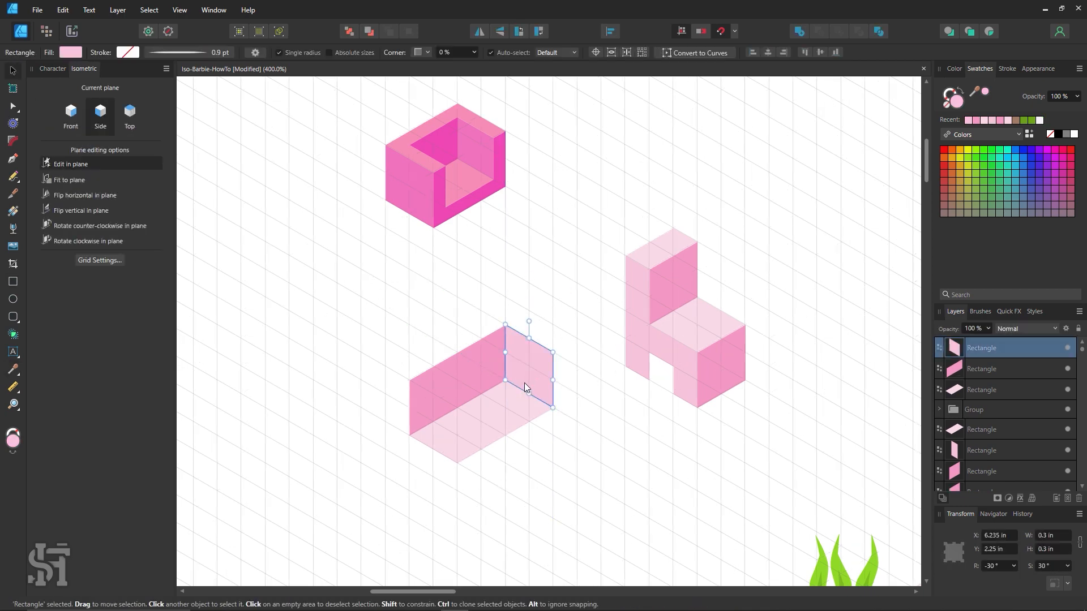
pyautogui.keyDown('ctrl'); pyautogui.moveTo(524, 383); pyautogui.dragTo(432, 426); pyautogui.keyUp('ctrl')
pyautogui.click(383, 372)
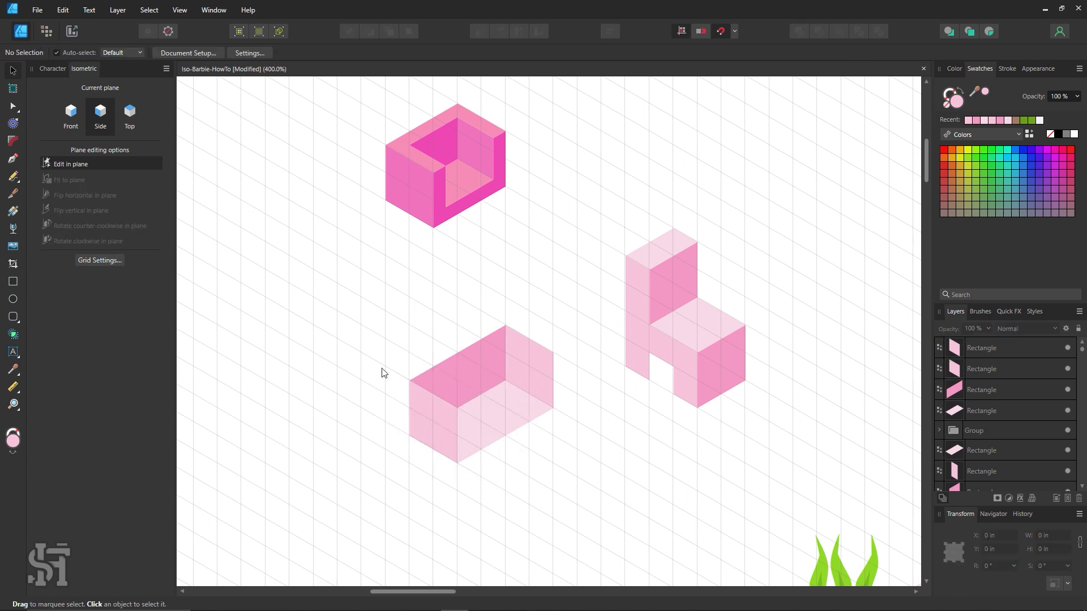
# Step: Set the isometric grid's first-axis divisions to 4
pyautogui.click(107, 264)
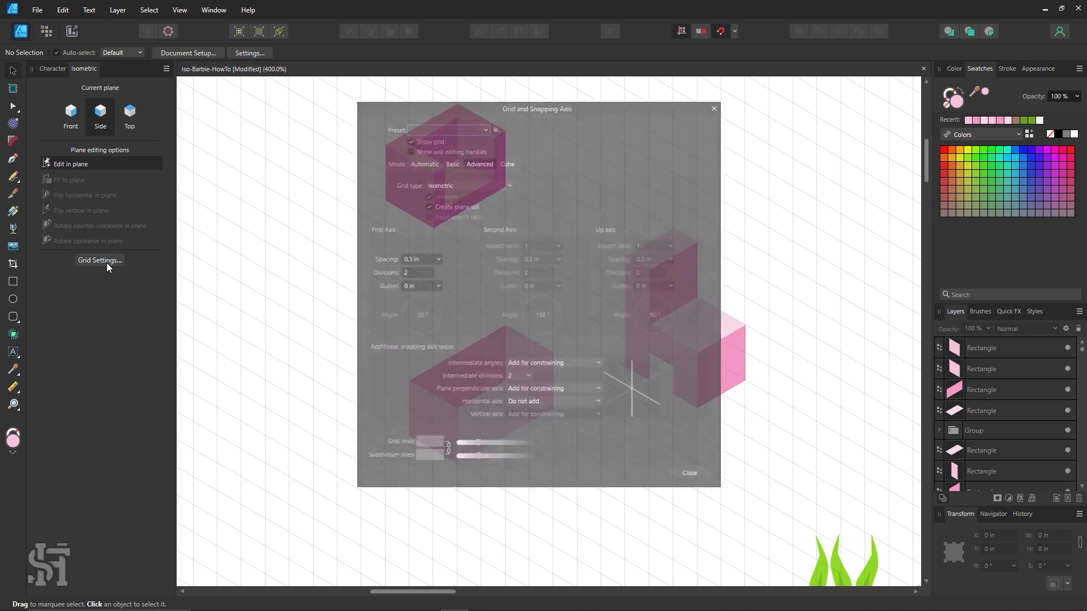
pyautogui.moveTo(406, 108); pyautogui.dragTo(619, 111)
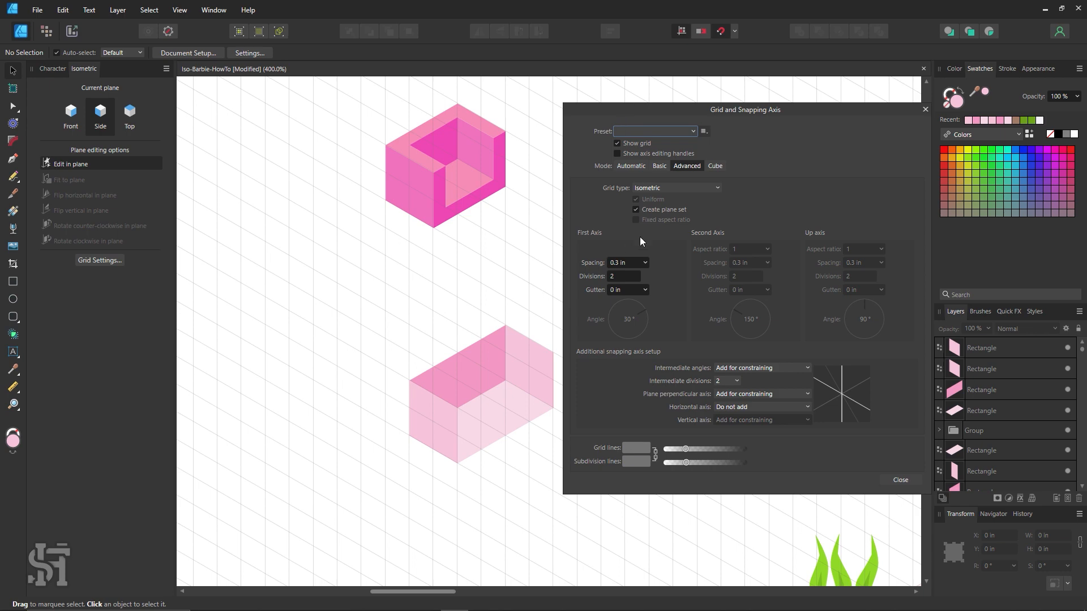
pyautogui.click(621, 277)
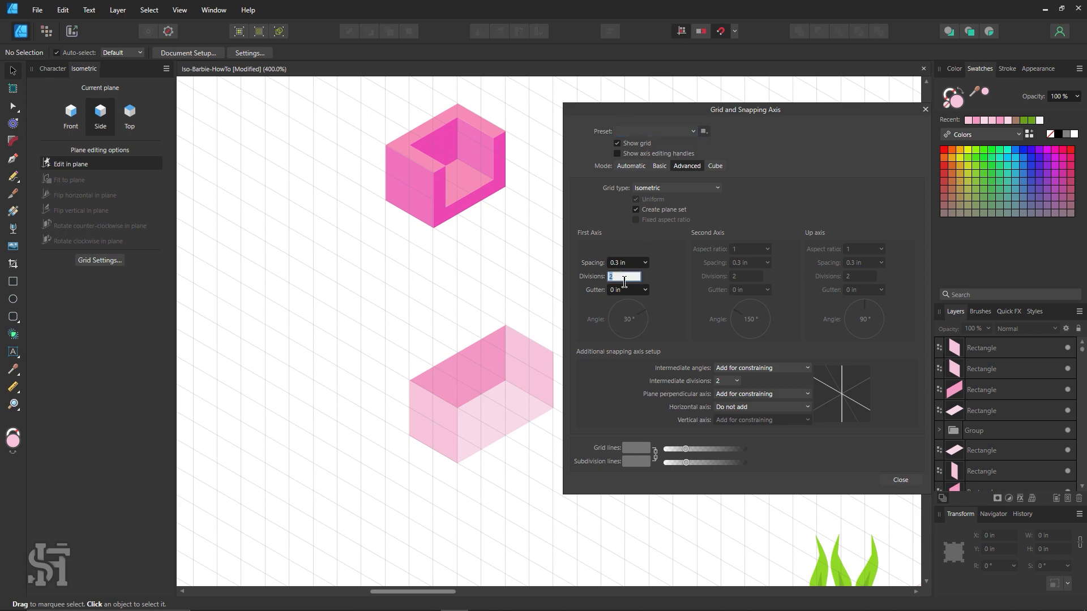
pyautogui.write('4')
pyautogui.click(900, 480)
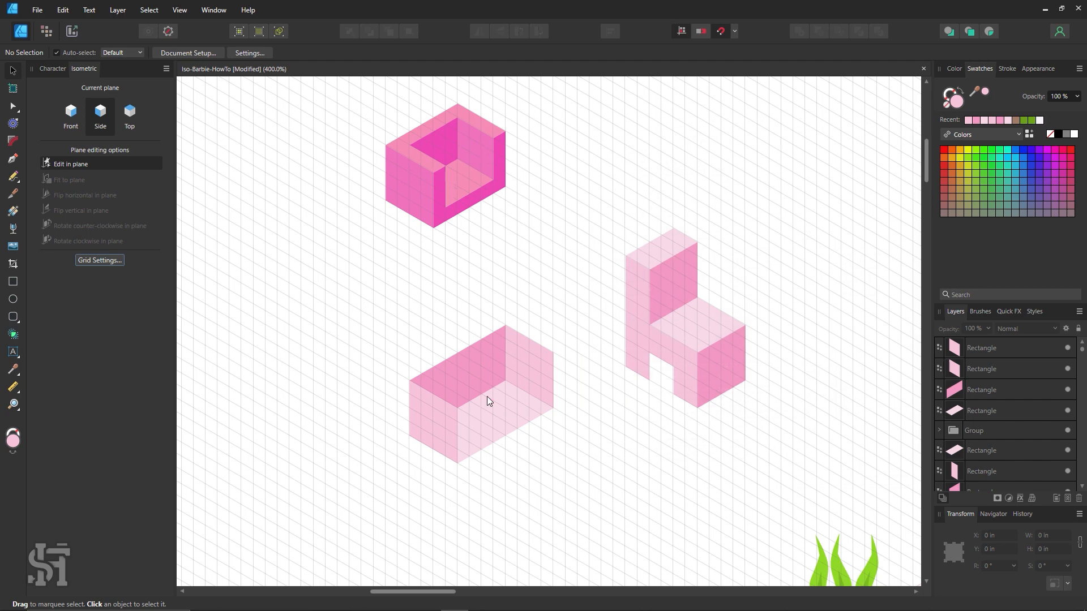
# Step: Draw the near armrest's front edge in the front plane, 0.075 by 0.3 in, filled with the darker pink of the sofa's back
pyautogui.click(13, 281)
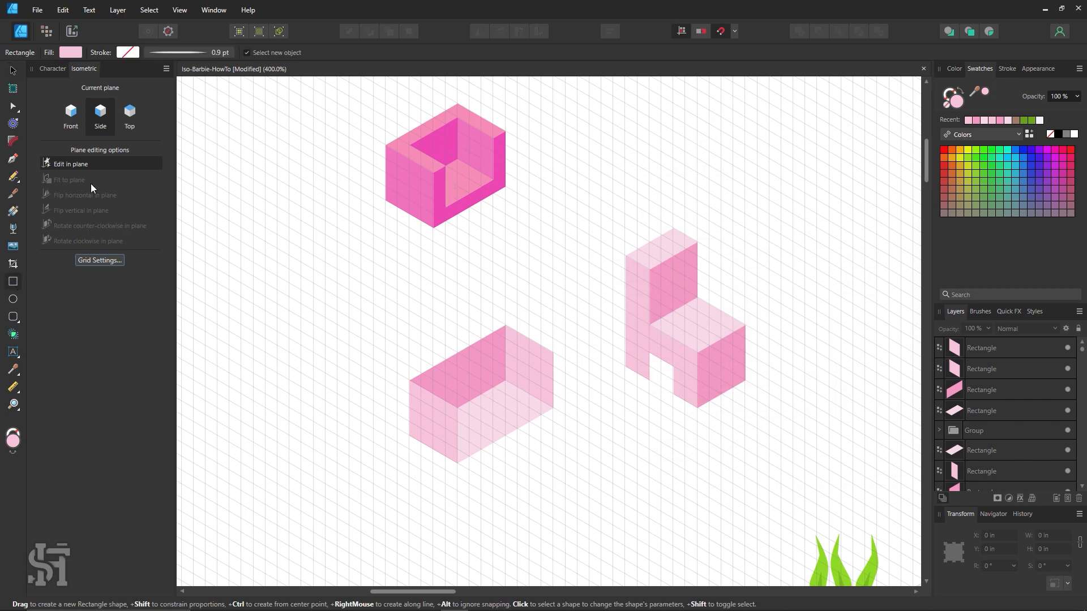
pyautogui.click(80, 119)
pyautogui.moveTo(458, 403); pyautogui.dragTo(470, 461)
pyautogui.press('i')
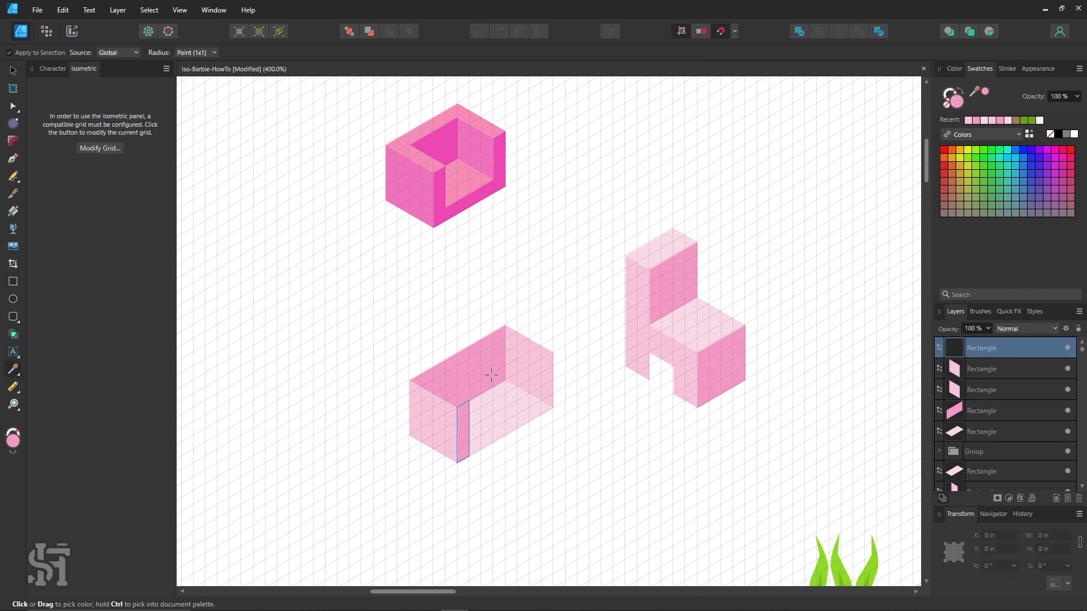
# Step: Duplicate the armrest's front edge strip onto the sofa's far armrest
pyautogui.click(12, 70)
pyautogui.moveTo(463, 424); pyautogui.dragTo(548, 377)
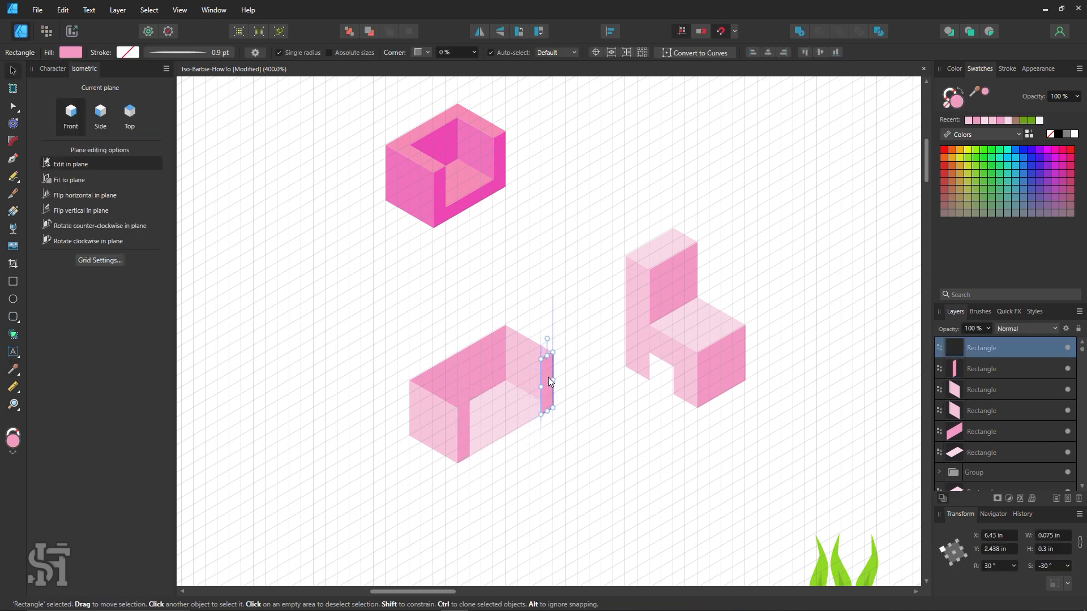
pyautogui.click(573, 419)
# Step: Draw a 0.6 by 0.075 in strip in the front plane along the sofa's lower front edge between the armrests
pyautogui.click(18, 286)
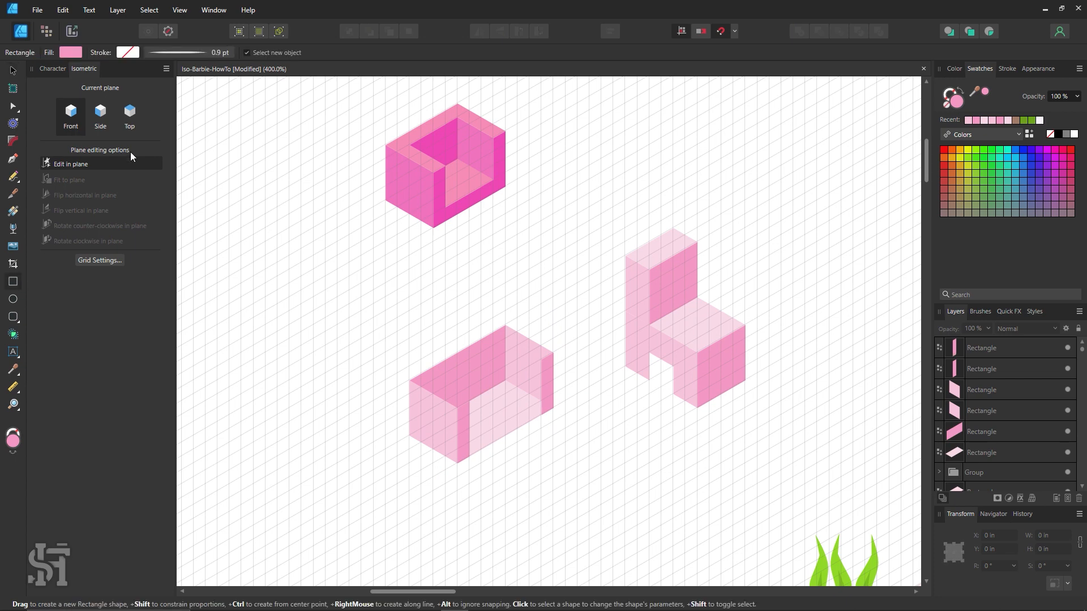
pyautogui.moveTo(463, 454)
pyautogui.mouseDown()
pyautogui.moveTo(410, 489)
pyautogui.moveTo(552, 393)
pyautogui.mouseUp()
pyautogui.press('v')
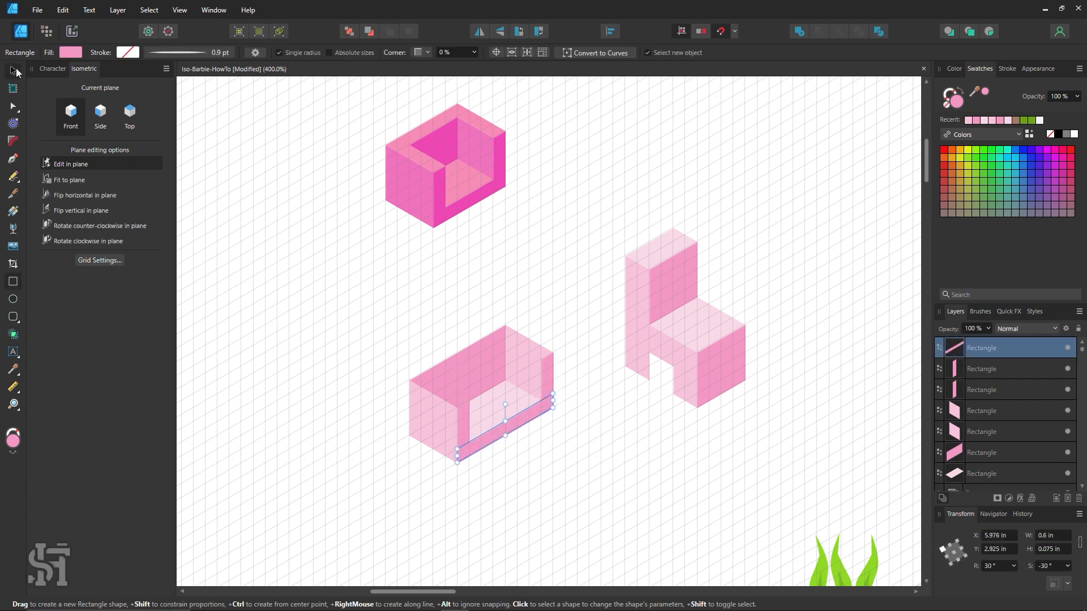
# Step: Draw the near armrest's top face in the top plane, 0.075 by 0.3 in, filled with the sofa seat's lightest pink
pyautogui.click(380, 417)
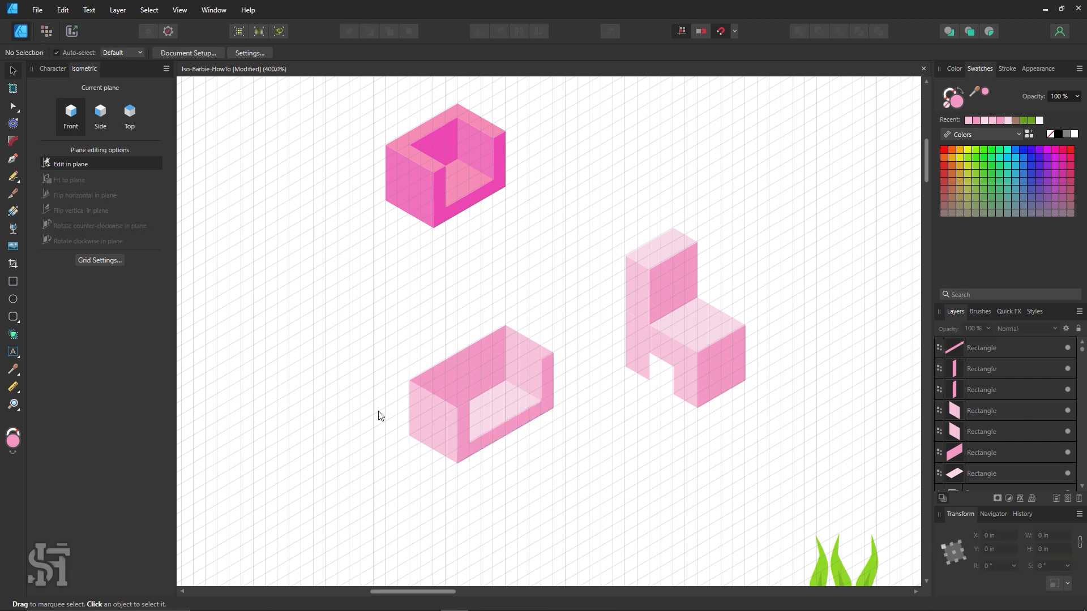
pyautogui.click(13, 281)
pyautogui.press('i')
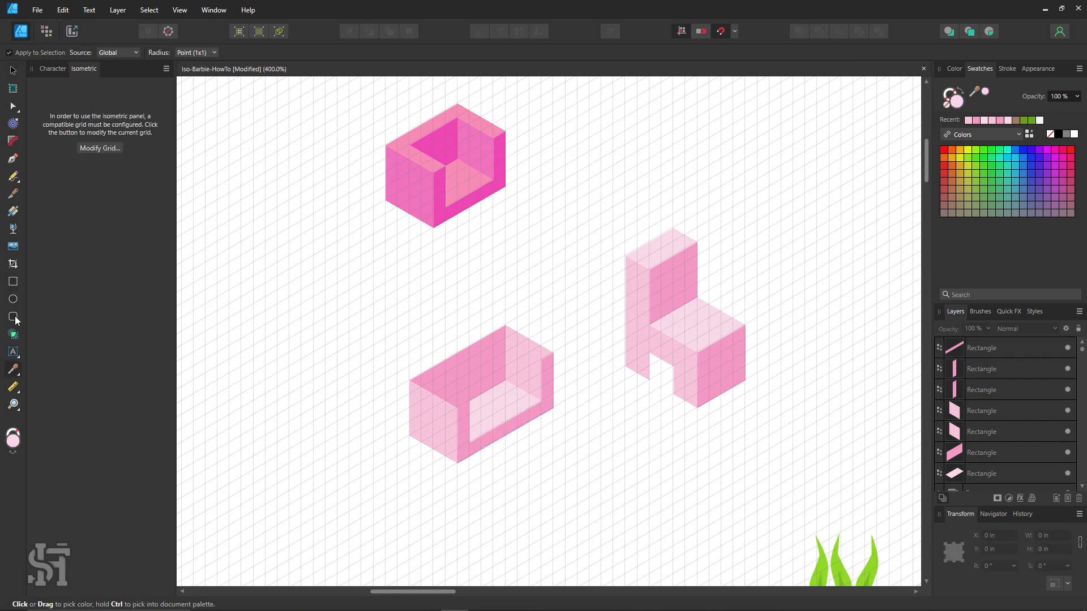
pyautogui.click(13, 282)
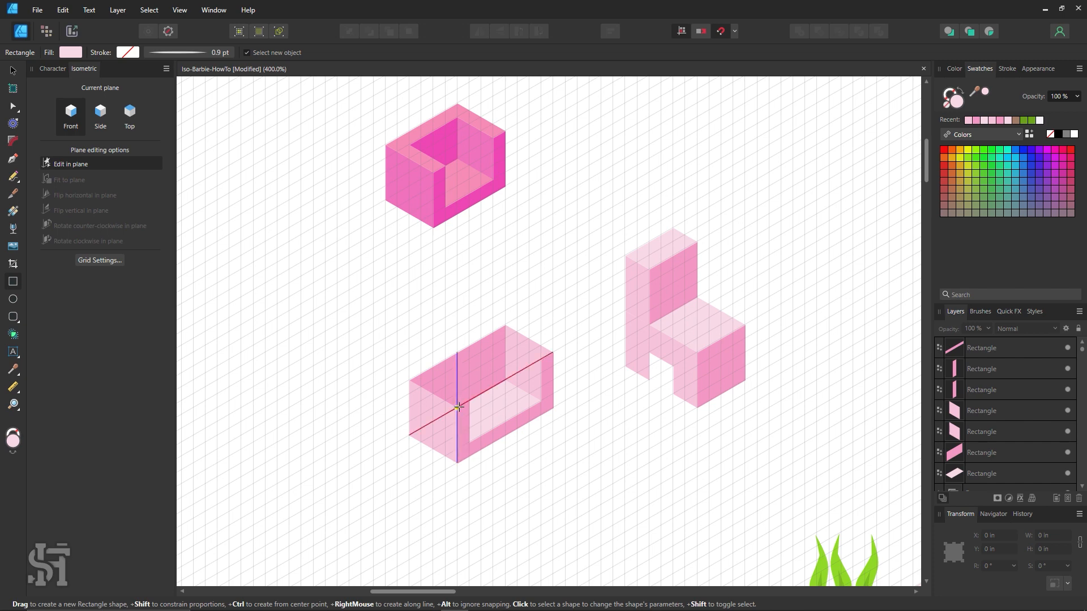
pyautogui.moveTo(458, 413)
pyautogui.mouseDown()
pyautogui.moveTo(437, 372)
pyautogui.moveTo(422, 373)
pyautogui.moveTo(501, 371)
pyautogui.moveTo(540, 350)
pyautogui.mouseUp()
pyautogui.hotkey('ctrl', 'z')
pyautogui.click(129, 113)
pyautogui.click(13, 70)
# Step: Duplicate the armrest's top face onto the far armrest and draw a matching strip along the top of the sofa's back
pyautogui.click(399, 298)
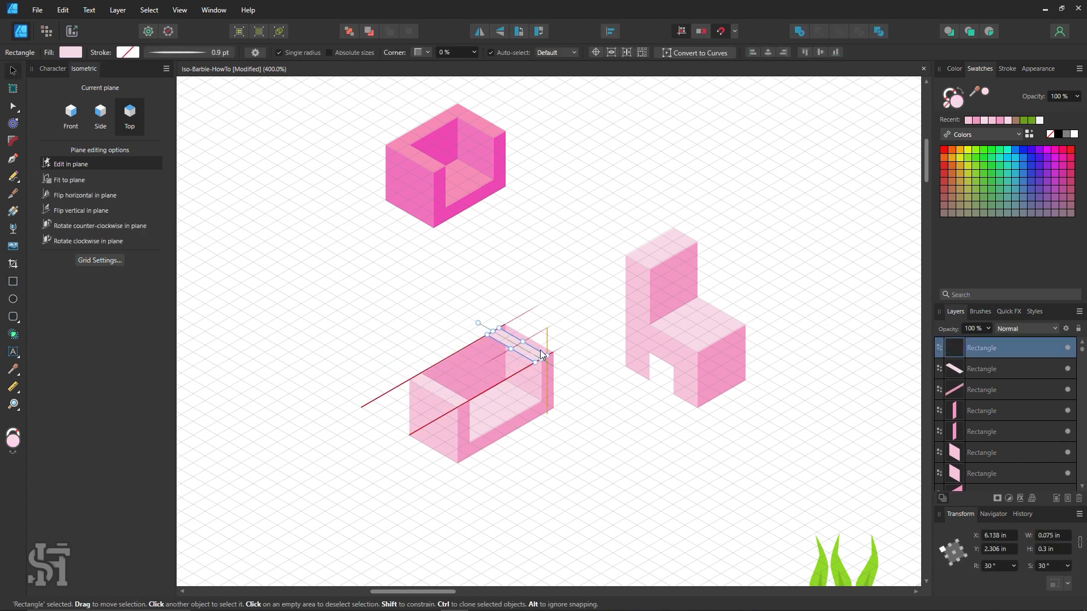
pyautogui.click(387, 313)
pyautogui.click(13, 282)
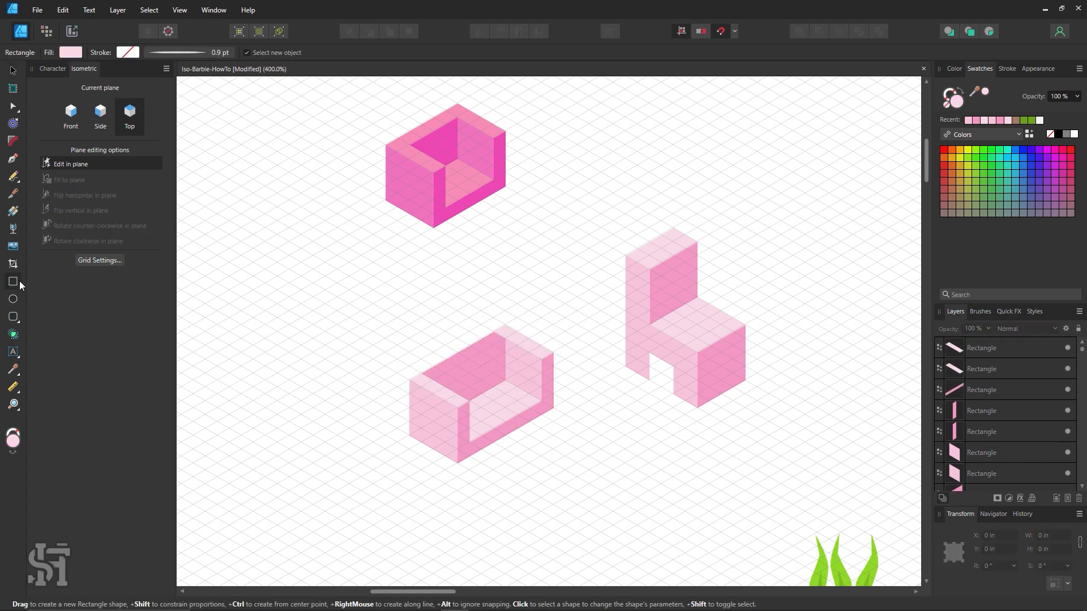
pyautogui.moveTo(505, 325); pyautogui.dragTo(410, 381)
pyautogui.click(12, 72)
pyautogui.click(429, 325)
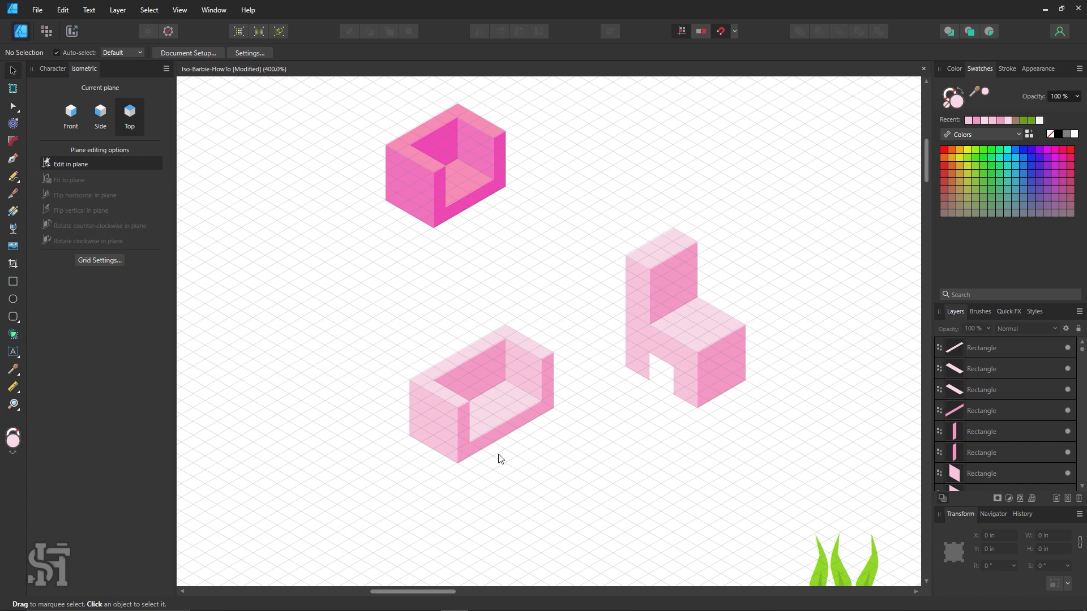
pyautogui.click(461, 423)
pyautogui.moveTo(463, 404); pyautogui.dragTo(463, 403)
pyautogui.click(552, 473)
# Step: Duplicate the chair's 0.3 by 0.3 in front face to the rear edge of the seat and send it to the back
pyautogui.moveTo(703, 378)
pyautogui.mouseDown()
pyautogui.moveTo(684, 427)
pyautogui.moveTo(671, 351)
pyautogui.mouseUp()
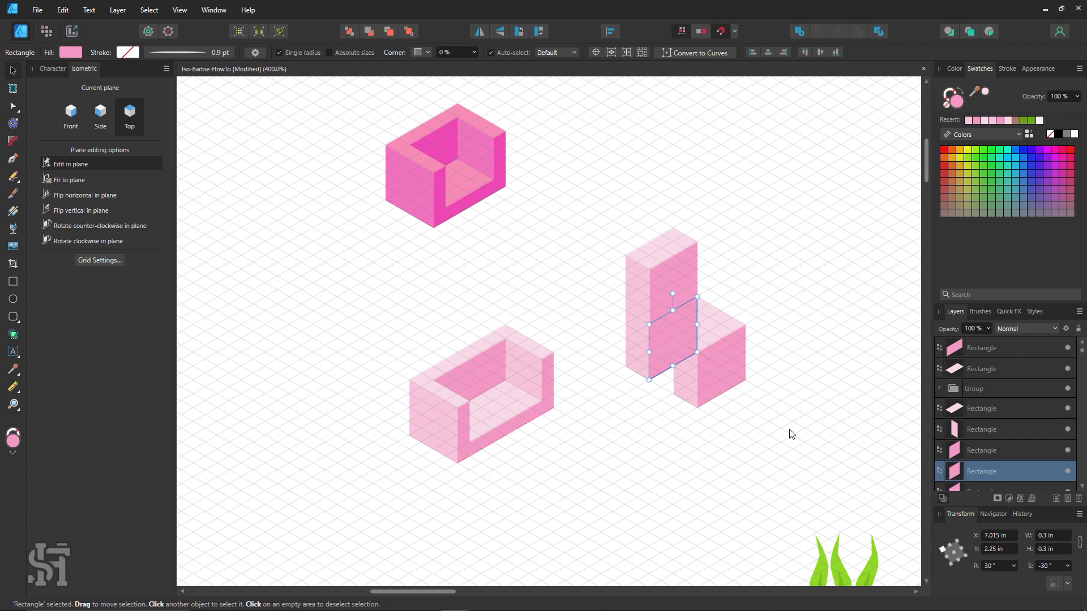
pyautogui.hotkey('ctrl', 'shift', '[')
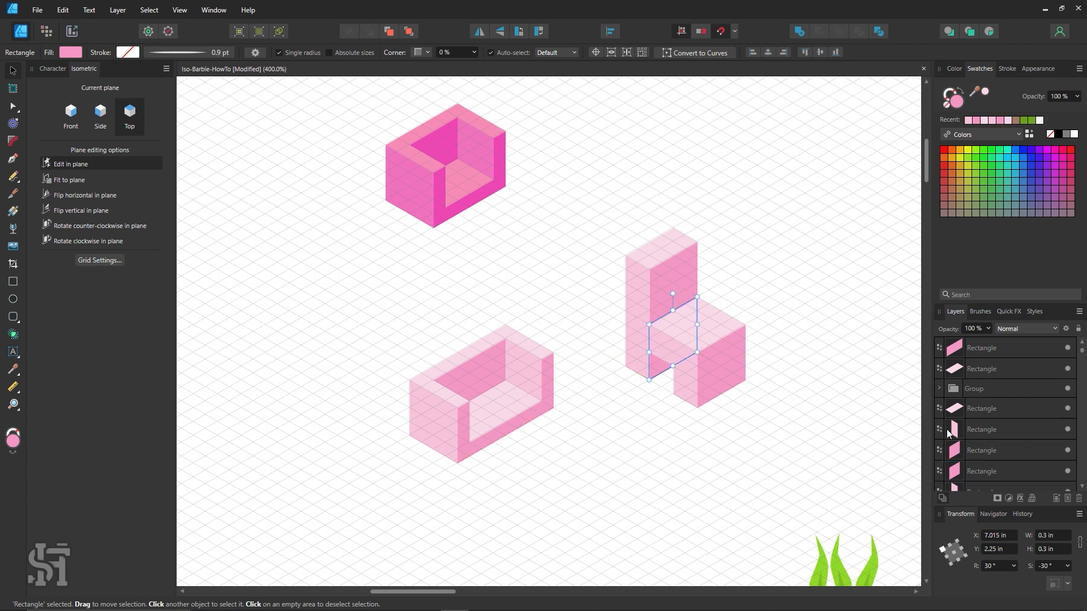
pyautogui.click(806, 407)
# Step: Group all faces of the chair into one object and all faces of the light pink sofa into another
pyautogui.moveTo(812, 157); pyautogui.dragTo(600, 446)
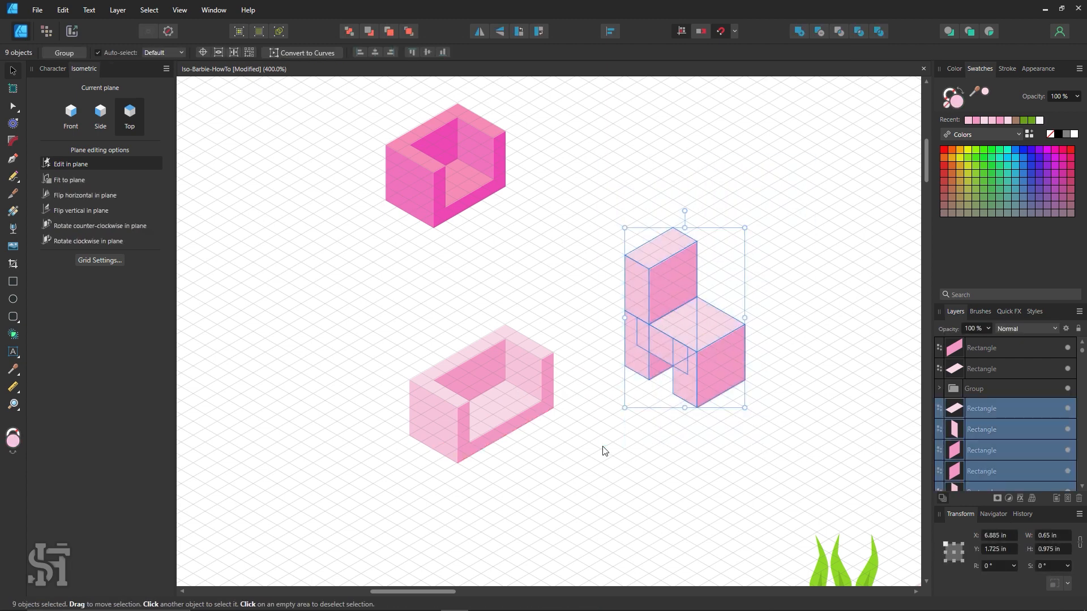
pyautogui.hotkey('ctrl', 'g')
pyautogui.moveTo(580, 311); pyautogui.dragTo(362, 495)
pyautogui.hotkey('ctrl', 'g')
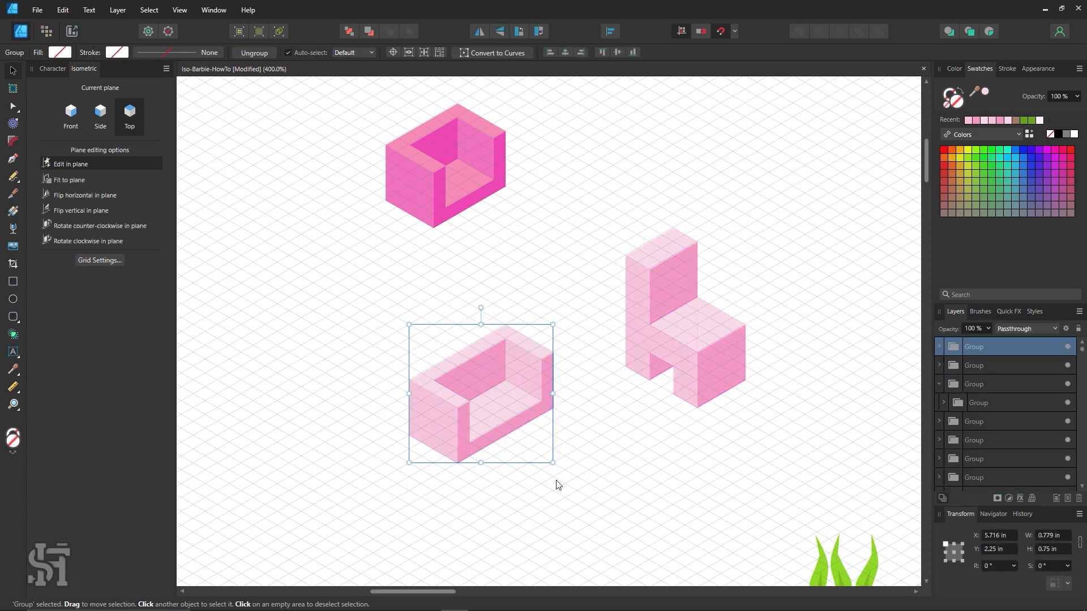
pyautogui.click(557, 484)
# Step: Move the chair directly below the sofa beside the house and bring both groups to the front of the layer order
pyautogui.press('z')
pyautogui.keyDown('alt'); pyautogui.click(662, 394); pyautogui.keyUp('alt')
pyautogui.keyDown('alt'); pyautogui.click(662, 394); pyautogui.keyUp('alt')
pyautogui.moveTo(568, 351); pyautogui.dragTo(265, 79)
pyautogui.click(13, 77)
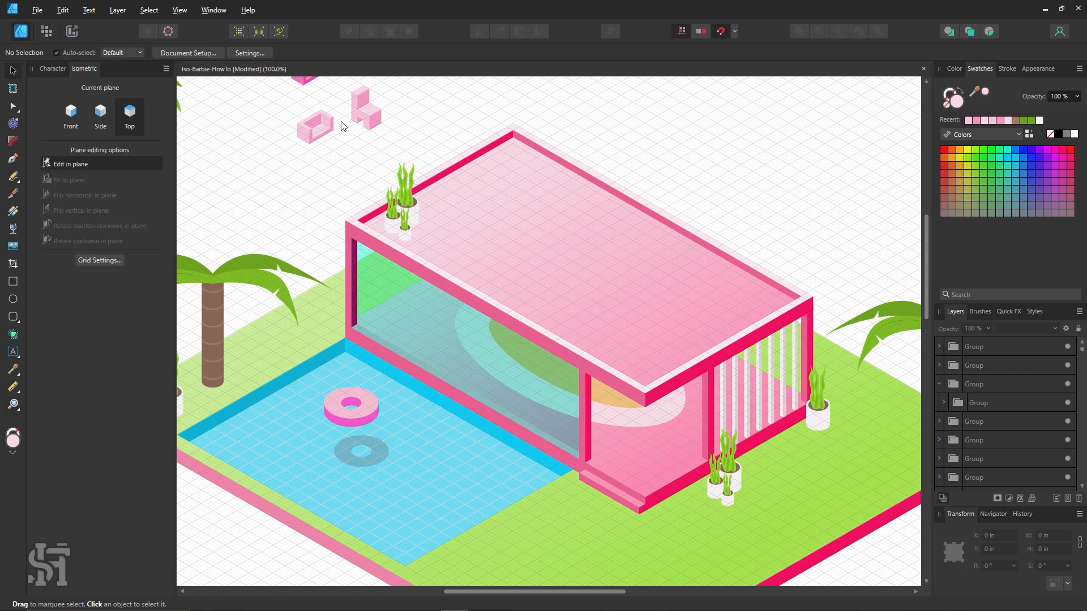
pyautogui.moveTo(365, 113); pyautogui.dragTo(316, 167)
pyautogui.moveTo(356, 93); pyautogui.dragTo(261, 216)
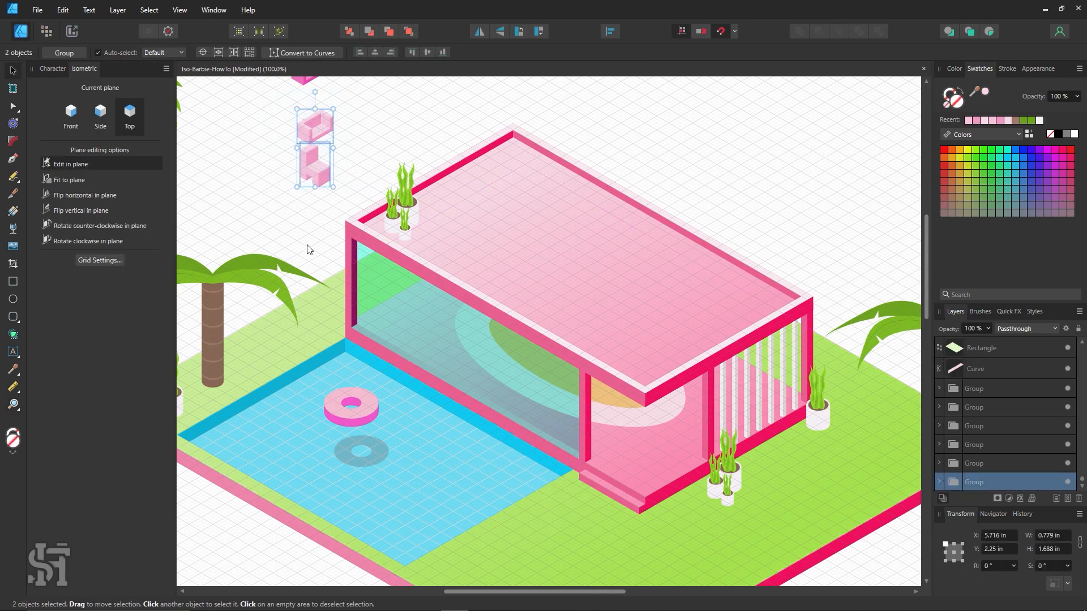
pyautogui.hotkey('ctrl', 'shift', ']')
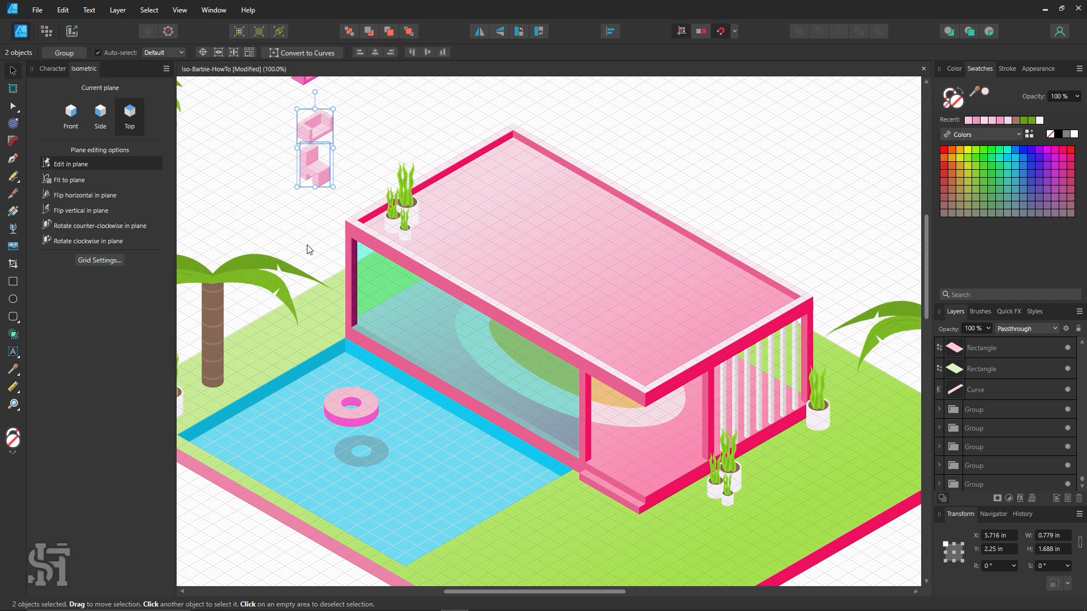
pyautogui.click(308, 249)
# Step: Place the sofa on the roof near the potted plants and the chair on the floor inside the open front corner of the house
pyautogui.moveTo(325, 138); pyautogui.dragTo(475, 224)
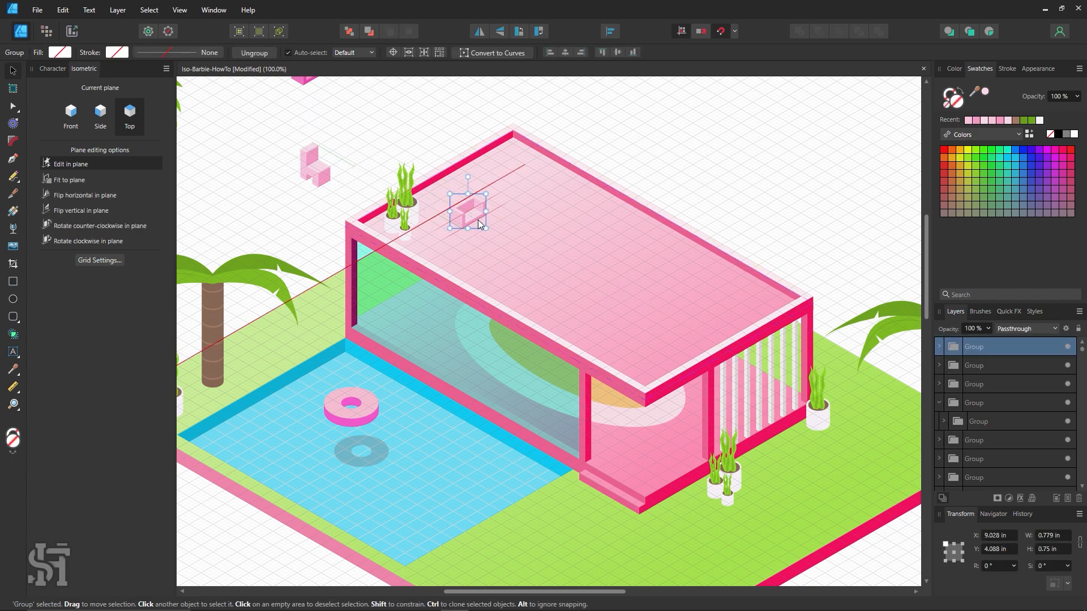
pyautogui.moveTo(314, 184); pyautogui.dragTo(618, 428)
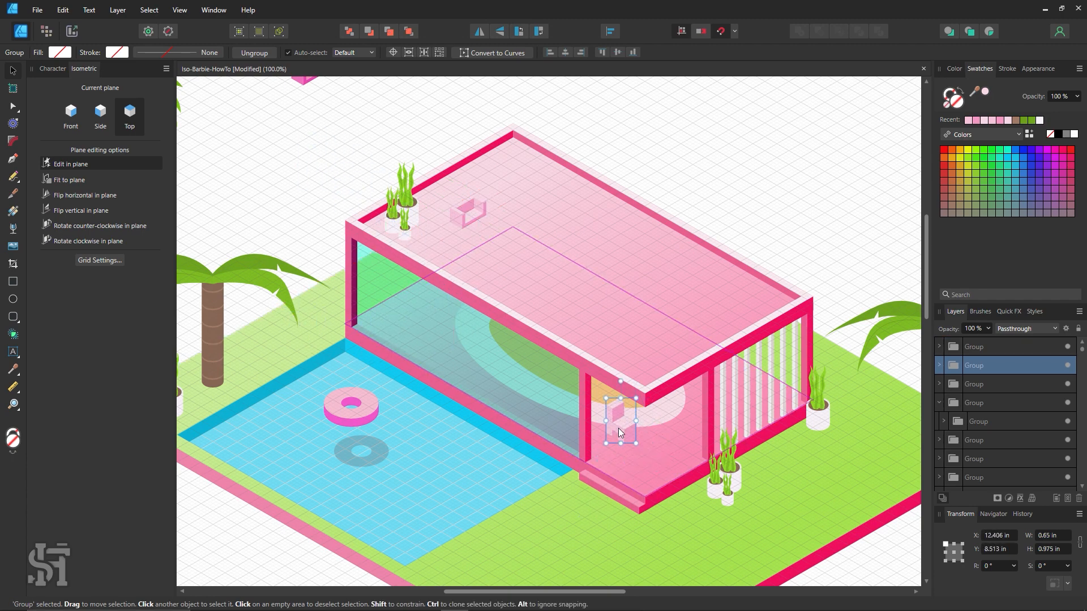
pyautogui.click(692, 173)
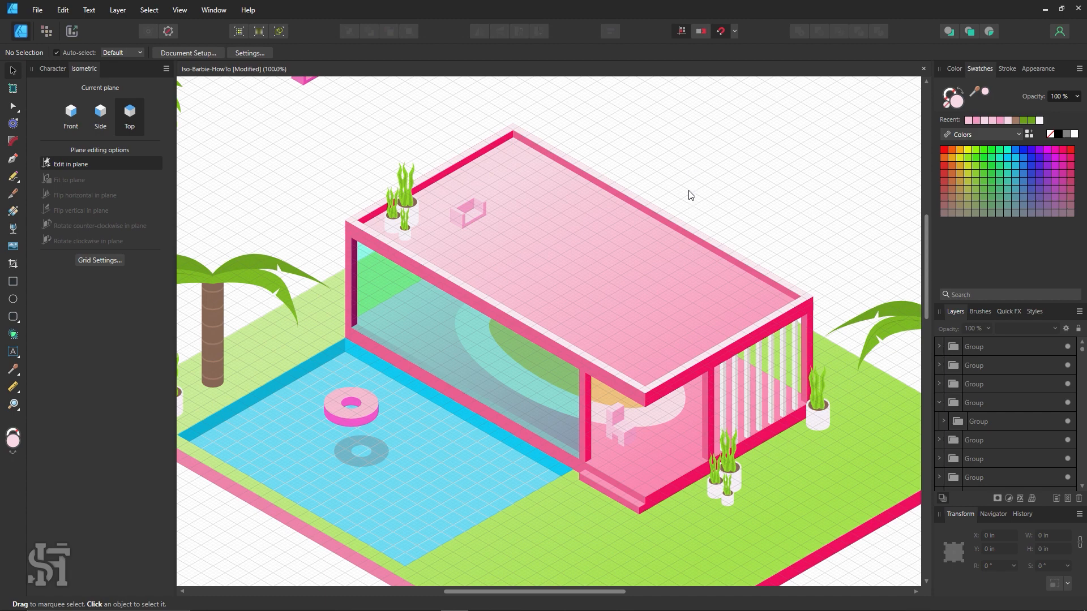
# Step: Duplicate the roof sofa farther along the roof, away from the potted plants
pyautogui.press('z')
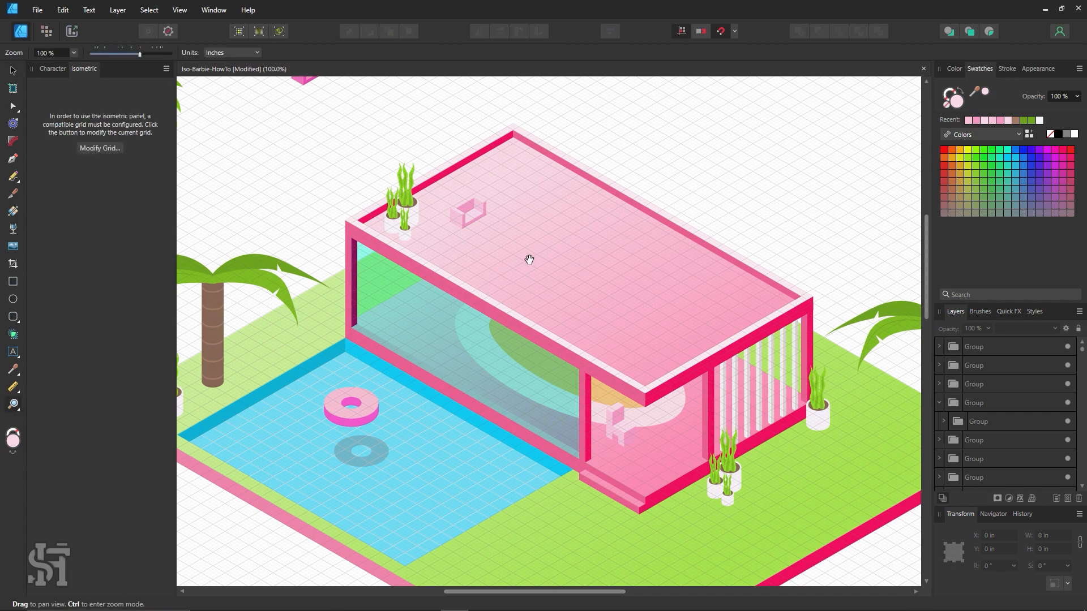
pyautogui.scroll(1, 484, 256)
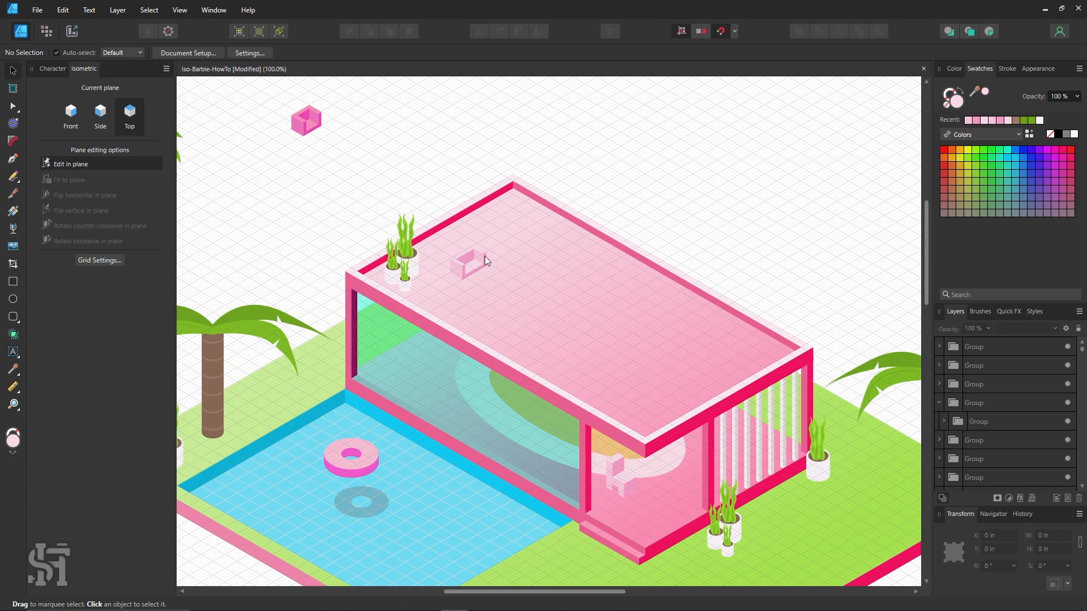
pyautogui.click(486, 256)
pyautogui.click(486, 256)
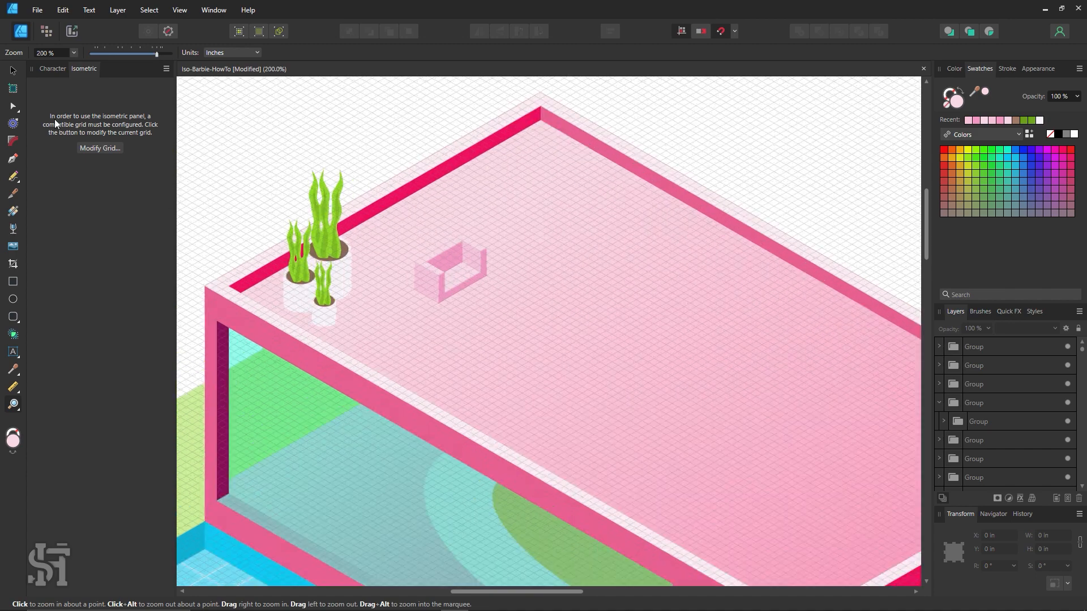
pyautogui.click(14, 70)
pyautogui.scroll(-1, 438, 258)
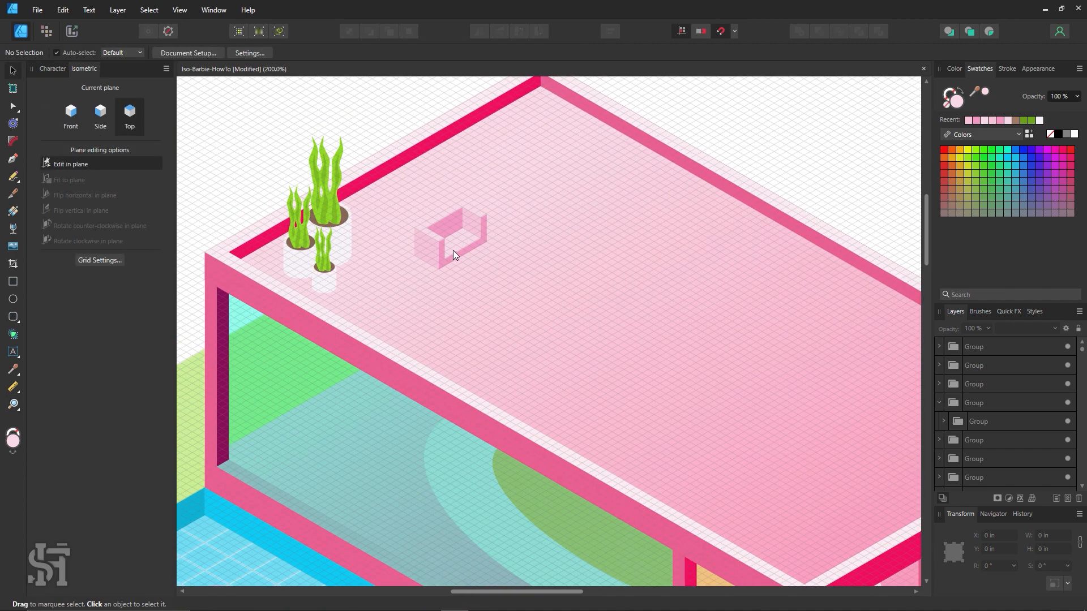
pyautogui.click(455, 238)
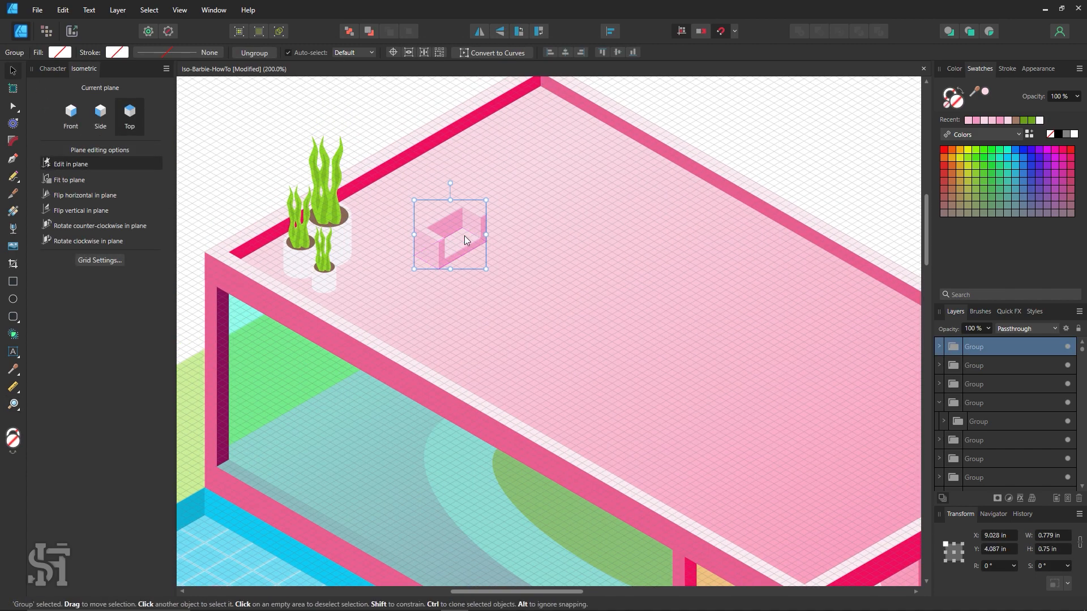
pyautogui.keyDown('ctrl'); pyautogui.moveTo(464, 240); pyautogui.dragTo(623, 256); pyautogui.keyUp('ctrl')
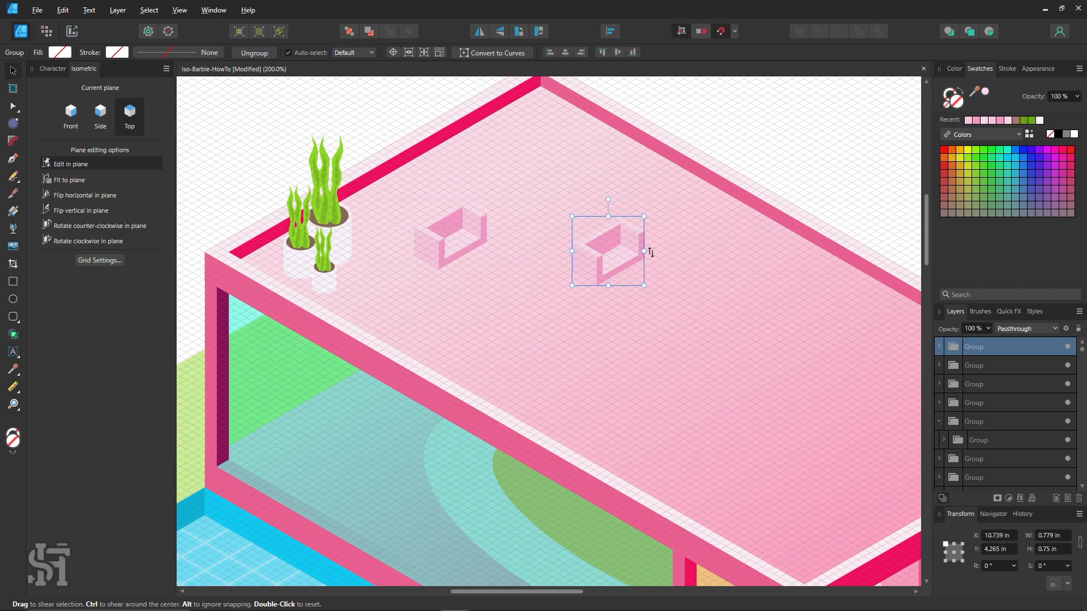
# Step: Try to rotate the copied sofa in the front plane
pyautogui.click(64, 112)
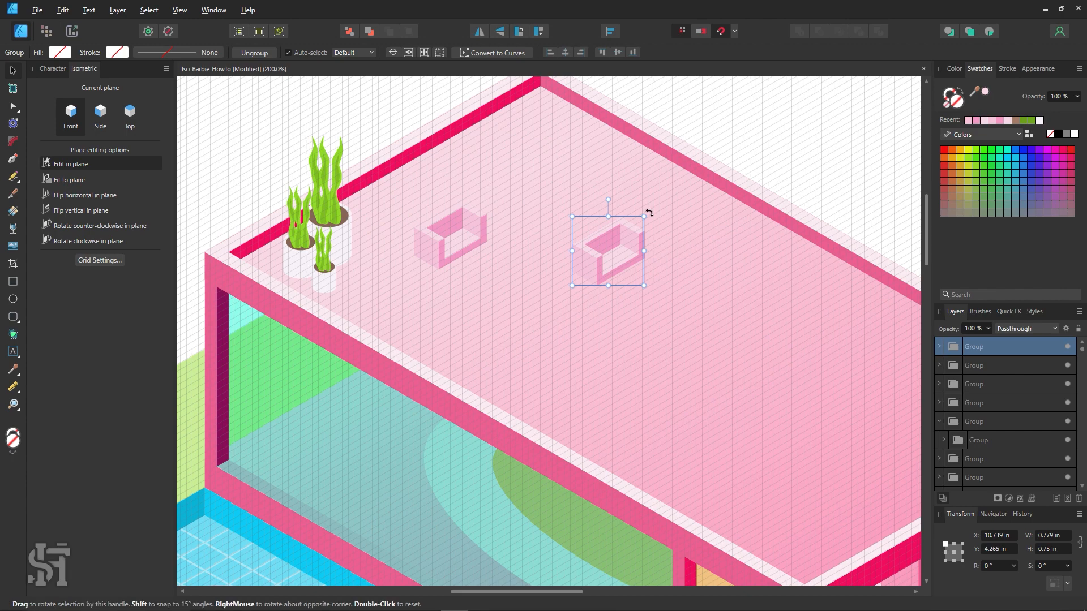
pyautogui.moveTo(647, 210); pyautogui.dragTo(618, 334)
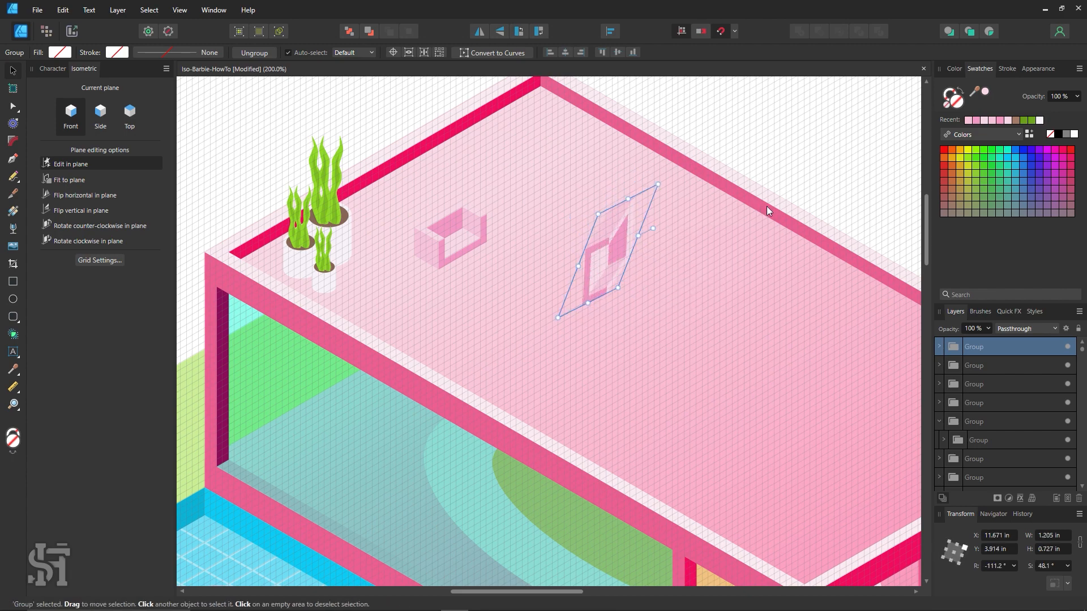
pyautogui.hotkey('ctrl', 'z')
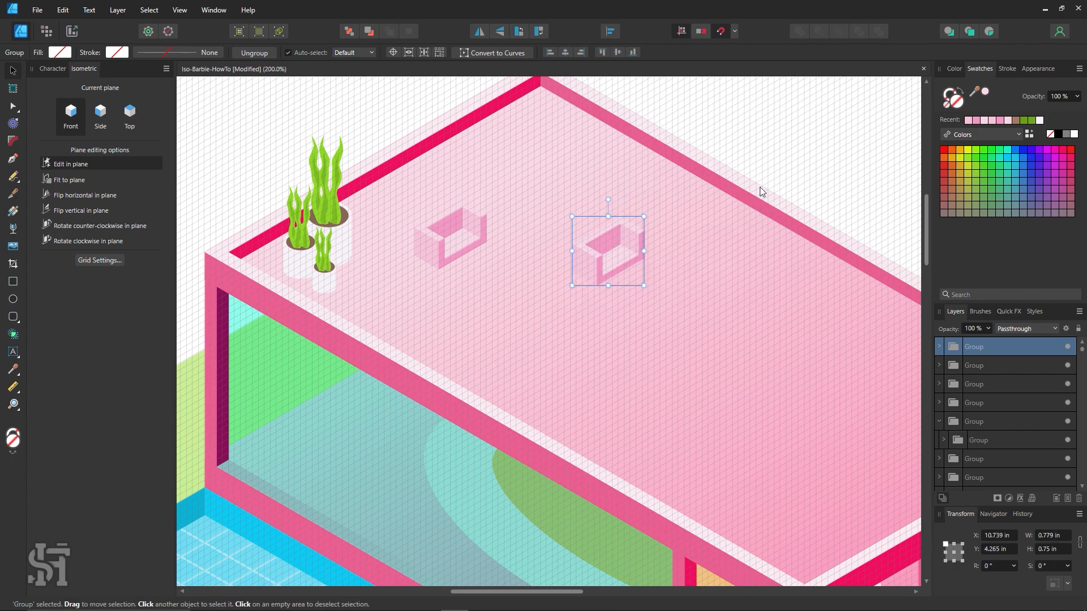
# Step: Try to arrange the copied sofa and one further copy in a diagonal row in front of the original roof sofa
pyautogui.moveTo(608, 265); pyautogui.dragTo(505, 326)
pyautogui.click(726, 150)
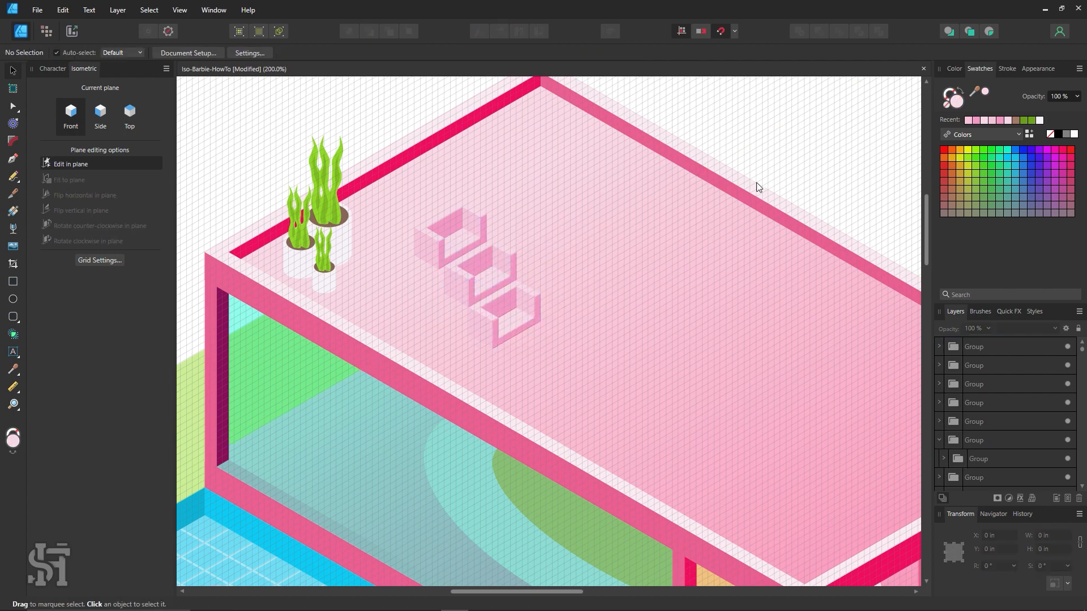
pyautogui.click(453, 282)
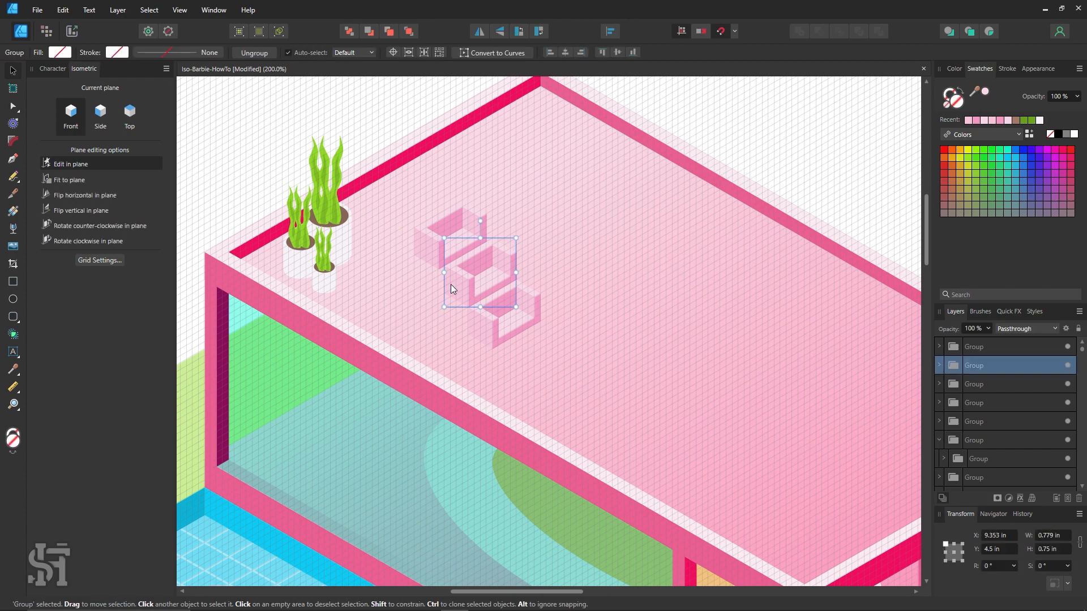
pyautogui.hotkey('ctrl', 'z')
pyautogui.hotkey('ctrl', 'z')
pyautogui.hotkey('ctrl', 'z')
pyautogui.hotkey('ctrl', 'z')
pyautogui.hotkey('ctrl', 'z')
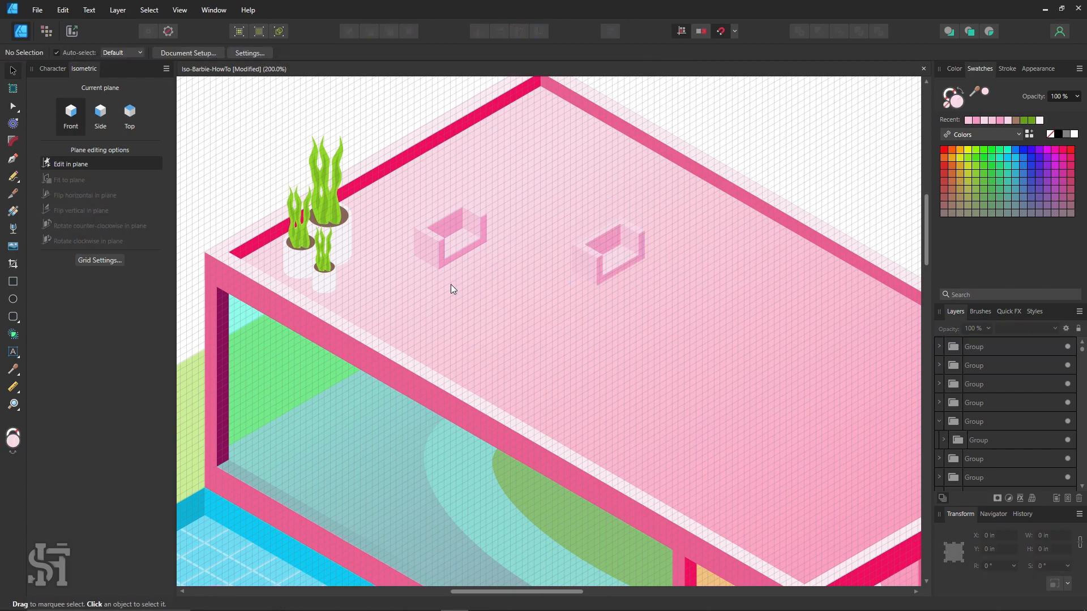
# Step: Move the copied sofa beside the original toward the roof's back corner, aligned with it along the front-plane axis
pyautogui.moveTo(609, 261); pyautogui.dragTo(531, 208)
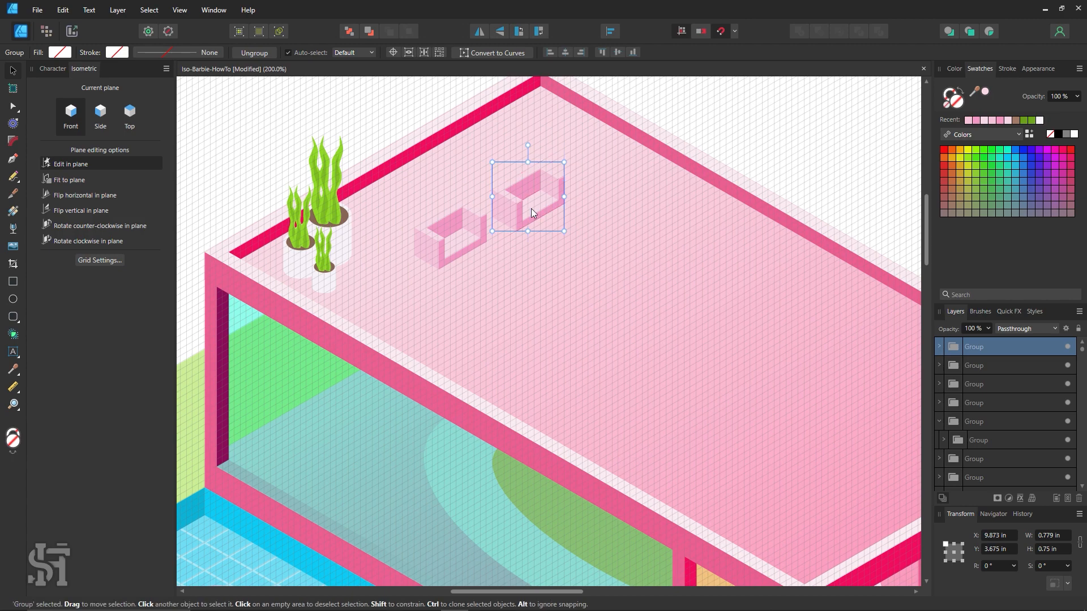
pyautogui.click(730, 209)
pyautogui.click(537, 196)
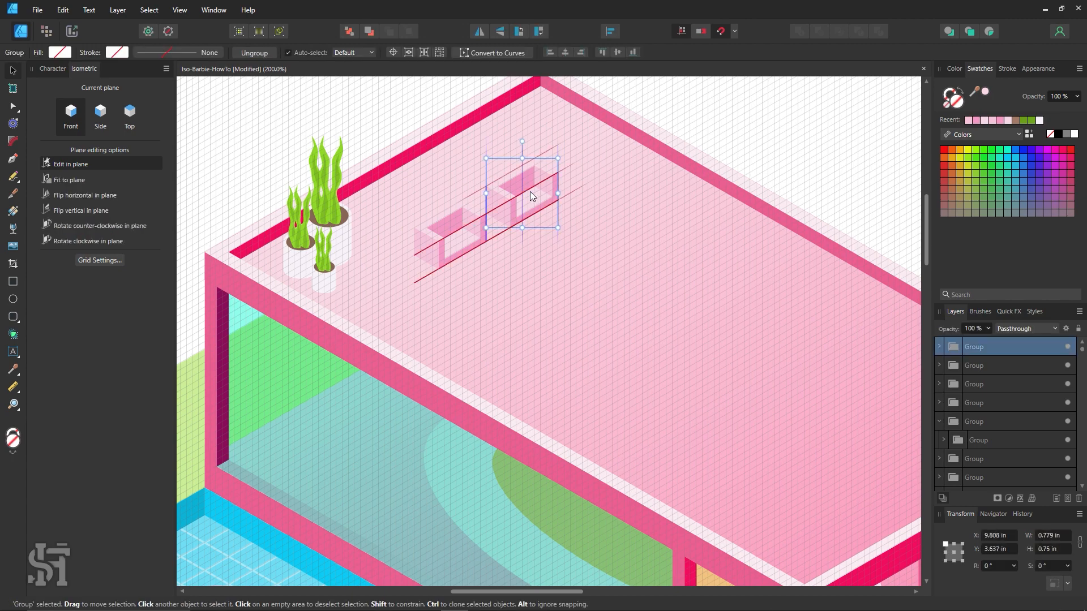
pyautogui.click(753, 170)
# Step: Examine the whole pool house scene to check the placement of the sofas and the chair
pyautogui.press('z')
pyautogui.keyDown('alt'); pyautogui.click(704, 323); pyautogui.keyUp('alt')
pyautogui.keyDown('alt'); pyautogui.click(703, 325); pyautogui.keyUp('alt')
pyautogui.keyDown('alt'); pyautogui.click(702, 328); pyautogui.keyUp('alt')
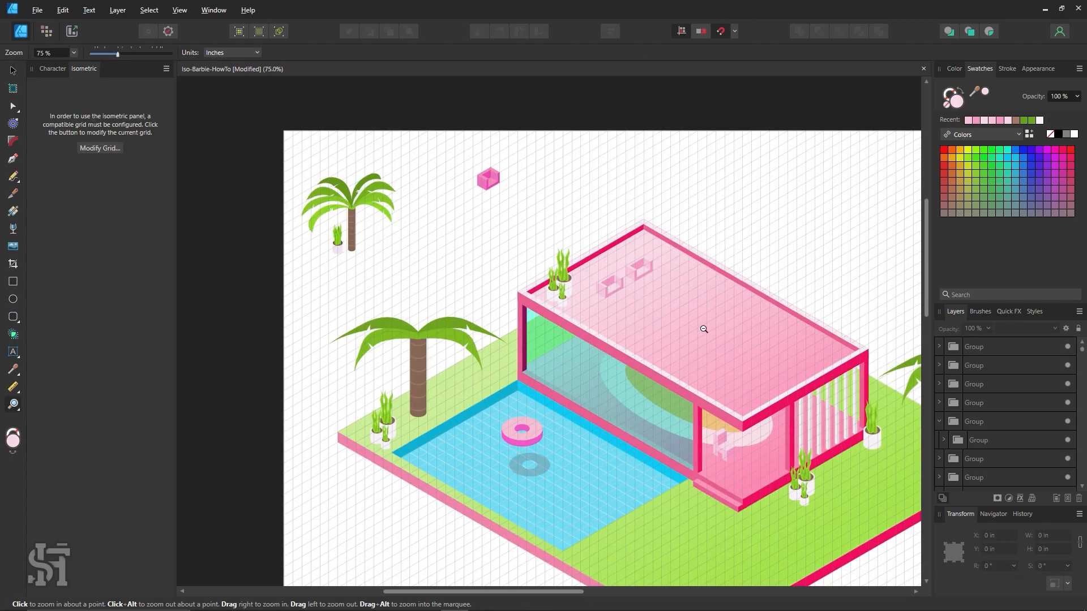
pyautogui.moveTo(674, 391); pyautogui.dragTo(548, 321)
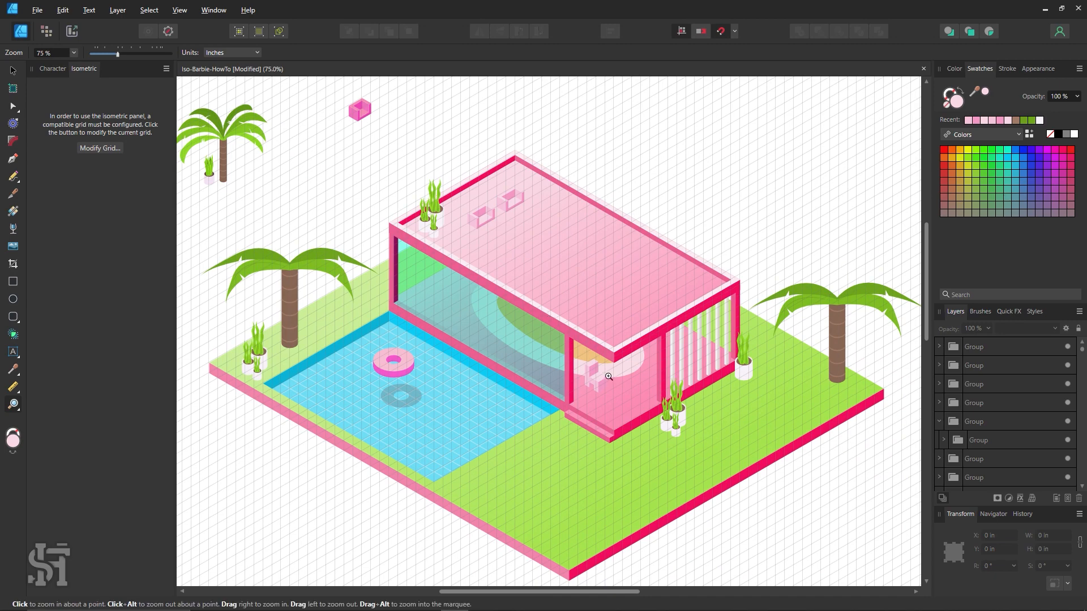
pyautogui.keyDown('alt'); pyautogui.click(580, 298); pyautogui.keyUp('alt')
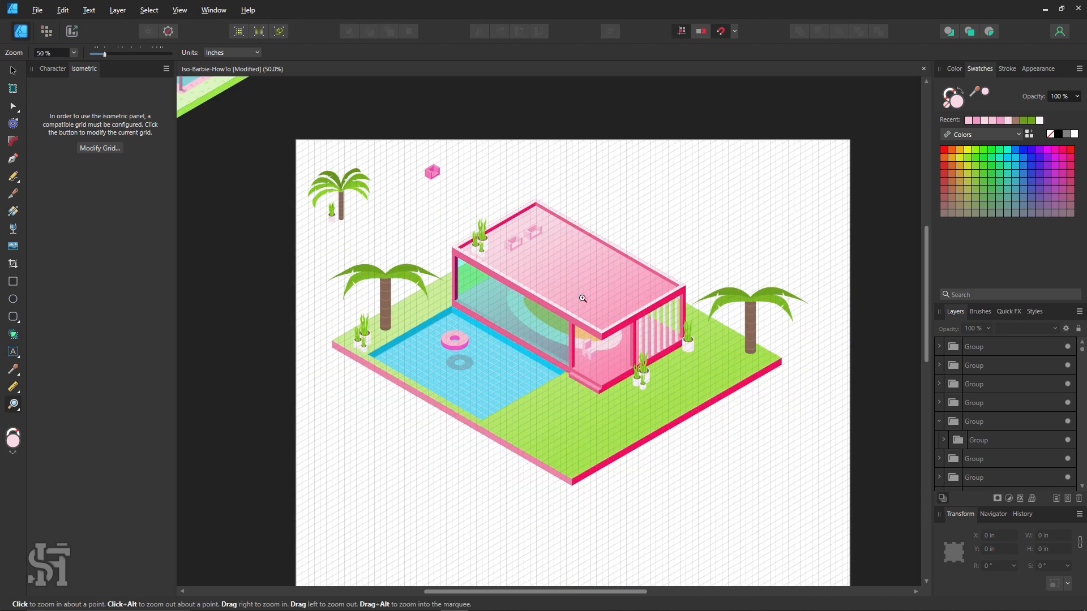
pyautogui.click(547, 312)
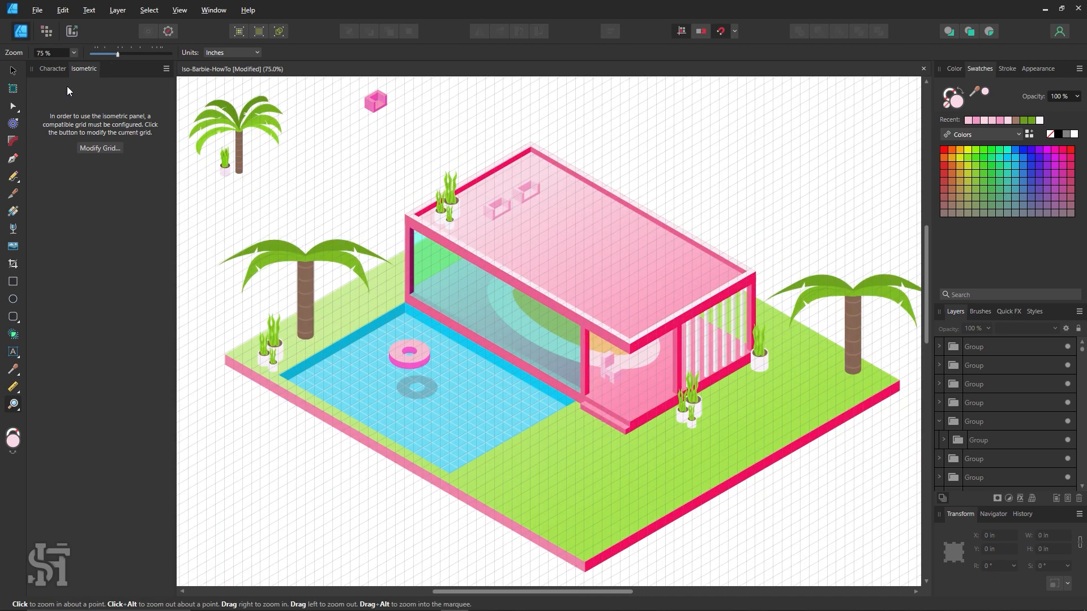
pyautogui.click(11, 68)
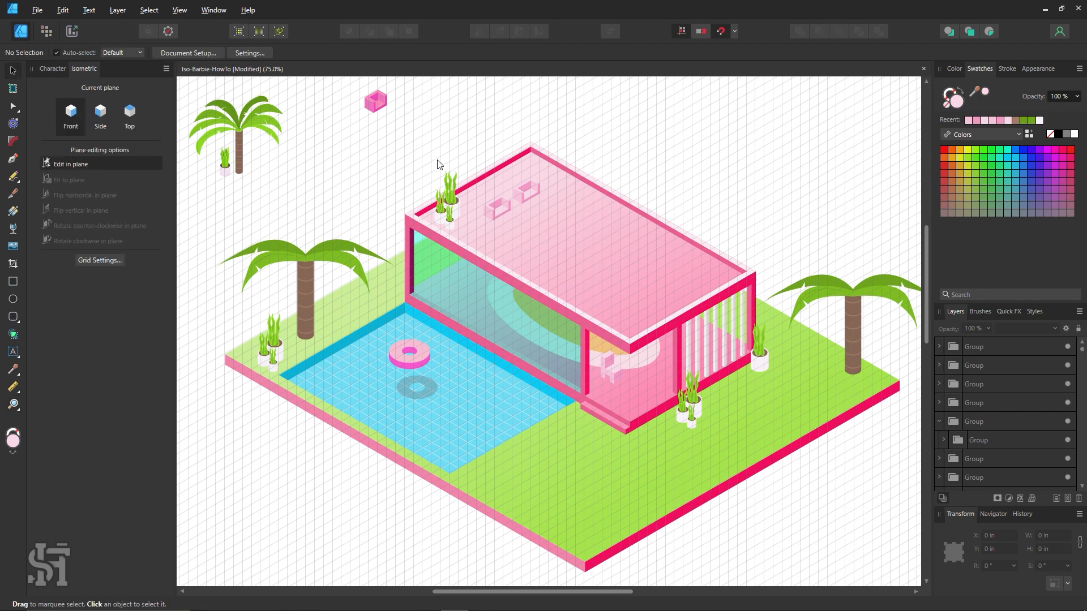
# Step: Hide the isometric grid on the canvas while keeping the isometric plane set
pyautogui.press('z')
pyautogui.keyDown('alt'); pyautogui.click(442, 247); pyautogui.keyUp('alt')
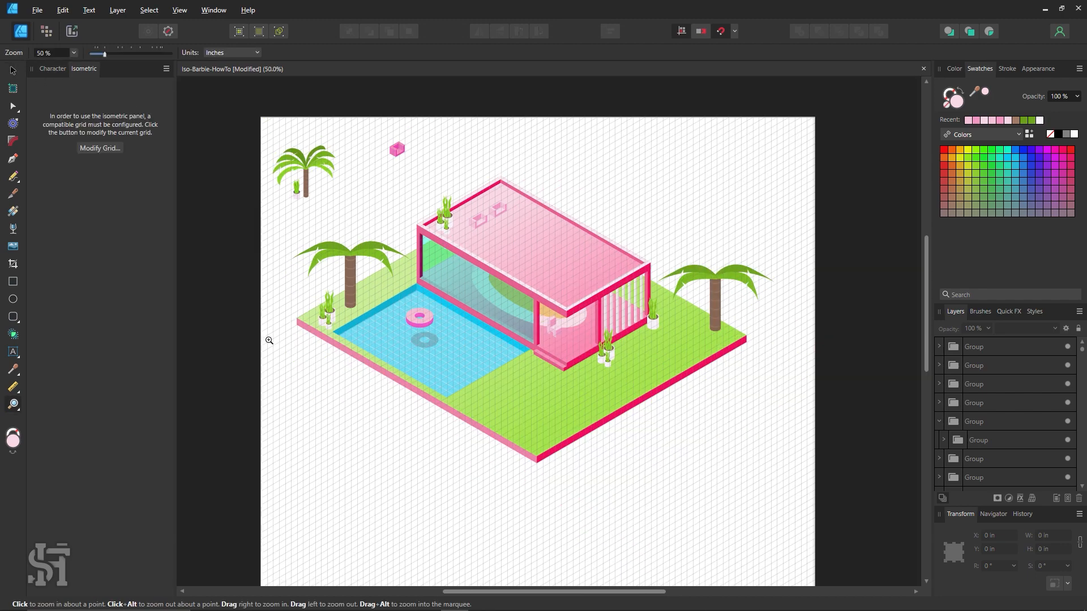
pyautogui.click(99, 148)
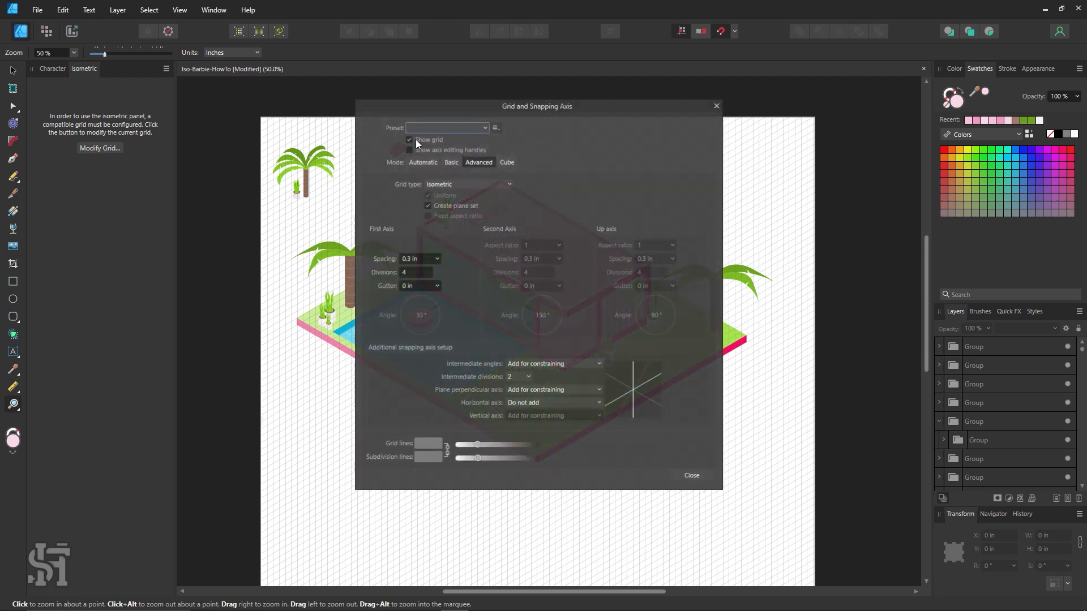
pyautogui.click(691, 475)
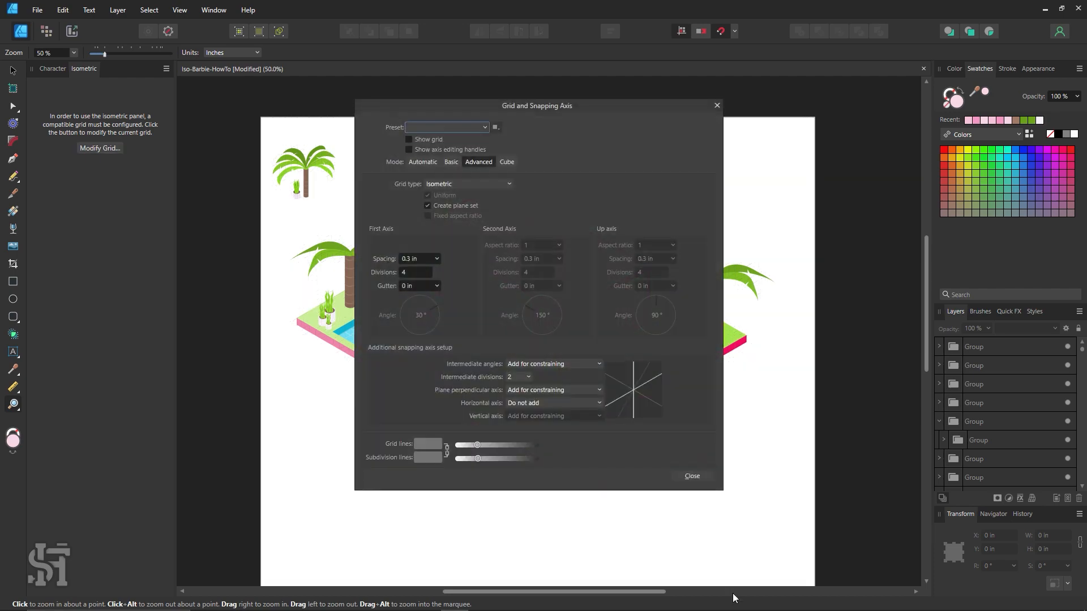
pyautogui.click(692, 475)
pyautogui.click(696, 481)
pyautogui.click(692, 478)
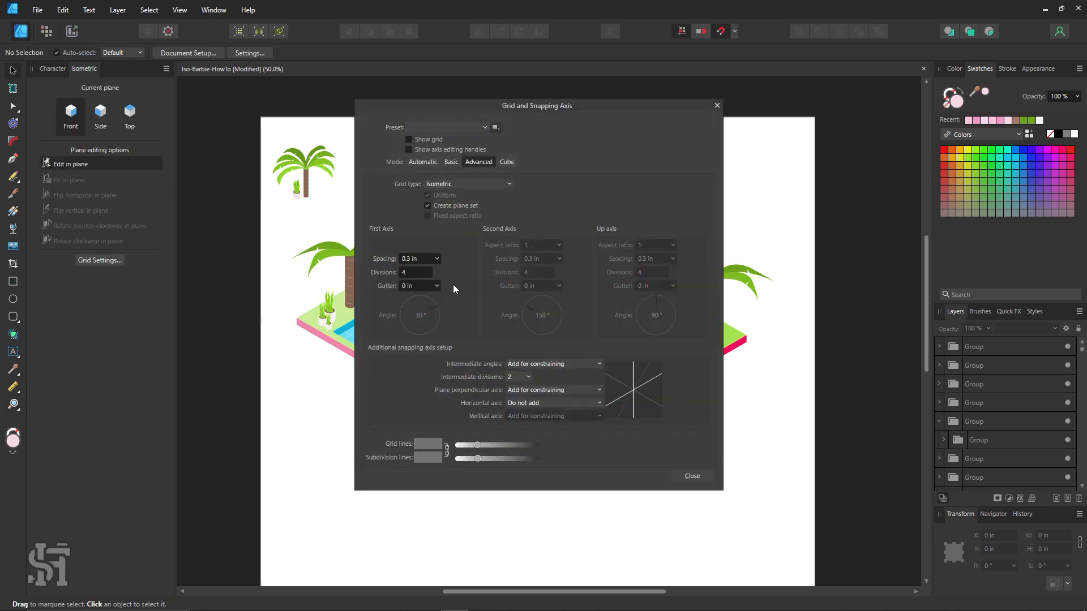
pyautogui.click(694, 477)
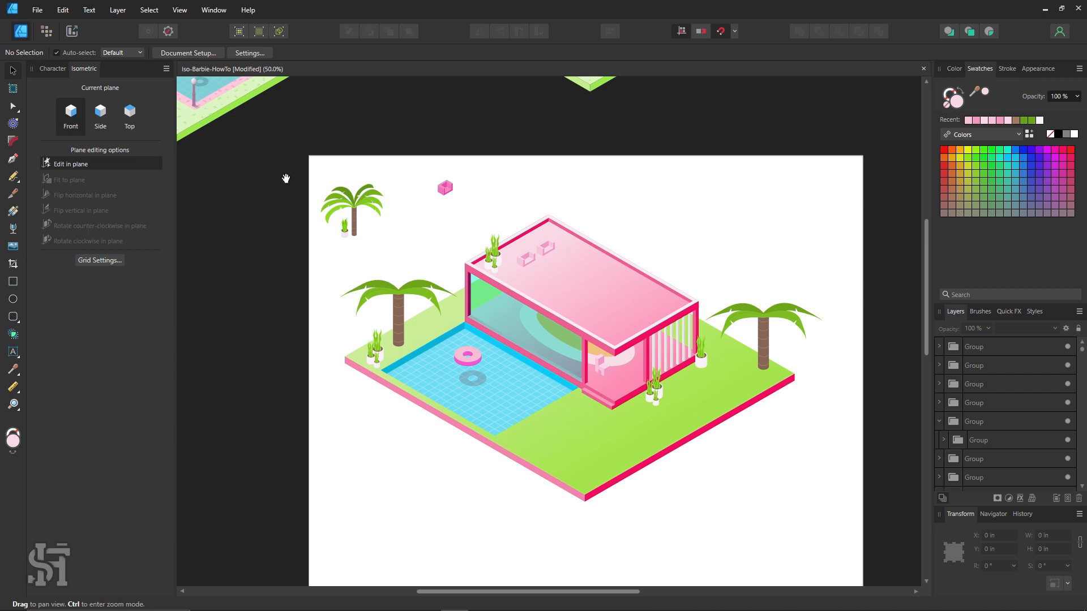
# Step: Examine the finished multi-storey pink houses and the spare props outside the artboard, closing in on the terrace's round table
pyautogui.moveTo(282, 182); pyautogui.dragTo(524, 354)
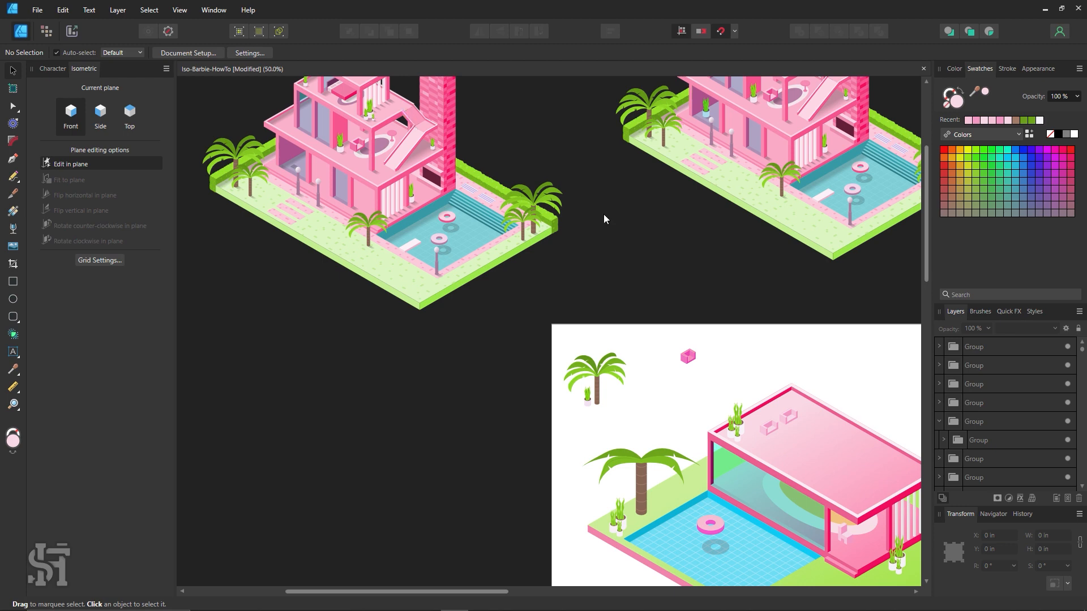
pyautogui.moveTo(793, 272); pyautogui.dragTo(316, 274)
pyautogui.moveTo(806, 410); pyautogui.dragTo(611, 340)
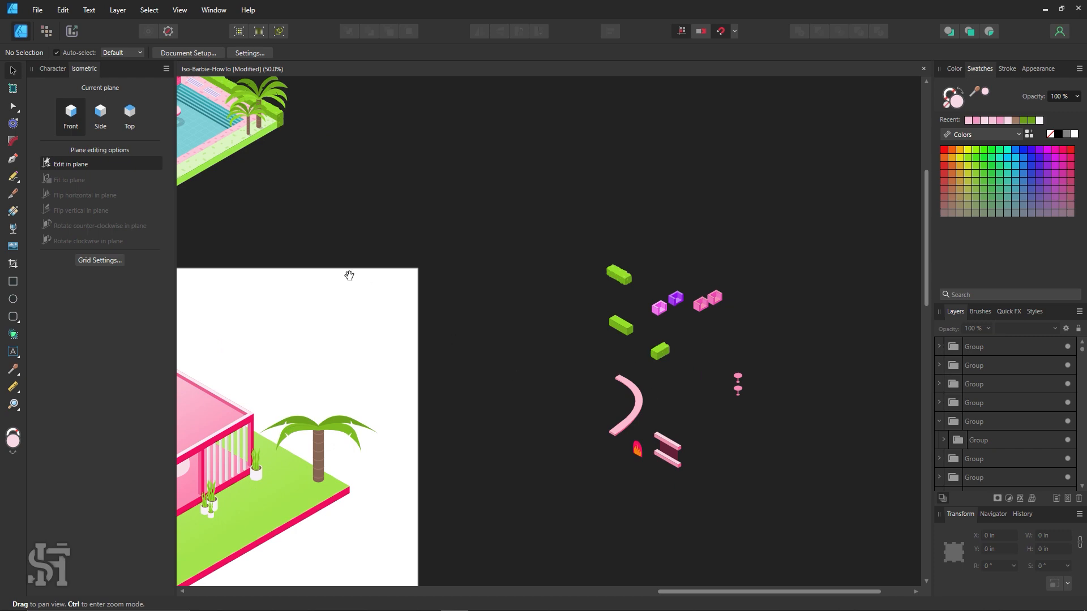
pyautogui.moveTo(243, 247); pyautogui.dragTo(628, 261)
pyautogui.moveTo(223, 192); pyautogui.dragTo(572, 304)
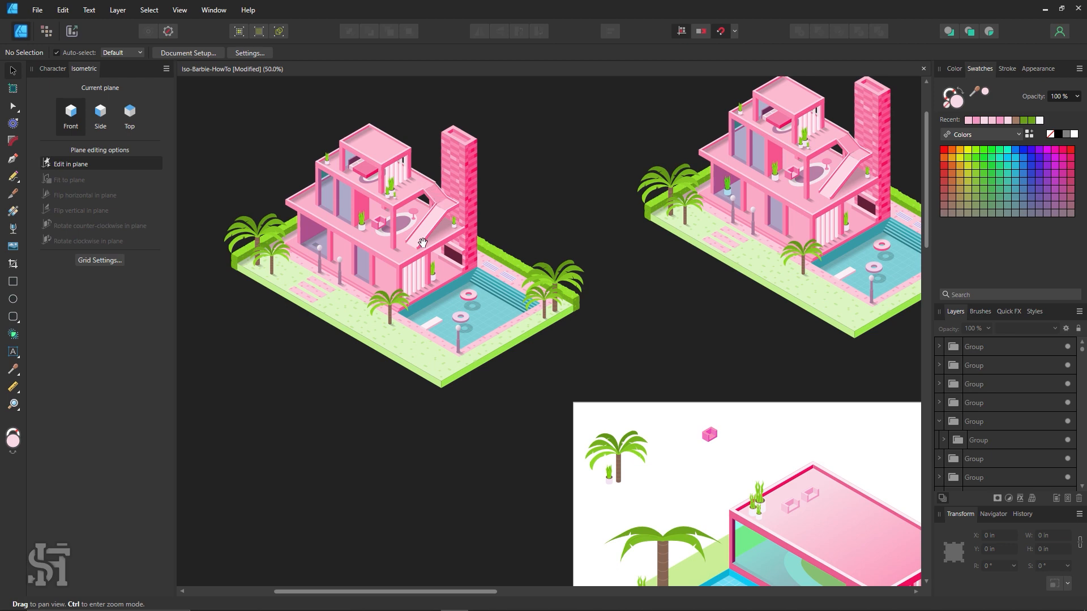
pyautogui.moveTo(629, 354); pyautogui.dragTo(511, 299)
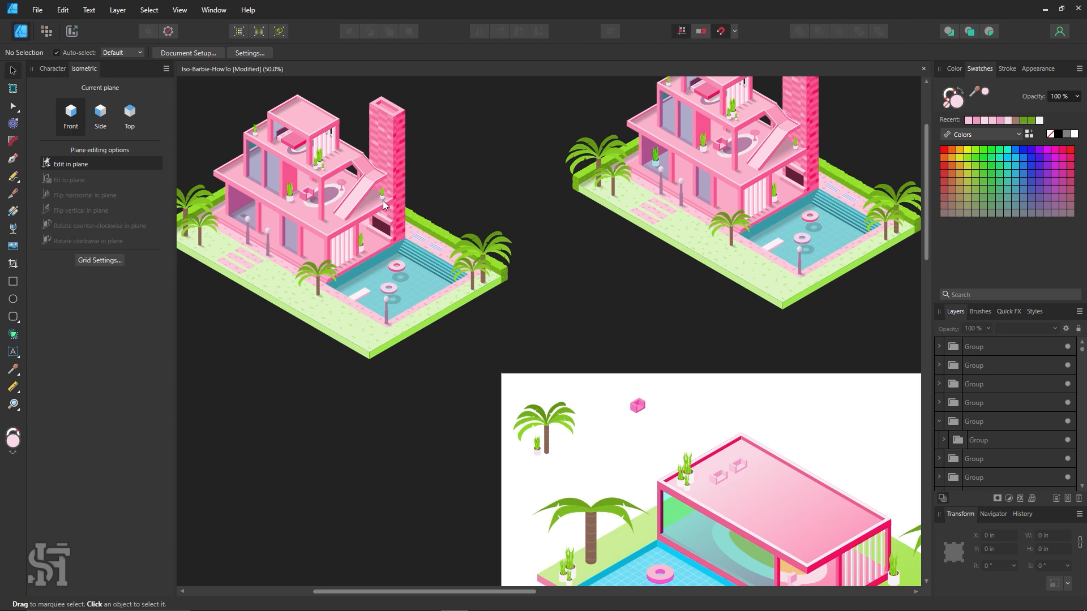
pyautogui.press('z')
pyautogui.moveTo(339, 179); pyautogui.dragTo(579, 345)
pyautogui.moveTo(410, 250); pyautogui.dragTo(505, 294)
pyautogui.press('v')
# Step: Ungroup the round pink table on the house's terrace and select its top ellipse
pyautogui.click(464, 270)
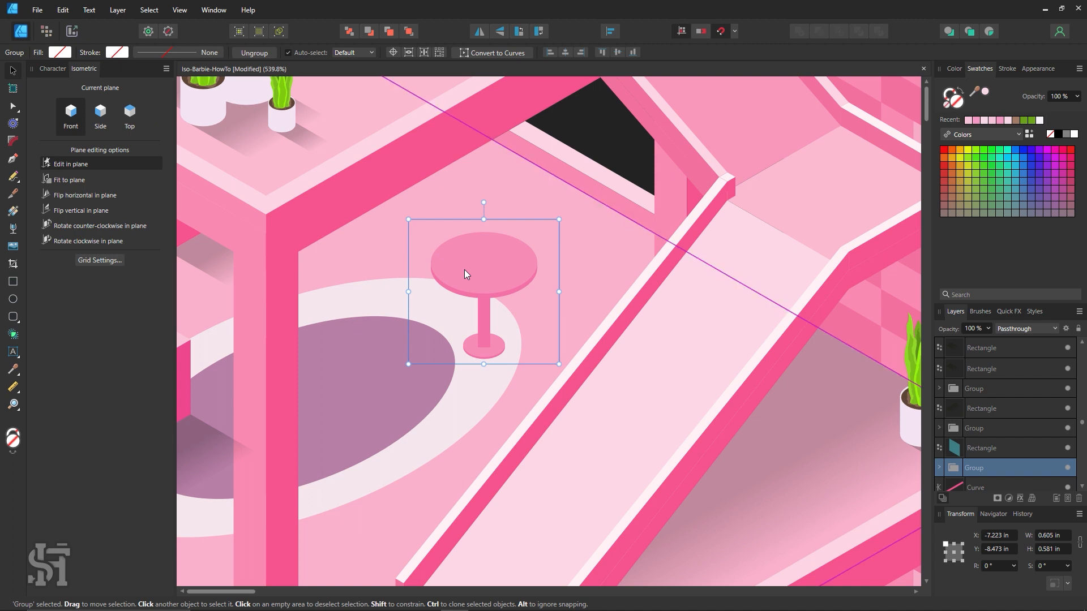
pyautogui.hotkey('ctrl', 'shift', 'g')
pyautogui.click(505, 275)
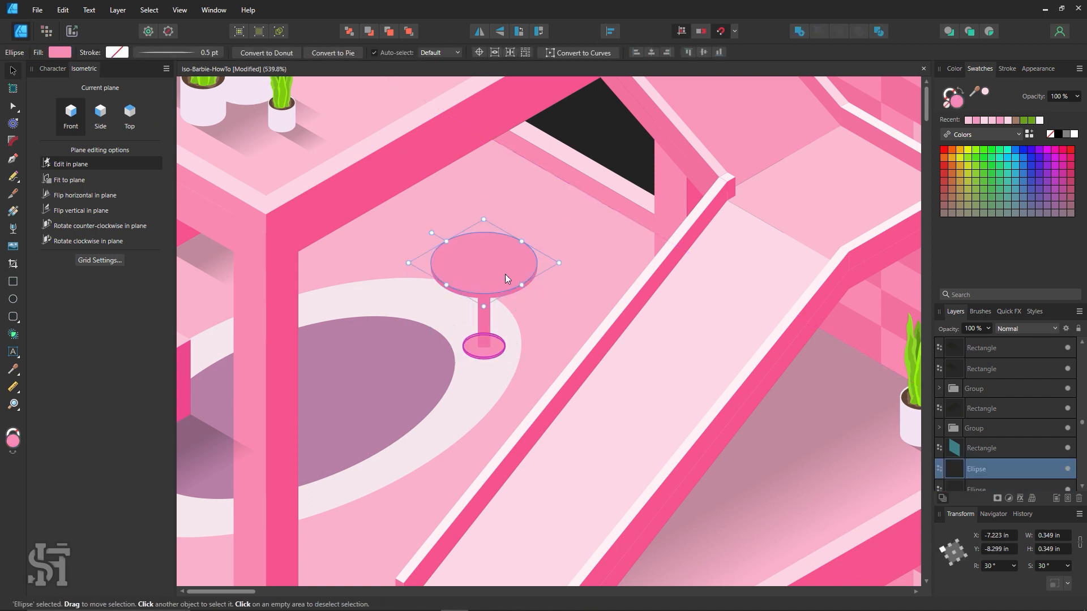
# Step: Try to pull the round table apart by moving its top ellipses, stem and base ellipse upward
pyautogui.moveTo(505, 277); pyautogui.dragTo(502, 198)
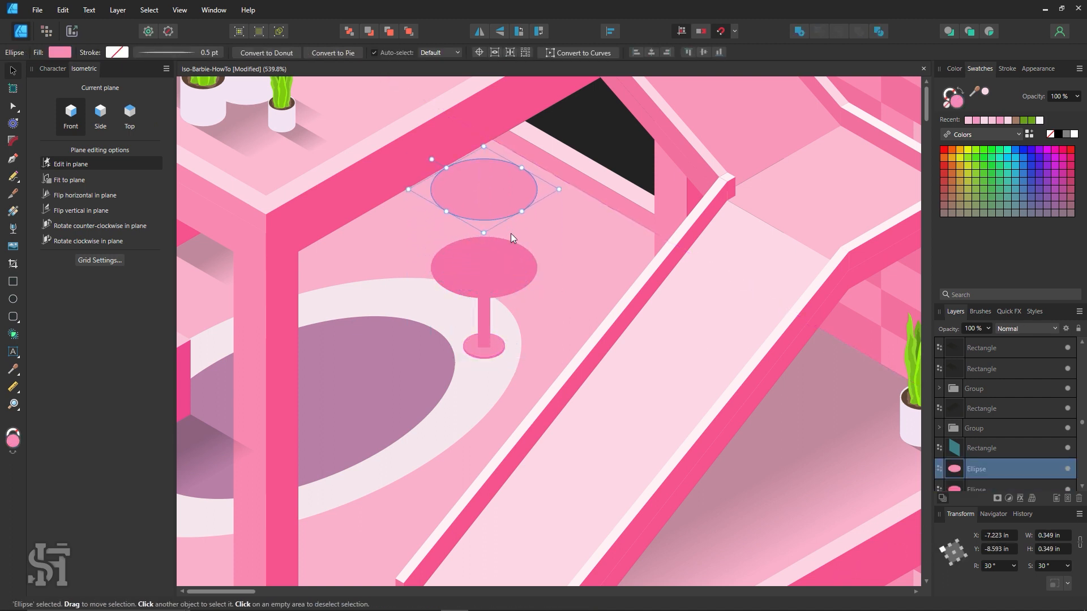
pyautogui.hotkey('ctrl', 'z')
pyautogui.moveTo(508, 279); pyautogui.dragTo(485, 206)
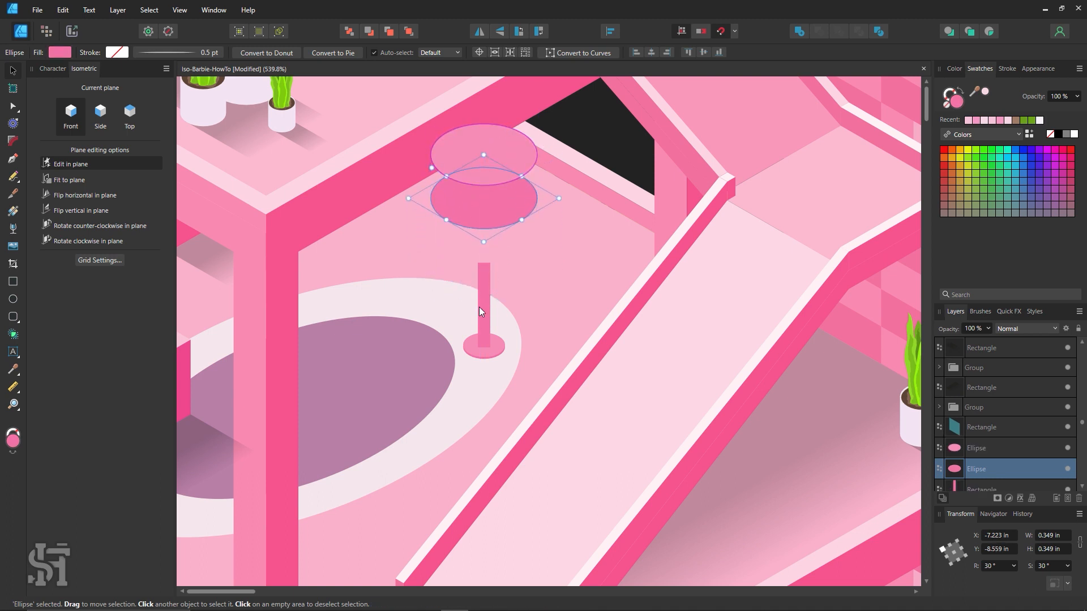
pyautogui.moveTo(486, 315); pyautogui.dragTo(486, 208)
pyautogui.click(484, 342)
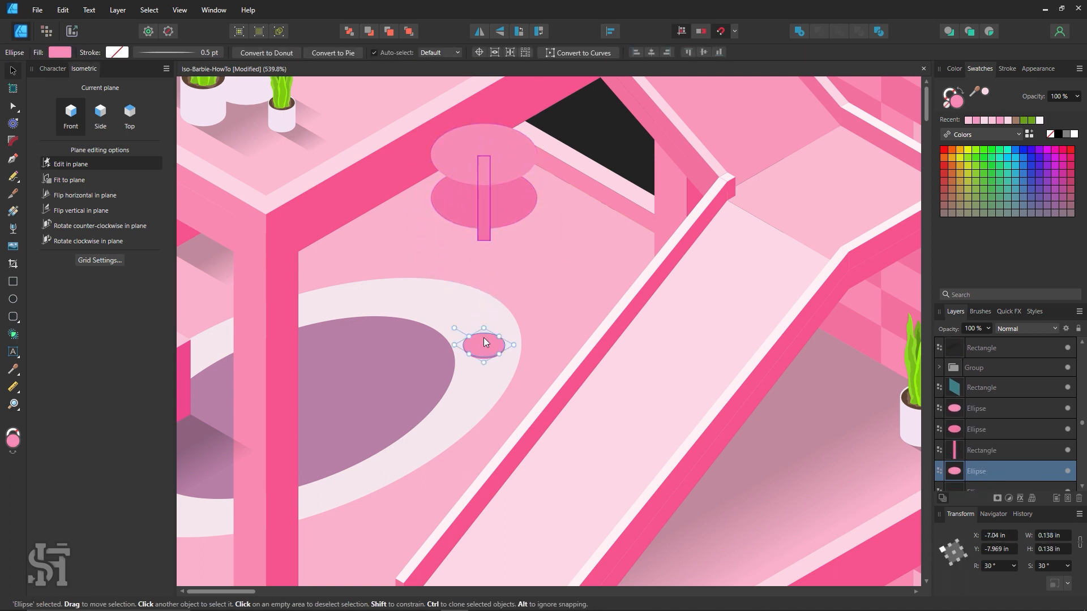
pyautogui.moveTo(484, 339); pyautogui.dragTo(491, 312)
# Step: Undo the moves of the round table's parts
pyautogui.hotkey('ctrl', 'z')
pyautogui.hotkey('ctrl', 'z')
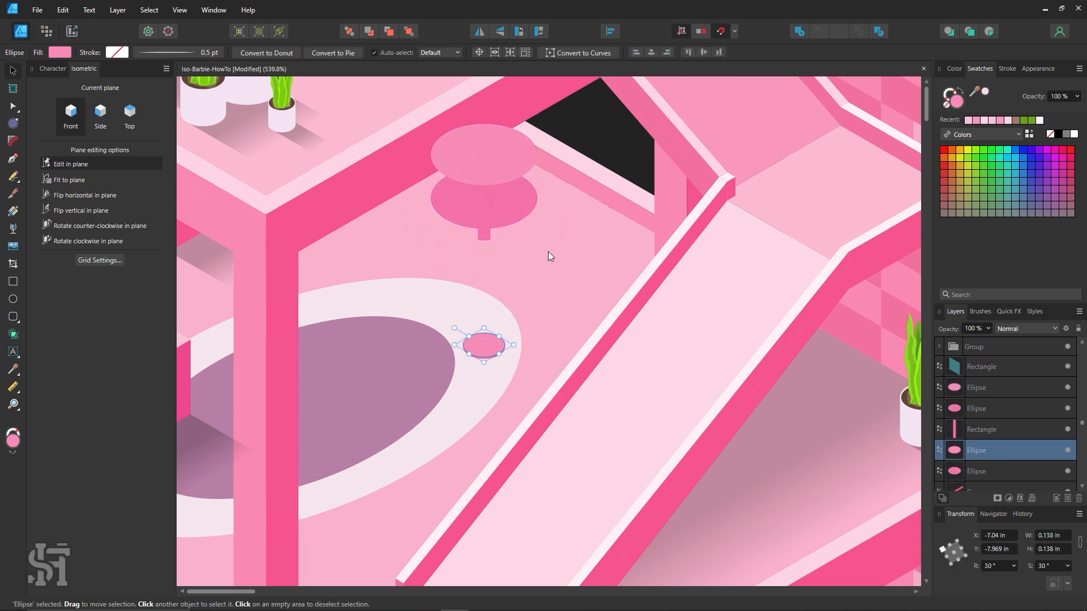
pyautogui.hotkey('ctrl', 'z')
pyautogui.hotkey('ctrl', 'z')
pyautogui.hotkey('ctrl', 'z')
pyautogui.hotkey('ctrl', 'z')
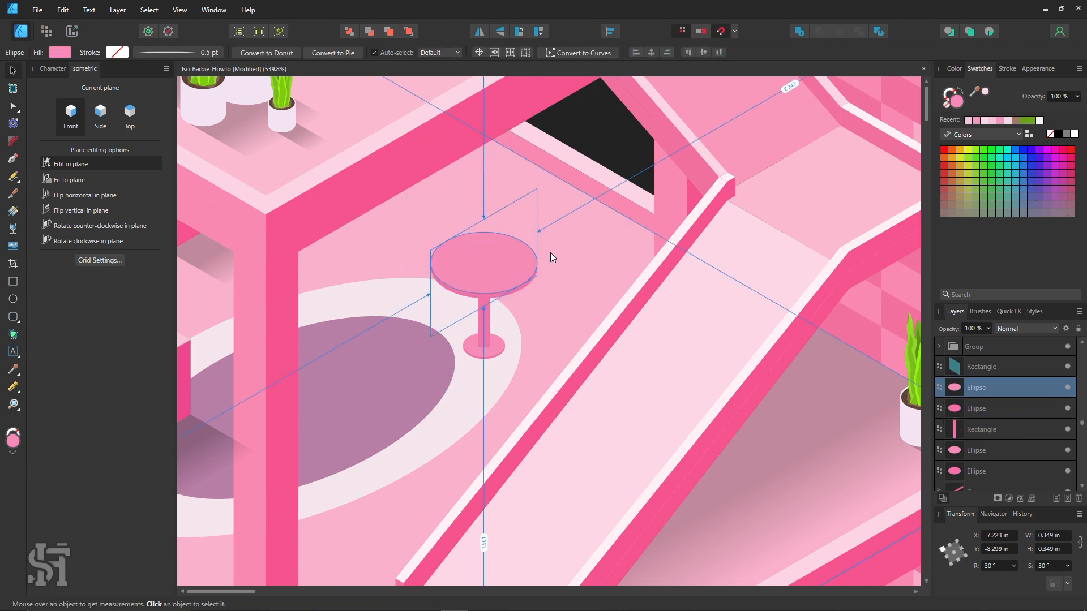
# Step: Examine the terrace with the slide and the tall brick chimney of the finished house
pyautogui.press('z')
pyautogui.keyDown('alt'); pyautogui.click(589, 309); pyautogui.keyUp('alt')
pyautogui.keyDown('alt'); pyautogui.click(588, 309); pyautogui.keyUp('alt')
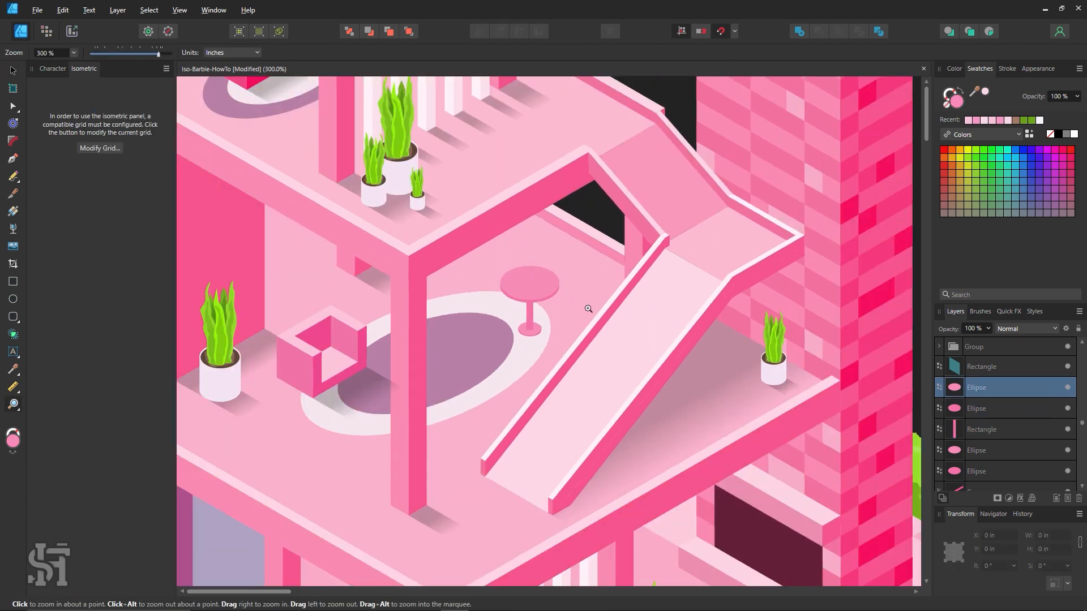
pyautogui.moveTo(592, 308); pyautogui.dragTo(505, 378)
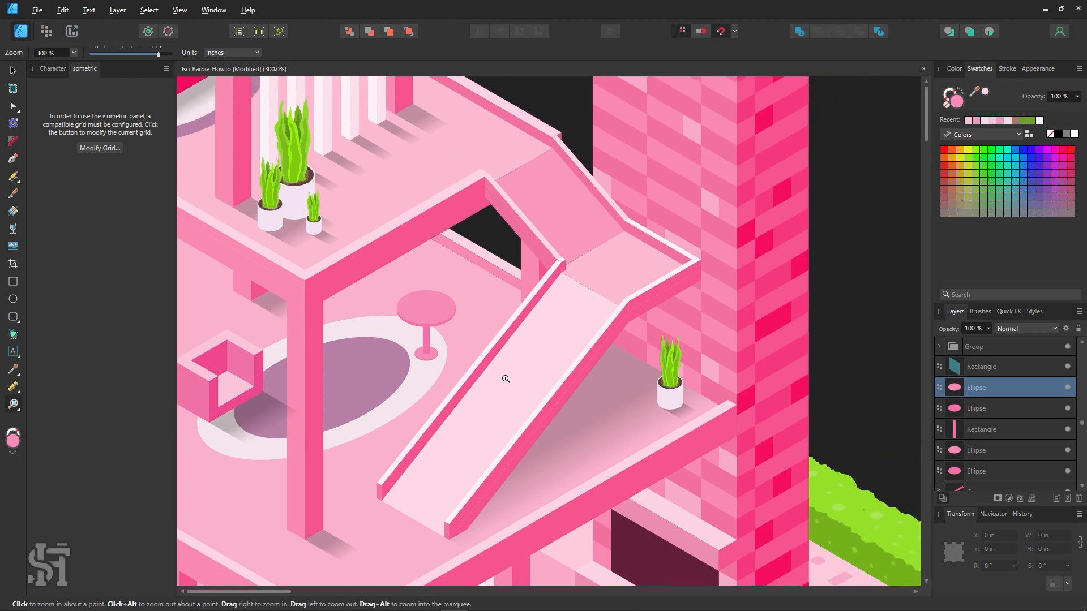
pyautogui.press('v')
pyautogui.click(757, 327)
pyautogui.press('z')
pyautogui.keyDown('alt'); pyautogui.click(754, 329); pyautogui.keyUp('alt')
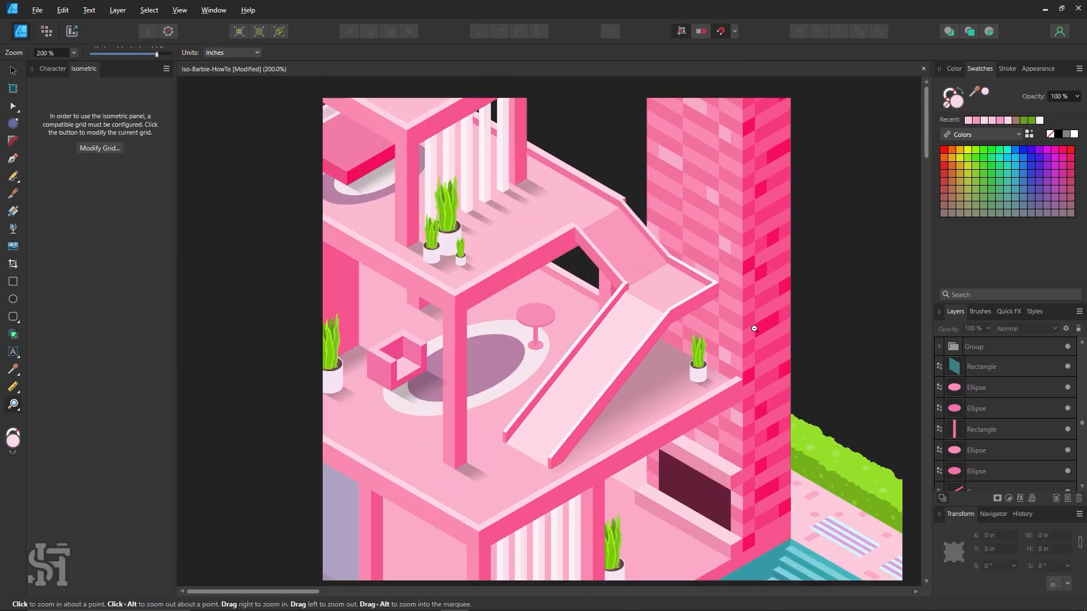
pyautogui.keyDown('alt'); pyautogui.click(754, 328); pyautogui.keyUp('alt')
pyautogui.moveTo(706, 378); pyautogui.dragTo(522, 396)
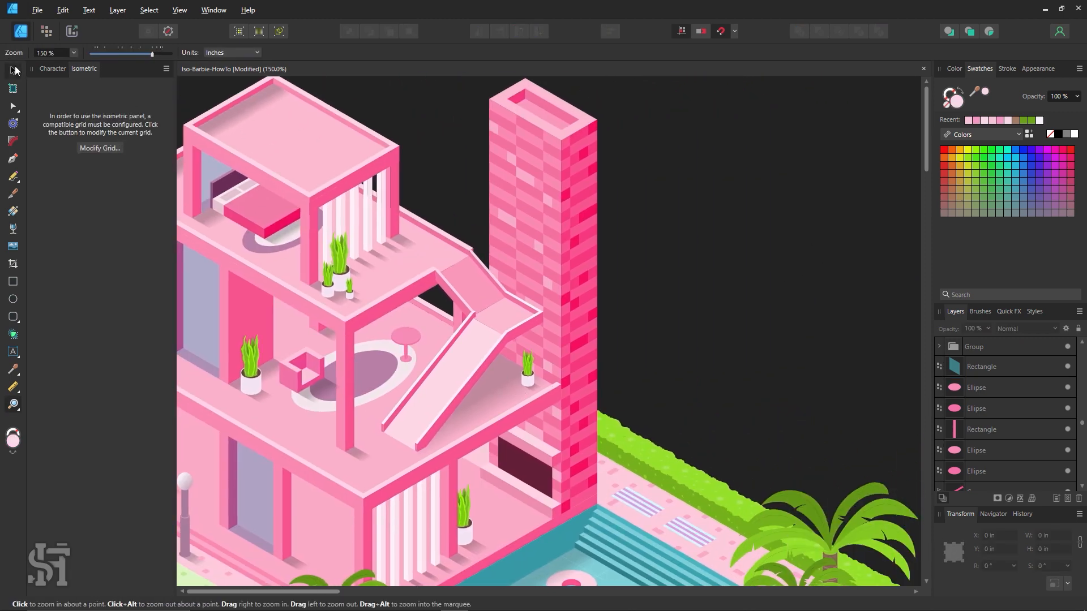
pyautogui.click(14, 70)
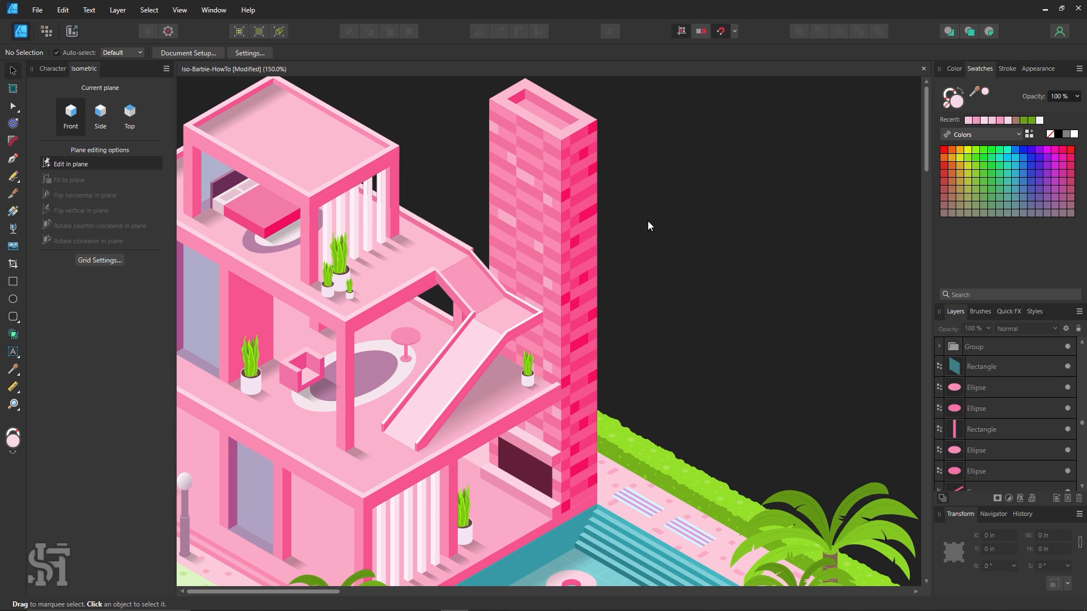
pyautogui.scroll(2, 612, 174)
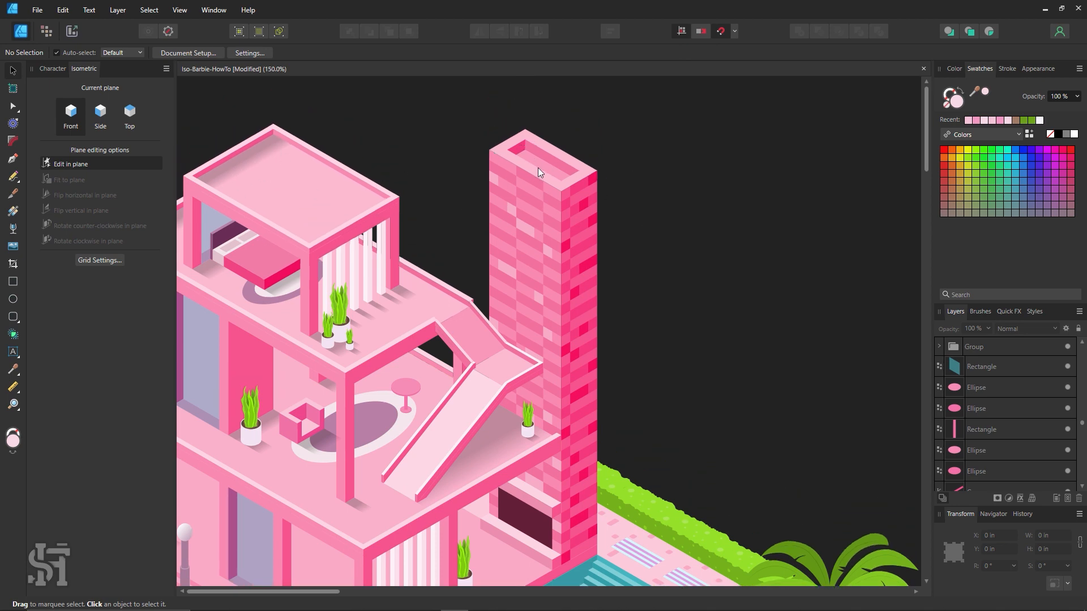
# Step: Ungroup the tall brick chimney and the nested group that holds its brick walls and top face
pyautogui.click(538, 169)
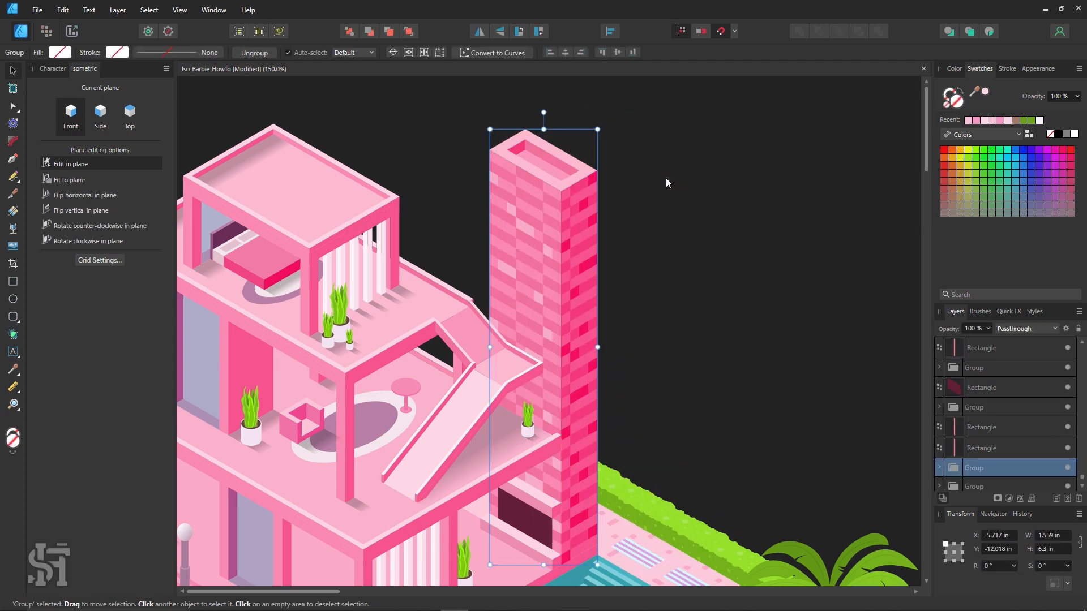
pyautogui.hotkey('ctrl', 'shift', 'g')
pyautogui.click(666, 178)
pyautogui.moveTo(550, 177); pyautogui.dragTo(705, 164)
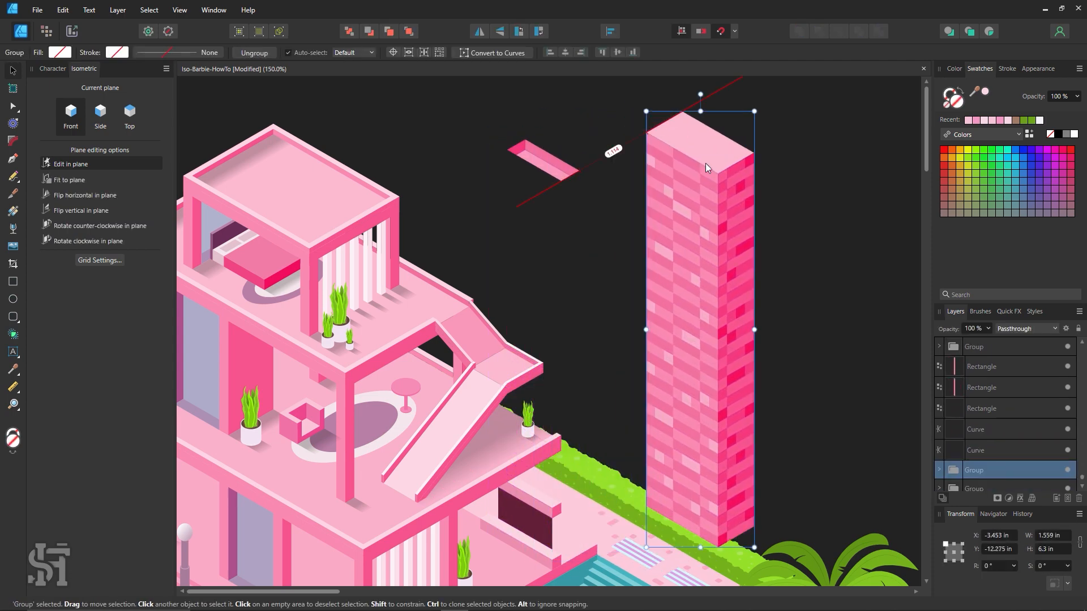
pyautogui.hotkey('ctrl', 'z')
pyautogui.hotkey('ctrl', 'shift', 'g')
pyautogui.click(631, 172)
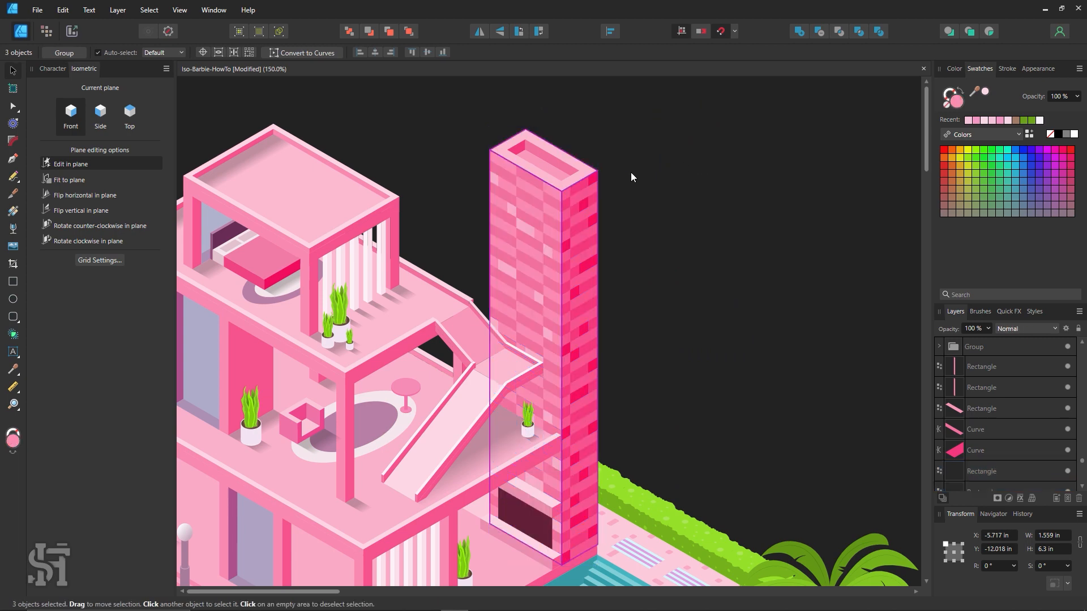
# Step: Try to move the chimney's top face and one of its side bricks away from the tower, undoing each move
pyautogui.moveTo(541, 177); pyautogui.dragTo(700, 174)
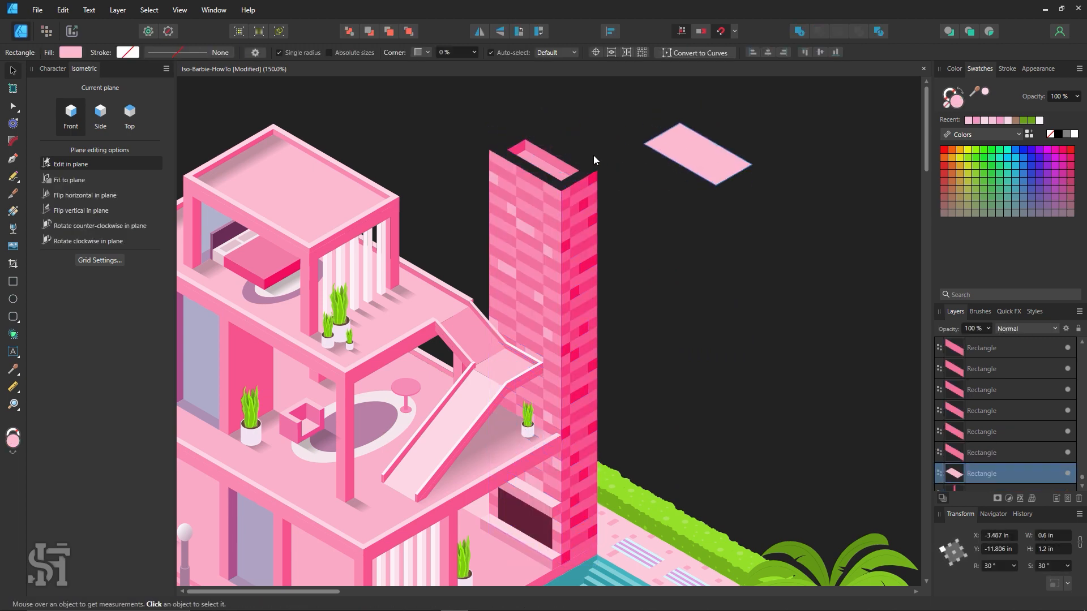
pyautogui.hotkey('ctrl', 'z')
pyautogui.click(662, 194)
pyautogui.scroll(-1, 651, 207)
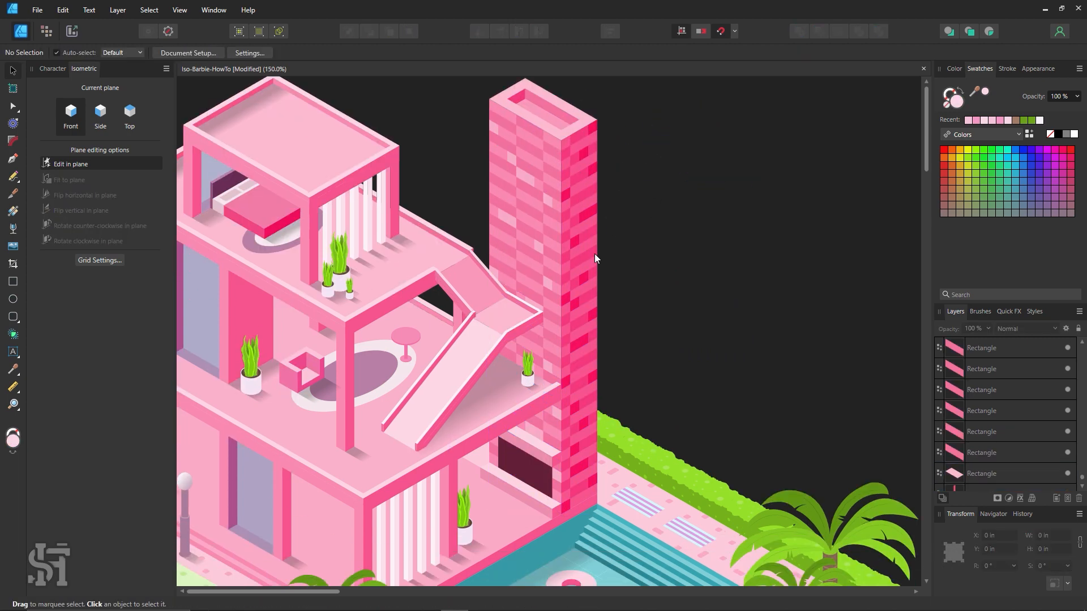
pyautogui.click(511, 173)
pyautogui.click(598, 194)
pyautogui.moveTo(583, 185); pyautogui.dragTo(633, 198)
pyautogui.hotkey('ctrl', 'z')
pyautogui.click(633, 198)
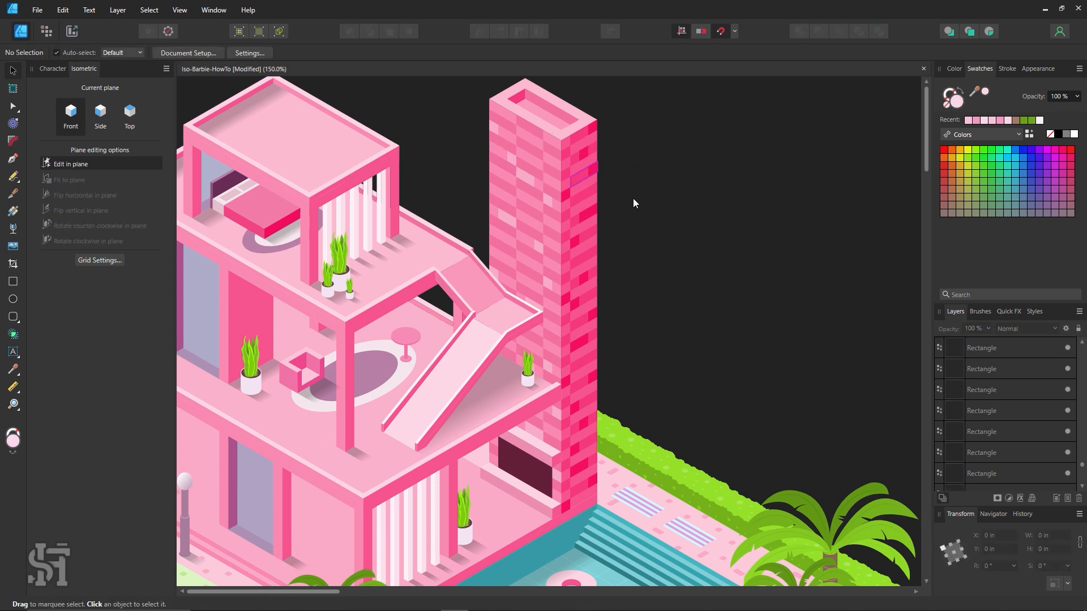
# Step: Try to move the dark fireplace opening out of the chimney's base, and undo the move
pyautogui.scroll(-3, 649, 348)
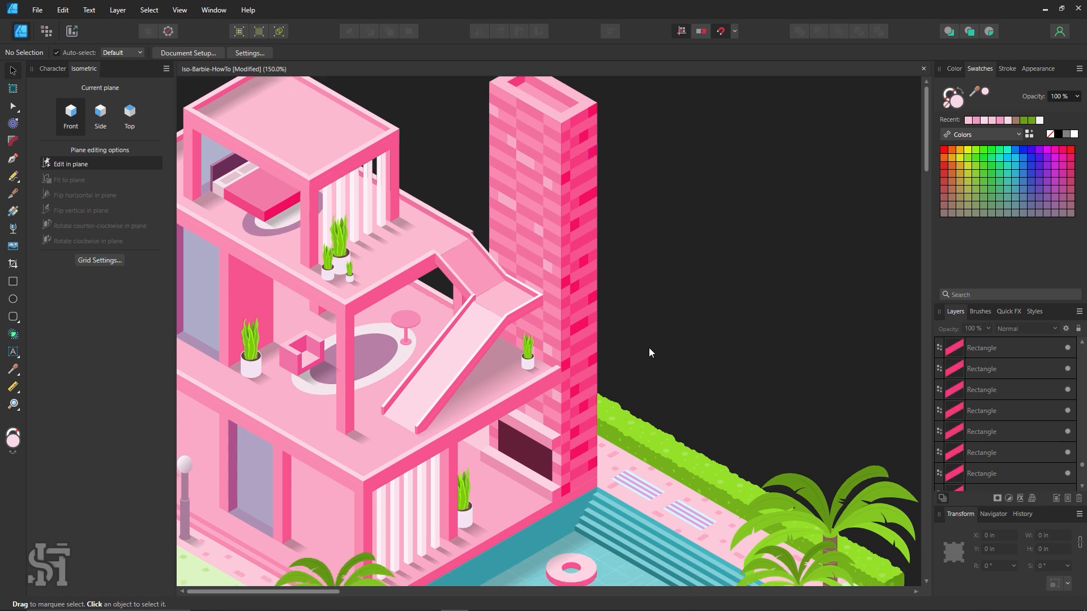
pyautogui.click(521, 463)
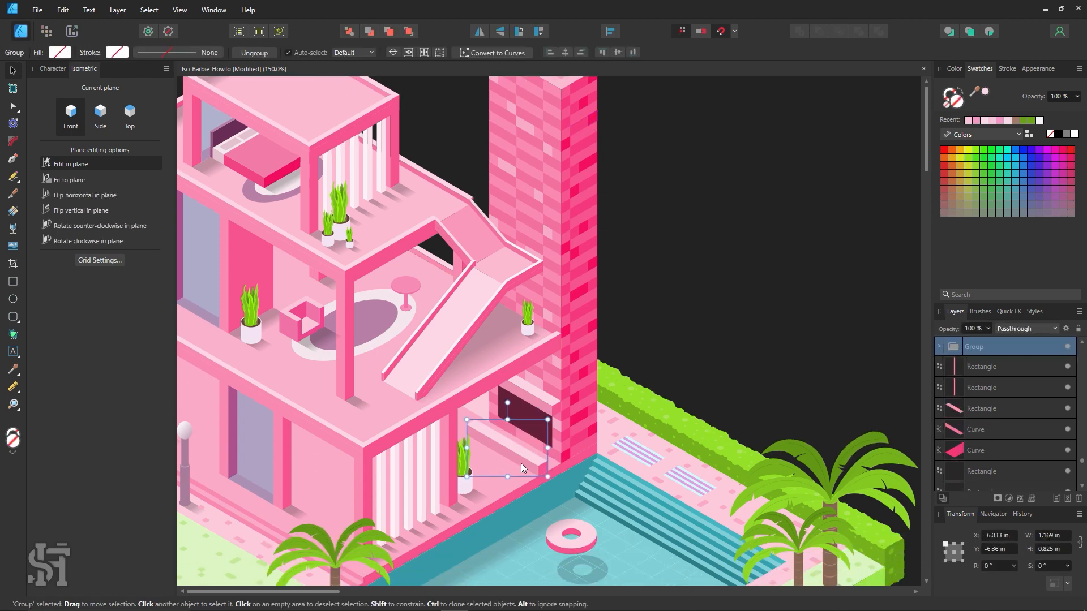
pyautogui.moveTo(550, 396); pyautogui.dragTo(693, 351)
pyautogui.hotkey('ctrl', 'z')
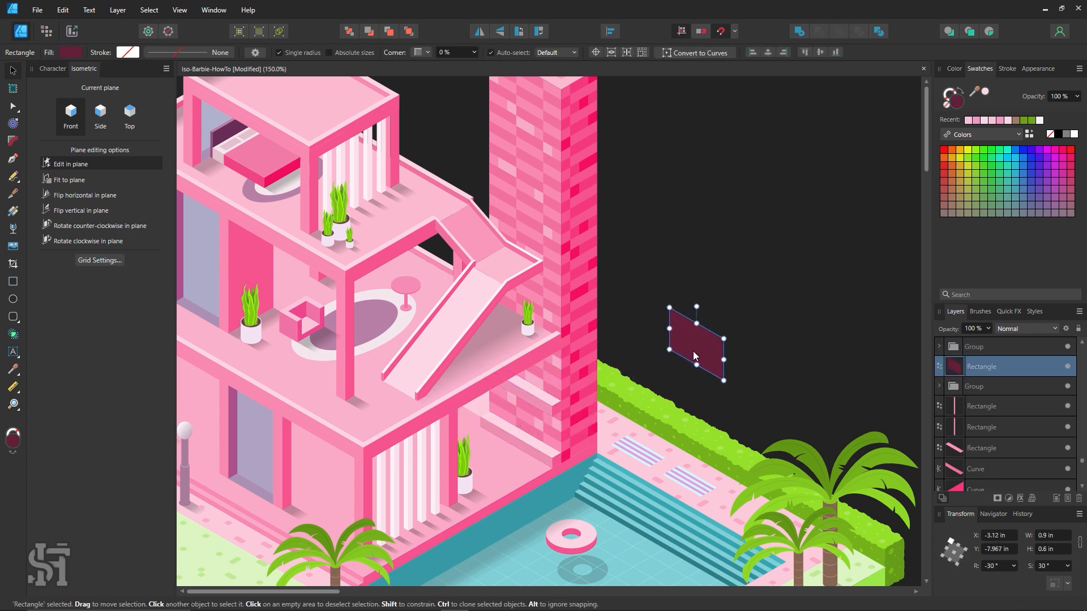
pyautogui.hotkey('ctrl', 'z')
pyautogui.click(693, 351)
# Step: Examine the whole finished house with its chimney, pool, palms and garden
pyautogui.moveTo(561, 342); pyautogui.dragTo(673, 321)
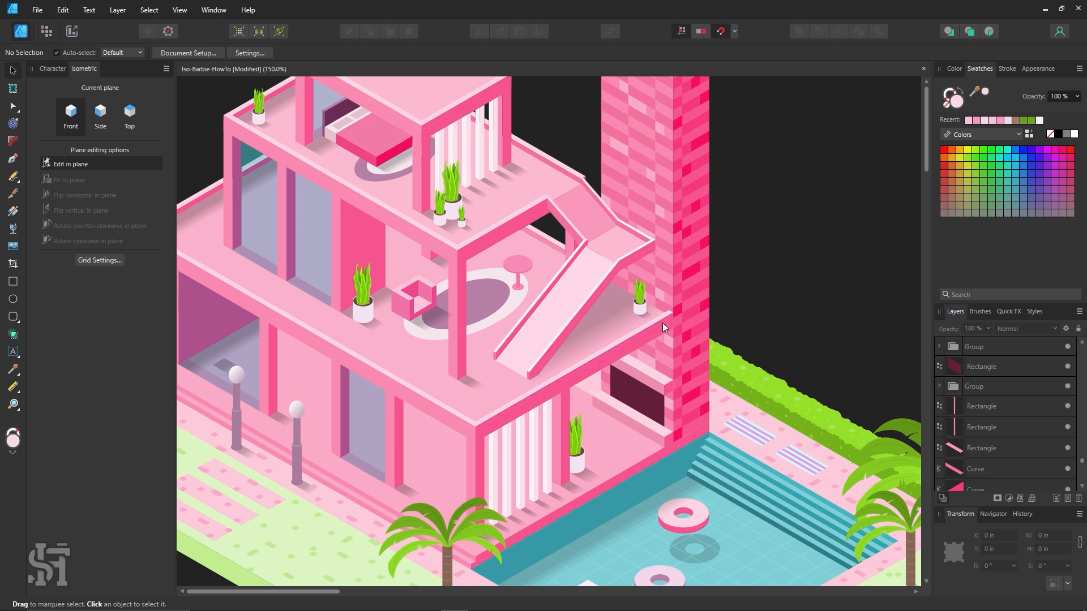
pyautogui.press('z')
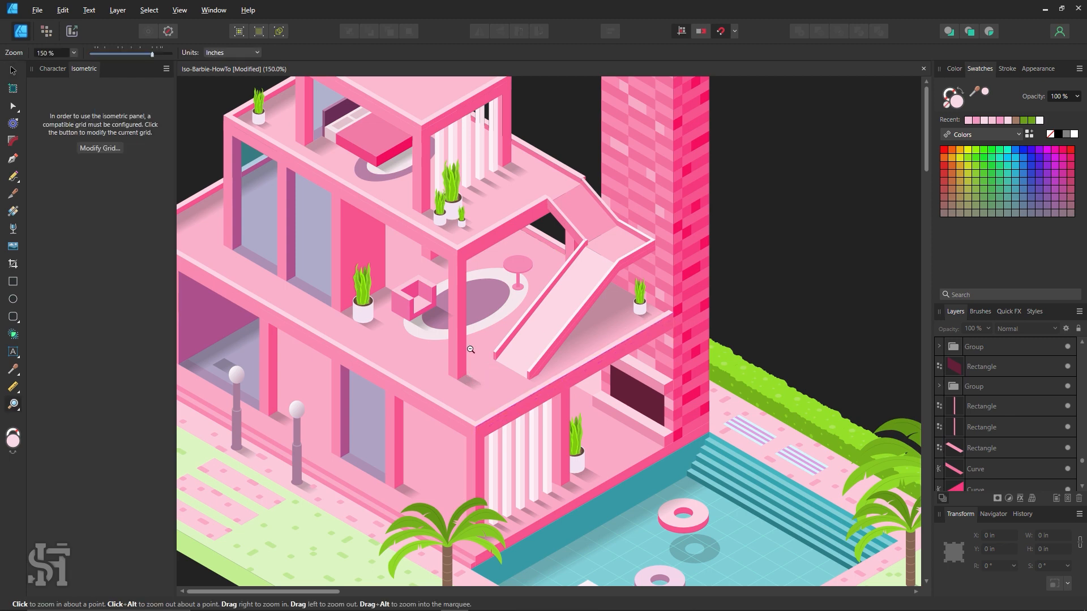
pyautogui.keyDown('alt'); pyautogui.click(470, 353); pyautogui.keyUp('alt')
pyautogui.moveTo(458, 299); pyautogui.dragTo(539, 273)
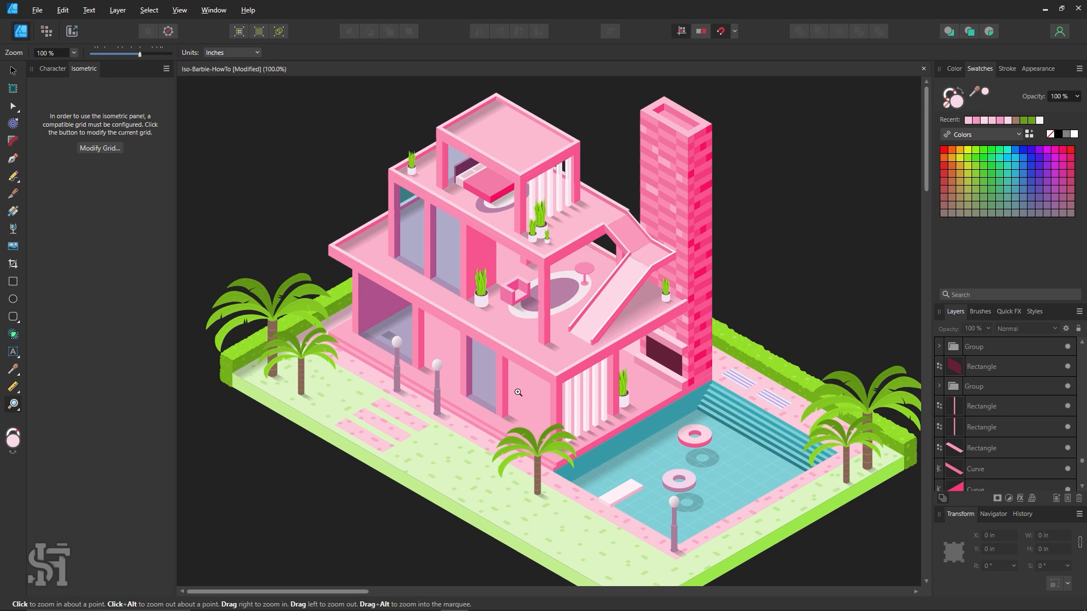
pyautogui.click(13, 70)
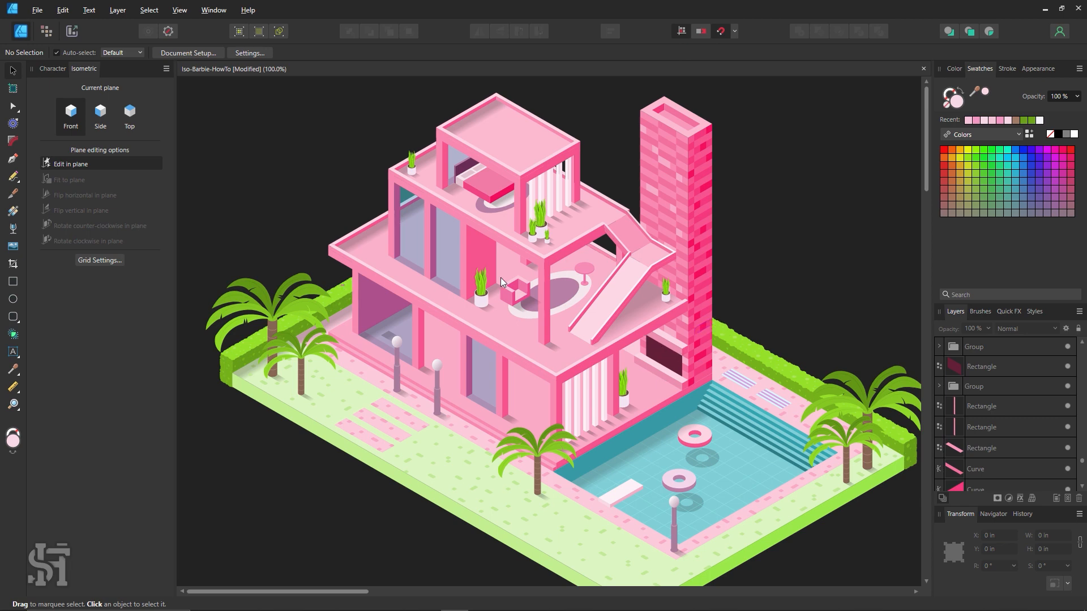
# Step: Try to move the top cover and both side faces of the bedspread off the upper-floor bed, undoing each move
pyautogui.click(497, 181)
pyautogui.click(762, 226)
pyautogui.press('z')
pyautogui.moveTo(466, 184); pyautogui.dragTo(591, 246)
pyautogui.press('v')
pyautogui.moveTo(555, 309); pyautogui.dragTo(514, 299)
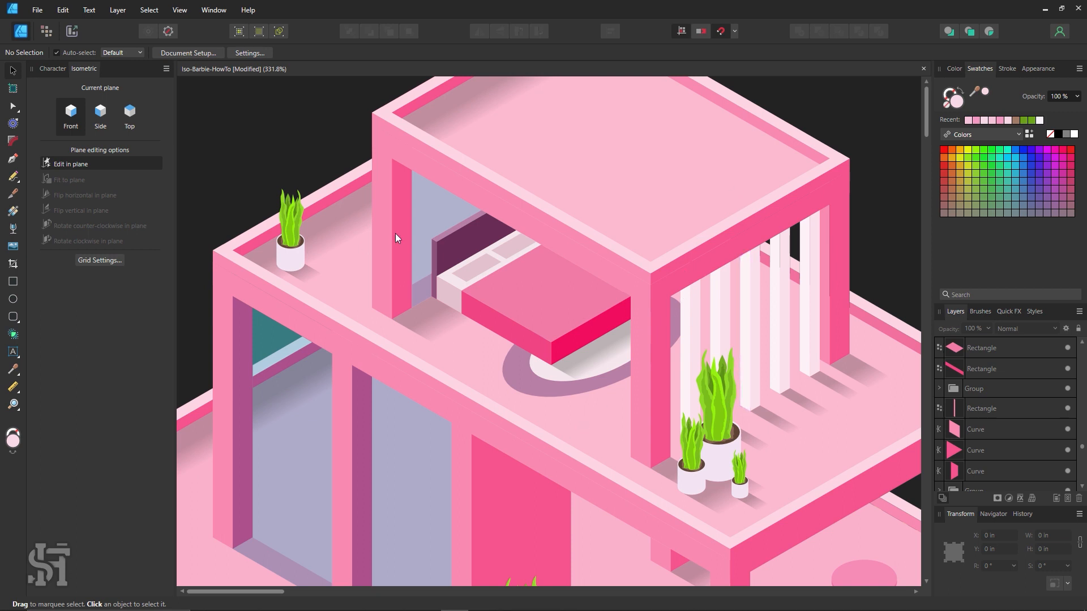
pyautogui.moveTo(543, 306); pyautogui.dragTo(574, 458)
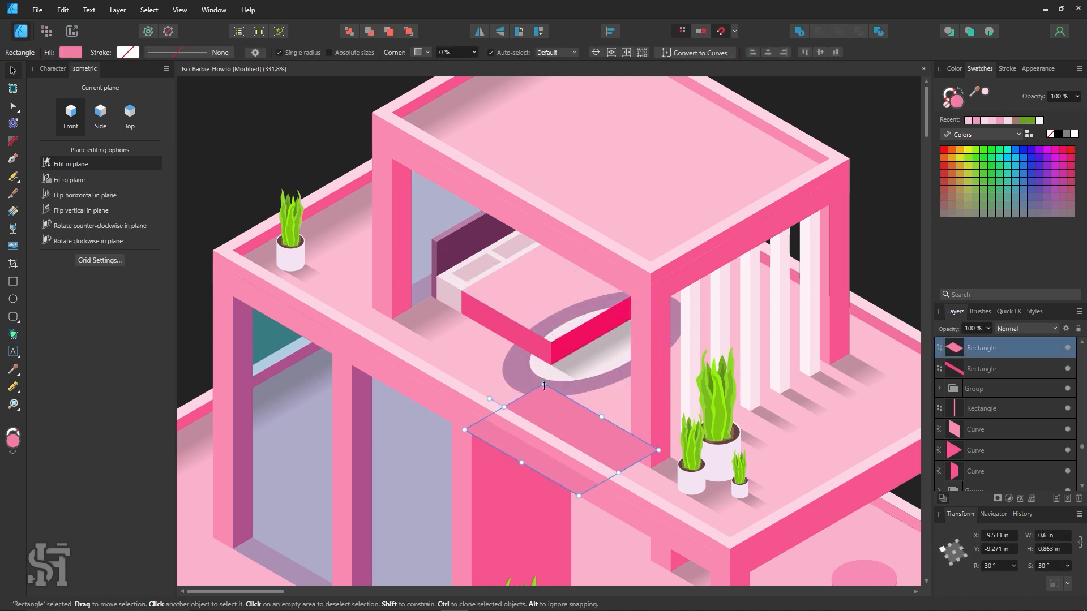
pyautogui.hotkey('ctrl', 'z')
pyautogui.moveTo(518, 338); pyautogui.dragTo(453, 394)
pyautogui.hotkey('ctrl', 'z')
pyautogui.moveTo(570, 353); pyautogui.dragTo(611, 424)
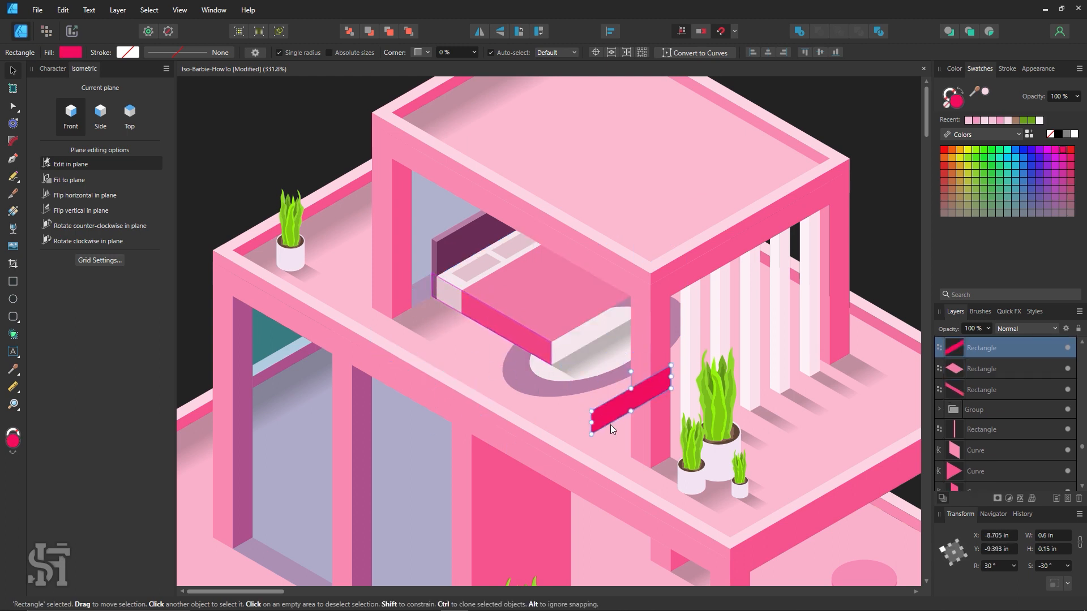
pyautogui.hotkey('ctrl', 'z')
# Step: Try to move one of the bed's pillows, the dark headboard panel and its narrow side strip, undoing each move
pyautogui.moveTo(471, 267); pyautogui.dragTo(443, 329)
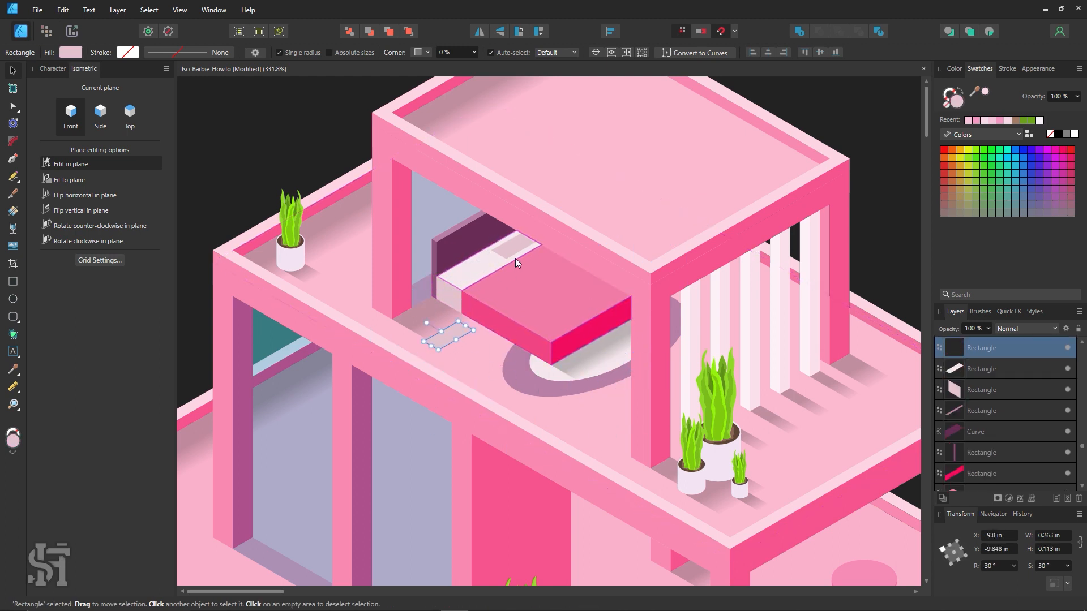
pyautogui.hotkey('ctrl', 'z')
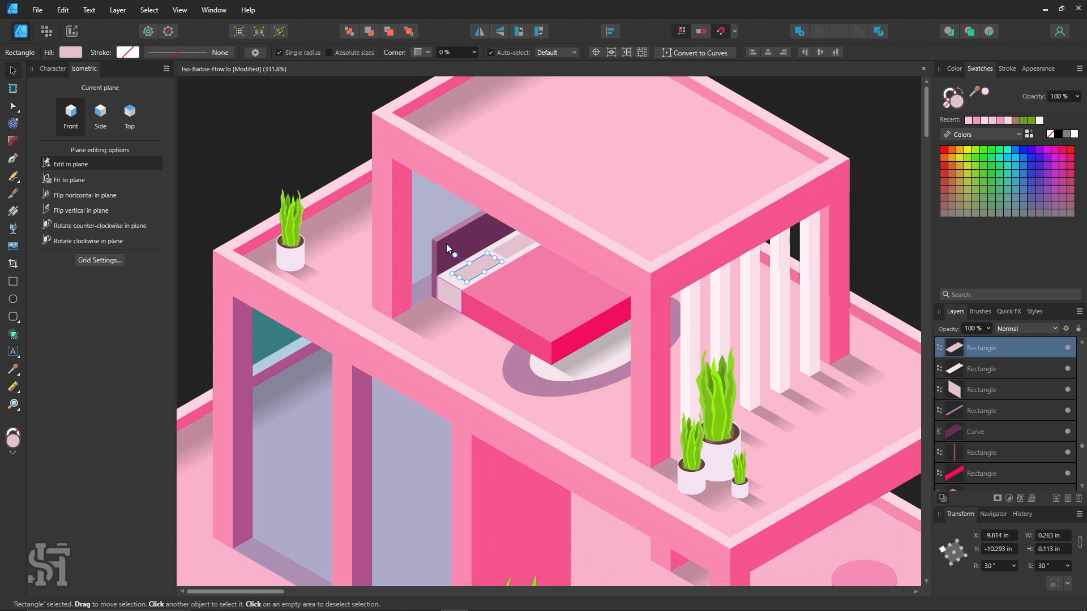
pyautogui.moveTo(447, 243)
pyautogui.mouseDown()
pyautogui.moveTo(479, 279)
pyautogui.moveTo(443, 238)
pyautogui.mouseUp()
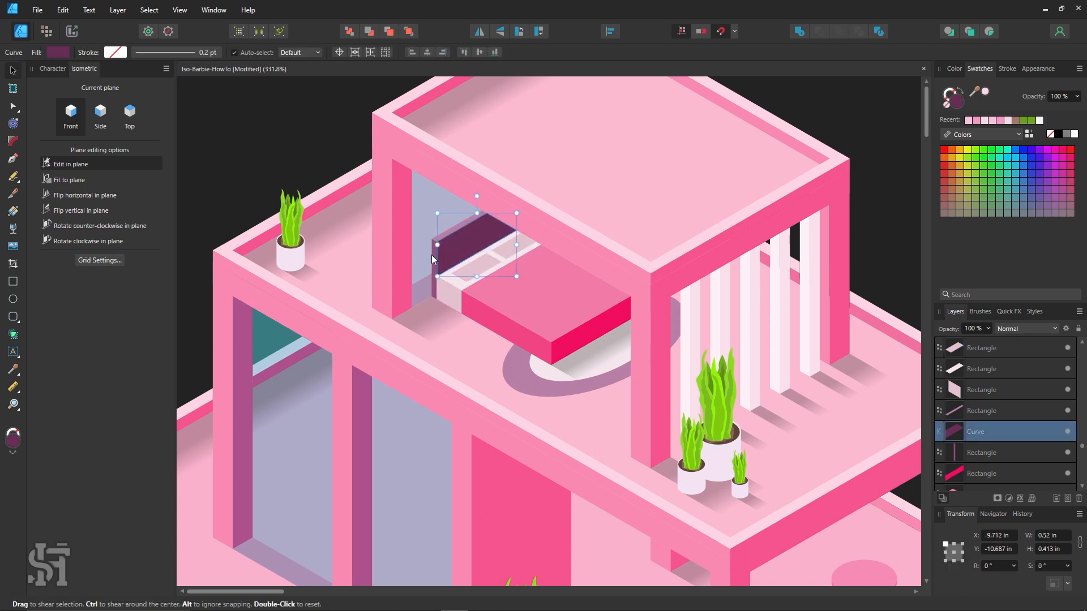
pyautogui.click(431, 258)
pyautogui.click(330, 169)
pyautogui.click(432, 262)
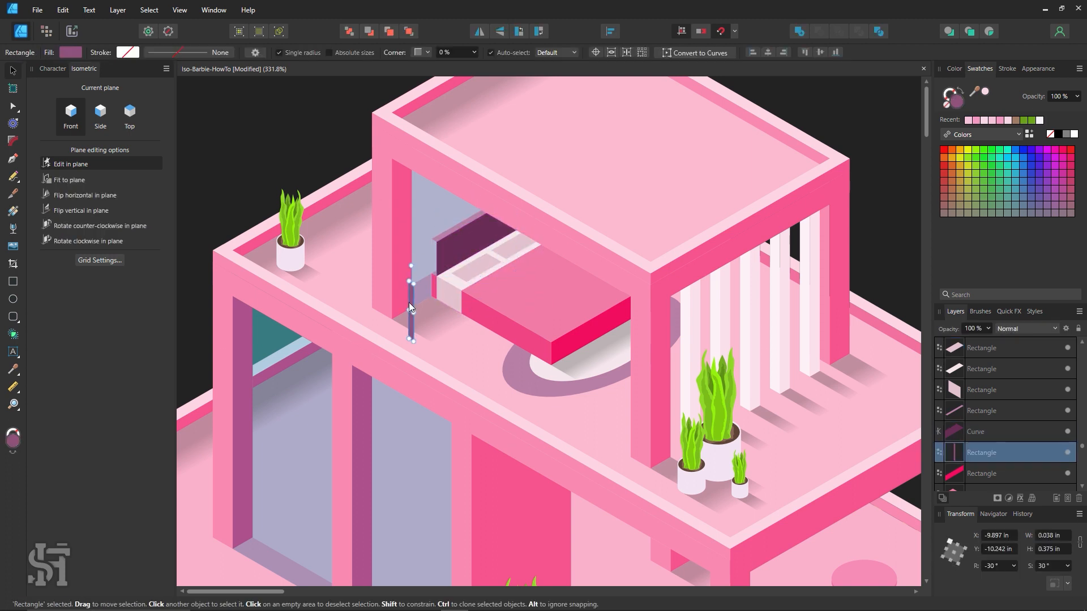
# Step: Set the isometric grid's first axis to 8 divisions and enable the grid display
pyautogui.click(116, 261)
pyautogui.click(415, 273)
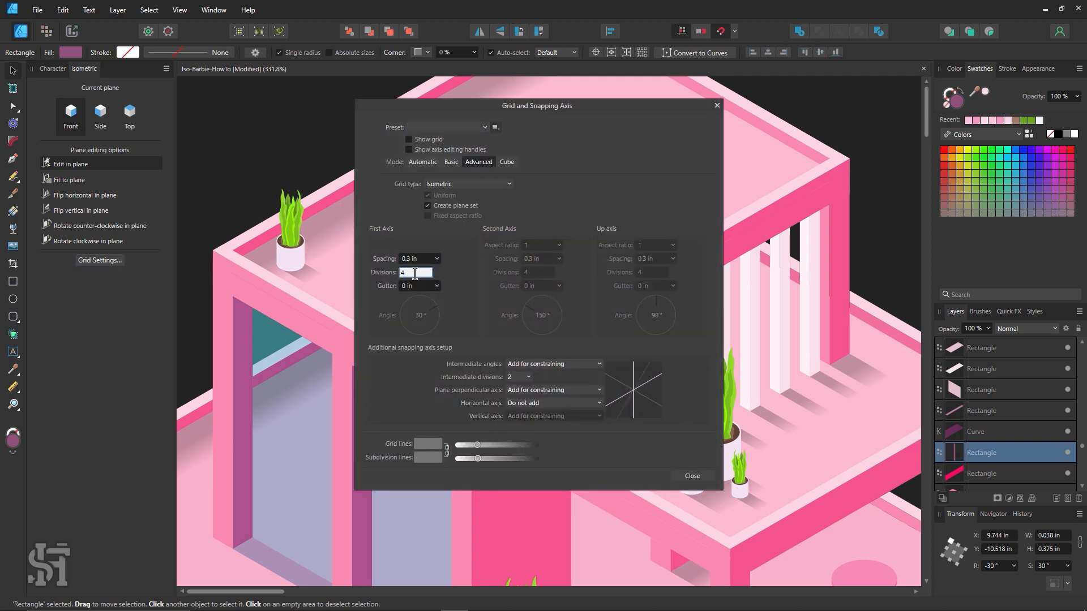
pyautogui.click(684, 474)
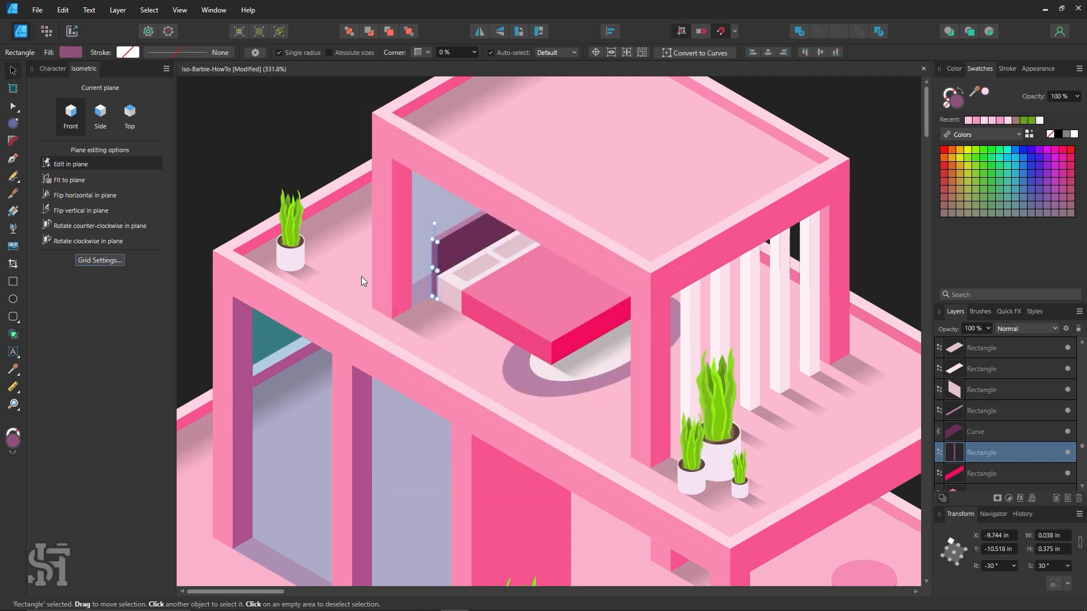
pyautogui.click(83, 261)
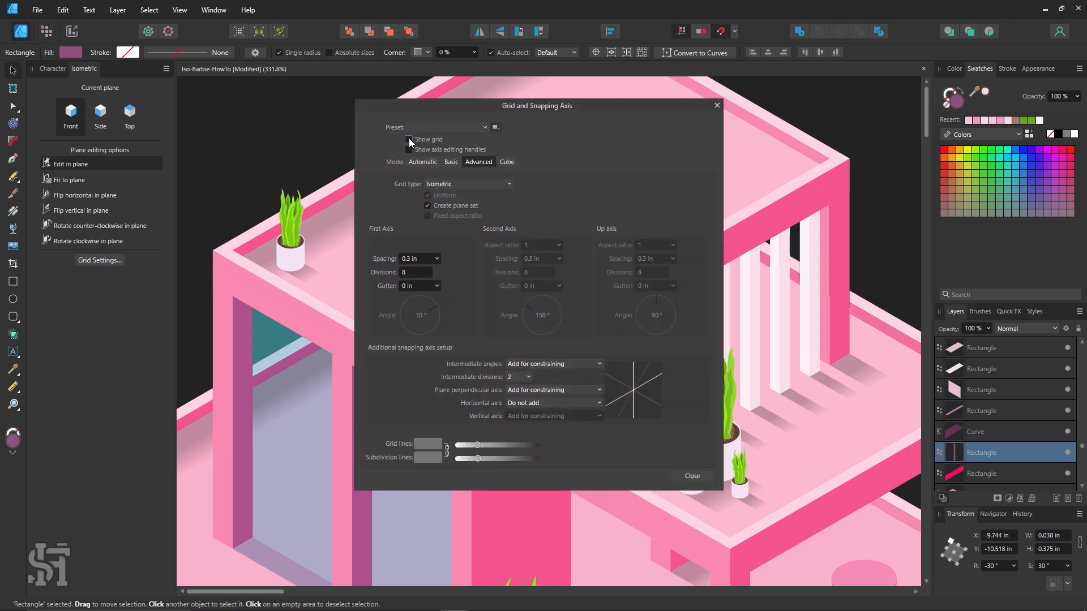
pyautogui.click(691, 479)
pyautogui.click(306, 165)
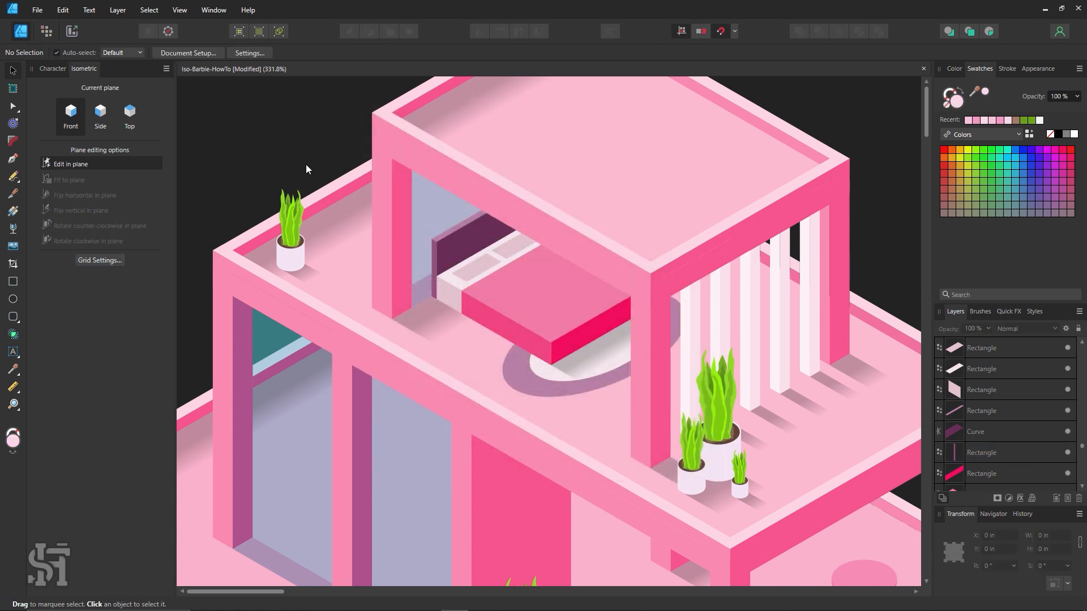
pyautogui.click(117, 260)
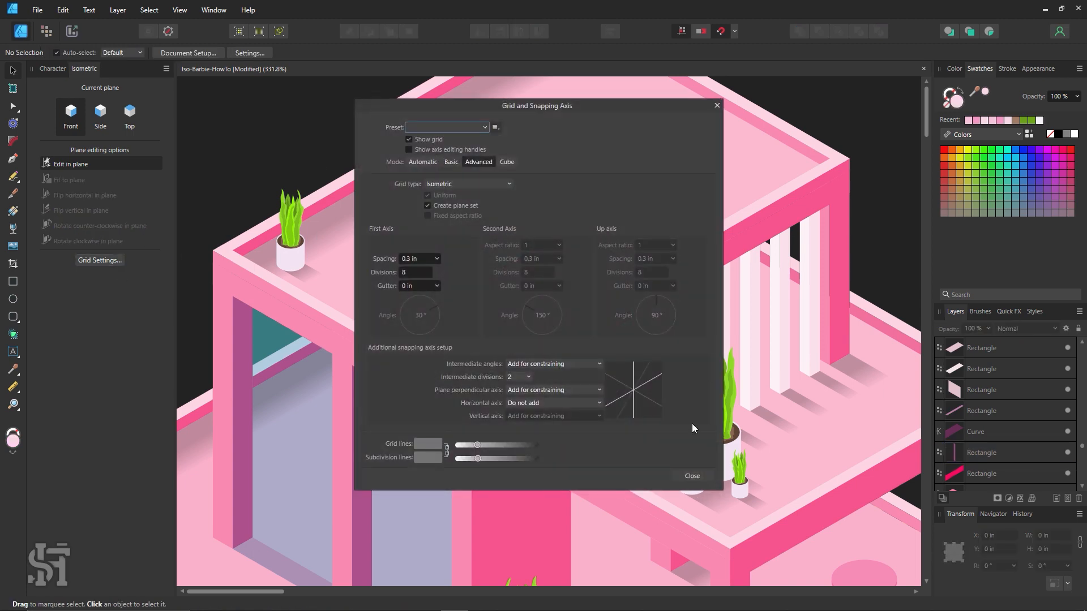
pyautogui.click(699, 480)
# Step: Examine the isometric grid on the white artboard around the palm tree and potted plant, and return to the house
pyautogui.press('h')
pyautogui.scroll(-4, 688, 450)
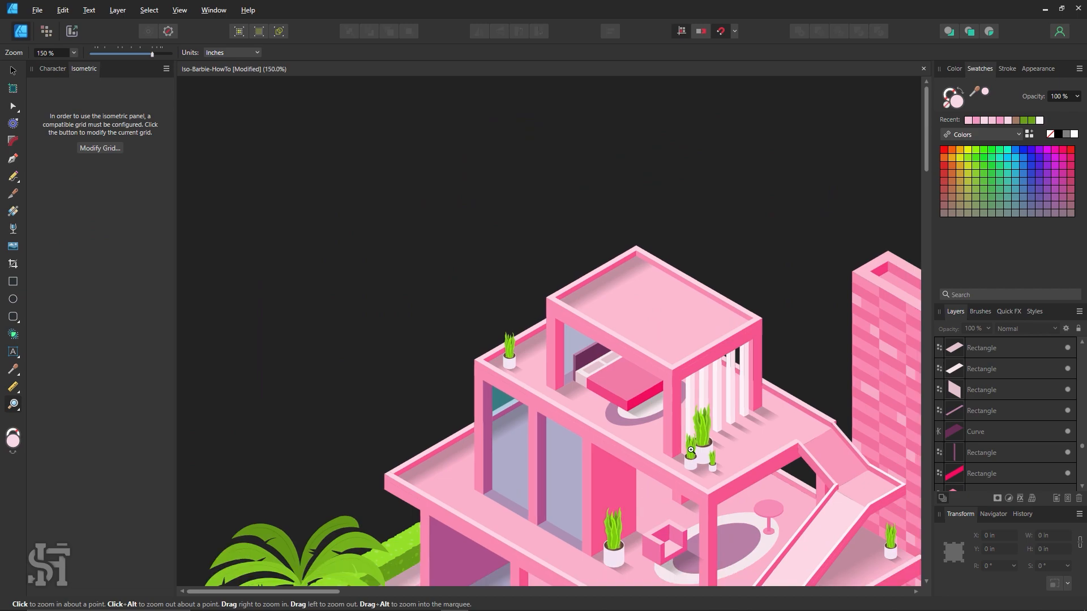
pyautogui.moveTo(686, 449); pyautogui.dragTo(390, 105)
pyautogui.moveTo(716, 548); pyautogui.dragTo(361, 134)
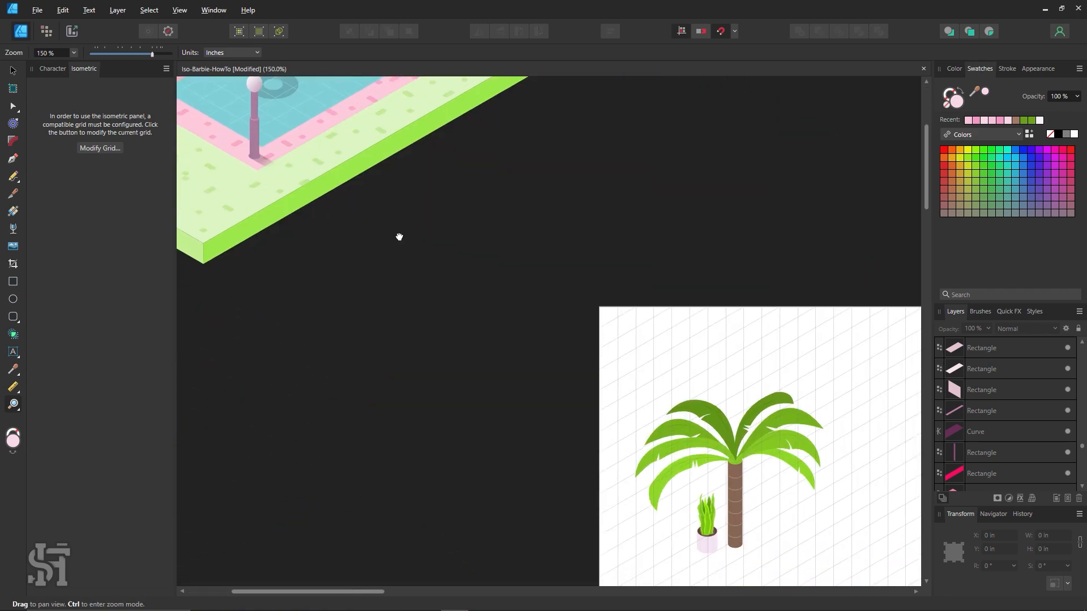
pyautogui.moveTo(638, 463); pyautogui.dragTo(453, 296)
pyautogui.moveTo(609, 337); pyautogui.dragTo(794, 492)
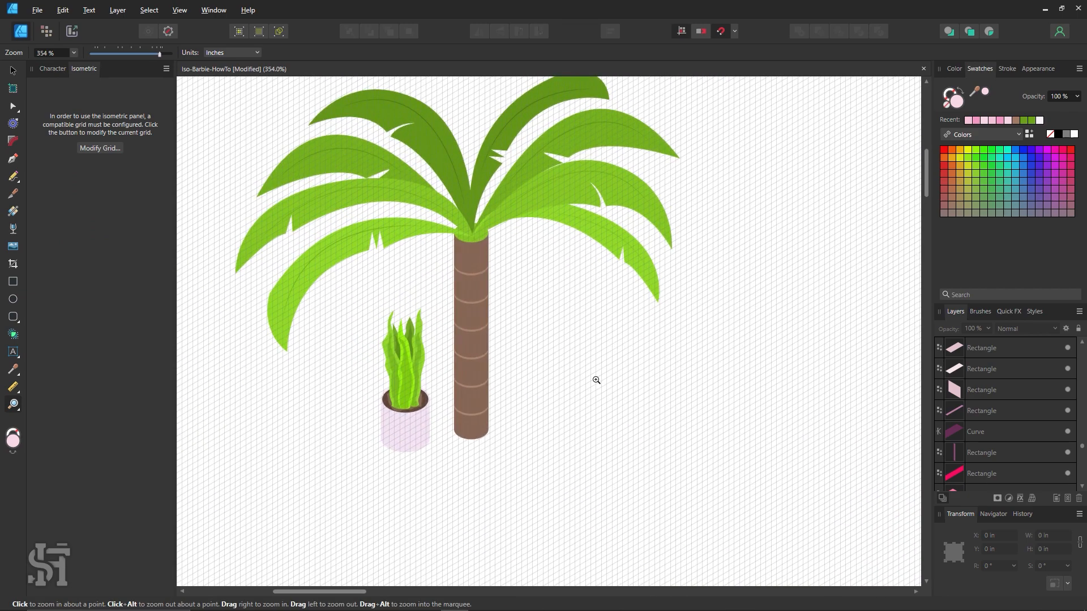
pyautogui.keyDown('alt'); pyautogui.click(512, 294); pyautogui.keyUp('alt')
pyautogui.keyDown('alt'); pyautogui.click(513, 294); pyautogui.keyUp('alt')
pyautogui.moveTo(507, 323); pyautogui.dragTo(702, 535)
pyautogui.moveTo(470, 226); pyautogui.dragTo(762, 486)
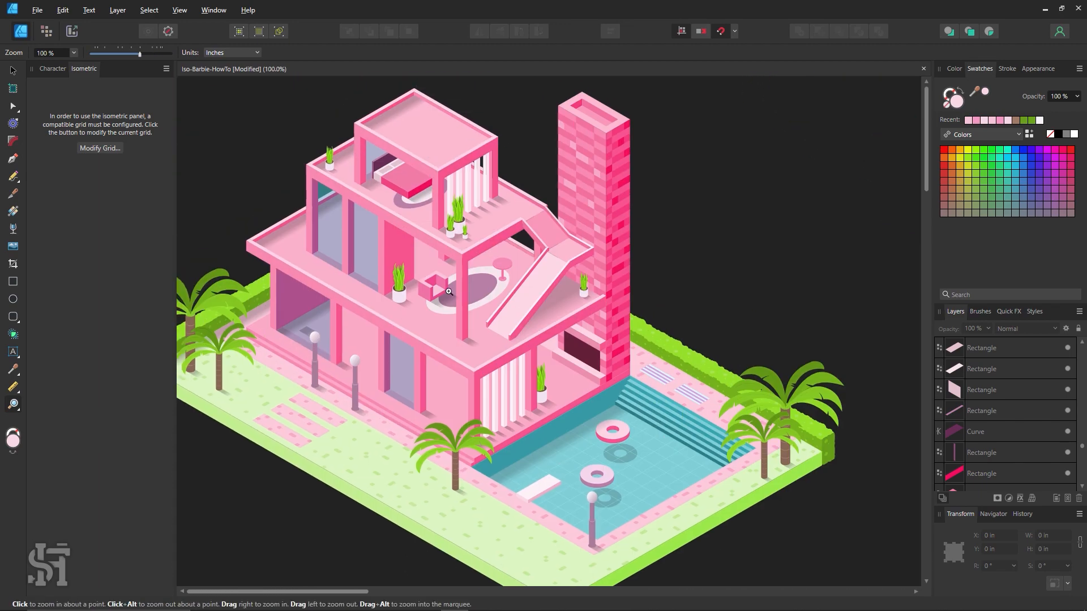
# Step: Edit the first axis's number of divisions in the isometric grid settings
pyautogui.moveTo(449, 292); pyautogui.dragTo(496, 330)
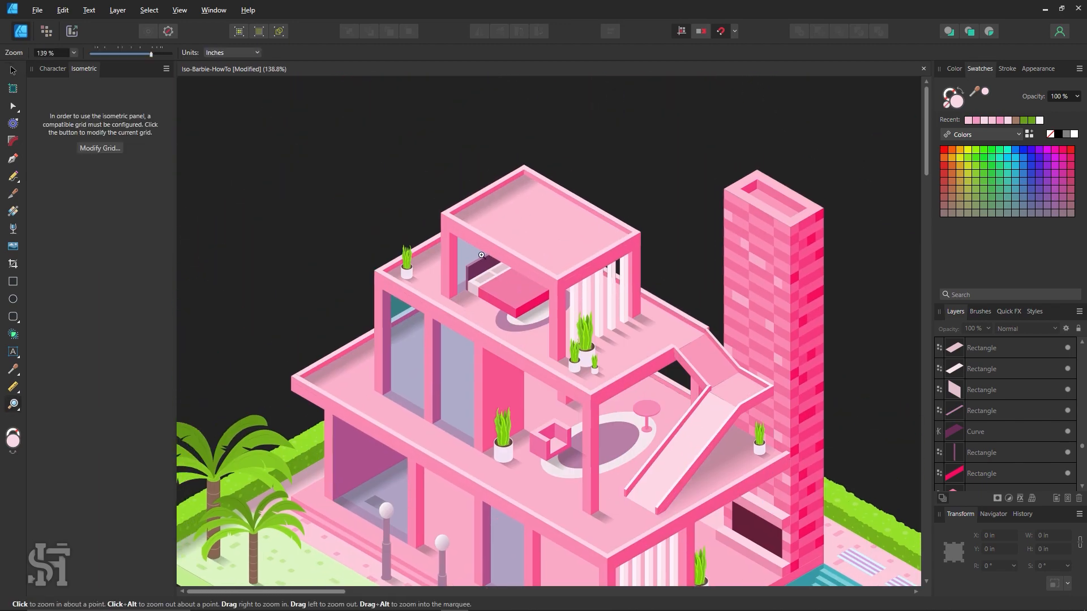
pyautogui.moveTo(484, 252); pyautogui.dragTo(641, 386)
pyautogui.click(492, 263)
pyautogui.click(109, 148)
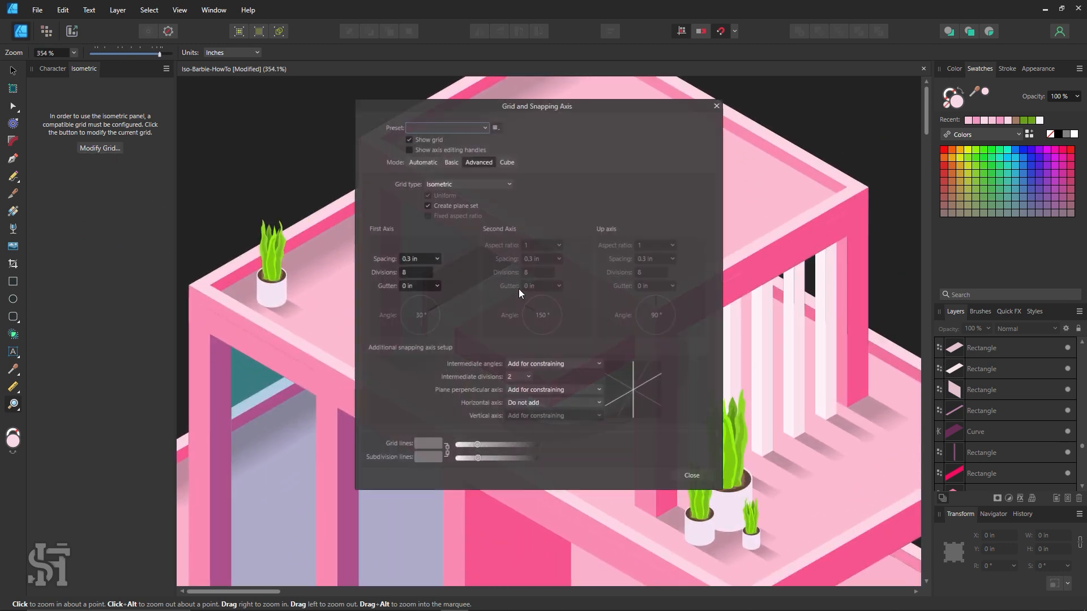
pyautogui.click(416, 273)
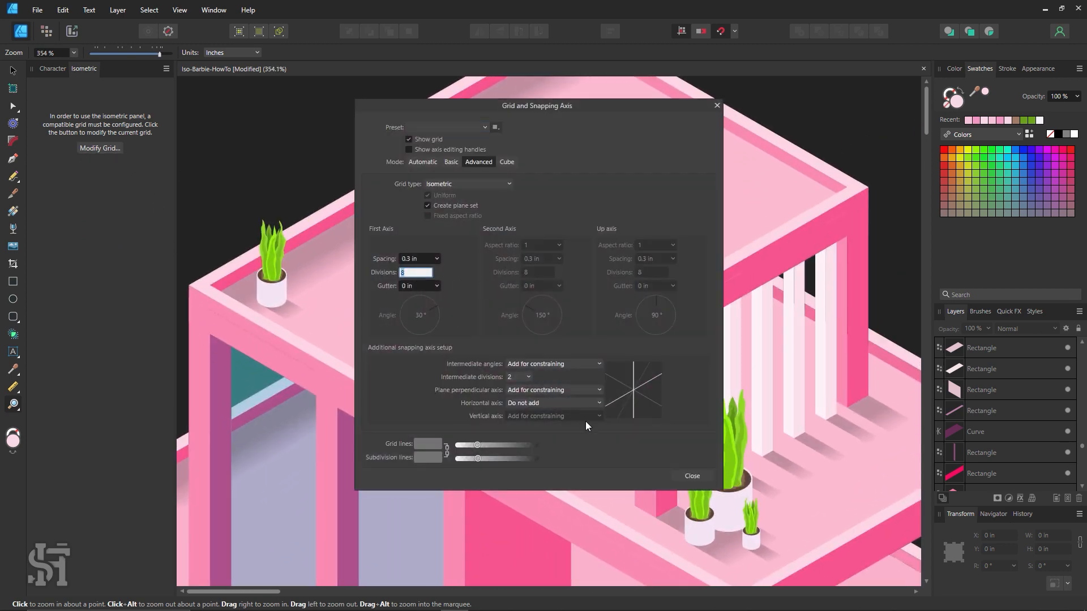
pyautogui.click(697, 477)
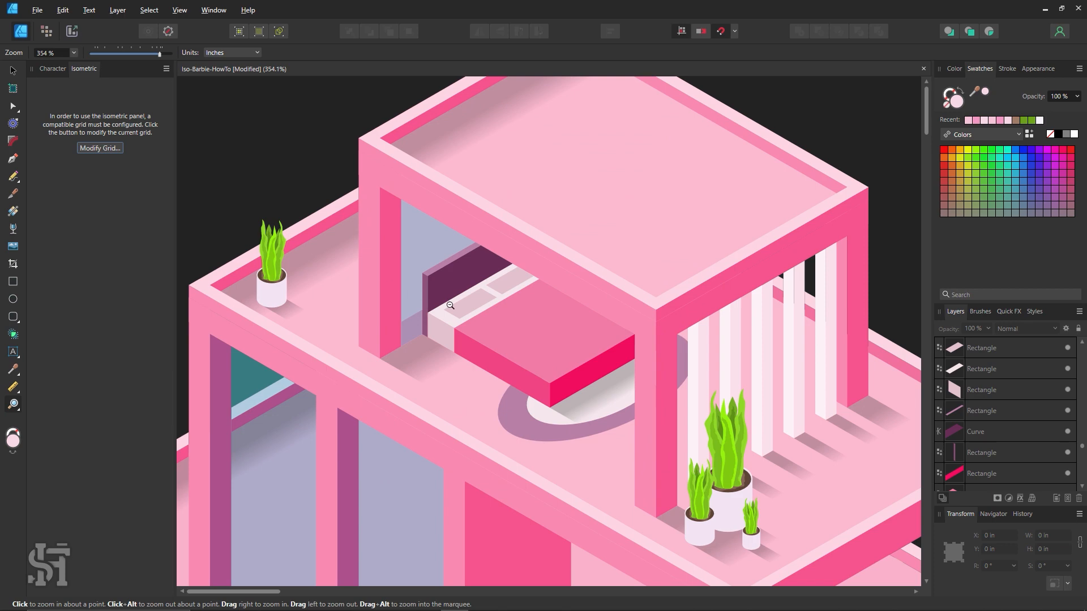
# Step: Try to move the lamp post standing in front of the open ground-floor room, and undo the move
pyautogui.scroll(-2, 460, 321)
pyautogui.press('space')
pyautogui.moveTo(610, 465); pyautogui.dragTo(594, 162)
pyautogui.moveTo(468, 391); pyautogui.dragTo(592, 317)
pyautogui.moveTo(458, 340); pyautogui.dragTo(602, 441)
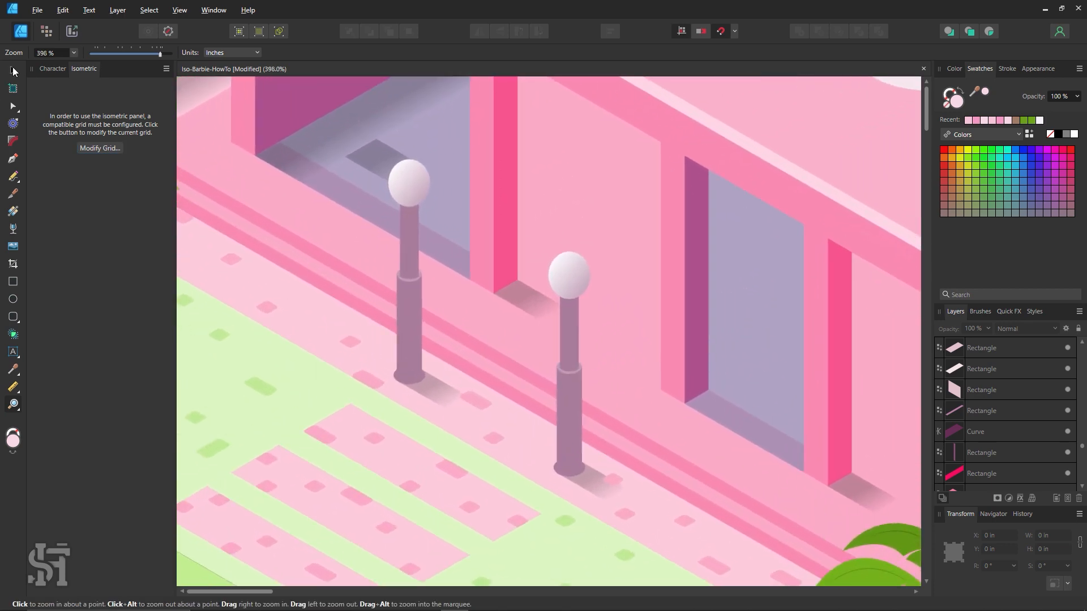
pyautogui.click(13, 71)
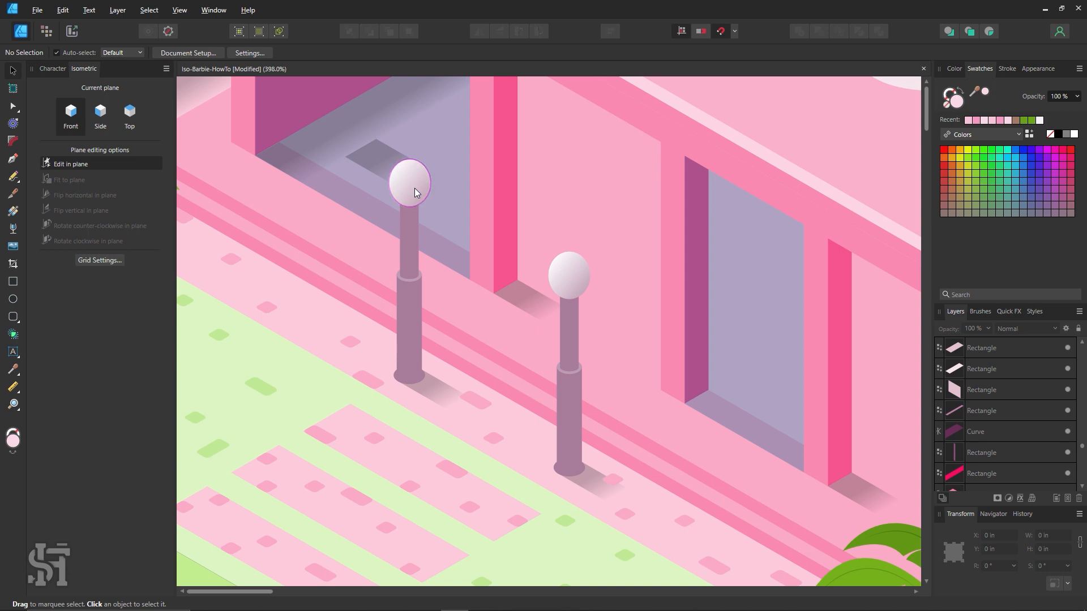
pyautogui.moveTo(411, 179); pyautogui.dragTo(444, 206)
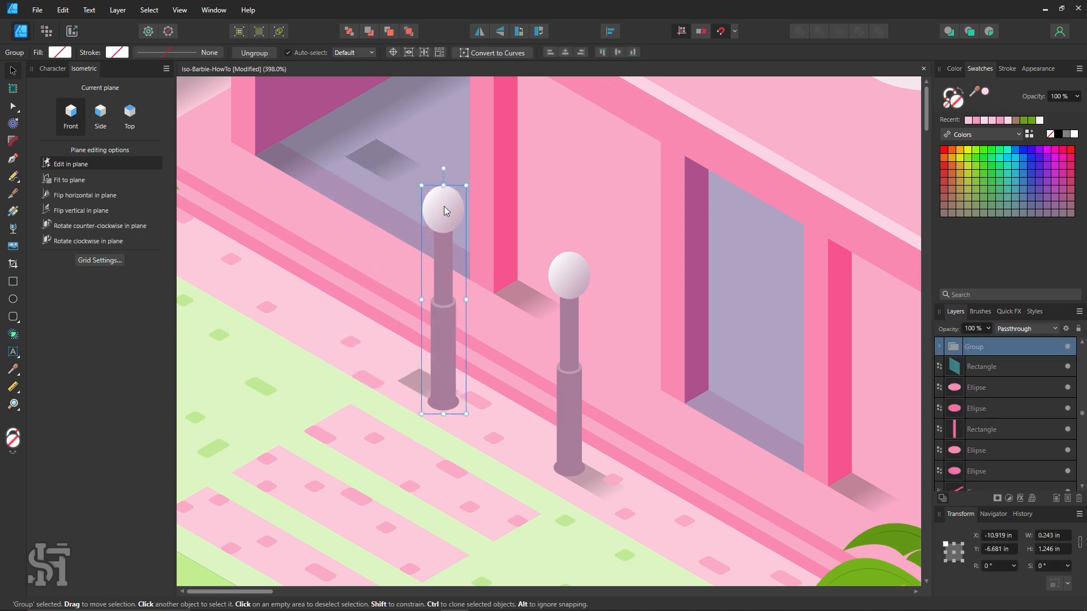
pyautogui.hotkey('ctrl', 'z')
# Step: Ungroup the lamp post in front of the open ground-floor room and select its round globe
pyautogui.scroll(2, 435, 243)
pyautogui.hotkey('ctrl', 'shift', 'g')
pyautogui.click(409, 210)
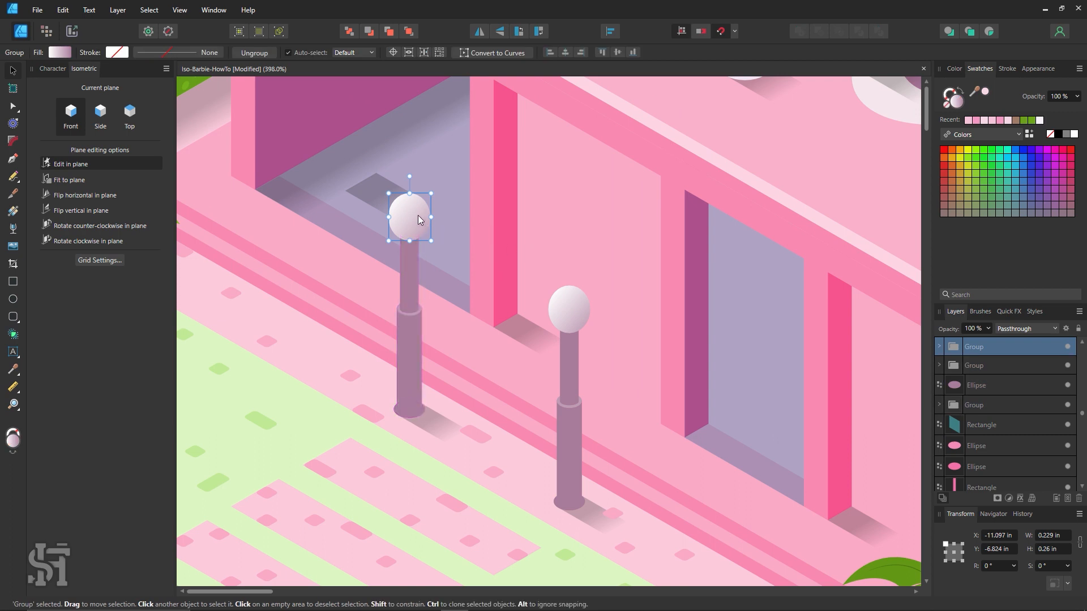
# Step: Examine the lamp globe's fill colour, swatch and stroke settings to find its gradient options
pyautogui.doubleClick(960, 103)
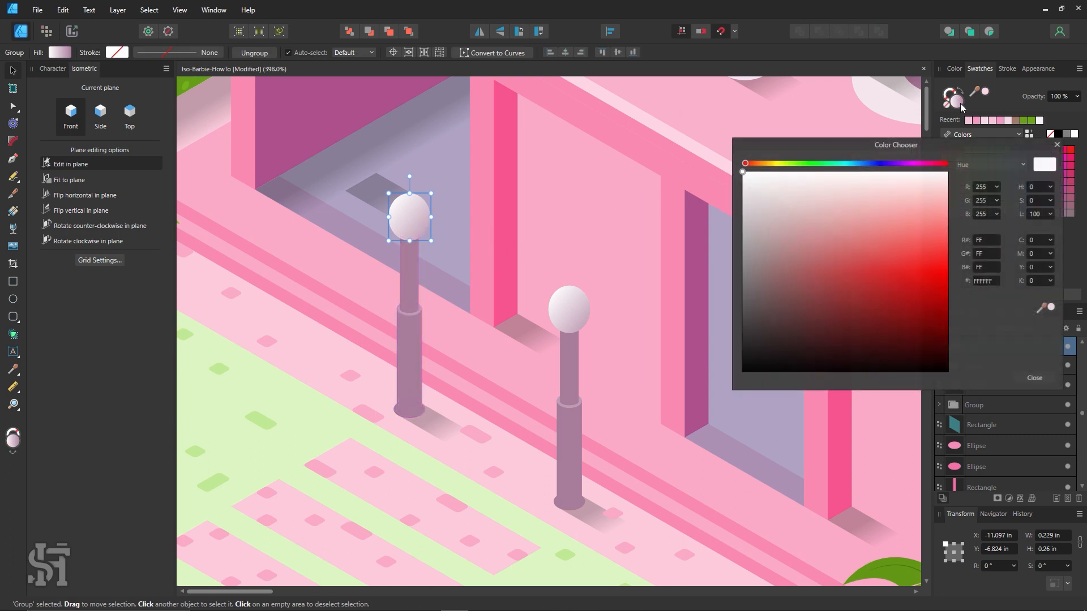
pyautogui.click(1035, 378)
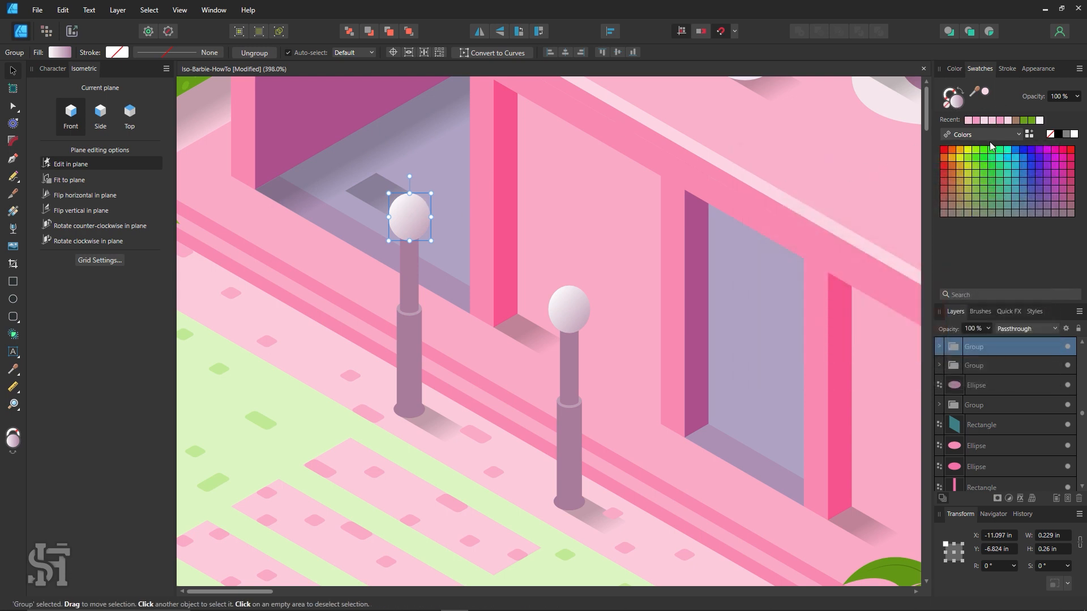
pyautogui.click(1006, 69)
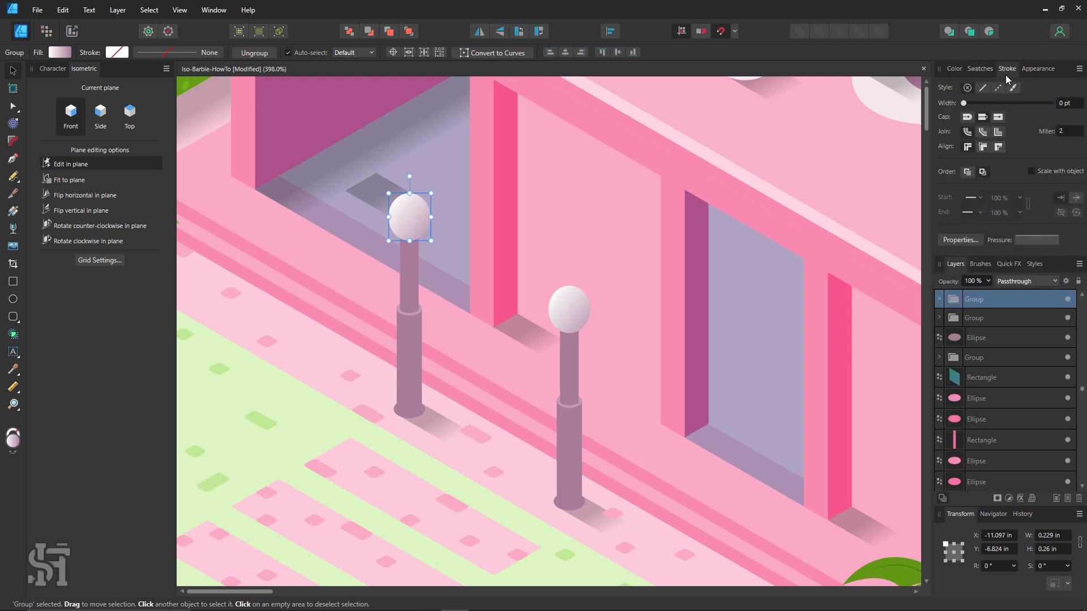
pyautogui.click(982, 69)
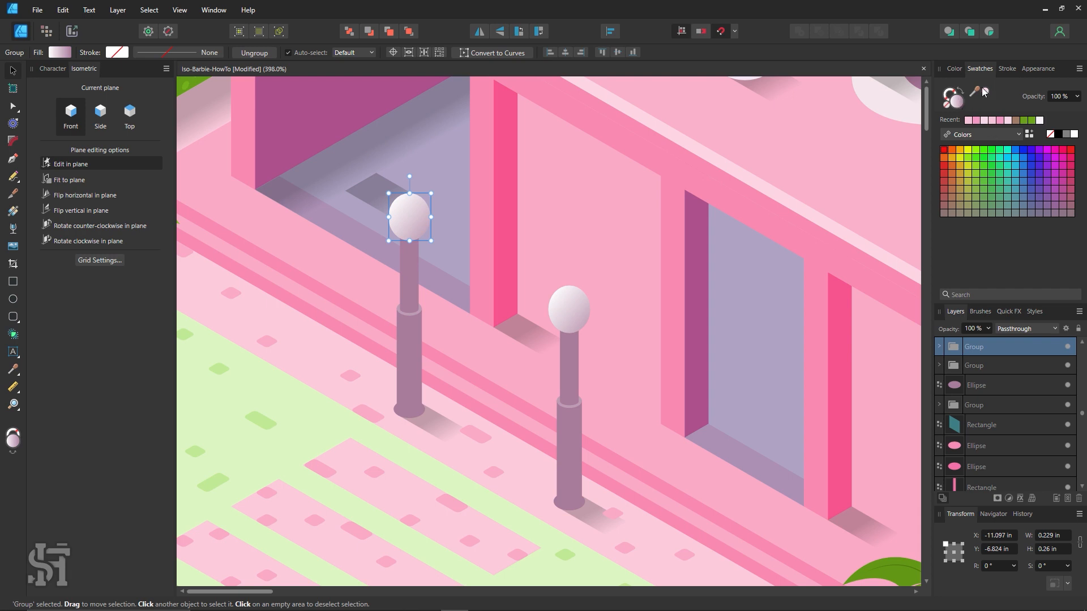
pyautogui.click(955, 69)
pyautogui.click(960, 98)
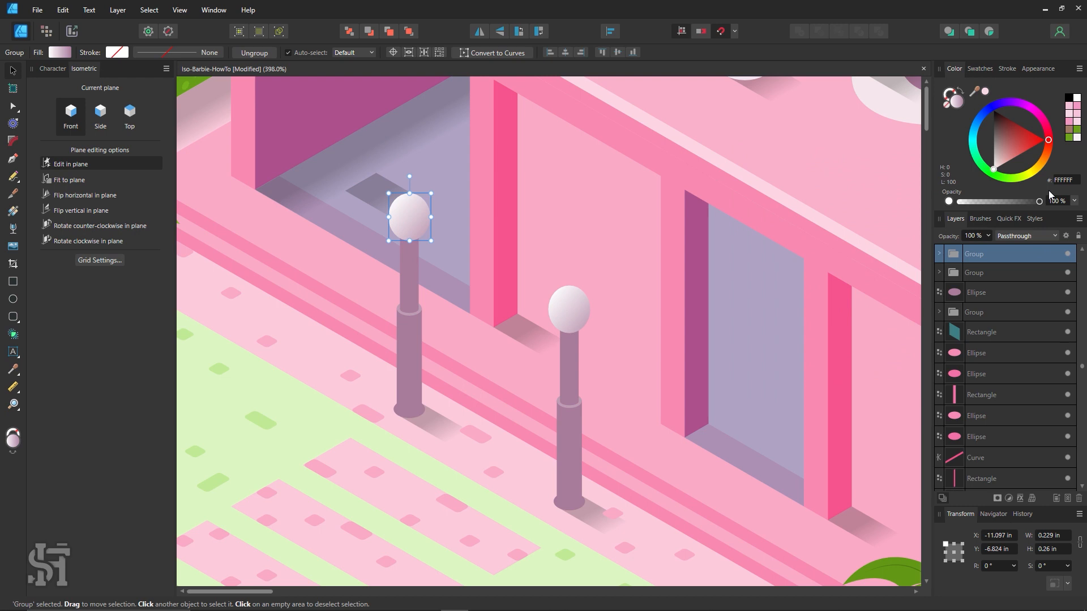
pyautogui.click(1006, 68)
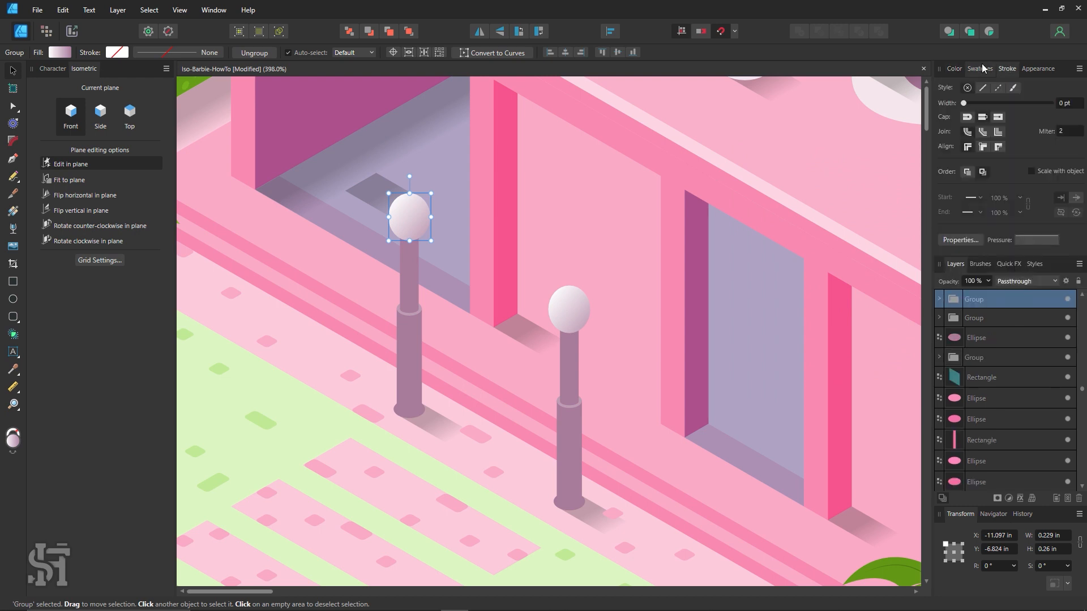
pyautogui.click(982, 67)
pyautogui.click(951, 70)
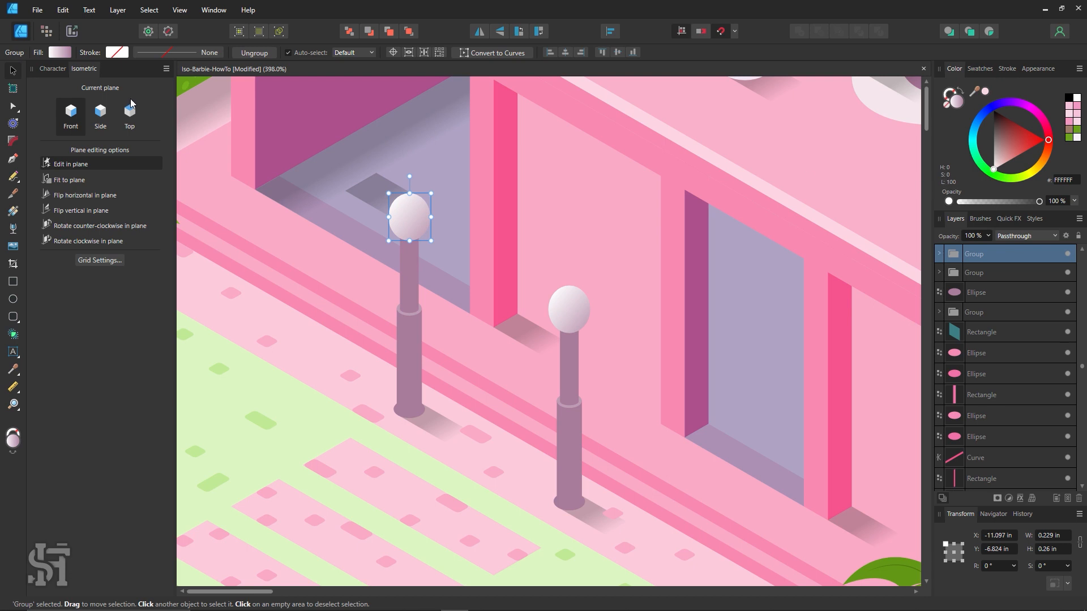
# Step: Set the selected lamp globe's gradient type to Radial after trying Radial and Linear, and deselect the globe
pyautogui.click(66, 52)
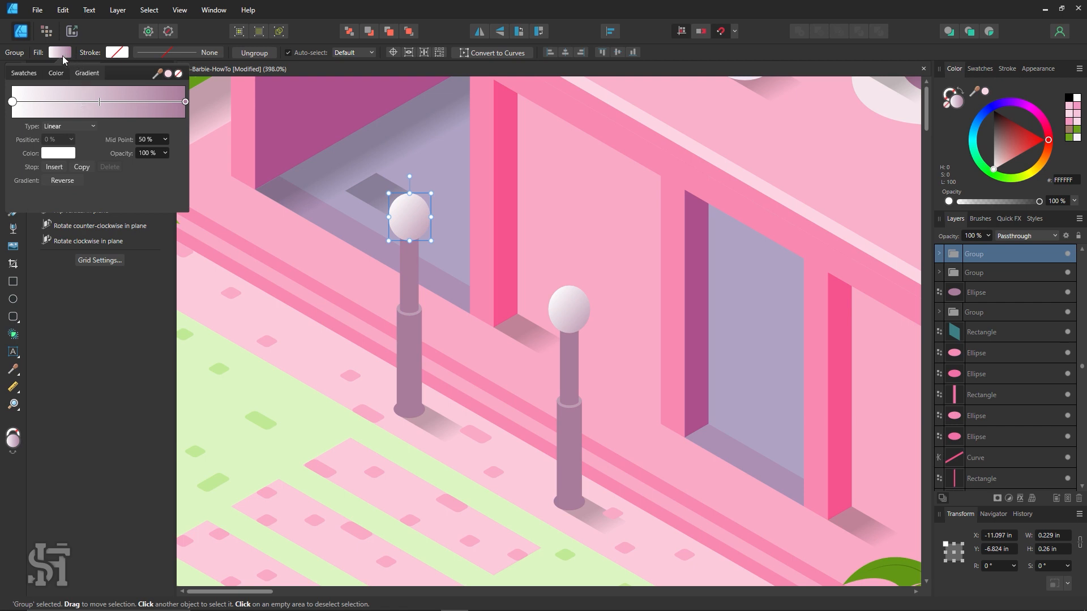
pyautogui.click(87, 126)
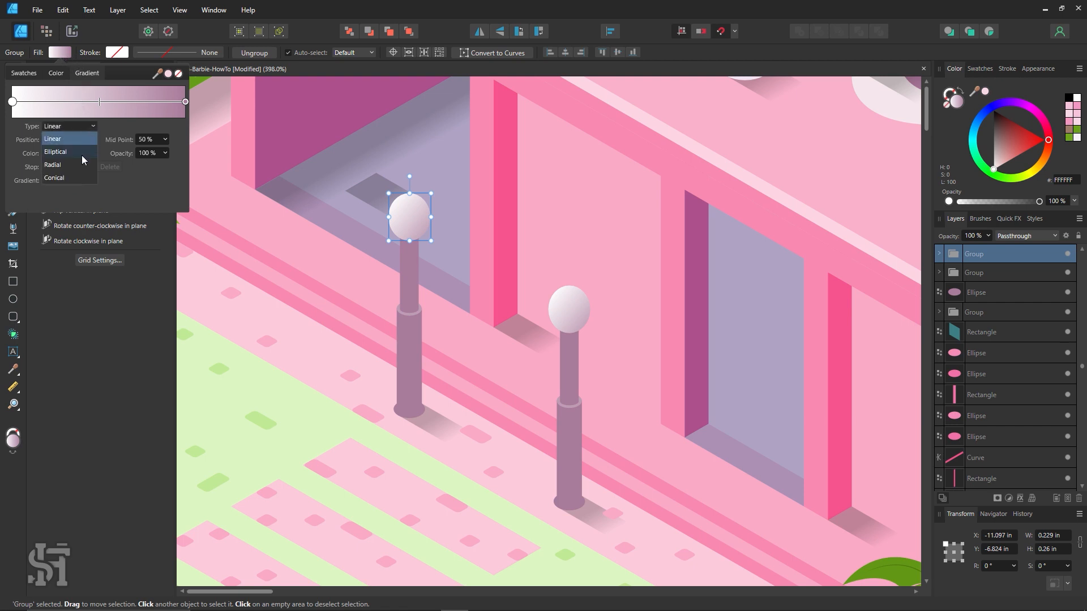
pyautogui.click(78, 167)
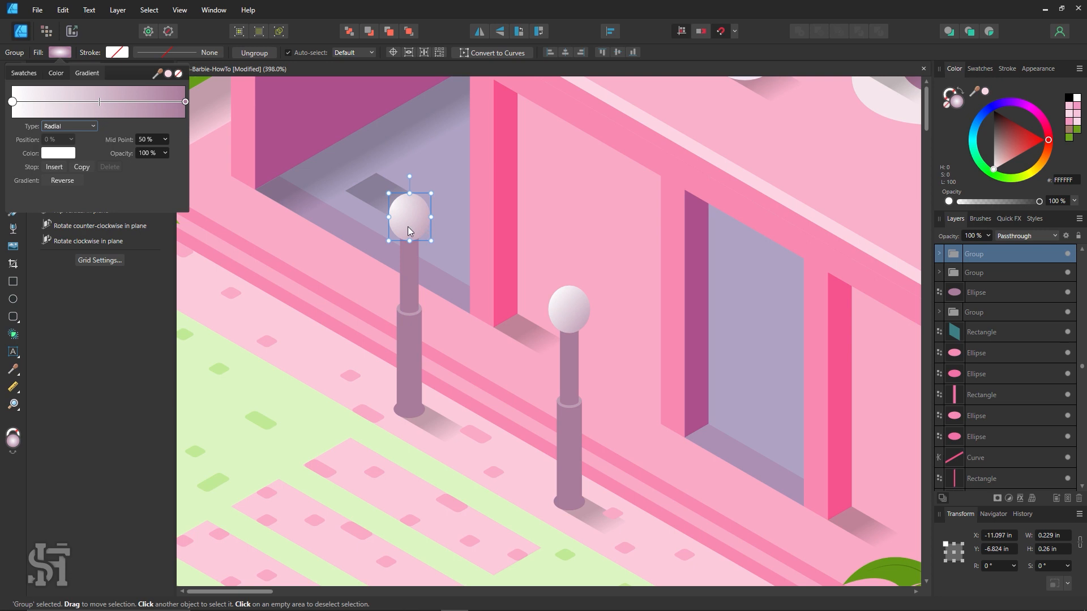
pyautogui.click(85, 124)
pyautogui.click(85, 138)
pyautogui.click(86, 126)
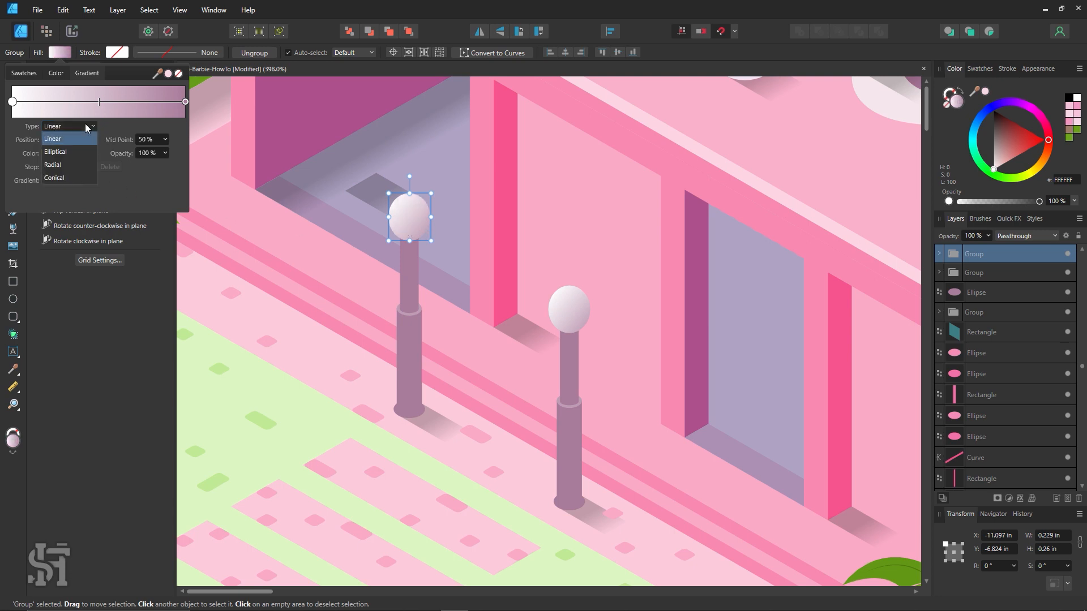
pyautogui.click(84, 165)
pyautogui.click(274, 387)
pyautogui.click(274, 387)
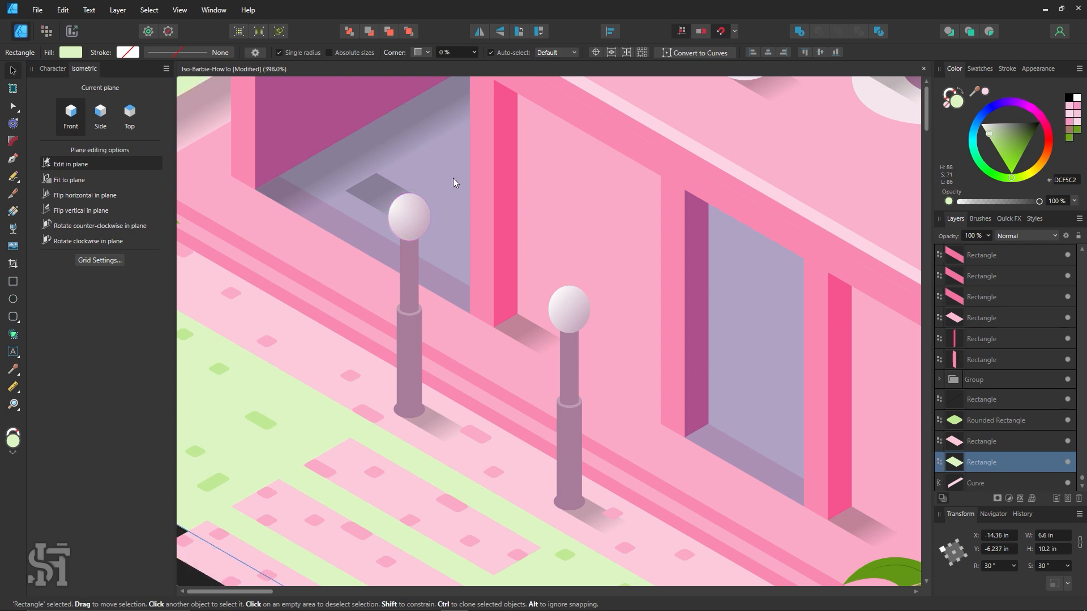
# Step: Move the globe off the lamp post in front of the open ground-floor room to expose the top of its pole
pyautogui.press('z')
pyautogui.keyDown('alt'); pyautogui.click(456, 230); pyautogui.keyUp('alt')
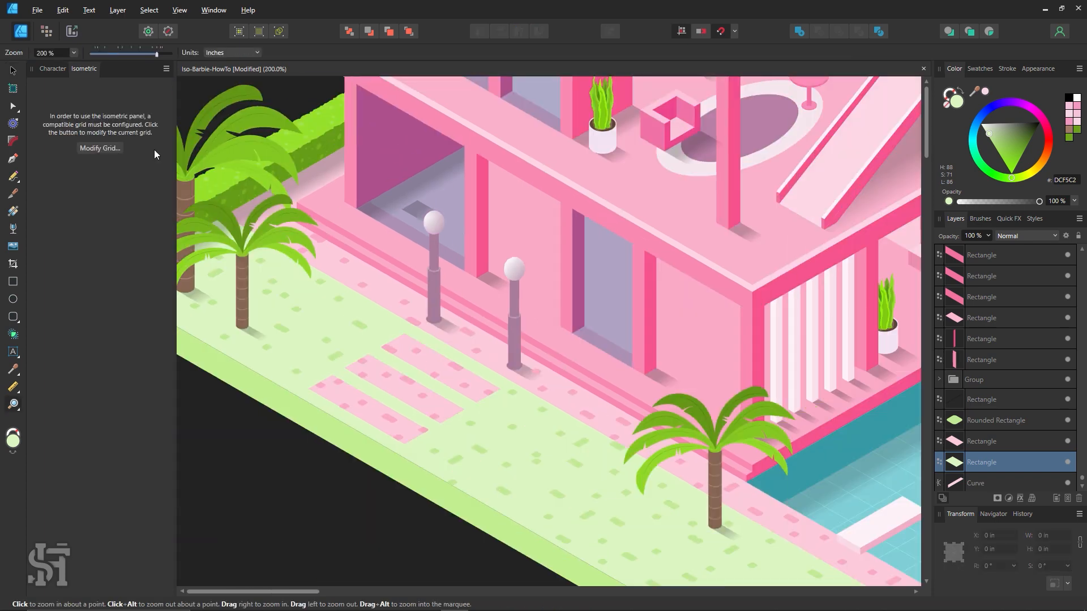
pyautogui.click(13, 71)
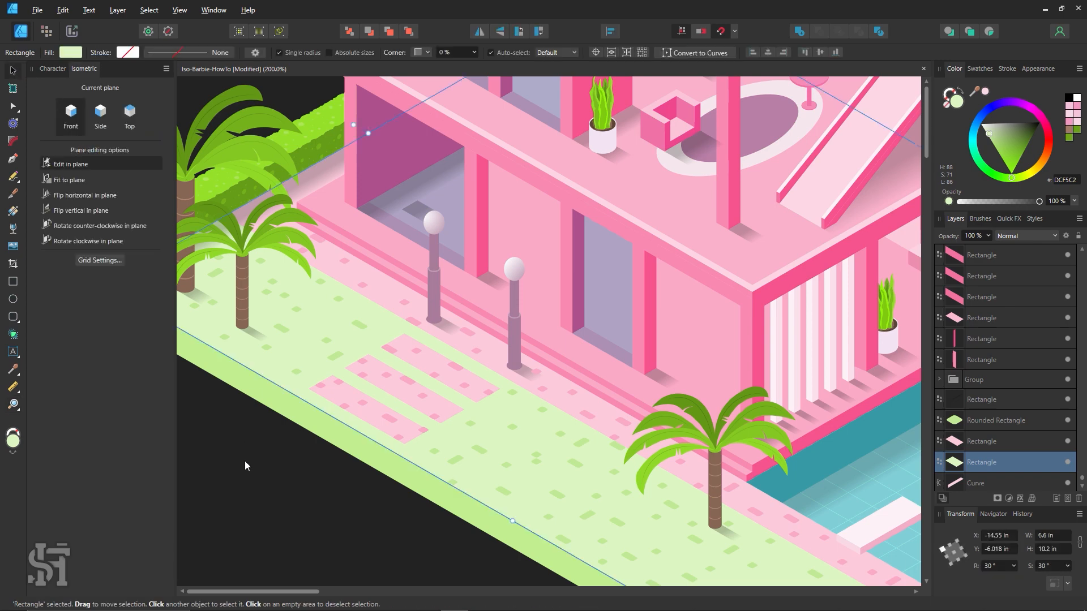
pyautogui.click(430, 228)
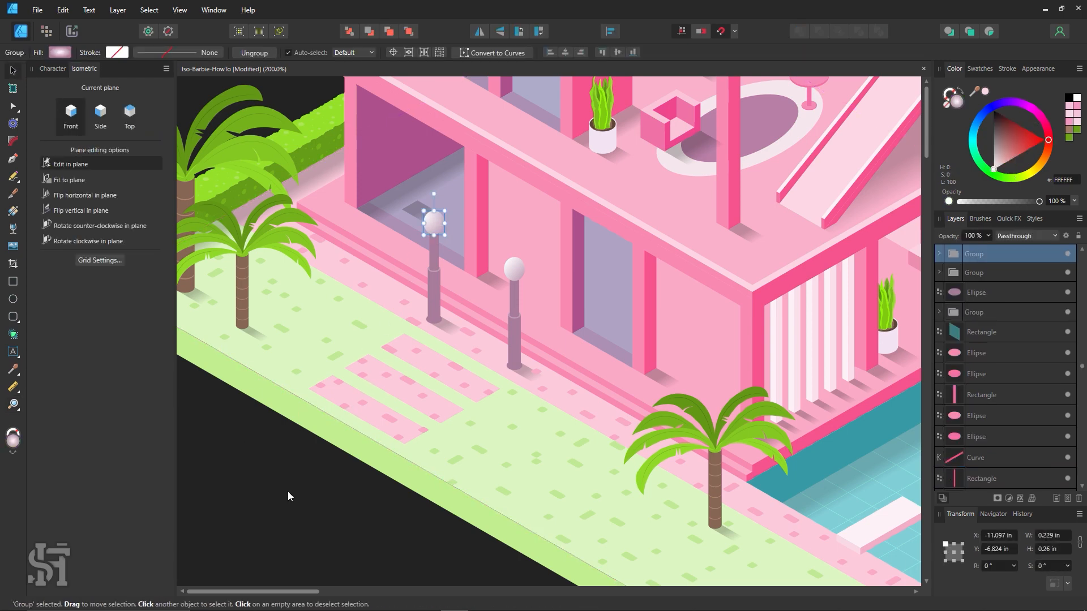
pyautogui.click(287, 491)
pyautogui.click(432, 228)
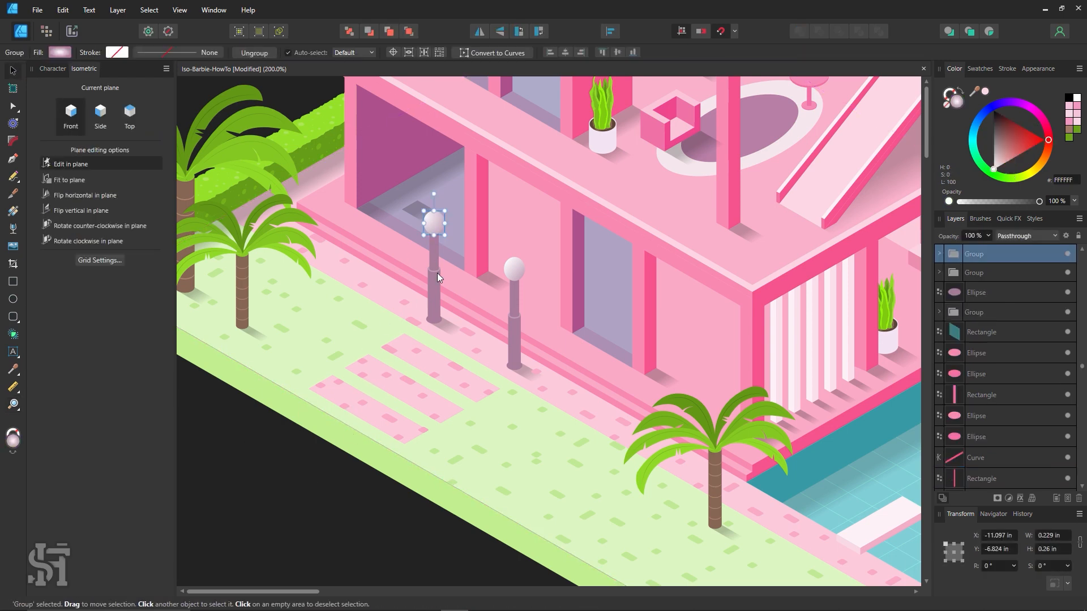
pyautogui.press('z')
pyautogui.click(438, 223)
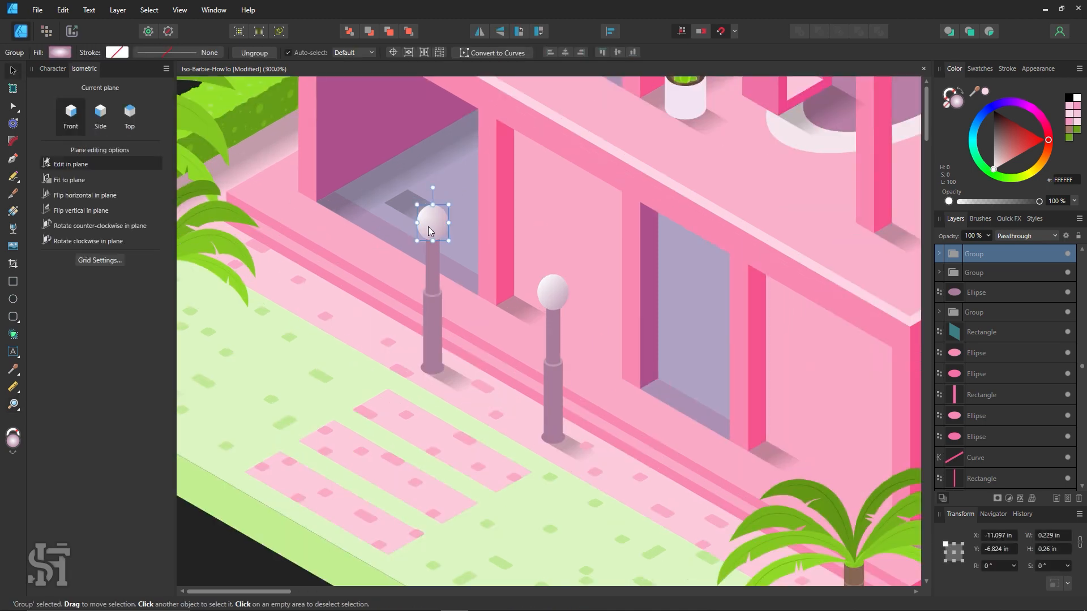
pyautogui.moveTo(431, 231); pyautogui.dragTo(549, 224)
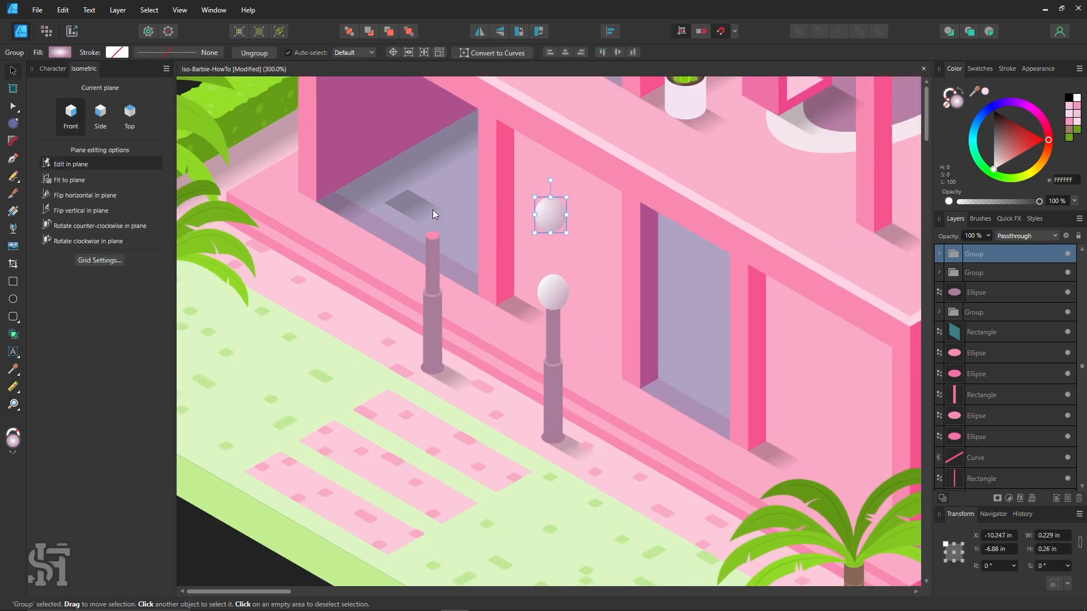
pyautogui.moveTo(431, 235); pyautogui.dragTo(468, 235)
pyautogui.hotkey('ctrl', 'z')
# Step: Ungroup the upper and lower pole sections of the lamp post in front of the open room
pyautogui.press('z')
pyautogui.click(452, 262)
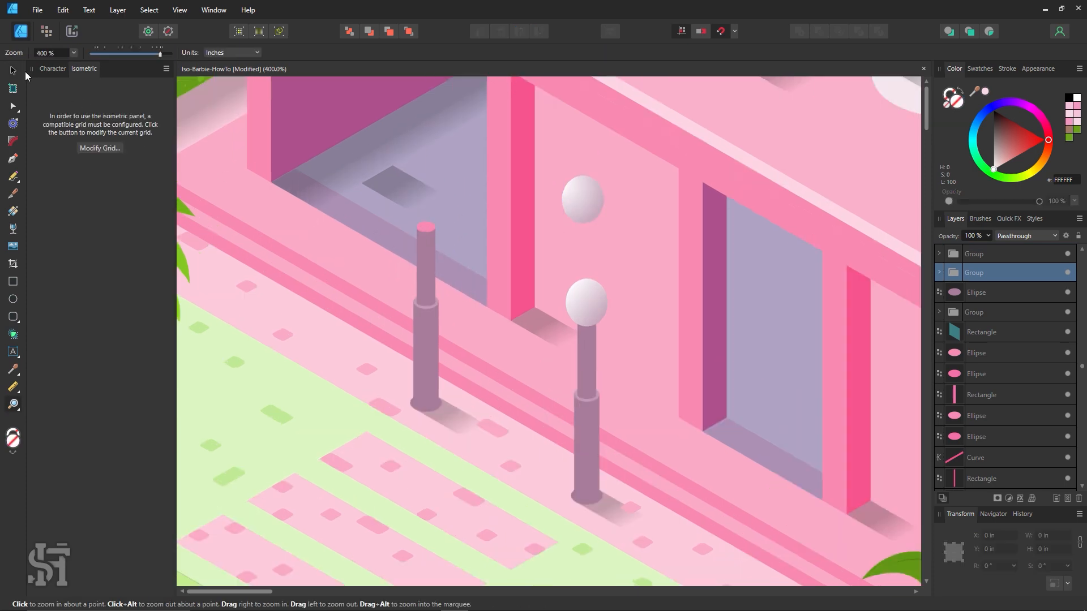
pyautogui.click(12, 70)
pyautogui.hotkey('ctrl', 'shift', 'g')
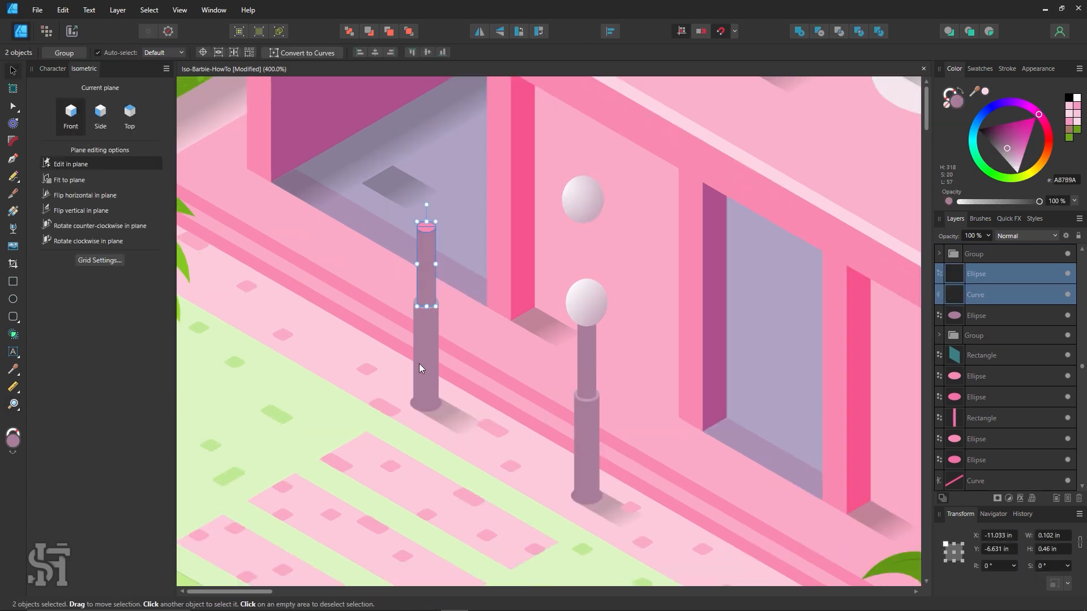
pyautogui.click(419, 363)
pyautogui.hotkey('ctrl', 'shift', 'g')
# Step: Spread the lamp post's cap ellipse, upper shaft, collar ellipse, lower shaft and base ellipse apart, and save the document
pyautogui.click(427, 228)
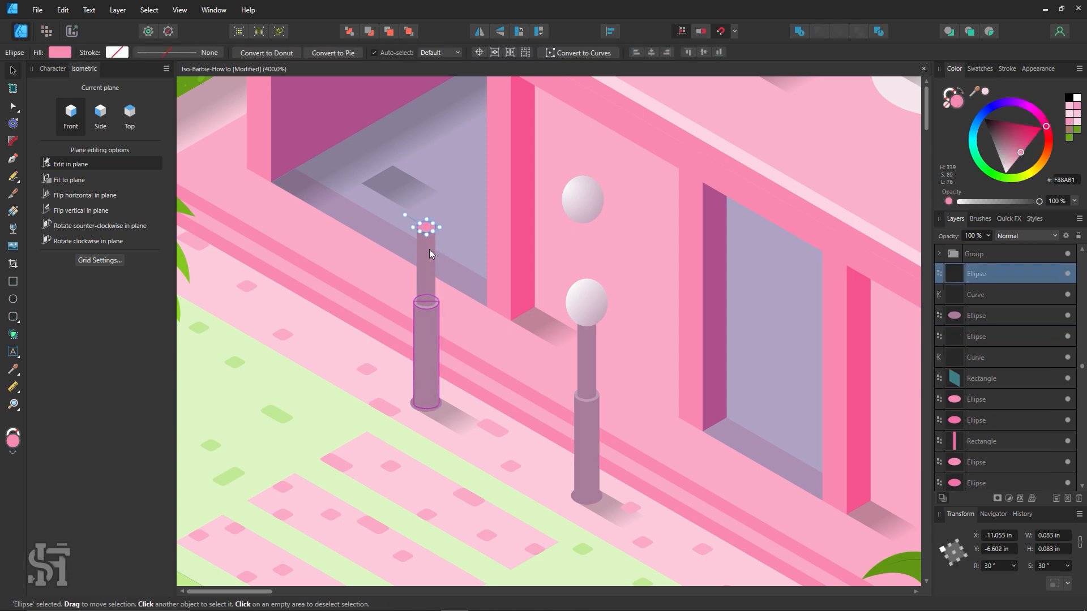
pyautogui.moveTo(365, 248); pyautogui.dragTo(361, 251)
pyautogui.moveTo(422, 278); pyautogui.dragTo(468, 222)
pyautogui.click(429, 304)
pyautogui.moveTo(433, 300); pyautogui.dragTo(489, 303)
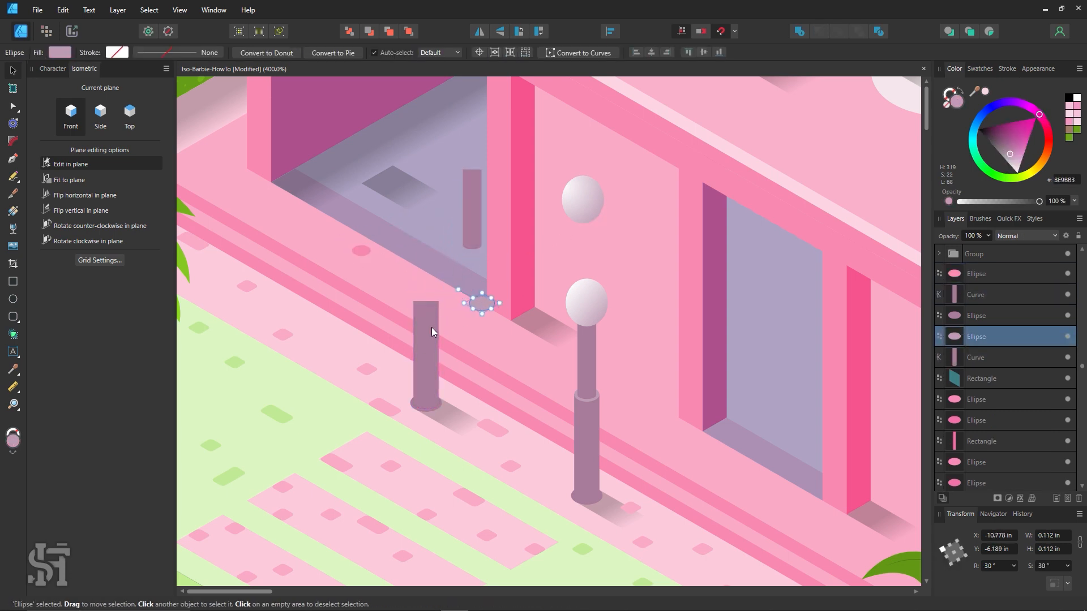
pyautogui.moveTo(432, 327); pyautogui.dragTo(414, 264)
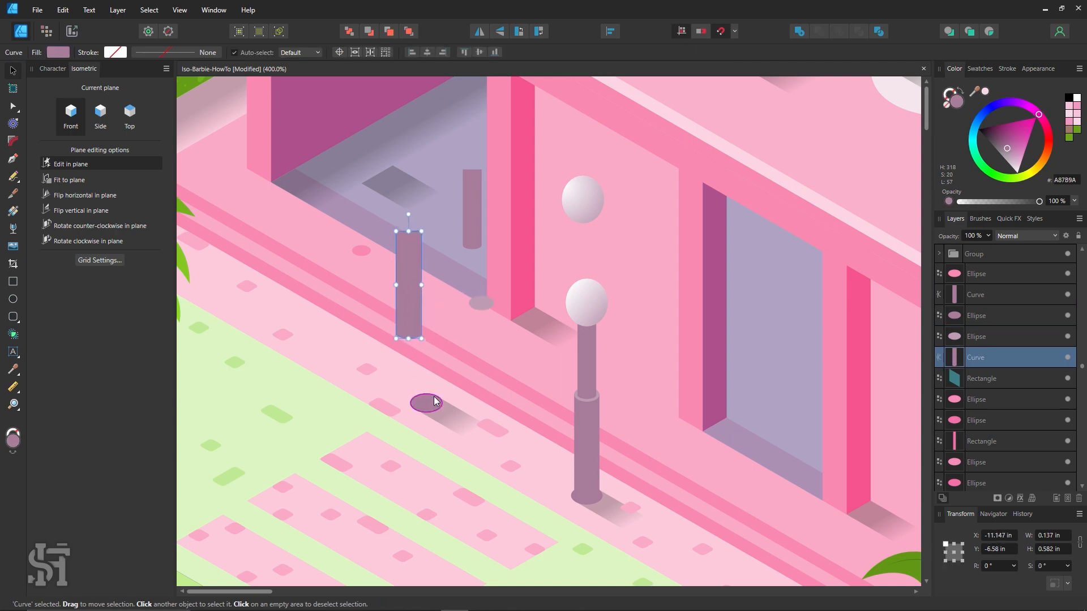
pyautogui.moveTo(434, 399); pyautogui.dragTo(498, 365)
pyautogui.press('z')
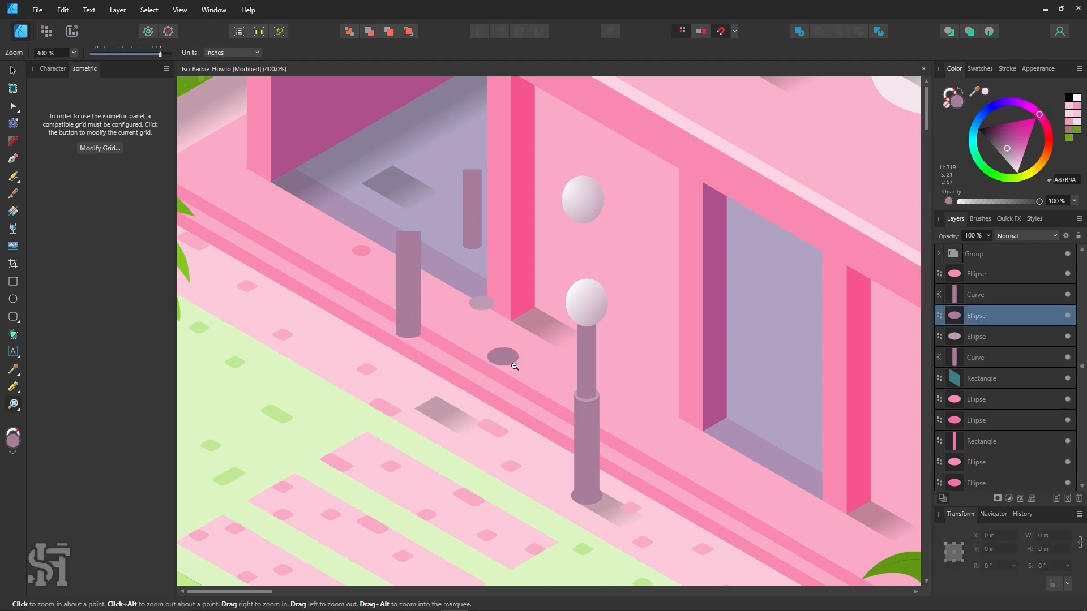
pyautogui.keyDown('alt'); pyautogui.click(516, 367); pyautogui.keyUp('alt')
pyautogui.hotkey('ctrl', 's')
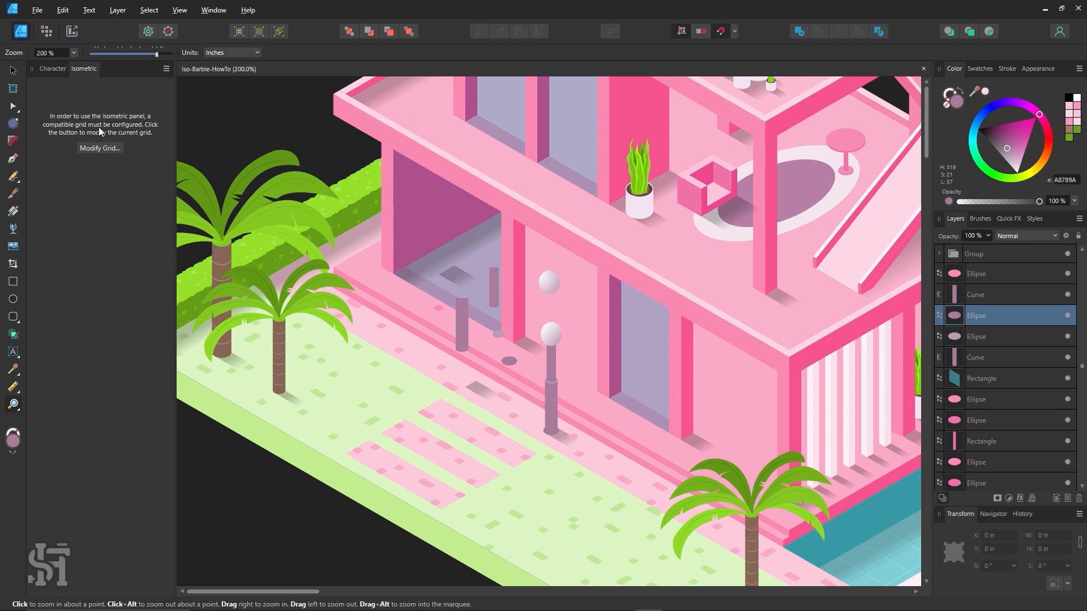
# Step: Undo the lamp post's dismantling and ungrouping, including the globe's move, and clear the selection
pyautogui.click(20, 71)
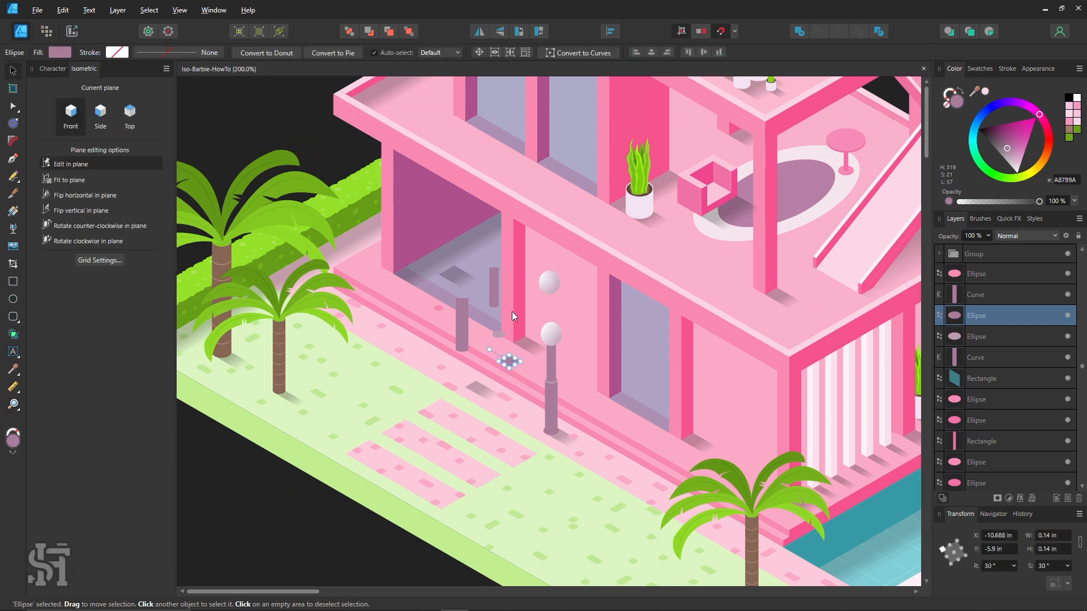
pyautogui.hotkey('ctrl', 'z')
pyautogui.hotkey('ctrl', 'z')
pyautogui.hotkey('ctrl', 'z')
pyautogui.hotkey('ctrl', 'z')
pyautogui.hotkey('ctrl', 'z')
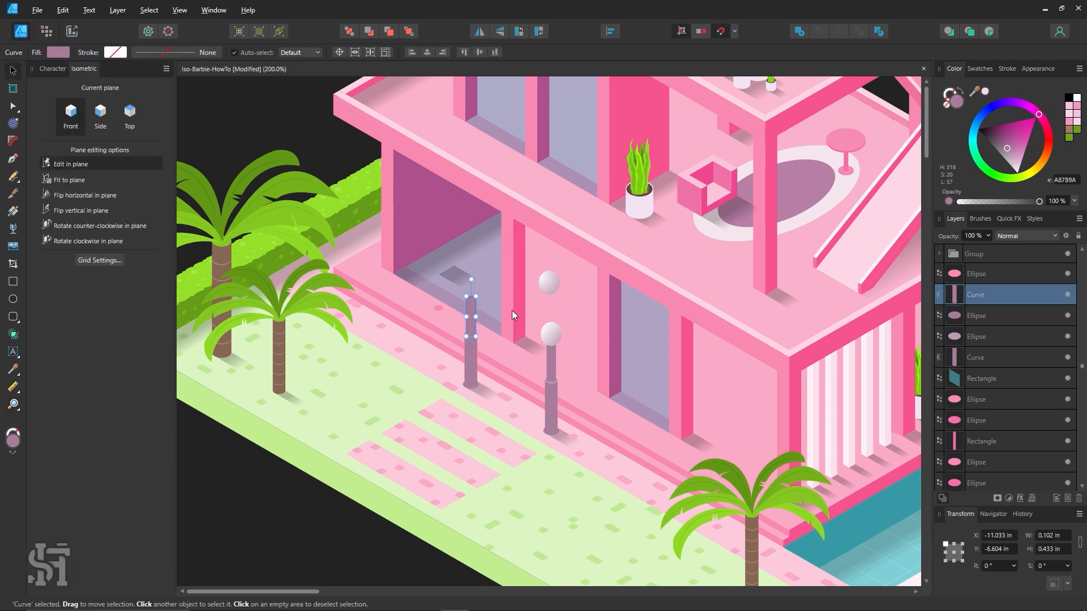
pyautogui.hotkey('ctrl', 'z')
pyautogui.hotkey('ctrl', 'z')
pyautogui.hotkey('ctrl', 'z')
pyautogui.hotkey('ctrl', 'z')
pyautogui.hotkey('ctrl', 'z')
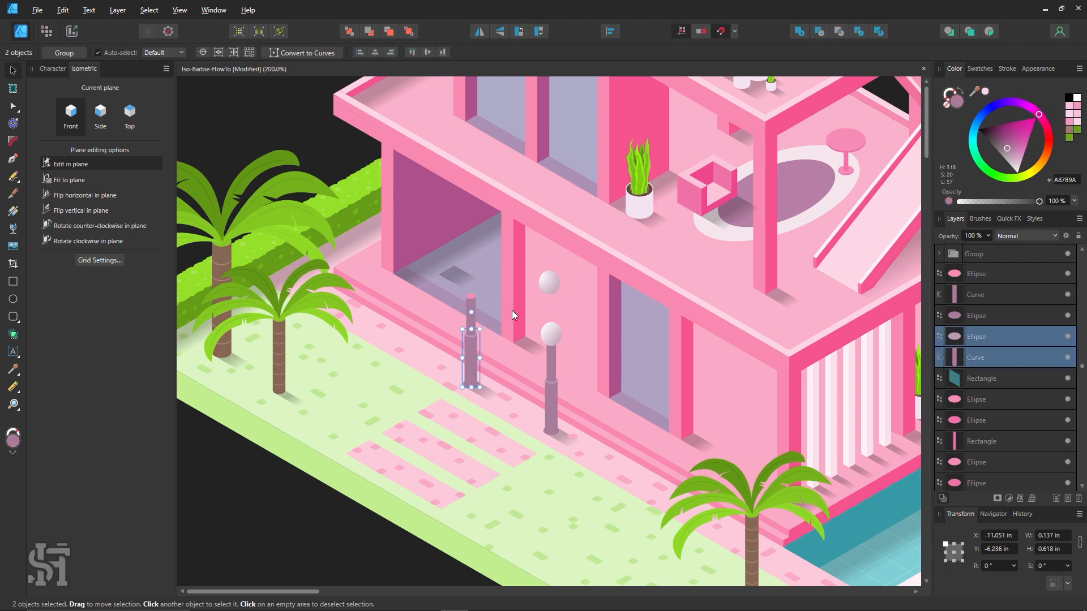
pyautogui.hotkey('ctrl', 'z')
pyautogui.hotkey('ctrl', 'z')
pyautogui.hotkey('ctrl', 'z')
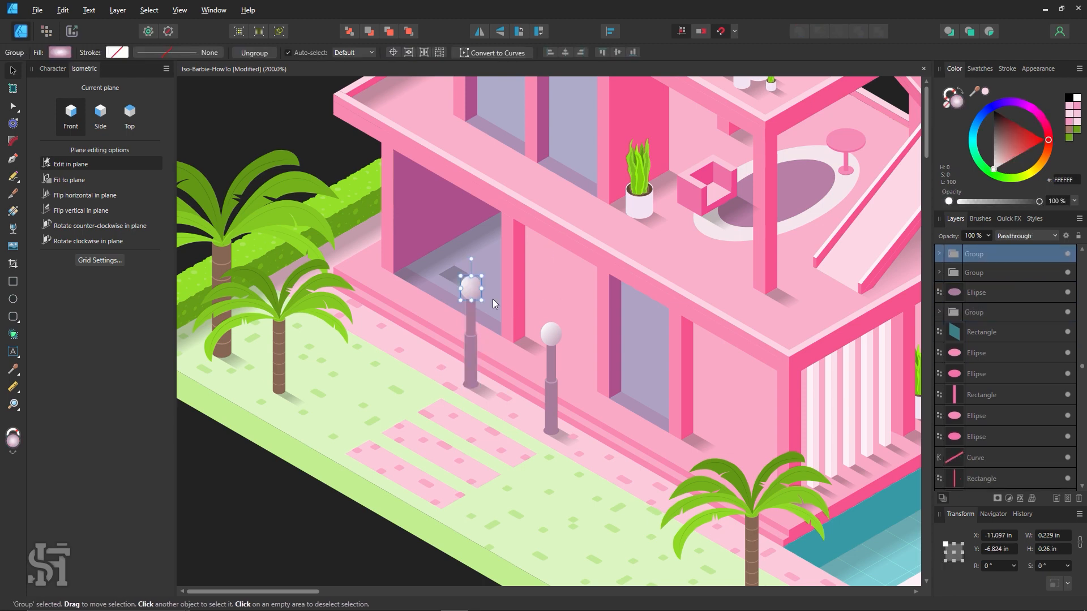
pyautogui.click(339, 154)
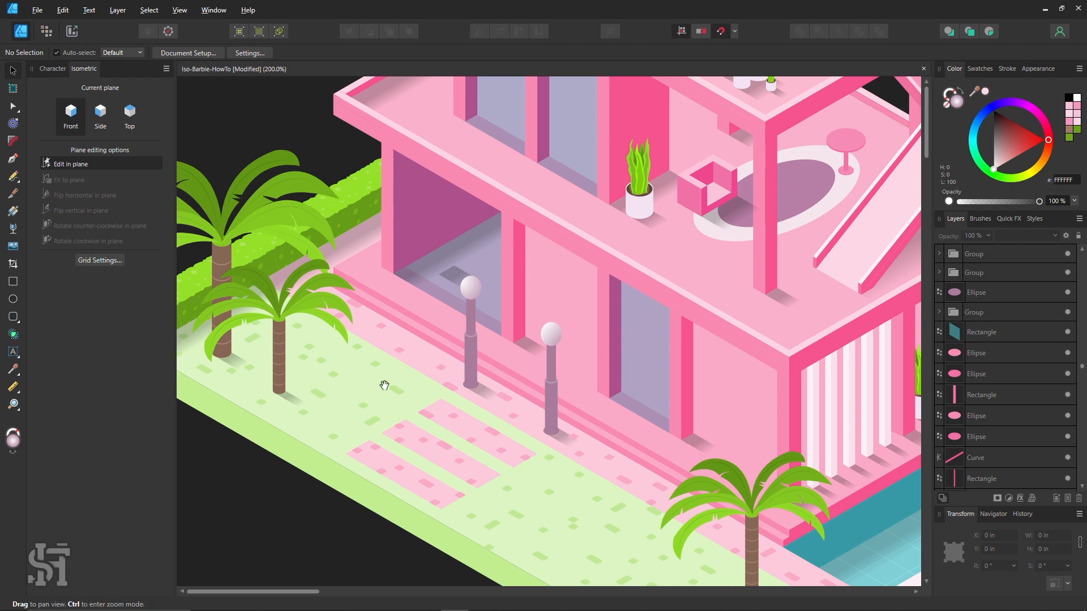
# Step: Set the current isometric plane to Top for drawing on the lawn beside the stepping stones
pyautogui.moveTo(384, 381); pyautogui.dragTo(510, 330)
pyautogui.press('z')
pyautogui.click(518, 309)
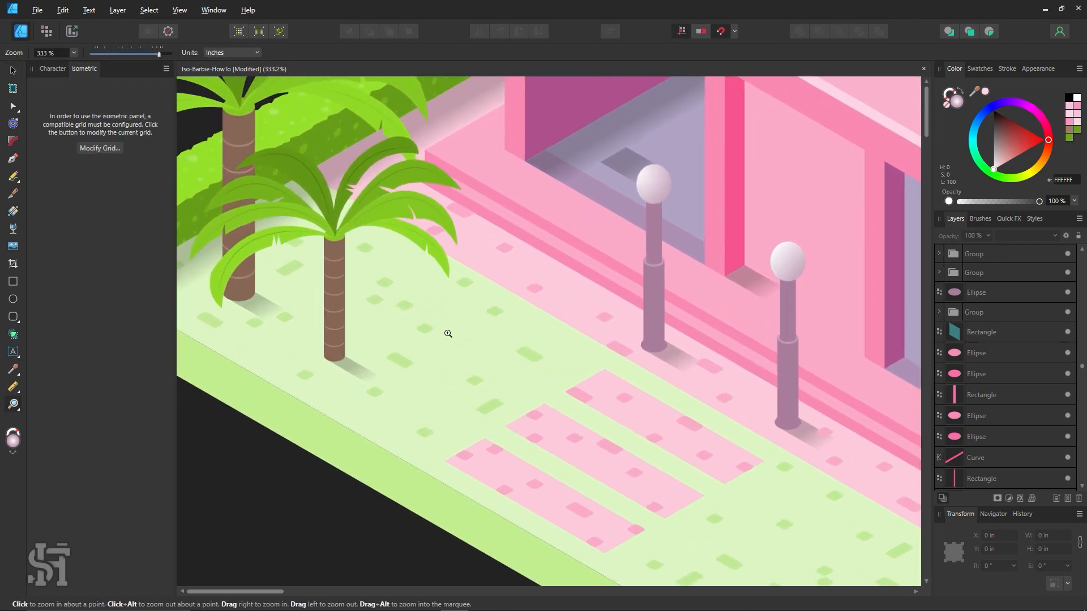
pyautogui.click(100, 148)
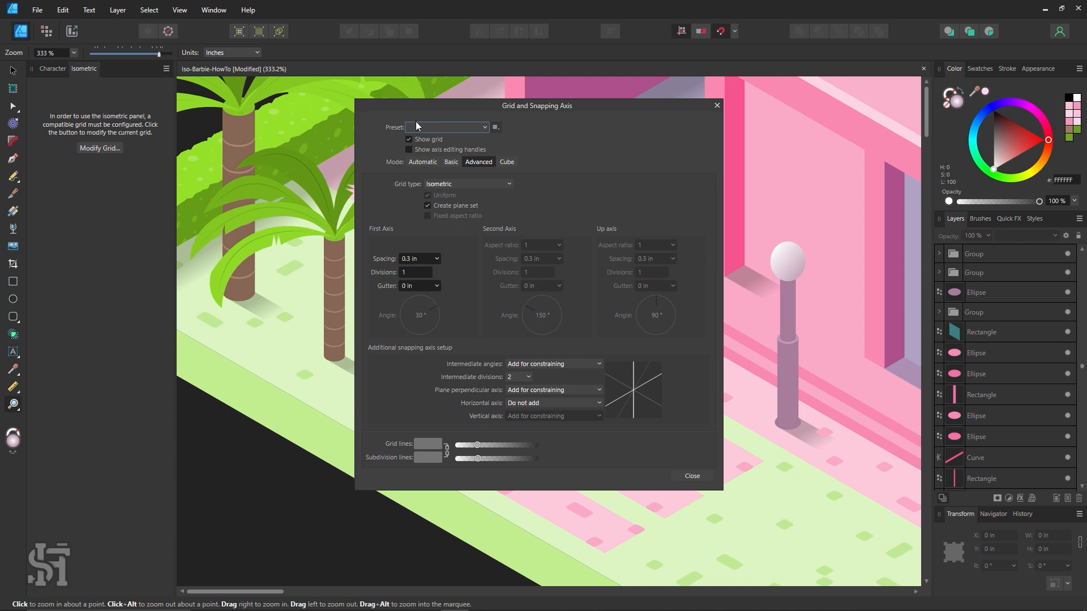
pyautogui.click(694, 477)
pyautogui.click(594, 388)
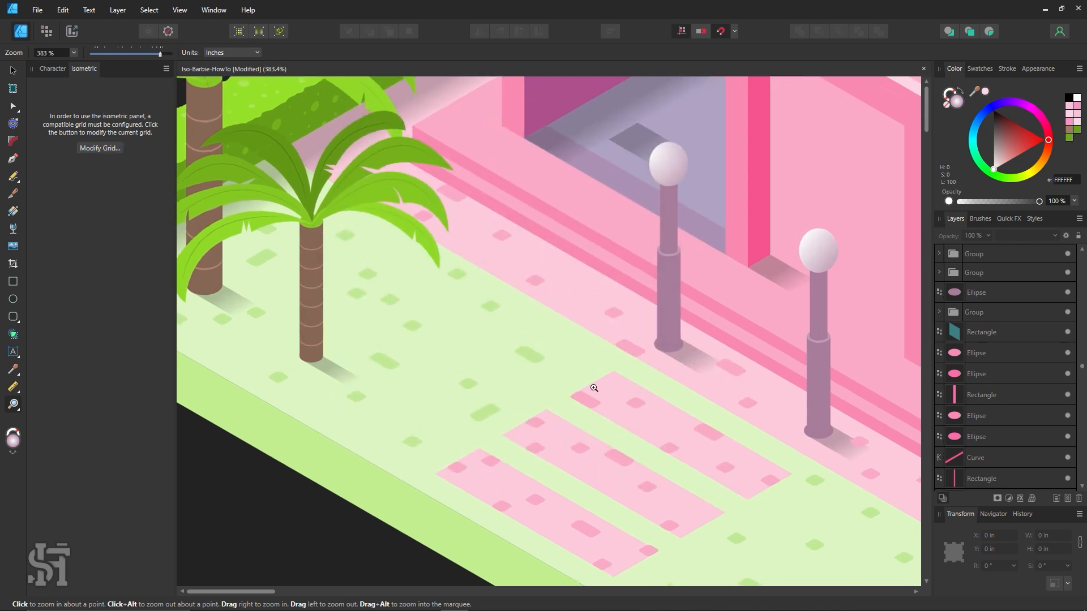
pyautogui.moveTo(594, 388); pyautogui.dragTo(616, 401)
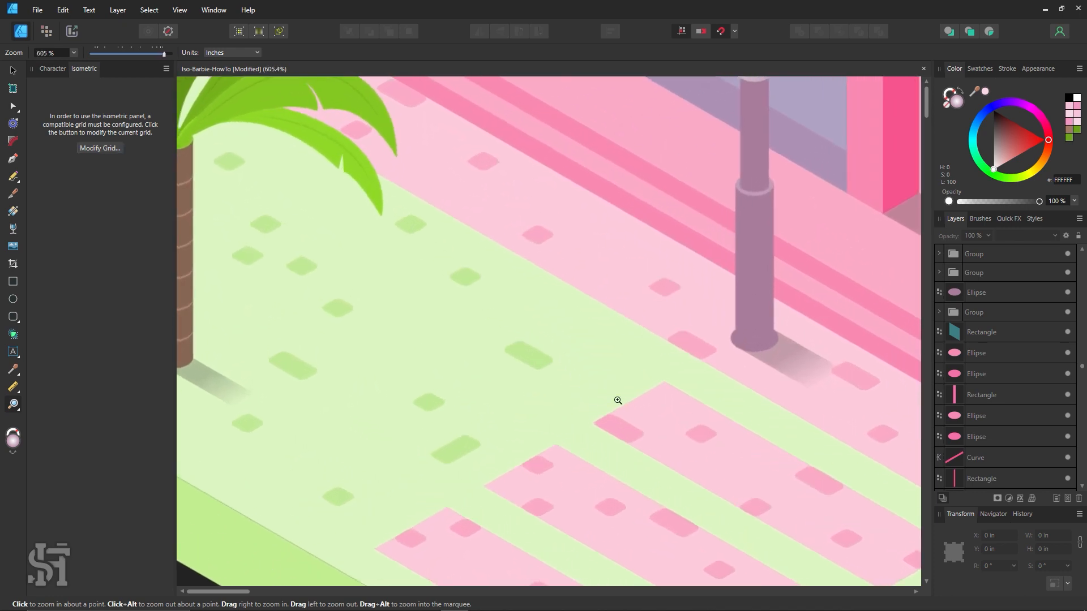
pyautogui.click(13, 281)
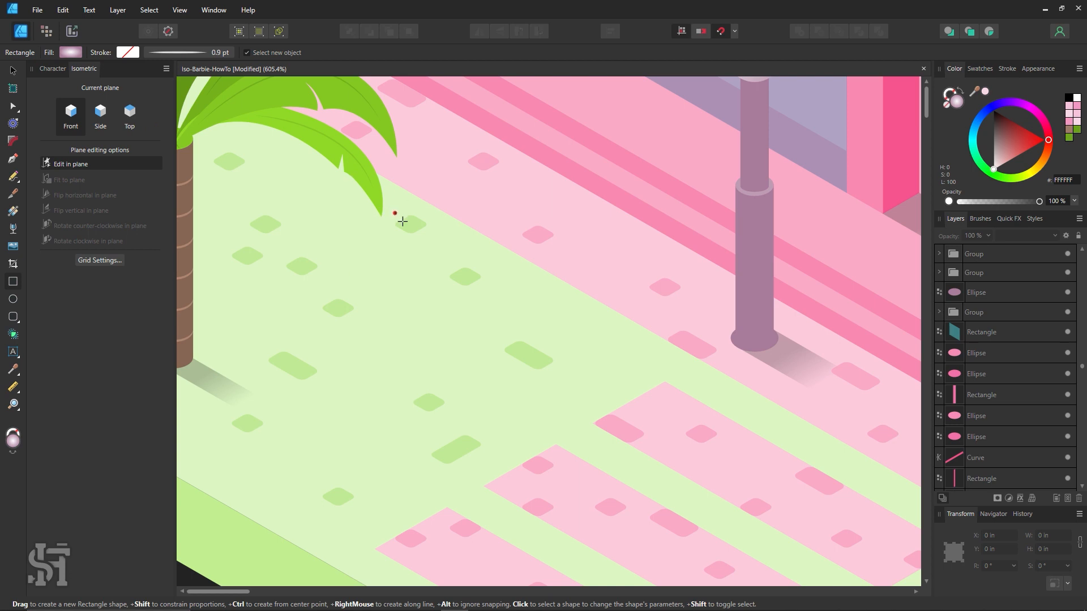
pyautogui.scroll(-2, 623, 396)
pyautogui.scroll(3, 623, 306)
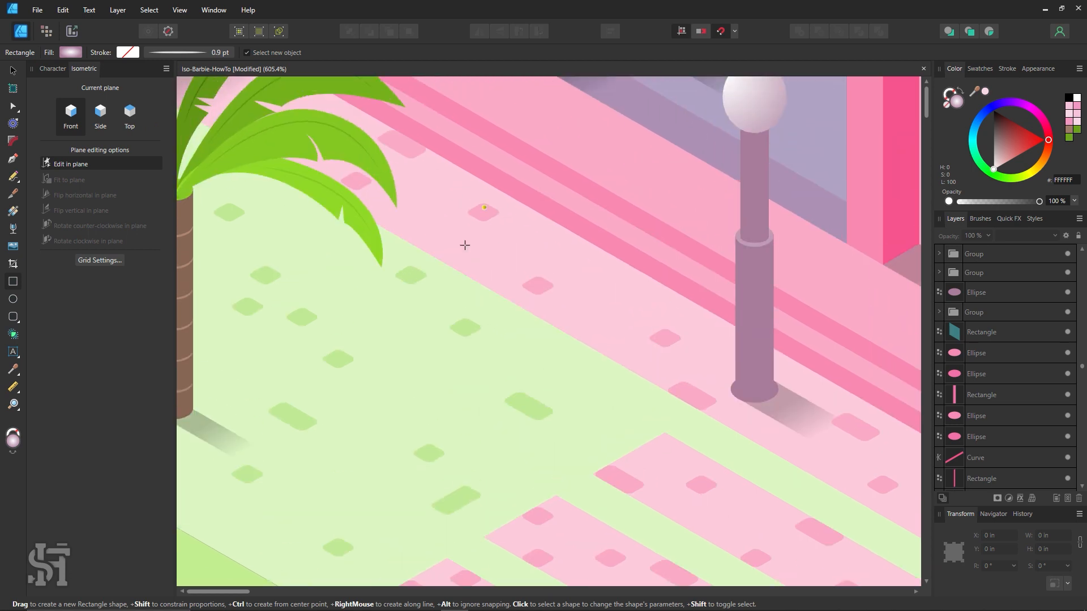
pyautogui.scroll(-1, 528, 300)
pyautogui.click(127, 113)
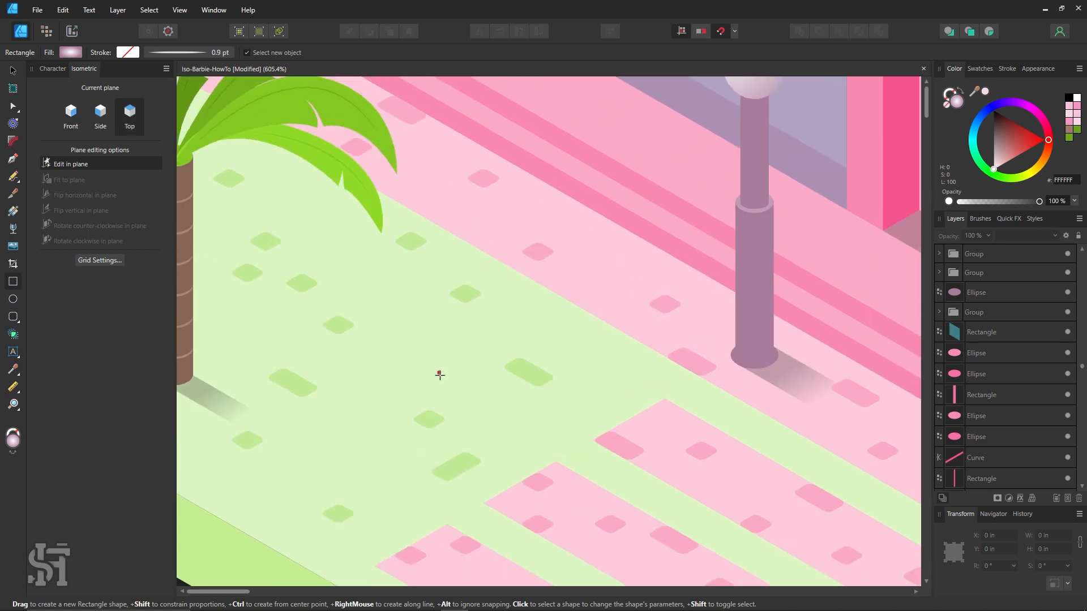
# Step: Draw a rounded-square patch about 0.065 in wide on the lawn below the palm leaf, filled with the neighbouring patches' sampled green
pyautogui.click(13, 317)
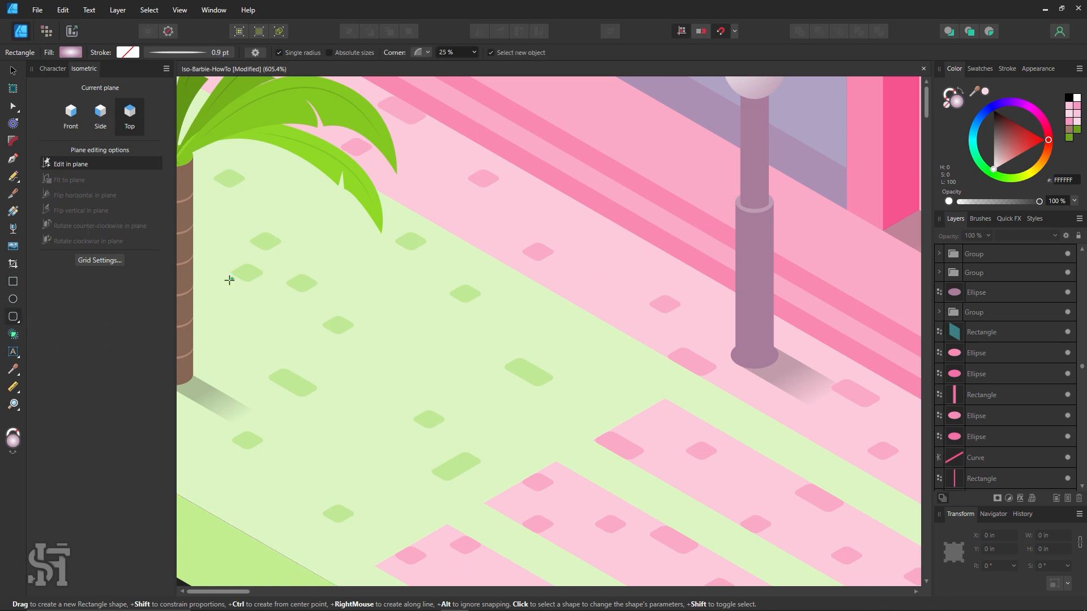
pyautogui.moveTo(375, 260)
pyautogui.mouseDown()
pyautogui.moveTo(387, 290)
pyautogui.moveTo(375, 278)
pyautogui.mouseUp()
pyautogui.press('i')
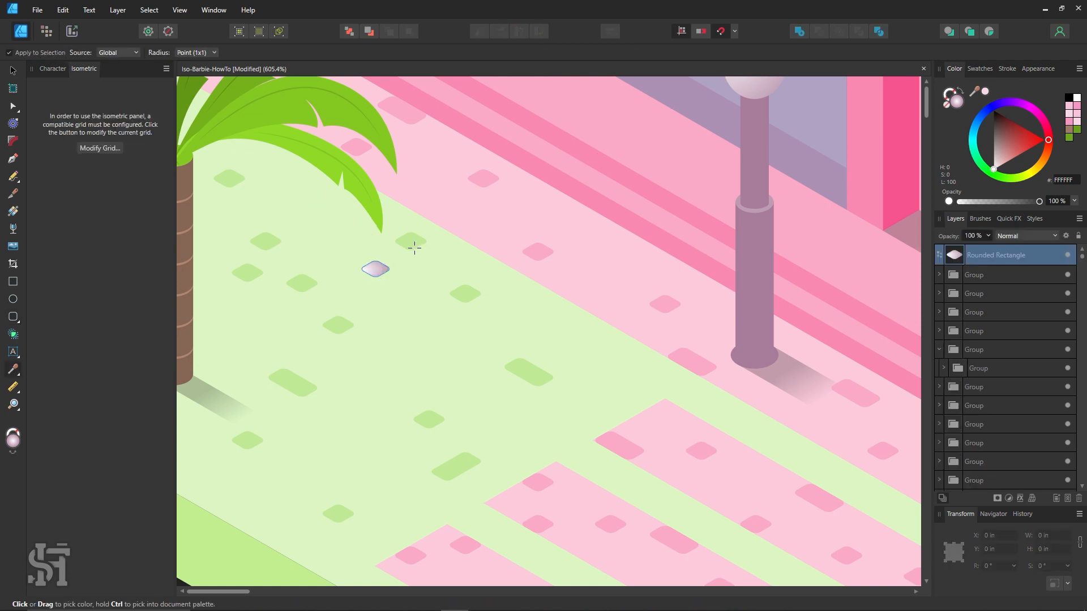
pyautogui.click(414, 248)
pyautogui.press('v')
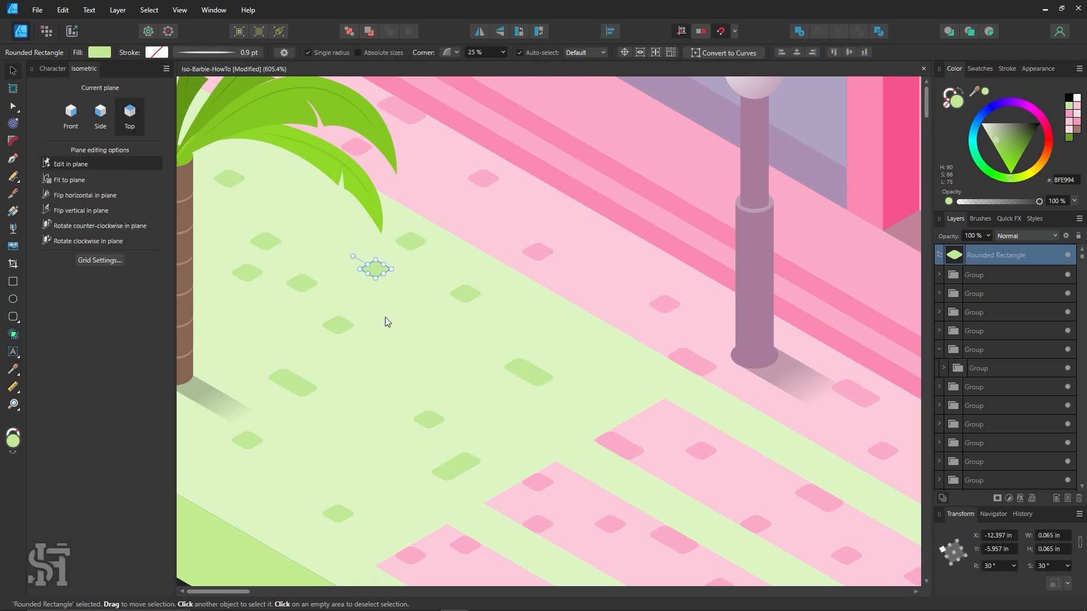
pyautogui.moveTo(383, 262); pyautogui.dragTo(388, 258)
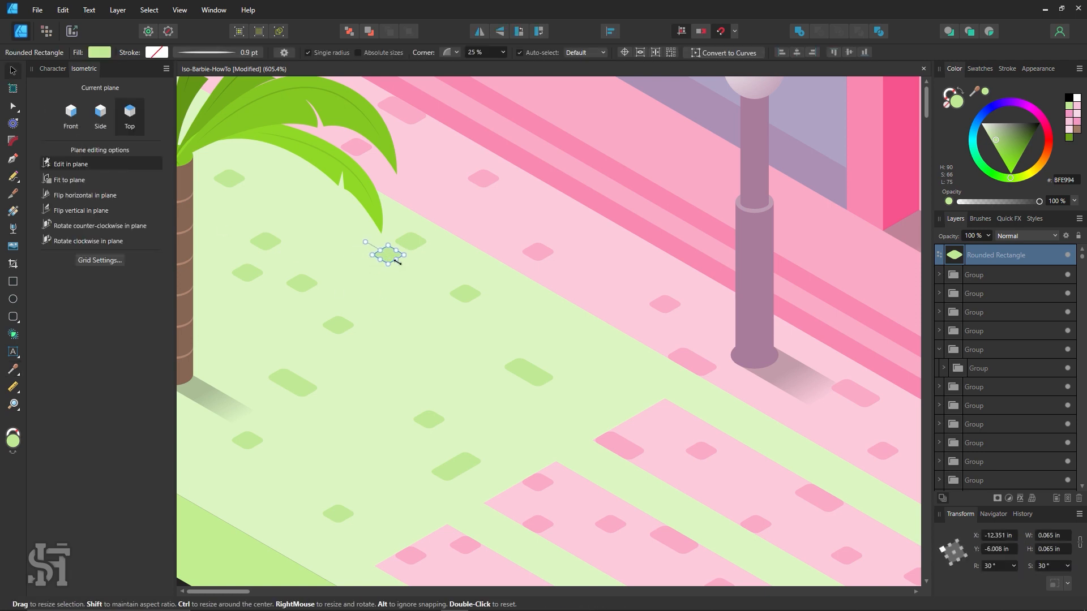
# Step: Try stretching the new lawn patch into a longer shape, and undo the resize
pyautogui.moveTo(398, 262); pyautogui.dragTo(364, 273)
pyautogui.hotkey('ctrl', 'z')
pyautogui.click(382, 329)
pyautogui.hotkey('ctrl', 'z')
pyautogui.hotkey('ctrl', 'z')
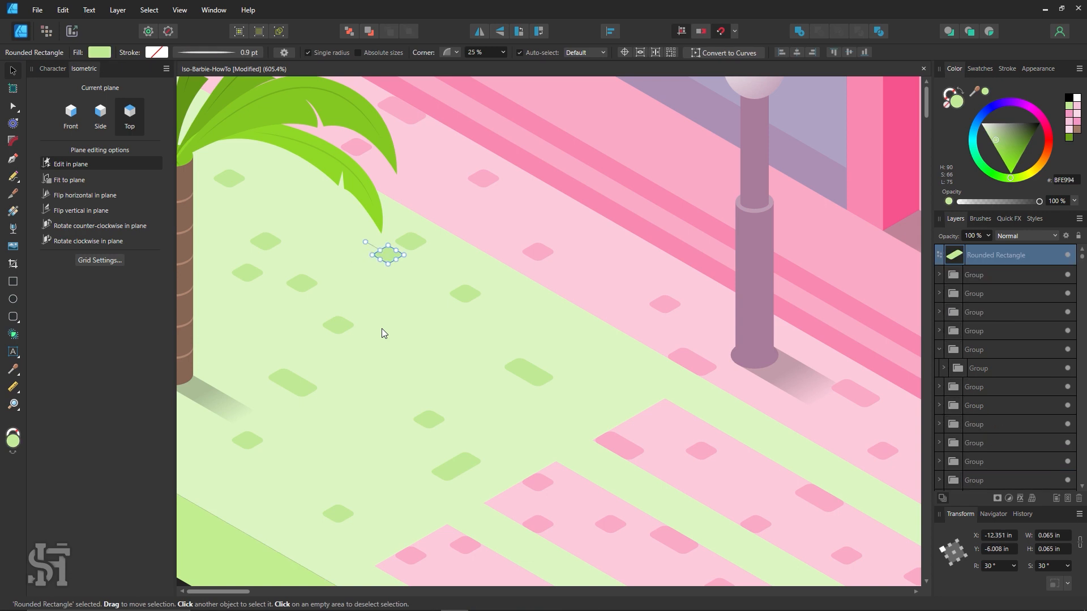
# Step: Undo the drawing of the new rounded-square lawn patch
pyautogui.press('z')
pyautogui.keyDown('alt'); pyautogui.click(461, 347); pyautogui.keyUp('alt')
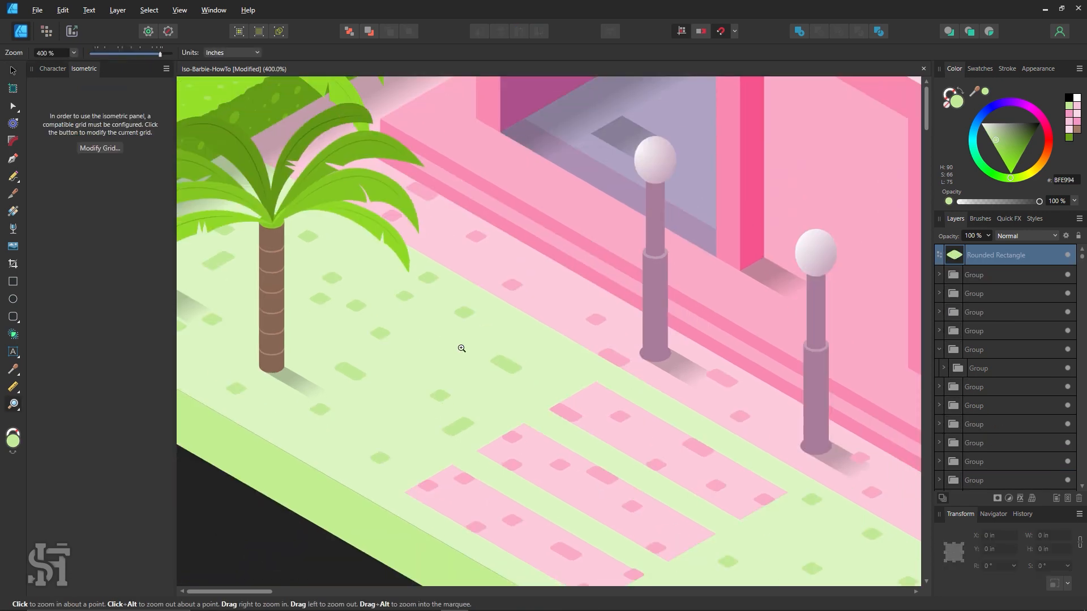
pyautogui.hotkey('ctrl', 'z')
pyautogui.hotkey('ctrl', 'z')
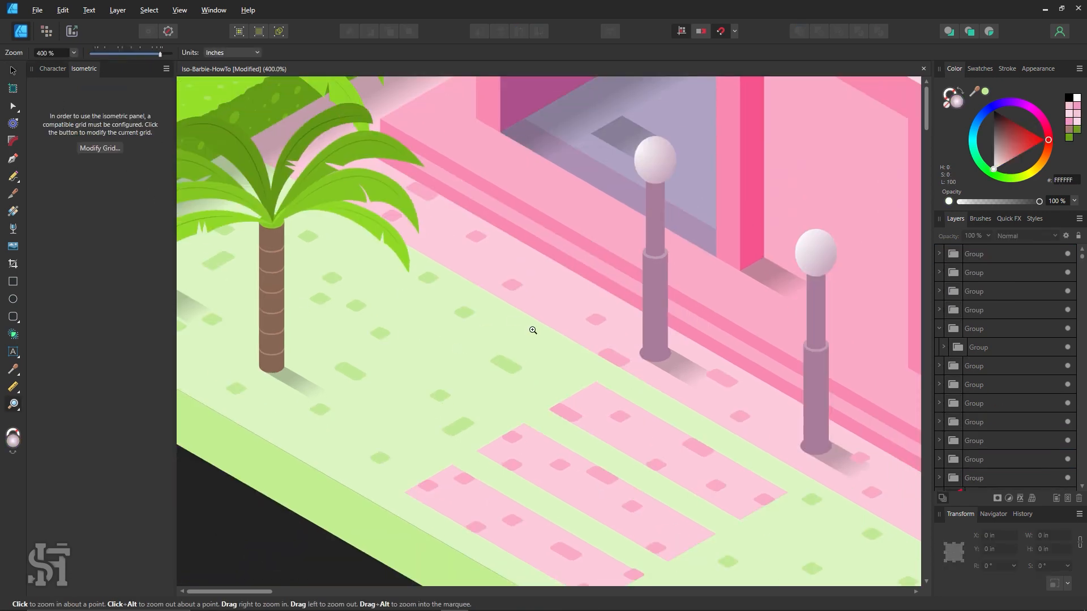
# Step: Examine how the patches and stepping stones are scattered over the lawn, checking its green base rectangle
pyautogui.keyDown('alt'); pyautogui.click(539, 413); pyautogui.keyUp('alt')
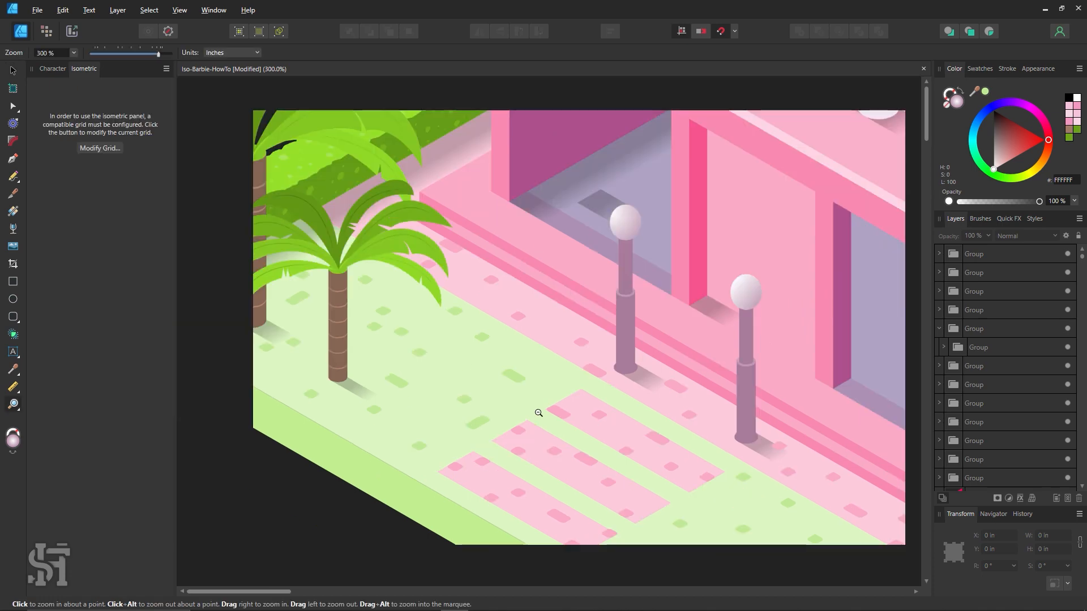
pyautogui.keyDown('alt'); pyautogui.click(538, 413); pyautogui.keyUp('alt')
pyautogui.keyDown('alt'); pyautogui.click(538, 413); pyautogui.keyUp('alt')
pyautogui.moveTo(529, 417); pyautogui.dragTo(492, 381)
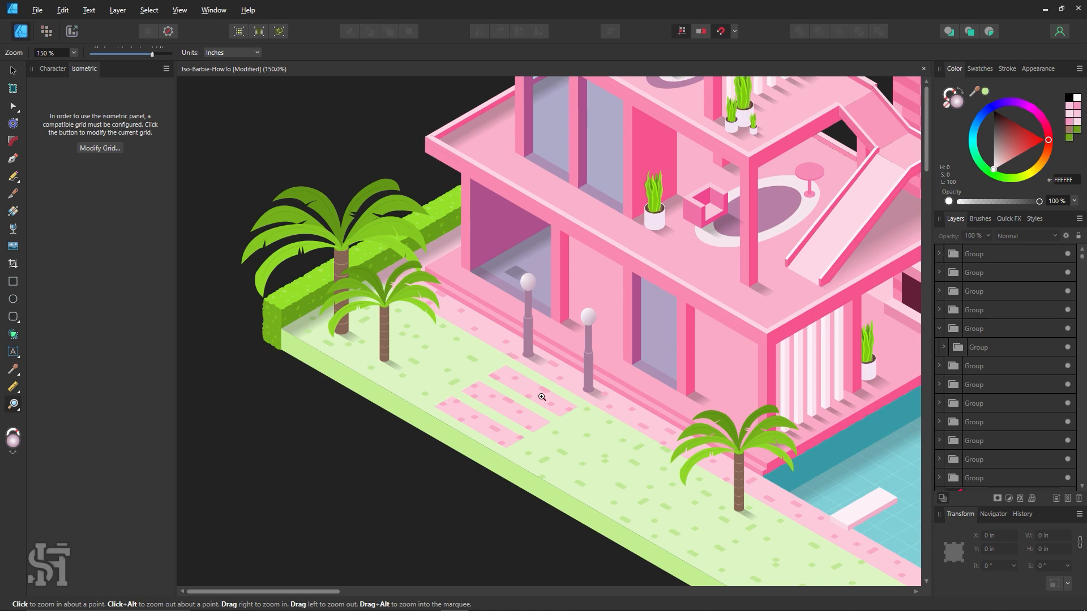
pyautogui.moveTo(595, 424); pyautogui.dragTo(512, 392)
pyautogui.press('v')
pyautogui.click(499, 396)
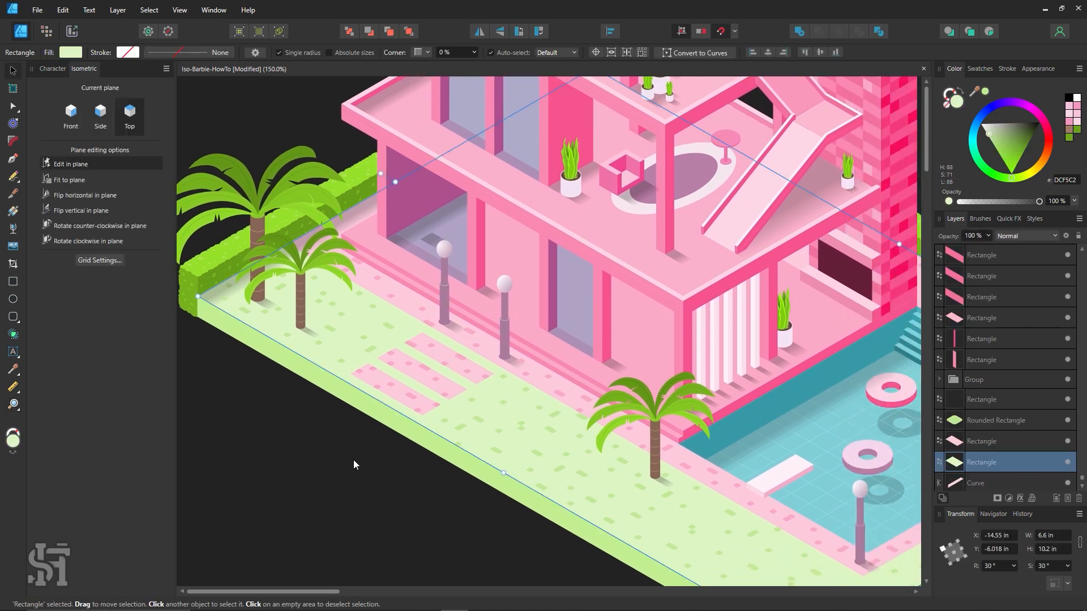
pyautogui.click(353, 460)
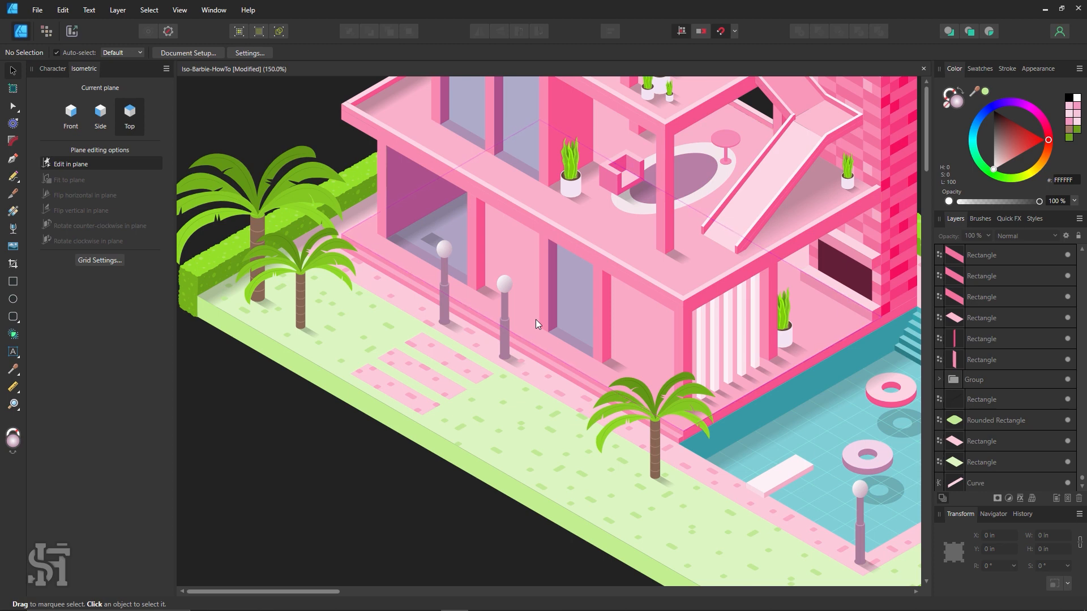
# Step: Review the whole isometric scene, from the lawn and pool up to the roof and chimney
pyautogui.press('z')
pyautogui.keyDown('alt'); pyautogui.click(538, 321); pyautogui.keyUp('alt')
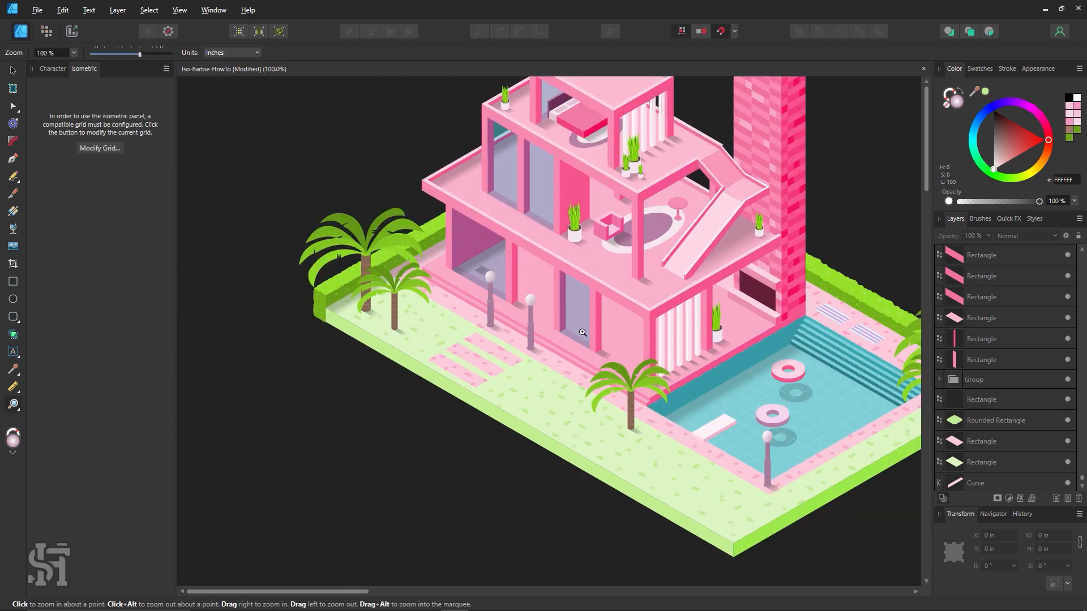
pyautogui.moveTo(440, 359); pyautogui.dragTo(412, 366)
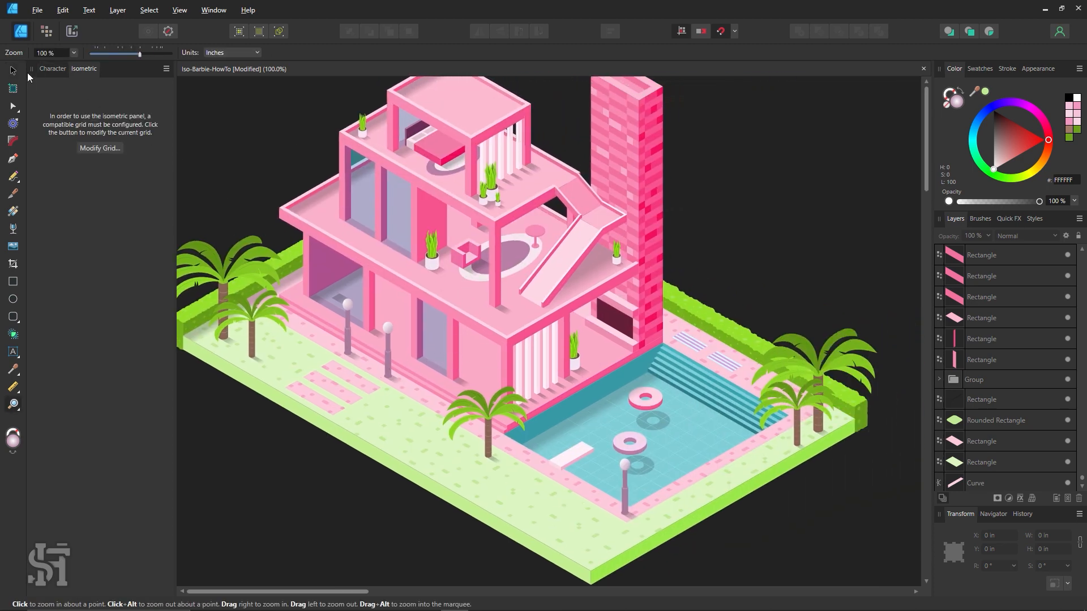
pyautogui.click(12, 71)
pyautogui.scroll(1, 328, 137)
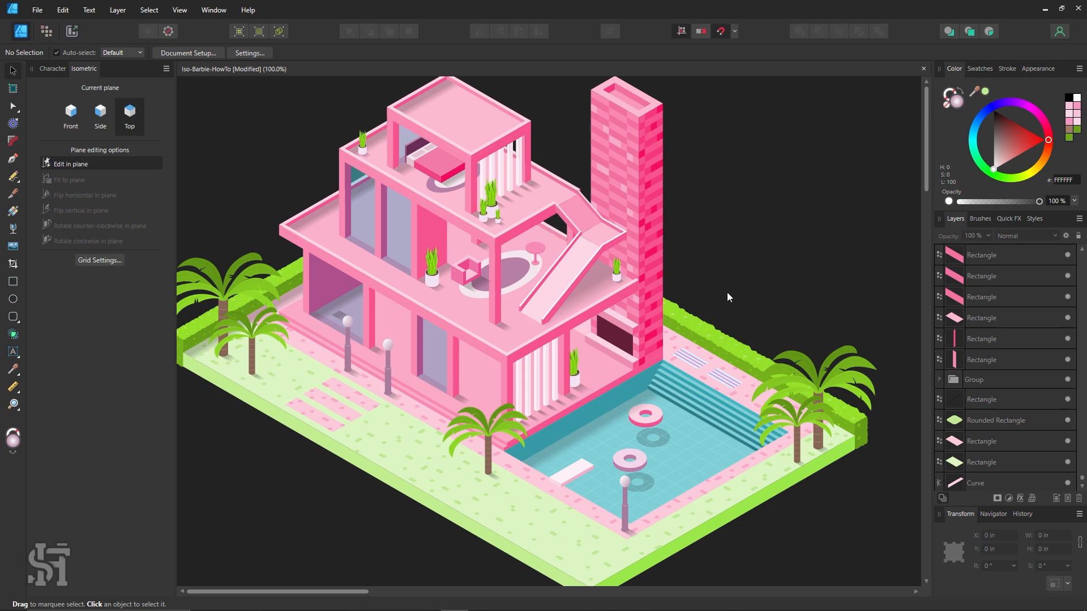
pyautogui.scroll(1, 730, 293)
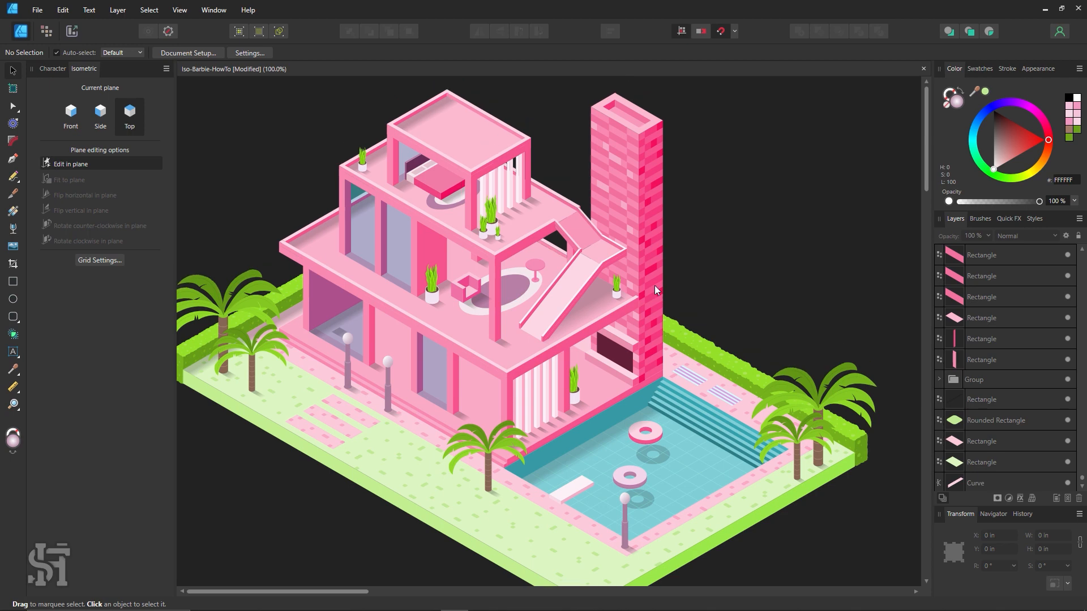
# Step: Inspect the slide's flat landing rectangle and the slide's position beside the brick chimney
pyautogui.click(593, 258)
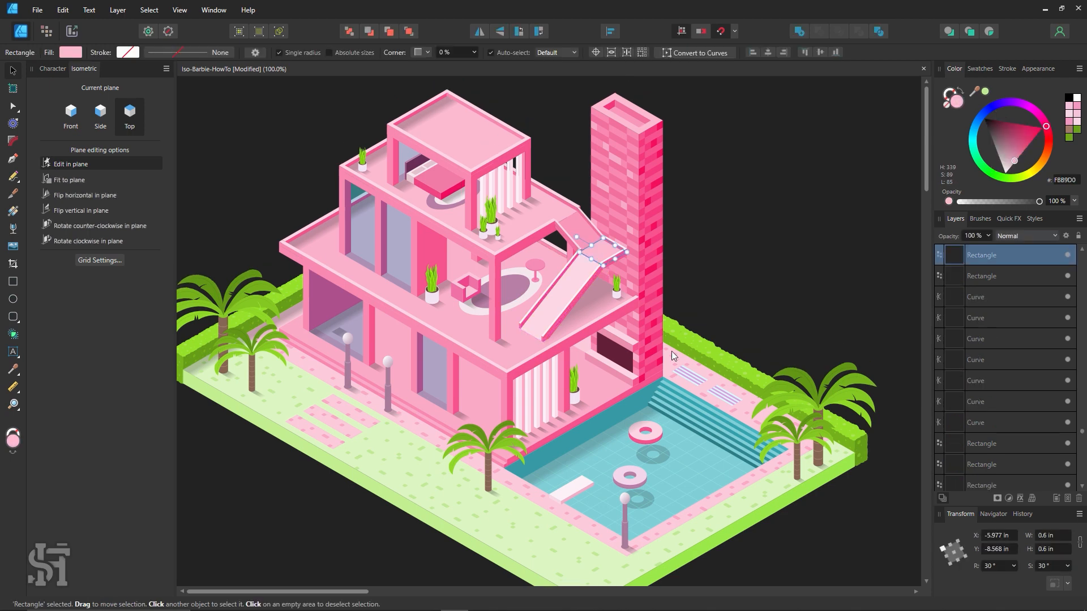
pyautogui.click(736, 314)
pyautogui.press('z')
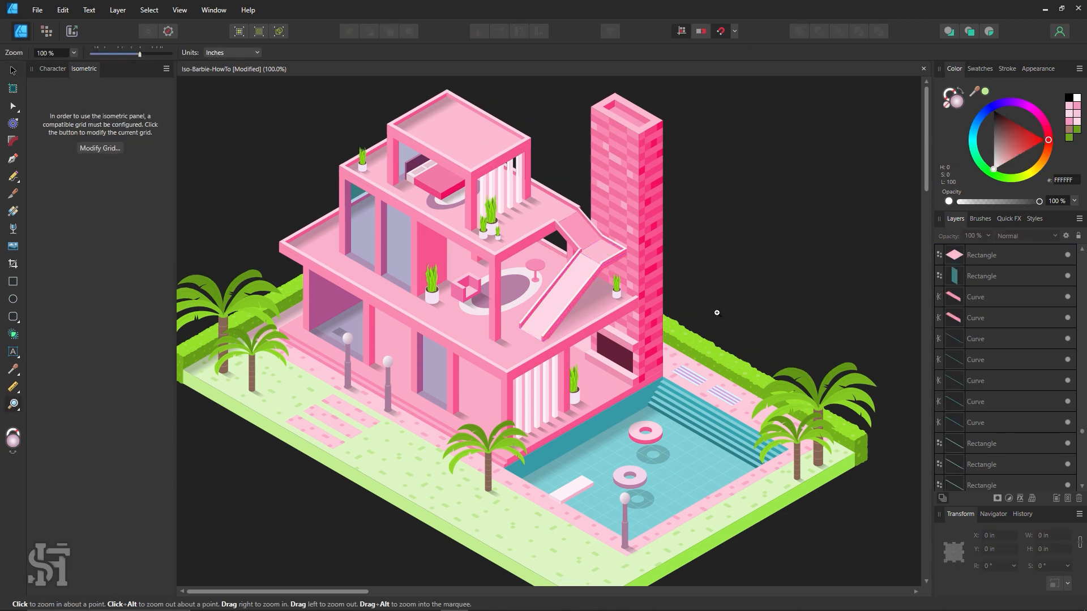
pyautogui.moveTo(550, 249); pyautogui.dragTo(759, 332)
pyautogui.press('space')
pyautogui.moveTo(626, 315); pyautogui.dragTo(498, 337)
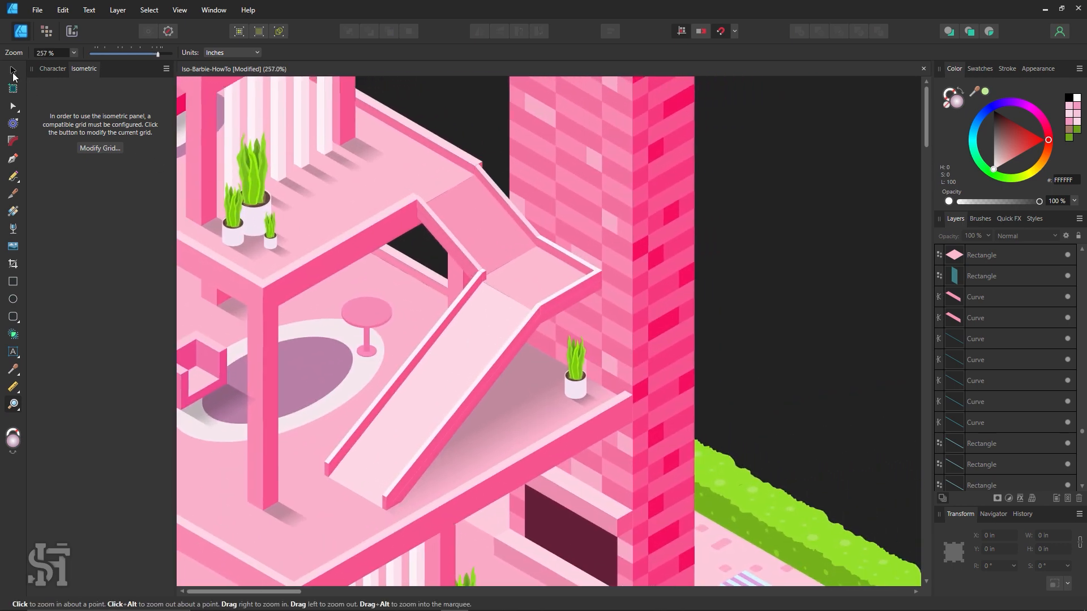
pyautogui.click(13, 72)
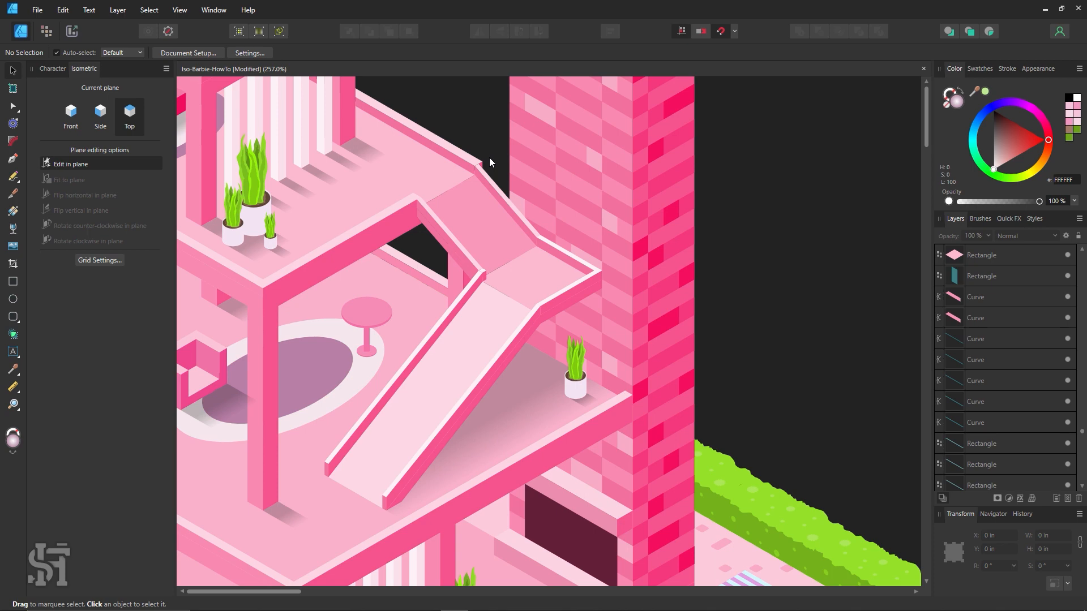
# Step: Examine the joint between the upper balcony and the slide's first ramp, and the slide's overall construction
pyautogui.press('space')
pyautogui.moveTo(454, 188); pyautogui.dragTo(545, 329)
pyautogui.press('z')
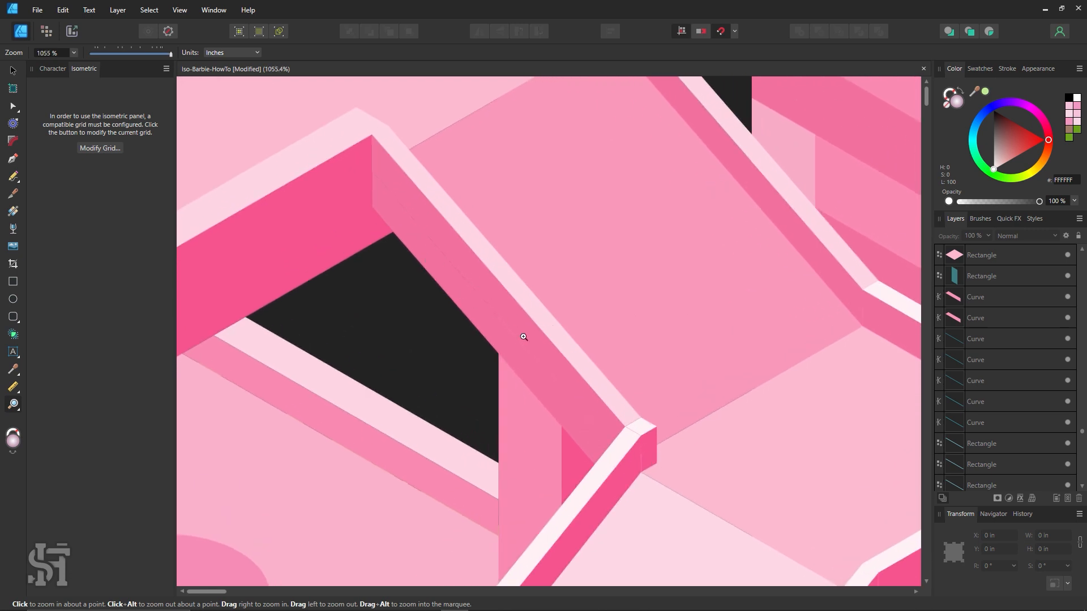
pyautogui.keyDown('alt'); pyautogui.click(527, 345); pyautogui.keyUp('alt')
pyautogui.keyDown('alt'); pyautogui.click(527, 345); pyautogui.keyUp('alt')
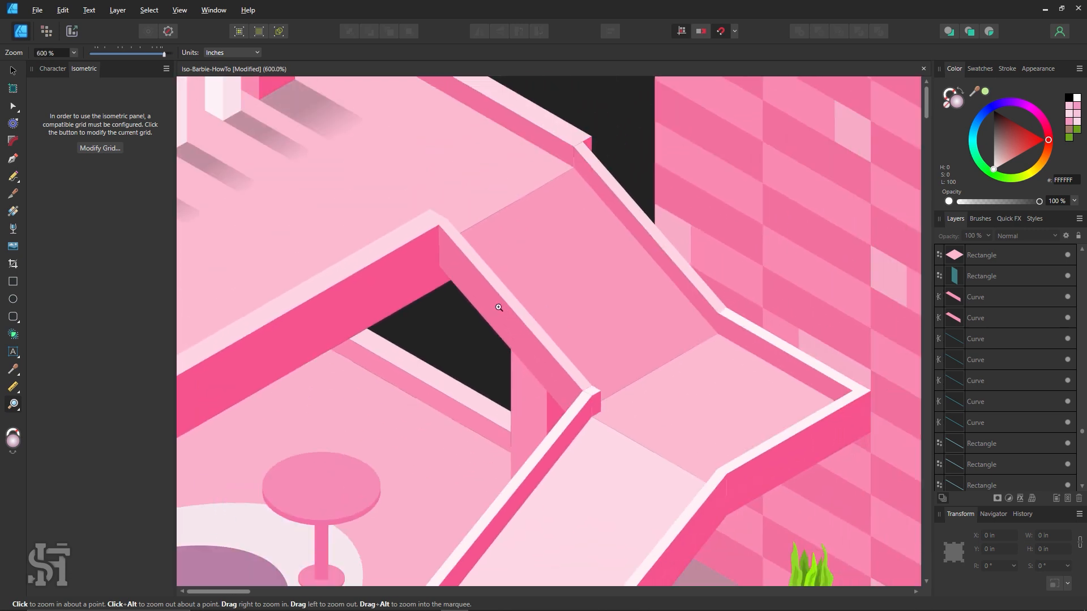
pyautogui.keyDown('alt'); pyautogui.click(513, 347); pyautogui.keyUp('alt')
pyautogui.keyDown('alt'); pyautogui.click(558, 393); pyautogui.keyUp('alt')
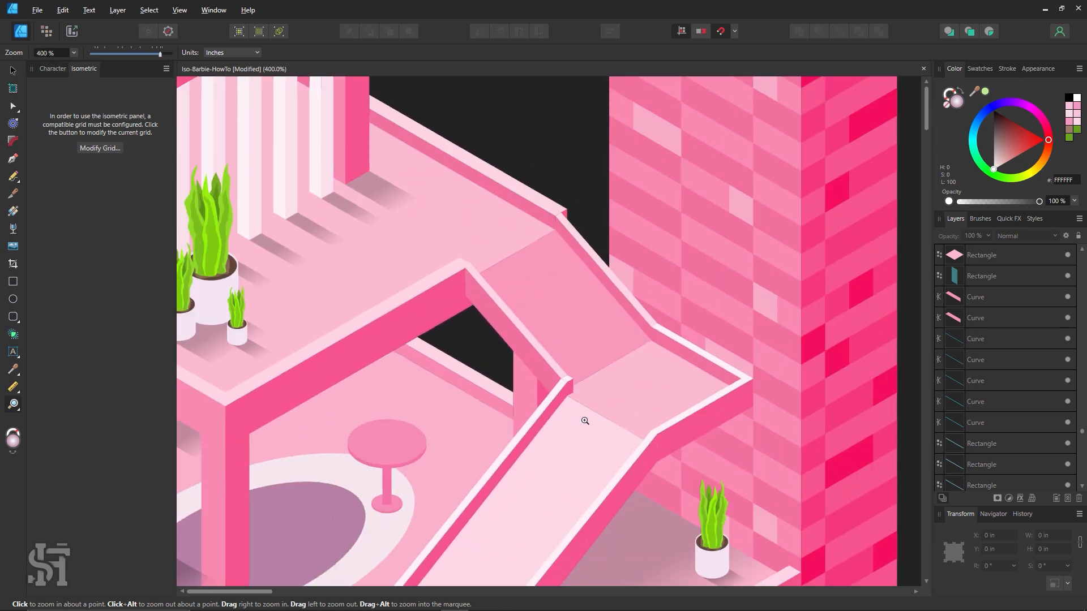
pyautogui.keyDown('alt'); pyautogui.click(585, 422); pyautogui.keyUp('alt')
pyautogui.moveTo(586, 427); pyautogui.dragTo(534, 291)
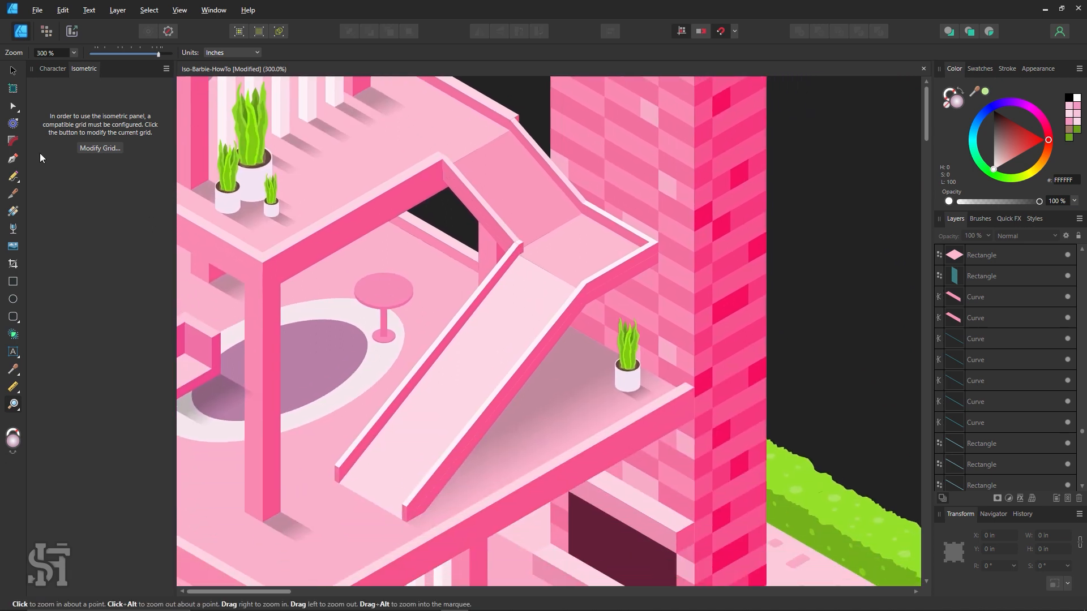
pyautogui.click(12, 72)
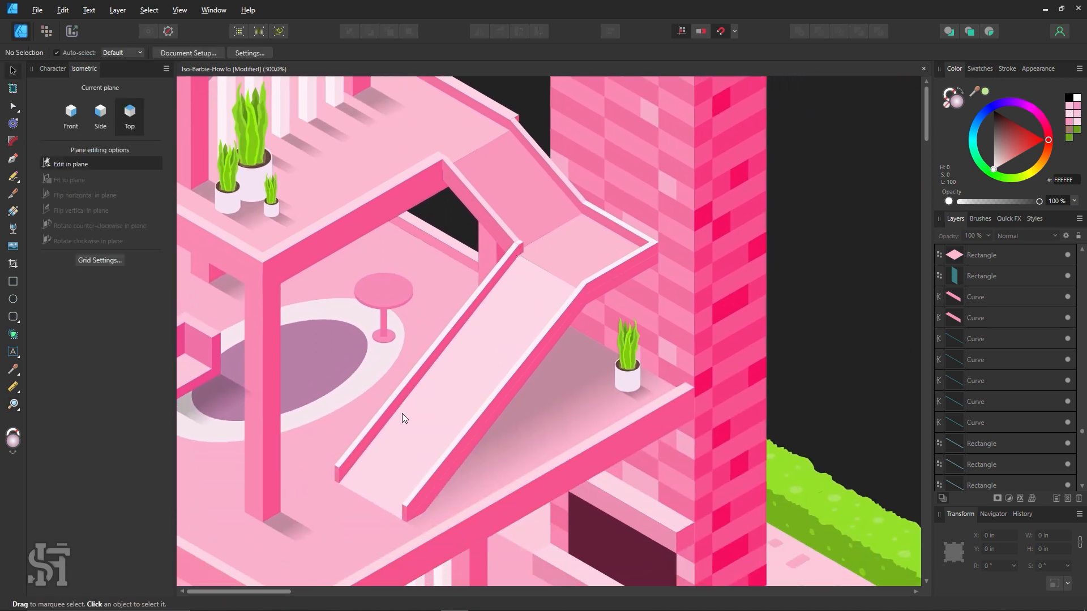
pyautogui.scroll(1, 410, 422)
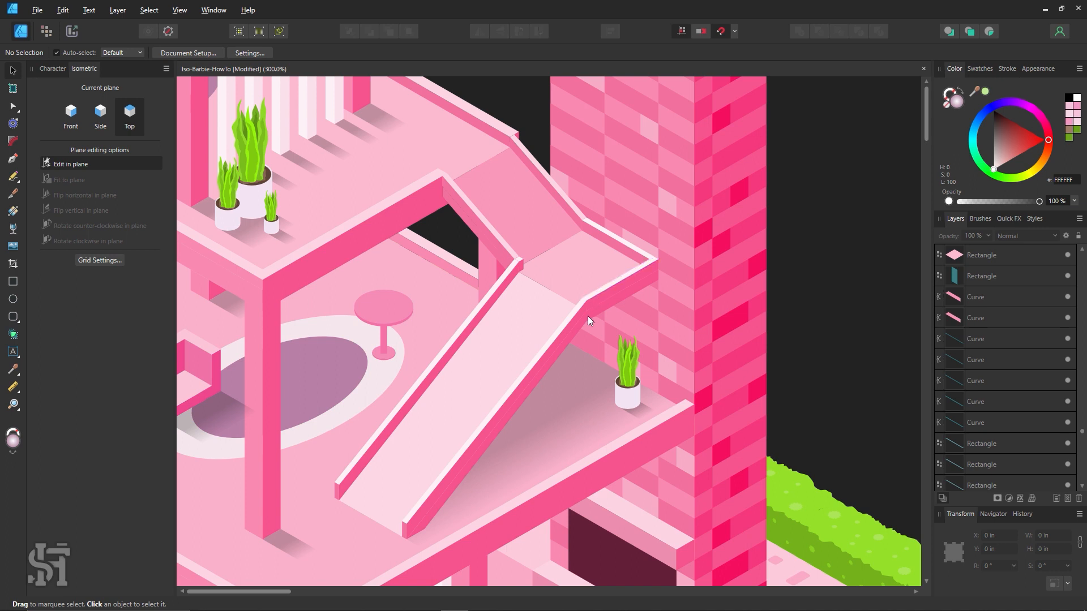
pyautogui.scroll(1, 578, 271)
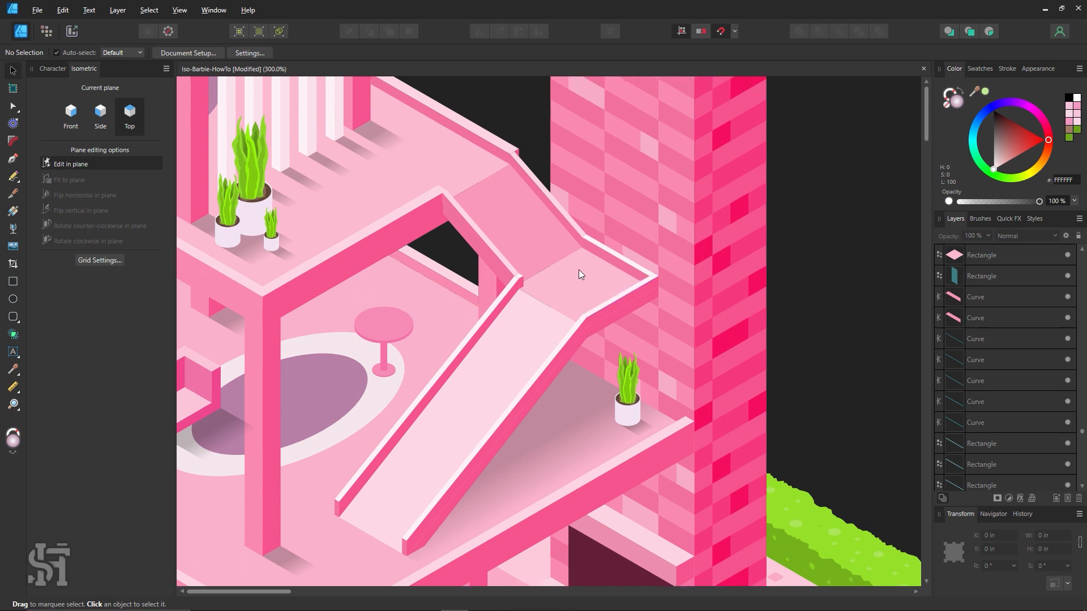
# Step: Try pulling the slide's upper ramp panel away from the slide, and undo the move
pyautogui.click(505, 262)
pyautogui.click(552, 248)
pyautogui.scroll(1, 552, 260)
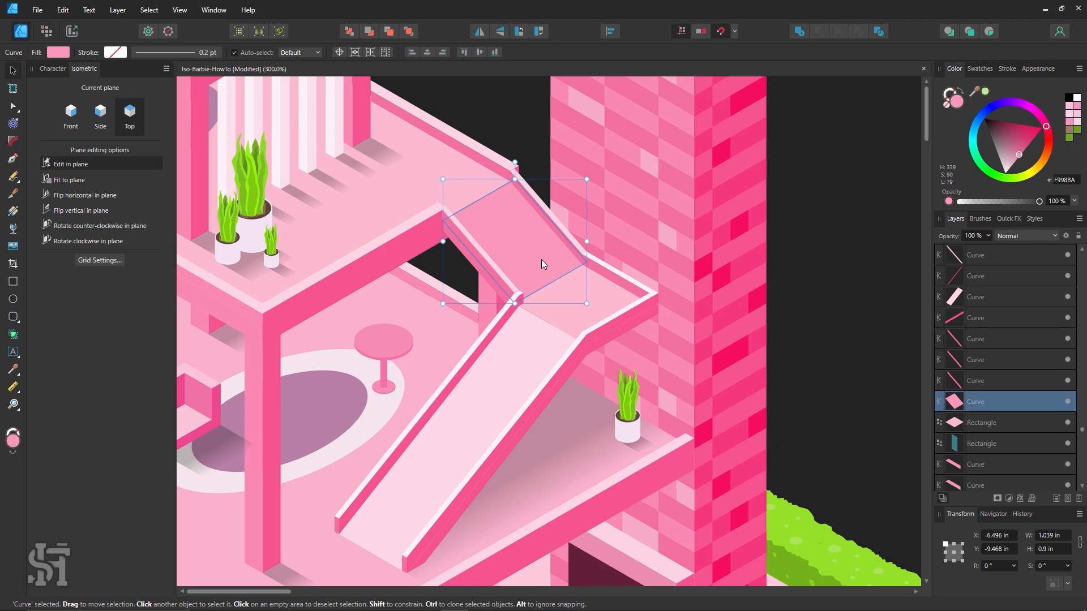
pyautogui.moveTo(541, 259); pyautogui.dragTo(498, 120)
pyautogui.scroll(1, 545, 231)
pyautogui.scroll(1, 545, 231)
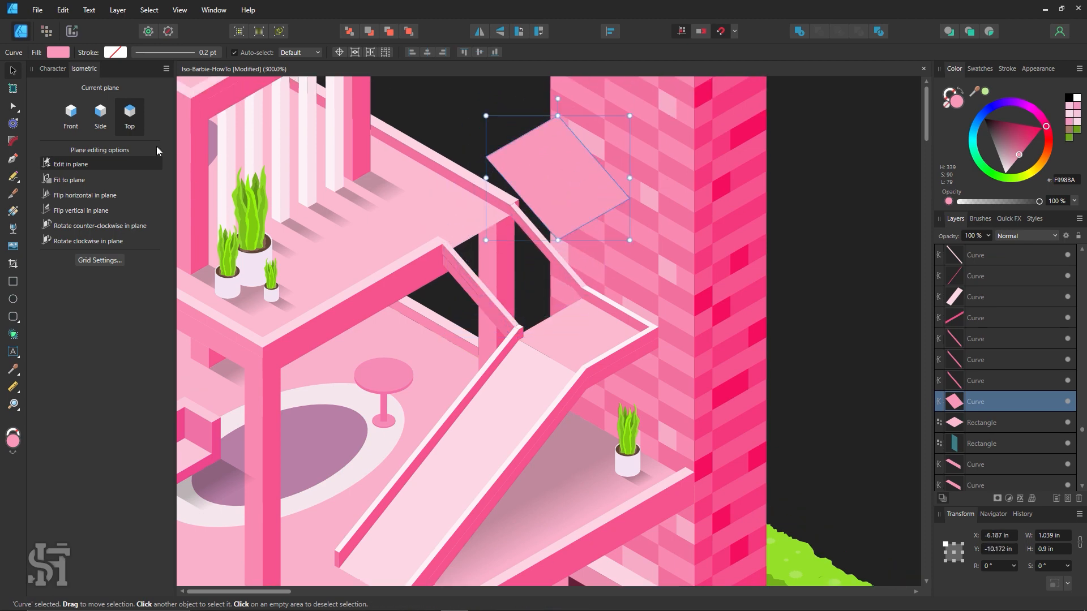
pyautogui.hotkey('ctrl', 'z')
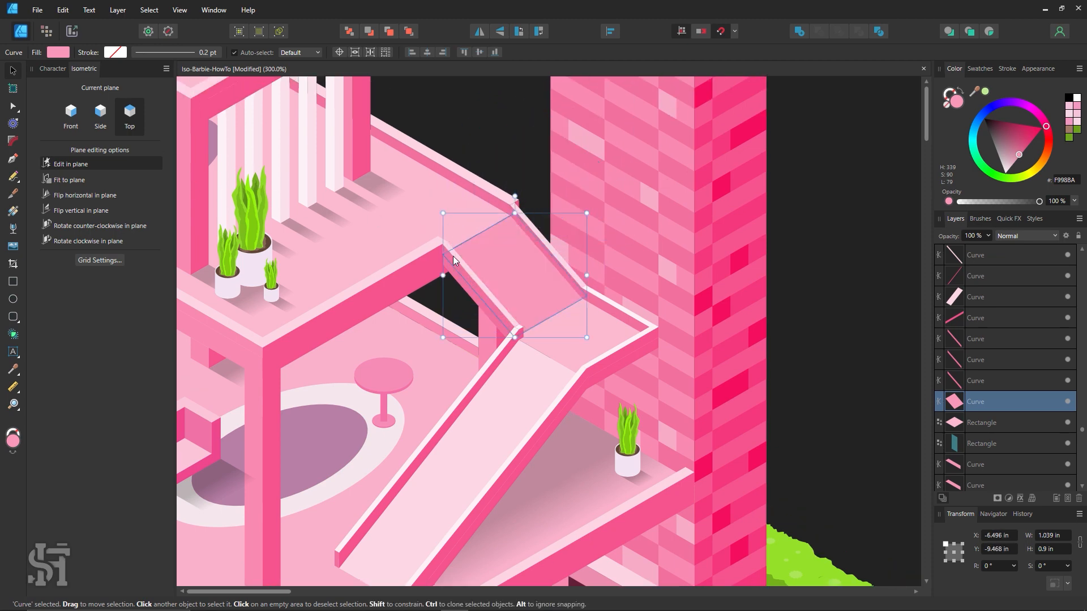
# Step: Try moving the slide's flat landing square out of place, and undo the move
pyautogui.click(599, 318)
pyautogui.moveTo(602, 373); pyautogui.dragTo(545, 436)
pyautogui.scroll(-1, 539, 445)
pyautogui.hotkey('ctrl', 'z')
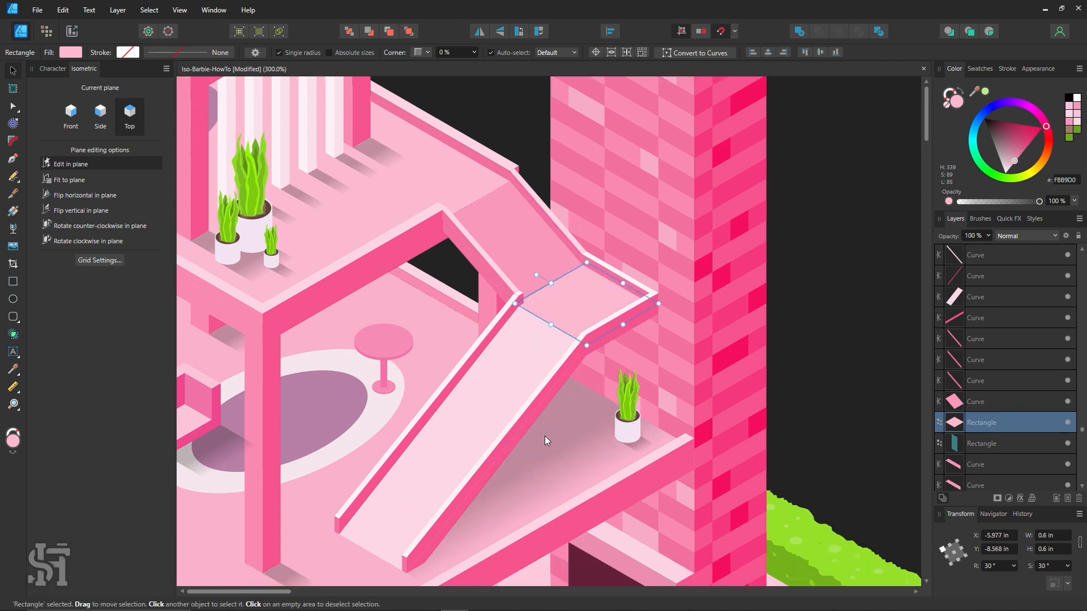
# Step: Select the slide's long lower ramp panel to inspect its outline, and clear the selection
pyautogui.click(511, 365)
pyautogui.scroll(-1, 510, 366)
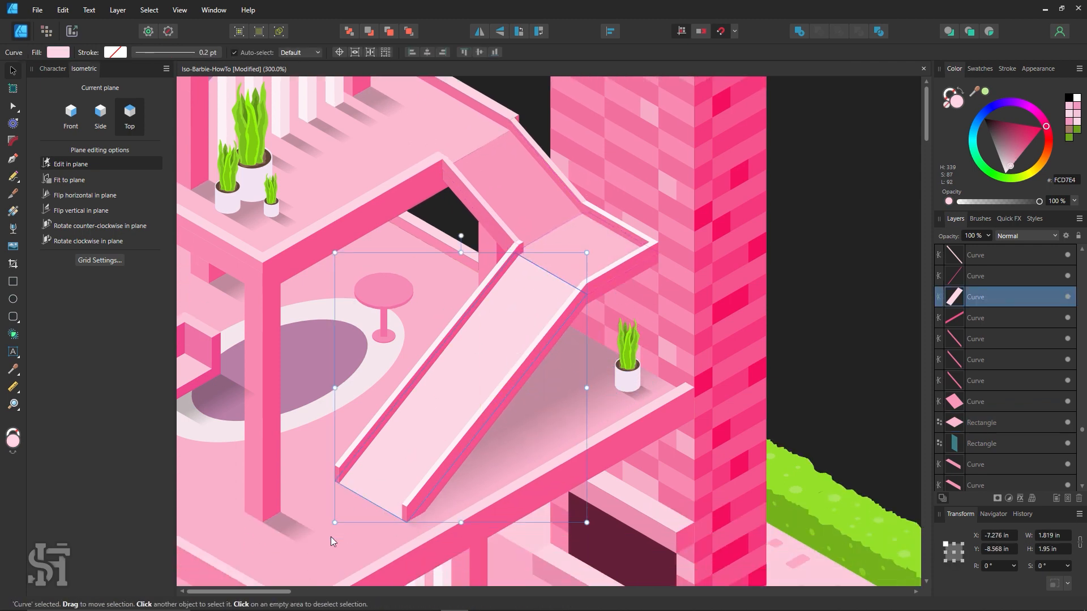
pyautogui.click(780, 326)
pyautogui.click(488, 324)
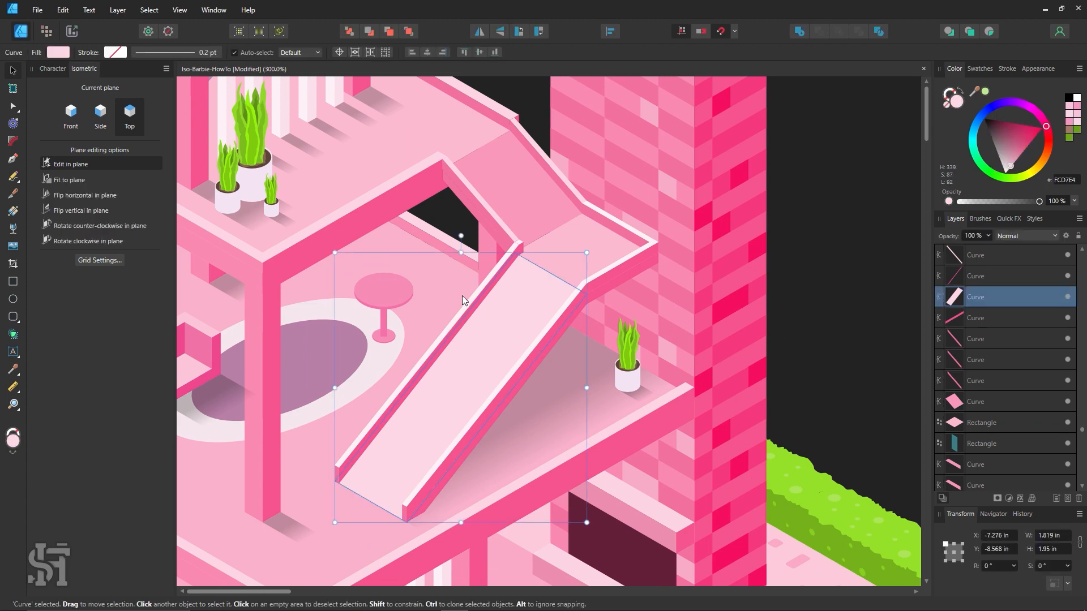
pyautogui.click(864, 229)
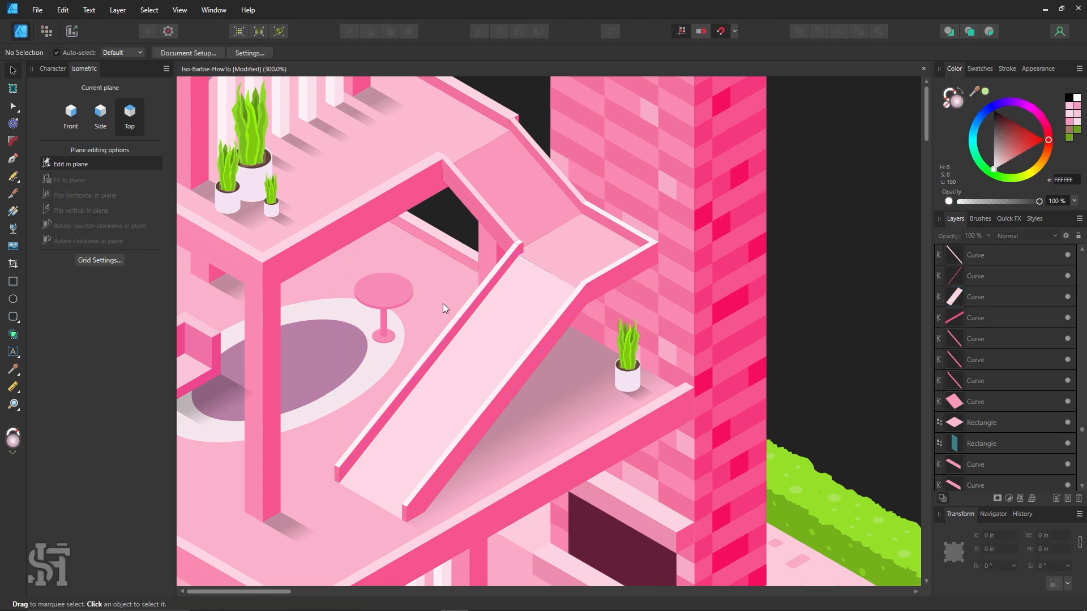
# Step: Draw a closed four-corner panel under the slide with the Pen tool, joining the landing's outer corner, the floor, the slide's foot and its bend
pyautogui.click(12, 159)
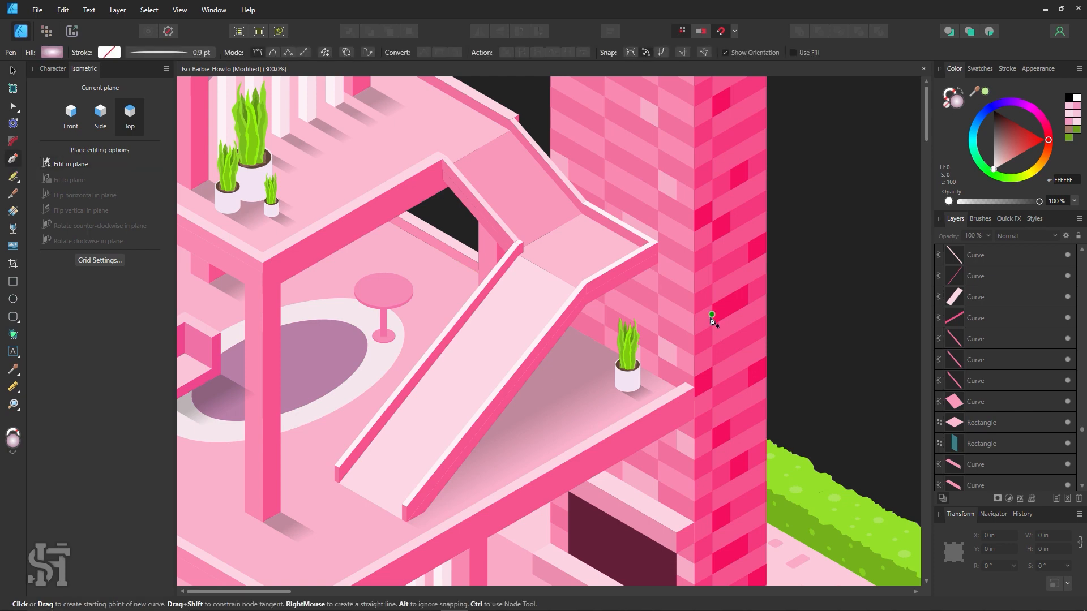
pyautogui.click(658, 244)
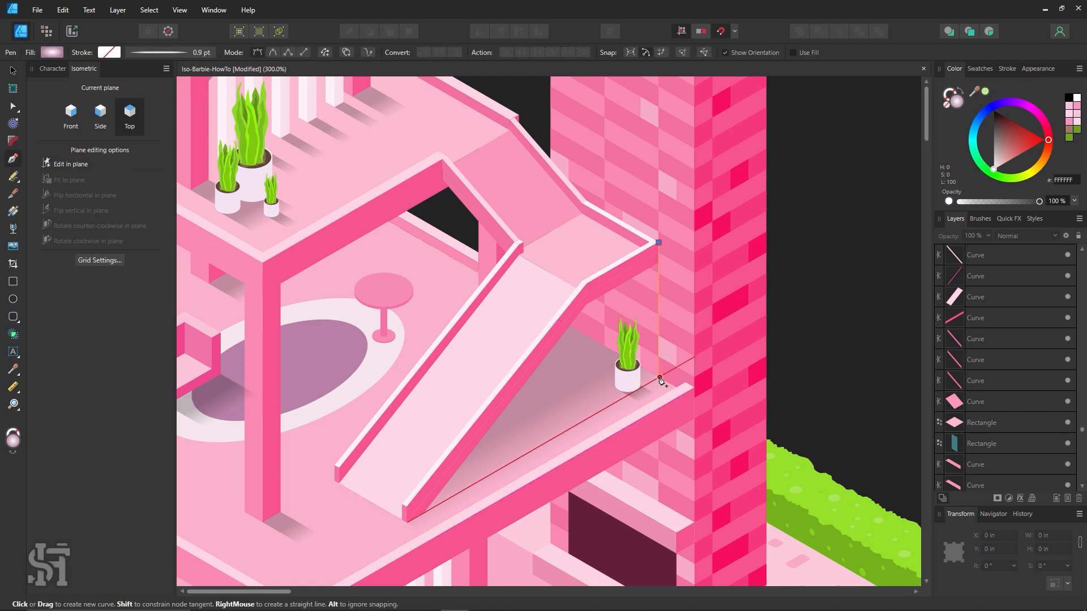
pyautogui.click(659, 377)
pyautogui.click(407, 522)
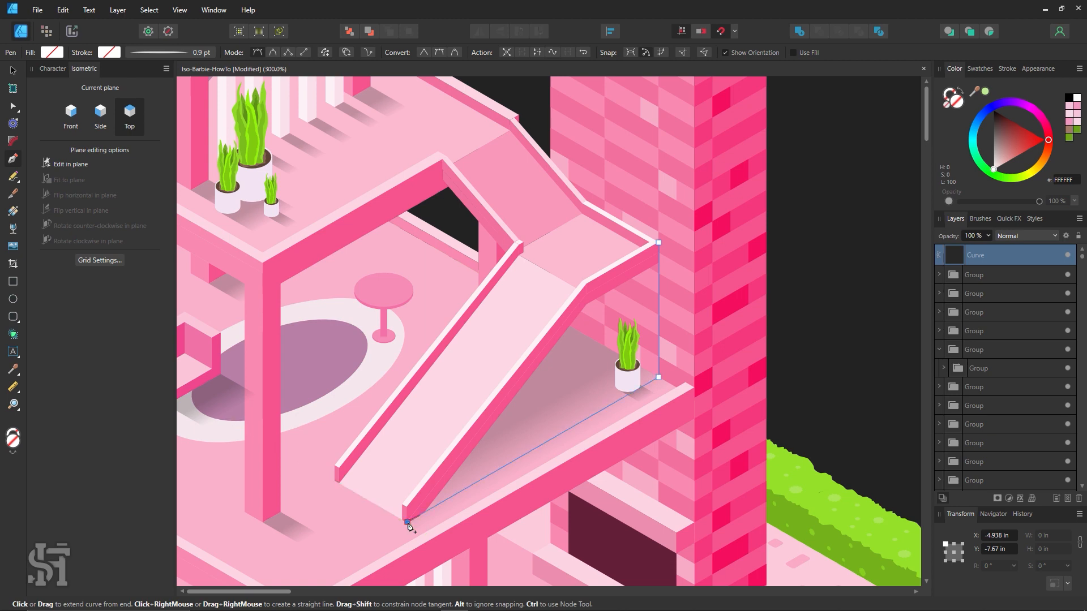
pyautogui.click(585, 296)
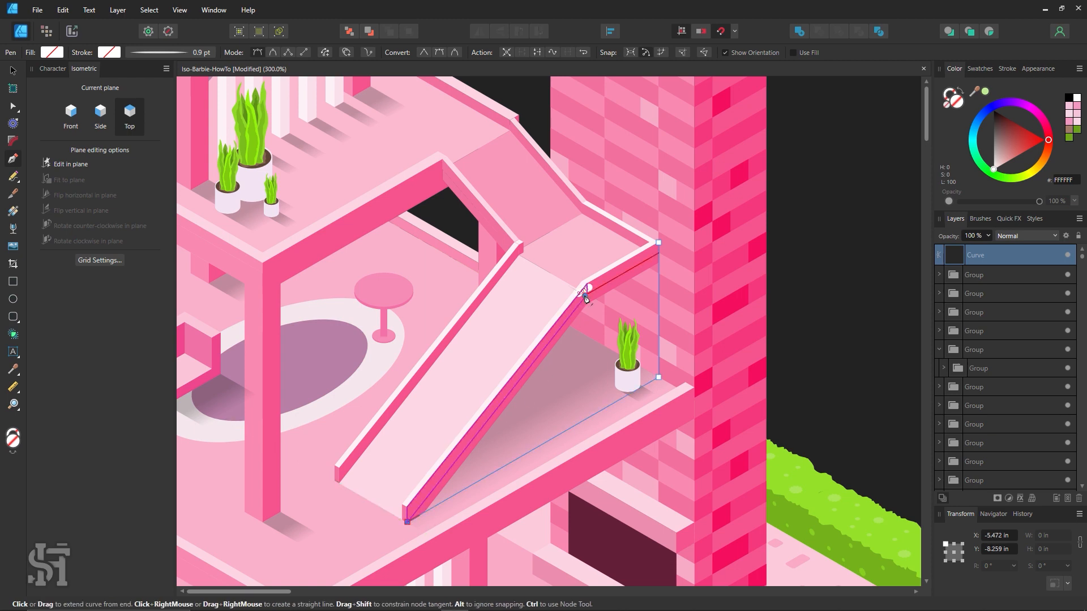
pyautogui.click(659, 246)
# Step: Fill the new side panel with the slide edge's sampled pink, F6538D, and deselect it
pyautogui.press('i')
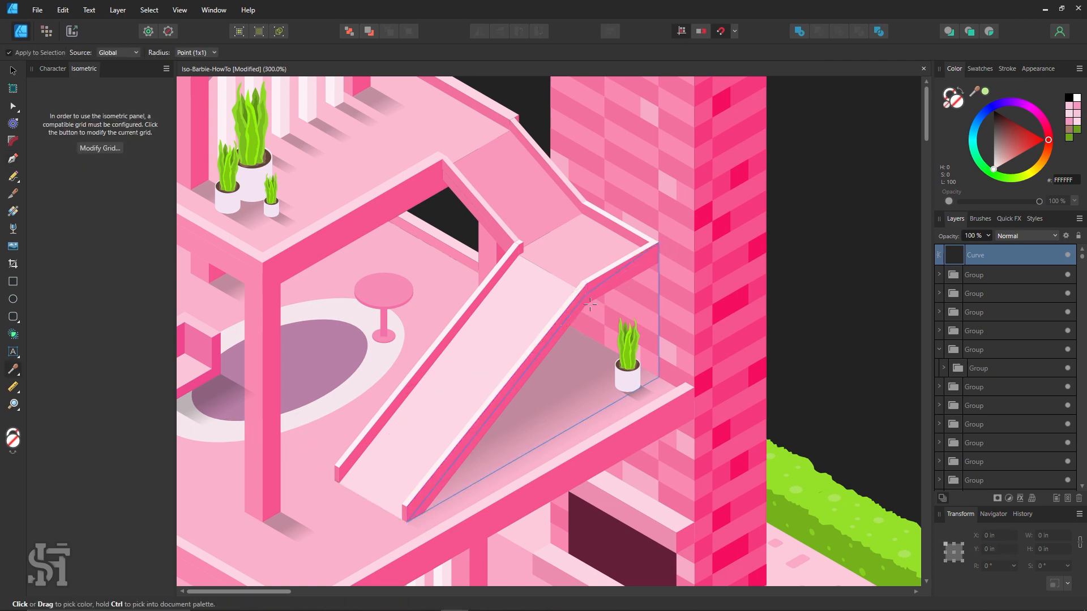
pyautogui.click(602, 290)
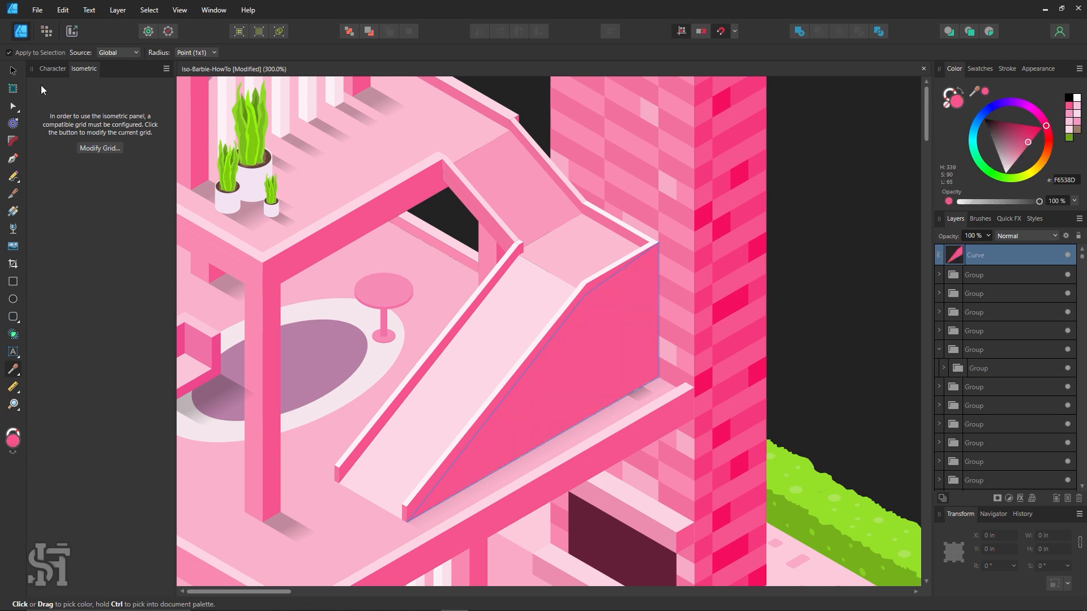
pyautogui.click(13, 71)
pyautogui.hotkey('ctrl', 'd')
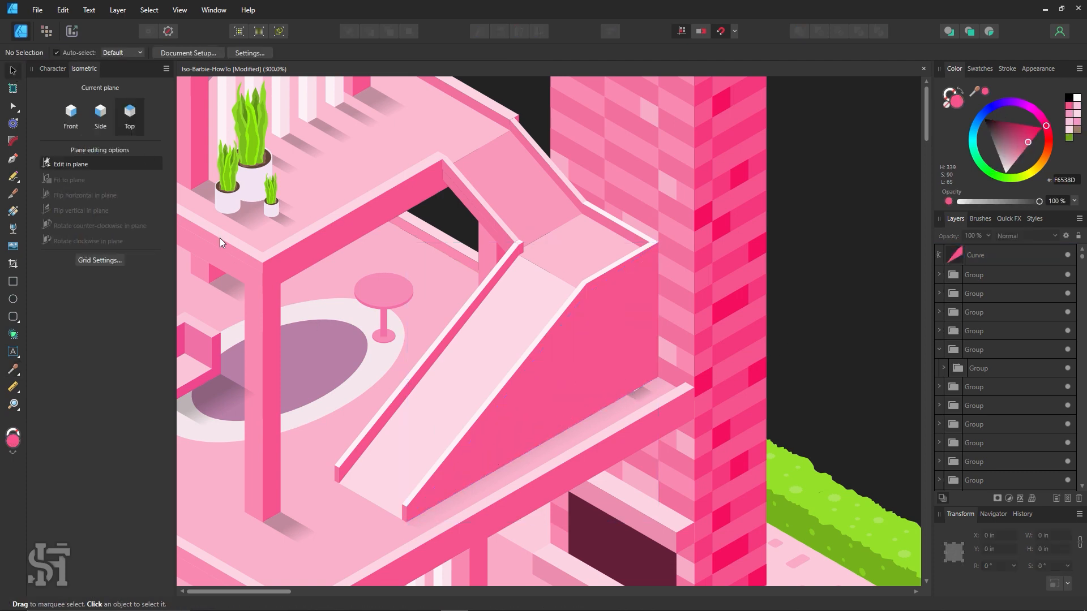
# Step: Try reshaping the side panel by raising its floor corner below the landing and moving its foot corner up along the slide's edge
pyautogui.click(12, 106)
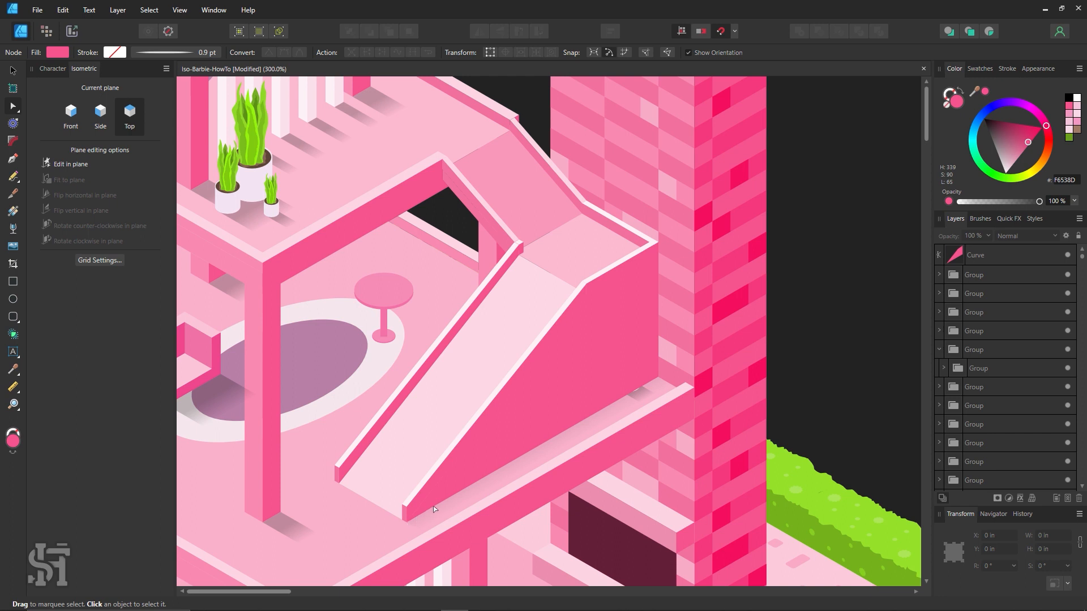
pyautogui.click(656, 377)
pyautogui.moveTo(659, 376); pyautogui.dragTo(660, 360)
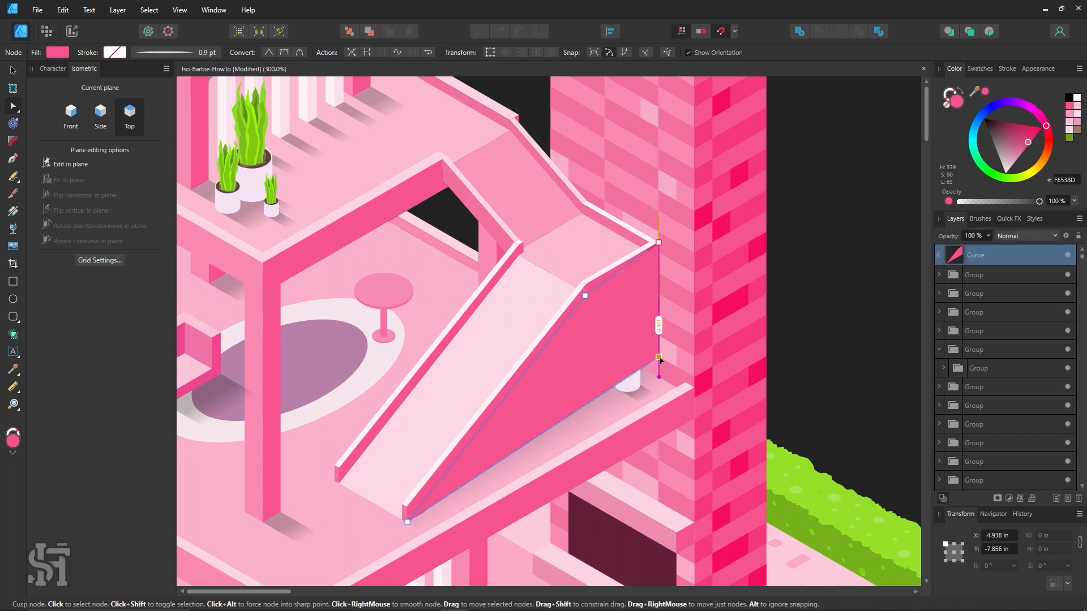
pyautogui.click(802, 380)
pyautogui.click(532, 416)
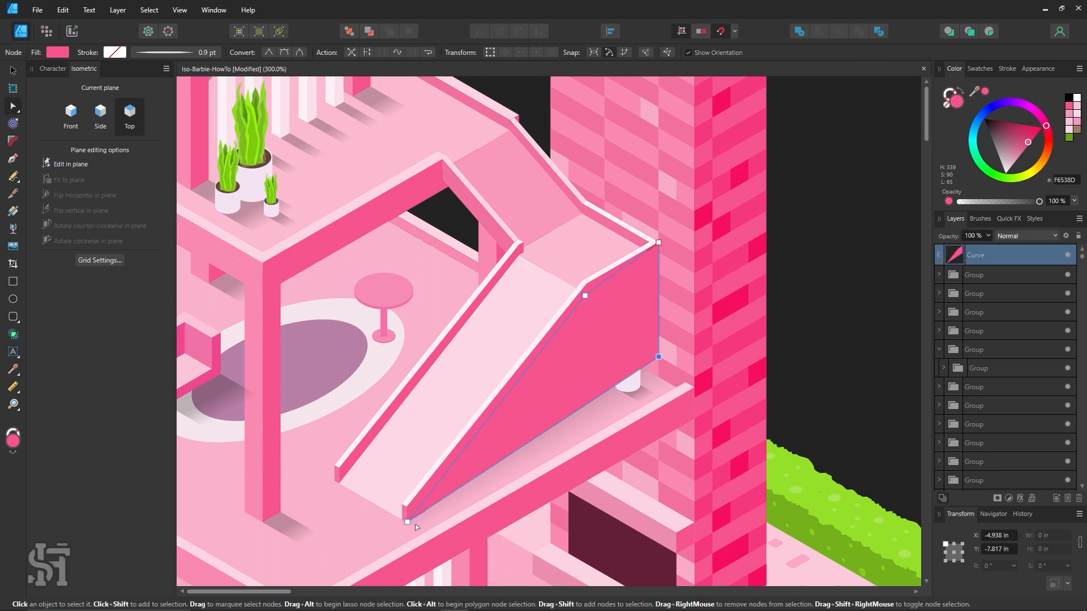
pyautogui.moveTo(407, 520); pyautogui.dragTo(453, 467)
pyautogui.click(834, 379)
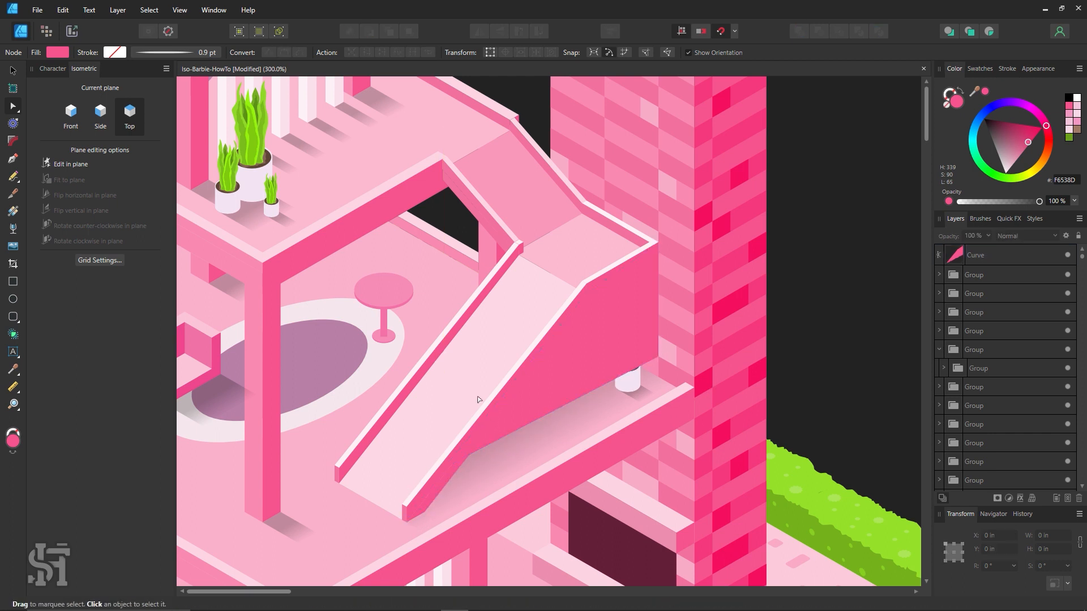
# Step: Delete the pink side panel from under the slide
pyautogui.click(470, 451)
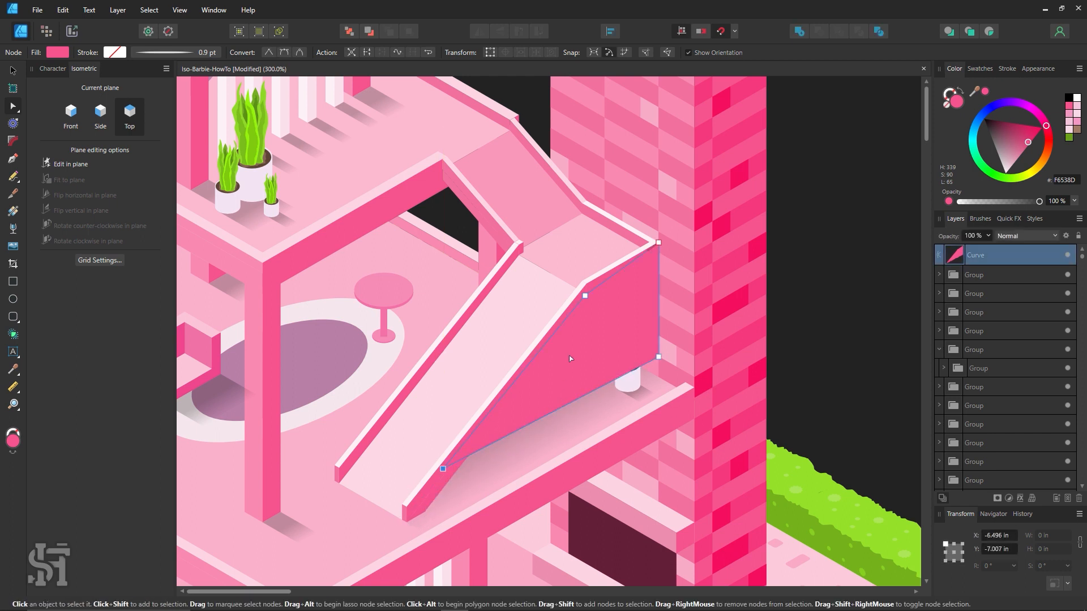
pyautogui.press('Delete')
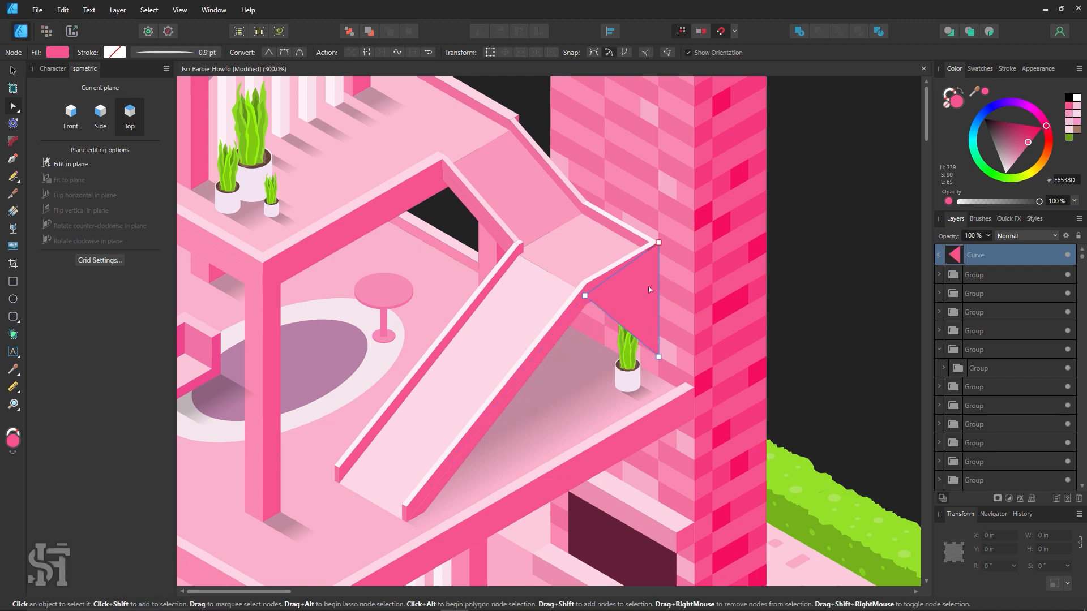
pyautogui.press('Delete')
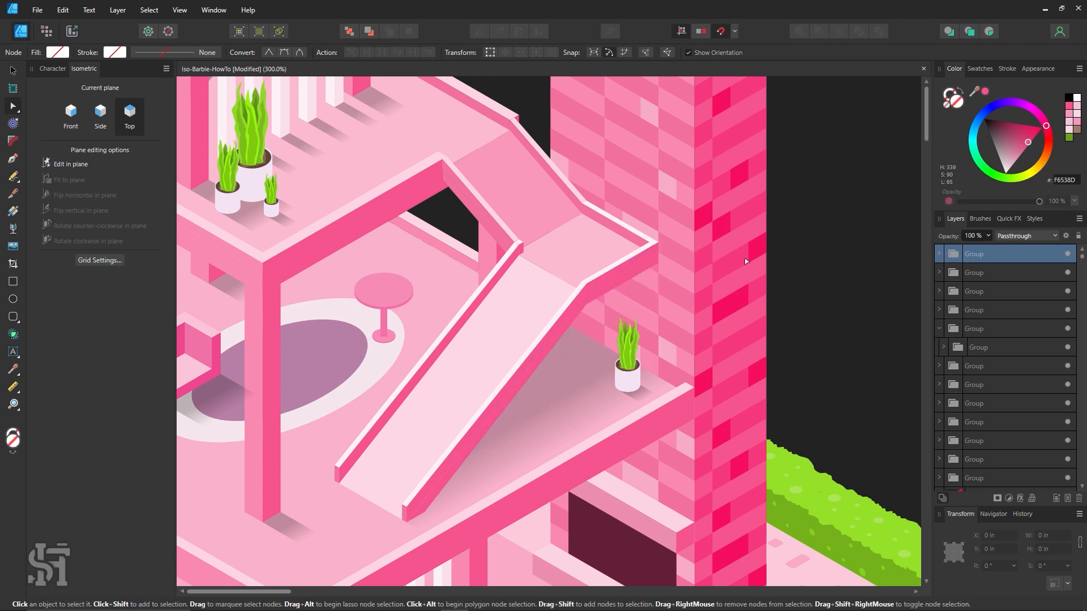
# Step: Draw a closed triangle with the Pen tool in the Side plane, covering the opening beneath the slide's upper slope
pyautogui.click(820, 291)
pyautogui.scroll(1, 640, 326)
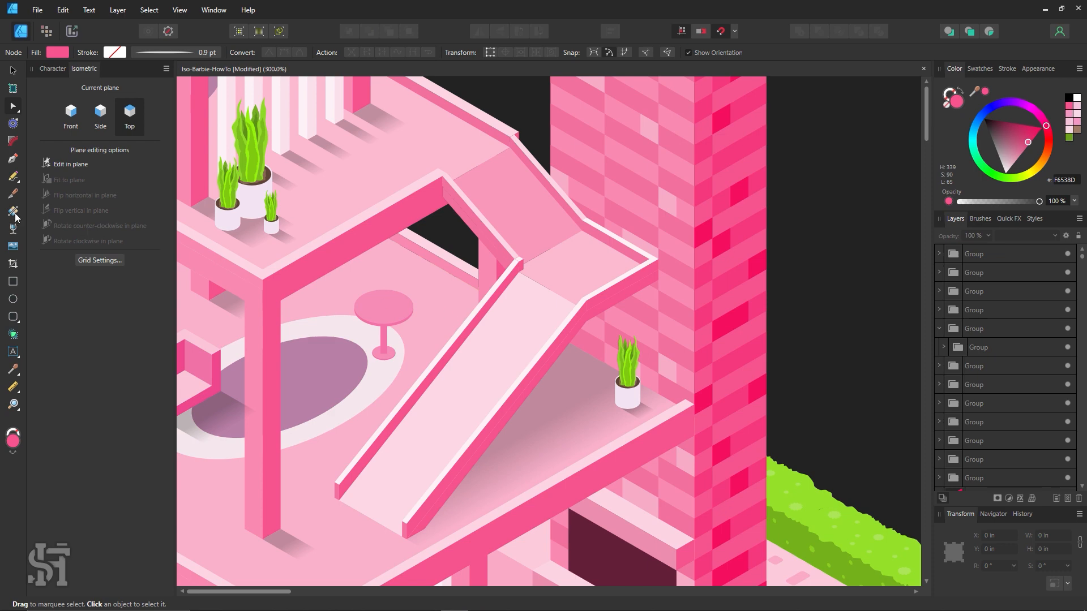
pyautogui.click(12, 158)
pyautogui.click(101, 113)
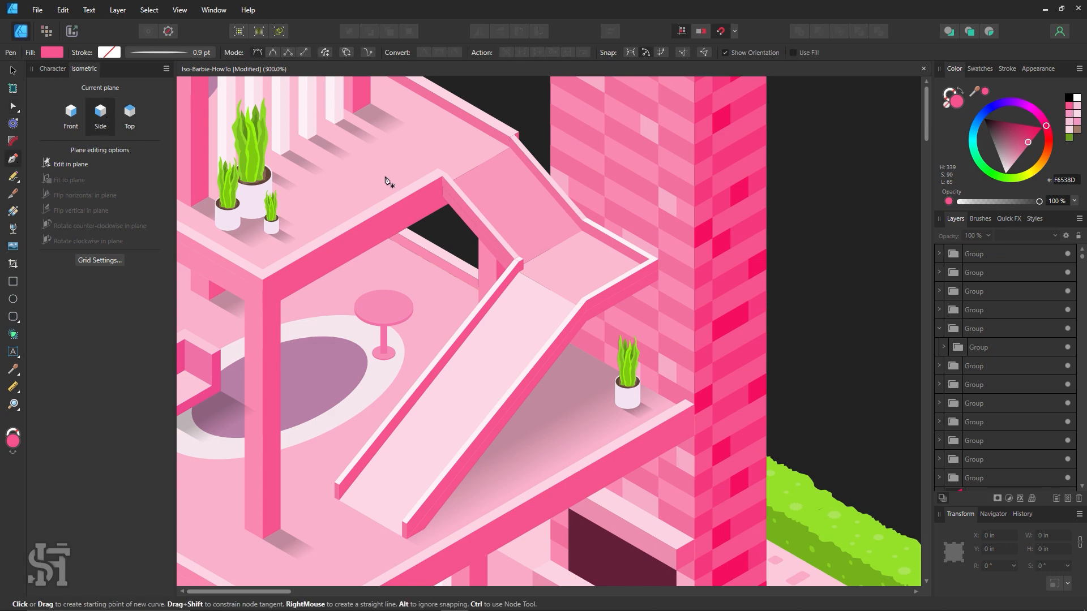
pyautogui.click(443, 178)
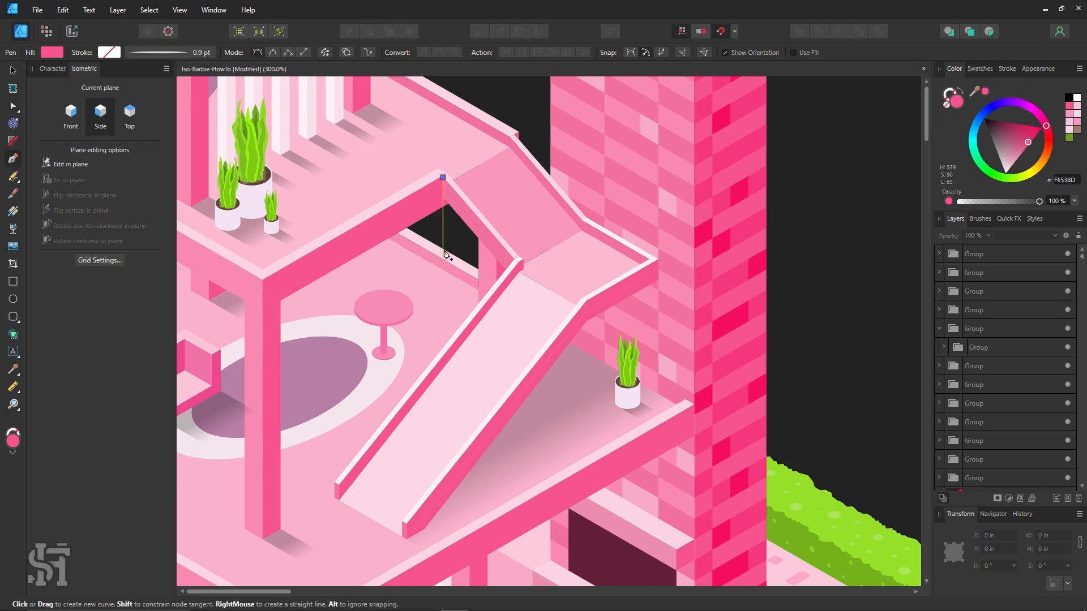
pyautogui.click(443, 251)
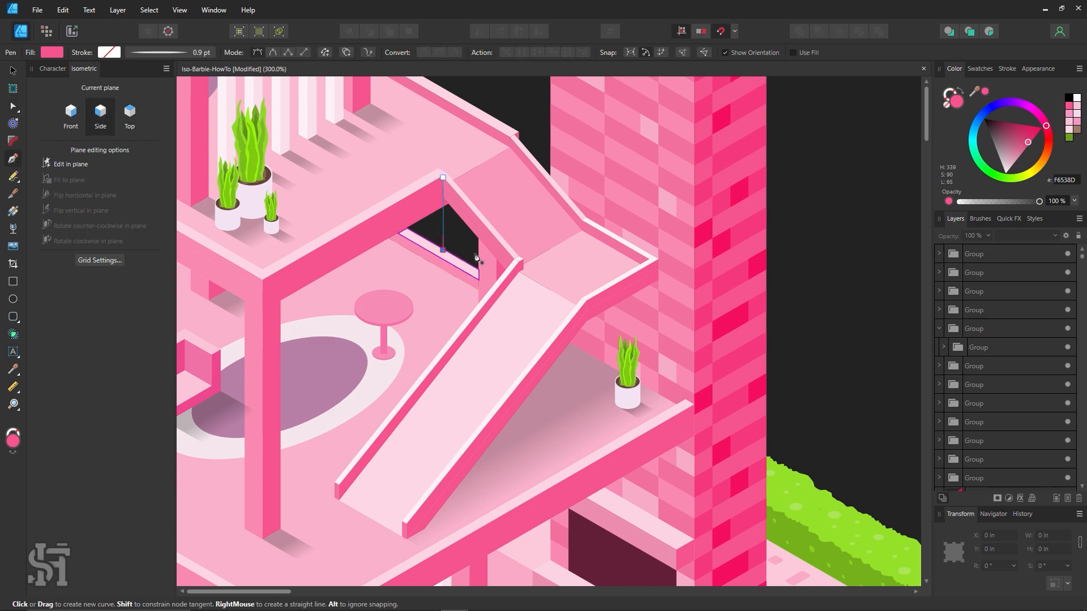
pyautogui.click(514, 277)
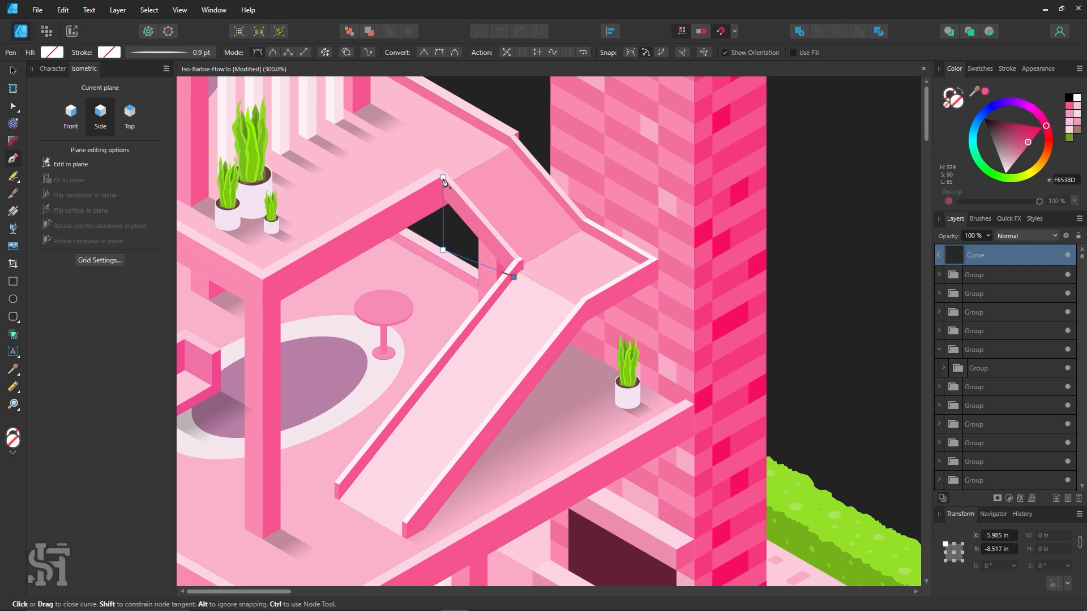
pyautogui.click(444, 178)
# Step: Fill the triangle with the pink F2709E sampled from the side of the slide's upper slope
pyautogui.press('i')
pyautogui.click(503, 268)
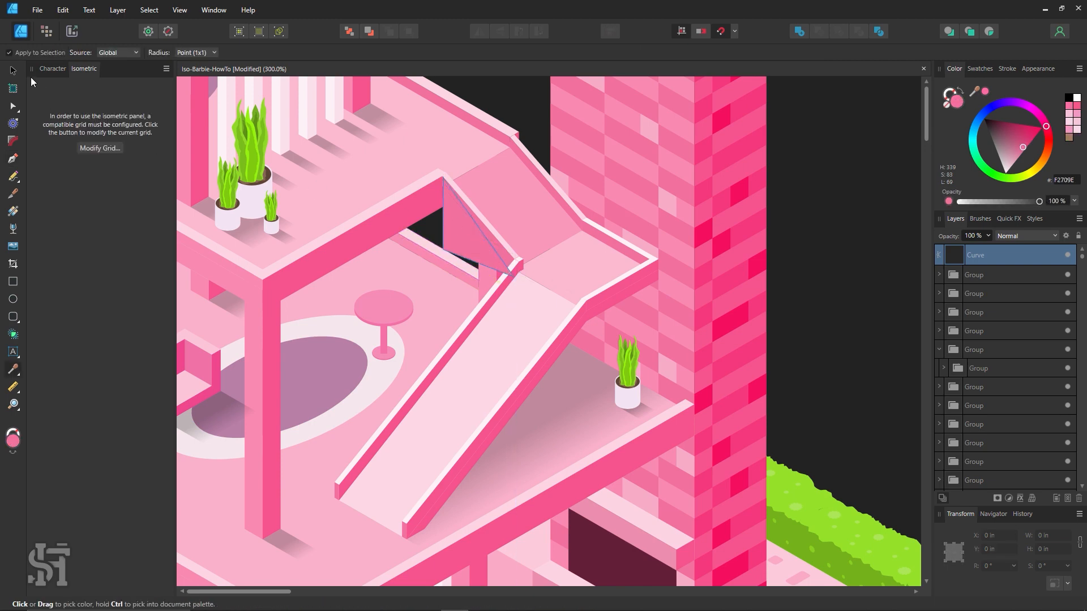
pyautogui.press('v')
pyautogui.click(545, 170)
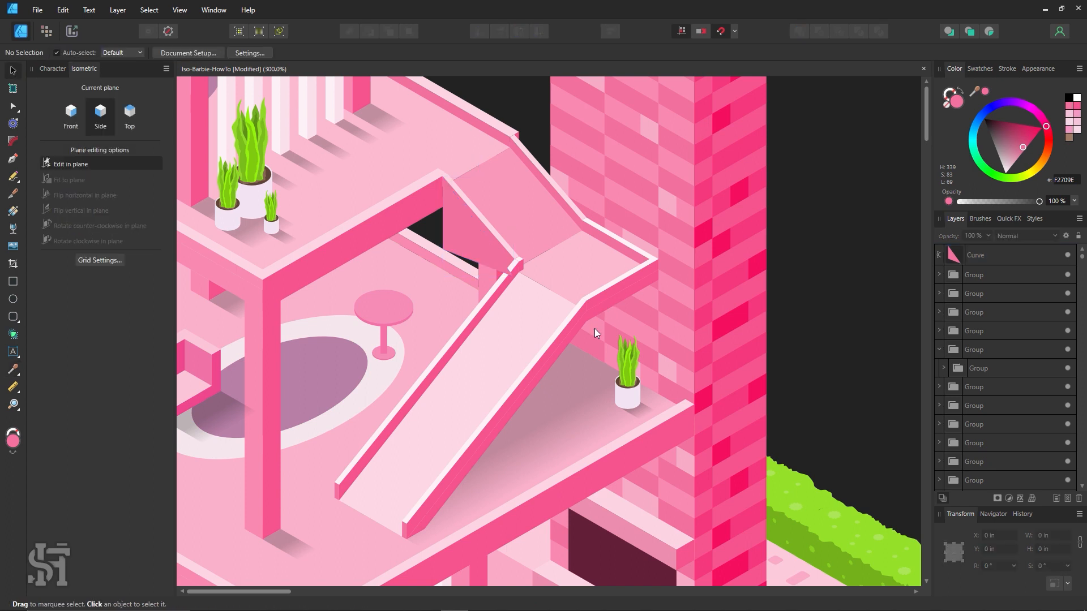
# Step: Move the triangle's lower slide-side corner node further down, past the bend onto the ramp
pyautogui.scroll(2, 566, 320)
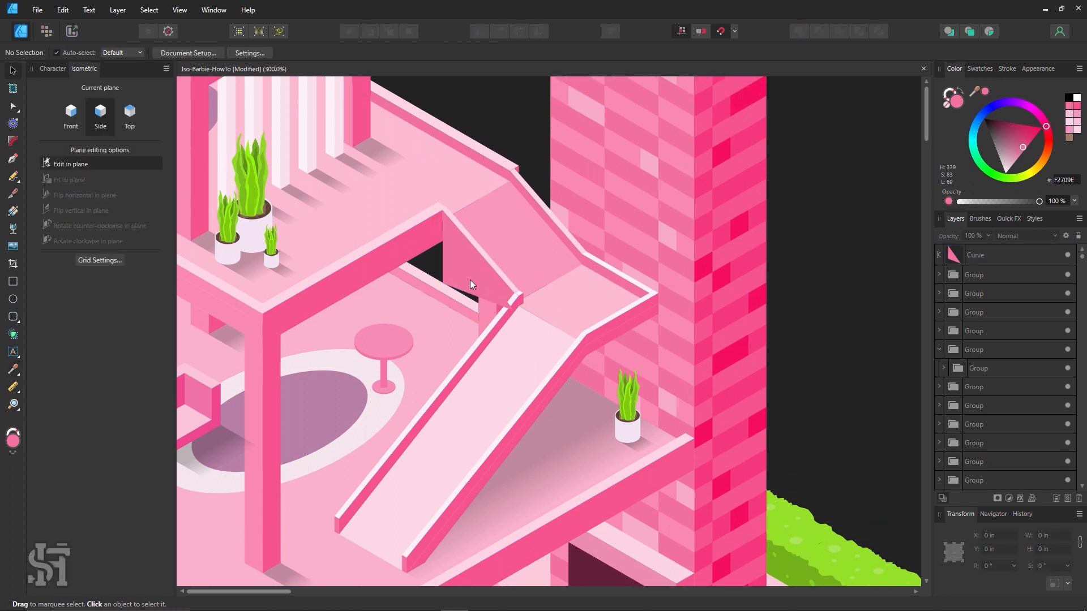
pyautogui.click(470, 280)
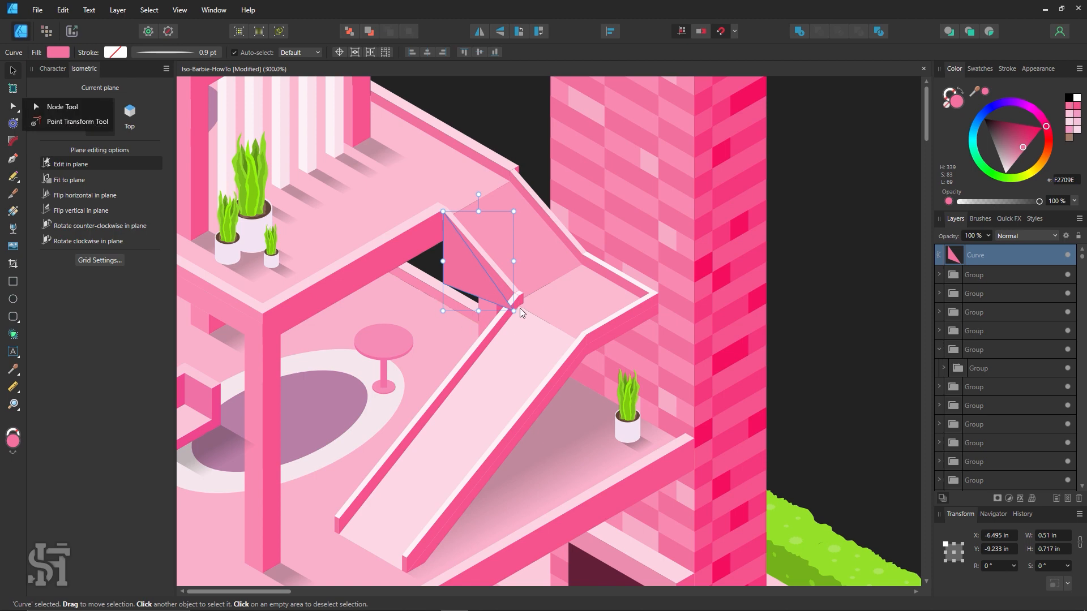
pyautogui.click(63, 107)
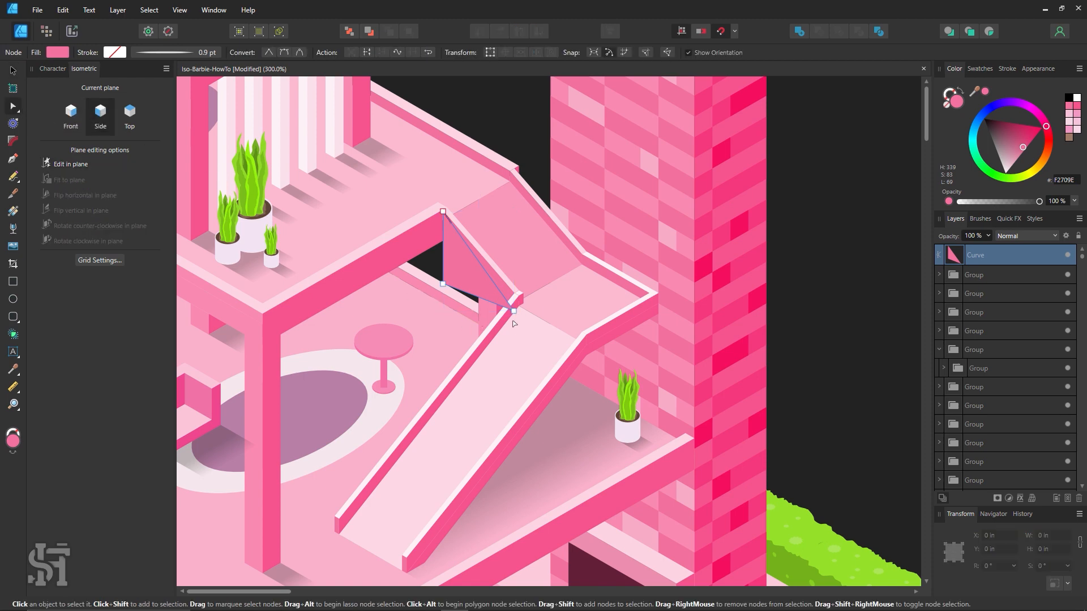
pyautogui.moveTo(514, 311); pyautogui.dragTo(524, 329)
pyautogui.press('Escape')
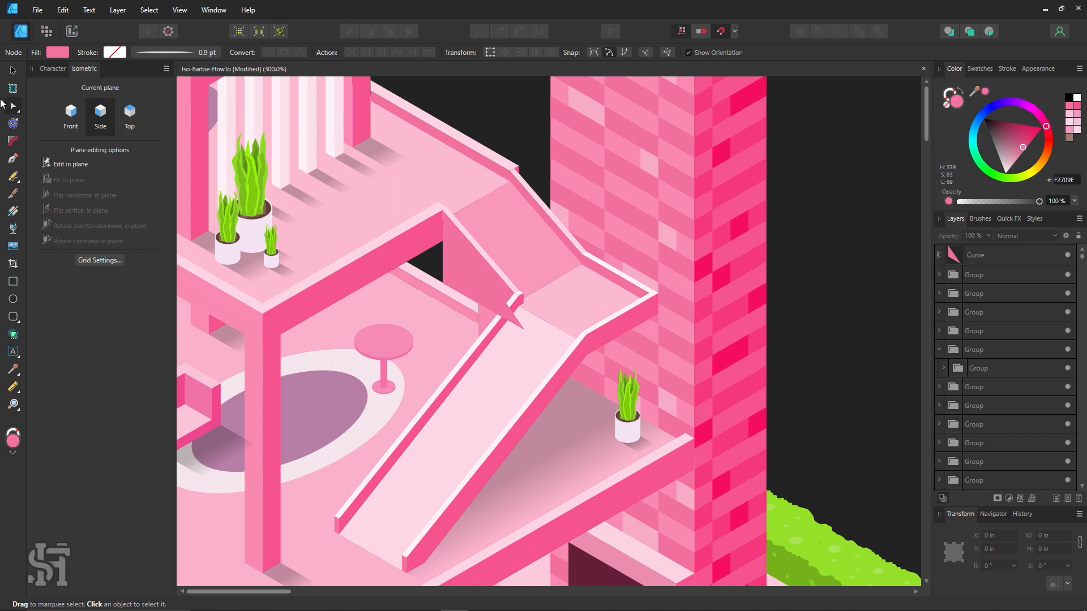
# Step: Delete the triangle beneath the slide's upper slope and clear the selection
pyautogui.click(15, 72)
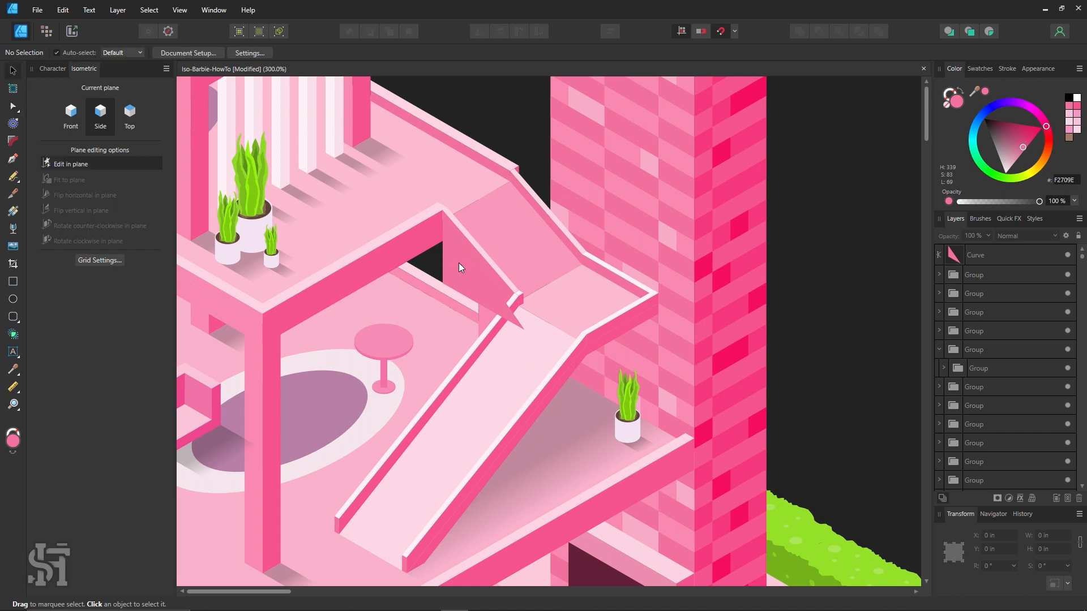
pyautogui.click(459, 262)
pyautogui.press('Delete')
pyautogui.click(466, 271)
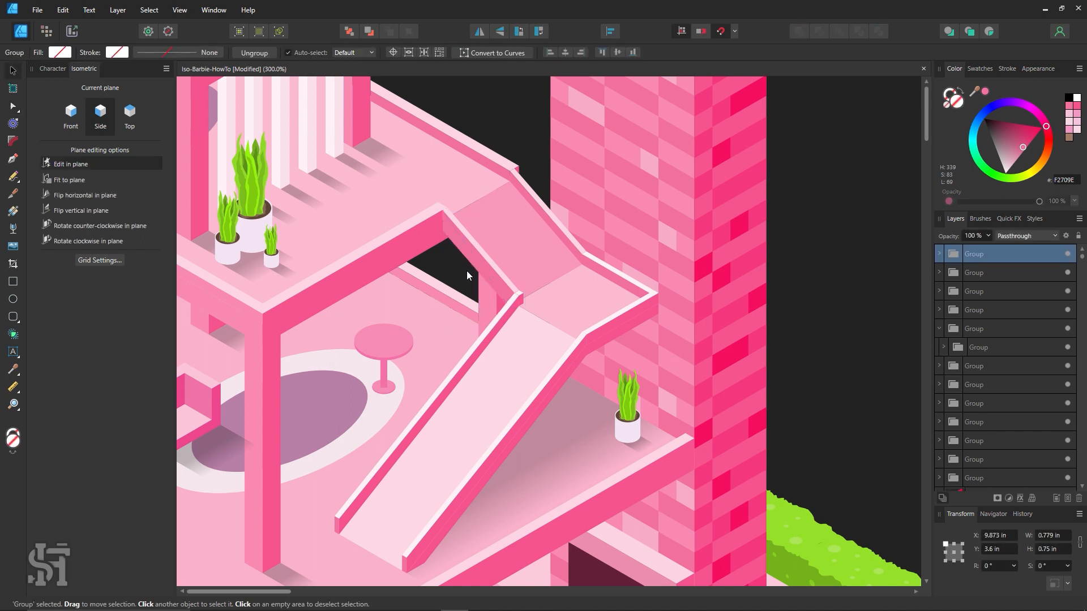
pyautogui.click(845, 395)
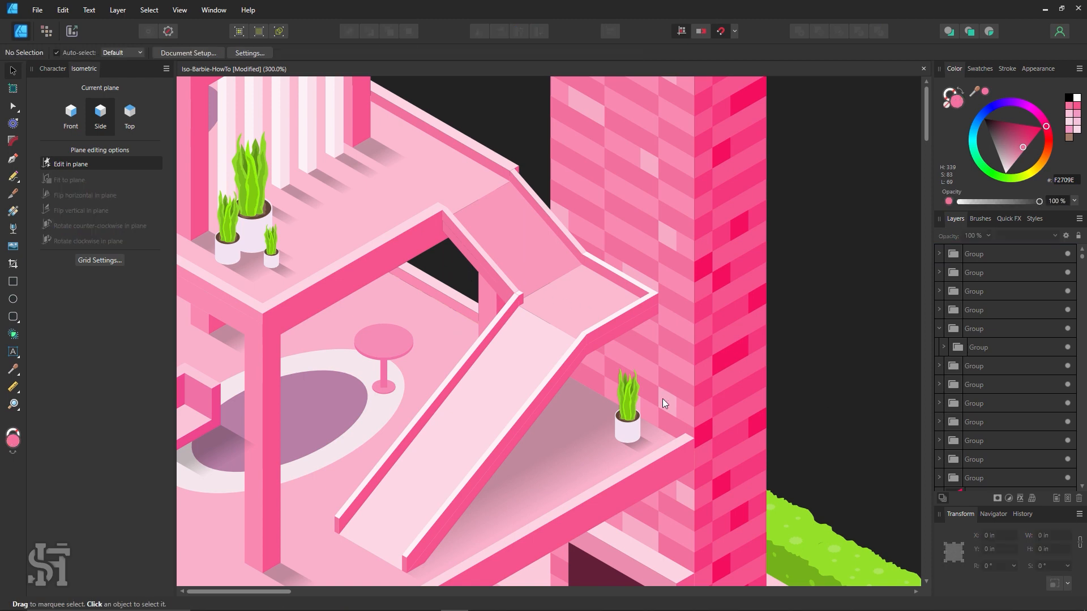
# Step: Examine the slide's upper slope, landing and long ramp, viewing them together with the house and chimney at 150%
pyautogui.scroll(-1, 644, 338)
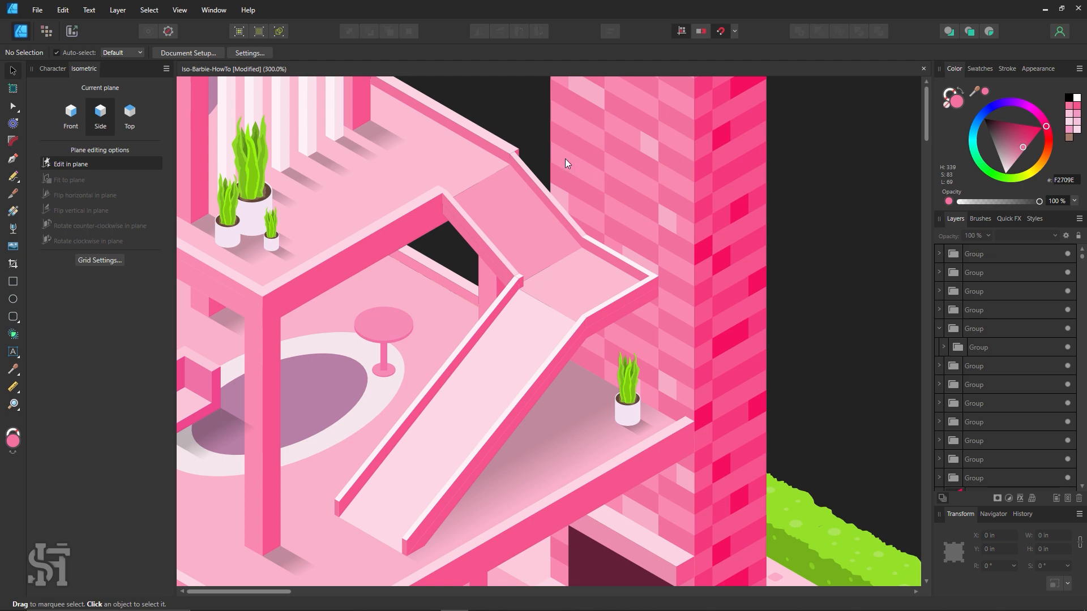
pyautogui.click(495, 226)
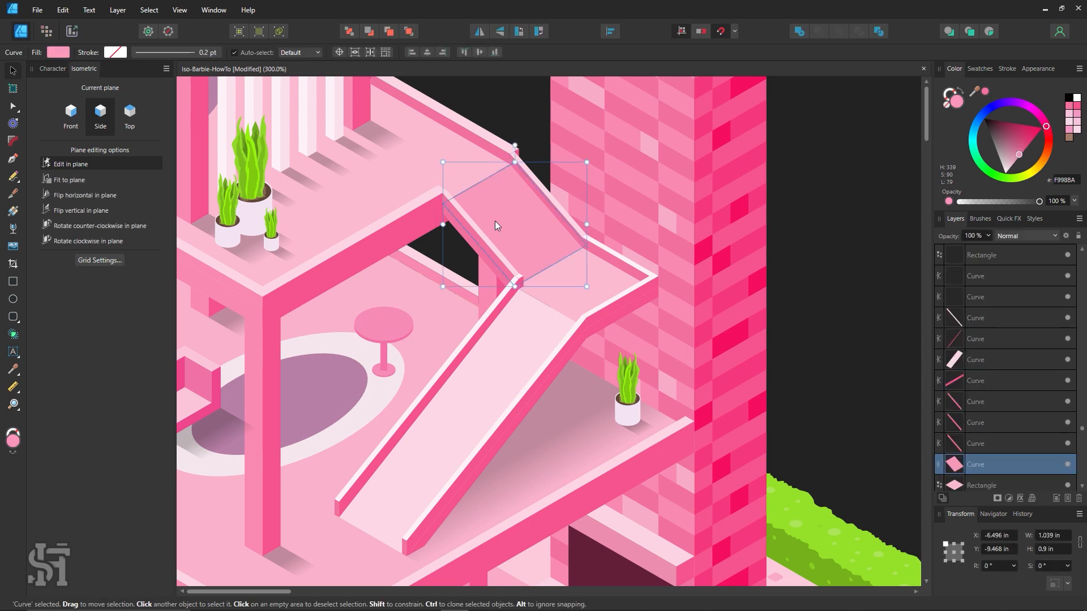
pyautogui.click(531, 304)
pyautogui.press('z')
pyautogui.keyDown('alt'); pyautogui.click(726, 291); pyautogui.keyUp('alt')
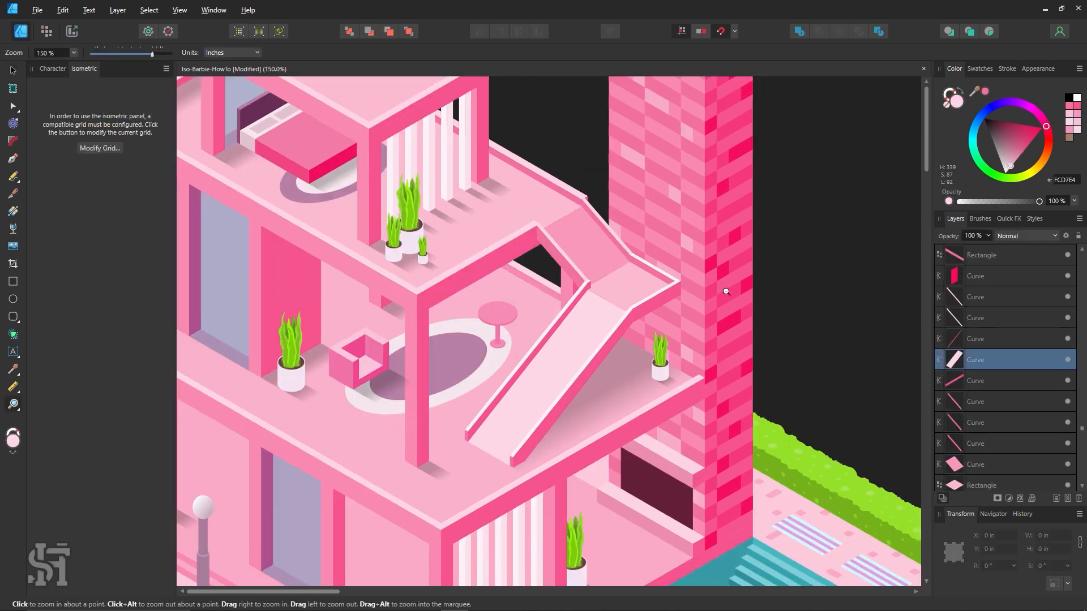
pyautogui.keyDown('alt'); pyautogui.click(726, 292); pyautogui.keyUp('alt')
pyautogui.moveTo(726, 292); pyautogui.dragTo(650, 292)
pyautogui.click(12, 70)
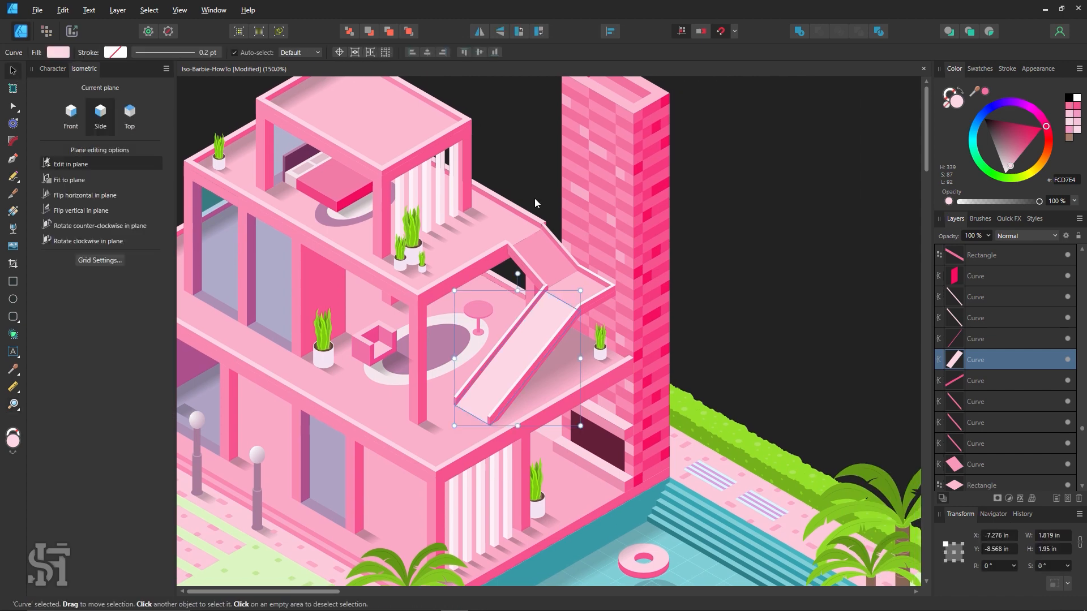
pyautogui.hotkey('ctrl', 'd')
pyautogui.moveTo(709, 165); pyautogui.dragTo(514, 365)
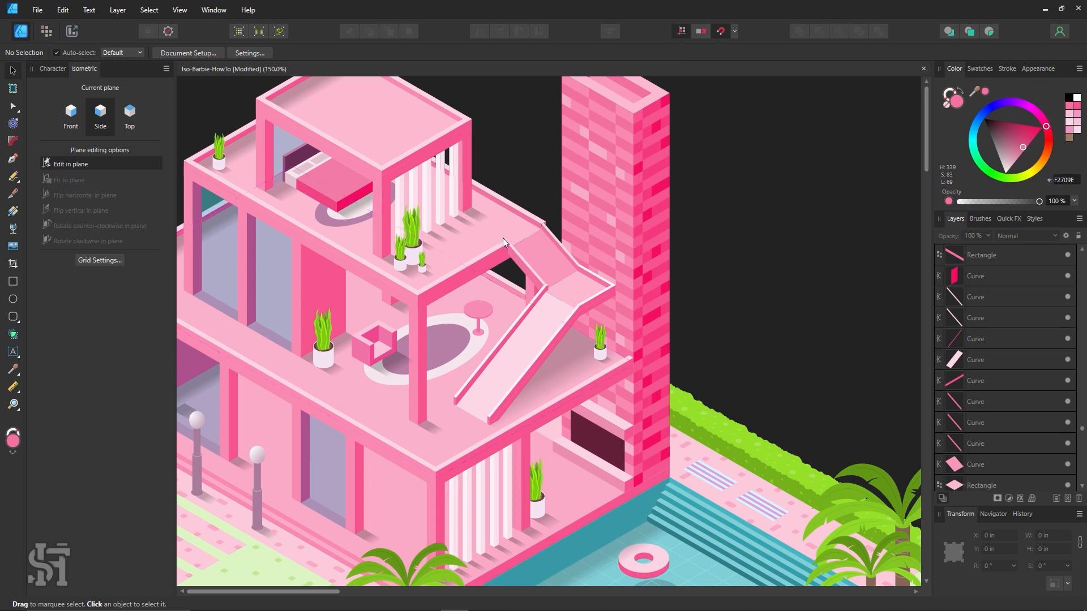
pyautogui.moveTo(487, 165); pyautogui.dragTo(617, 395)
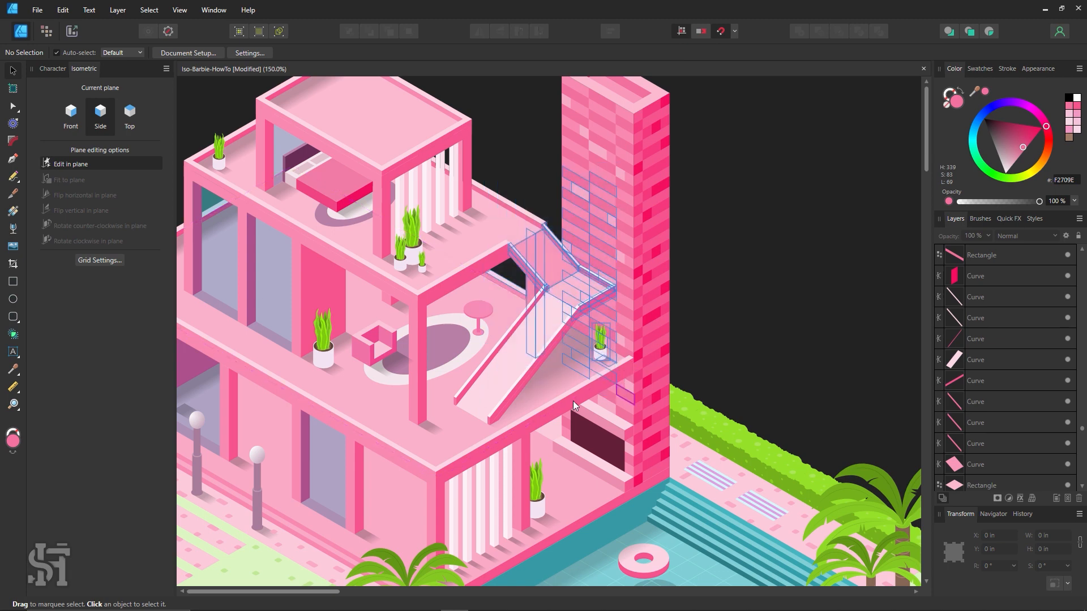
pyautogui.click(683, 280)
pyautogui.scroll(2, 669, 294)
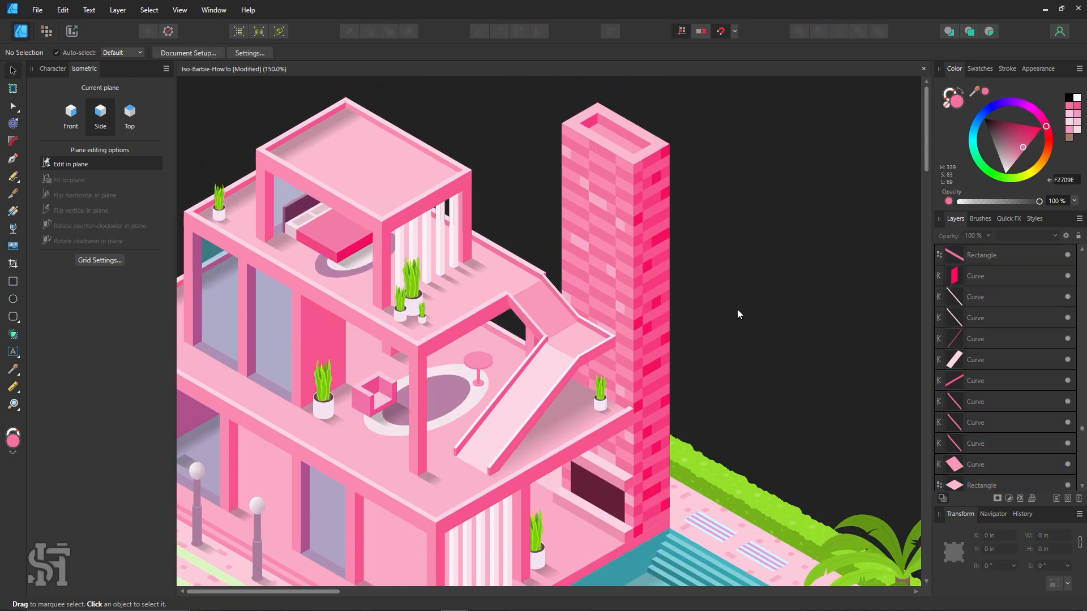
# Step: Move the slide's upper slope, landing and long ramp surfaces together into the empty area beside the chimney
pyautogui.click(554, 315)
pyautogui.keyDown('shift'); pyautogui.click(570, 347); pyautogui.keyUp('shift')
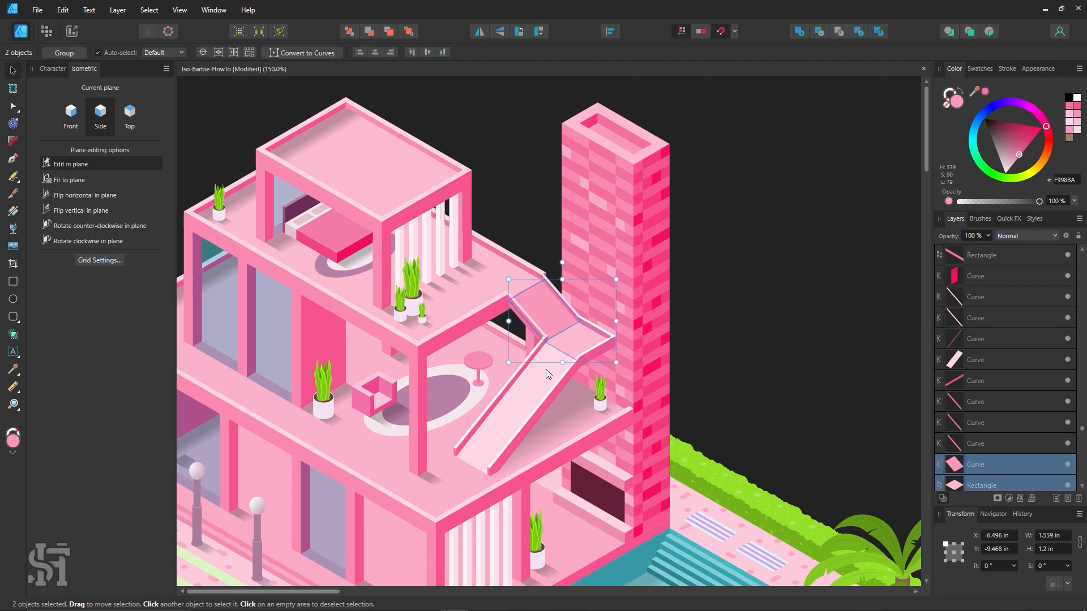
pyautogui.keyDown('shift'); pyautogui.click(532, 382); pyautogui.keyUp('shift')
pyautogui.moveTo(563, 383); pyautogui.dragTo(807, 270)
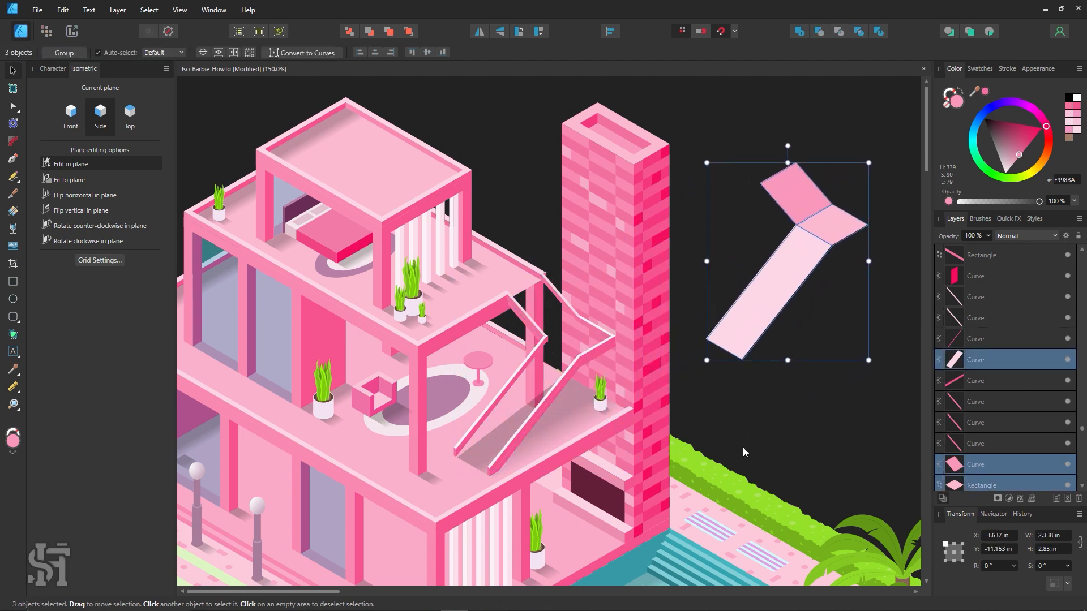
pyautogui.click(739, 443)
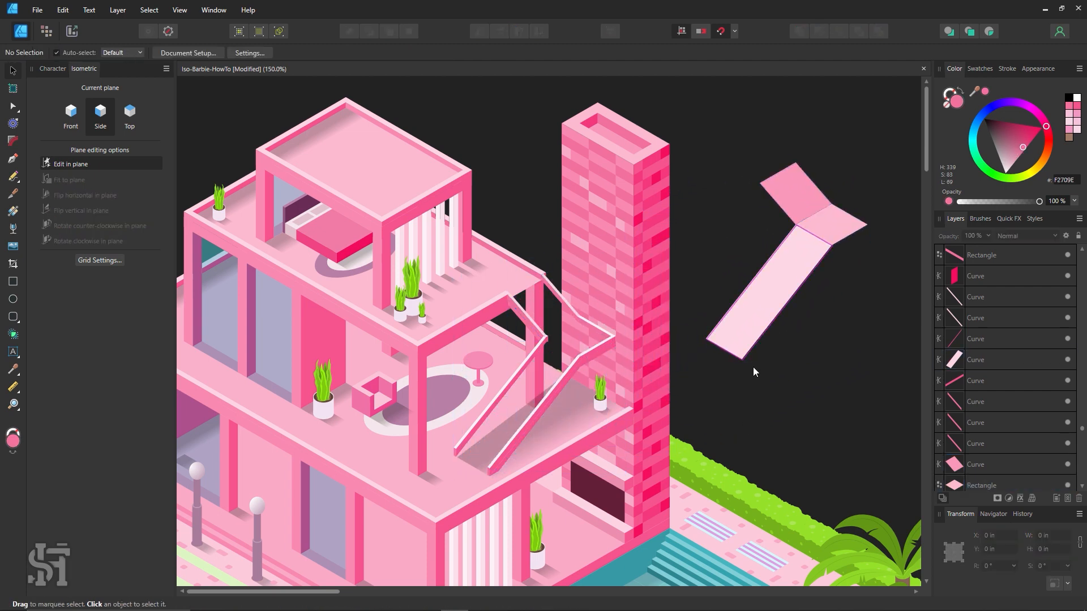
# Step: Try changing the detached ramp's slope by moving its two lower corner nodes vertically, and undo the node moves
pyautogui.click(13, 106)
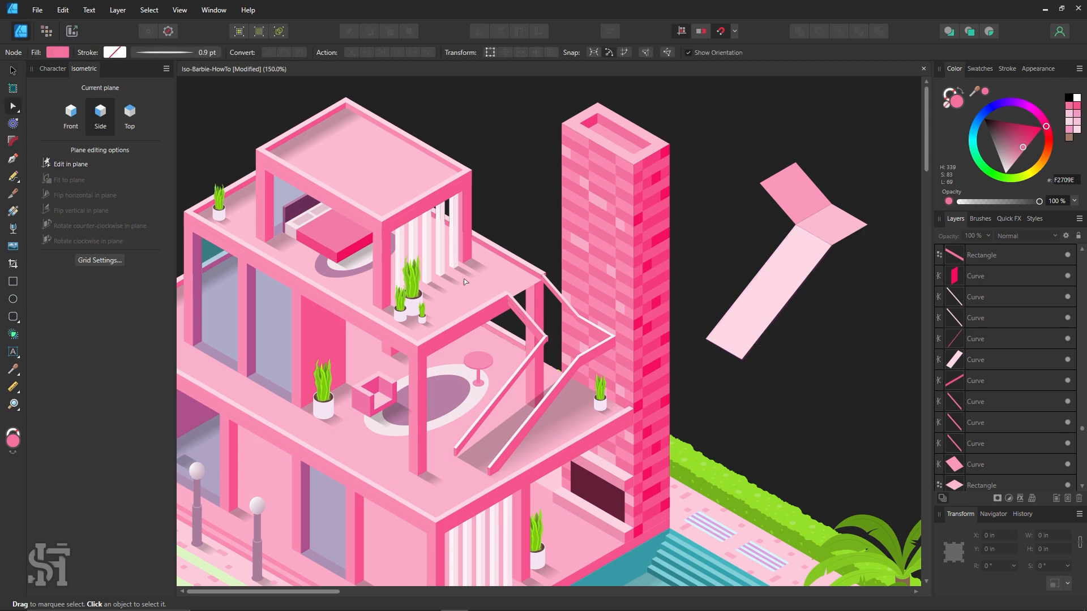
pyautogui.click(716, 349)
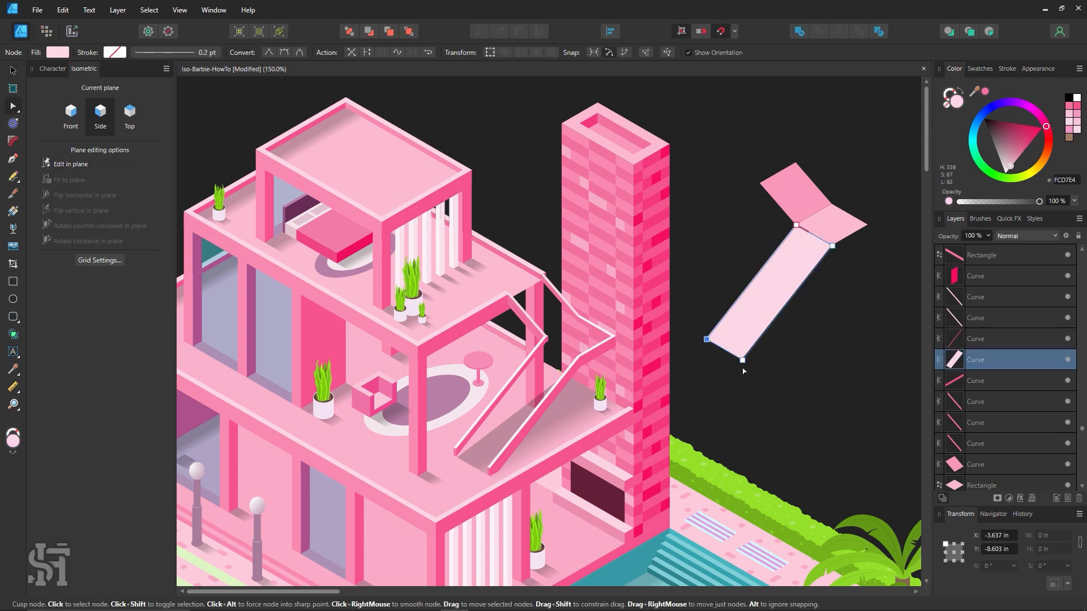
pyautogui.moveTo(740, 363); pyautogui.dragTo(735, 309)
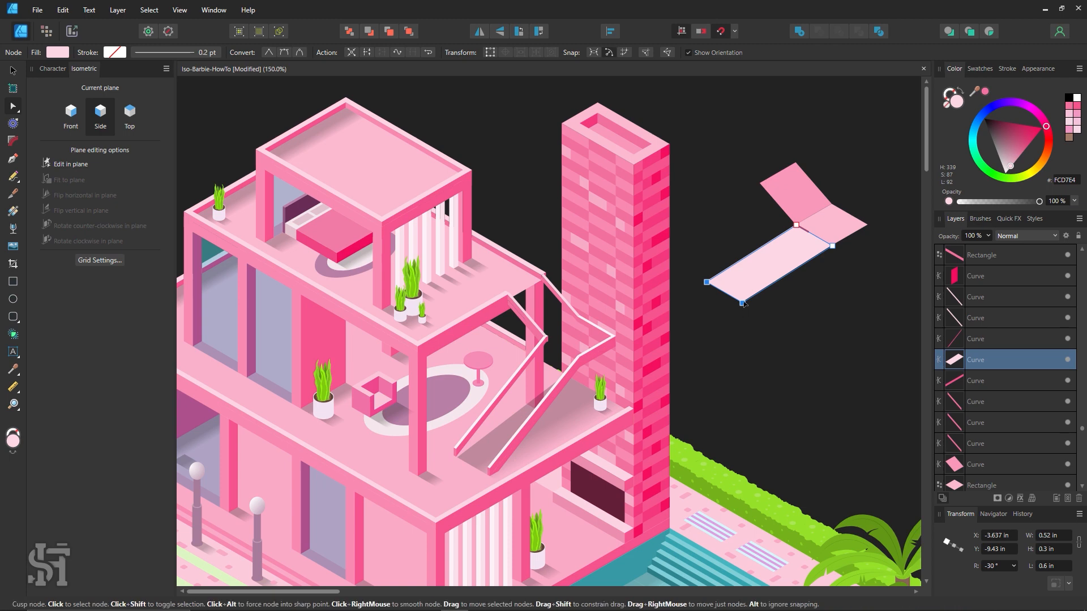
pyautogui.moveTo(744, 305); pyautogui.dragTo(759, 372)
pyautogui.hotkey('ctrl', 'z')
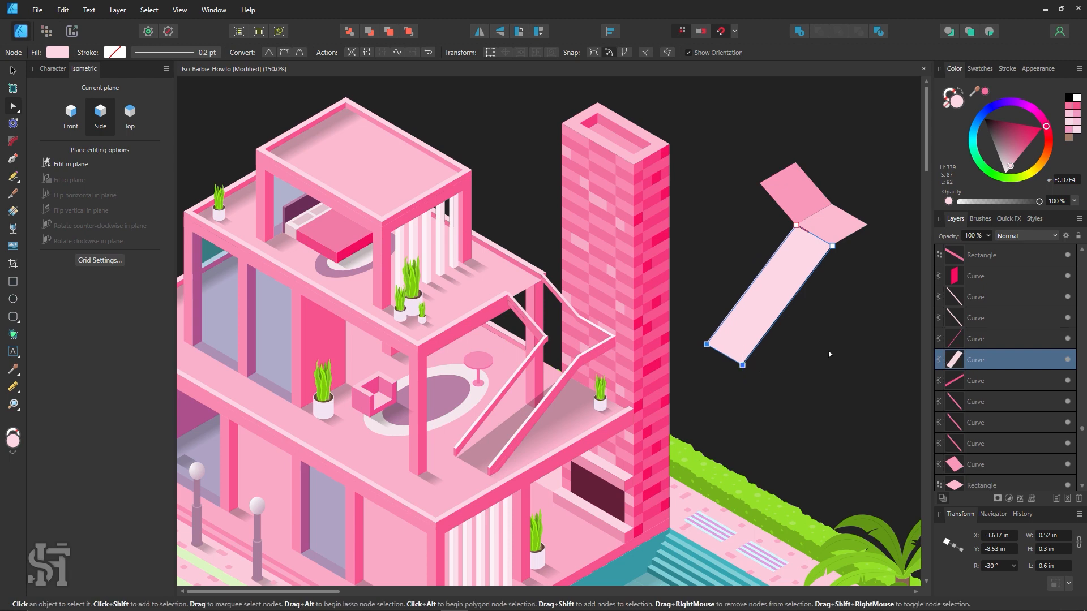
pyautogui.hotkey('ctrl', 'z')
pyautogui.hotkey('ctrl', 'z')
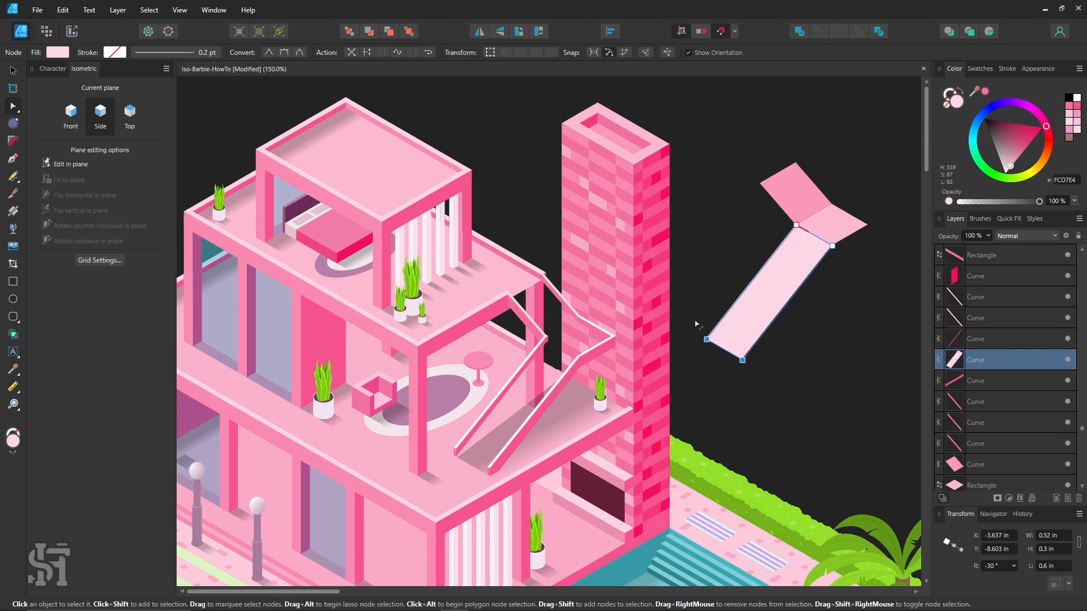
pyautogui.click(13, 70)
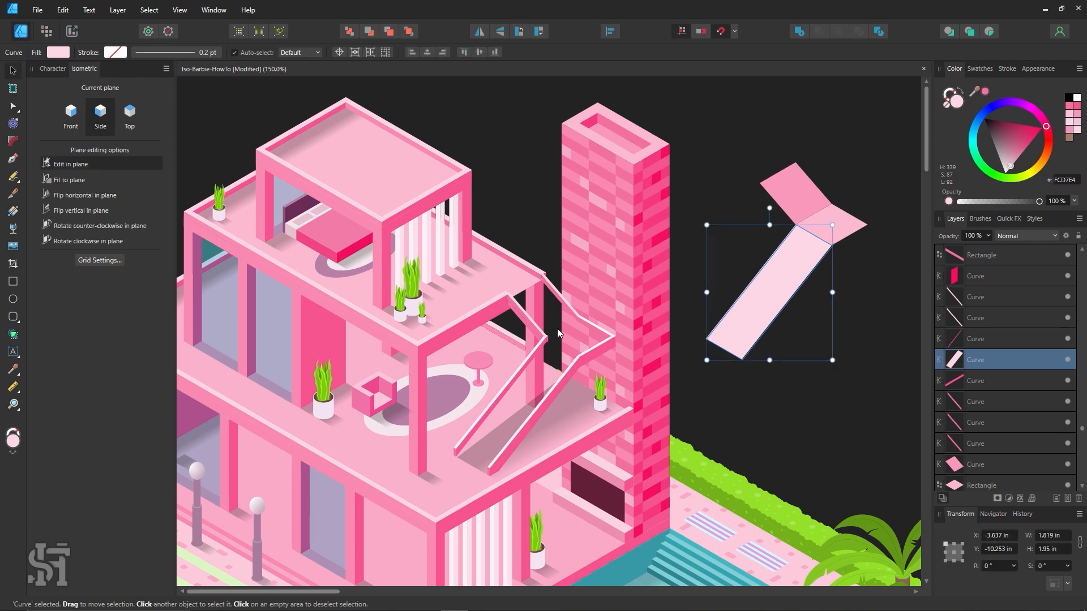
pyautogui.click(703, 393)
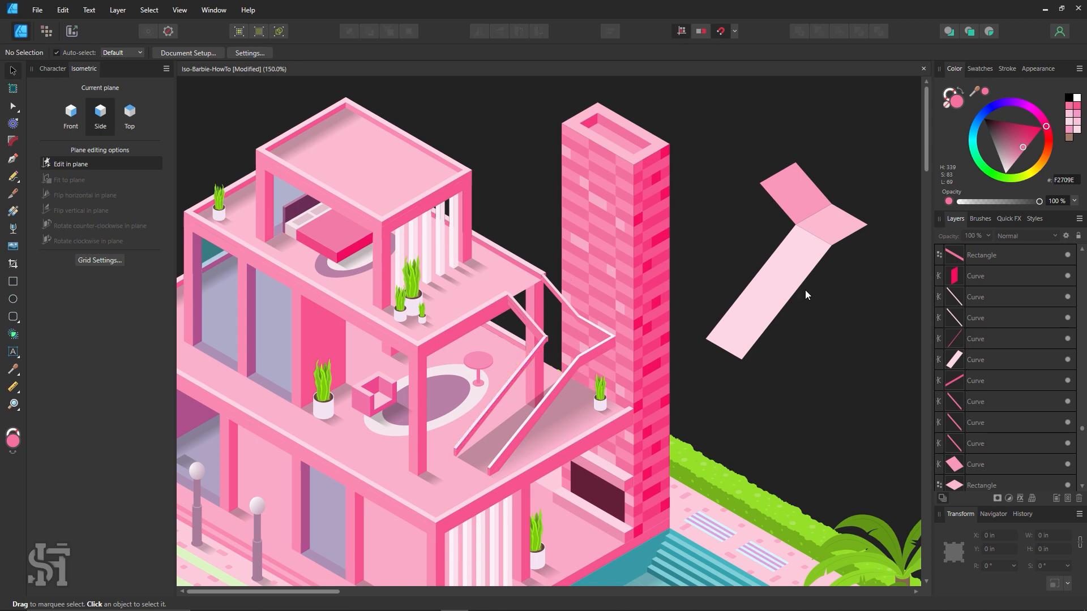
# Step: Move the dark pink outer side strip of the house's ramp onto the long outer edge of the detached ramp
pyautogui.click(802, 196)
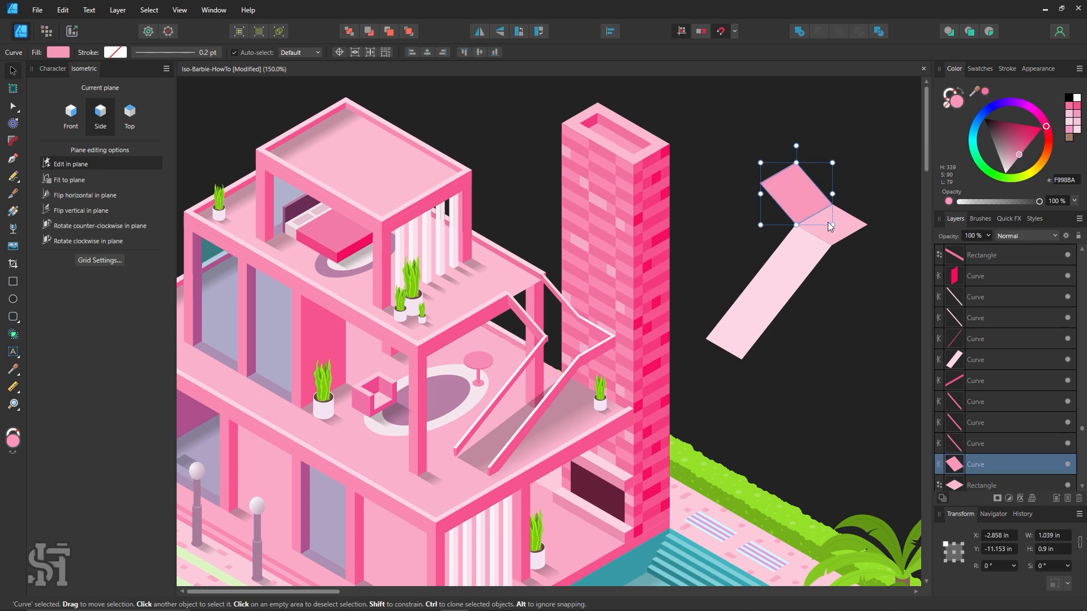
pyautogui.click(814, 249)
pyautogui.click(859, 337)
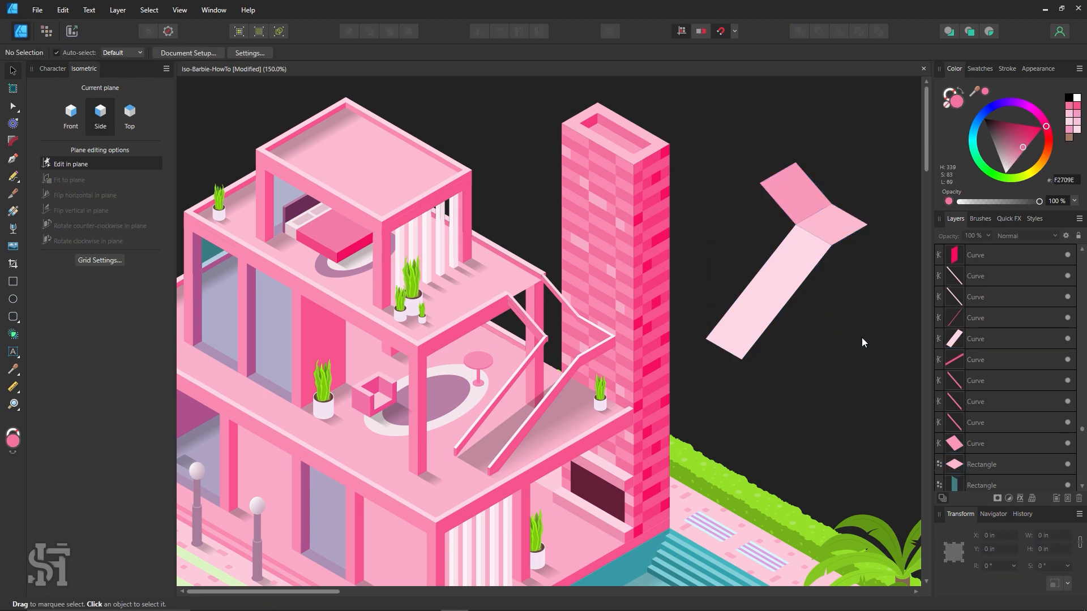
pyautogui.click(530, 428)
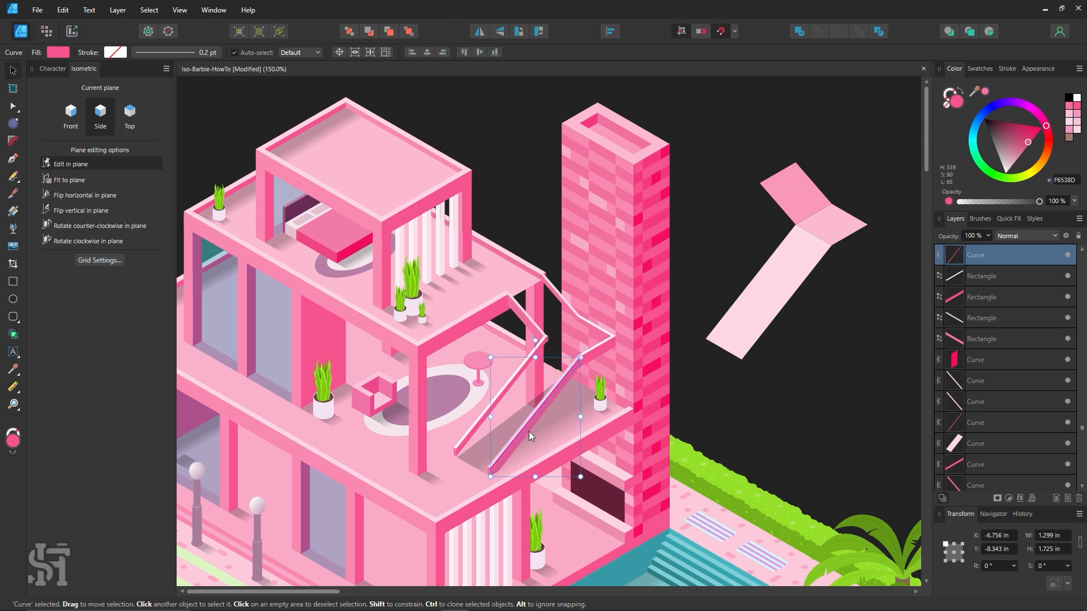
pyautogui.moveTo(529, 431); pyautogui.dragTo(771, 315)
pyautogui.click(789, 409)
pyautogui.click(797, 402)
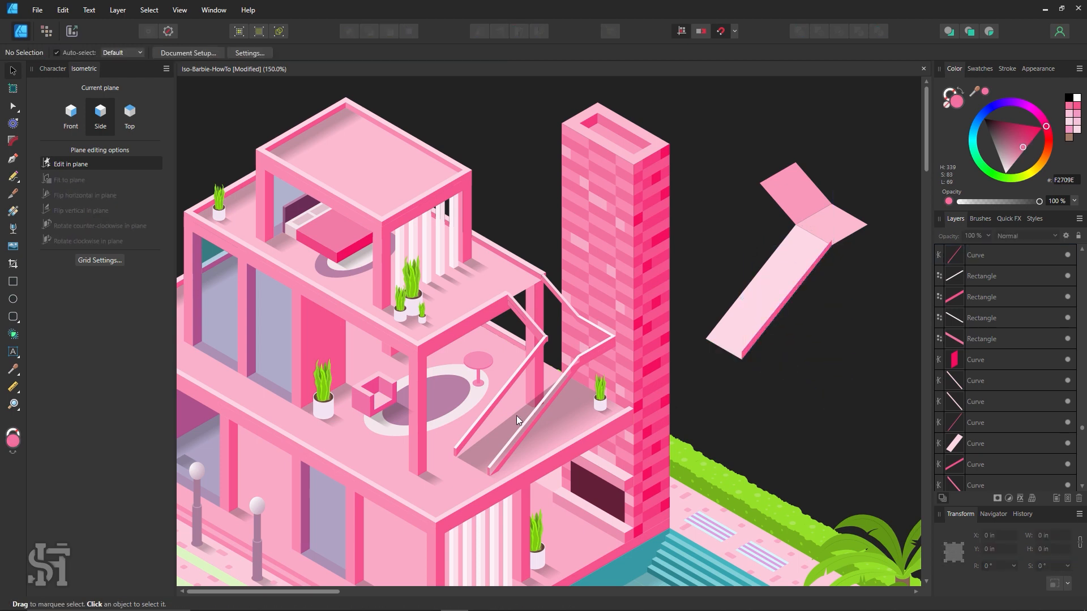
# Step: Move the white top strip of the house's ramp onto the outer edge of the detached ramp
pyautogui.moveTo(517, 430); pyautogui.dragTo(775, 315)
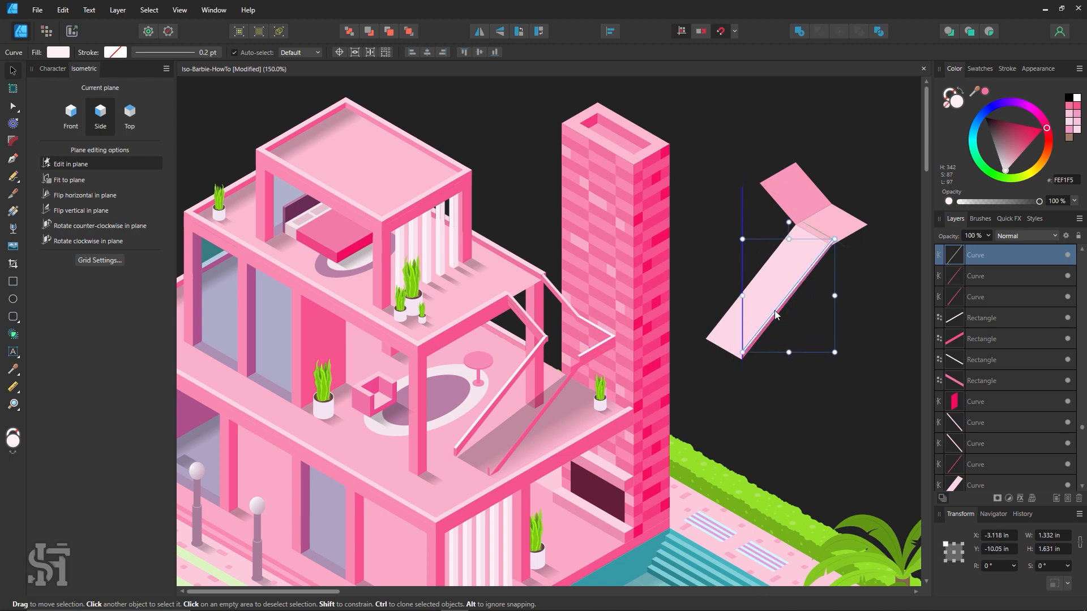
pyautogui.click(792, 382)
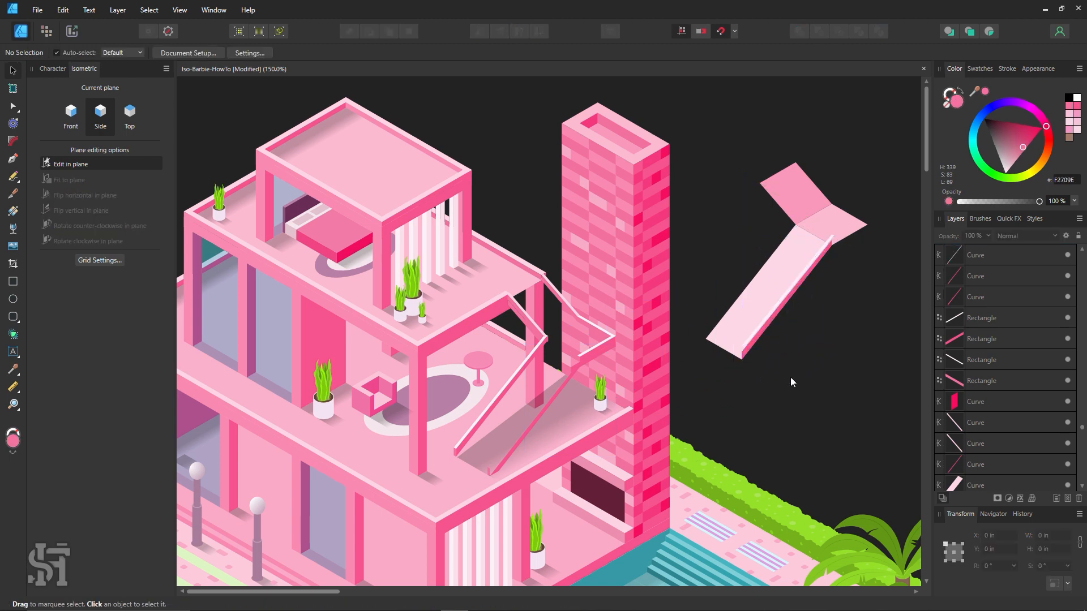
pyautogui.click(759, 323)
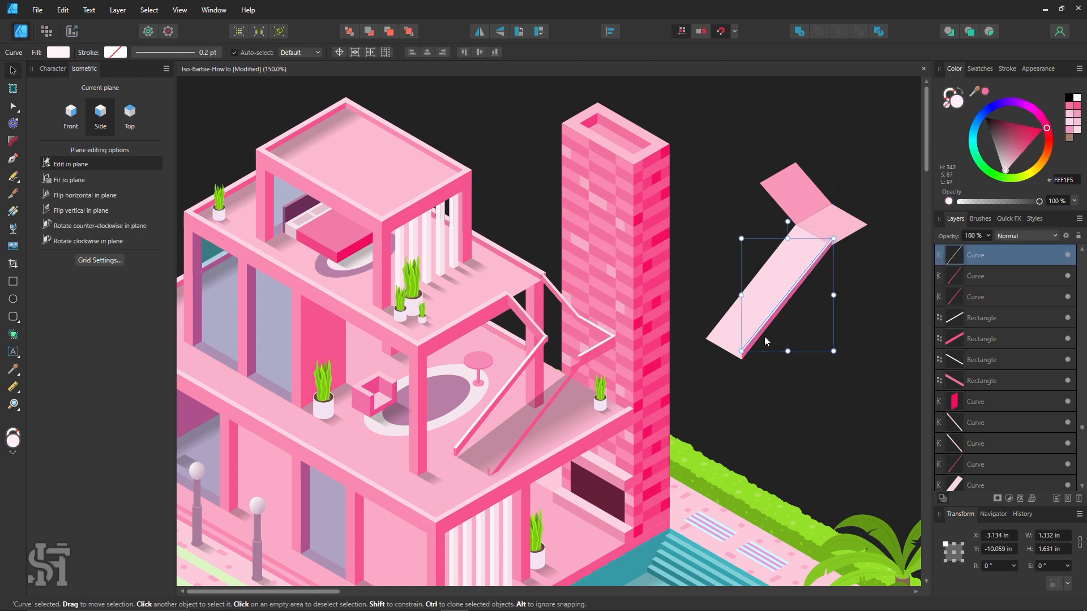
pyautogui.click(714, 365)
# Step: Move the ramp's remaining pink side strip and its small lower end cap onto the detached ramp
pyautogui.moveTo(524, 438); pyautogui.dragTo(778, 327)
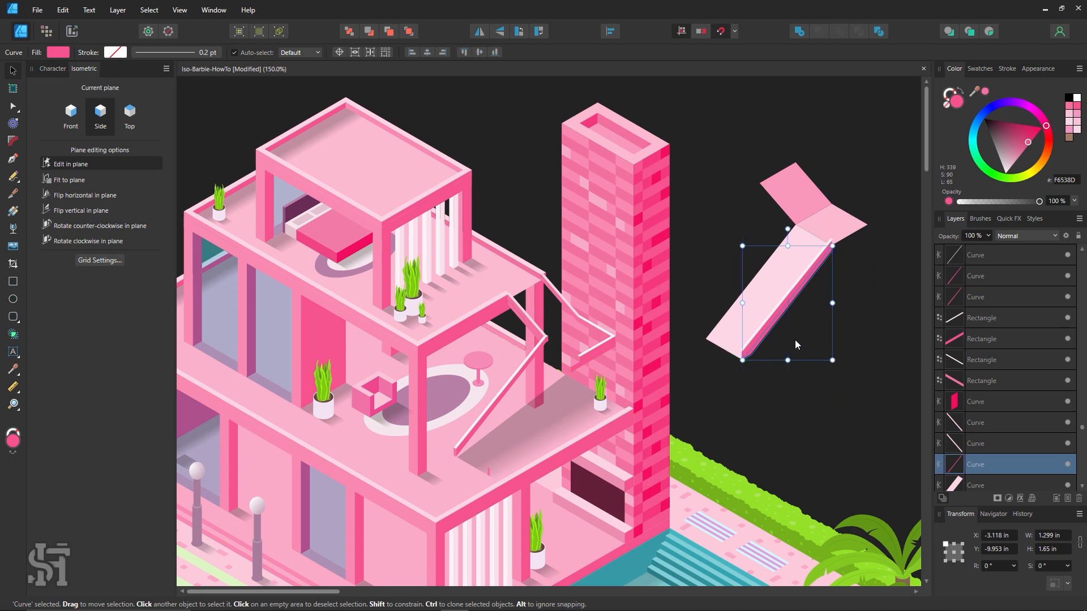
pyautogui.click(745, 388)
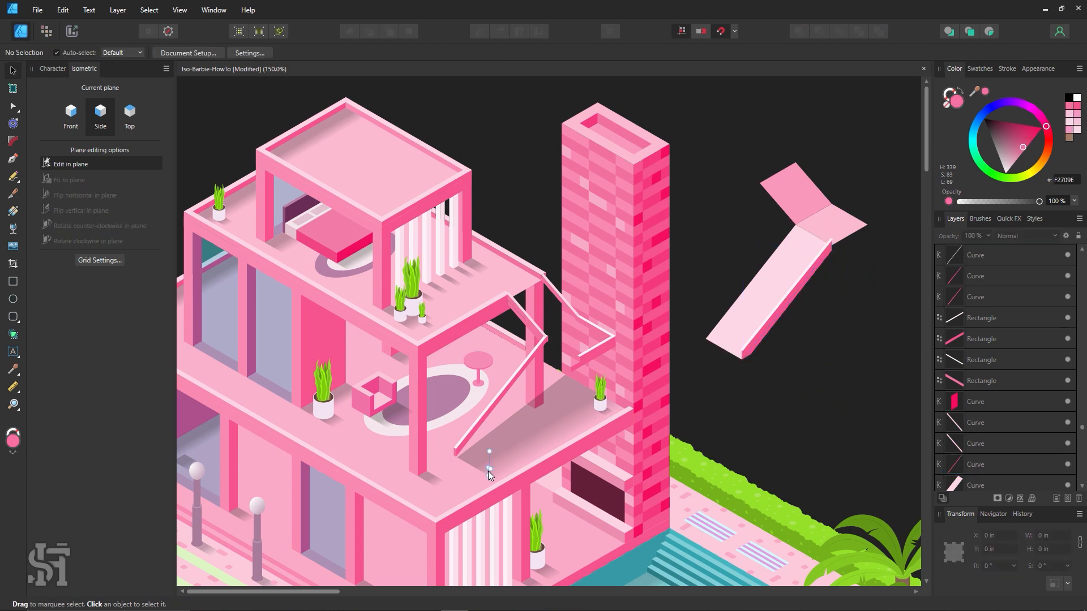
pyautogui.moveTo(488, 471); pyautogui.dragTo(741, 358)
pyautogui.click(761, 398)
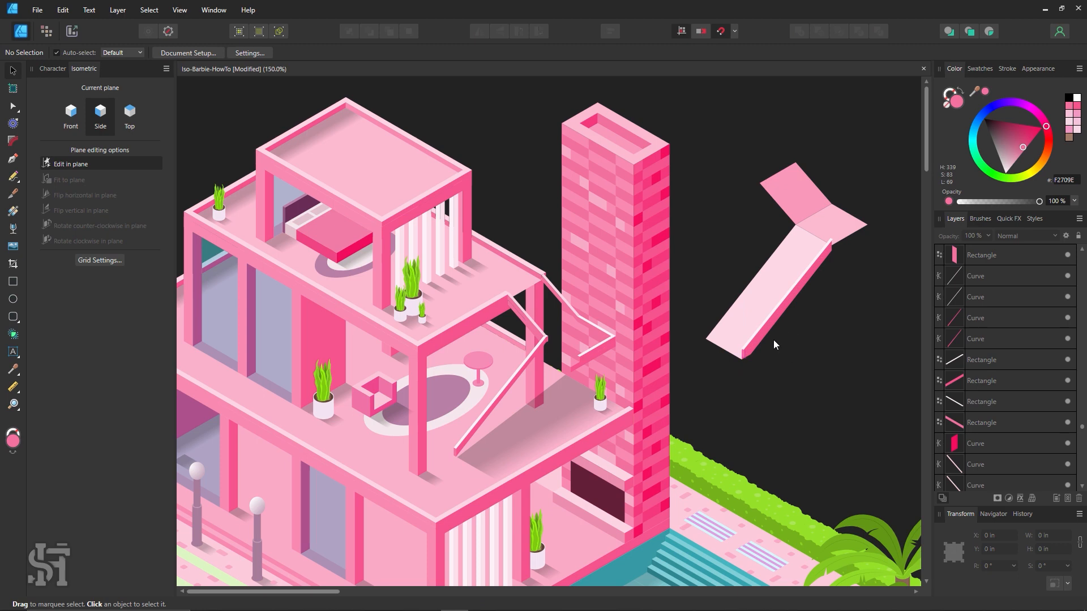
# Step: Pull the dark pink outer side strip away from the detached ramp and place it back along the ramp's edge
pyautogui.click(756, 340)
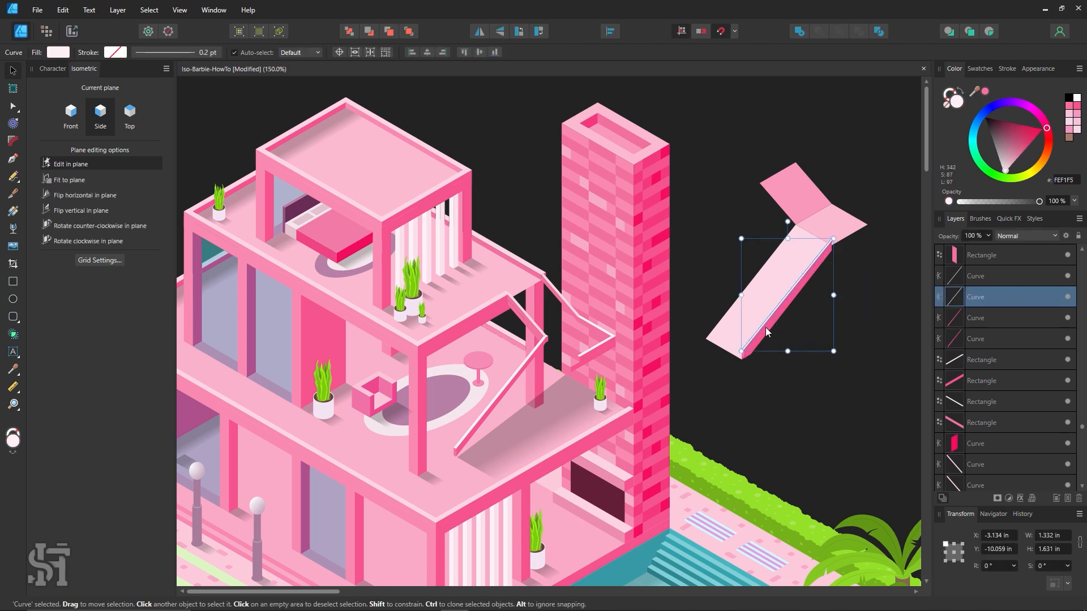
pyautogui.click(775, 331)
pyautogui.moveTo(763, 333); pyautogui.dragTo(787, 384)
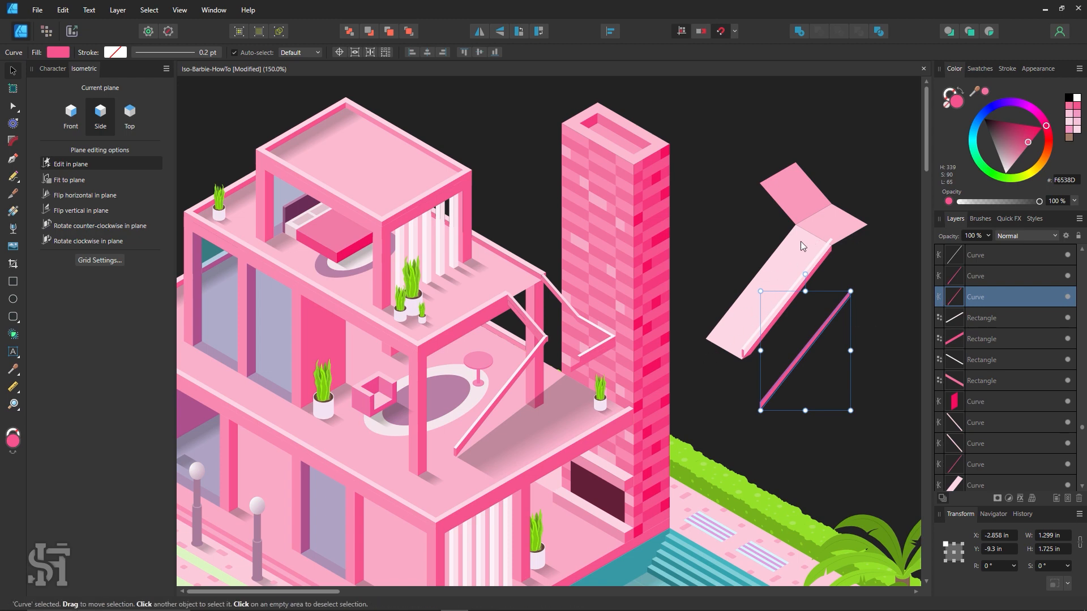
pyautogui.moveTo(803, 365); pyautogui.dragTo(785, 315)
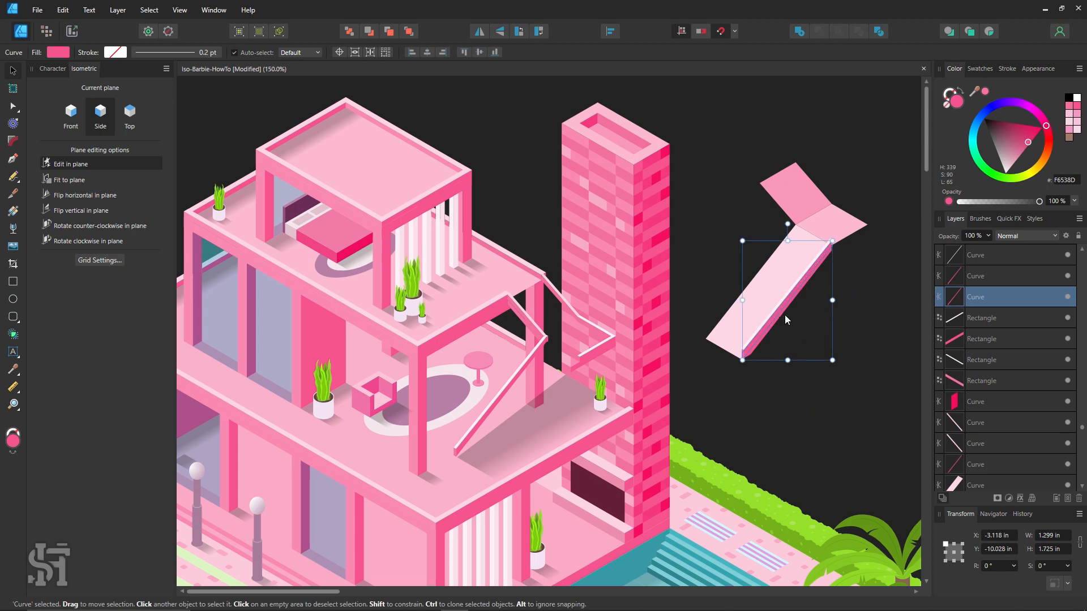
pyautogui.click(812, 438)
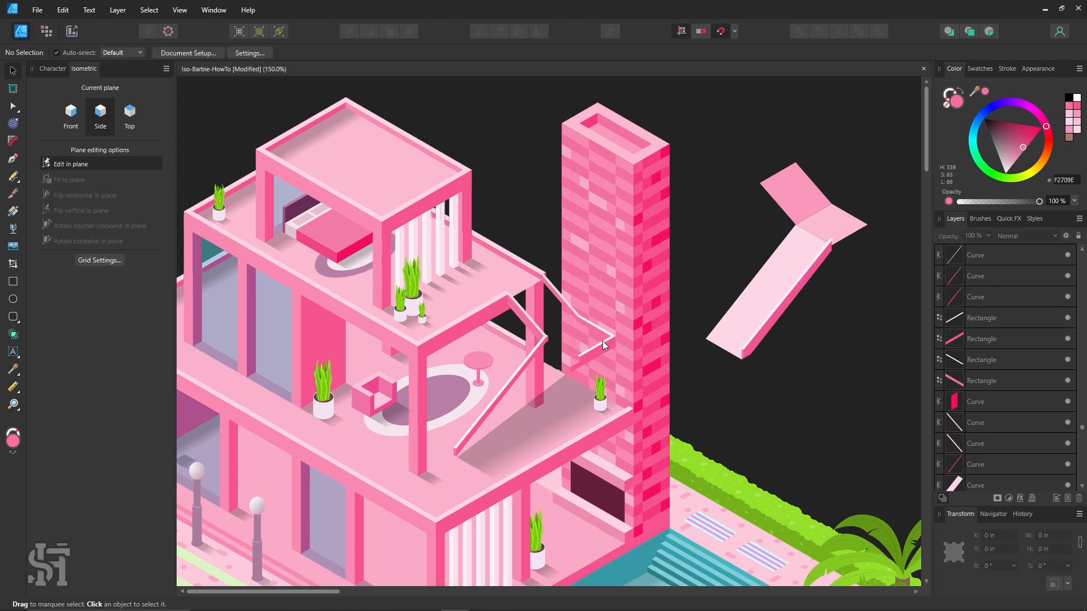
# Step: Move the landing's two white top strips and its pink side strip onto the edges of the detached landing
pyautogui.moveTo(602, 341); pyautogui.dragTo(857, 227)
pyautogui.moveTo(590, 351); pyautogui.dragTo(842, 236)
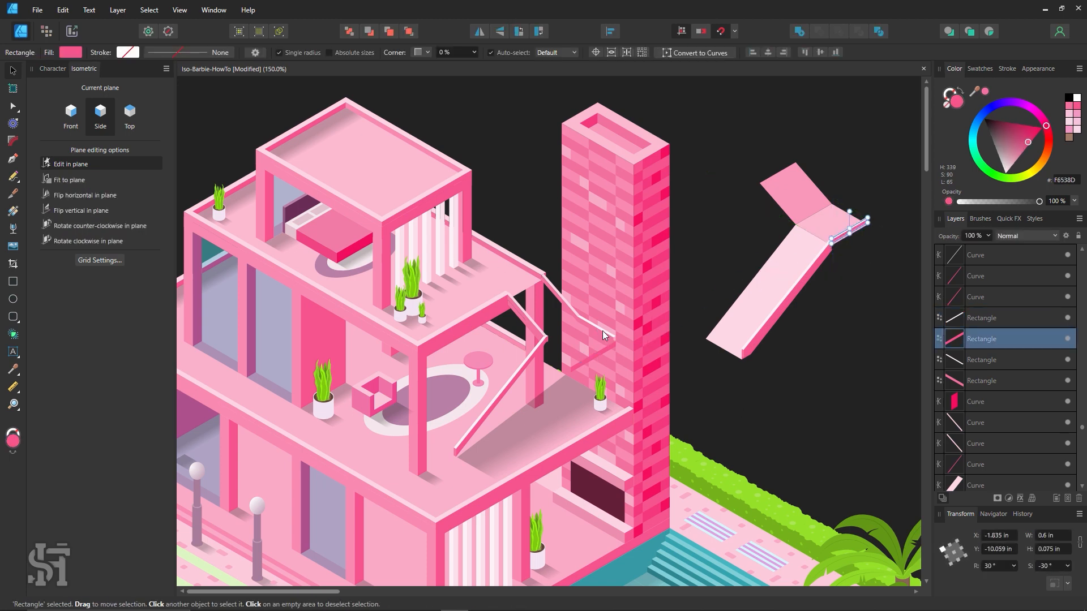
pyautogui.moveTo(604, 332); pyautogui.dragTo(854, 217)
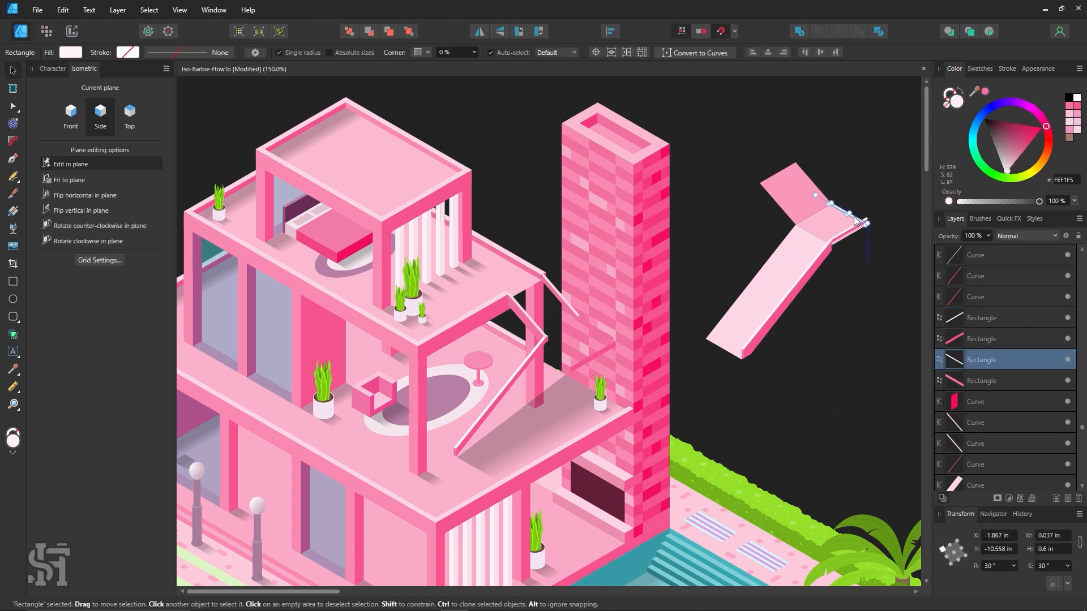
pyautogui.click(833, 272)
# Step: Move the side strips of the upper slope onto the edges of the detached upper slope
pyautogui.moveTo(523, 325); pyautogui.dragTo(778, 213)
pyautogui.moveTo(576, 309); pyautogui.dragTo(809, 187)
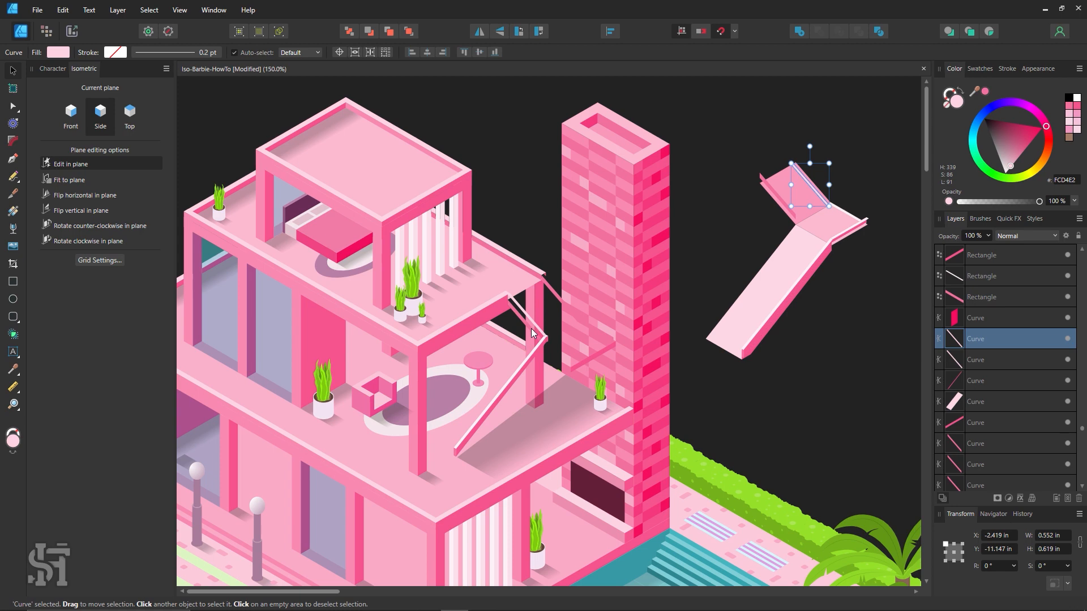
pyautogui.moveTo(534, 333); pyautogui.dragTo(785, 211)
pyautogui.click(780, 359)
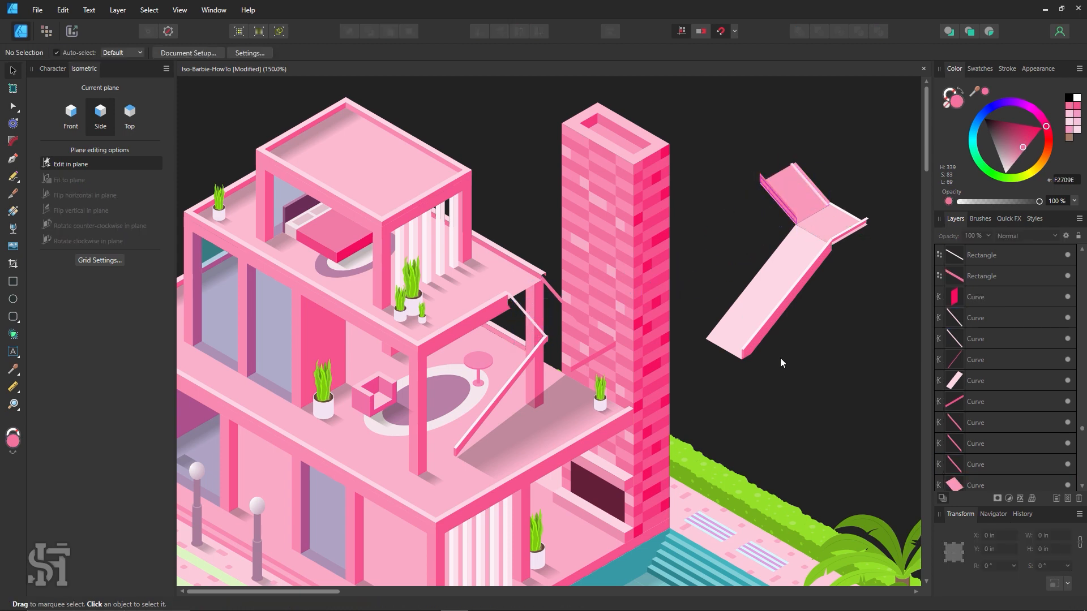
# Step: Undo all moves of the slide's strips and of its upper slope, landing and long ramp surfaces
pyautogui.hotkey('ctrl', 'z')
pyautogui.hotkey('ctrl', 'z')
pyautogui.hotkey('ctrl', 'z')
pyautogui.hotkey('ctrl', 'z')
pyautogui.hotkey('ctrl', 'z')
pyautogui.hotkey('ctrl', 'z')
pyautogui.hotkey('ctrl', 'z')
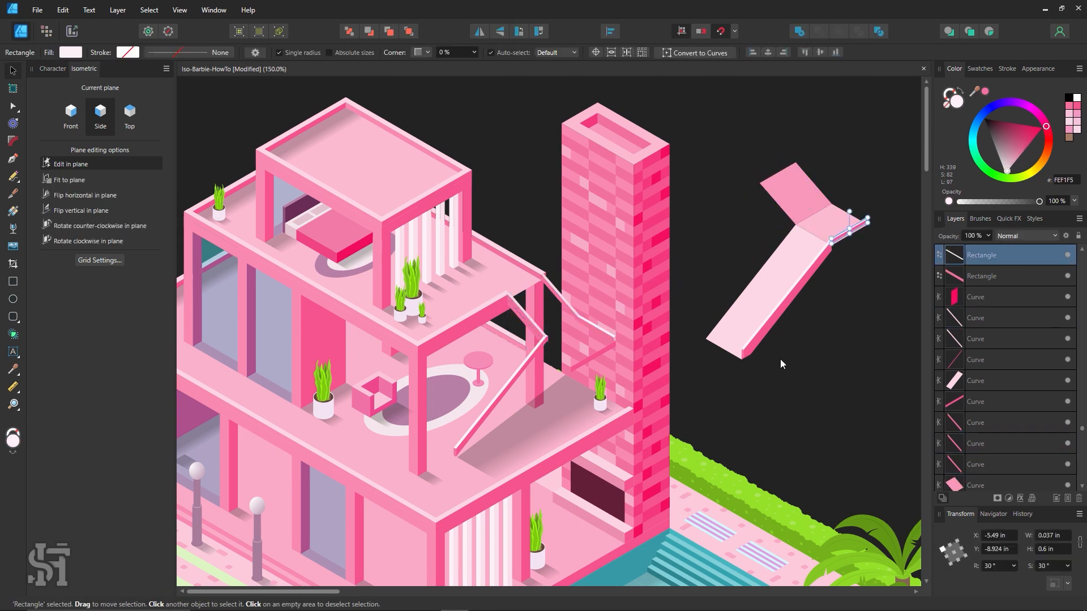
pyautogui.hotkey('ctrl', 'z')
pyautogui.hotkey('ctrl', 'z')
pyautogui.hotkey('ctrl', 'z')
pyautogui.hotkey('ctrl', 'z')
pyautogui.hotkey('ctrl', 'z')
pyautogui.hotkey('ctrl', 'z')
pyautogui.hotkey('ctrl', 'z')
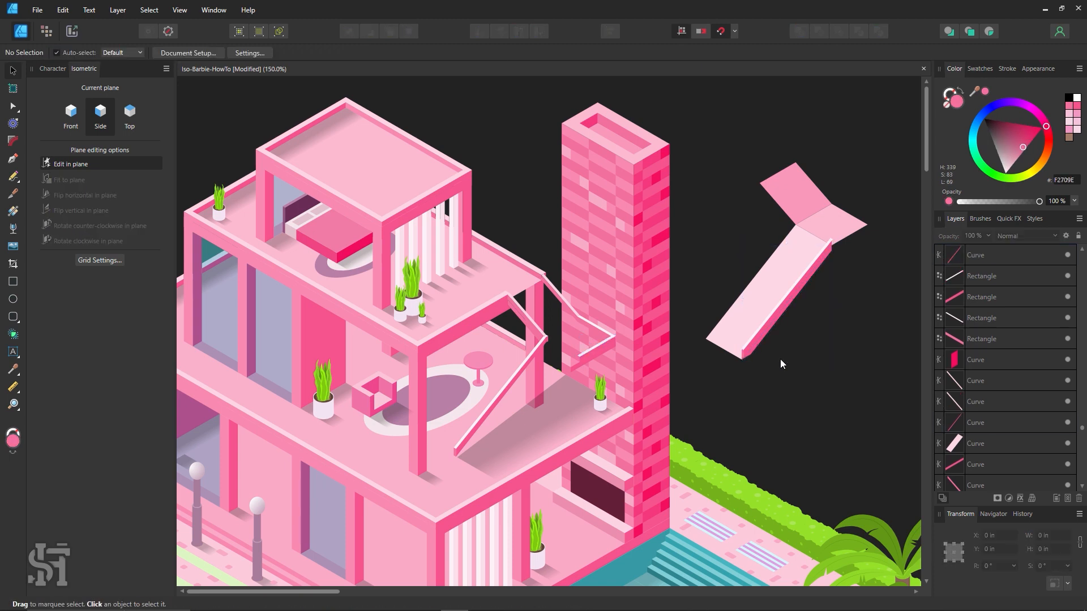
pyautogui.hotkey('ctrl', 'z')
pyautogui.hotkey('ctrl', 'z')
pyautogui.hotkey('ctrl', 'z')
pyautogui.hotkey('ctrl', 'z')
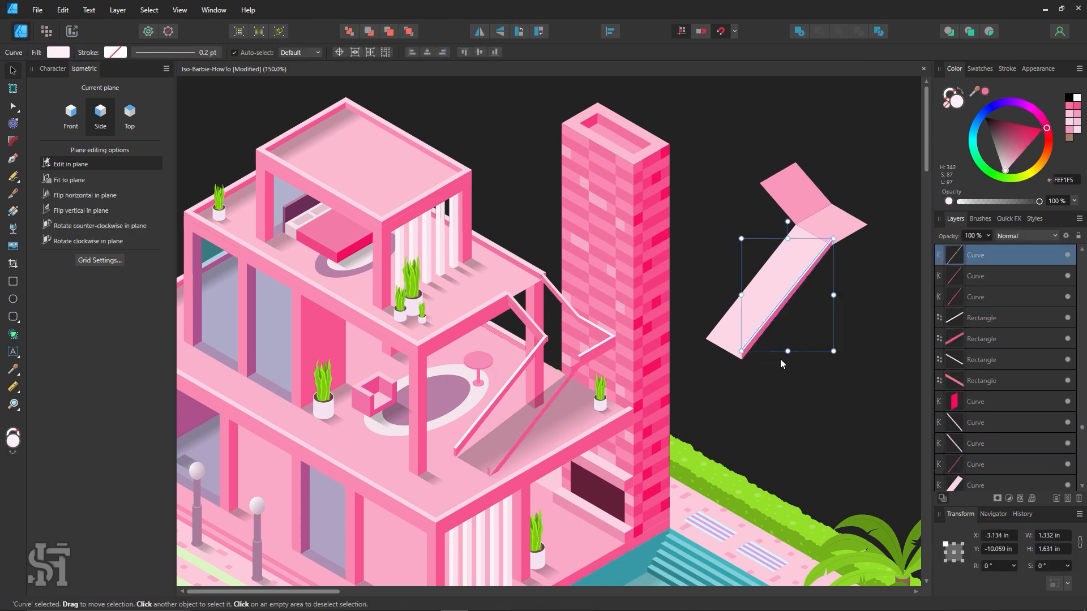
pyautogui.hotkey('ctrl', 'z')
pyautogui.hotkey('ctrl', 'z')
pyautogui.hotkey('ctrl', 'z')
pyautogui.hotkey('ctrl', 'z')
pyautogui.hotkey('ctrl', 'z')
pyautogui.hotkey('ctrl', 'z')
pyautogui.hotkey('ctrl', 'z')
pyautogui.hotkey('ctrl', 'z')
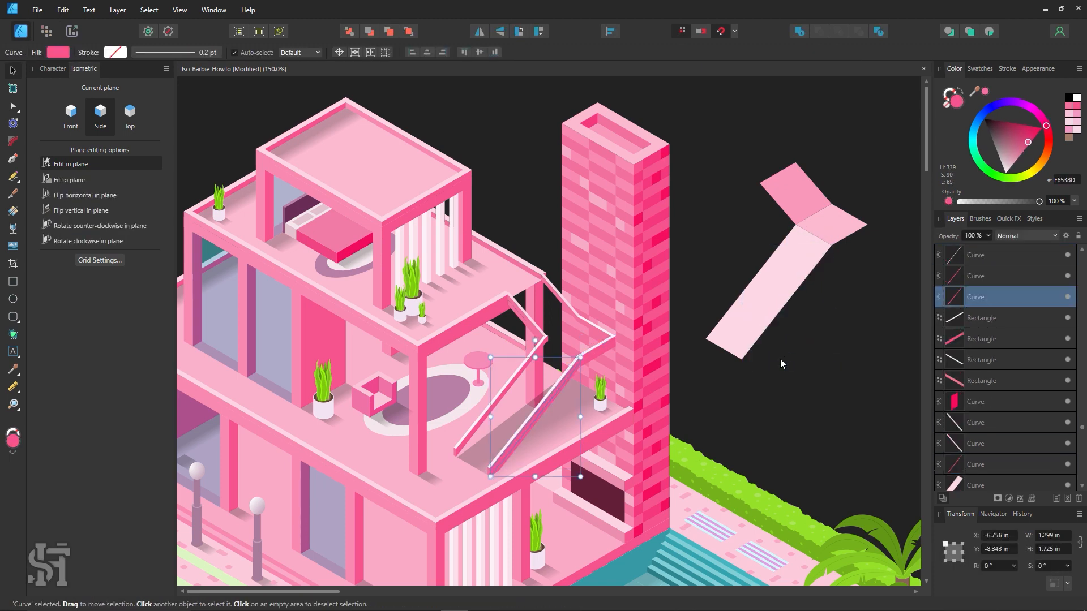
pyautogui.hotkey('ctrl', 'z')
pyautogui.hotkey('ctrl', 'z')
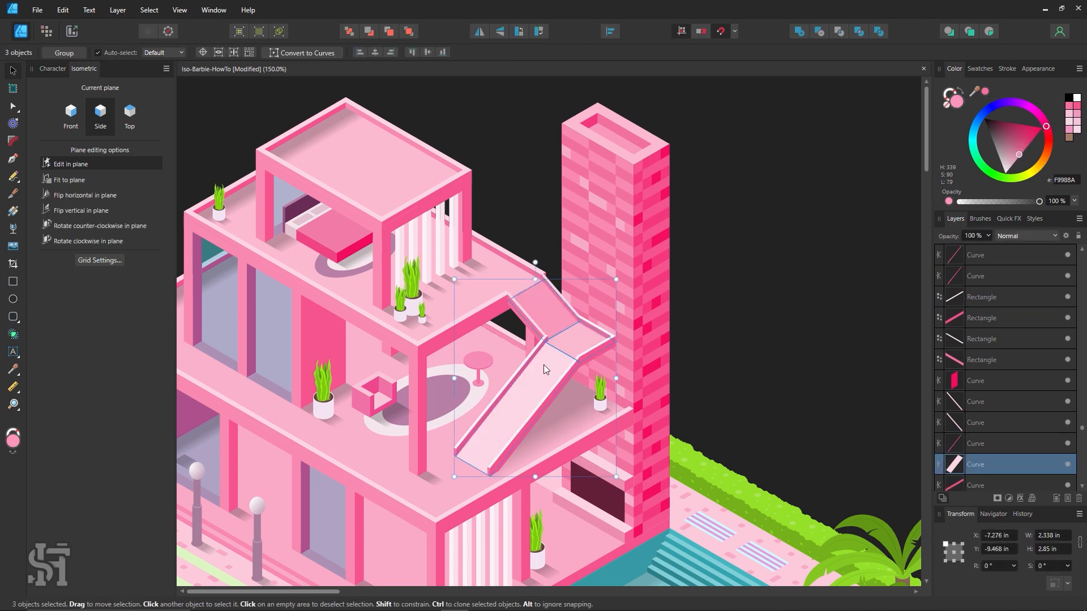
# Step: Try moving the slide's three surfaces together beside the chimney again, and undo the move
pyautogui.moveTo(545, 366); pyautogui.dragTo(788, 282)
pyautogui.hotkey('ctrl', 'z')
pyautogui.click(732, 303)
# Step: Examine the slide on the second copy of the dollhouse at 75%, inspecting its upper edging and long ramp surface
pyautogui.press('z')
pyautogui.keyDown('alt'); pyautogui.click(732, 304); pyautogui.keyUp('alt')
pyautogui.keyDown('alt'); pyautogui.click(732, 304); pyautogui.keyUp('alt')
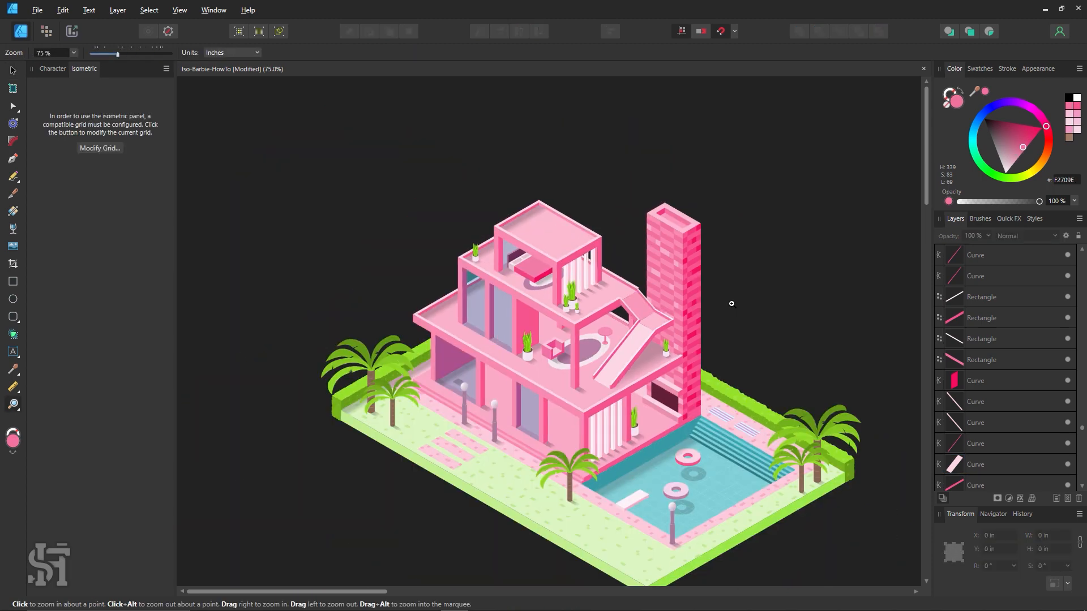
pyautogui.press('space')
pyautogui.moveTo(781, 250); pyautogui.dragTo(407, 344)
pyautogui.moveTo(645, 283); pyautogui.dragTo(411, 235)
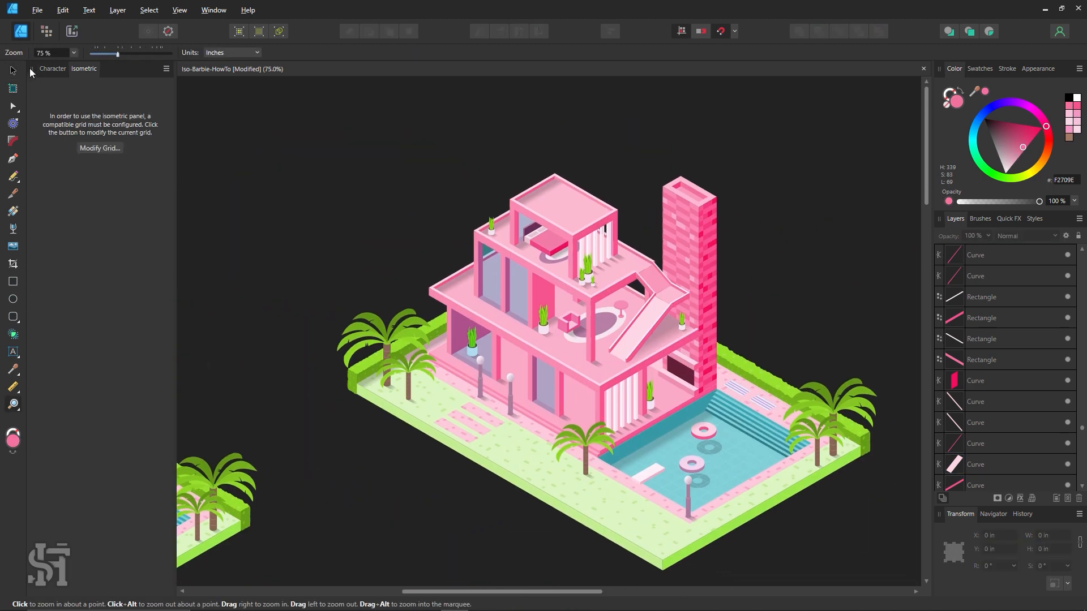
pyautogui.press('v')
pyautogui.click(664, 296)
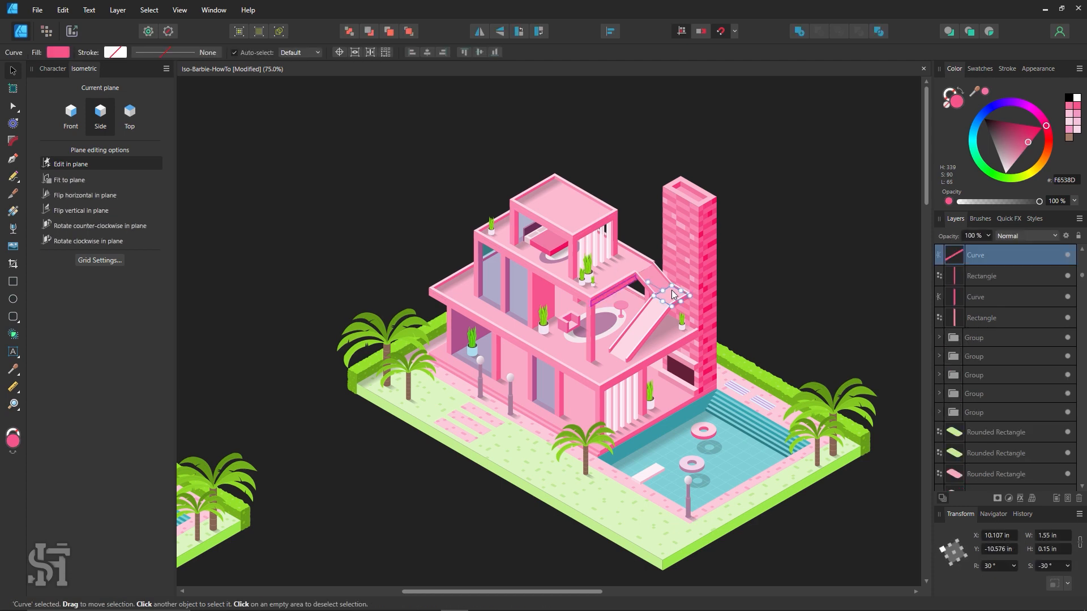
pyautogui.click(646, 339)
pyautogui.click(808, 324)
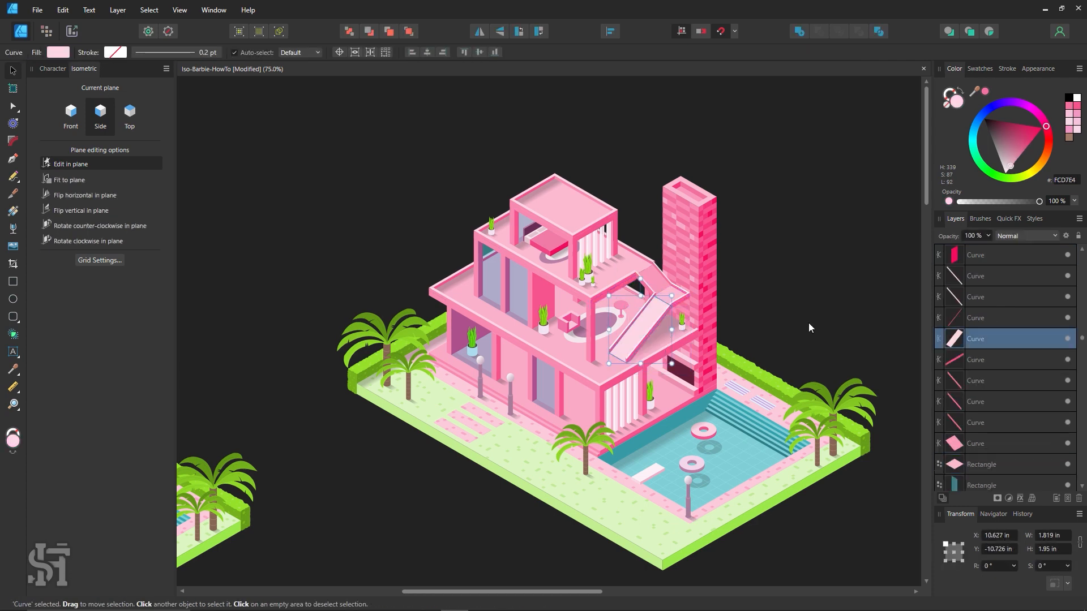
# Step: Return to the first dollhouse and view the whole house with its slide, chimney and pool
pyautogui.press('space')
pyautogui.moveTo(450, 402); pyautogui.dragTo(743, 282)
pyautogui.moveTo(491, 393); pyautogui.dragTo(746, 343)
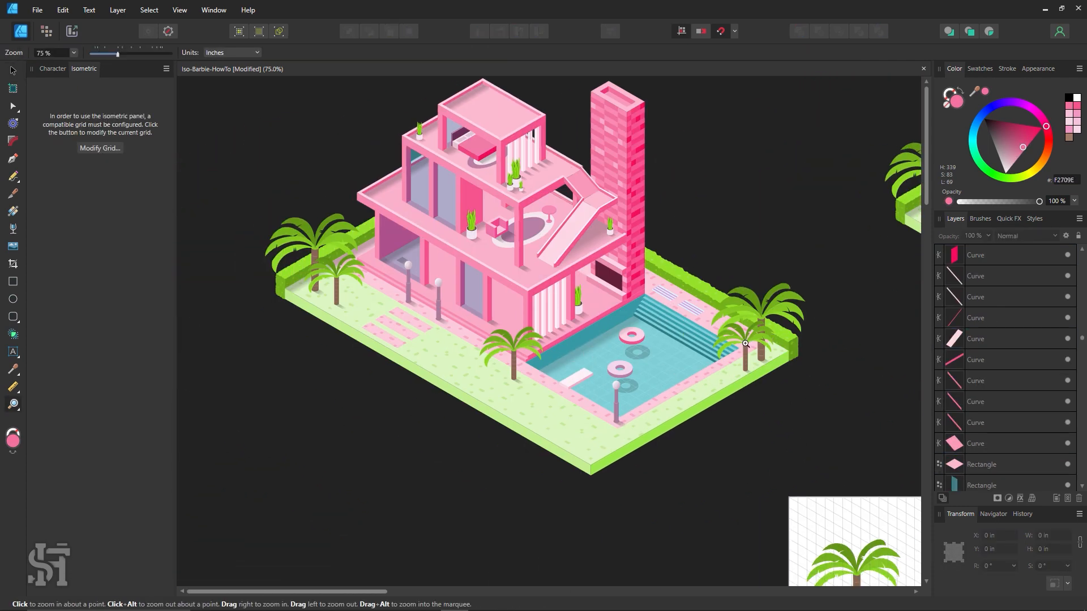
pyautogui.press('space')
pyautogui.moveTo(536, 265); pyautogui.dragTo(580, 318)
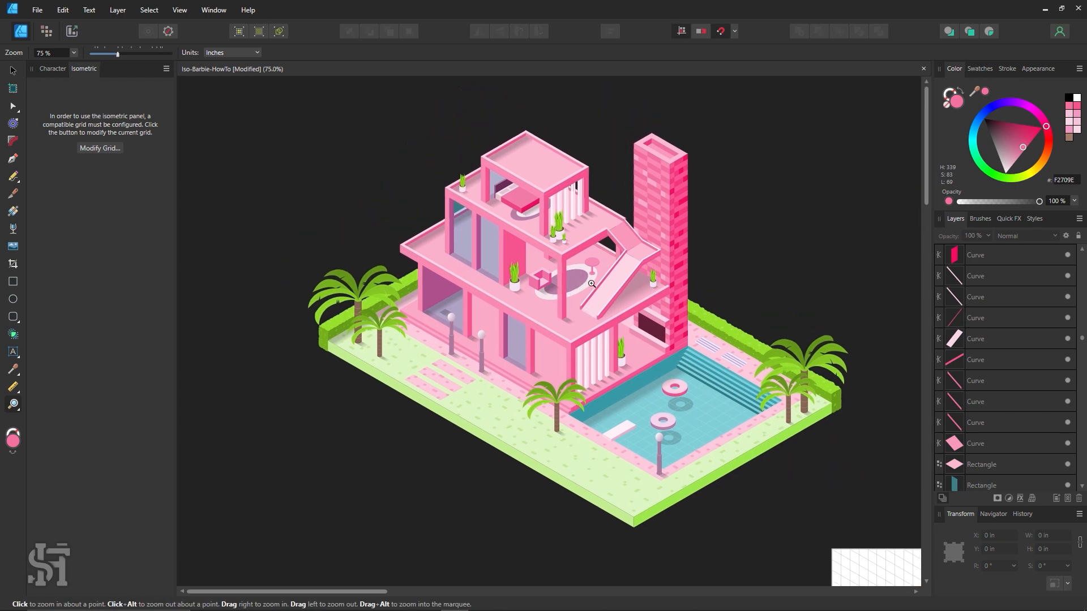
pyautogui.moveTo(613, 282); pyautogui.dragTo(636, 306)
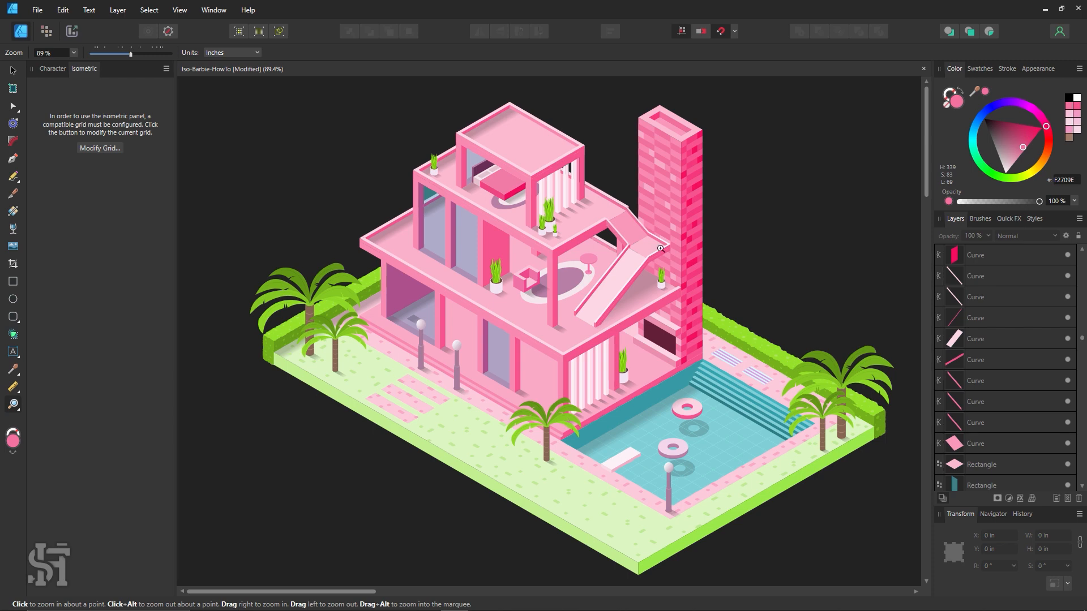
# Step: Look over the spare parts, including the curved slide piece, and the earlier house on the gridded artboard
pyautogui.keyDown('alt'); pyautogui.click(724, 412); pyautogui.keyUp('alt')
pyautogui.keyDown('alt'); pyautogui.click(724, 413); pyautogui.keyUp('alt')
pyautogui.moveTo(752, 403); pyautogui.dragTo(464, 345)
pyautogui.moveTo(812, 491); pyautogui.dragTo(906, 498)
pyautogui.moveTo(592, 385); pyautogui.dragTo(821, 430)
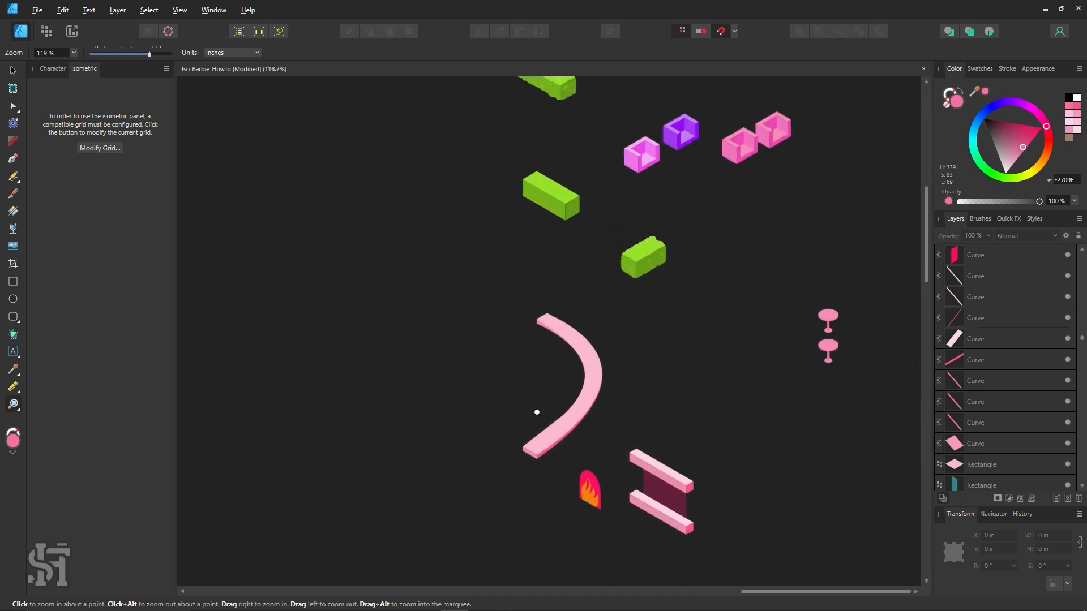
pyautogui.keyDown('alt'); pyautogui.click(510, 271); pyautogui.keyUp('alt')
pyautogui.keyDown('alt'); pyautogui.click(509, 271); pyautogui.keyUp('alt')
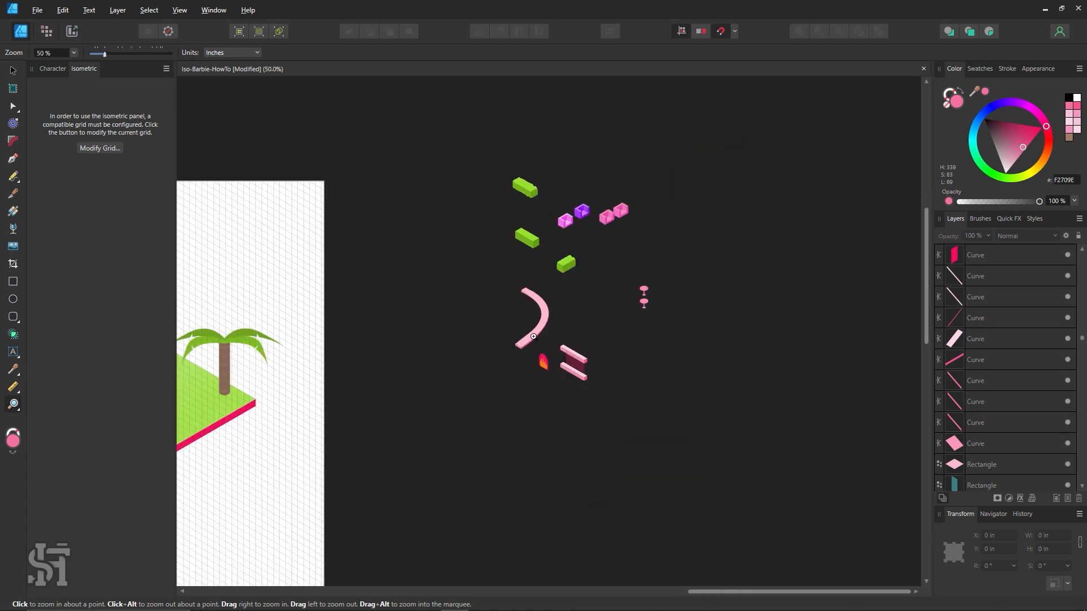
pyautogui.moveTo(431, 260); pyautogui.dragTo(670, 247)
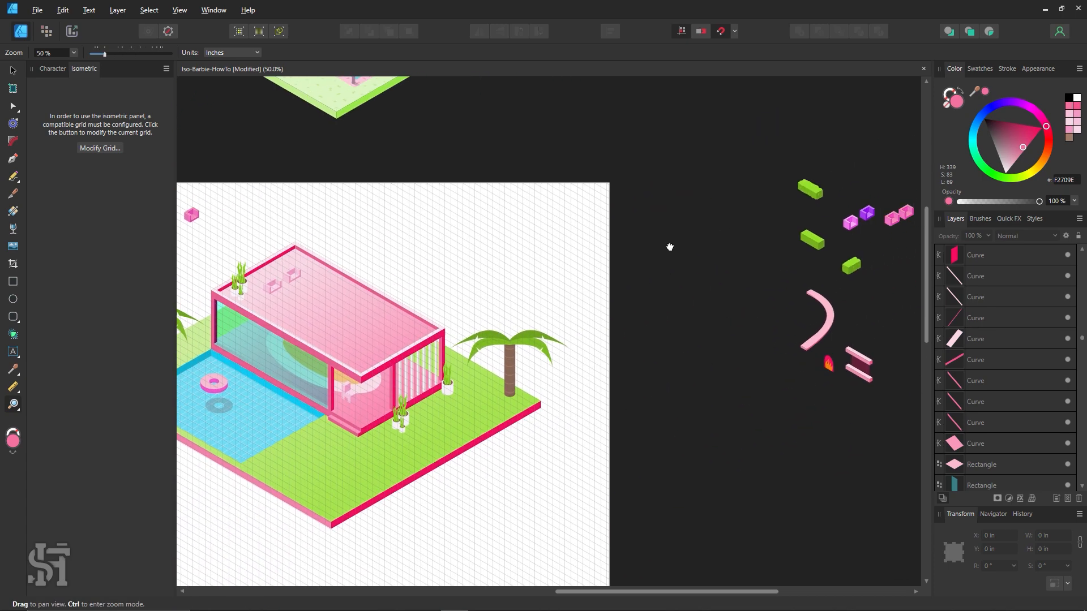
pyautogui.moveTo(439, 189); pyautogui.dragTo(520, 221)
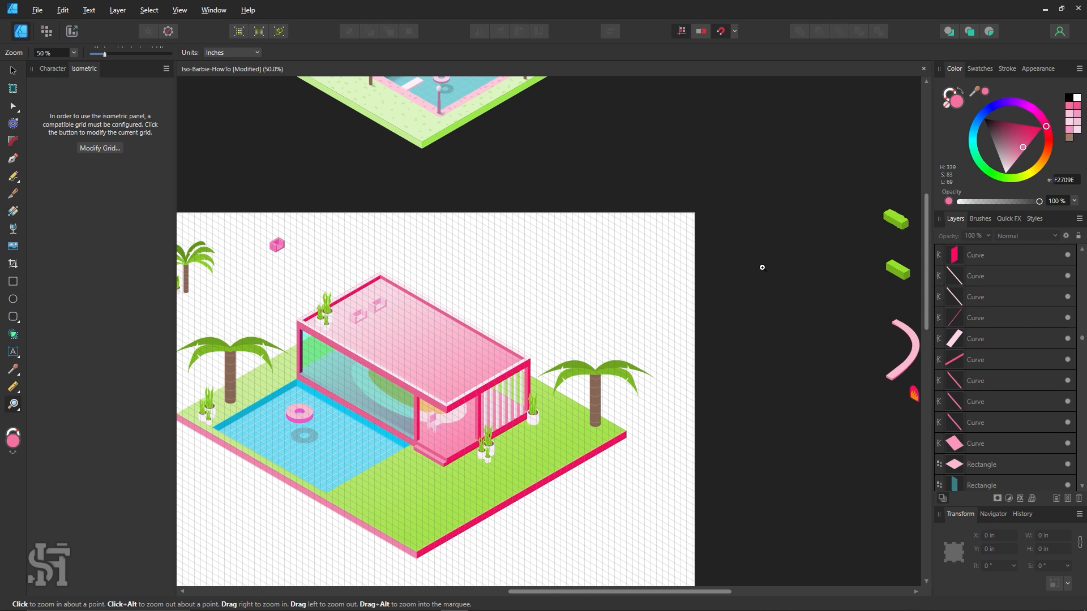
pyautogui.moveTo(388, 182); pyautogui.dragTo(577, 298)
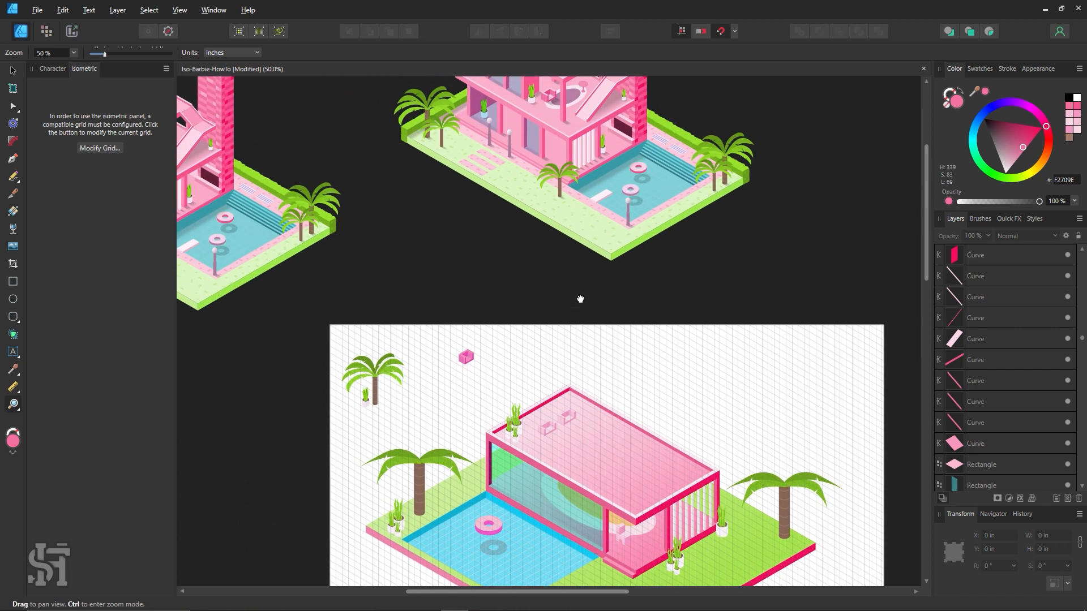
pyautogui.moveTo(449, 233); pyautogui.dragTo(704, 297)
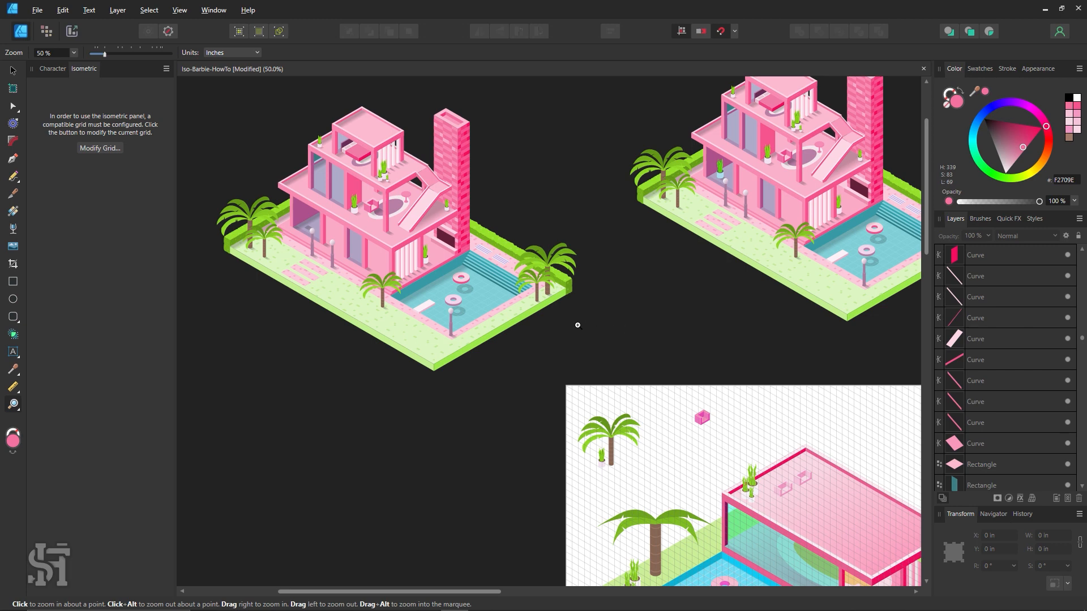
# Step: Ungroup the striped poolside towel nearest the chimney on the first dollhouse
pyautogui.moveTo(476, 228); pyautogui.dragTo(617, 283)
pyautogui.moveTo(479, 317); pyautogui.dragTo(619, 418)
pyautogui.scroll(2, 585, 342)
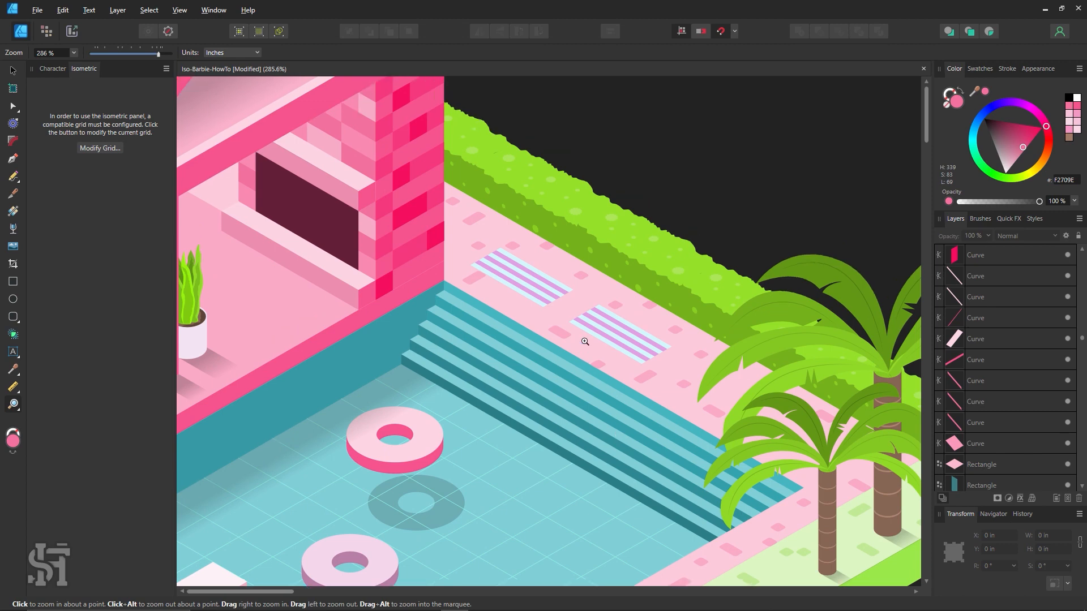
pyautogui.press('space')
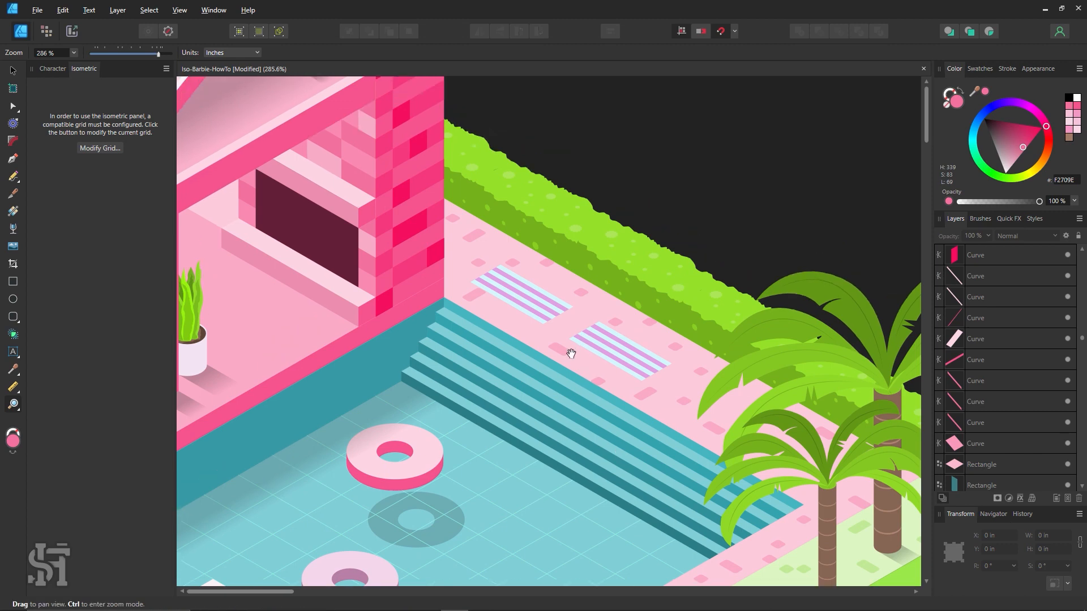
pyautogui.moveTo(571, 352); pyautogui.dragTo(499, 380)
pyautogui.click(12, 71)
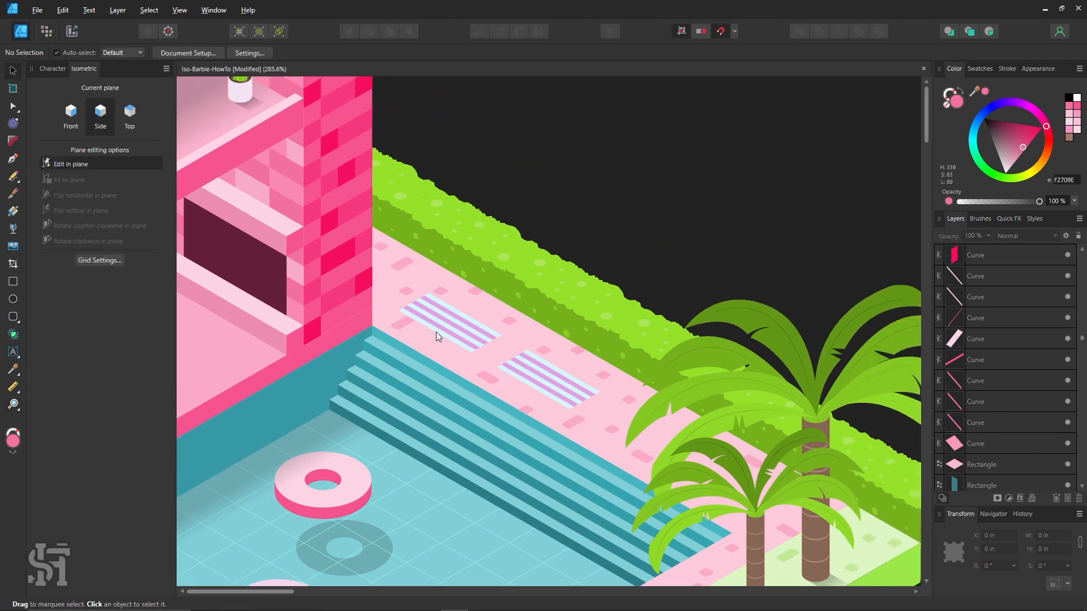
pyautogui.click(436, 332)
pyautogui.click(471, 331)
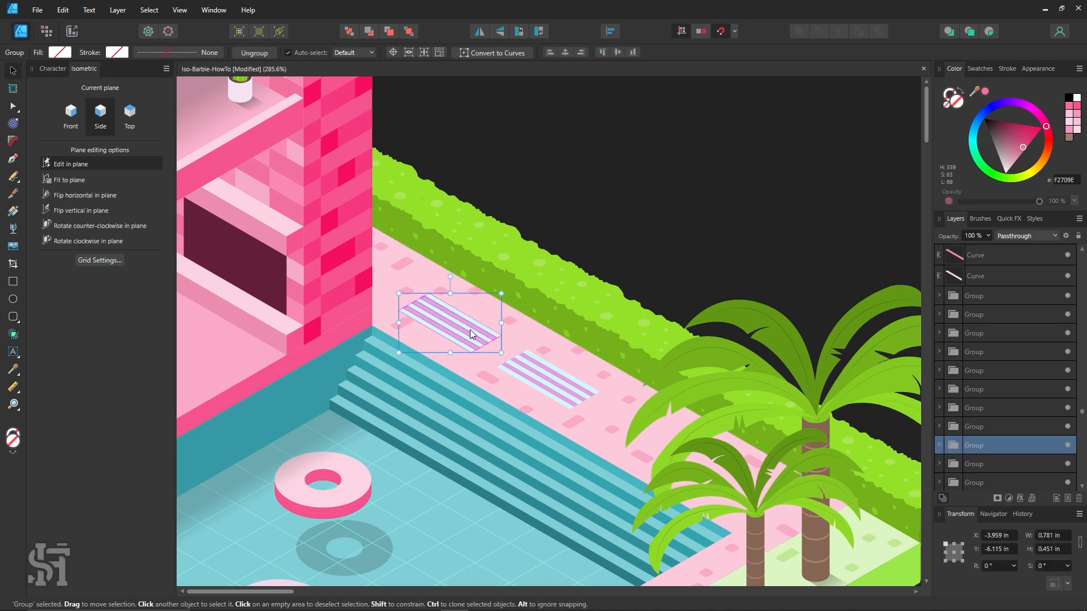
pyautogui.click(637, 217)
# Step: Try pulling the towel's pale blue base and purple stripes apart, and undo the moves
pyautogui.click(481, 332)
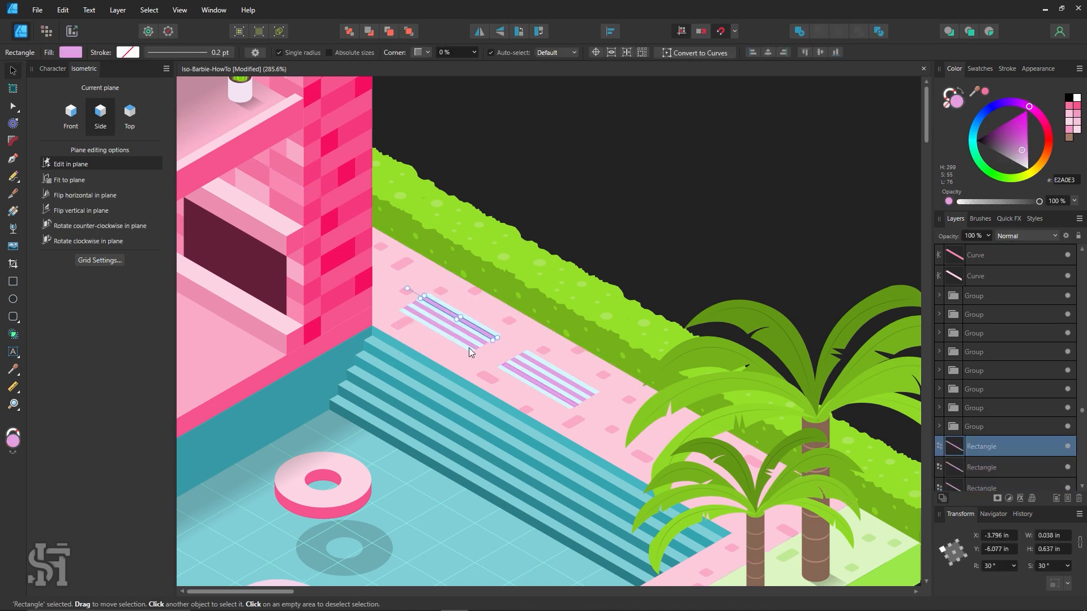
pyautogui.moveTo(469, 347); pyautogui.dragTo(448, 386)
pyautogui.hotkey('ctrl', 'z')
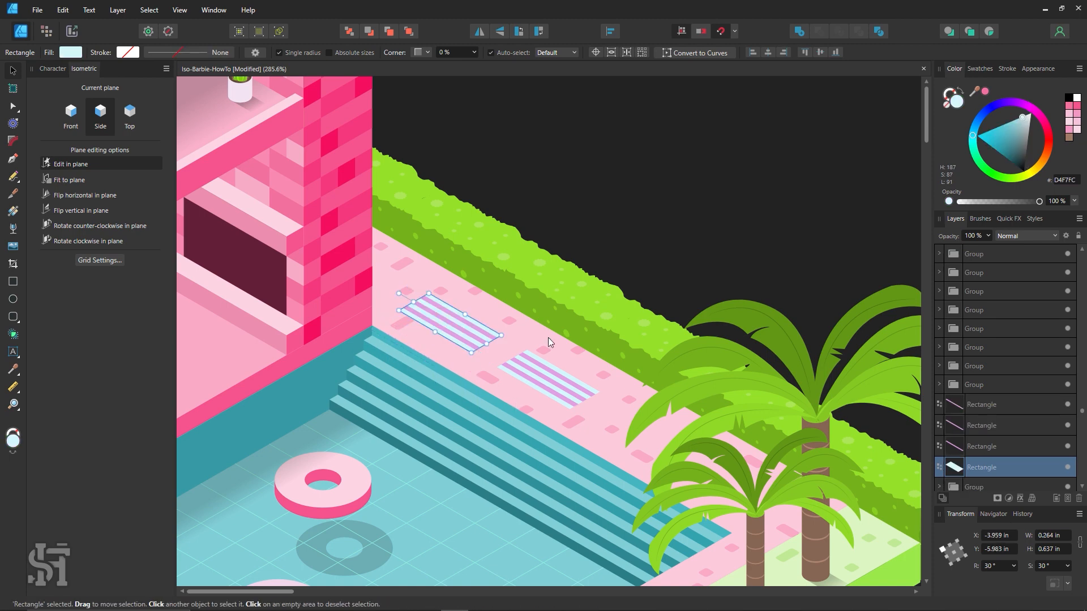
pyautogui.hotkey('ctrl', 'd')
pyautogui.click(484, 333)
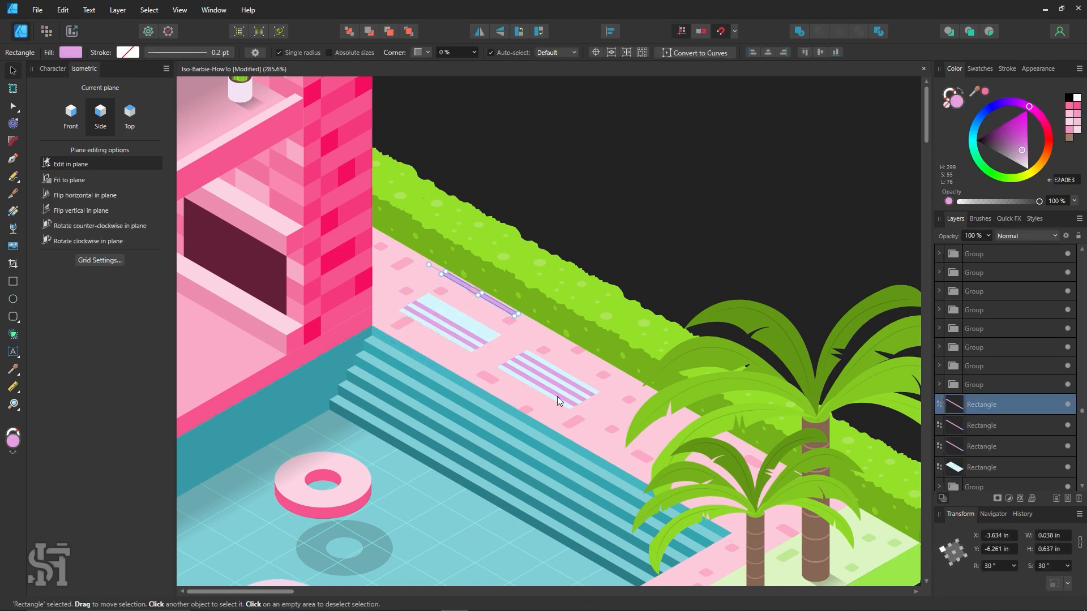
pyautogui.click(691, 169)
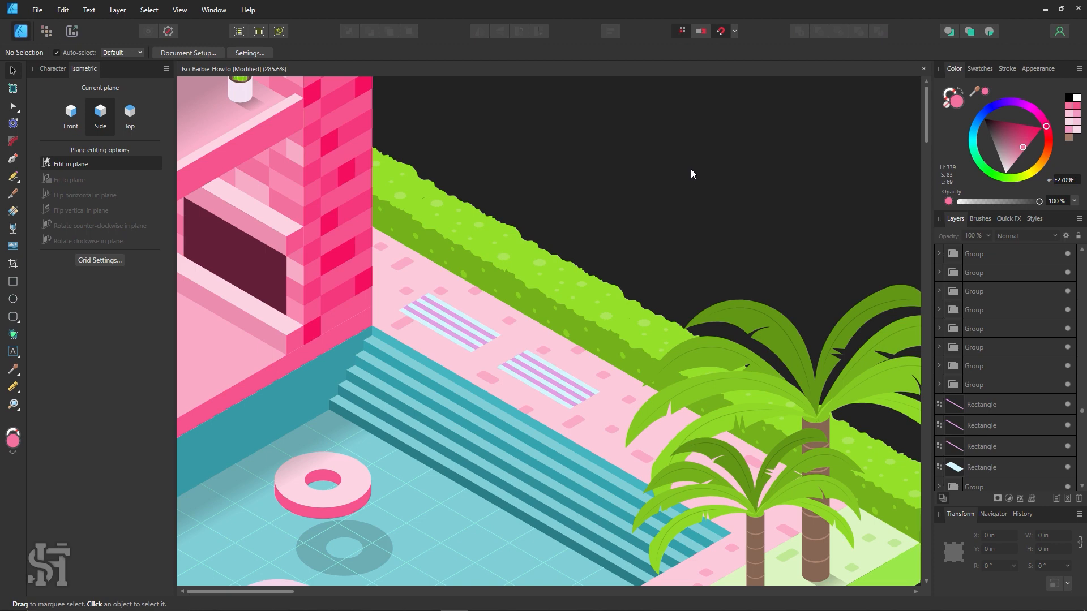
# Step: Examine the hedge behind the pool, and find the spare green hedge blocks outside the gridded artboard
pyautogui.press('z')
pyautogui.keyDown('alt'); pyautogui.click(493, 393); pyautogui.keyUp('alt')
pyautogui.keyDown('alt'); pyautogui.click(493, 393); pyautogui.keyUp('alt')
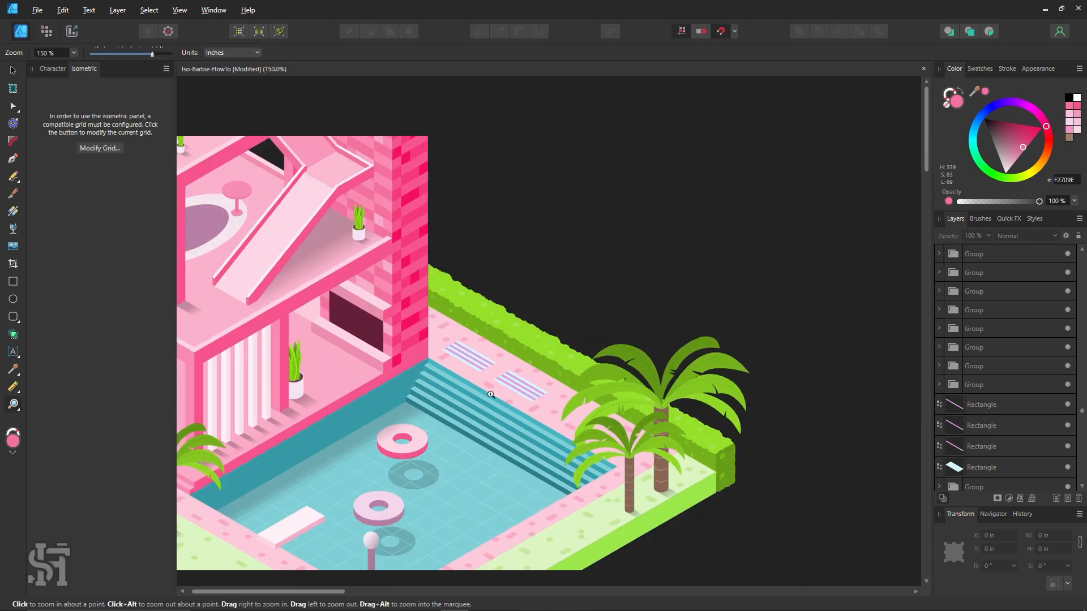
pyautogui.scroll(-2, 493, 393)
pyautogui.click(14, 70)
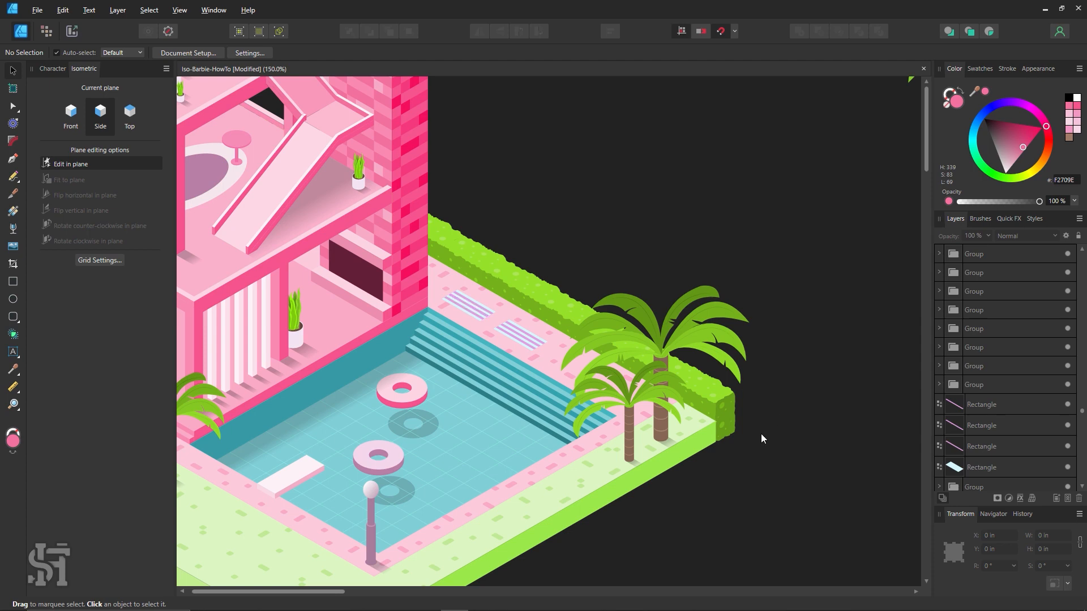
pyautogui.moveTo(729, 416); pyautogui.dragTo(302, 272)
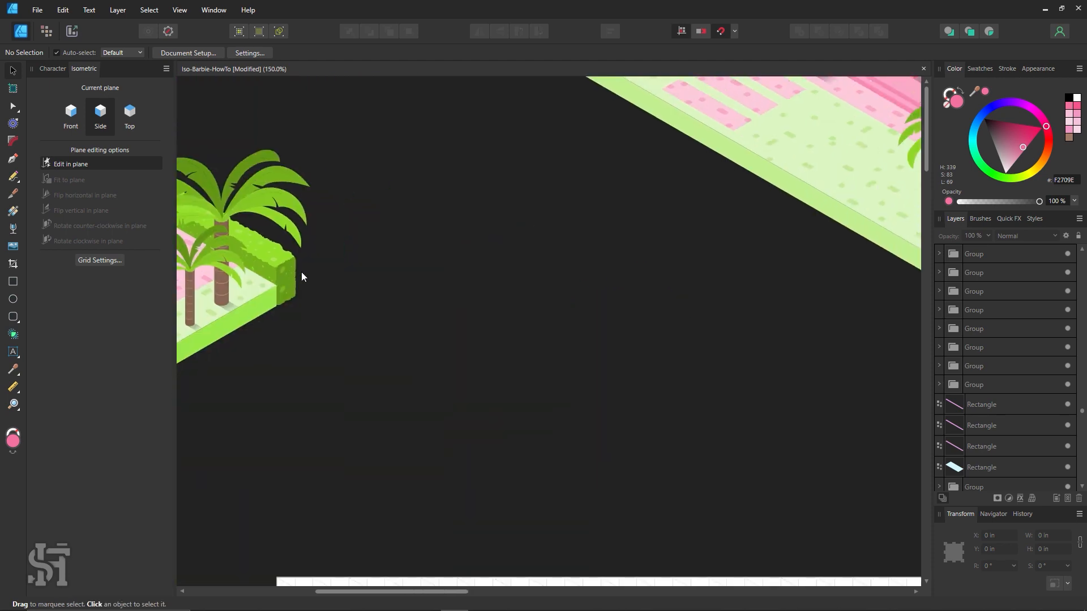
pyautogui.scroll(-1, 422, 302)
pyautogui.press('z')
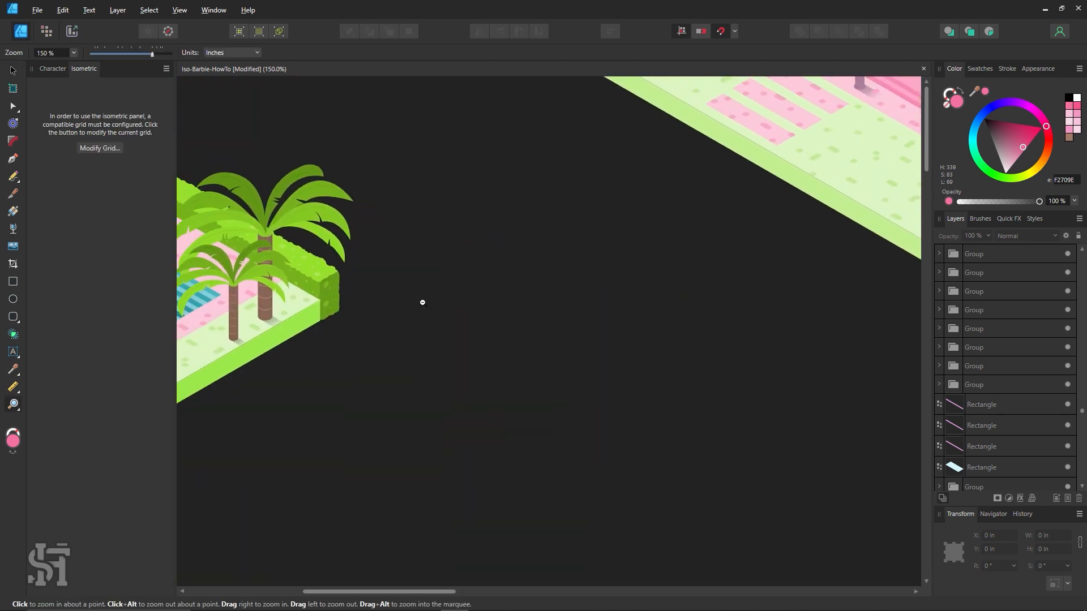
pyautogui.keyDown('alt'); pyautogui.click(422, 302); pyautogui.keyUp('alt')
pyautogui.keyDown('alt'); pyautogui.click(422, 302); pyautogui.keyUp('alt')
pyautogui.moveTo(576, 301); pyautogui.dragTo(444, 321)
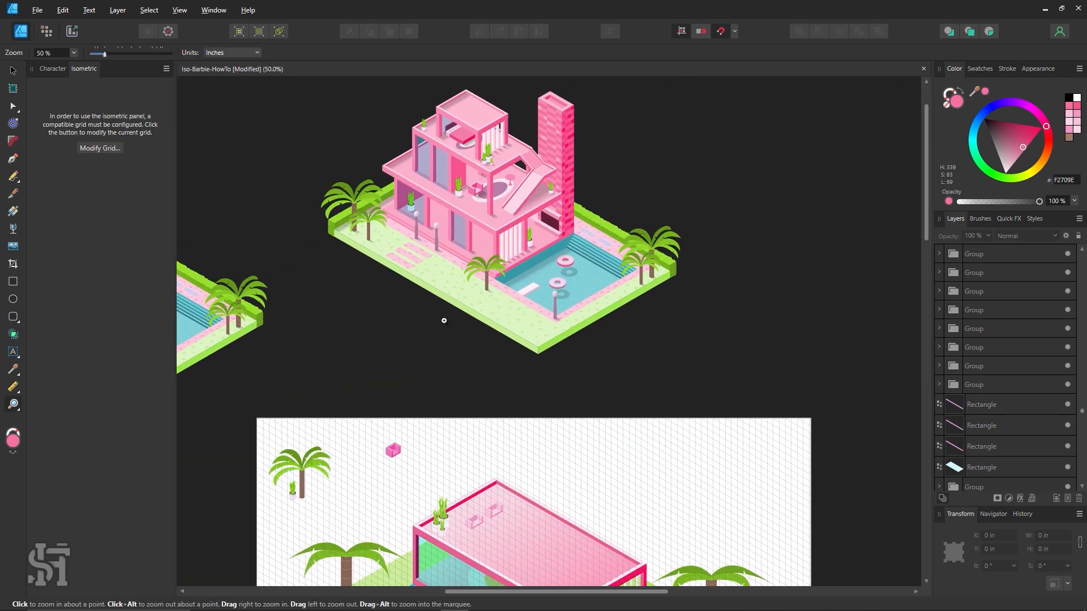
pyautogui.press('space')
pyautogui.moveTo(492, 378); pyautogui.dragTo(701, 320)
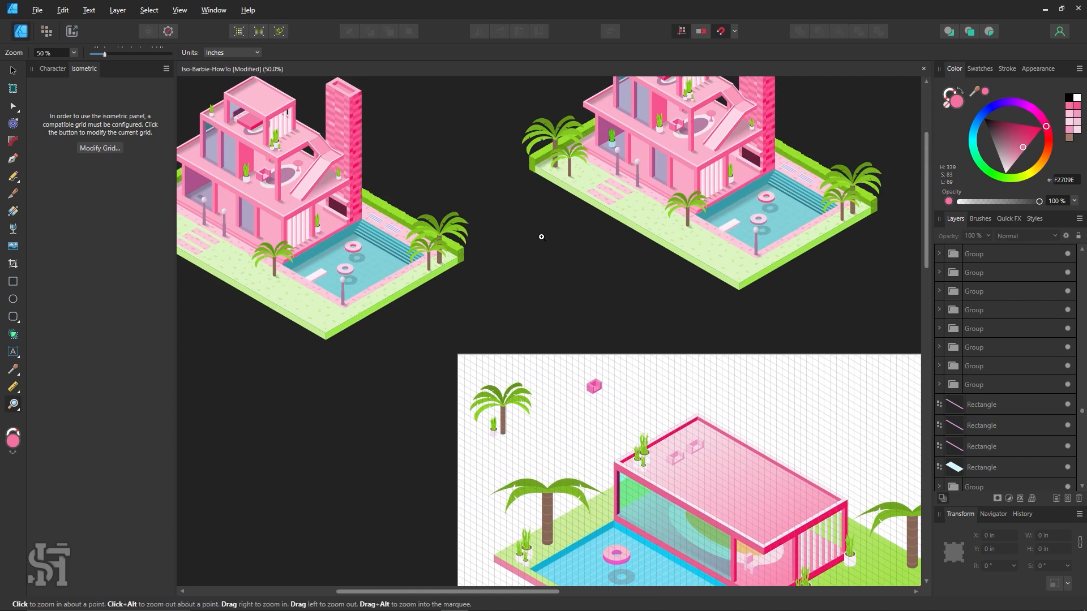
pyautogui.press('space')
pyautogui.moveTo(666, 273); pyautogui.dragTo(272, 311)
pyautogui.moveTo(906, 297); pyautogui.dragTo(686, 318)
pyautogui.moveTo(640, 437); pyautogui.dragTo(687, 393)
pyautogui.moveTo(525, 305); pyautogui.dragTo(657, 386)
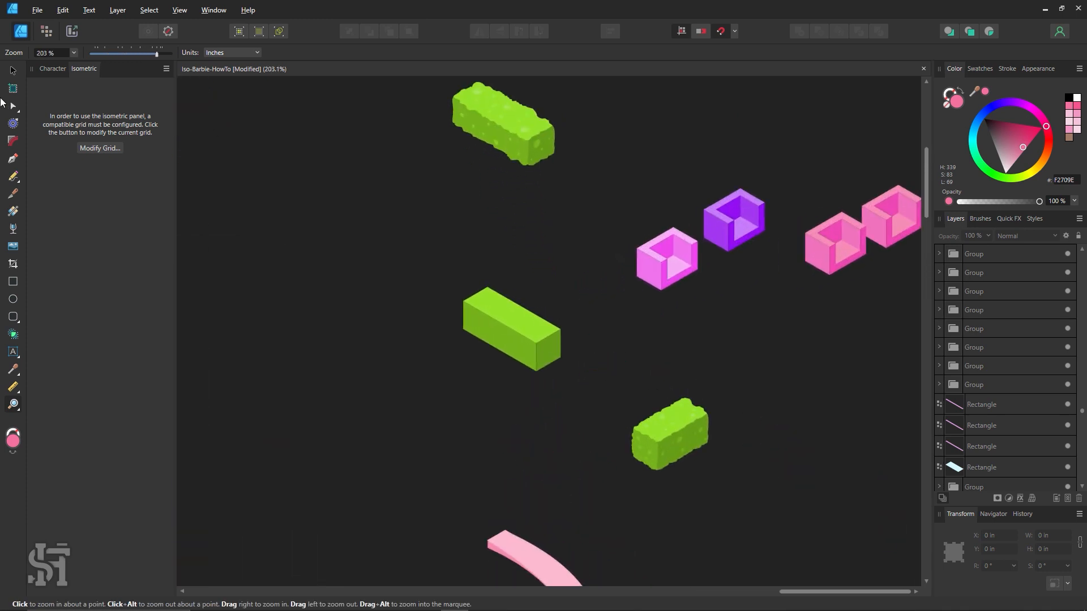
# Step: Copy the plain green box's three faces onto the gridded artboard above the palm tree, and make Front the current isometric plane
pyautogui.click(10, 72)
pyautogui.click(506, 339)
pyautogui.moveTo(577, 271); pyautogui.dragTo(399, 420)
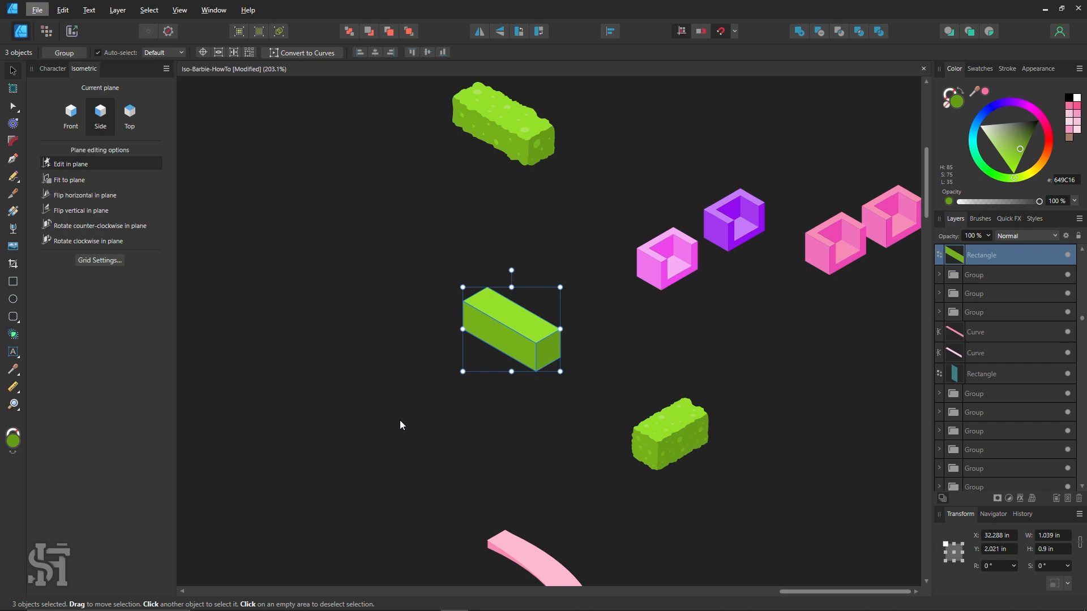
pyautogui.click(389, 423)
pyautogui.press('space')
pyautogui.moveTo(374, 427); pyautogui.dragTo(578, 301)
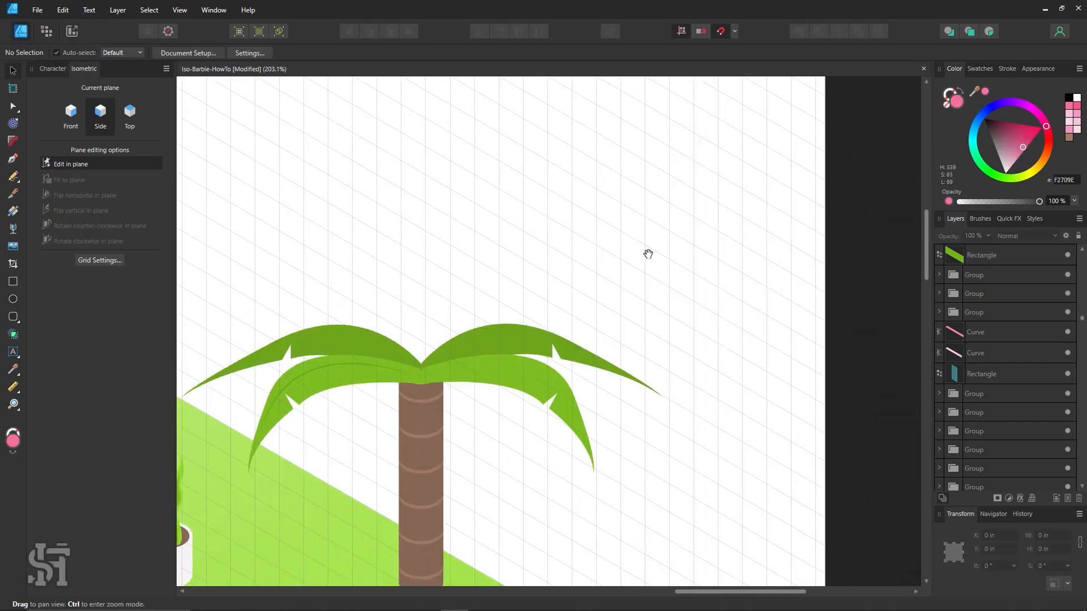
pyautogui.moveTo(647, 250); pyautogui.dragTo(695, 352)
pyautogui.hotkey('ctrl', 'v')
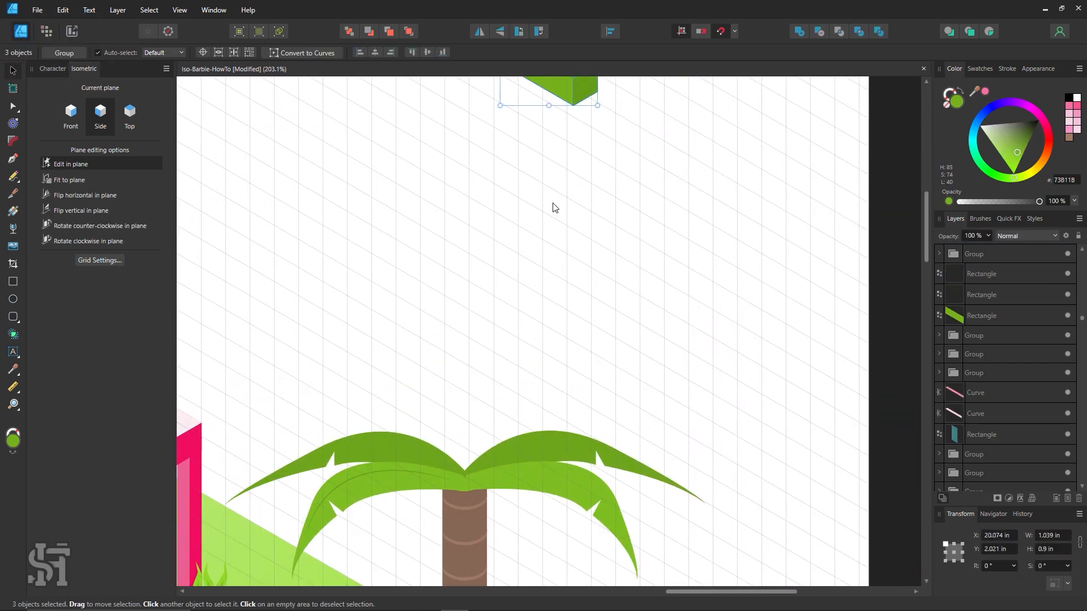
pyautogui.moveTo(567, 83); pyautogui.dragTo(582, 264)
pyautogui.click(77, 116)
# Step: Try pulling the copied green box's top, front and end faces apart, and undo the moves
pyautogui.click(651, 345)
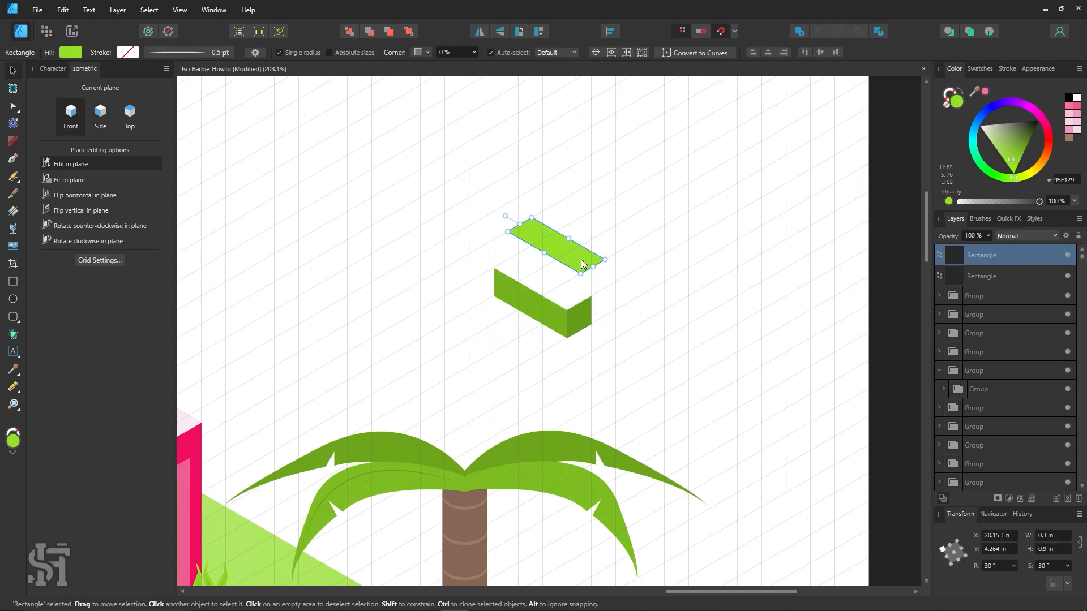
pyautogui.hotkey('ctrl', 'z')
pyautogui.moveTo(545, 313); pyautogui.dragTo(447, 362)
pyautogui.hotkey('ctrl', 'z')
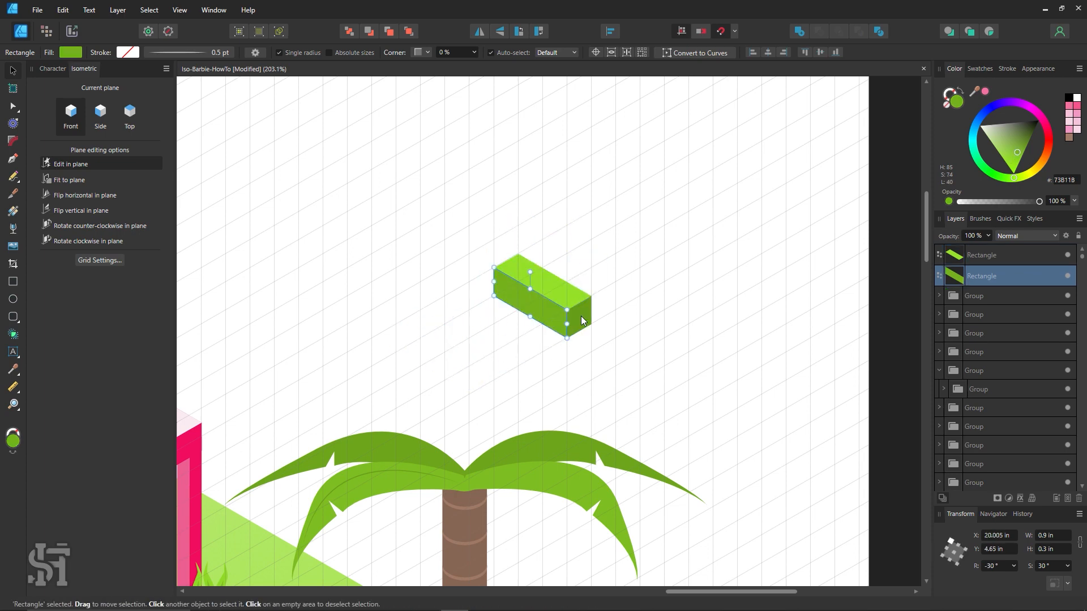
pyautogui.moveTo(580, 317); pyautogui.dragTo(642, 380)
pyautogui.click(719, 405)
pyautogui.hotkey('ctrl', 'z')
pyautogui.press('z')
pyautogui.hotkey('ctrl', 'z')
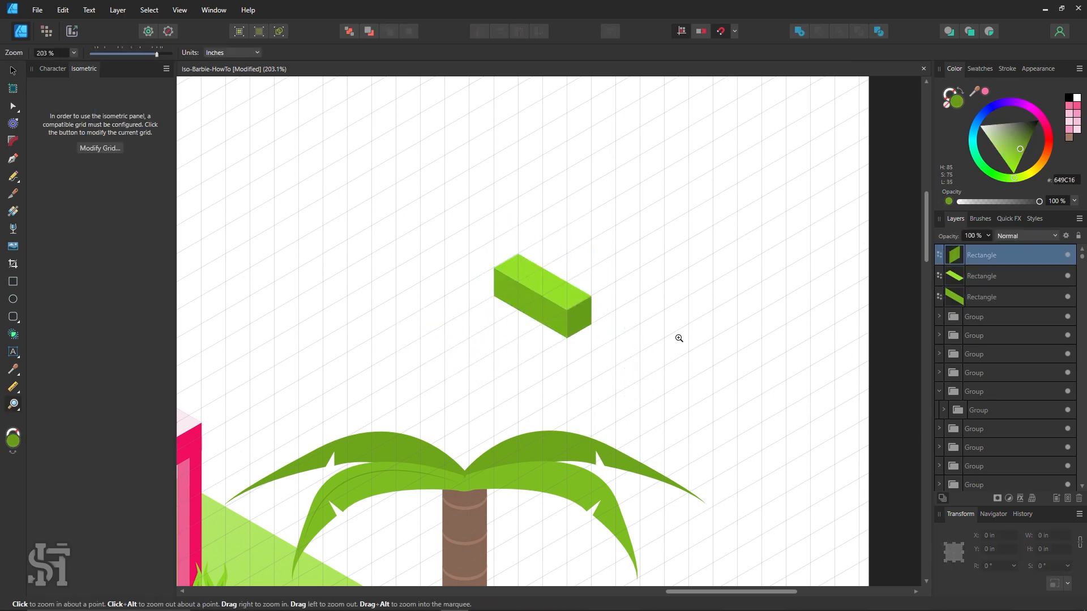
pyautogui.click(13, 70)
pyautogui.click(413, 391)
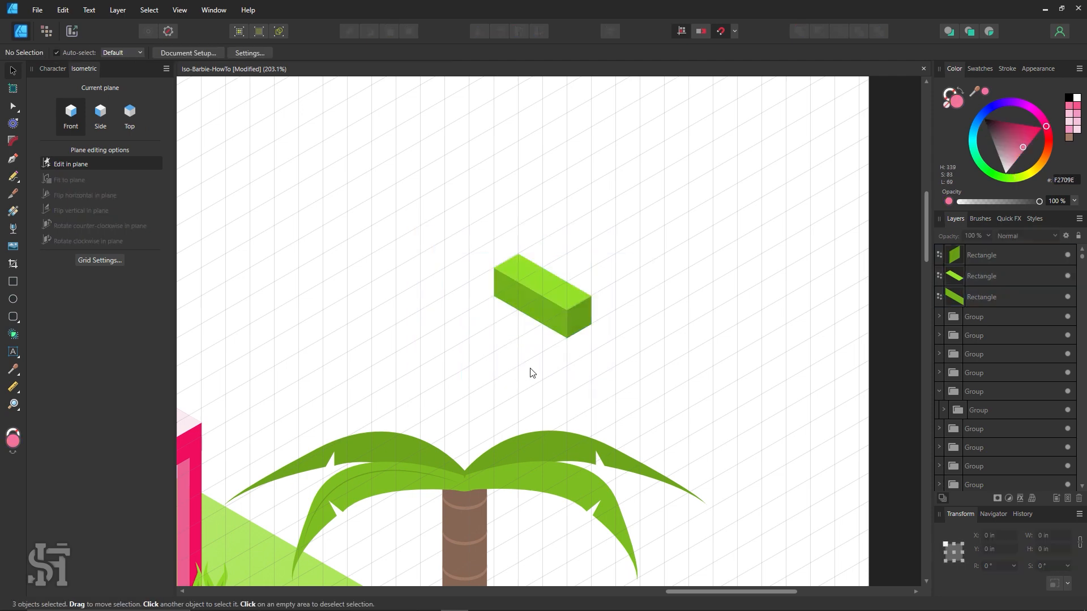
# Step: Duplicate the green box's three faces end to end along its length, and bring the copy to the front
pyautogui.scroll(-3, 558, 381)
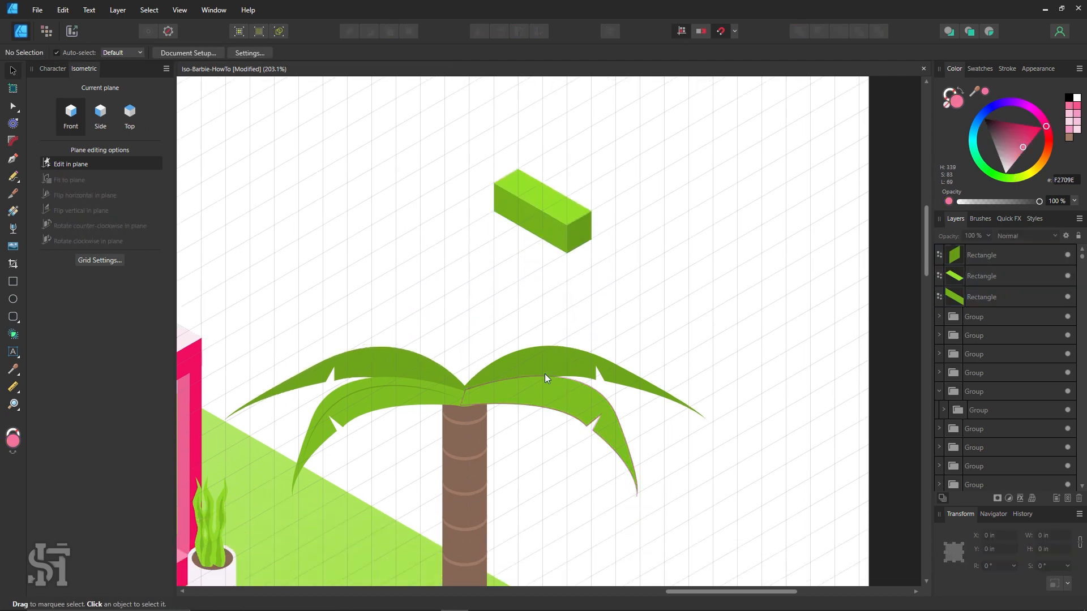
pyautogui.scroll(2, 560, 289)
pyautogui.moveTo(623, 184); pyautogui.dragTo(449, 330)
pyautogui.moveTo(528, 263)
pyautogui.keyDown('ctrl'); pyautogui.mouseDown()
pyautogui.moveTo(636, 355)
pyautogui.moveTo(662, 355)
pyautogui.moveTo(599, 317)
pyautogui.mouseUp(); pyautogui.keyUp('ctrl')
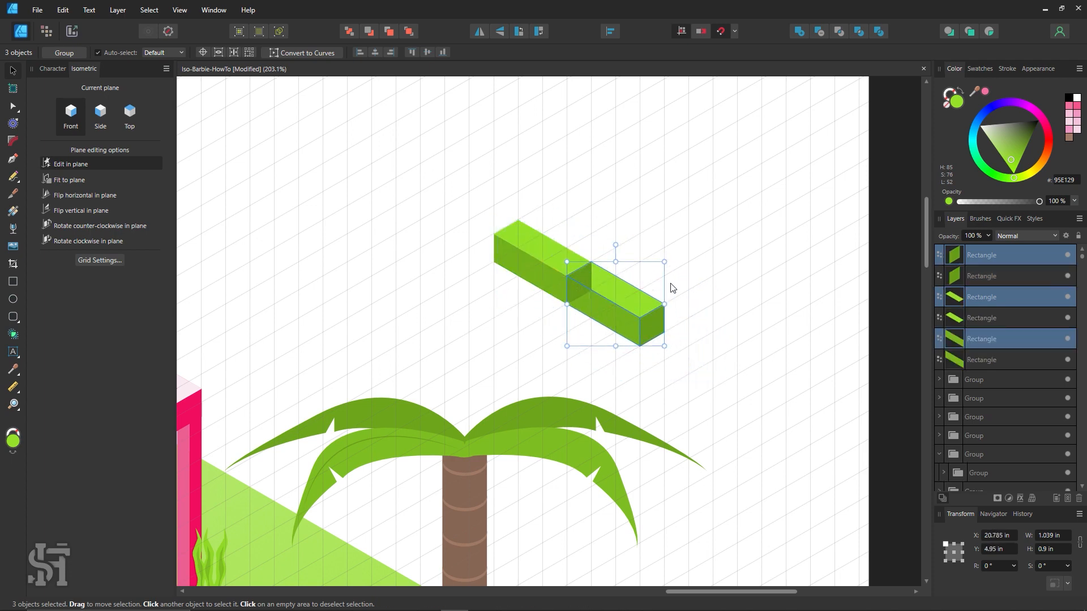
pyautogui.hotkey('ctrl', 'shift', ']')
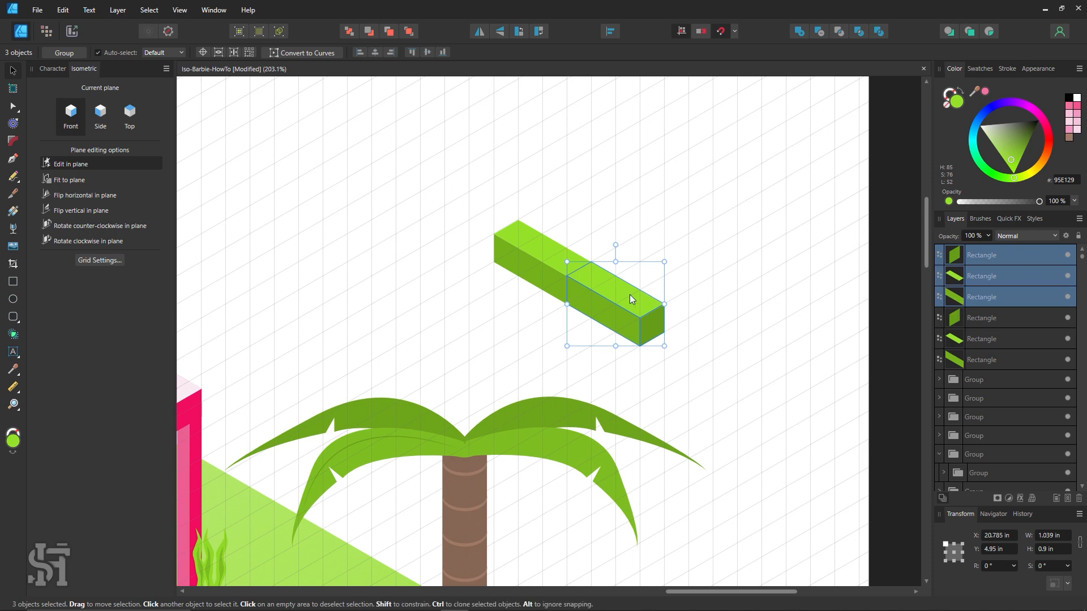
# Step: Try adding a third green box in line with the first two, and undo it
pyautogui.moveTo(621, 301)
pyautogui.keyDown('ctrl'); pyautogui.mouseDown()
pyautogui.moveTo(721, 368)
pyautogui.moveTo(691, 340)
pyautogui.mouseUp(); pyautogui.keyUp('ctrl')
pyautogui.click(734, 259)
pyautogui.hotkey('ctrl', 'z')
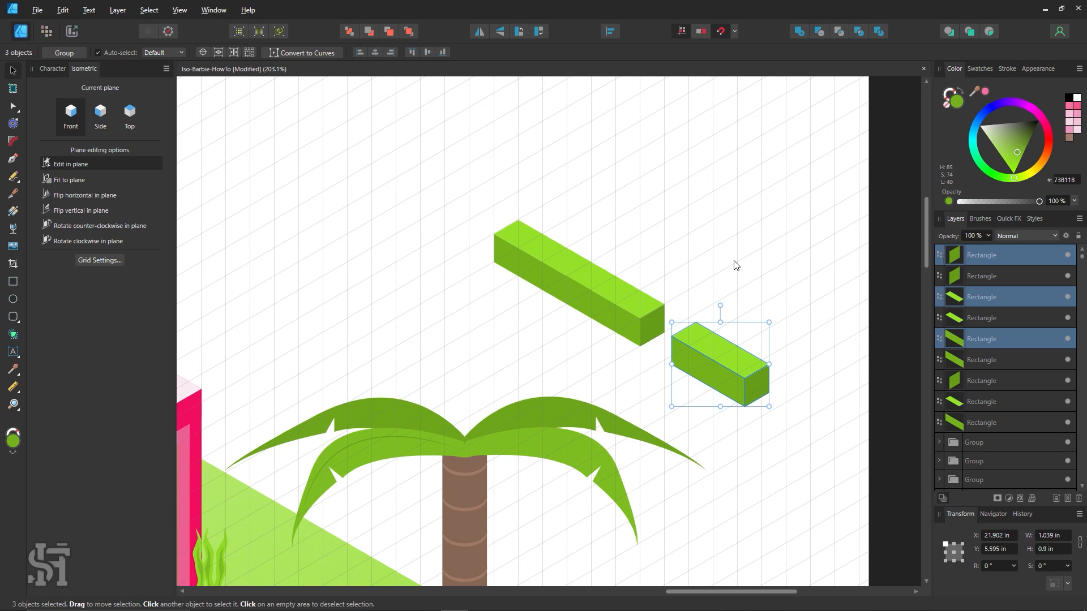
pyautogui.hotkey('ctrl', 'z')
pyautogui.hotkey('ctrl', 'z')
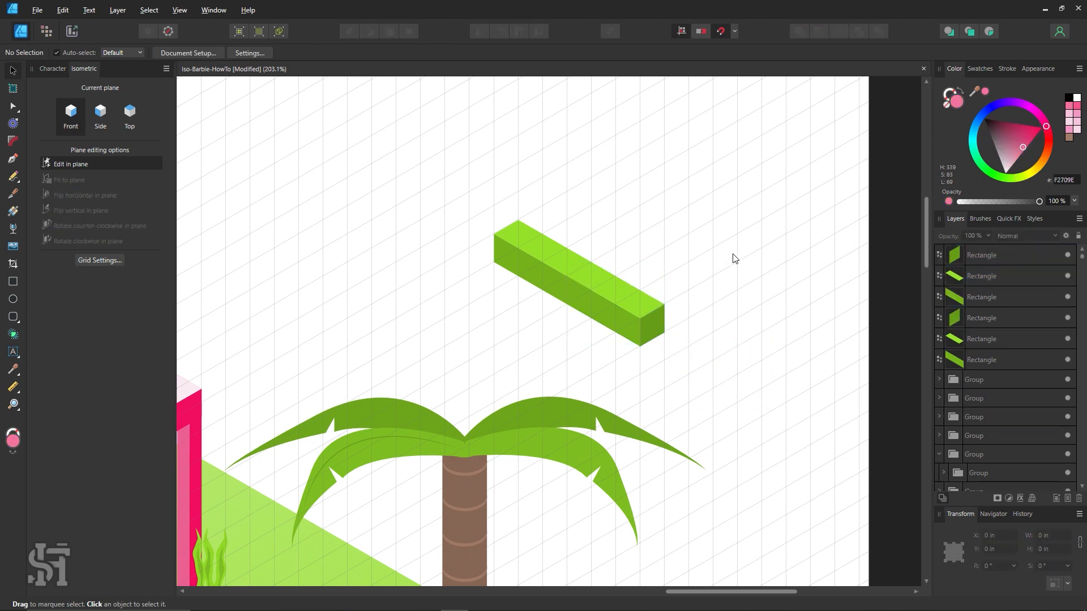
# Step: Try sliding the second box's front face further along the row, and undo the changes
pyautogui.scroll(-2, 735, 258)
pyautogui.scroll(3, 685, 268)
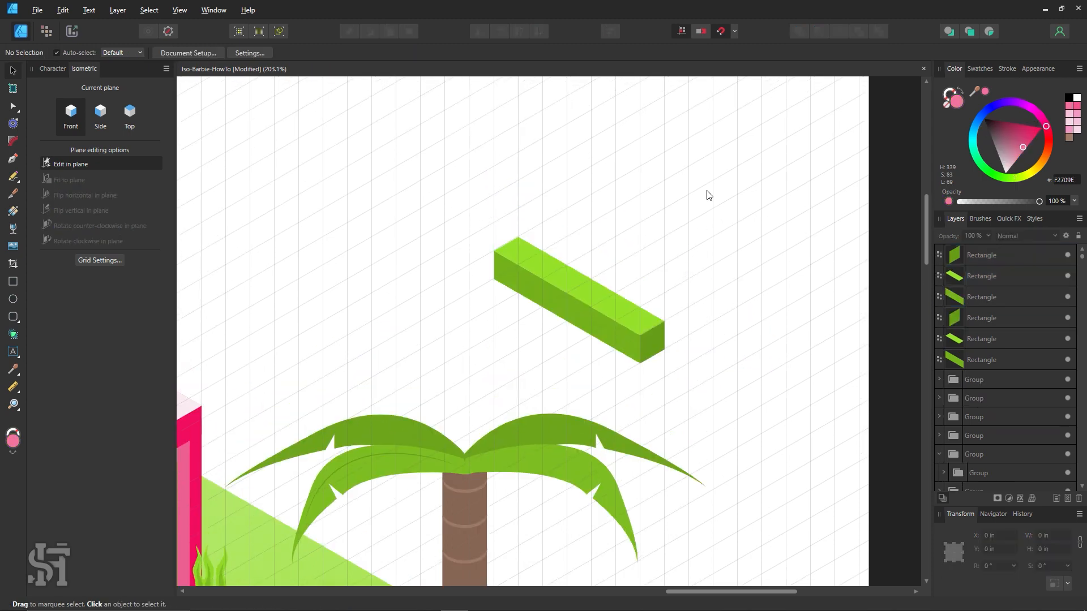
pyautogui.moveTo(708, 194); pyautogui.dragTo(470, 379)
pyautogui.click(491, 376)
pyautogui.scroll(-2, 605, 336)
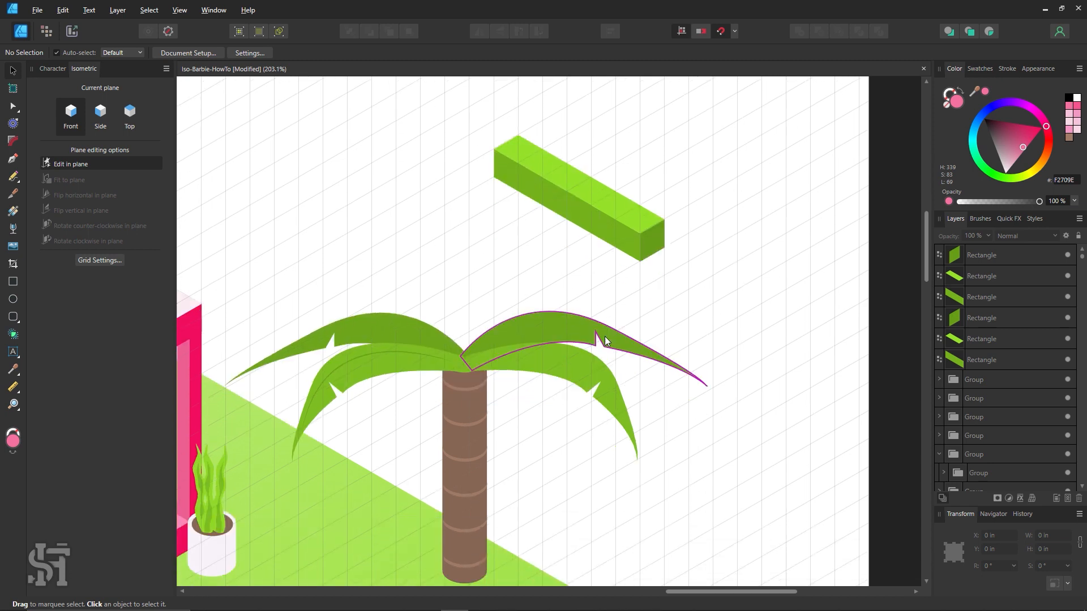
pyautogui.scroll(1, 604, 339)
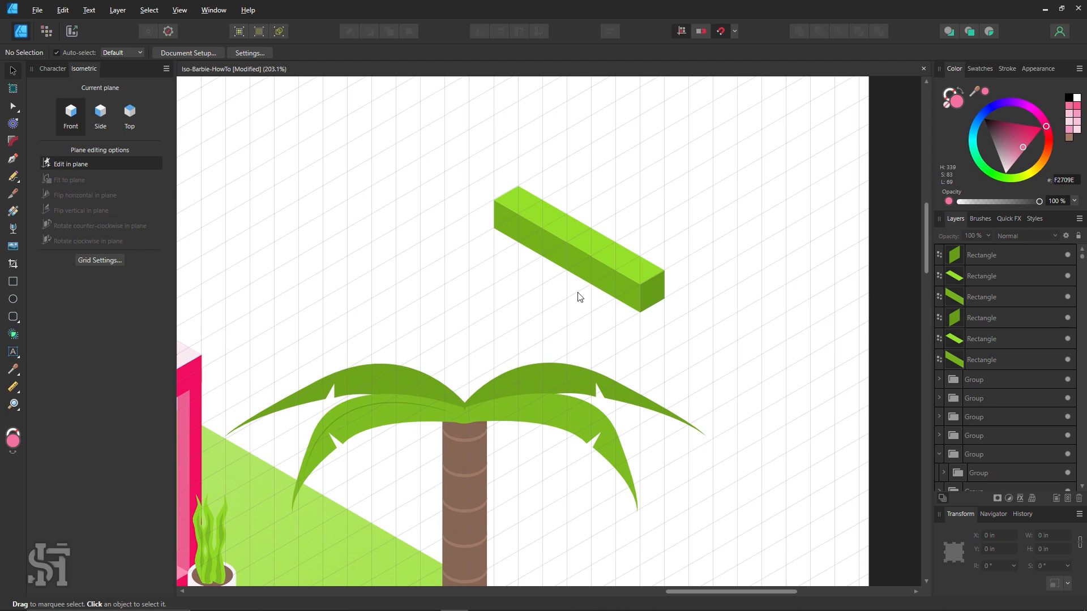
pyautogui.scroll(1, 578, 294)
pyautogui.moveTo(589, 288); pyautogui.dragTo(636, 313)
pyautogui.moveTo(706, 236); pyautogui.dragTo(594, 339)
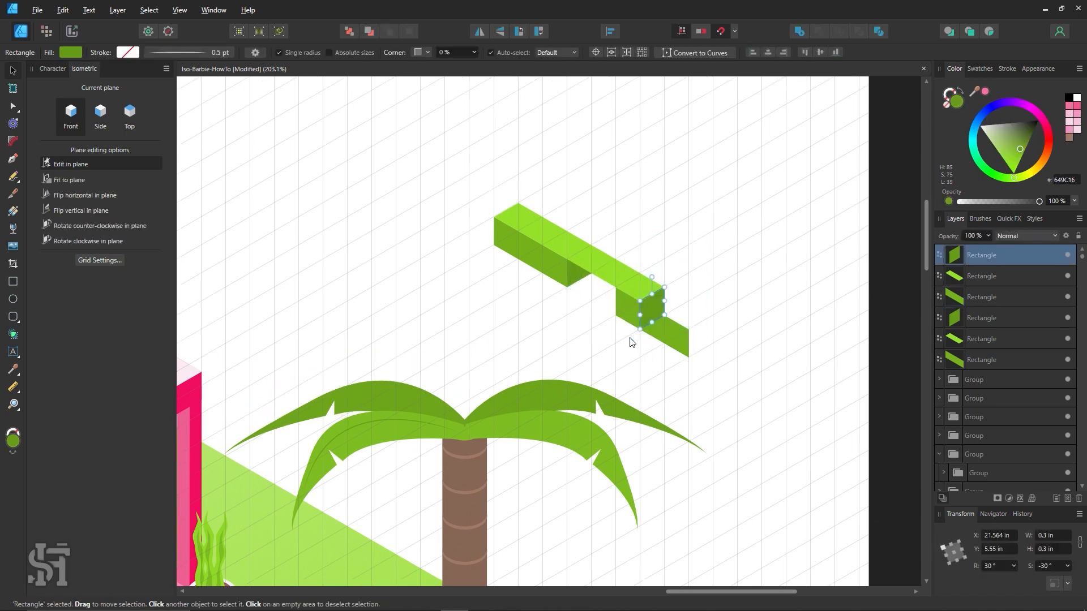
pyautogui.press('Delete')
pyautogui.hotkey('ctrl', 'z')
pyautogui.hotkey('ctrl', 'z')
pyautogui.hotkey('ctrl', 'z')
pyautogui.hotkey('ctrl', 'z')
pyautogui.hotkey('ctrl', 'z')
pyautogui.hotkey('ctrl', 'z')
pyautogui.hotkey('ctrl', 'z')
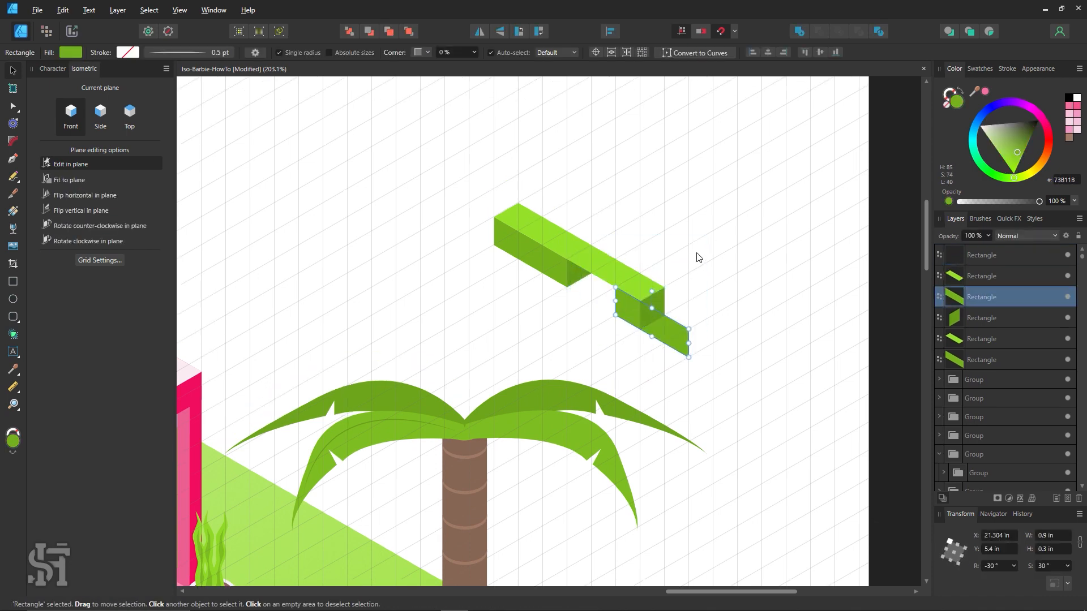
pyautogui.hotkey('ctrl', 'shift', 'z')
pyautogui.hotkey('ctrl', 'shift', 'z')
pyautogui.hotkey('ctrl', 'shift', 'z')
pyautogui.hotkey('ctrl', 'shift', 'z')
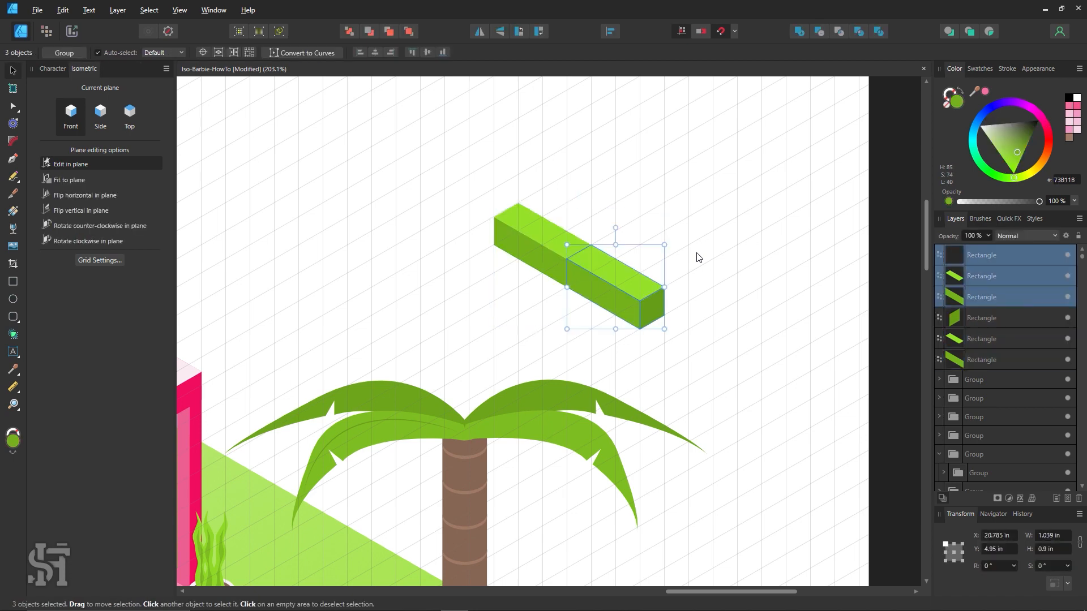
# Step: Delete the duplicated green box, keeping the original one above the palm tree
pyautogui.moveTo(758, 260); pyautogui.dragTo(604, 381)
pyautogui.press('Delete')
pyautogui.click(596, 327)
# Step: Trace a closed, slightly bumpy outline around the green box's long front face with the Pen tool
pyautogui.press('z')
pyautogui.click(563, 224)
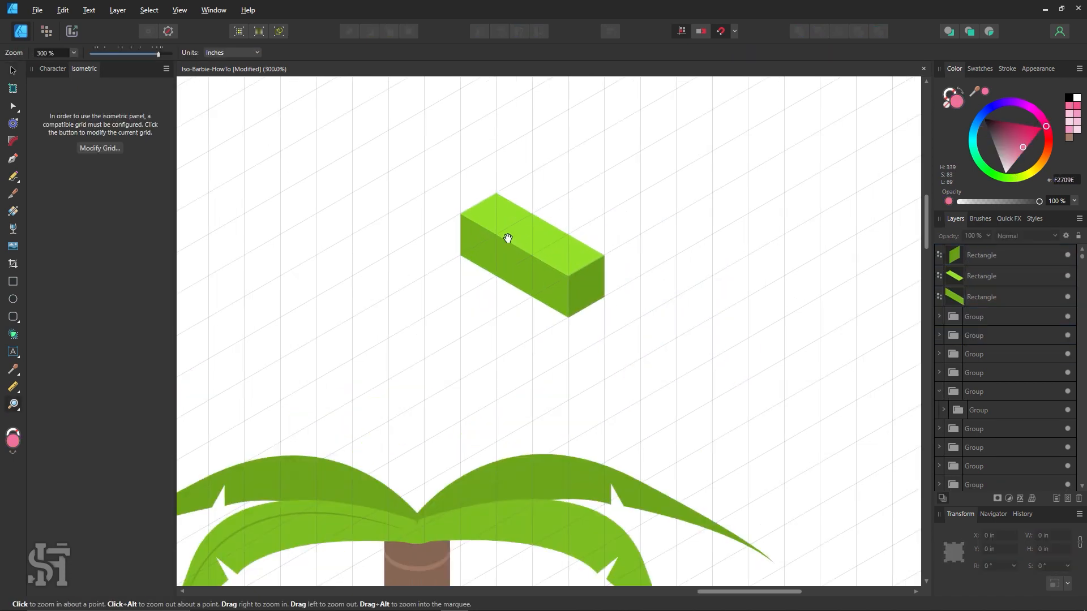
pyautogui.moveTo(508, 236); pyautogui.dragTo(509, 262)
pyautogui.click(11, 72)
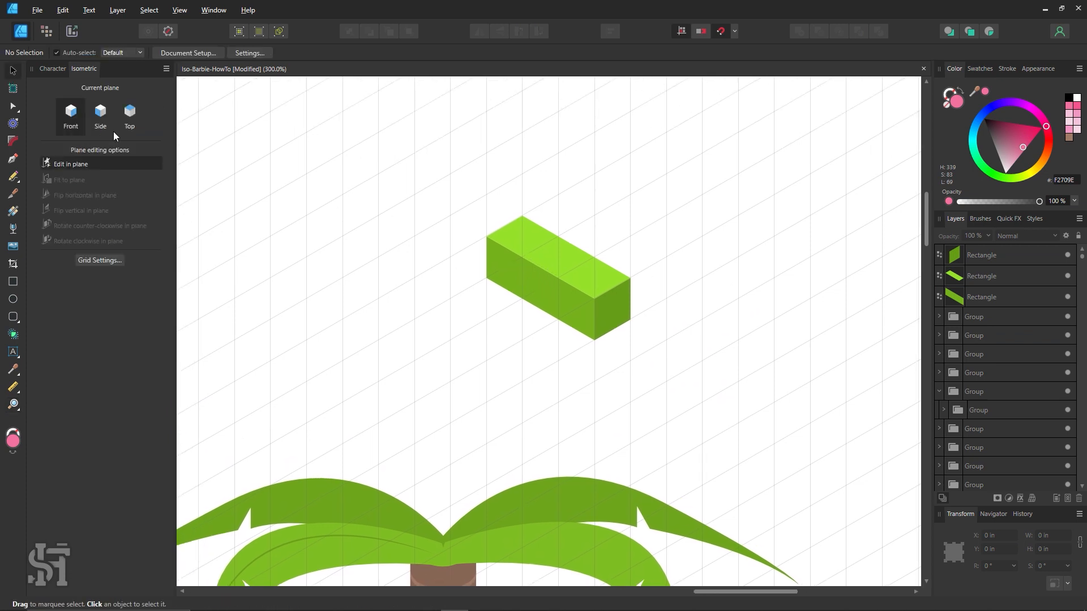
pyautogui.press('p')
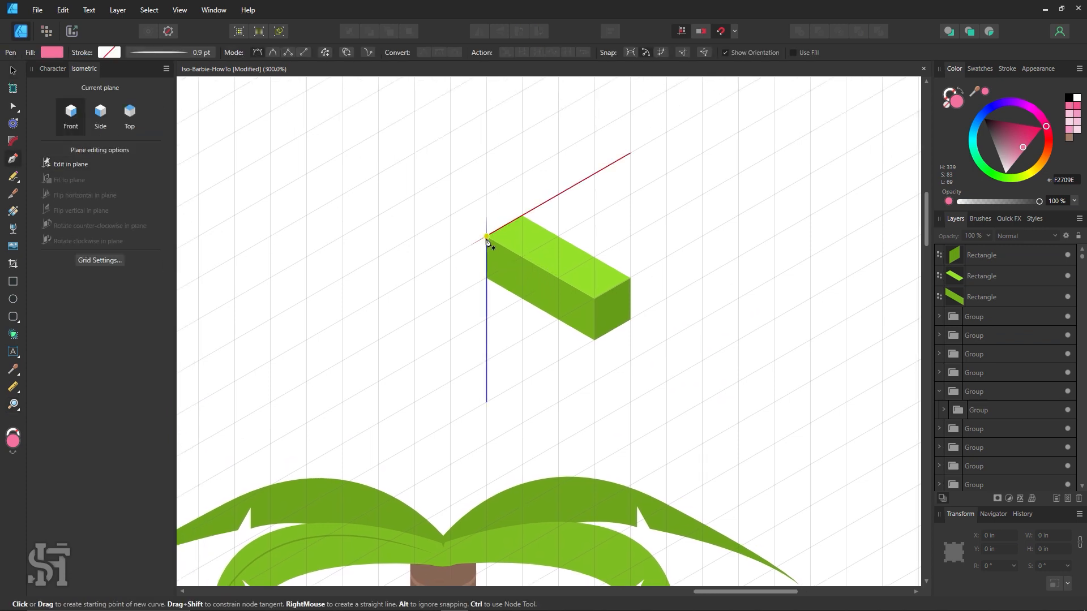
pyautogui.moveTo(486, 236); pyautogui.dragTo(486, 270)
pyautogui.click(486, 271)
pyautogui.click(486, 277)
pyautogui.click(502, 289)
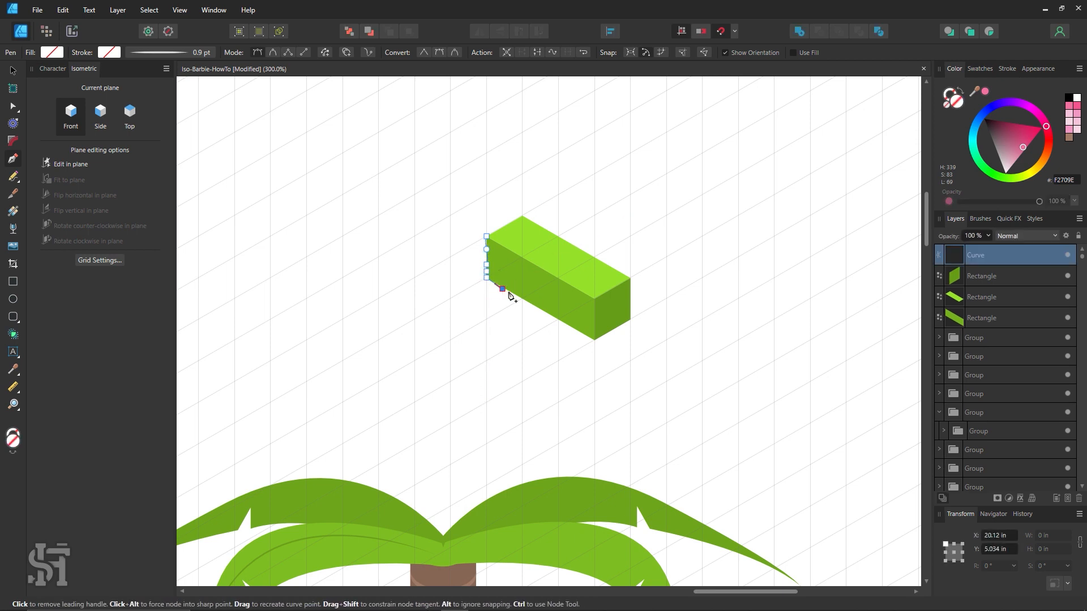
pyautogui.click(510, 291)
pyautogui.click(514, 295)
pyautogui.click(522, 303)
pyautogui.click(534, 304)
pyautogui.click(540, 308)
pyautogui.click(545, 311)
pyautogui.click(549, 314)
pyautogui.click(559, 319)
pyautogui.click(564, 322)
pyautogui.click(570, 326)
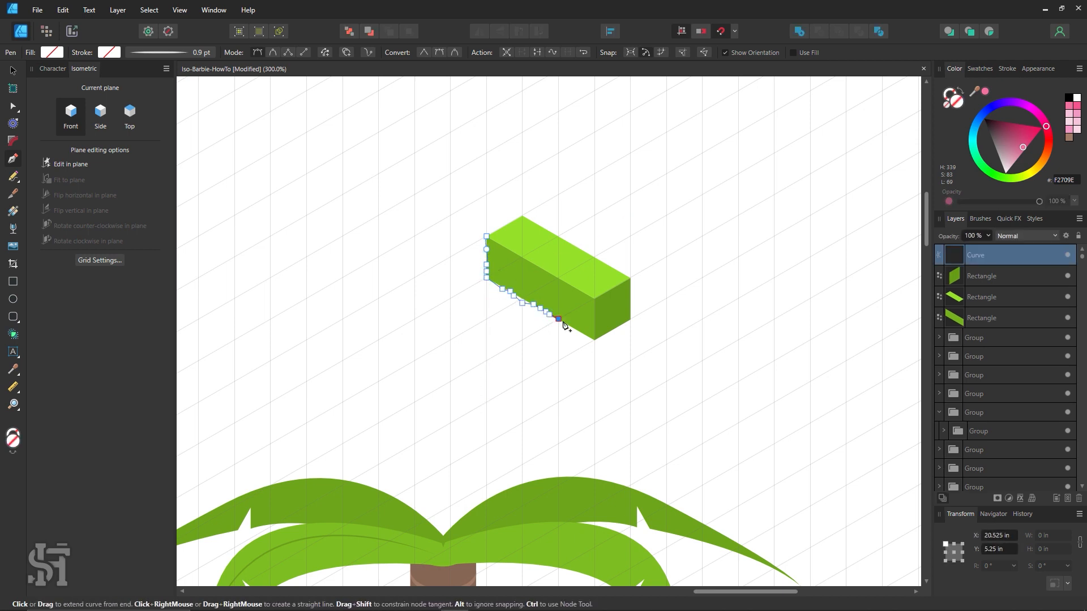
pyautogui.click(576, 329)
pyautogui.click(581, 334)
pyautogui.click(589, 342)
pyautogui.click(598, 338)
pyautogui.click(595, 328)
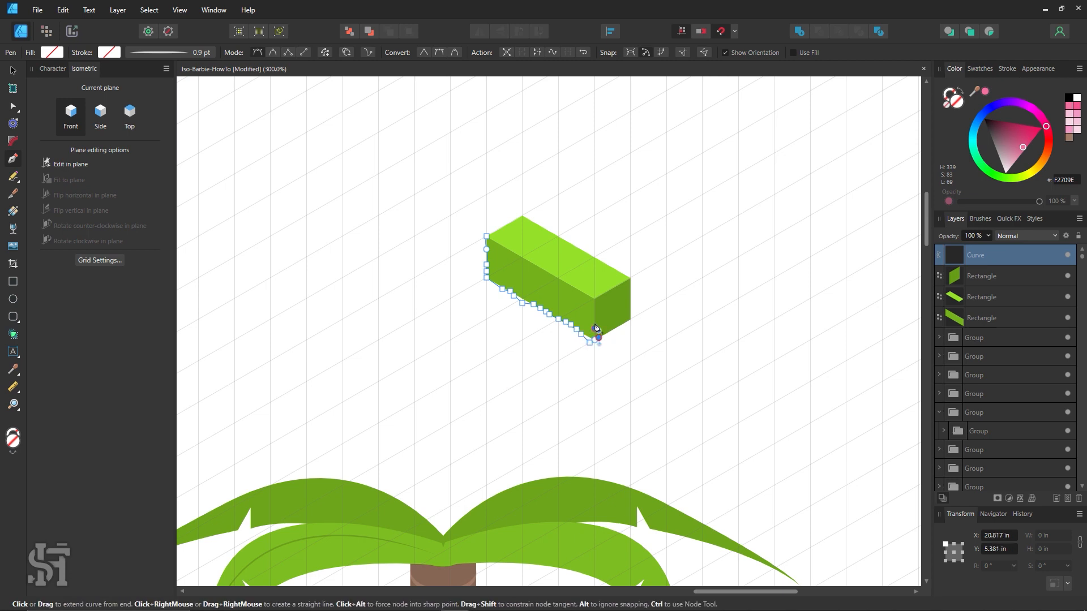
pyautogui.click(594, 319)
pyautogui.click(595, 309)
pyautogui.click(595, 300)
pyautogui.click(595, 295)
pyautogui.click(587, 290)
pyautogui.click(576, 283)
pyautogui.click(571, 281)
pyautogui.click(559, 273)
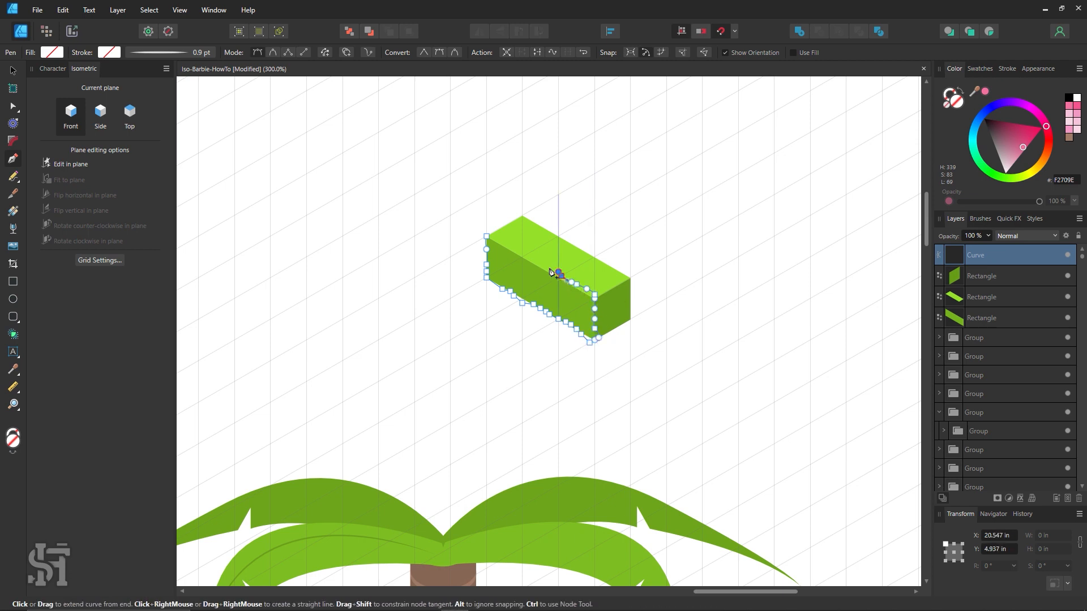
pyautogui.click(549, 268)
pyautogui.click(540, 266)
pyautogui.click(533, 262)
pyautogui.click(522, 253)
pyautogui.click(513, 250)
pyautogui.click(504, 247)
pyautogui.click(498, 243)
pyautogui.click(492, 240)
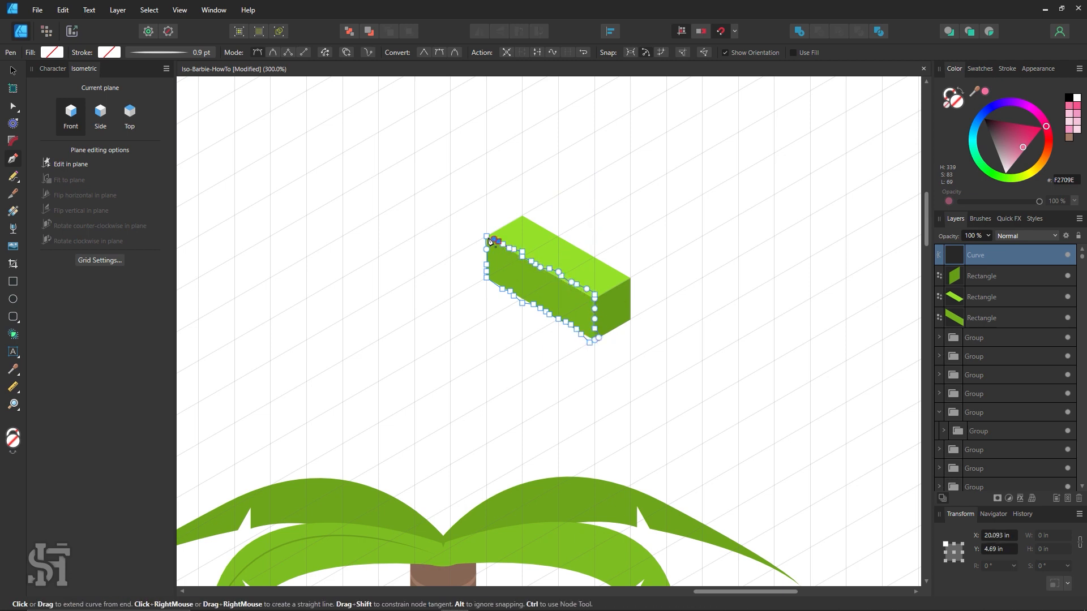
pyautogui.click(487, 237)
# Step: Fill the bumpy front outline with the mid green sampled from the box's long front face
pyautogui.press('i')
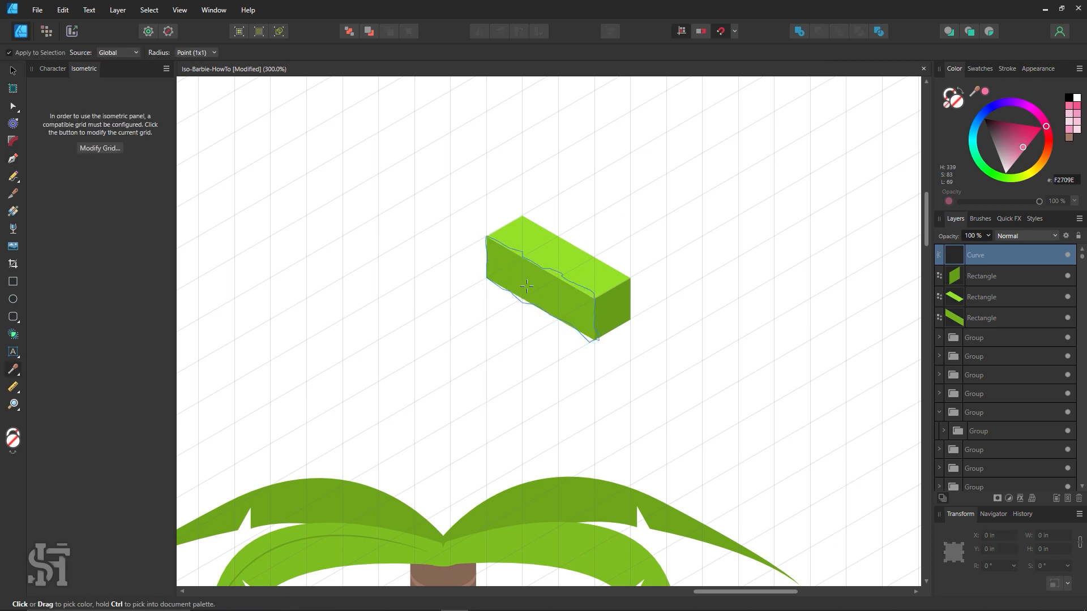
pyautogui.click(544, 288)
pyautogui.click(12, 71)
pyautogui.click(353, 237)
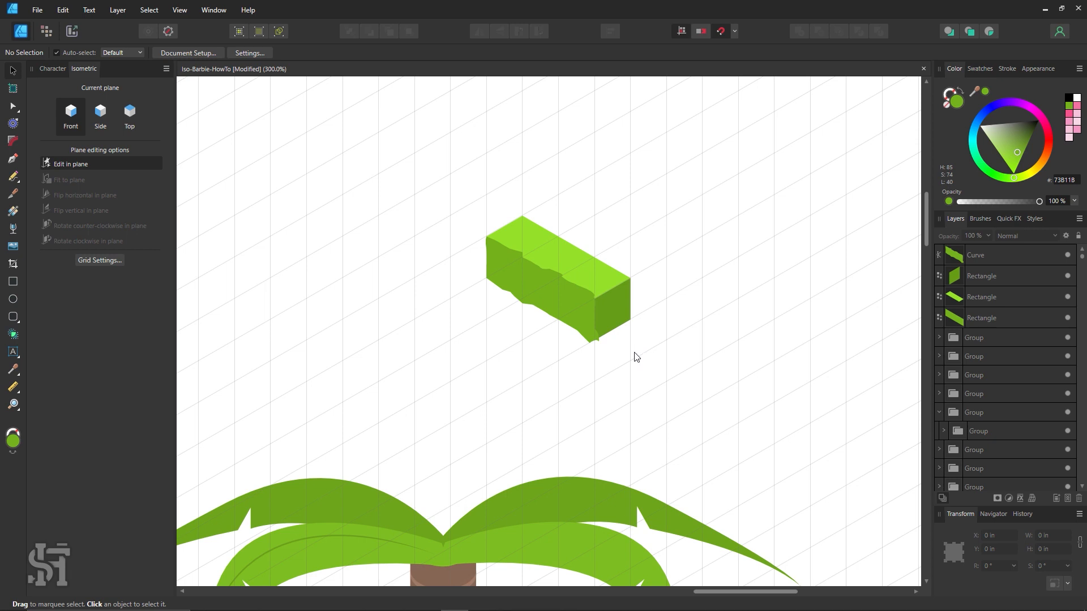
# Step: Draw a freehand bumpy outline around the box's short end face with the Pencil and fill it with that face's dark green
pyautogui.click(14, 161)
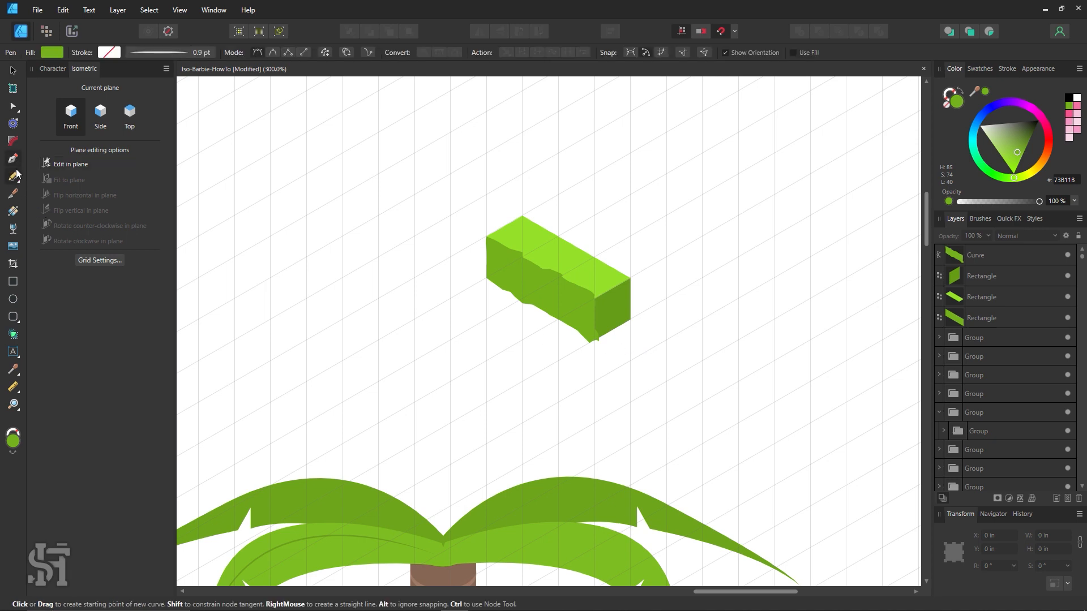
pyautogui.click(13, 176)
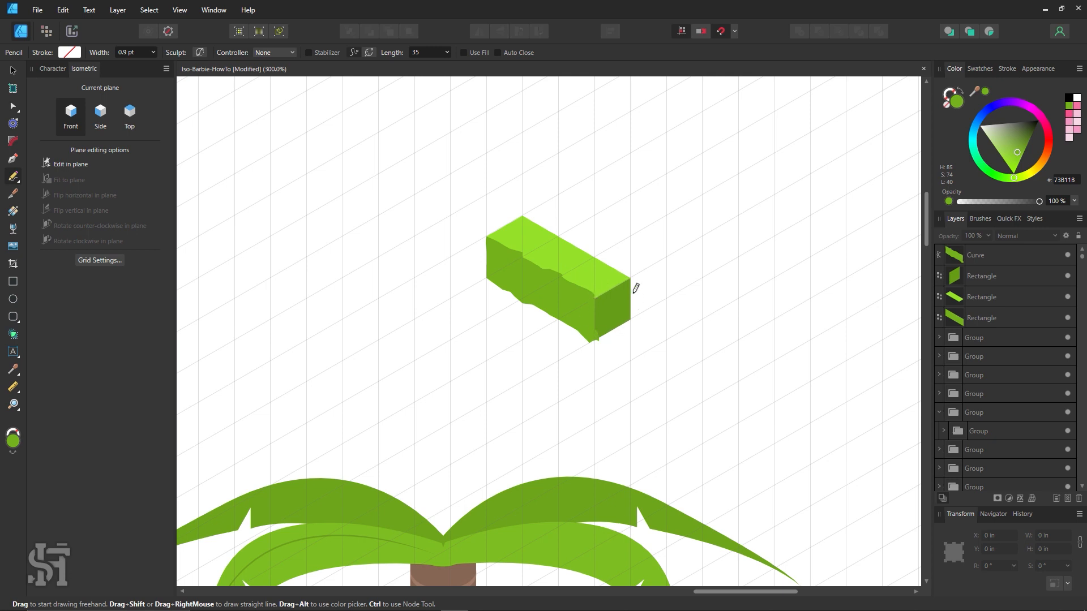
pyautogui.moveTo(633, 275); pyautogui.dragTo(633, 274)
pyautogui.press('i')
pyautogui.click(610, 306)
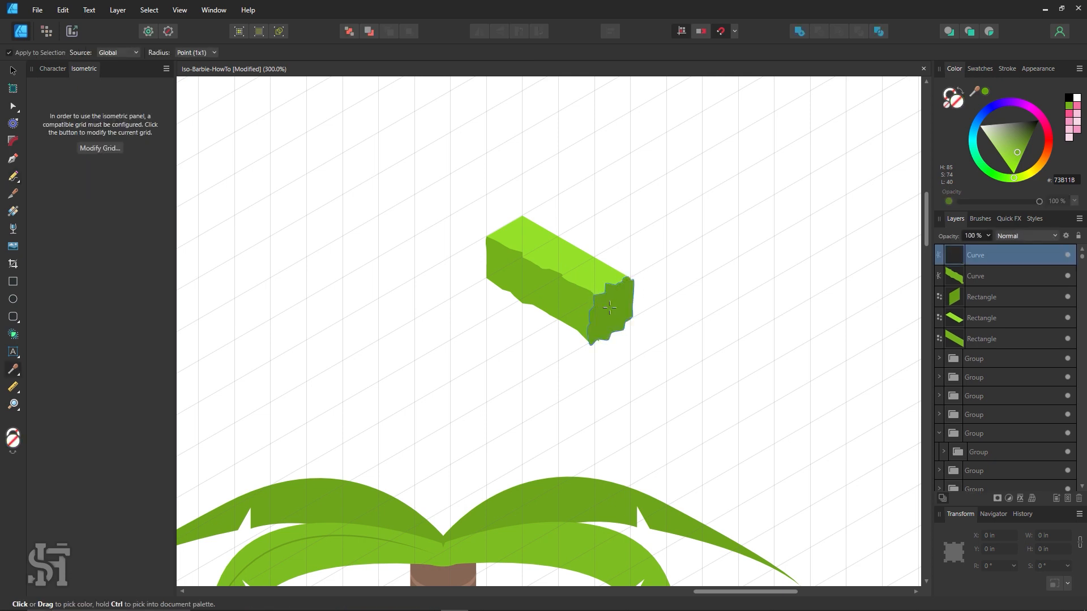
pyautogui.click(13, 70)
pyautogui.click(414, 291)
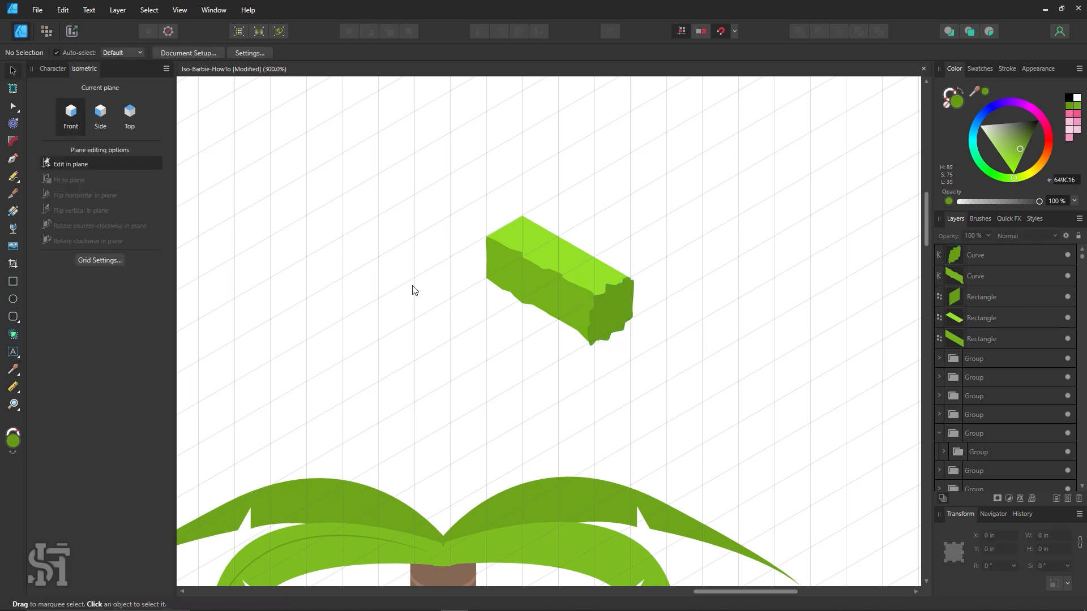
# Step: Draw a freehand bumpy outline around the box's top face with the Pencil and fill it with that face's light green
pyautogui.click(13, 176)
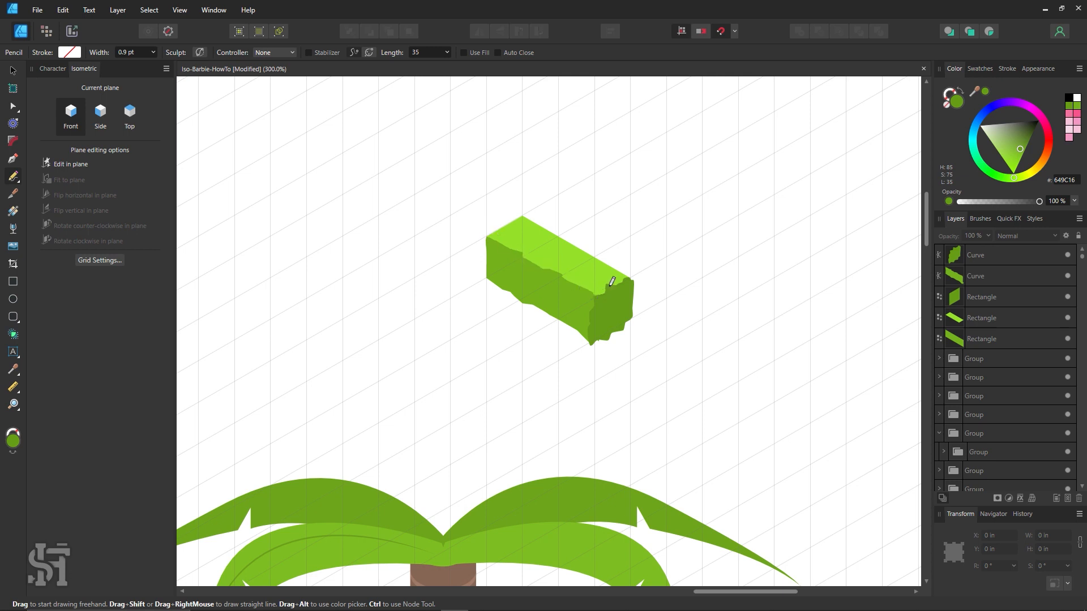
pyautogui.moveTo(630, 278); pyautogui.dragTo(630, 280)
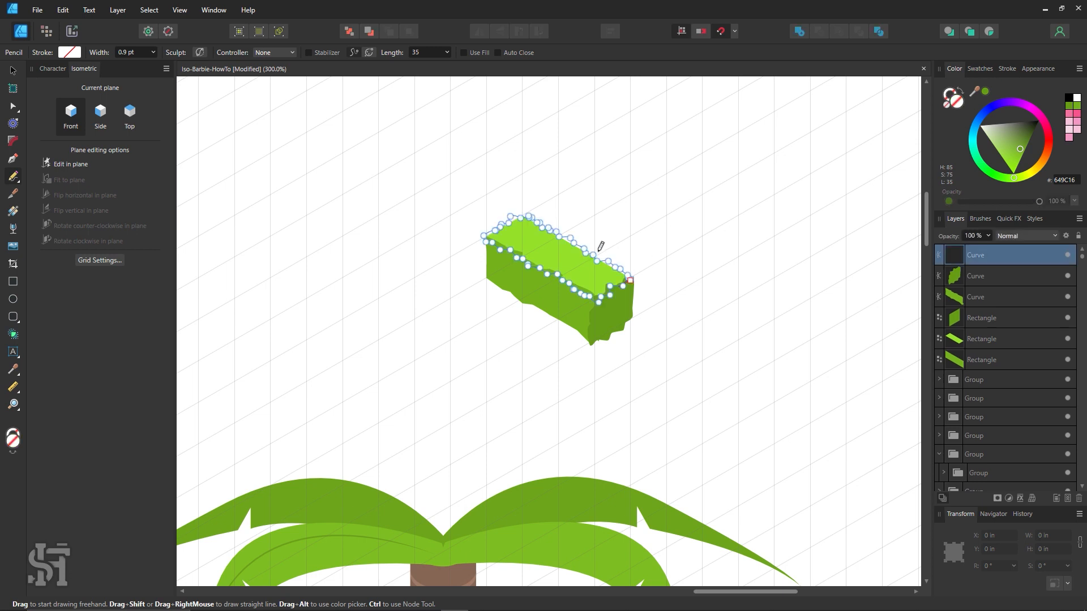
pyautogui.press('i')
pyautogui.click(569, 252)
pyautogui.click(13, 70)
pyautogui.click(319, 214)
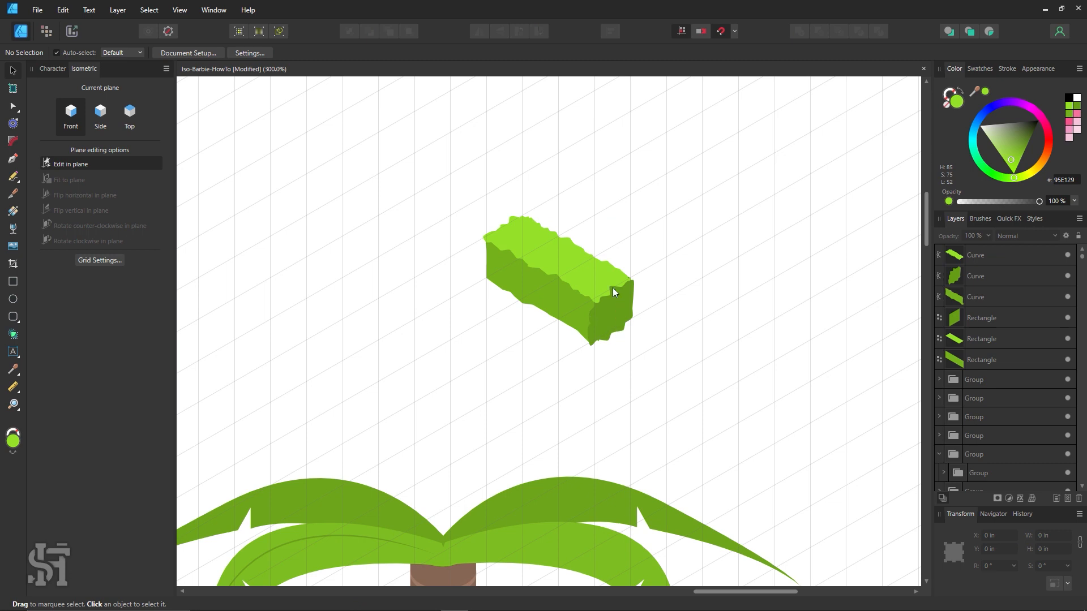
# Step: Move the three bumpy hedge faces together off the plain green box, placing them beside it above the palm tree
pyautogui.moveTo(594, 275); pyautogui.dragTo(574, 293)
pyautogui.keyDown('shift'); pyautogui.click(582, 310); pyautogui.keyUp('shift')
pyautogui.keyDown('shift'); pyautogui.click(625, 325); pyautogui.keyUp('shift')
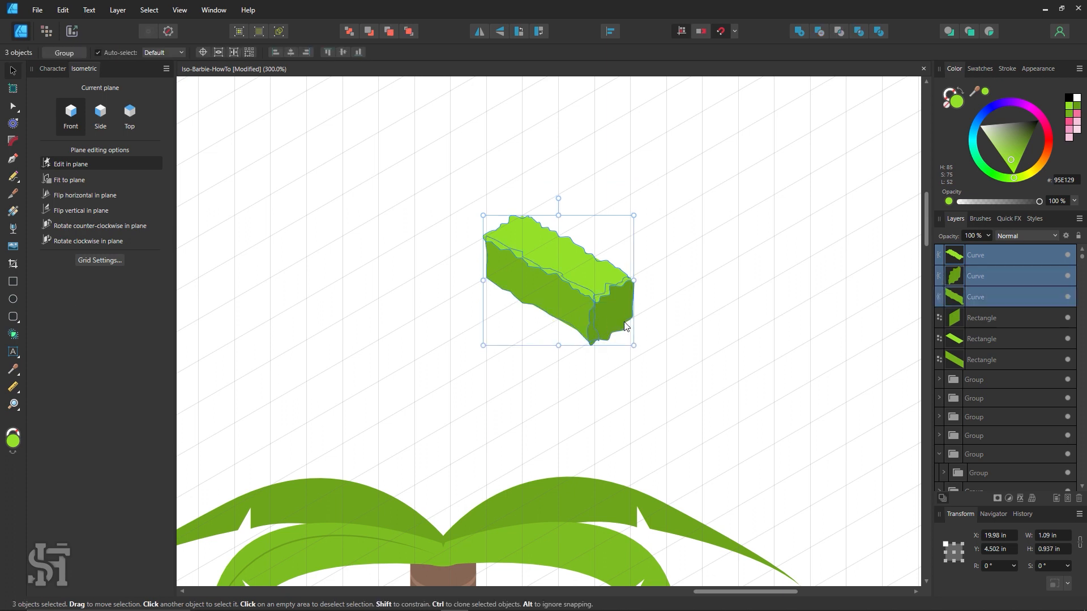
pyautogui.moveTo(625, 325); pyautogui.dragTo(482, 362)
pyautogui.click(597, 329)
pyautogui.moveTo(555, 377); pyautogui.dragTo(611, 349)
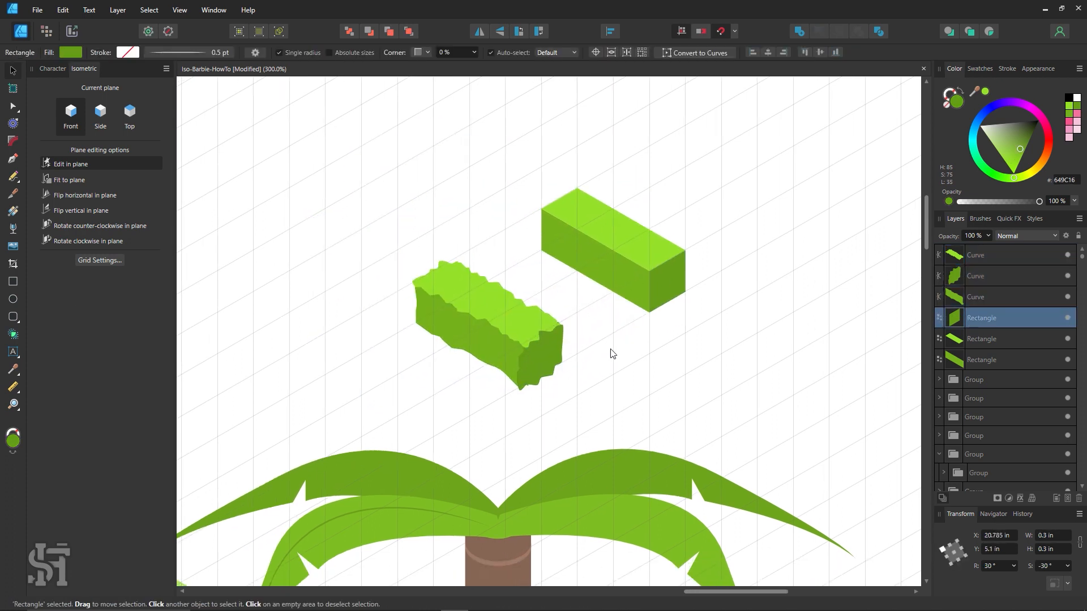
pyautogui.click(328, 189)
# Step: Draw a small cloud shape near the far end of the bumpy hedge's long front face, in the Side plane
pyautogui.press('z')
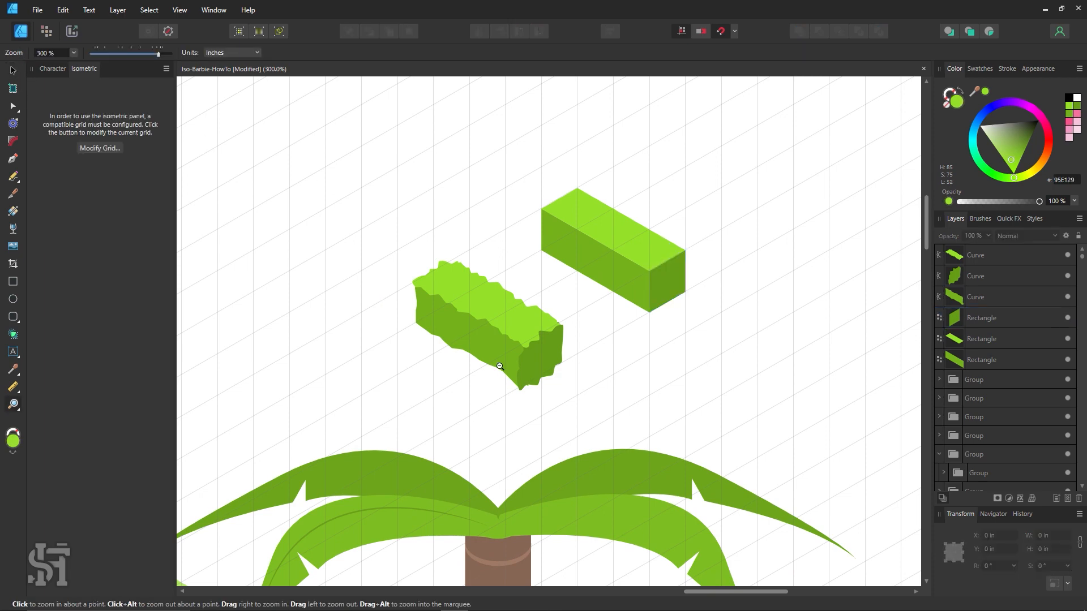
pyautogui.keyDown('alt'); pyautogui.click(500, 366); pyautogui.keyUp('alt')
pyautogui.keyDown('alt'); pyautogui.click(500, 366); pyautogui.keyUp('alt')
pyautogui.keyDown('alt'); pyautogui.click(500, 366); pyautogui.keyUp('alt')
pyautogui.moveTo(478, 330); pyautogui.dragTo(709, 417)
pyautogui.moveTo(578, 384); pyautogui.dragTo(566, 311)
pyautogui.moveTo(535, 334); pyautogui.dragTo(663, 396)
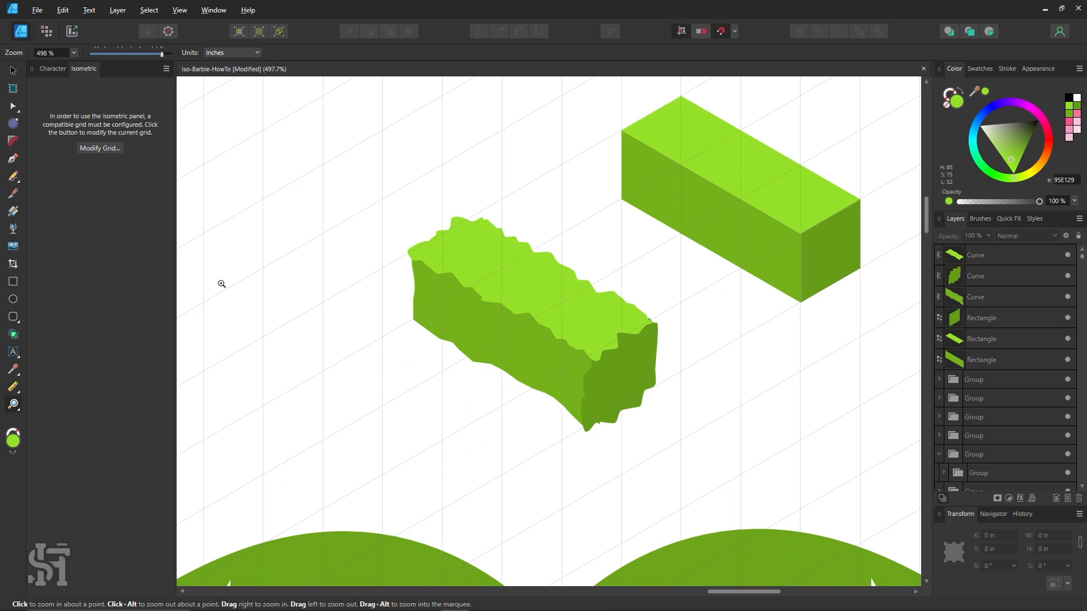
pyautogui.click(13, 71)
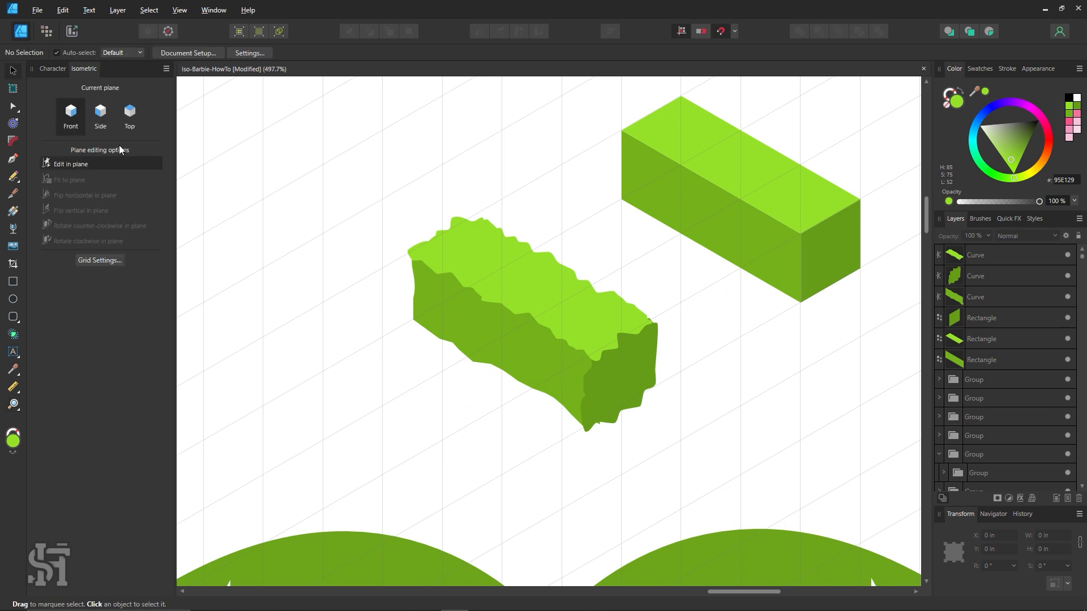
pyautogui.click(110, 116)
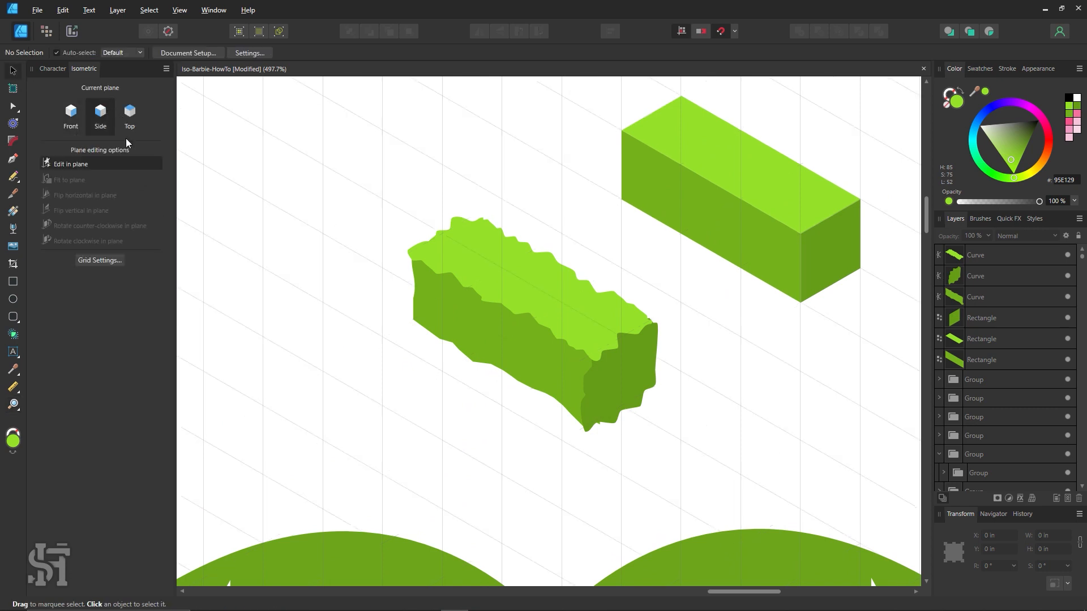
pyautogui.click(16, 325)
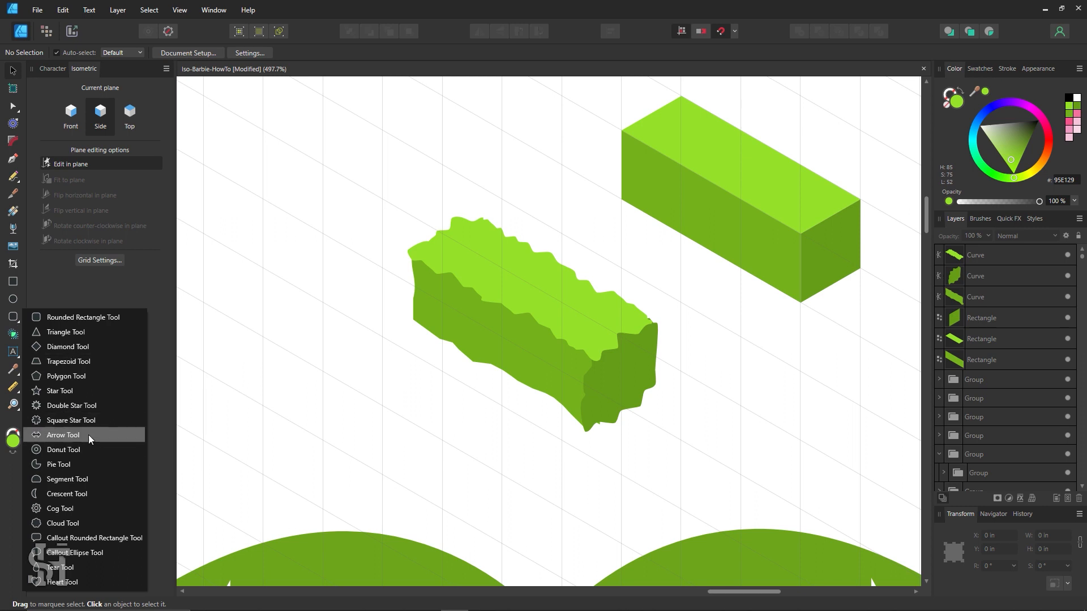
pyautogui.click(104, 522)
pyautogui.moveTo(424, 299); pyautogui.dragTo(432, 308)
# Step: Fill the small cloud with the dark green sampled from the hedge's short end face
pyautogui.press('i')
pyautogui.click(611, 392)
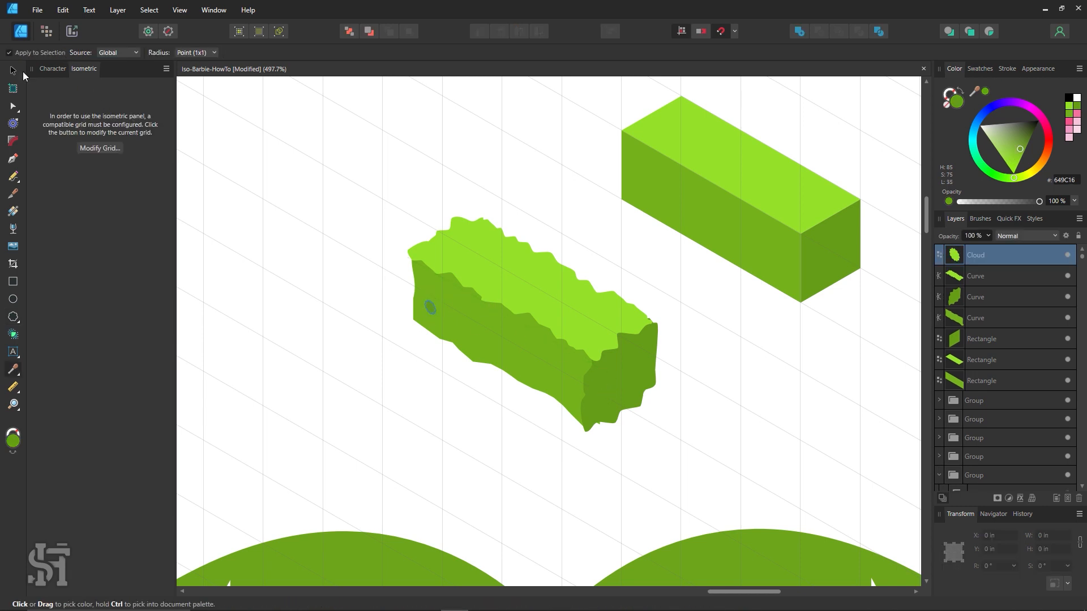
pyautogui.click(13, 70)
pyautogui.click(327, 153)
# Step: Duplicate the dark green cloud and scatter seven spots of varying size across the hedge's long front face
pyautogui.click(432, 310)
pyautogui.moveTo(433, 310)
pyautogui.mouseDown()
pyautogui.moveTo(458, 296)
pyautogui.moveTo(481, 354)
pyautogui.moveTo(514, 325)
pyautogui.moveTo(559, 362)
pyautogui.mouseUp()
pyautogui.click(471, 388)
pyautogui.hotkey('ctrl', 'j')
pyautogui.moveTo(452, 299); pyautogui.dragTo(582, 399)
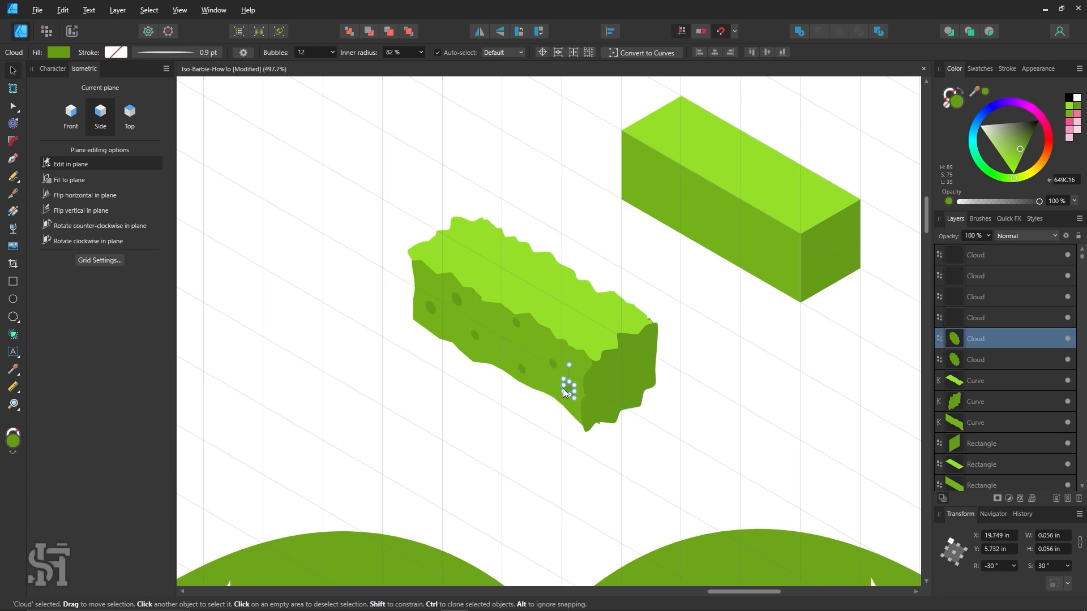
pyautogui.click(491, 434)
pyautogui.moveTo(431, 306); pyautogui.dragTo(455, 302)
pyautogui.click(420, 381)
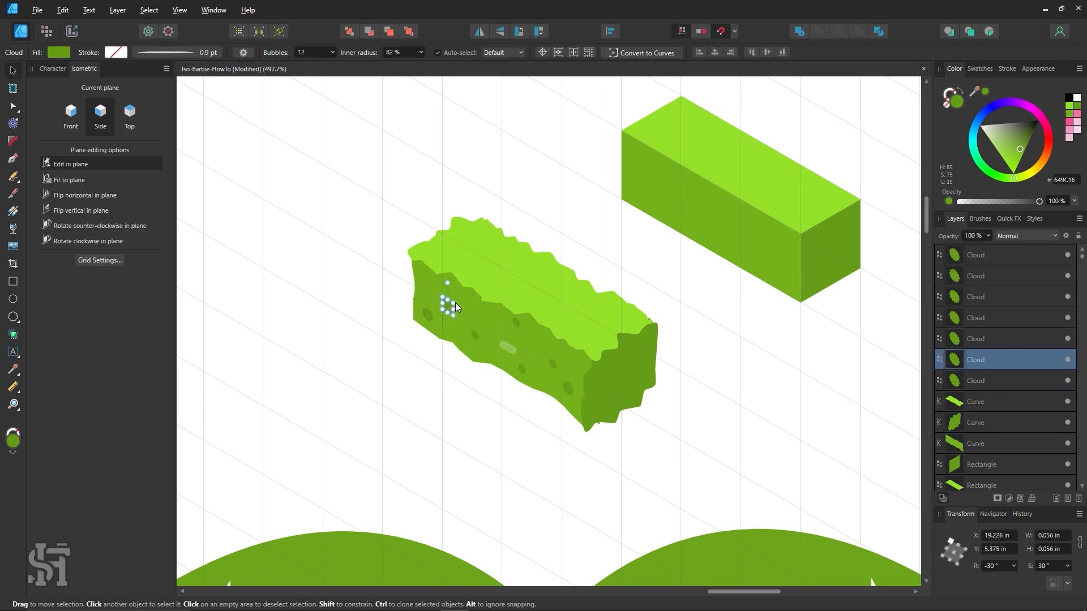
pyautogui.click(232, 257)
# Step: Draw a cloud about 0.132 in wide near the far end of the hedge's top face, in the Top plane
pyautogui.click(18, 320)
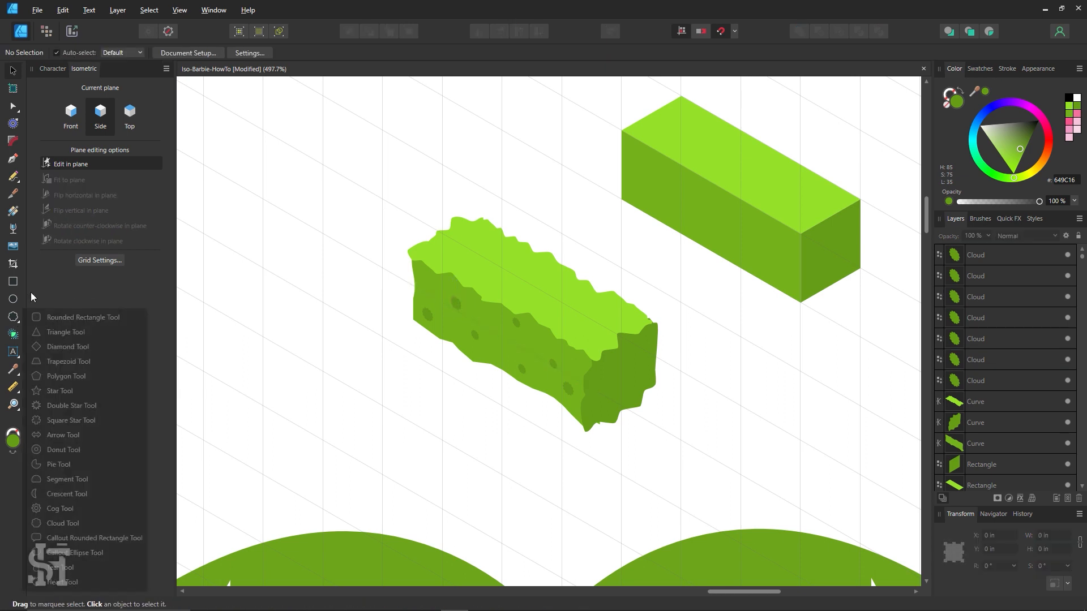
pyautogui.click(131, 112)
pyautogui.click(19, 318)
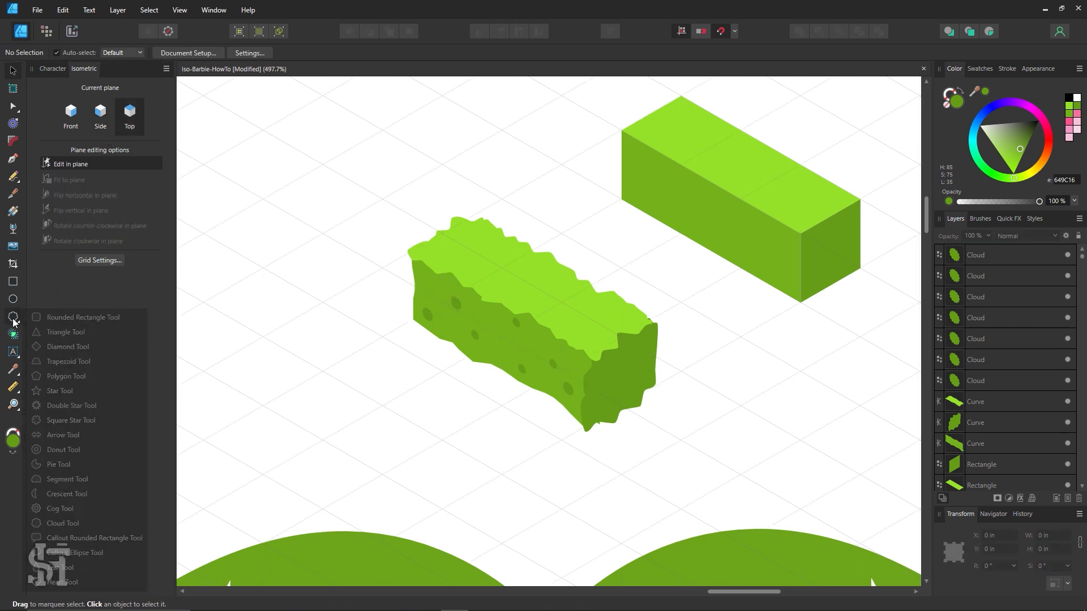
pyautogui.click(17, 320)
pyautogui.moveTo(466, 238); pyautogui.dragTo(482, 270)
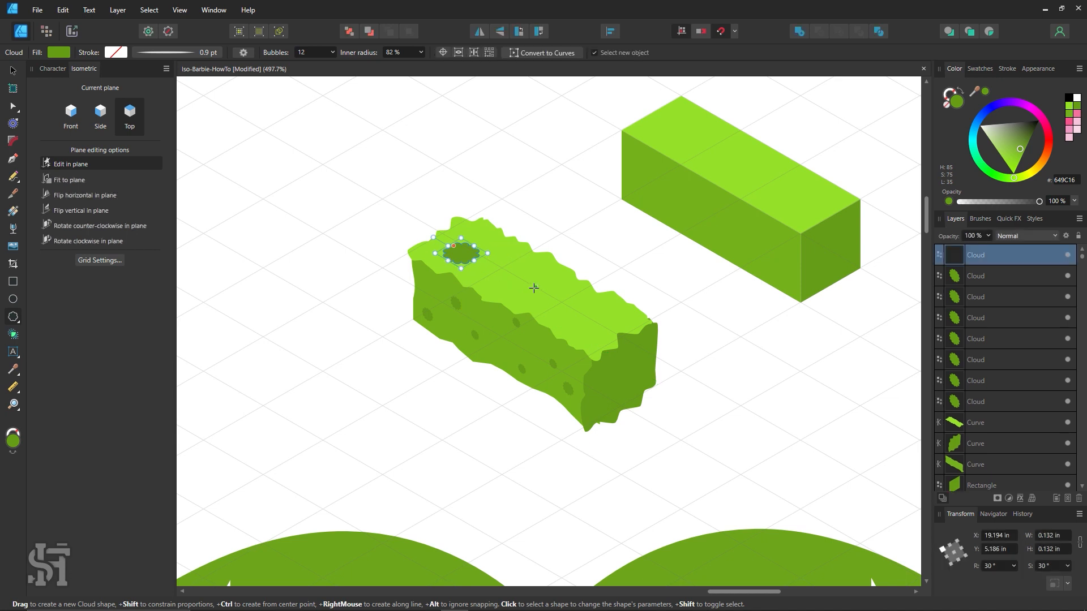
# Step: Fill the top cloud with 8DDB1F, slightly darker than the hedge's top face, and shrink it to about 0.104 in wide
pyautogui.press('i')
pyautogui.click(534, 287)
pyautogui.doubleClick(956, 101)
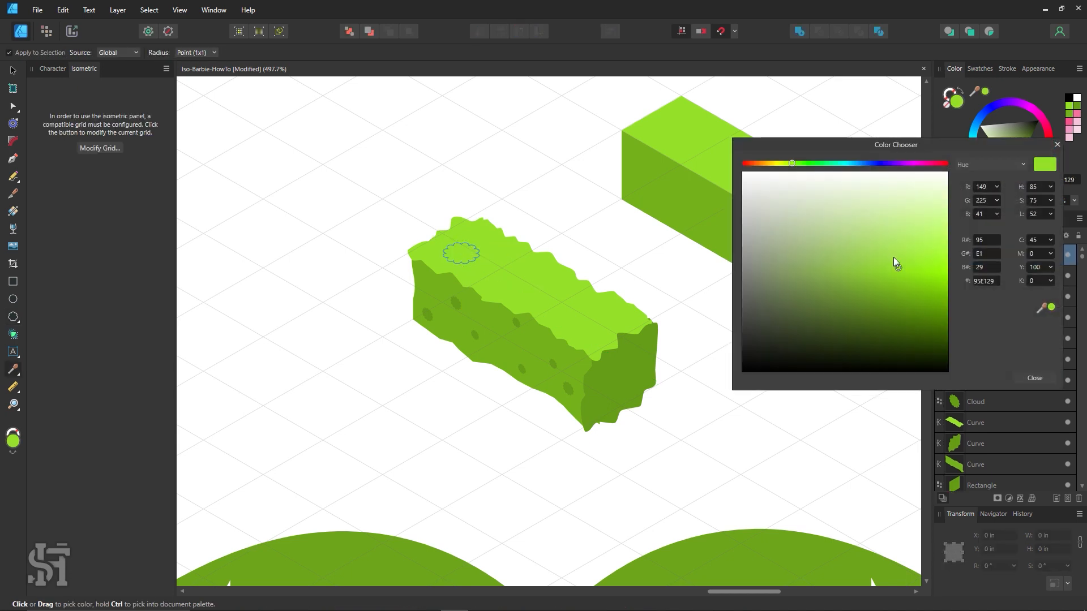
pyautogui.click(898, 280)
pyautogui.moveTo(898, 278); pyautogui.dragTo(898, 274)
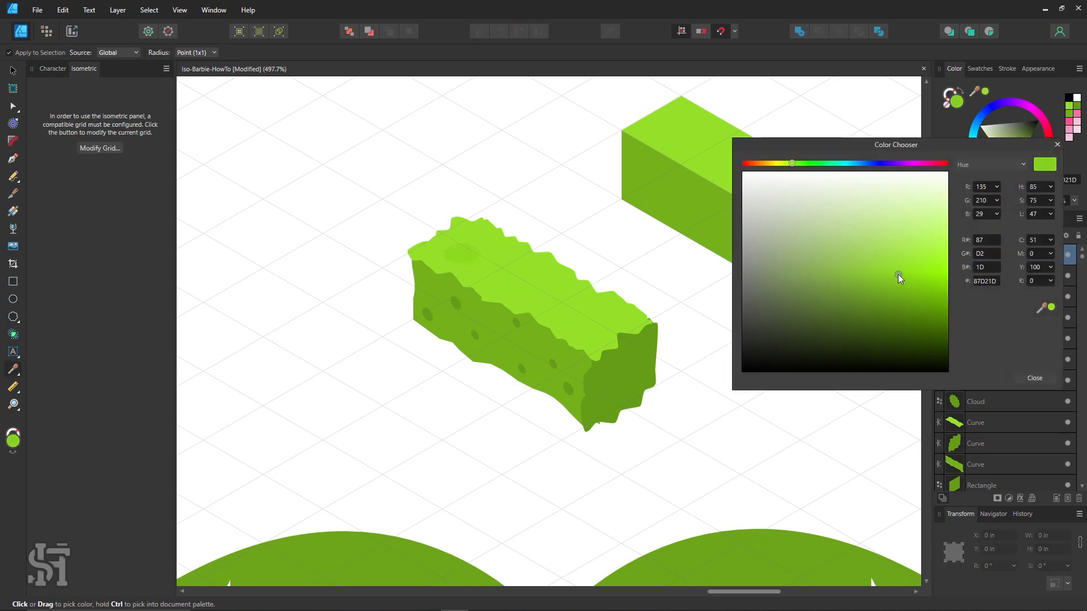
pyautogui.click(1042, 377)
pyautogui.click(13, 70)
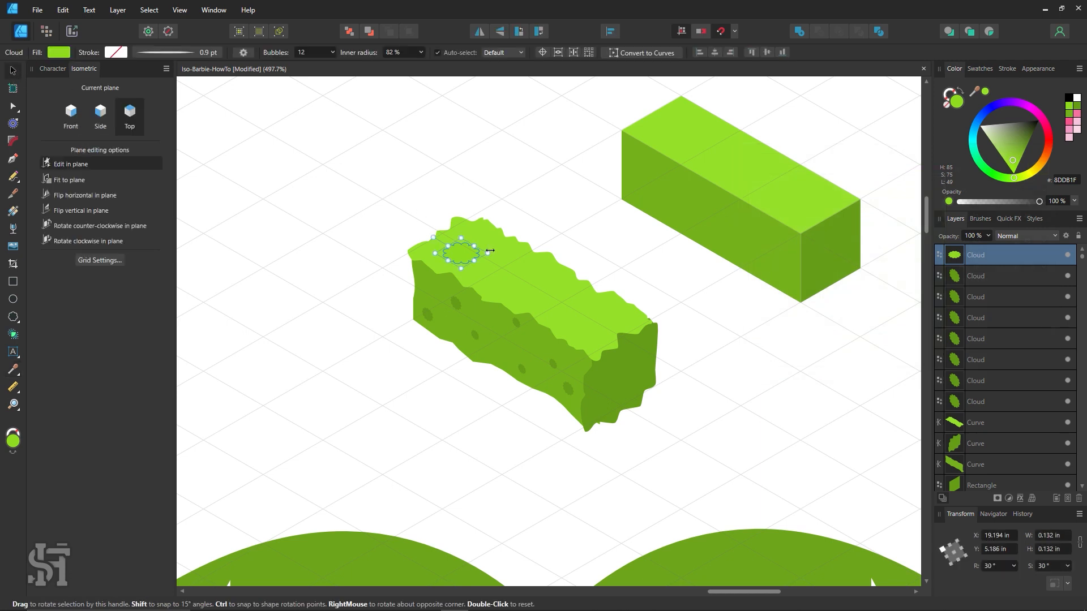
pyautogui.click(472, 207)
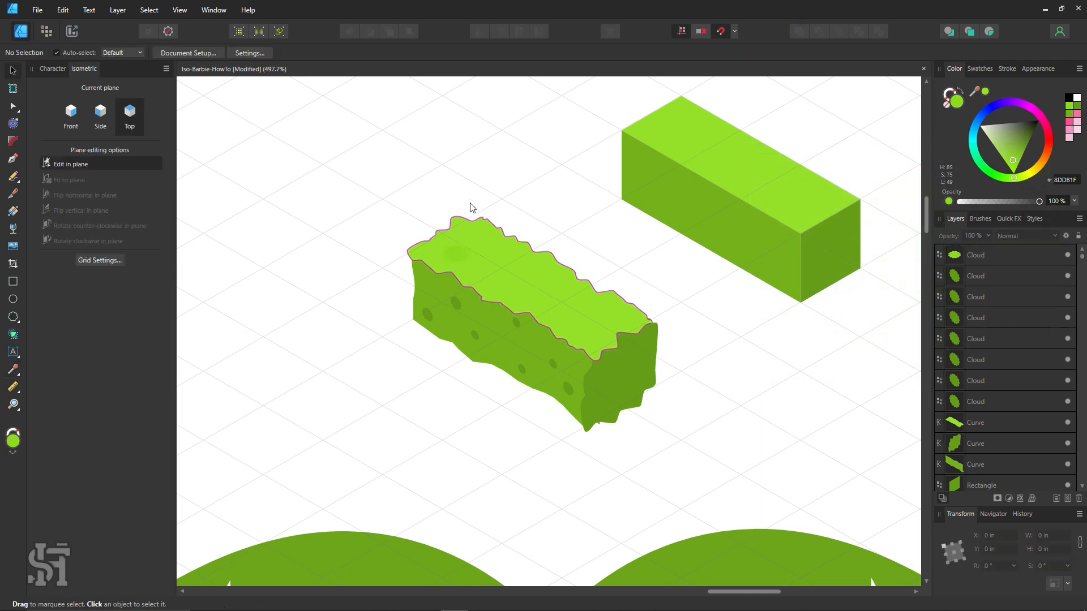
# Step: Darken the fill of the cloud on the hedge's top face to 83CC1C
pyautogui.click(461, 254)
pyautogui.doubleClick(956, 103)
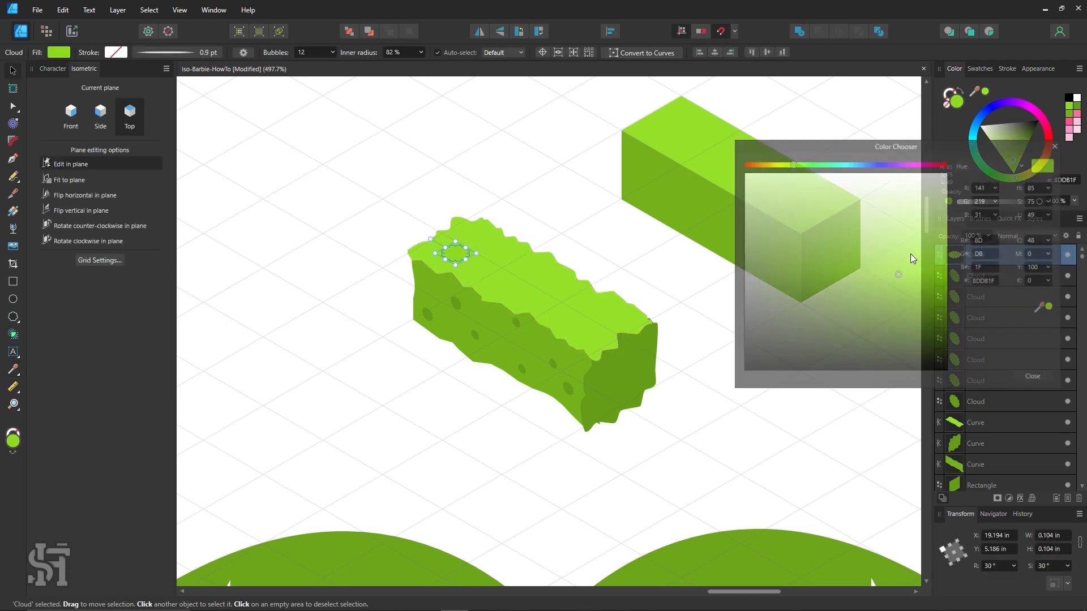
pyautogui.click(899, 281)
pyautogui.click(1033, 378)
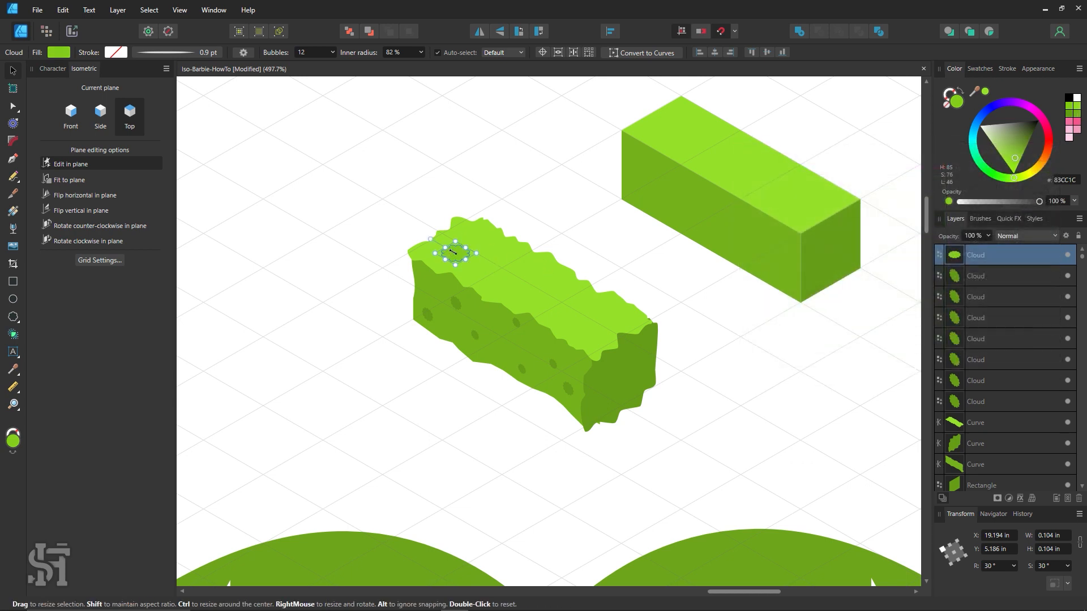
# Step: Duplicate the top cloud and scatter seven spots of varying size across the hedge's top face
pyautogui.moveTo(456, 259)
pyautogui.mouseDown()
pyautogui.moveTo(530, 273)
pyautogui.moveTo(512, 272)
pyautogui.moveTo(594, 315)
pyautogui.moveTo(588, 285)
pyautogui.moveTo(551, 292)
pyautogui.moveTo(570, 294)
pyautogui.mouseUp()
pyautogui.press('Escape')
pyautogui.click(519, 273)
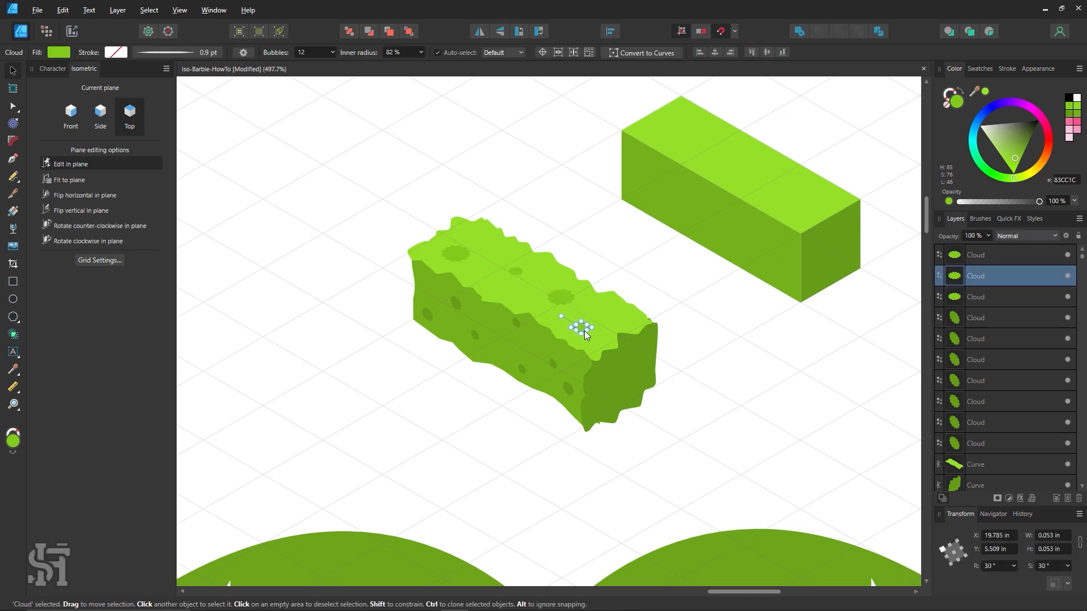
pyautogui.moveTo(585, 331)
pyautogui.mouseDown()
pyautogui.moveTo(620, 311)
pyautogui.moveTo(540, 269)
pyautogui.moveTo(516, 301)
pyautogui.mouseUp()
pyautogui.press('Escape')
pyautogui.click(561, 242)
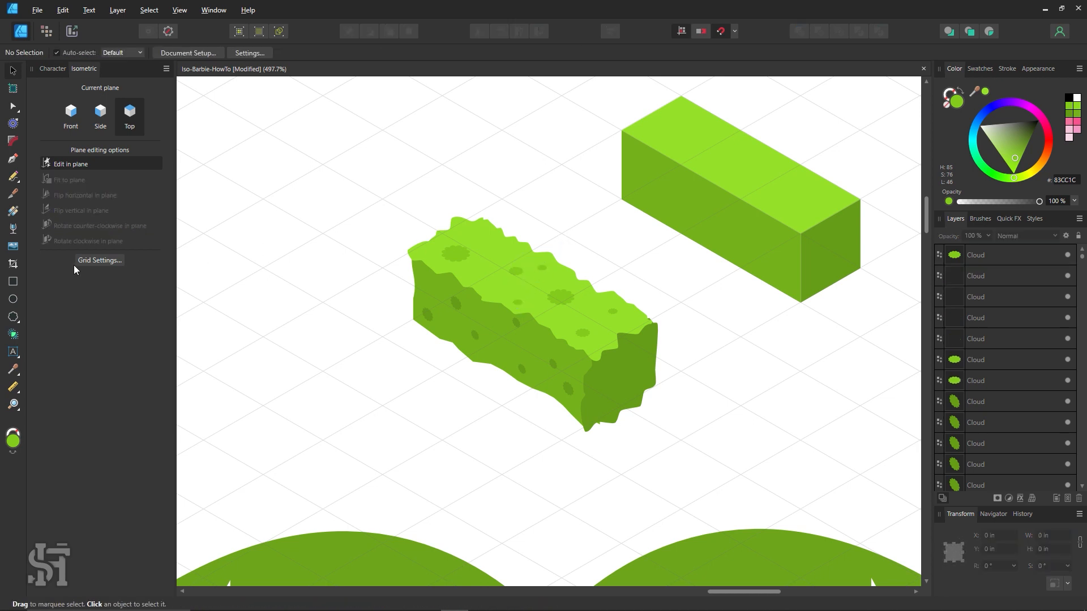
# Step: Draw a cloud about 0.094 in wide on the hedge's short end face, in the Front plane
pyautogui.click(70, 115)
pyautogui.click(13, 318)
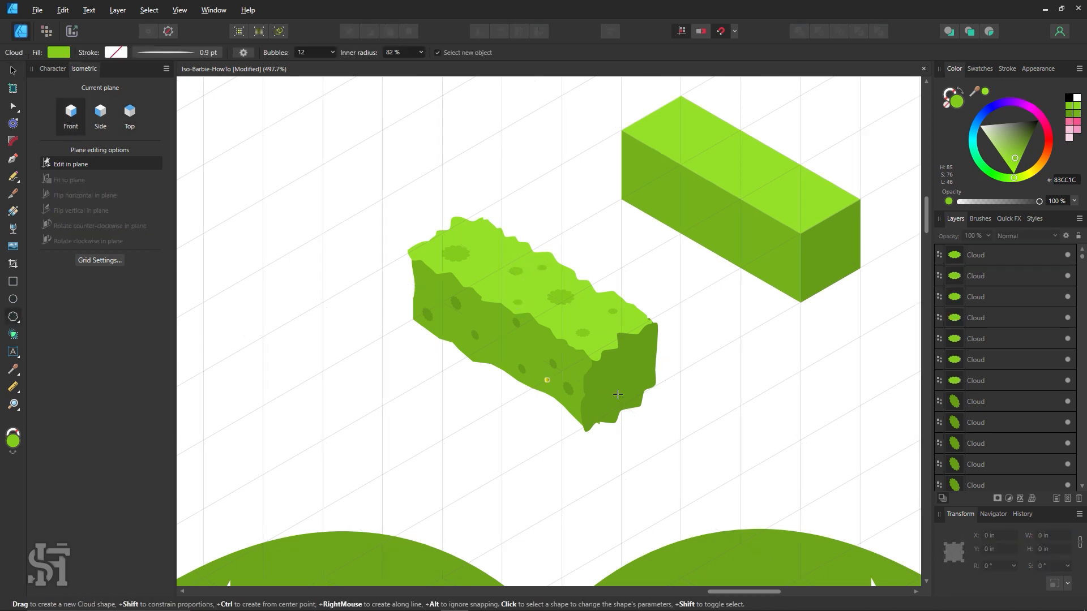
pyautogui.moveTo(599, 371); pyautogui.dragTo(617, 389)
# Step: Fill the end-face cloud with 507F0F, a darker shade of the green sampled from the plain box's end face
pyautogui.press('i')
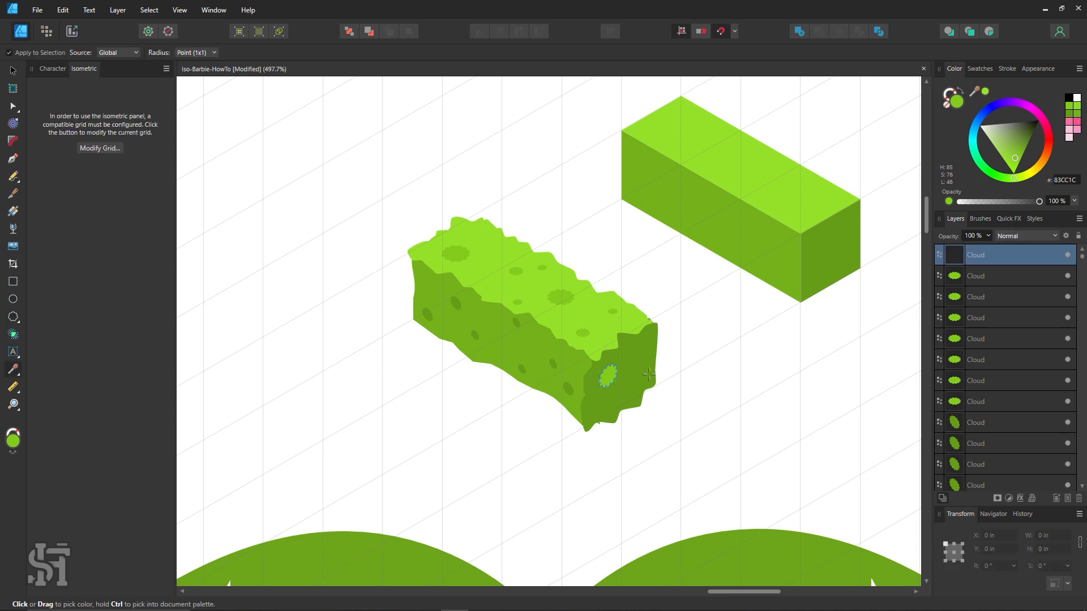
pyautogui.click(836, 263)
pyautogui.click(956, 106)
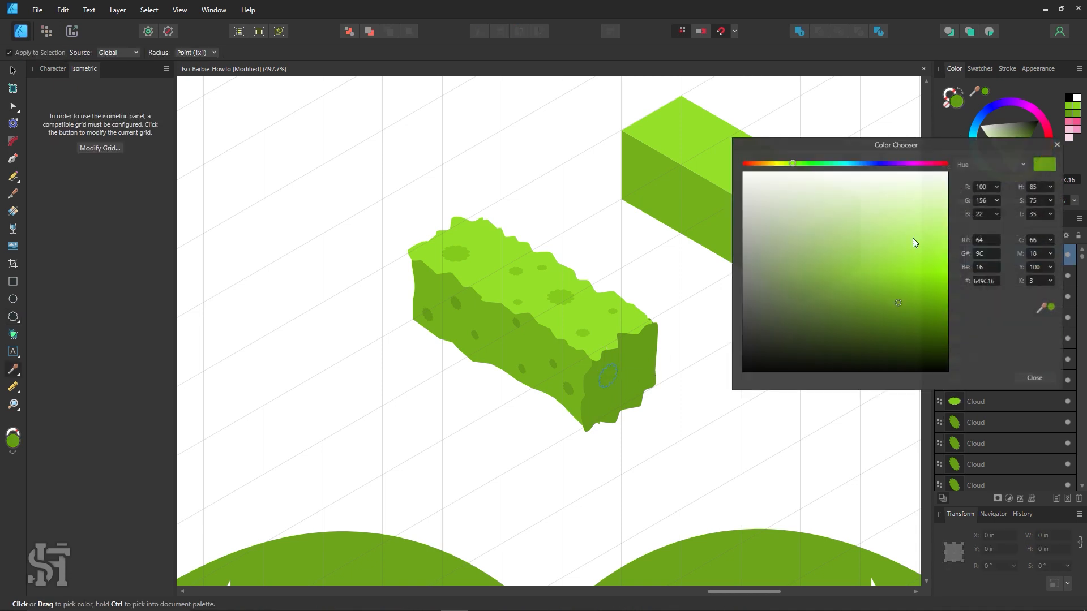
pyautogui.moveTo(897, 308); pyautogui.dragTo(902, 315)
pyautogui.click(1034, 378)
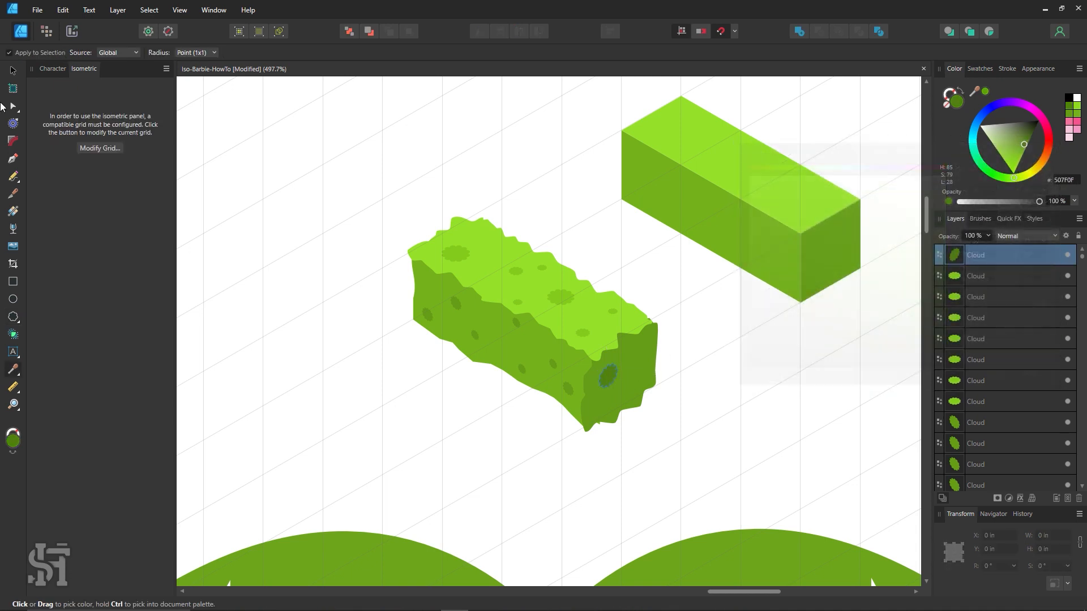
# Step: Duplicate the dark cloud to make three spots on the hedge's short end face
pyautogui.click(14, 71)
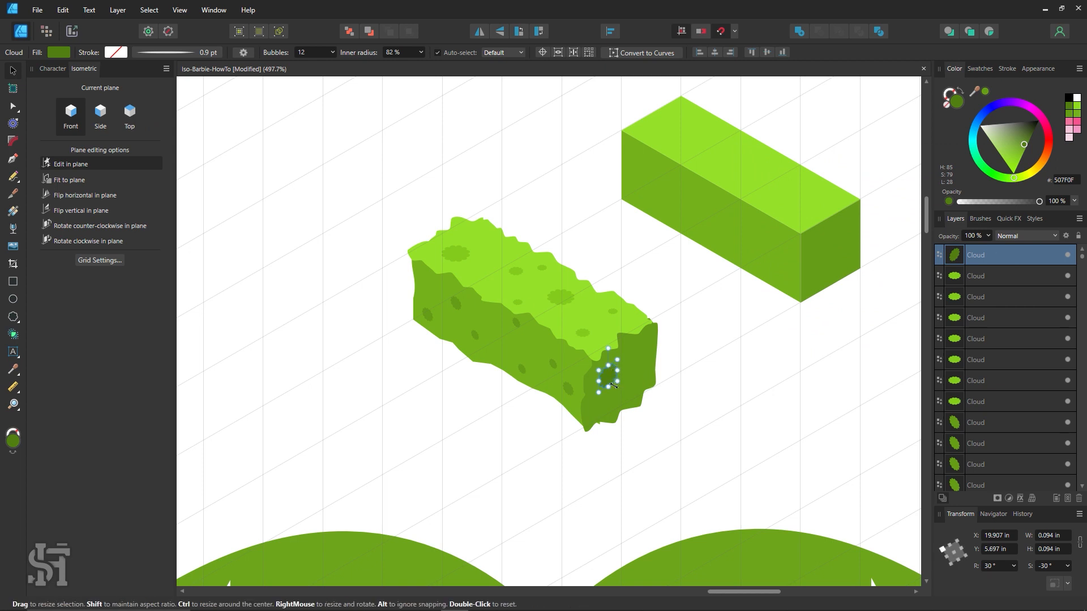
pyautogui.moveTo(613, 385)
pyautogui.mouseDown()
pyautogui.moveTo(603, 375)
pyautogui.moveTo(621, 391)
pyautogui.moveTo(636, 357)
pyautogui.moveTo(653, 368)
pyautogui.moveTo(638, 359)
pyautogui.mouseUp()
pyautogui.click(670, 376)
pyautogui.click(676, 385)
# Step: Group all the hedge's faces and leaf spots, and move the plain green box away from the hedge
pyautogui.press('z')
pyautogui.keyDown('alt'); pyautogui.click(672, 390); pyautogui.keyUp('alt')
pyautogui.keyDown('alt'); pyautogui.click(672, 390); pyautogui.keyUp('alt')
pyautogui.keyDown('alt'); pyautogui.click(671, 390); pyautogui.keyUp('alt')
pyautogui.keyDown('alt'); pyautogui.click(672, 390); pyautogui.keyUp('alt')
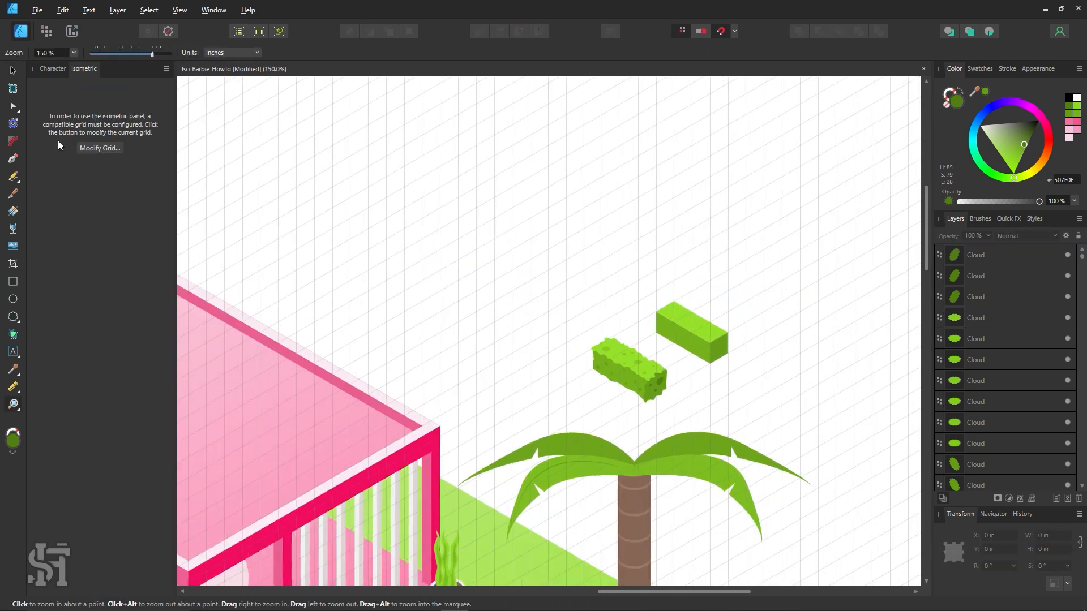
pyautogui.click(12, 72)
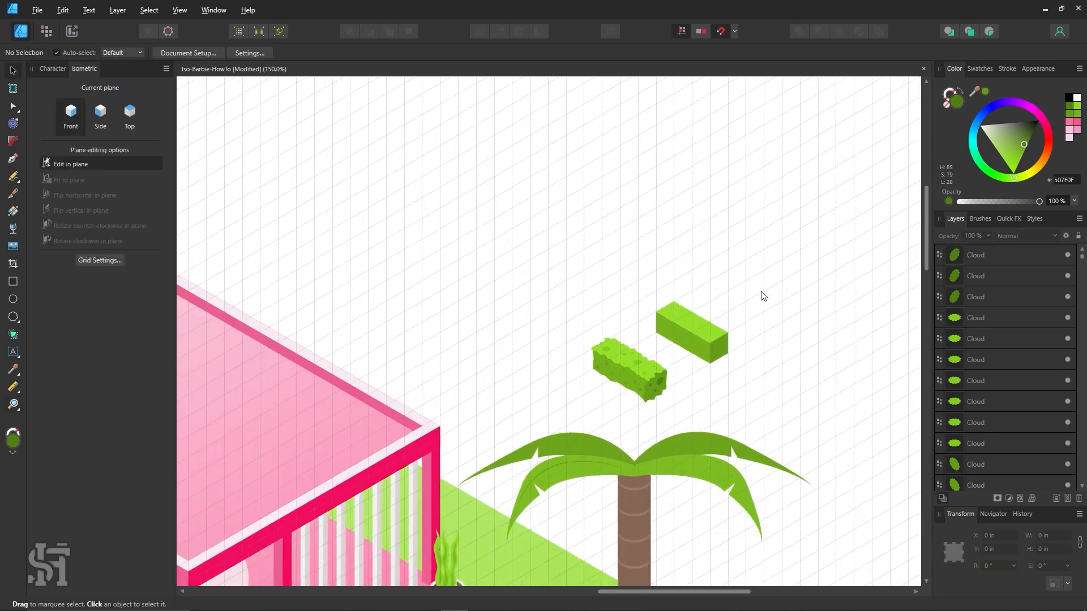
pyautogui.moveTo(767, 272); pyautogui.dragTo(556, 414)
pyautogui.click(680, 323)
pyautogui.click(569, 417)
# Step: Place two copies of the hedge end to end along the lawn's edge near the palm and send the rear copy to the back
pyautogui.press('z')
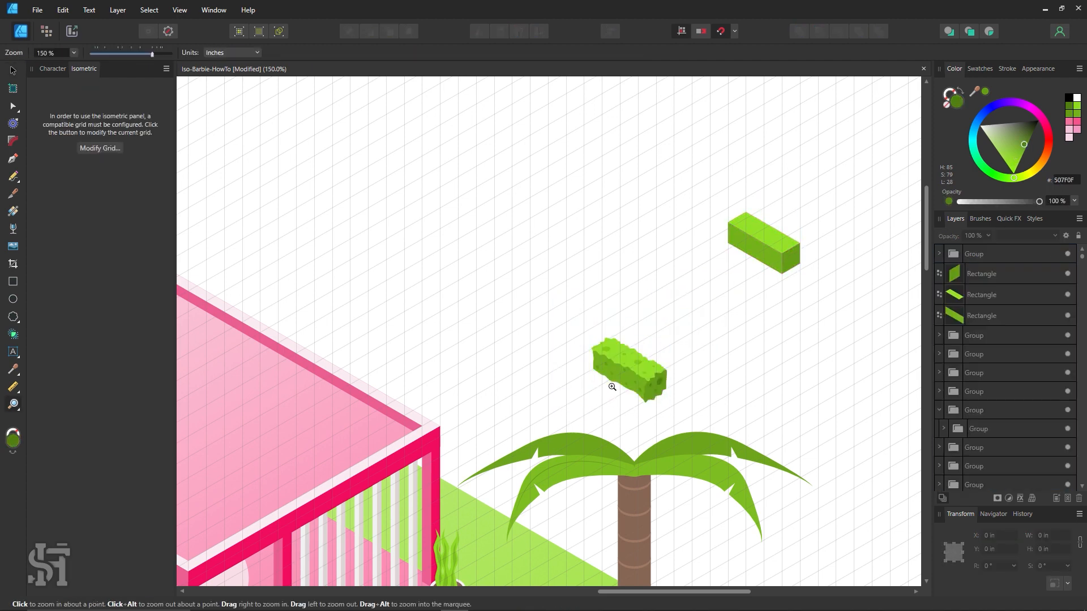
pyautogui.keyDown('alt'); pyautogui.click(613, 385); pyautogui.keyUp('alt')
pyautogui.click(613, 391)
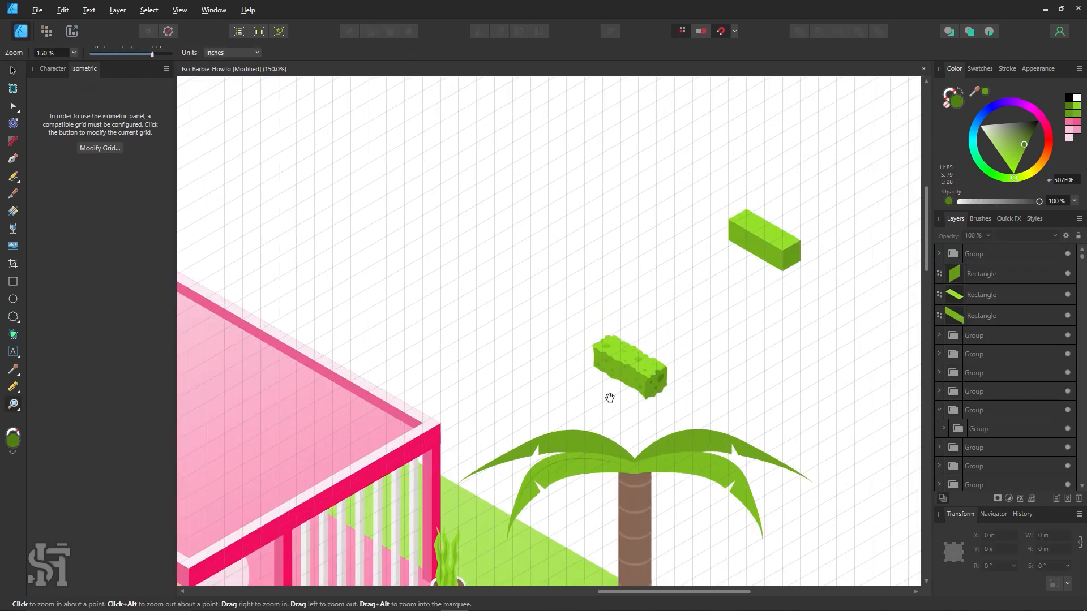
pyautogui.moveTo(610, 396); pyautogui.dragTo(670, 442)
pyautogui.click(13, 71)
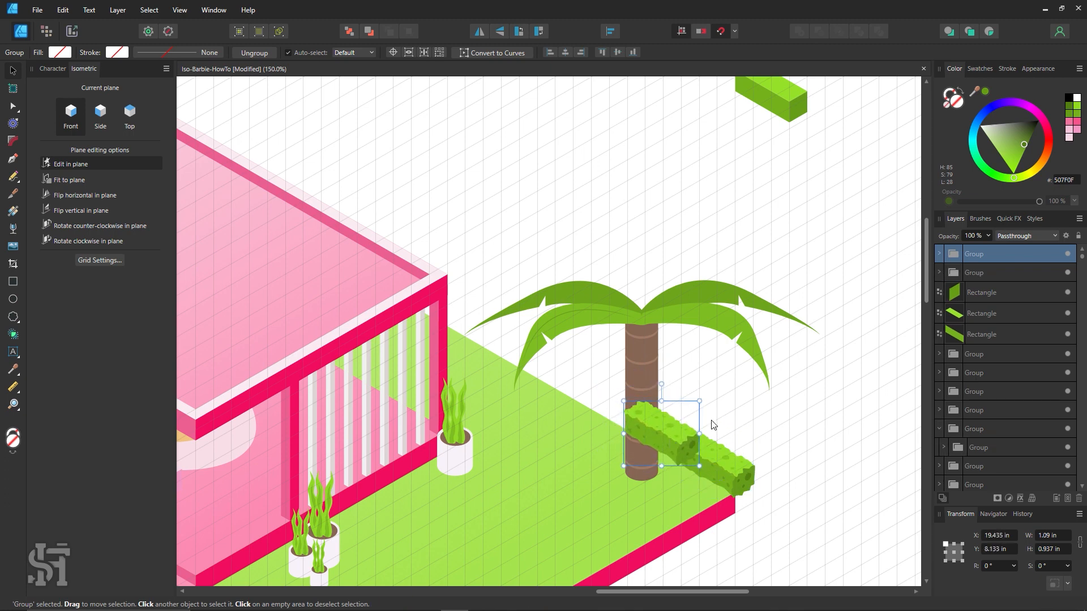
pyautogui.hotkey('ctrl', 'shift', '[')
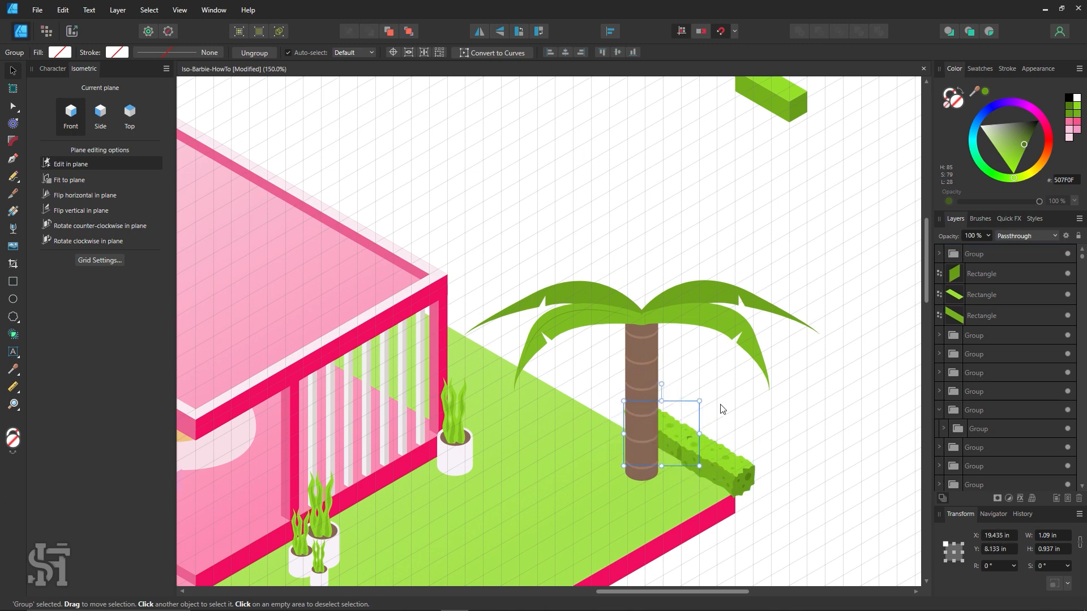
# Step: Nudge the hedge piece at the lawn's corner up and inward so it lines up with the rear piece
pyautogui.moveTo(715, 474)
pyautogui.mouseDown()
pyautogui.moveTo(761, 481)
pyautogui.moveTo(712, 471)
pyautogui.mouseUp()
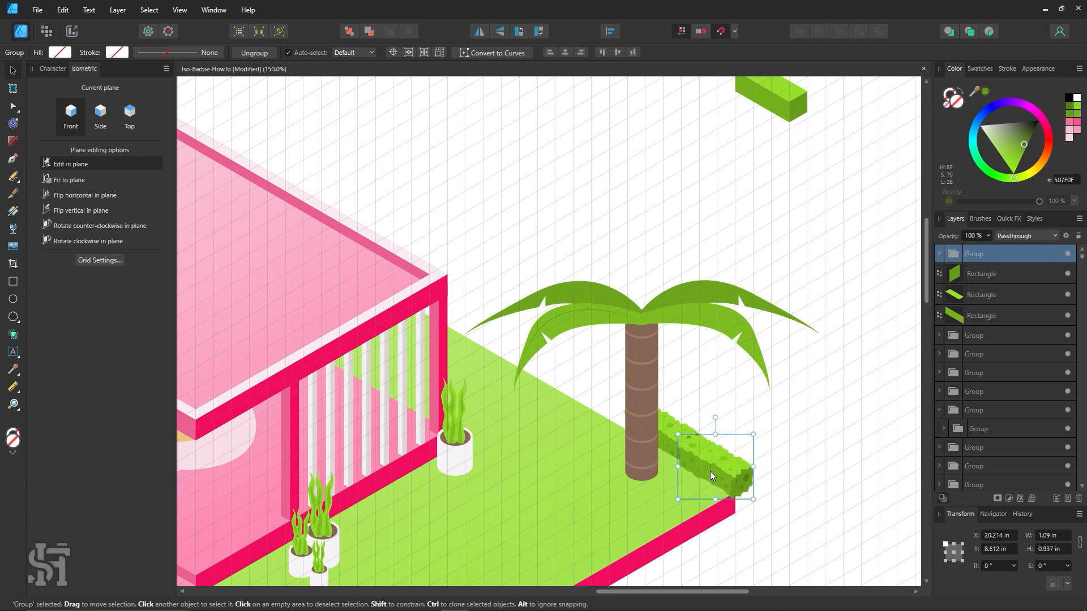
pyautogui.press('Up')
pyautogui.press('Right')
pyautogui.press('Right')
pyautogui.press('Right')
pyautogui.press('Up')
pyautogui.press('Up')
pyautogui.press('Left')
pyautogui.press('Up')
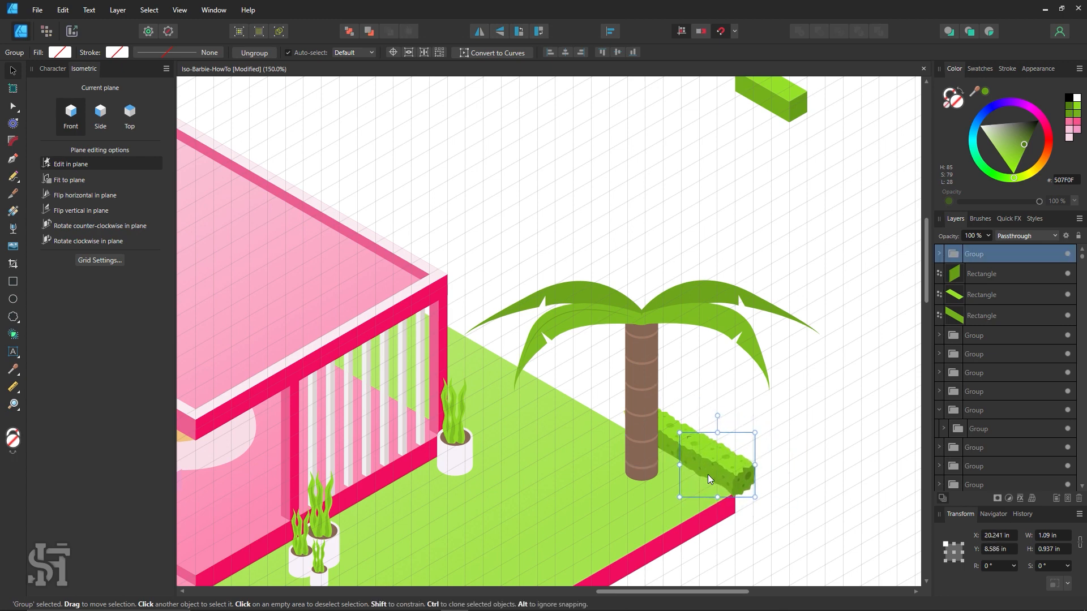
pyautogui.press('Left')
pyautogui.press('Left')
pyautogui.press('Left')
pyautogui.press('Left')
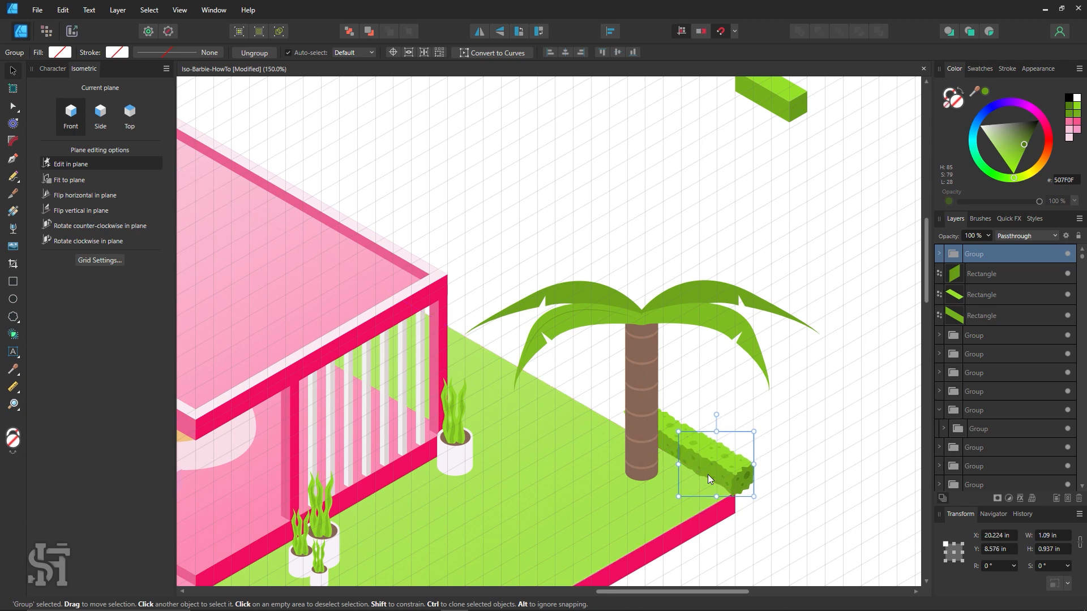
pyautogui.press('Up')
pyautogui.press('Up')
pyautogui.press('Up')
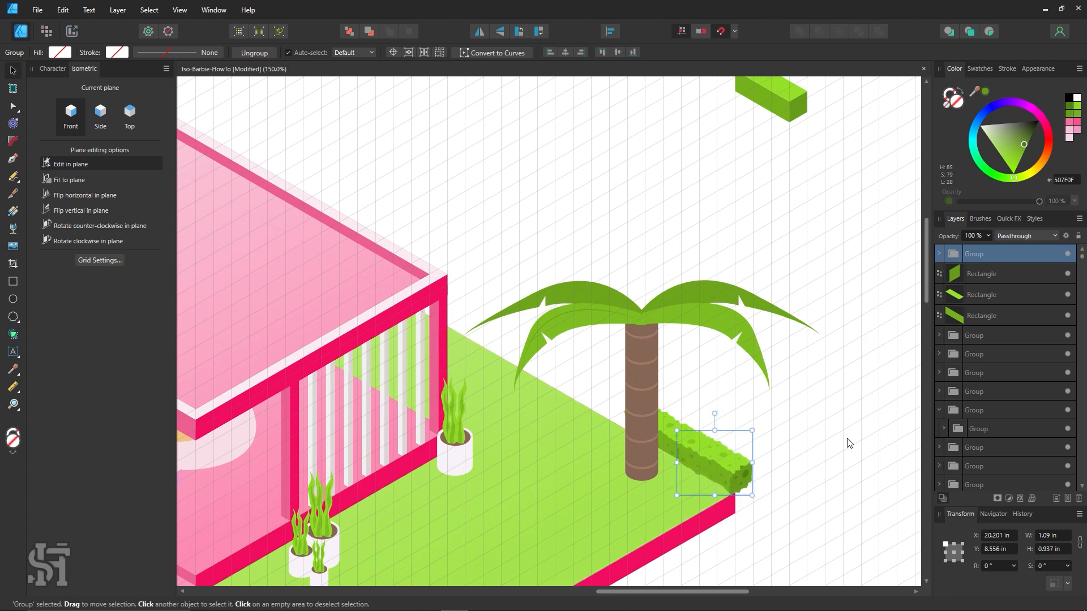
pyautogui.click(833, 445)
# Step: Move both hedge pieces clear of the palm trunk, nudge the front piece closer to the other, and group them
pyautogui.click(677, 435)
pyautogui.keyDown('shift'); pyautogui.click(720, 464); pyautogui.keyUp('shift')
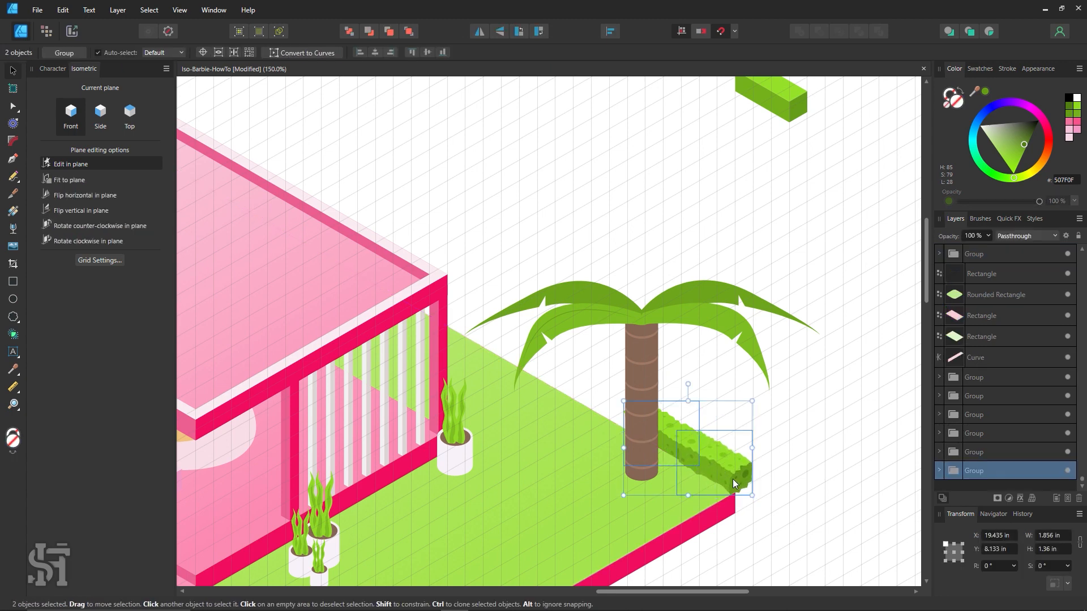
pyautogui.moveTo(732, 479); pyautogui.dragTo(726, 194)
pyautogui.hotkey('ctrl', 'g')
pyautogui.moveTo(660, 192); pyautogui.dragTo(759, 415)
pyautogui.click(762, 408)
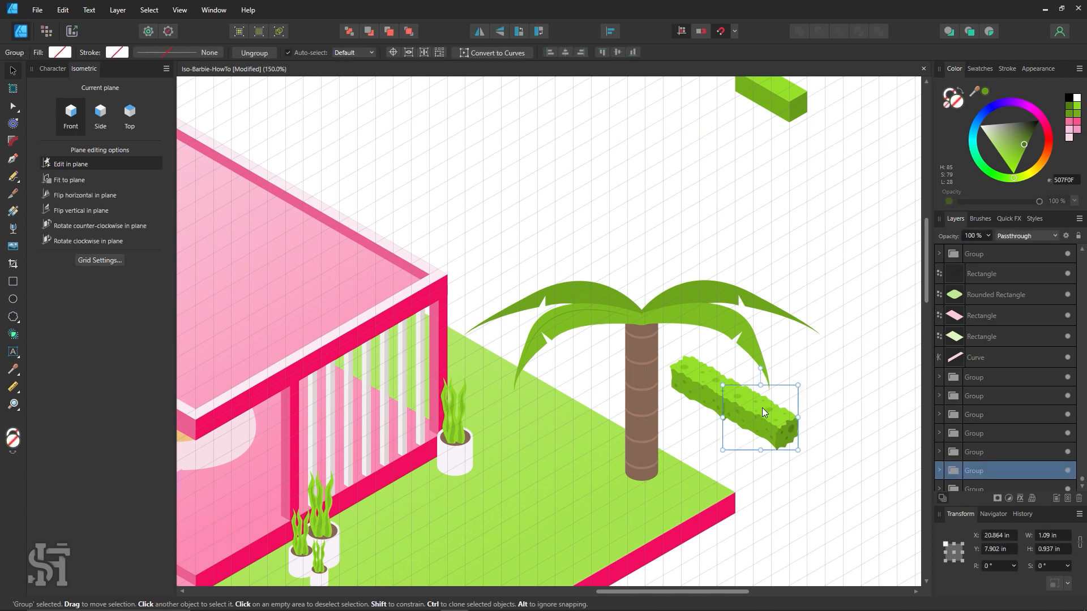
pyautogui.press('Left')
pyautogui.press('Left')
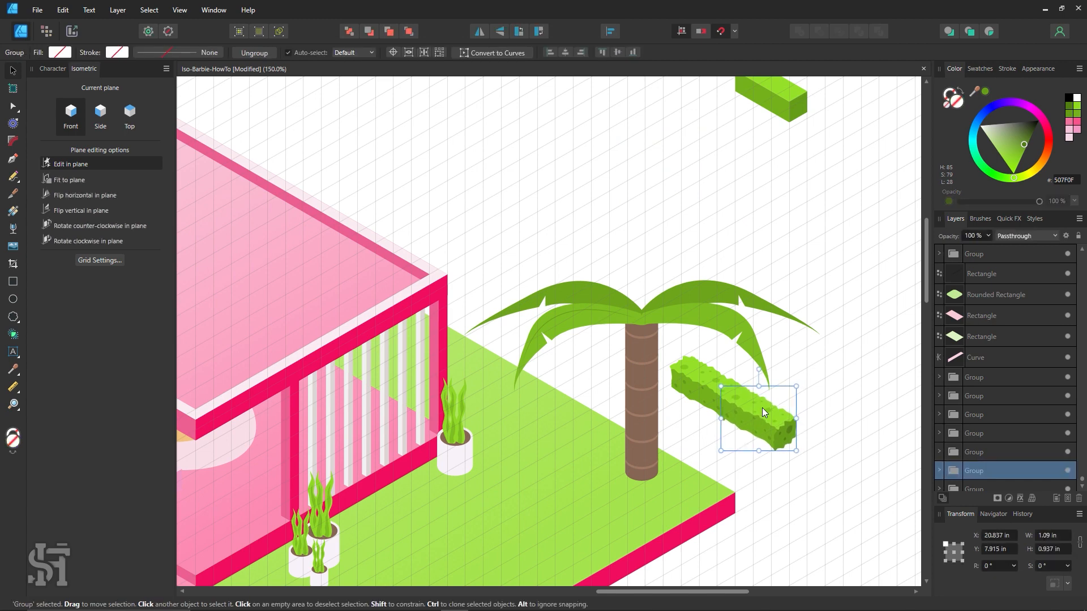
pyautogui.keyDown('shift'); pyautogui.click(692, 377); pyautogui.keyUp('shift')
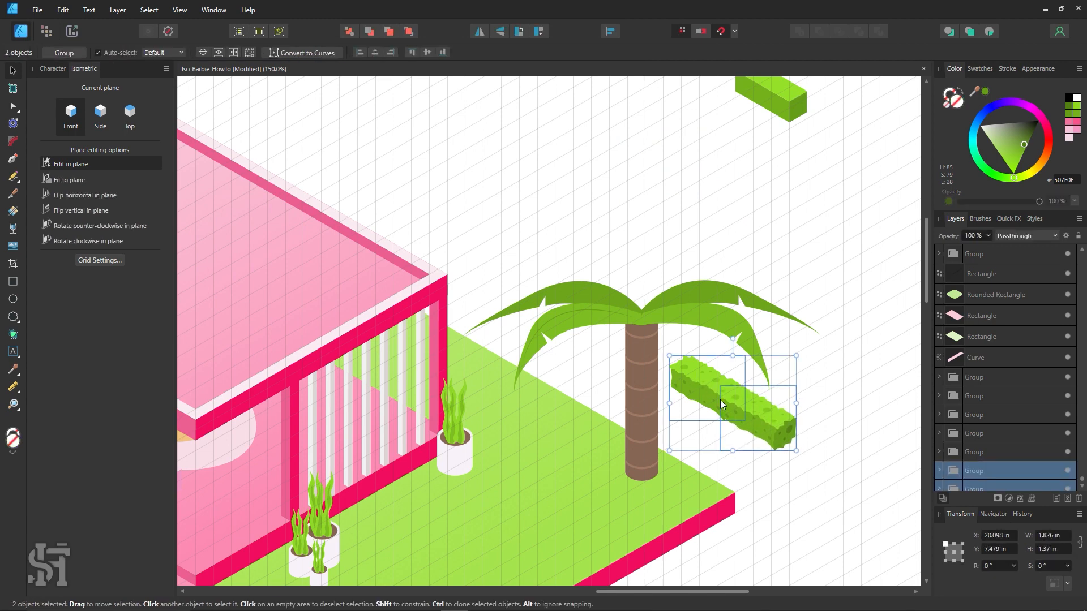
pyautogui.hotkey('ctrl', 'g')
# Step: Duplicate the grouped hedge end to end to double its length, and group the two halves
pyautogui.moveTo(771, 420)
pyautogui.mouseDown()
pyautogui.moveTo(731, 247)
pyautogui.moveTo(623, 160)
pyautogui.moveTo(652, 220)
pyautogui.moveTo(914, 377)
pyautogui.moveTo(824, 332)
pyautogui.mouseUp()
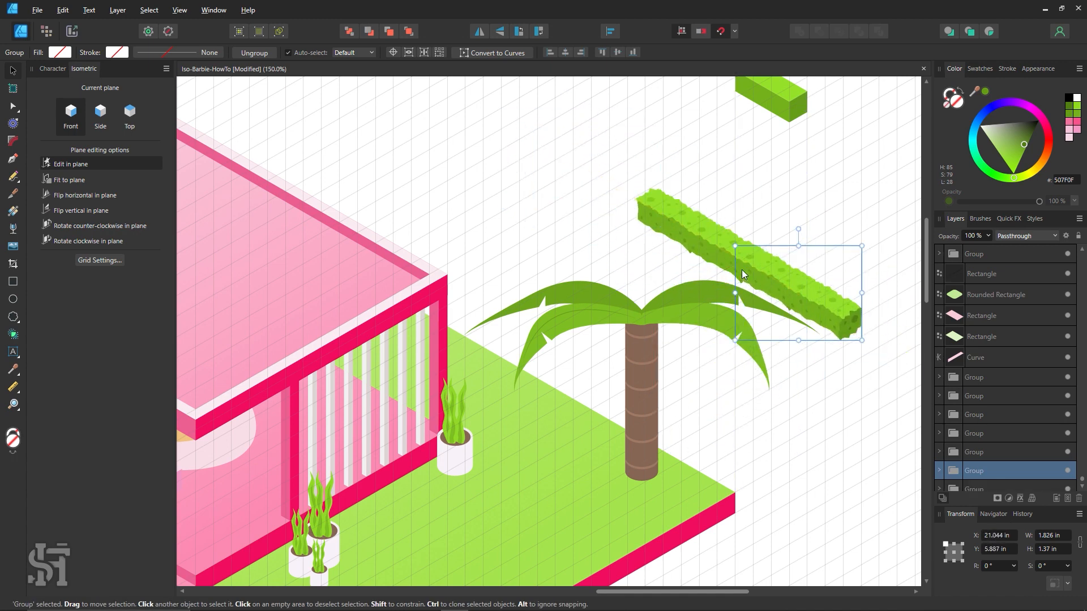
pyautogui.keyDown('shift'); pyautogui.click(731, 259); pyautogui.keyUp('shift')
pyautogui.moveTo(781, 277); pyautogui.dragTo(636, 215)
pyautogui.hotkey('ctrl', 'g')
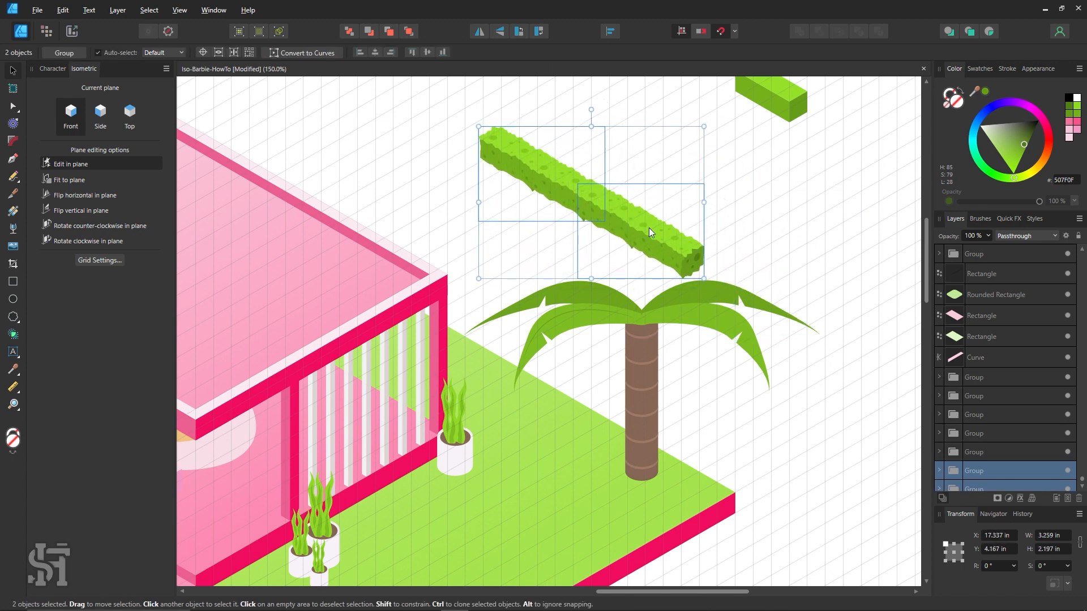
# Step: Duplicate the long hedge into two stacked layers for extra height and set a spare copy aside above them
pyautogui.scroll(1, 659, 261)
pyautogui.moveTo(659, 260)
pyautogui.mouseDown()
pyautogui.moveTo(658, 303)
pyautogui.moveTo(647, 245)
pyautogui.moveTo(649, 254)
pyautogui.moveTo(687, 197)
pyautogui.moveTo(805, 213)
pyautogui.moveTo(431, 208)
pyautogui.moveTo(662, 104)
pyautogui.mouseUp()
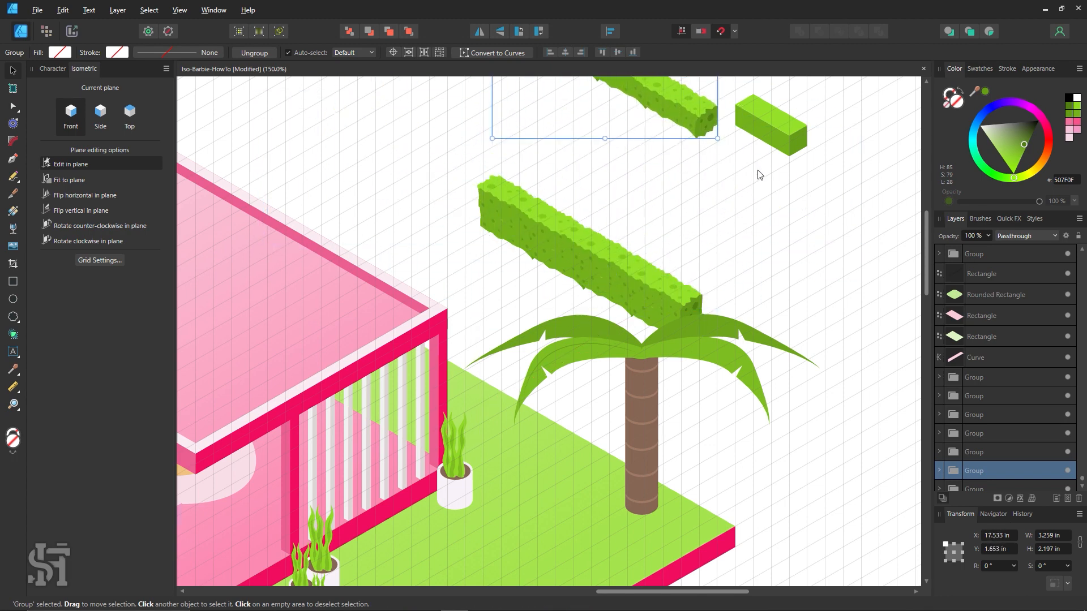
pyautogui.moveTo(603, 283); pyautogui.dragTo(753, 426)
pyautogui.hotkey('ctrl', 'z')
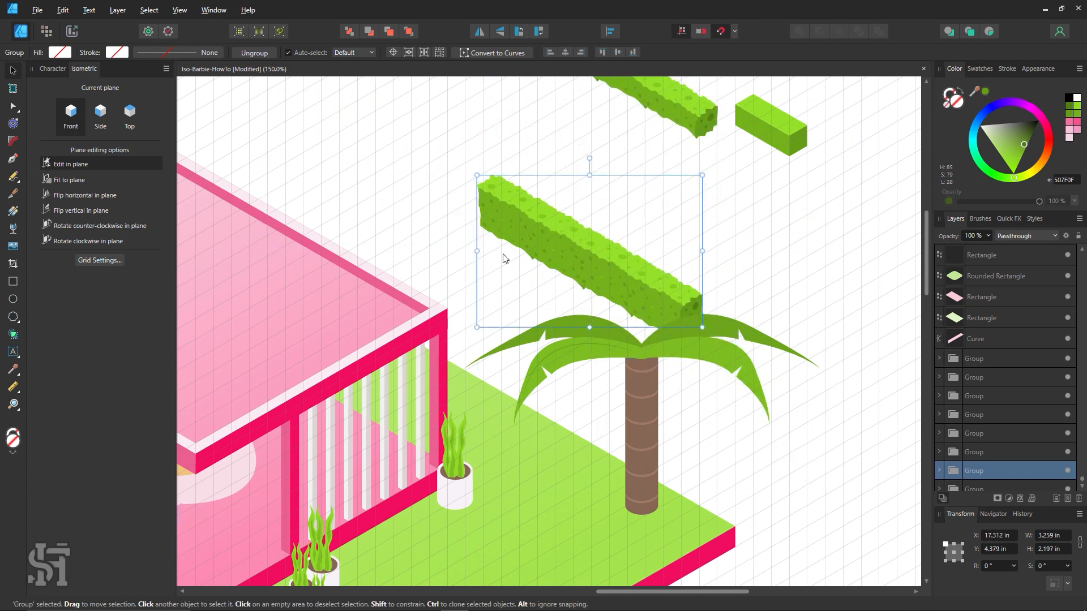
# Step: Move the two stacked hedges together onto the lawn's back edge behind the palm tree
pyautogui.keyDown('shift'); pyautogui.click(520, 238); pyautogui.keyUp('shift')
pyautogui.scroll(-1, 662, 224)
pyautogui.moveTo(644, 253); pyautogui.dragTo(695, 456)
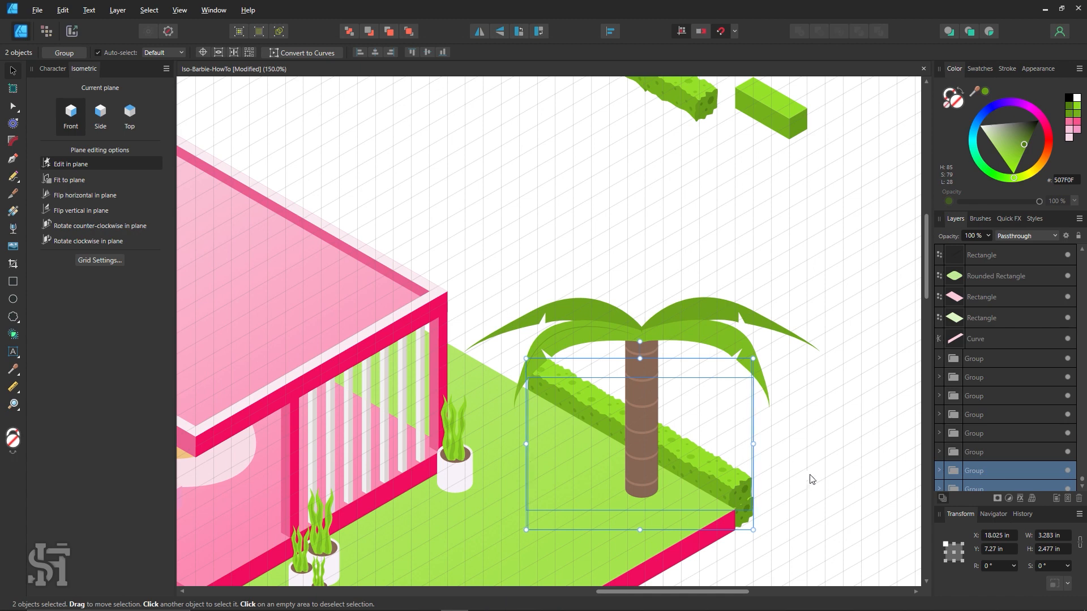
pyautogui.moveTo(734, 501); pyautogui.dragTo(735, 502)
pyautogui.scroll(-3, 788, 513)
pyautogui.click(734, 479)
# Step: Fill the base's pool-side edge with 95DE2E, a darker shade of the green sampled from the lawn
pyautogui.press('z')
pyautogui.keyDown('alt'); pyautogui.click(534, 374); pyautogui.keyUp('alt')
pyautogui.keyDown('alt'); pyautogui.click(535, 367); pyautogui.keyUp('alt')
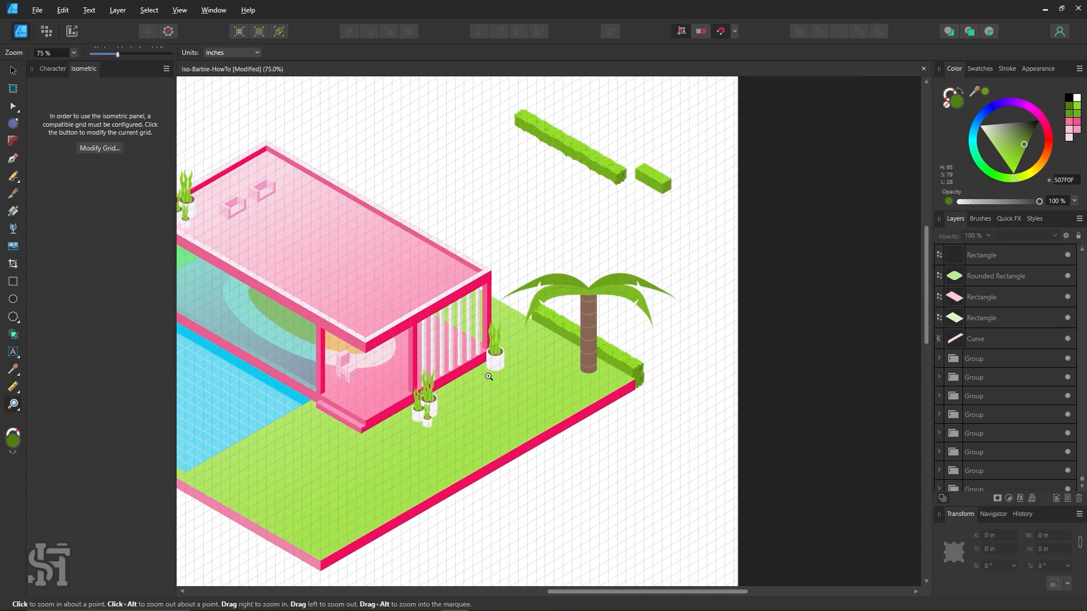
pyautogui.moveTo(490, 435); pyautogui.dragTo(685, 419)
pyautogui.click(13, 71)
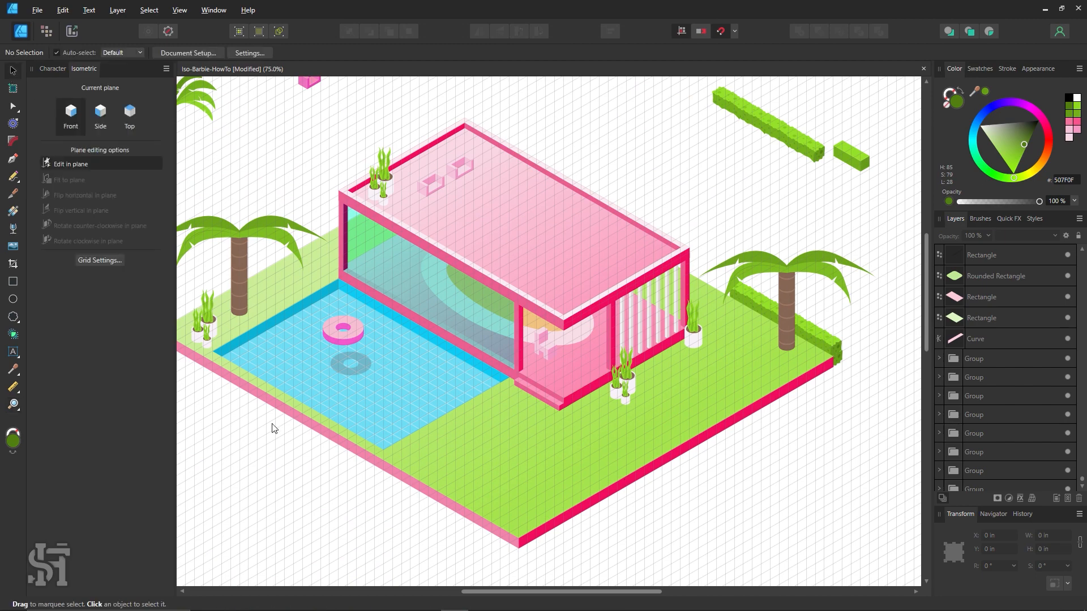
pyautogui.click(319, 436)
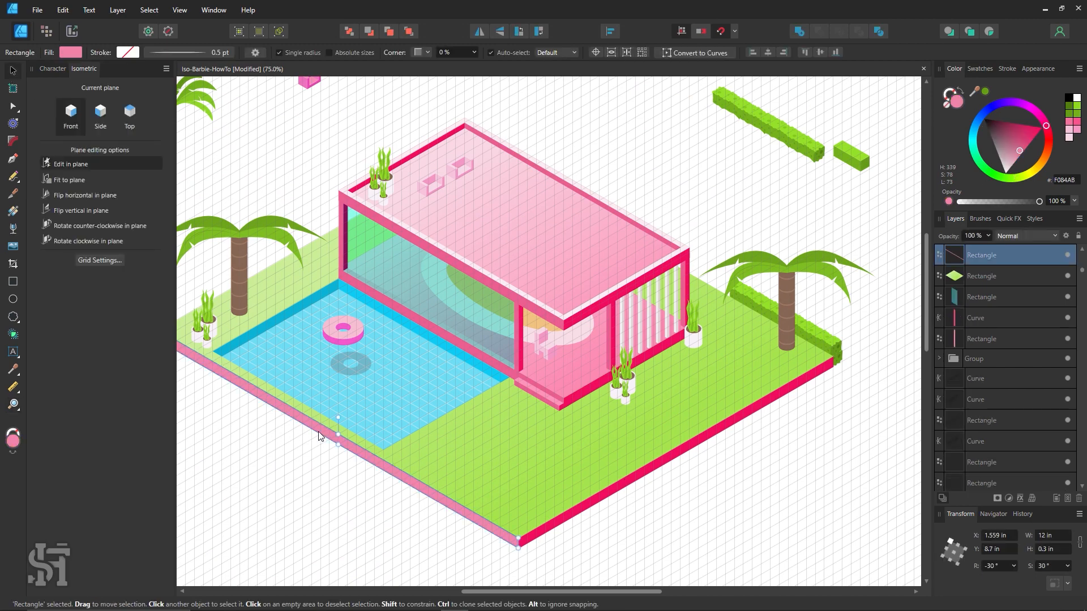
pyautogui.press('i')
pyautogui.click(575, 440)
pyautogui.doubleClick(956, 104)
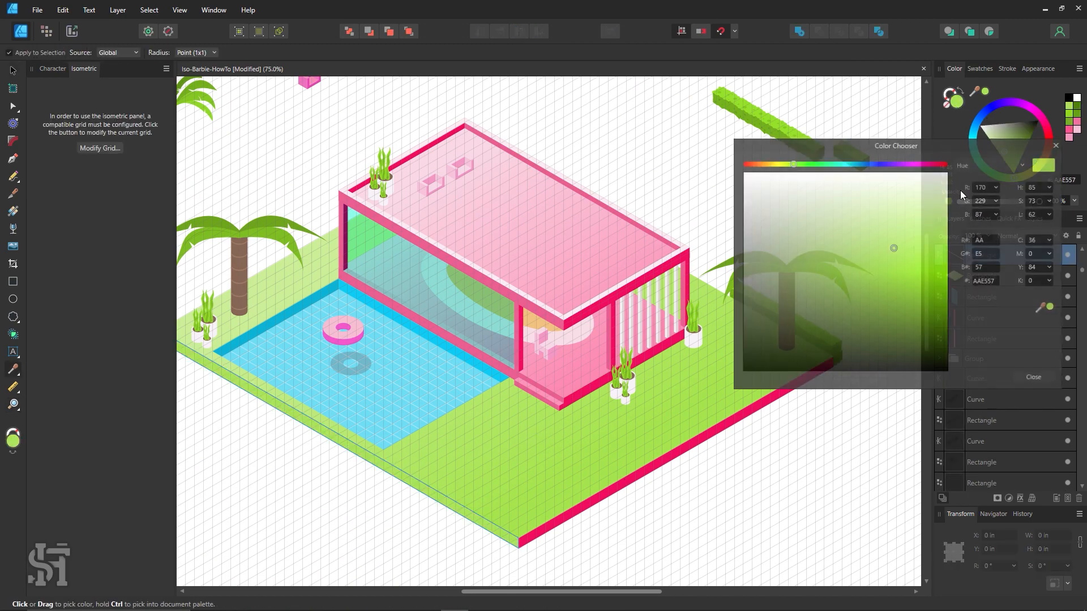
pyautogui.click(892, 265)
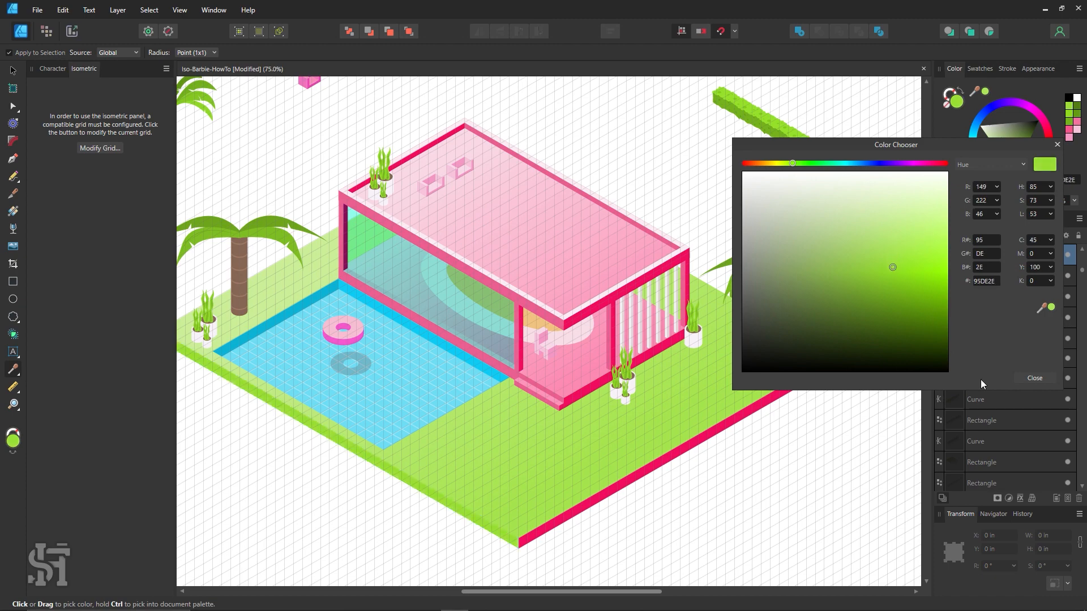
pyautogui.click(1035, 378)
pyautogui.press('v')
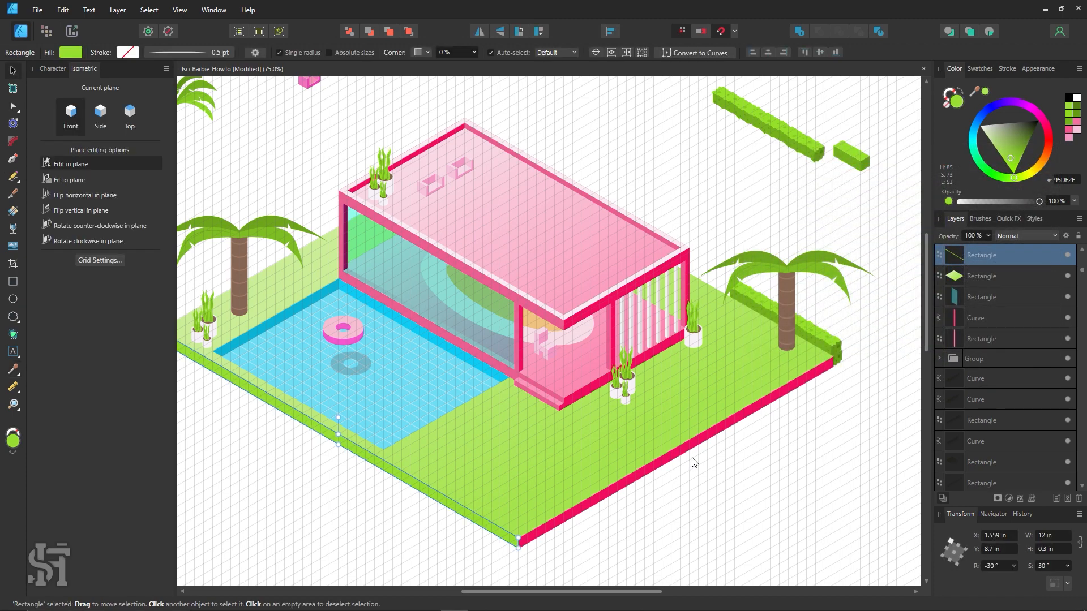
# Step: Fill the base's remaining pink front edge with 83CE19, a darker shade of the green sampled from the lawn
pyautogui.click(647, 478)
pyautogui.press('i')
pyautogui.click(739, 369)
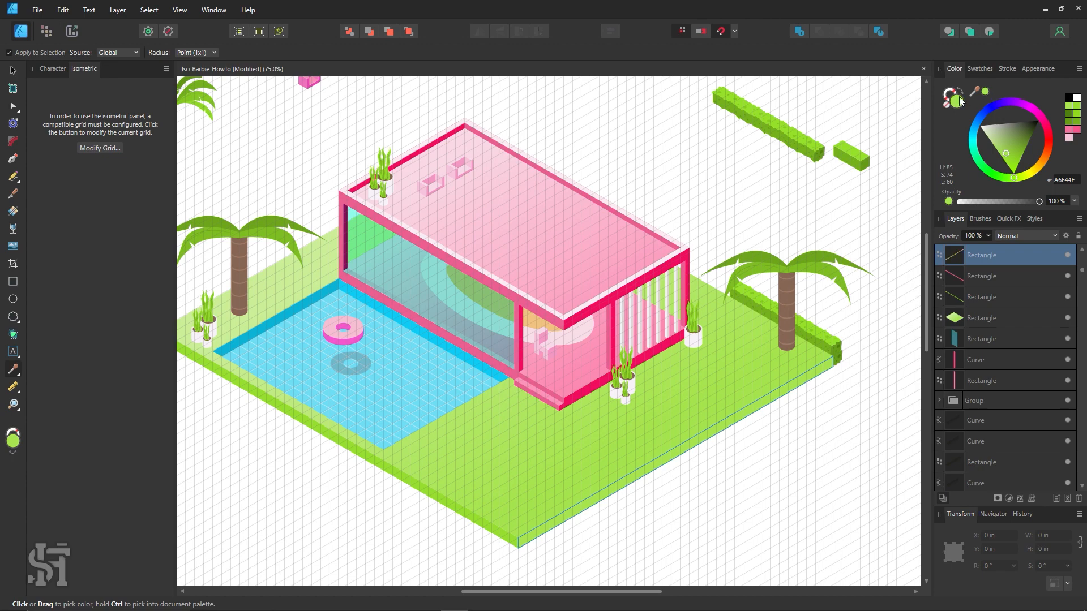
pyautogui.doubleClick(958, 97)
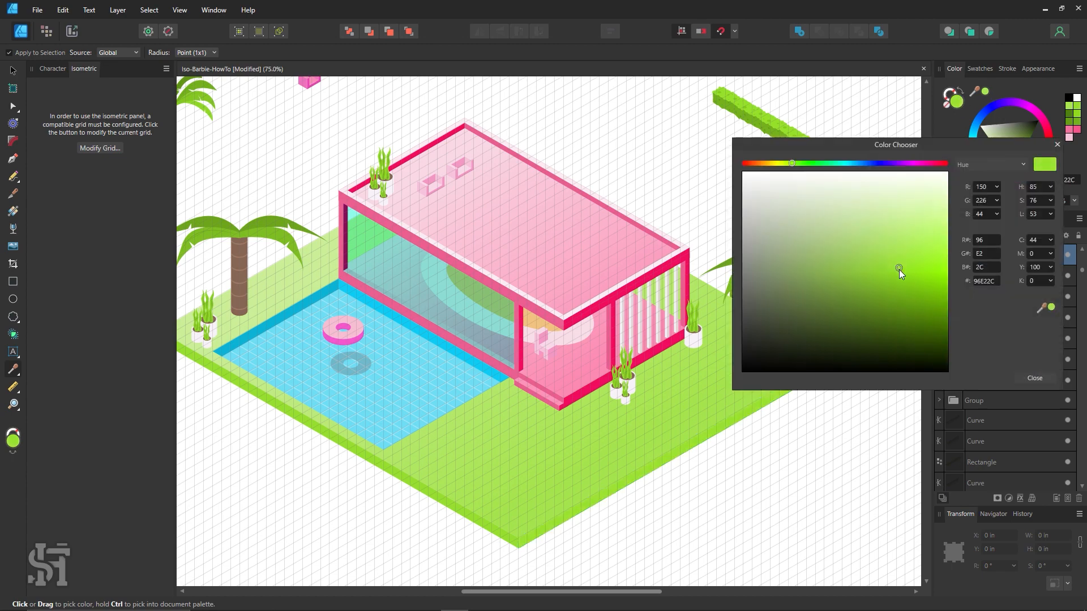
pyautogui.moveTo(900, 269); pyautogui.dragTo(905, 281)
pyautogui.click(1035, 378)
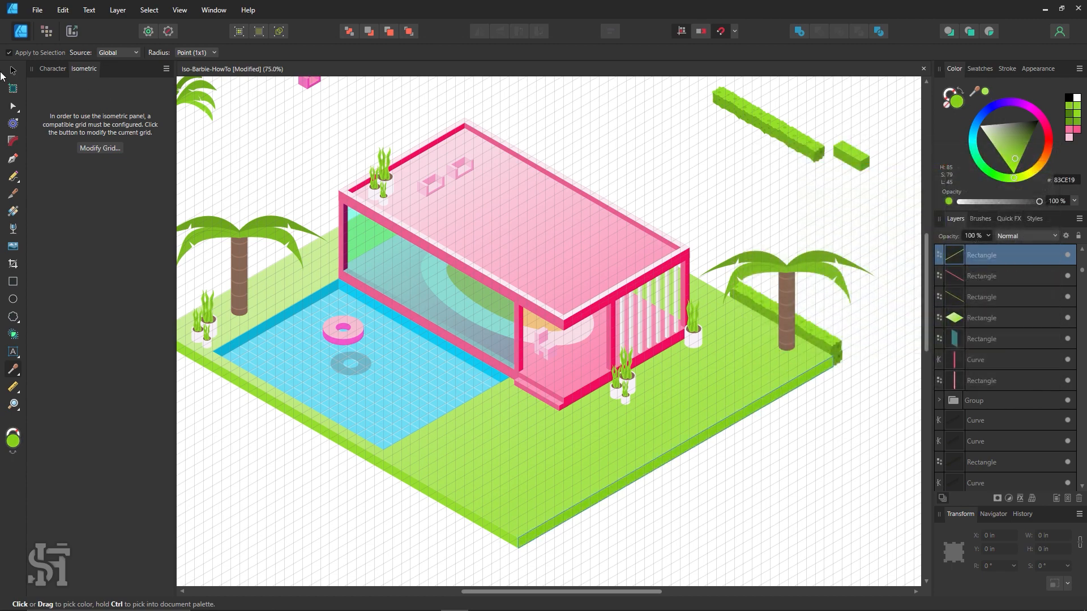
pyautogui.click(12, 70)
pyautogui.click(414, 135)
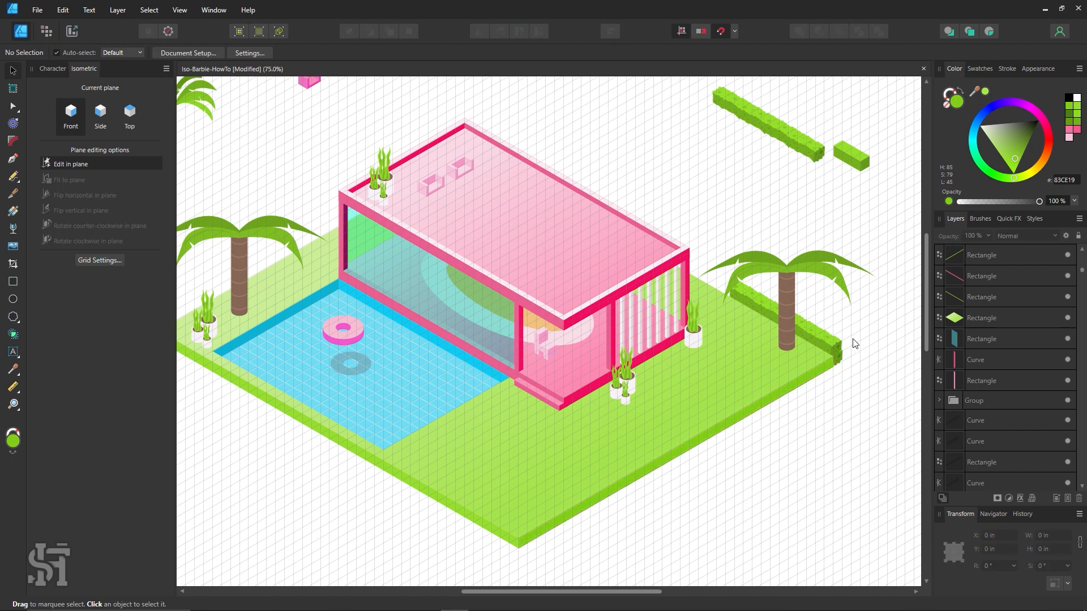
# Step: Duplicate the stacked hedge along the lawn's back edge so that it continues behind the house
pyautogui.moveTo(834, 347); pyautogui.dragTo(802, 332)
pyautogui.hotkey('ctrl', 'g')
pyautogui.hotkey('ctrl', 'shift', 'g')
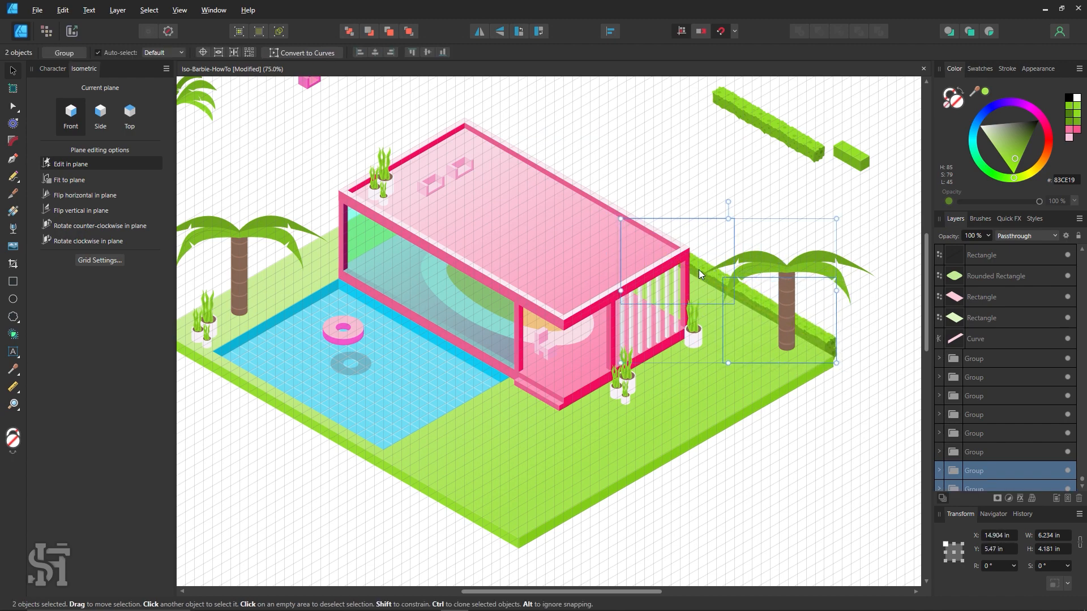
pyautogui.click(856, 355)
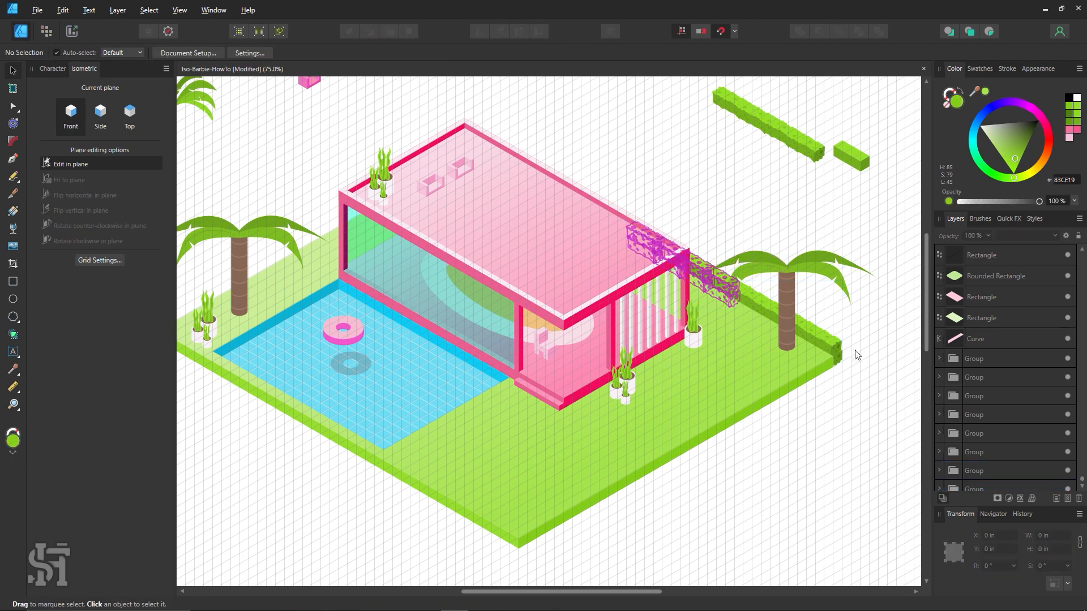
# Step: Examine the overall scene and the finished reference dollhouse's lawn, palms, pool and shading
pyautogui.press('z')
pyautogui.keyDown('alt'); pyautogui.click(577, 354); pyautogui.keyUp('alt')
pyautogui.moveTo(573, 342); pyautogui.dragTo(636, 322)
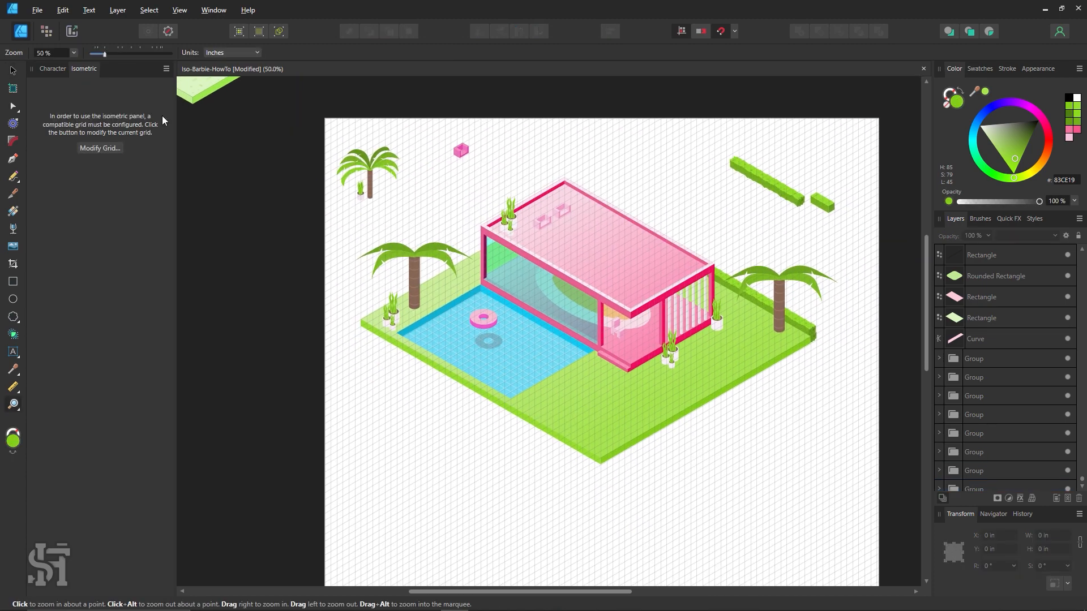
pyautogui.click(9, 71)
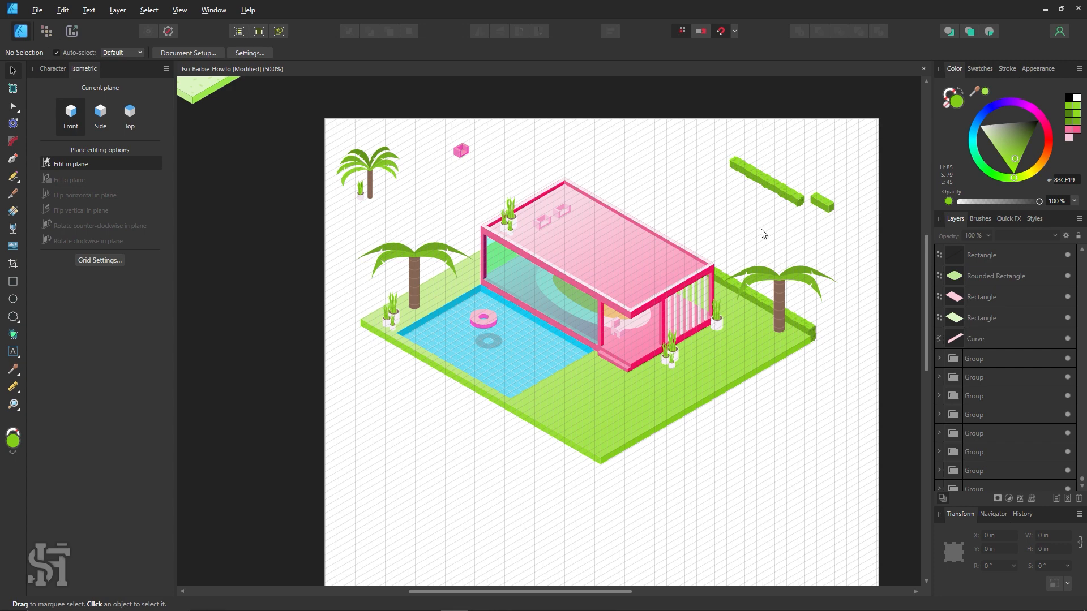
pyautogui.scroll(4, 619, 257)
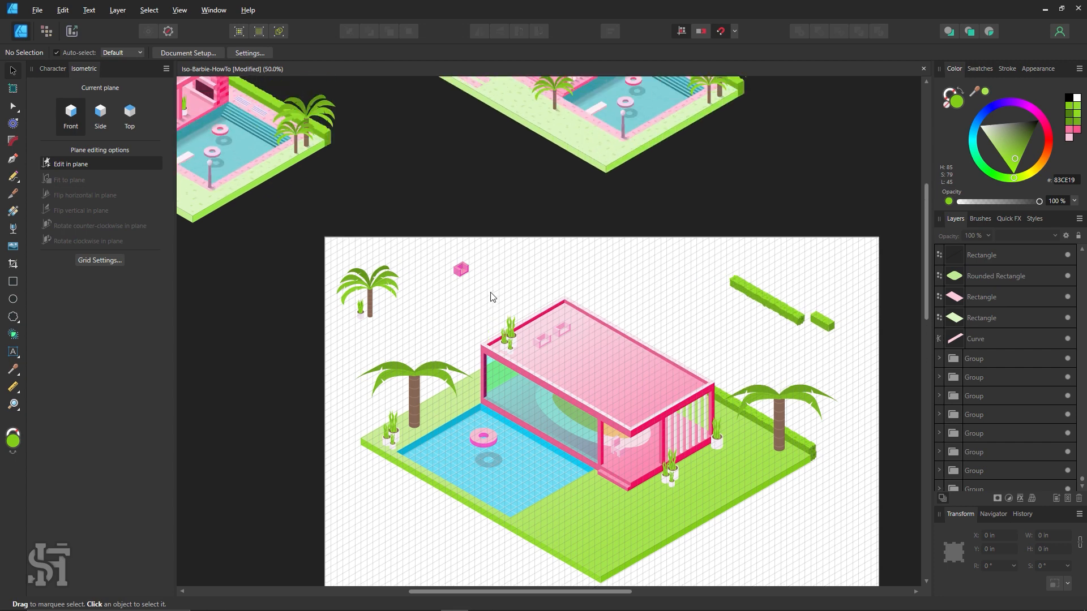
pyautogui.scroll(-3, 492, 295)
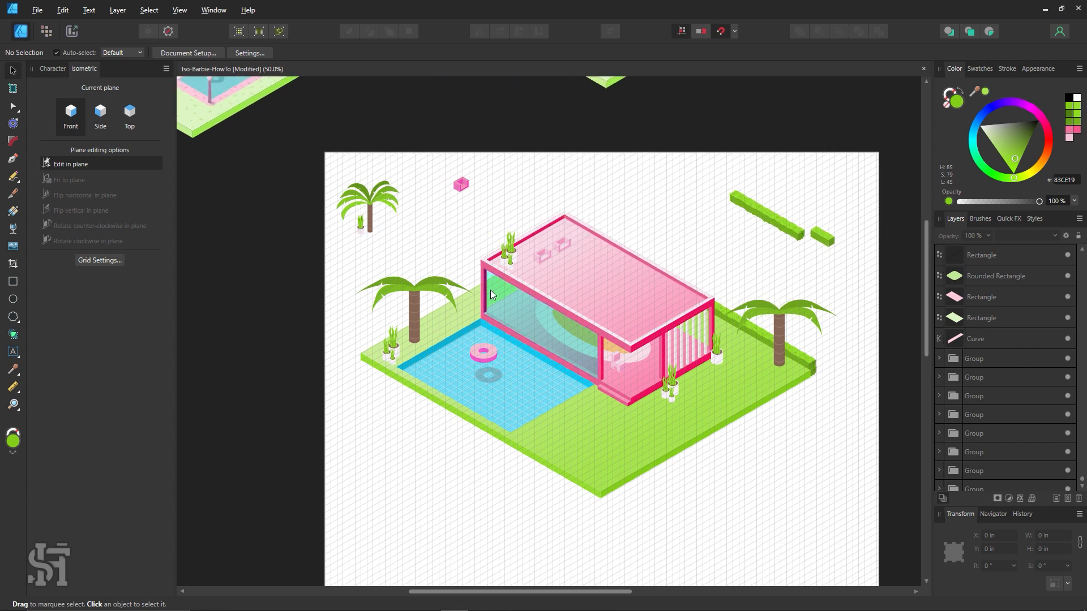
pyautogui.moveTo(538, 177); pyautogui.dragTo(739, 407)
pyautogui.moveTo(536, 348); pyautogui.dragTo(706, 384)
pyautogui.press('z')
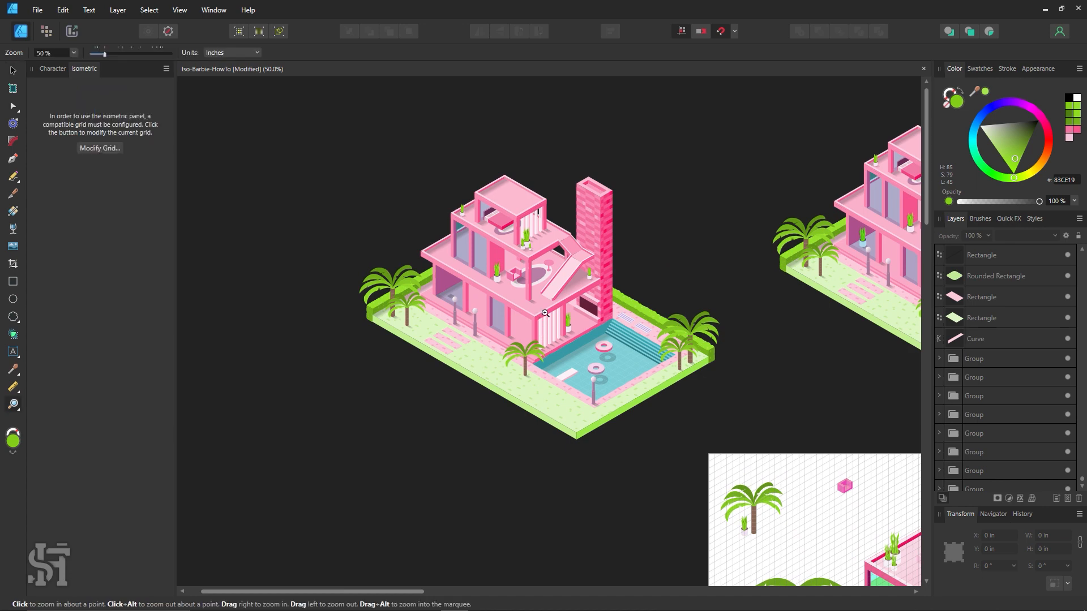
pyautogui.click(546, 310)
pyautogui.moveTo(546, 308); pyautogui.dragTo(537, 317)
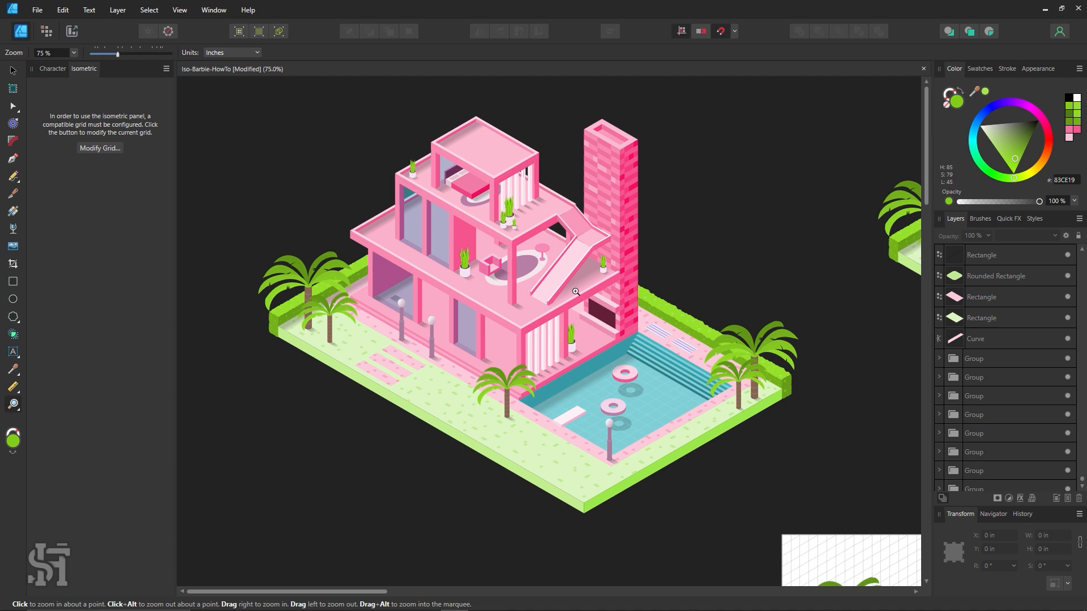
pyautogui.click(13, 70)
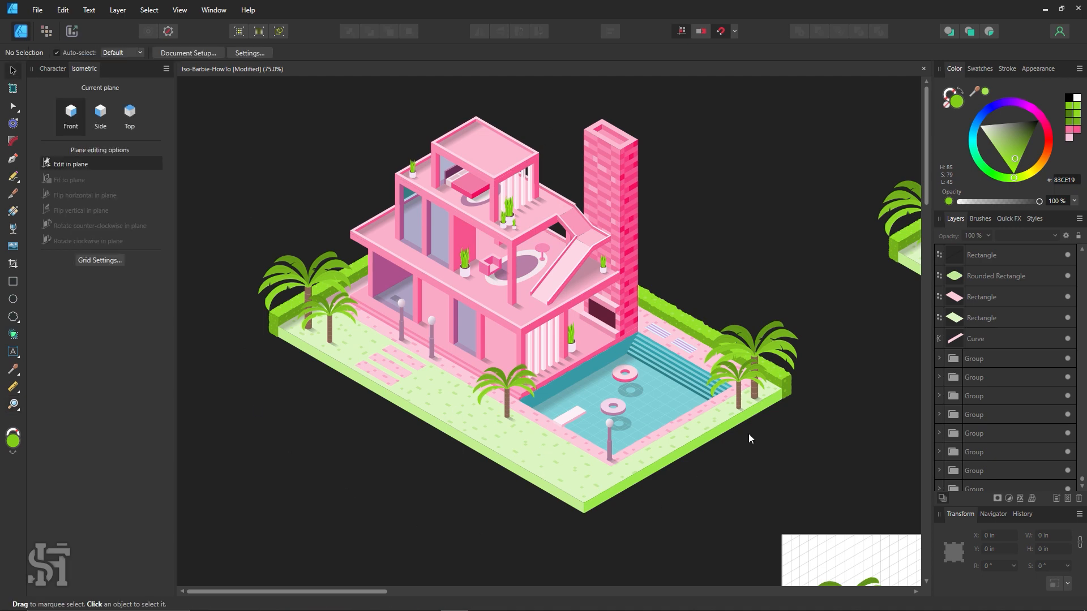
pyautogui.press('z')
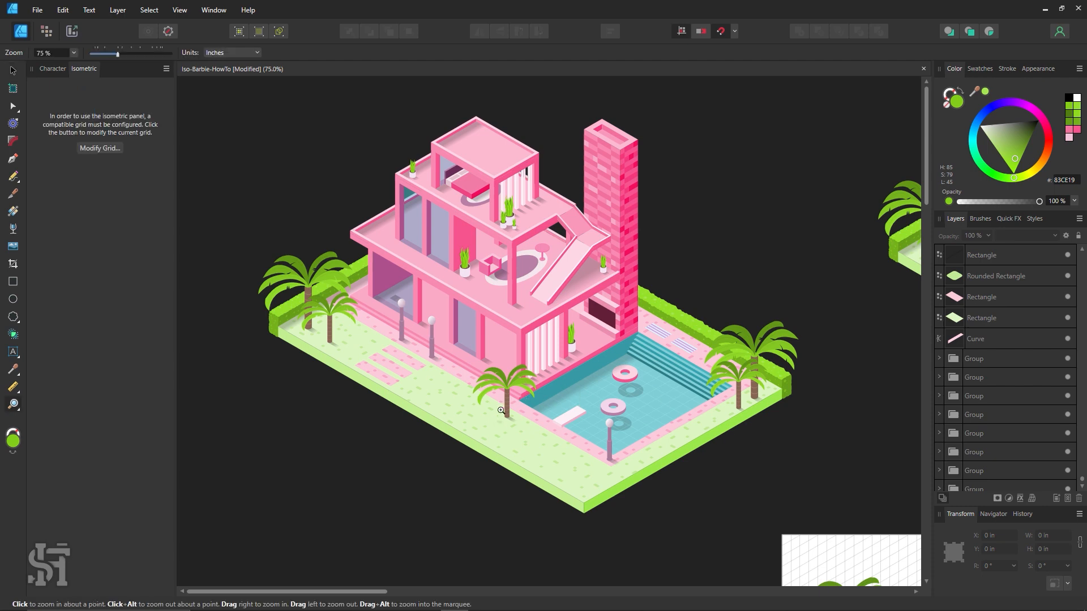
pyautogui.moveTo(501, 411)
pyautogui.mouseDown()
pyautogui.moveTo(660, 477)
pyautogui.moveTo(498, 430)
pyautogui.mouseUp()
pyautogui.press('space')
pyautogui.moveTo(691, 493); pyautogui.dragTo(637, 385)
pyautogui.moveTo(768, 566); pyautogui.dragTo(556, 369)
pyautogui.press('v')
pyautogui.moveTo(508, 327); pyautogui.dragTo(526, 344)
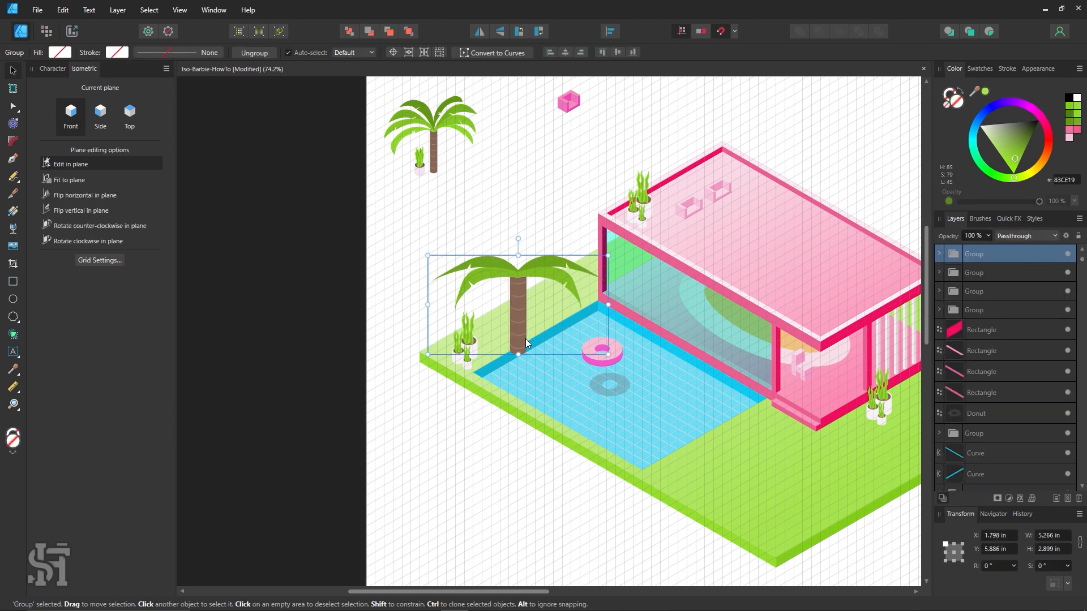
pyautogui.hotkey('ctrl', 'z')
pyautogui.click(542, 215)
# Step: With snapping off, draw a top-plane rectangle about 0.396 by 0.732 in from the poolside palm's trunk base toward the pool
pyautogui.press('z')
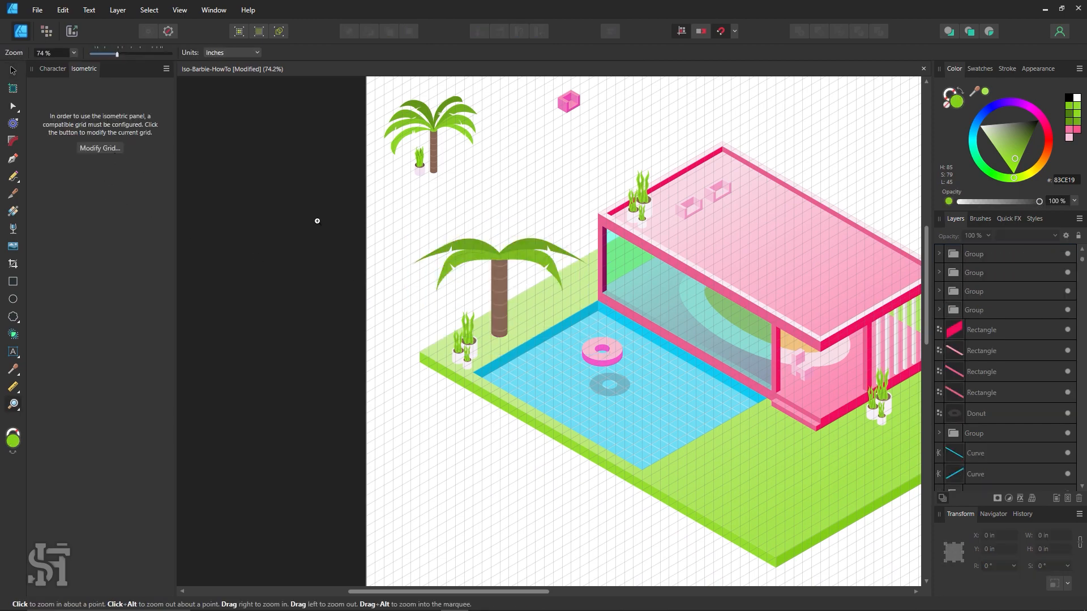
pyautogui.click(536, 339)
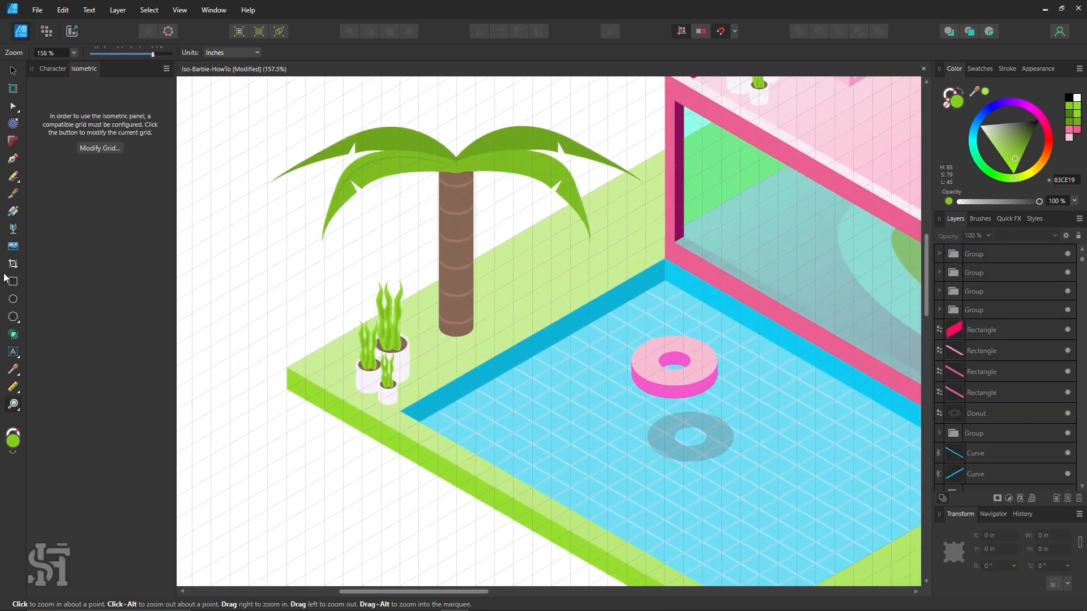
pyautogui.click(11, 282)
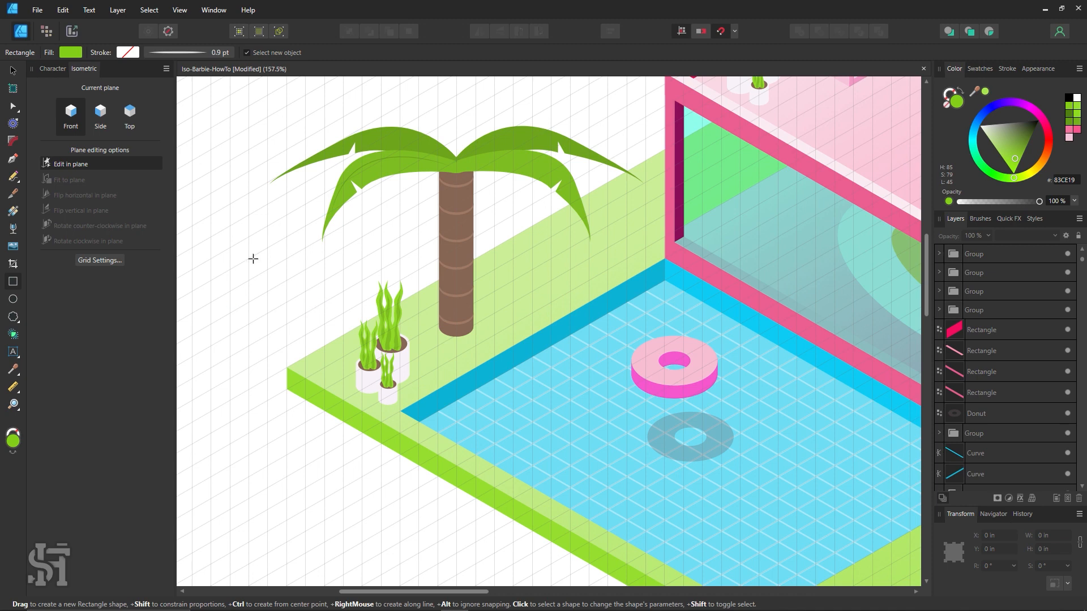
pyautogui.click(138, 112)
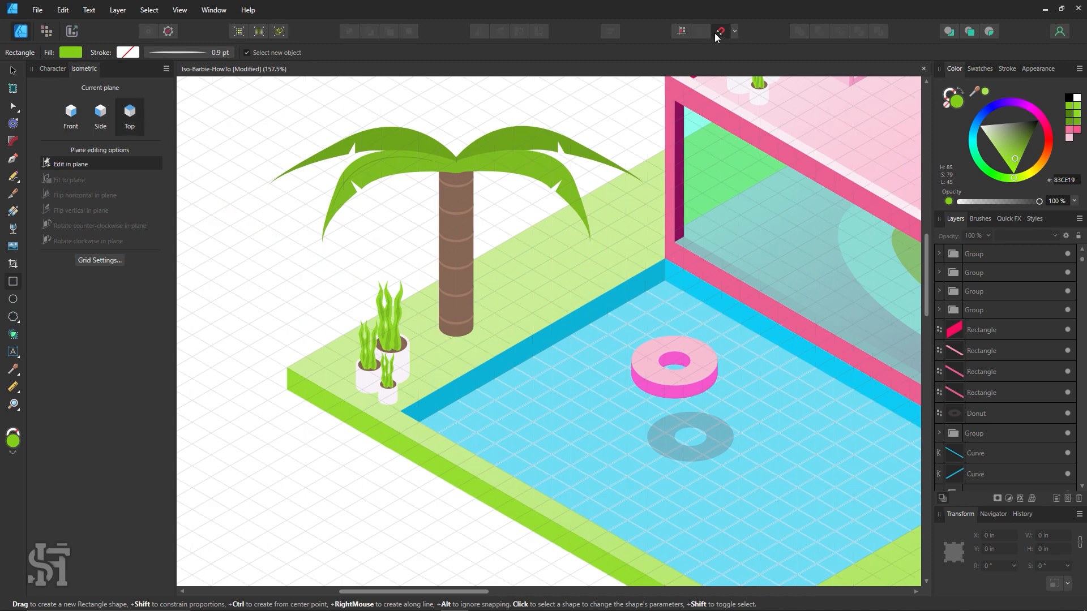
pyautogui.click(15, 405)
pyautogui.click(496, 347)
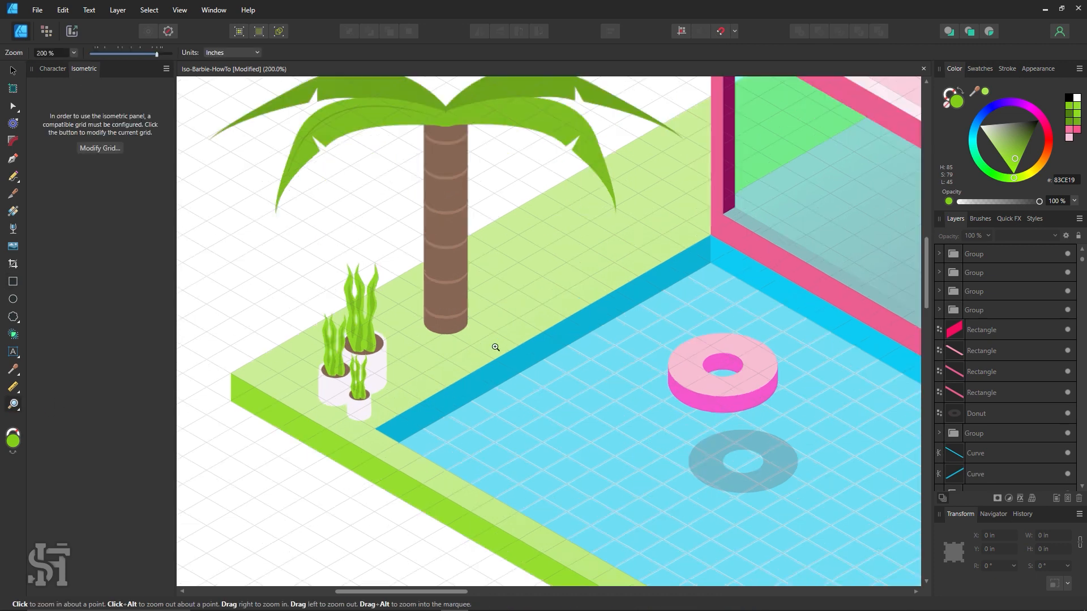
pyautogui.click(13, 282)
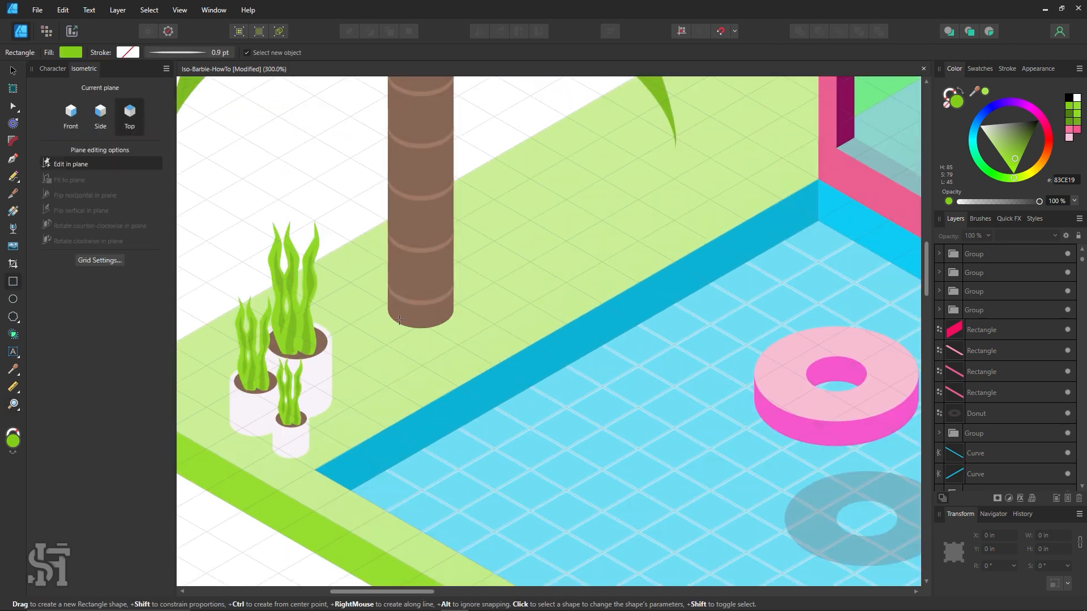
pyautogui.moveTo(396, 321); pyautogui.dragTo(531, 345)
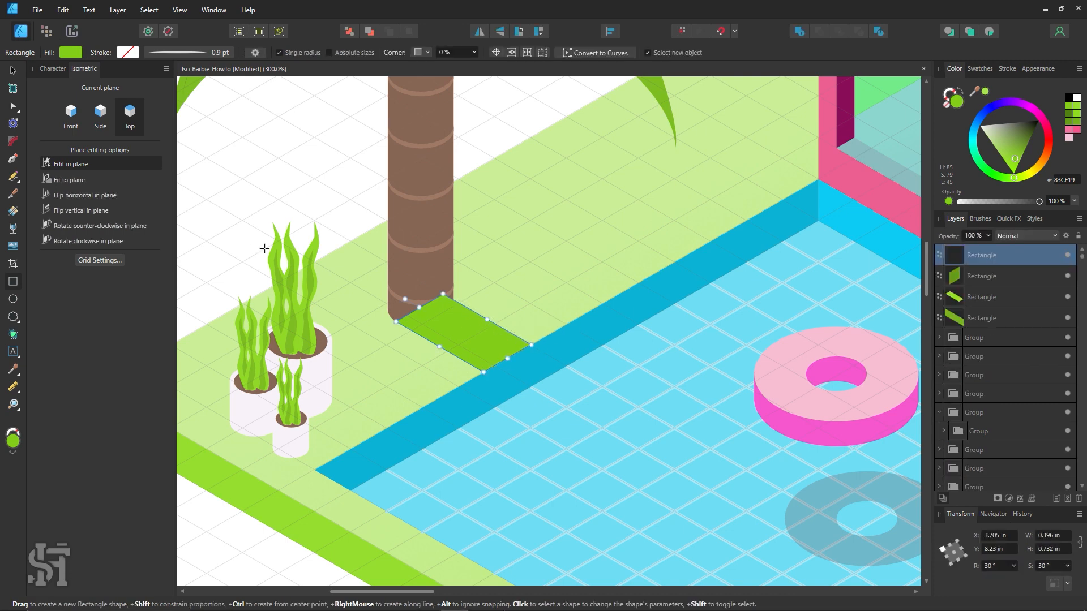
# Step: Fill the rectangle with dark green 162304 and fade it out toward the pool with a linear transparency gradient
pyautogui.moveTo(1026, 124); pyautogui.dragTo(1035, 127)
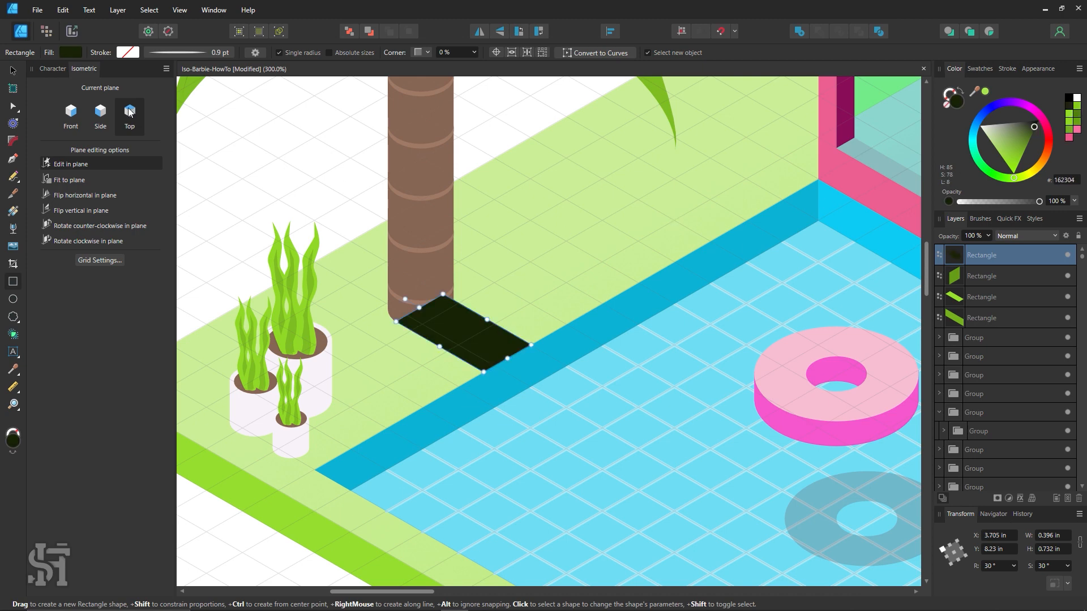
pyautogui.click(12, 70)
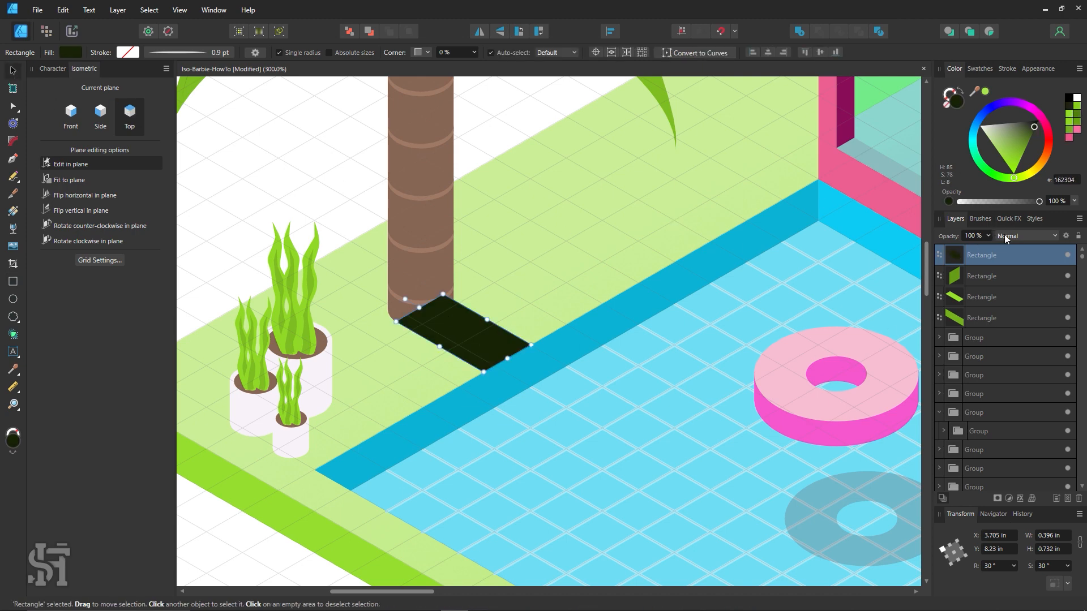
pyautogui.click(13, 228)
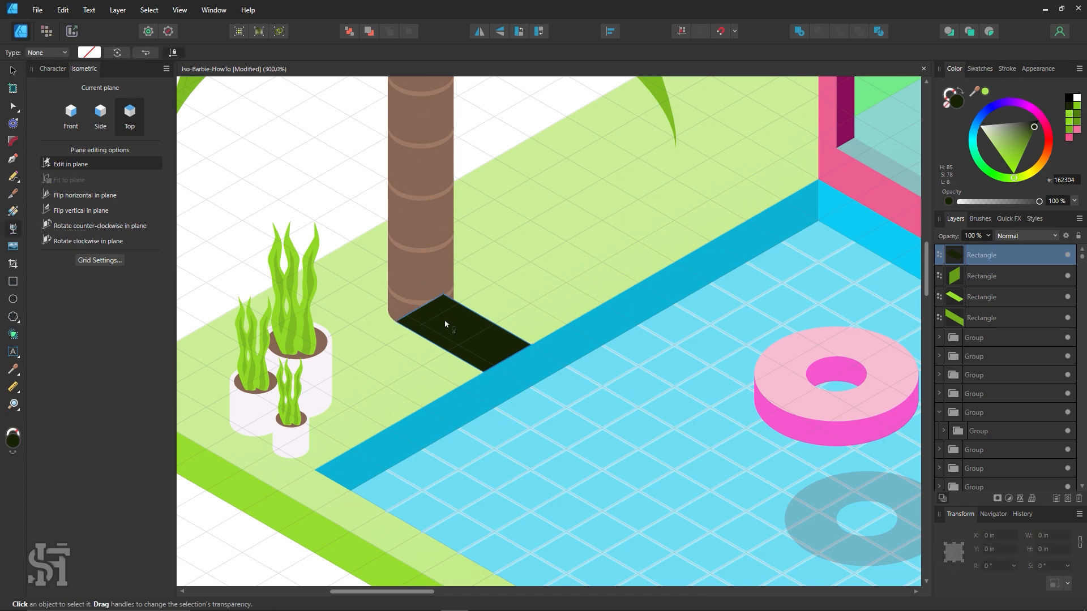
pyautogui.moveTo(445, 324)
pyautogui.mouseDown()
pyautogui.moveTo(497, 342)
pyautogui.moveTo(501, 357)
pyautogui.mouseUp()
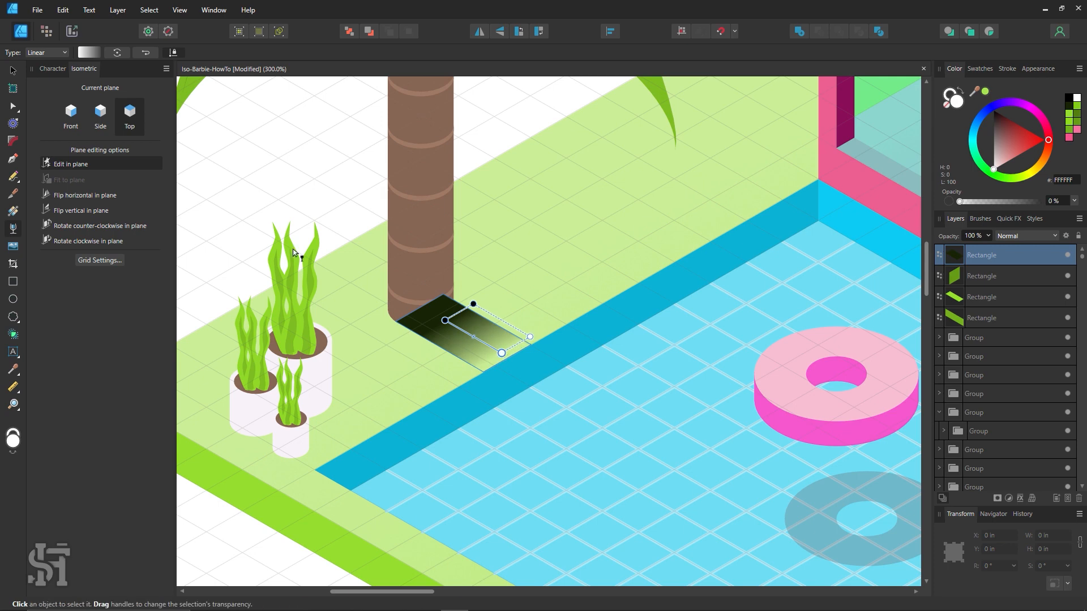
pyautogui.click(13, 70)
pyautogui.click(267, 146)
# Step: Lower the palm's shadow rectangle to 35% opacity
pyautogui.click(452, 326)
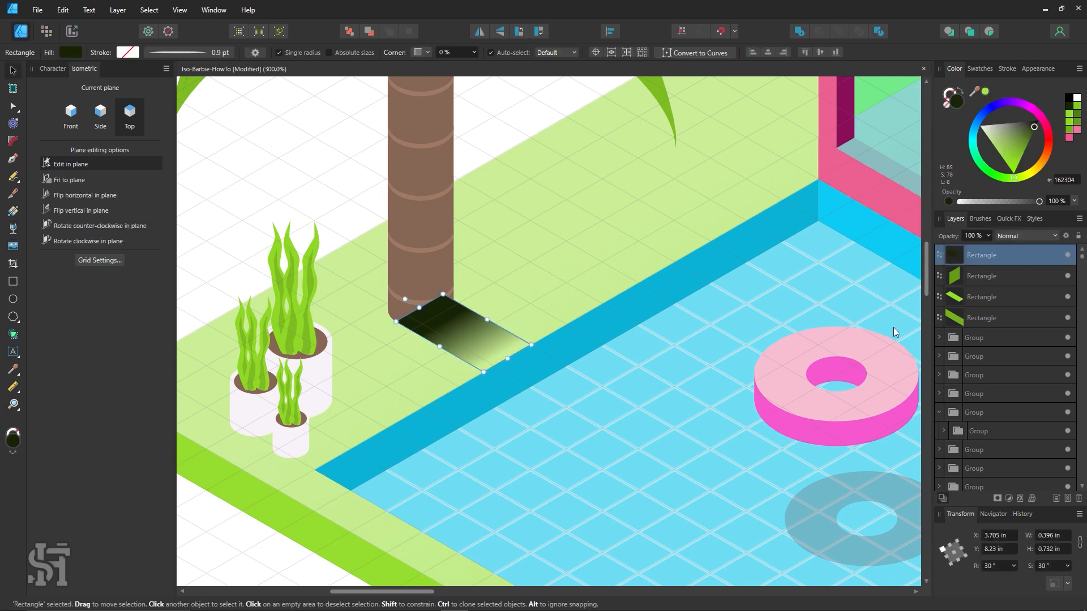
pyautogui.click(988, 236)
pyautogui.moveTo(989, 250); pyautogui.dragTo(944, 257)
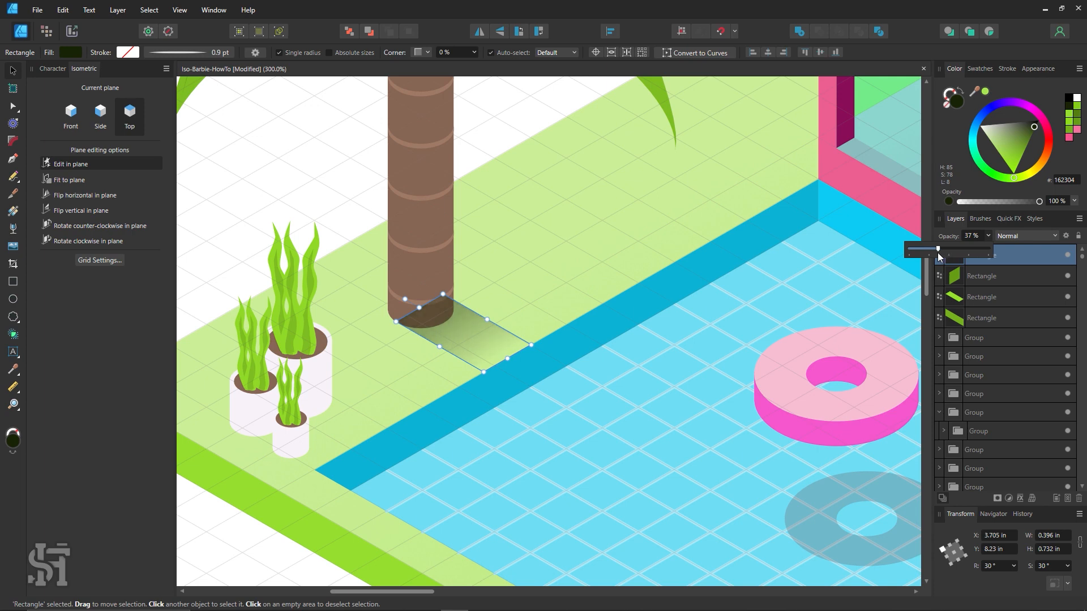
pyautogui.click(527, 131)
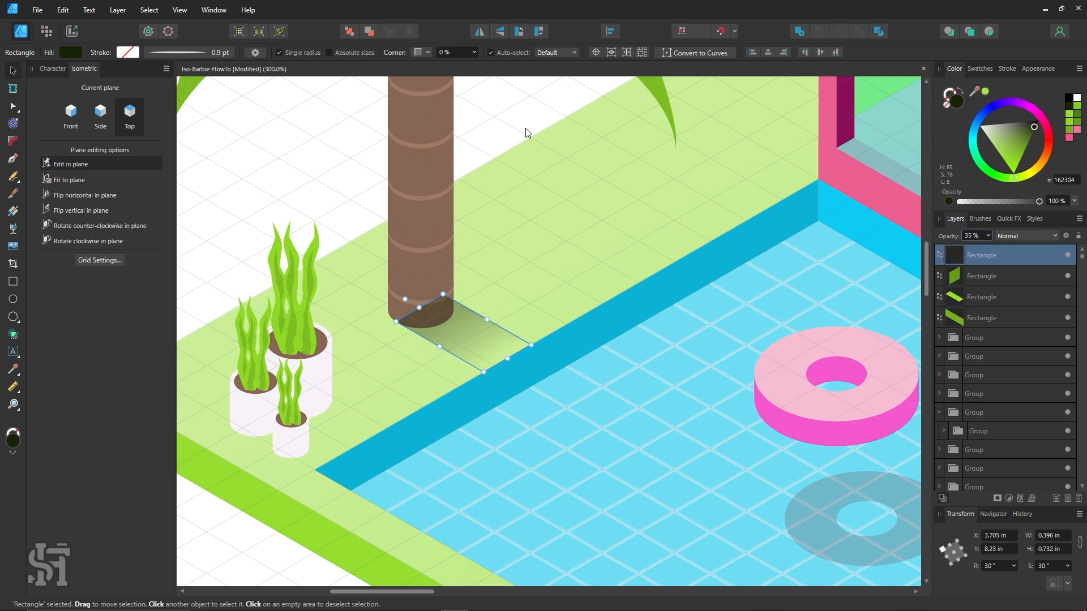
pyautogui.click(526, 130)
# Step: Place the shadow behind the palm so that it falls from under the trunk
pyautogui.click(477, 339)
pyautogui.press('z')
pyautogui.keyDown('alt'); pyautogui.click(569, 263); pyautogui.keyUp('alt')
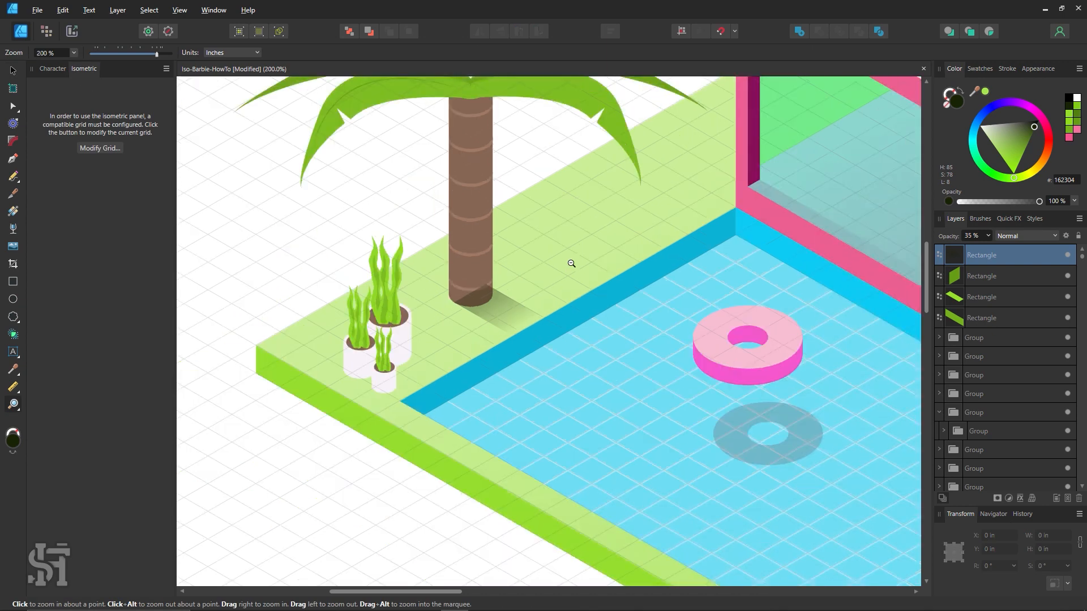
pyautogui.keyDown('alt'); pyautogui.click(571, 263); pyautogui.keyUp('alt')
pyautogui.moveTo(571, 263); pyautogui.dragTo(539, 314)
pyautogui.click(12, 72)
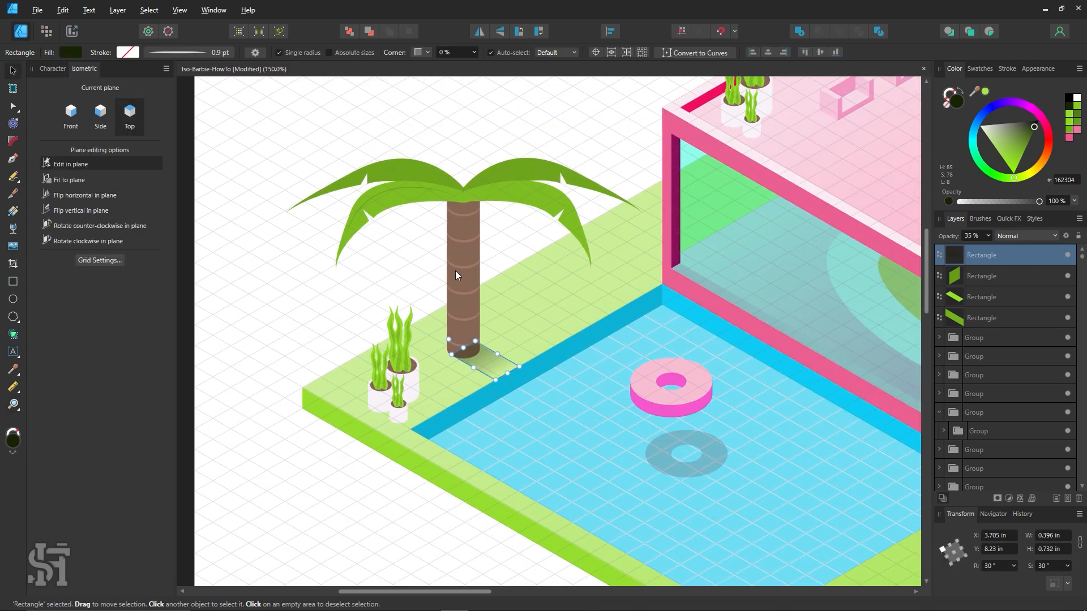
pyautogui.click(456, 273)
pyautogui.hotkey('ctrl', 'shift', ']')
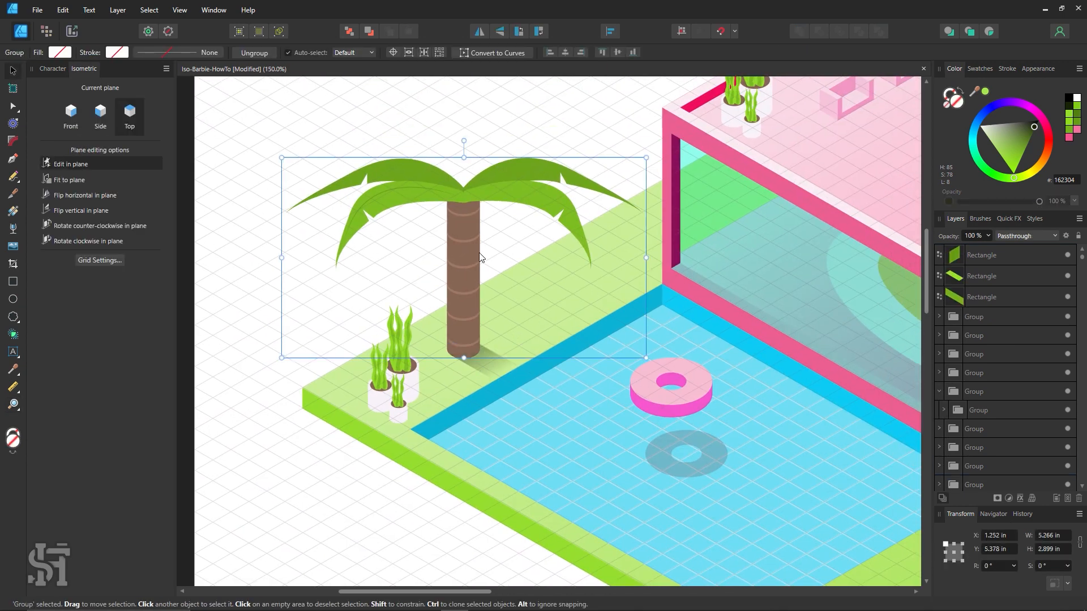
pyautogui.click(509, 160)
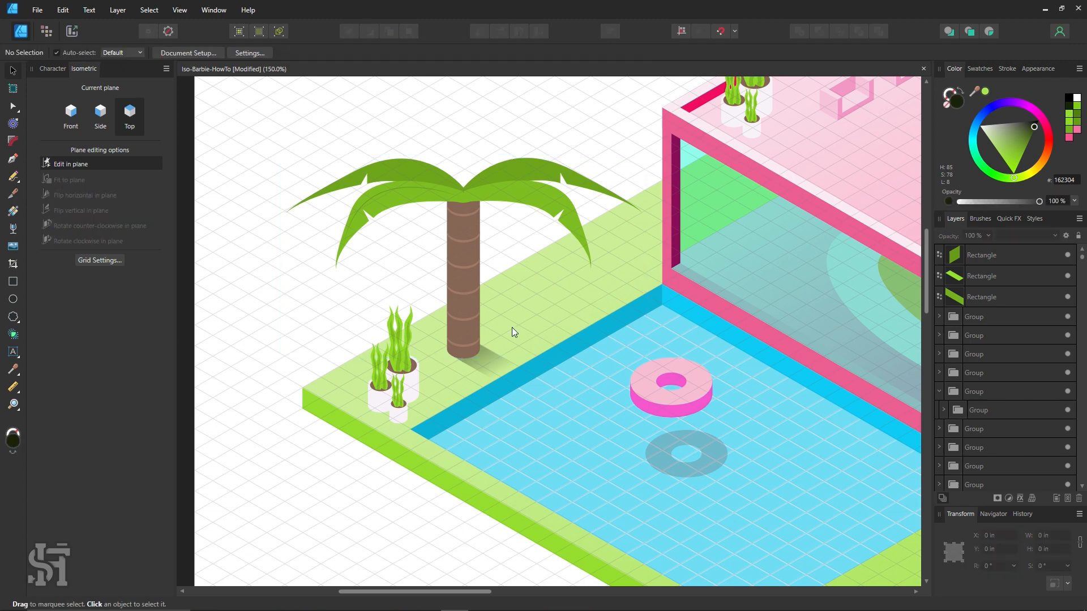
# Step: Copy the palm's shadow under the potted plants at the pool corner, widen it to about 0.633 in, and bring the plants in front
pyautogui.scroll(-2, 481, 367)
pyautogui.hotkey('ctrl', 'v')
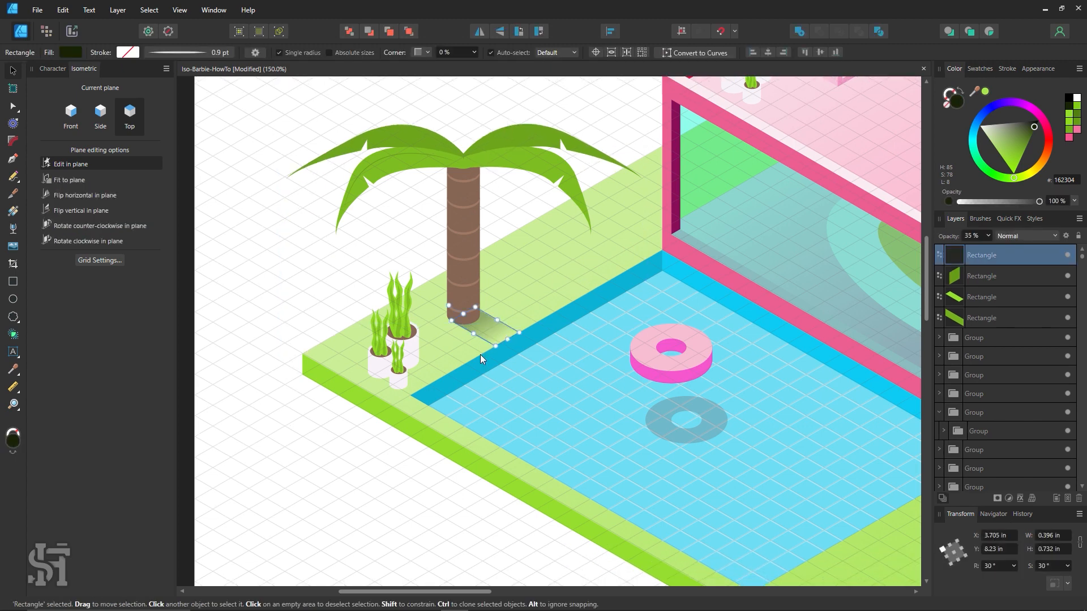
pyautogui.moveTo(442, 392); pyautogui.dragTo(431, 368)
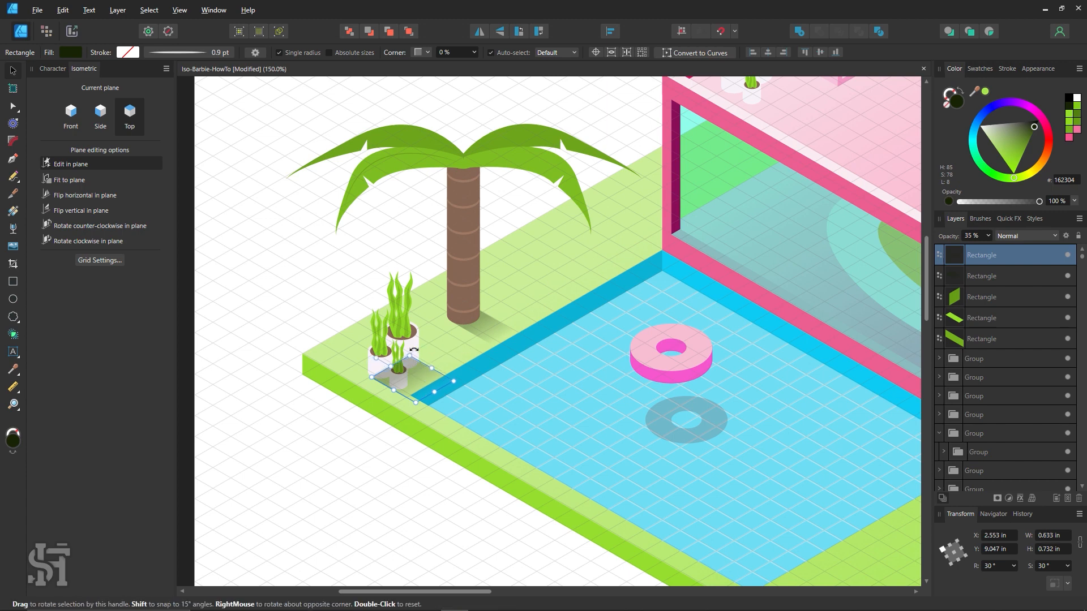
pyautogui.click(410, 345)
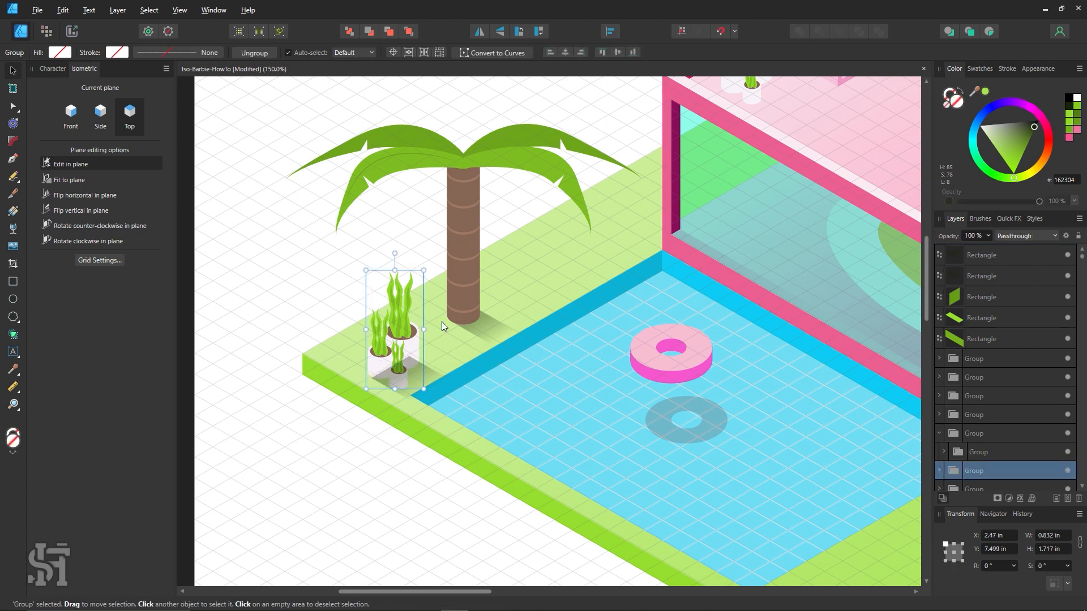
pyautogui.hotkey('ctrl', 'shift', ']')
pyautogui.click(363, 325)
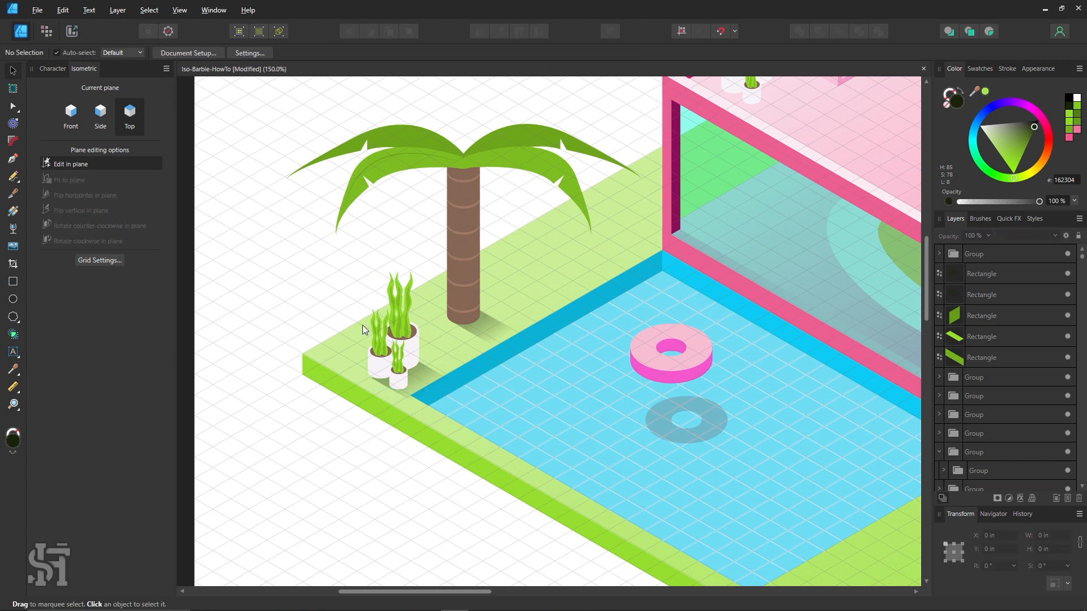
pyautogui.click(541, 427)
pyautogui.click(377, 460)
# Step: Copy the potted plants' shadow into the pool and, with snapping on, align it with the near end of the pool's left wall
pyautogui.press('z')
pyautogui.keyDown('alt'); pyautogui.click(511, 409); pyautogui.keyUp('alt')
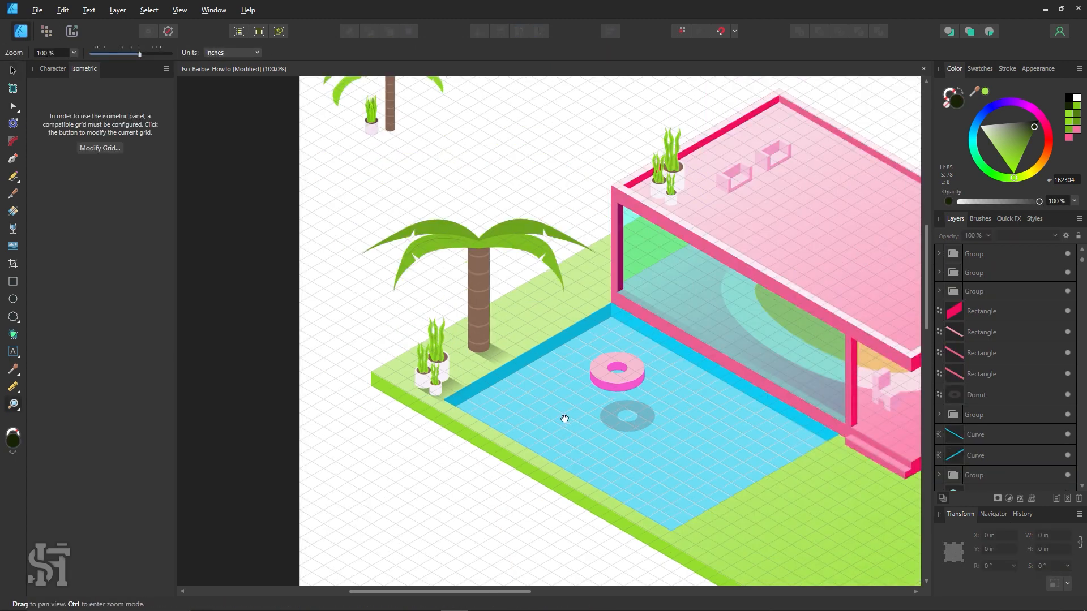
pyautogui.moveTo(564, 419); pyautogui.dragTo(466, 383)
pyautogui.click(13, 70)
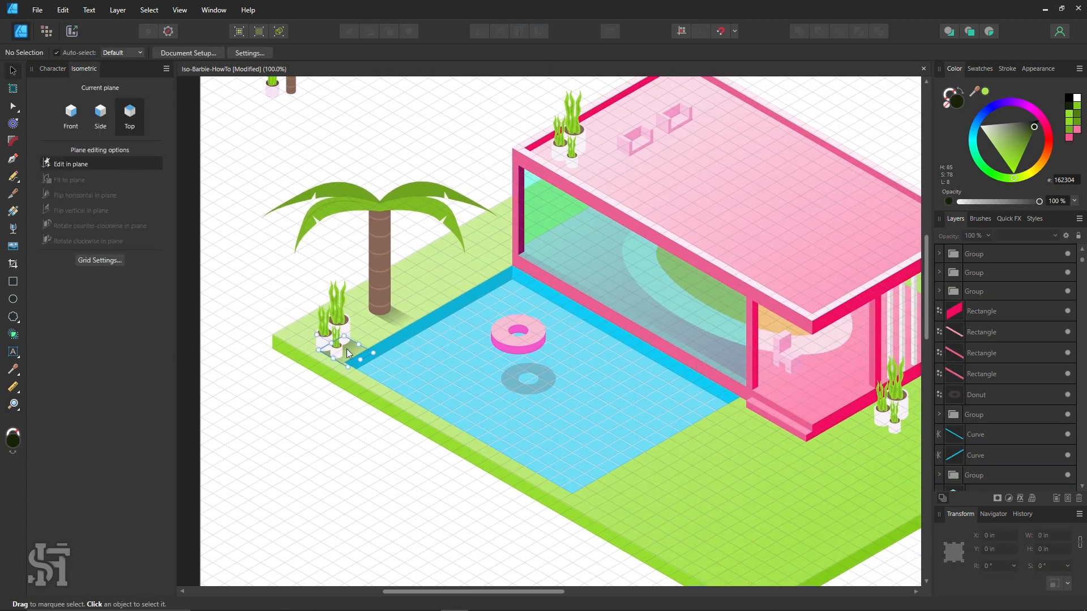
pyautogui.moveTo(346, 349); pyautogui.dragTo(407, 369)
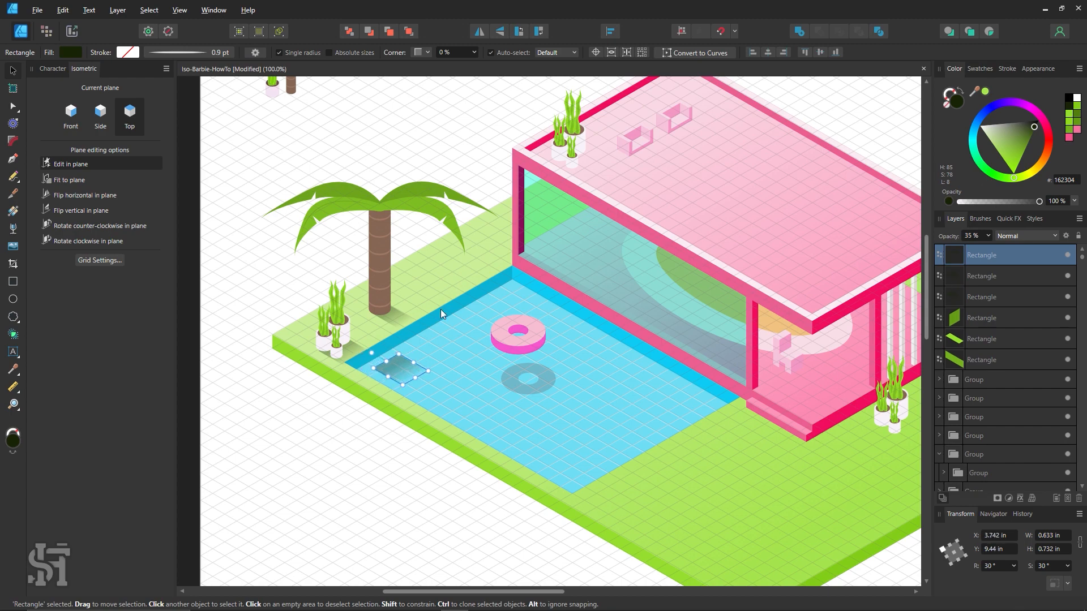
pyautogui.press('z')
pyautogui.moveTo(416, 322); pyautogui.dragTo(549, 393)
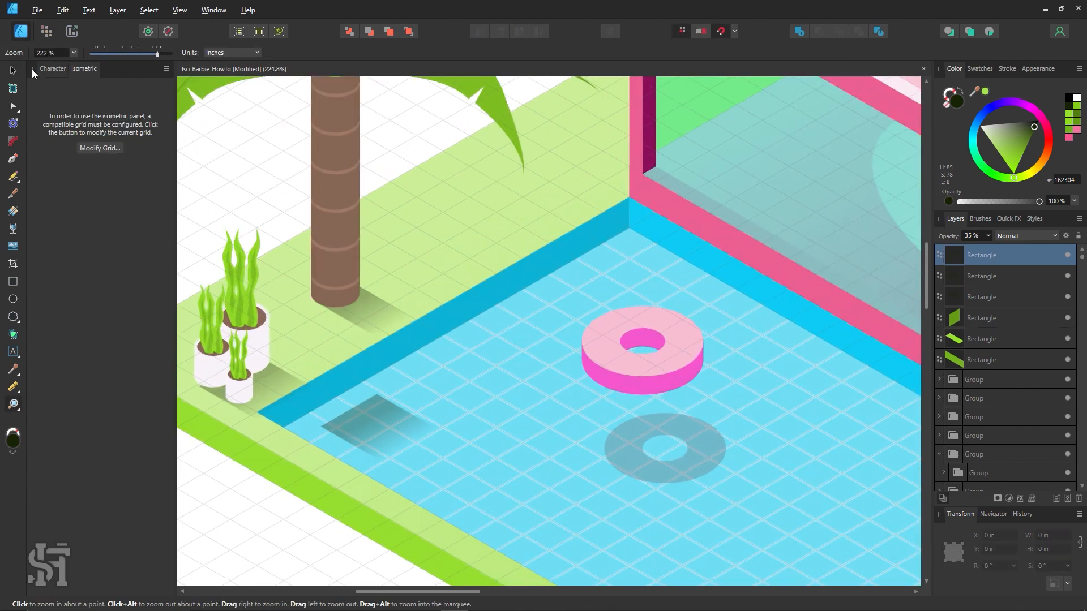
pyautogui.moveTo(365, 427); pyautogui.dragTo(337, 426)
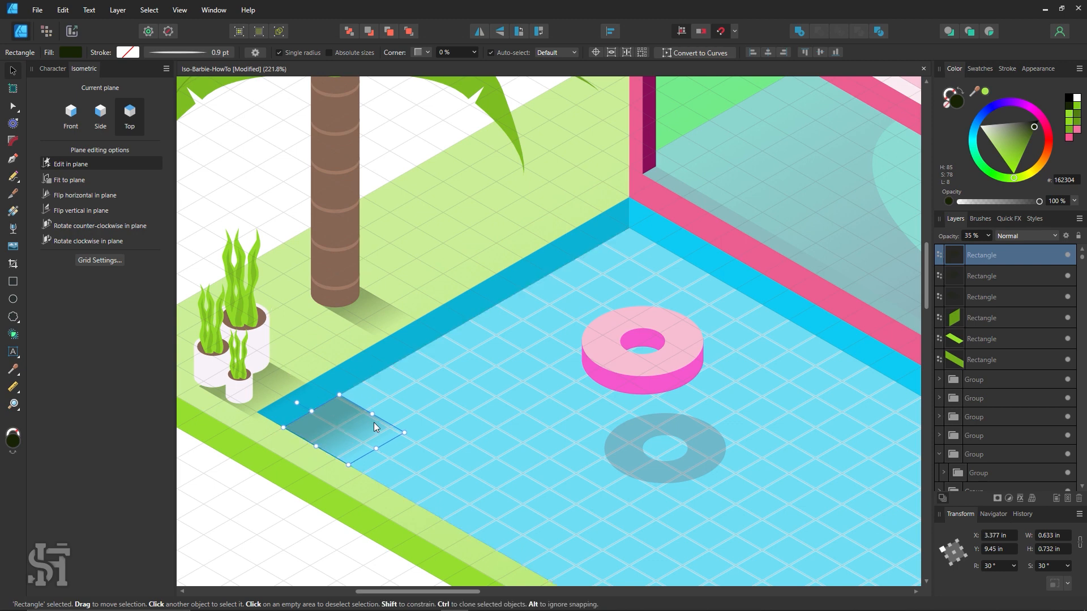
# Step: Stretch the pool shadow to 3.9 in so that it runs along the pool's entire left wall
pyautogui.moveTo(372, 414); pyautogui.dragTo(396, 401)
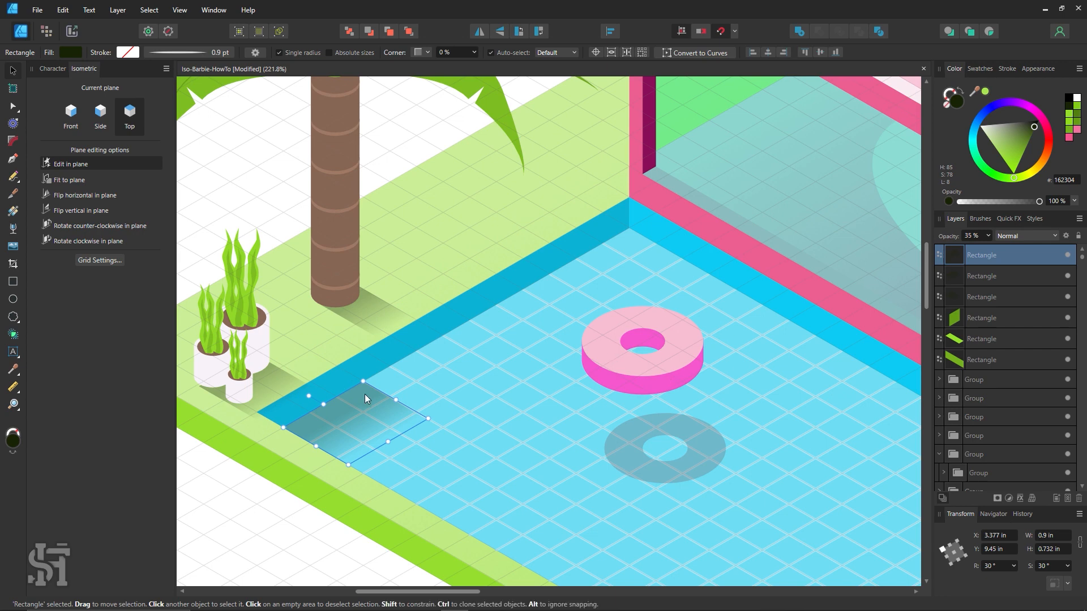
pyautogui.moveTo(395, 400); pyautogui.dragTo(679, 233)
pyautogui.hotkey('ctrl', 'd')
pyautogui.press('z')
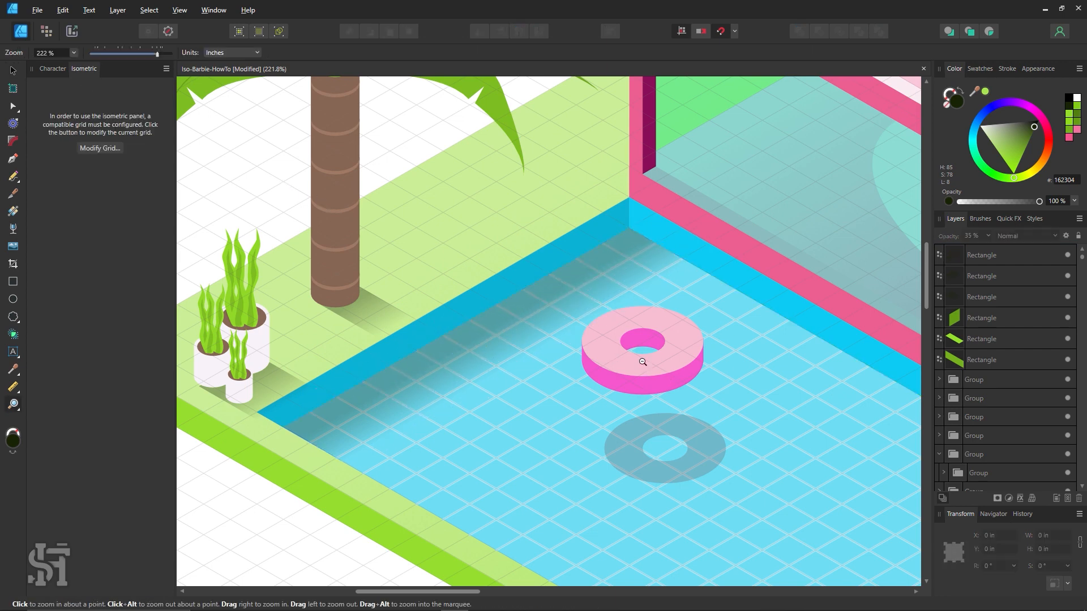
pyautogui.keyDown('alt'); pyautogui.click(642, 361); pyautogui.keyUp('alt')
pyautogui.keyDown('alt'); pyautogui.click(642, 362); pyautogui.keyUp('alt')
pyautogui.keyDown('alt'); pyautogui.click(642, 361); pyautogui.keyUp('alt')
pyautogui.moveTo(673, 409); pyautogui.dragTo(446, 302)
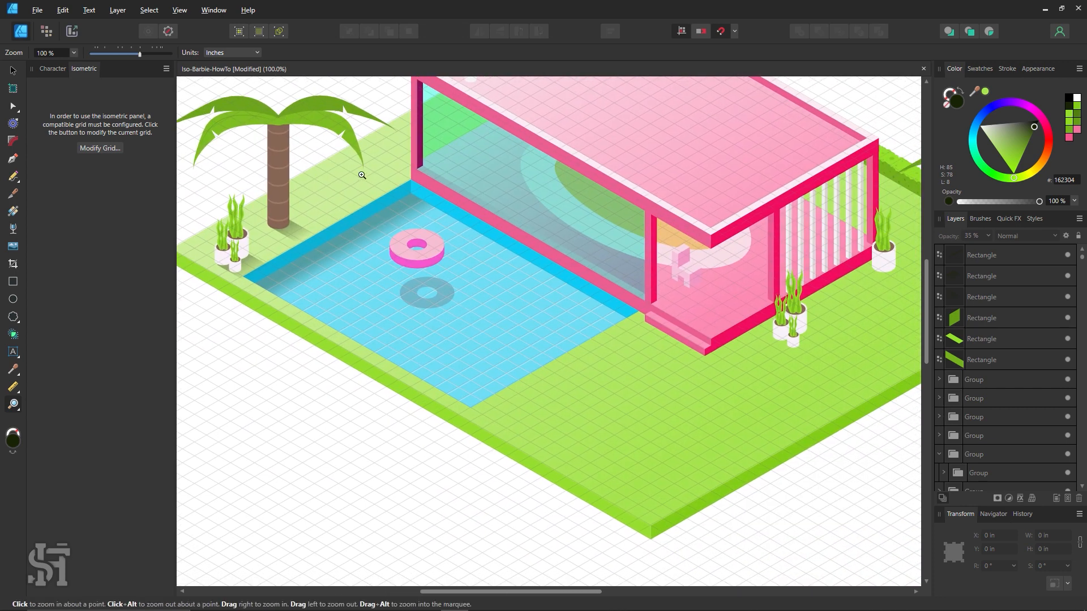
pyautogui.press('v')
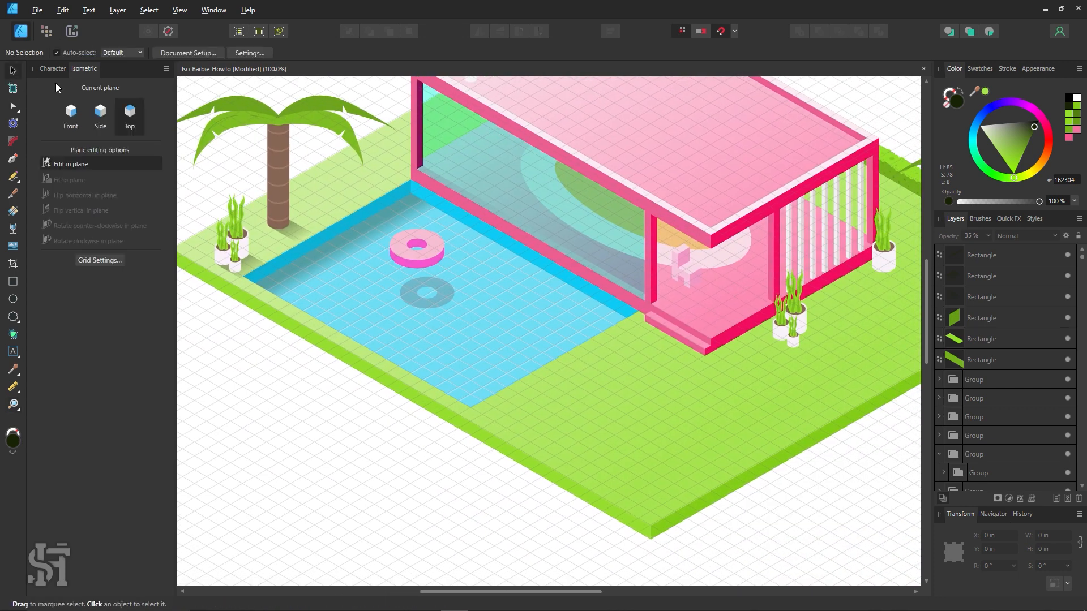
# Step: Copy the pool shadow to the lawn along the house's slatted side, size it to about 4.292 in long, and turn snapping off
pyautogui.scroll(2, 358, 288)
pyautogui.click(368, 288)
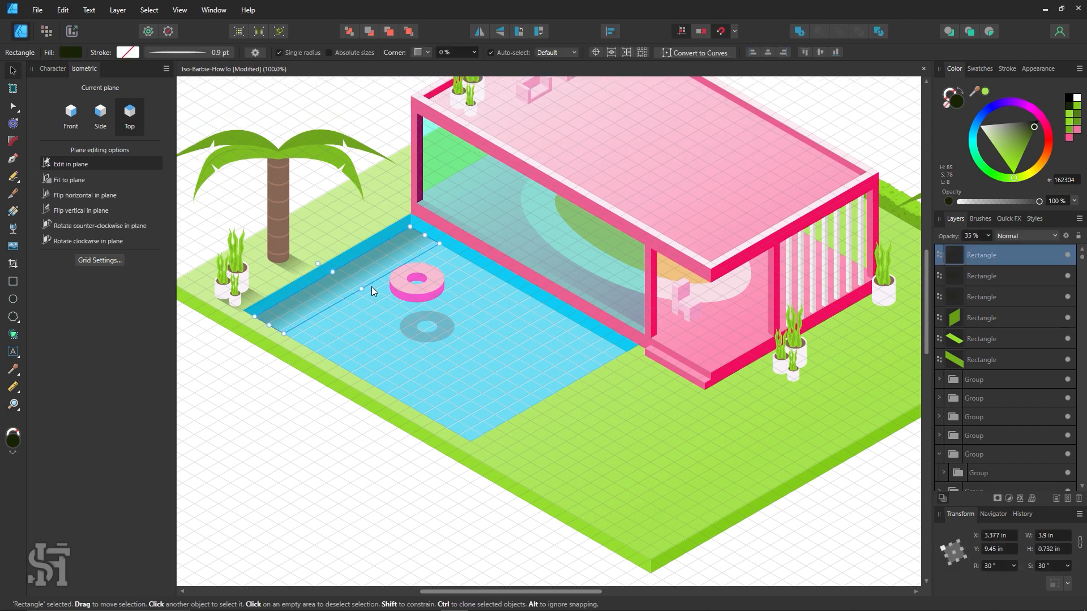
pyautogui.scroll(2, 374, 289)
pyautogui.moveTo(363, 322); pyautogui.dragTo(476, 374)
pyautogui.hotkey('ctrl', 'z')
pyautogui.click(368, 407)
pyautogui.click(354, 308)
pyautogui.moveTo(354, 308)
pyautogui.mouseDown()
pyautogui.moveTo(443, 278)
pyautogui.moveTo(782, 417)
pyautogui.moveTo(803, 410)
pyautogui.moveTo(798, 401)
pyautogui.mouseUp()
pyautogui.moveTo(875, 343); pyautogui.dragTo(893, 331)
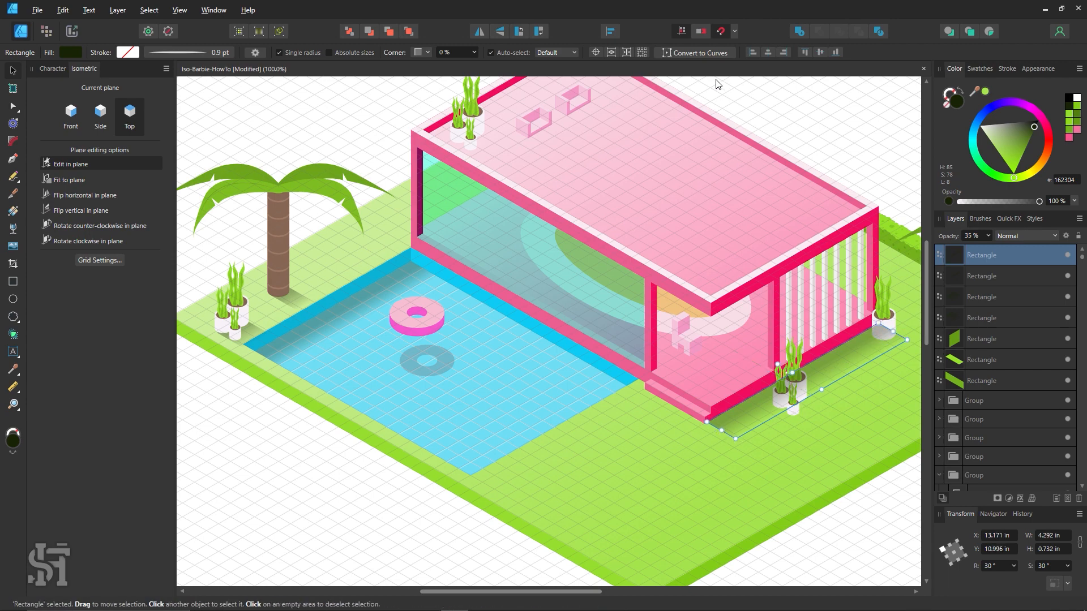
pyautogui.click(721, 31)
pyautogui.click(771, 78)
# Step: Align the house's ground shadow with the front base corner and extend its far end to a length of about 4.381 in
pyautogui.press('z')
pyautogui.keyDown('alt'); pyautogui.click(814, 412); pyautogui.keyUp('alt')
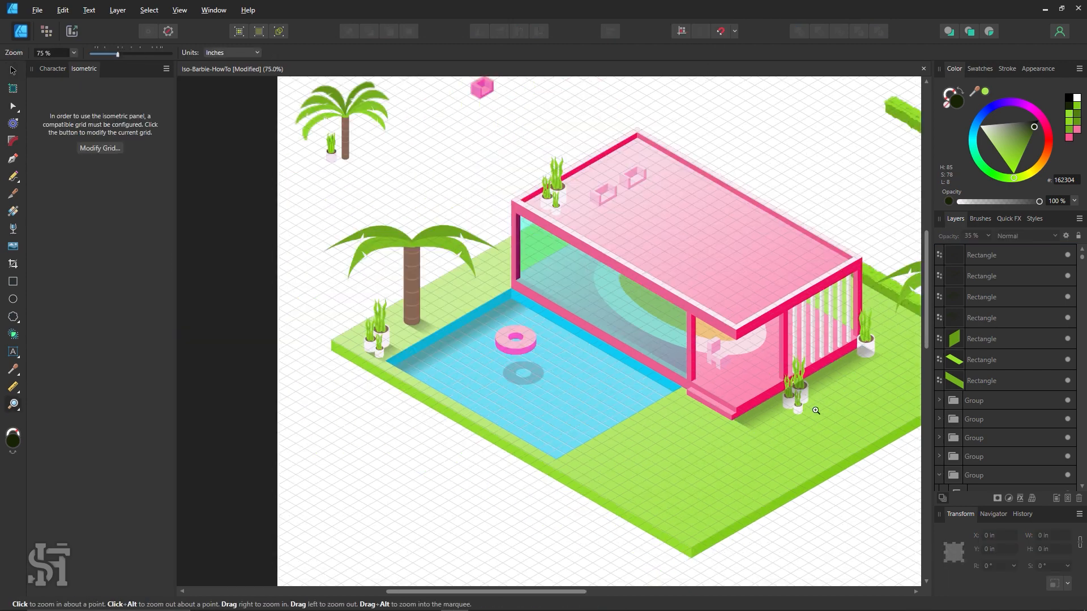
pyautogui.click(816, 413)
pyautogui.click(816, 412)
pyautogui.press('space')
pyautogui.moveTo(749, 395); pyautogui.dragTo(531, 343)
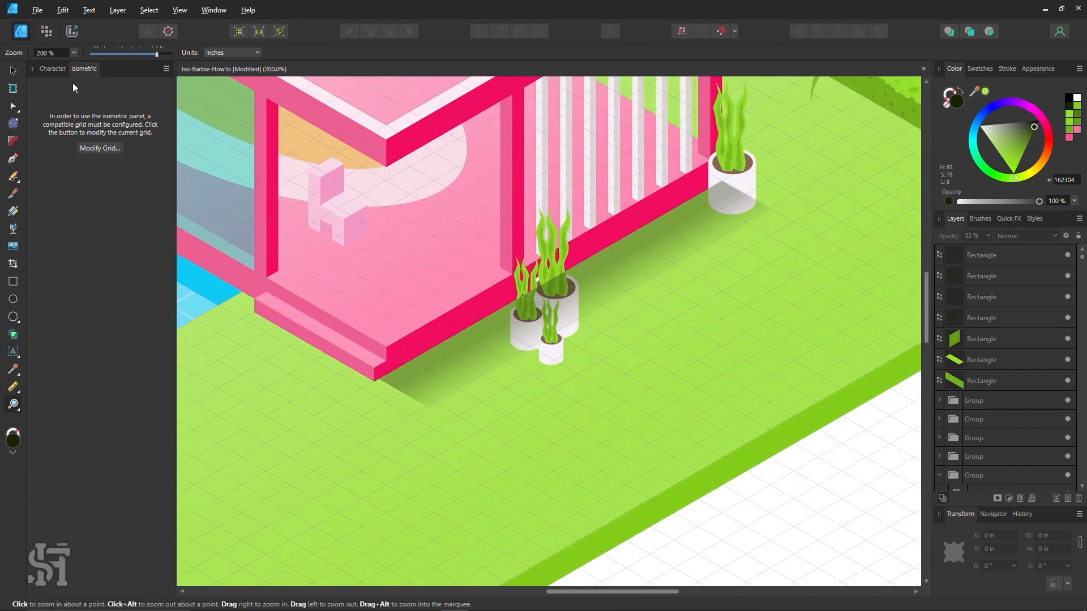
pyautogui.click(14, 71)
pyautogui.click(411, 376)
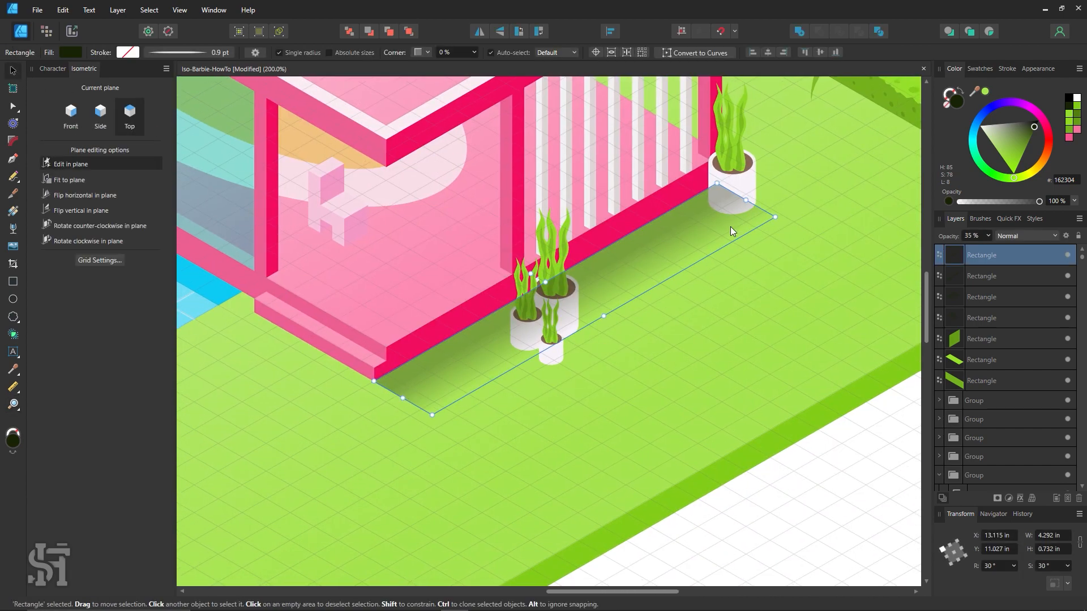
pyautogui.moveTo(747, 197); pyautogui.dragTo(754, 192)
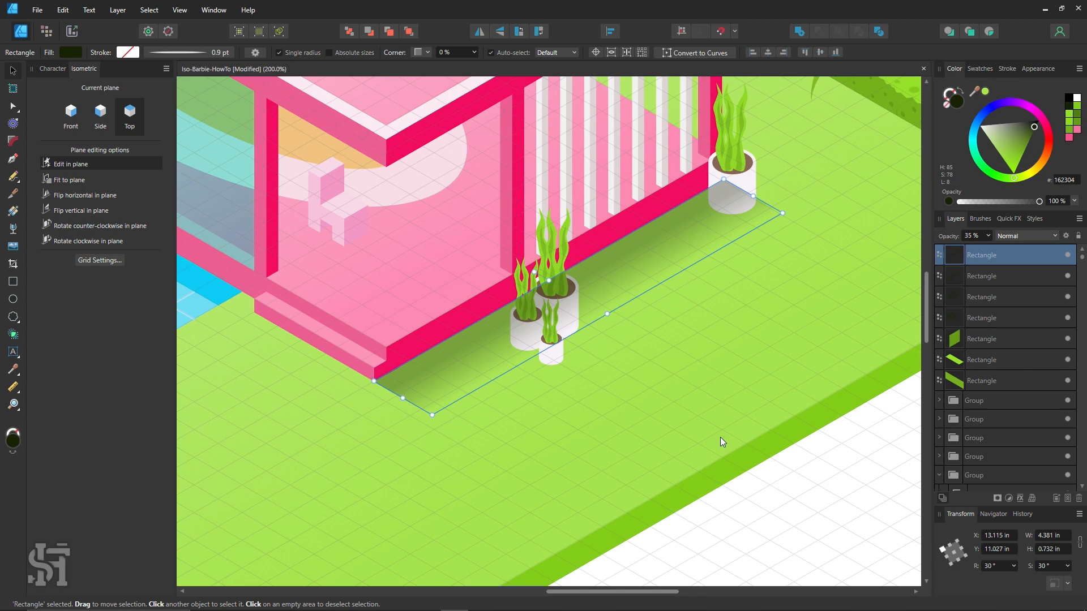
# Step: Bring the three-pot plant group and the single potted plant beside the house in front of the house's shadow
pyautogui.click(528, 281)
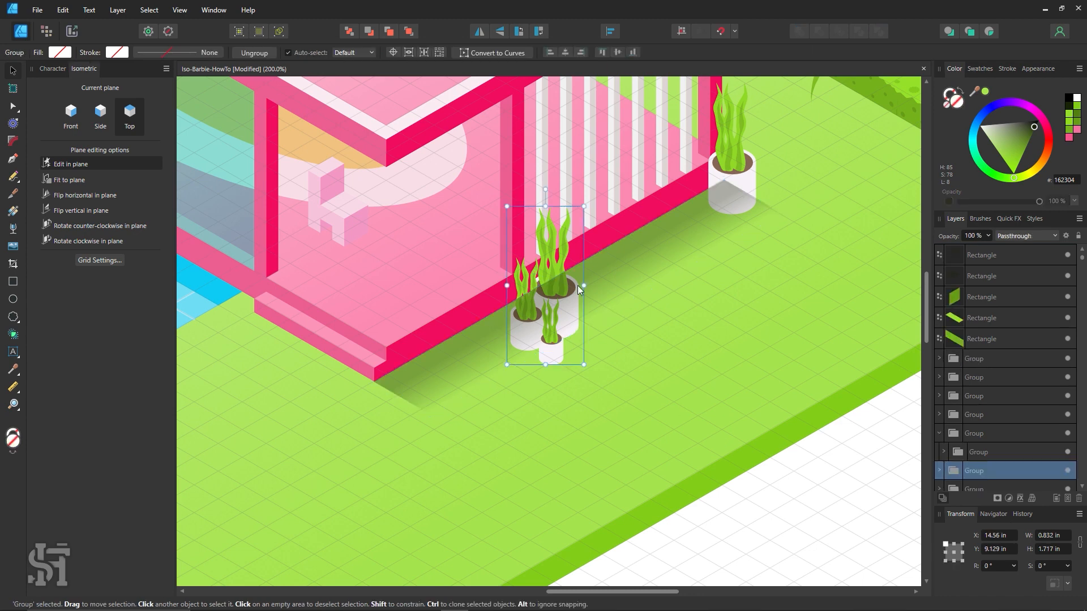
pyautogui.click(744, 161)
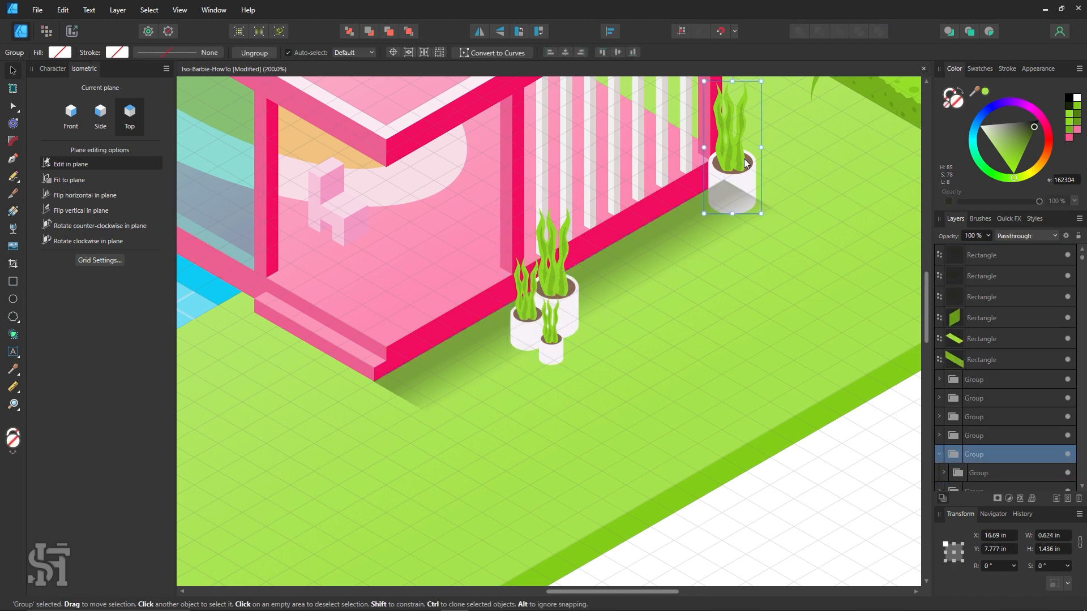
pyautogui.hotkey('ctrl', 'shift', ']')
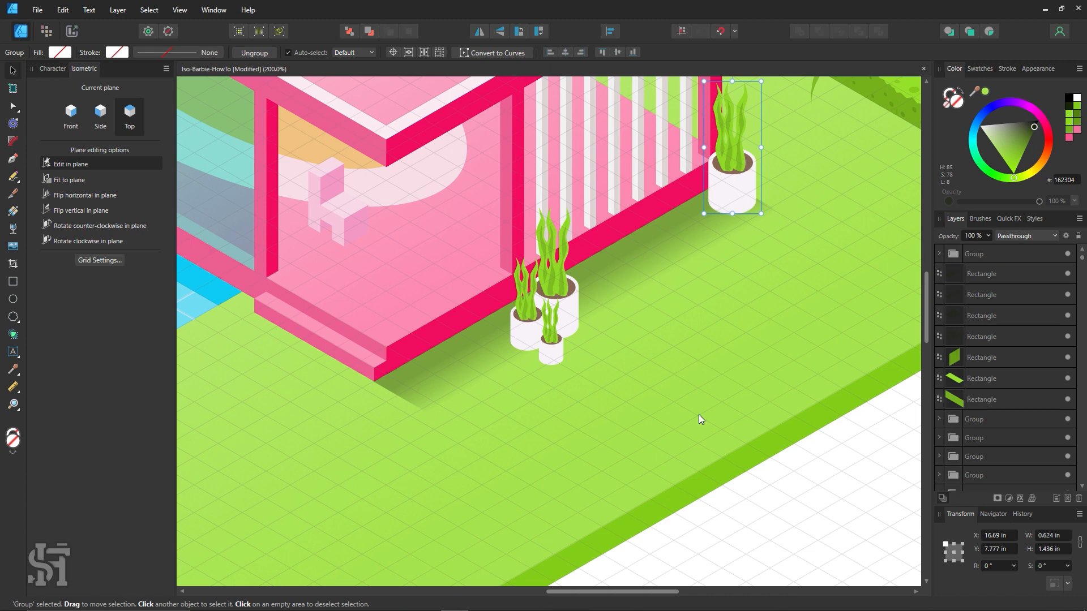
pyautogui.click(733, 518)
# Step: Copy the house's ground shadow to the base of the three-pot plant group and shorten it to about 0.683 in
pyautogui.click(451, 375)
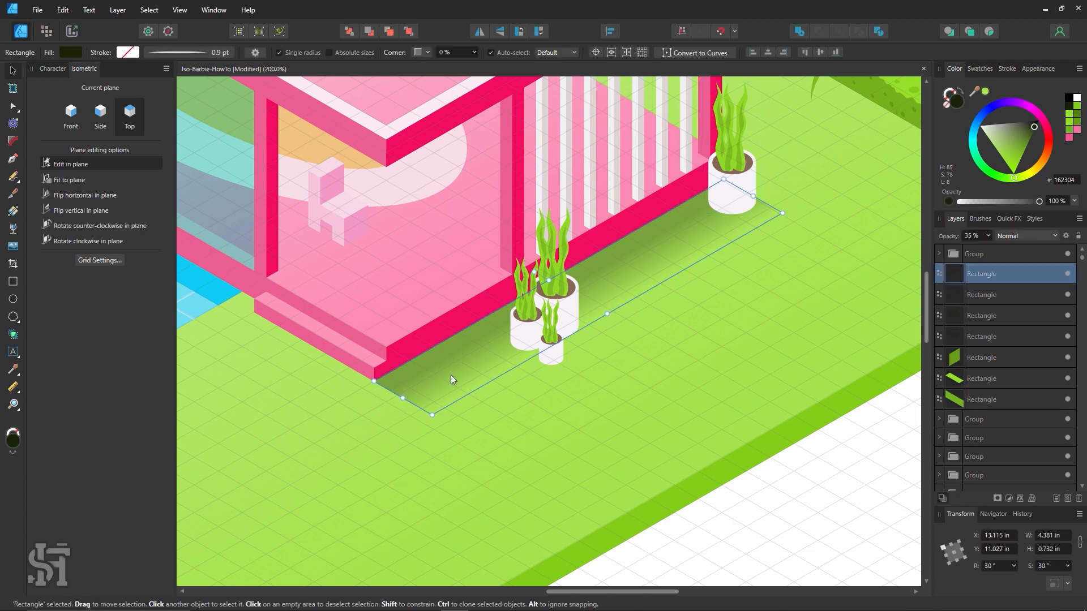
pyautogui.keyDown('ctrl'); pyautogui.moveTo(451, 376); pyautogui.dragTo(552, 446); pyautogui.keyUp('ctrl')
pyautogui.moveTo(852, 267); pyautogui.dragTo(604, 339)
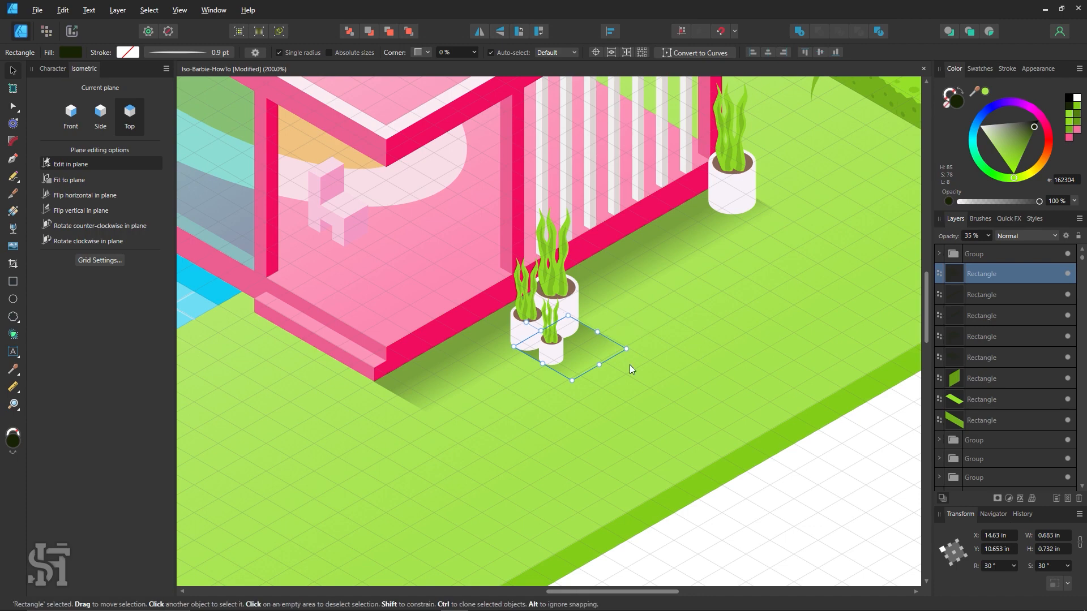
pyautogui.hotkey('ctrl', 'd')
# Step: Copy the three-pot group's shadow to the single potted plant at the house's back corner and narrow it to about 0.381 in
pyautogui.press('z')
pyautogui.keyDown('alt'); pyautogui.click(687, 302); pyautogui.keyUp('alt')
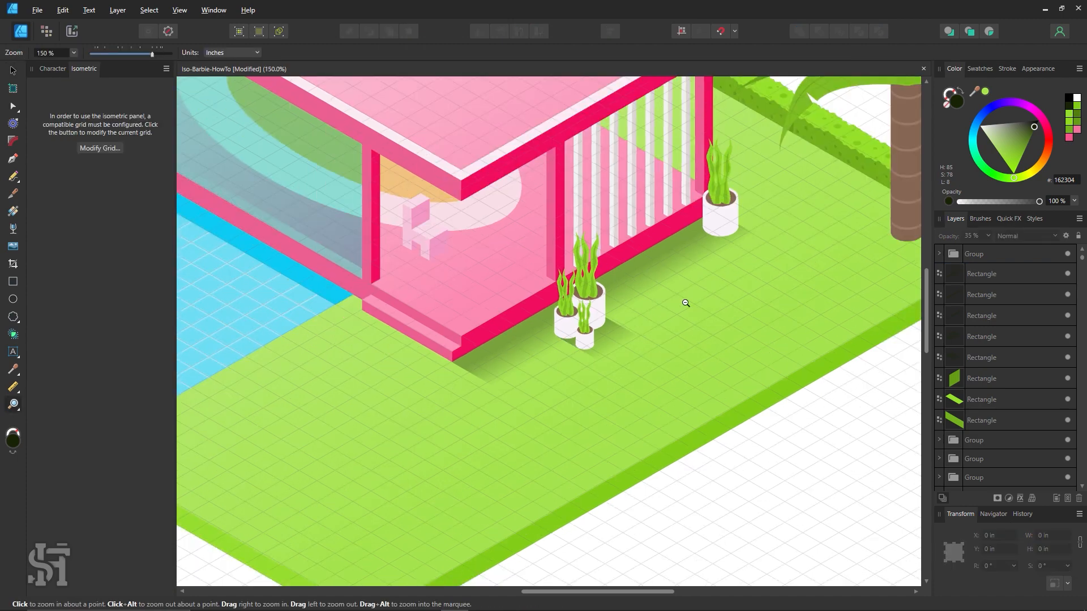
pyautogui.click(689, 302)
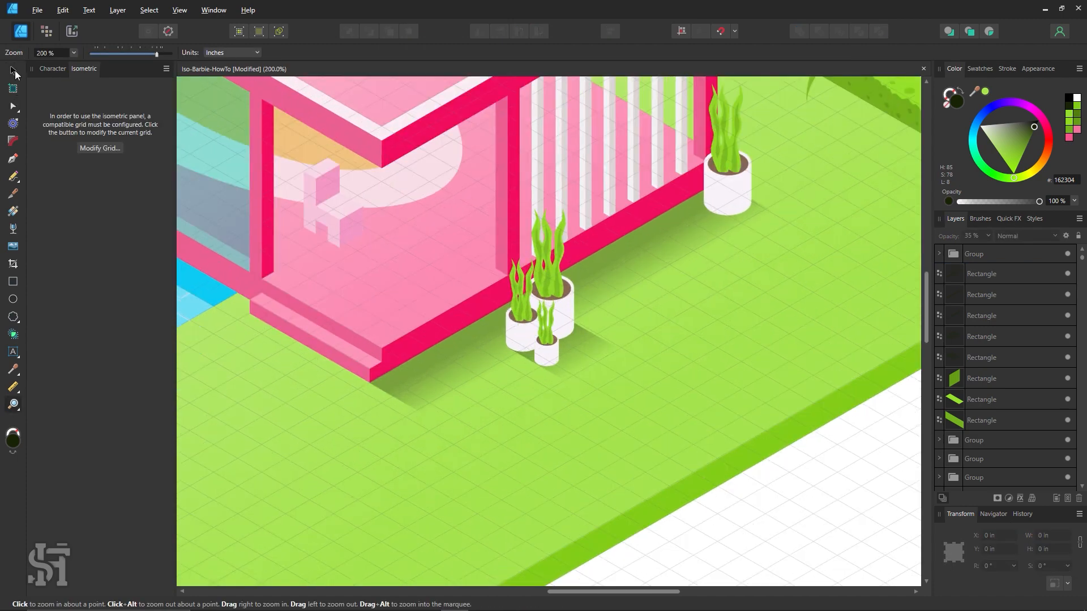
pyautogui.press('space')
pyautogui.moveTo(592, 367); pyautogui.dragTo(707, 245)
pyautogui.click(11, 70)
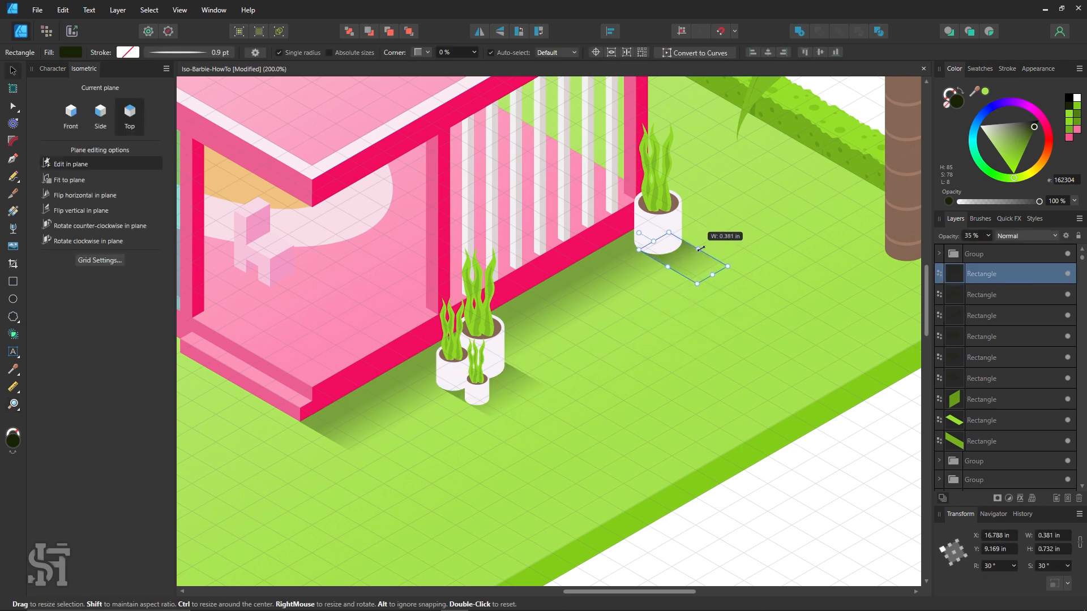
pyautogui.click(808, 512)
# Step: Copy the single pot's shadow to the trunk base of the palm beside the hedge and bring that palm in front of it
pyautogui.press('z')
pyautogui.scroll(-4, 658, 330)
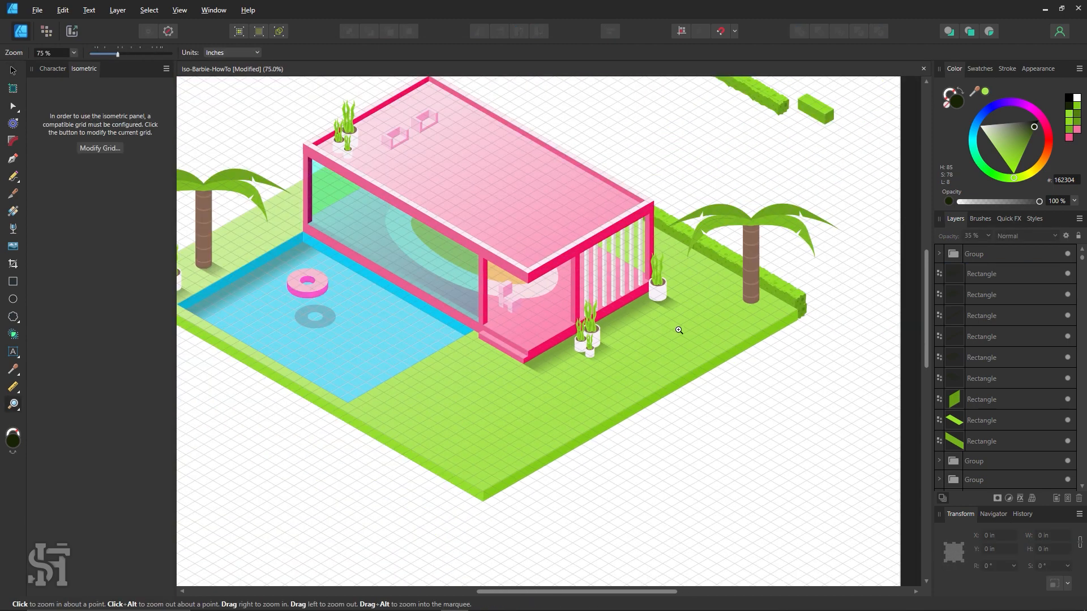
pyautogui.click(754, 310)
pyautogui.click(13, 70)
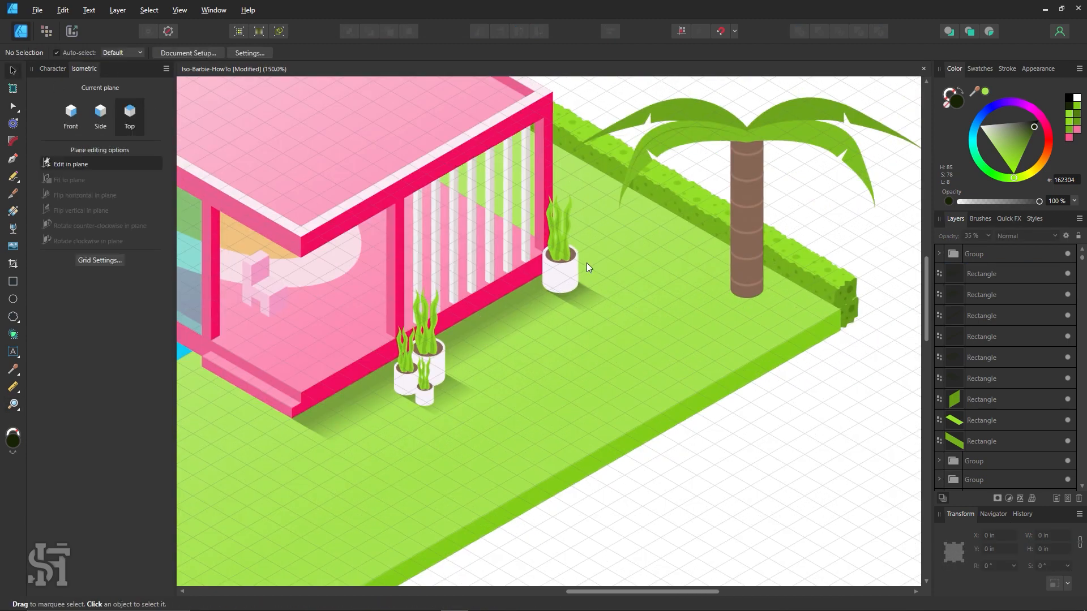
pyautogui.moveTo(584, 300); pyautogui.dragTo(768, 304)
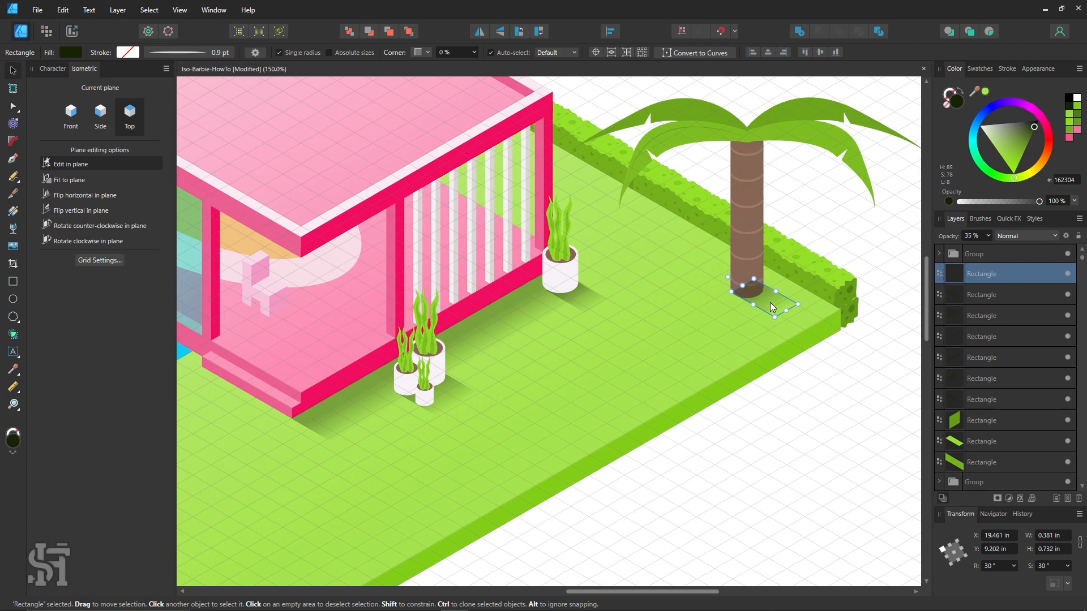
pyautogui.click(745, 254)
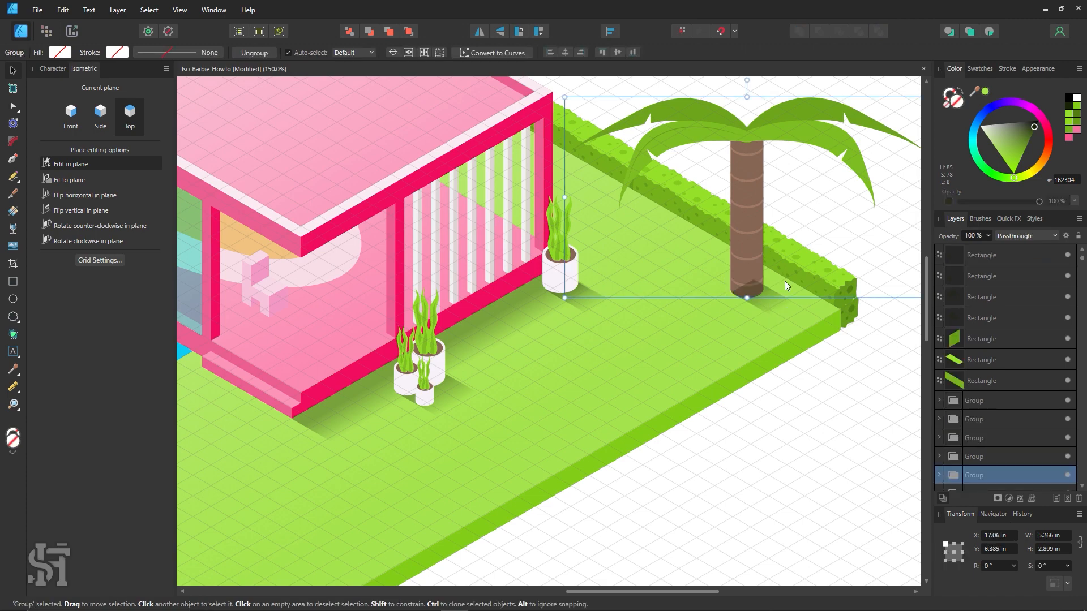
pyautogui.hotkey('ctrl', 'd')
# Step: Hide the isometric grid so the whole dollhouse scene shows without grid lines
pyautogui.press('z')
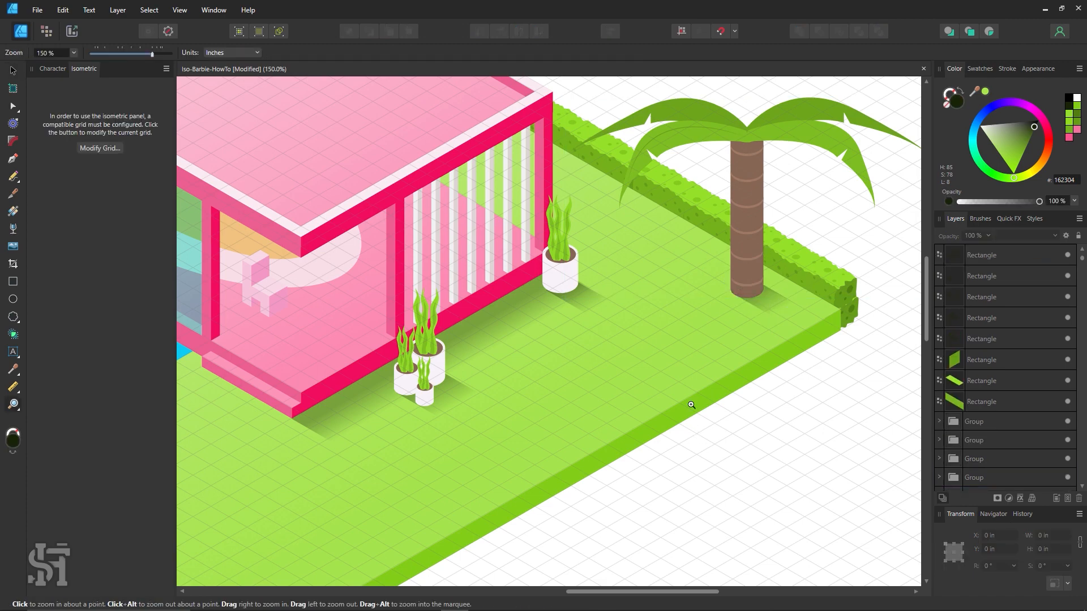
pyautogui.keyDown('alt'); pyautogui.click(532, 260); pyautogui.keyUp('alt')
pyautogui.keyDown('alt'); pyautogui.click(522, 262); pyautogui.keyUp('alt')
pyautogui.moveTo(499, 297); pyautogui.dragTo(686, 337)
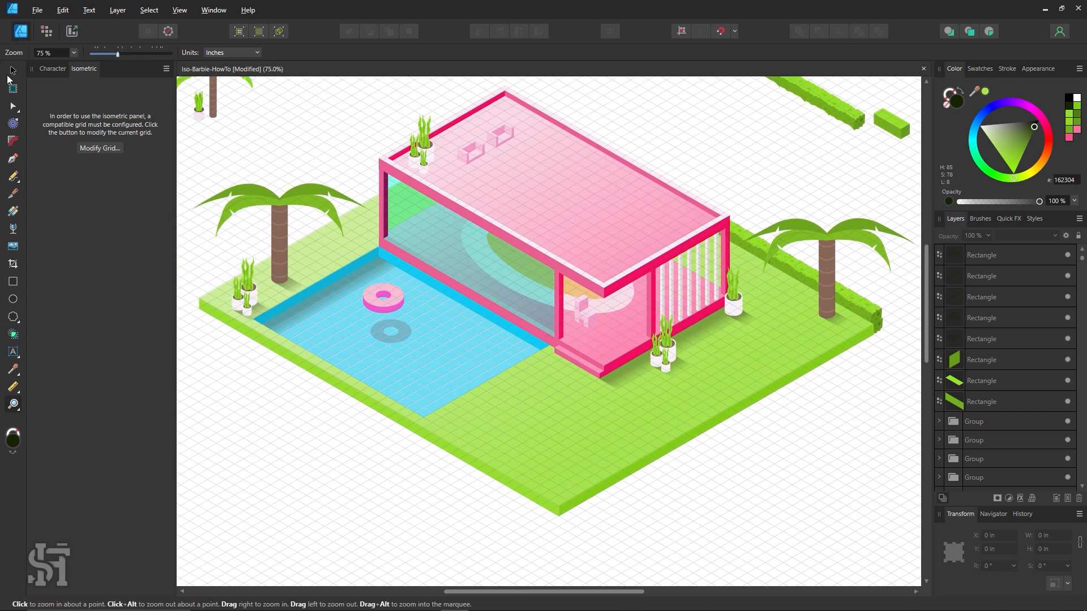
pyautogui.click(9, 73)
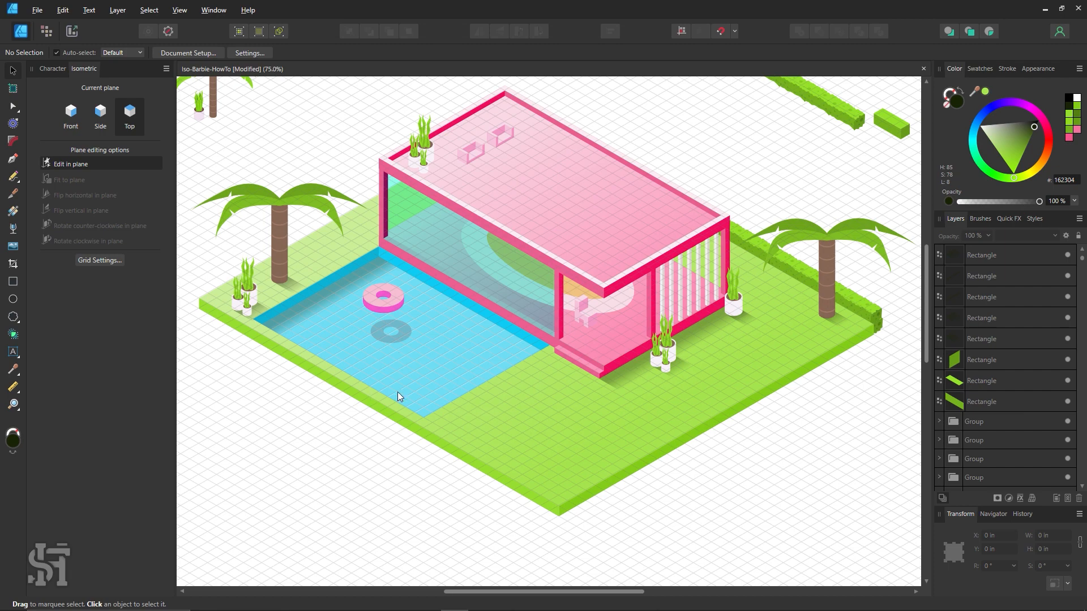
pyautogui.click(100, 260)
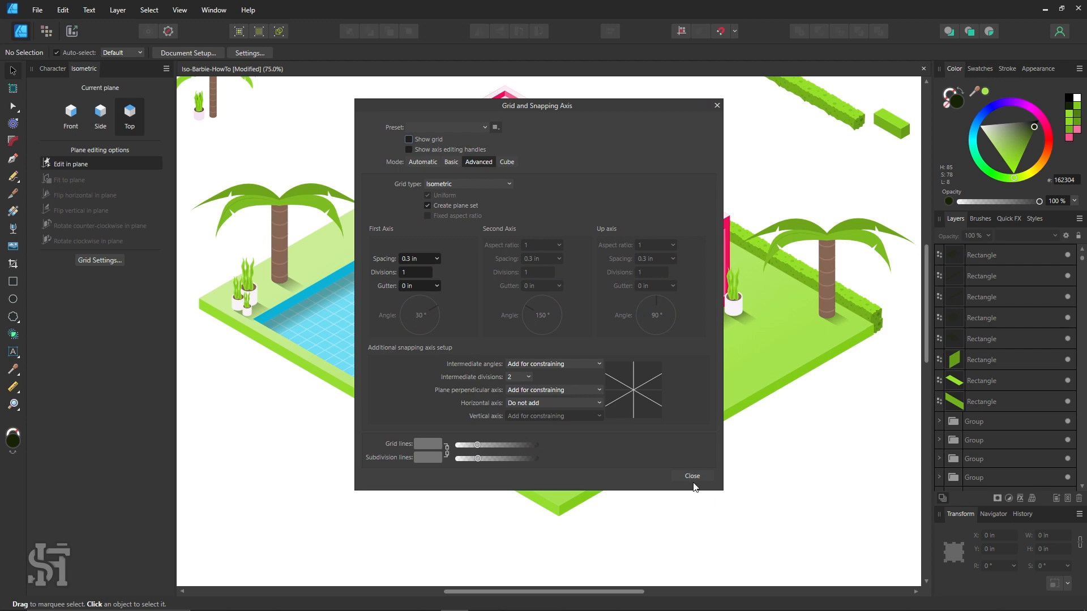
pyautogui.click(699, 473)
pyautogui.press('z')
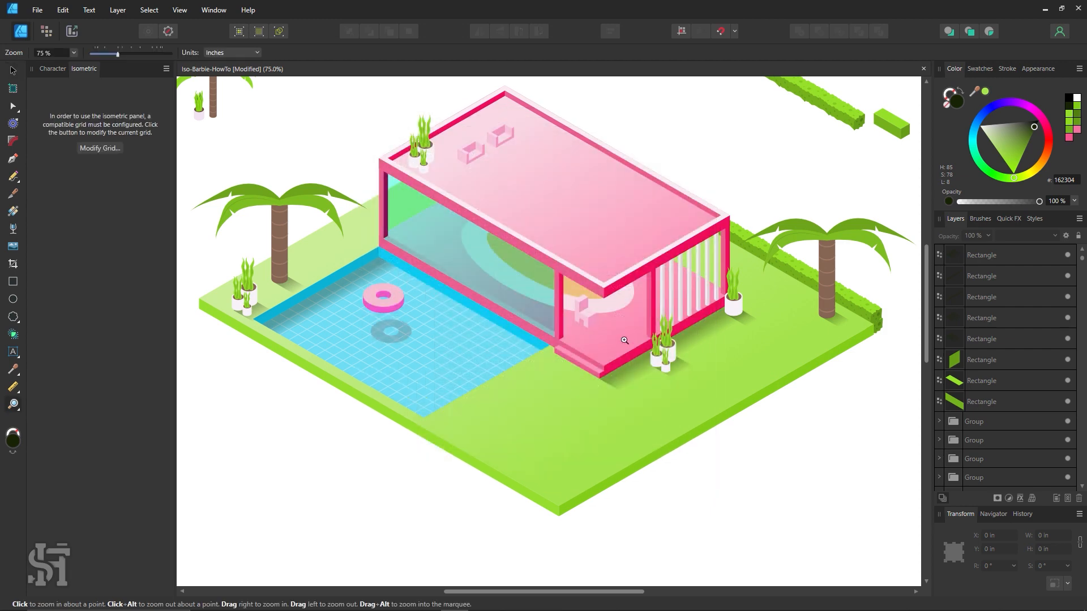
pyautogui.keyDown('alt'); pyautogui.click(574, 315); pyautogui.keyUp('alt')
pyautogui.moveTo(567, 336); pyautogui.dragTo(572, 355)
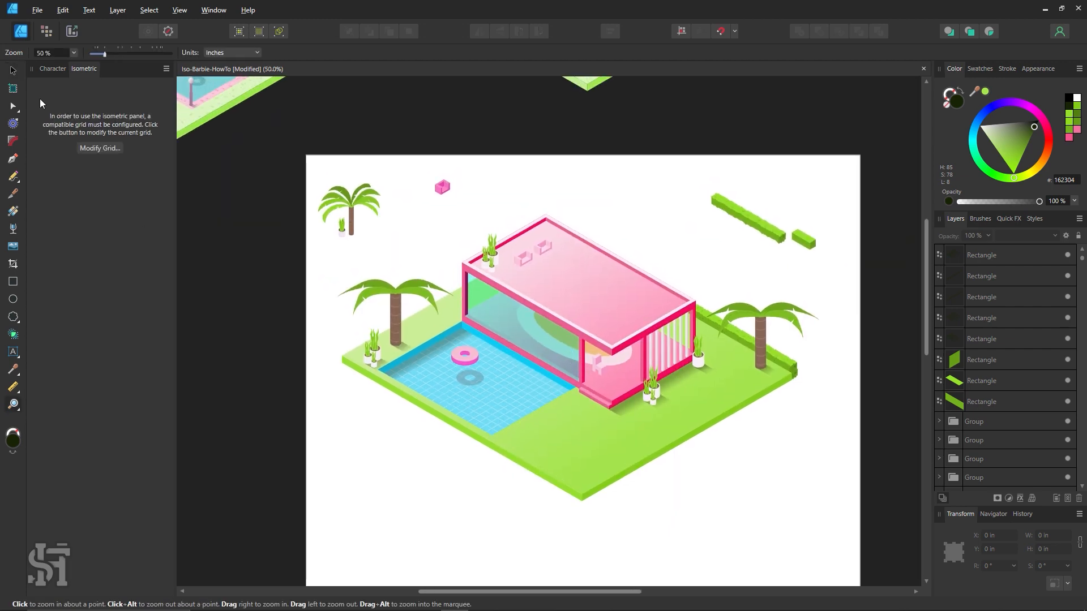
# Step: Copy the house's ground shadow onto the roof along the back parapet and bring the rooftop three-pot plant group in front of it
pyautogui.press('v')
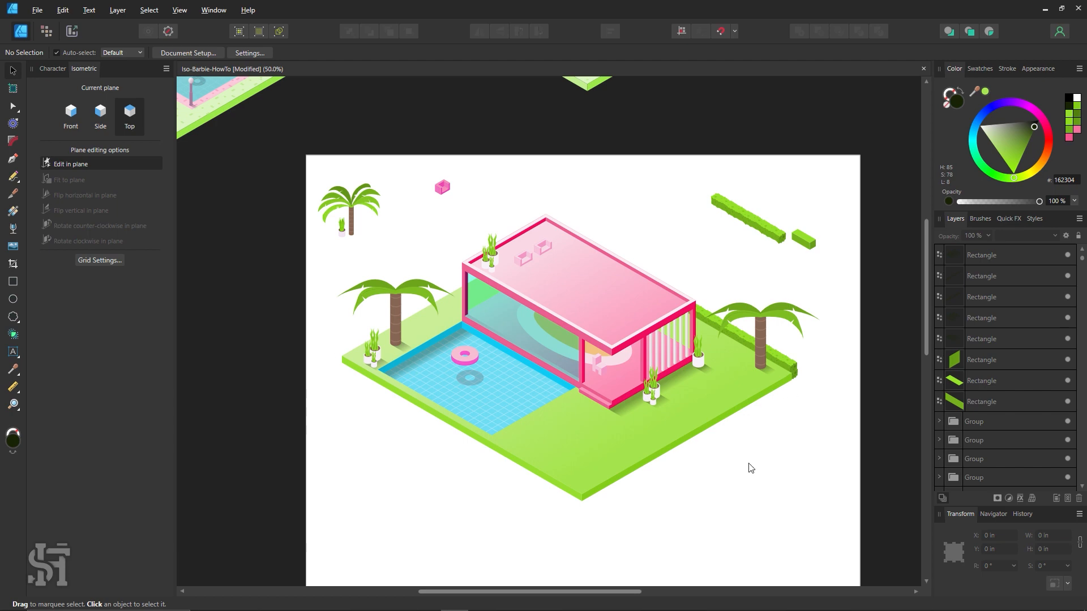
pyautogui.moveTo(626, 408); pyautogui.dragTo(498, 255)
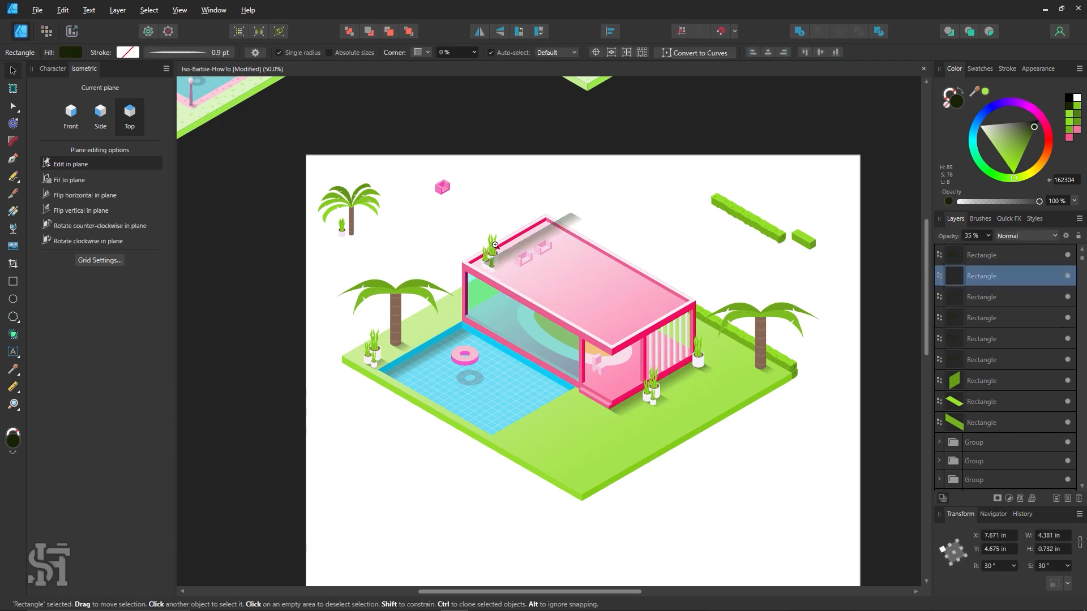
pyautogui.press('z')
pyautogui.click(493, 245)
pyautogui.click(512, 245)
pyautogui.click(512, 245)
pyautogui.press('v')
pyautogui.click(491, 272)
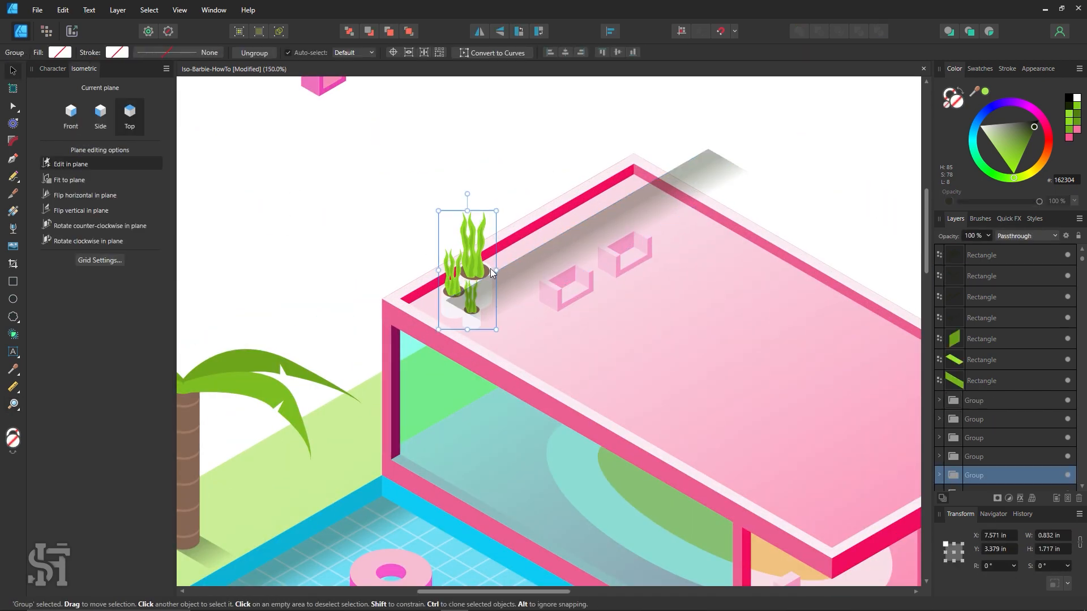
pyautogui.hotkey('ctrl', 'shift', ']')
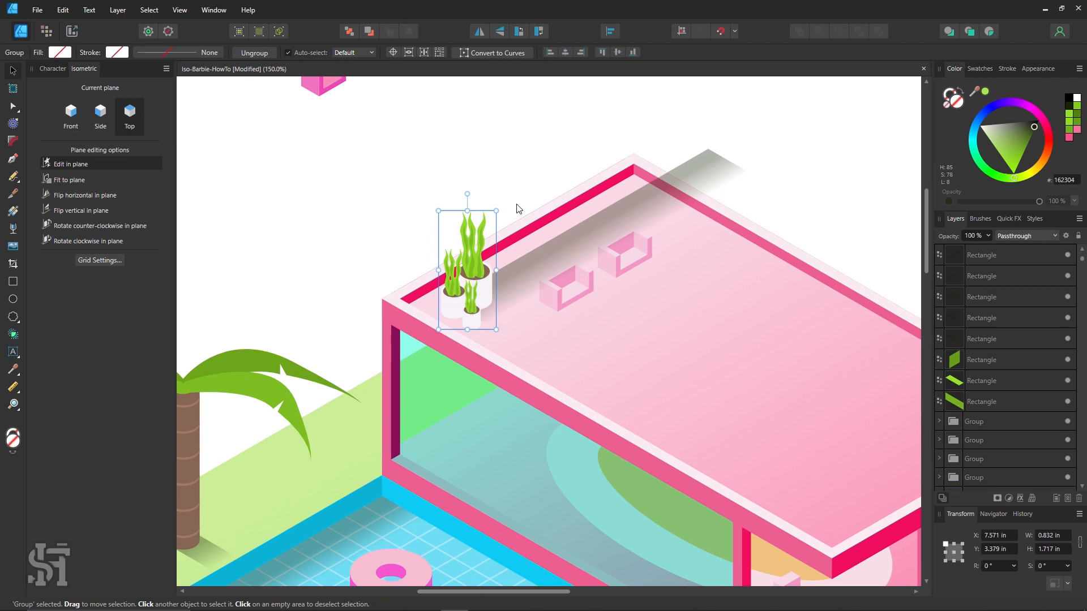
# Step: Move the roof shadow against the inner parapet wall behind the plants and shorten it to about 3.724 in
pyautogui.moveTo(527, 257); pyautogui.dragTo(494, 261)
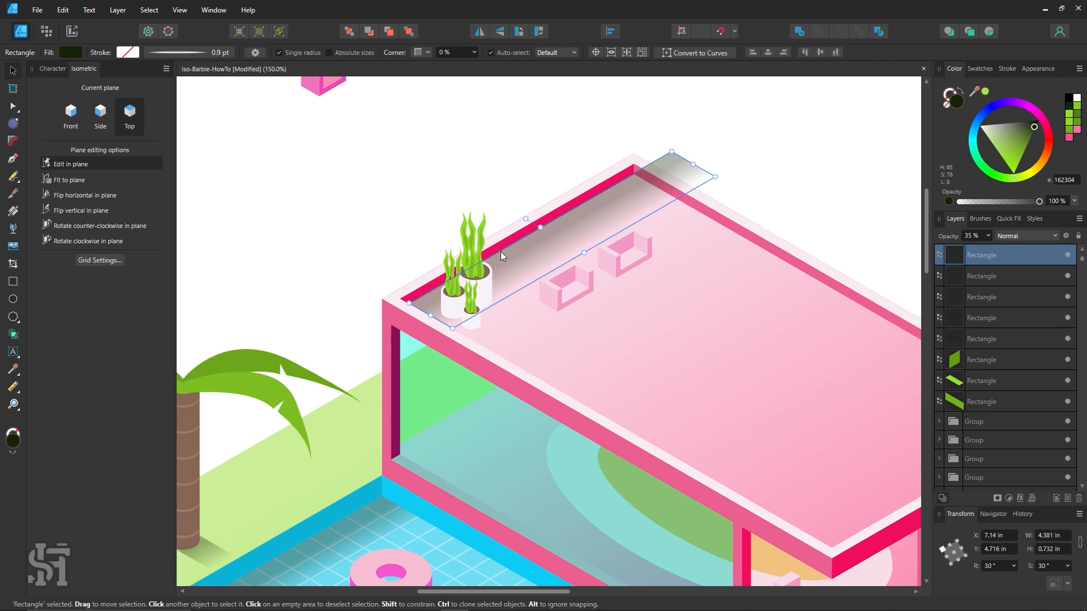
pyautogui.moveTo(692, 164); pyautogui.dragTo(637, 193)
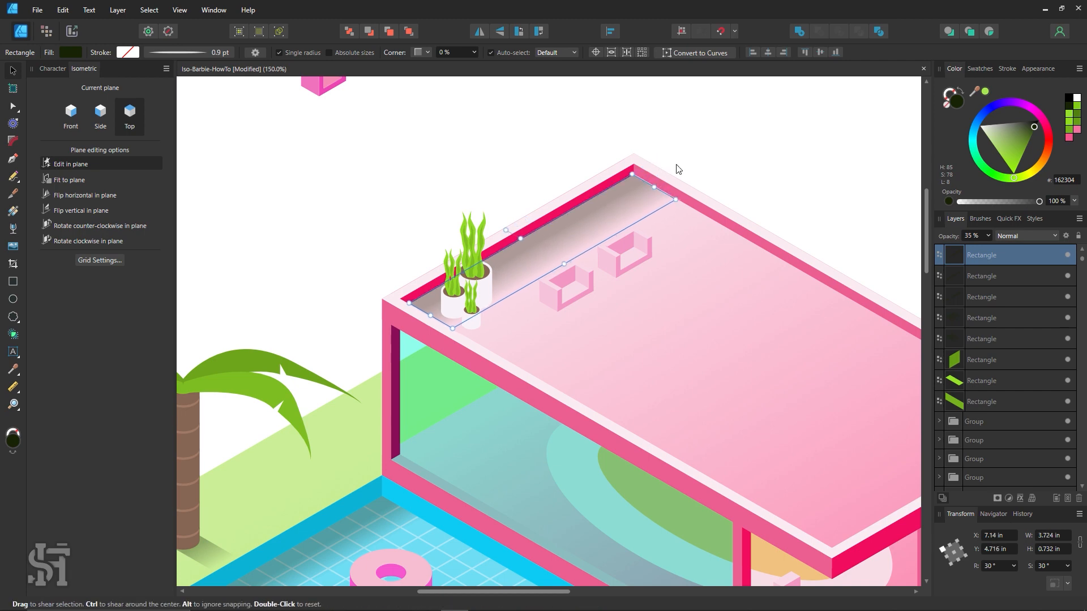
pyautogui.click(676, 165)
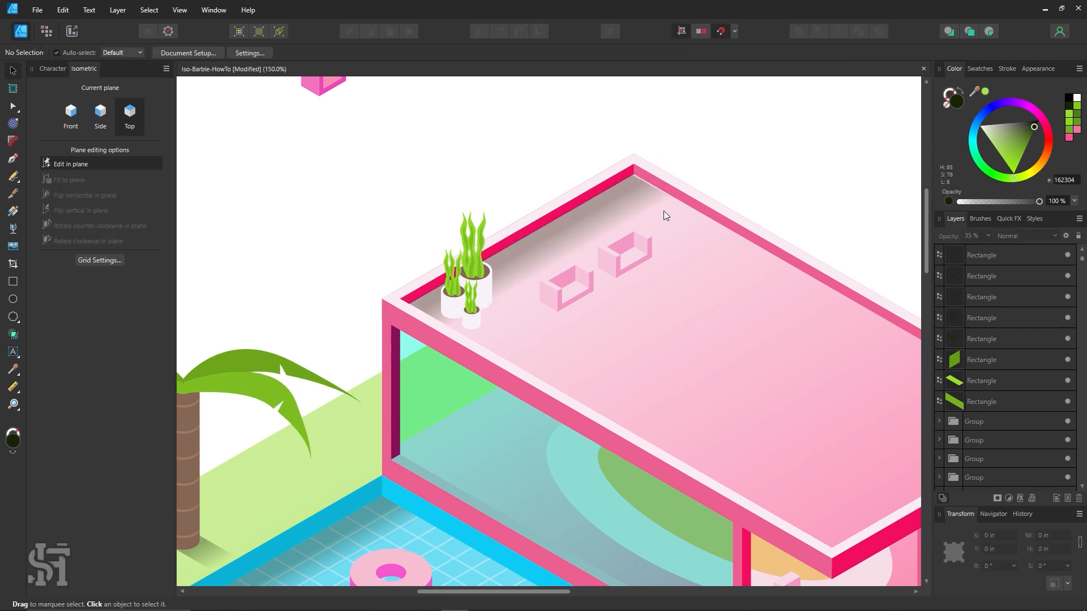
# Step: Reposition the roof shadow toward the inner back corner and pull in its plant-side end to a length of about 2.5 in
pyautogui.click(636, 187)
pyautogui.click(635, 190)
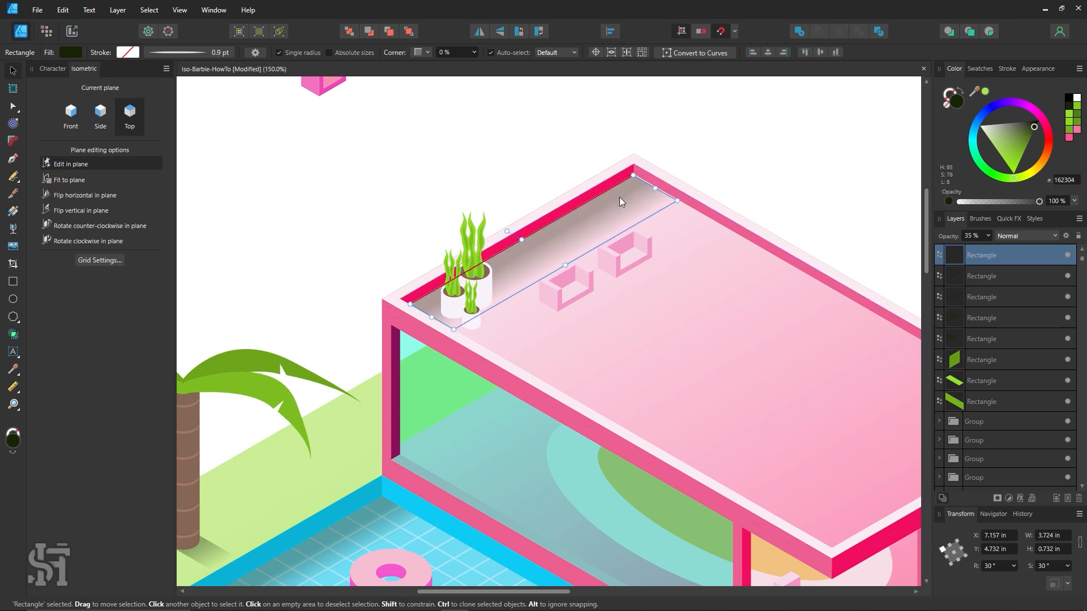
pyautogui.moveTo(620, 197); pyautogui.dragTo(620, 215)
pyautogui.moveTo(432, 334); pyautogui.dragTo(505, 291)
pyautogui.moveTo(626, 215); pyautogui.dragTo(789, 357)
pyautogui.click(674, 143)
pyautogui.press('z')
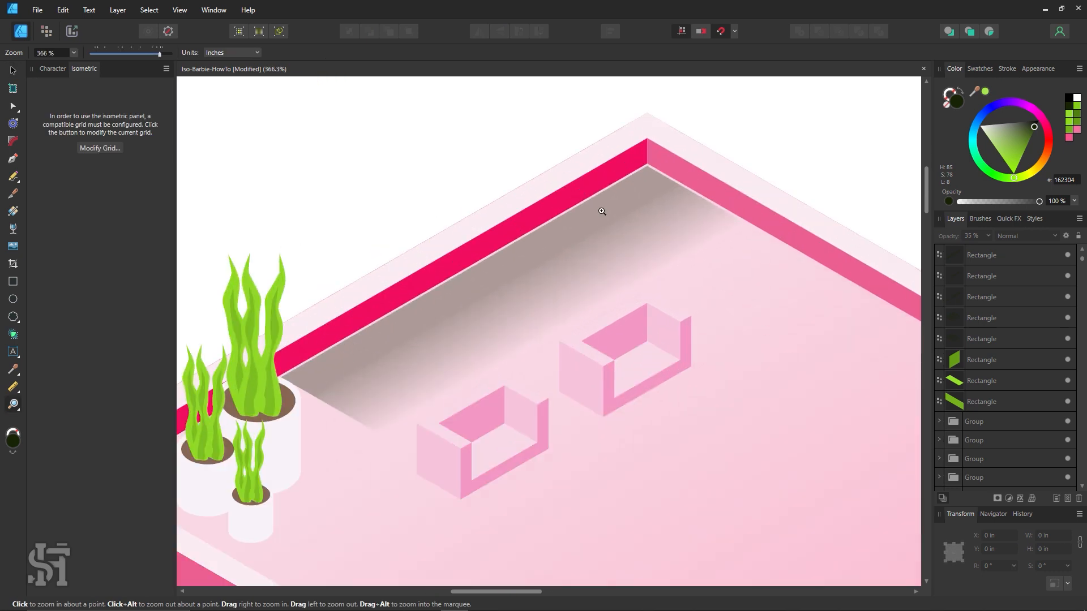
pyautogui.click(13, 70)
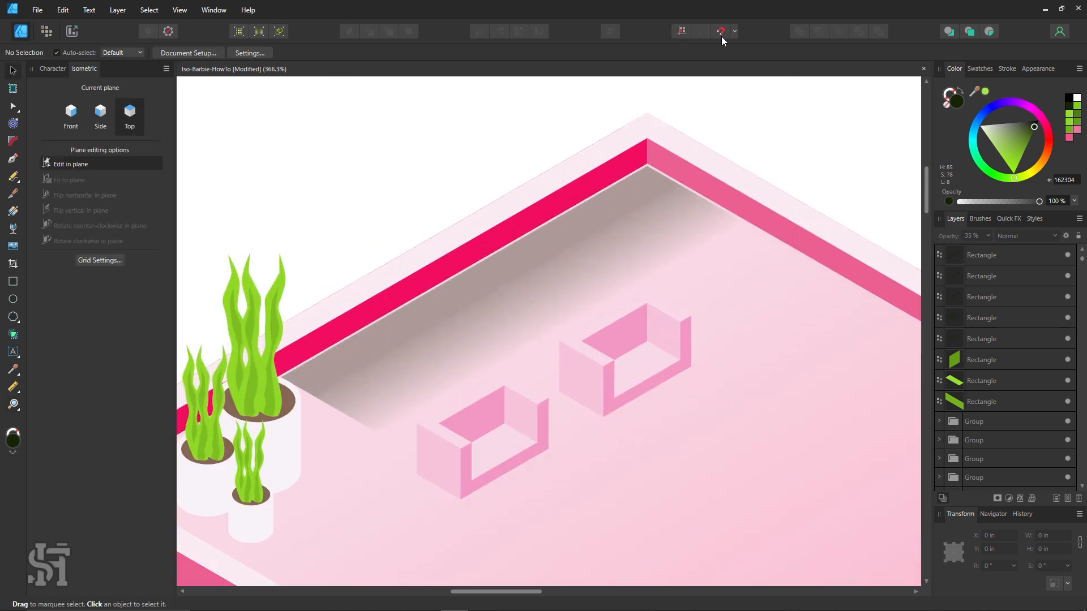
pyautogui.click(651, 188)
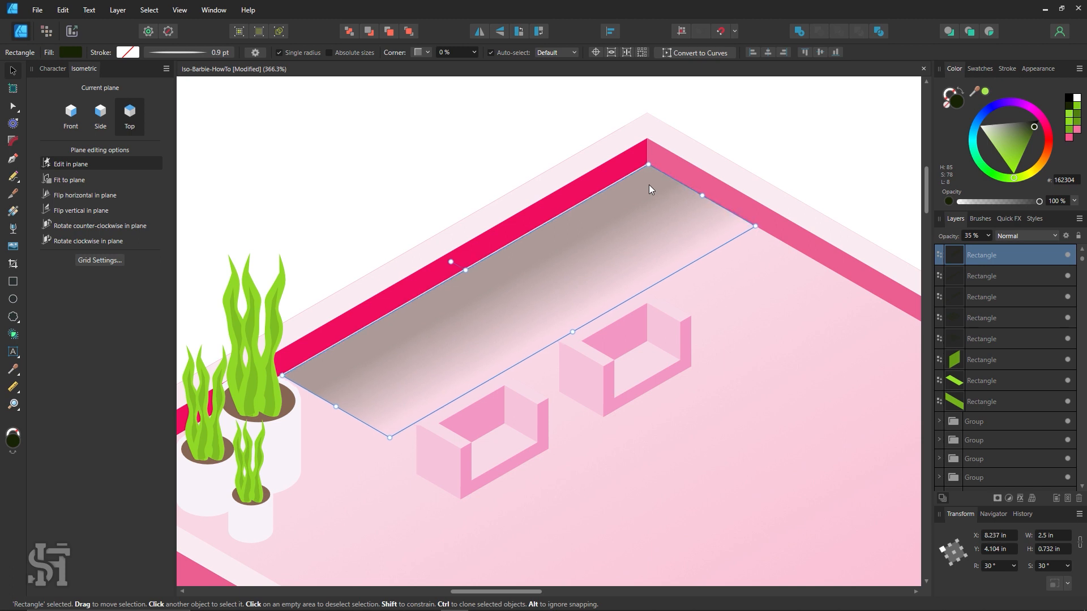
# Step: Move the roof shadow's tip up against the inner back corner of the parapet
pyautogui.click(532, 165)
pyautogui.press('z')
pyautogui.moveTo(642, 138); pyautogui.dragTo(736, 148)
pyautogui.moveTo(605, 155); pyautogui.dragTo(721, 389)
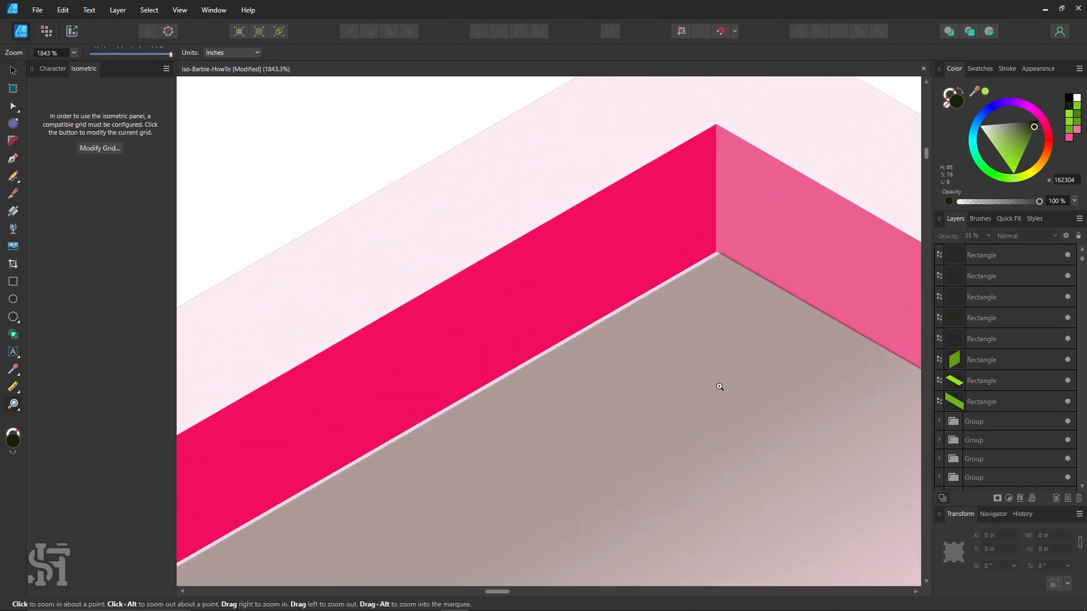
pyautogui.moveTo(644, 335); pyautogui.dragTo(449, 355)
pyautogui.click(6, 71)
pyautogui.click(589, 398)
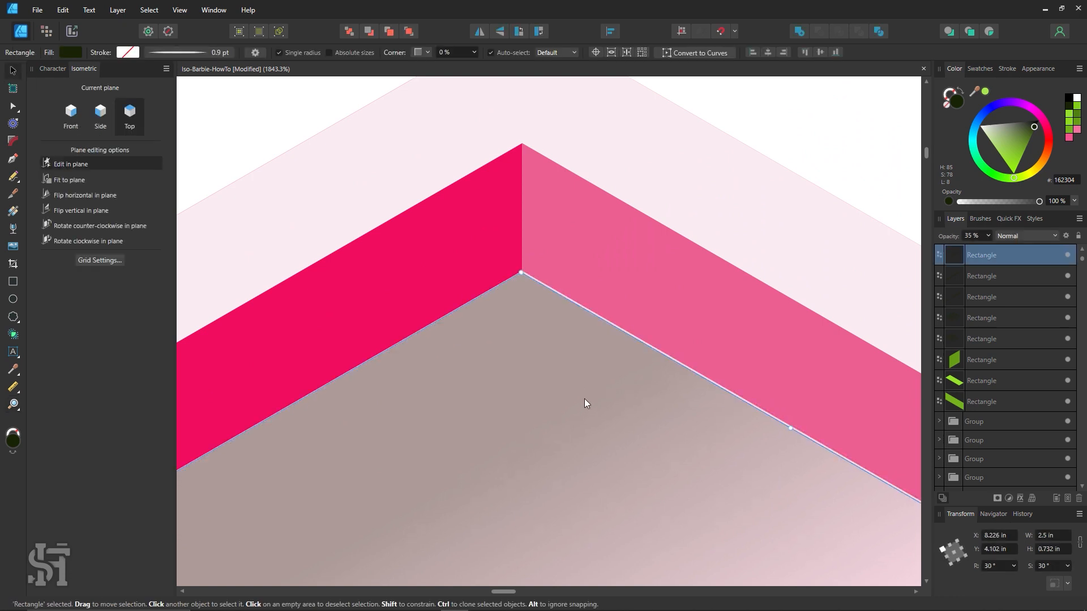
pyautogui.press('Up')
# Step: Fine-nudge the roof shadow so its tip and edges meet both parapet walls exactly, without a gap or overlap
pyautogui.press('z')
pyautogui.scroll(-3, 537, 425)
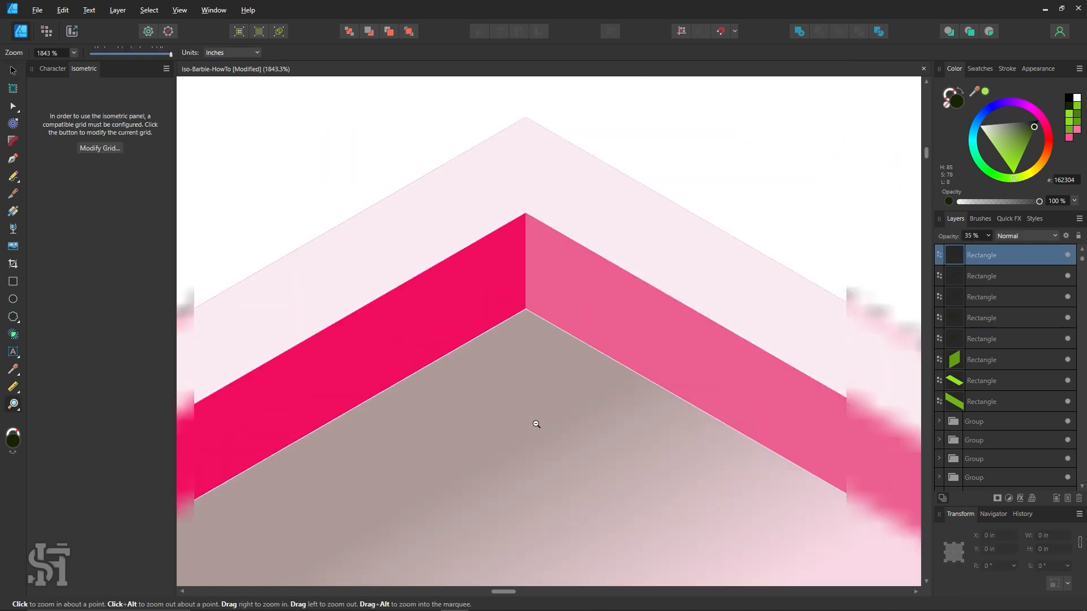
pyautogui.scroll(3, 519, 315)
pyautogui.moveTo(503, 311); pyautogui.dragTo(672, 498)
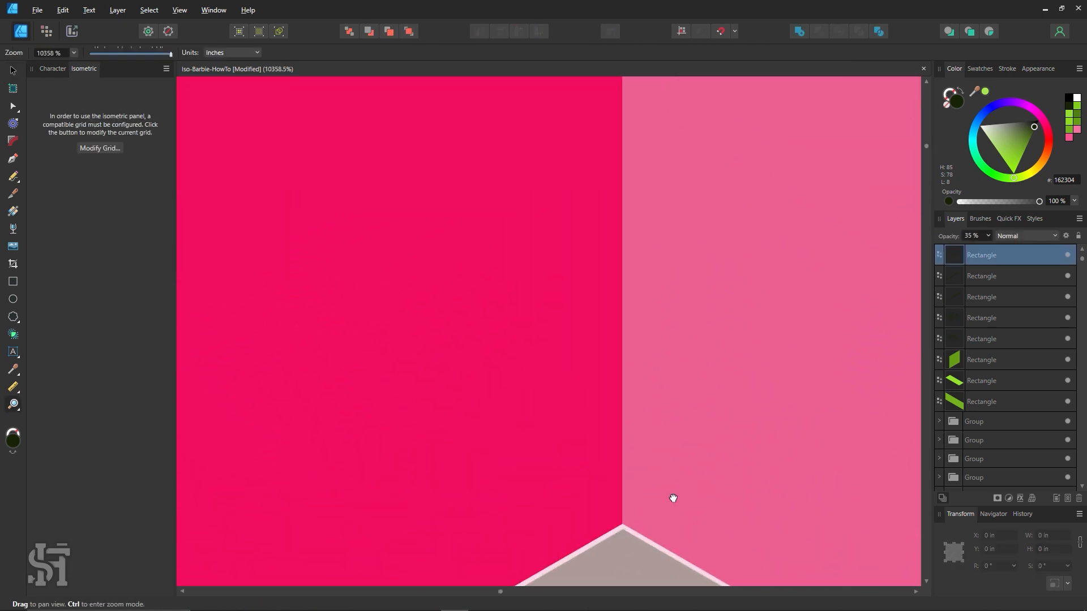
pyautogui.click(11, 69)
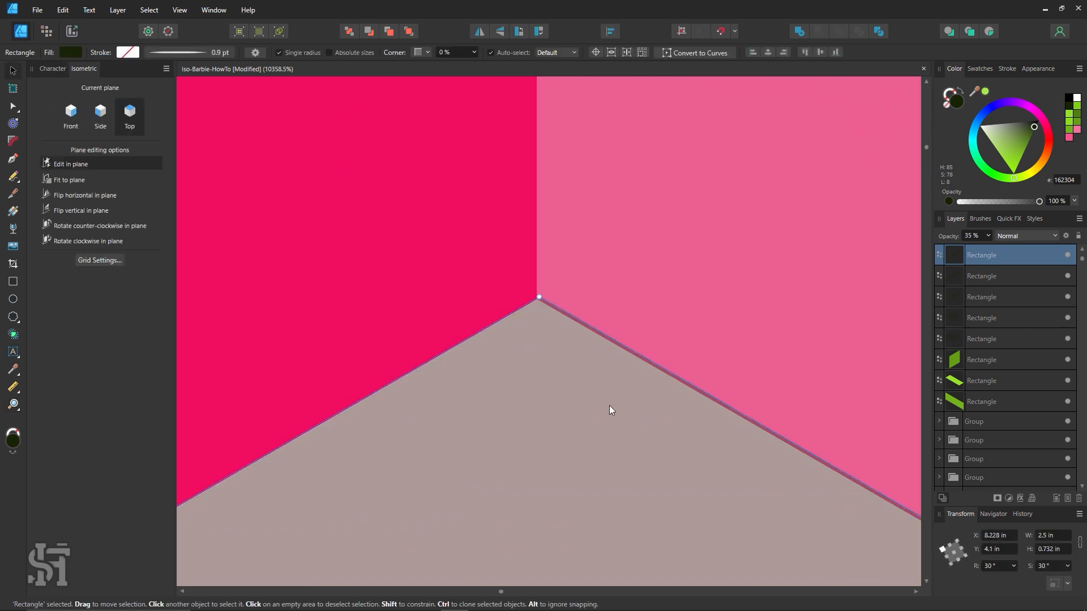
pyautogui.press('Down')
pyautogui.press('Up')
pyautogui.press('Left')
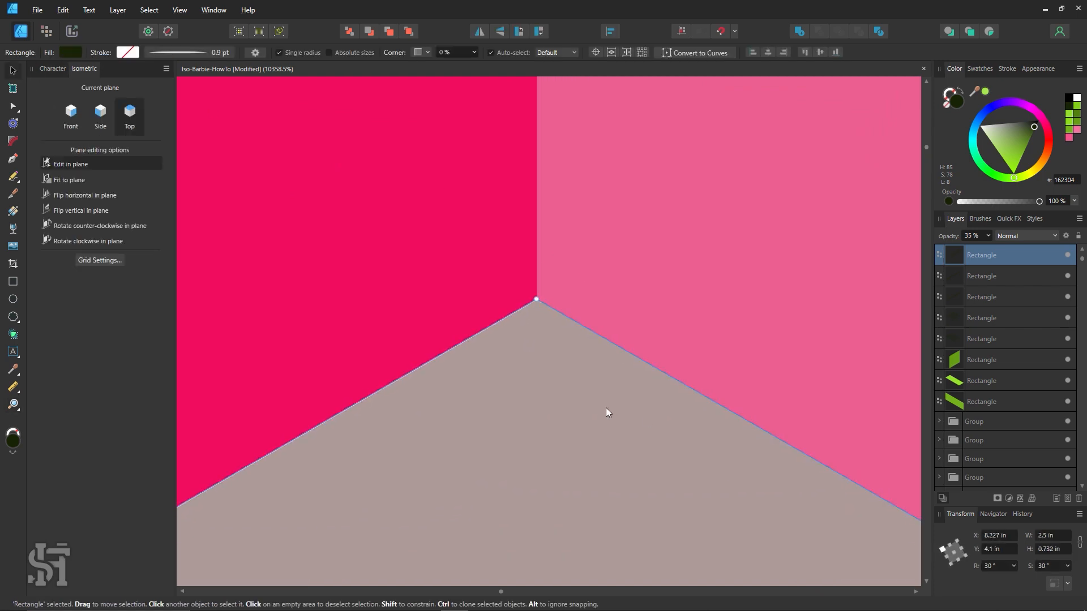
# Step: Lengthen the roof shadow behind the potted plants to the front parapet, about 3.747 in long
pyautogui.press('z')
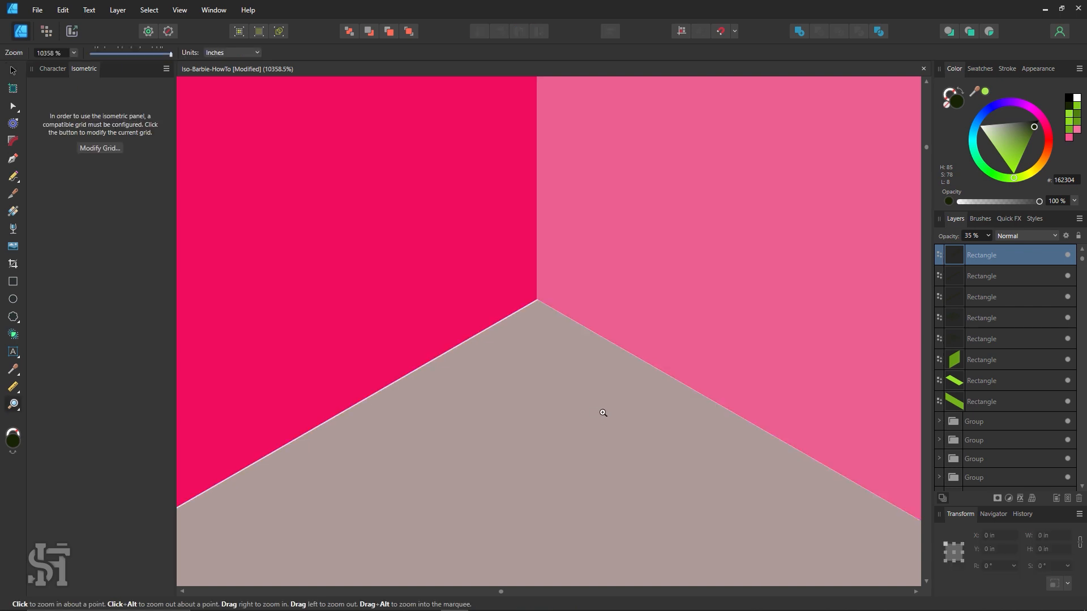
pyautogui.keyDown('alt'); pyautogui.click(594, 414); pyautogui.keyUp('alt')
pyautogui.keyDown('alt'); pyautogui.click(594, 414); pyautogui.keyUp('alt')
pyautogui.keyDown('alt'); pyautogui.click(594, 413); pyautogui.keyUp('alt')
pyautogui.keyDown('alt'); pyautogui.click(595, 415); pyautogui.keyUp('alt')
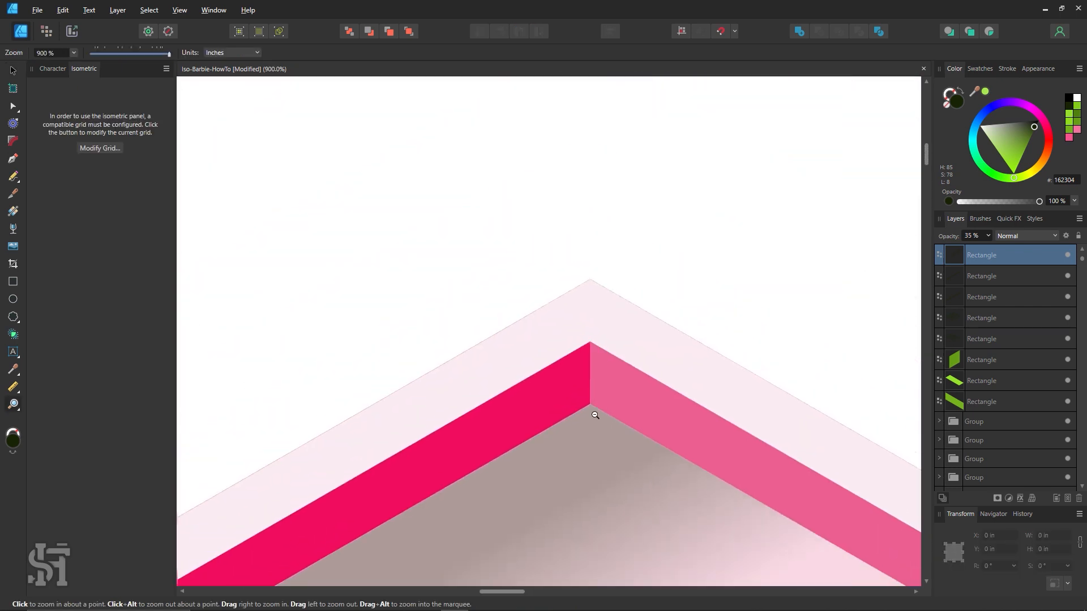
pyautogui.keyDown('alt'); pyautogui.click(595, 415); pyautogui.keyUp('alt')
pyautogui.keyDown('alt'); pyautogui.click(595, 415); pyautogui.keyUp('alt')
pyautogui.moveTo(505, 552); pyautogui.dragTo(558, 389)
pyautogui.press('v')
pyautogui.moveTo(501, 352); pyautogui.dragTo(425, 419)
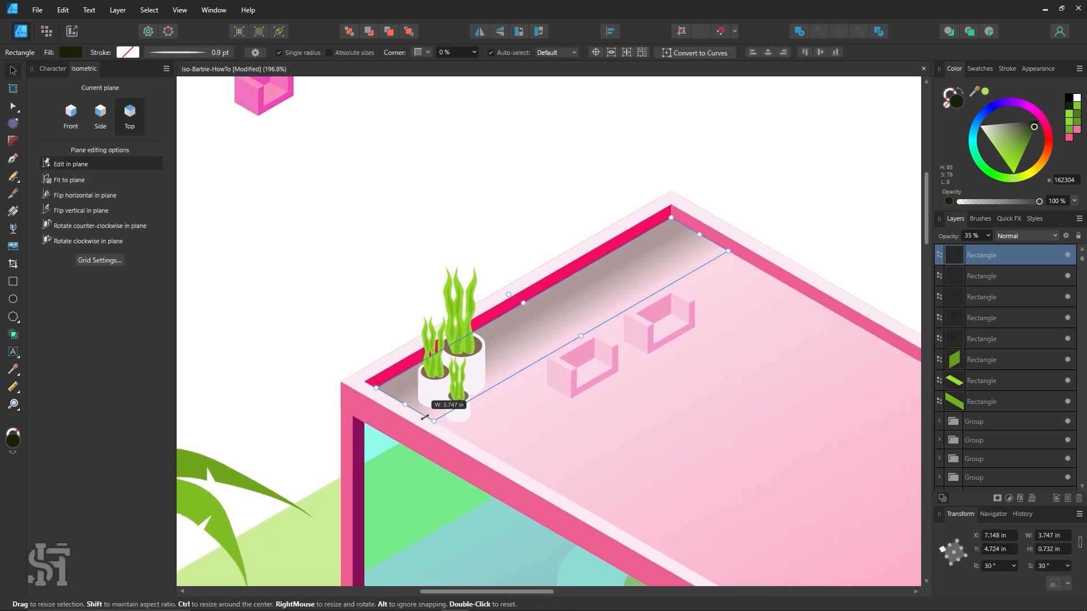
pyautogui.click(393, 303)
# Step: Move the two rooftop armchairs together away from the shadow, toward the middle of the roof
pyautogui.press('z')
pyautogui.keyDown('alt'); pyautogui.click(698, 424); pyautogui.keyUp('alt')
pyautogui.press('v')
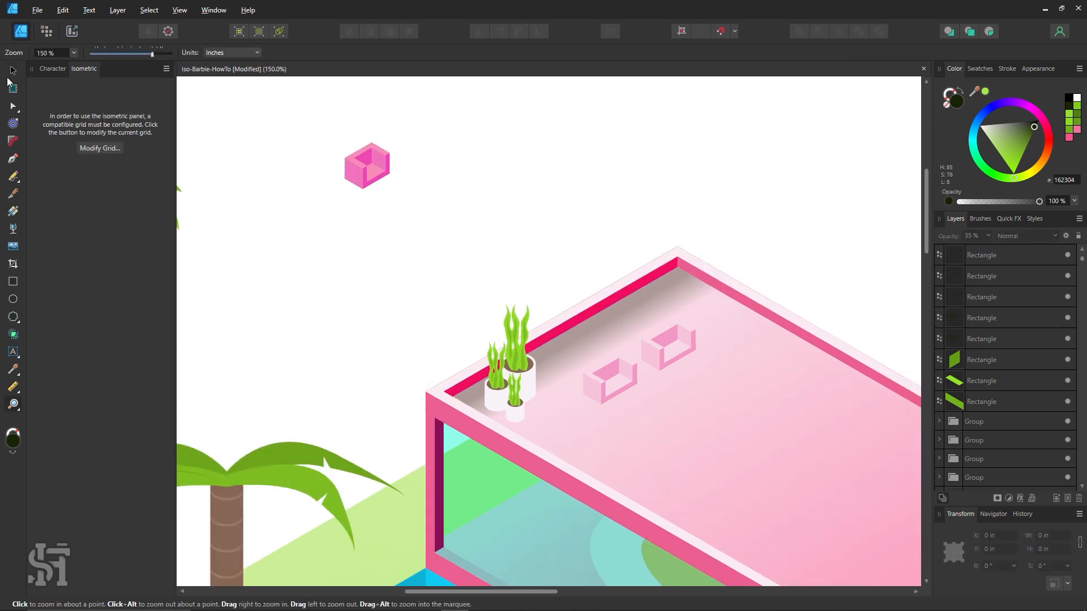
pyautogui.click(619, 383)
pyautogui.keyDown('shift'); pyautogui.click(672, 344); pyautogui.keyUp('shift')
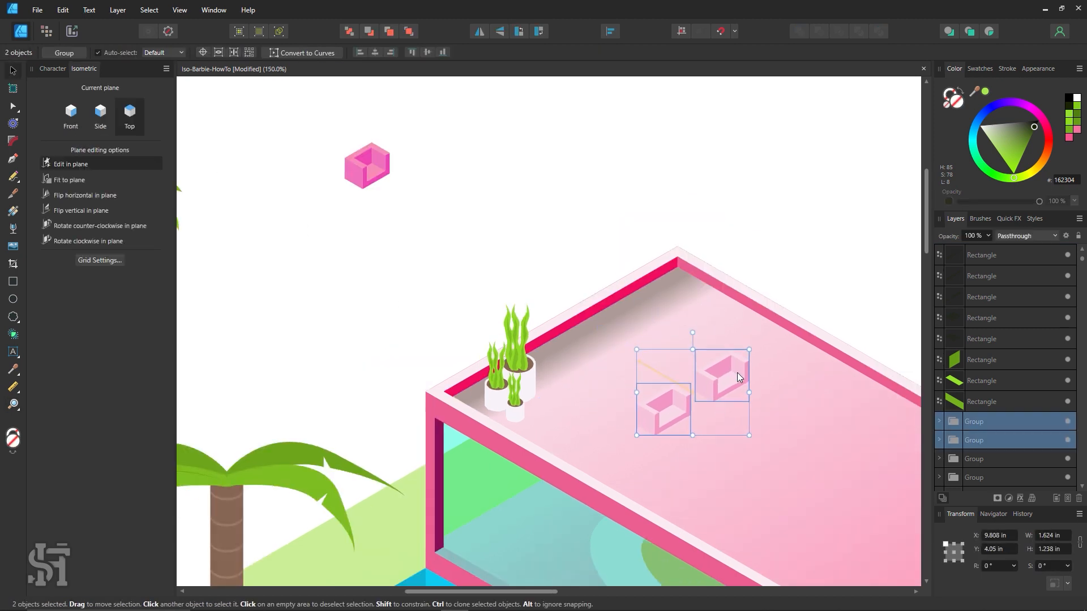
pyautogui.click(839, 259)
# Step: Set the roof shadow's blend mode to Multiply
pyautogui.press('z')
pyautogui.keyDown('alt'); pyautogui.click(790, 398); pyautogui.keyUp('alt')
pyautogui.keyDown('alt'); pyautogui.click(790, 398); pyautogui.keyUp('alt')
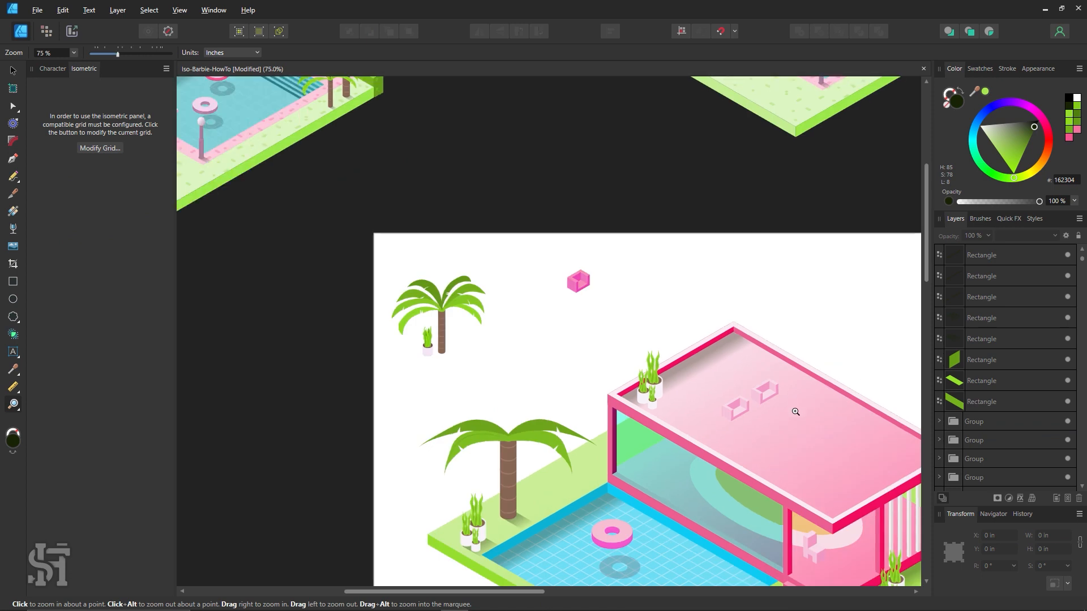
pyautogui.moveTo(793, 422); pyautogui.dragTo(520, 335)
pyautogui.click(520, 335)
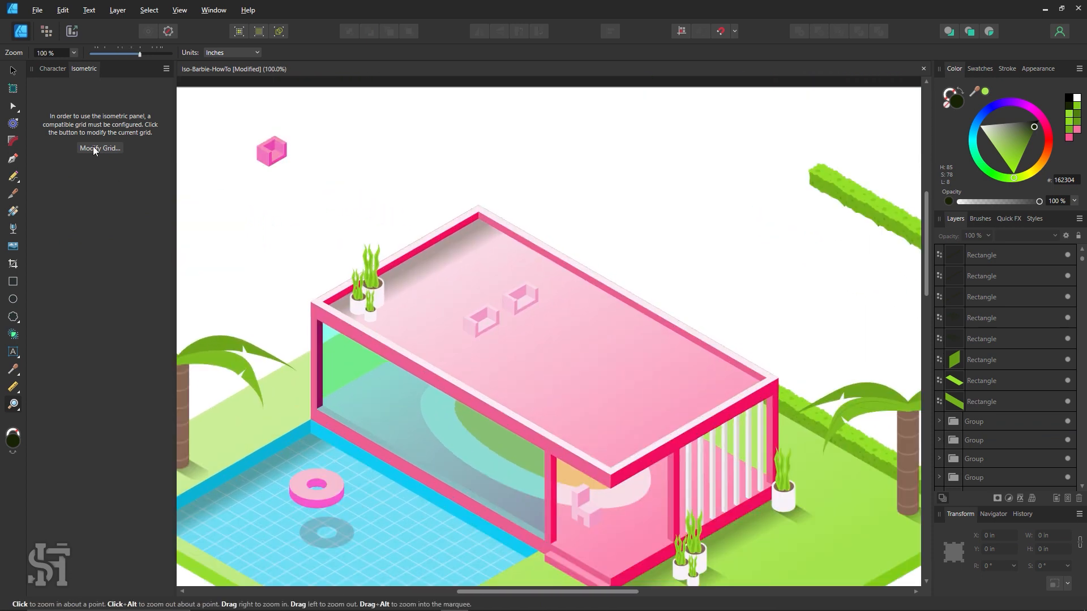
pyautogui.click(13, 70)
pyautogui.click(409, 275)
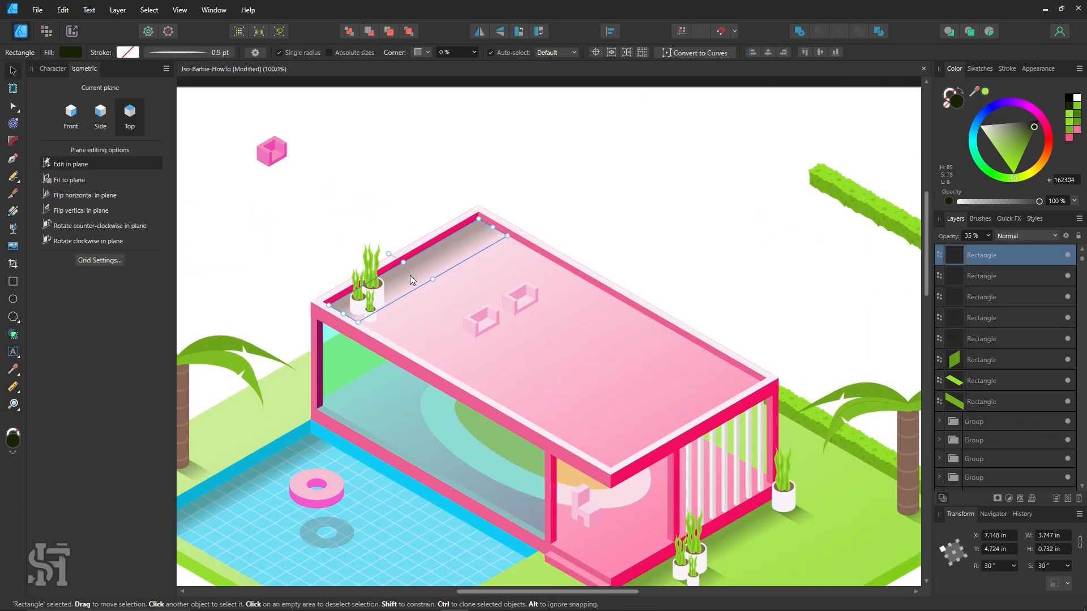
pyautogui.scroll(-2, 775, 470)
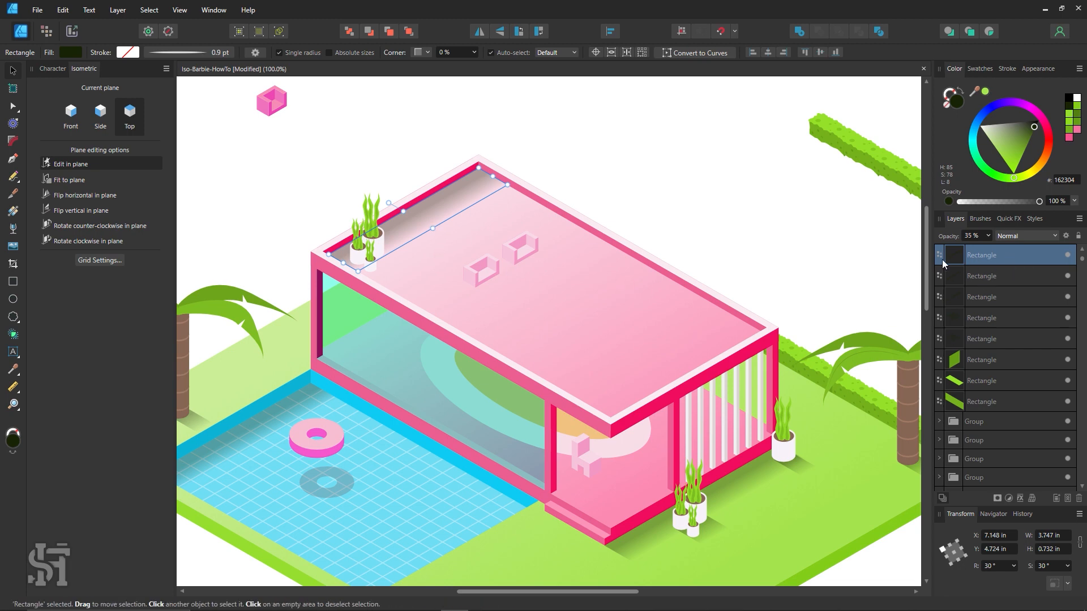
pyautogui.click(1002, 236)
pyautogui.click(1013, 277)
# Step: Change the roof shadow's fill to the deep pink A83E76 and reselect the shadow
pyautogui.moveTo(1039, 113); pyautogui.dragTo(1013, 135)
pyautogui.click(1028, 128)
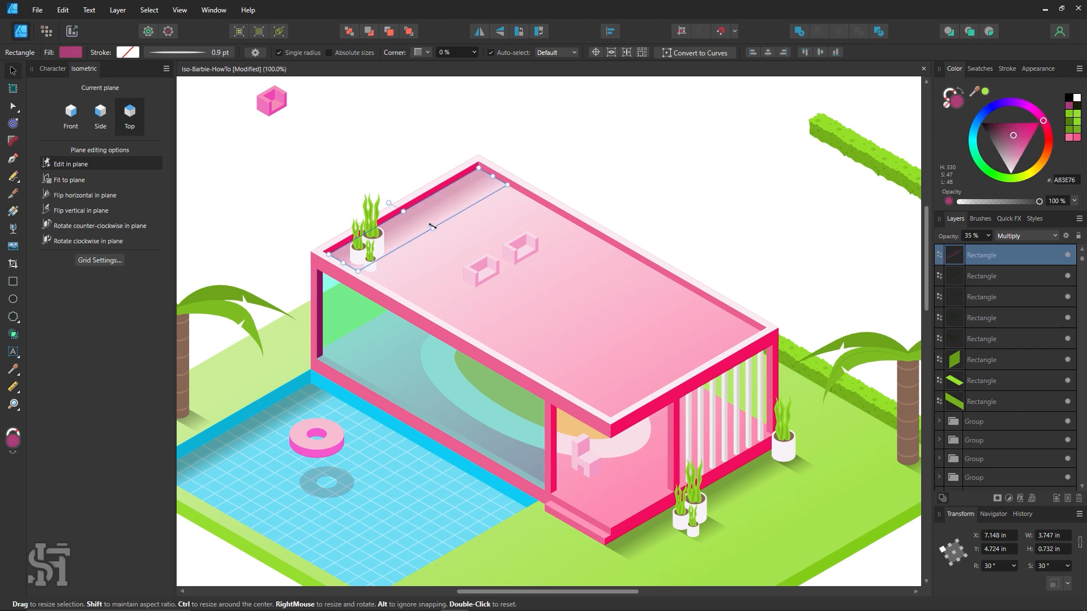
pyautogui.click(571, 189)
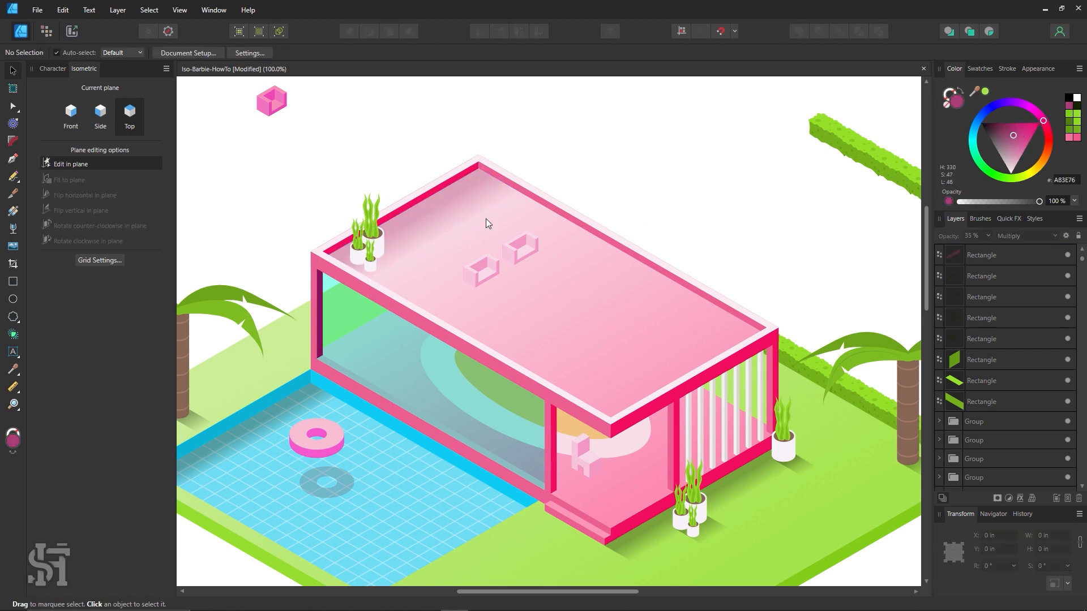
pyautogui.click(409, 223)
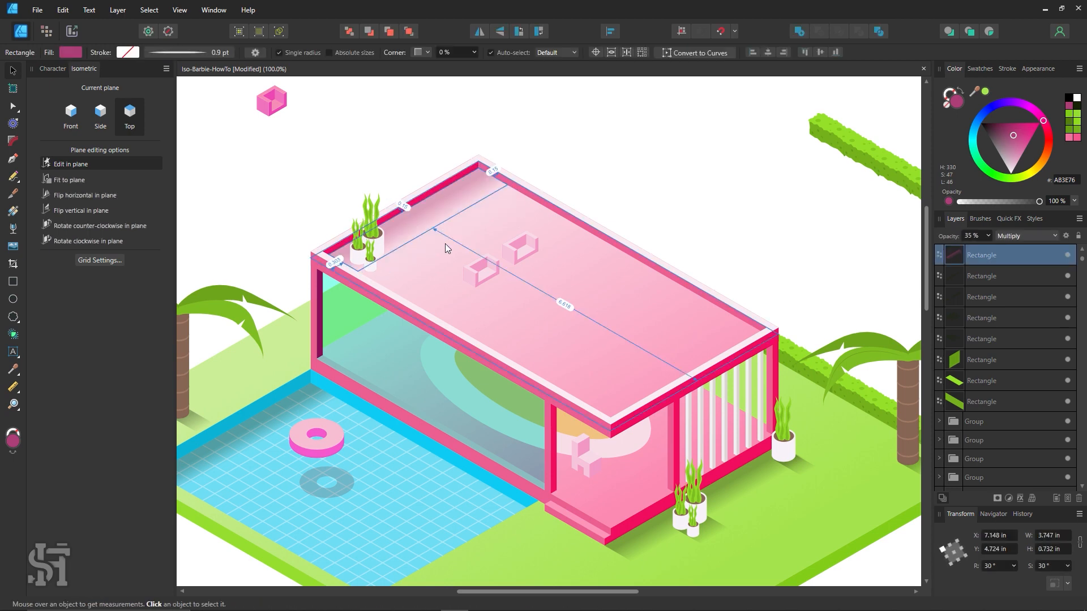
# Step: Narrow the roof shadow behind the potted plants to about 0.486 in and check it on the whole house
pyautogui.moveTo(434, 228); pyautogui.dragTo(415, 221)
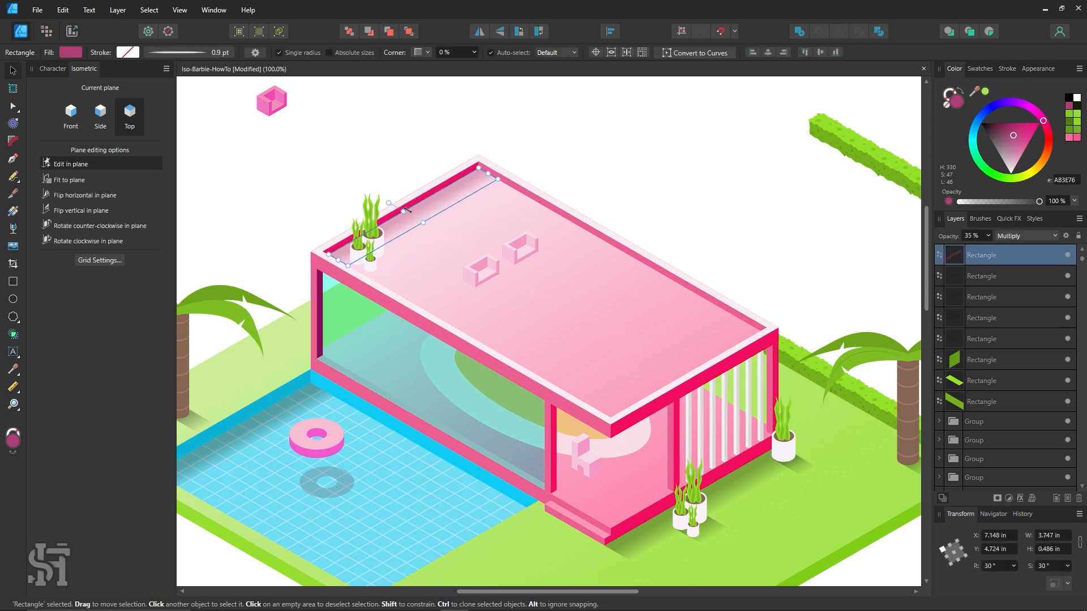
pyautogui.click(404, 197)
pyautogui.press('space')
pyautogui.press('z')
pyautogui.keyDown('alt'); pyautogui.click(468, 300); pyautogui.keyUp('alt')
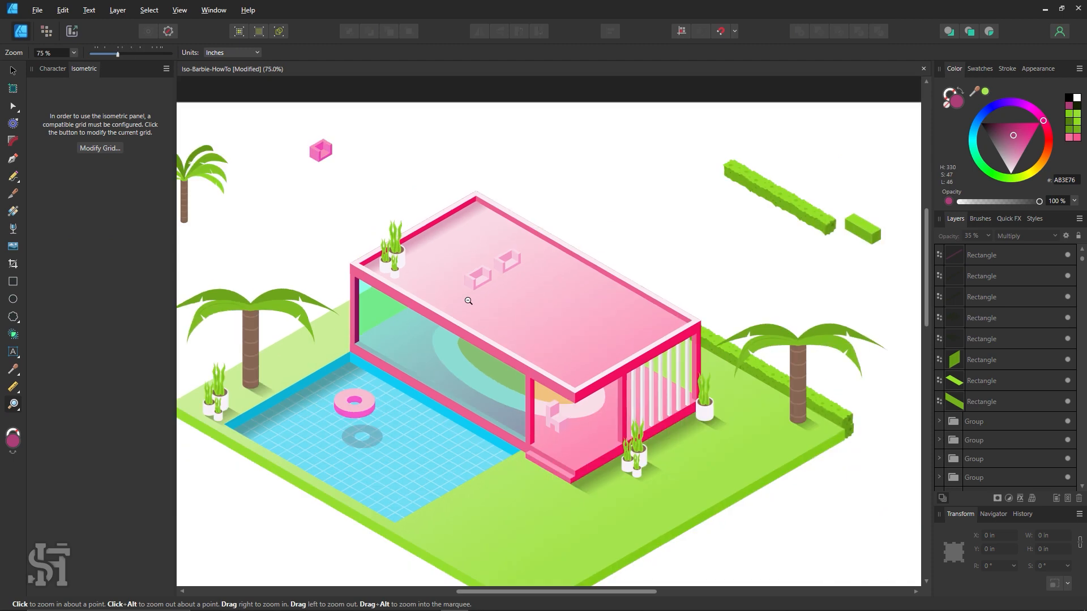
pyautogui.click(476, 287)
pyautogui.click(476, 287)
pyautogui.press('v')
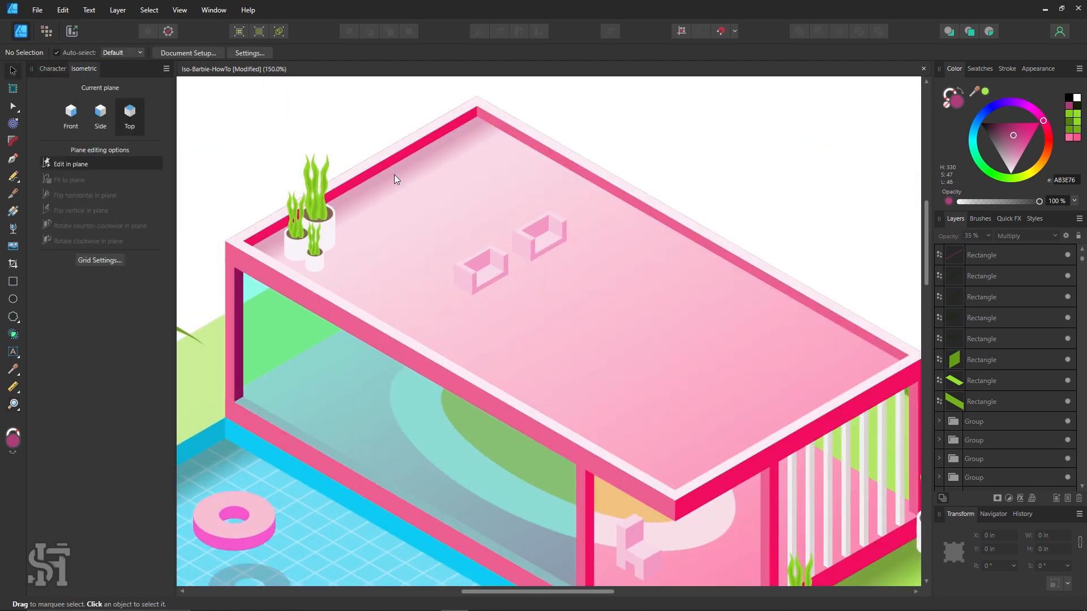
# Step: Copy the roof shadow to the front of the nearer rooftop armchair and shorten the copy to about 0.597 in
pyautogui.moveTo(395, 175); pyautogui.dragTo(538, 278)
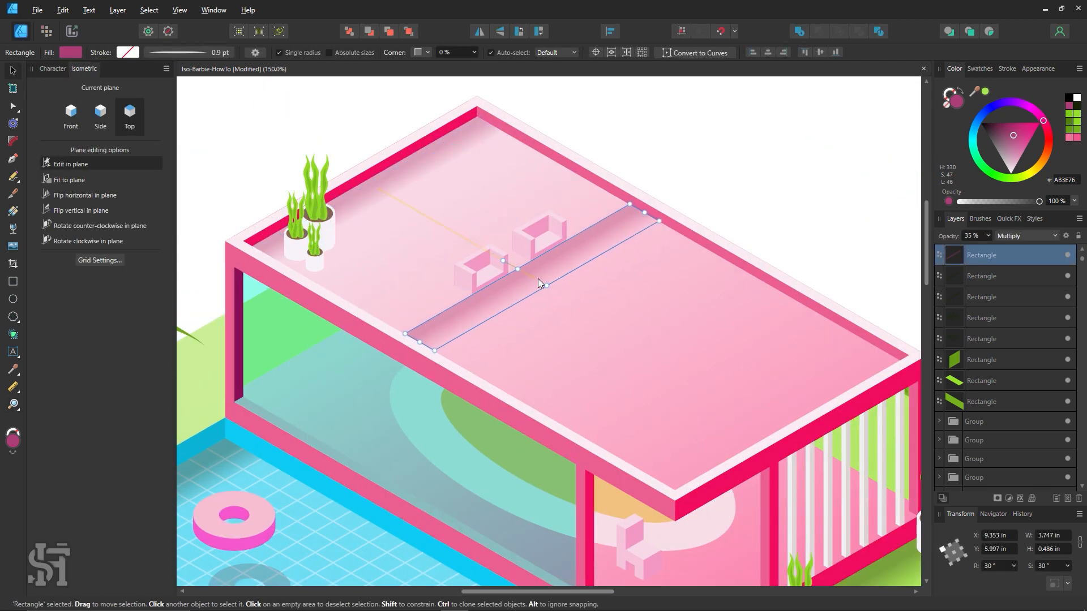
pyautogui.hotkey('ctrl', 'j')
pyautogui.moveTo(645, 213); pyautogui.dragTo(525, 280)
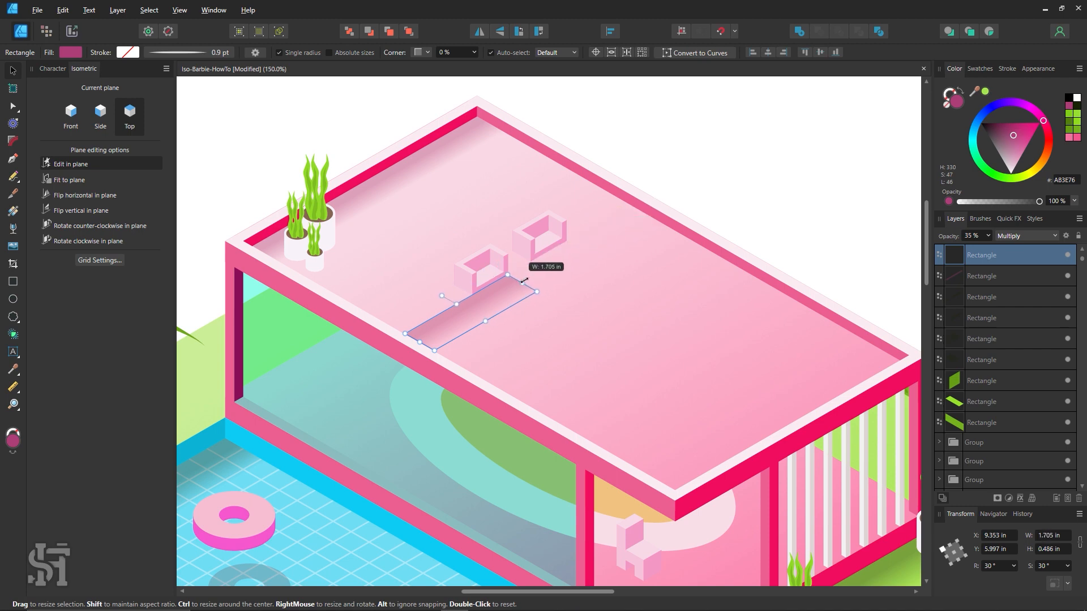
pyautogui.moveTo(423, 346); pyautogui.dragTo(573, 254)
pyautogui.hotkey('ctrl', 'z')
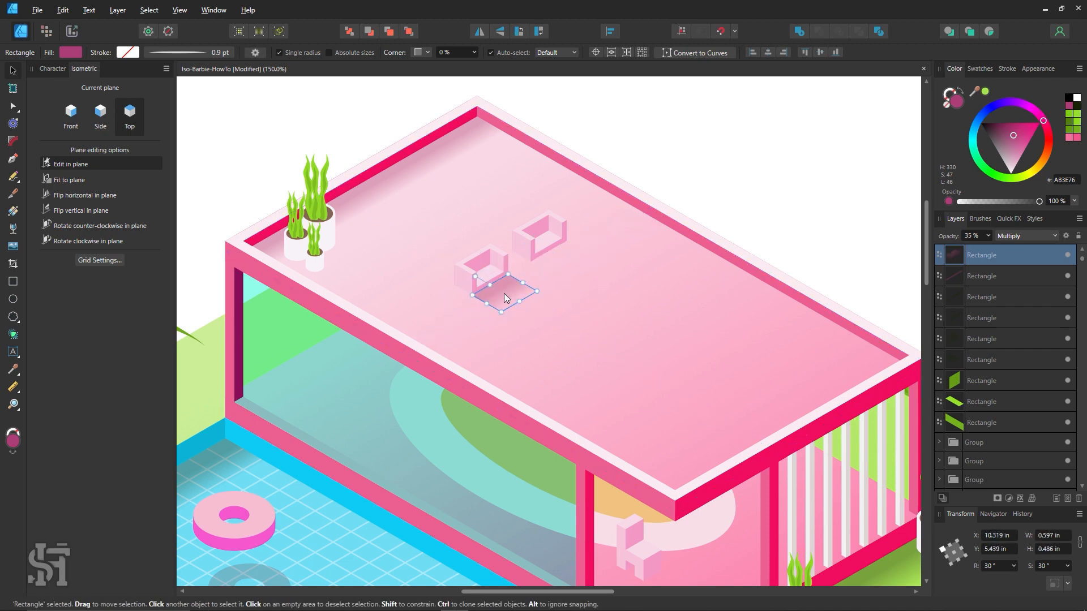
# Step: Reduce the armchair shadow's depth to about 0.216 in and place a copy against the front of the other armchair
pyautogui.moveTo(504, 293)
pyautogui.mouseDown()
pyautogui.moveTo(578, 267)
pyautogui.moveTo(575, 257)
pyautogui.moveTo(542, 254)
pyautogui.moveTo(539, 274)
pyautogui.moveTo(821, 364)
pyautogui.mouseUp()
pyautogui.keyDown('shift'); pyautogui.click(514, 290); pyautogui.keyUp('shift')
pyautogui.click(799, 188)
pyautogui.press('z')
pyautogui.click(12, 70)
pyautogui.moveTo(571, 267); pyautogui.dragTo(566, 270)
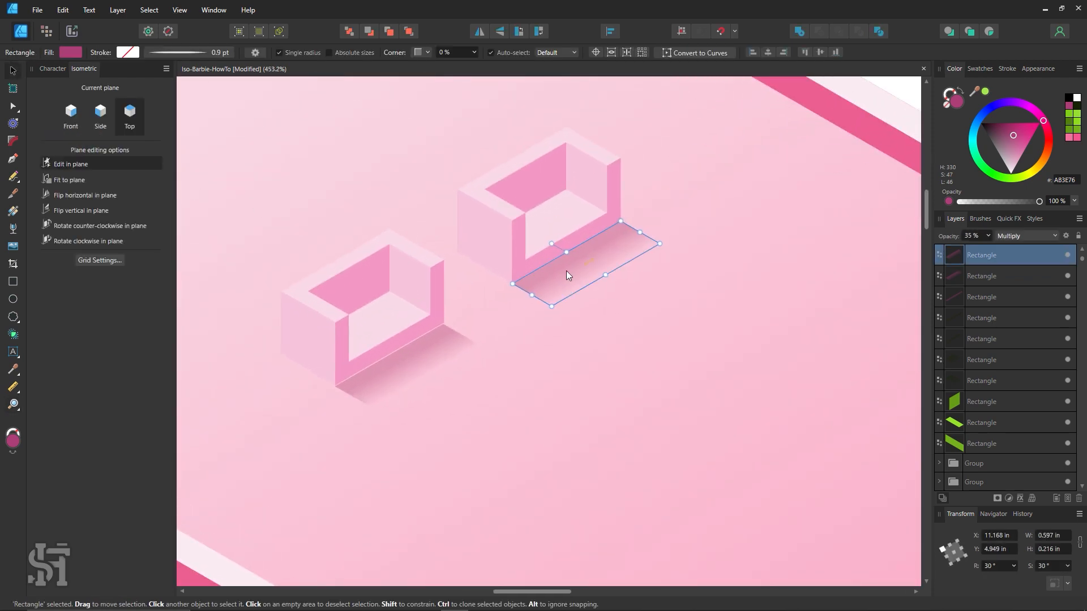
# Step: Review the armchair shadows and the whole shaded house, and compare it with the finished dollhouse illustrations
pyautogui.click(380, 309)
pyautogui.keyDown('shift'); pyautogui.click(554, 252); pyautogui.keyUp('shift')
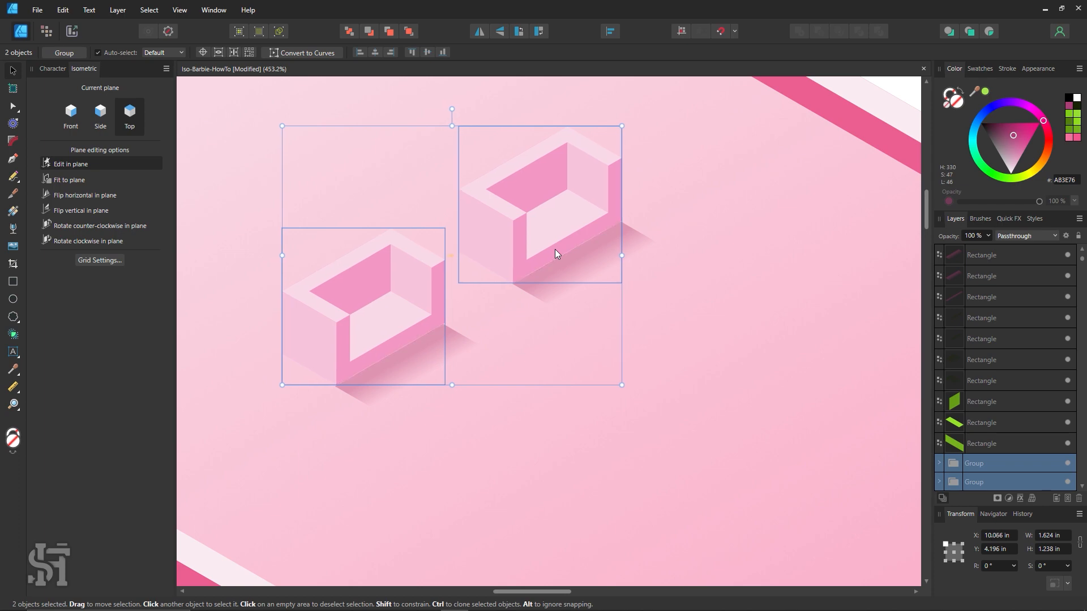
pyautogui.press('z')
pyautogui.keyDown('alt'); pyautogui.click(555, 249); pyautogui.keyUp('alt')
pyautogui.keyDown('alt'); pyautogui.click(555, 250); pyautogui.keyUp('alt')
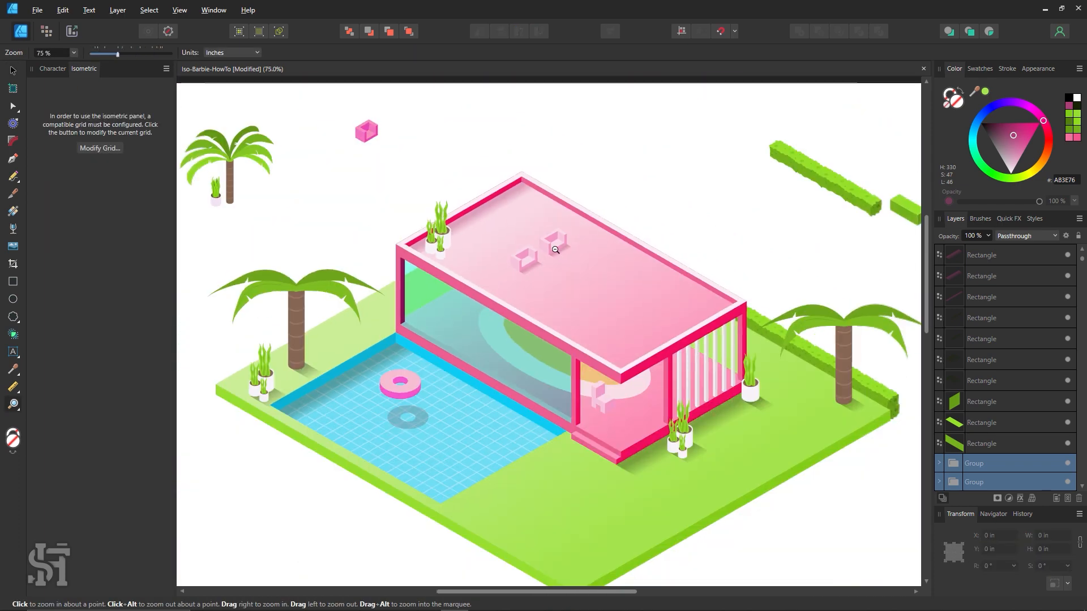
pyautogui.moveTo(513, 299); pyautogui.dragTo(553, 335)
pyautogui.keyDown('alt'); pyautogui.click(573, 282); pyautogui.keyUp('alt')
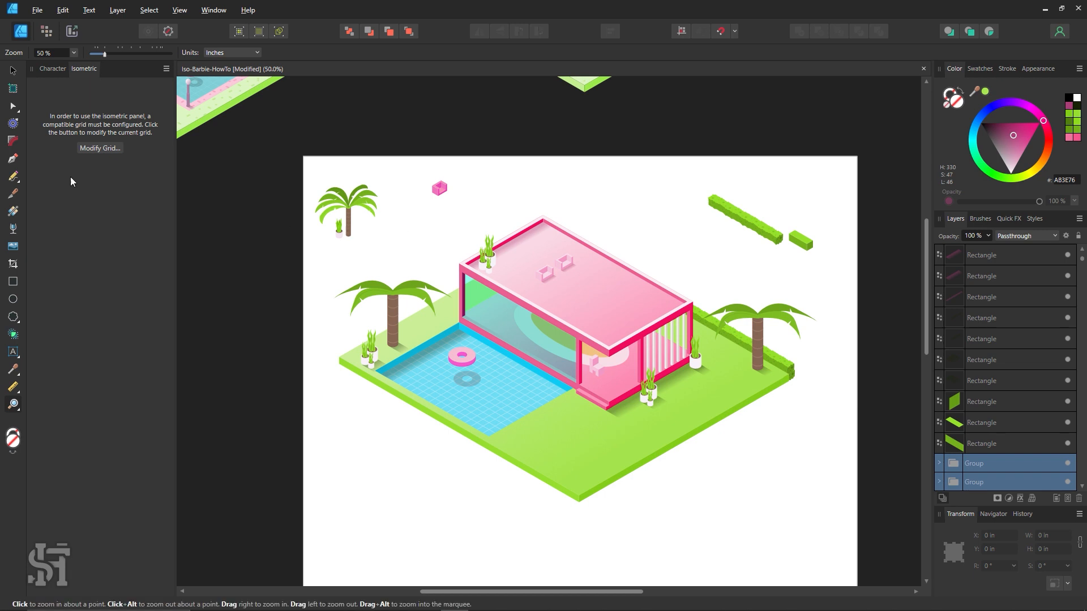
pyautogui.click(13, 70)
pyautogui.click(366, 134)
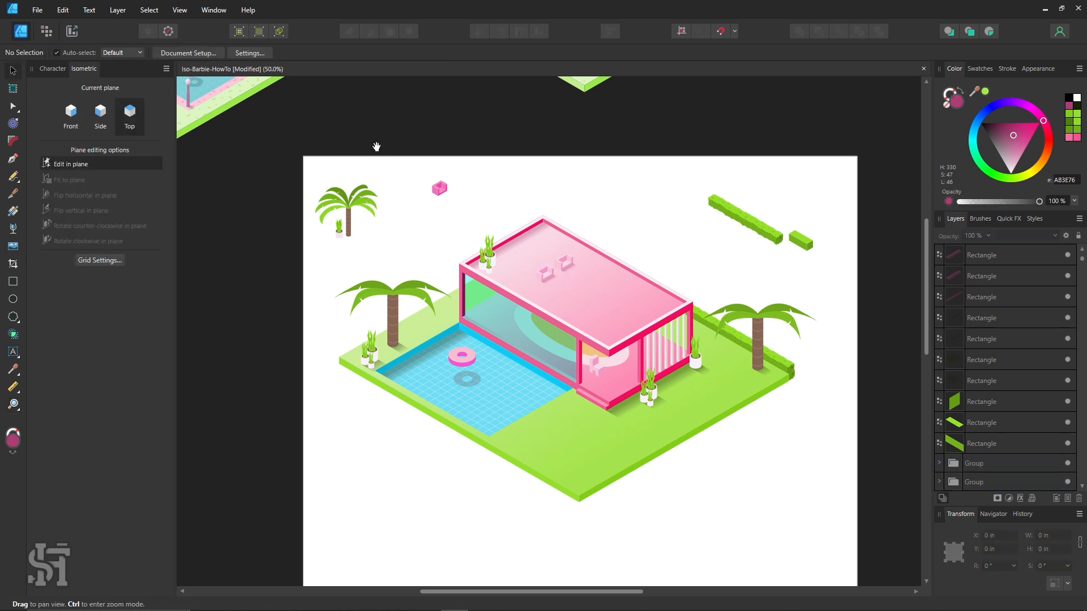
pyautogui.moveTo(405, 170); pyautogui.dragTo(690, 351)
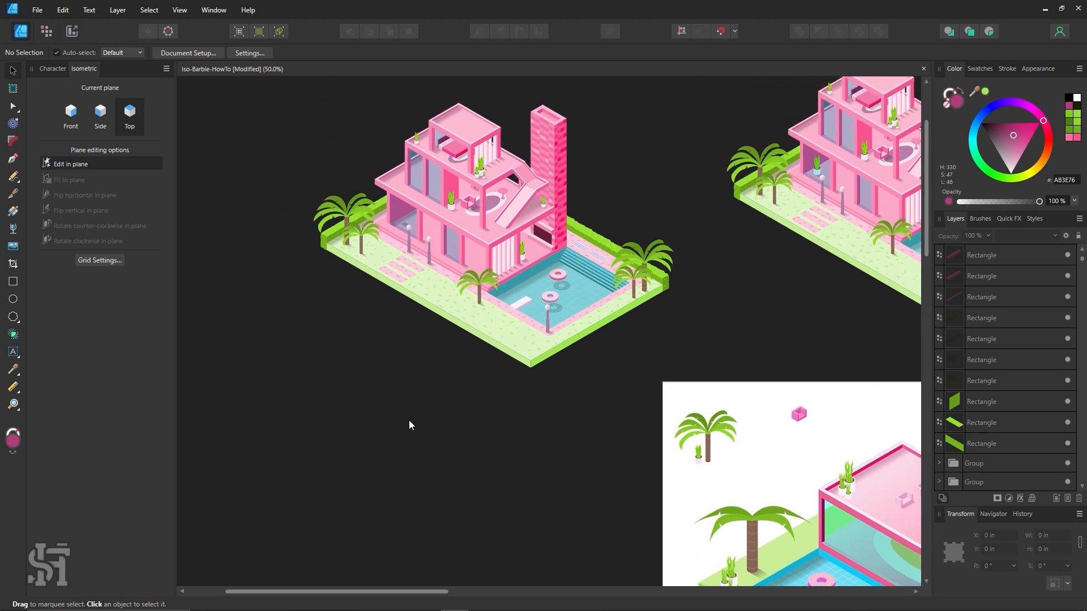
pyautogui.moveTo(560, 444); pyautogui.dragTo(311, 315)
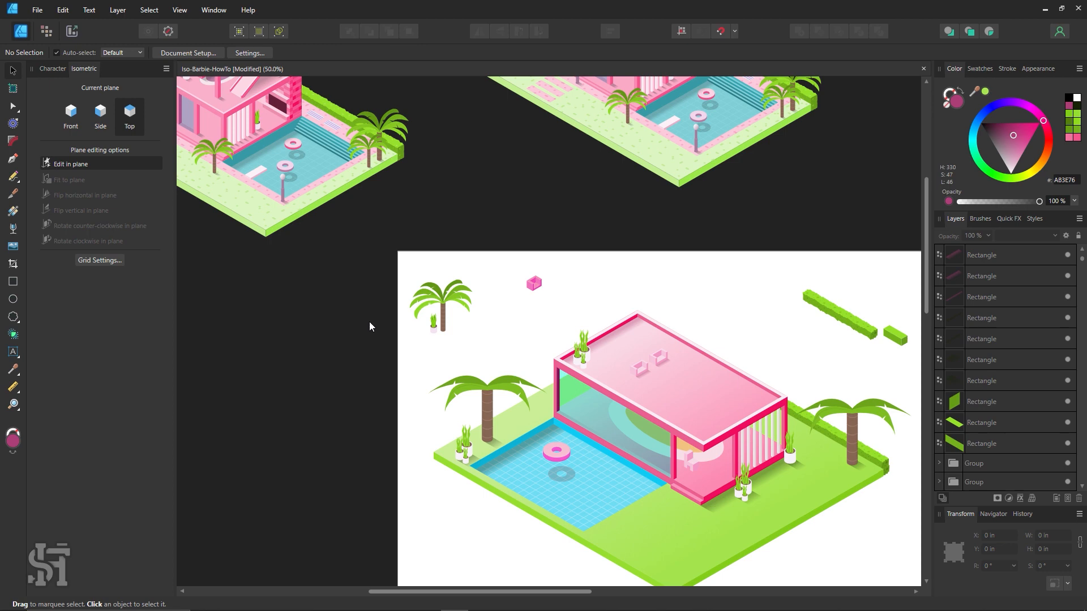
pyautogui.moveTo(526, 330); pyautogui.dragTo(426, 254)
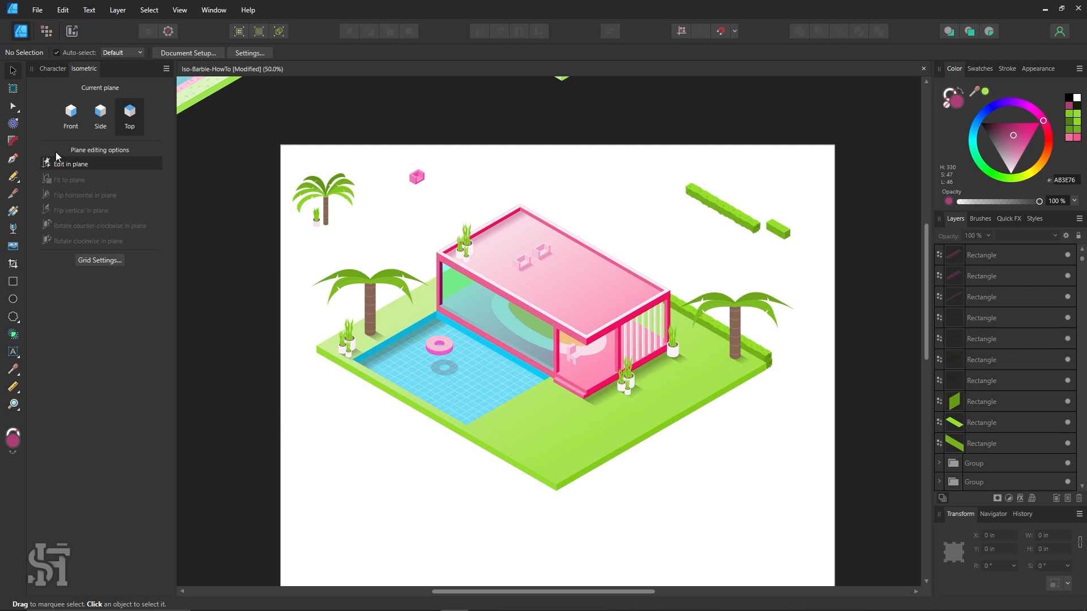
# Step: Draw a deep pink cloud shape with 12 bubbles and 82% inner radius on the front lawn and move it onto the roof
pyautogui.click(13, 317)
pyautogui.scroll(-1, 427, 412)
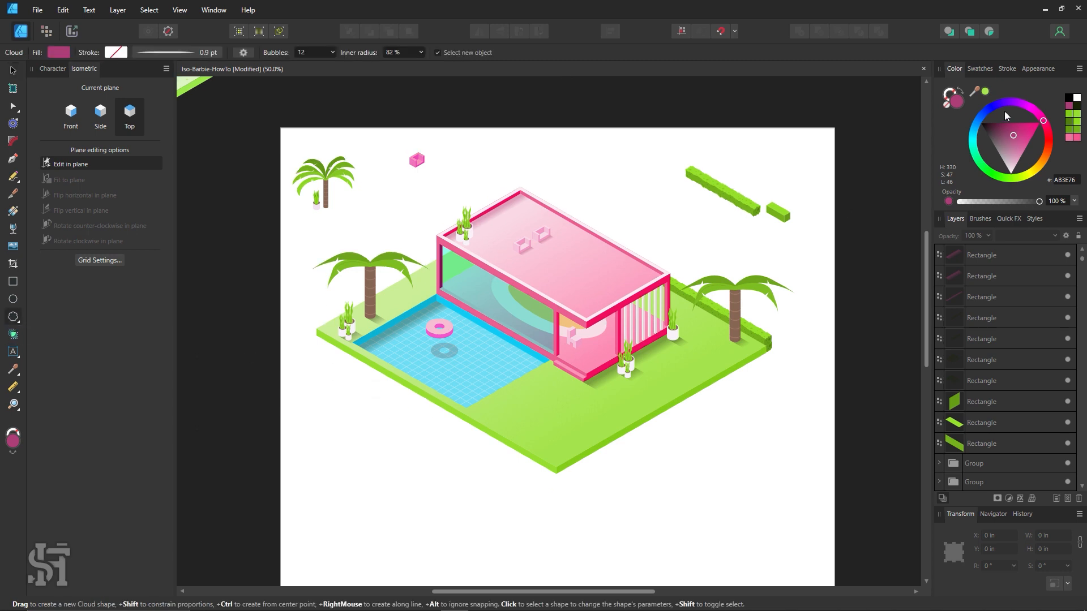
pyautogui.scroll(-2, 436, 386)
pyautogui.moveTo(547, 346); pyautogui.dragTo(566, 386)
pyautogui.click(13, 70)
pyautogui.click(633, 426)
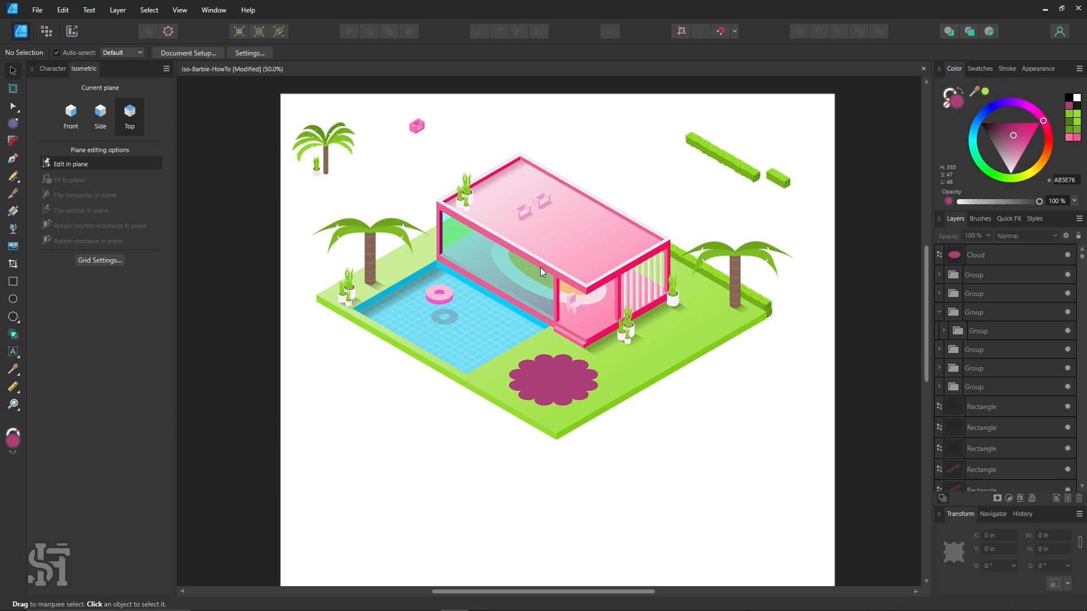
pyautogui.moveTo(572, 380); pyautogui.dragTo(594, 238)
pyautogui.click(889, 403)
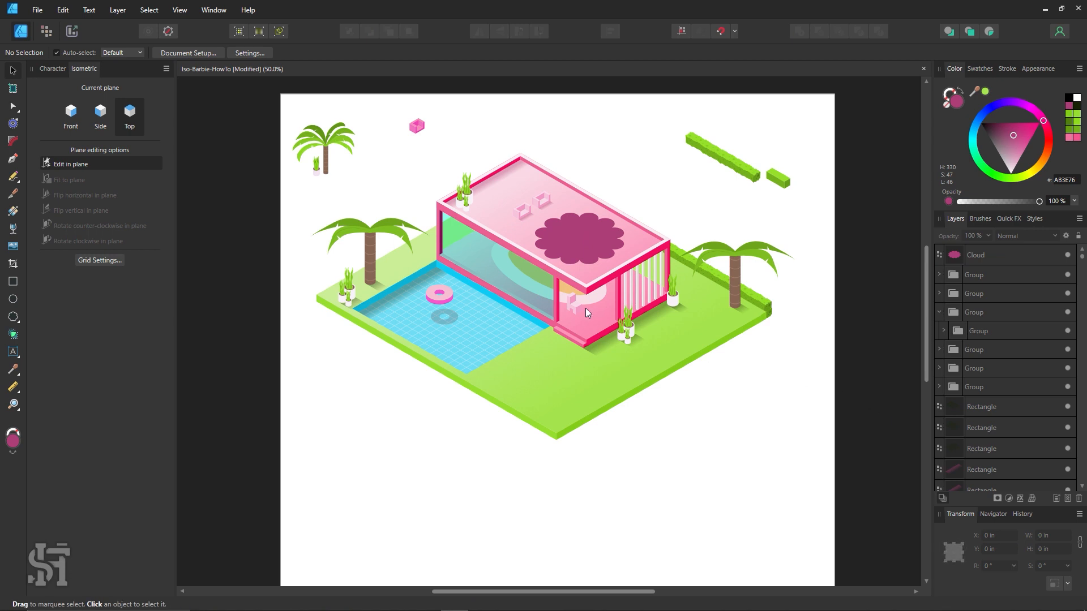
# Step: Examine the finished three-story dollhouse up close, including the shadow shape inside its ground-floor room
pyautogui.scroll(1, 521, 321)
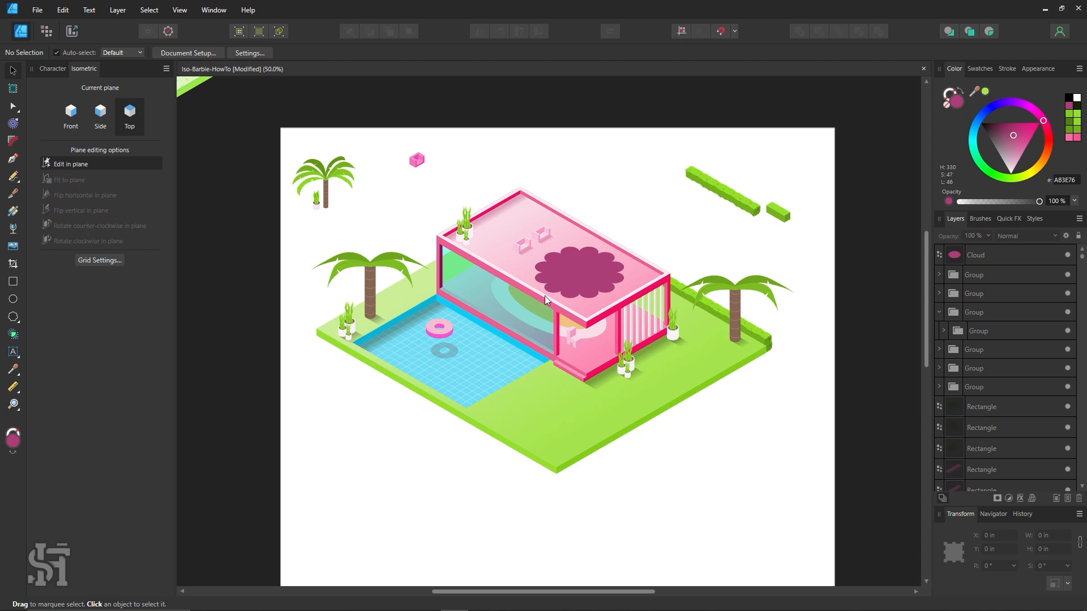
pyautogui.press('space')
pyautogui.moveTo(266, 169); pyautogui.dragTo(661, 437)
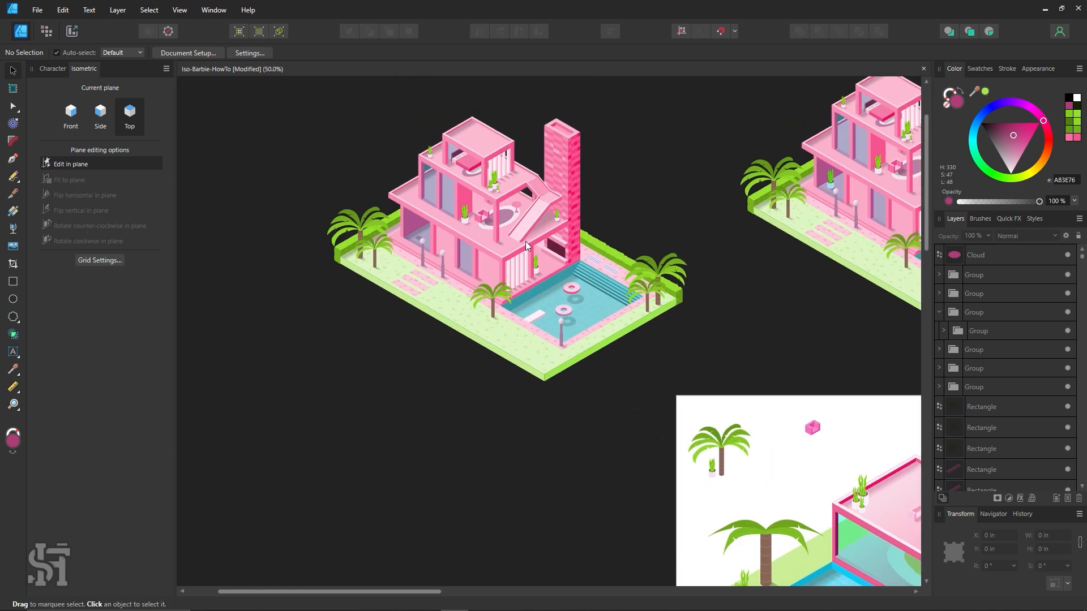
pyautogui.press('z')
pyautogui.click(526, 242)
pyautogui.press('space')
pyautogui.moveTo(526, 241); pyautogui.dragTo(504, 316)
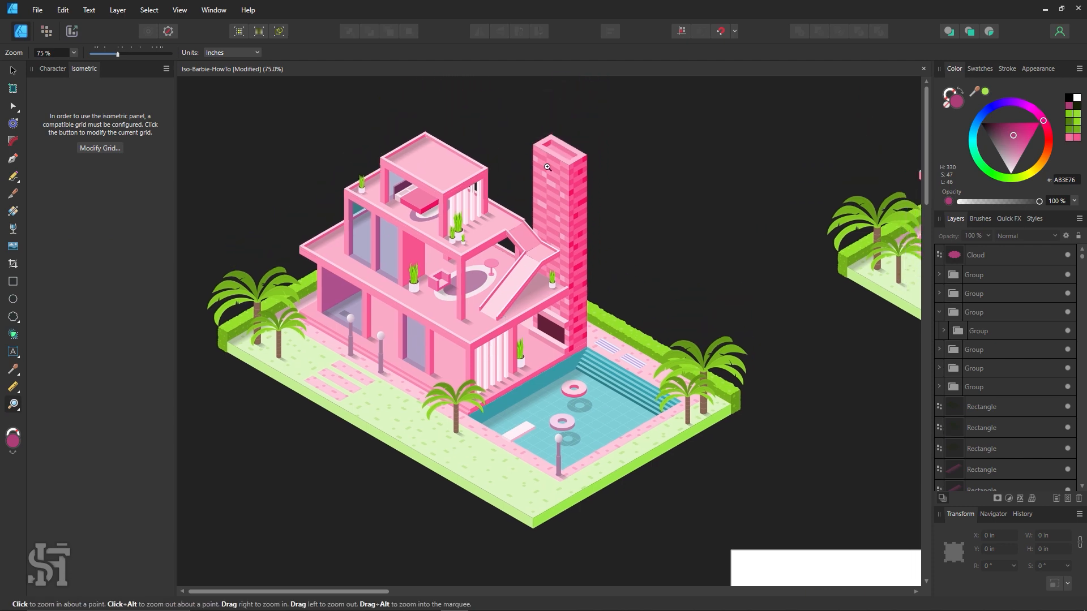
pyautogui.press('v')
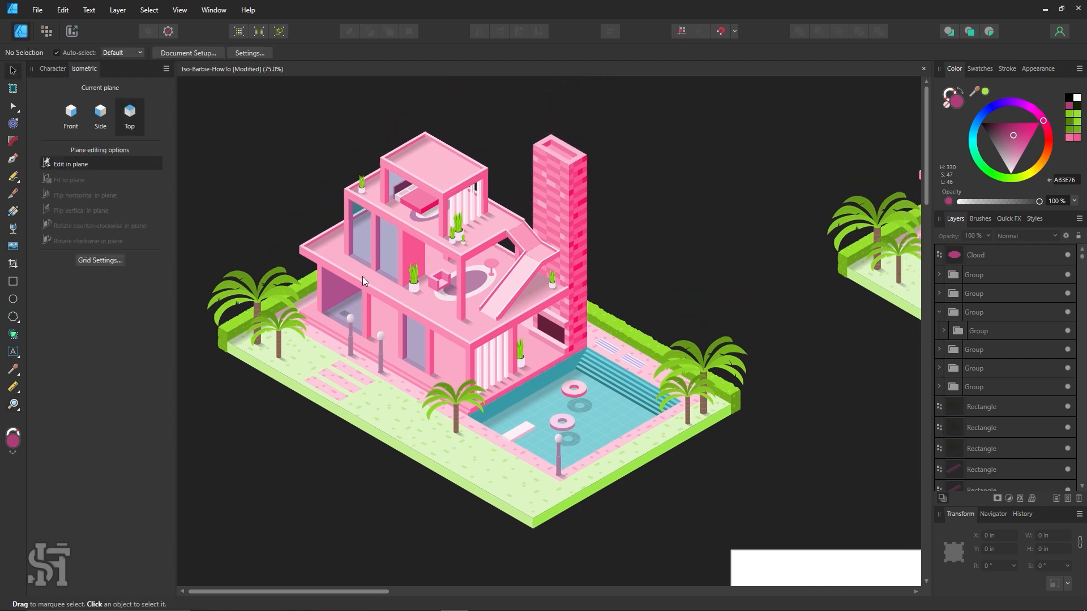
pyautogui.click(344, 313)
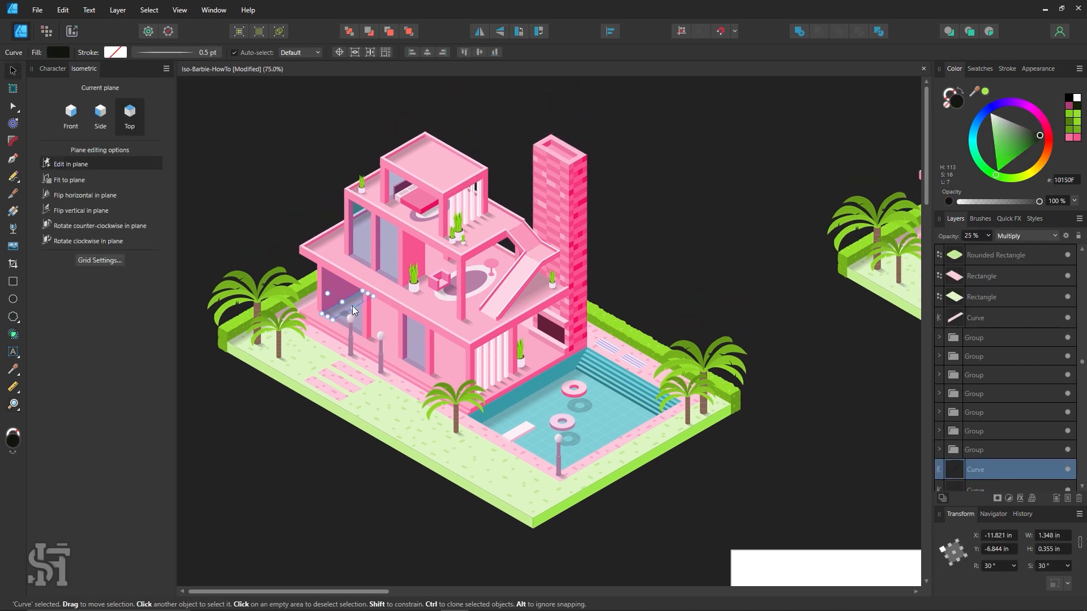
pyautogui.click(294, 219)
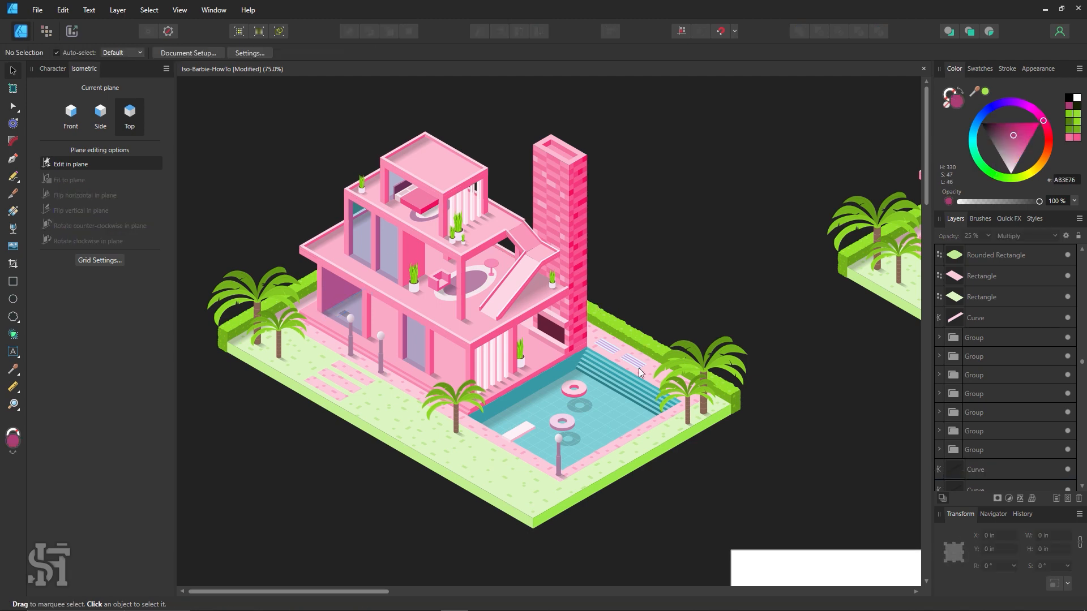
# Step: View the new house alongside both finished dollhouses and inspect the grouped top-floor room of the left one
pyautogui.scroll(-2, 641, 370)
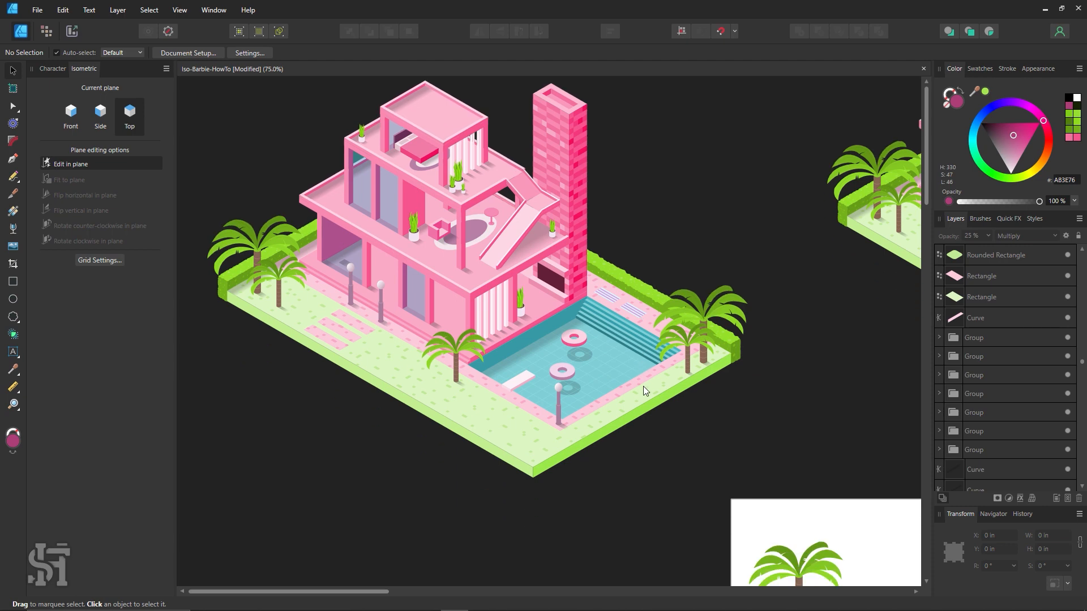
pyautogui.press('z')
pyautogui.scroll(-3, 643, 386)
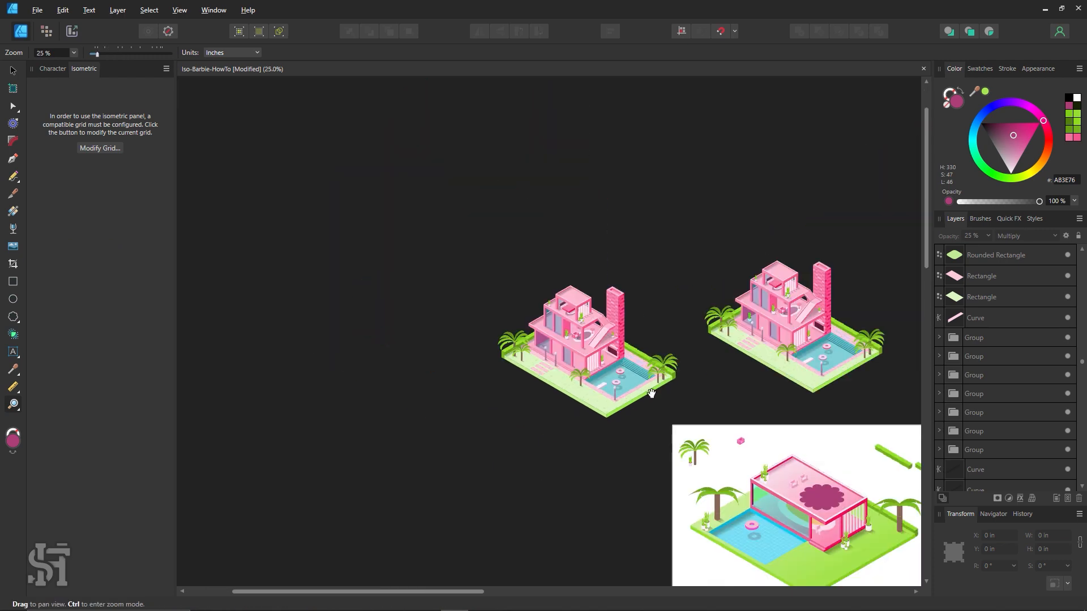
pyautogui.moveTo(651, 393); pyautogui.dragTo(448, 267)
pyautogui.press('v')
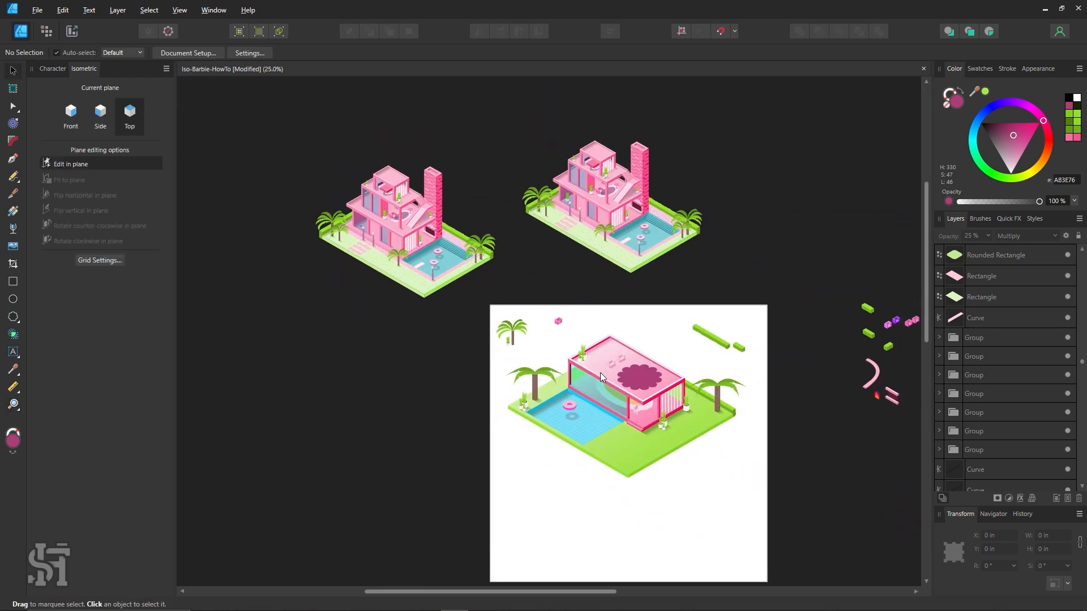
pyautogui.scroll(-1, 601, 374)
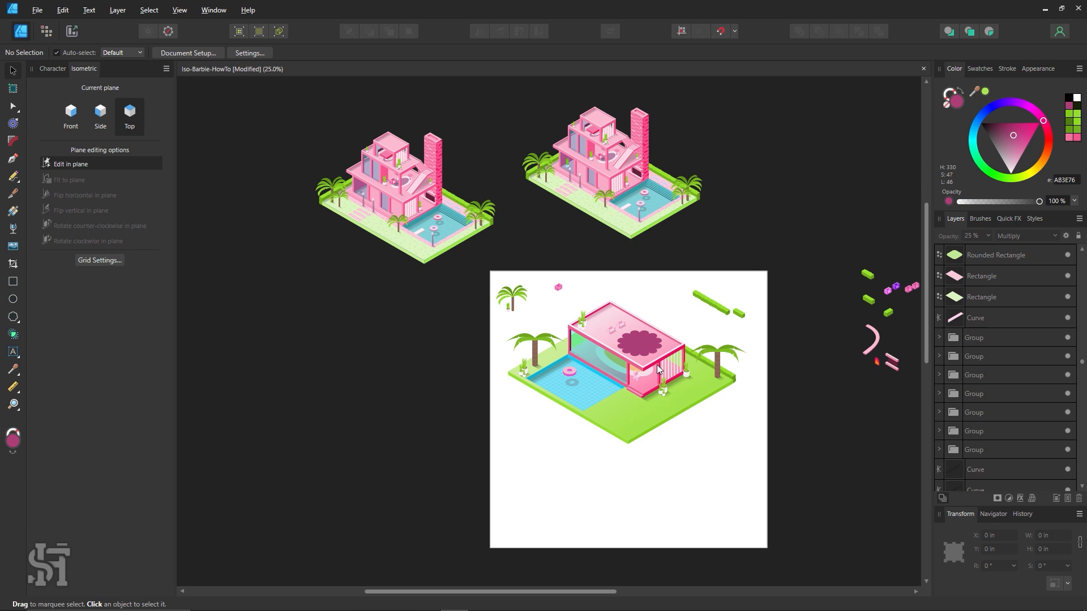
pyautogui.scroll(1, 362, 291)
pyautogui.click(403, 237)
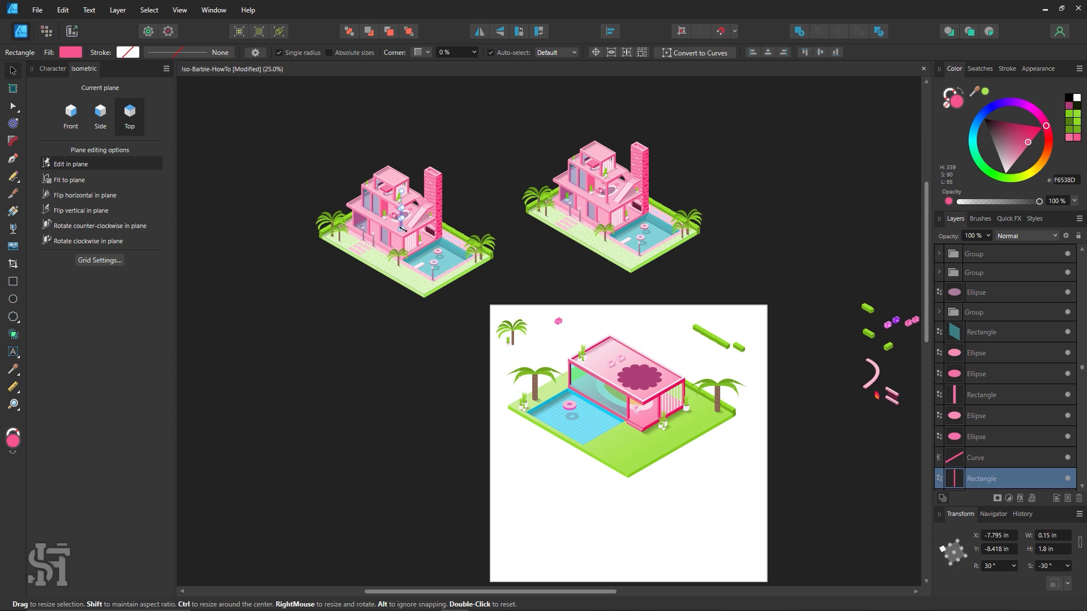
pyautogui.click(415, 299)
pyautogui.press('z')
pyautogui.click(394, 239)
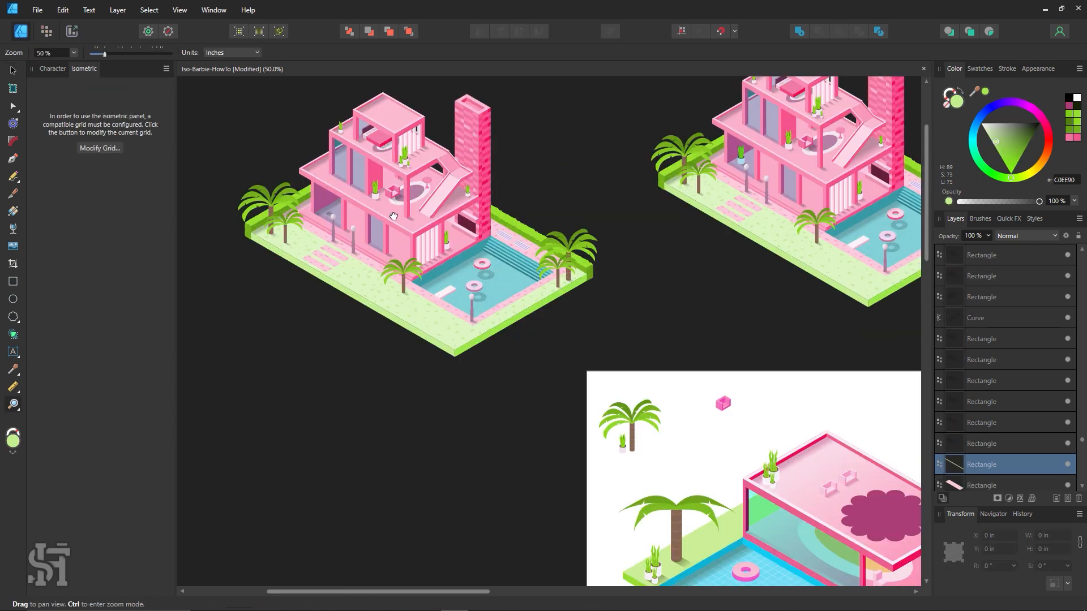
pyautogui.moveTo(393, 217); pyautogui.dragTo(547, 316)
pyautogui.click(13, 71)
pyautogui.click(543, 218)
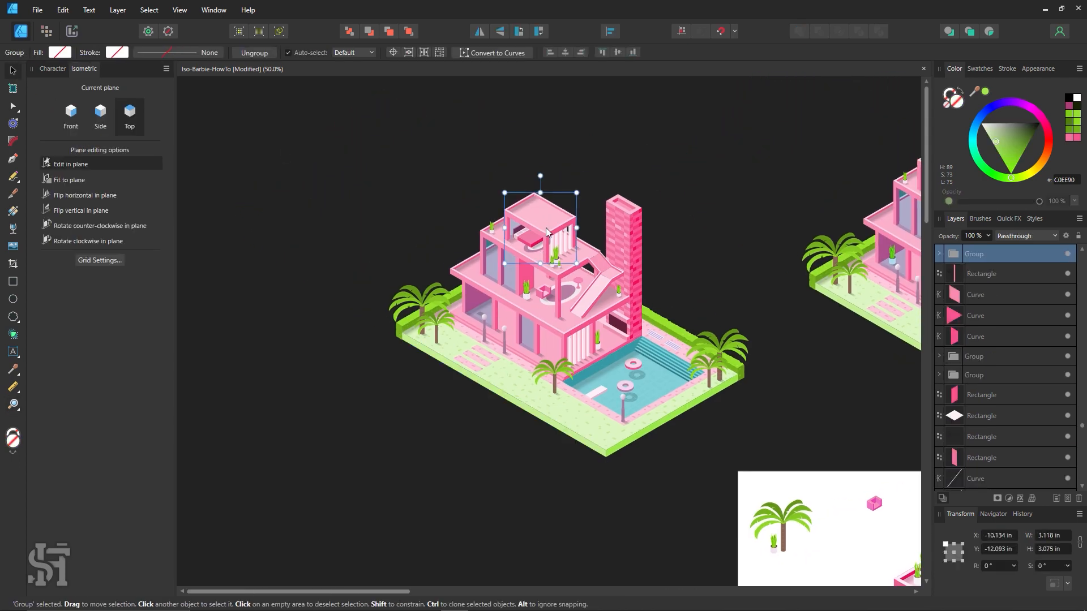
pyautogui.click(614, 179)
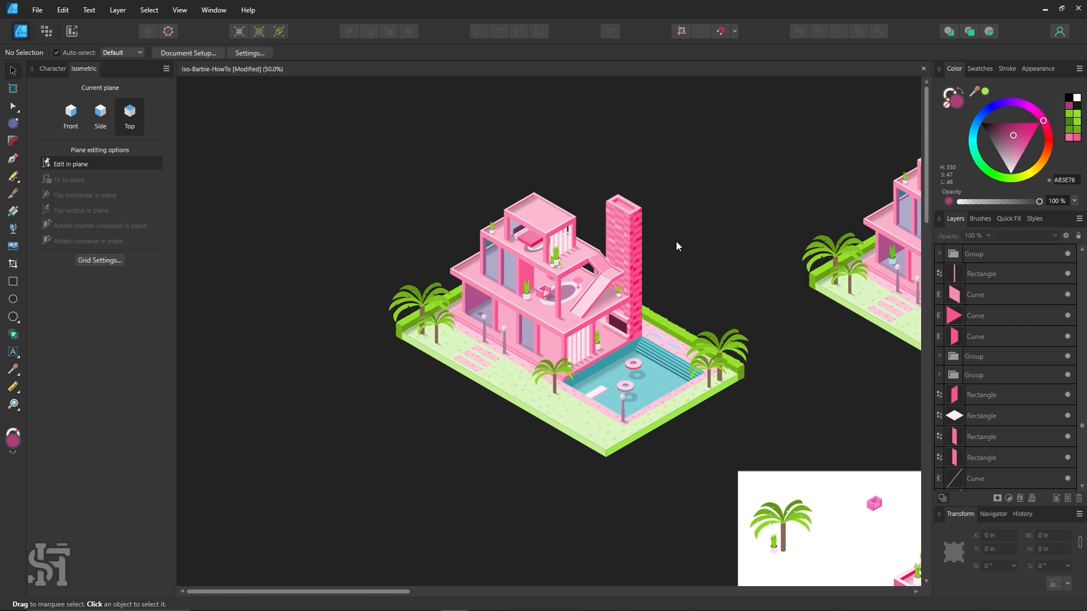
# Step: Group all objects of the left finished dollhouse and place a copy of the group in the empty space to its left
pyautogui.press('z')
pyautogui.keyDown('alt'); pyautogui.click(618, 318); pyautogui.keyUp('alt')
pyautogui.click(14, 74)
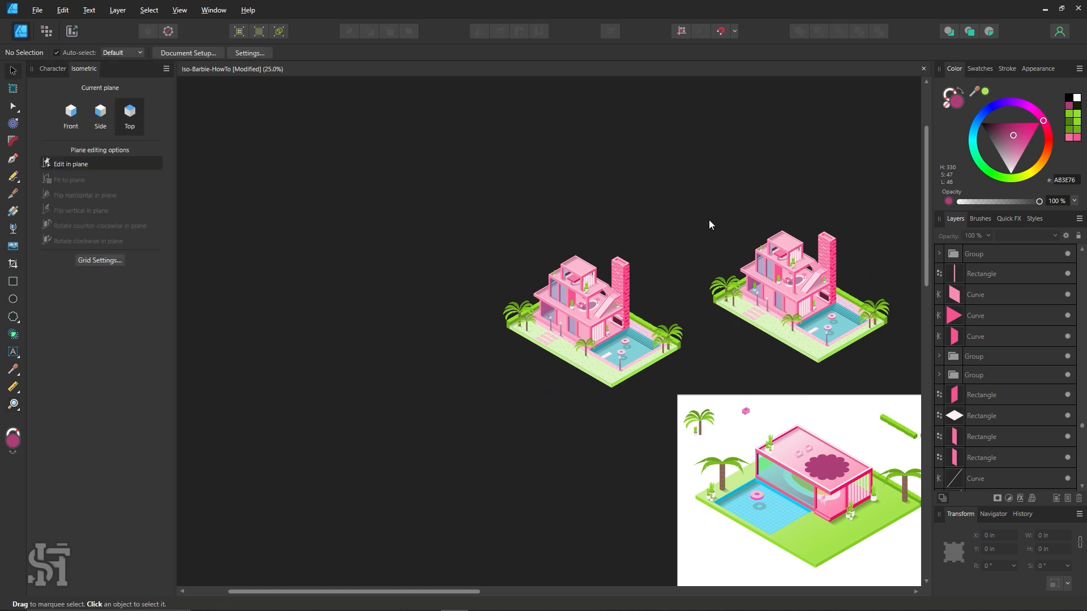
pyautogui.moveTo(709, 221); pyautogui.dragTo(471, 390)
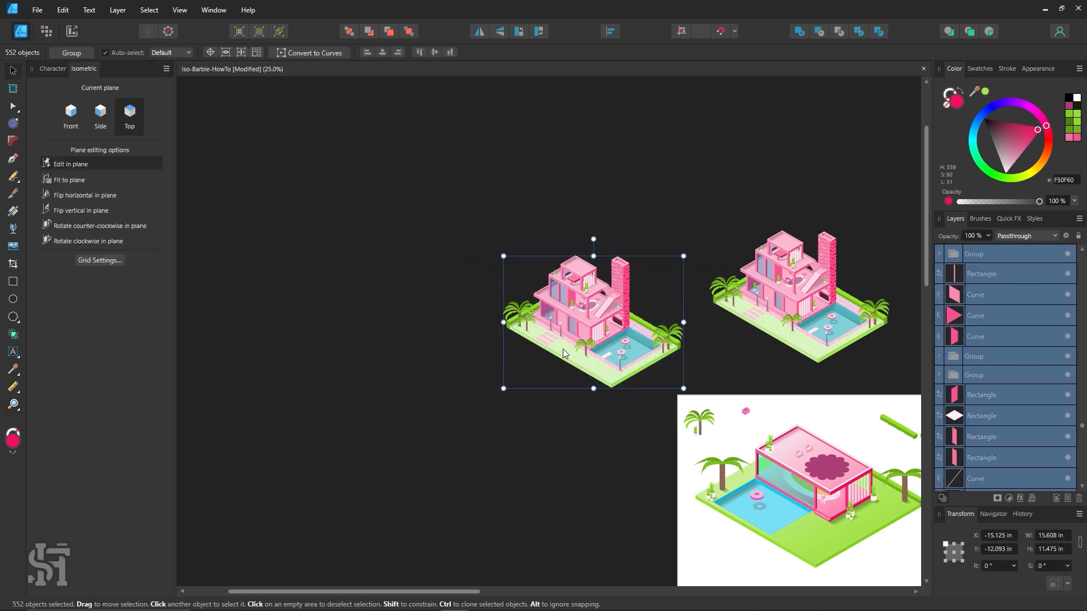
pyautogui.hotkey('ctrl', 'g')
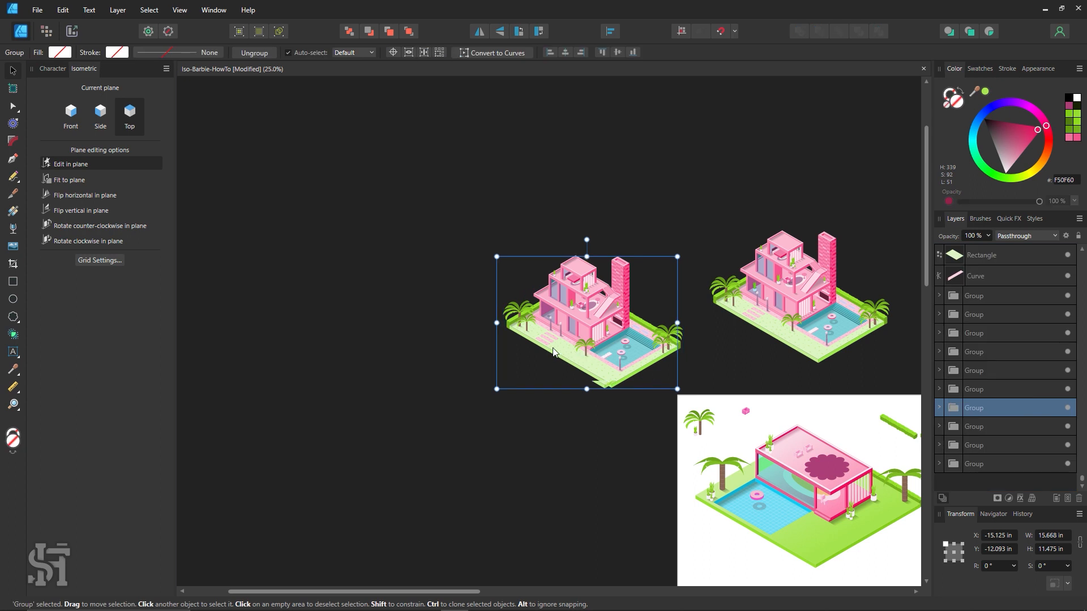
pyautogui.moveTo(553, 352)
pyautogui.mouseDown()
pyautogui.moveTo(439, 338)
pyautogui.moveTo(377, 342)
pyautogui.moveTo(378, 354)
pyautogui.mouseUp()
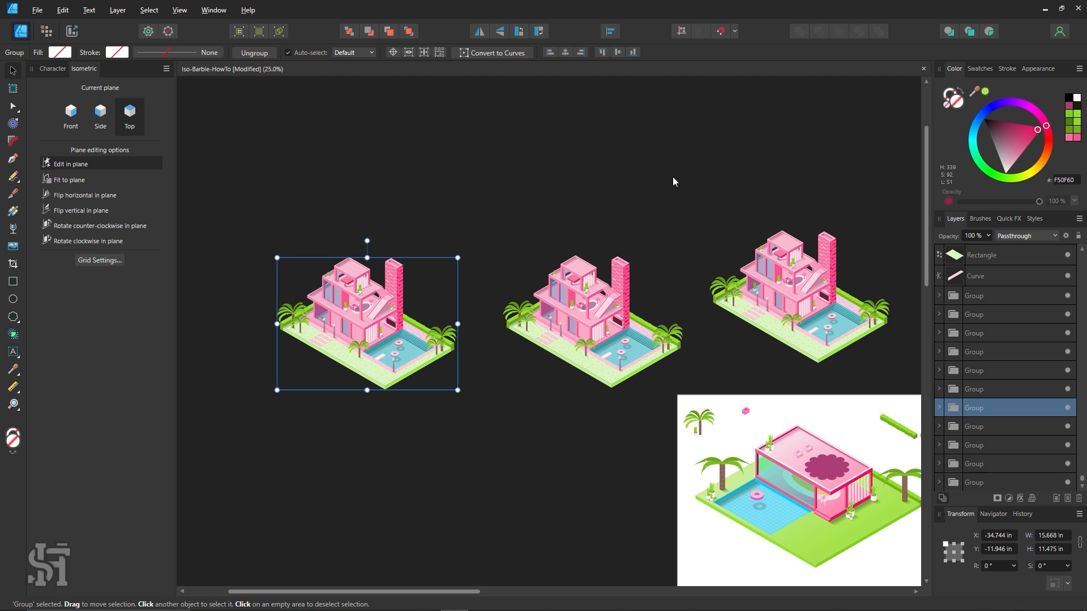
# Step: Ungroup the leftmost dollhouse copy and merge all its objects into a single silhouette shape with the Add operation
pyautogui.hotkey('ctrl', 'shift', 'g')
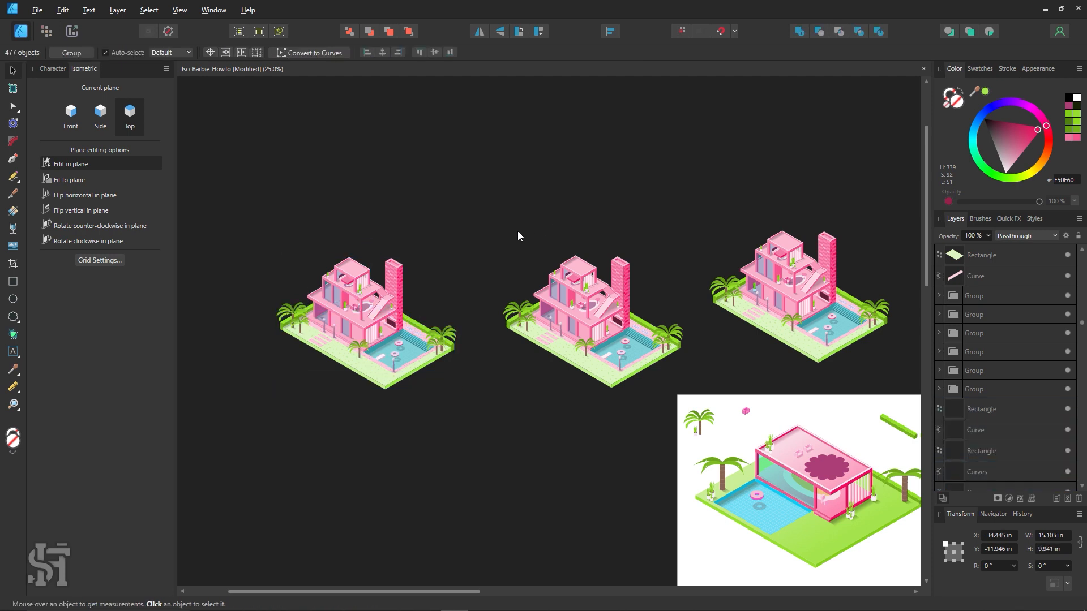
pyautogui.moveTo(502, 225); pyautogui.dragTo(216, 432)
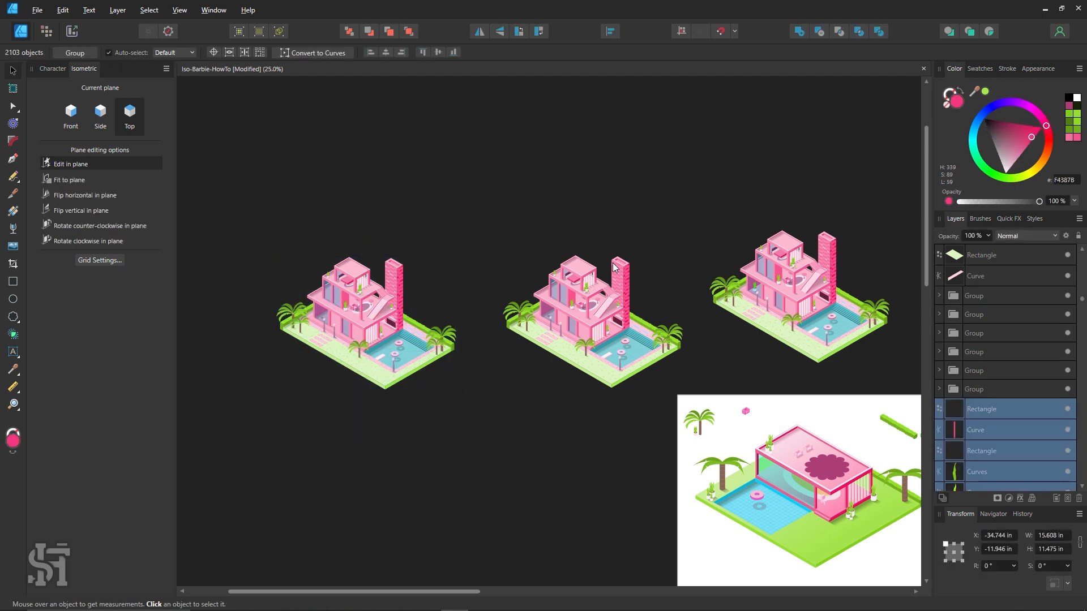
pyautogui.click(800, 31)
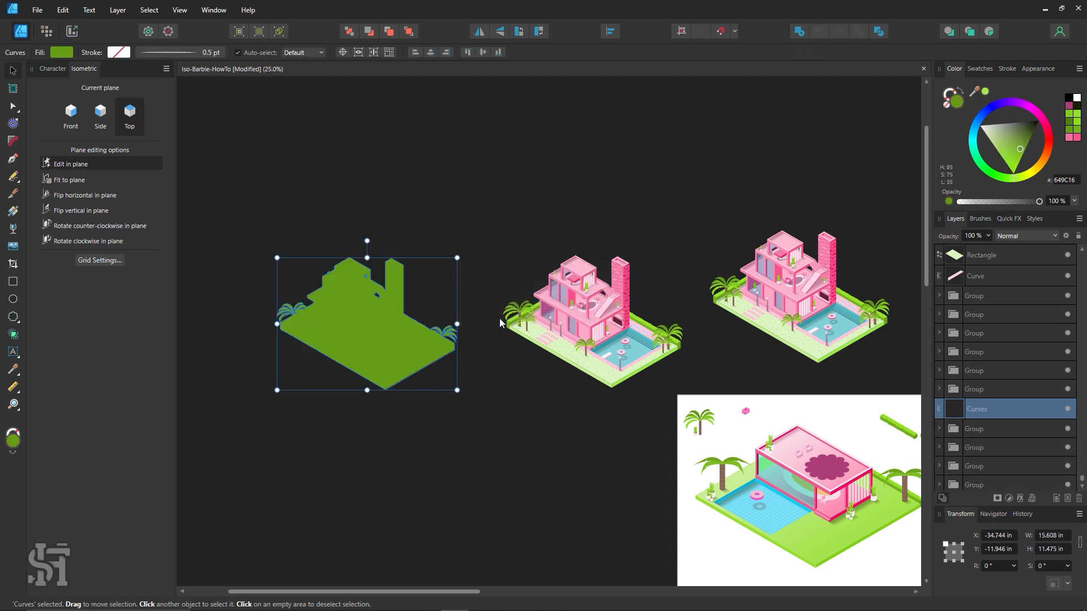
pyautogui.click(496, 351)
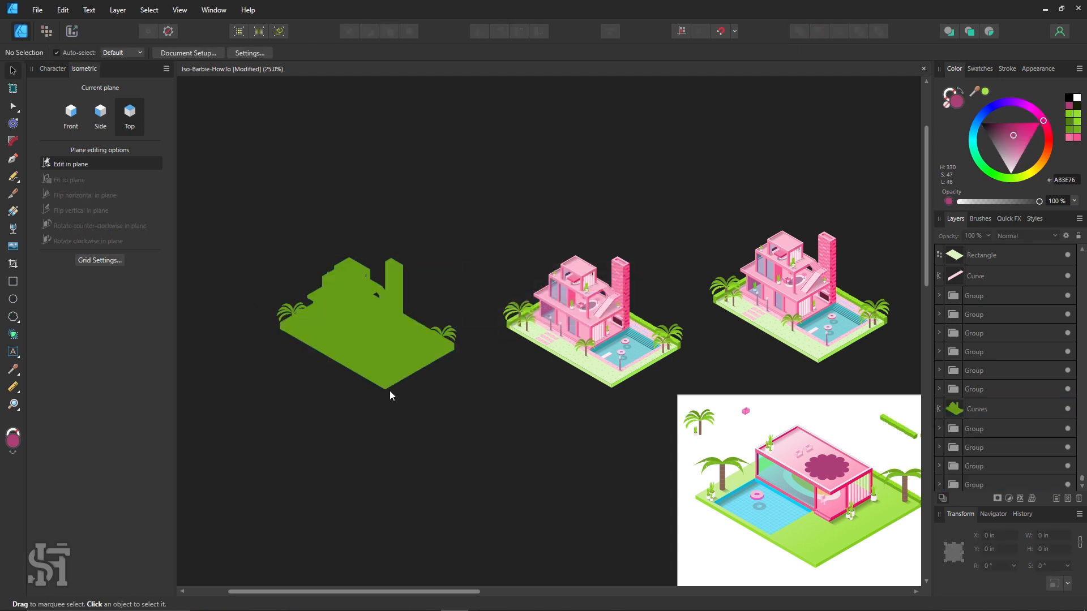
# Step: Move the merged green silhouette into the gap beside the middle dollhouse
pyautogui.click(391, 347)
pyautogui.click(499, 415)
pyautogui.click(394, 346)
pyautogui.click(500, 359)
pyautogui.moveTo(382, 329); pyautogui.dragTo(472, 353)
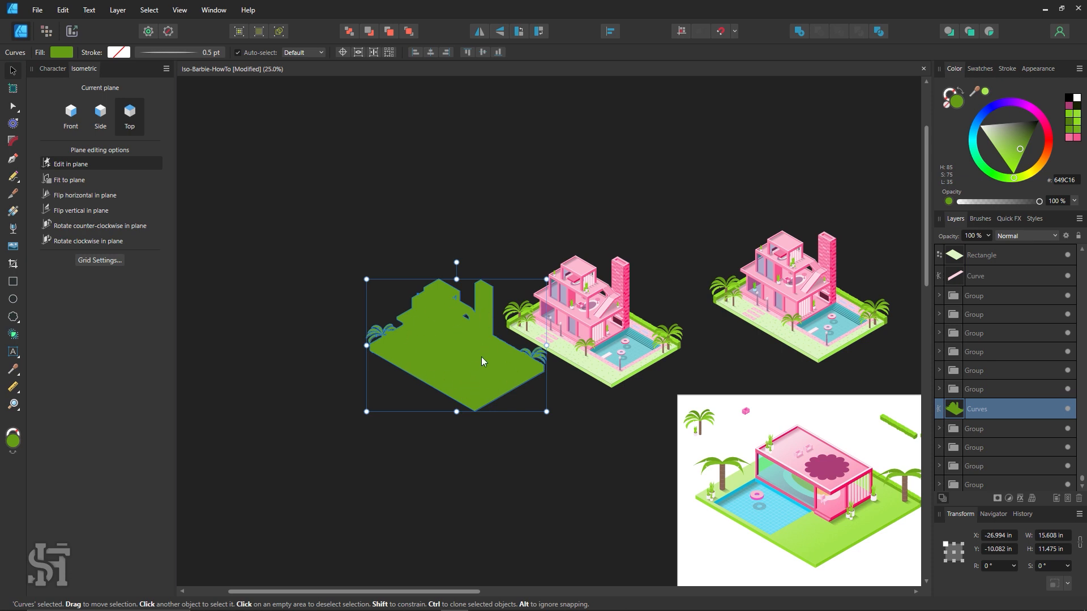
pyautogui.click(493, 254)
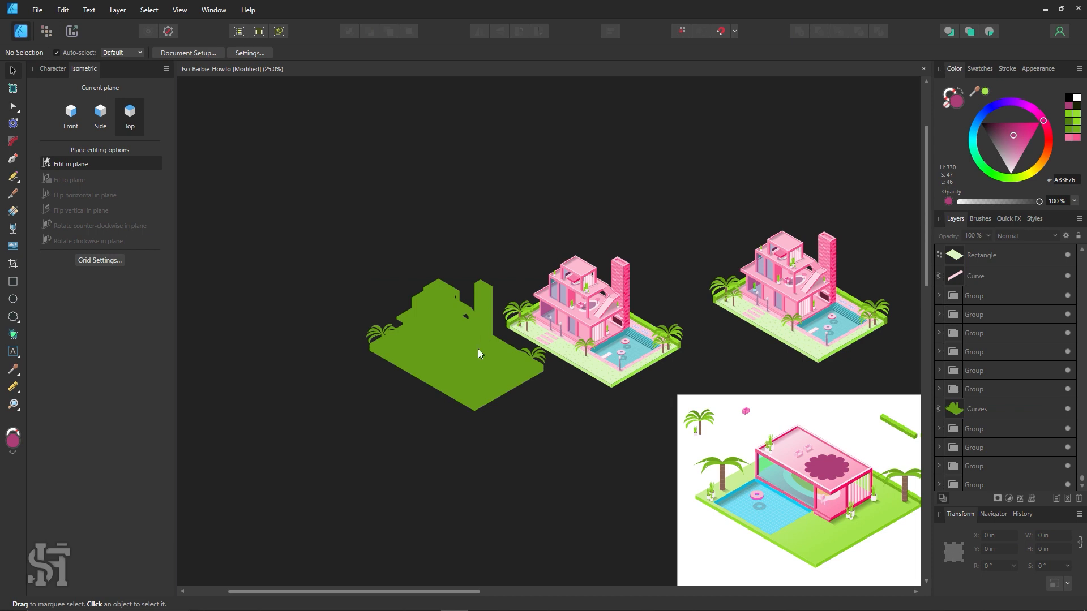
pyautogui.moveTo(478, 350)
pyautogui.mouseDown()
pyautogui.moveTo(457, 341)
pyautogui.moveTo(463, 352)
pyautogui.mouseUp()
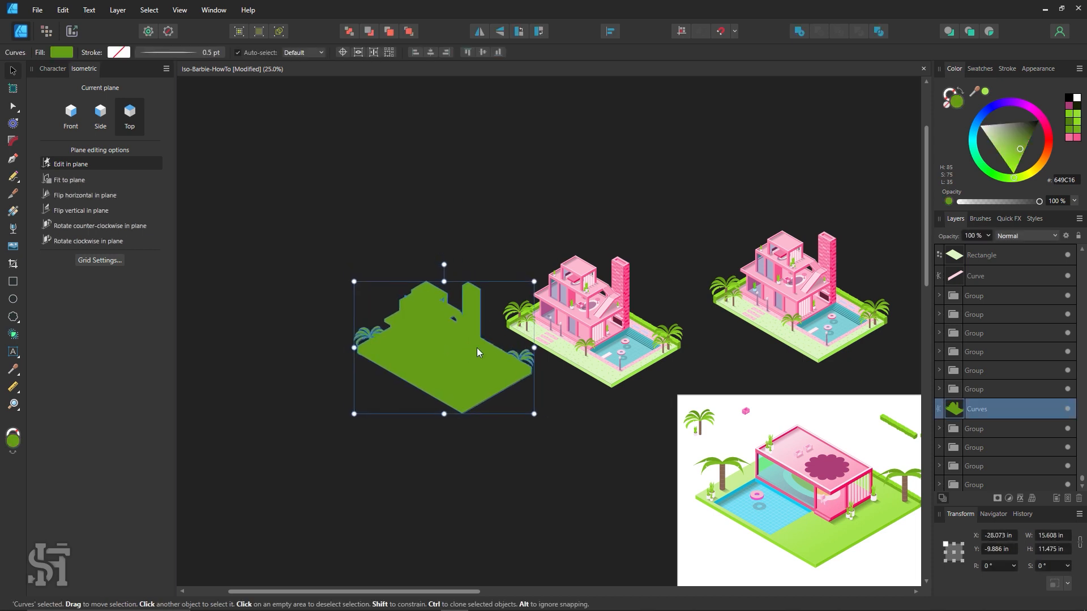
pyautogui.click(527, 224)
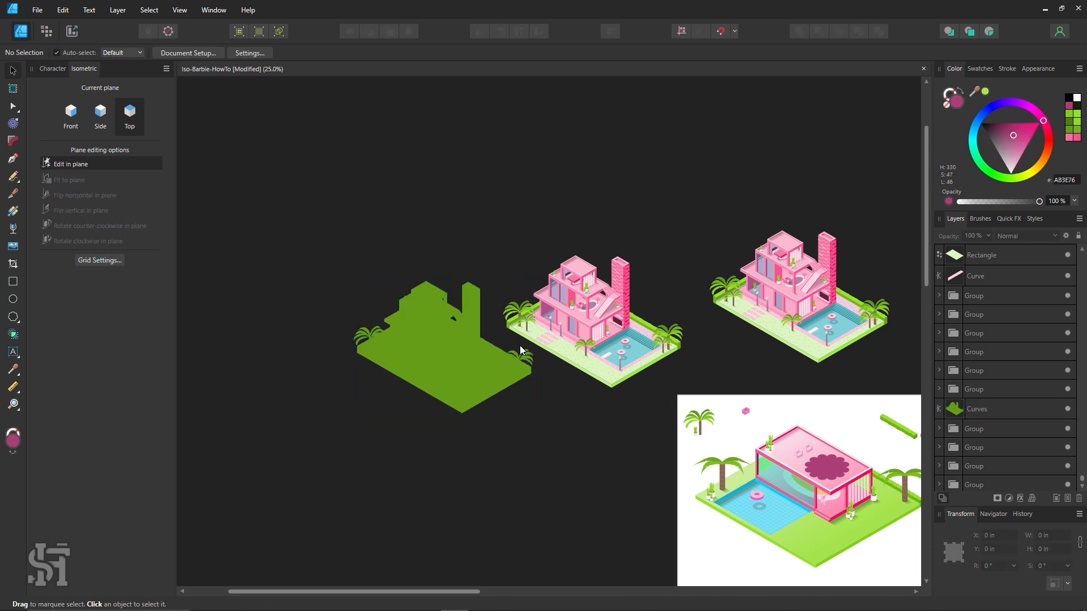
# Step: Place the green silhouette over the middle dollhouse so it covers the artwork
pyautogui.click(456, 378)
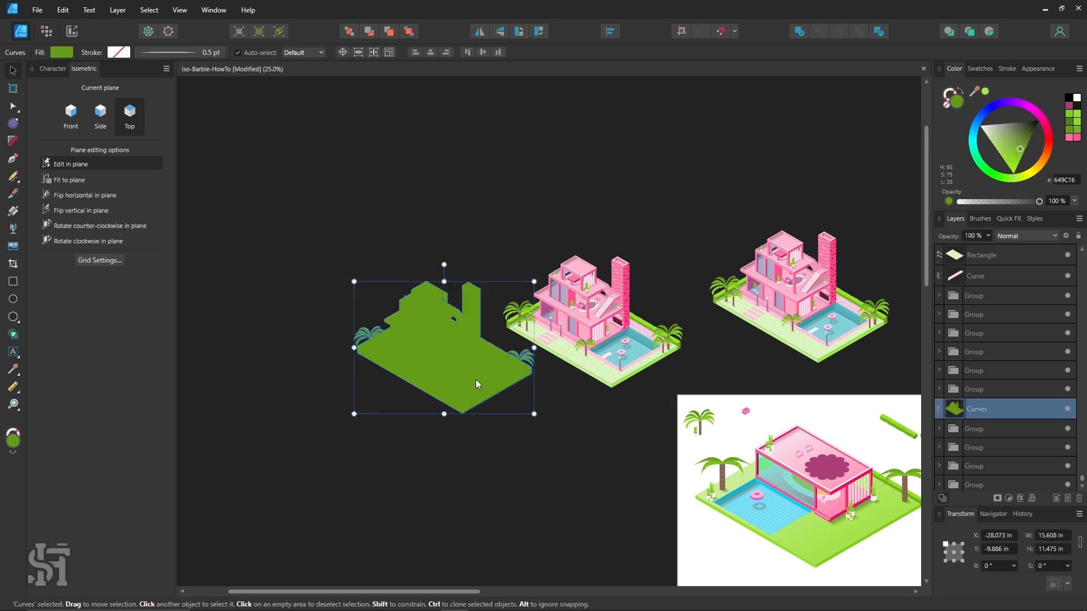
pyautogui.moveTo(458, 395); pyautogui.dragTo(653, 351)
pyautogui.press('z')
pyautogui.moveTo(635, 298); pyautogui.dragTo(733, 378)
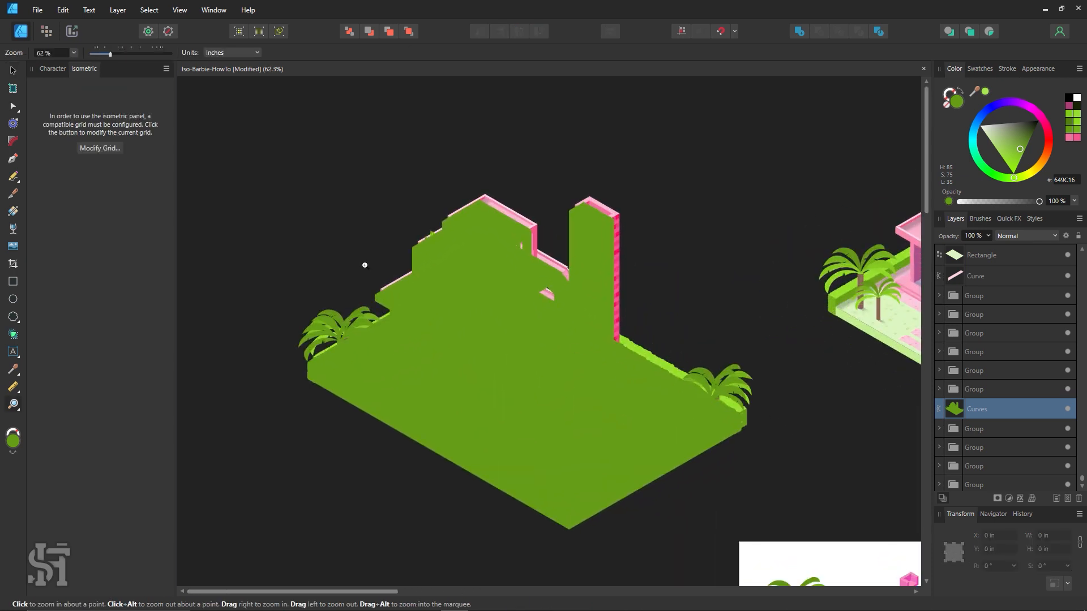
pyautogui.moveTo(500, 305); pyautogui.dragTo(539, 313)
# Step: Align the green silhouette precisely with the dollhouse's outline, checking the match at the roof peak
pyautogui.click(13, 70)
pyautogui.press('z')
pyautogui.moveTo(475, 158); pyautogui.dragTo(538, 221)
pyautogui.moveTo(495, 183); pyautogui.dragTo(549, 233)
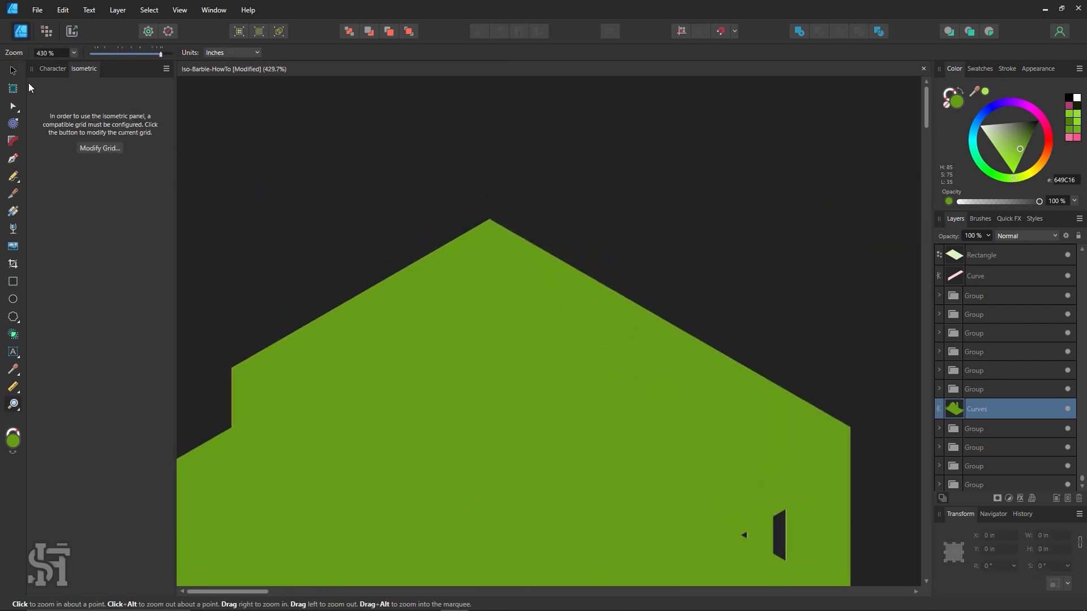
pyautogui.click(13, 70)
pyautogui.moveTo(529, 302)
pyautogui.mouseDown()
pyautogui.moveTo(528, 316)
pyautogui.moveTo(531, 304)
pyautogui.mouseUp()
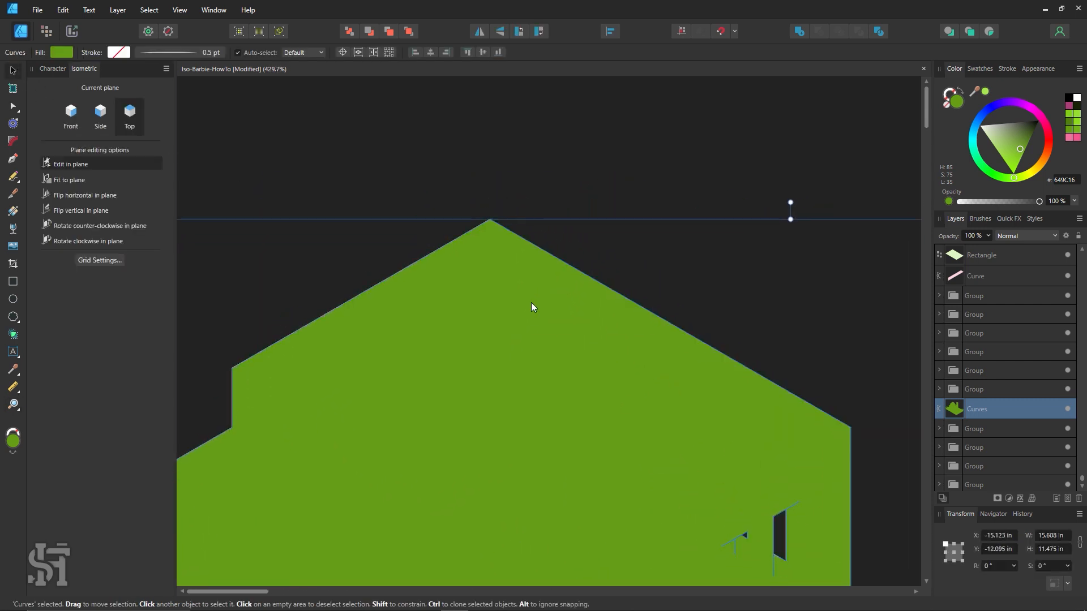
pyautogui.click(542, 230)
# Step: Examine the aligned green silhouette's coverage of the whole dollhouse, from the palms to the chimney, alongside the neighbouring dollhouse
pyautogui.press('z')
pyautogui.keyDown('alt'); pyautogui.click(617, 373); pyautogui.keyUp('alt')
pyautogui.keyDown('alt'); pyautogui.click(618, 374); pyautogui.keyUp('alt')
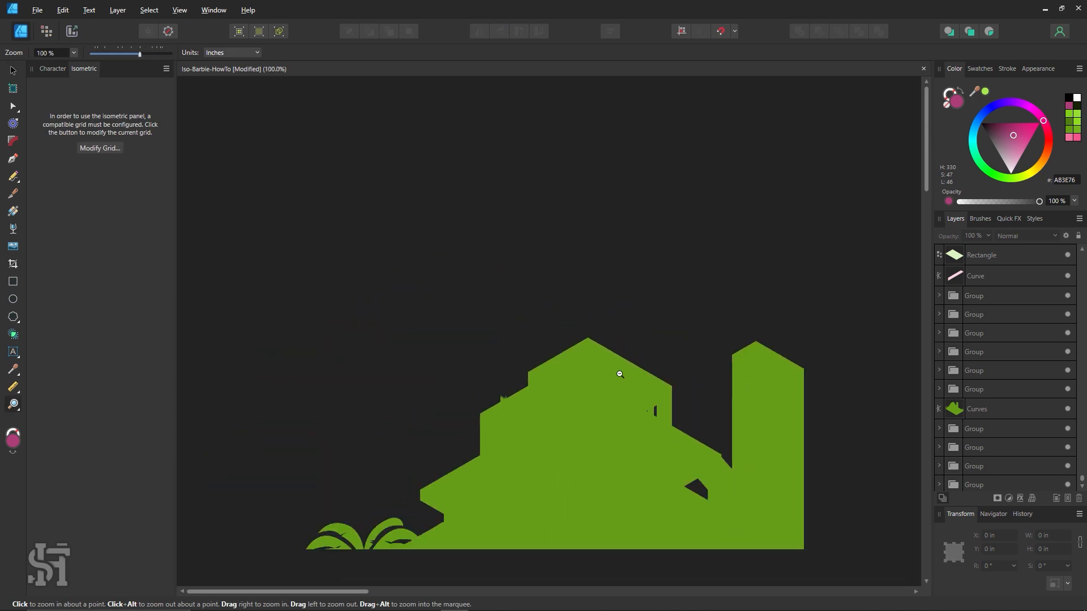
pyautogui.keyDown('alt'); pyautogui.click(658, 467); pyautogui.keyUp('alt')
pyautogui.moveTo(655, 469); pyautogui.dragTo(485, 291)
pyautogui.click(13, 70)
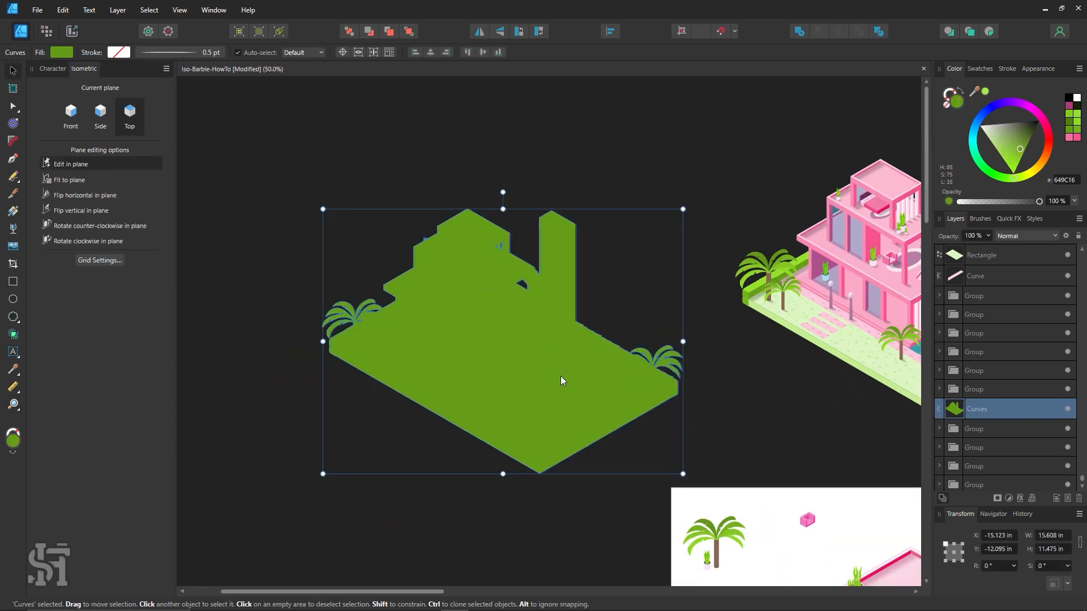
pyautogui.click(493, 359)
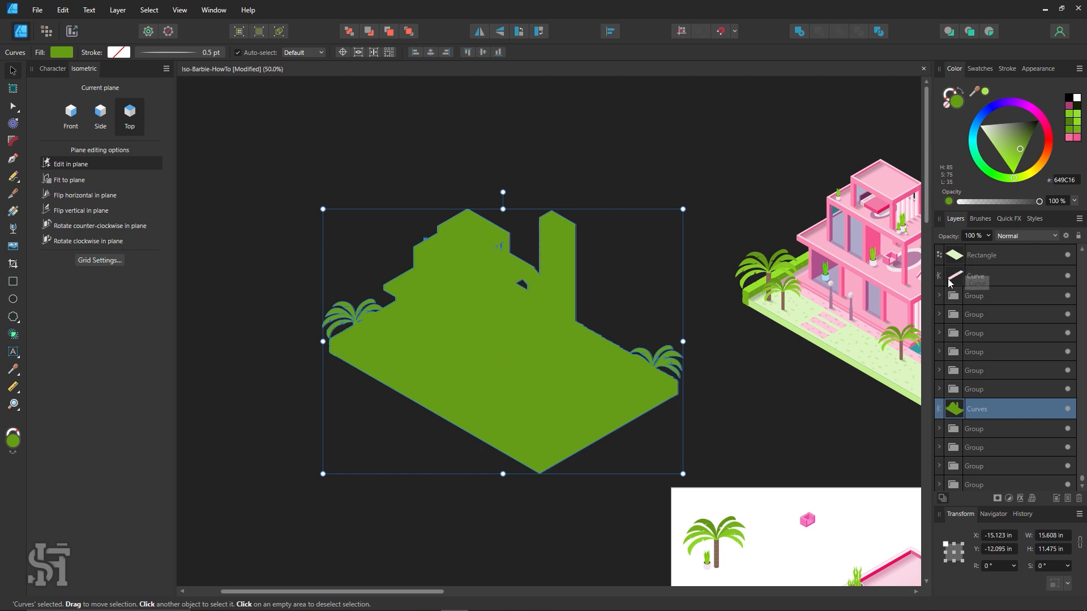
pyautogui.click(716, 416)
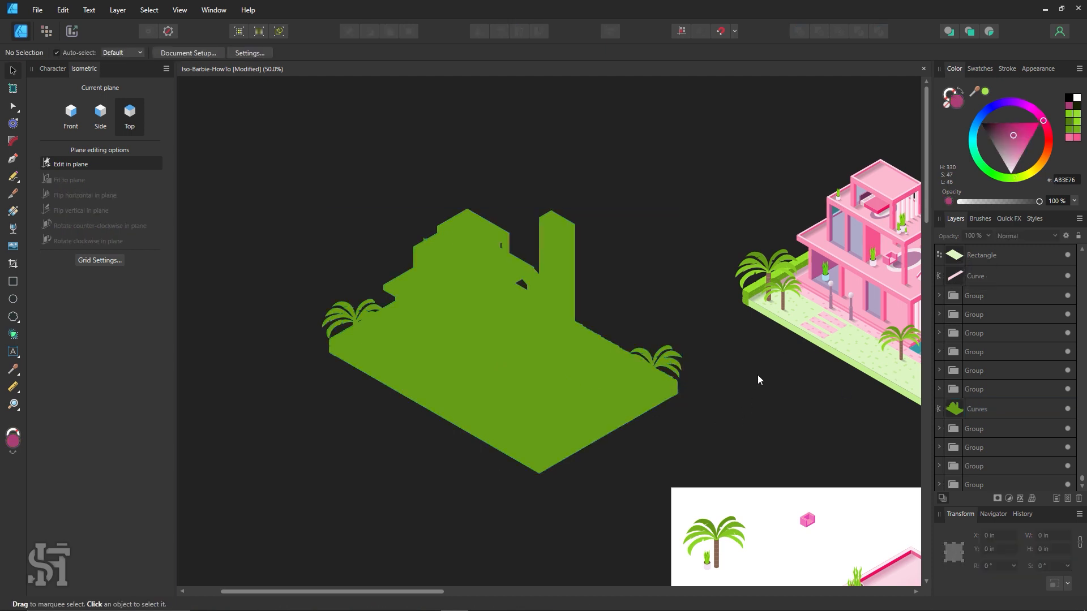
pyautogui.moveTo(756, 380); pyautogui.dragTo(662, 393)
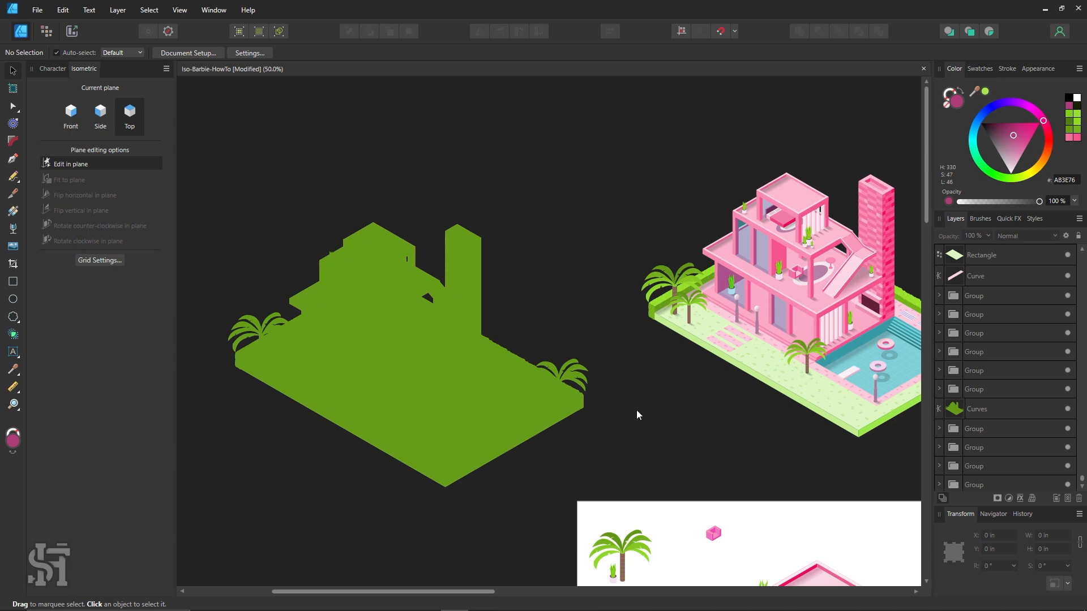
pyautogui.click(462, 382)
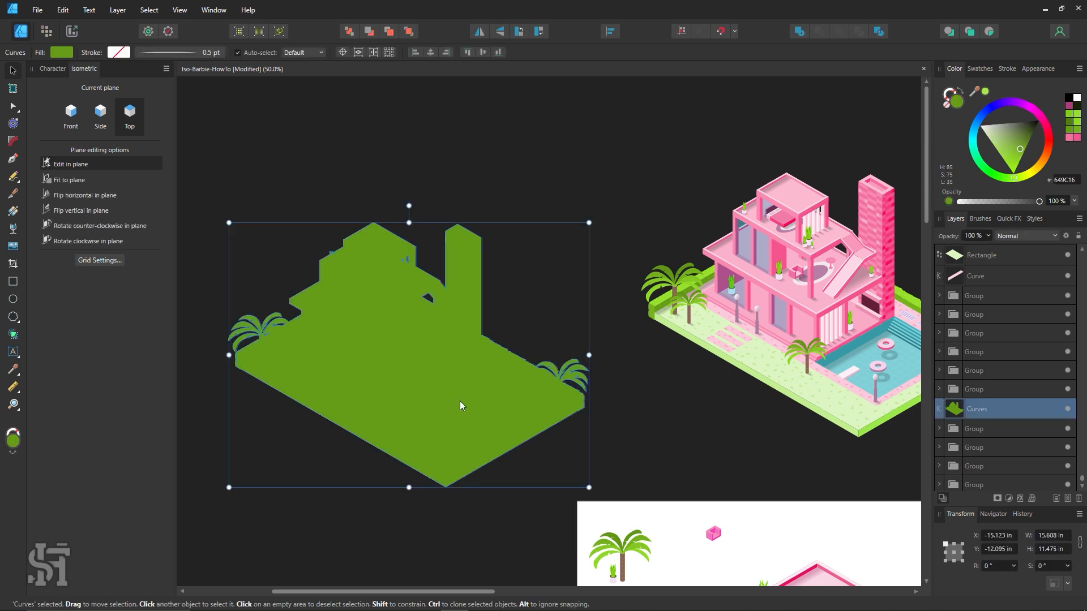
pyautogui.hscroll(-5, 487, 401)
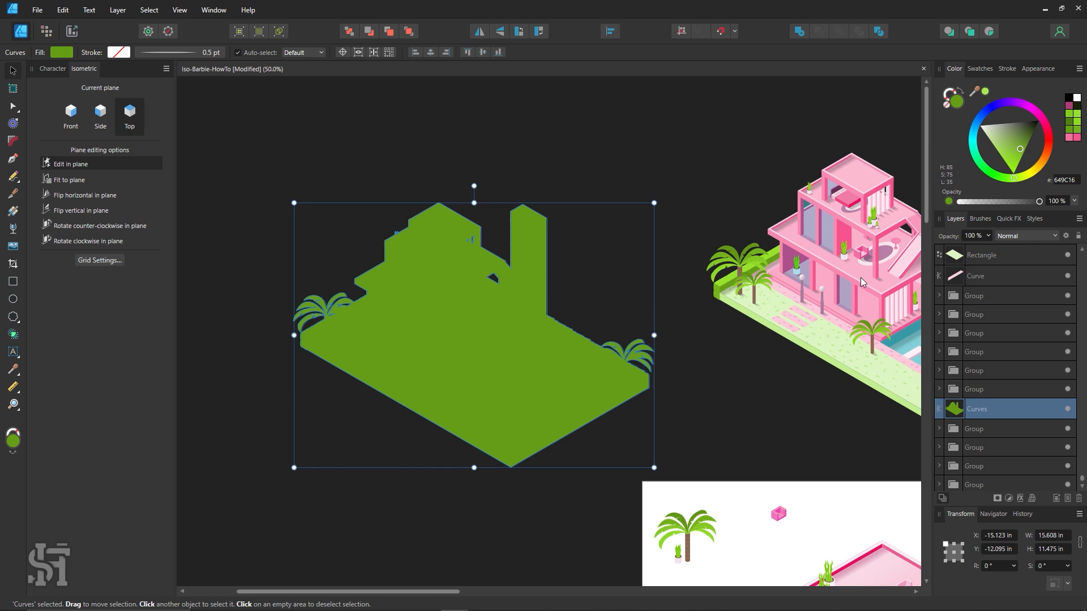
# Step: Fill the silhouette covering the dollhouse with black
pyautogui.click(979, 68)
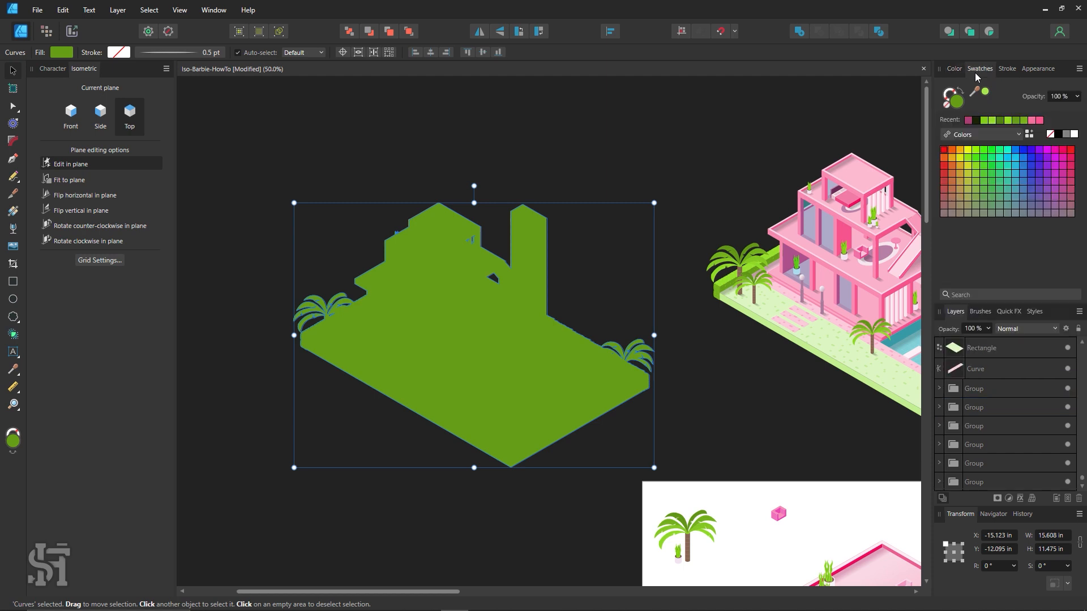
pyautogui.click(1058, 135)
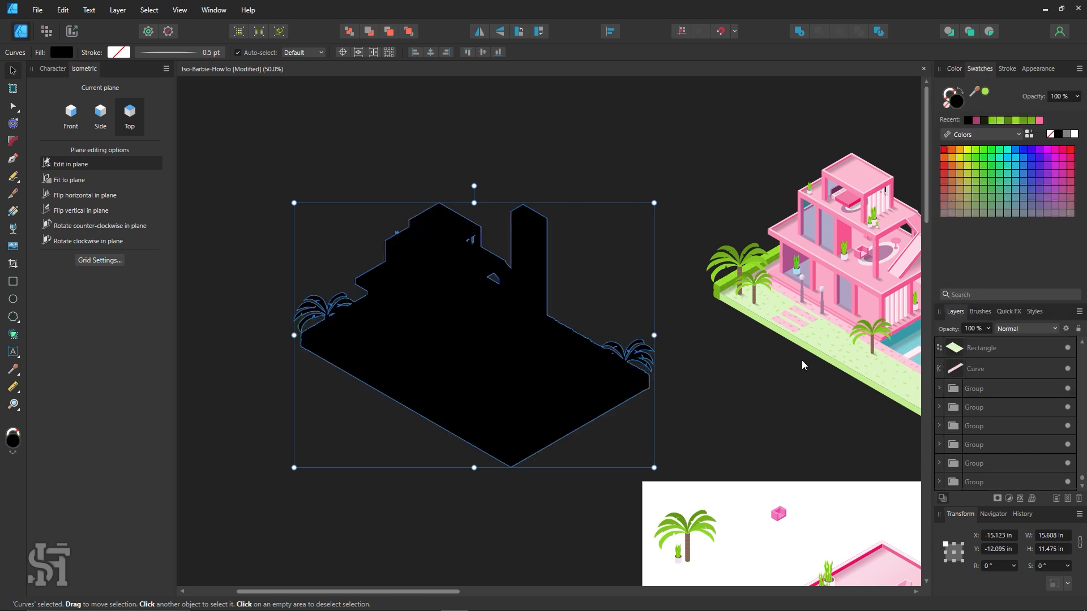
pyautogui.click(673, 425)
pyautogui.click(561, 388)
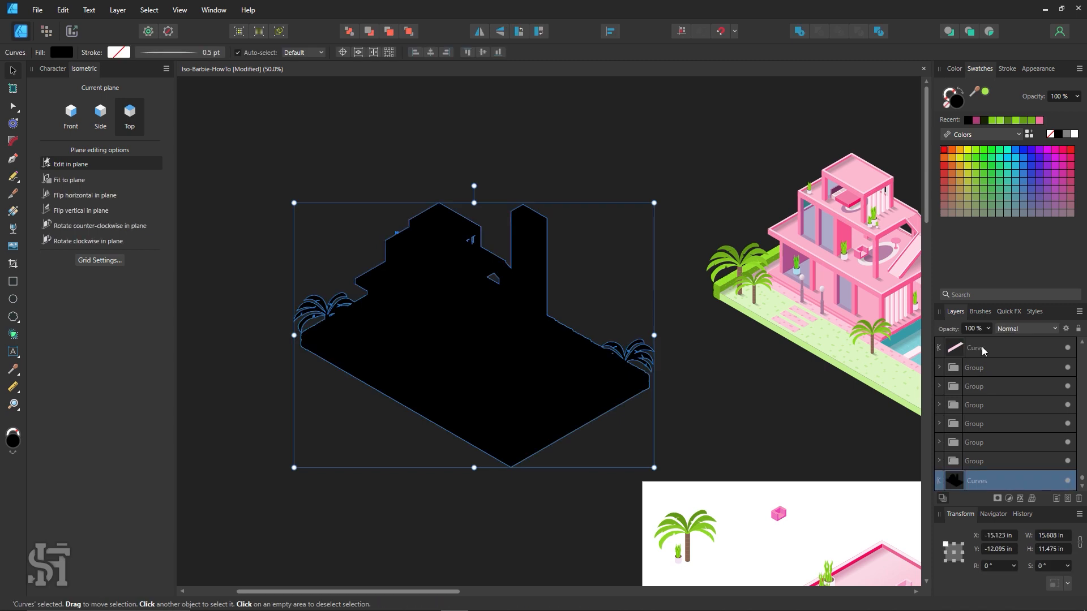
# Step: Set the silhouette's blend mode to Saturation at 100% opacity
pyautogui.click(1008, 329)
pyautogui.click(1010, 371)
pyautogui.click(1011, 330)
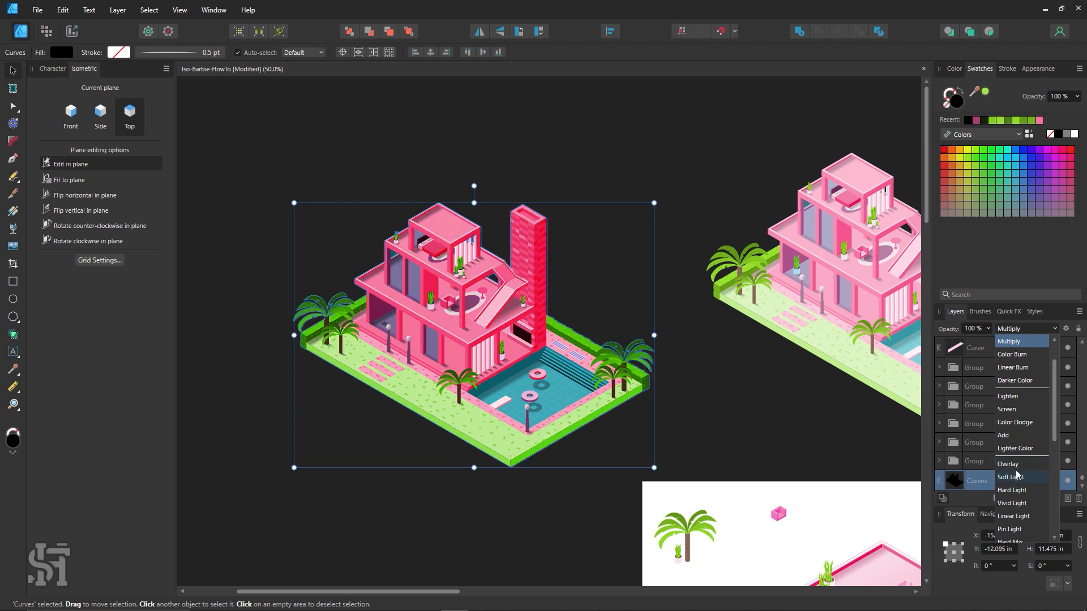
pyautogui.scroll(-5, 1019, 479)
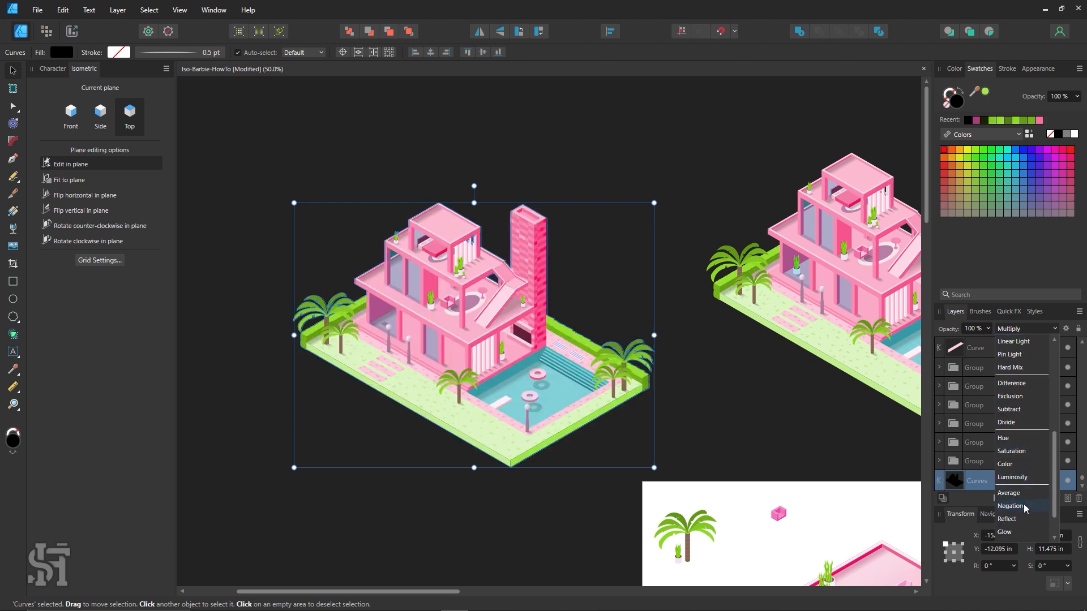
pyautogui.scroll(-1, 1024, 508)
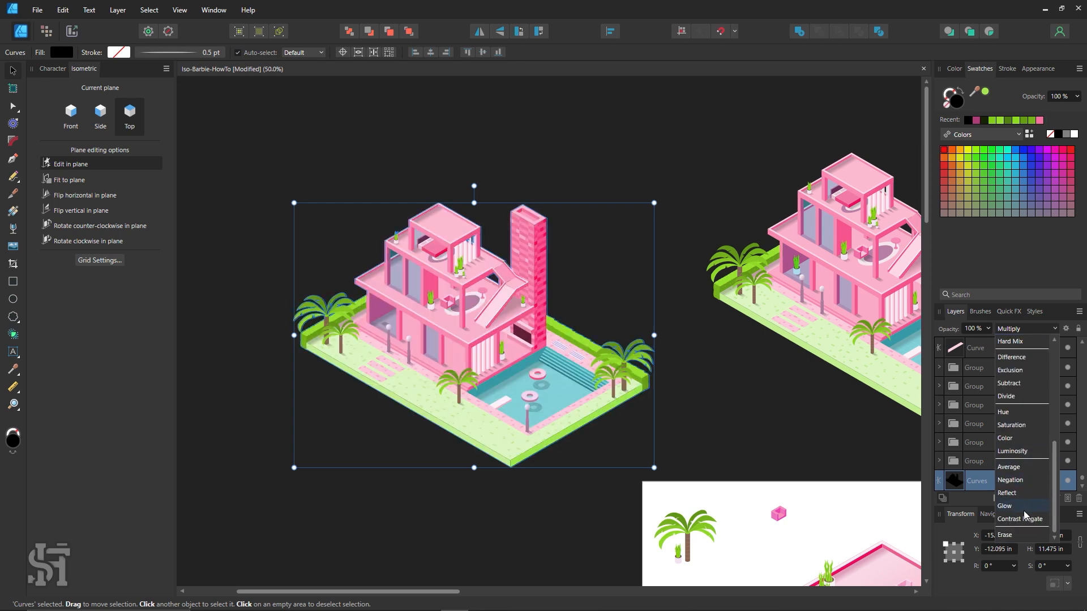
pyautogui.click(1024, 425)
pyautogui.click(988, 329)
pyautogui.moveTo(987, 342); pyautogui.dragTo(921, 352)
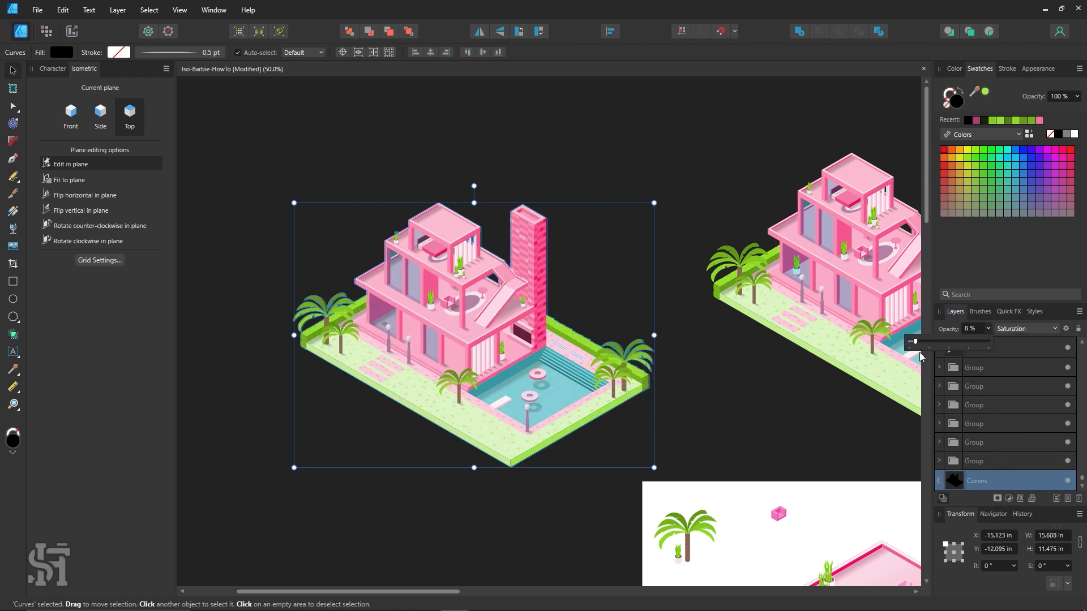
pyautogui.click(781, 428)
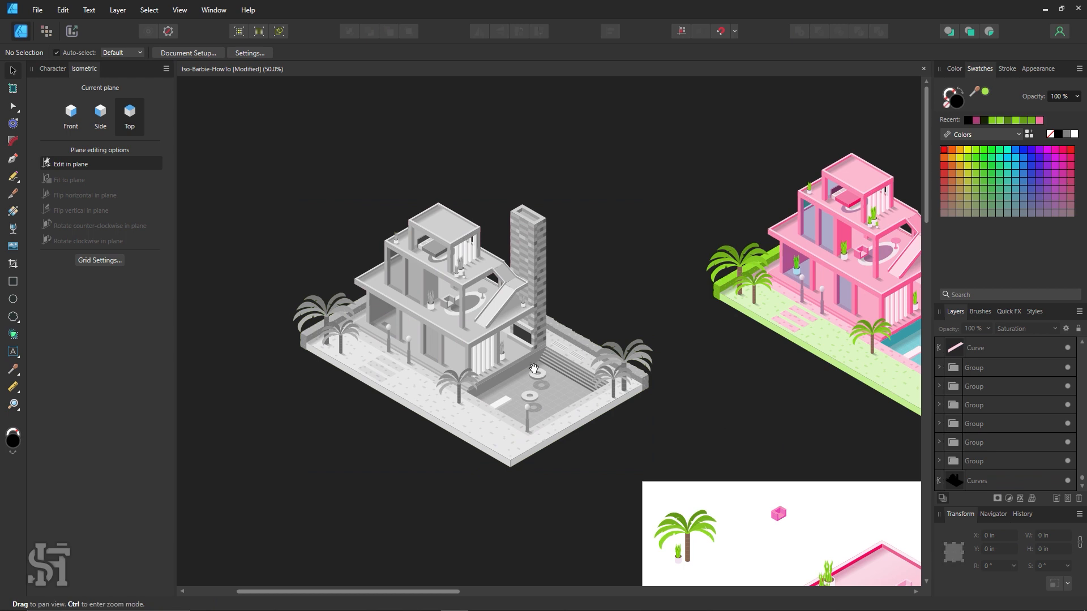
# Step: Try deep pink, green and very dark green fills on the Saturation silhouette to compare their effect on the dollhouse
pyautogui.moveTo(538, 372); pyautogui.dragTo(518, 361)
pyautogui.click(390, 275)
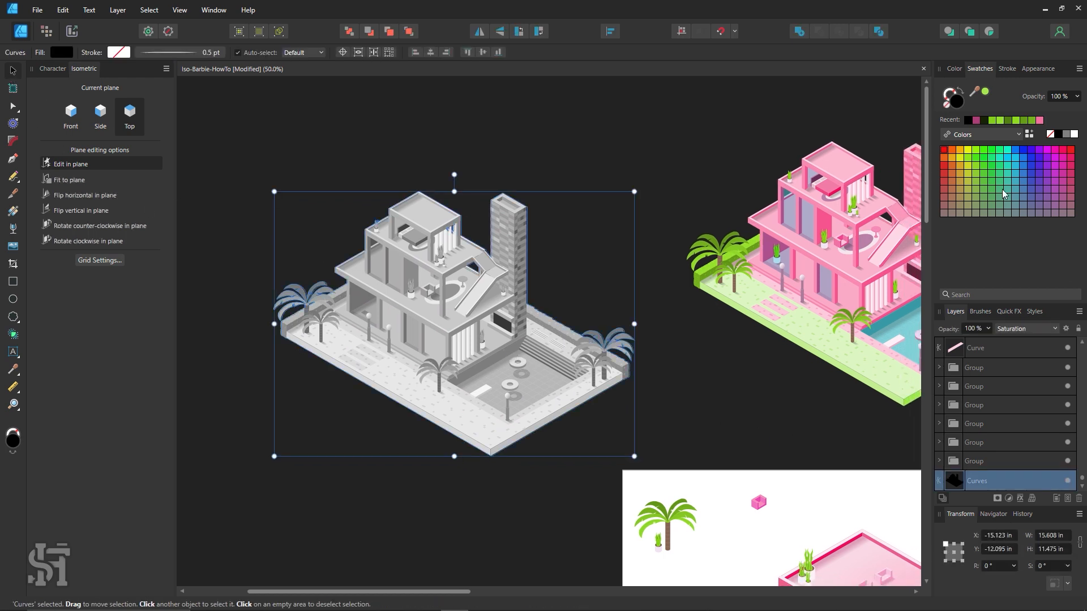
pyautogui.click(976, 121)
pyautogui.click(994, 178)
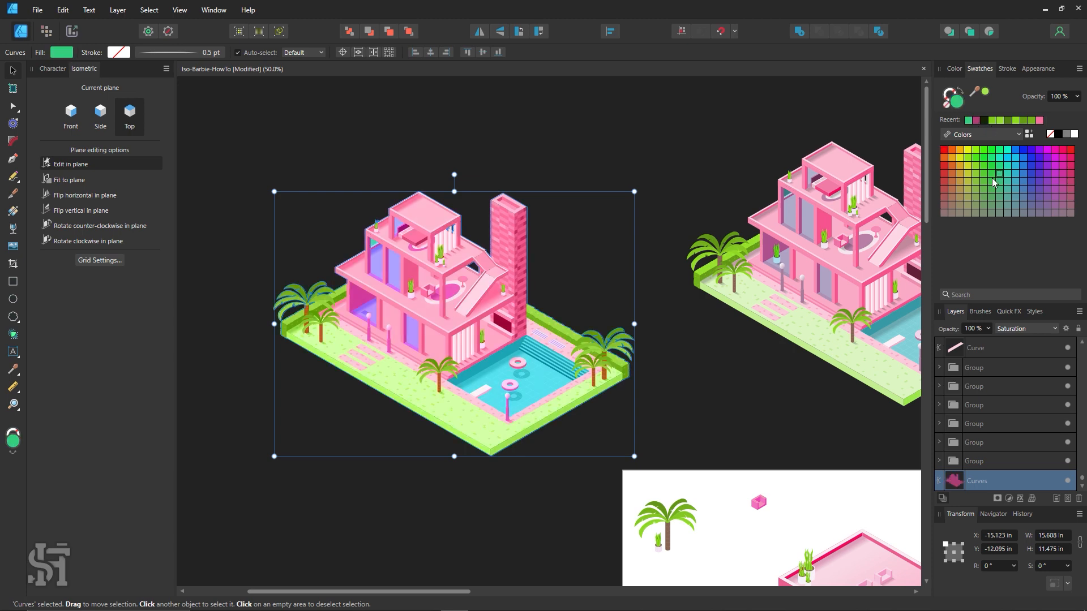
pyautogui.click(960, 188)
pyautogui.click(1000, 165)
pyautogui.click(984, 120)
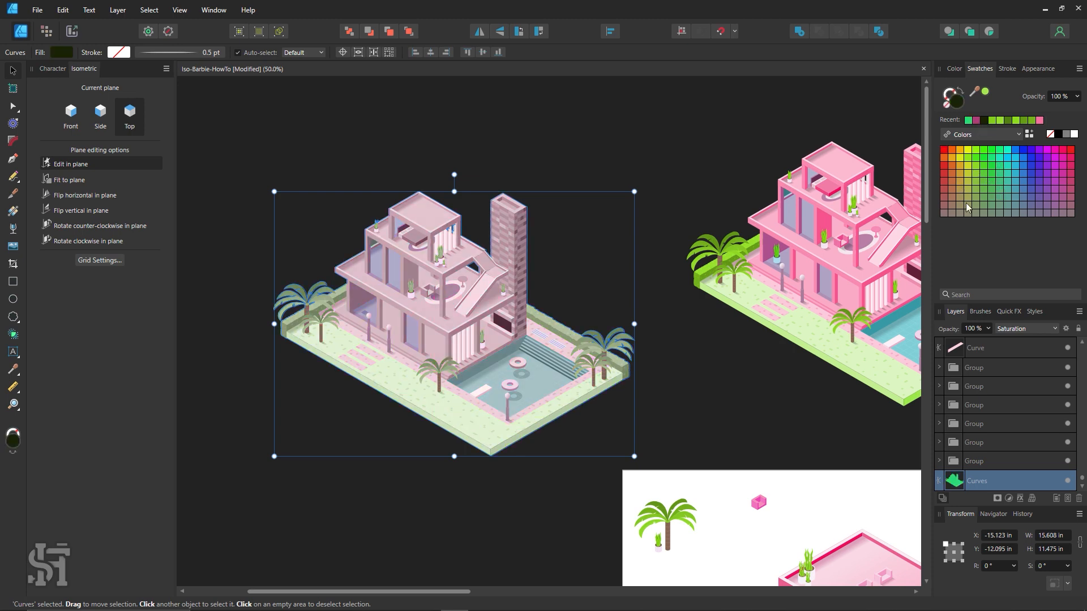
pyautogui.click(722, 197)
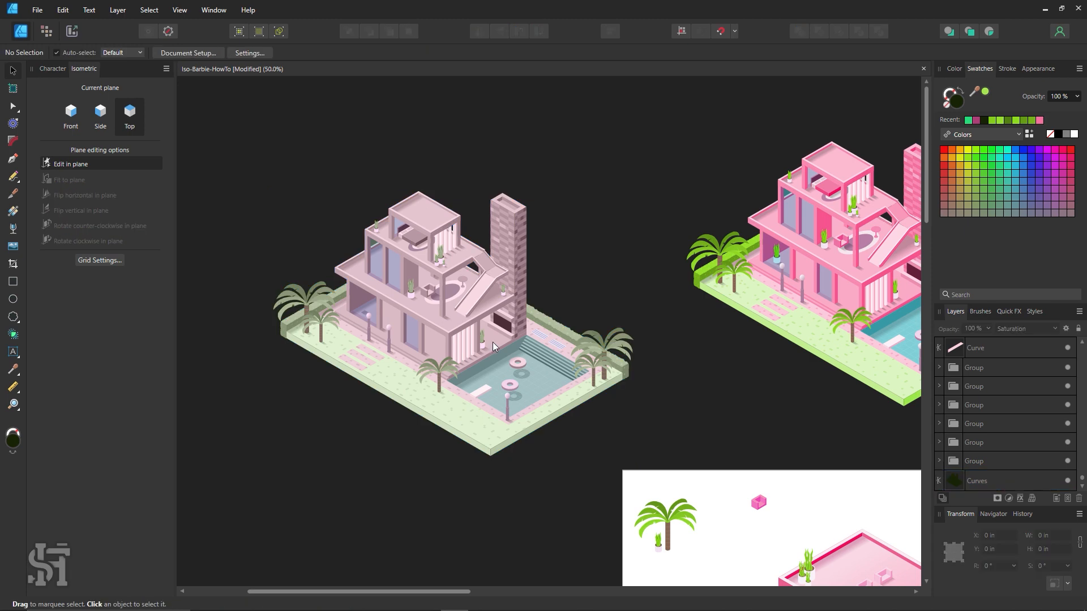
# Step: Fill the Saturation silhouette with bright red, and undo a trial move of it off the dollhouse
pyautogui.click(501, 307)
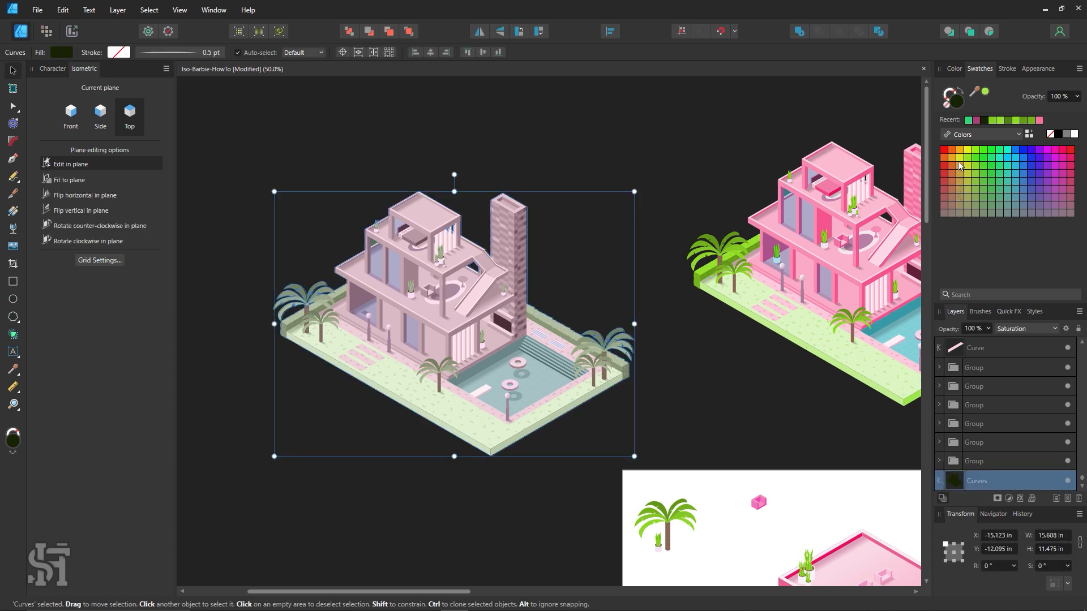
pyautogui.click(1069, 151)
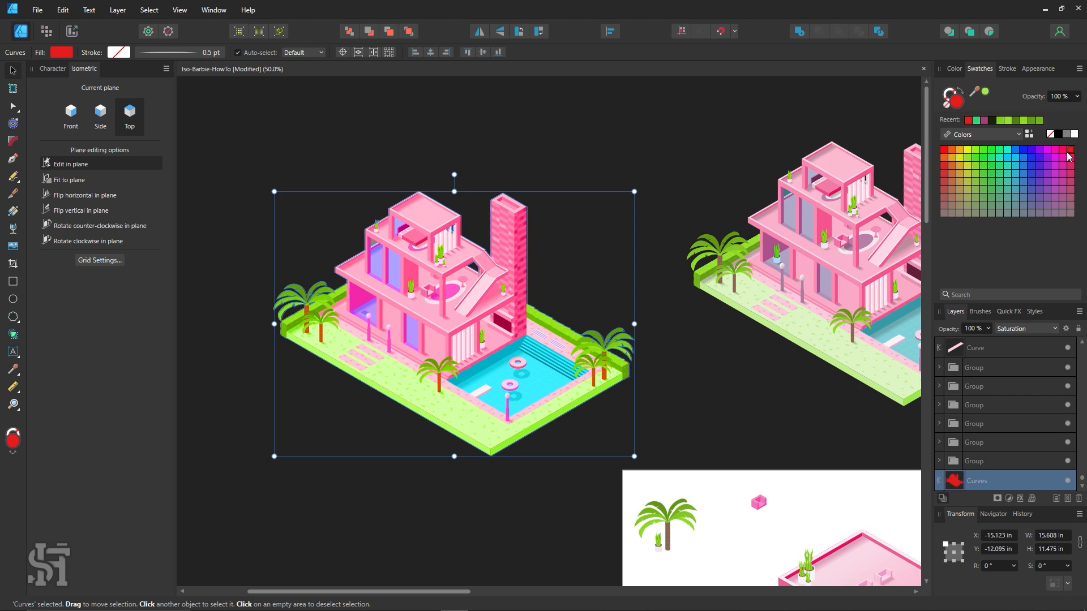
pyautogui.click(723, 396)
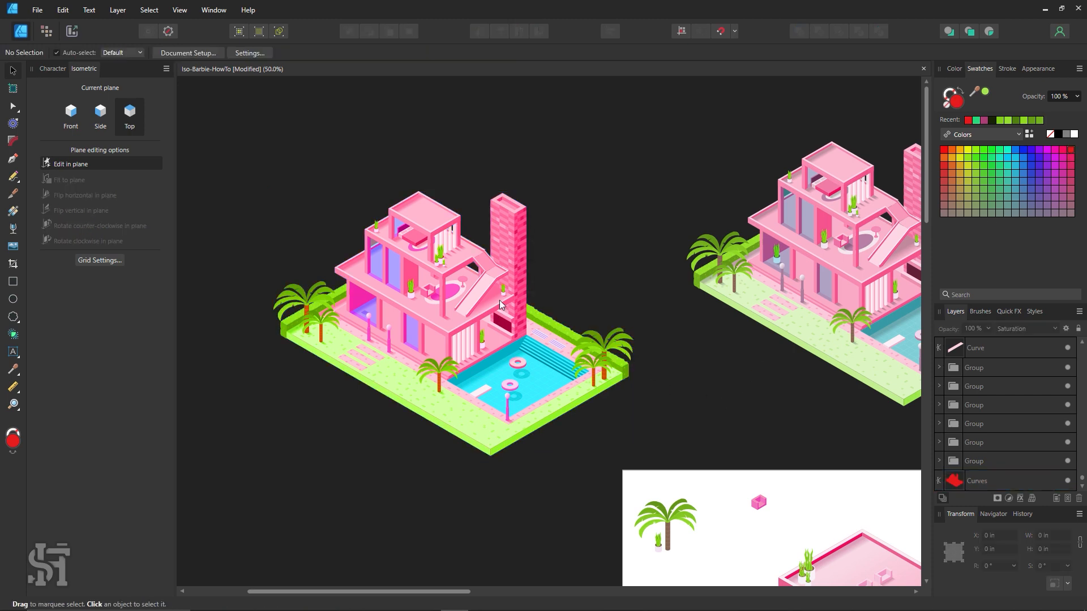
pyautogui.moveTo(501, 301); pyautogui.dragTo(653, 194)
pyautogui.hotkey('ctrl', 'z')
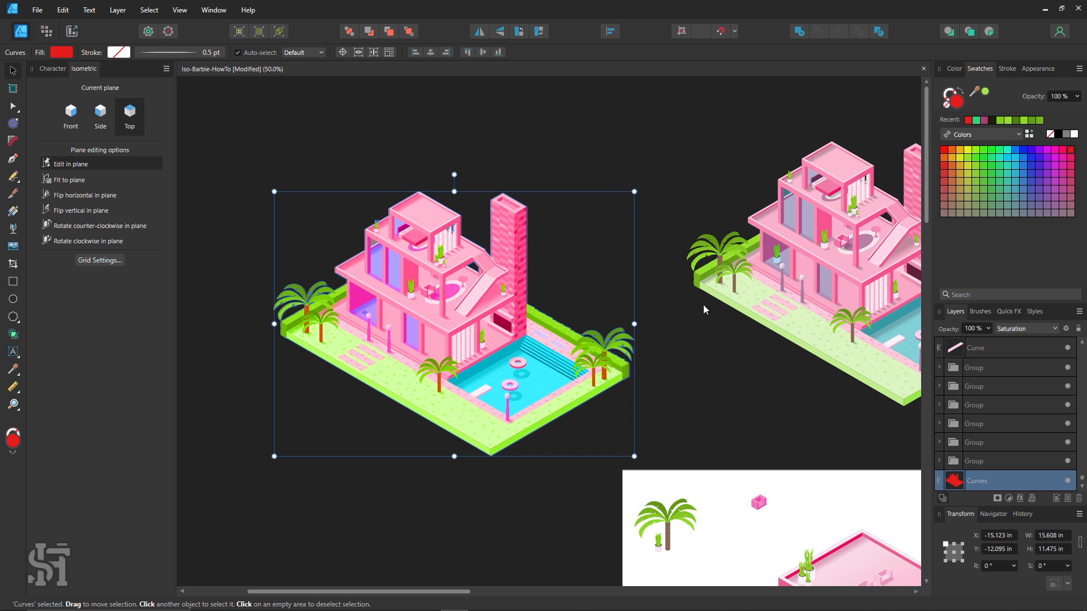
# Step: Try the Subtract blend mode on the red silhouette over the dollhouse
pyautogui.click(701, 387)
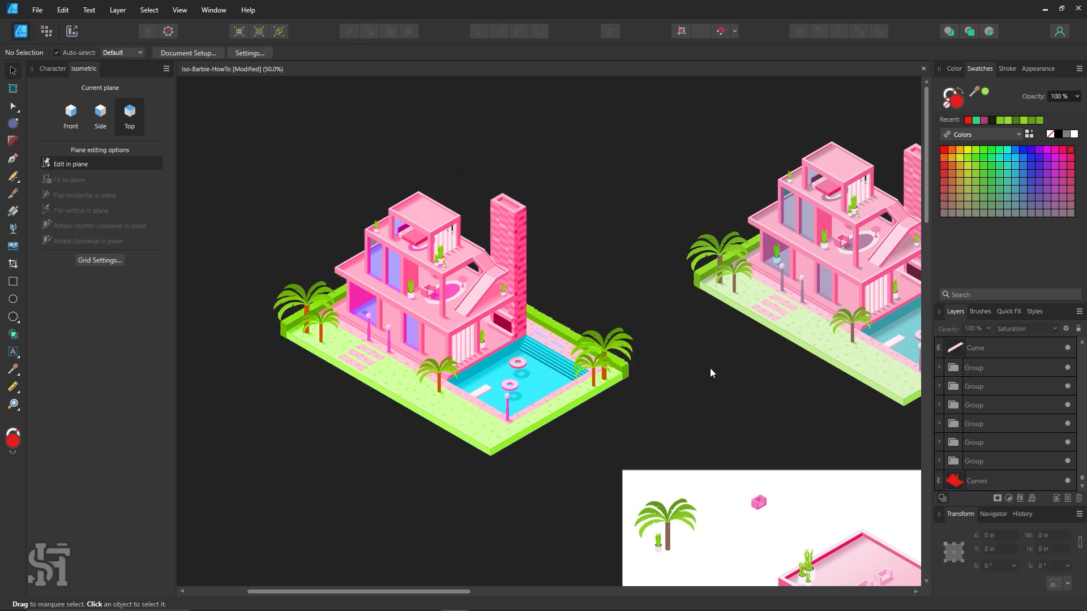
pyautogui.click(777, 245)
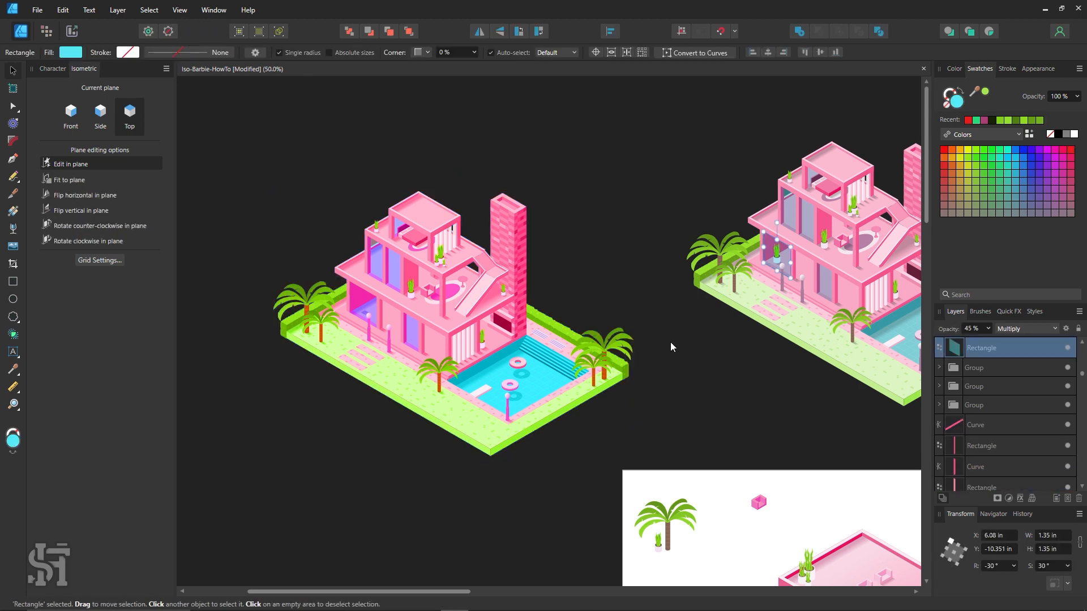
pyautogui.click(660, 386)
pyautogui.click(471, 329)
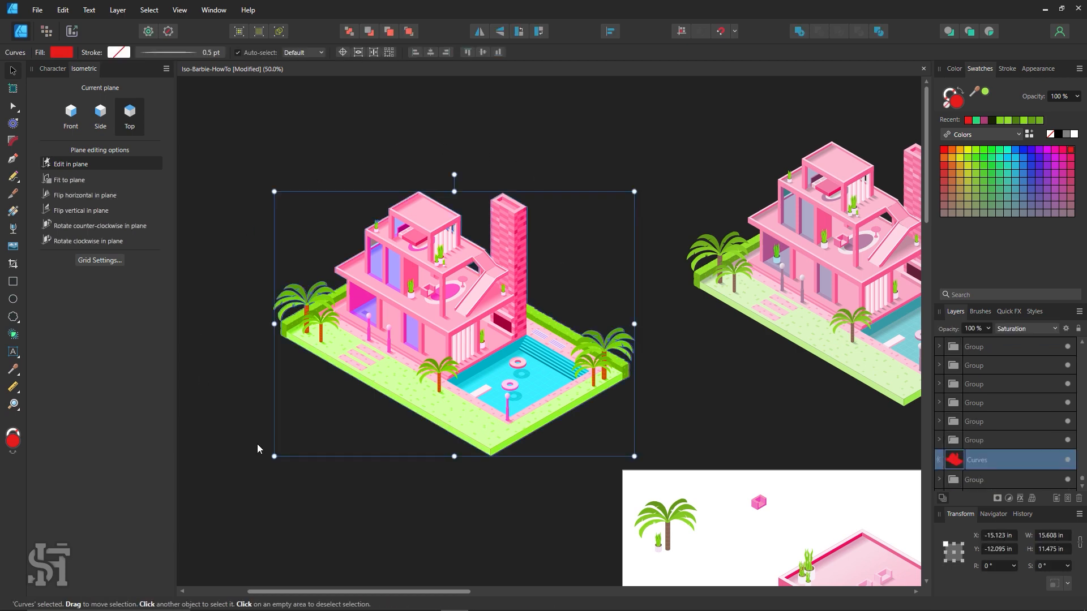
pyautogui.click(1016, 329)
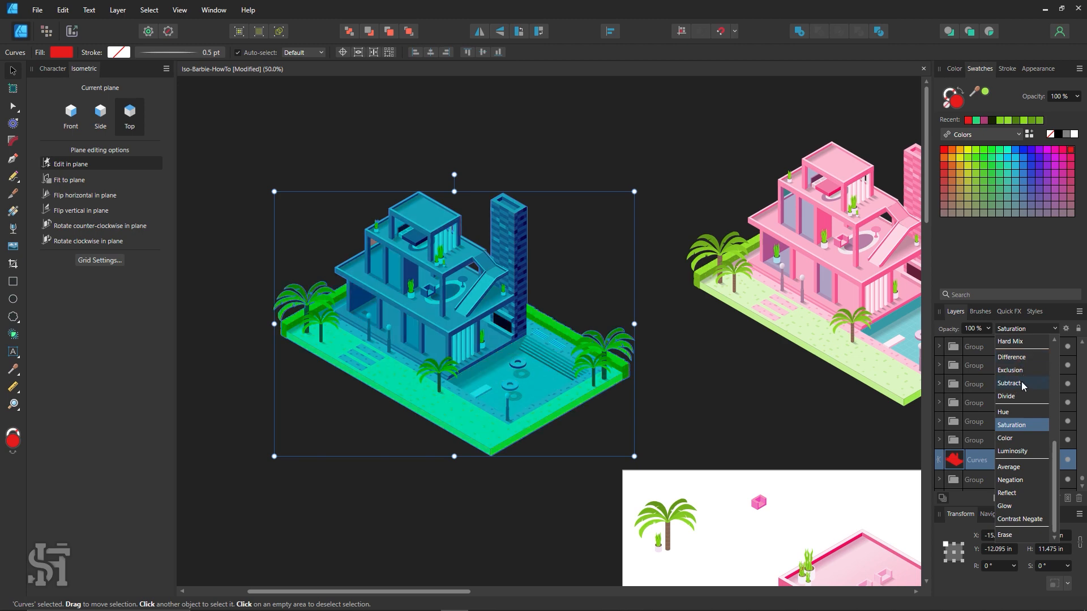
pyautogui.click(1024, 384)
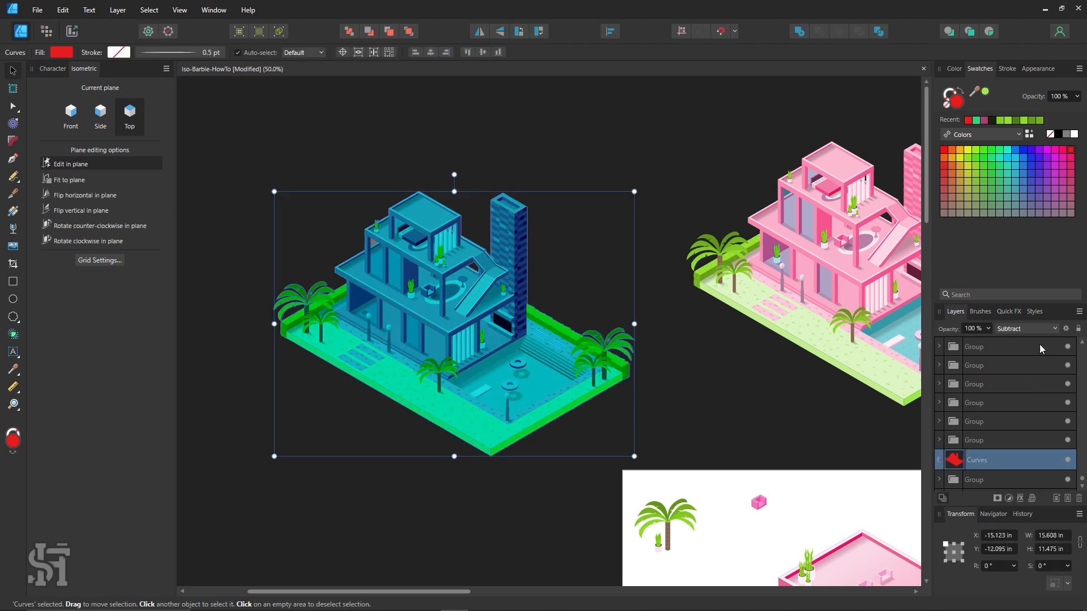
# Step: Preview other blend modes on the red silhouette and set it to Darken
pyautogui.click(1013, 329)
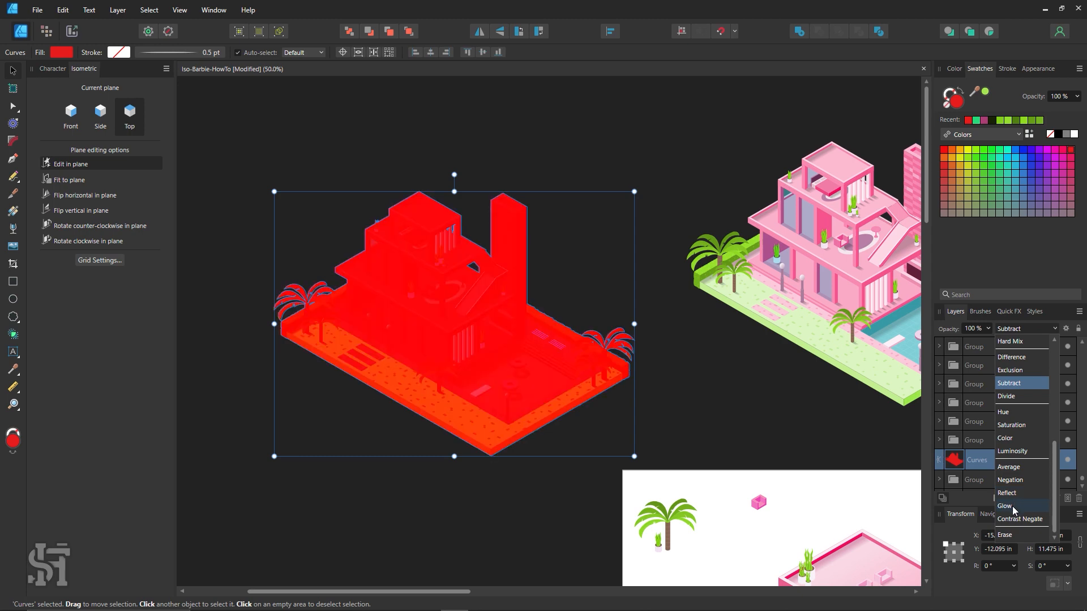
pyautogui.scroll(5, 1017, 506)
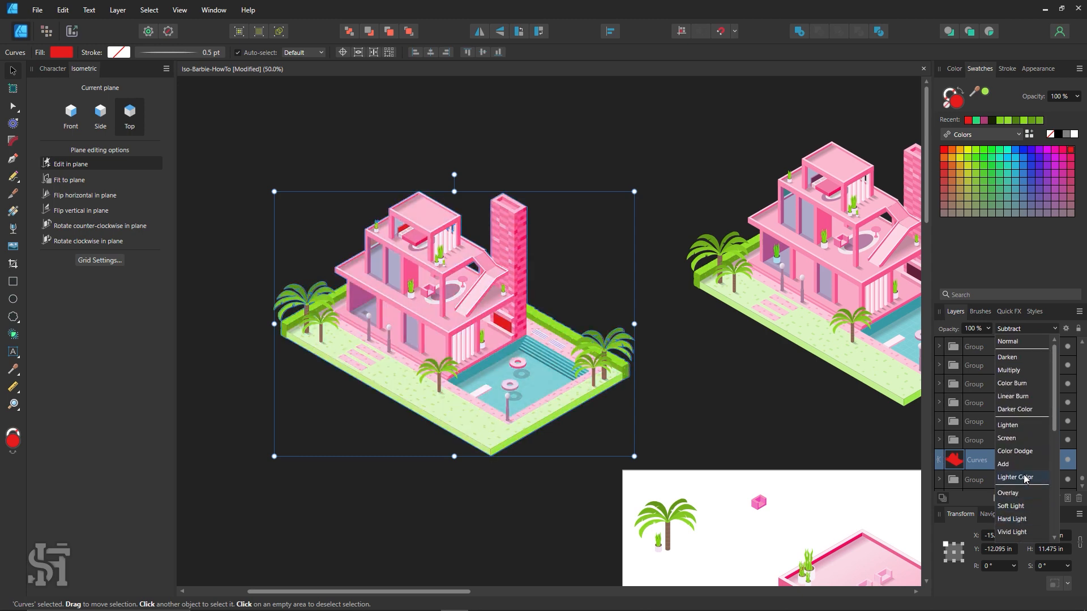
pyautogui.scroll(1, 1030, 365)
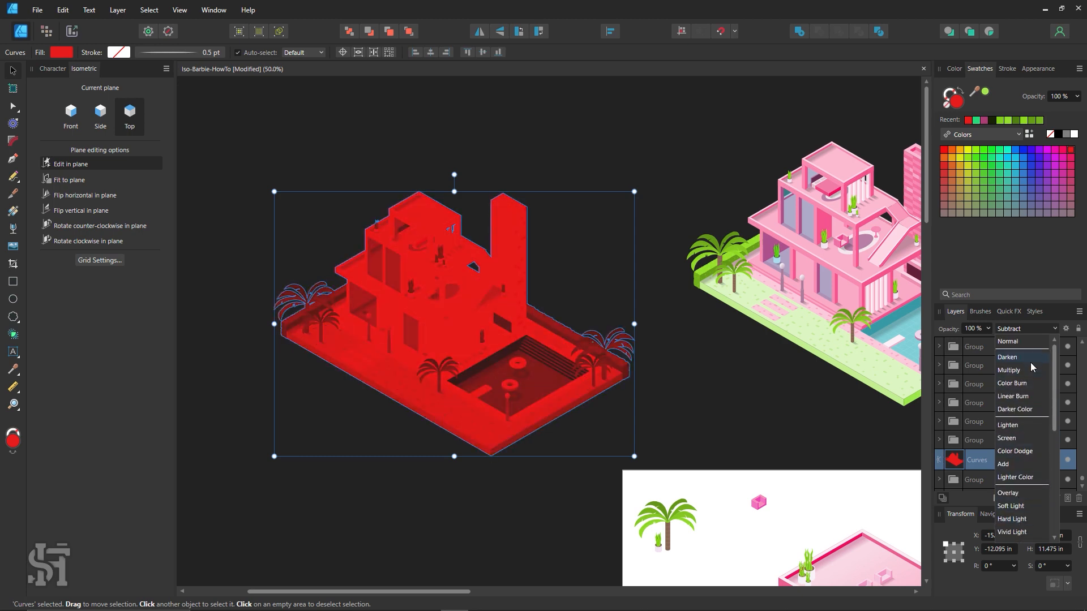
pyautogui.click(1031, 363)
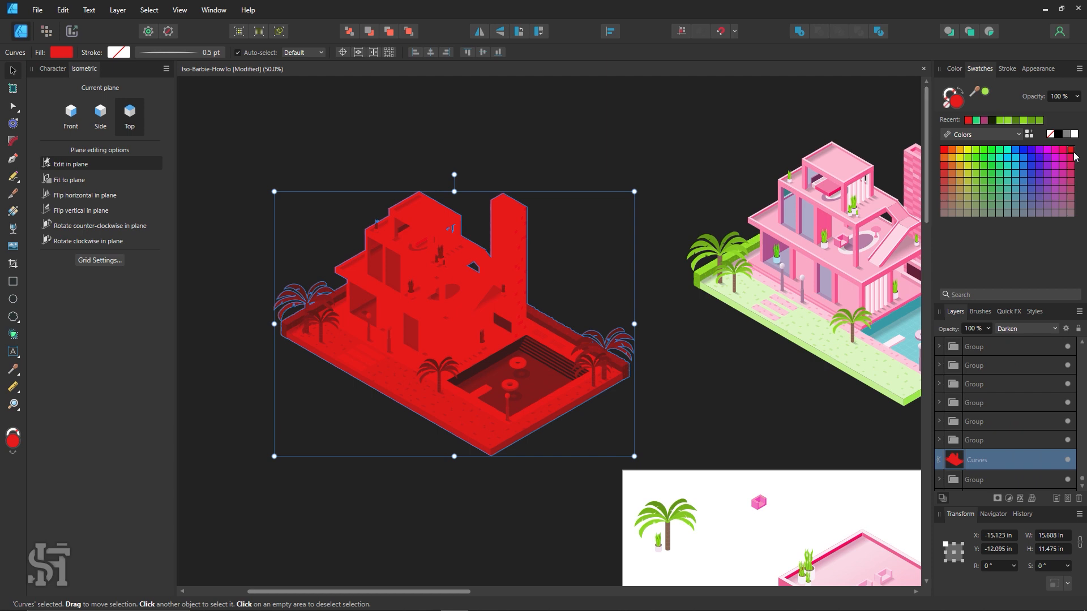
# Step: Try magenta, blue-violet and green fills on the Darken silhouette to compare their effect on the dollhouse
pyautogui.click(1047, 150)
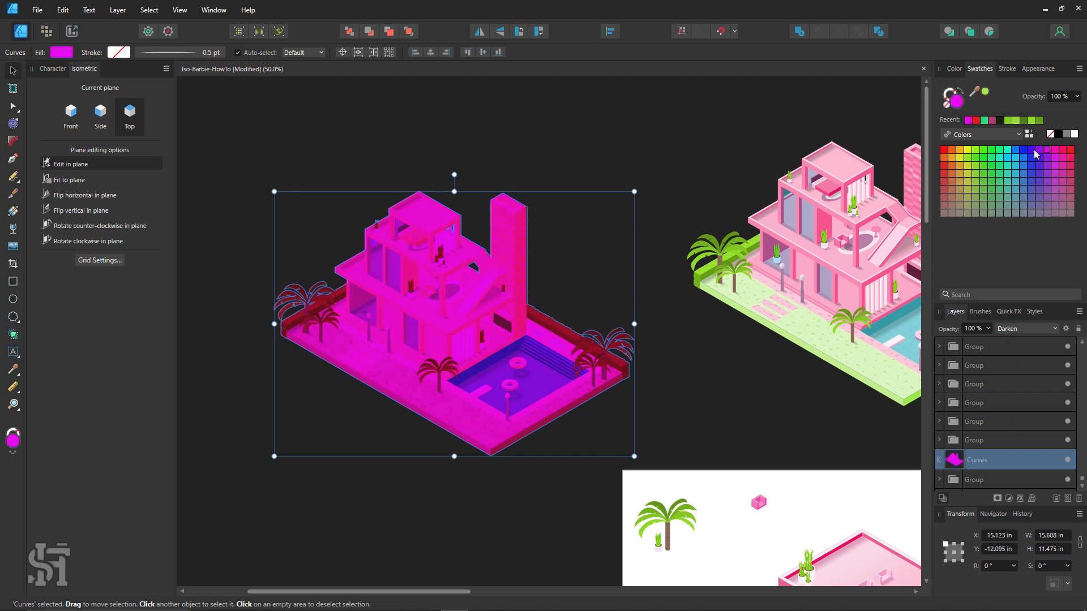
pyautogui.click(1034, 149)
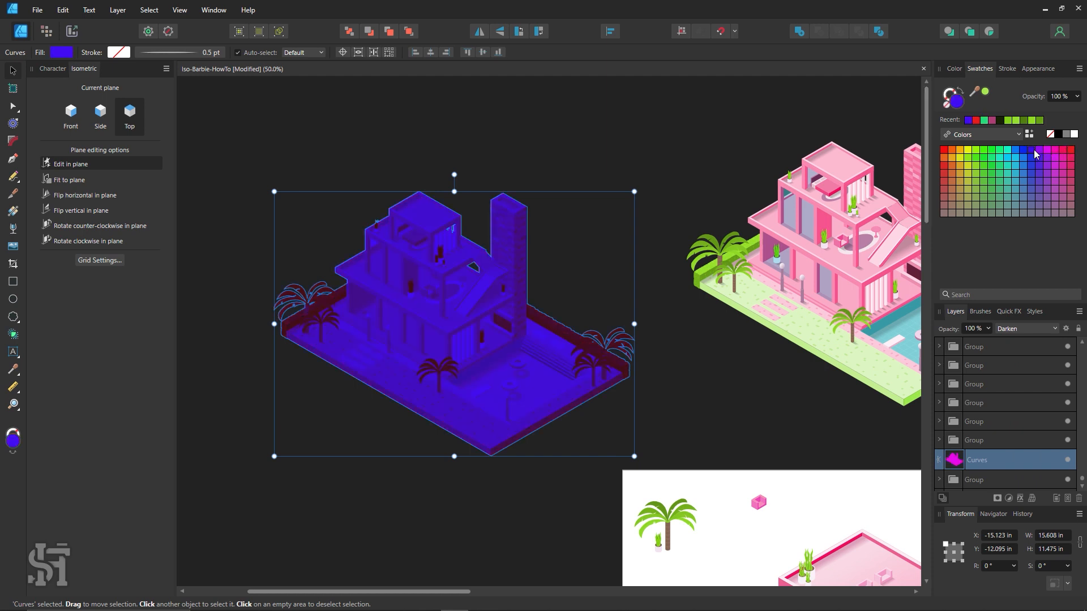
pyautogui.click(663, 240)
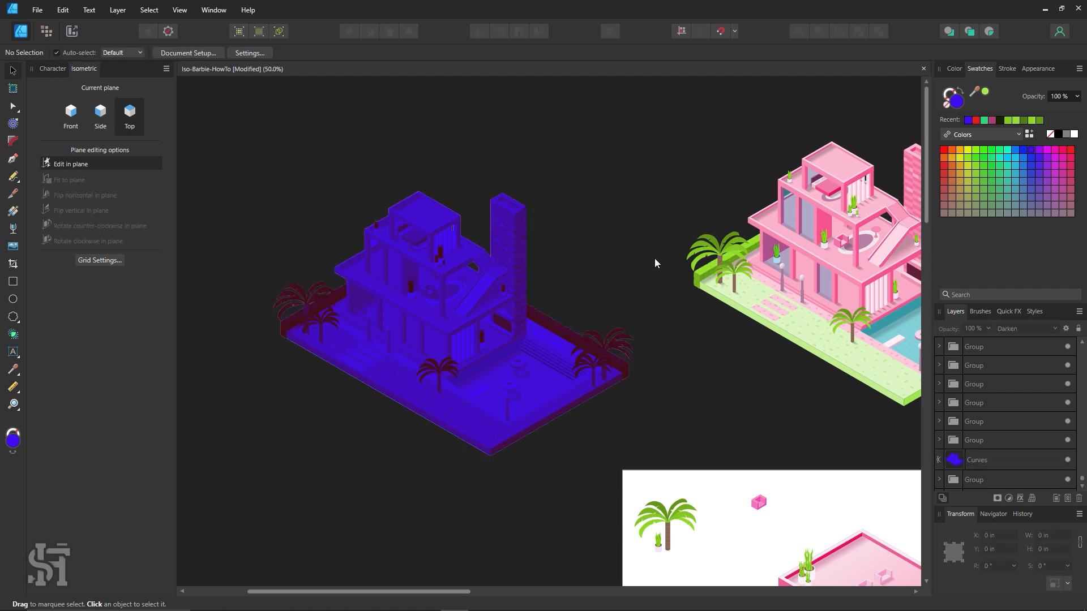
pyautogui.click(504, 344)
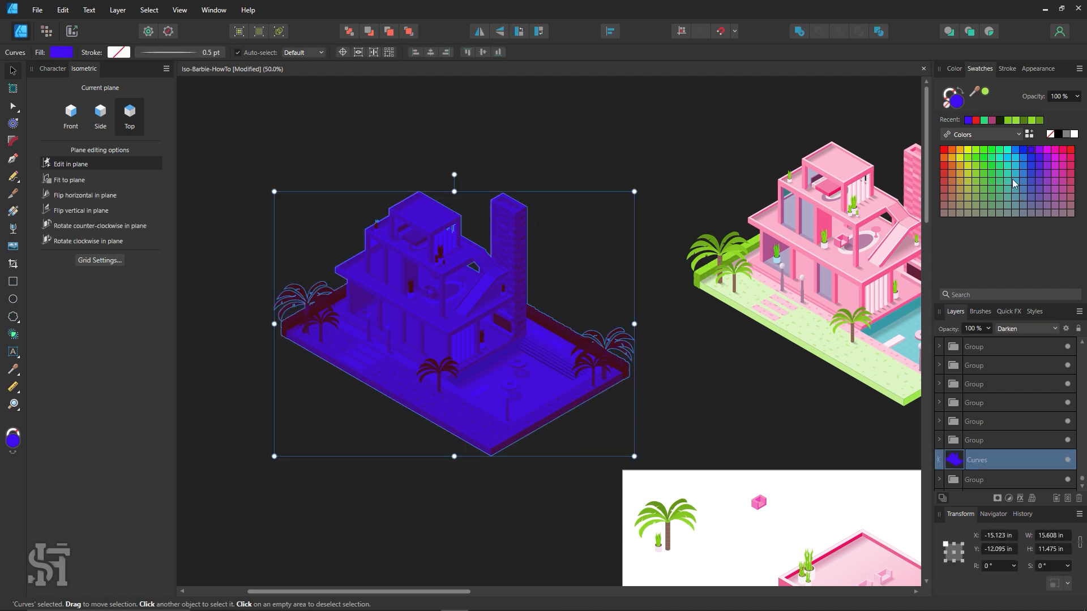
pyautogui.click(994, 163)
pyautogui.hotkey('ctrl', 'd')
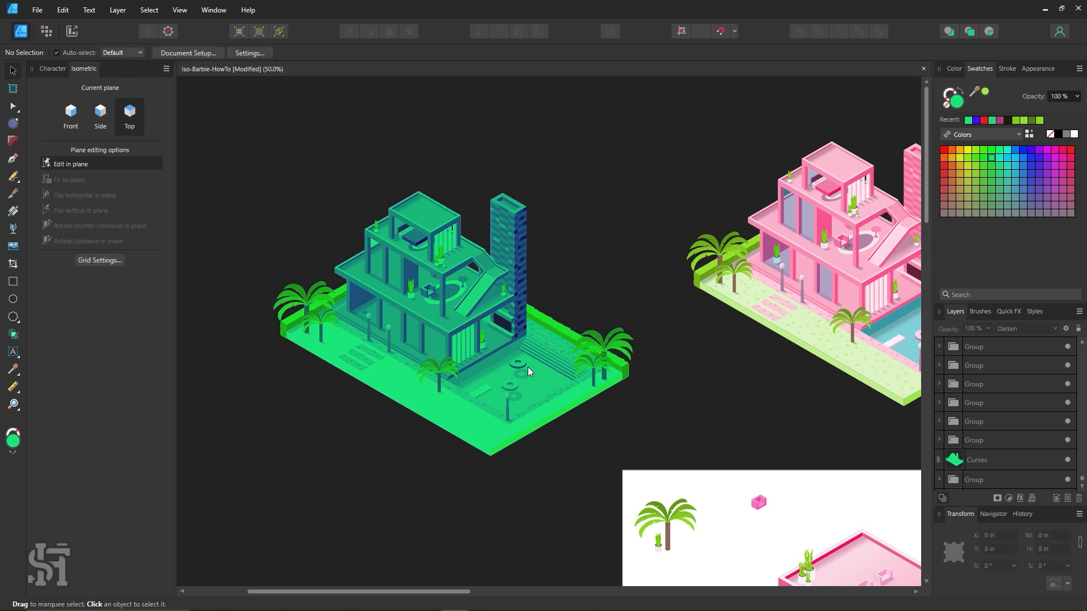
# Step: Set the silhouette's blend mode to Multiply
pyautogui.click(502, 346)
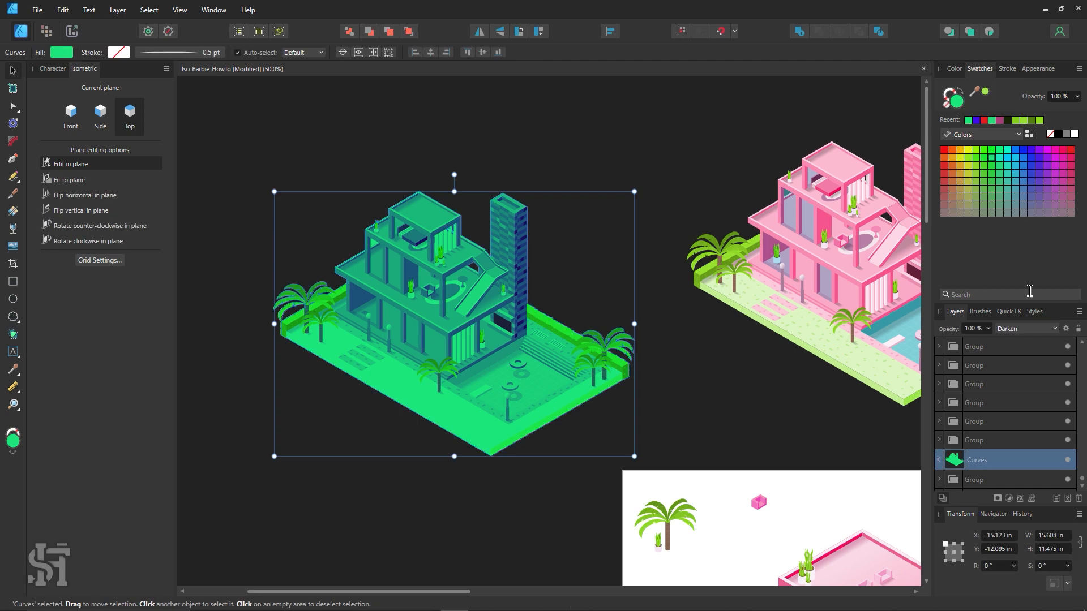
pyautogui.click(1056, 333)
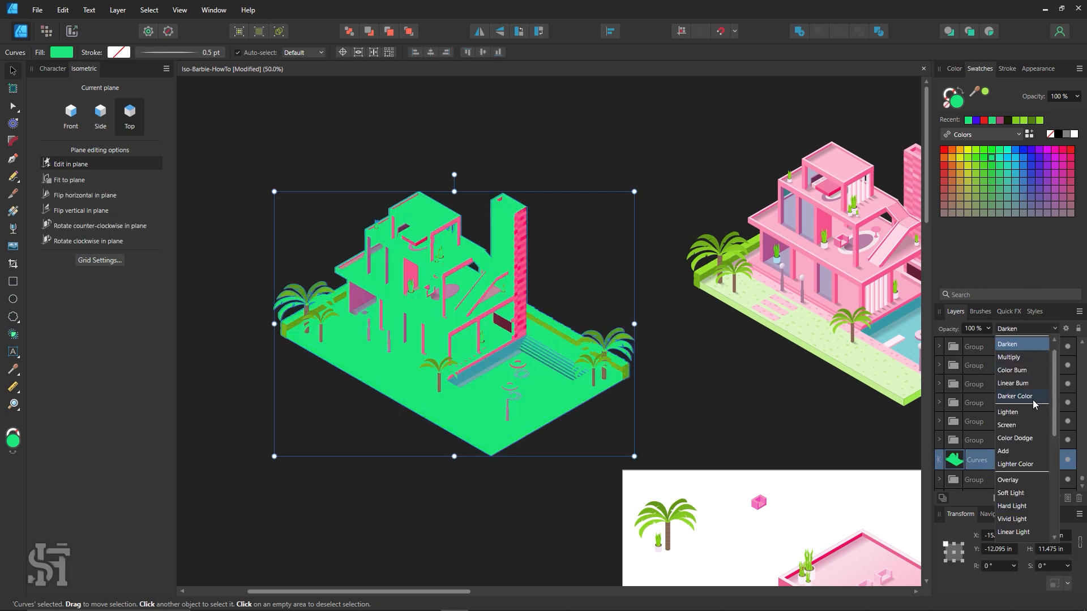
pyautogui.scroll(1, 1025, 424)
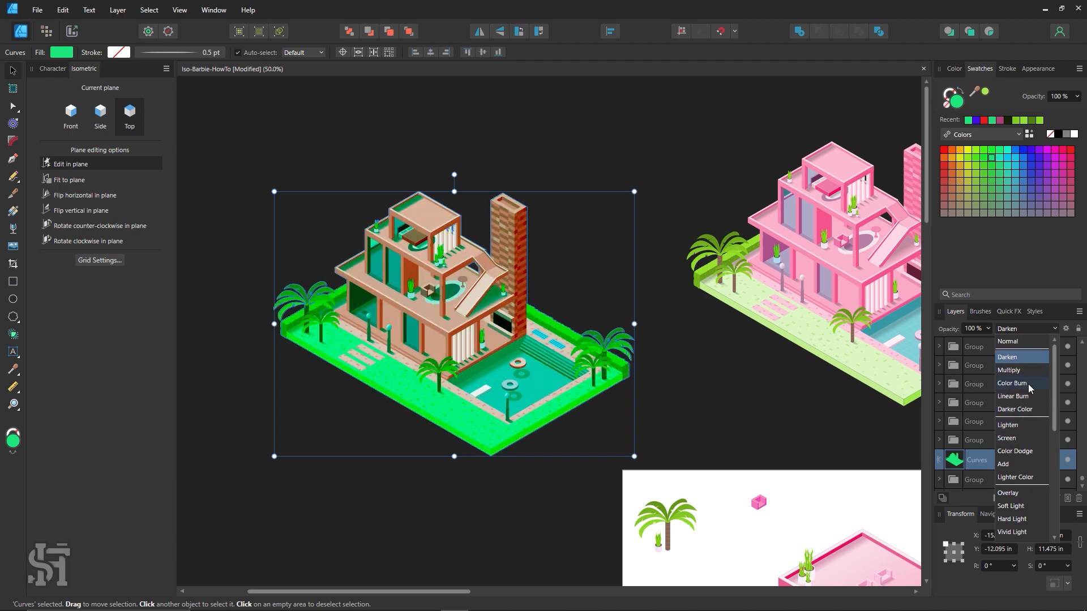
pyautogui.click(1014, 370)
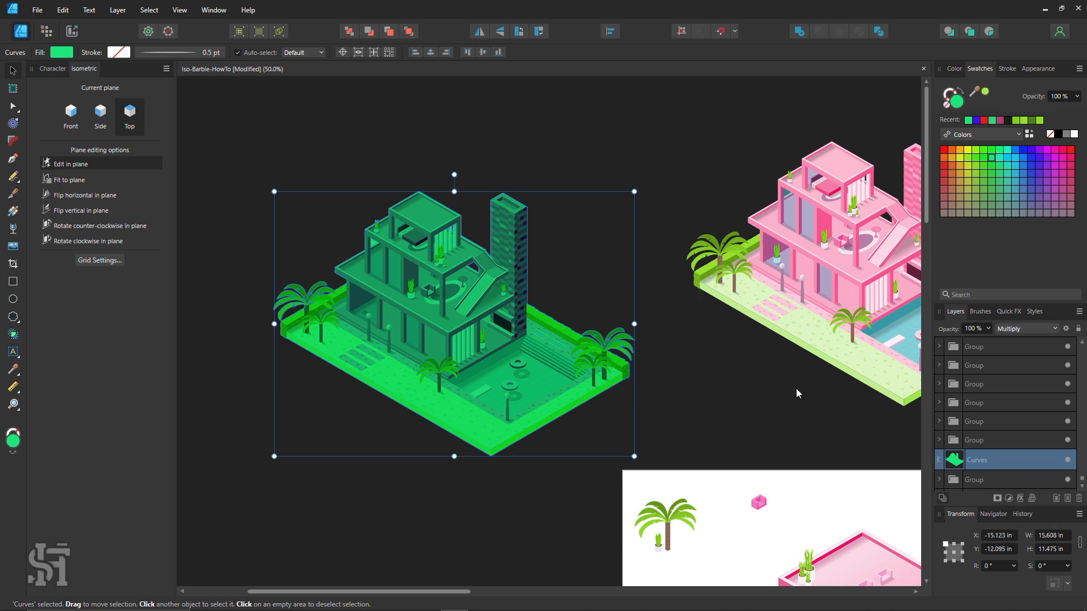
# Step: Fill the Multiply silhouette with blue-violet and move it up off the dollhouse
pyautogui.click(694, 393)
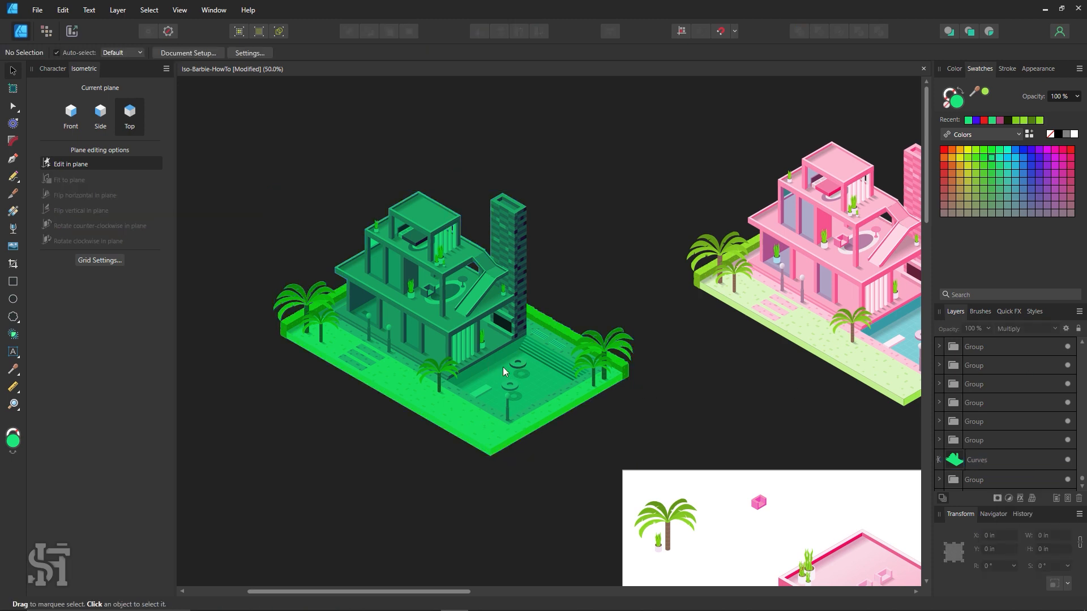
pyautogui.click(452, 327)
pyautogui.click(978, 120)
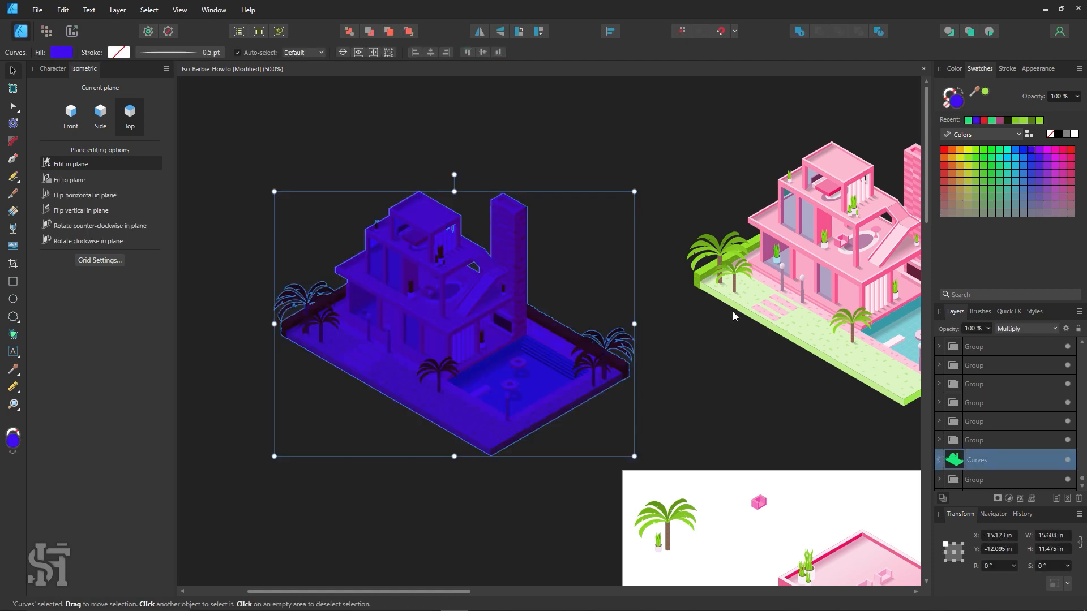
pyautogui.moveTo(403, 358); pyautogui.dragTo(536, 144)
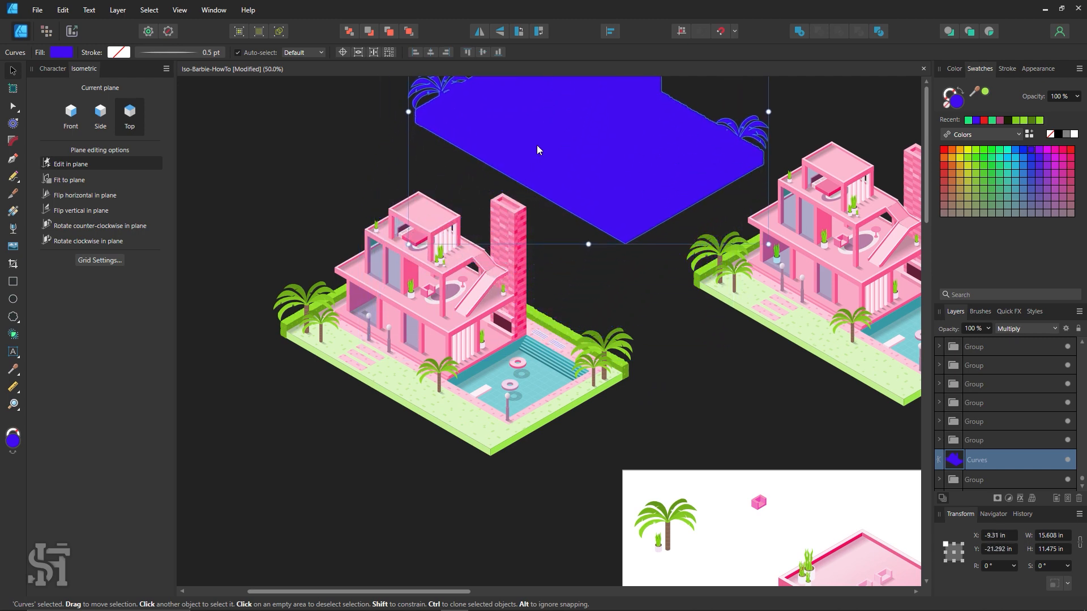
pyautogui.click(669, 369)
# Step: Move all the original house artwork from the artboard to the empty canvas beyond its upper right corner
pyautogui.press('z')
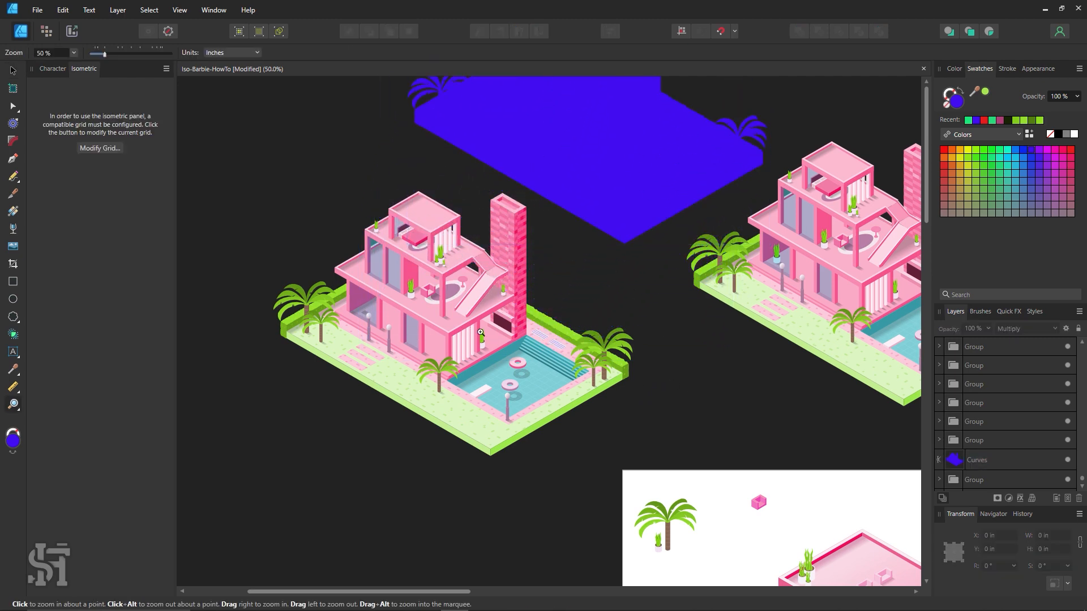
pyautogui.moveTo(480, 331); pyautogui.dragTo(431, 331)
pyautogui.moveTo(587, 391); pyautogui.dragTo(538, 391)
pyautogui.press('space')
pyautogui.moveTo(636, 455); pyautogui.dragTo(503, 335)
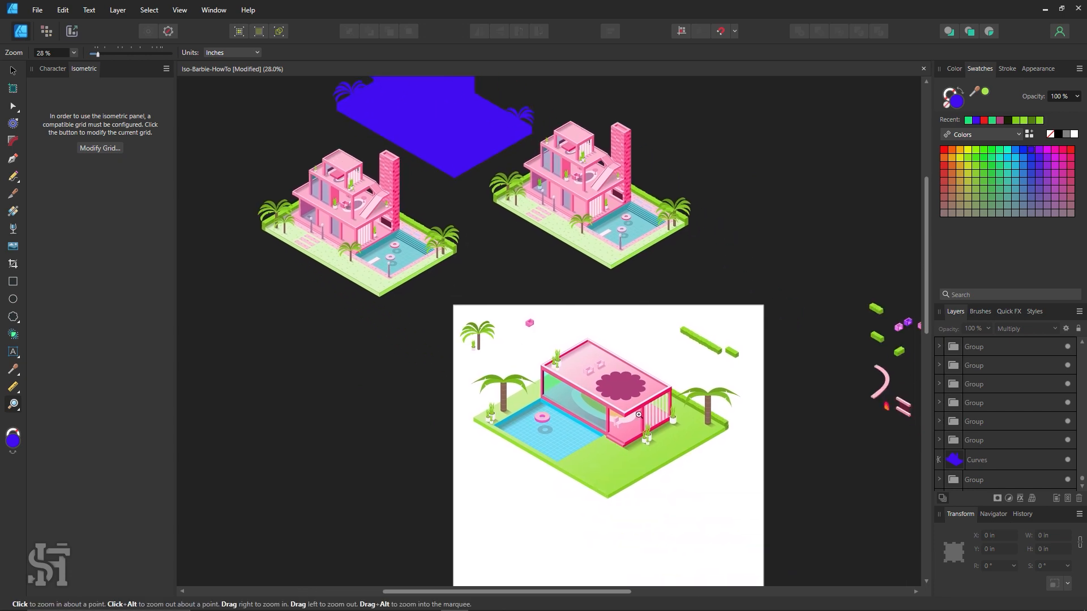
pyautogui.press('v')
pyautogui.moveTo(762, 300); pyautogui.dragTo(406, 515)
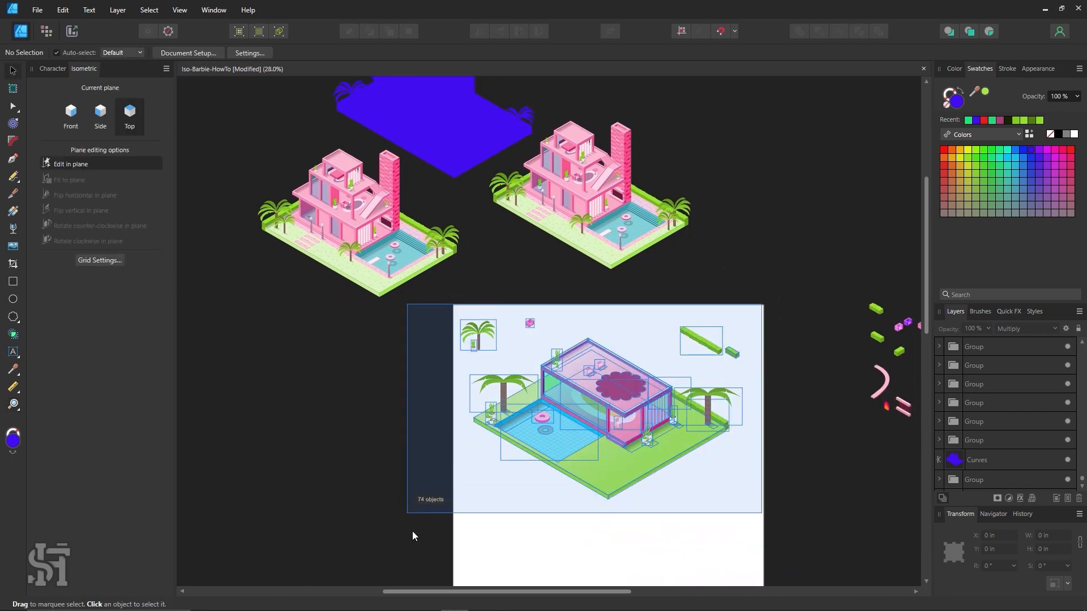
pyautogui.moveTo(536, 448); pyautogui.dragTo(796, 168)
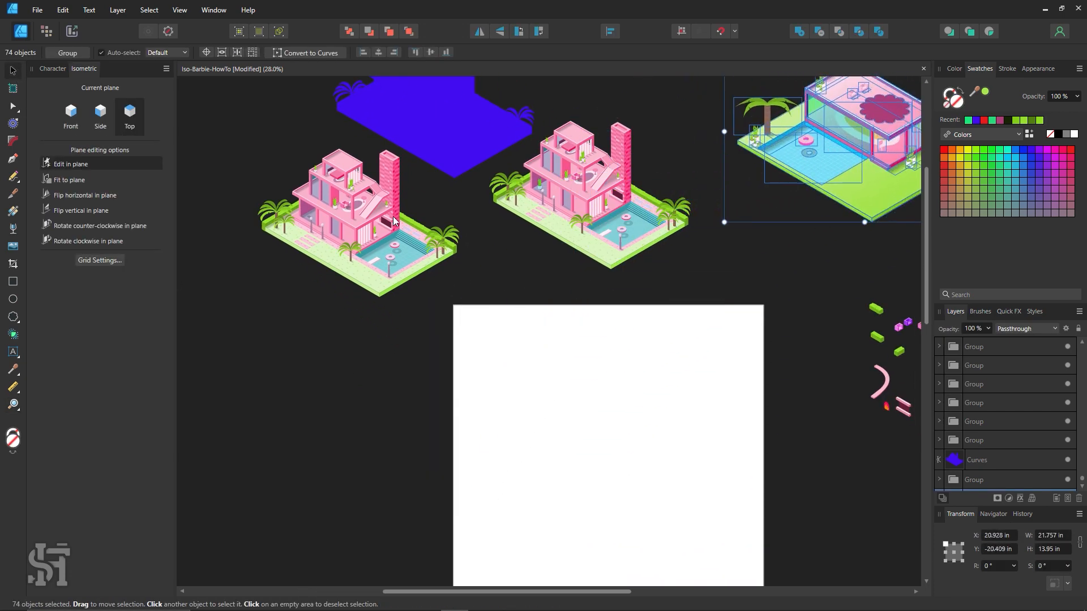
# Step: Move the dollhouse nearest the silhouette onto the artboard and place the blue-violet silhouette just left of the artboard
pyautogui.scroll(2, 440, 185)
pyautogui.moveTo(439, 185); pyautogui.dragTo(445, 125)
pyautogui.click(248, 216)
pyautogui.moveTo(207, 180); pyautogui.dragTo(484, 403)
pyautogui.hotkey('ctrl', 'z')
pyautogui.hotkey('ctrl', 'z')
pyautogui.hotkey('ctrl', 'z')
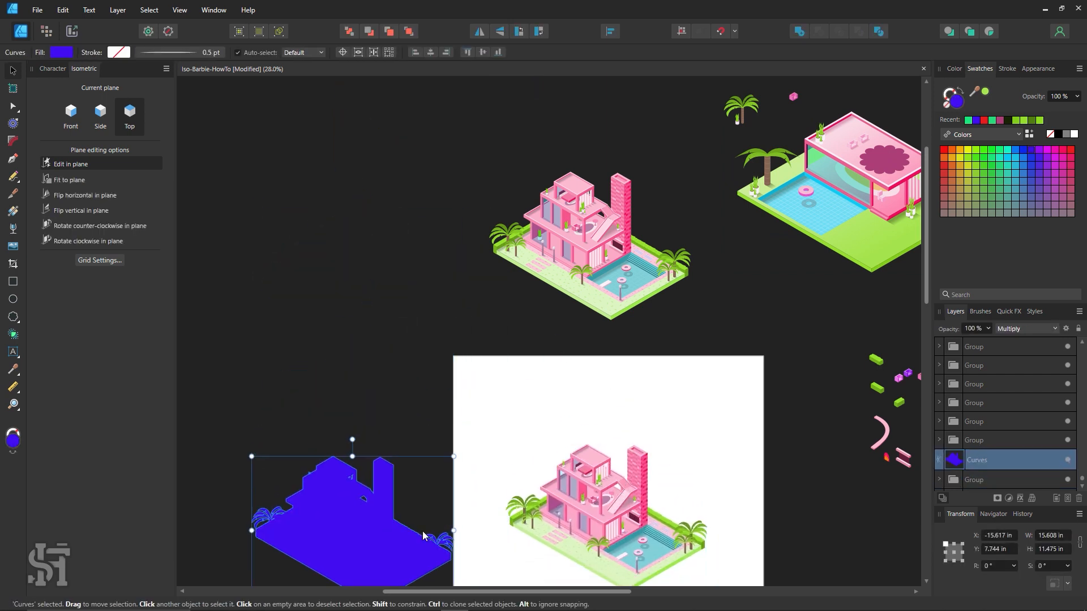
pyautogui.scroll(-5, 609, 492)
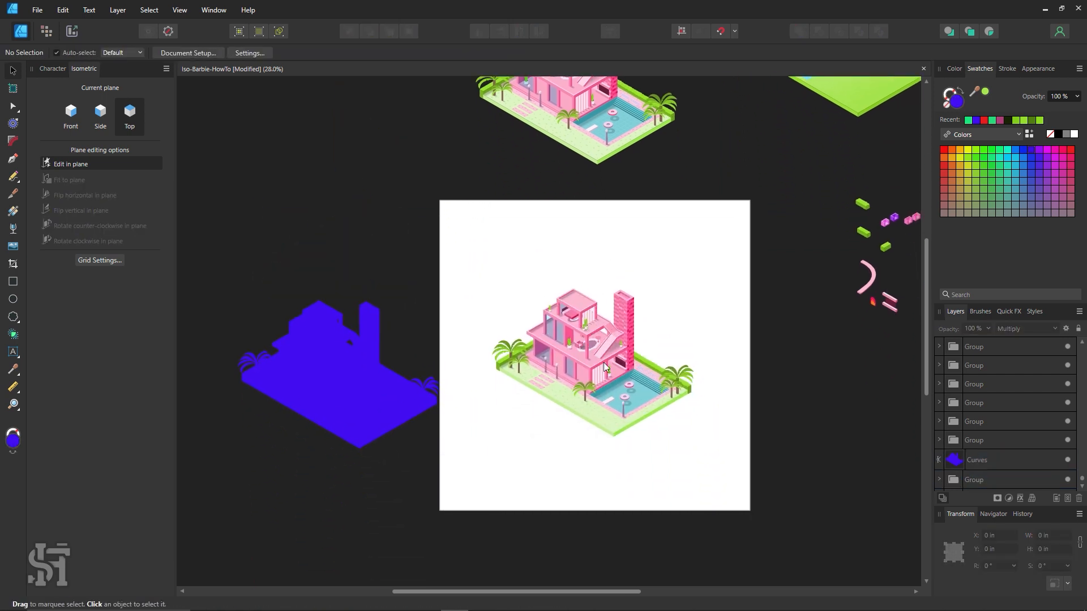
# Step: Move the dollhouse group back off the artboard and place the other dollhouse copy at the artboard's center instead
pyautogui.scroll(3, 563, 325)
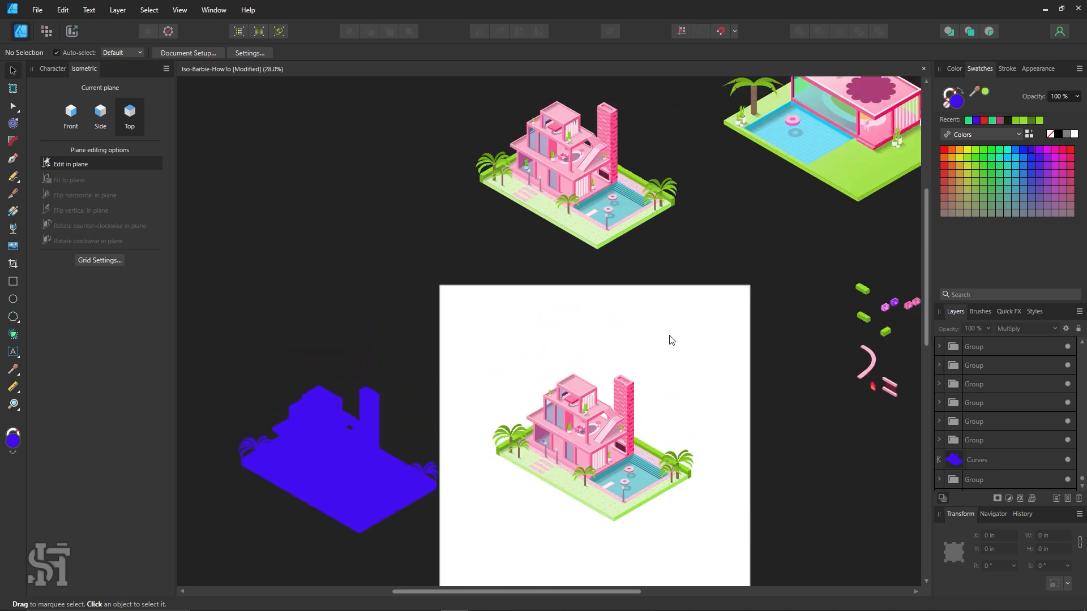
pyautogui.moveTo(730, 342); pyautogui.dragTo(483, 558)
pyautogui.moveTo(573, 470); pyautogui.dragTo(291, 169)
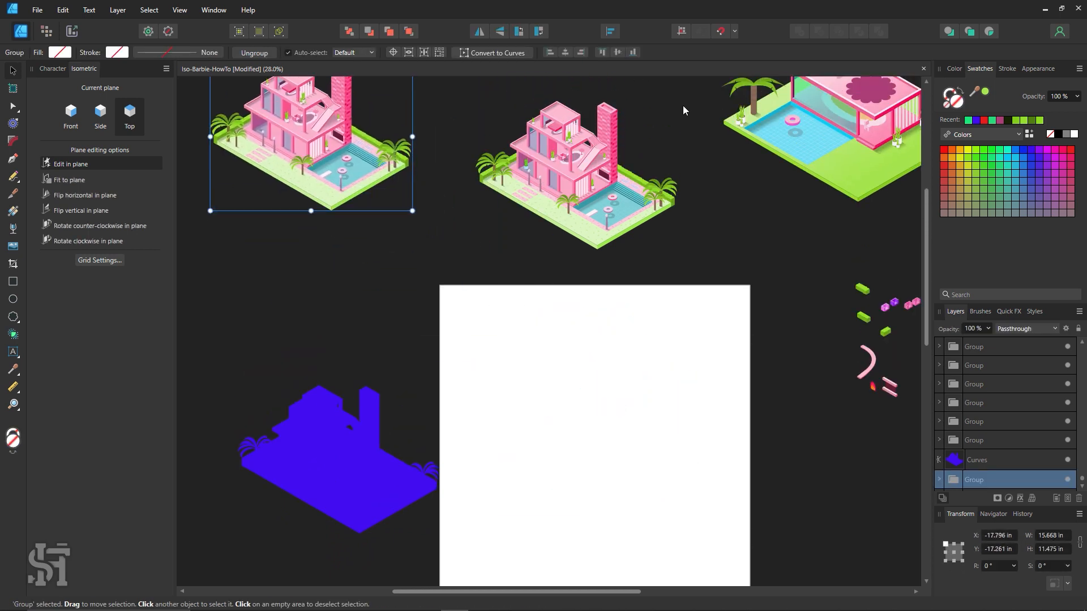
pyautogui.moveTo(683, 105); pyautogui.dragTo(475, 261)
pyautogui.moveTo(552, 200); pyautogui.dragTo(577, 459)
pyautogui.click(584, 318)
pyautogui.moveTo(574, 381); pyautogui.dragTo(568, 267)
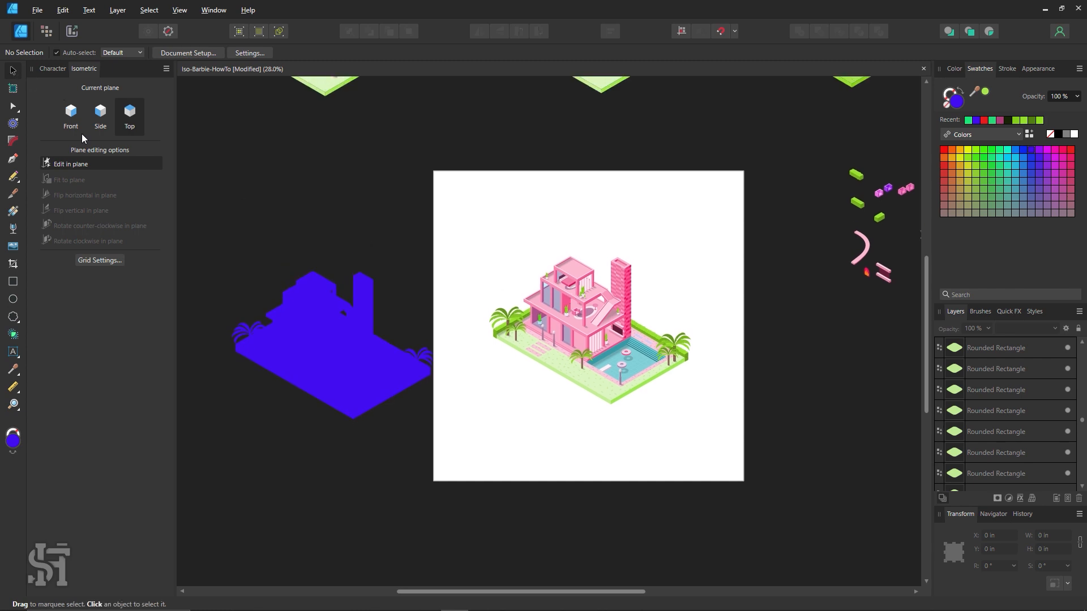
# Step: Fill the silhouette with deep pink and place it behind the dollhouse on the artboard, offset slightly down and left
pyautogui.moveTo(301, 383); pyautogui.dragTo(409, 368)
pyautogui.press('z')
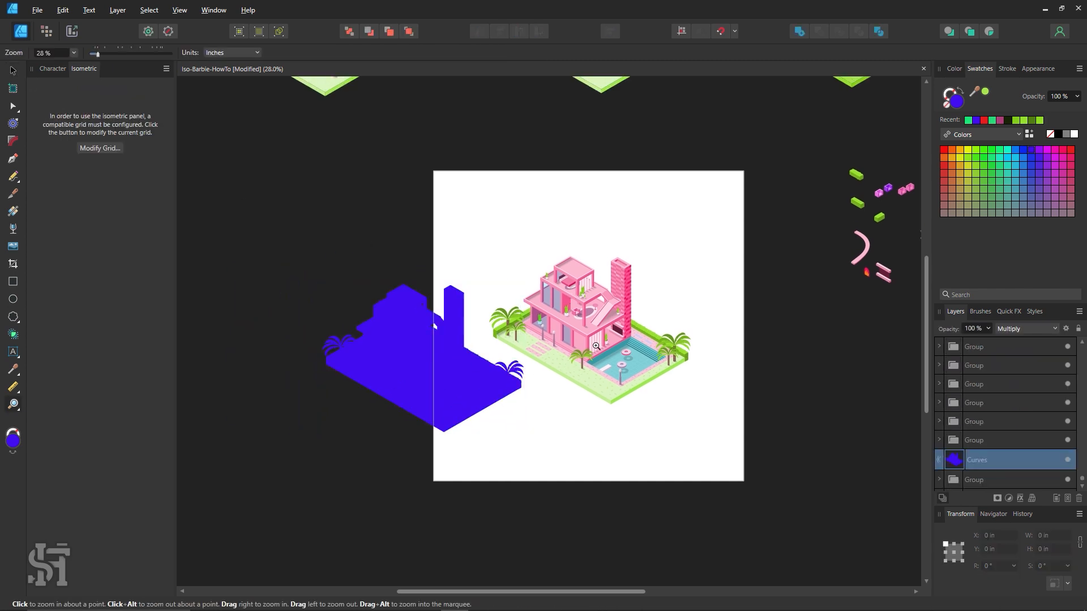
pyautogui.click(596, 346)
pyautogui.press('v')
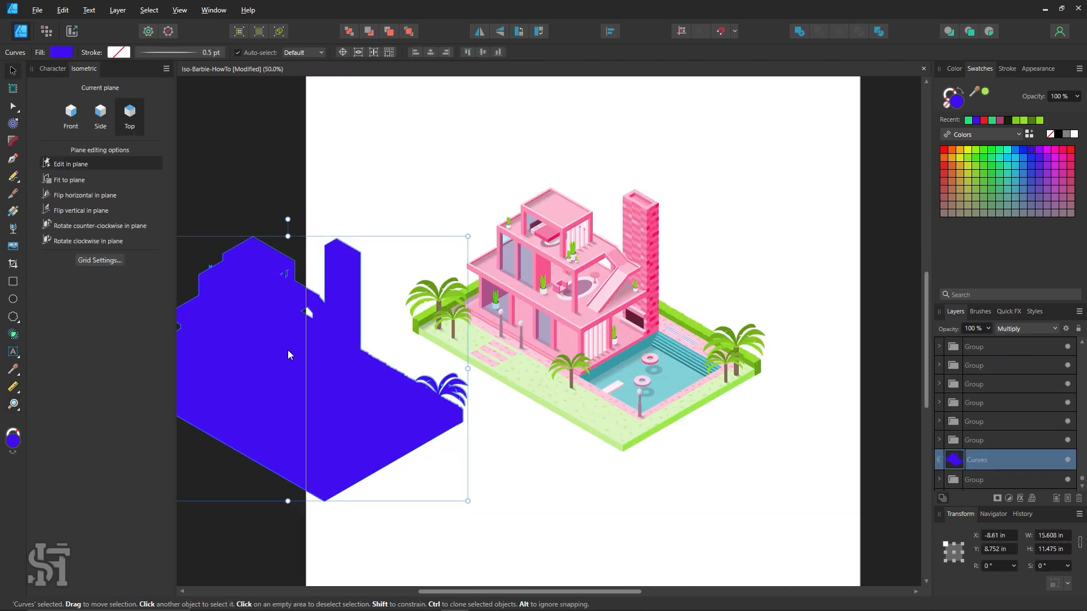
pyautogui.click(1071, 151)
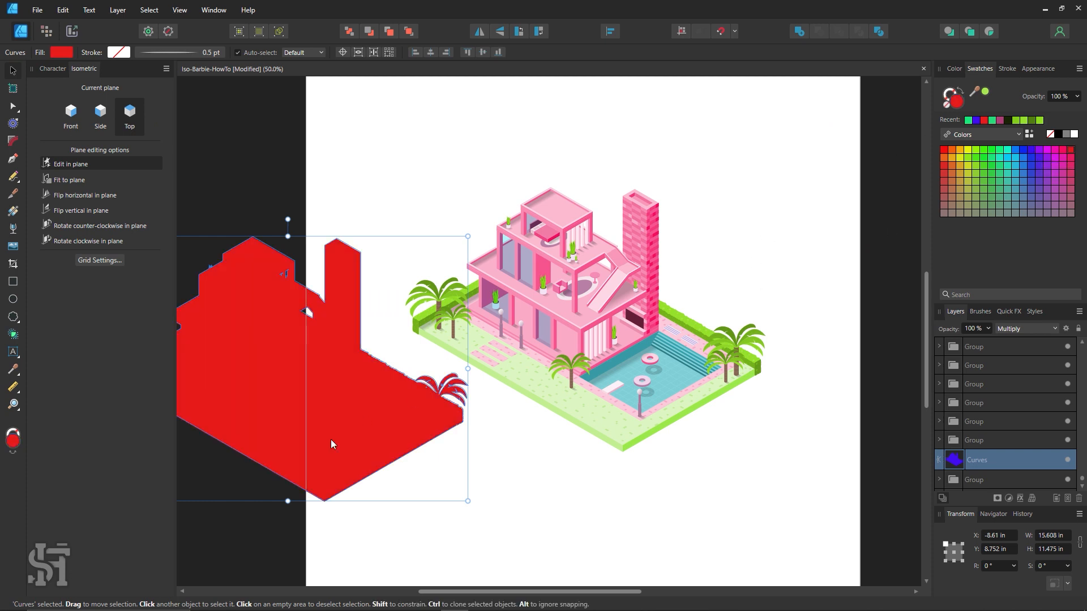
pyautogui.click(1063, 150)
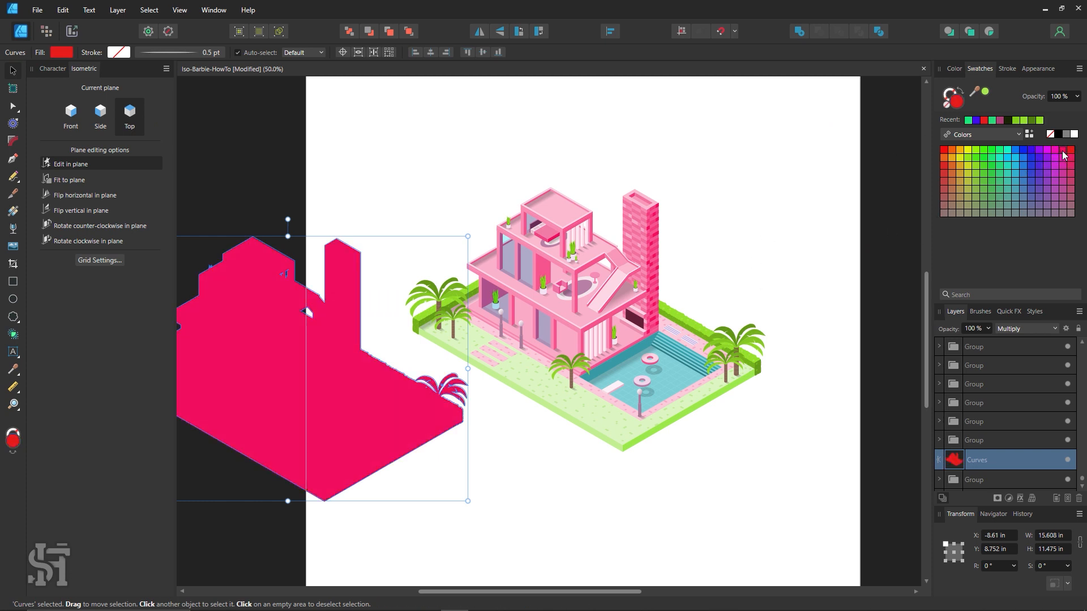
pyautogui.moveTo(443, 432); pyautogui.dragTo(651, 398)
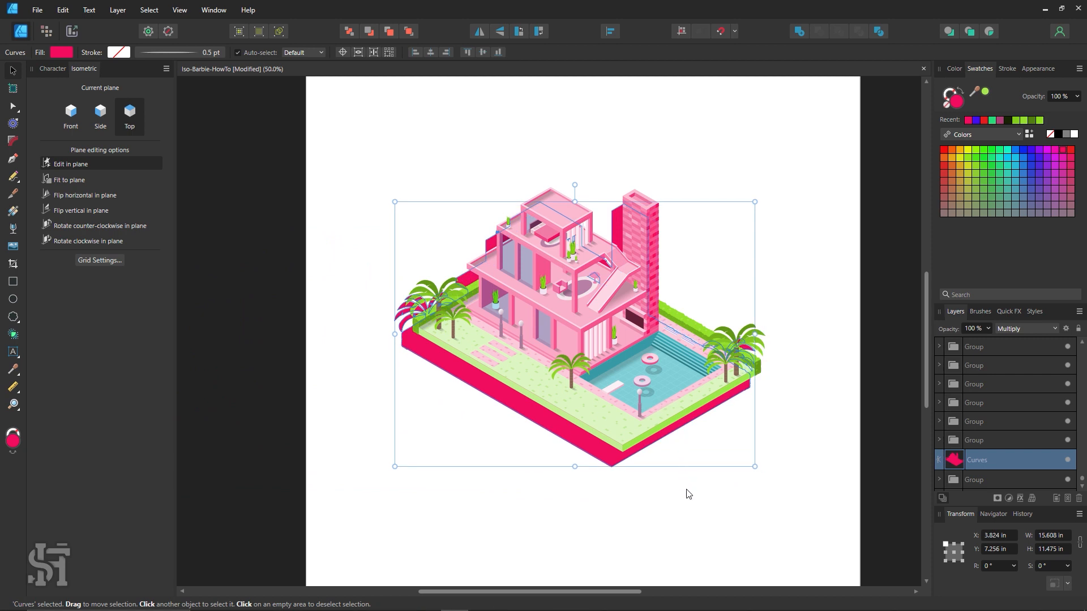
# Step: Send the deep pink silhouette to the back of the layer stack and move it up and right, closer behind the dollhouse
pyautogui.hotkey('ctrl', 'shift', '[')
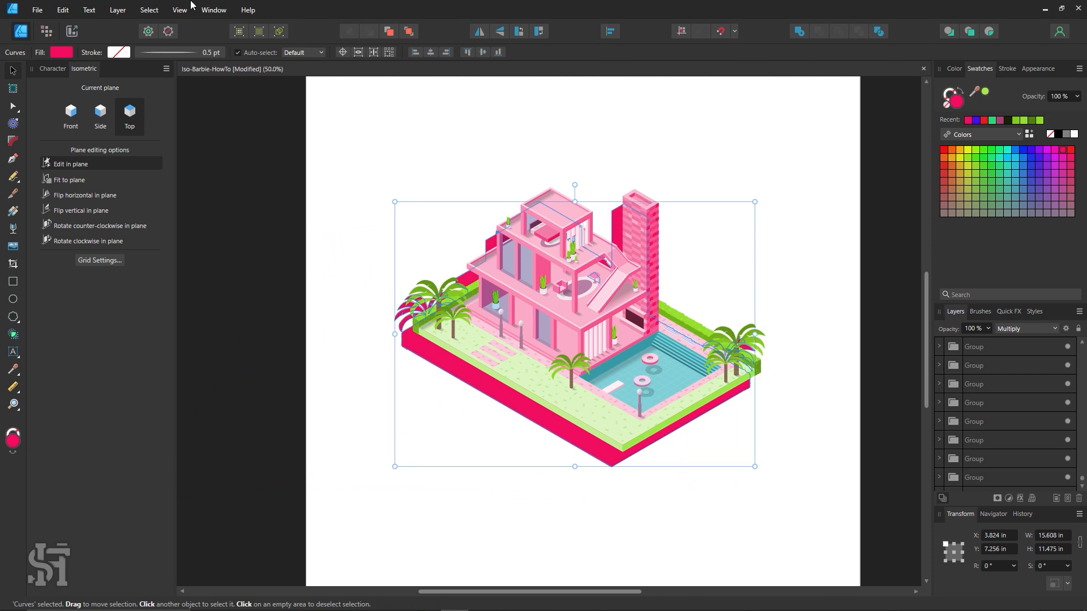
pyautogui.moveTo(558, 415)
pyautogui.mouseDown()
pyautogui.moveTo(568, 427)
pyautogui.moveTo(560, 413)
pyautogui.mouseUp()
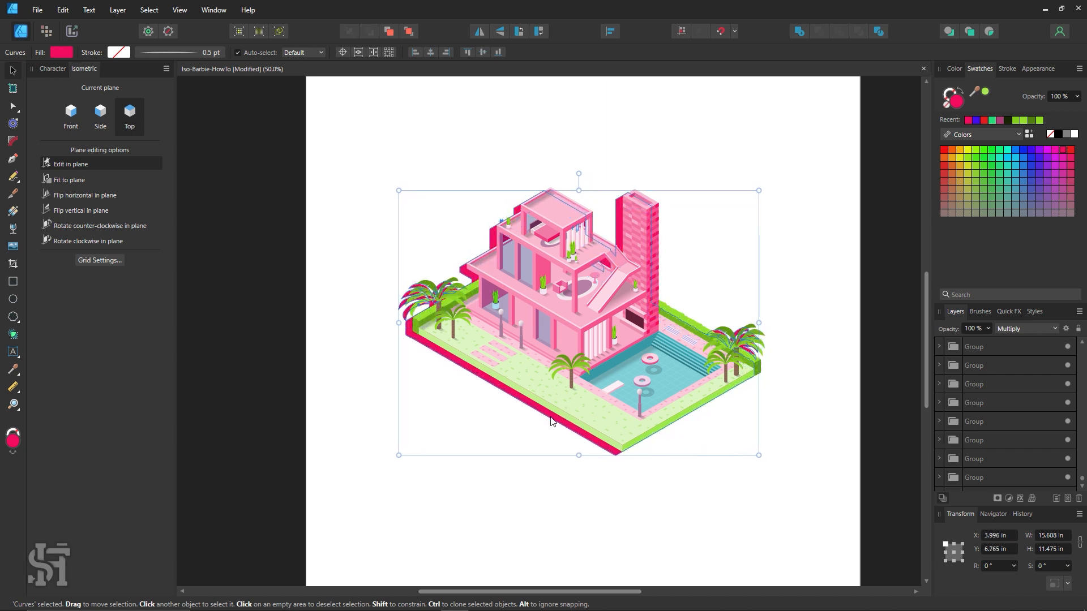
pyautogui.click(371, 449)
pyautogui.click(579, 435)
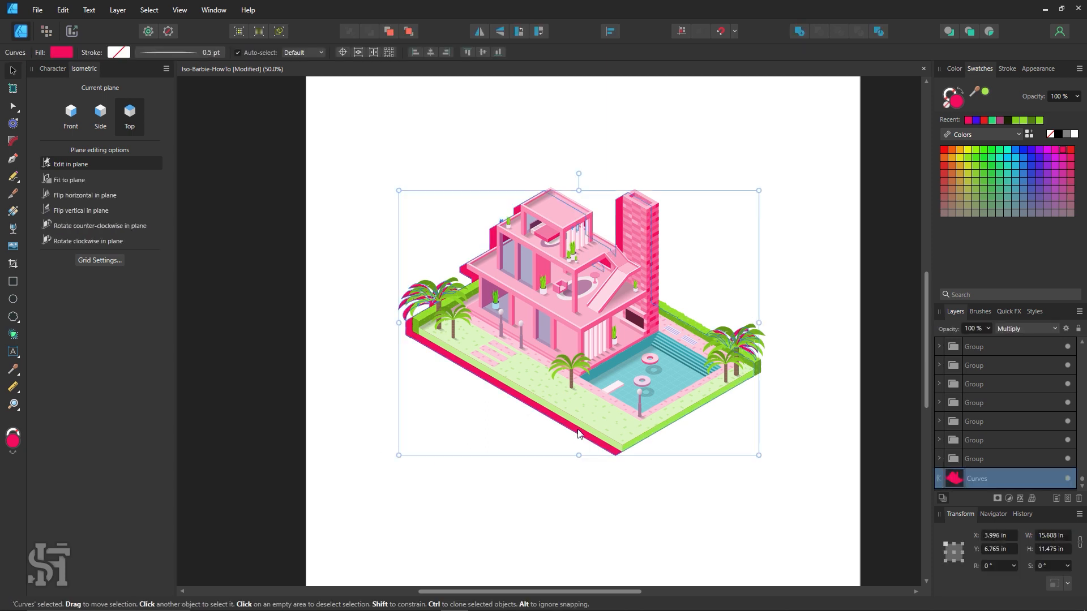
# Step: Fill the silhouette with bright yellow and shift it right so it shows along the dollhouse's right edges
pyautogui.click(944, 159)
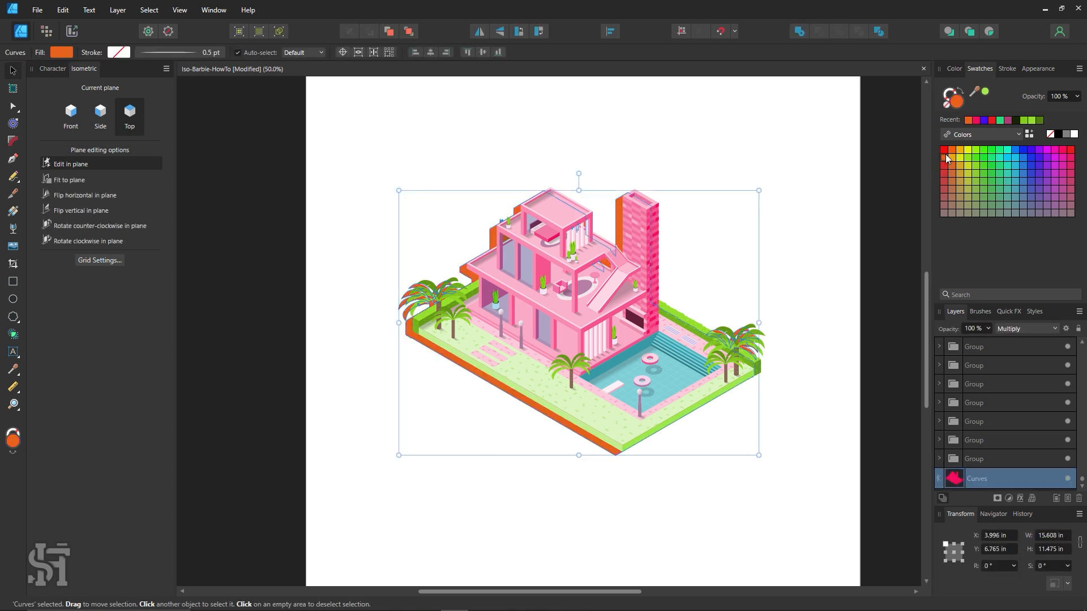
pyautogui.click(961, 158)
pyautogui.click(861, 210)
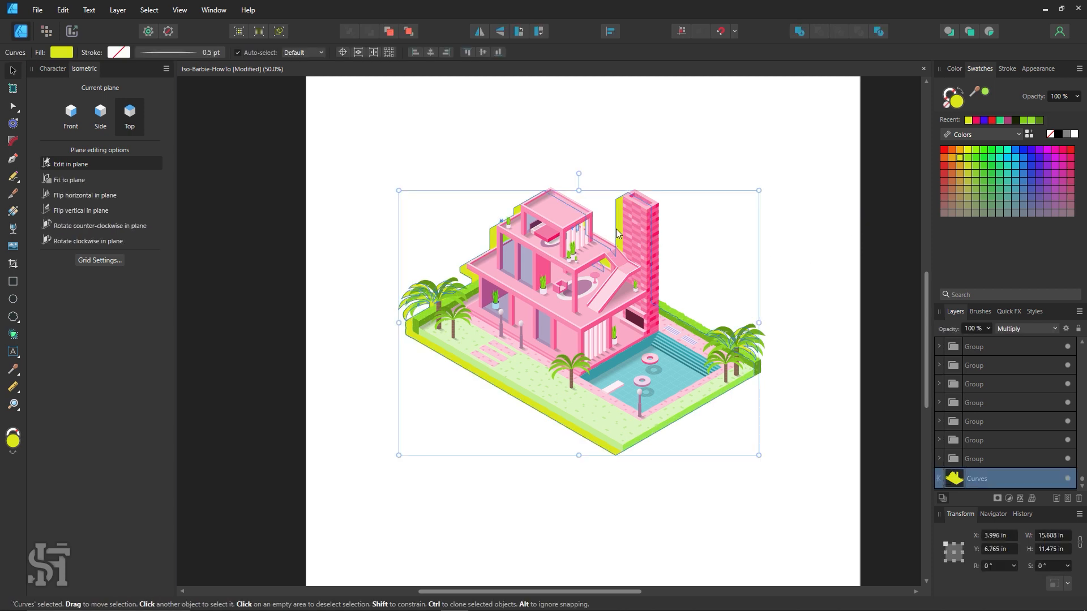
pyautogui.moveTo(616, 229)
pyautogui.mouseDown()
pyautogui.moveTo(633, 237)
pyautogui.moveTo(628, 228)
pyautogui.mouseUp()
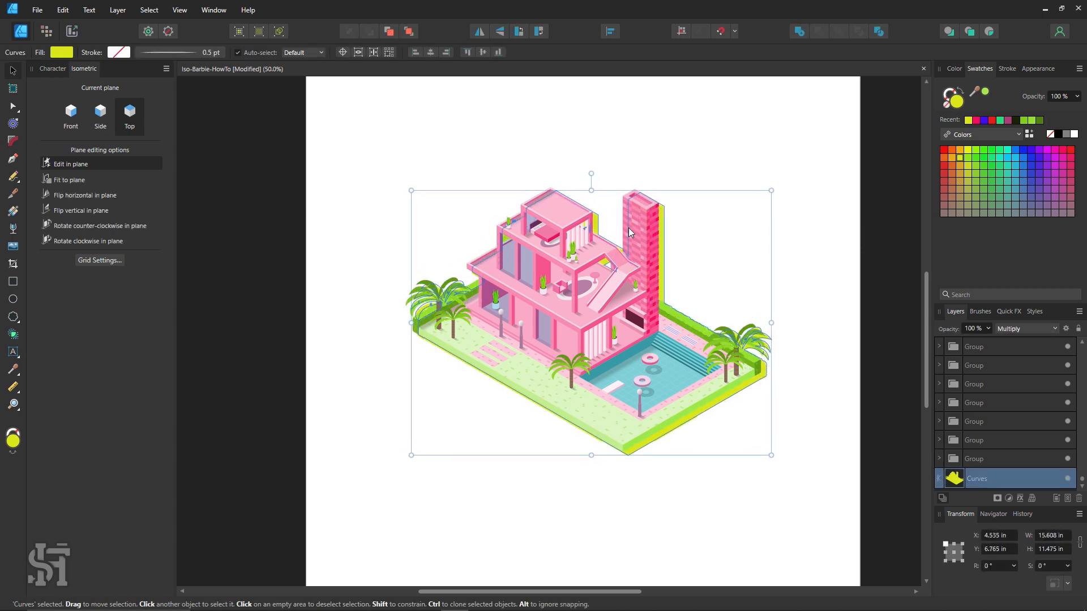
pyautogui.click(768, 185)
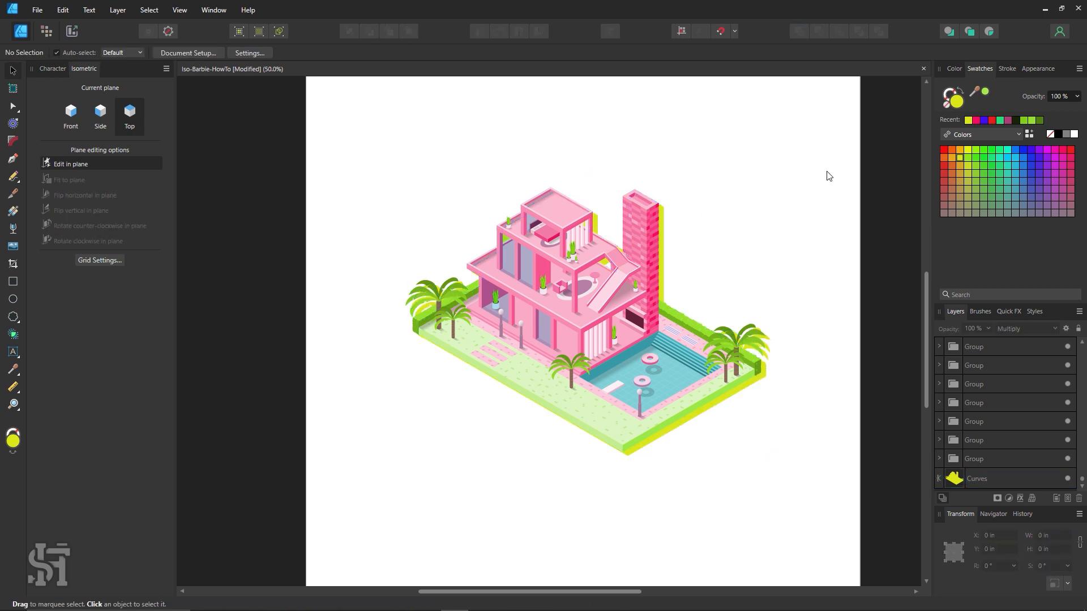
# Step: Try a paler, less saturated yellow fill on the silhouette behind the dollhouse
pyautogui.click(700, 417)
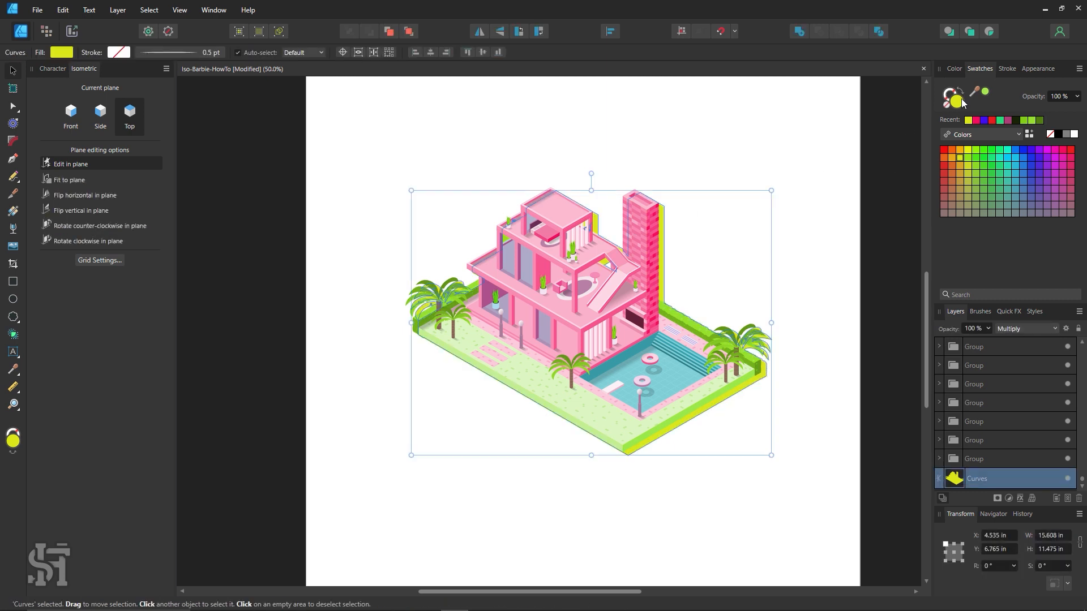
pyautogui.click(962, 98)
pyautogui.moveTo(896, 268); pyautogui.dragTo(871, 246)
pyautogui.click(1037, 378)
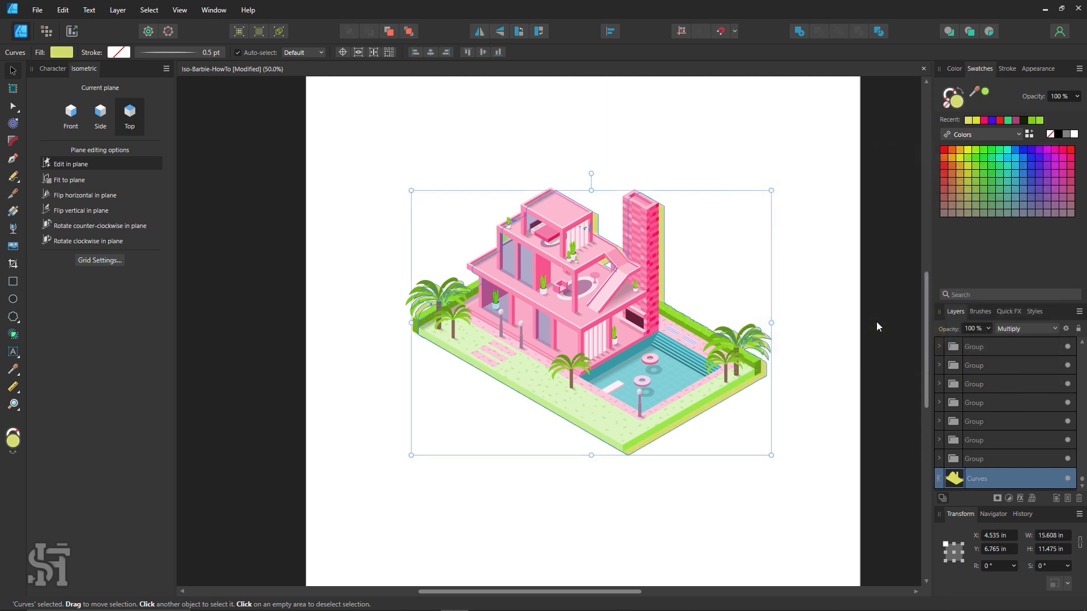
pyautogui.click(846, 328)
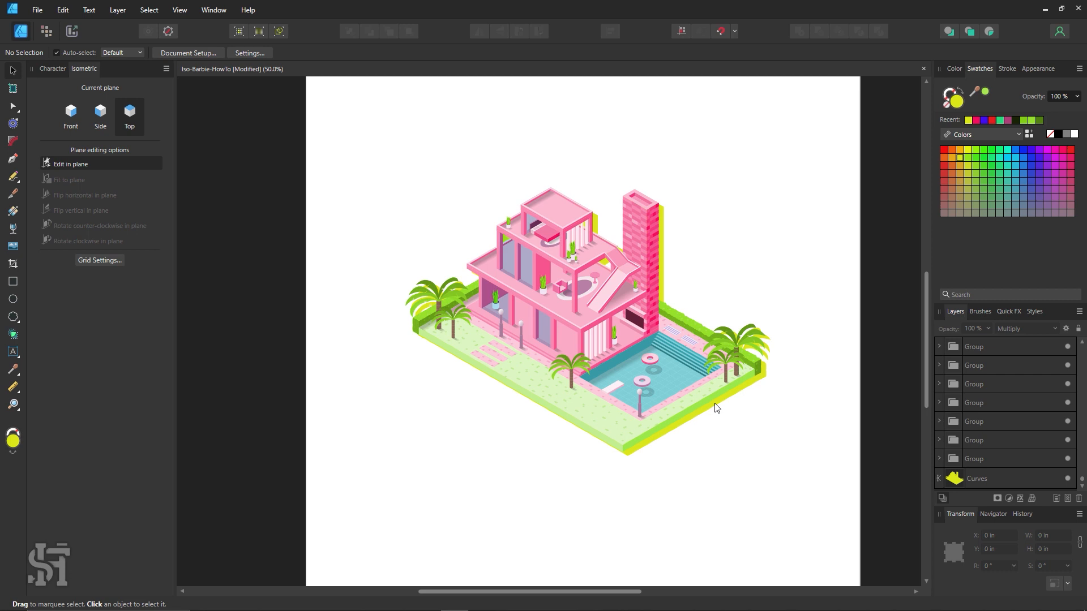
# Step: Try enlarging the yellow silhouette toward the artboard's lower right corner, and undo the resize
pyautogui.moveTo(717, 407); pyautogui.dragTo(737, 395)
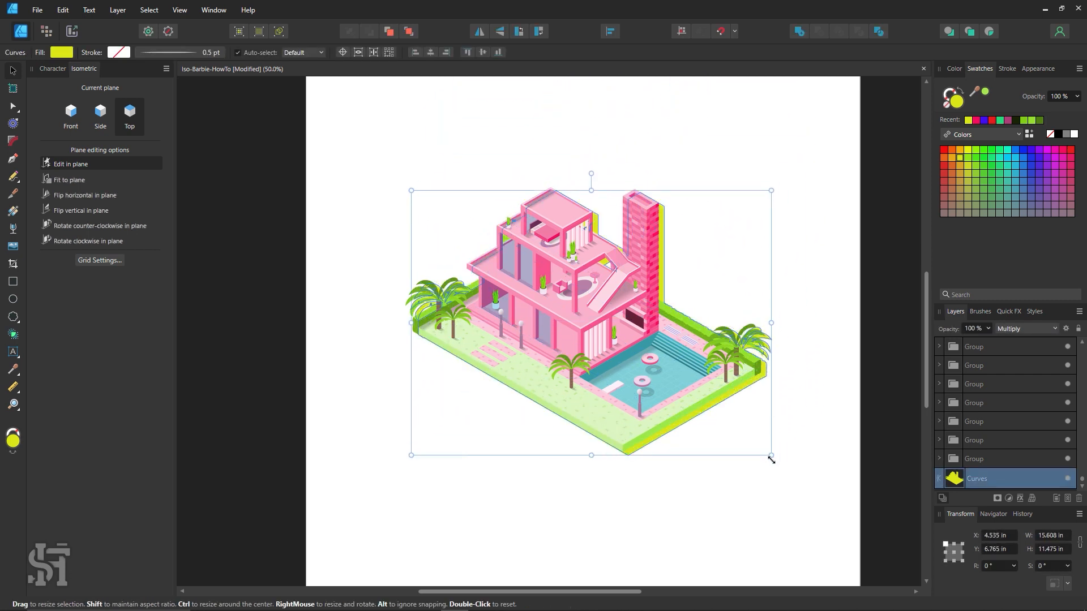
pyautogui.moveTo(771, 456); pyautogui.dragTo(863, 518)
pyautogui.hotkey('ctrl', 'z')
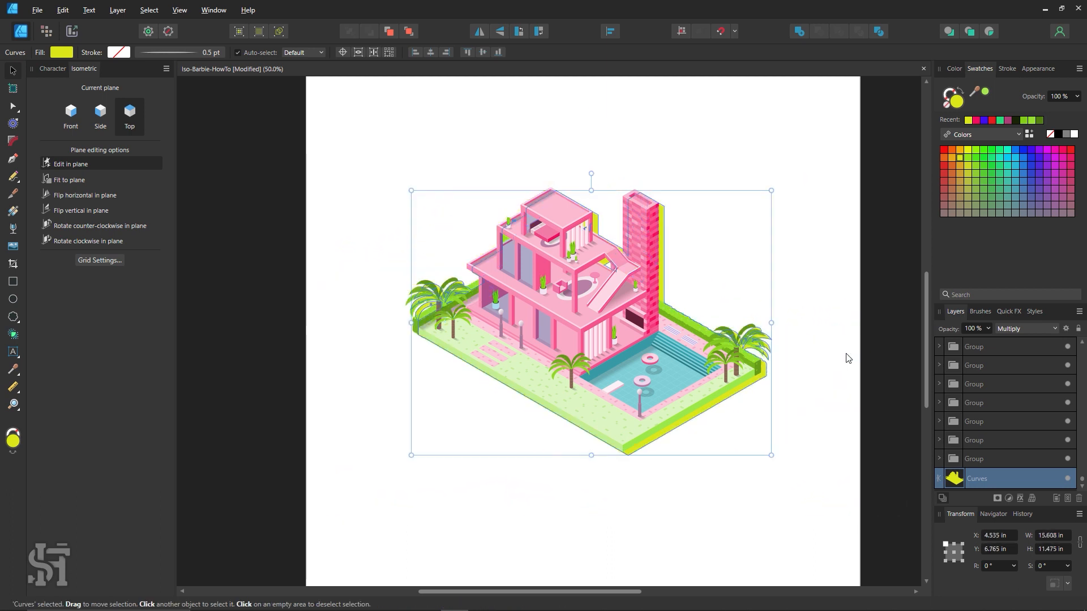
# Step: Move the yellow silhouette out from behind the dollhouse to the empty canvas left of the artboard
pyautogui.click(848, 358)
pyautogui.moveTo(729, 405); pyautogui.dragTo(698, 461)
pyautogui.click(638, 486)
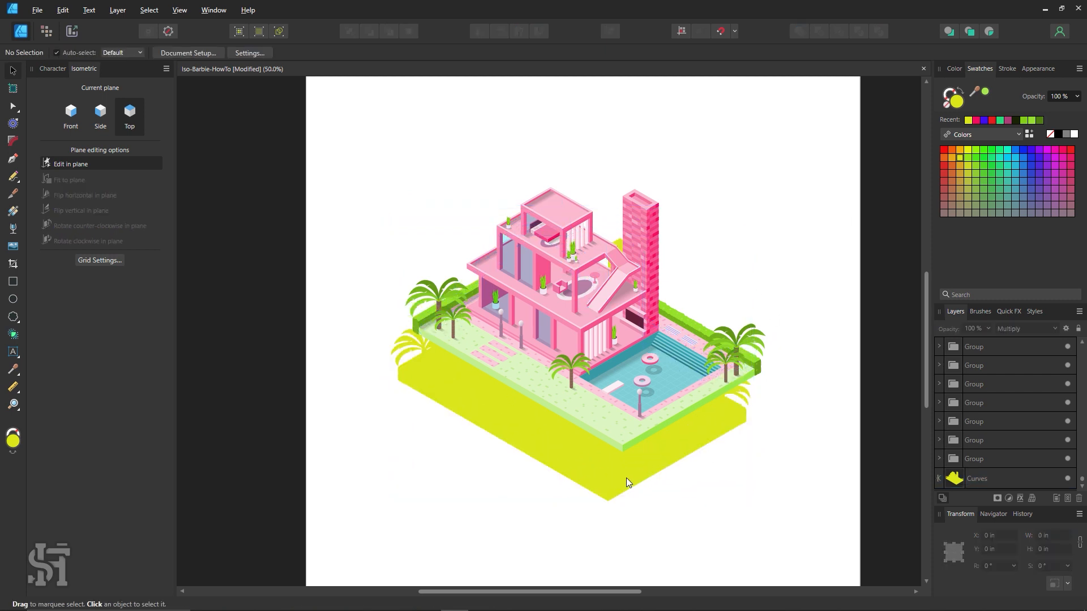
pyautogui.moveTo(627, 478); pyautogui.dragTo(215, 390)
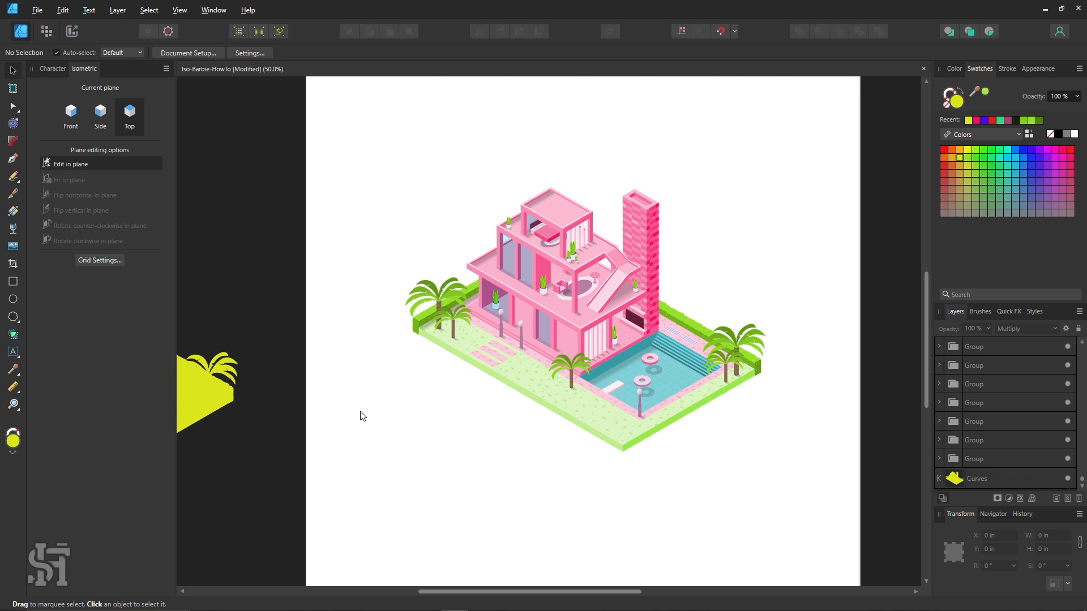